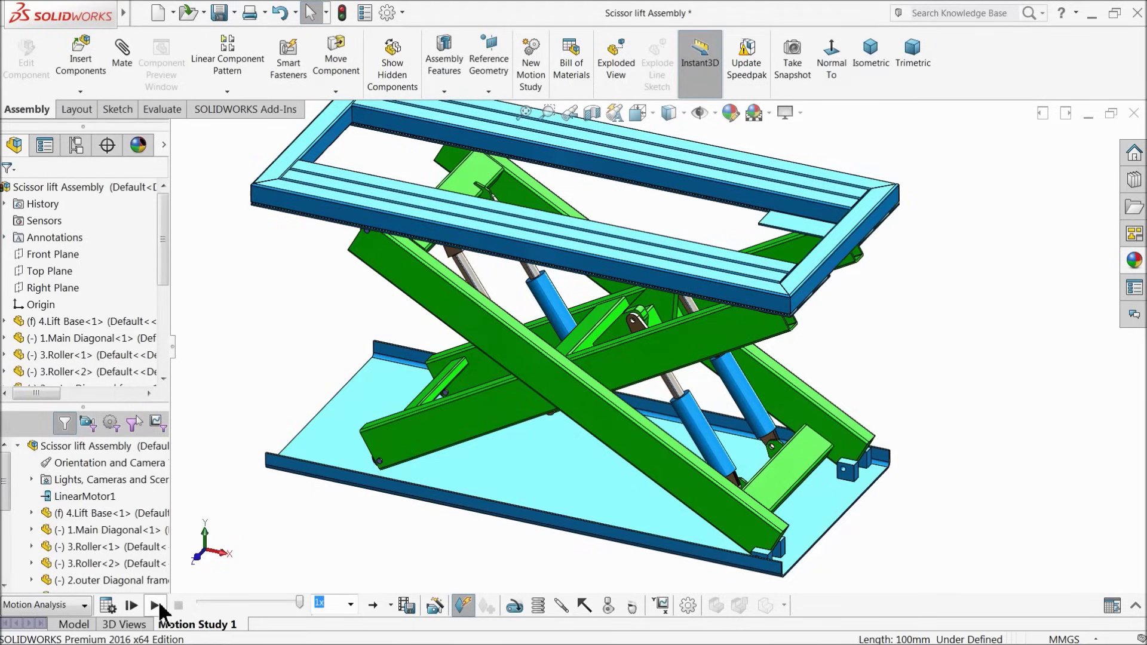
# Play the scissor lift assembly's motion study and open its playback mode options.
pyautogui.click(156, 607)
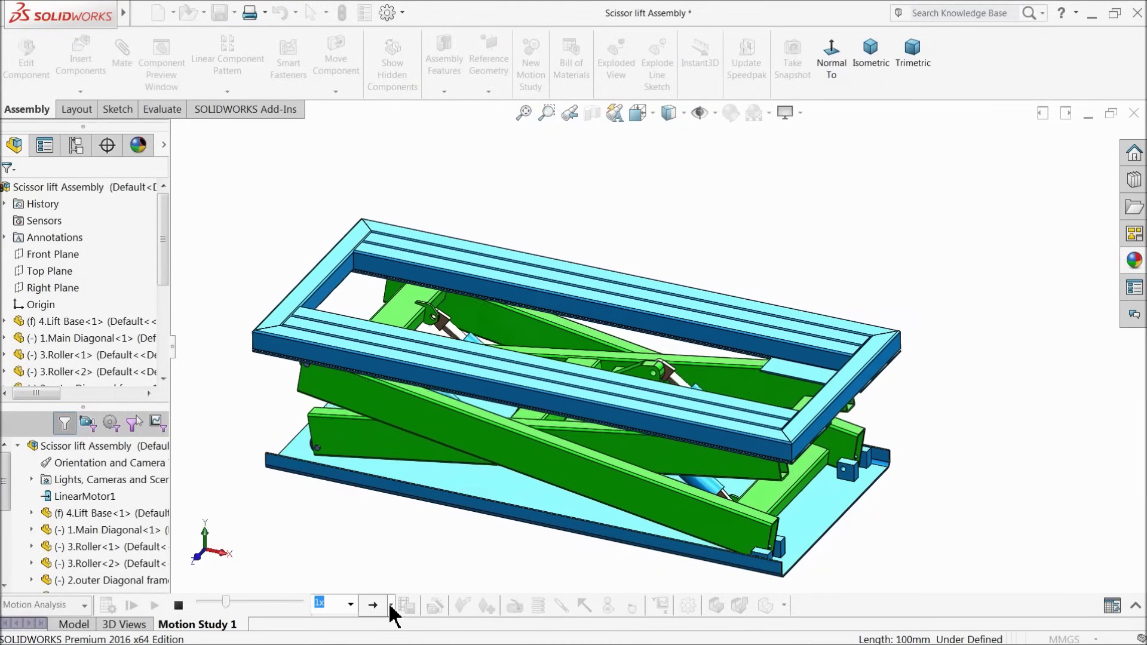
pyautogui.click(392, 608)
pyautogui.click(396, 606)
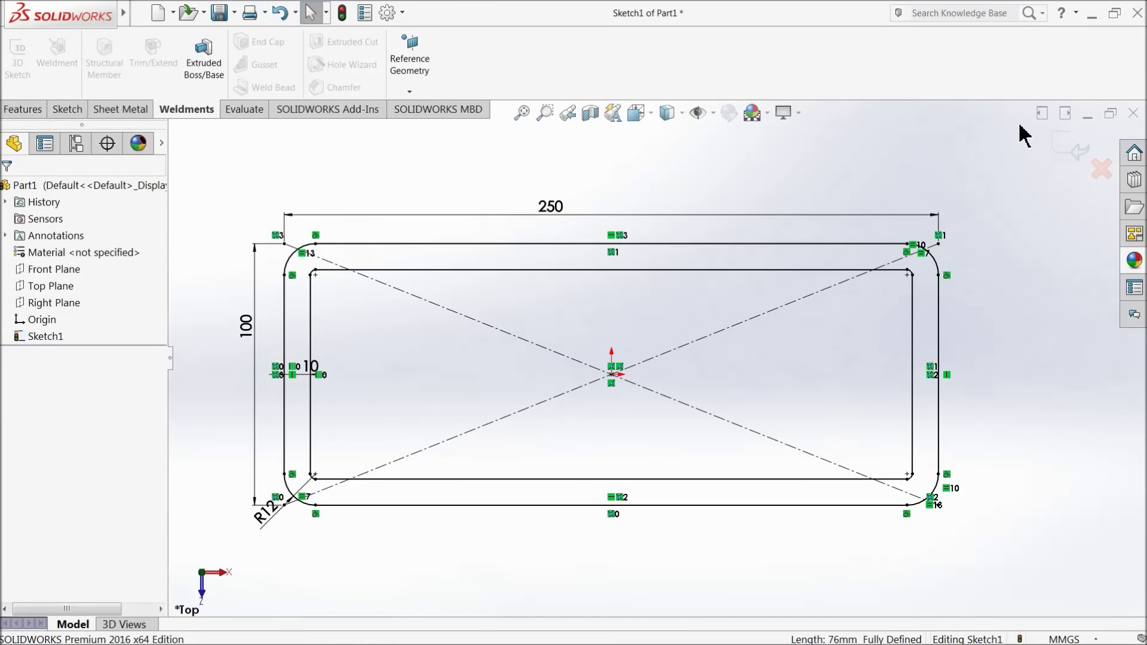
pyautogui.click(861, 270)
pyautogui.click(464, 316)
pyautogui.click(543, 258)
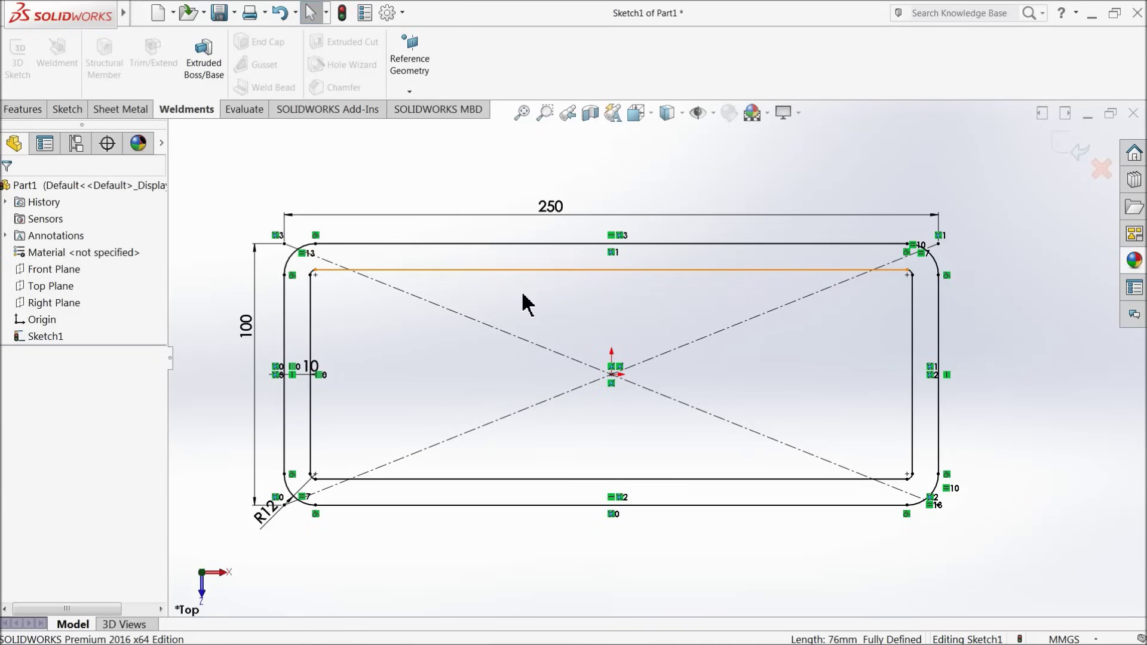
pyautogui.click(457, 311)
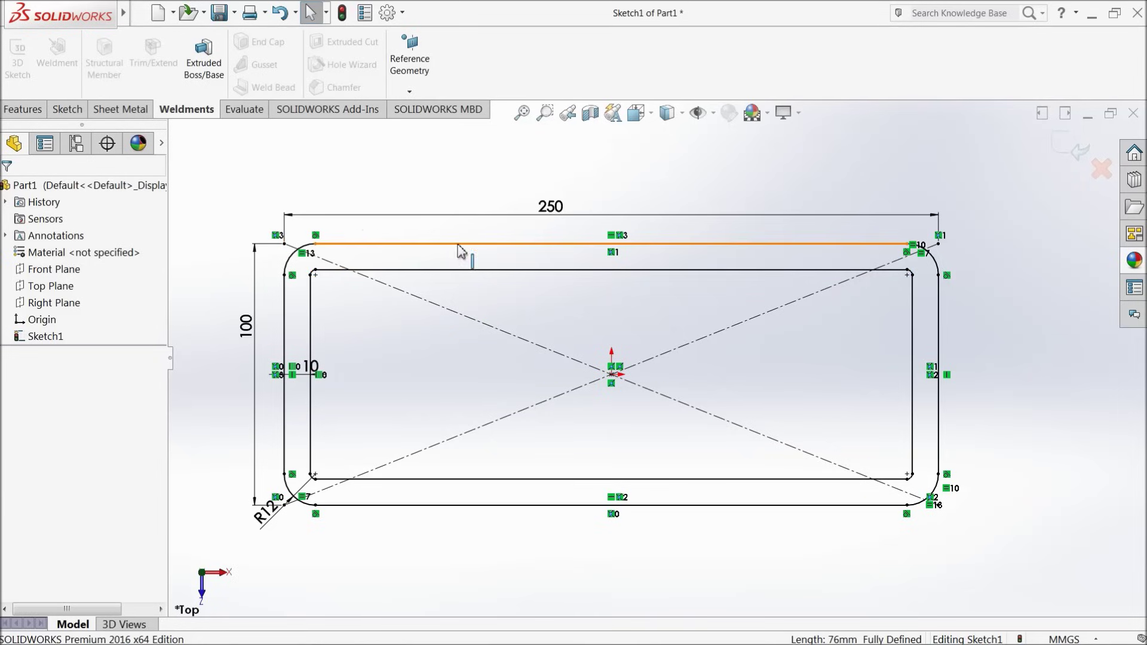
pyautogui.click(335, 270)
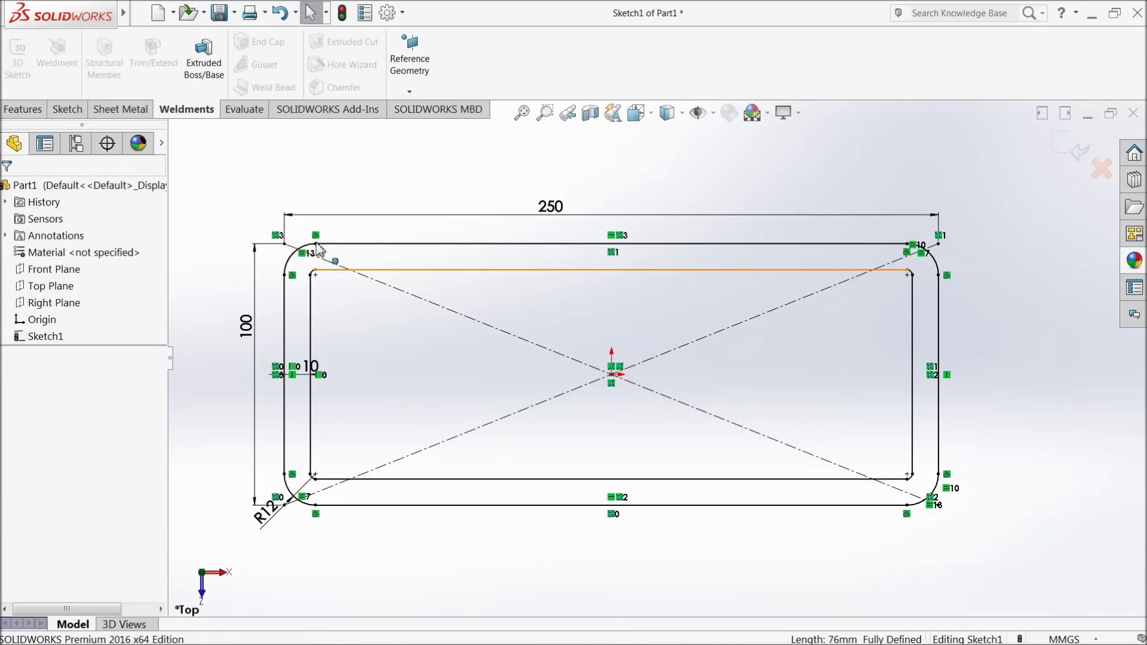
pyautogui.click(491, 263)
# Move the 250, 100, 10 and R12 dimensions clear of the tube profile's lines and exit the sketch.
pyautogui.moveTo(553, 211); pyautogui.dragTo(567, 184)
pyautogui.moveTo(246, 327); pyautogui.dragTo(222, 329)
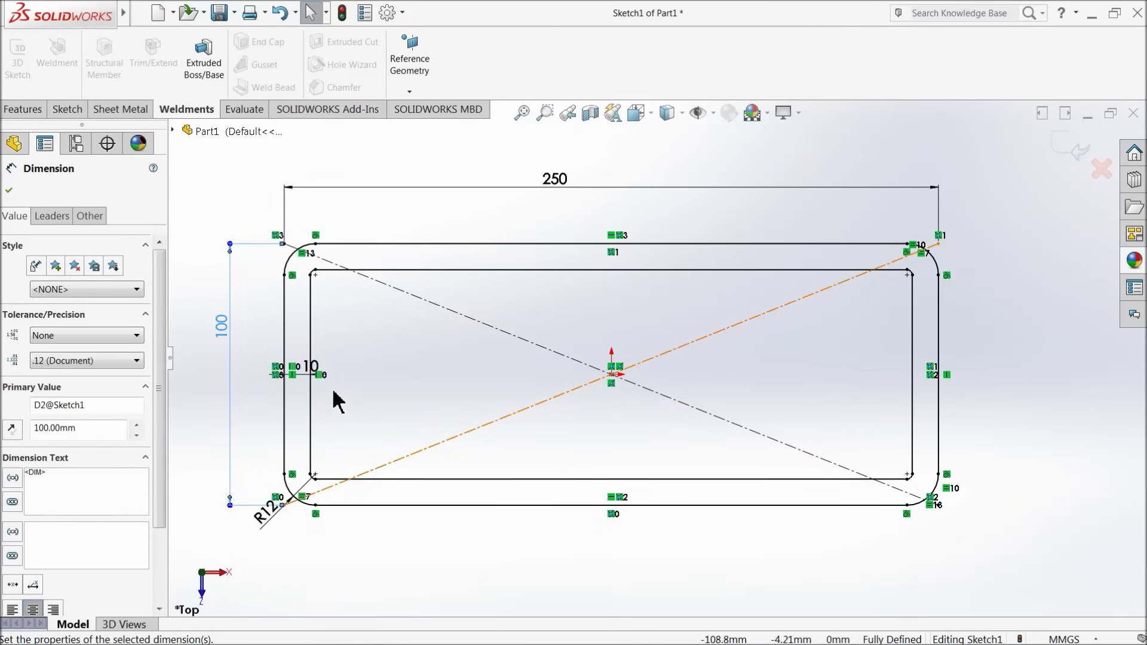
pyautogui.moveTo(315, 368); pyautogui.dragTo(375, 327)
pyautogui.moveTo(264, 510); pyautogui.dragTo(250, 529)
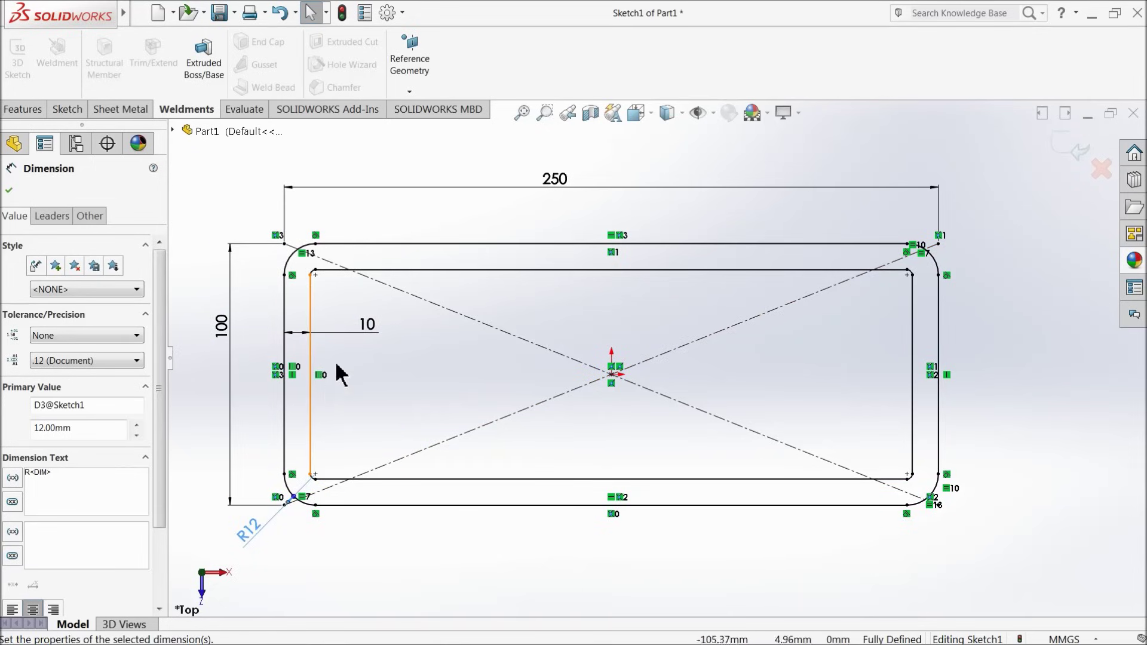
pyautogui.click(1066, 154)
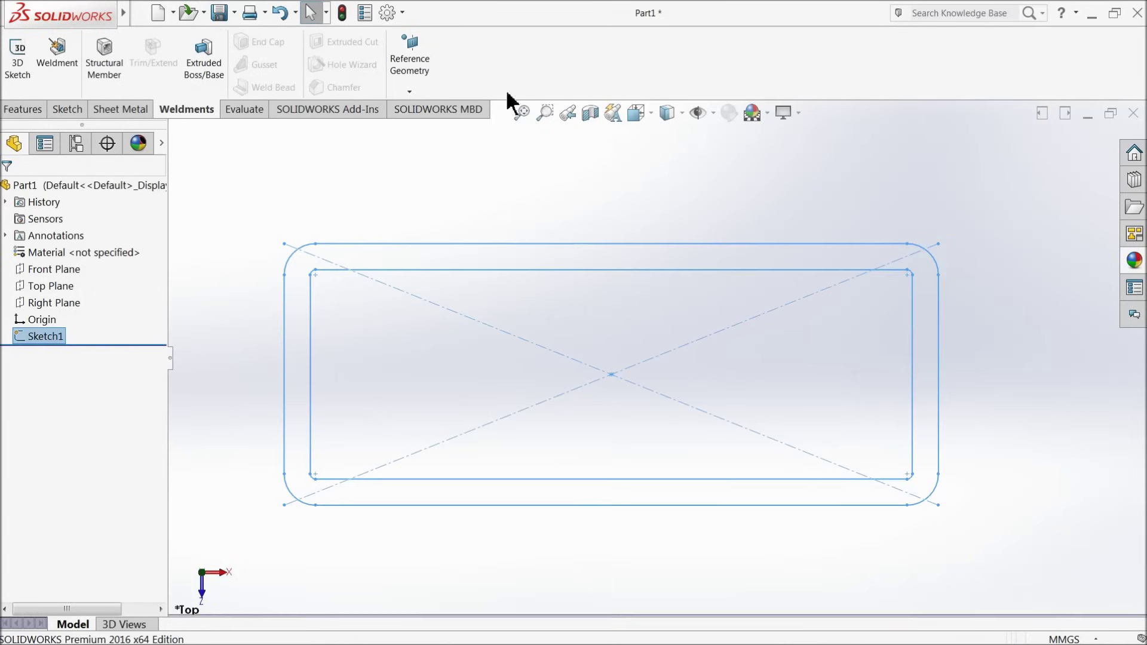
# Start saving the part under a new name with the file type Lib Feat Part (*.sldlfp).
pyautogui.click(234, 13)
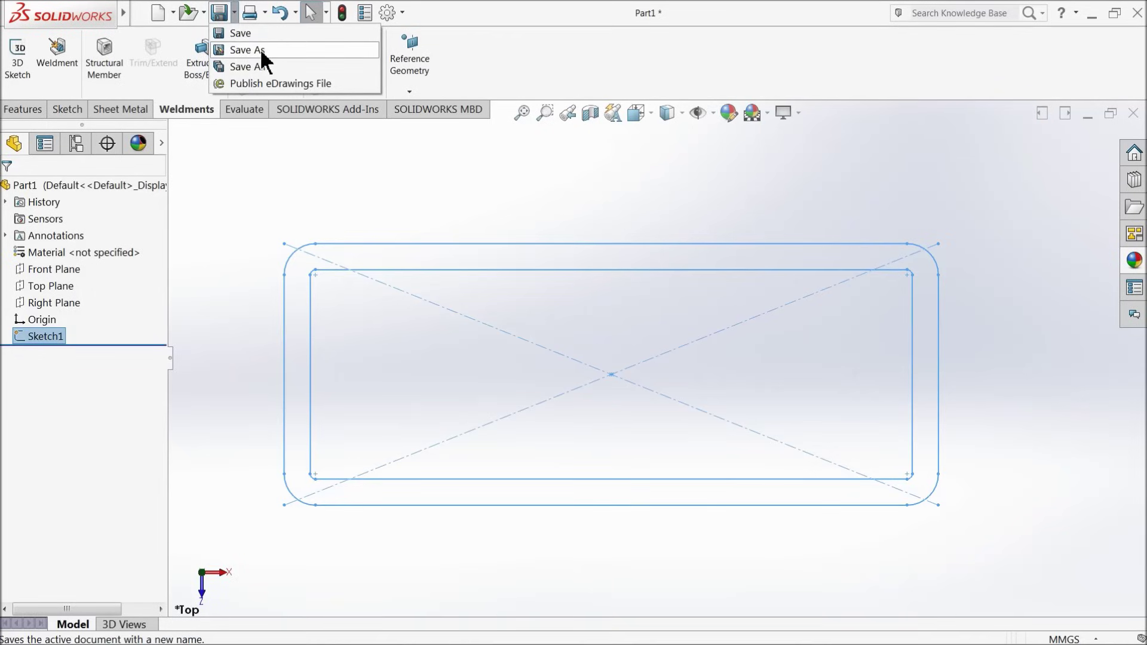
pyautogui.click(259, 48)
pyautogui.click(457, 385)
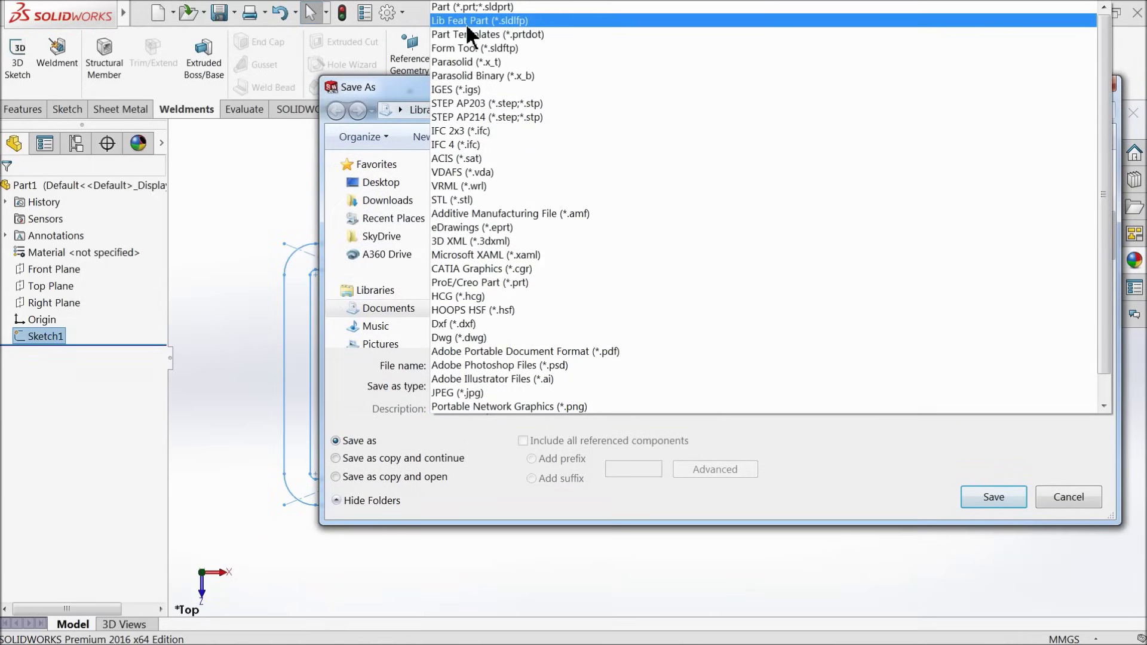
pyautogui.click(464, 20)
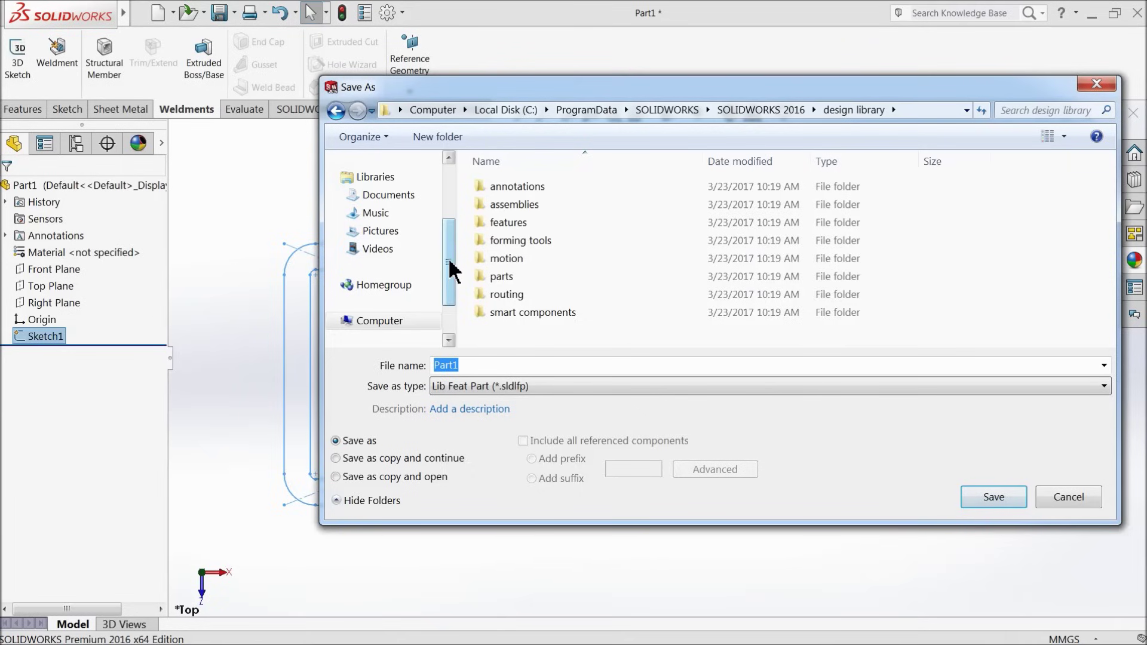
# Browse the save location to the SOLIDWORKS Corp folder in Program Files on Local Disk (C:).
pyautogui.scroll(-1, 425, 314)
pyautogui.click(375, 288)
pyautogui.click(535, 210)
pyautogui.doubleClick(535, 210)
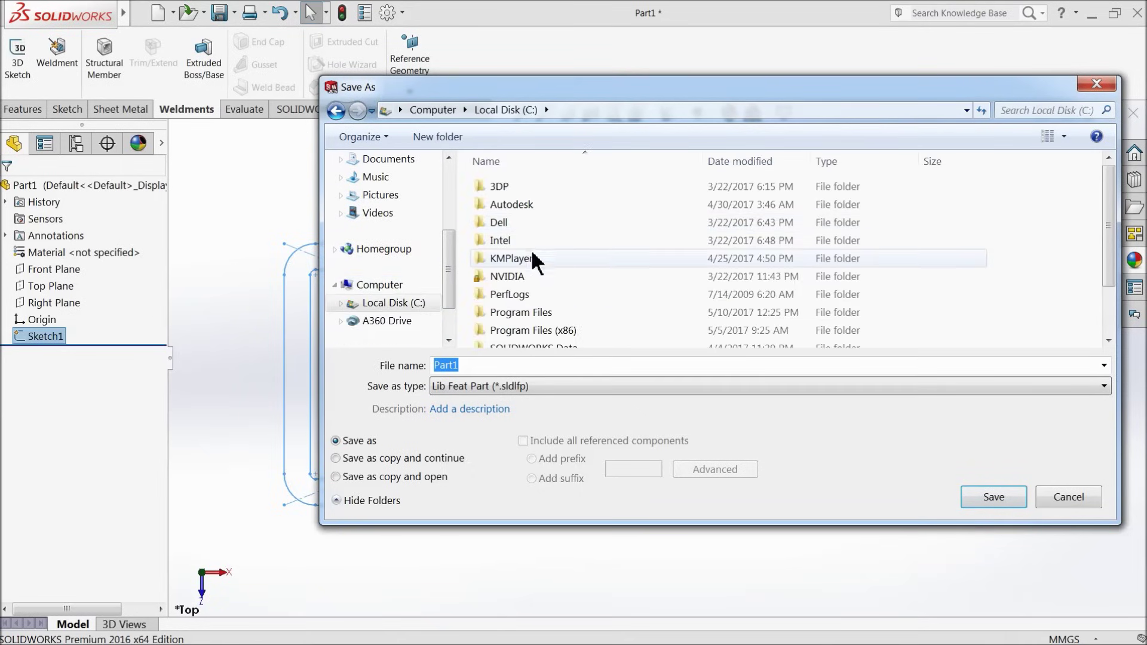
pyautogui.doubleClick(517, 316)
pyautogui.scroll(-5, 583, 286)
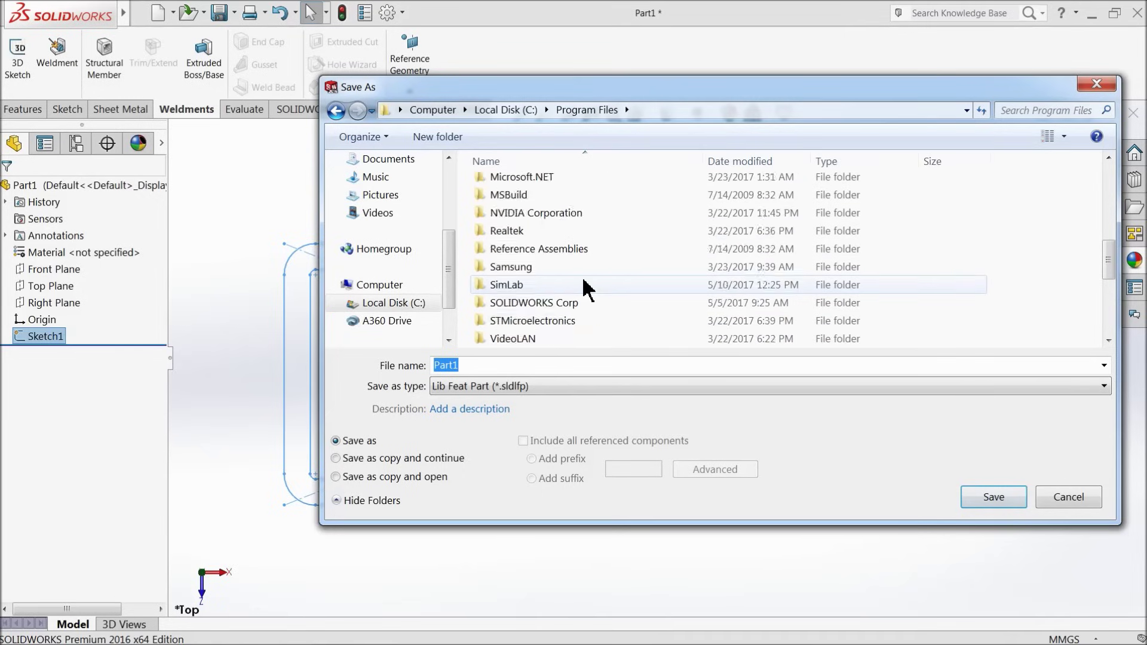
pyautogui.scroll(-1, 584, 280)
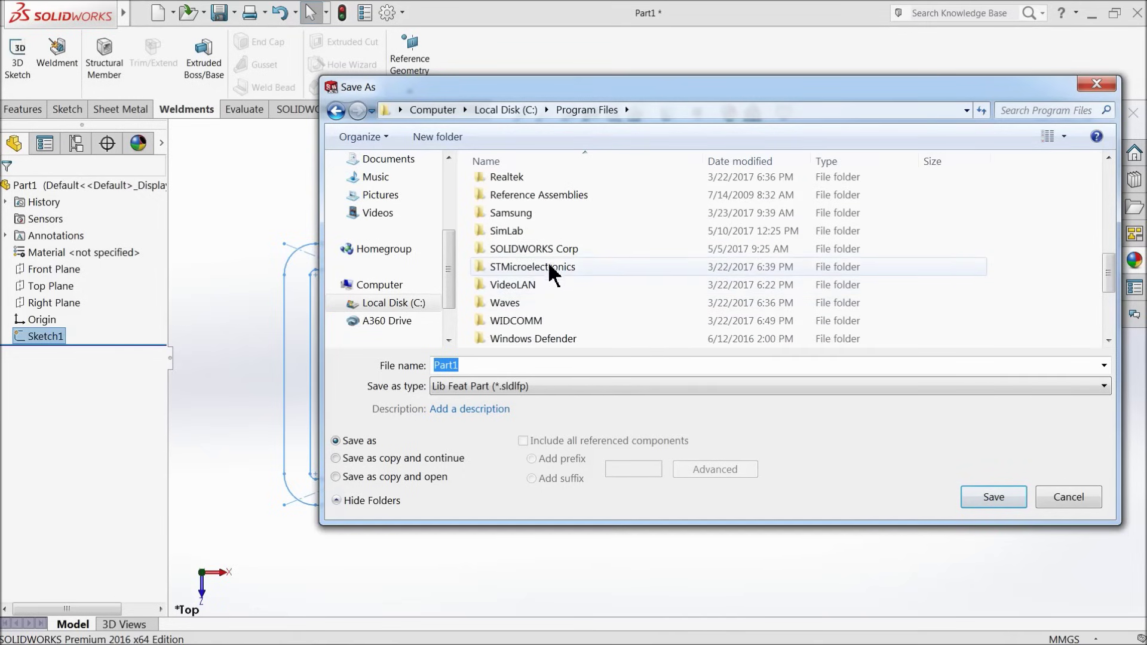
pyautogui.doubleClick(547, 248)
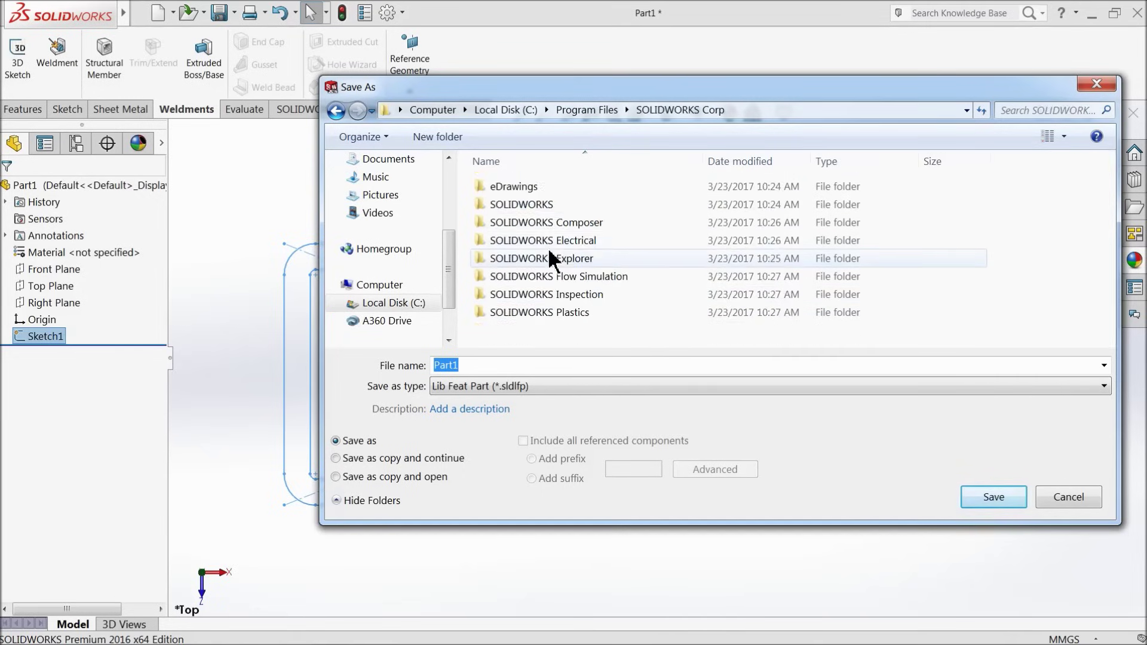
# Go into SOLIDWORKS, lang, english, weldment profiles and open the CAD CAM TUTORIAL folder.
pyautogui.doubleClick(525, 203)
pyautogui.scroll(-2, 531, 245)
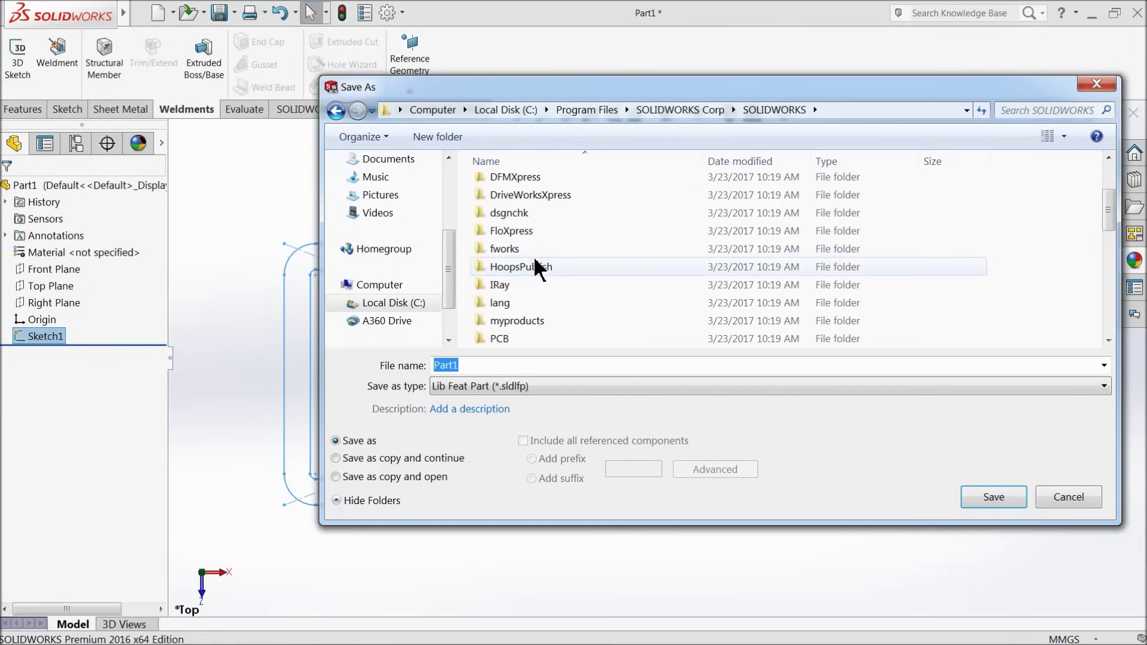
pyautogui.doubleClick(507, 304)
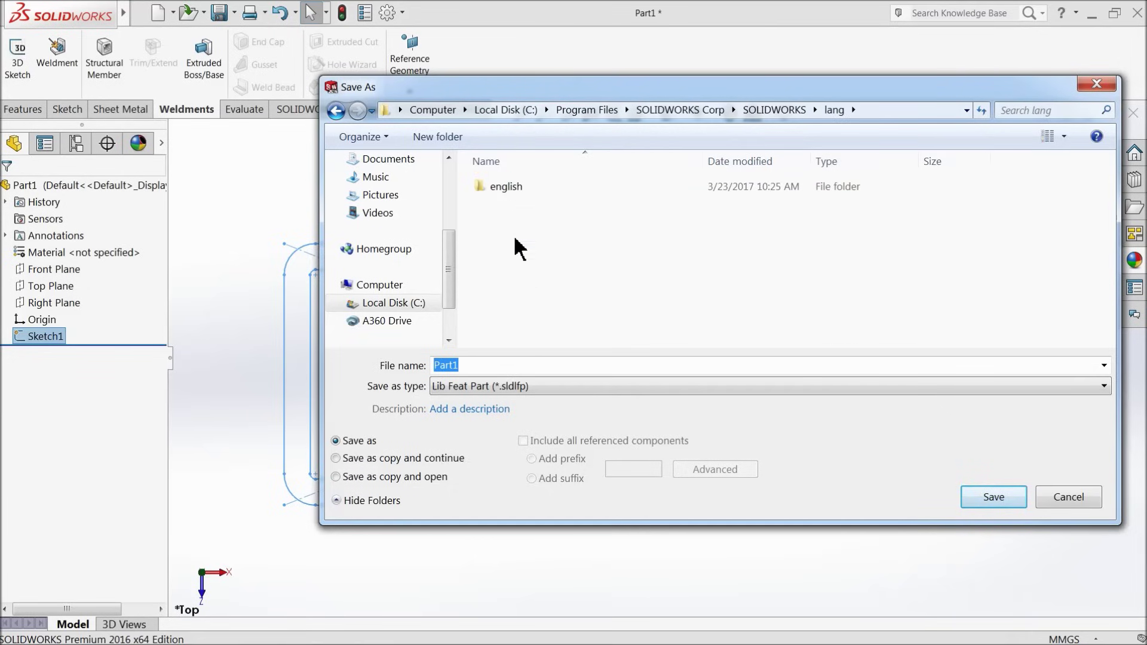
pyautogui.doubleClick(513, 185)
pyautogui.scroll(-1, 535, 330)
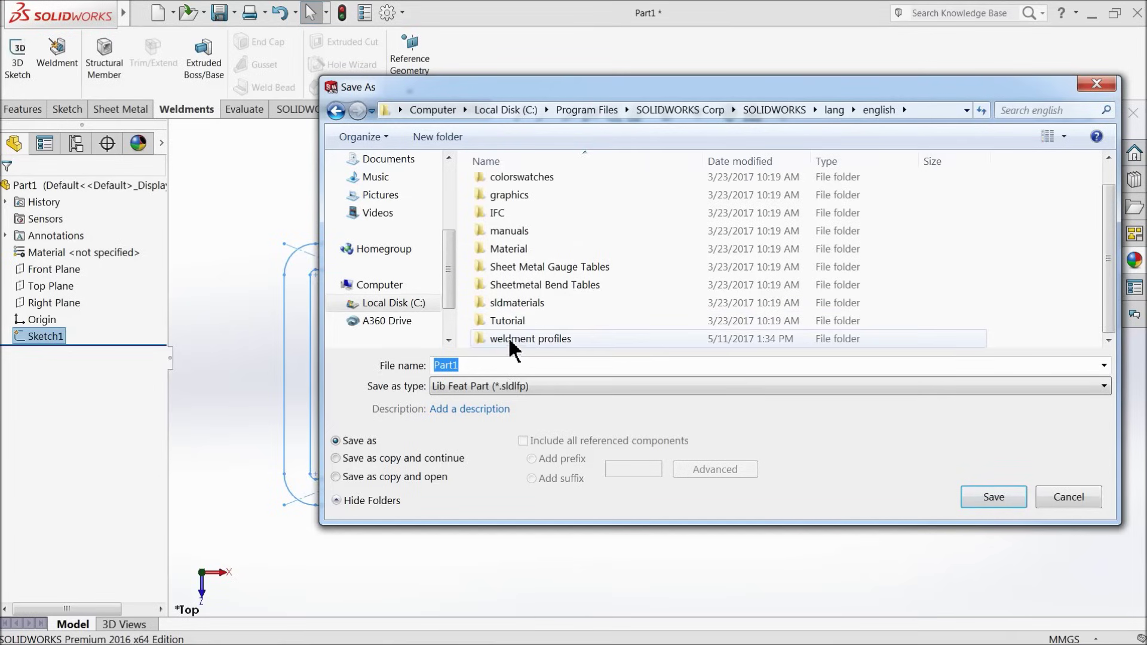
pyautogui.doubleClick(521, 337)
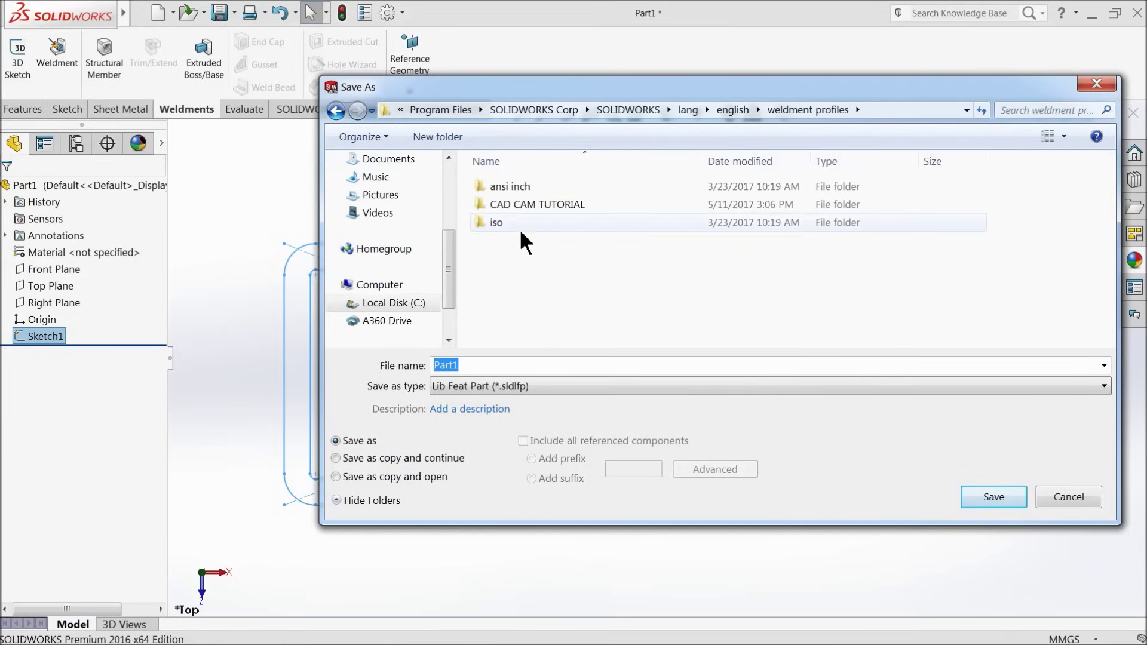
pyautogui.click(516, 203)
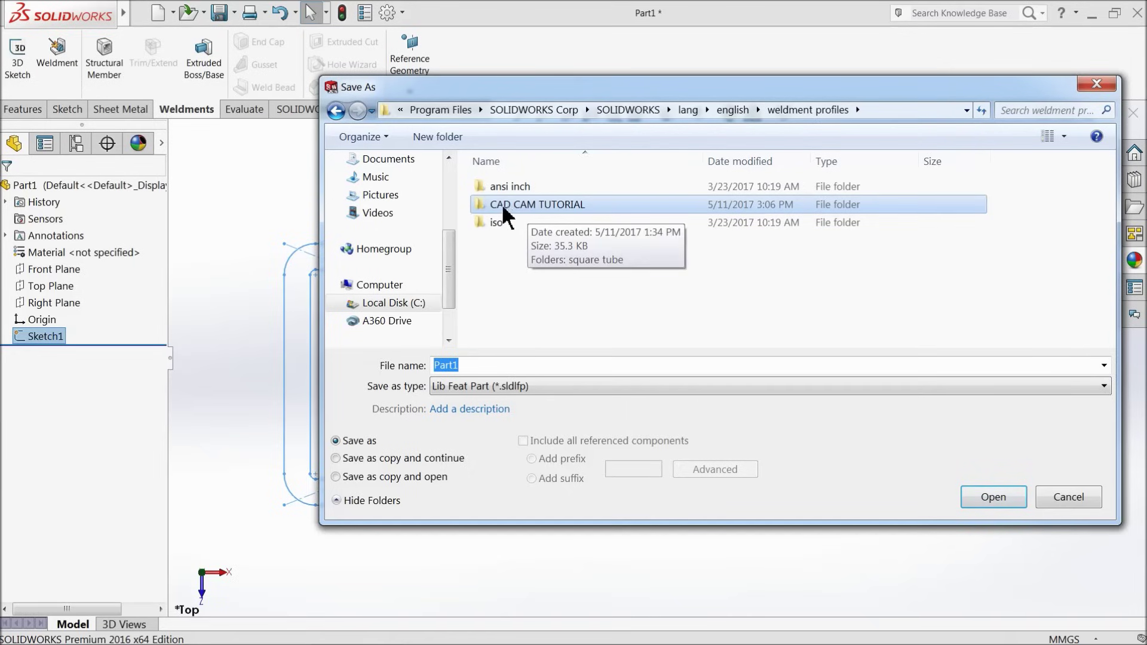
pyautogui.doubleClick(550, 204)
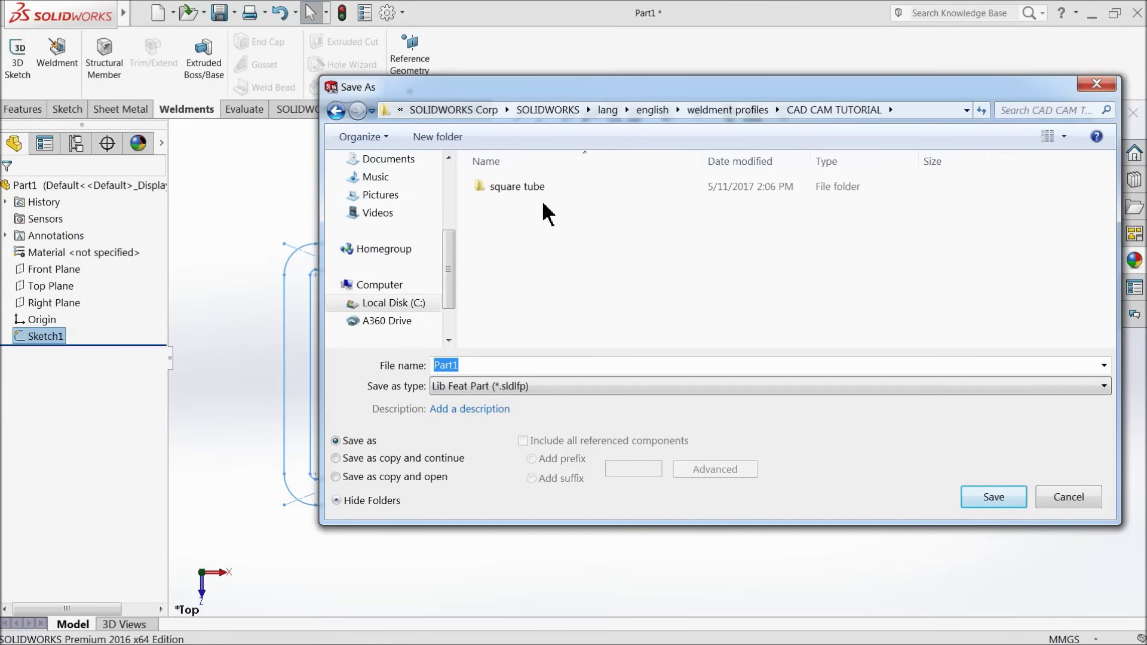
# Create a folder named "Rectangle tube" next to the square tube folder and open it.
pyautogui.click(513, 188)
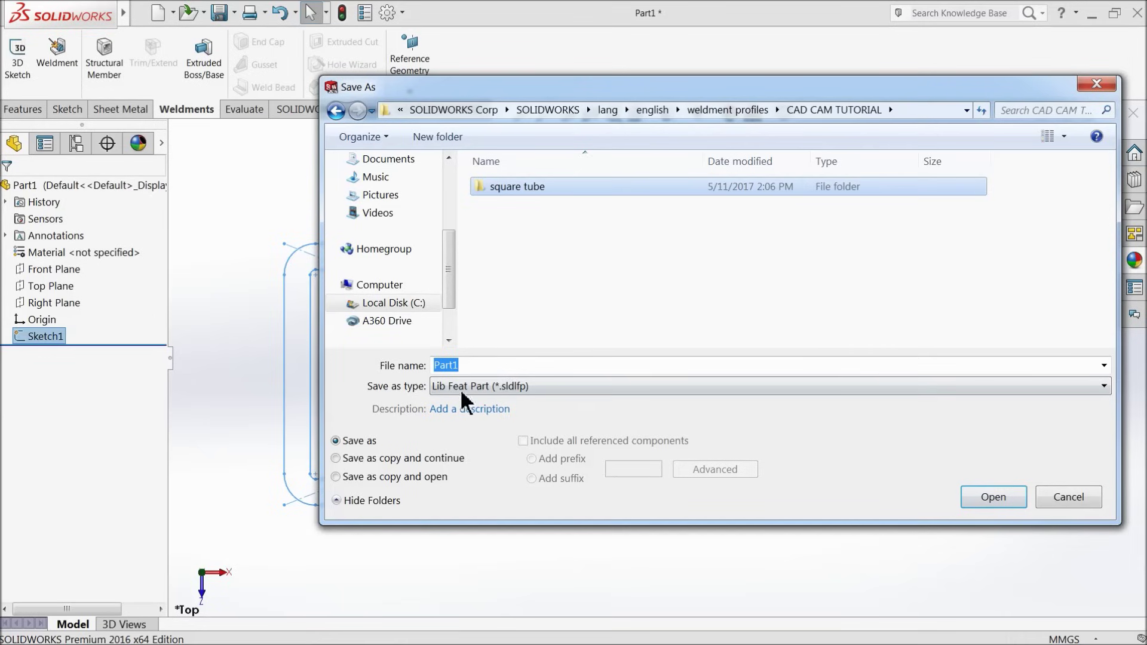
pyautogui.rightClick(490, 226)
pyautogui.moveTo(537, 356)
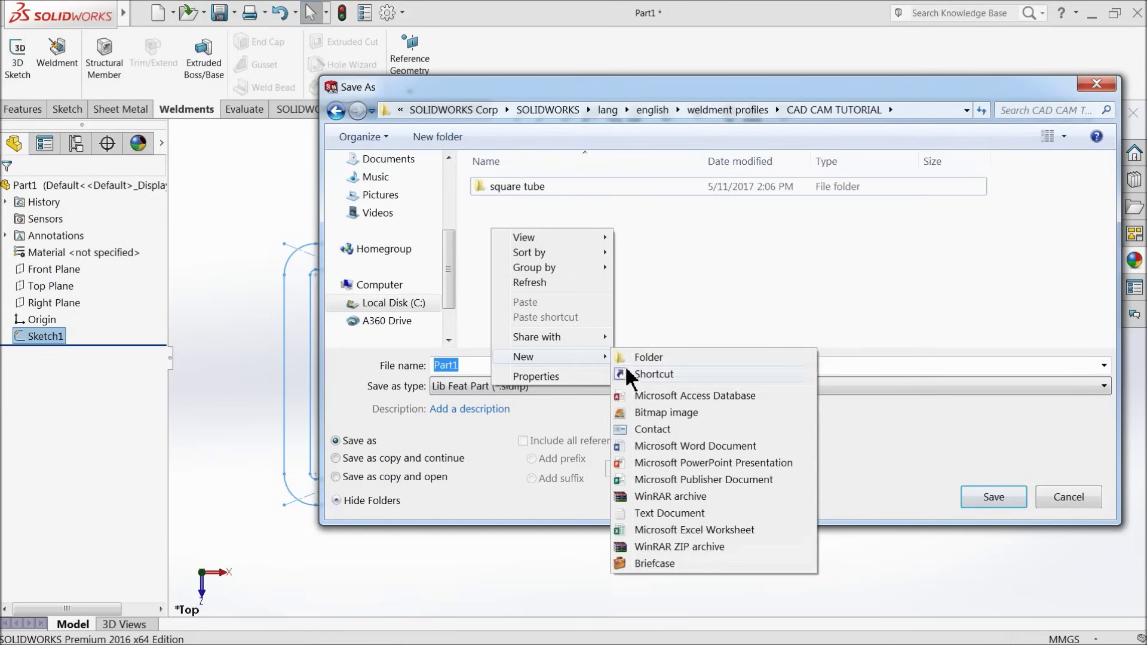
pyautogui.click(643, 356)
pyautogui.write('Rectangle tube')
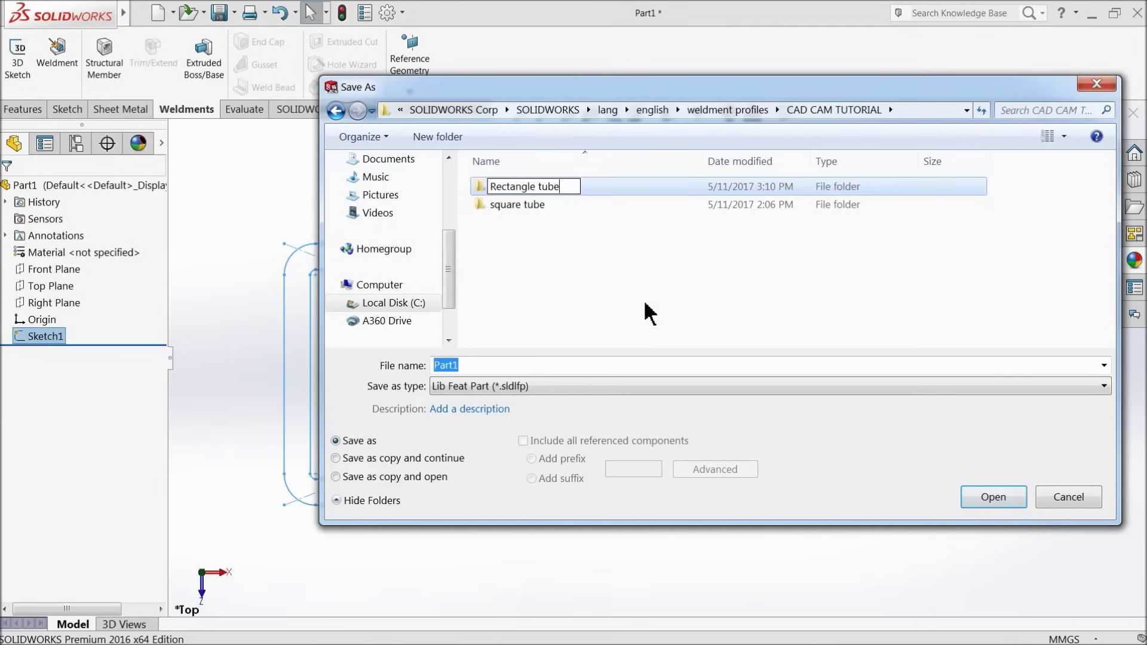
pyautogui.click(558, 276)
pyautogui.doubleClick(504, 185)
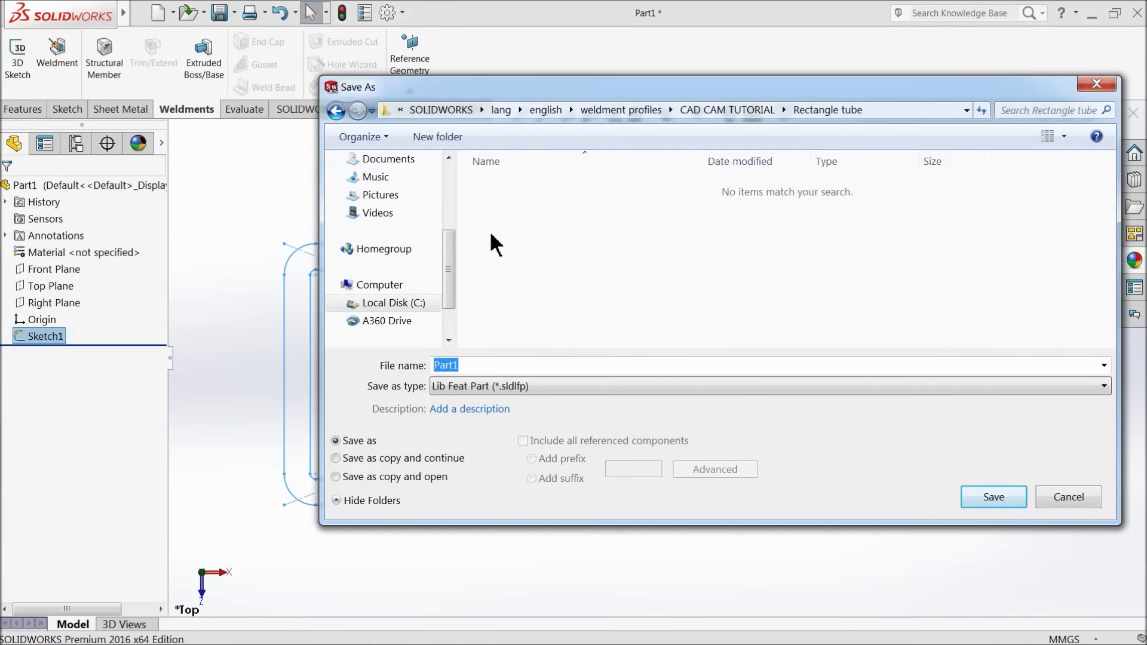
# Save the profile as 250X100X10mm in the Rectangle tube folder and close the file.
pyautogui.click(470, 371)
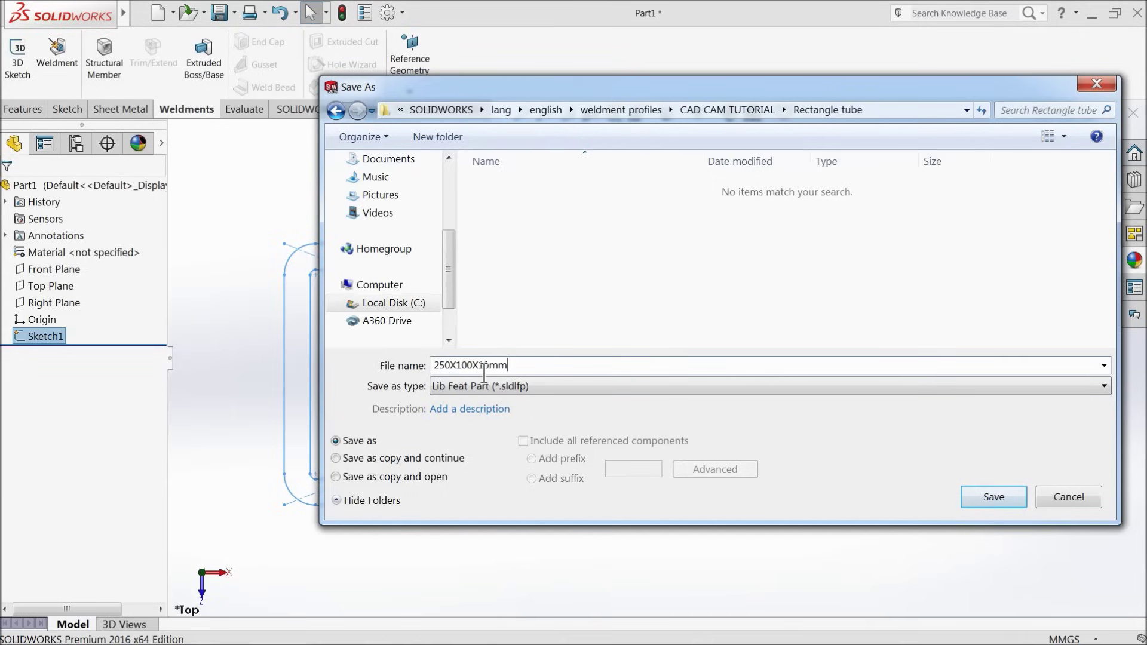
pyautogui.click(986, 501)
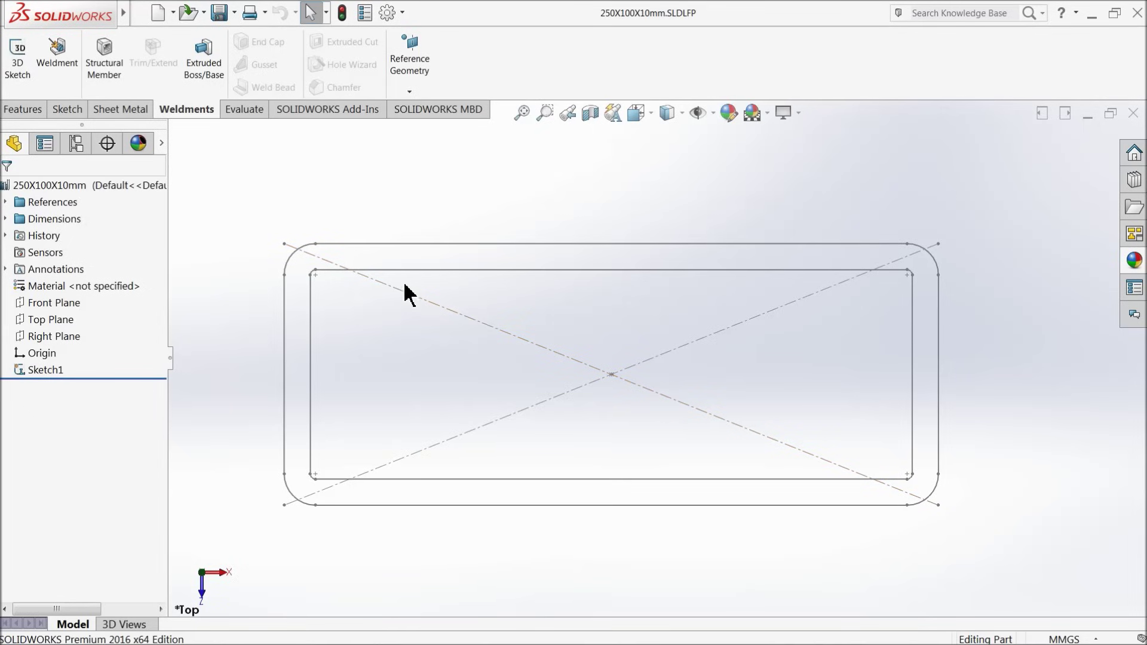
pyautogui.click(1133, 115)
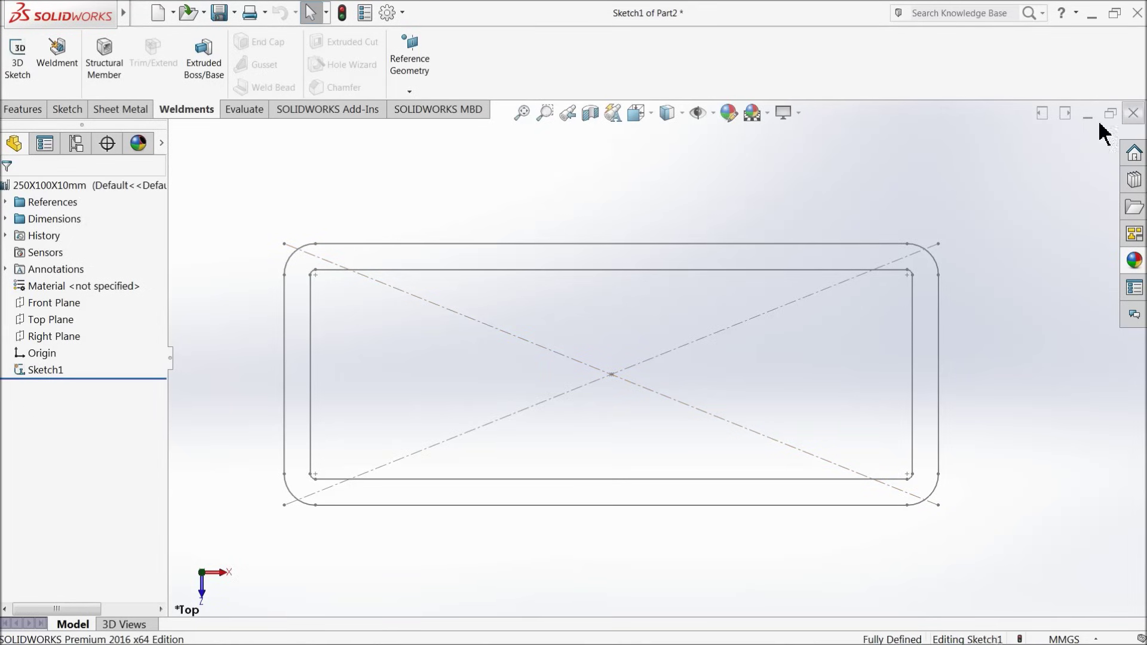
# Move the 200, 100, R12 and 10 dimensions of the second tube profile clear of its lines.
pyautogui.moveTo(491, 175); pyautogui.dragTo(619, 169)
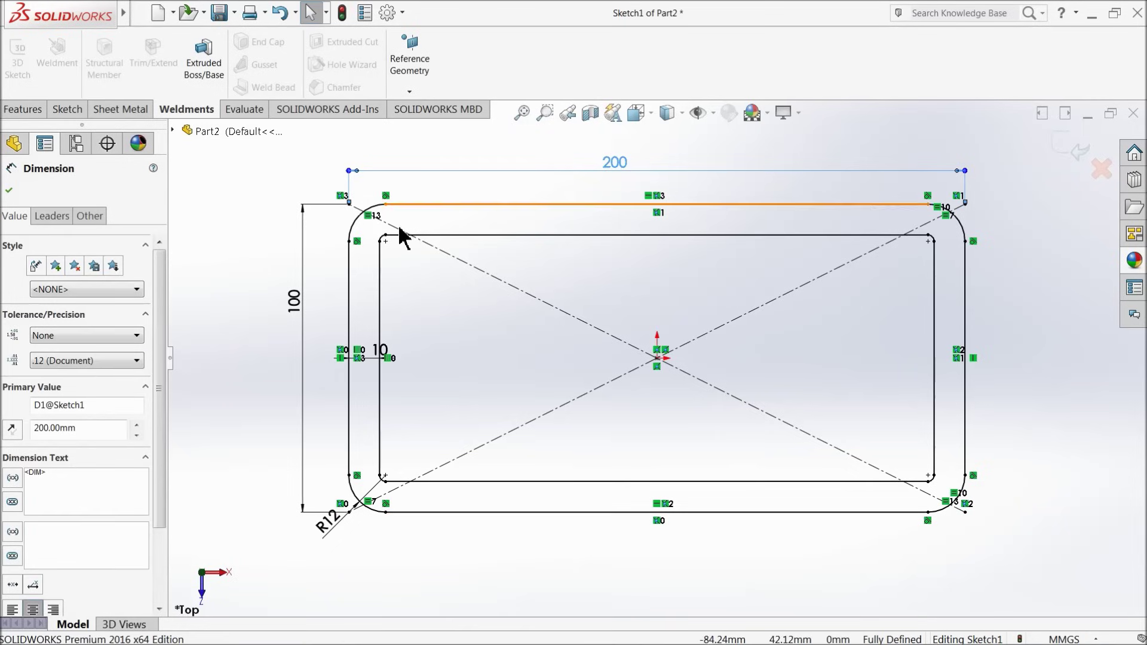
pyautogui.moveTo(299, 307); pyautogui.dragTo(274, 326)
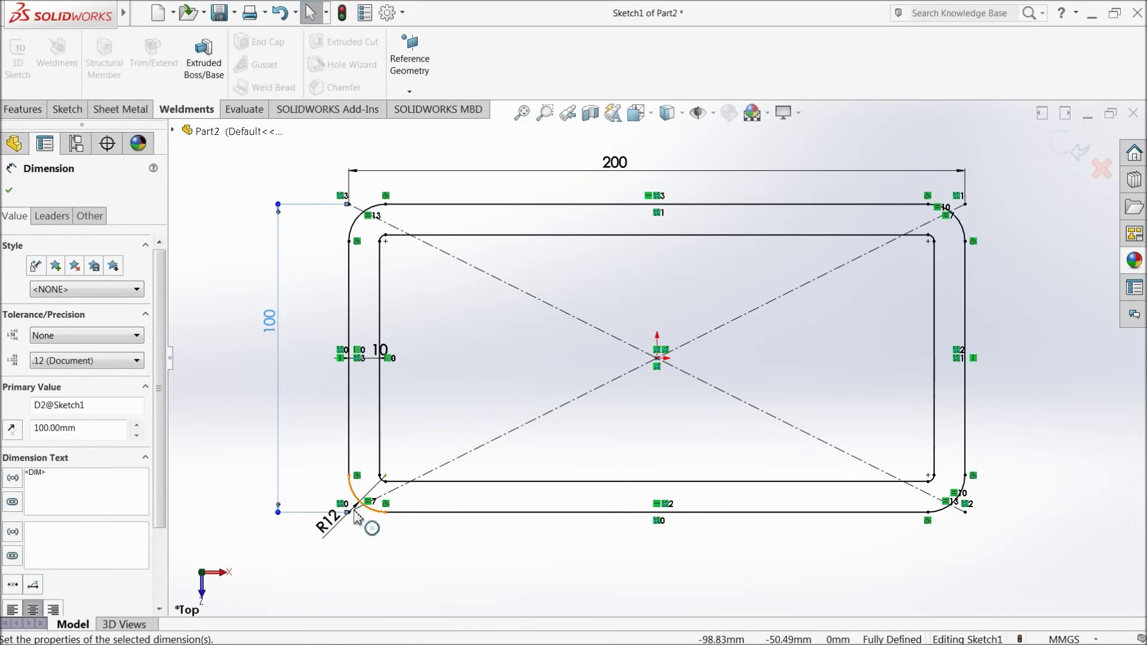
pyautogui.moveTo(338, 521); pyautogui.dragTo(323, 545)
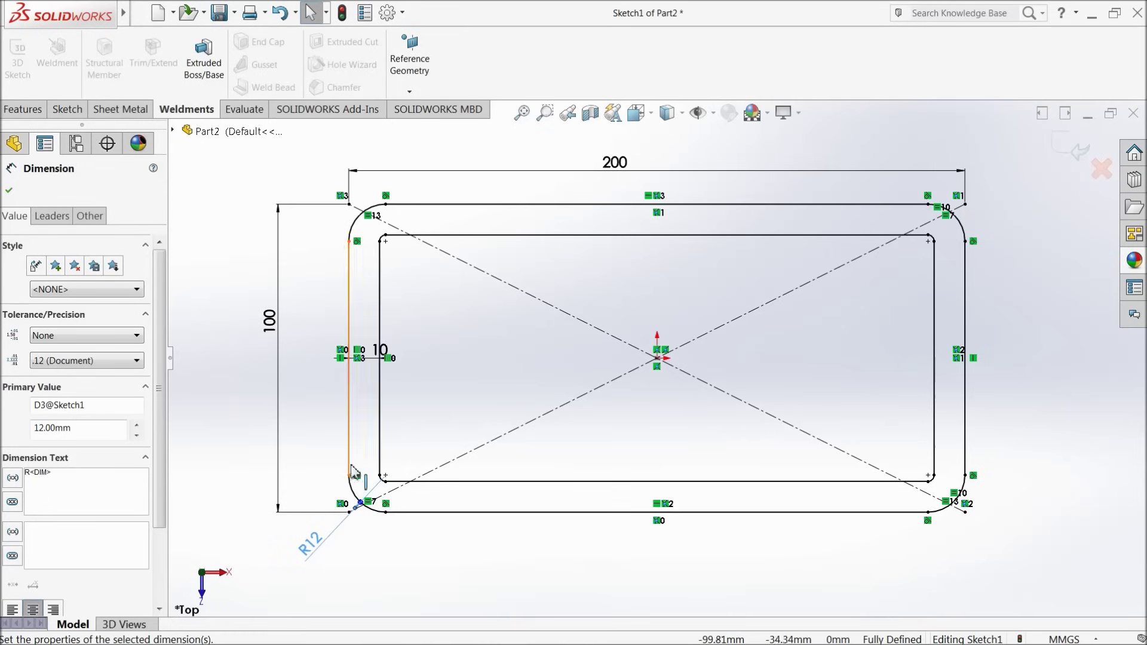
pyautogui.moveTo(391, 357); pyautogui.dragTo(460, 301)
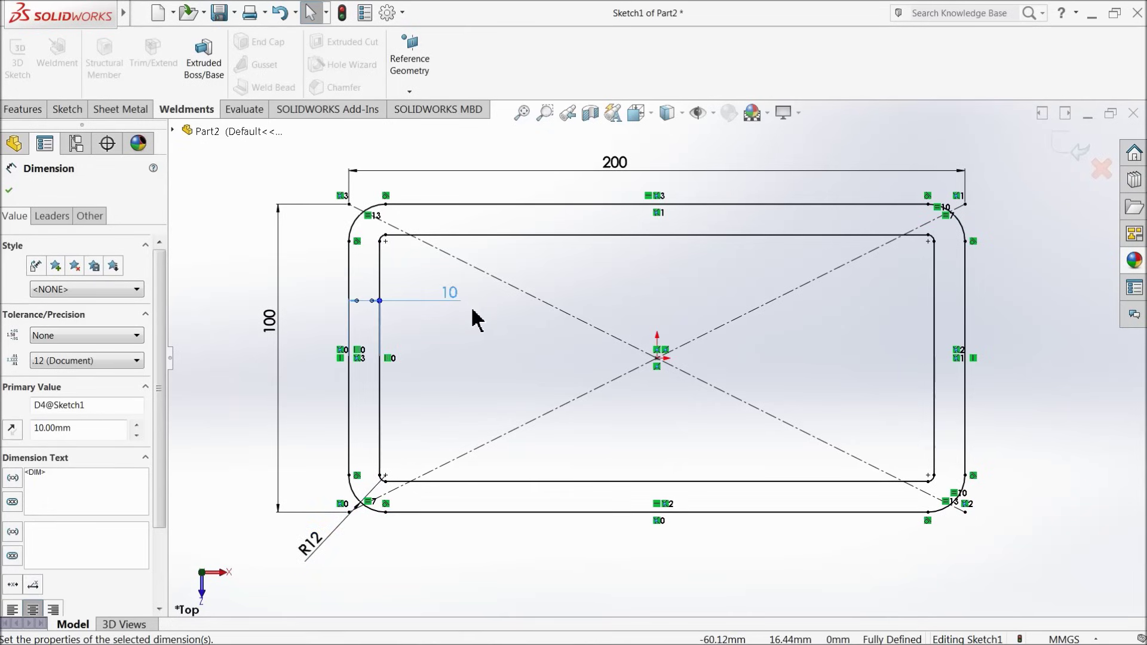
pyautogui.click(250, 214)
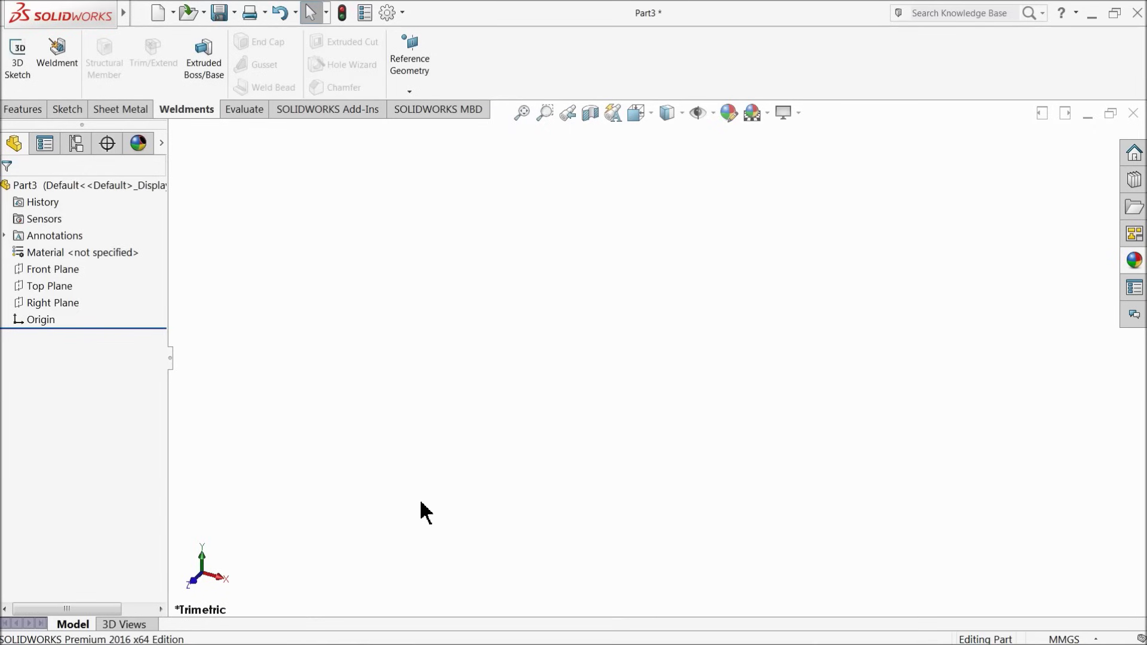
# Start a sketch on the Top Plane and draw a center rectangle about 314 mm wide around the origin.
pyautogui.click(27, 286)
pyautogui.click(33, 263)
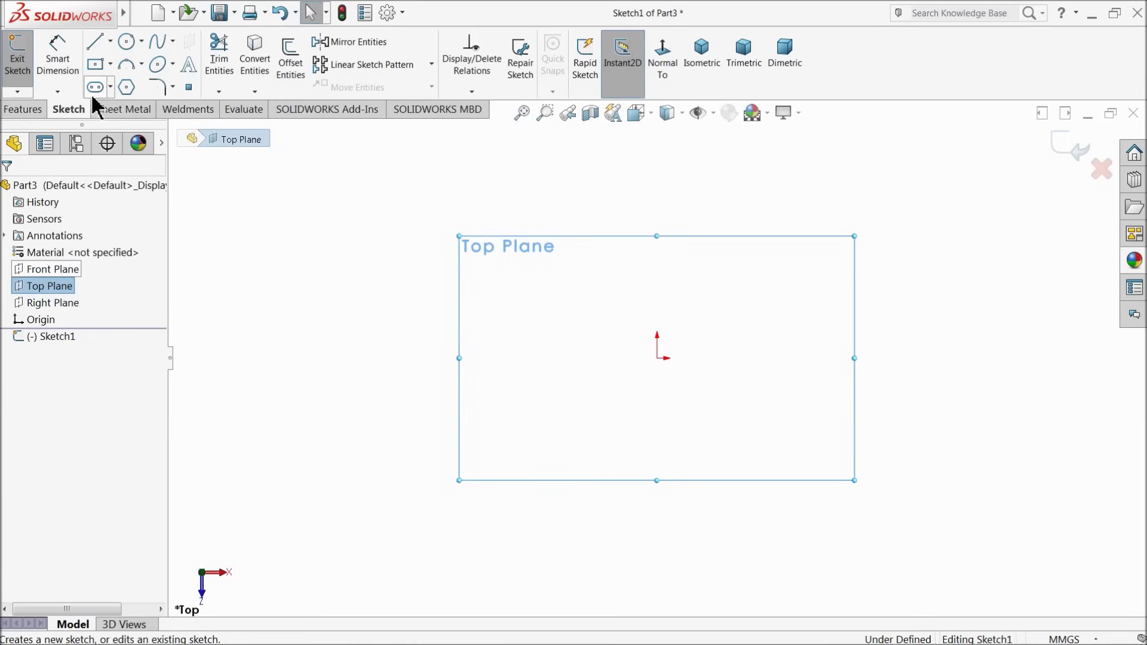
pyautogui.click(96, 67)
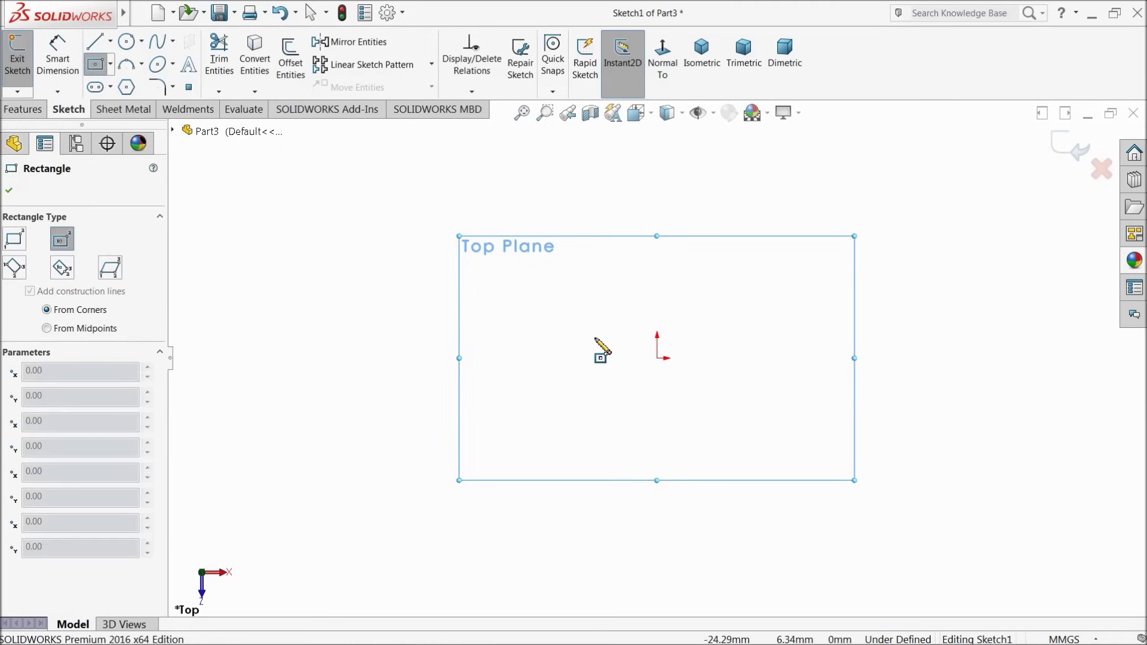
pyautogui.click(657, 359)
pyautogui.click(309, 170)
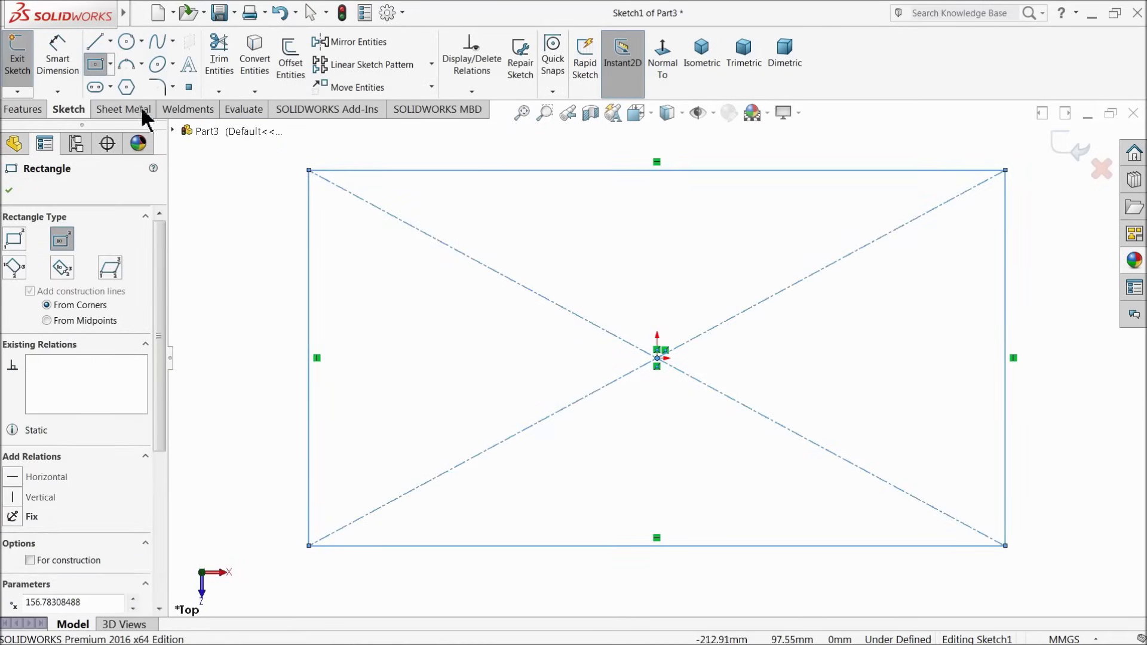
# Dimension the rectangle's horizontal side and set its length to 2810 mm.
pyautogui.click(58, 57)
pyautogui.click(503, 171)
pyautogui.click(509, 151)
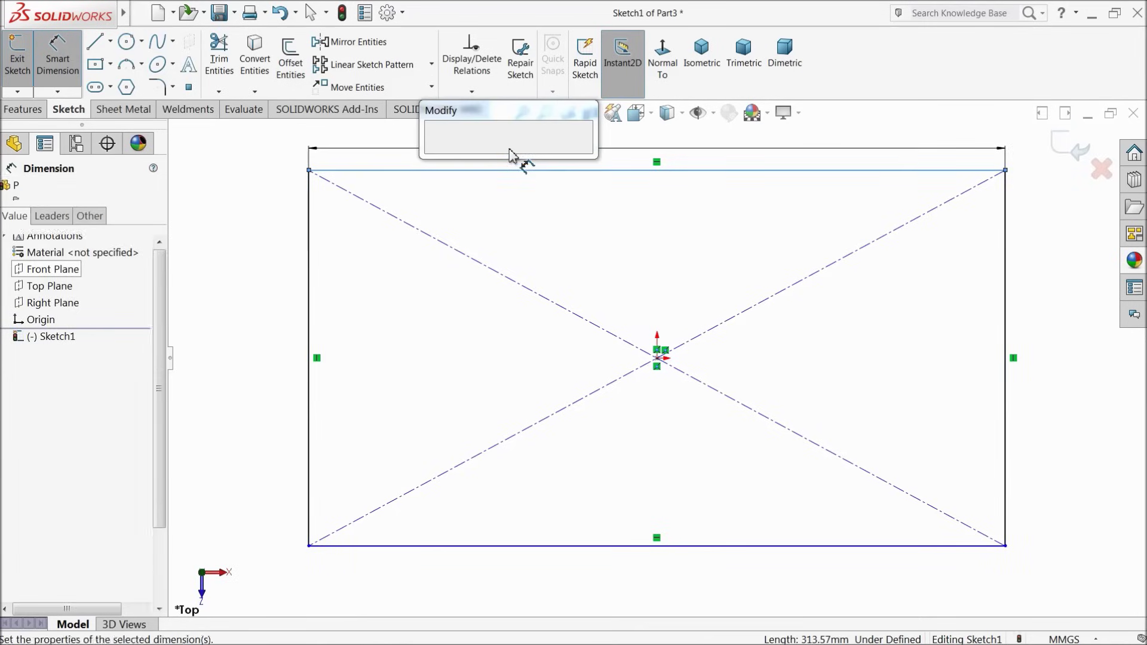
pyautogui.write('2810')
pyautogui.press('Return')
# Dimension the rectangle's vertical side at 1110 mm and exit the sketch.
pyautogui.click(308, 292)
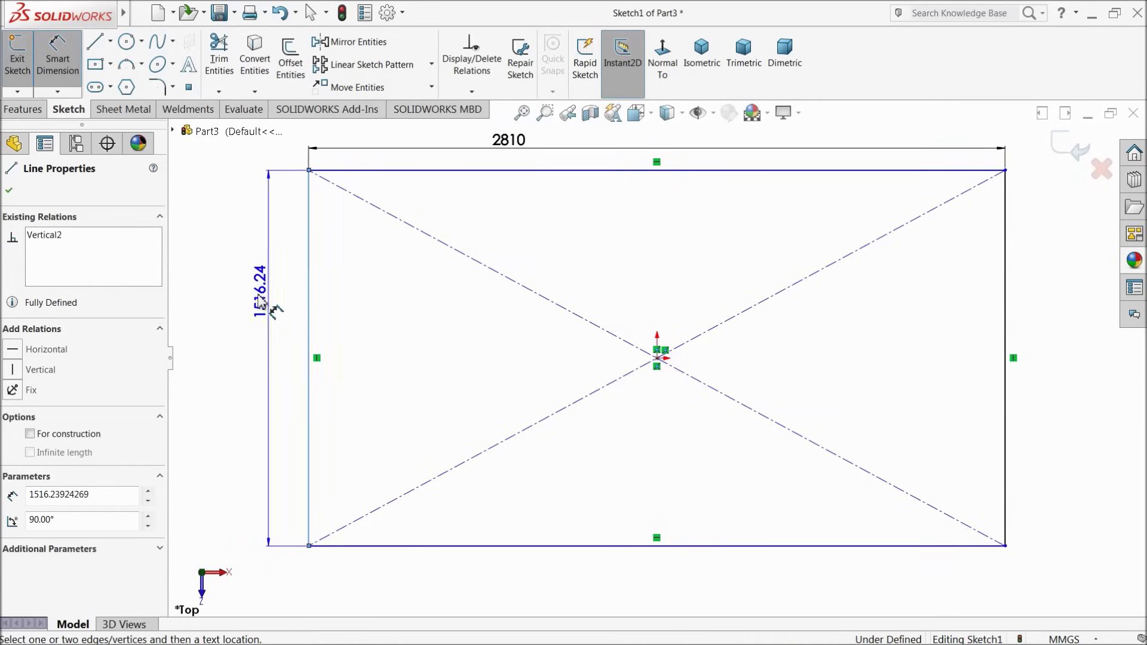
pyautogui.click(248, 301)
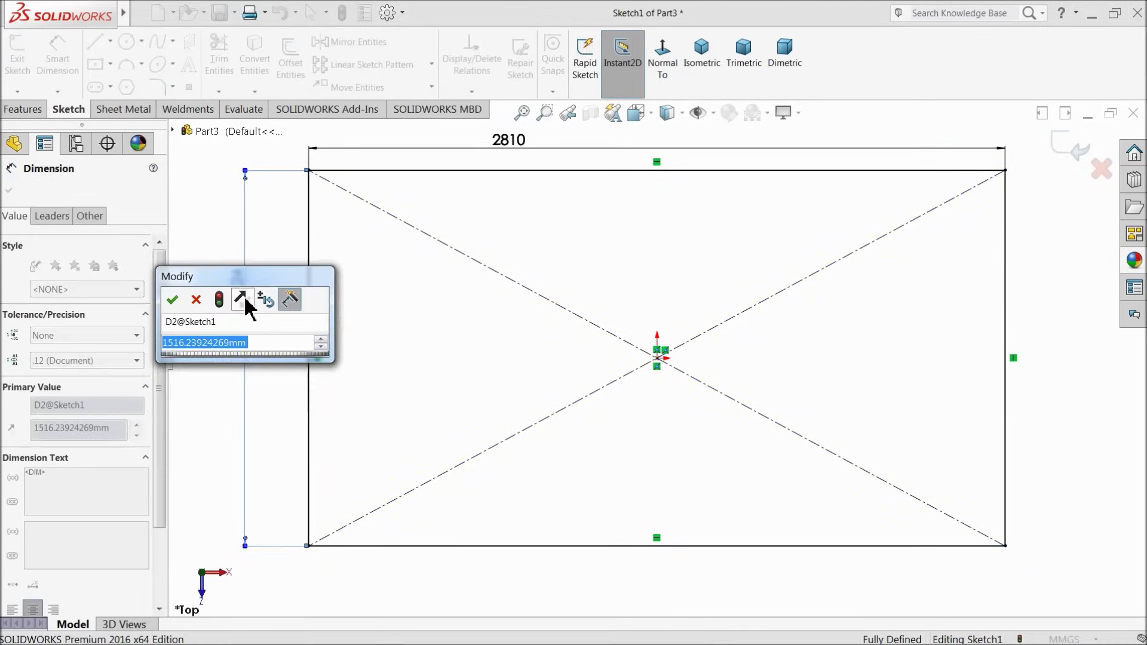
pyautogui.write('1110')
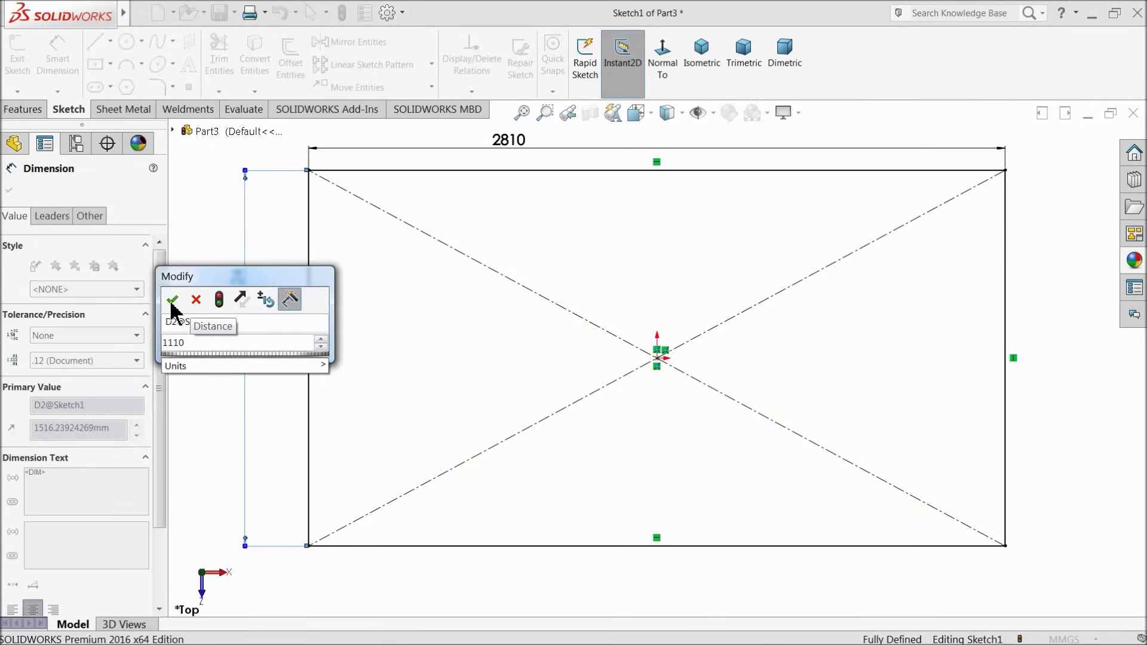
pyautogui.click(172, 301)
pyautogui.press('f')
pyautogui.moveTo(451, 358)
pyautogui.mouseDown(button='middle')
pyautogui.moveTo(599, 371)
pyautogui.moveTo(597, 315)
pyautogui.moveTo(687, 295)
pyautogui.mouseUp(button='middle')
pyautogui.press('f')
pyautogui.click(1069, 145)
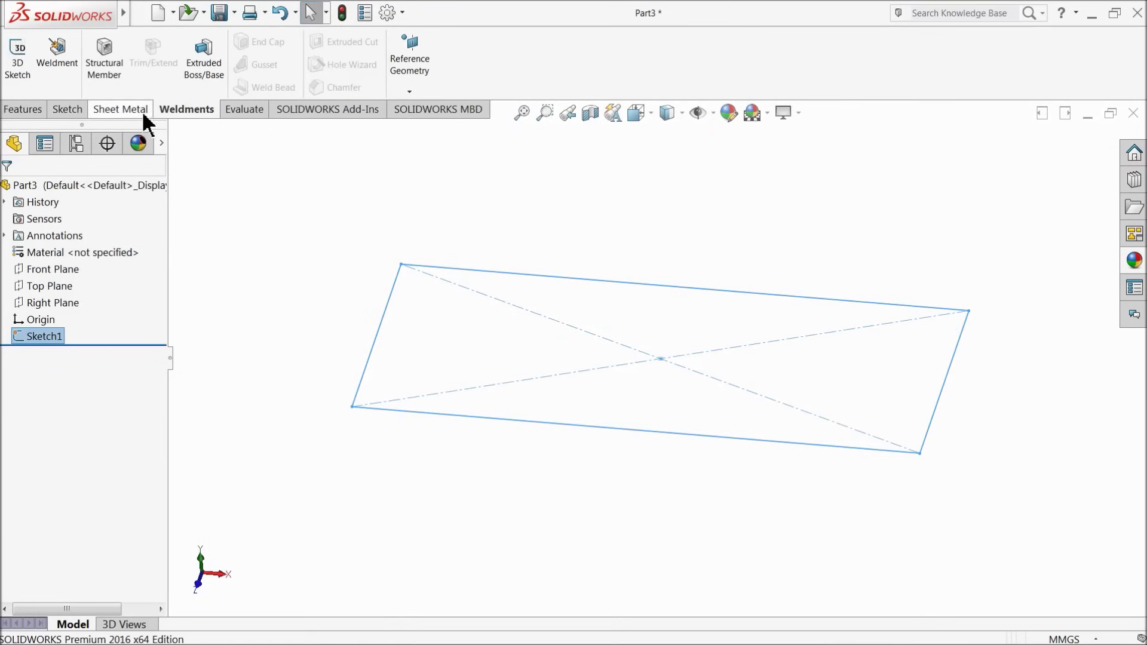
# Add a Weldment feature to the part and start the Structural Member command.
pyautogui.rightClick(174, 109)
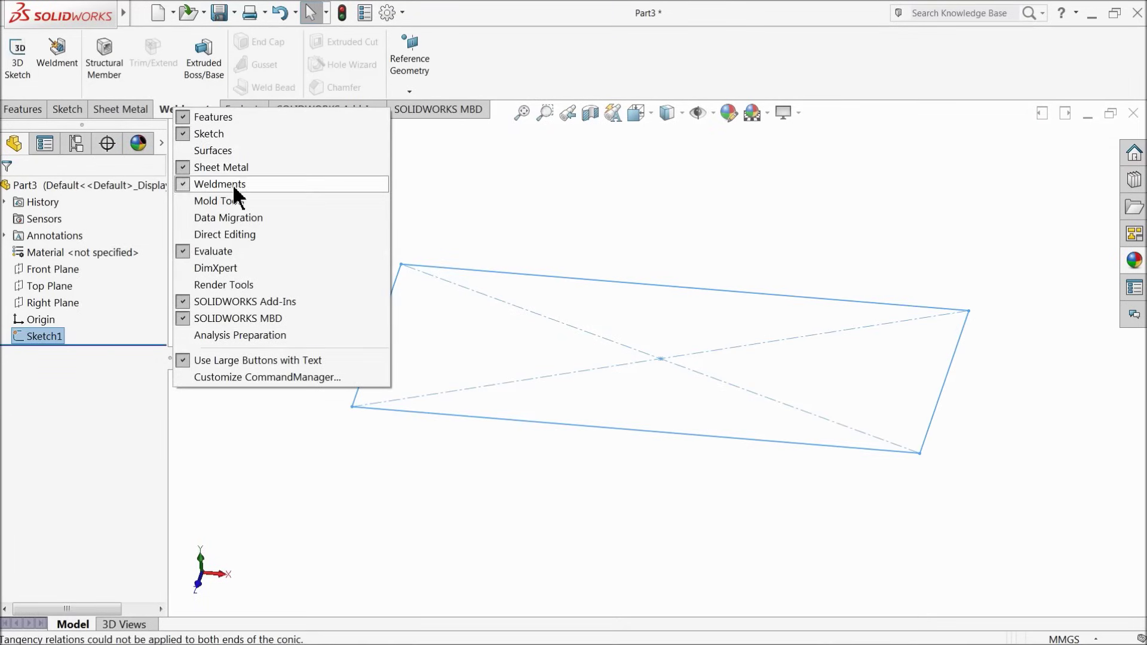
pyautogui.click(167, 113)
pyautogui.click(59, 71)
pyautogui.click(105, 65)
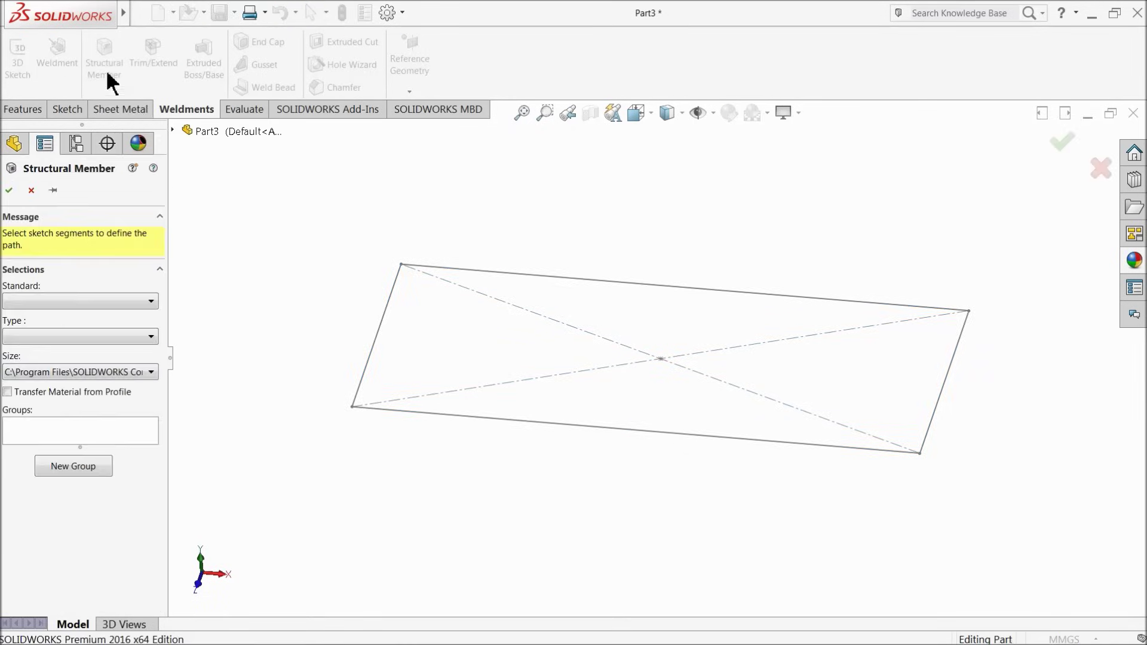
# Turn on the perspective display of the model.
pyautogui.moveTo(264, 335)
pyautogui.mouseDown(button='middle')
pyautogui.moveTo(264, 358)
pyautogui.moveTo(252, 315)
pyautogui.mouseUp(button='middle')
pyautogui.scroll(-3, 708, 394)
pyautogui.click(796, 114)
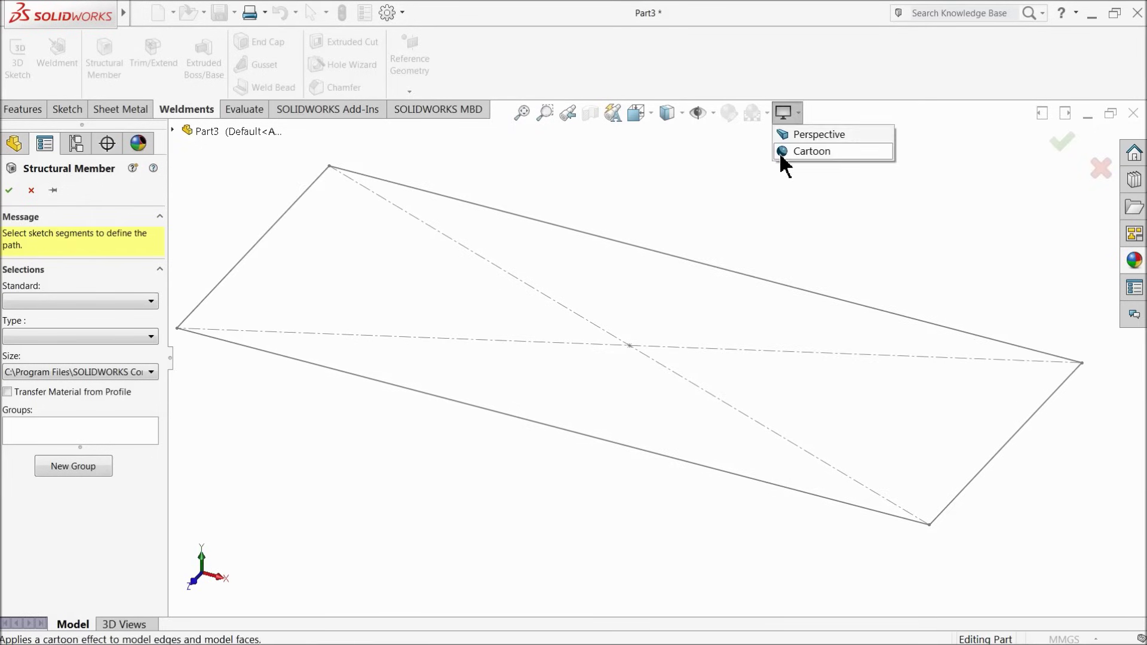
pyautogui.click(795, 133)
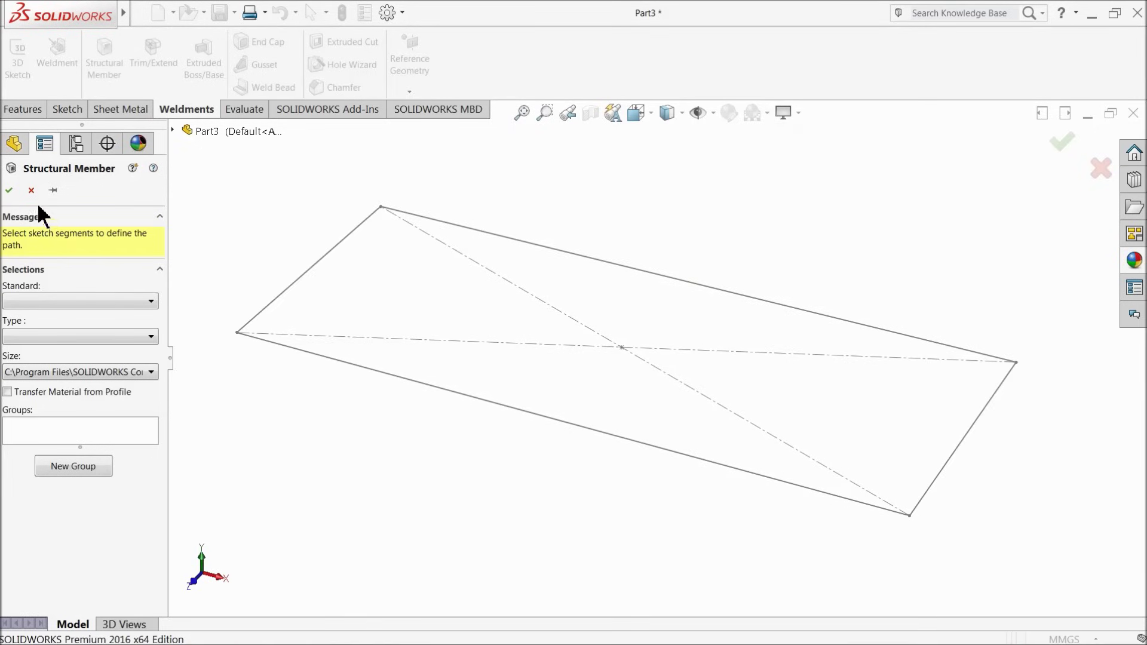
# Choose the CAD CAM TUTORIAL standard, Rectangle tube type and 250X100X10mm size, and assign the profile to the rectangle's two long sides.
pyautogui.click(35, 302)
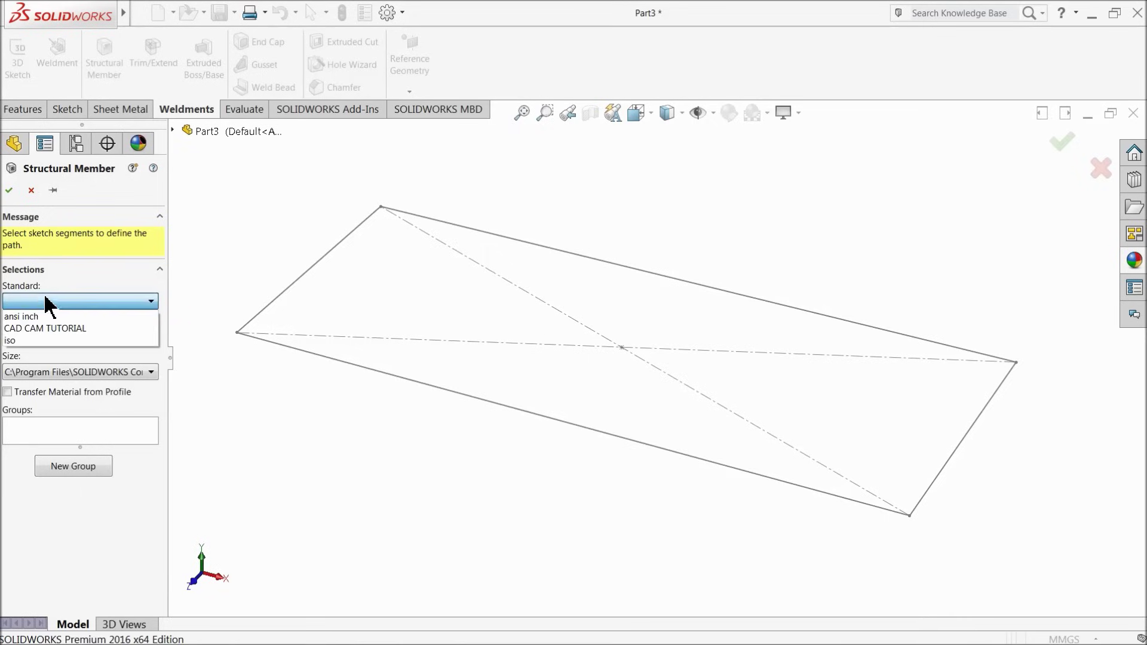
pyautogui.click(34, 329)
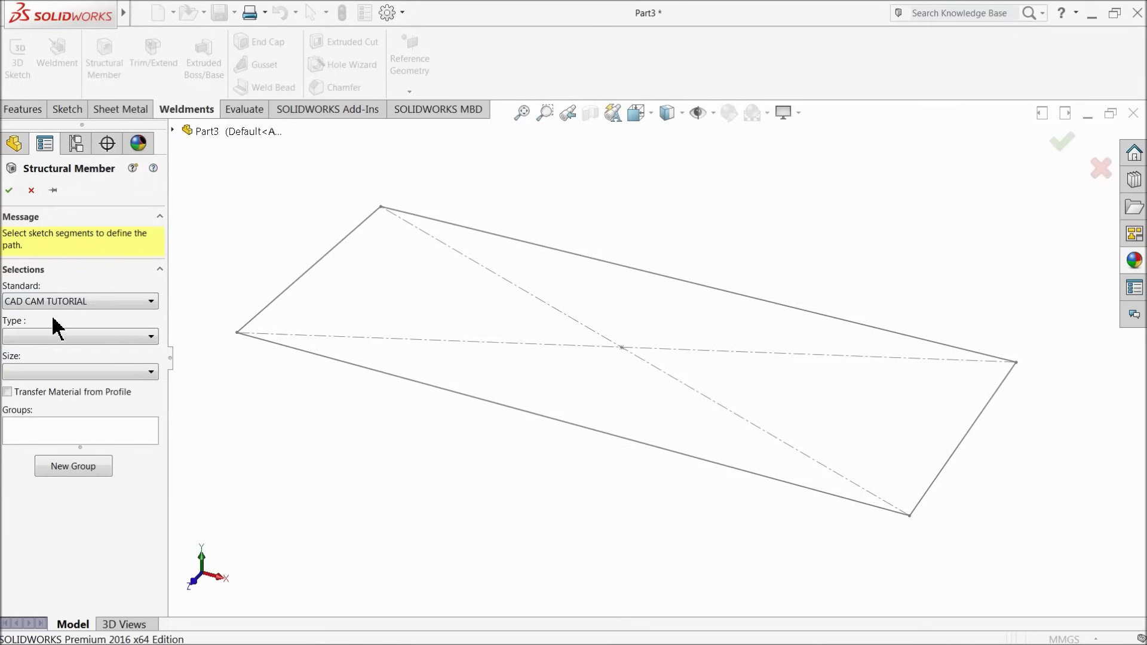
pyautogui.click(38, 338)
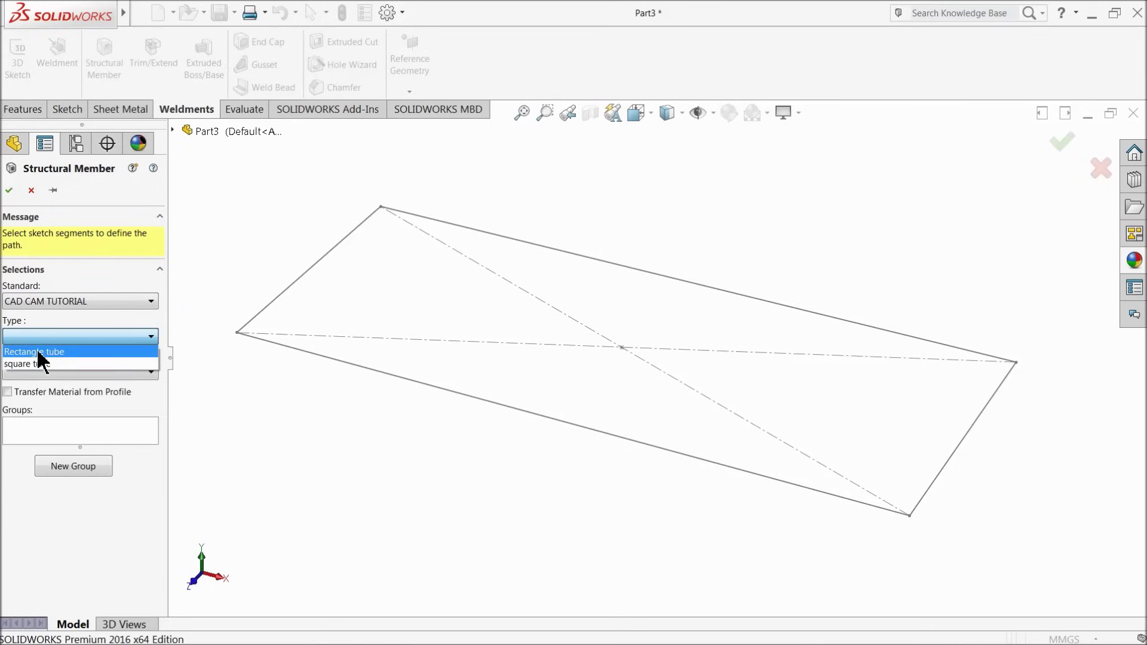
pyautogui.click(36, 352)
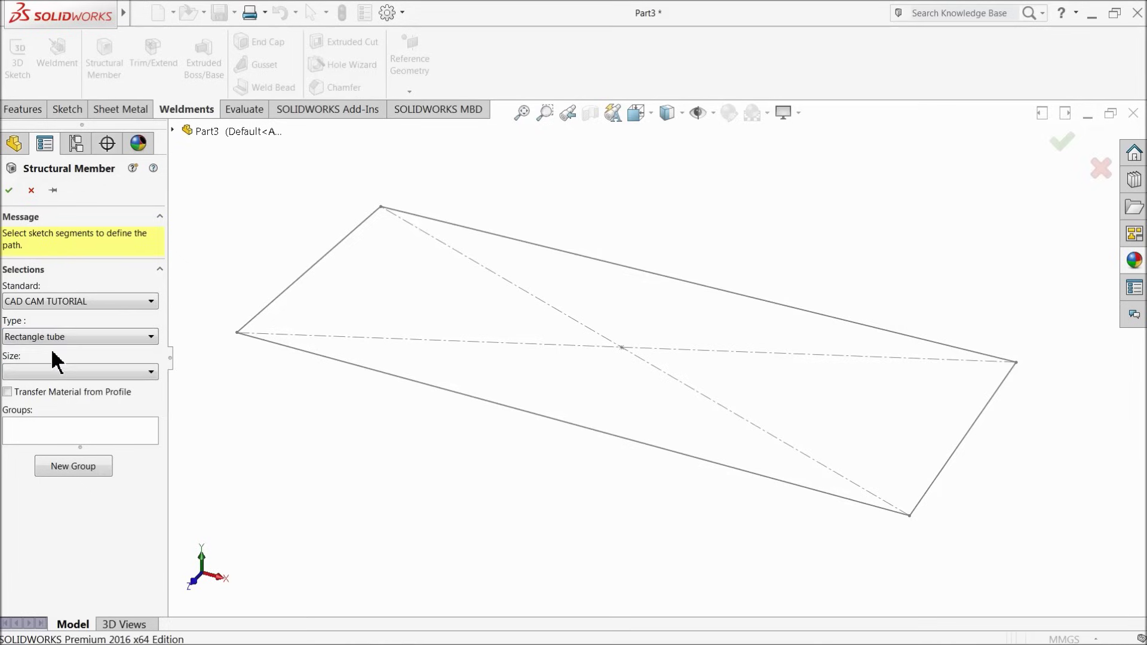
pyautogui.click(28, 372)
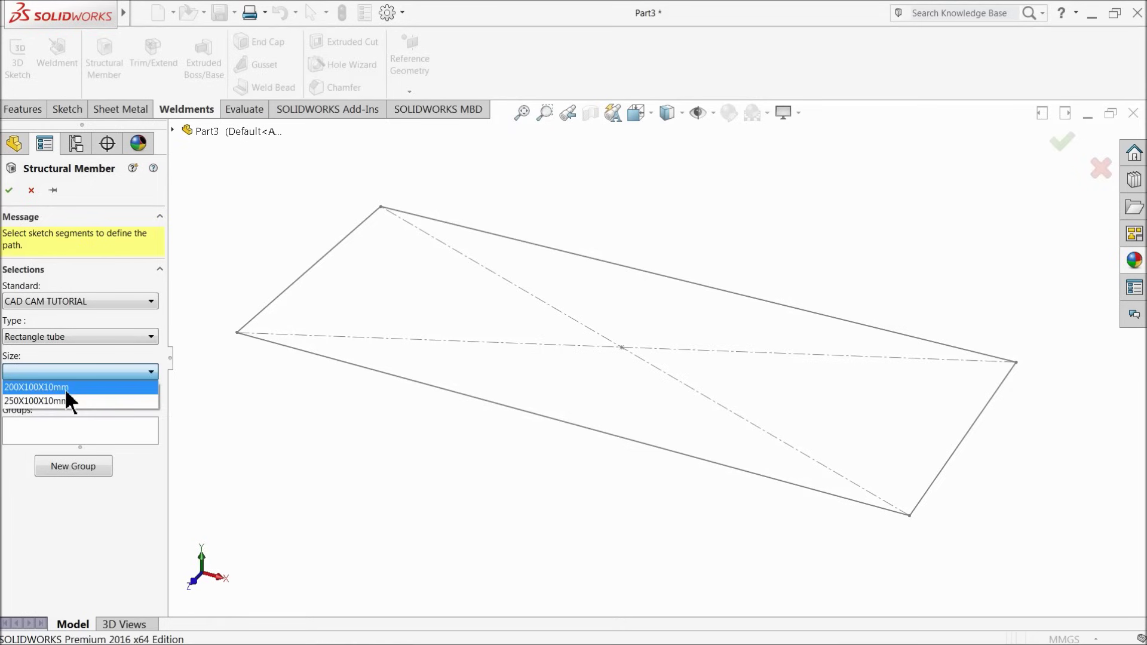
pyautogui.click(37, 401)
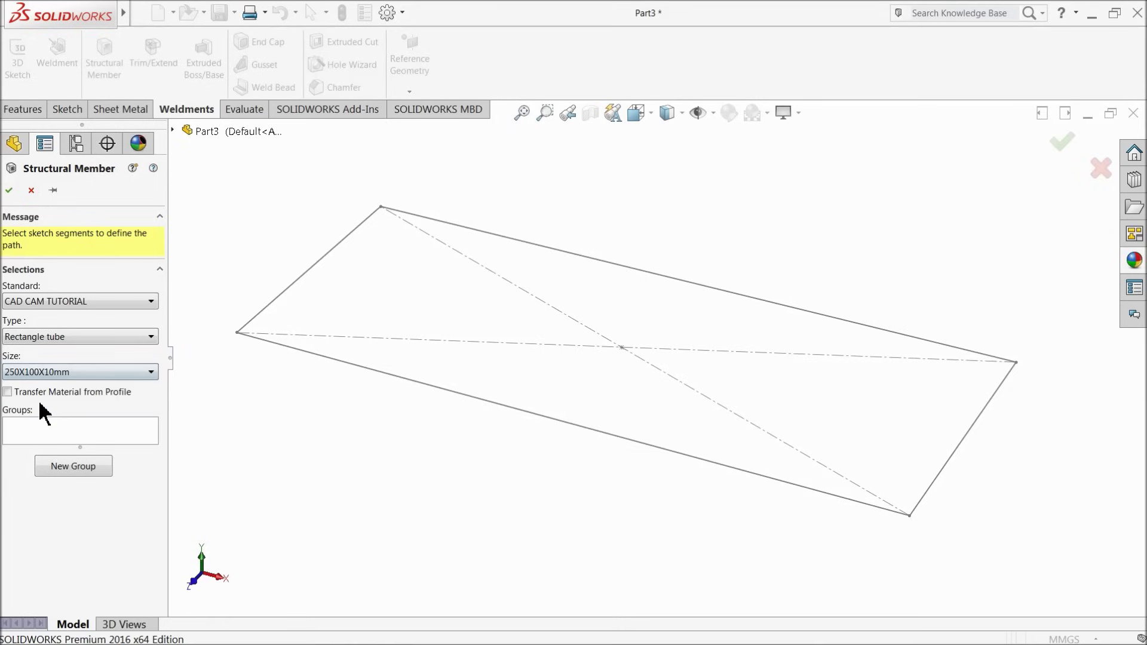
pyautogui.click(439, 391)
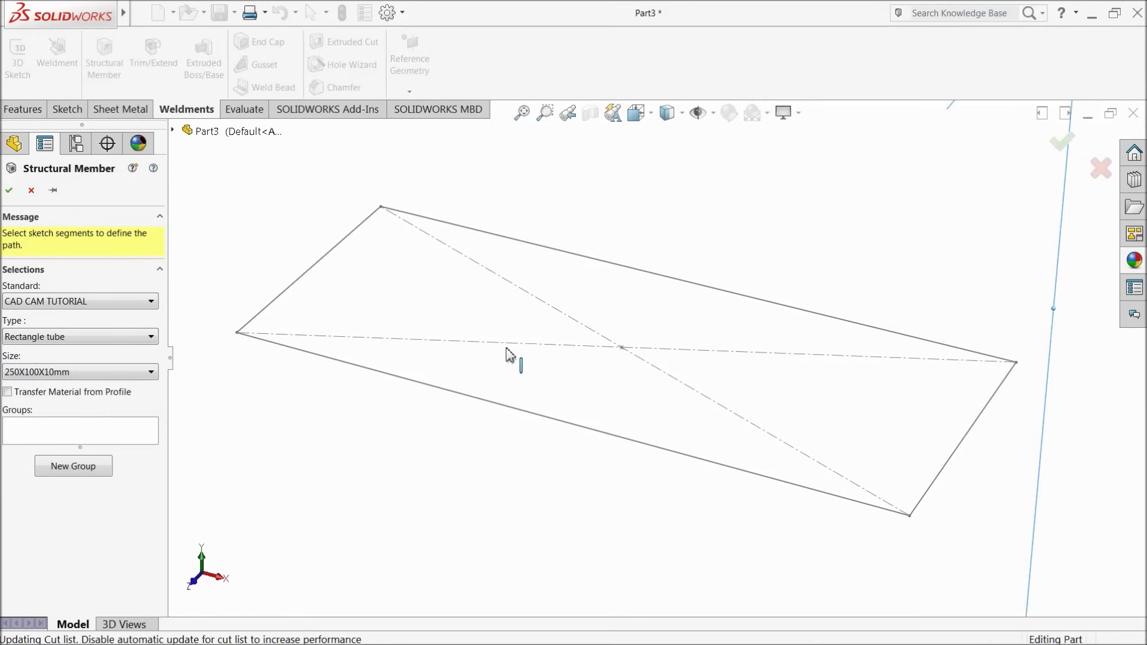
pyautogui.click(623, 270)
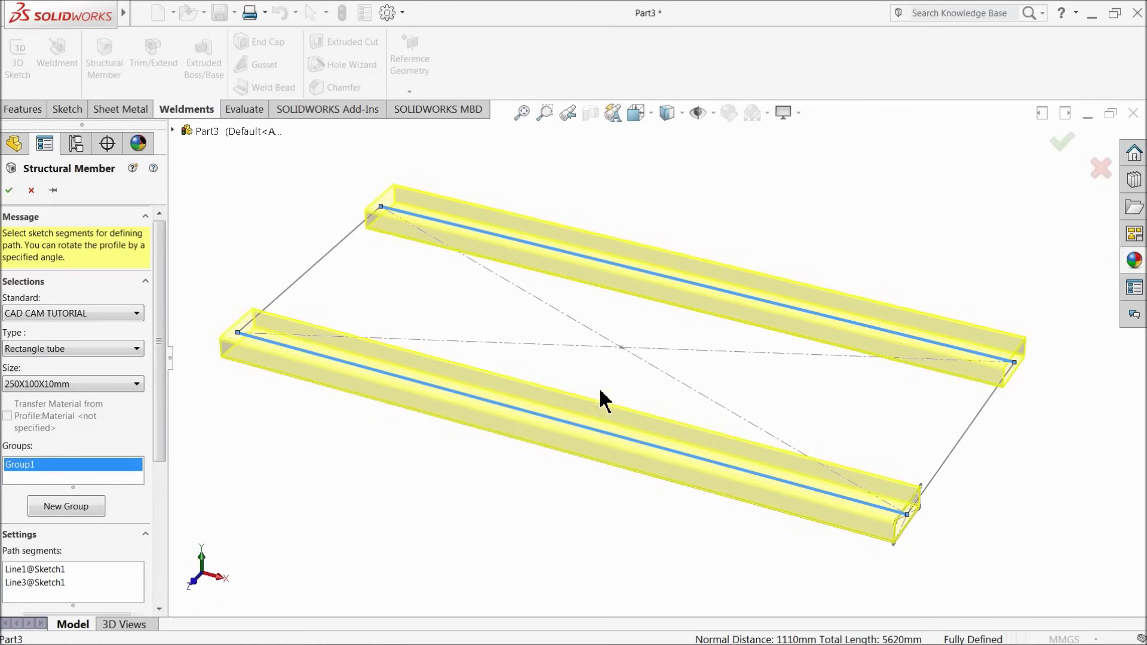
# Rotate the tube profile by 90 degrees so both members stand upright, and accept the structural member.
pyautogui.moveTo(158, 415); pyautogui.dragTo(154, 525)
pyautogui.moveTo(473, 406); pyautogui.dragTo(620, 466, button='middle')
pyautogui.scroll(-3, 793, 478)
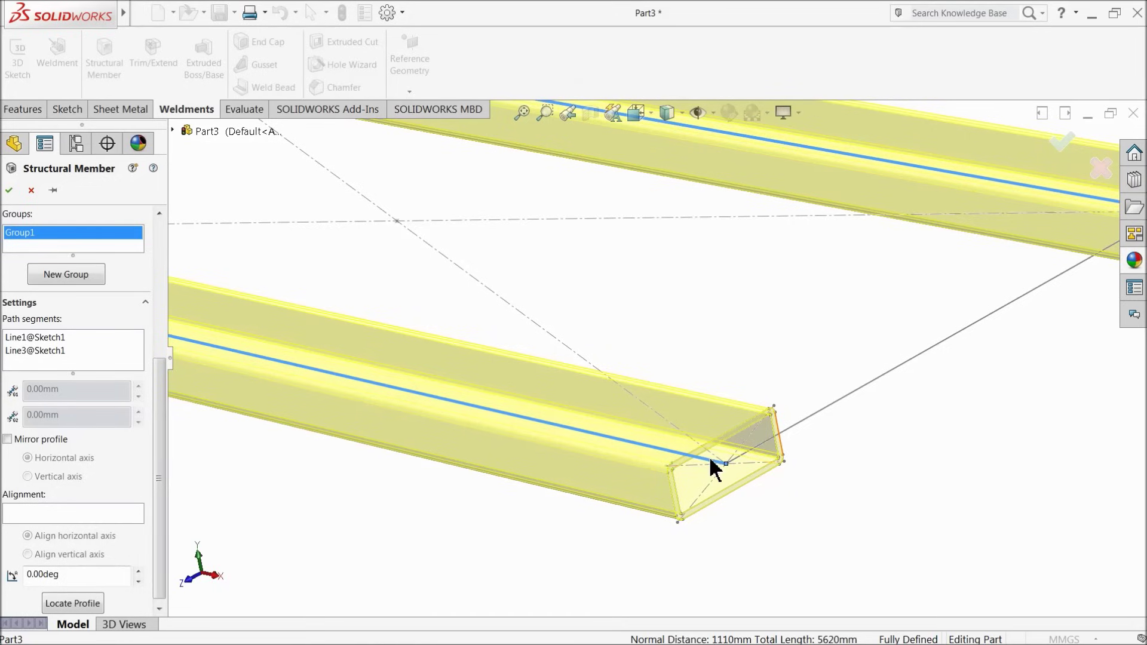
pyautogui.scroll(4, 731, 416)
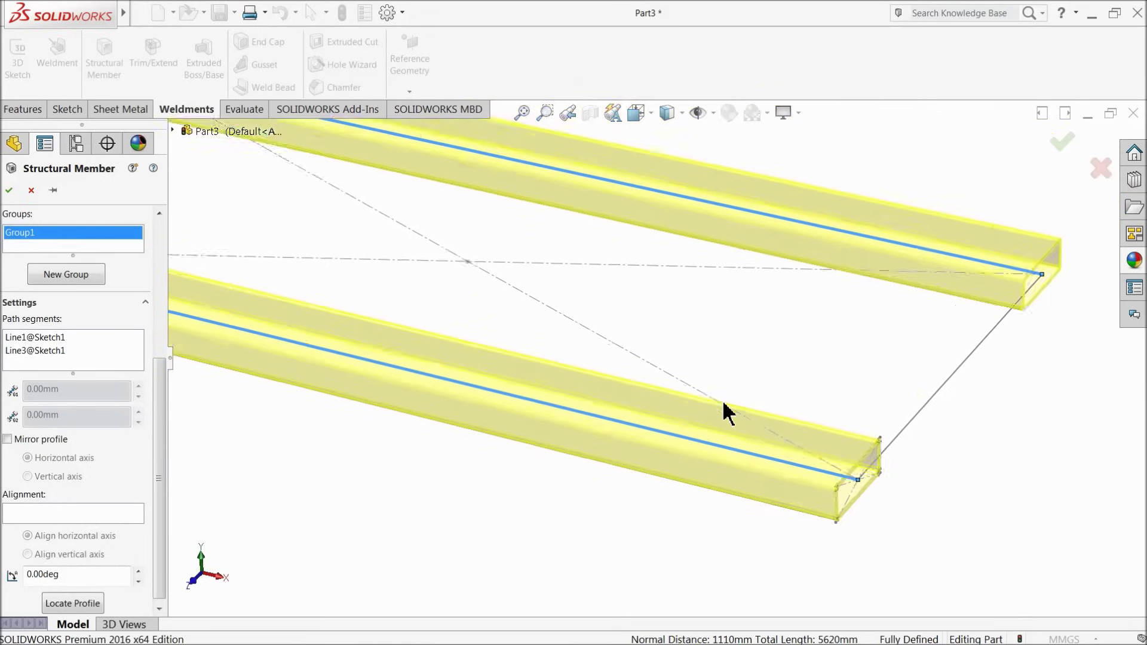
pyautogui.scroll(-2, 776, 447)
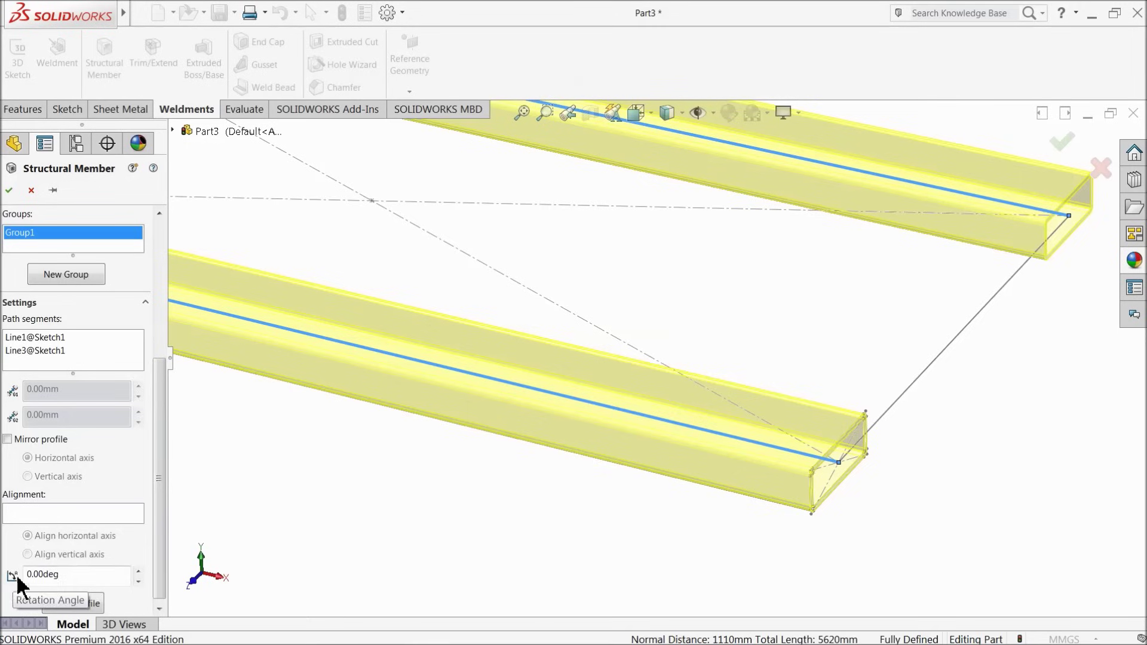
pyautogui.click(72, 577)
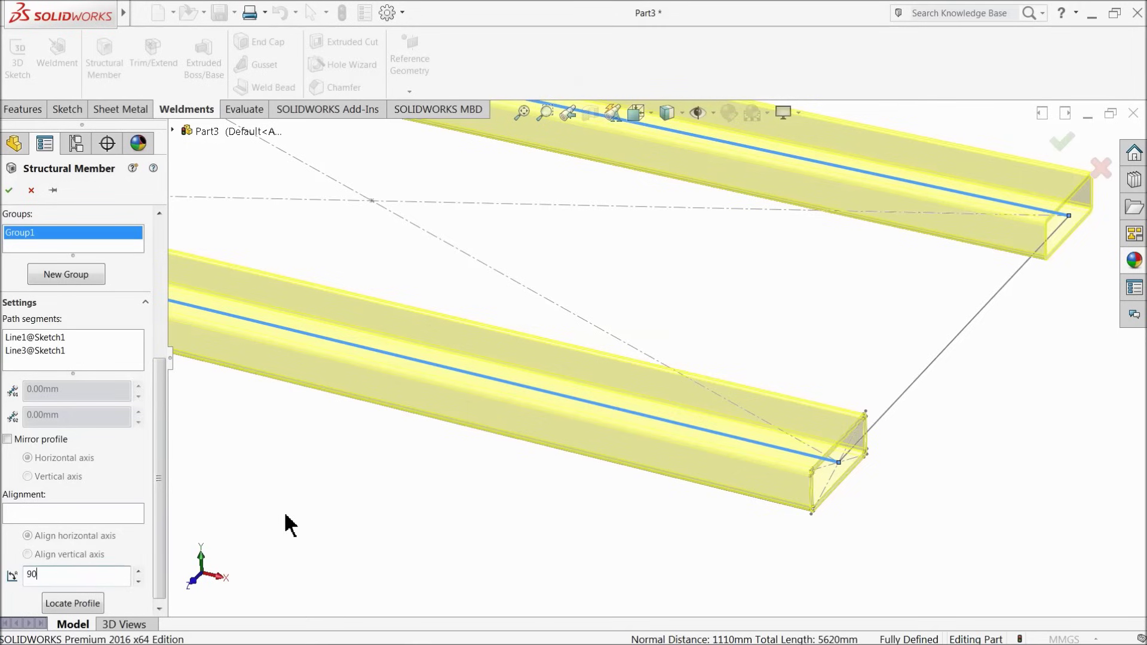
pyautogui.press('Return')
pyautogui.scroll(3, 525, 418)
pyautogui.scroll(-3, 773, 371)
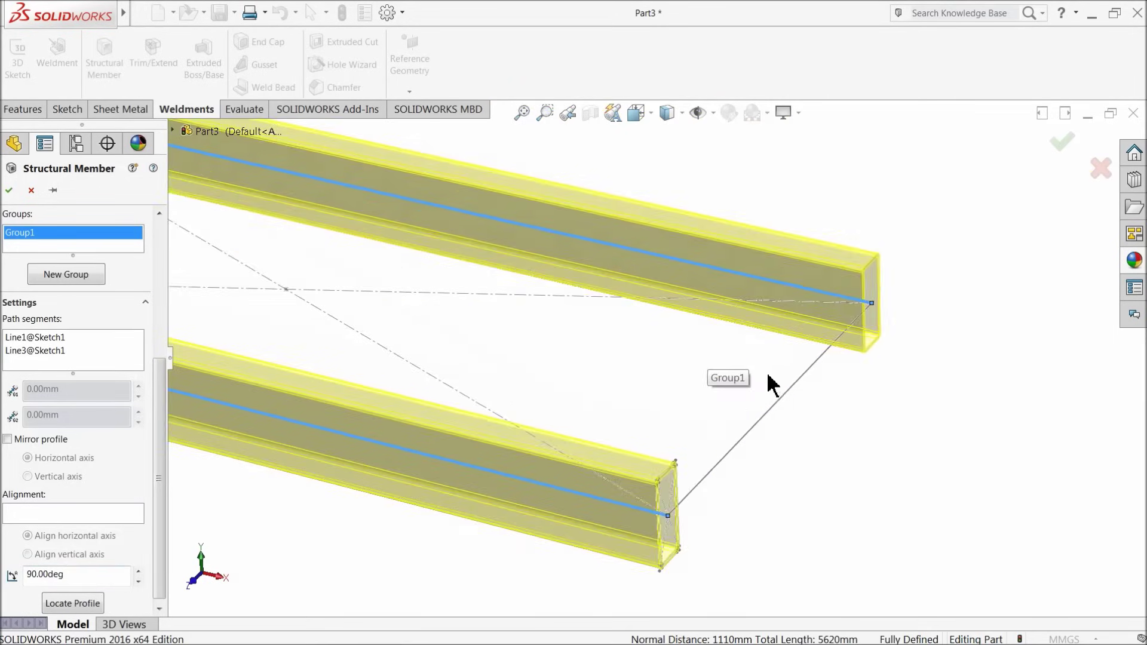
pyautogui.moveTo(773, 371); pyautogui.dragTo(719, 333, button='middle')
pyautogui.scroll(-2, 451, 408)
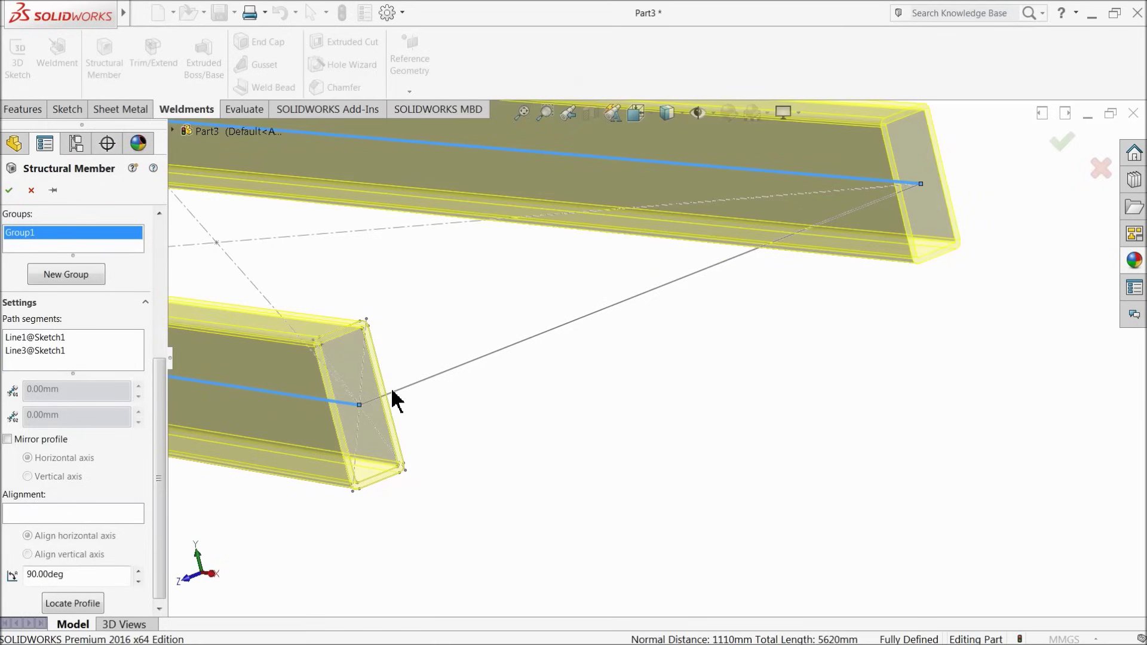
pyautogui.scroll(2, 479, 401)
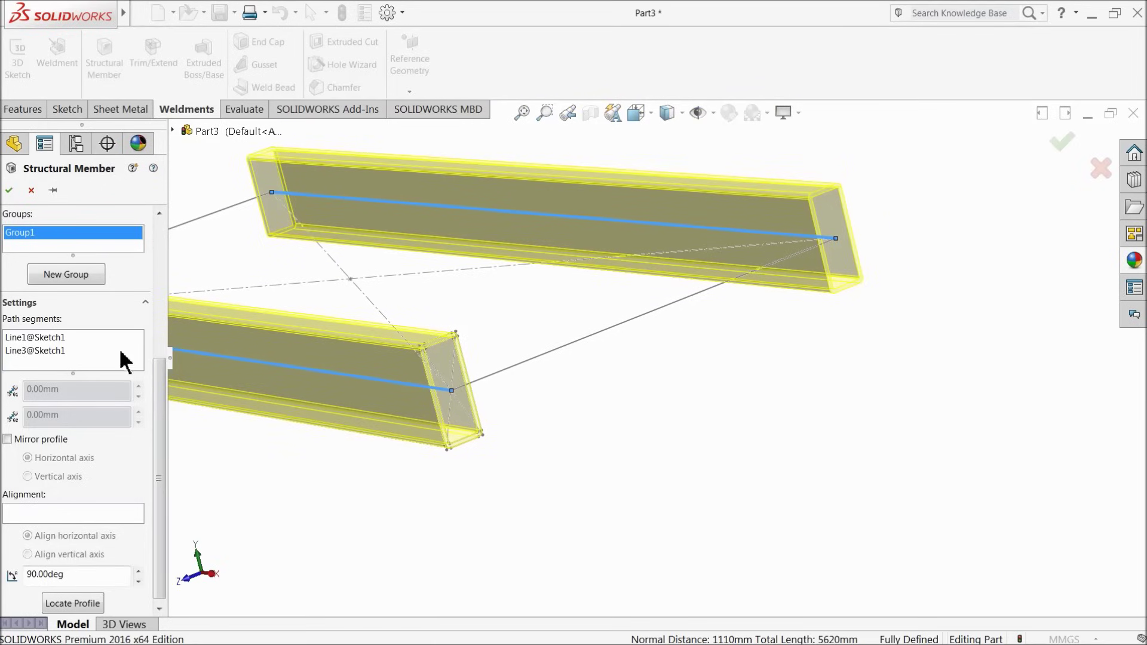
pyautogui.click(9, 190)
# Select the whole part as the appearance target and expand the library of appearances.
pyautogui.moveTo(601, 391); pyautogui.dragTo(632, 405, button='middle')
pyautogui.scroll(3, 468, 339)
pyautogui.scroll(-3, 605, 358)
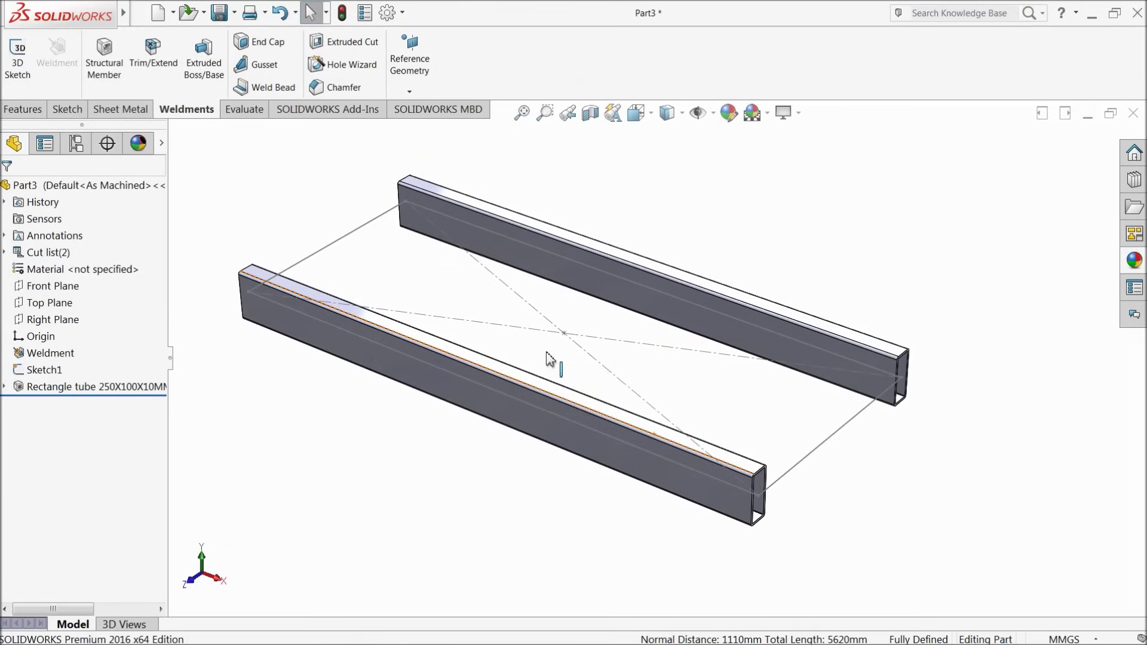
pyautogui.scroll(-1, 548, 358)
pyautogui.click(67, 182)
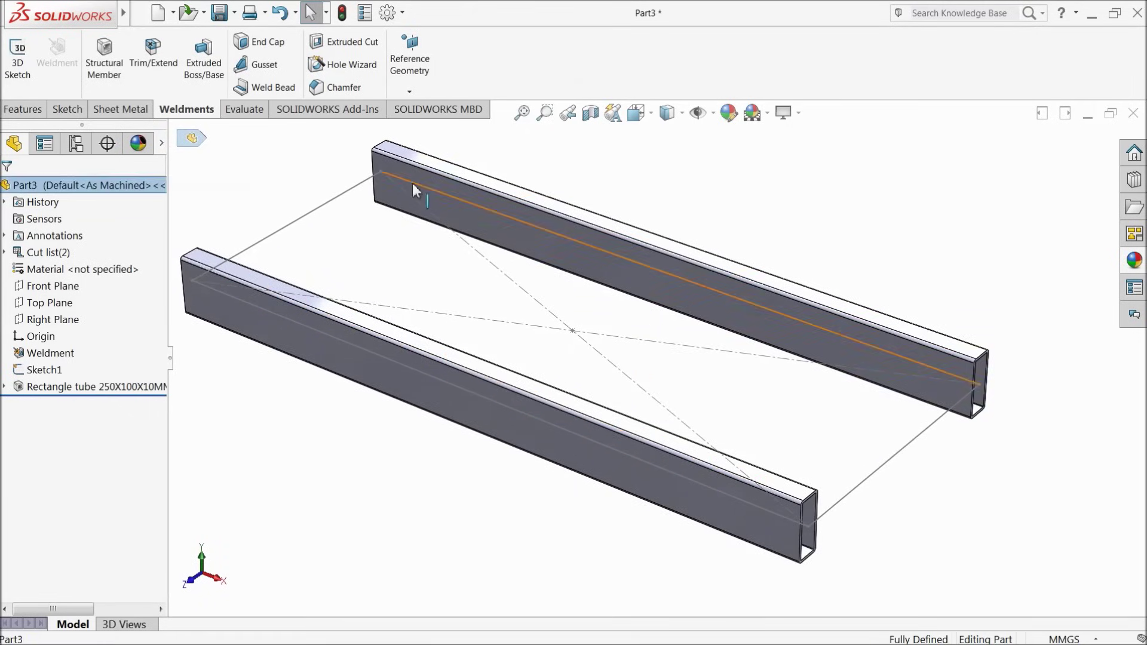
pyautogui.click(1134, 263)
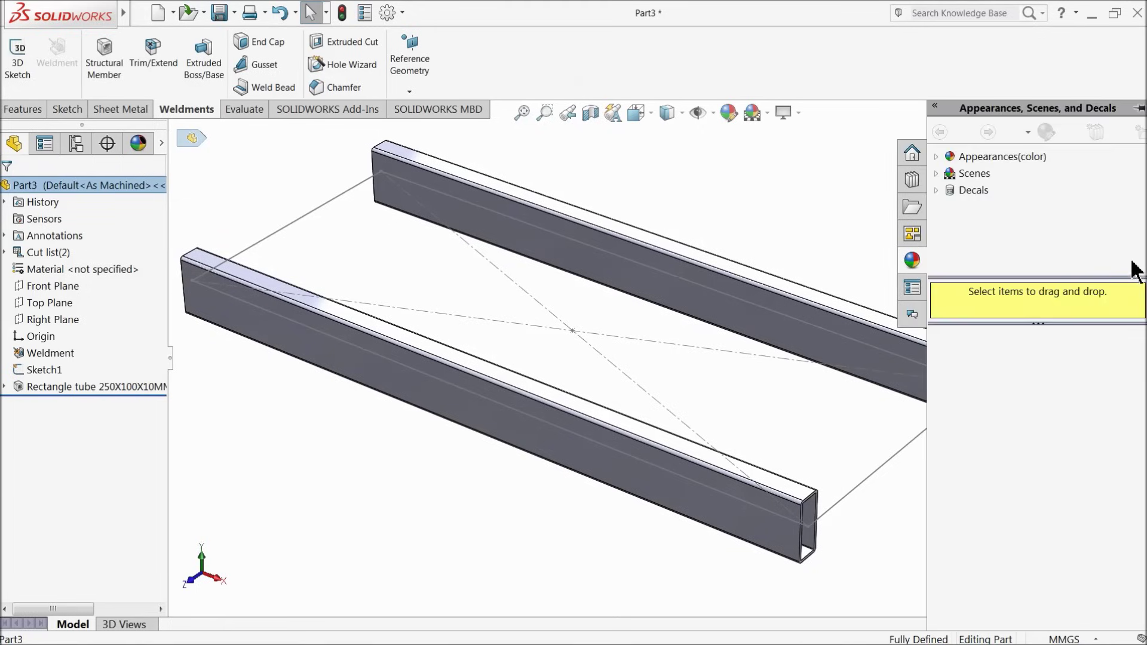
pyautogui.click(937, 157)
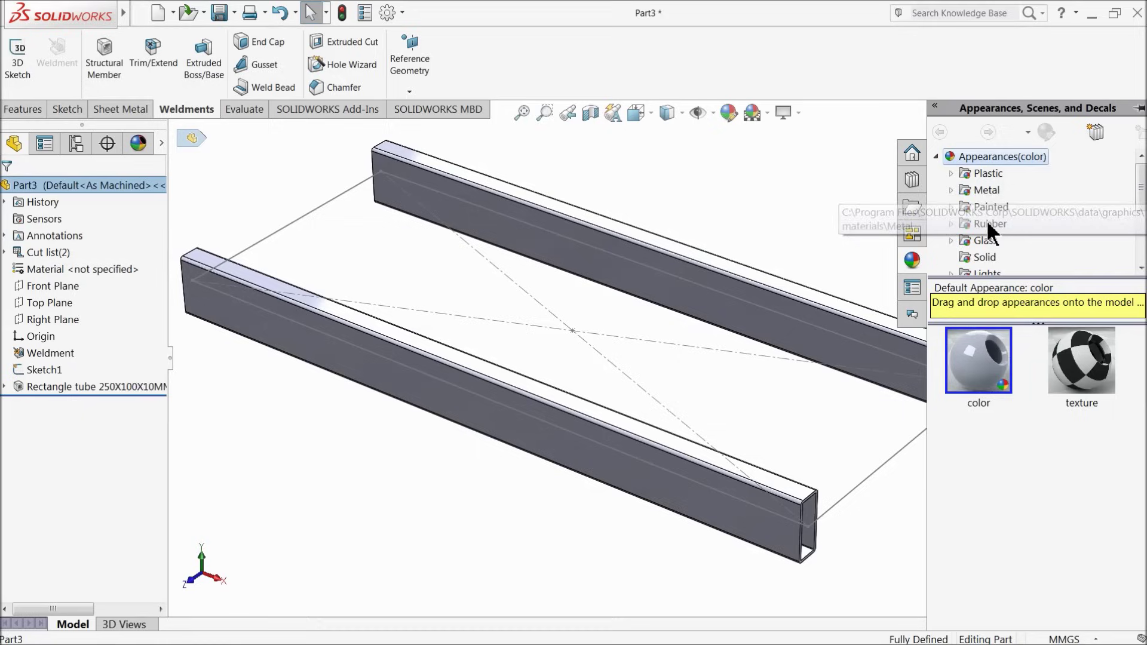
# Browse the Car, Sprayed and Powder Coat categories of the painted appearances.
pyautogui.scroll(-2, 979, 233)
pyautogui.scroll(2, 986, 221)
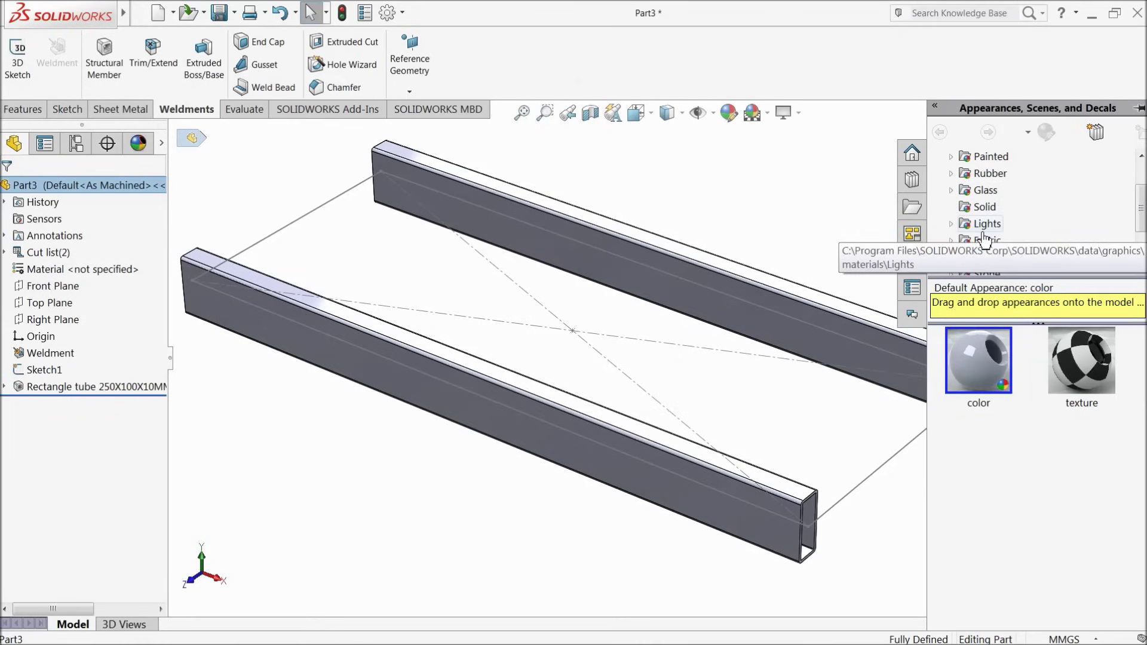
pyautogui.click(950, 156)
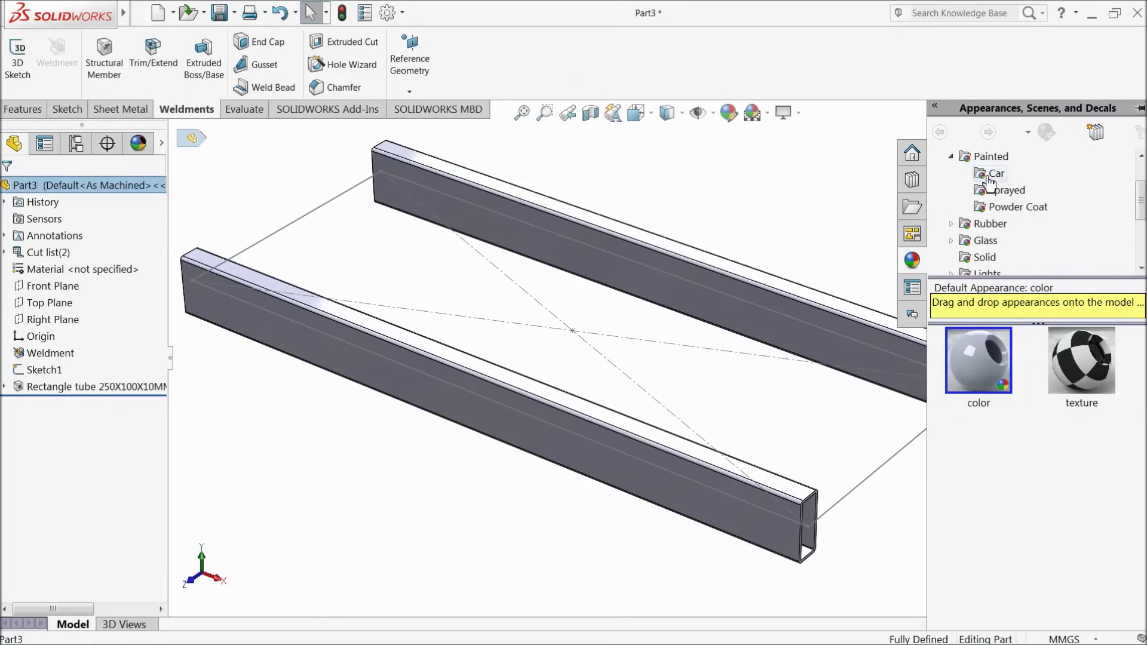
pyautogui.click(995, 174)
pyautogui.scroll(-3, 1051, 466)
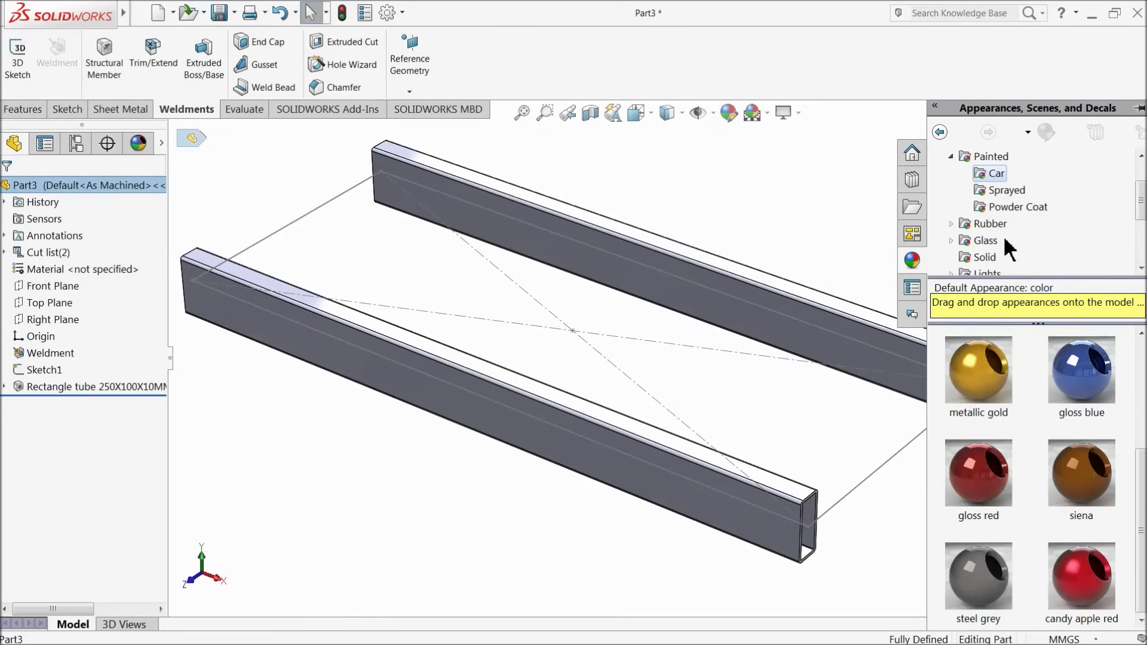
pyautogui.click(1006, 190)
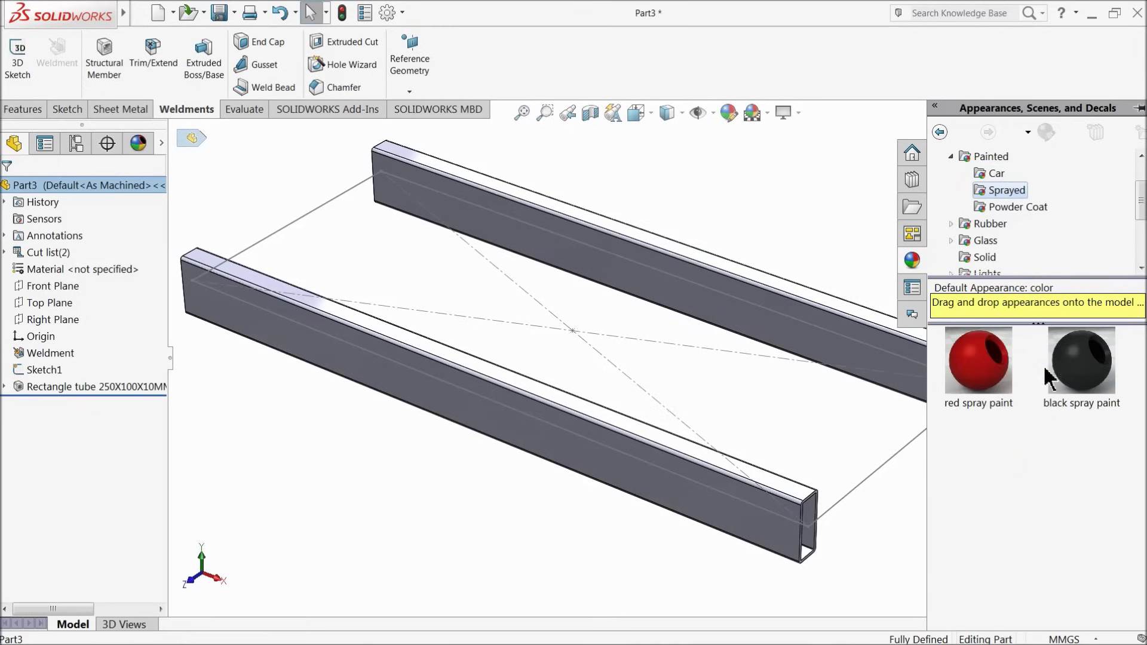
pyautogui.click(1004, 208)
# Try the Green and Blue solid appearances on the part and settle on Green.
pyautogui.click(984, 258)
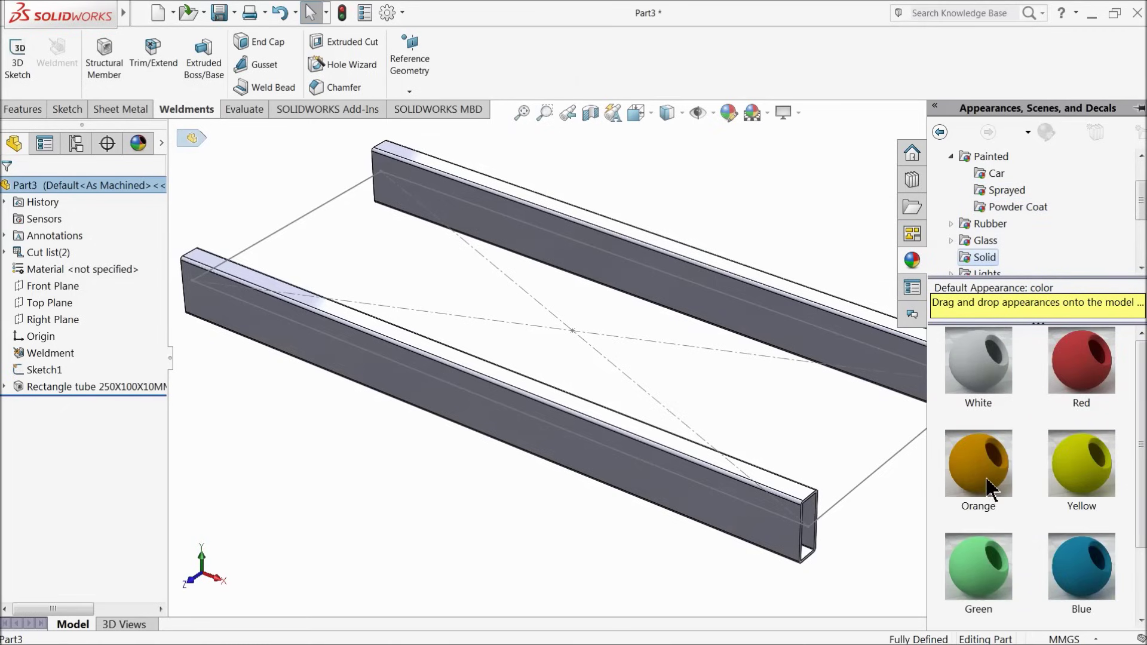
pyautogui.scroll(-2, 989, 489)
pyautogui.doubleClick(980, 478)
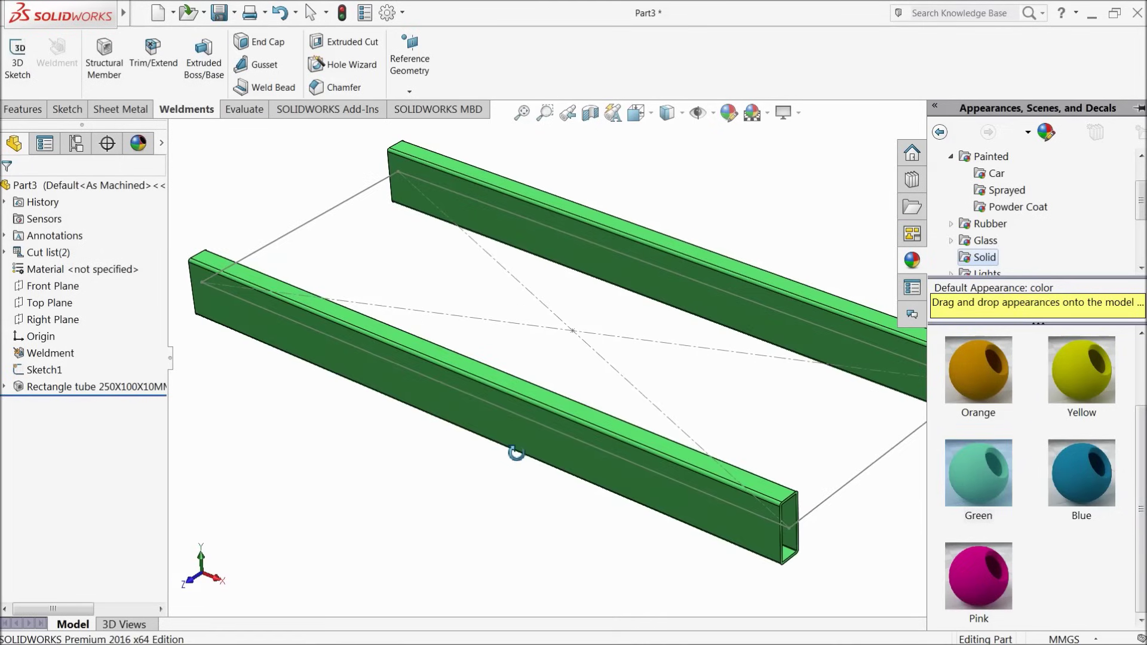
pyautogui.doubleClick(1098, 487)
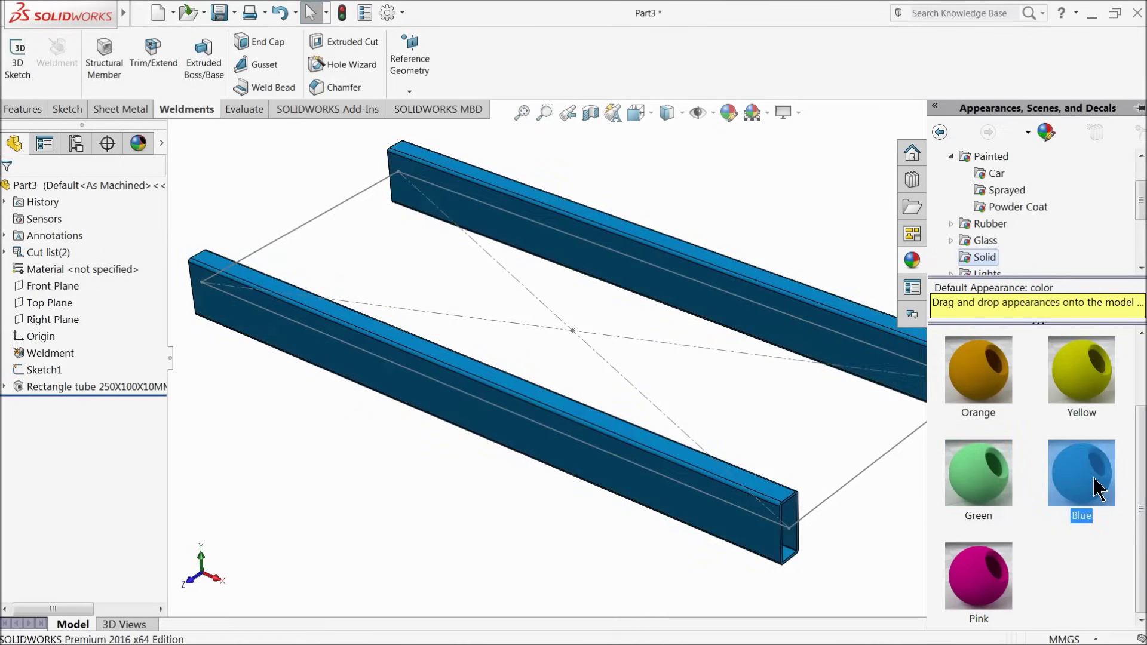
pyautogui.doubleClick(958, 487)
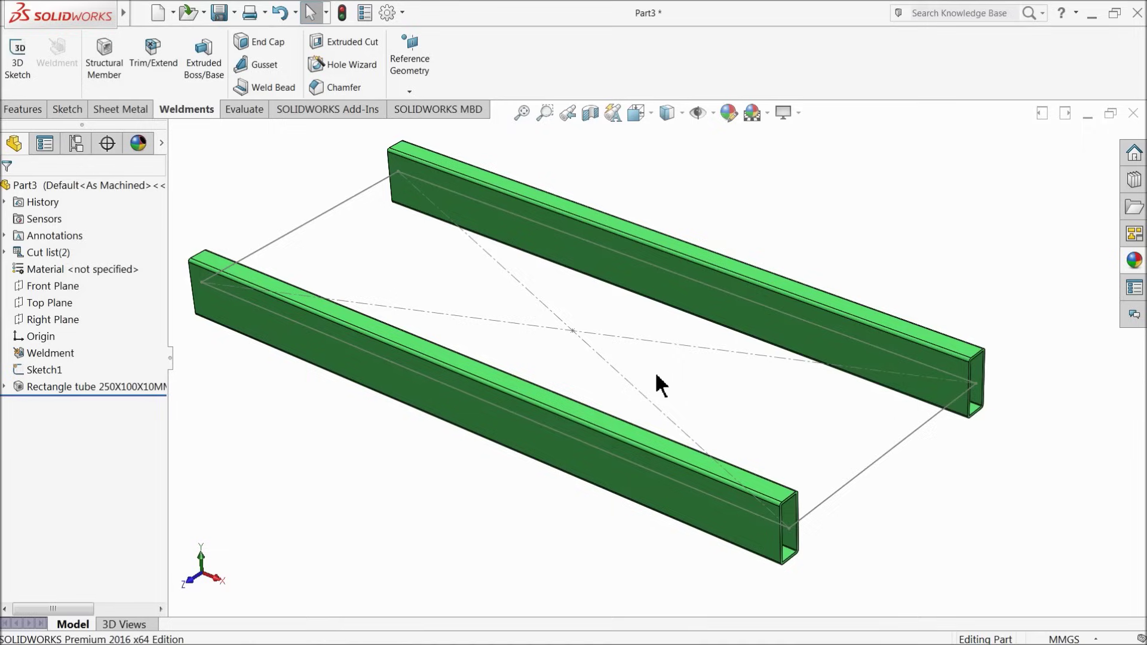
# Hide the rectangular layout sketch so that only the two tube members are displayed.
pyautogui.moveTo(693, 377)
pyautogui.mouseDown(button='middle')
pyautogui.moveTo(695, 364)
pyautogui.moveTo(687, 370)
pyautogui.mouseUp(button='middle')
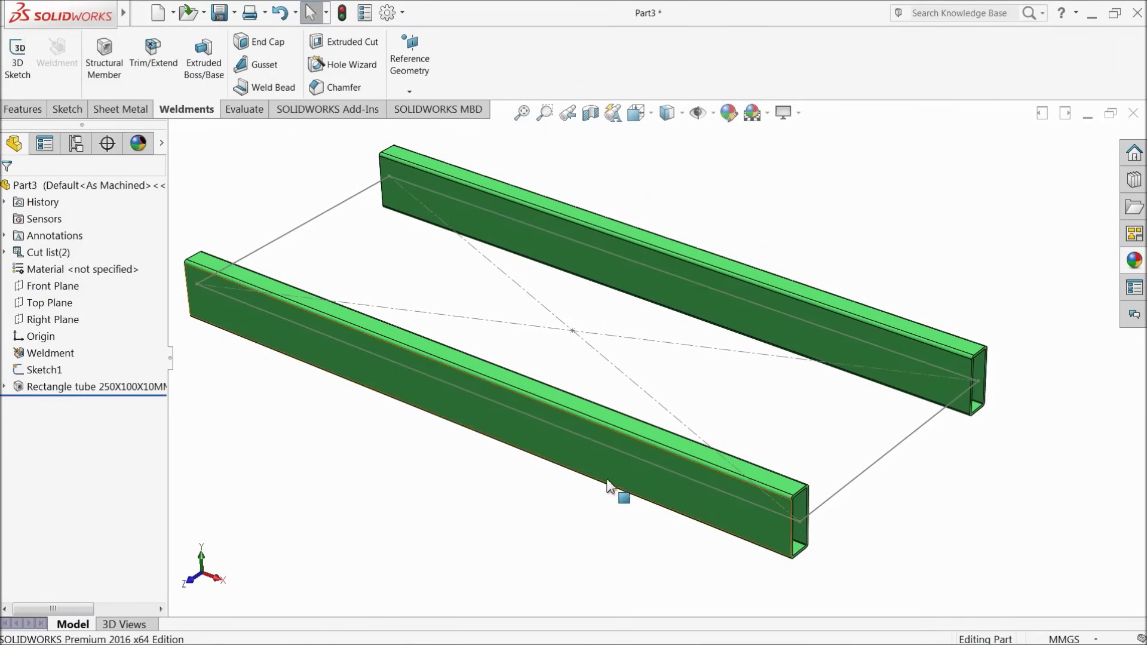
pyautogui.scroll(-2, 802, 423)
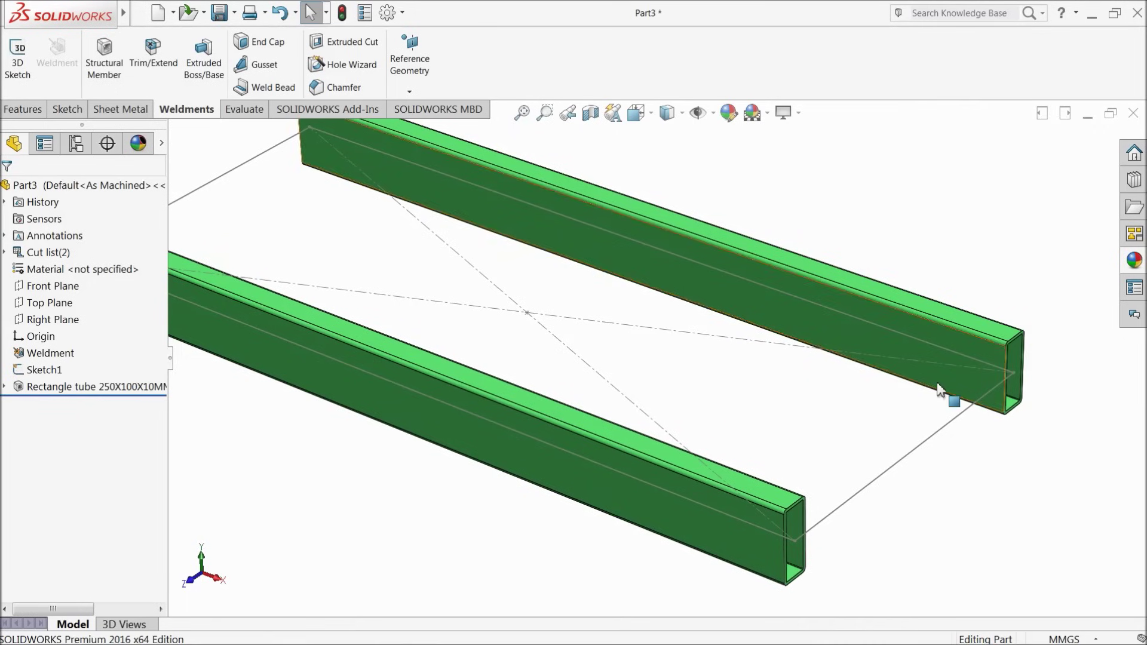
pyautogui.click(27, 370)
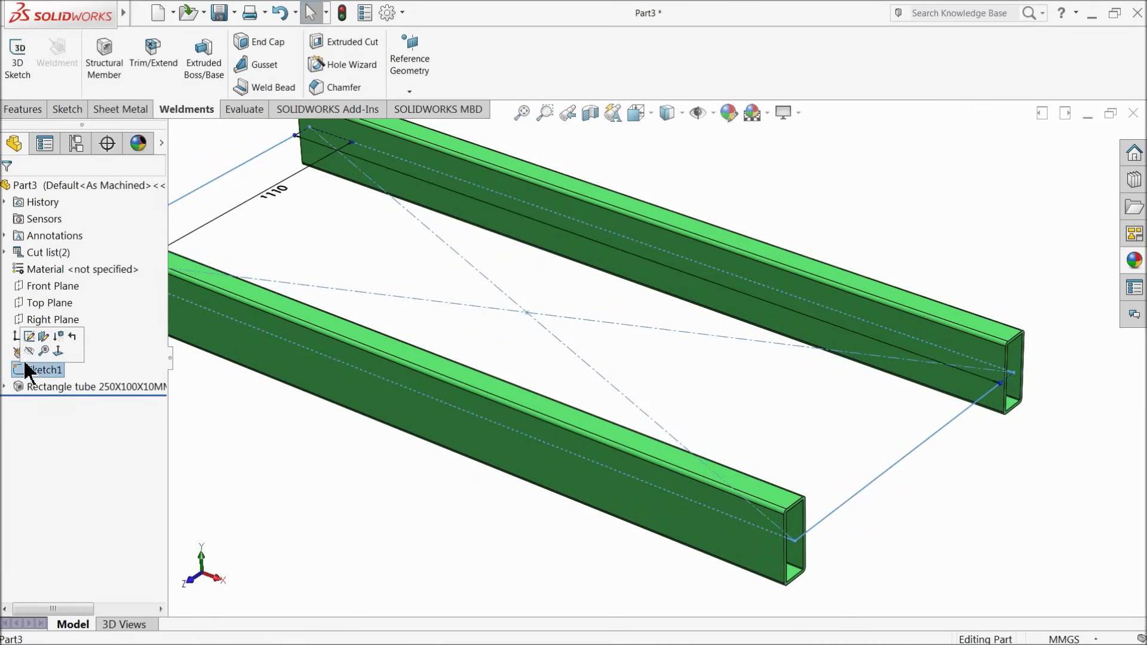
pyautogui.click(28, 352)
pyautogui.moveTo(660, 333)
pyautogui.mouseDown(button='middle')
pyautogui.moveTo(683, 351)
pyautogui.moveTo(885, 360)
pyautogui.mouseUp(button='middle')
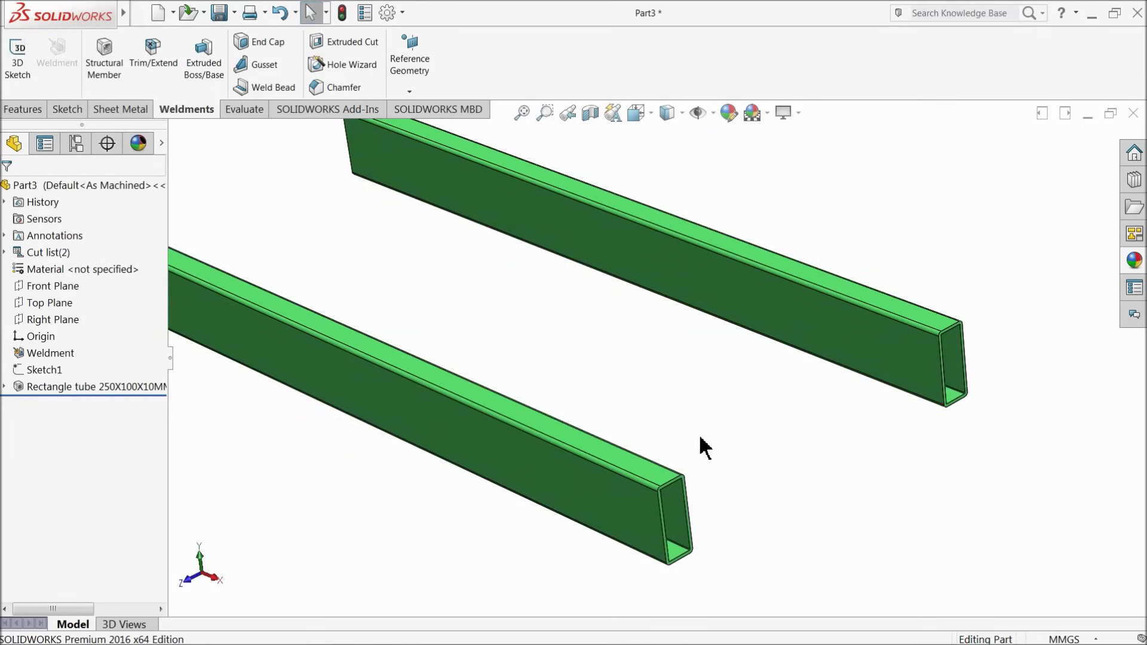
pyautogui.scroll(2, 705, 448)
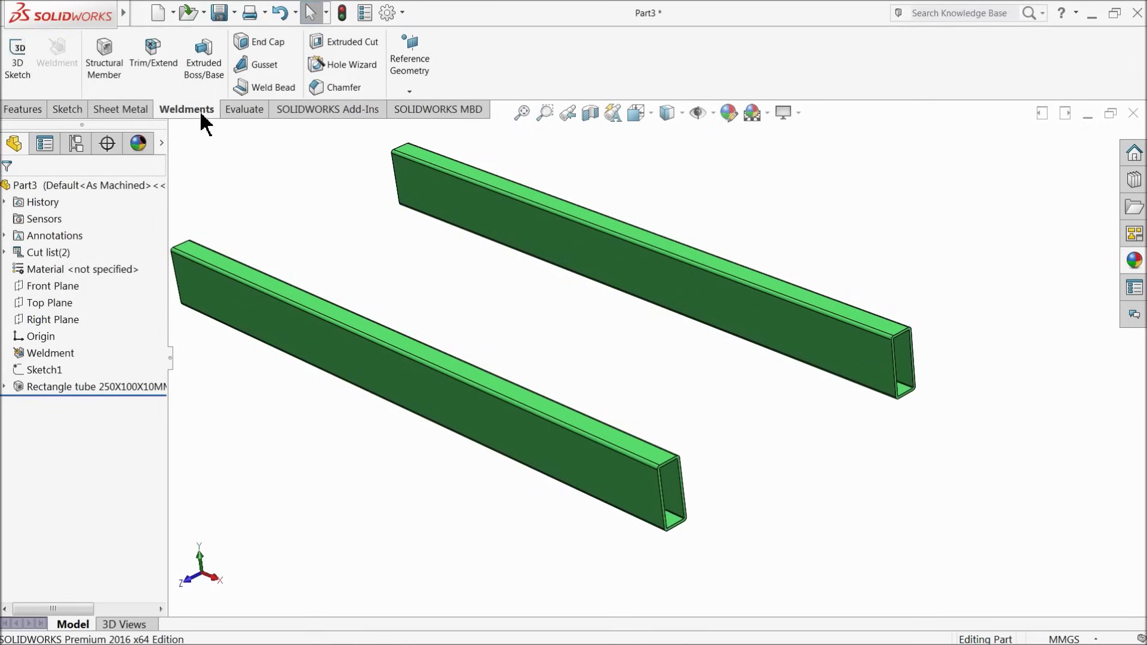
# In a new 3D sketch, draw a line about 380 mm long along Z from the rear tube's inner face, near its open end, toward the front tube.
pyautogui.click(17, 82)
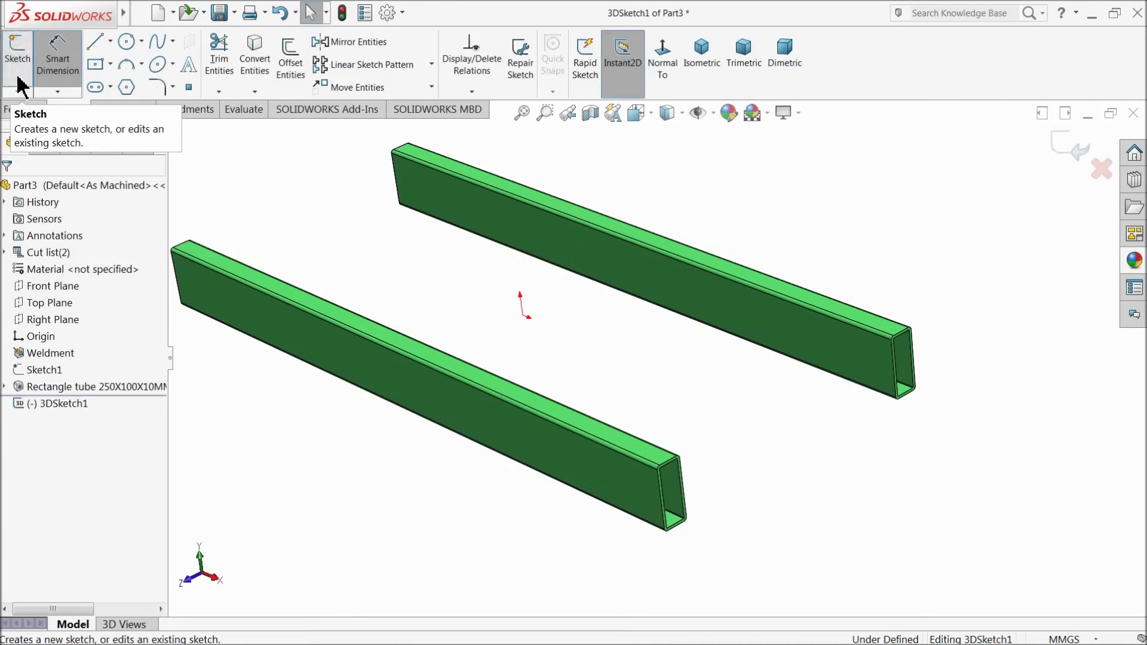
pyautogui.click(830, 353)
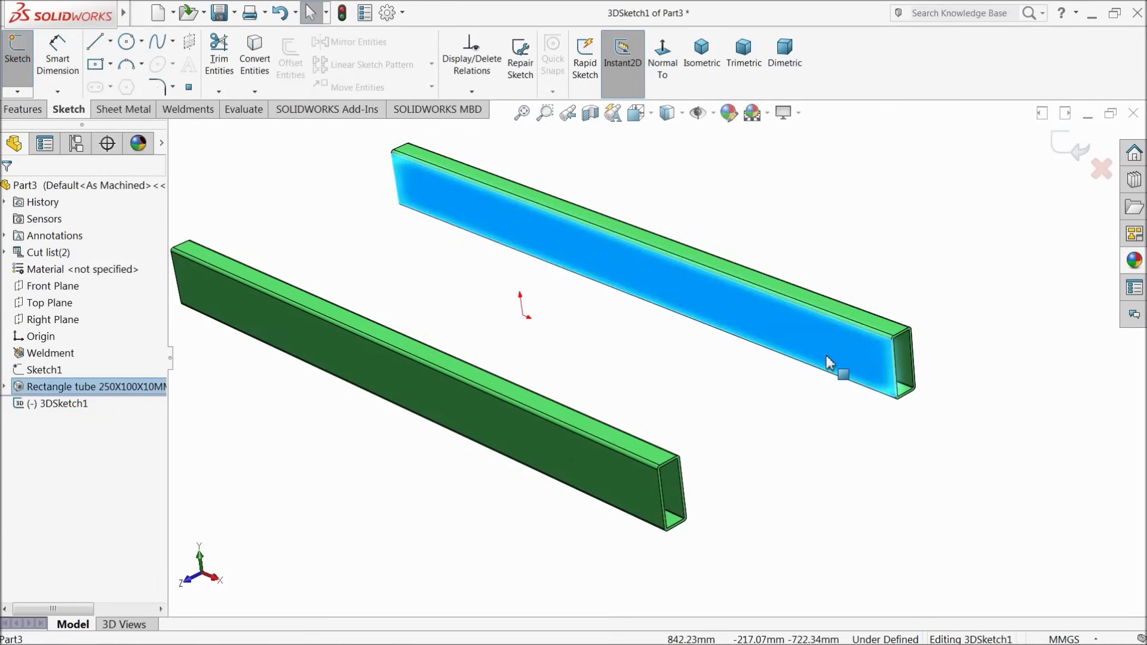
pyautogui.click(96, 39)
pyautogui.scroll(-3, 848, 379)
pyautogui.click(884, 344)
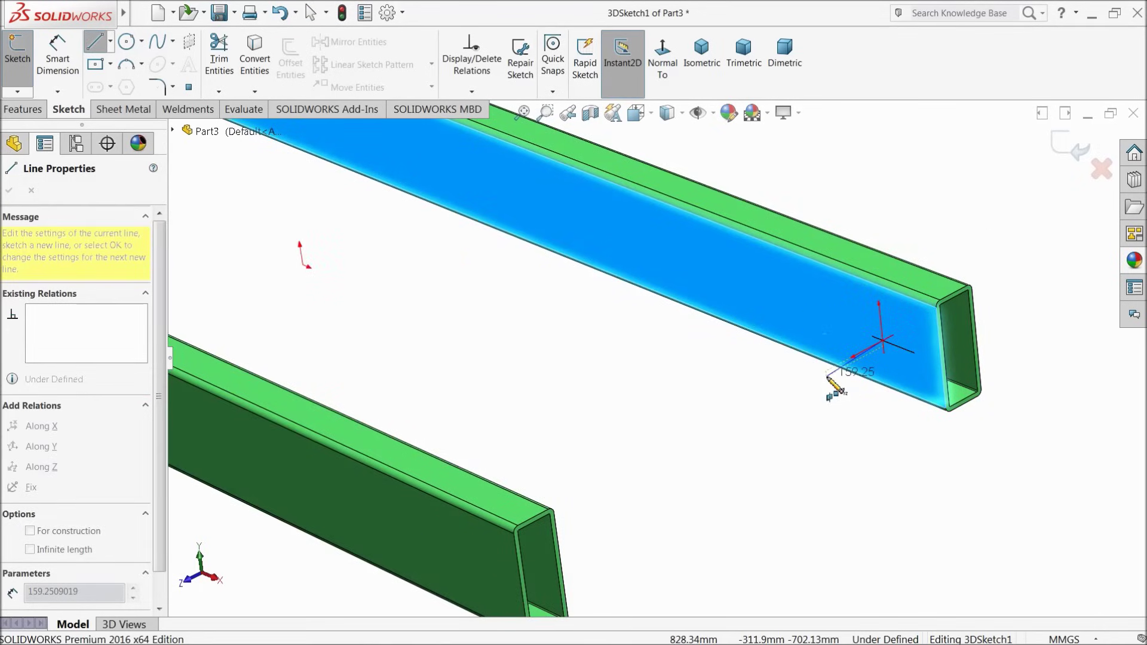
pyautogui.click(745, 415)
pyautogui.rightClick(654, 382)
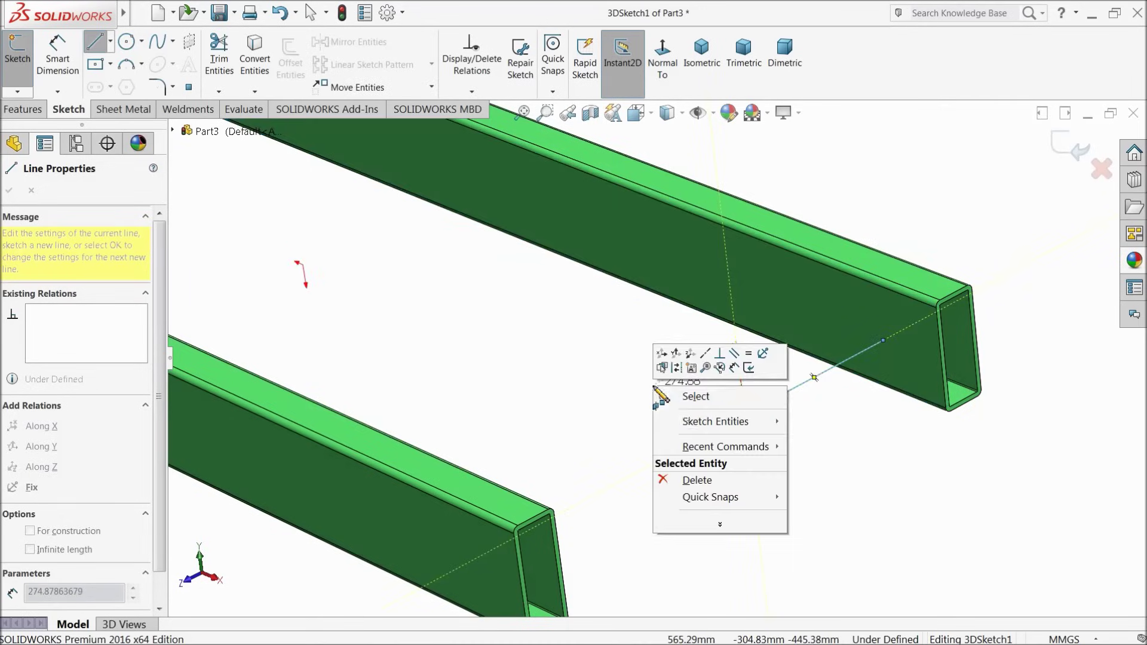
pyautogui.click(693, 397)
pyautogui.moveTo(794, 391); pyautogui.dragTo(807, 410, button='middle')
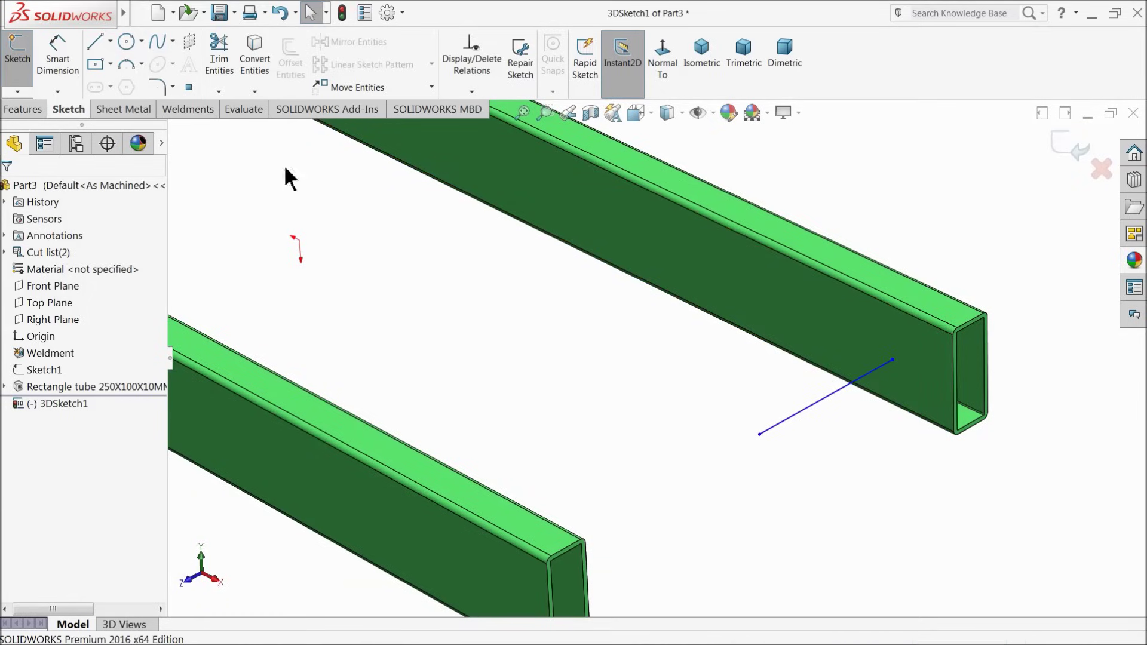
# Dimension the distance from the line's start point to the rear tube's vertical end edge as 246 mm.
pyautogui.click(56, 55)
pyautogui.scroll(-5, 853, 397)
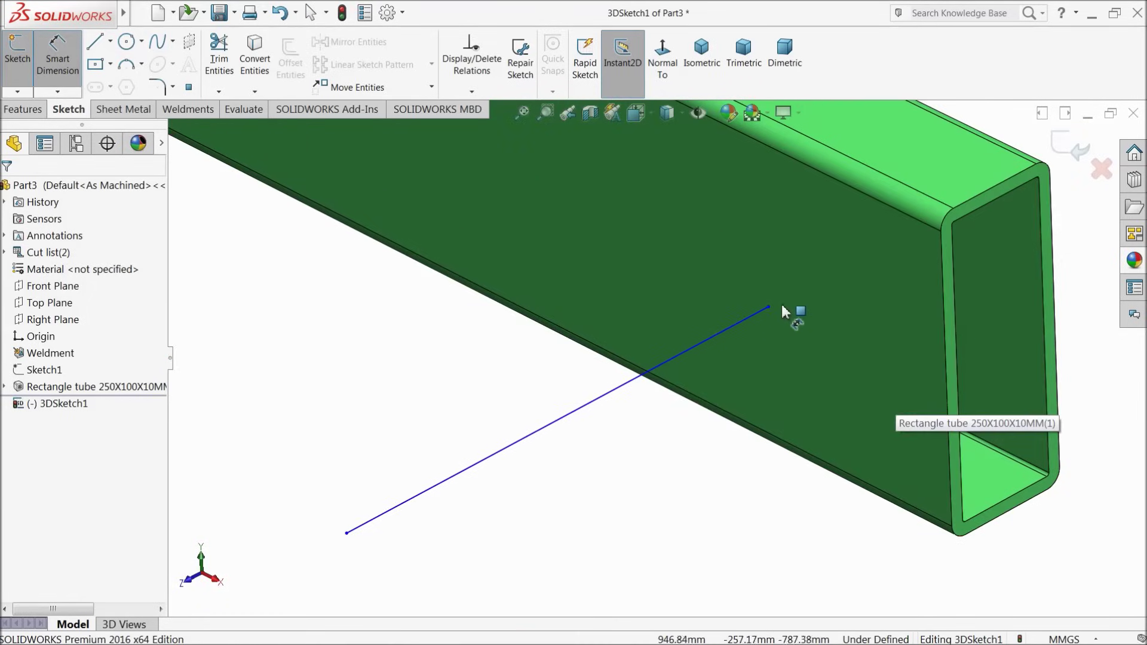
pyautogui.click(769, 308)
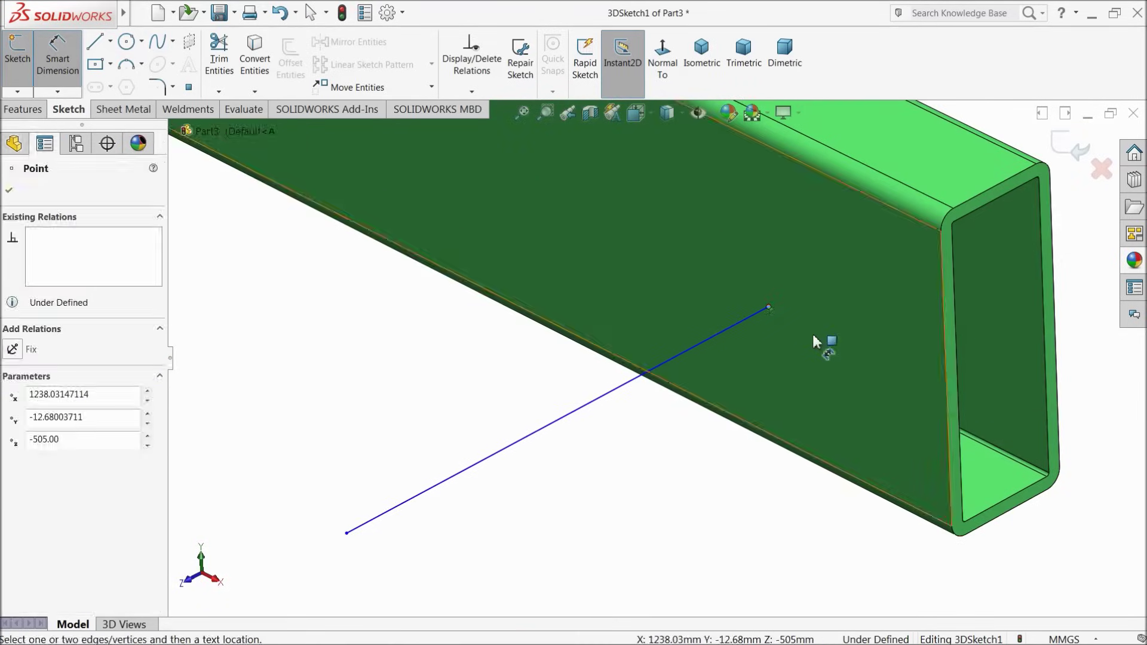
pyautogui.click(947, 401)
pyautogui.click(812, 525)
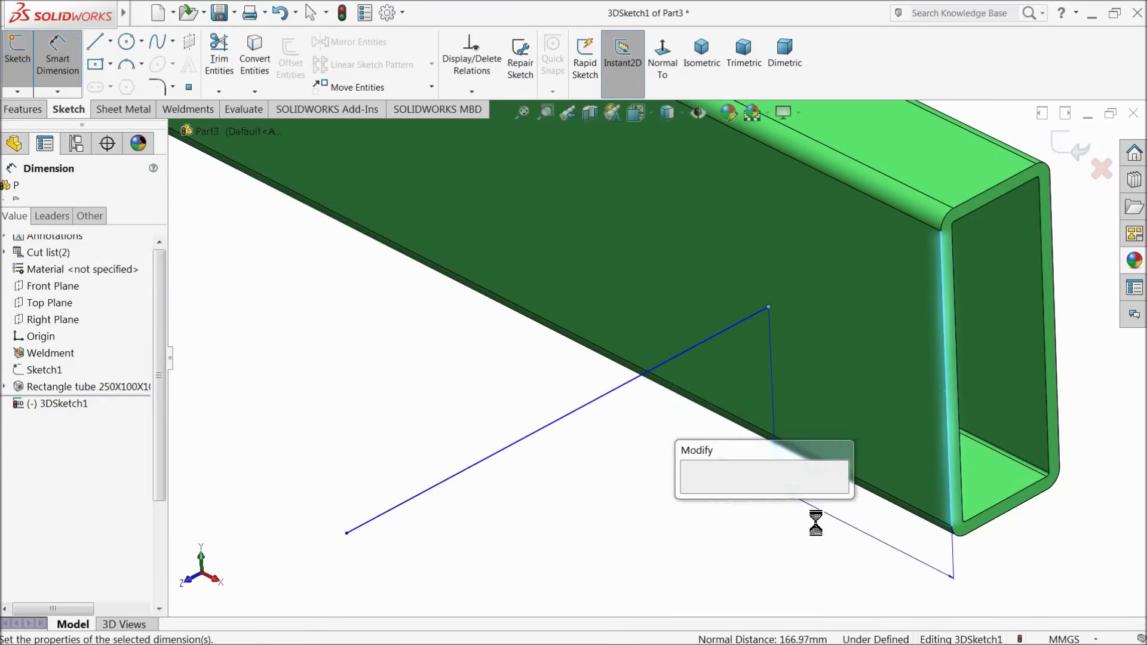
pyautogui.write('246')
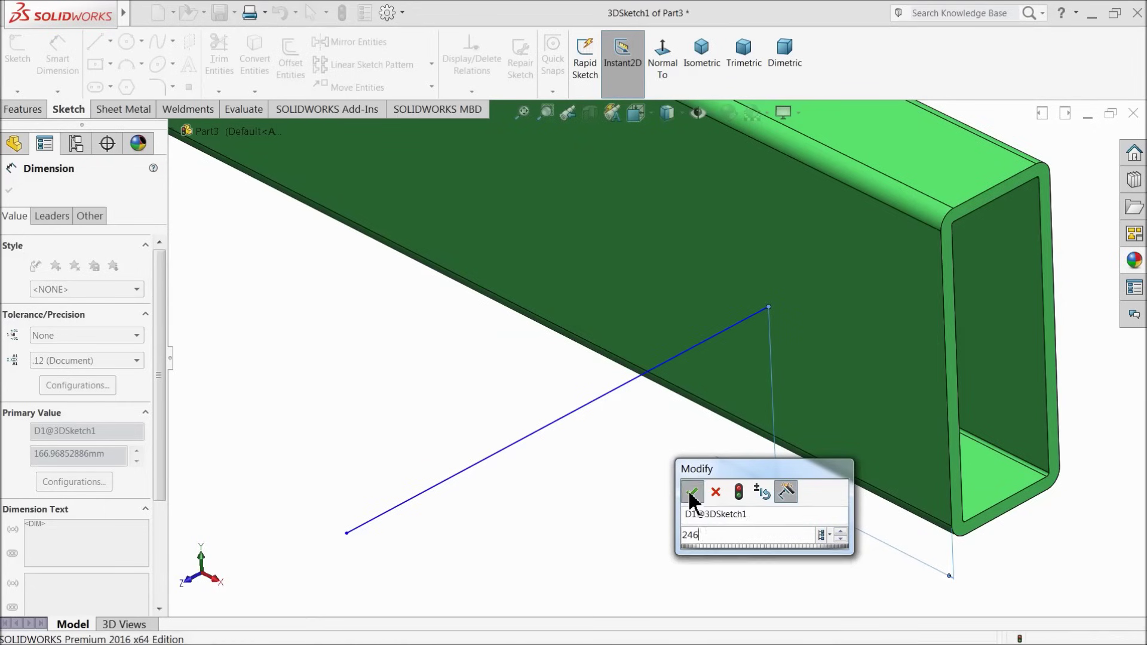
pyautogui.click(692, 491)
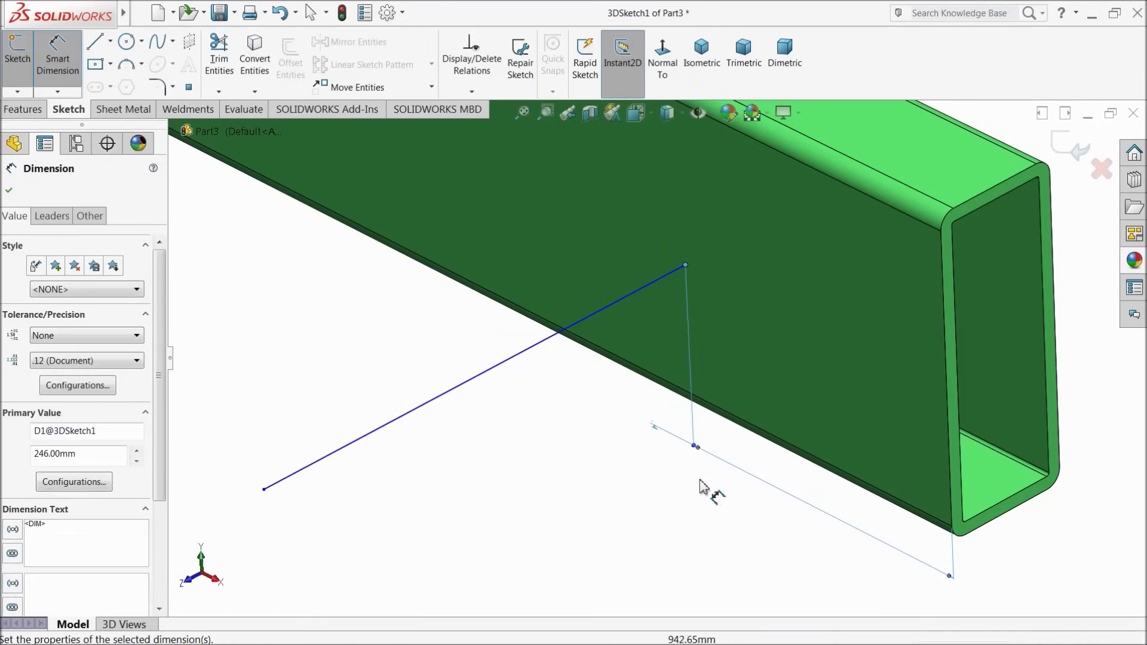
# Dimension the height of the line's start point above the rear tube's bottom face as 50 mm.
pyautogui.click(686, 266)
pyautogui.moveTo(686, 266)
pyautogui.mouseDown(button='middle')
pyautogui.moveTo(734, 268)
pyautogui.moveTo(755, 460)
pyautogui.moveTo(750, 325)
pyautogui.moveTo(740, 374)
pyautogui.moveTo(697, 402)
pyautogui.mouseUp(button='middle')
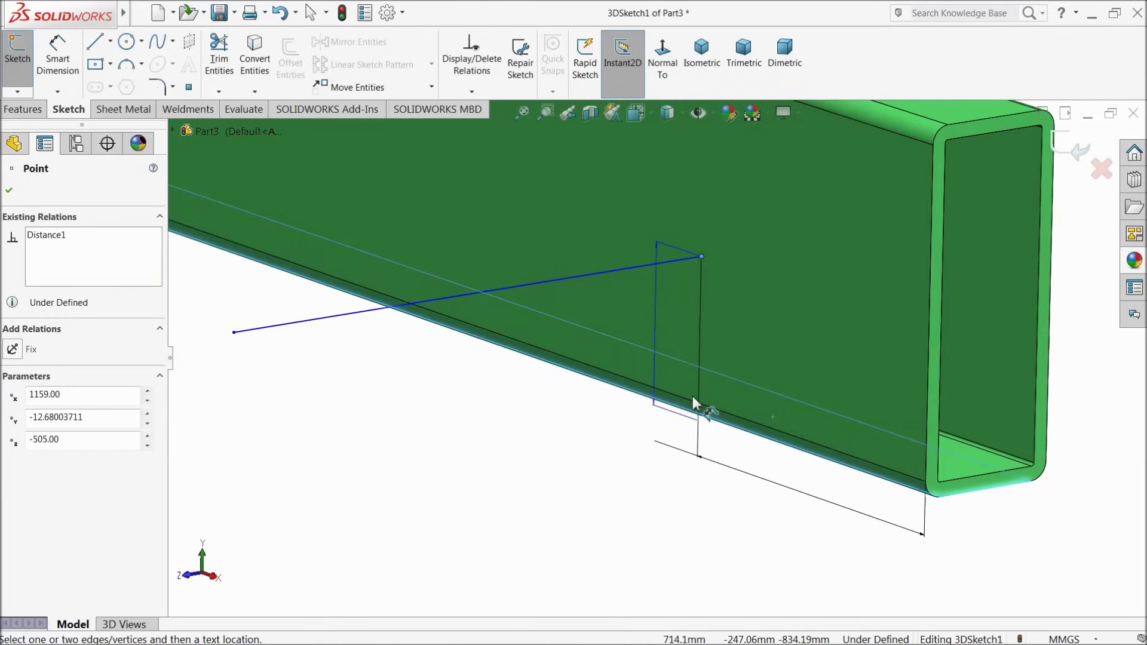
pyautogui.moveTo(696, 402); pyautogui.dragTo(681, 346, button='right')
pyautogui.click(614, 446)
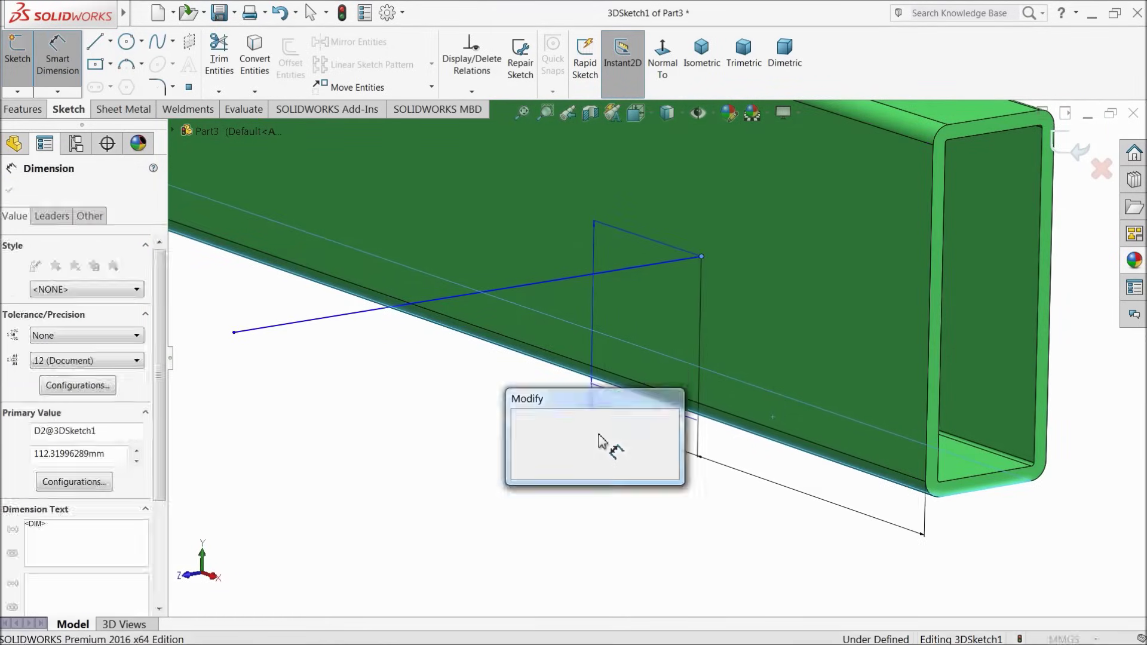
pyautogui.write('50')
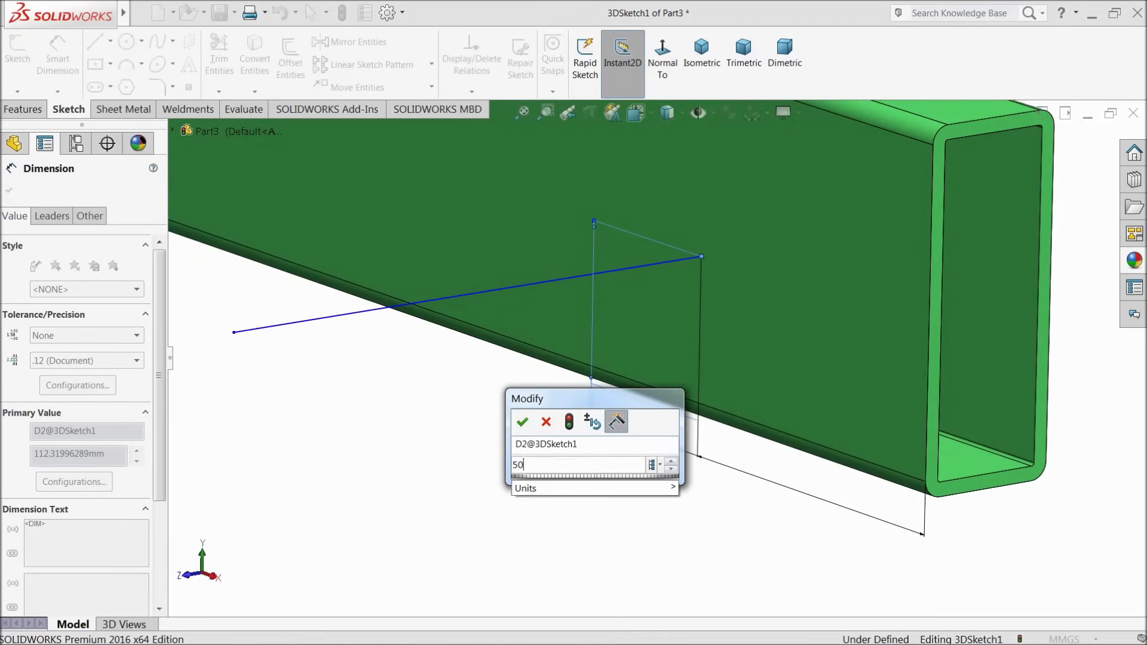
pyautogui.click(522, 422)
pyautogui.scroll(2, 651, 405)
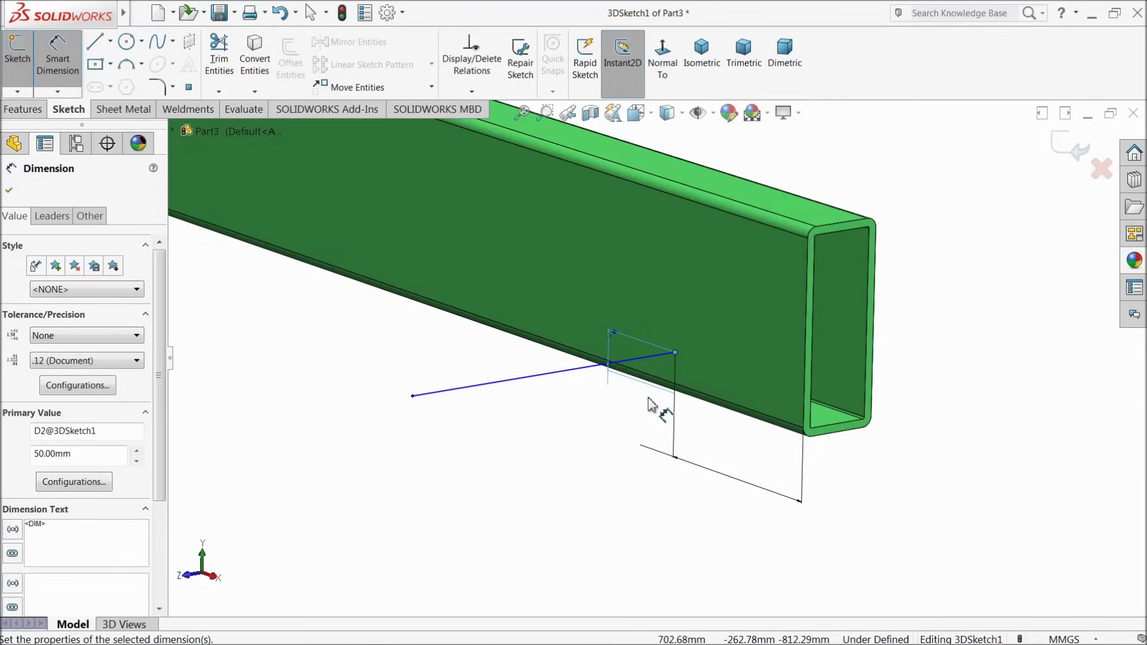
pyautogui.scroll(2, 642, 406)
pyautogui.click(9, 190)
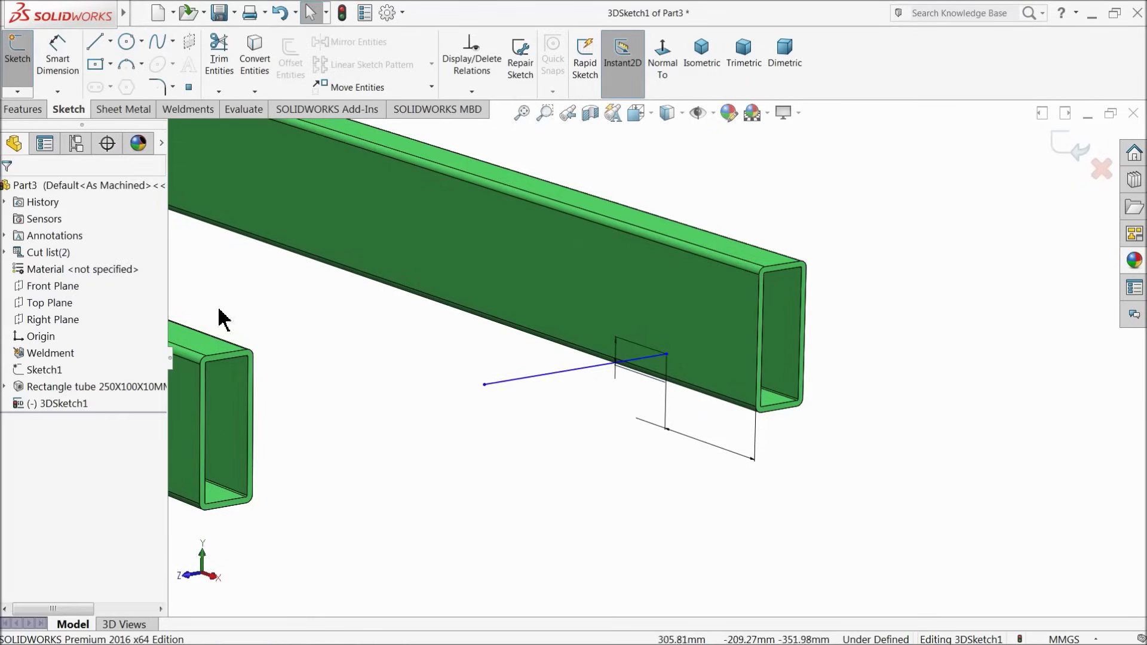
# Constrain the line's free endpoint to the front tube's inner face with an On Plane relation.
pyautogui.scroll(1, 421, 377)
pyautogui.moveTo(421, 376); pyautogui.dragTo(358, 448, button='middle')
pyautogui.scroll(-4, 396, 440)
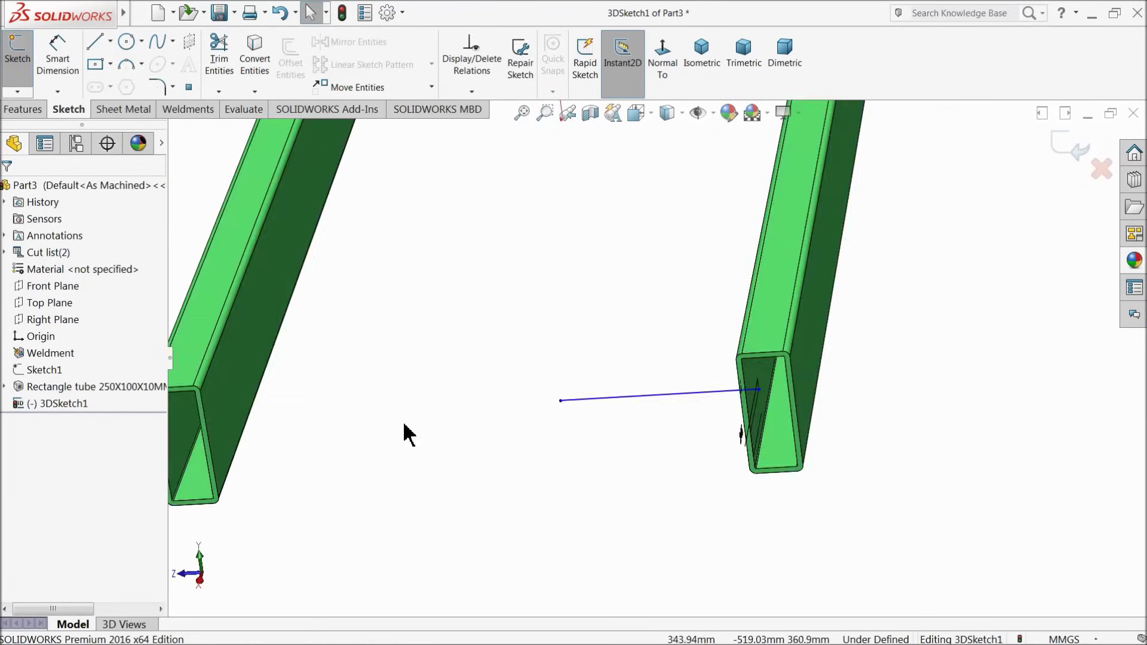
pyautogui.click(561, 401)
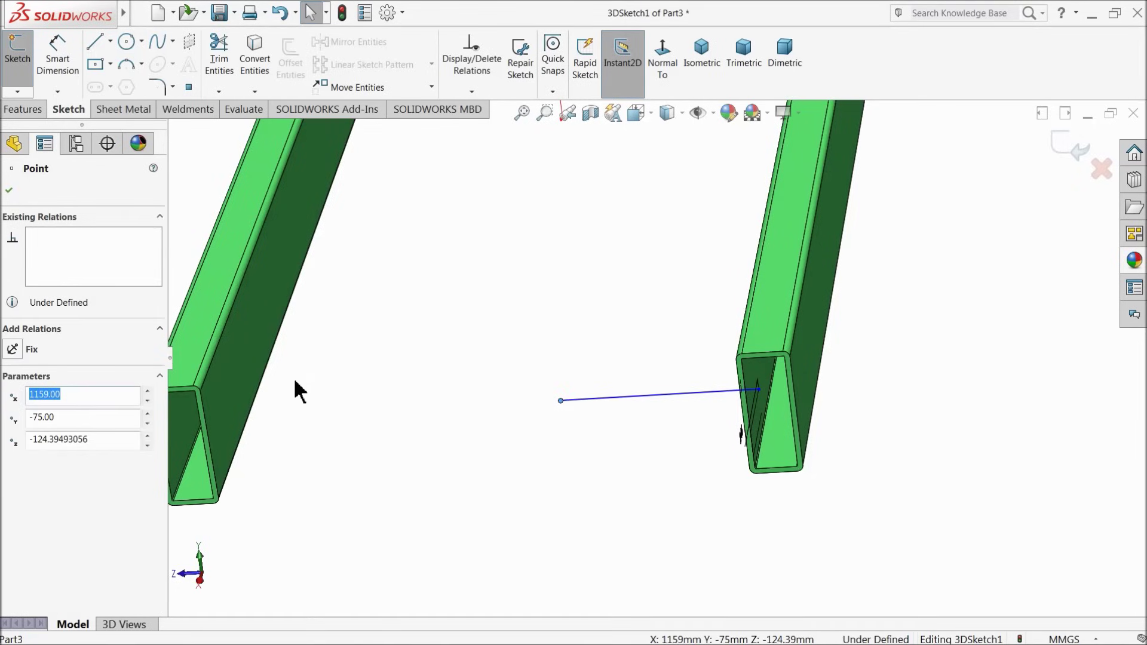
pyautogui.keyDown('ctrl'); pyautogui.click(242, 394); pyautogui.keyUp('ctrl')
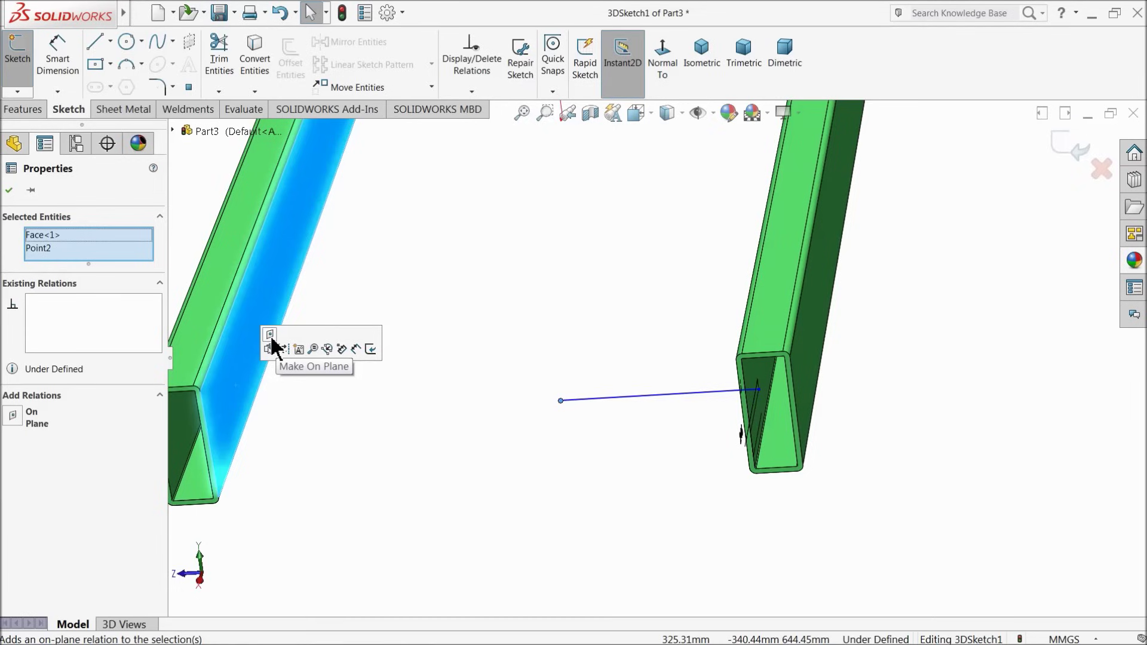
pyautogui.click(33, 418)
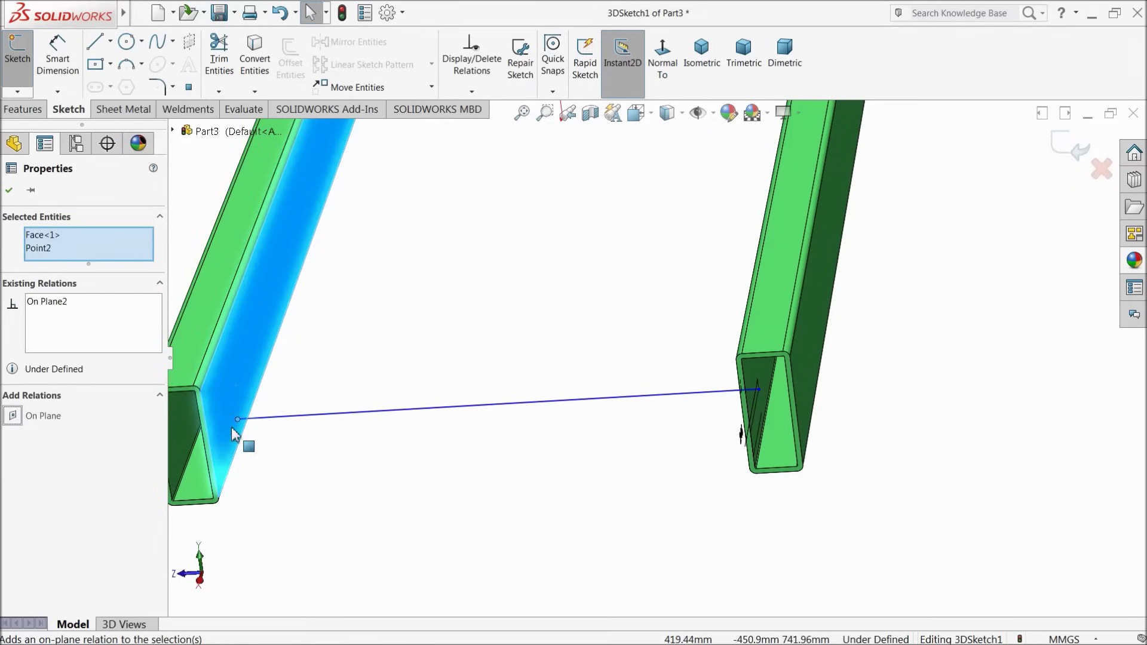
pyautogui.click(9, 189)
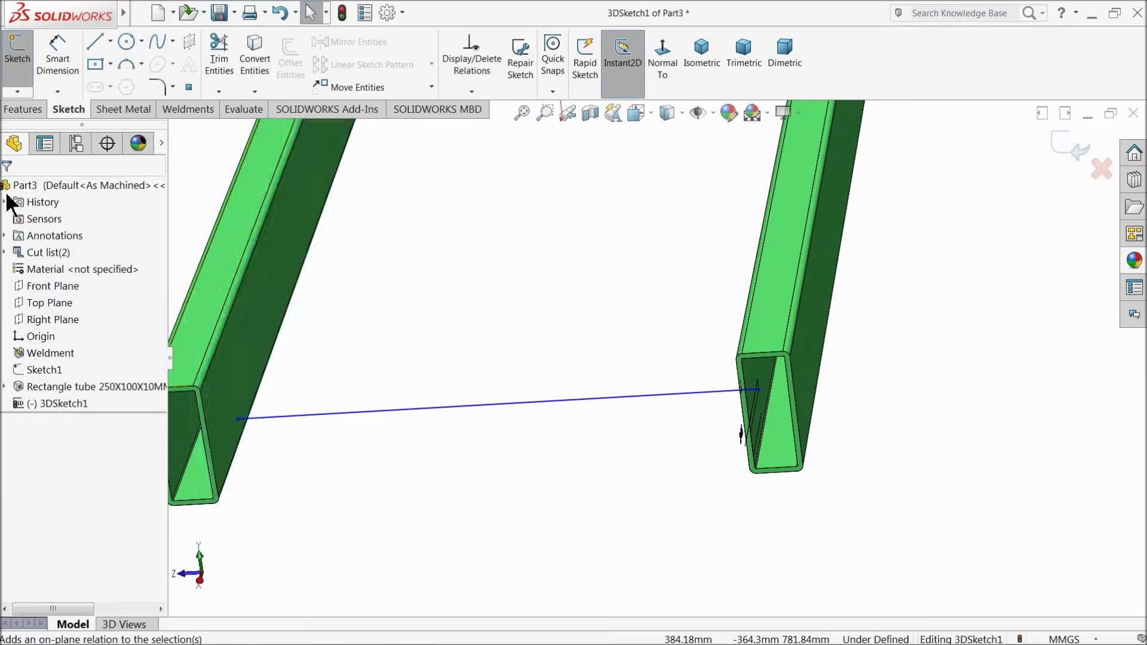
# Try to draw a line about 368 mm long from the rear tube's inner face at its other end toward the front tube.
pyautogui.scroll(5, 597, 375)
pyautogui.moveTo(608, 390); pyautogui.dragTo(671, 374, button='middle')
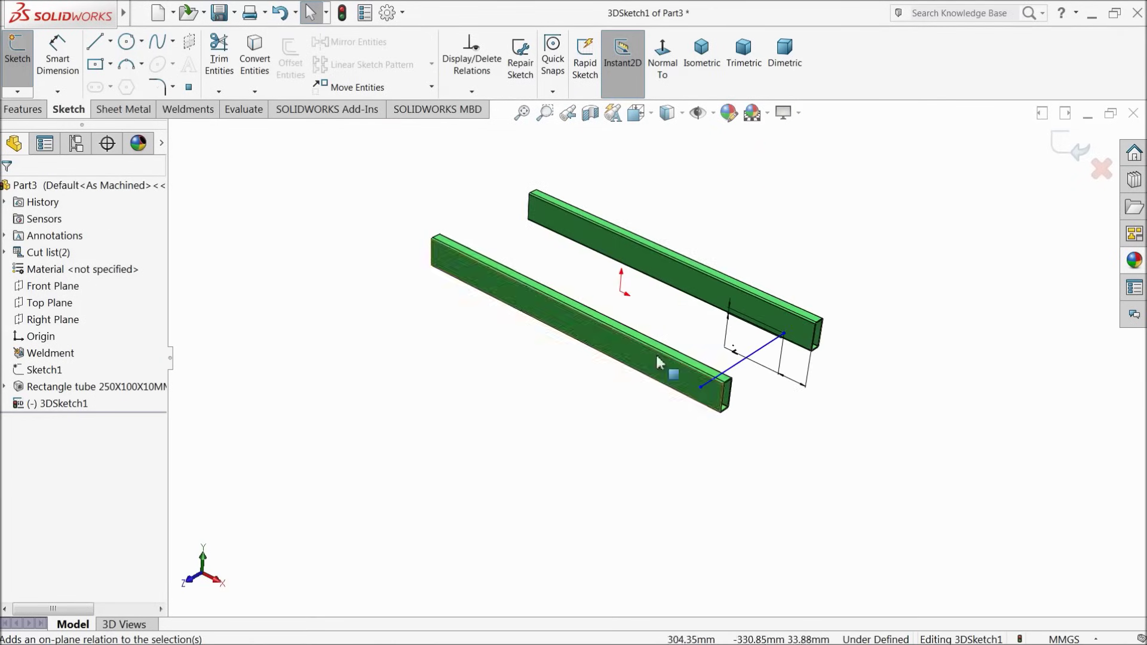
pyautogui.scroll(-6, 568, 245)
pyautogui.click(561, 202)
pyautogui.scroll(3, 530, 299)
pyautogui.scroll(-5, 594, 264)
pyautogui.click(616, 242)
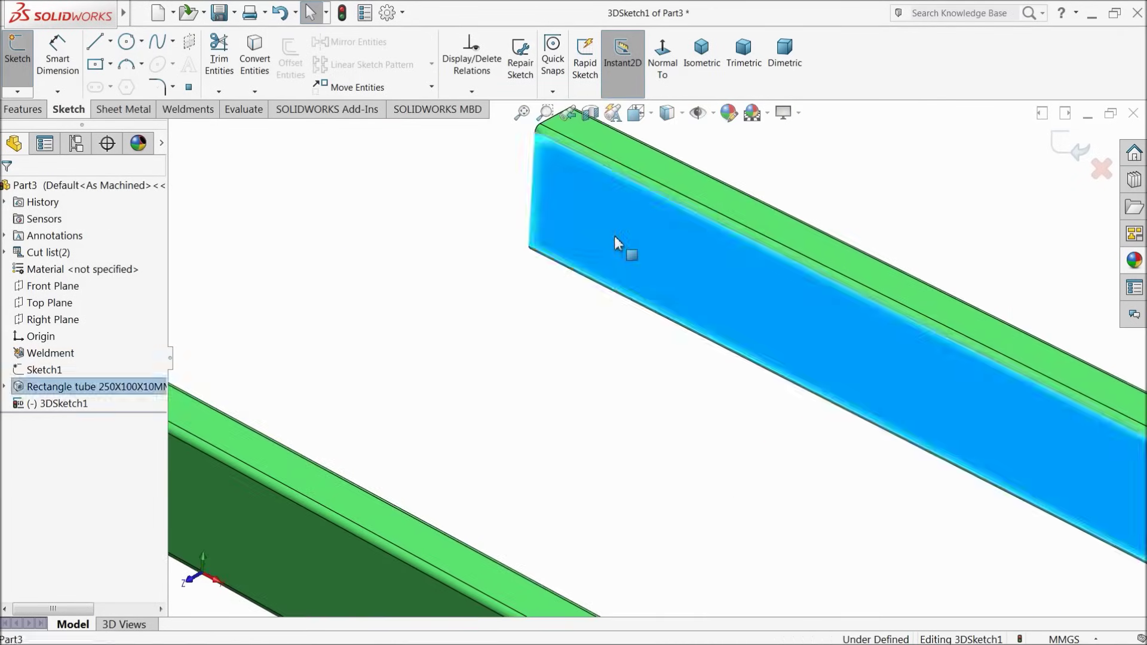
pyautogui.click(99, 47)
pyautogui.click(589, 212)
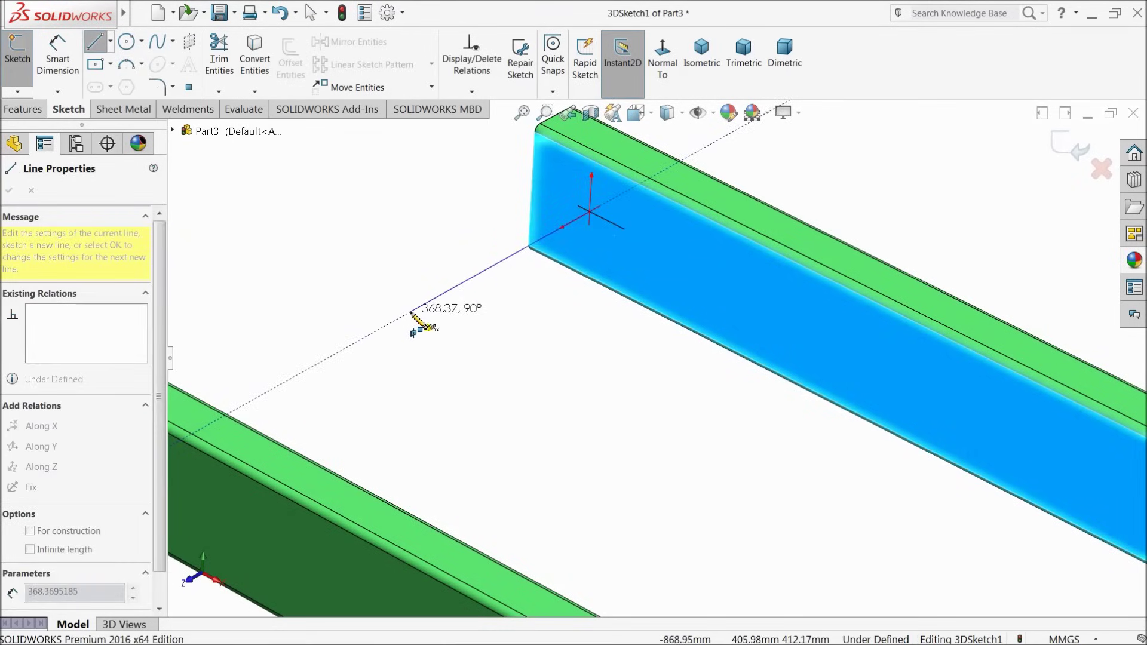
pyautogui.click(411, 312)
pyautogui.rightClick(389, 263)
pyautogui.click(435, 272)
# Delete the misplaced line floating near the far ends of the tubes.
pyautogui.moveTo(507, 325); pyautogui.dragTo(496, 302, button='middle')
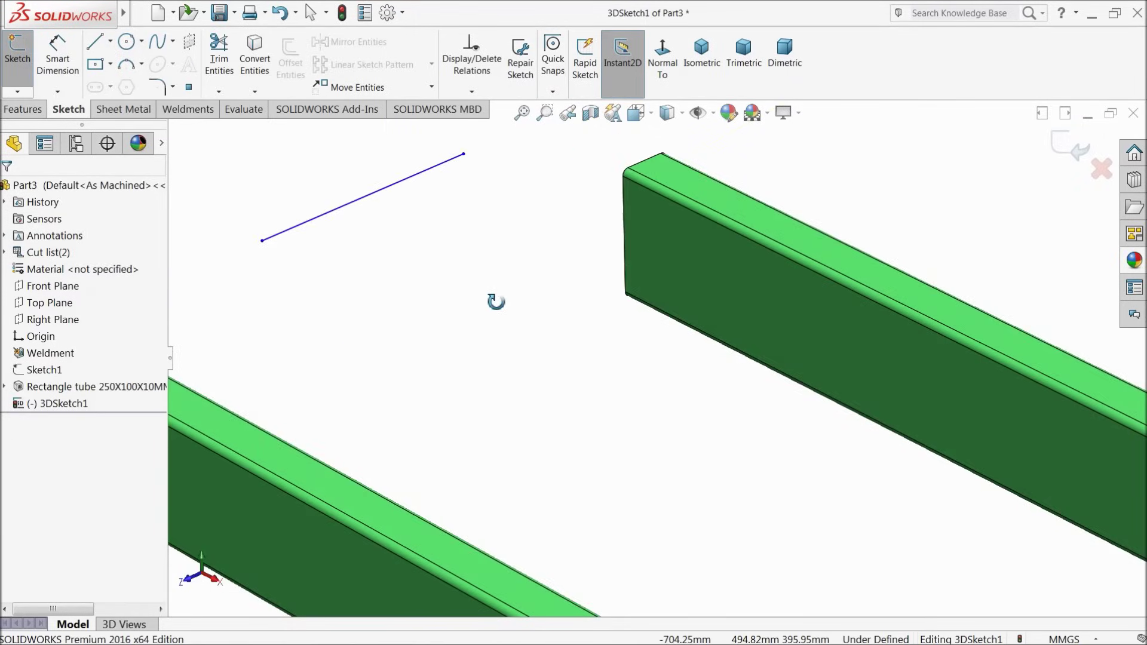
pyautogui.scroll(3, 666, 358)
pyautogui.scroll(-2, 622, 354)
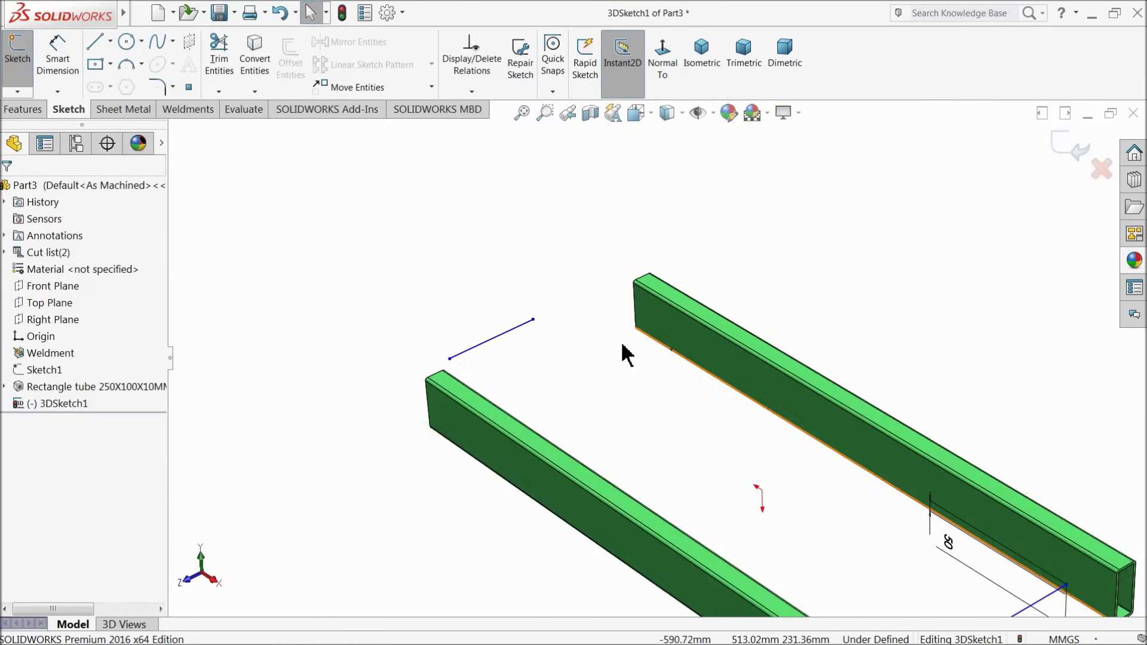
pyautogui.scroll(-3, 623, 354)
pyautogui.click(466, 317)
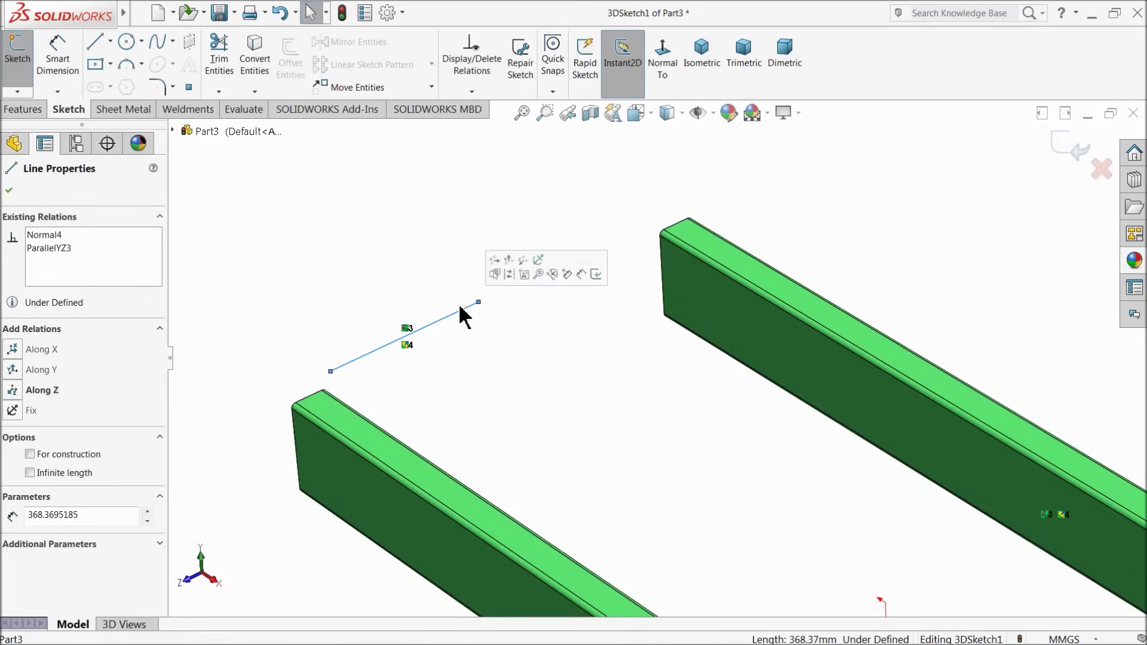
pyautogui.press('Delete')
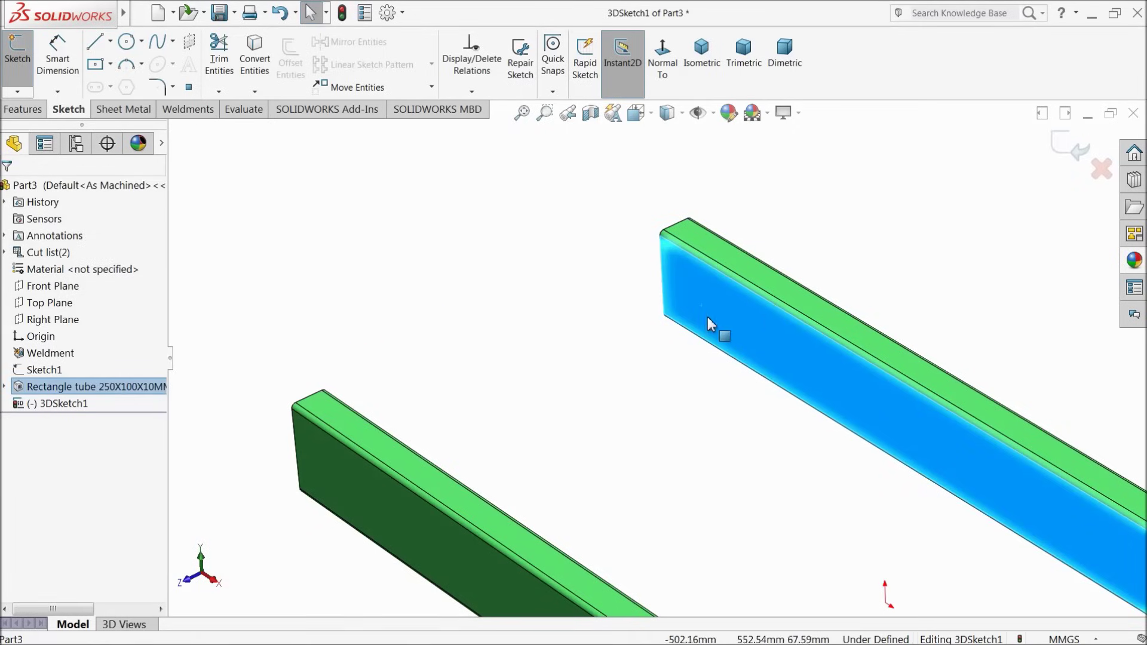
# Try to redraw the line about 272 mm long from the rear tube's inner face and discard the misplaced result.
pyautogui.click(94, 40)
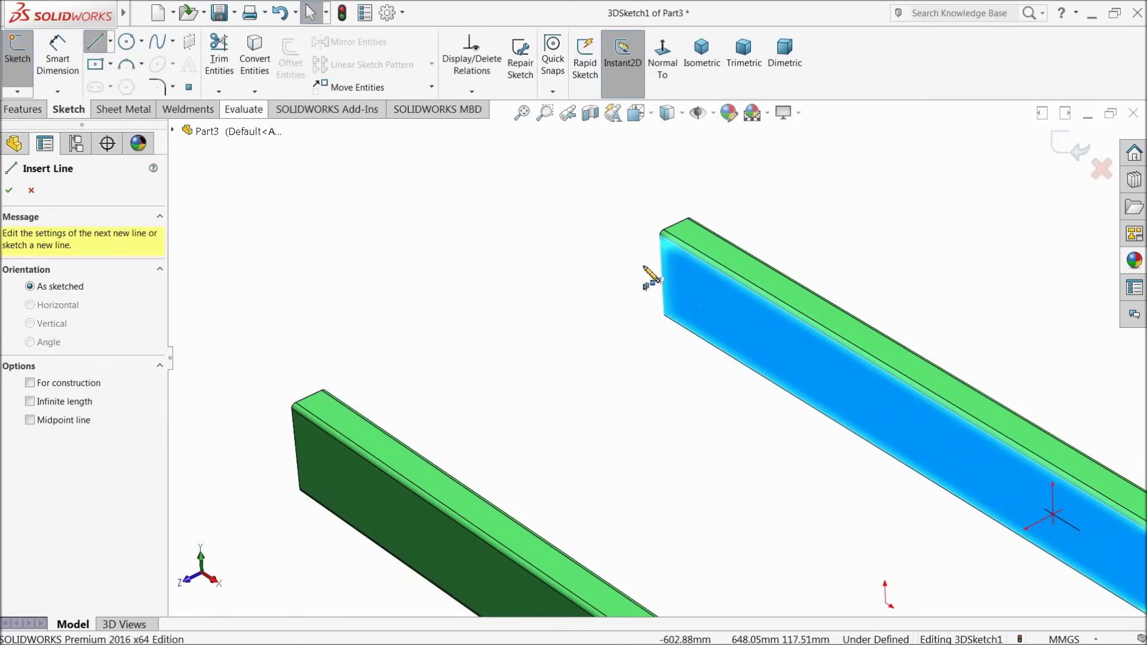
pyautogui.click(710, 296)
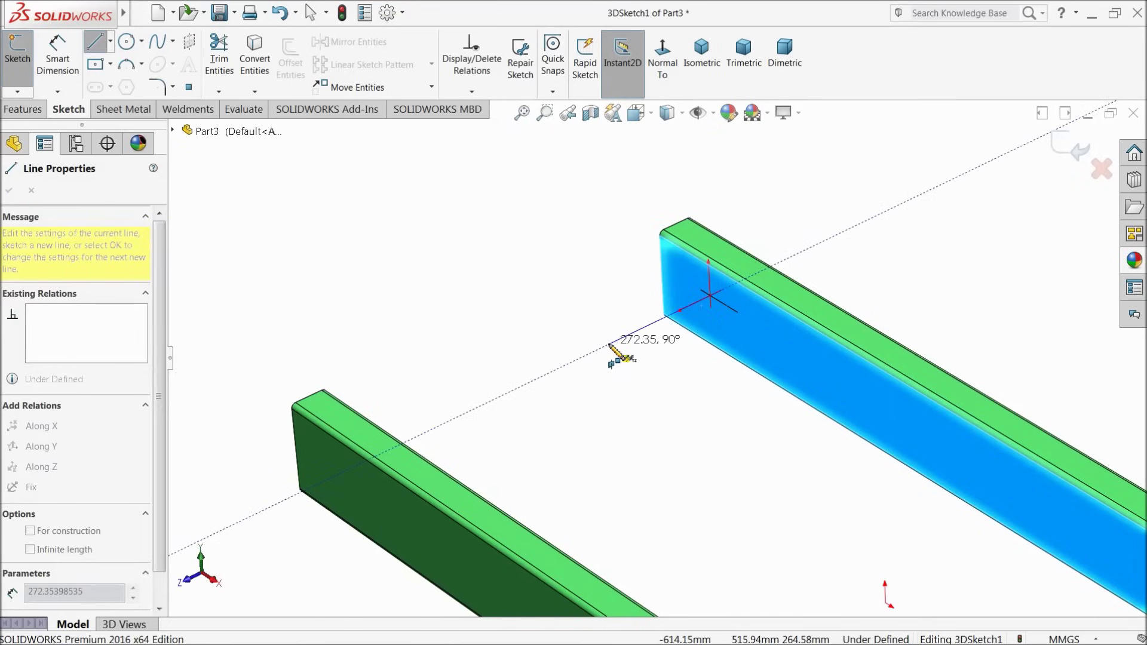
pyautogui.rightClick(562, 305)
pyautogui.click(585, 301)
pyautogui.moveTo(589, 320); pyautogui.dragTo(582, 329, button='middle')
pyautogui.click(604, 313)
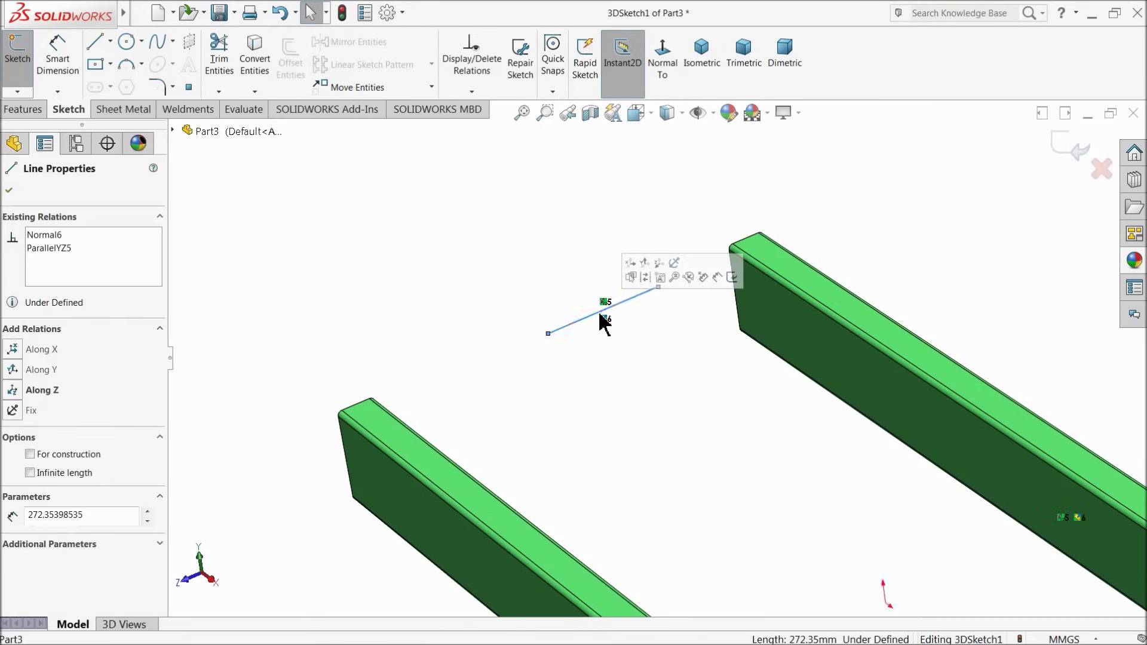
pyautogui.click(550, 318)
# Try to draw the line about 205 mm long from the front tube's inner face instead, and discard it.
pyautogui.press('f')
pyautogui.moveTo(550, 310)
pyautogui.mouseDown(button='middle')
pyautogui.moveTo(586, 312)
pyautogui.moveTo(775, 450)
pyautogui.moveTo(844, 476)
pyautogui.moveTo(781, 489)
pyautogui.moveTo(784, 511)
pyautogui.mouseUp(button='middle')
pyautogui.scroll(-2, 783, 460)
pyautogui.moveTo(783, 460)
pyautogui.mouseDown(button='middle')
pyautogui.moveTo(809, 471)
pyautogui.moveTo(788, 471)
pyautogui.mouseUp(button='middle')
pyautogui.scroll(-5, 830, 454)
pyautogui.scroll(-4, 831, 454)
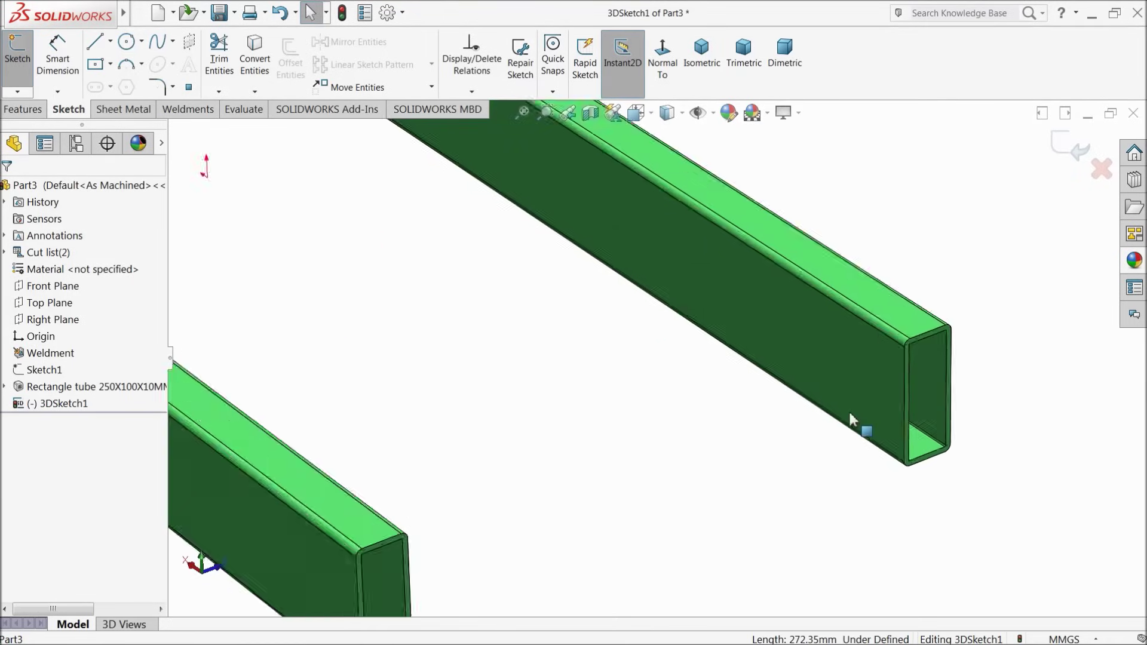
pyautogui.click(844, 408)
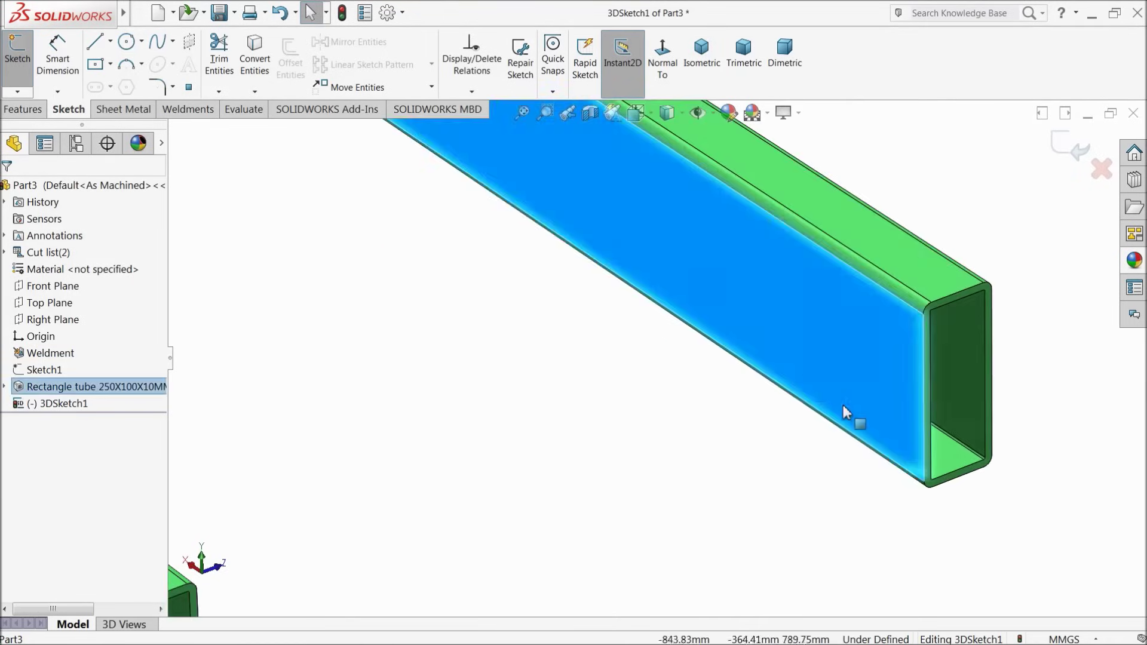
pyautogui.click(96, 47)
pyautogui.click(808, 338)
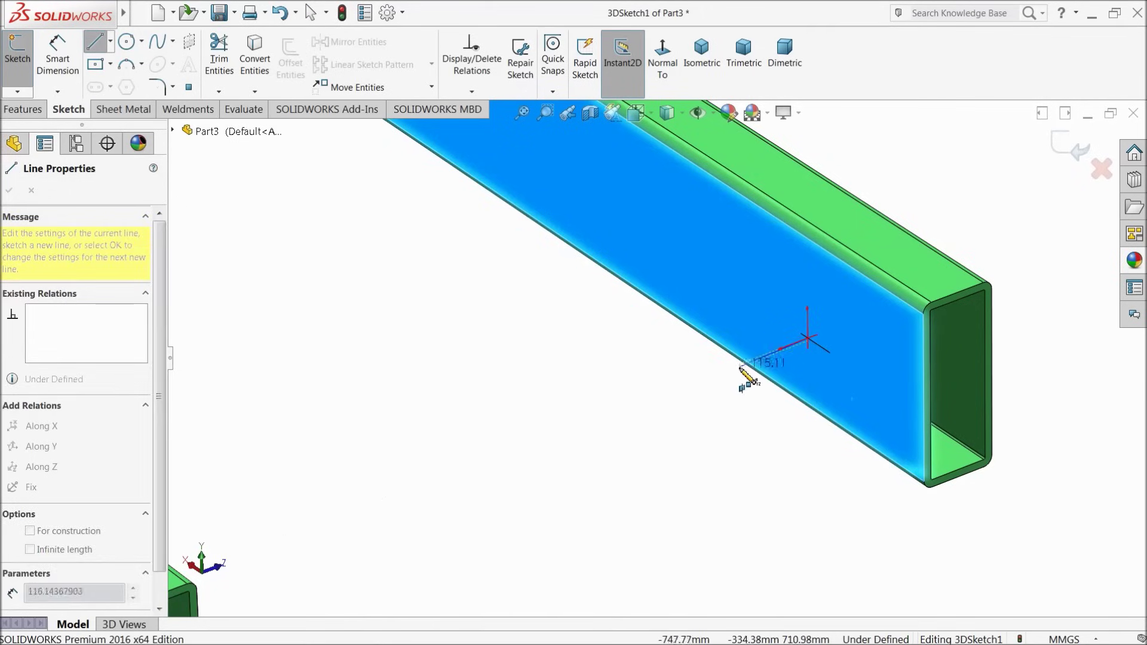
pyautogui.moveTo(673, 397)
pyautogui.mouseDown(button='middle')
pyautogui.moveTo(649, 402)
pyautogui.moveTo(679, 415)
pyautogui.mouseUp(button='middle')
pyautogui.rightClick(683, 414)
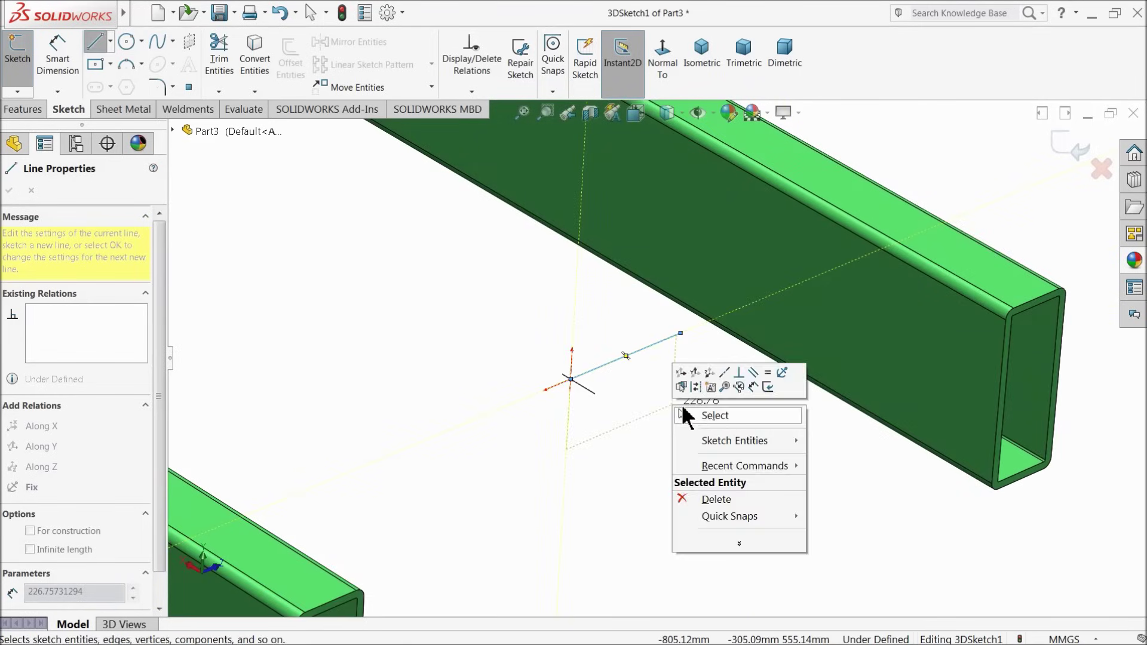
pyautogui.click(711, 416)
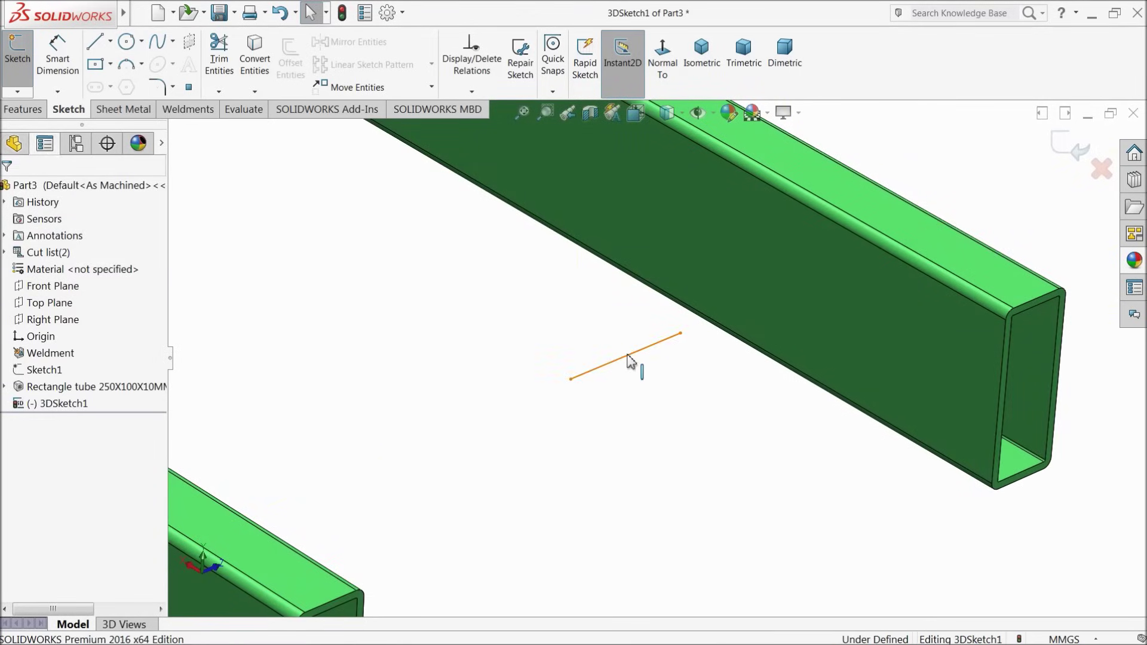
pyautogui.scroll(5, 620, 358)
pyautogui.moveTo(614, 384); pyautogui.dragTo(490, 405, button='middle')
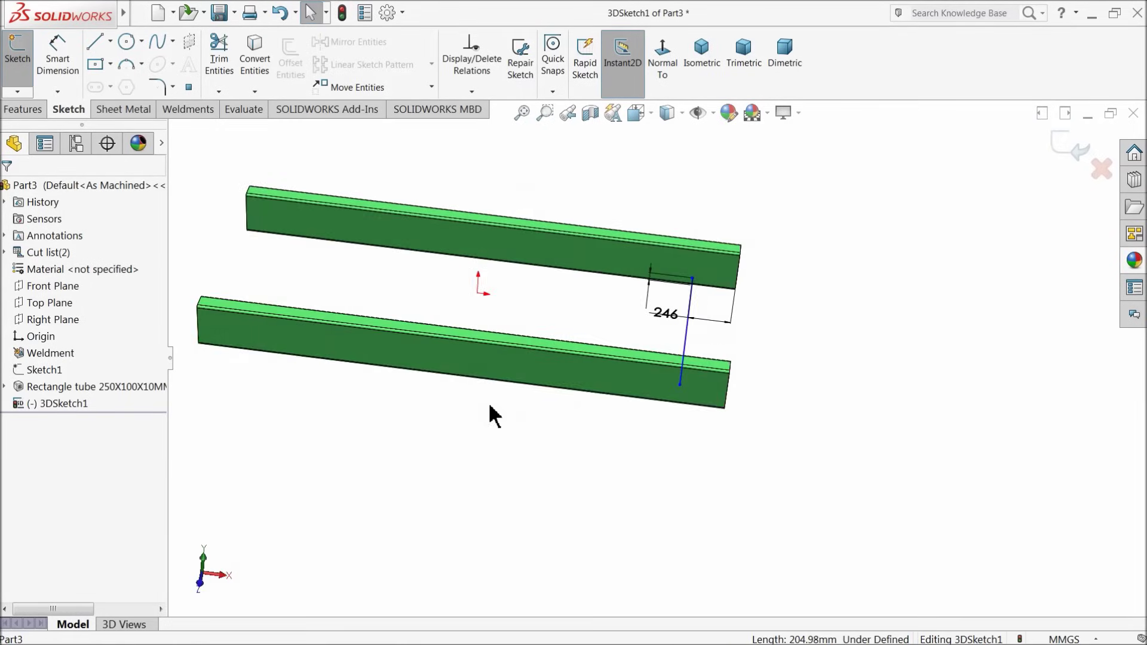
# Draw a line about 348 mm long along Z from the rear tube's inner face, near the end without a cross line, toward the front tube.
pyautogui.scroll(-5, 454, 292)
pyautogui.scroll(-3, 356, 297)
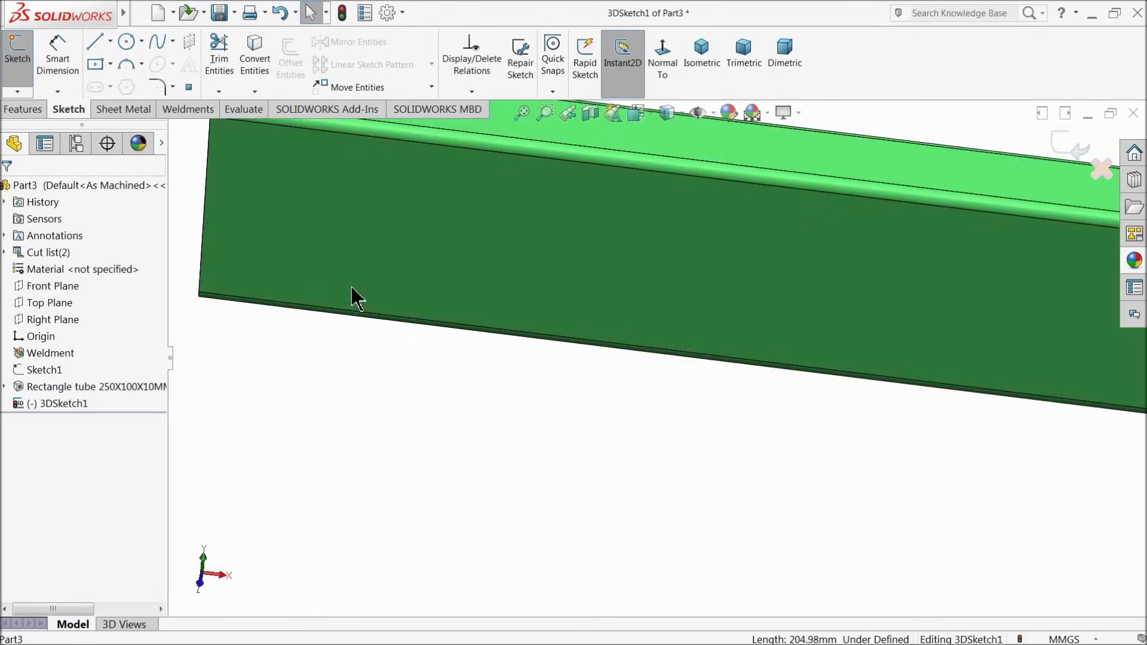
pyautogui.click(353, 293)
pyautogui.click(94, 42)
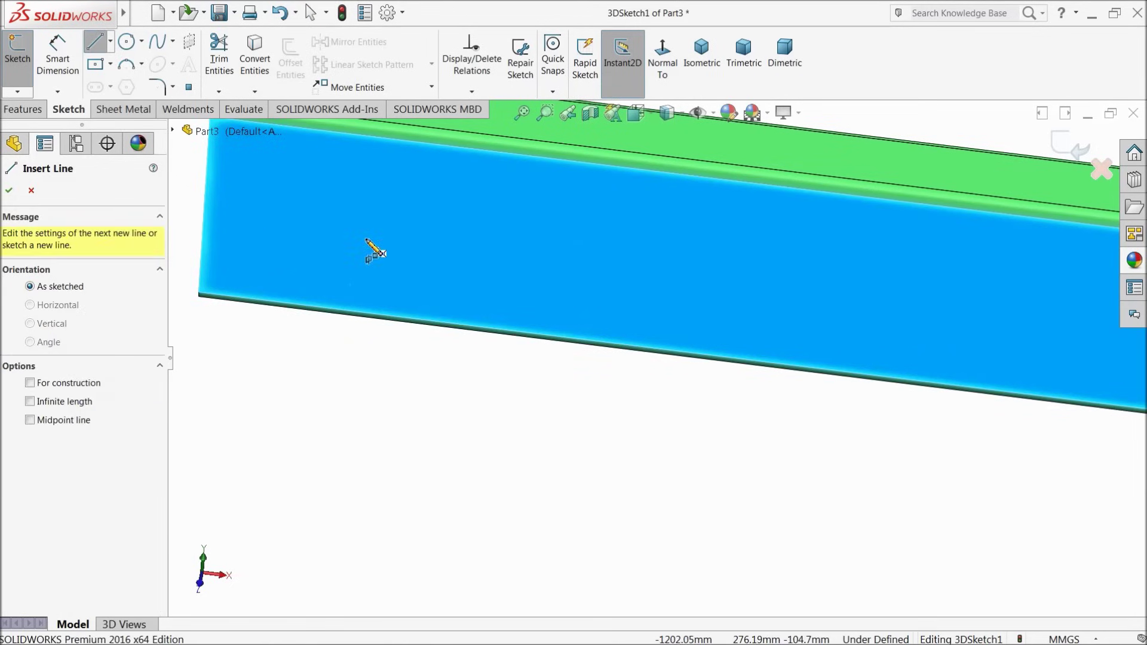
pyautogui.click(366, 240)
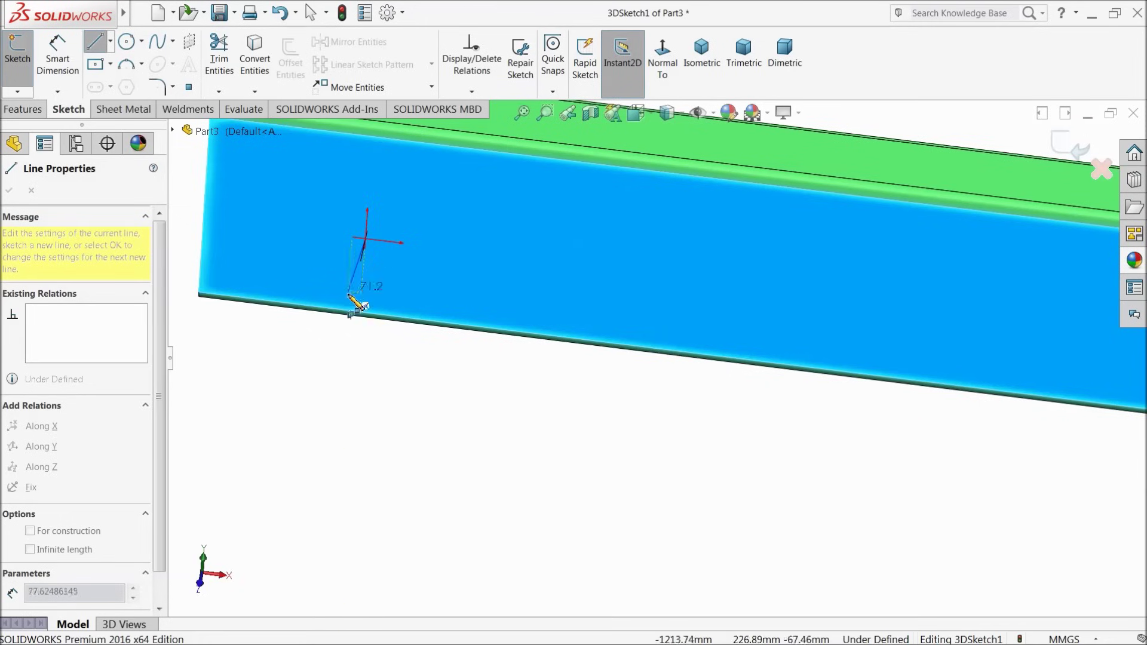
pyautogui.moveTo(333, 357); pyautogui.dragTo(307, 344, button='middle')
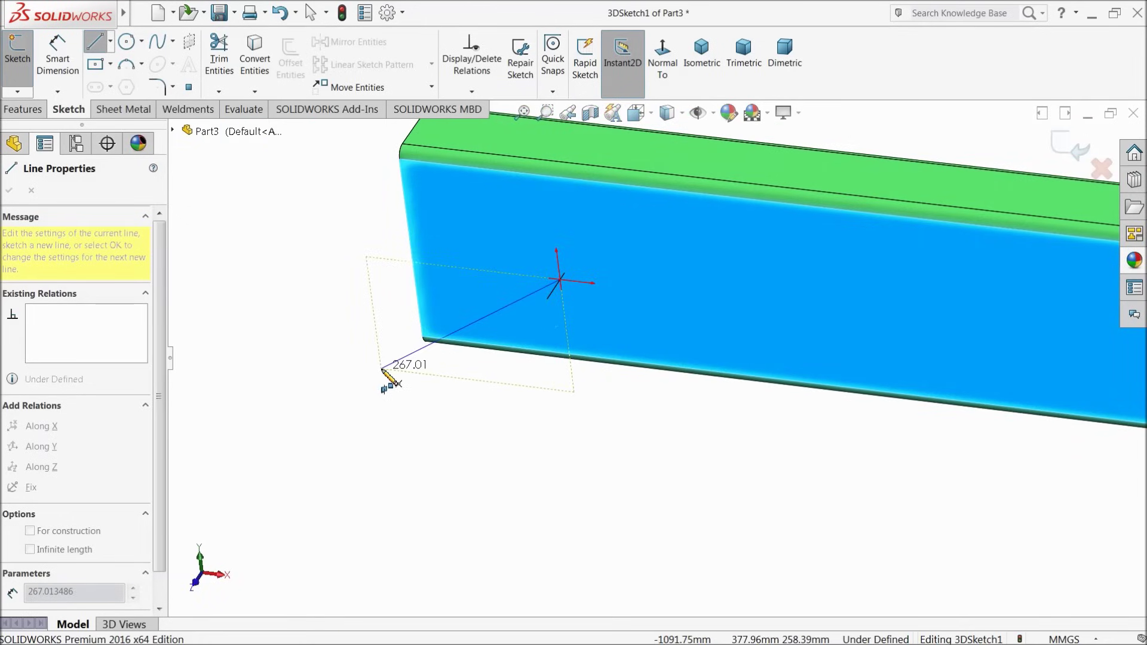
pyautogui.click(443, 457)
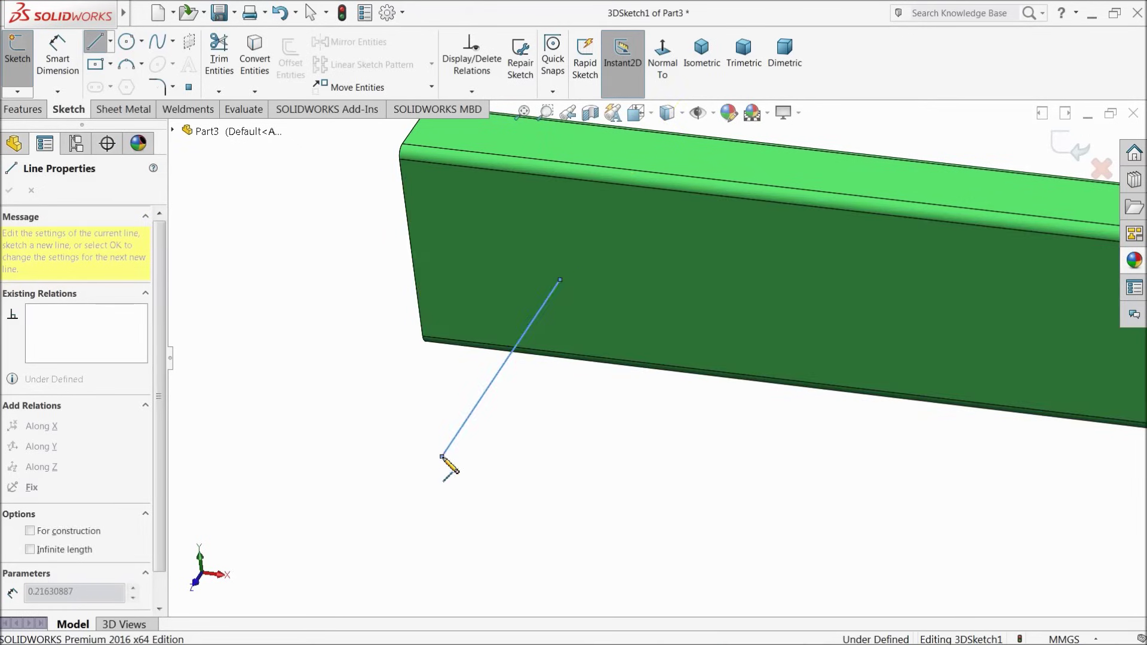
pyautogui.rightClick(395, 394)
pyautogui.click(418, 411)
# Dimension the new line's start point 50 mm below the rear tube's top face.
pyautogui.scroll(3, 591, 427)
pyautogui.moveTo(599, 412)
pyautogui.mouseDown(button='middle')
pyautogui.moveTo(635, 415)
pyautogui.moveTo(658, 394)
pyautogui.moveTo(561, 399)
pyautogui.moveTo(595, 392)
pyautogui.moveTo(628, 317)
pyautogui.mouseUp(button='middle')
pyautogui.click(58, 70)
pyautogui.scroll(-5, 687, 227)
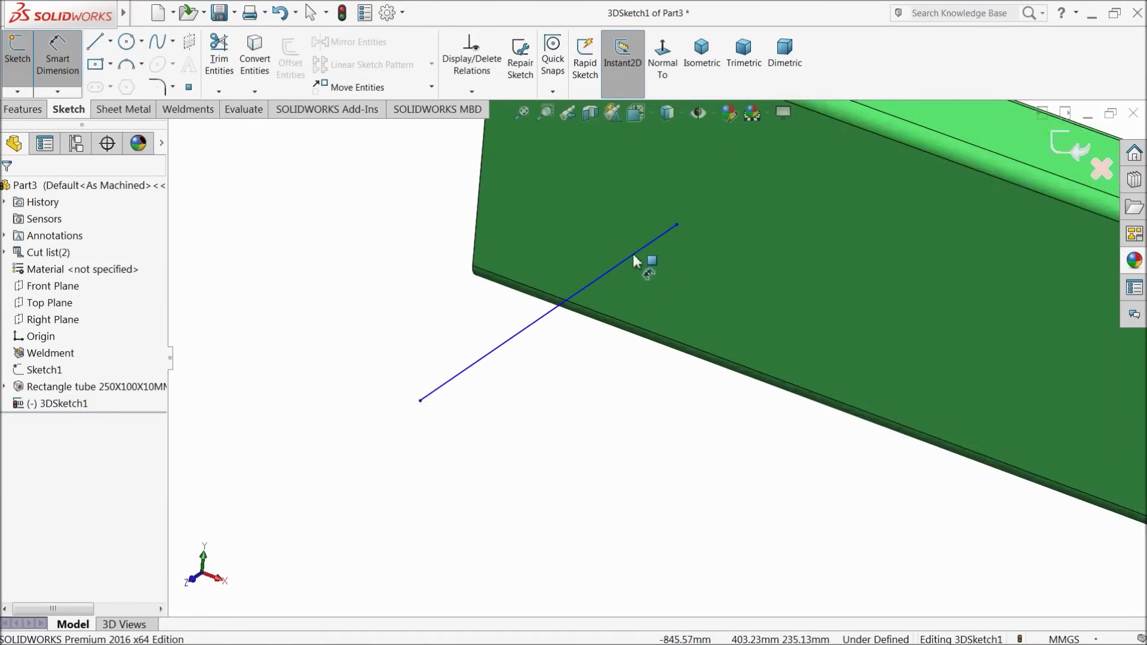
pyautogui.scroll(2, 699, 227)
pyautogui.scroll(5, 704, 231)
pyautogui.scroll(-4, 686, 289)
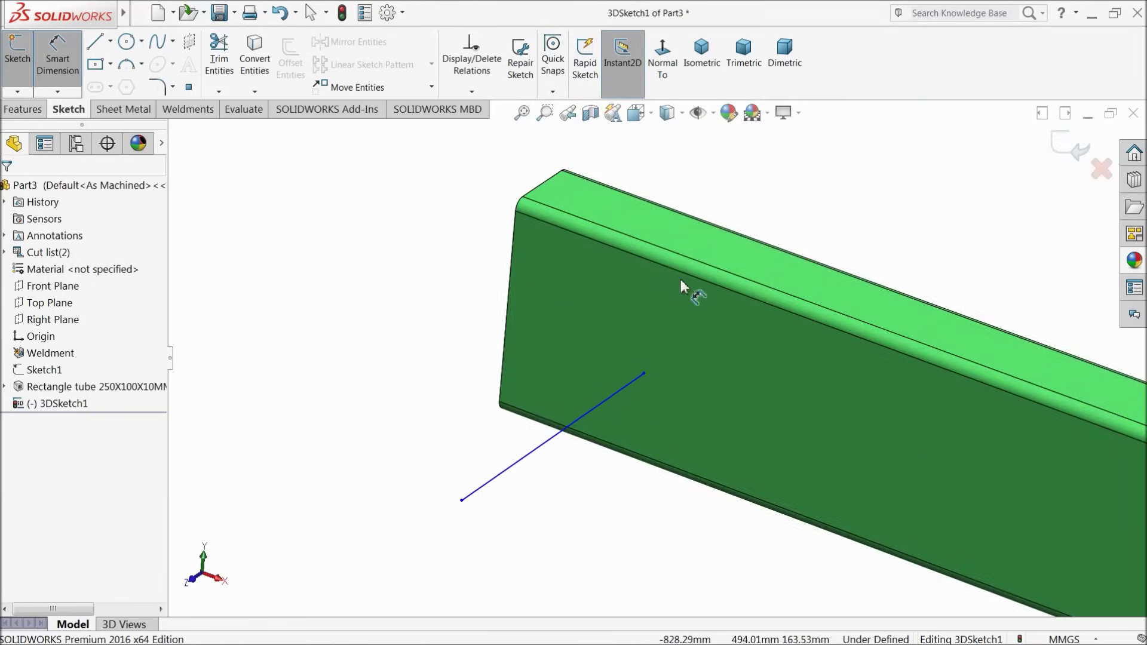
pyautogui.click(645, 374)
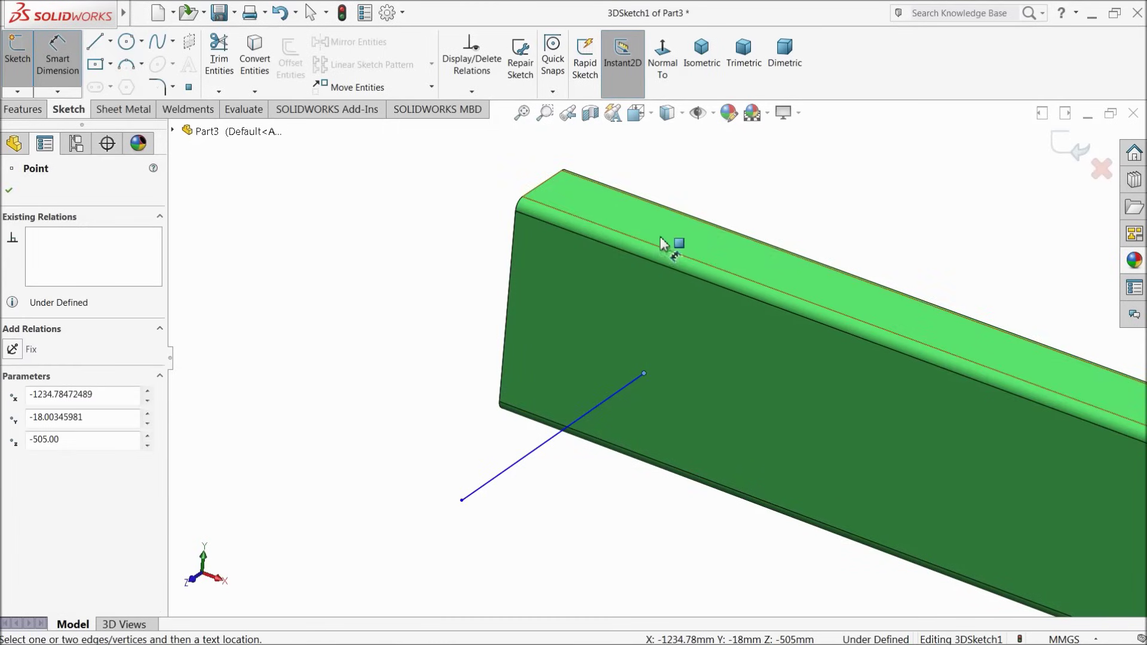
pyautogui.moveTo(637, 257); pyautogui.dragTo(487, 270)
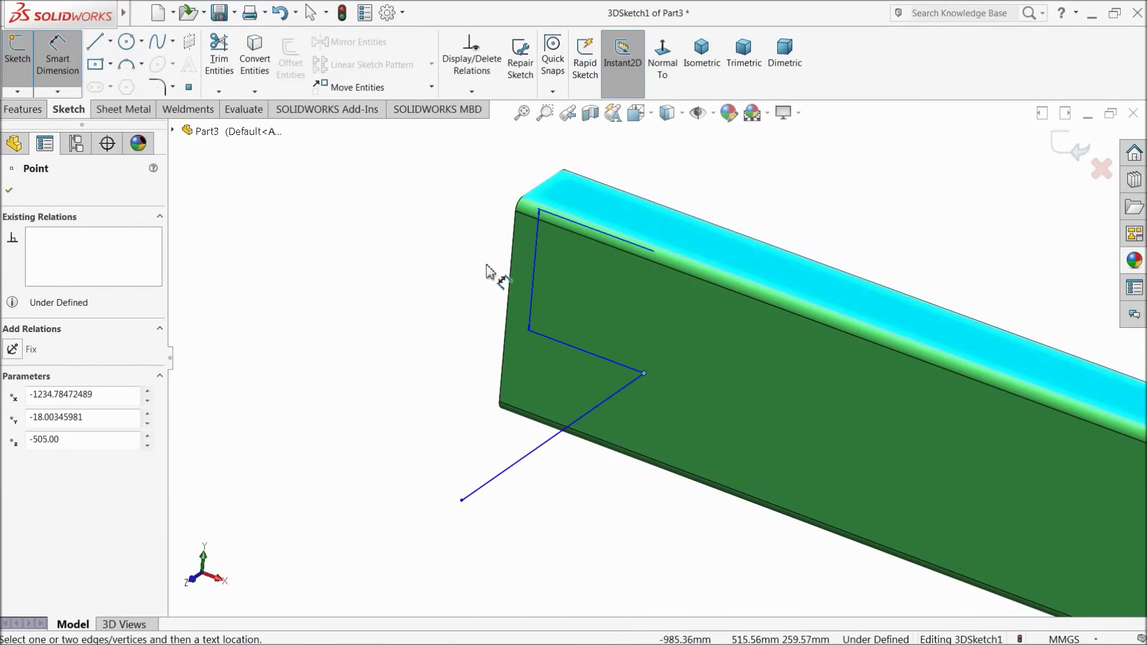
pyautogui.click(435, 238)
pyautogui.write('50')
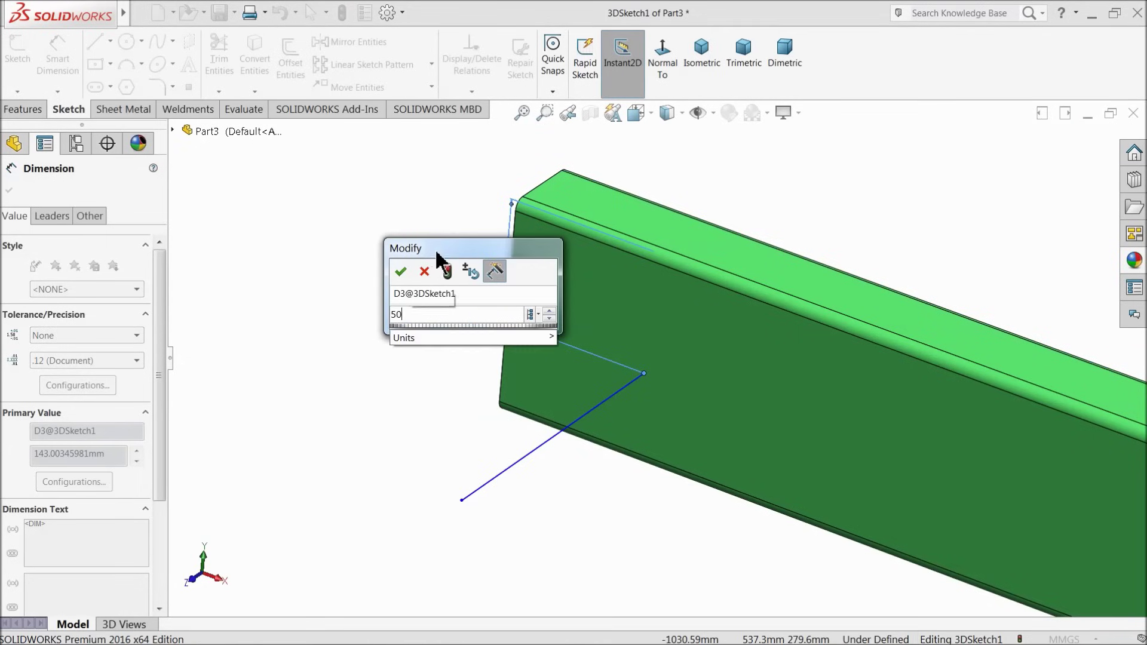
pyautogui.press('Escape')
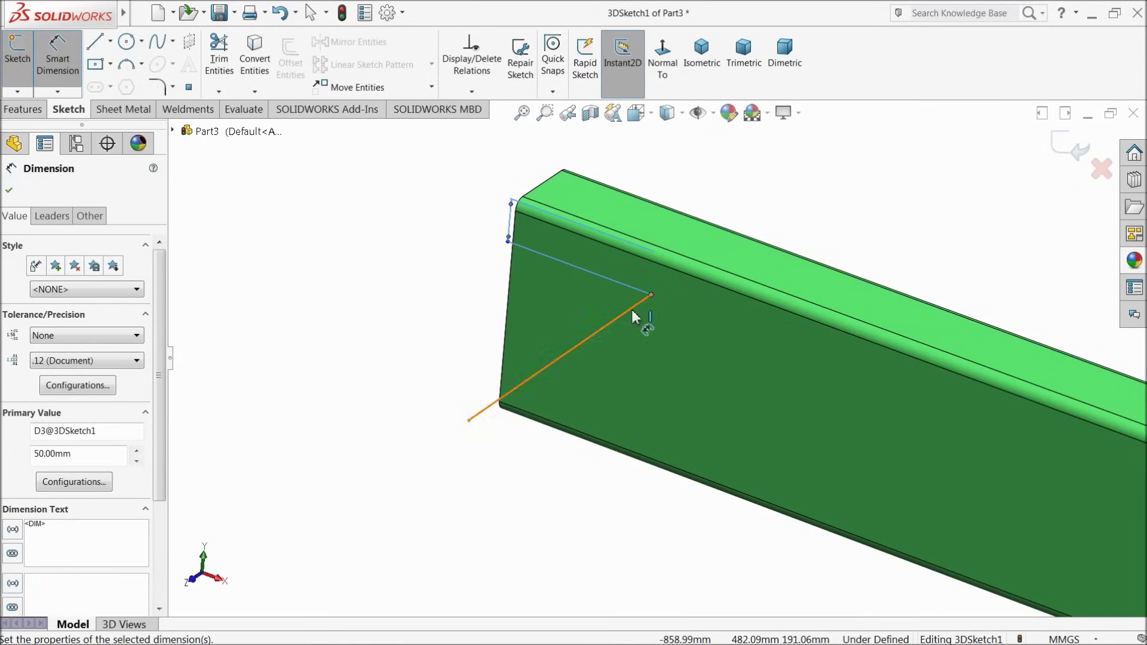
pyautogui.click(335, 263)
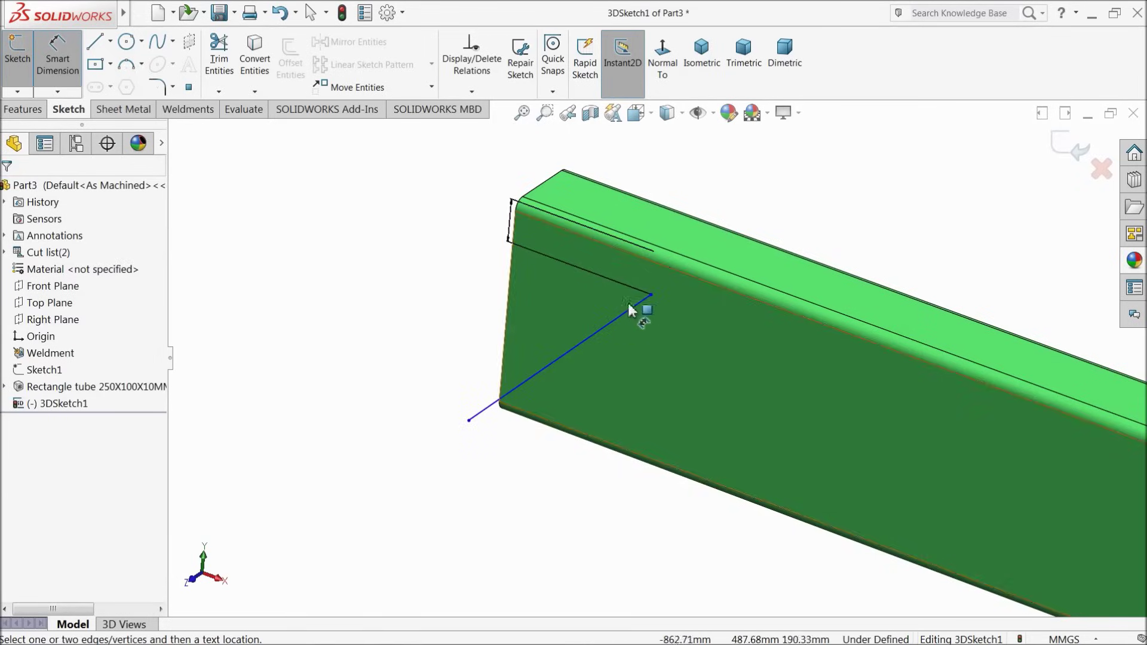
# Dimension the distance from the new line's start point to the rear tube's nearby vertical end edge as 246 mm.
pyautogui.click(651, 294)
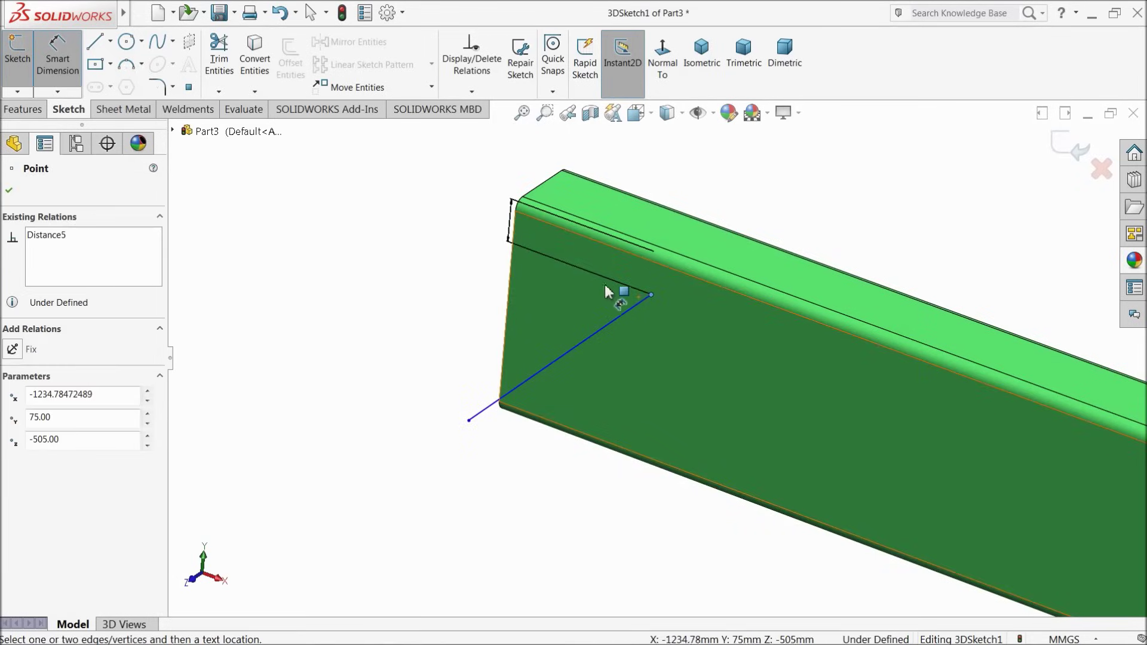
pyautogui.click(511, 269)
pyautogui.click(623, 154)
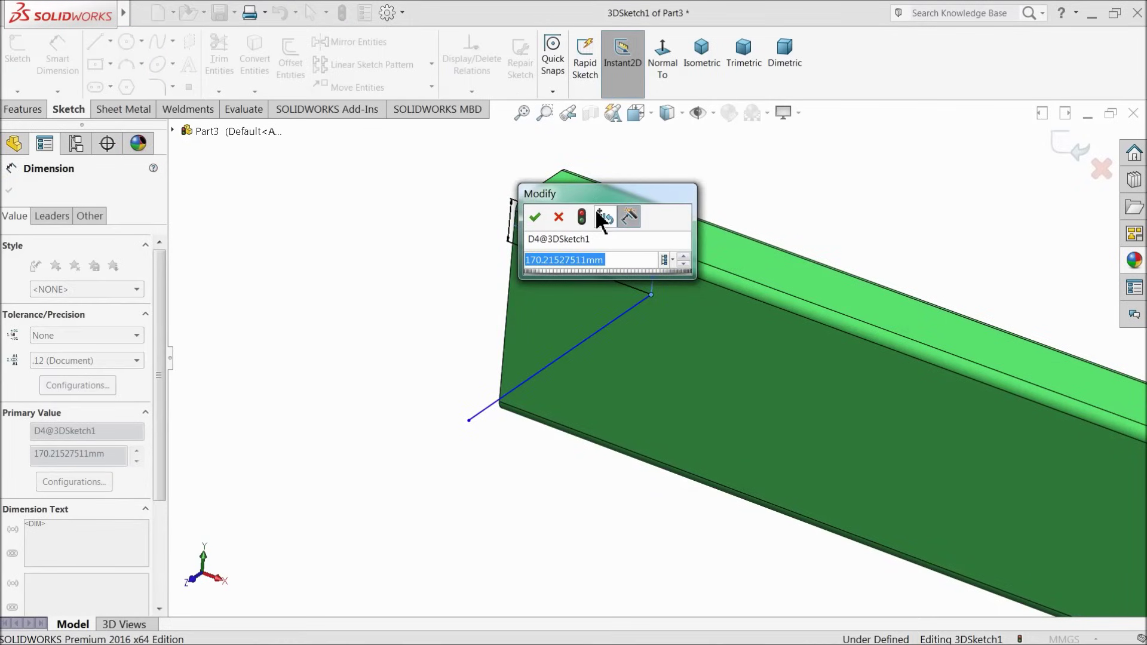
pyautogui.write('246')
pyautogui.click(535, 217)
pyautogui.click(11, 191)
# Constrain the new line's free endpoint to the front tube's inner face with an On Plane relation.
pyautogui.moveTo(351, 287); pyautogui.dragTo(683, 483, button='middle')
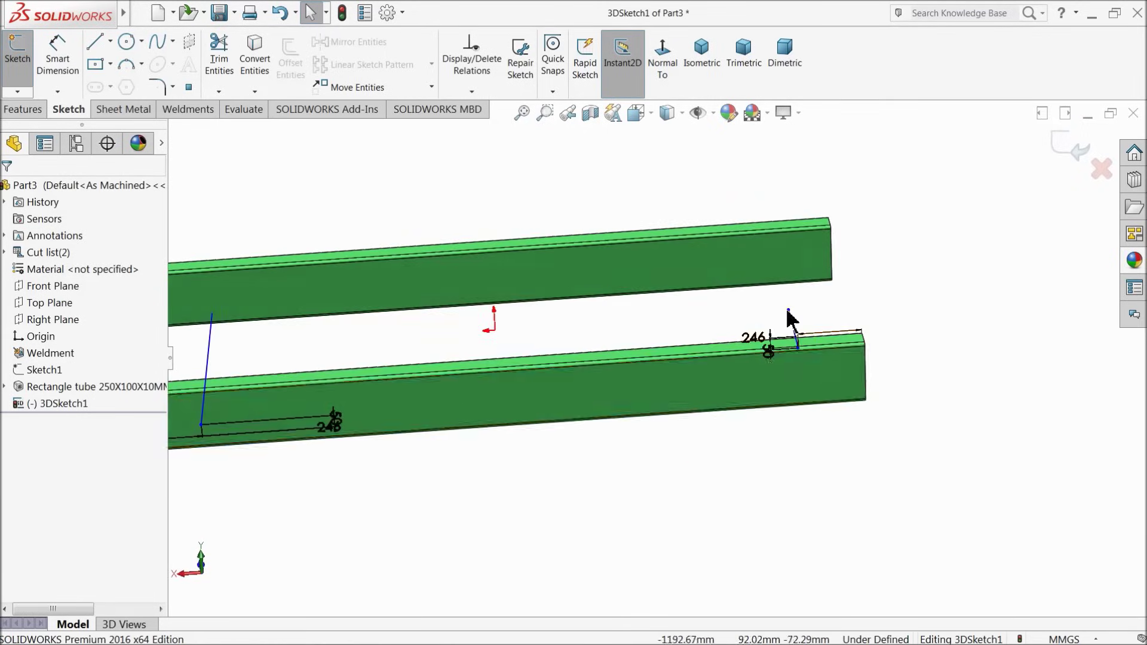
pyautogui.scroll(-5, 801, 315)
pyautogui.click(826, 352)
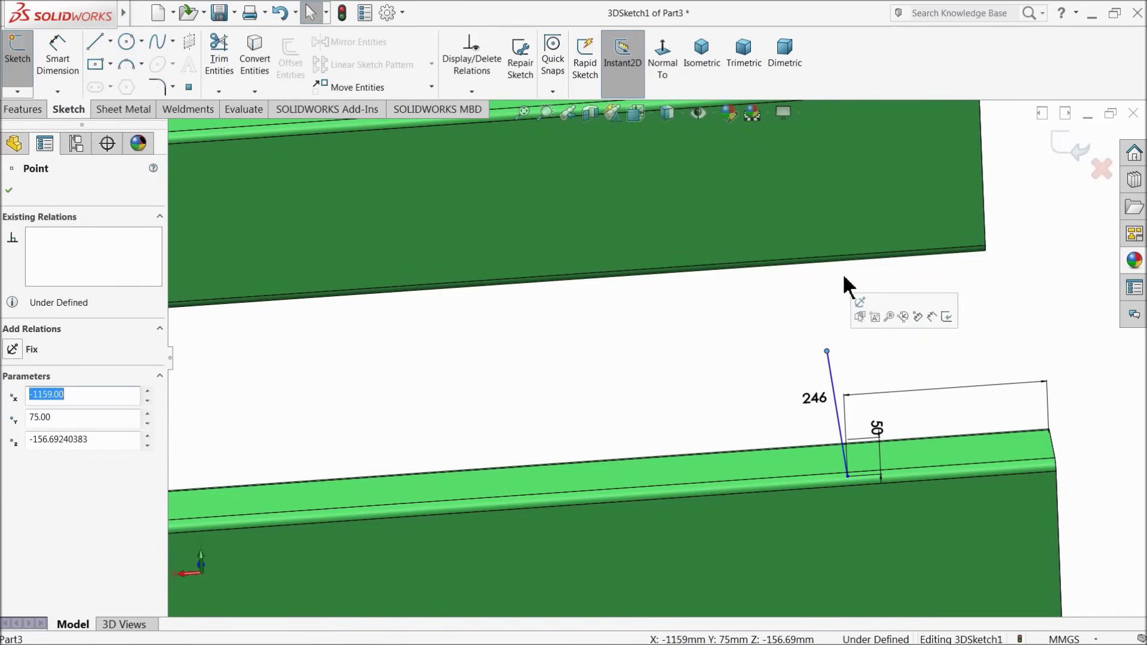
pyautogui.keyDown('ctrl'); pyautogui.click(806, 206); pyautogui.keyUp('ctrl')
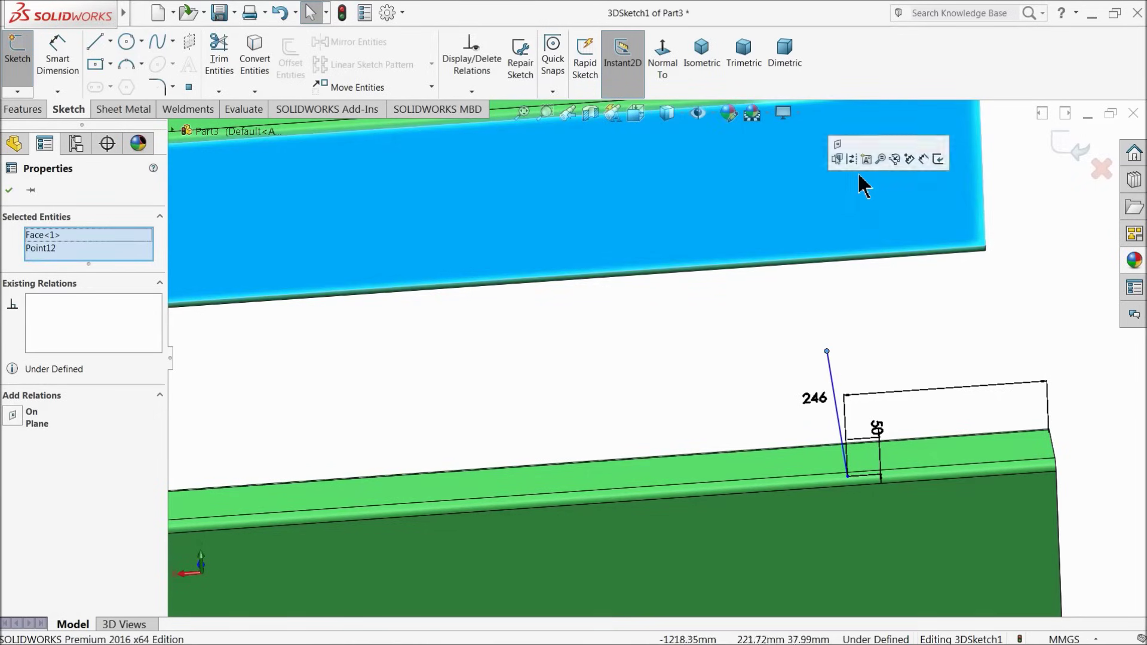
pyautogui.click(837, 157)
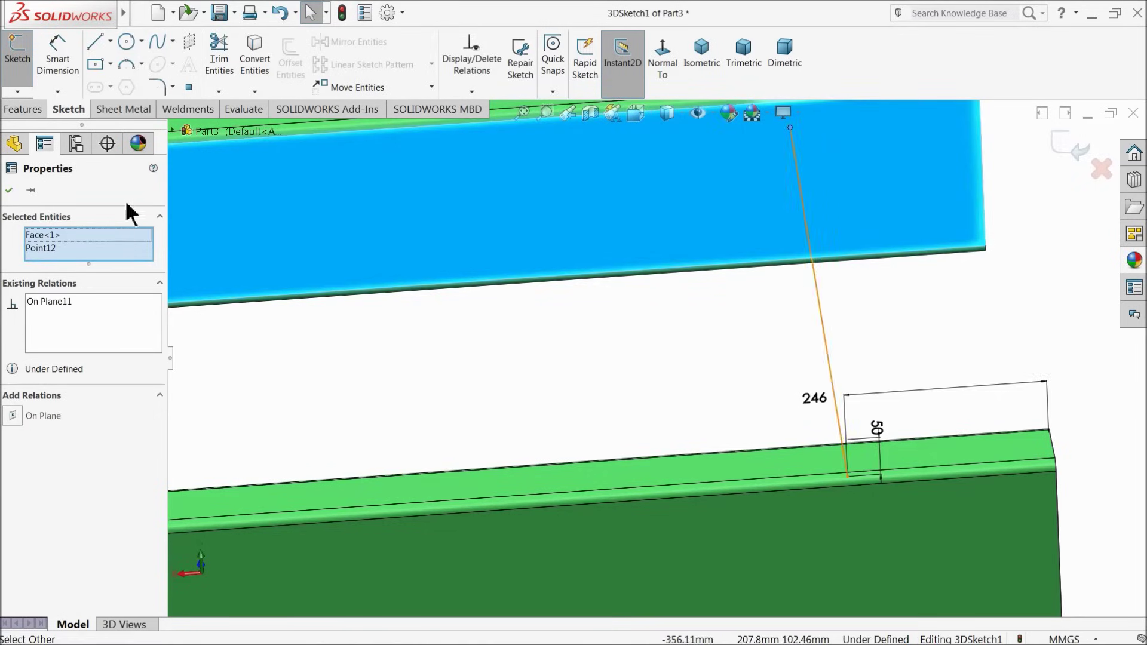
pyautogui.click(9, 190)
pyautogui.scroll(8, 776, 371)
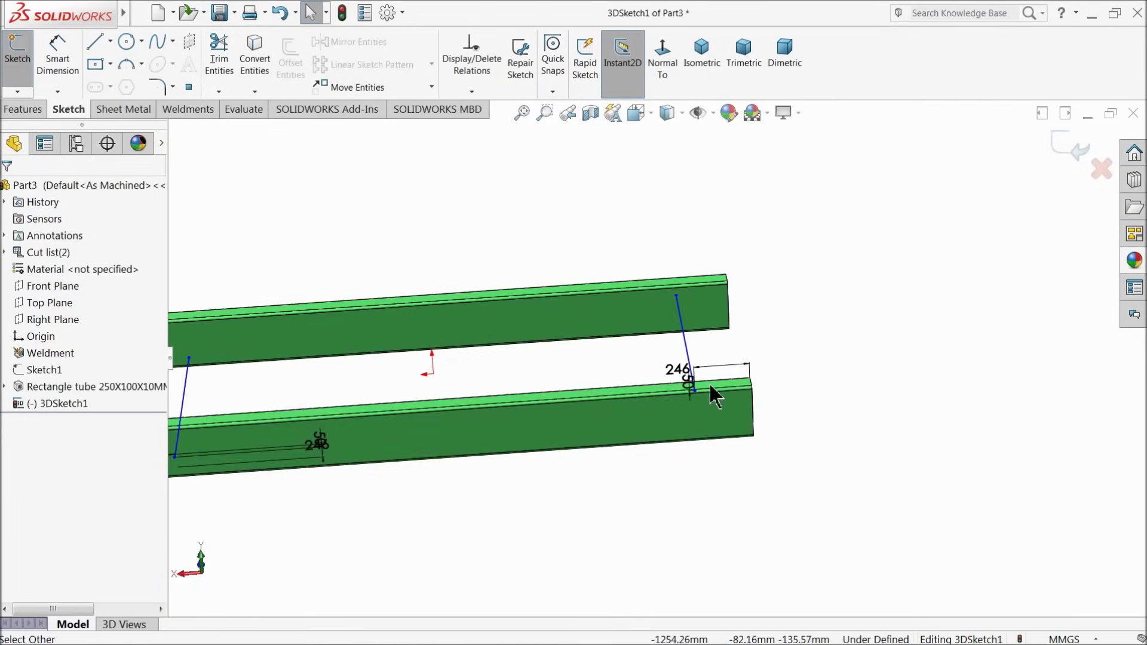
# Finish the 3D sketch containing the two cross lines between the side tubes.
pyautogui.moveTo(709, 382); pyautogui.dragTo(754, 357, button='middle')
pyautogui.scroll(5, 692, 396)
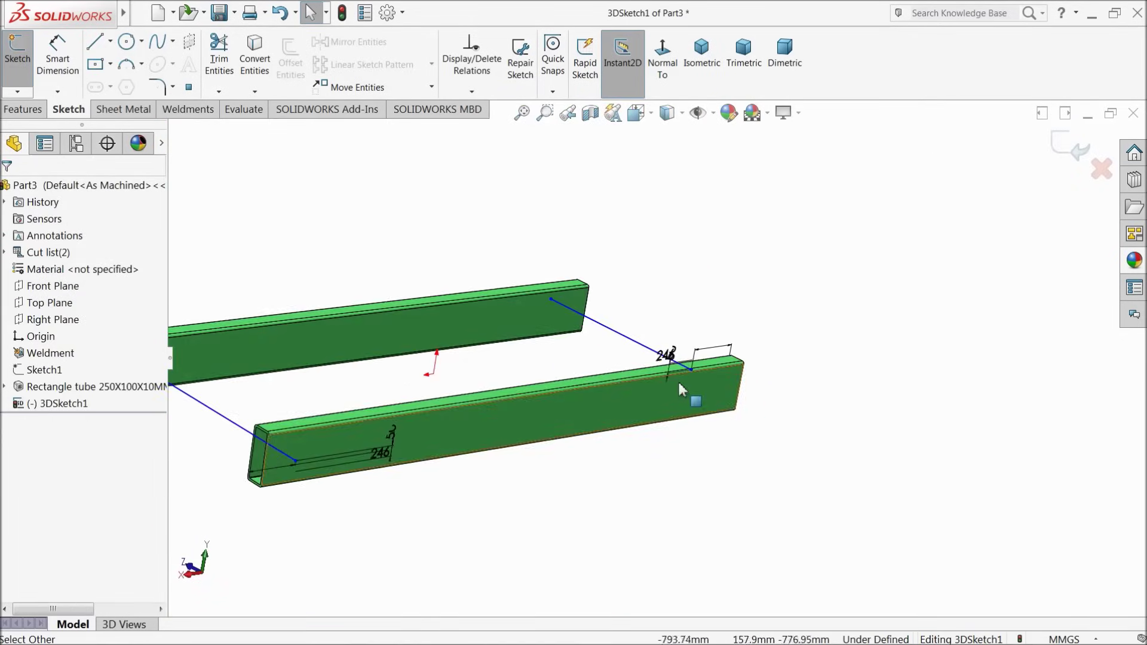
pyautogui.click(1071, 143)
pyautogui.moveTo(585, 330); pyautogui.dragTo(586, 394, button='middle')
pyautogui.scroll(-3, 617, 388)
pyautogui.scroll(1, 486, 482)
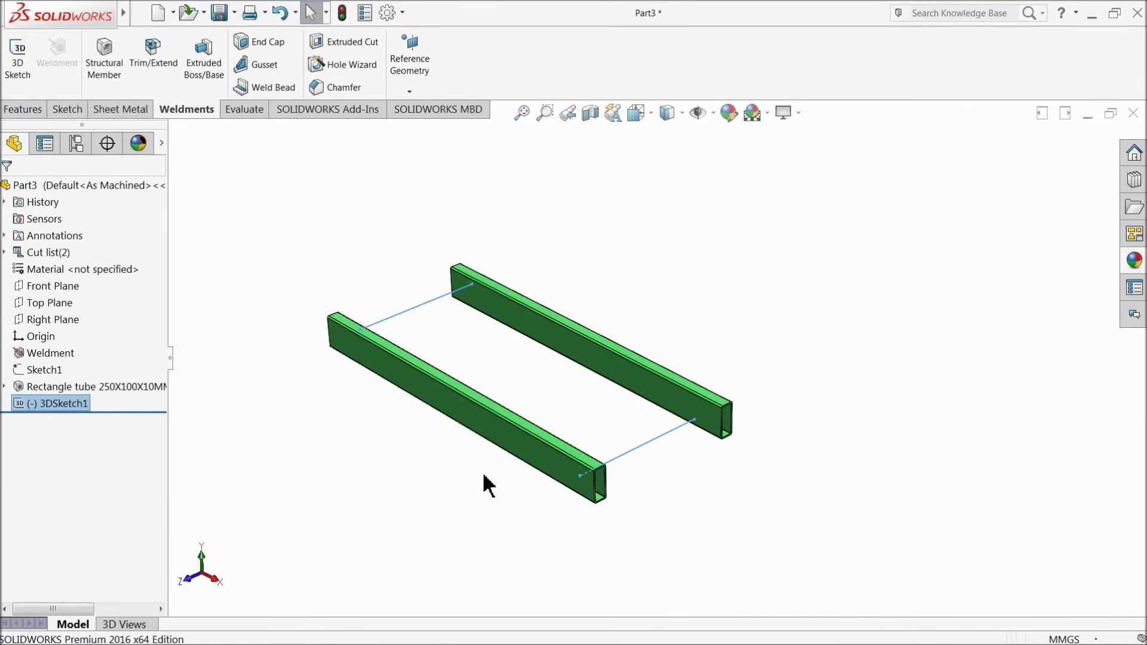
pyautogui.scroll(-3, 501, 455)
pyautogui.scroll(-2, 568, 429)
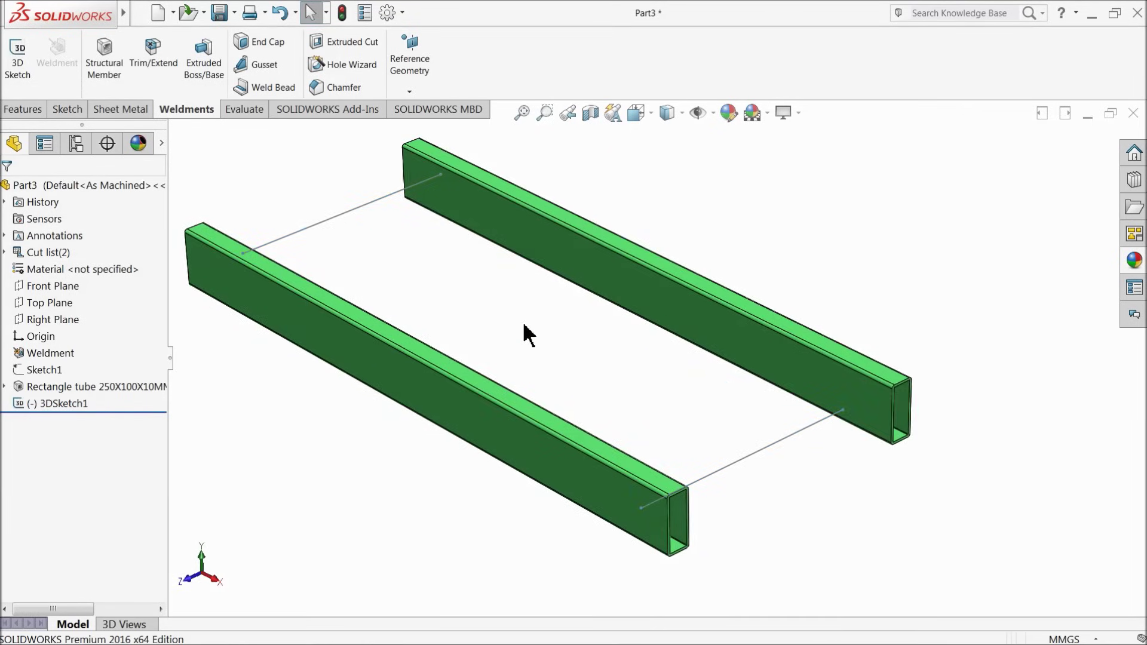
# Add 200X100X10mm rectangle tube structural members from the CAD CAM TUTORIAL standard along both cross lines.
pyautogui.click(107, 66)
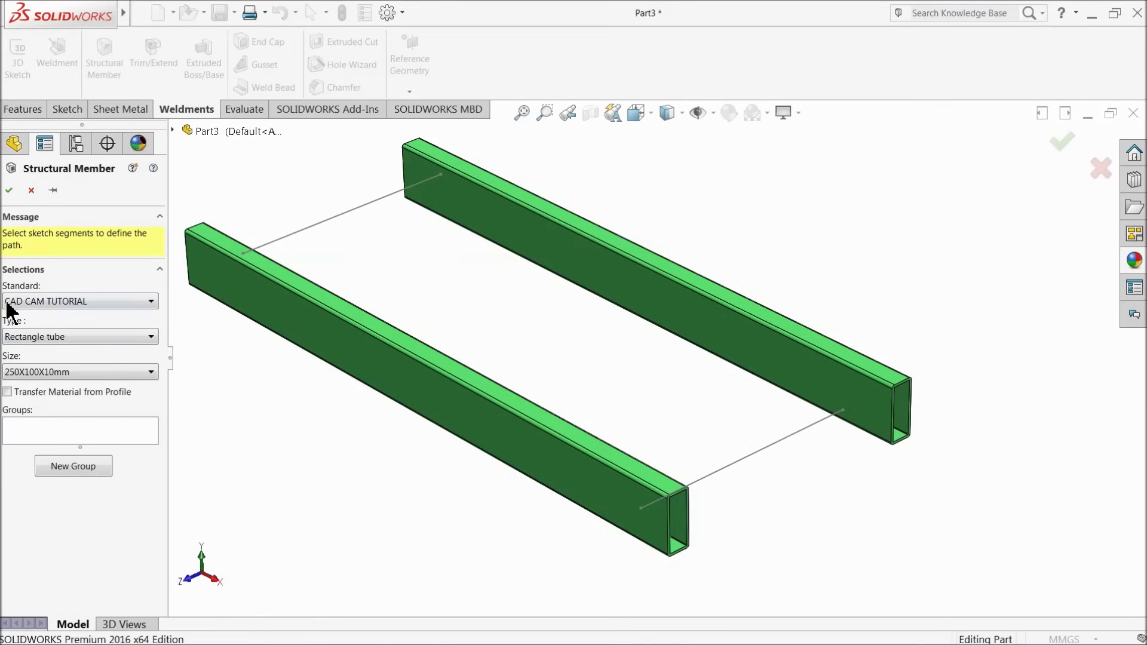
pyautogui.click(51, 340)
pyautogui.click(47, 351)
pyautogui.click(40, 374)
pyautogui.click(35, 405)
pyautogui.click(739, 470)
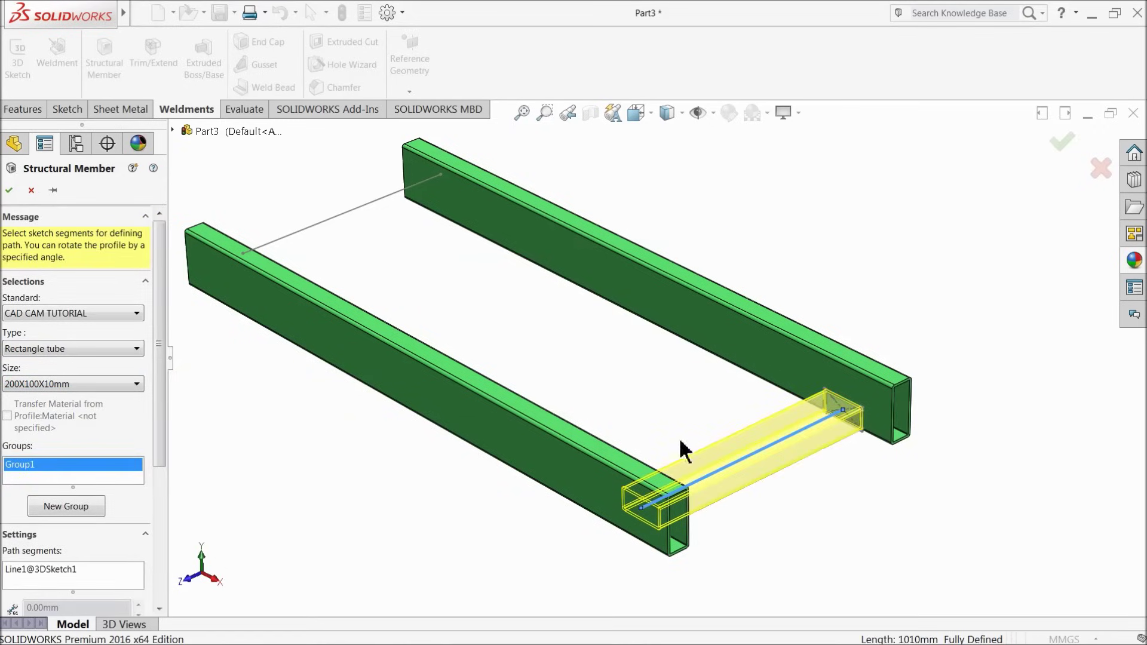
pyautogui.click(343, 222)
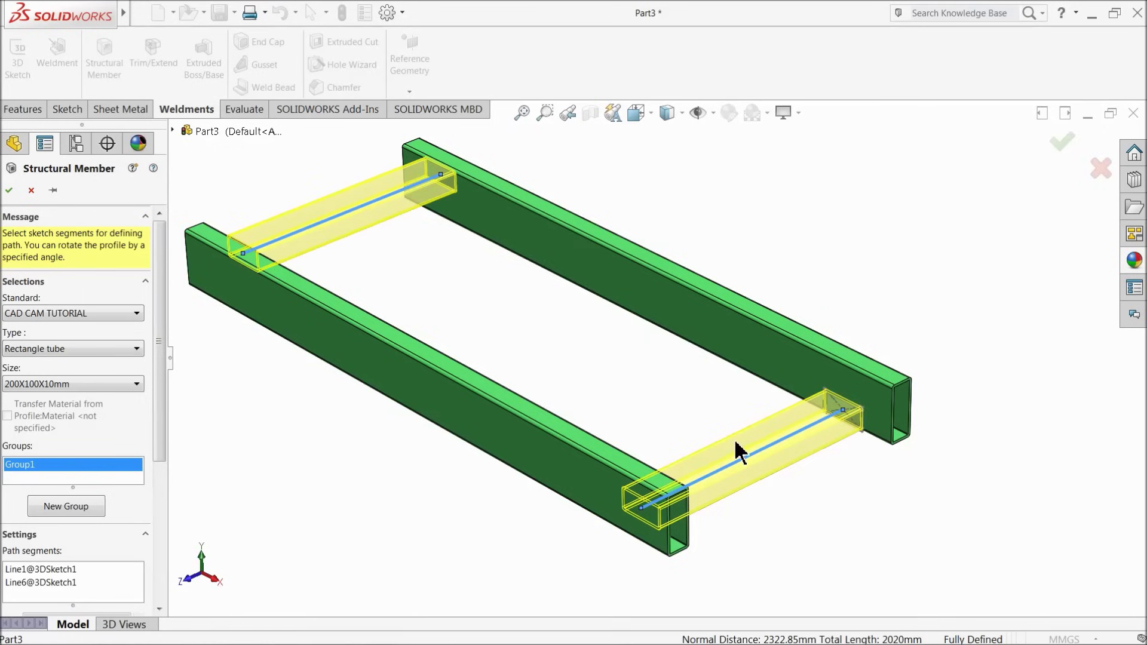
pyautogui.scroll(-3, 688, 428)
pyautogui.moveTo(698, 469); pyautogui.dragTo(656, 445, button='middle')
pyautogui.scroll(5, 425, 276)
pyautogui.scroll(-5, 410, 276)
pyautogui.moveTo(409, 277)
pyautogui.mouseDown(button='middle')
pyautogui.moveTo(348, 258)
pyautogui.moveTo(423, 256)
pyautogui.moveTo(425, 271)
pyautogui.mouseUp(button='middle')
pyautogui.scroll(5, 519, 332)
pyautogui.scroll(-2, 810, 441)
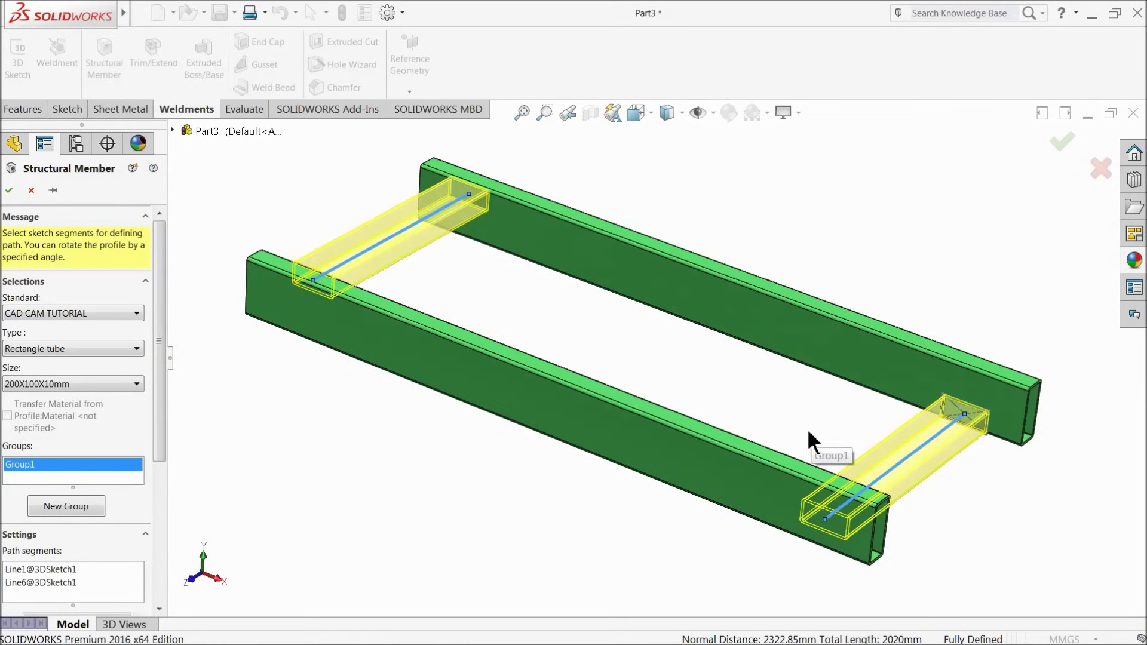
pyautogui.click(11, 190)
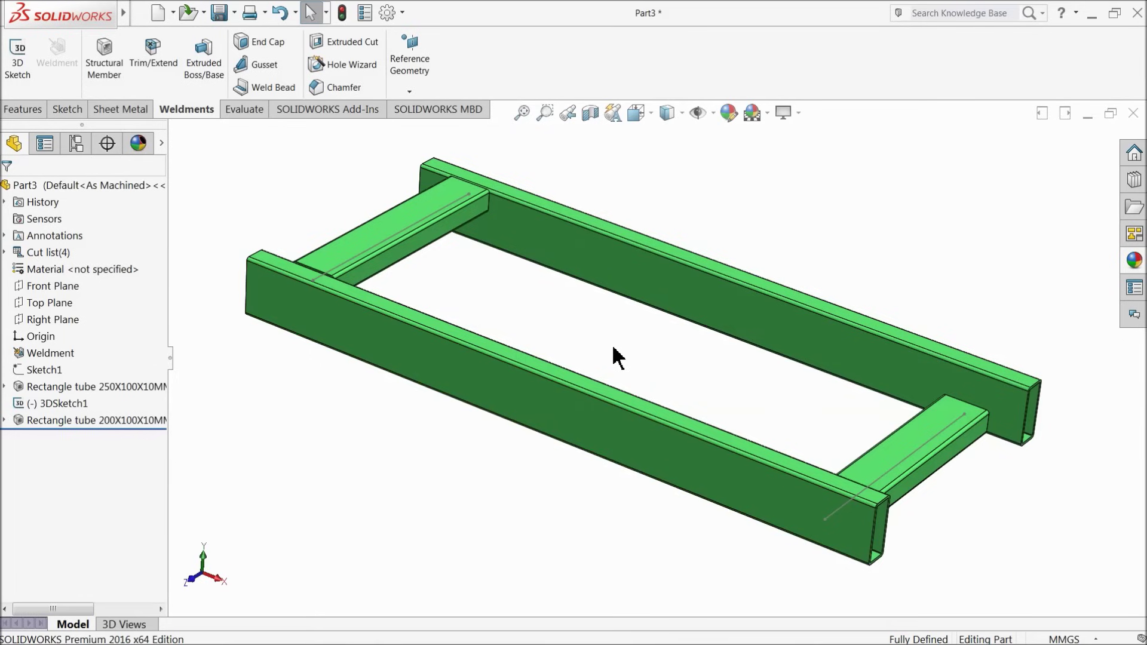
# Hide 3DSketch1 so only the tube members of the frame are shown.
pyautogui.moveTo(615, 356); pyautogui.dragTo(600, 356, button='middle')
pyautogui.click(23, 405)
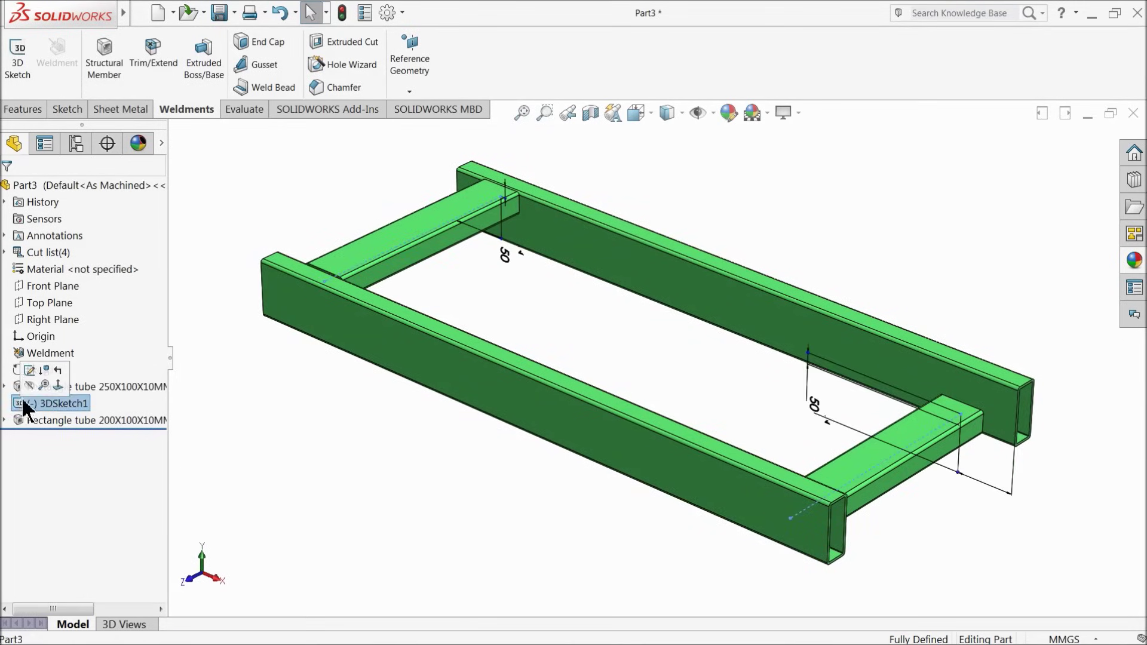
pyautogui.click(29, 386)
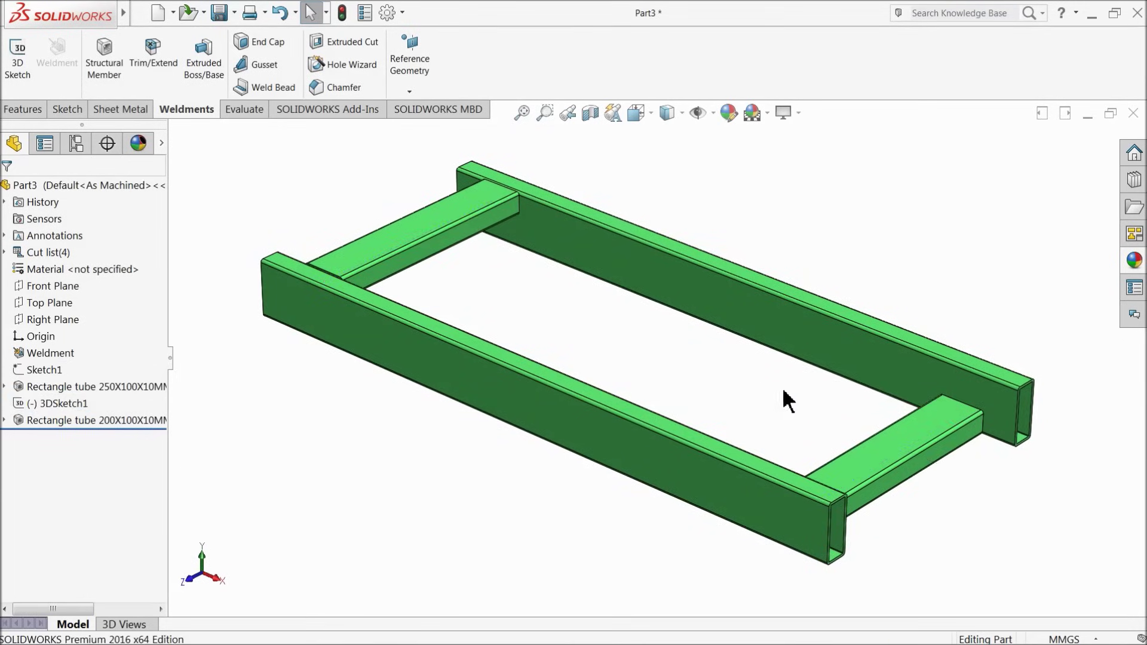
# Start a sketch on the front tube's outer side face and view it straight on.
pyautogui.scroll(3, 789, 402)
pyautogui.moveTo(790, 402); pyautogui.dragTo(808, 380, button='middle')
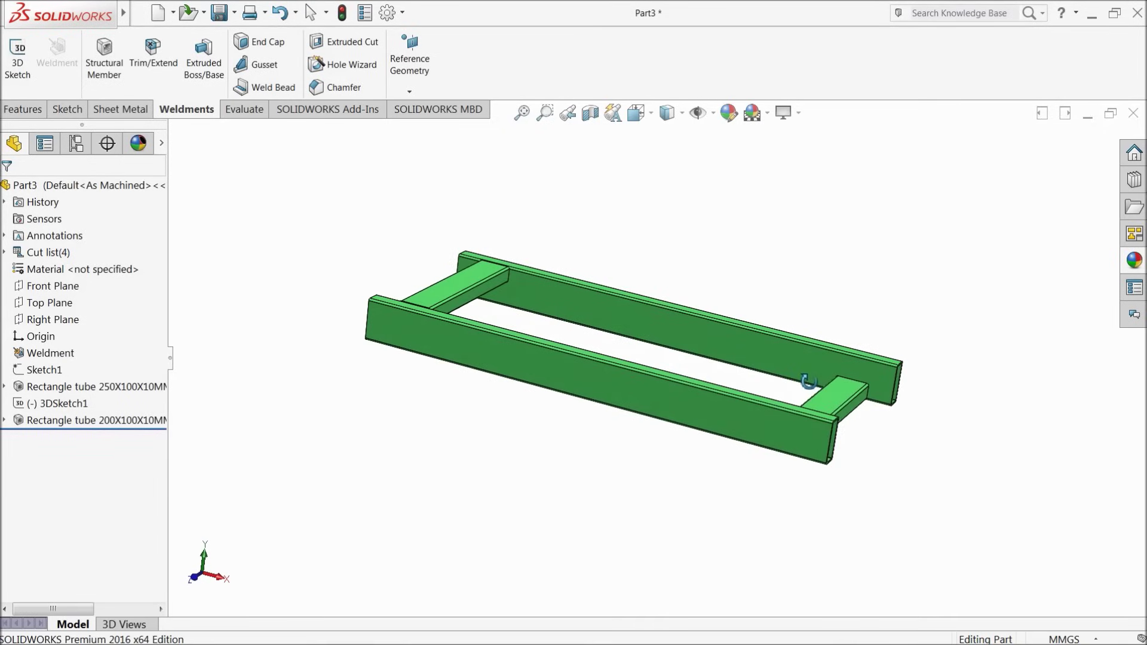
pyautogui.scroll(-5, 942, 501)
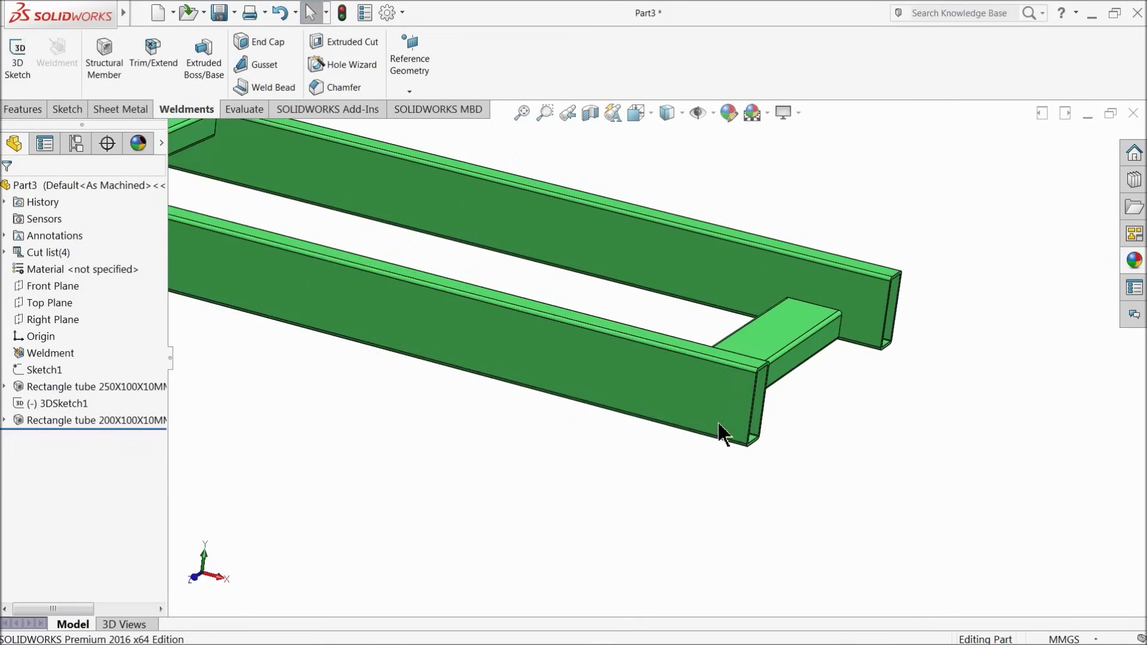
pyautogui.click(735, 422)
pyautogui.click(775, 377)
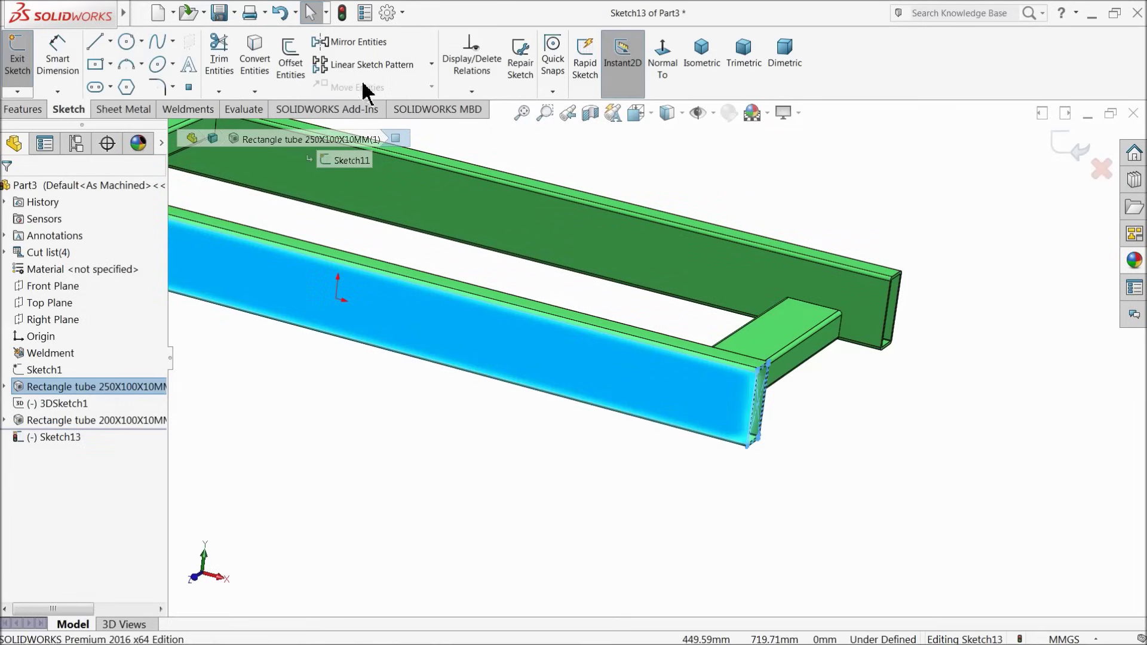
pyautogui.click(661, 72)
# Sketch a circle about 70 mm in diameter near the face's lower corner at the +X end.
pyautogui.click(127, 43)
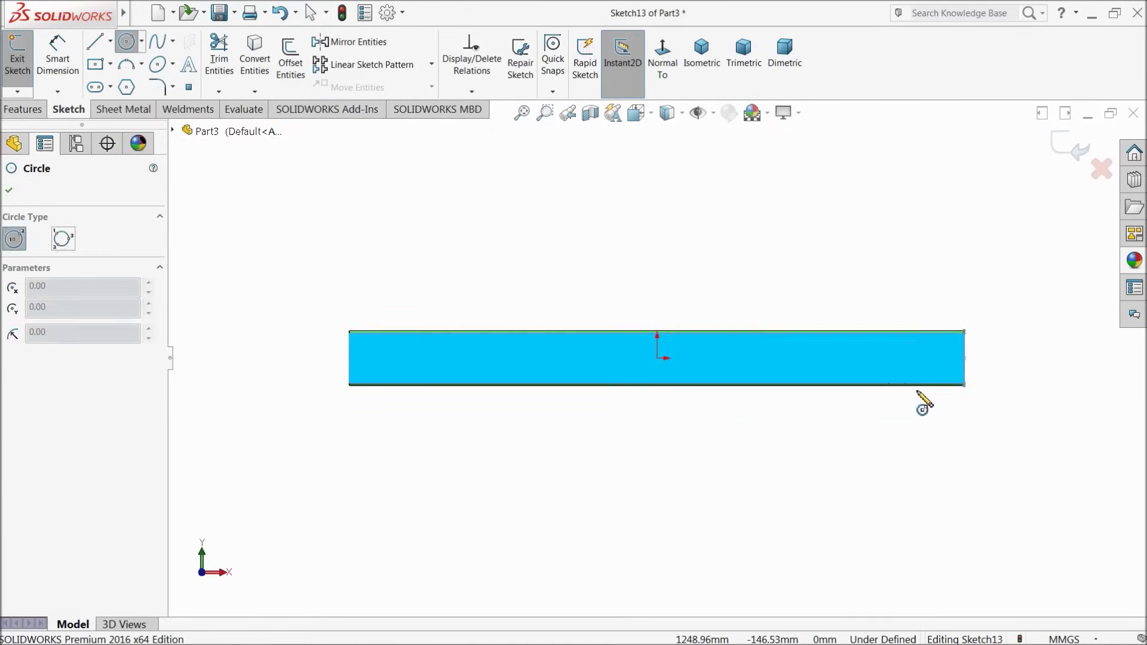
pyautogui.scroll(-5, 902, 383)
pyautogui.click(832, 353)
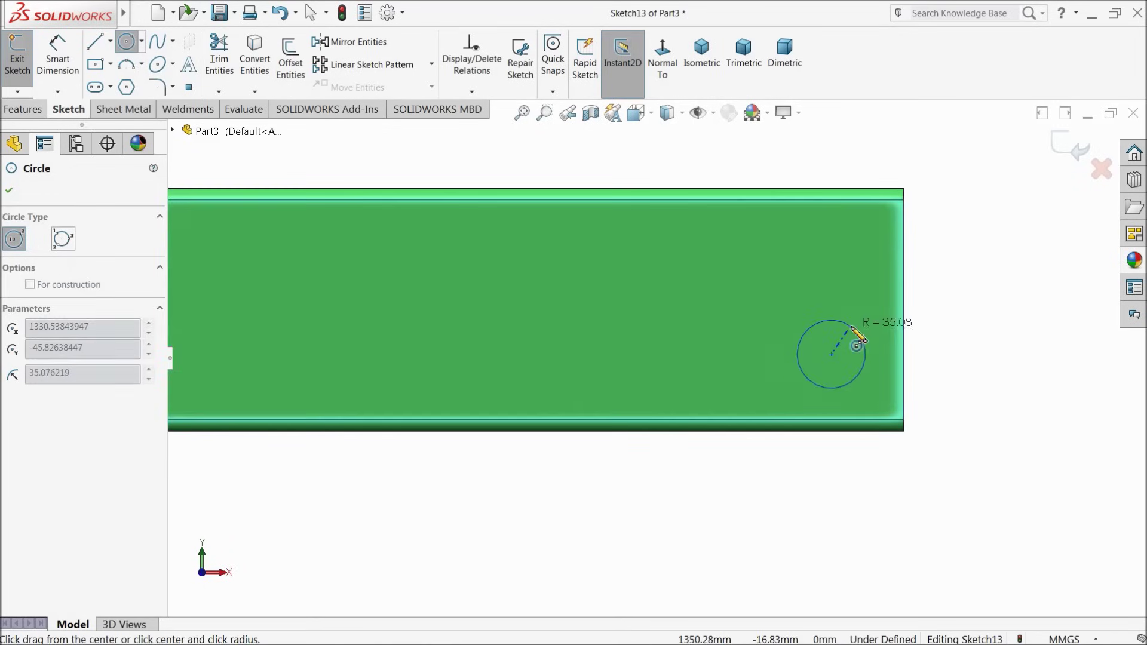
pyautogui.click(860, 327)
# Dimension the circle near the +X end to a diameter of 30 mm.
pyautogui.click(58, 57)
pyautogui.scroll(-2, 752, 328)
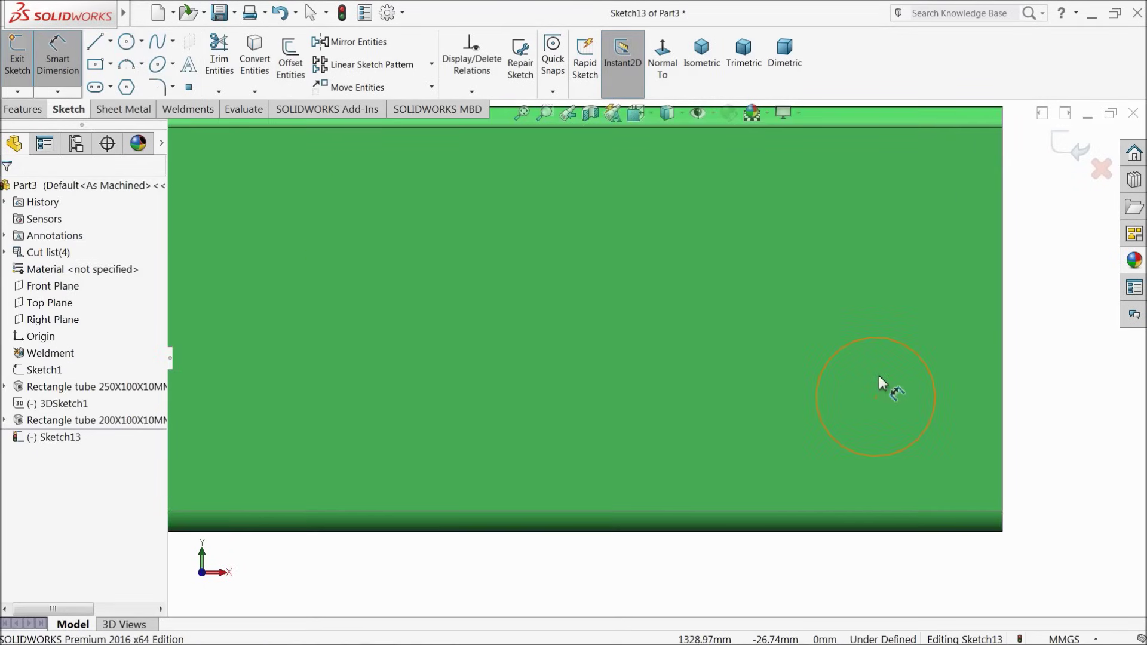
pyautogui.click(840, 349)
pyautogui.click(769, 322)
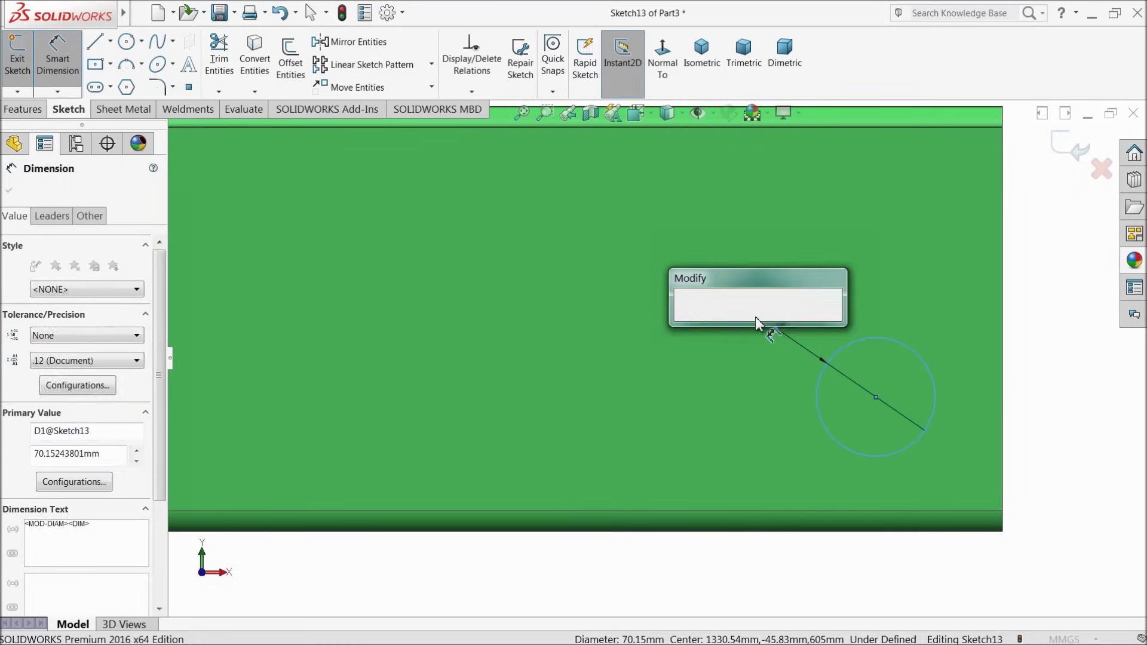
pyautogui.write('30')
pyautogui.press('Return')
# Dimension the circle's center 30 mm from the tube's vertical end edge at the +X end.
pyautogui.click(877, 398)
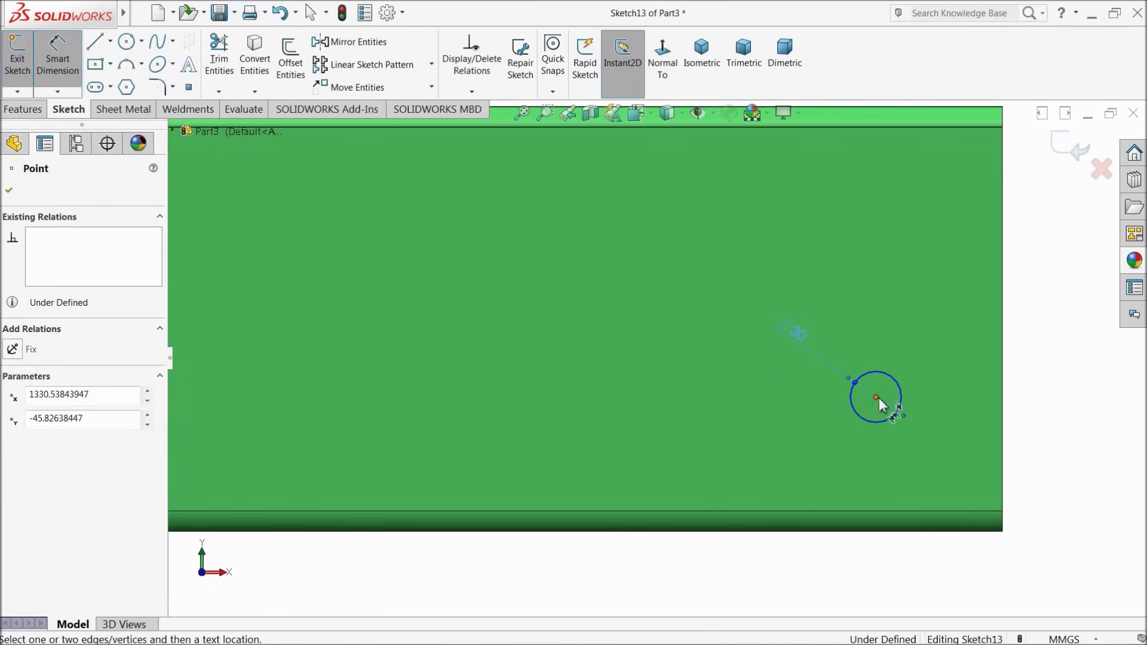
pyautogui.click(1004, 408)
pyautogui.click(950, 320)
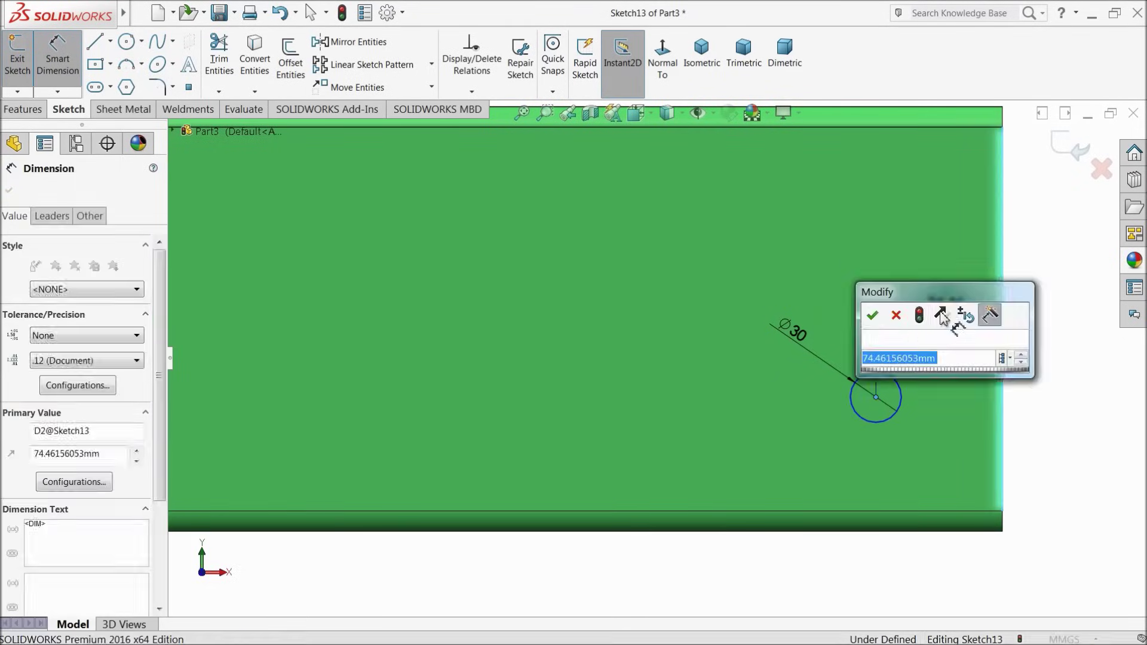
pyautogui.write('30')
pyautogui.press('Return')
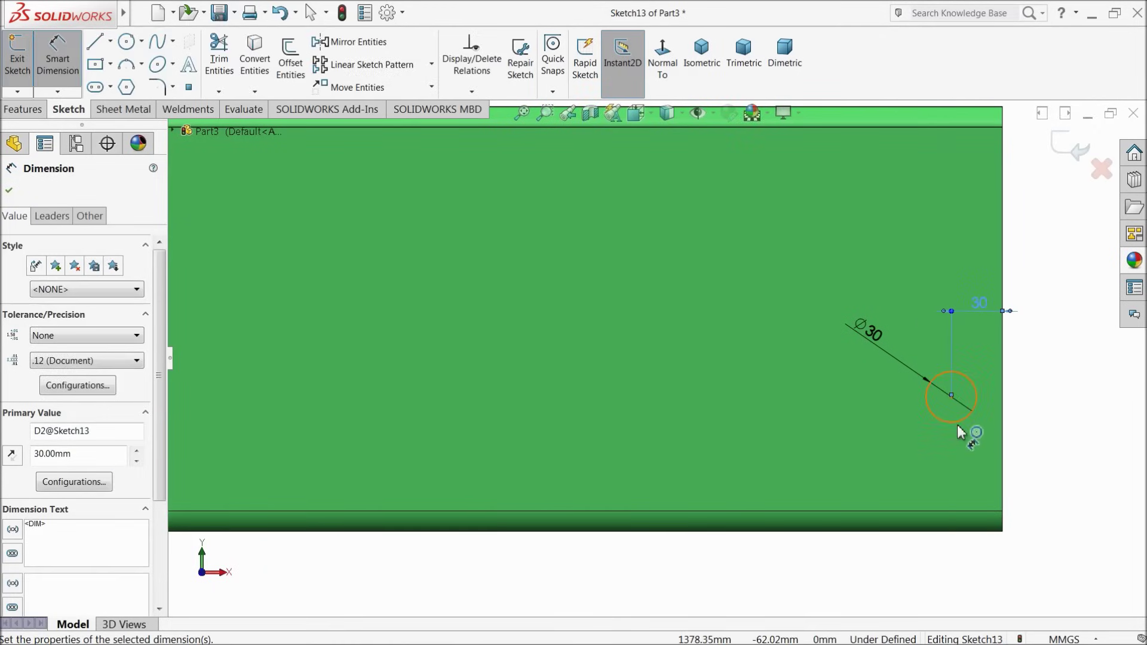
# Dimension the circle's center 55 mm above the tube's bottom edge.
pyautogui.click(958, 427)
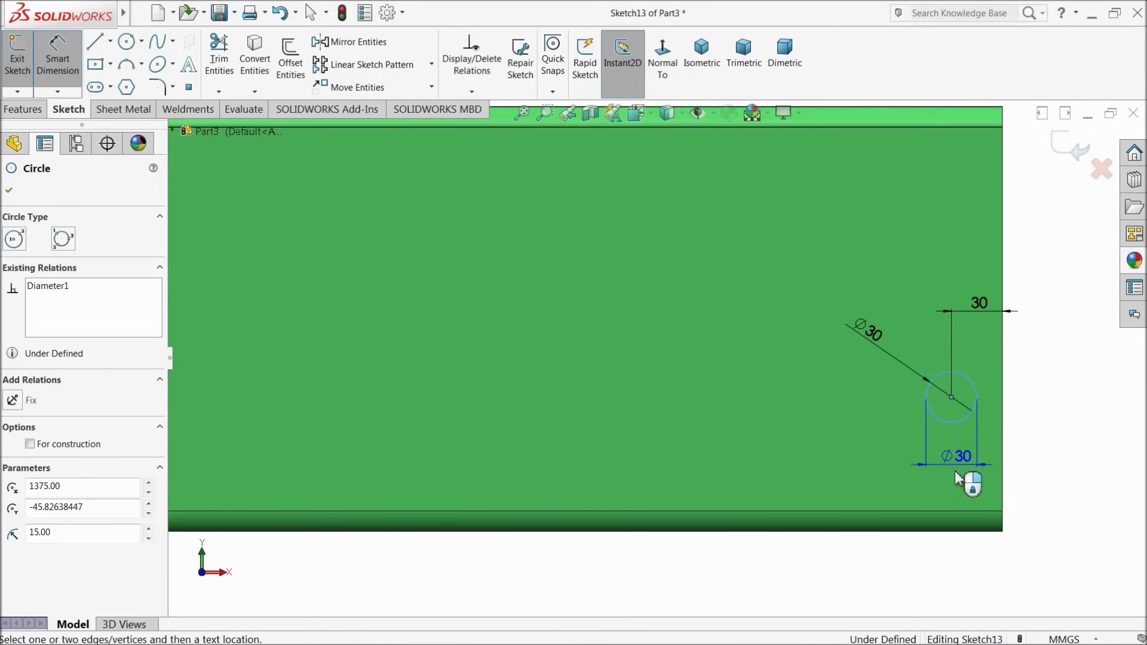
pyautogui.click(943, 533)
pyautogui.click(1051, 466)
pyautogui.write('55')
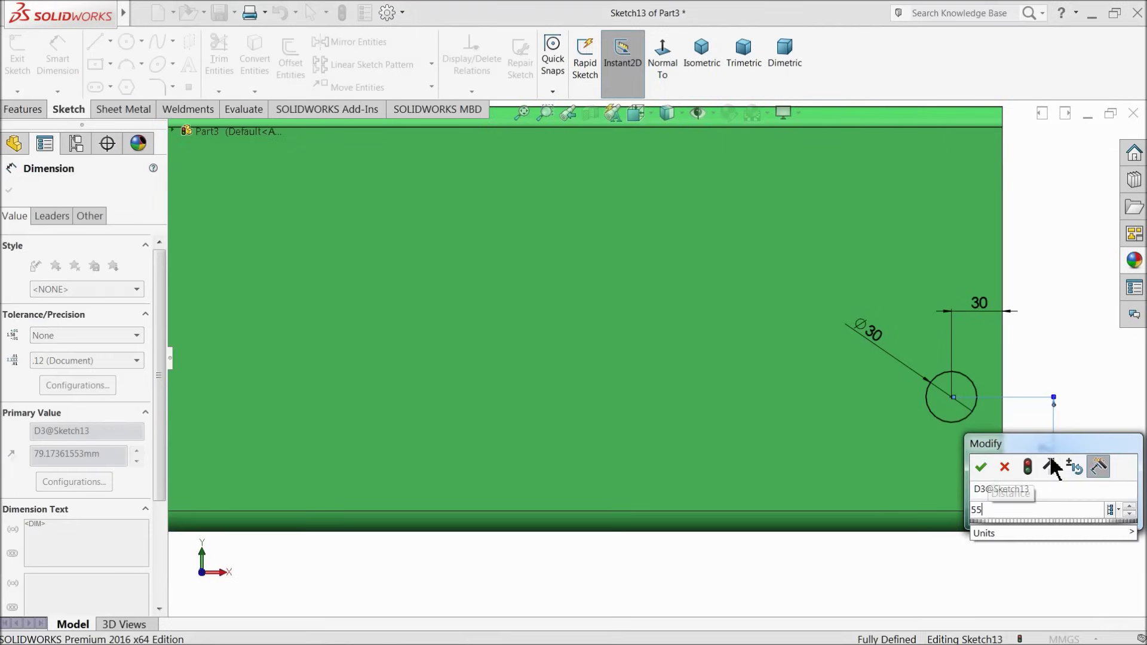
pyautogui.press('Return')
# Sketch a second circle about 36 mm in diameter near the face's upper corner at the -X end.
pyautogui.scroll(5, 870, 448)
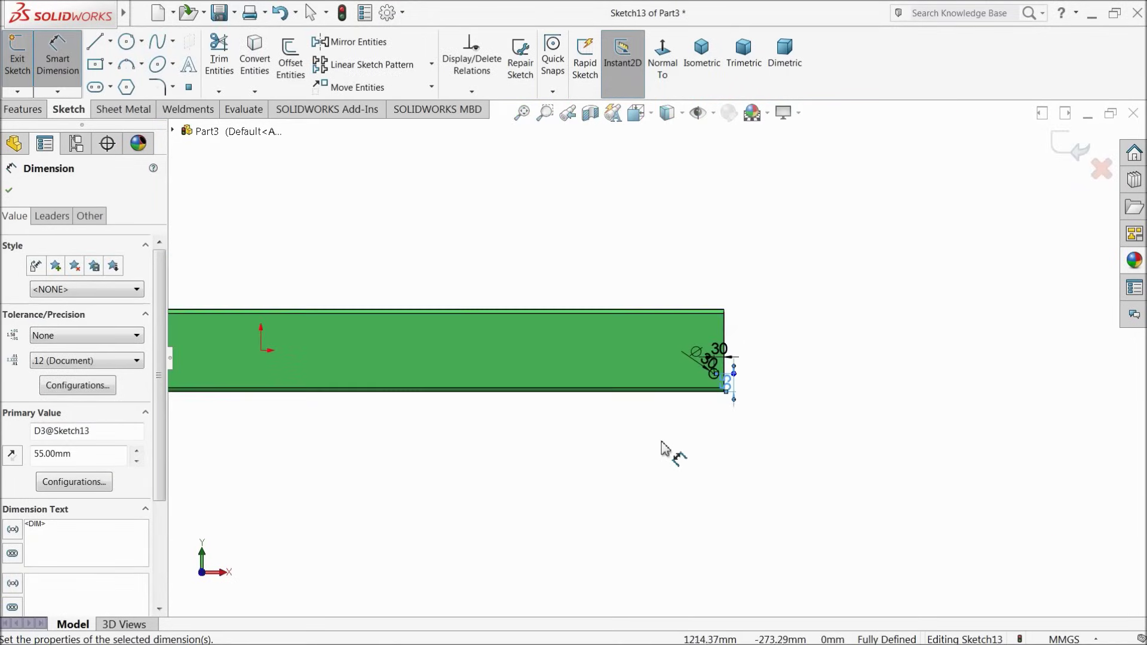
pyautogui.scroll(-5, 404, 395)
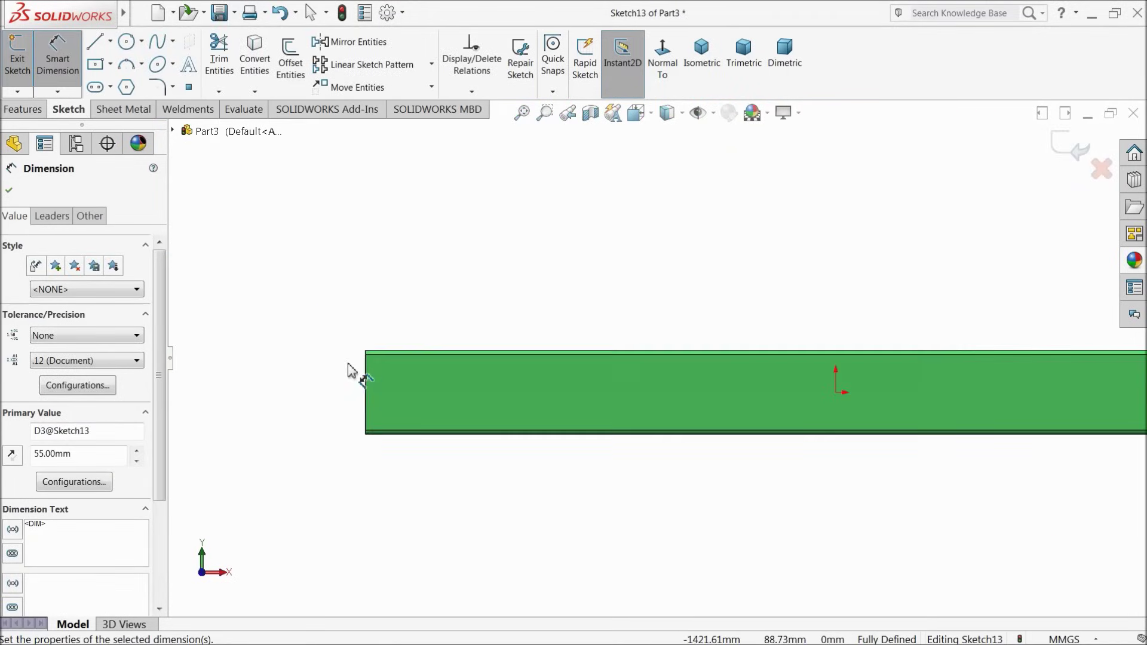
pyautogui.click(126, 42)
pyautogui.scroll(-2, 484, 390)
pyautogui.click(485, 361)
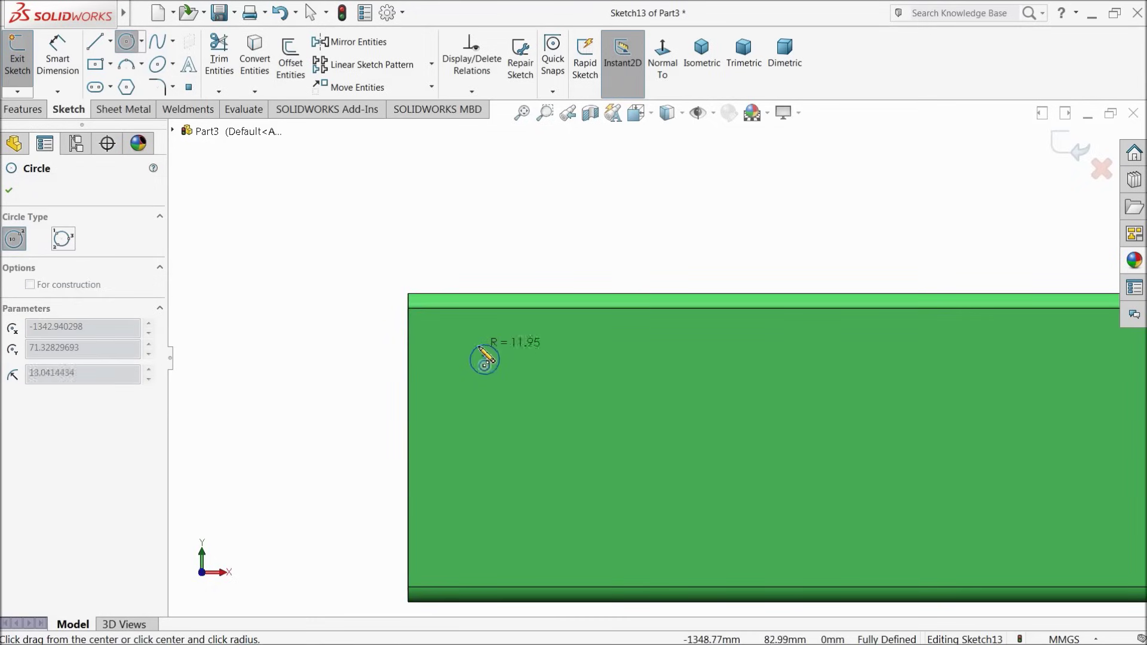
pyautogui.click(477, 343)
# Dimension the second circle, near the -X end, to a diameter of 30 mm.
pyautogui.scroll(-2, 483, 341)
pyautogui.click(57, 57)
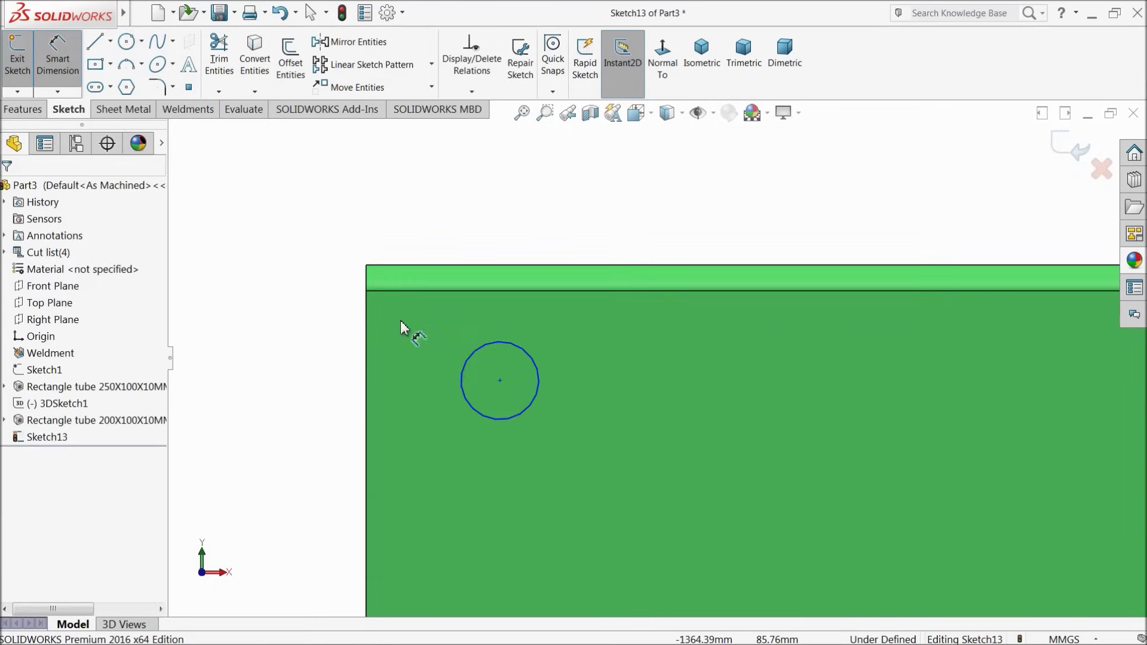
pyautogui.click(532, 362)
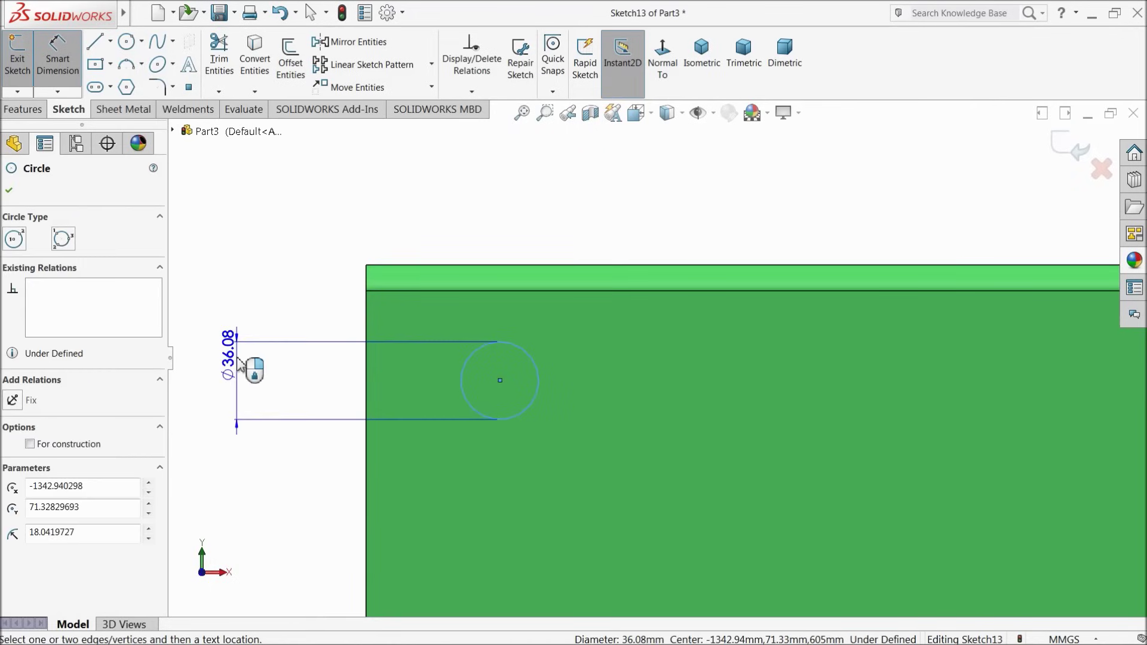
pyautogui.click(234, 364)
pyautogui.press('Return')
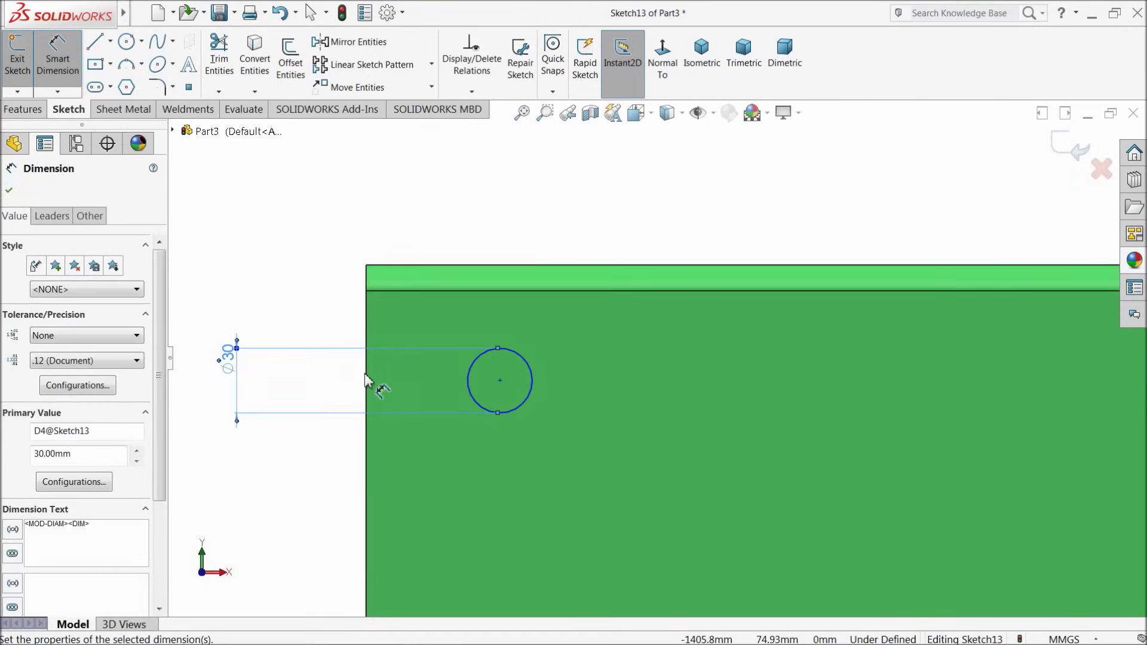
# Dimension the second circle's center 30 mm from the tube's vertical end edge at the -X end.
pyautogui.click(500, 381)
pyautogui.click(500, 265)
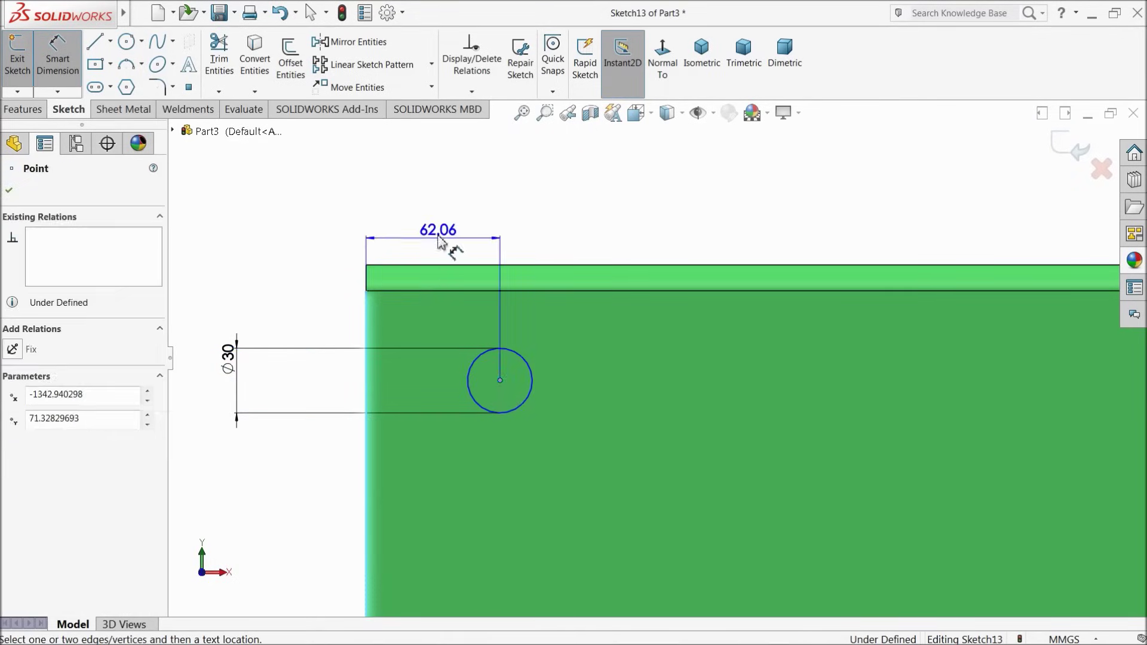
pyautogui.click(439, 229)
pyautogui.write('30')
pyautogui.press('Return')
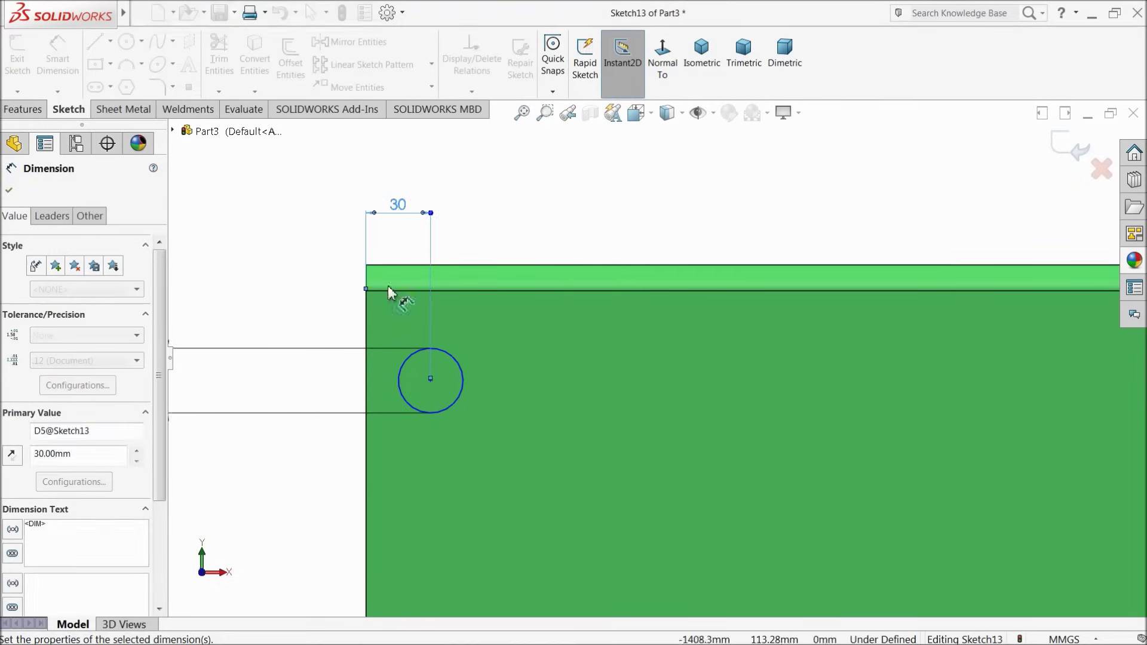
# Dimension the second circle's center 55 mm below the tube's top edge.
pyautogui.click(430, 381)
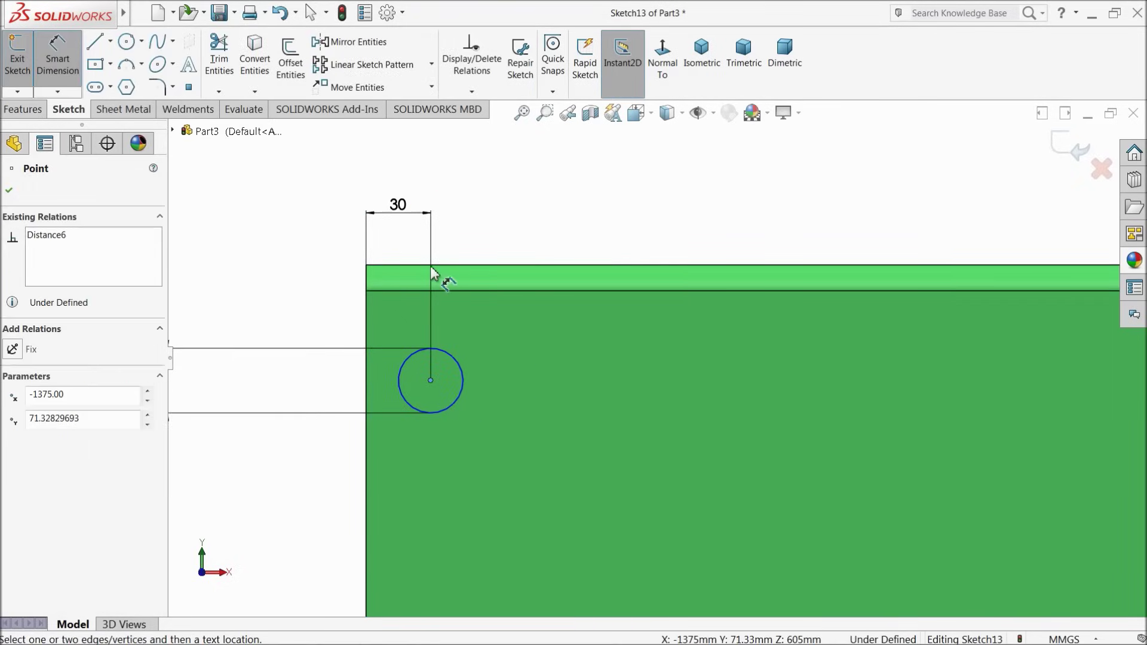
pyautogui.click(428, 269)
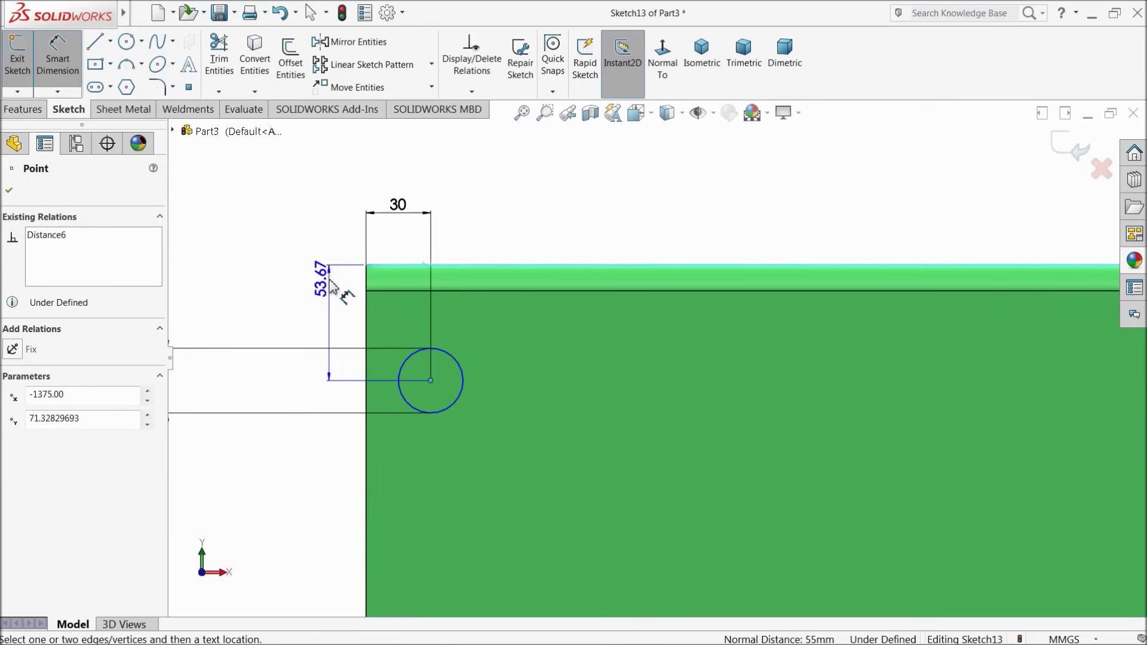
pyautogui.click(251, 308)
pyautogui.write('55')
pyautogui.press('Return')
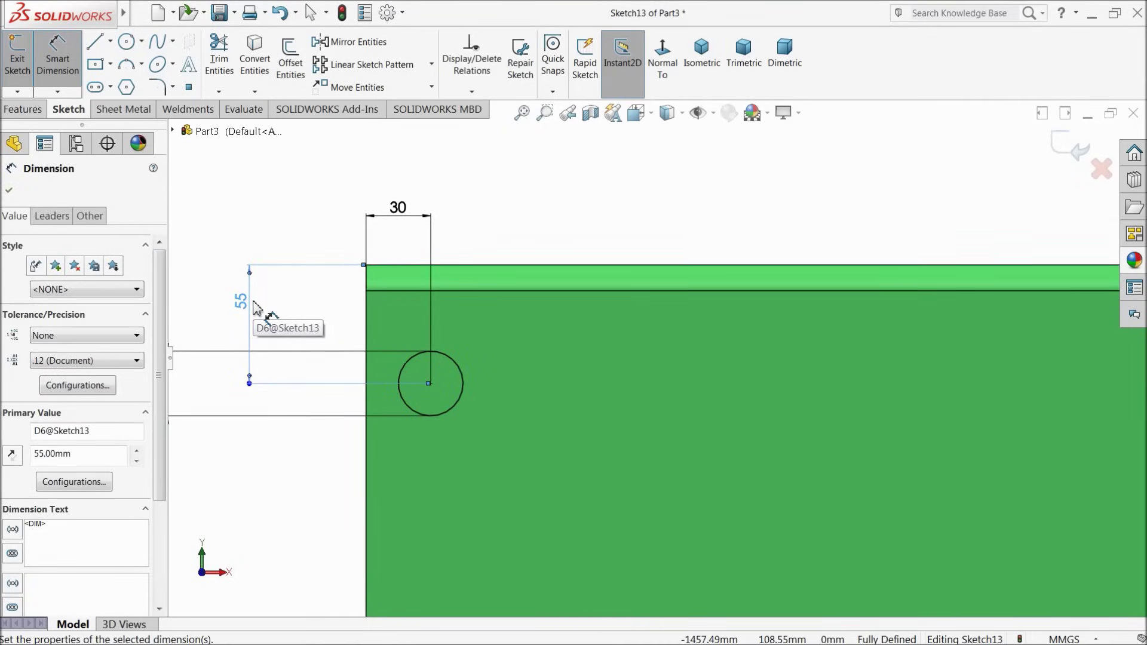
pyautogui.scroll(8, 558, 300)
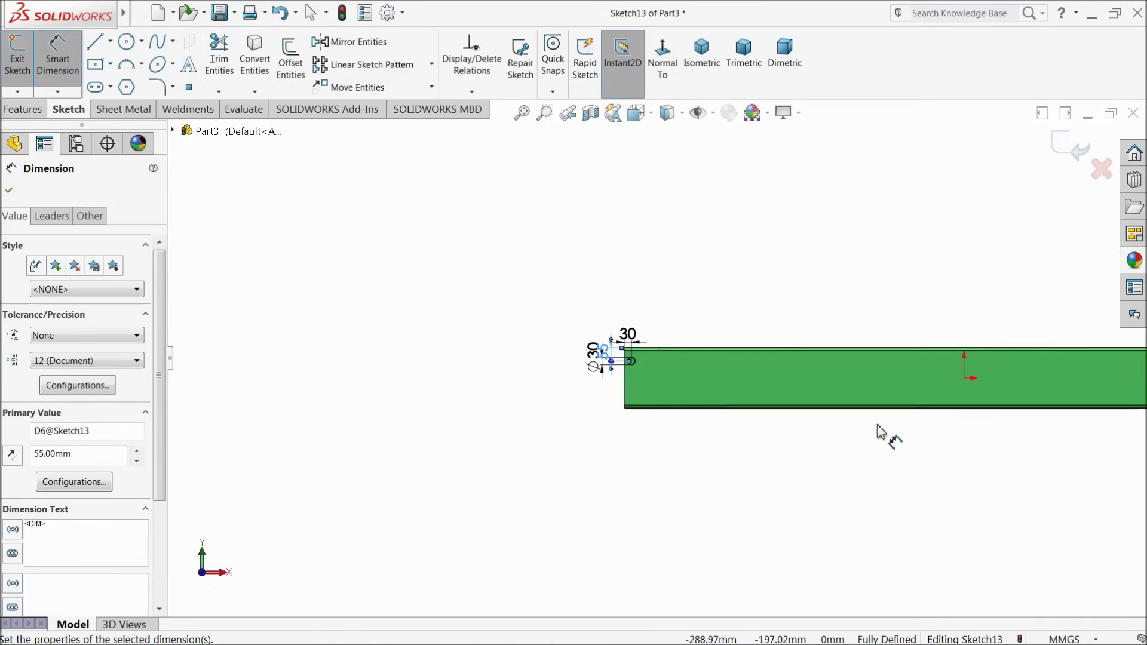
pyautogui.scroll(-5, 942, 396)
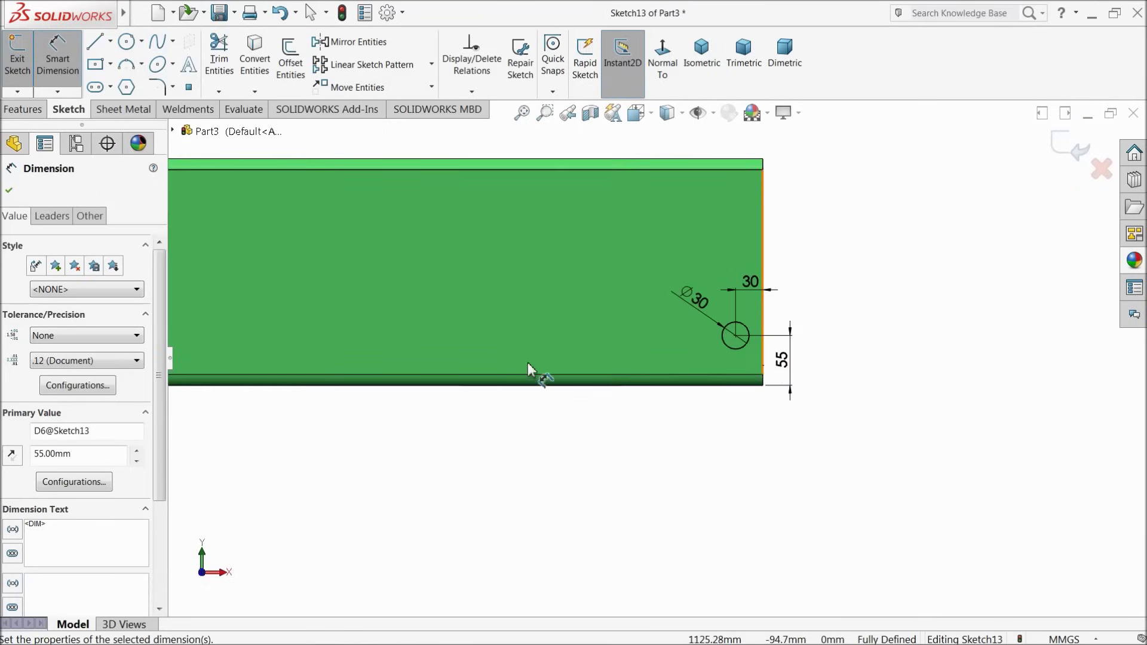
# Cut-extrude the two 30 mm hole circles Through All, so they pierce both side tubes at each end.
pyautogui.scroll(3, 582, 328)
pyautogui.scroll(3, 580, 320)
pyautogui.scroll(-3, 518, 312)
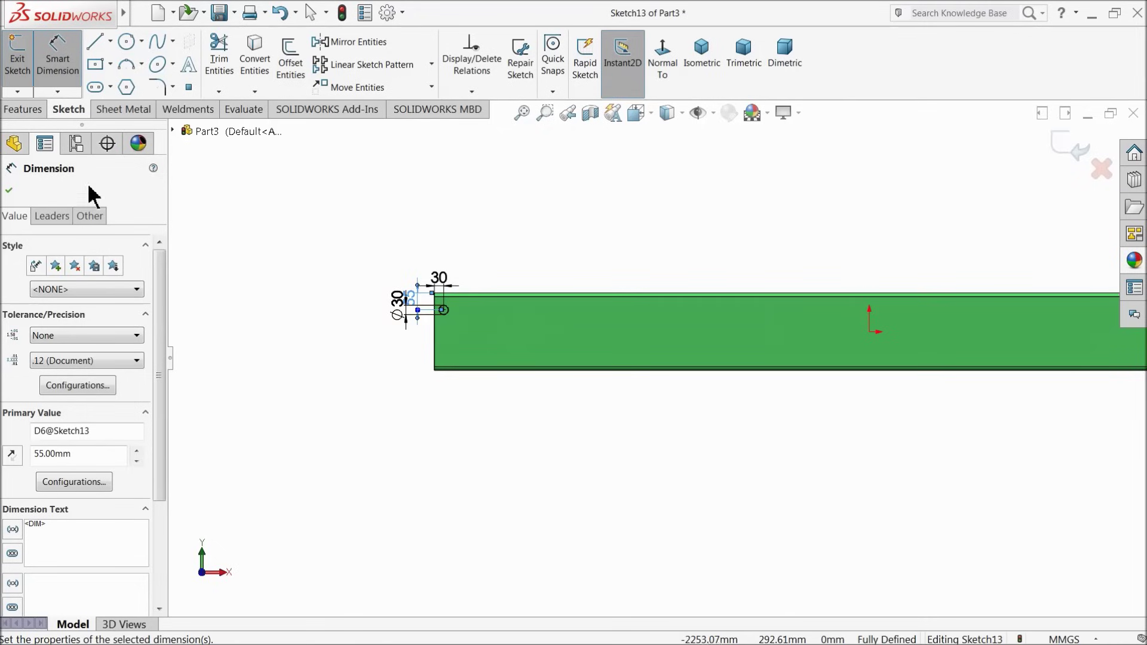
pyautogui.click(27, 112)
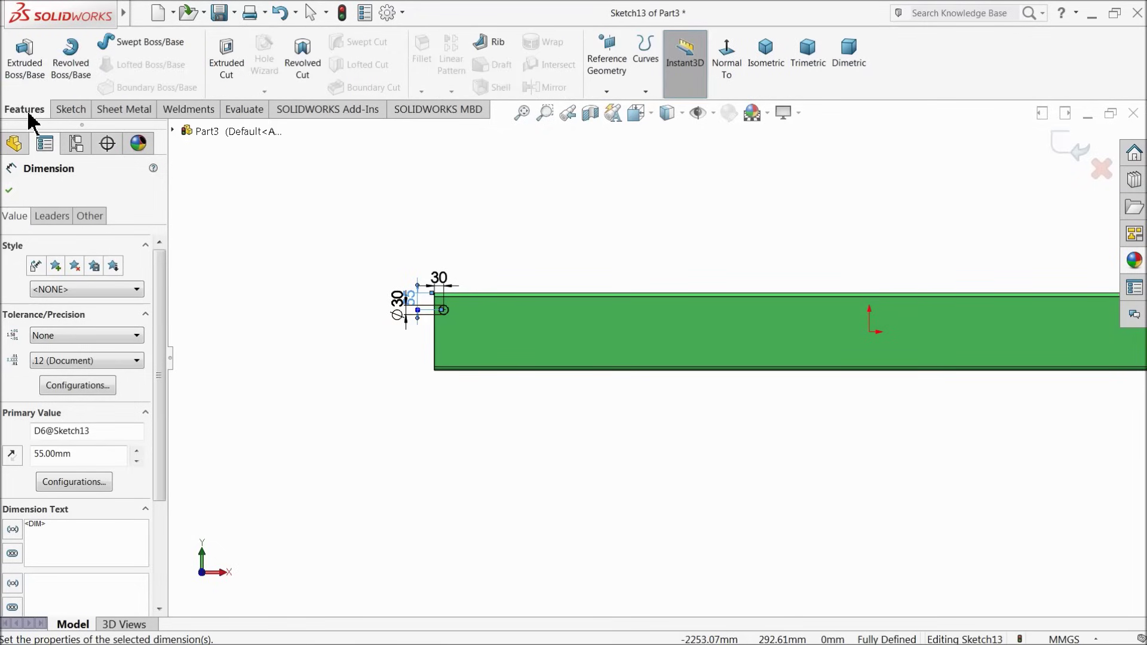
pyautogui.click(226, 60)
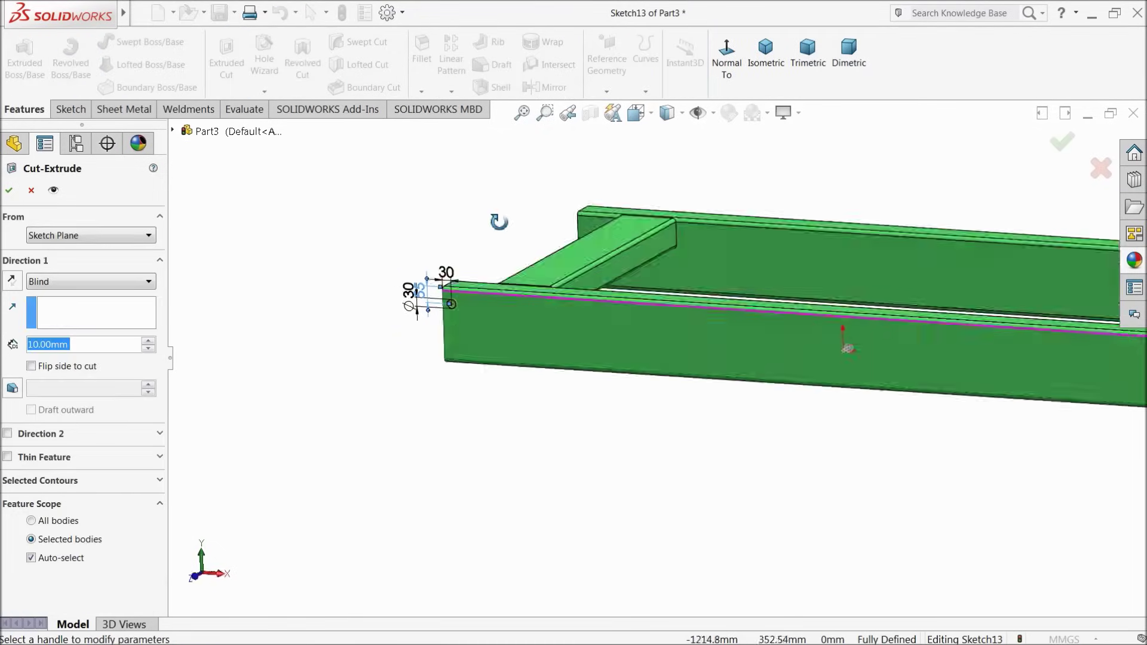
pyautogui.click(39, 278)
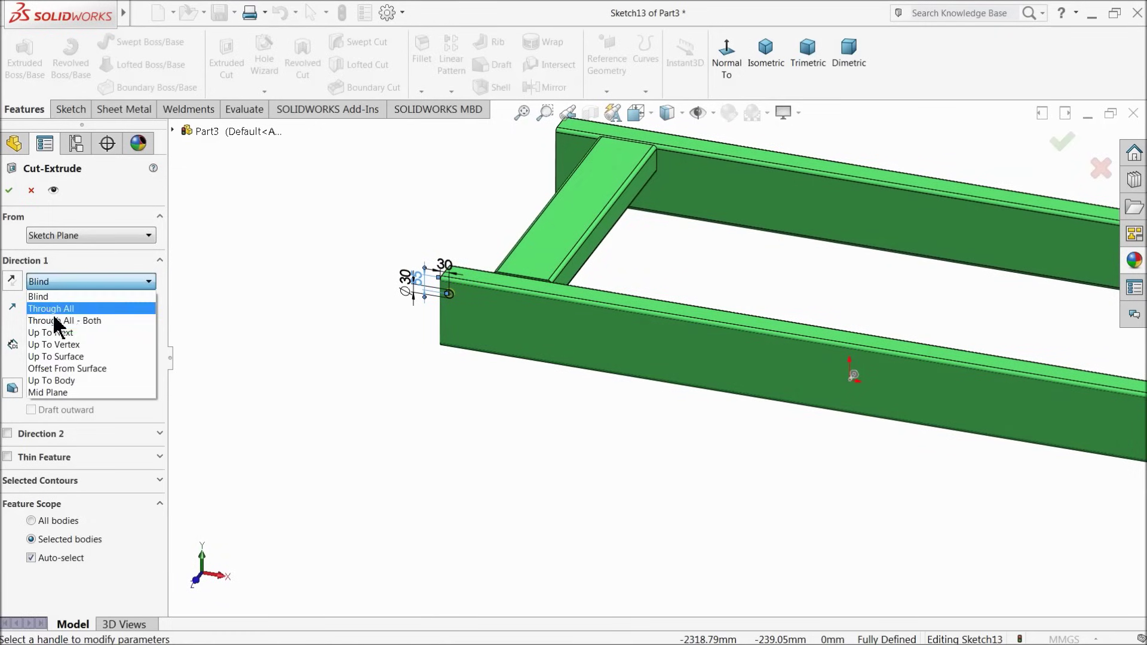
pyautogui.click(59, 304)
pyautogui.scroll(5, 705, 350)
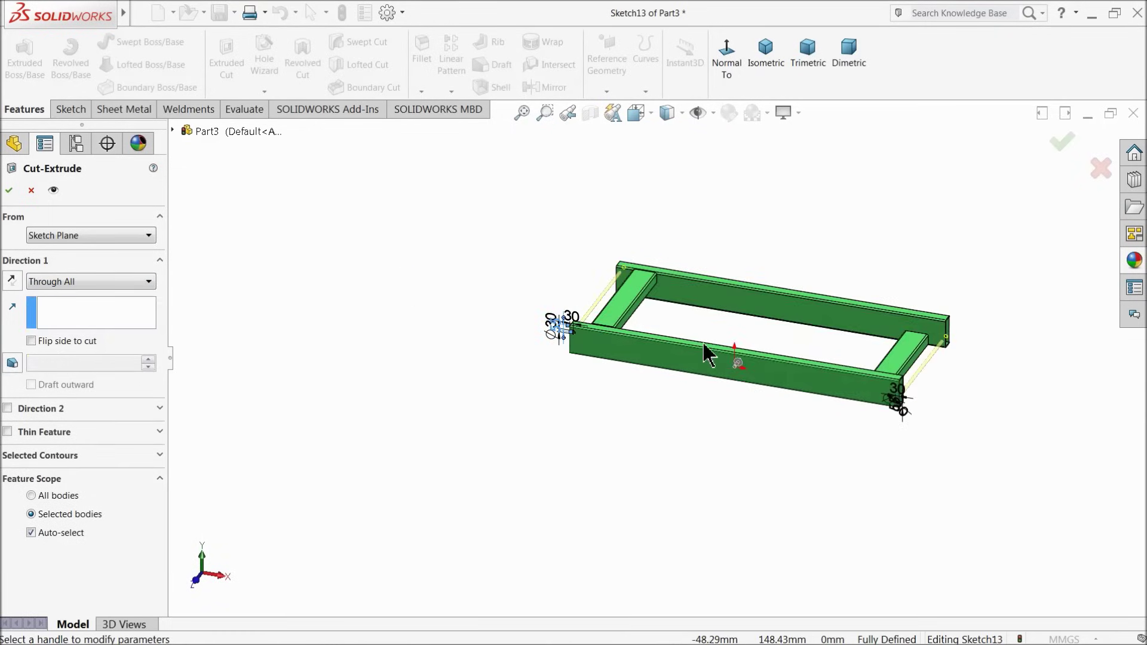
pyautogui.moveTo(705, 350); pyautogui.dragTo(926, 366, button='middle')
pyautogui.scroll(-6, 847, 363)
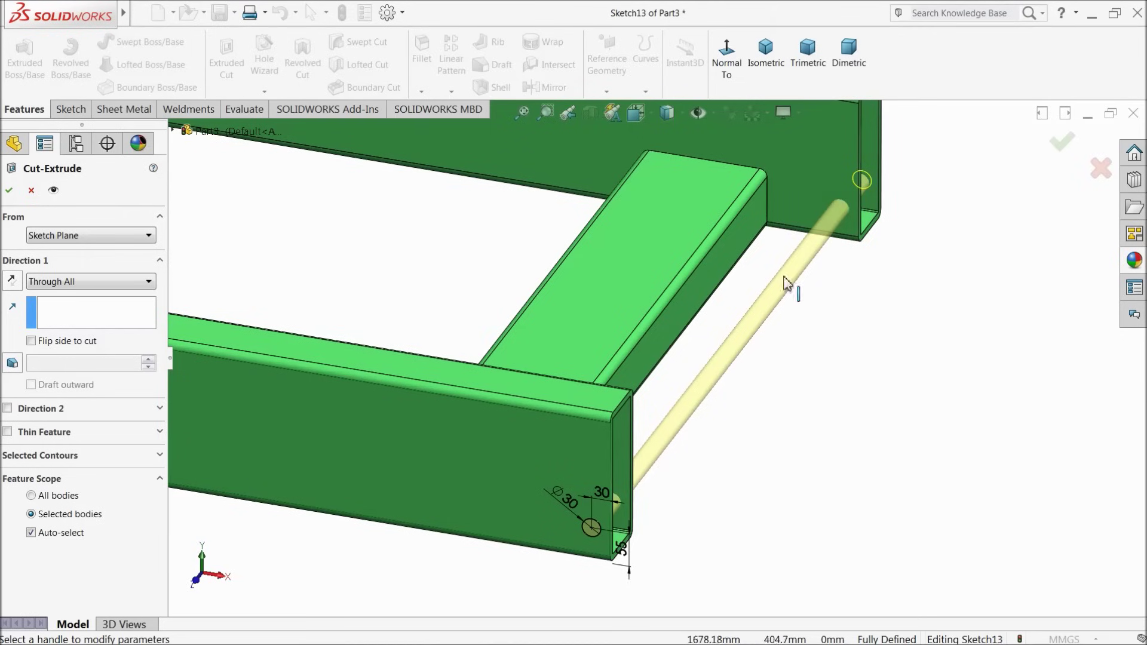
pyautogui.click(10, 191)
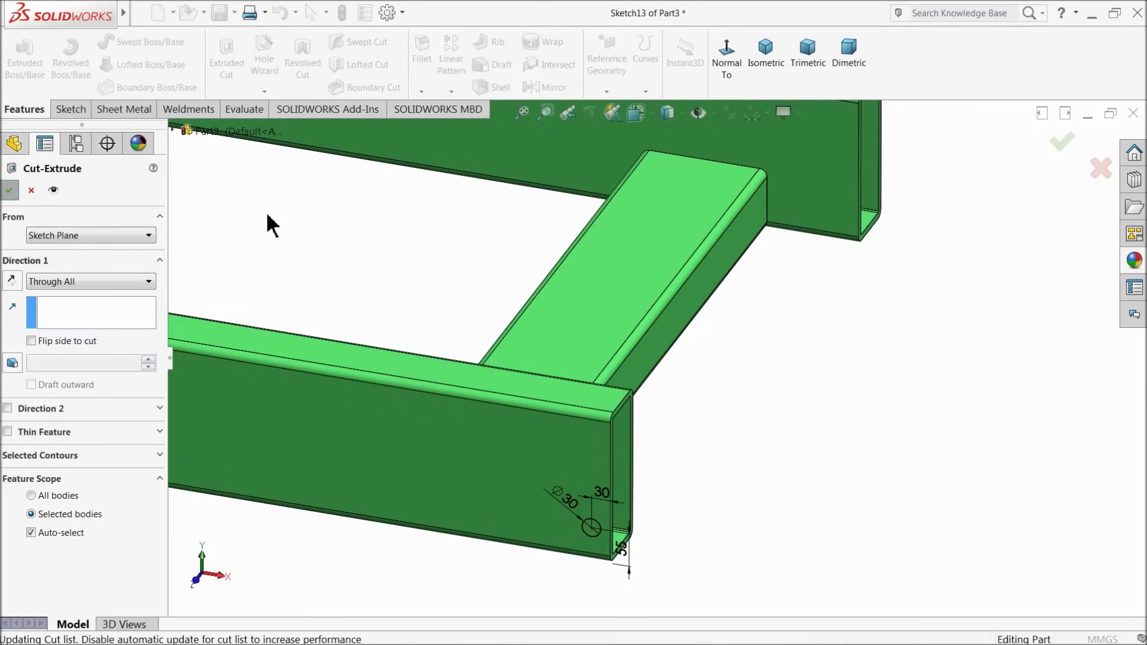
# Start a new sketch on the Front Plane and orient the view normal to it.
pyautogui.scroll(6, 758, 365)
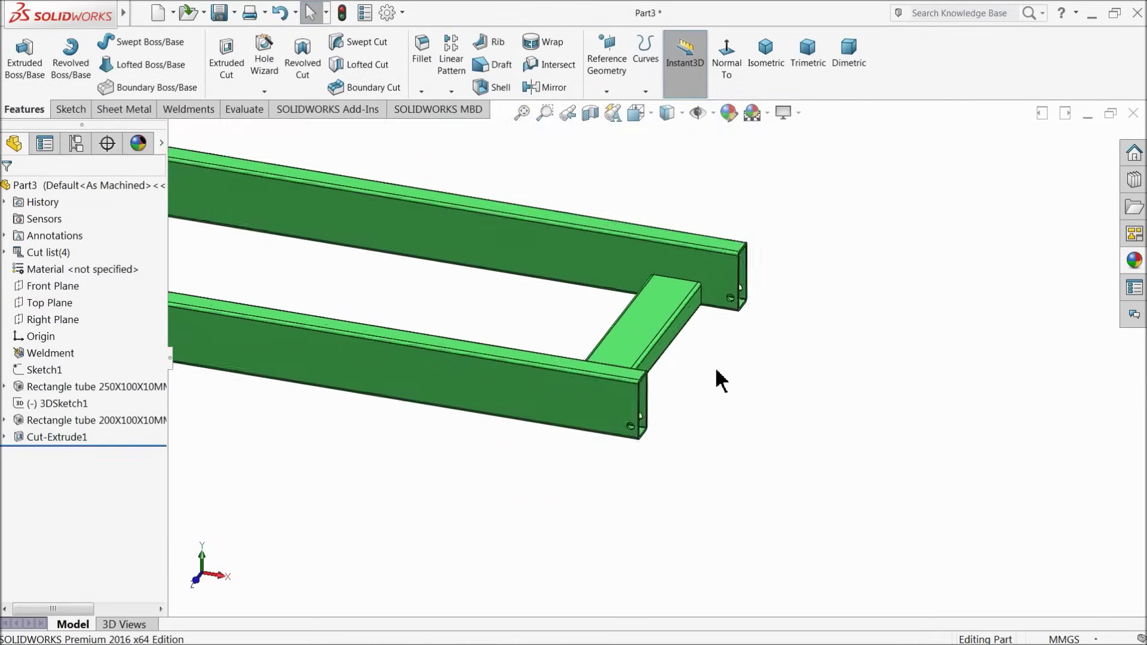
pyautogui.scroll(-2, 414, 325)
pyautogui.moveTo(415, 325); pyautogui.dragTo(446, 335, button='middle')
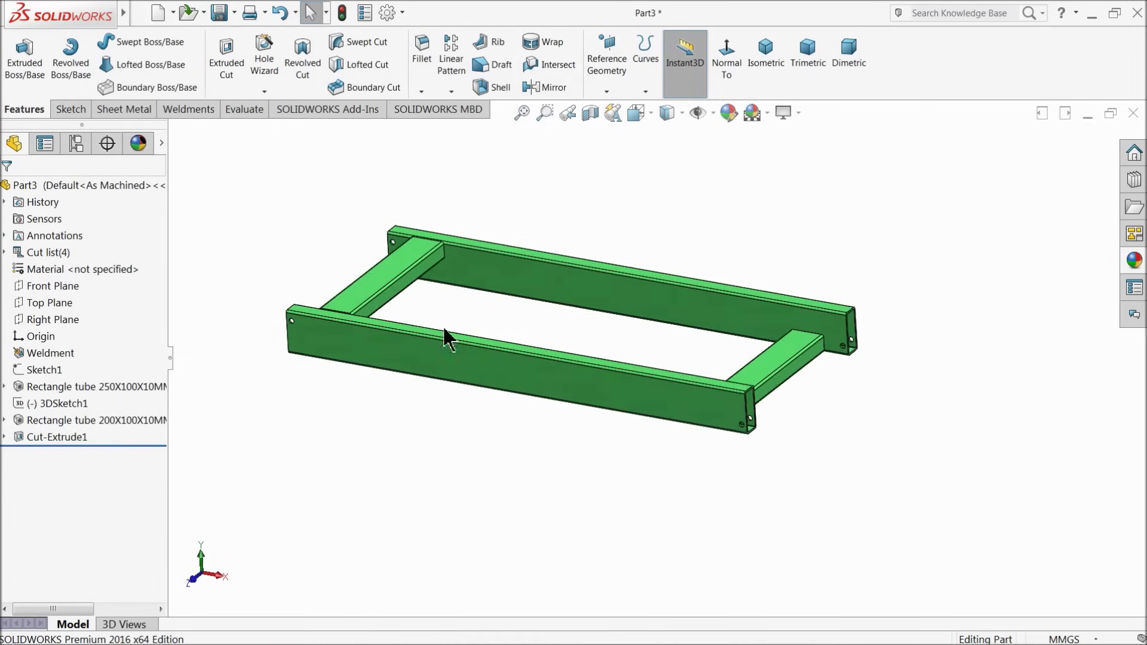
pyautogui.scroll(-3, 757, 418)
pyautogui.scroll(5, 733, 415)
pyautogui.moveTo(396, 287); pyautogui.dragTo(681, 326, button='middle')
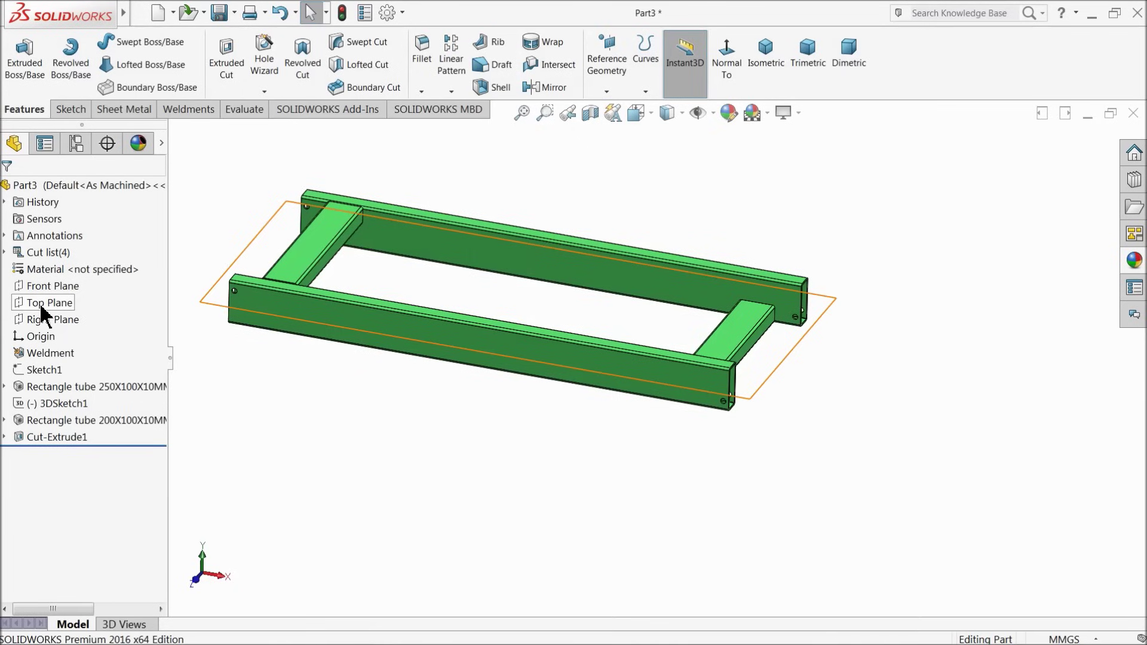
pyautogui.click(48, 285)
pyautogui.moveTo(330, 369); pyautogui.dragTo(378, 353, button='middle')
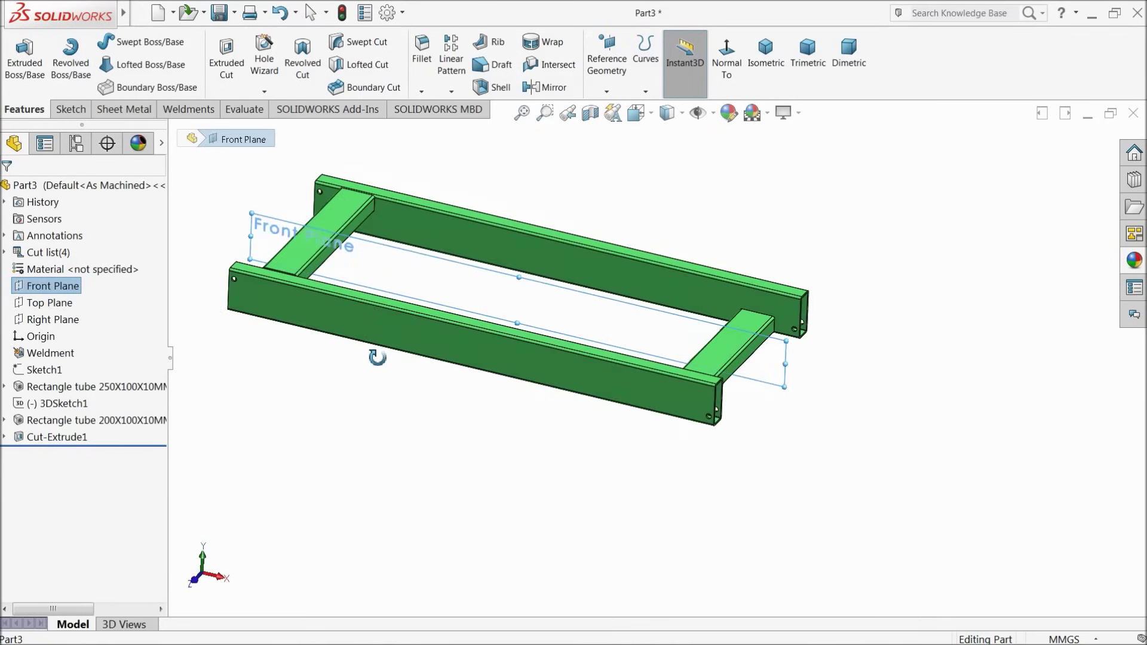
pyautogui.click(71, 109)
pyautogui.click(17, 60)
pyautogui.click(662, 62)
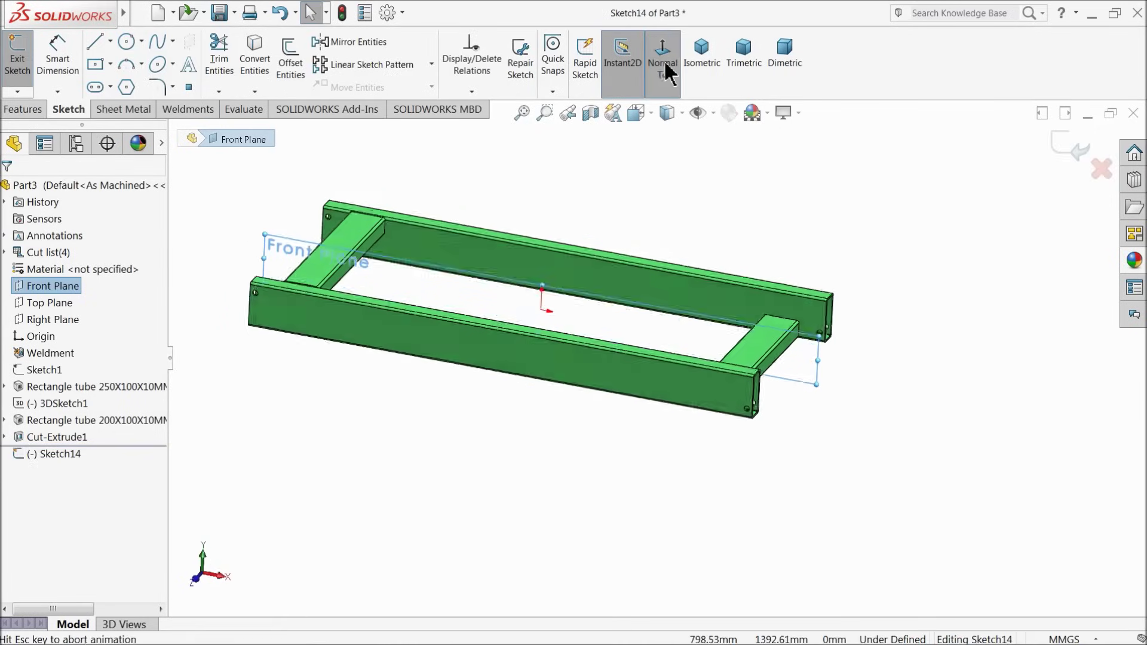
# Set the display style to Hidden Lines Visible to expose the cross tube's profile at the +X end.
pyautogui.scroll(-5, 916, 379)
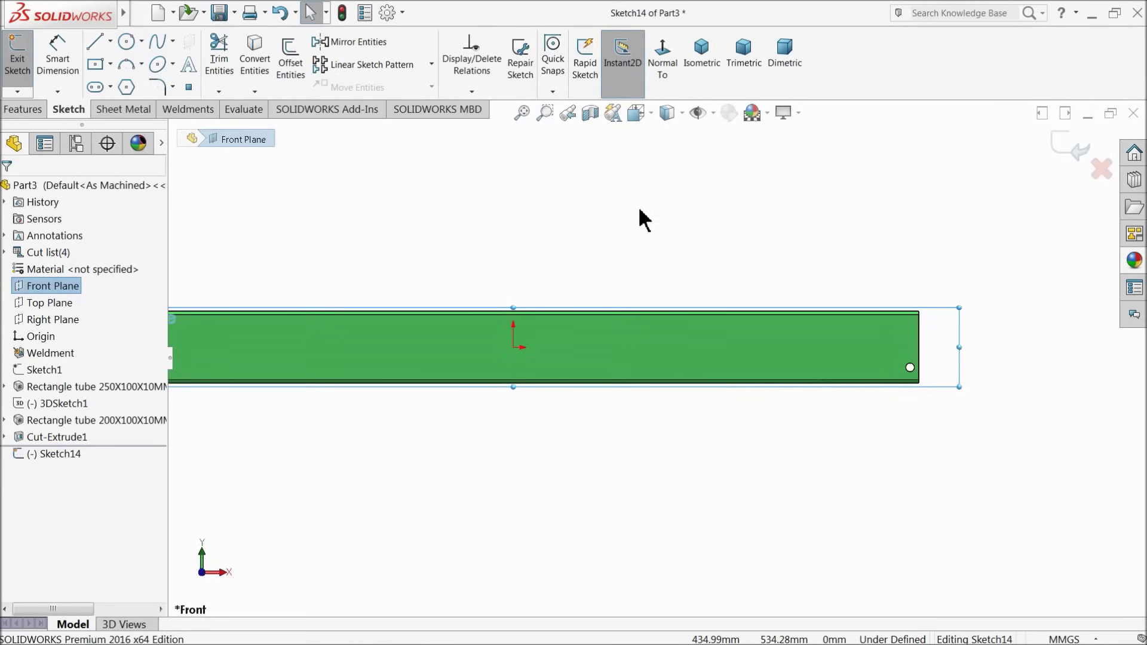
pyautogui.click(682, 115)
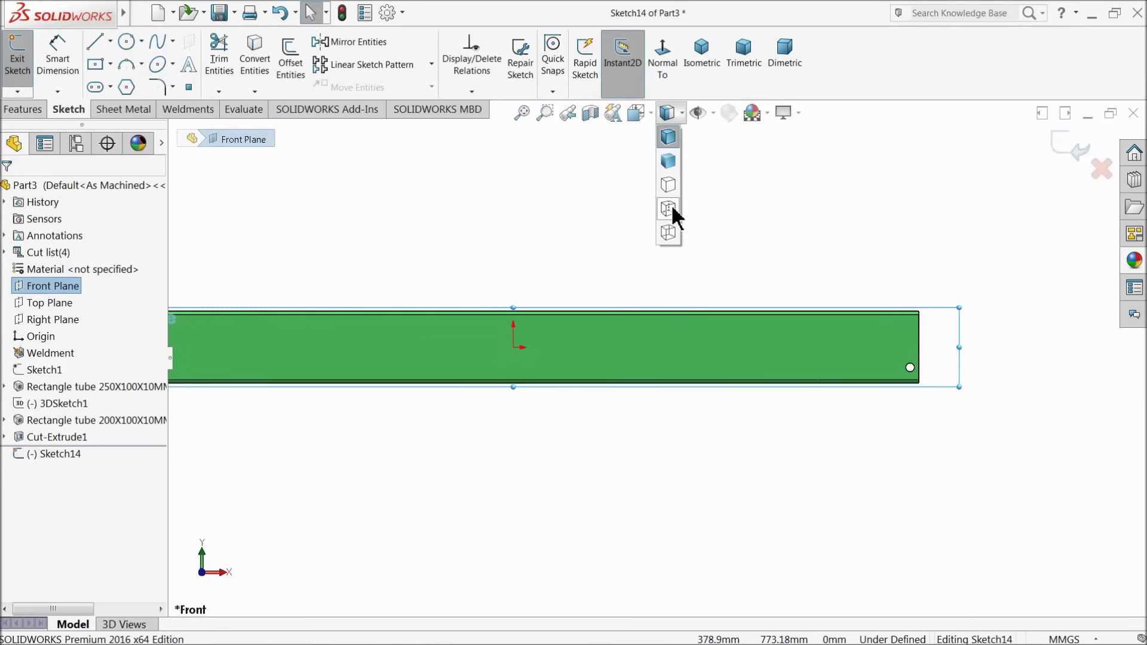
pyautogui.click(668, 208)
pyautogui.scroll(-5, 776, 334)
pyautogui.scroll(-3, 584, 363)
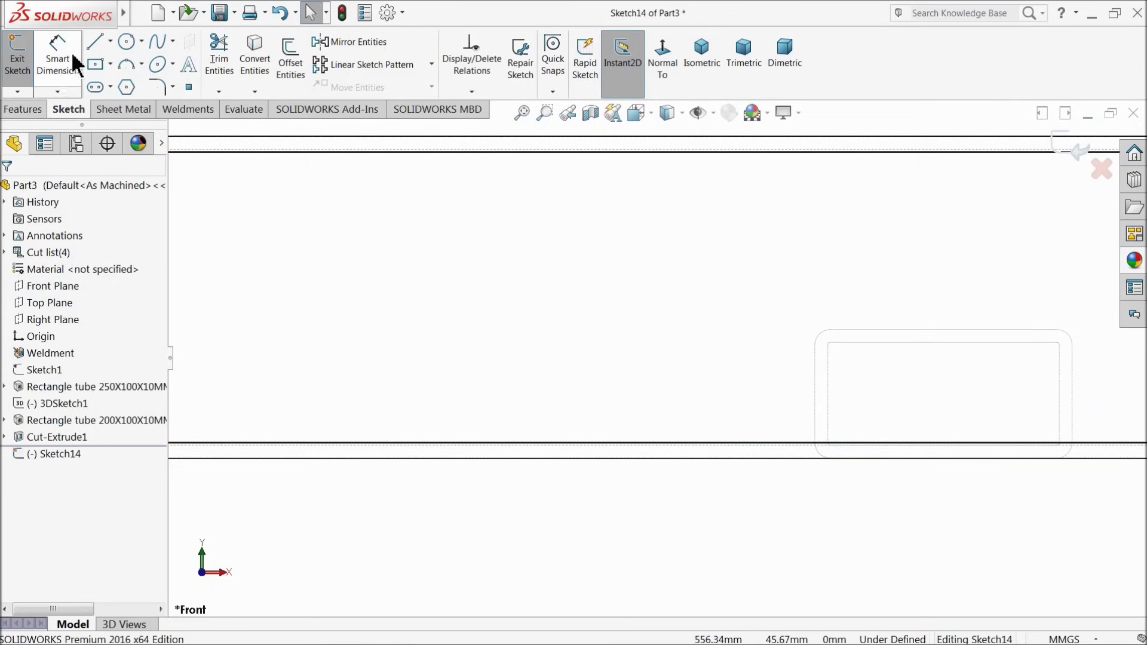
# Sketch a closed nine-line bracket outline, about 57 mm wide along its top, against the +X cross tube's inner side and partly under it.
pyautogui.click(95, 42)
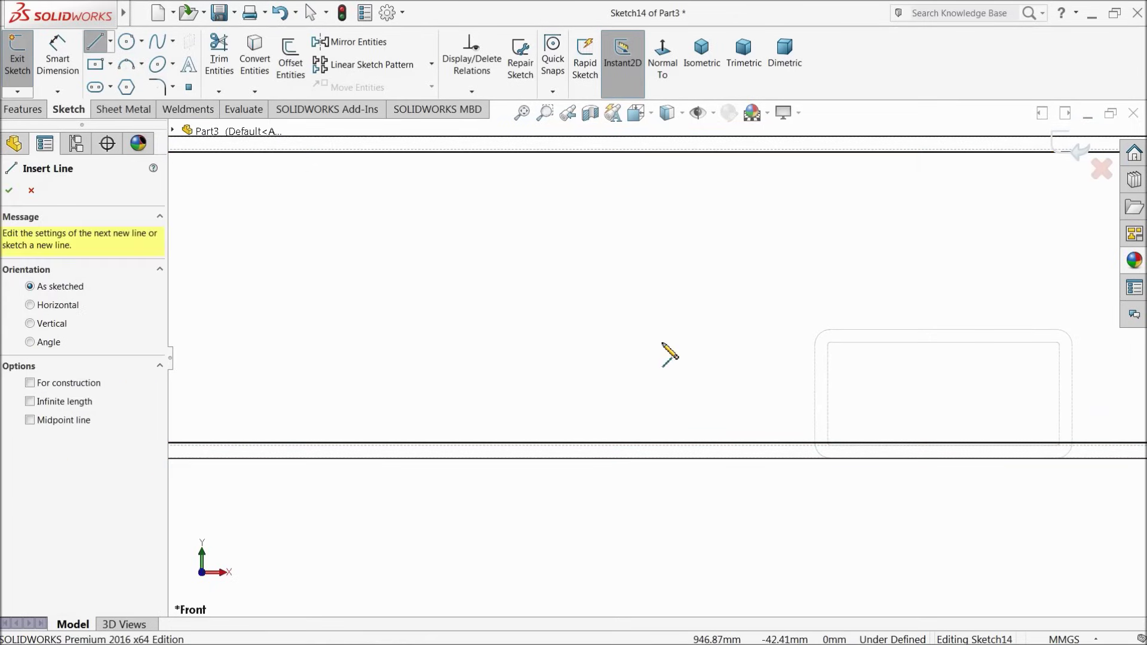
pyautogui.scroll(-2, 691, 371)
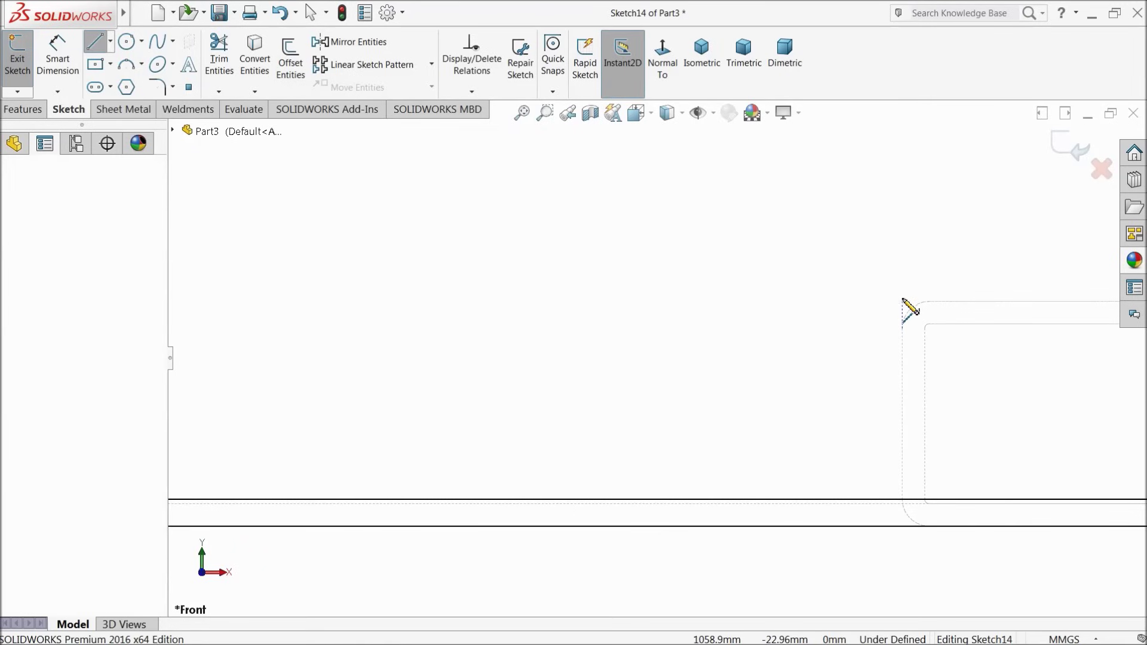
pyautogui.click(903, 296)
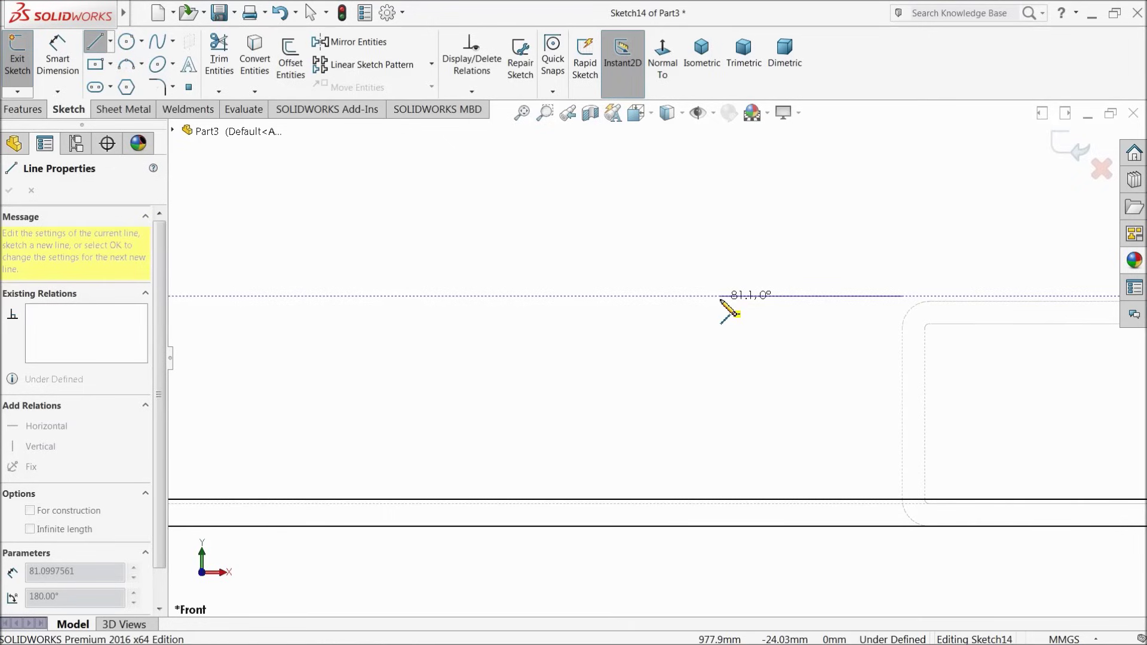
pyautogui.click(774, 296)
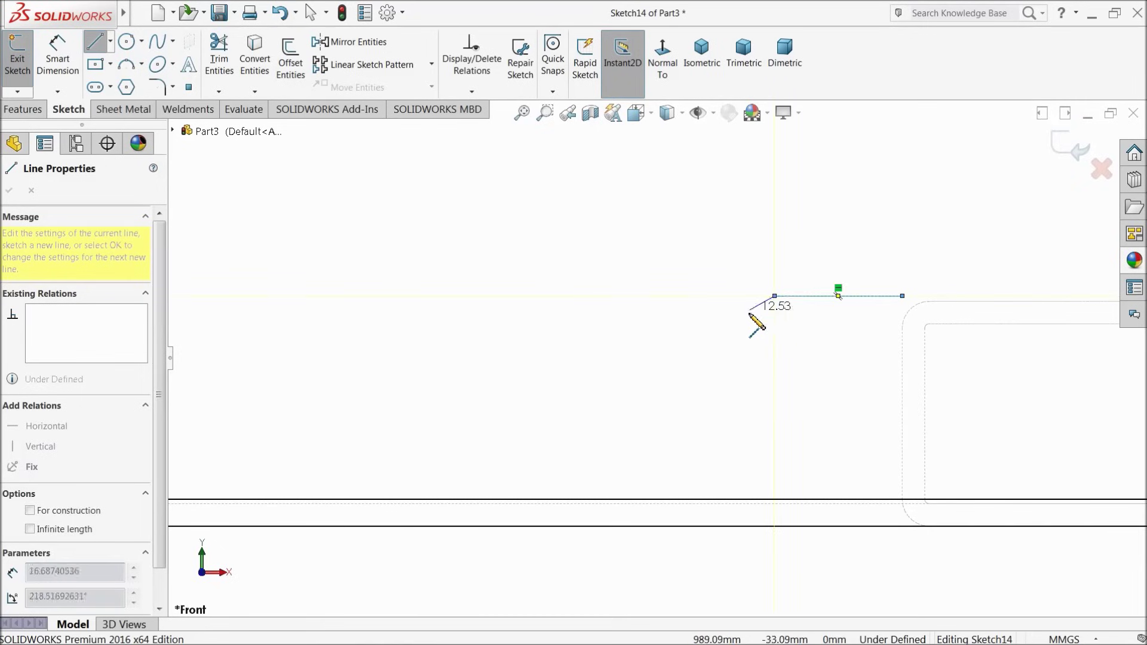
pyautogui.click(704, 365)
pyautogui.click(704, 457)
pyautogui.click(786, 577)
pyautogui.click(954, 577)
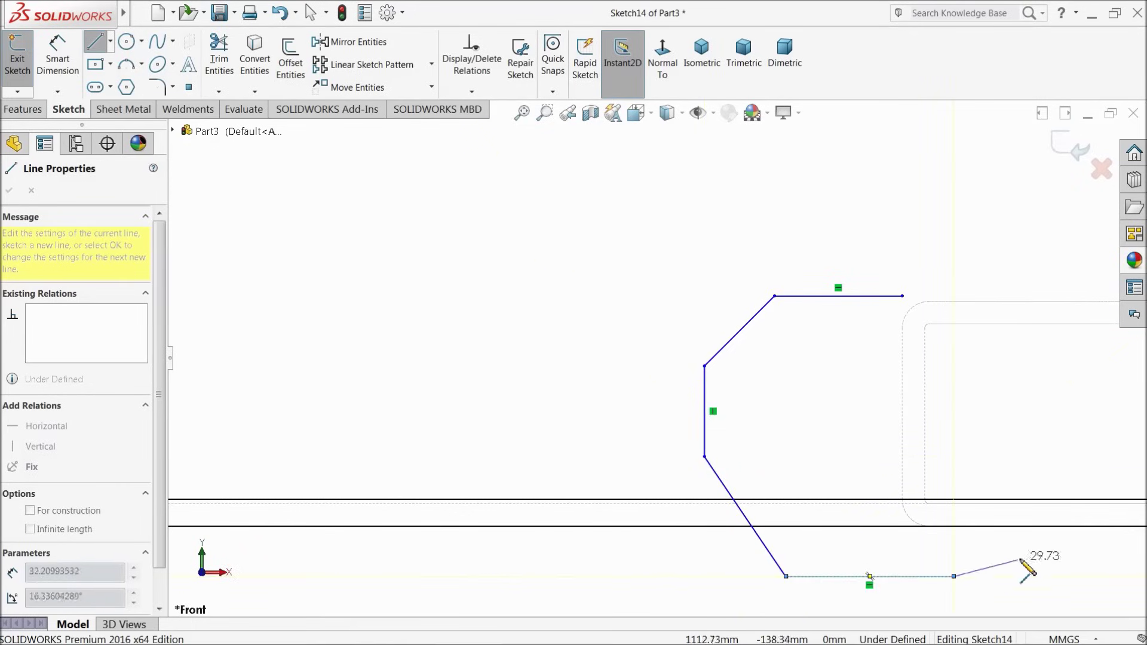
pyautogui.click(1062, 526)
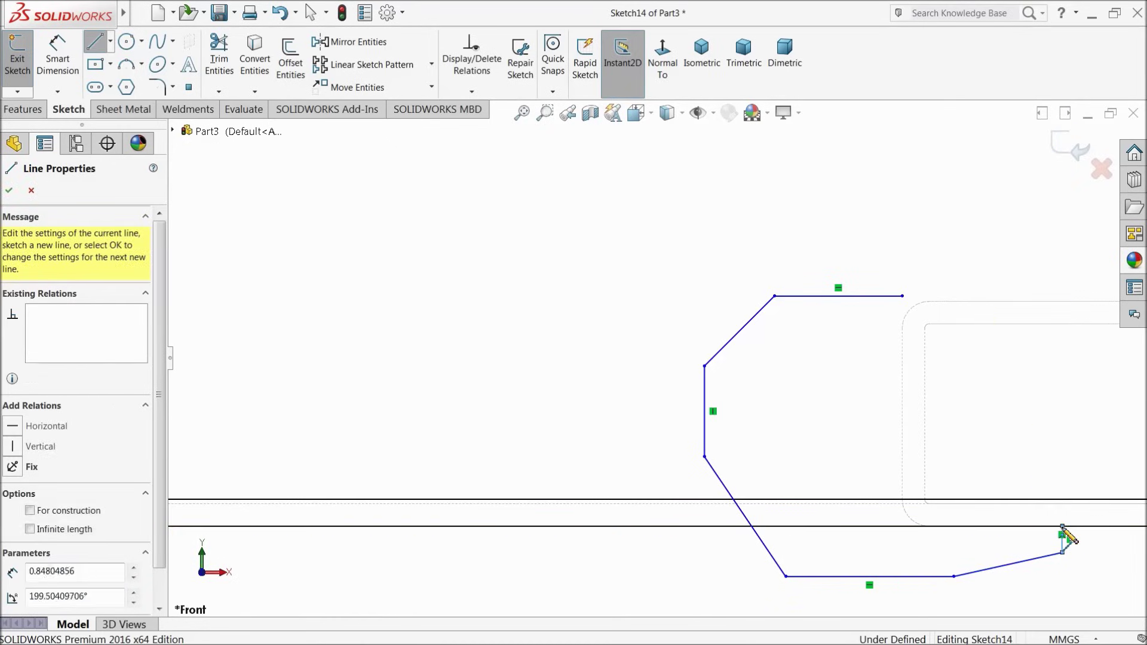
pyautogui.click(902, 526)
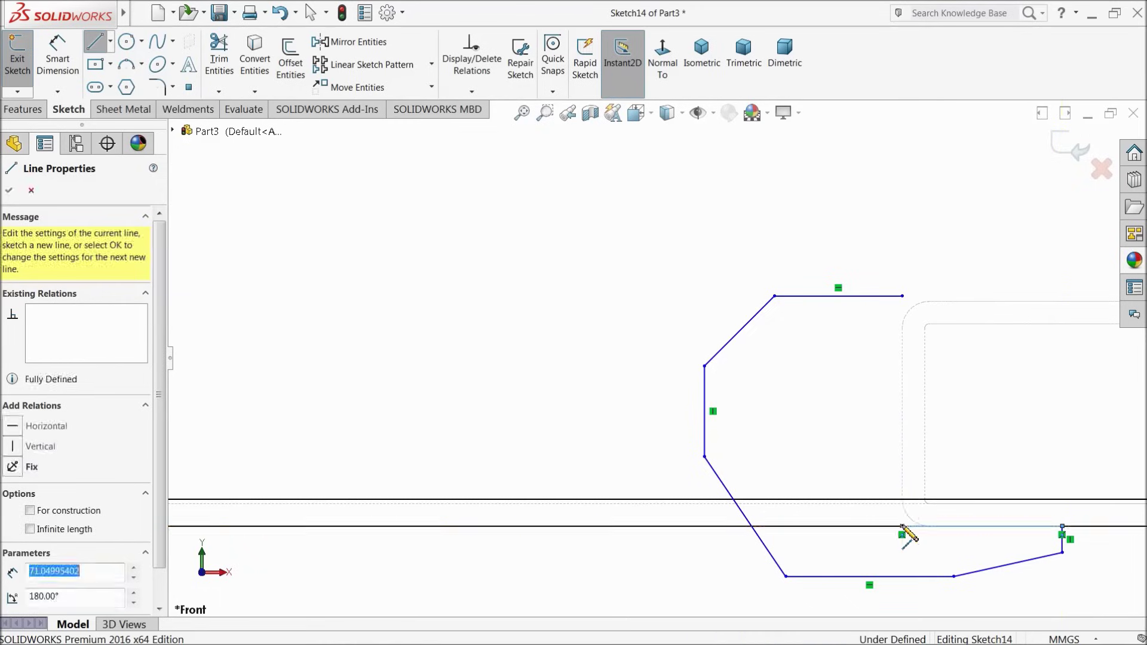
pyautogui.click(902, 296)
pyautogui.rightClick(837, 212)
pyautogui.click(877, 219)
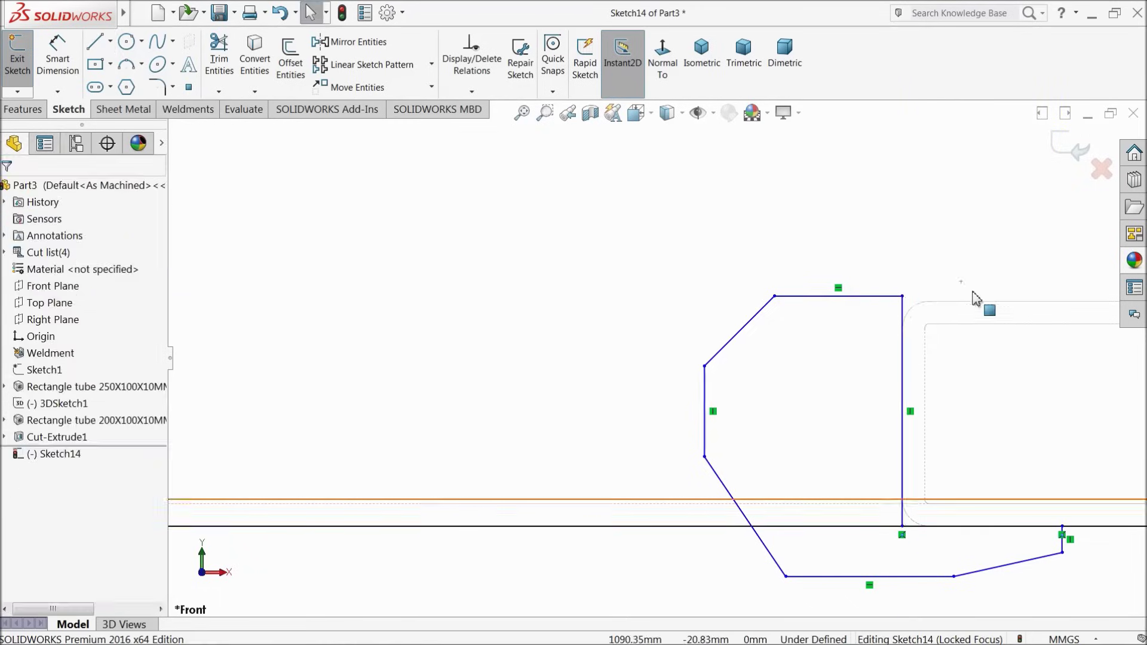
# Make the outline's top line collinear with the cross tube's top edge.
pyautogui.scroll(-3, 976, 304)
pyautogui.click(725, 312)
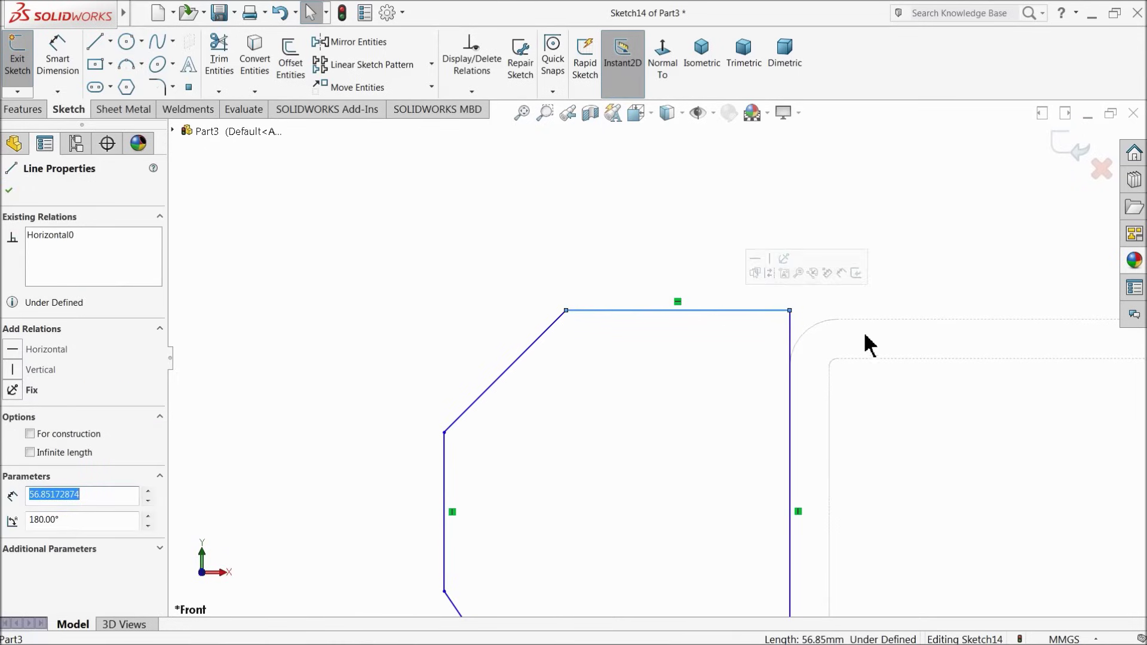
pyautogui.keyDown('ctrl'); pyautogui.click(875, 319); pyautogui.keyUp('ctrl')
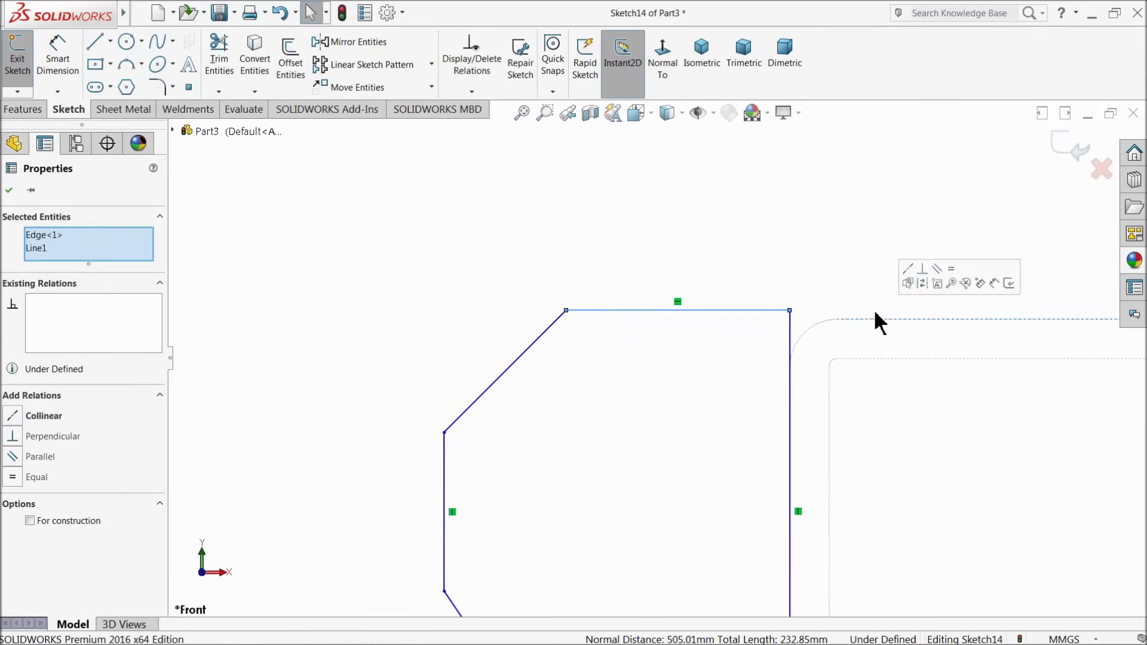
pyautogui.click(907, 269)
# Sketch a circle about 42 mm in diameter inside the bracket outline, beside the cross tube.
pyautogui.scroll(5, 615, 391)
pyautogui.scroll(-6, 622, 396)
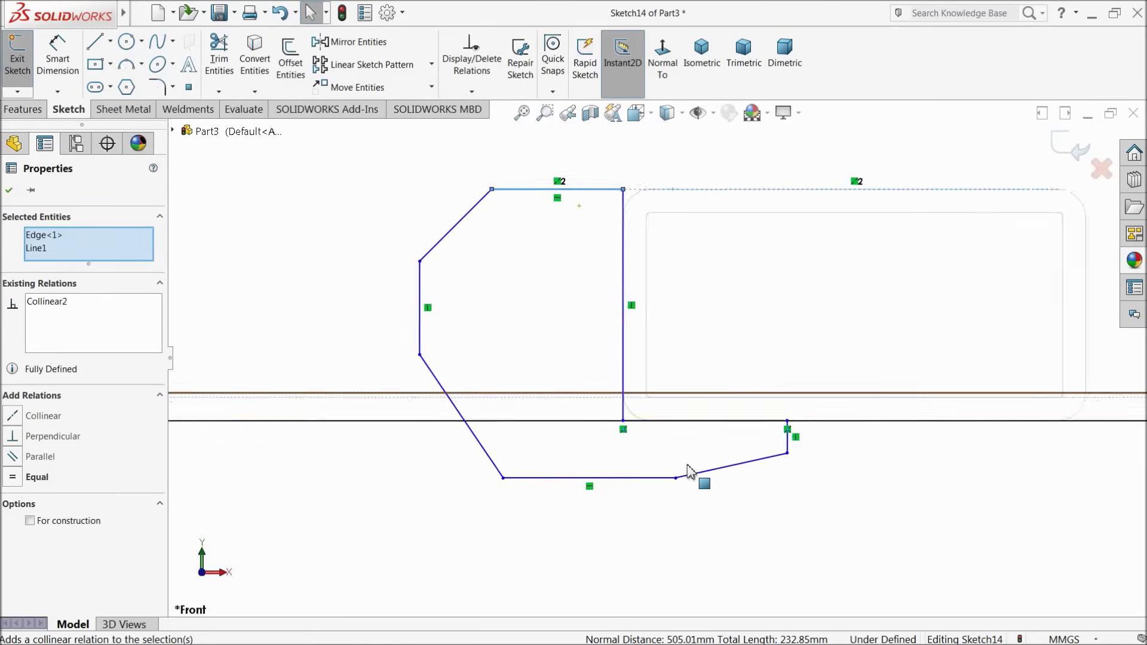
pyautogui.scroll(5, 697, 422)
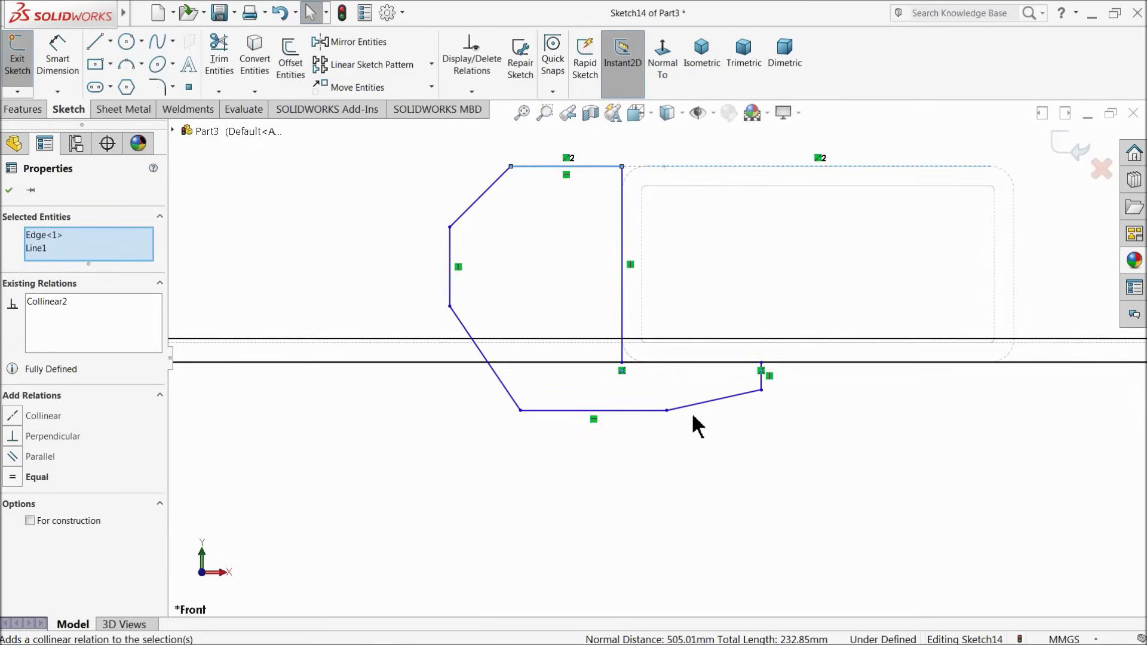
pyautogui.click(126, 43)
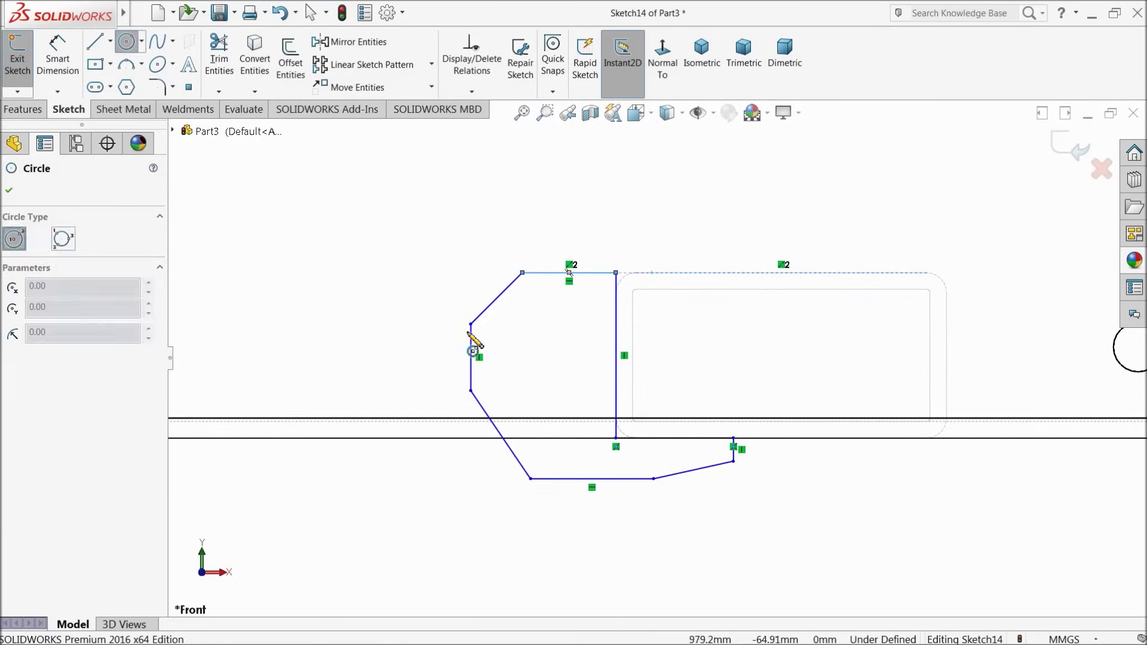
pyautogui.click(543, 359)
pyautogui.click(544, 324)
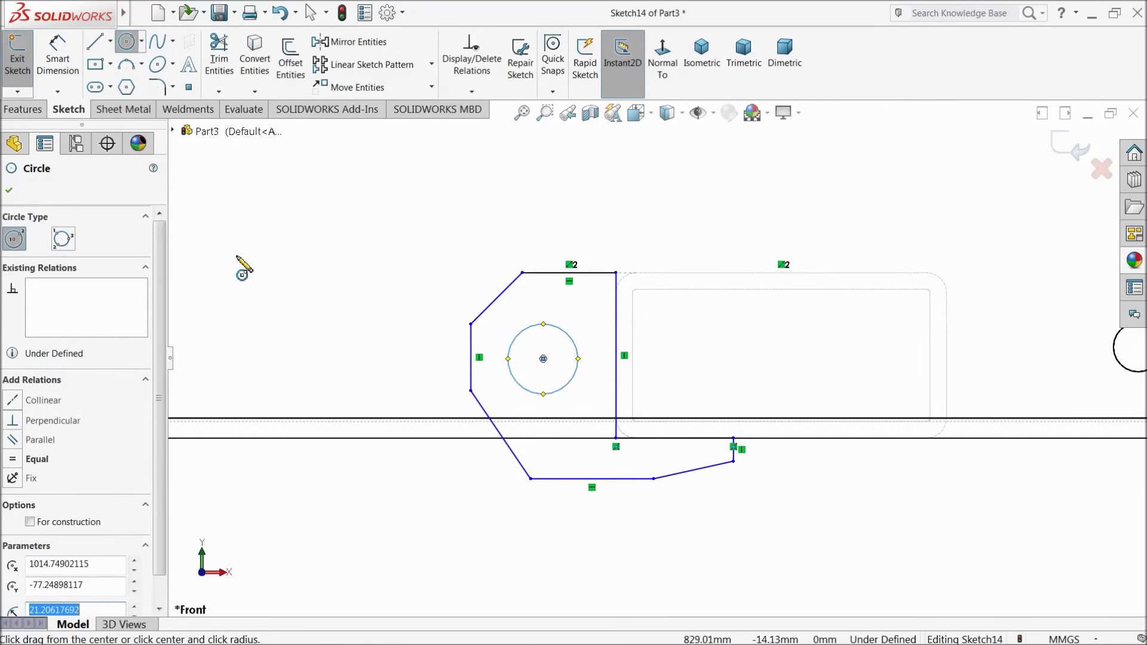
pyautogui.click(9, 190)
# Dimension the bracket circle to a diameter of 35 mm.
pyautogui.click(58, 54)
pyautogui.click(568, 334)
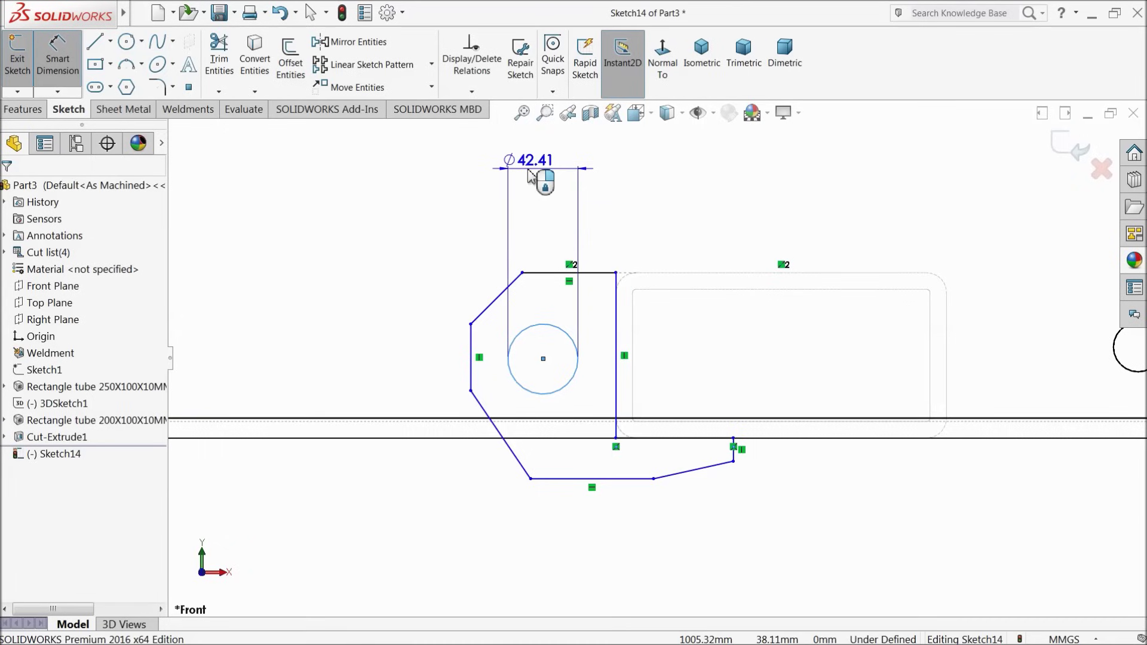
pyautogui.click(529, 175)
pyautogui.write('35')
pyautogui.press('Return')
# Dimension the bracket outline's overall height, from top line to bottom line, to 120 mm.
pyautogui.scroll(-1, 604, 259)
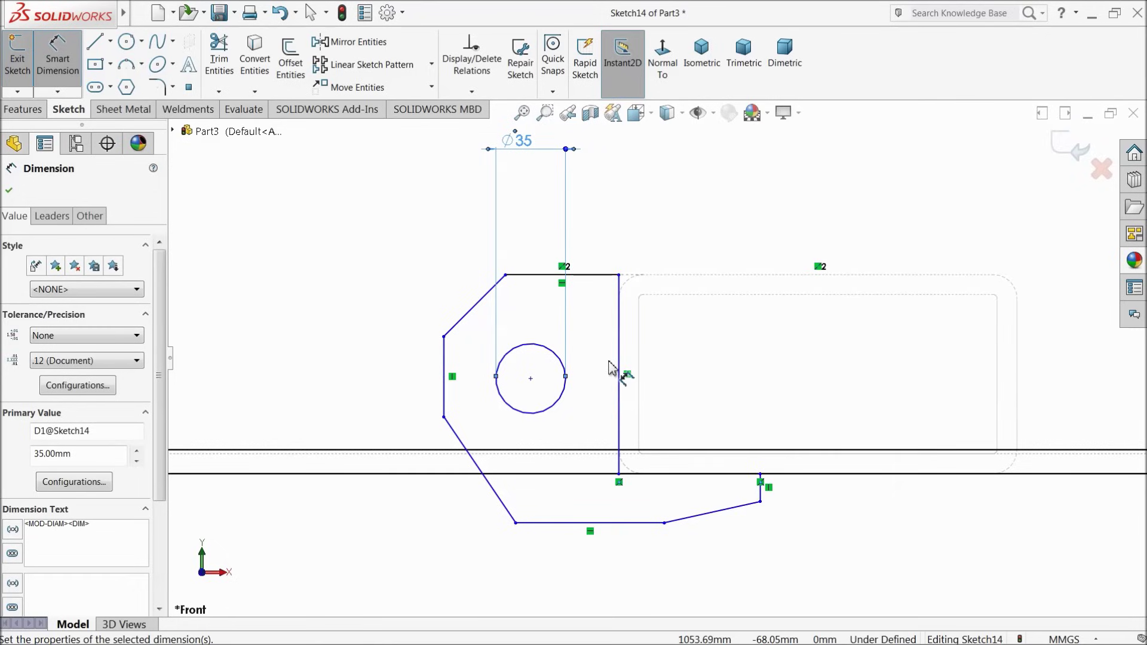
pyautogui.click(602, 275)
pyautogui.click(580, 523)
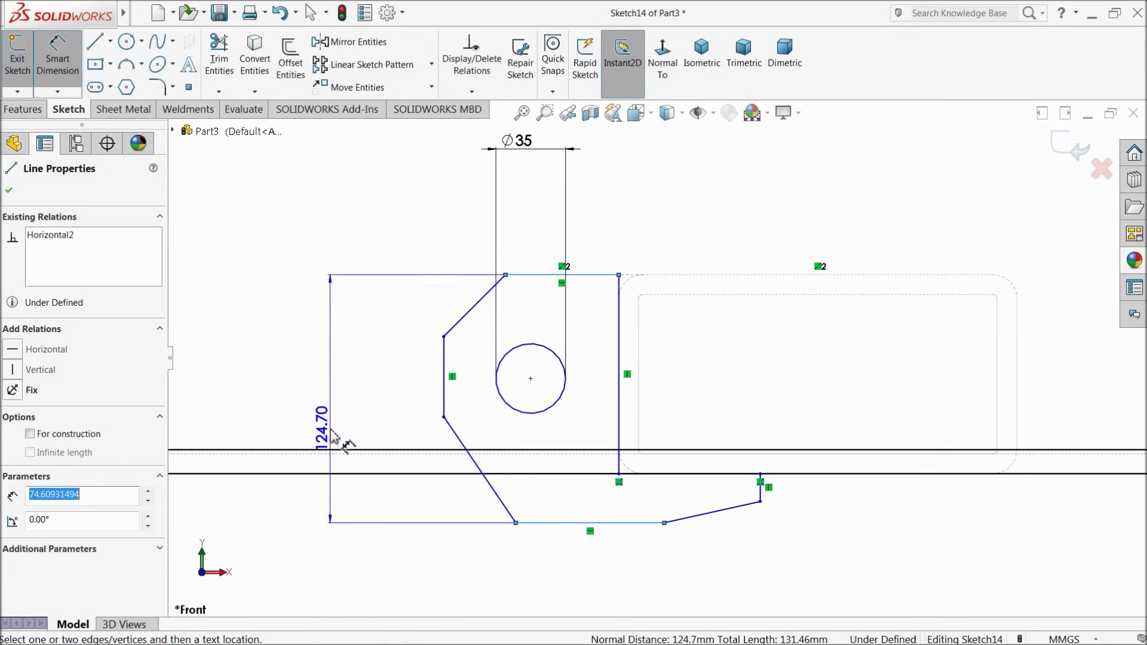
pyautogui.click(332, 435)
pyautogui.write('120')
pyautogui.press('Return')
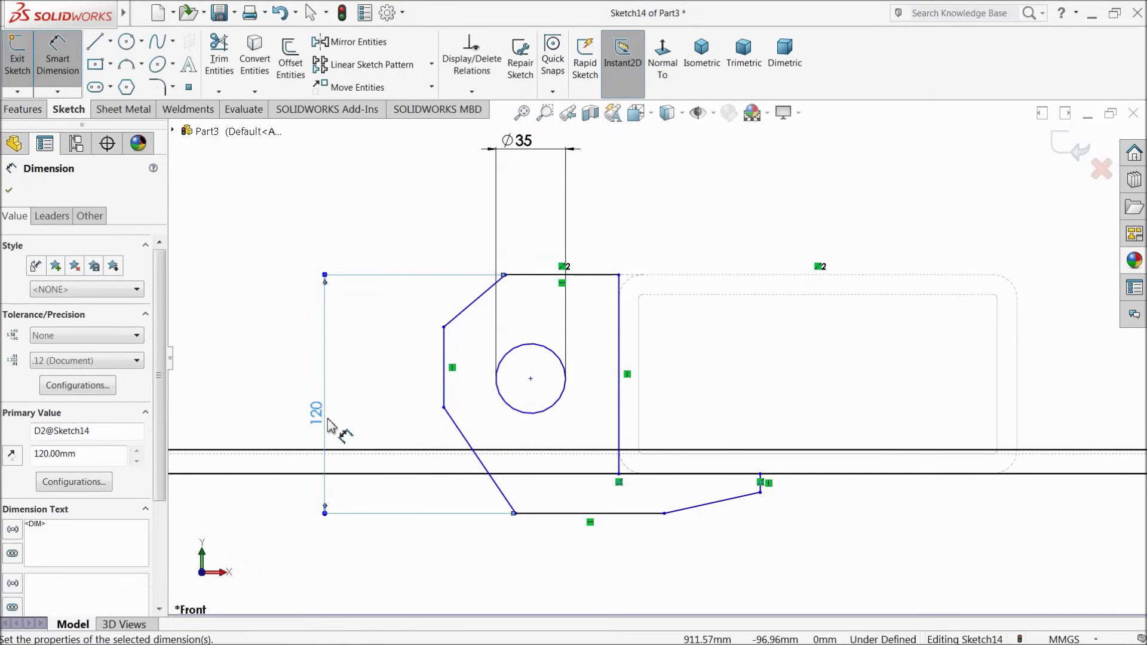
# Dimension the horizontal distance between the bracket's outer vertical line and the vertical line beside the cross tube to 80 mm.
pyautogui.click(444, 359)
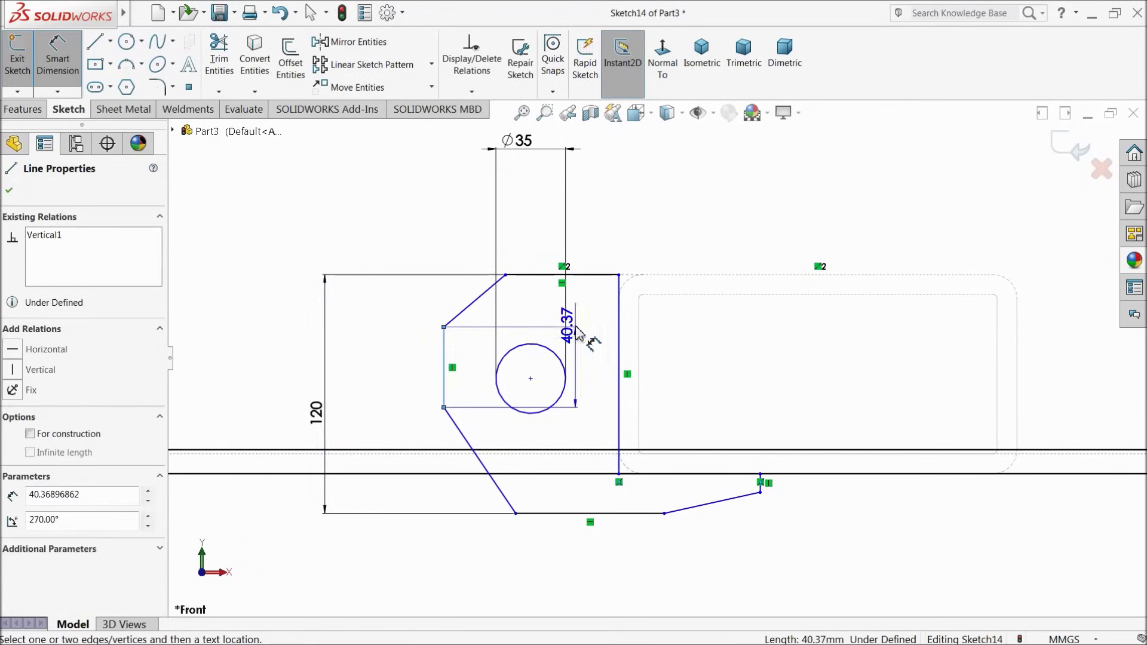
pyautogui.click(618, 317)
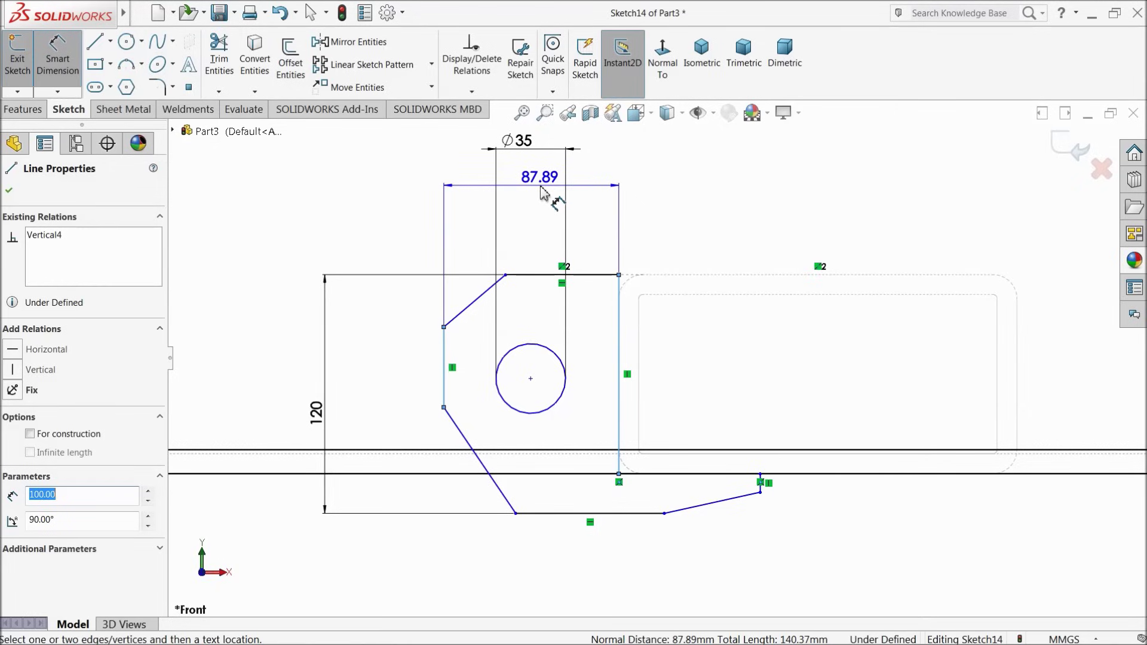
pyautogui.click(540, 191)
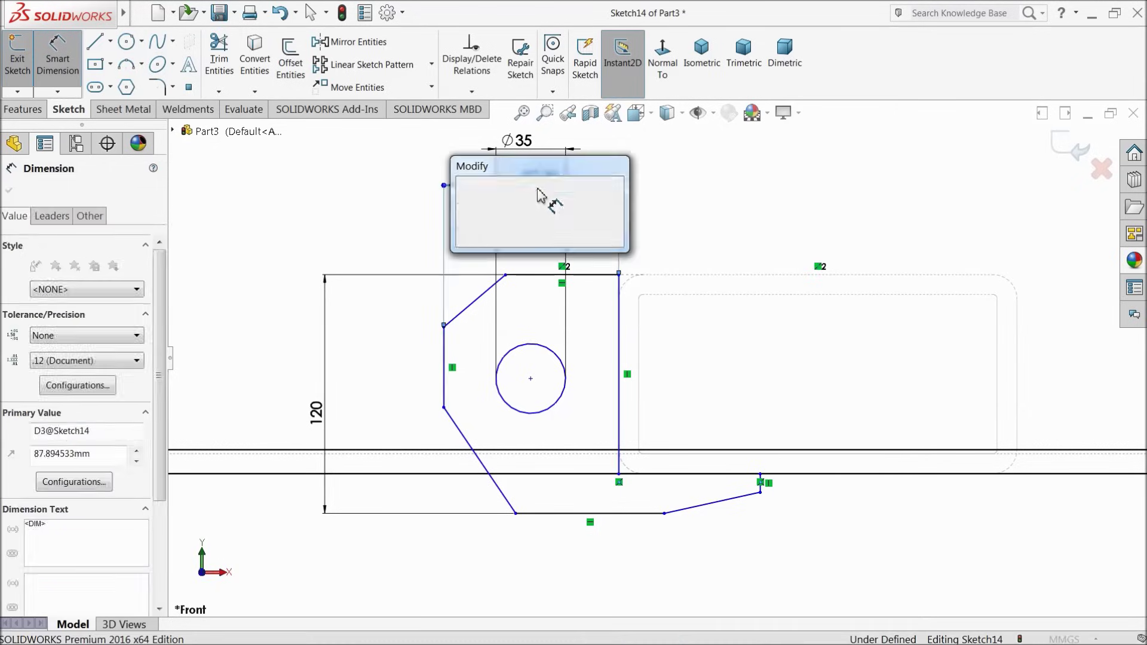
pyautogui.write('80')
pyautogui.press('Return')
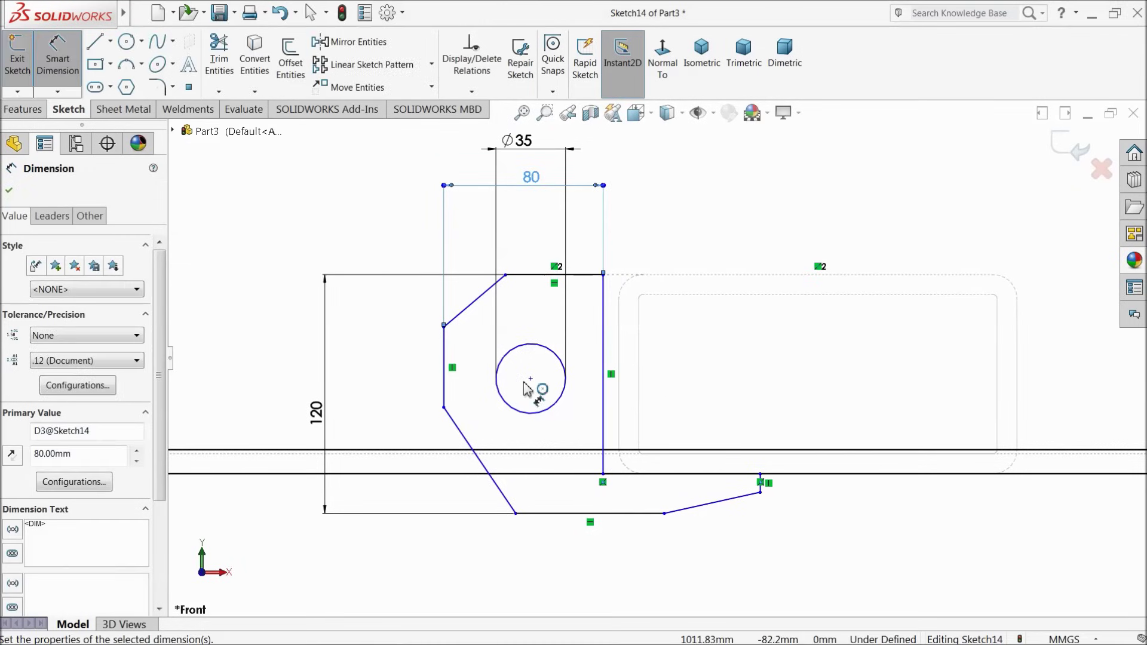
# Make the bracket's long vertical line collinear with the adjacent outer side edge of the cross tube.
pyautogui.click(57, 55)
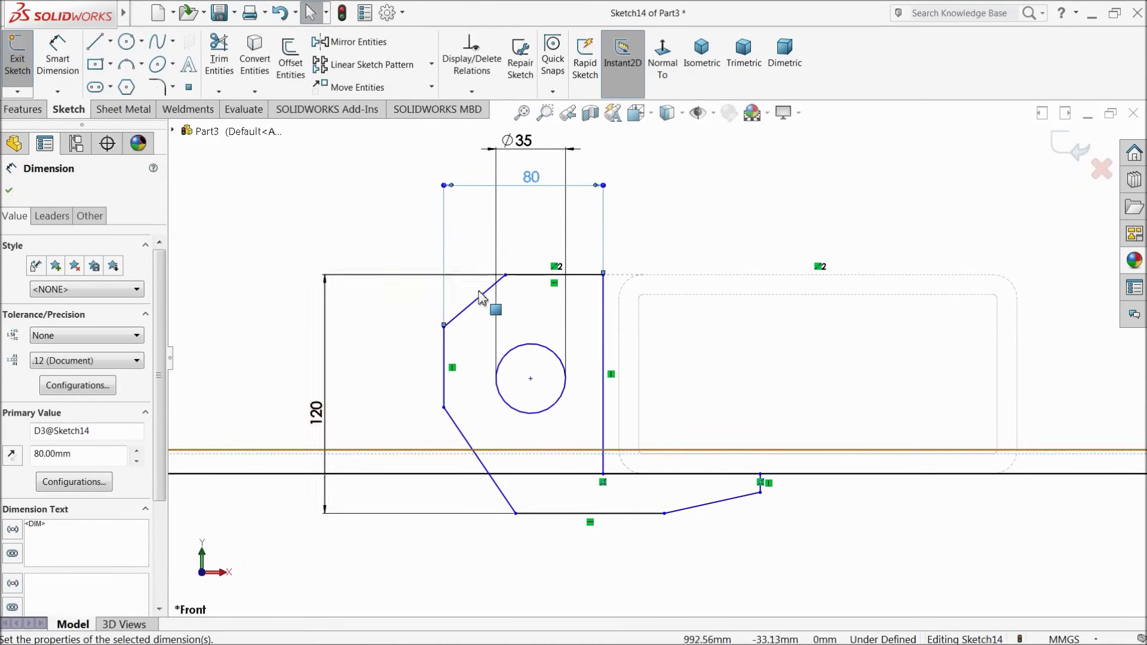
pyautogui.scroll(-3, 489, 290)
pyautogui.click(653, 397)
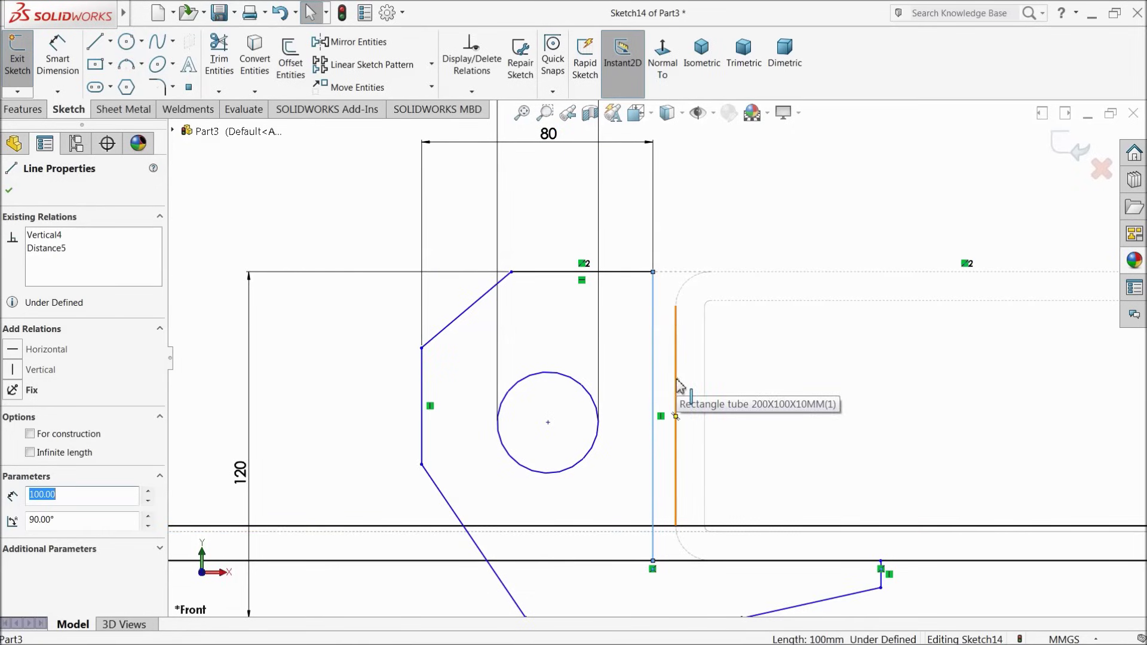
pyautogui.keyDown('ctrl'); pyautogui.click(676, 382); pyautogui.keyUp('ctrl')
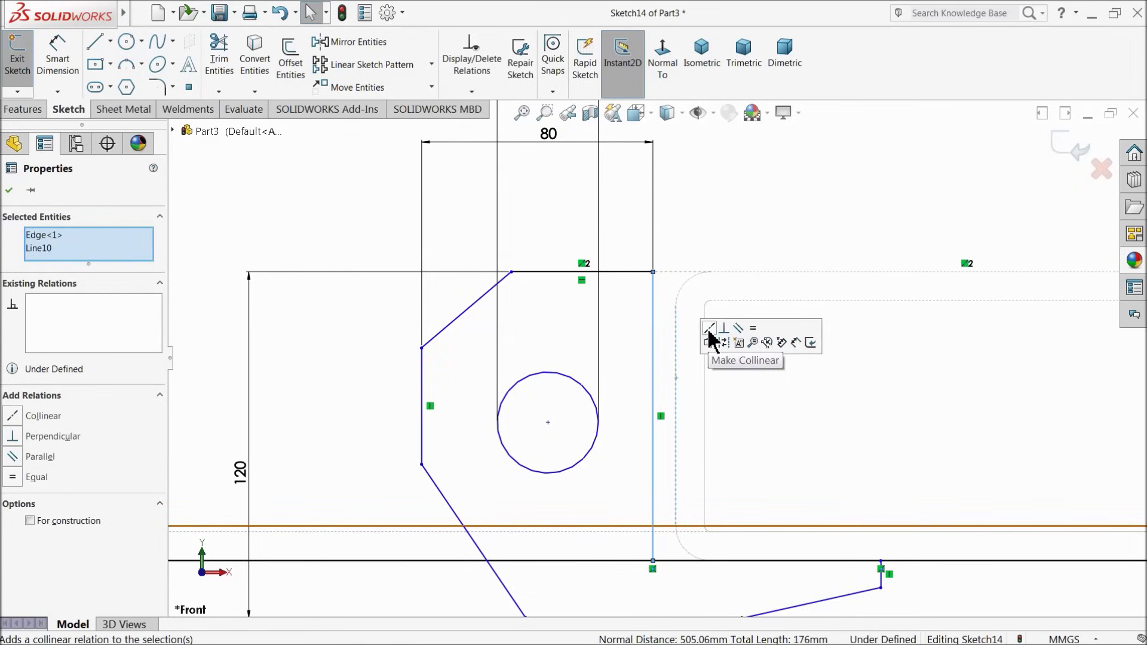
pyautogui.click(709, 338)
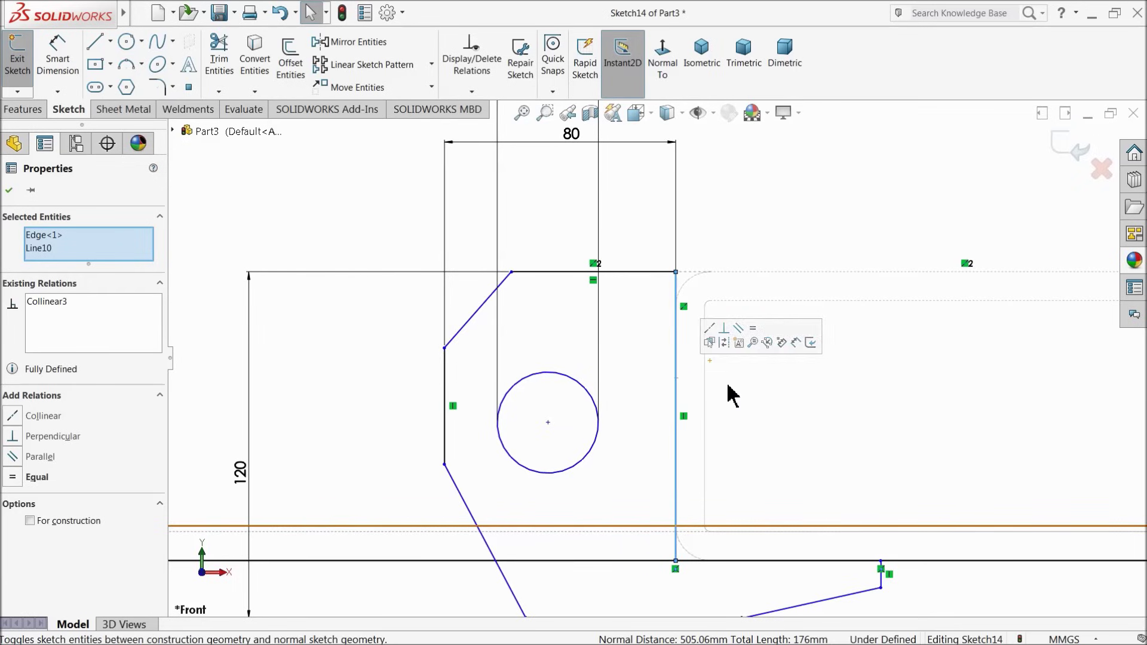
pyautogui.scroll(3, 730, 389)
pyautogui.click(815, 253)
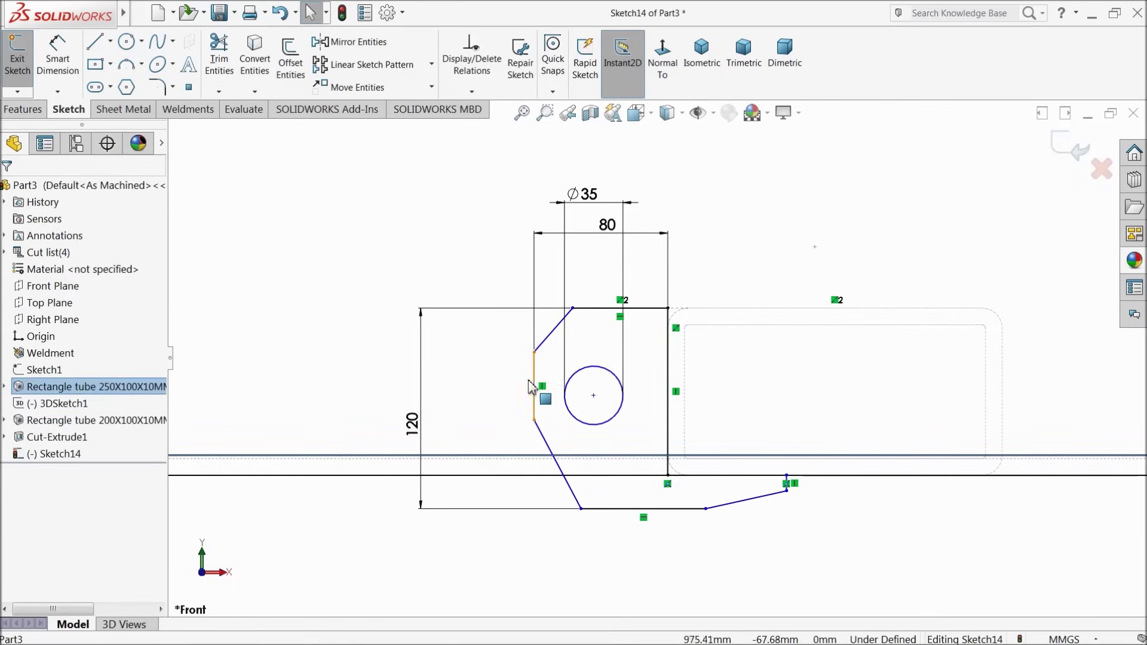
# Dimension the horizontal distance from the bracket circle's center to the vertical line on the cross tube edge to 50 mm.
pyautogui.click(60, 69)
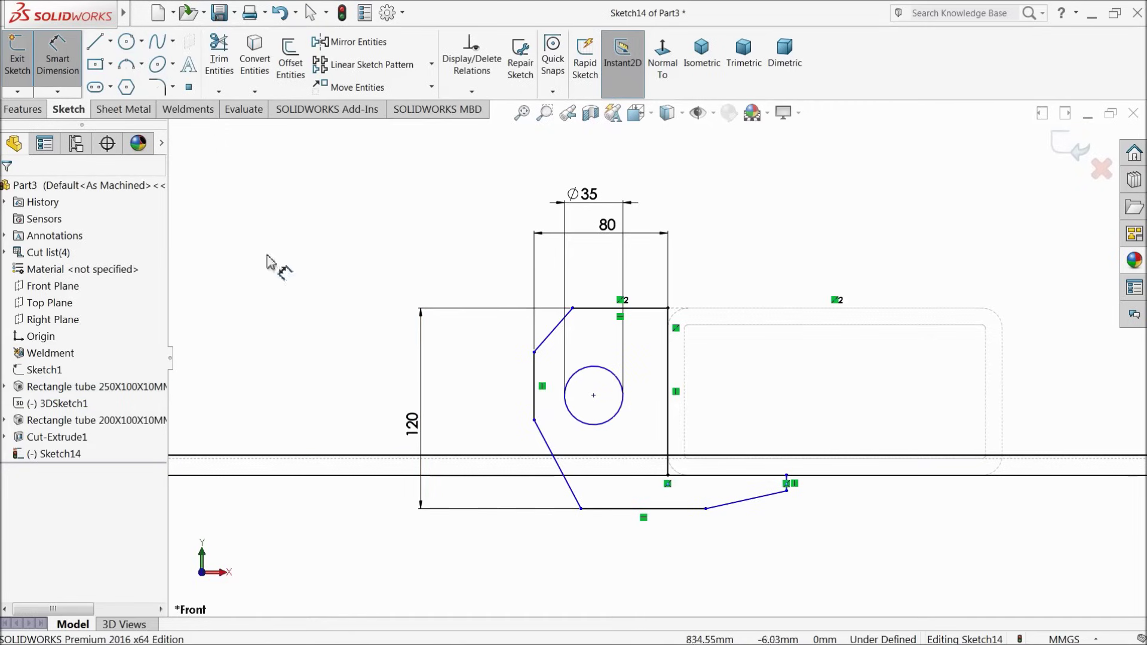
pyautogui.click(594, 396)
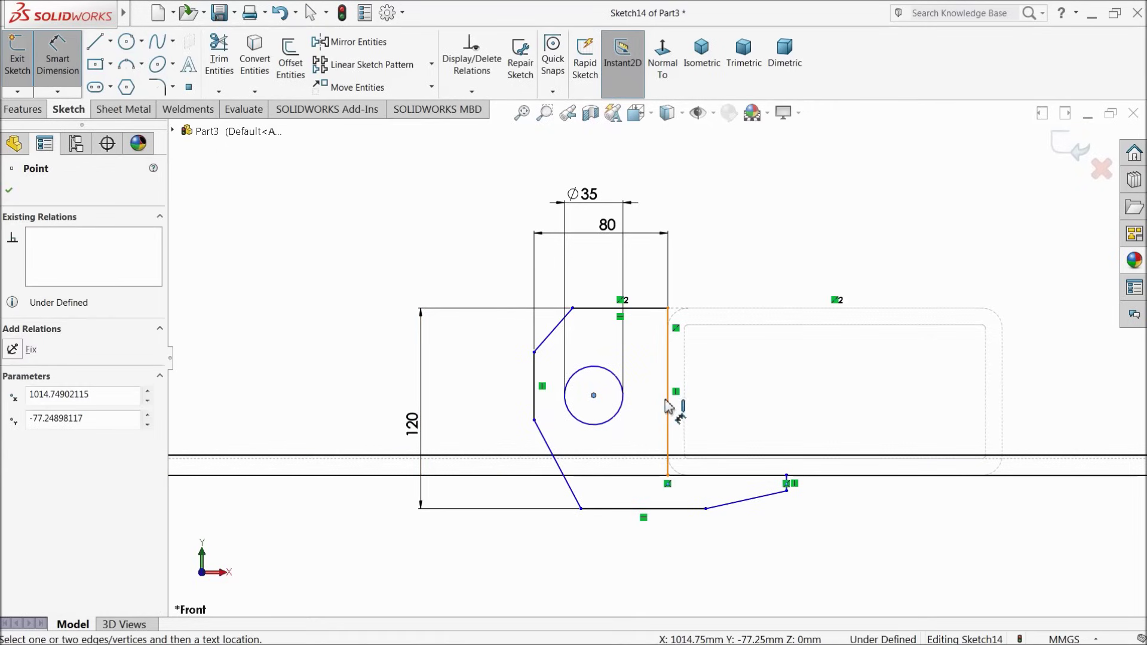
pyautogui.click(668, 406)
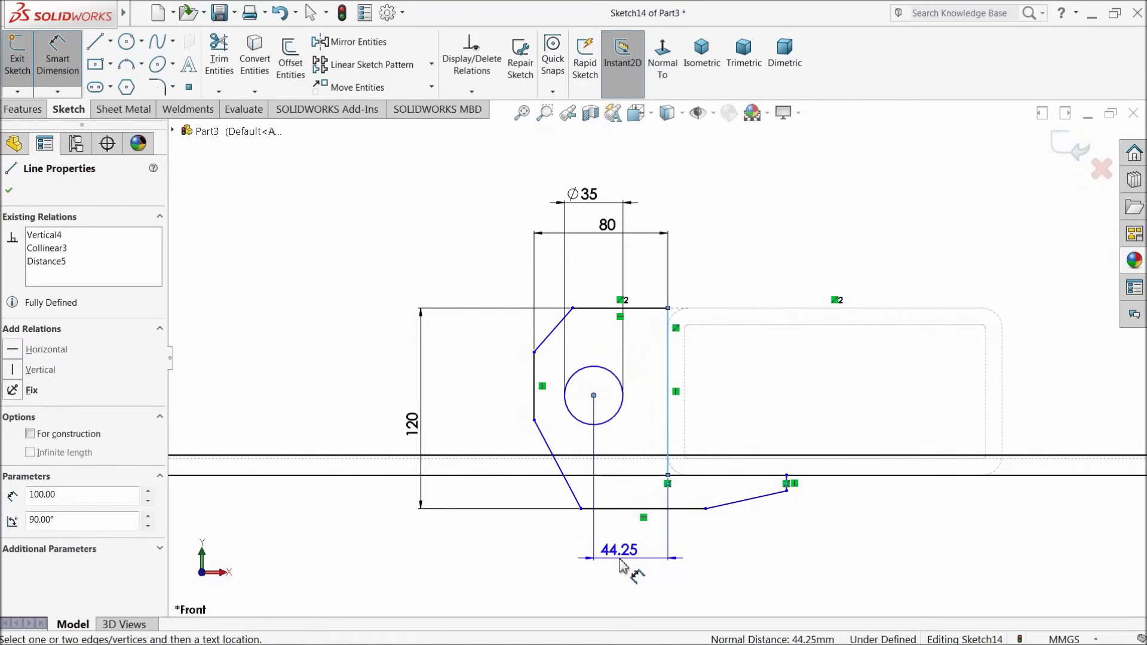
pyautogui.click(613, 564)
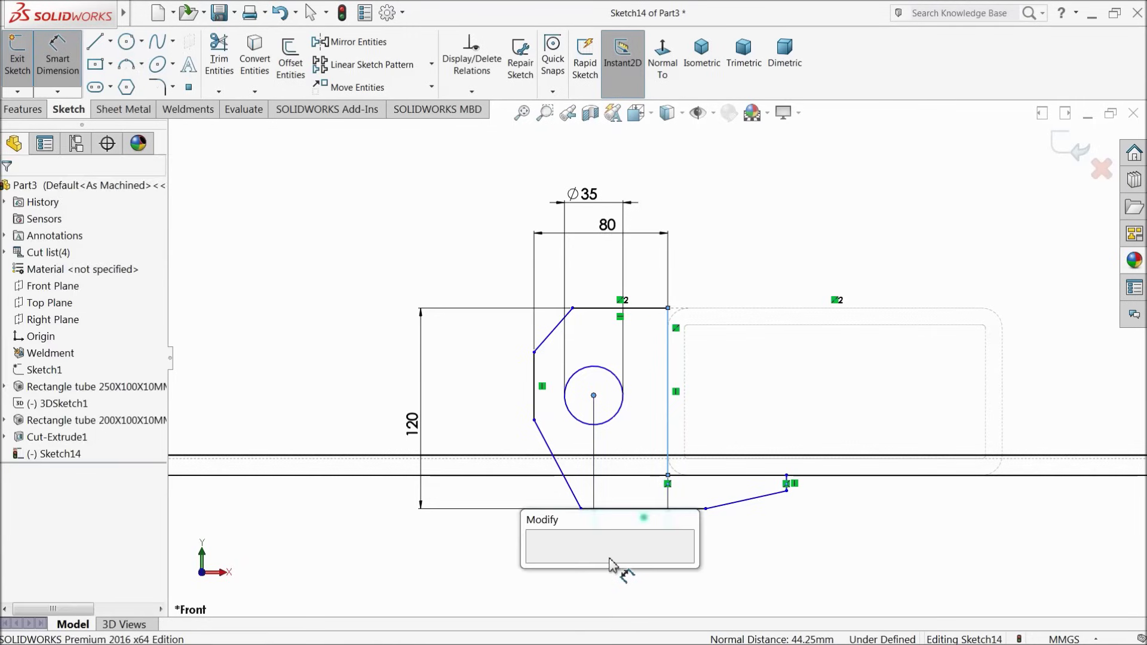
pyautogui.write('50')
pyautogui.press('Return')
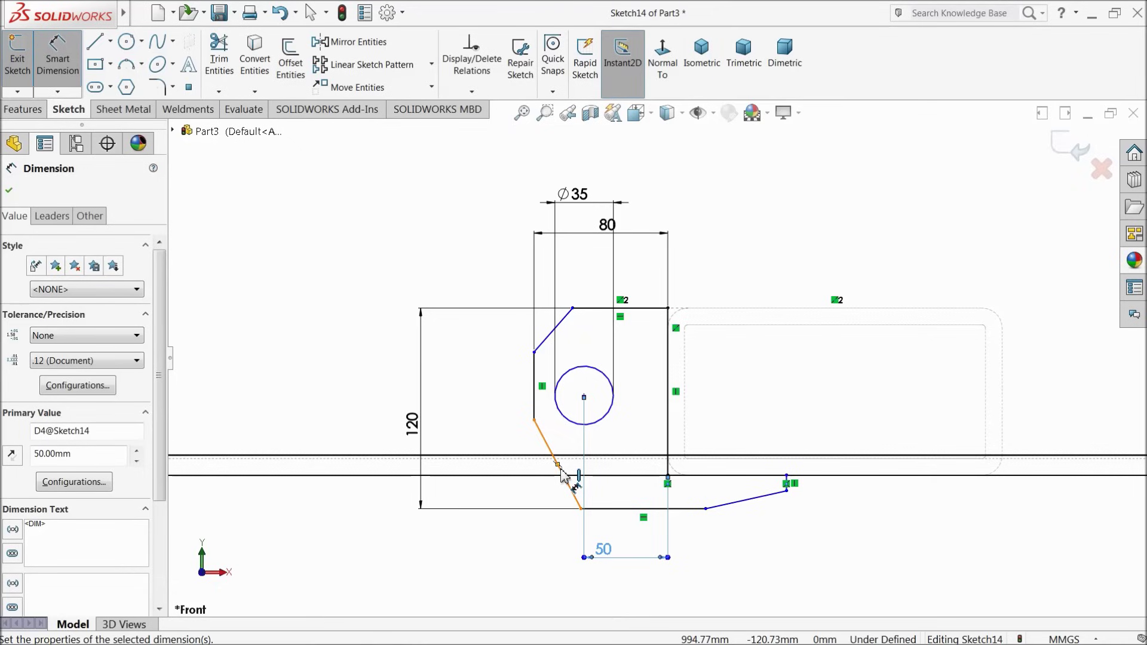
# Dimension the vertical distance from the bracket circle's center to the outline's top line to 55 mm.
pyautogui.click(468, 372)
pyautogui.click(584, 396)
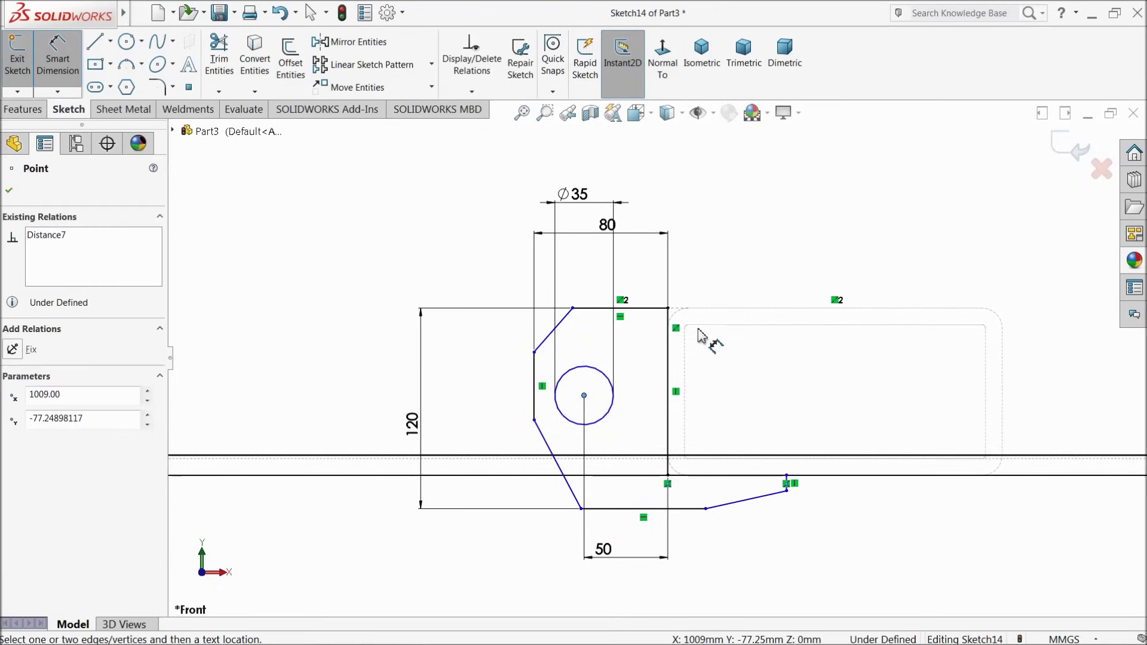
pyautogui.click(642, 309)
pyautogui.click(317, 356)
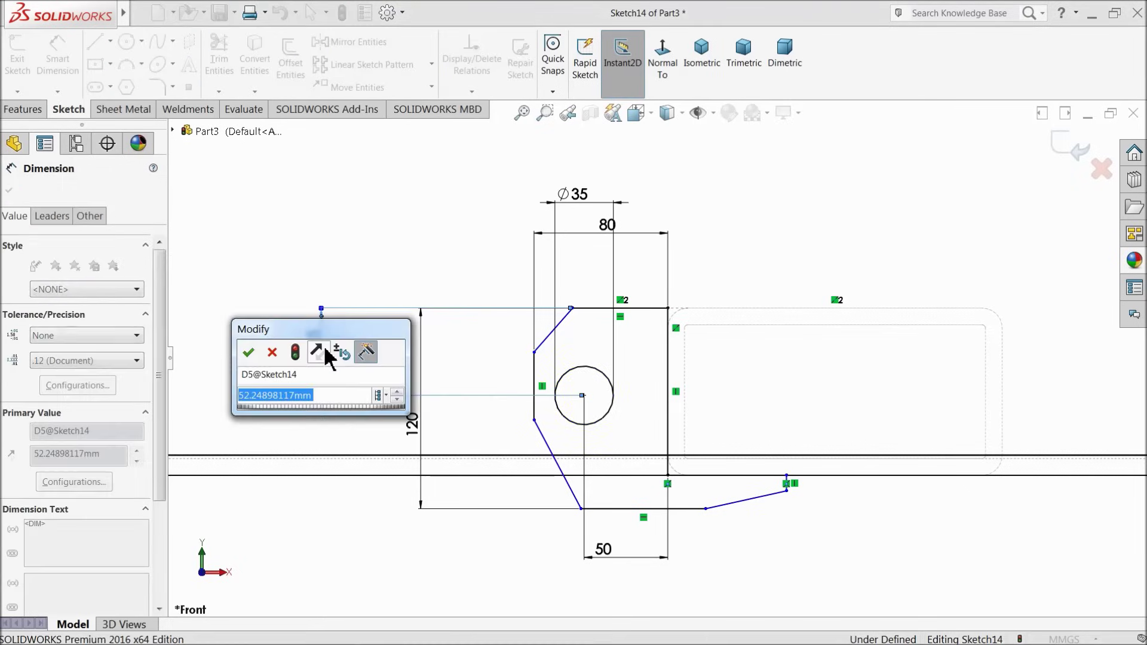
pyautogui.click(247, 355)
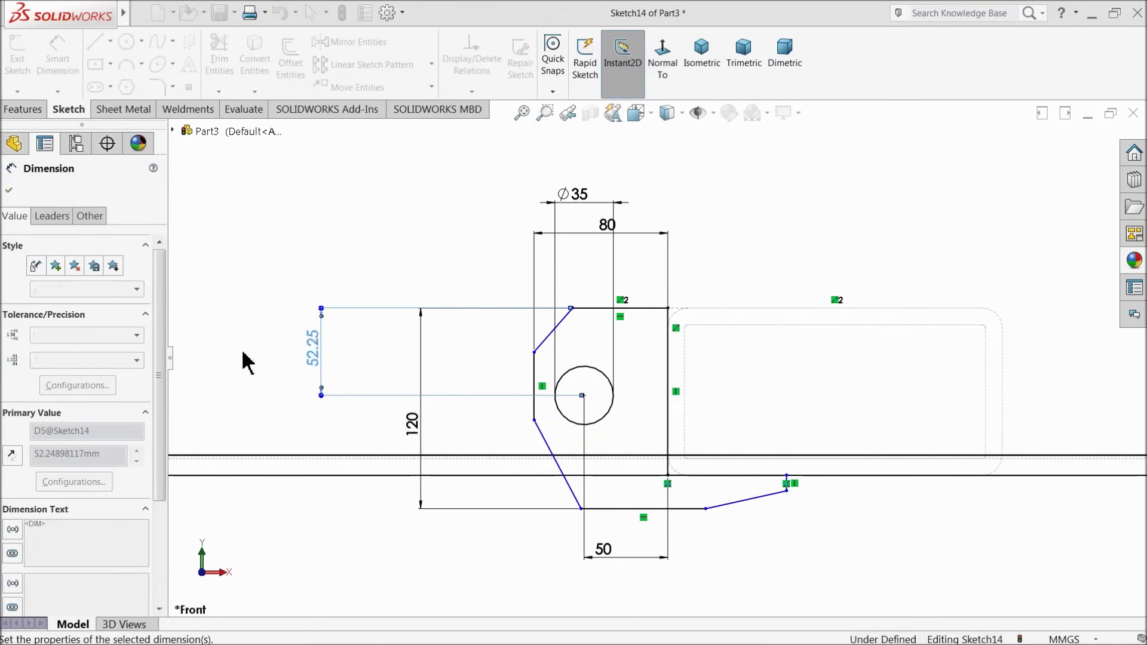
# Dimension the short vertical line at the bracket's right end, below the side tube's edge, to 10 mm.
pyautogui.scroll(5, 679, 543)
pyautogui.scroll(-5, 741, 466)
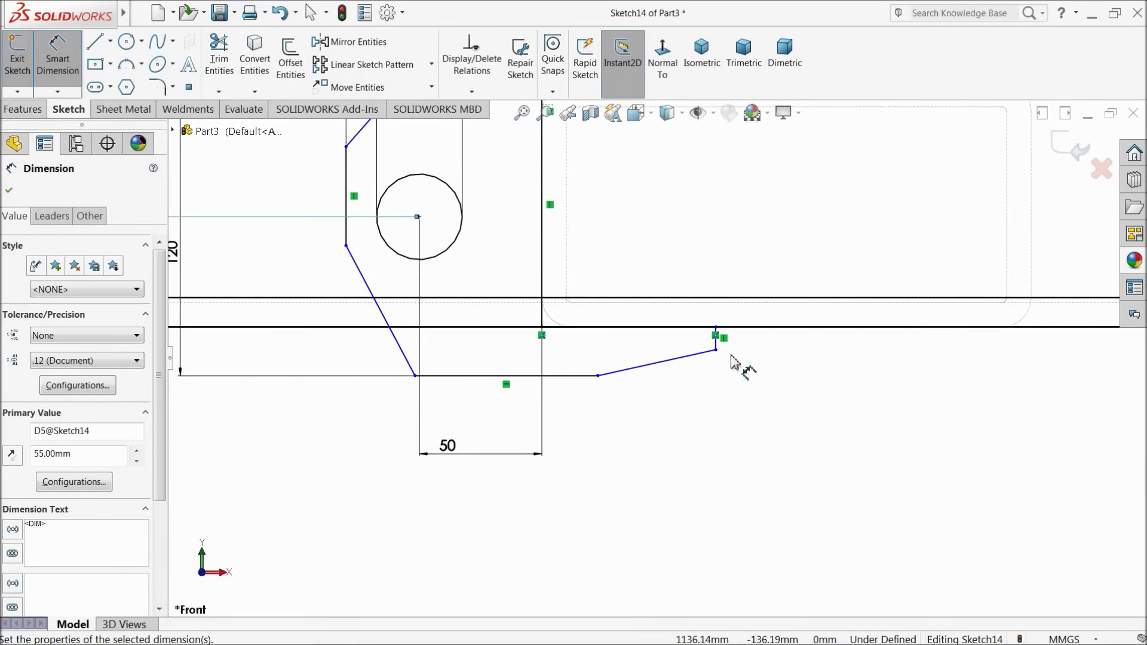
pyautogui.scroll(-3, 731, 361)
pyautogui.click(687, 327)
pyautogui.click(724, 330)
pyautogui.write('10')
pyautogui.press('Return')
# Dimension the horizontal extent of the sloped line leading to the short vertical end line to 60 mm.
pyautogui.scroll(4, 390, 430)
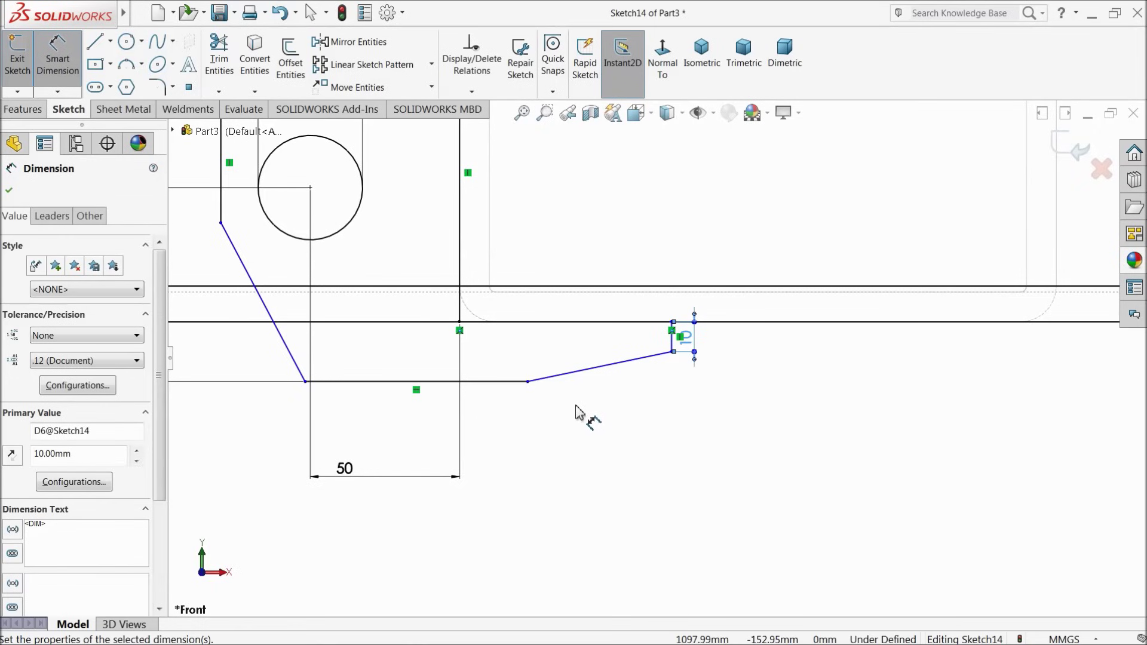
pyautogui.click(600, 369)
pyautogui.click(594, 469)
pyautogui.write('60')
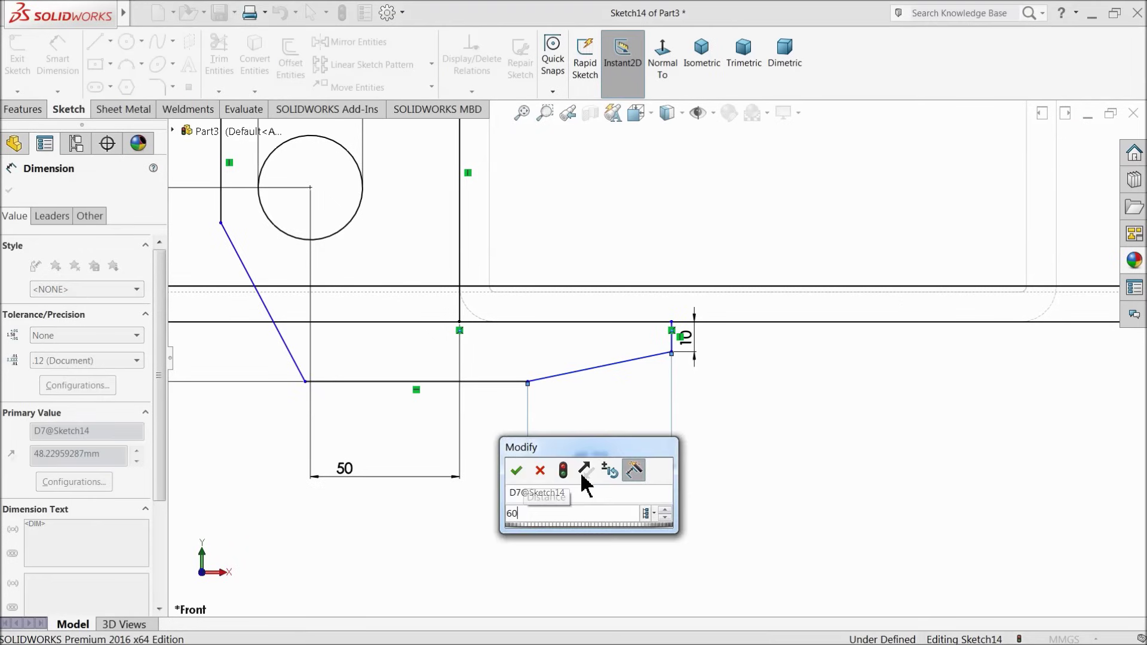
pyautogui.press('Return')
# Dimension the bracket outline's overall width, from the outer vertical line to the short vertical end line, to 145 mm.
pyautogui.scroll(2, 442, 370)
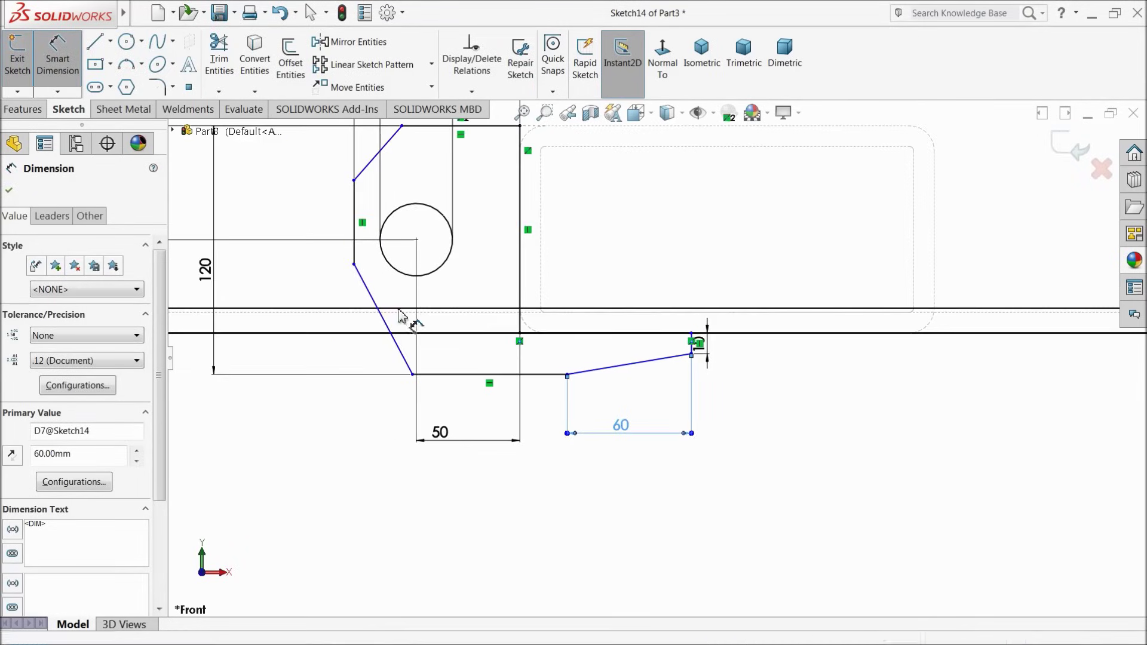
pyautogui.click(354, 257)
pyautogui.scroll(3, 714, 361)
pyautogui.click(670, 333)
pyautogui.scroll(2, 671, 333)
pyautogui.click(258, 239)
pyautogui.scroll(2, 507, 410)
pyautogui.click(493, 506)
pyautogui.write('14')
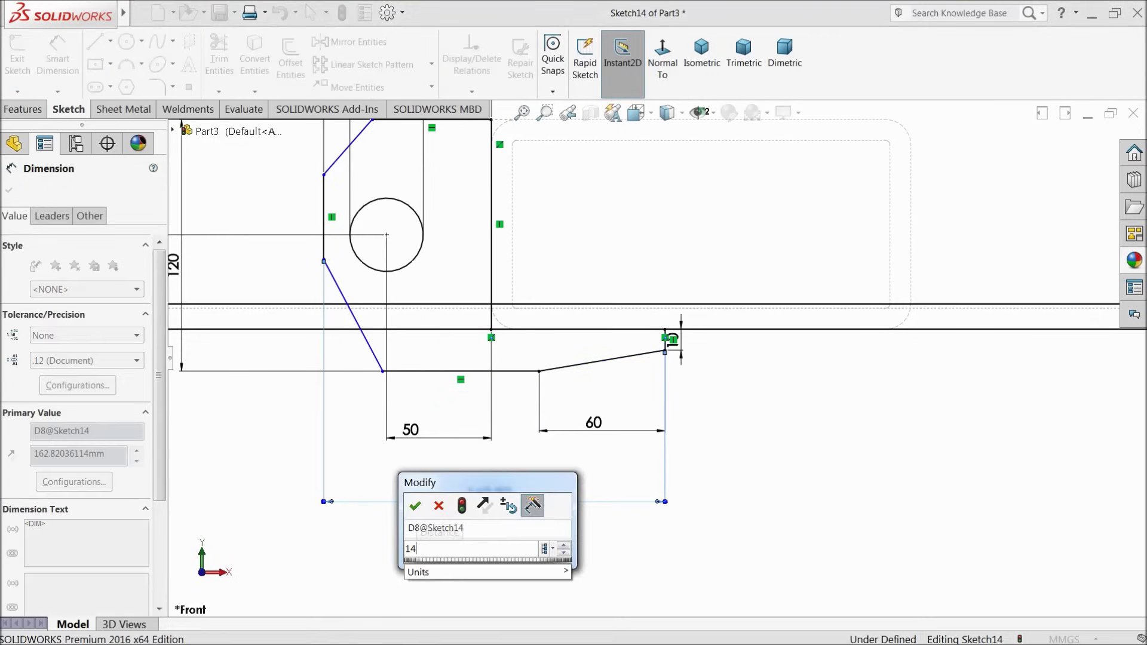
pyautogui.write('5')
pyautogui.press('Return')
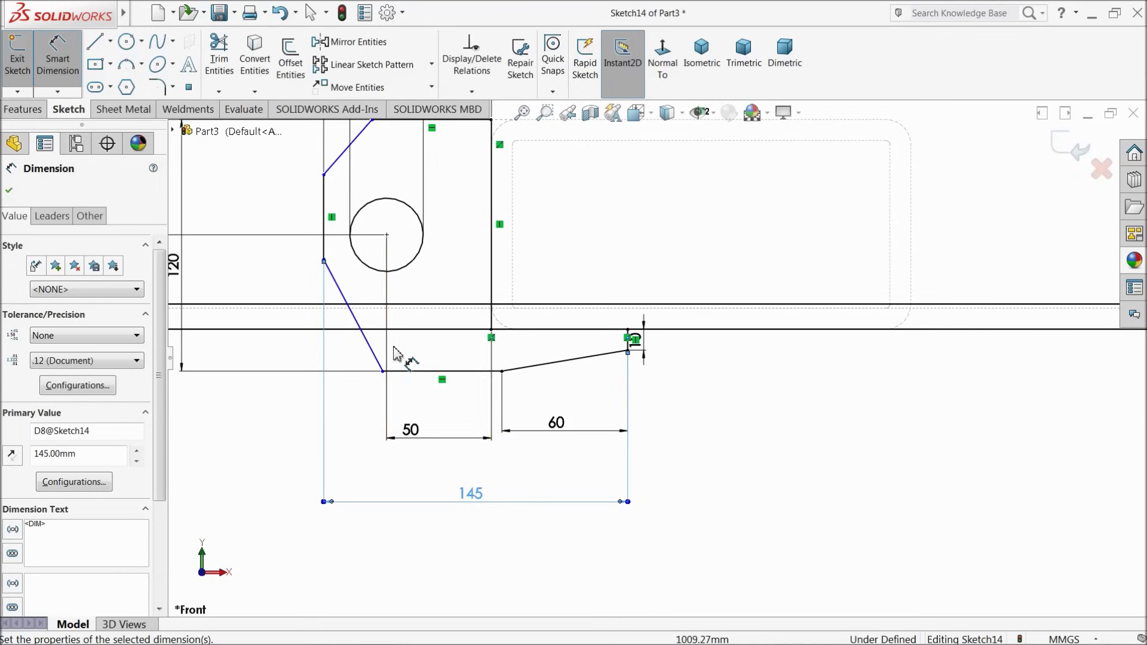
# Dimension the horizontal extent of the bracket's lower-left sloped line to 50 mm.
pyautogui.click(373, 354)
pyautogui.click(358, 411)
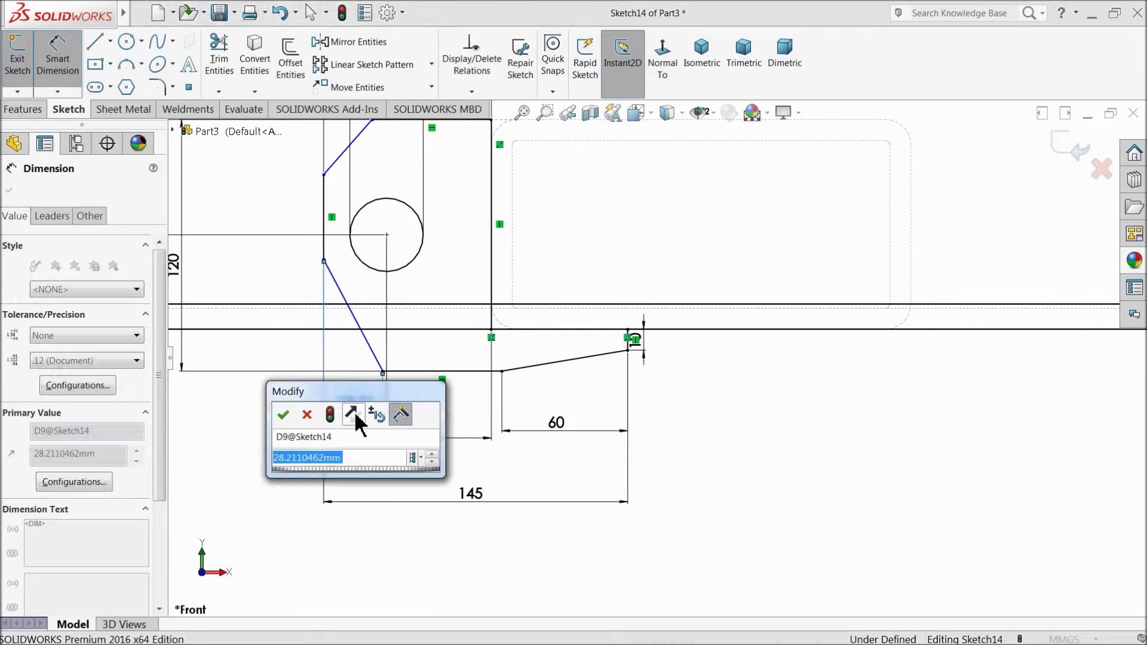
pyautogui.write('50')
pyautogui.press('Return')
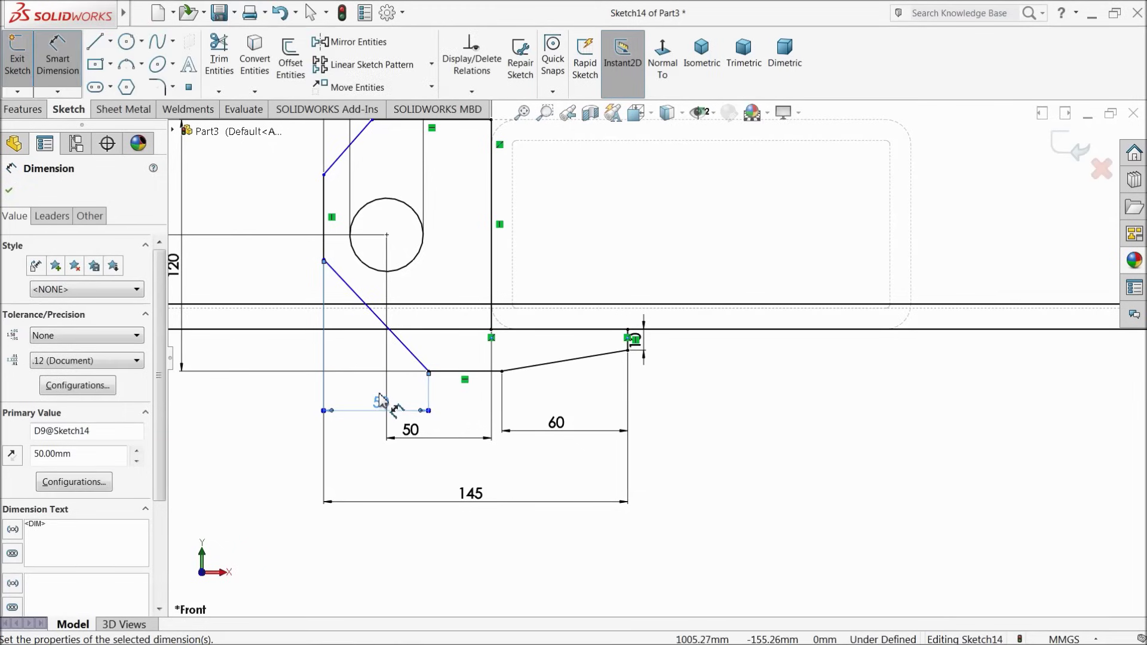
pyautogui.press('Escape')
# Dimension the vertical extent of the bracket's upper-left sloped line to 35 mm.
pyautogui.press('f')
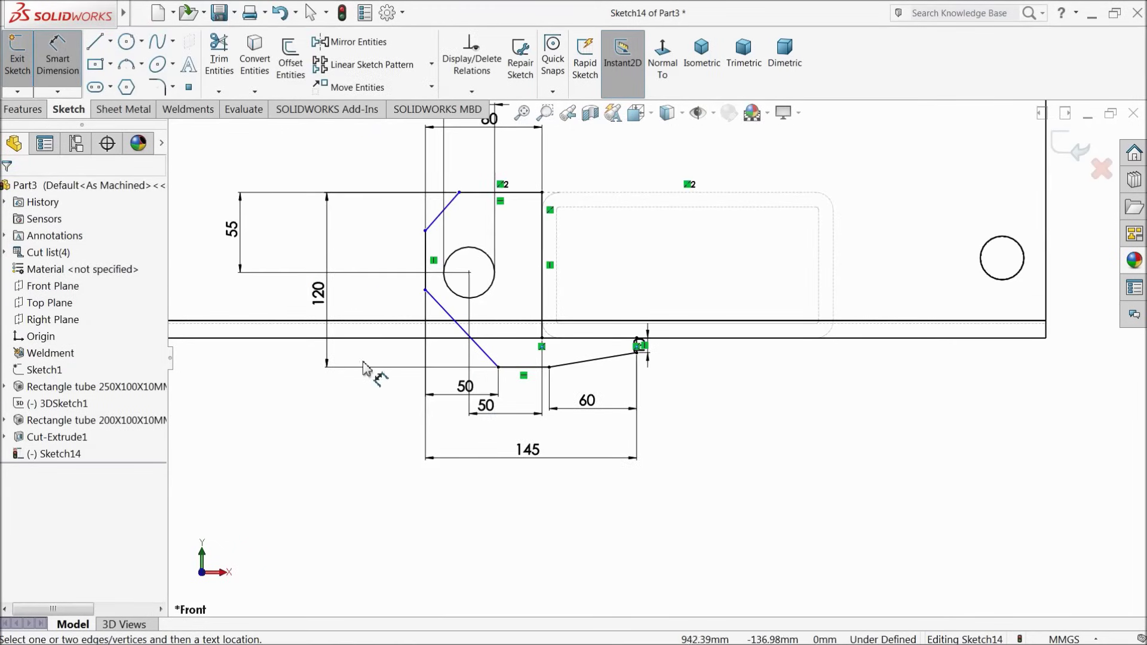
pyautogui.scroll(-1, 383, 361)
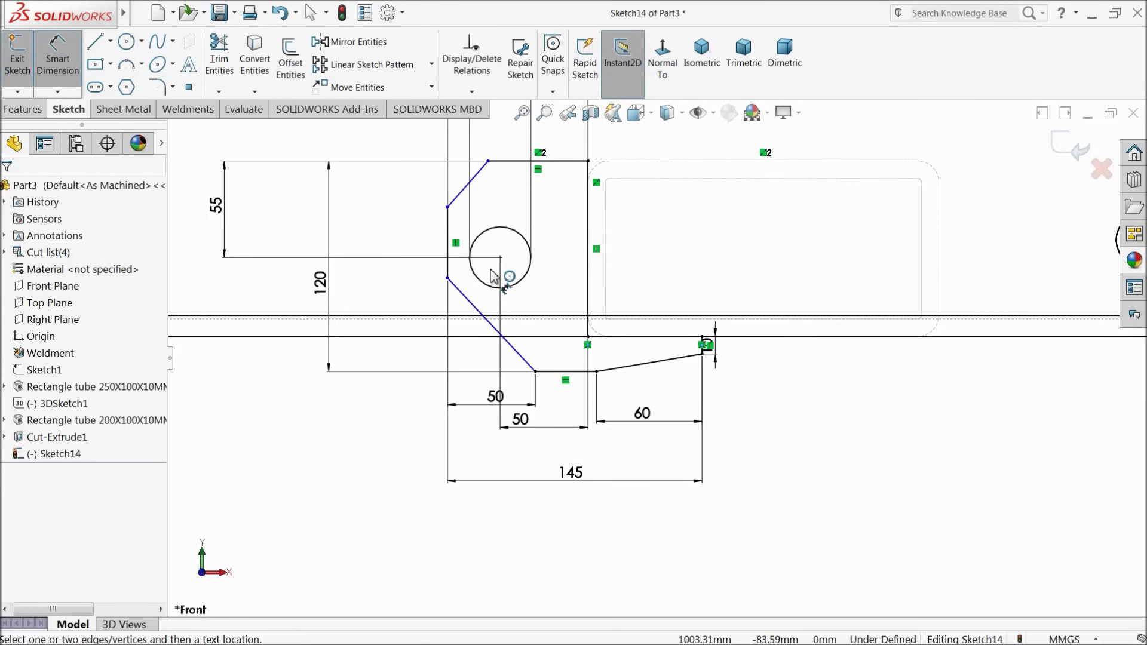
pyautogui.click(476, 179)
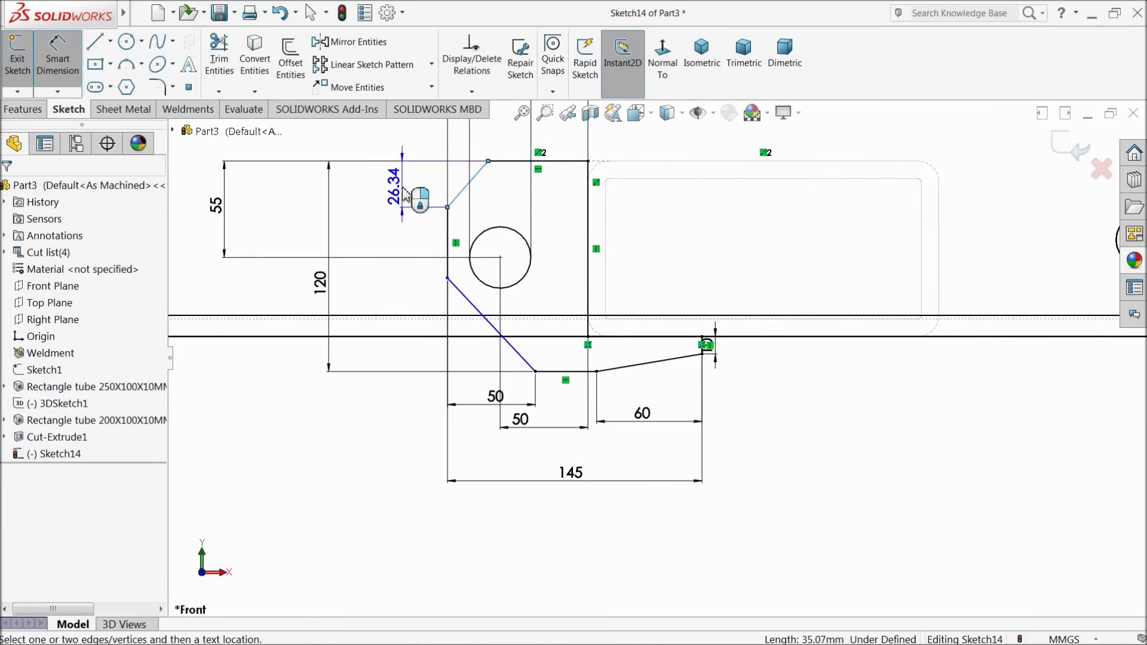
pyautogui.click(412, 190)
pyautogui.write('35')
pyautogui.click(329, 191)
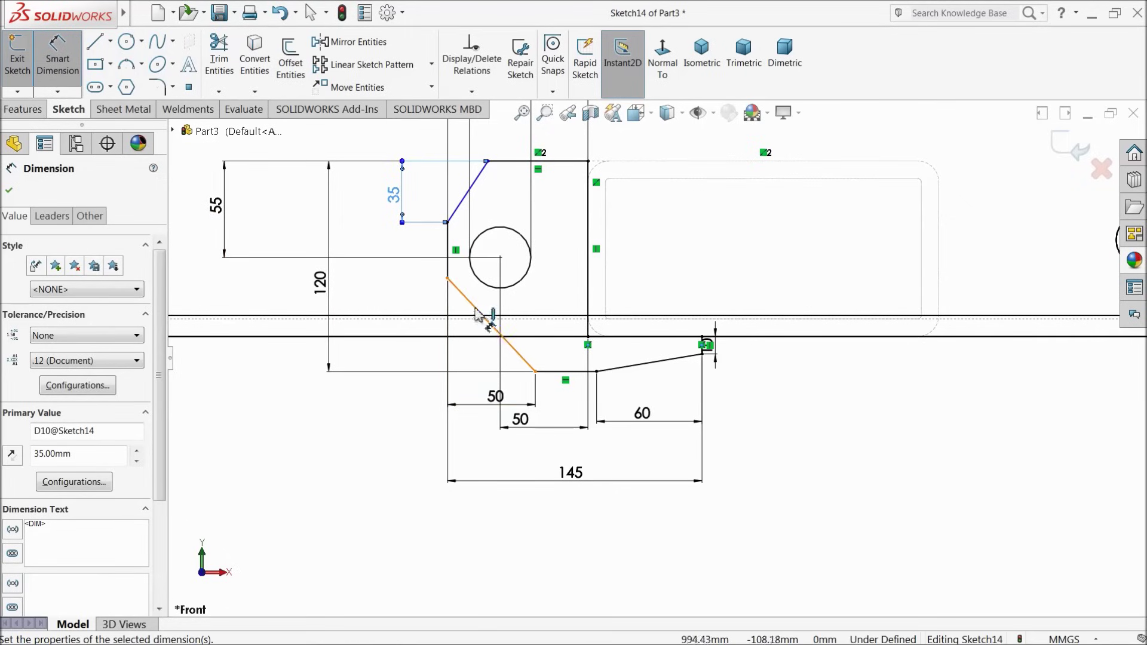
# Dimension the vertical extent of the bracket's lower-left sloped line to 50 mm.
pyautogui.click(495, 335)
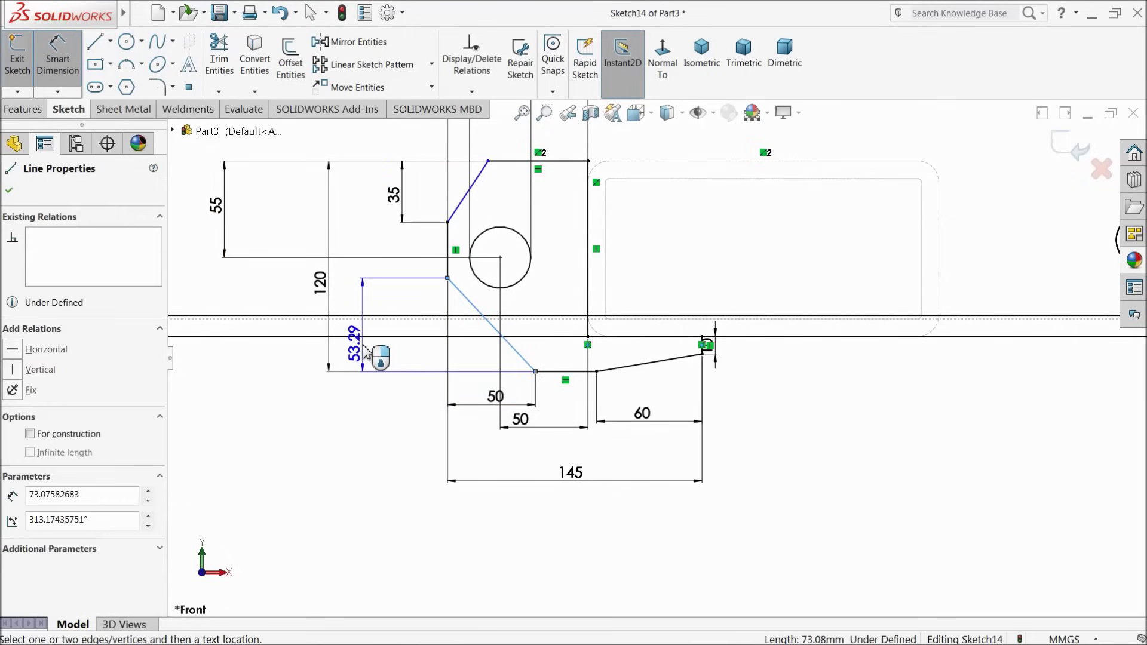
pyautogui.click(366, 352)
pyautogui.write('50')
pyautogui.press('Return')
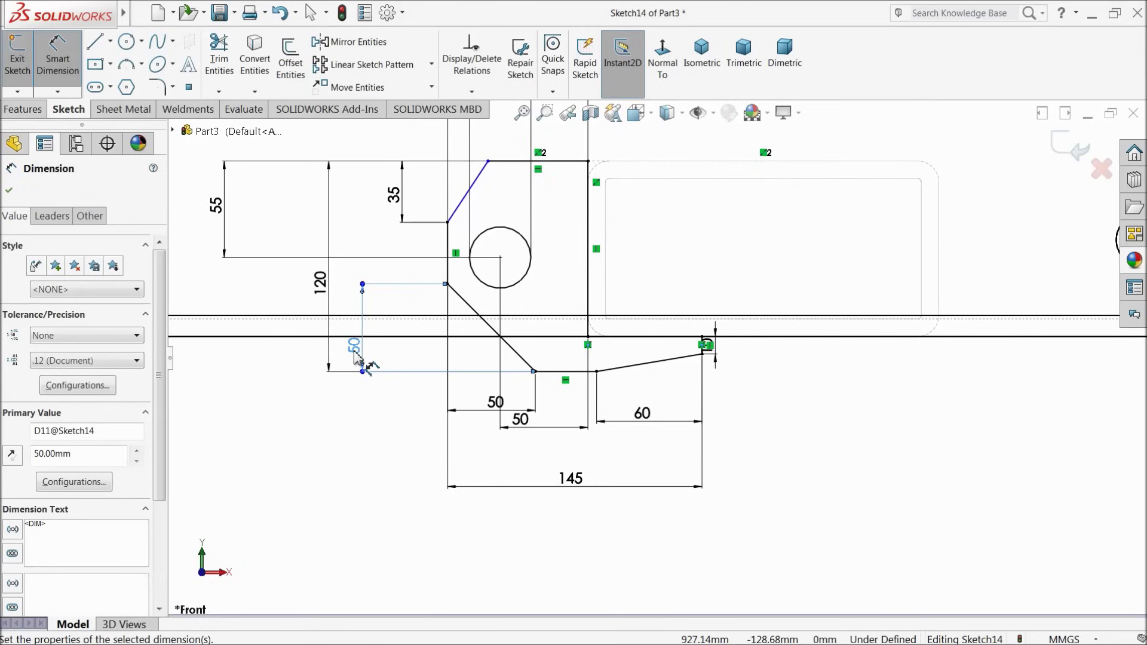
# Dimension the horizontal extent of the bracket's upper-left sloped line to 35 mm.
pyautogui.scroll(1, 494, 267)
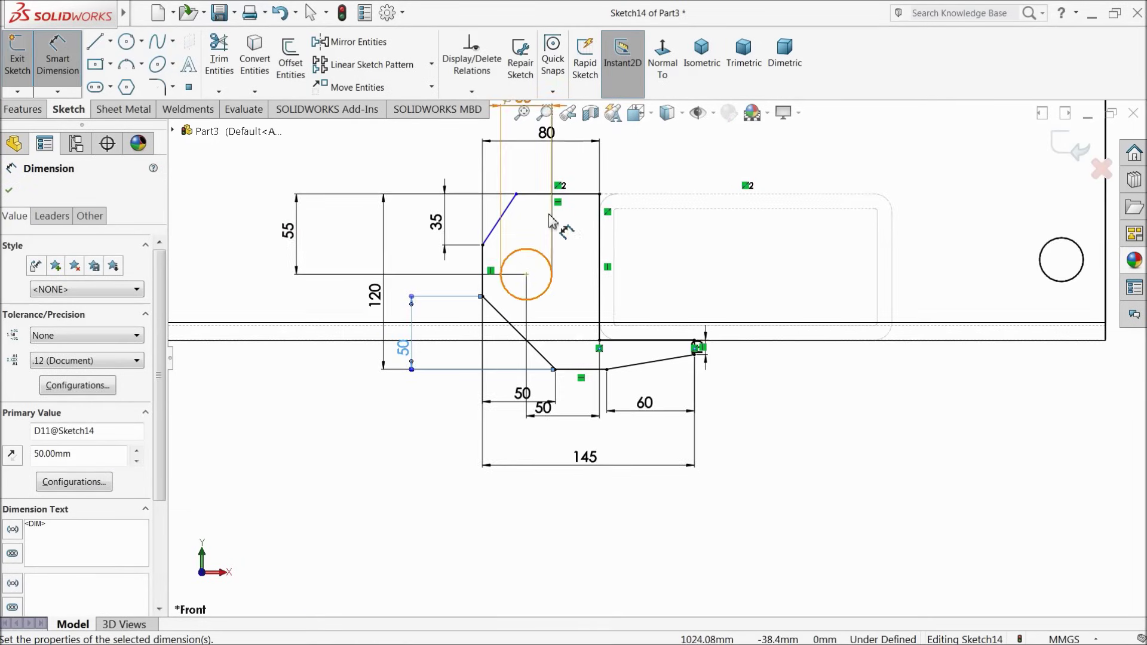
pyautogui.scroll(2, 551, 221)
pyautogui.scroll(-1, 577, 220)
pyautogui.scroll(-4, 578, 222)
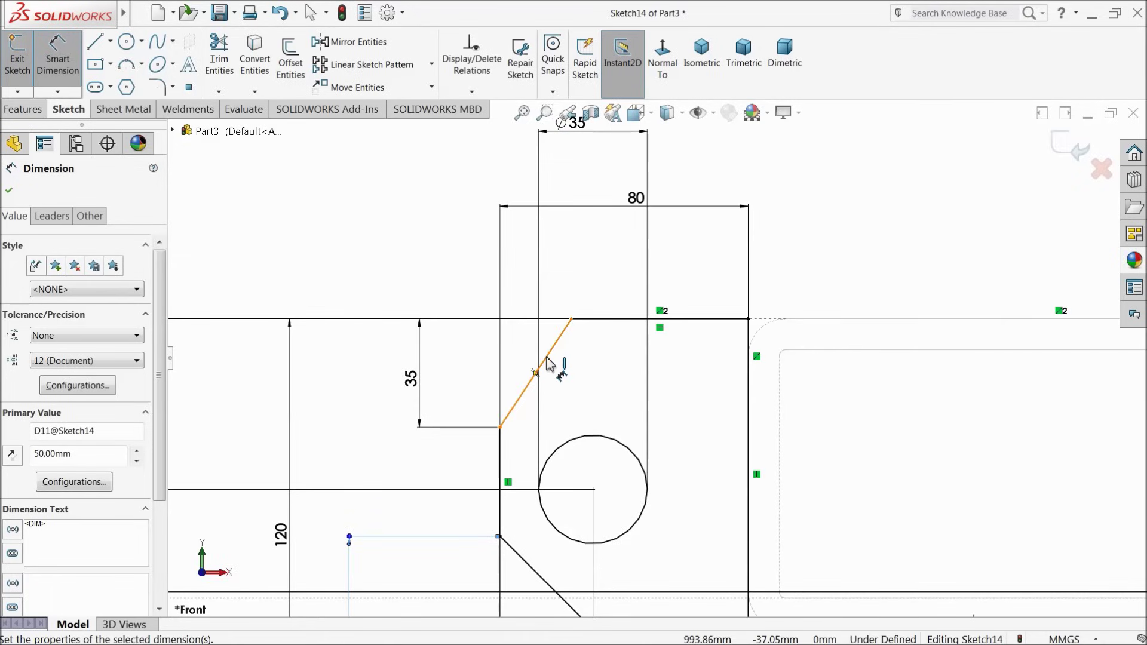
pyautogui.click(549, 362)
pyautogui.click(537, 263)
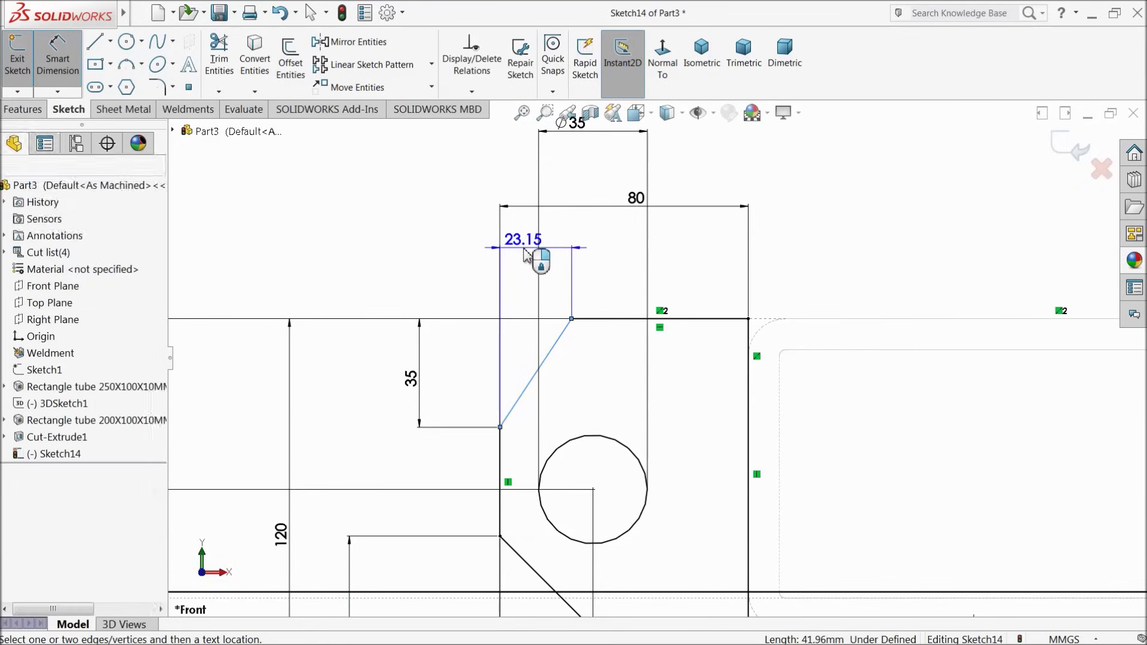
pyautogui.write('35')
pyautogui.press('Return')
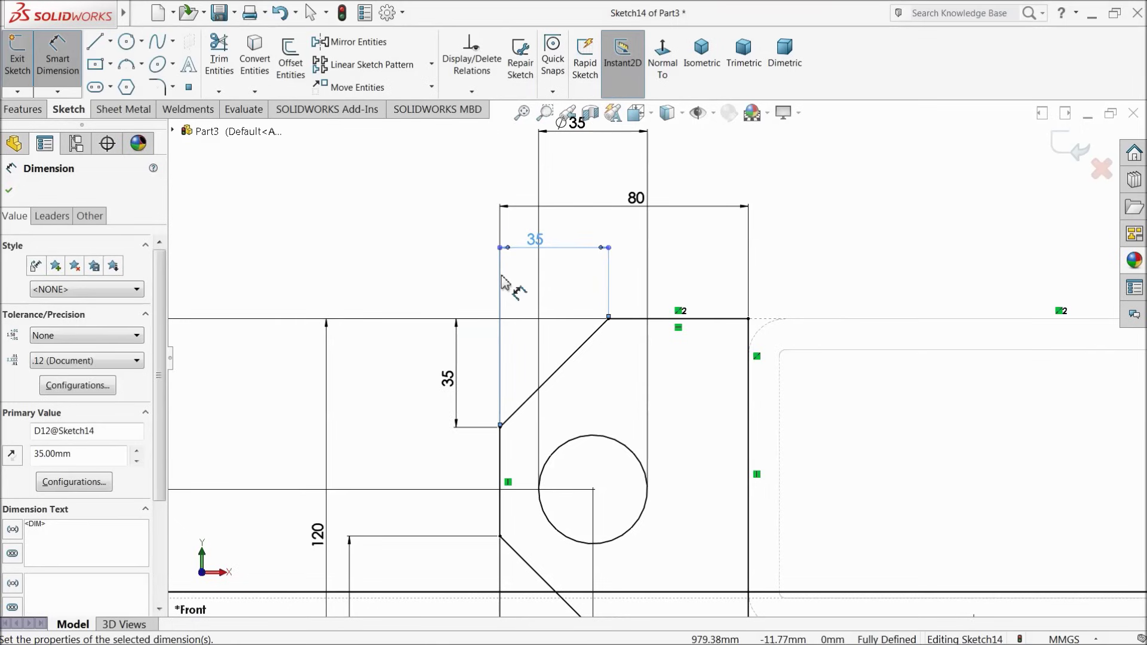
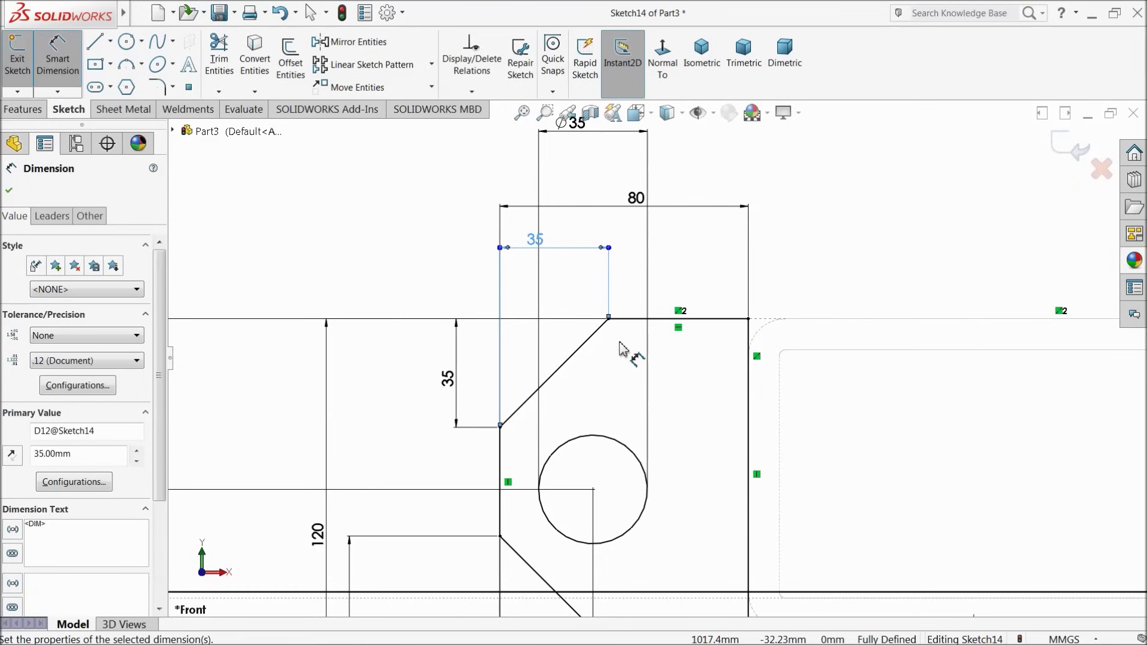
# Add 10 mm sketch fillets at the bracket's right tip, its two bottom corners and the two corners of its left vertical side.
pyautogui.scroll(5, 801, 497)
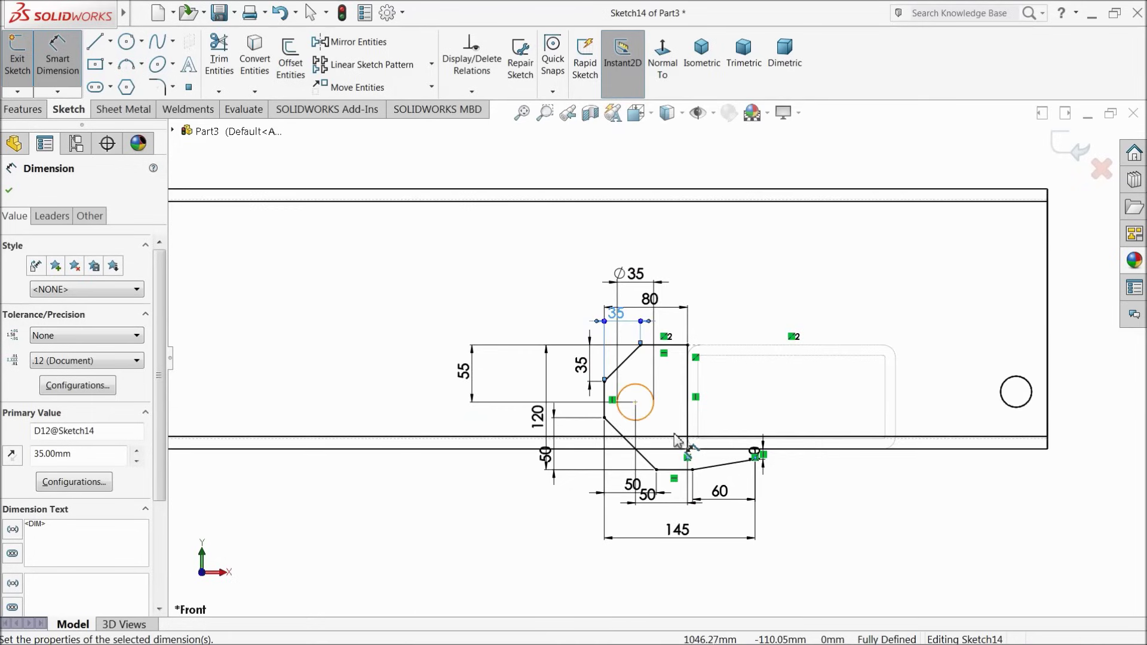
pyautogui.scroll(-3, 814, 453)
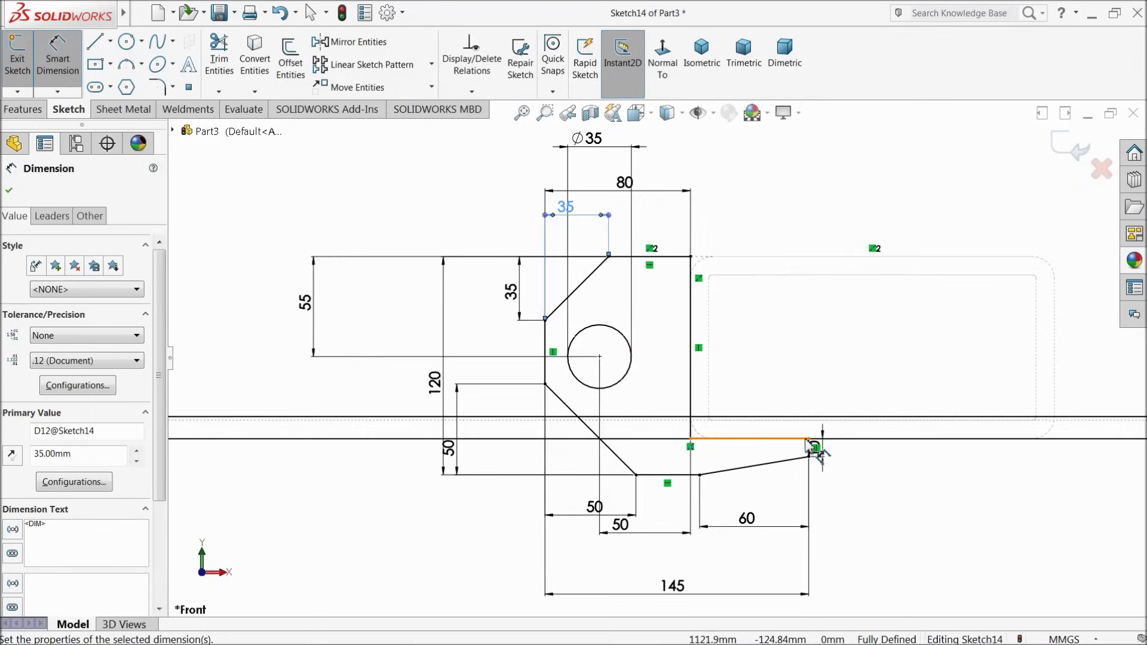
pyautogui.click(158, 90)
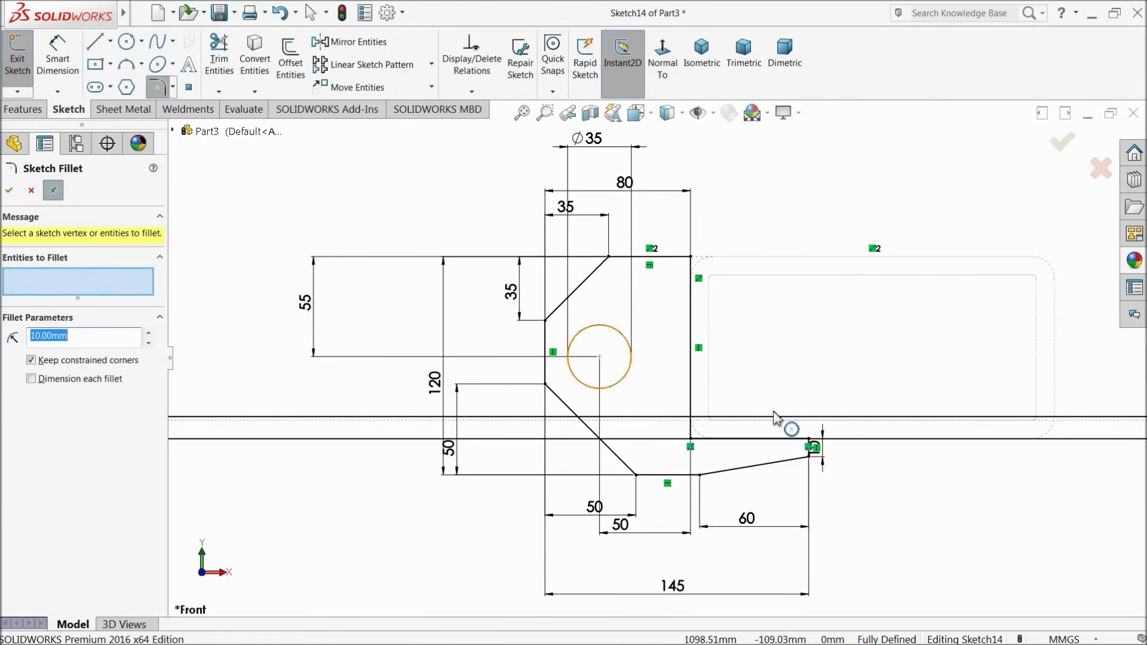
pyautogui.scroll(-4, 783, 454)
pyautogui.click(772, 485)
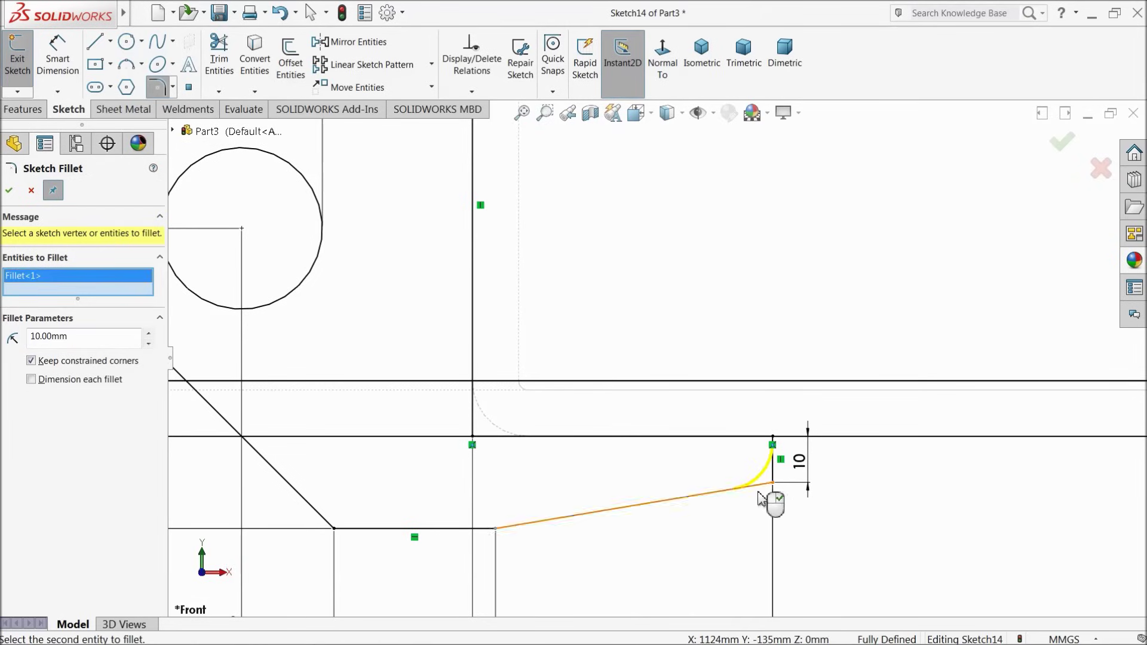
pyautogui.click(495, 530)
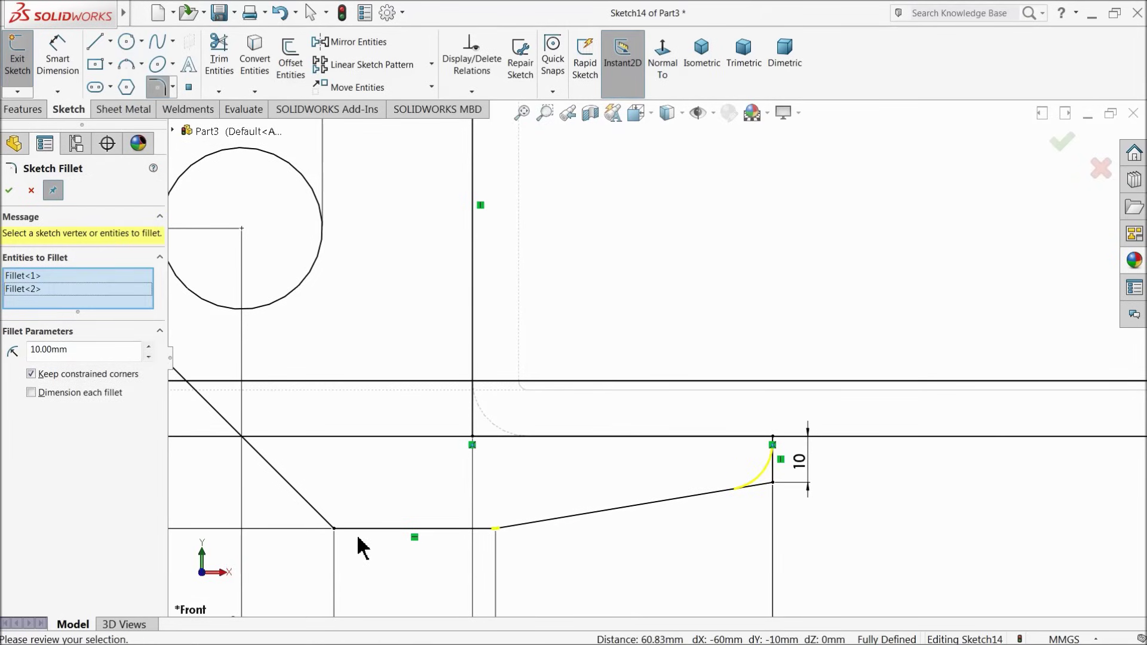
pyautogui.click(334, 531)
pyautogui.scroll(2, 259, 460)
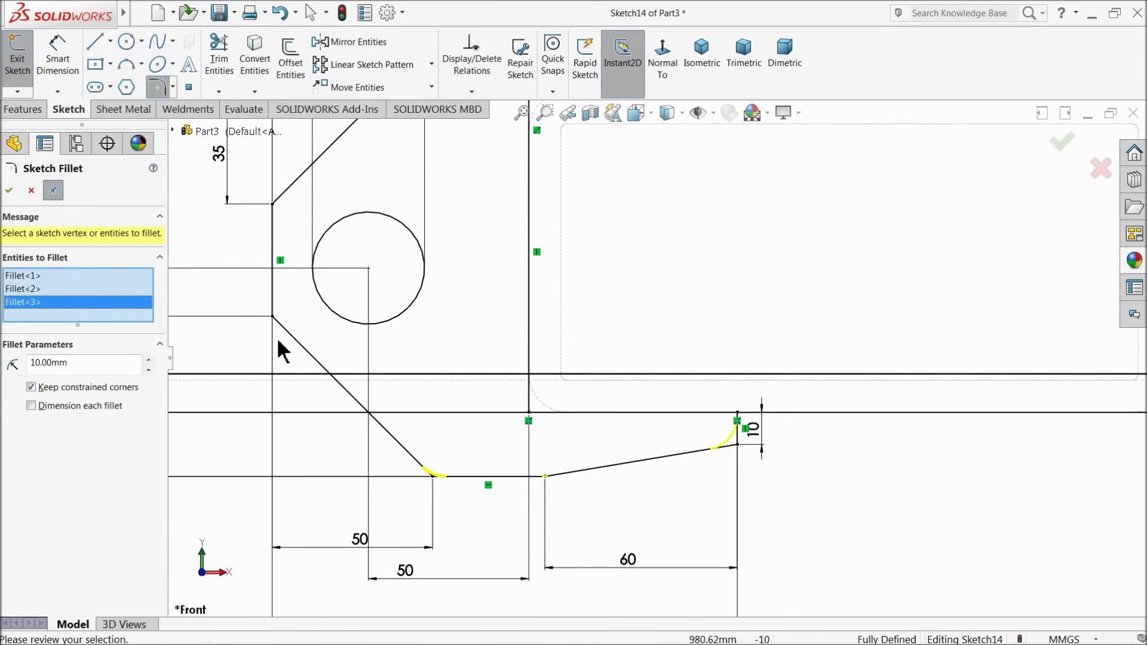
pyautogui.click(273, 317)
pyautogui.click(274, 205)
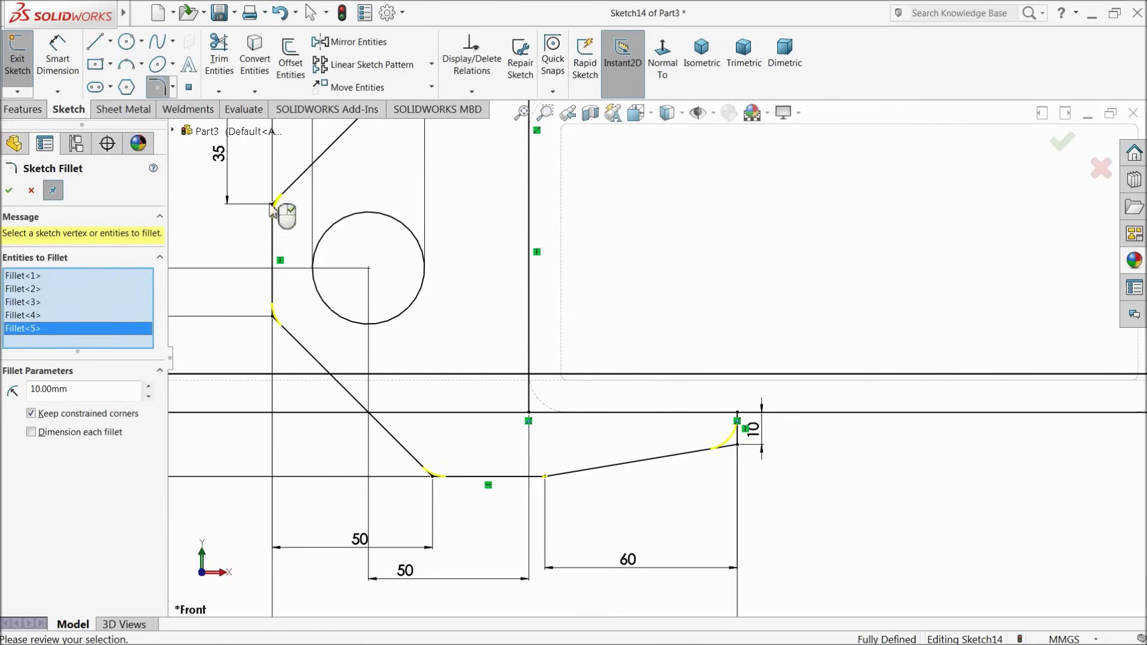
# Fillet the bracket's two top corners and the inner corner beside the cross tube at 10 mm, and apply all the fillets.
pyautogui.scroll(2, 379, 185)
pyautogui.scroll(-2, 550, 236)
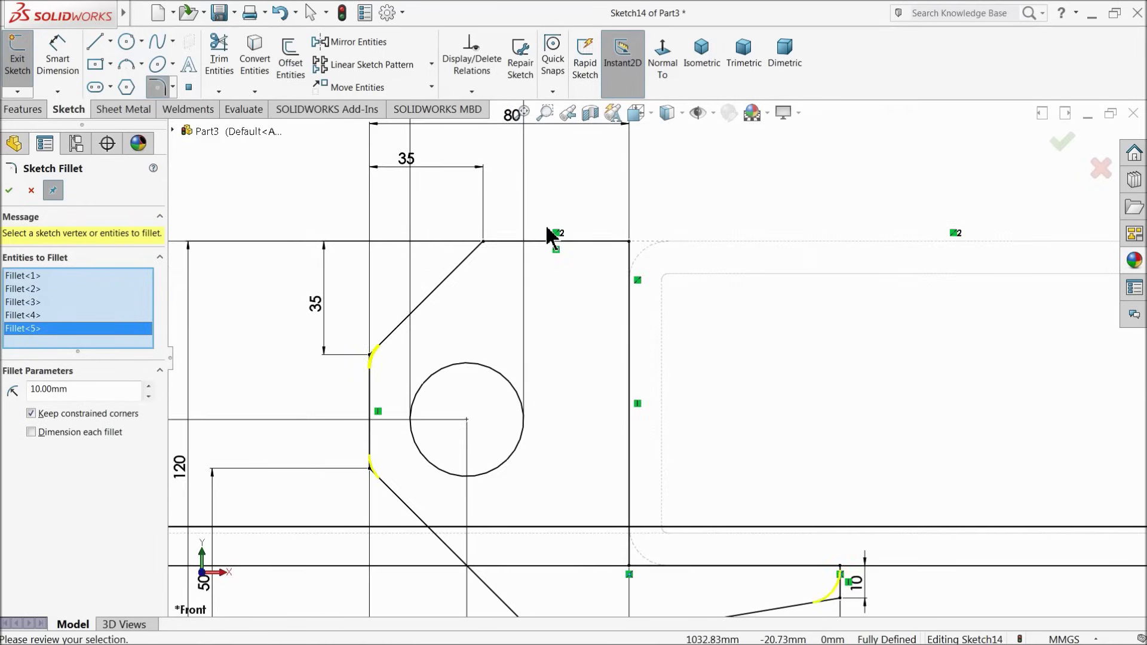
pyautogui.click(484, 243)
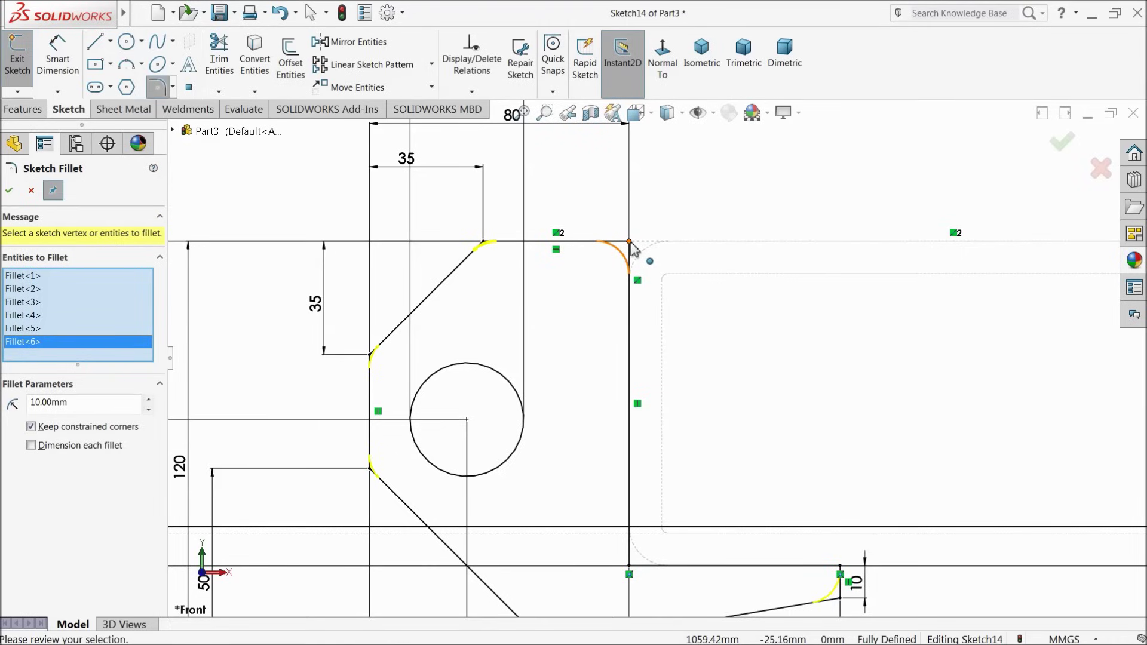
pyautogui.click(630, 242)
pyautogui.scroll(2, 585, 412)
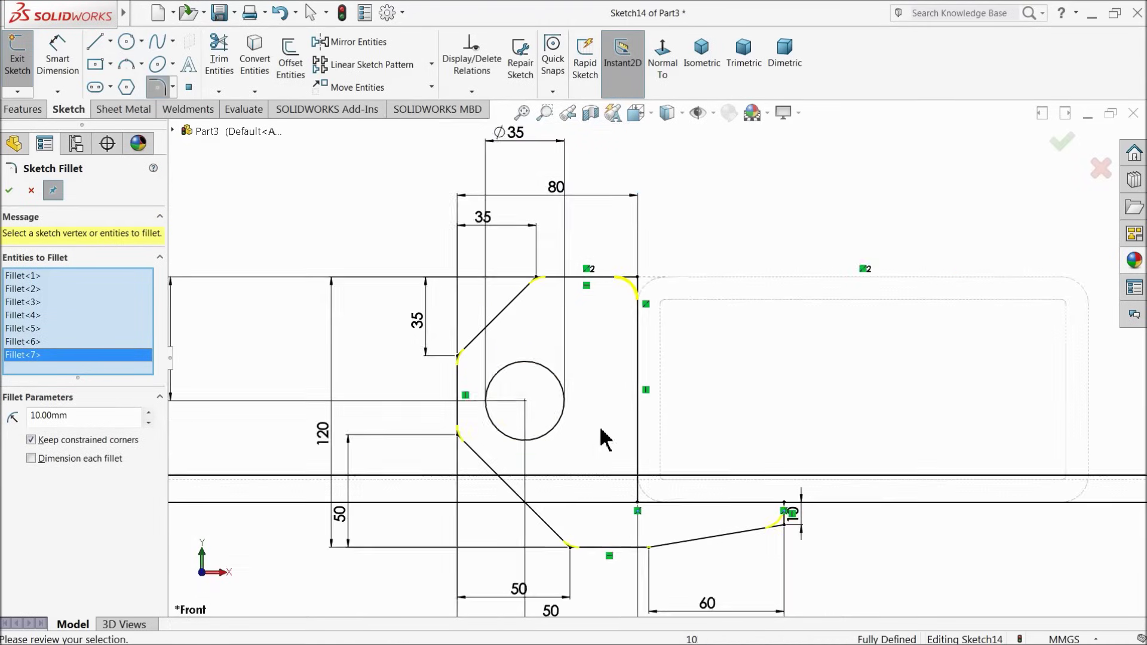
pyautogui.click(638, 504)
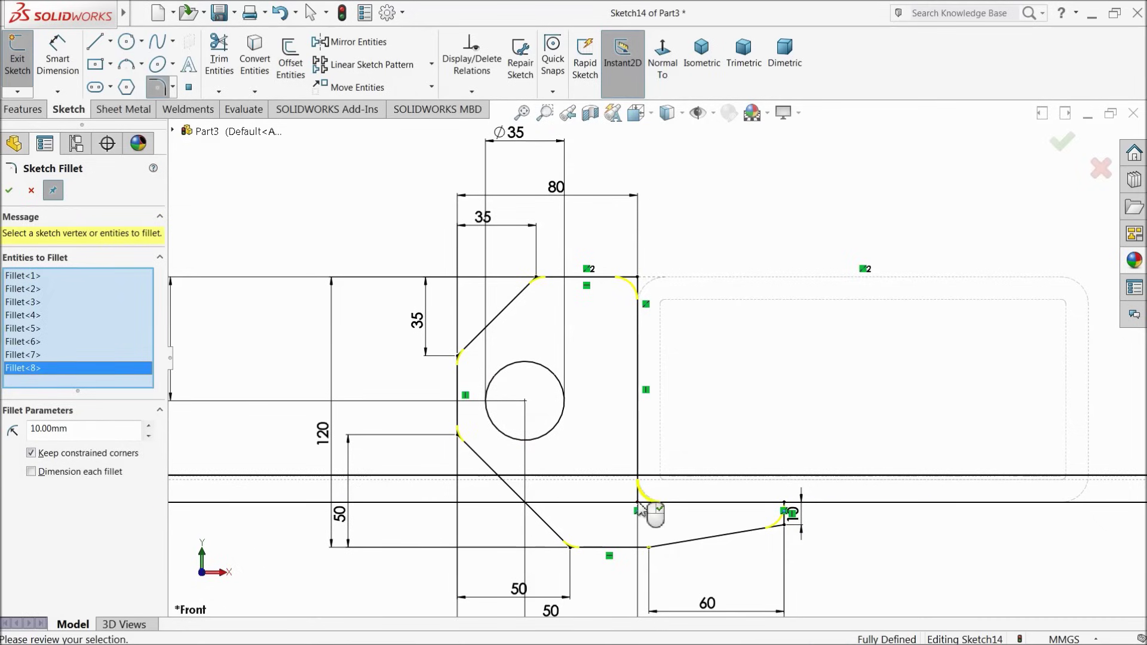
pyautogui.click(10, 192)
# Start a second bracket outline above the cross tube at the frame's other end with a short vertical, a sloped and a horizontal line.
pyautogui.scroll(3, 550, 365)
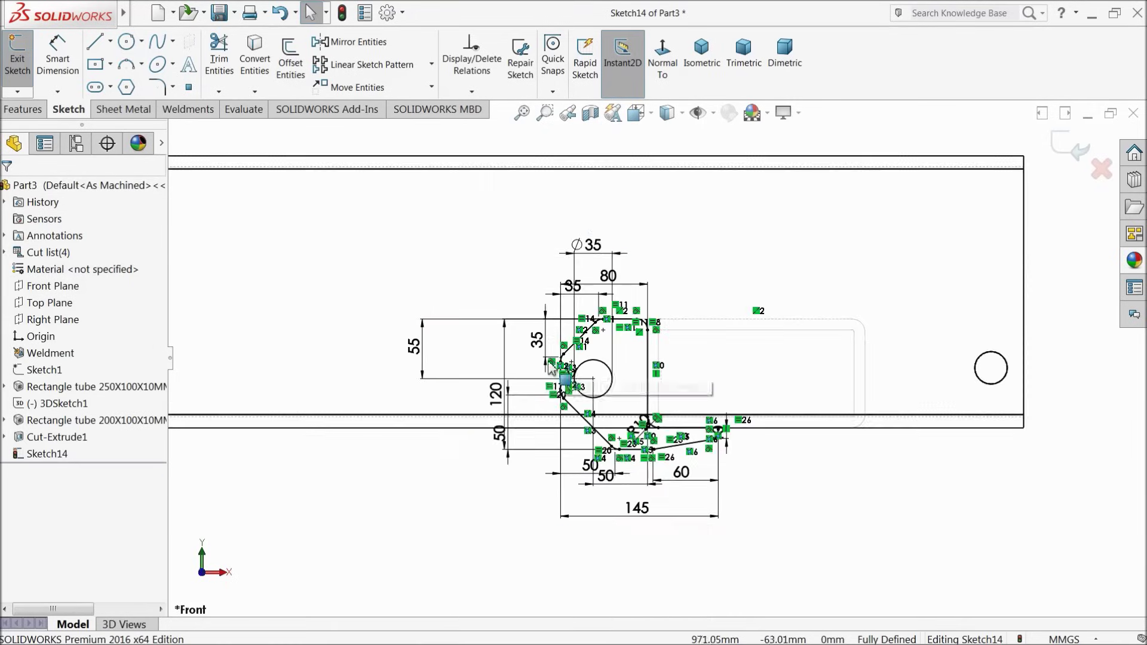
pyautogui.scroll(5, 551, 366)
pyautogui.scroll(-3, 309, 342)
pyautogui.scroll(-3, 311, 344)
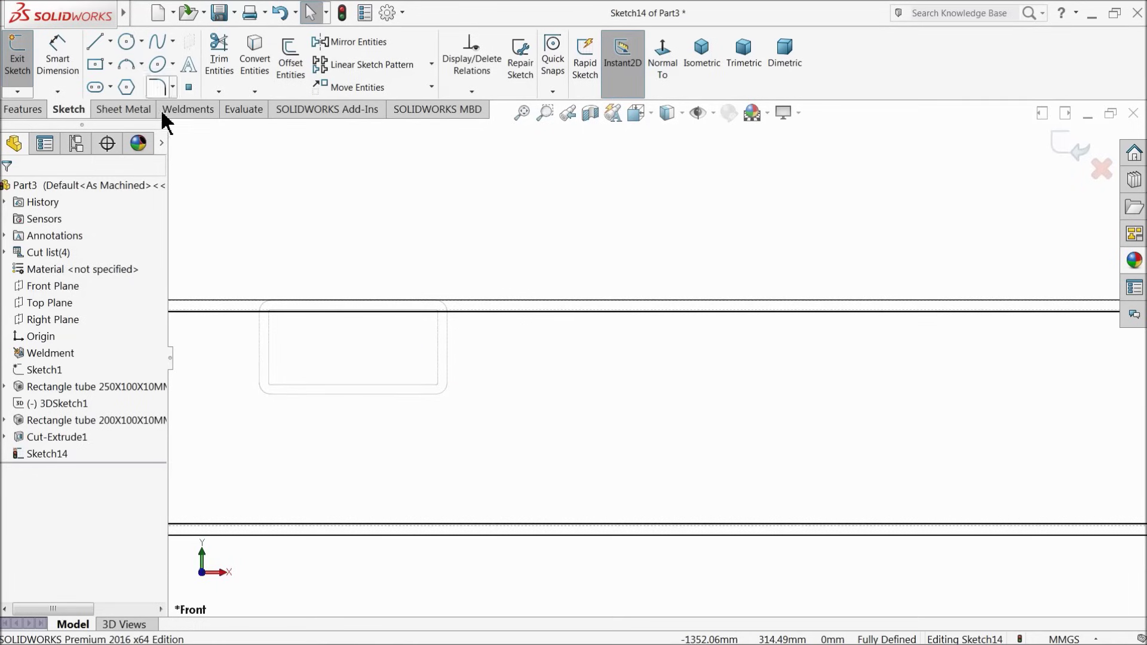
pyautogui.click(96, 47)
pyautogui.scroll(-2, 388, 316)
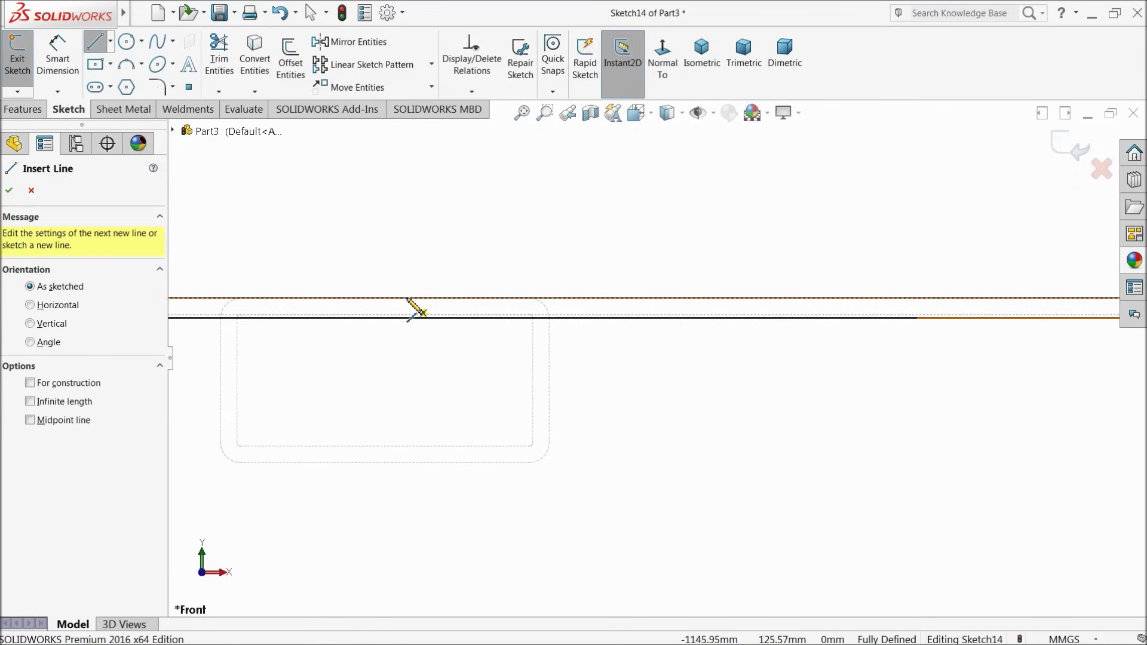
pyautogui.click(407, 298)
pyautogui.click(406, 276)
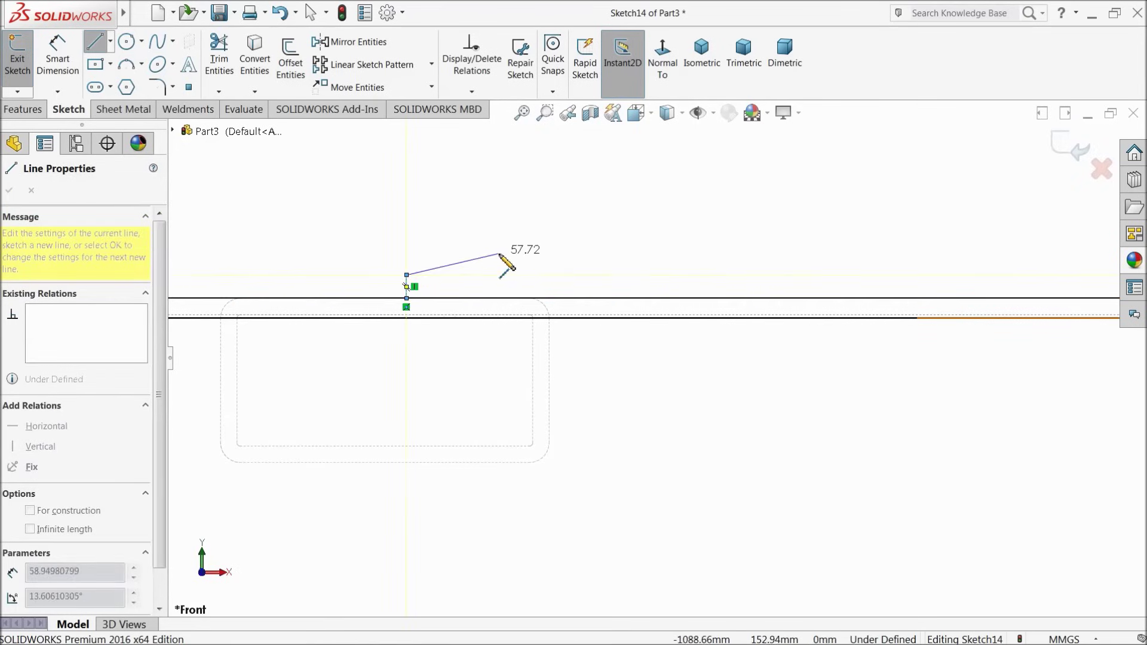
pyautogui.click(543, 241)
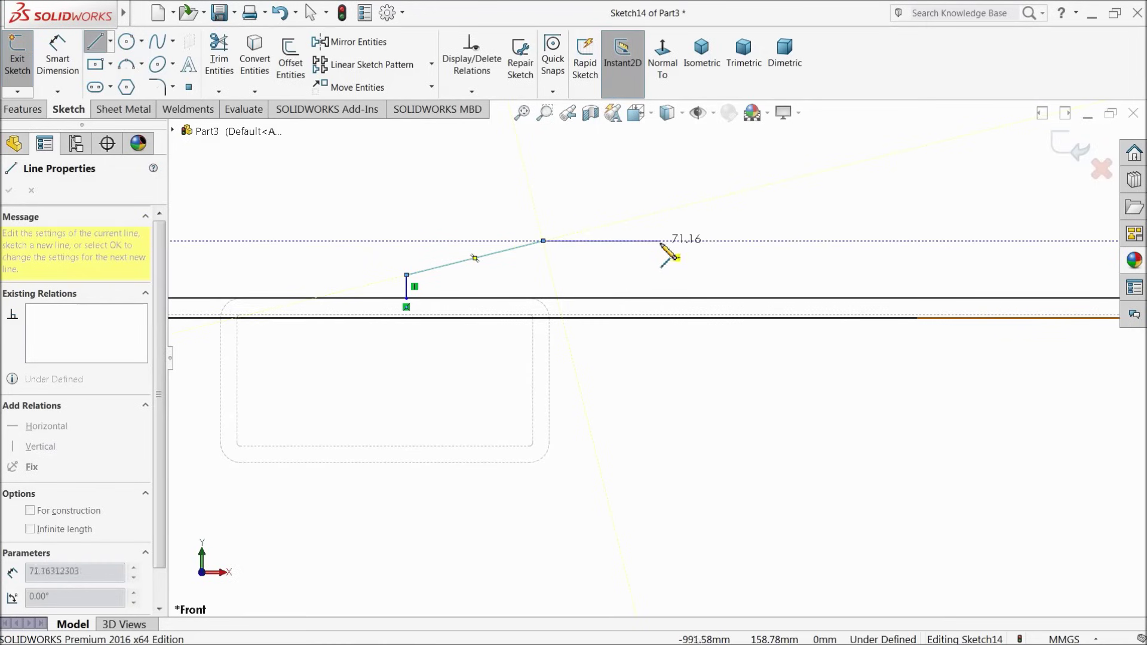
pyautogui.click(667, 241)
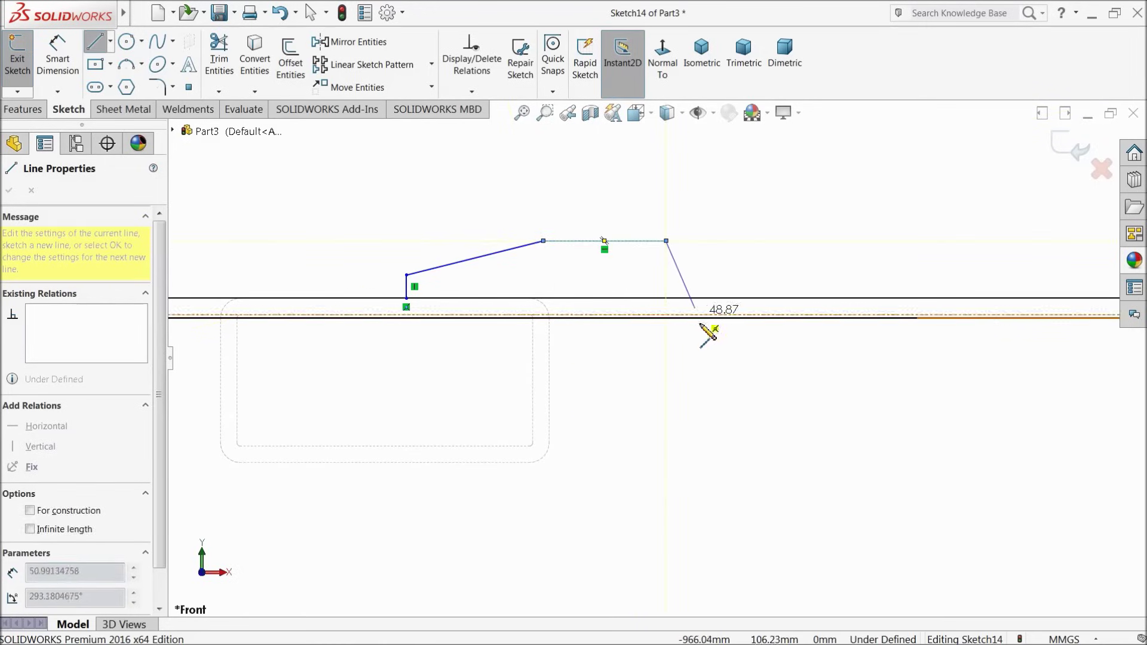
# Complete the second bracket's closed outline with two sloped lines, a right side about 43 mm high, a bottom line and edges along the tube.
pyautogui.click(723, 328)
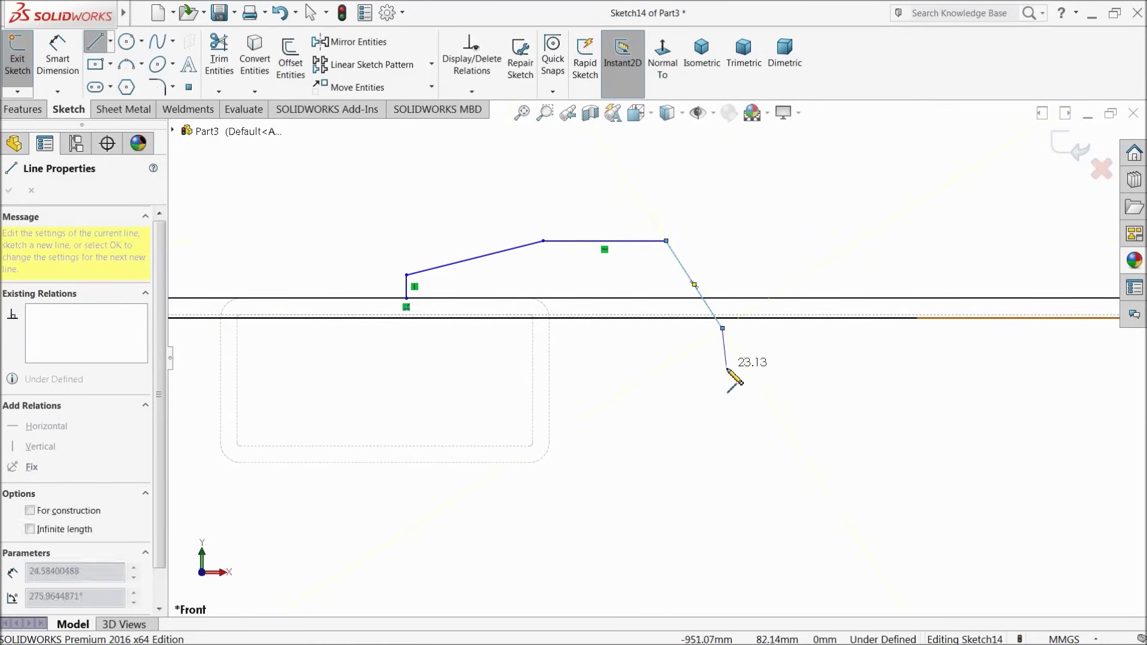
pyautogui.click(722, 399)
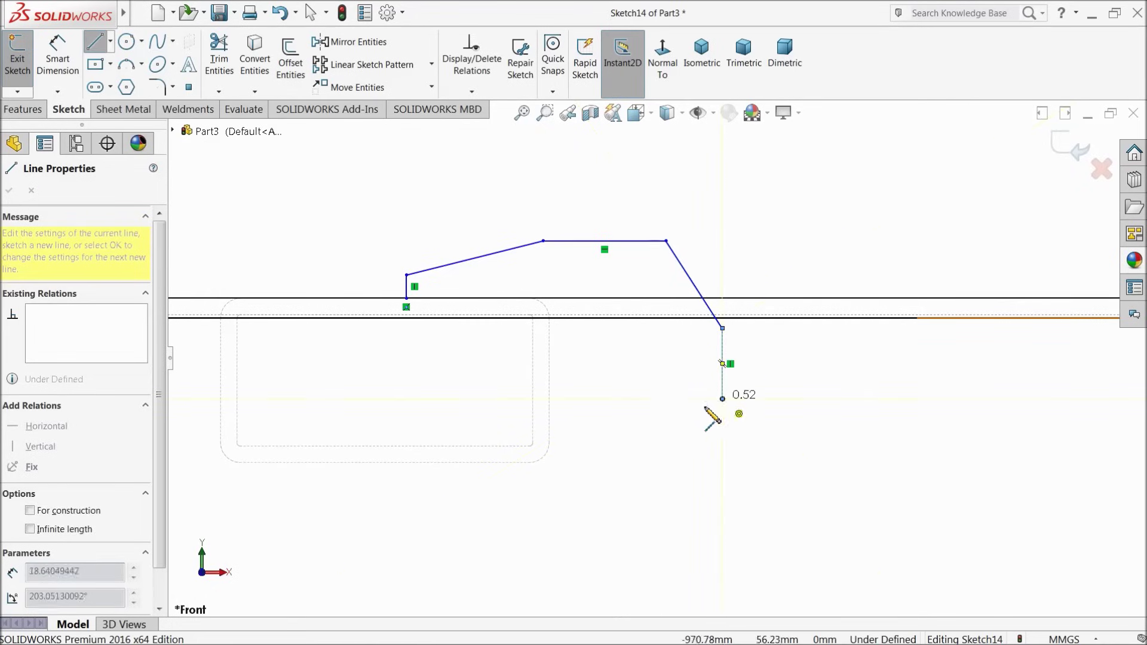
pyautogui.click(656, 473)
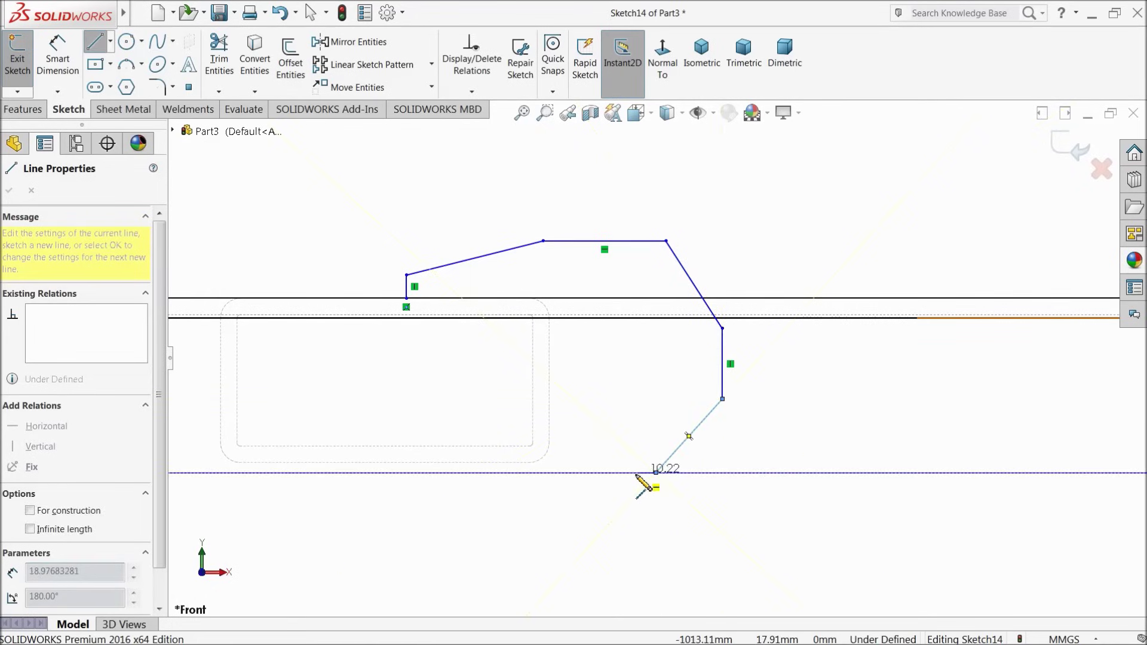
pyautogui.click(547, 472)
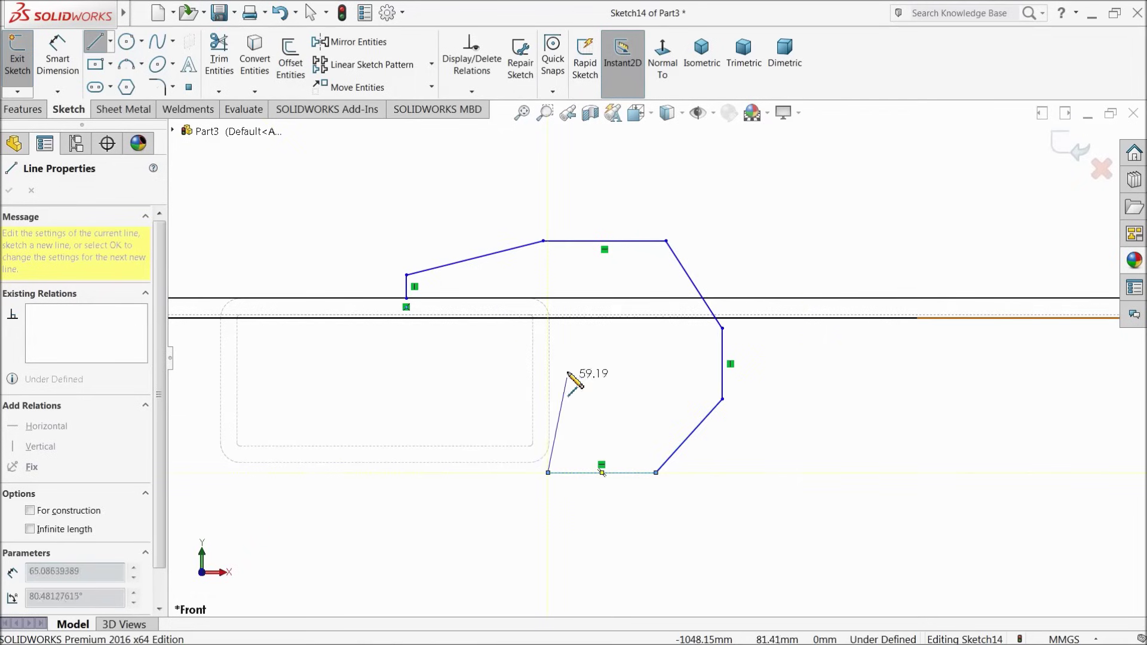
pyautogui.click(548, 298)
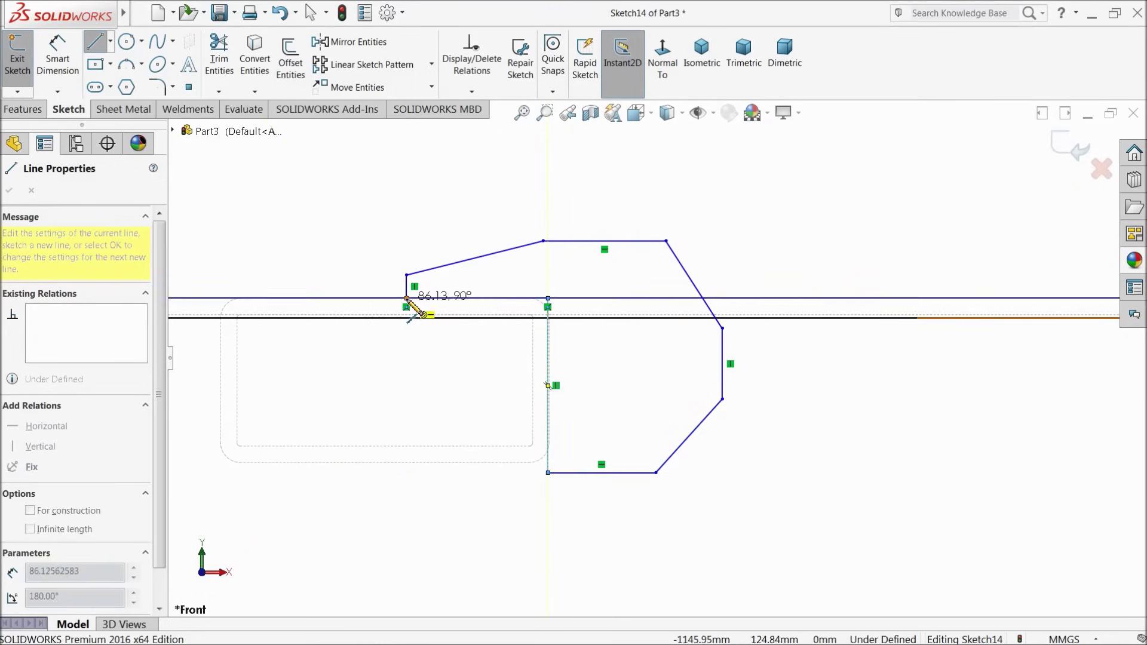
pyautogui.click(406, 298)
pyautogui.rightClick(339, 231)
pyautogui.click(389, 230)
# Make the second bracket's inner vertical line collinear with the adjacent side edge of the cross tube.
pyautogui.scroll(-2, 599, 492)
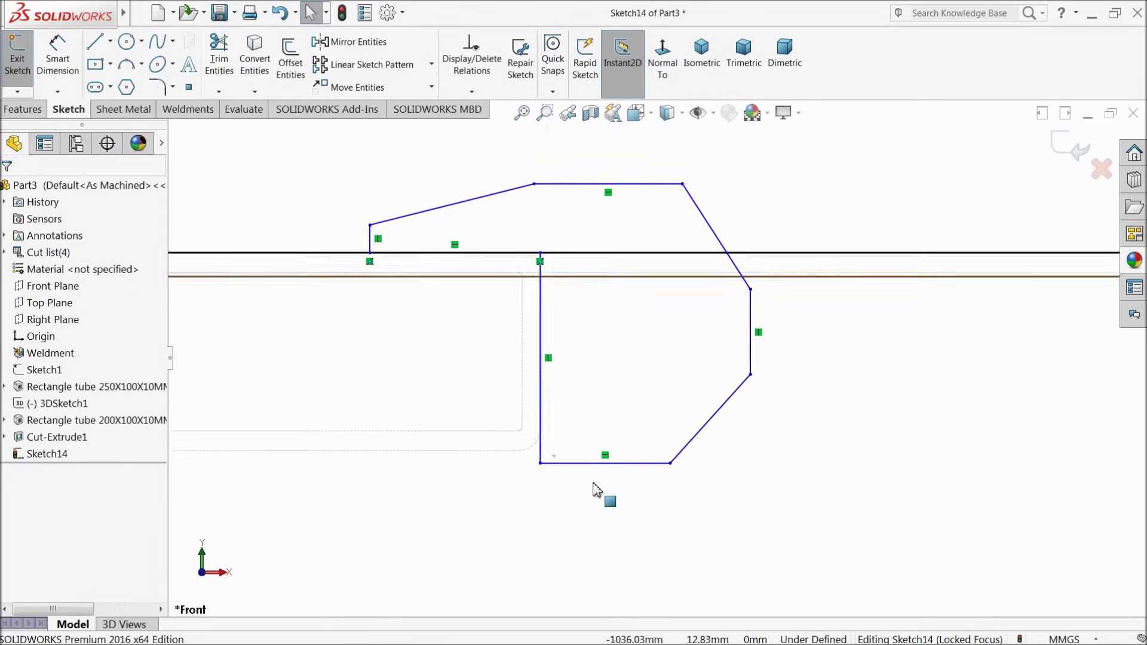
pyautogui.scroll(-6, 543, 384)
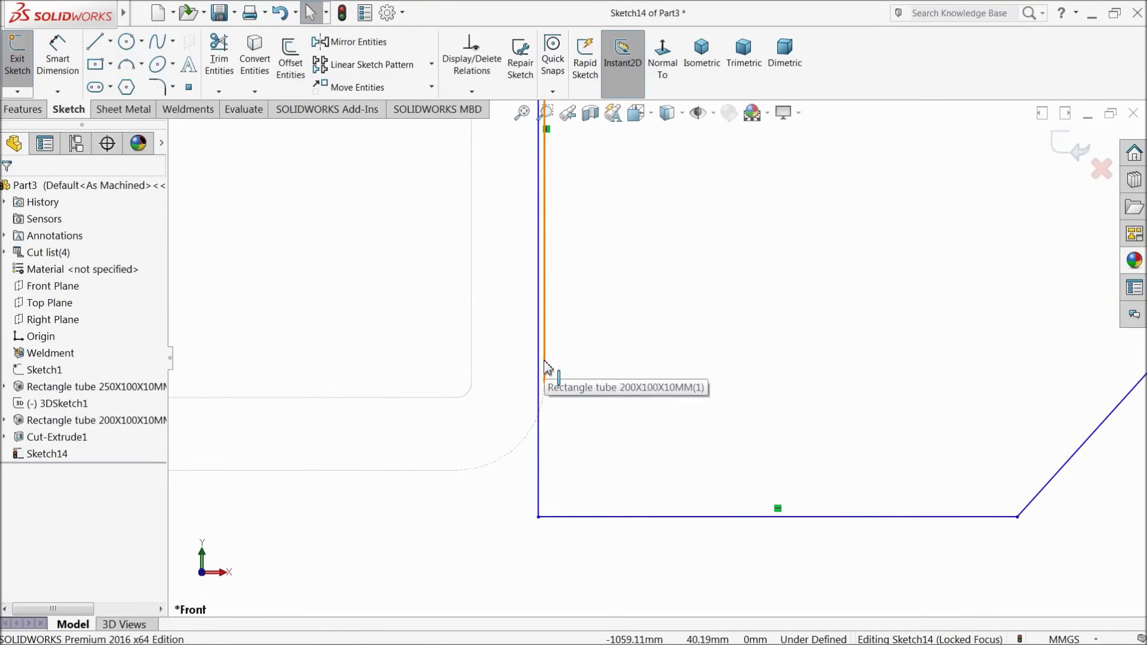
pyautogui.click(536, 360)
pyautogui.keyDown('ctrl'); pyautogui.click(538, 366); pyautogui.keyUp('ctrl')
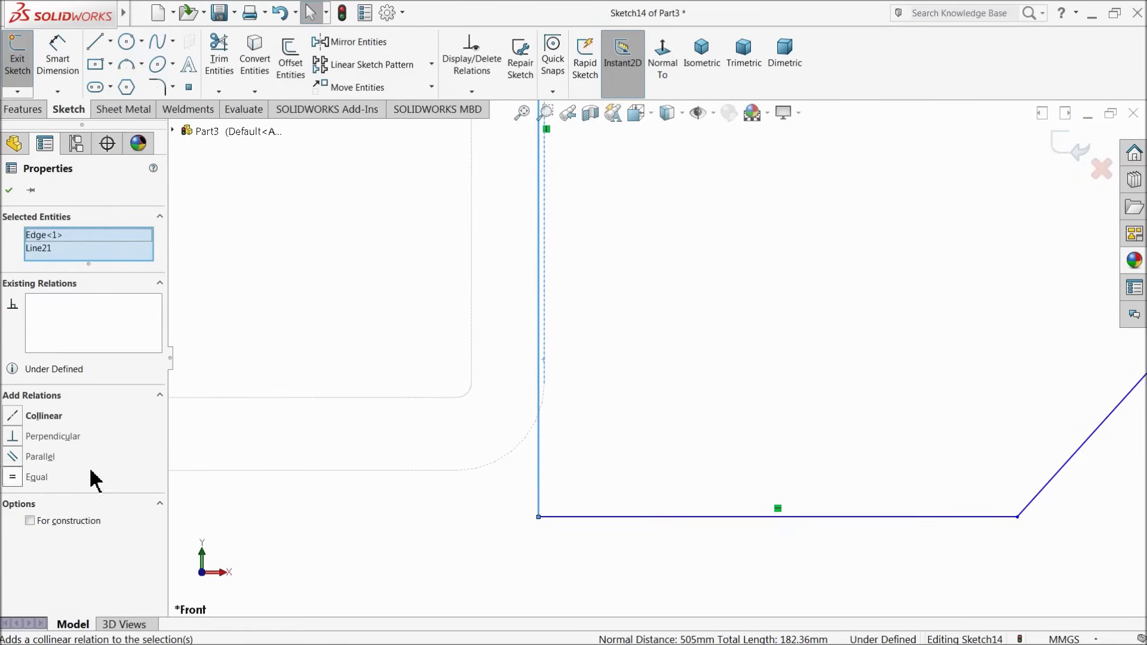
pyautogui.click(58, 418)
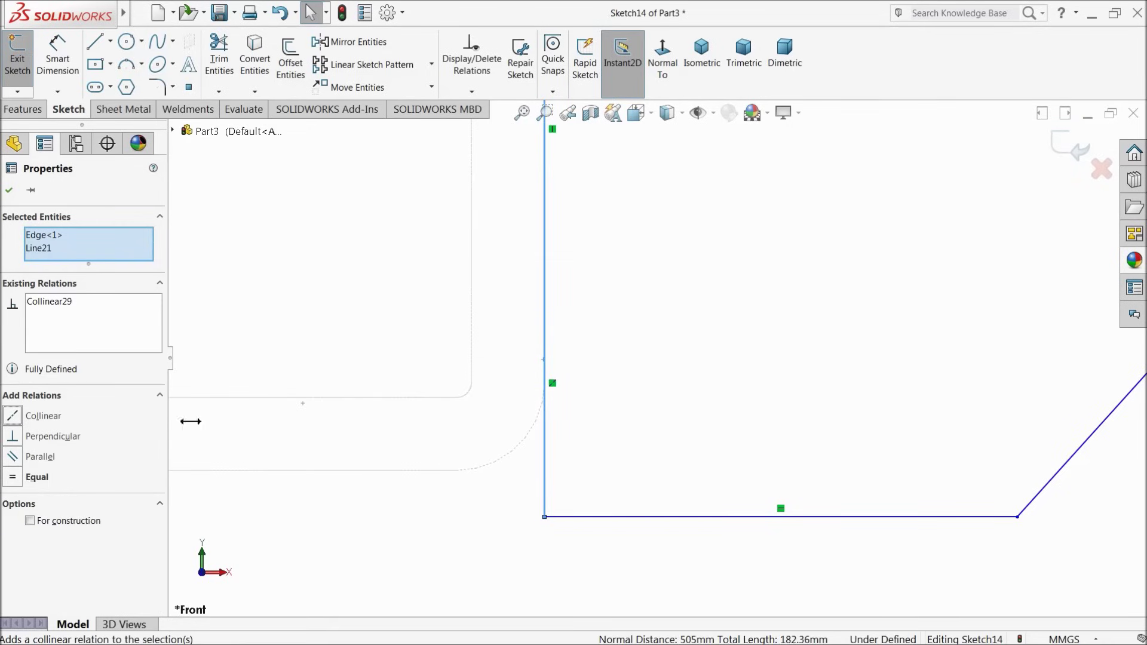
# Make the second bracket's bottom line collinear with the cross tube's bottom edge.
pyautogui.click(386, 511)
pyautogui.click(573, 517)
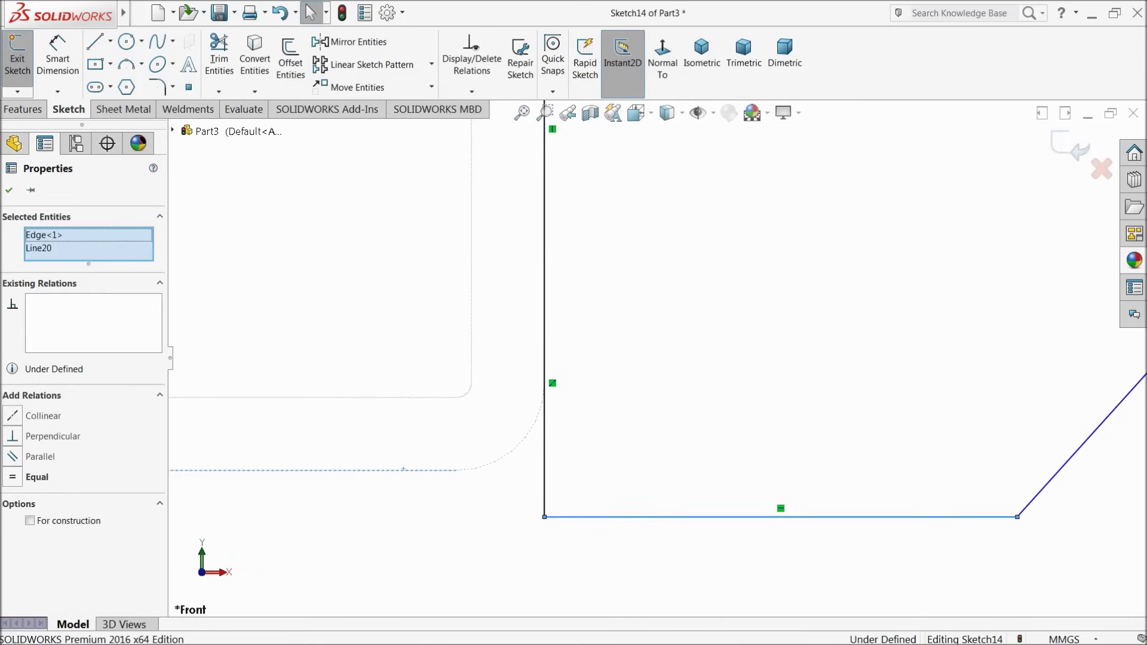
pyautogui.click(604, 466)
pyautogui.scroll(5, 576, 435)
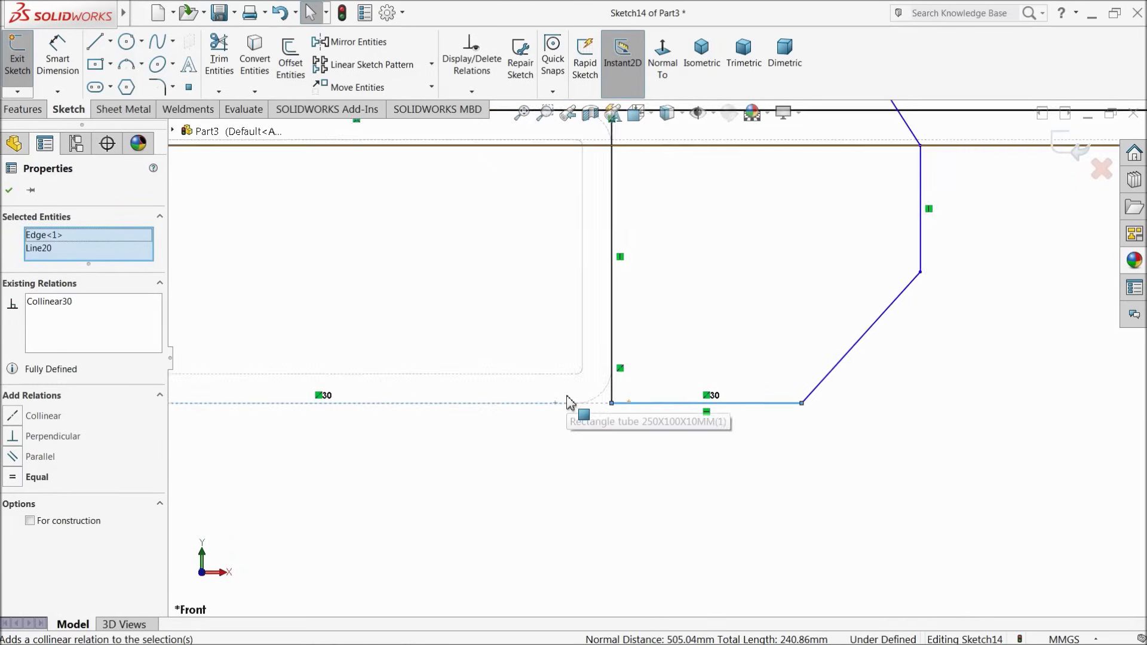
pyautogui.scroll(3, 671, 356)
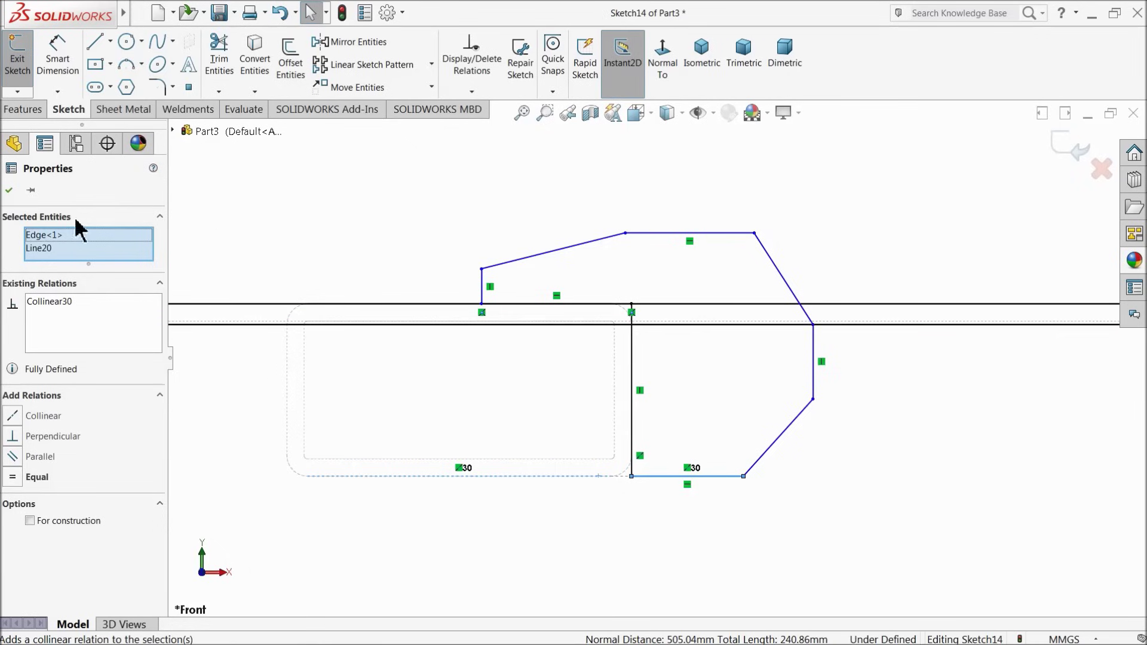
pyautogui.click(9, 190)
# Sketch a circle about 41 mm in diameter inside the second bracket's outline, beside its right vertical side.
pyautogui.click(125, 43)
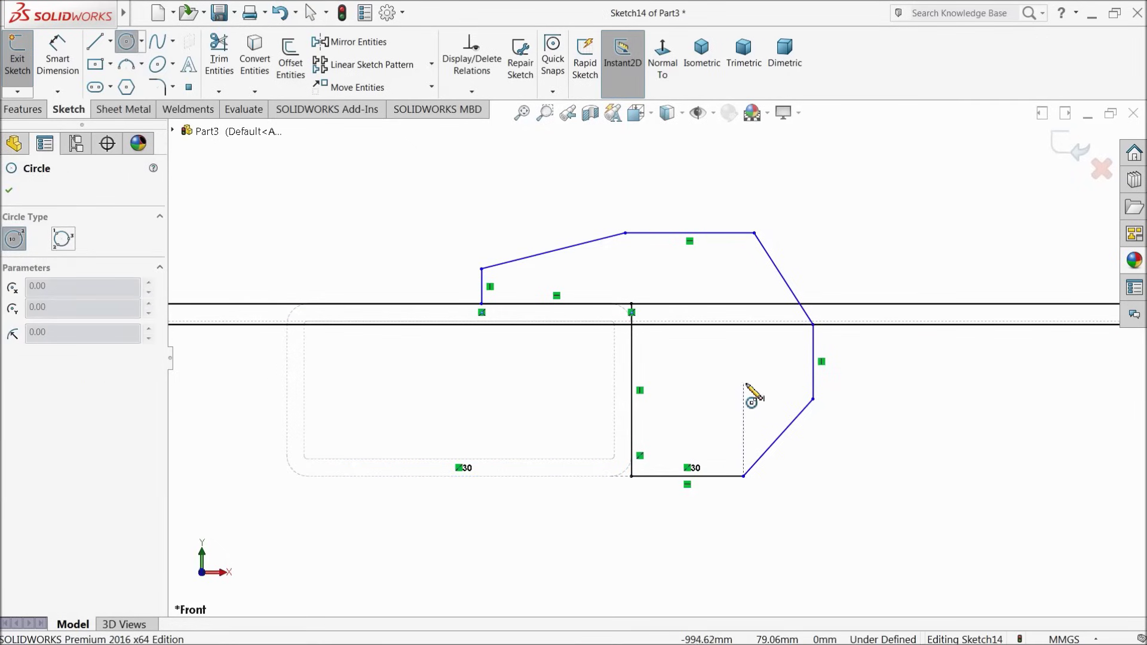
pyautogui.moveTo(734, 383); pyautogui.dragTo(763, 366)
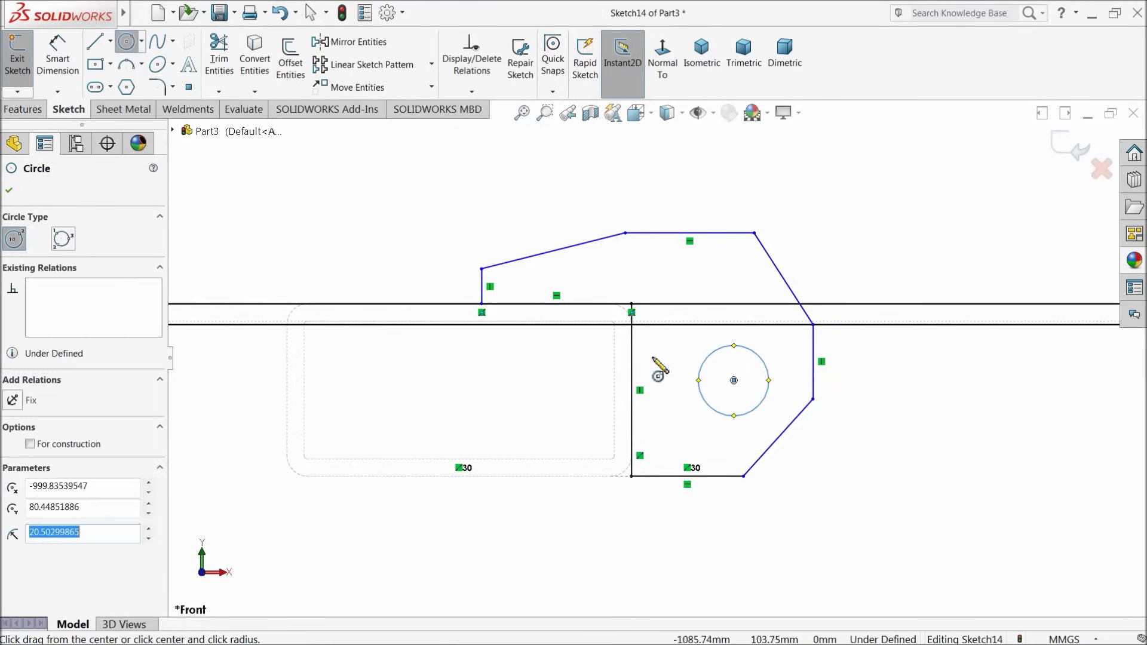
# Dimension the second bracket's overall width between its two outer vertical sides as 145 mm.
pyautogui.click(57, 59)
pyautogui.scroll(-2, 765, 460)
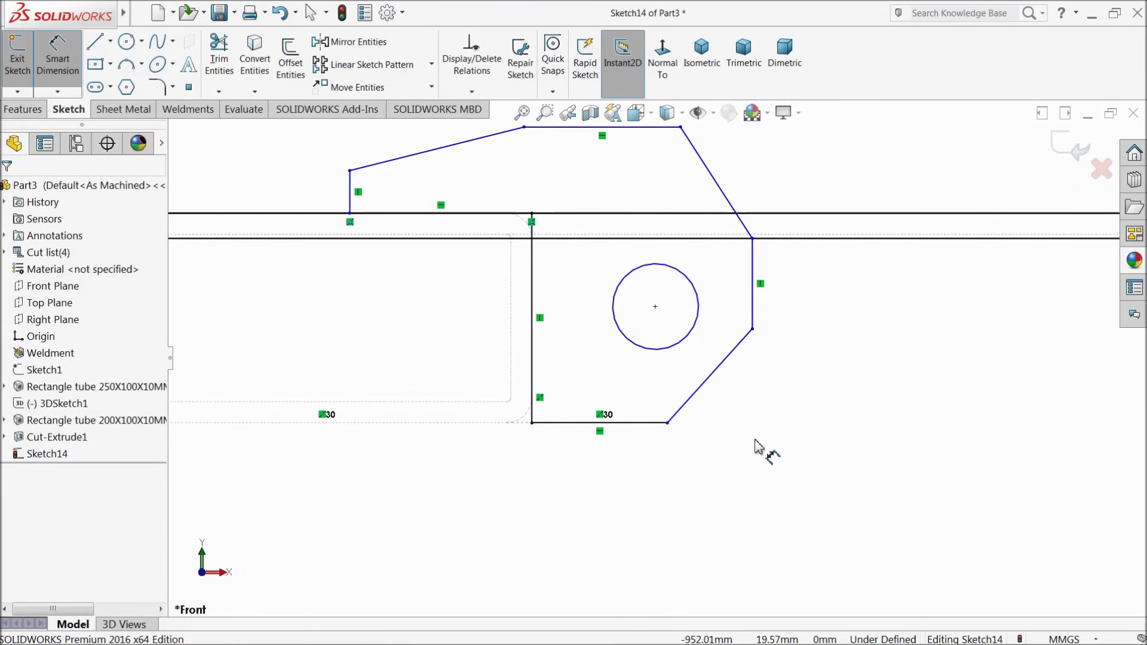
pyautogui.scroll(1, 738, 346)
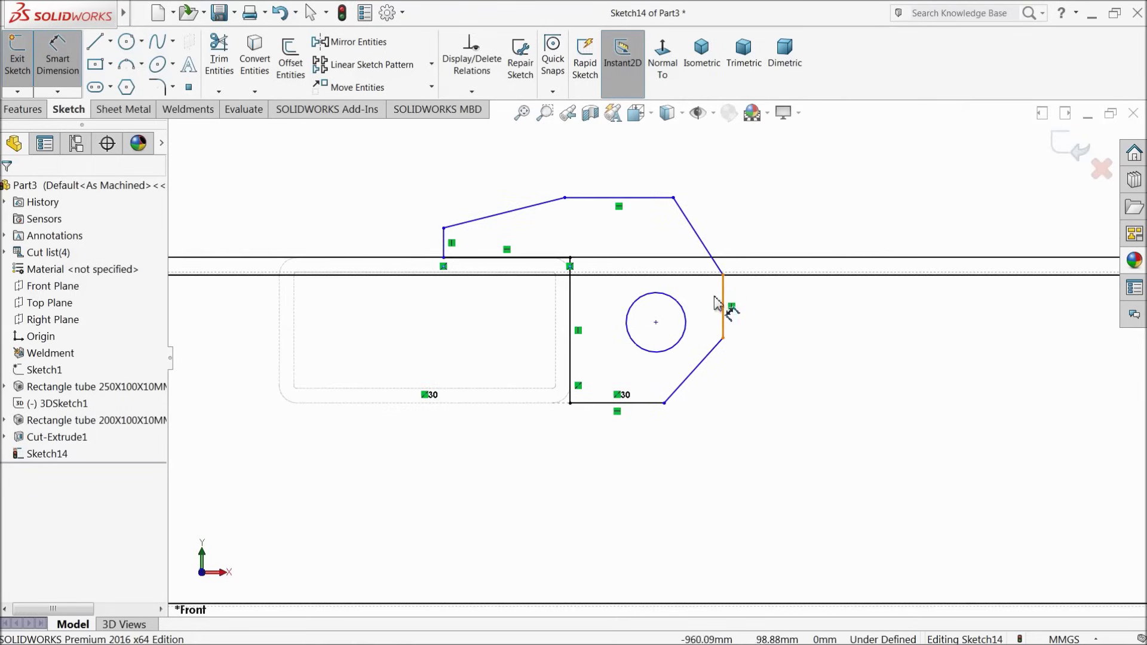
pyautogui.scroll(1, 705, 212)
pyautogui.click(726, 325)
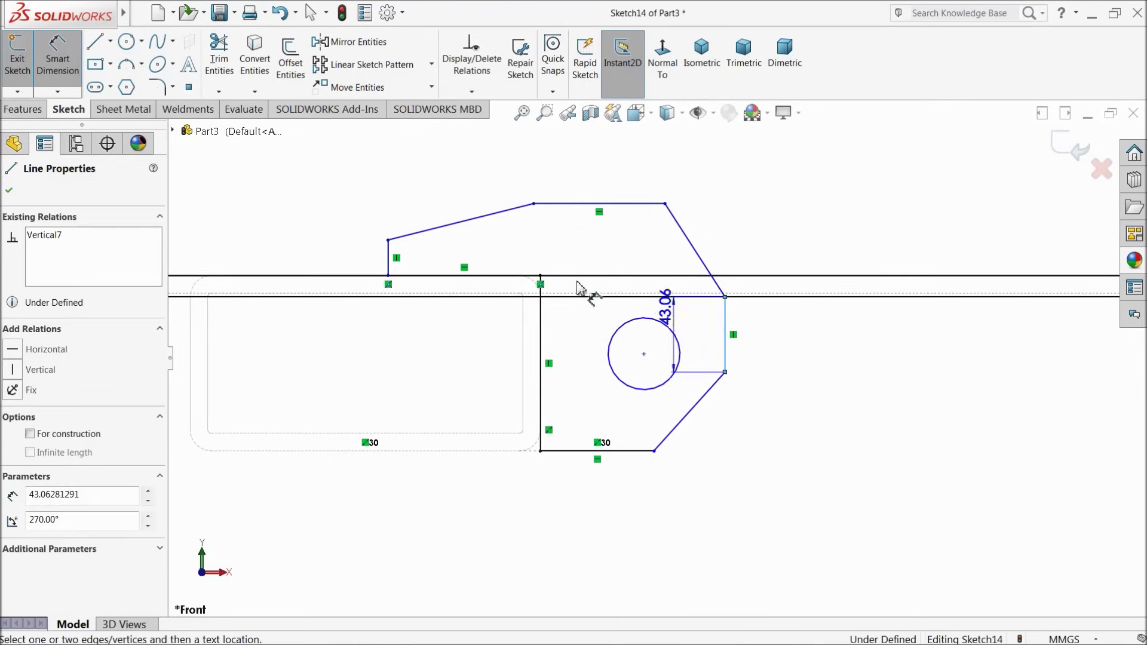
pyautogui.click(390, 257)
pyautogui.click(528, 176)
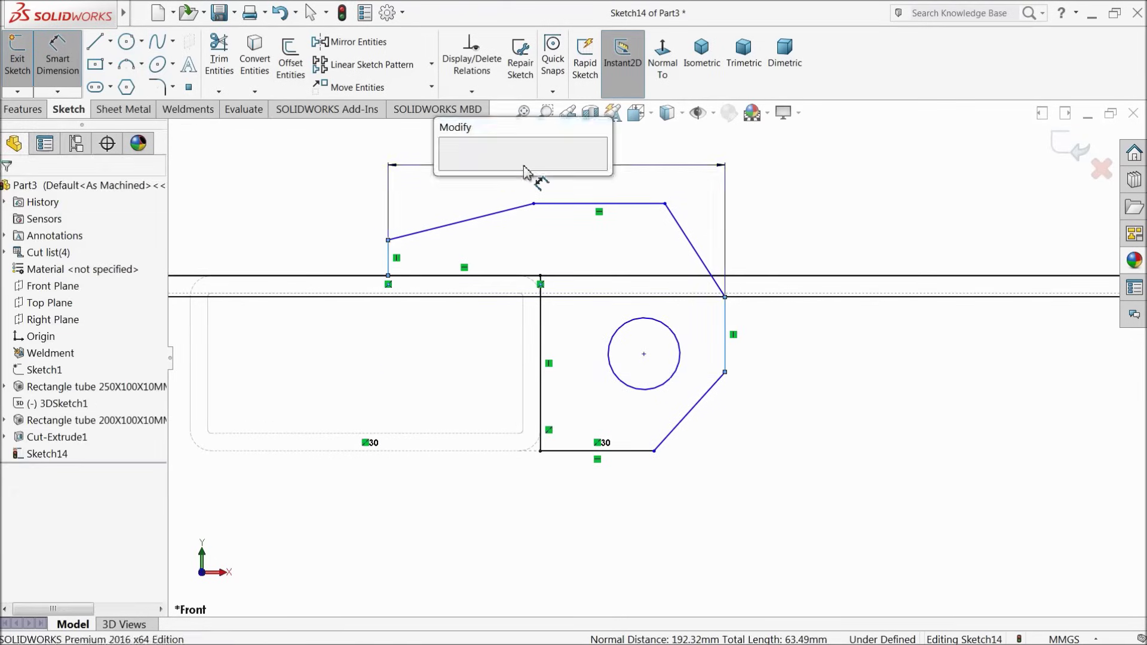
pyautogui.write('145')
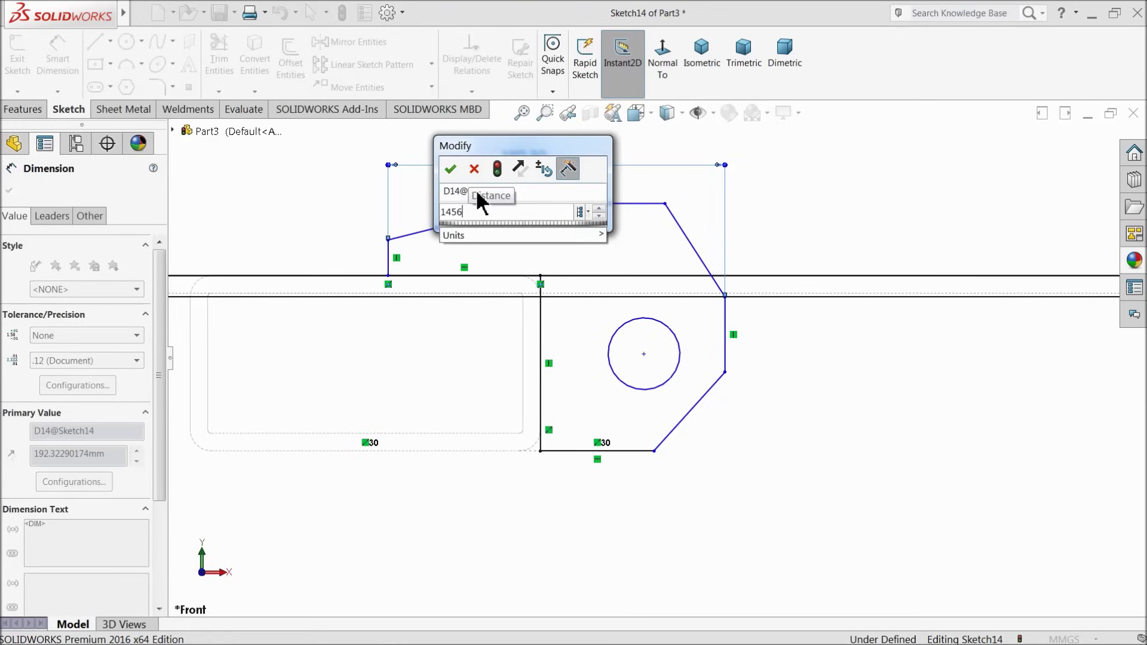
pyautogui.press('BackSpace')
pyautogui.press('Return')
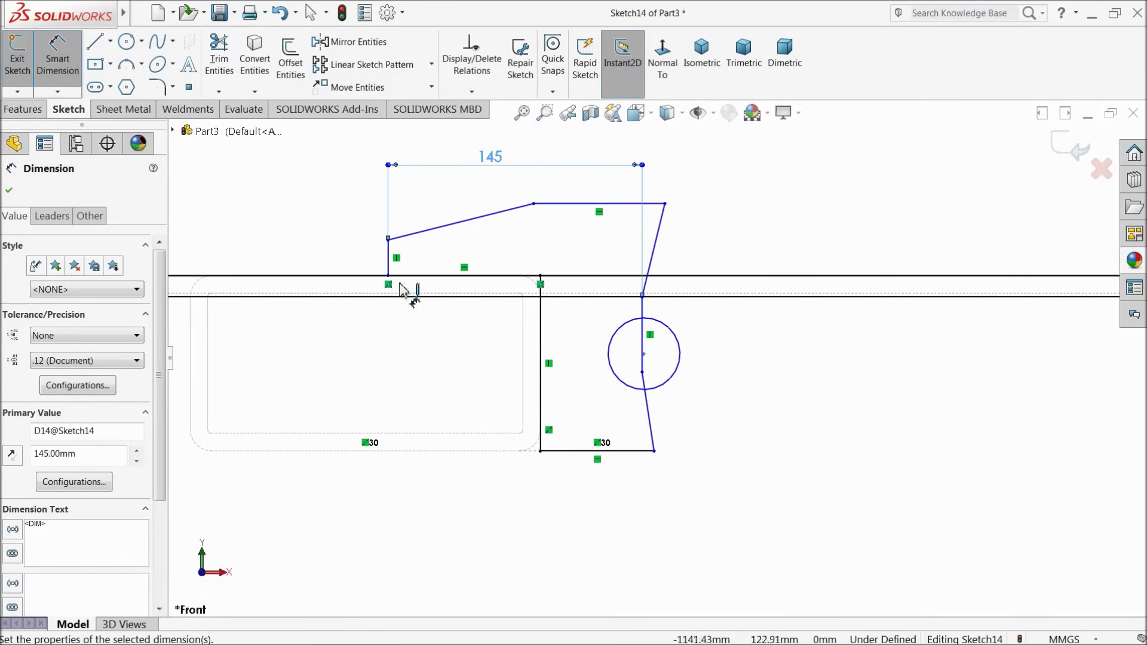
# Reshape the second bracket's outline by moving its outer vertical sides and their endpoints until the circle lies inside it.
pyautogui.click(9, 190)
pyautogui.moveTo(393, 275)
pyautogui.mouseDown()
pyautogui.moveTo(434, 270)
pyautogui.moveTo(420, 267)
pyautogui.mouseUp()
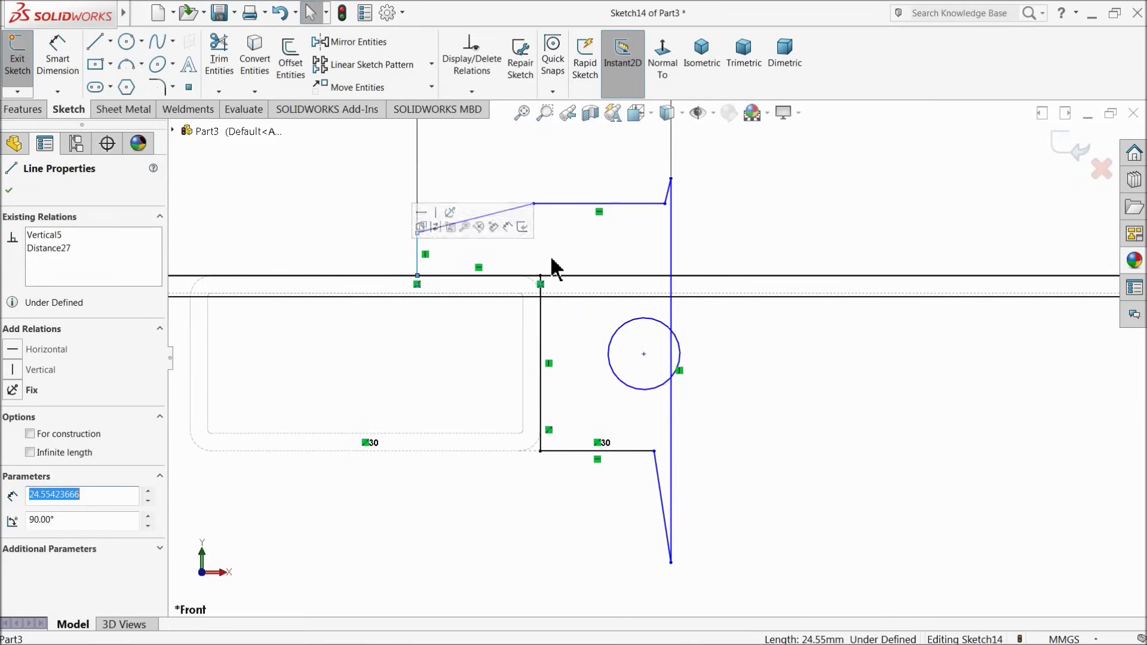
pyautogui.moveTo(672, 180); pyautogui.dragTo(736, 206)
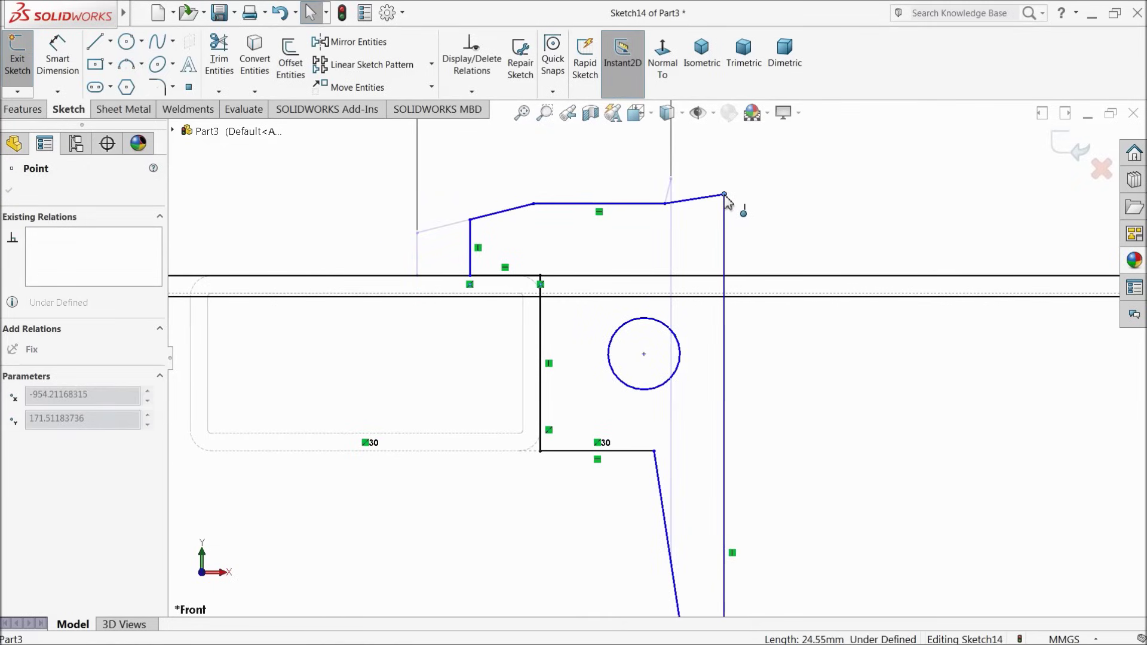
pyautogui.scroll(8, 717, 251)
pyautogui.moveTo(679, 542); pyautogui.dragTo(678, 378)
pyautogui.scroll(4, 678, 361)
pyautogui.click(751, 271)
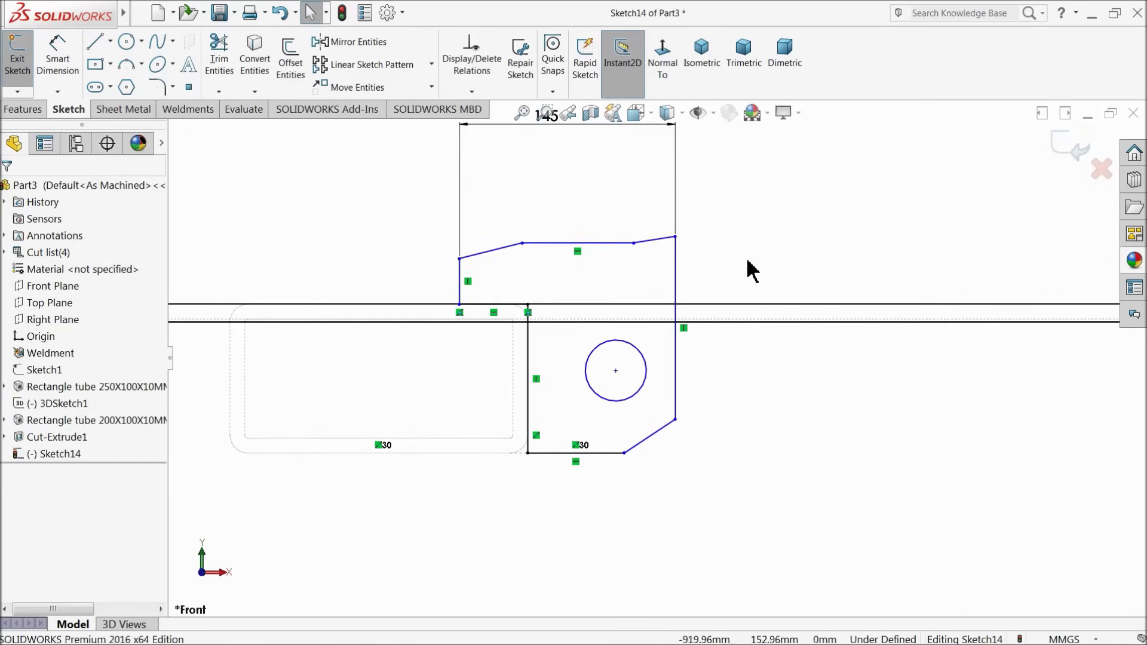
# Dimension the distance from the second bracket's inner vertical line to its right side as 80 mm.
pyautogui.click(70, 89)
pyautogui.scroll(2, 621, 433)
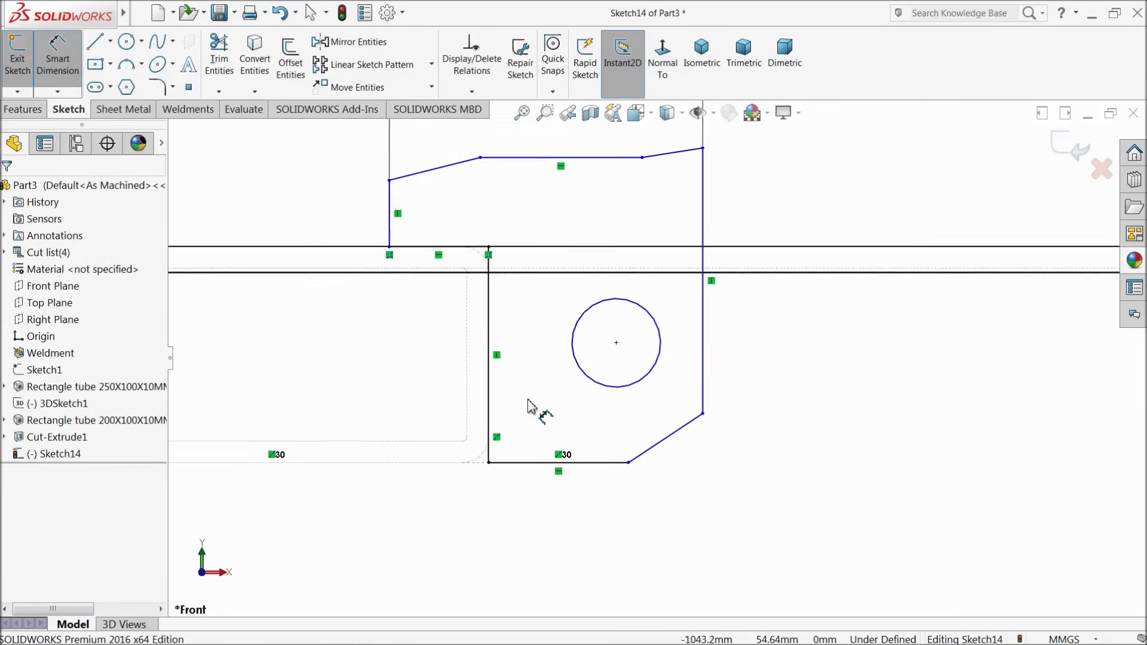
pyautogui.click(489, 399)
pyautogui.click(703, 383)
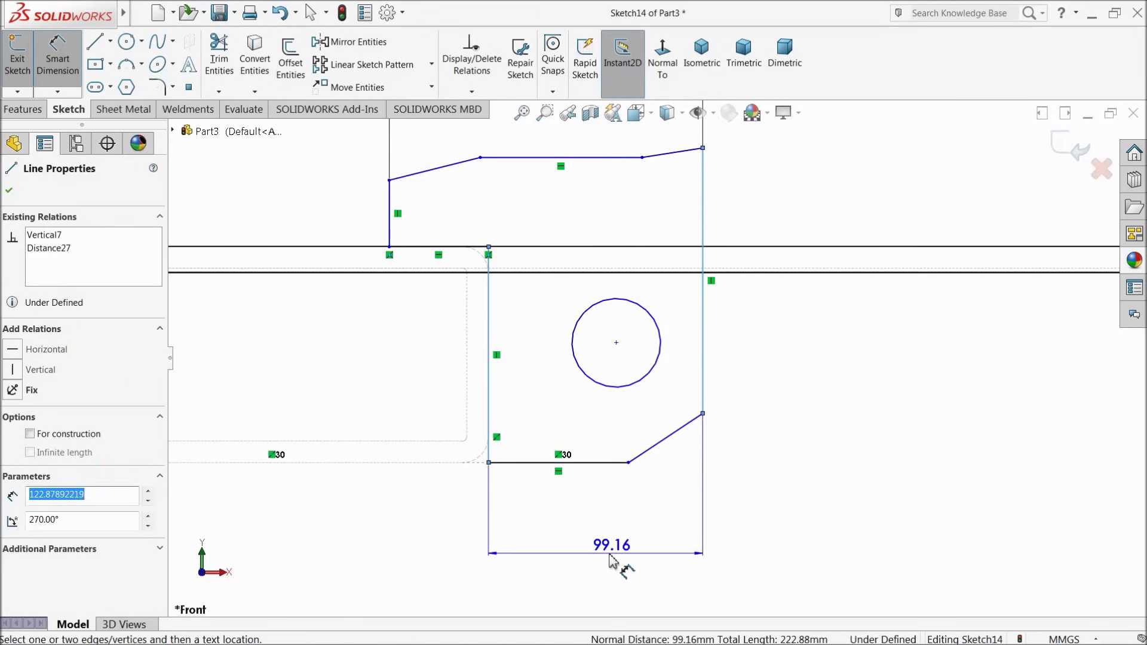
pyautogui.click(609, 561)
pyautogui.write('80')
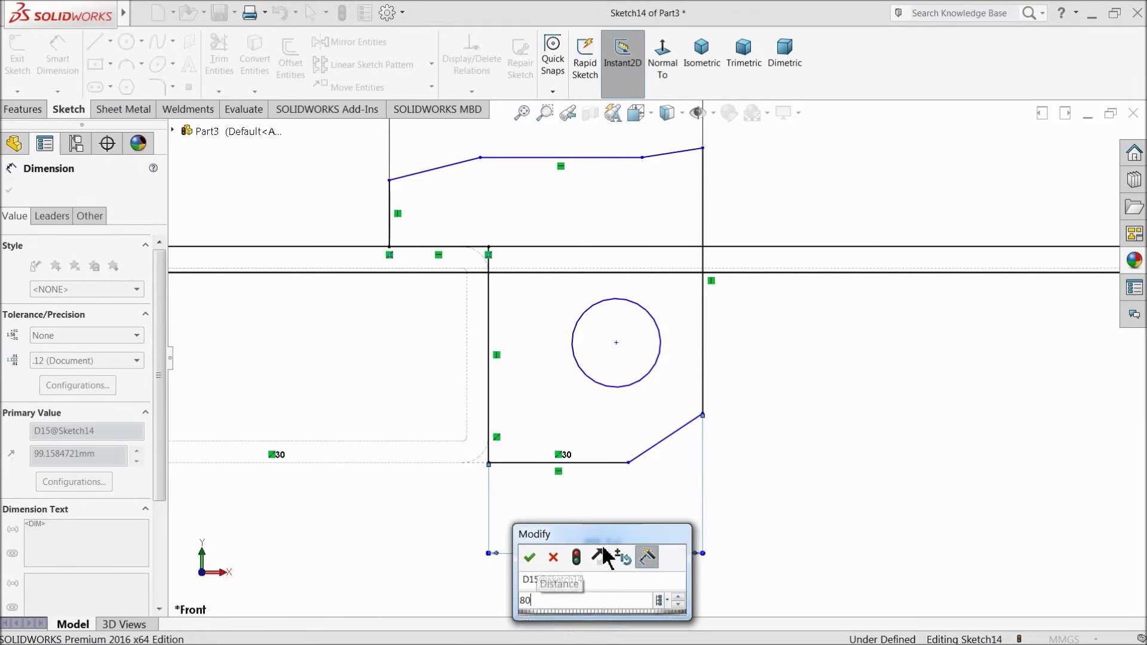
pyautogui.press('Return')
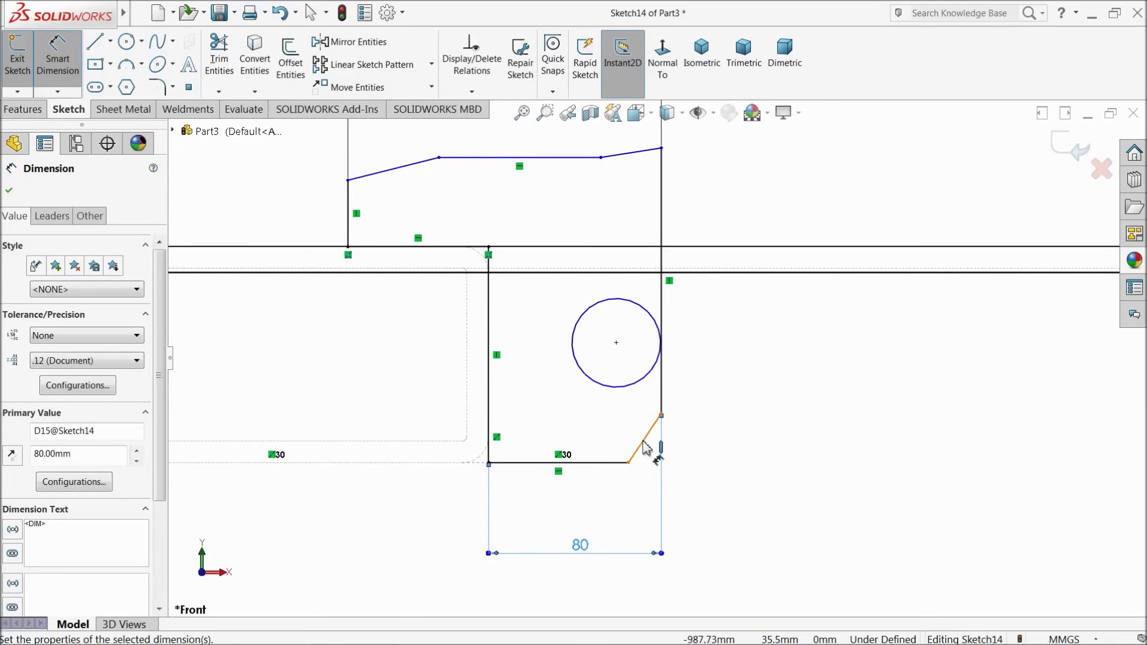
# Dimension the second bracket's lower sloped corner line as 35 mm horizontally and 35 mm vertically.
pyautogui.click(643, 443)
pyautogui.click(659, 513)
pyautogui.write('35')
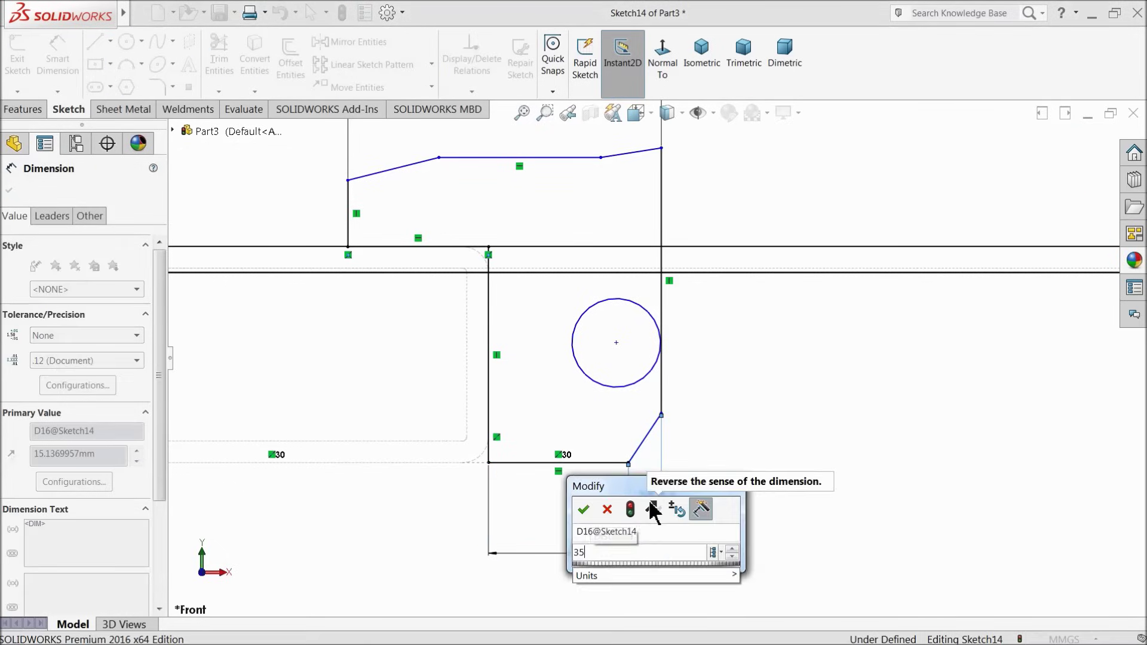
pyautogui.press('Return')
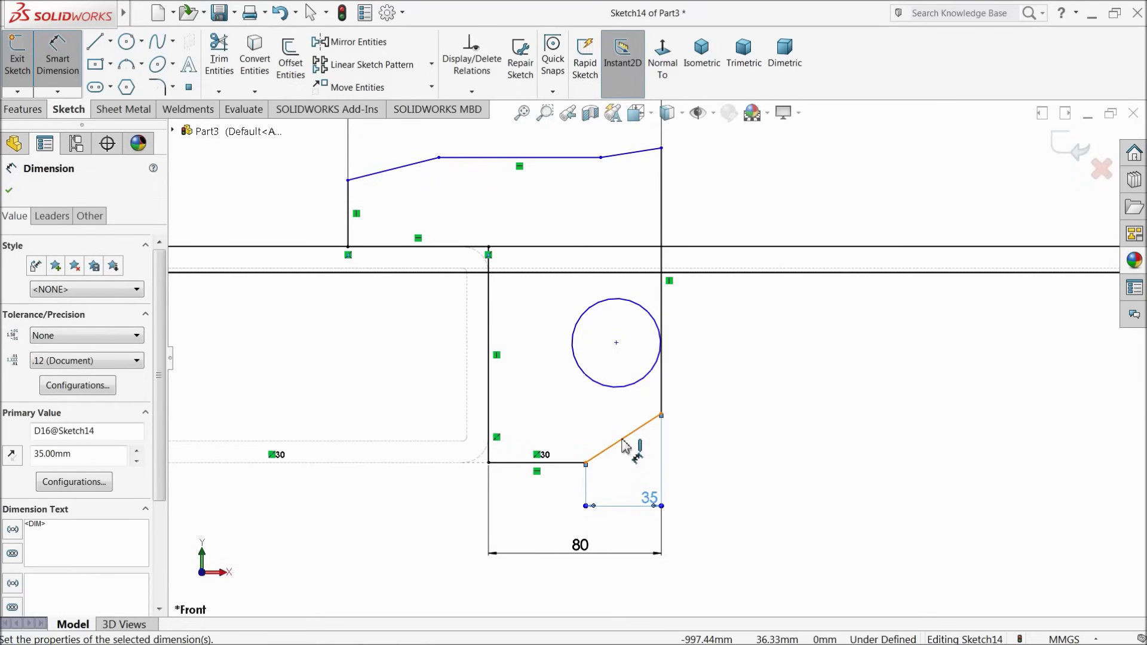
pyautogui.click(625, 445)
pyautogui.click(748, 455)
pyautogui.press('Return')
pyautogui.write('35')
pyautogui.press('Return')
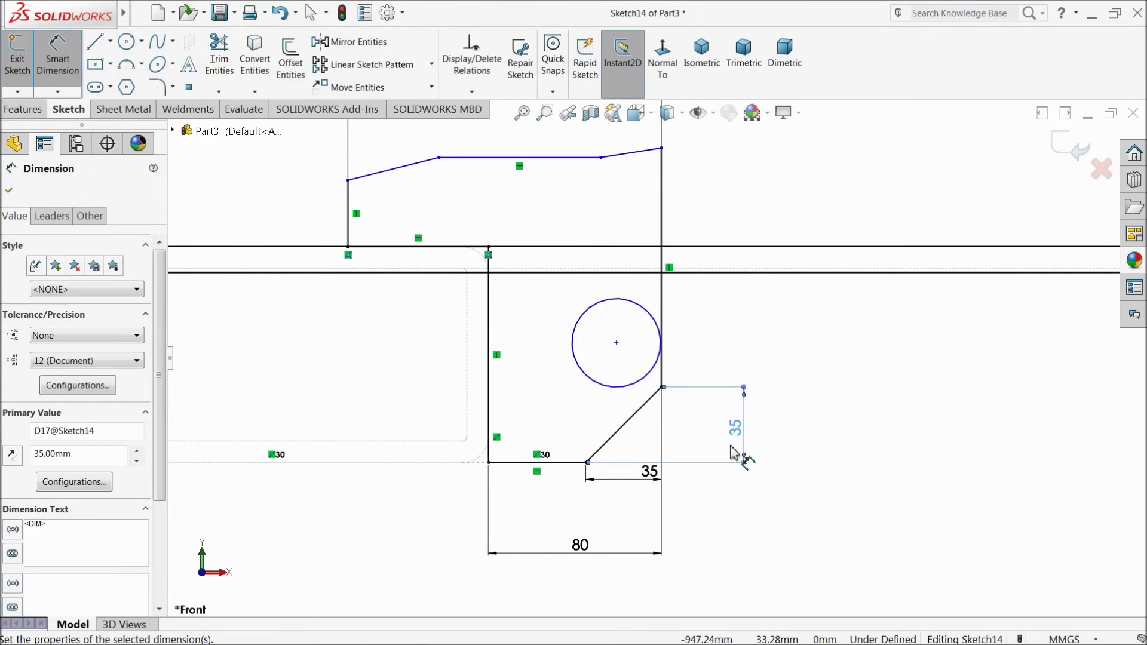
# Set the diameter of the second bracket's circle to 35 mm.
pyautogui.click(599, 387)
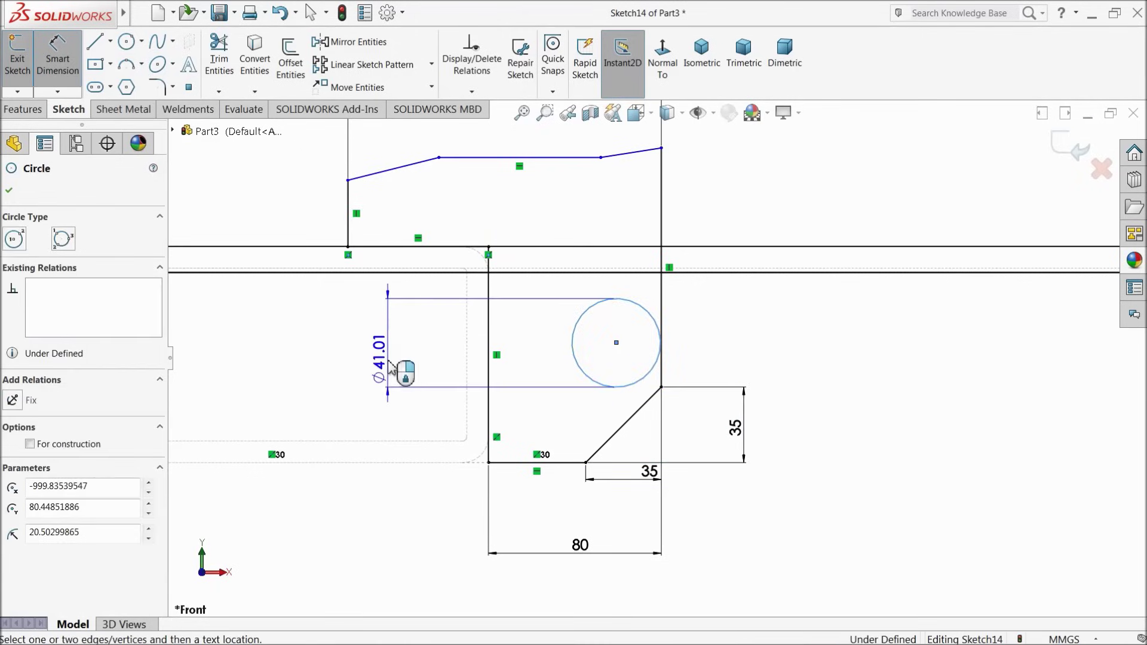
pyautogui.click(382, 368)
pyautogui.press('Return')
pyautogui.write('35')
pyautogui.press('Return')
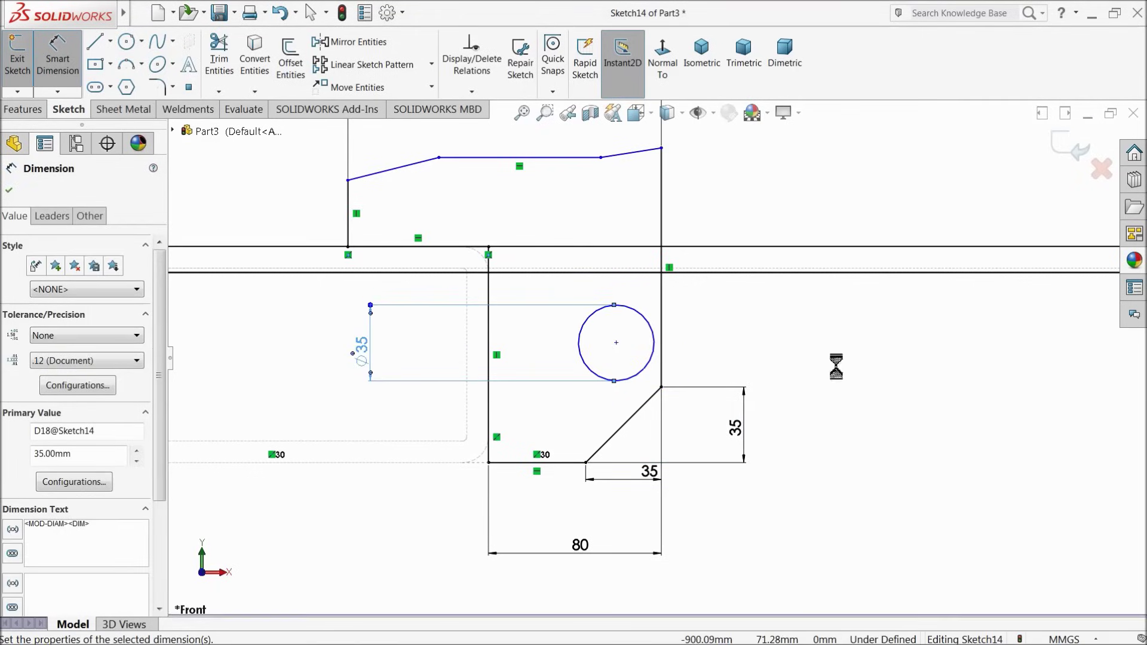
# Locate the circle's centre 50 mm from the bracket's inner vertical line and 55 mm above its bottom line.
pyautogui.click(616, 342)
pyautogui.click(491, 394)
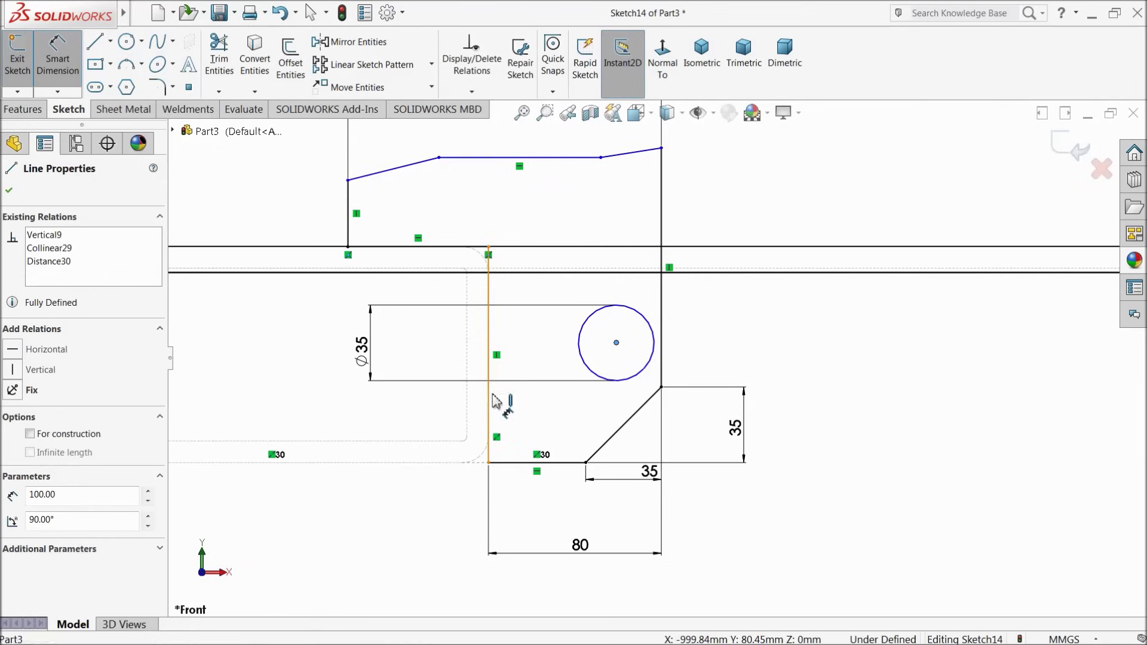
pyautogui.press('z')
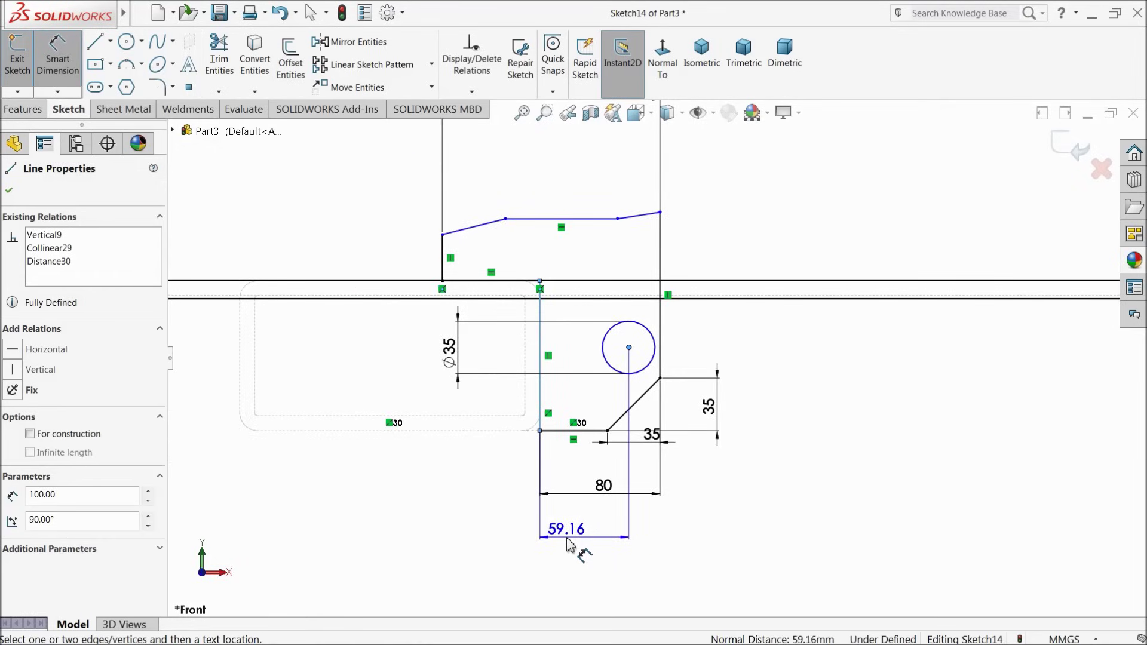
pyautogui.click(566, 539)
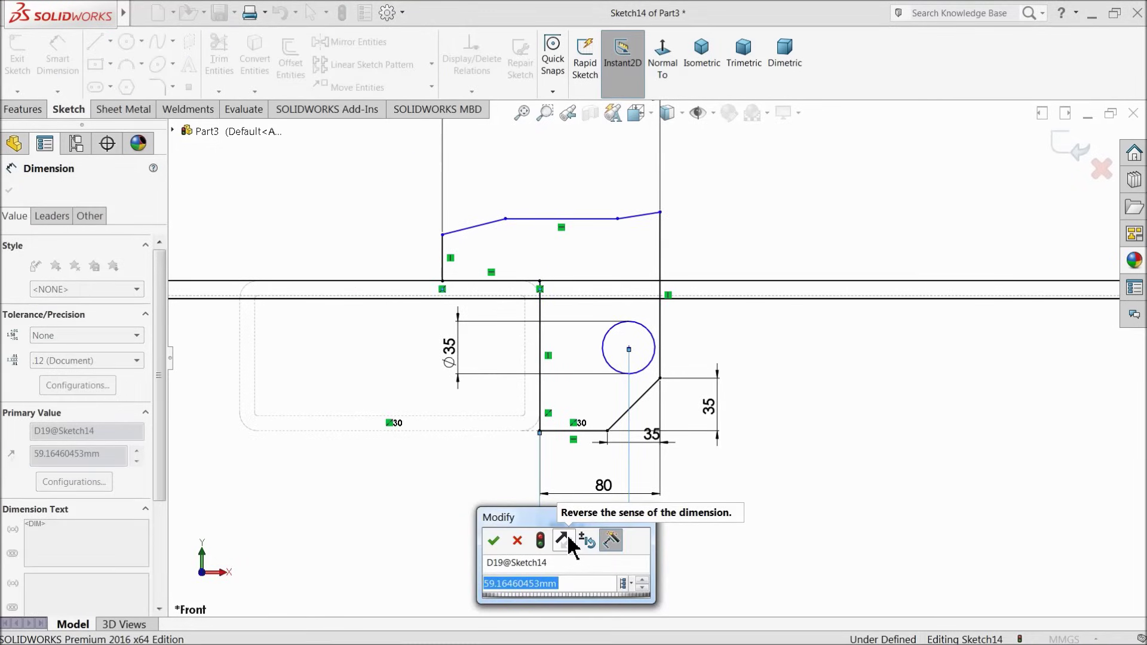
pyautogui.write('50')
pyautogui.press('Return')
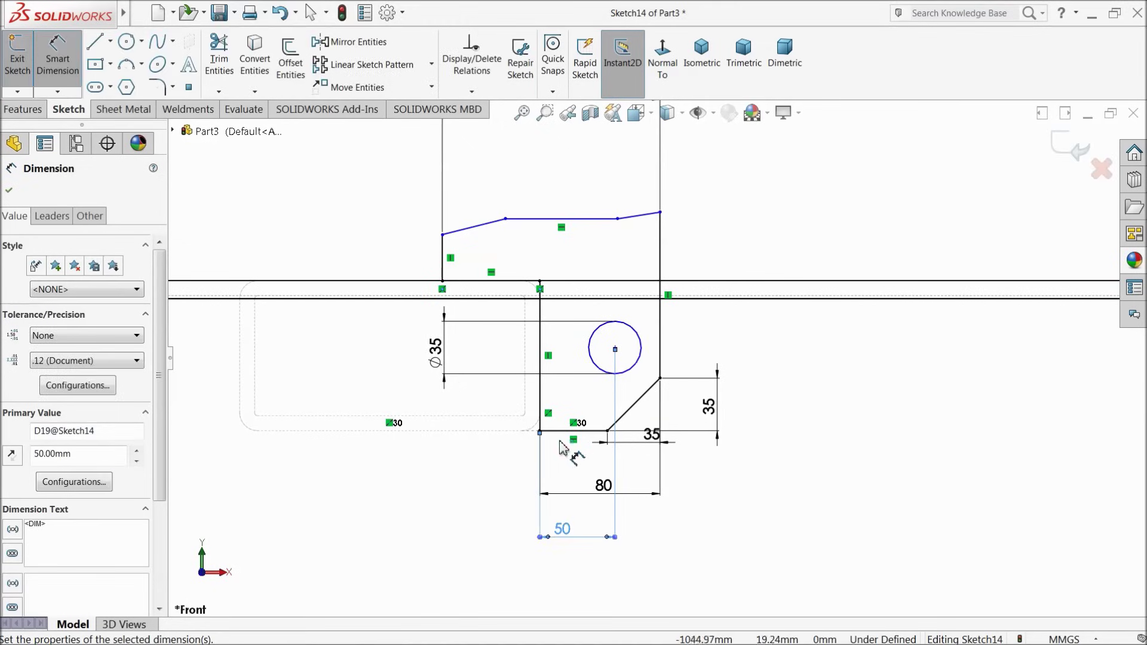
pyautogui.click(572, 430)
pyautogui.click(616, 348)
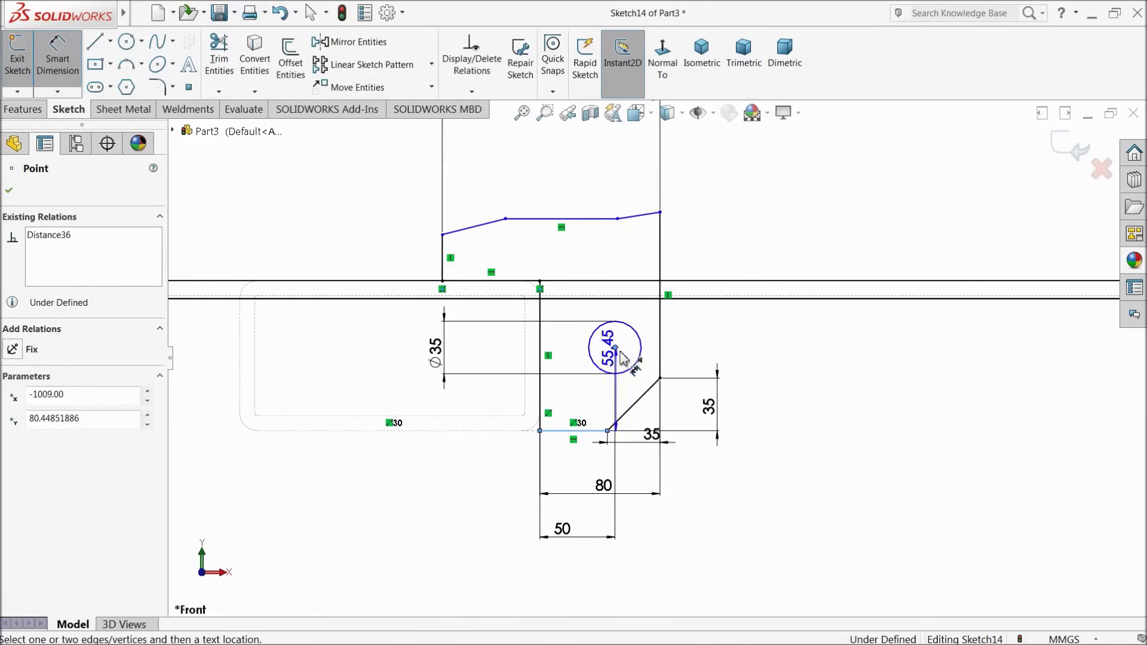
pyautogui.click(776, 385)
pyautogui.write('55')
pyautogui.press('Return')
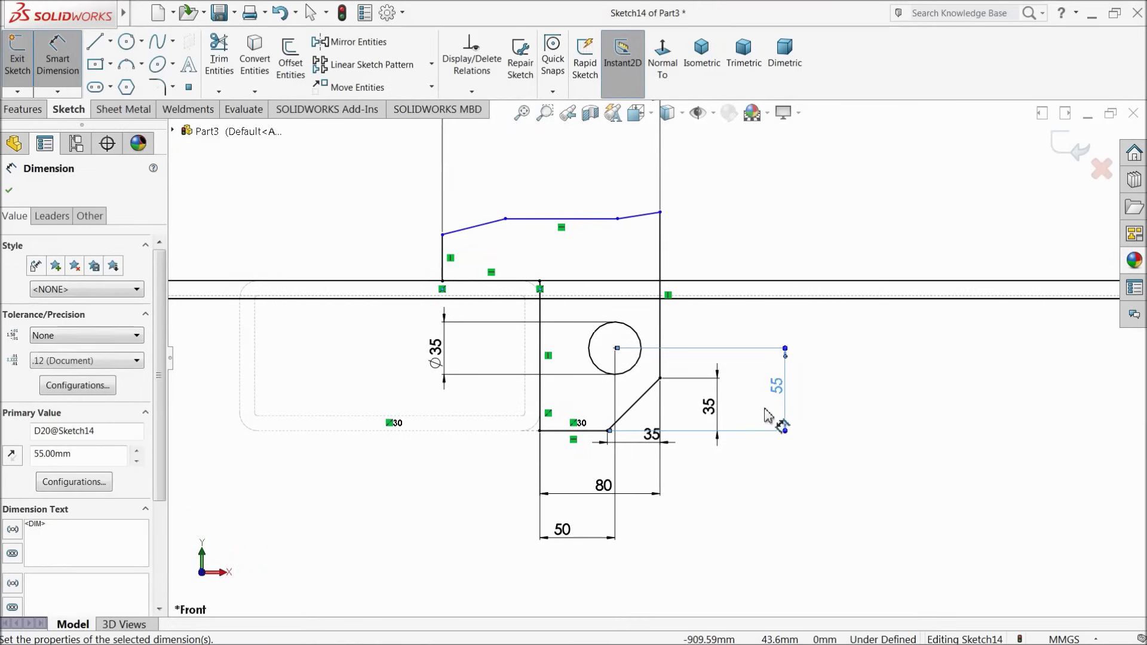
# Lower the upper endpoint of the second bracket's right side so the adjoining line slopes down to just above the tube.
pyautogui.scroll(1, 641, 295)
pyautogui.scroll(-2, 642, 302)
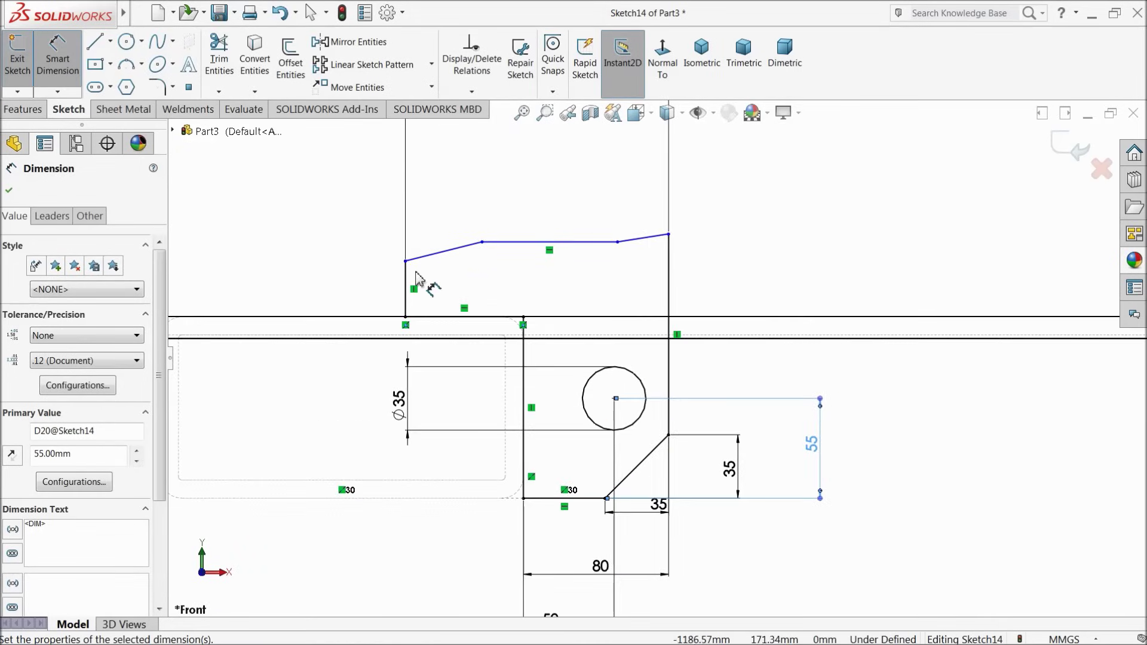
pyautogui.click(9, 190)
pyautogui.scroll(-3, 697, 267)
pyautogui.moveTo(615, 236); pyautogui.dragTo(593, 362)
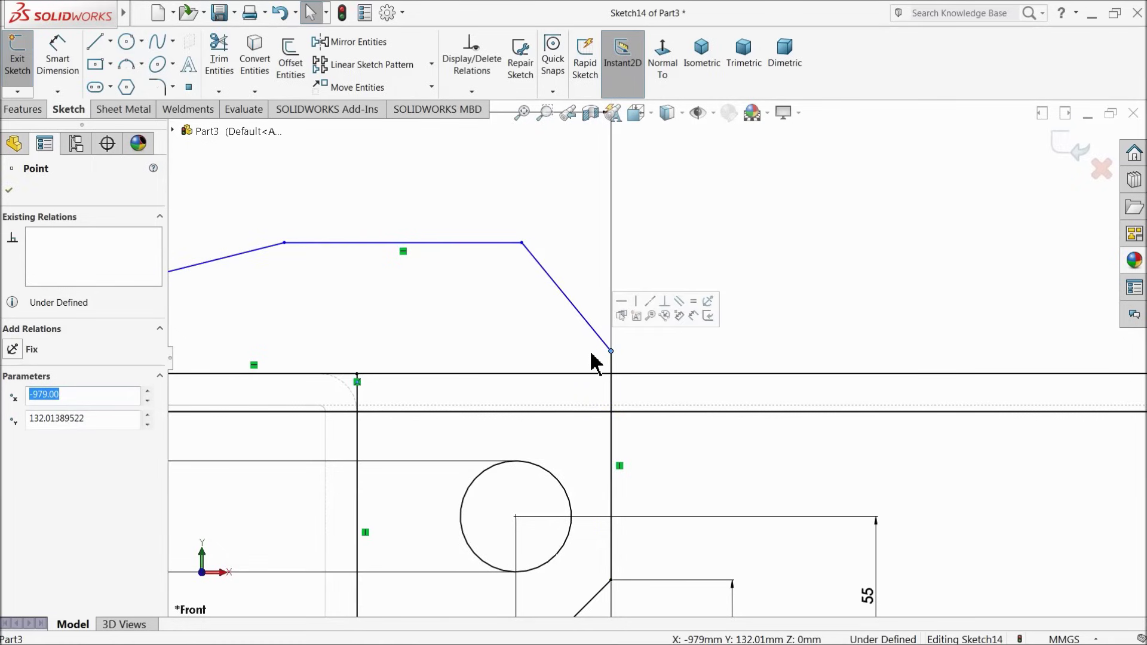
pyautogui.press('z')
# Try to dimension the second bracket's upper right sloped line.
pyautogui.click(58, 70)
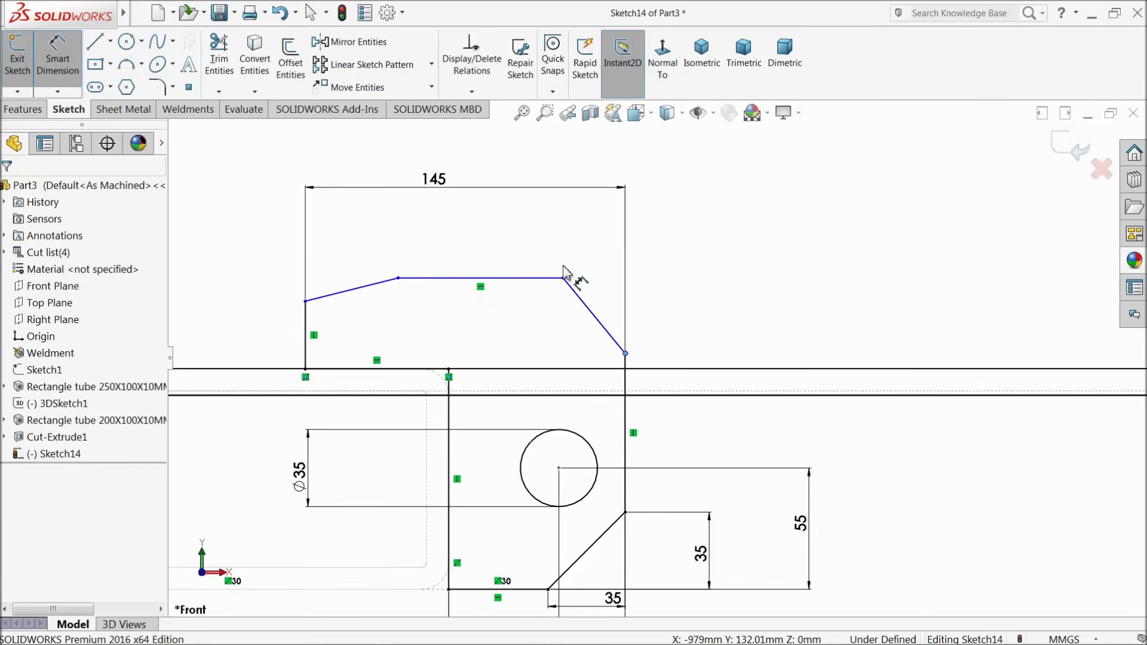
pyautogui.scroll(2, 564, 256)
pyautogui.click(609, 338)
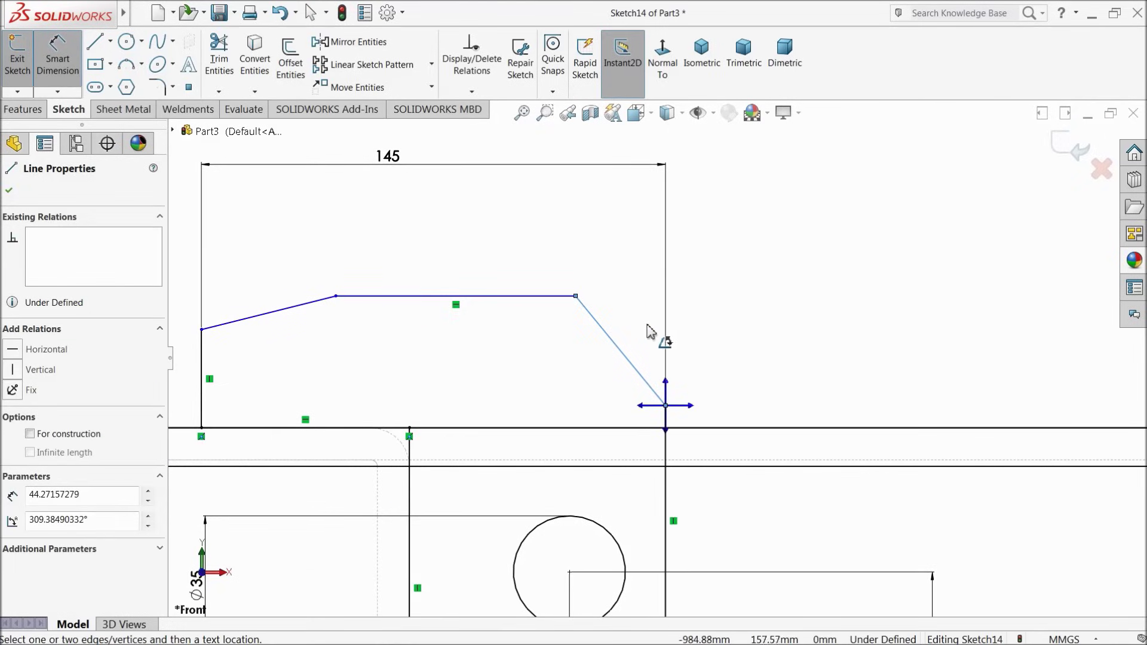
pyautogui.click(786, 257)
pyautogui.click(58, 66)
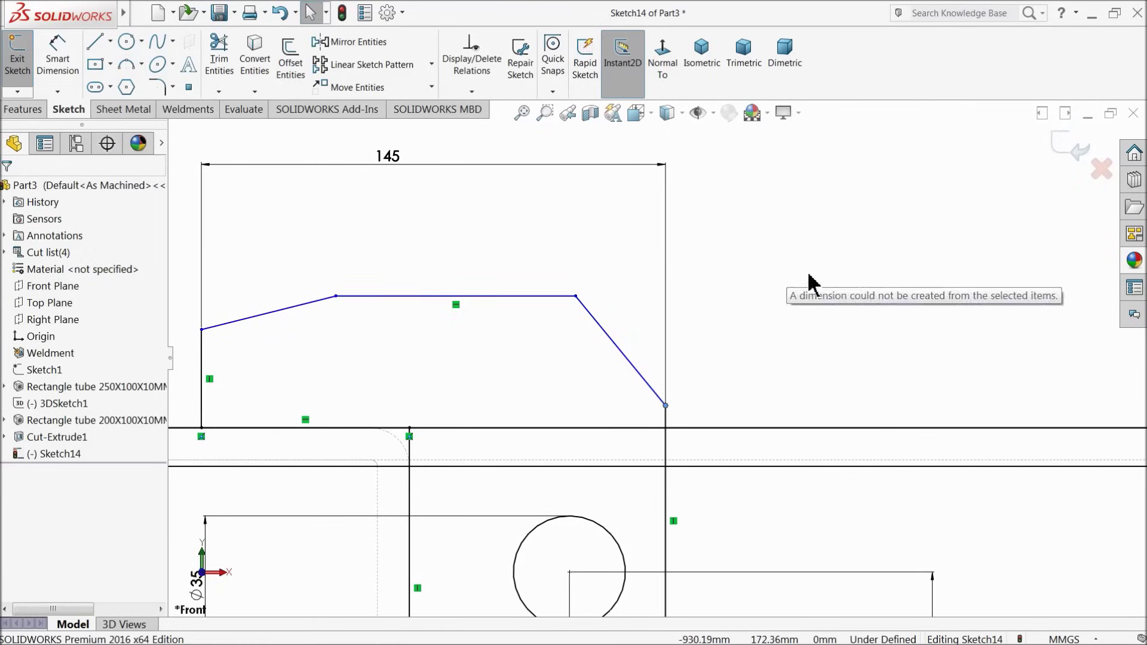
# Dimension the second bracket's upper right sloped line as 50 mm horizontally and 50 mm vertically.
pyautogui.click(58, 59)
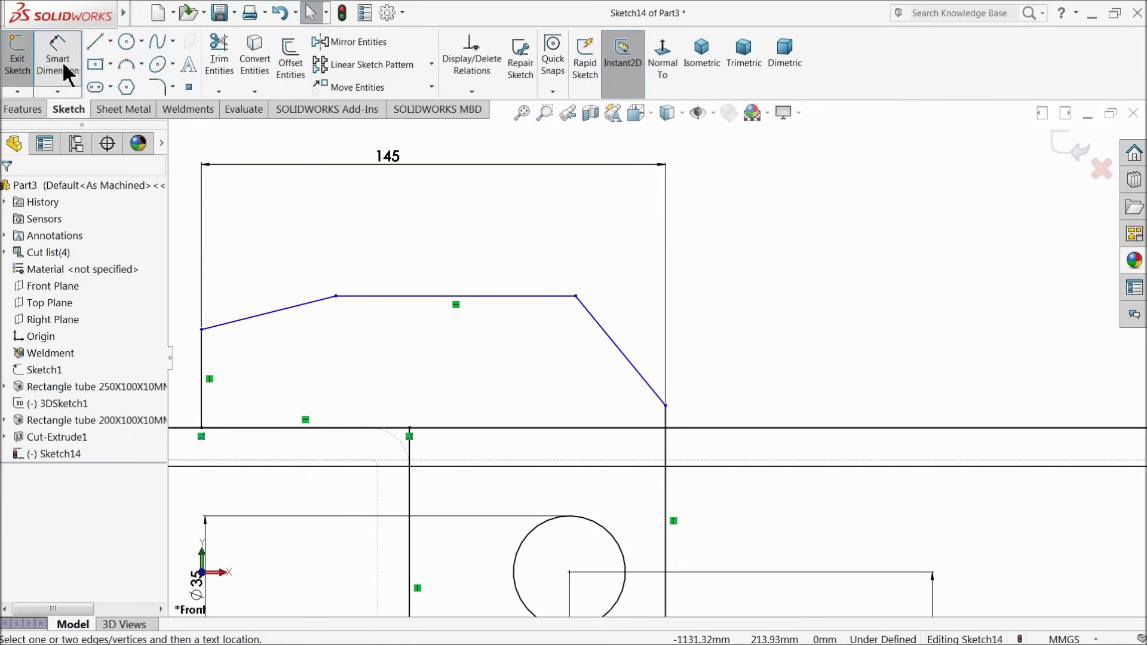
pyautogui.click(621, 356)
pyautogui.click(640, 250)
pyautogui.write('50')
pyautogui.press('Return')
pyautogui.click(583, 351)
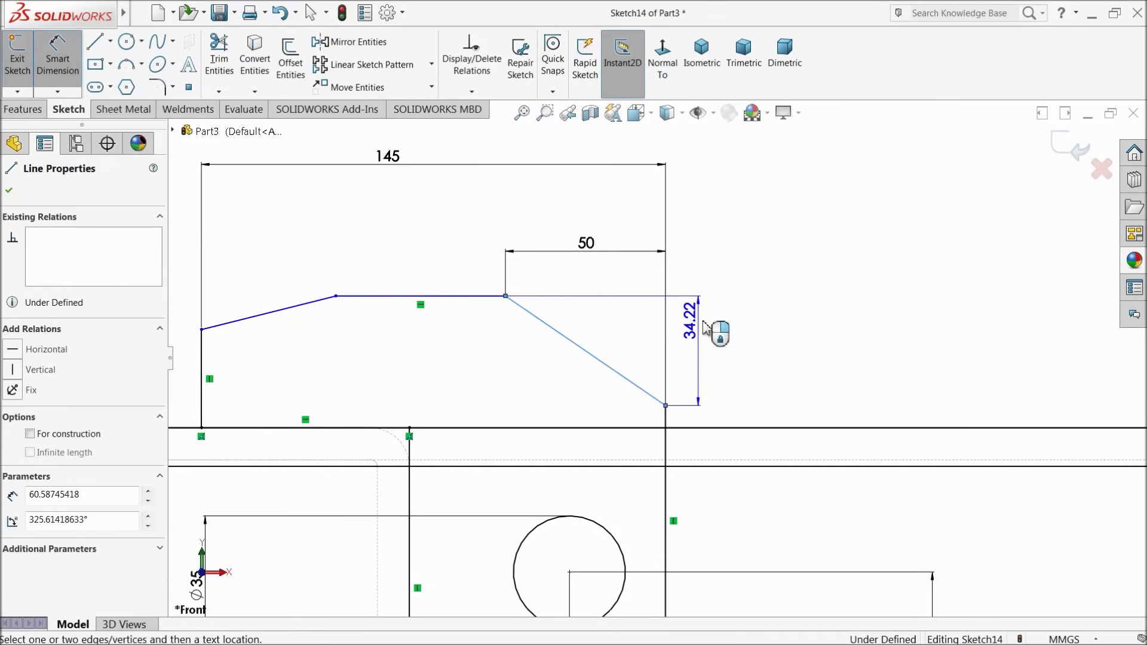
pyautogui.click(734, 326)
pyautogui.write('50')
pyautogui.click(658, 323)
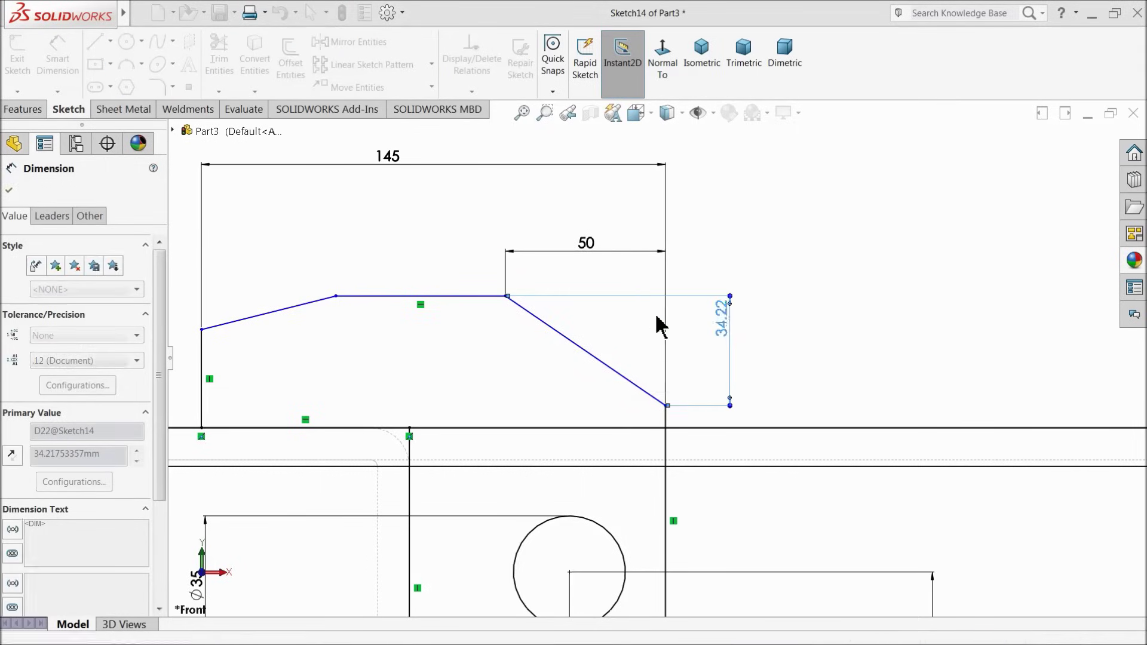
# Dimension the horizontal length of the second bracket's upper left sloped line as 60 mm.
pyautogui.press('z')
pyautogui.click(383, 334)
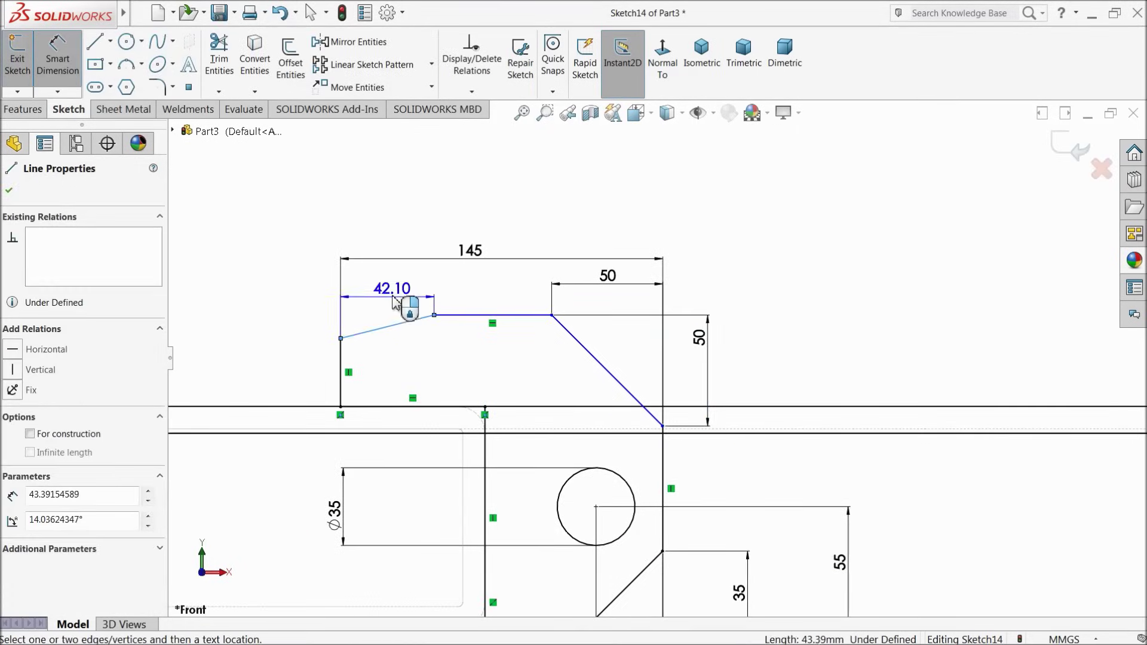
pyautogui.click(394, 295)
pyautogui.write('60')
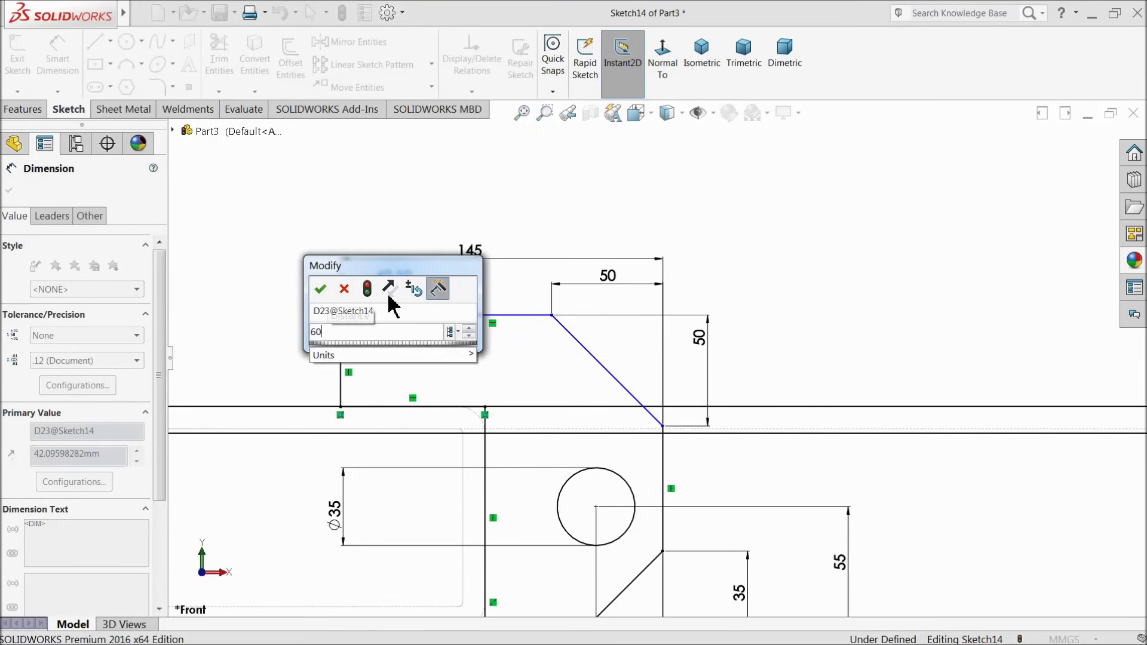
pyautogui.press('Return')
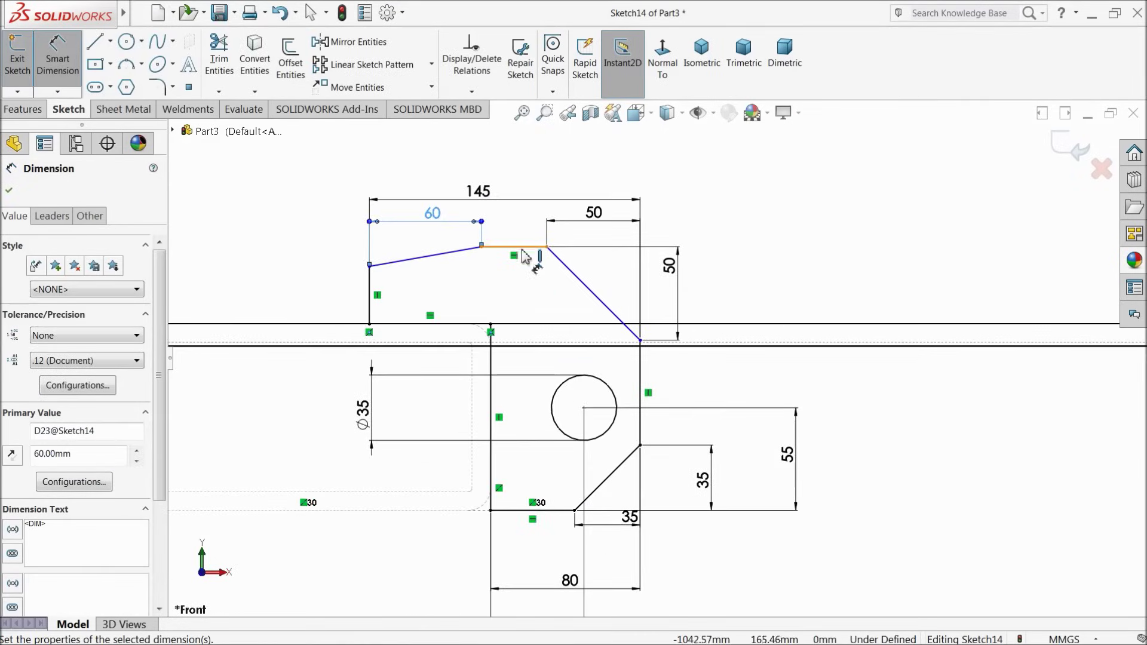
# Dimension the second bracket's overall height between its top and bottom horizontal edges as 120 mm.
pyautogui.click(522, 251)
pyautogui.click(550, 512)
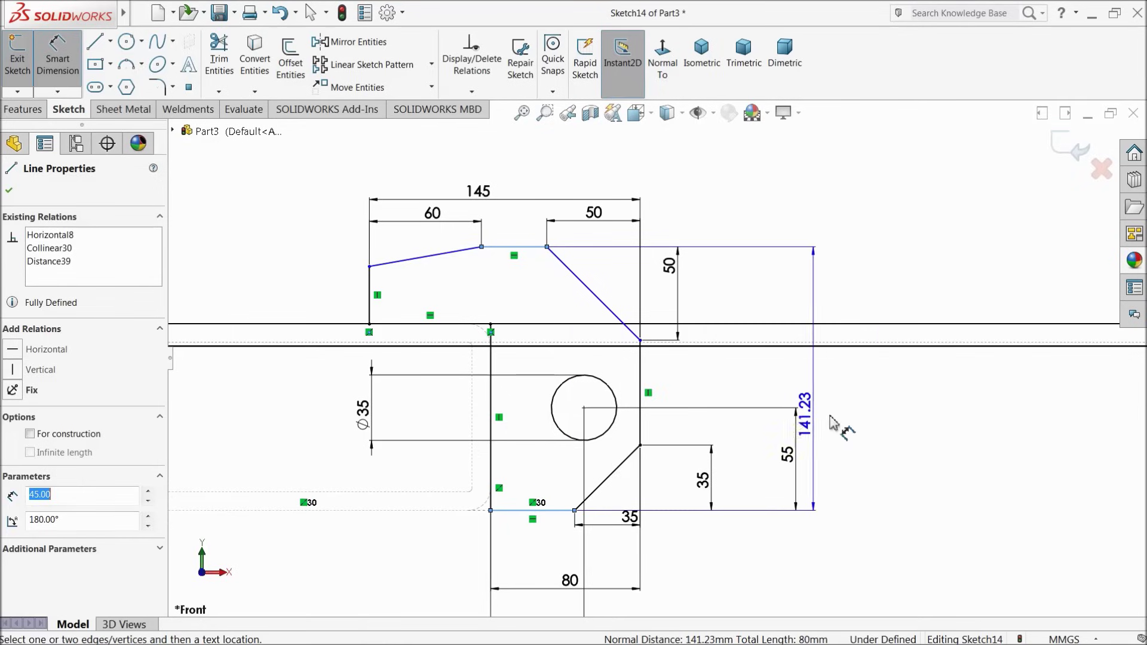
pyautogui.click(876, 386)
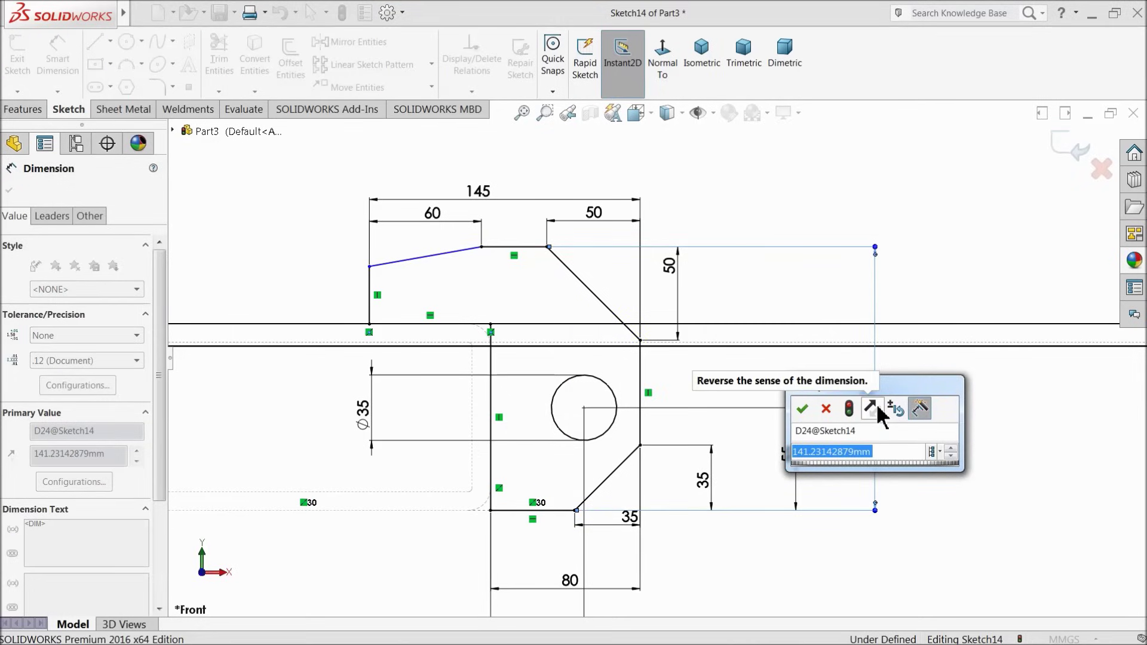
pyautogui.write('120')
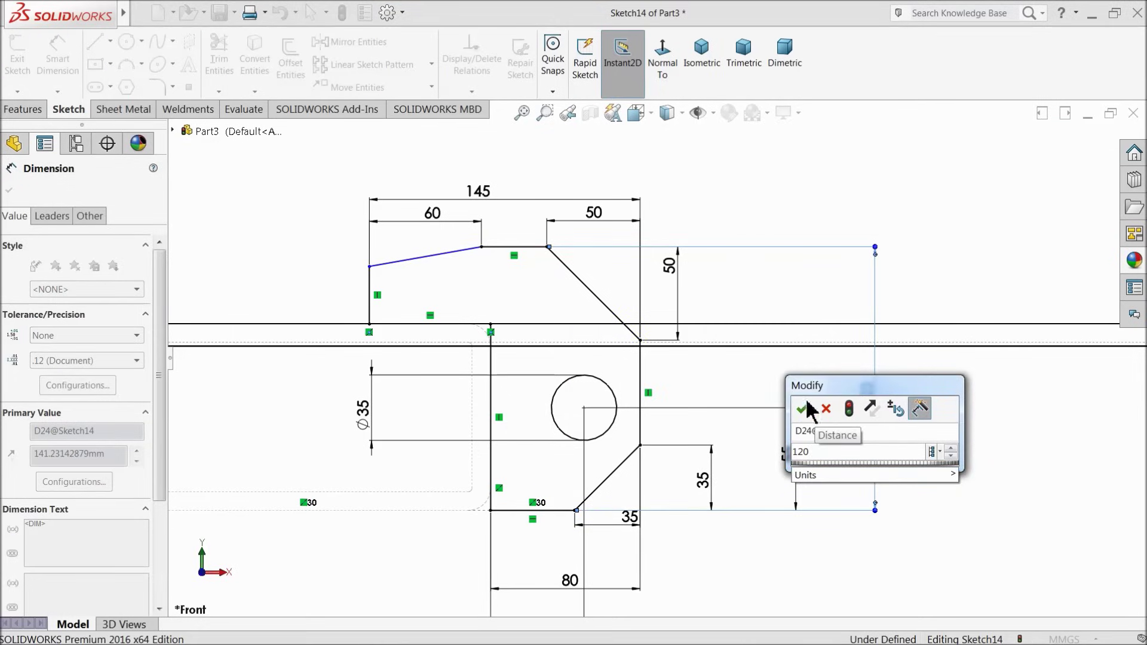
pyautogui.click(801, 408)
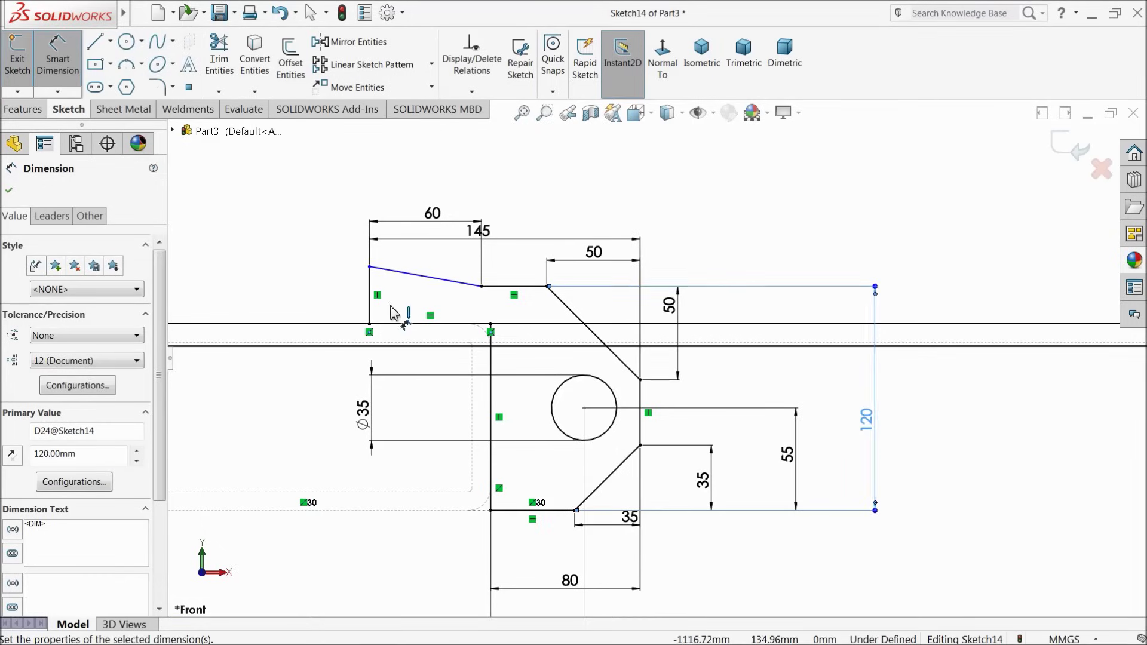
# Dimension the second bracket's short left vertical edge as 10 mm and finish dimensioning.
pyautogui.scroll(-3, 395, 312)
pyautogui.click(370, 295)
pyautogui.click(347, 309)
pyautogui.write('10')
pyautogui.press('Return')
pyautogui.scroll(3, 609, 382)
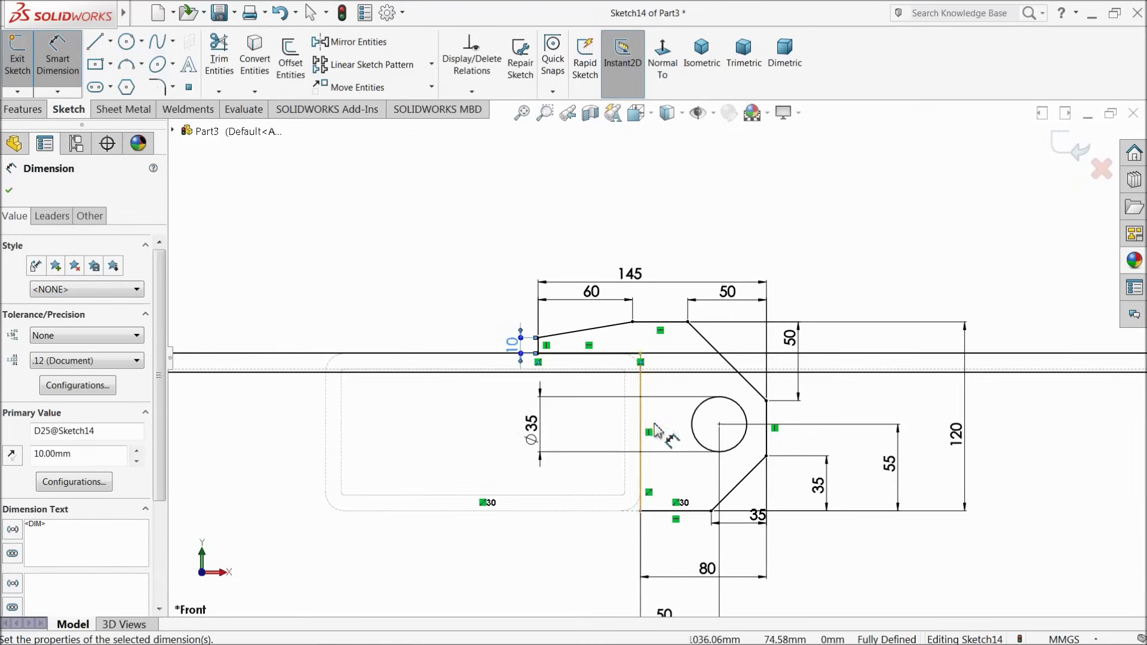
pyautogui.scroll(-2, 729, 476)
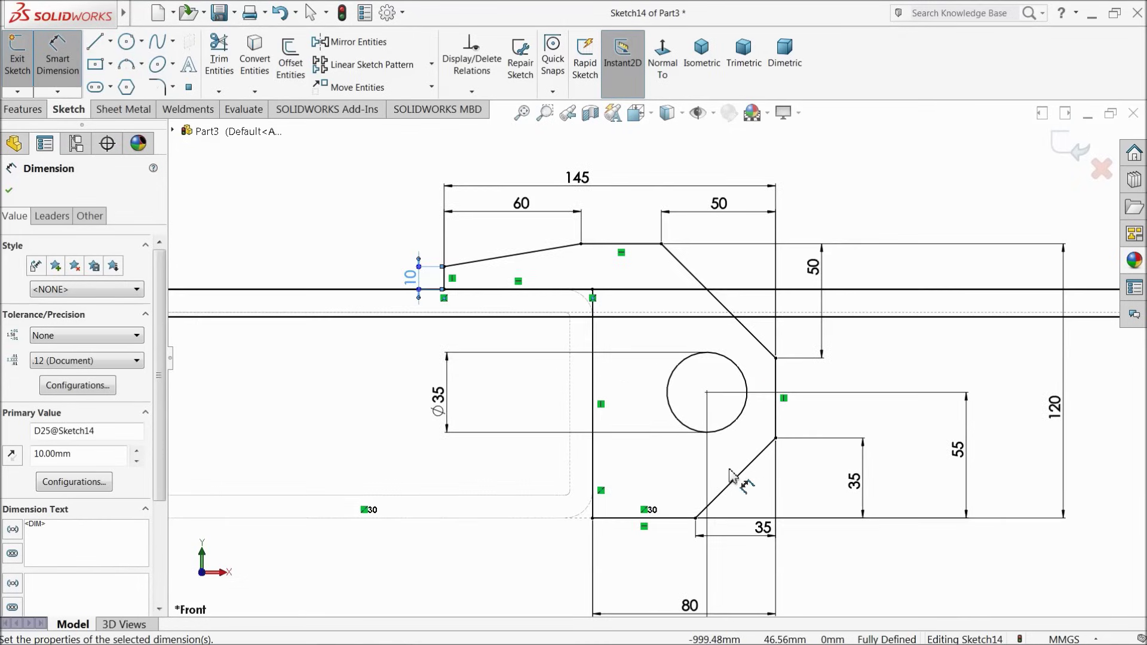
pyautogui.click(9, 191)
# Fillet all eight corners of the second bracket's outline with a 10 mm radius.
pyautogui.click(157, 87)
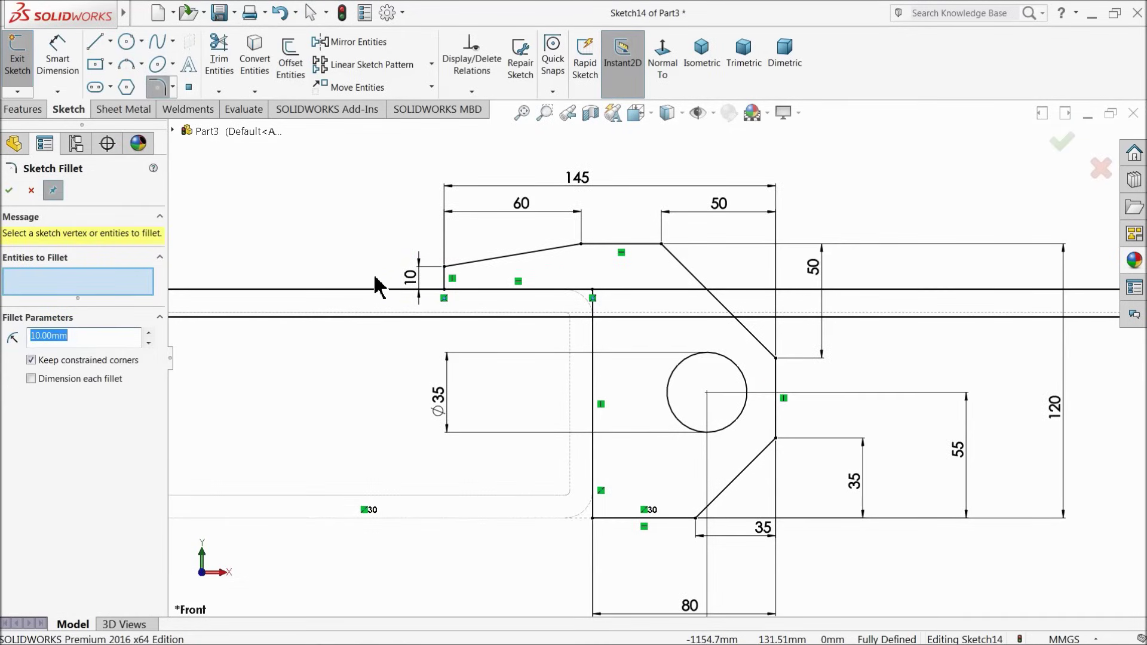
pyautogui.click(445, 269)
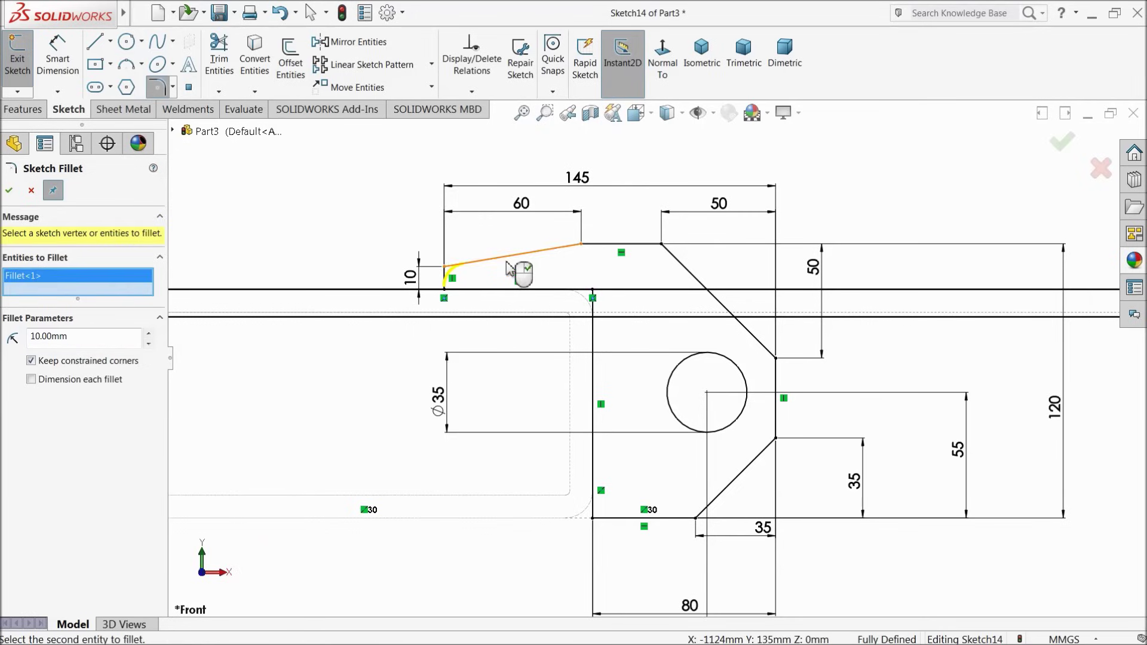
pyautogui.click(582, 245)
pyautogui.click(662, 244)
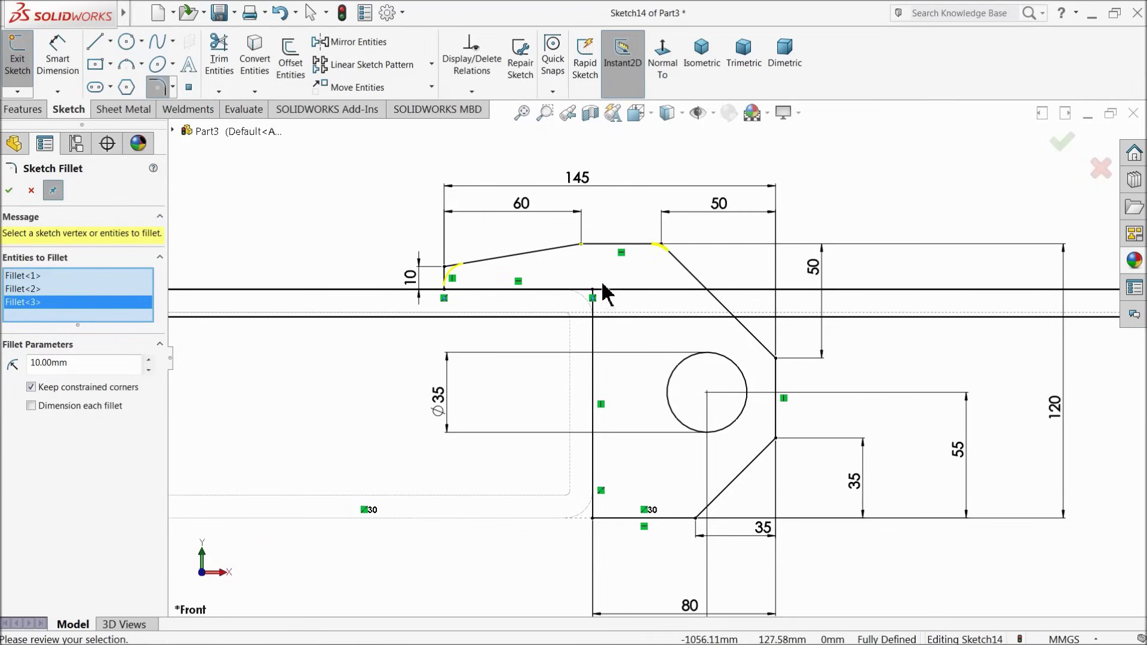
pyautogui.click(592, 291)
pyautogui.click(776, 359)
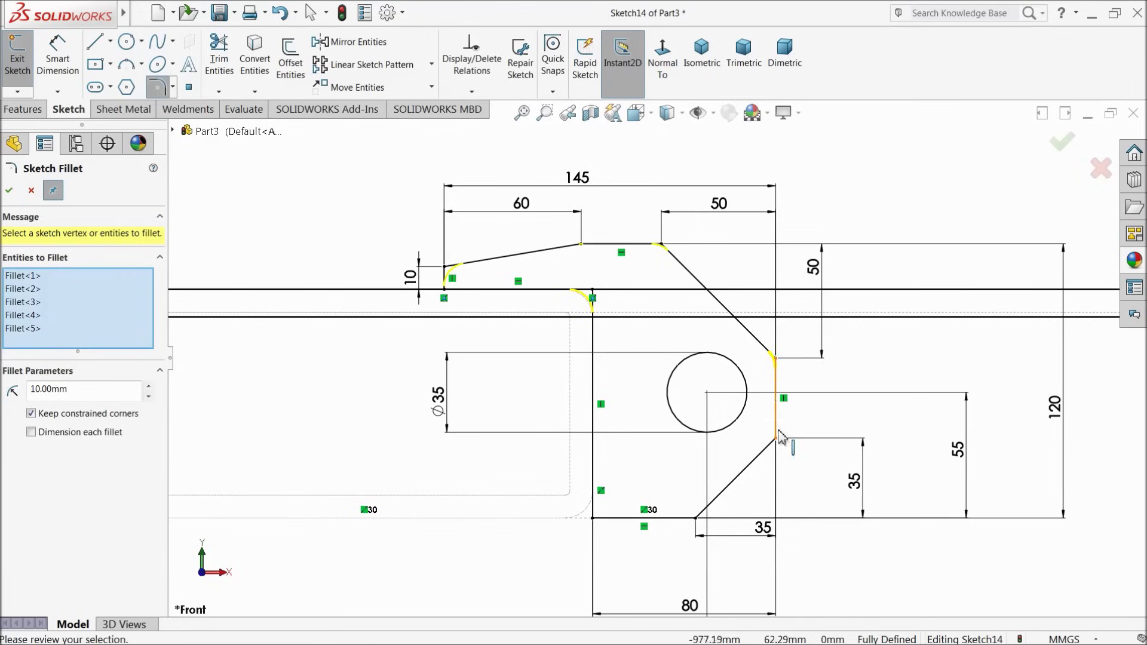
pyautogui.click(775, 438)
pyautogui.click(696, 519)
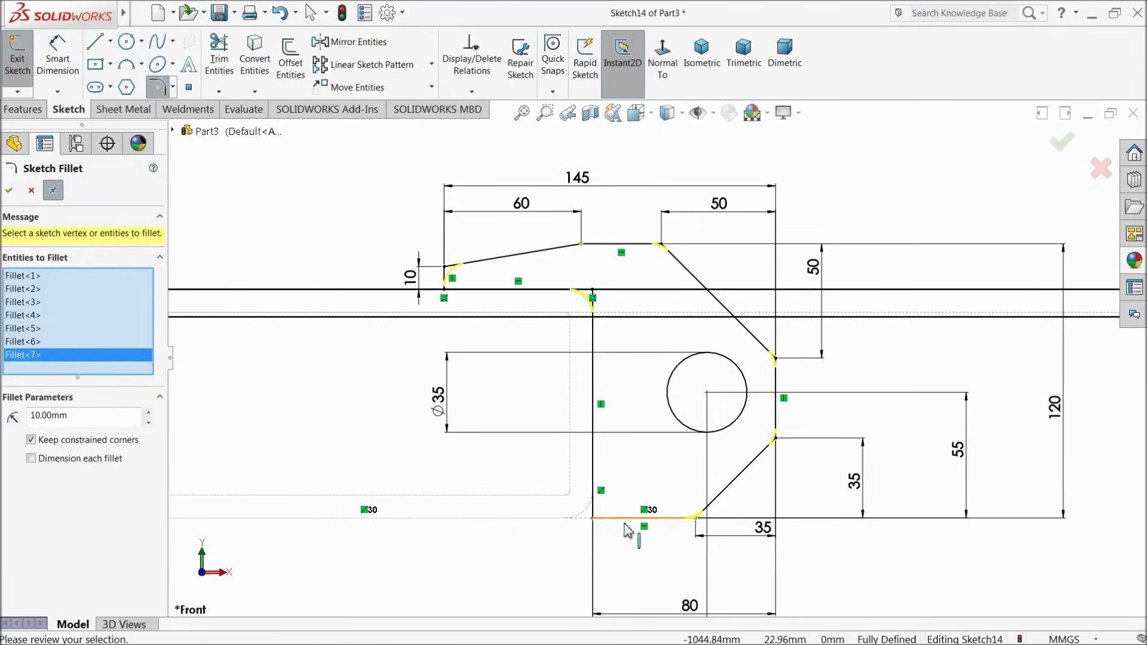
pyautogui.click(593, 519)
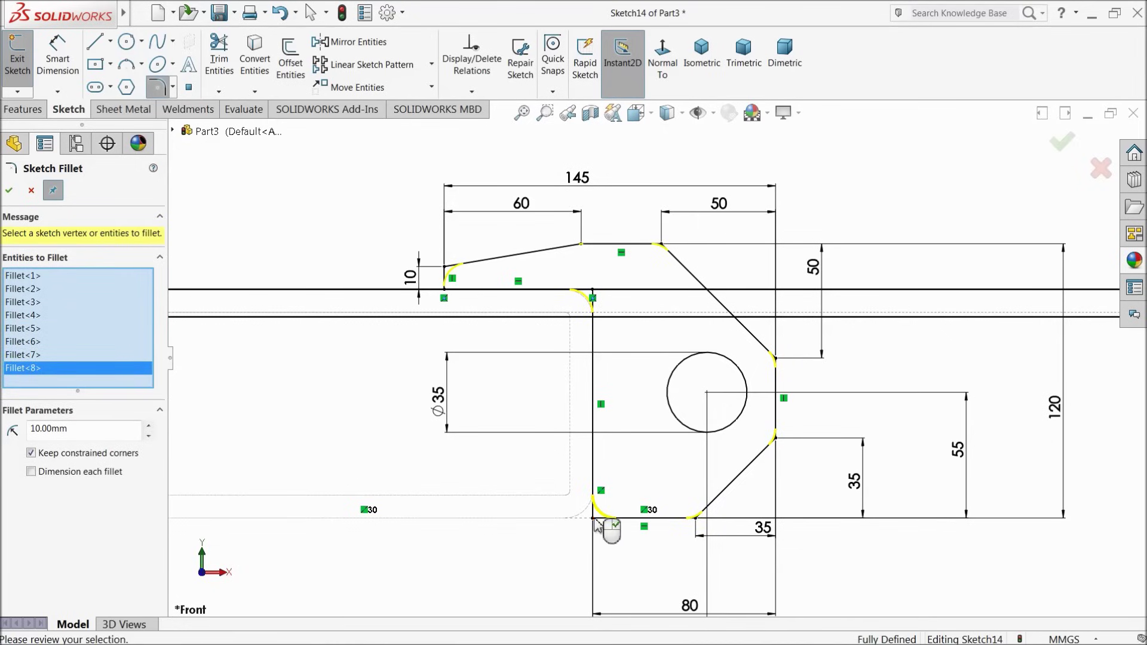
pyautogui.click(11, 191)
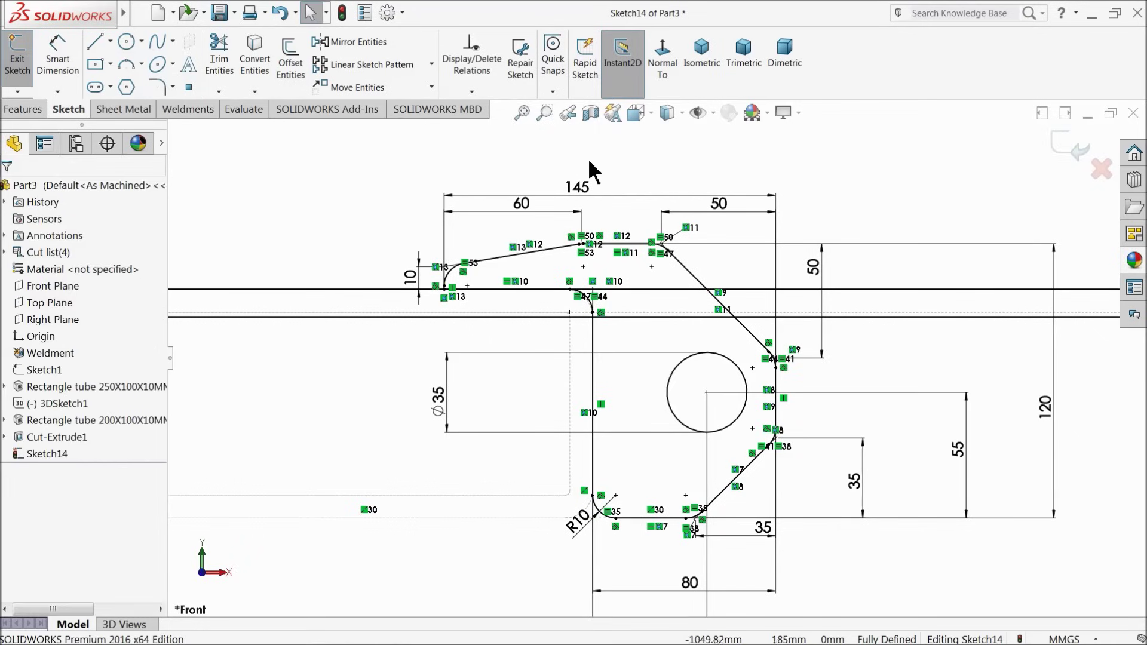
# Switch the model's display style to shaded with edges and view the frame at an angle.
pyautogui.click(668, 114)
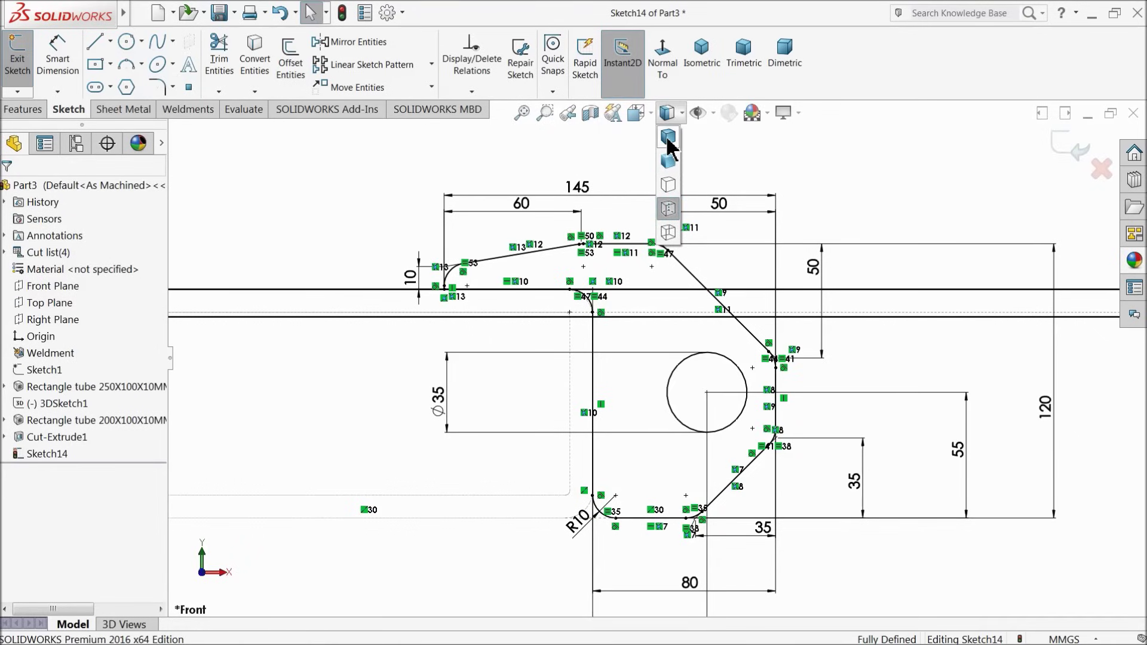
pyautogui.click(668, 138)
pyautogui.scroll(-5, 544, 191)
pyautogui.moveTo(553, 200)
pyautogui.mouseDown(button='middle')
pyautogui.moveTo(602, 220)
pyautogui.moveTo(583, 291)
pyautogui.mouseUp(button='middle')
pyautogui.scroll(-5, 582, 292)
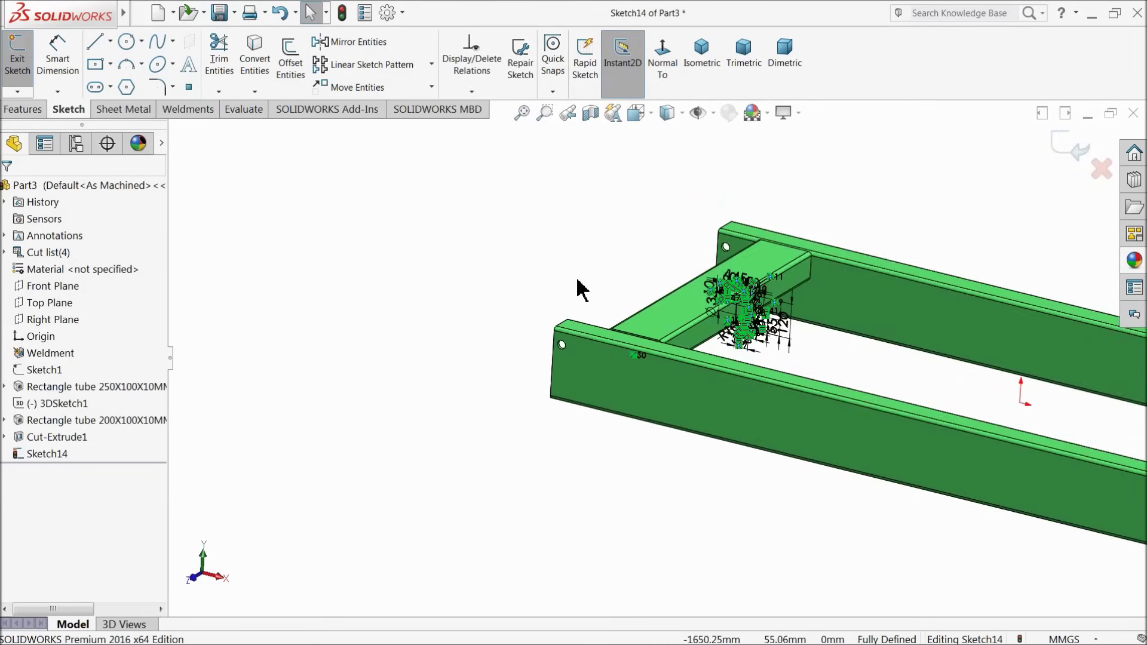
# Extrude both bracket profiles 490 mm using the Mid Plane end condition, with merge result off.
pyautogui.scroll(4, 920, 363)
pyautogui.click(23, 108)
pyautogui.click(24, 59)
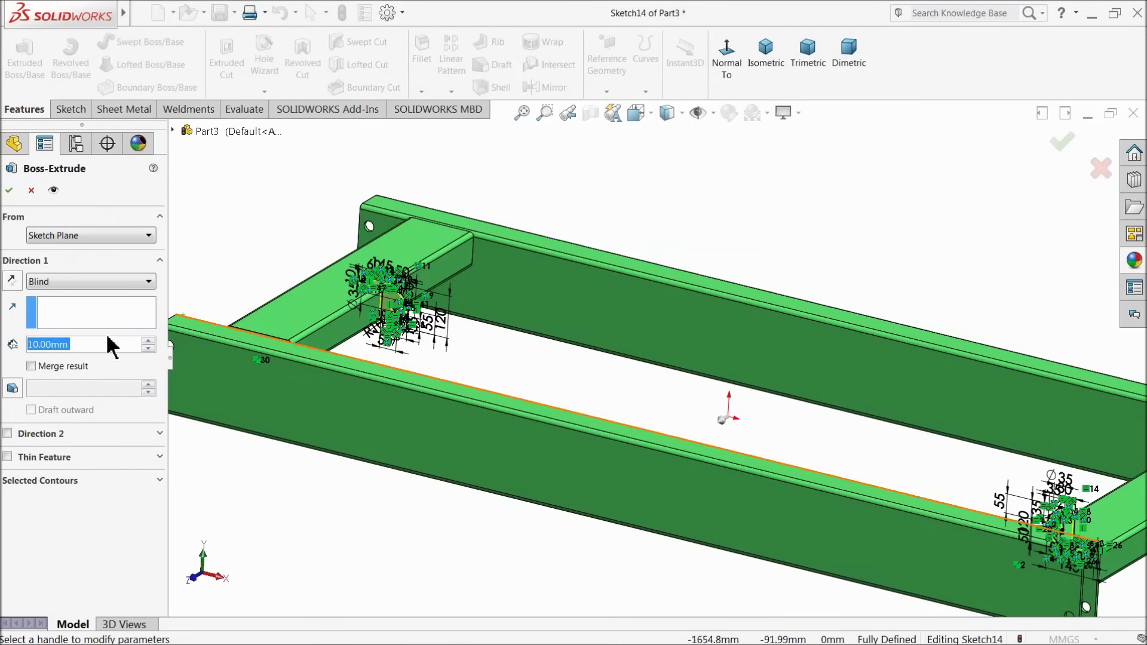
pyautogui.click(75, 282)
pyautogui.click(49, 381)
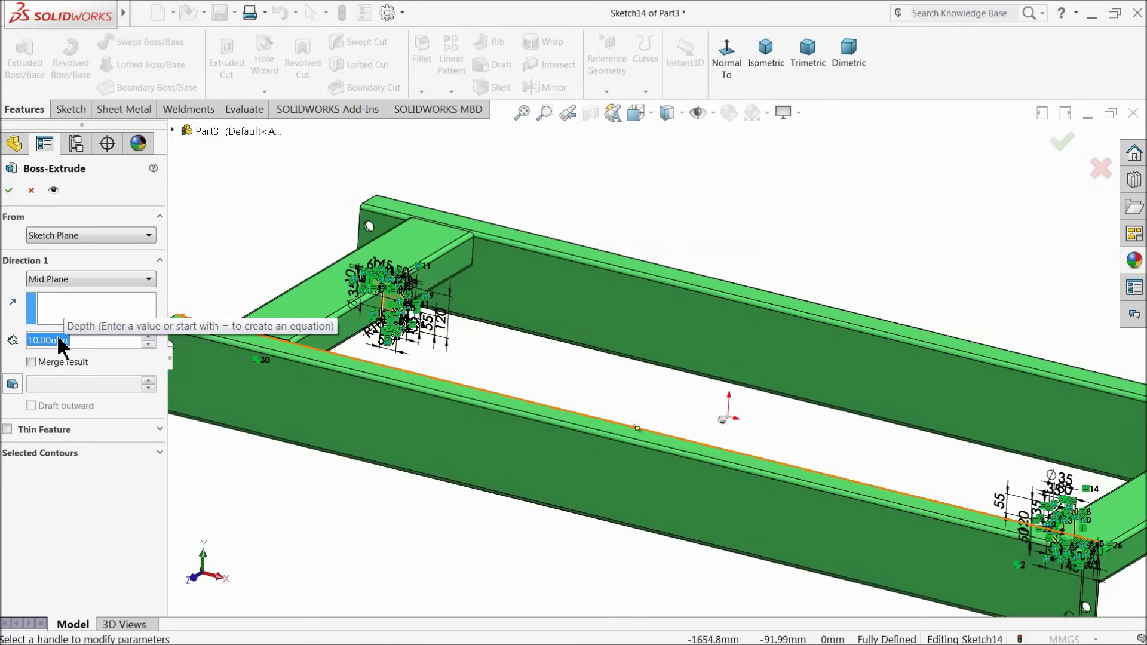
pyautogui.write('490')
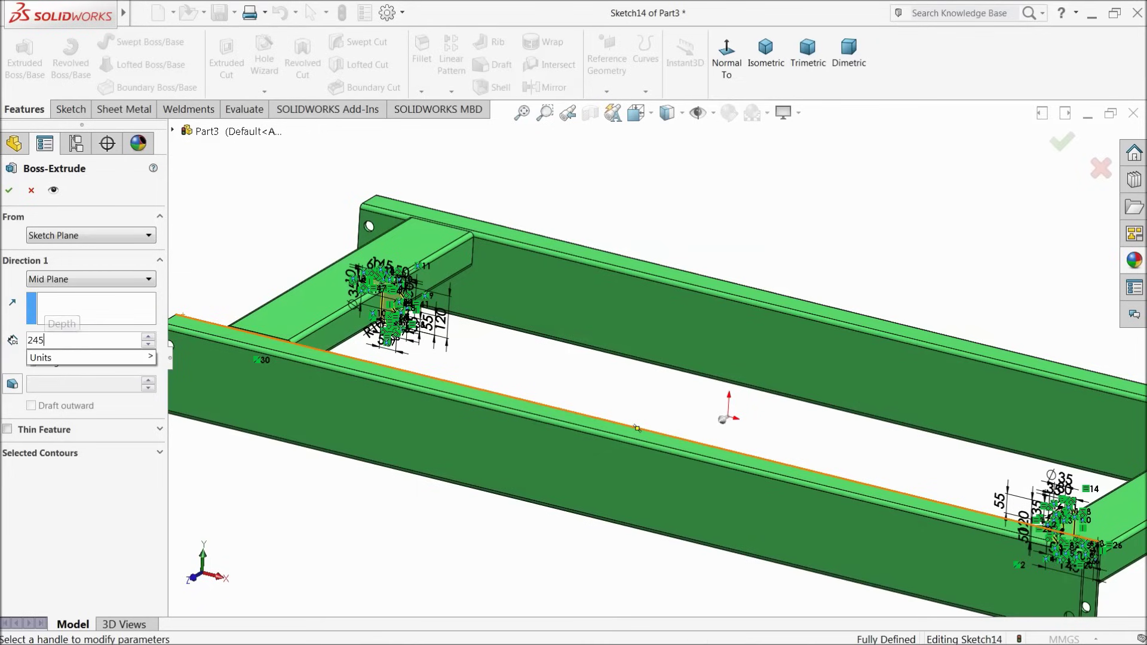
pyautogui.press('Return')
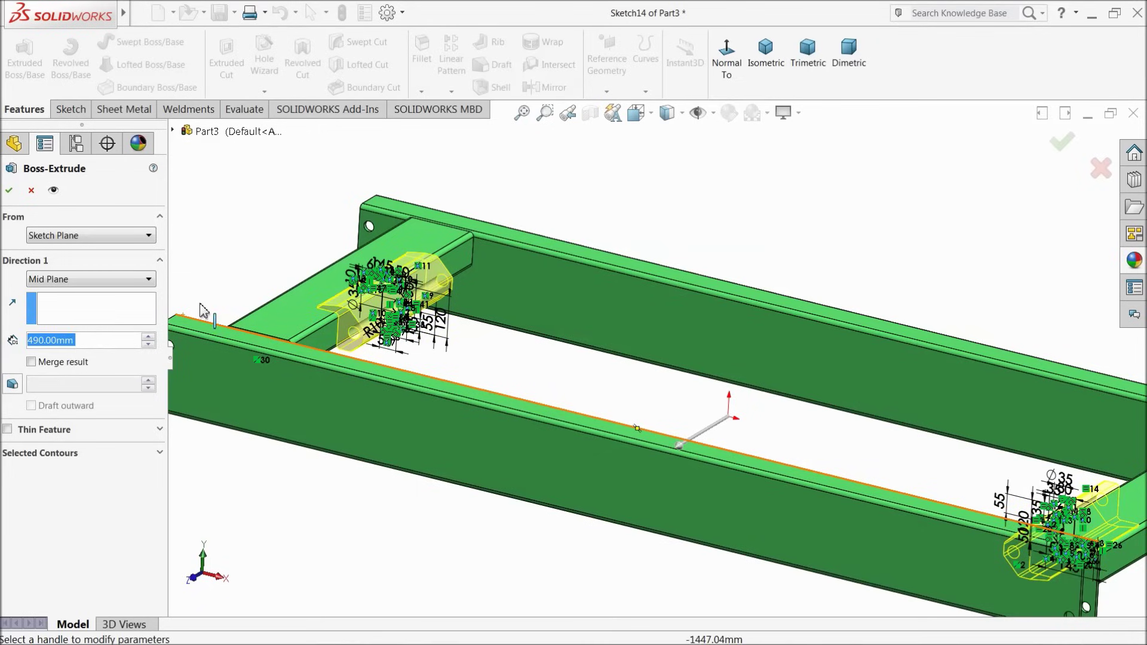
pyautogui.moveTo(412, 359); pyautogui.dragTo(422, 340, button='middle')
pyautogui.scroll(-5, 422, 340)
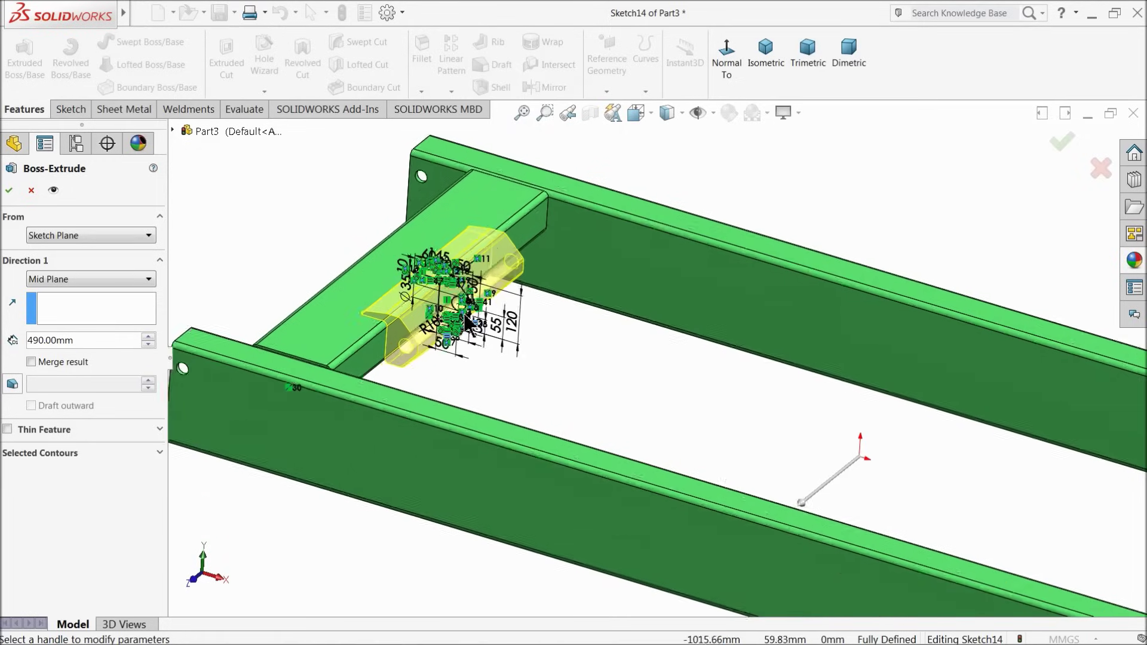
pyautogui.click(9, 190)
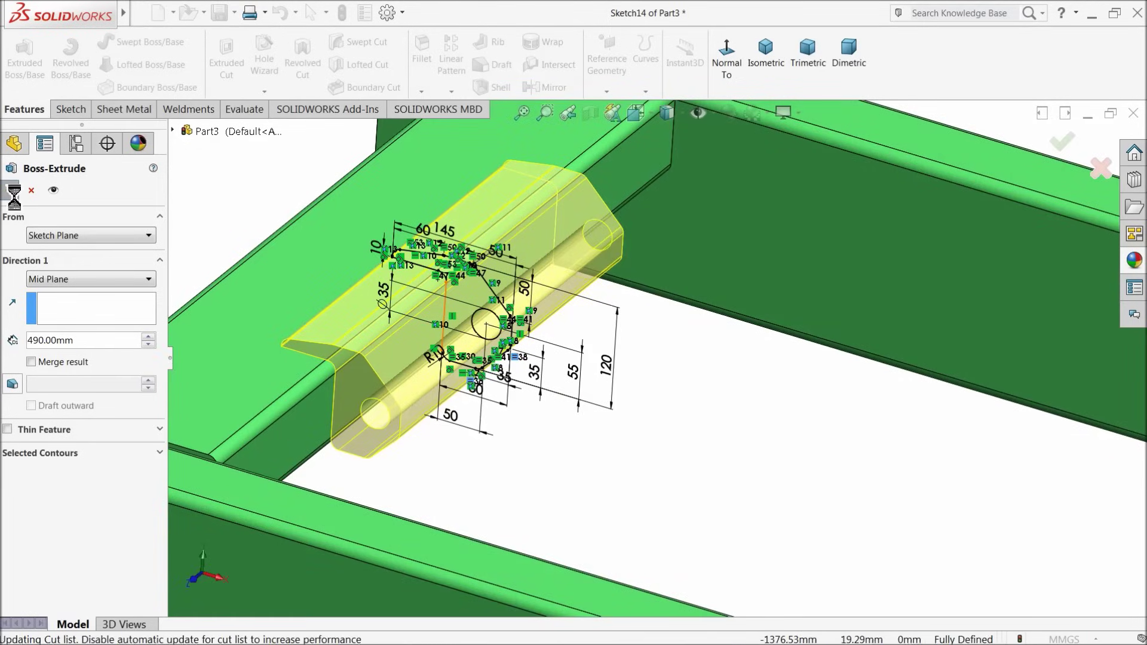
# Try to cut the extruded brackets with Sketch14 using a Mid Plane depth of 230*2 mm.
pyautogui.scroll(5, 483, 371)
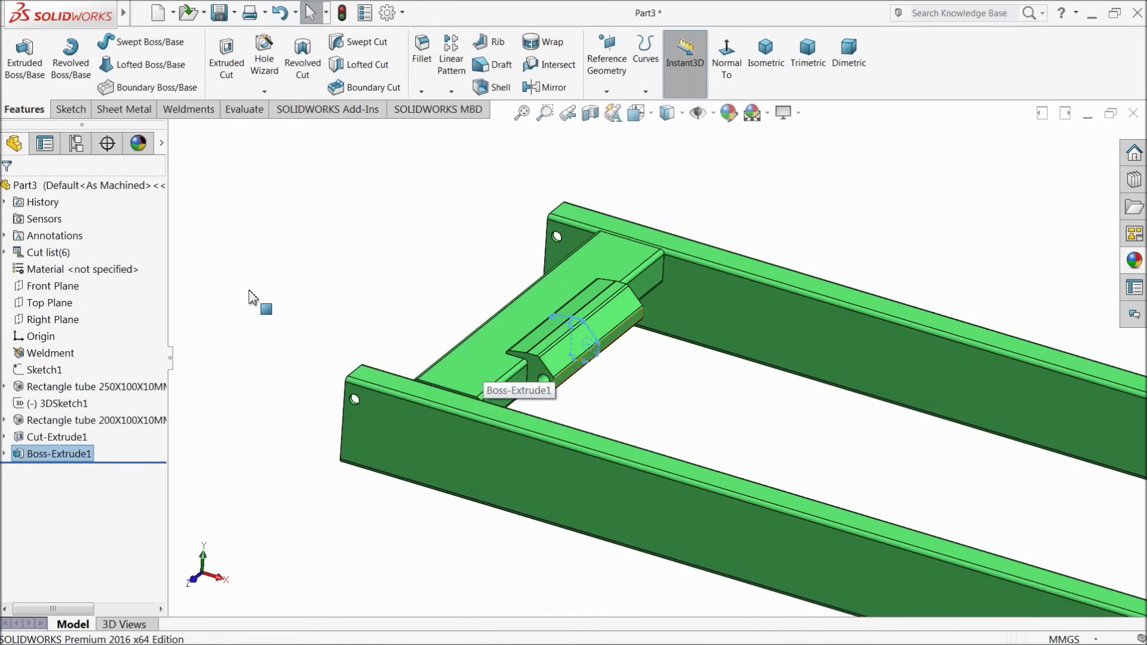
pyautogui.click(249, 296)
pyautogui.click(5, 454)
pyautogui.click(42, 470)
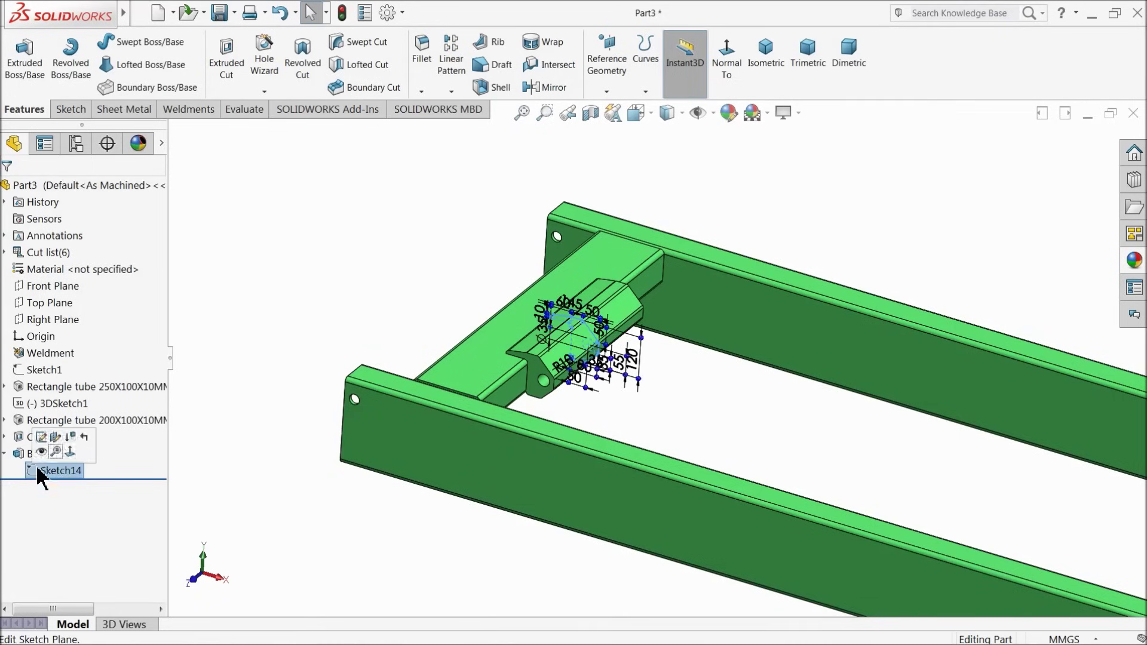
pyautogui.click(234, 74)
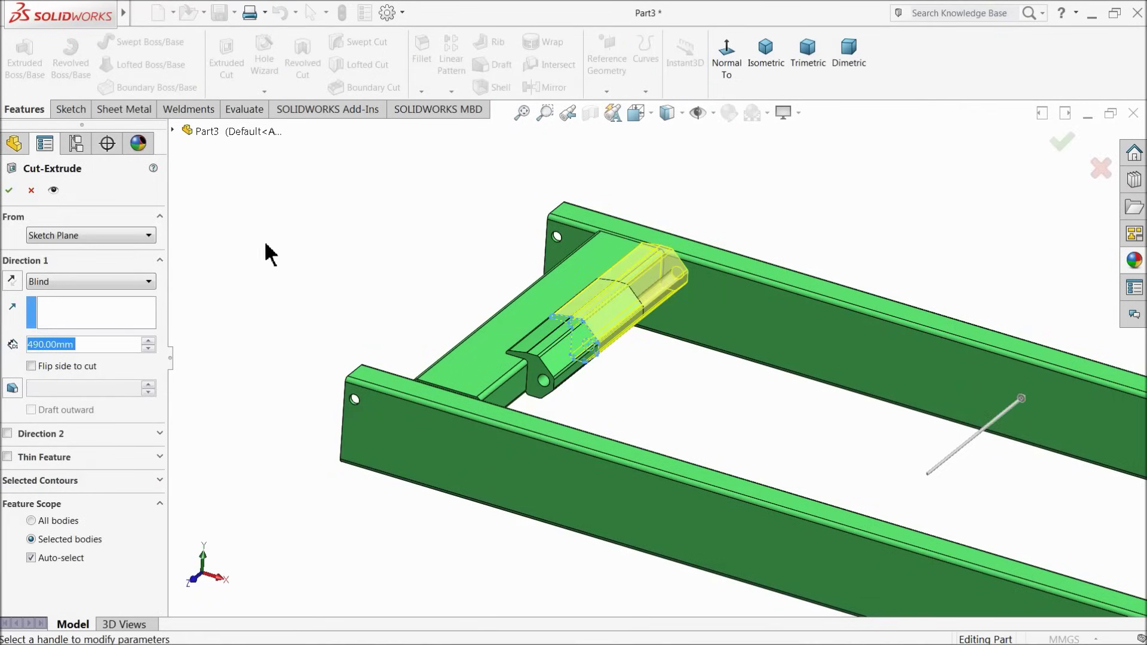
pyautogui.click(48, 281)
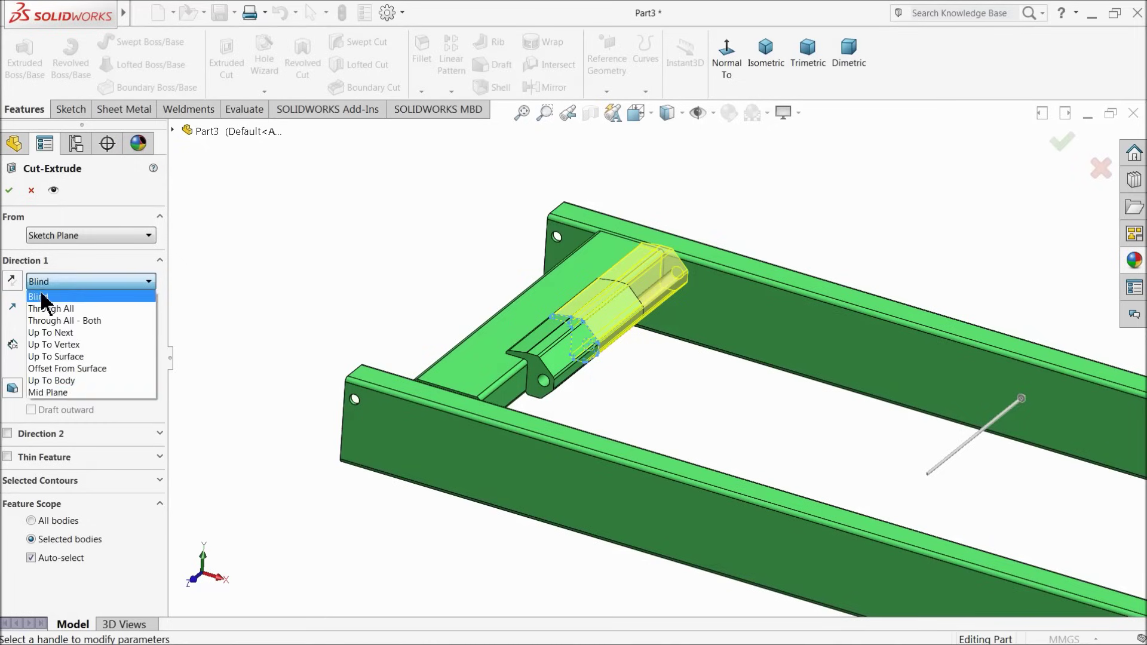
pyautogui.click(47, 387)
pyautogui.write('2')
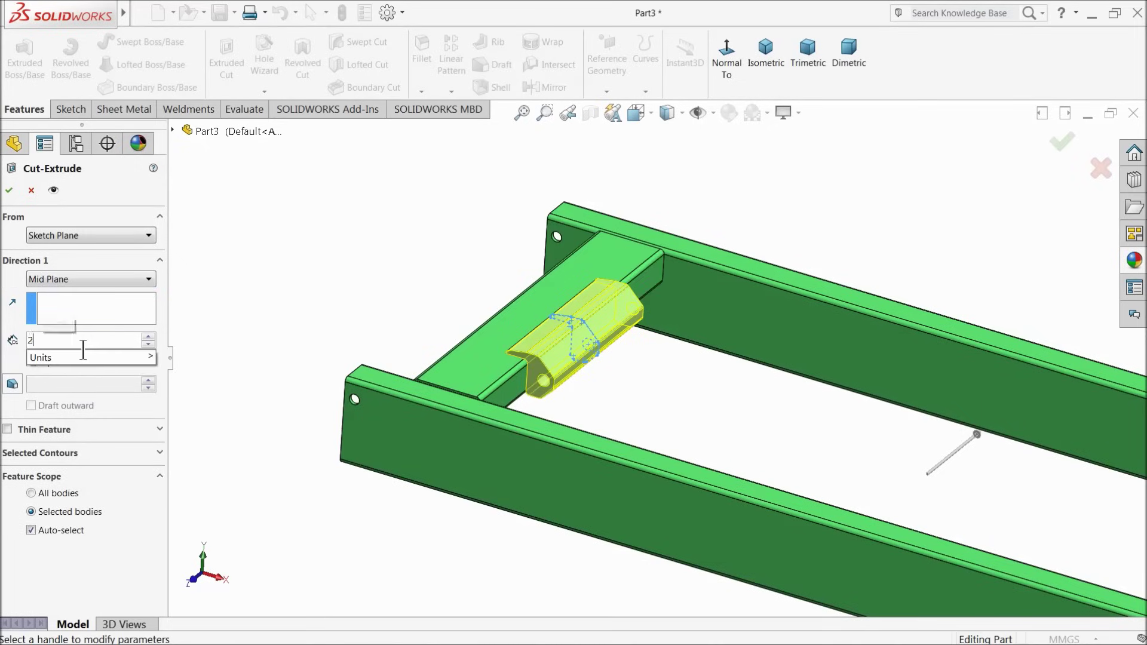
pyautogui.write('30.2')
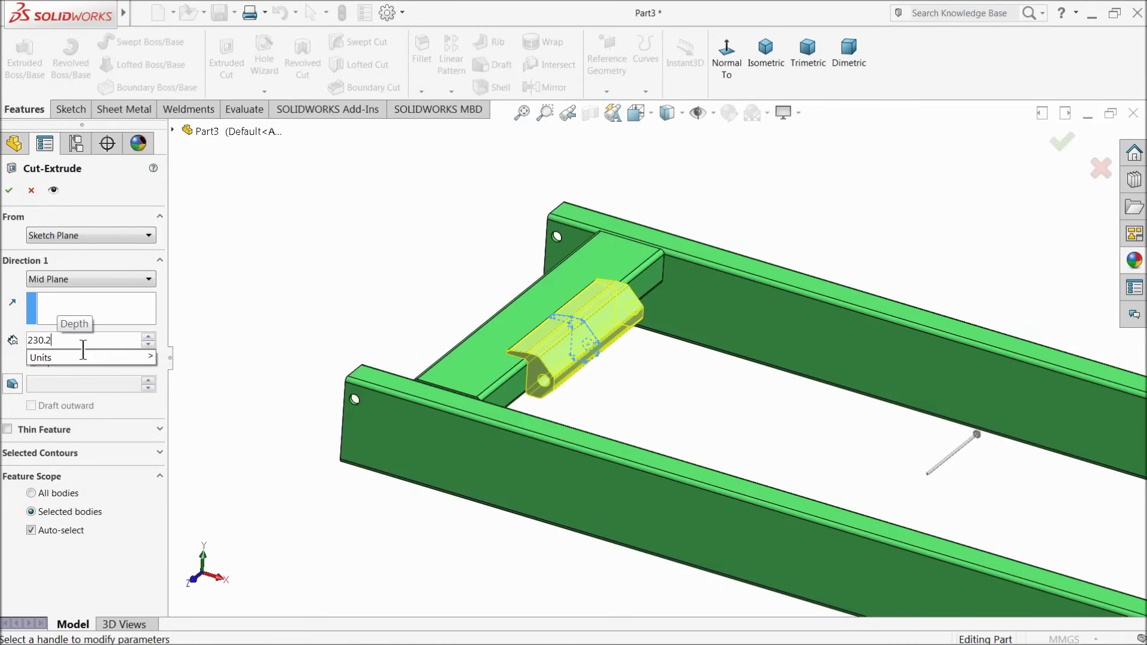
pyautogui.press('BackSpace')
pyautogui.press('BackSpace')
pyautogui.write('*2')
pyautogui.press('Return')
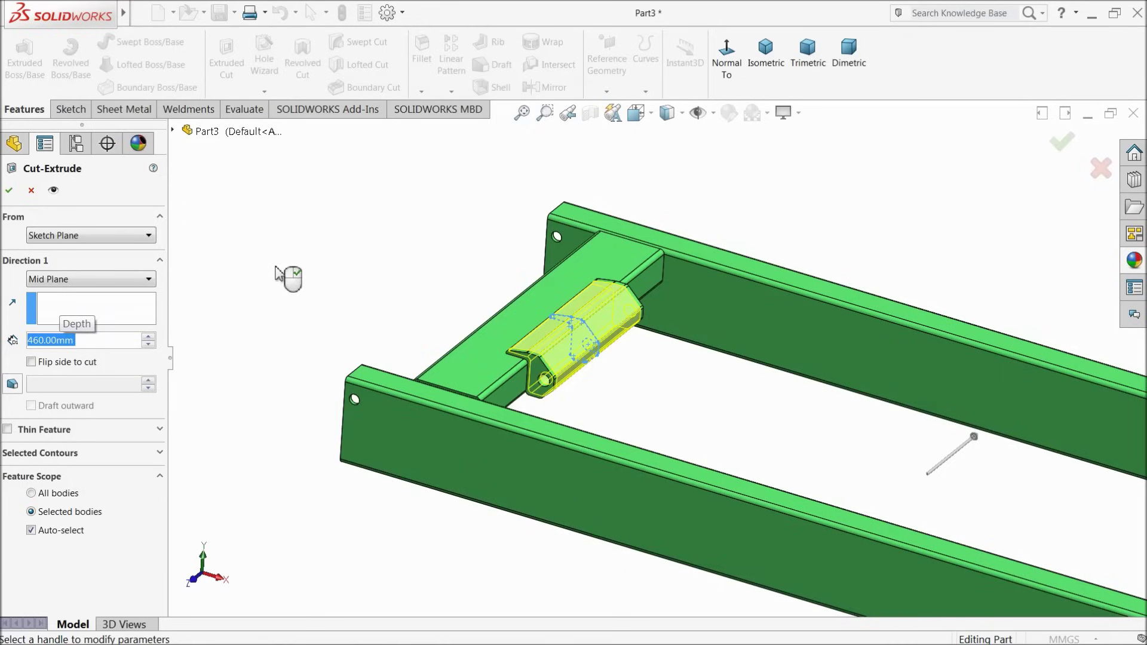
pyautogui.scroll(-5, 362, 303)
pyautogui.moveTo(735, 428); pyautogui.dragTo(867, 490, button='middle')
pyautogui.scroll(6, 867, 488)
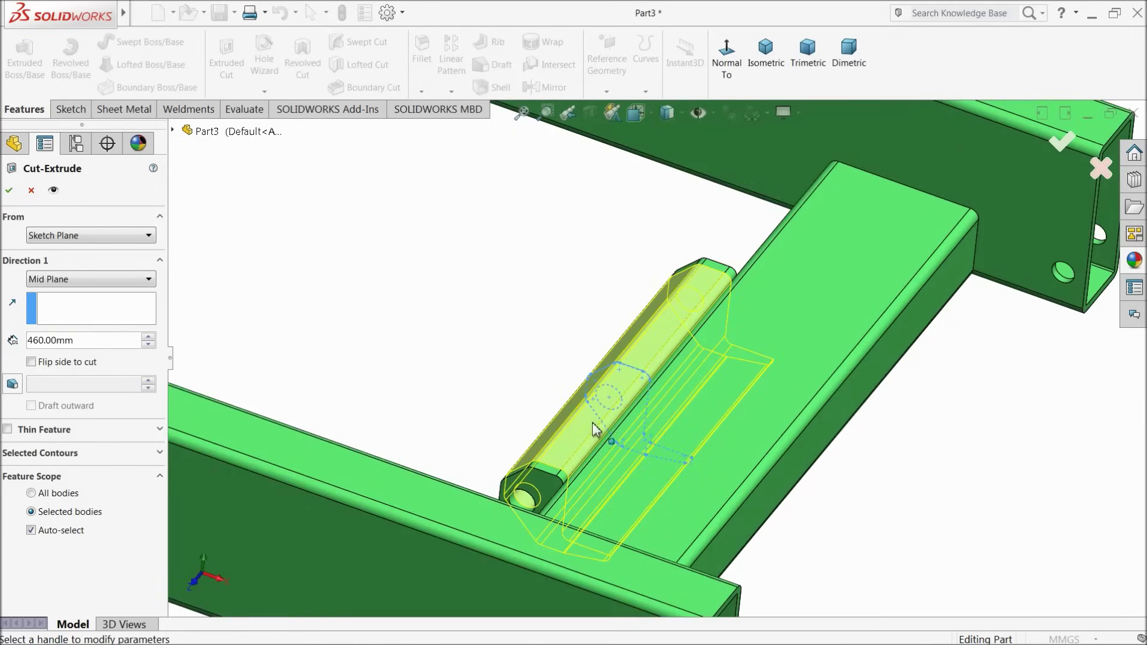
pyautogui.click(9, 191)
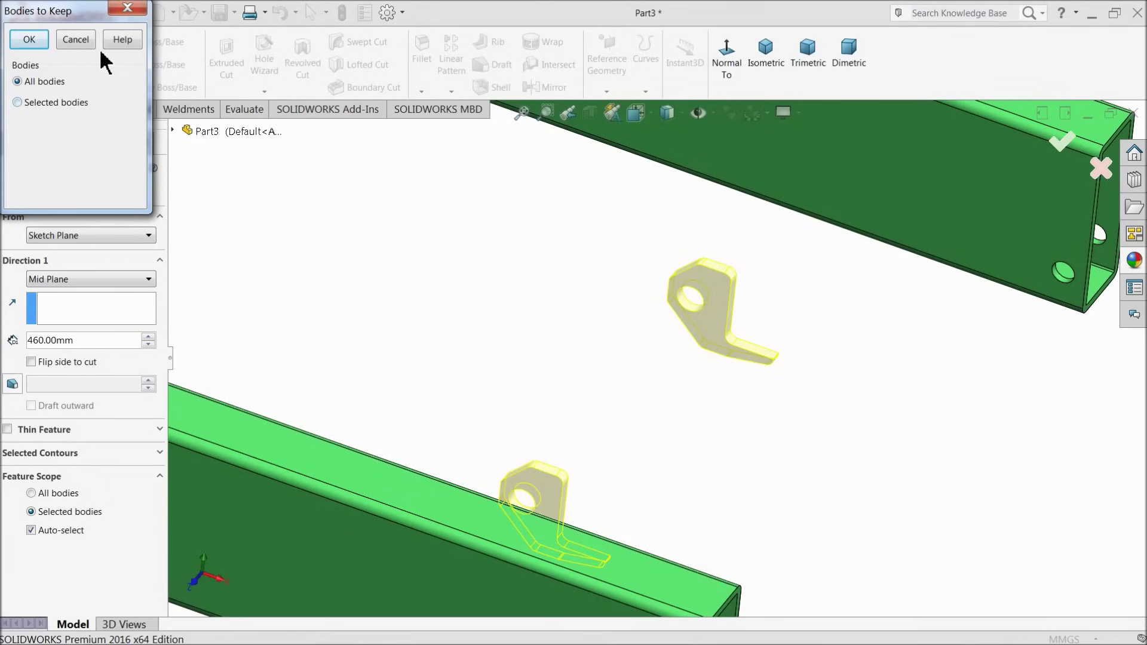
pyautogui.click(138, 11)
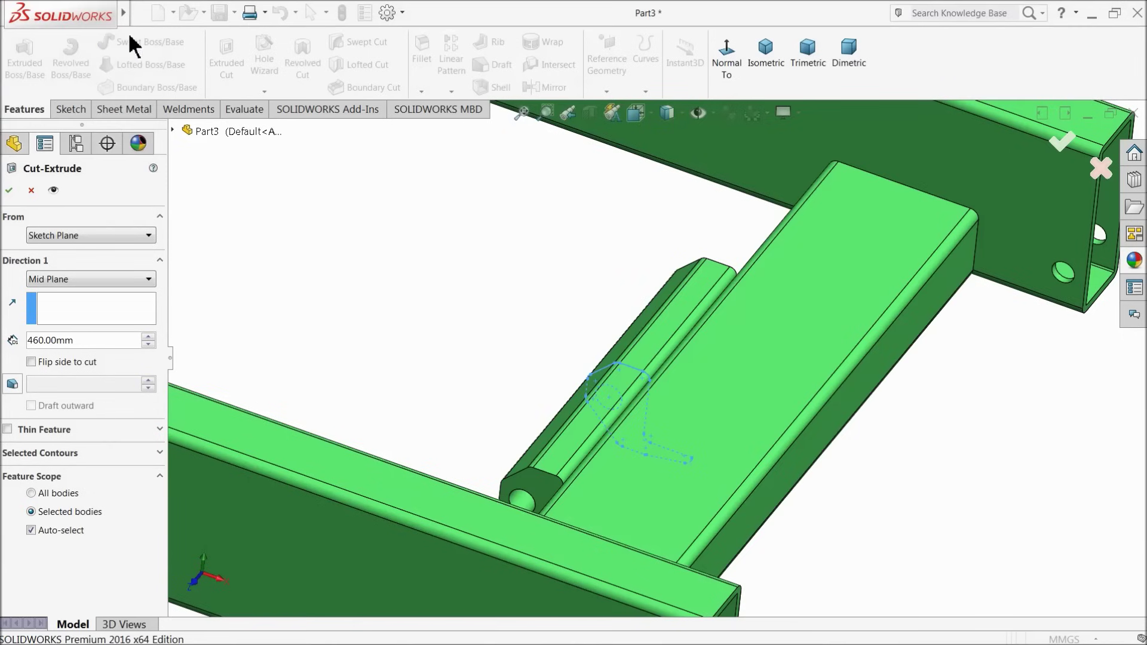
pyautogui.click(31, 190)
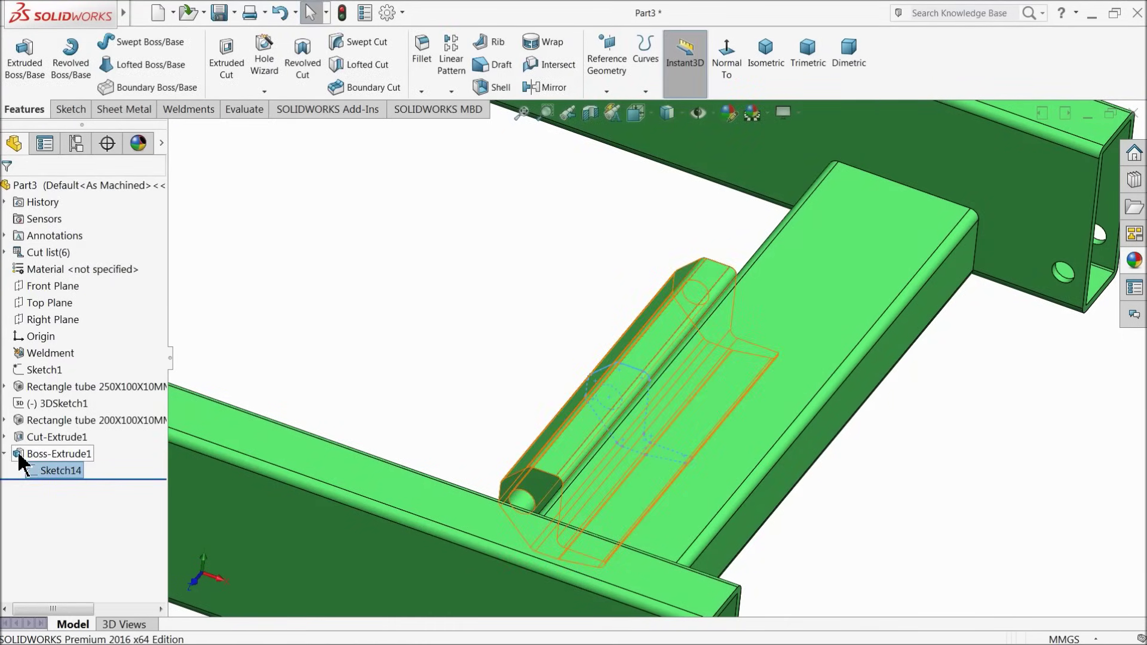
# Check the merge result setting in the bracket extrusion's definition.
pyautogui.rightClick(21, 460)
pyautogui.click(31, 300)
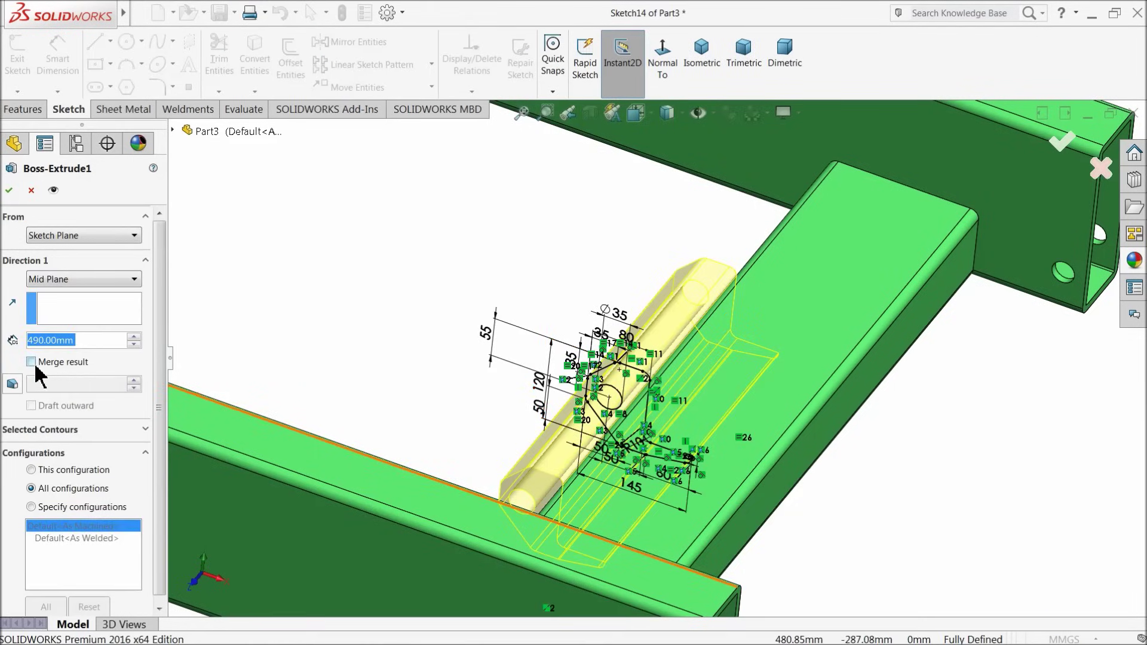
pyautogui.click(9, 192)
# Cut the extruded brackets with Sketch14 using a Mid Plane depth of 230*2 mm, keeping all resulting bodies.
pyautogui.click(32, 471)
pyautogui.click(226, 57)
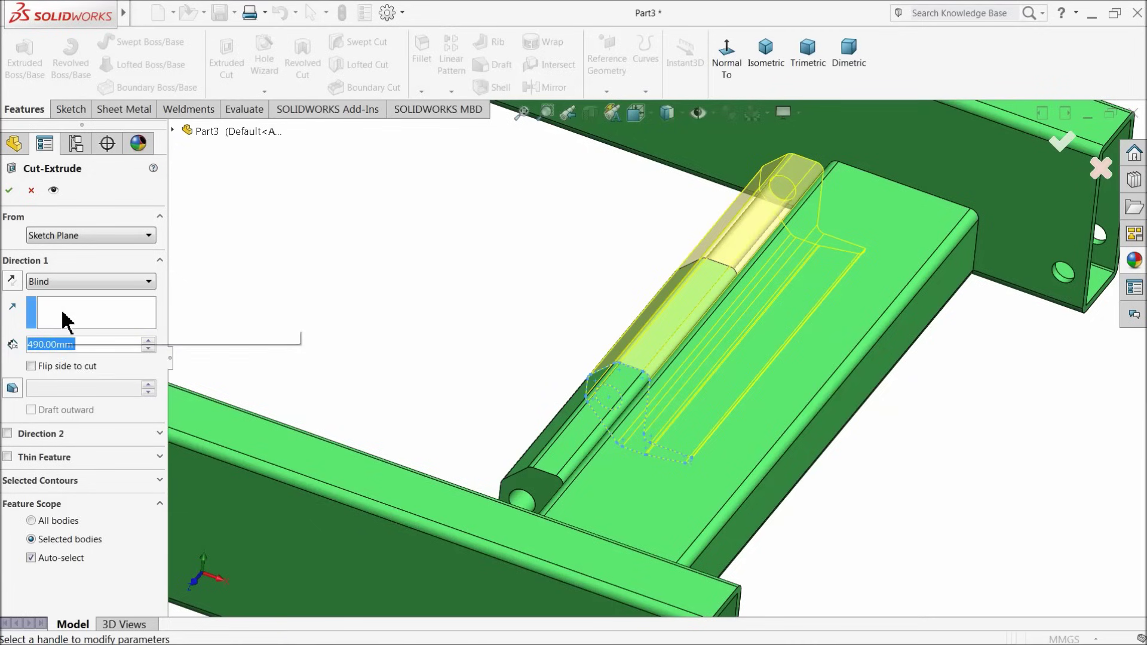
pyautogui.write('230*2')
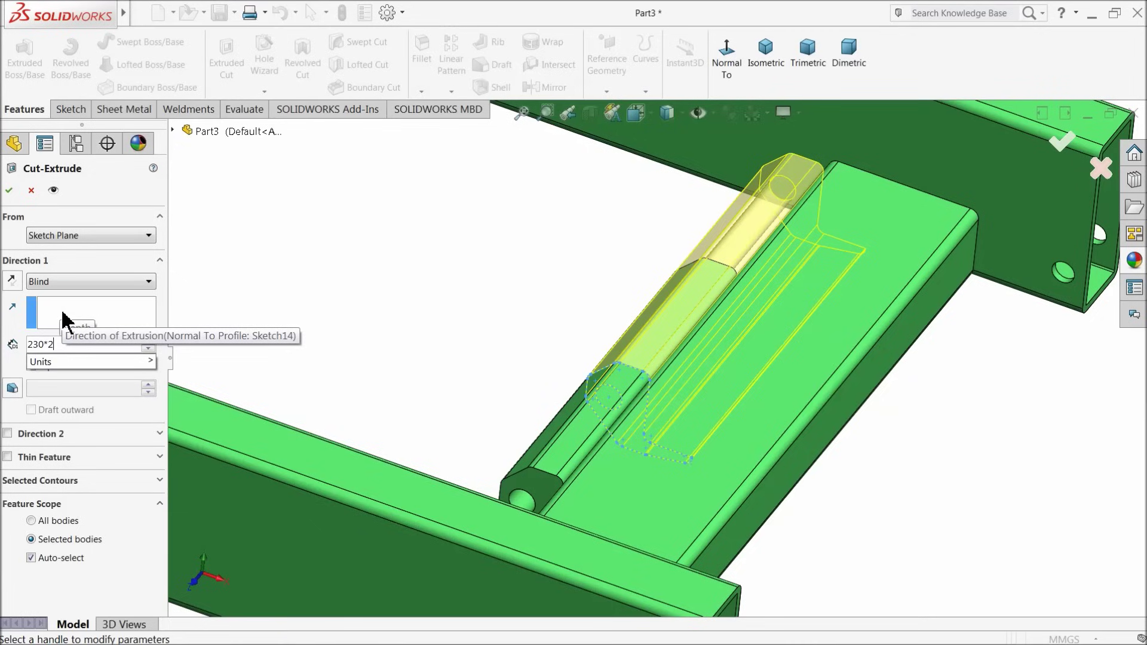
pyautogui.press('Return')
pyautogui.click(48, 281)
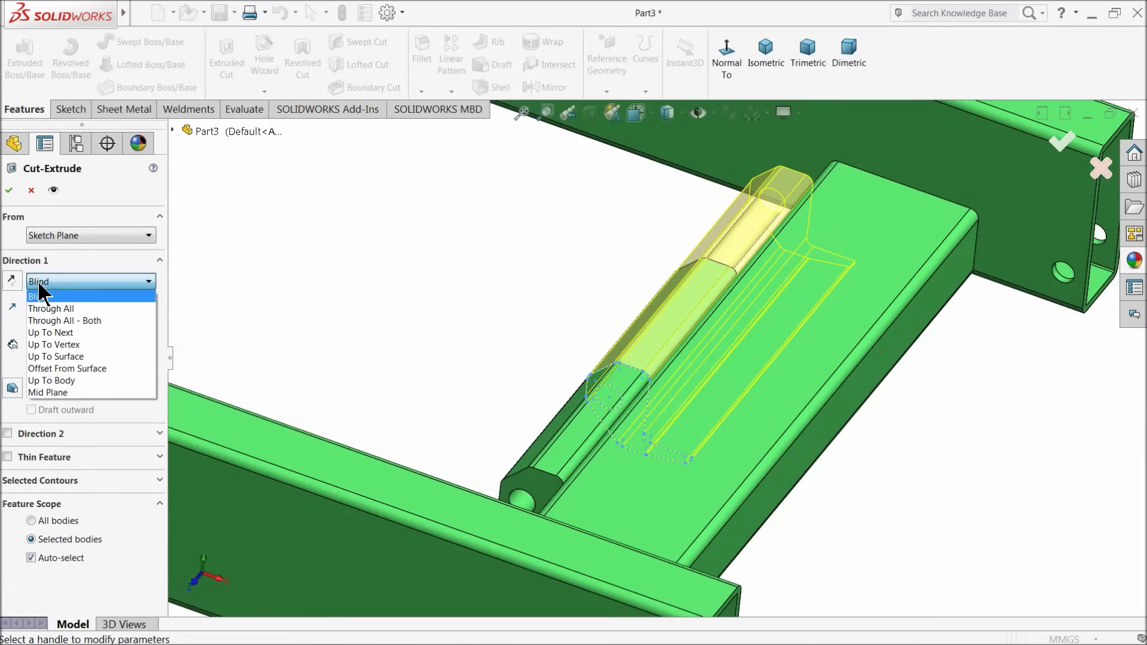
pyautogui.click(51, 391)
pyautogui.scroll(5, 386, 385)
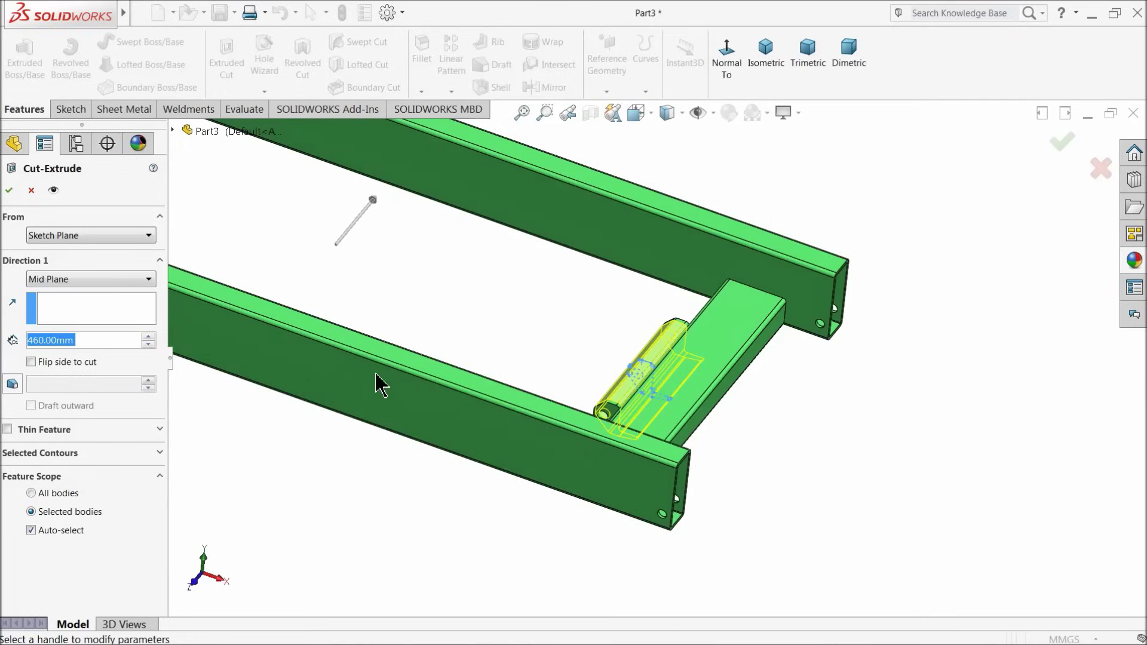
pyautogui.click(9, 191)
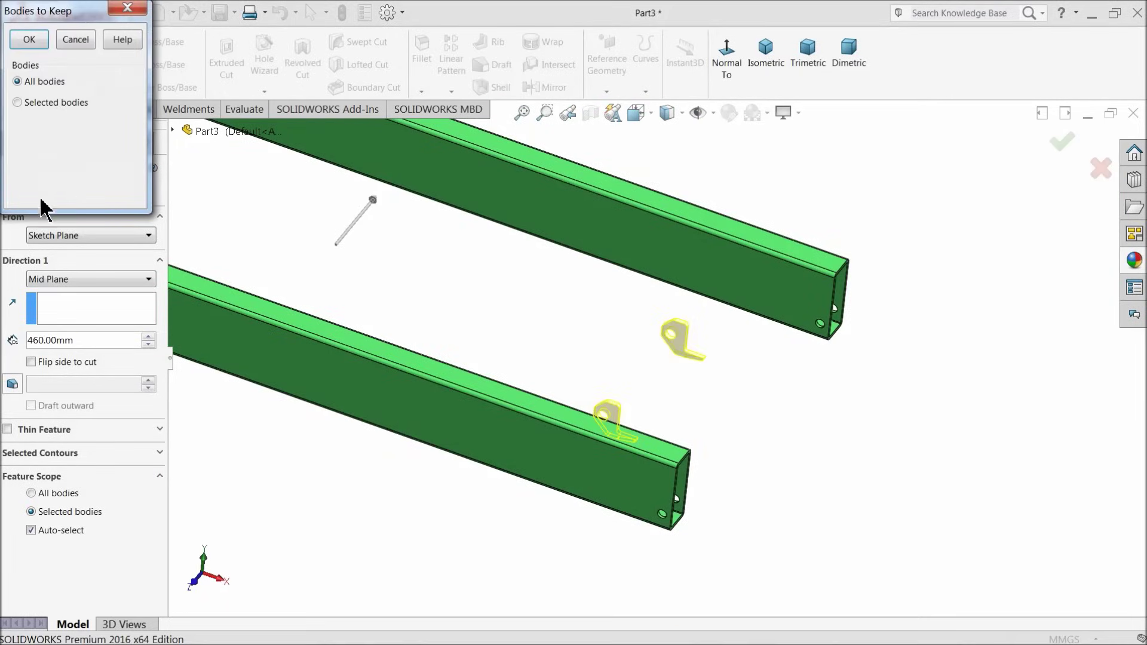
pyautogui.click(49, 104)
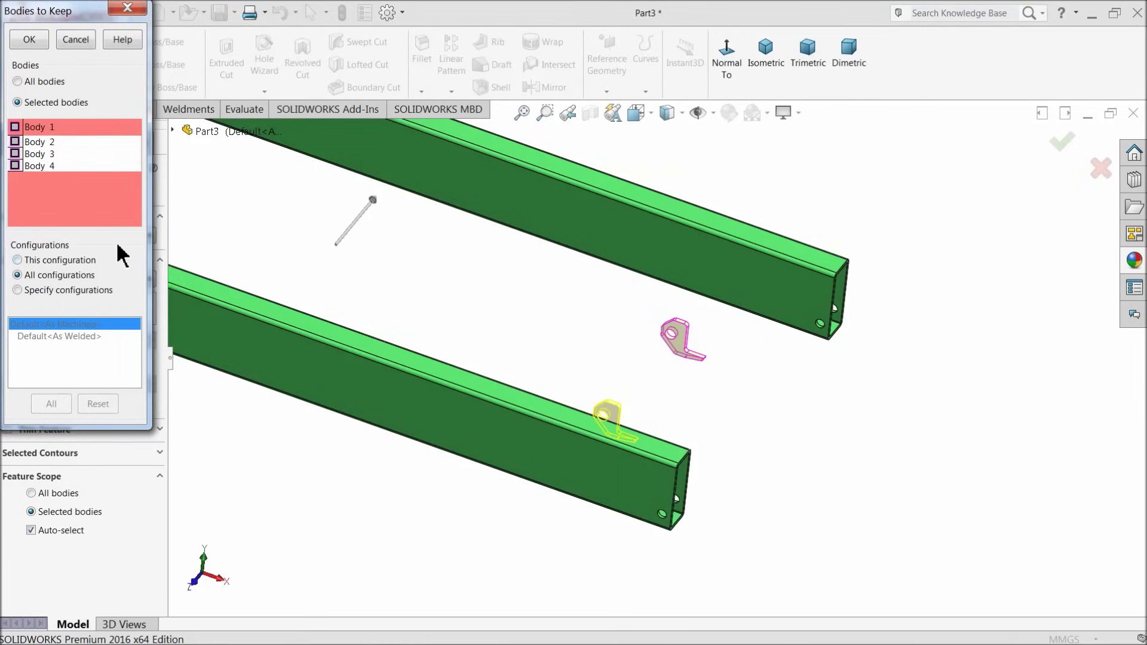
pyautogui.click(17, 83)
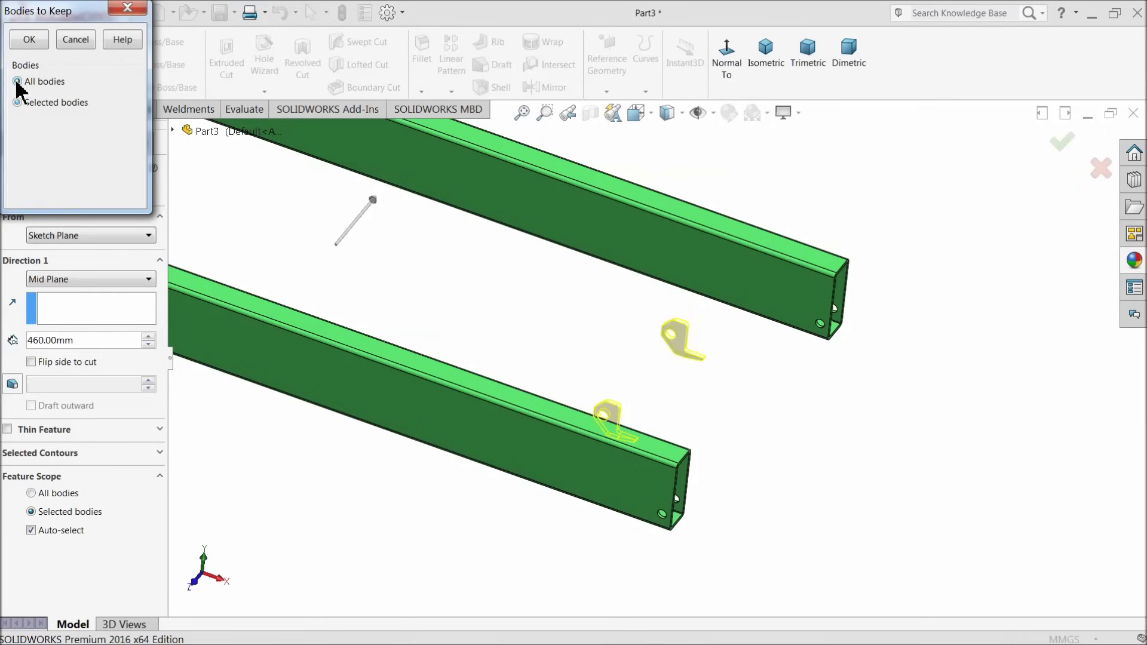
pyautogui.click(30, 41)
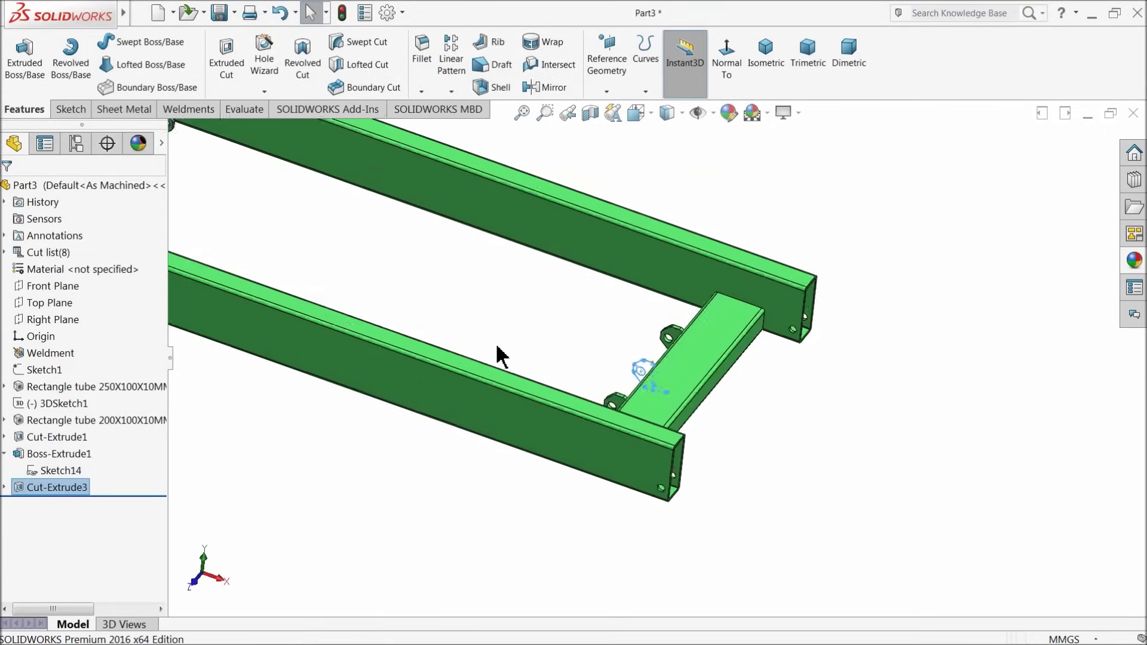
# On the inner face of the long side tube, sketch a circle about 116 mm in diameter centred on the origin.
pyautogui.press('f')
pyautogui.moveTo(476, 342); pyautogui.dragTo(489, 299, button='middle')
pyautogui.click(642, 281)
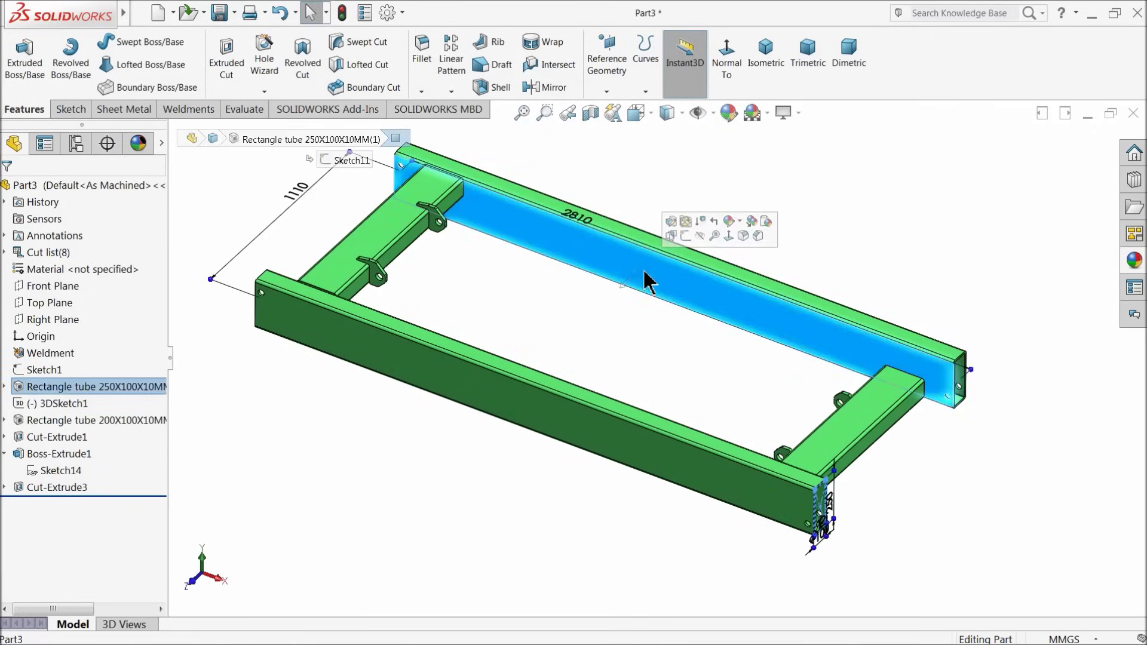
pyautogui.click(685, 235)
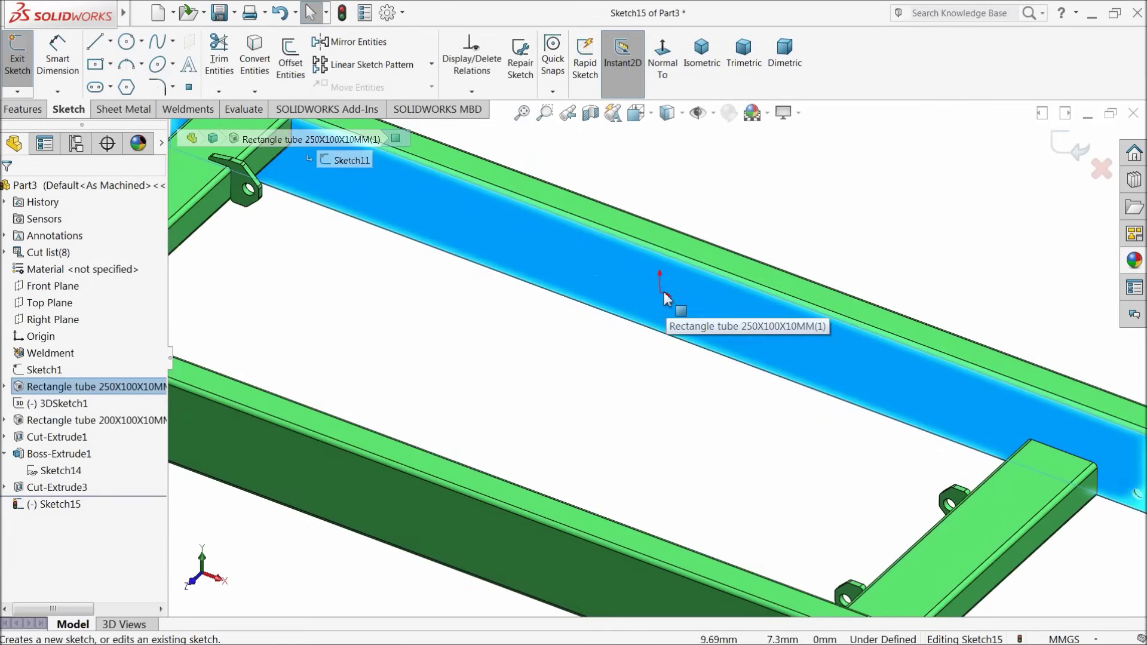
pyautogui.press('c')
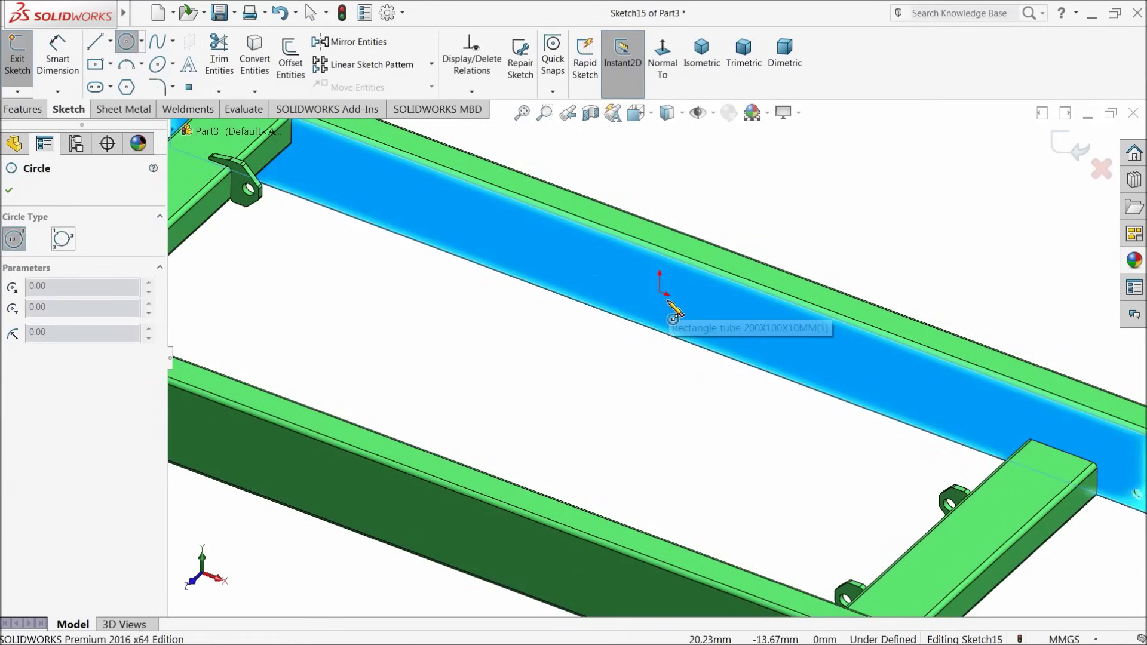
pyautogui.click(659, 292)
pyautogui.click(675, 278)
pyautogui.scroll(-3, 681, 333)
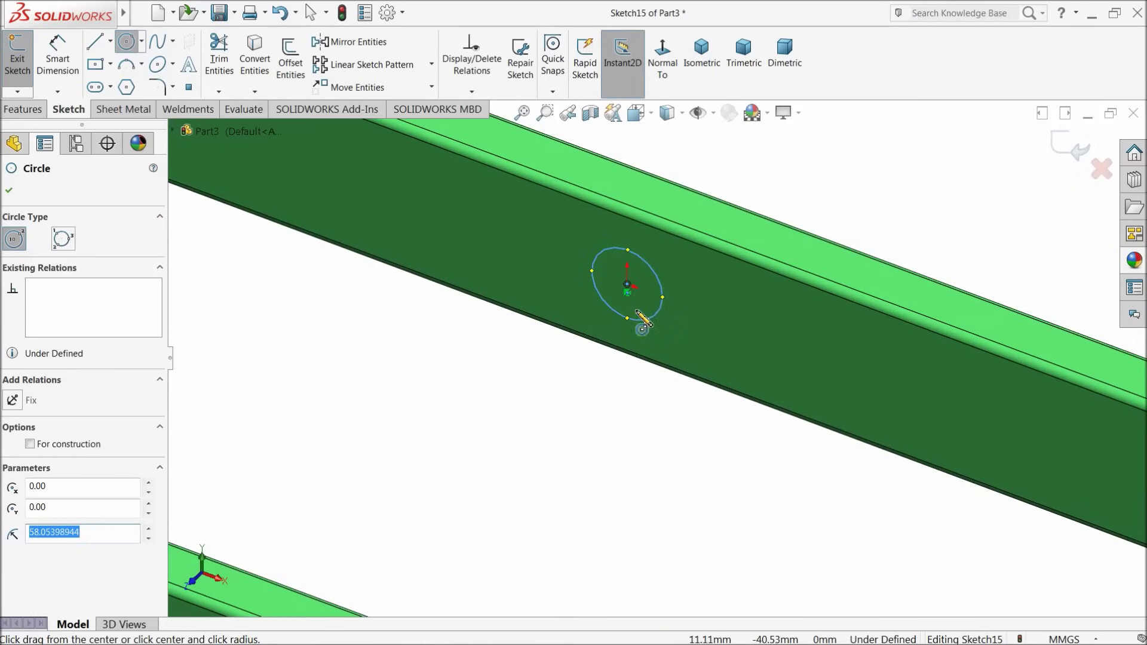
# Set the circle's diameter to 60 mm.
pyautogui.click(60, 66)
pyautogui.click(670, 304)
pyautogui.click(712, 324)
pyautogui.write('60')
pyautogui.press('Return')
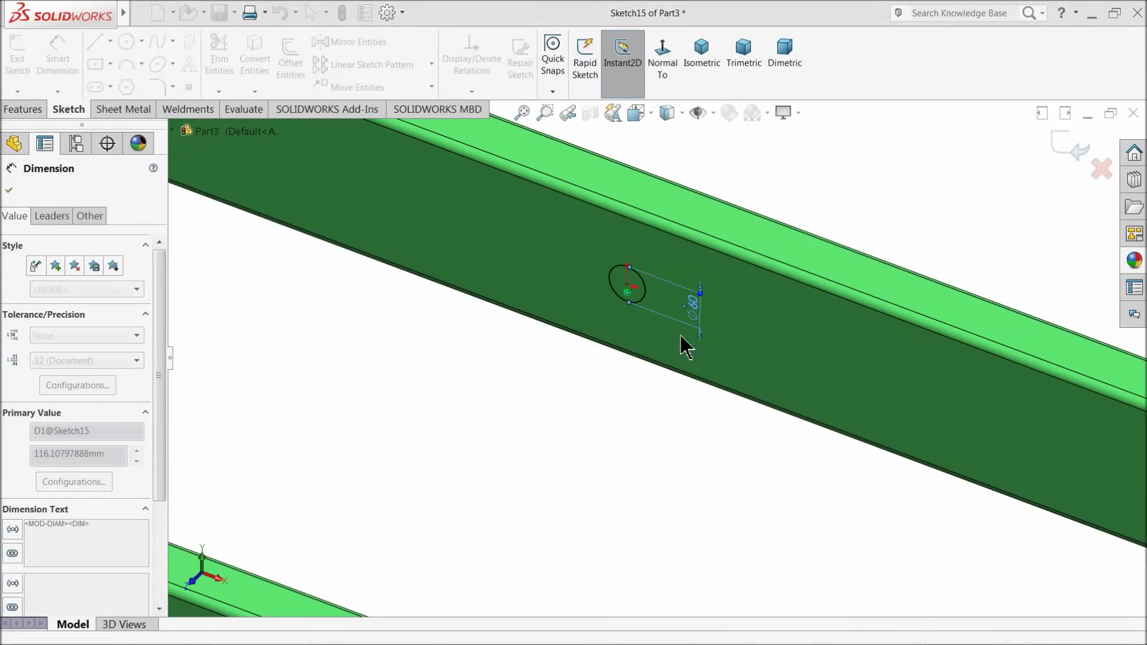
# Extrude the 60 mm circle with the Up To Next end condition to form a round crossbar between the side tubes.
pyautogui.click(22, 109)
pyautogui.click(24, 60)
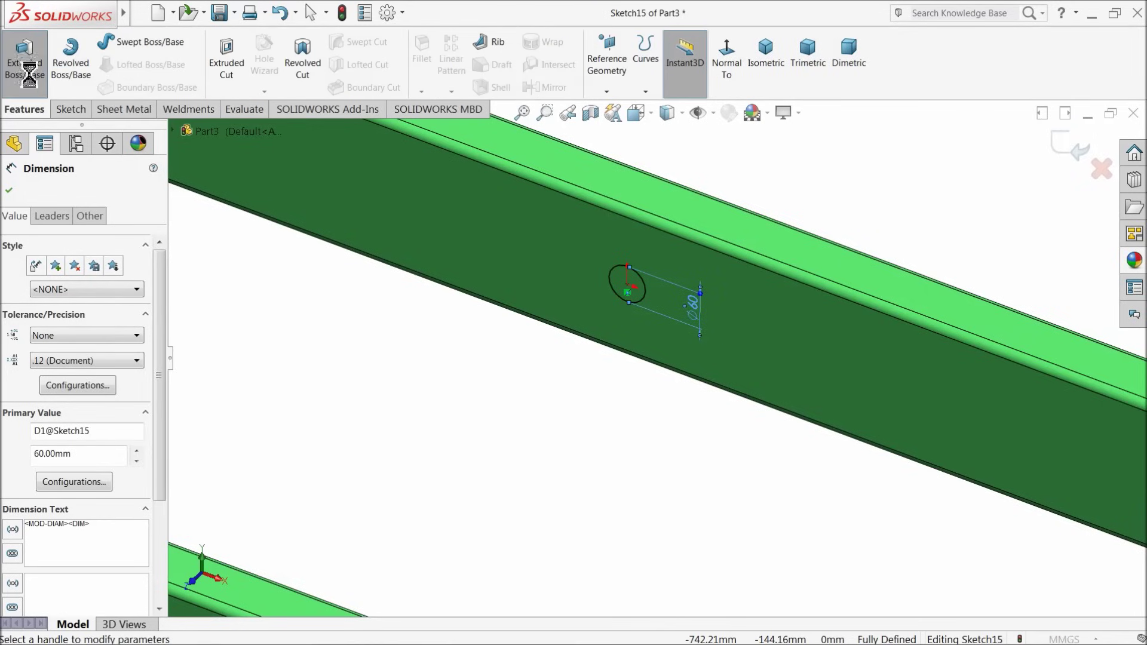
pyautogui.click(27, 287)
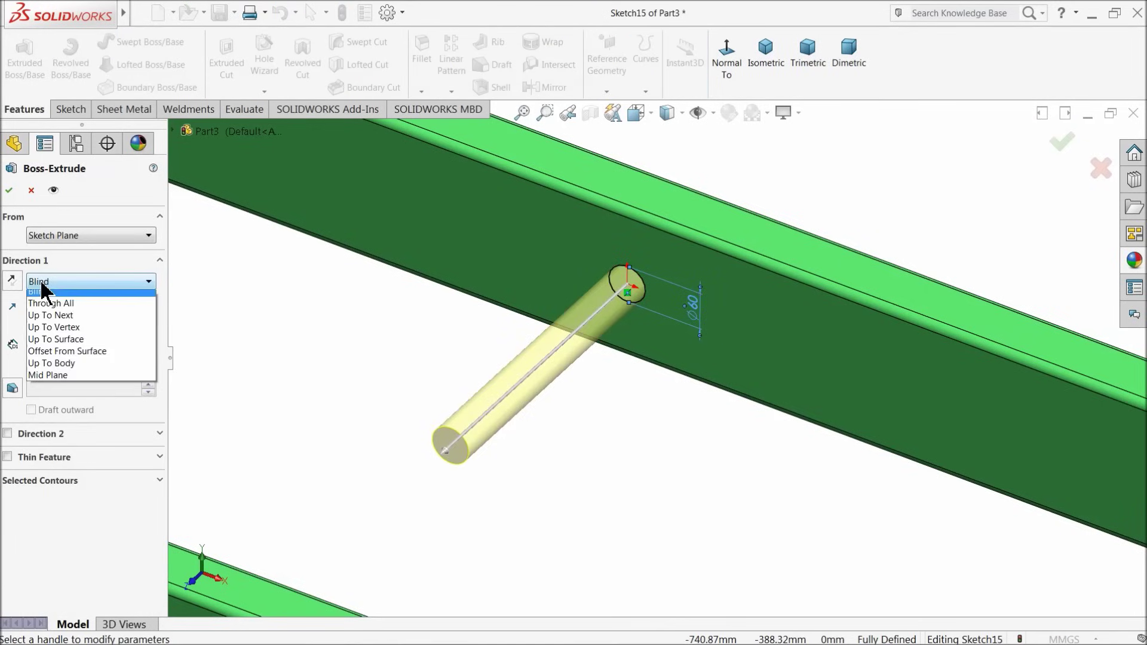
pyautogui.click(74, 323)
pyautogui.scroll(3, 402, 378)
pyautogui.moveTo(402, 378); pyautogui.dragTo(377, 343, button='middle')
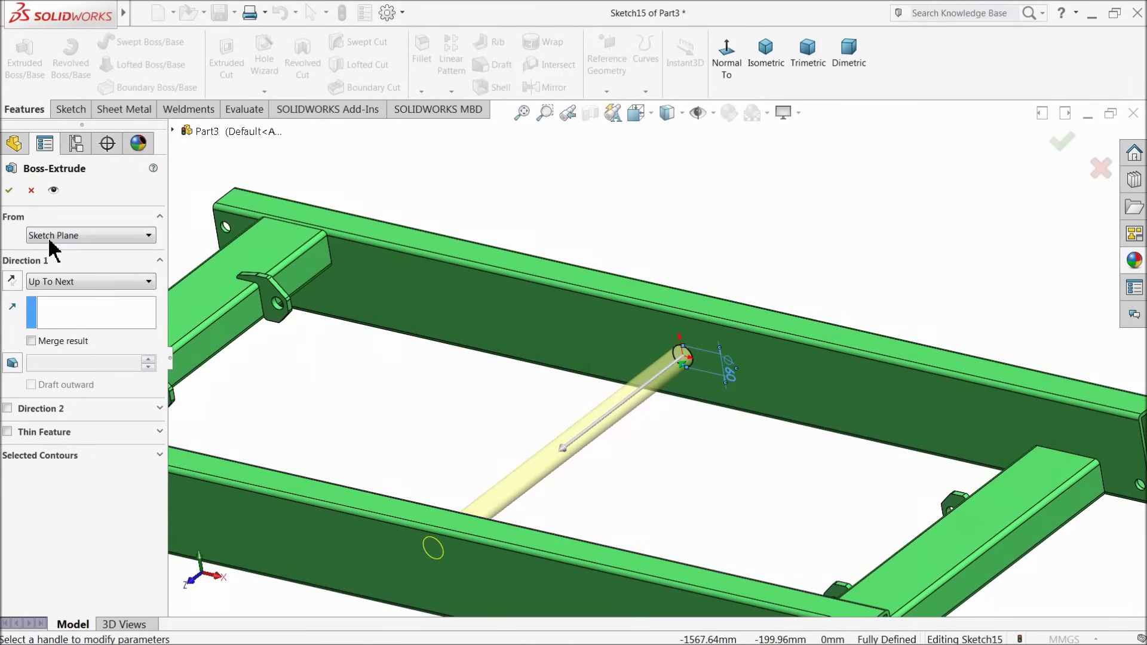
pyautogui.click(9, 189)
pyautogui.scroll(5, 529, 360)
pyautogui.moveTo(543, 402)
pyautogui.mouseDown(button='middle')
pyautogui.moveTo(569, 385)
pyautogui.moveTo(535, 400)
pyautogui.moveTo(554, 392)
pyautogui.moveTo(546, 381)
pyautogui.mouseUp(button='middle')
pyautogui.moveTo(596, 408)
pyautogui.mouseDown(button='middle')
pyautogui.moveTo(627, 412)
pyautogui.moveTo(612, 404)
pyautogui.moveTo(668, 270)
pyautogui.moveTo(602, 430)
pyautogui.moveTo(613, 410)
pyautogui.moveTo(602, 402)
pyautogui.moveTo(598, 412)
pyautogui.moveTo(595, 385)
pyautogui.moveTo(601, 418)
pyautogui.mouseUp(button='middle')
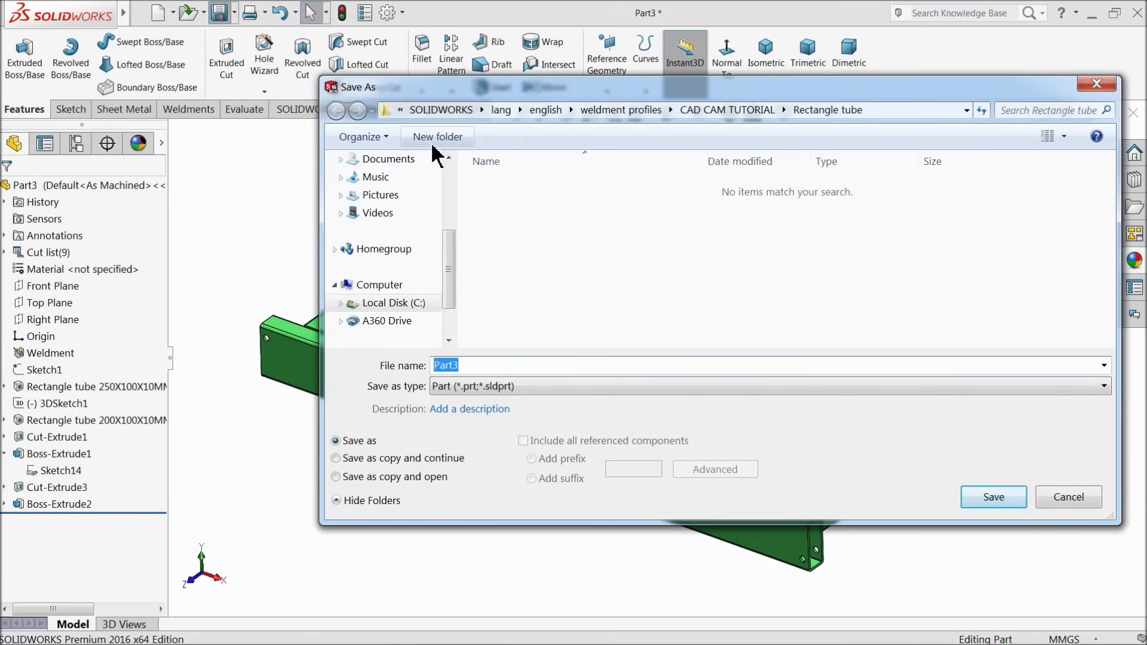
# Save the part as "1.Main Diagonal" in a new Desktop folder named "Scissor Lift".
pyautogui.scroll(3, 445, 192)
pyautogui.click(395, 182)
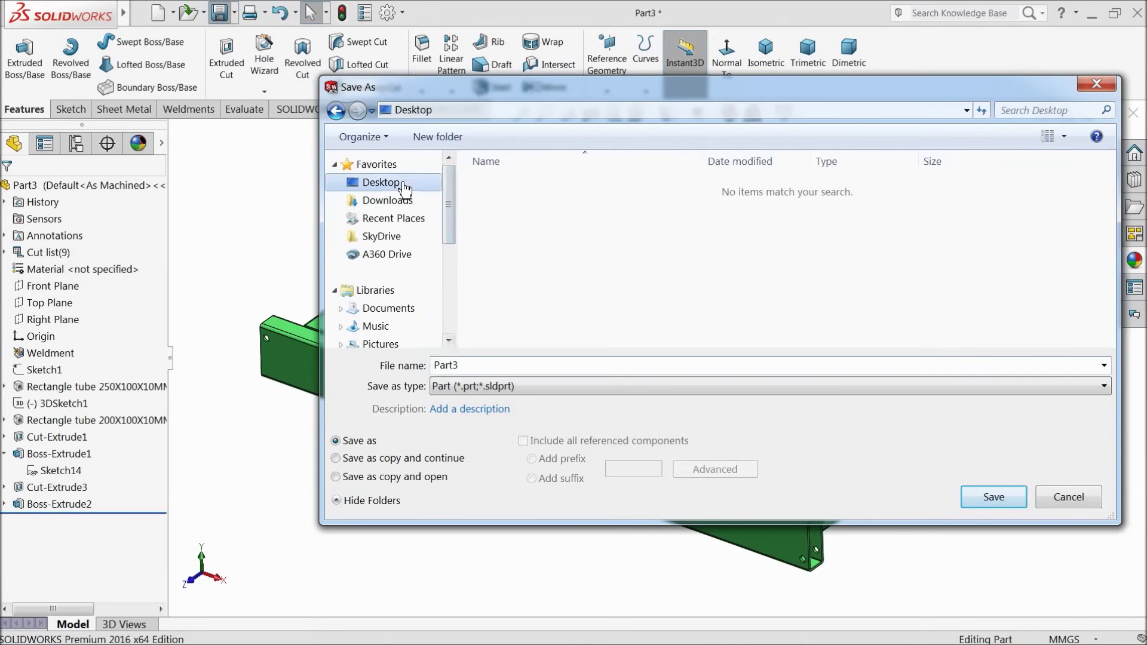
pyautogui.click(438, 136)
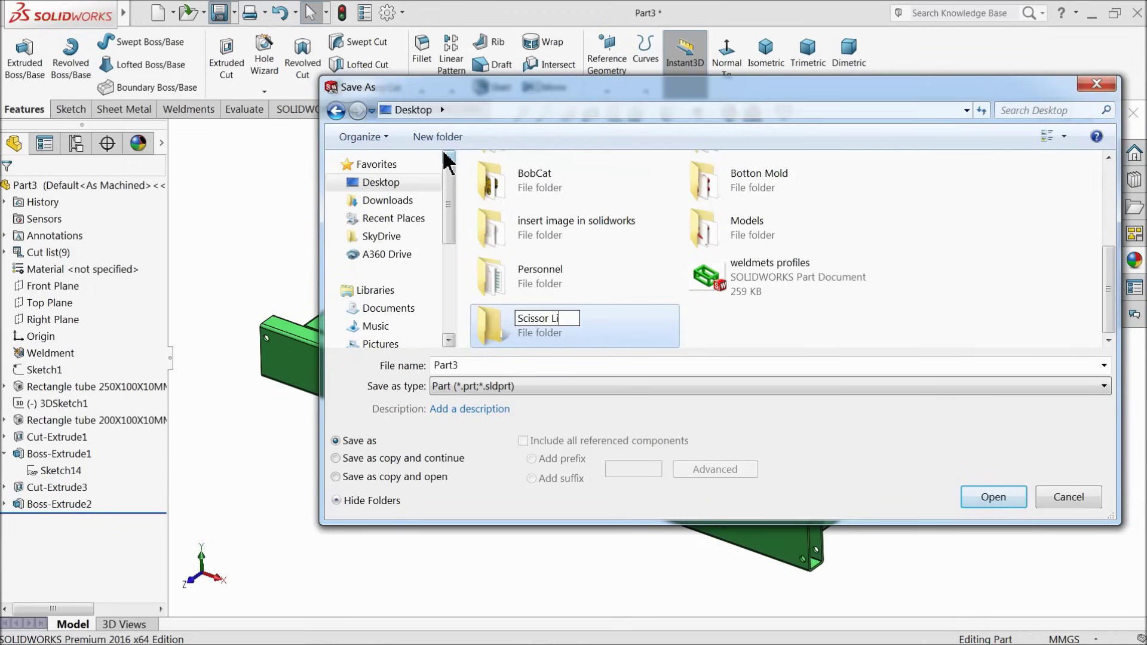
pyautogui.doubleClick(494, 334)
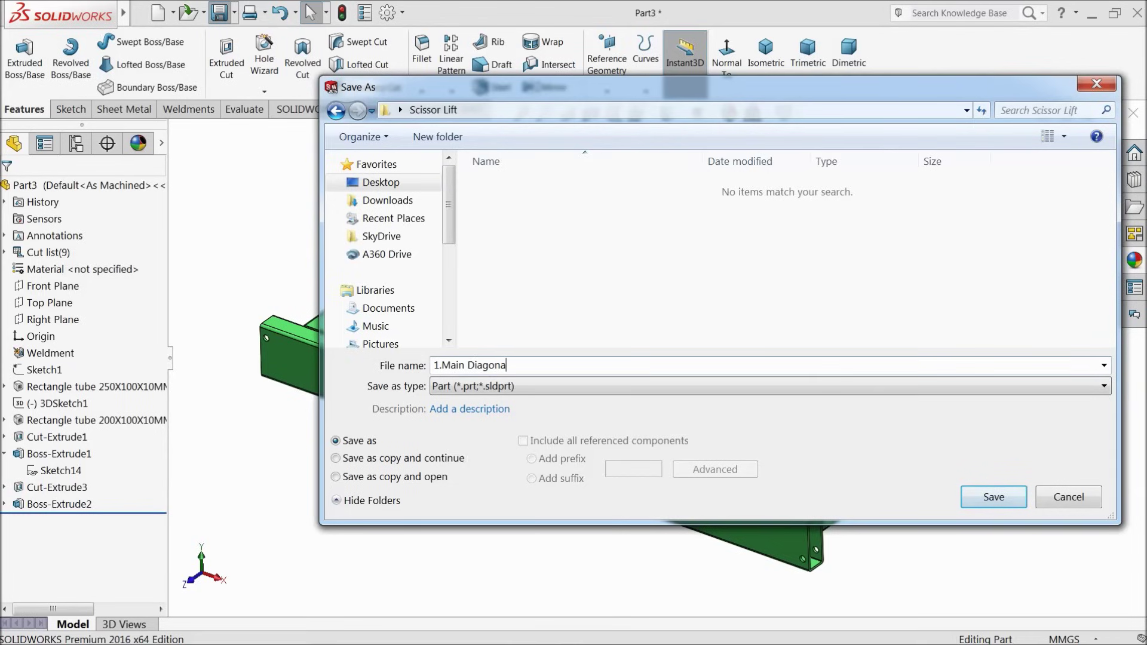
pyautogui.click(993, 497)
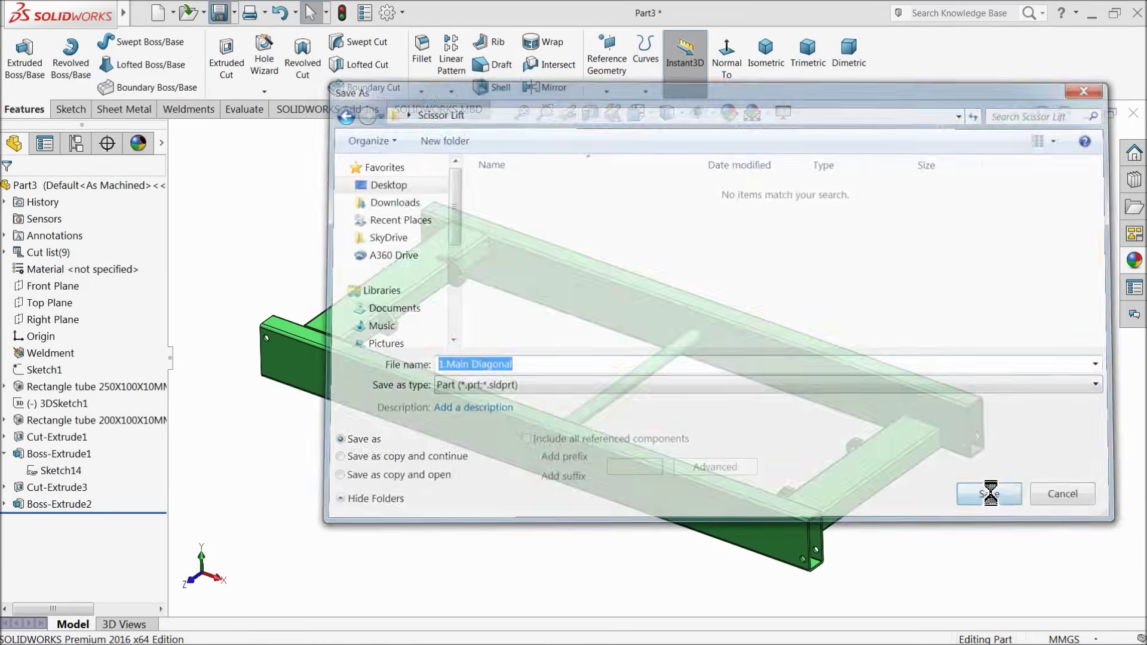
# Start a sketch on the underside face of one long side tube.
pyautogui.moveTo(668, 436); pyautogui.dragTo(818, 187, button='middle')
pyautogui.scroll(-5, 821, 183)
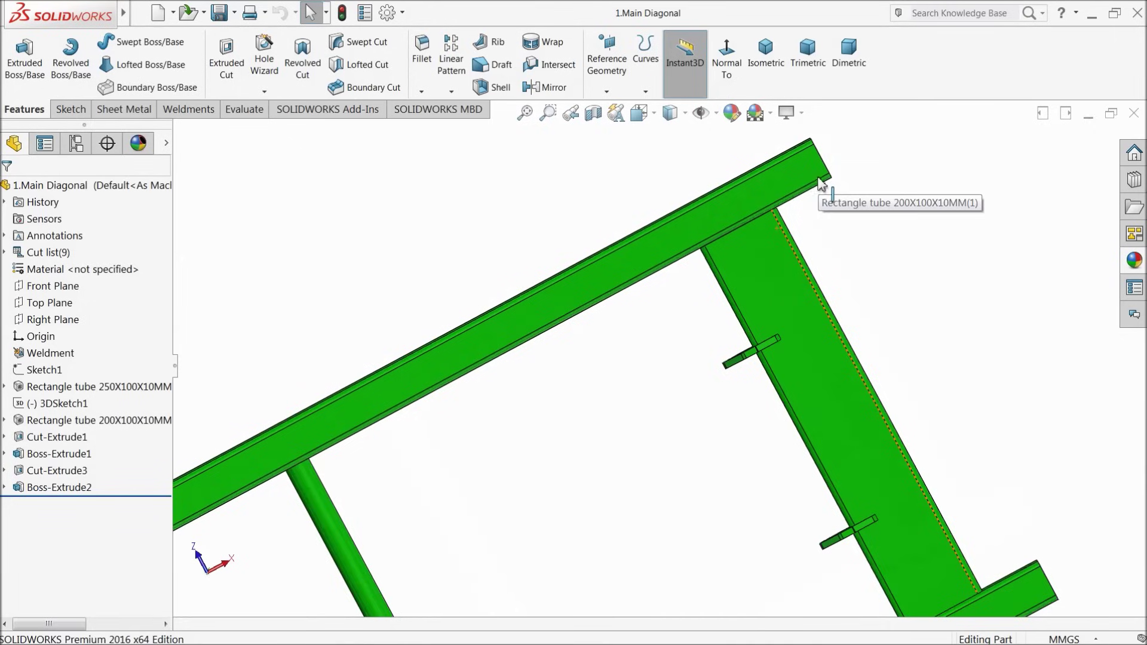
pyautogui.click(810, 175)
pyautogui.click(861, 137)
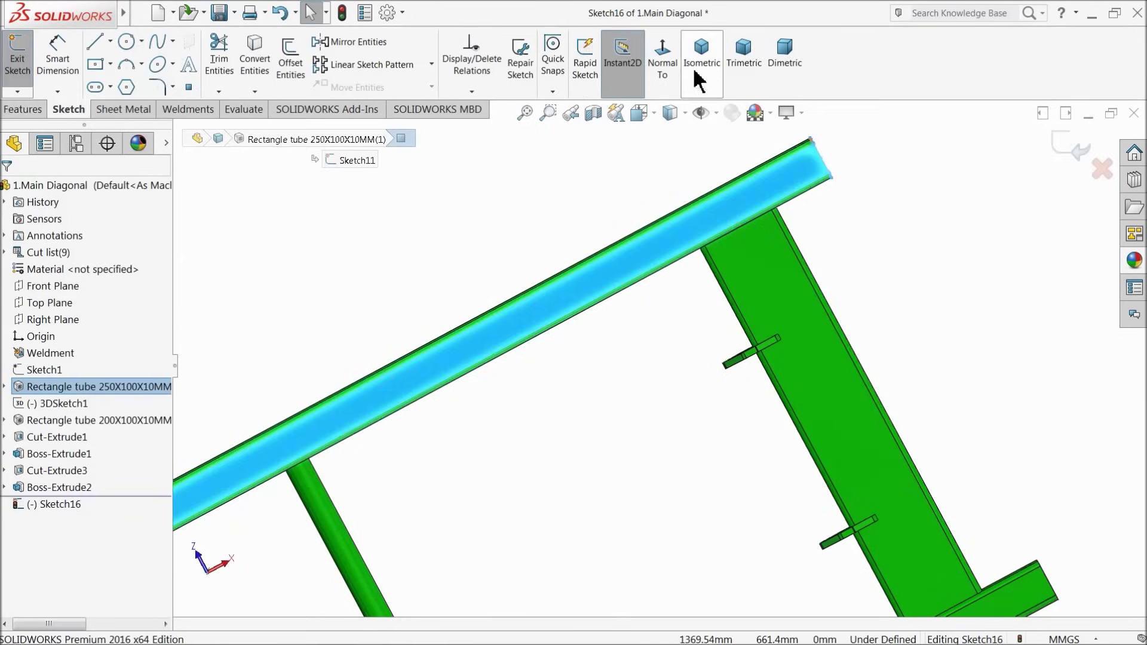
# Draw a corner rectangle about 62 mm high on the tube's underside, with one side on the tube's end edge.
pyautogui.click(110, 65)
pyautogui.click(117, 84)
pyautogui.scroll(-3, 949, 269)
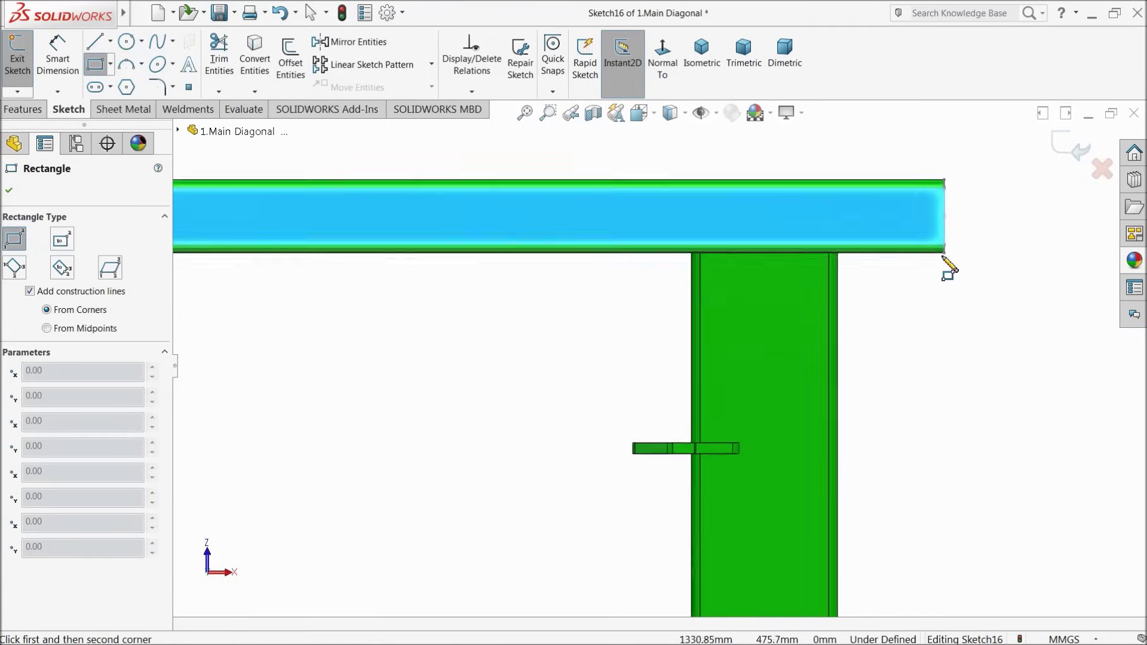
pyautogui.scroll(-3, 946, 251)
pyautogui.scroll(-3, 877, 212)
pyautogui.click(902, 203)
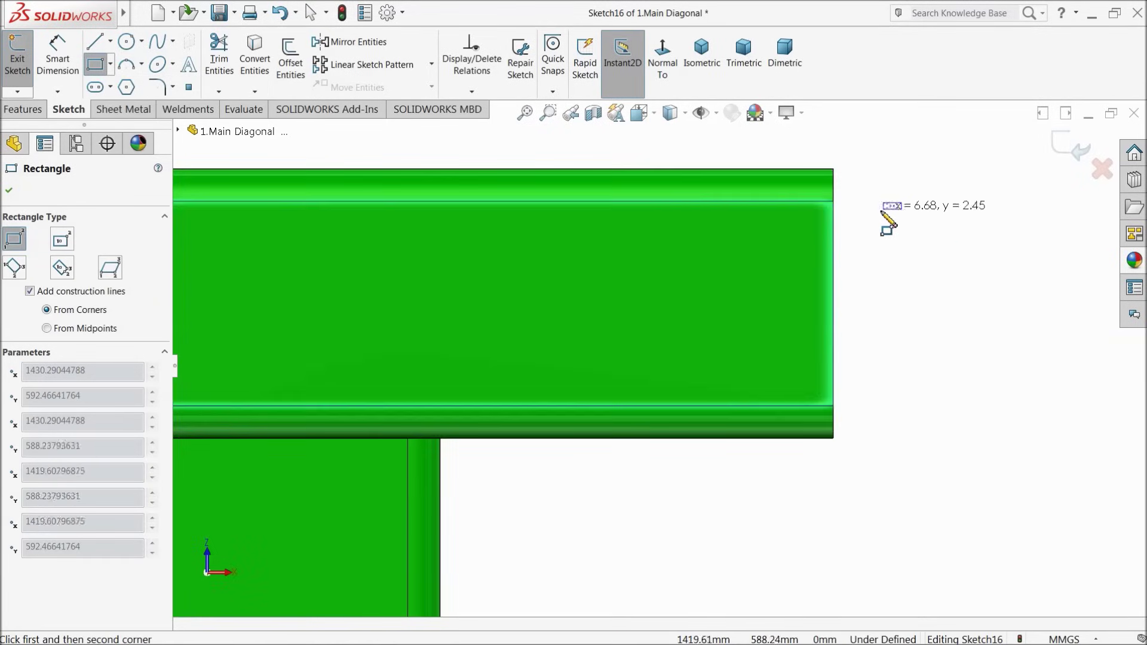
pyautogui.press('Escape')
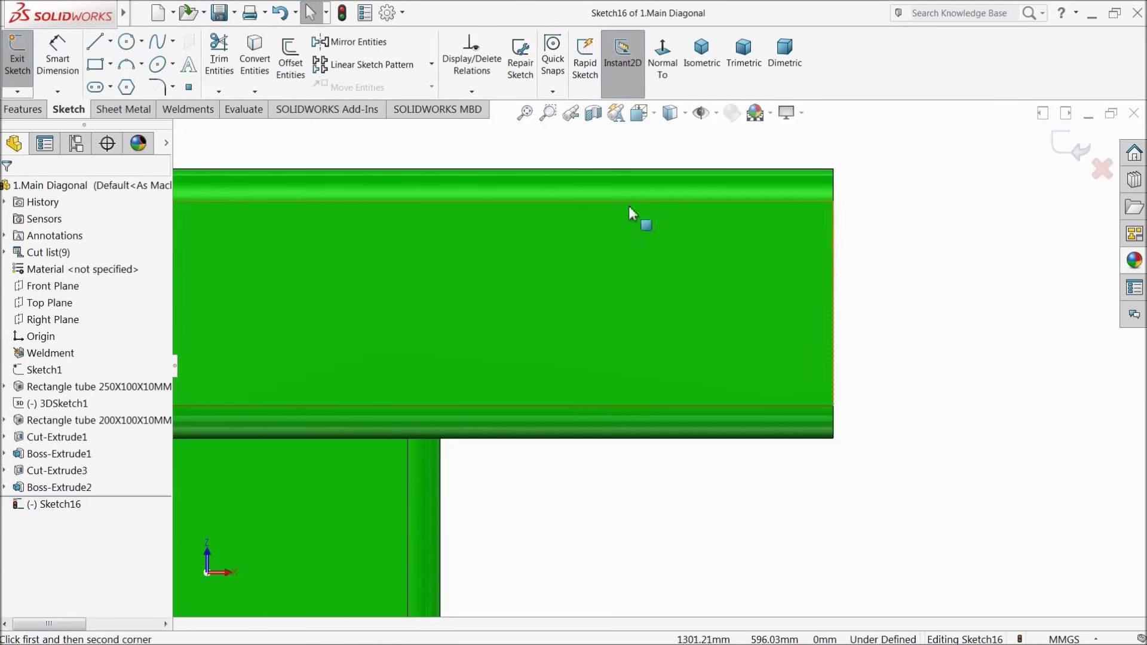
pyautogui.press('Return')
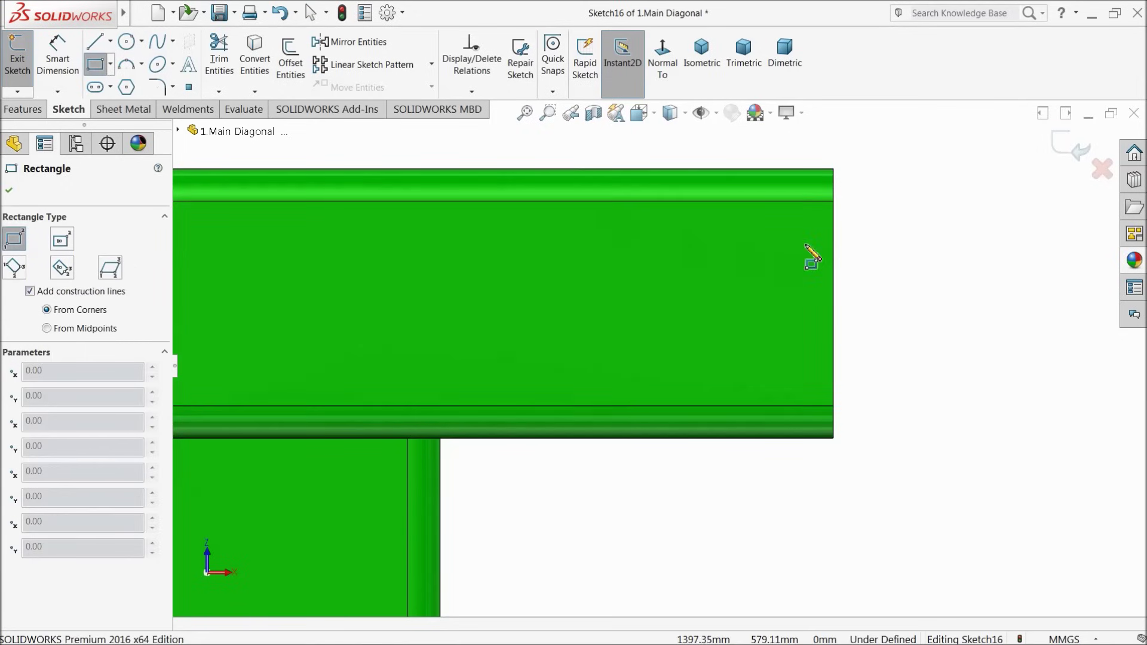
pyautogui.click(834, 221)
pyautogui.click(529, 387)
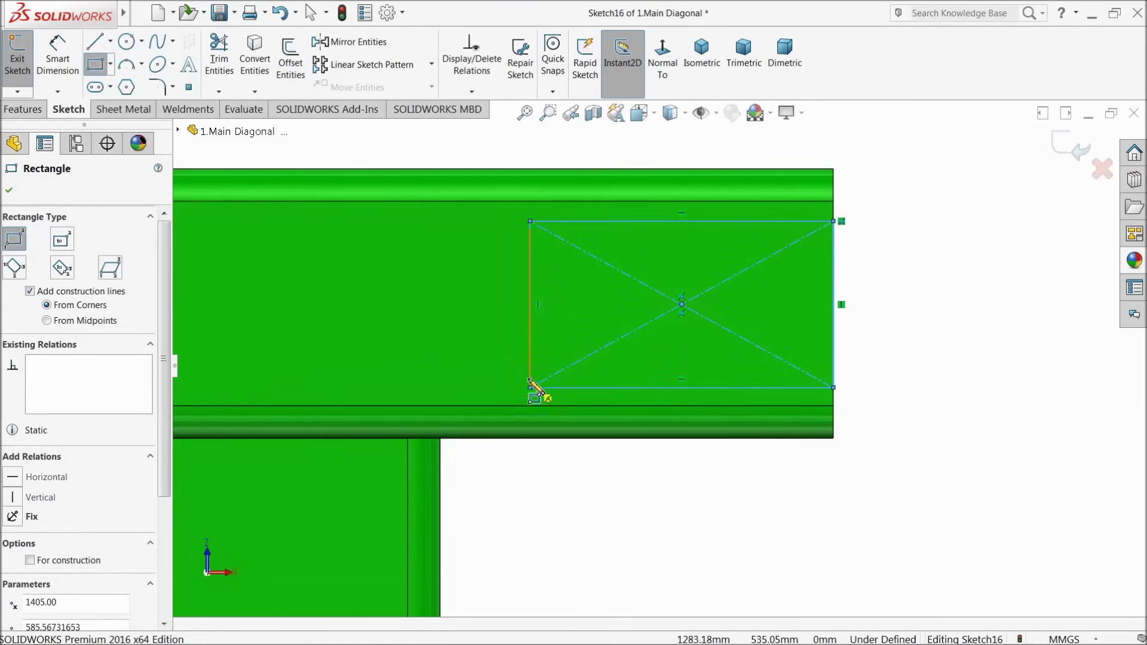
# Set both the width and the height of the rectangle to 70 mm.
pyautogui.click(60, 60)
pyautogui.click(697, 223)
pyautogui.click(681, 149)
pyautogui.write('70')
pyautogui.click(598, 149)
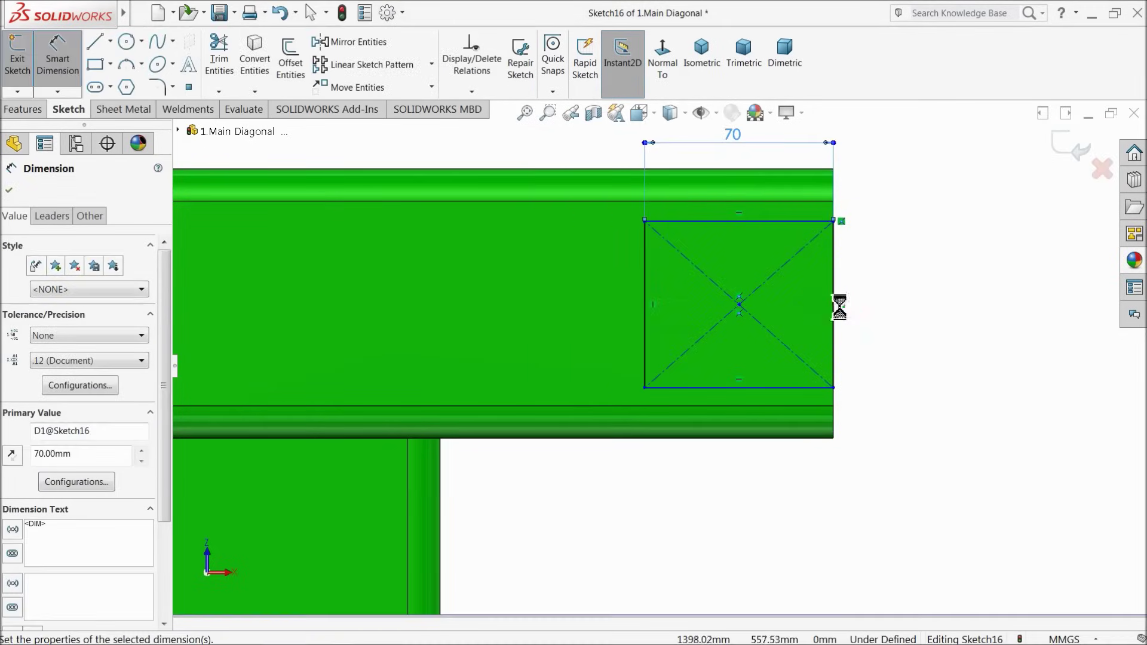
pyautogui.click(835, 308)
pyautogui.click(890, 307)
pyautogui.write('70')
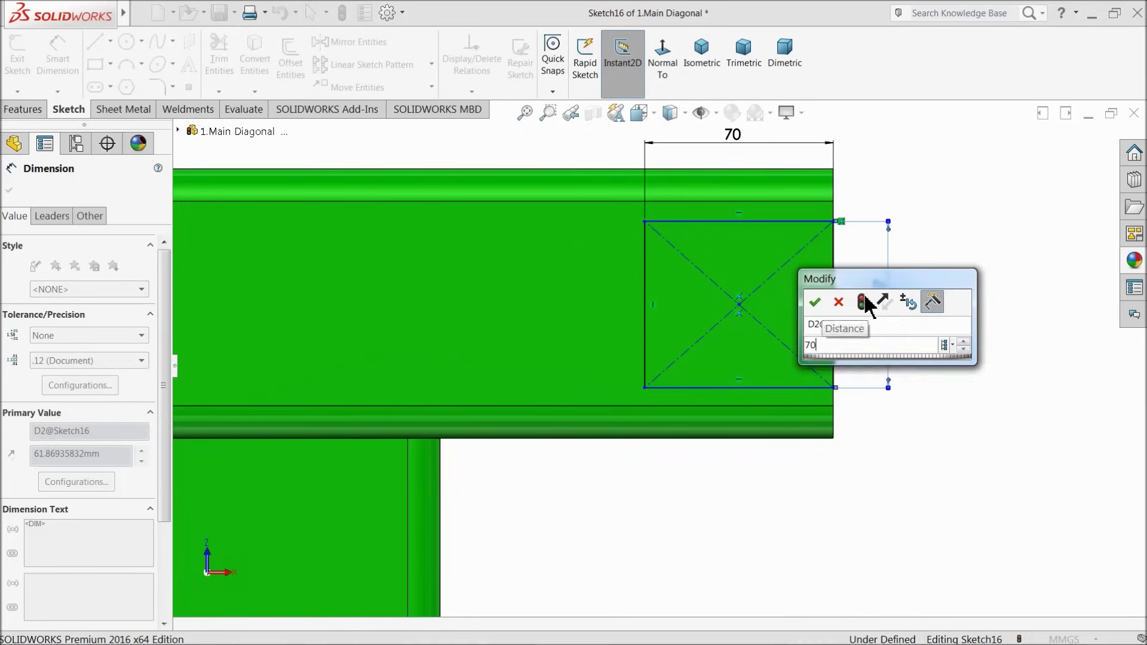
pyautogui.click(815, 301)
# Set the distance between the rectangle's nearest side and the tube's outer long edge to 15 mm.
pyautogui.click(806, 222)
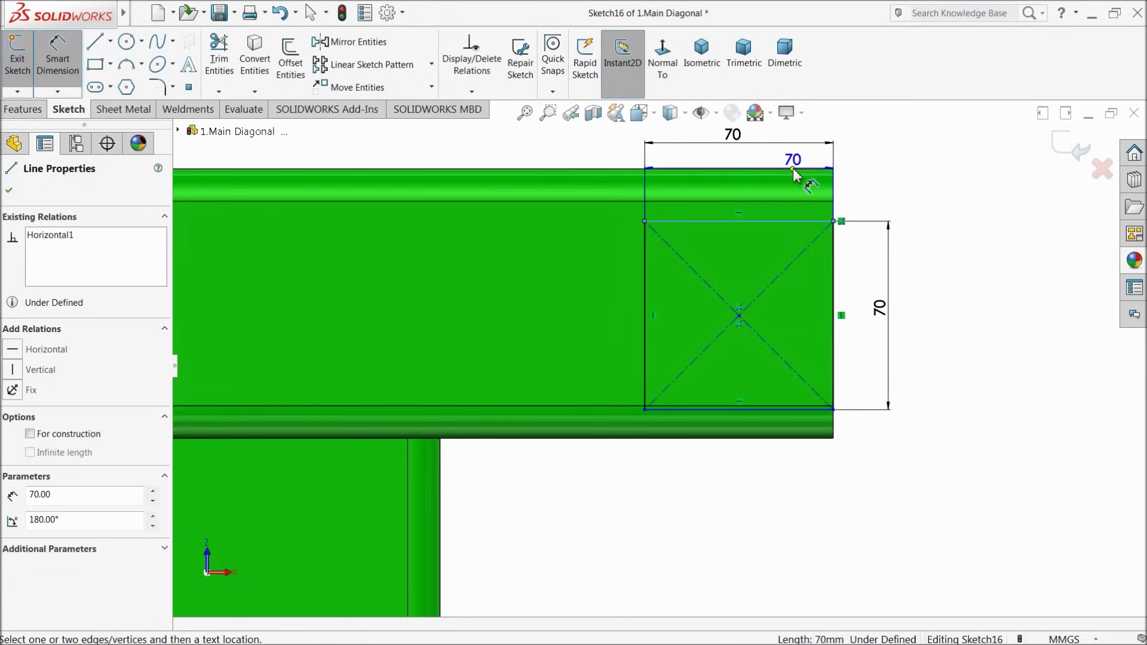
pyautogui.click(813, 170)
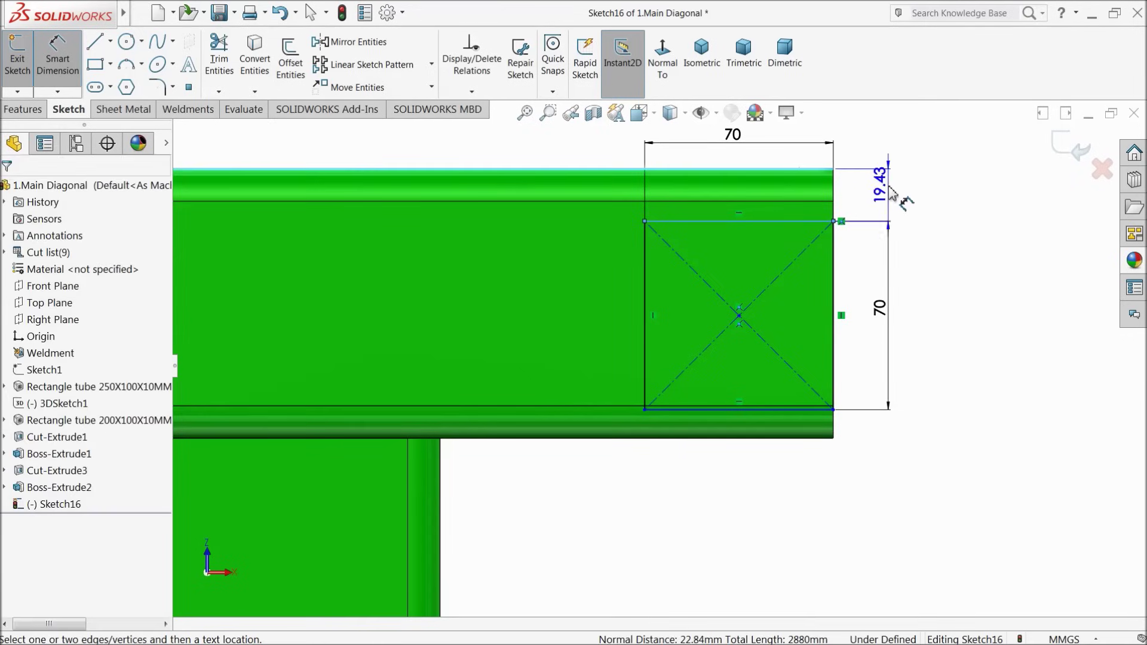
pyautogui.click(884, 190)
pyautogui.write('15')
pyautogui.press('Return')
# Draw a corner rectangle about 103 by 48 mm on the opposite long tube's underside, with one side on the tube's end edge.
pyautogui.scroll(10, 758, 267)
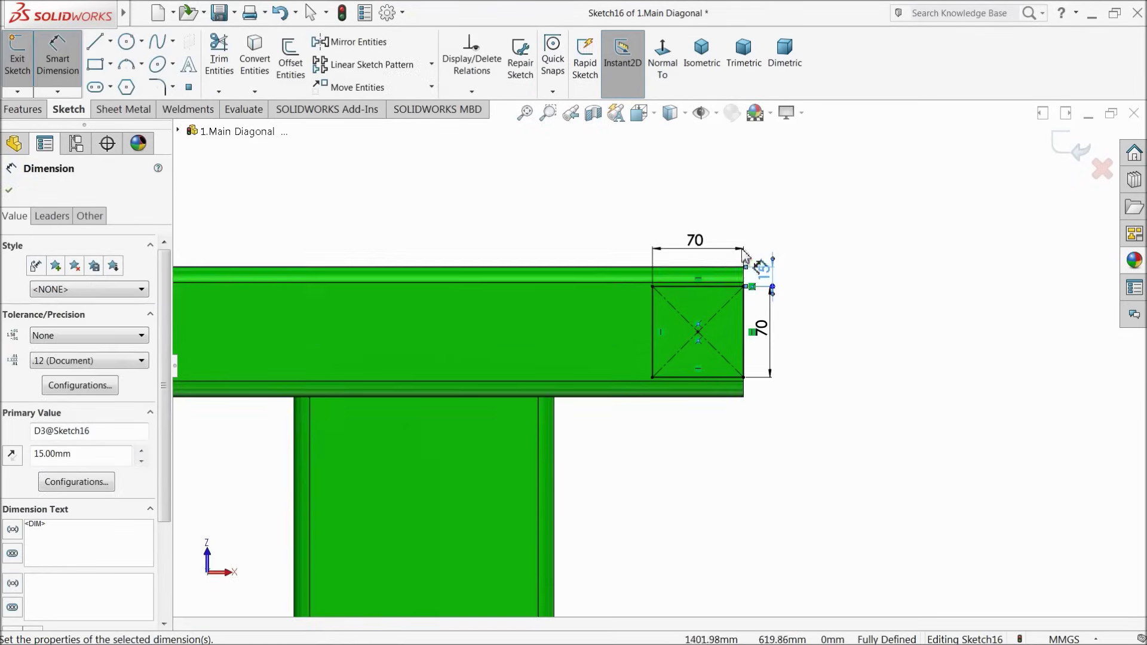
pyautogui.scroll(-8, 673, 562)
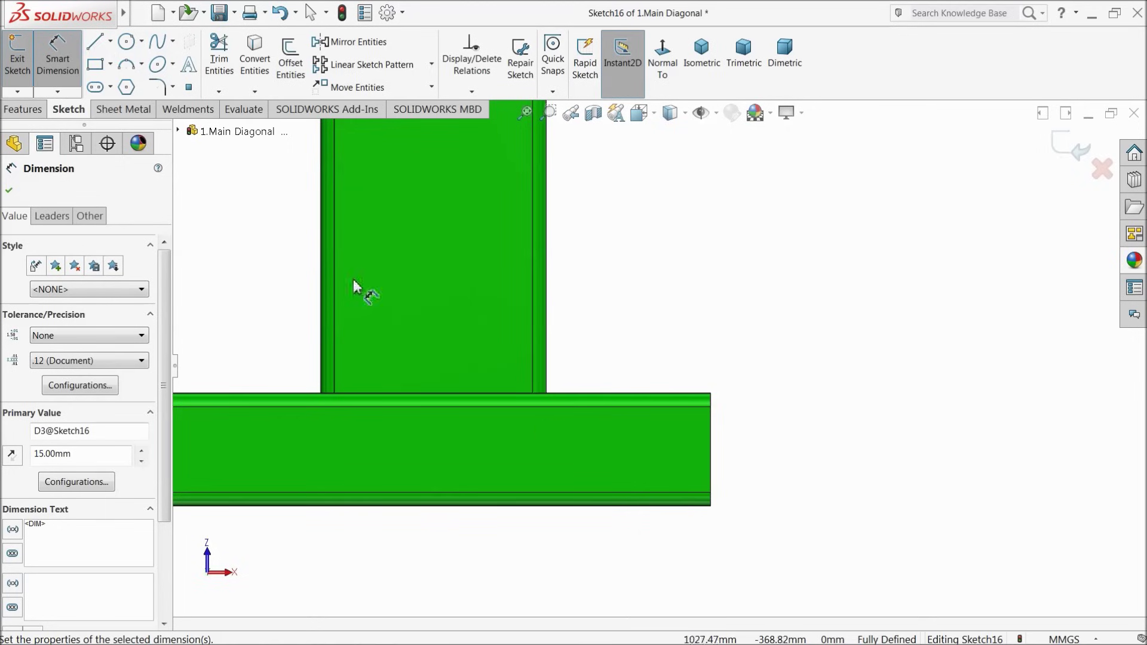
pyautogui.click(95, 66)
pyautogui.scroll(-3, 704, 509)
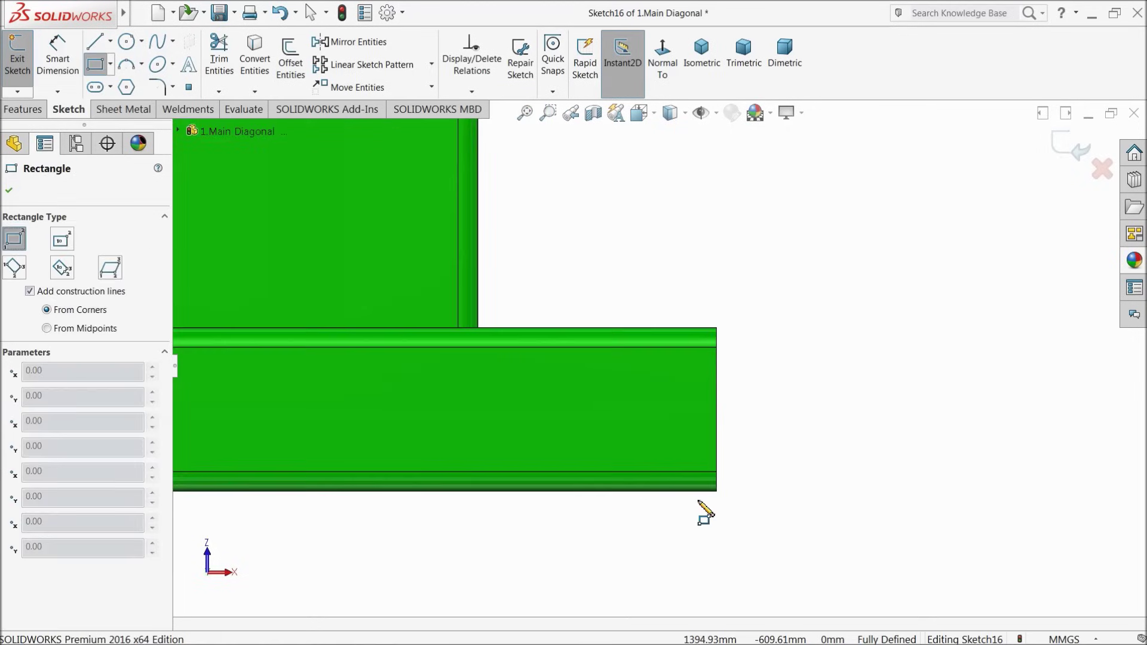
pyautogui.click(717, 375)
pyautogui.click(548, 454)
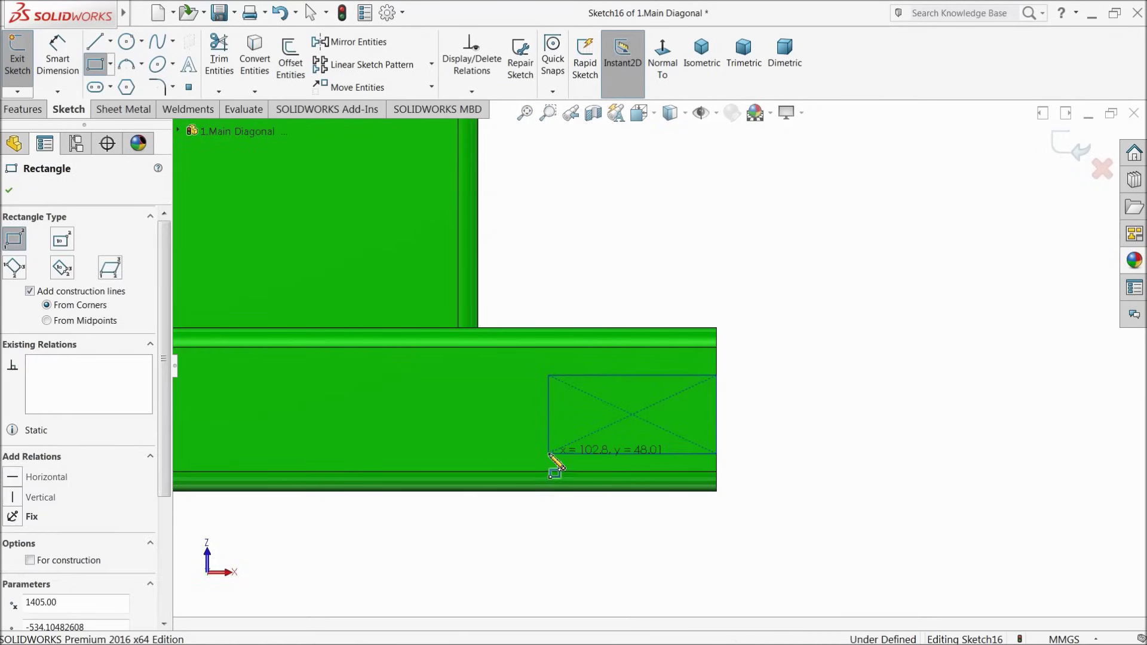
# Set the distance between the second rectangle's outer side and the tube's outer long edge to 15 mm.
pyautogui.click(57, 54)
pyautogui.scroll(-3, 693, 502)
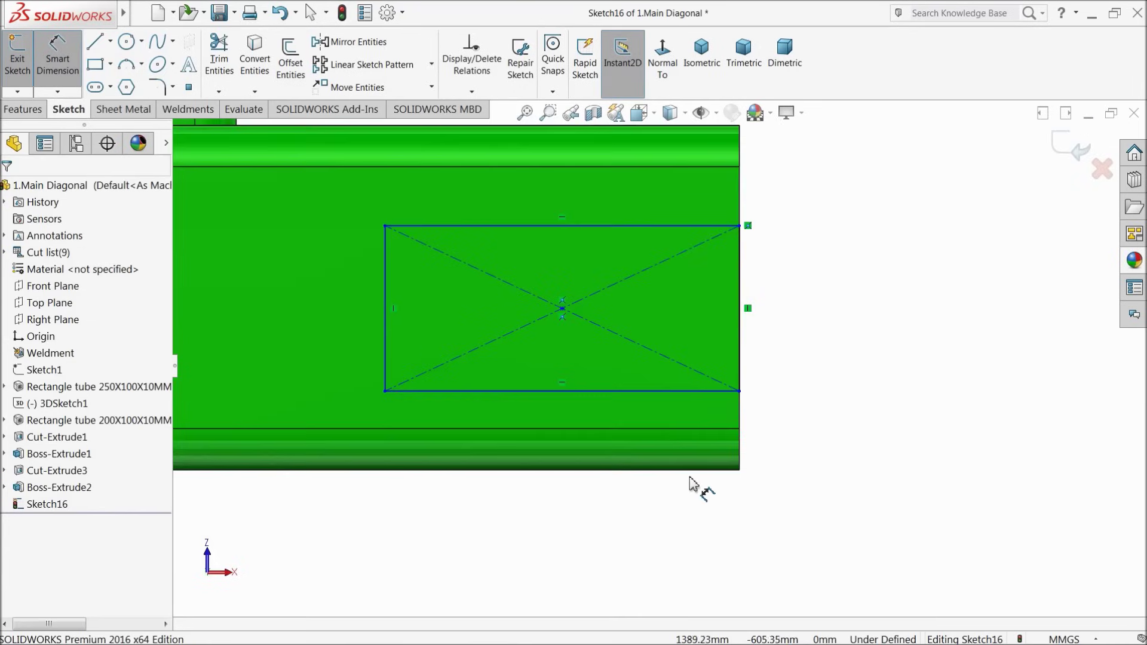
pyautogui.click(653, 391)
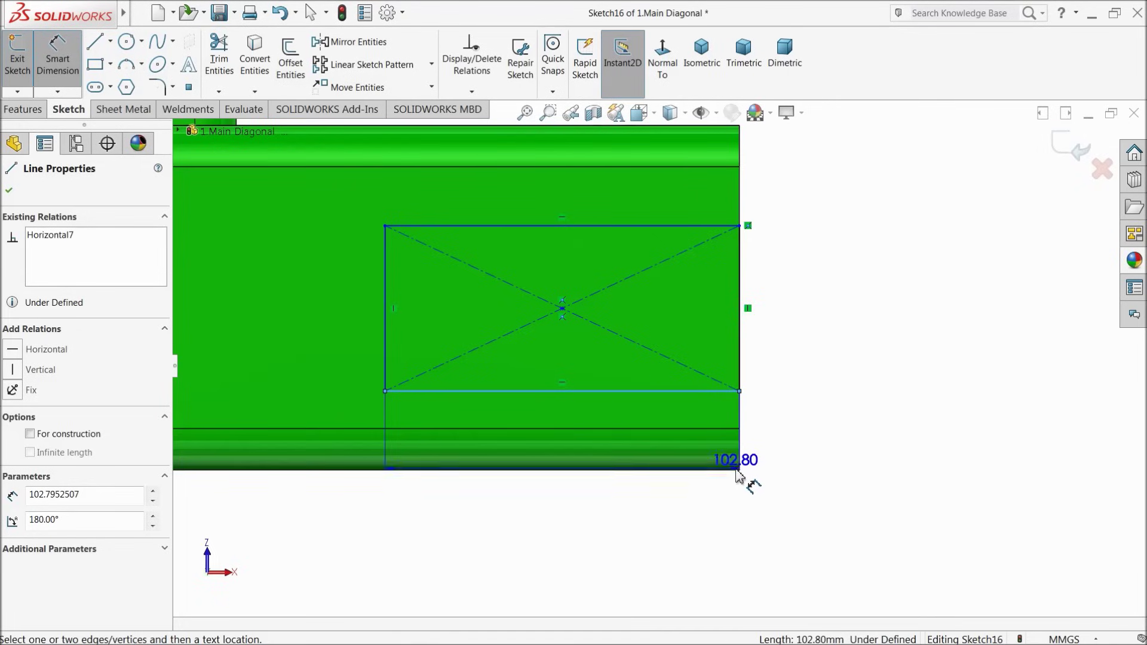
pyautogui.scroll(-3, 739, 475)
pyautogui.click(723, 418)
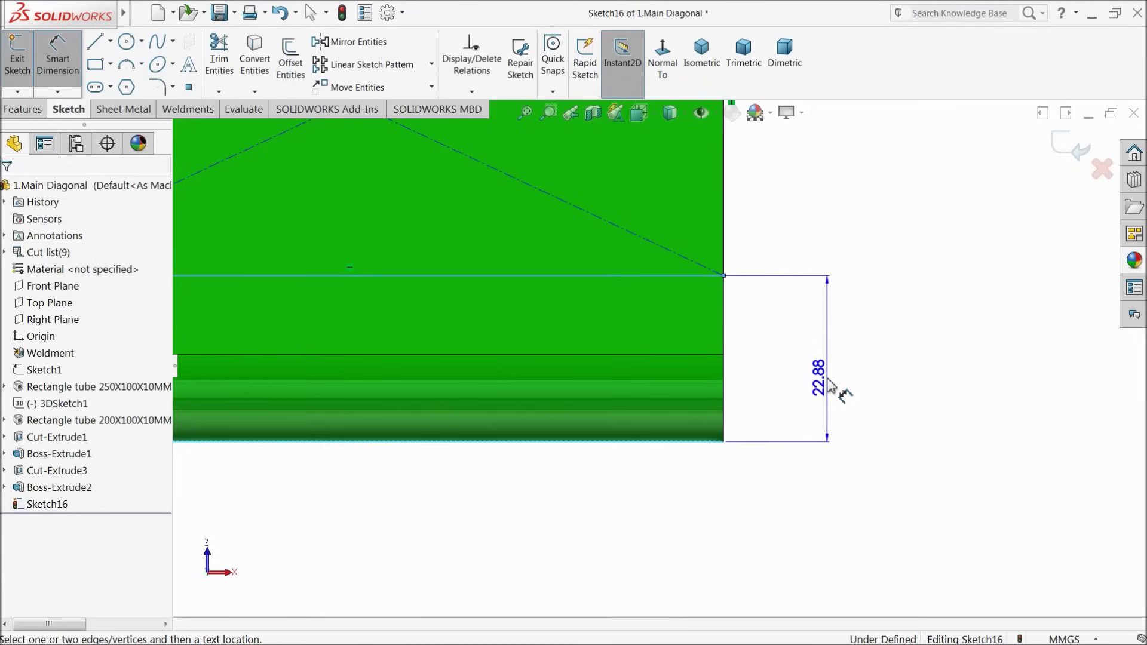
pyautogui.click(839, 377)
pyautogui.write('15')
pyautogui.press('Return')
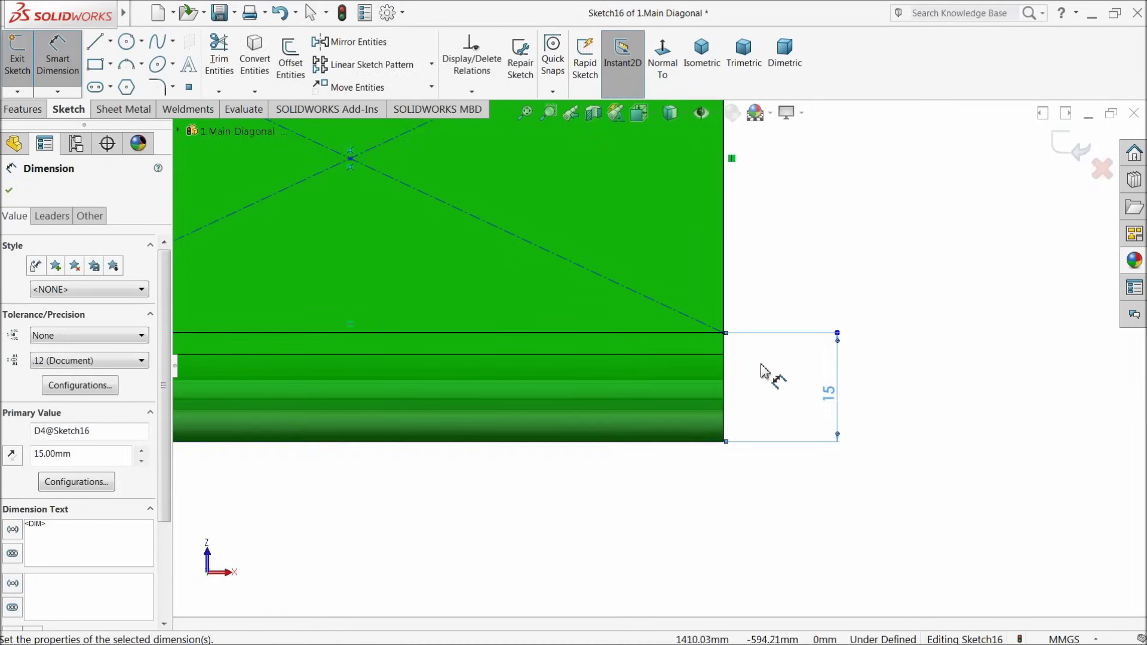
# Set both the height and the width of the second rectangle to 70 mm.
pyautogui.scroll(3, 719, 352)
pyautogui.click(685, 317)
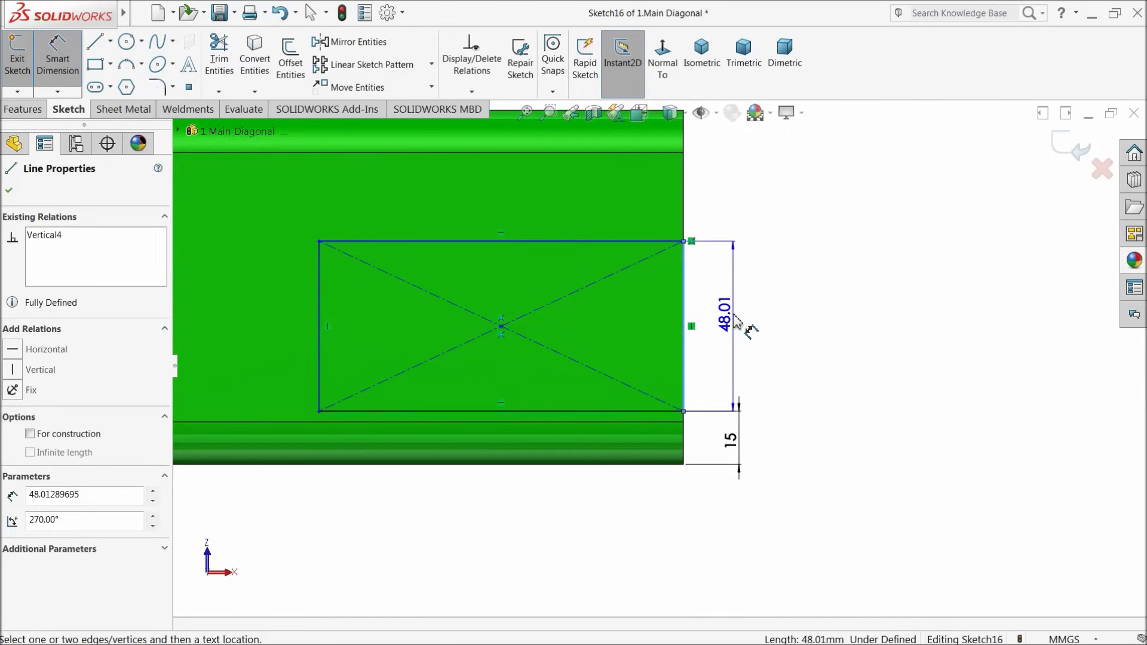
pyautogui.click(732, 319)
pyautogui.write('70')
pyautogui.press('Return')
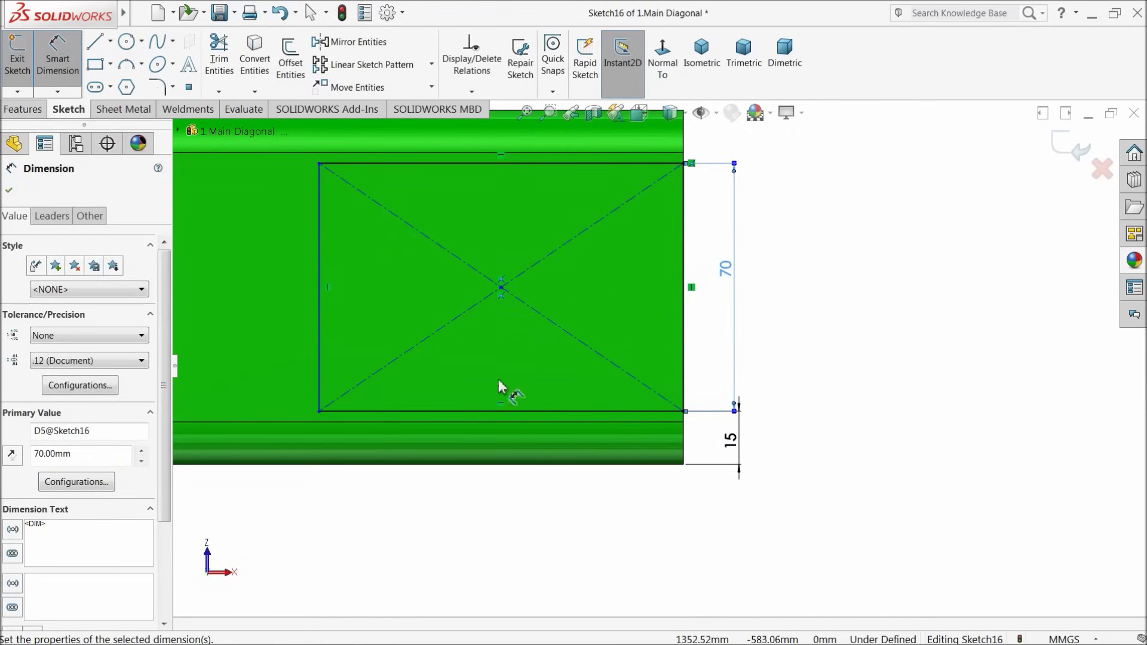
pyautogui.click(502, 413)
pyautogui.click(481, 513)
pyautogui.press('Return')
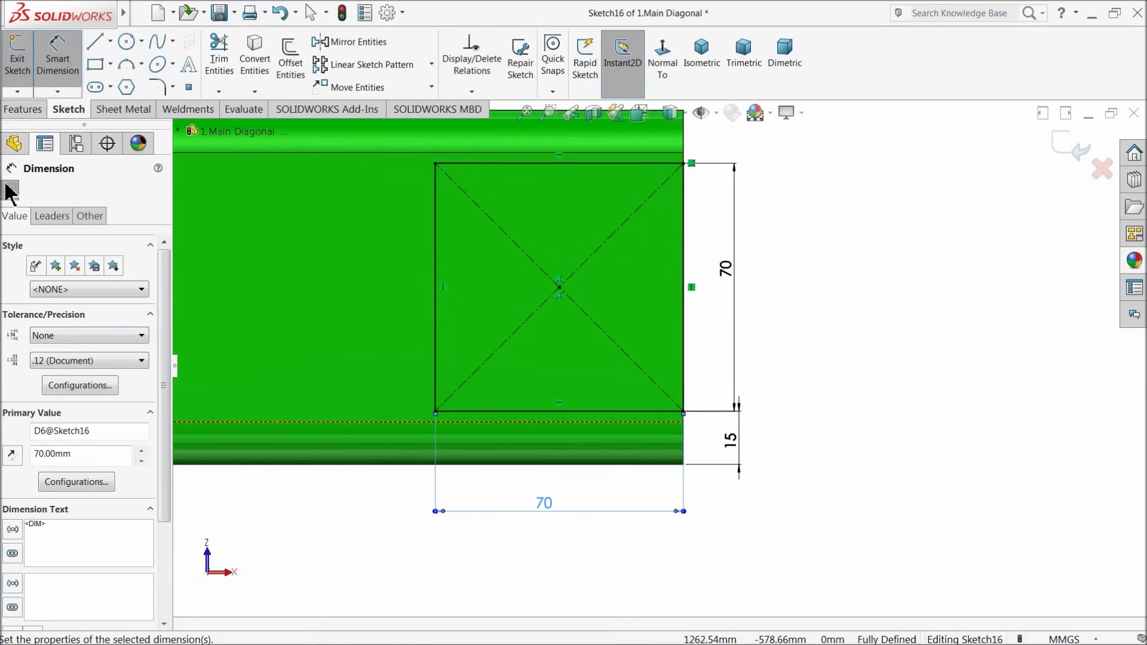
pyautogui.click(9, 192)
# Cut-extrude the two square profiles through the tube walls with the Up To Next end condition.
pyautogui.click(24, 110)
pyautogui.click(226, 59)
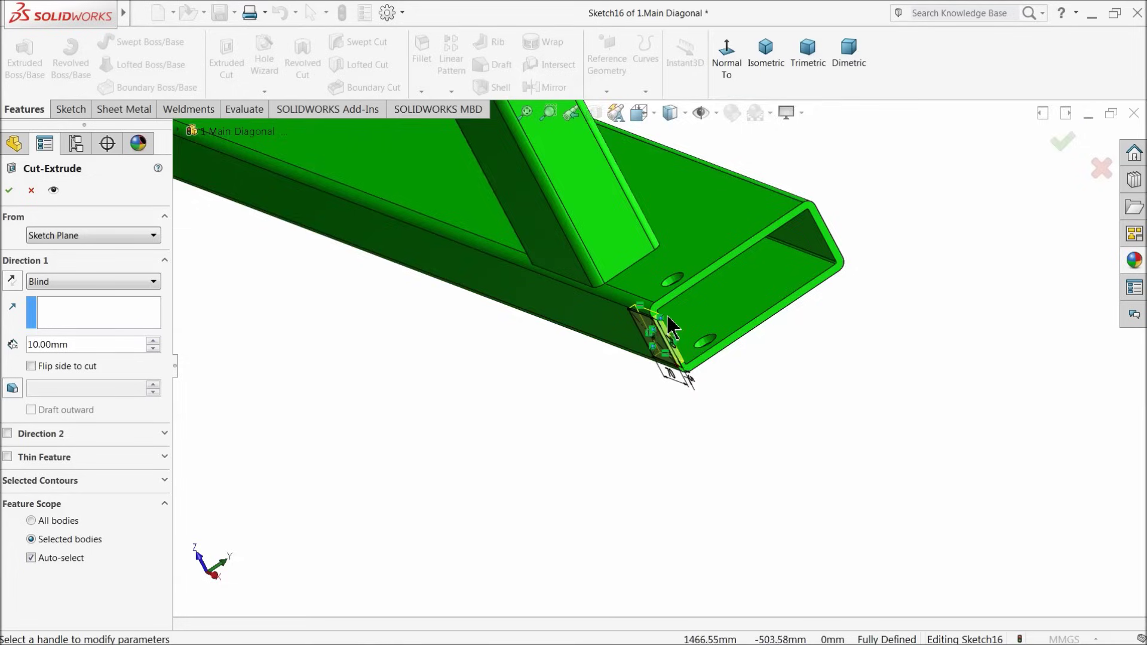
pyautogui.scroll(-5, 667, 325)
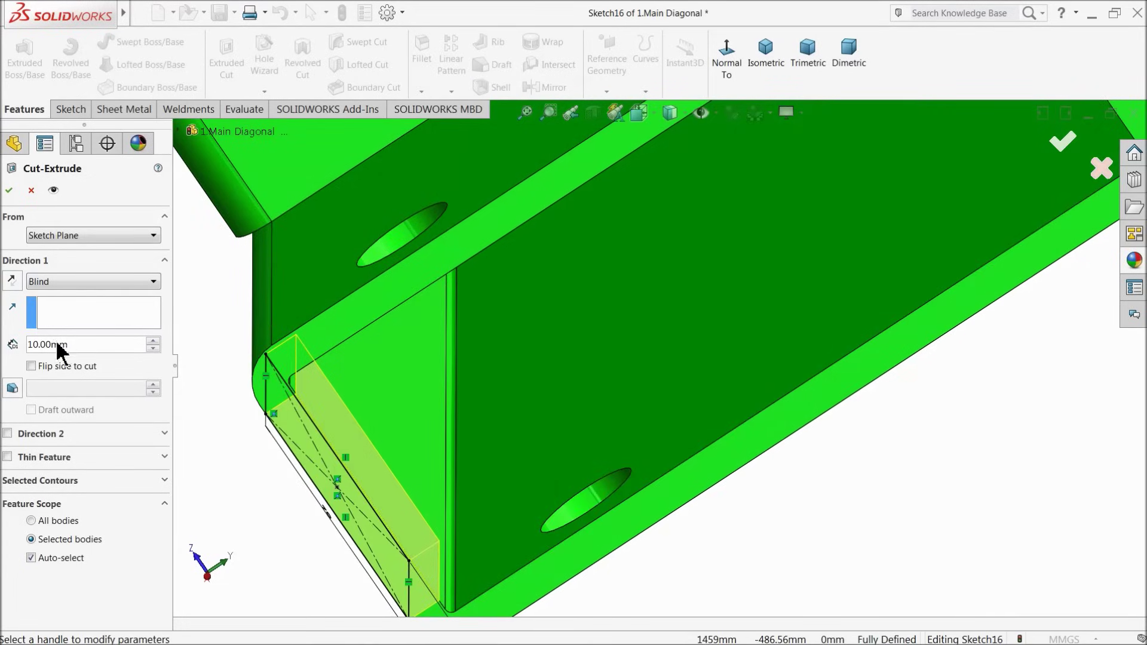
pyautogui.click(64, 281)
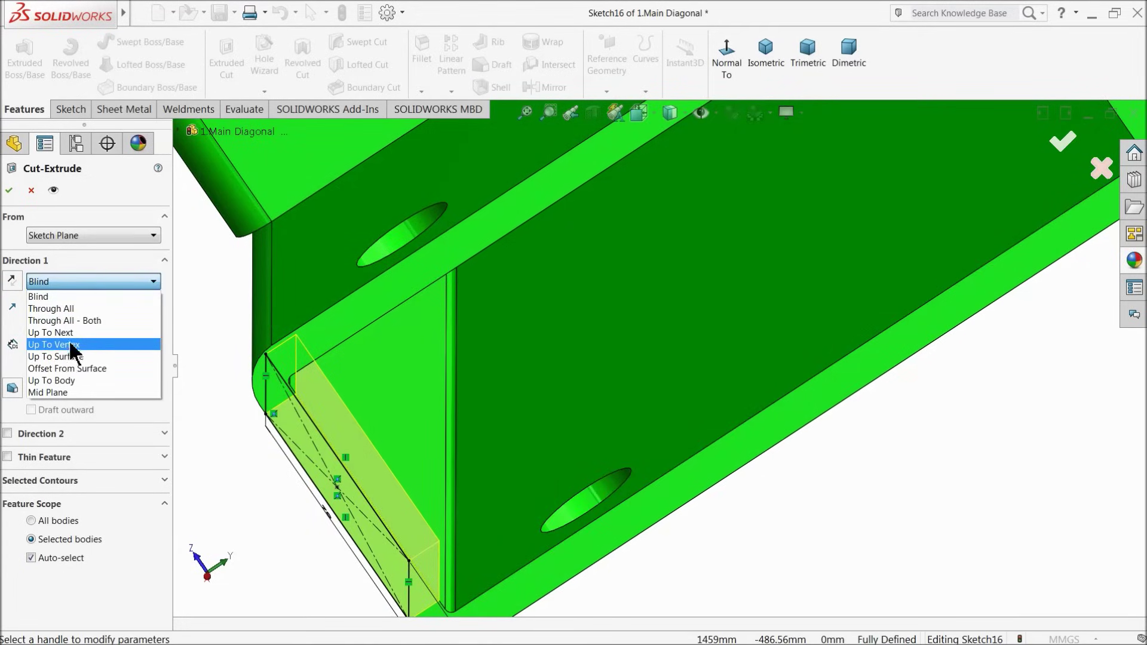
pyautogui.click(69, 333)
pyautogui.scroll(10, 440, 436)
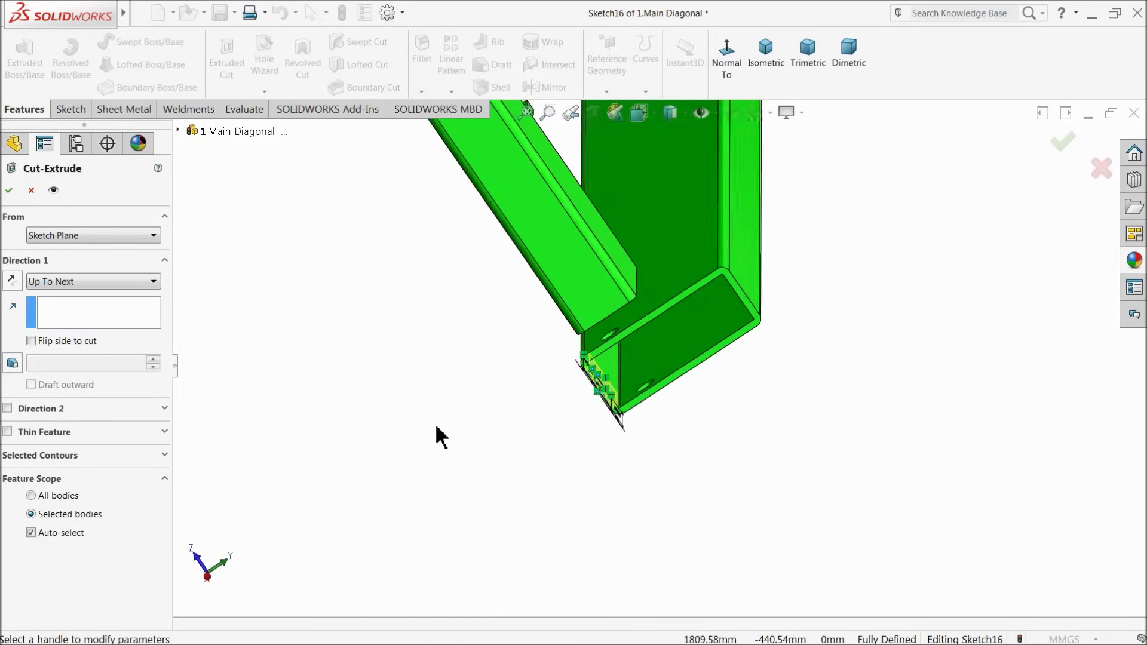
pyautogui.scroll(-3, 601, 293)
pyautogui.scroll(-6, 600, 293)
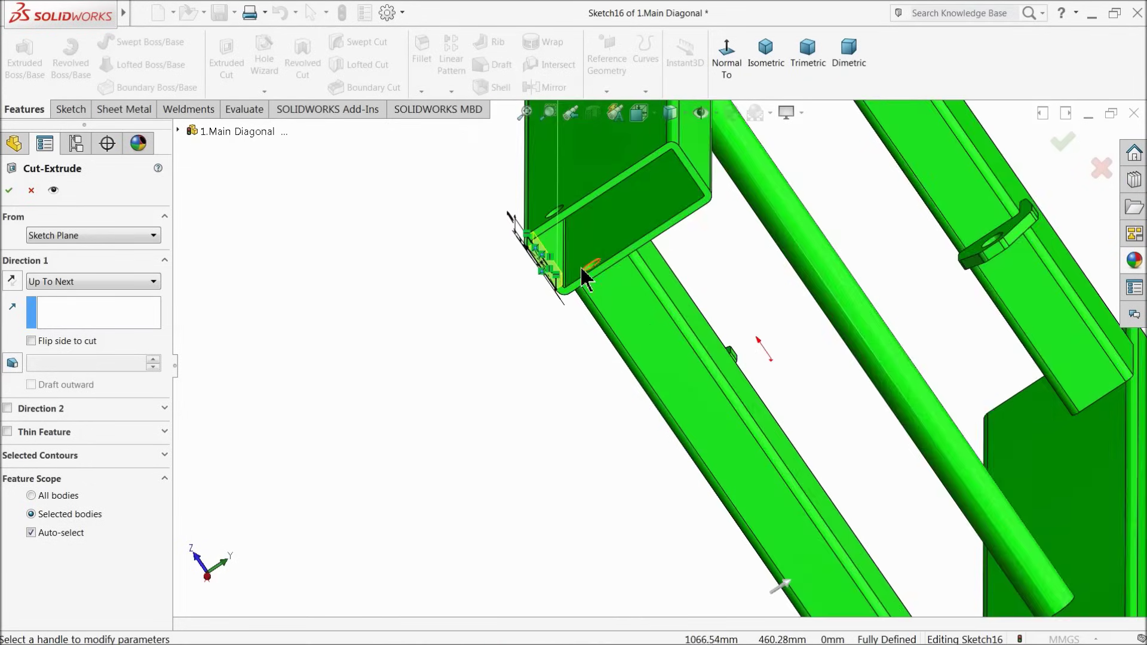
pyautogui.click(9, 190)
# Inspect the square cutouts at the ends of the long tubes and the whole frame, and save the part.
pyautogui.moveTo(530, 333); pyautogui.dragTo(697, 528, button='middle')
pyautogui.click(698, 381)
pyautogui.scroll(6, 676, 389)
pyautogui.scroll(-10, 699, 508)
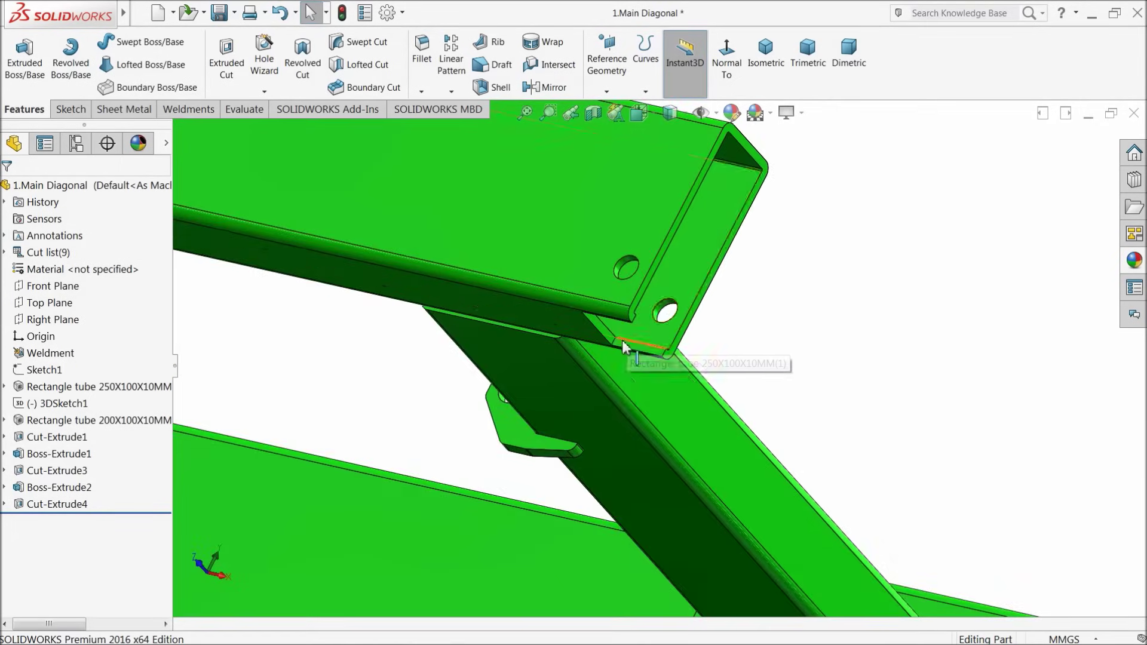
pyautogui.scroll(10, 618, 347)
pyautogui.moveTo(614, 359); pyautogui.dragTo(597, 478, button='middle')
pyautogui.scroll(-4, 542, 351)
pyautogui.moveTo(555, 355)
pyautogui.mouseDown(button='middle')
pyautogui.moveTo(558, 379)
pyautogui.moveTo(558, 368)
pyautogui.mouseUp(button='middle')
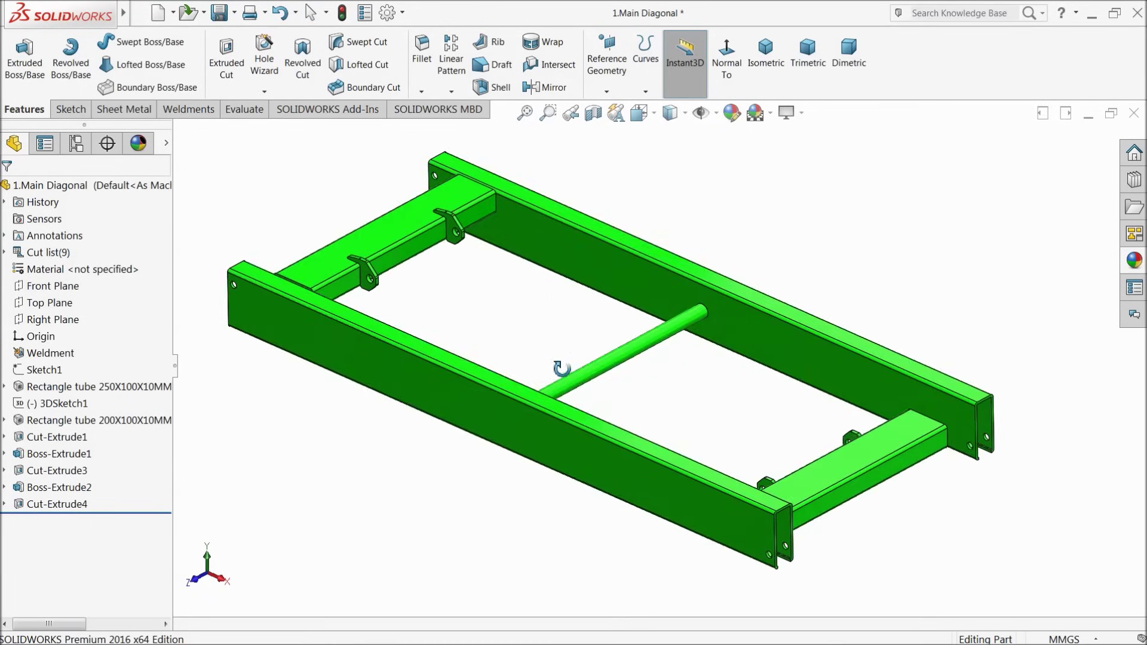
pyautogui.click(219, 14)
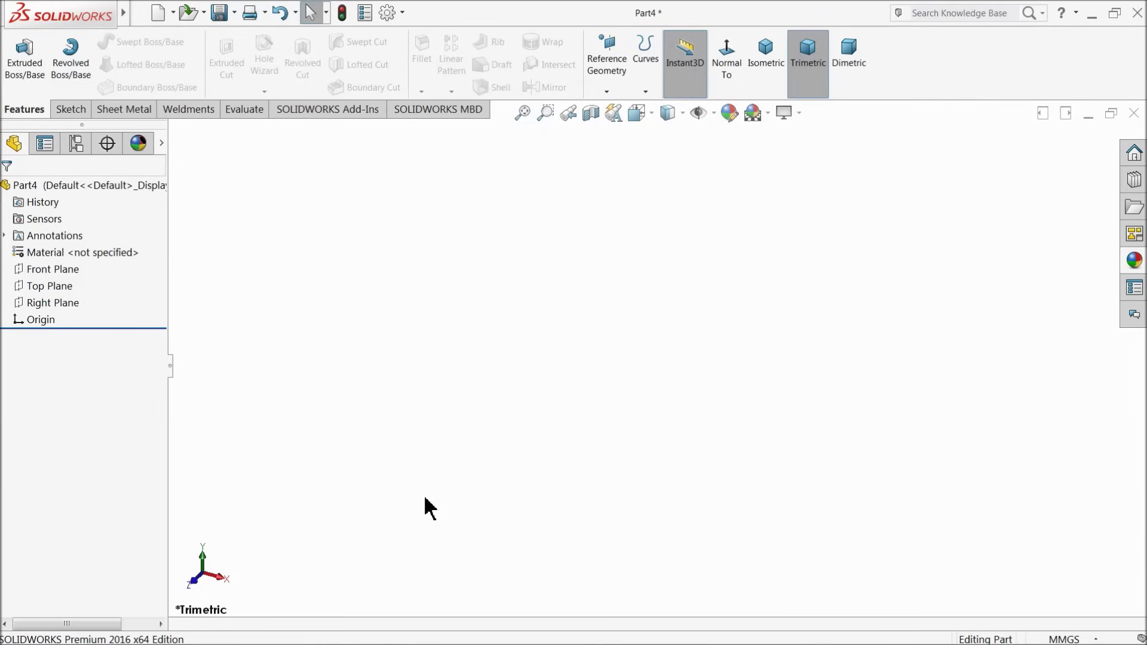
# Start a sketch on the new part's Top Plane and draw a center rectangle about 226 by 128 mm at the origin.
pyautogui.click(21, 290)
pyautogui.click(28, 267)
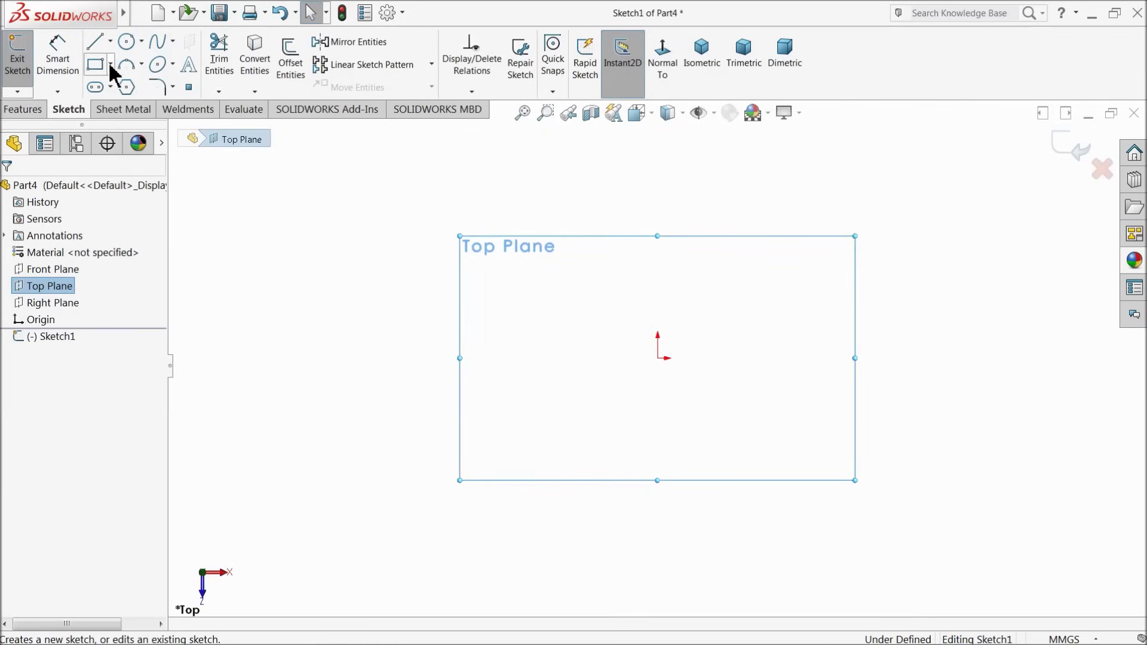
pyautogui.click(110, 64)
pyautogui.click(110, 111)
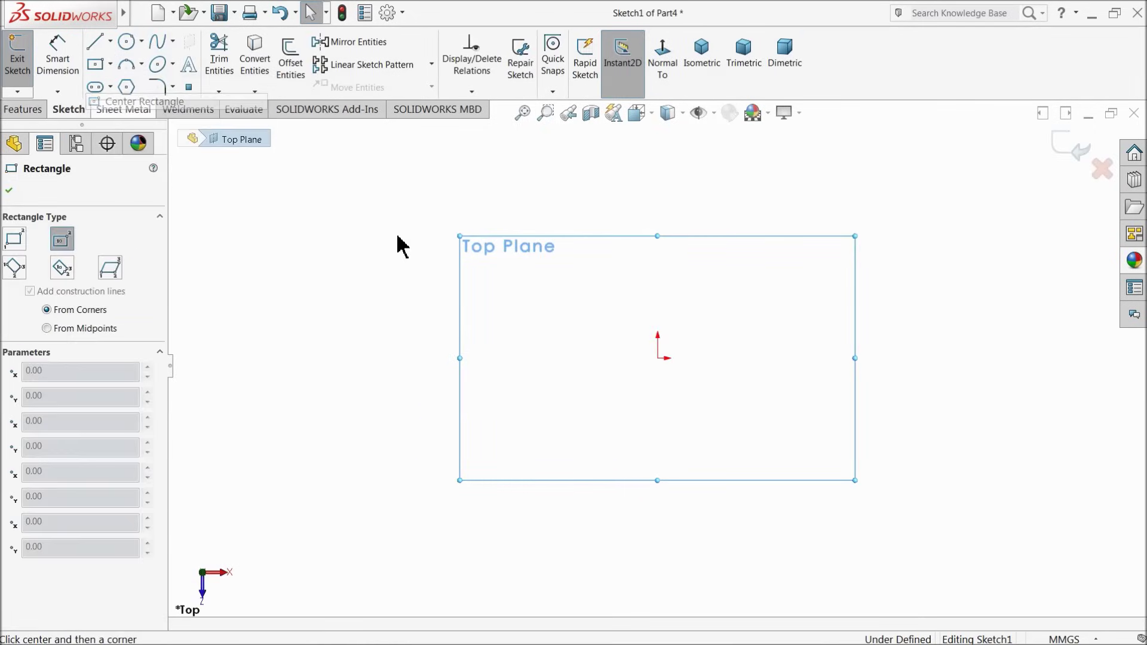
pyautogui.click(657, 358)
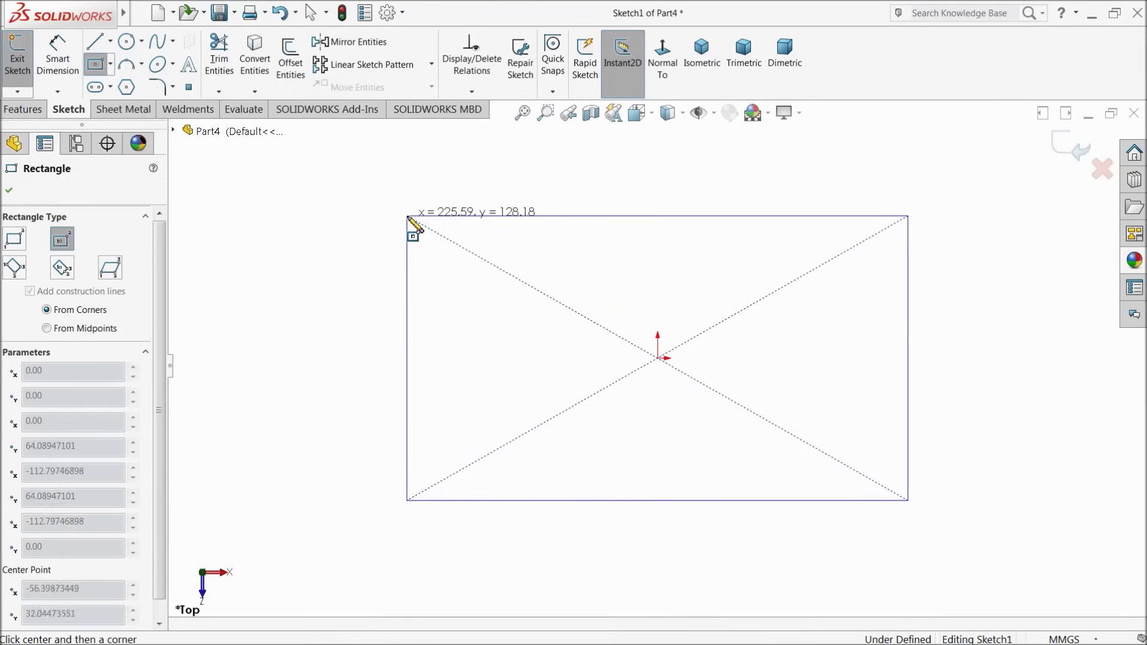
pyautogui.click(408, 216)
# Set the rectangle's horizontal length to 2810 mm and its height to 850 mm, and exit the sketch.
pyautogui.click(57, 56)
pyautogui.click(571, 220)
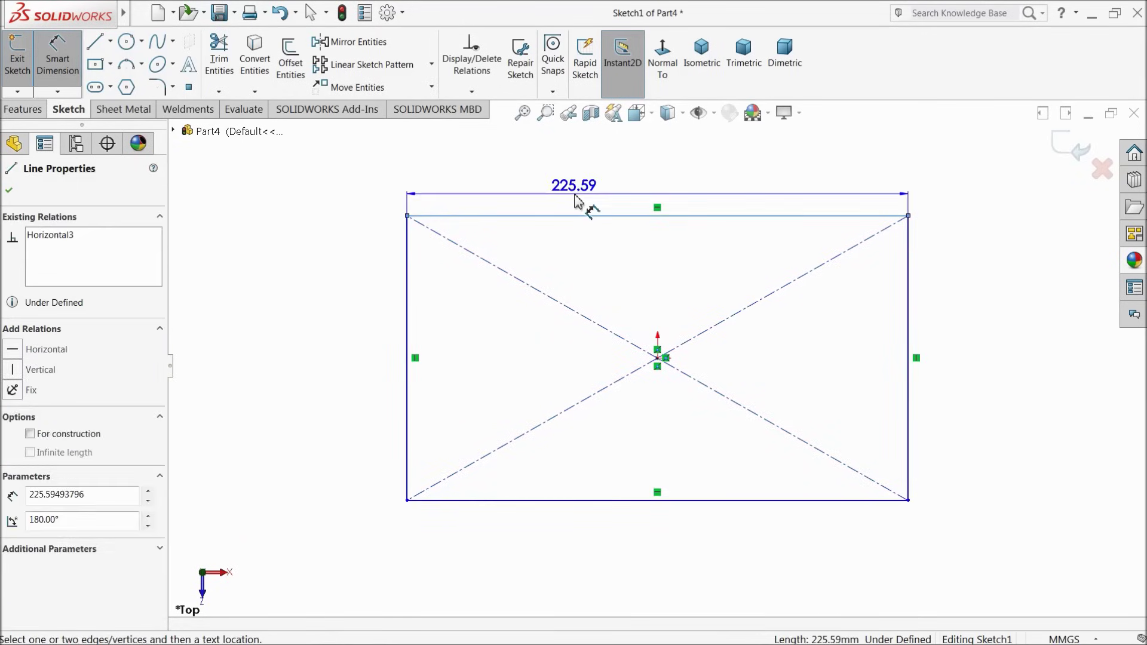
pyautogui.click(579, 203)
pyautogui.write('2810')
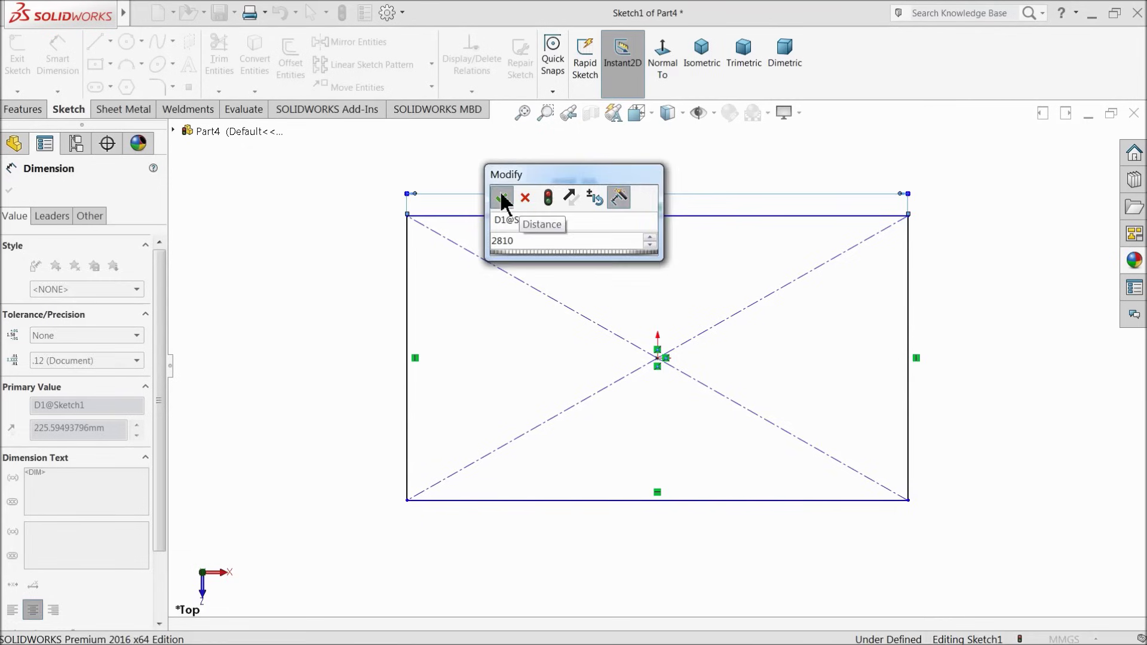
pyautogui.click(501, 198)
pyautogui.click(407, 313)
pyautogui.click(353, 322)
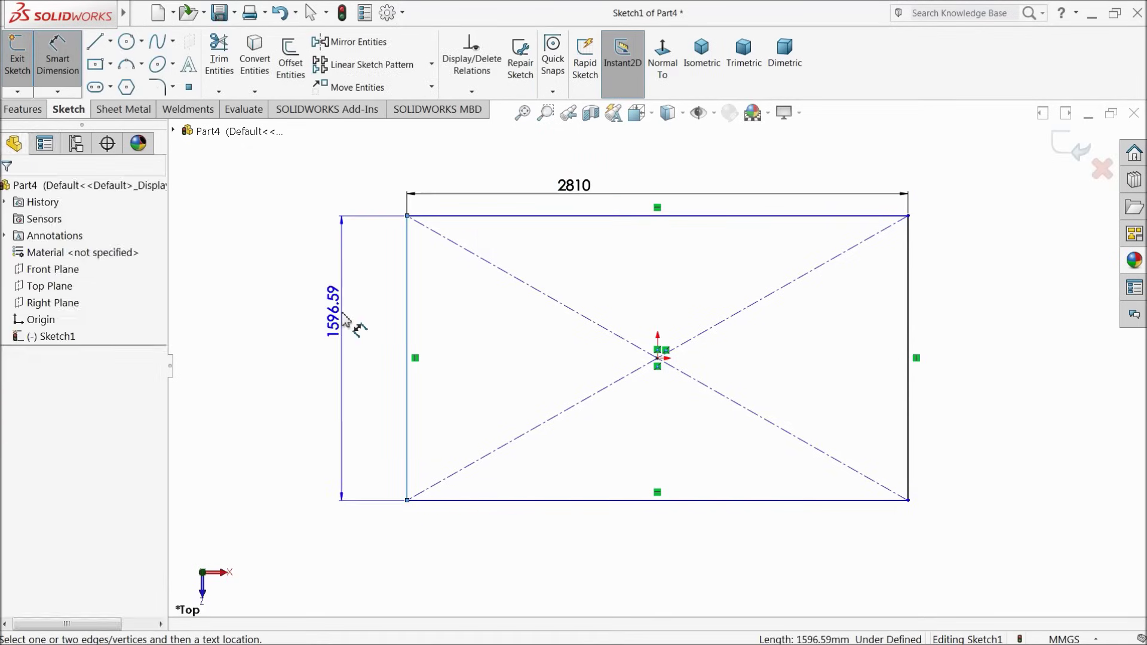
pyautogui.write('850')
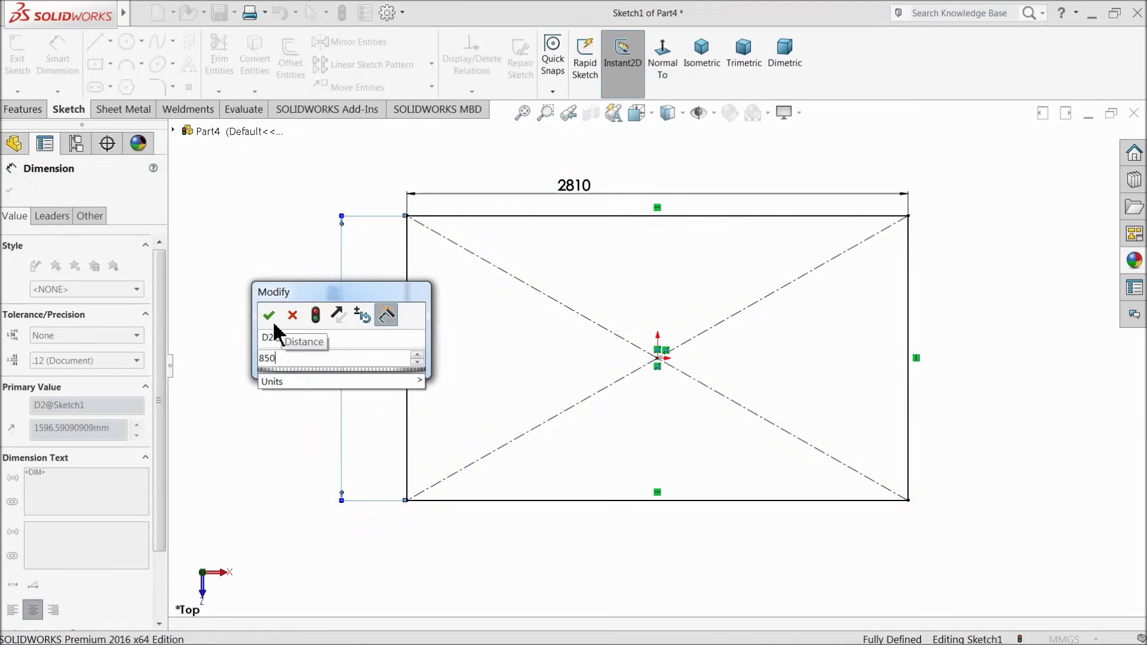
pyautogui.click(268, 315)
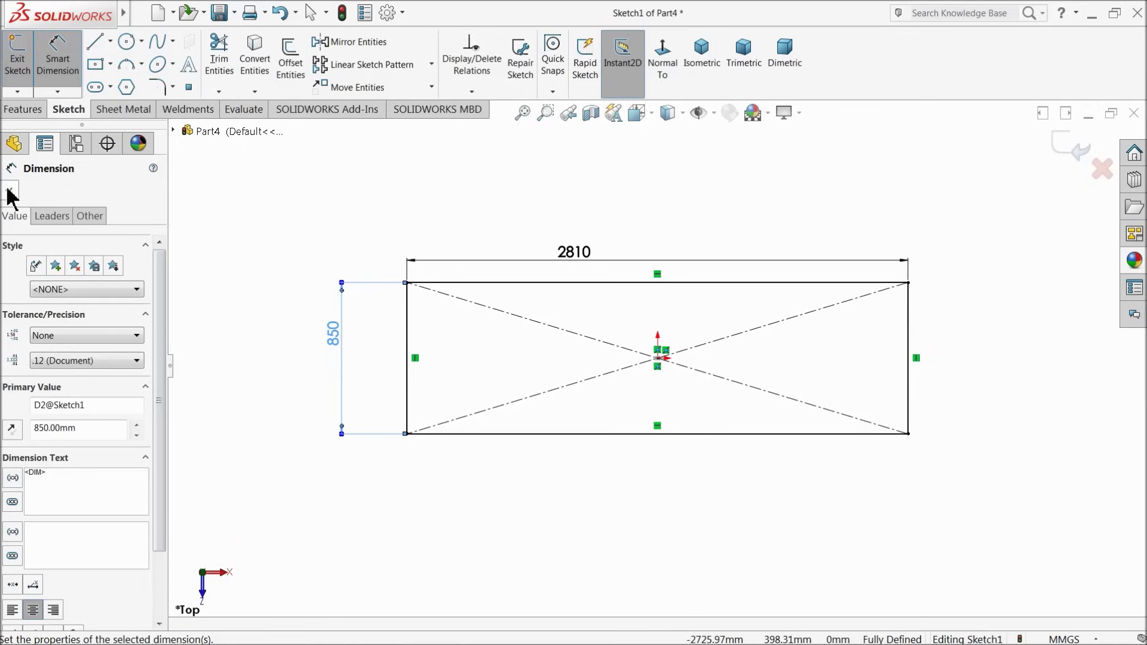
pyautogui.click(9, 191)
pyautogui.click(190, 110)
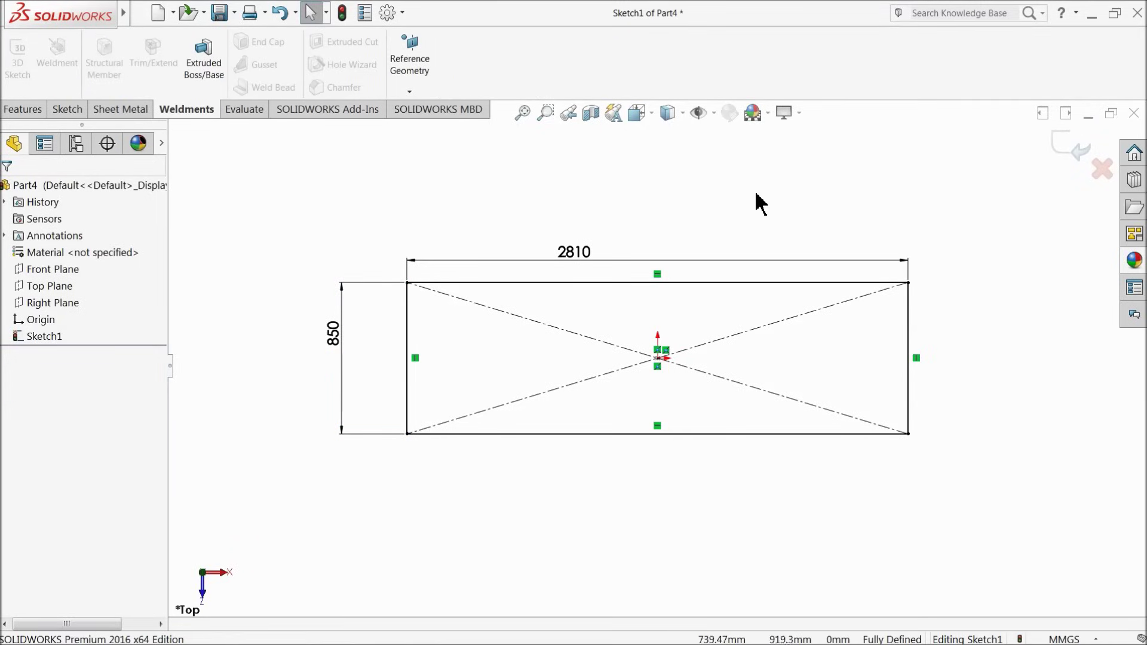
pyautogui.click(1071, 147)
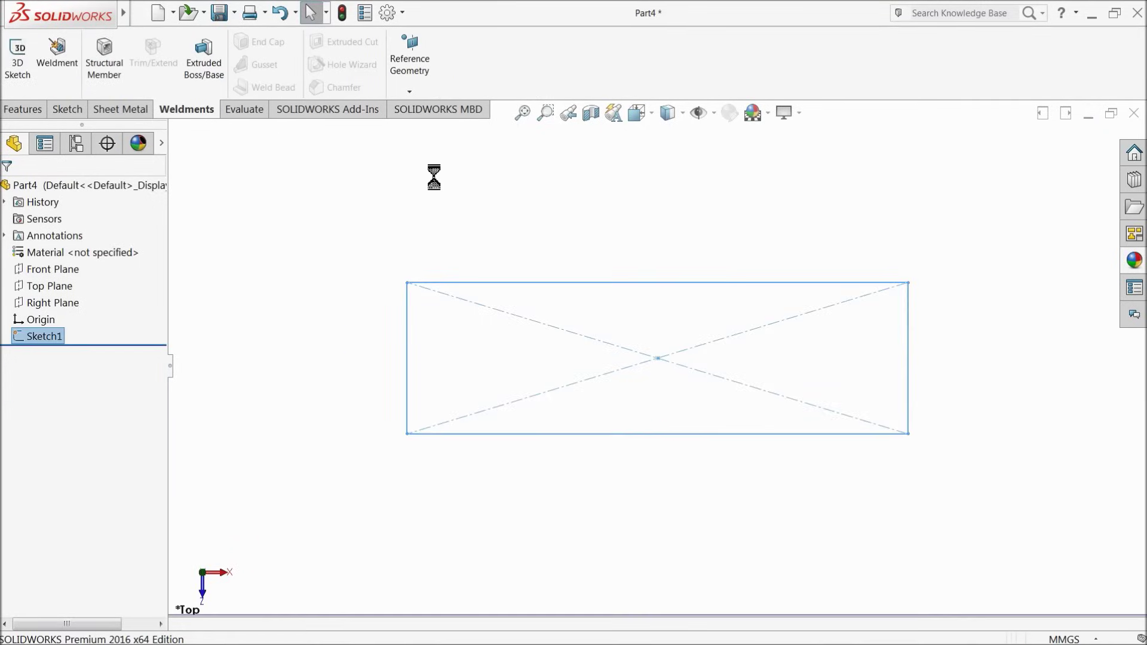
# Start a structural member with the CAD CAM TUTORIAL standard, Rectangle tube type and 250X100X10mm size.
pyautogui.click(104, 65)
pyautogui.click(101, 309)
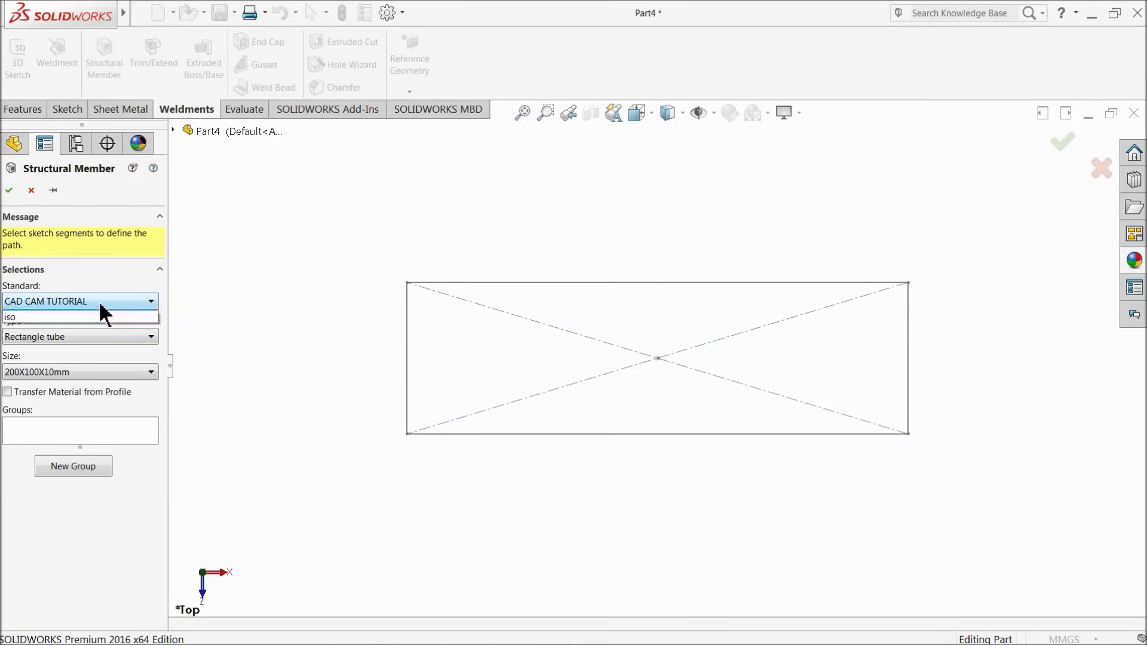
pyautogui.click(88, 329)
pyautogui.click(57, 338)
pyautogui.click(48, 351)
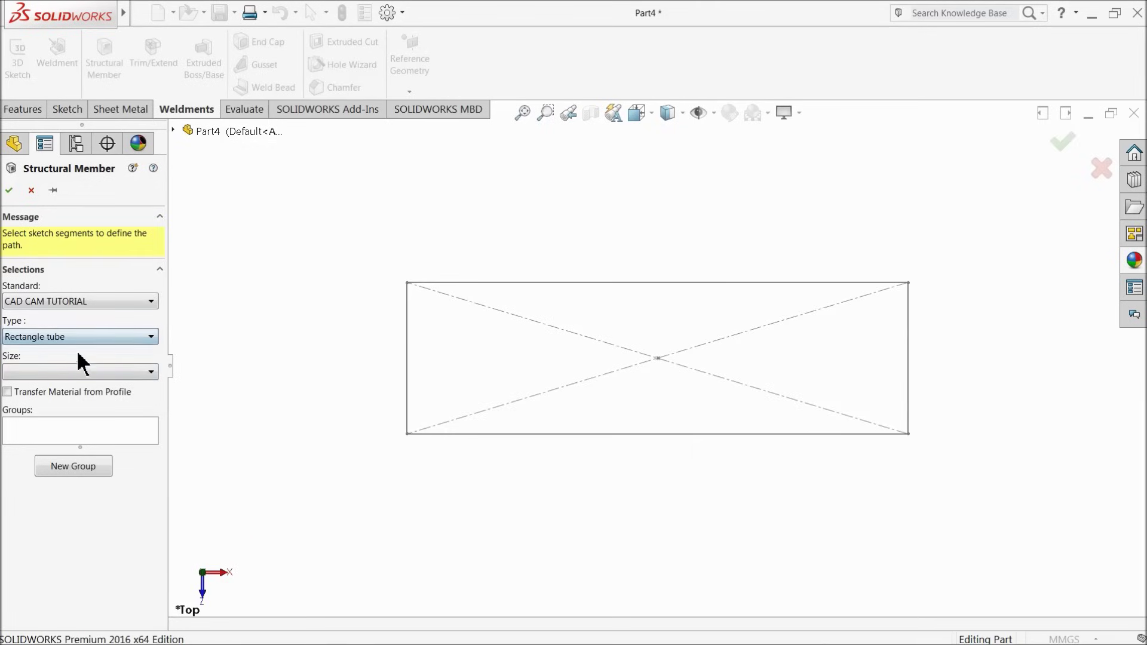
pyautogui.click(47, 373)
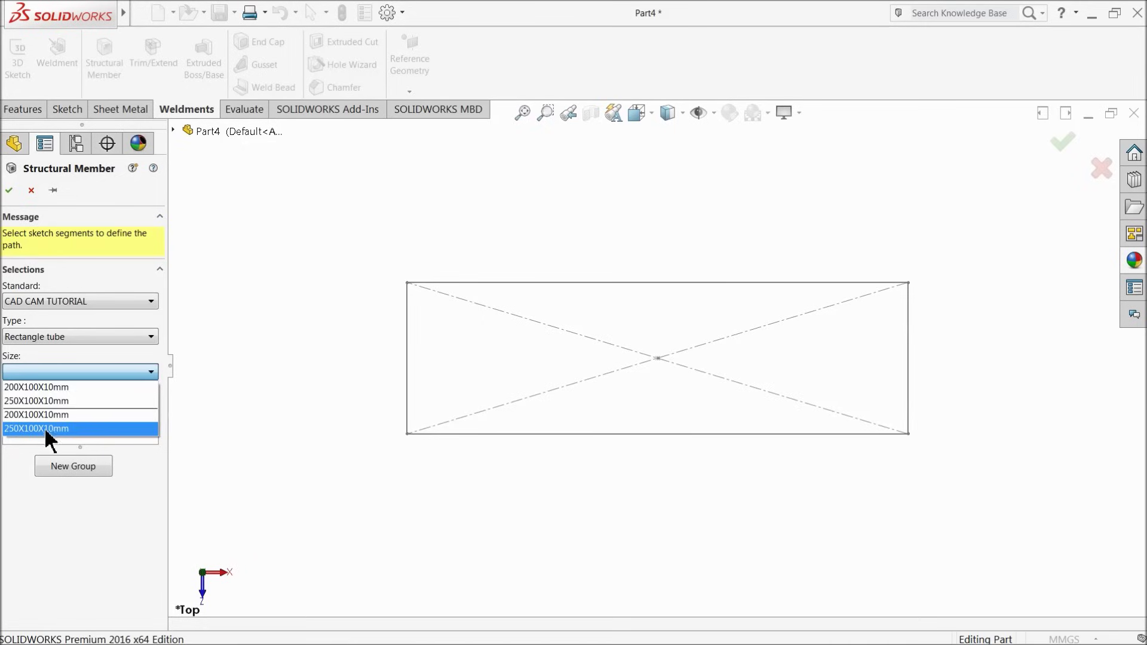
pyautogui.click(64, 401)
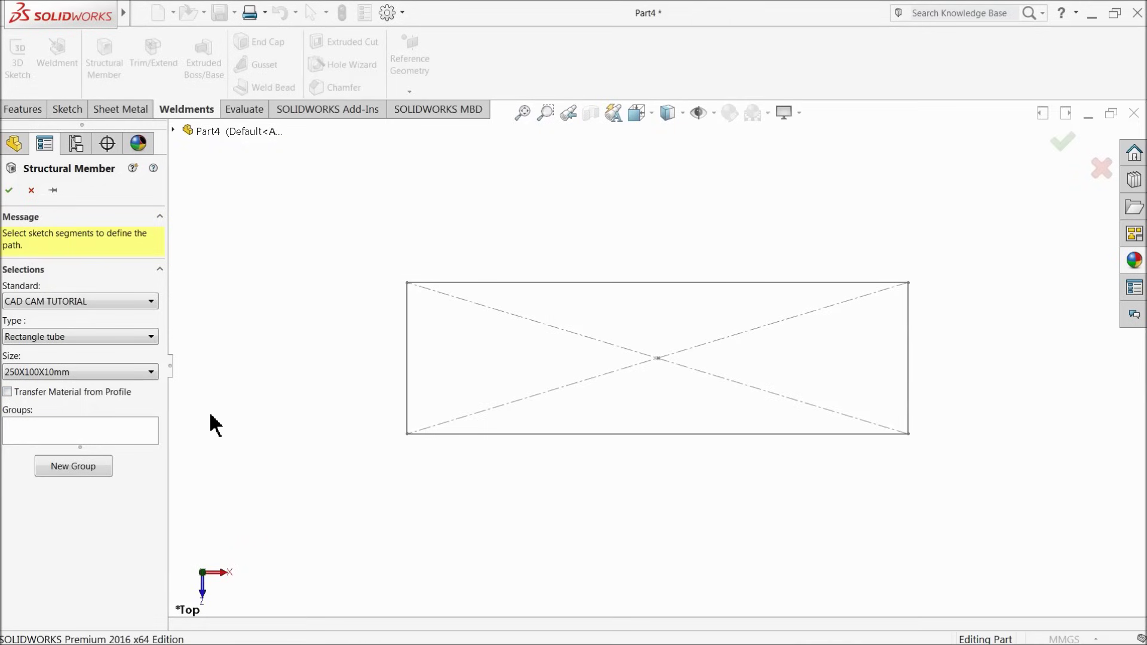
# Create the tubes along the two long lines of the sketched rectangle, with the profile rotated 90 degrees.
pyautogui.click(560, 284)
pyautogui.click(545, 445)
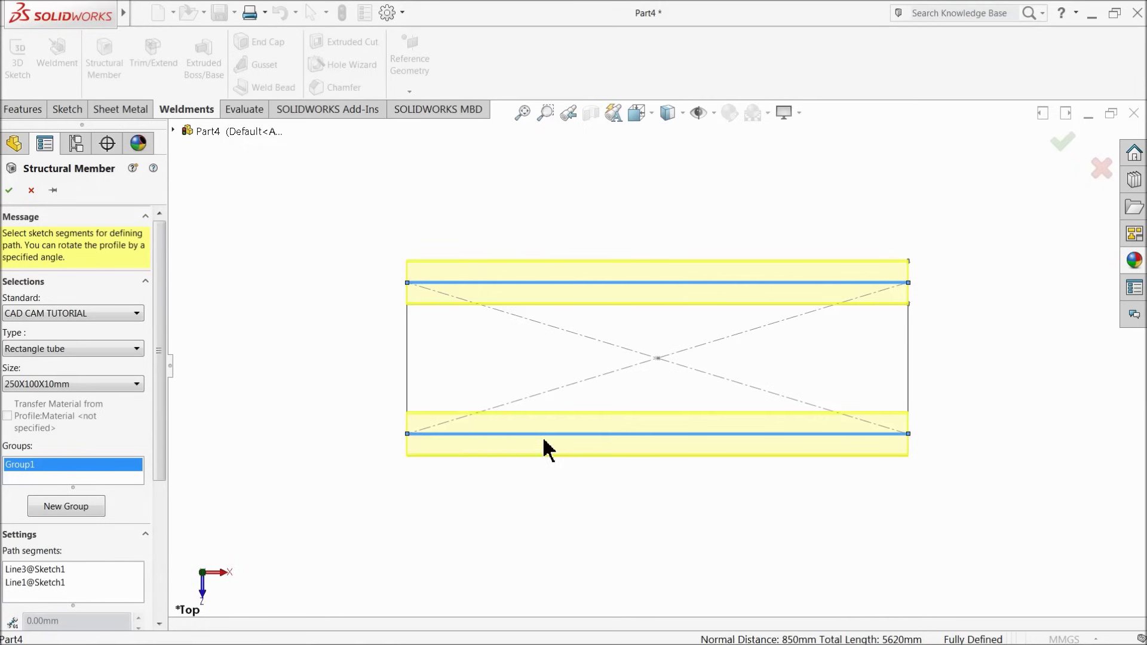
pyautogui.moveTo(486, 466)
pyautogui.mouseDown(button='middle')
pyautogui.moveTo(461, 249)
pyautogui.moveTo(448, 306)
pyautogui.mouseUp(button='middle')
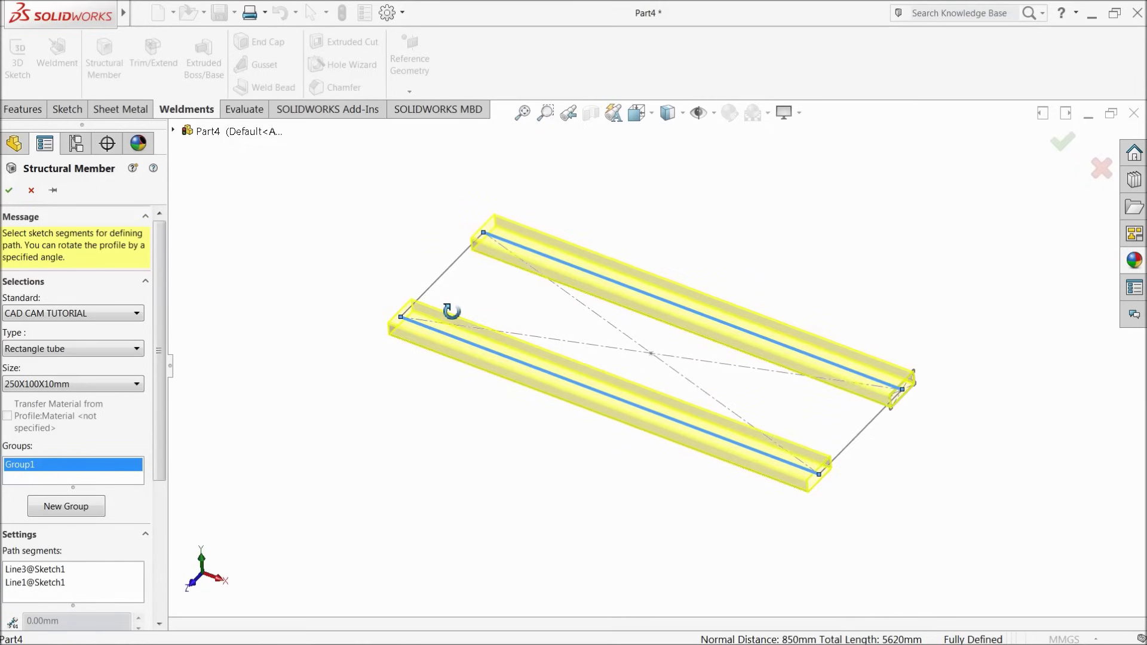
pyautogui.scroll(-4, 686, 414)
pyautogui.moveTo(158, 439); pyautogui.dragTo(160, 574)
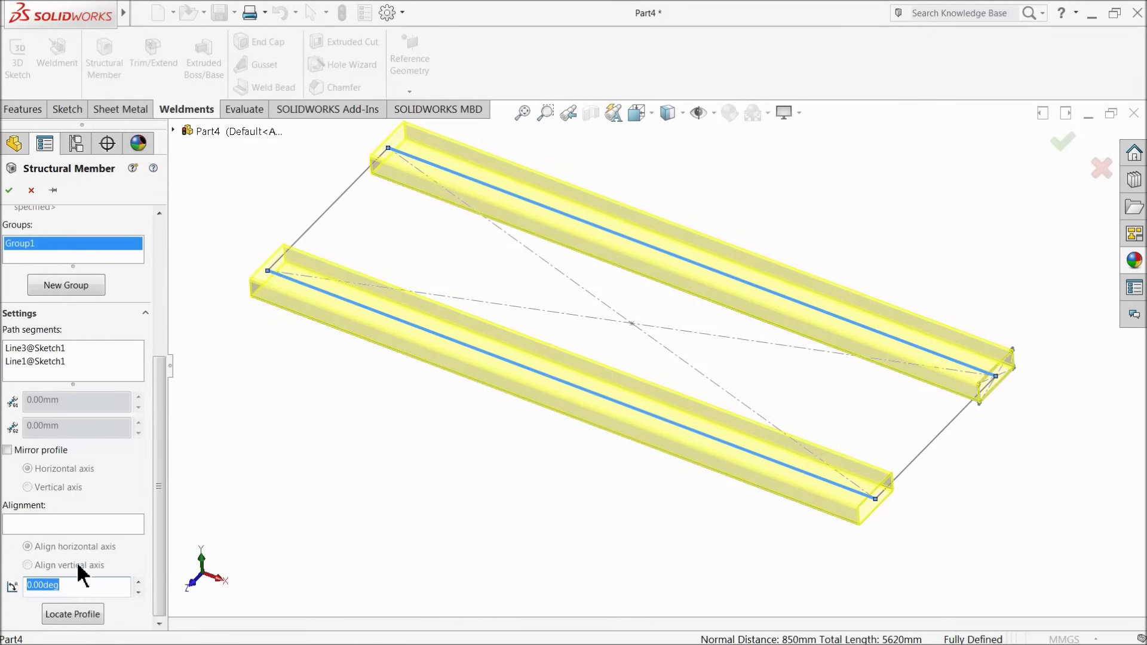
pyautogui.press('Return')
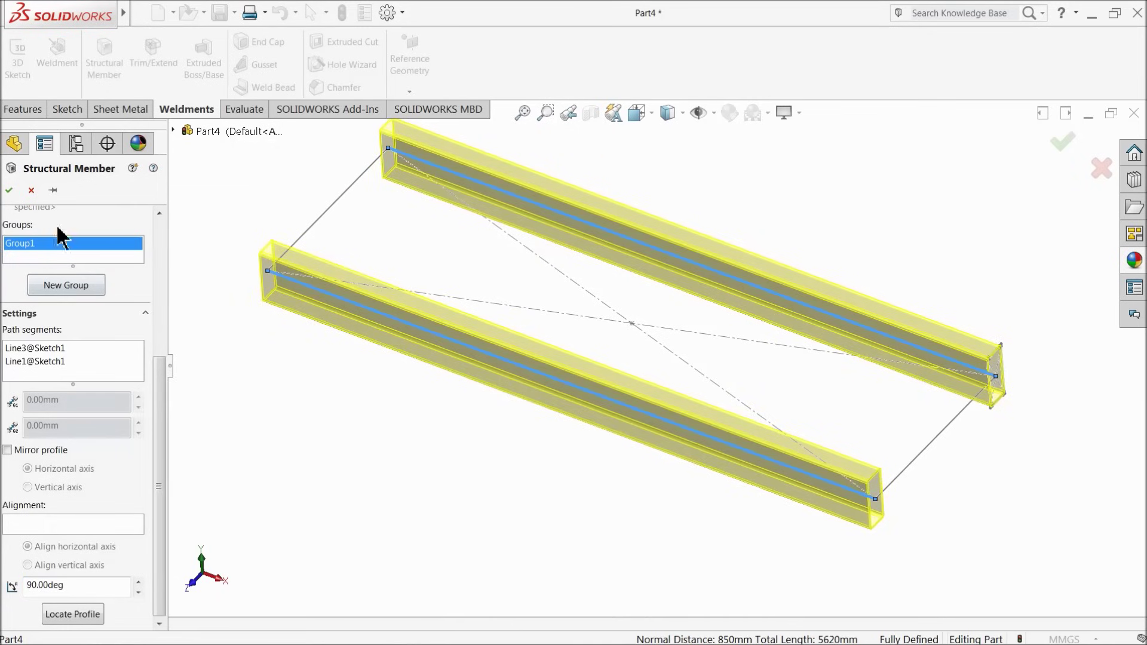
pyautogui.click(9, 191)
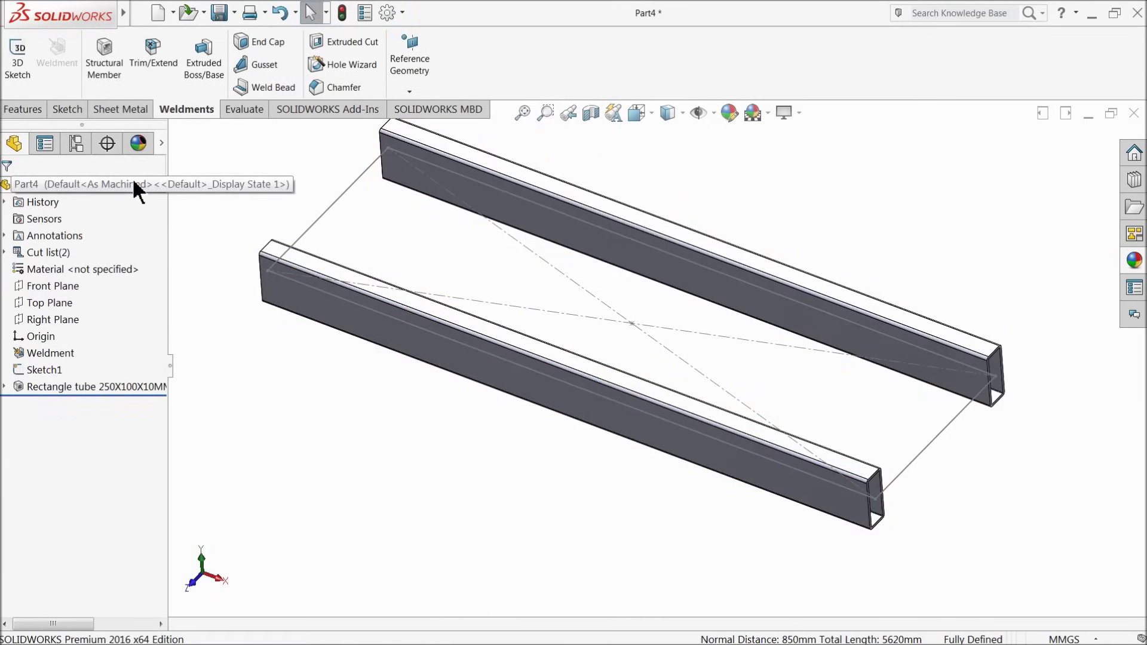
# Apply a green appearance from the standard swatches to the whole part.
pyautogui.click(729, 113)
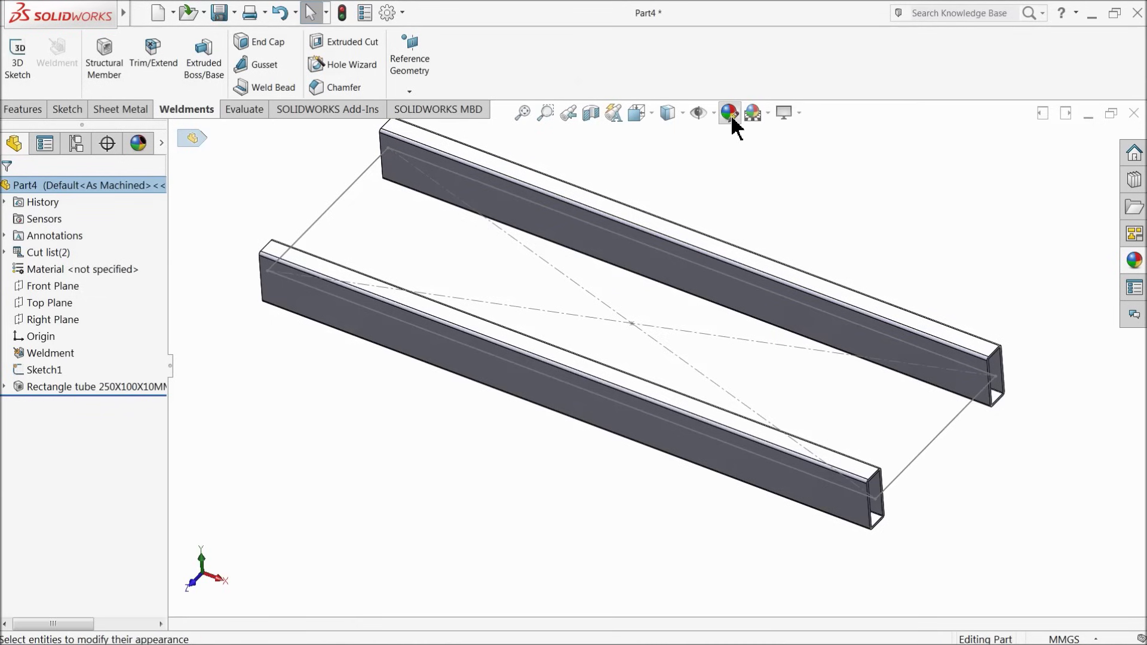
pyautogui.click(74, 531)
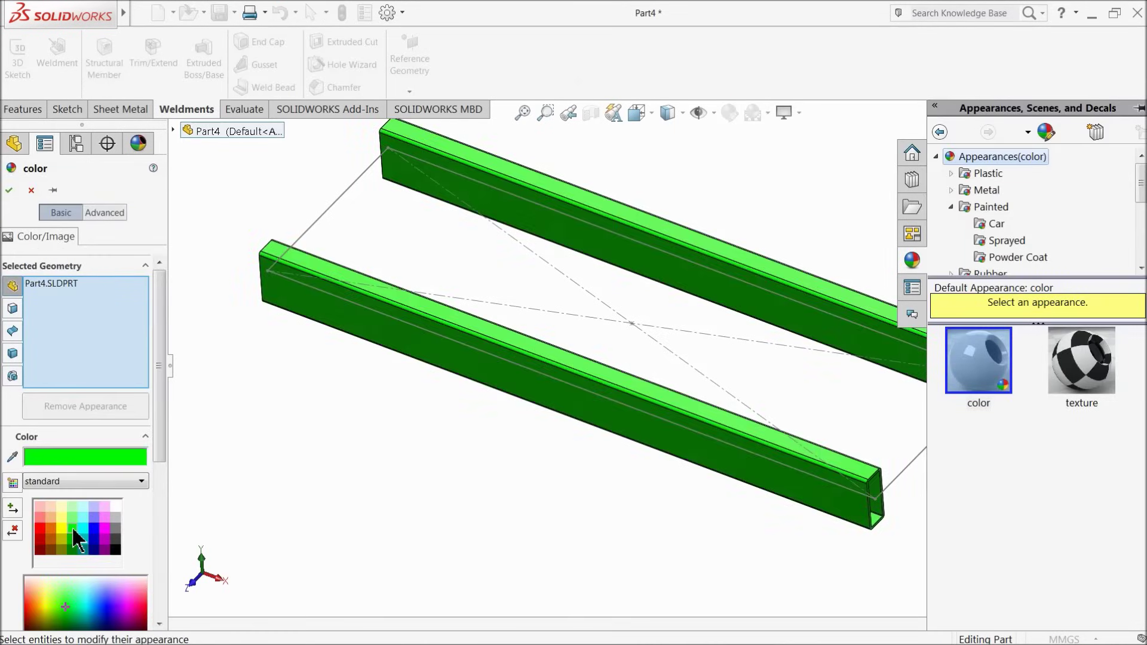
pyautogui.click(8, 190)
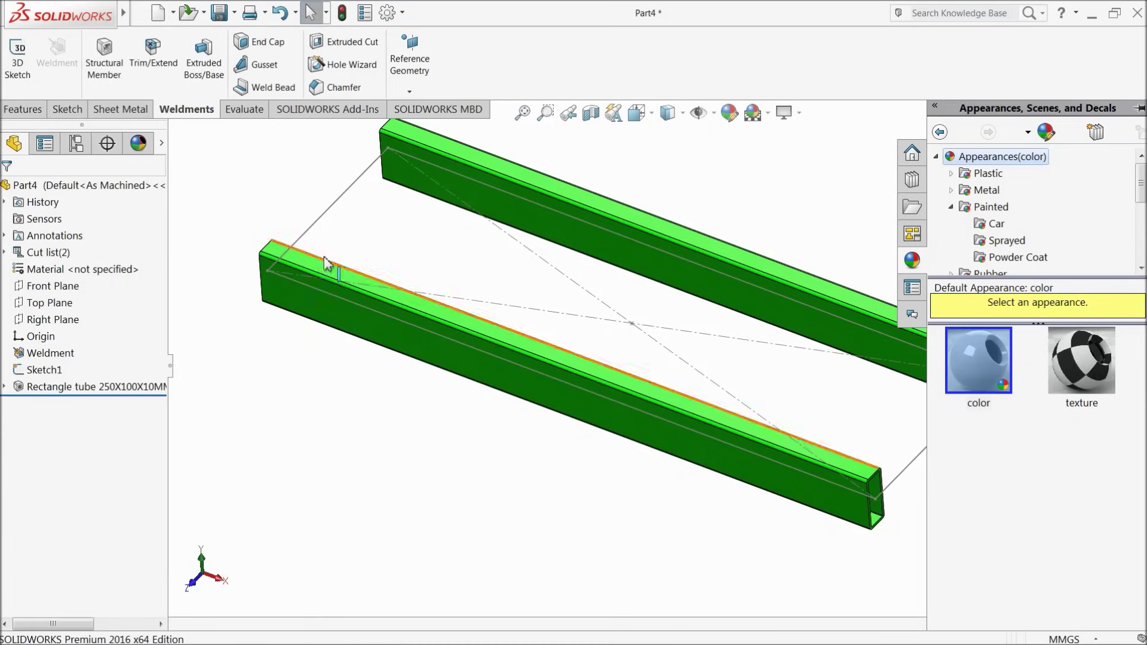
# Hide the rectangular layout sketch that the two tubes were built on.
pyautogui.scroll(-2, 855, 413)
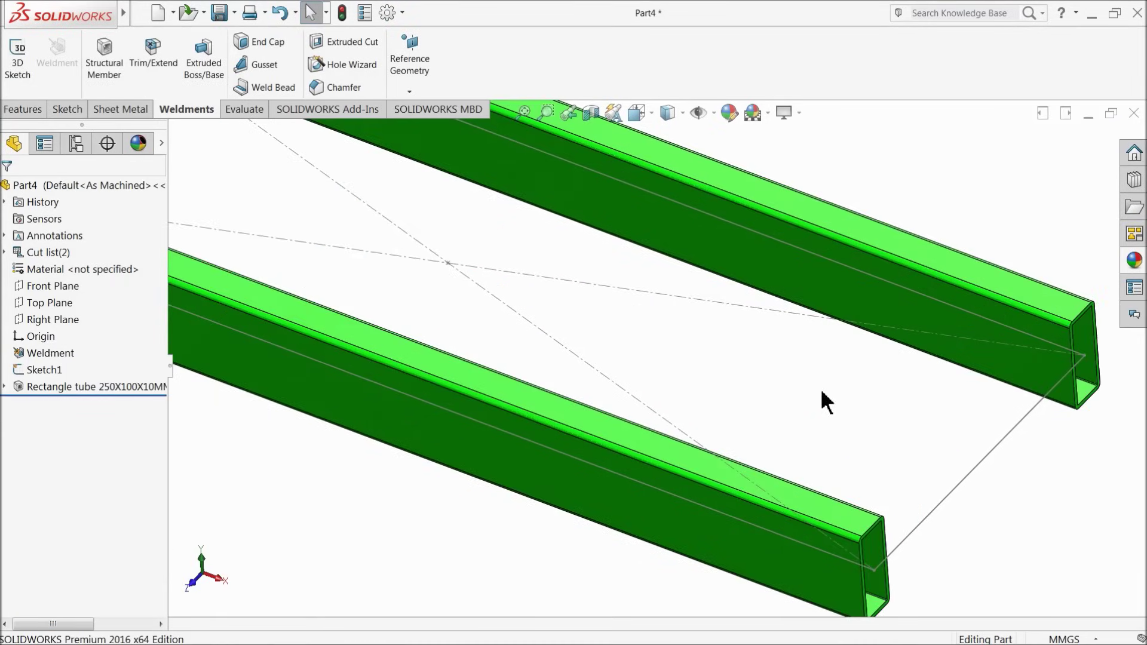
pyautogui.click(981, 464)
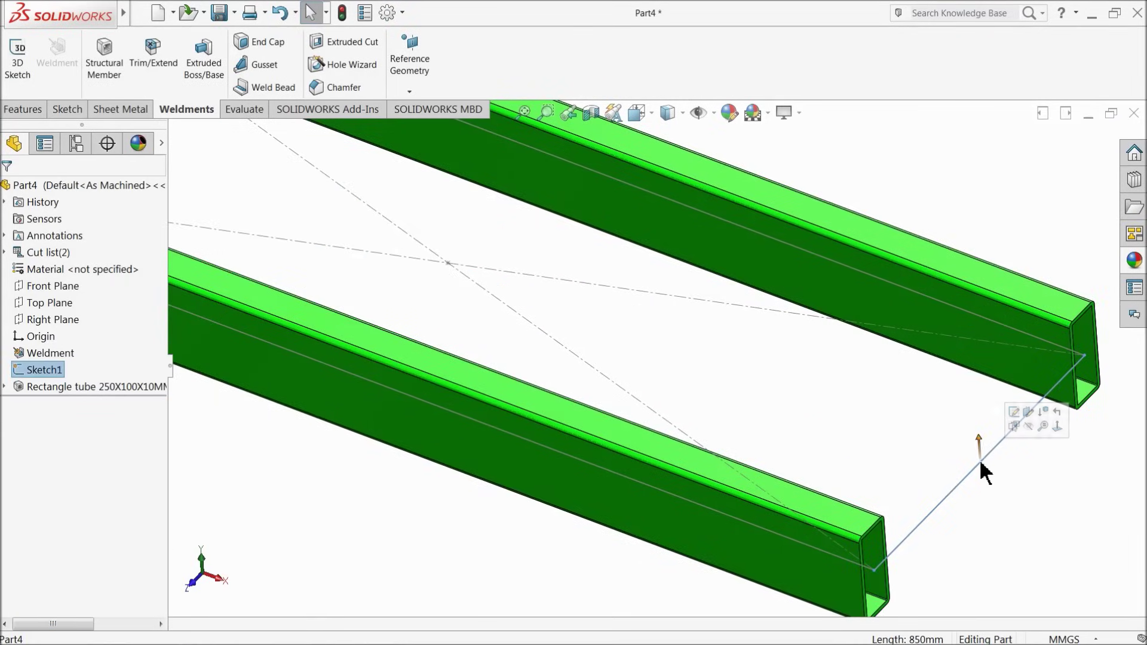
pyautogui.click(1031, 437)
pyautogui.scroll(3, 729, 396)
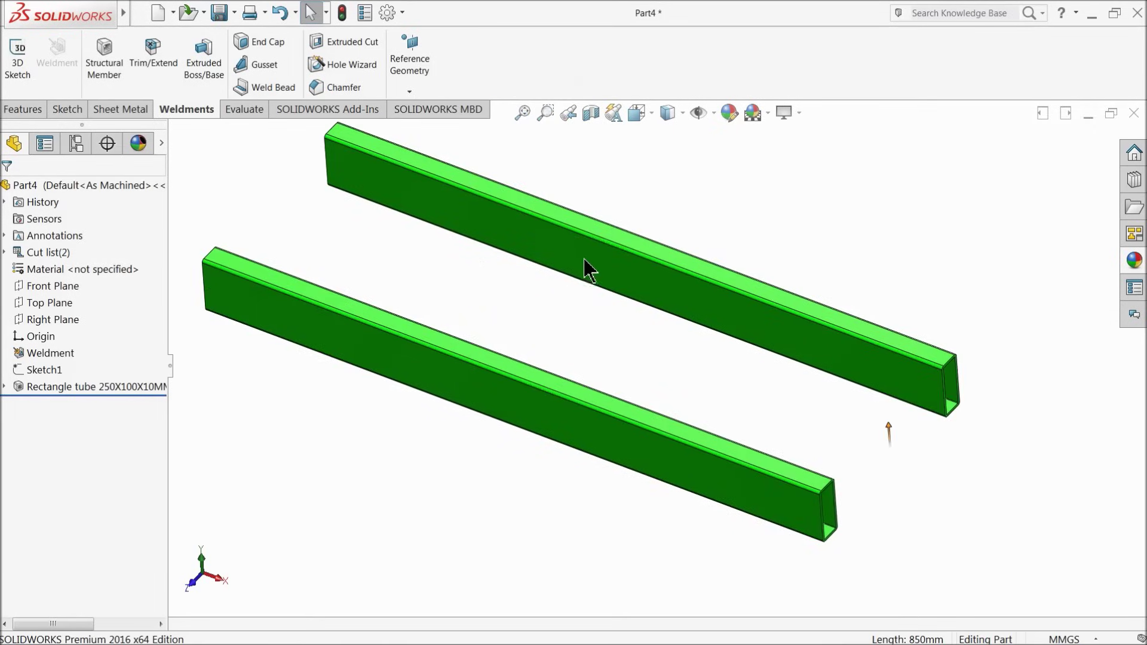
# Start a sketch on the inner side face of the rear tube and view it straight on.
pyautogui.moveTo(595, 304); pyautogui.dragTo(600, 308, button='middle')
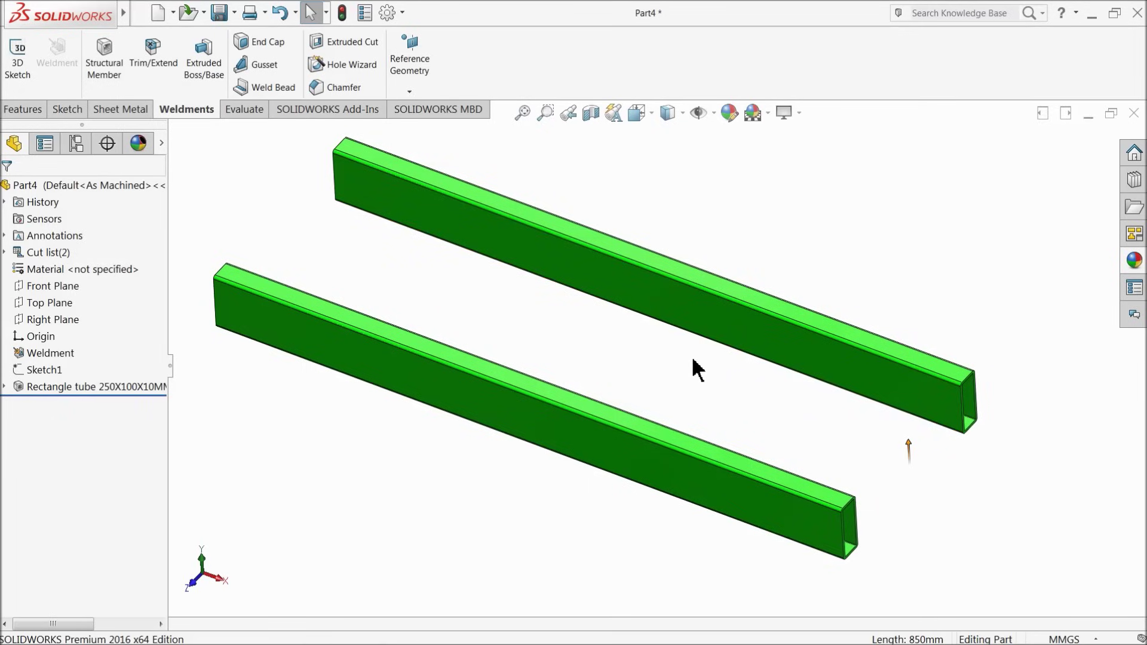
pyautogui.click(725, 335)
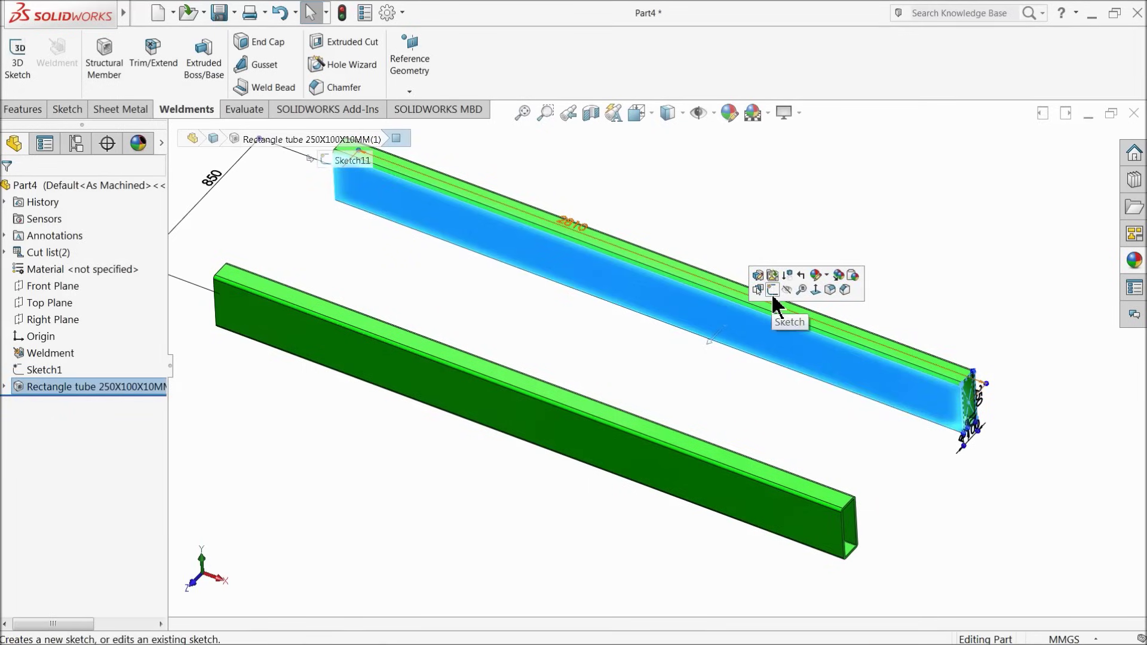
pyautogui.click(750, 391)
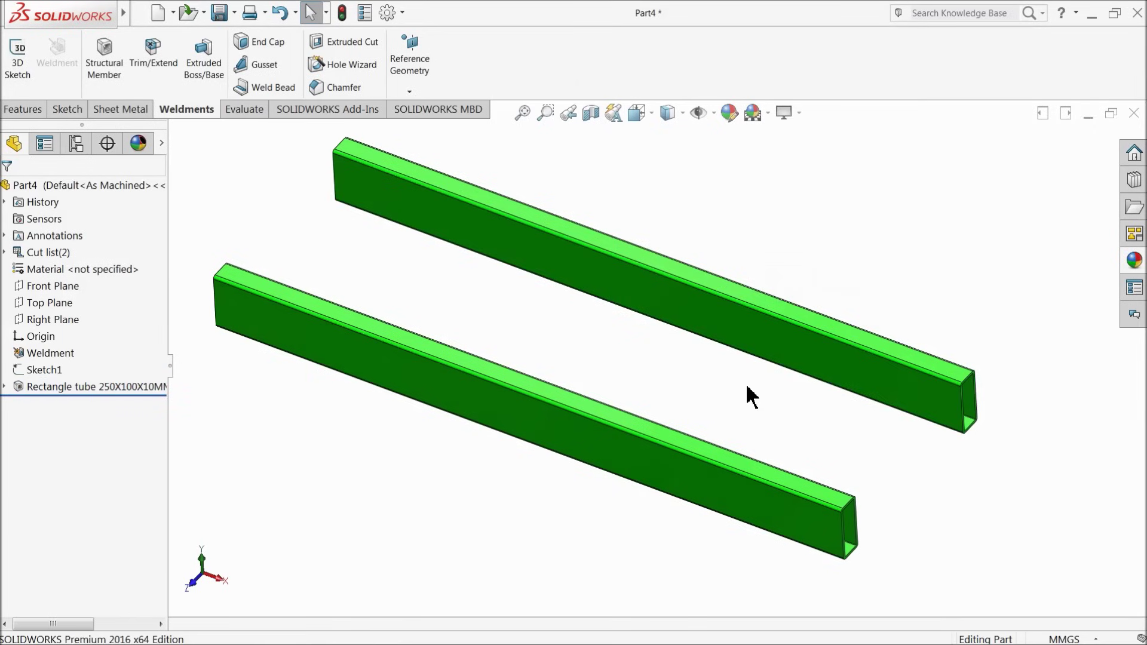
pyautogui.click(768, 346)
pyautogui.click(801, 302)
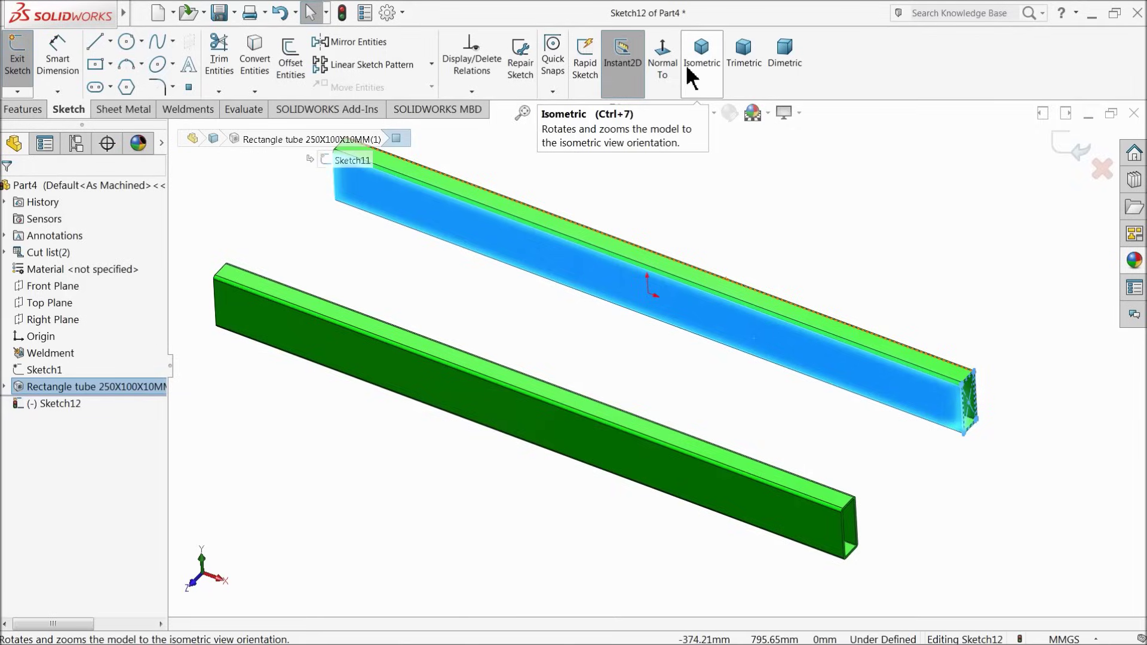
pyautogui.click(661, 60)
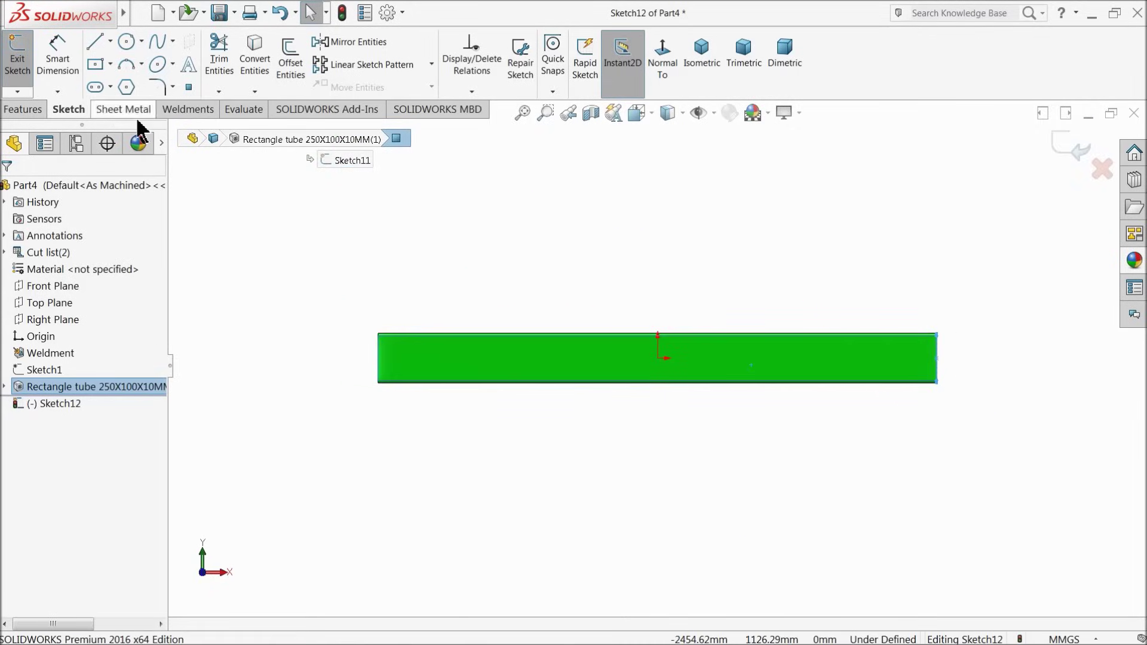
# Sketch a center rectangle about 183 by 77 mm on the tube face near its right end.
pyautogui.click(95, 62)
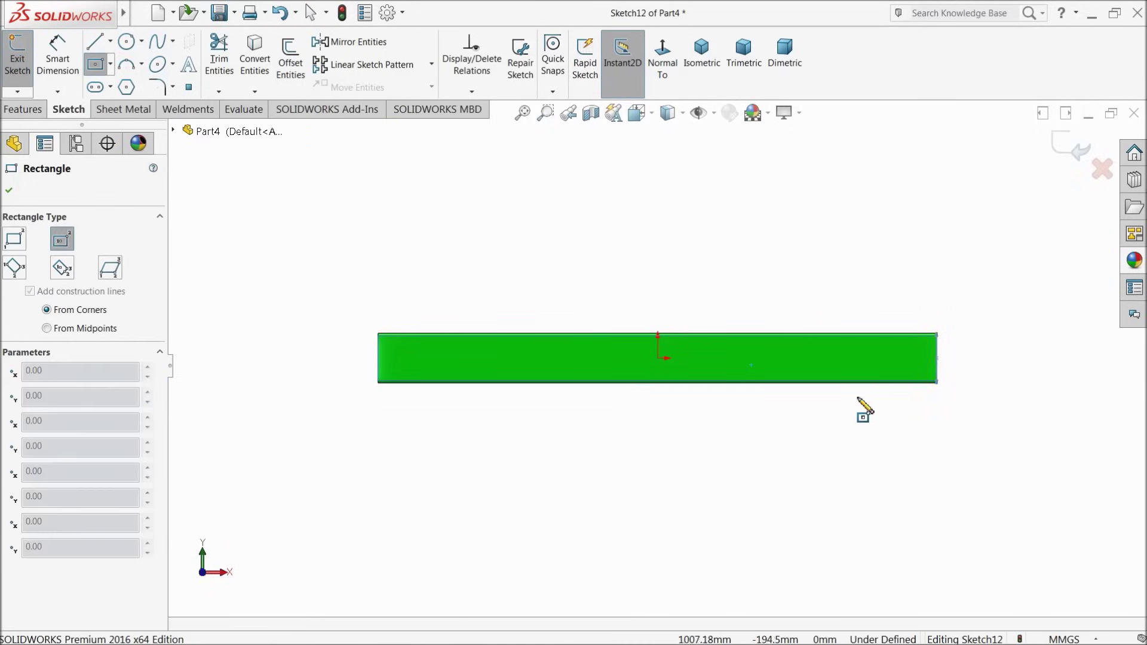
pyautogui.scroll(-3, 862, 404)
pyautogui.scroll(-2, 817, 324)
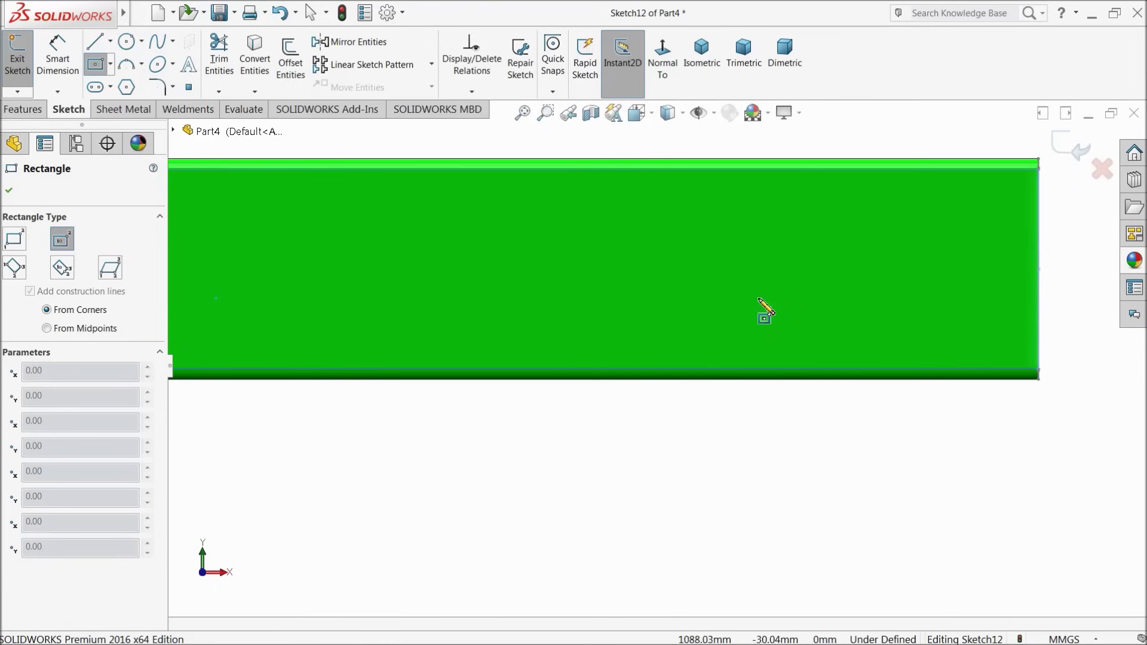
pyautogui.click(760, 278)
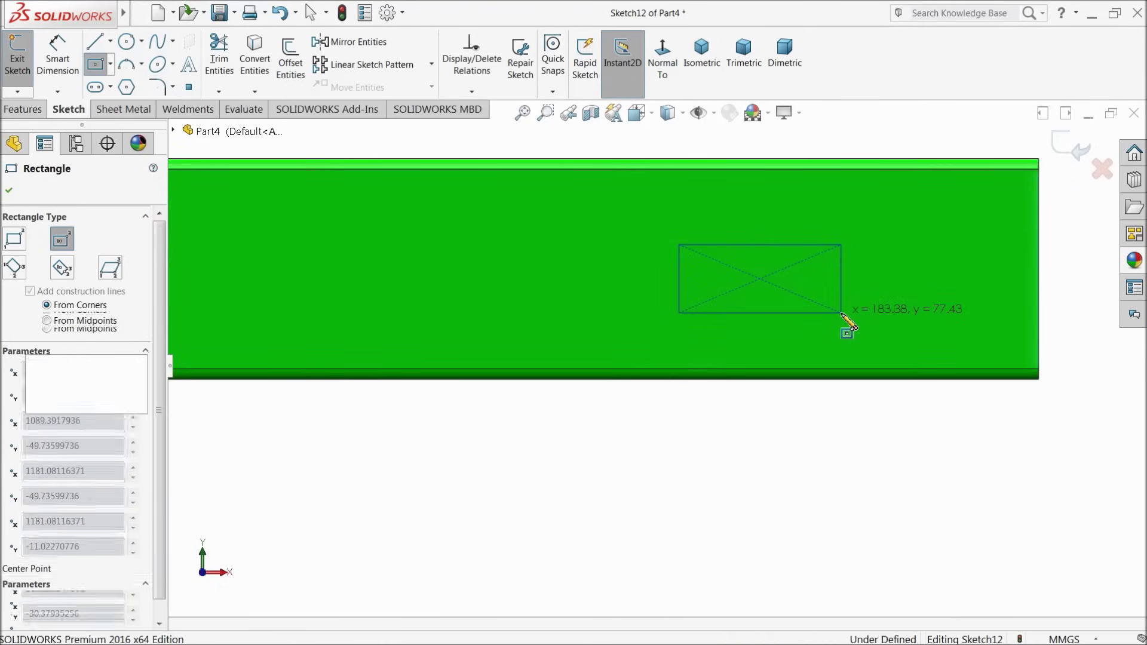
pyautogui.click(842, 313)
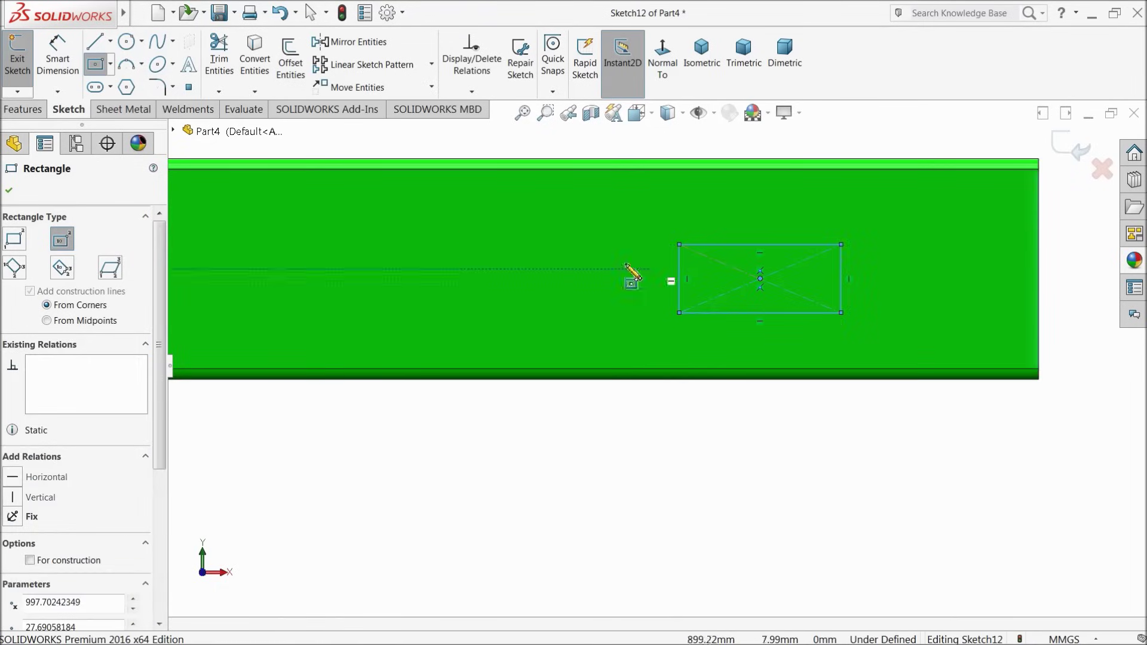
# Dimension the rectangle to 100 mm wide and 50 mm high.
pyautogui.click(51, 83)
pyautogui.scroll(-2, 693, 239)
pyautogui.click(762, 268)
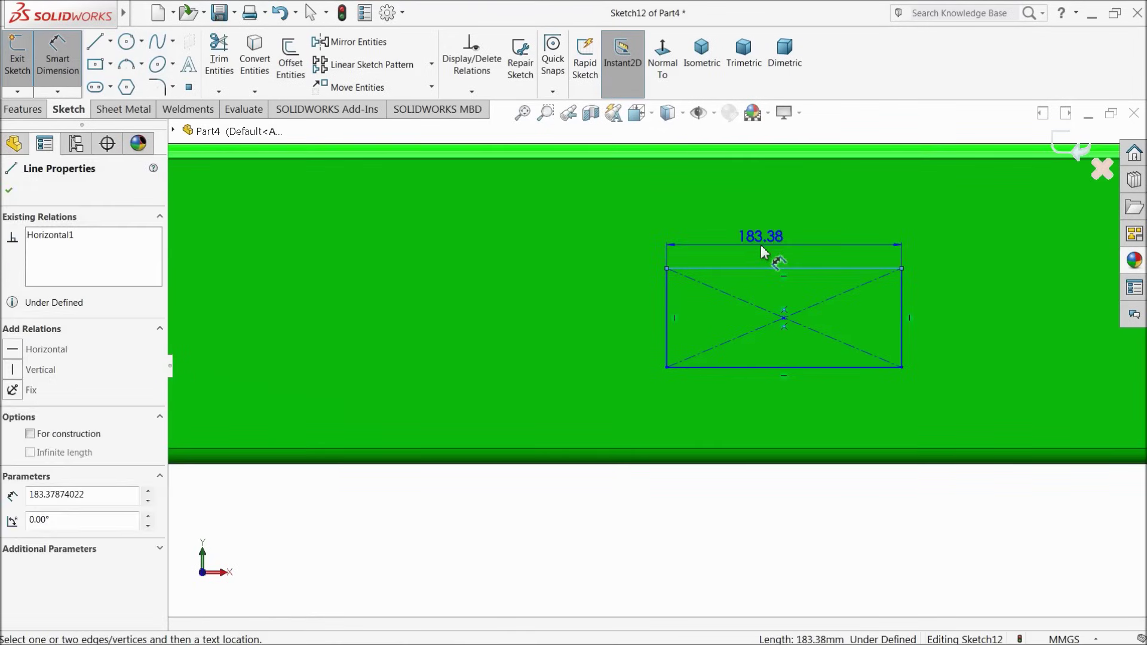
pyautogui.click(762, 254)
pyautogui.write('100')
pyautogui.click(688, 250)
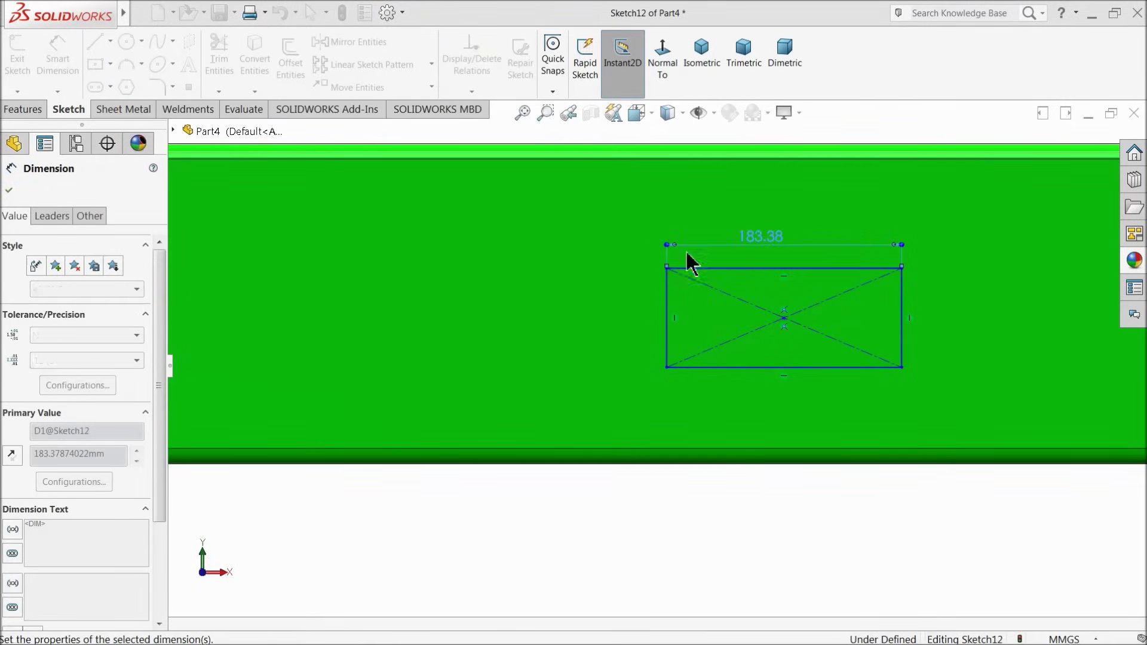
pyautogui.click(667, 319)
pyautogui.click(633, 312)
pyautogui.write('50')
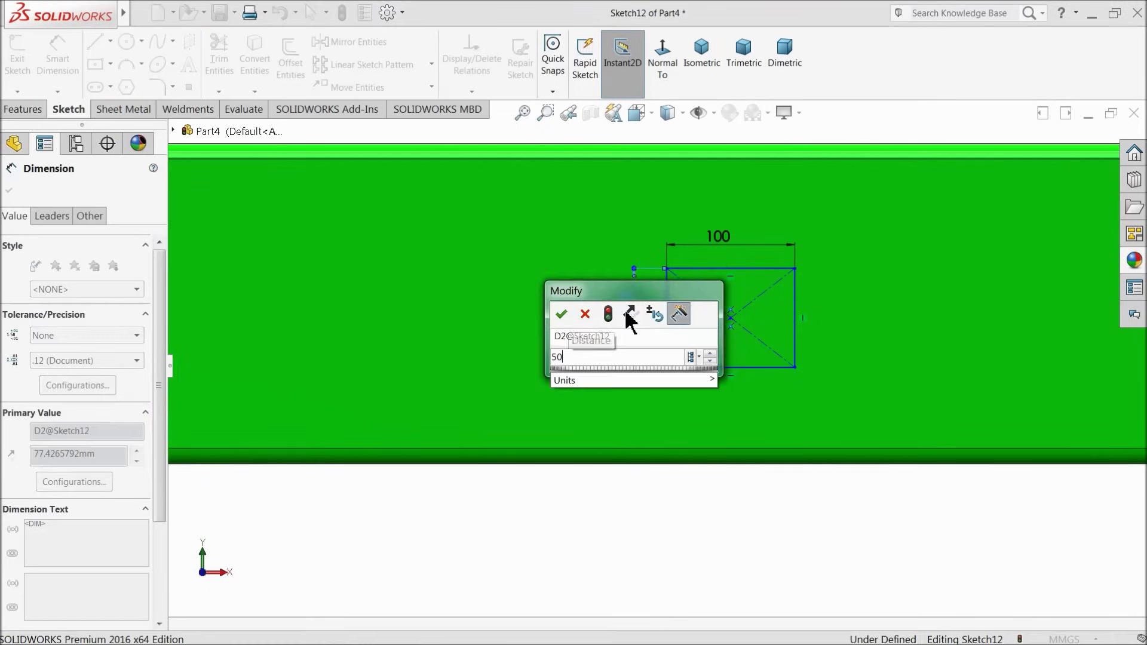
pyautogui.press('Return')
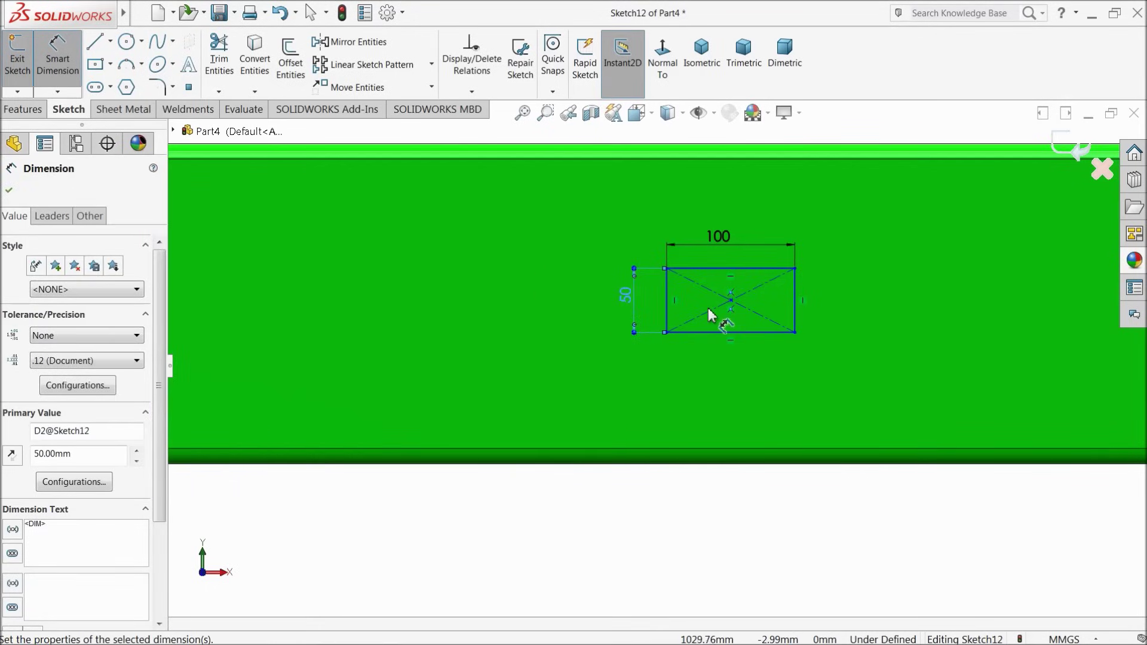
# Dimension the rectangle's right side 150 mm from the tube's right end edge.
pyautogui.scroll(2, 711, 318)
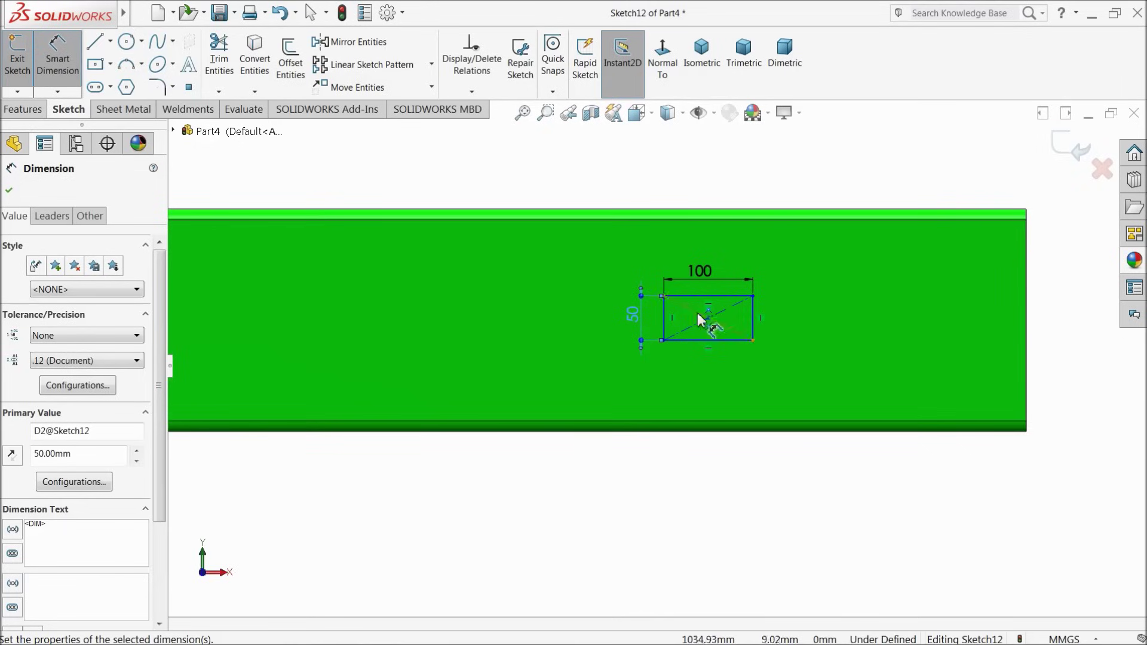
pyautogui.scroll(1, 855, 360)
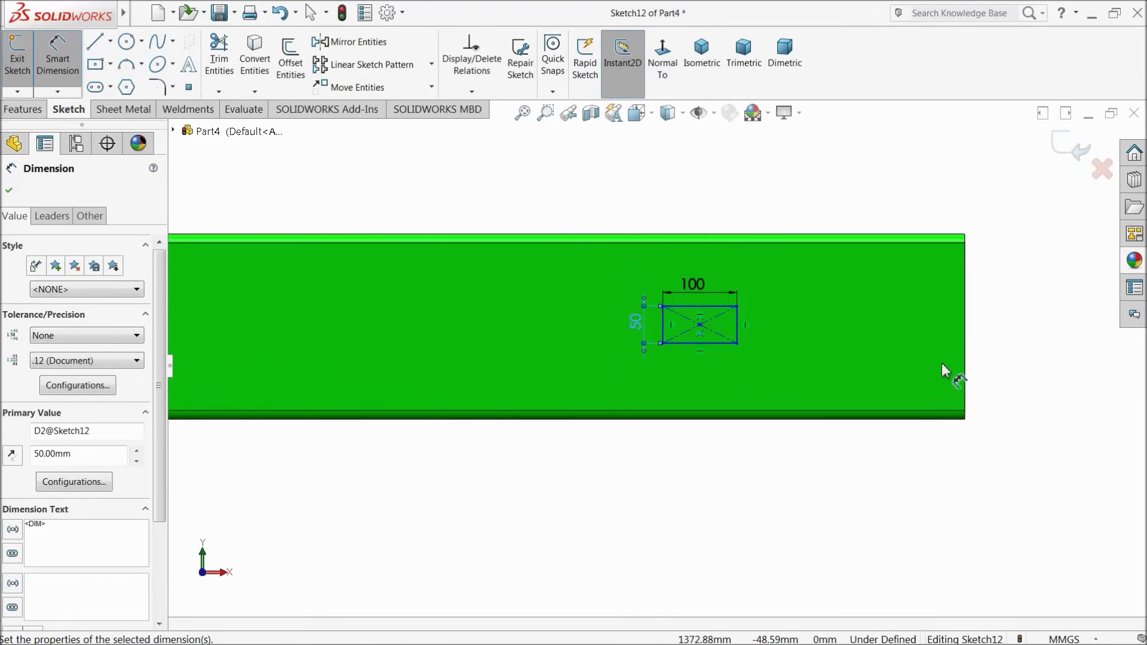
pyautogui.scroll(-1, 905, 394)
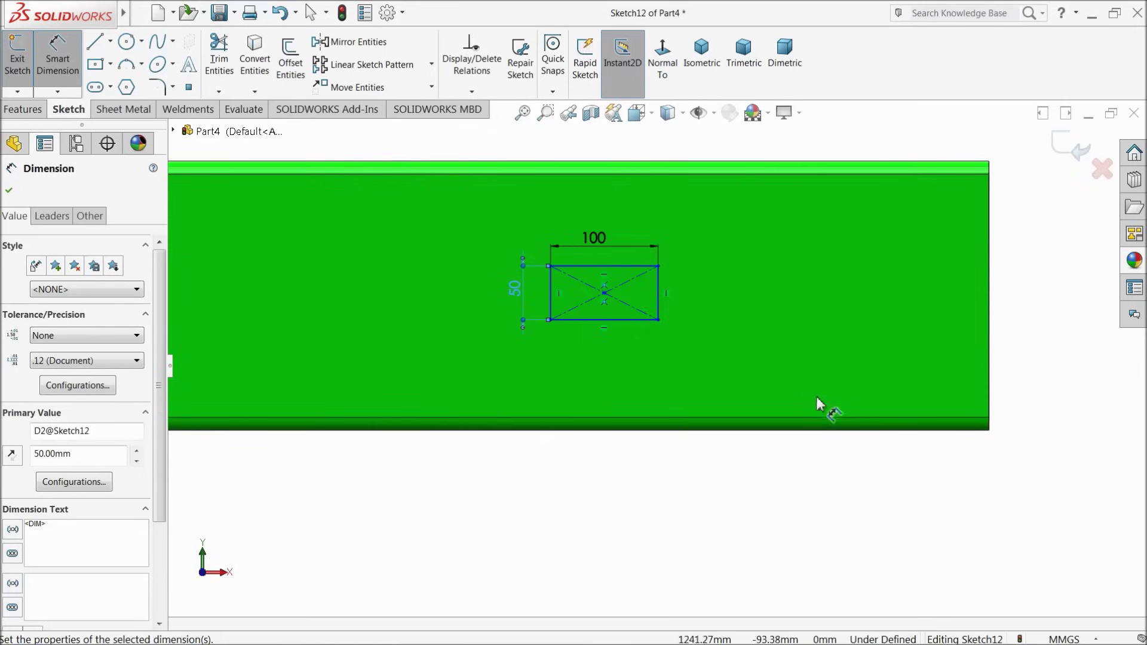
pyautogui.click(658, 296)
pyautogui.click(989, 313)
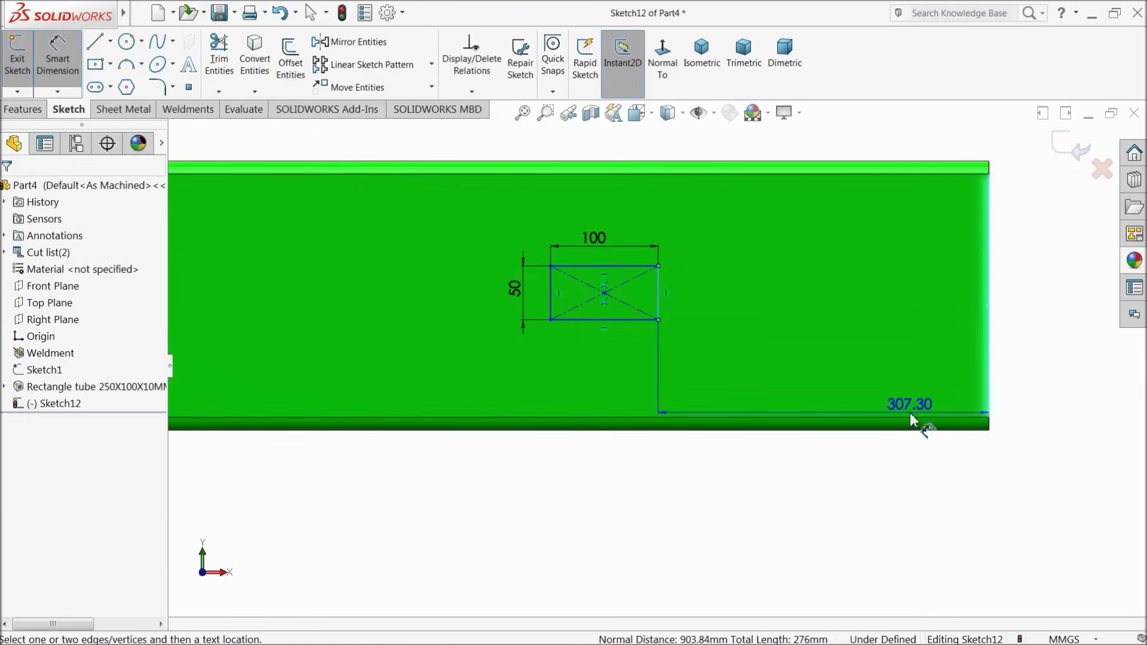
pyautogui.click(823, 499)
pyautogui.write('150')
pyautogui.press('Return')
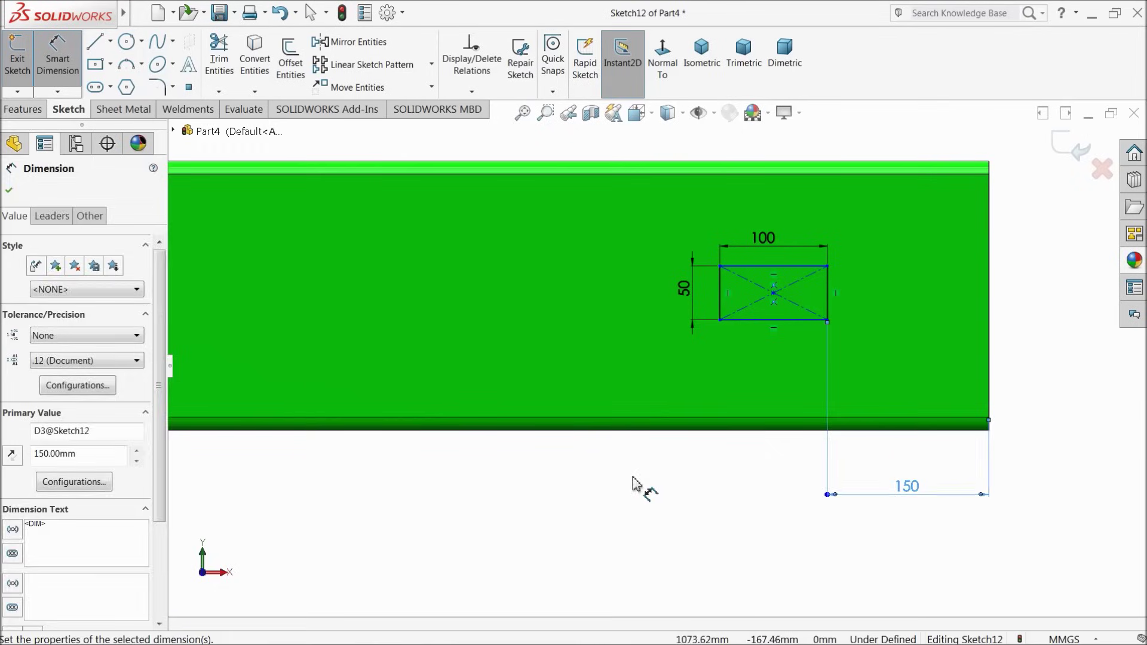
# Dimension the rectangle's lower side 40 mm from the tube's bottom edge.
pyautogui.click(782, 324)
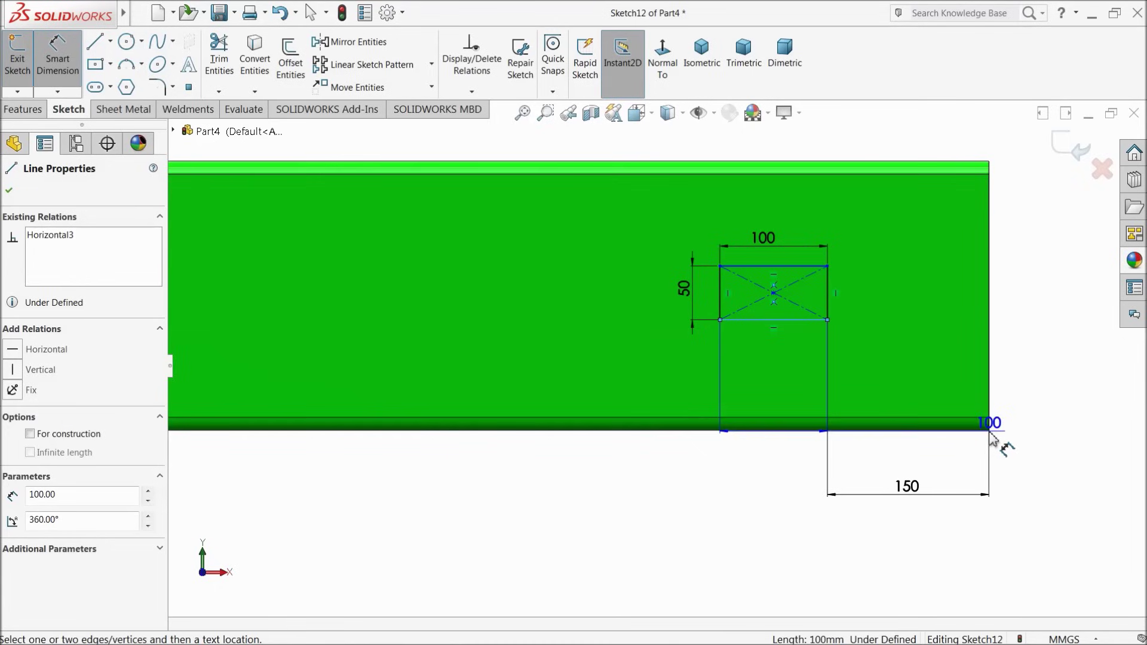
pyautogui.click(982, 429)
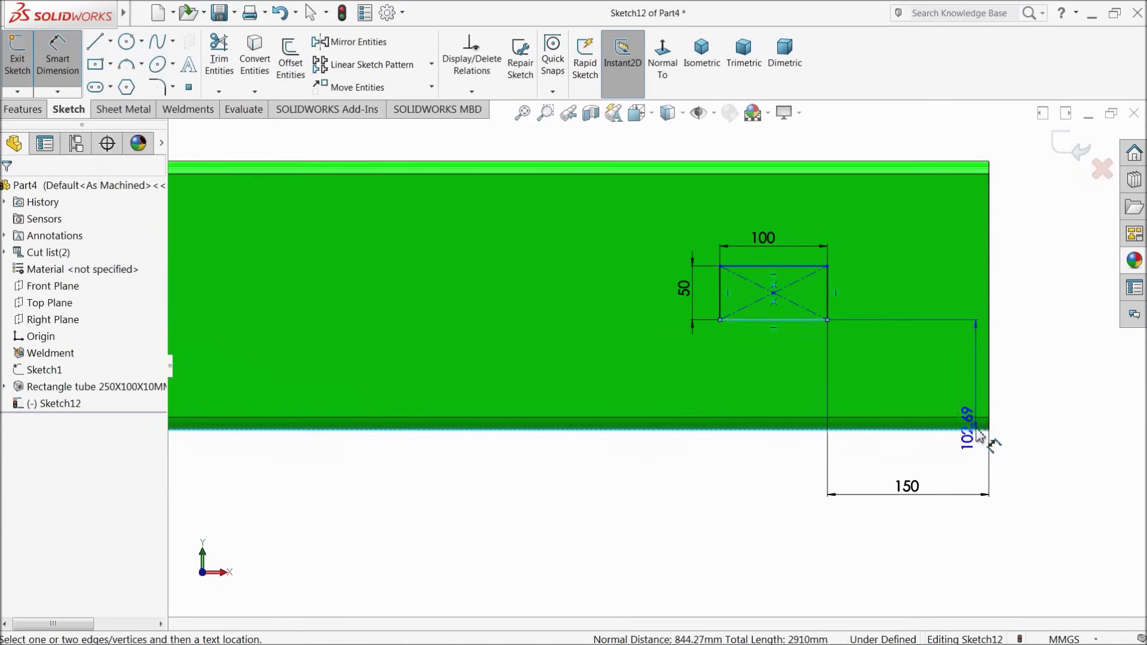
pyautogui.click(1012, 383)
pyautogui.write('40')
pyautogui.press('Return')
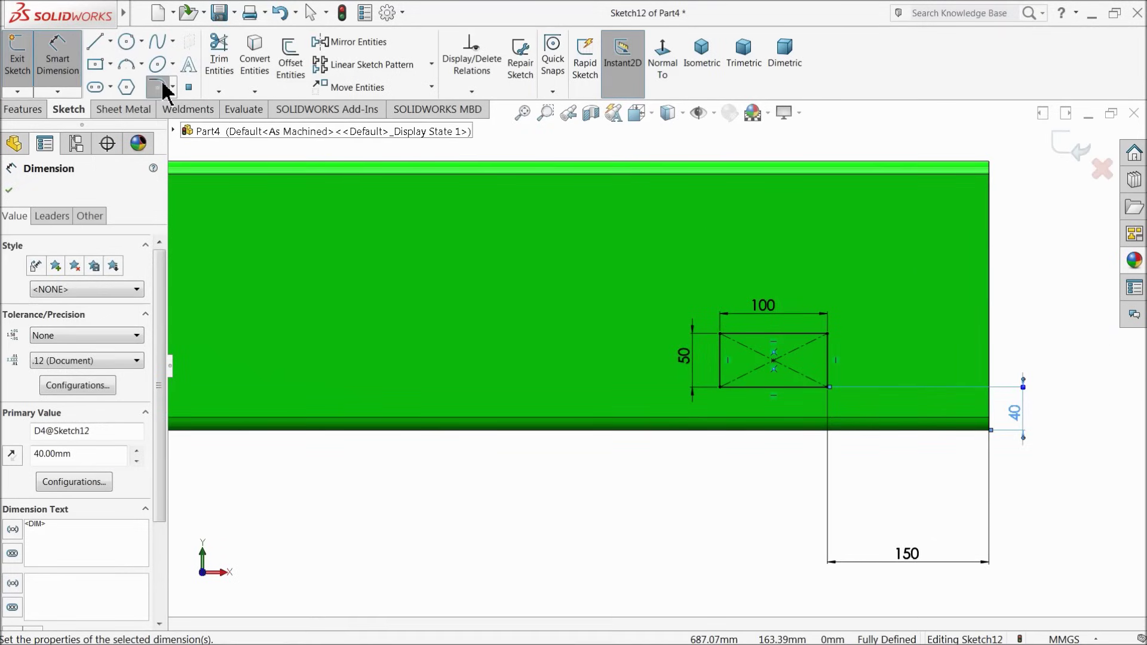
# Round all four corners of the rectangle with 7 mm sketch fillets.
pyautogui.click(158, 85)
pyautogui.scroll(-2, 773, 363)
pyautogui.scroll(-1, 771, 366)
pyautogui.write('7')
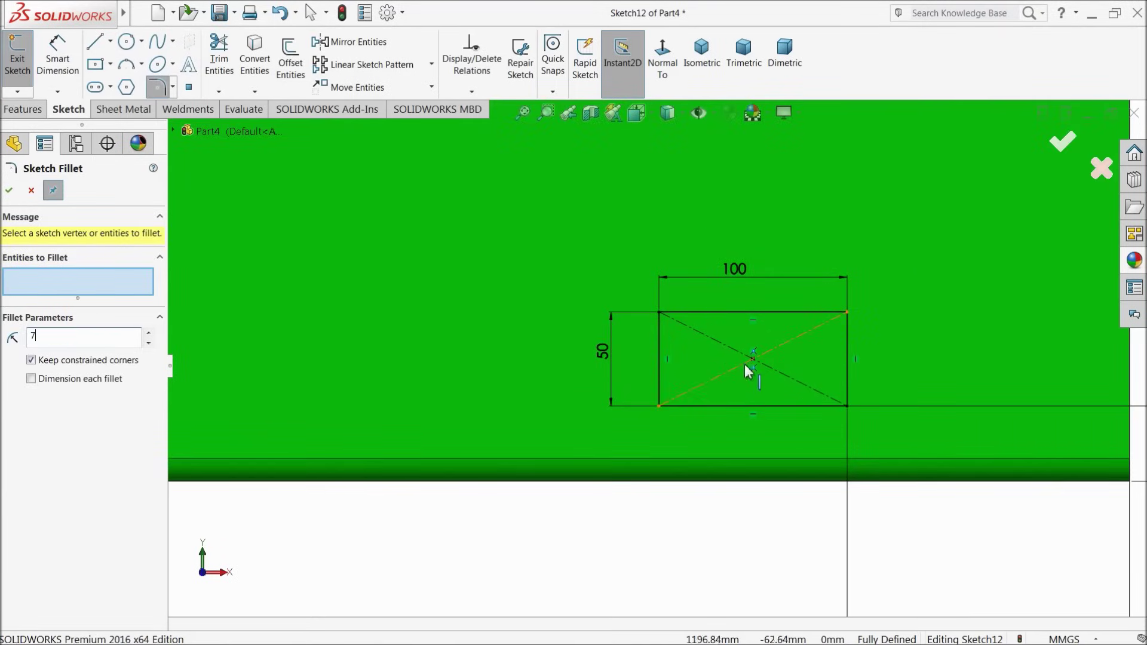
pyautogui.moveTo(620, 276); pyautogui.dragTo(901, 429)
pyautogui.click(10, 191)
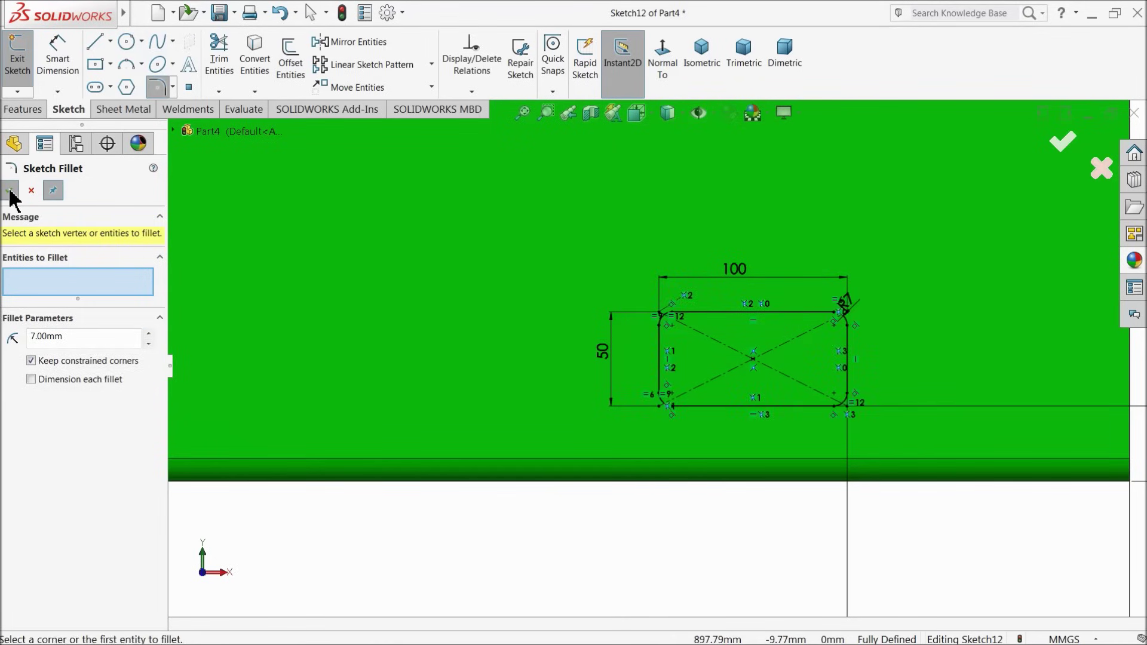
pyautogui.click(10, 191)
# Offset the rounded rectangle's whole outline 5 mm inward.
pyautogui.click(290, 60)
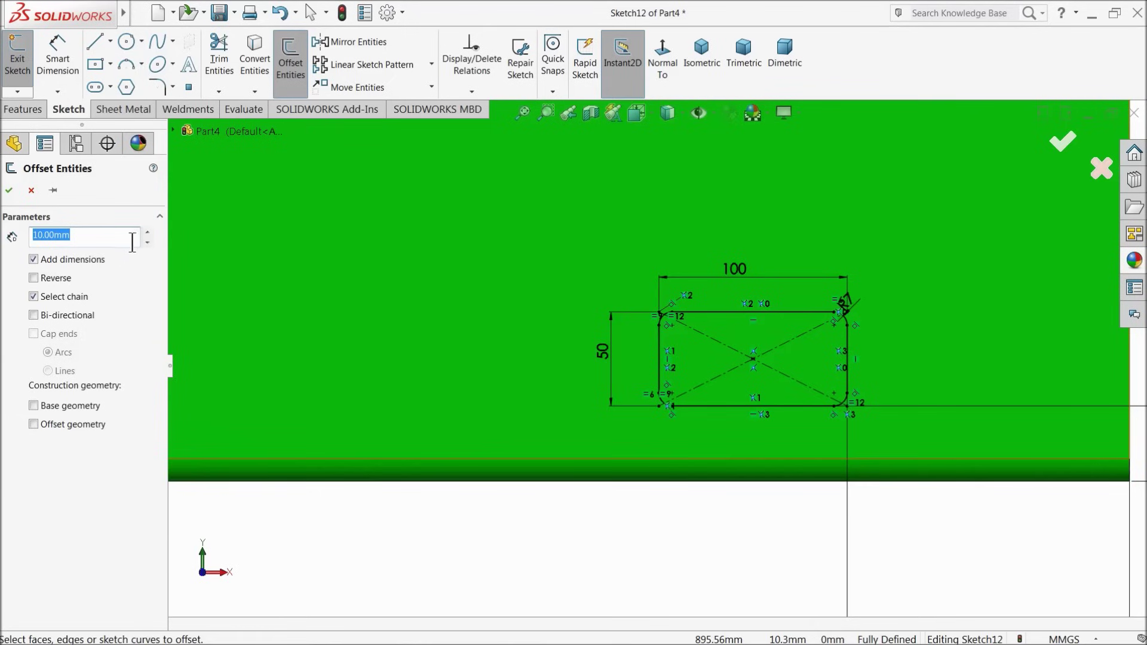
pyautogui.write('5')
pyautogui.press('Return')
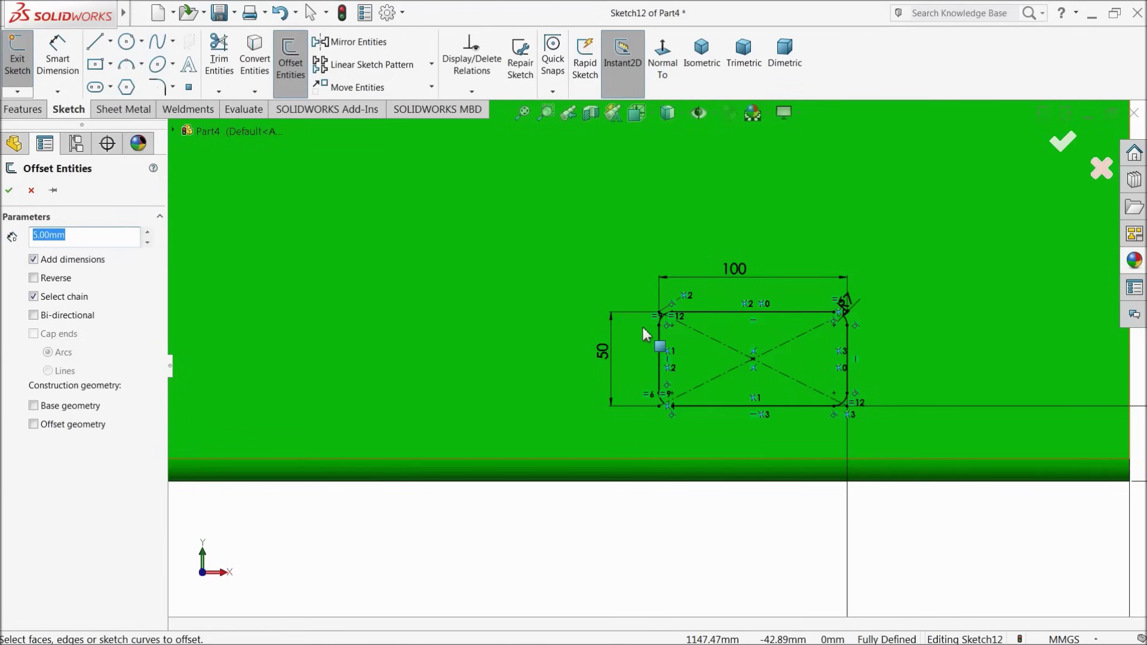
pyautogui.click(660, 341)
pyautogui.click(34, 278)
pyautogui.scroll(-2, 758, 359)
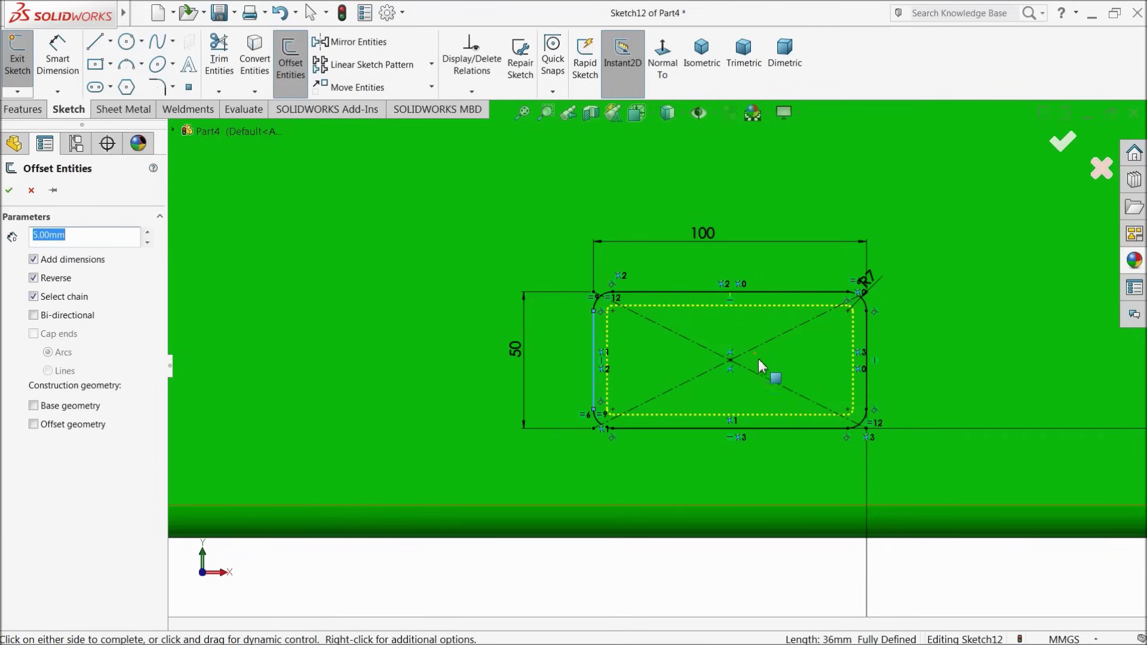
pyautogui.click(9, 190)
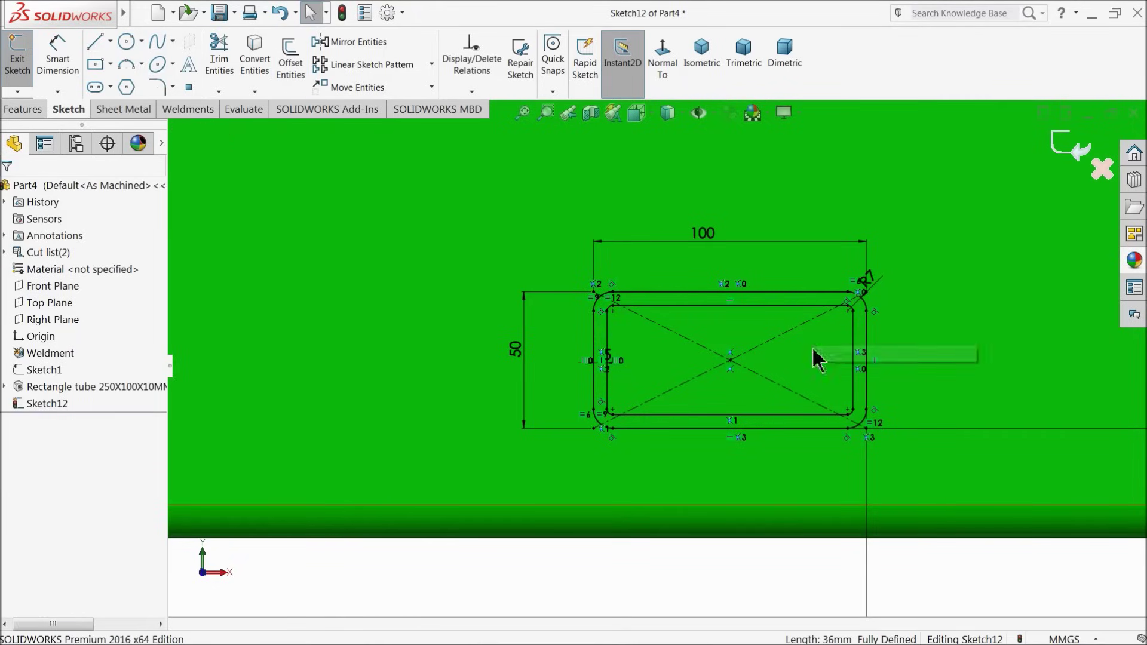
# Try to copy the rounded double rectangle with its dimensions, from its center point, to the tube's left end near the upper edge.
pyautogui.scroll(1, 801, 366)
pyautogui.scroll(2, 666, 375)
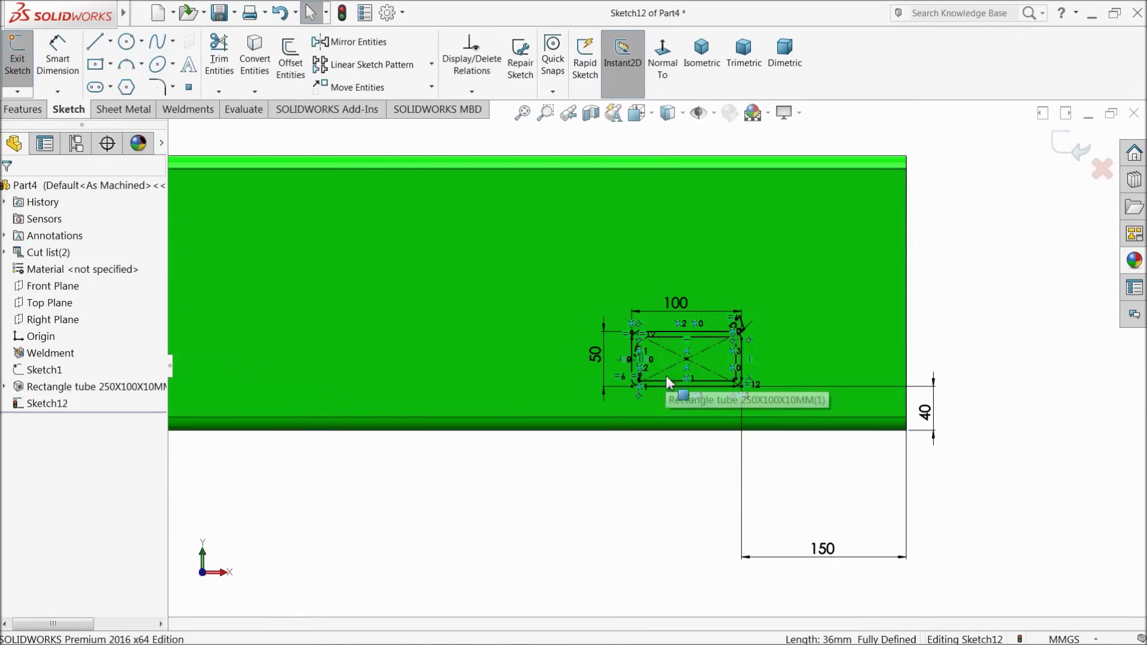
pyautogui.scroll(2, 665, 374)
pyautogui.scroll(1, 655, 376)
pyautogui.scroll(1, 538, 340)
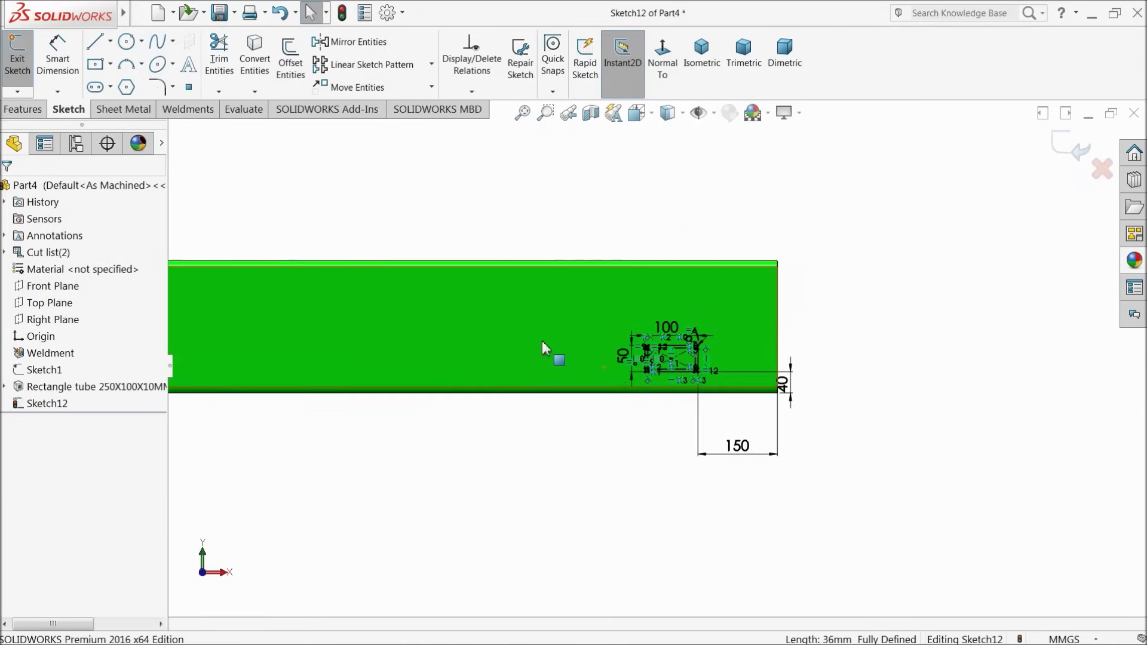
pyautogui.scroll(-1, 599, 344)
pyautogui.scroll(-2, 657, 358)
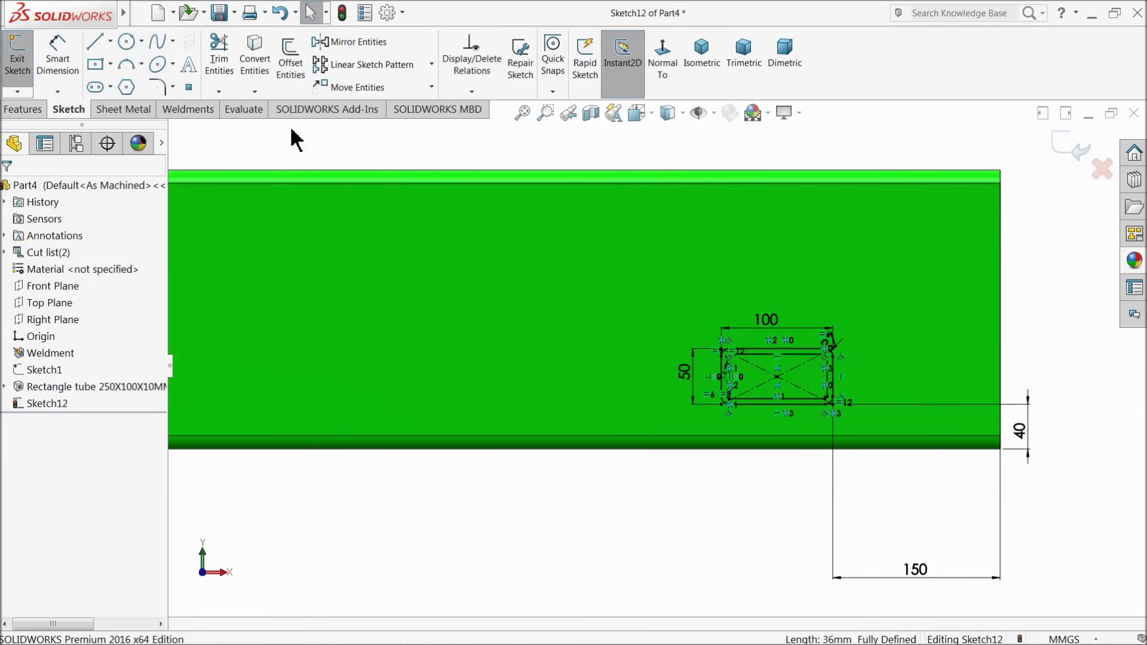
pyautogui.click(431, 87)
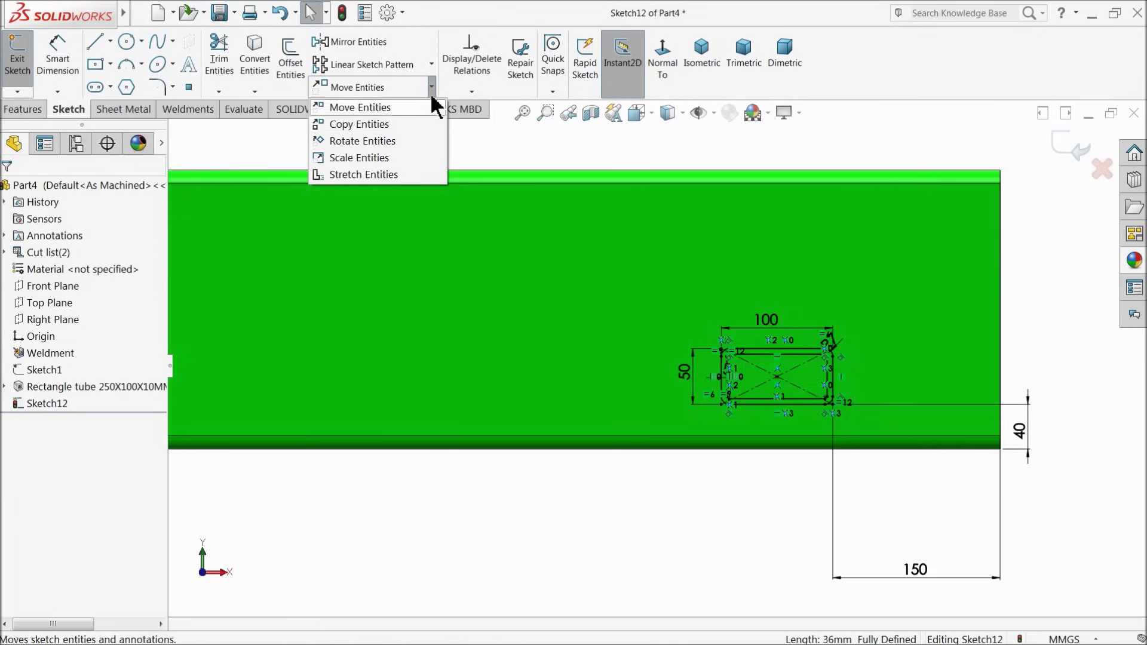
pyautogui.click(382, 126)
pyautogui.scroll(-2, 788, 352)
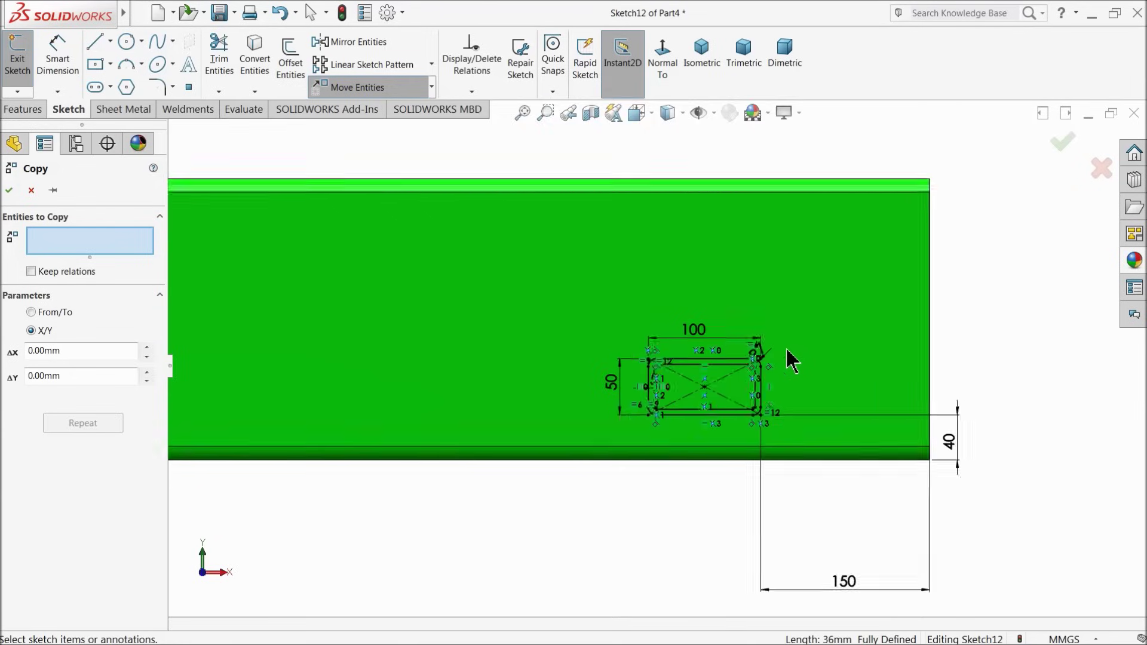
pyautogui.moveTo(788, 327); pyautogui.dragTo(478, 469)
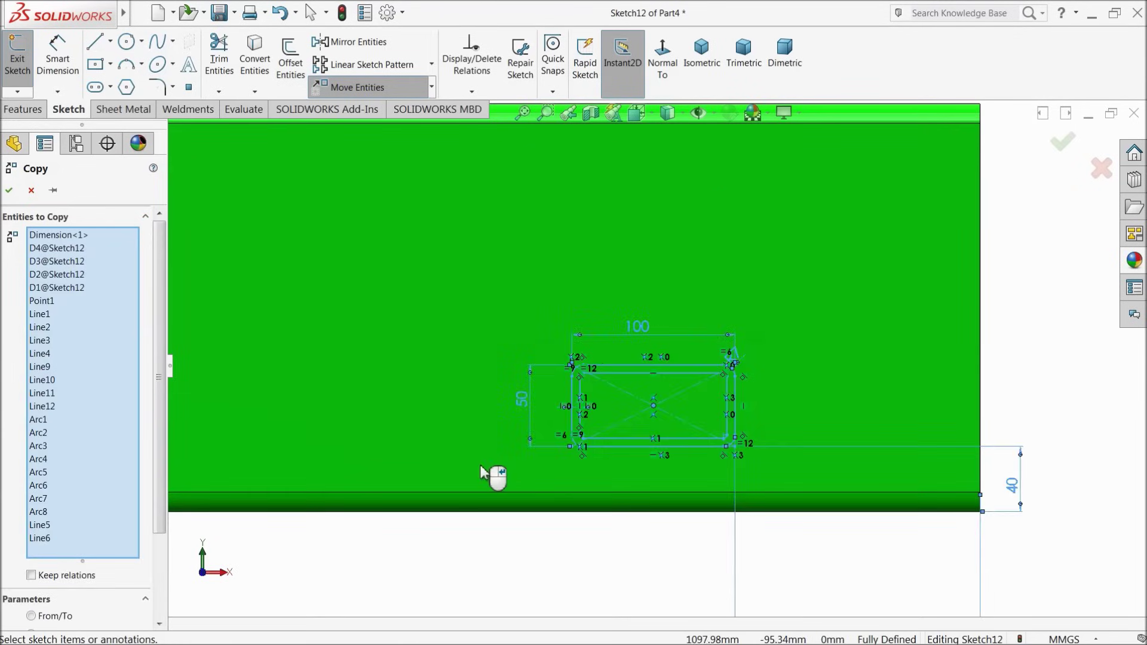
pyautogui.scroll(3, 471, 400)
pyautogui.scroll(2, 487, 394)
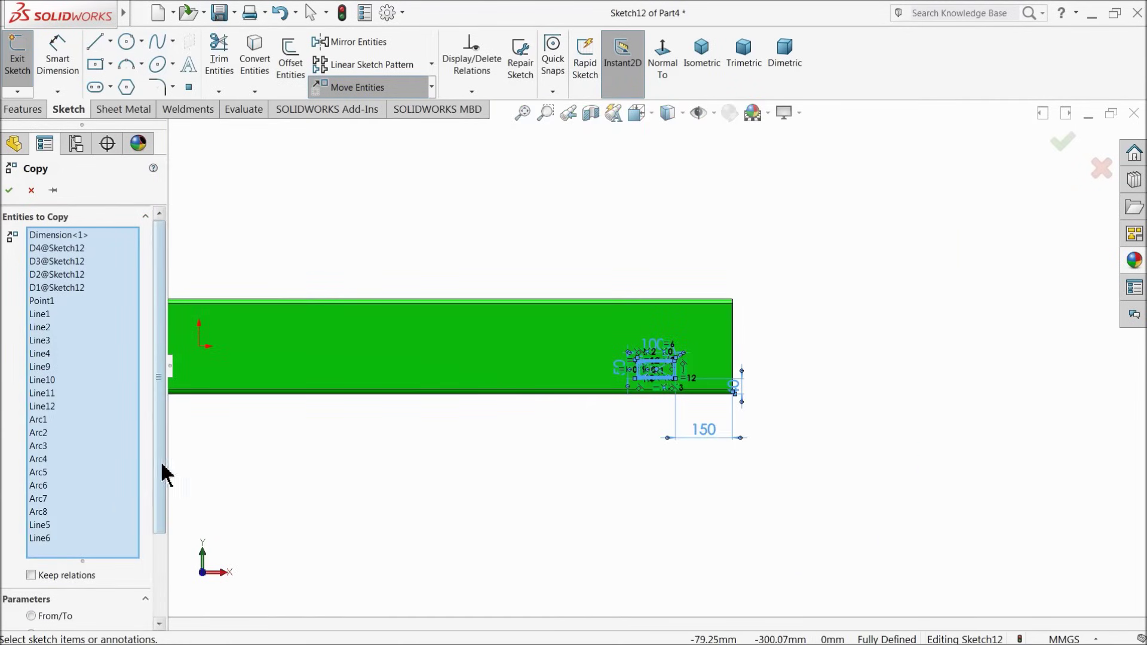
pyautogui.moveTo(163, 466); pyautogui.dragTo(156, 558)
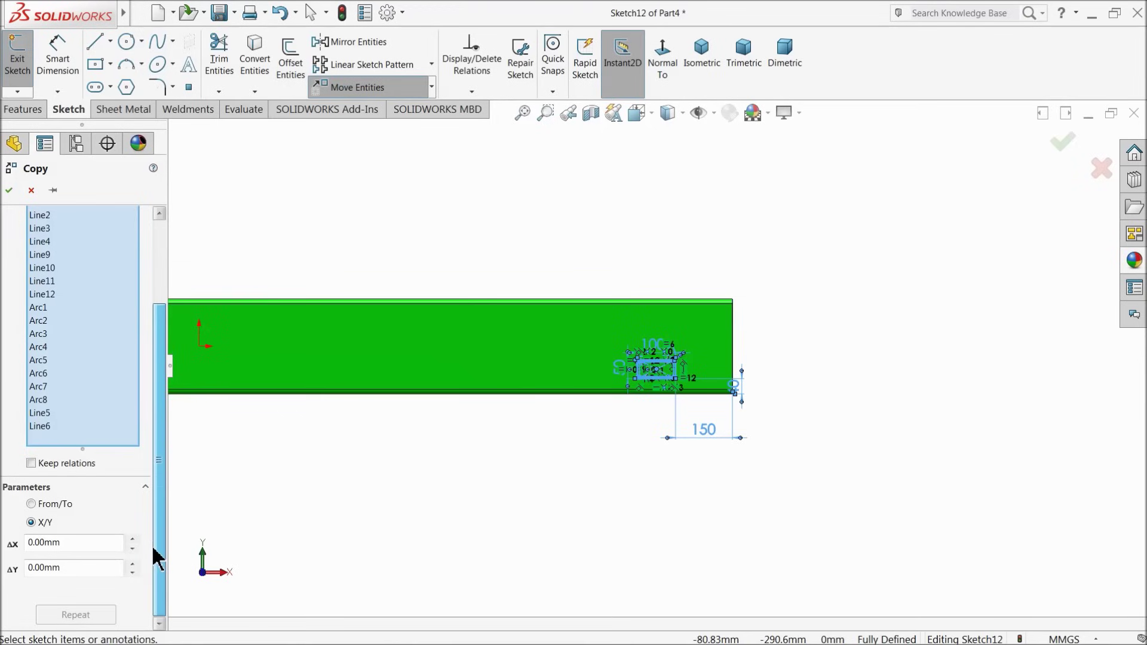
pyautogui.click(32, 505)
pyautogui.scroll(-4, 666, 374)
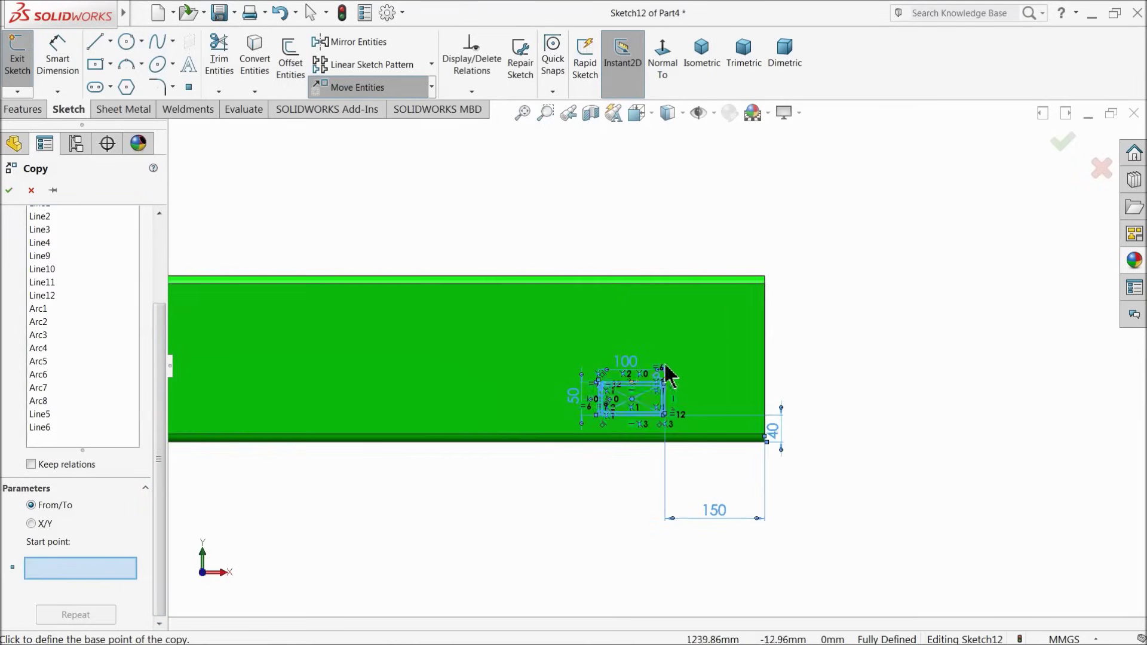
pyautogui.click(636, 405)
pyautogui.scroll(5, 488, 421)
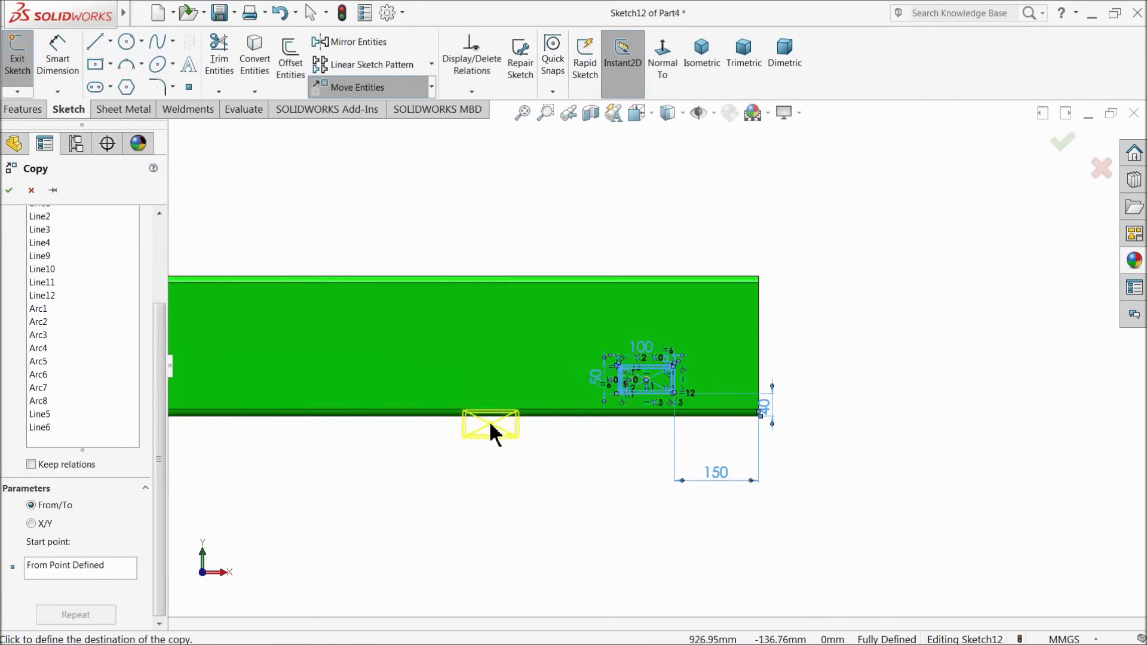
pyautogui.scroll(-5, 297, 353)
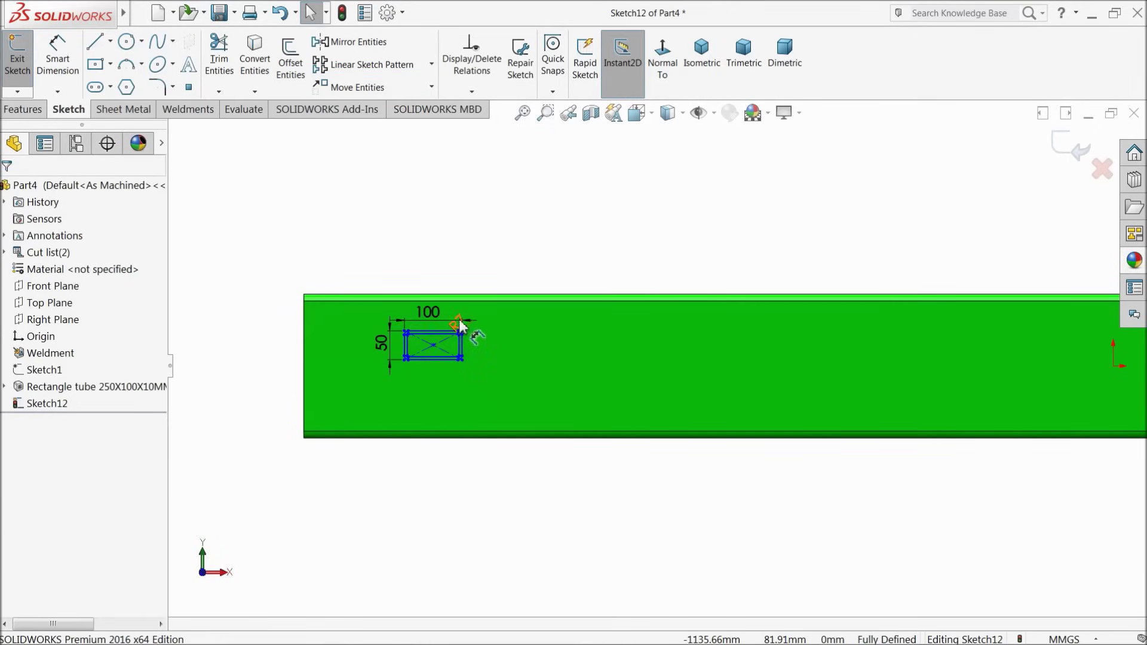
pyautogui.scroll(-3, 418, 344)
# Dimension the copied outer profile's left side 150 mm from the tube's left end edge.
pyautogui.click(57, 60)
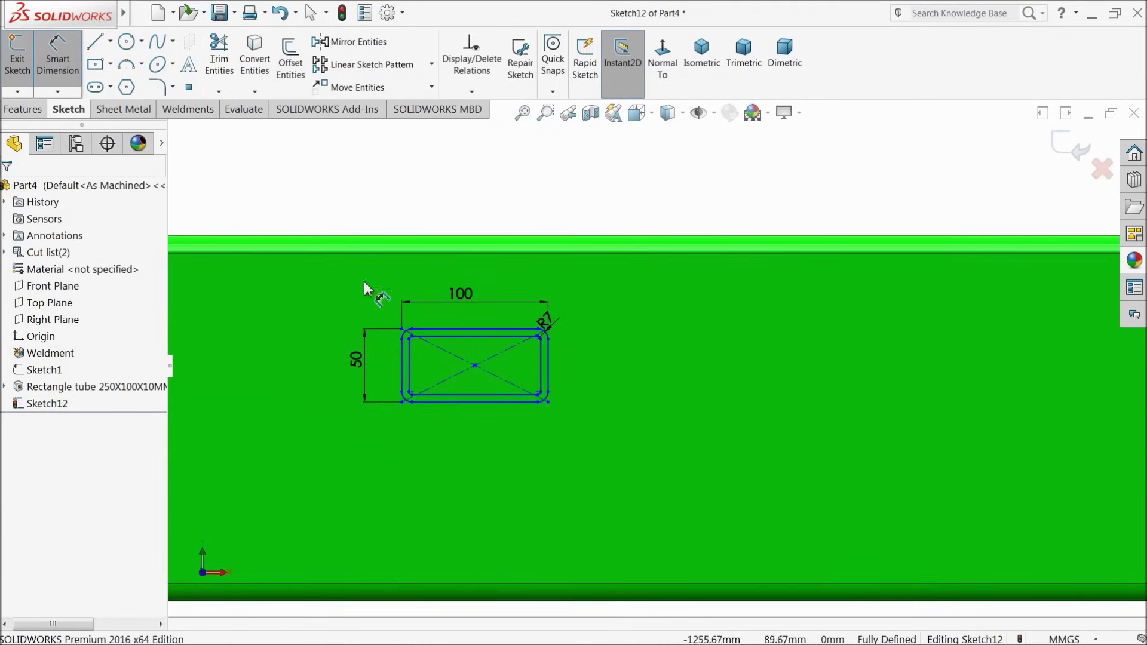
pyautogui.scroll(-2, 508, 359)
pyautogui.click(498, 356)
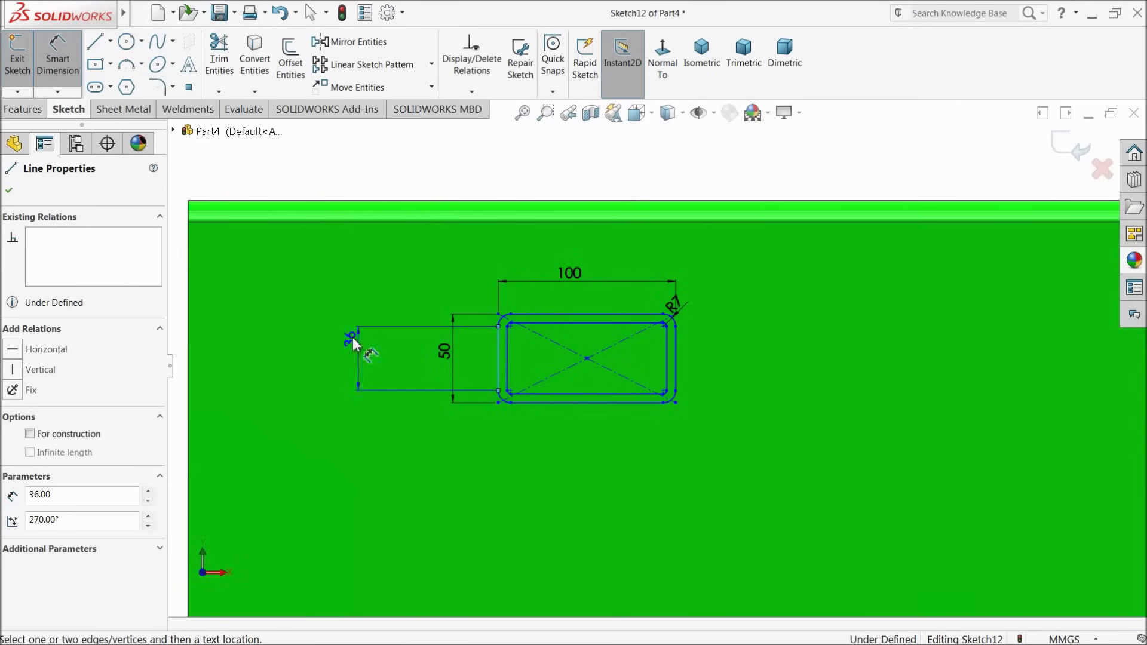
pyautogui.click(189, 334)
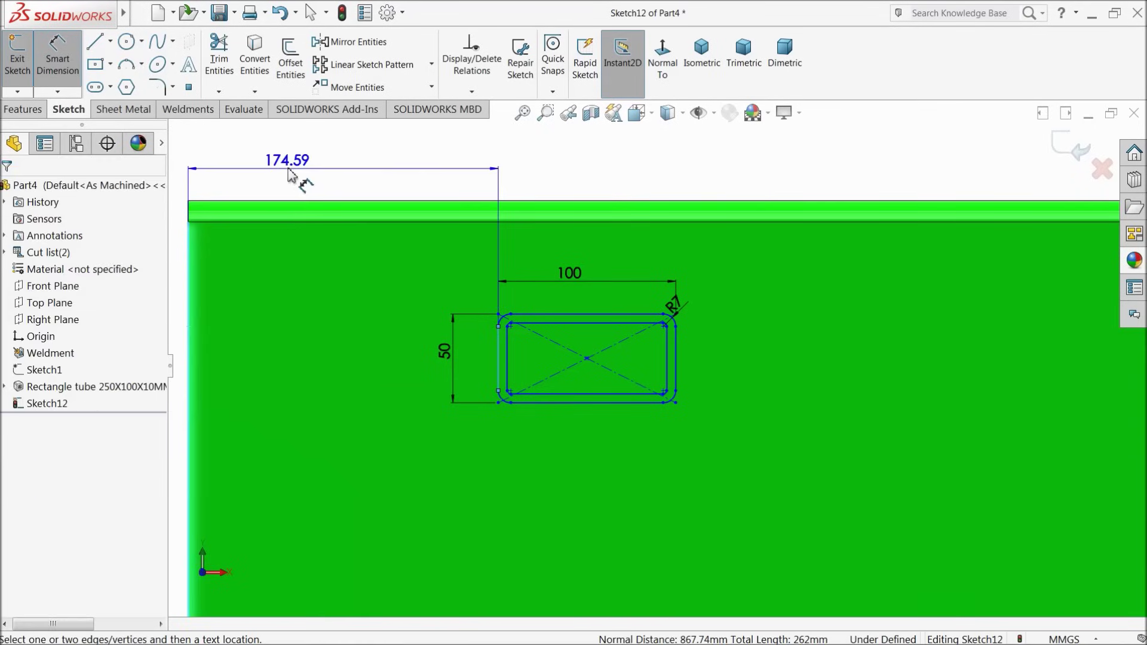
pyautogui.click(287, 170)
pyautogui.write('150')
pyautogui.press('Return')
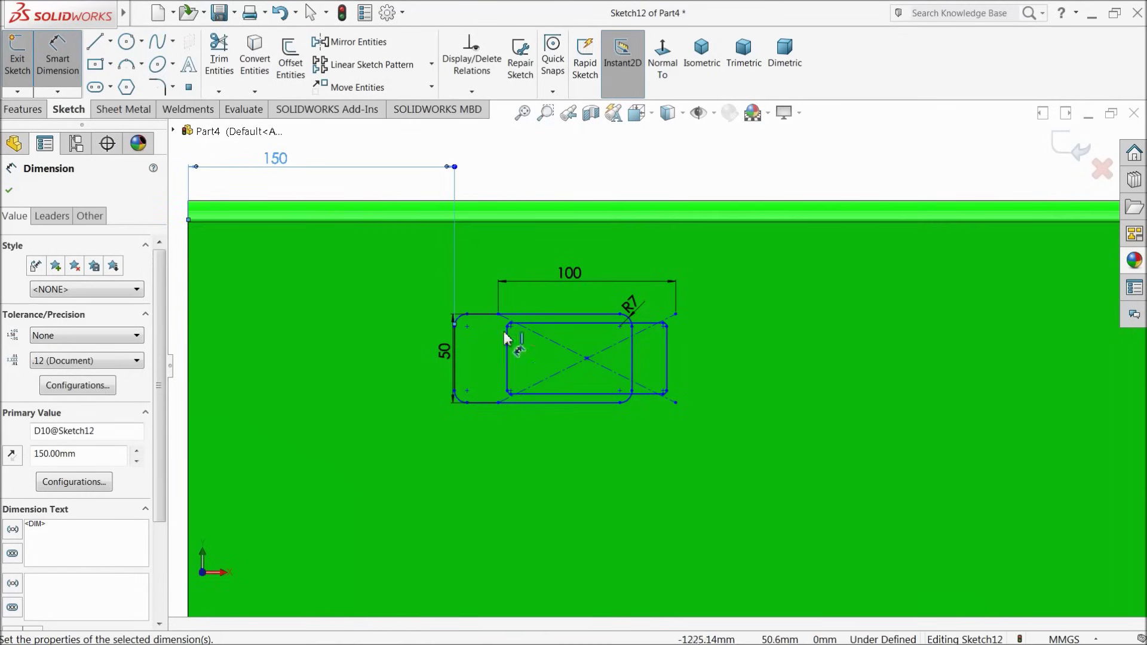
# Dimension the copied outer profile's upper side 40 mm from the tube's top edge.
pyautogui.scroll(-2, 547, 342)
pyautogui.click(540, 308)
pyautogui.scroll(2, 543, 311)
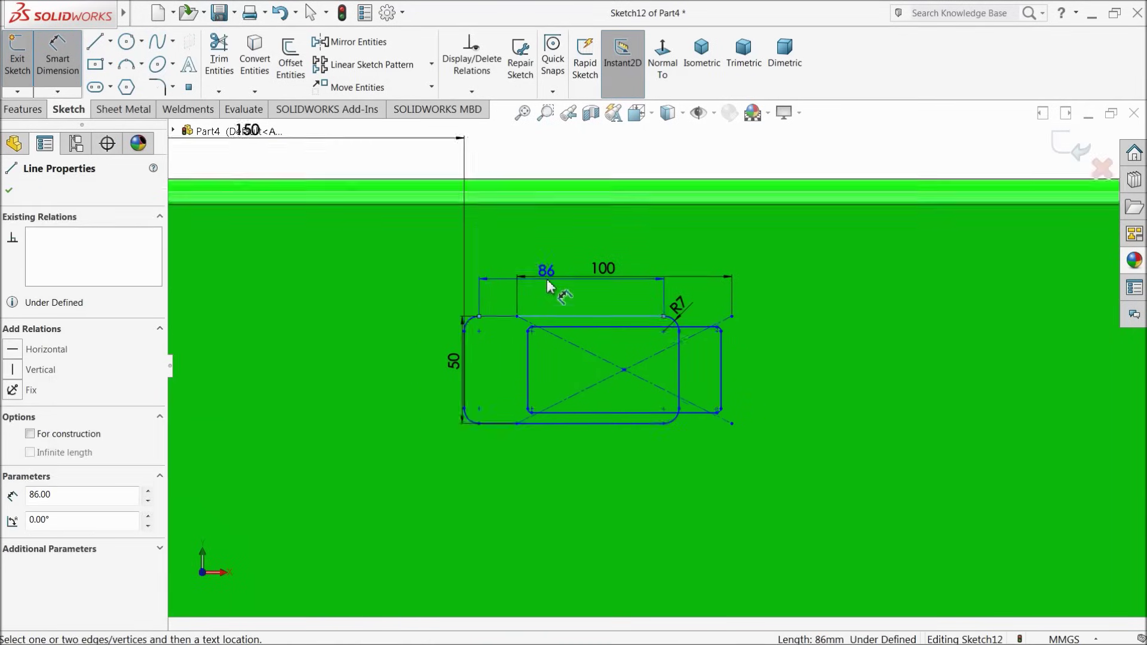
pyautogui.click(555, 216)
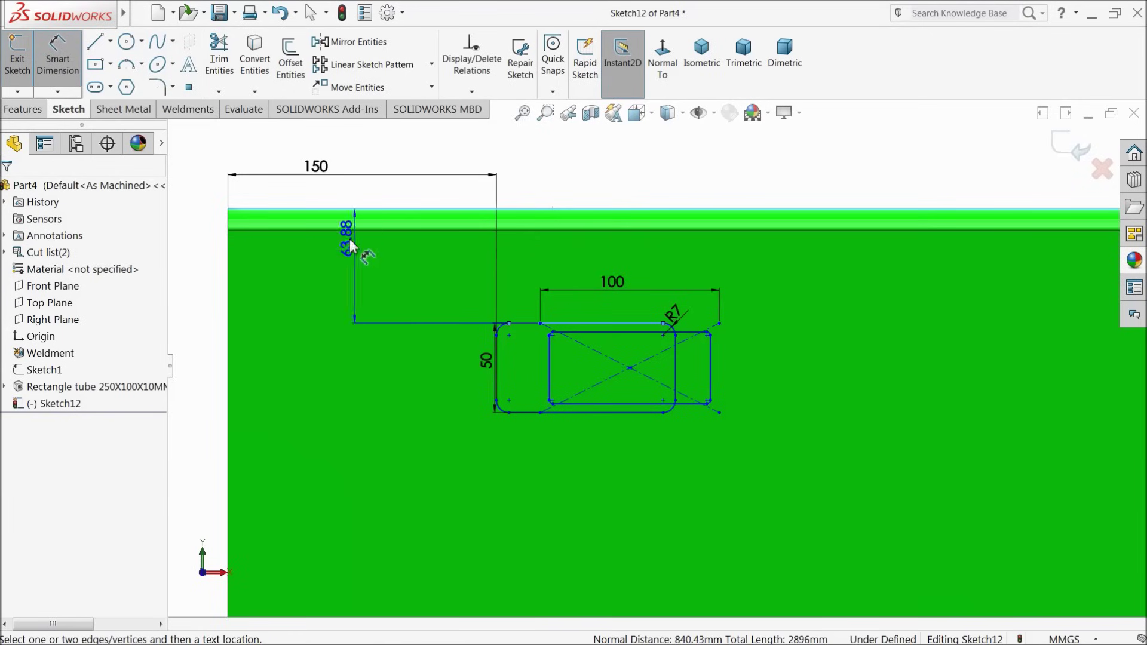
pyautogui.click(199, 258)
pyautogui.write('40')
pyautogui.press('Return')
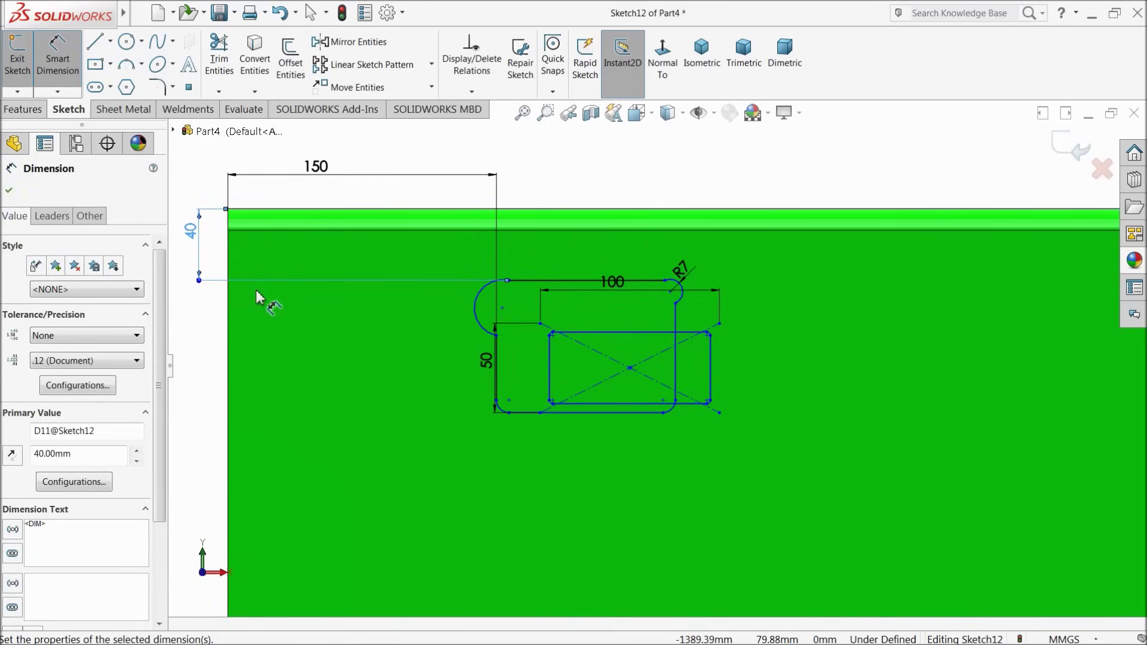
pyautogui.click(9, 191)
# Delete the copied profile with its dimensions at the tube's left end.
pyautogui.scroll(2, 657, 358)
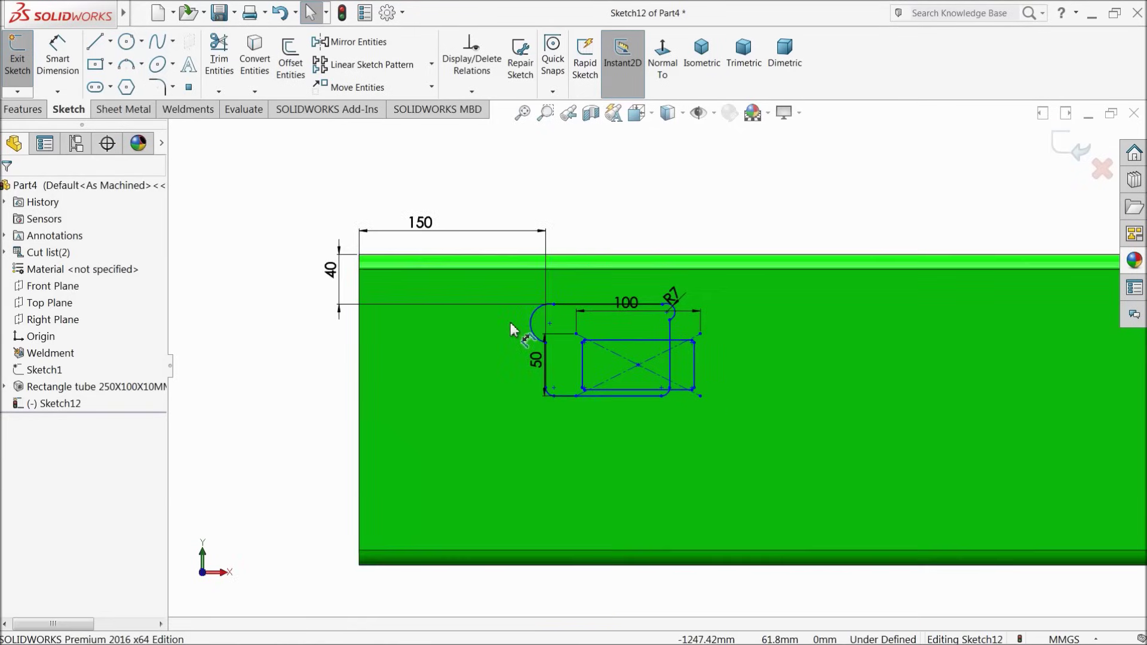
pyautogui.moveTo(803, 280); pyautogui.dragTo(550, 407)
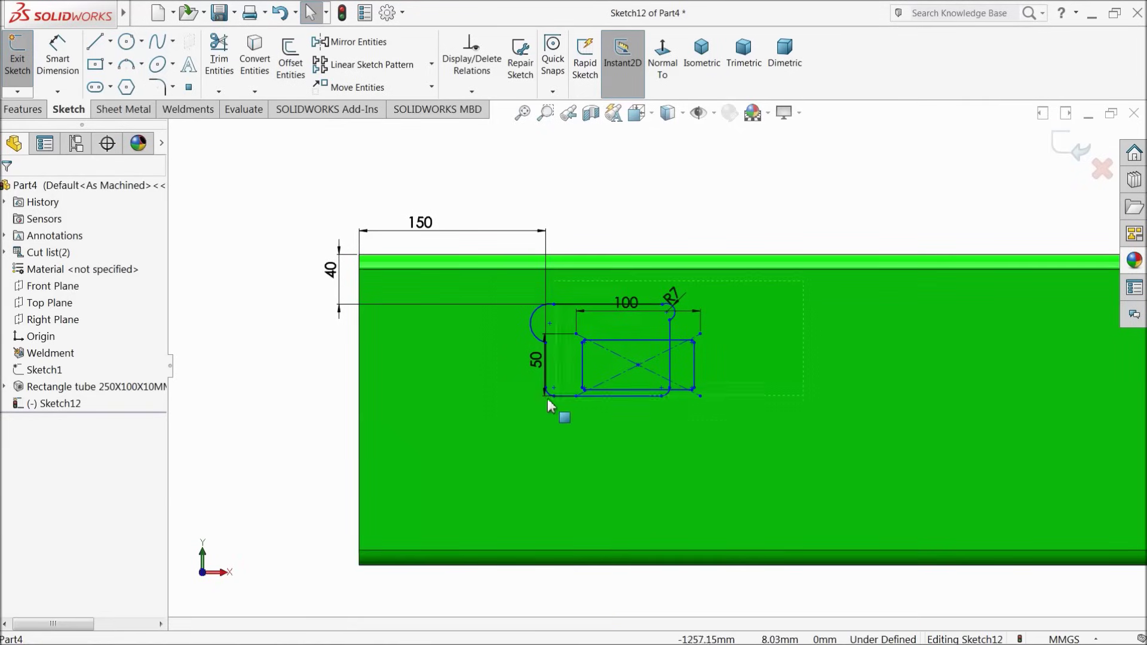
pyautogui.moveTo(462, 434); pyautogui.dragTo(462, 435)
pyautogui.press('Delete')
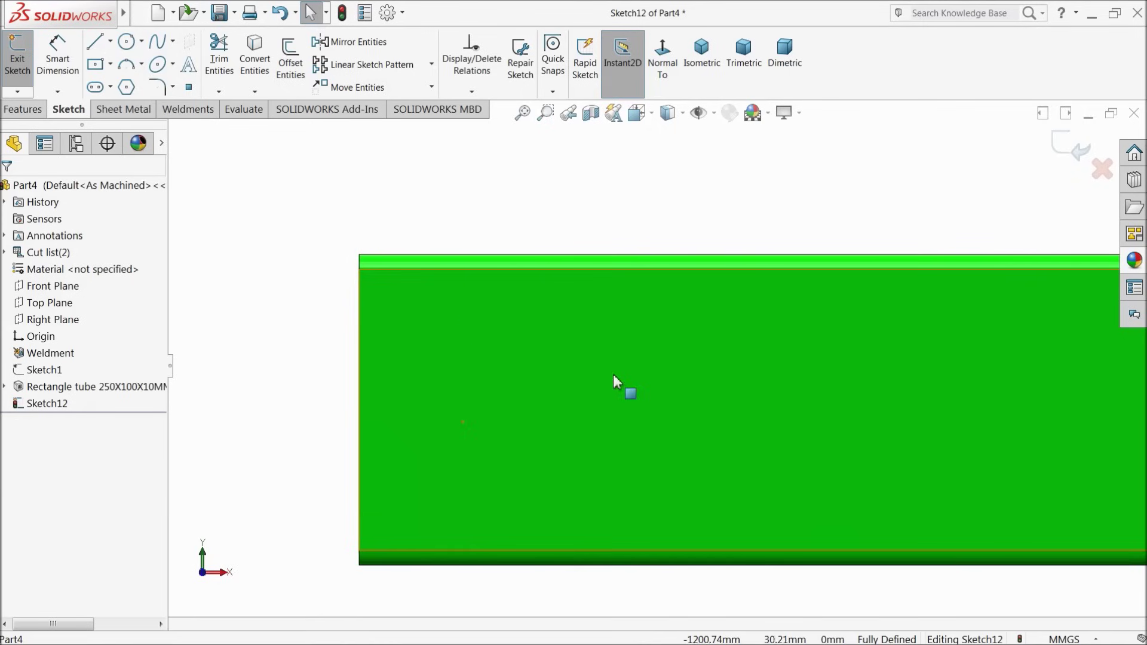
# Sketch a center rectangle about 67 by 33 mm on the tube face near its upper left end.
pyautogui.click(95, 65)
pyautogui.scroll(3, 619, 361)
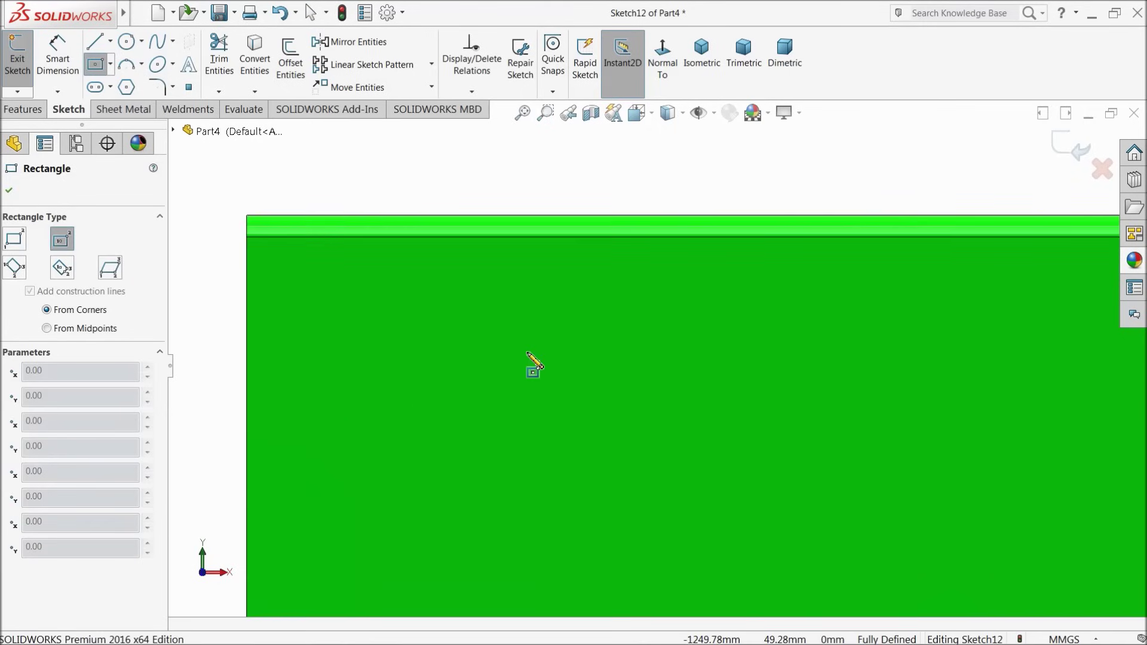
pyautogui.click(526, 352)
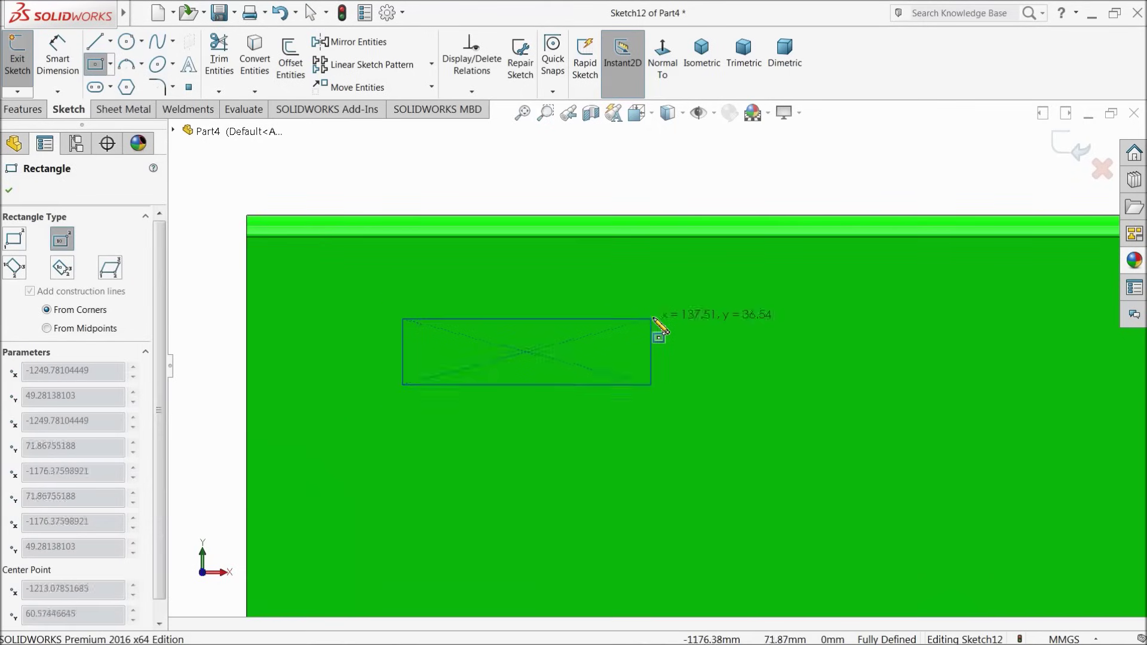
pyautogui.click(588, 321)
pyautogui.scroll(-3, 548, 361)
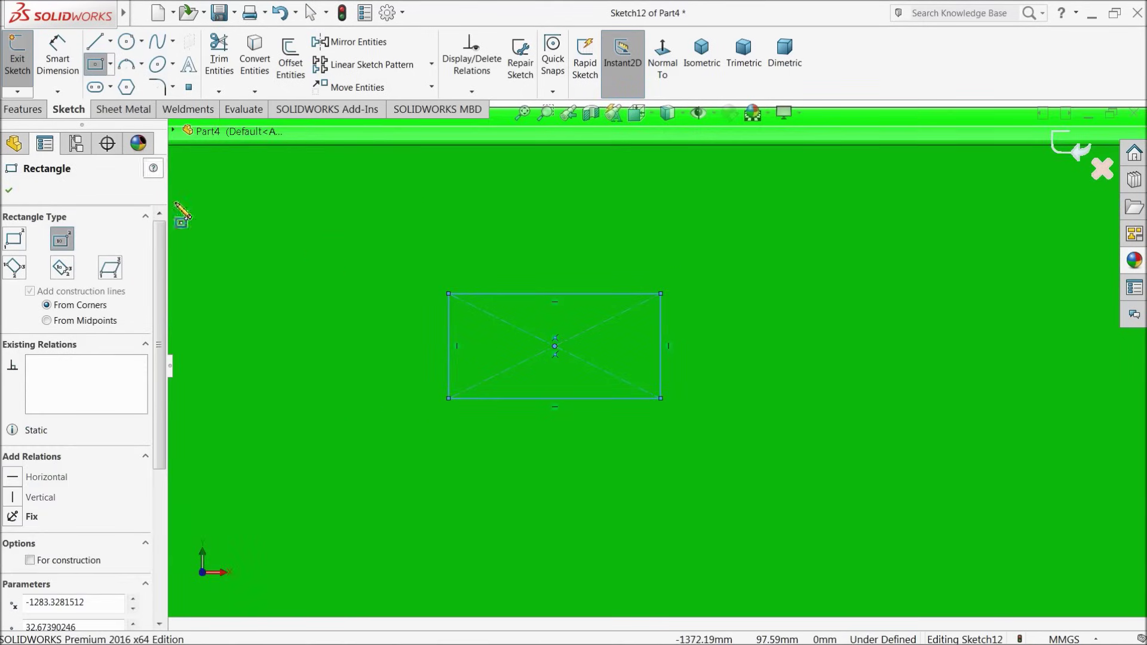
# Dimension the new rectangle at the tube's left end to 100 mm wide and 50 mm high.
pyautogui.click(56, 69)
pyautogui.click(505, 295)
pyautogui.click(514, 435)
pyautogui.write('100')
pyautogui.press('Return')
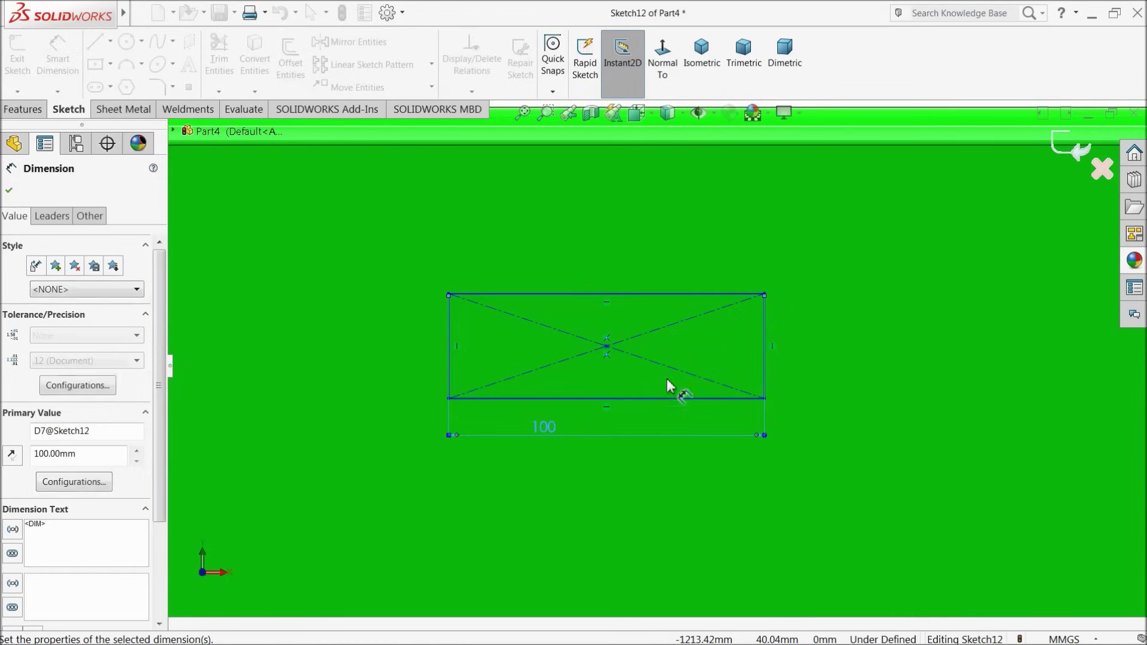
pyautogui.click(765, 351)
pyautogui.click(827, 350)
pyautogui.write('50')
pyautogui.press('Return')
pyautogui.scroll(5, 592, 371)
pyautogui.scroll(2, 624, 406)
pyautogui.scroll(-3, 711, 371)
pyautogui.scroll(-2, 550, 361)
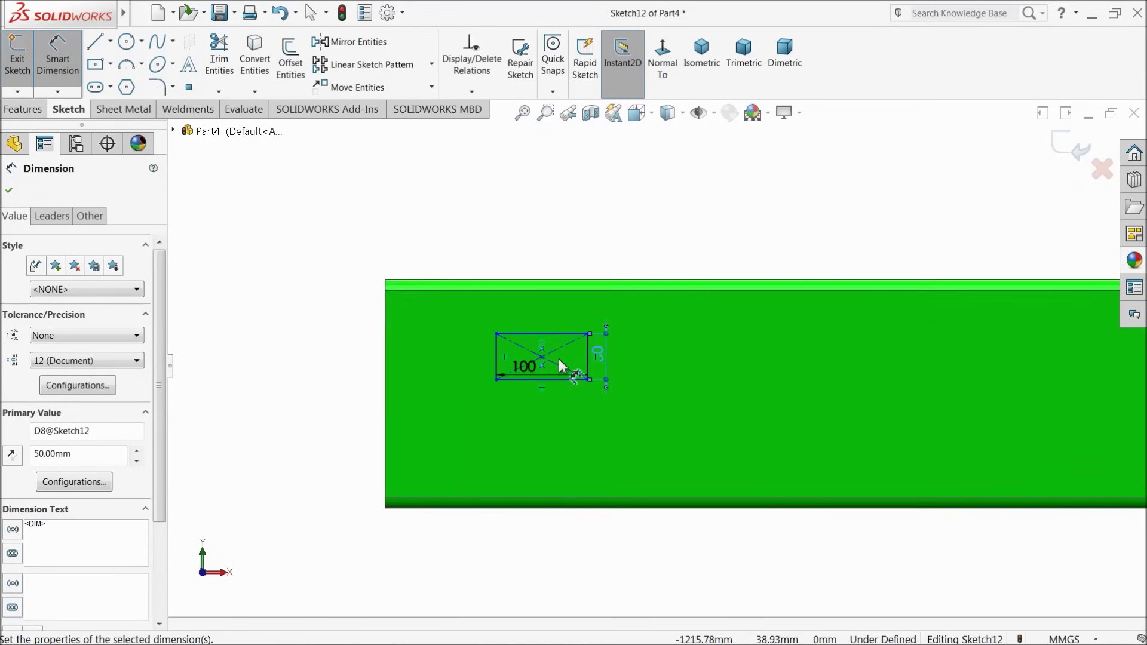
# Dimension the left-end rectangle's upper side 40 mm from the tube's top edge.
pyautogui.scroll(-4, 550, 361)
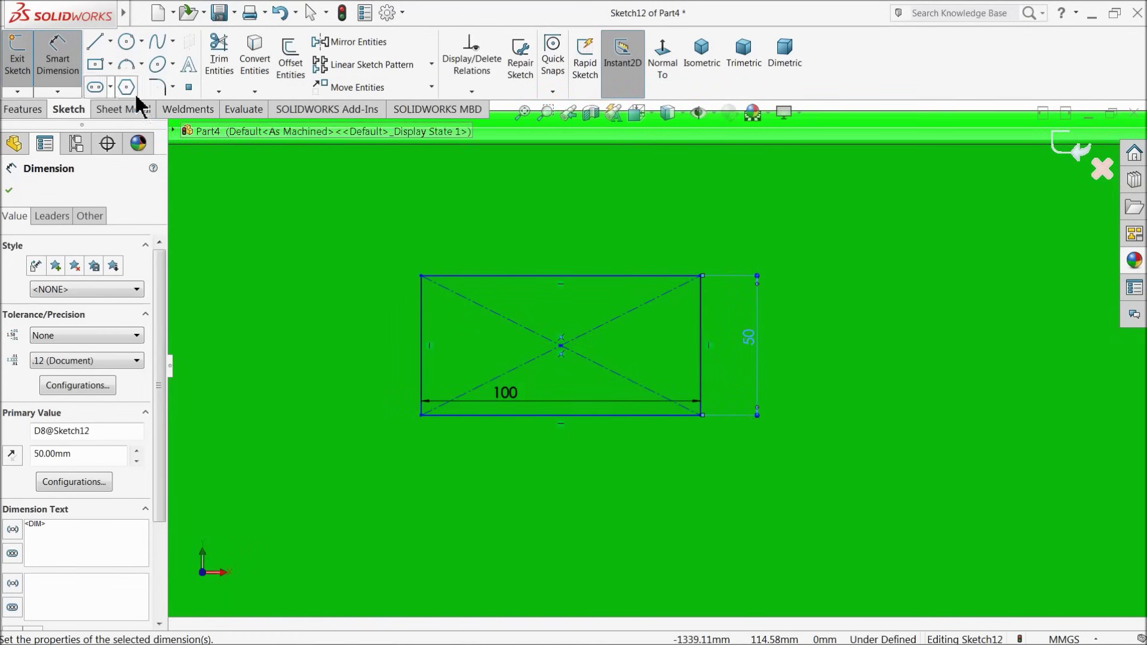
pyautogui.click(512, 278)
pyautogui.press('z')
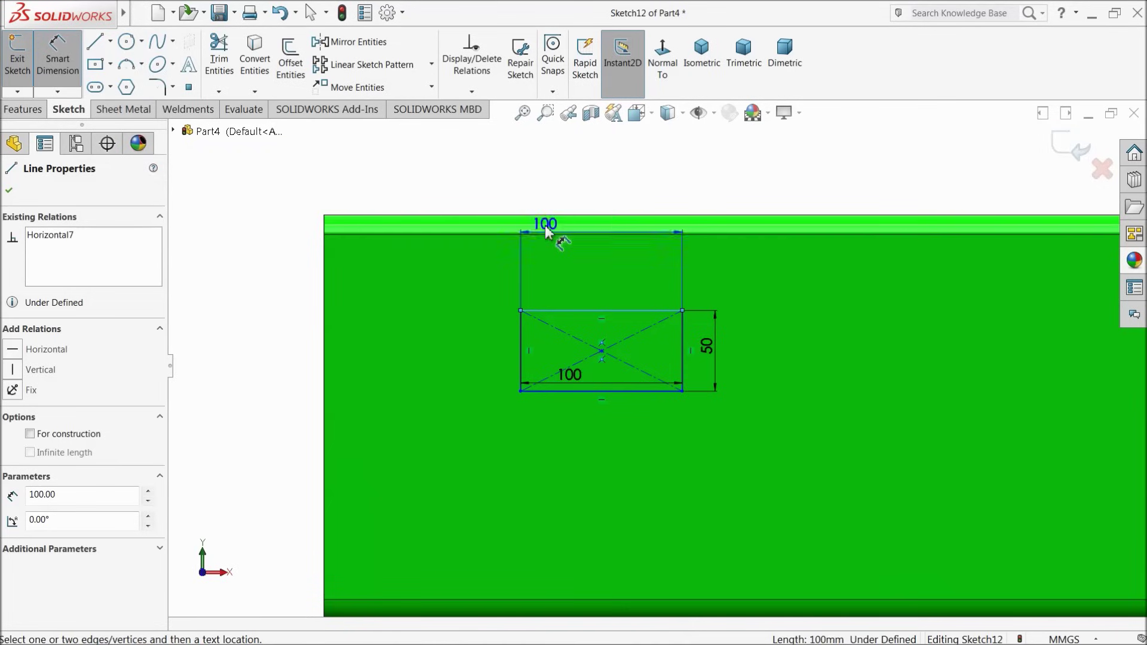
pyautogui.click(547, 221)
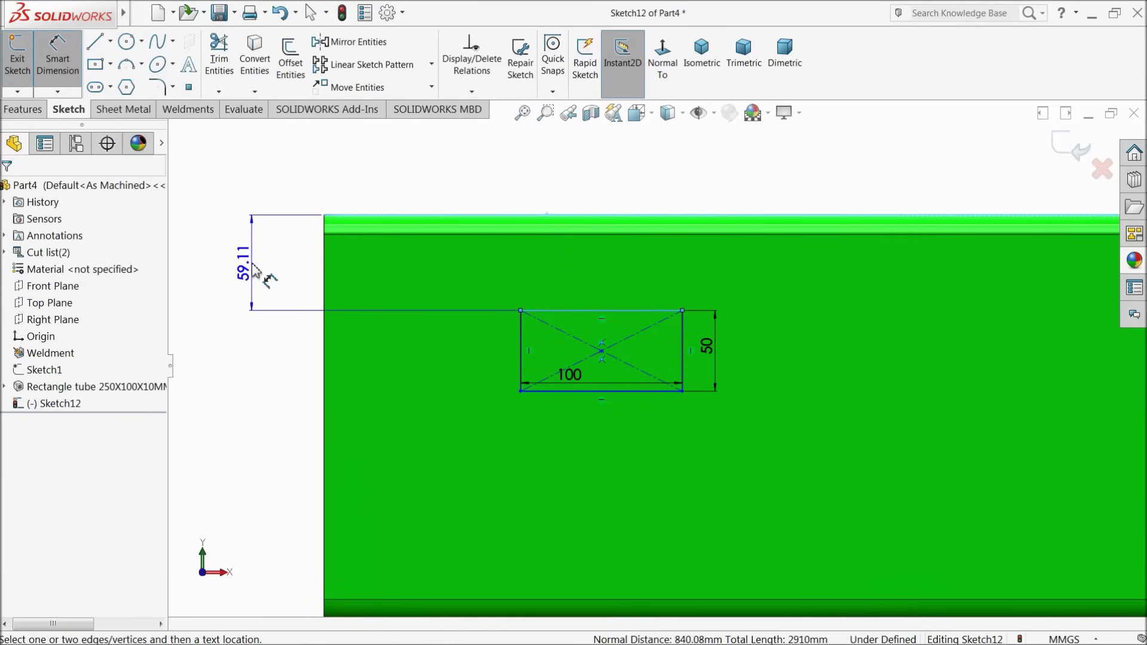
pyautogui.click(261, 269)
pyautogui.write('40')
pyautogui.press('Return')
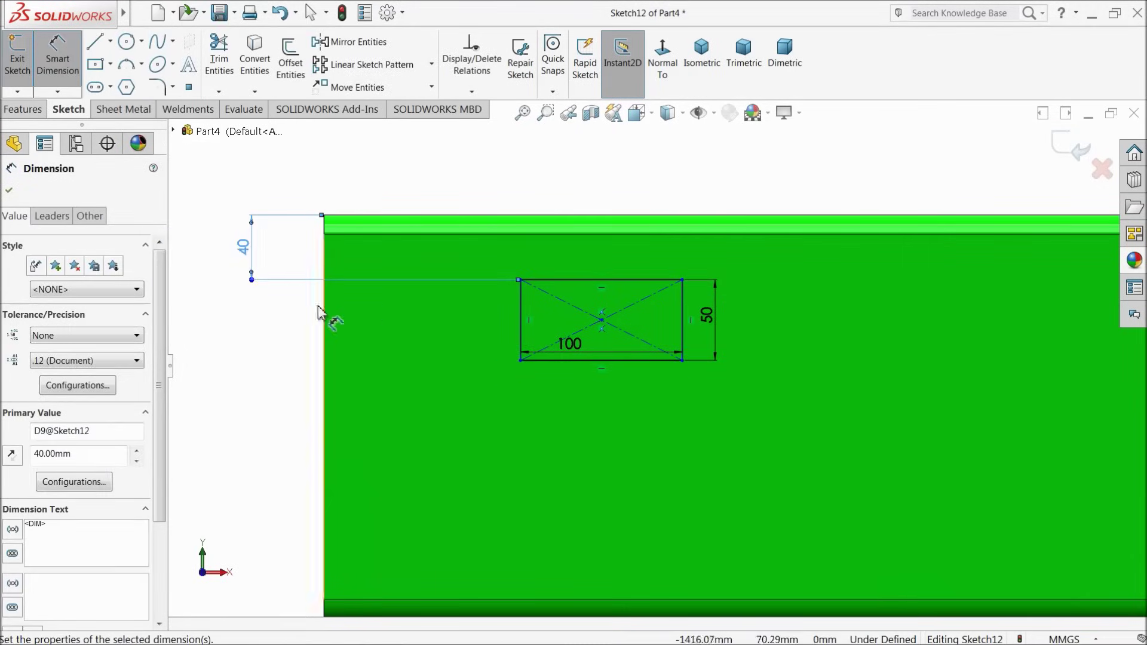
pyautogui.click(338, 166)
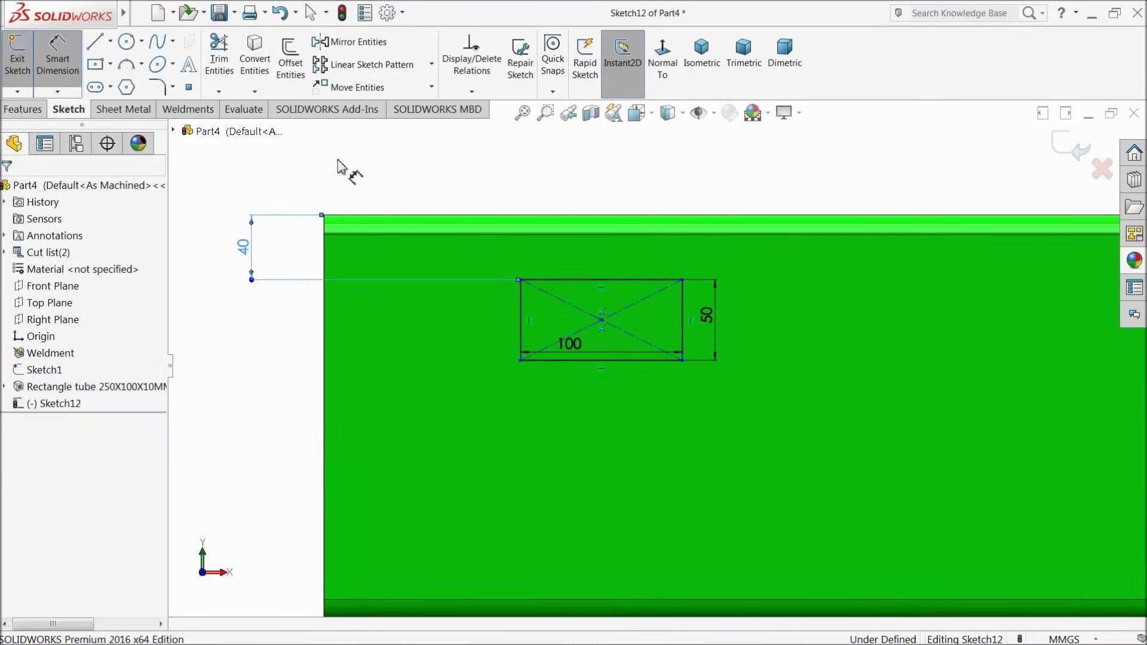
# Dimension the rectangle's left side 150 mm from the tube's left end.
pyautogui.click(520, 324)
pyautogui.click(324, 325)
pyautogui.click(395, 197)
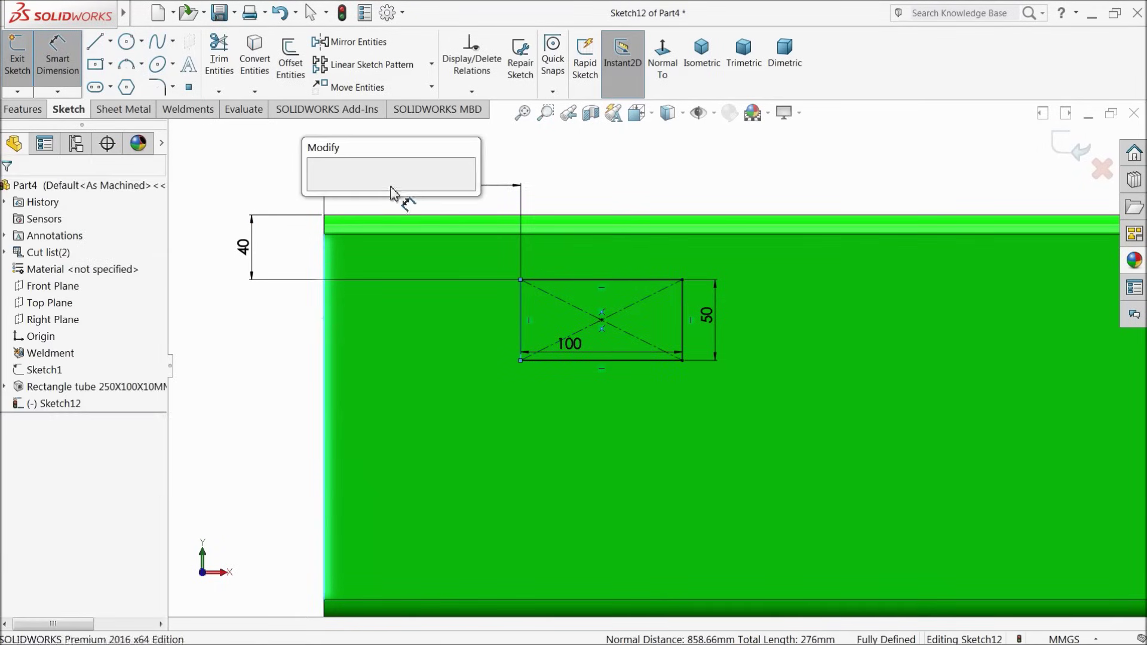
pyautogui.press('Return')
# Round all four corners of the 100 by 50 mm rectangle with 7 mm sketch fillets.
pyautogui.scroll(-3, 725, 333)
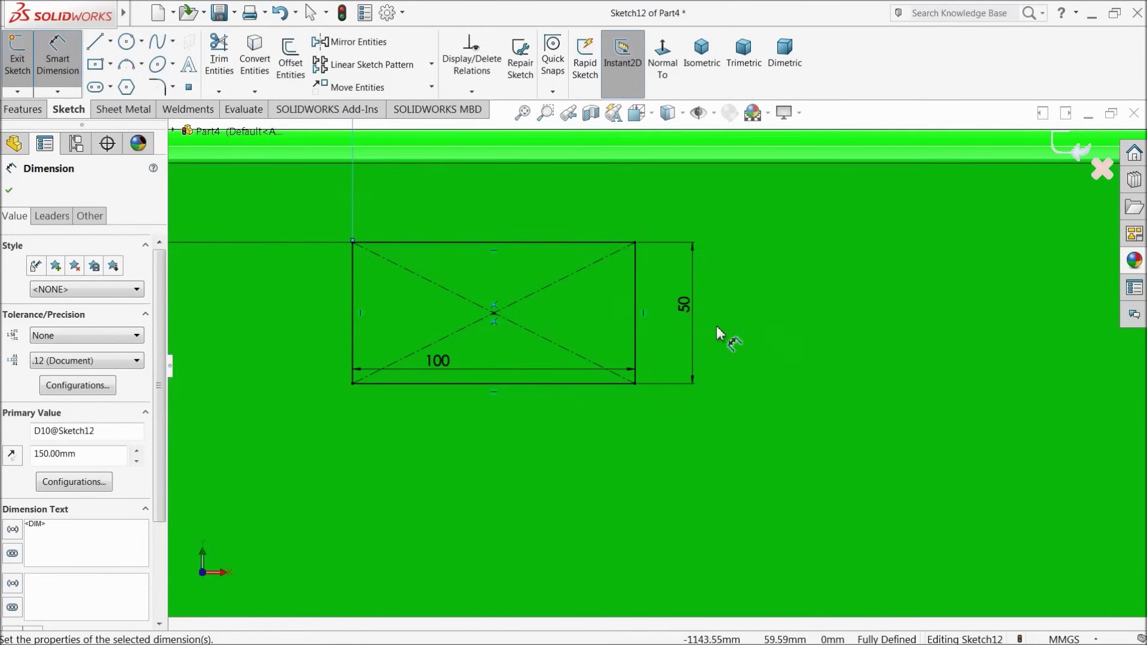
pyautogui.click(157, 87)
pyautogui.moveTo(313, 206); pyautogui.dragTo(738, 430)
pyautogui.click(8, 191)
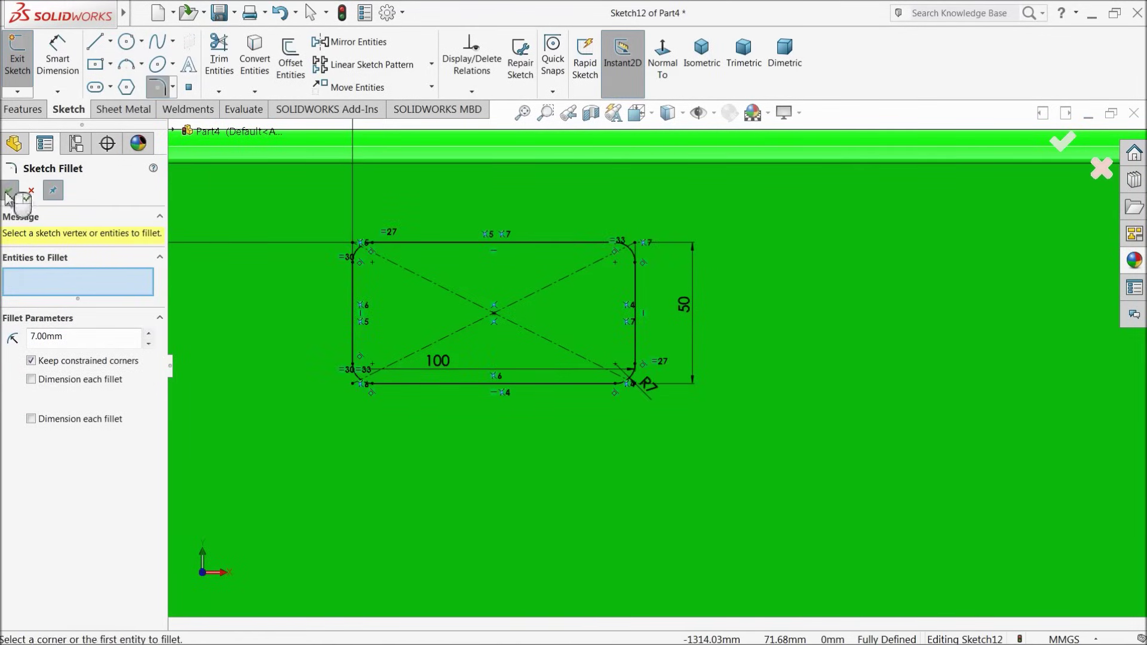
pyautogui.click(8, 191)
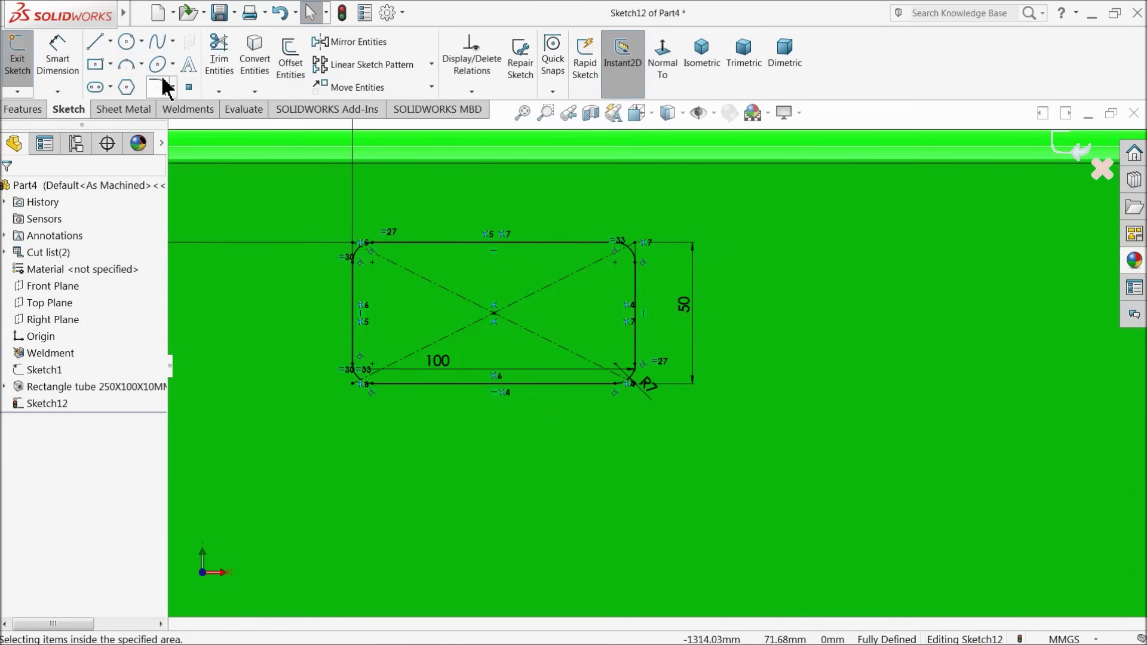
# Offset the rounded rectangle's whole chain 5 mm inward.
pyautogui.click(291, 63)
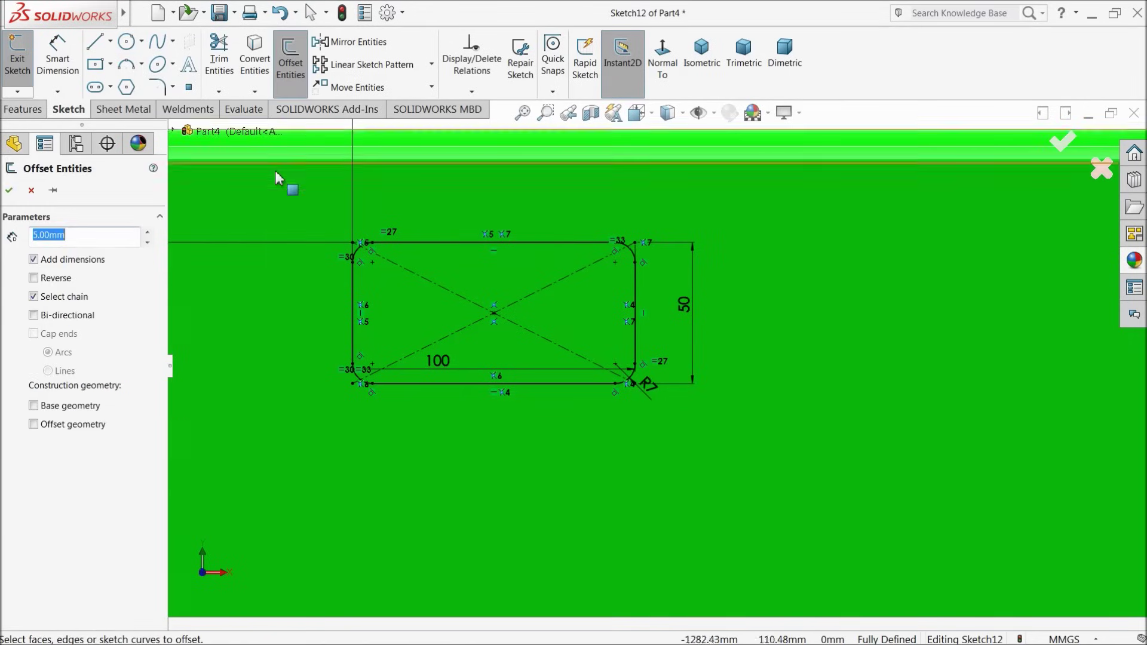
pyautogui.click(354, 291)
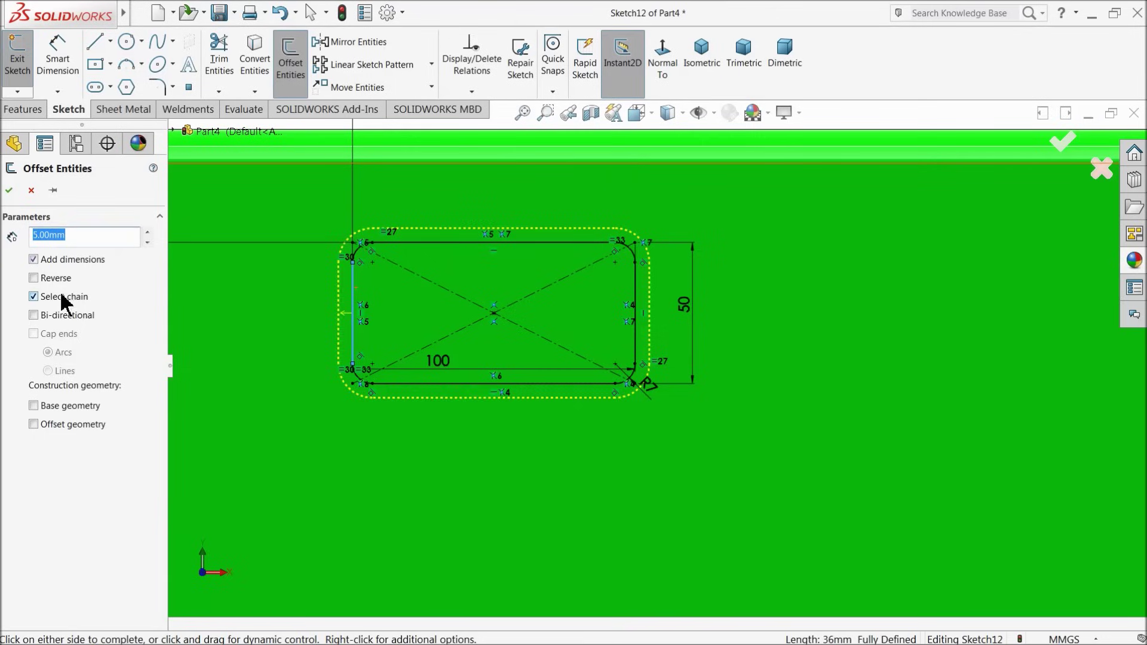
pyautogui.click(9, 190)
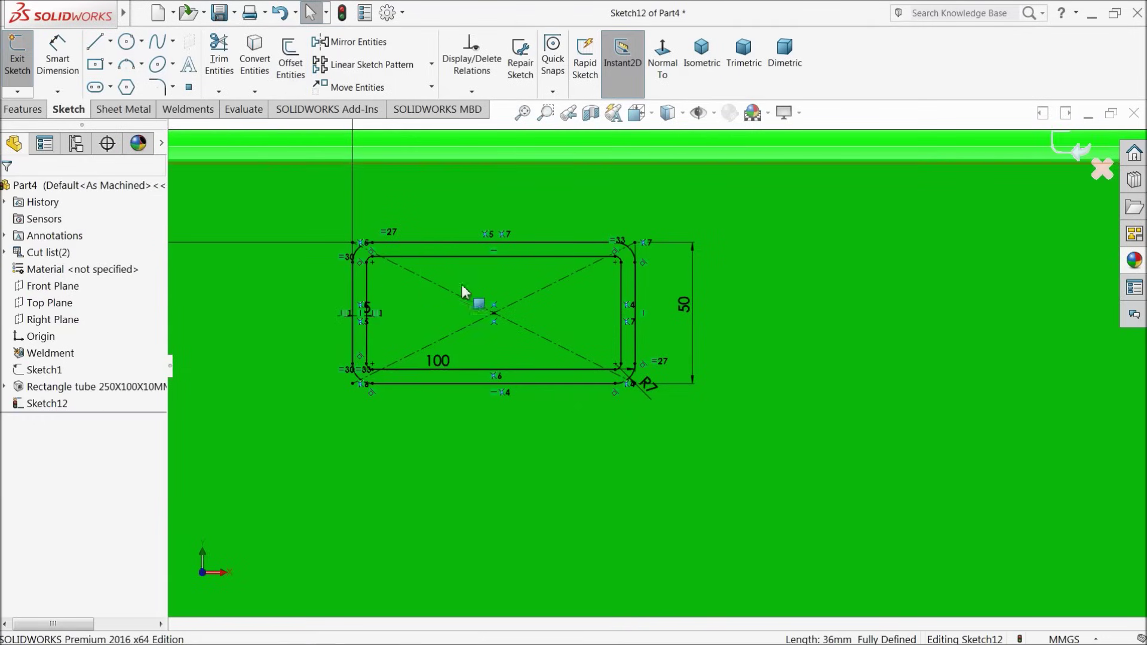
# Extrude both hollow rectangular profiles with the Up To Next end condition so they span to the opposite tube.
pyautogui.scroll(5, 478, 296)
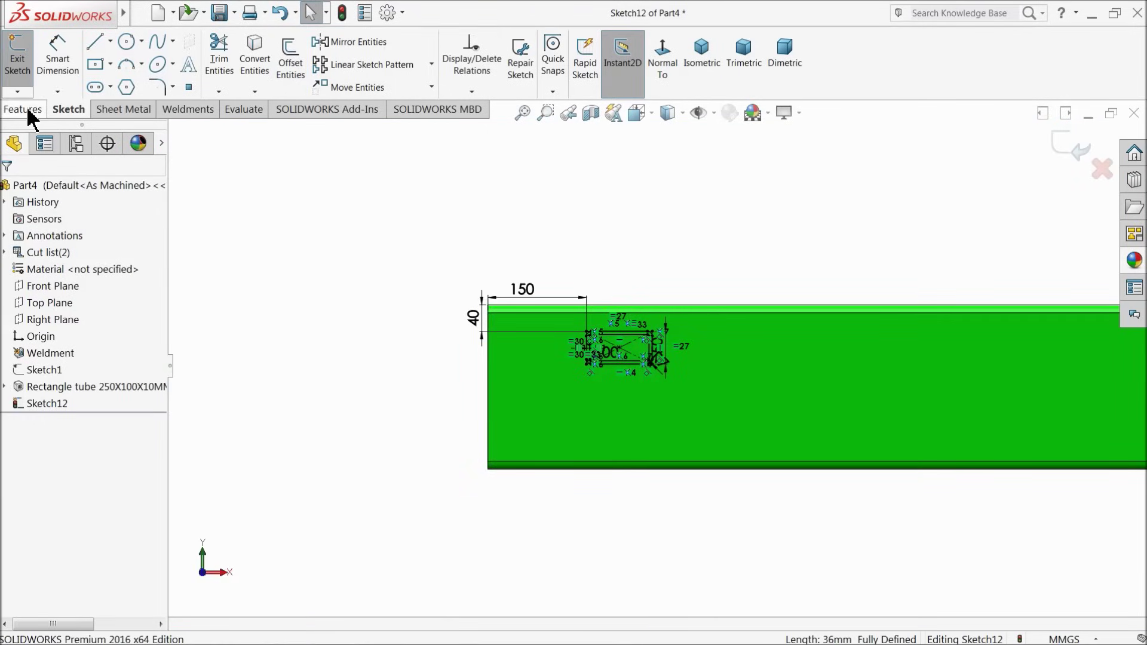
pyautogui.click(24, 109)
pyautogui.click(27, 57)
pyautogui.scroll(-8, 735, 360)
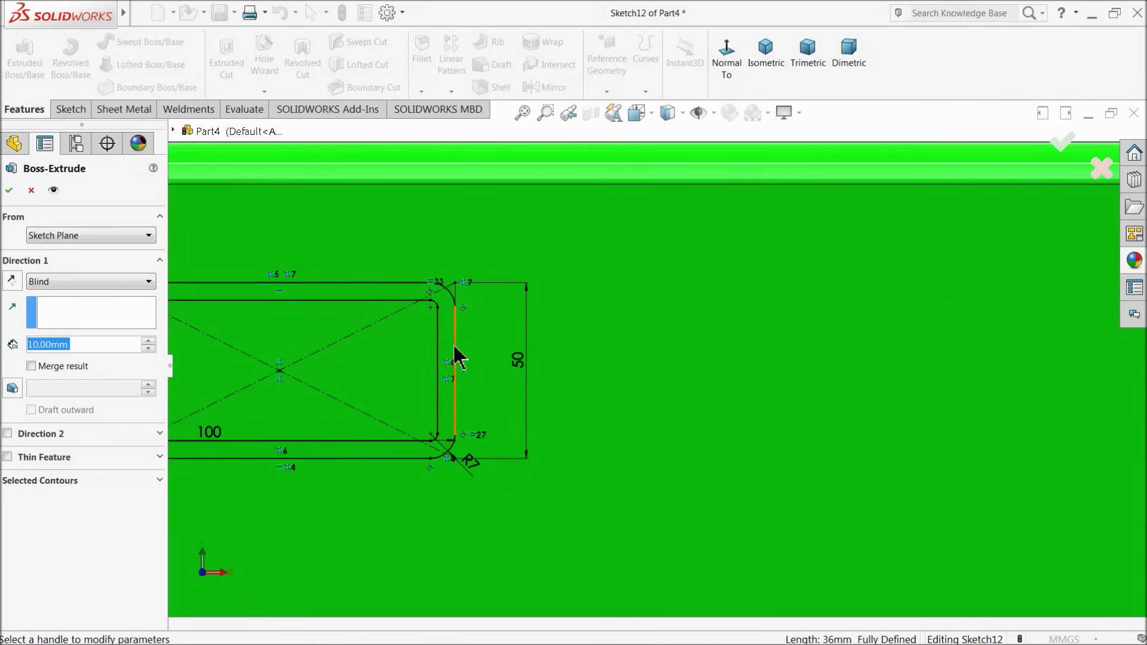
pyautogui.scroll(10, 657, 377)
pyautogui.moveTo(741, 382)
pyautogui.mouseDown(button='middle')
pyautogui.moveTo(717, 448)
pyautogui.moveTo(707, 428)
pyautogui.mouseUp(button='middle')
pyautogui.scroll(5, 686, 414)
pyautogui.scroll(-10, 620, 307)
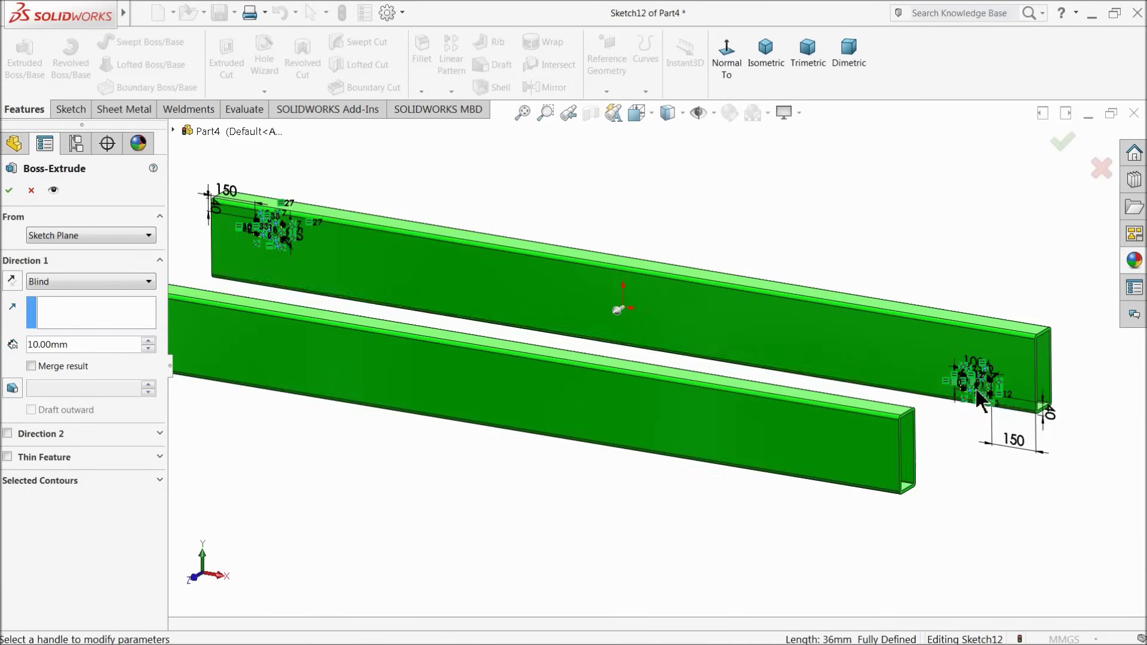
pyautogui.moveTo(890, 429); pyautogui.dragTo(873, 456, button='middle')
pyautogui.click(56, 281)
pyautogui.click(75, 324)
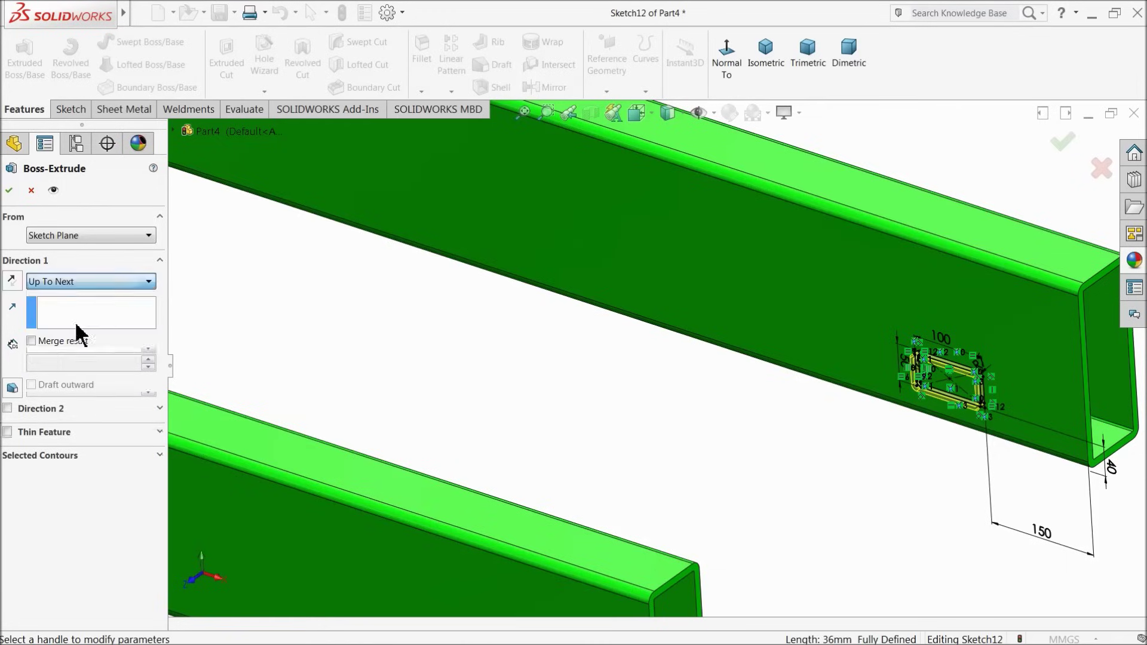
pyautogui.scroll(5, 546, 328)
pyautogui.moveTo(545, 328); pyautogui.dragTo(462, 398, button='middle')
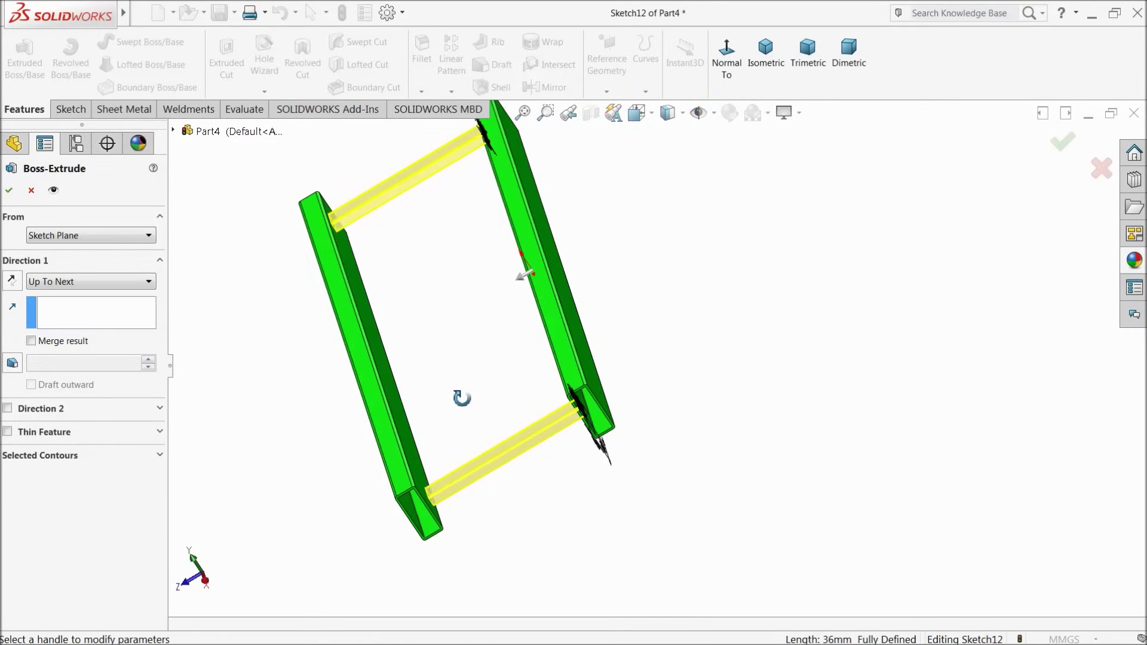
pyautogui.scroll(-5, 438, 481)
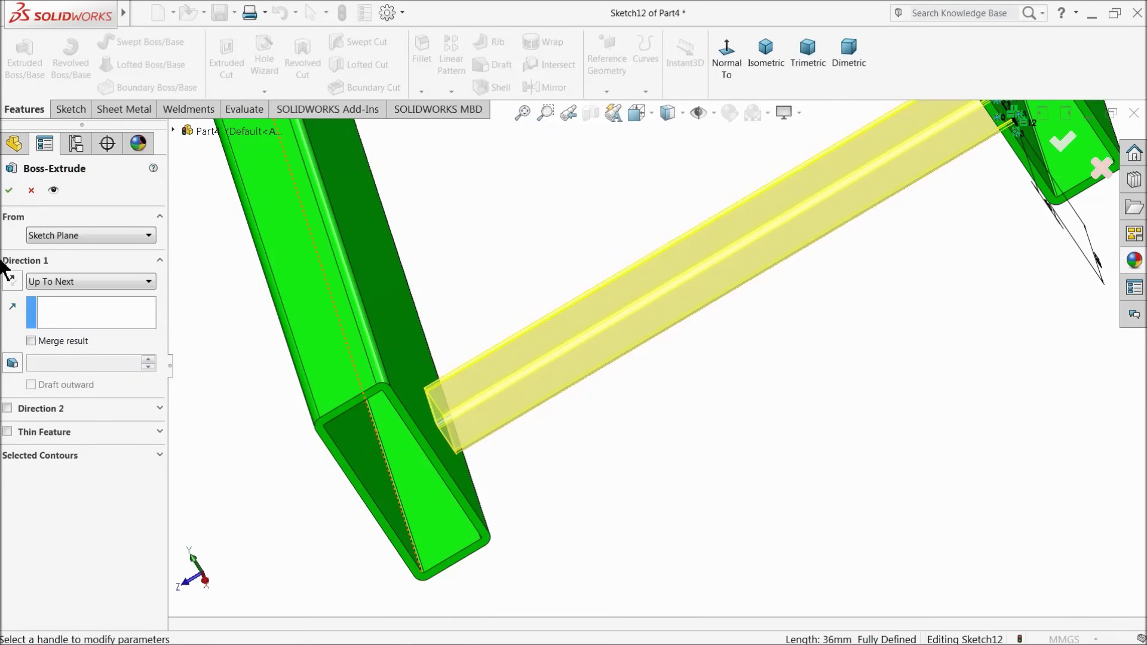
pyautogui.click(10, 190)
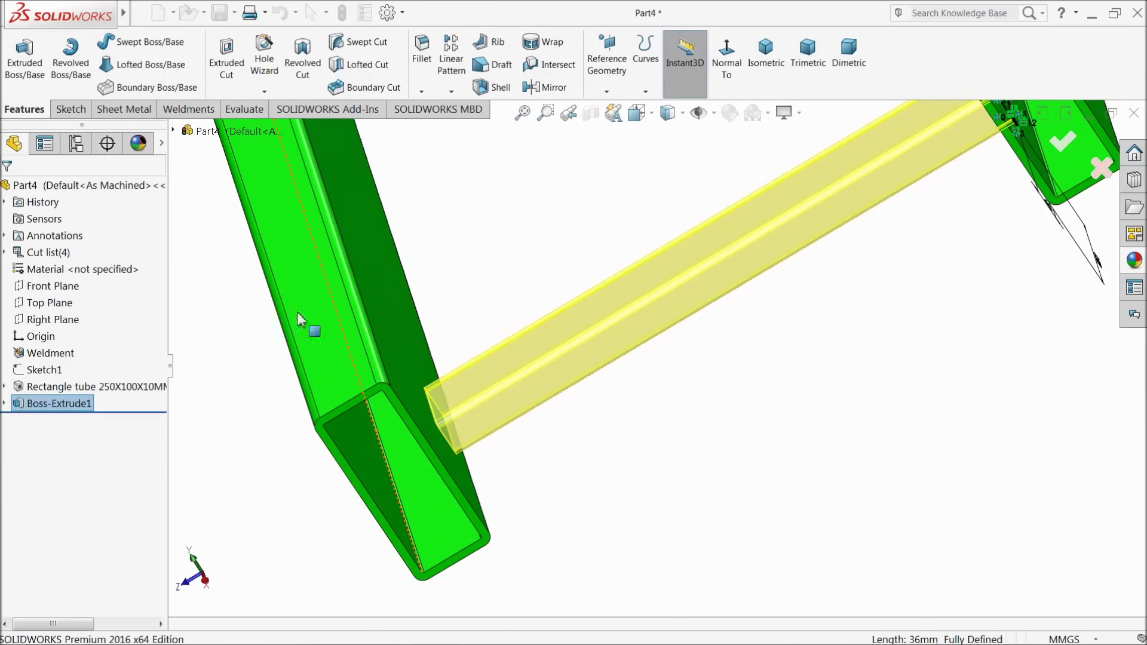
# Start a new sketch on the rear tube's inner side face, viewed normal to it.
pyautogui.scroll(3, 472, 334)
pyautogui.scroll(3, 559, 326)
pyautogui.moveTo(620, 278); pyautogui.dragTo(703, 235, button='middle')
pyautogui.scroll(3, 704, 235)
pyautogui.scroll(-3, 650, 357)
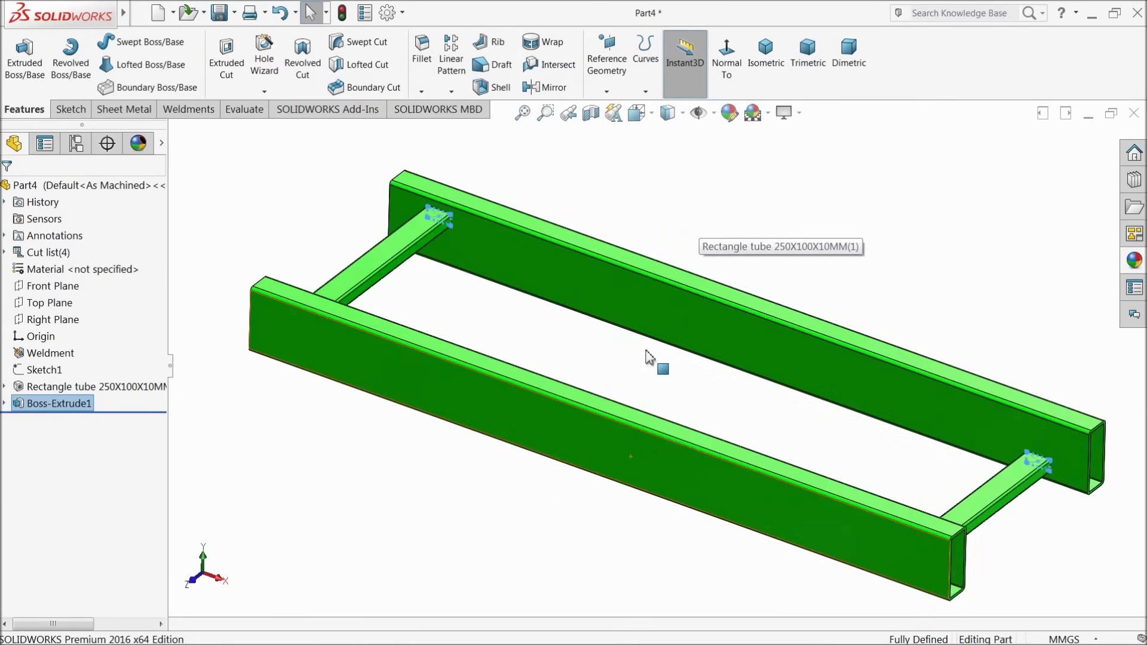
pyautogui.scroll(-5, 684, 334)
pyautogui.click(683, 321)
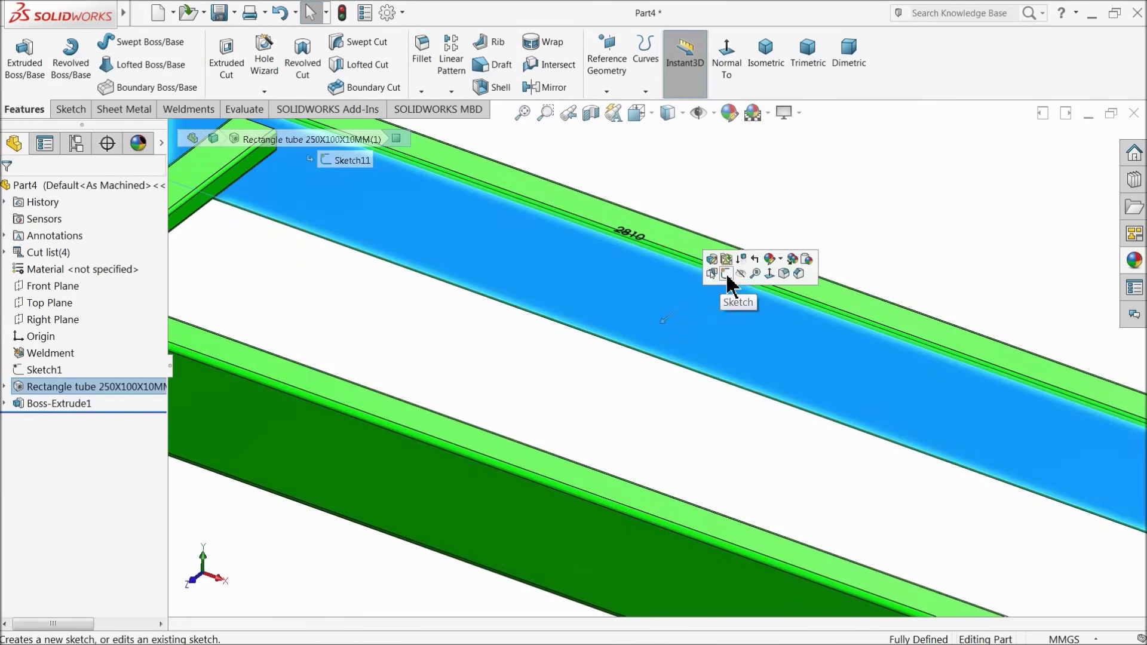
pyautogui.click(727, 274)
pyautogui.click(664, 68)
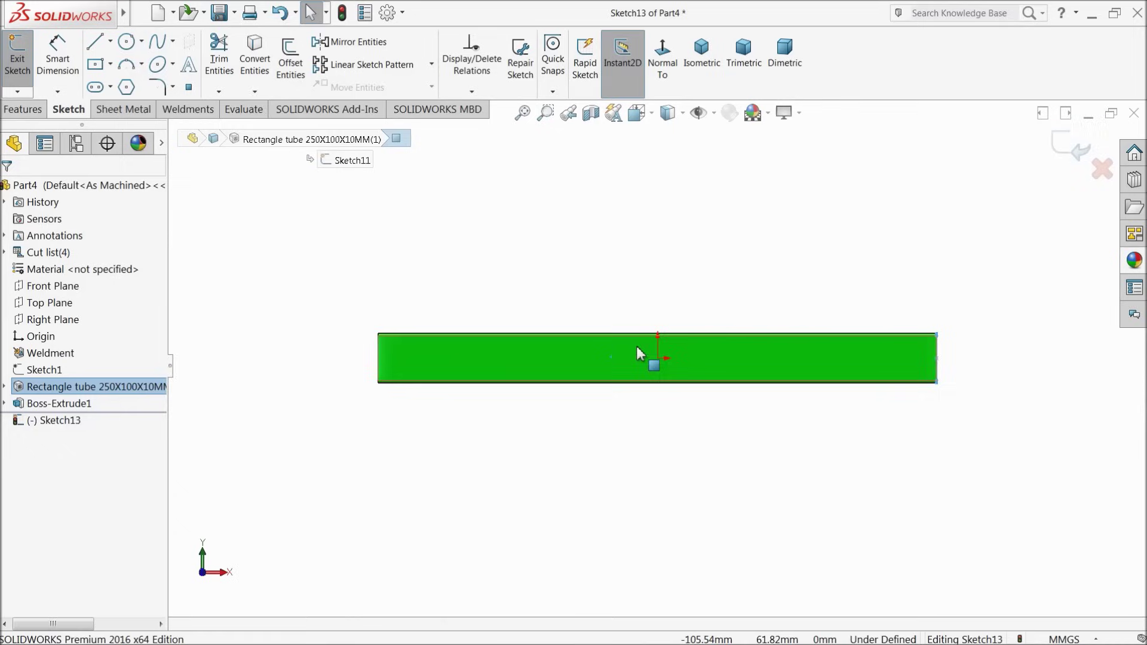
# Sketch two center rectangles on the face, one about 183 by 152 mm left of the origin and one about 142 mm high right of it.
pyautogui.scroll(-2, 640, 354)
pyautogui.click(95, 63)
pyautogui.scroll(-2, 634, 362)
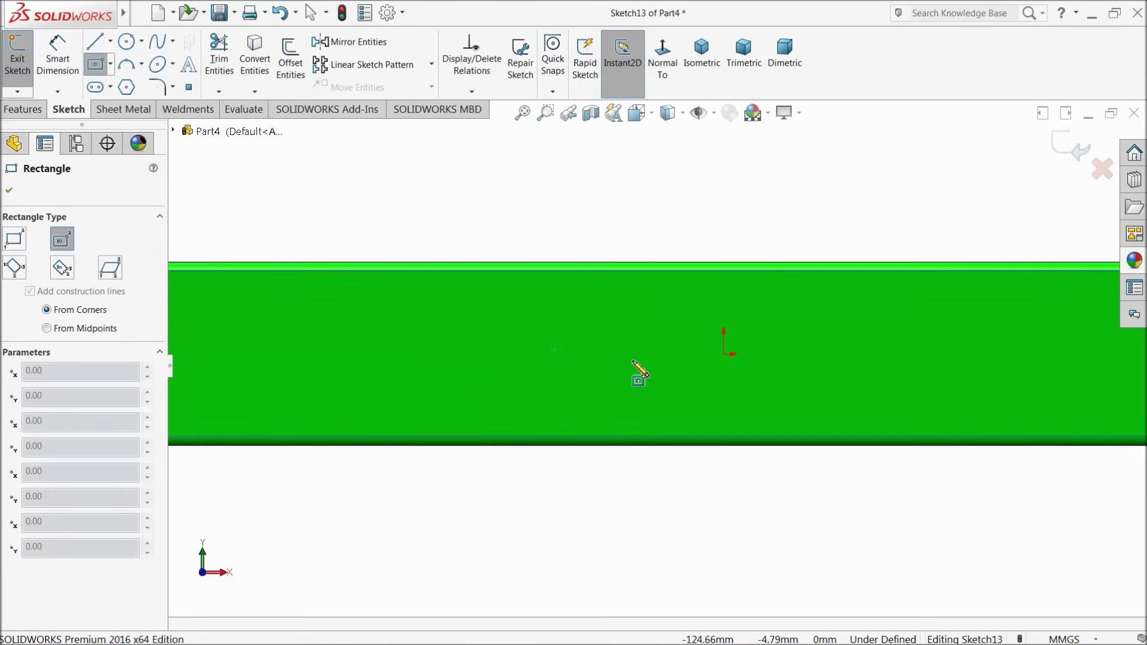
pyautogui.click(594, 350)
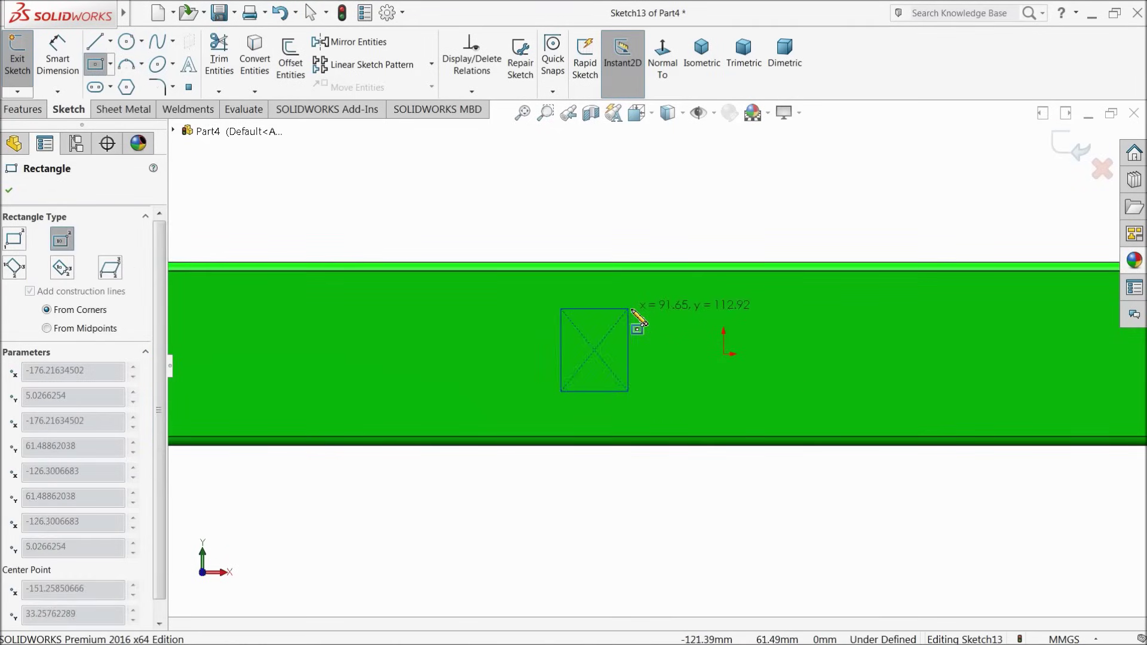
pyautogui.click(662, 293)
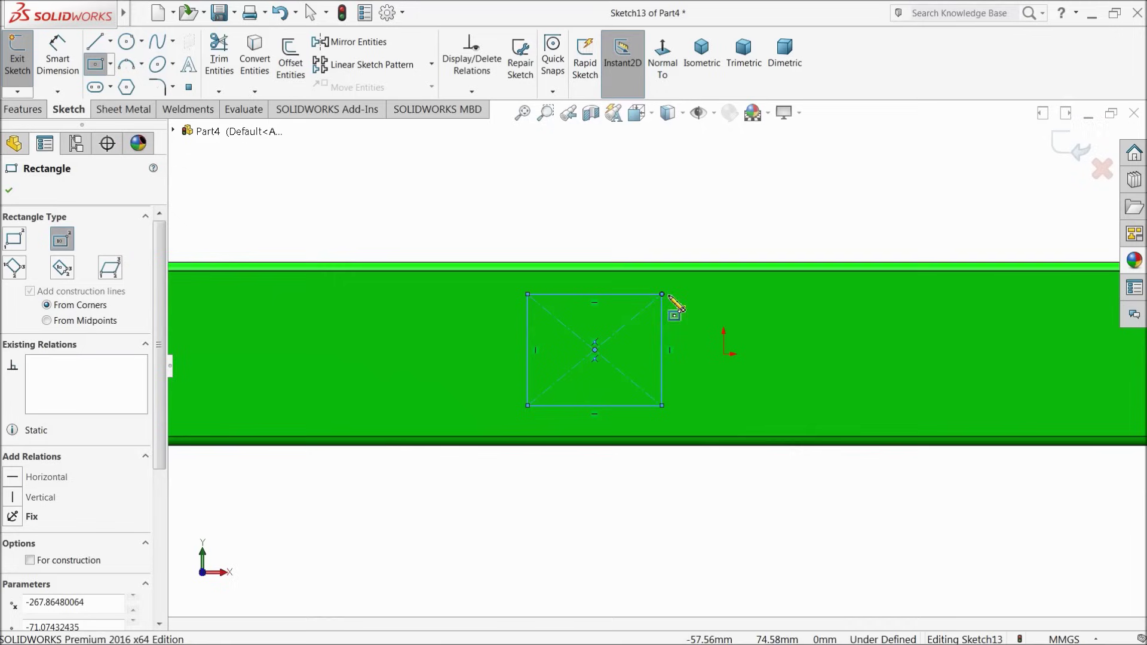
pyautogui.click(863, 372)
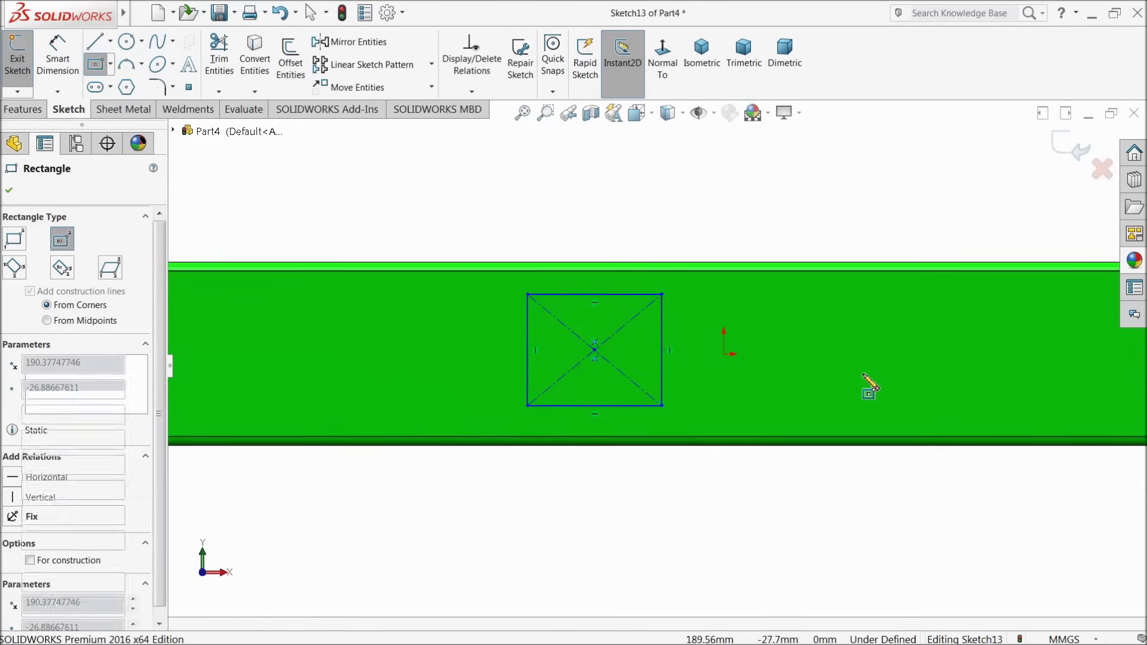
pyautogui.click(798, 322)
pyautogui.rightClick(711, 245)
pyautogui.click(732, 241)
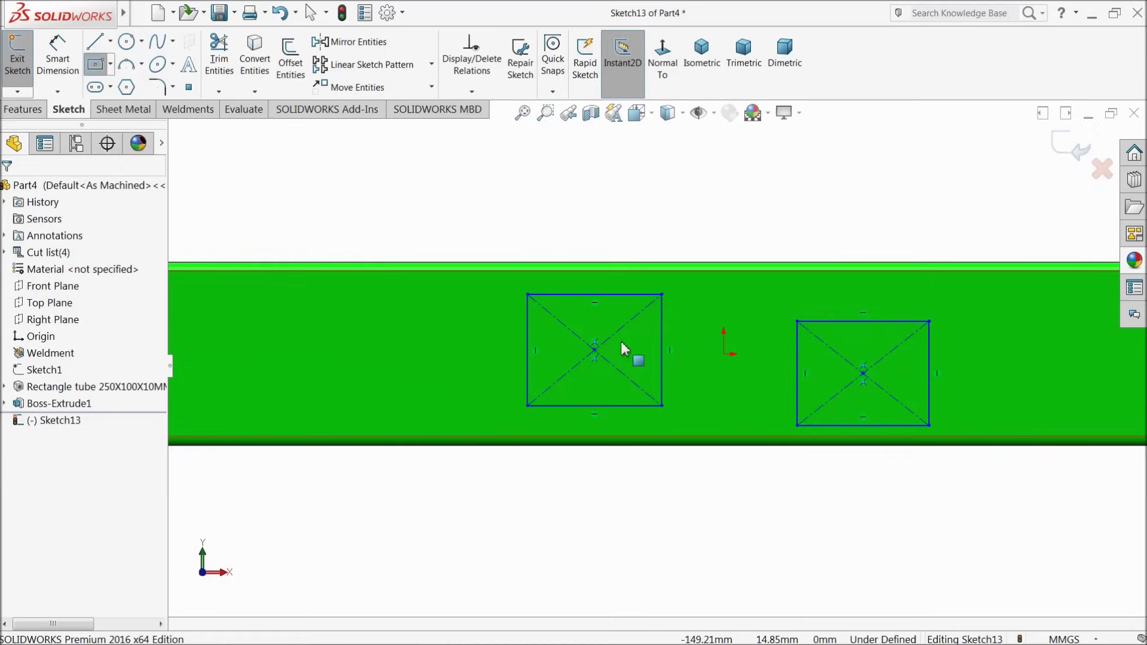
# Make the upper and left sides of the left rectangle equal.
pyautogui.scroll(-3, 601, 340)
pyautogui.click(551, 261)
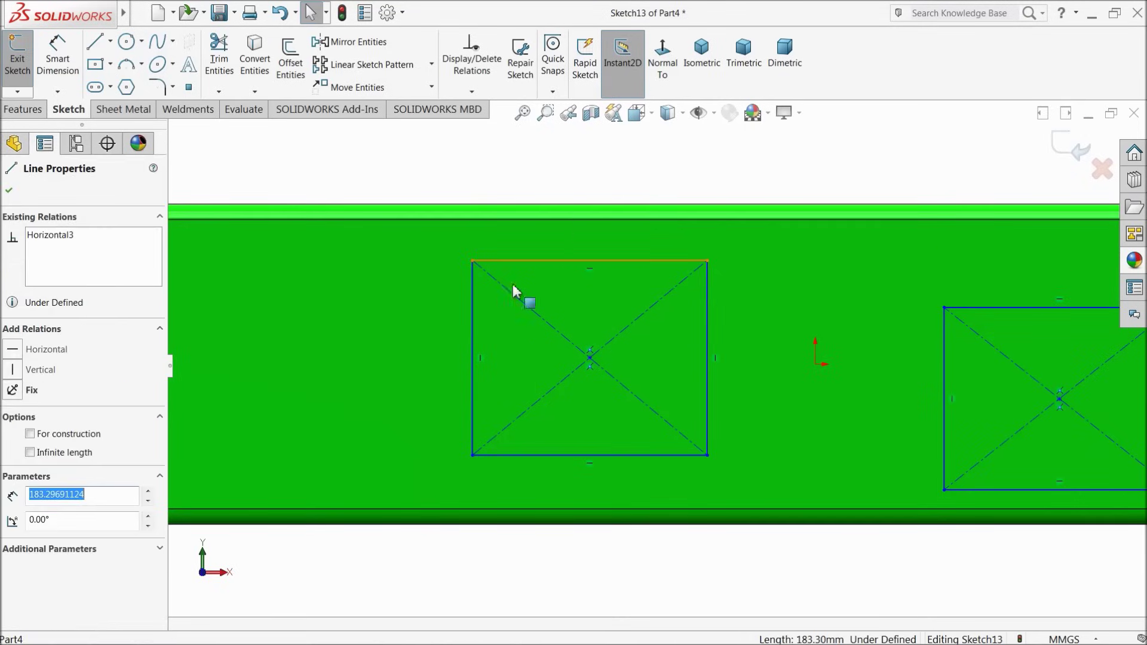
pyautogui.keyDown('ctrl'); pyautogui.click(473, 304); pyautogui.keyUp('ctrl')
pyautogui.click(578, 255)
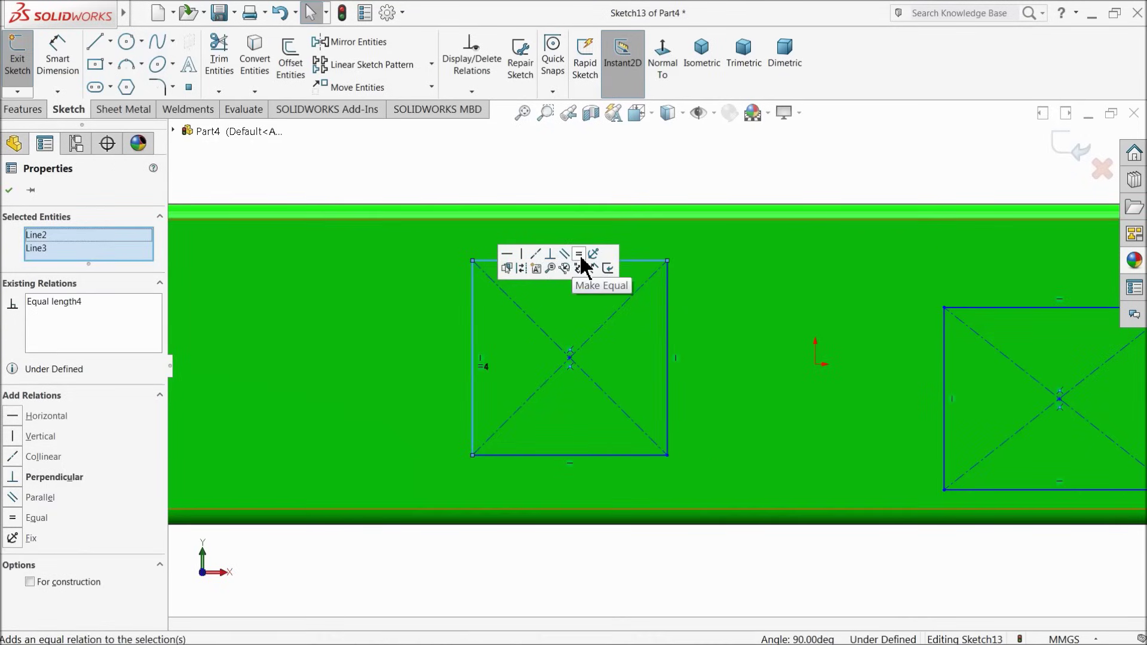
pyautogui.click(639, 185)
# Make the left rectangle's upper side equal to the right rectangle's left side.
pyautogui.click(612, 263)
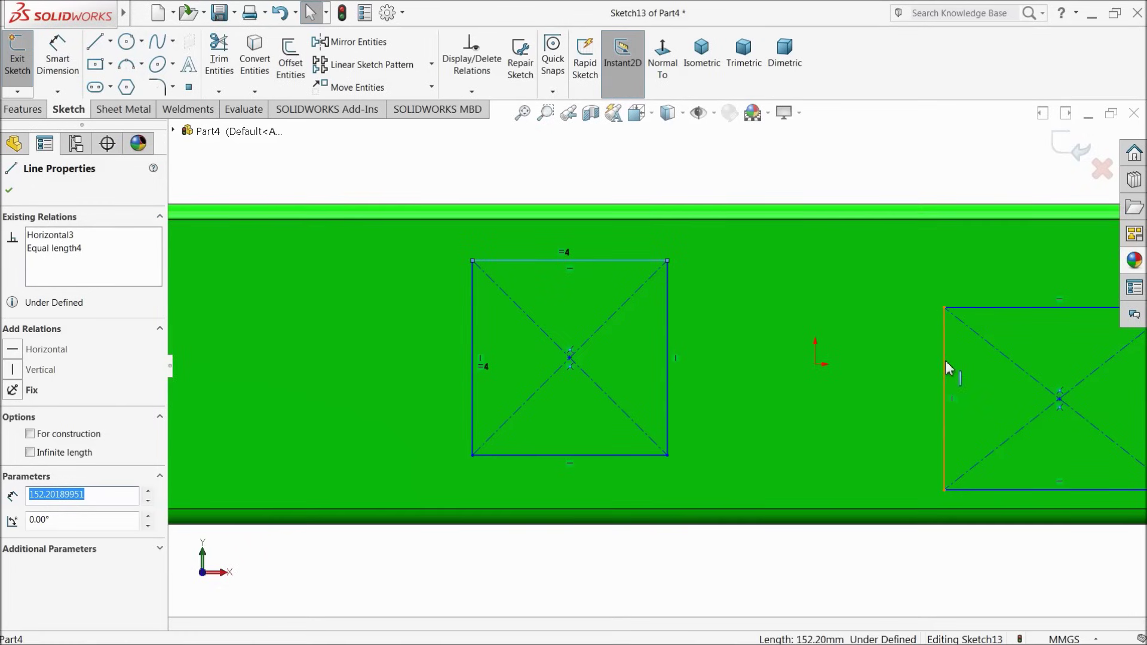
pyautogui.keyDown('ctrl'); pyautogui.click(943, 362); pyautogui.keyUp('ctrl')
pyautogui.click(1050, 311)
pyautogui.click(937, 185)
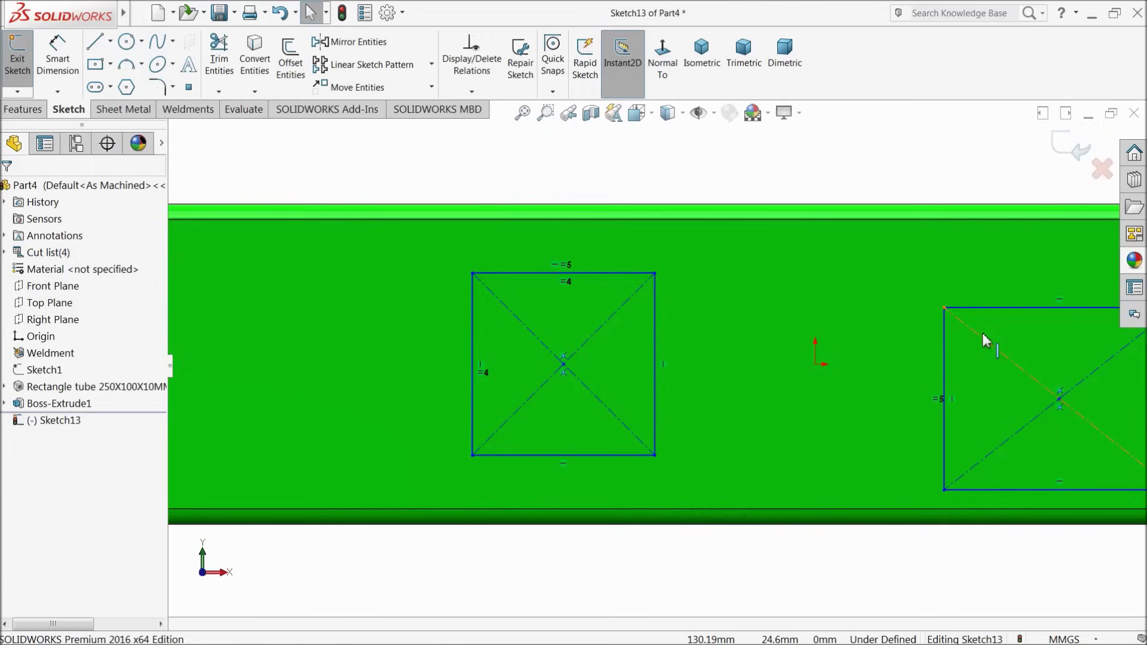
# Make the left and upper sides of the right rectangle equal.
pyautogui.click(1015, 308)
pyautogui.click(944, 359)
pyautogui.keyDown('ctrl'); pyautogui.click(1027, 308); pyautogui.keyUp('ctrl')
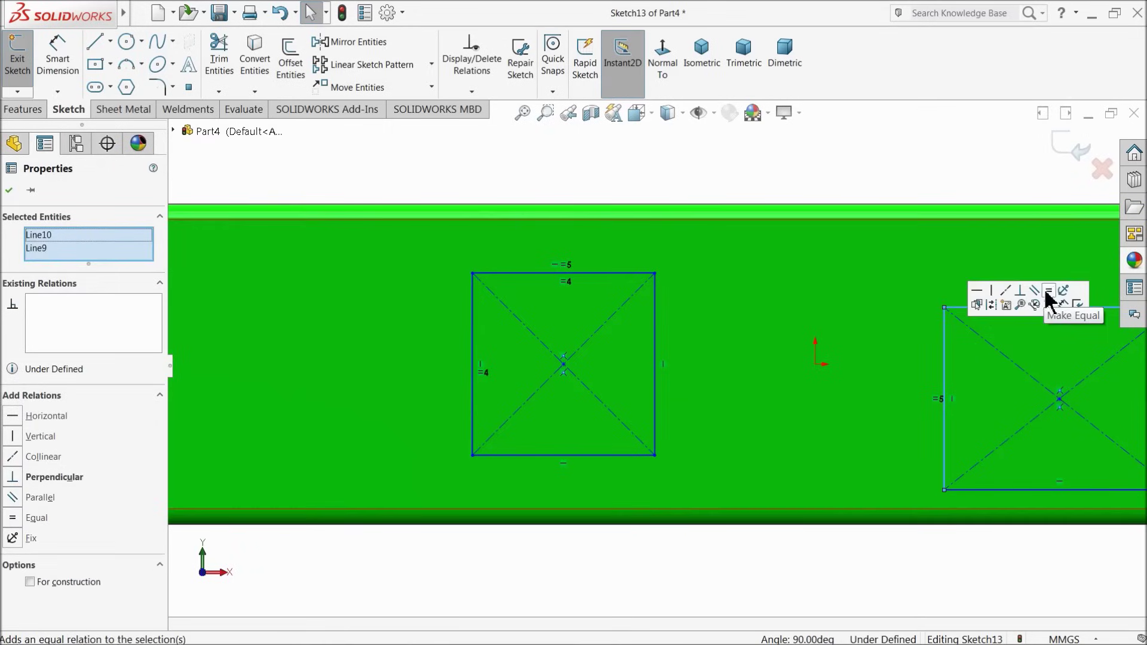
pyautogui.click(1051, 292)
pyautogui.click(732, 149)
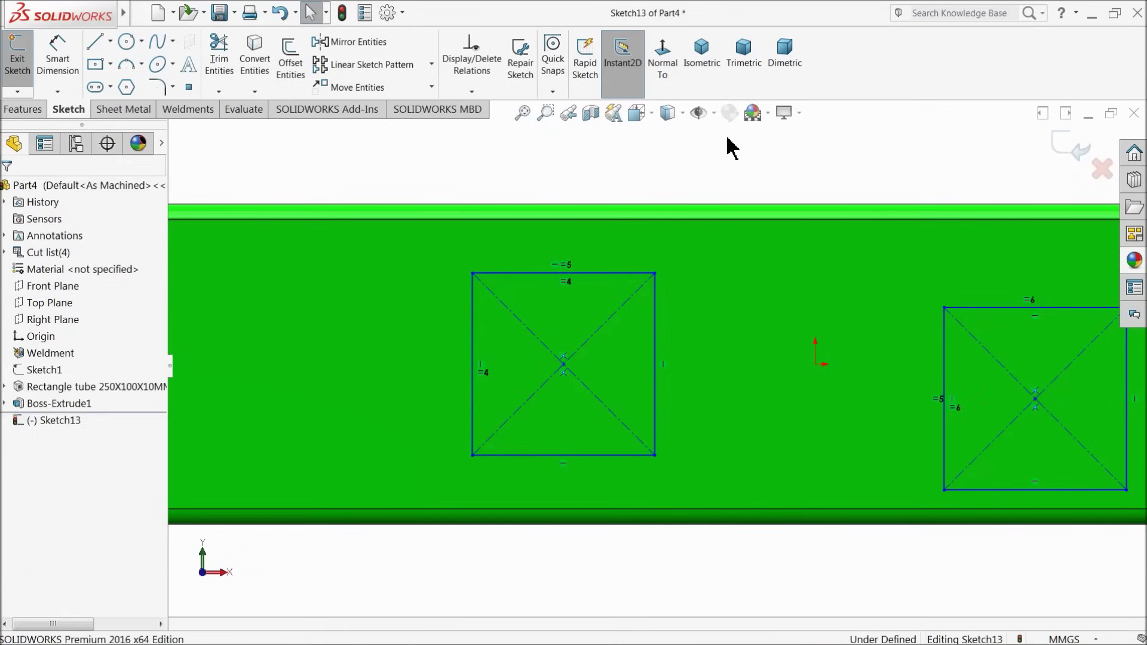
# Dimension the left square's upper side to 200 mm.
pyautogui.click(63, 88)
pyautogui.click(560, 274)
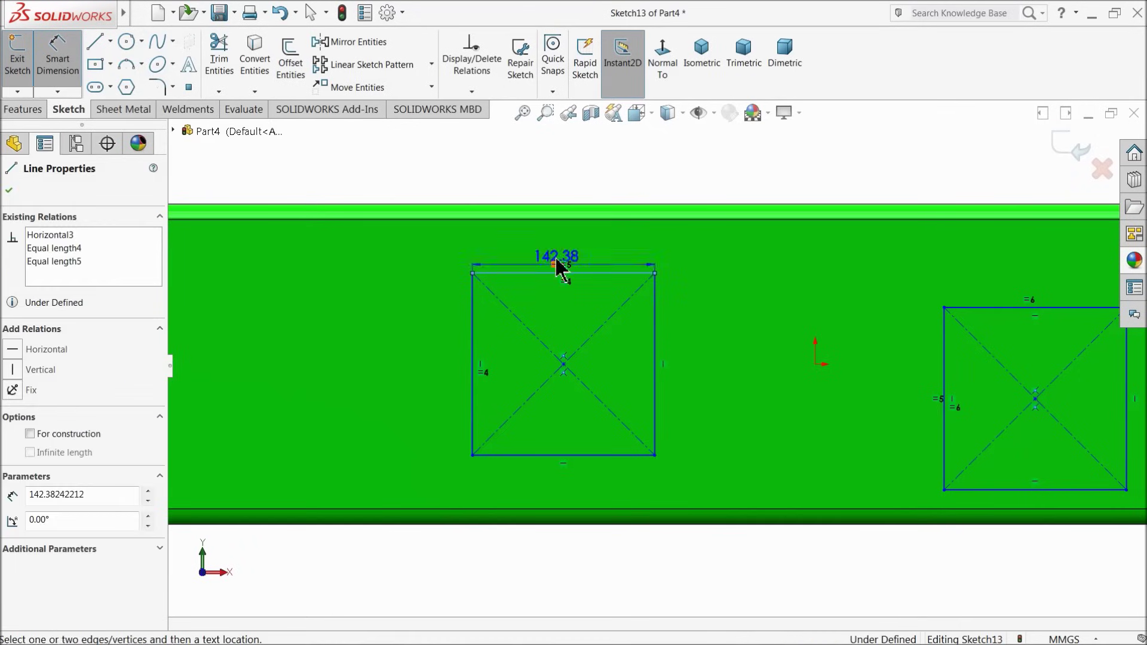
pyautogui.click(545, 206)
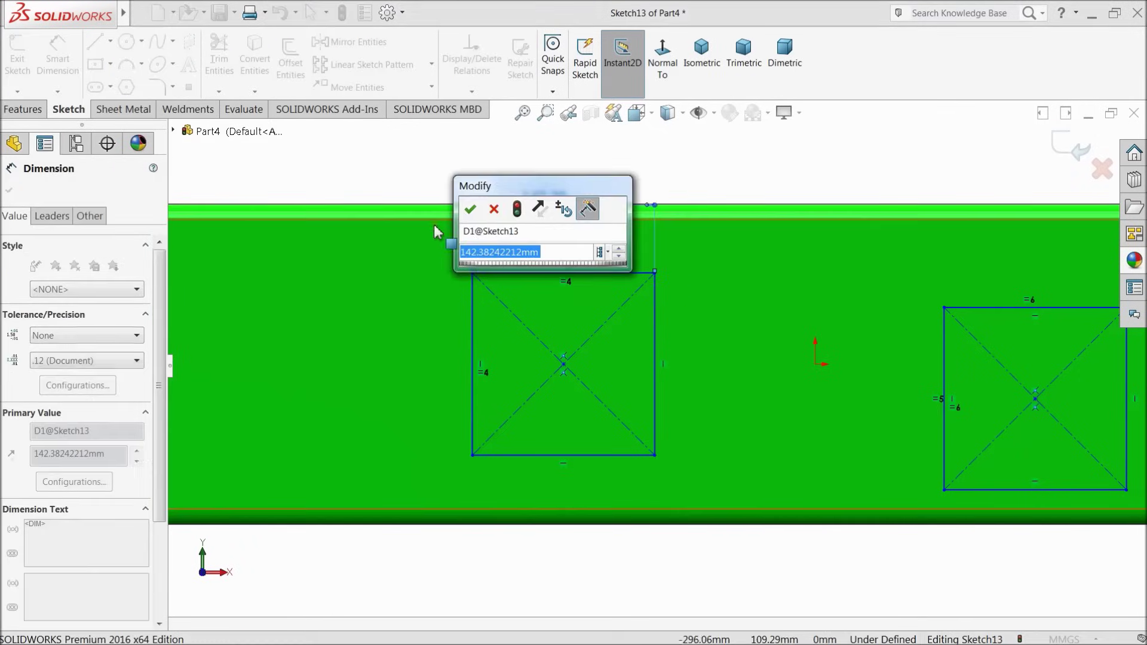
pyautogui.write('1')
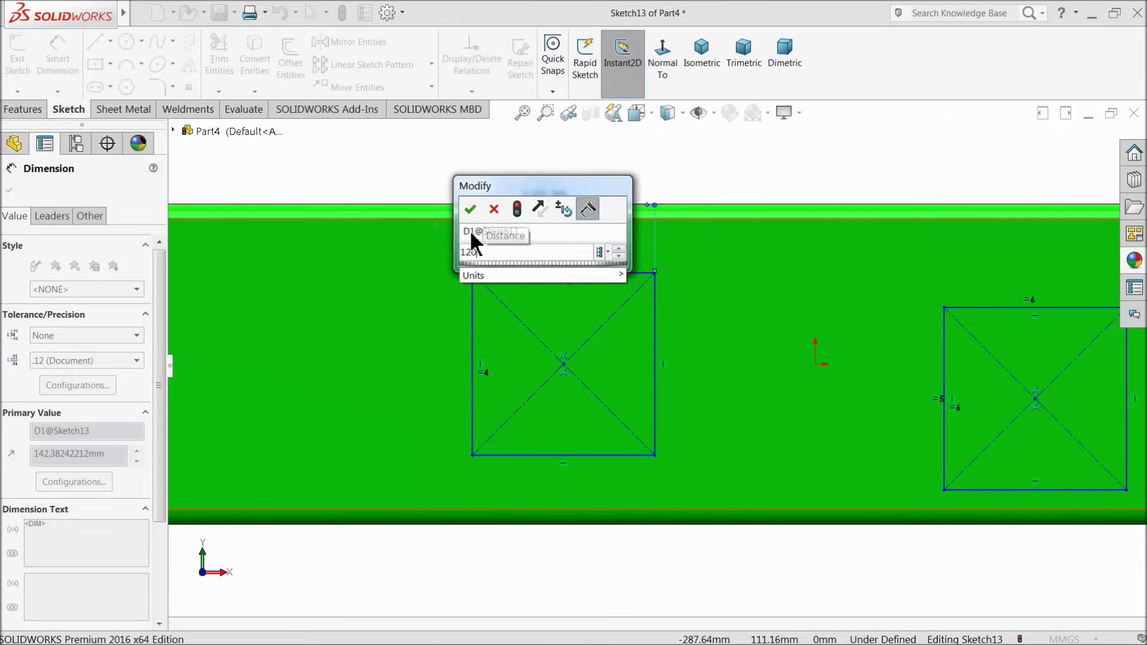
pyautogui.write('20')
pyautogui.press('BackSpace')
pyautogui.press('BackSpace')
pyautogui.press('BackSpace')
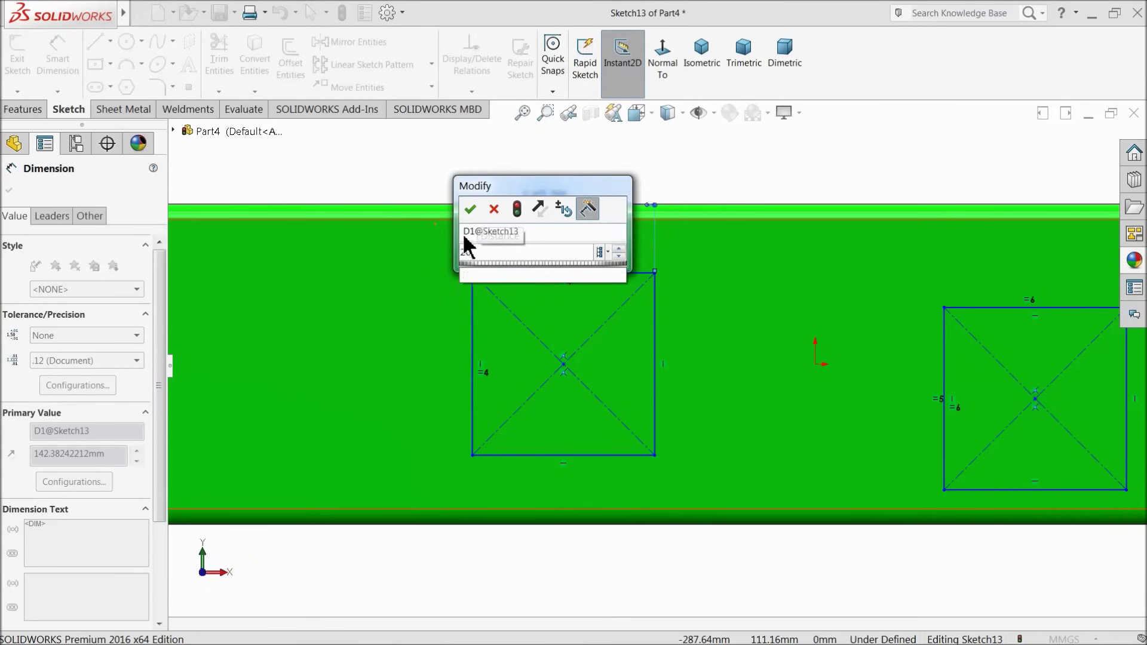
pyautogui.write('200')
pyautogui.press('Return')
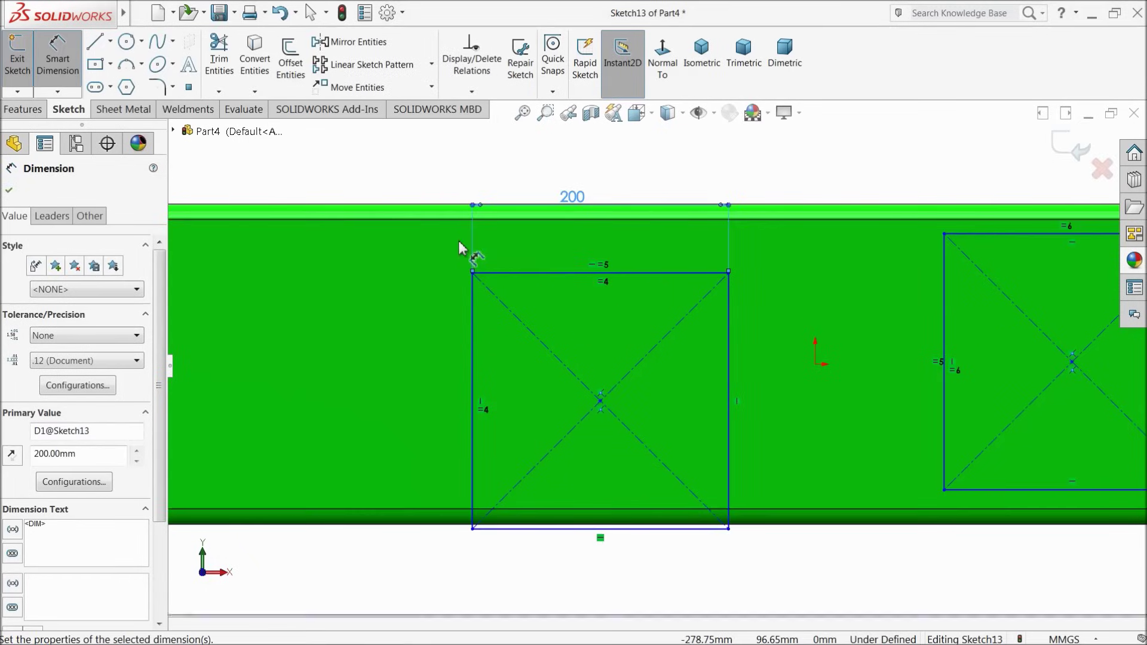
pyautogui.scroll(3, 648, 338)
pyautogui.scroll(-2, 770, 411)
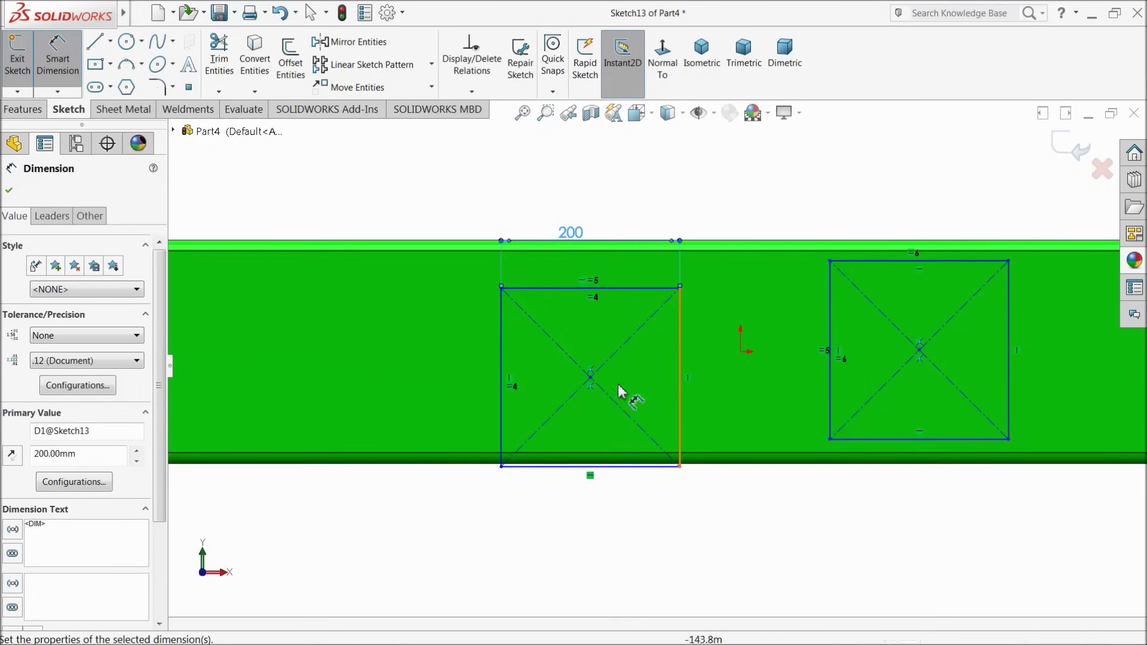
pyautogui.click(591, 374)
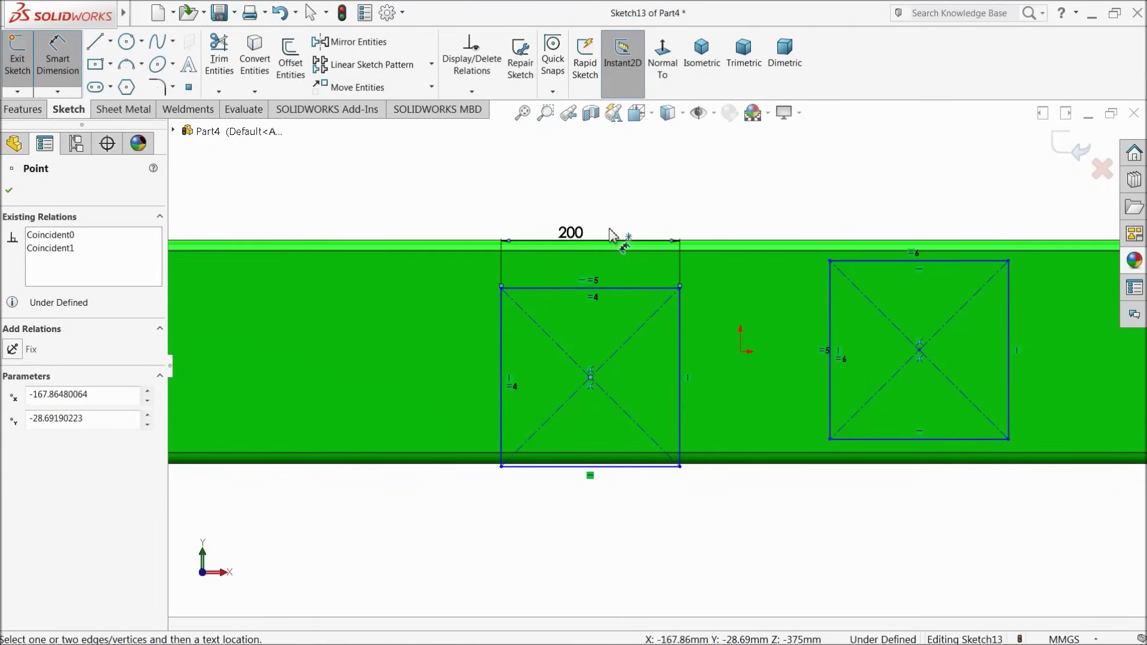
pyautogui.scroll(-3, 633, 236)
pyautogui.click(610, 385)
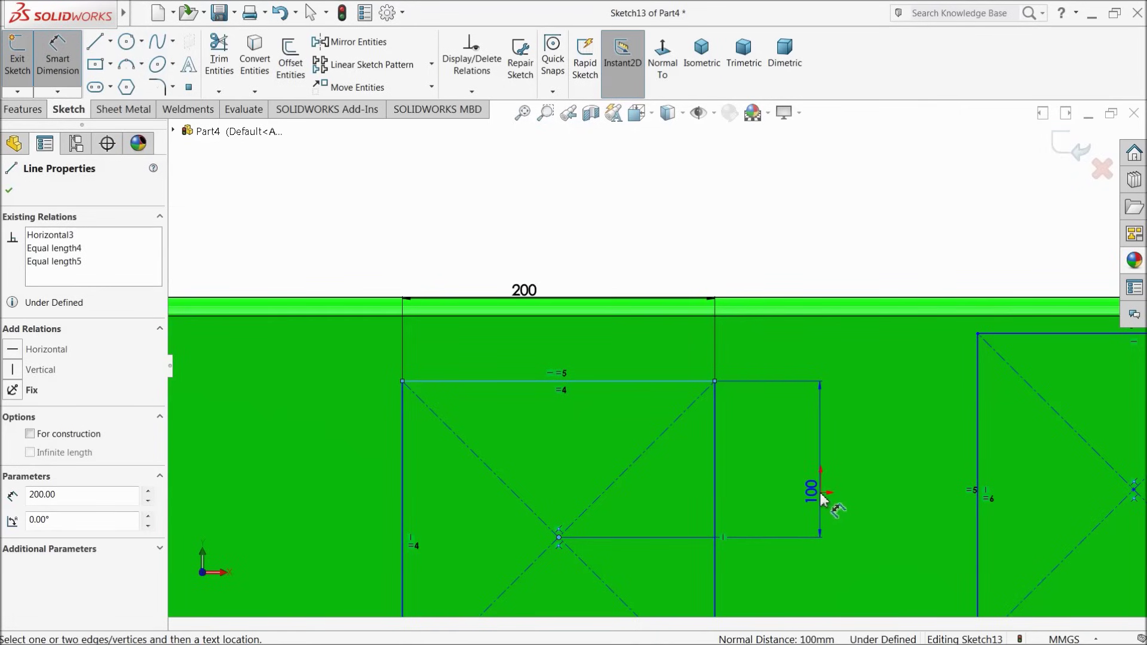
pyautogui.scroll(4, 764, 461)
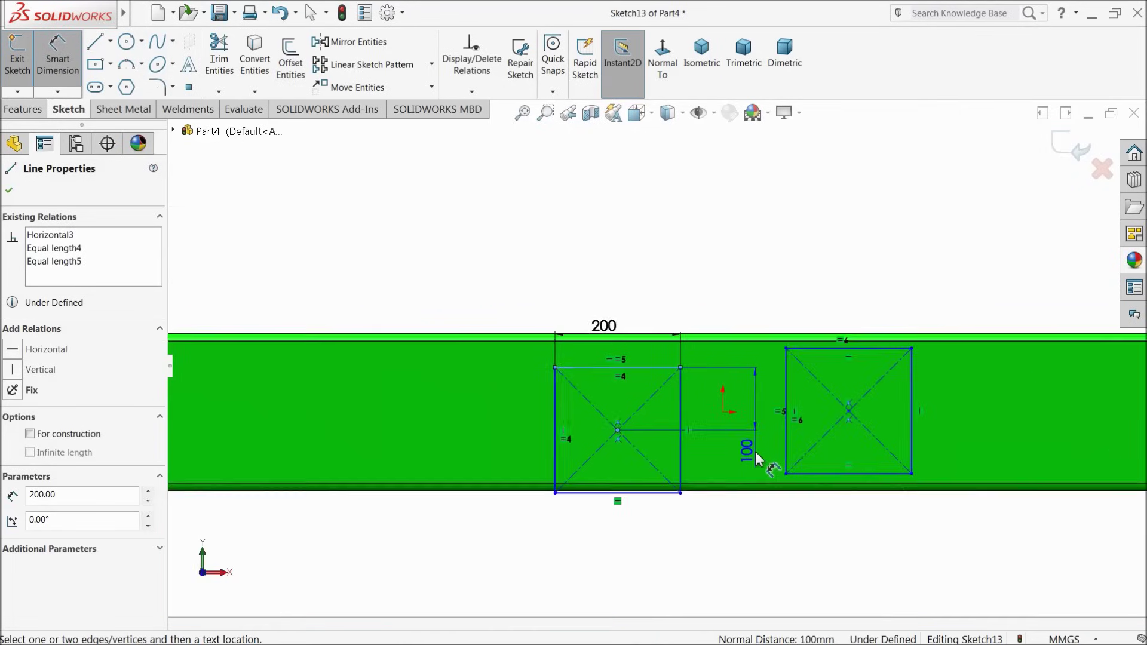
pyautogui.scroll(-3, 711, 442)
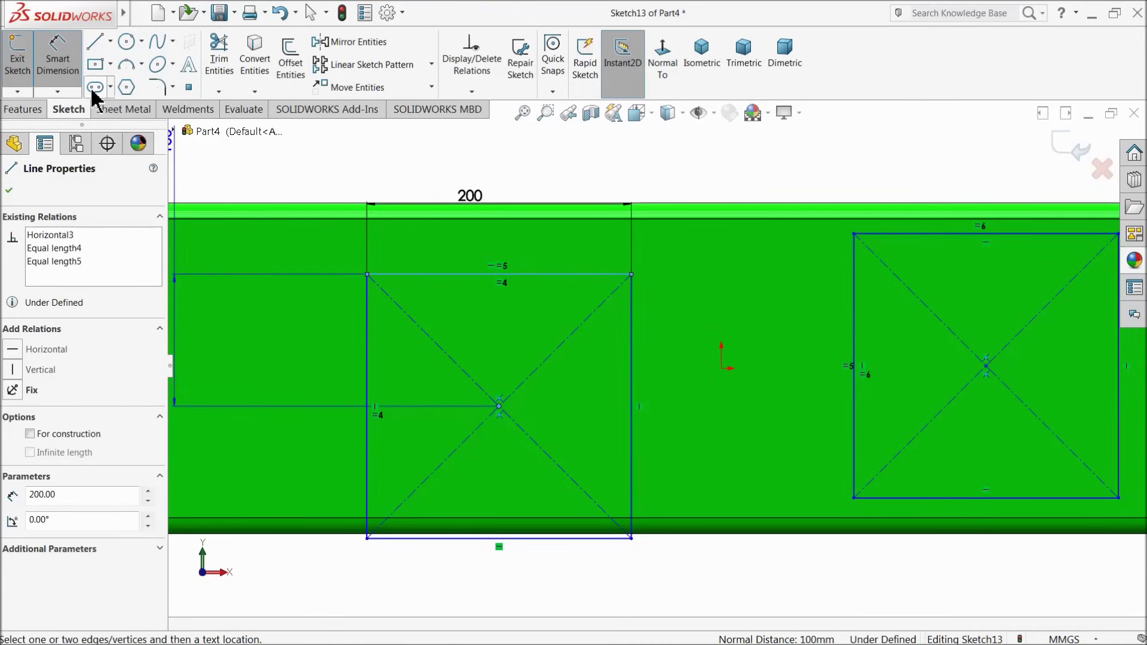
pyautogui.press('Escape')
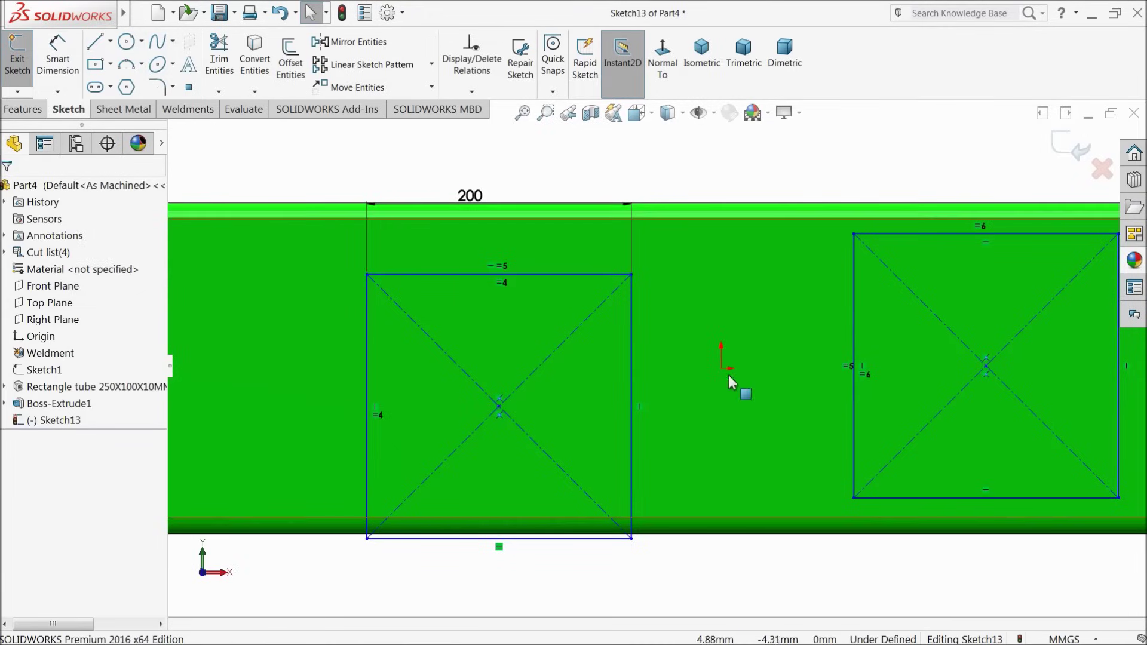
# Dimension the left square's right side 40 mm from the origin.
pyautogui.click(70, 72)
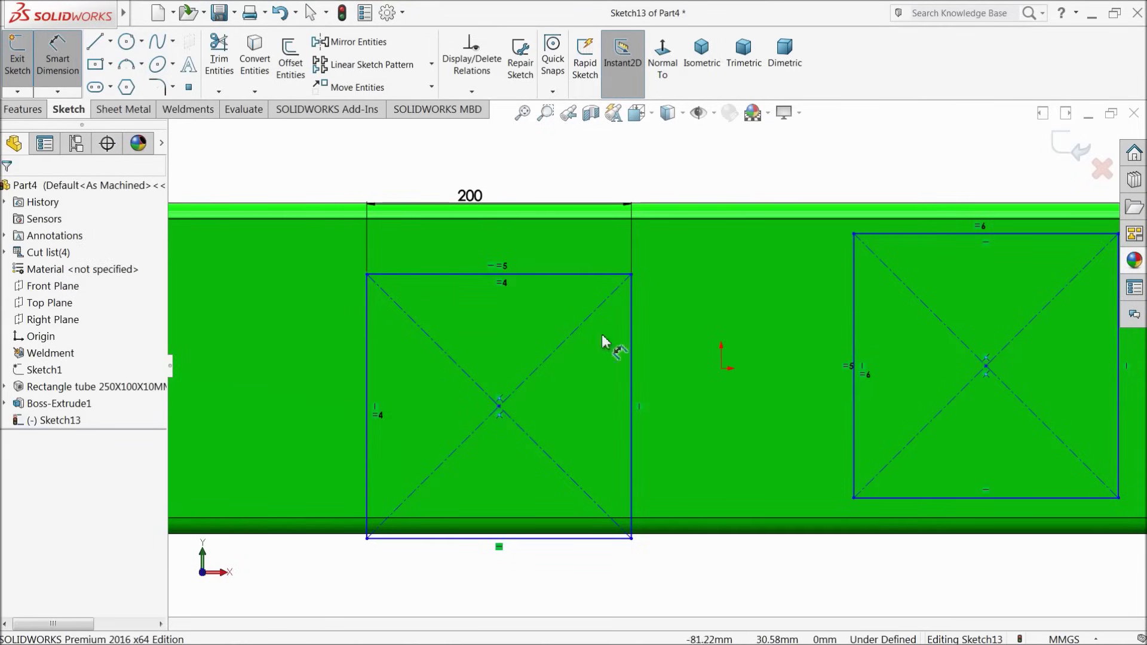
pyautogui.click(631, 333)
pyautogui.click(722, 368)
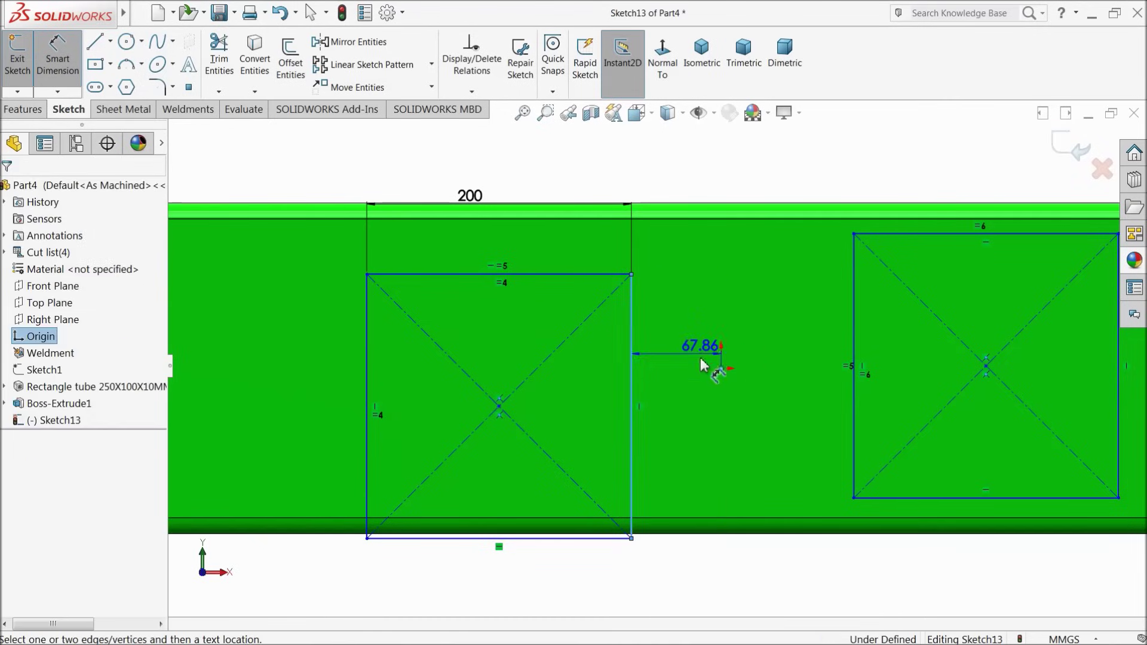
pyautogui.click(676, 189)
pyautogui.write('40')
pyautogui.press('Return')
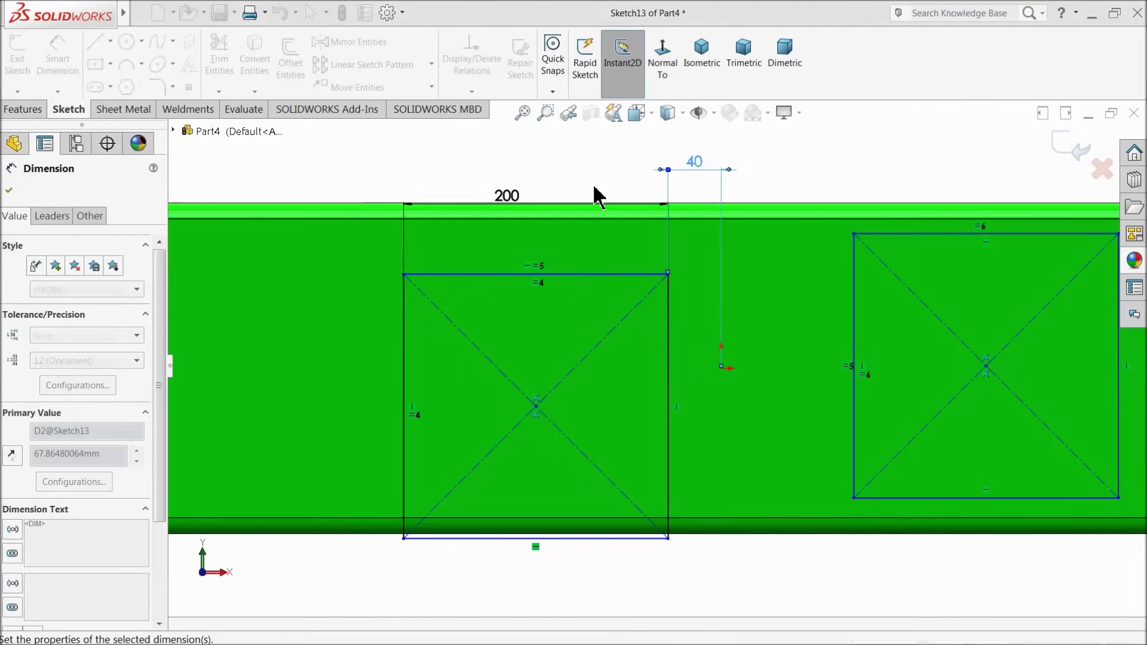
pyautogui.click(548, 172)
# Dimension the left square's upper side 6 mm from the tube's upper edge.
pyautogui.scroll(-3, 555, 215)
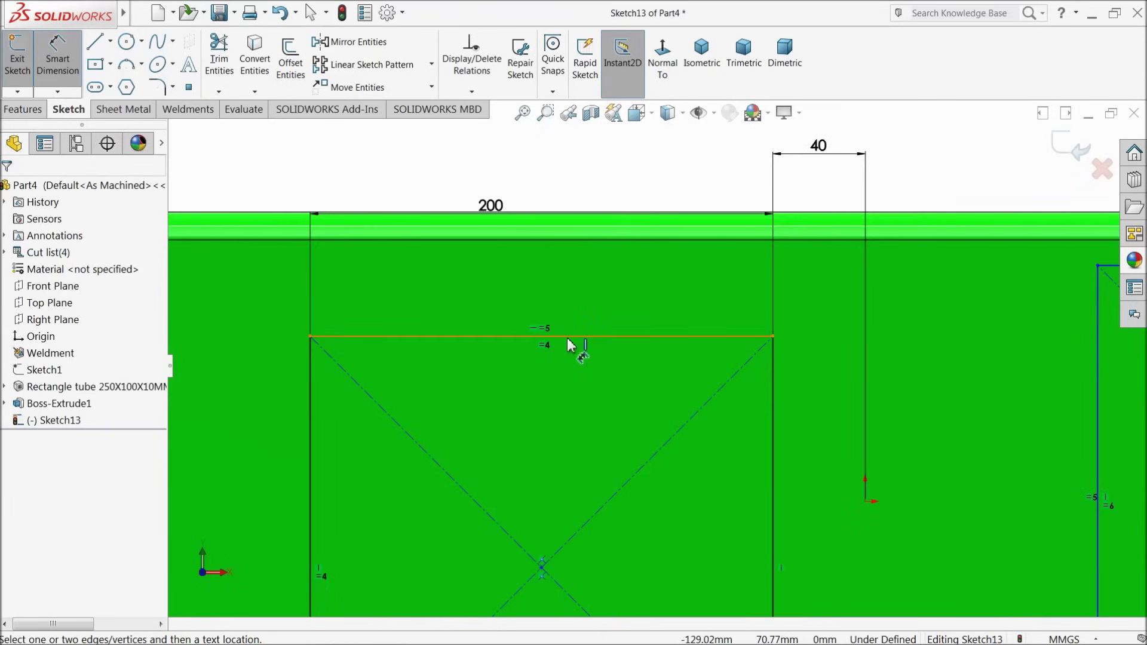
pyautogui.click(568, 340)
pyautogui.click(320, 213)
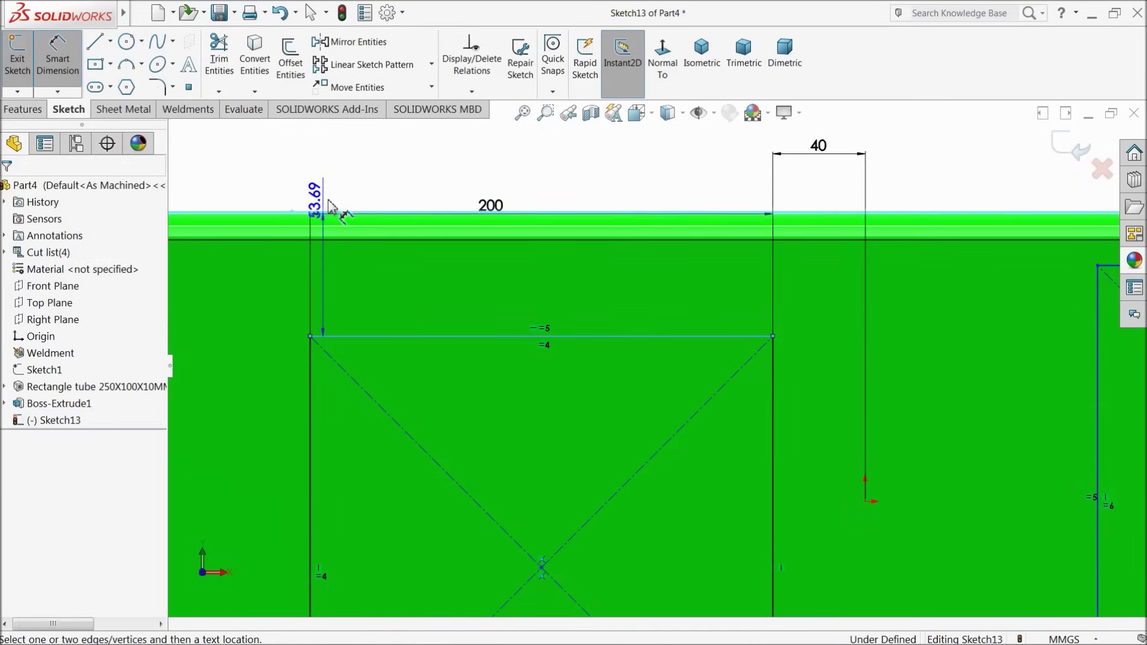
pyautogui.click(373, 179)
pyautogui.write('6')
pyautogui.press('Return')
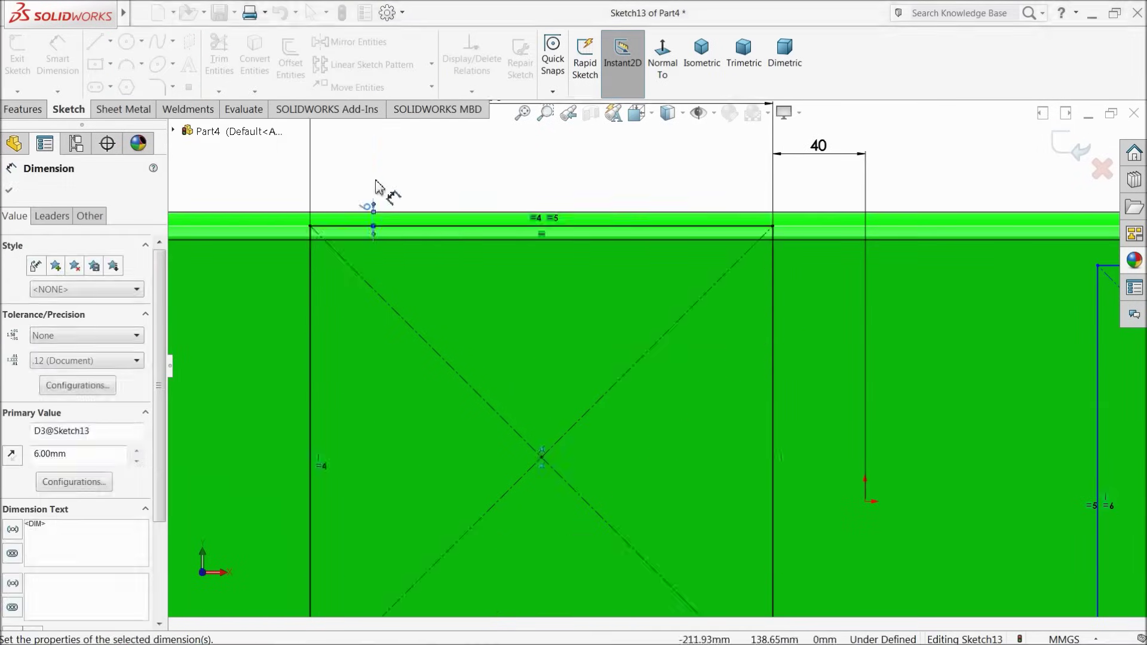
# Dimension the right square's left side 40 mm from the origin.
pyautogui.scroll(3, 657, 350)
pyautogui.scroll(-1, 686, 441)
pyautogui.scroll(1, 686, 444)
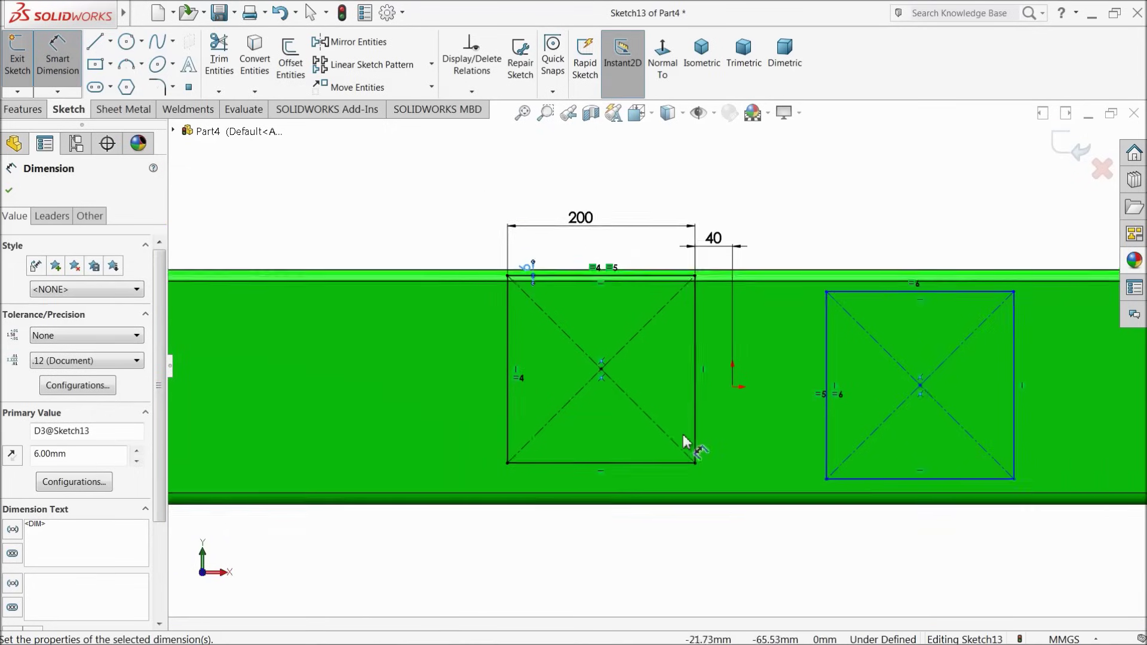
pyautogui.scroll(-2, 686, 442)
pyautogui.click(730, 348)
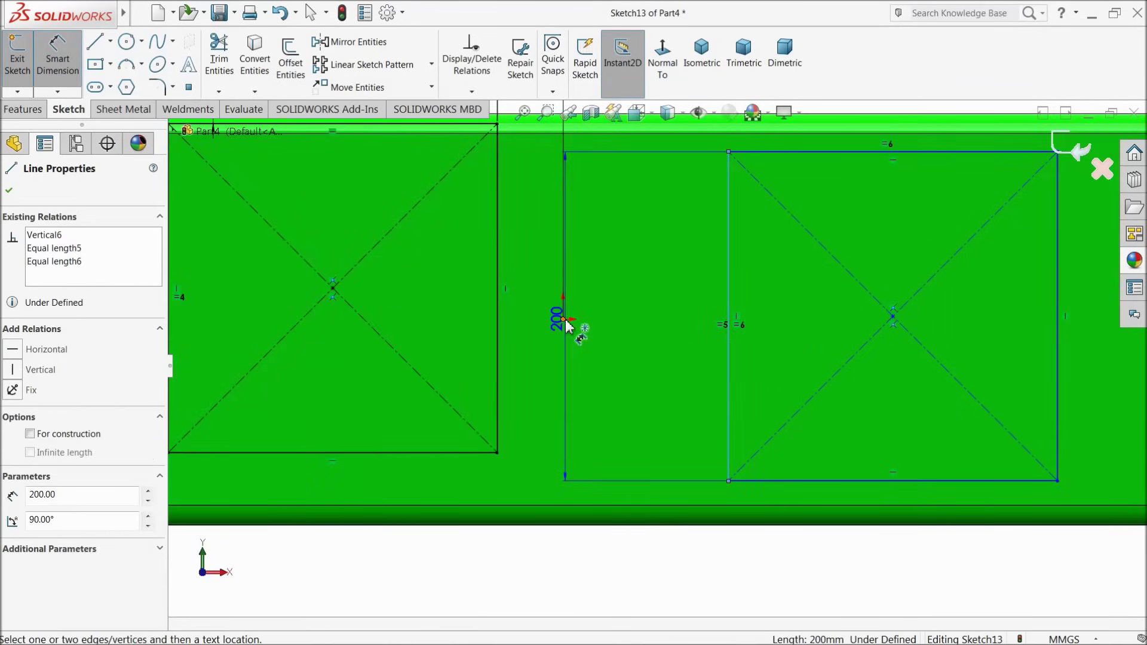
pyautogui.click(564, 321)
pyautogui.click(620, 396)
pyautogui.write('40')
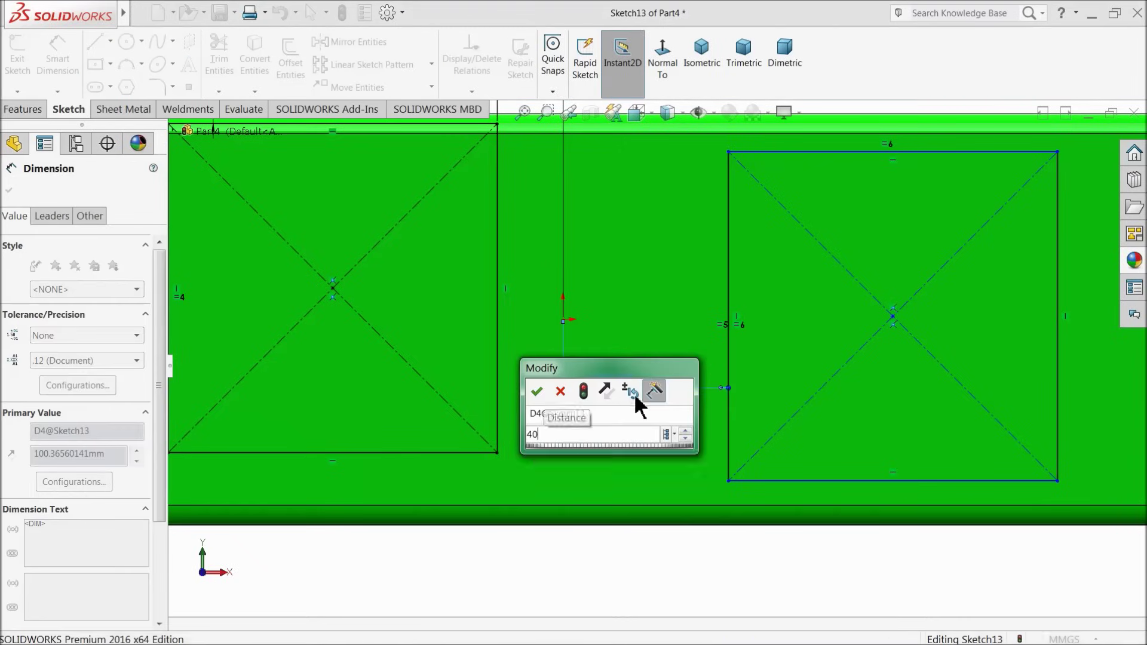
pyautogui.press('Return')
pyautogui.click(678, 564)
# Dimension the right square's lower side 6 mm from the tube's lower edge.
pyautogui.scroll(-2, 671, 504)
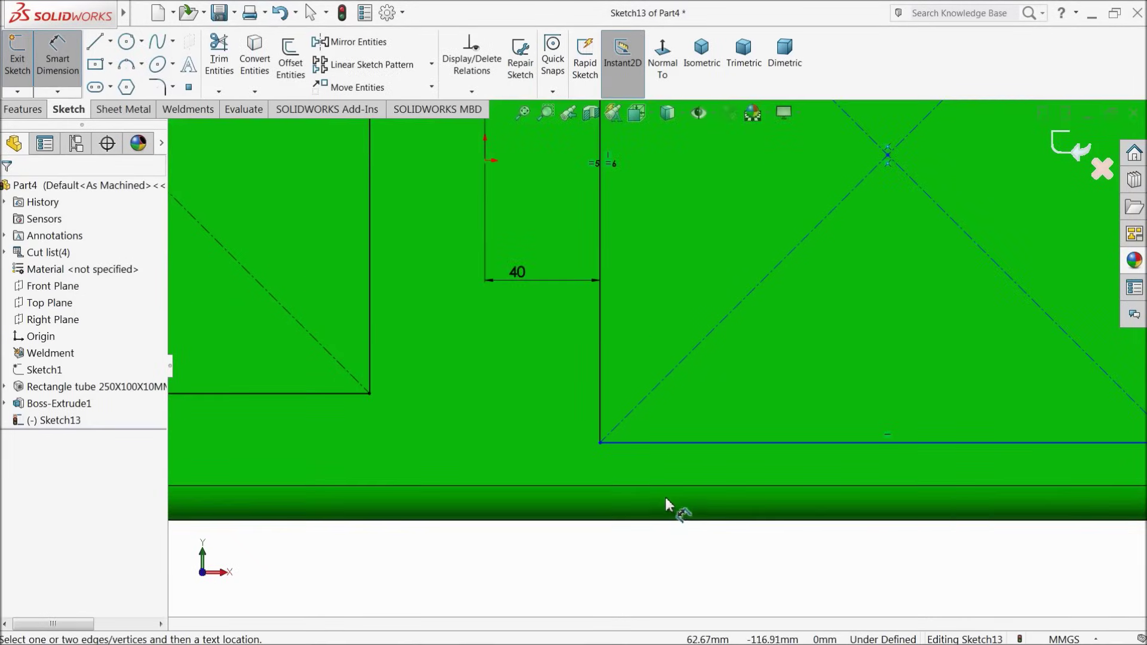
pyautogui.click(668, 445)
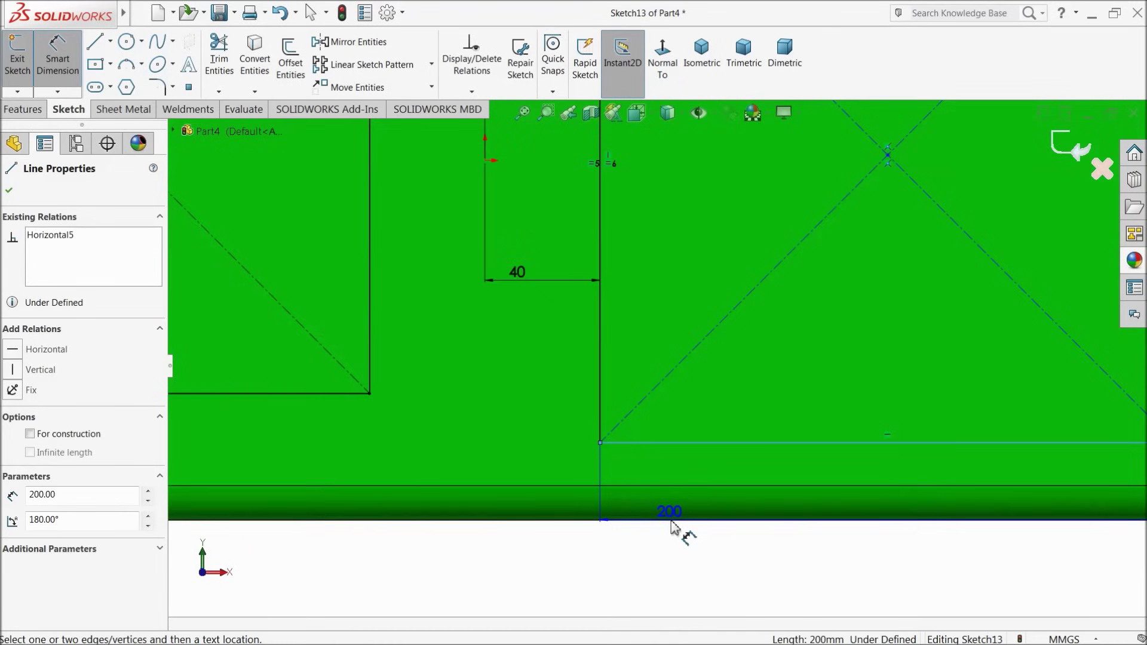
pyautogui.click(602, 522)
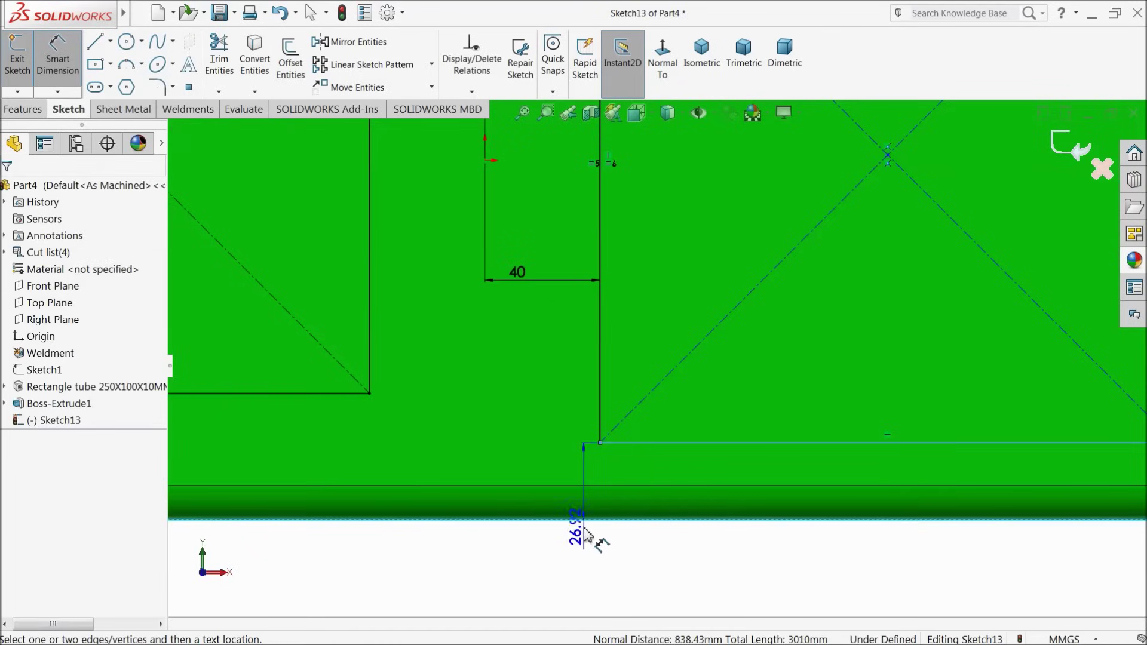
pyautogui.click(603, 549)
pyautogui.write('6')
pyautogui.press('Return')
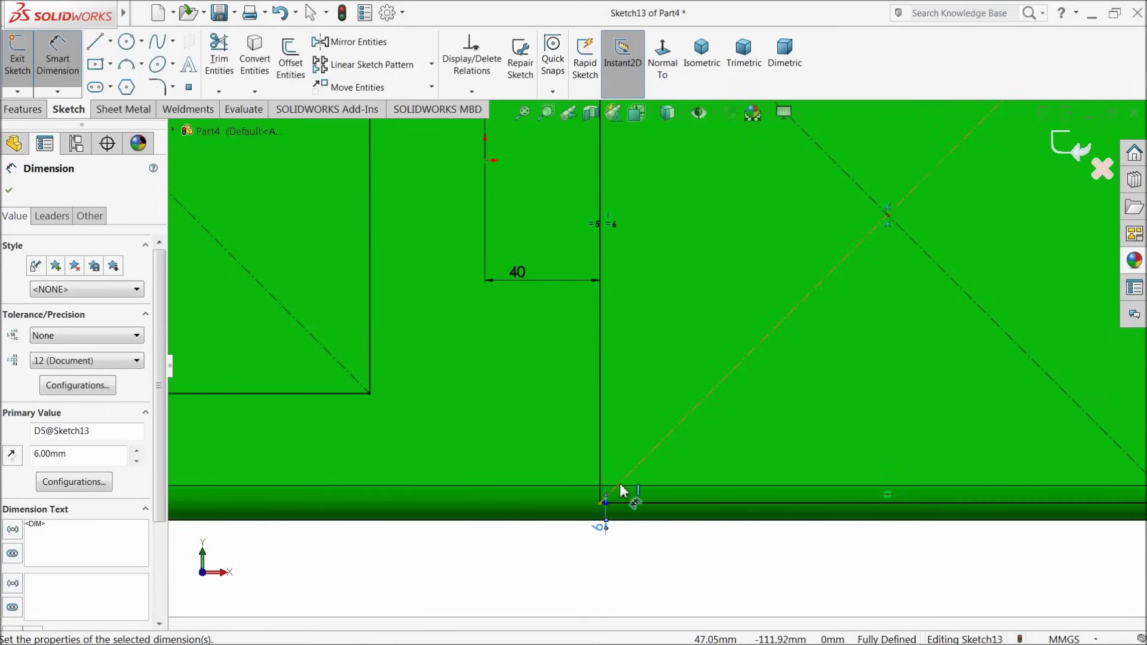
pyautogui.scroll(4, 686, 397)
pyautogui.scroll(-2, 758, 320)
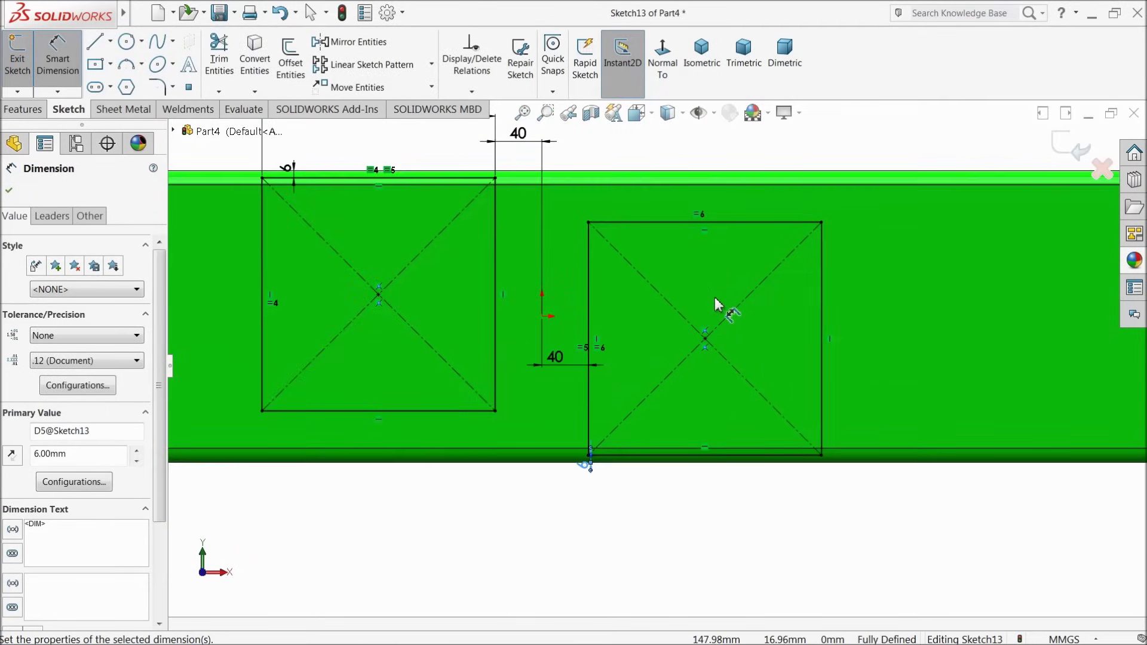
pyautogui.click(9, 193)
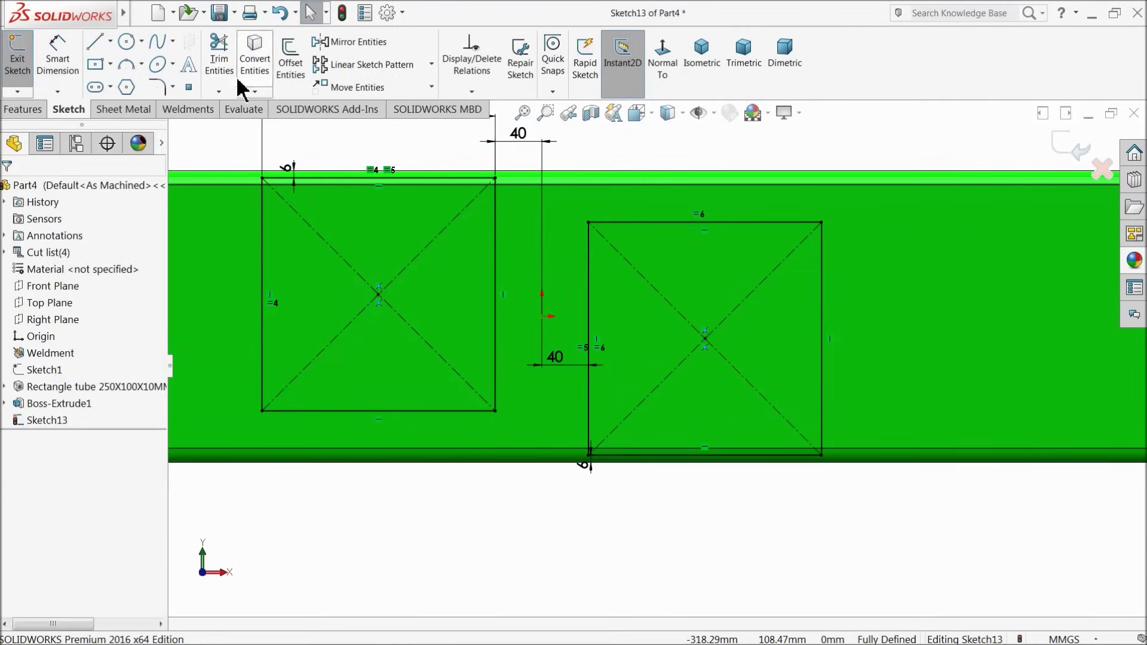
# Round all corners of both squares with 10 mm sketch fillets, accepting the removal of affected equal-length relations.
pyautogui.click(164, 93)
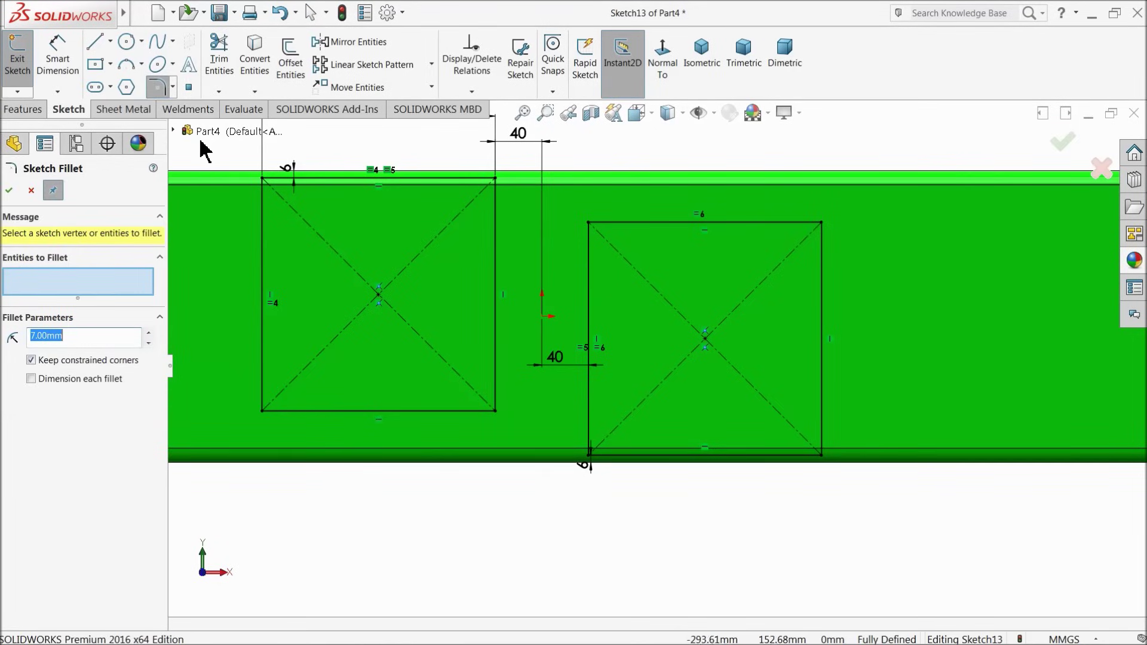
pyautogui.press('z')
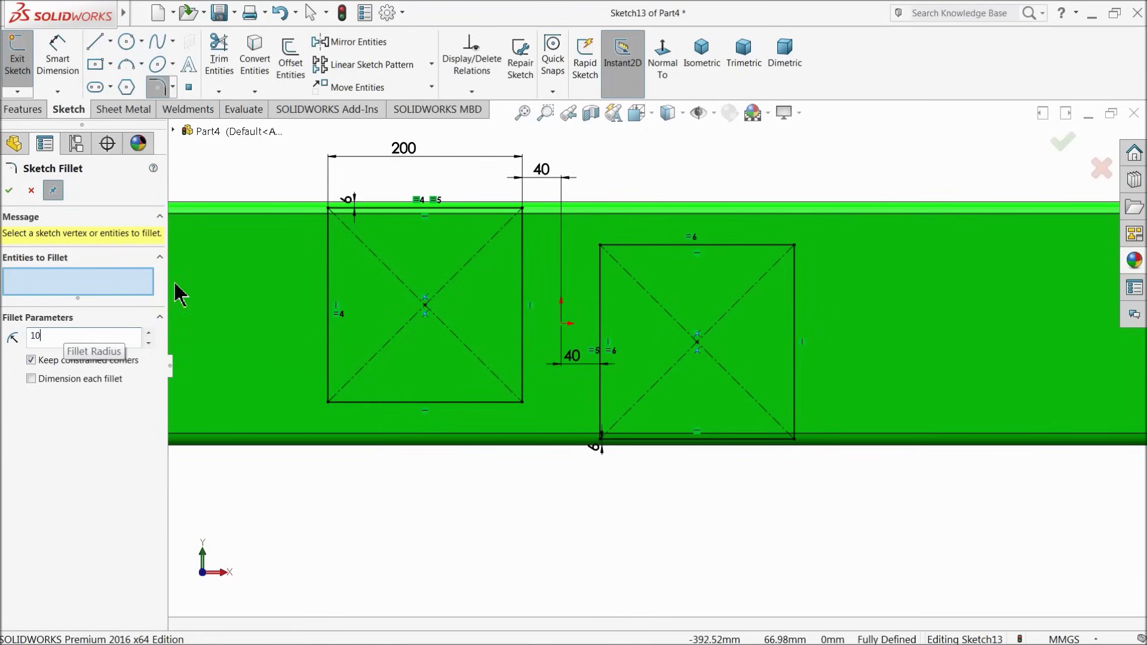
pyautogui.moveTo(368, 385); pyautogui.dragTo(526, 442)
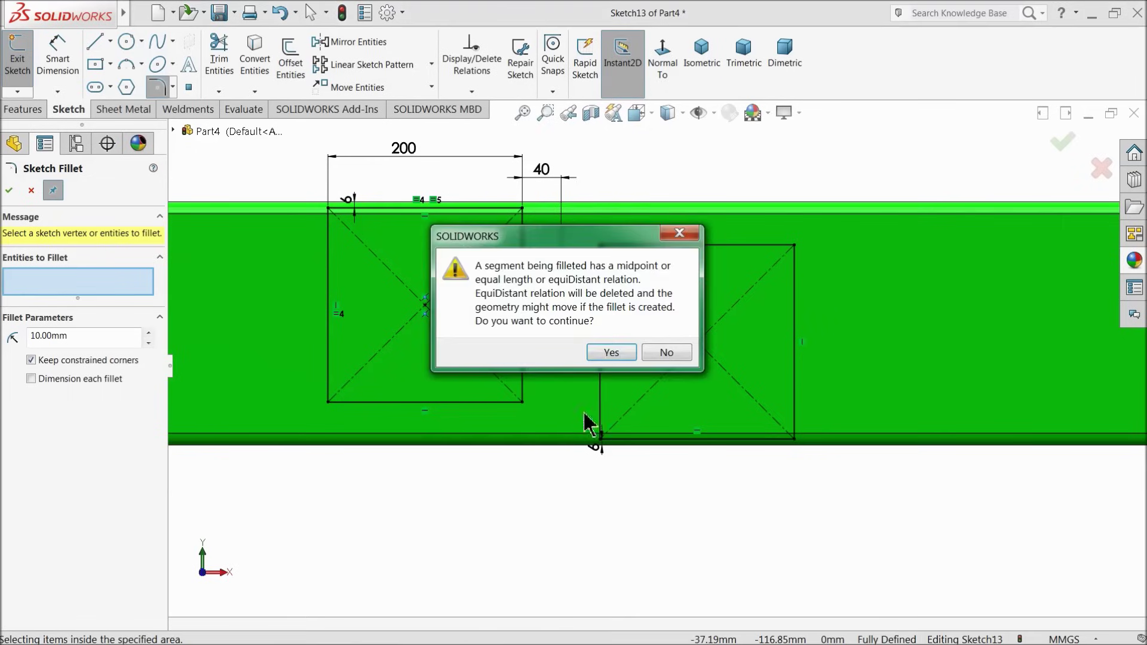
pyautogui.click(610, 355)
pyautogui.moveTo(863, 219); pyautogui.dragTo(563, 442)
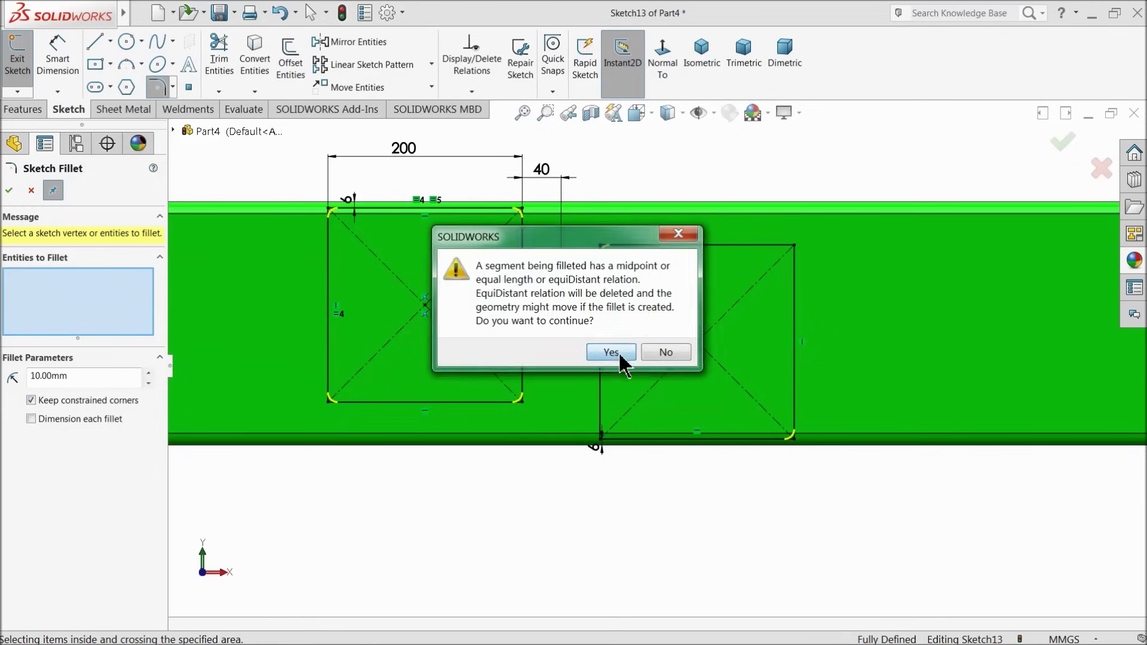
pyautogui.click(620, 356)
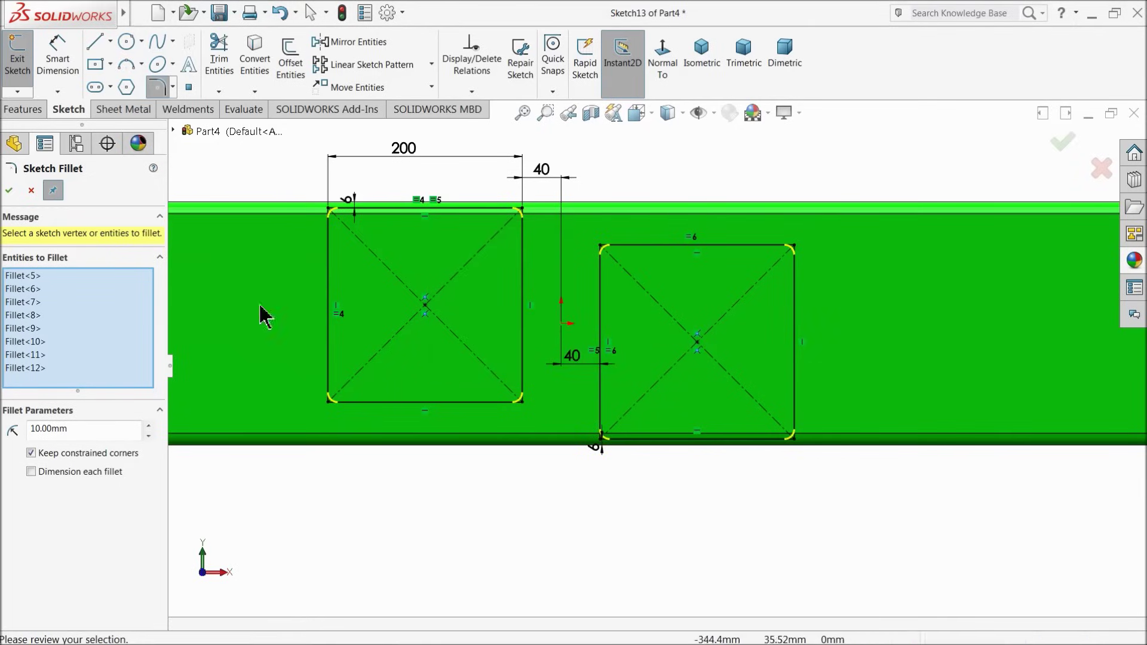
pyautogui.click(10, 192)
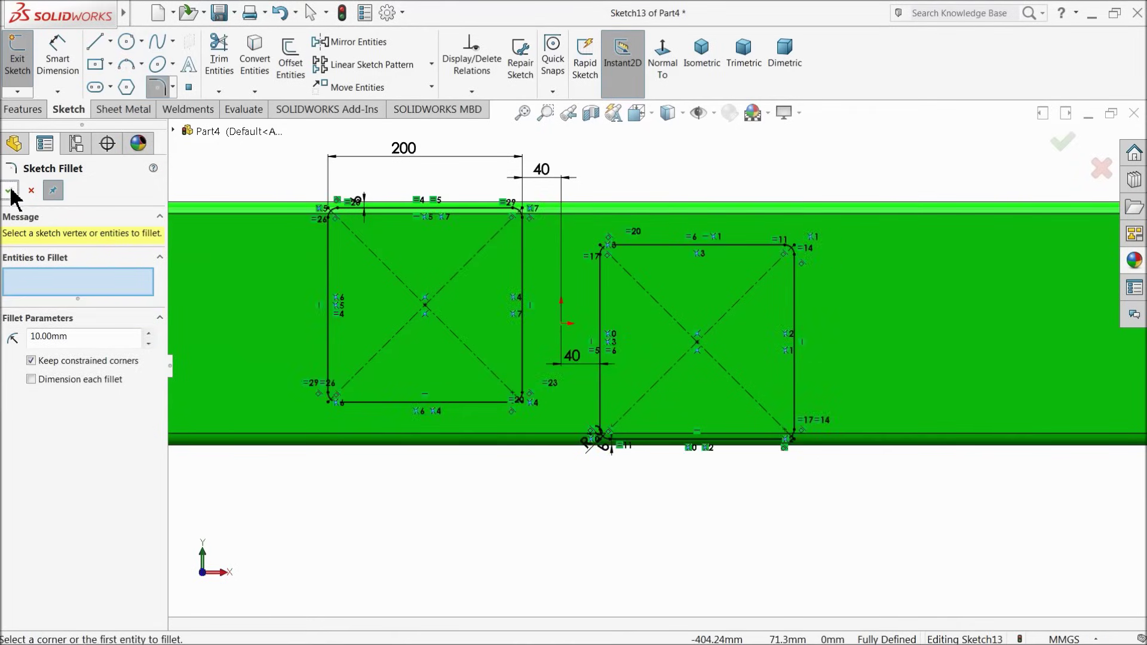
pyautogui.click(11, 192)
# Offset both rounded squares 10 mm inward as chains, keeping the offset dimensions.
pyautogui.click(291, 61)
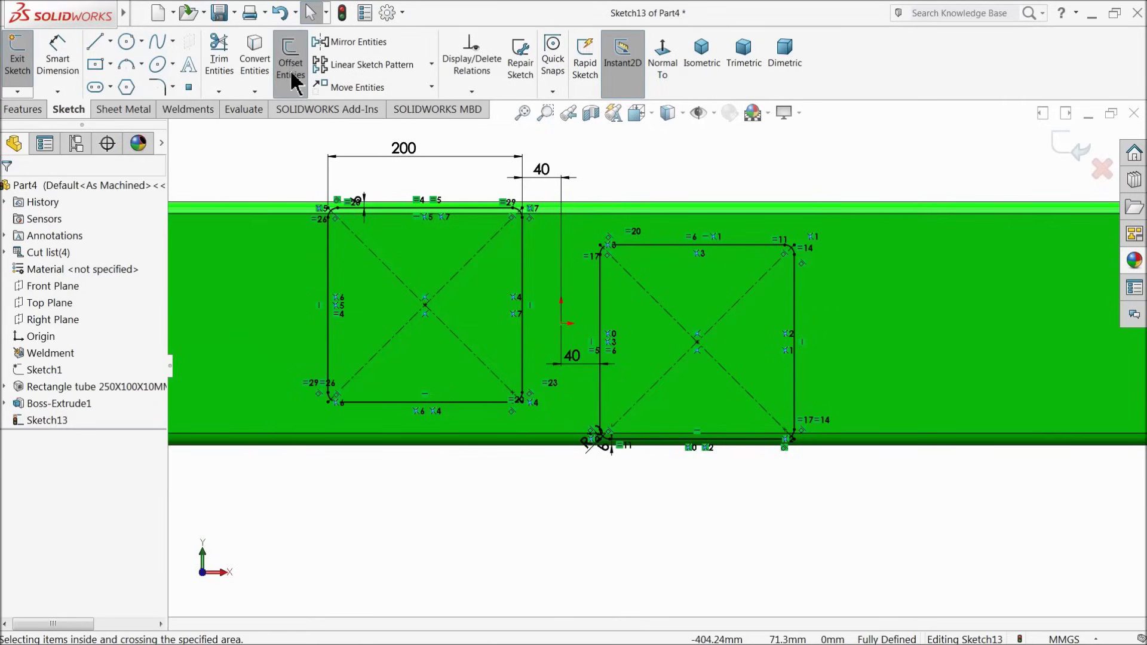
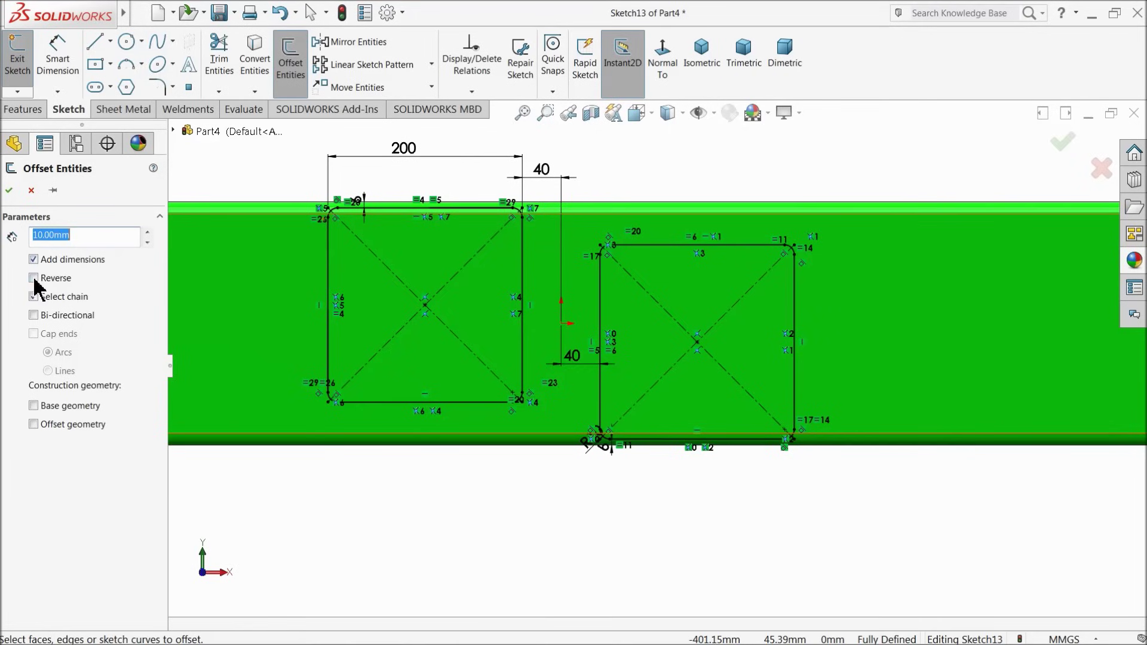
pyautogui.click(327, 268)
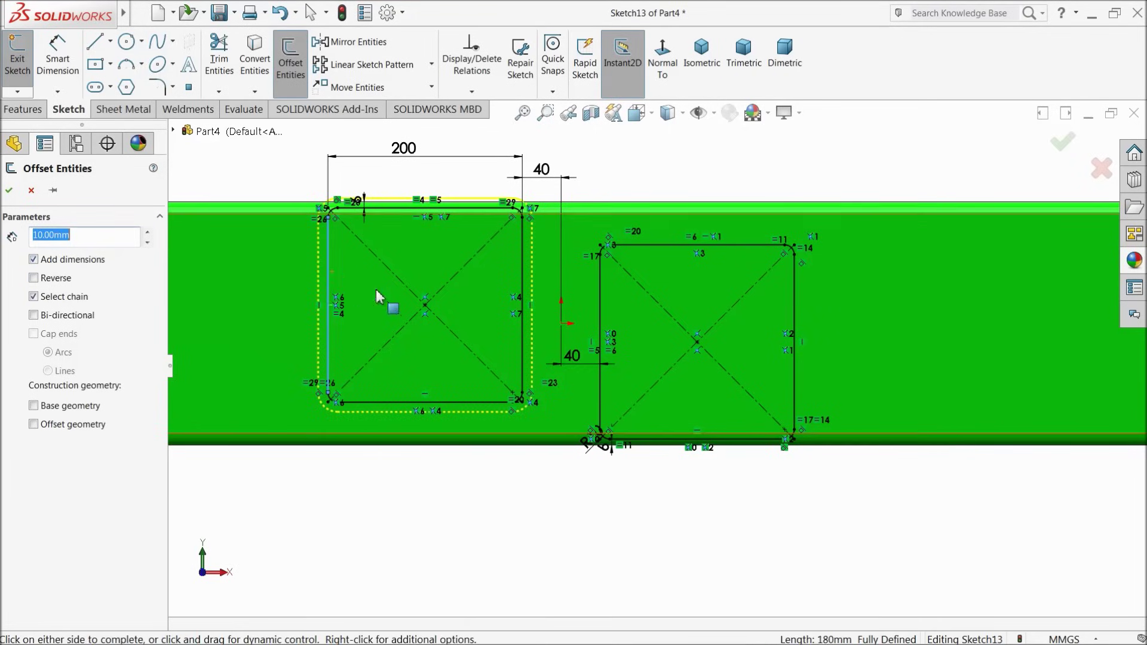
pyautogui.click(600, 336)
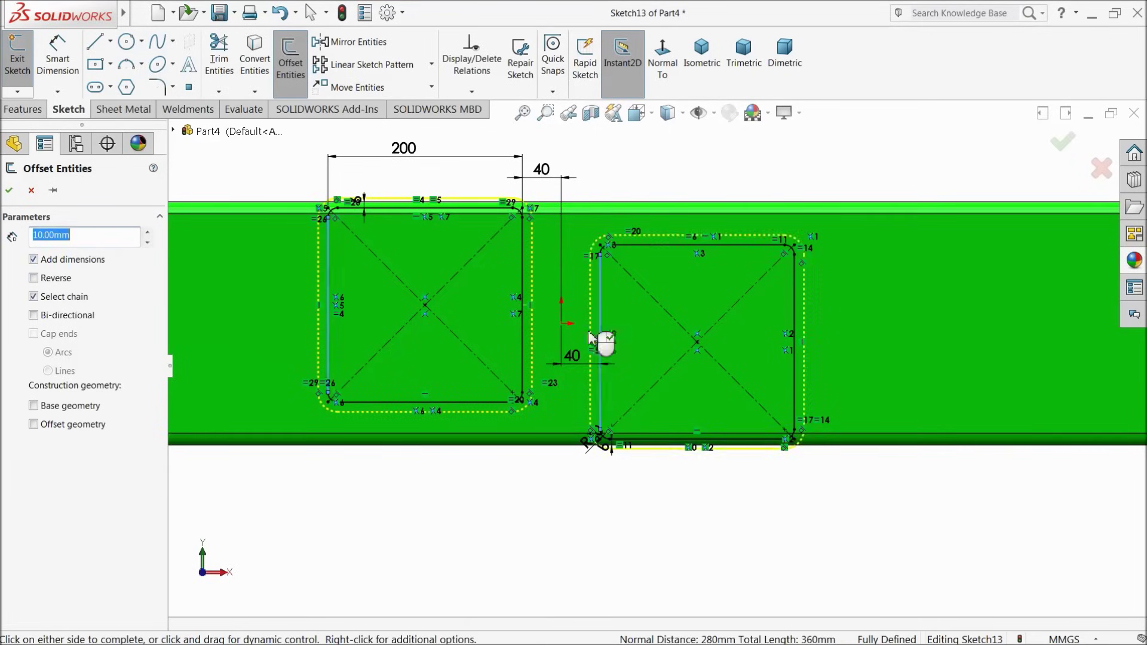
pyautogui.click(34, 279)
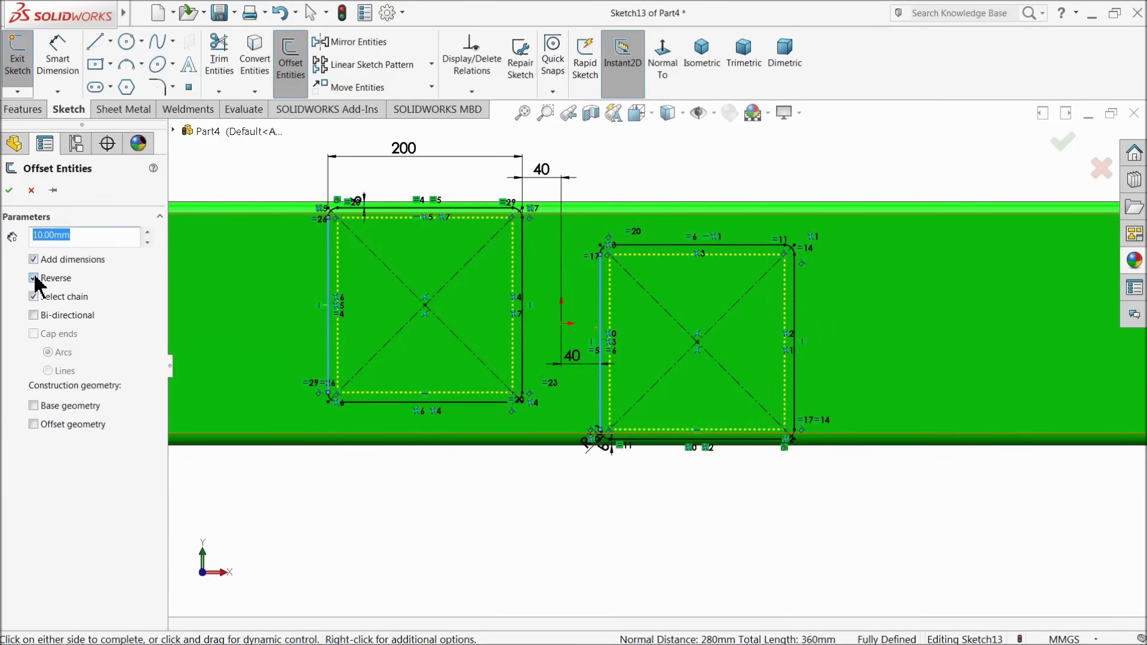
pyautogui.click(9, 197)
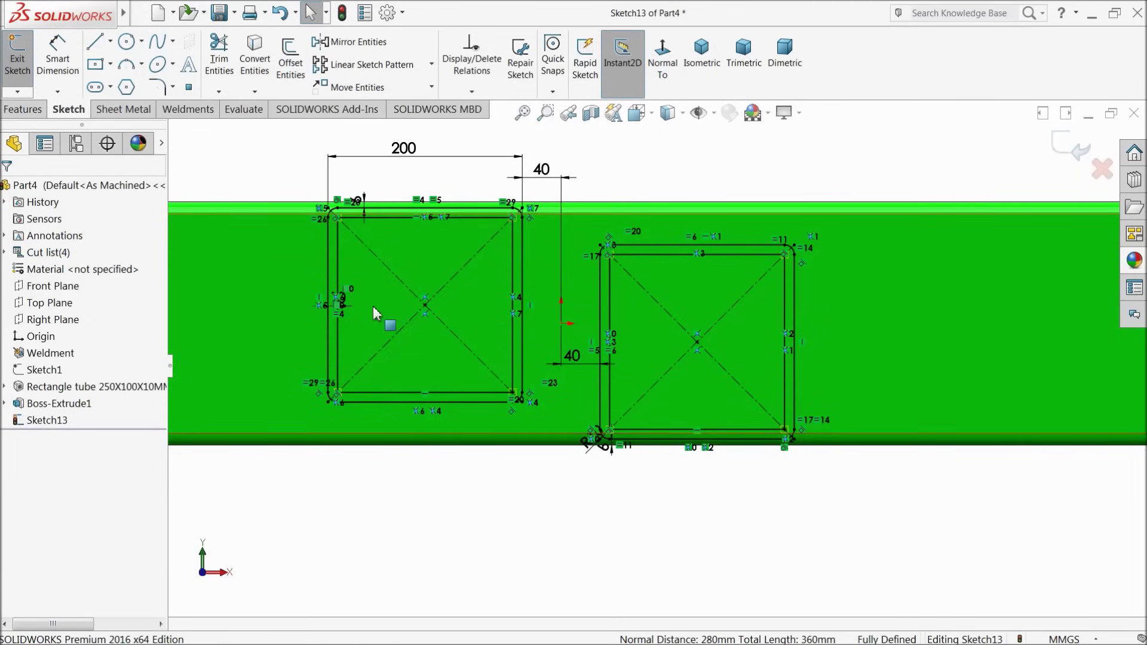
# Extrude the two hollow square profiles Up To Next to the opposite long tube, without merging the result.
pyautogui.click(19, 110)
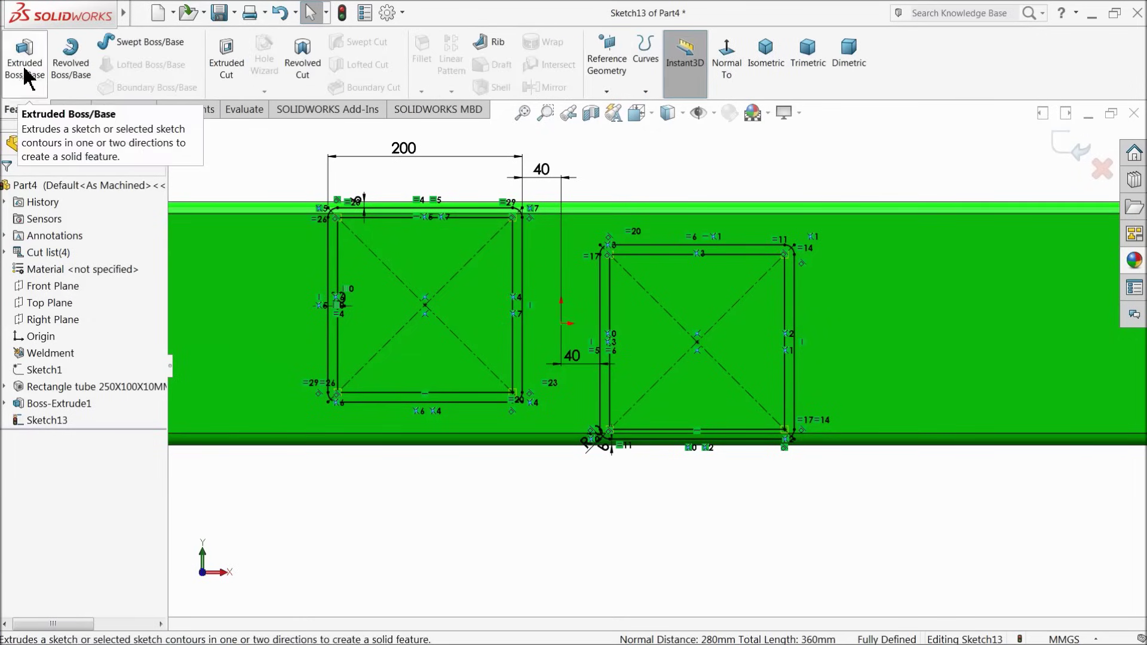
pyautogui.click(25, 76)
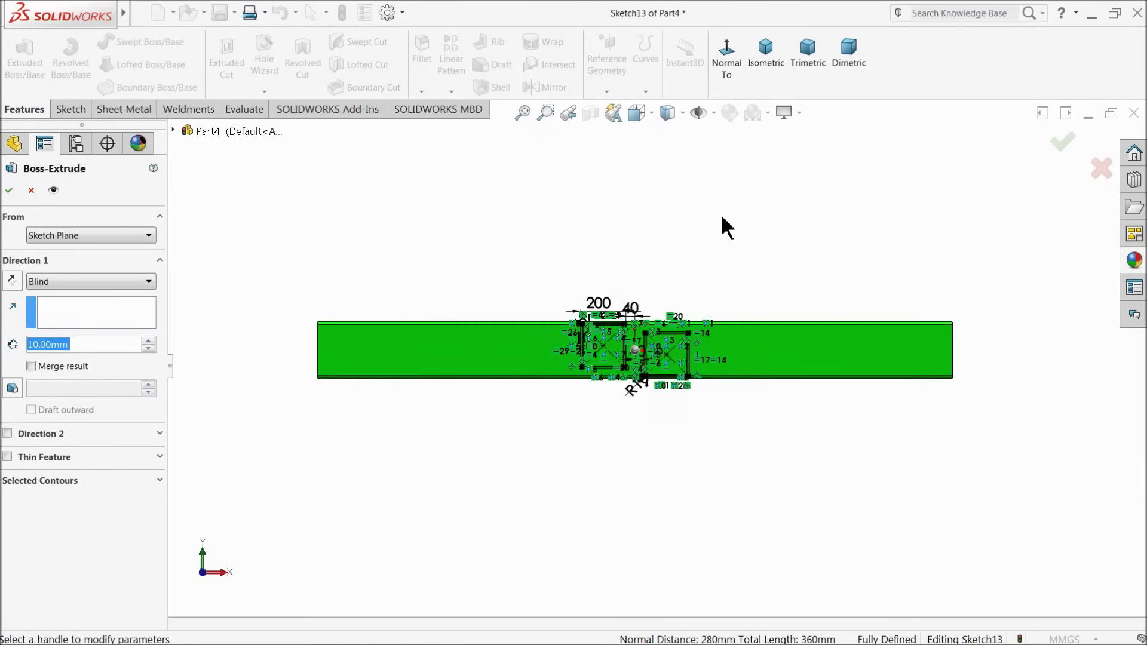
pyautogui.scroll(-5, 286, 332)
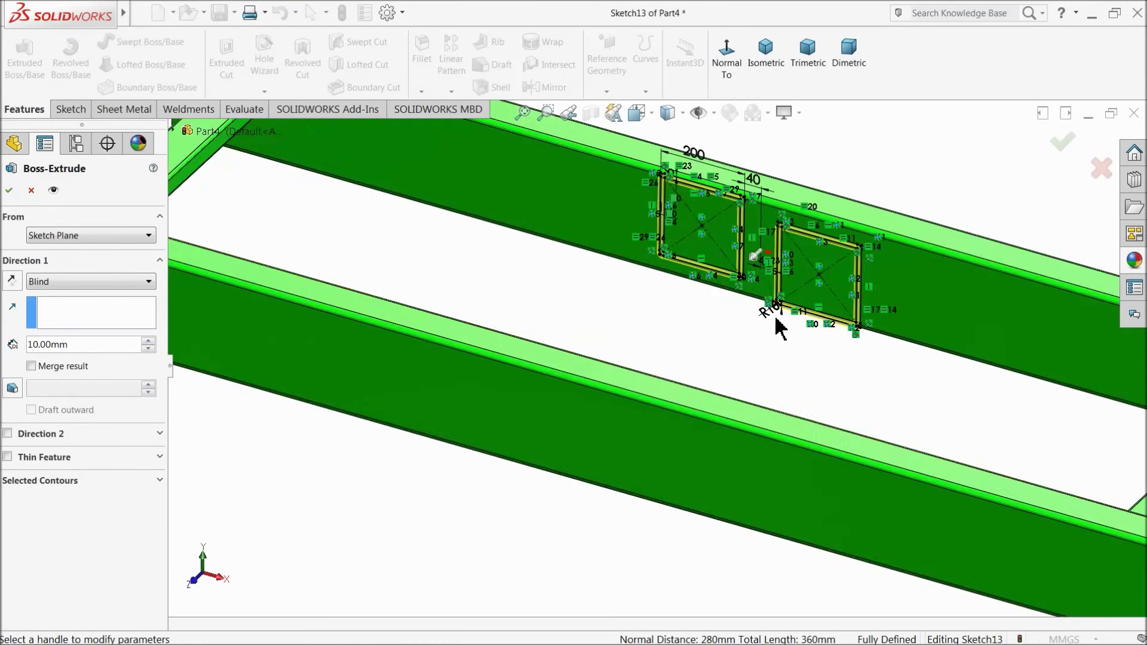
pyautogui.click(88, 282)
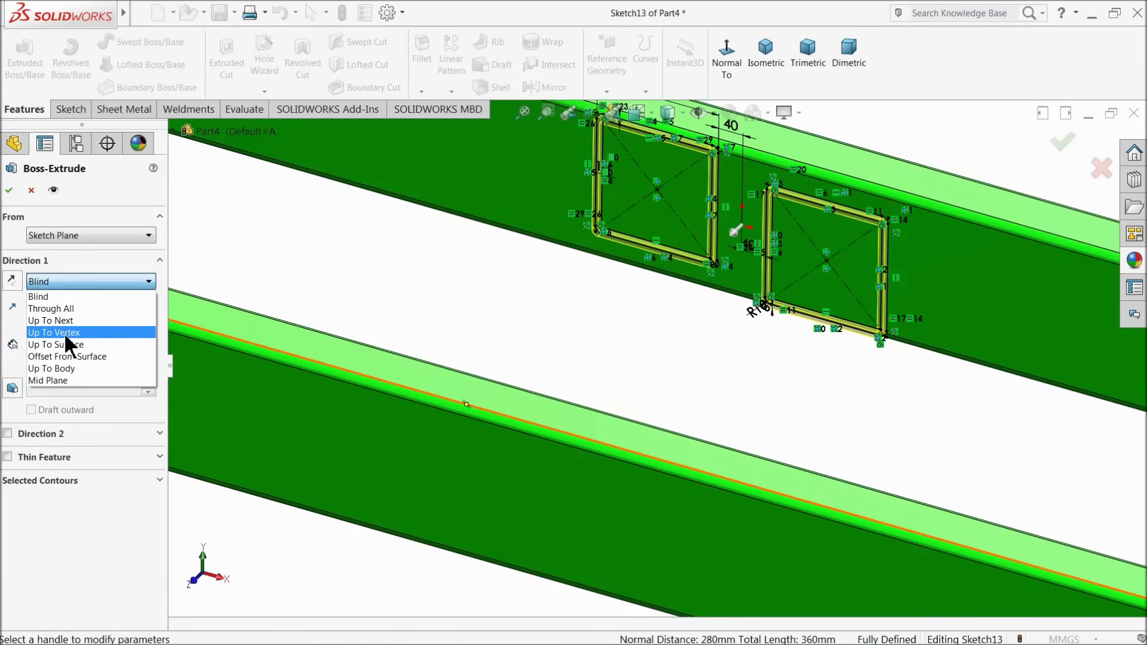
pyautogui.click(66, 315)
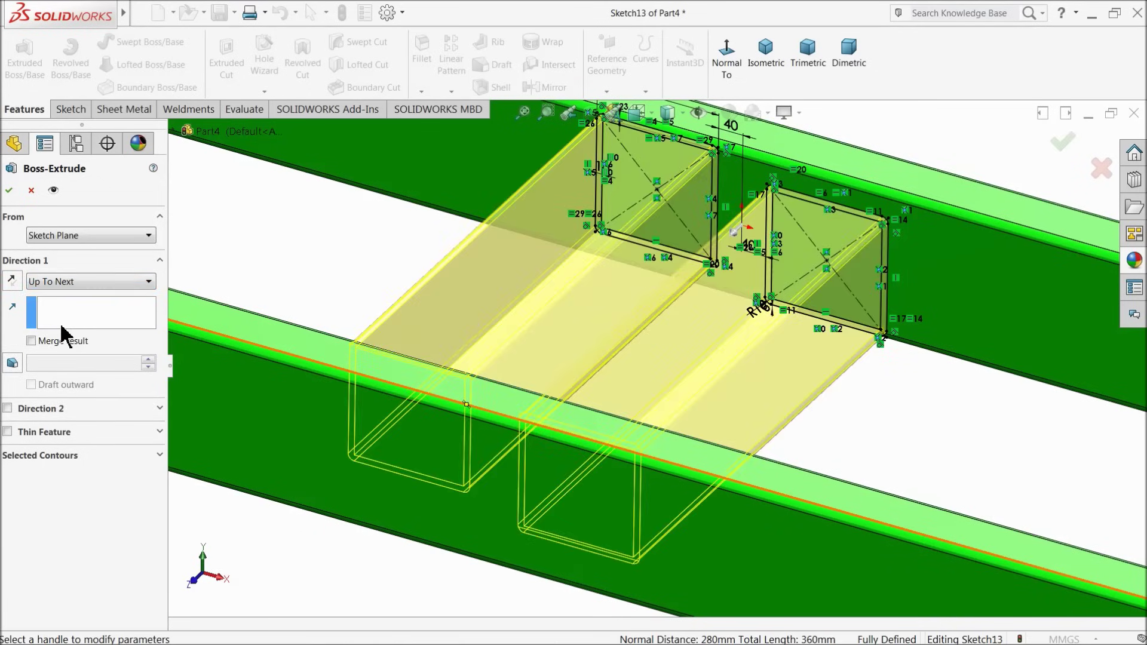
pyautogui.click(9, 191)
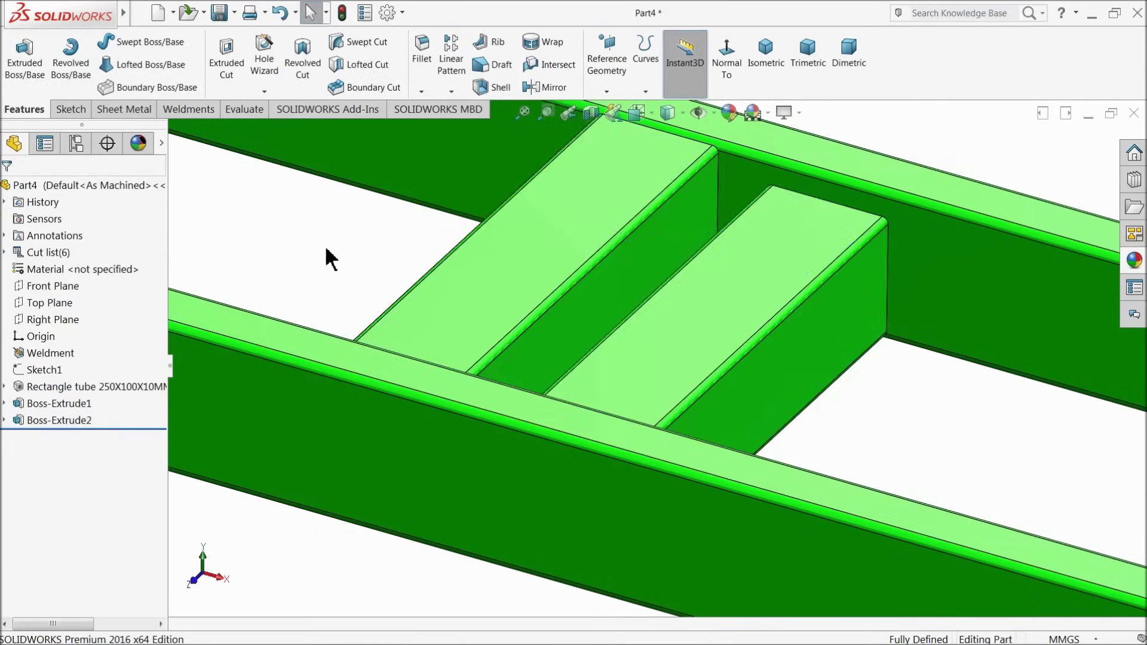
# Start a sketch on the top face of the rear long tube and view it face-on.
pyautogui.press('z')
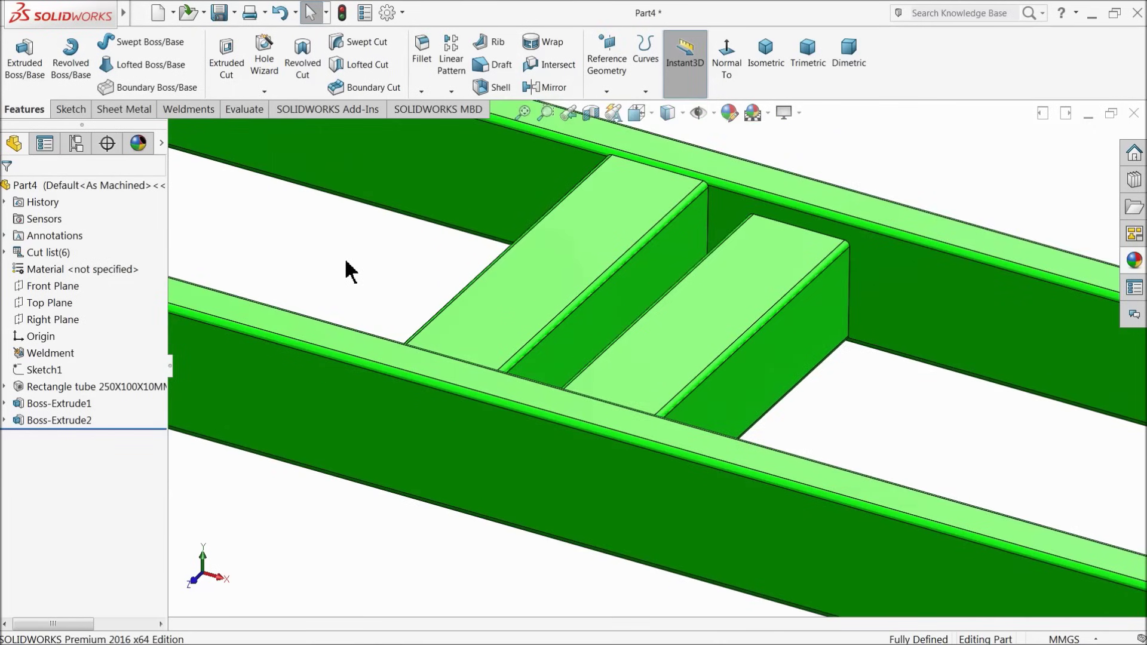
pyautogui.press('z')
pyautogui.press('z')
pyautogui.press('z')
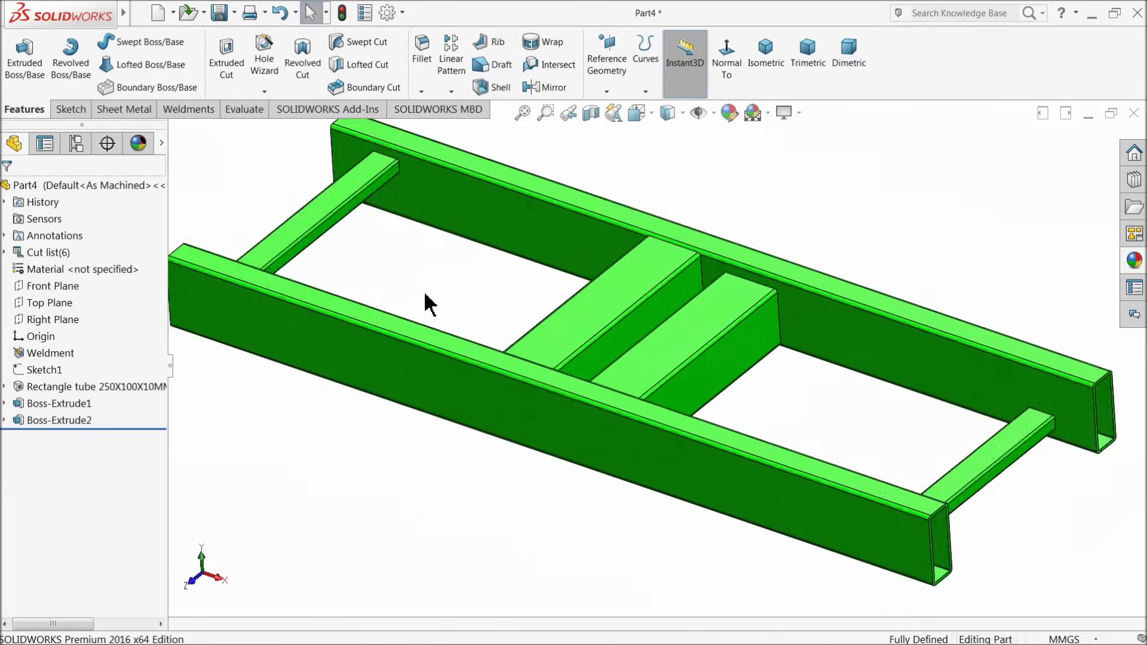
pyautogui.moveTo(780, 391); pyautogui.dragTo(947, 500, button='middle')
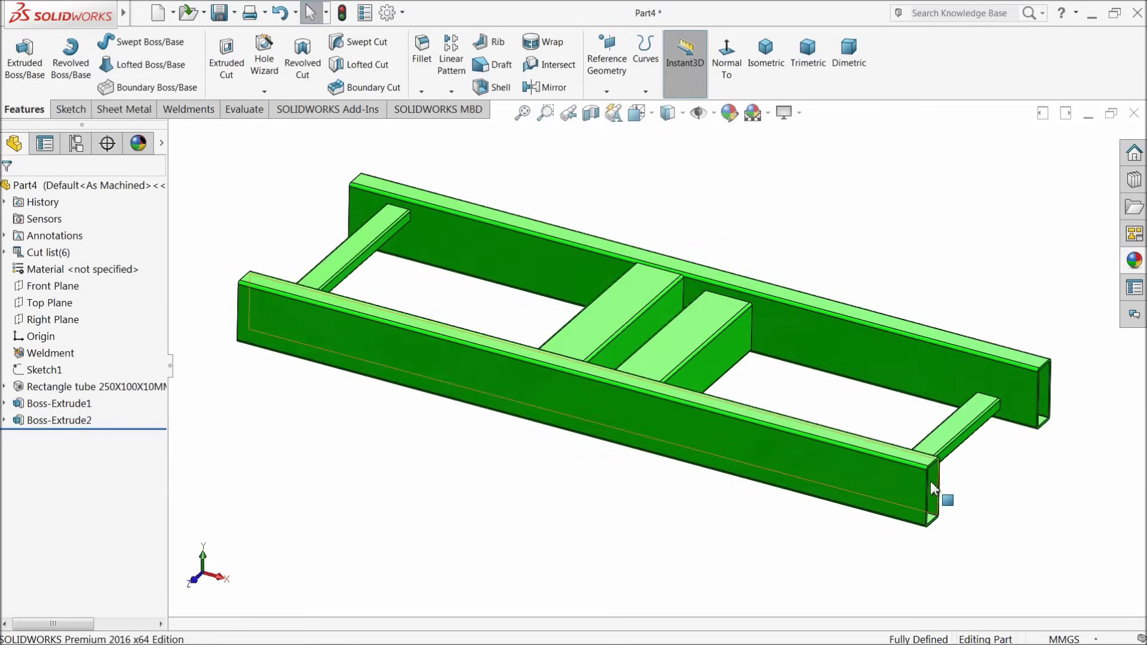
pyautogui.scroll(-3, 901, 450)
pyautogui.scroll(-5, 842, 435)
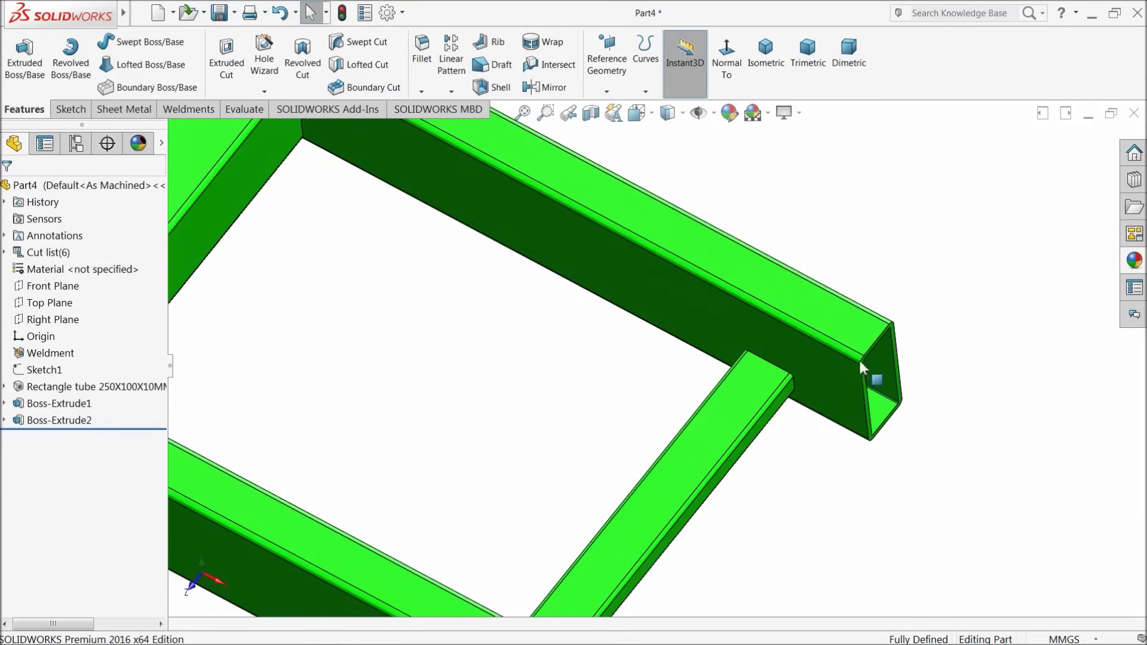
pyautogui.click(893, 317)
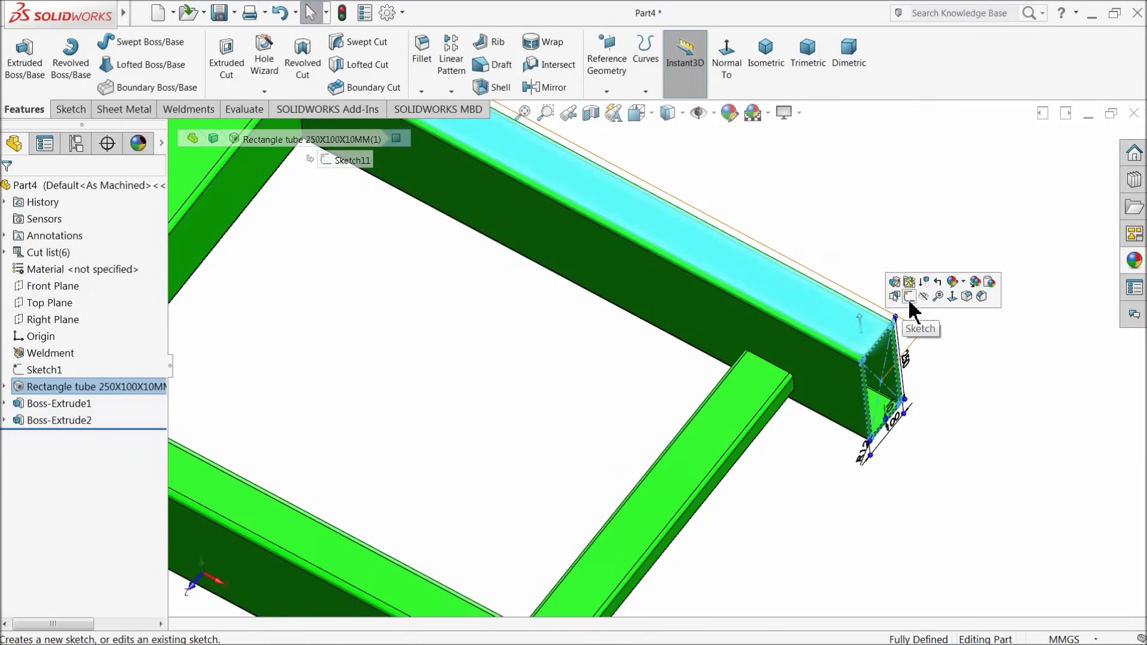
pyautogui.click(908, 297)
pyautogui.click(664, 62)
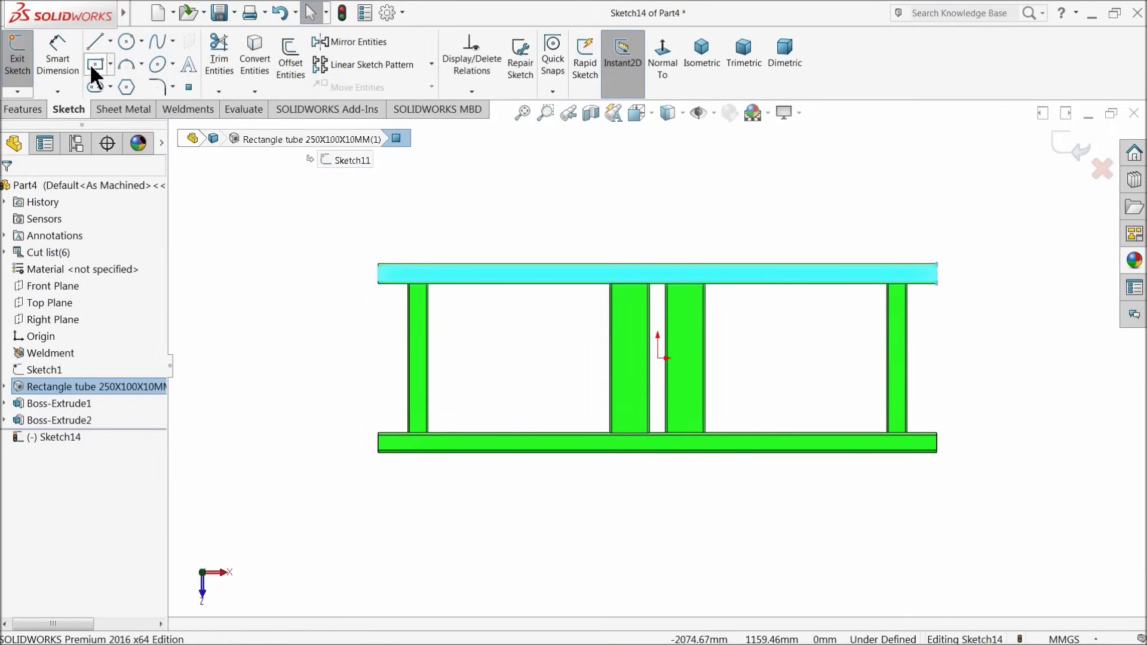
# Sketch a corner rectangle about 69 by 54 mm on the rear tube, with one side on its right end edge.
pyautogui.click(110, 63)
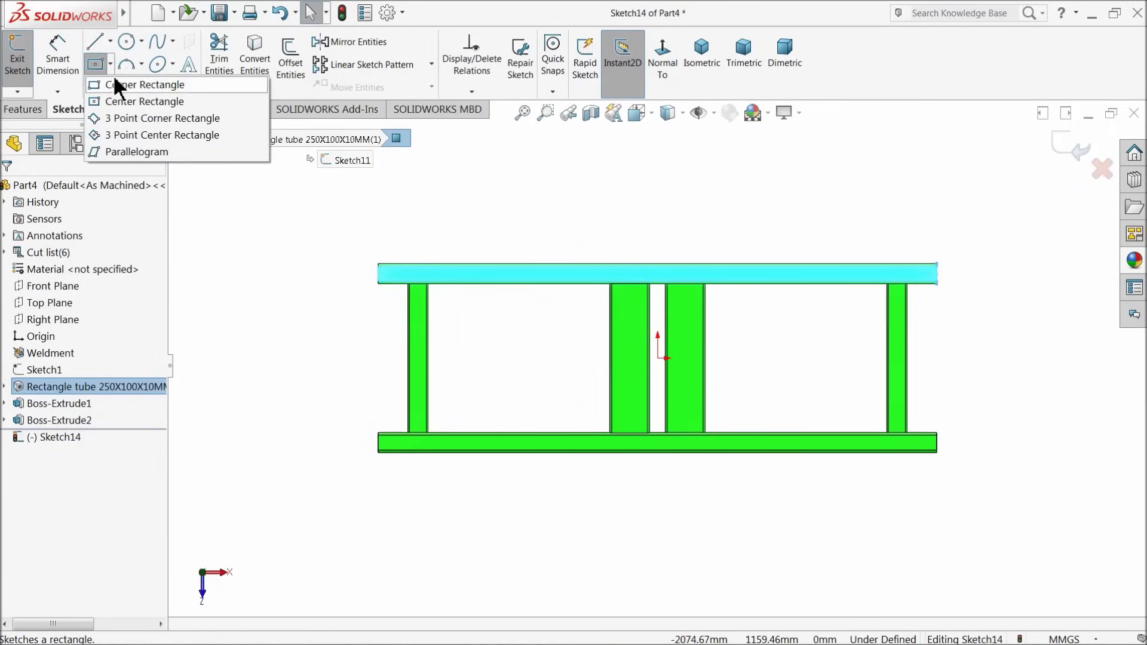
pyautogui.click(113, 81)
pyautogui.scroll(-5, 931, 305)
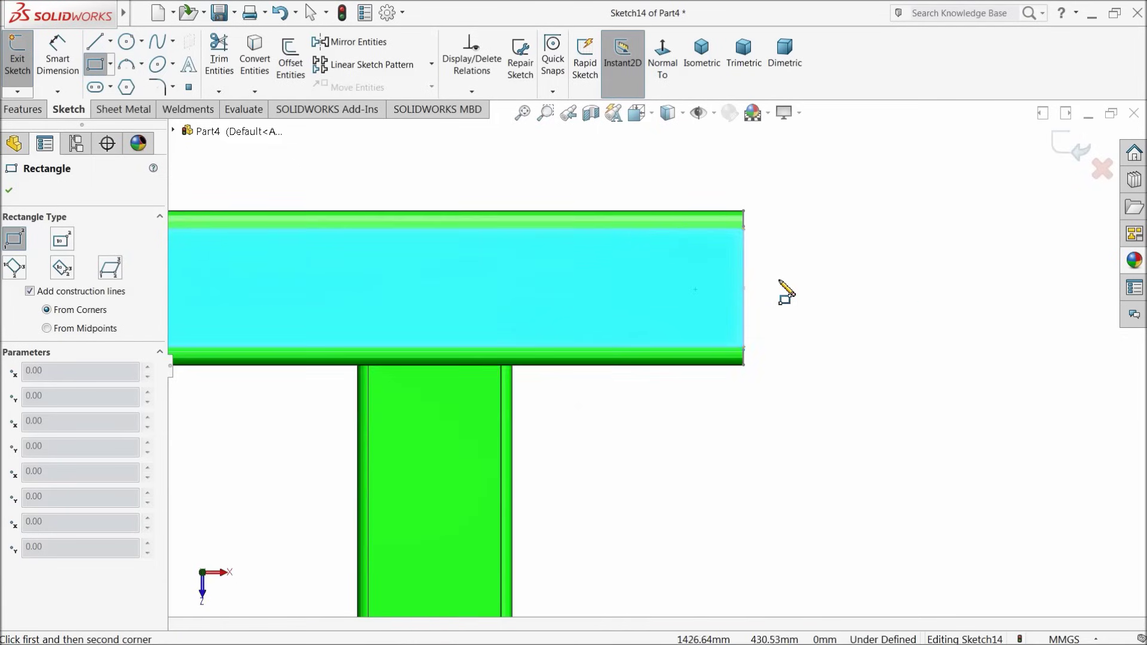
pyautogui.click(744, 241)
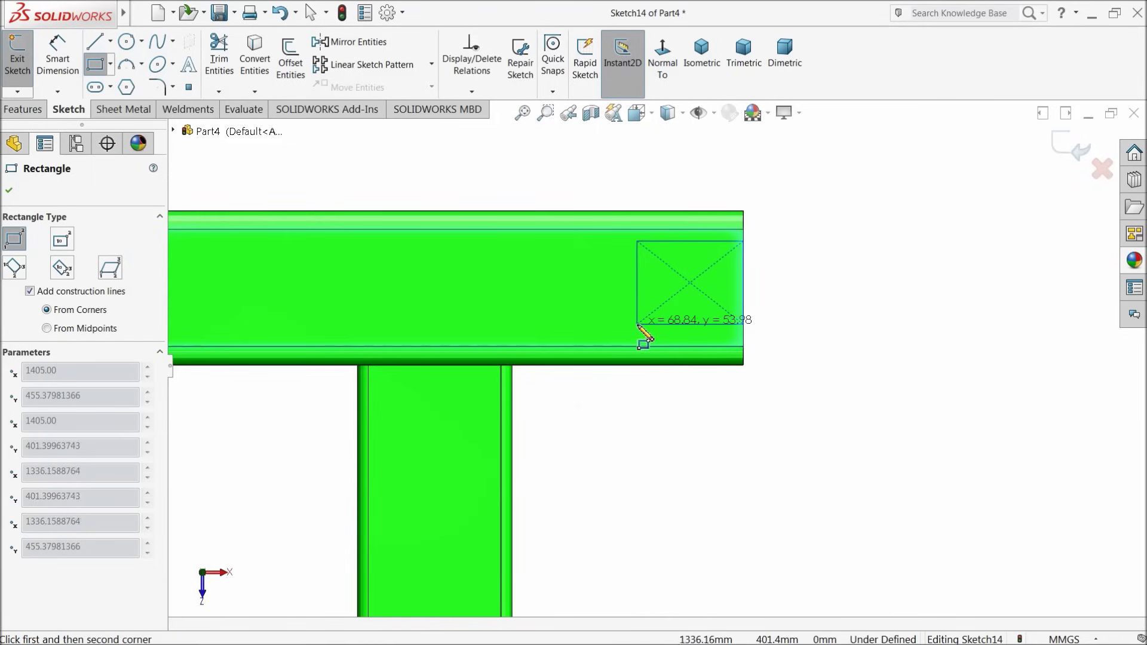
pyautogui.click(637, 324)
# Dimension the rear tube's rectangle 70 mm wide and 70 mm high.
pyautogui.click(57, 62)
pyautogui.scroll(-2, 699, 224)
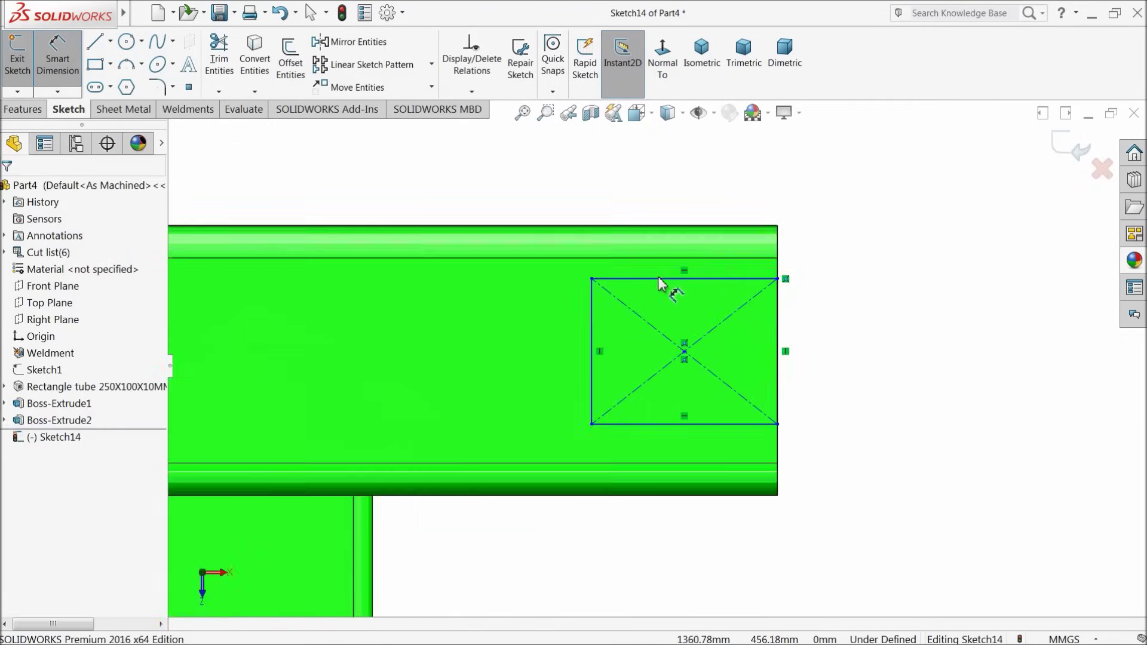
pyautogui.click(662, 281)
pyautogui.click(665, 199)
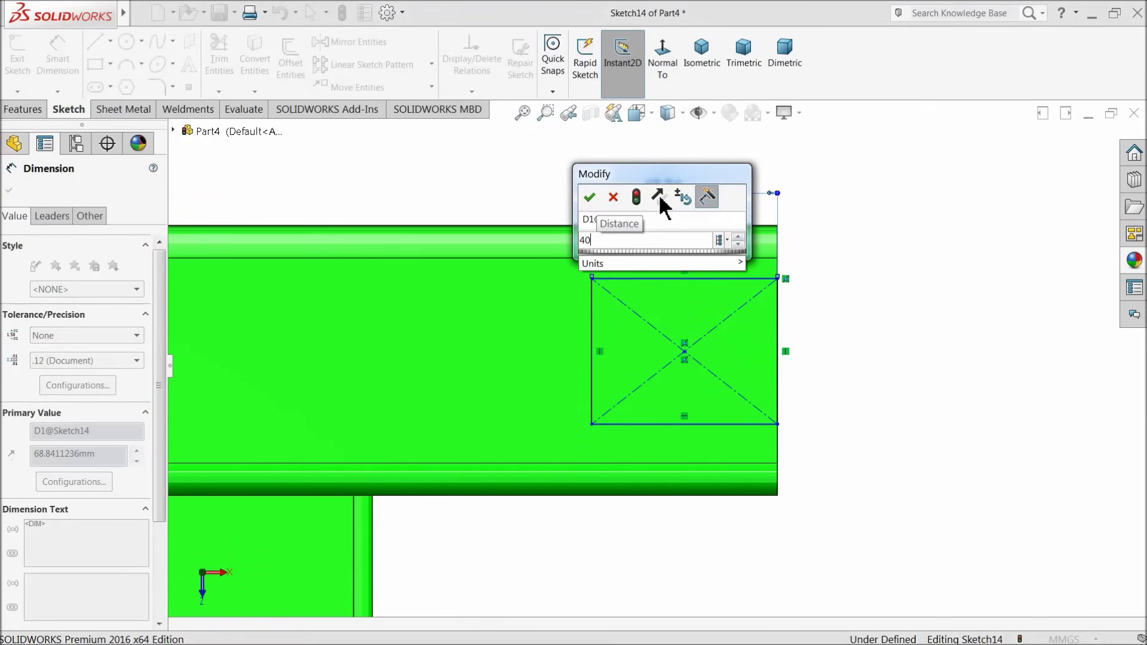
pyautogui.write('70')
pyautogui.press('Return')
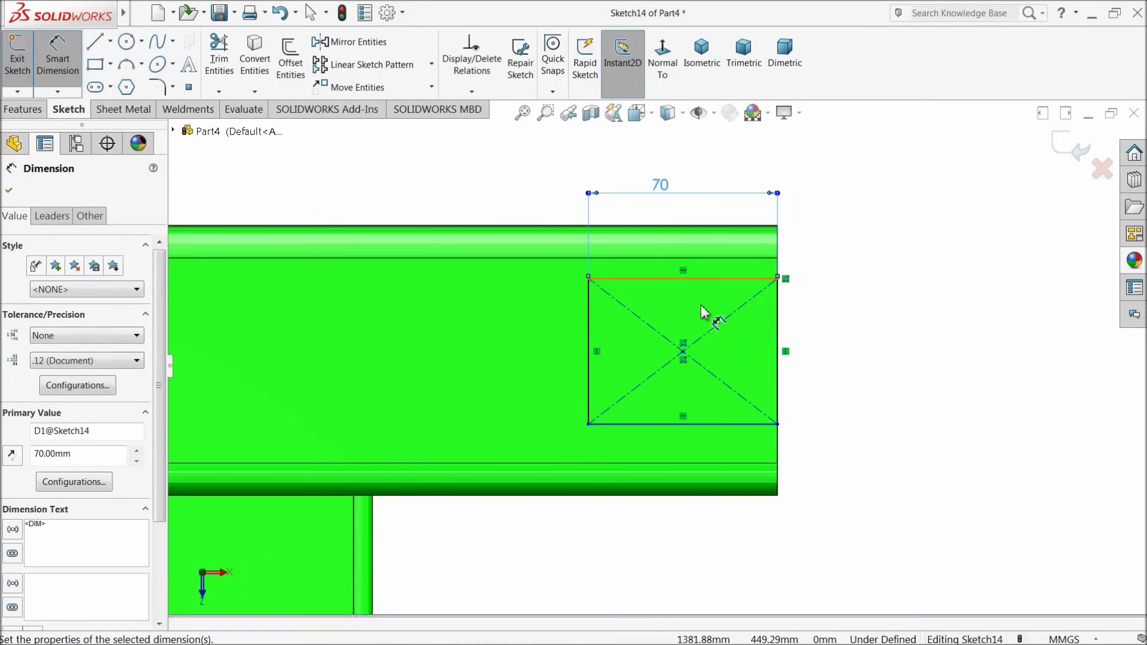
pyautogui.click(588, 322)
pyautogui.click(541, 323)
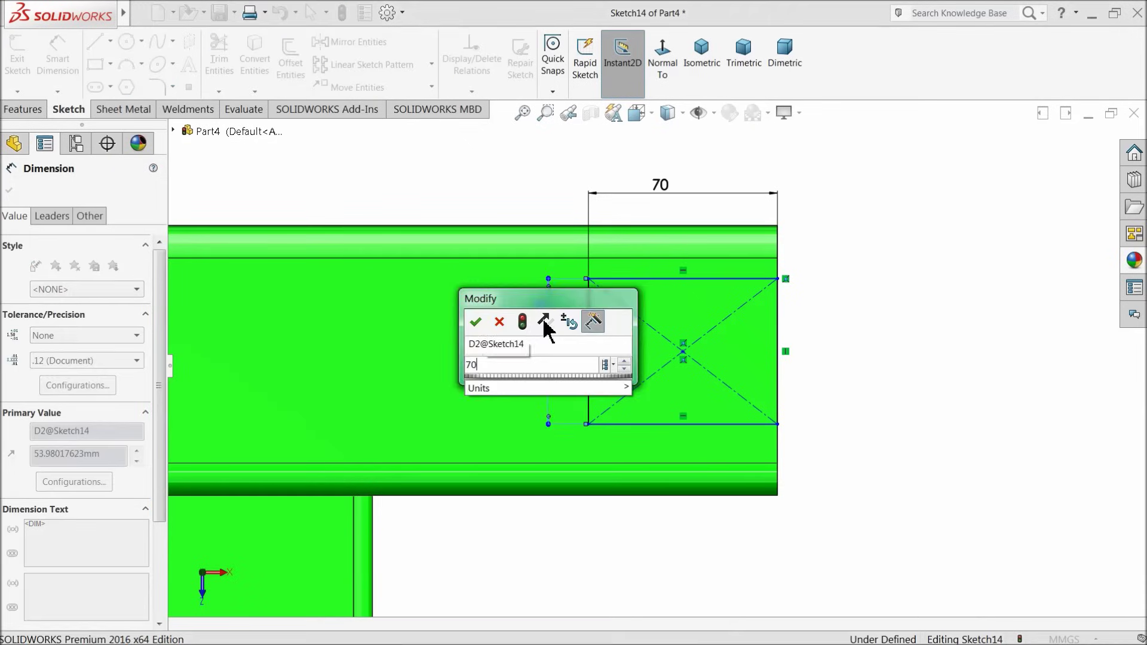
pyautogui.write('70')
pyautogui.press('Return')
# Dimension the square's upper side 15 mm from the rear tube's outer edge.
pyautogui.click(751, 279)
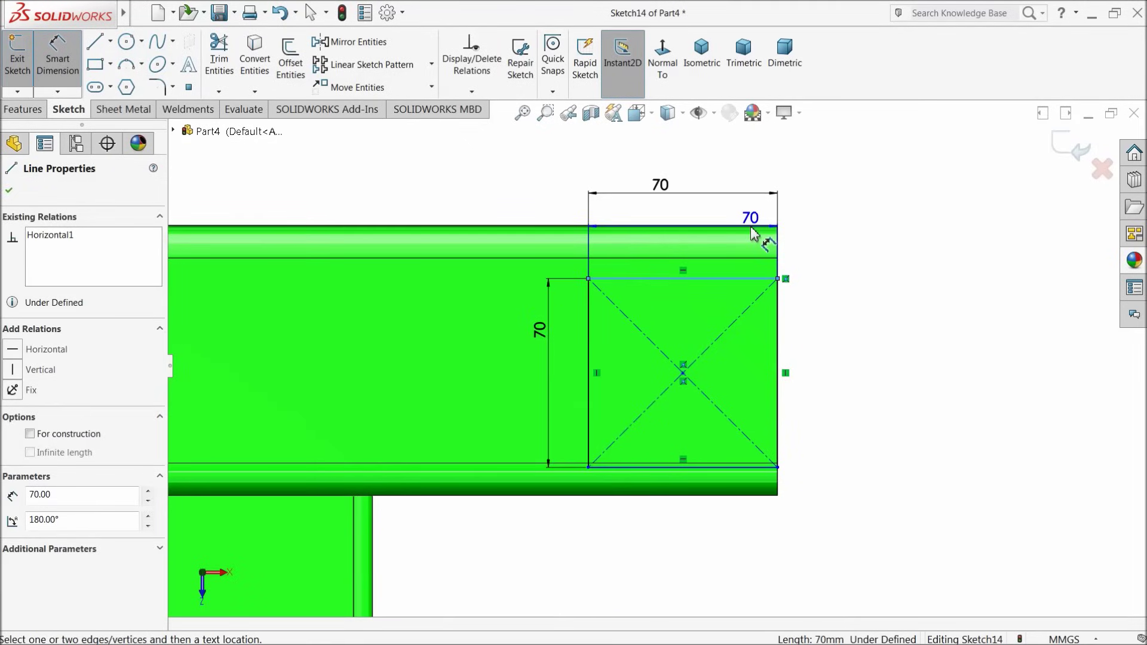
pyautogui.click(752, 230)
pyautogui.click(823, 251)
pyautogui.write('15')
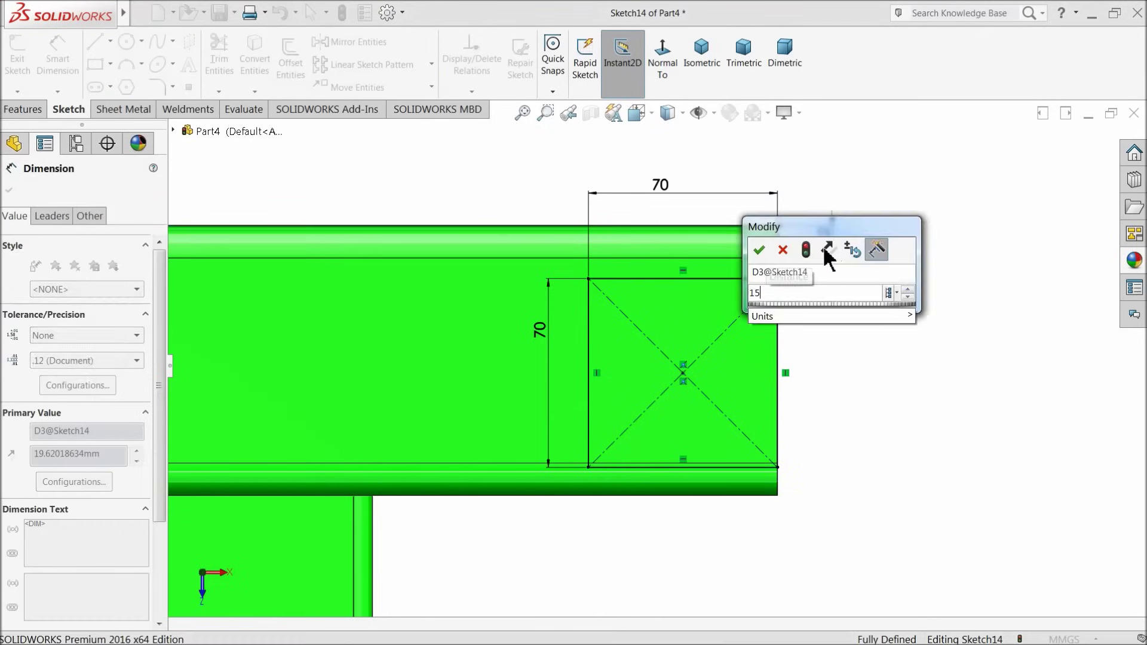
pyautogui.press('Return')
# Sketch a corner rectangle about 86 by 50 mm on the front long tube, with one side on its right end edge.
pyautogui.scroll(10, 793, 281)
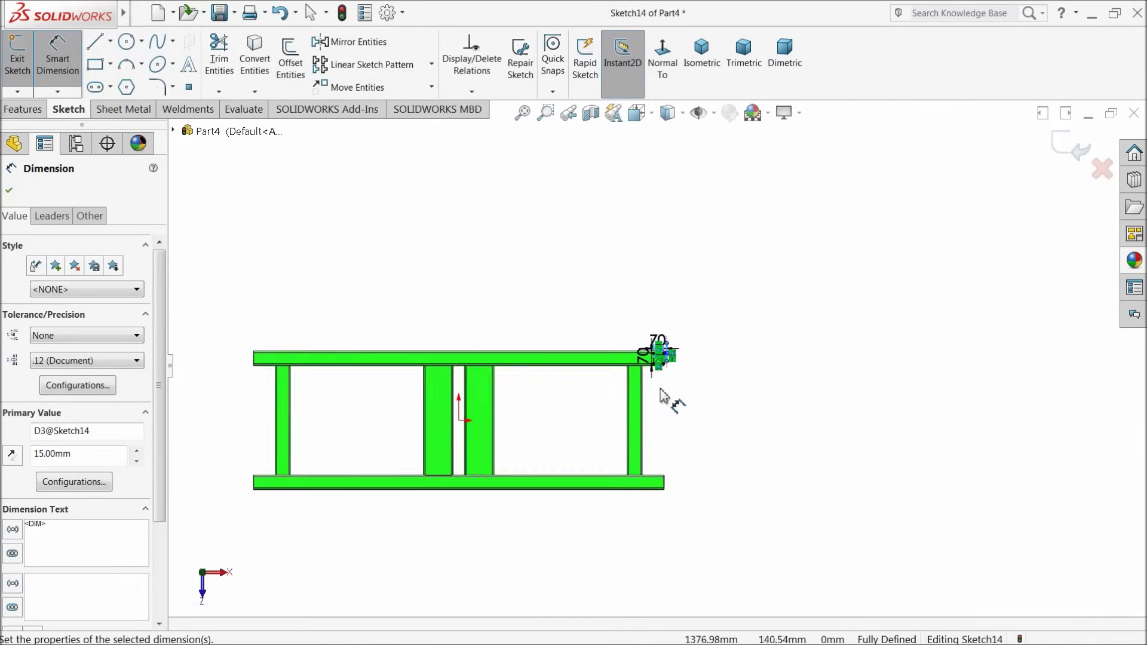
pyautogui.scroll(-4, 651, 486)
pyautogui.scroll(-5, 651, 487)
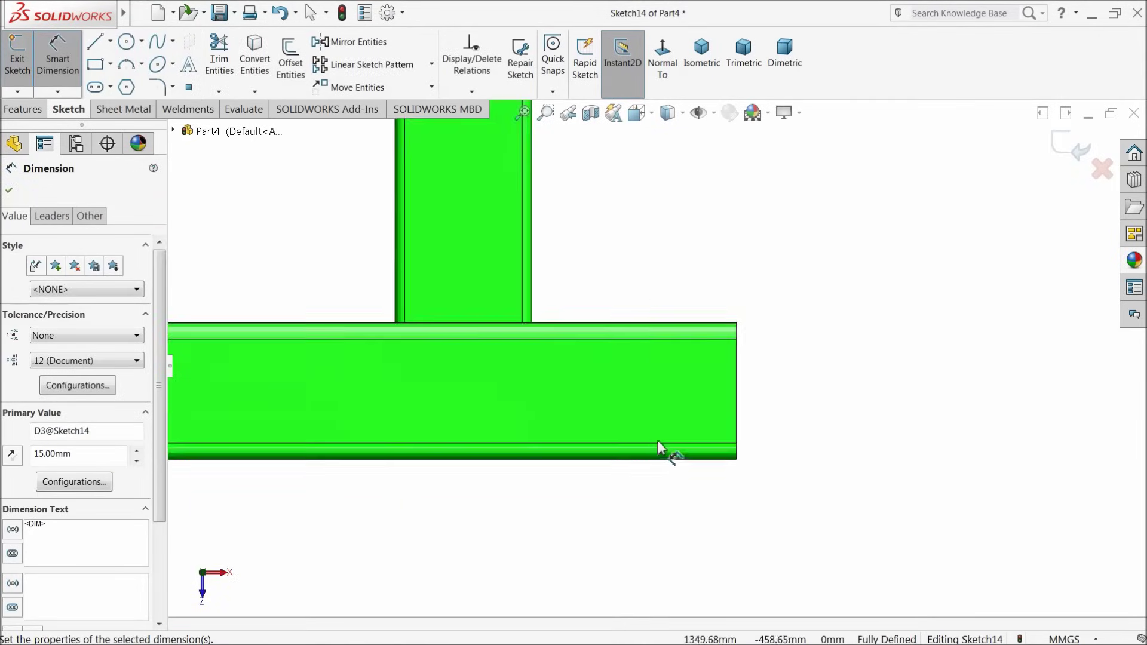
pyautogui.click(95, 64)
pyautogui.moveTo(789, 353)
pyautogui.mouseDown()
pyautogui.moveTo(655, 448)
pyautogui.moveTo(647, 435)
pyautogui.mouseUp()
# Dimension the front tube's rectangle 70 mm wide and 70 mm high.
pyautogui.click(58, 66)
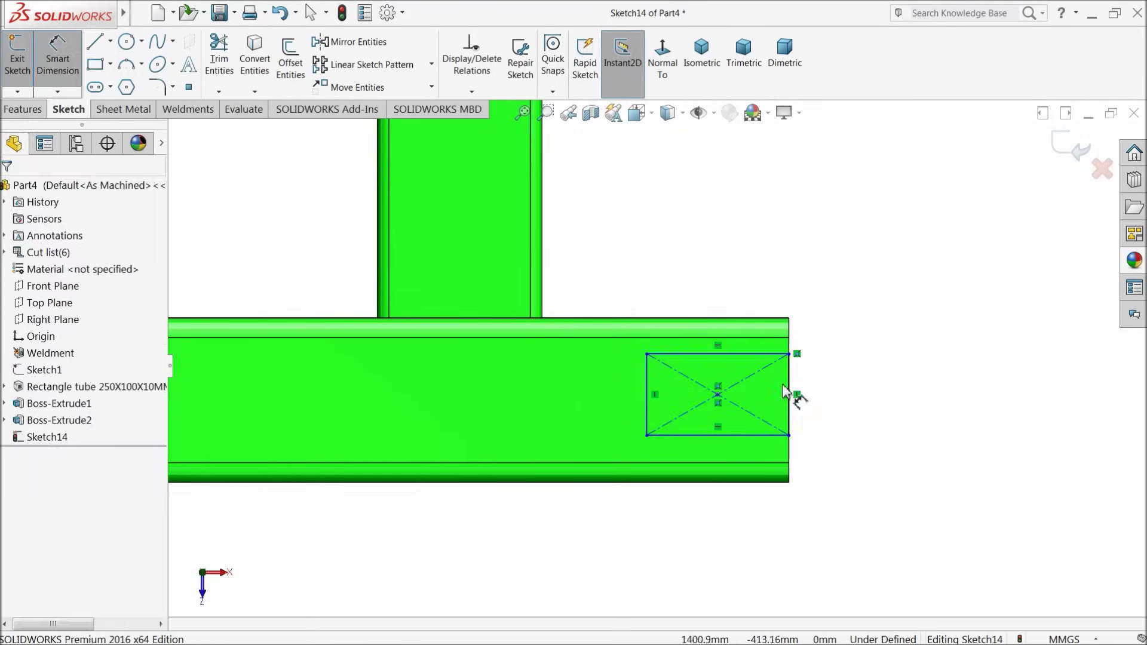
pyautogui.scroll(-3, 744, 380)
pyautogui.click(681, 336)
pyautogui.click(679, 248)
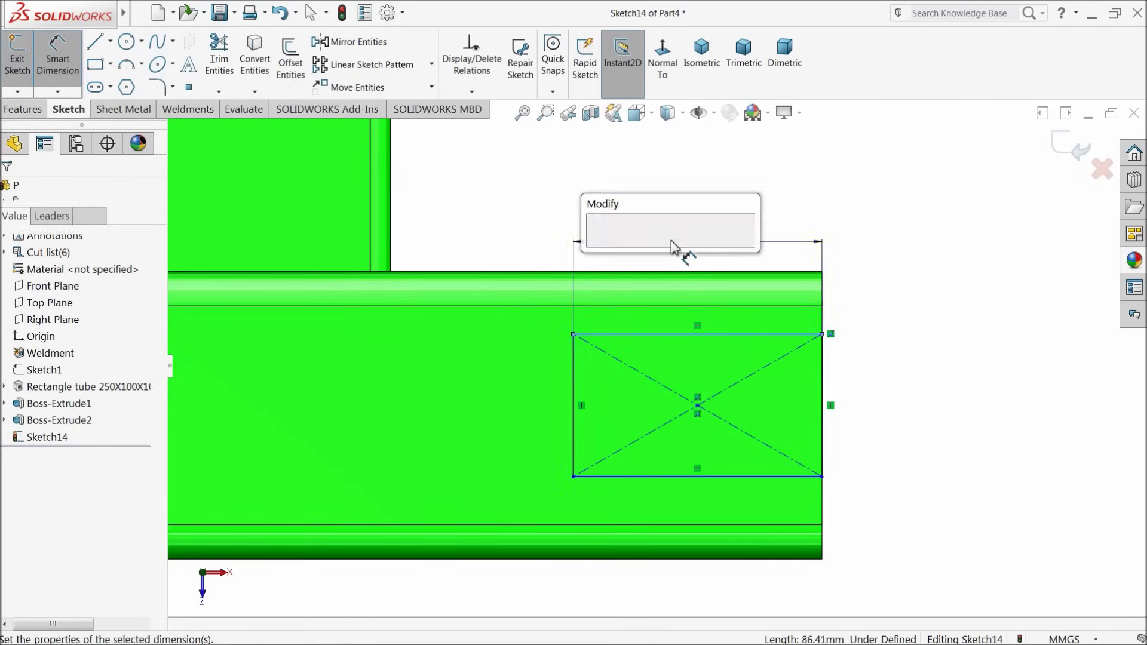
pyautogui.write('70')
pyautogui.press('Return')
pyautogui.click(622, 401)
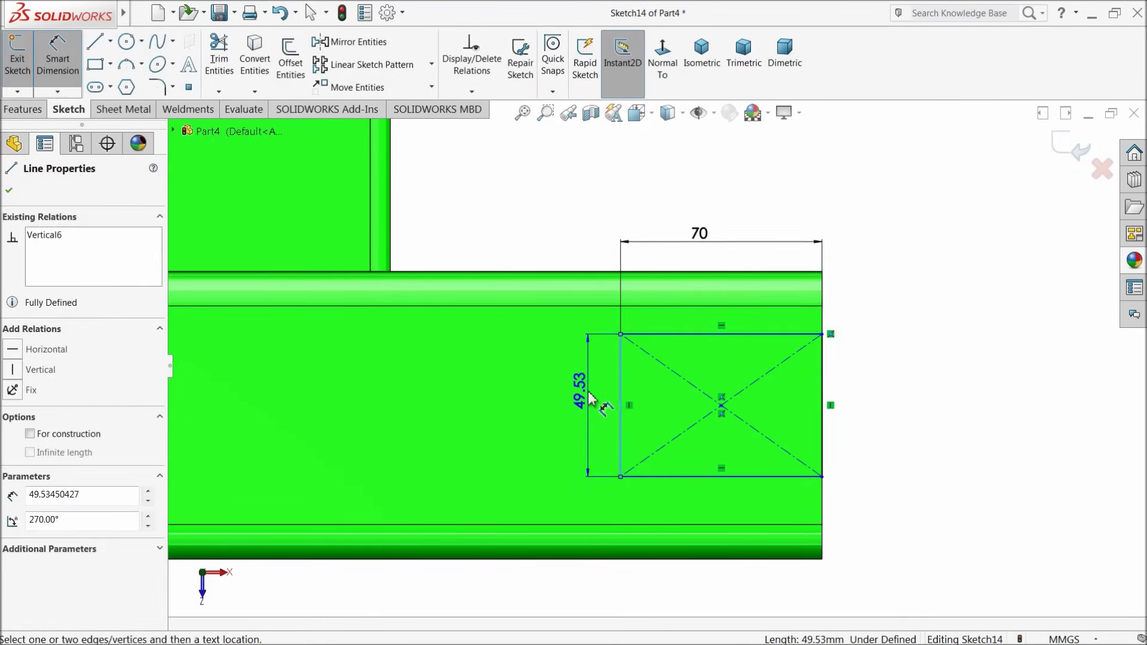
pyautogui.click(585, 396)
pyautogui.write('70')
pyautogui.press('Return')
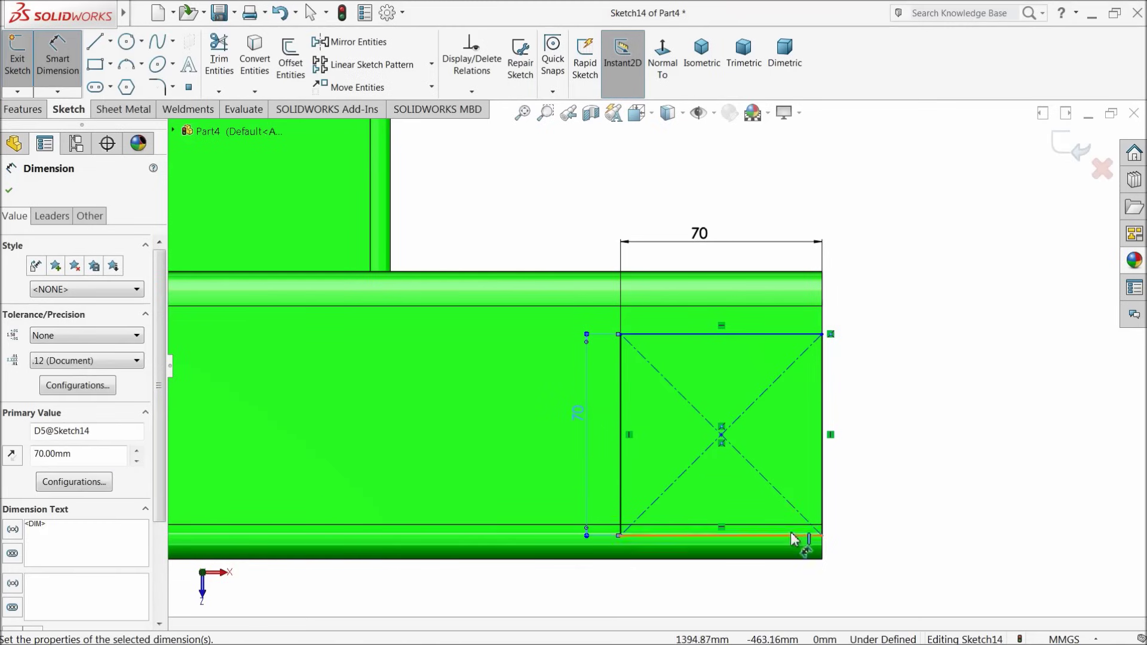
pyautogui.click(894, 303)
# Dimension the front square's upper side 15 mm from the front tube's inner long edge.
pyautogui.scroll(-3, 837, 255)
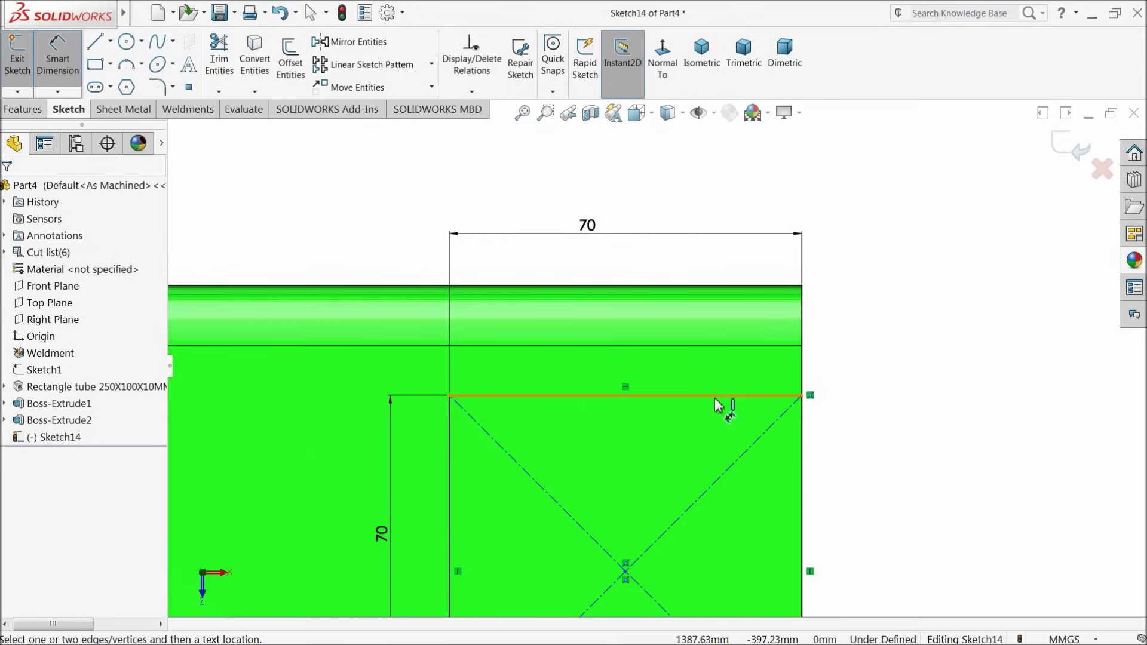
pyautogui.click(717, 397)
pyautogui.click(751, 288)
pyautogui.click(881, 328)
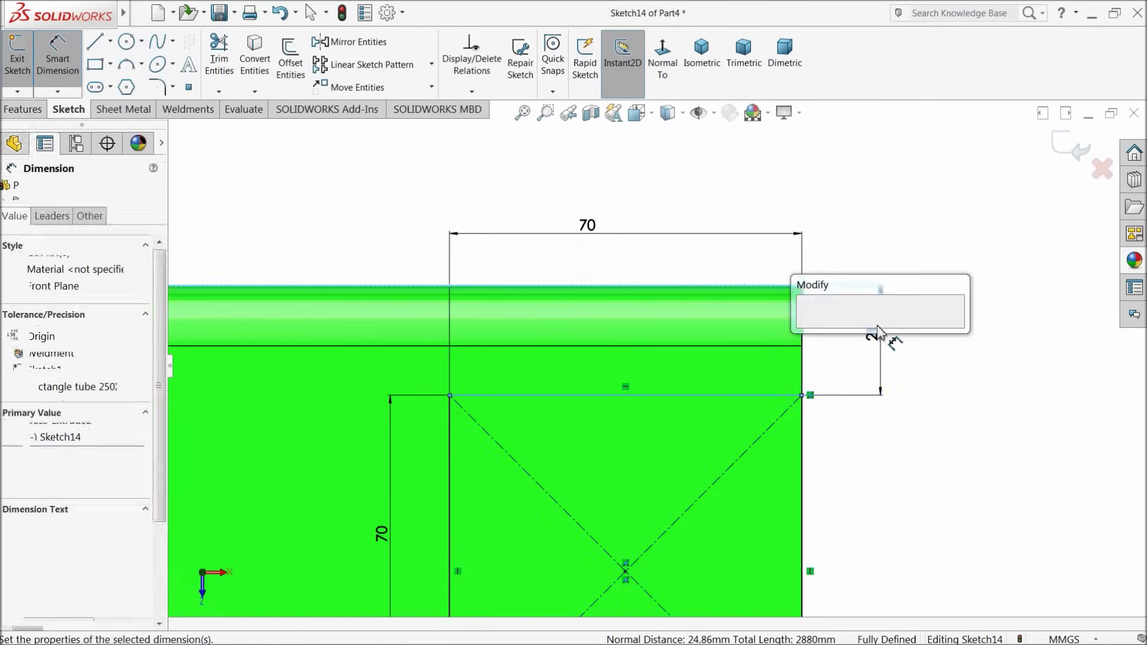
pyautogui.write('15')
pyautogui.press('Return')
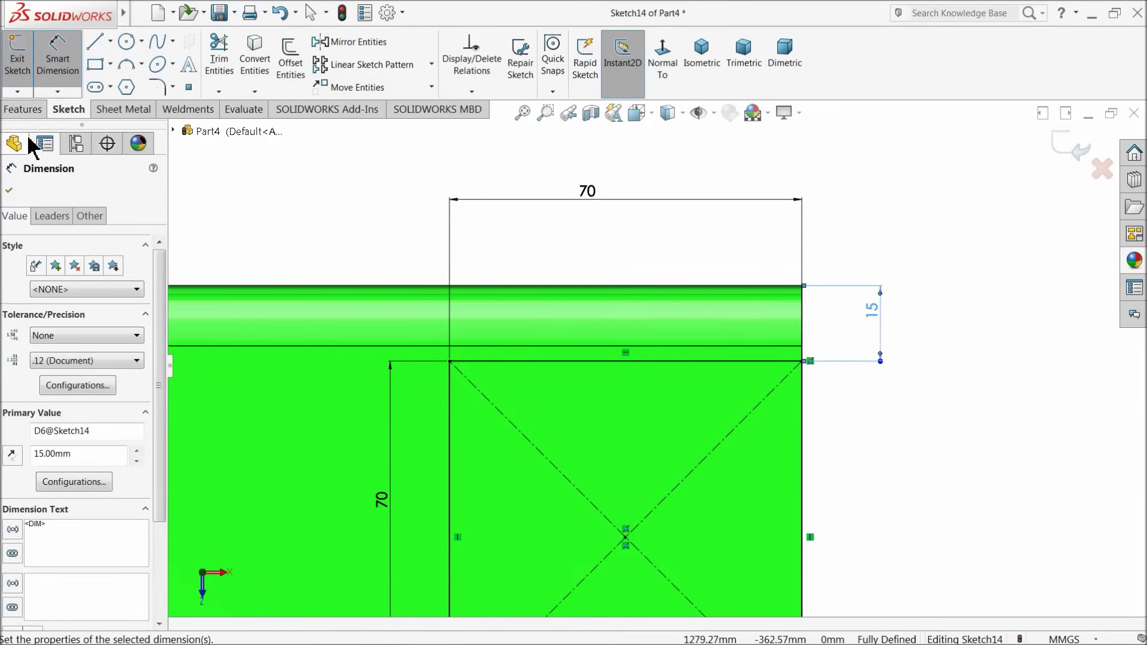
# Extrude-cut the 70 mm square sketch at the tube ends with the Up To Next end condition.
pyautogui.click(30, 110)
pyautogui.click(226, 74)
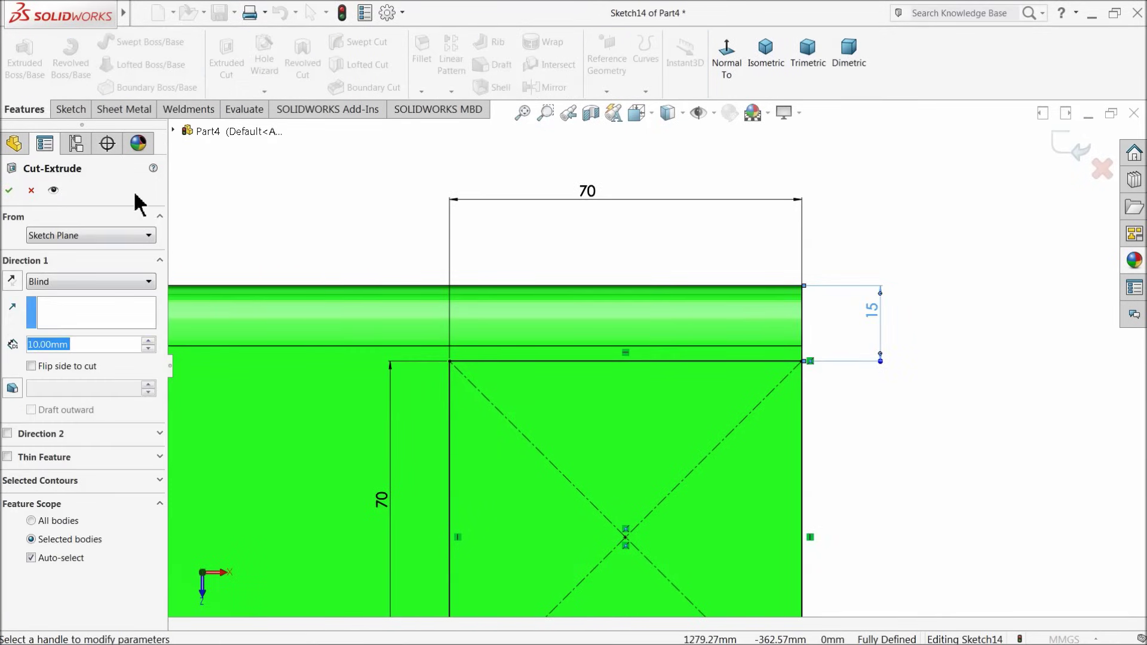
pyautogui.click(66, 282)
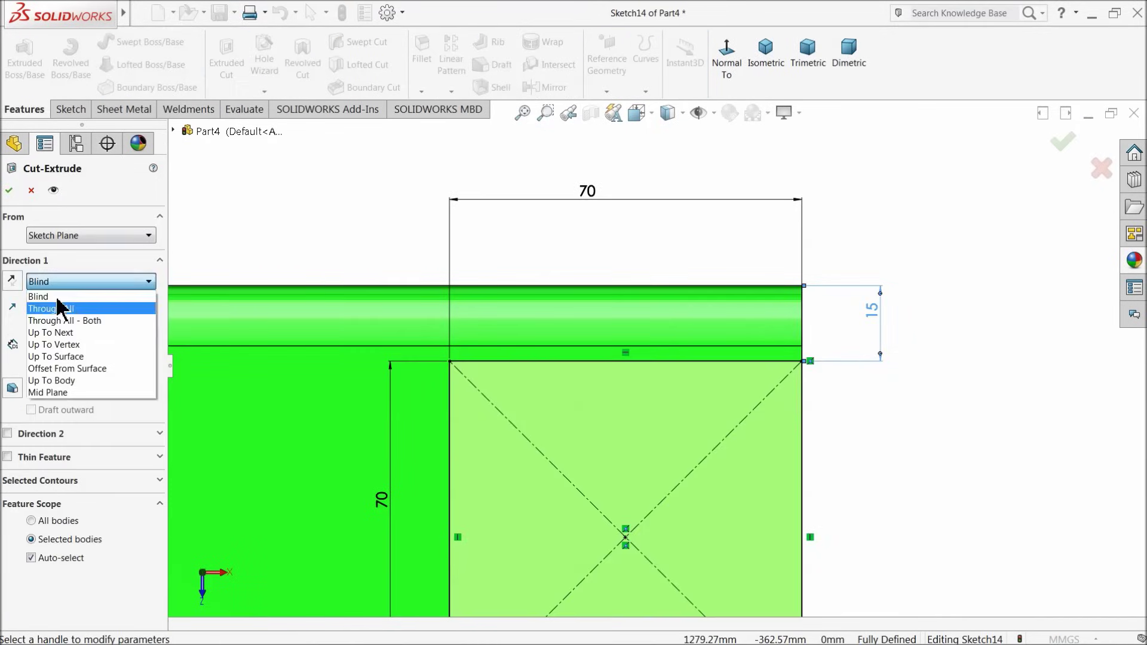
pyautogui.click(66, 333)
pyautogui.scroll(5, 708, 289)
pyautogui.moveTo(754, 354); pyautogui.dragTo(739, 409, button='middle')
pyautogui.scroll(4, 739, 409)
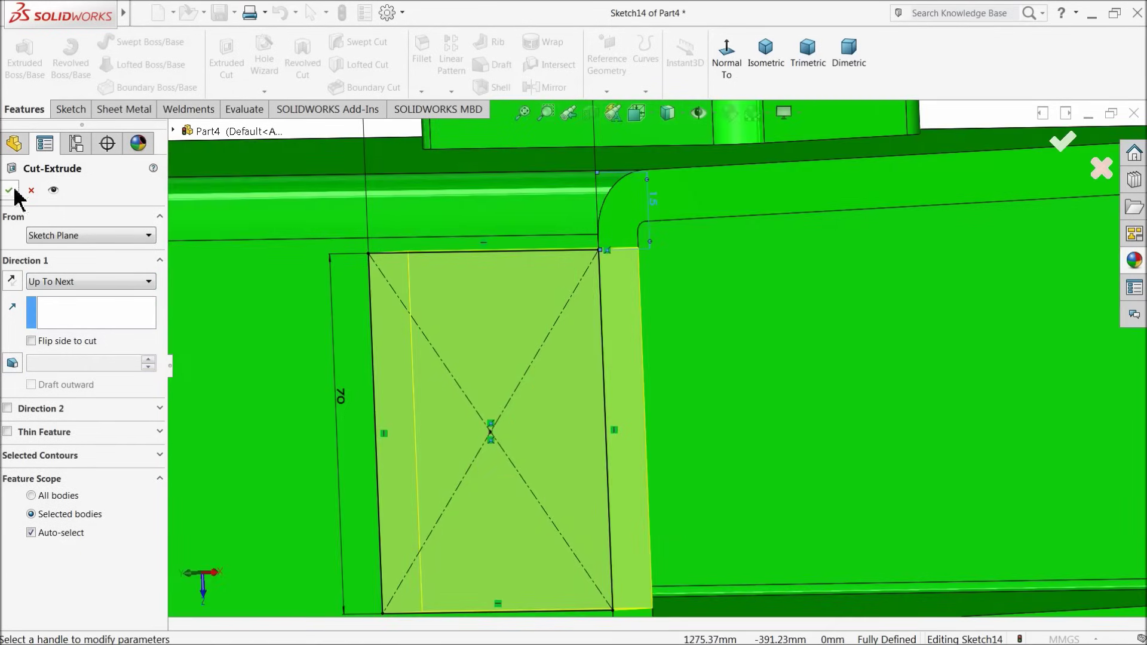
pyautogui.click(10, 192)
pyautogui.scroll(-6, 628, 334)
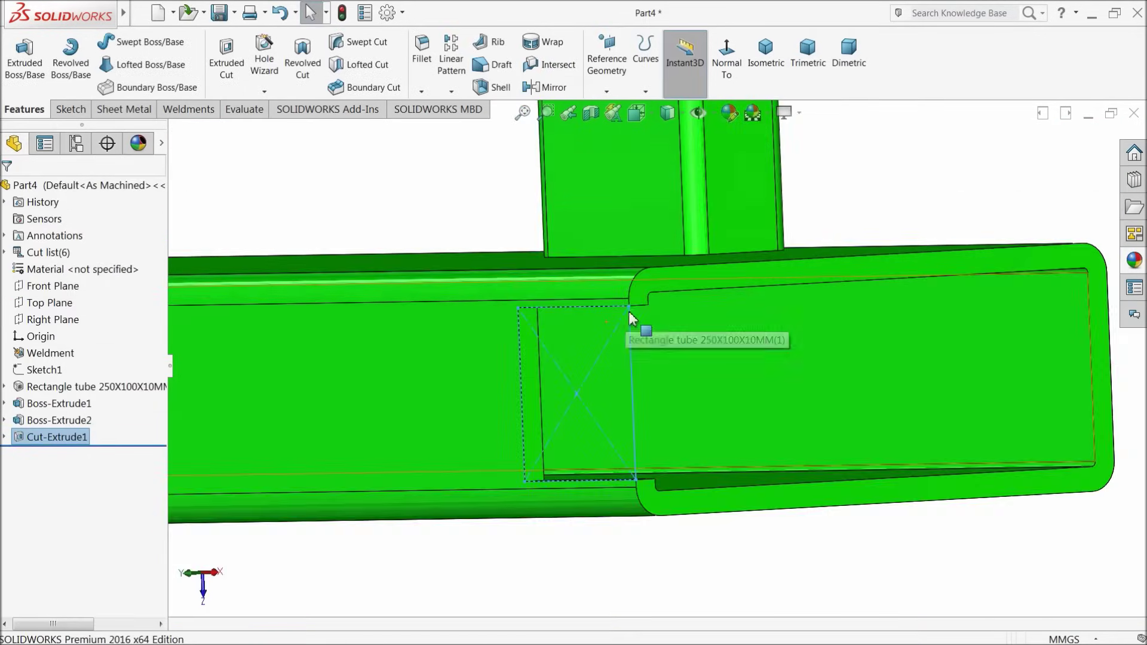
pyautogui.moveTo(625, 349); pyautogui.dragTo(656, 310, button='middle')
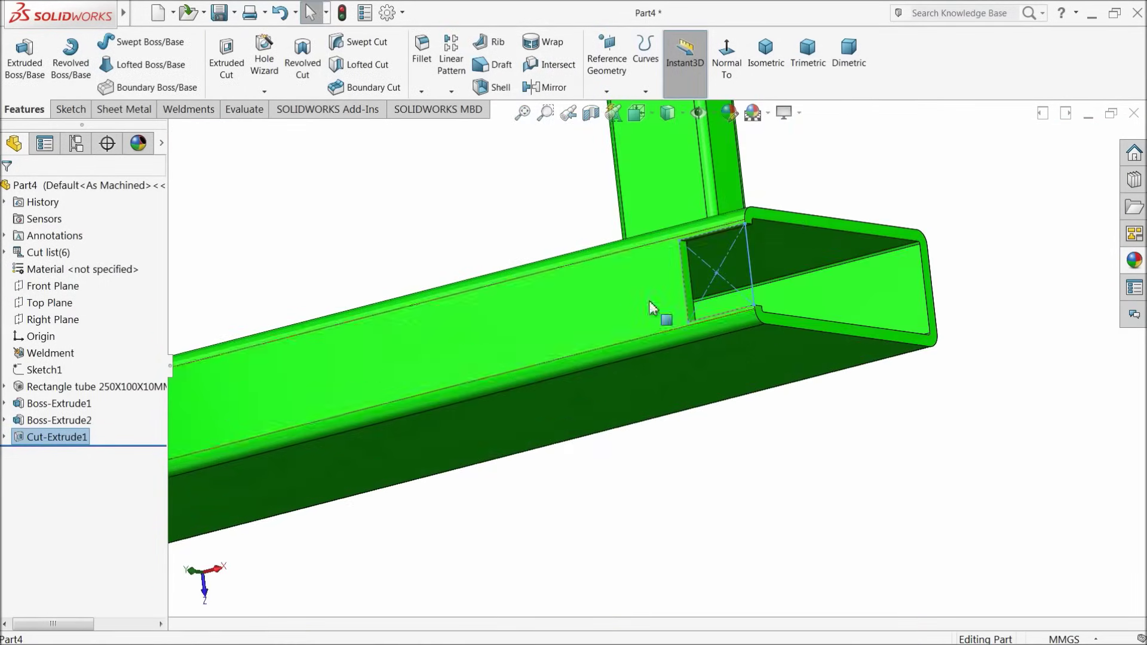
# On the front long tube's outer side face, sketch a circle of about 19 mm radius near the upper right corner.
pyautogui.scroll(-8, 727, 256)
pyautogui.moveTo(714, 279); pyautogui.dragTo(730, 165, button='middle')
pyautogui.scroll(-4, 717, 286)
pyautogui.click(635, 421)
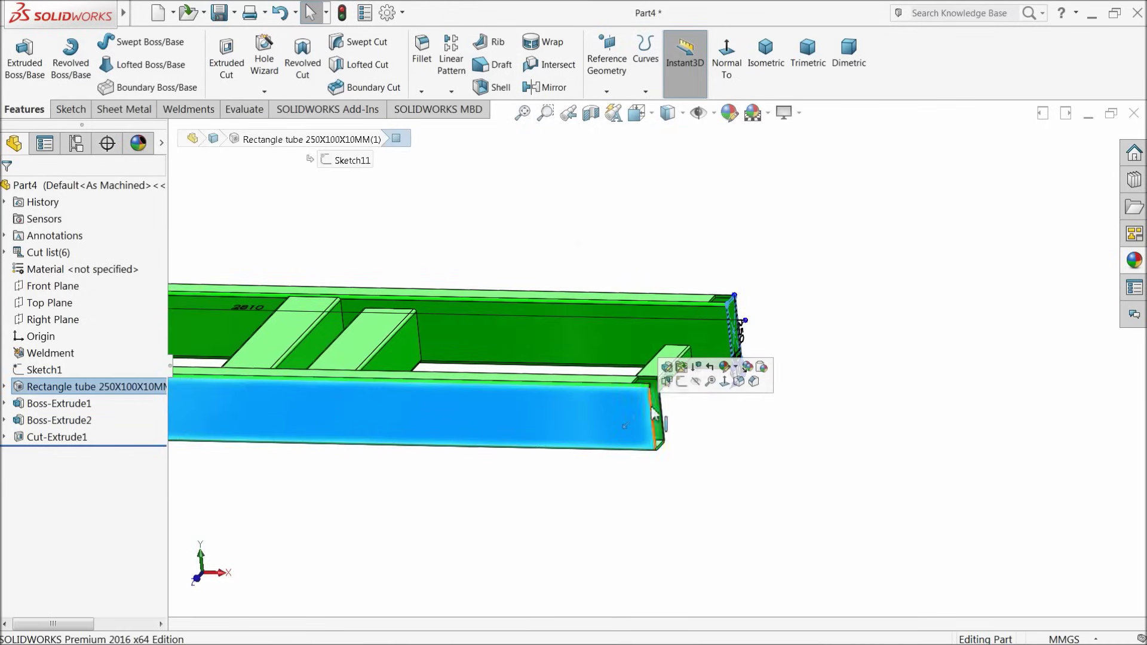
pyautogui.click(681, 382)
pyautogui.click(663, 63)
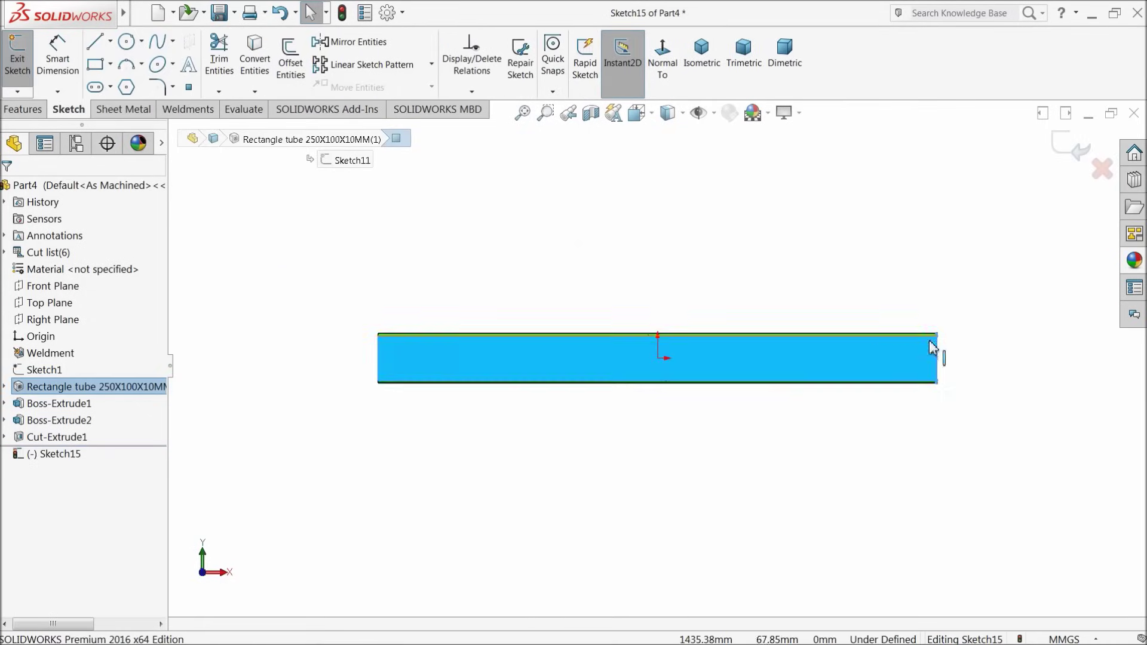
pyautogui.scroll(-4, 902, 365)
pyautogui.click(790, 246)
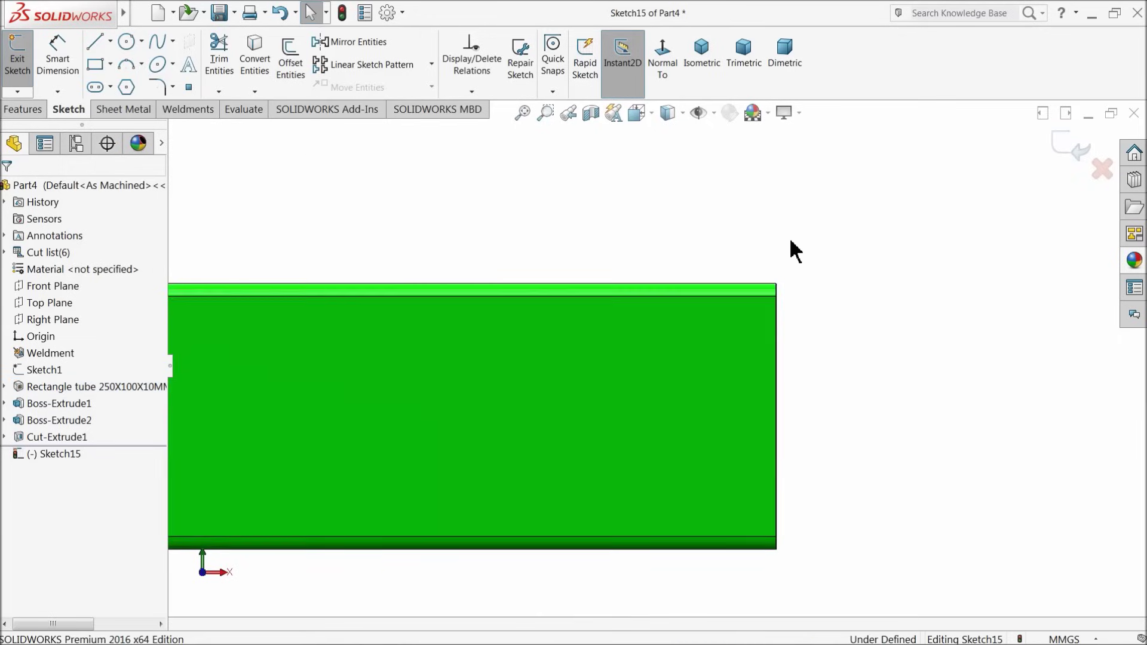
pyautogui.click(126, 42)
pyautogui.scroll(-2, 615, 338)
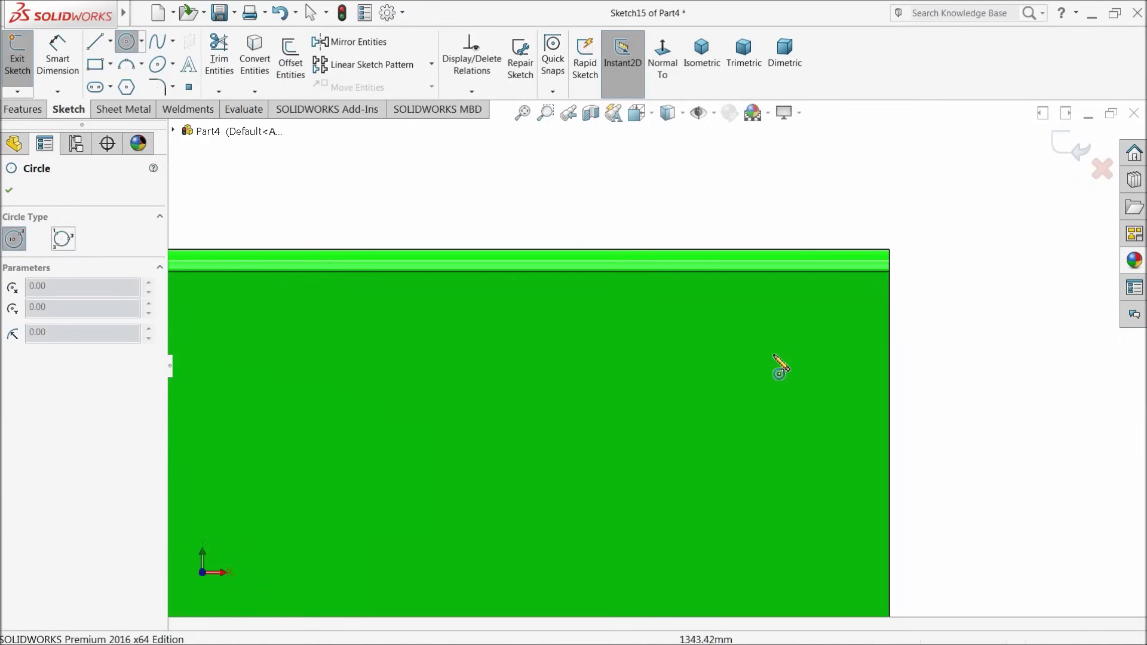
pyautogui.click(819, 338)
pyautogui.click(840, 310)
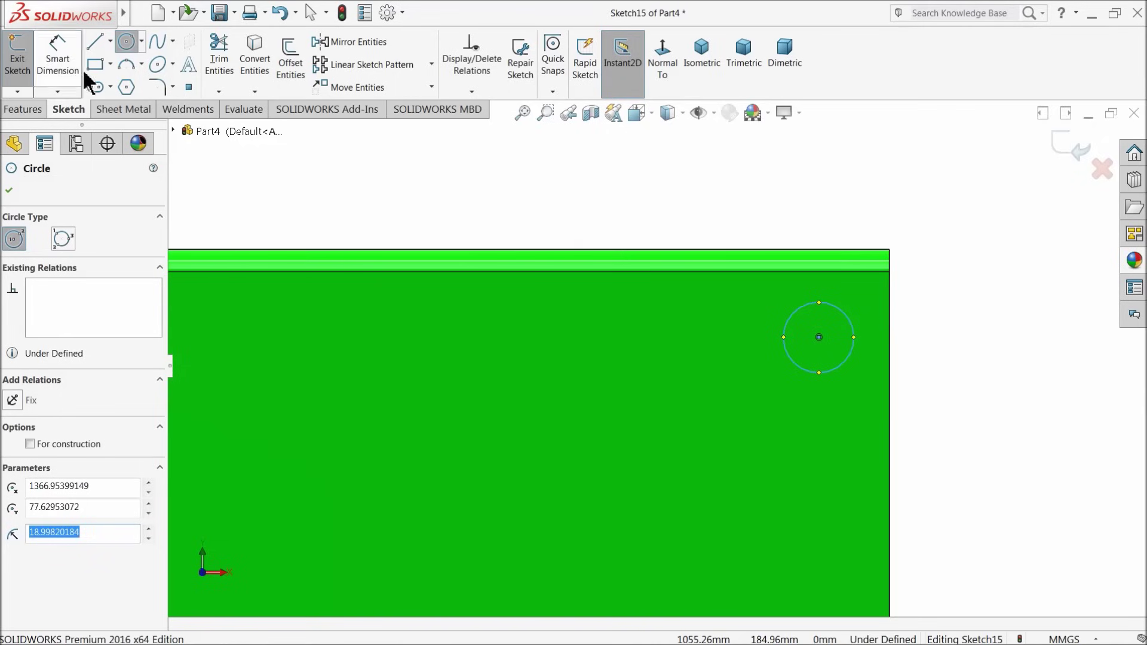
# Dimension the upper right circle's diameter as 30 mm.
pyautogui.click(57, 57)
pyautogui.scroll(-2, 812, 349)
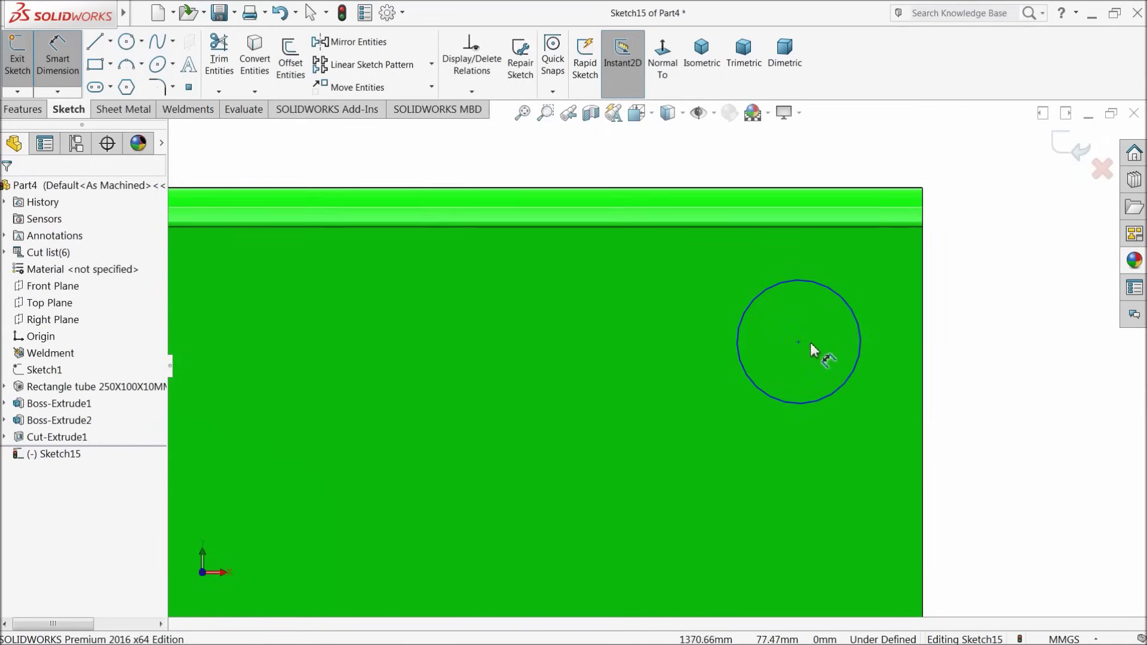
pyautogui.click(737, 346)
pyautogui.click(669, 350)
pyautogui.write('30')
pyautogui.press('Return')
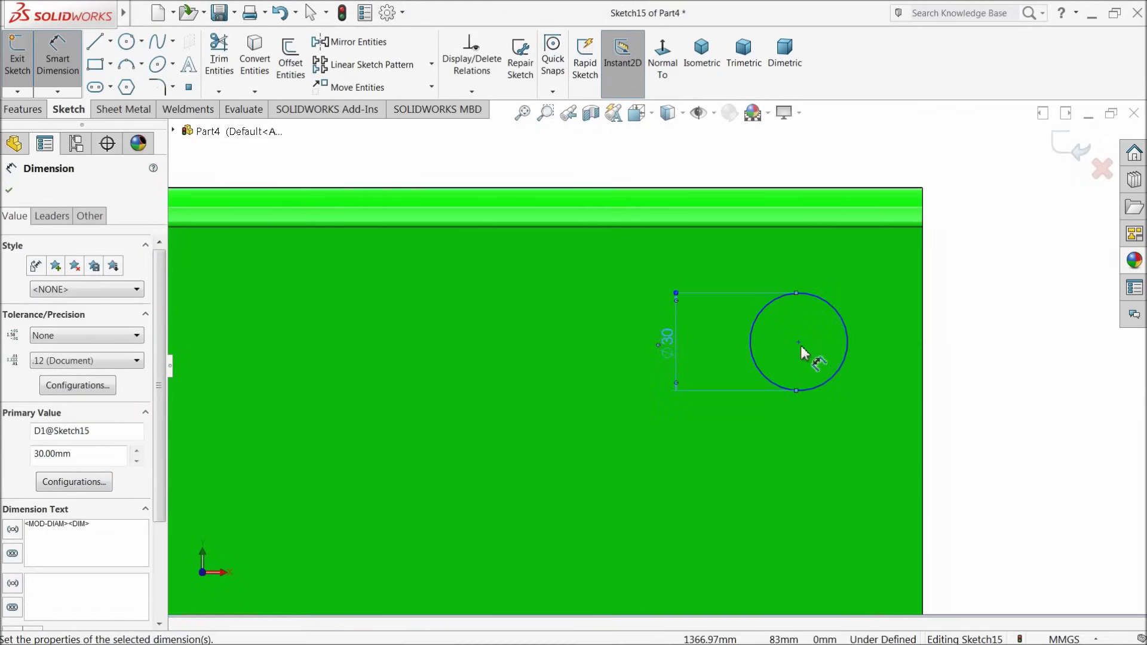
# Dimension the circle's centre 30 mm from the tube's right end edge.
pyautogui.click(798, 342)
pyautogui.click(924, 354)
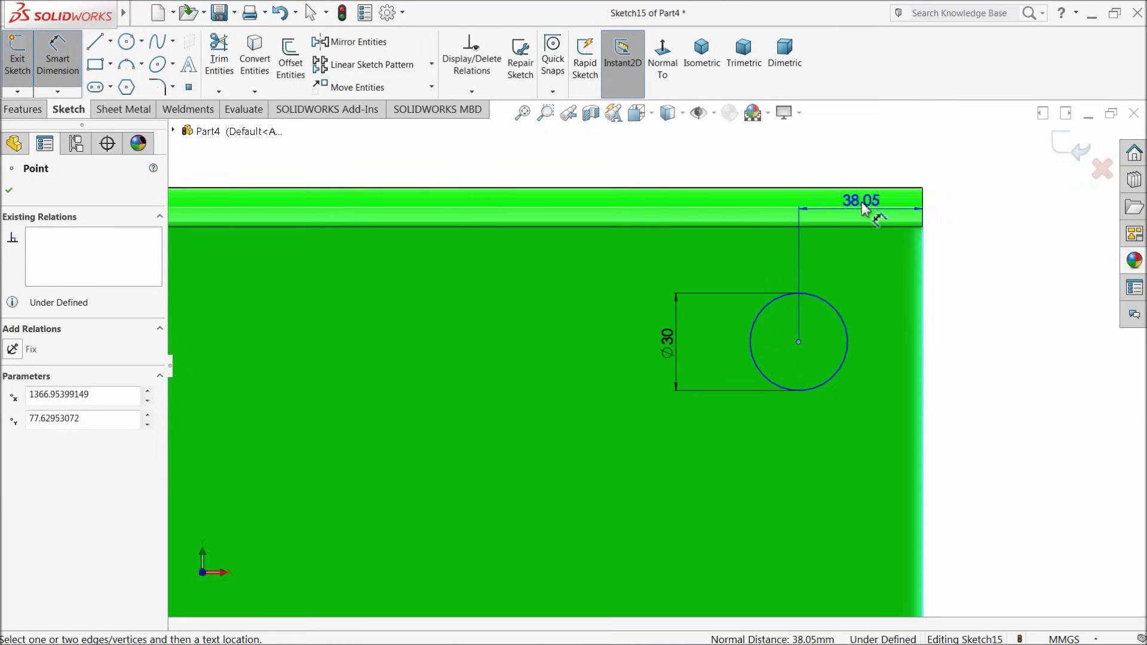
pyautogui.click(836, 157)
pyautogui.write('30')
pyautogui.press('Return')
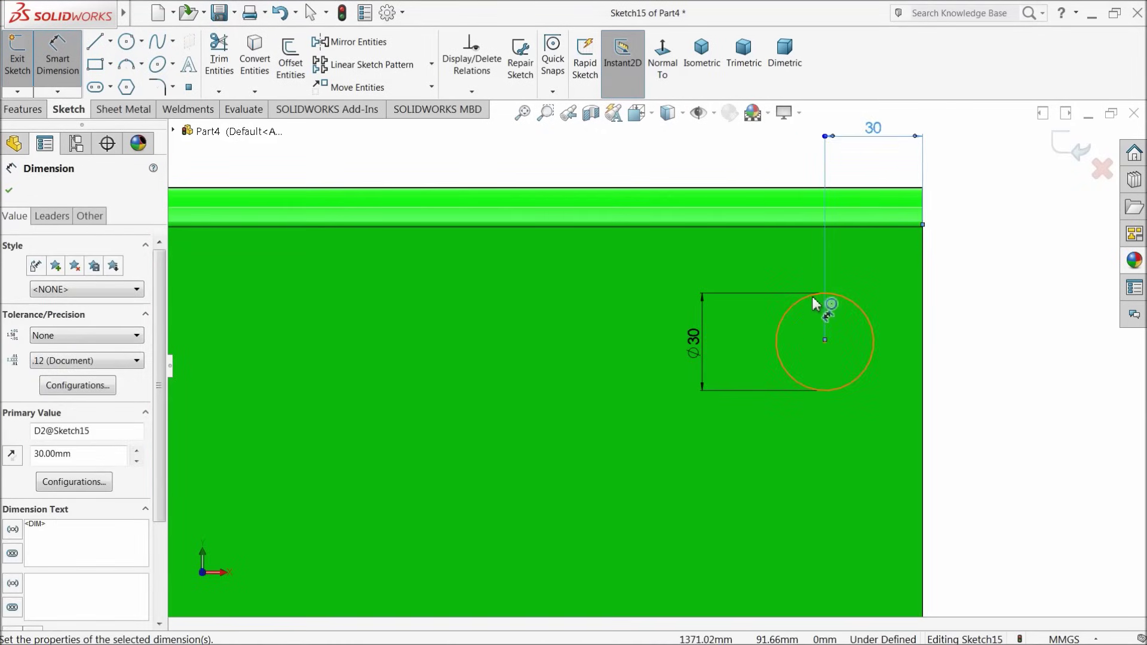
# Dimension the circle's centre 55 mm below the tube's upper edge.
pyautogui.click(825, 294)
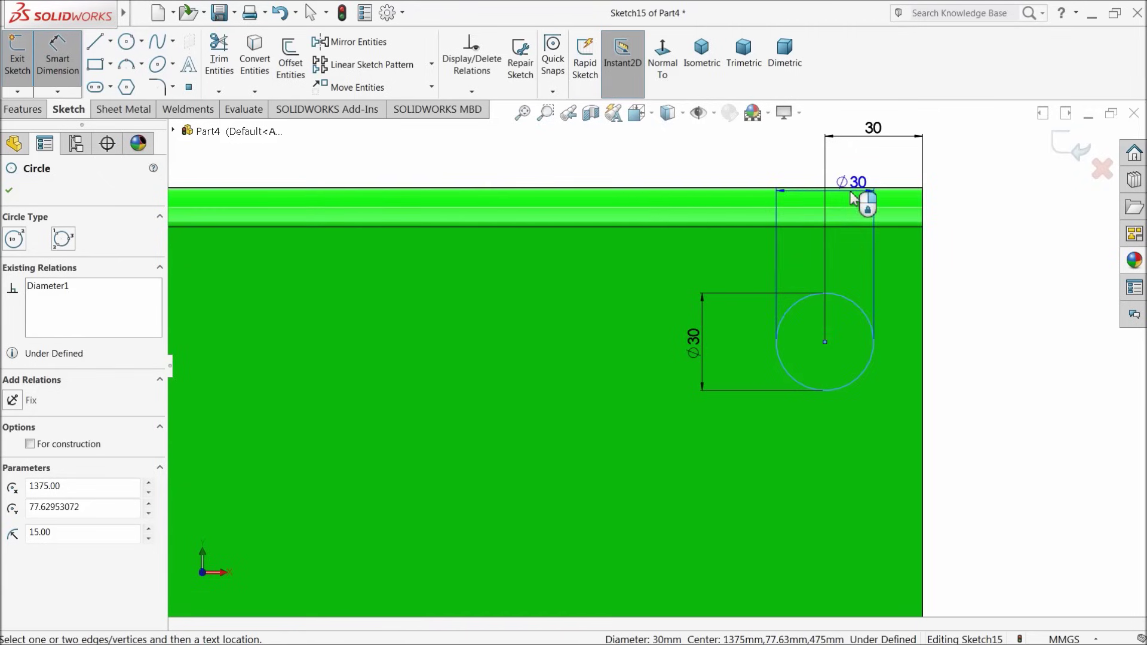
pyautogui.click(924, 189)
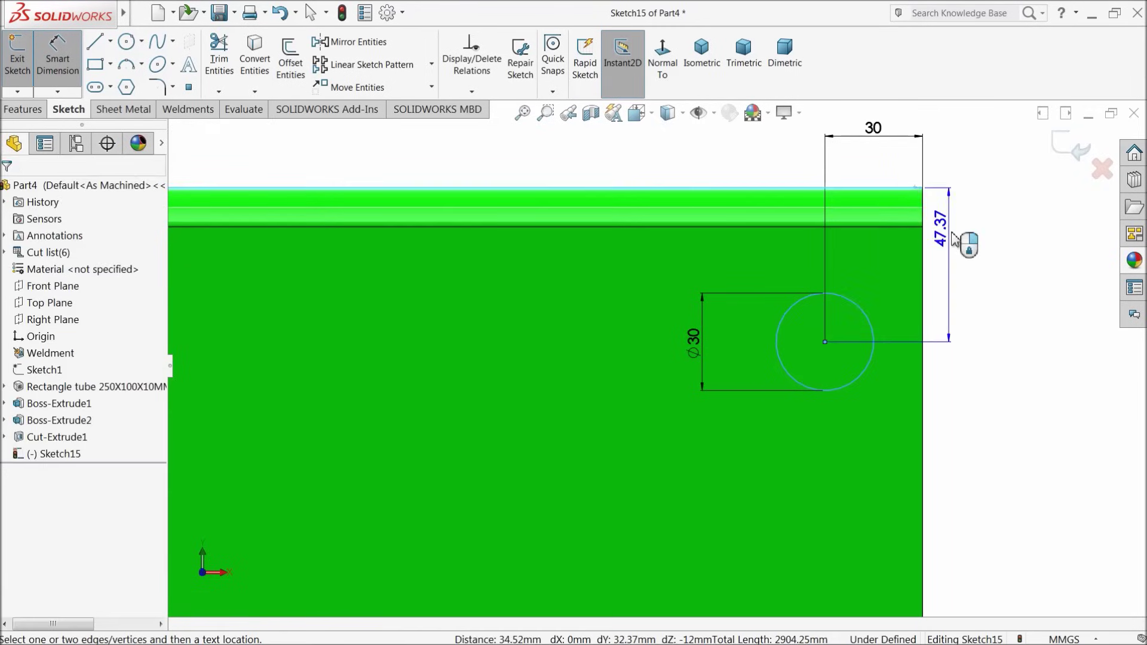
pyautogui.click(1004, 267)
pyautogui.write('55')
pyautogui.press('Return')
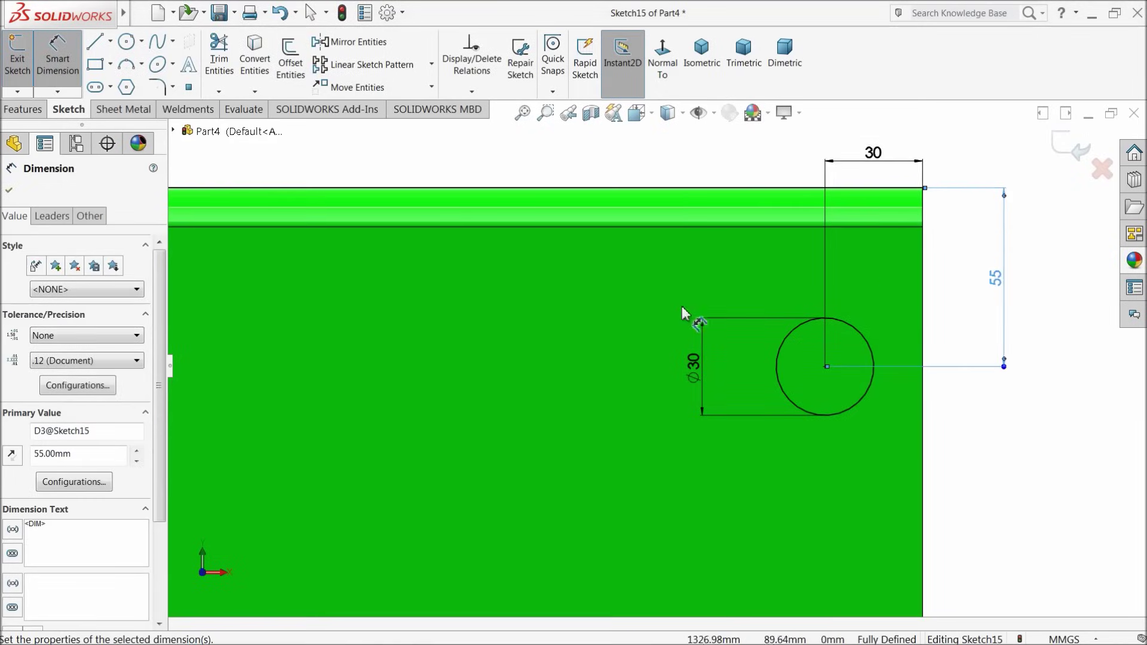
# Sketch a second circle of about 31 mm radius near the lower left corner of the same tube face.
pyautogui.scroll(8, 683, 318)
pyautogui.scroll(2, 338, 407)
pyautogui.scroll(-8, 507, 341)
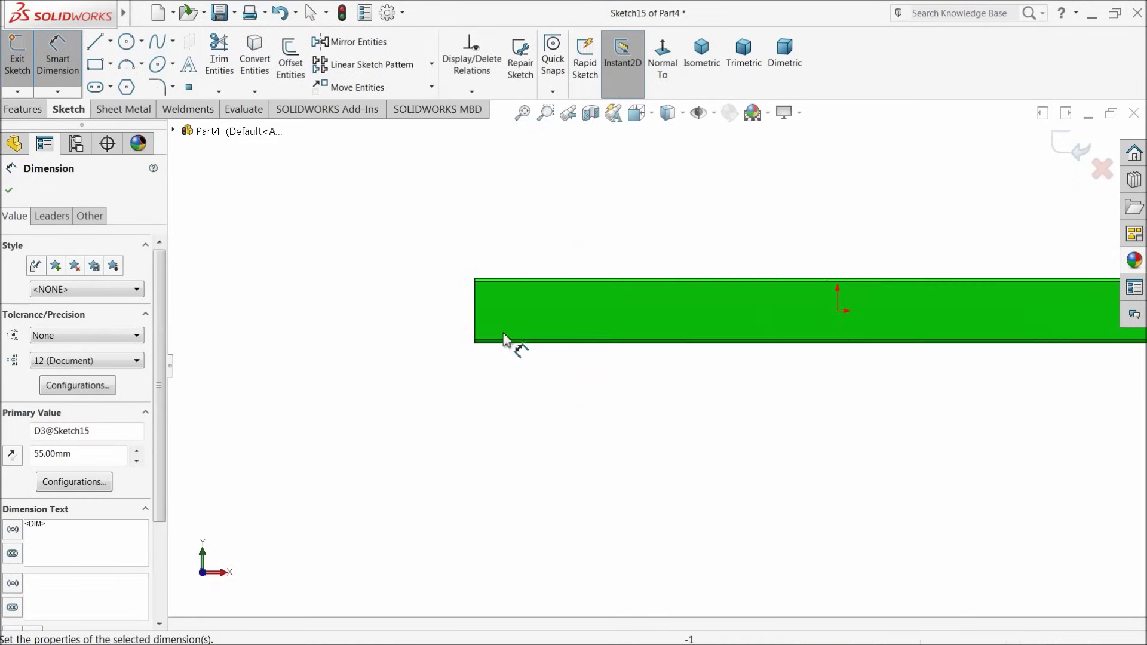
pyautogui.click(126, 41)
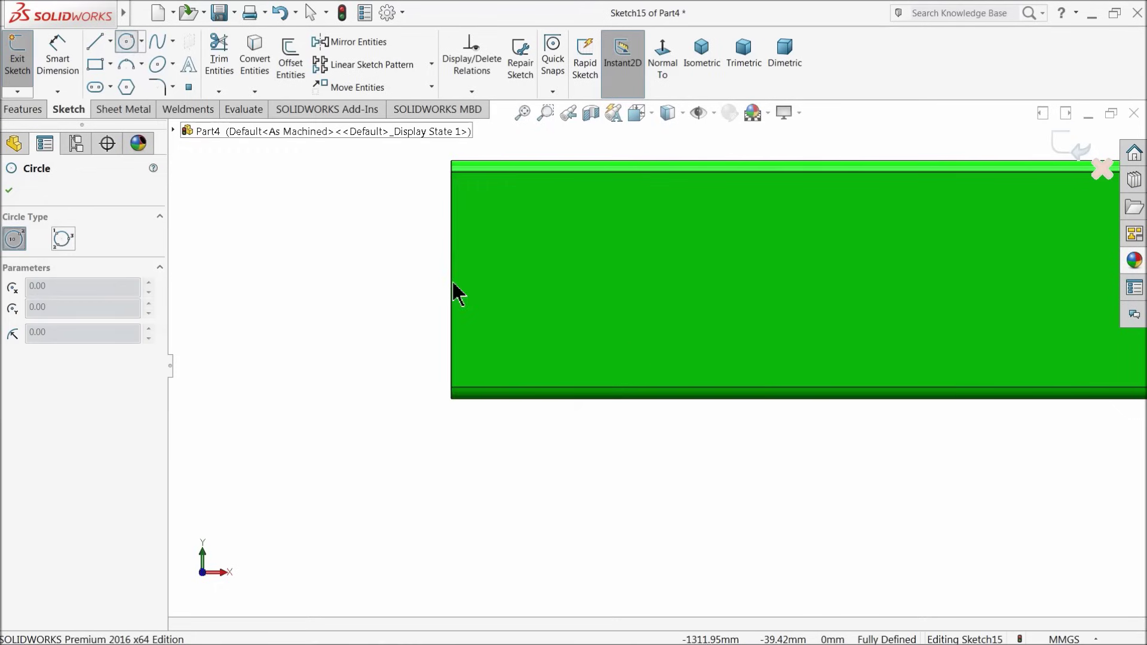
pyautogui.scroll(-1, 621, 351)
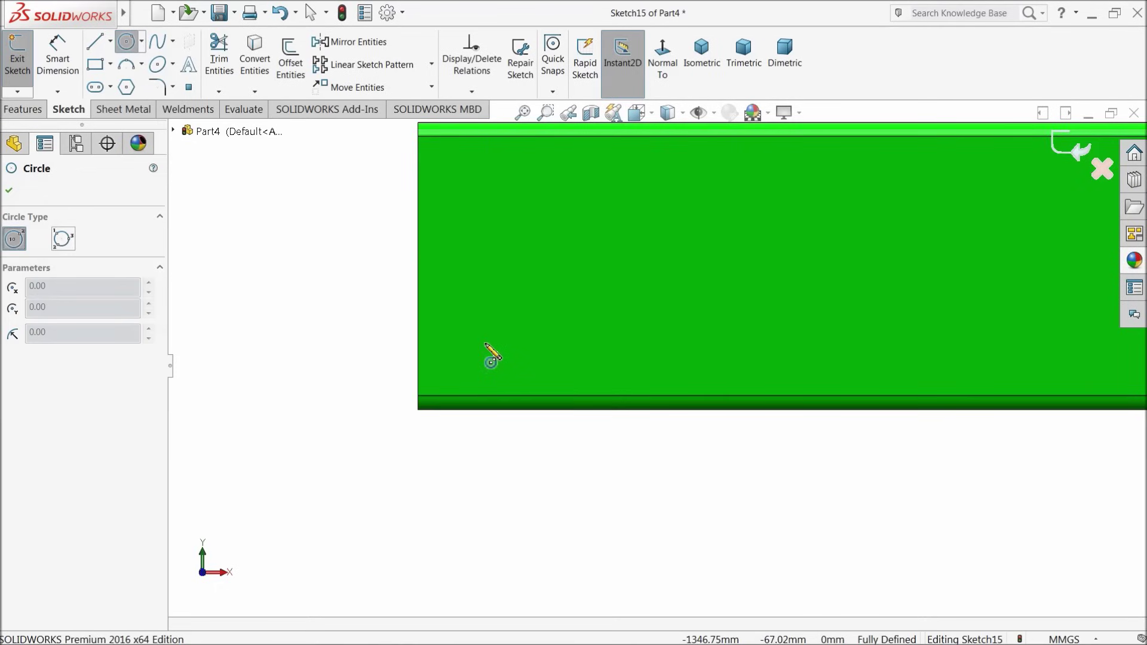
pyautogui.click(485, 344)
pyautogui.click(526, 350)
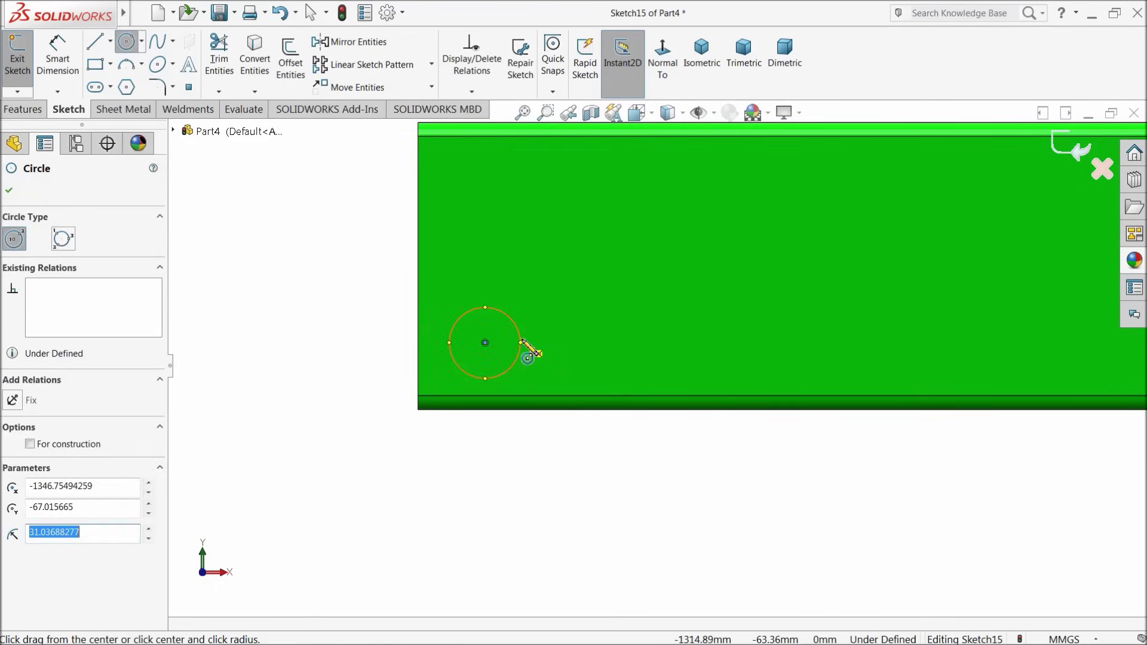
# Dimension the second circle's centre 30 mm from the tube's left end edge.
pyautogui.click(57, 60)
pyautogui.scroll(-2, 552, 353)
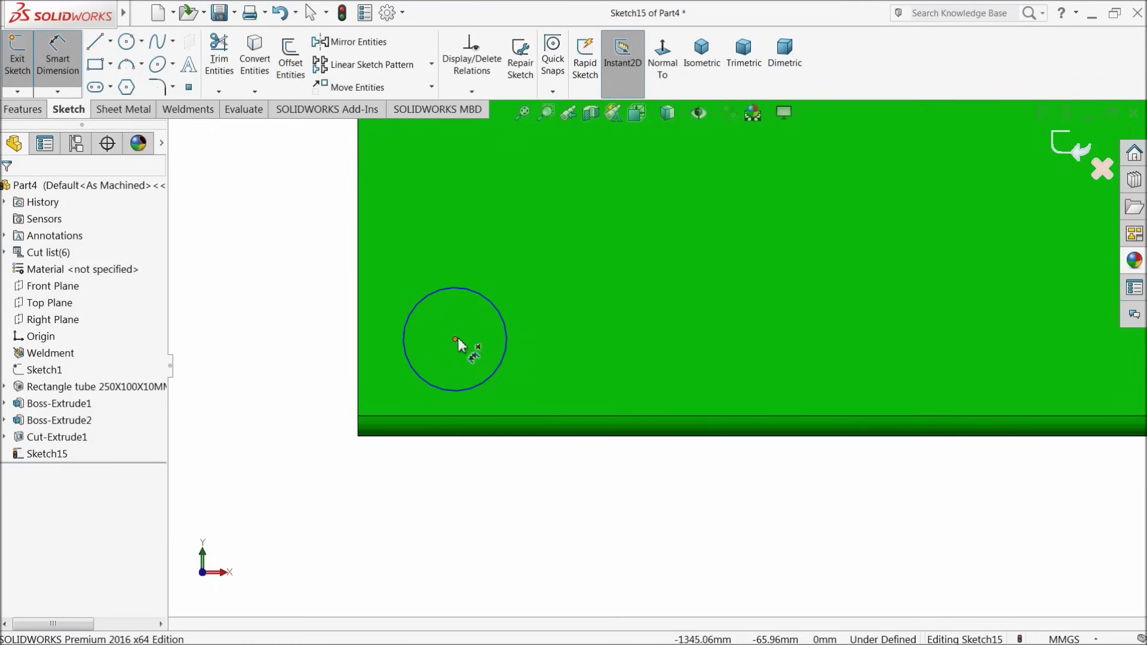
pyautogui.click(455, 340)
pyautogui.click(360, 349)
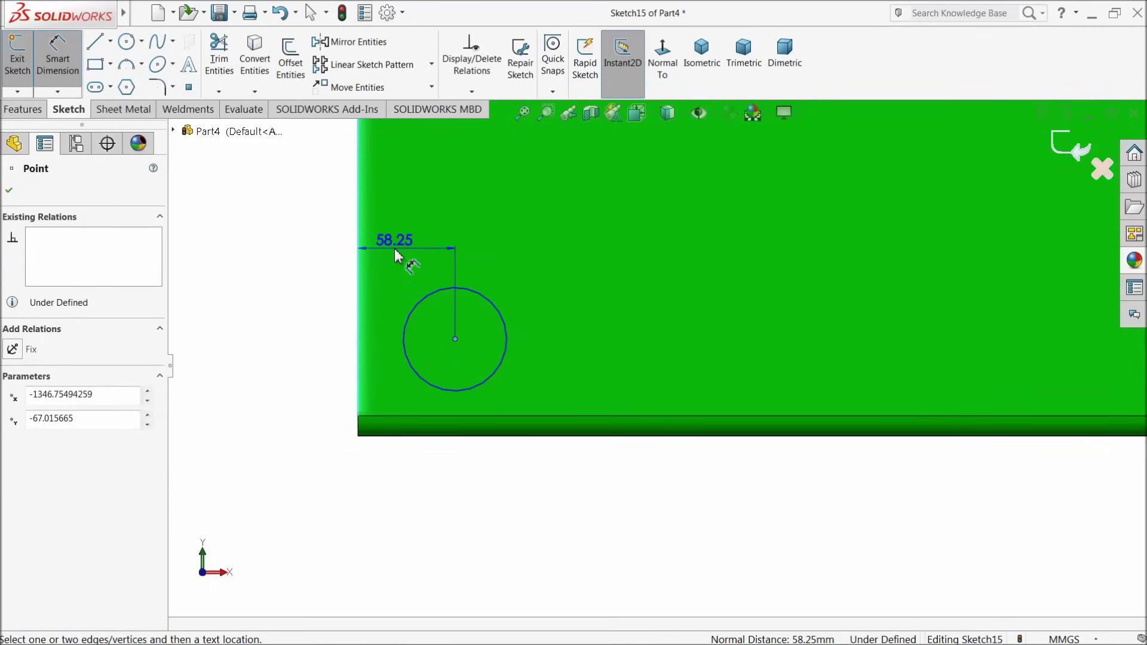
pyautogui.click(399, 246)
pyautogui.press('Return')
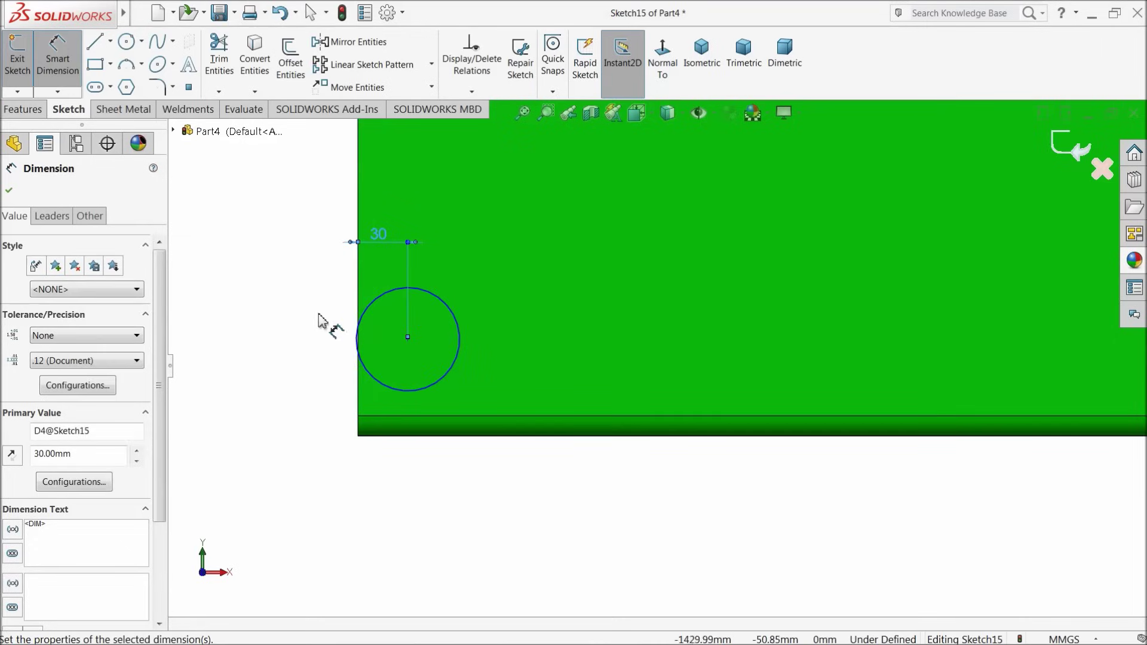
# Dimension the lower left circle's diameter as 30 mm.
pyautogui.click(461, 343)
pyautogui.click(576, 341)
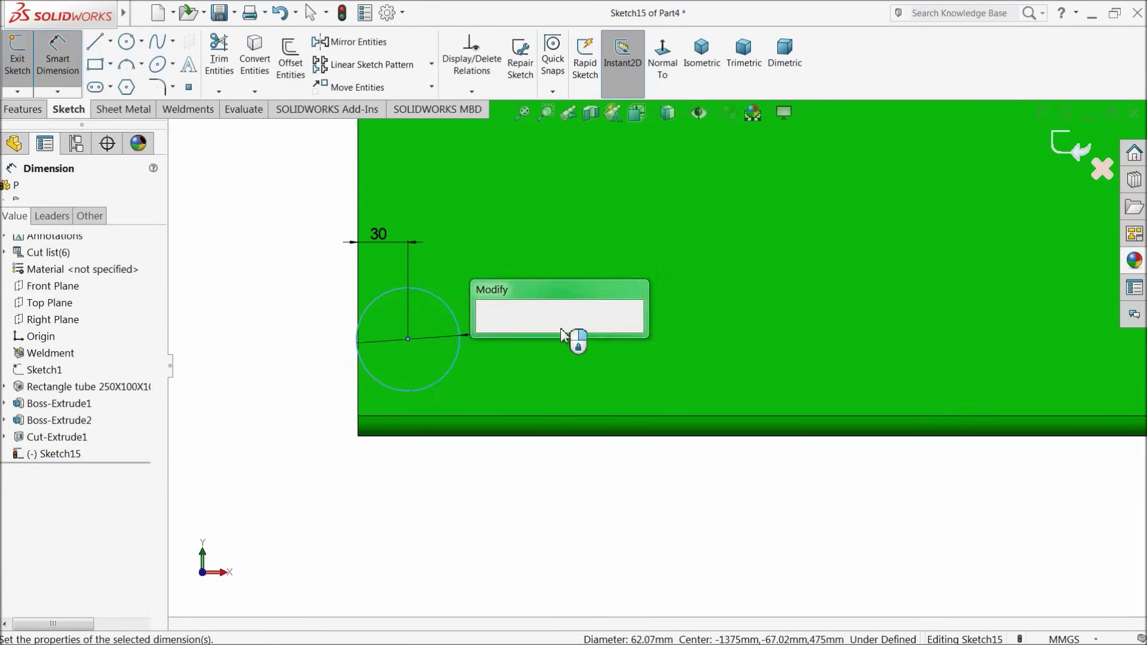
pyautogui.write('30')
pyautogui.press('Return')
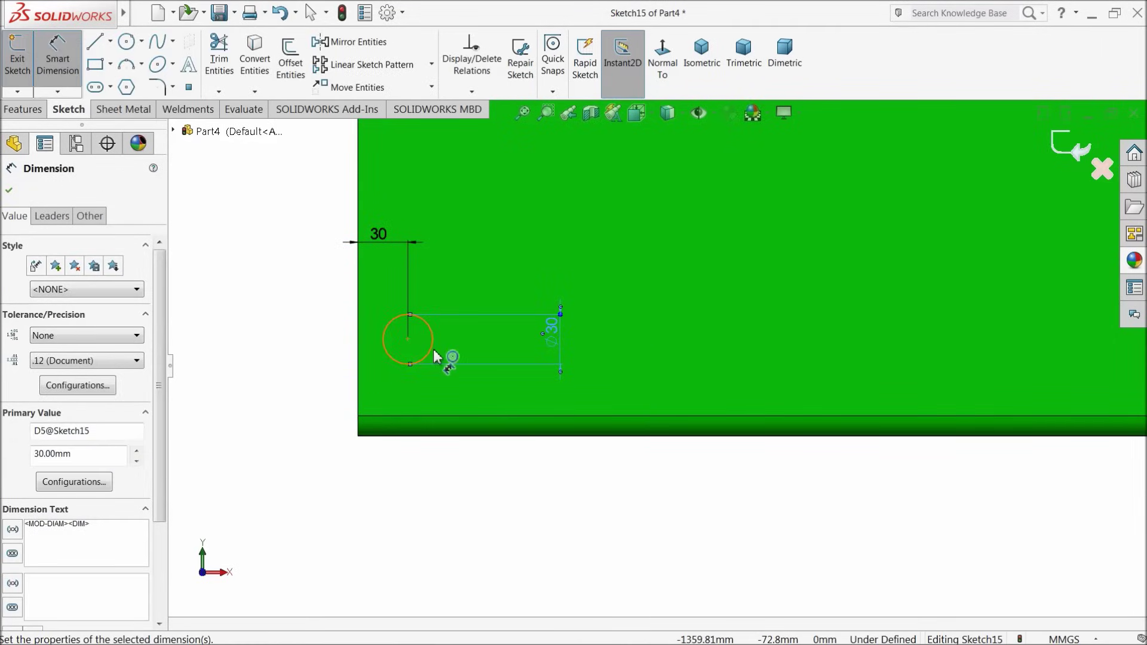
# Dimension the lower left circle's centre 55 mm above the tube's lower edge and finish dimensioning.
pyautogui.click(408, 340)
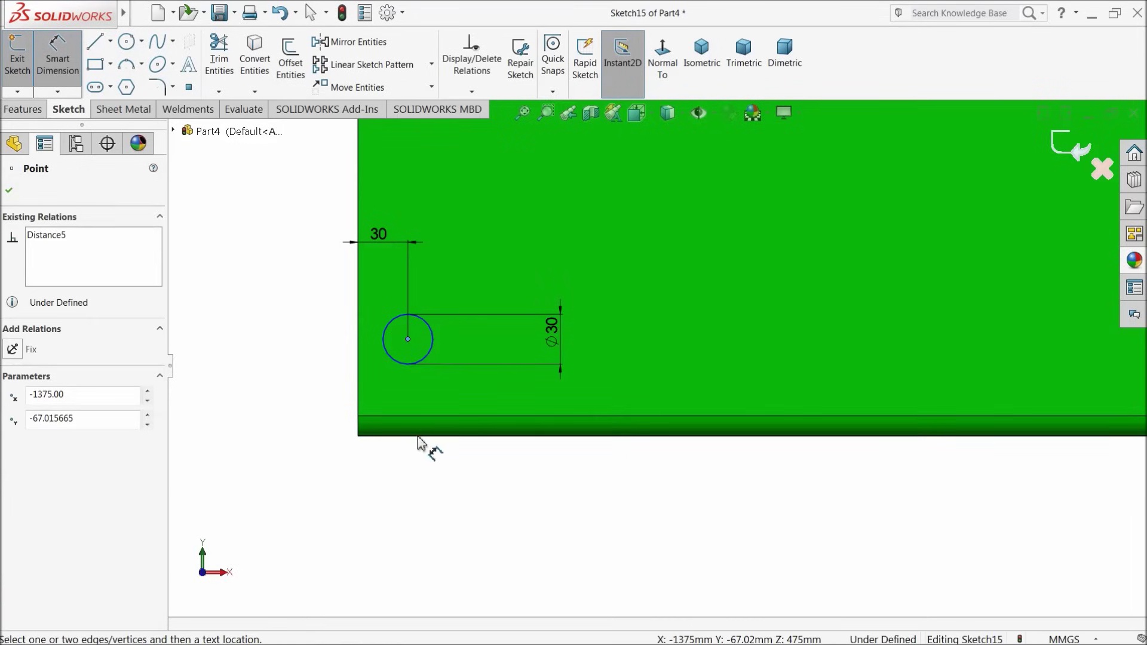
pyautogui.click(367, 435)
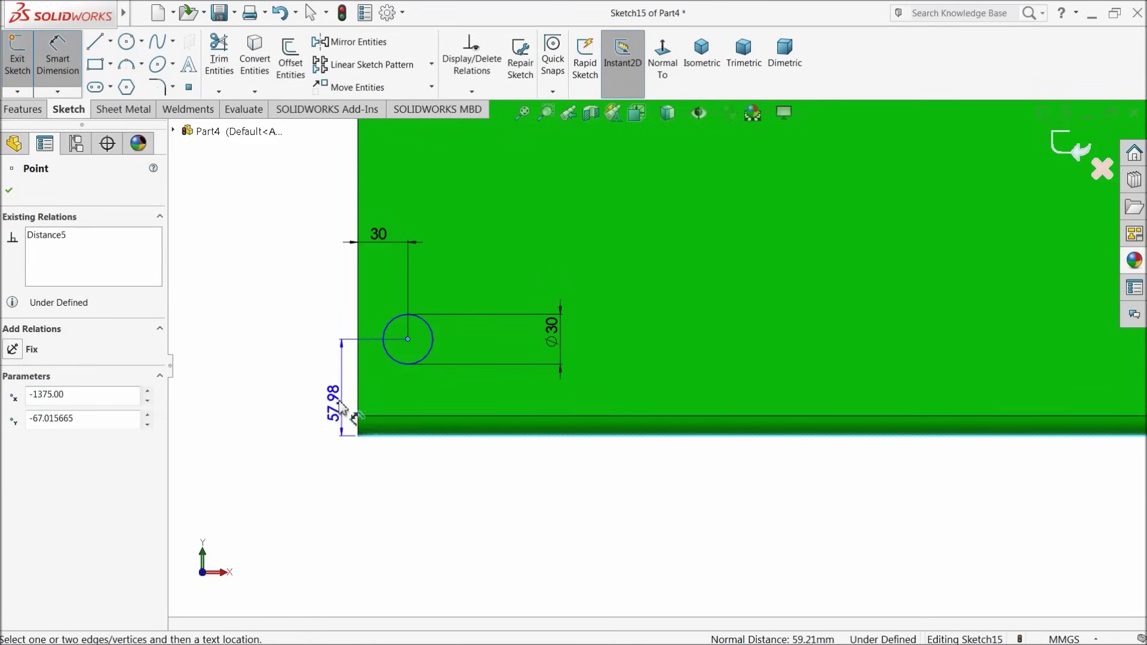
pyautogui.click(315, 397)
pyautogui.write('55')
pyautogui.press('Return')
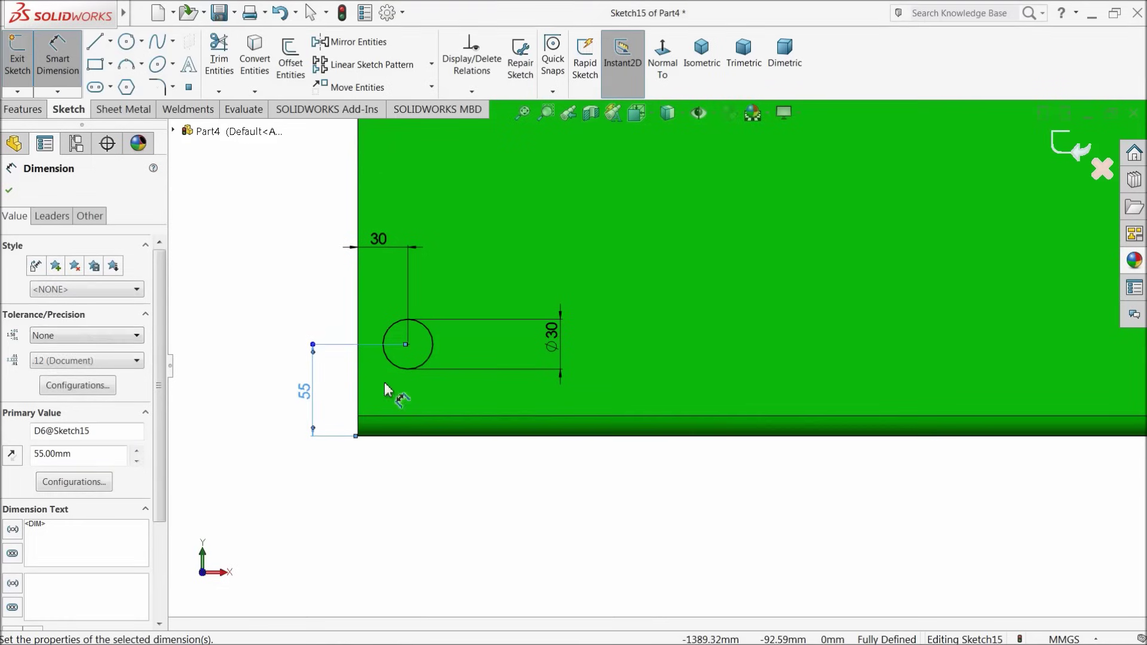
pyautogui.click(11, 190)
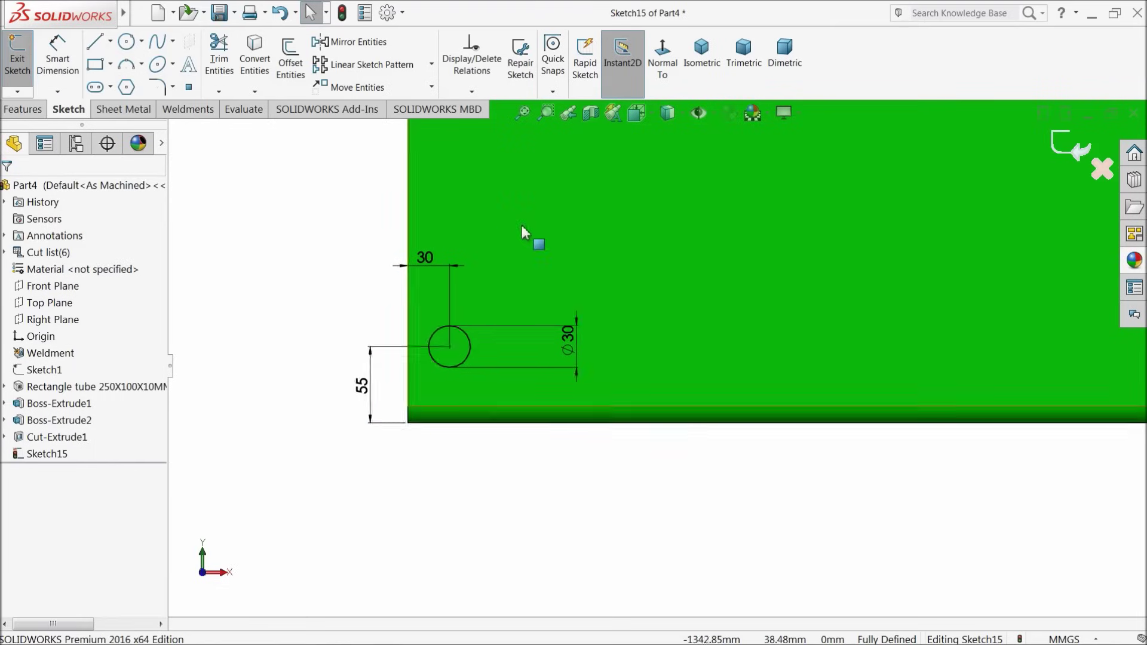
# Cut the sketched 30 mm circles Through All so the holes pass through both side tubes.
pyautogui.press('f')
pyautogui.moveTo(493, 298); pyautogui.dragTo(507, 345, button='middle')
pyautogui.press('f')
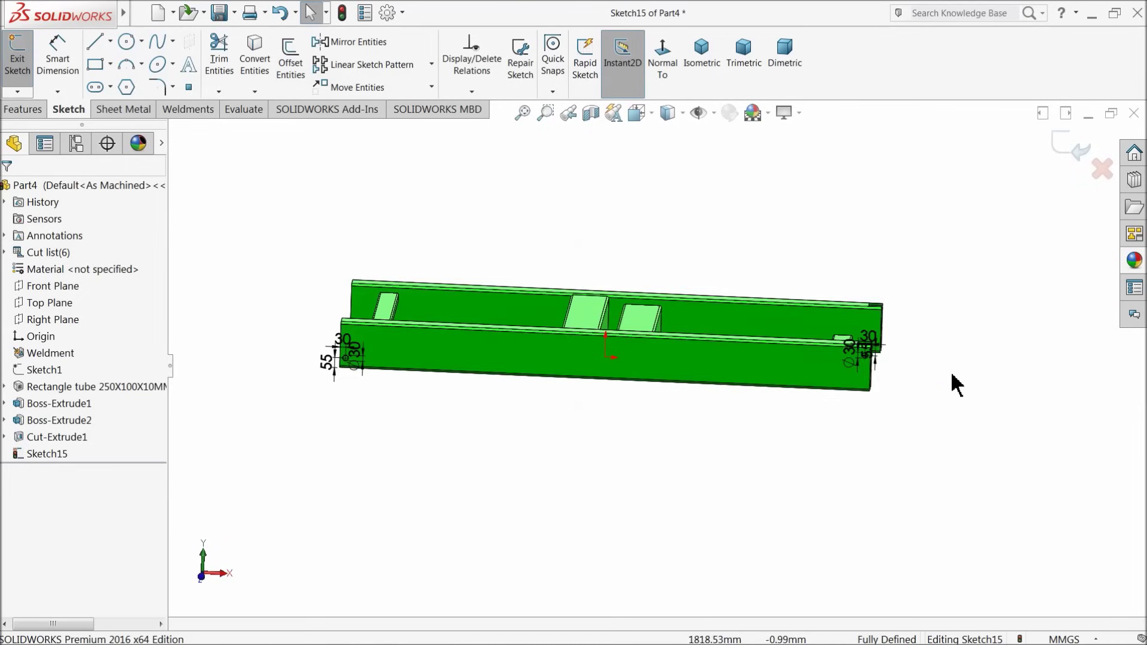
pyautogui.click(22, 109)
pyautogui.click(226, 74)
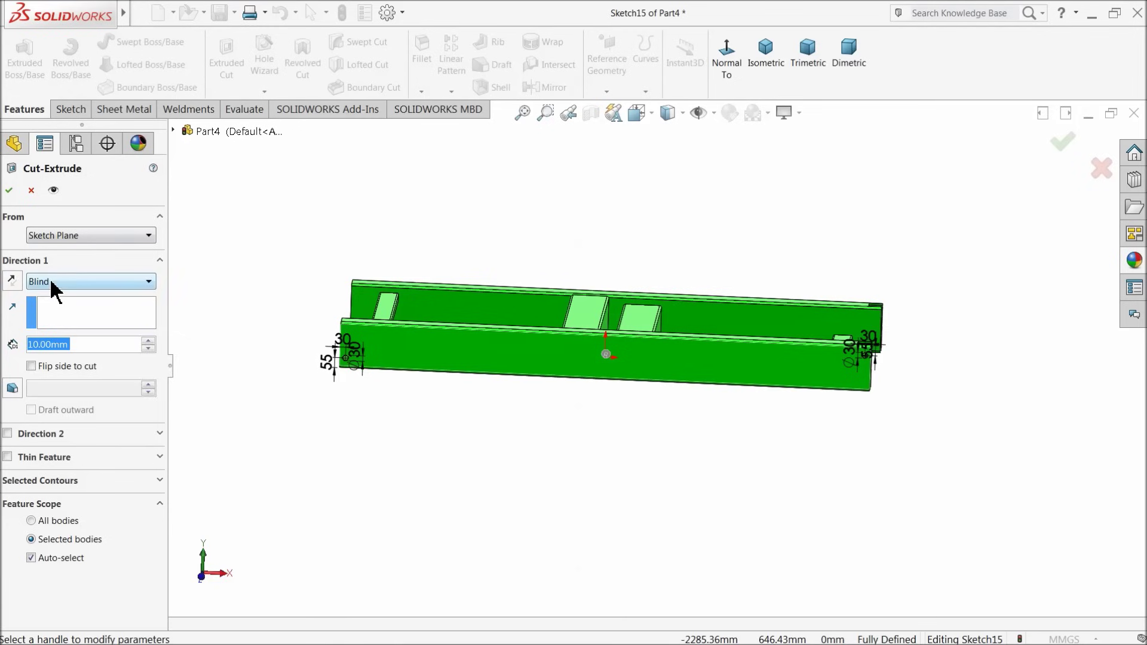
pyautogui.click(54, 291)
pyautogui.click(61, 308)
pyautogui.moveTo(382, 370); pyautogui.dragTo(396, 359, button='middle')
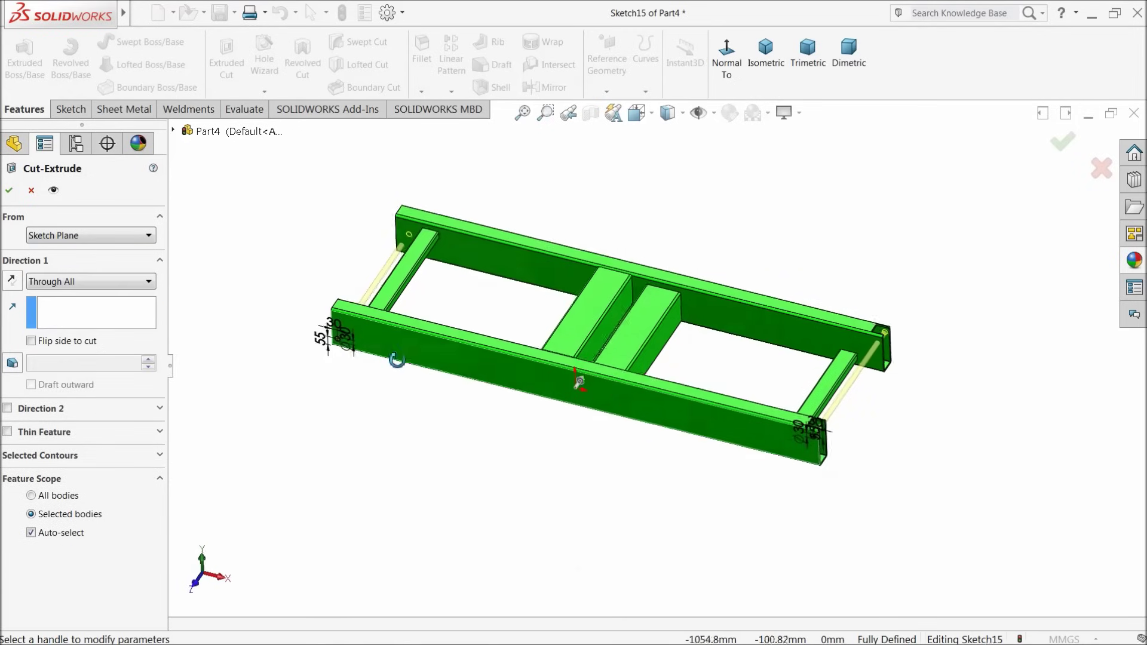
pyautogui.scroll(-6, 878, 397)
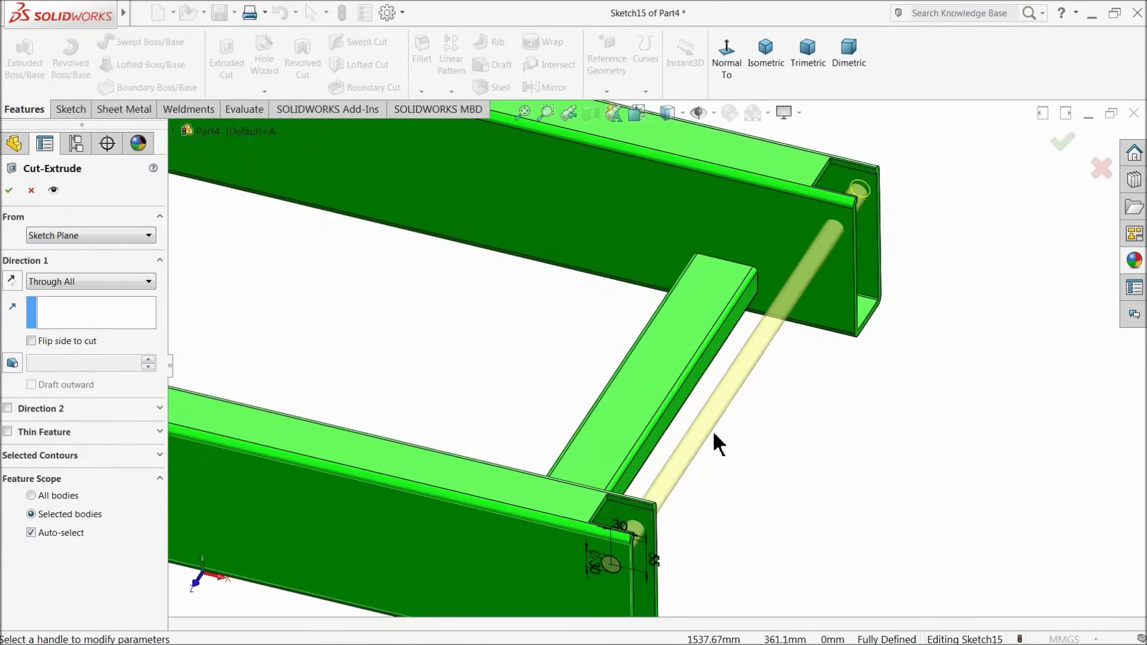
pyautogui.click(9, 190)
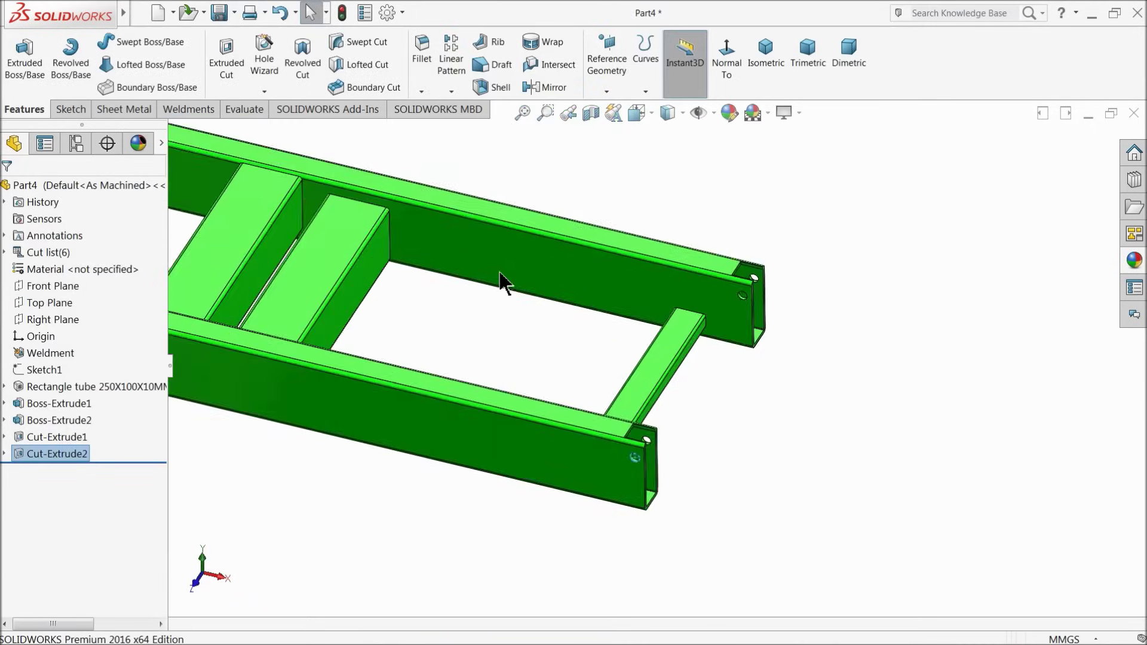
# Start a sketch on the Front Plane, seen face-on, and set the display style to Hidden Lines Visible.
pyautogui.scroll(4, 501, 284)
pyautogui.moveTo(311, 325)
pyautogui.mouseDown(button='middle')
pyautogui.moveTo(376, 136)
pyautogui.moveTo(306, 305)
pyautogui.mouseUp(button='middle')
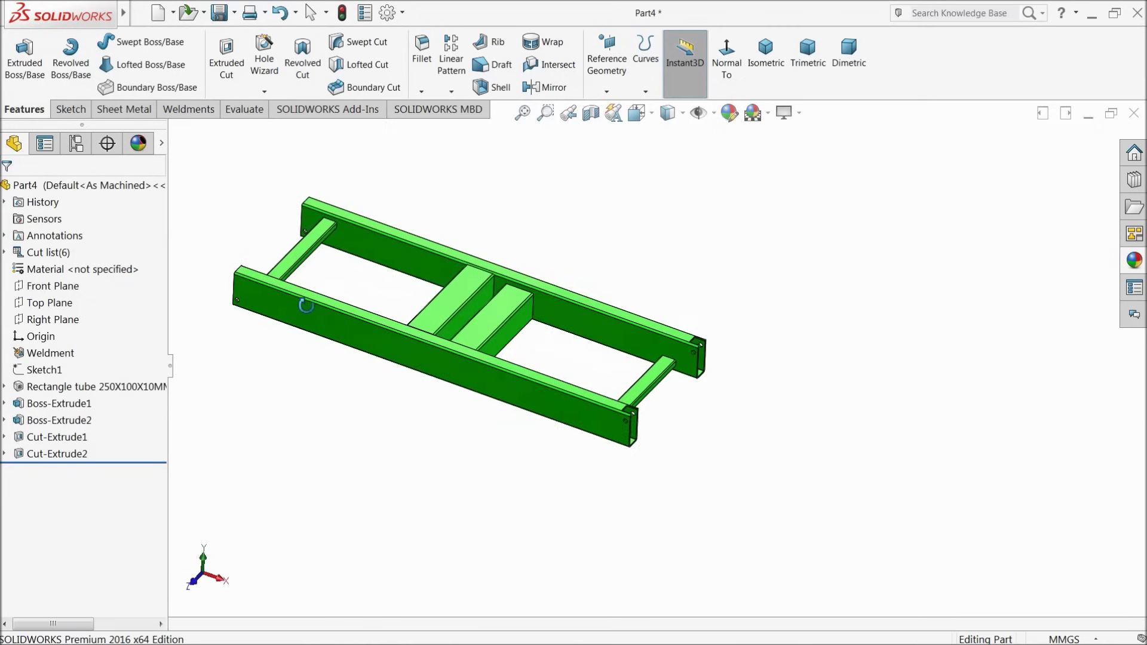
pyautogui.scroll(-6, 299, 315)
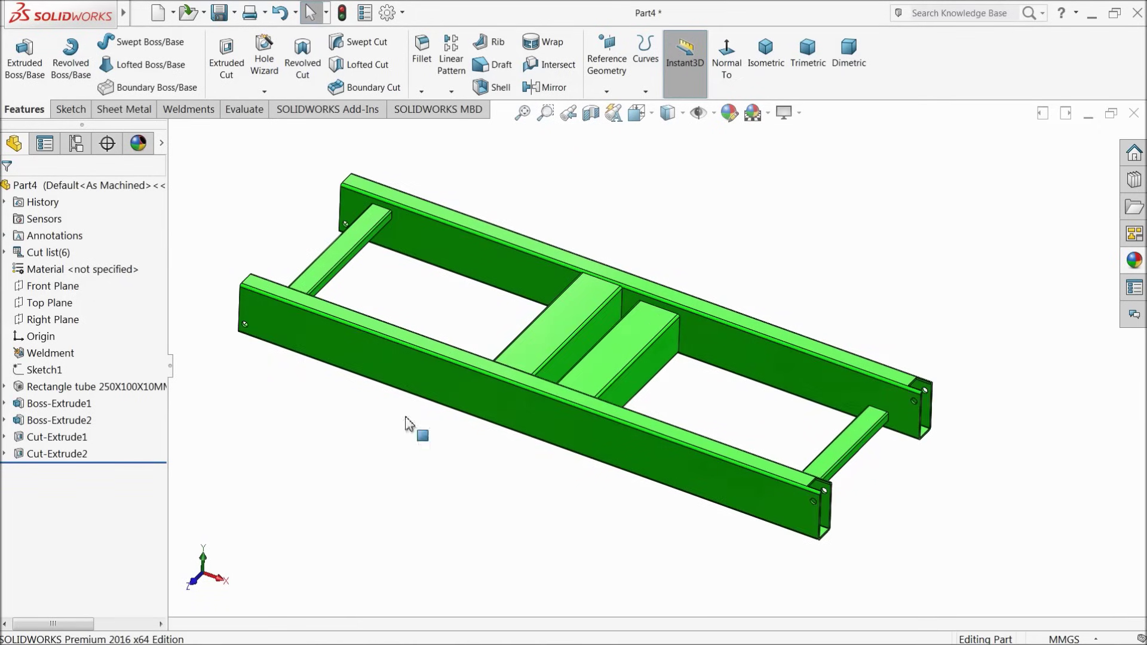
pyautogui.click(28, 289)
pyautogui.click(35, 272)
pyautogui.click(657, 65)
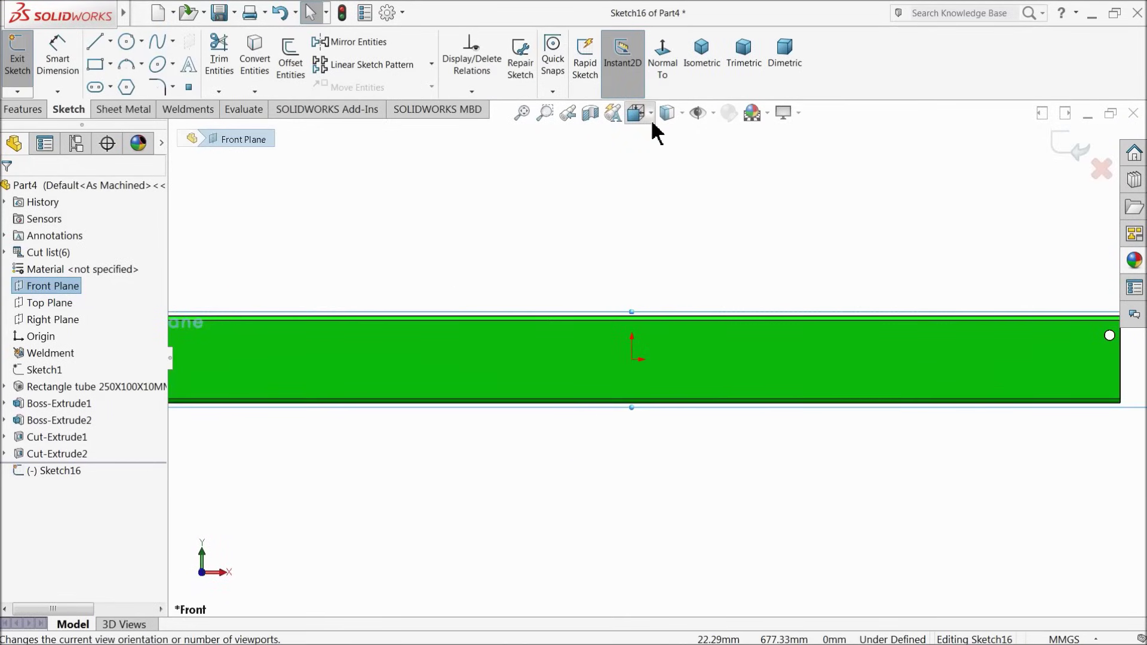
pyautogui.click(682, 118)
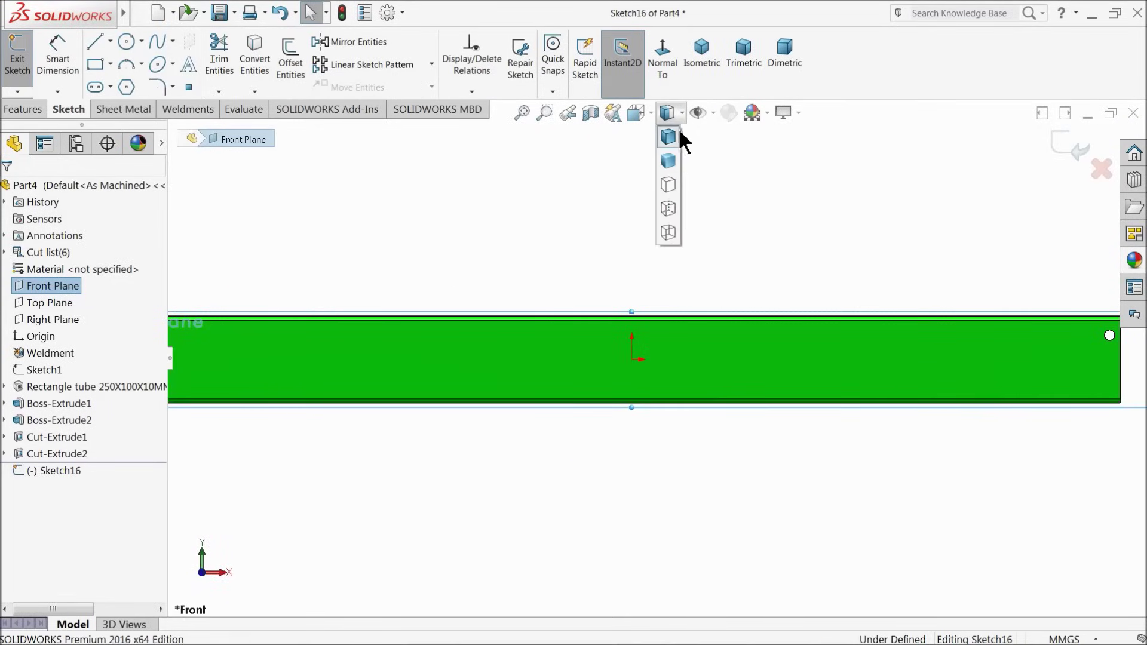
pyautogui.click(666, 209)
pyautogui.scroll(-2, 769, 288)
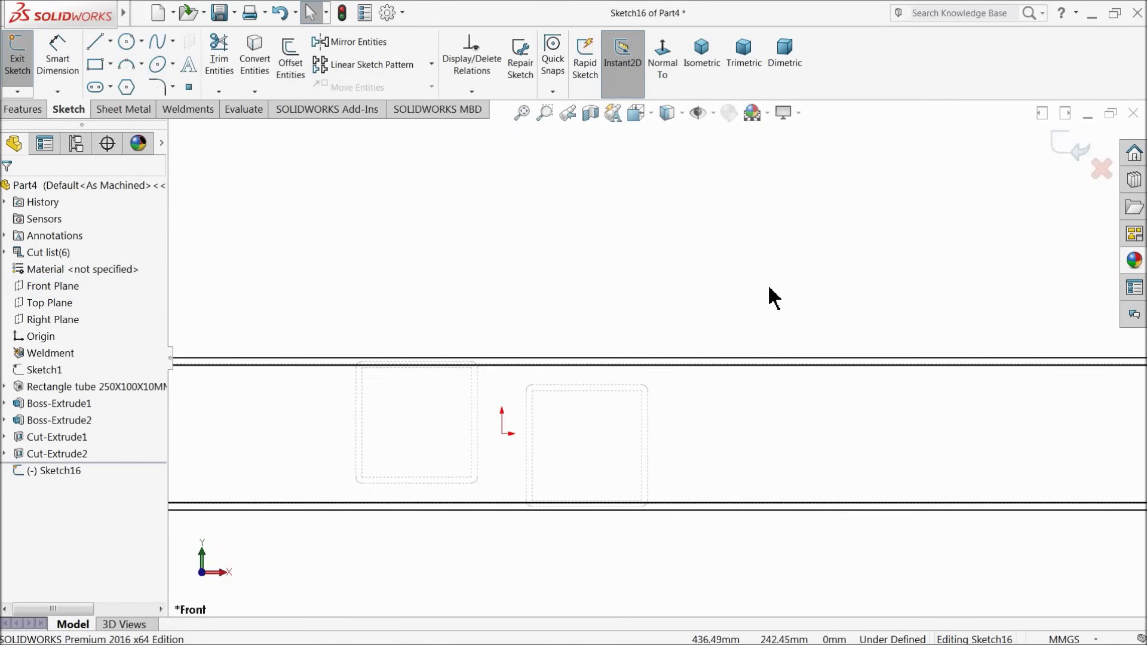
# Sketch a horizontal line about 16 mm long outward from the lower end of the right middle crossmember's right outer edge.
pyautogui.click(95, 43)
pyautogui.scroll(-2, 653, 401)
pyautogui.scroll(2, 674, 474)
pyautogui.scroll(-3, 650, 429)
pyautogui.scroll(-3, 607, 442)
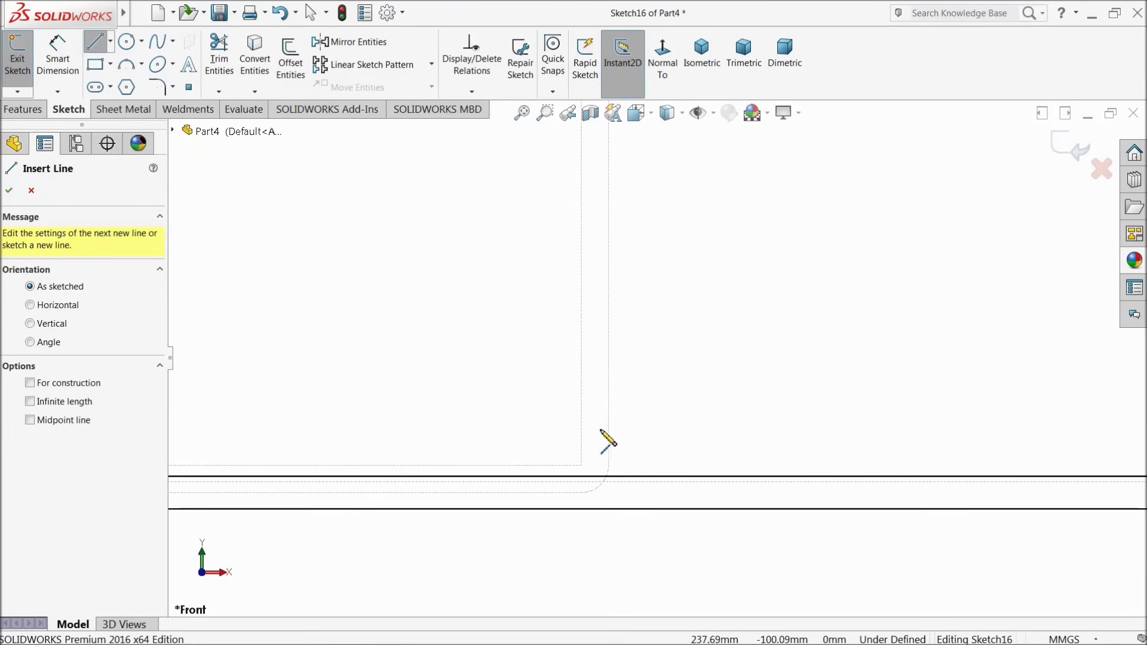
pyautogui.click(608, 465)
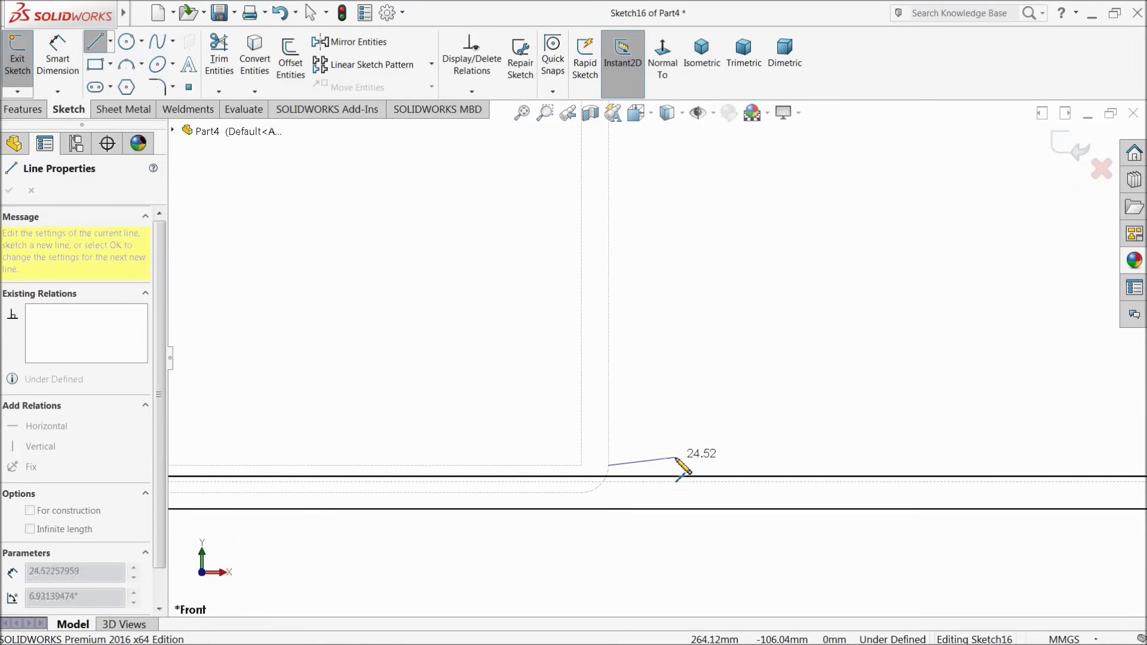
pyautogui.click(652, 465)
# Continue the profile with a line slanting up to the right by about 250 mm, a short vertical line and a horizontal line leftward.
pyautogui.scroll(5, 722, 371)
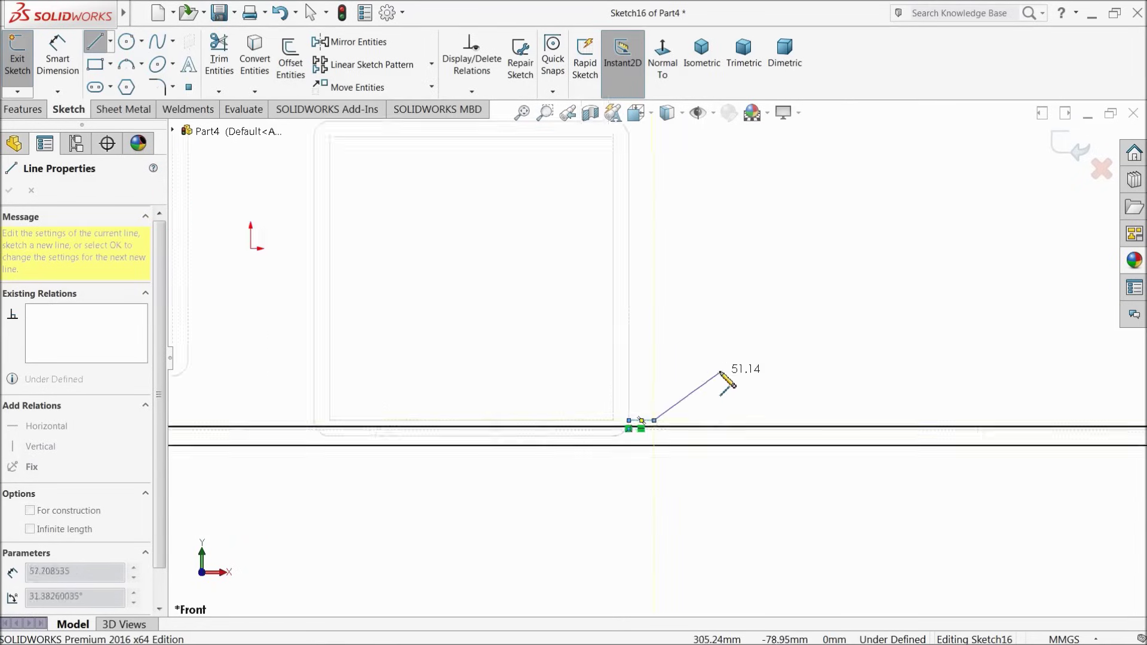
pyautogui.click(752, 225)
pyautogui.click(753, 178)
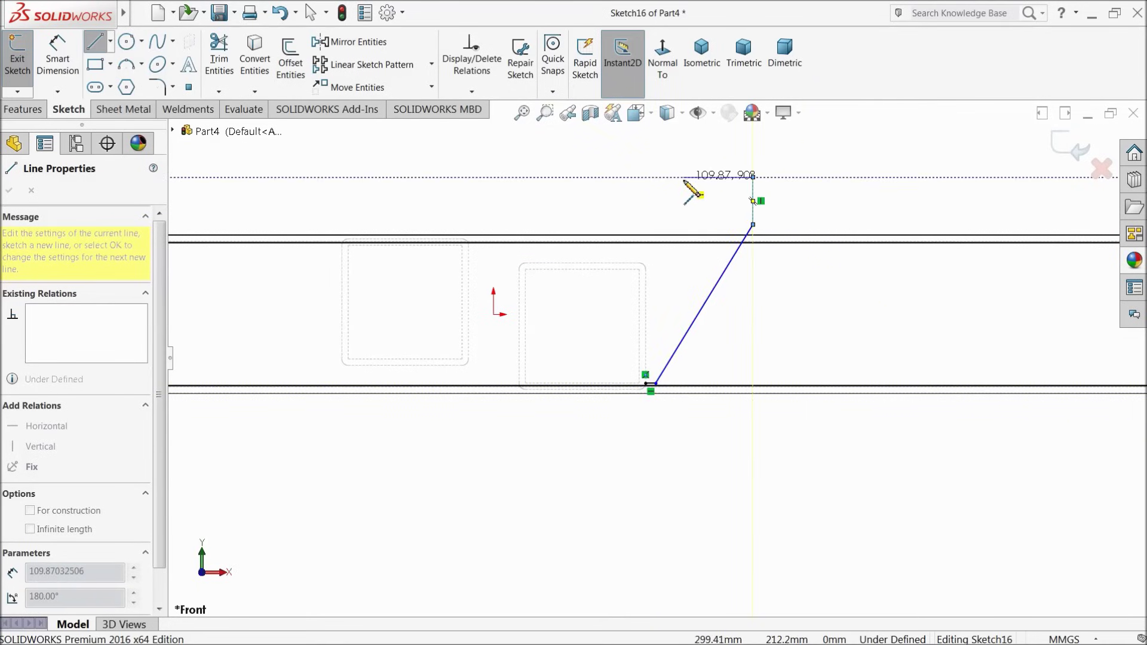
pyautogui.scroll(-5, 546, 262)
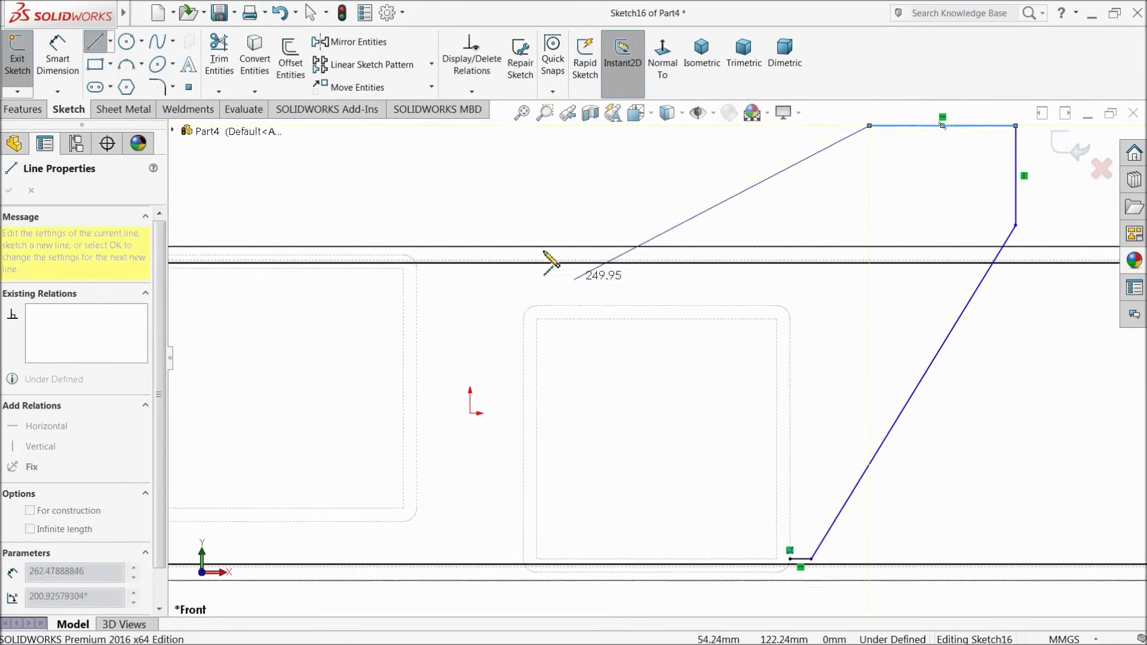
# Finish the open profile with a line slanting down left and a short line about 18 mm long ending at the crossmember's upper left corner.
pyautogui.click(548, 287)
pyautogui.click(543, 316)
pyautogui.rightClick(543, 316)
pyautogui.click(549, 225)
pyautogui.press('Escape')
pyautogui.scroll(-3, 523, 292)
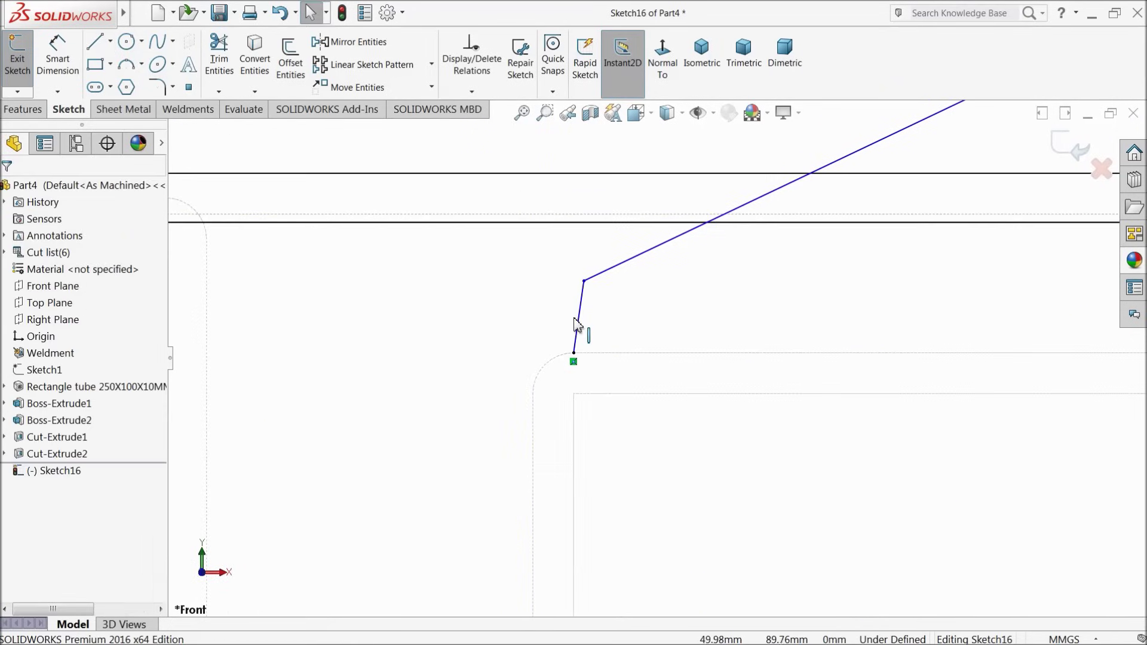
pyautogui.click(578, 318)
pyautogui.click(627, 266)
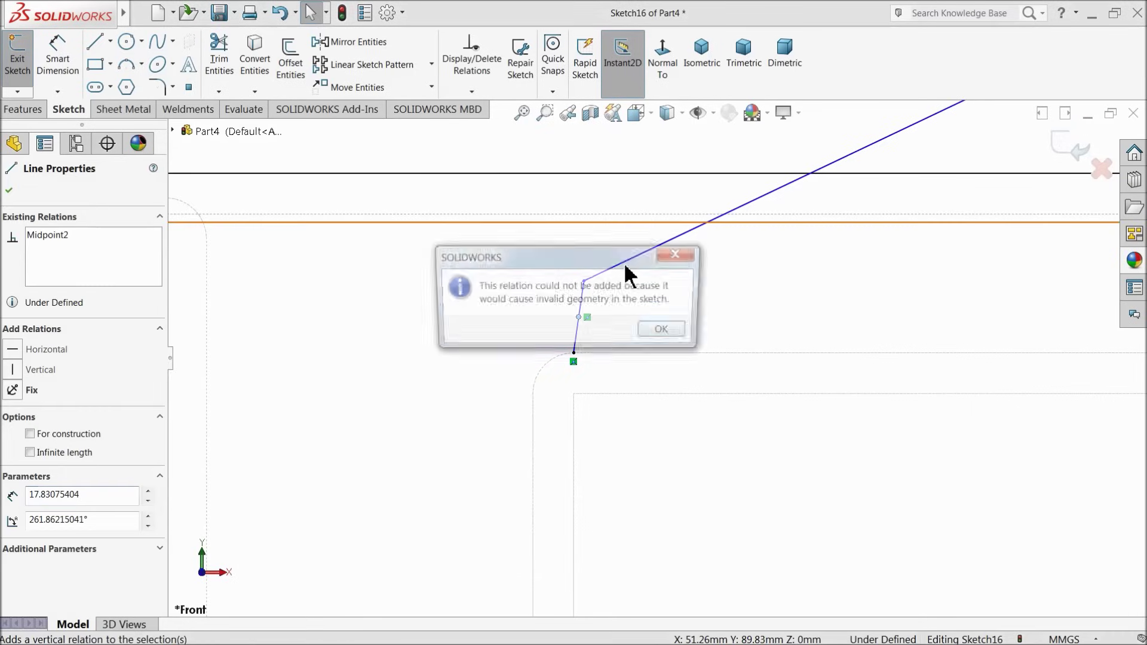
pyautogui.click(678, 253)
pyautogui.click(584, 159)
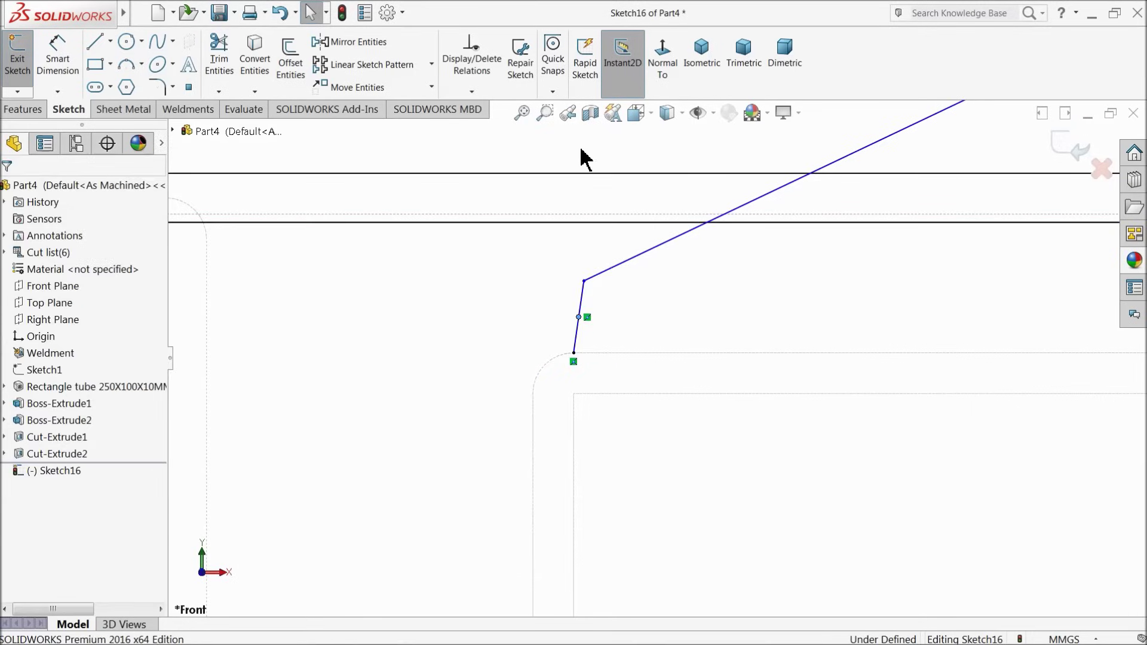
# Make the short line at the crossmember's upper left corner vertical.
pyautogui.click(587, 304)
pyautogui.click(630, 247)
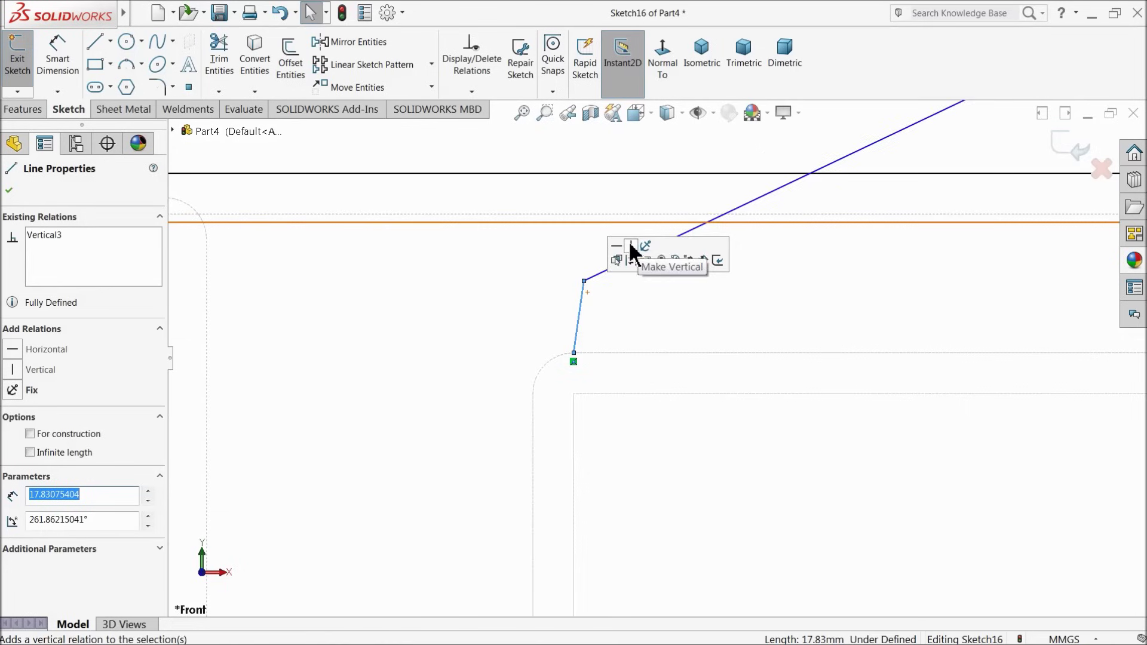
pyautogui.click(608, 161)
# Dimension the short vertical line's length as 15 mm.
pyautogui.scroll(4, 655, 294)
pyautogui.scroll(3, 663, 317)
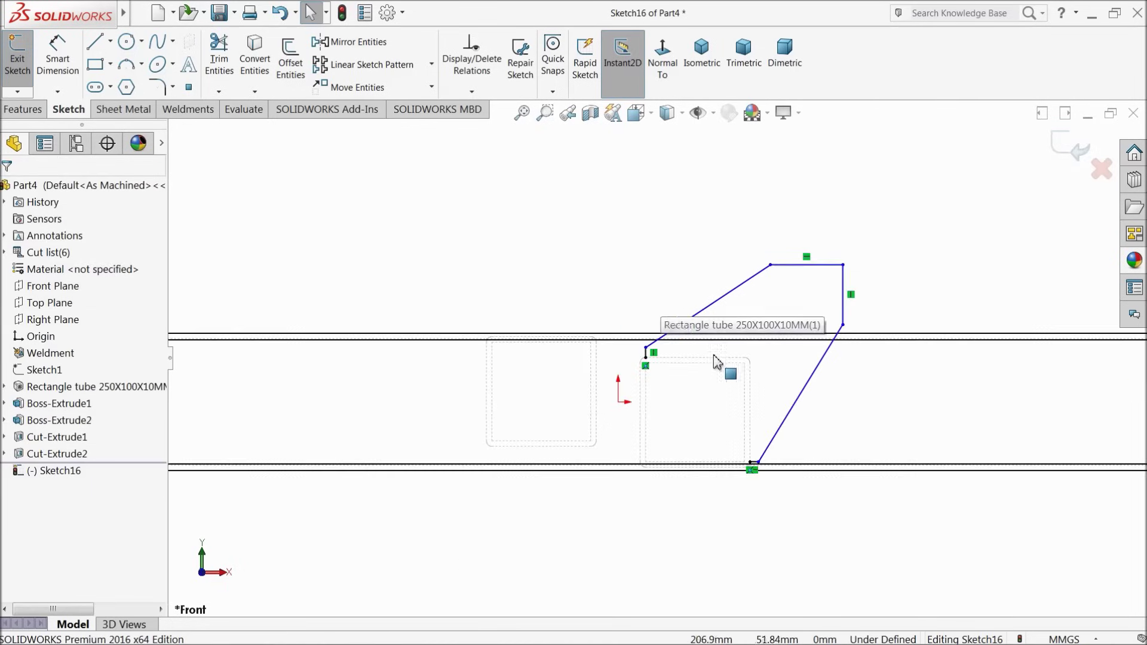
pyautogui.scroll(-1, 599, 330)
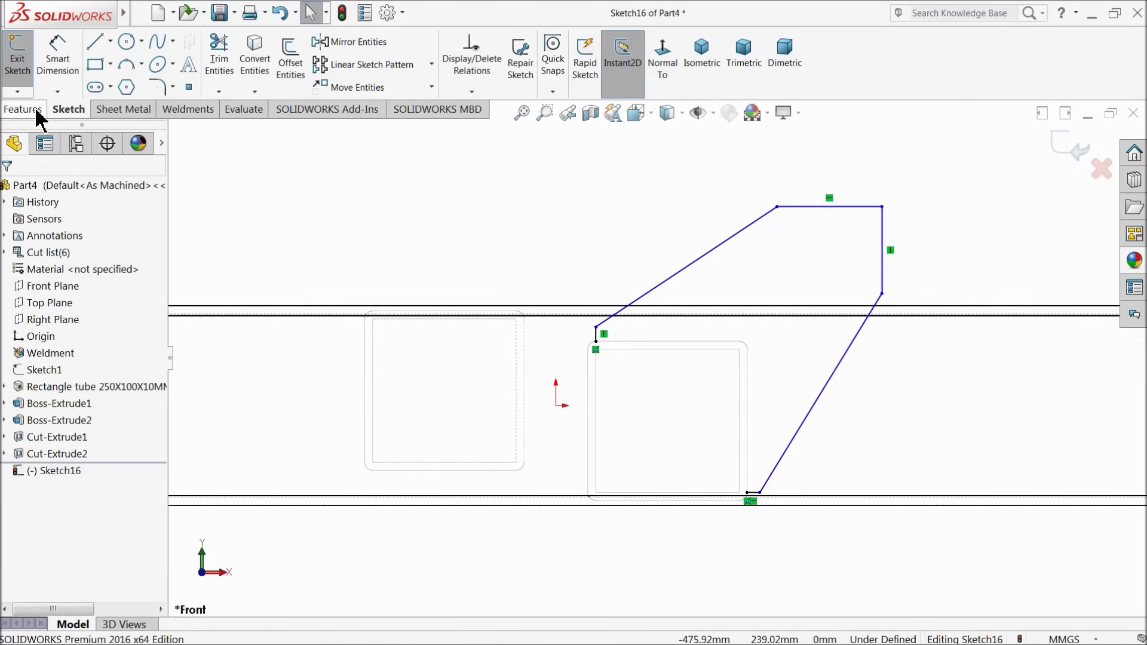
pyautogui.click(58, 57)
pyautogui.scroll(-3, 663, 397)
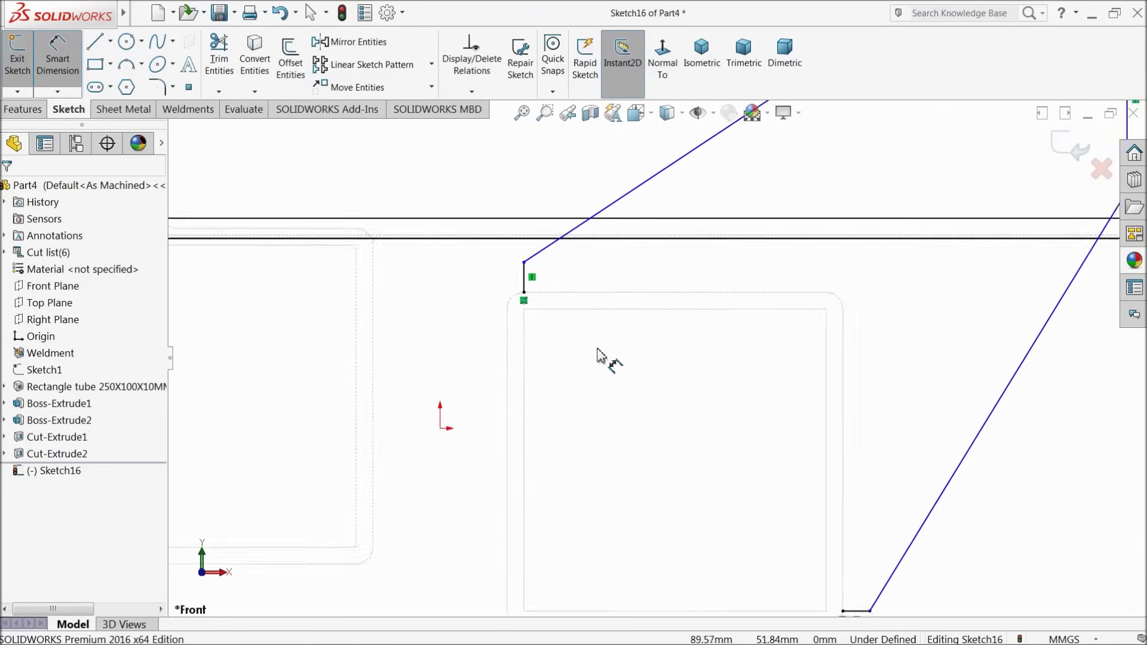
pyautogui.scroll(-3, 551, 327)
pyautogui.click(500, 236)
pyautogui.click(430, 248)
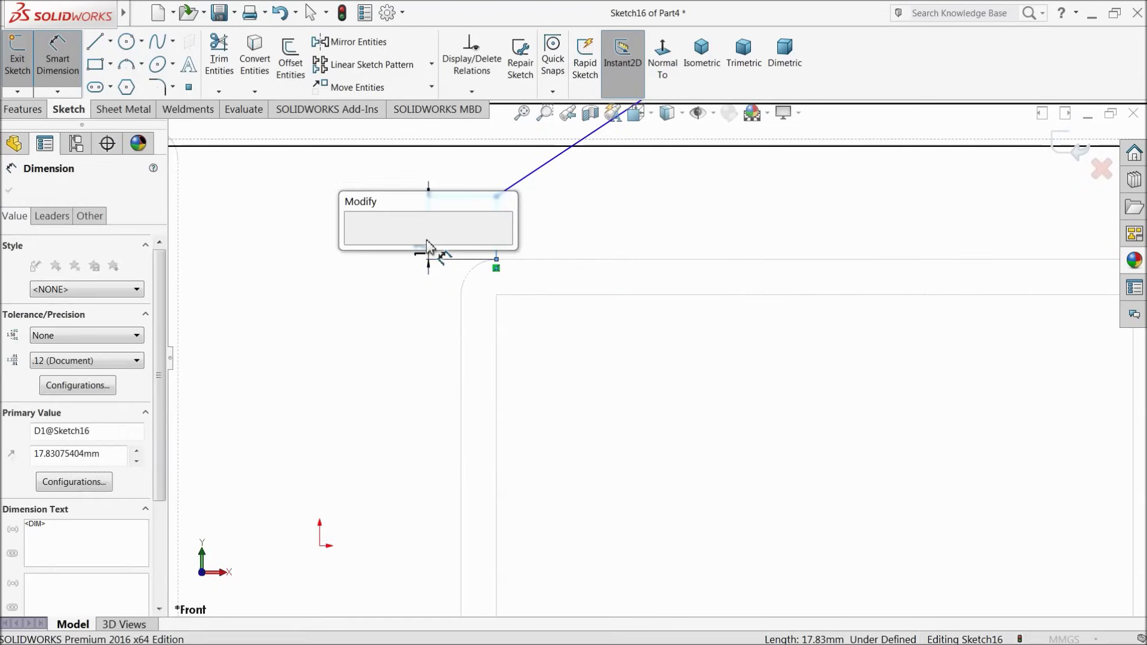
pyautogui.write('15')
pyautogui.press('Return')
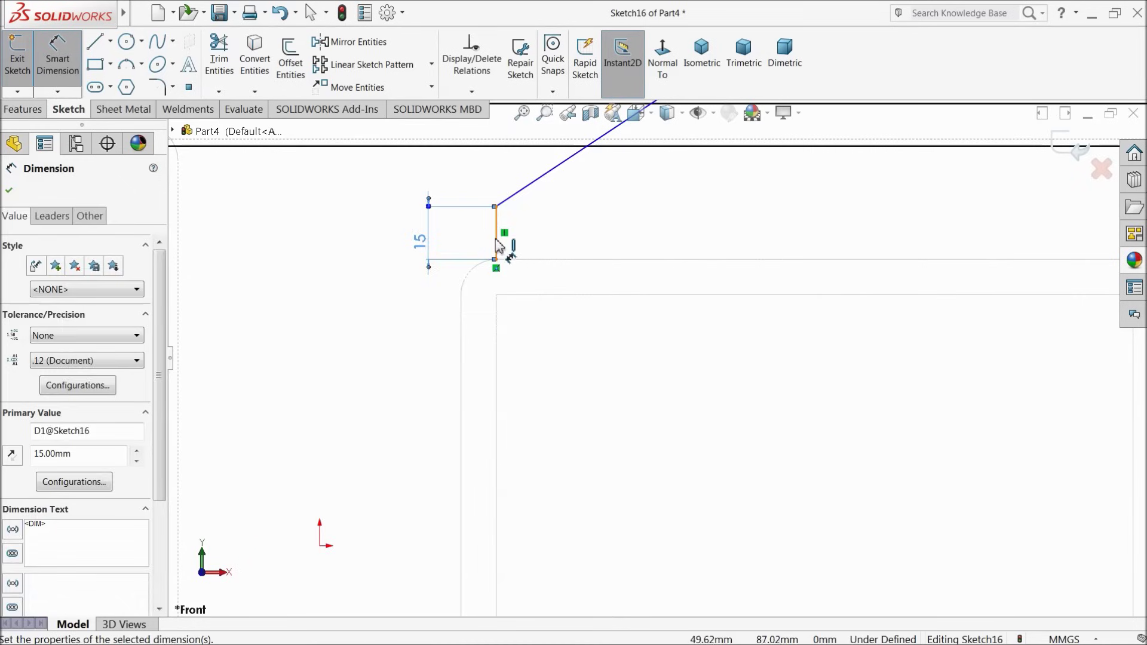
# Add a driven horizontal dimension from the short vertical line to the crossmember's right outer edge.
pyautogui.click(500, 246)
pyautogui.scroll(2, 576, 289)
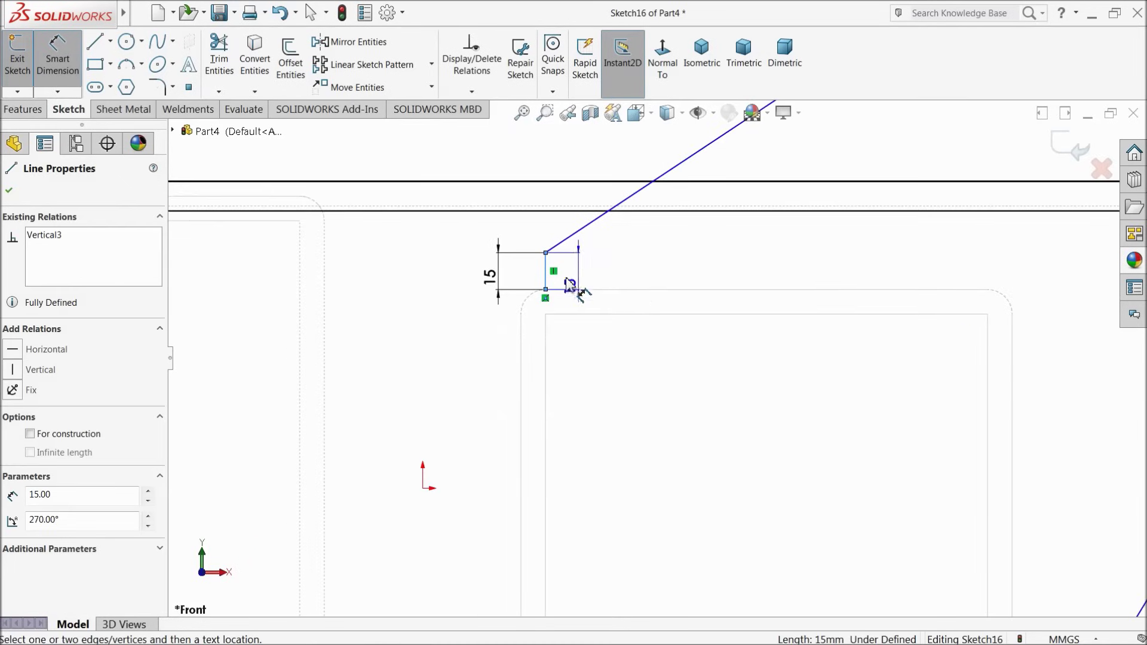
pyautogui.click(1013, 350)
pyautogui.click(759, 377)
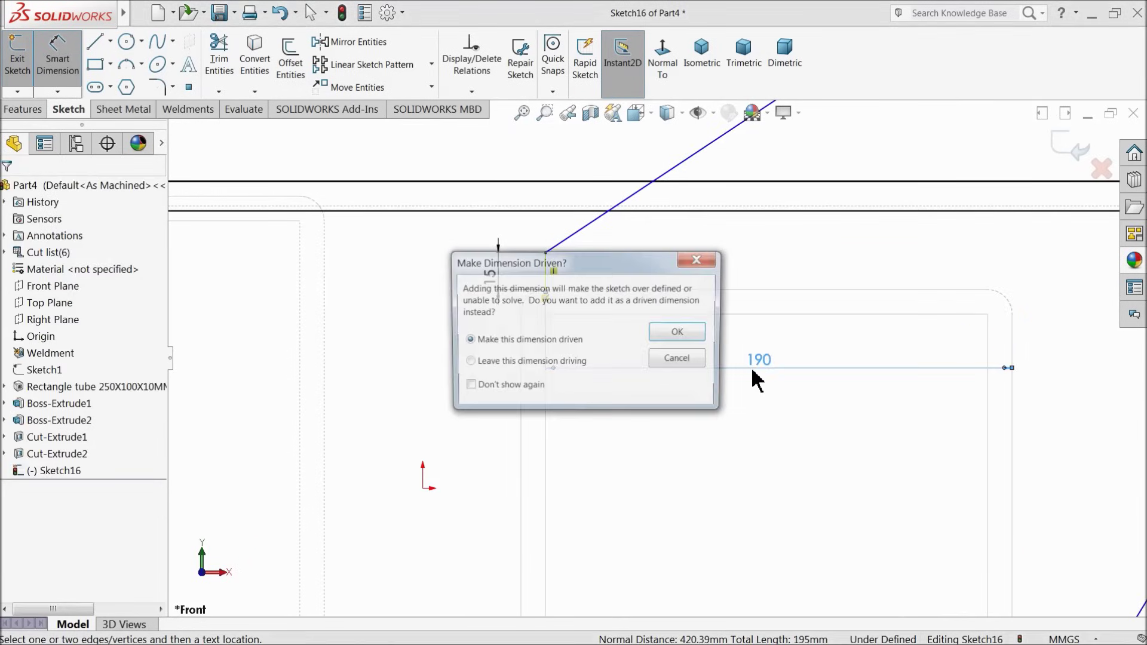
pyautogui.click(672, 330)
# Dimension the short horizontal line at the crossmember's lower right corner as 15 mm long.
pyautogui.scroll(5, 819, 504)
pyautogui.scroll(-8, 814, 502)
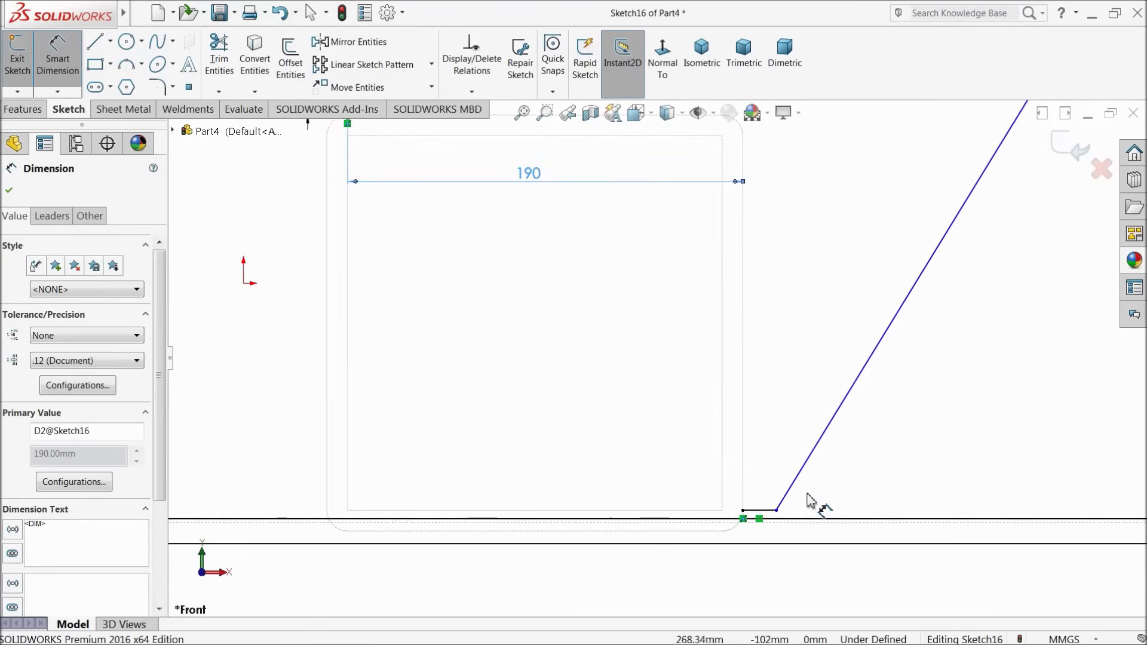
pyautogui.click(710, 480)
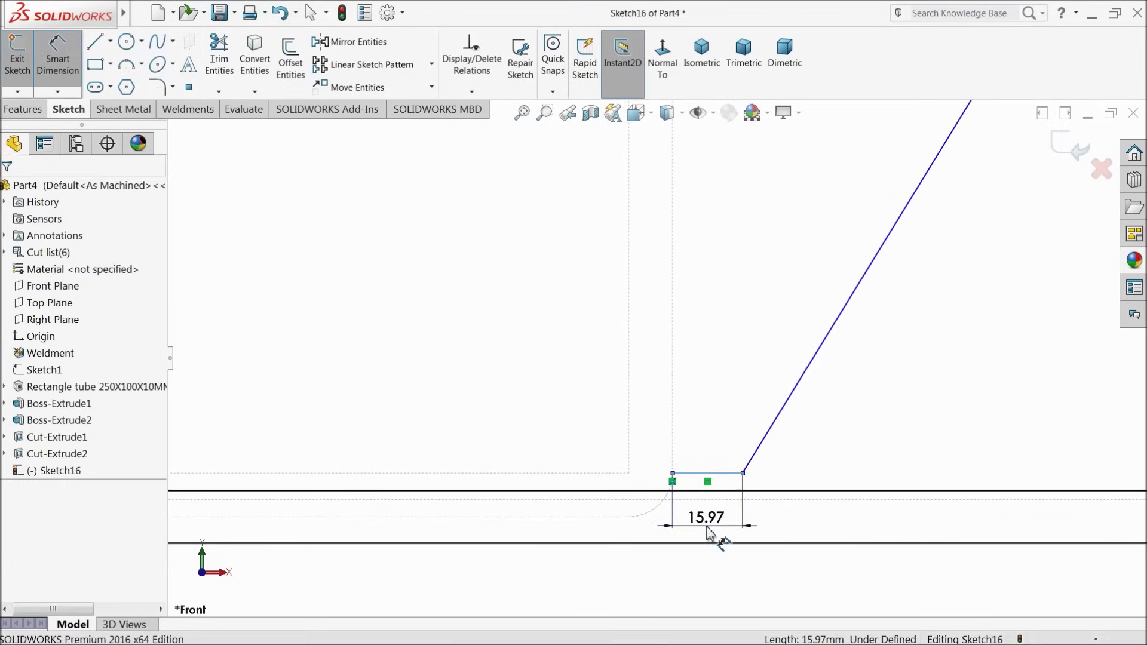
pyautogui.click(704, 522)
pyautogui.write('15')
pyautogui.press('Return')
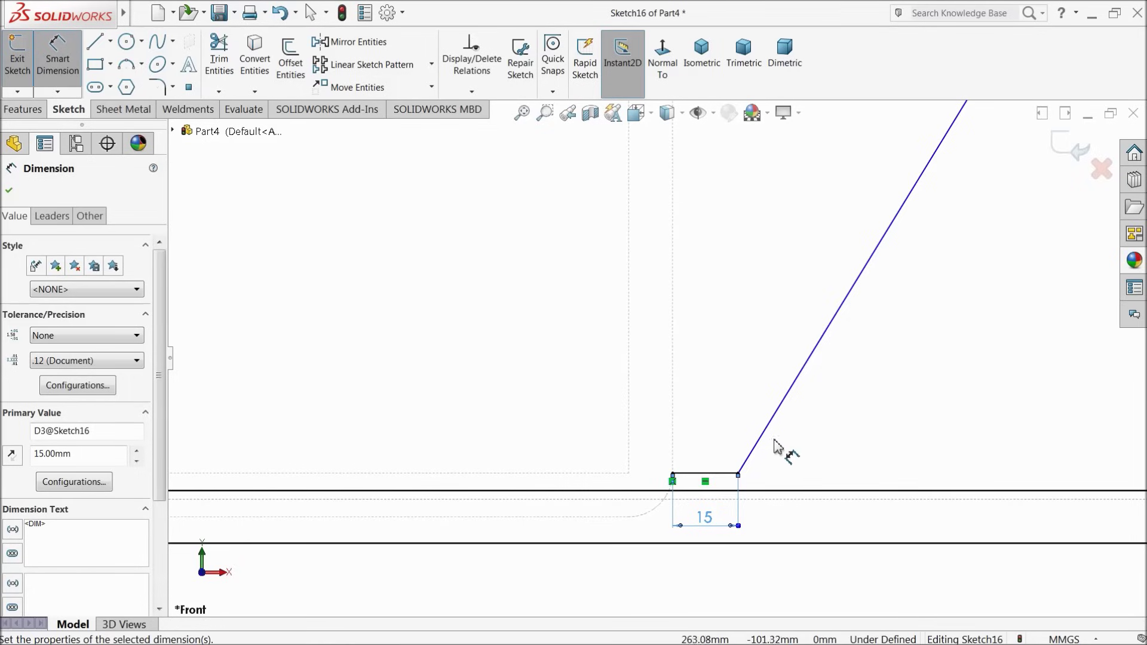
# Add a driven vertical dimension between the crossmember's upper outer edge and the short horizontal line.
pyautogui.scroll(5, 687, 477)
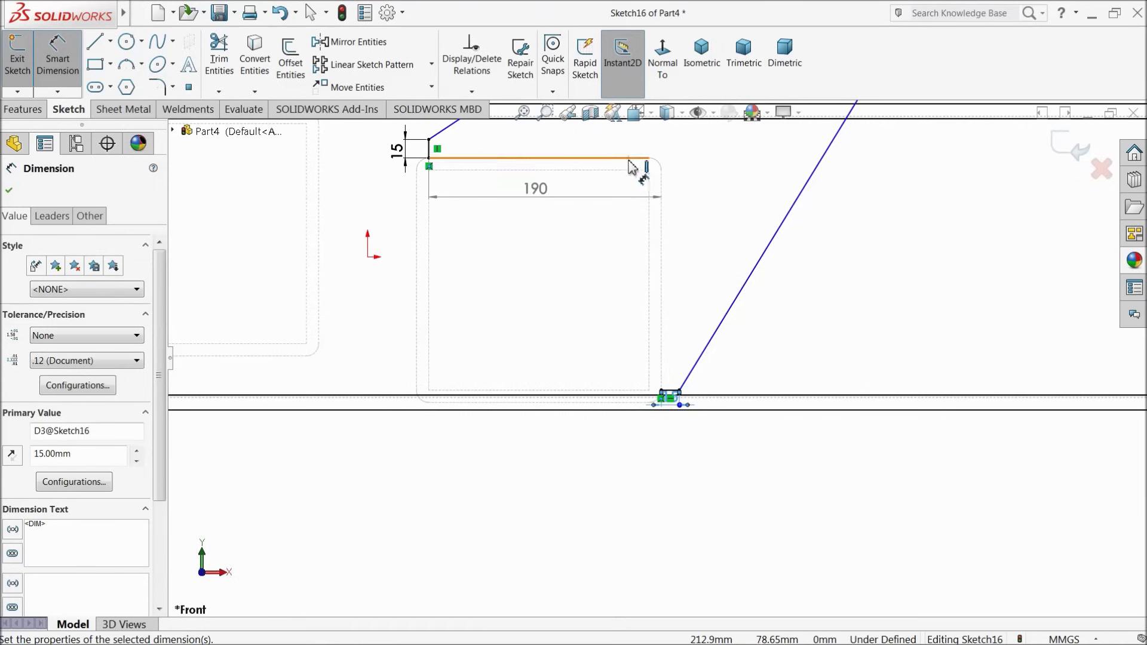
pyautogui.scroll(-5, 686, 397)
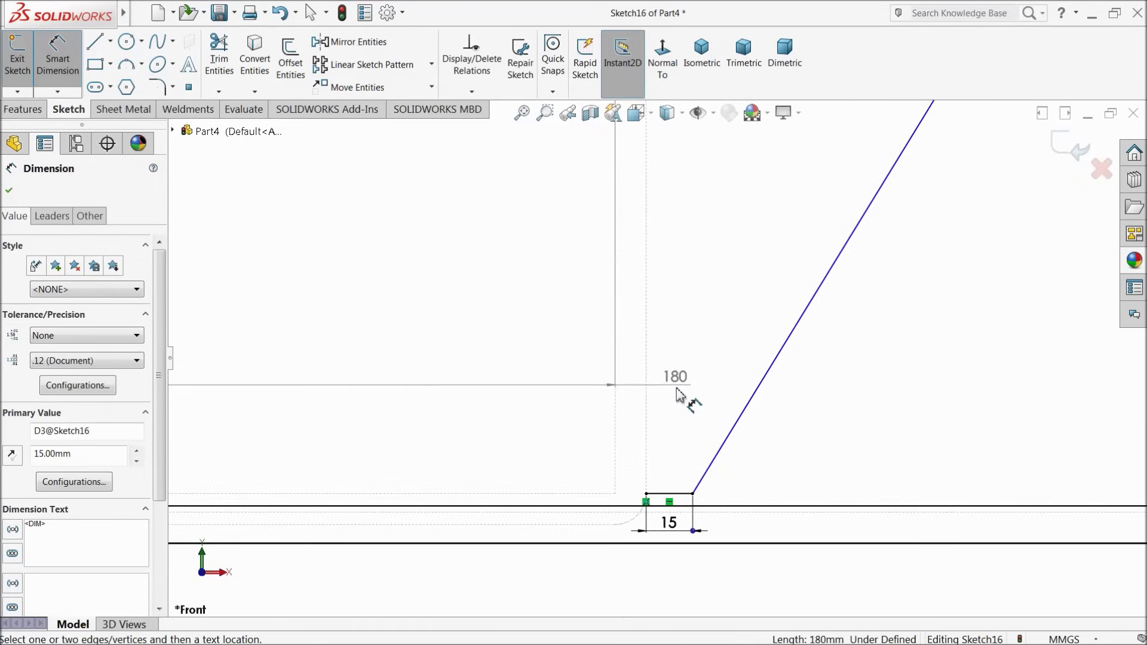
pyautogui.click(666, 532)
pyautogui.scroll(5, 568, 391)
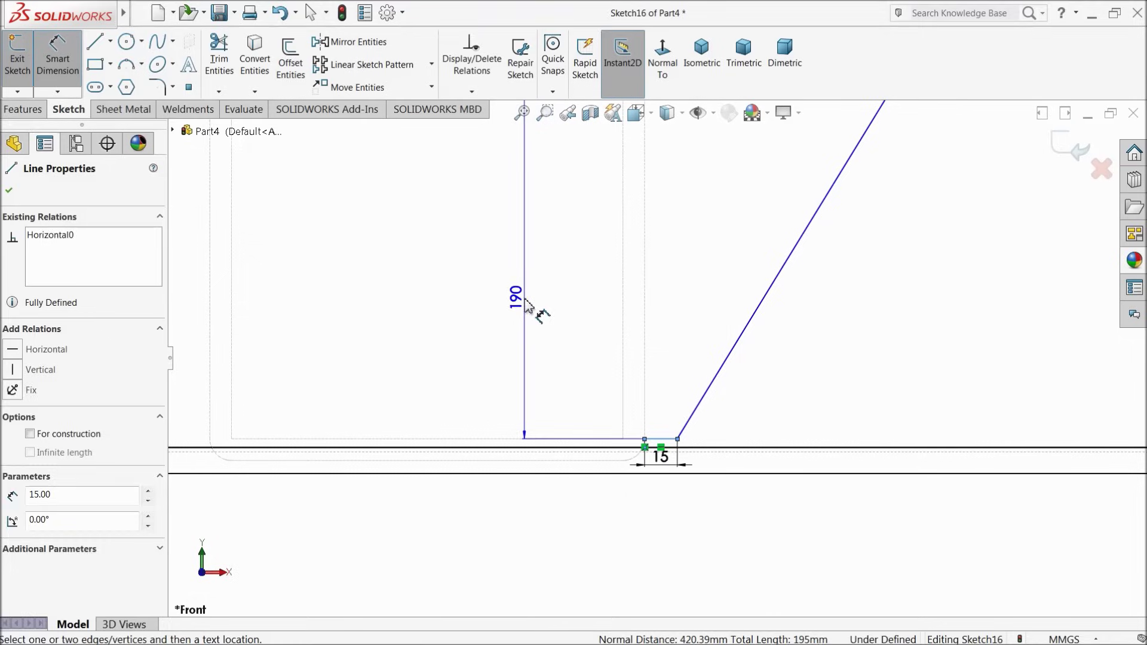
pyautogui.click(513, 308)
pyautogui.click(678, 333)
# Dimension the vertical height of the profile's right slanted line as 240 mm.
pyautogui.scroll(6, 678, 359)
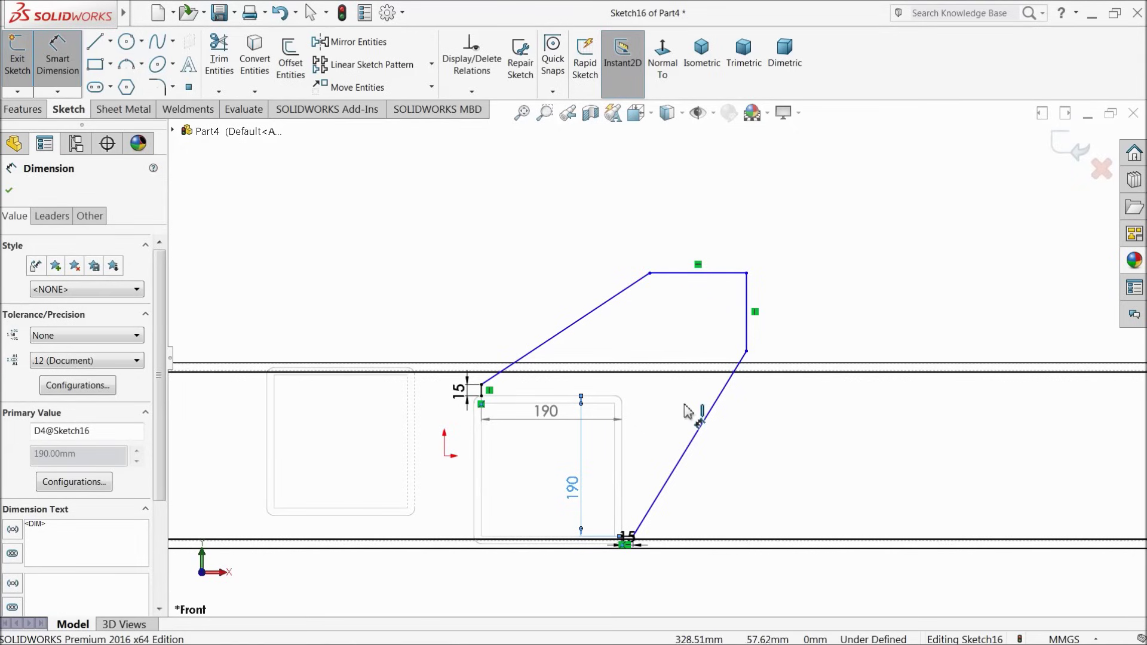
pyautogui.click(695, 436)
pyautogui.click(841, 442)
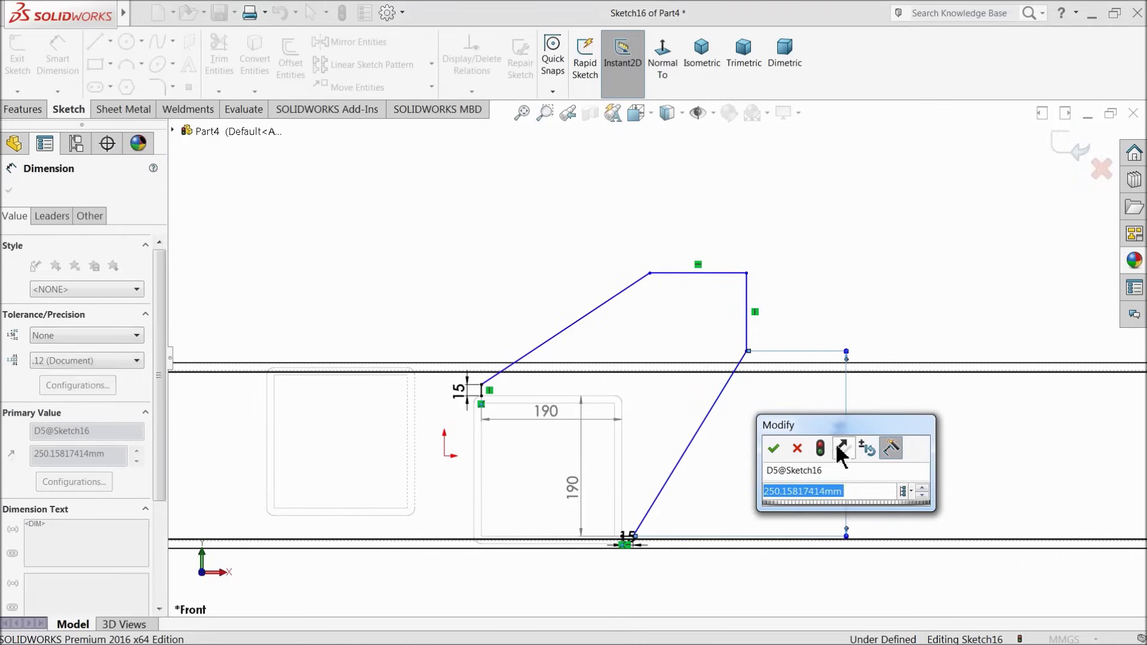
pyautogui.write('240')
pyautogui.press('Return')
pyautogui.scroll(1, 730, 488)
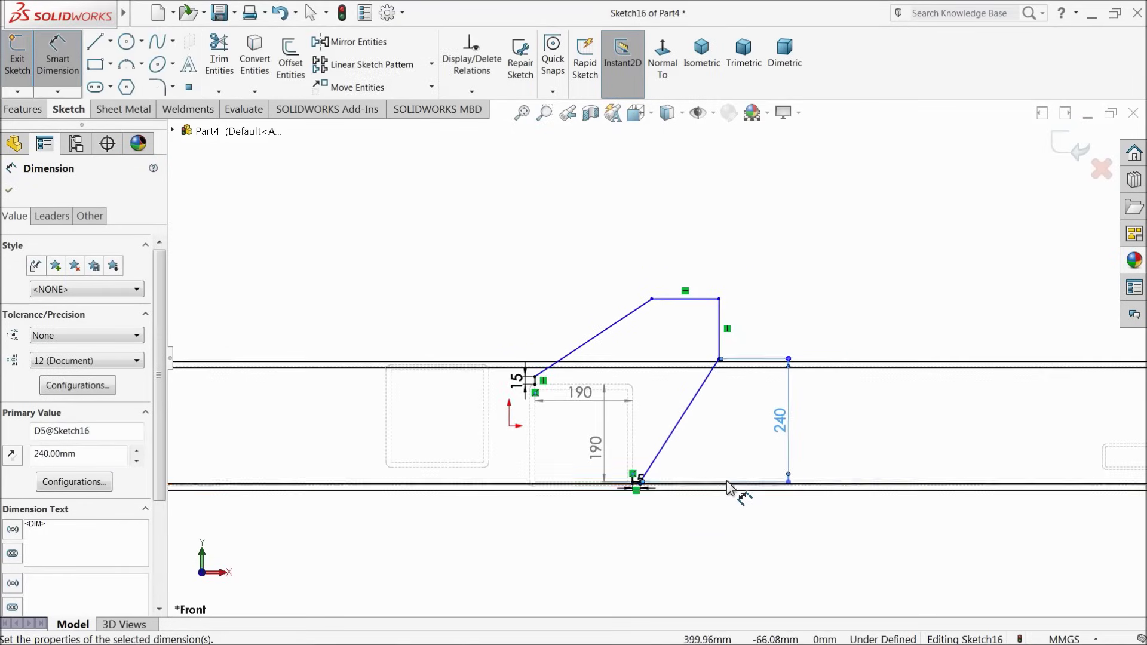
pyautogui.scroll(-1, 717, 507)
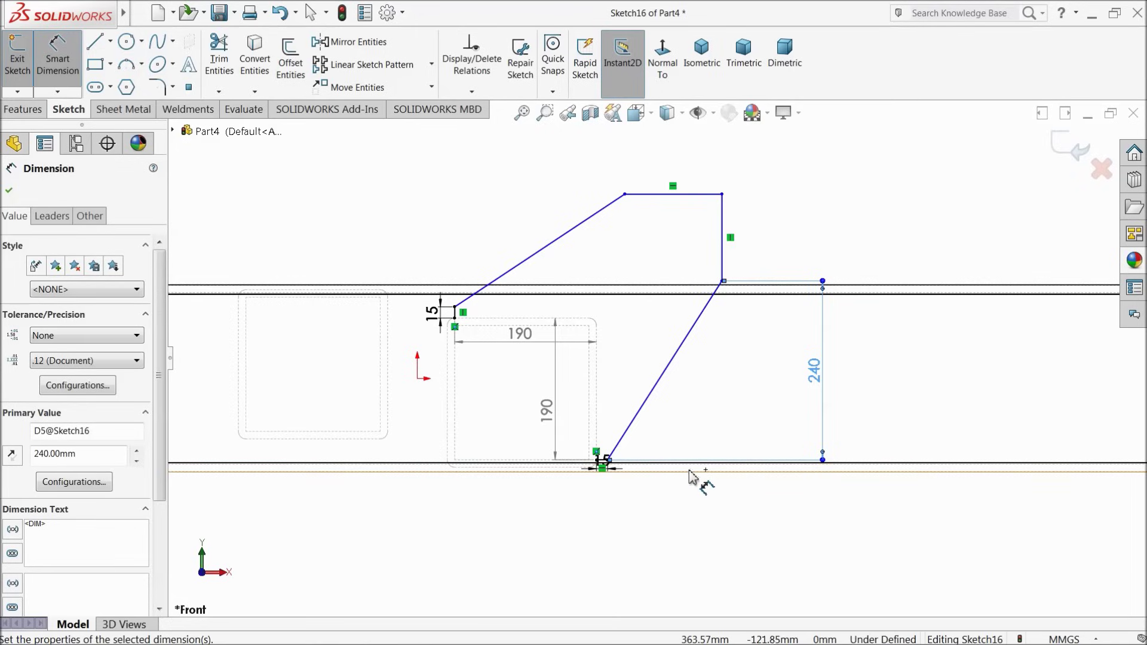
pyautogui.click(670, 373)
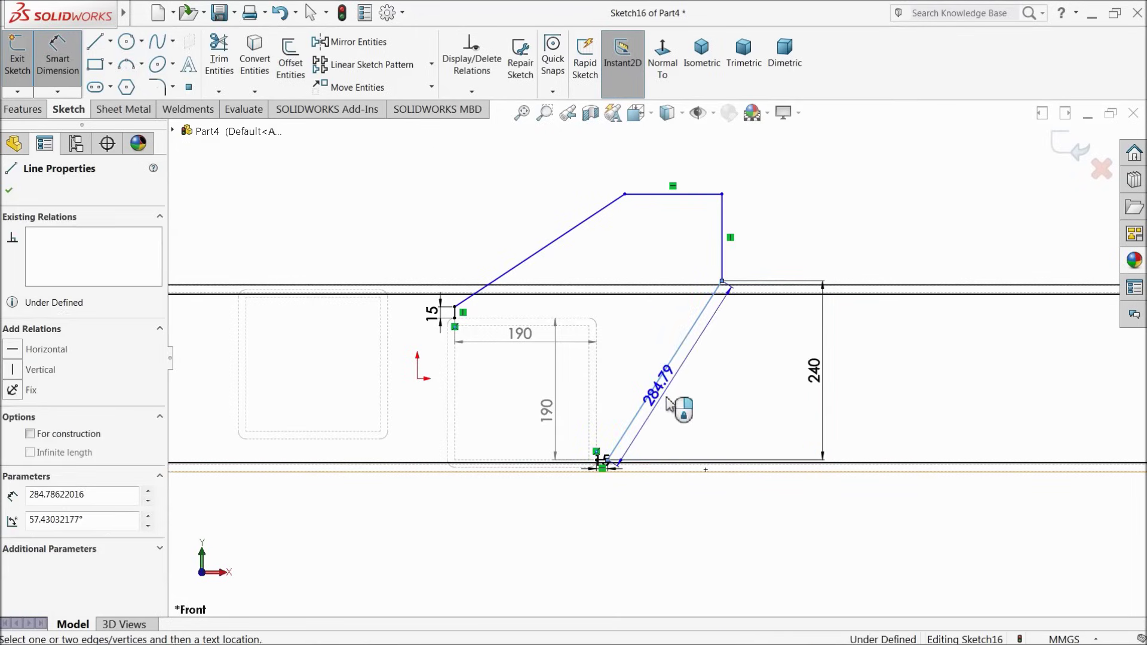
pyautogui.press('Escape')
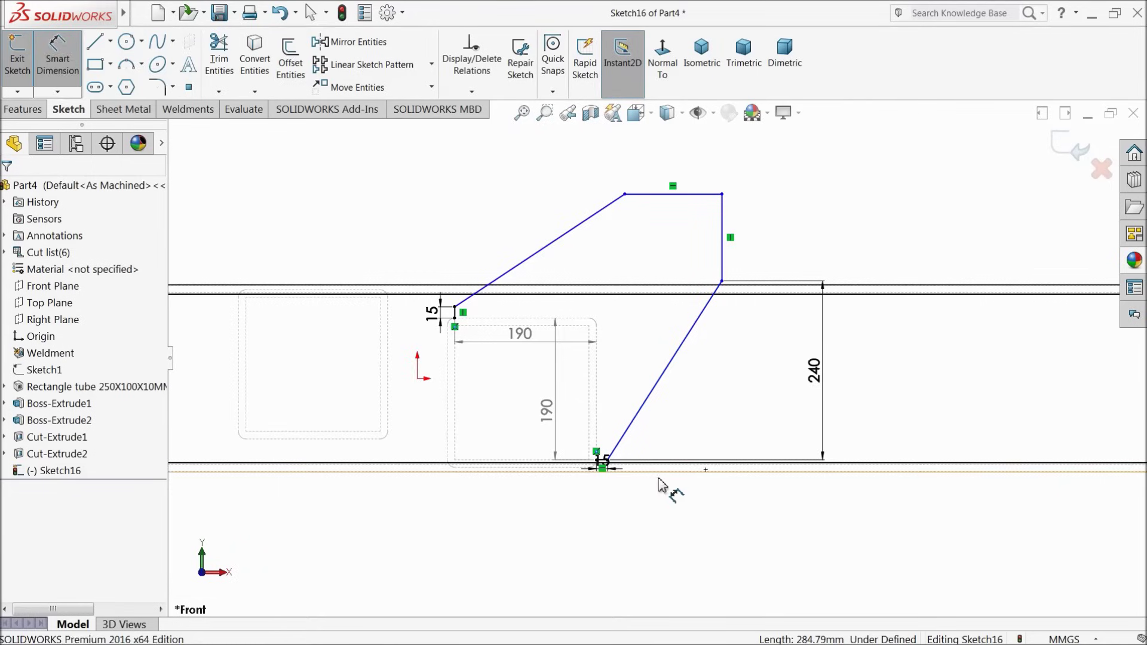
pyautogui.press('Escape')
pyautogui.scroll(3, 639, 440)
pyautogui.click(794, 153)
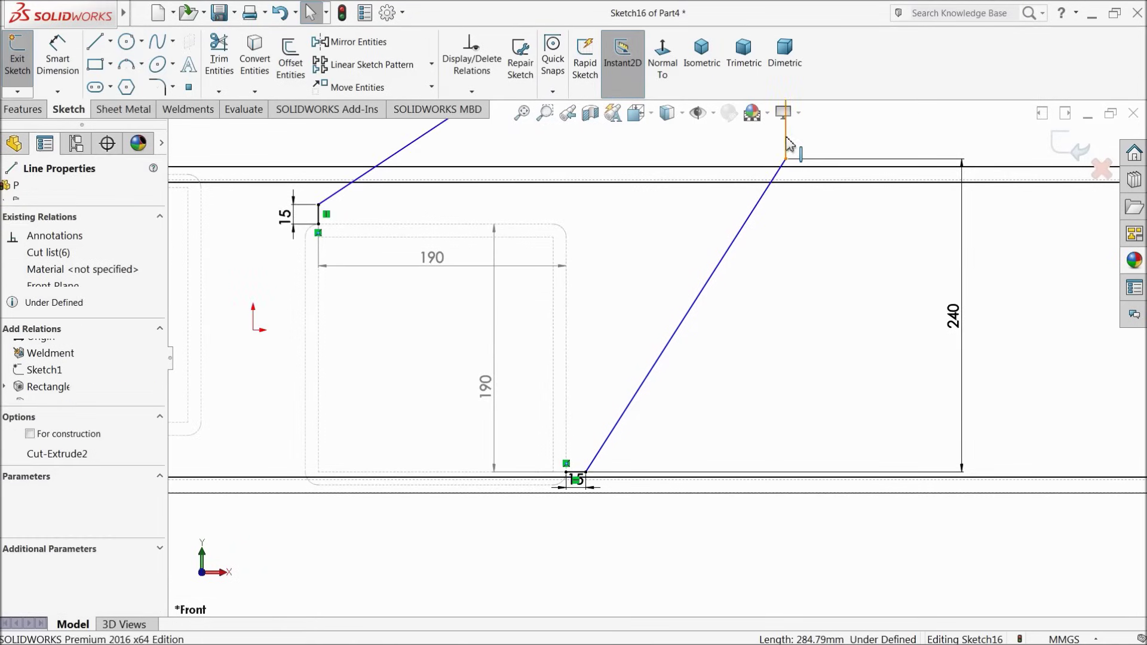
pyautogui.click(567, 382)
pyautogui.press('Delete')
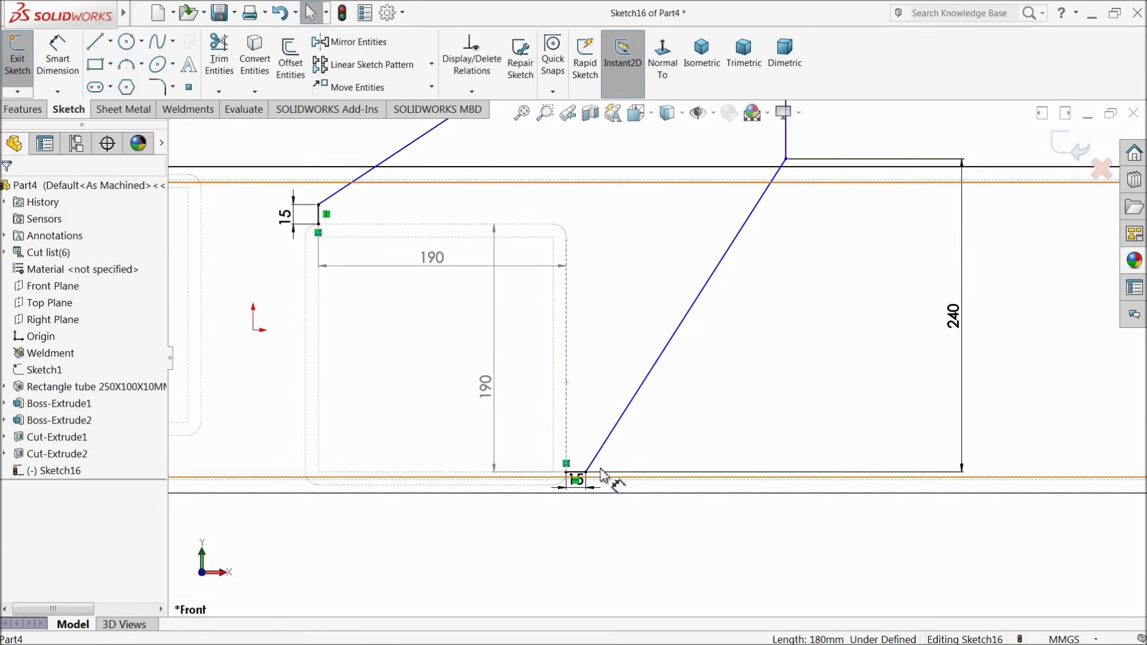
# Dimension the profile's right vertical line as 180 mm horizontally from the crossmember's right outer edge.
pyautogui.click(57, 60)
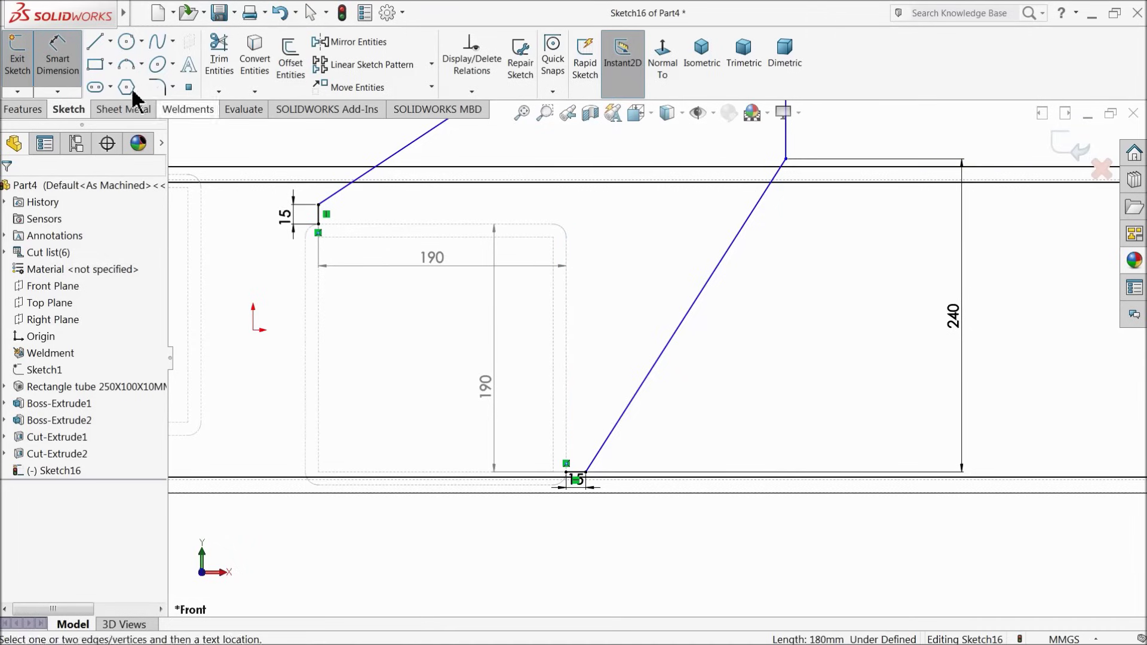
pyautogui.click(786, 154)
pyautogui.click(566, 352)
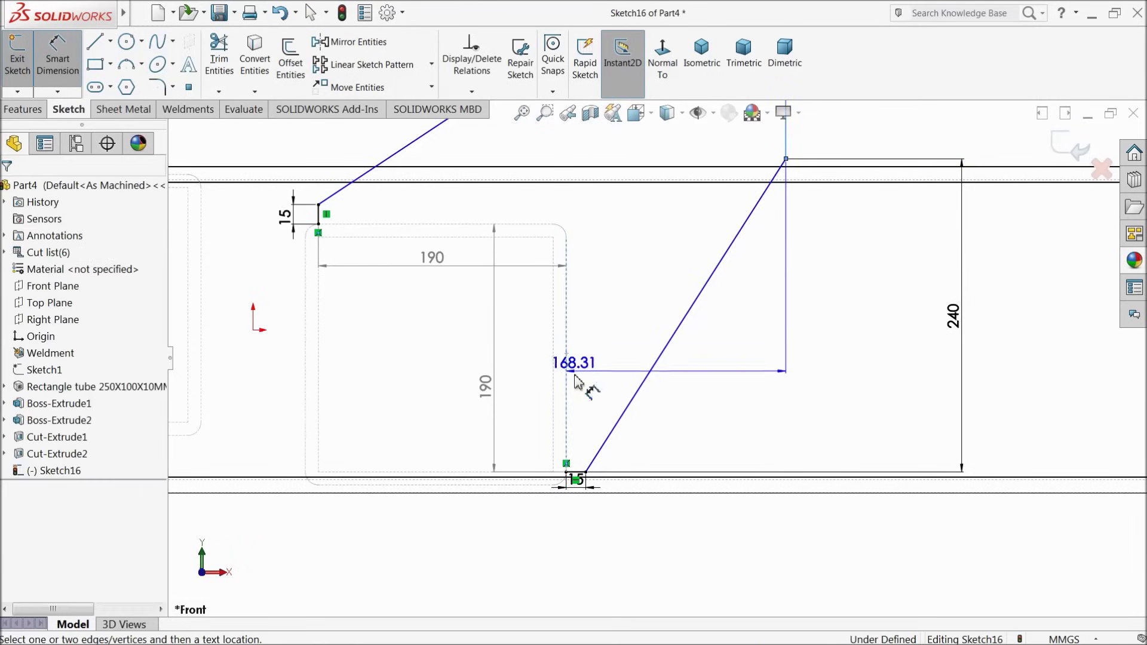
pyautogui.click(668, 563)
pyautogui.write('180')
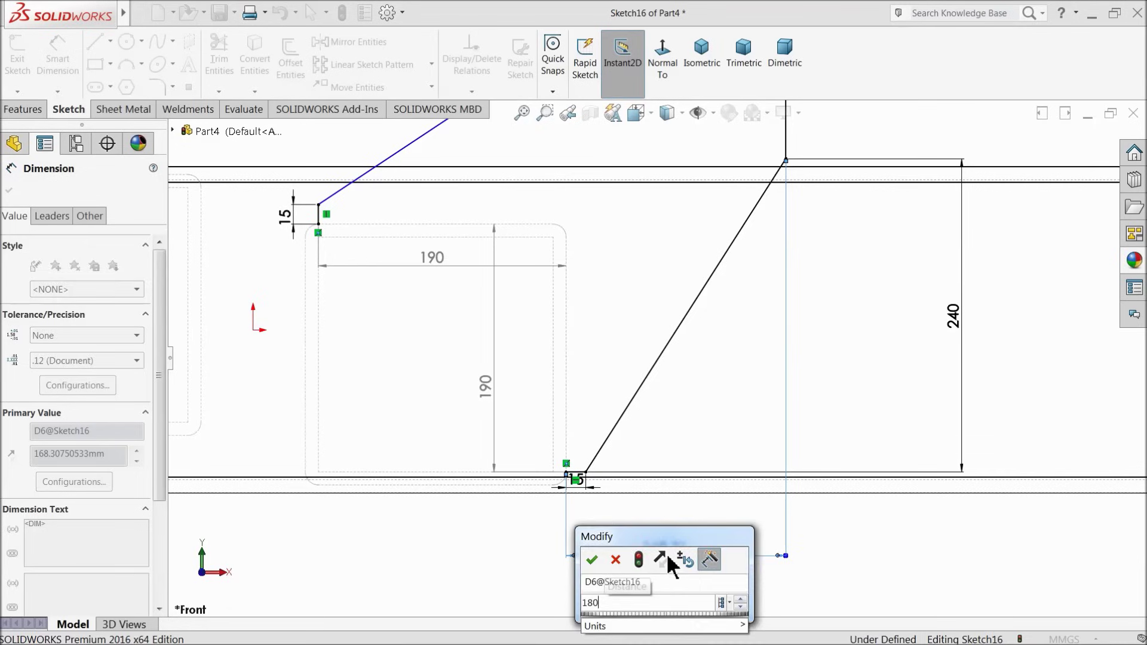
pyautogui.press('Return')
# Dimension the horizontal span of the profile's upper slanted line as 260 mm.
pyautogui.scroll(5, 671, 405)
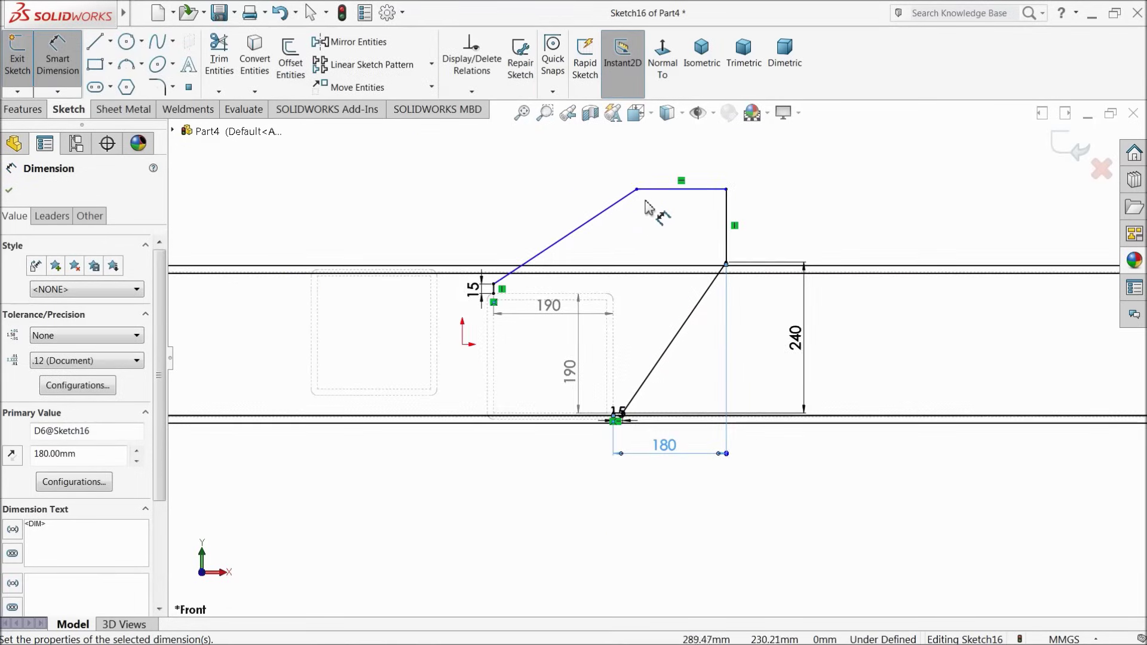
pyautogui.scroll(-3, 651, 215)
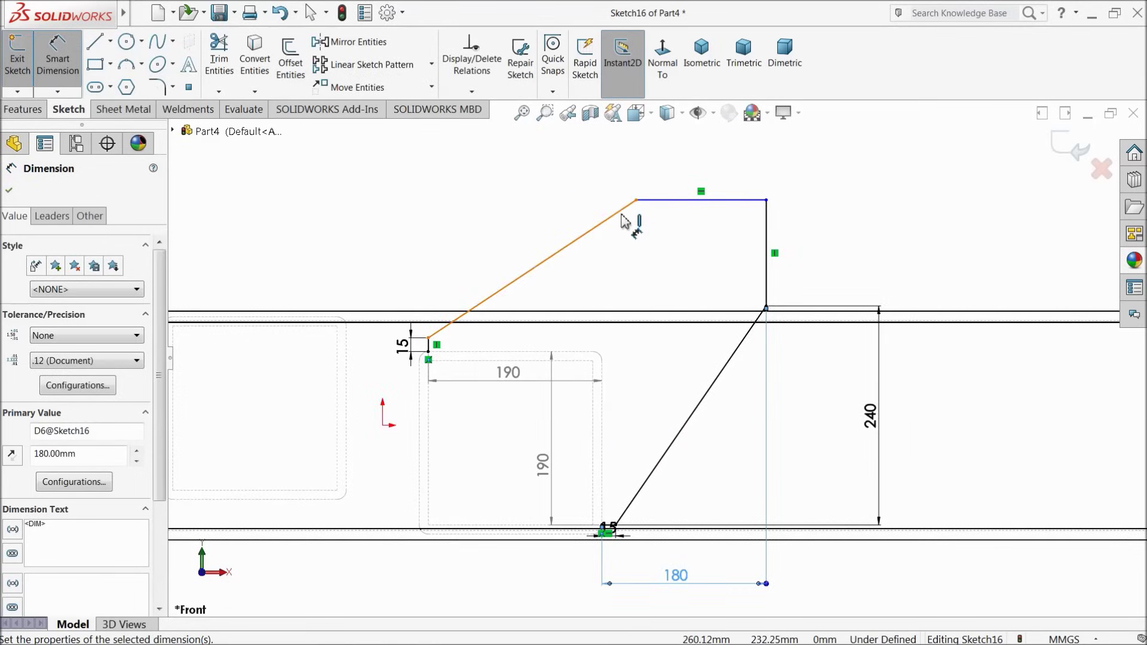
pyautogui.click(562, 249)
pyautogui.click(525, 174)
pyautogui.write('260')
pyautogui.press('Return')
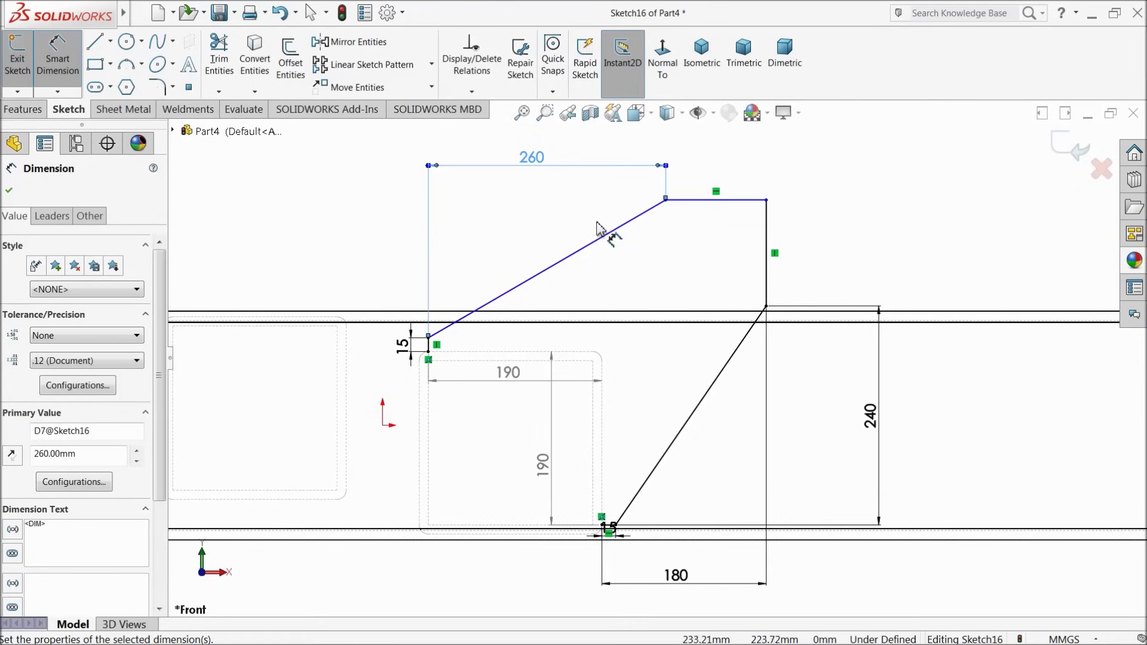
pyautogui.click(570, 260)
pyautogui.click(366, 262)
pyautogui.write('15')
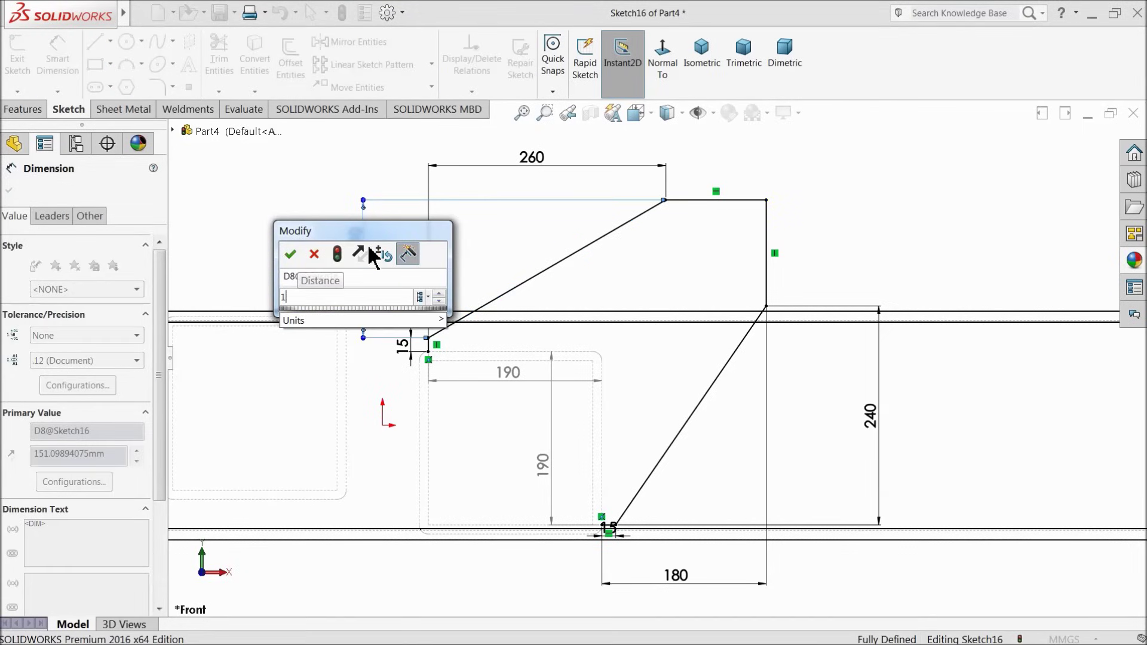
pyautogui.click(315, 254)
pyautogui.press('Delete')
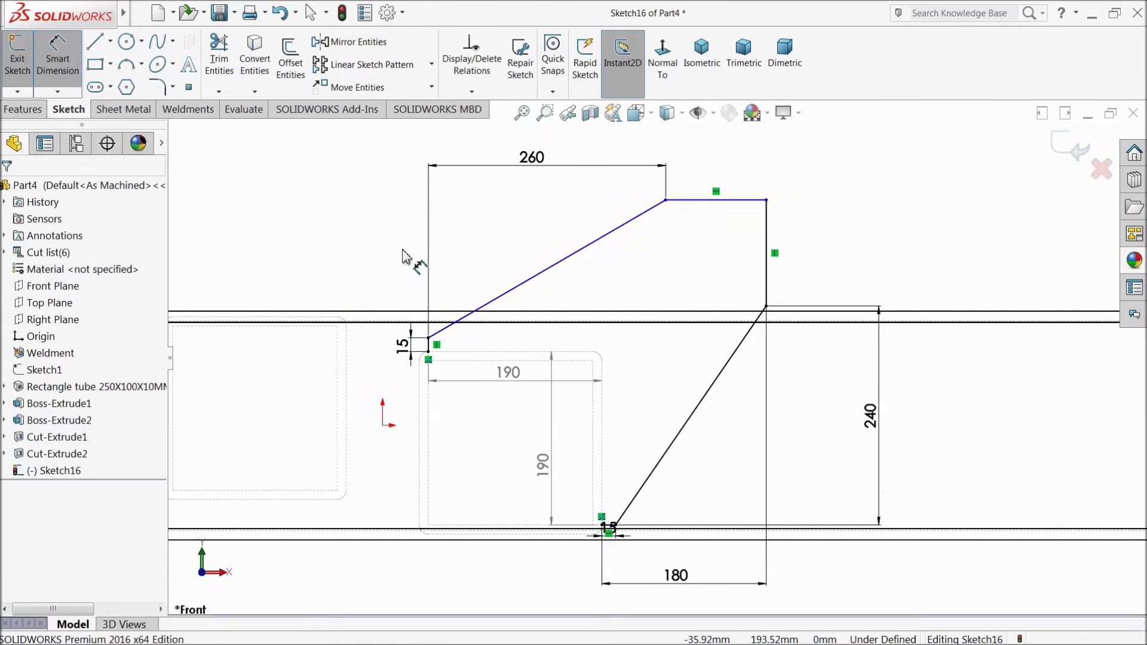
# Dimension the profile's top horizontal line as 120 mm above the crossmember's upper outer edge and finish dimensioning.
pyautogui.click(696, 201)
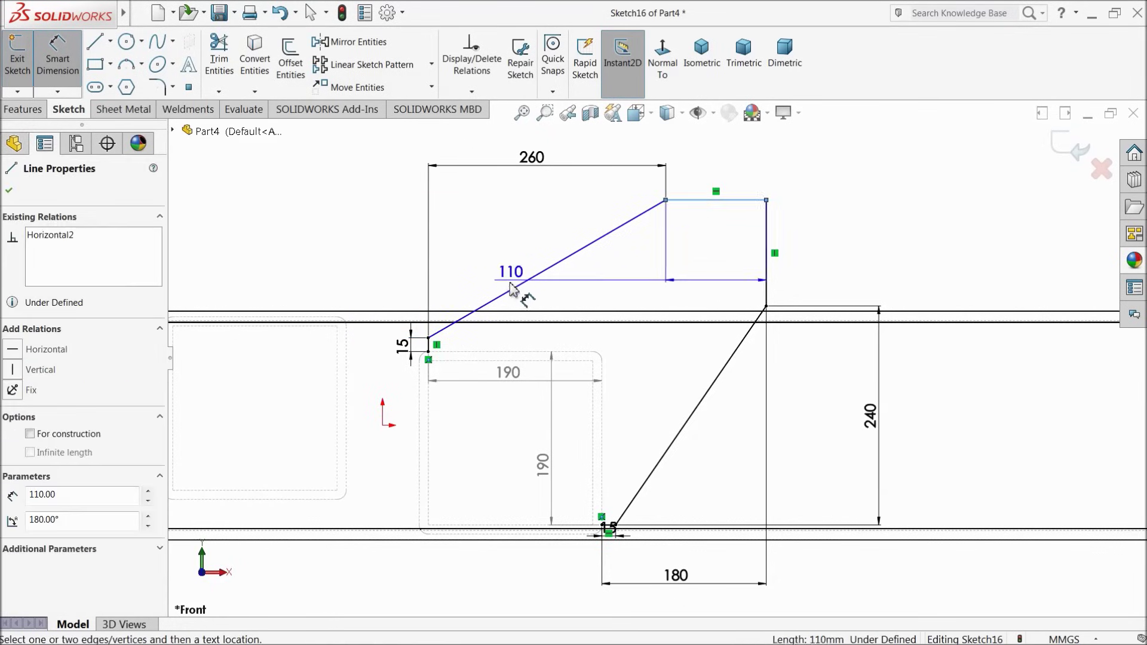
pyautogui.scroll(-2, 478, 298)
pyautogui.click(455, 343)
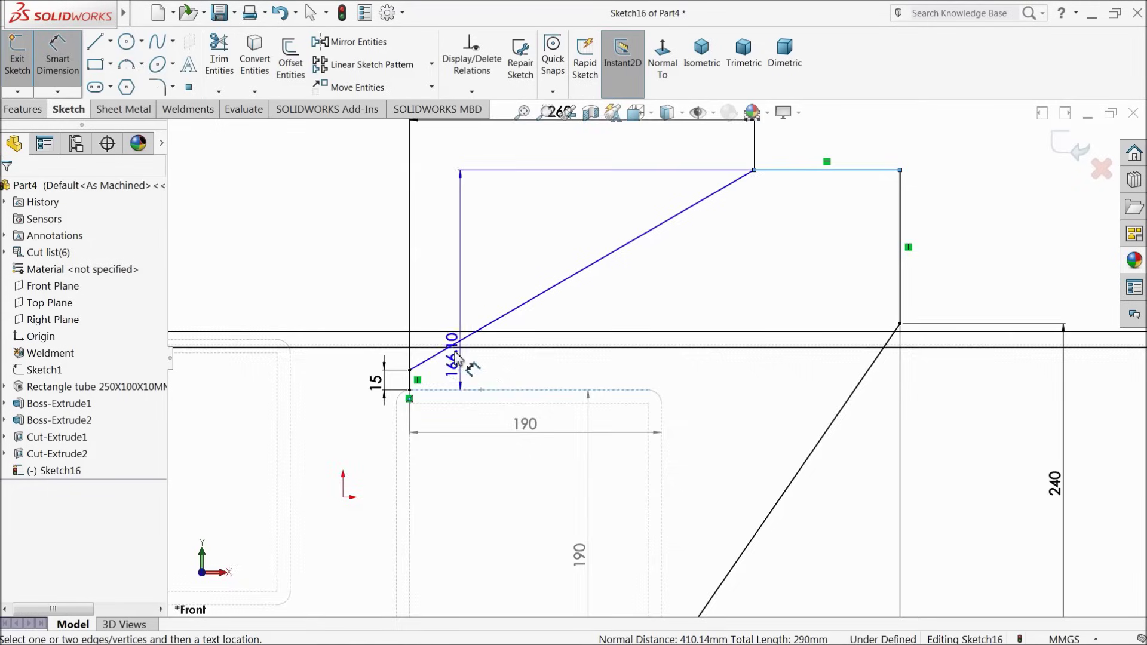
pyautogui.scroll(2, 456, 344)
pyautogui.click(436, 317)
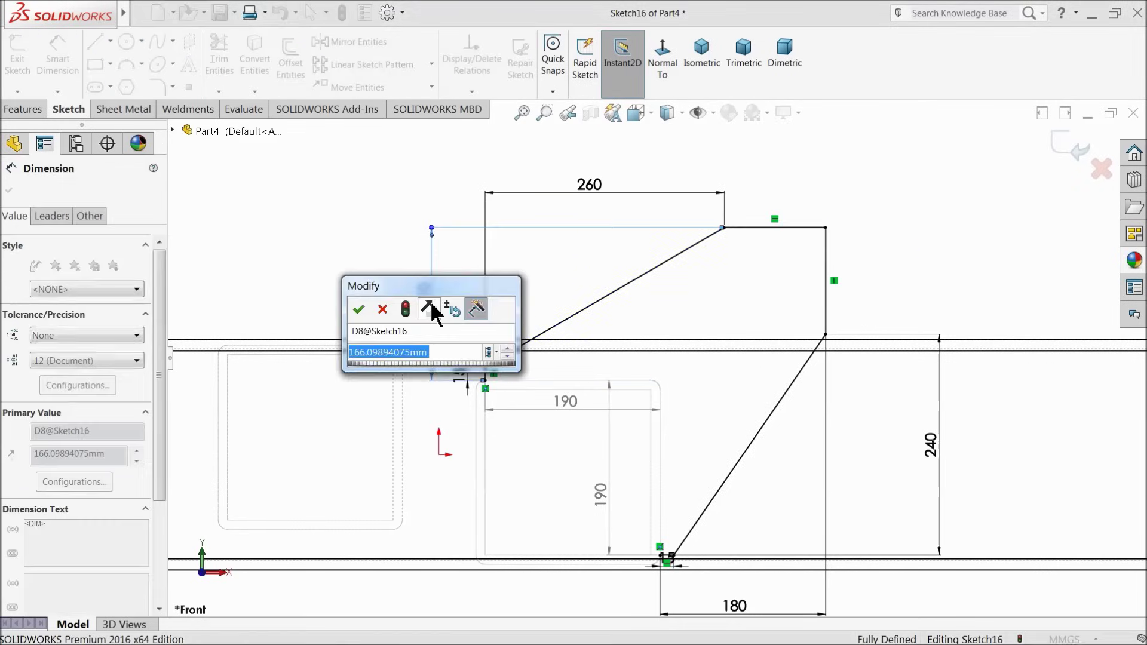
pyautogui.press('Return')
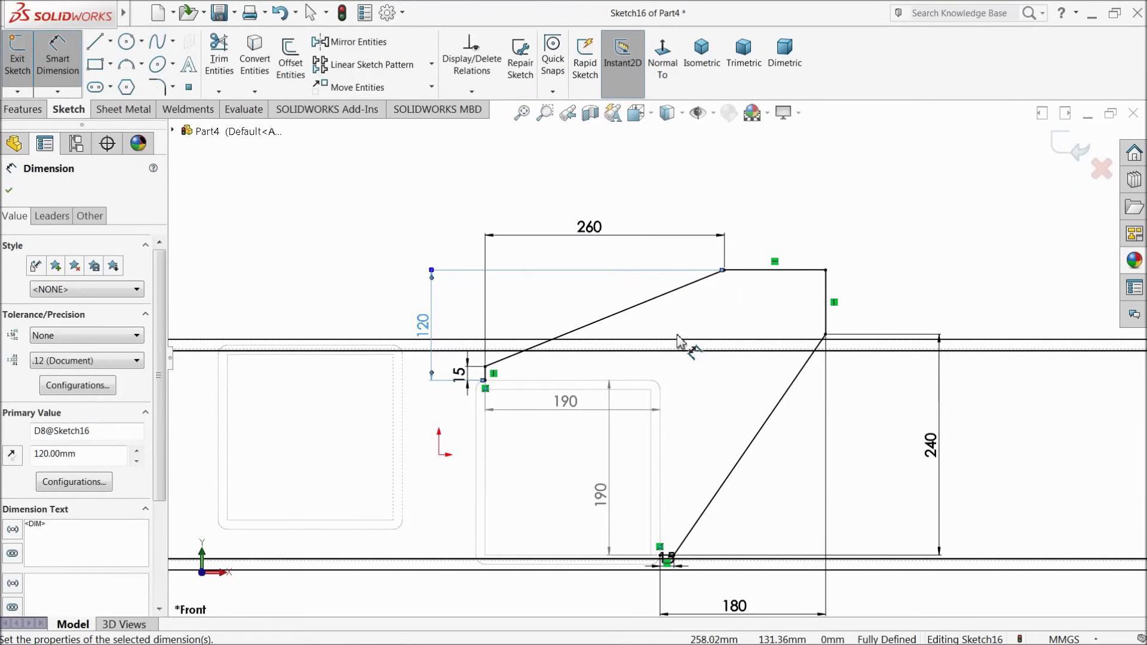
pyautogui.scroll(-1, 678, 340)
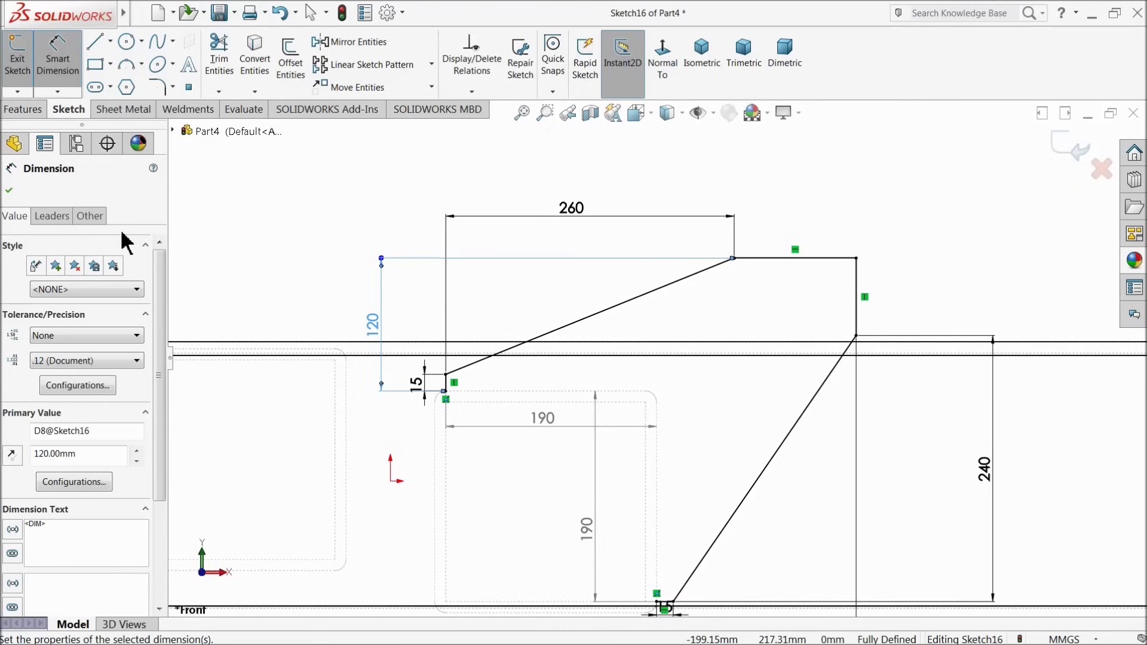
pyautogui.click(14, 190)
# Sketch a circle about 40 mm in diameter inside the profile's upper right corner.
pyautogui.click(127, 44)
pyautogui.scroll(-2, 875, 314)
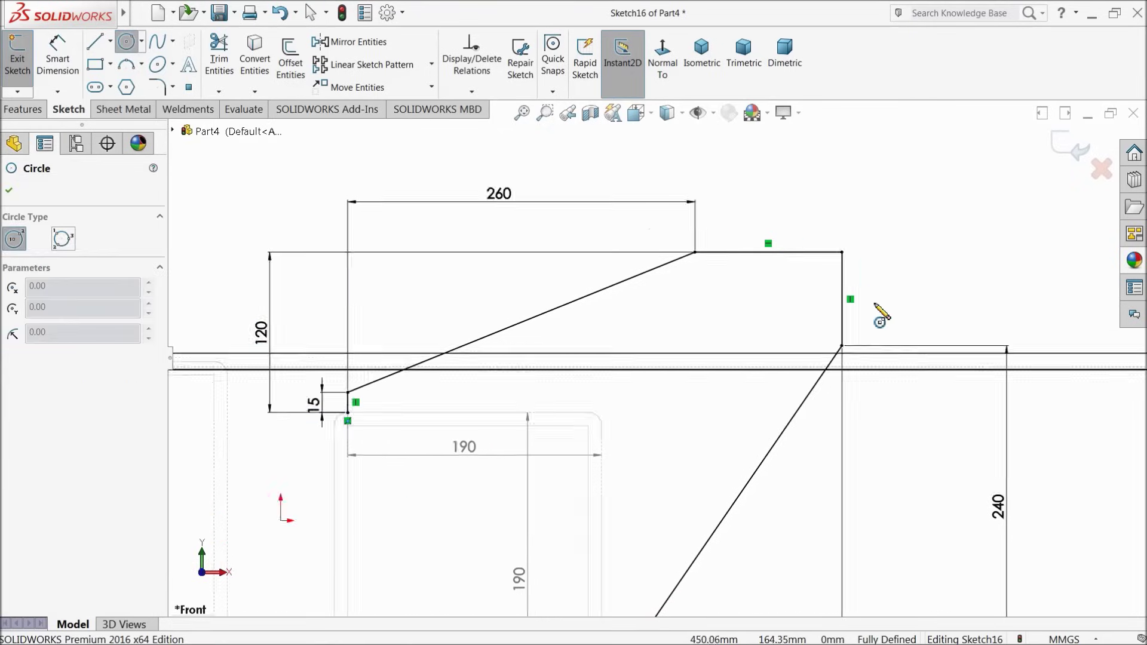
pyautogui.click(742, 307)
pyautogui.click(766, 292)
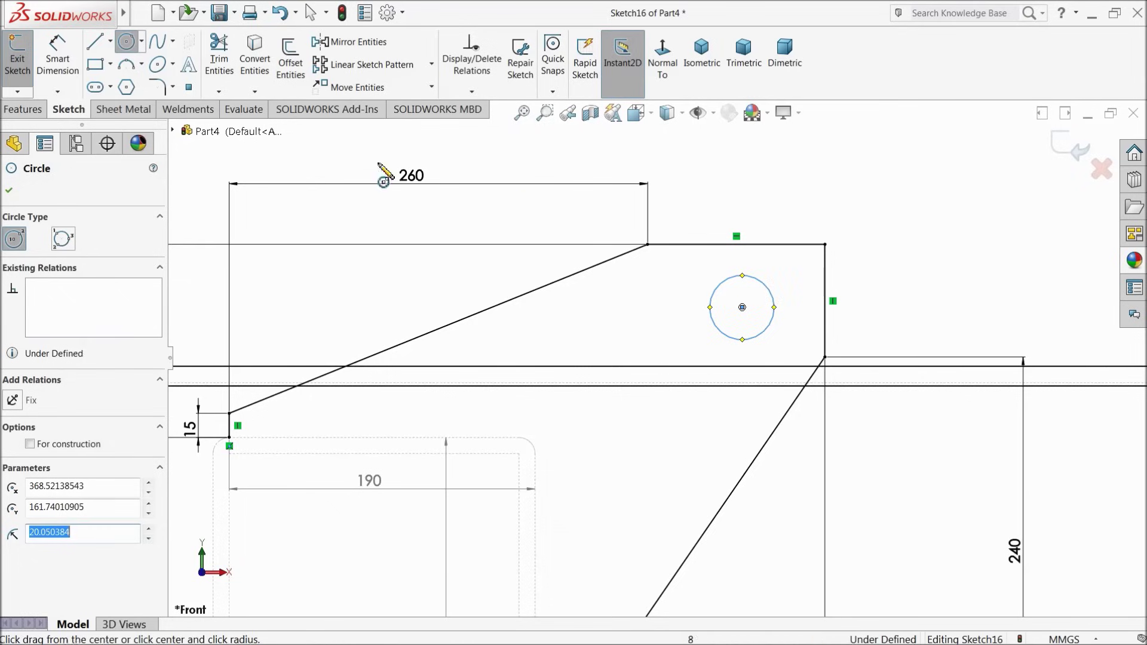
# Dimension the circle's diameter as 35 mm.
pyautogui.click(58, 55)
pyautogui.click(758, 289)
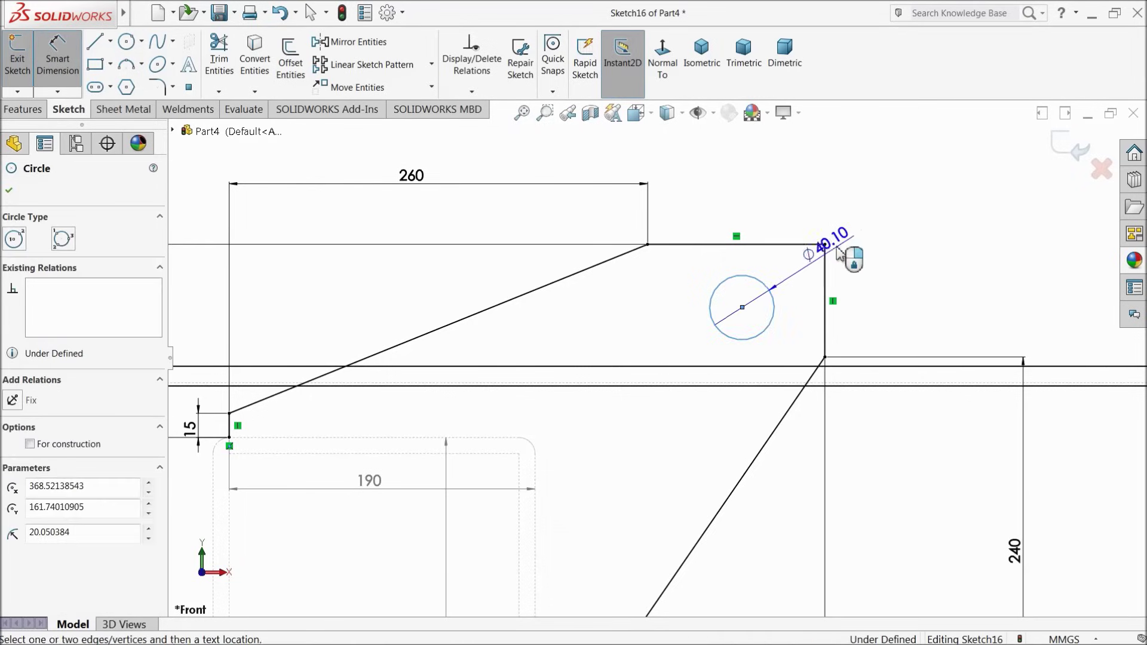
pyautogui.click(857, 232)
pyautogui.write('35')
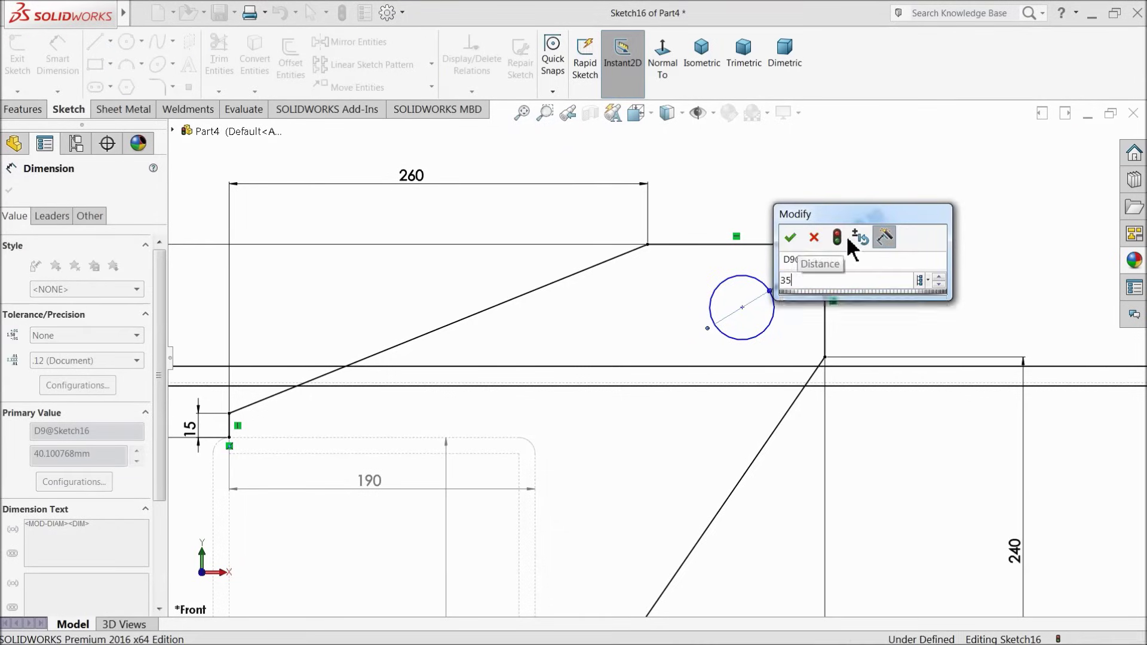
pyautogui.press('Return')
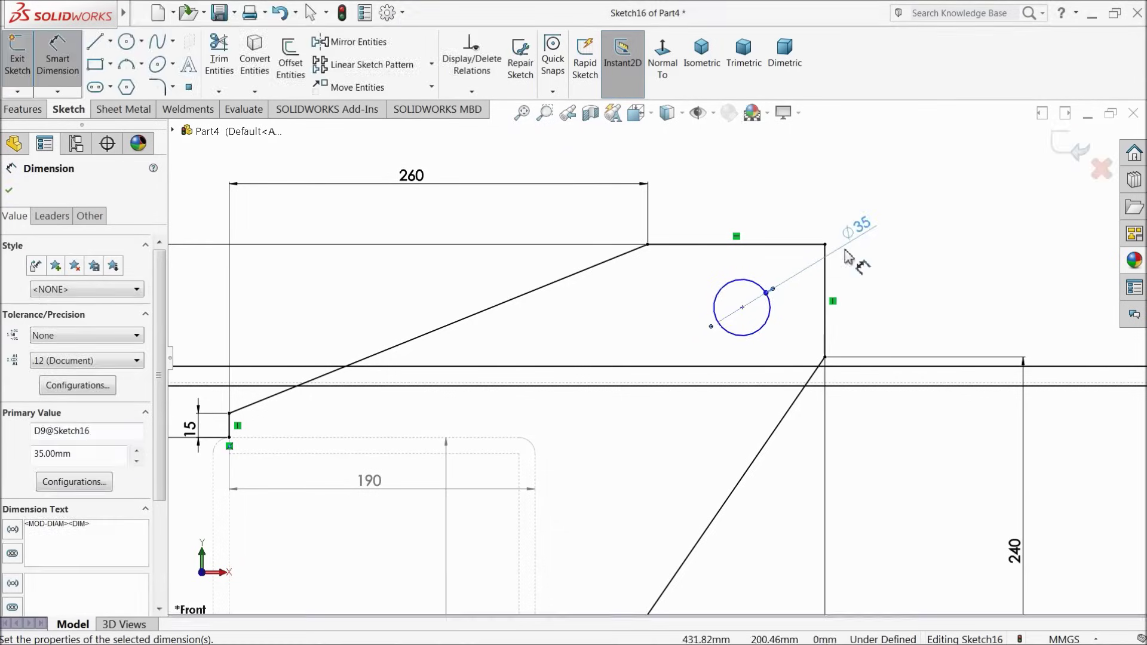
# Dimension the circle's center as 140 mm horizontally from the crossmember's right outer edge.
pyautogui.click(743, 309)
pyautogui.click(535, 482)
pyautogui.click(626, 180)
pyautogui.write('14')
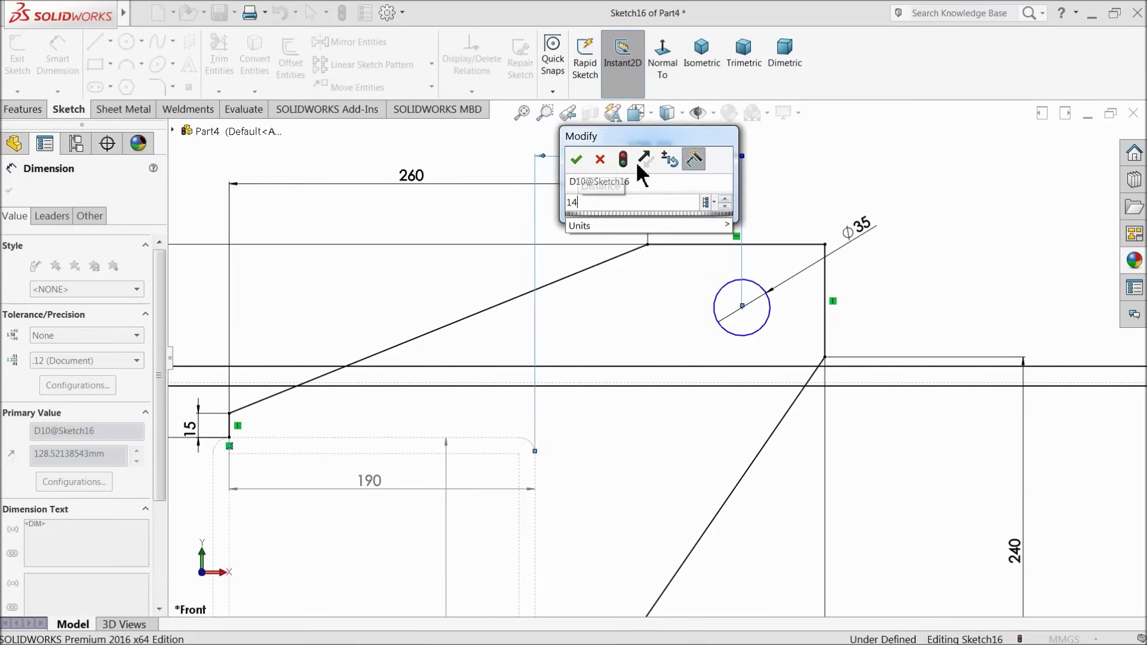
pyautogui.write('0')
pyautogui.press('Return')
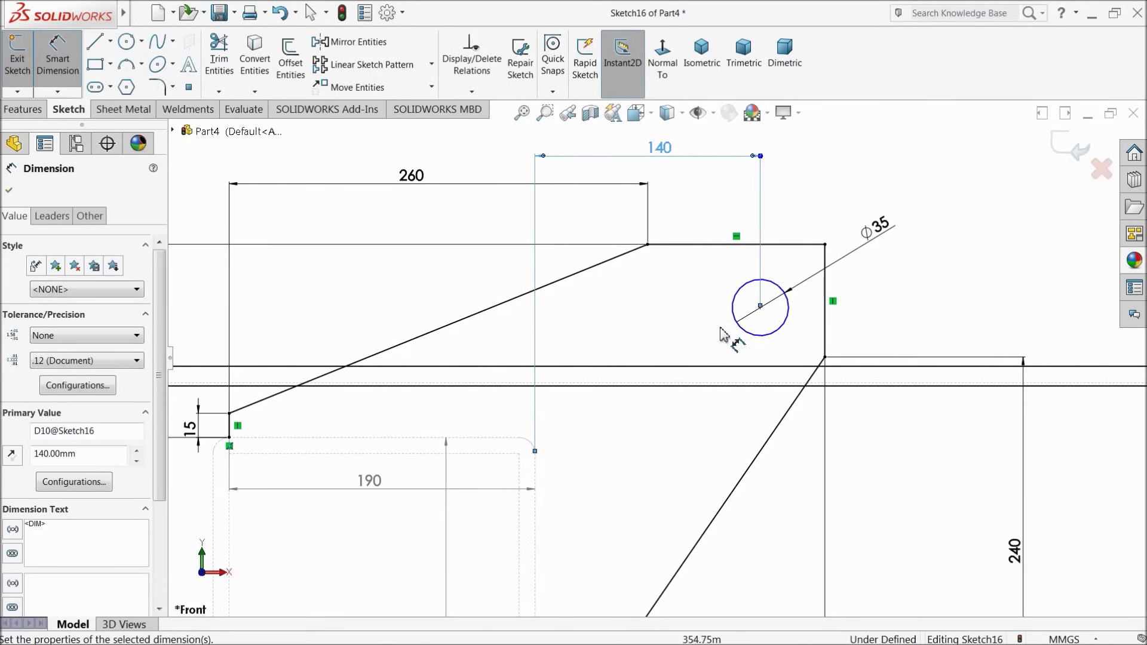
# Dimension the circle as 78 mm vertically above the crossmember's upper outer edge.
pyautogui.click(758, 336)
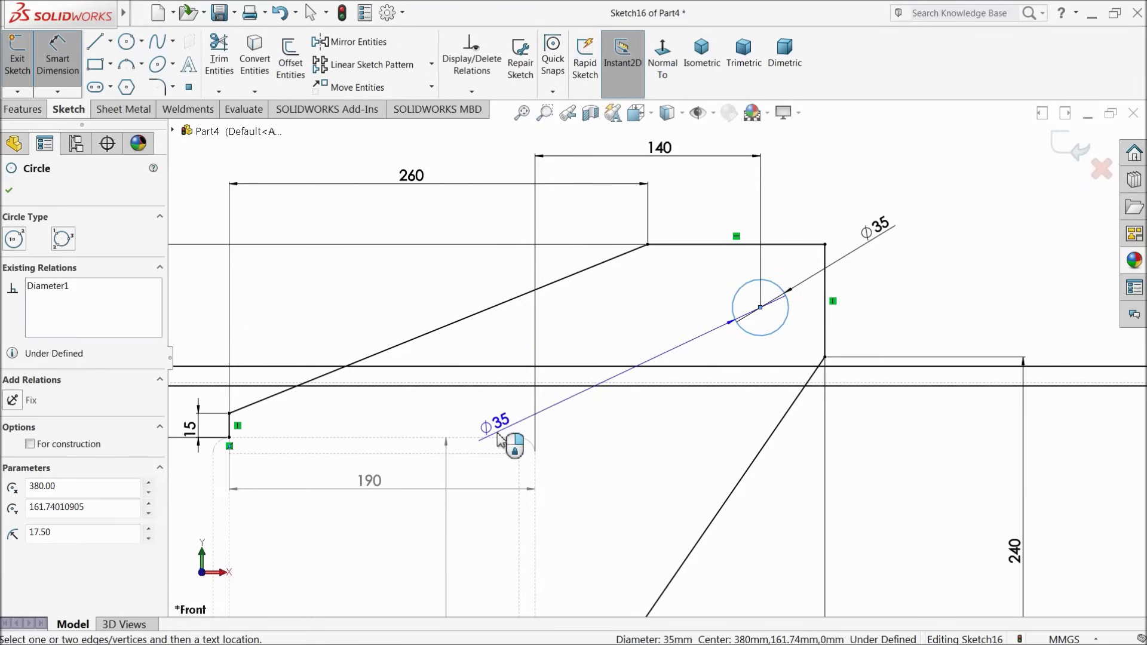
pyautogui.click(497, 438)
pyautogui.click(936, 348)
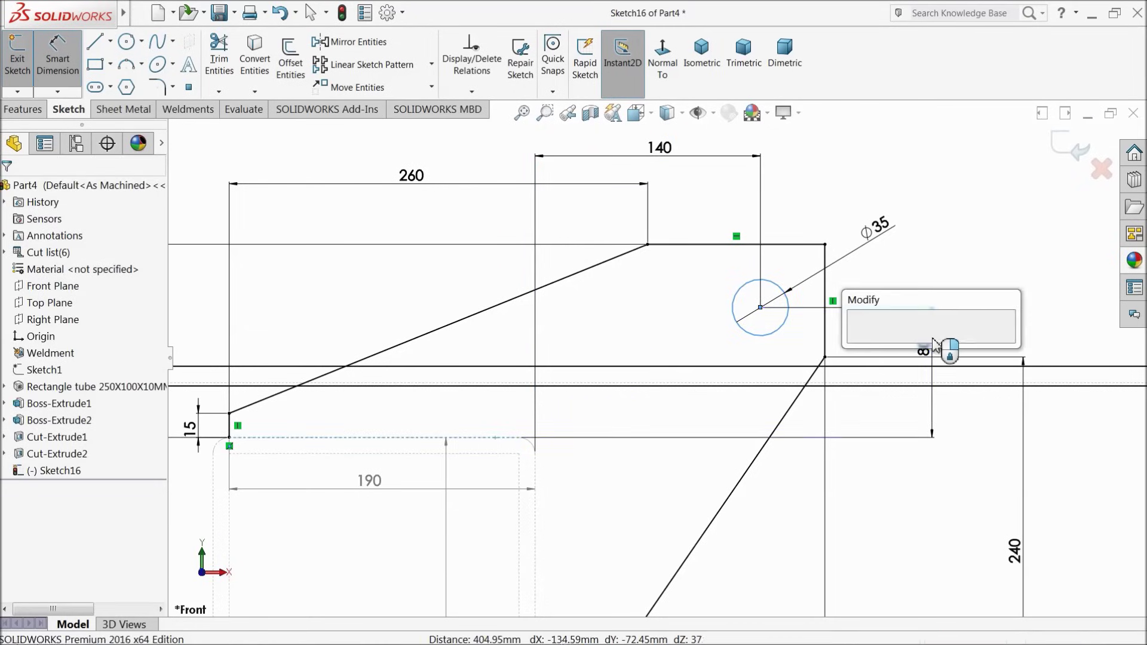
pyautogui.write('78')
pyautogui.press('Return')
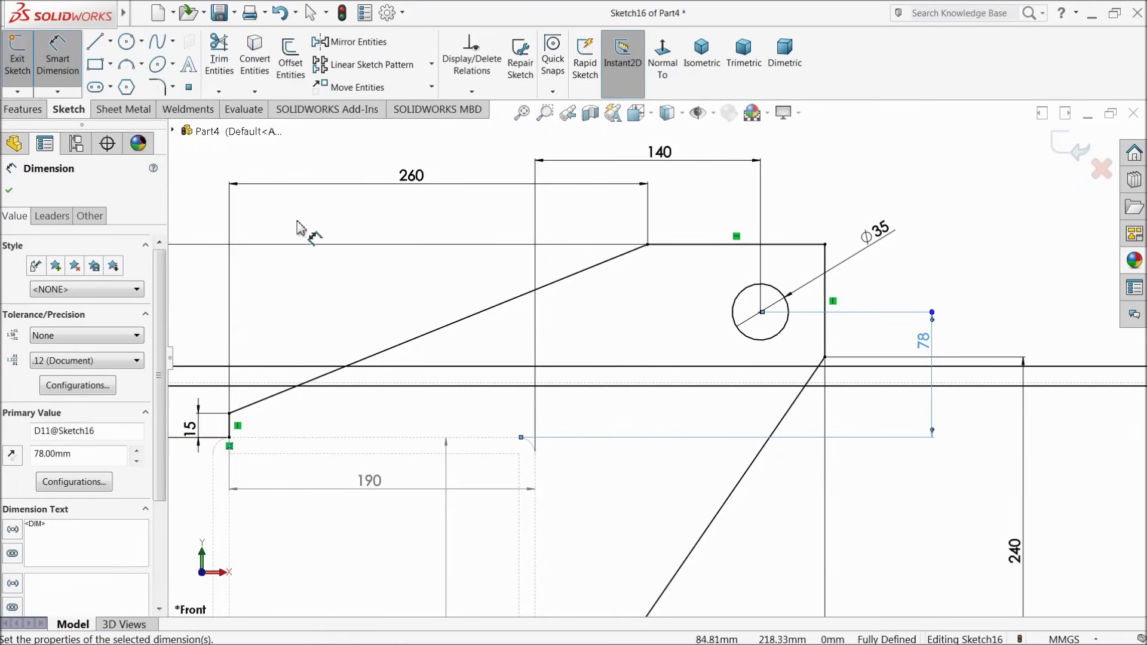
# Fillet the profile's two right-hand corners and the top left corner with a 30 mm radius.
pyautogui.click(156, 87)
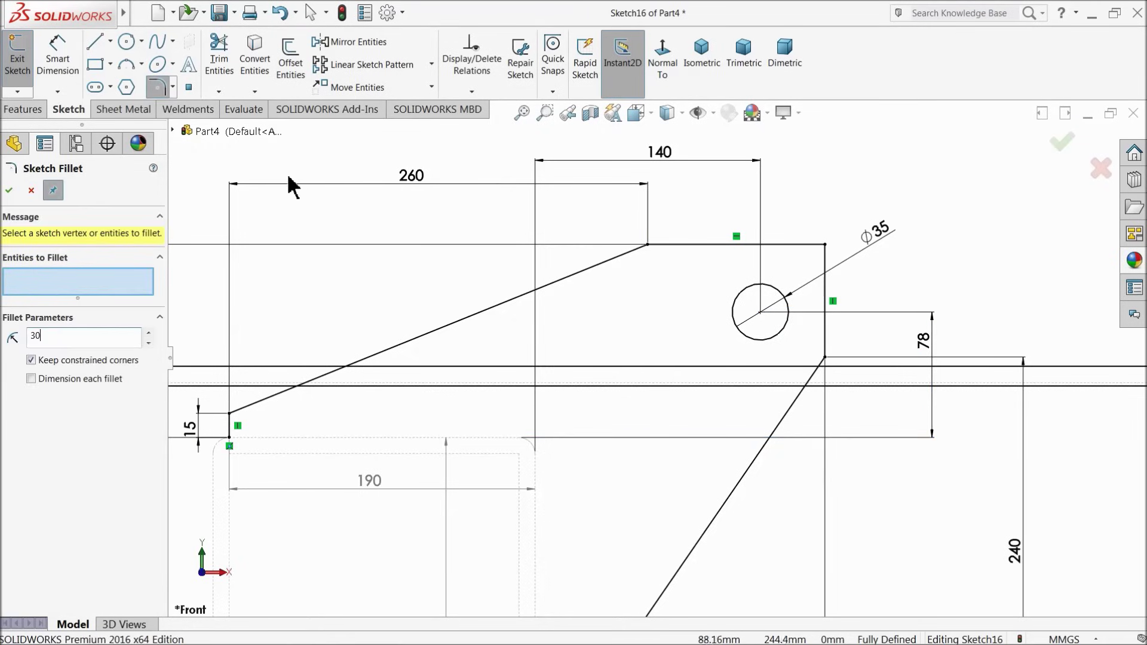
pyautogui.click(828, 248)
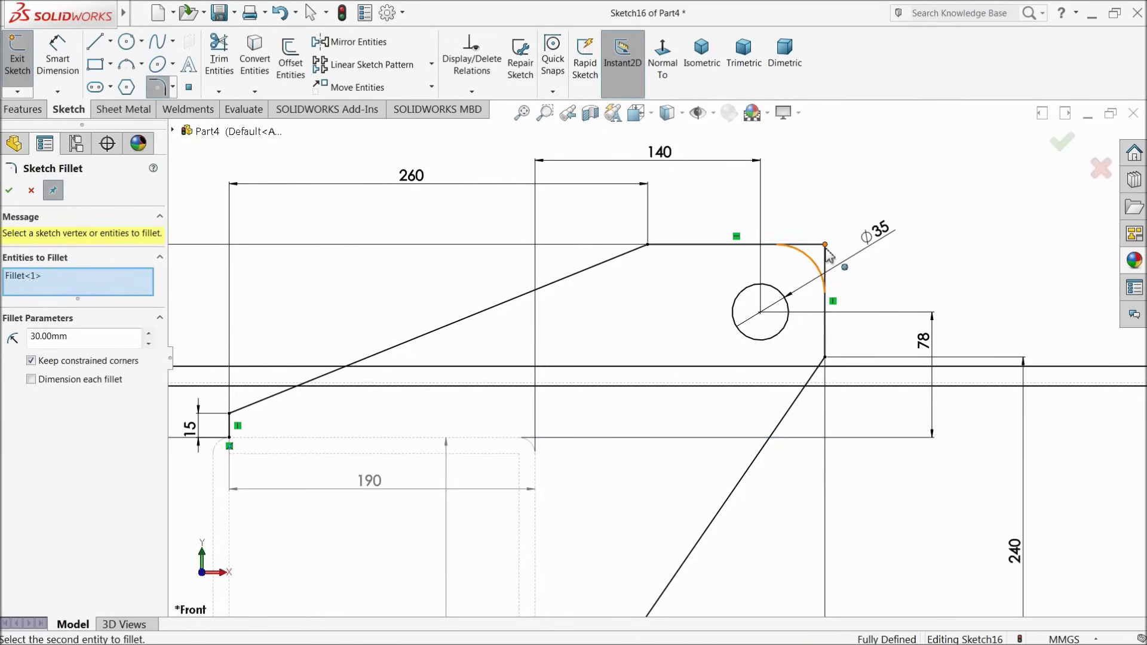
pyautogui.click(826, 359)
pyautogui.click(649, 246)
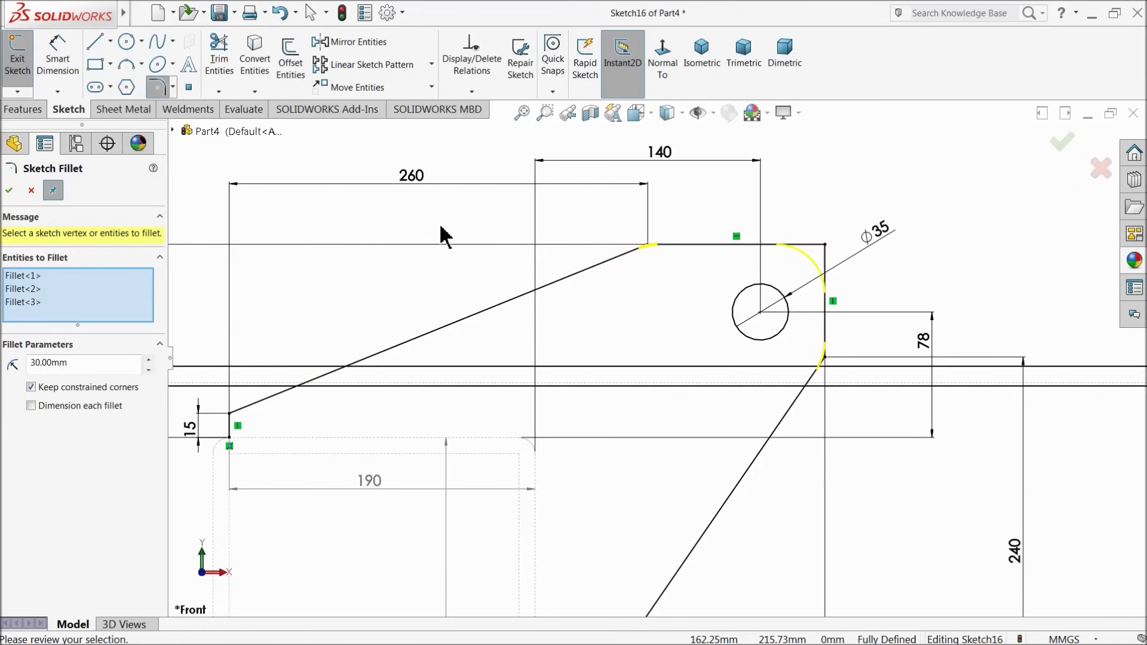
pyautogui.click(9, 190)
pyautogui.scroll(5, 659, 352)
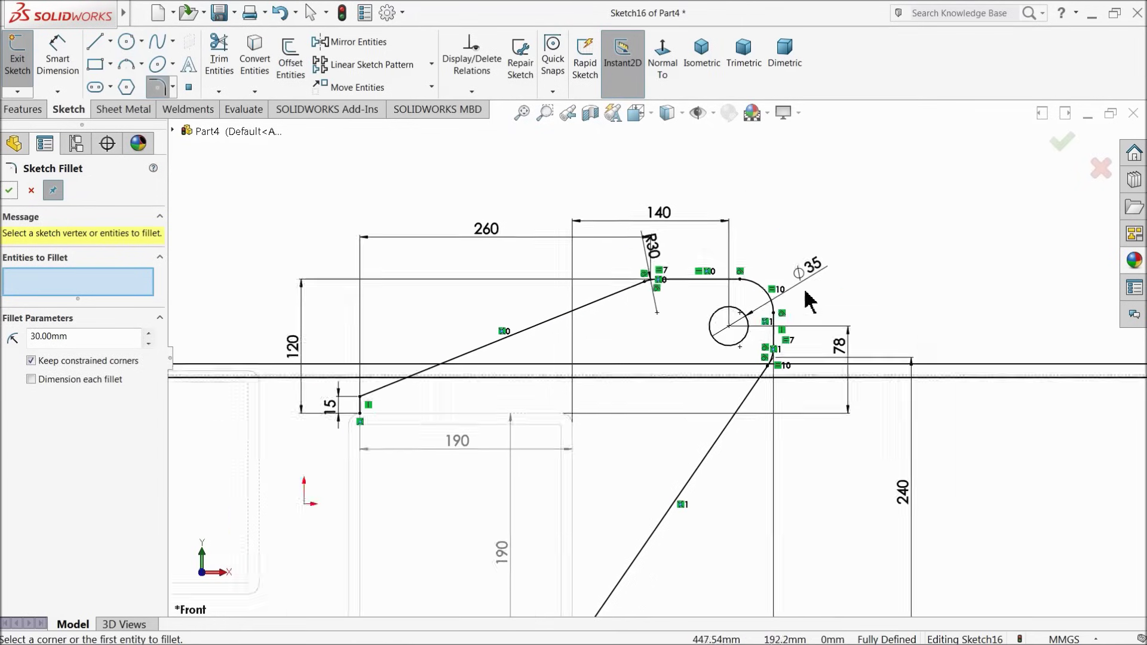
pyautogui.scroll(-3, 640, 447)
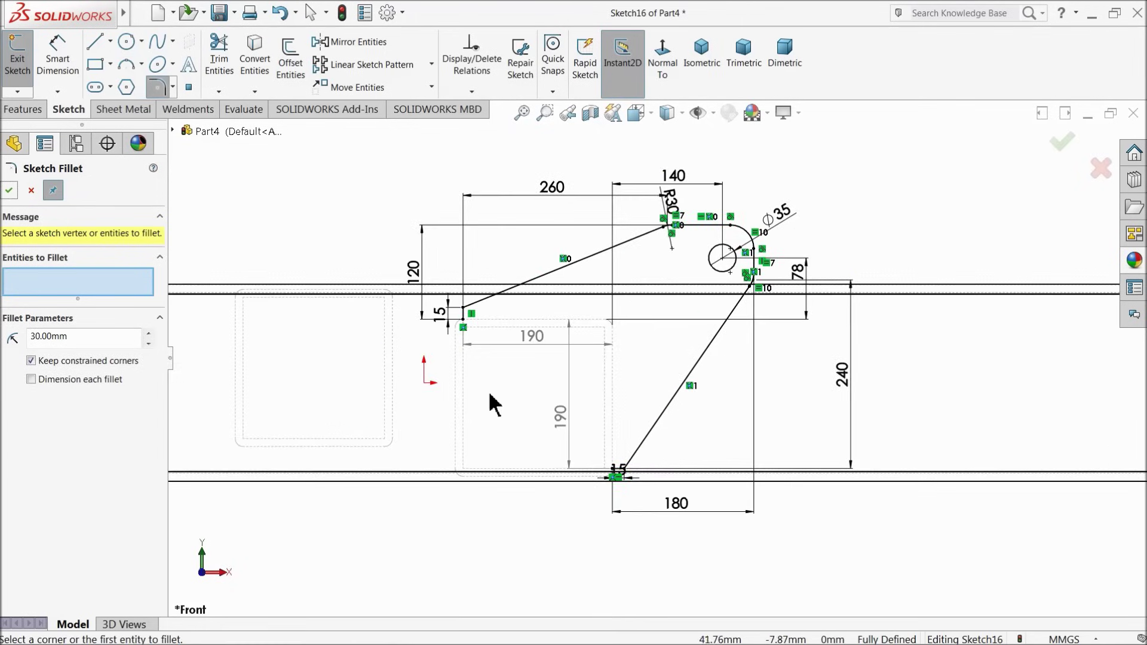
pyautogui.click(12, 192)
# Close the bracket profile with lines along the crossmember's upper and right outer edges, ending at the profile's lower corner.
pyautogui.click(94, 41)
pyautogui.scroll(-3, 583, 375)
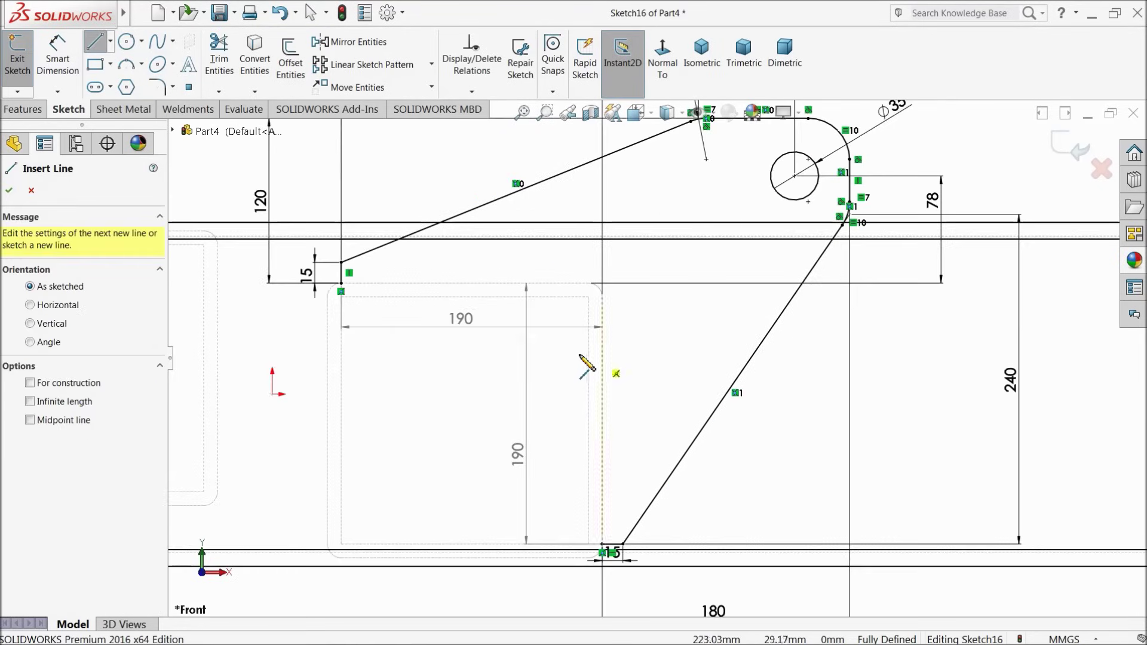
pyautogui.click(342, 284)
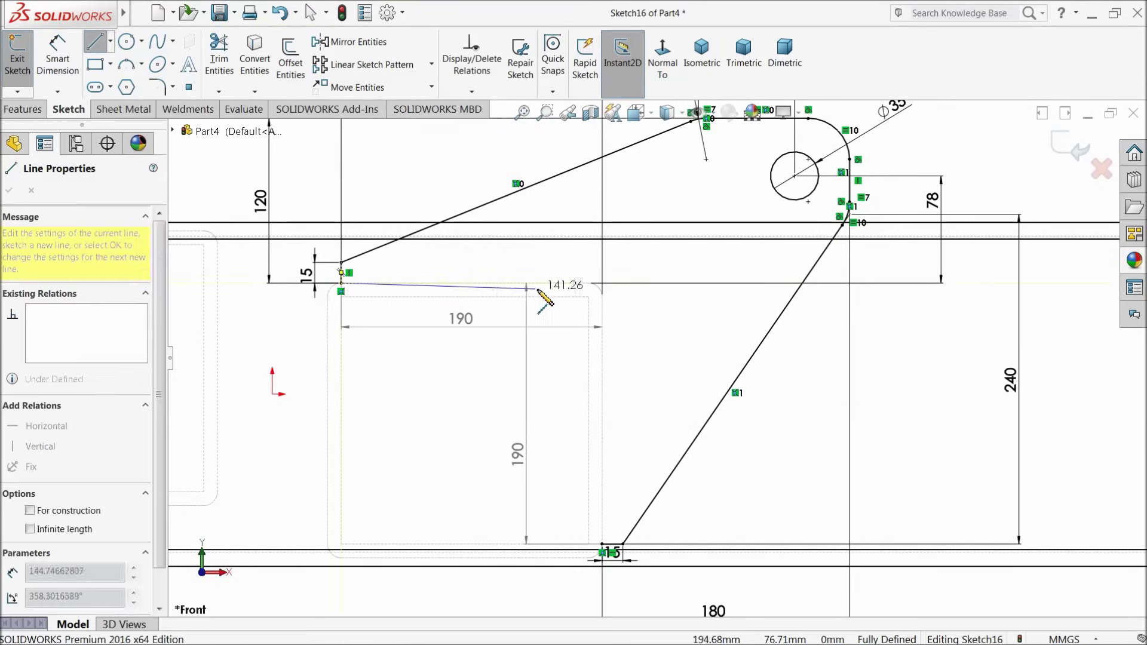
pyautogui.click(602, 285)
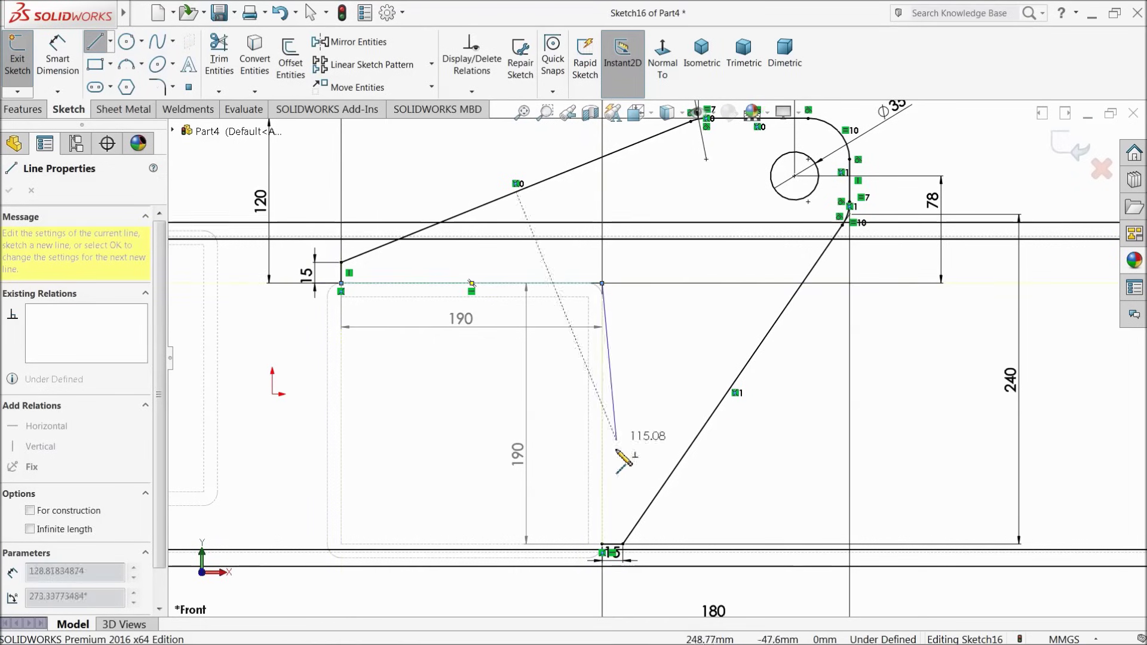
pyautogui.click(602, 544)
pyautogui.rightClick(537, 584)
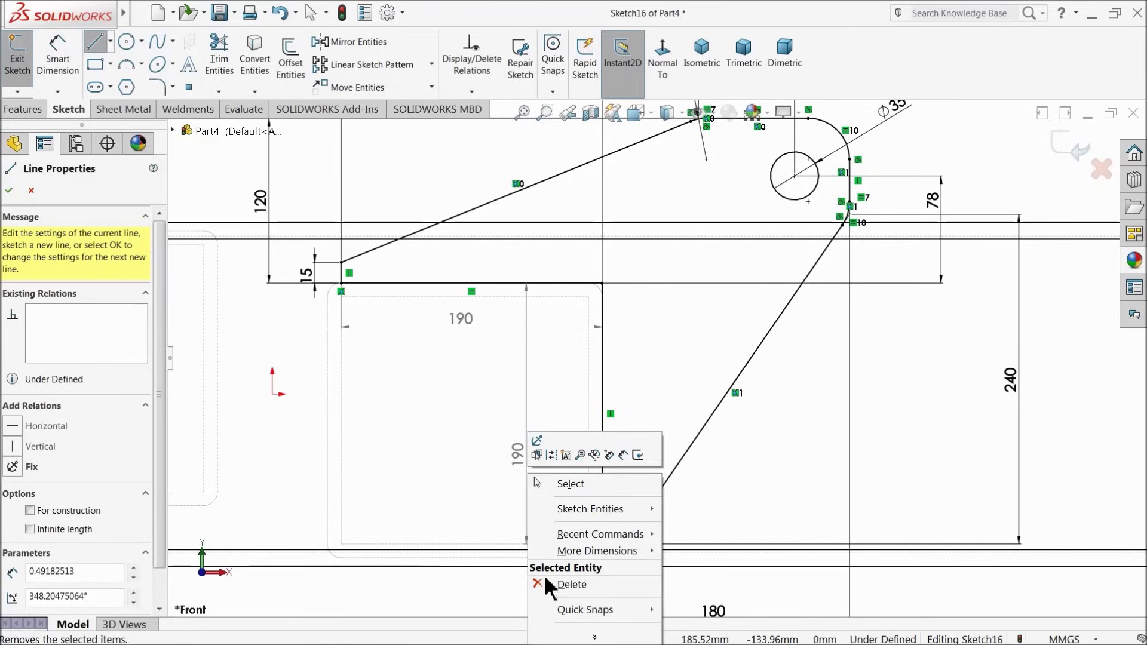
pyautogui.click(558, 485)
# Delete the tiny stray line at the bracket profile's bottom left corner.
pyautogui.scroll(-5, 618, 531)
pyautogui.scroll(-4, 606, 469)
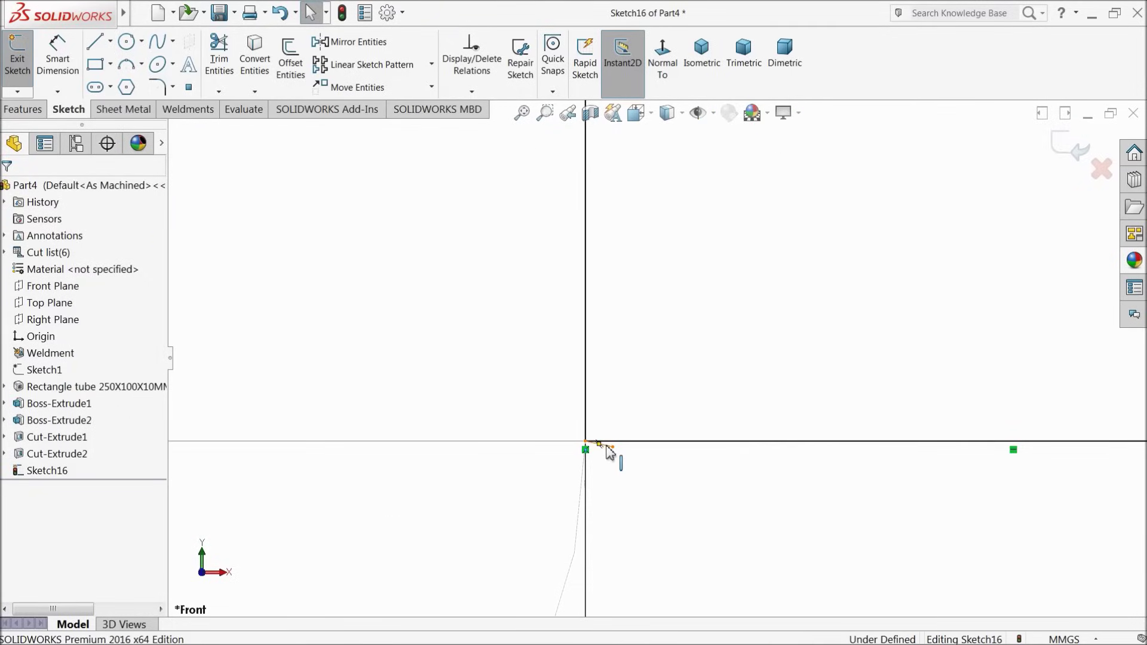
pyautogui.click(597, 445)
pyautogui.press('Delete')
pyautogui.scroll(3, 623, 373)
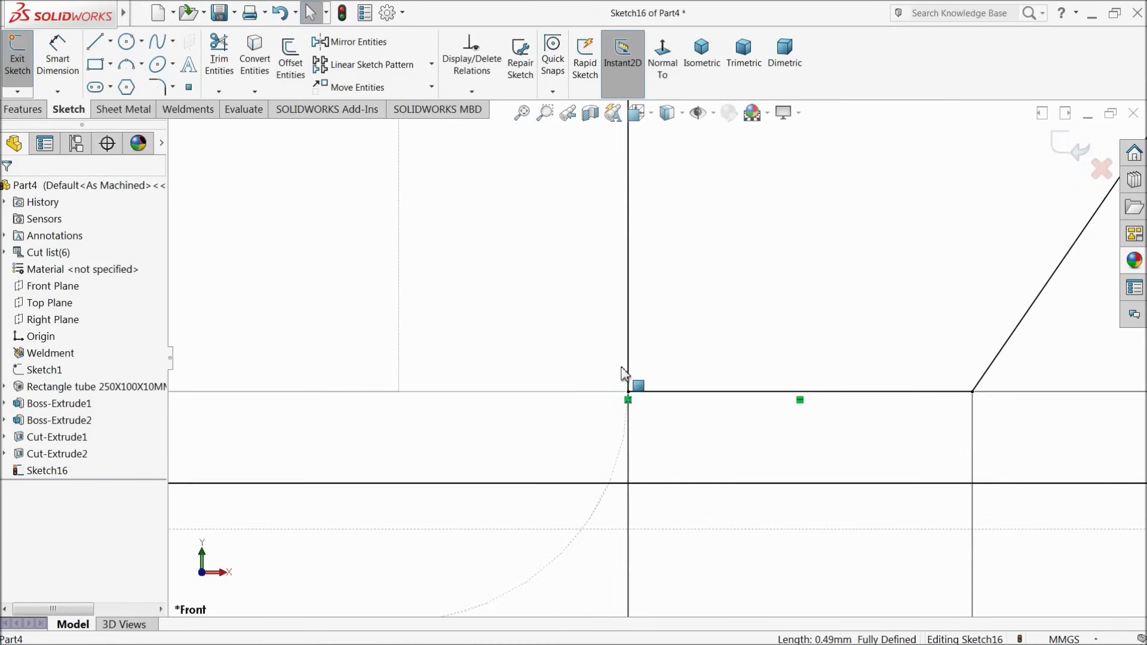
pyautogui.scroll(8, 624, 373)
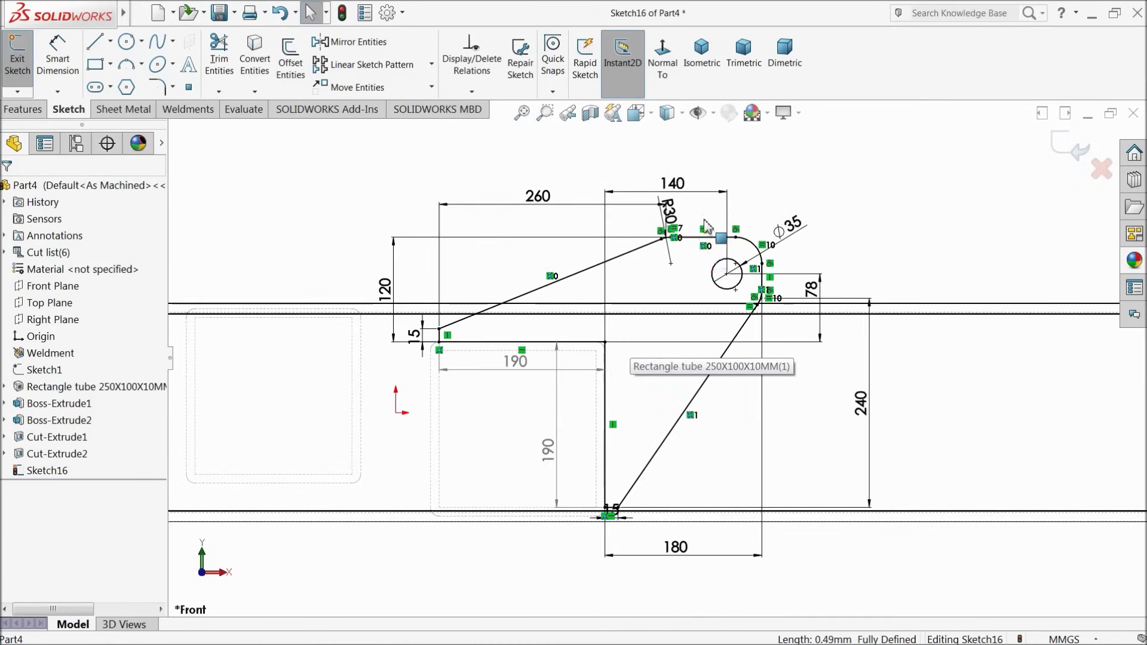
# Sketch a second profile from the other crossmember's upper left edge: short horizontal line, line sloping down left, vertical line, and bottom horizontal line.
pyautogui.scroll(5, 645, 389)
pyautogui.scroll(-2, 530, 376)
pyautogui.scroll(-2, 530, 377)
pyautogui.scroll(-2, 376, 414)
pyautogui.scroll(-2, 517, 402)
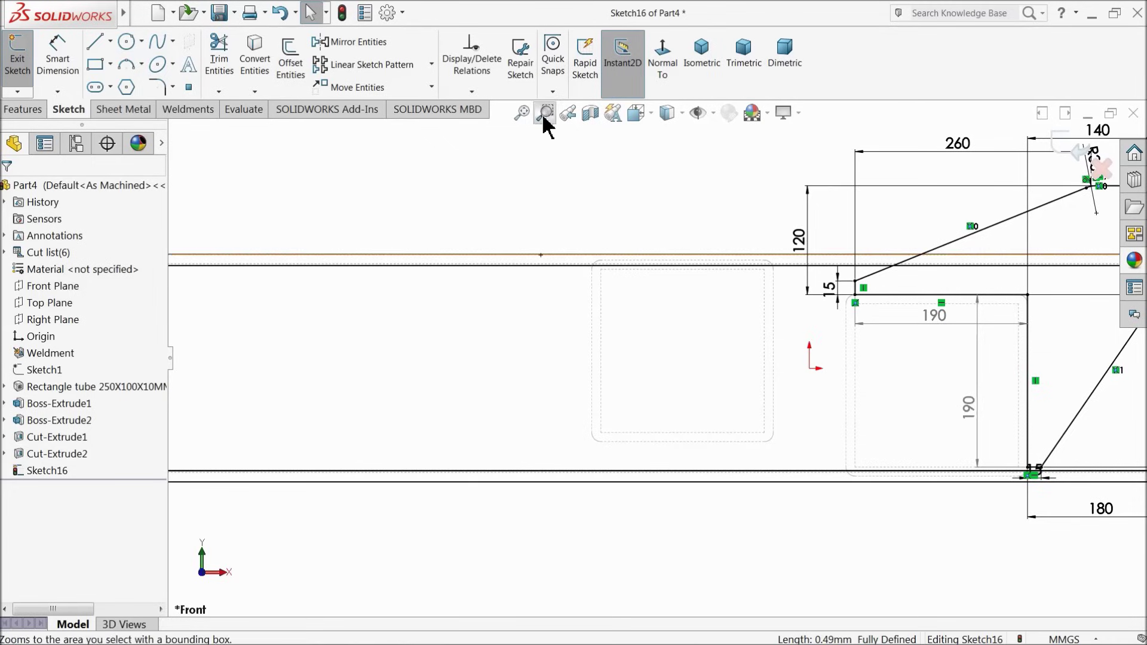
pyautogui.click(99, 45)
pyautogui.scroll(-4, 555, 209)
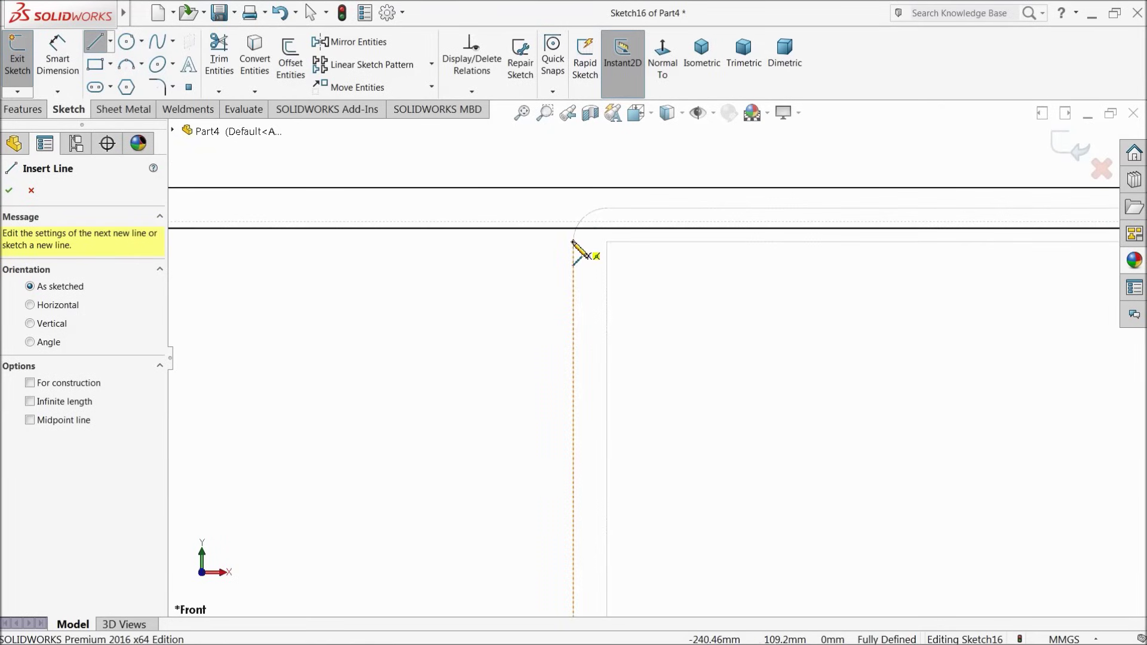
pyautogui.moveTo(572, 244); pyautogui.dragTo(540, 256)
pyautogui.scroll(2, 520, 262)
pyautogui.scroll(3, 525, 298)
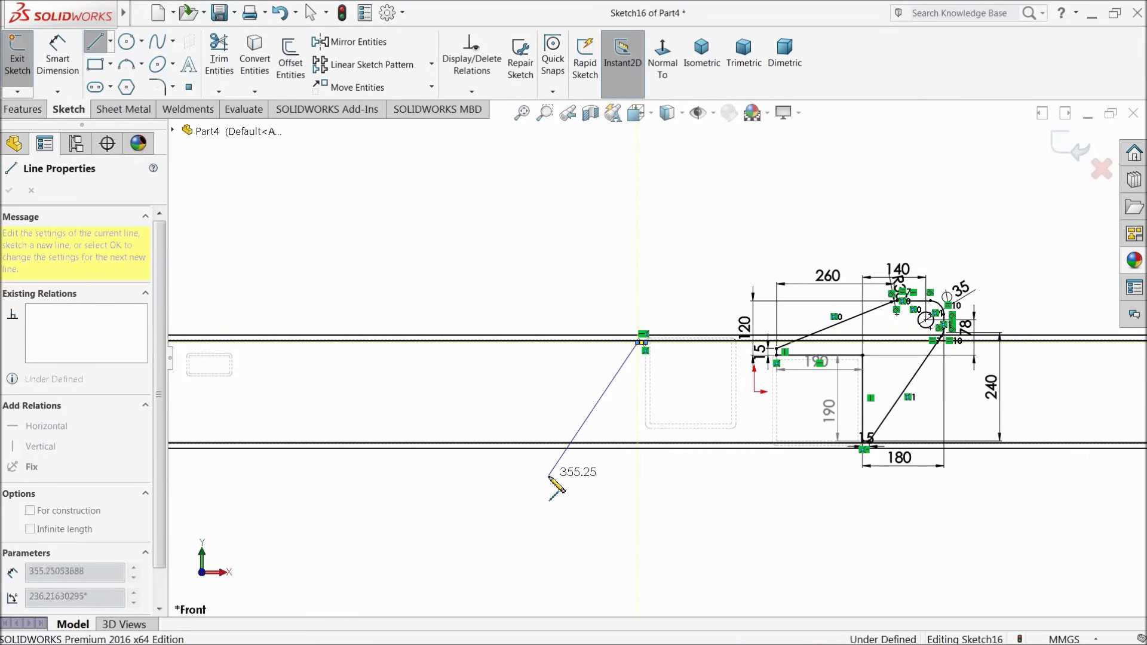
pyautogui.click(549, 476)
pyautogui.click(551, 512)
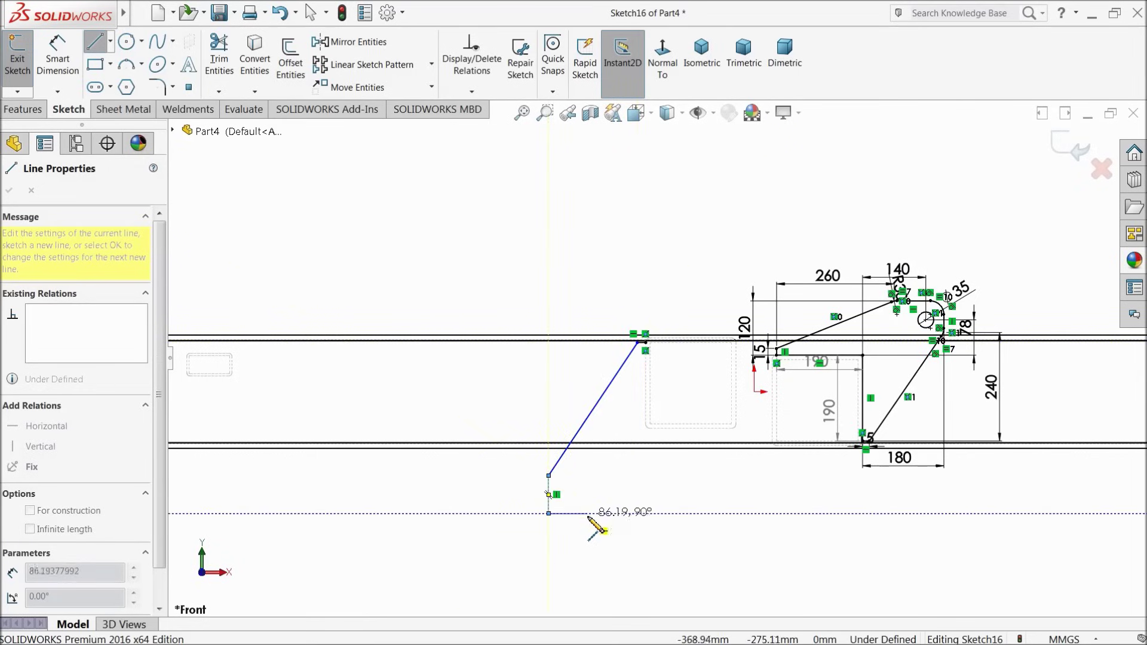
pyautogui.click(608, 513)
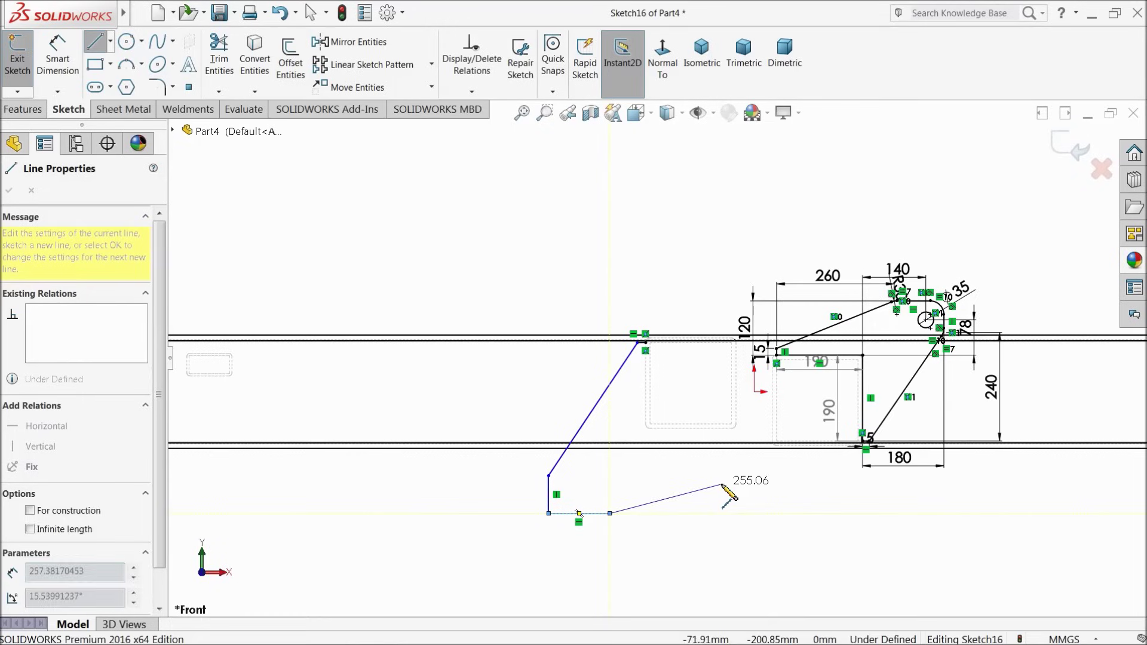
# Continue the profile with a sloped line and a short vertical line up to the crossmember's lower outer edge.
pyautogui.scroll(-3, 735, 454)
pyautogui.scroll(-4, 714, 403)
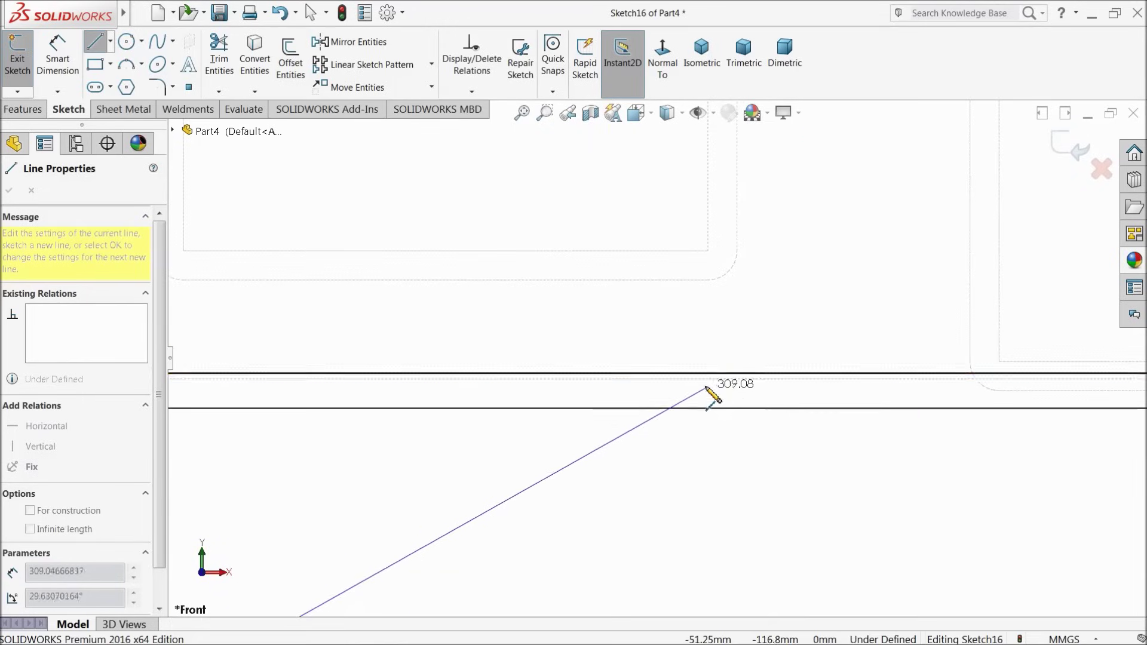
pyautogui.click(712, 335)
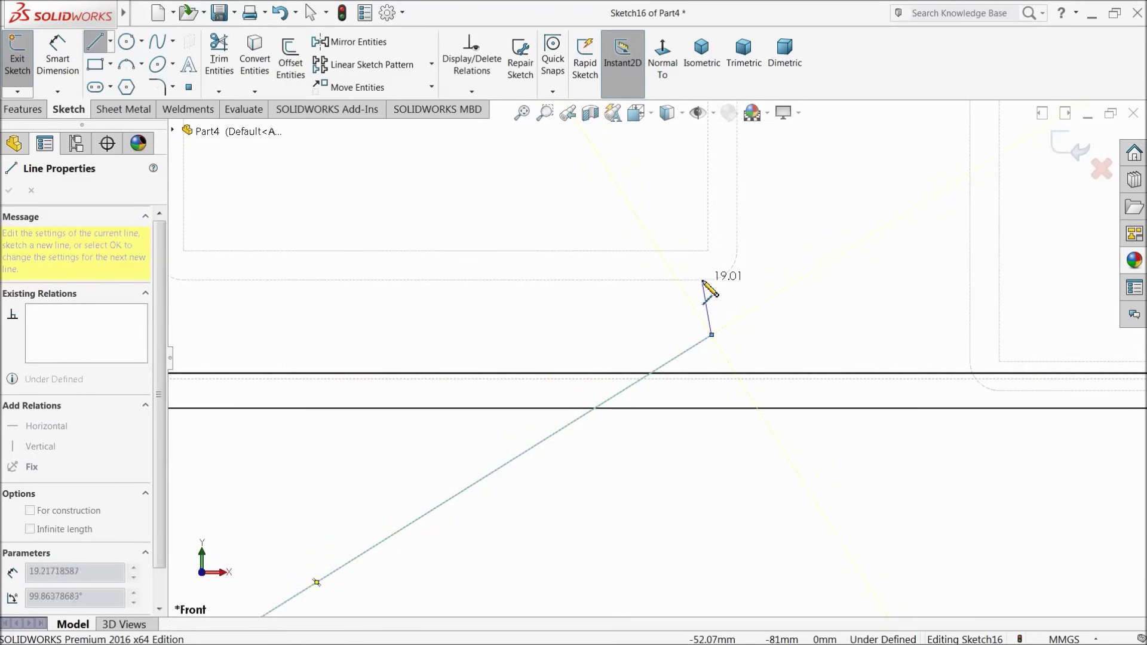
pyautogui.rightClick(735, 293)
pyautogui.click(774, 299)
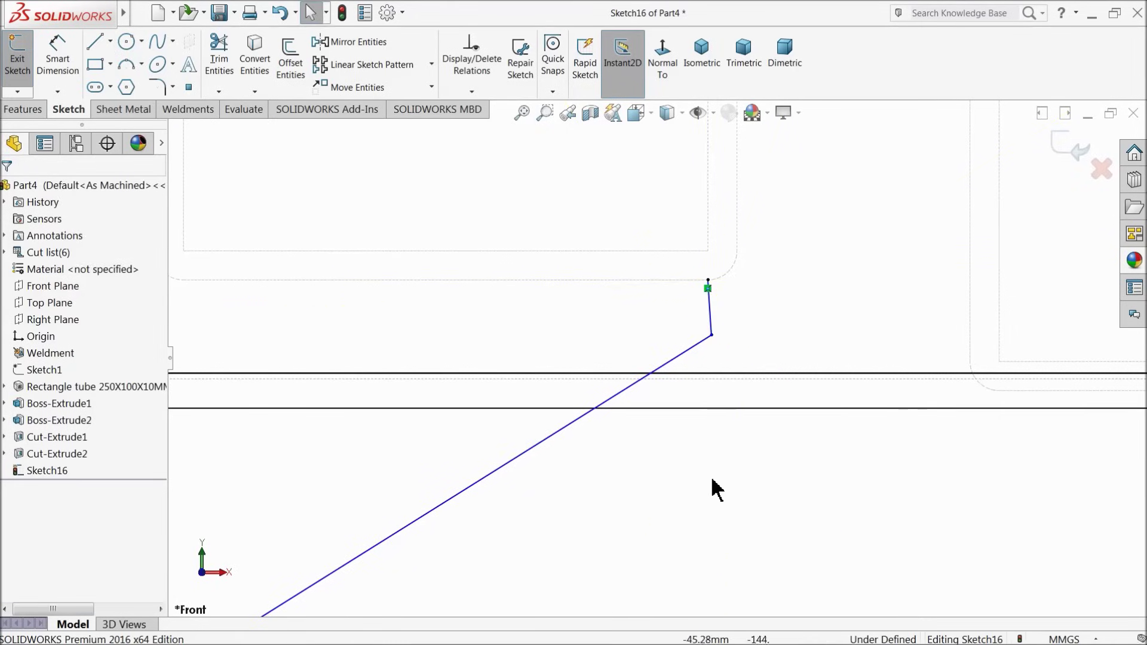
pyautogui.click(710, 320)
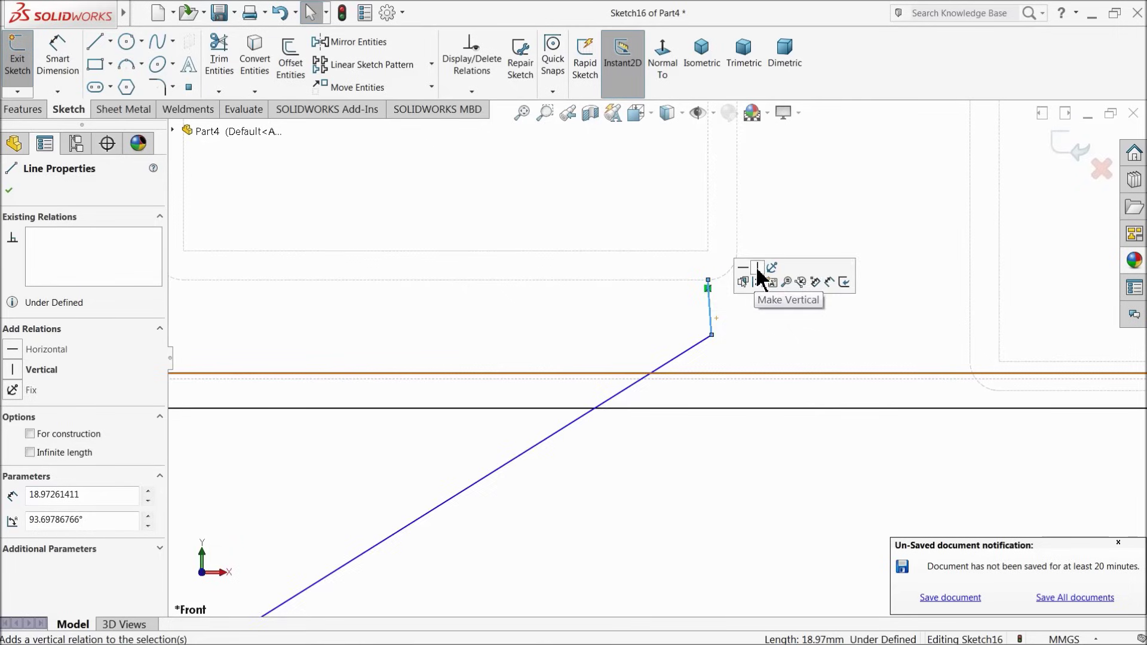
pyautogui.click(760, 276)
pyautogui.click(1119, 544)
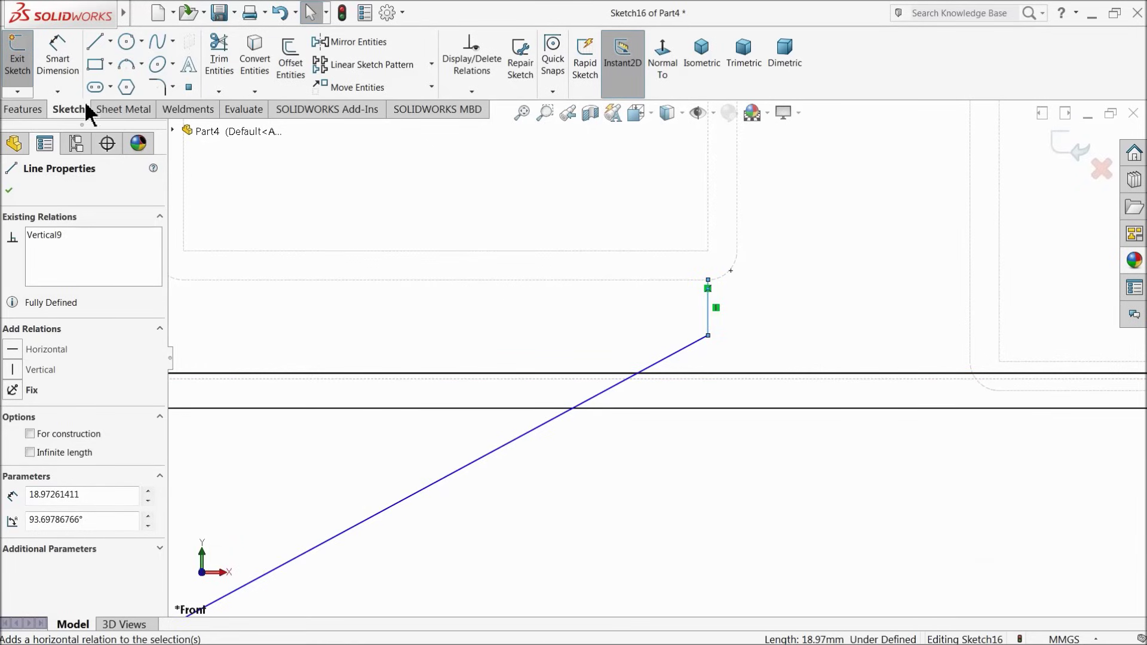
# Dimension the short vertical line below the crossmember as 15 mm.
pyautogui.click(57, 60)
pyautogui.click(750, 317)
pyautogui.press('Return')
pyautogui.scroll(5, 675, 378)
pyautogui.scroll(2, 597, 451)
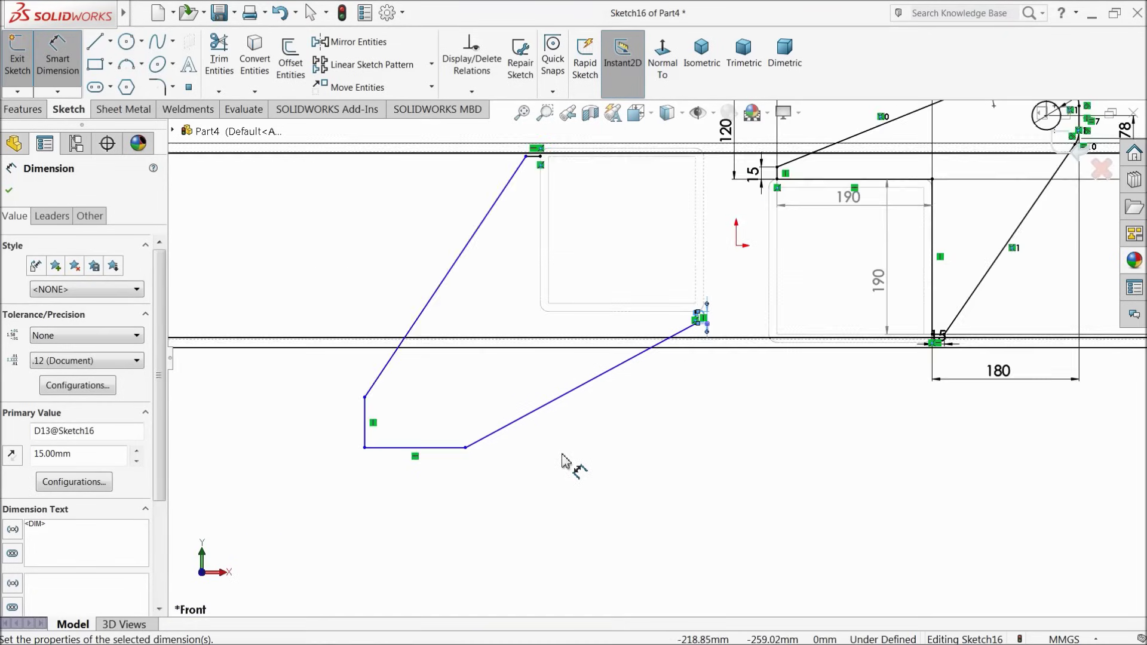
# Dimension the lower sloped line's horizontal length as 260 mm.
pyautogui.scroll(-1, 591, 383)
pyautogui.click(600, 342)
pyautogui.click(602, 467)
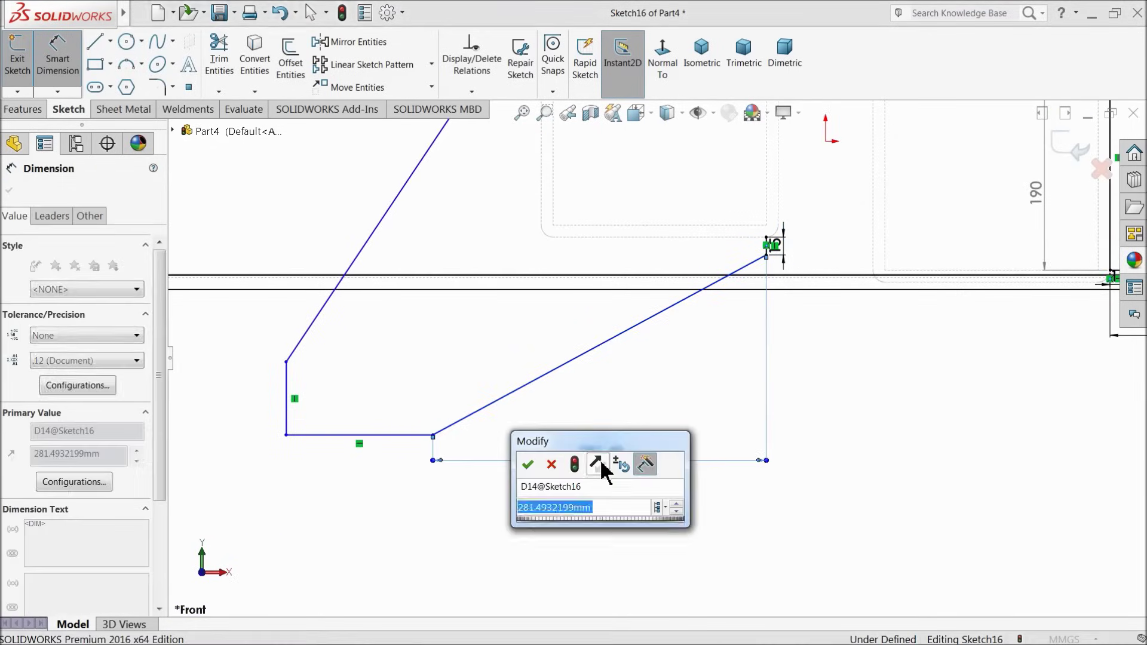
pyautogui.write('260')
pyautogui.press('Return')
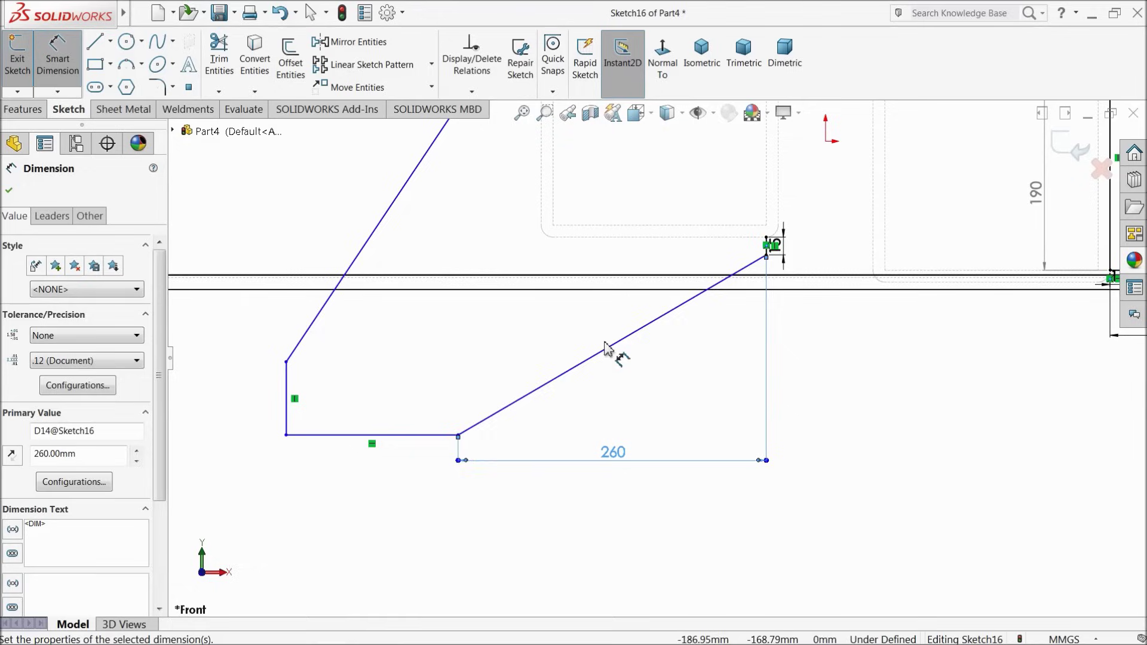
# Dimension the bottom horizontal line's right endpoint as 120 mm vertically below the crossmember's lower outer edge.
pyautogui.click(455, 461)
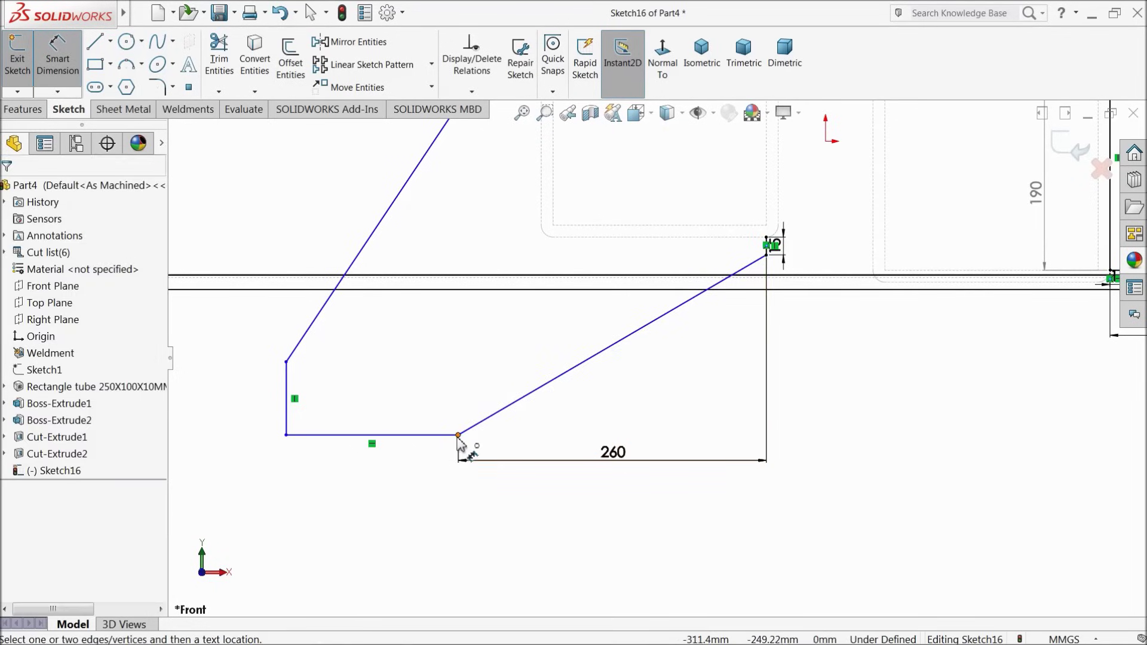
pyautogui.click(458, 435)
pyautogui.click(642, 238)
pyautogui.click(815, 325)
pyautogui.write('120')
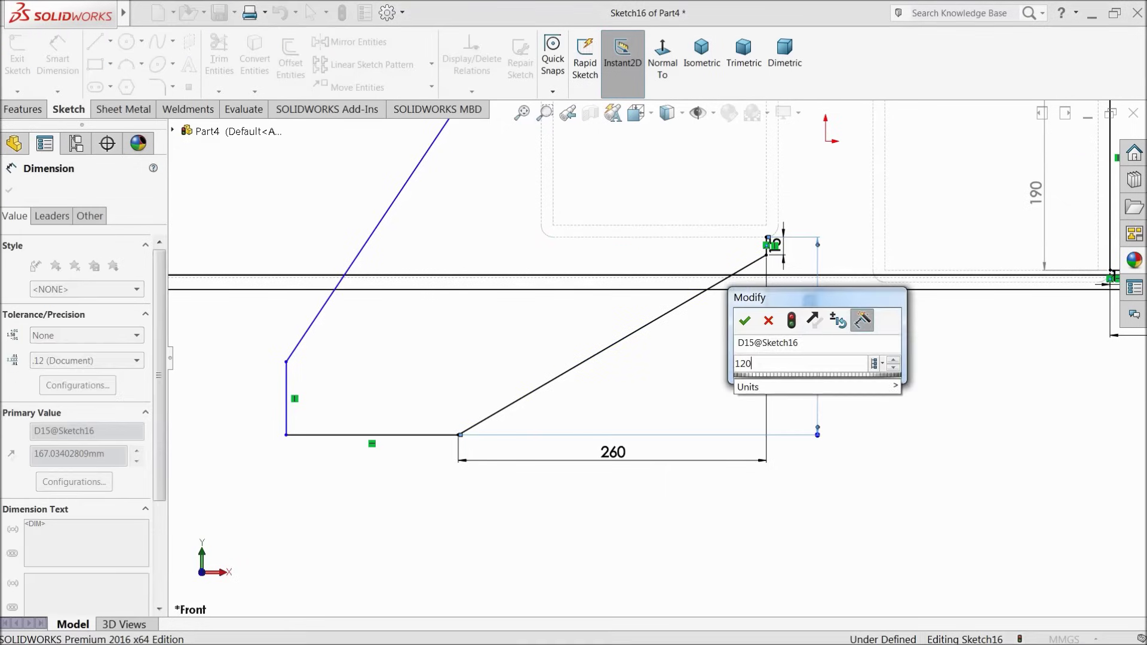
pyautogui.press('Return')
# Dimension the left sloped line's vertical height as 240 mm.
pyautogui.scroll(2, 399, 382)
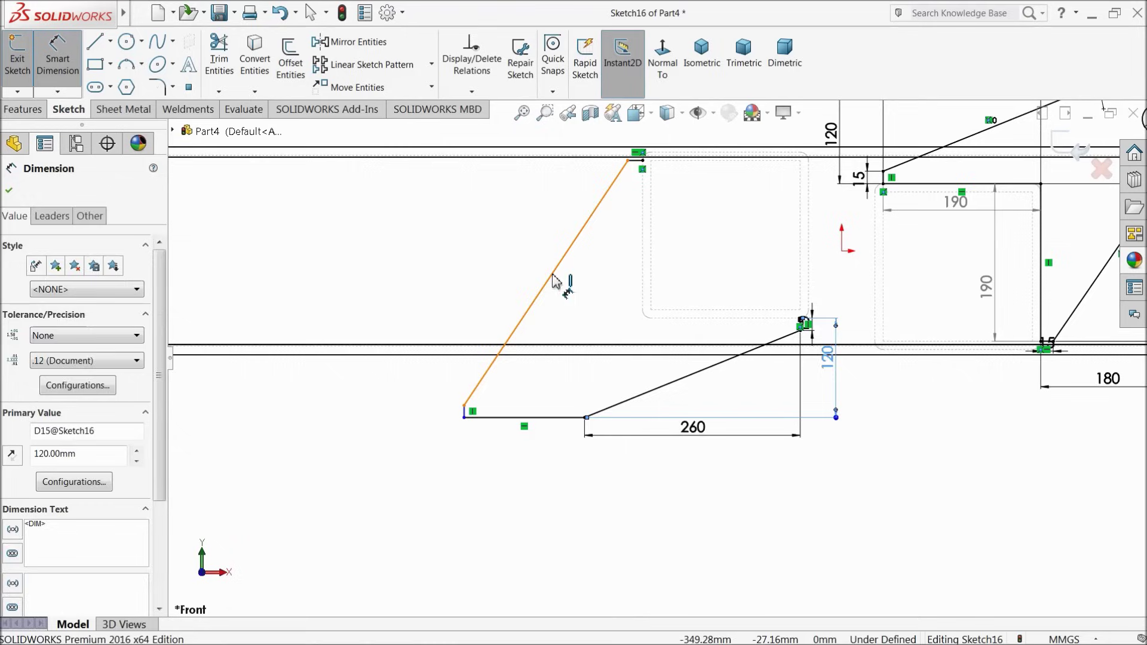
pyautogui.click(556, 280)
pyautogui.click(412, 292)
pyautogui.press('Return')
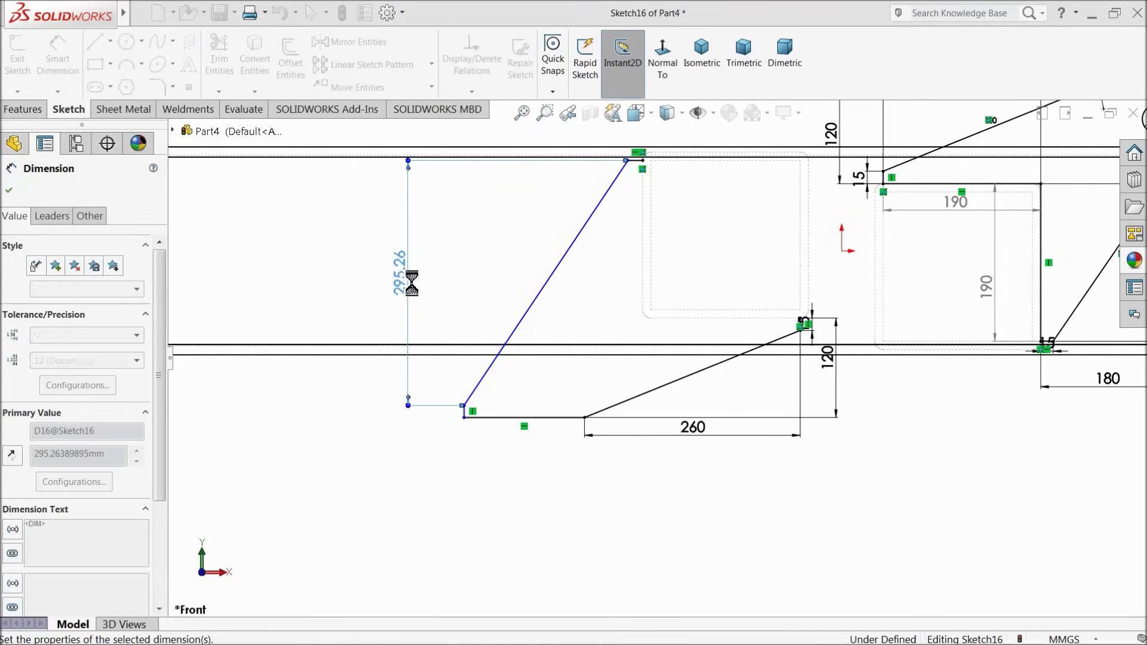
# Dimension the left sloped line's lower endpoint as 180 mm horizontally from the crossmember's left outer edge.
pyautogui.scroll(2, 545, 273)
pyautogui.scroll(-3, 491, 459)
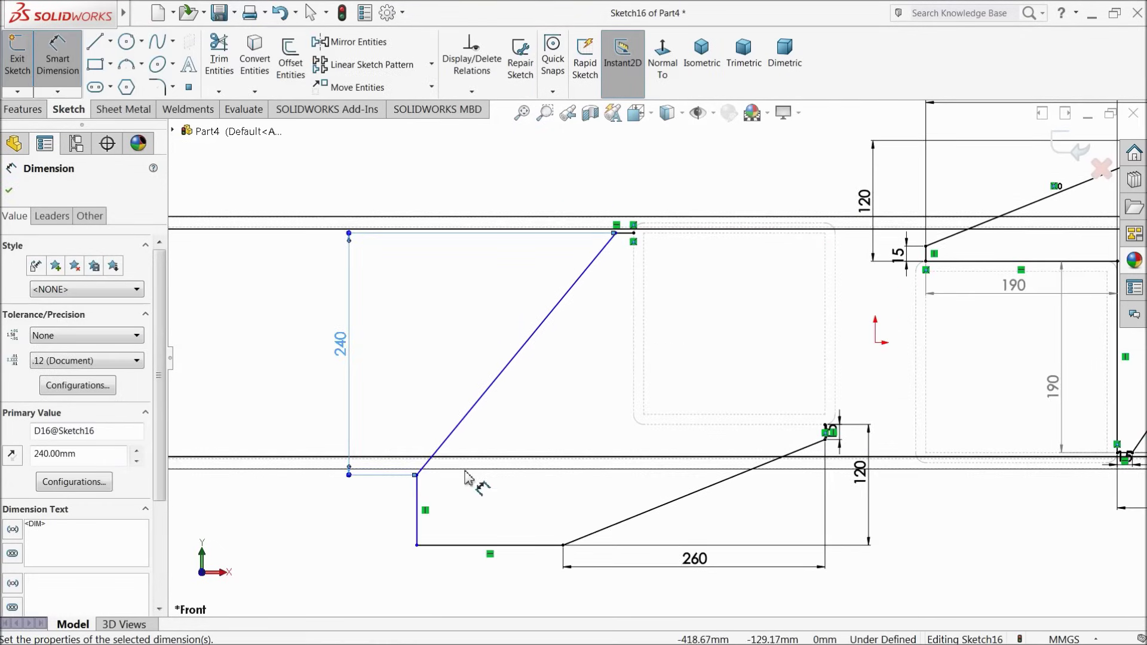
pyautogui.click(383, 506)
pyautogui.click(417, 476)
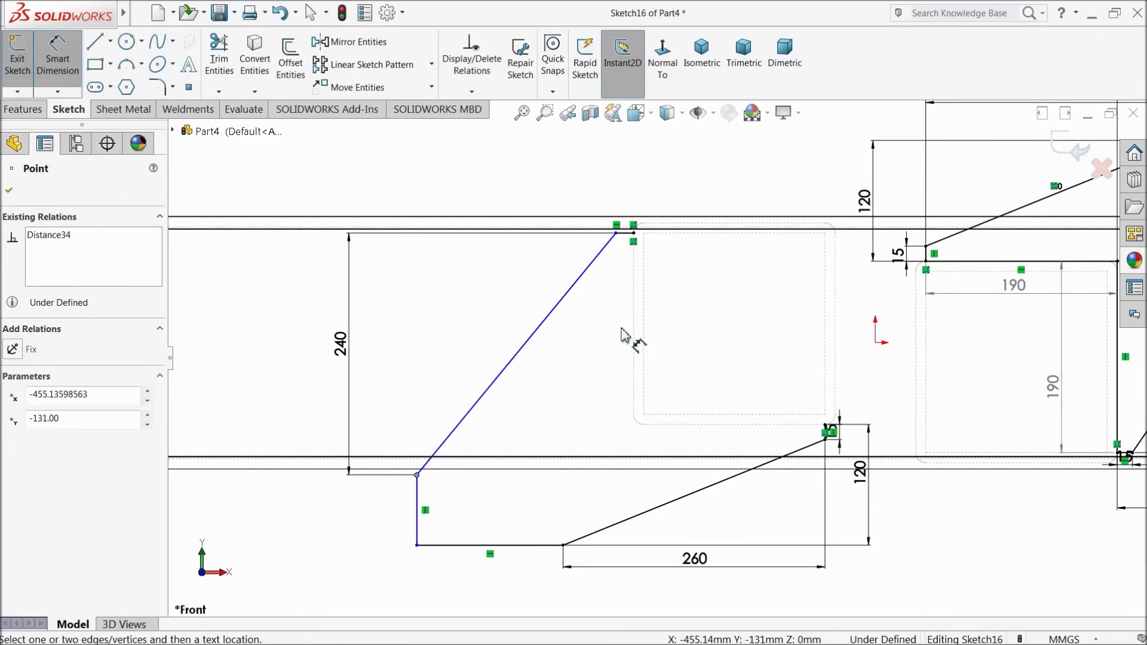
pyautogui.click(634, 288)
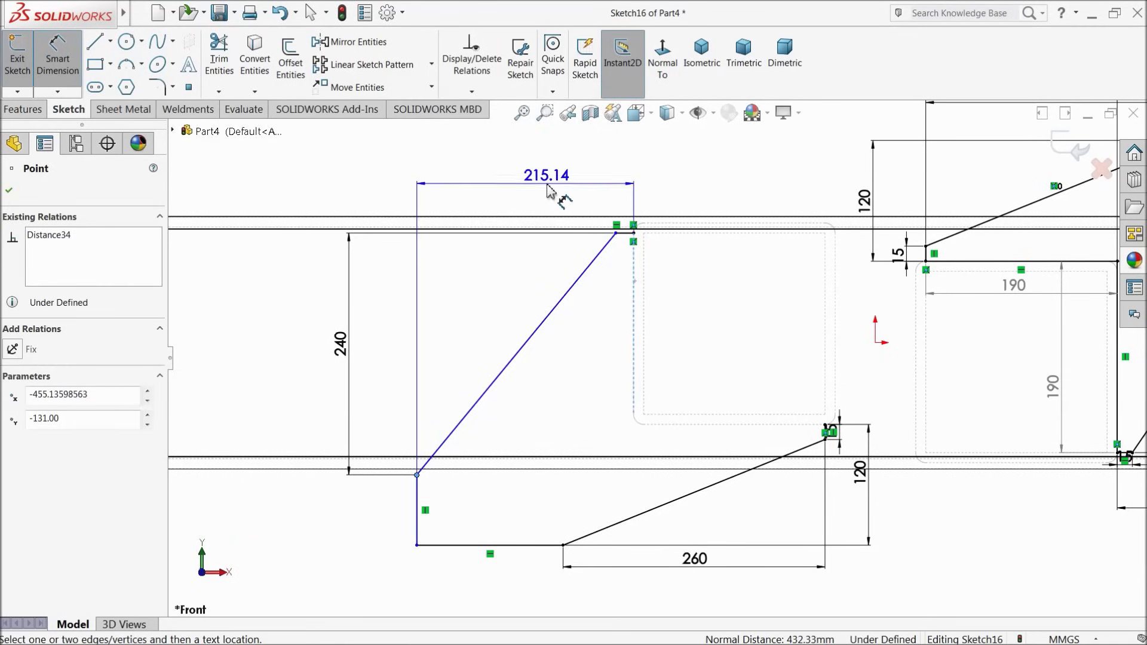
pyautogui.click(541, 177)
pyautogui.write('180')
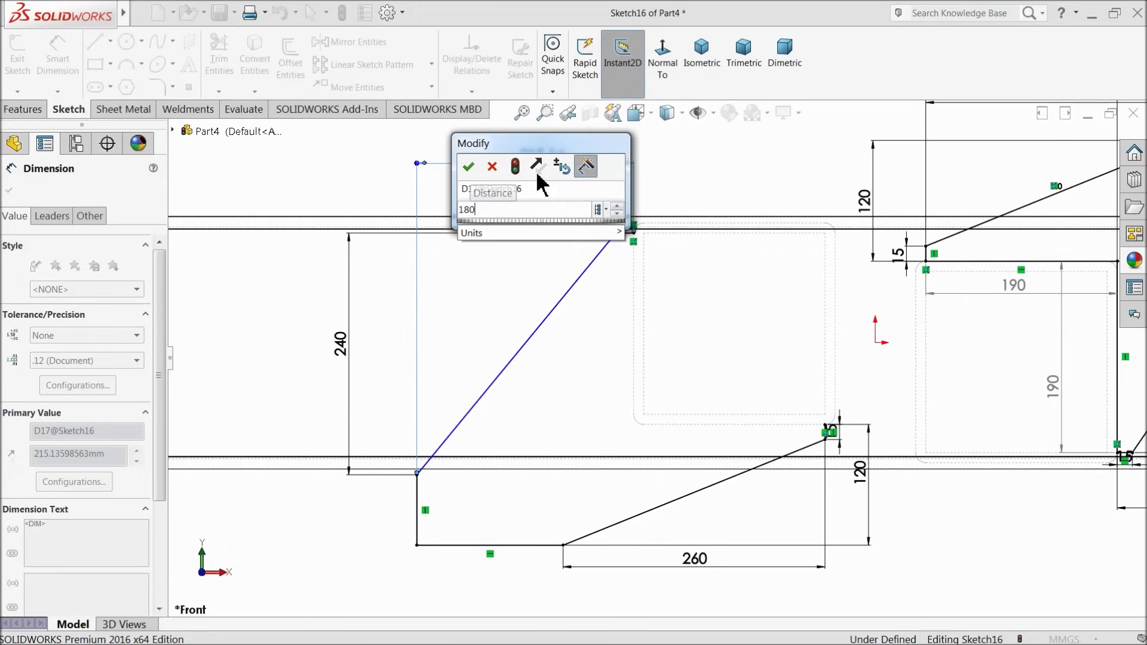
pyautogui.press('Return')
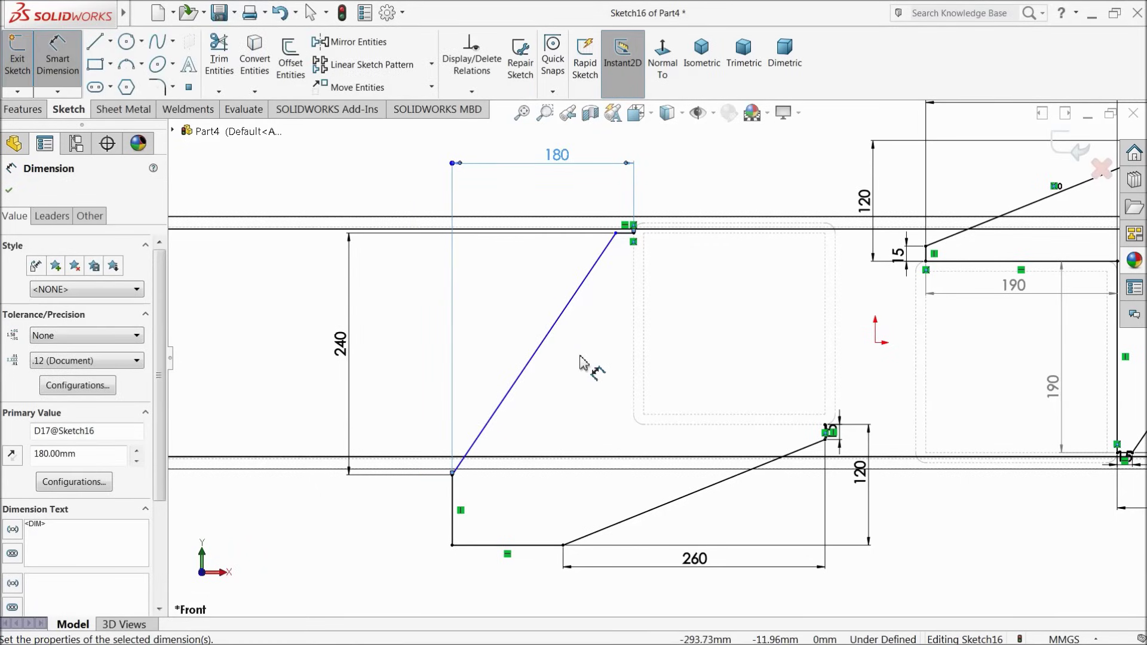
# Dimension the short horizontal line at the crossmember's upper left as 15 mm.
pyautogui.scroll(3, 533, 485)
pyautogui.scroll(-2, 621, 457)
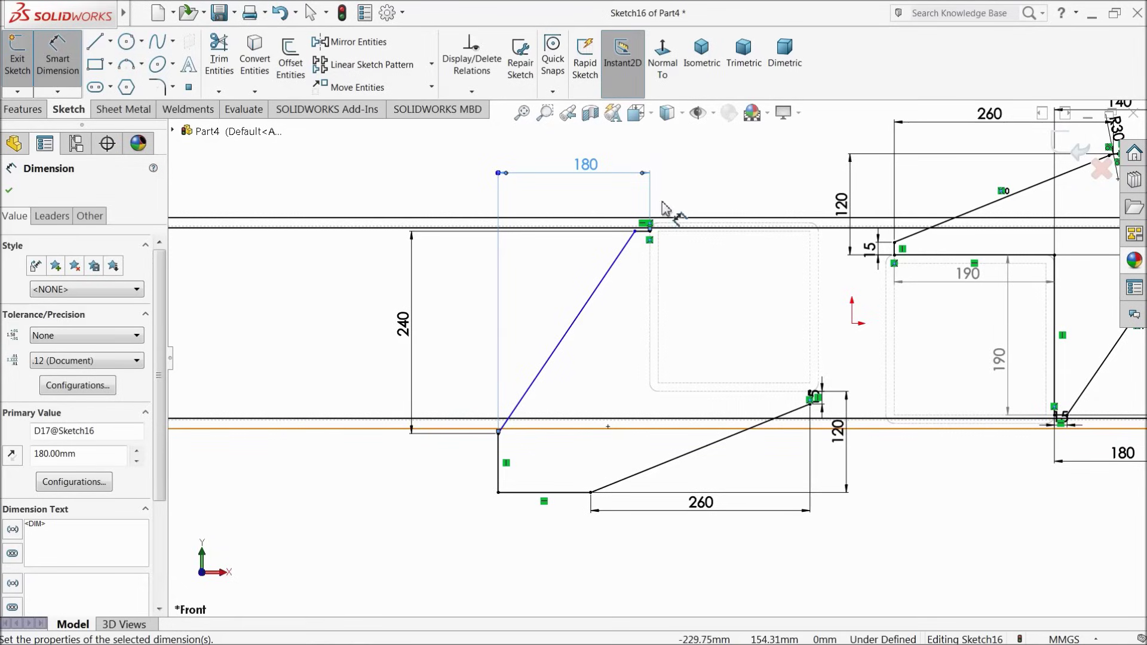
pyautogui.scroll(-5, 669, 203)
pyautogui.click(642, 297)
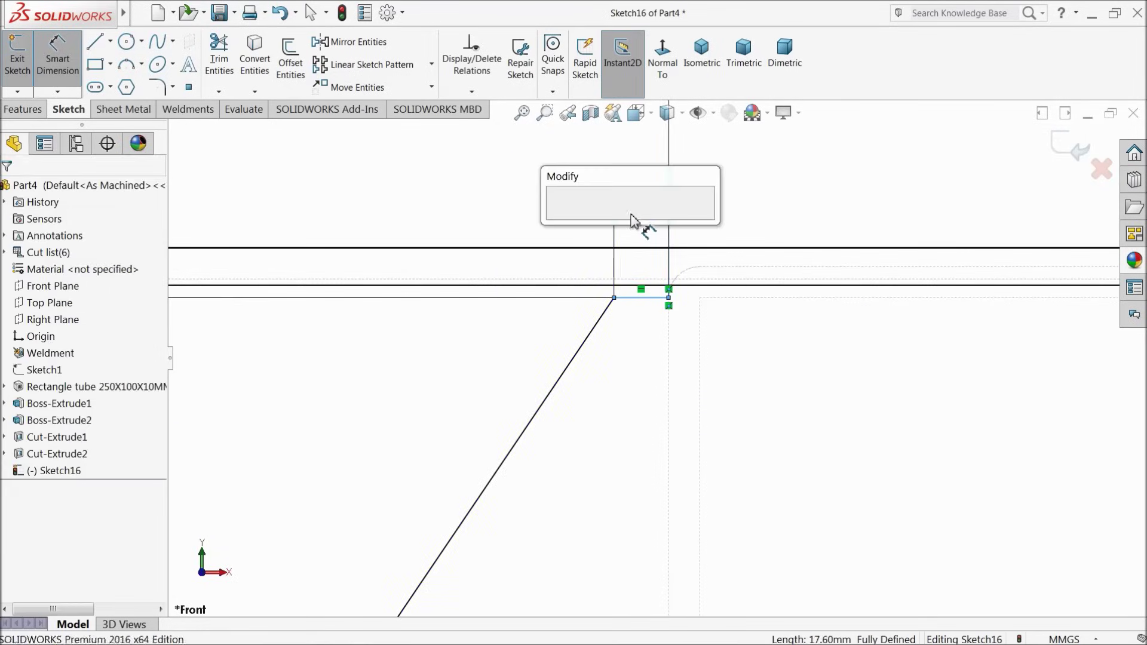
pyautogui.click(630, 218)
pyautogui.write('15')
pyautogui.press('Return')
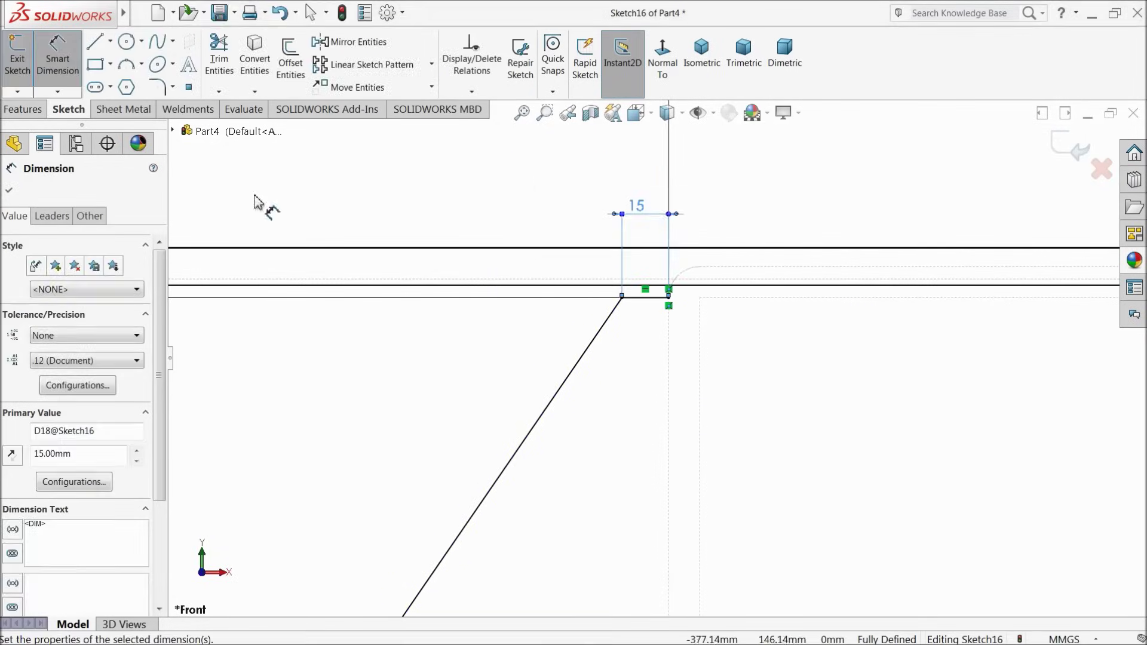
# Sketch a circle about 37 mm in diameter inside the second profile's lower left corner.
pyautogui.click(126, 41)
pyautogui.scroll(6, 627, 429)
pyautogui.scroll(-6, 627, 426)
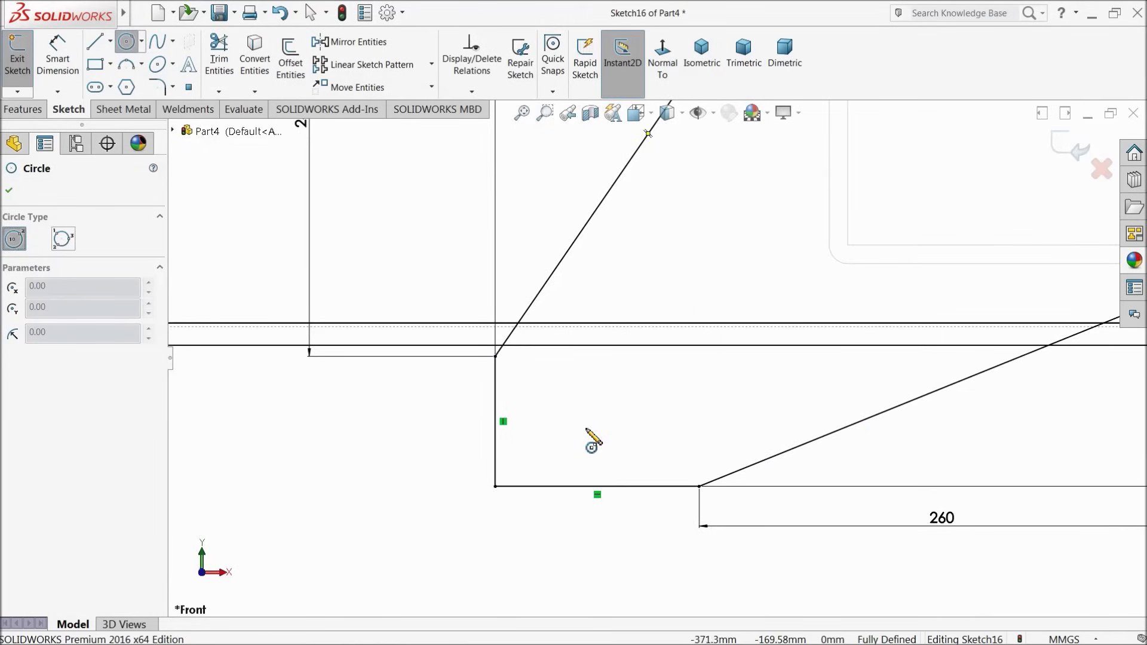
pyautogui.click(585, 428)
pyautogui.click(609, 404)
# Dimension the circle's centre as 140 mm horizontally from the crossmember's left outer edge.
pyautogui.click(57, 58)
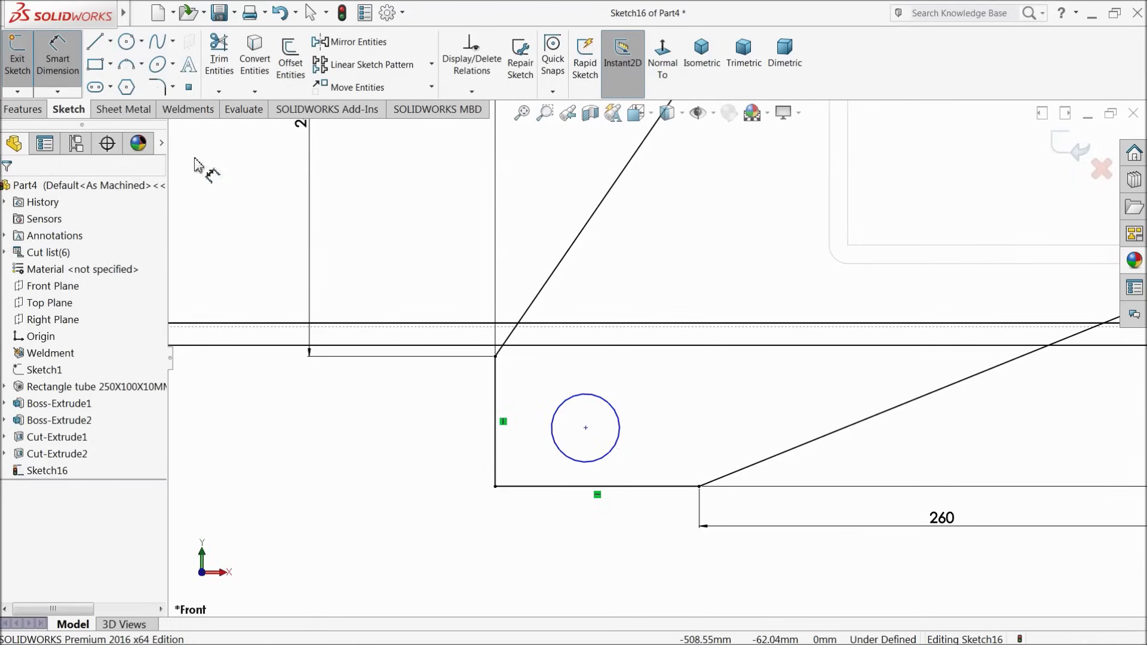
pyautogui.scroll(2, 590, 454)
pyautogui.click(630, 408)
pyautogui.scroll(-2, 771, 313)
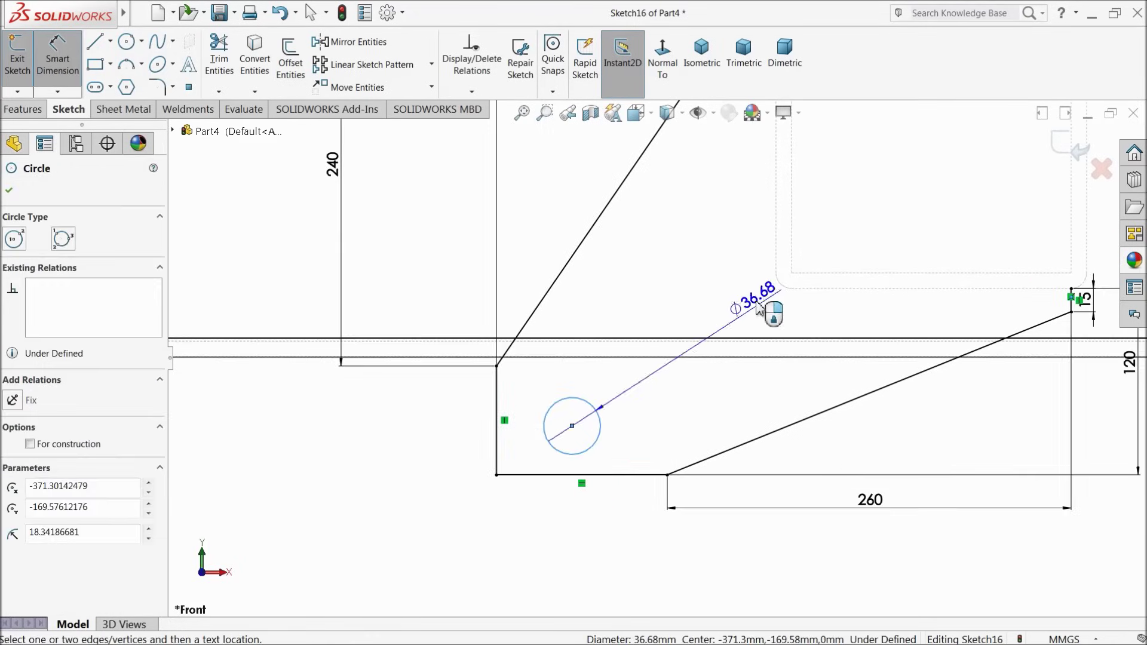
pyautogui.click(777, 238)
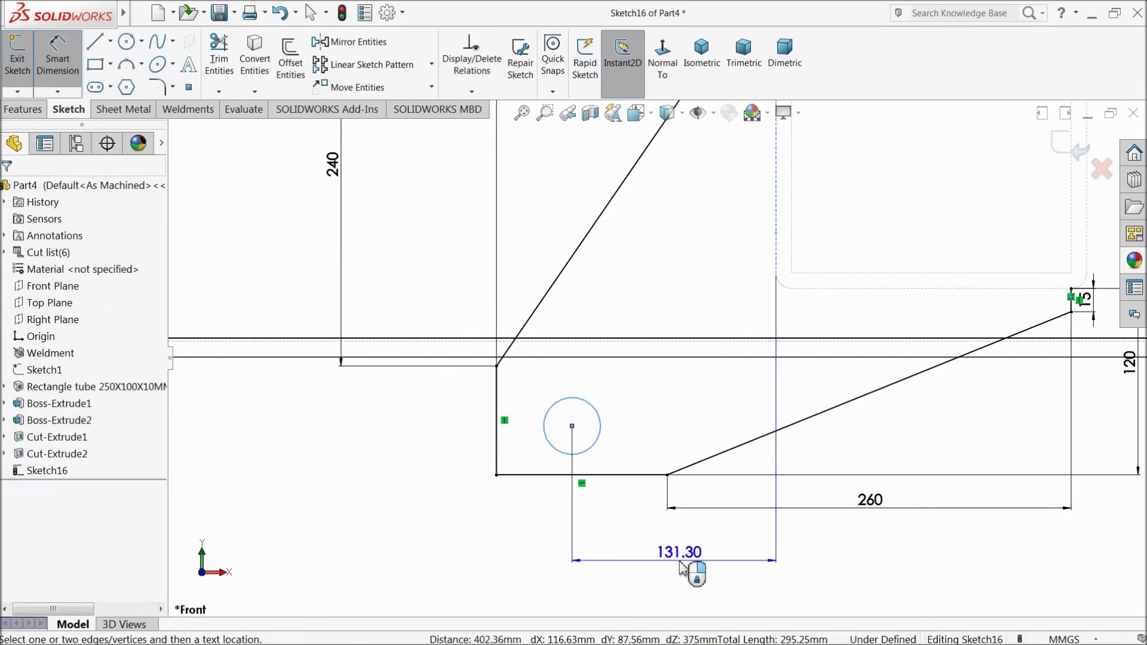
pyautogui.click(689, 565)
pyautogui.write('140')
pyautogui.press('Return')
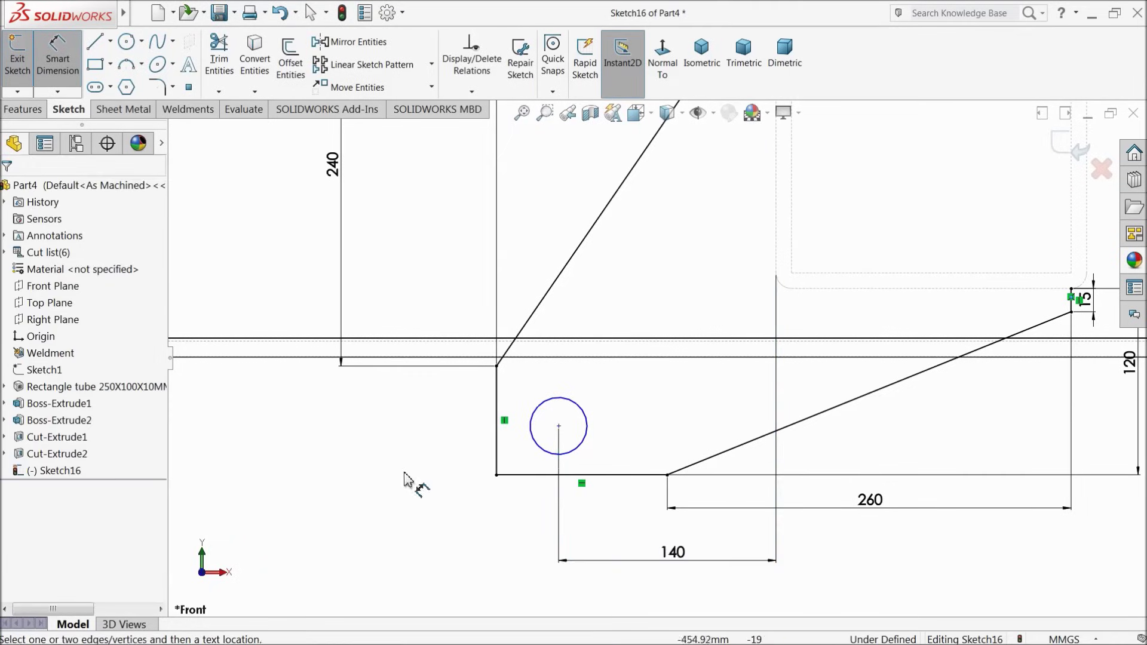
# Dimension the circle's centre as 78 mm vertically from the crossmember's lower outer edge.
pyautogui.click(587, 418)
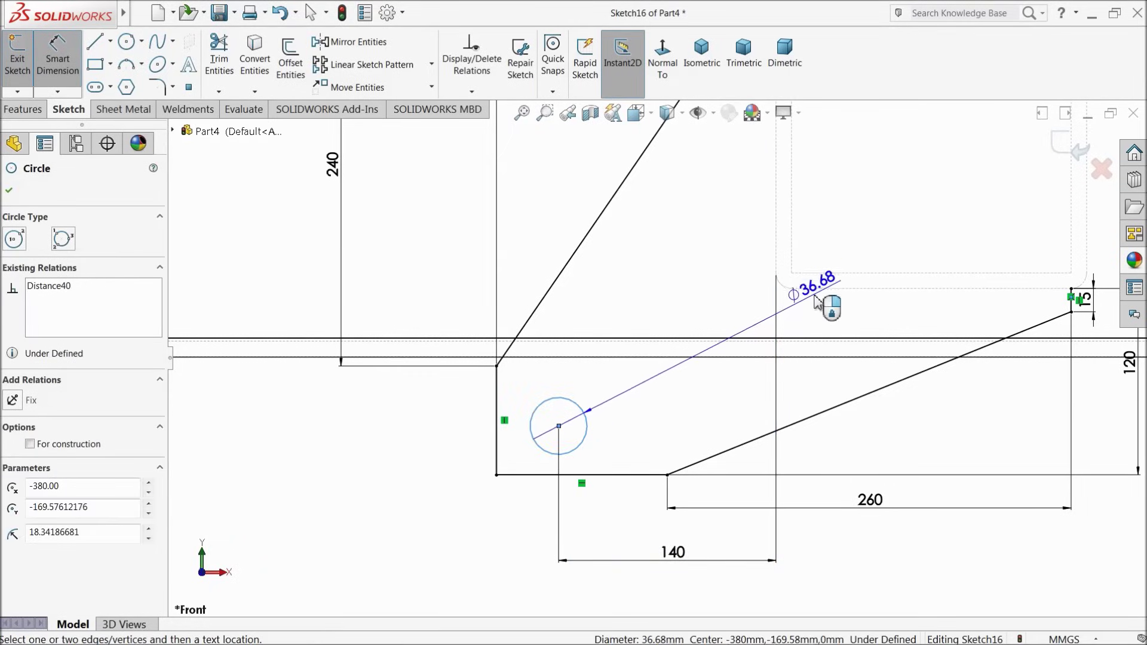
pyautogui.click(815, 288)
pyautogui.click(438, 383)
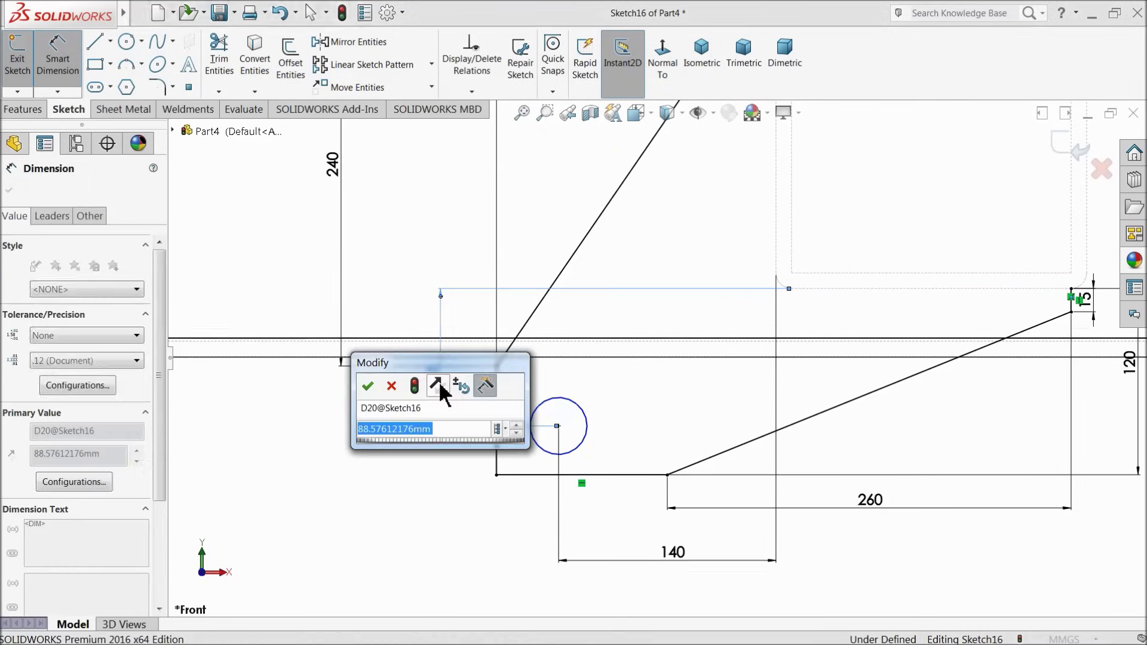
pyautogui.write('78')
pyautogui.press('Return')
# Set the diameter of the circle in the second profile's lower left corner to 35 mm.
pyautogui.click(544, 441)
pyautogui.click(407, 463)
pyautogui.write('35')
pyautogui.press('Return')
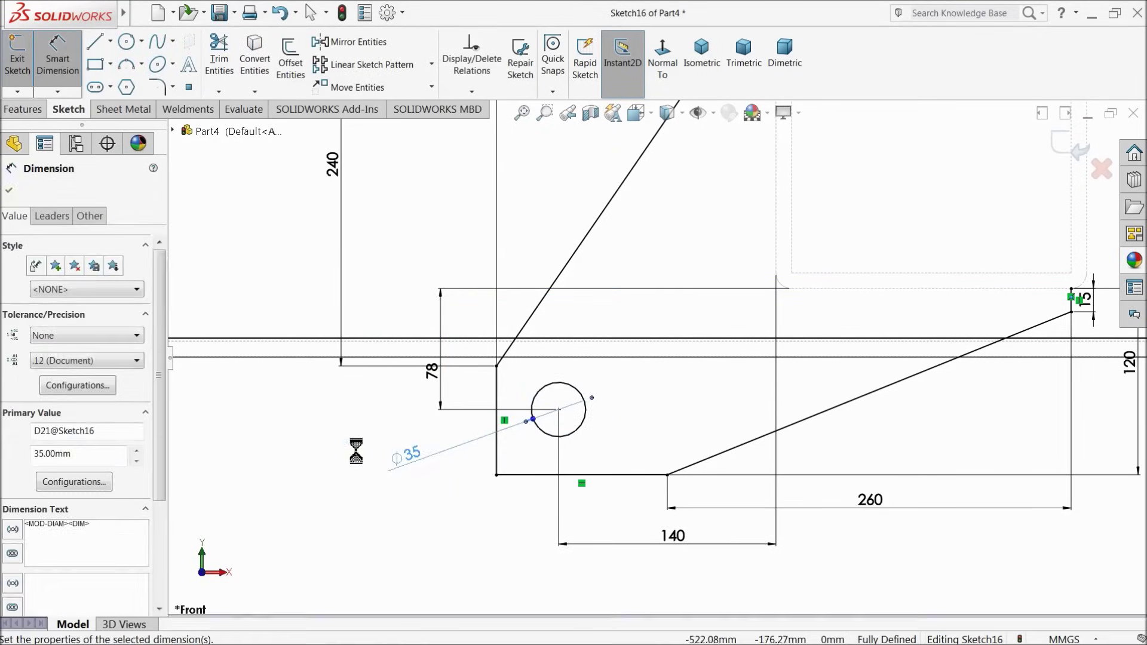
# Apply 30 mm sketch fillets to the three corners around the circle at the second profile's lower left end.
pyautogui.click(158, 87)
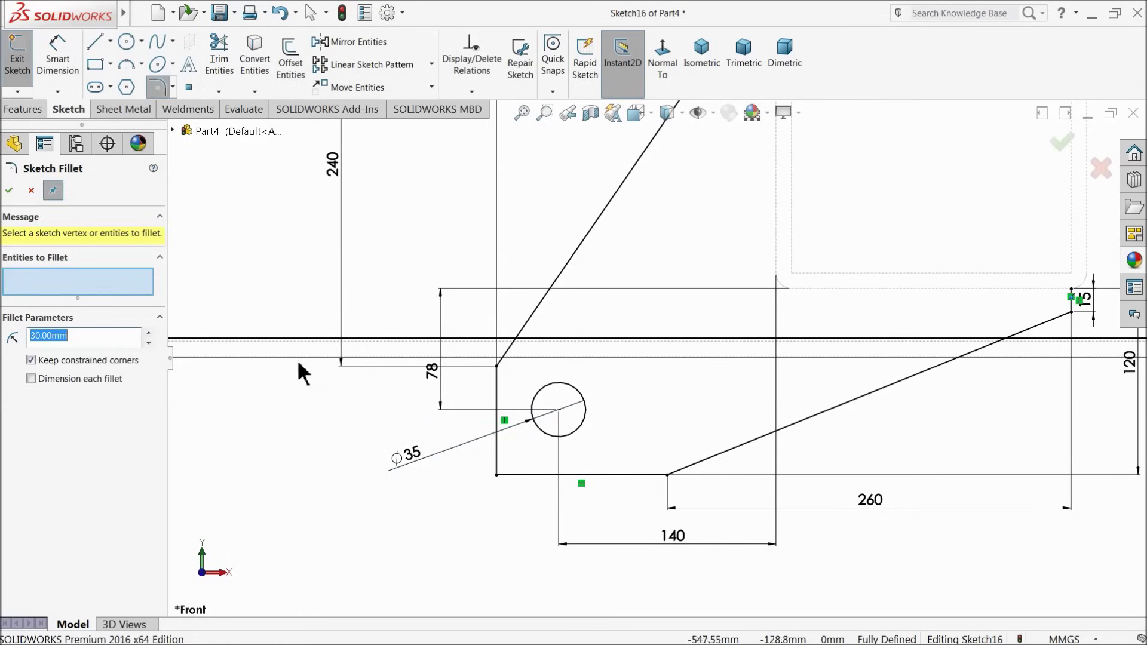
pyautogui.click(496, 475)
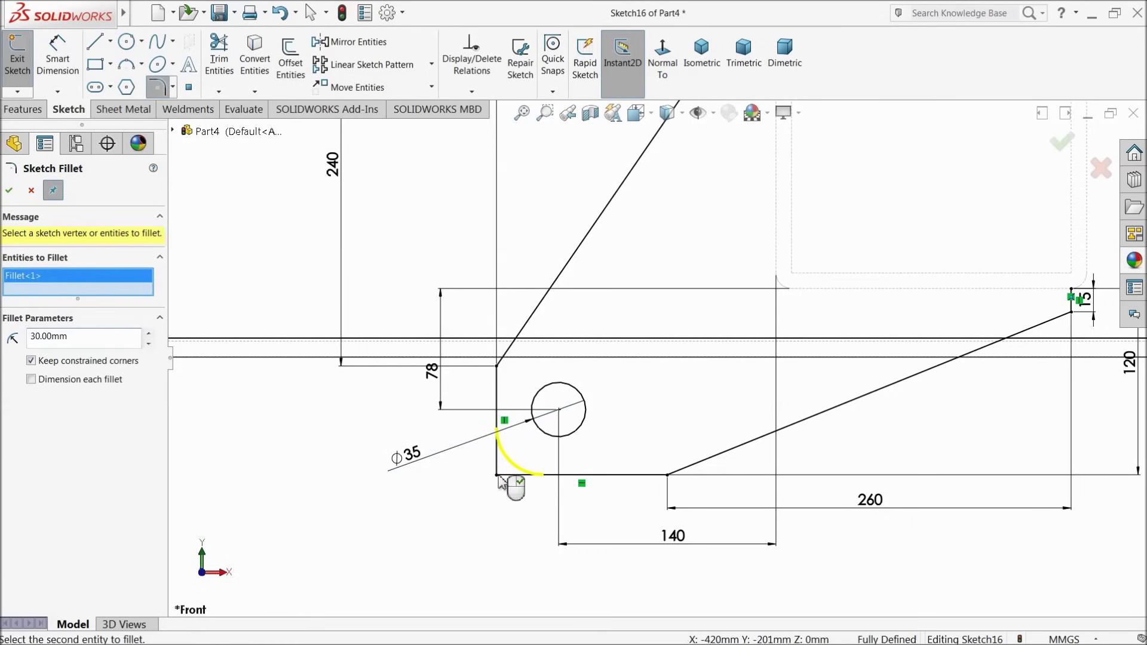
pyautogui.click(497, 367)
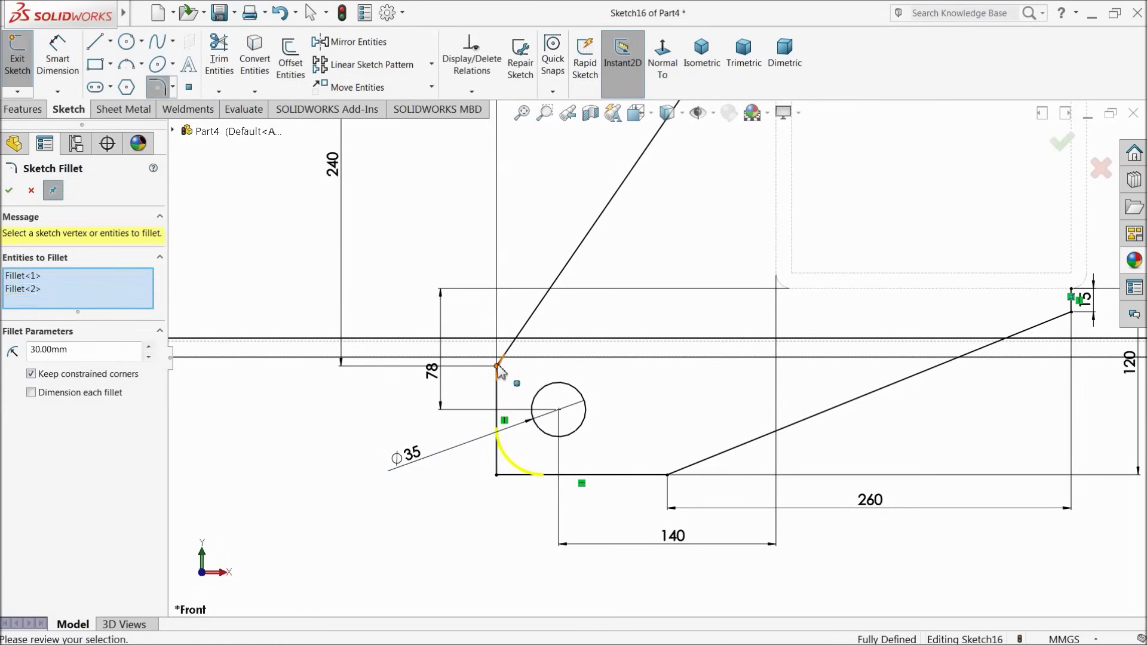
pyautogui.click(668, 475)
pyautogui.click(9, 190)
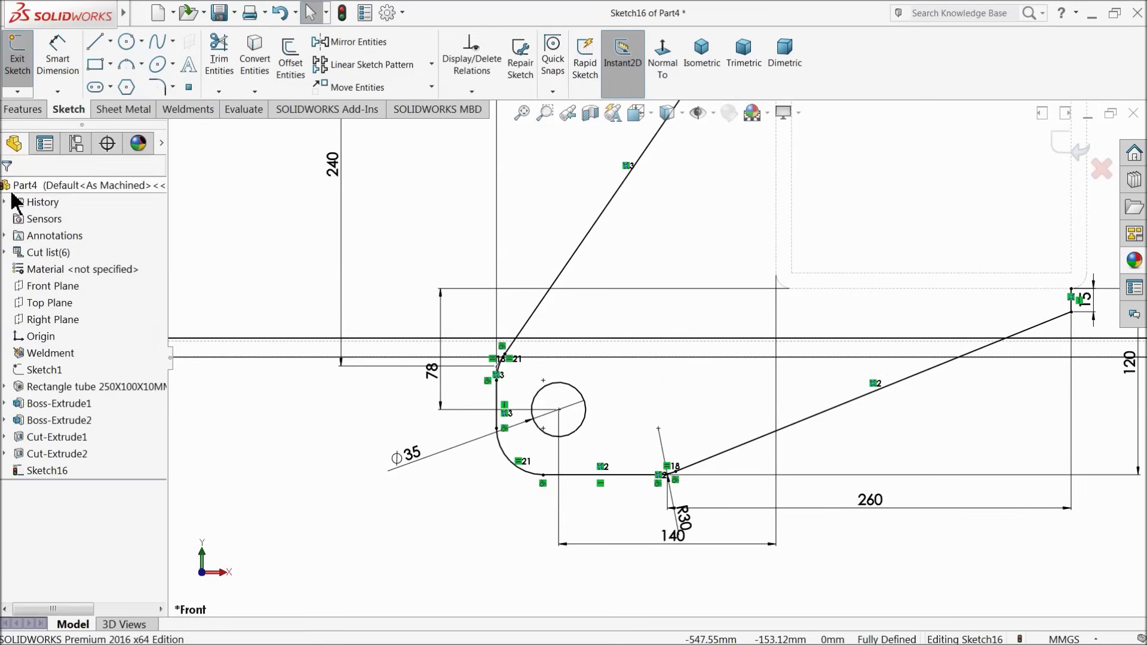
# Draw a vertical line along the crossmember's left outer edge, from the short upper line's end down to the crossmember's lower outer edge.
pyautogui.scroll(4, 675, 347)
pyautogui.scroll(-3, 800, 204)
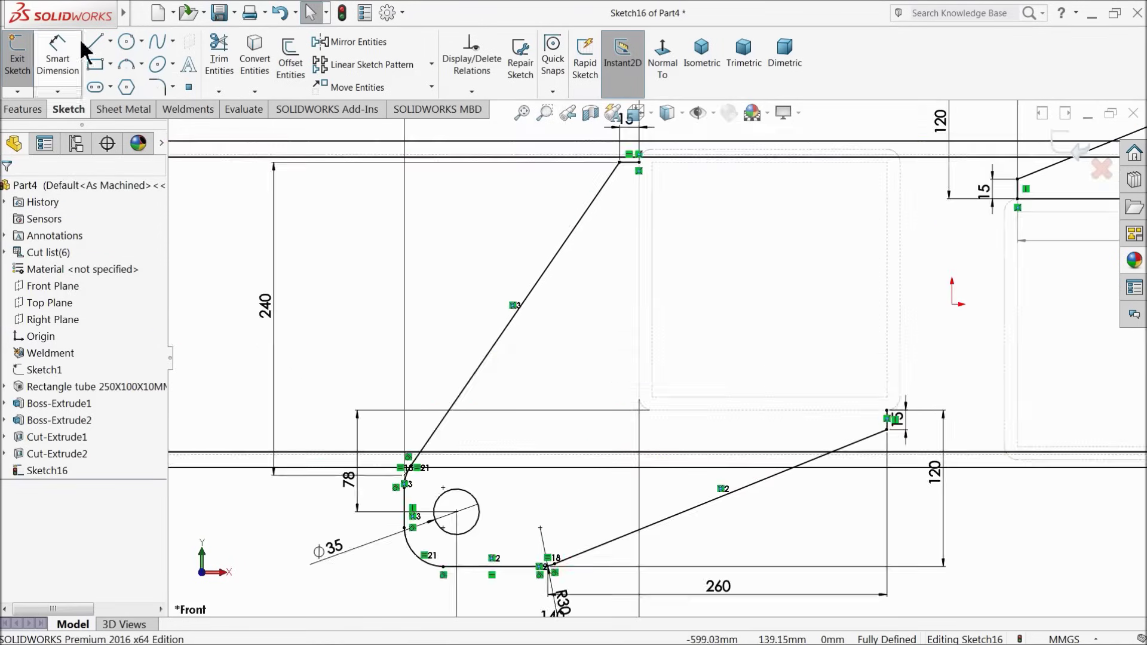
pyautogui.click(103, 47)
pyautogui.scroll(-3, 633, 160)
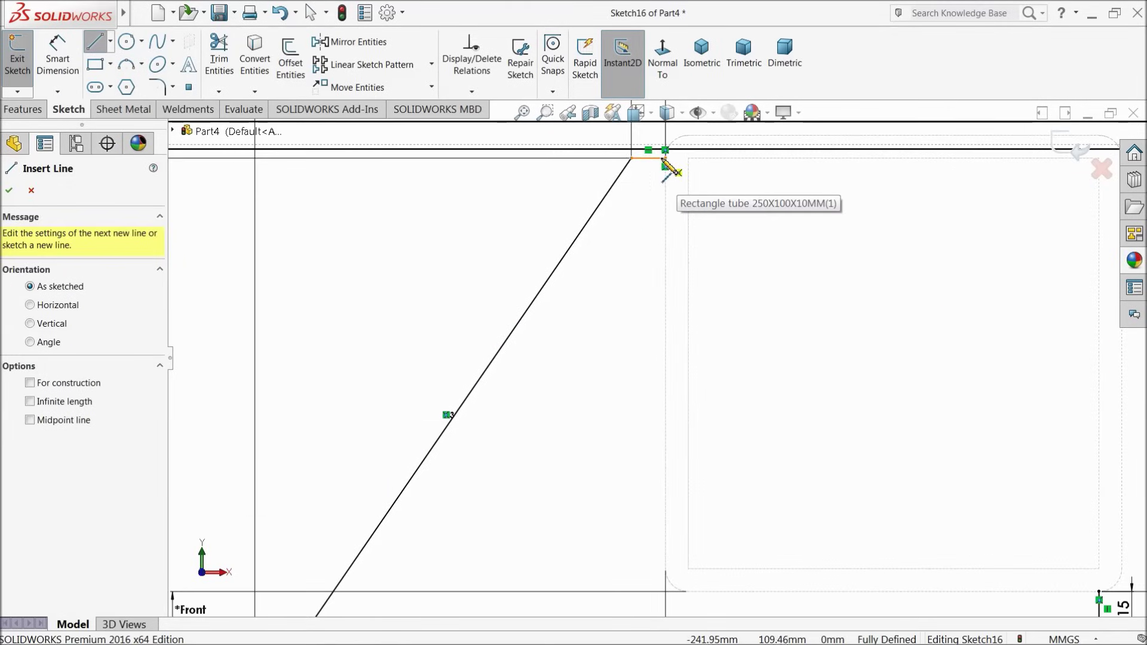
pyautogui.click(665, 158)
pyautogui.scroll(3, 677, 466)
pyautogui.scroll(-3, 683, 454)
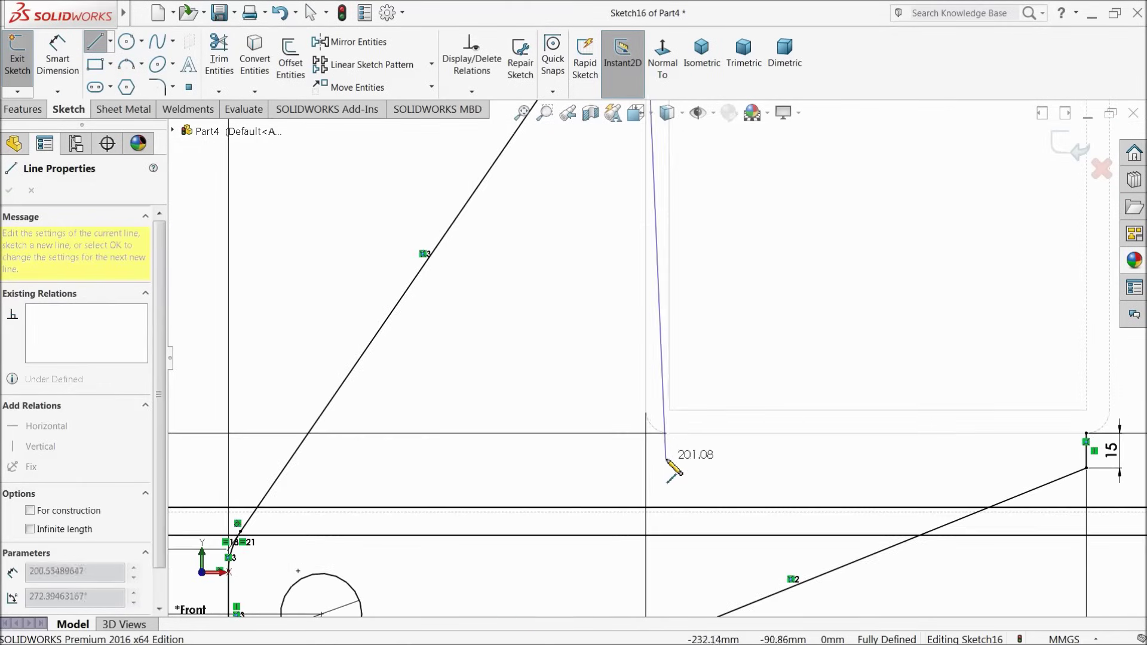
pyautogui.click(647, 435)
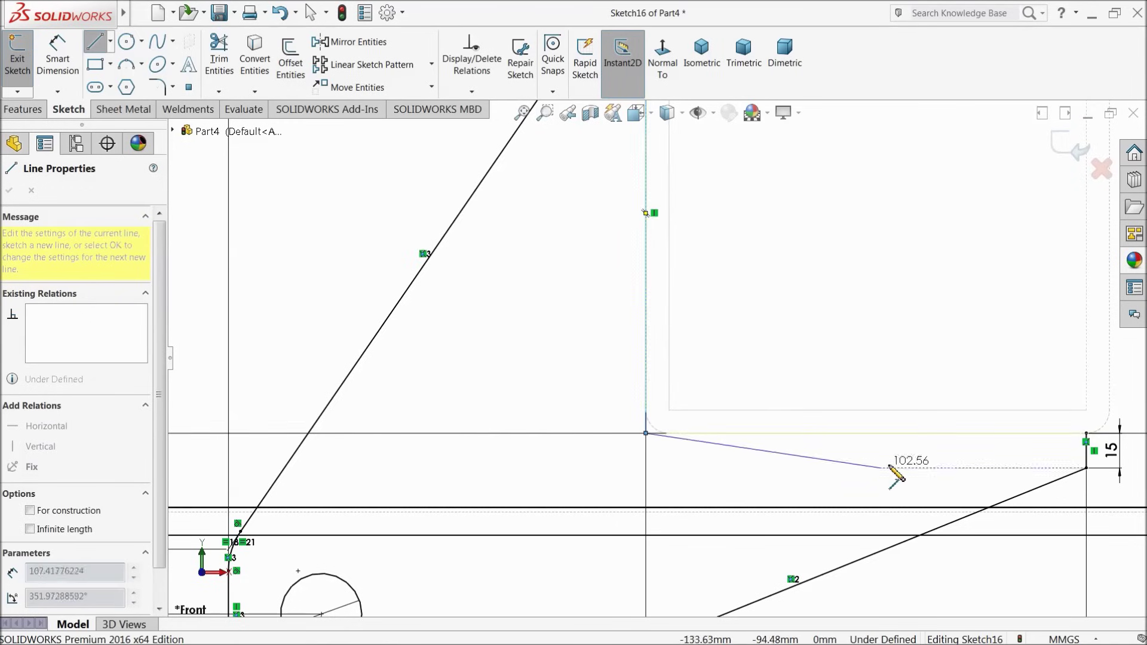
# Close the second profile with a 190 mm horizontal line along the crossmember's lower edge to the short vertical line's upper end.
pyautogui.scroll(-2, 1027, 448)
pyautogui.click(949, 398)
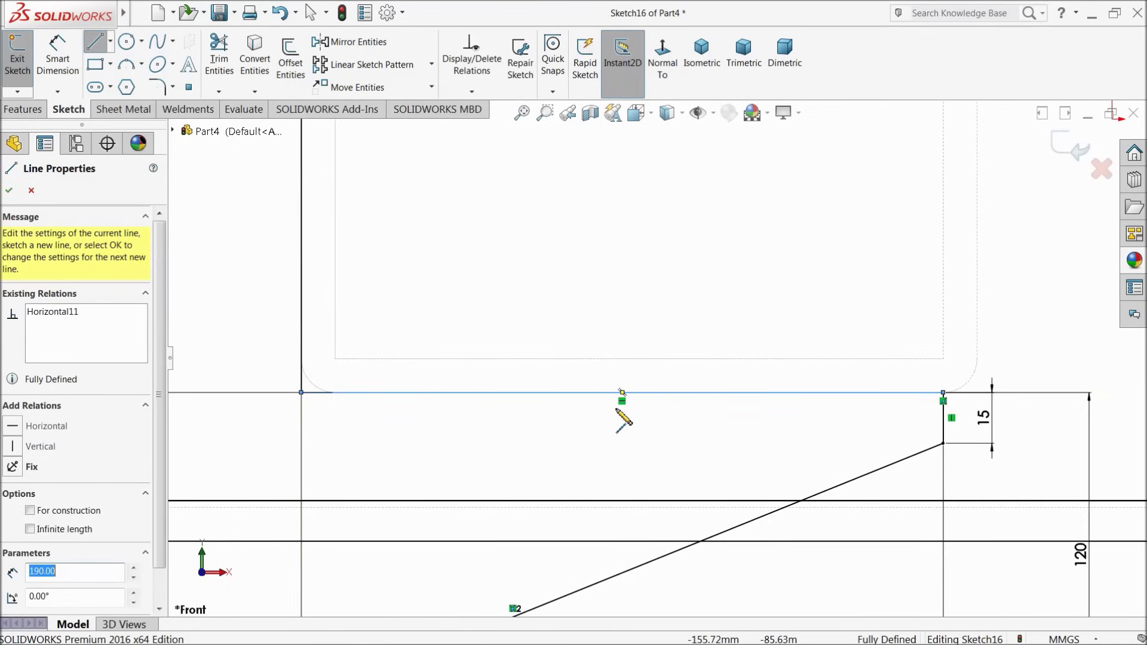
pyautogui.scroll(4, 624, 416)
pyautogui.scroll(4, 231, 277)
pyautogui.rightClick(257, 234)
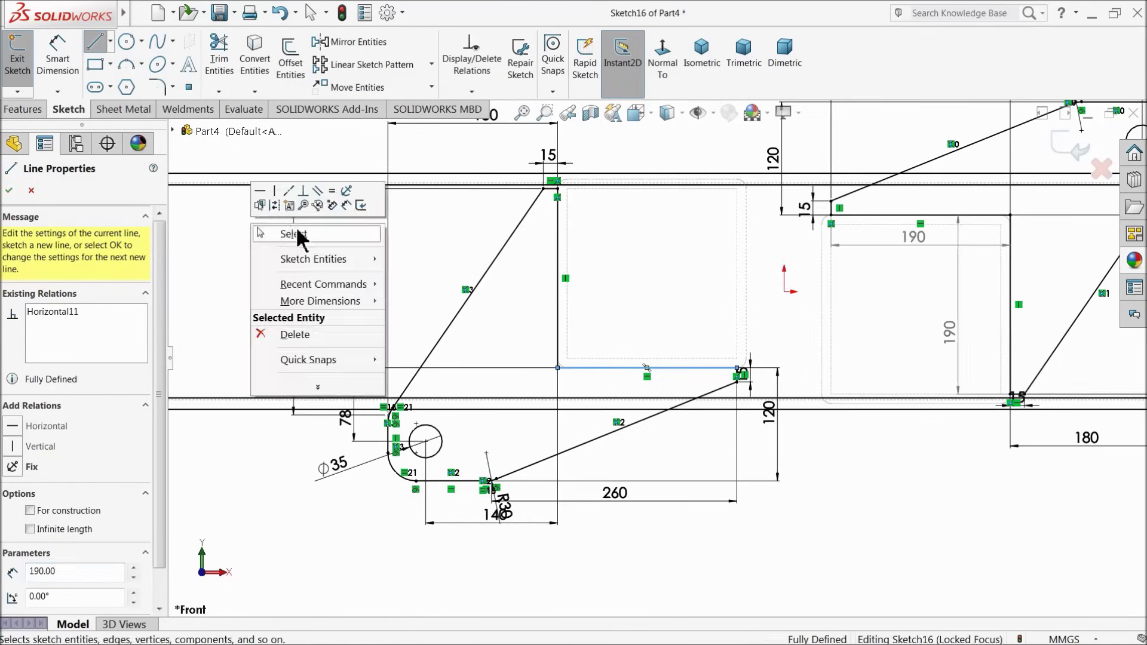
pyautogui.click(272, 228)
# Start a boss extrude from the bracket sketch and display the model shaded with edges.
pyautogui.scroll(1, 691, 323)
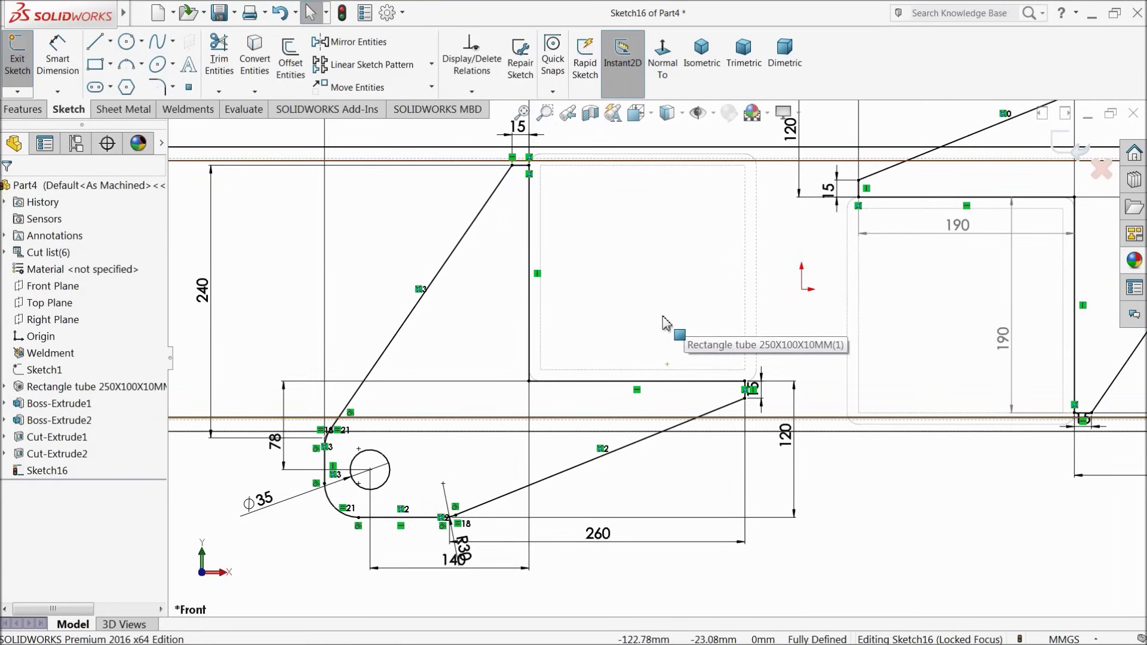
pyautogui.scroll(1, 672, 326)
pyautogui.click(24, 110)
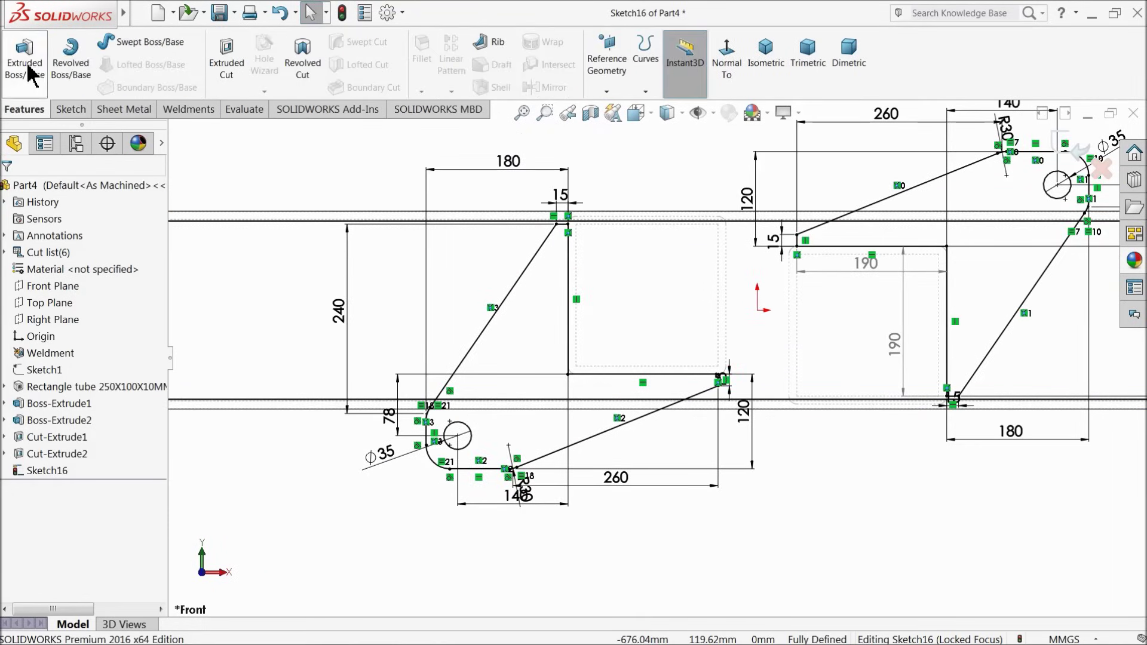
pyautogui.click(27, 63)
pyautogui.scroll(-5, 637, 333)
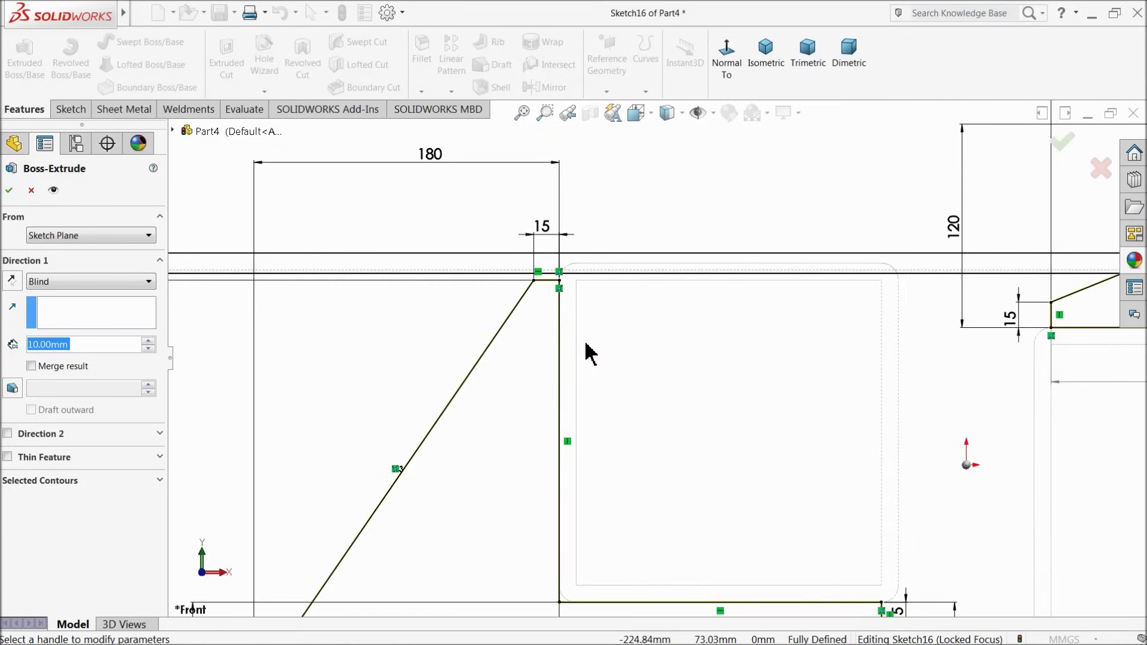
pyautogui.scroll(5, 585, 352)
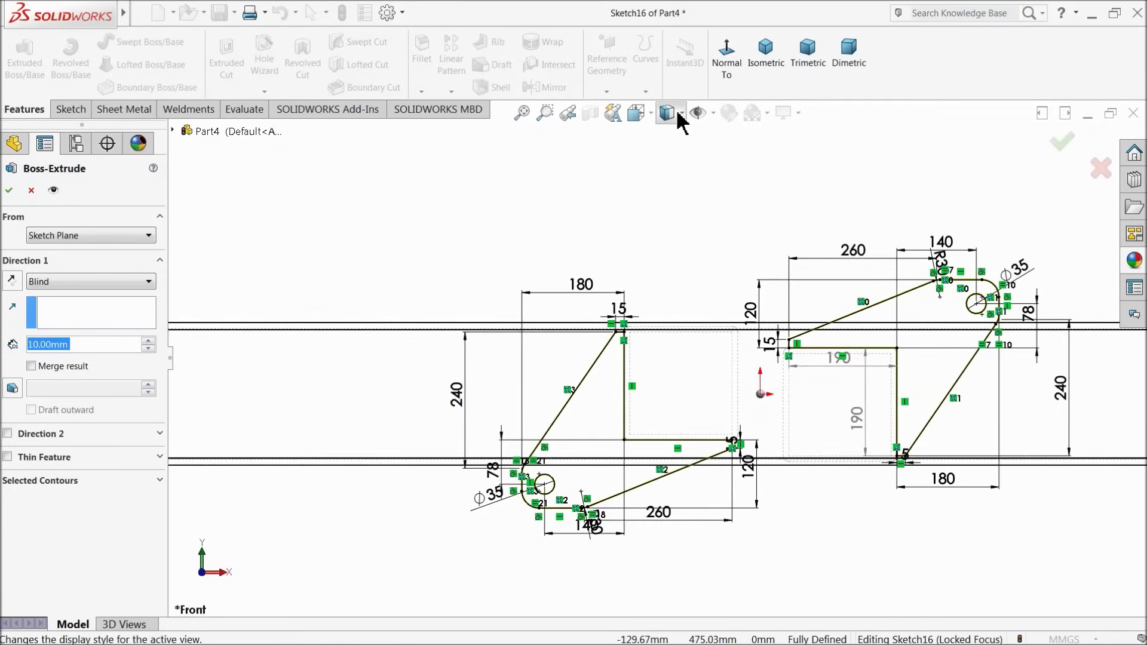
pyautogui.click(680, 113)
pyautogui.click(668, 138)
pyautogui.scroll(1, 635, 238)
pyautogui.moveTo(635, 239); pyautogui.dragTo(624, 359, button='middle')
pyautogui.scroll(-3, 657, 388)
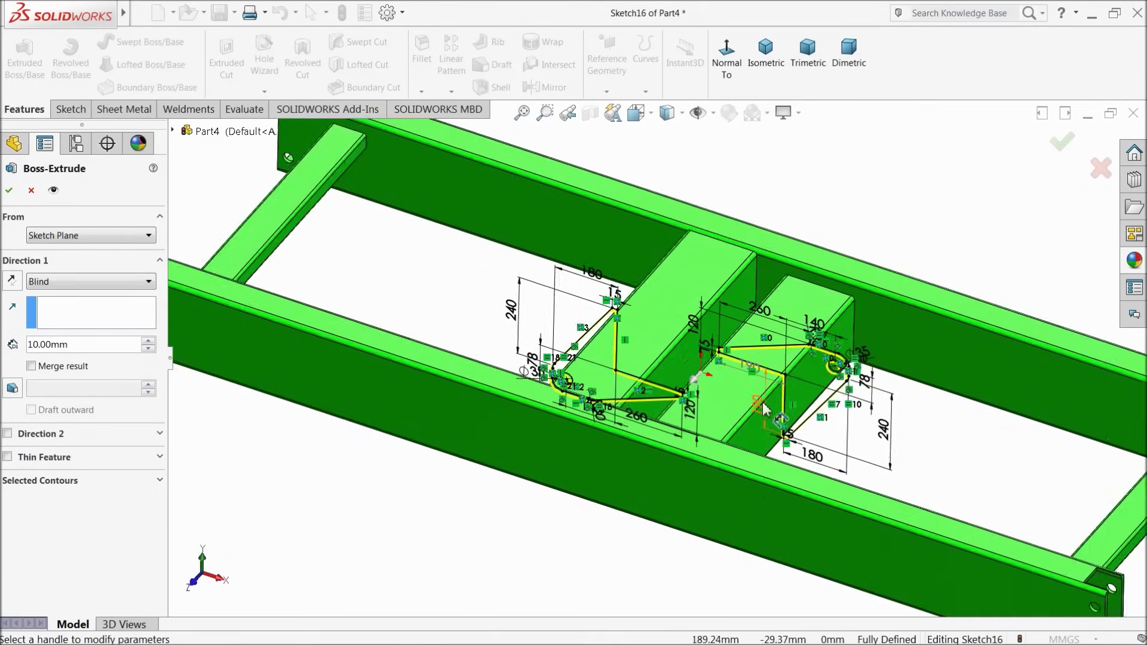
# Extrude both bracket profiles mid plane with a depth of 230*2 mm, leaving them unmerged as separate bodies.
pyautogui.click(74, 282)
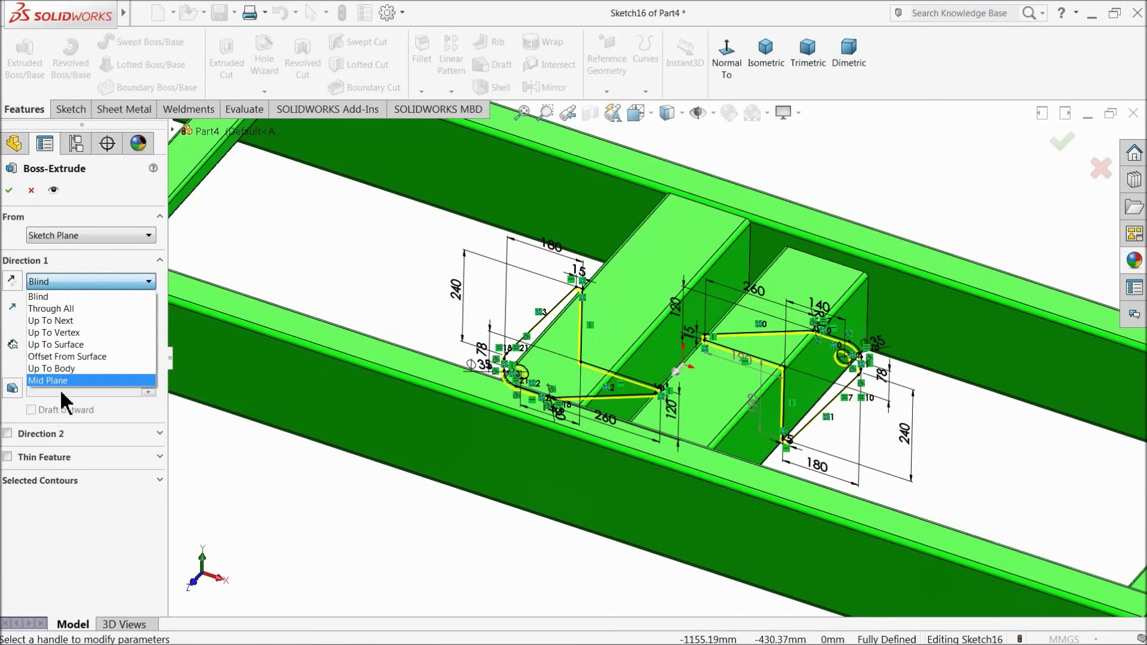
pyautogui.click(64, 382)
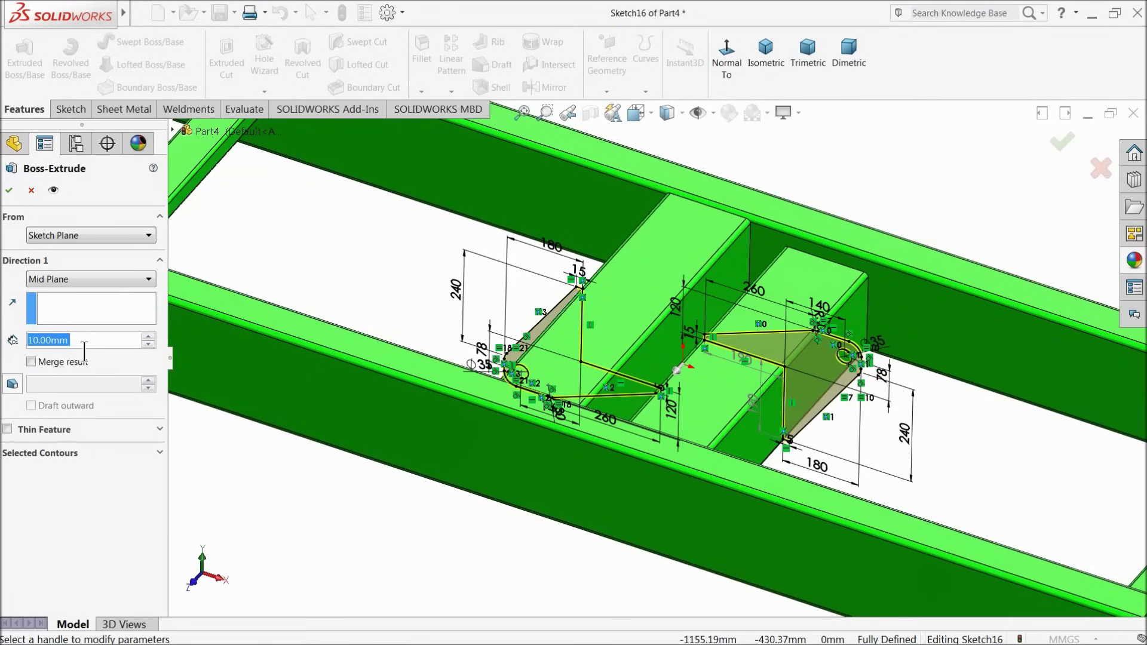
pyautogui.write('230*2')
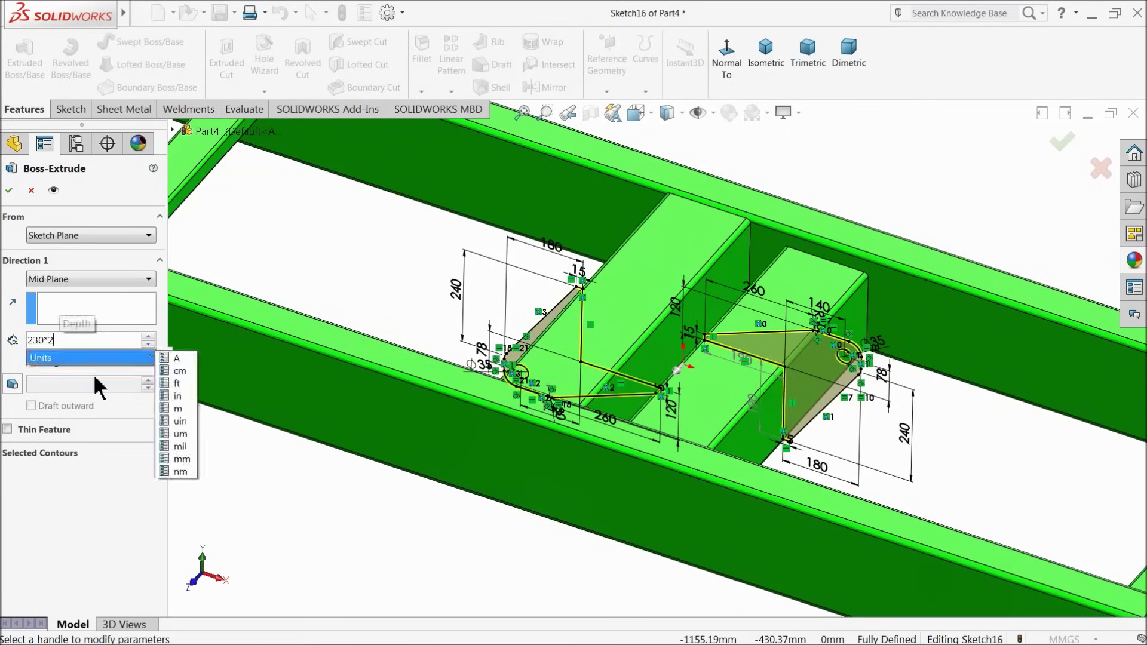
pyautogui.press('Return')
pyautogui.moveTo(348, 426); pyautogui.dragTo(179, 436, button='middle')
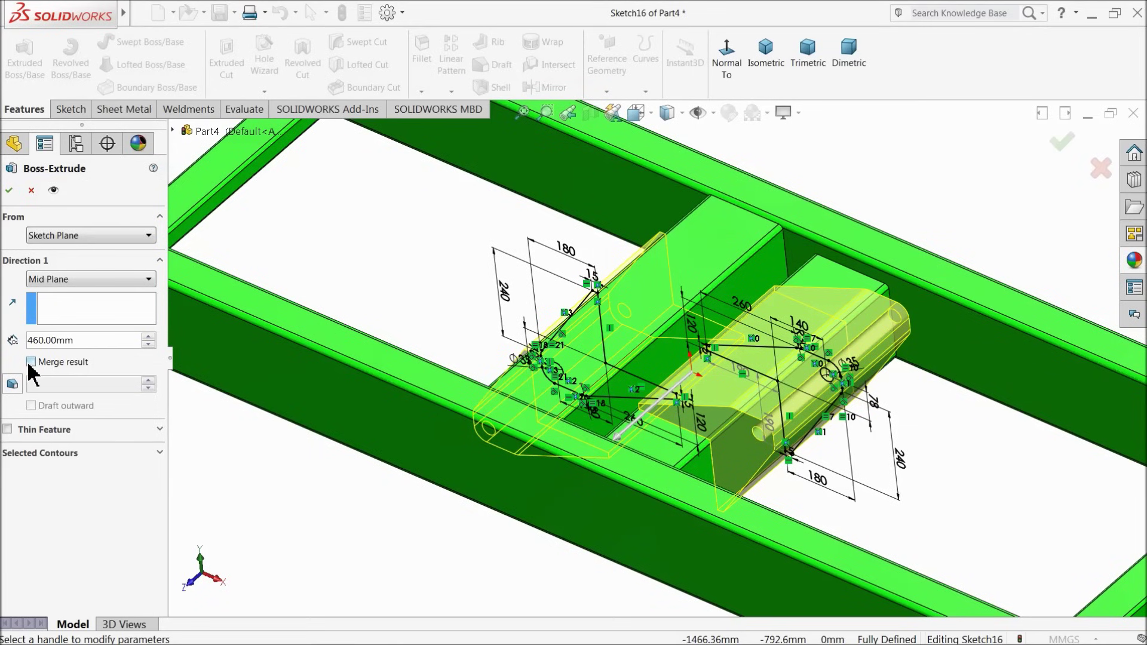
pyautogui.click(9, 193)
pyautogui.moveTo(573, 418)
pyautogui.mouseDown(button='middle')
pyautogui.moveTo(609, 416)
pyautogui.moveTo(577, 401)
pyautogui.mouseUp(button='middle')
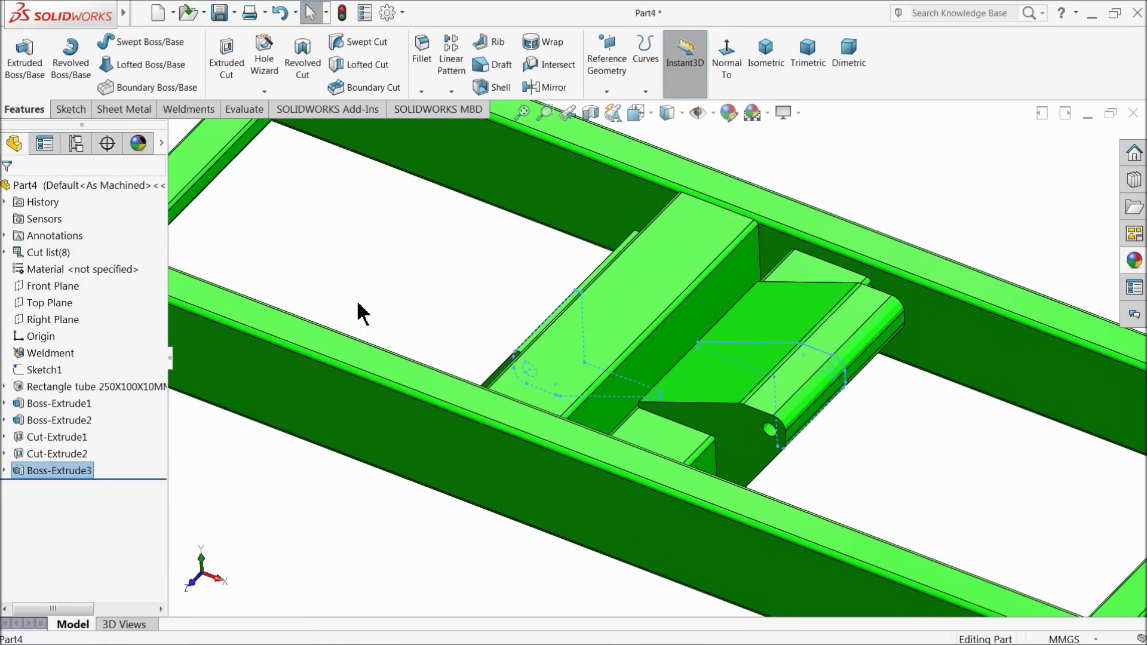
# Examine the bodies grouped under the cut list items of the weldment.
pyautogui.click(5, 252)
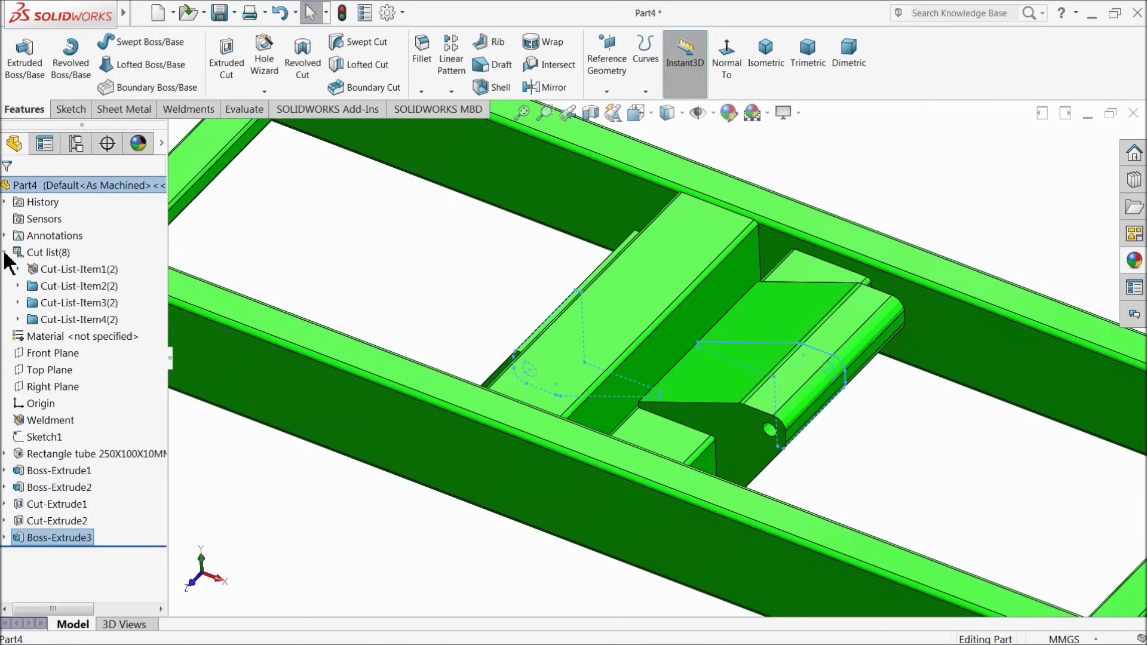
pyautogui.click(93, 289)
pyautogui.click(18, 286)
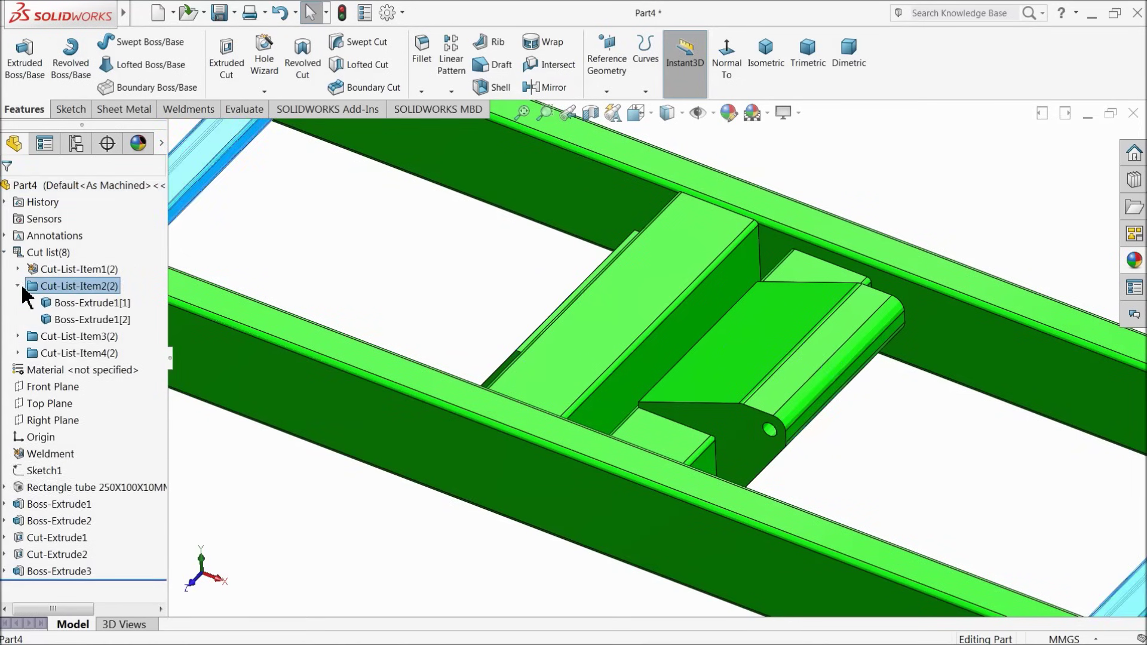
pyautogui.click(18, 286)
pyautogui.click(18, 303)
pyautogui.click(18, 303)
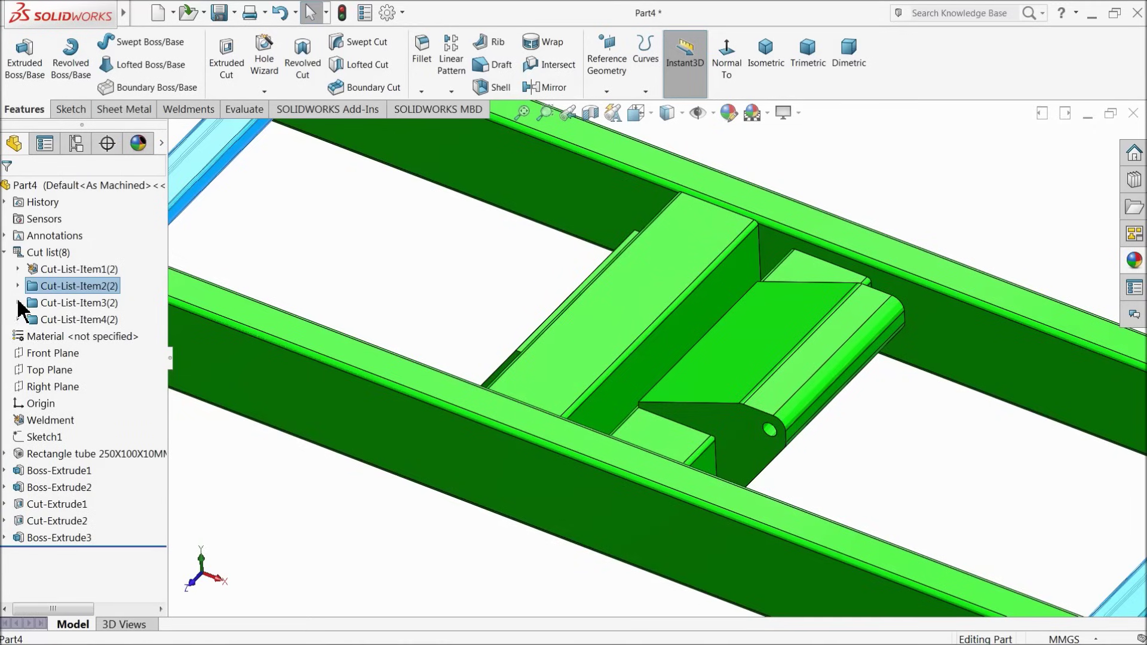
pyautogui.click(18, 320)
pyautogui.click(18, 319)
pyautogui.click(5, 253)
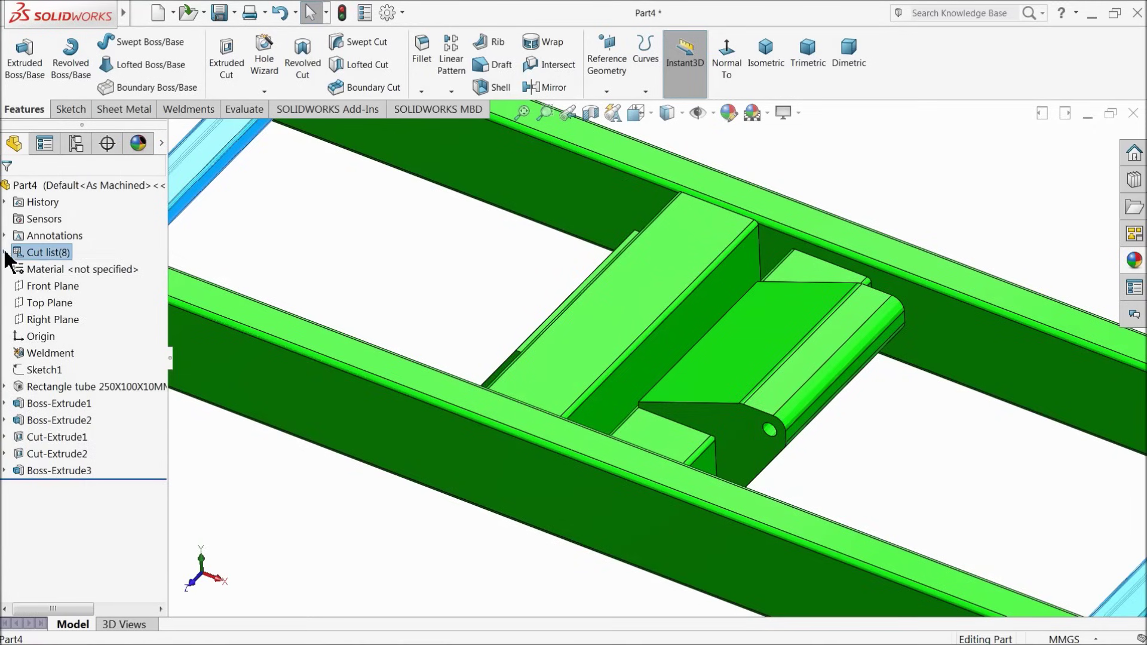
# Cut-extrude the bracket sketch mid plane to a depth of 170*2 mm and keep all resulting bodies.
pyautogui.scroll(5, 440, 270)
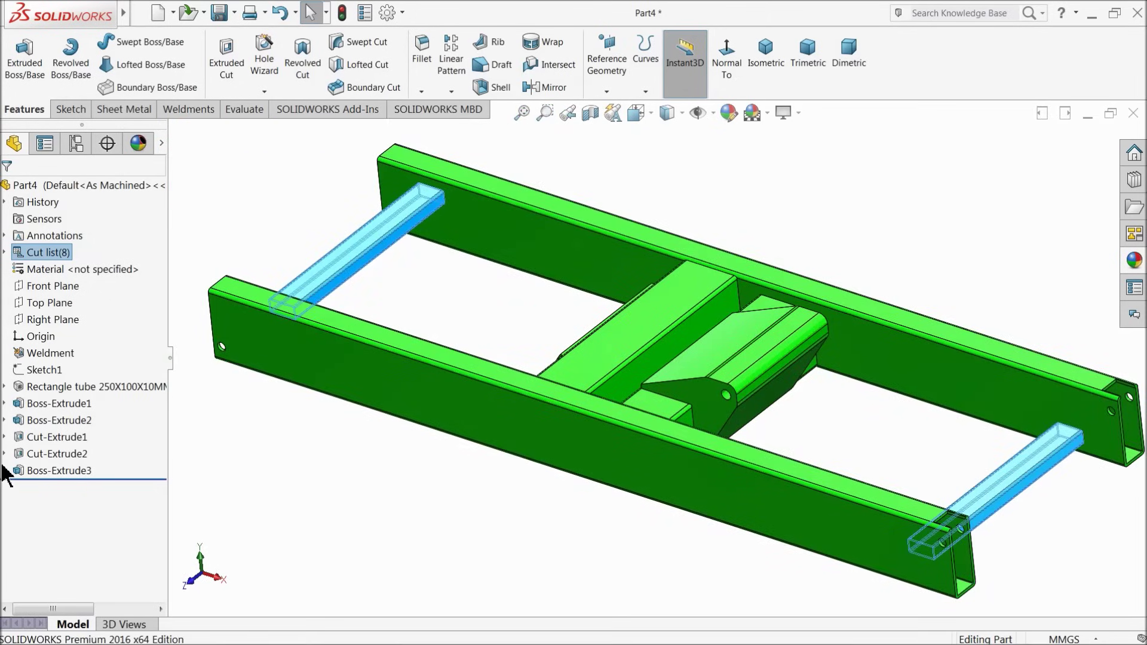
pyautogui.click(45, 486)
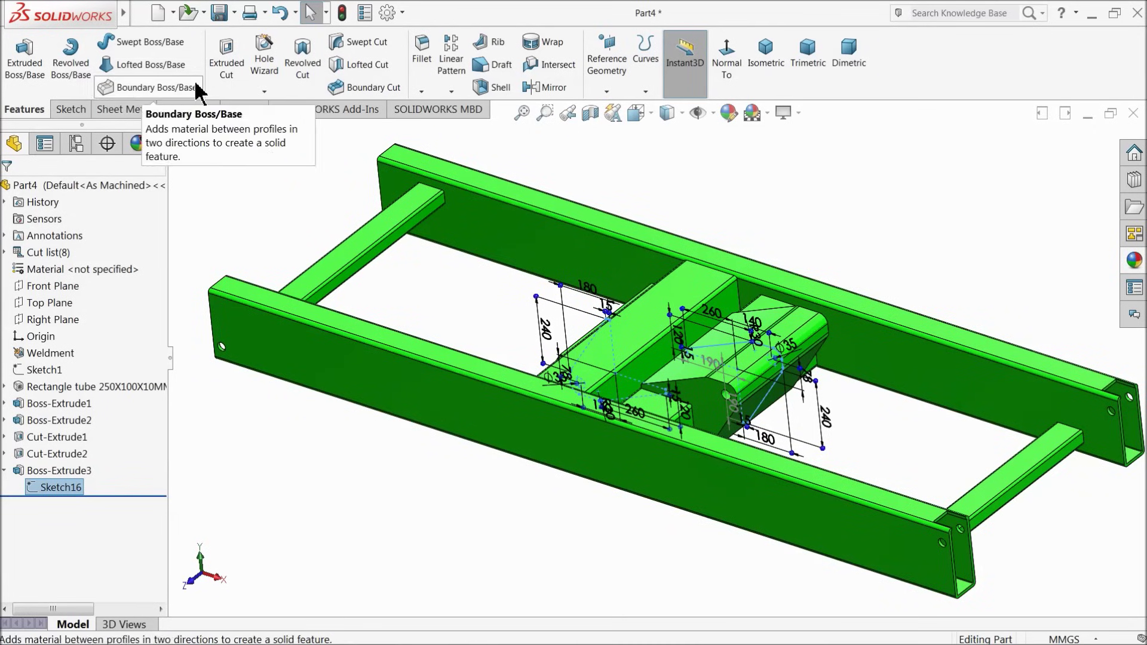
pyautogui.click(227, 60)
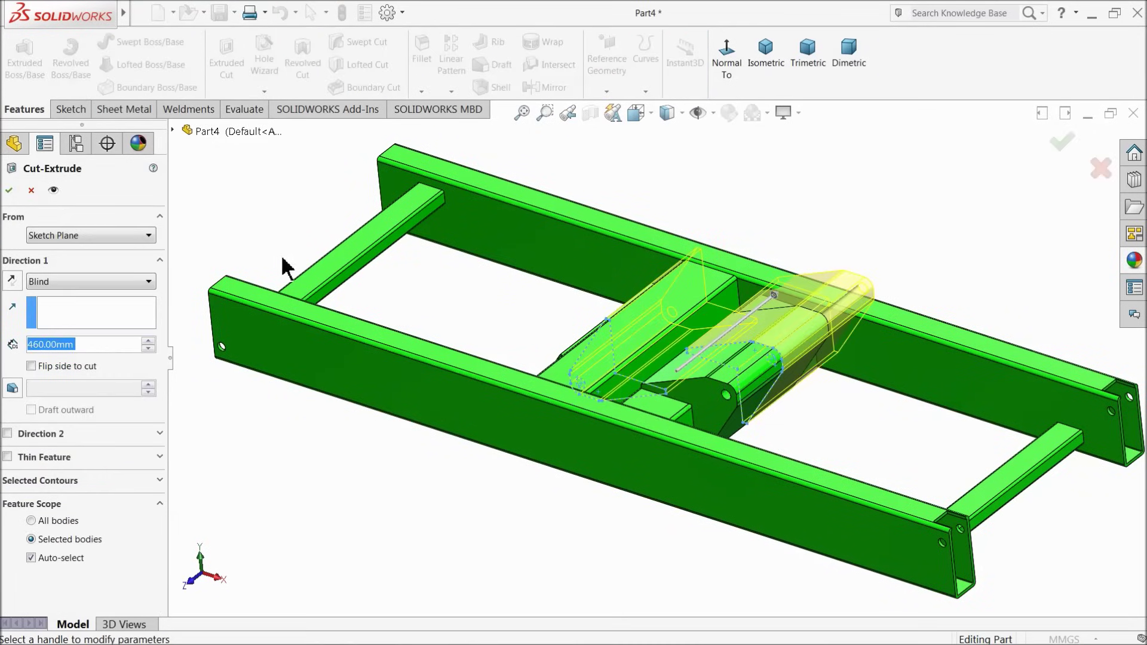
pyautogui.click(28, 278)
pyautogui.click(56, 395)
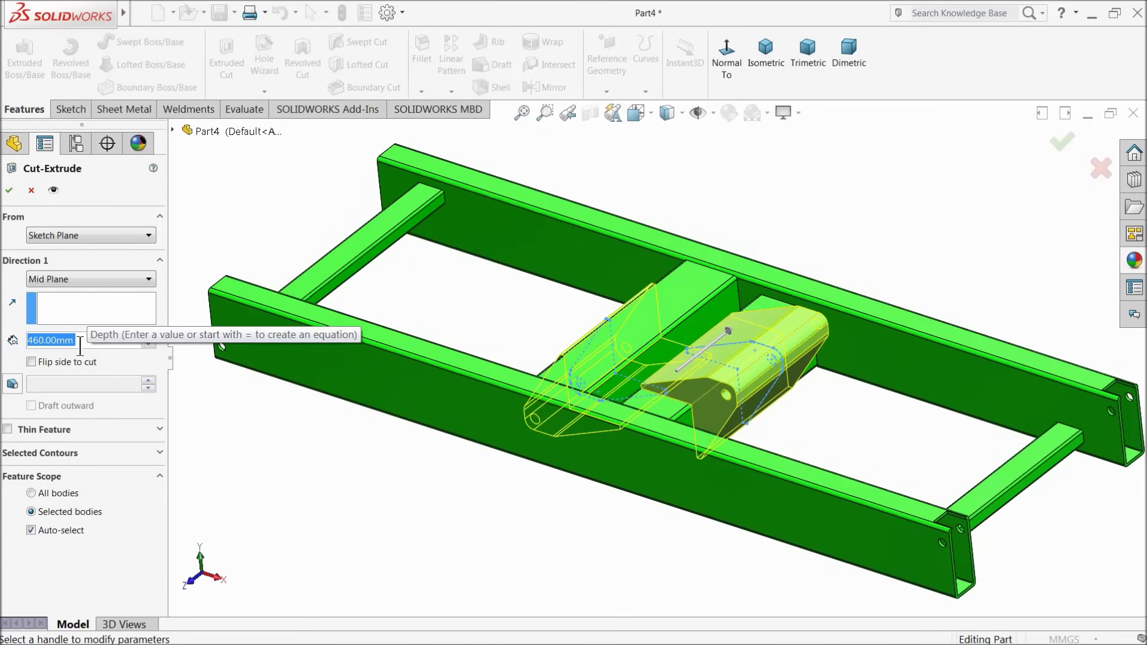
pyautogui.write('170*2')
pyautogui.moveTo(84, 358)
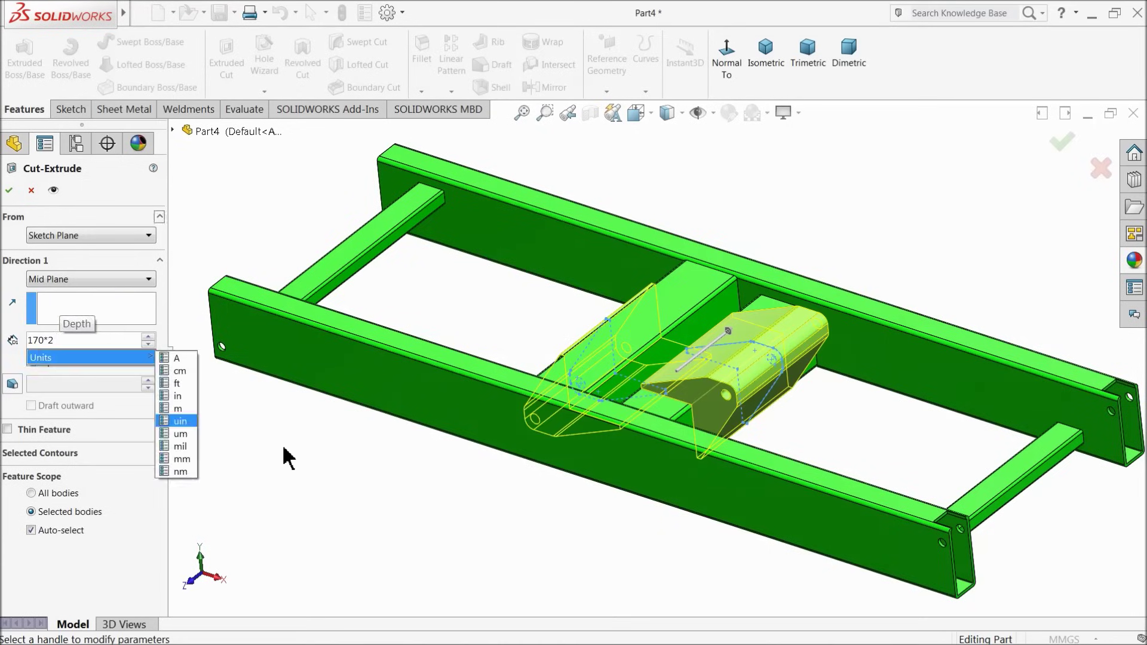
pyautogui.press('Return')
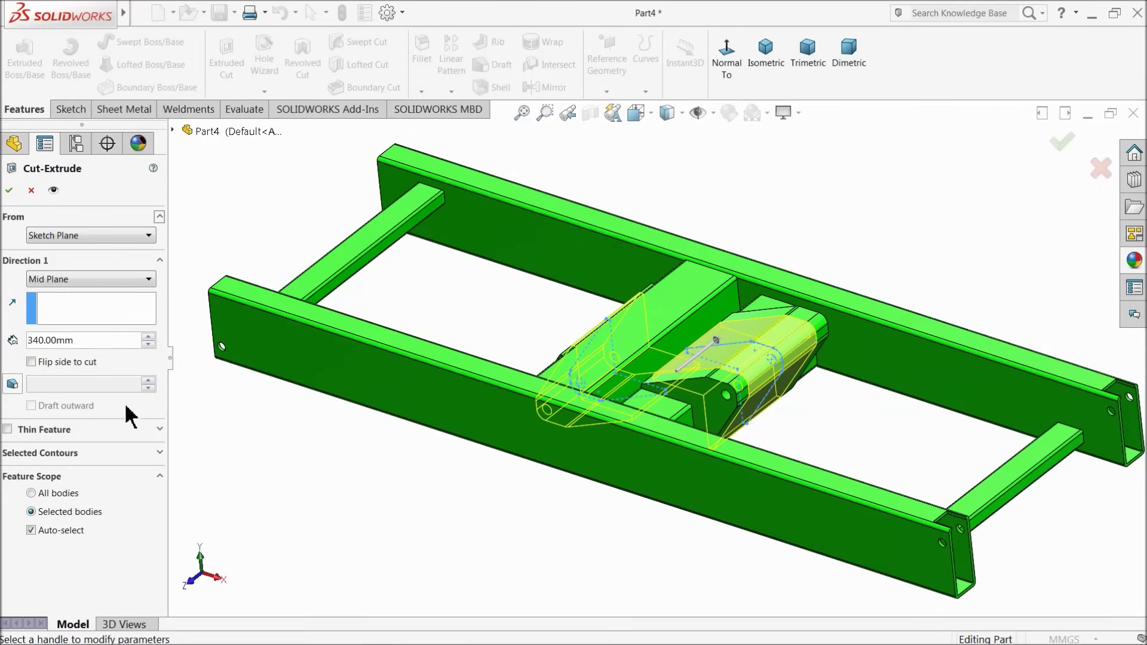
pyautogui.click(10, 191)
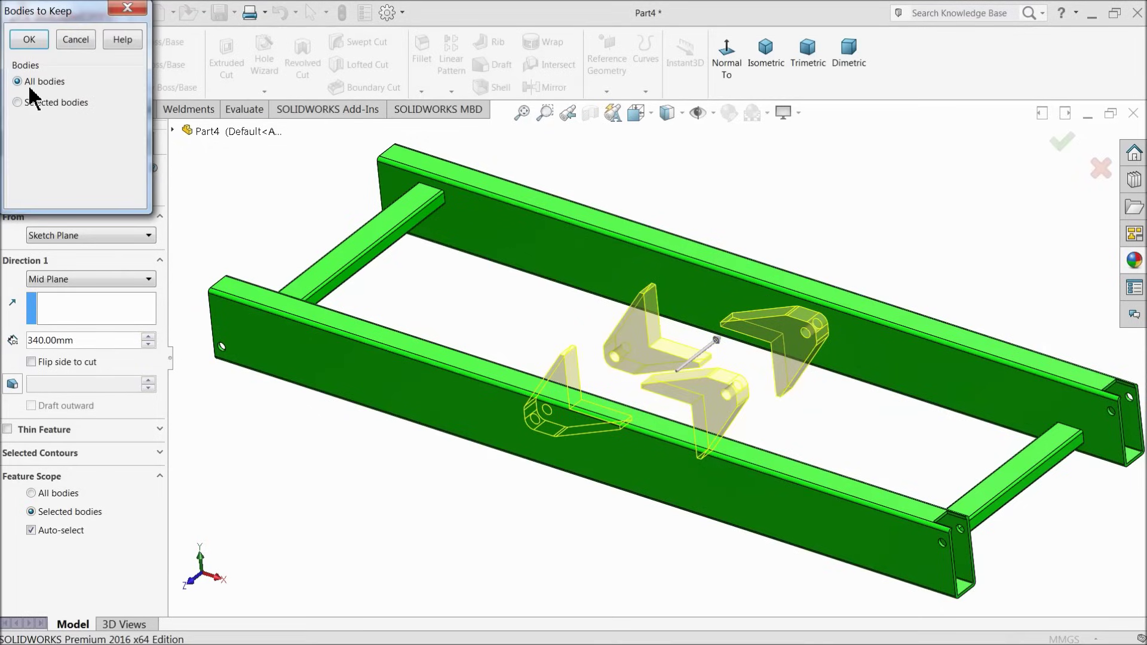
pyautogui.click(27, 39)
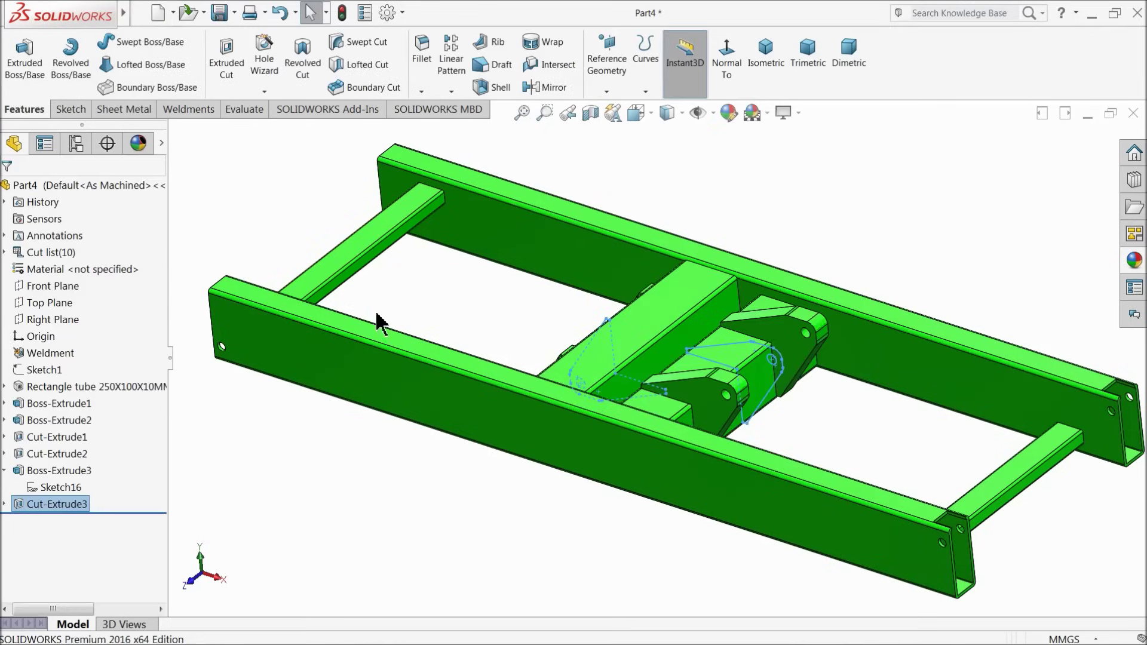
# Sketch a circle of about 77.5 mm radius centred on the origin on the outer face of the front side tube.
pyautogui.moveTo(540, 325)
pyautogui.mouseDown(button='middle')
pyautogui.moveTo(597, 370)
pyautogui.moveTo(604, 404)
pyautogui.moveTo(584, 461)
pyautogui.moveTo(538, 318)
pyautogui.moveTo(529, 342)
pyautogui.moveTo(548, 310)
pyautogui.moveTo(579, 299)
pyautogui.mouseUp(button='middle')
pyautogui.scroll(-5, 608, 376)
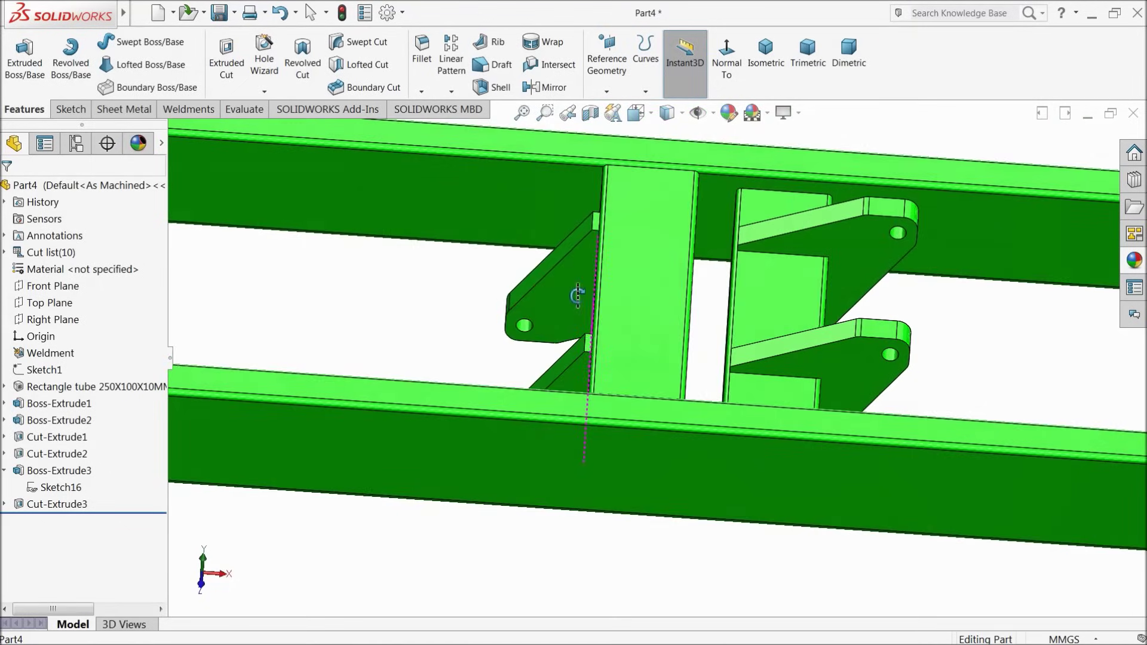
pyautogui.click(704, 485)
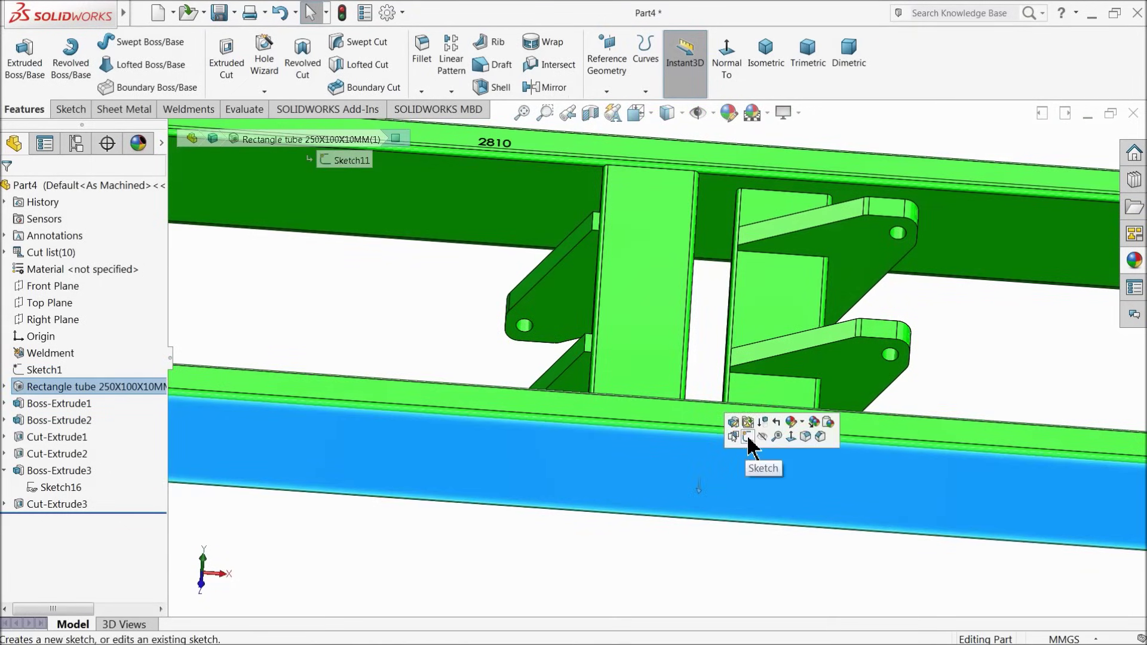
pyautogui.click(754, 437)
pyautogui.click(657, 56)
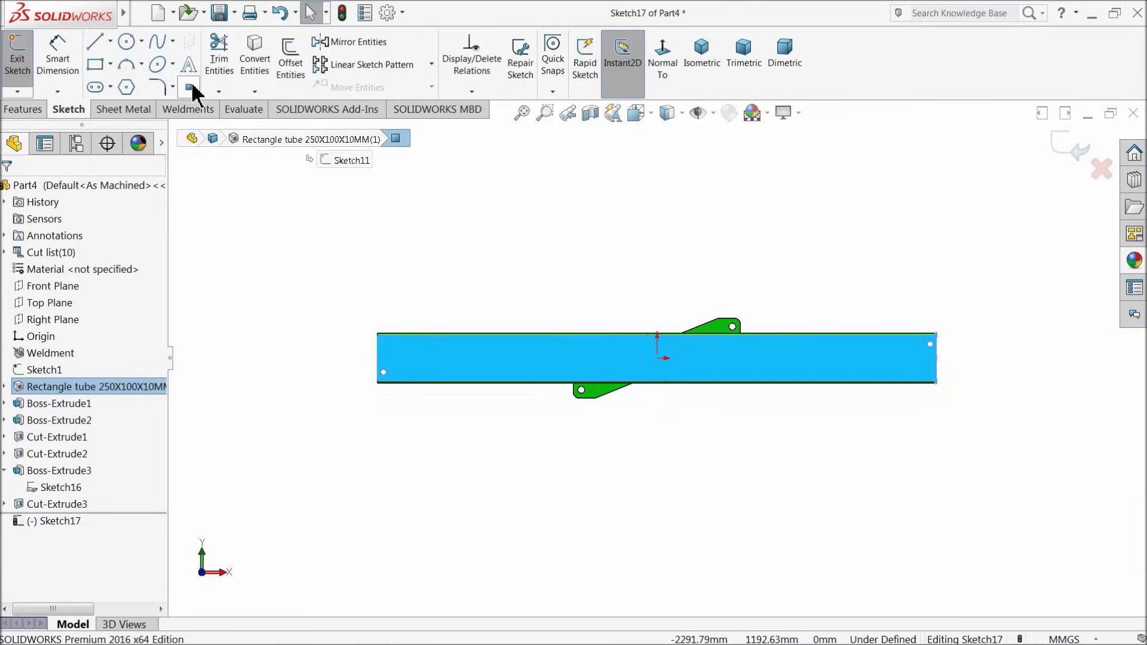
pyautogui.click(127, 43)
pyautogui.scroll(-5, 645, 365)
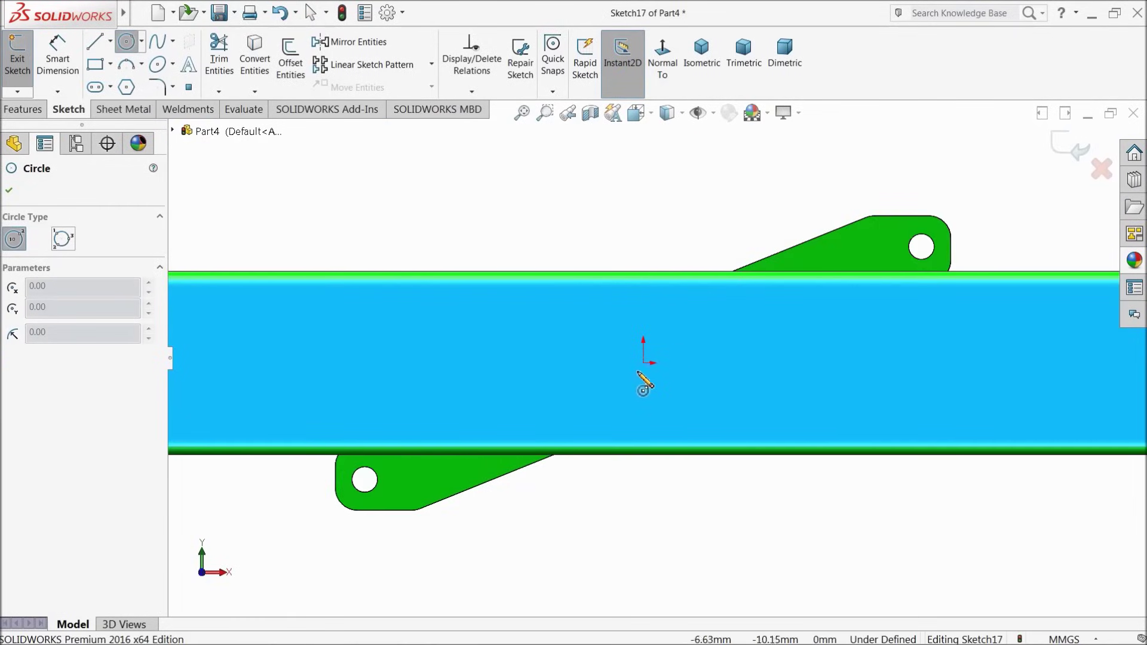
pyautogui.click(643, 362)
pyautogui.click(661, 313)
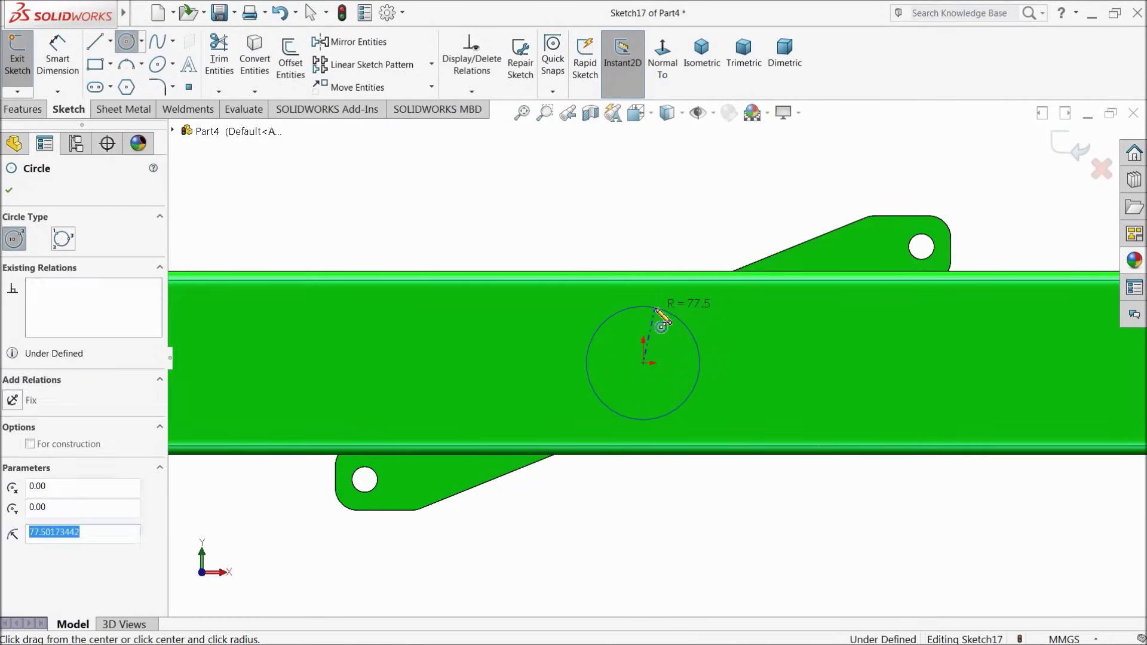
# Dimension the circle on the side tube with a diameter of 60 mm.
pyautogui.click(58, 58)
pyautogui.scroll(-3, 679, 305)
pyautogui.click(515, 341)
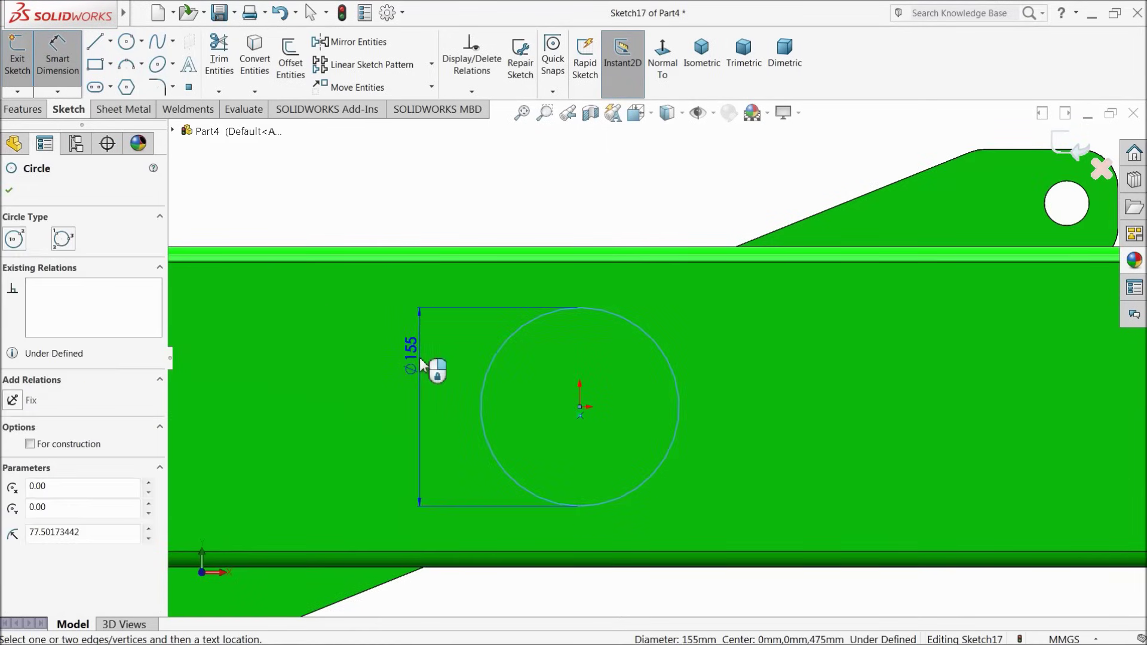
pyautogui.click(418, 367)
pyautogui.write('60')
pyautogui.press('Return')
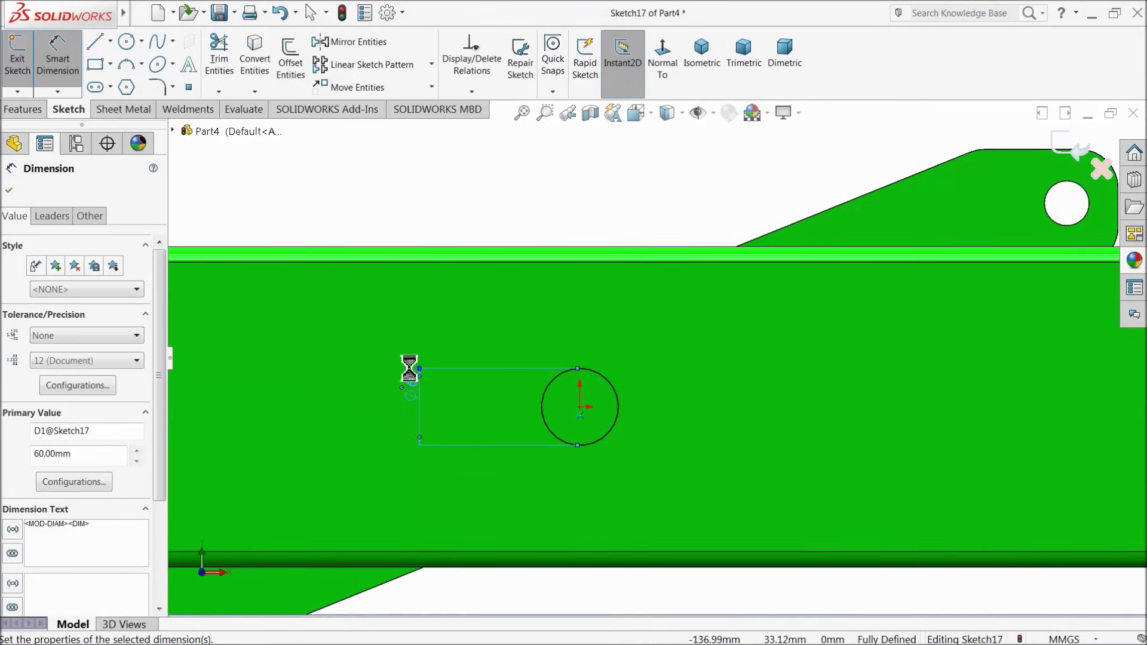
# Cut-extrude the 60 mm circle Through All to make the centre holes in the side tubes.
pyautogui.click(24, 109)
pyautogui.click(227, 62)
pyautogui.click(60, 281)
pyautogui.click(106, 308)
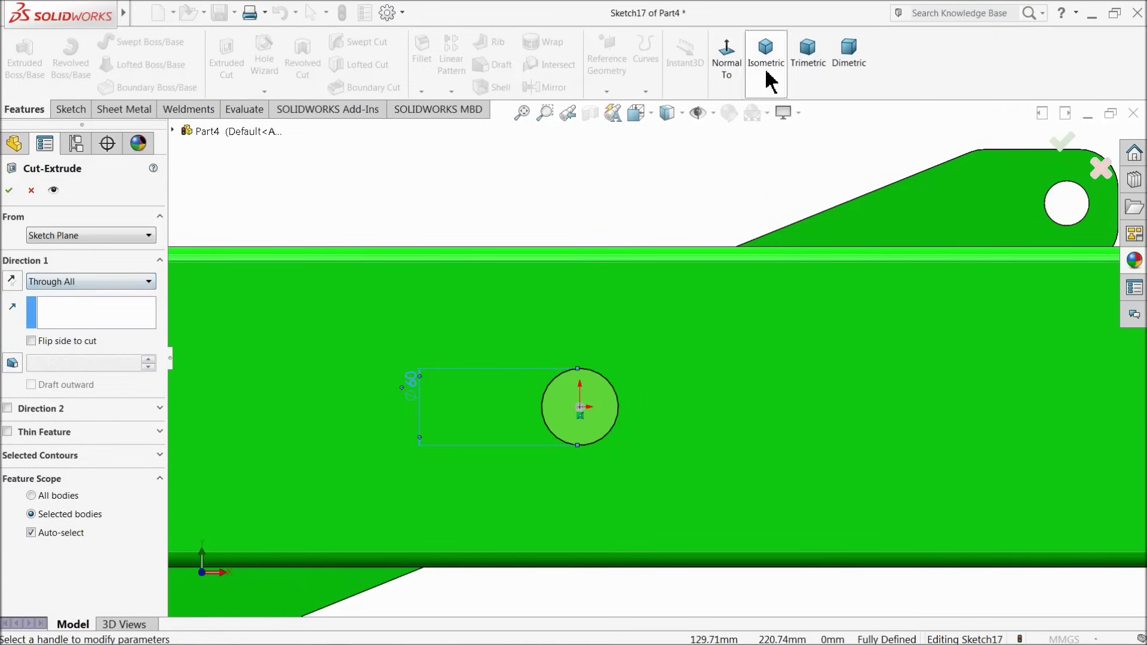
pyautogui.click(773, 88)
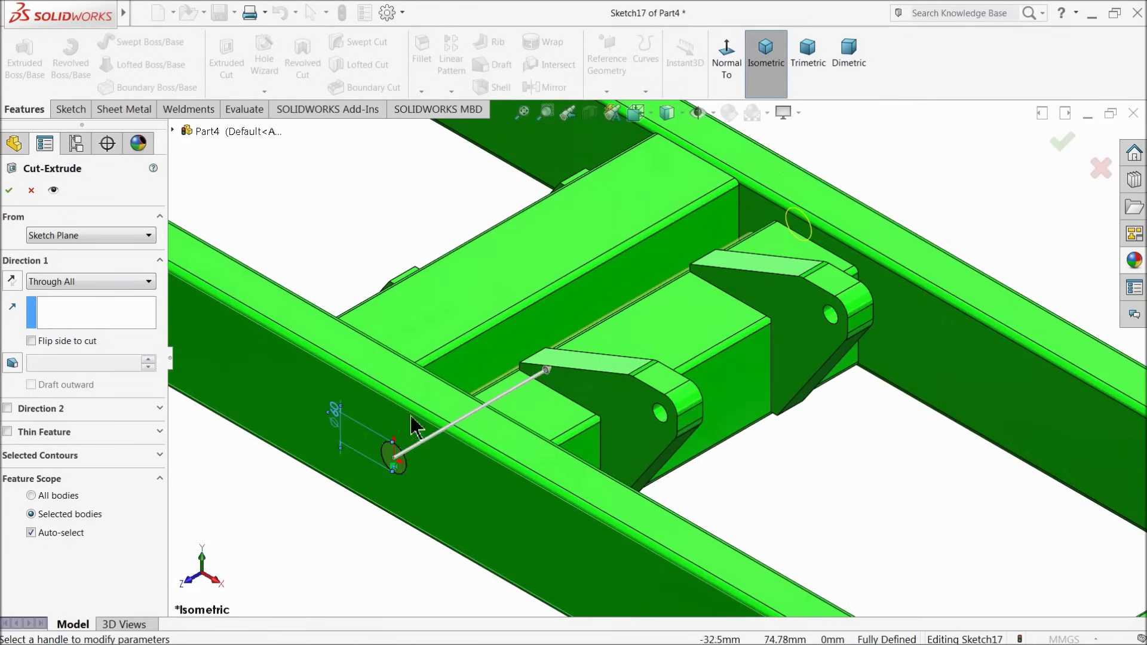
pyautogui.click(9, 192)
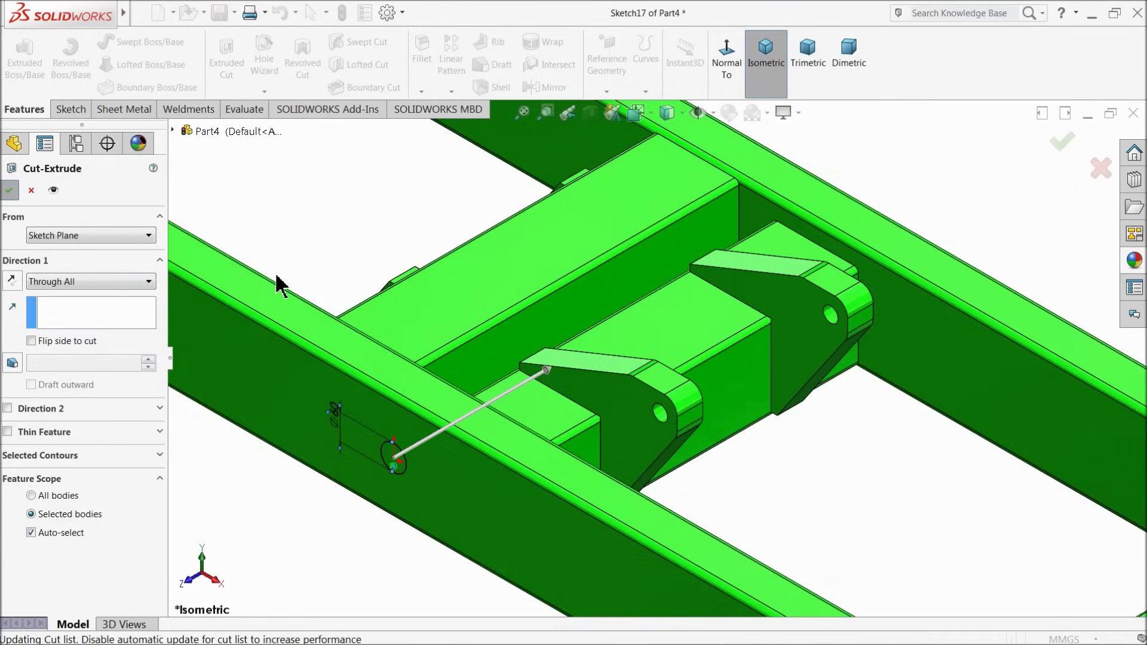
pyautogui.moveTo(399, 215)
pyautogui.mouseDown(button='middle')
pyautogui.moveTo(448, 154)
pyautogui.moveTo(402, 216)
pyautogui.mouseUp(button='middle')
pyautogui.scroll(10, 366, 285)
pyautogui.moveTo(461, 289)
pyautogui.mouseDown(button='middle')
pyautogui.moveTo(358, 255)
pyautogui.moveTo(469, 302)
pyautogui.mouseUp(button='middle')
pyautogui.click(468, 301)
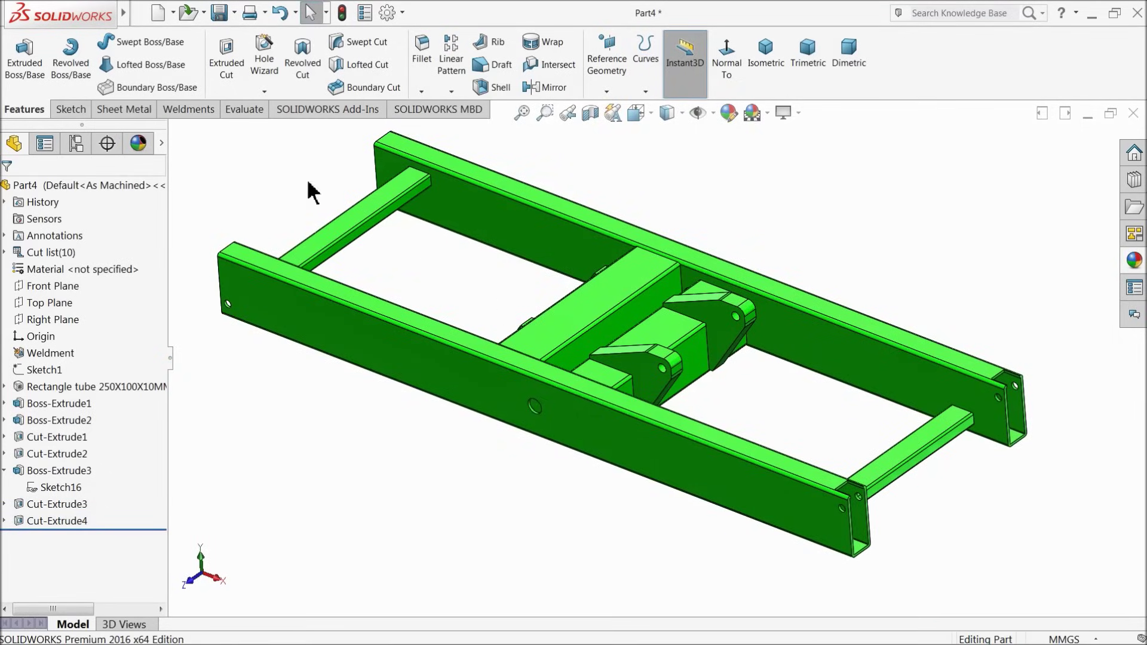
# Save the frame part in the Scissor Lift folder under a file name beginning with "2.outer Diagonal".
pyautogui.click(219, 19)
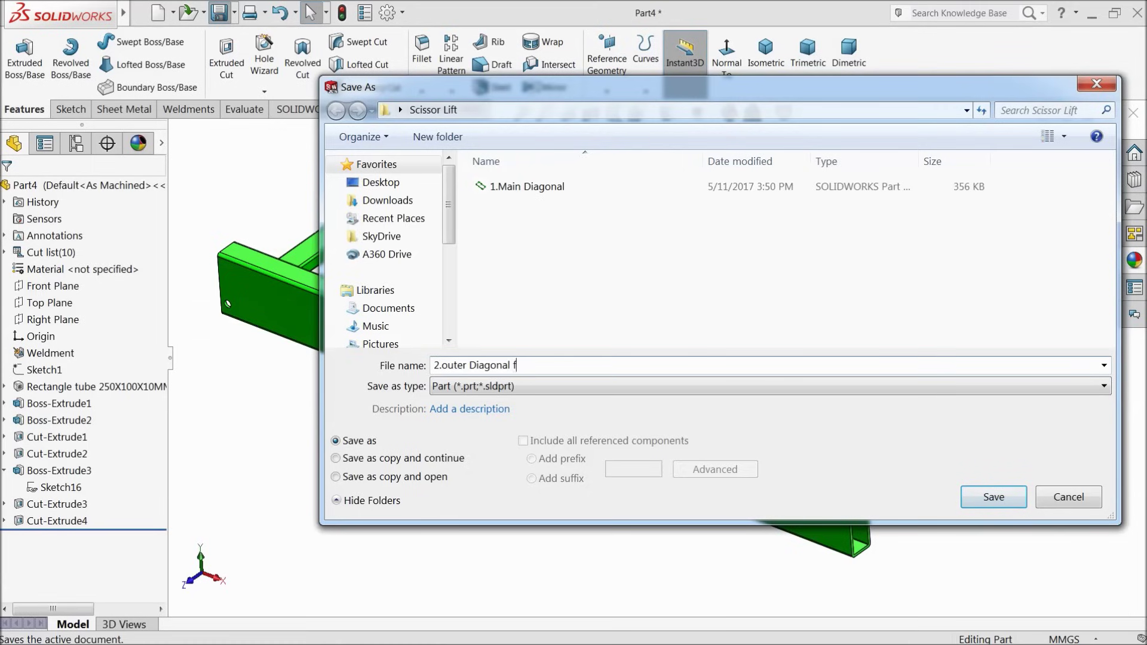
pyautogui.click(1003, 499)
pyautogui.scroll(-2, 591, 359)
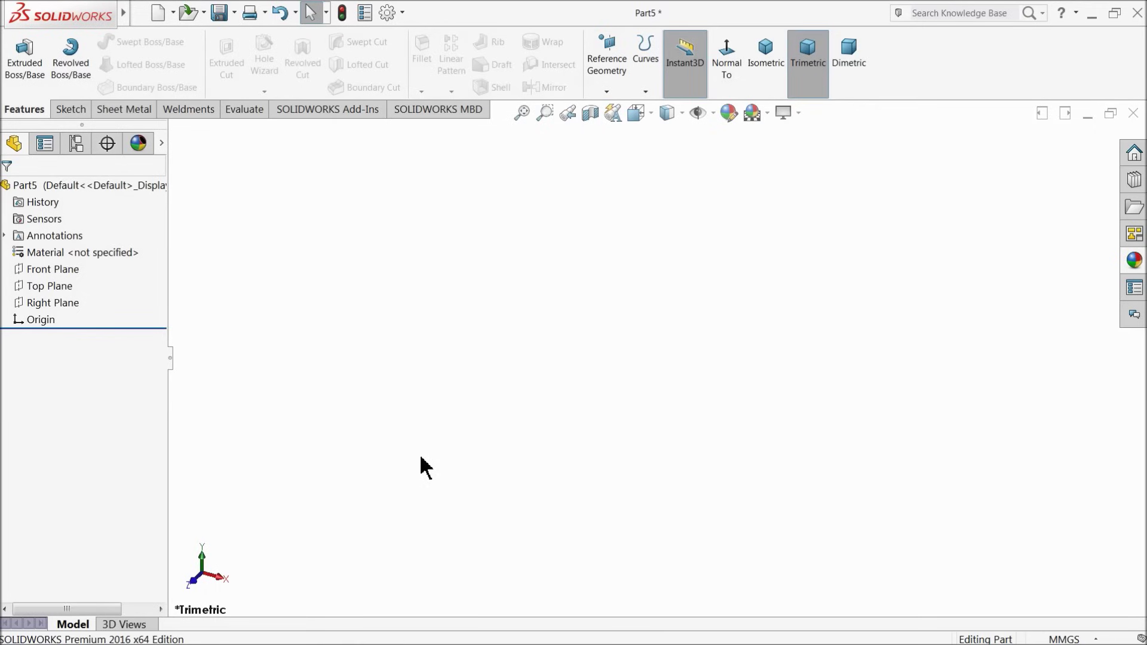
# On the new part's Front Plane, sketch a circle of about 81 mm radius at the origin with a smaller concentric circle inside.
pyautogui.click(53, 269)
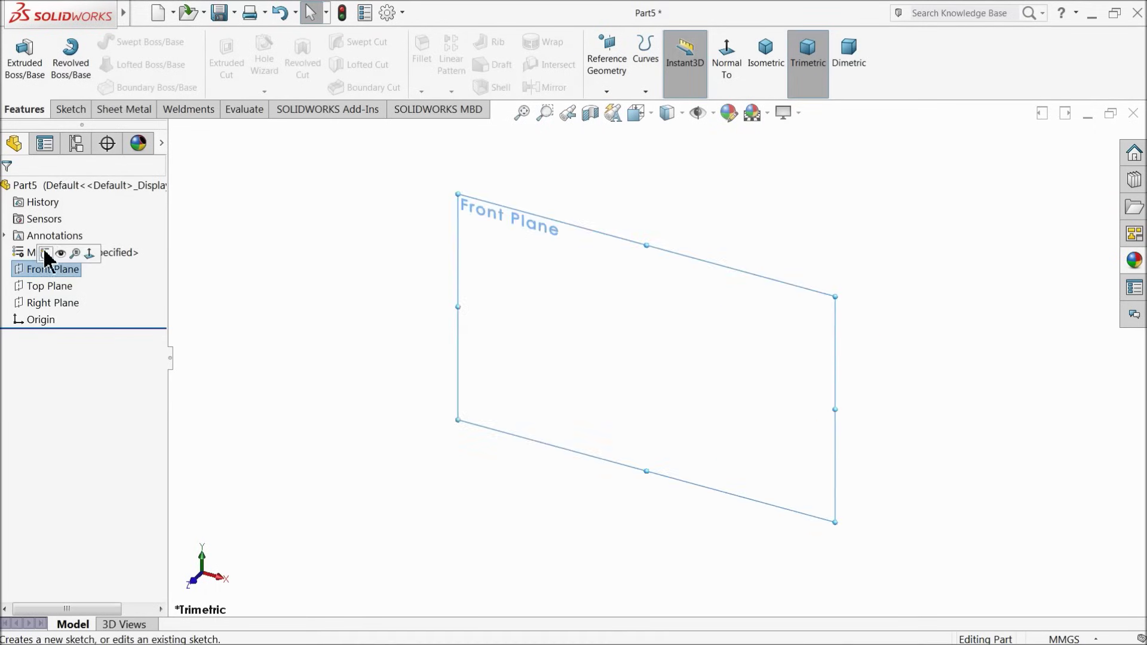
pyautogui.click(46, 253)
pyautogui.click(126, 41)
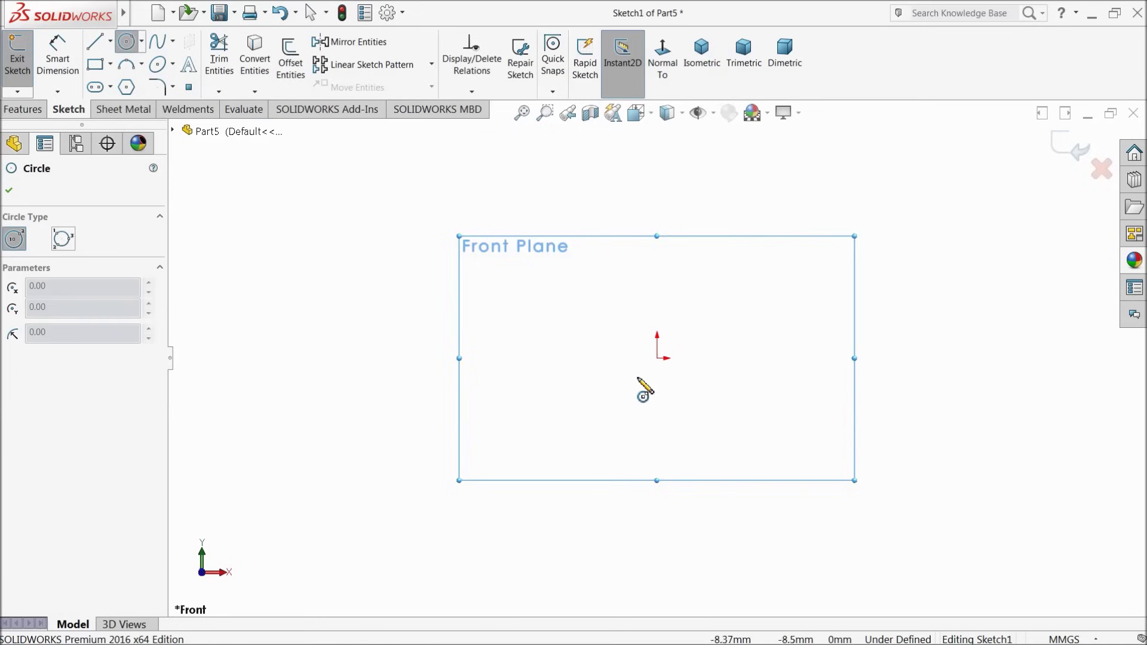
pyautogui.click(657, 358)
pyautogui.click(526, 237)
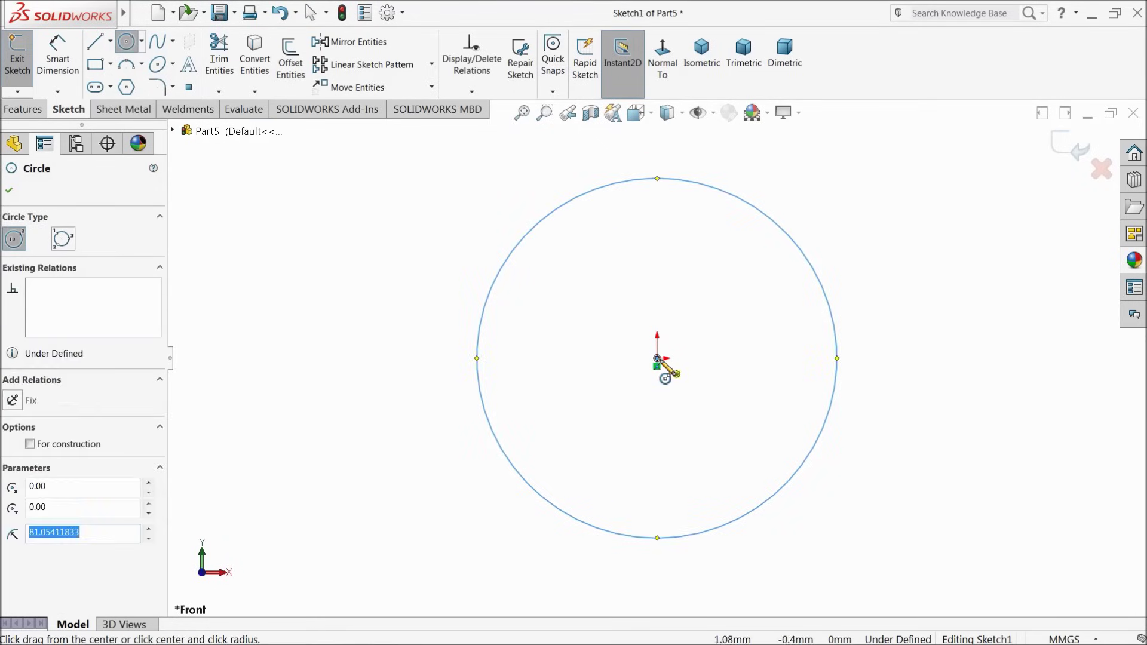
pyautogui.click(657, 359)
pyautogui.click(585, 323)
# Dimension the outer circle with a diameter of 120 mm and the inner circle with 30 mm.
pyautogui.click(55, 59)
pyautogui.click(481, 333)
pyautogui.click(450, 338)
pyautogui.write('120')
pyautogui.press('Return')
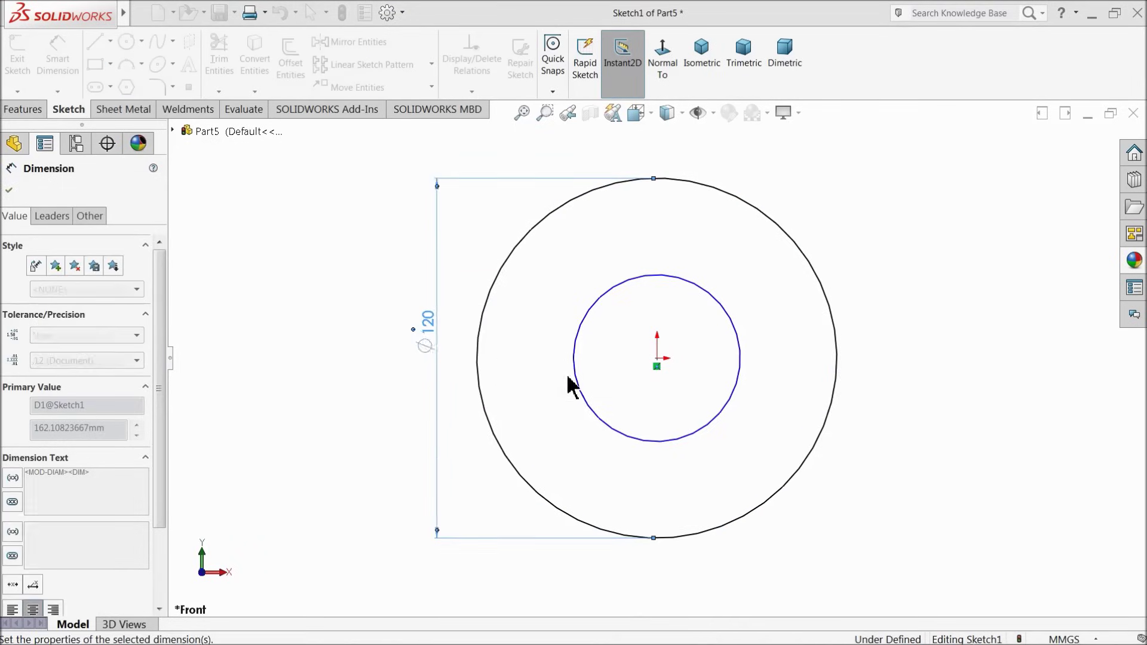
pyautogui.click(577, 365)
pyautogui.click(550, 353)
pyautogui.write('30')
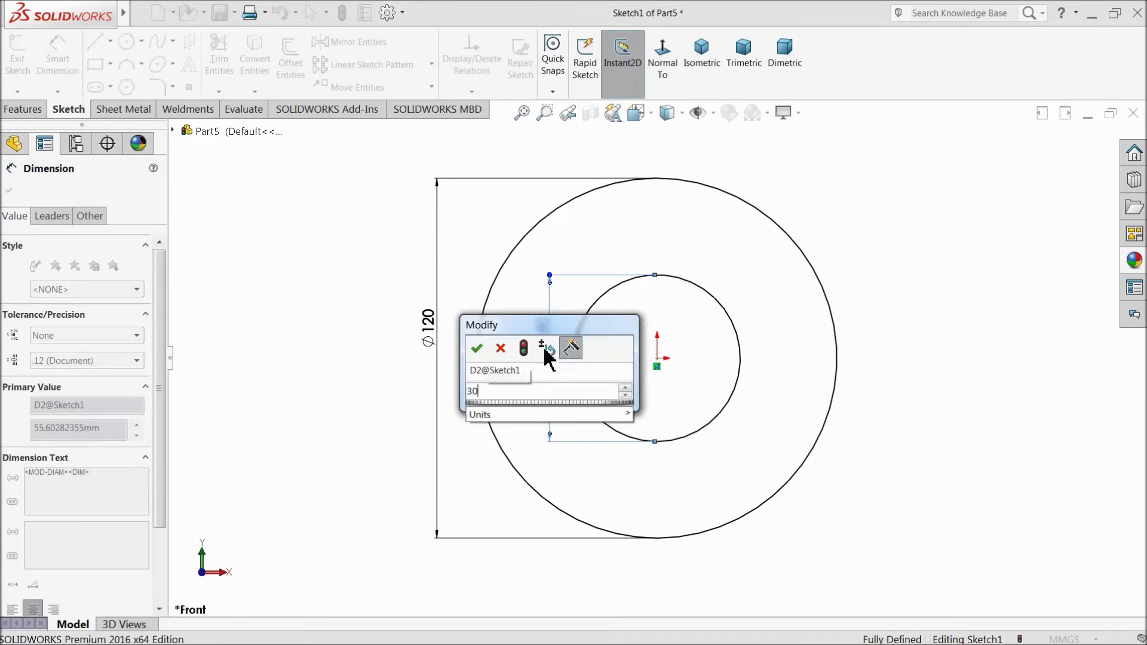
pyautogui.press('Return')
# Extrude the ring between the two circles mid plane with a depth of 60 mm.
pyautogui.click(24, 109)
pyautogui.click(24, 59)
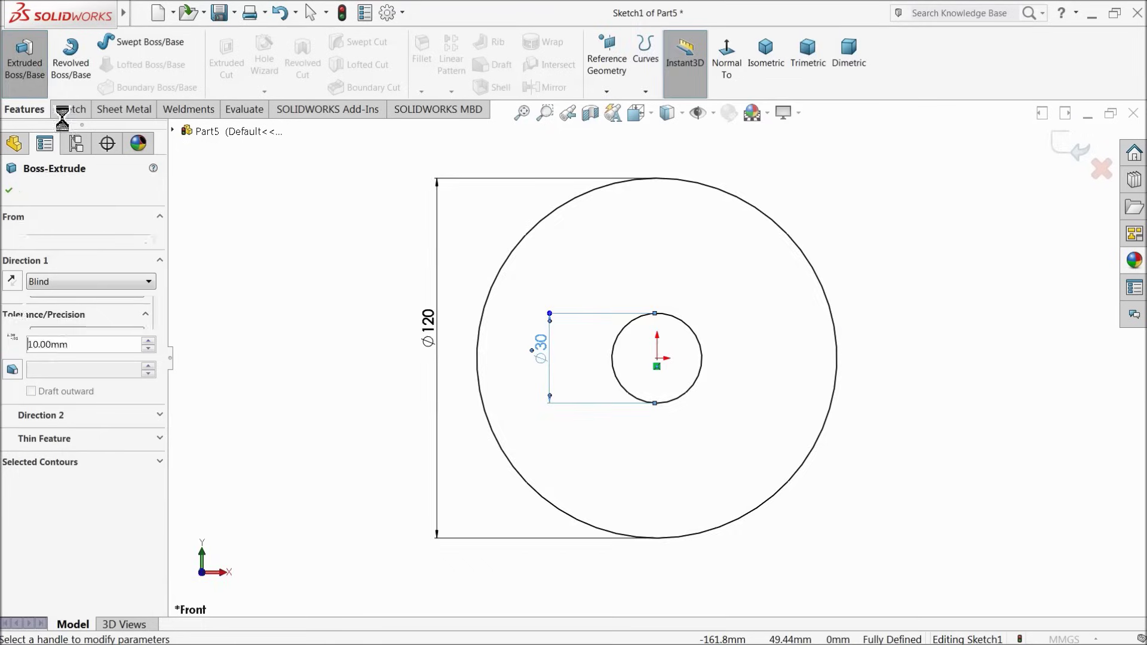
pyautogui.click(77, 282)
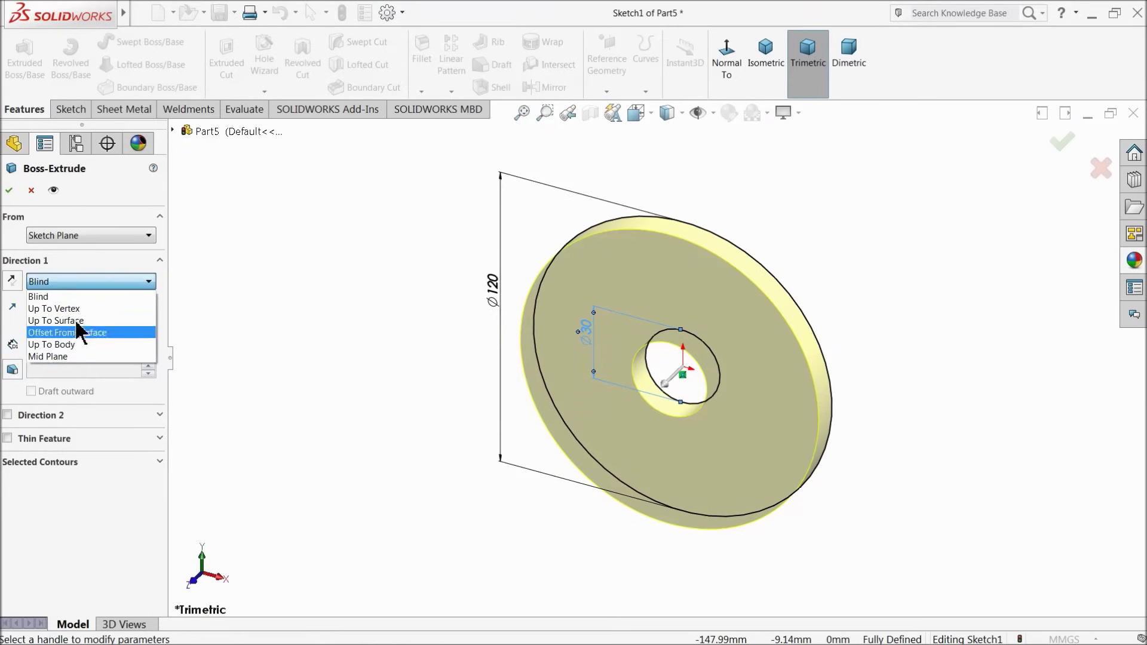
pyautogui.click(65, 356)
pyautogui.write('60')
pyautogui.press('Return')
pyautogui.moveTo(320, 345)
pyautogui.mouseDown(button='middle')
pyautogui.moveTo(300, 333)
pyautogui.moveTo(322, 340)
pyautogui.mouseUp(button='middle')
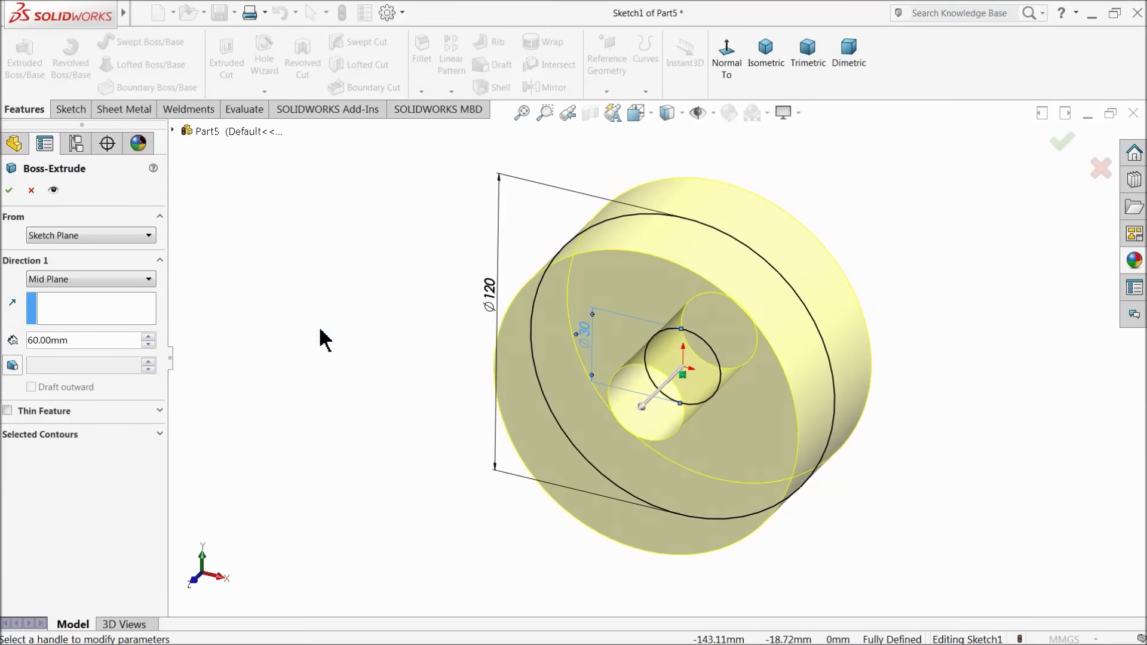
pyautogui.click(10, 192)
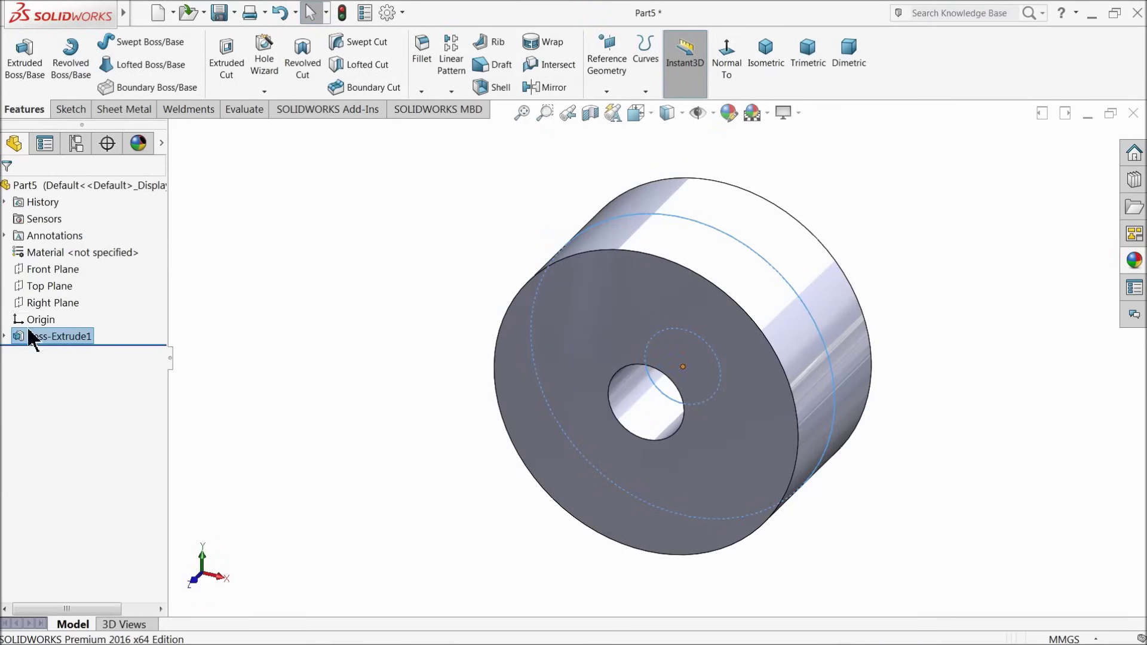
# Extrude the inner 30 mm circle contour of the ring's sketch mid plane to 120 mm, without merging it into the ring.
pyautogui.click(5, 336)
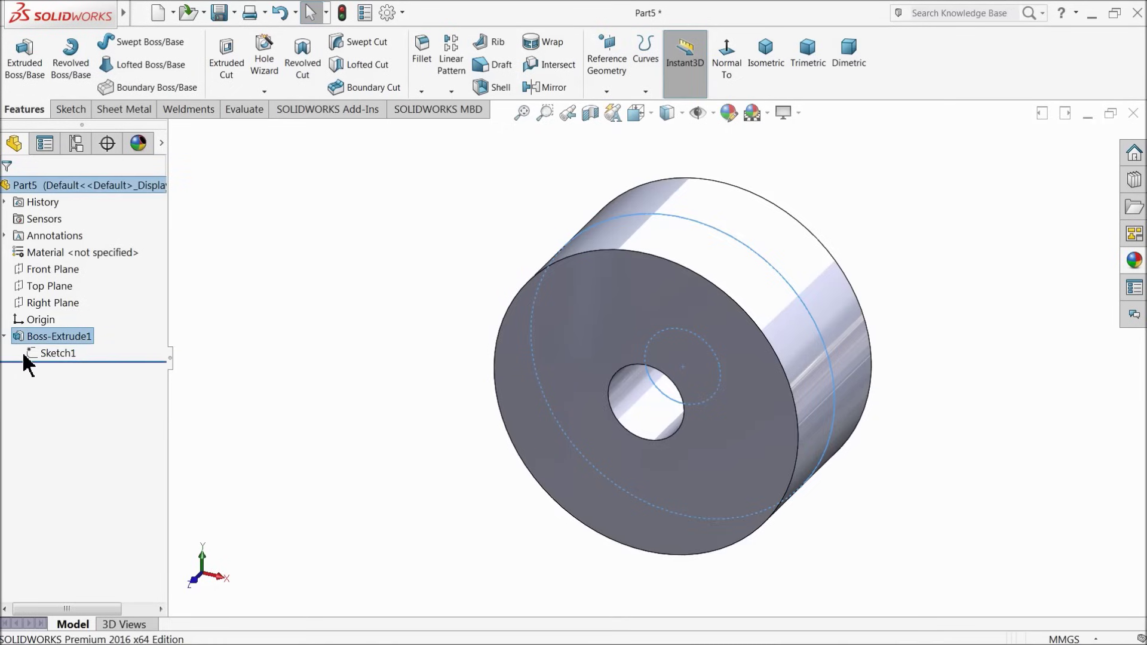
pyautogui.click(54, 353)
pyautogui.click(25, 68)
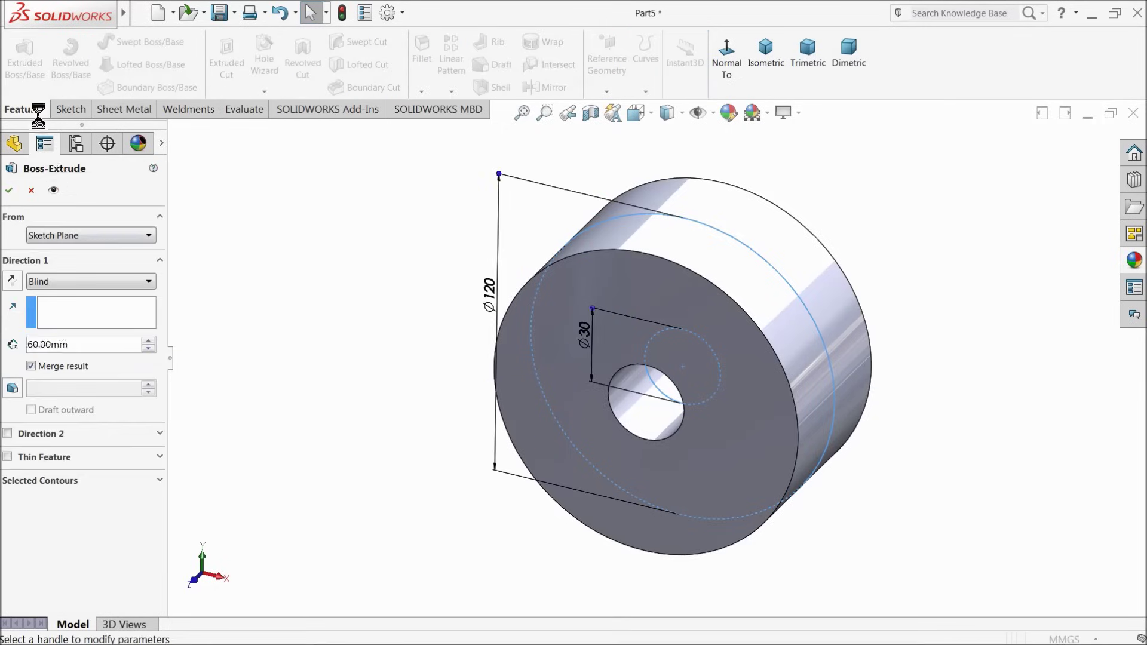
pyautogui.click(68, 483)
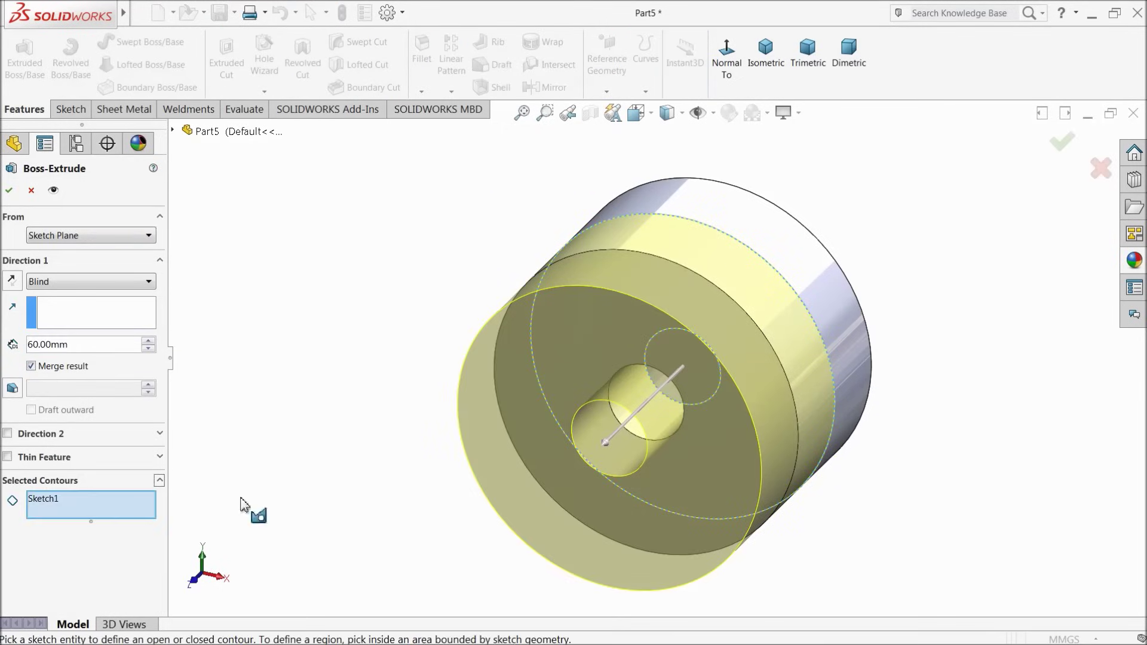
pyautogui.click(700, 409)
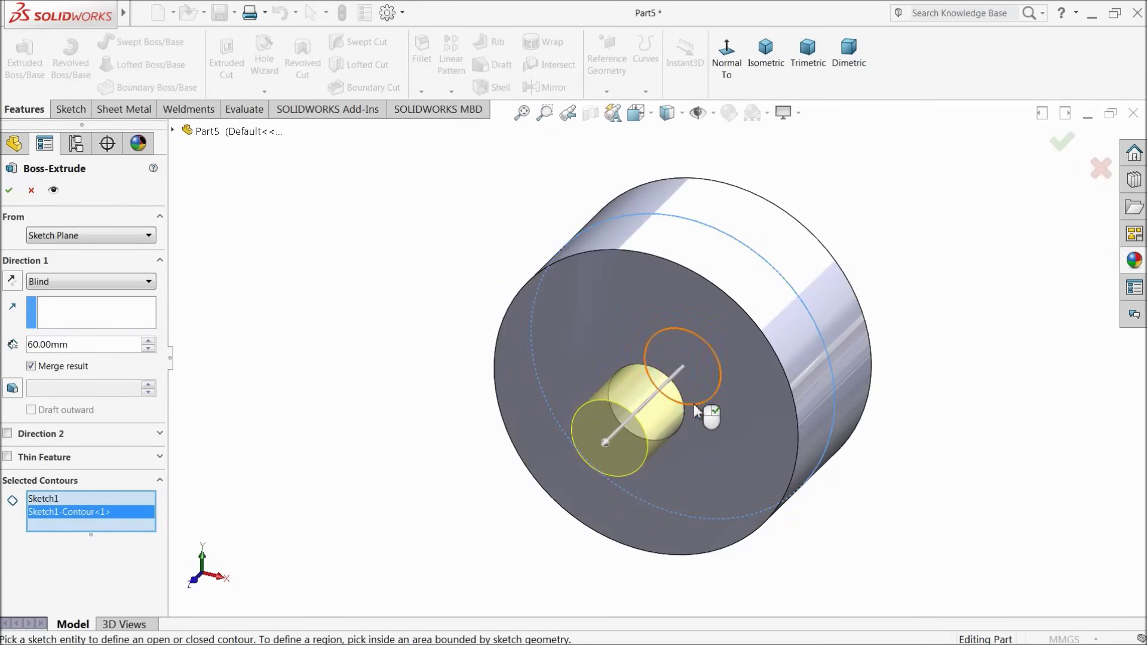
pyautogui.click(66, 281)
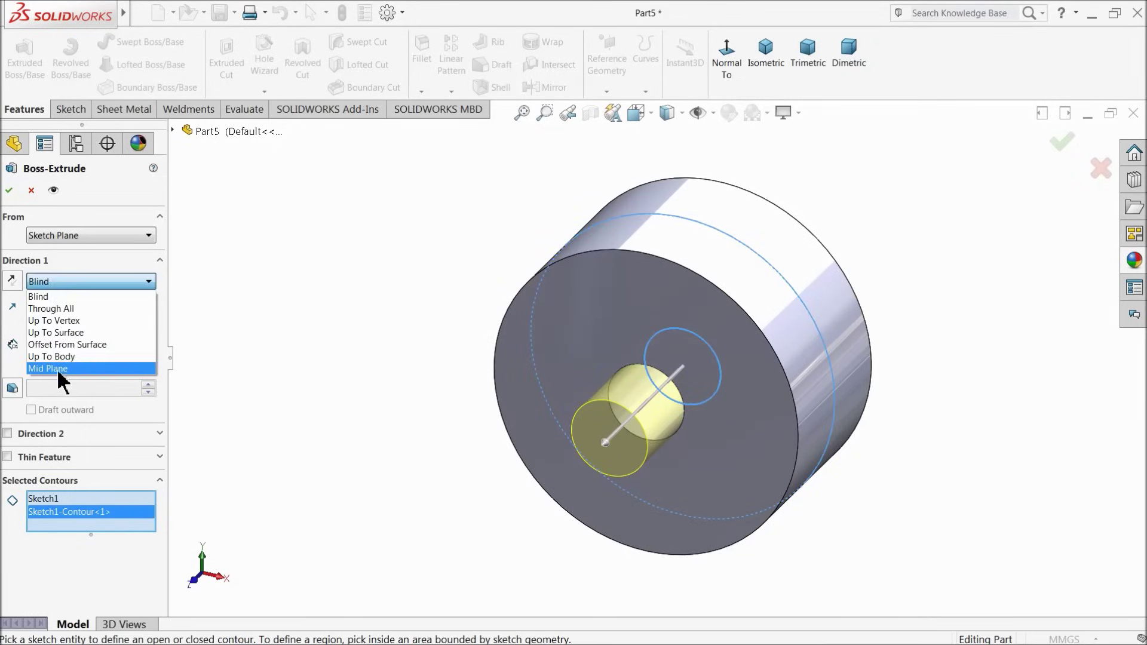
pyautogui.click(33, 376)
pyautogui.write('120')
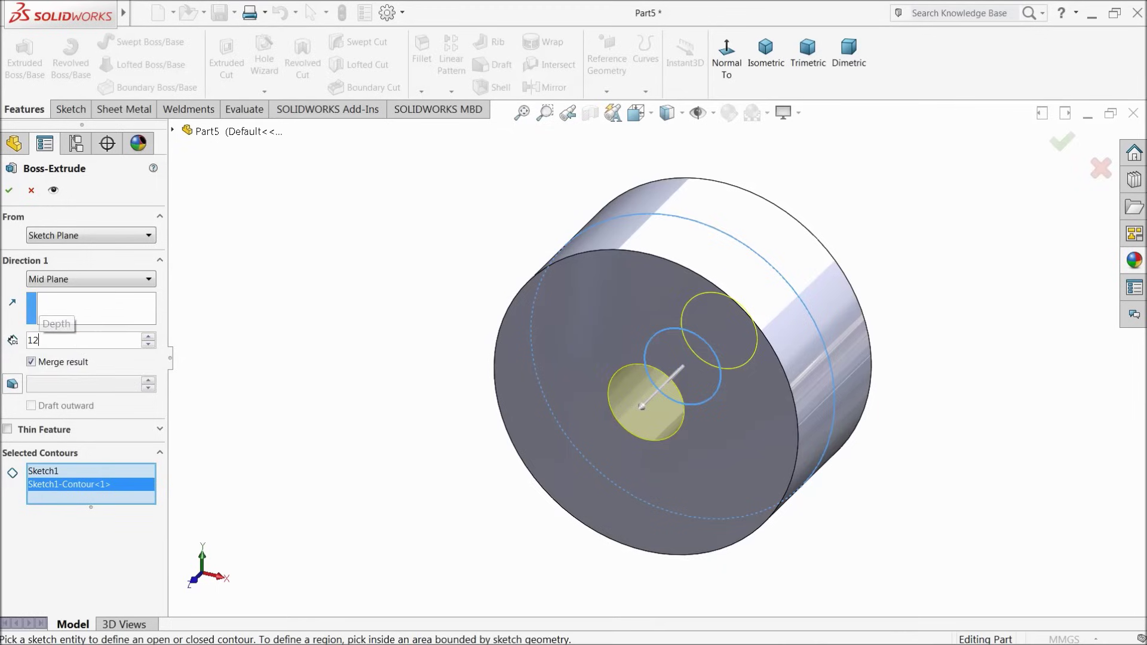
pyautogui.press('Return')
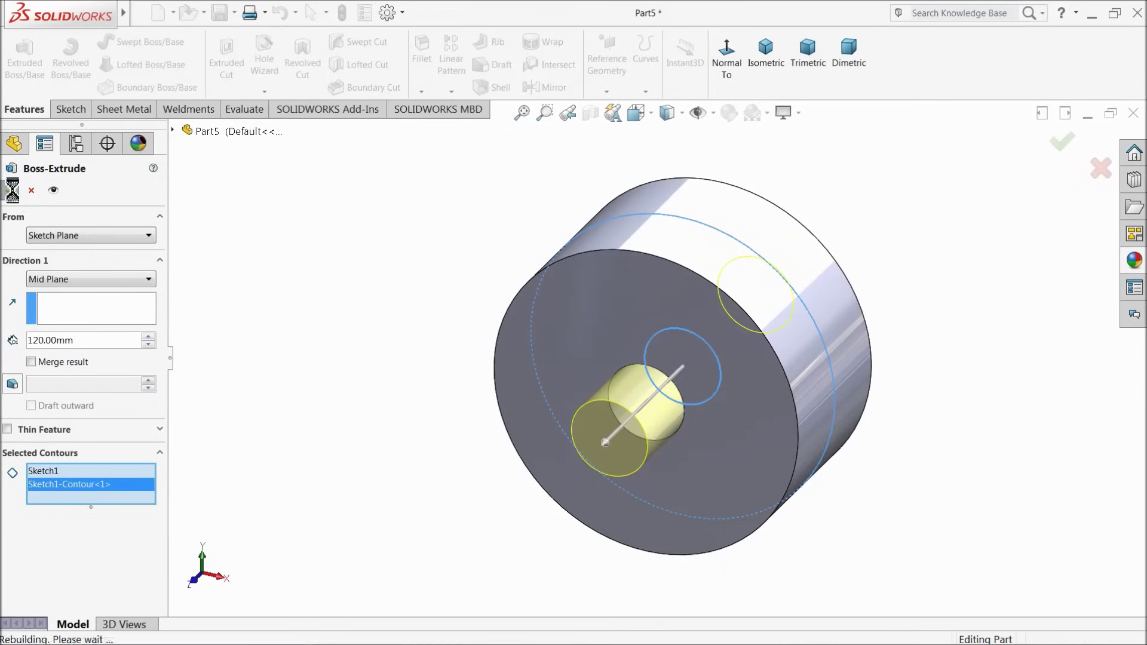
pyautogui.click(11, 192)
pyautogui.click(655, 315)
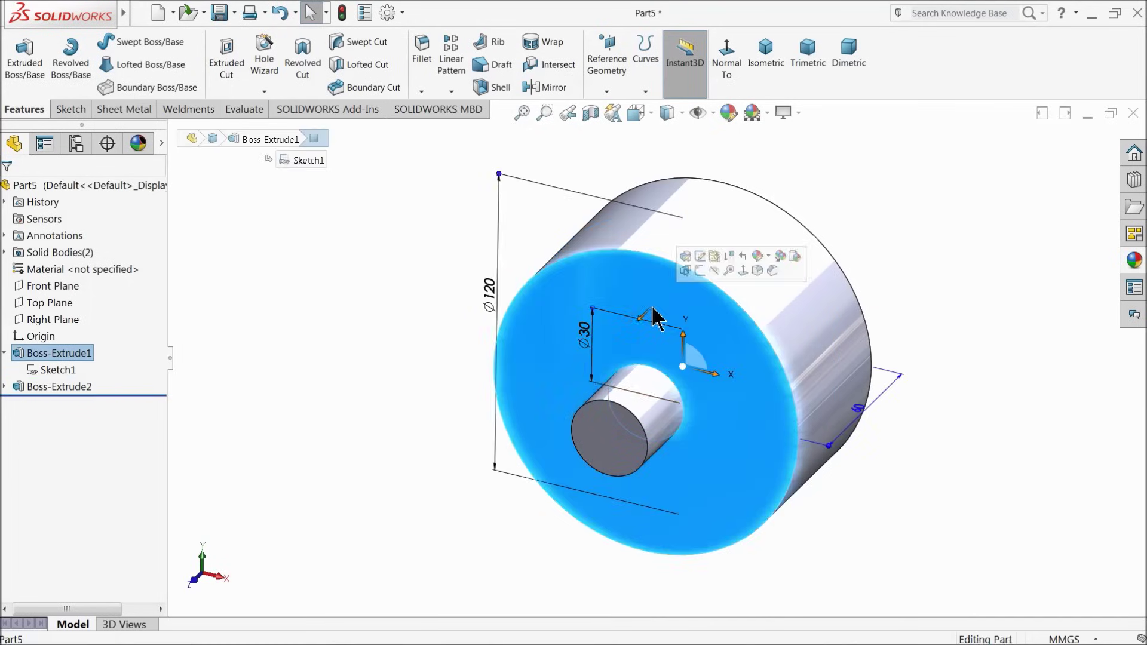
pyautogui.press('Escape')
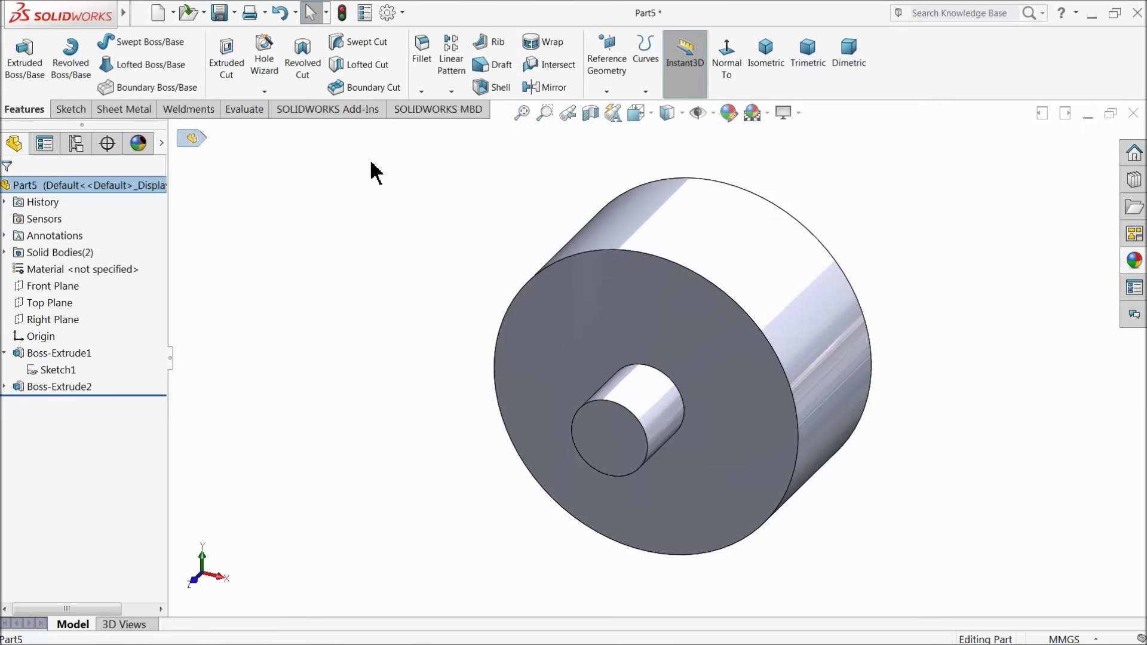
# Fillet both edges of the roller's outer cylindrical face with a radius of 10 mm.
pyautogui.click(421, 60)
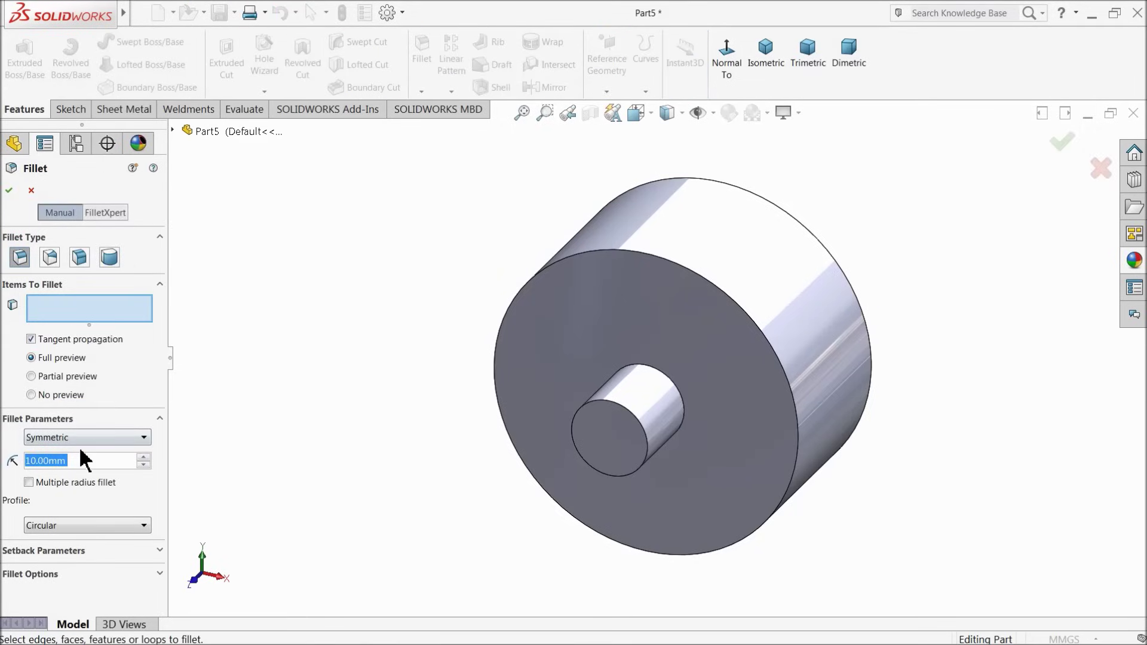
pyautogui.write('5')
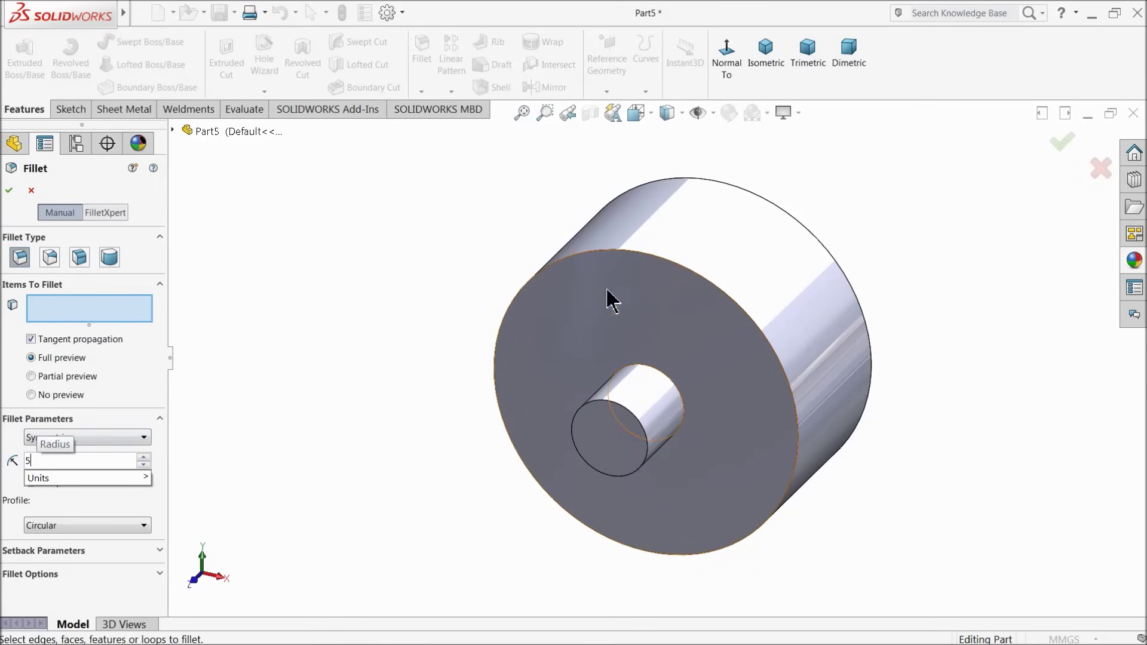
pyautogui.click(717, 239)
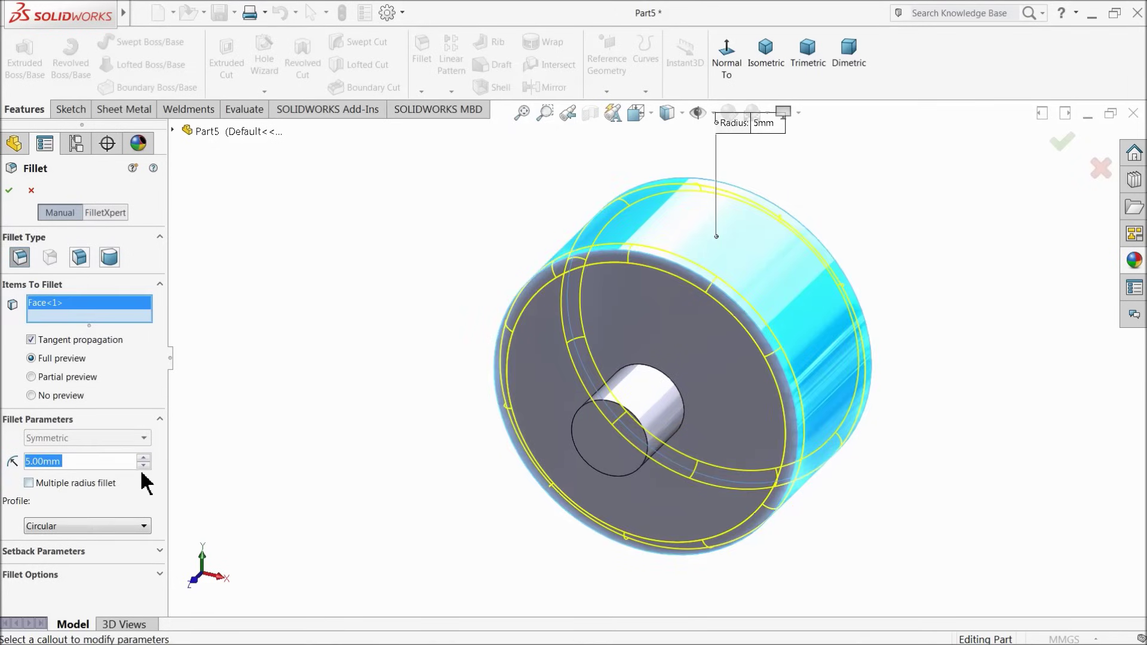
pyautogui.write('10')
pyautogui.press('Return')
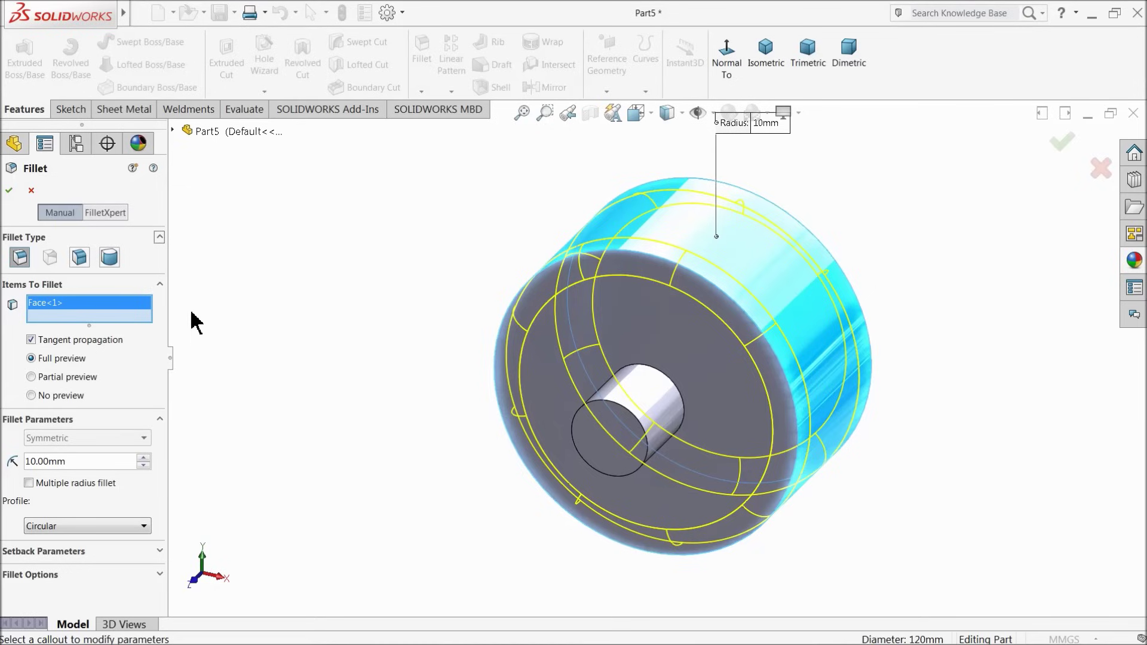
pyautogui.click(9, 190)
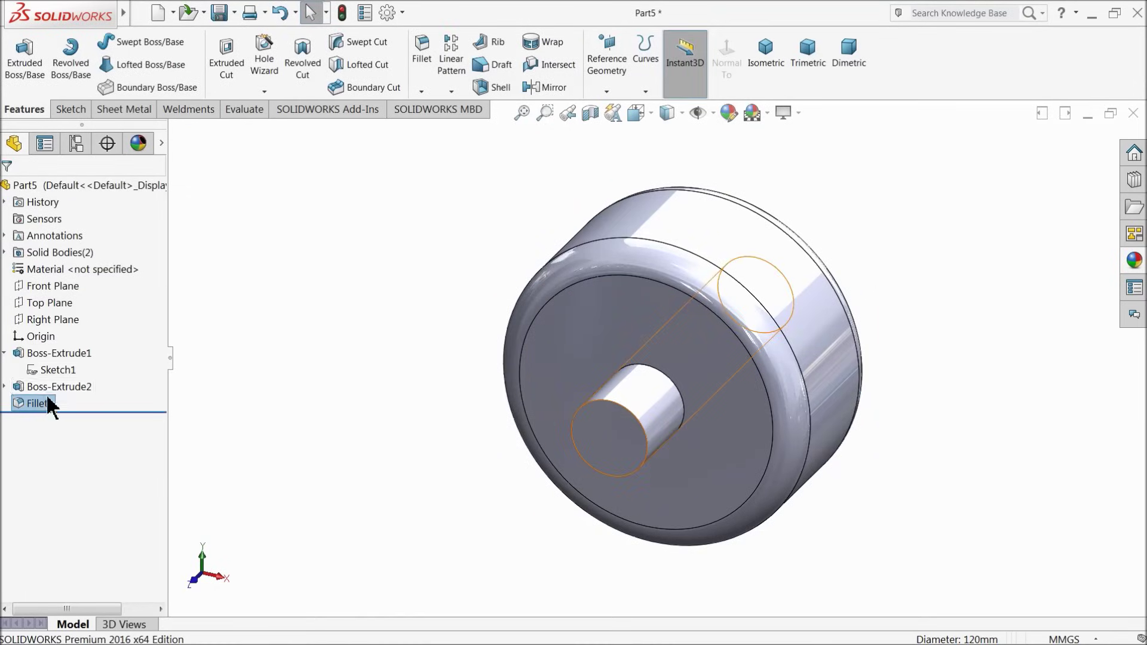
# Colour the whole roller part light violet-blue from the standard colour palette.
pyautogui.click(75, 185)
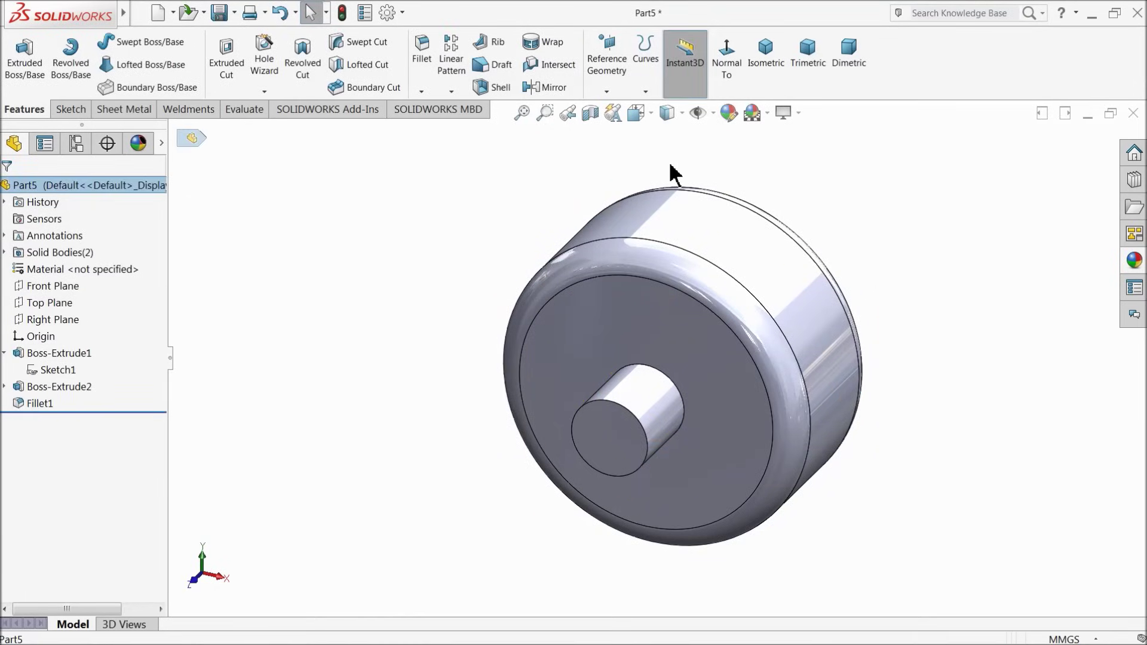
pyautogui.click(728, 115)
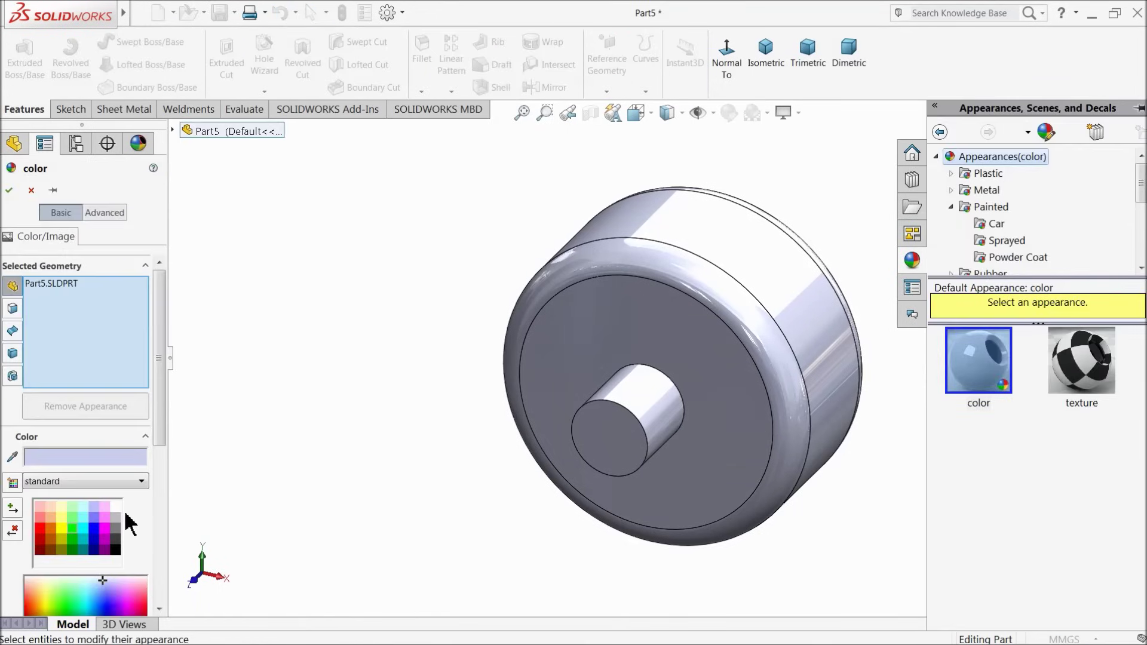
pyautogui.click(95, 537)
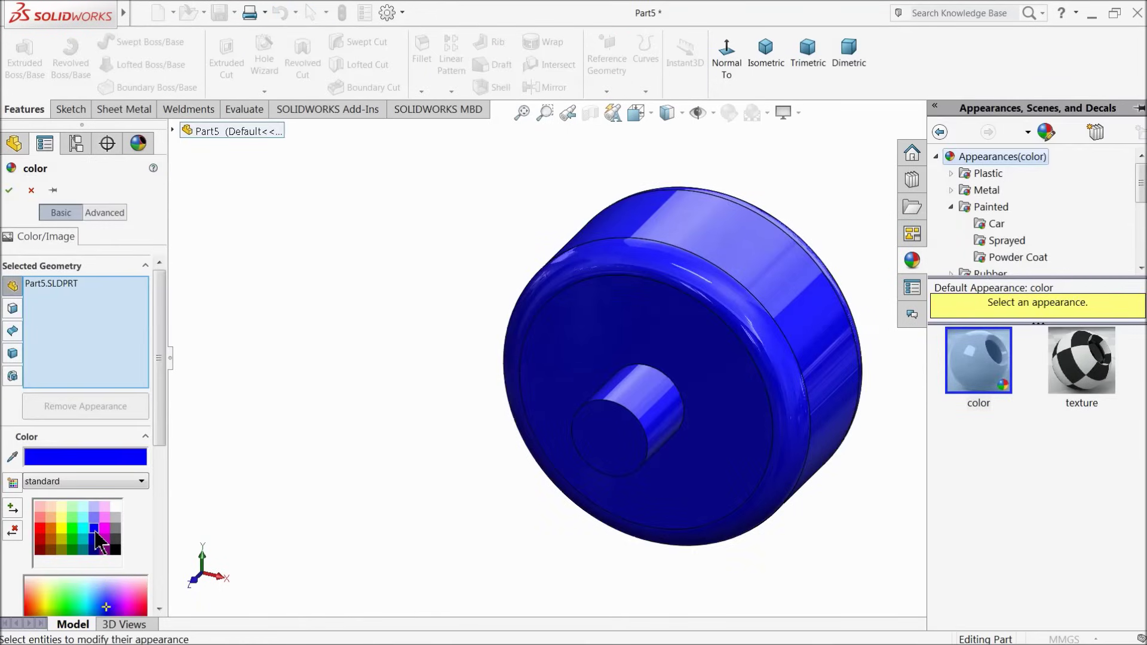
pyautogui.click(94, 518)
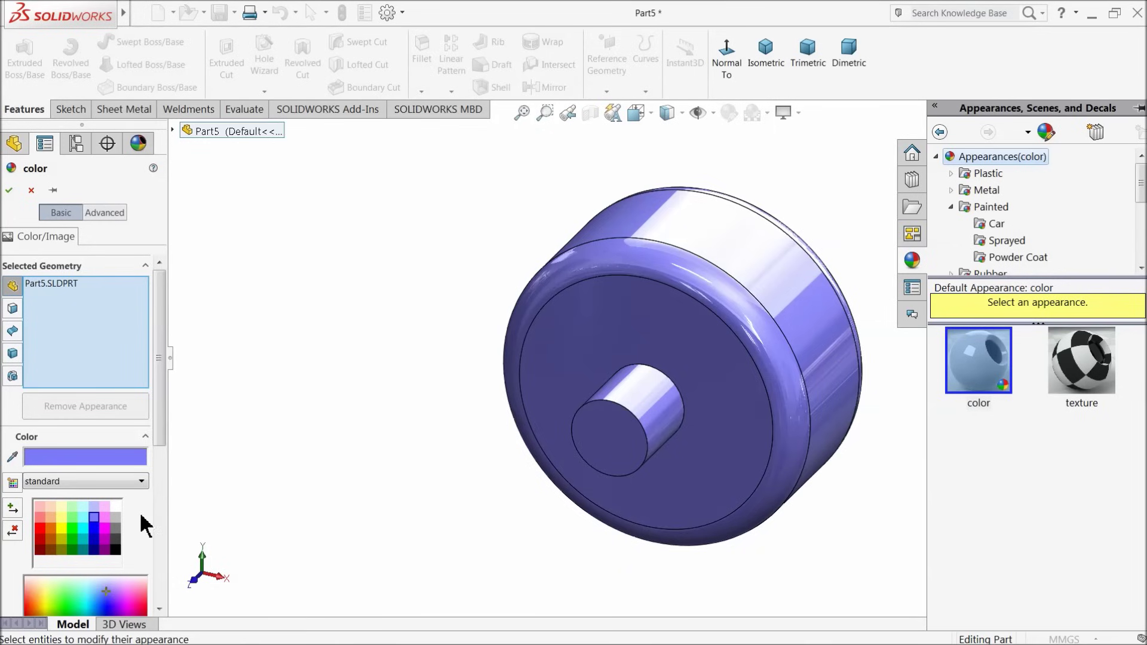
pyautogui.click(9, 190)
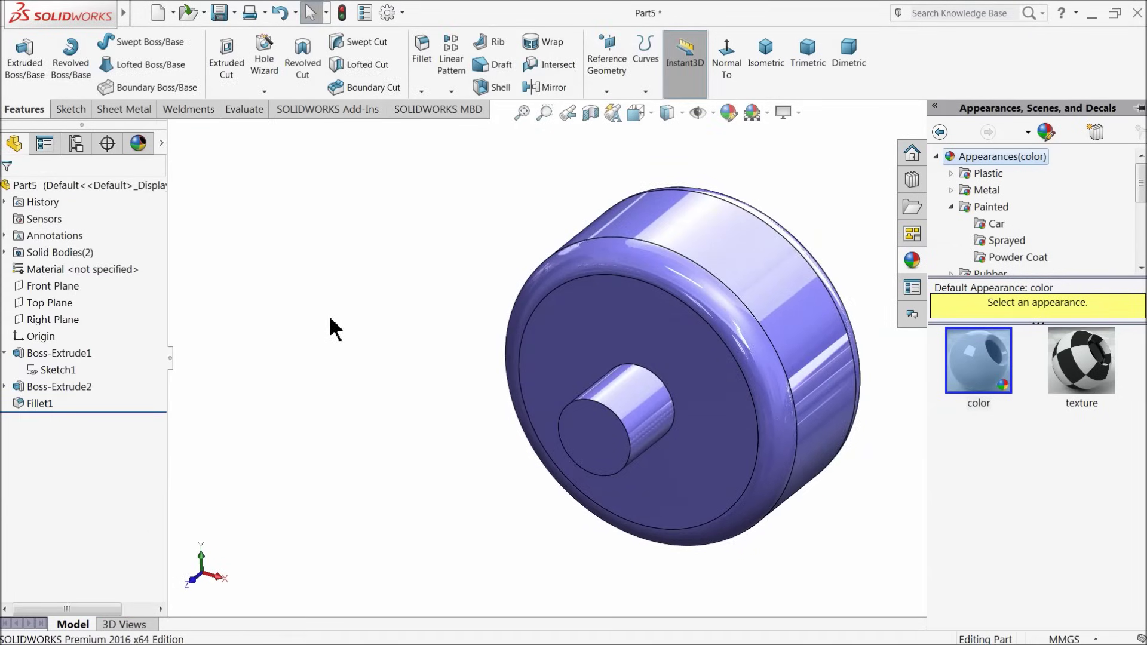
# Save the roller part in the Scissor Lift folder under a file name beginning with "3.Roller".
pyautogui.click(219, 14)
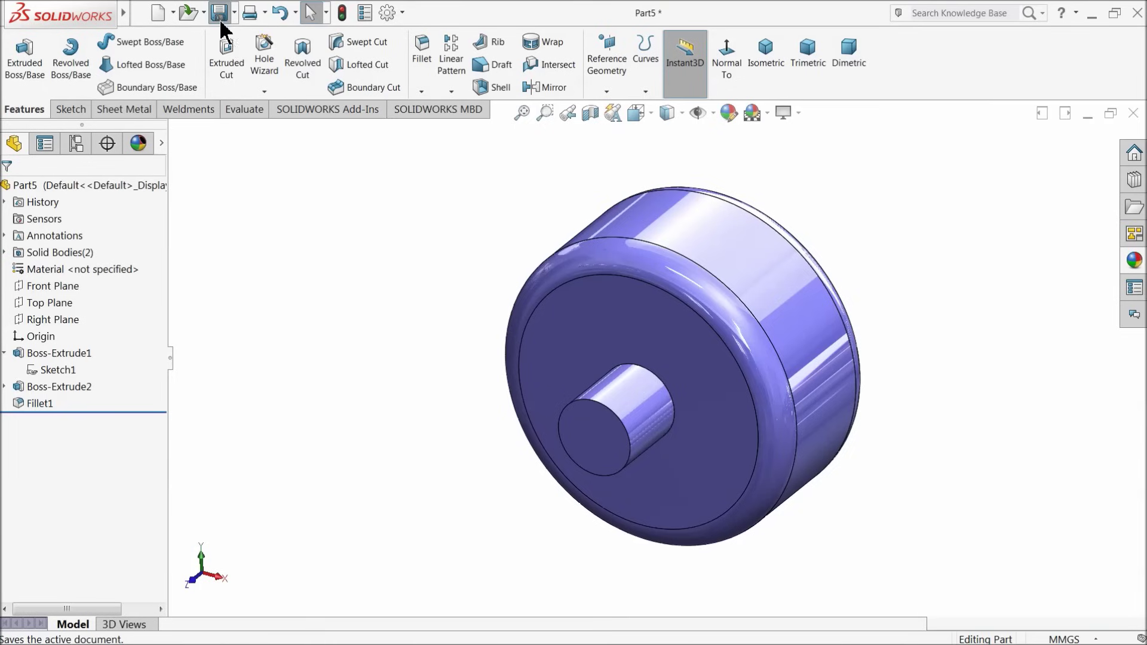
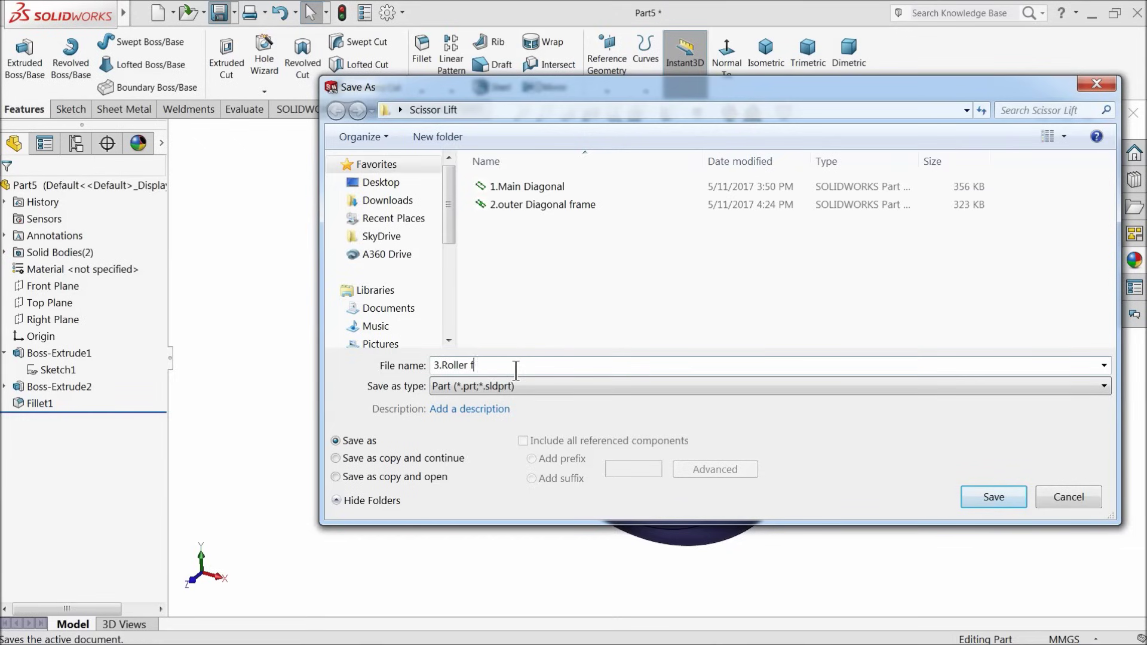
pyautogui.click(994, 497)
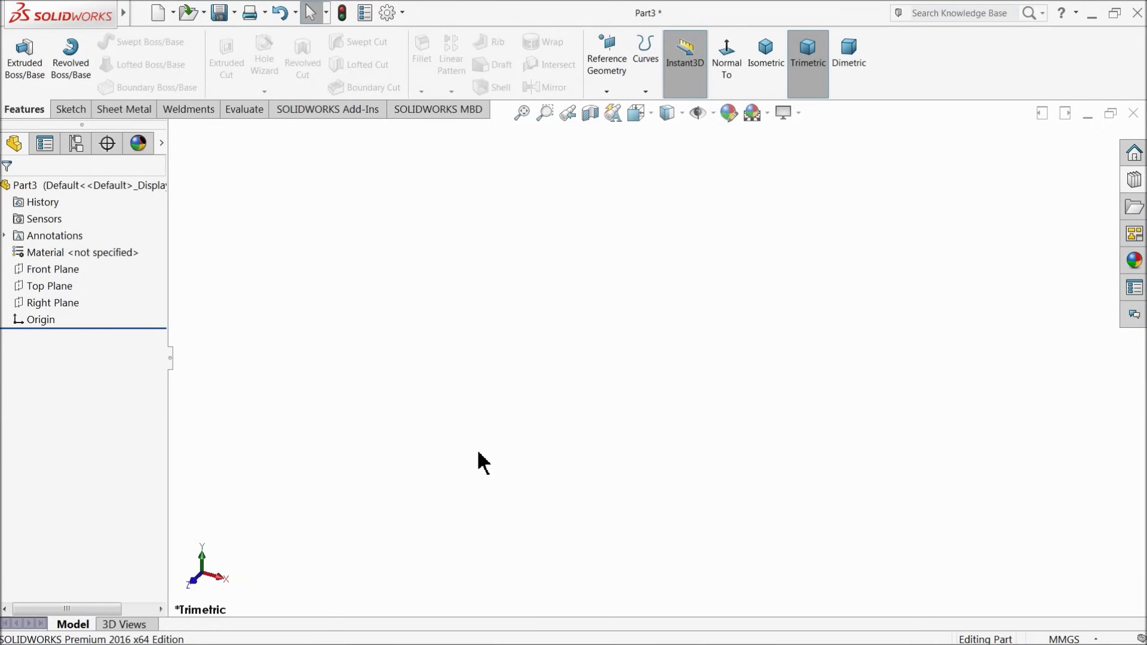
# On the new part's Right Plane, sketch an open U profile with a horizontal base through the origin and vertical legs about 24 mm and 30 mm tall.
pyautogui.click(24, 271)
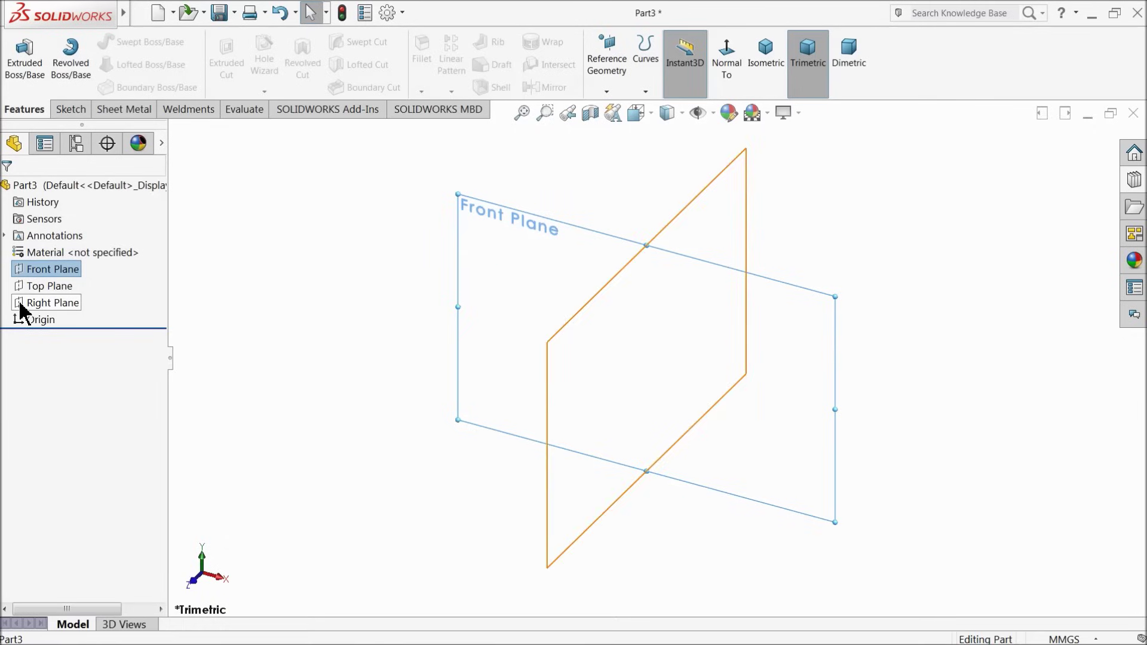
pyautogui.click(21, 307)
pyautogui.click(28, 285)
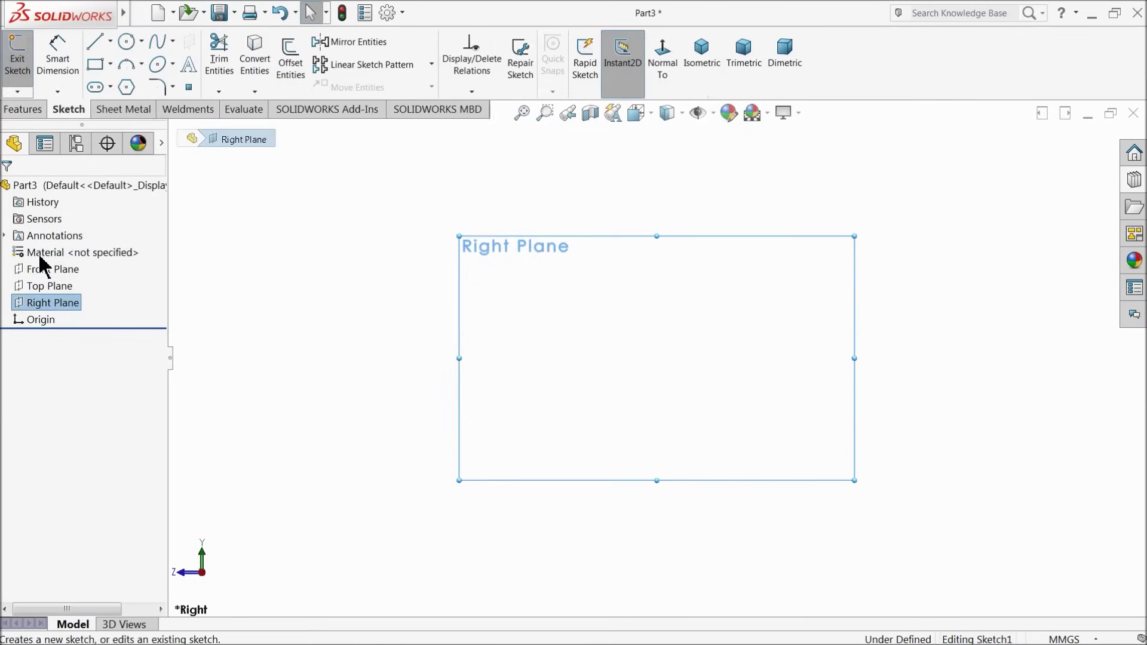
pyautogui.click(93, 41)
pyautogui.click(511, 306)
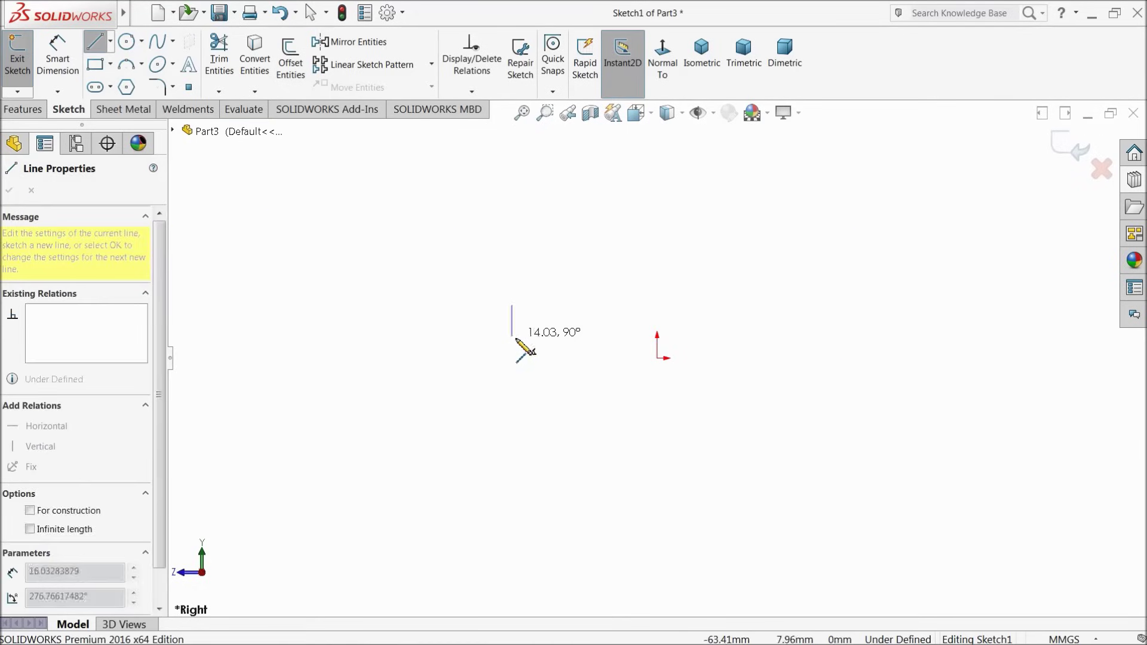
pyautogui.click(512, 359)
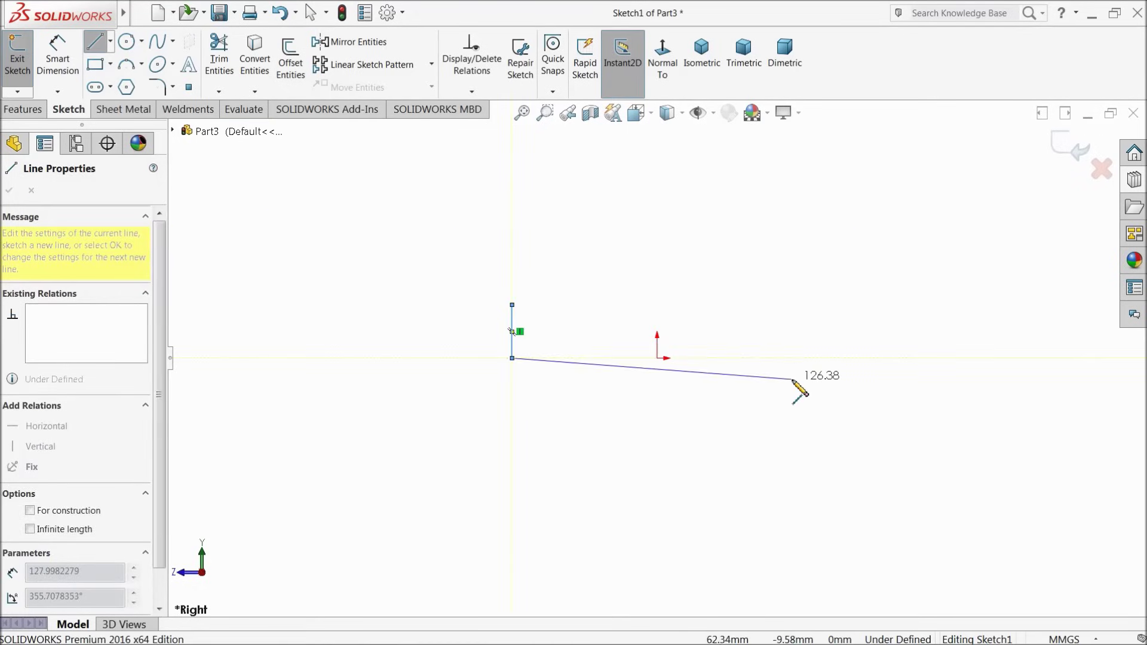
pyautogui.click(851, 358)
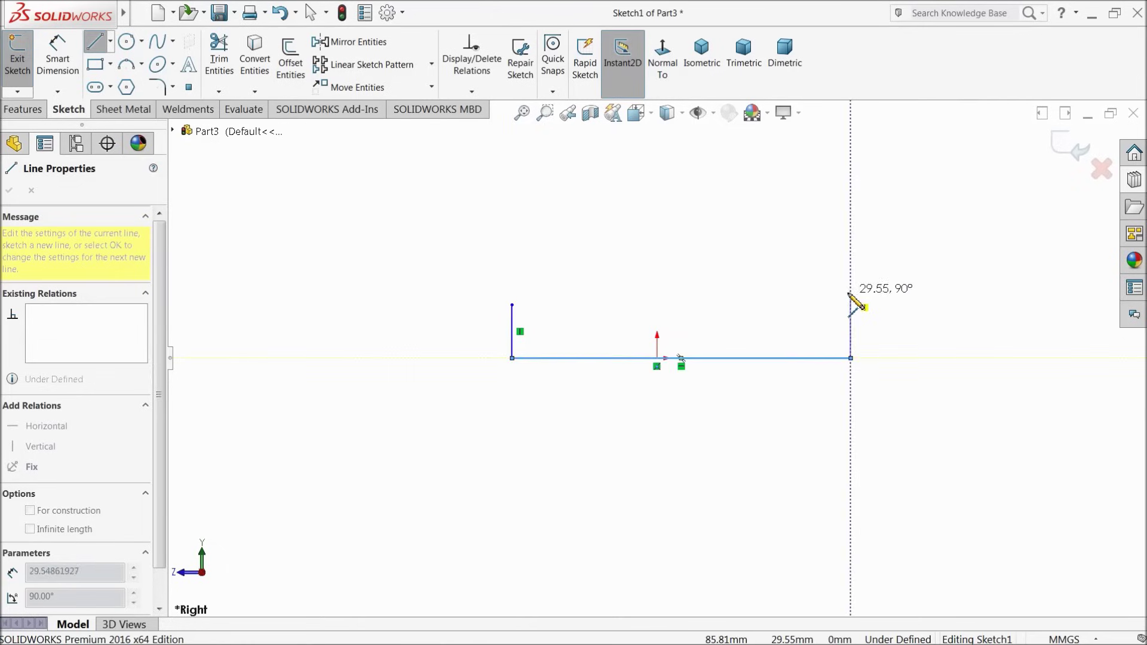
pyautogui.rightClick(805, 258)
pyautogui.click(829, 273)
pyautogui.scroll(-3, 776, 337)
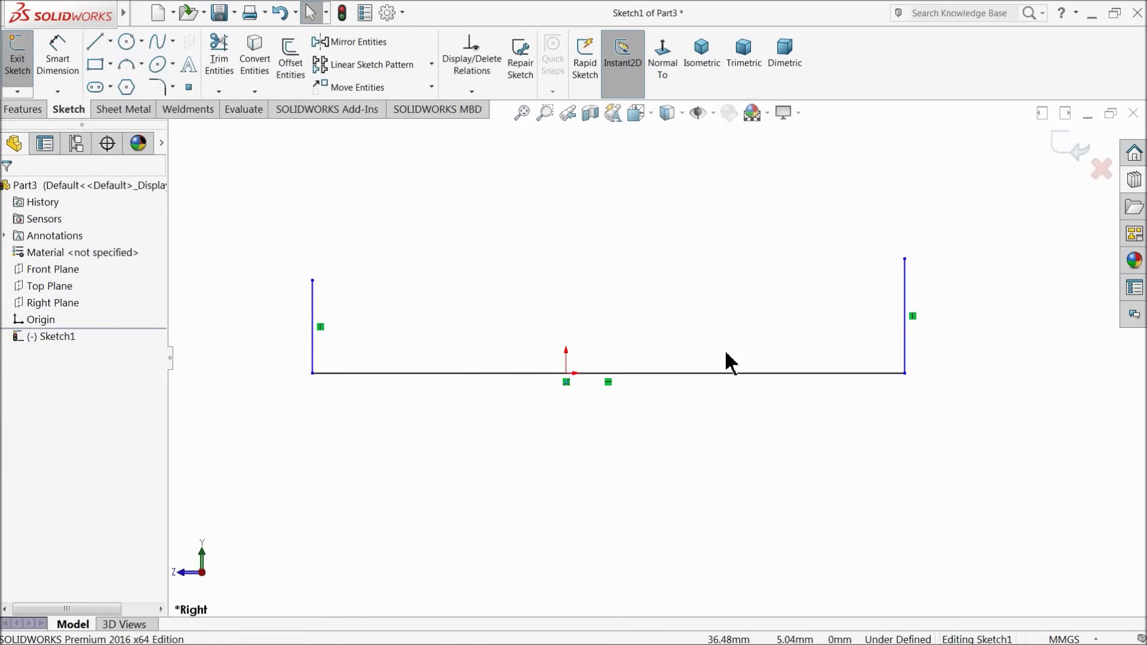
# Constrain the base line's midpoint to the origin and make the two vertical legs equal in length.
pyautogui.click(569, 376)
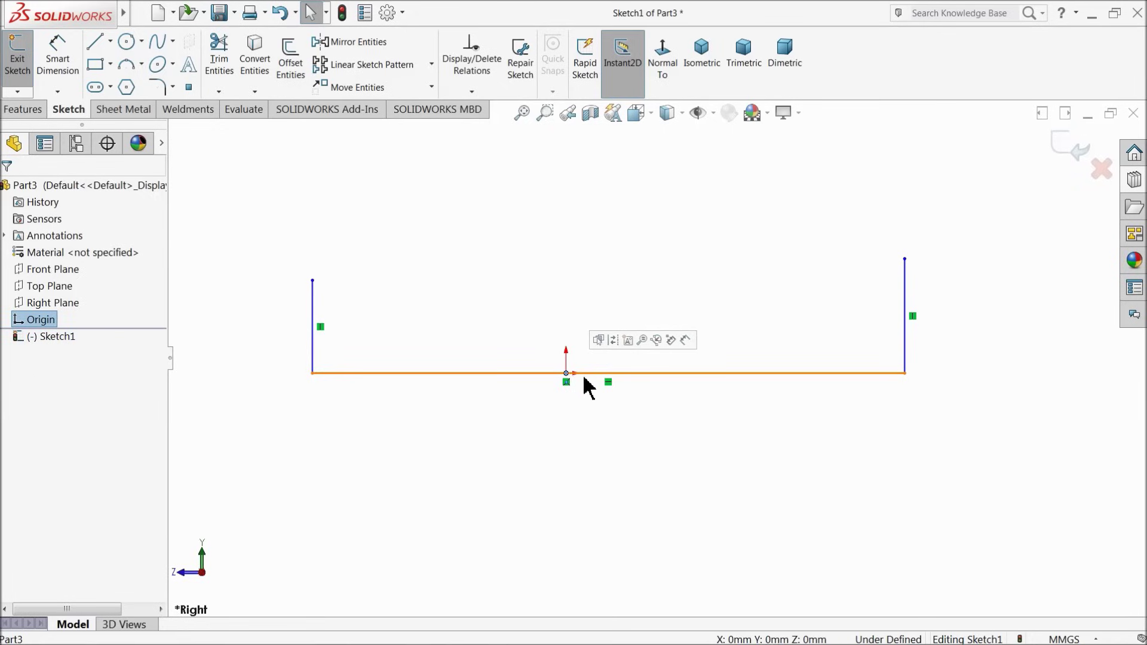
pyautogui.keyDown('ctrl'); pyautogui.click(600, 375); pyautogui.keyUp('ctrl')
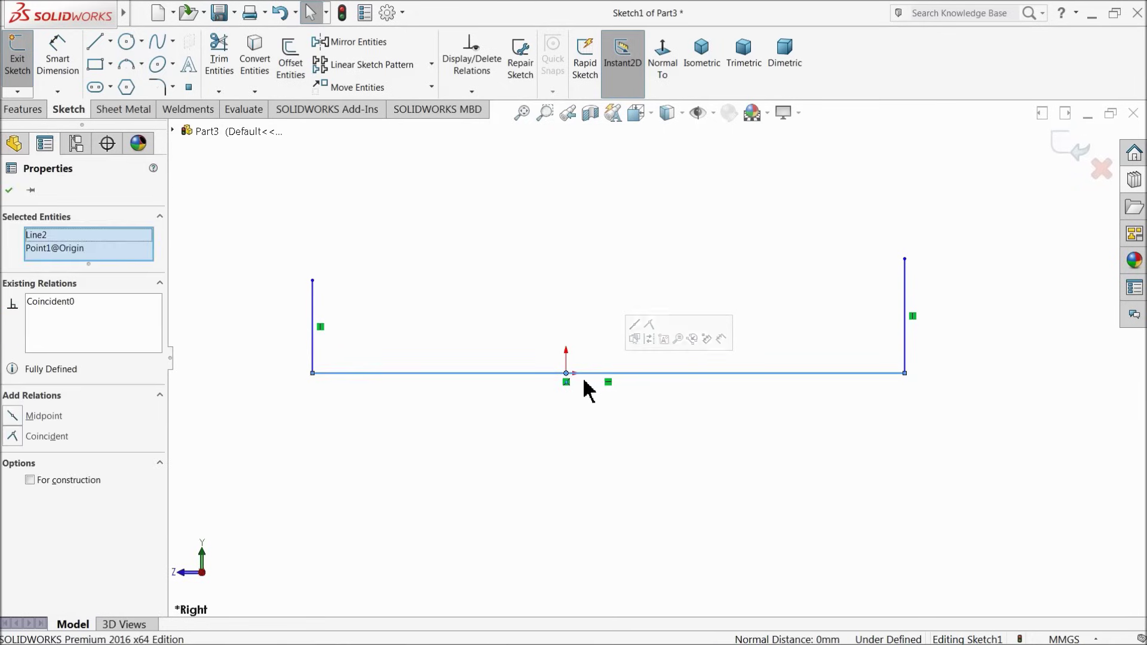
pyautogui.click(634, 331)
pyautogui.click(324, 243)
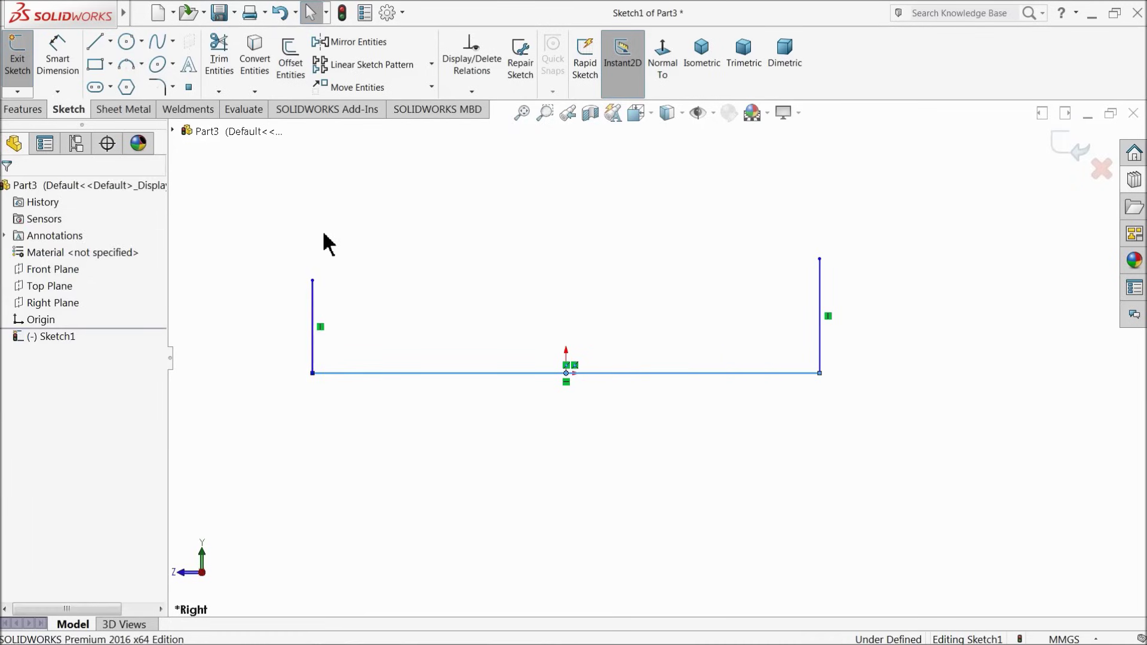
pyautogui.click(314, 315)
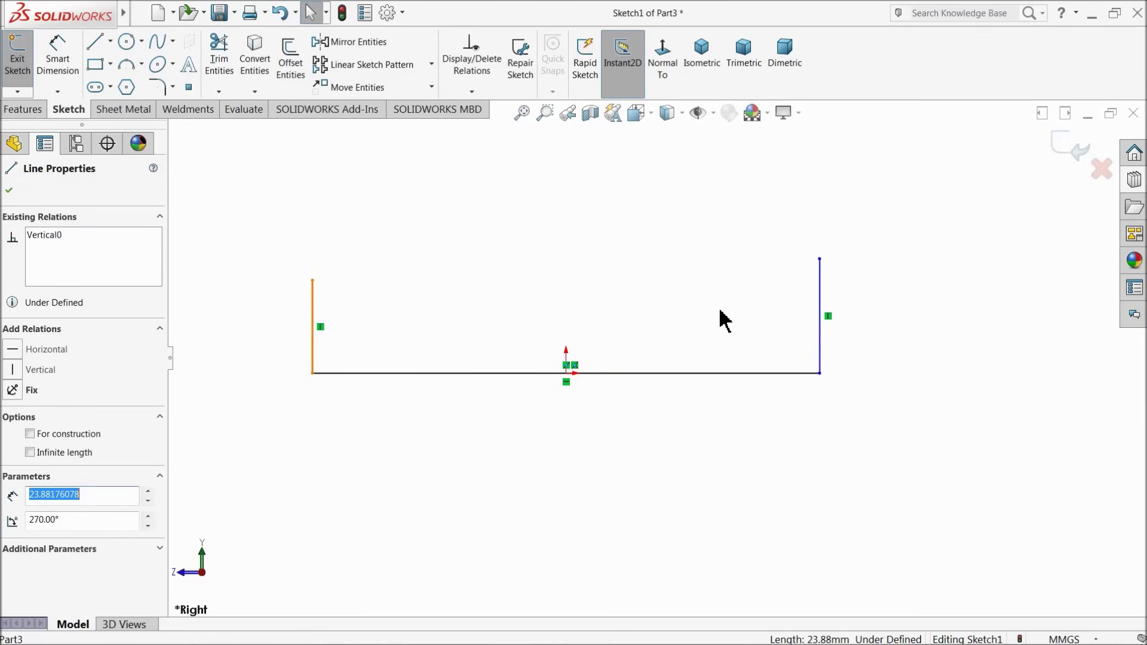
pyautogui.keyDown('ctrl'); pyautogui.click(821, 316); pyautogui.keyUp('ctrl')
pyautogui.click(37, 518)
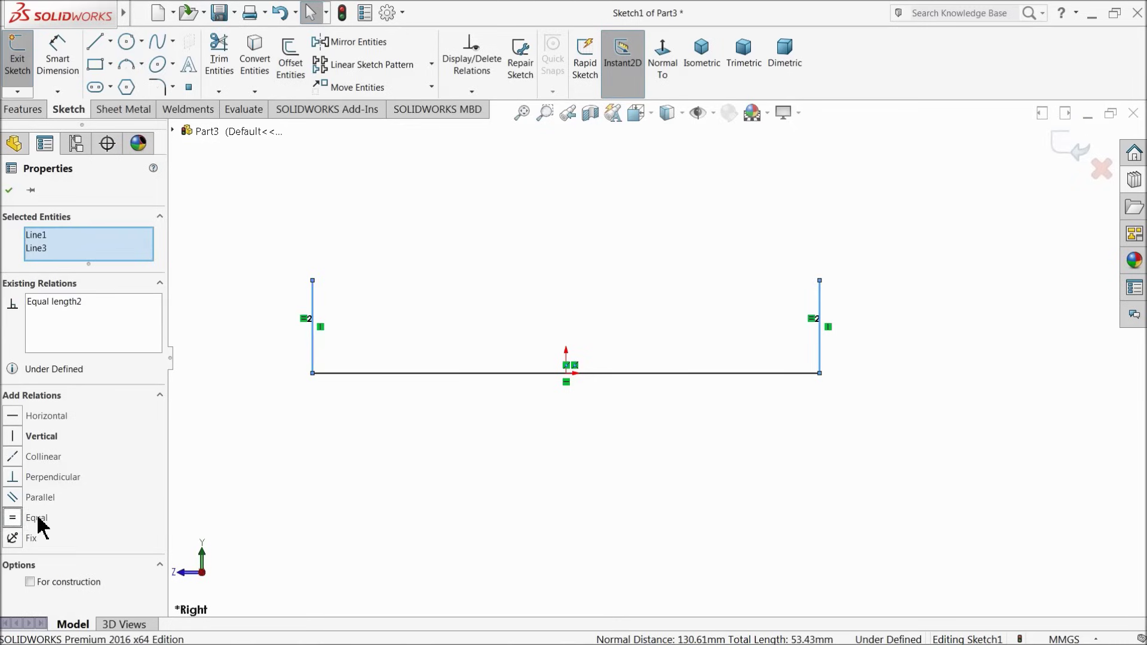
pyautogui.click(9, 190)
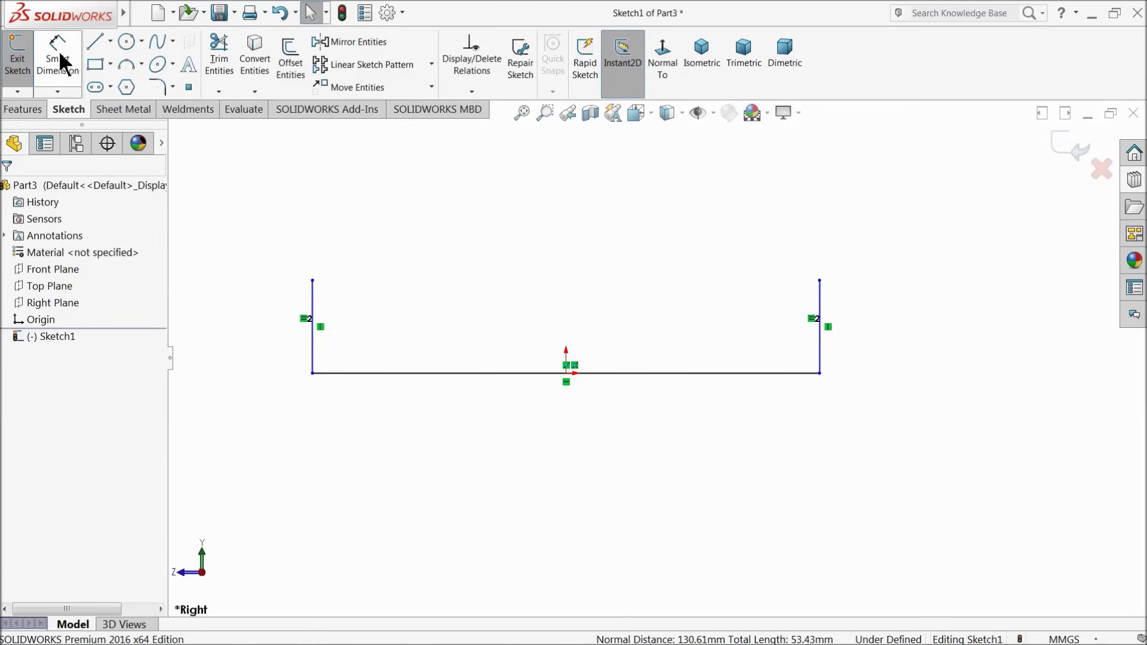
# Dimension the length of the U profile's horizontal base line.
pyautogui.click(62, 62)
pyautogui.click(561, 374)
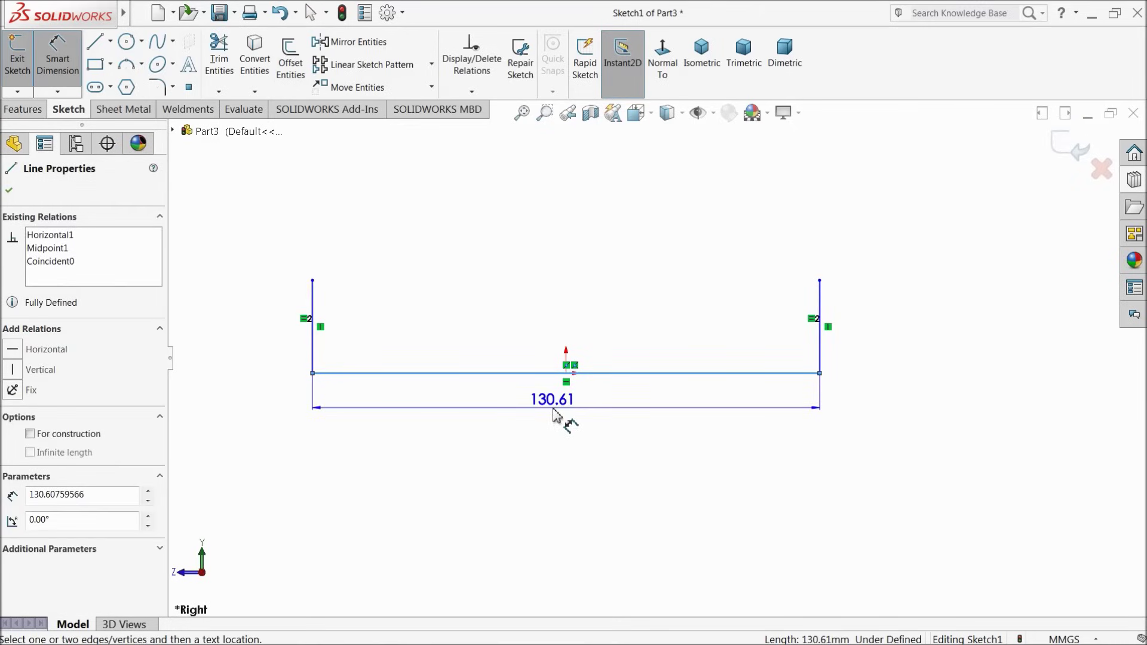
# Dimension the profile's horizontal base line to 1400 mm and its right vertical line to 100 mm.
pyautogui.click(556, 416)
pyautogui.write('1400')
pyautogui.click(482, 413)
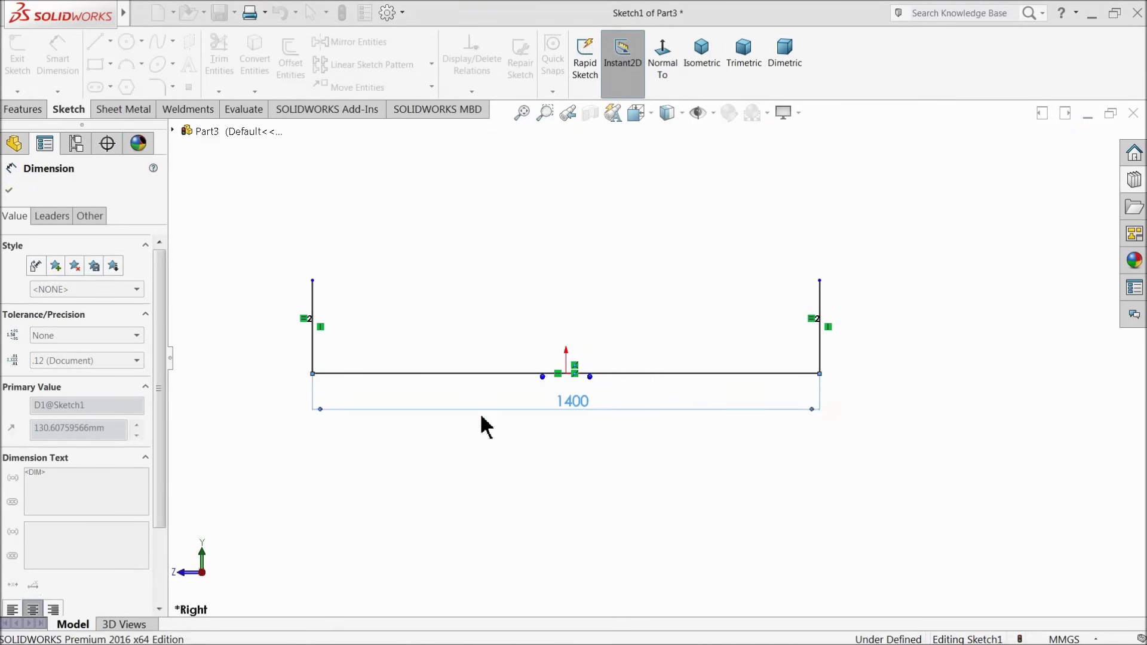
pyautogui.click(820, 347)
pyautogui.click(869, 350)
pyautogui.write('100')
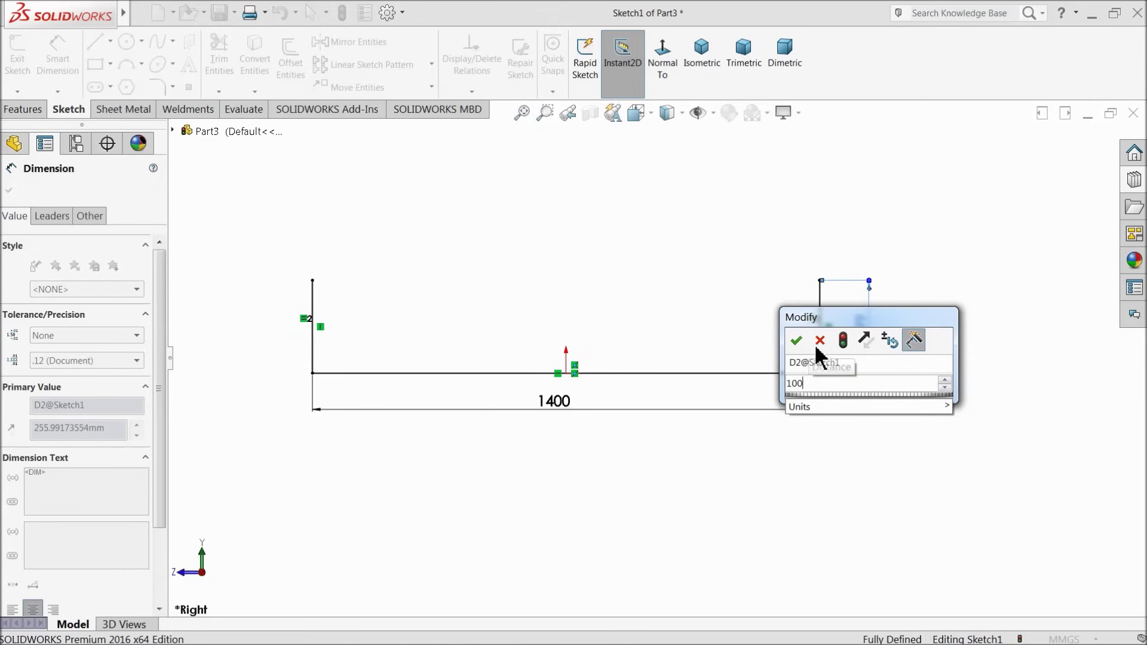
pyautogui.click(796, 342)
pyautogui.scroll(-1, 598, 370)
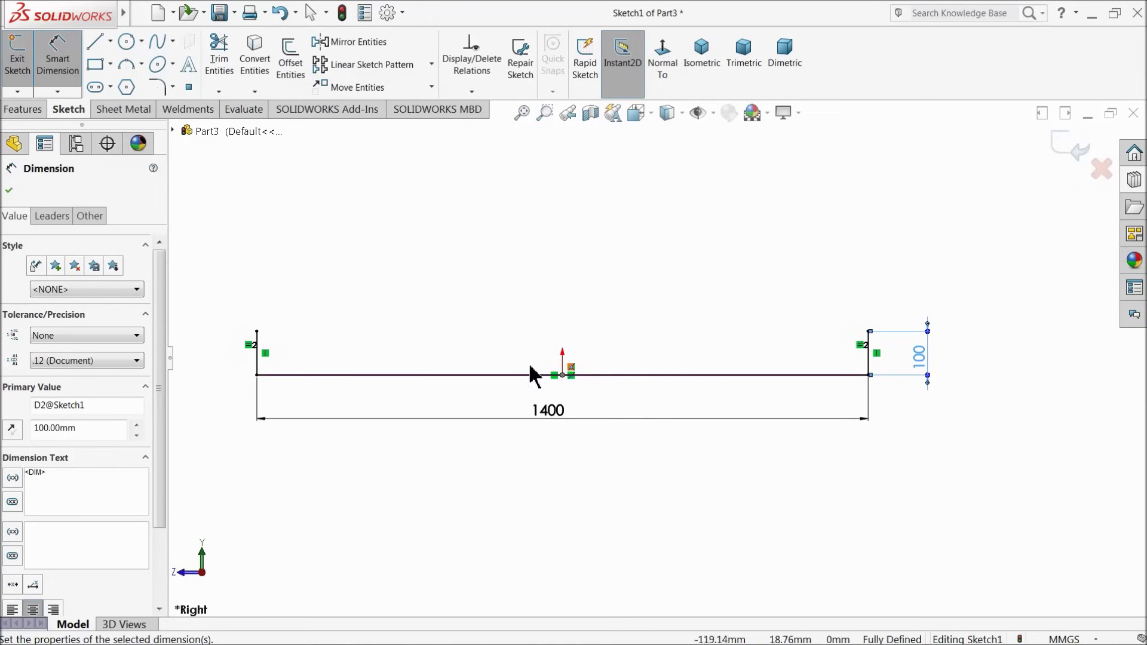
# Fillet both lower corners of the U-shaped profile with a 30 mm radius, accepting removal of the conflicting relations.
pyautogui.click(158, 87)
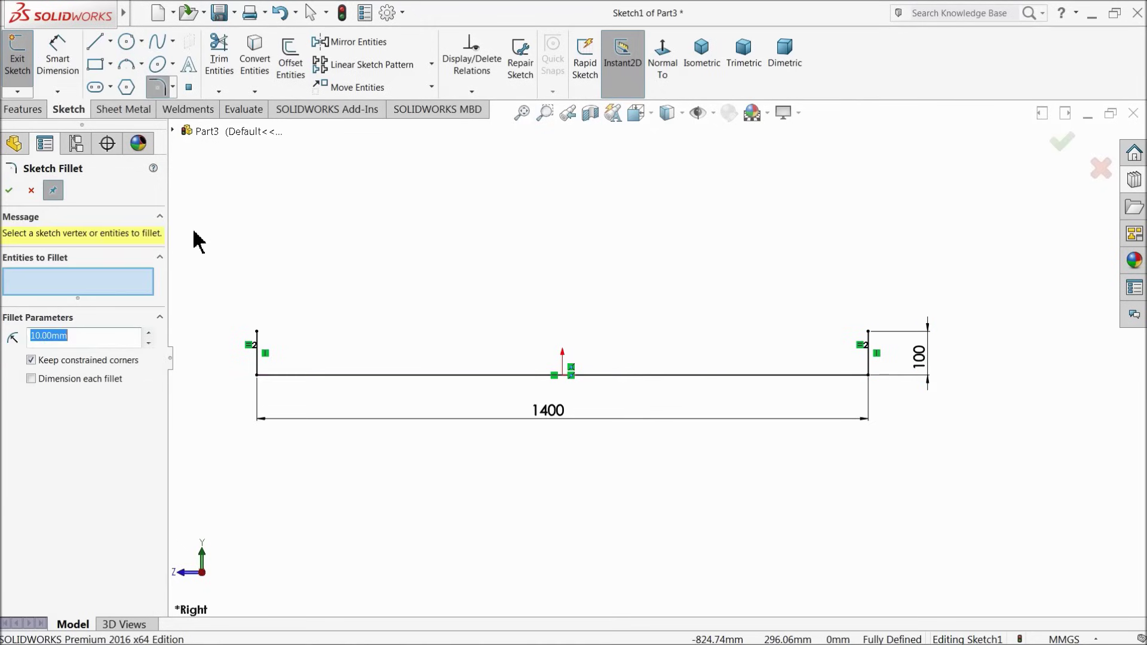
pyautogui.click(257, 375)
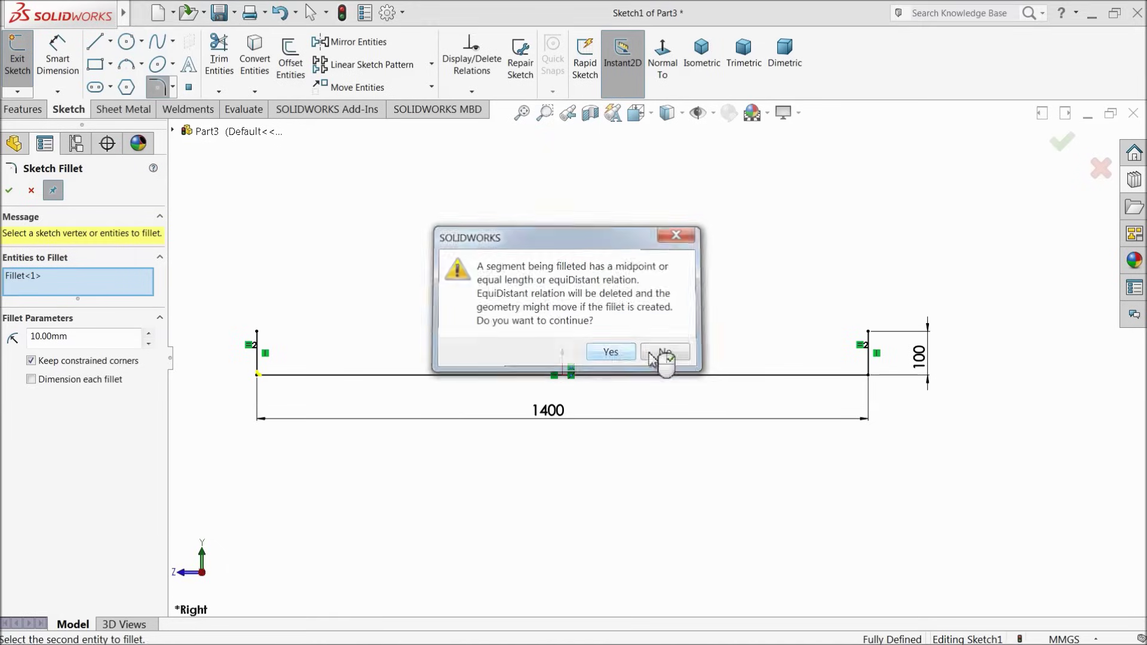
pyautogui.click(613, 353)
pyautogui.click(868, 376)
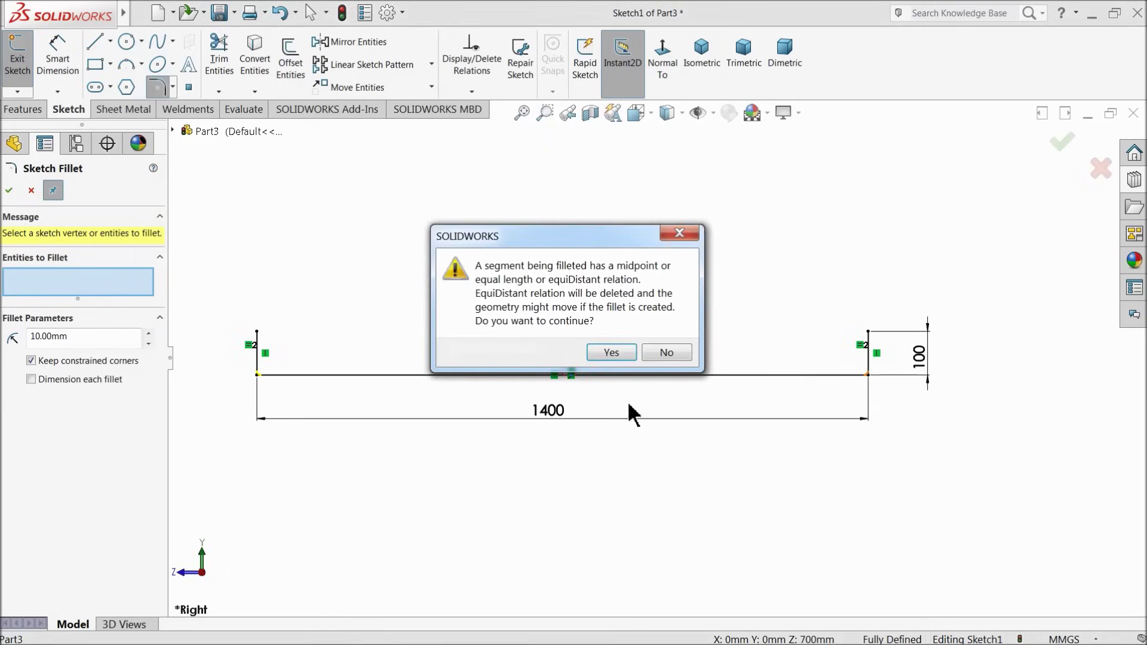
pyautogui.click(611, 353)
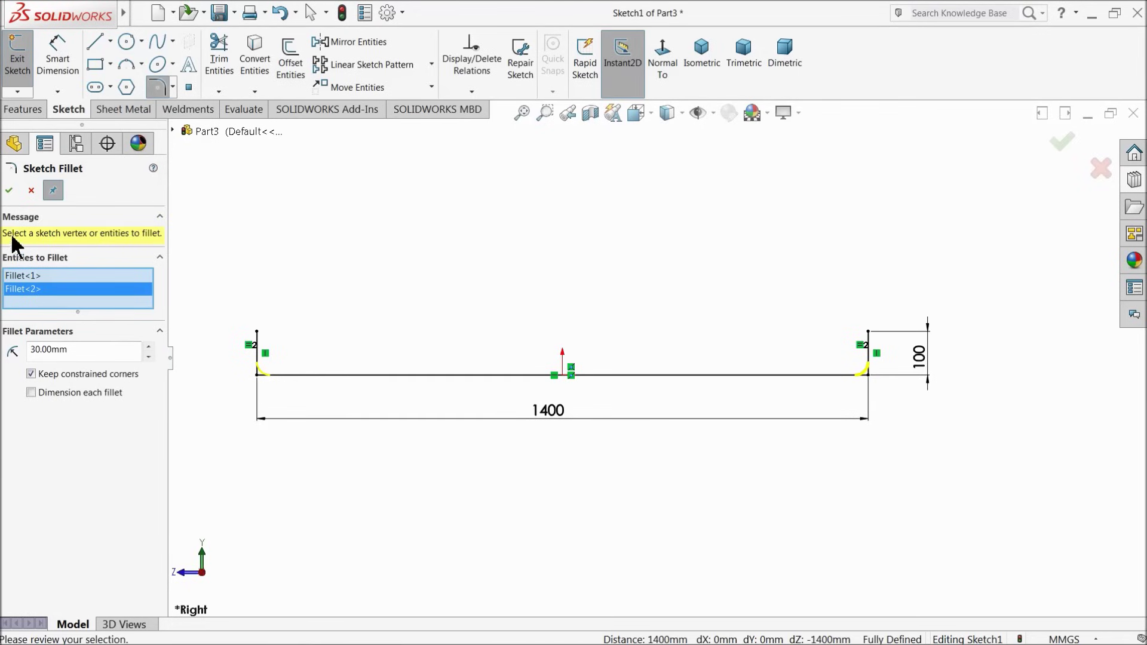
pyautogui.click(9, 191)
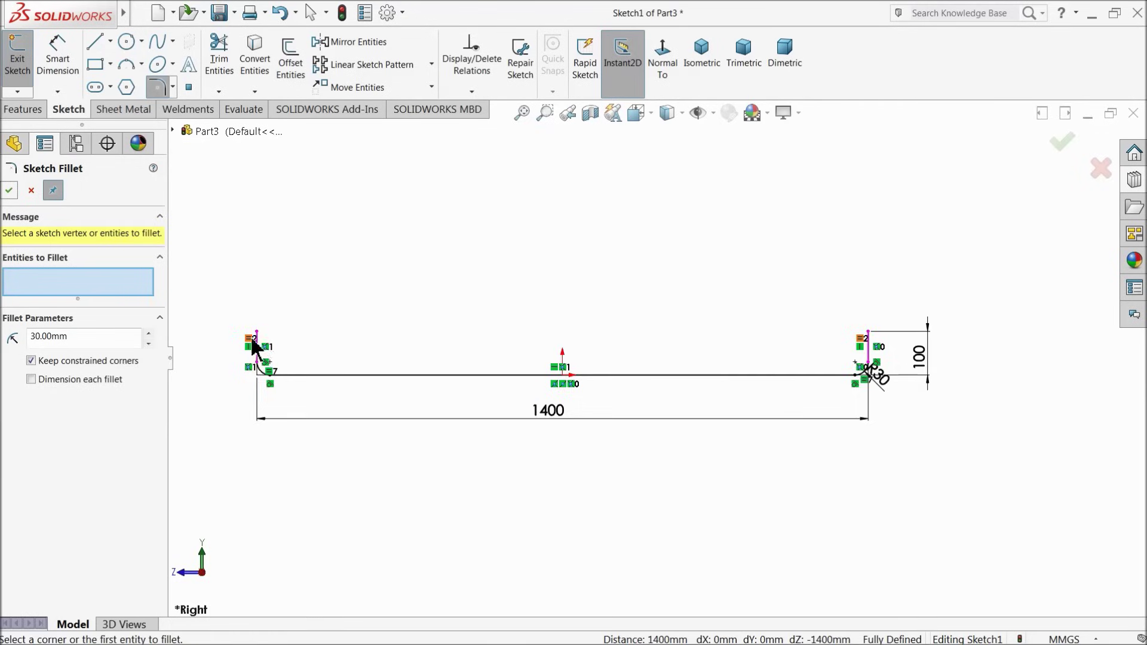
pyautogui.scroll(-1, 332, 360)
pyautogui.click(8, 193)
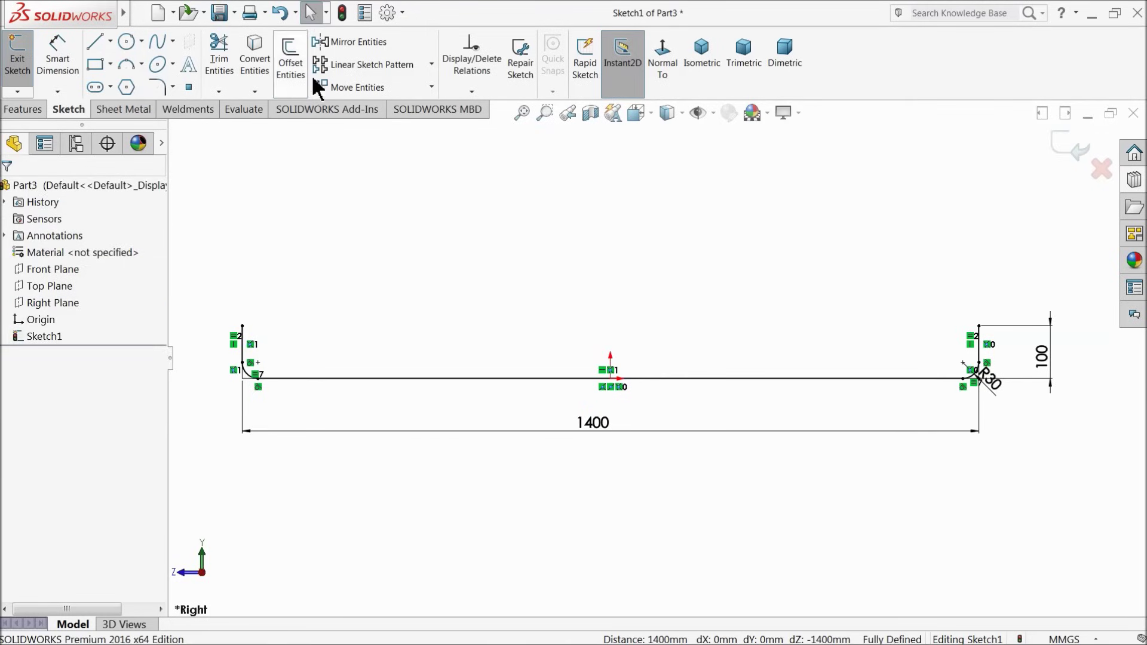
# Offset the whole U-shaped chain inward by 10 mm using the reversed direction.
pyautogui.click(292, 66)
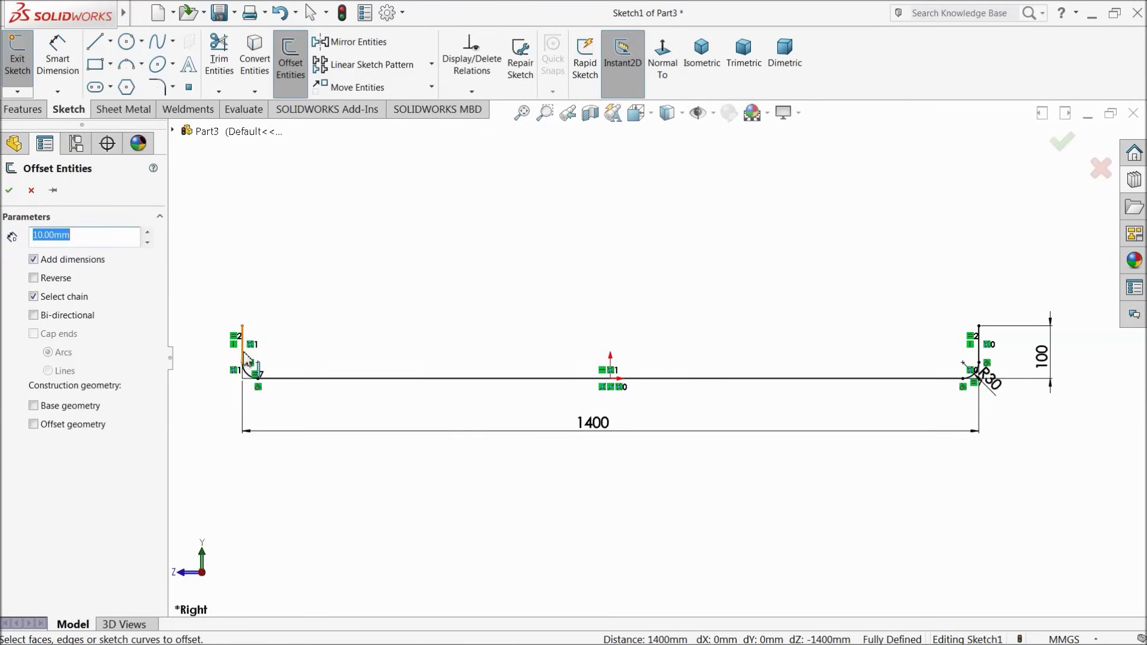
pyautogui.click(245, 358)
pyautogui.click(33, 277)
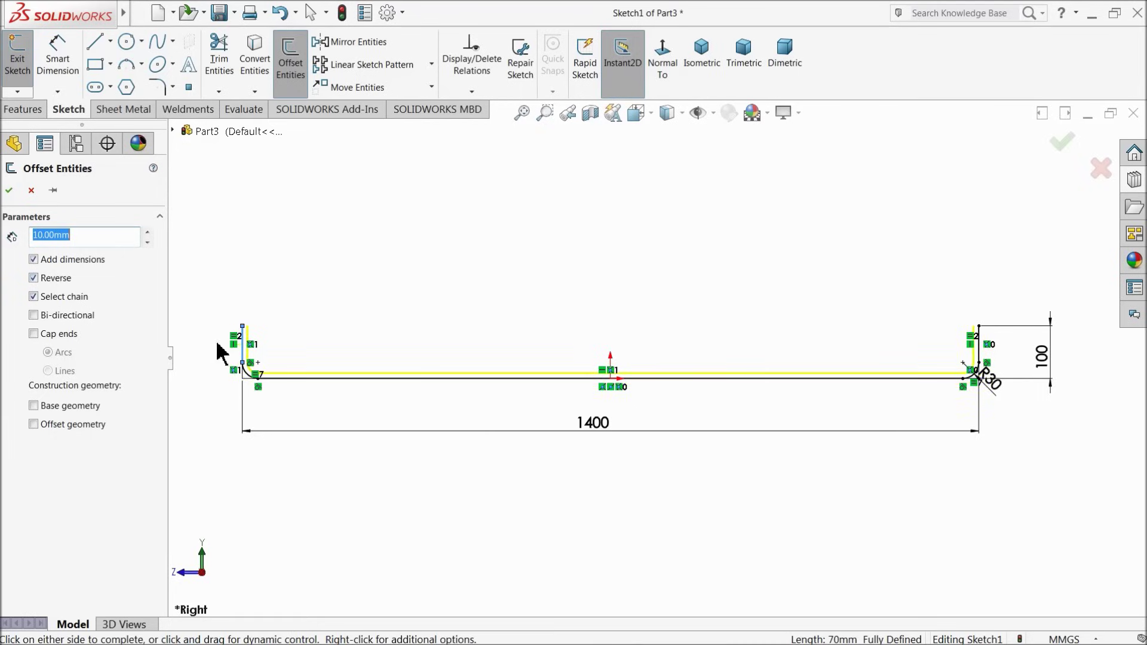
pyautogui.scroll(-4, 221, 354)
pyautogui.click(9, 190)
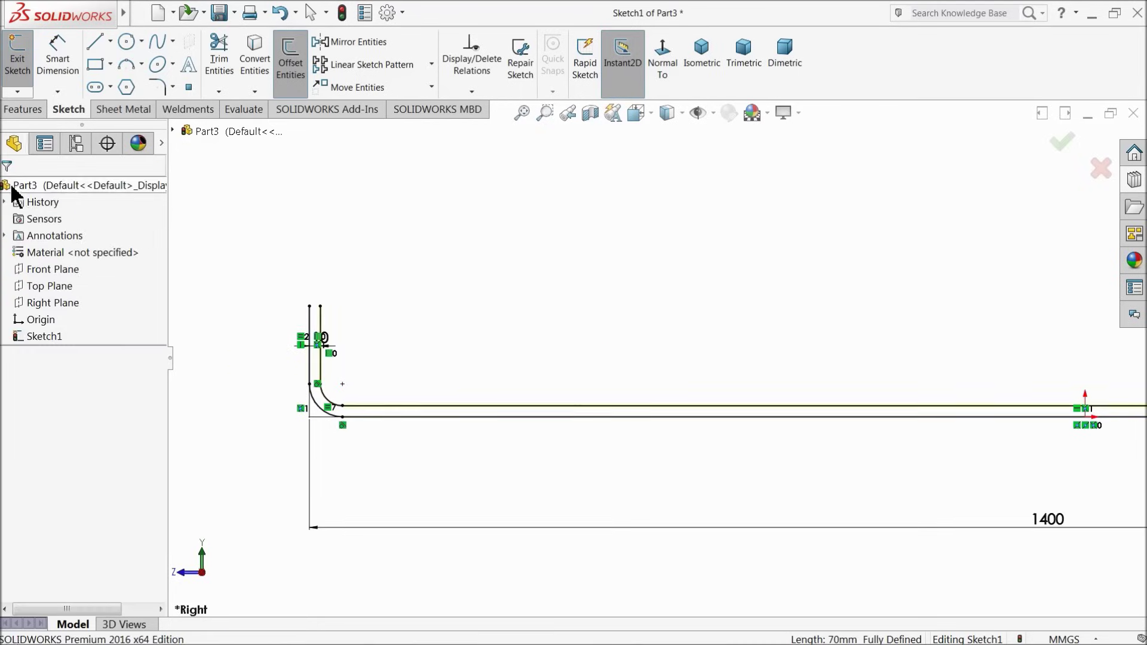
# Close the open upper ends of both flanges with short horizontal lines between the original and offset profiles.
pyautogui.click(94, 42)
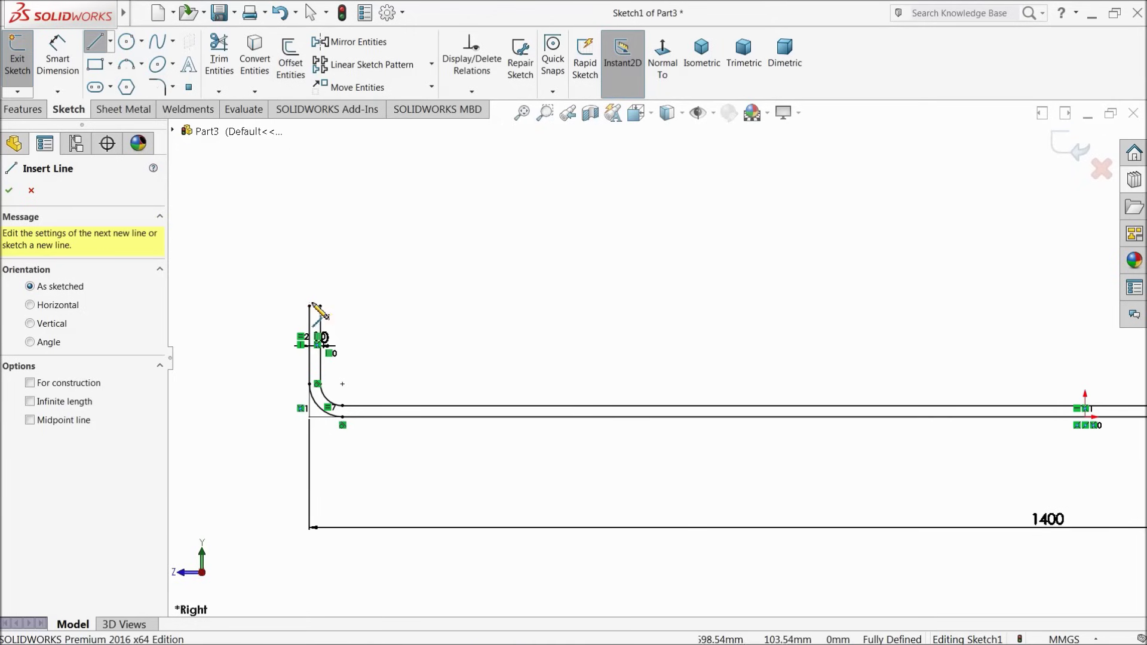
pyautogui.click(309, 306)
pyautogui.click(320, 306)
pyautogui.scroll(3, 440, 341)
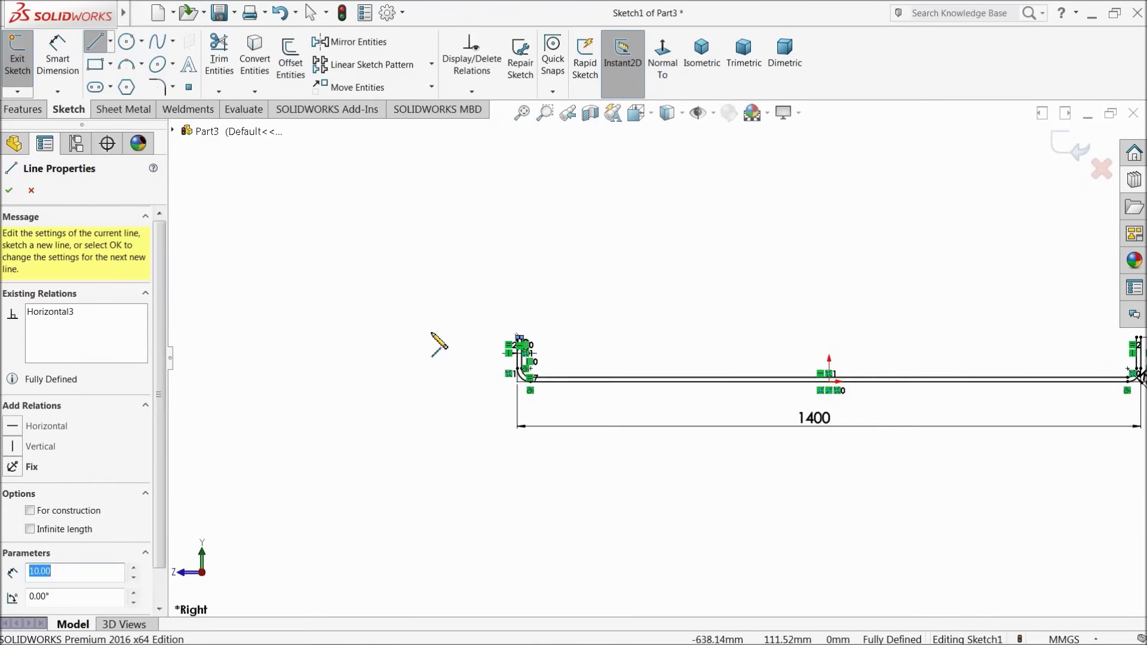
pyautogui.scroll(-8, 1069, 367)
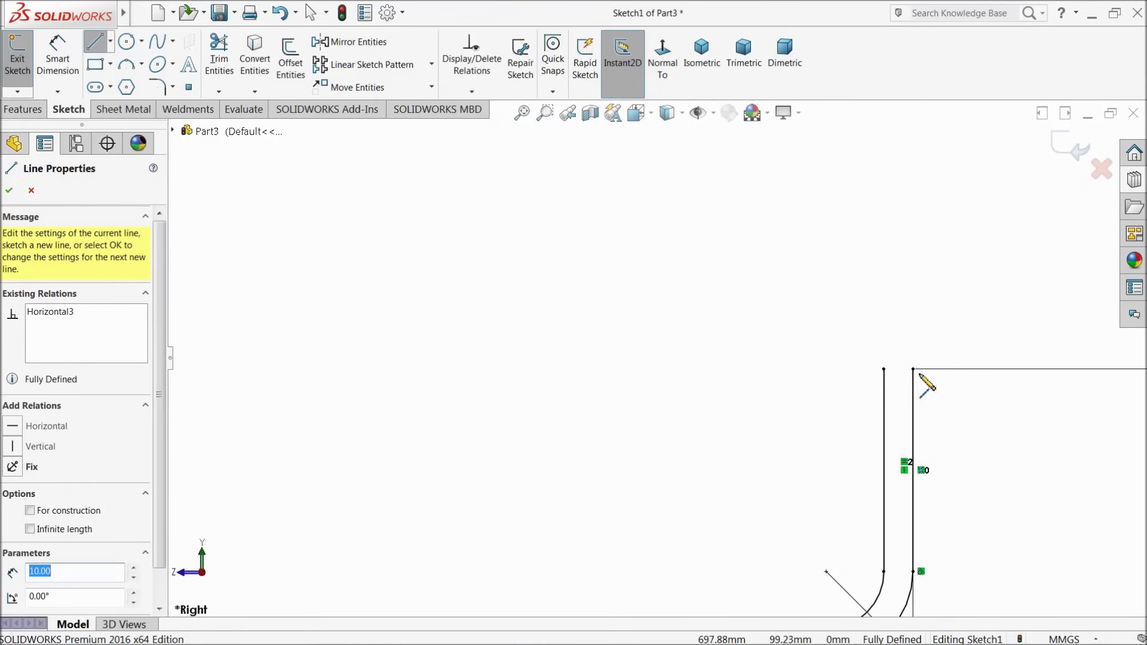
pyautogui.moveTo(884, 369); pyautogui.dragTo(912, 368)
pyautogui.scroll(6, 799, 338)
pyautogui.scroll(-6, 451, 370)
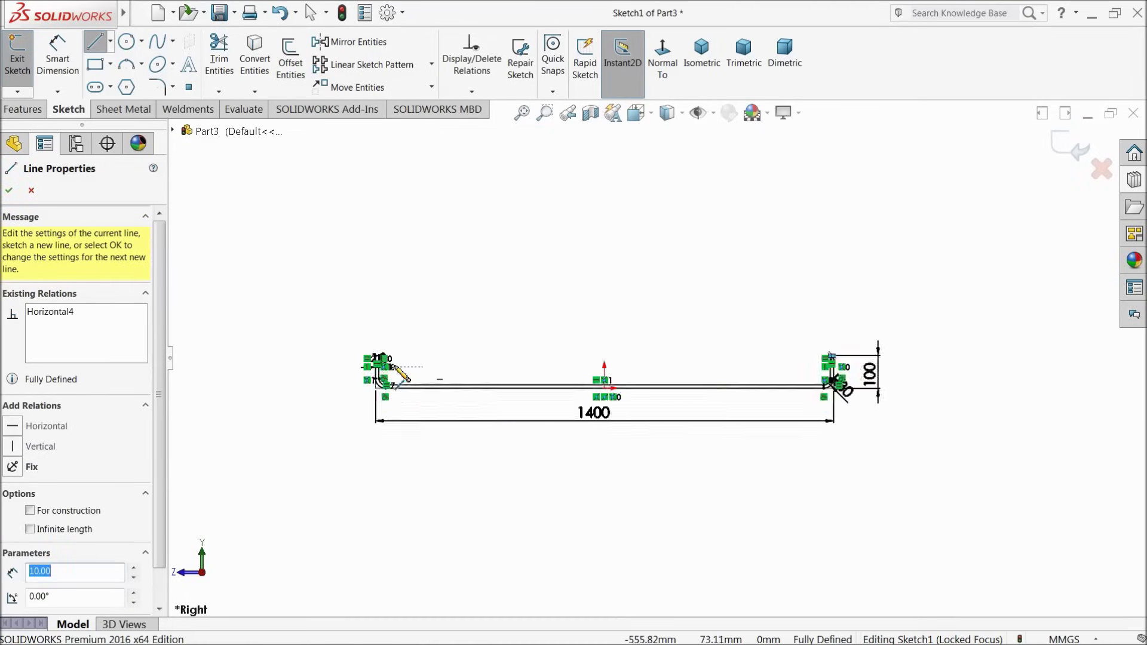
pyautogui.scroll(-5, 442, 373)
pyautogui.rightClick(293, 271)
pyautogui.click(330, 282)
pyautogui.scroll(5, 457, 326)
pyautogui.press('f')
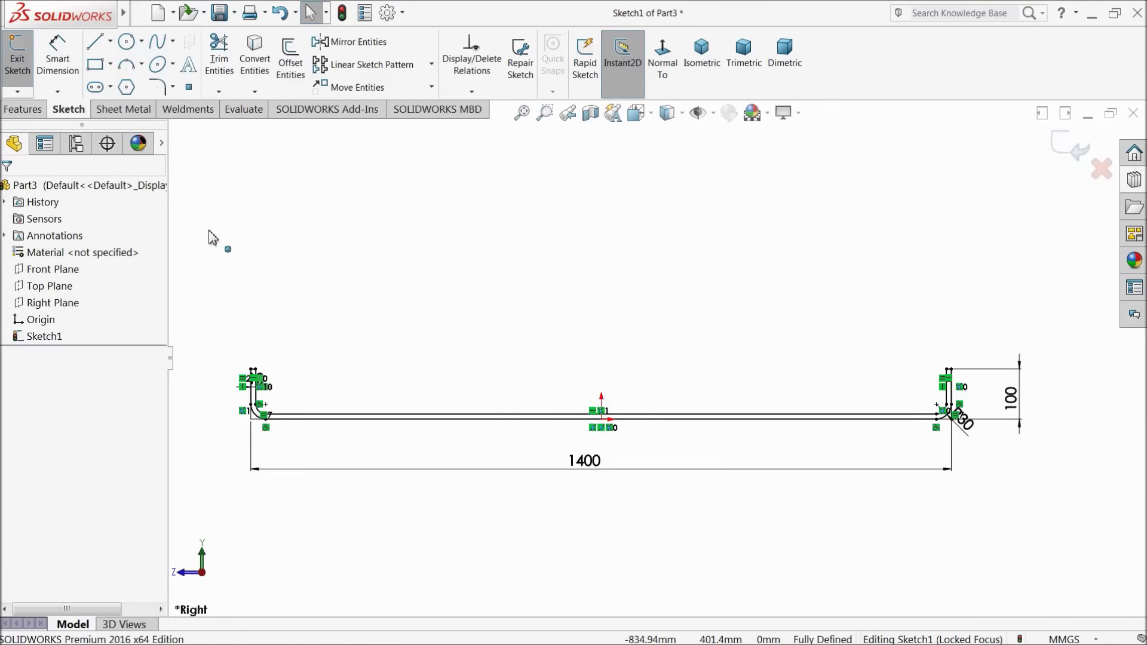
# Extrude the closed U-shaped profile 3060 mm with the Mid Plane end condition.
pyautogui.click(23, 111)
pyautogui.click(23, 62)
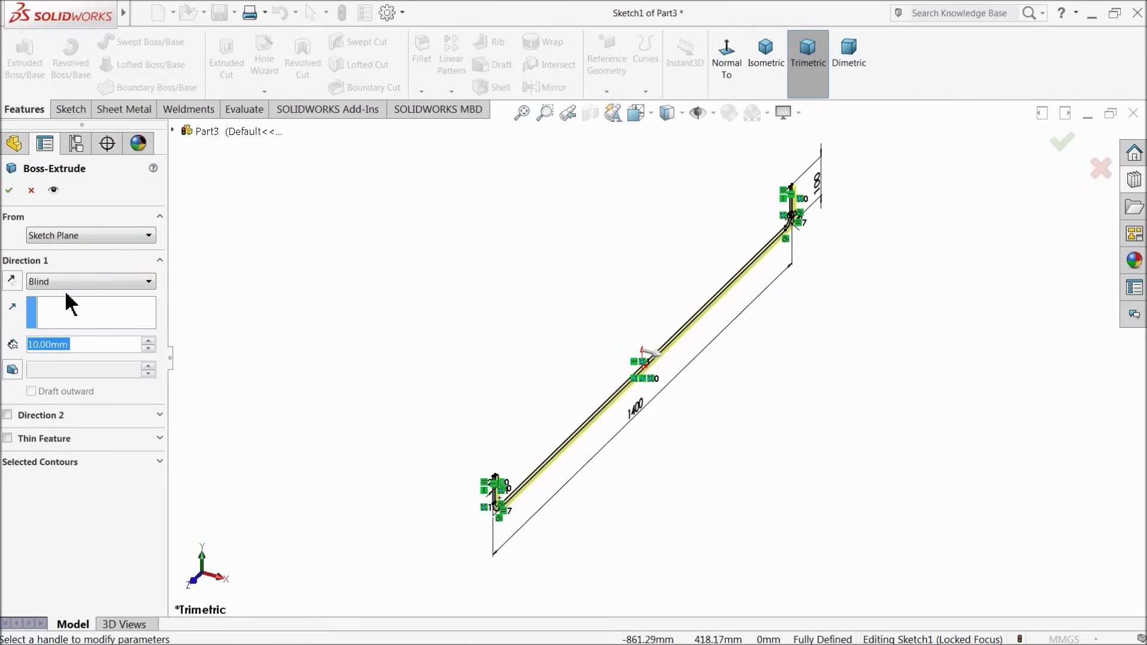
pyautogui.write('3060')
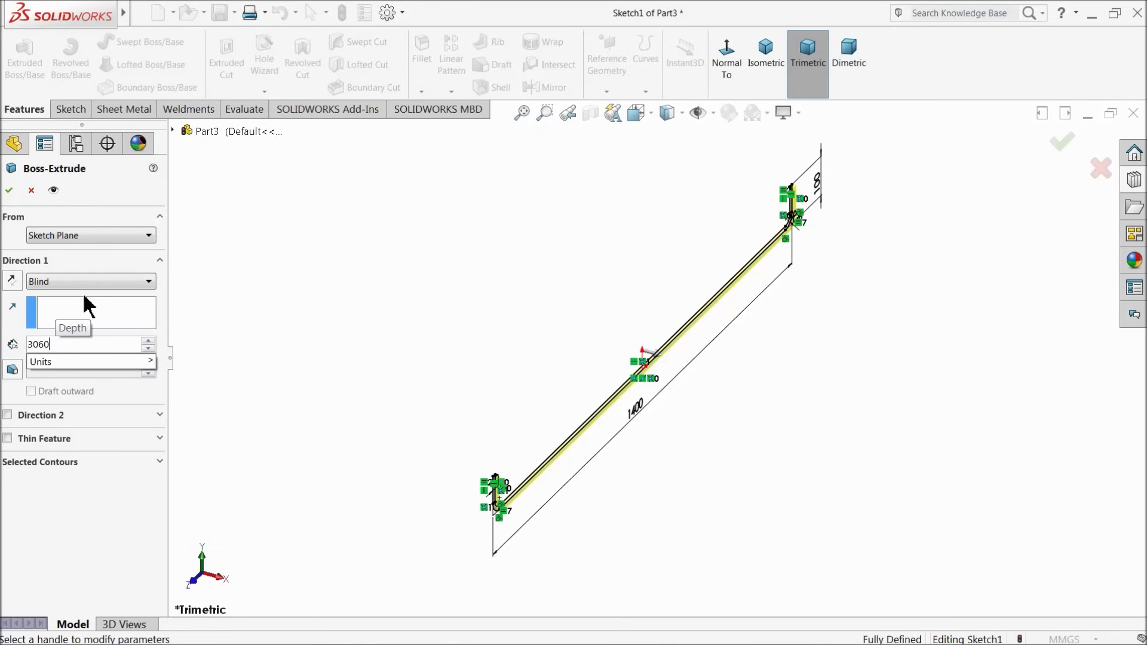
pyautogui.press('Return')
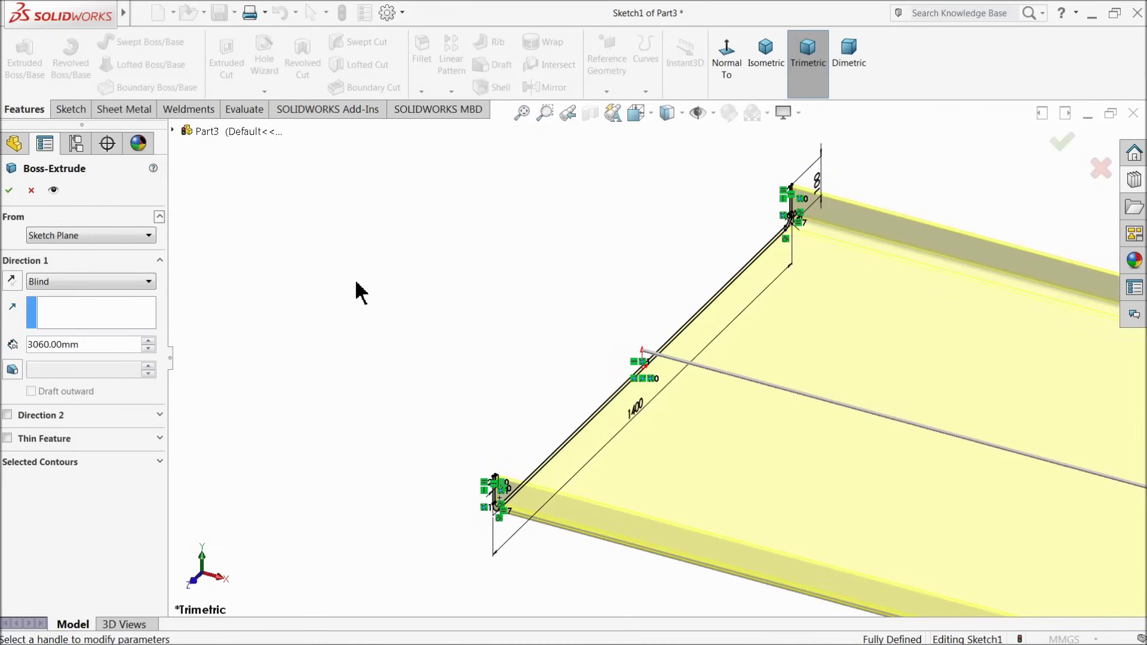
pyautogui.click(67, 283)
pyautogui.click(56, 357)
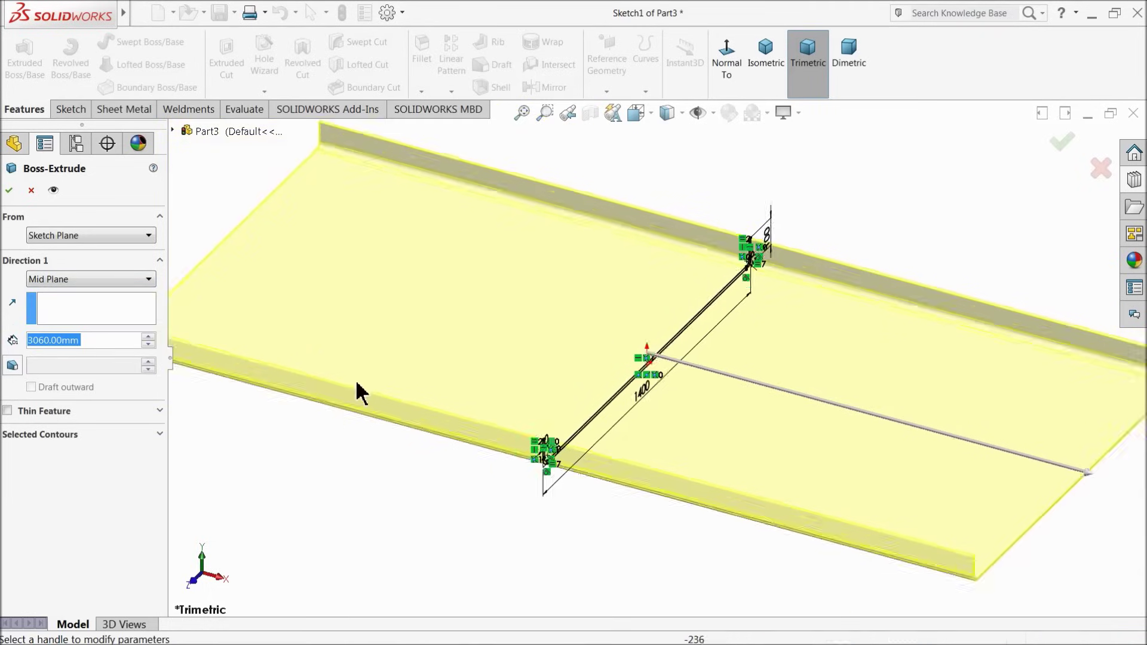
pyautogui.press('f')
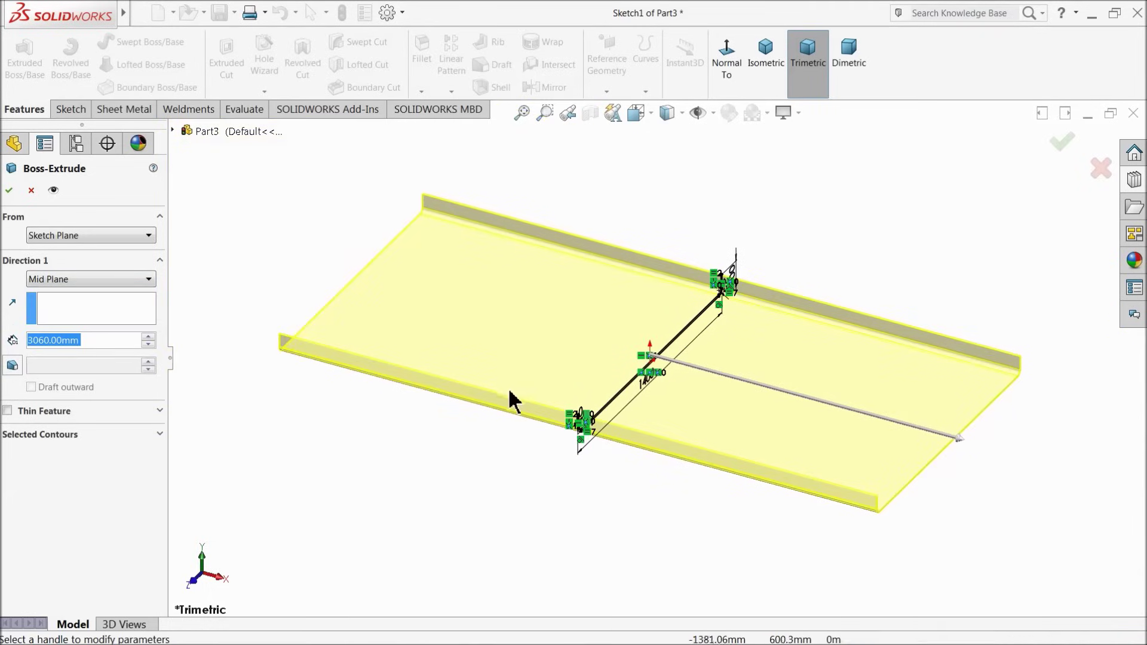
pyautogui.click(9, 191)
pyautogui.moveTo(428, 340)
pyautogui.mouseDown(button='middle')
pyautogui.moveTo(442, 307)
pyautogui.moveTo(418, 333)
pyautogui.mouseUp(button='middle')
pyautogui.click(286, 230)
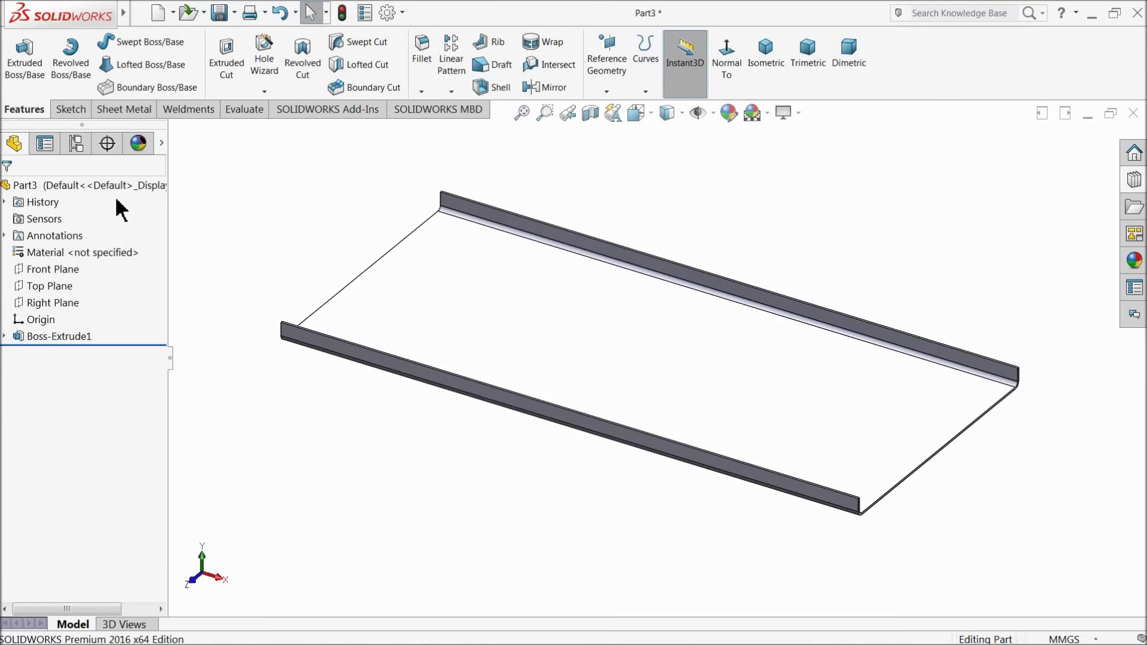
# Start a sketch on the channel's inner flat face and draw a horizontal centerline from the origin to the right edge.
pyautogui.click(881, 412)
pyautogui.click(894, 374)
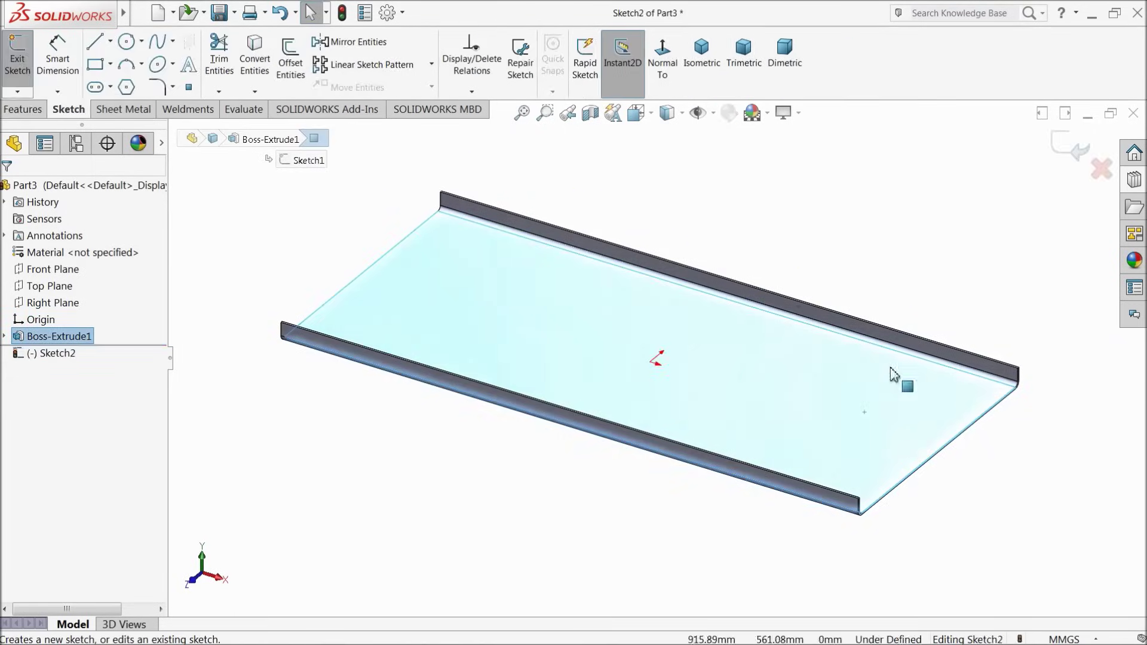
pyautogui.click(660, 71)
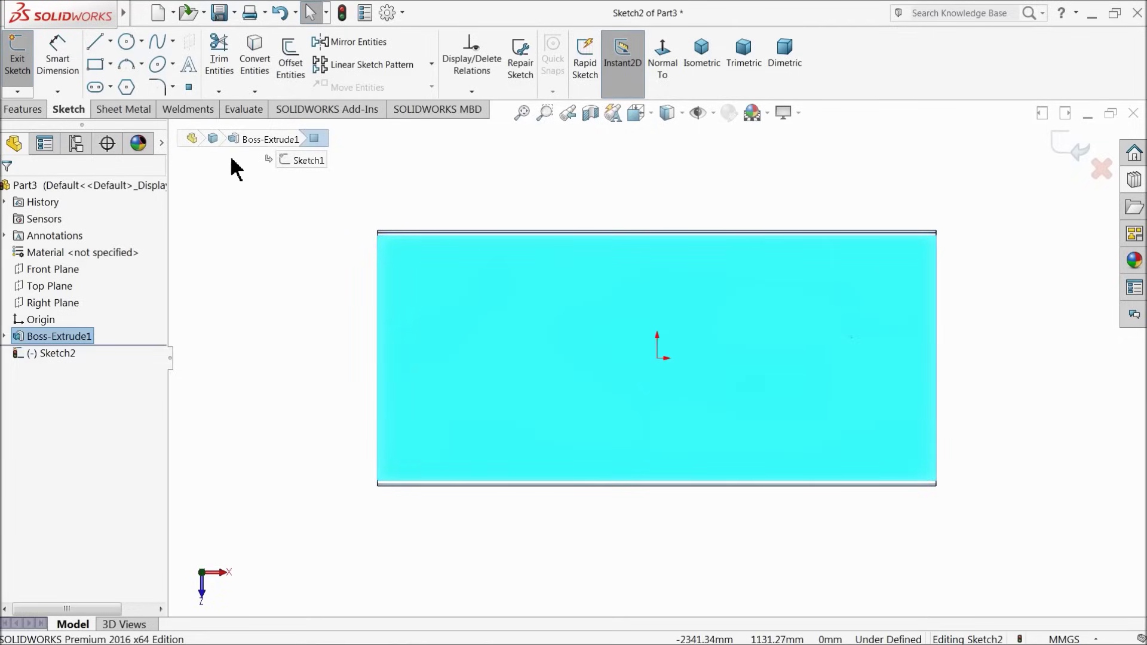
pyautogui.click(110, 41)
pyautogui.click(141, 41)
pyautogui.click(111, 40)
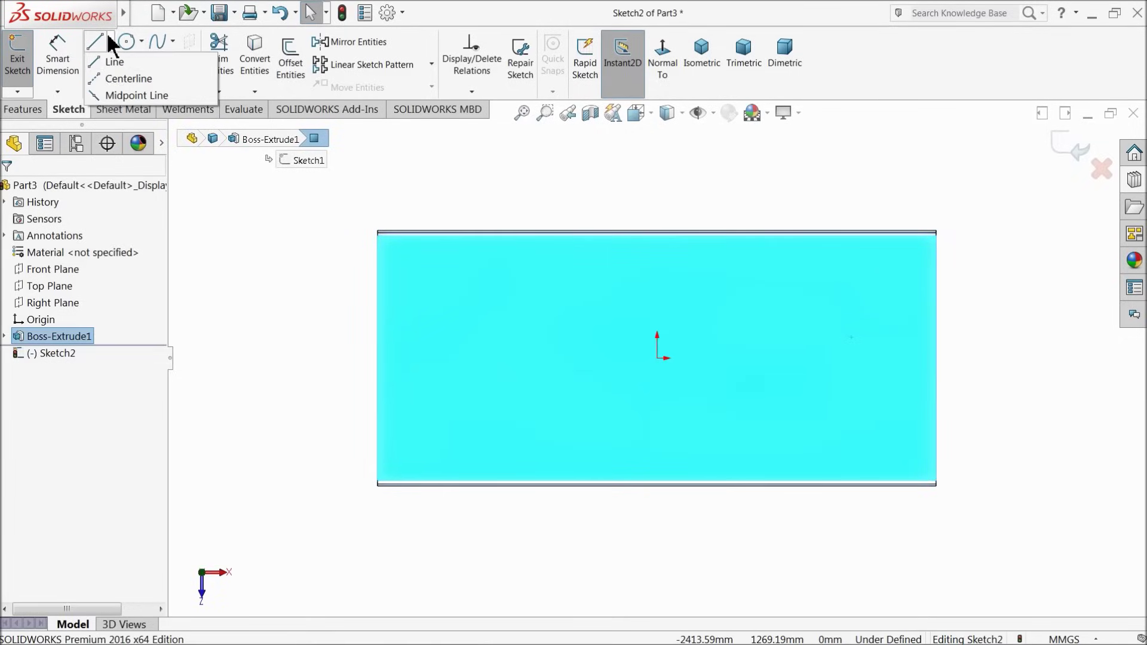
pyautogui.click(112, 77)
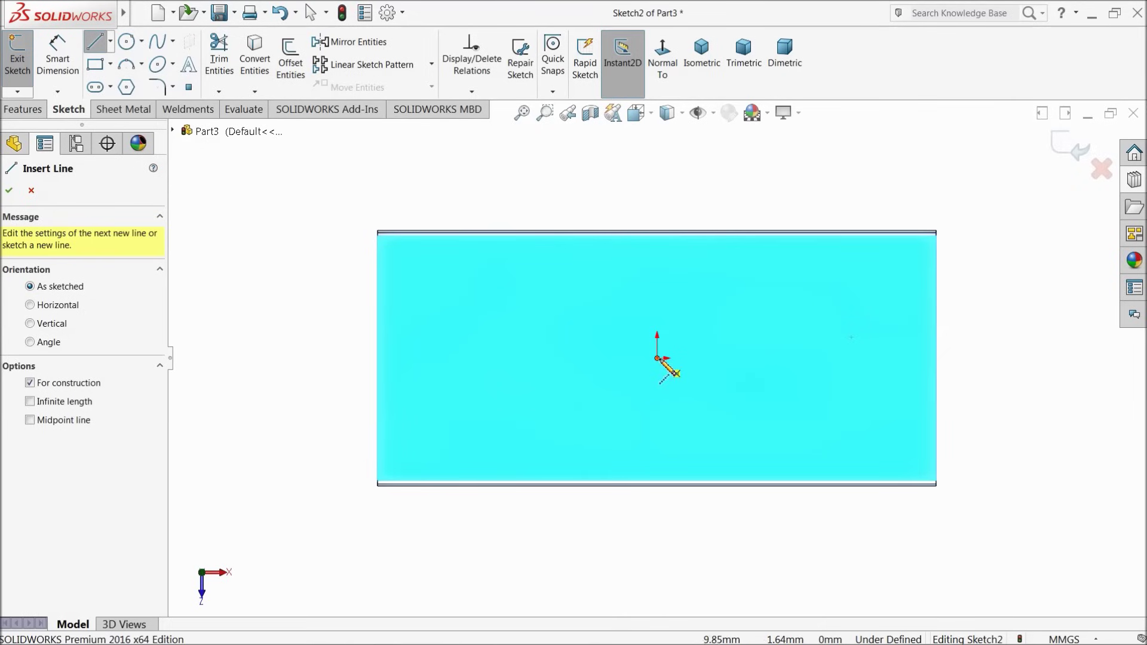
pyautogui.click(657, 359)
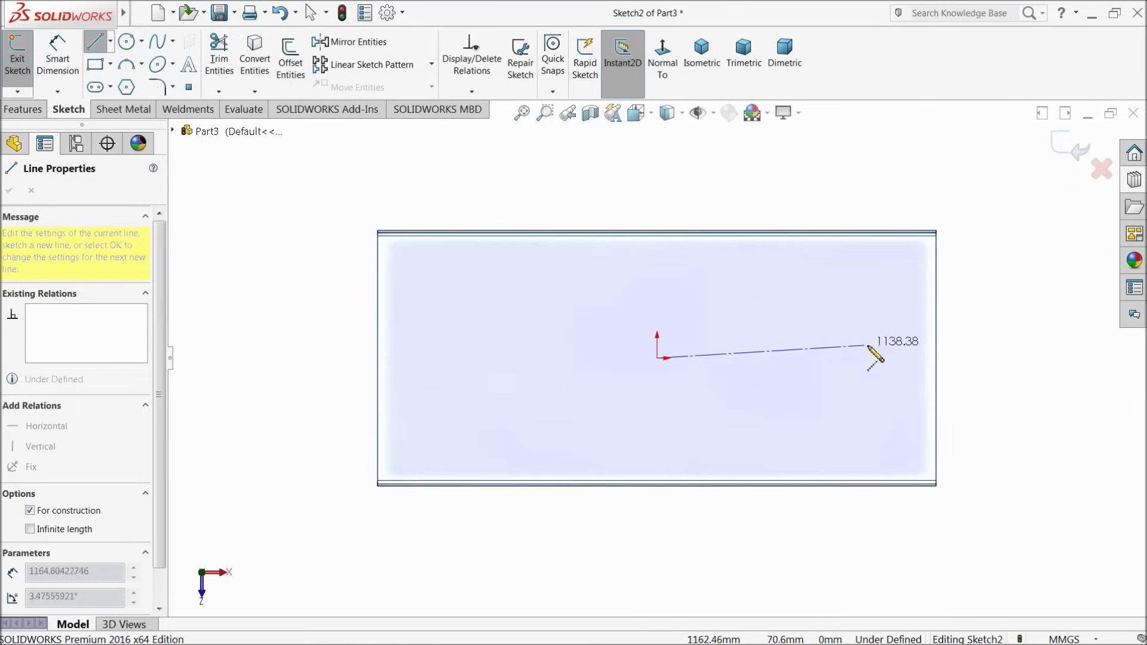
pyautogui.click(936, 358)
pyautogui.rightClick(976, 272)
pyautogui.click(1004, 328)
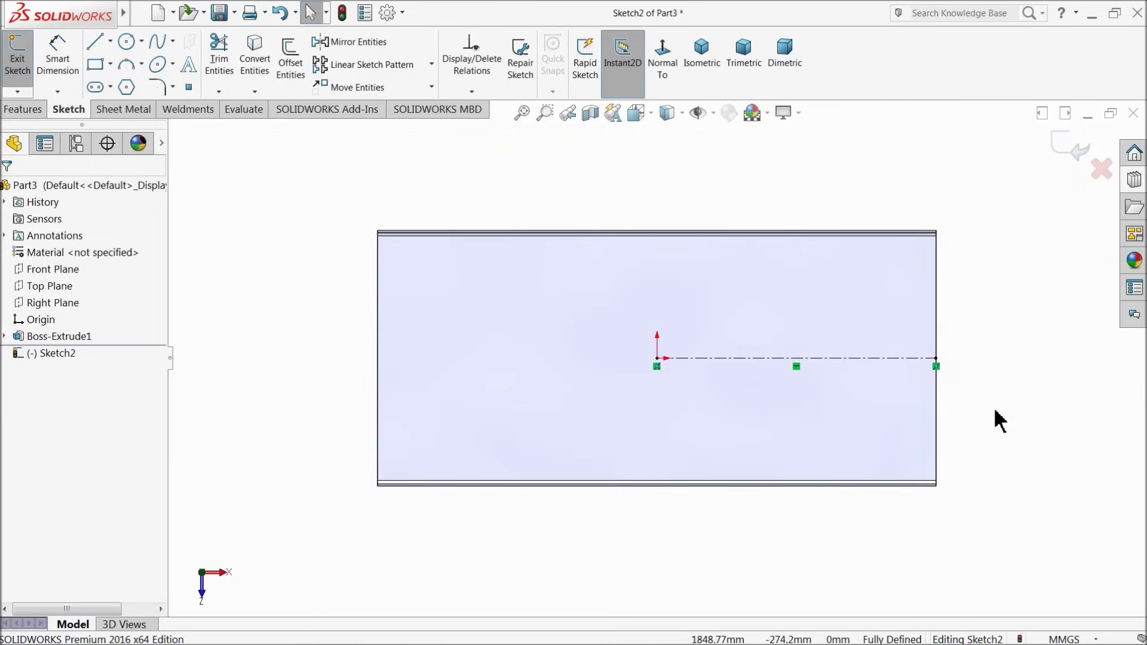
# Sketch two corner rectangles below the centerline near the right edge, the upper about 193 mm wide and the lower about 200 by 90 mm.
pyautogui.scroll(-3, 998, 417)
pyautogui.scroll(-2, 747, 495)
pyautogui.click(94, 64)
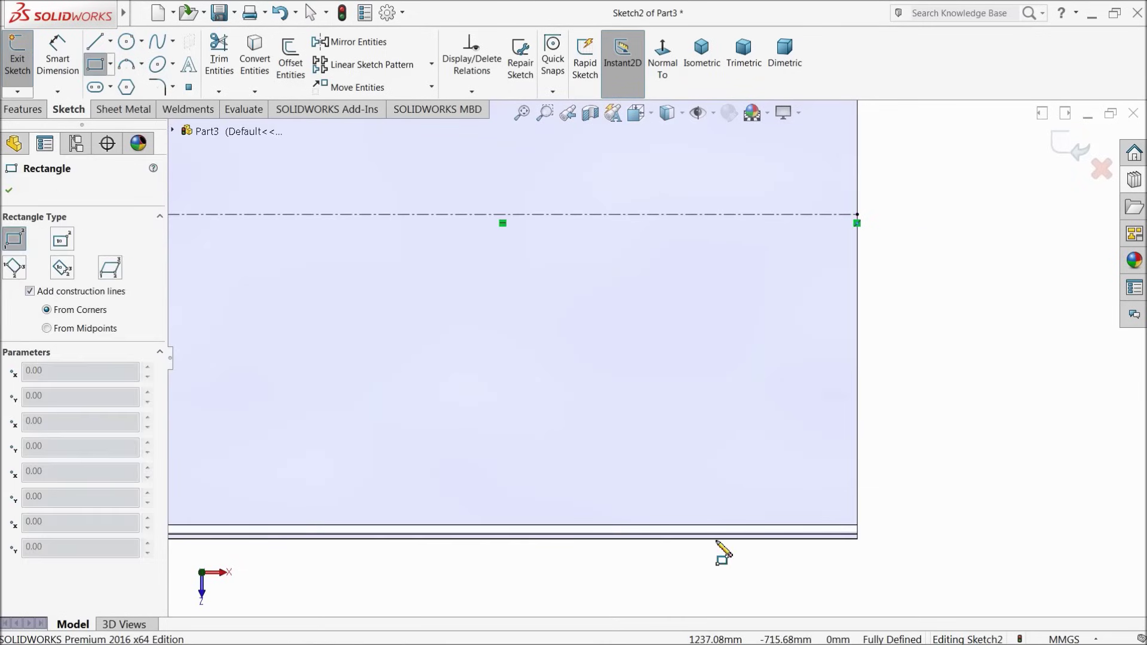
pyautogui.scroll(-2, 669, 430)
pyautogui.click(658, 213)
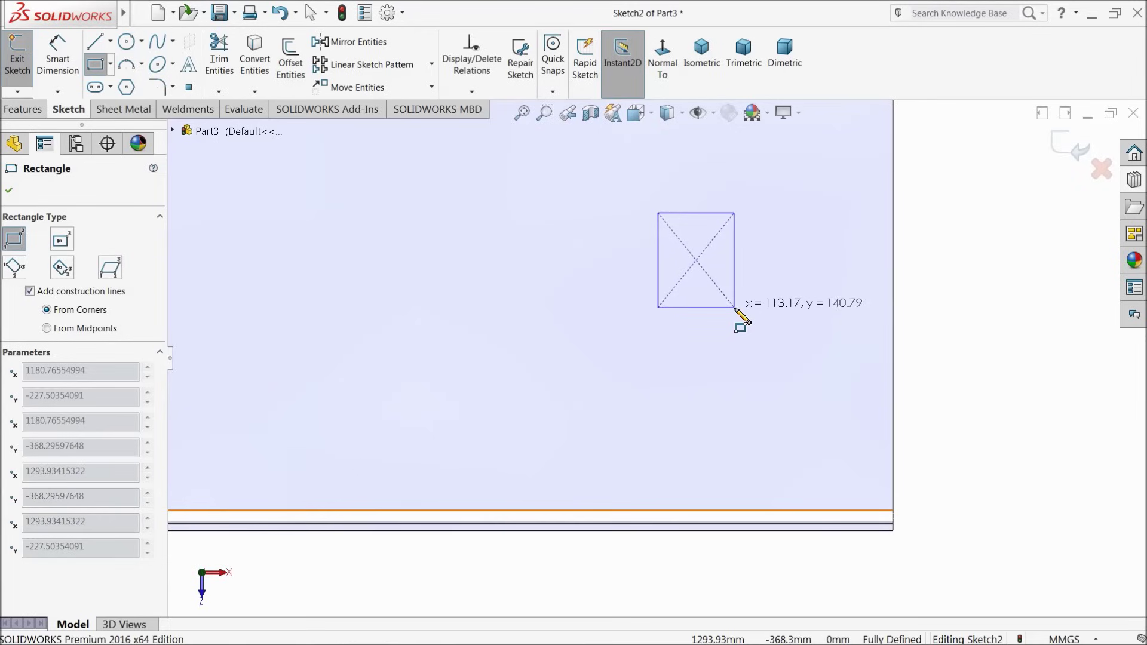
pyautogui.click(788, 268)
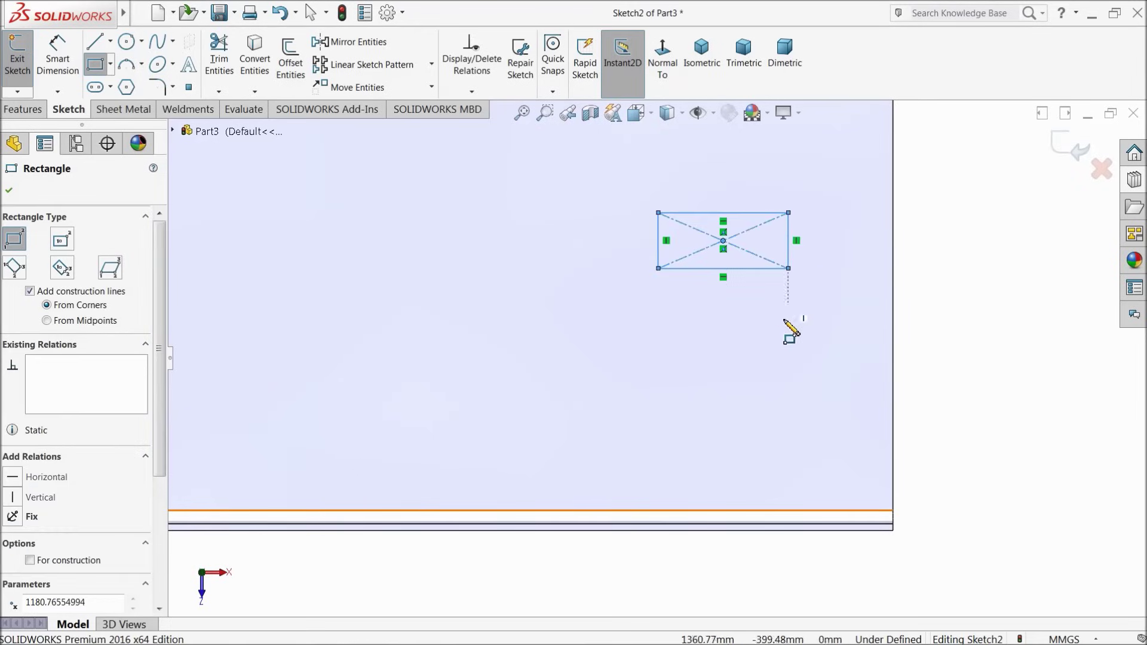
pyautogui.click(659, 361)
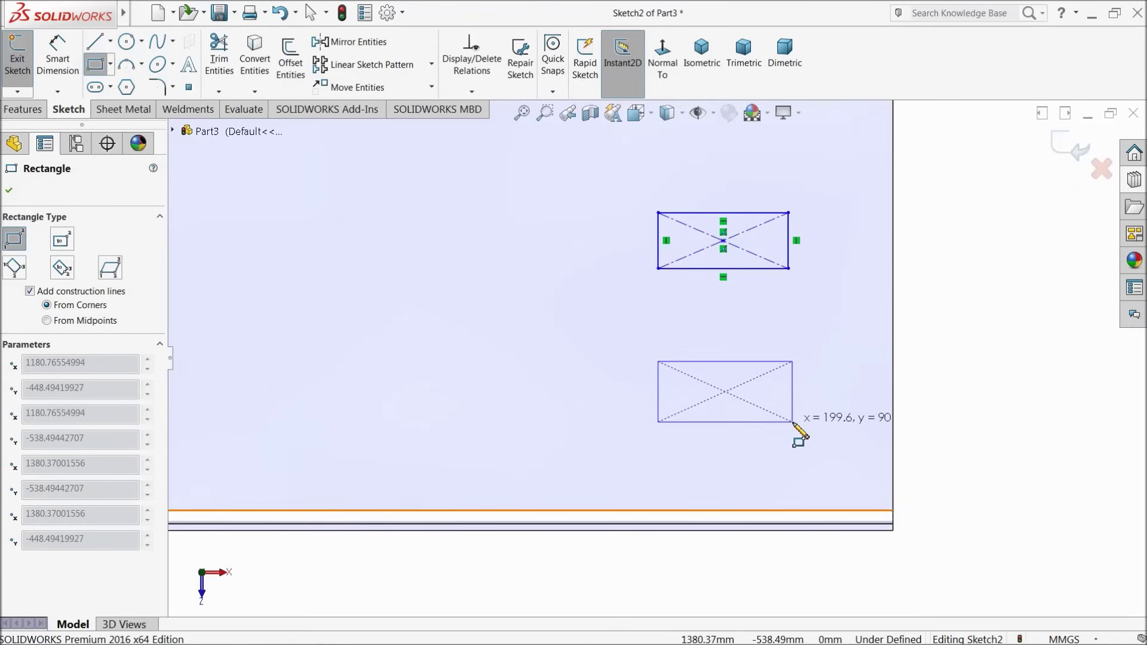
pyautogui.click(792, 422)
pyautogui.rightClick(954, 335)
pyautogui.click(971, 344)
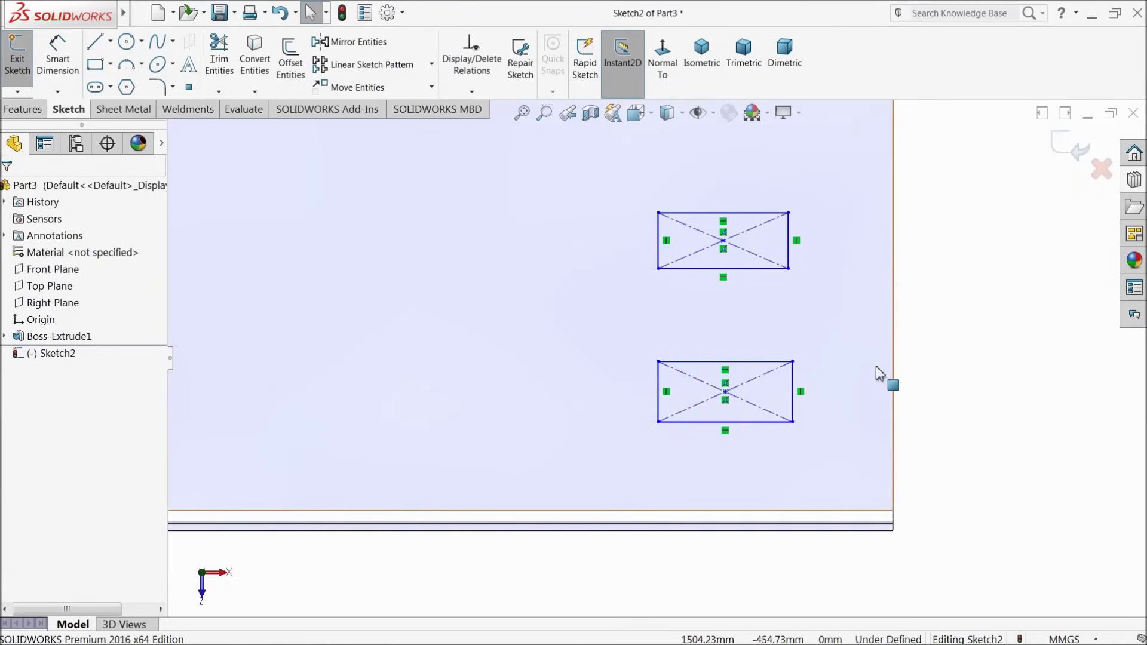
# Make the two rectangles the same size with equal relations between their horizontal sides and between their right-hand sides.
pyautogui.click(764, 269)
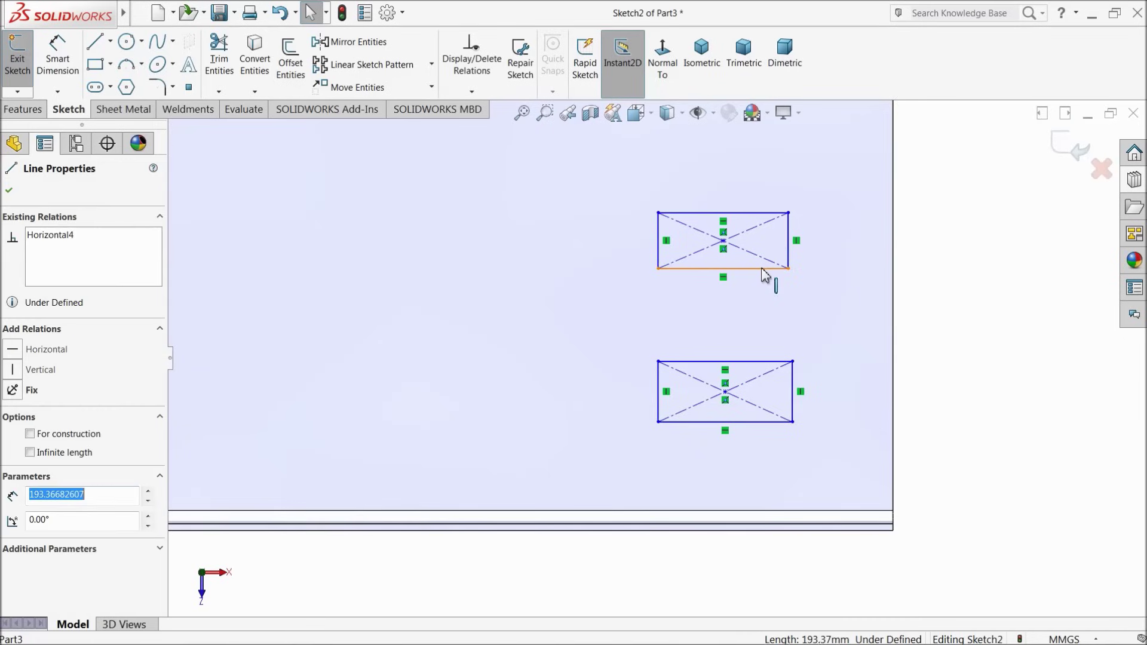
pyautogui.keyDown('ctrl'); pyautogui.click(723, 362); pyautogui.keyUp('ctrl')
pyautogui.click(822, 314)
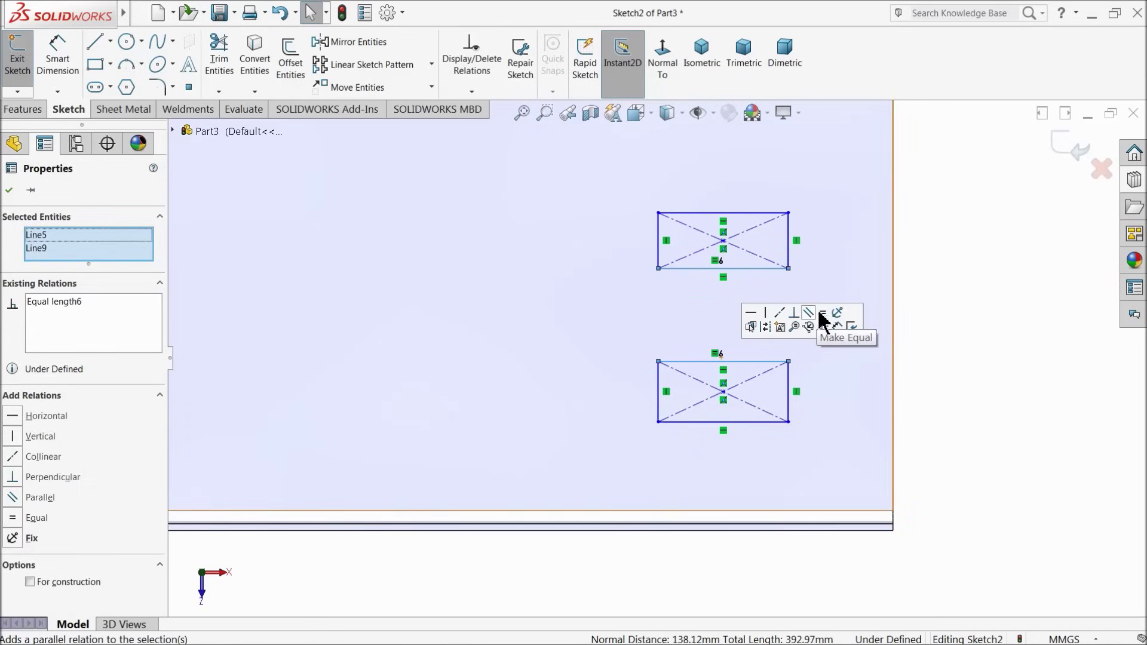
pyautogui.click(996, 259)
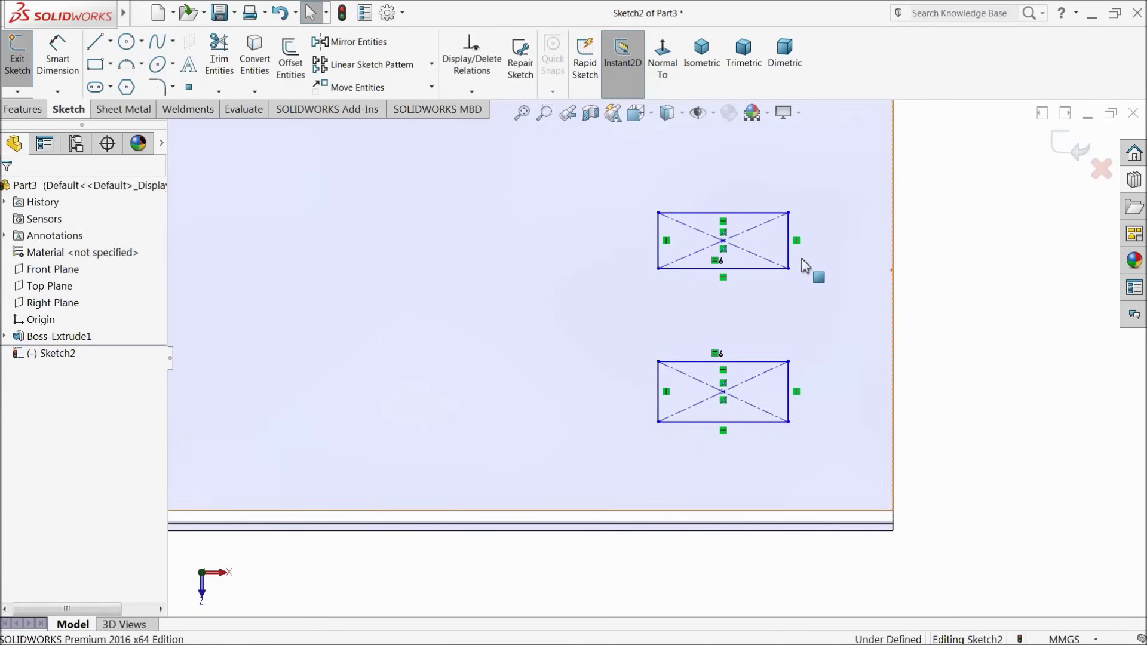
pyautogui.keyDown('ctrl'); pyautogui.click(791, 382); pyautogui.keyUp('ctrl')
pyautogui.click(901, 325)
pyautogui.click(1010, 268)
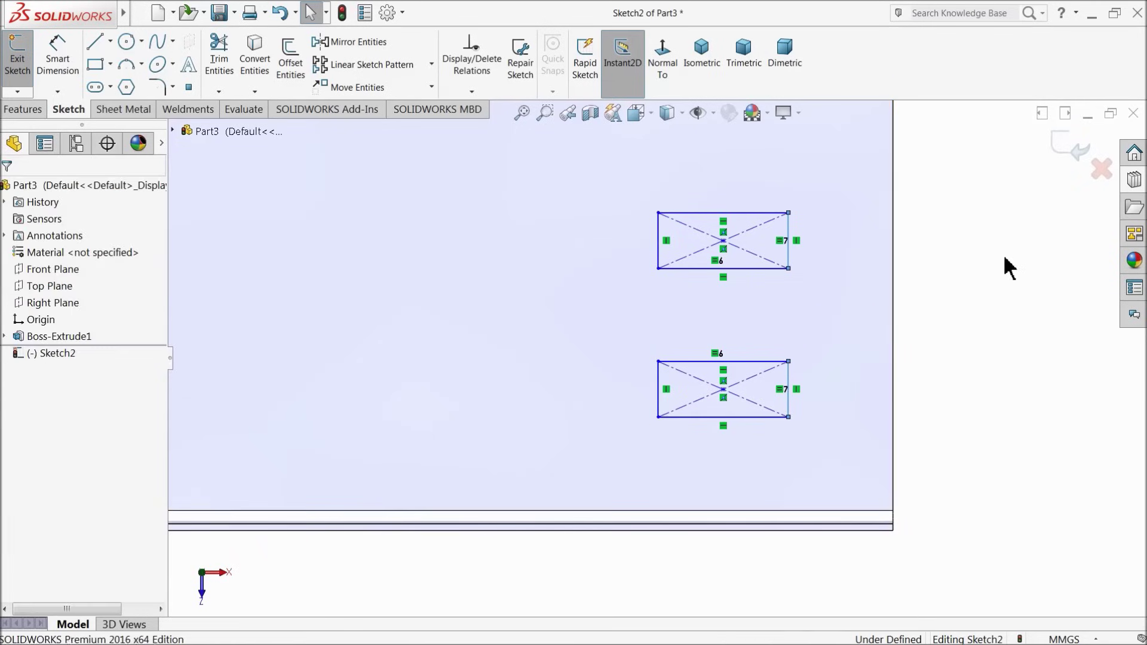
# Add a collinear relation between the right-hand sides of the two rectangles.
pyautogui.click(789, 385)
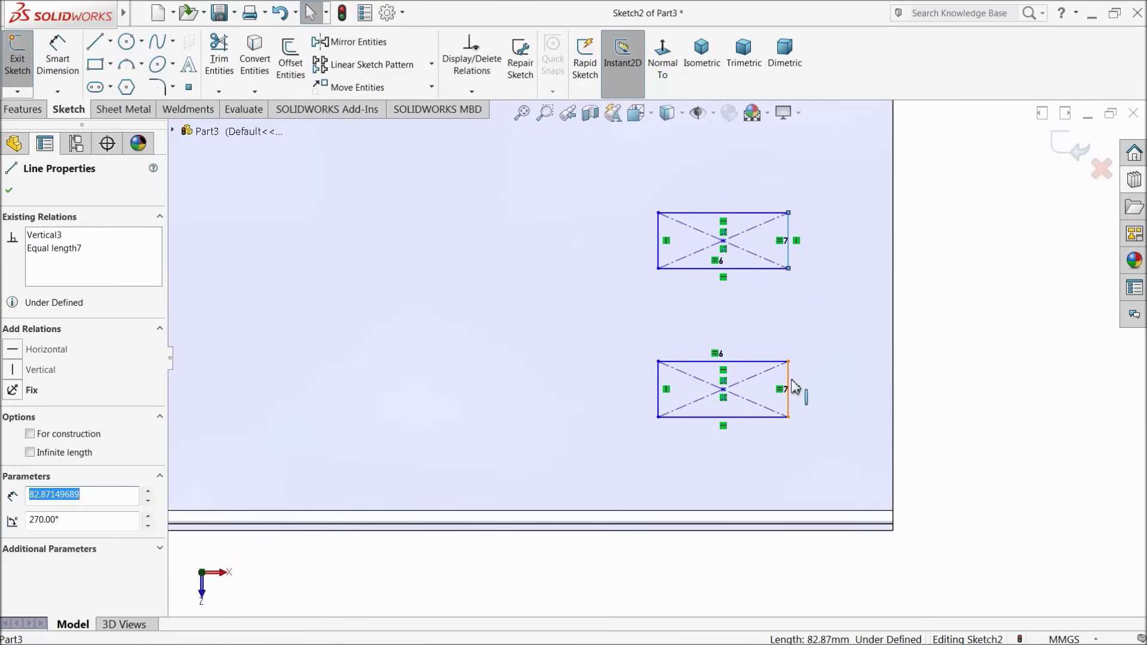
pyautogui.keyDown('ctrl'); pyautogui.click(788, 240); pyautogui.keyUp('ctrl')
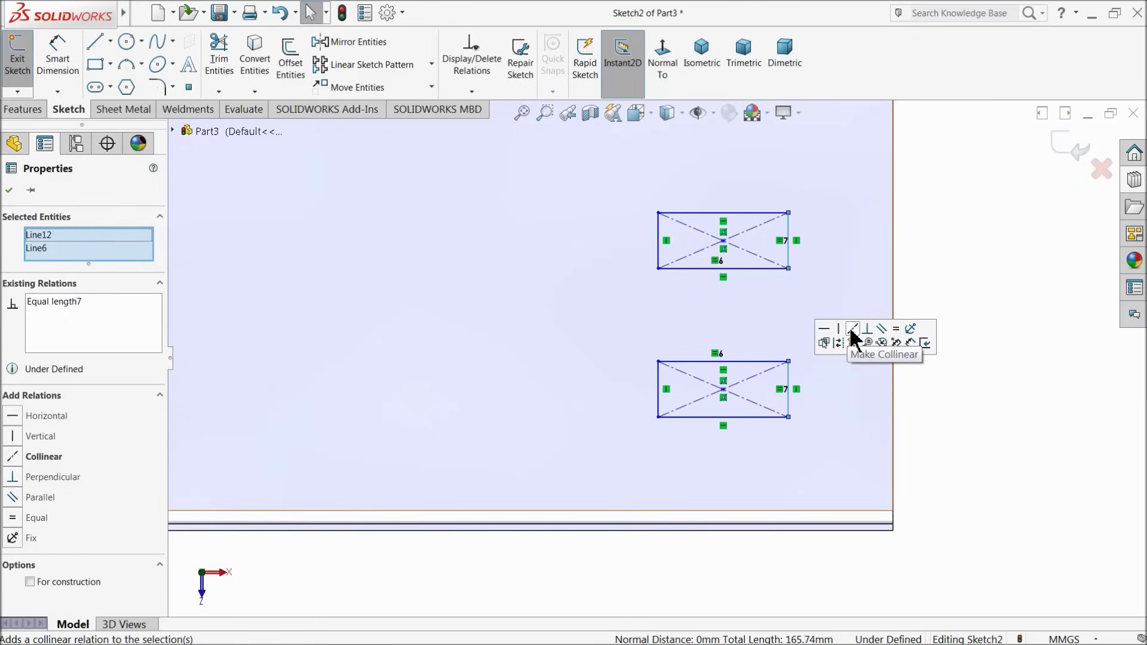
pyautogui.click(853, 330)
pyautogui.click(9, 190)
# Dimension the vertical gap between the two rectangles' facing sides to 110 mm.
pyautogui.click(59, 63)
pyautogui.click(758, 361)
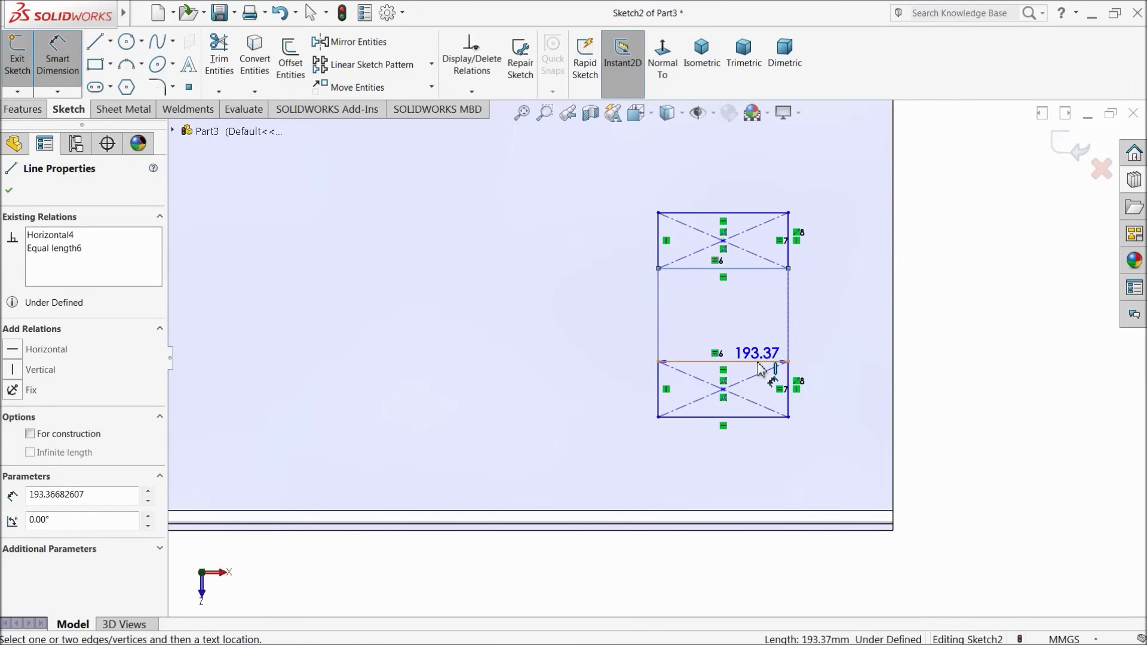
pyautogui.click(741, 268)
pyautogui.click(589, 320)
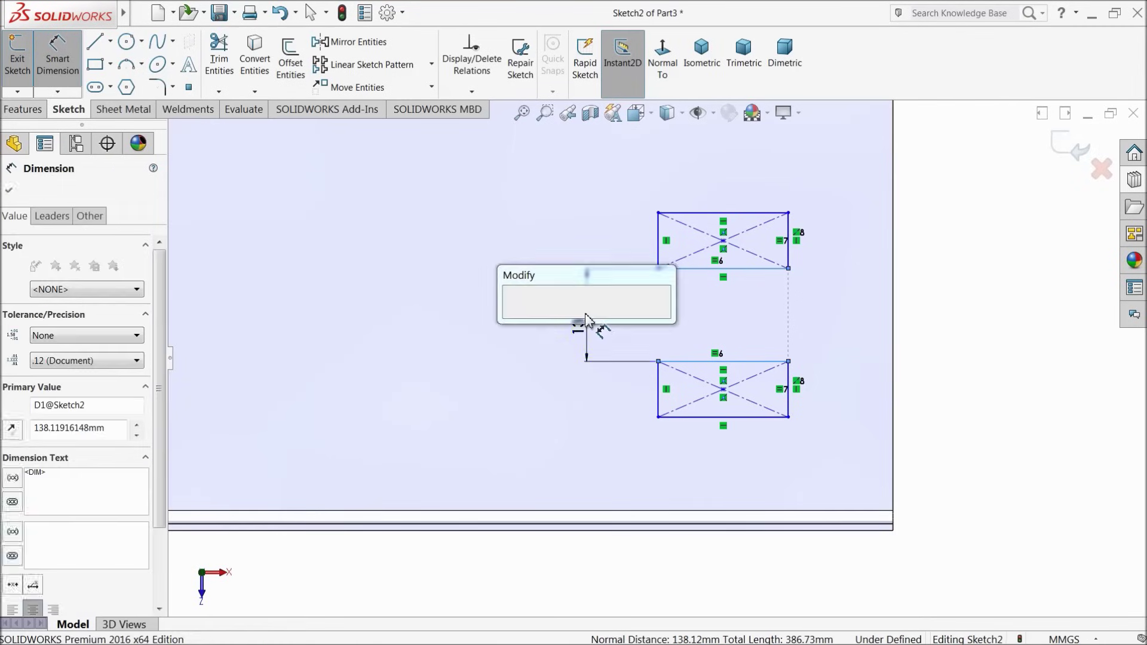
pyautogui.write('11')
pyautogui.click(512, 318)
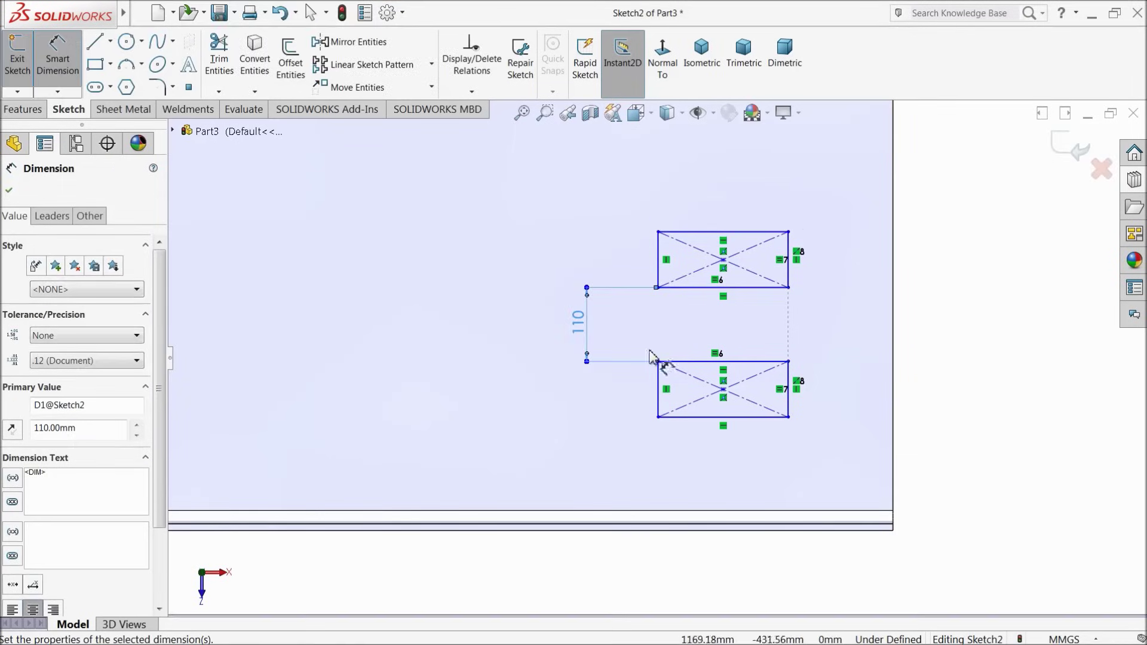
pyautogui.click(789, 393)
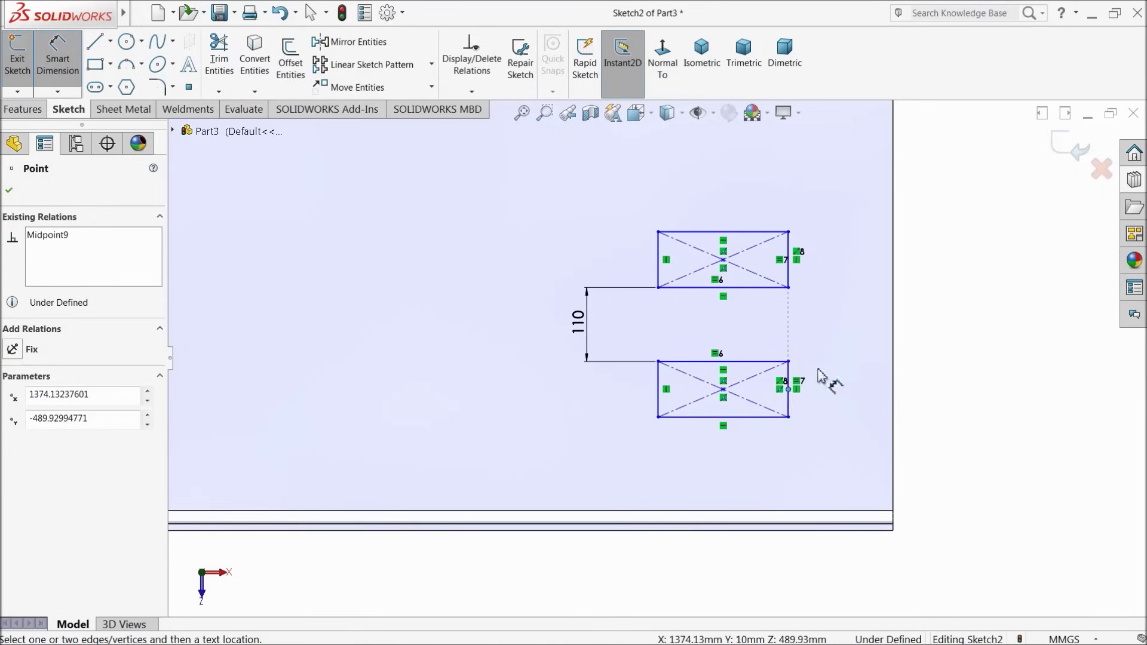
pyautogui.click(56, 62)
pyautogui.press('Escape')
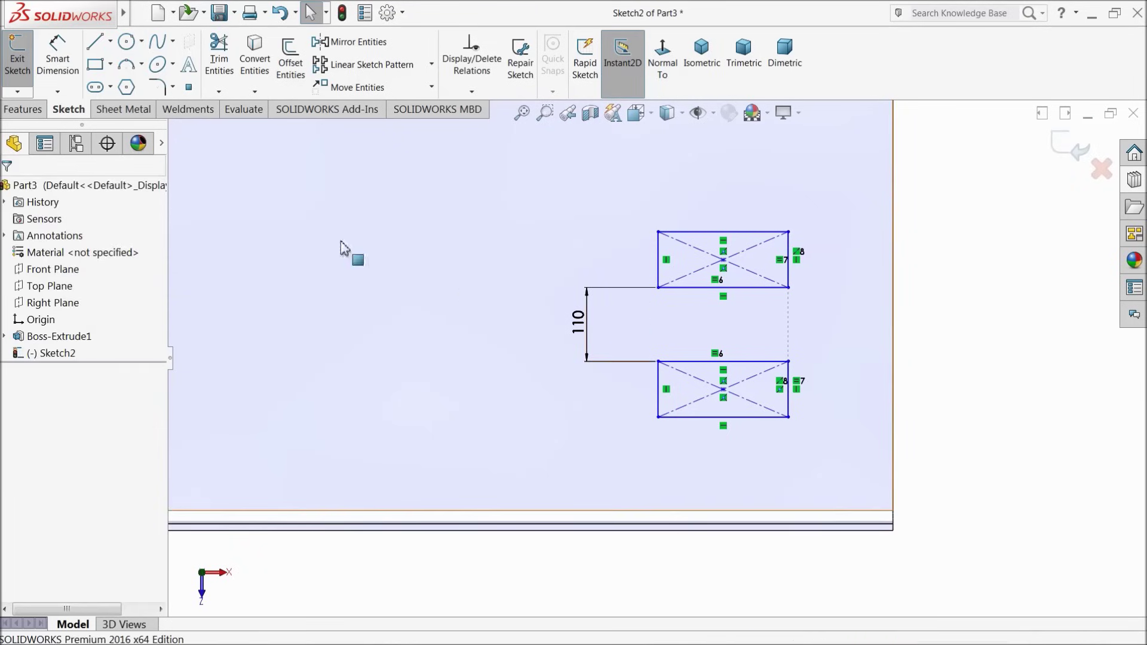
# Dimension the lower rectangle to 50 mm high and 100 mm wide.
pyautogui.click(58, 63)
pyautogui.click(789, 384)
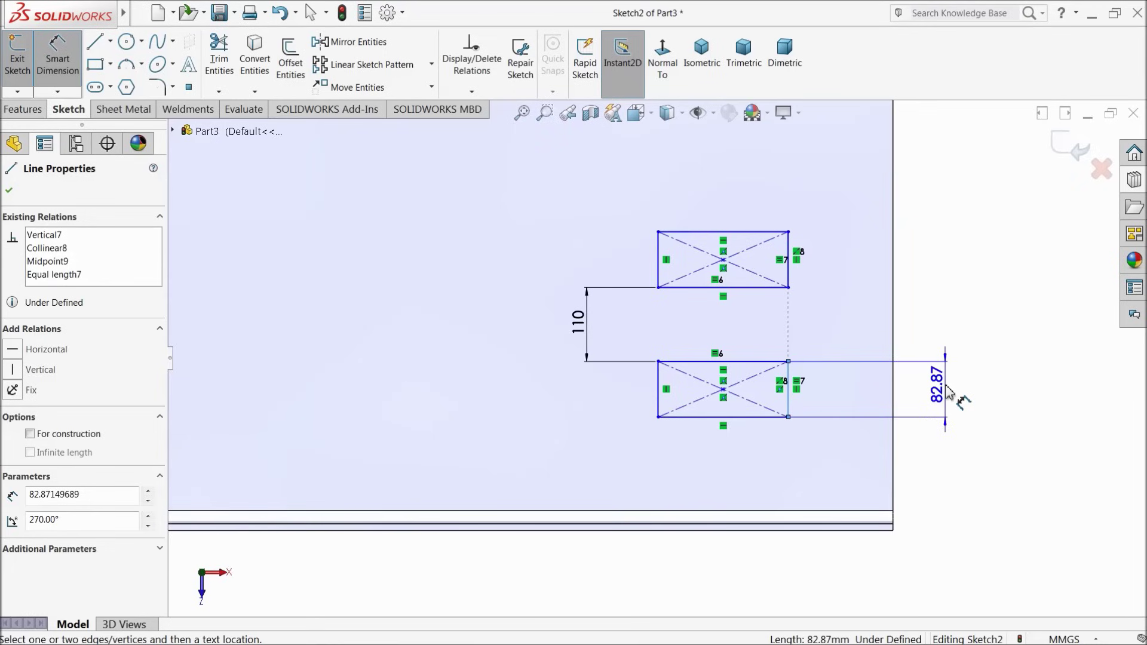
pyautogui.click(946, 393)
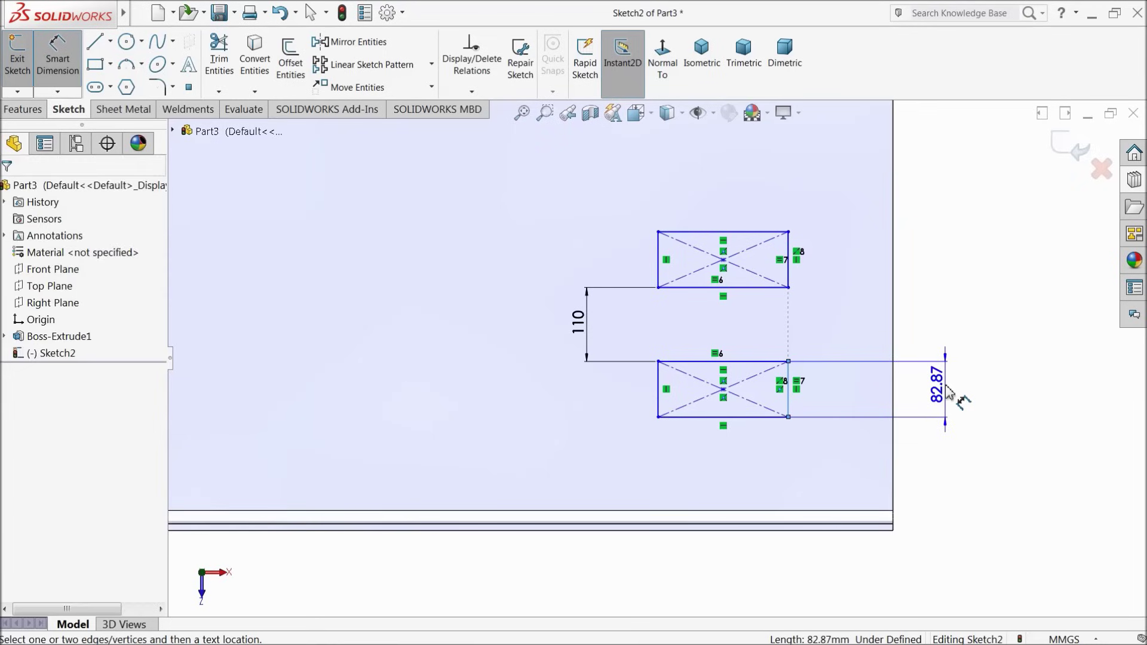
pyautogui.write('50')
pyautogui.press('Return')
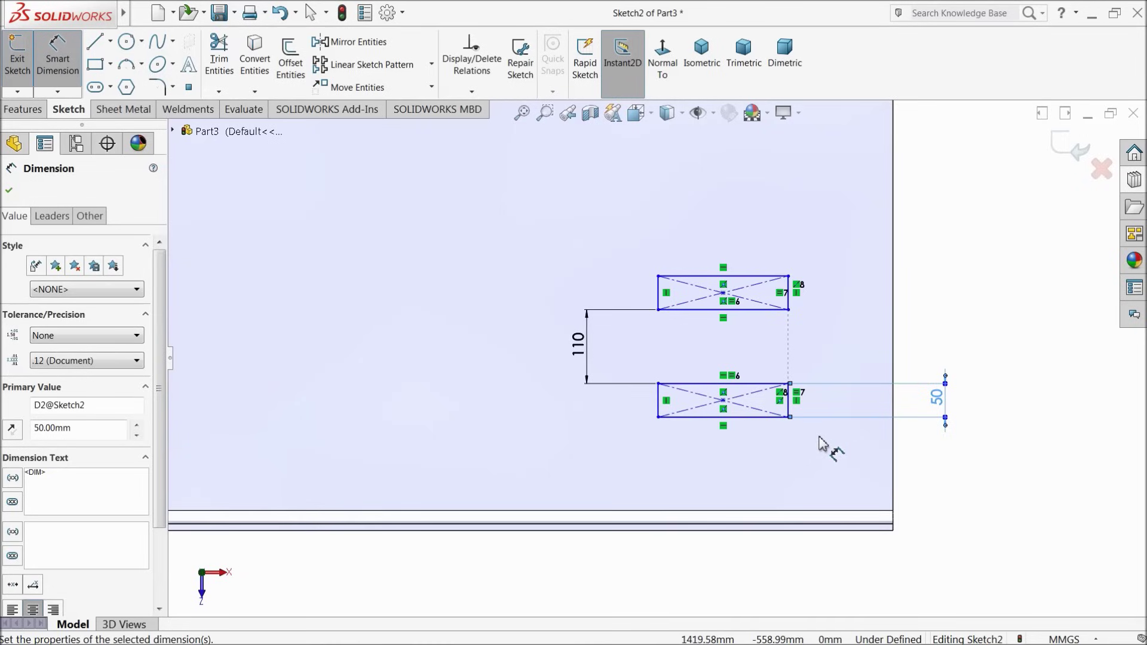
pyautogui.click(721, 418)
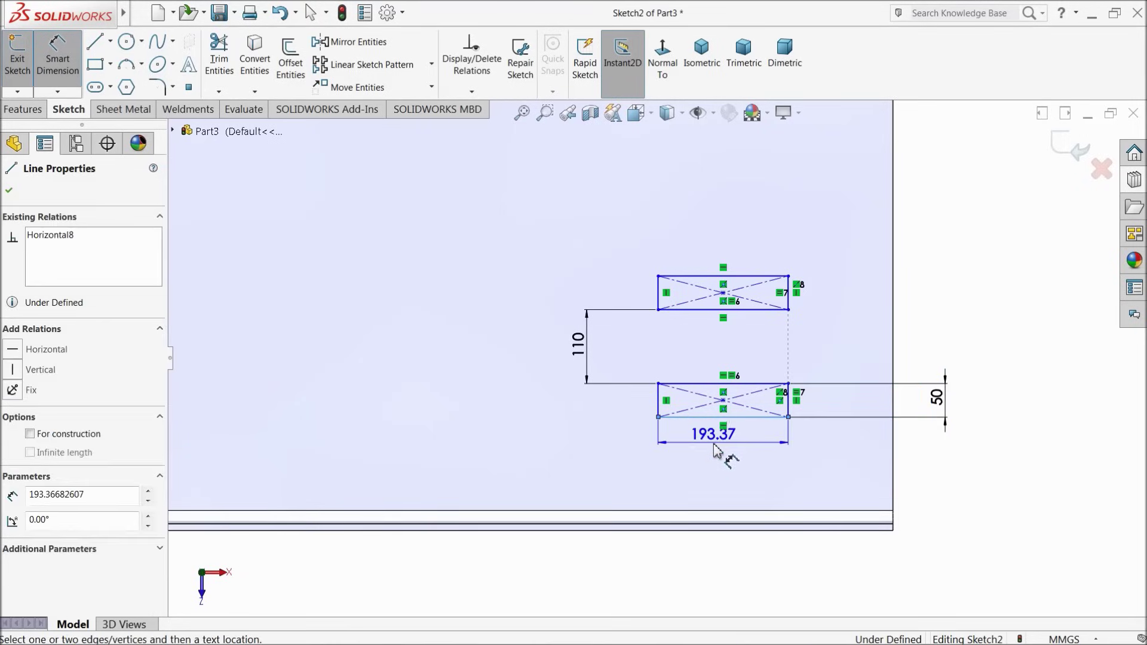
pyautogui.click(723, 460)
pyautogui.write('100')
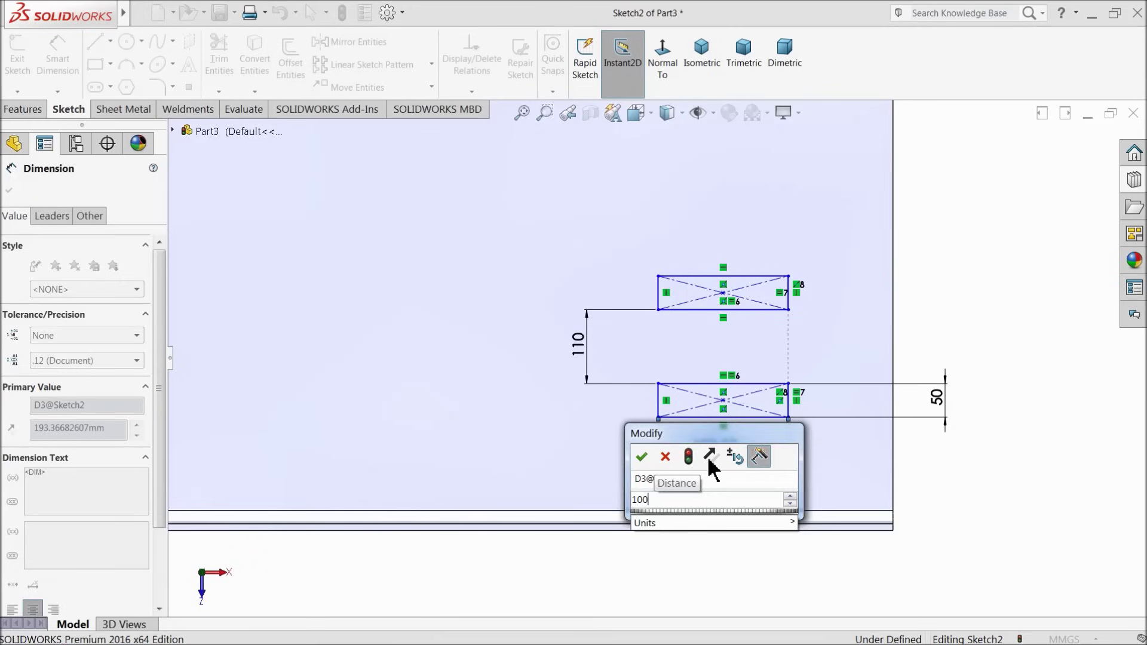
pyautogui.press('Return')
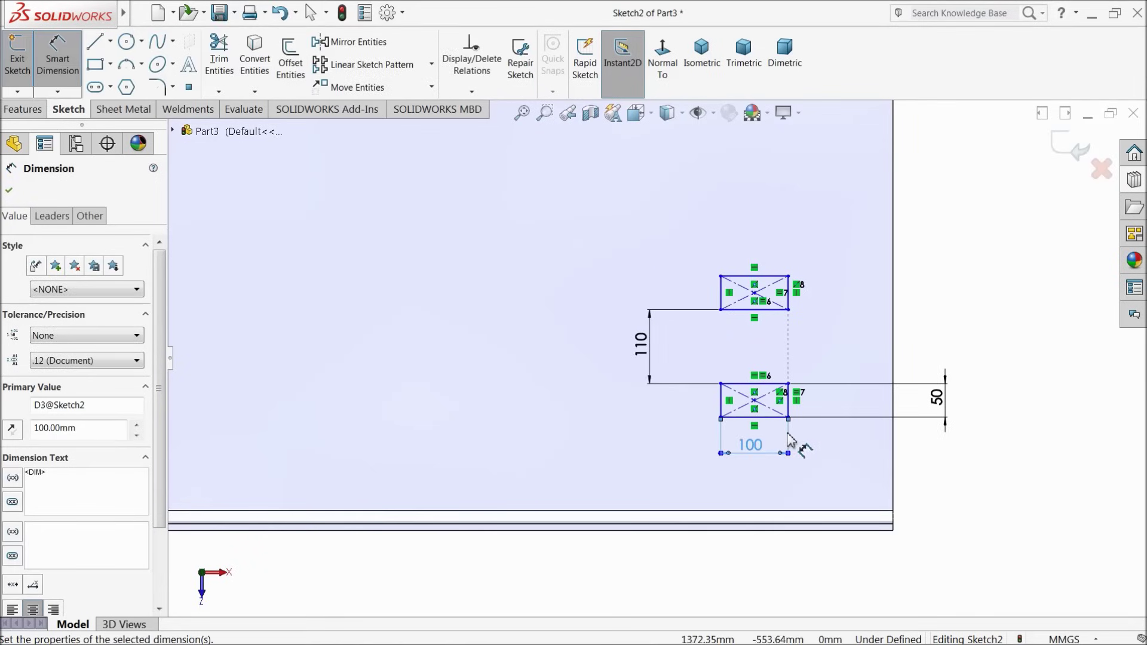
# Dimension the distance from the lower rectangle's right side to the plate's right end edge to 95 mm.
pyautogui.scroll(-1, 783, 378)
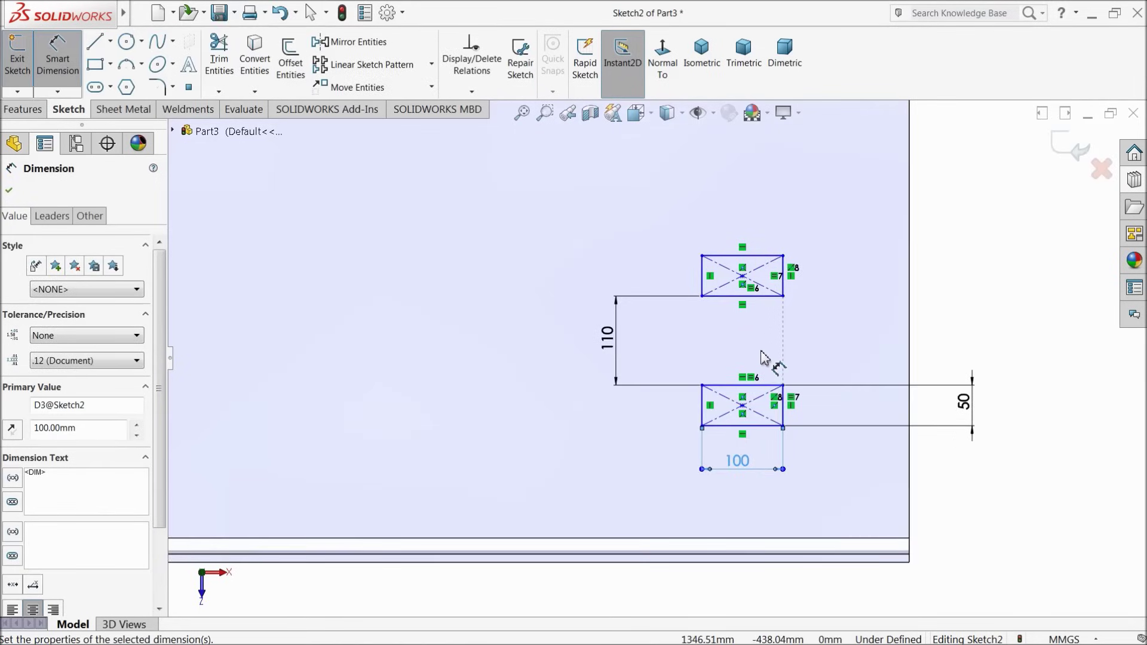
pyautogui.scroll(-1, 761, 360)
pyautogui.scroll(-1, 791, 439)
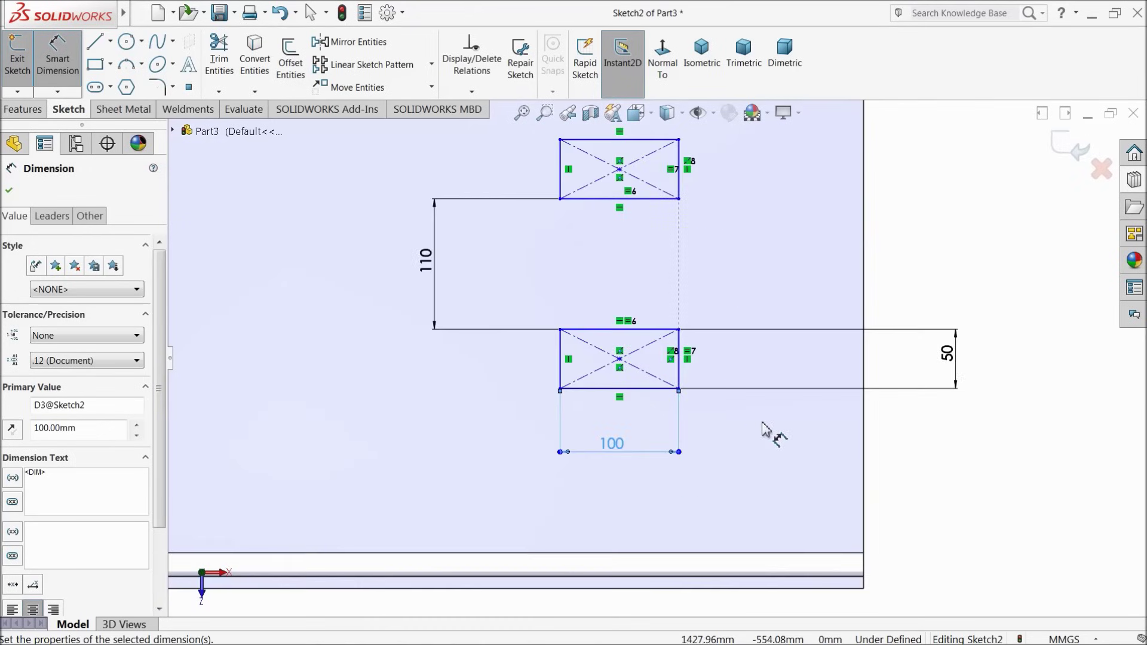
pyautogui.click(681, 380)
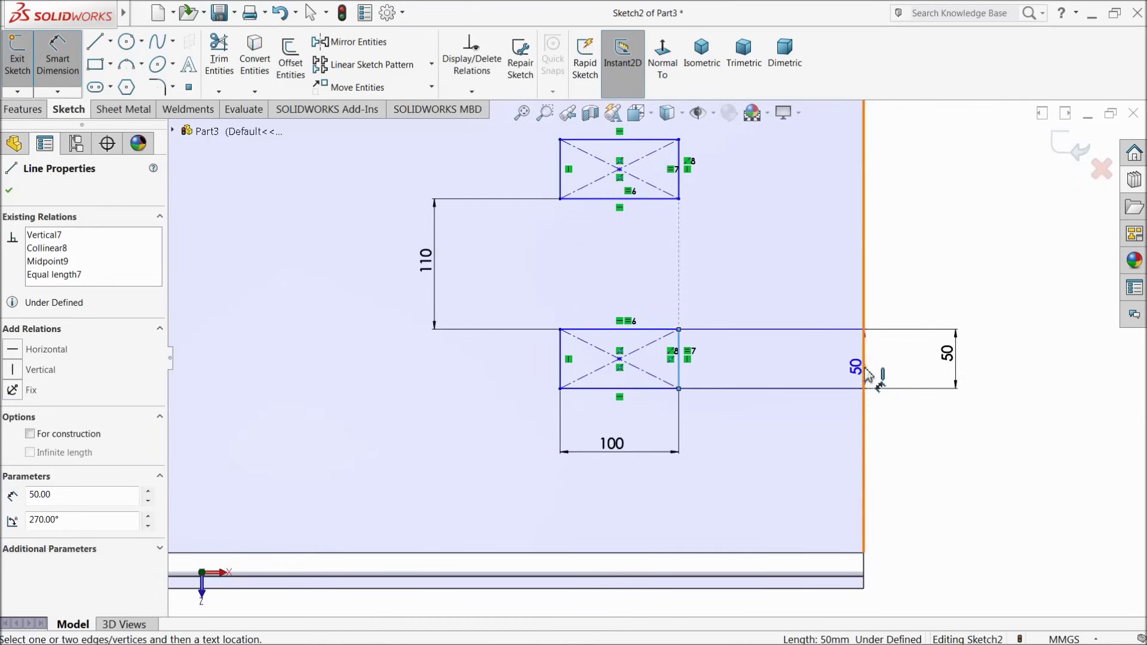
pyautogui.click(864, 374)
pyautogui.click(798, 270)
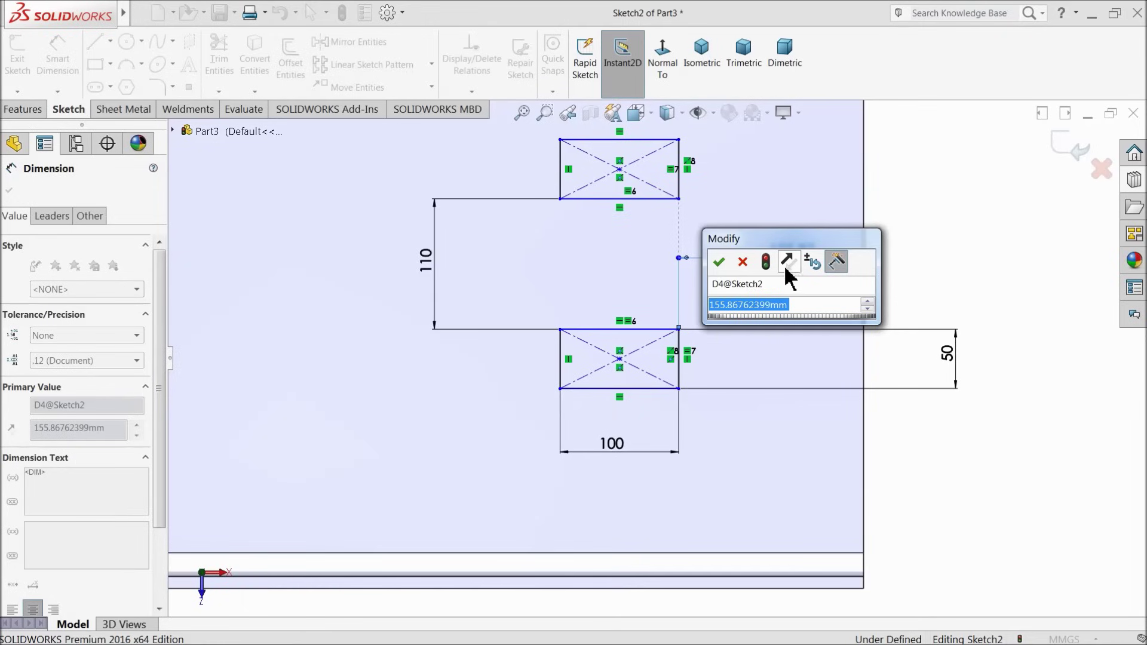
pyautogui.write('9')
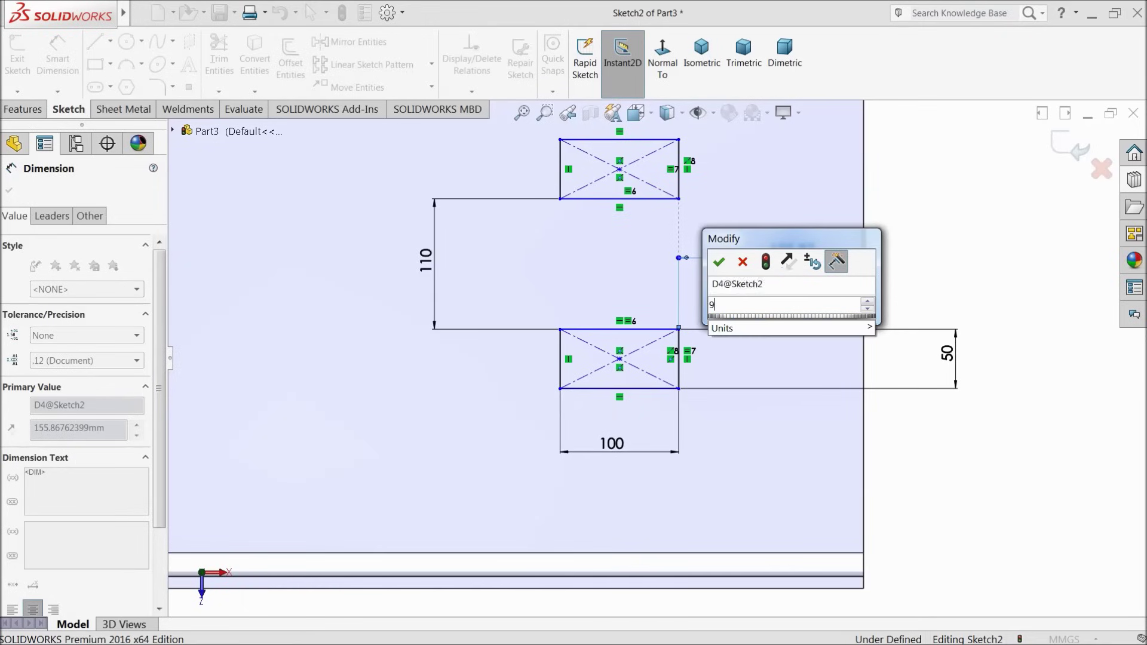
pyautogui.write('5')
pyautogui.press('Return')
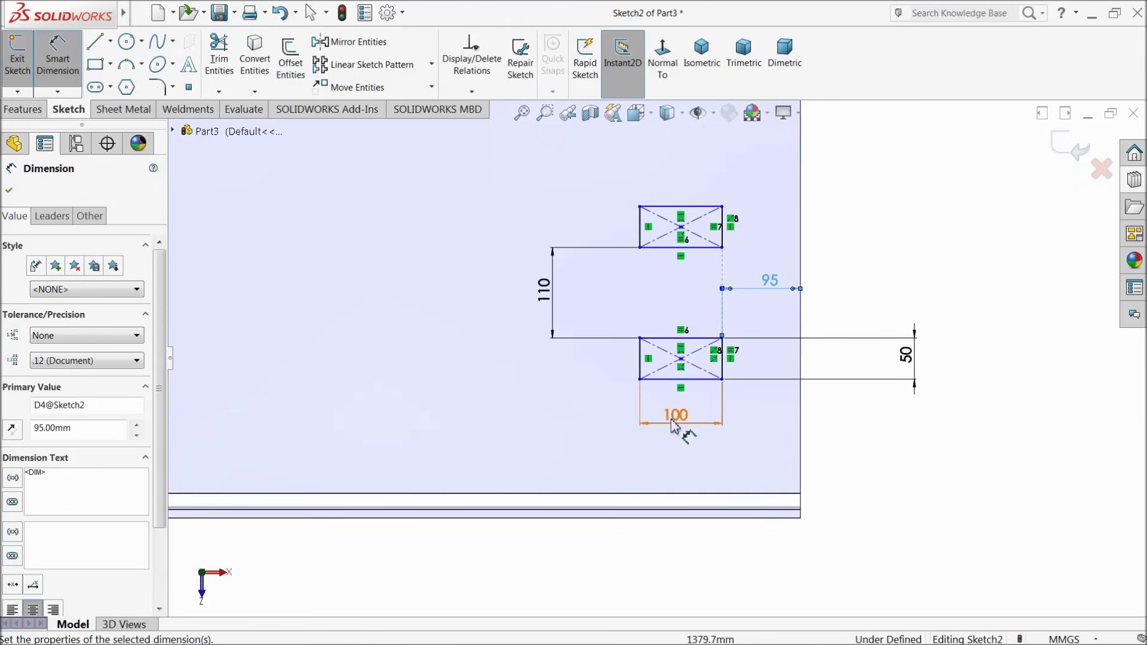
# Dimension the distance from the lower rectangle's bottom side to the channel's lower flange edge to 25 mm.
pyautogui.click(702, 384)
pyautogui.scroll(-5, 747, 477)
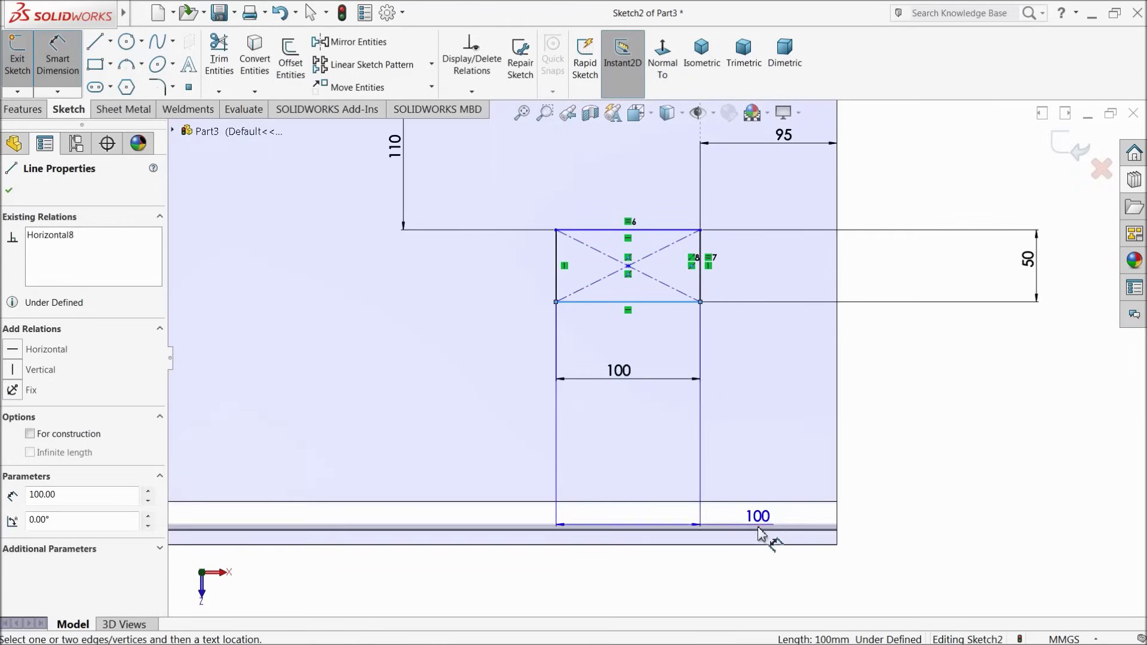
pyautogui.click(758, 531)
pyautogui.click(929, 445)
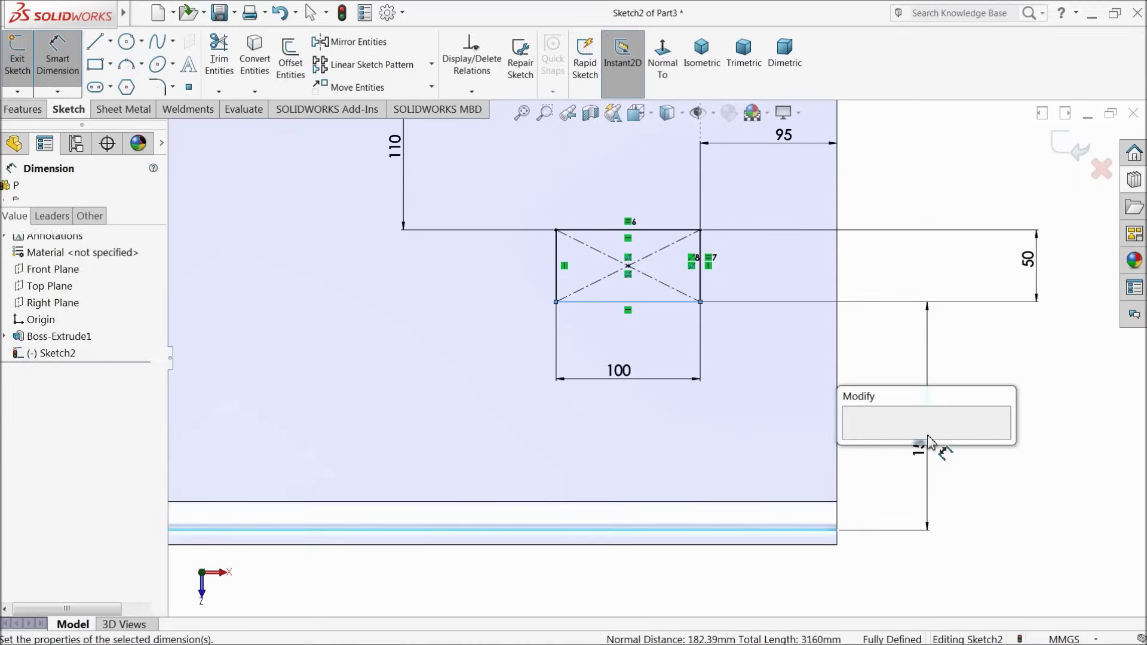
pyautogui.write('25')
pyautogui.press('Return')
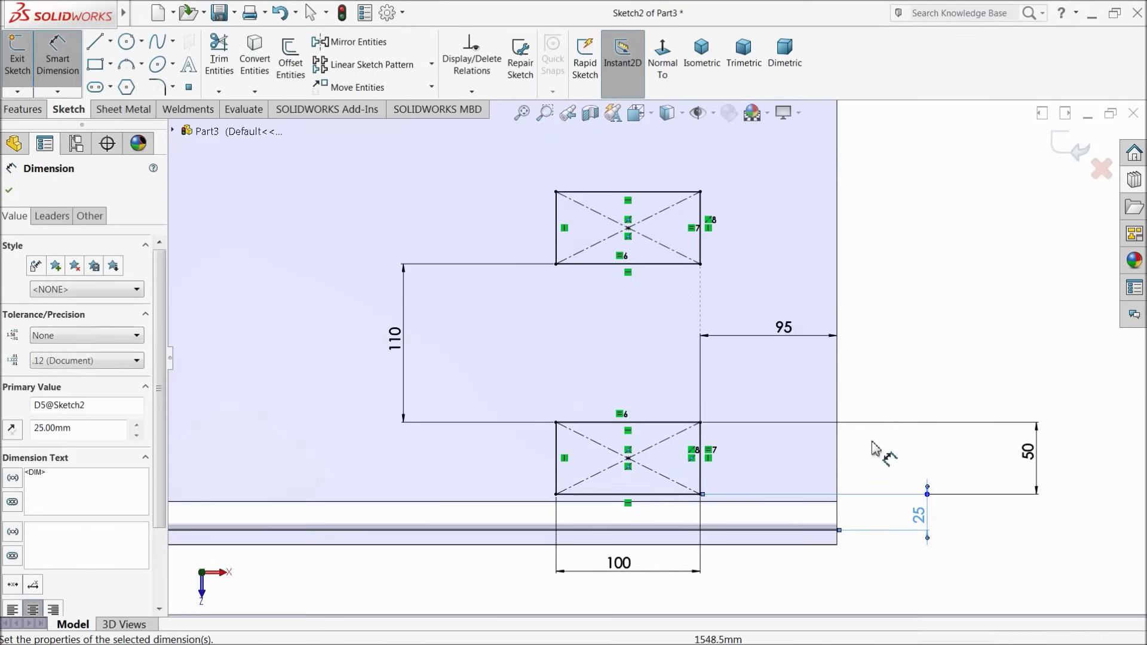
# Examine the lower rectangle's position relative to the bend and flange at an angle and in the view normal to the sketch.
pyautogui.scroll(-2, 753, 514)
pyautogui.moveTo(760, 494)
pyautogui.mouseDown(button='middle')
pyautogui.moveTo(727, 473)
pyautogui.moveTo(709, 494)
pyautogui.moveTo(720, 502)
pyautogui.mouseUp(button='middle')
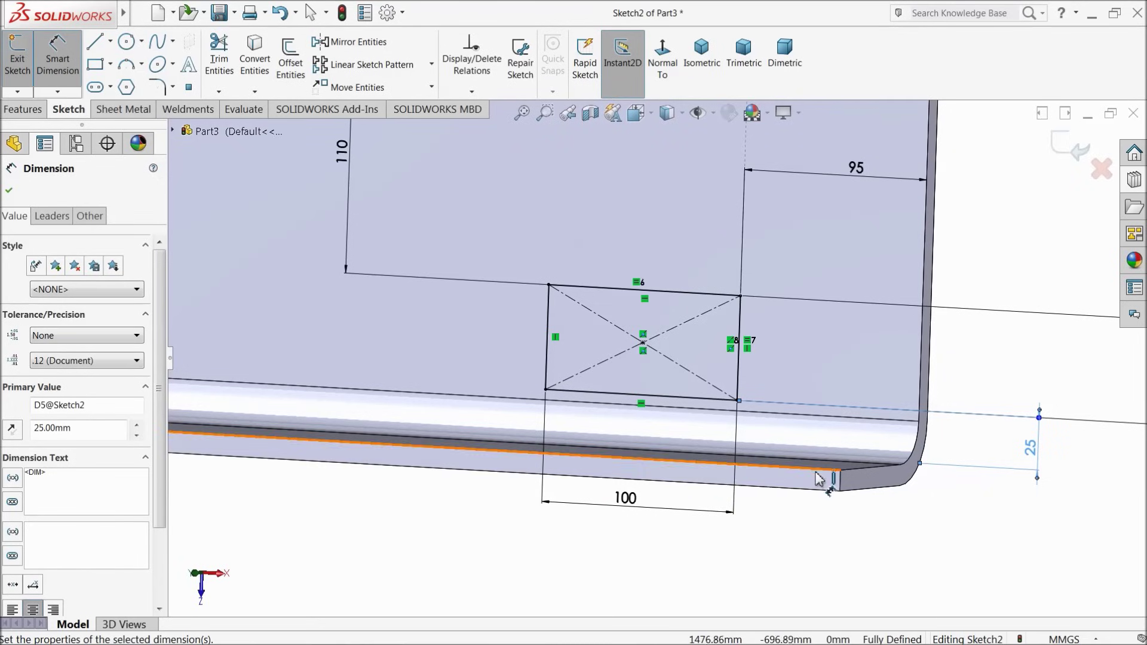
pyautogui.moveTo(819, 482); pyautogui.dragTo(814, 508, button='middle')
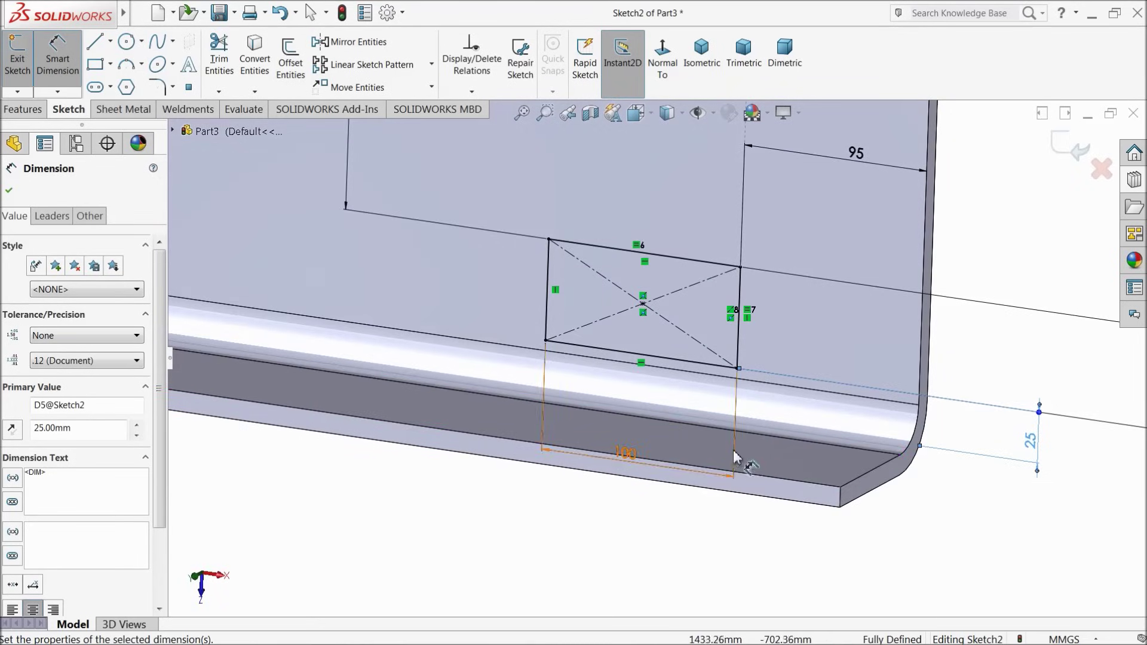
pyautogui.scroll(3, 740, 430)
pyautogui.scroll(3, 696, 391)
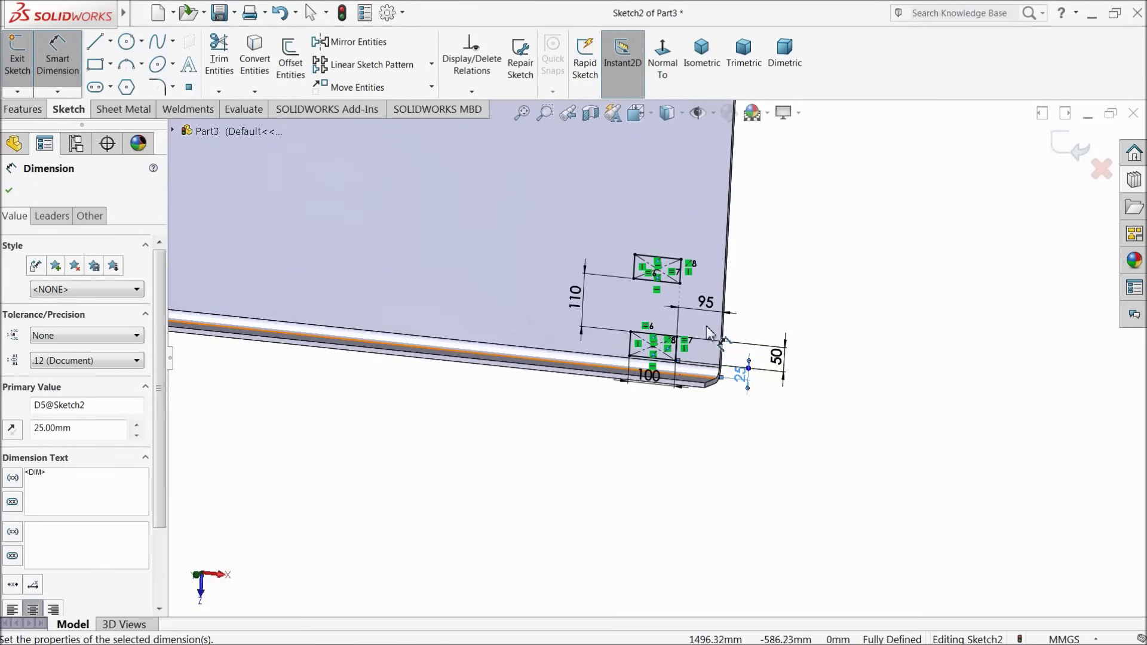
pyautogui.scroll(3, 707, 329)
pyautogui.click(662, 63)
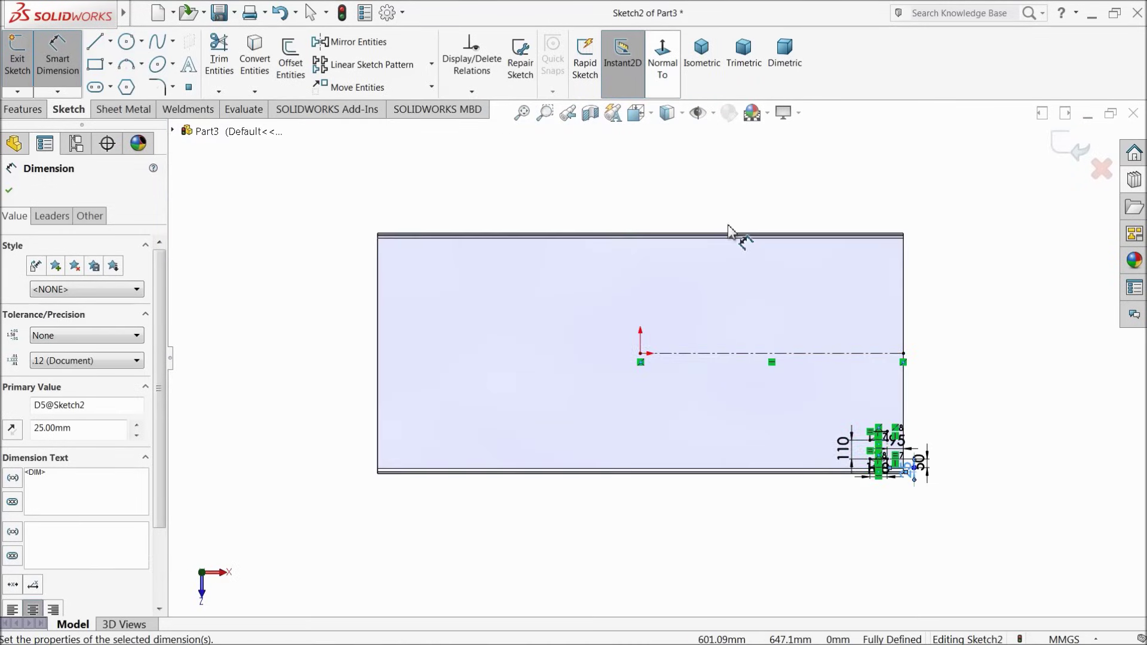
pyautogui.scroll(-3, 865, 444)
pyautogui.scroll(-2, 865, 443)
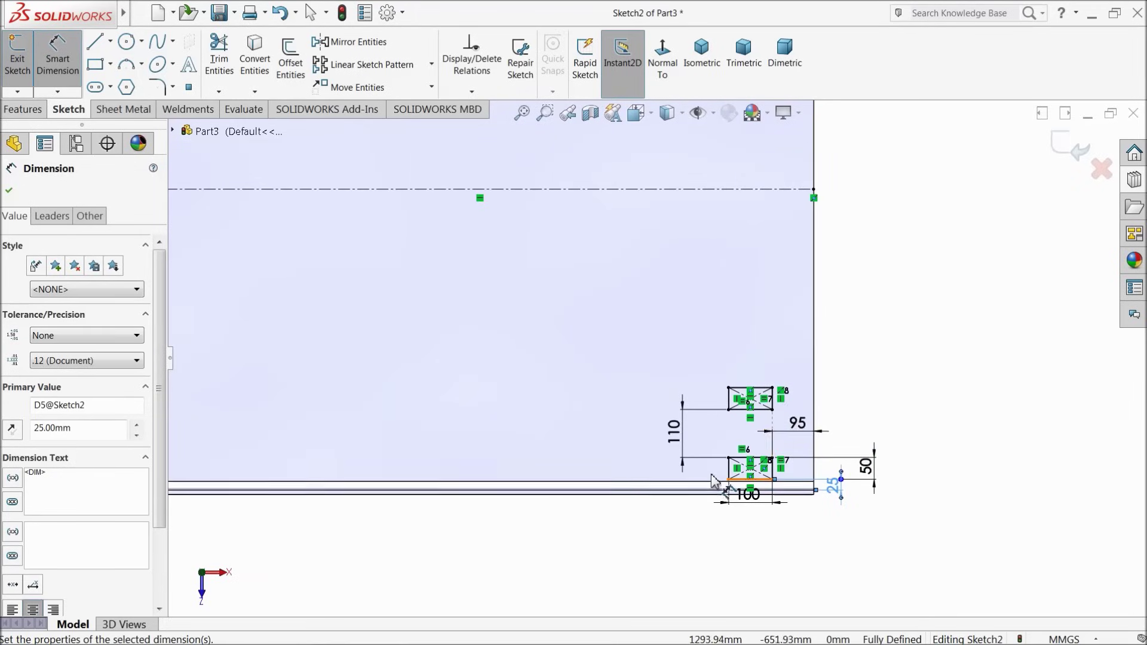
pyautogui.scroll(-2, 726, 472)
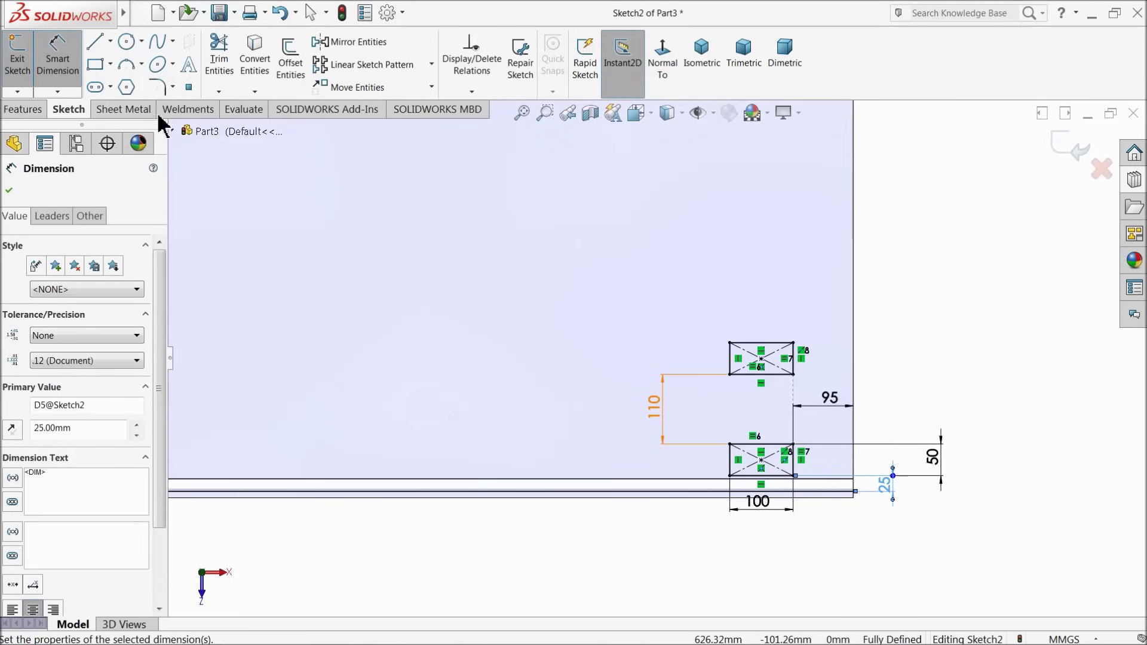
# Mirror both dimensioned rectangles about the plate's horizontal centerline.
pyautogui.click(378, 48)
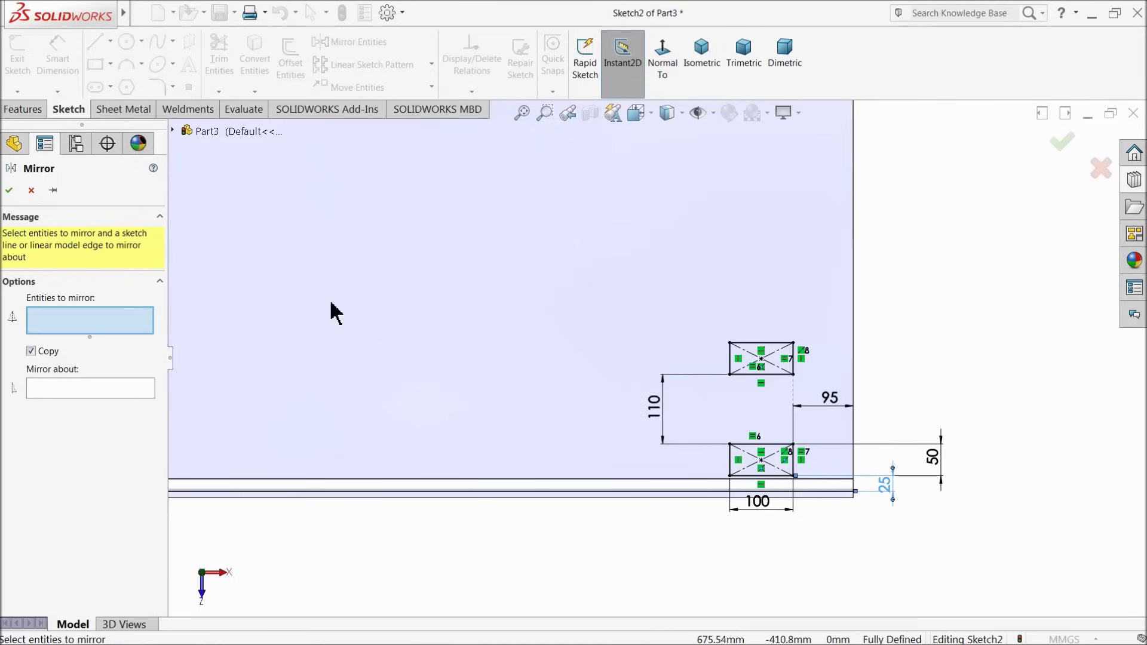
pyautogui.scroll(2, 801, 358)
pyautogui.scroll(-3, 763, 347)
pyautogui.moveTo(694, 394); pyautogui.dragTo(568, 517)
pyautogui.click(94, 561)
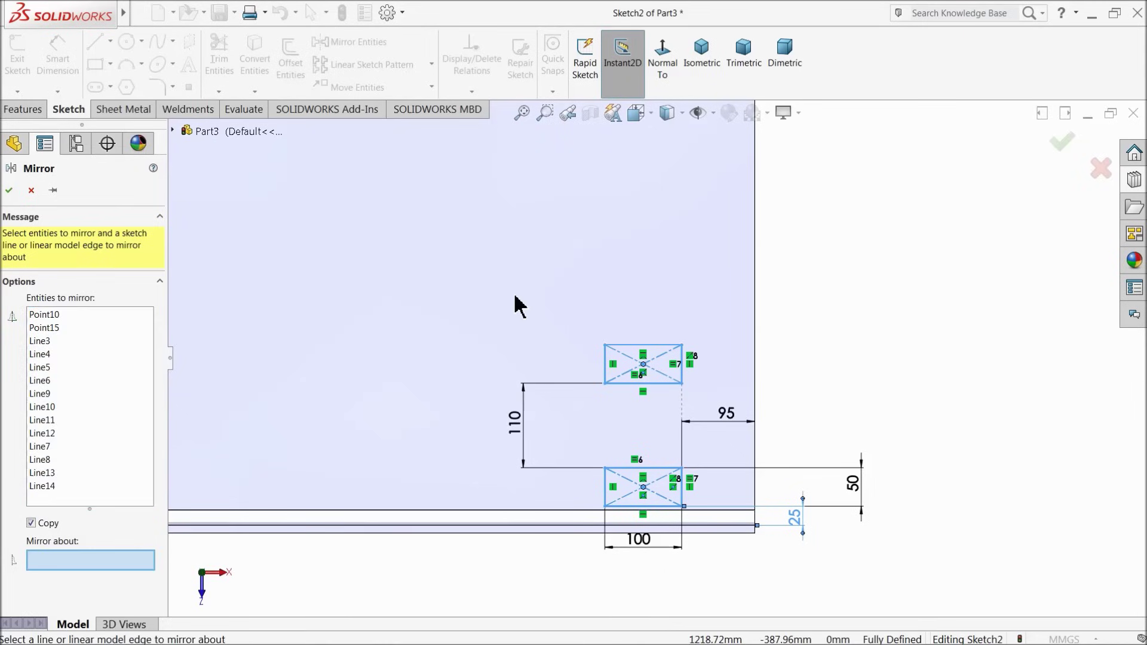
pyautogui.scroll(3, 656, 357)
pyautogui.click(585, 183)
pyautogui.press('f')
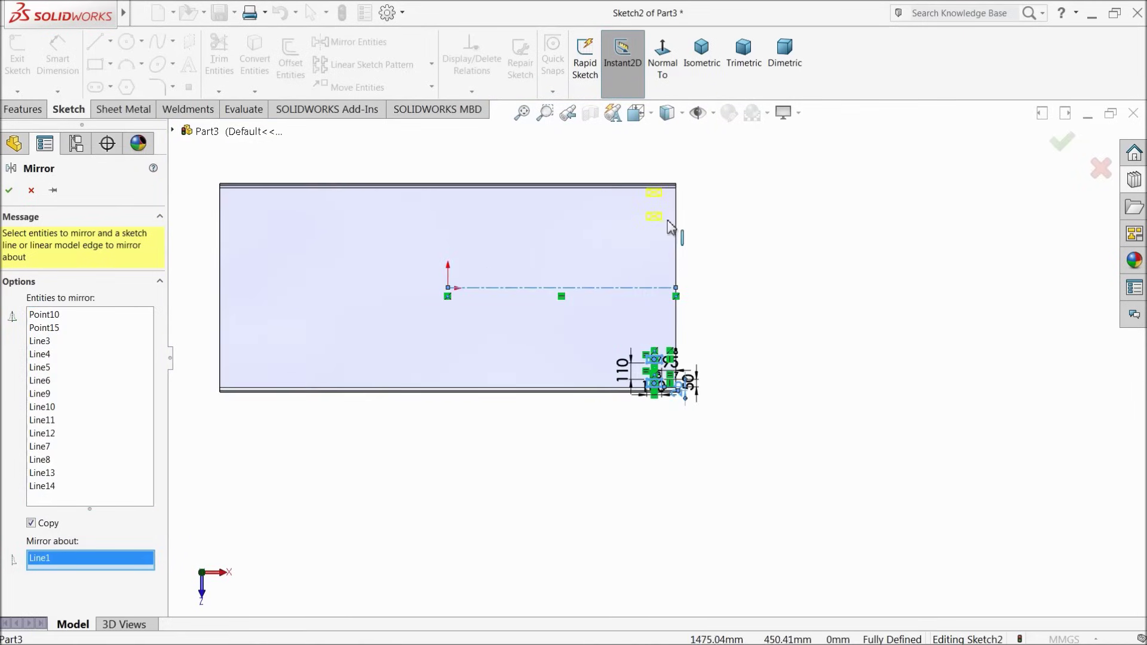
pyautogui.click(10, 191)
# Extrude the four rectangles 100 mm as separate bodies, with Merge result turned off.
pyautogui.click(24, 110)
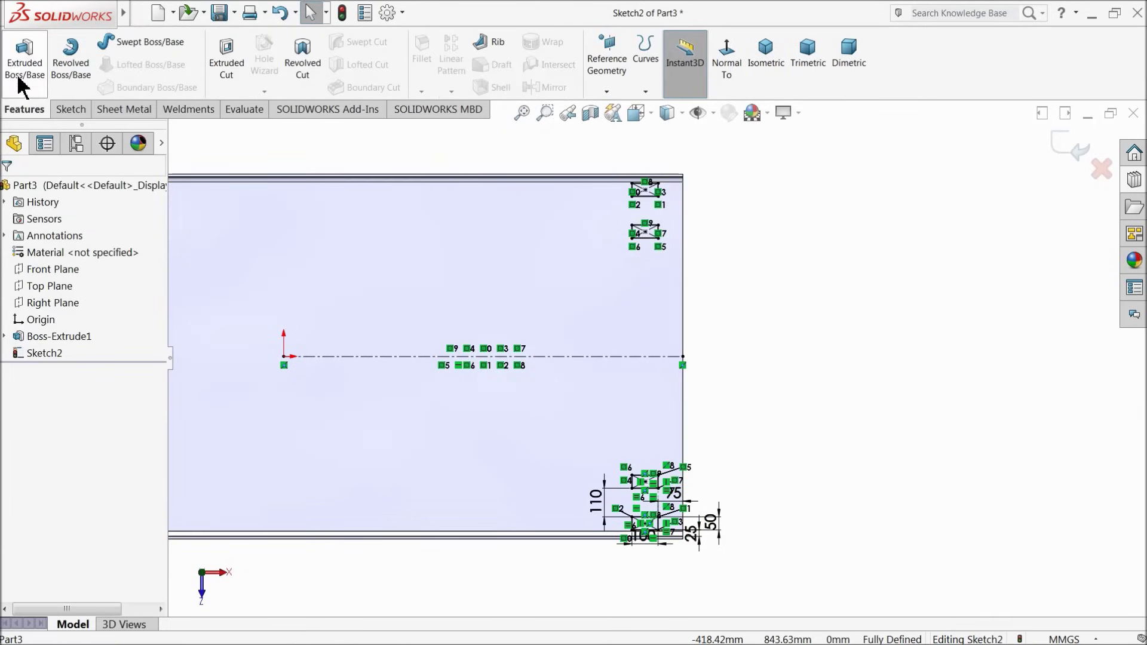
pyautogui.click(18, 83)
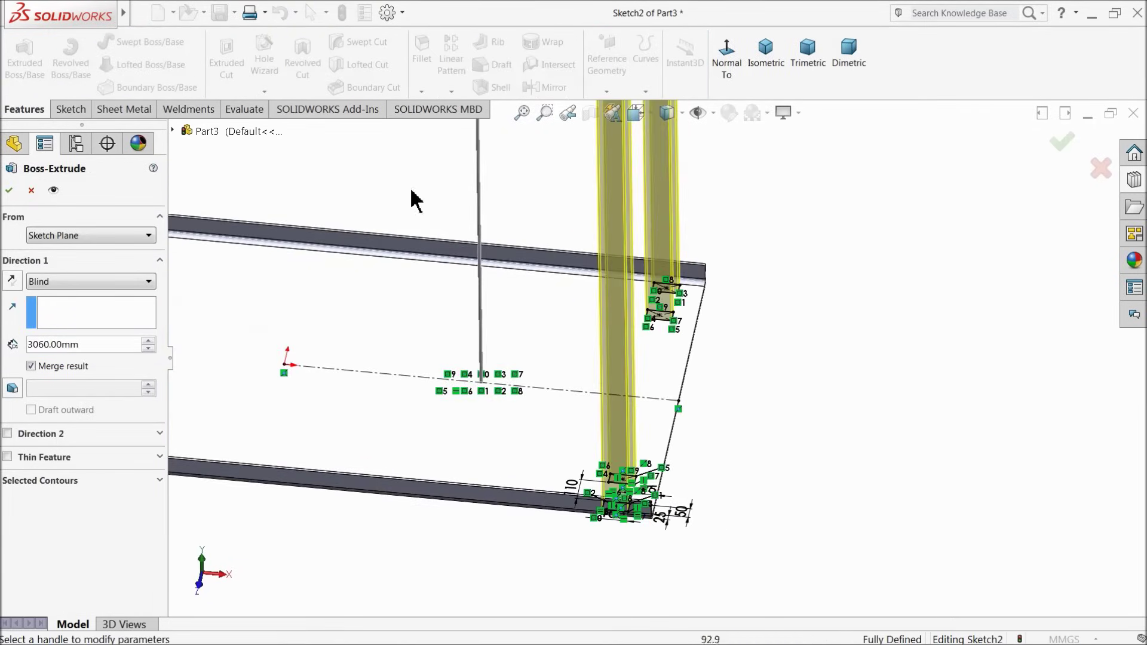
pyautogui.write('100')
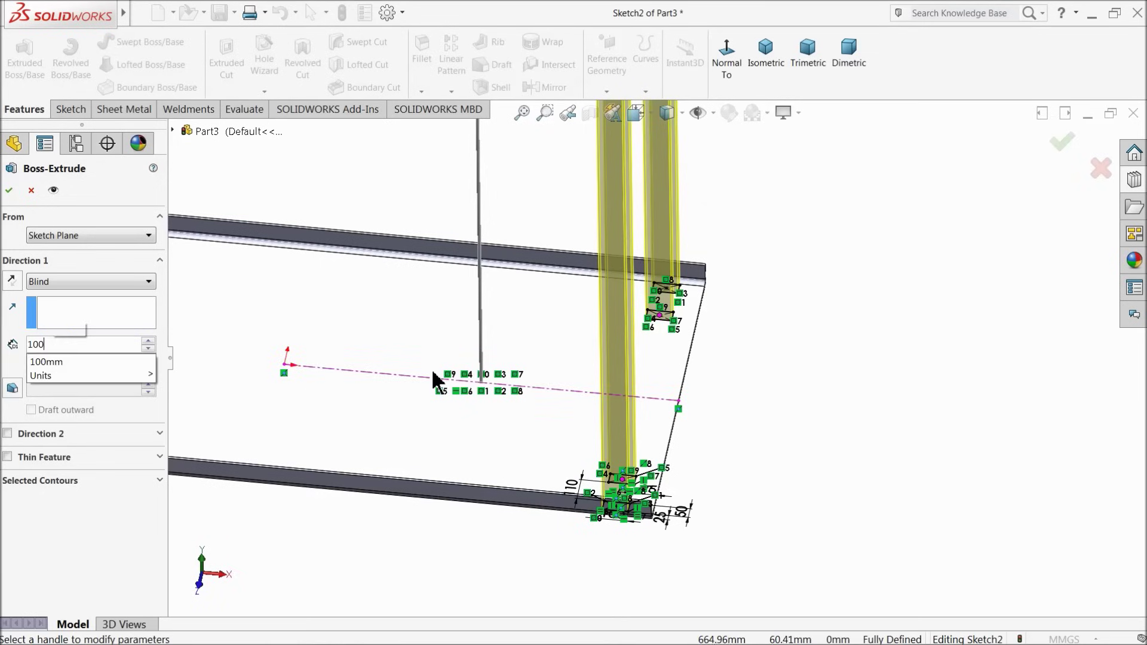
pyautogui.press('Return')
pyautogui.moveTo(678, 525); pyautogui.dragTo(605, 443, button='middle')
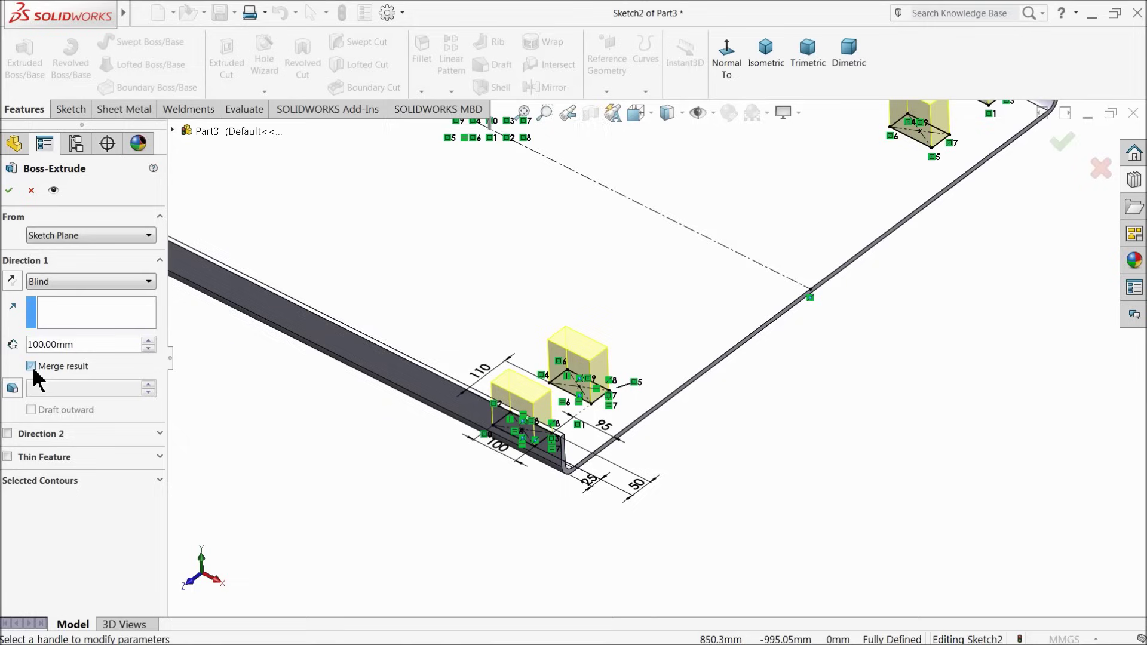
pyautogui.click(9, 191)
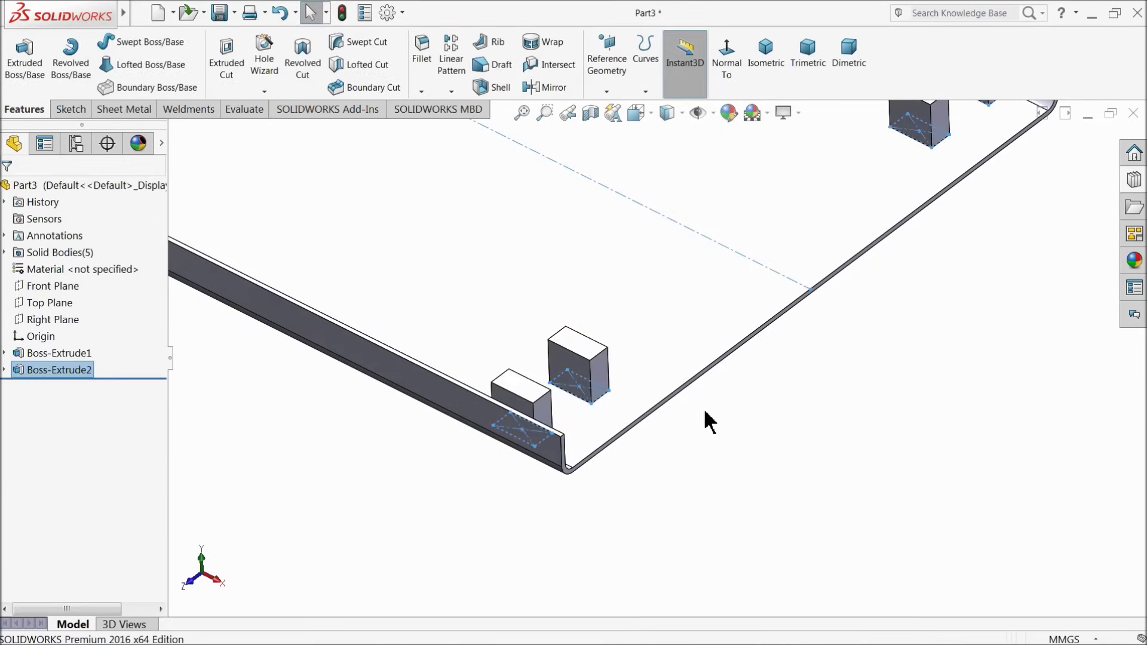
pyautogui.click(720, 439)
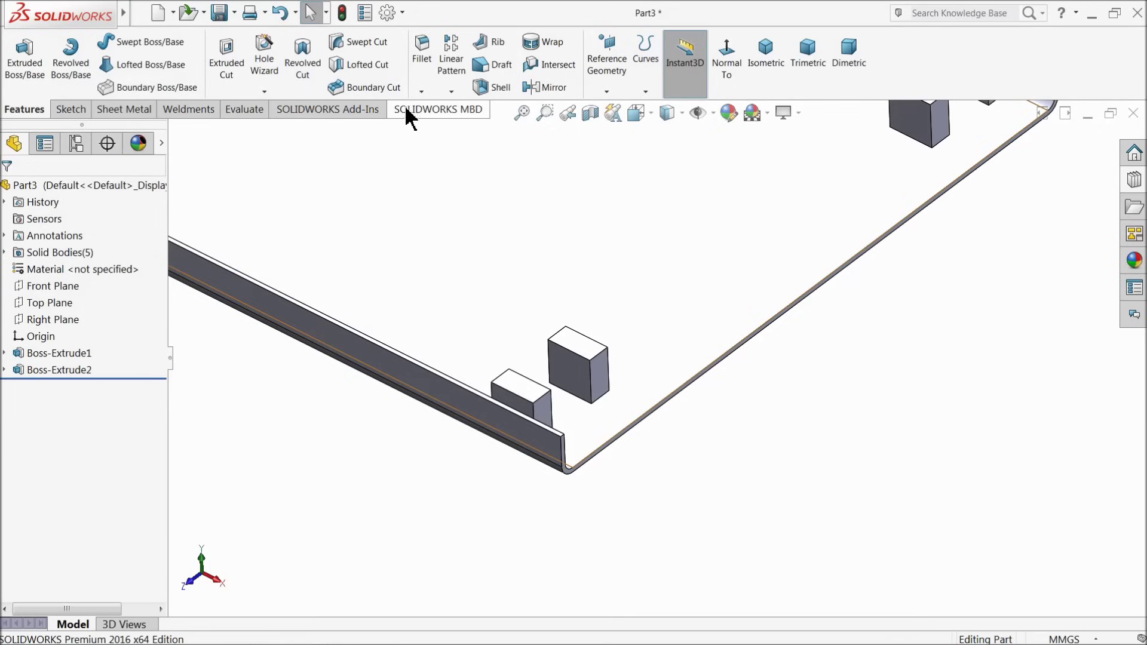
pyautogui.click(421, 91)
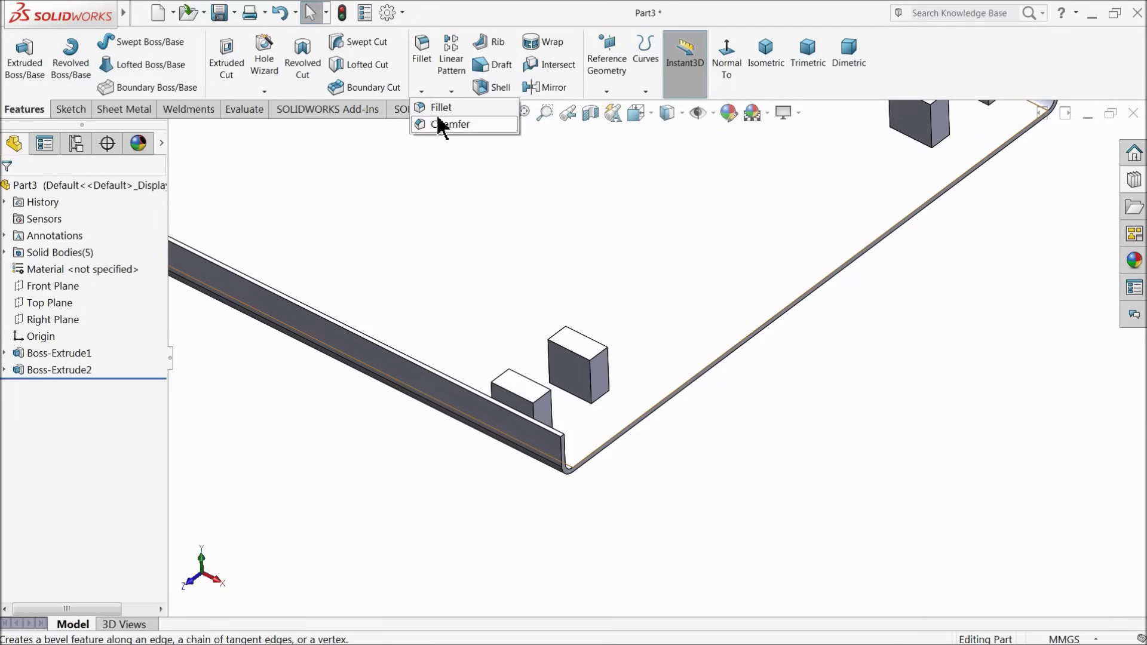
pyautogui.click(447, 124)
pyautogui.moveTo(615, 415); pyautogui.dragTo(589, 394, button='middle')
pyautogui.click(31, 190)
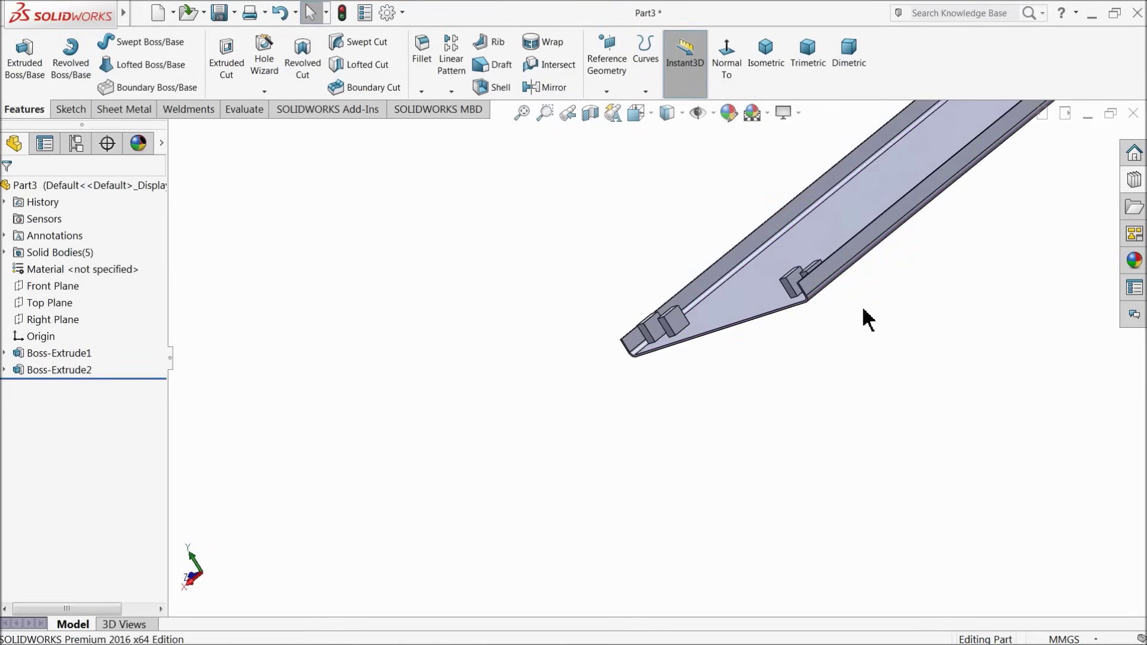
# Start a sketch on the outer block's flange-side face, viewed normal to it with hidden lines visible.
pyautogui.moveTo(868, 320); pyautogui.dragTo(866, 385, button='middle')
pyautogui.scroll(-6, 797, 366)
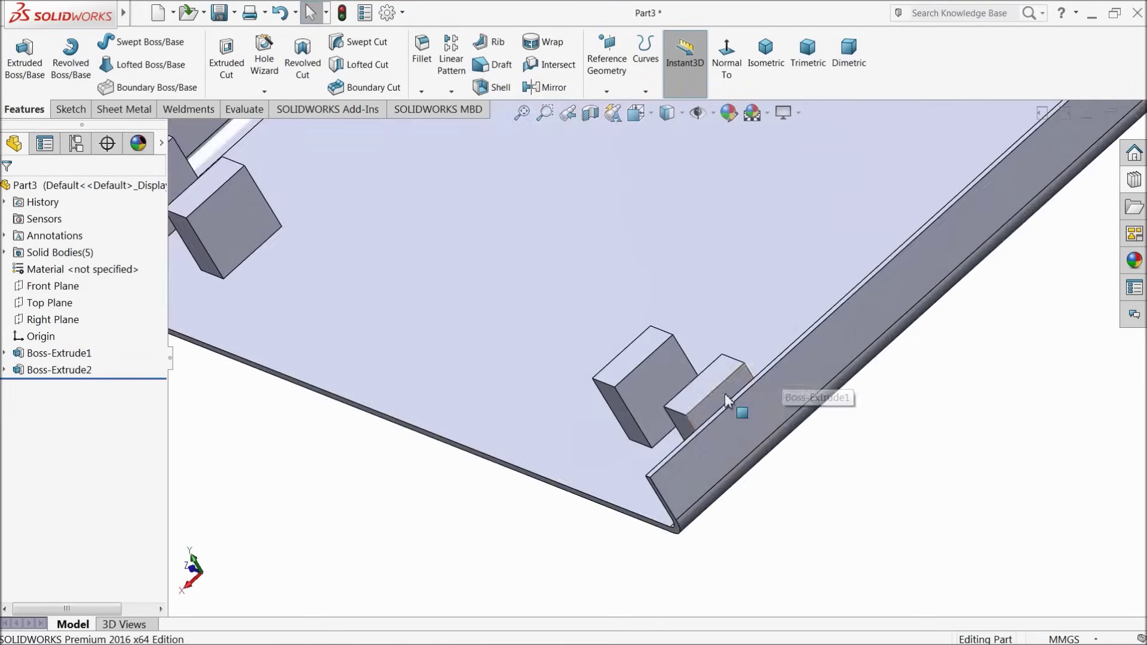
pyautogui.click(725, 401)
pyautogui.click(768, 366)
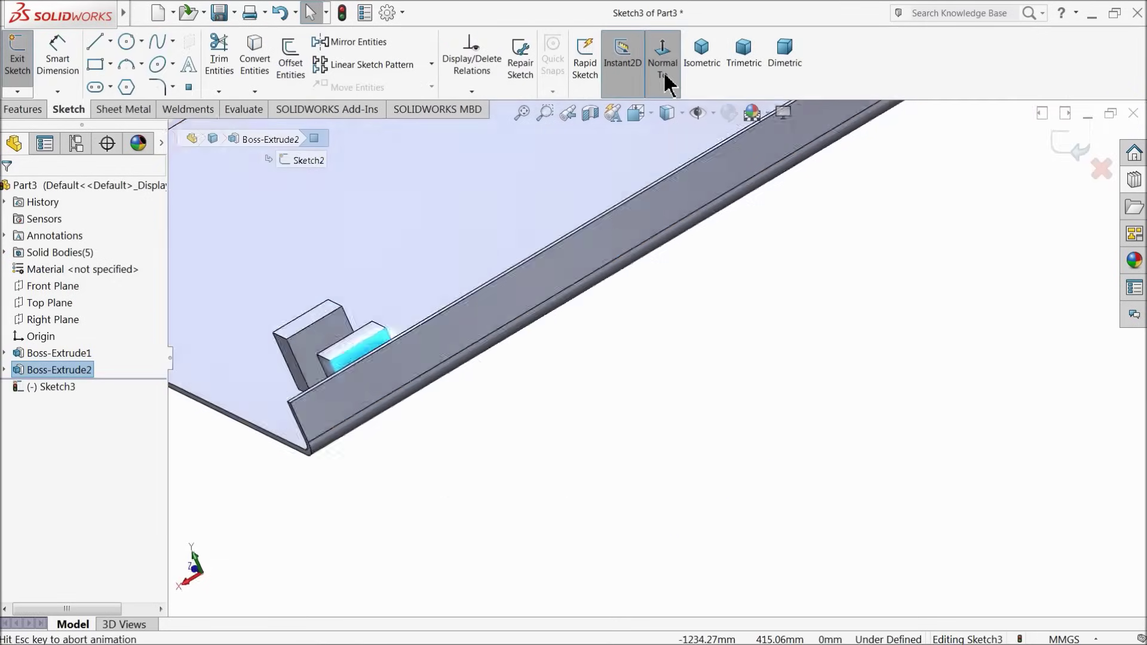
pyautogui.click(663, 65)
pyautogui.scroll(-4, 438, 353)
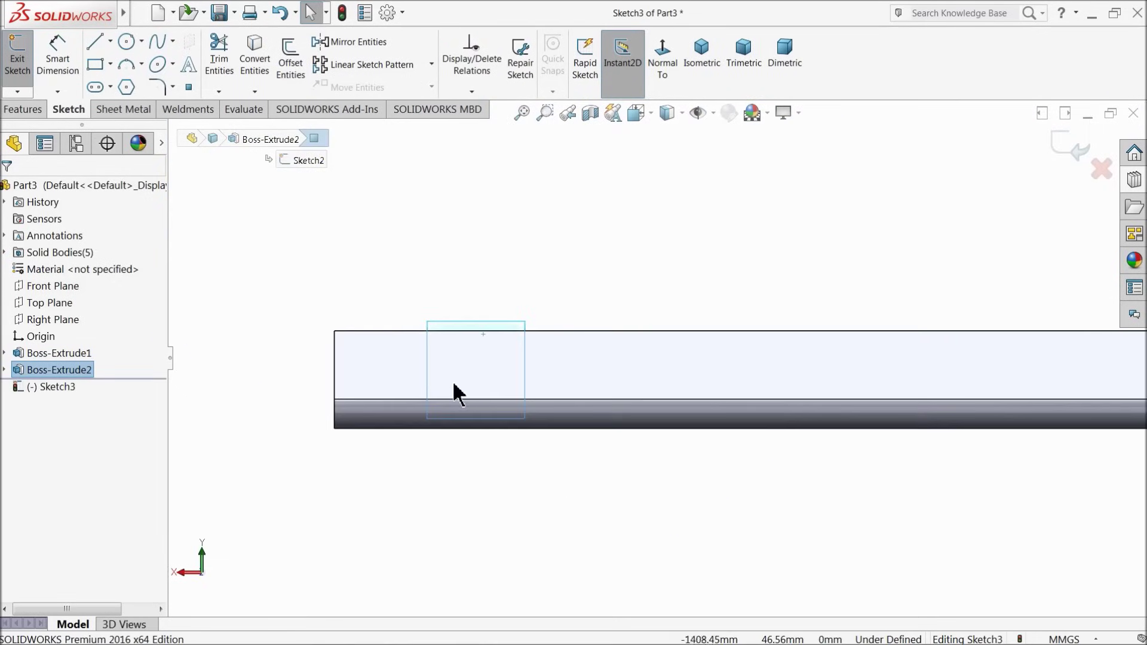
pyautogui.click(679, 114)
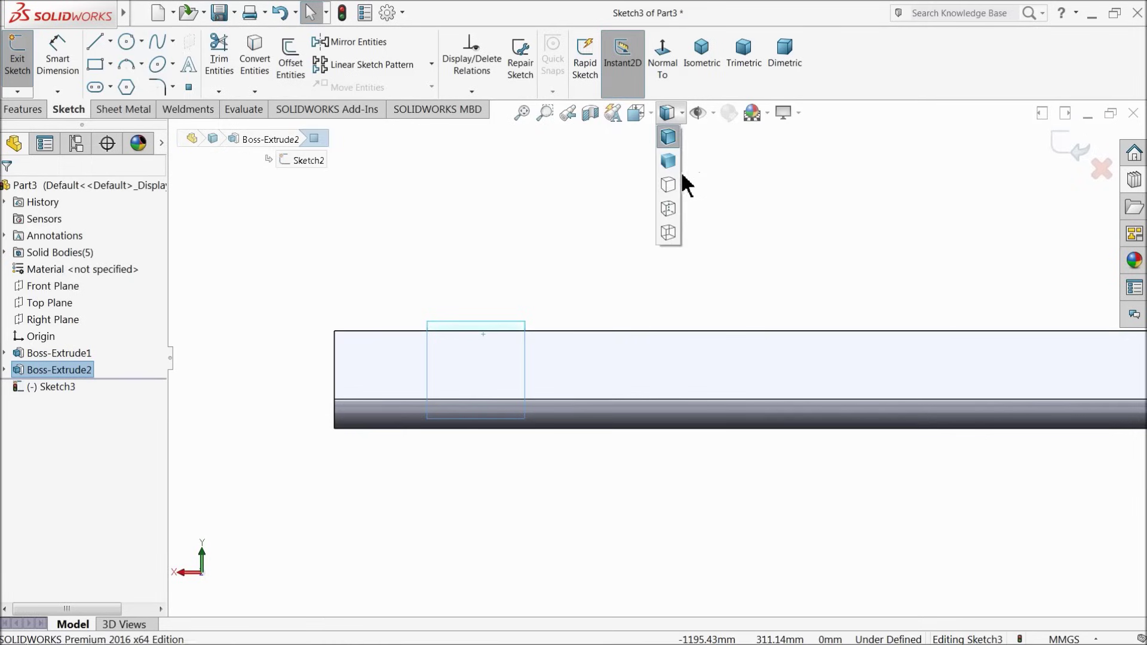
pyautogui.click(671, 206)
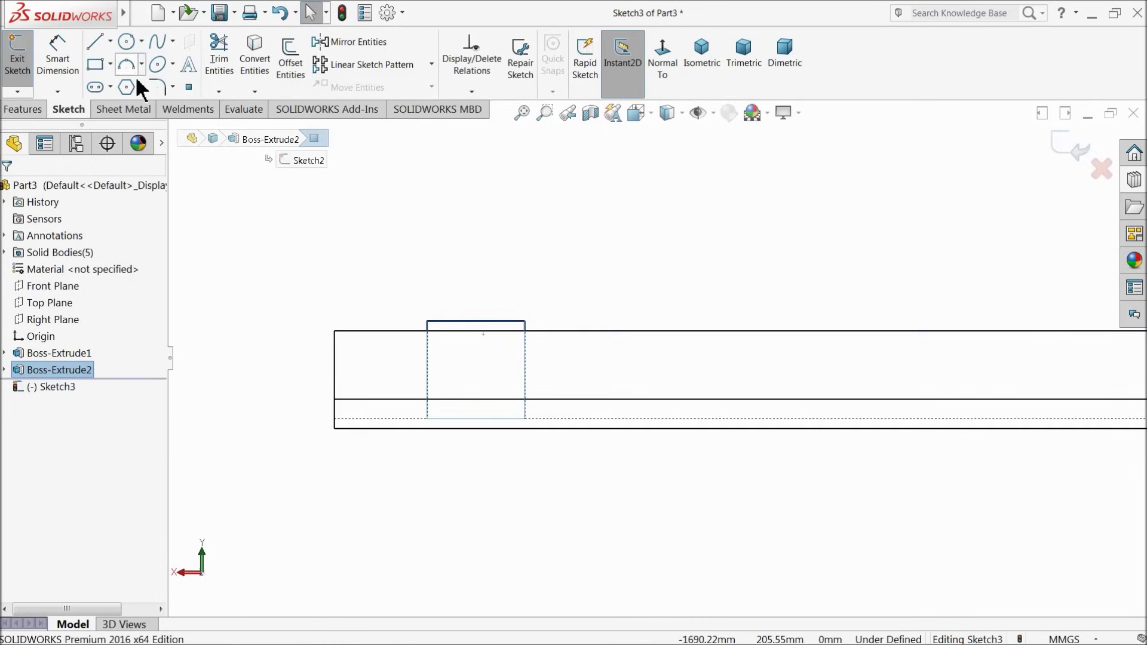
# Sketch a circle inside the block face and dimension its diameter to 30 mm.
pyautogui.click(128, 42)
pyautogui.scroll(-4, 591, 388)
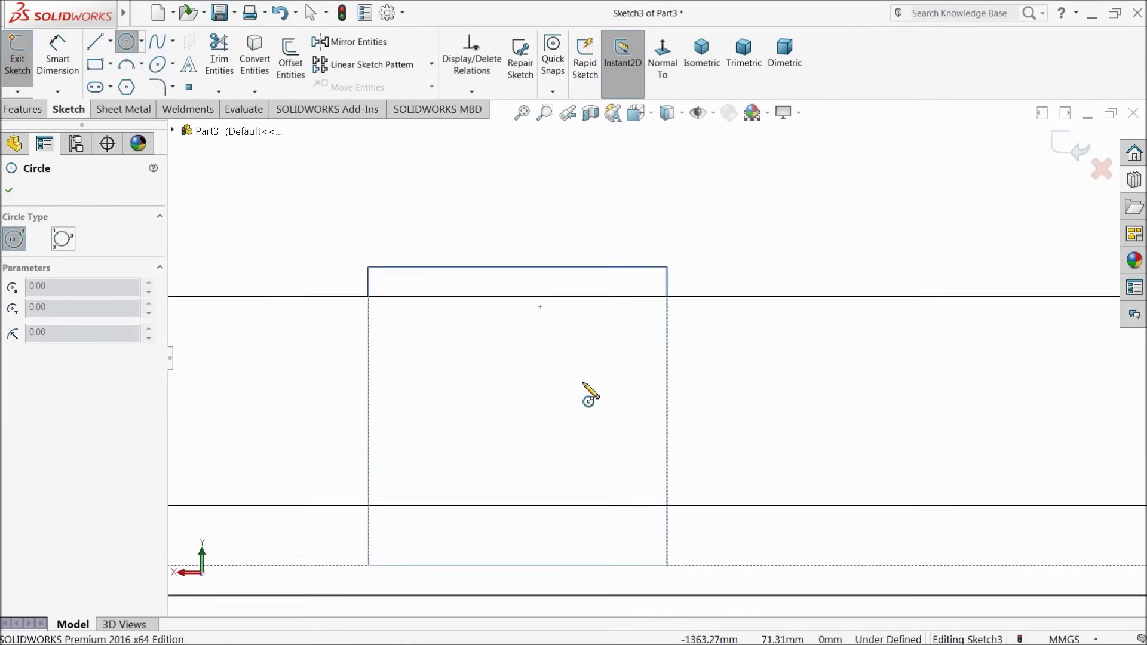
pyautogui.moveTo(553, 378)
pyautogui.mouseDown()
pyautogui.moveTo(589, 351)
pyautogui.moveTo(597, 358)
pyautogui.mouseUp()
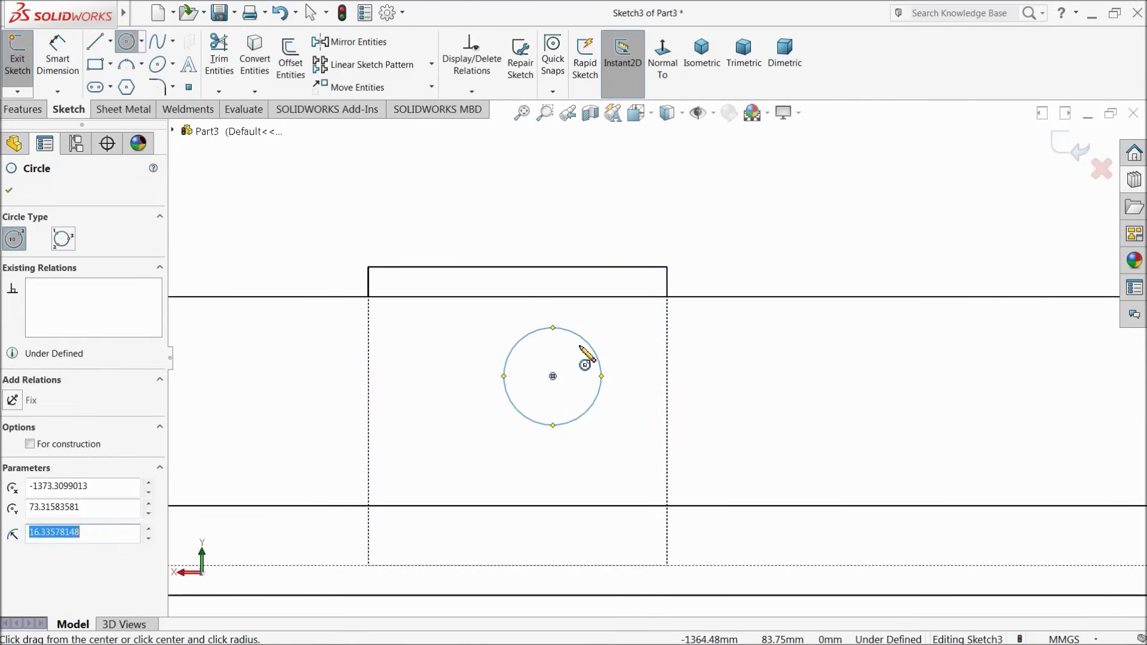
pyautogui.click(58, 60)
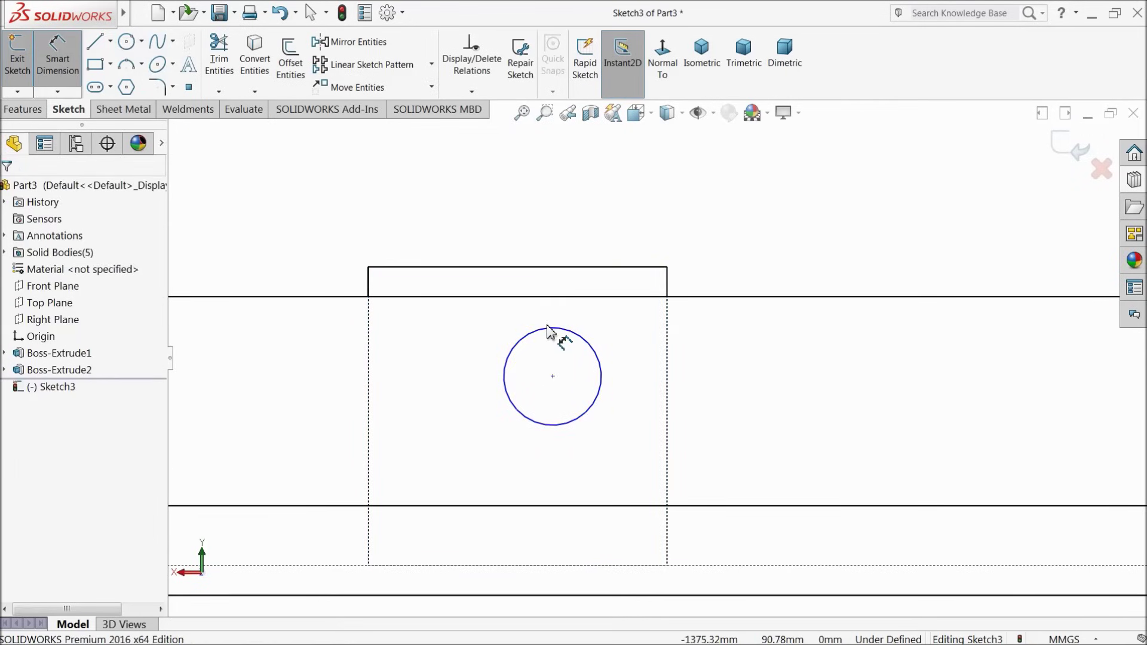
pyautogui.click(549, 330)
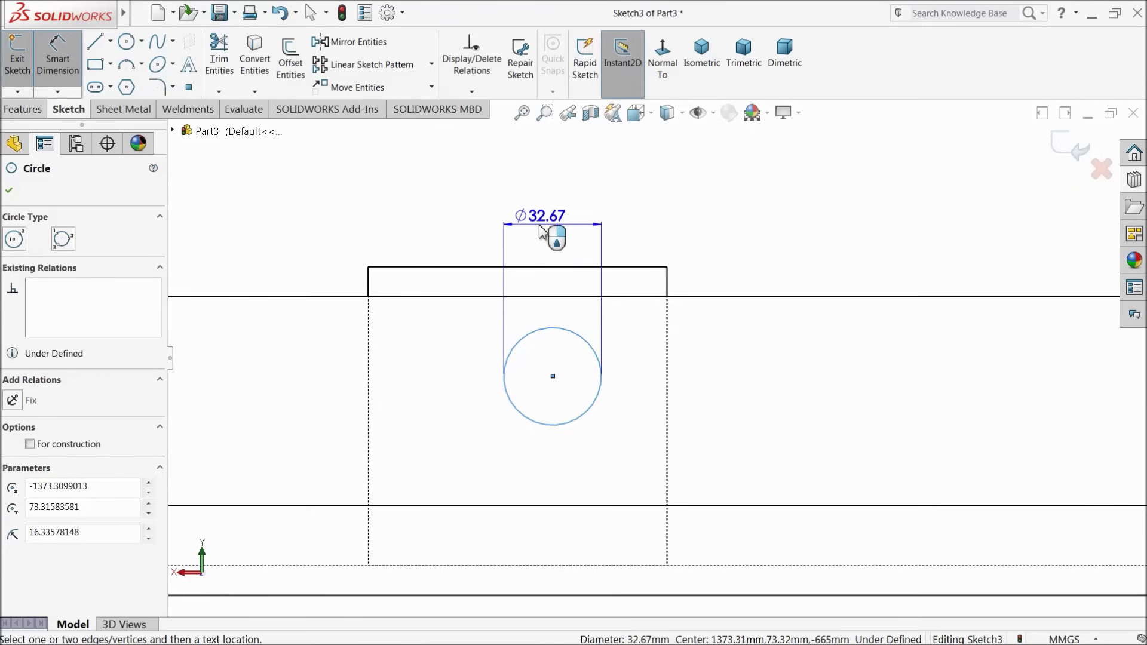
pyautogui.click(540, 230)
pyautogui.write('30')
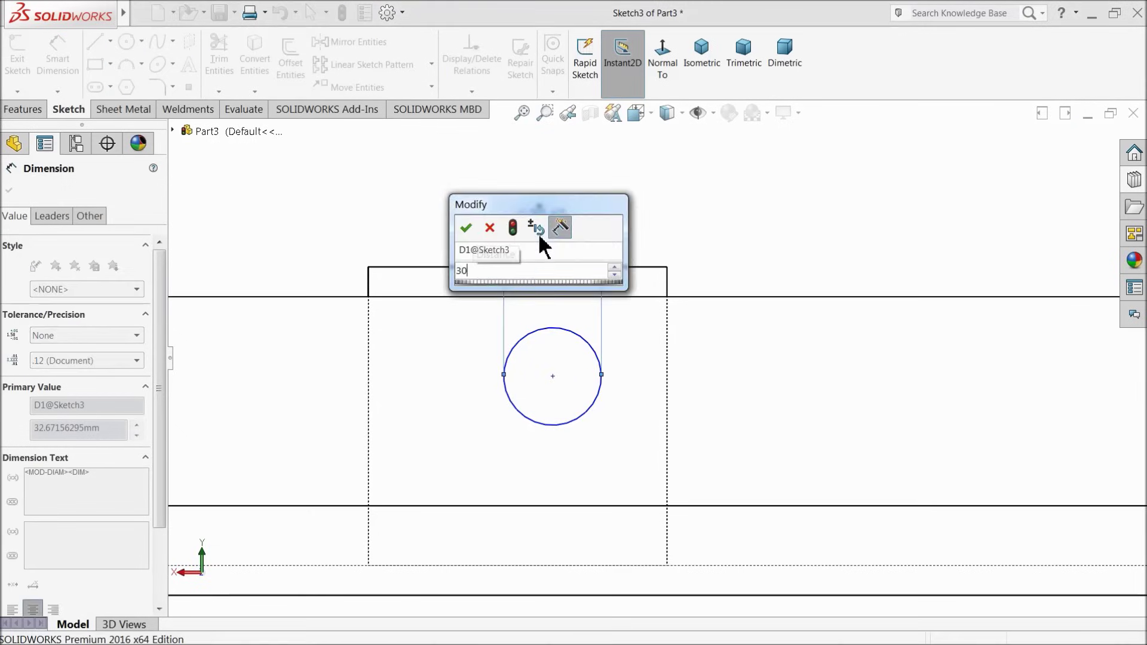
pyautogui.press('Return')
# Dimension the height of the circle's center above the block's bottom edge to 65 mm.
pyautogui.scroll(3, 678, 338)
pyautogui.scroll(-4, 640, 402)
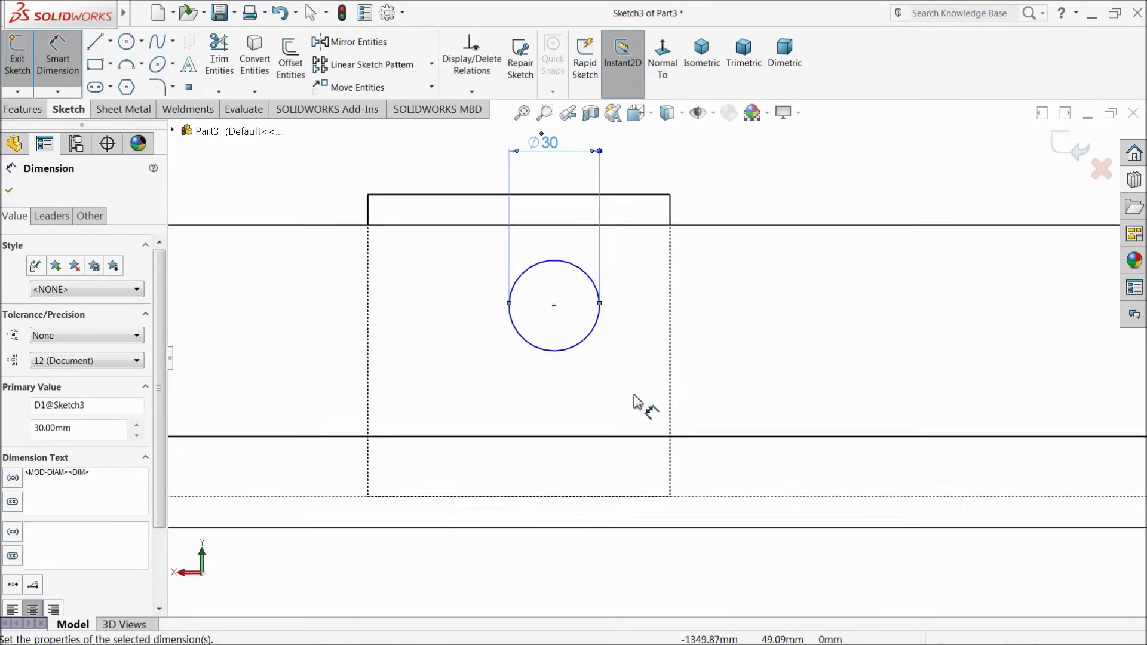
pyautogui.click(578, 350)
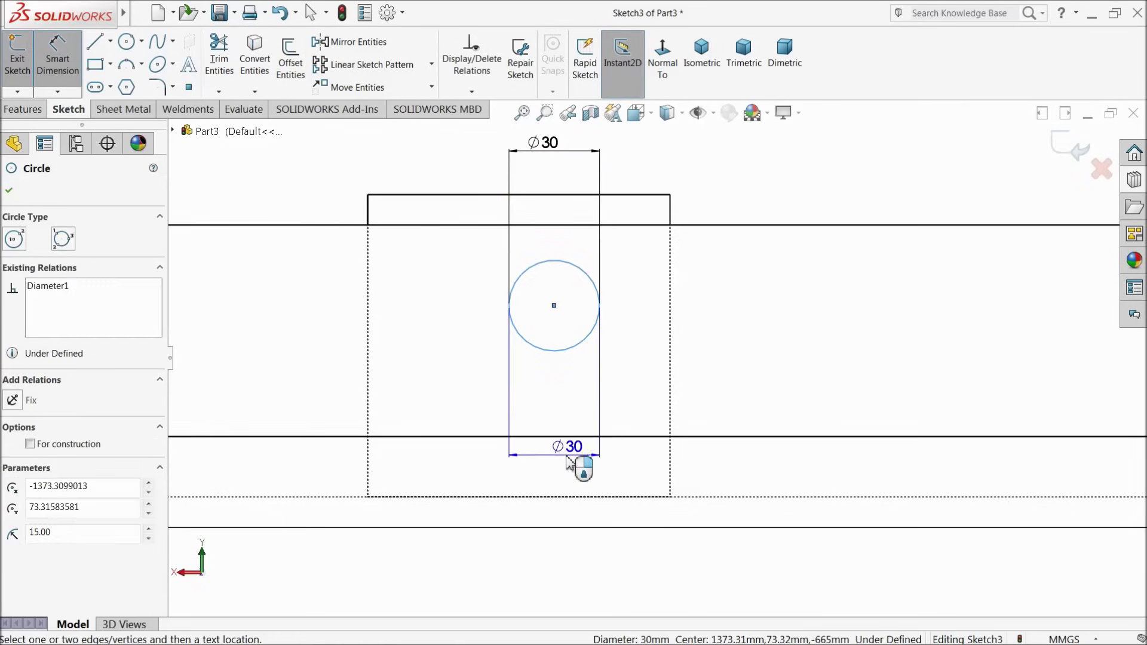
pyautogui.click(570, 499)
pyautogui.click(742, 397)
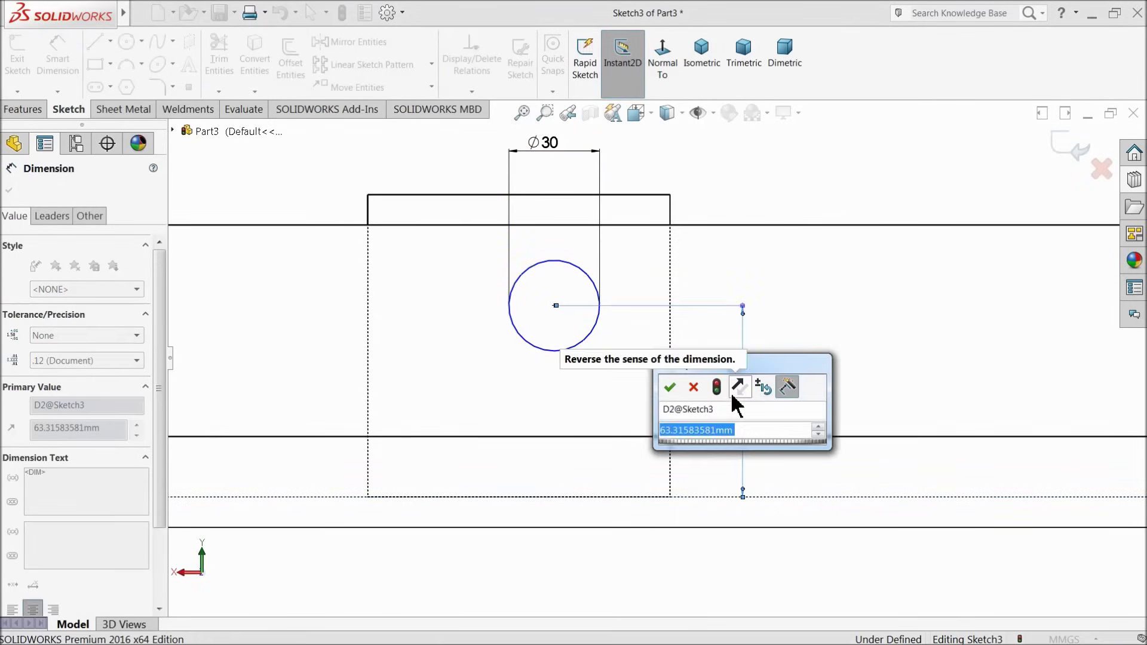
pyautogui.write('65')
pyautogui.press('Return')
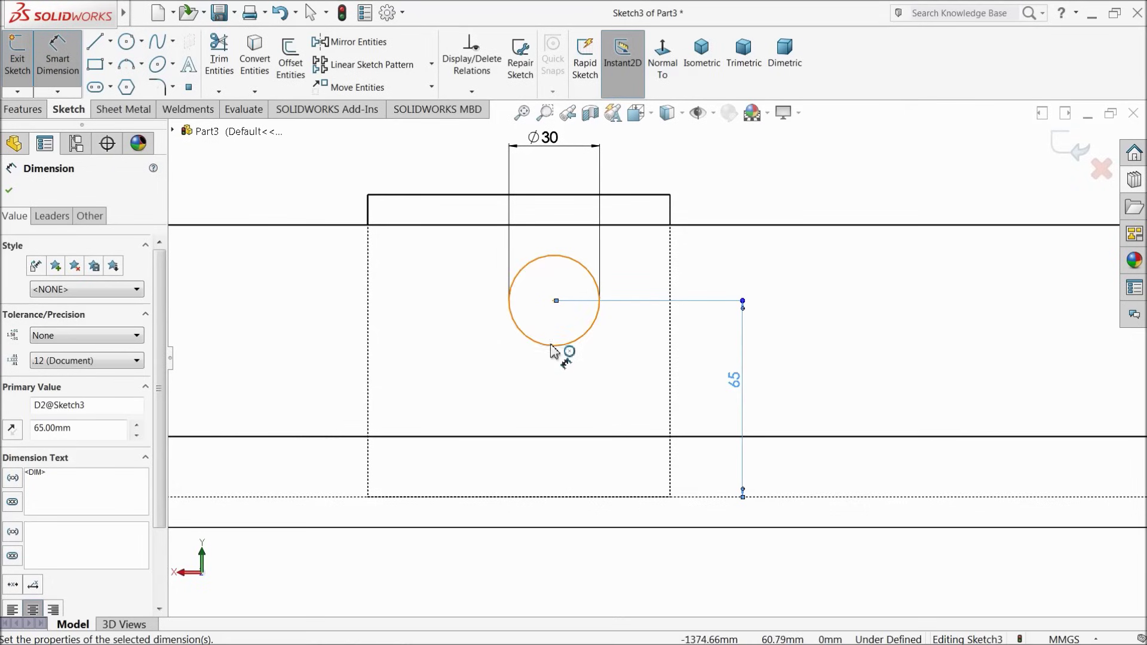
# Dimension the distance from the circle's center to the block's vertical edge nearest the plate's end to 65 mm.
pyautogui.click(552, 349)
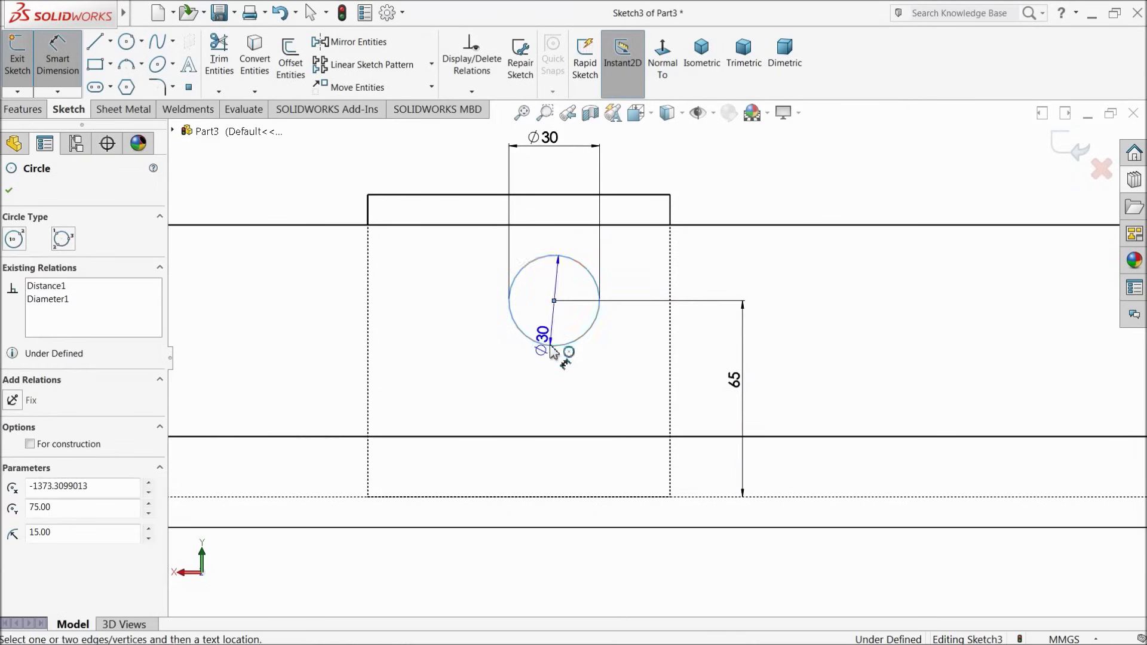
pyautogui.click(367, 327)
pyautogui.click(458, 351)
pyautogui.write('65')
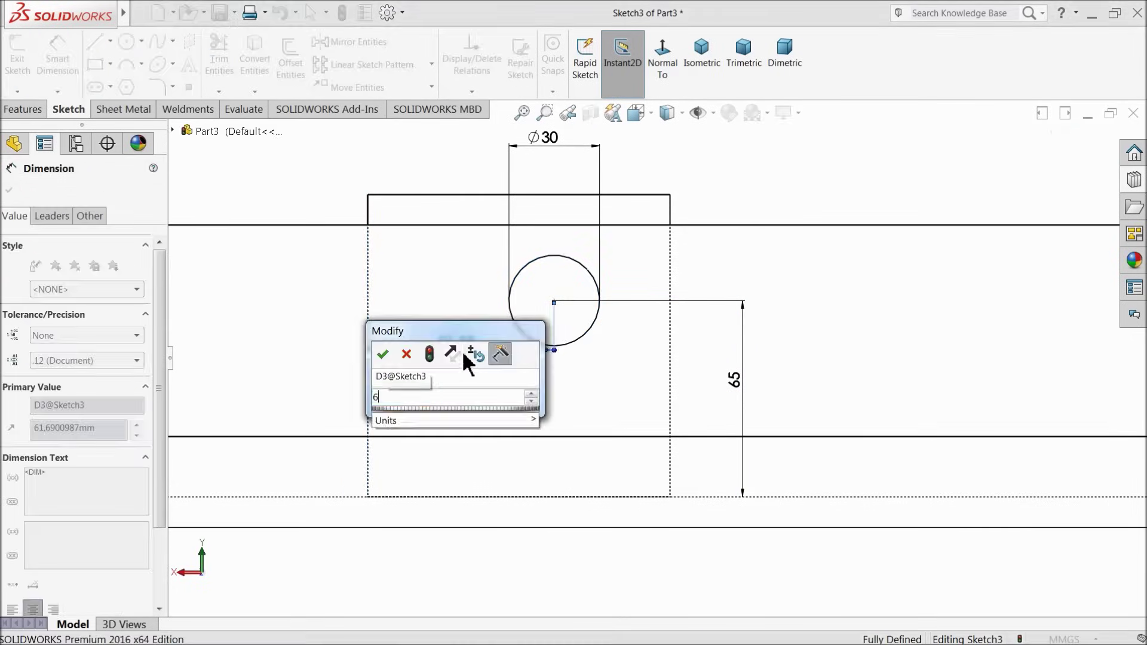
pyautogui.press('Return')
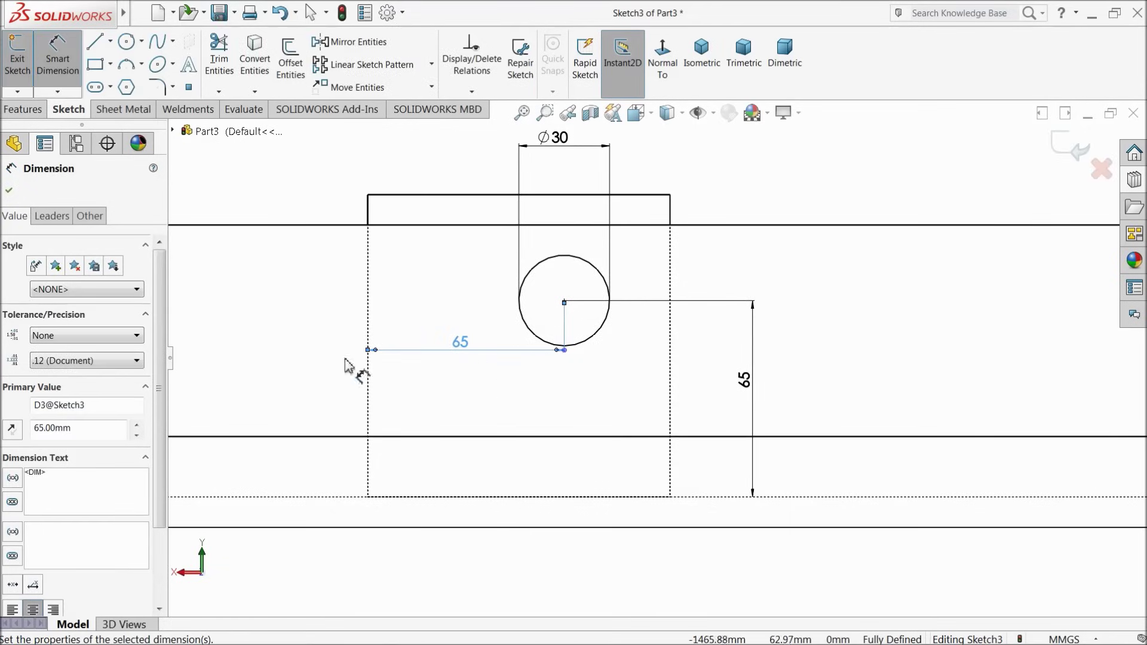
pyautogui.click(8, 191)
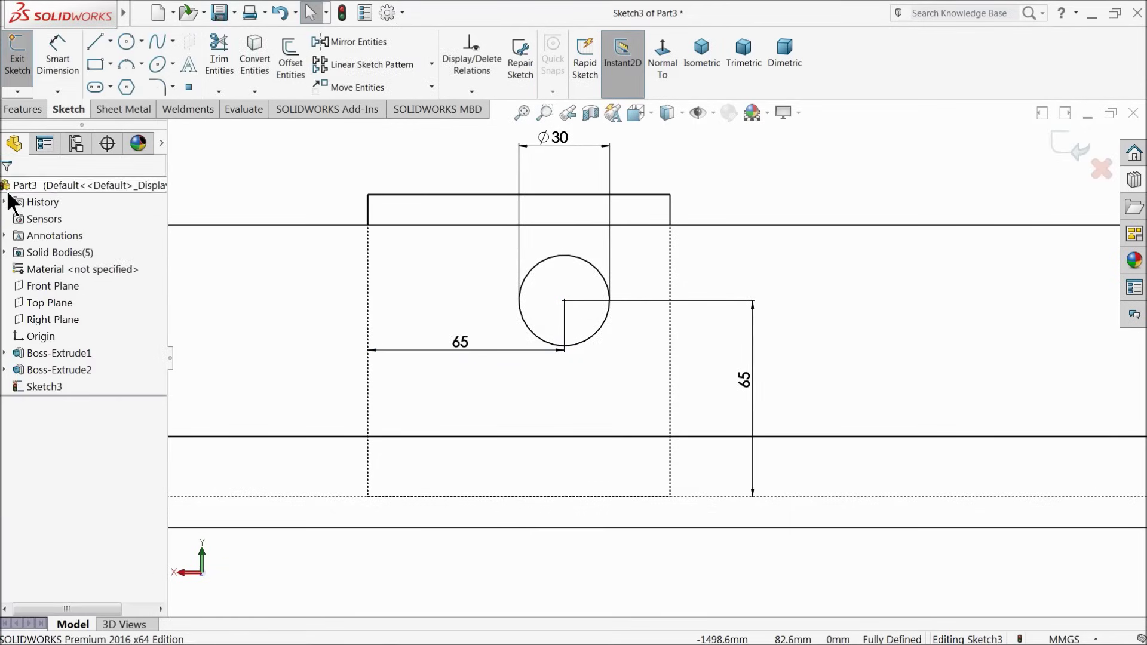
# Switch the display back to shaded with edges in a tilted view showing all four blocks.
pyautogui.click(34, 113)
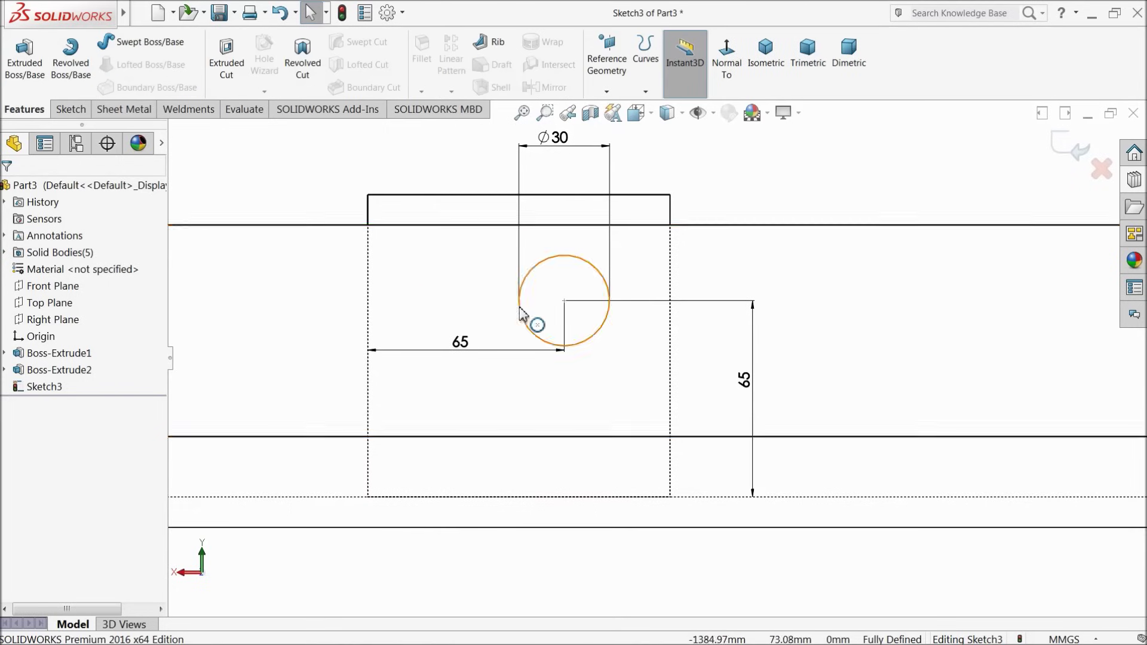
pyautogui.scroll(5, 537, 345)
pyautogui.moveTo(389, 324)
pyautogui.mouseDown(button='middle')
pyautogui.moveTo(424, 379)
pyautogui.moveTo(460, 334)
pyautogui.moveTo(511, 379)
pyautogui.moveTo(486, 371)
pyautogui.moveTo(513, 336)
pyautogui.mouseUp(button='middle')
pyautogui.scroll(-3, 516, 338)
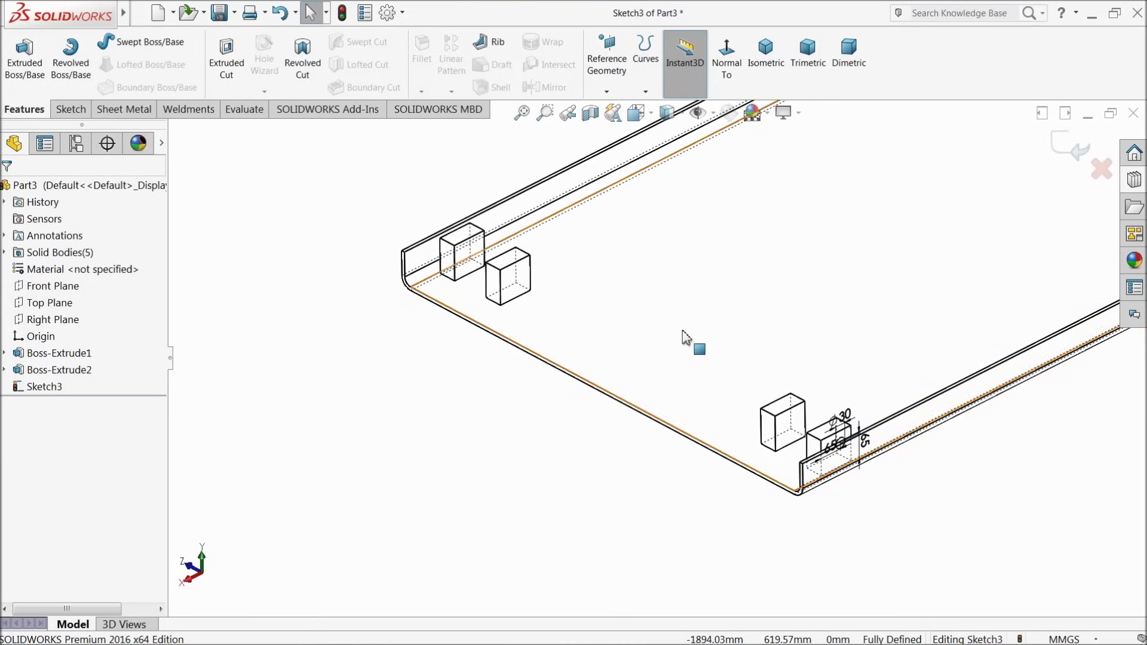
pyautogui.scroll(-4, 686, 335)
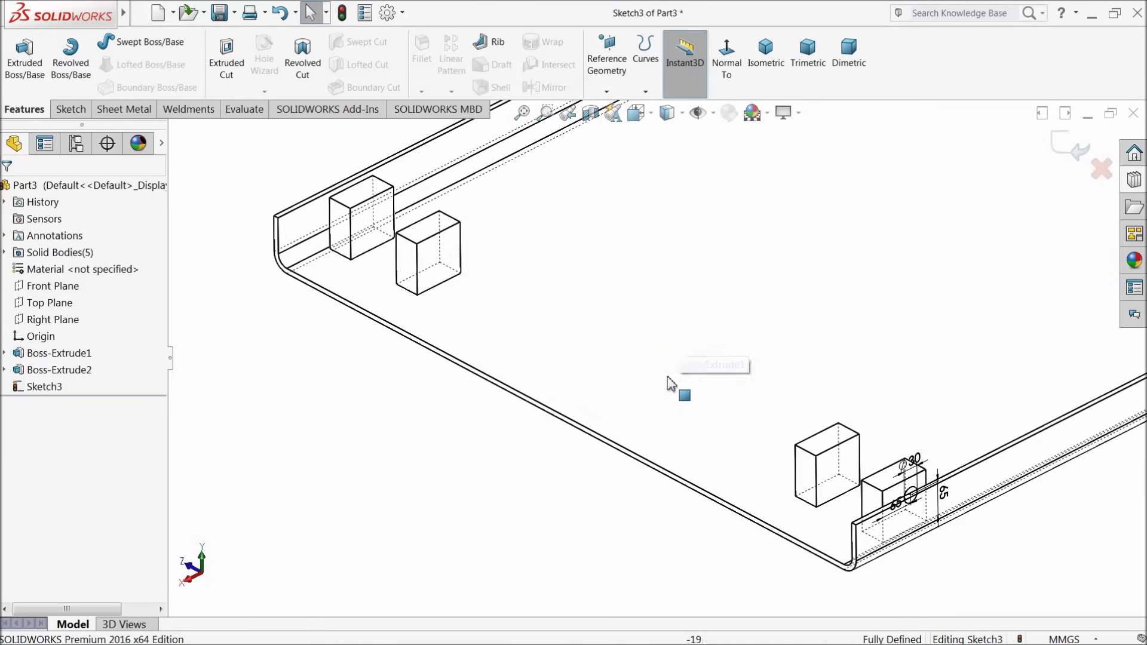
pyautogui.click(677, 115)
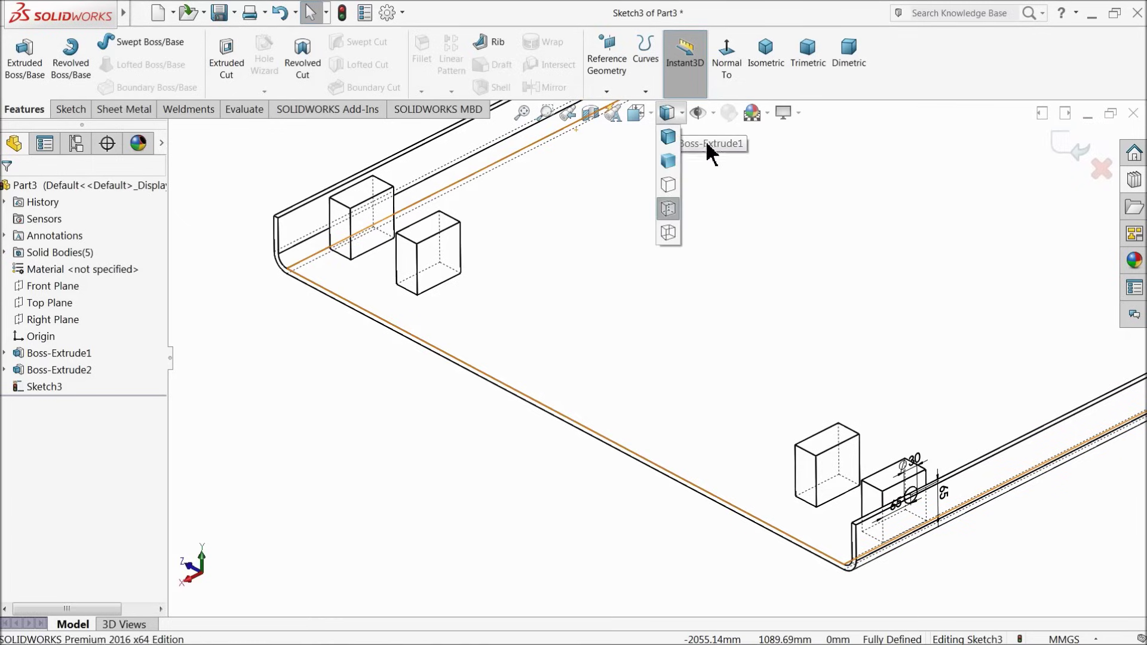
pyautogui.click(671, 139)
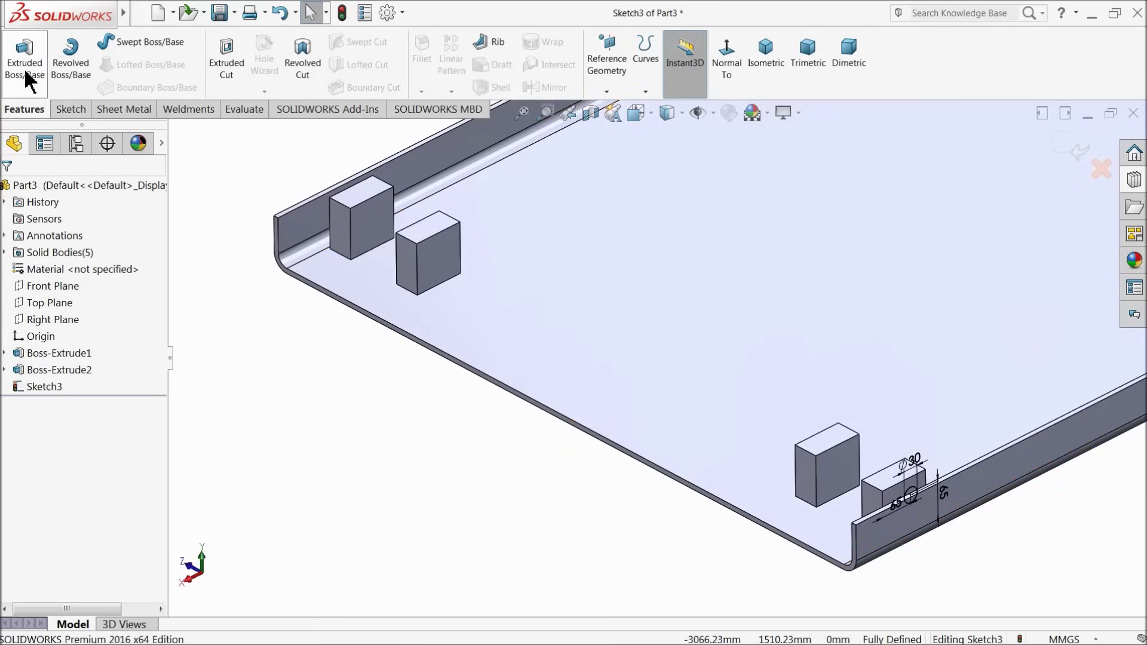
# Extrude-cut the 30 mm circle up to the outer face of the farthest block, passing through all four blocks.
pyautogui.click(225, 67)
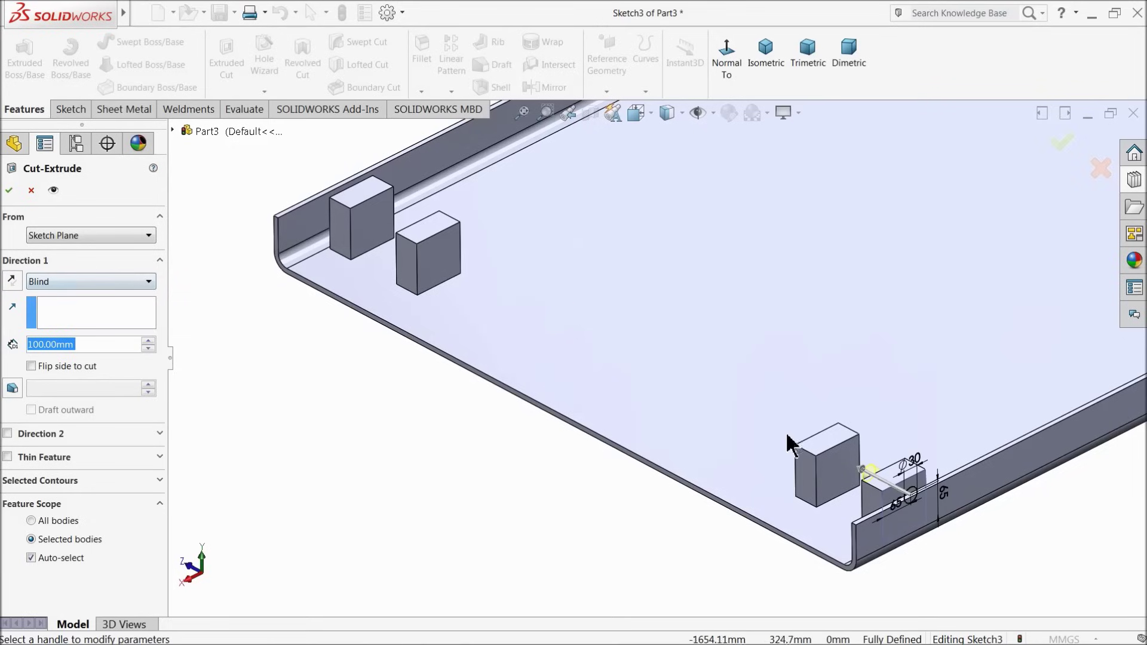
pyautogui.click(89, 283)
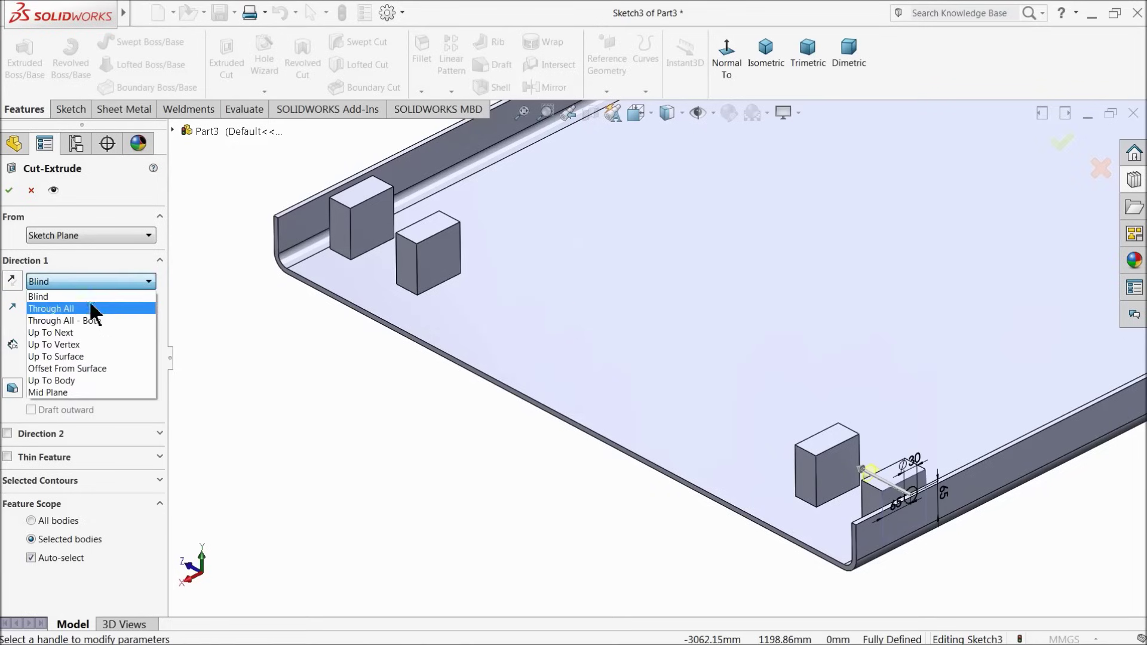
pyautogui.click(64, 358)
pyautogui.moveTo(351, 322); pyautogui.dragTo(441, 333, button='middle')
pyautogui.click(331, 207)
pyautogui.moveTo(332, 208); pyautogui.dragTo(348, 214, button='middle')
pyautogui.scroll(-2, 608, 283)
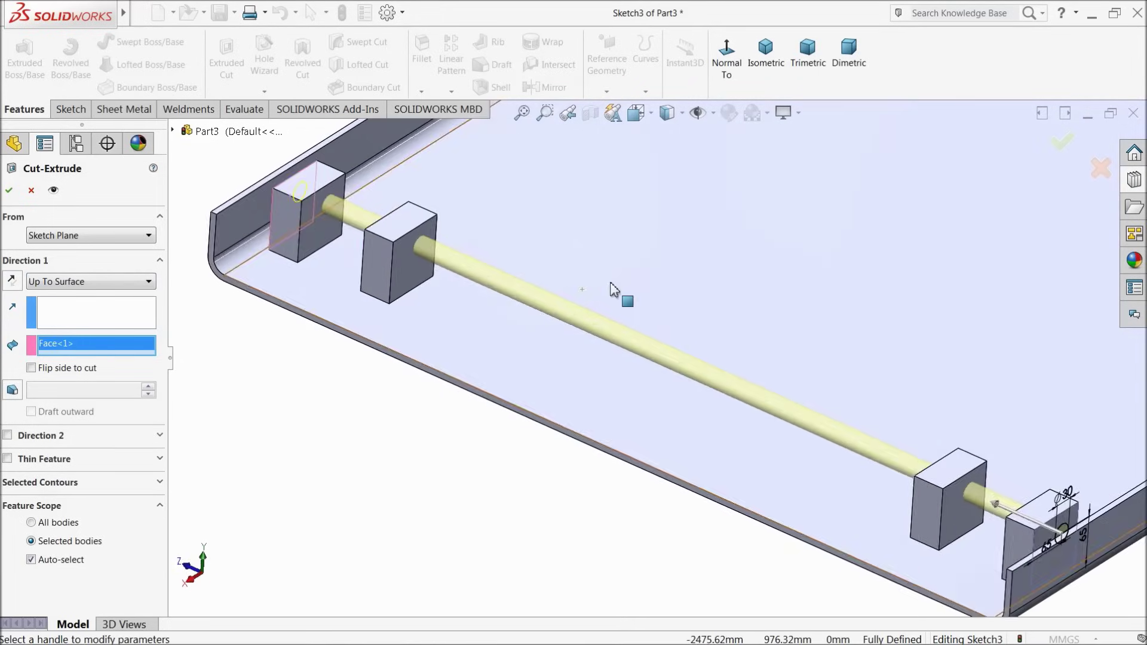
pyautogui.click(9, 190)
pyautogui.moveTo(422, 359); pyautogui.dragTo(407, 328, button='middle')
pyautogui.scroll(10, 422, 345)
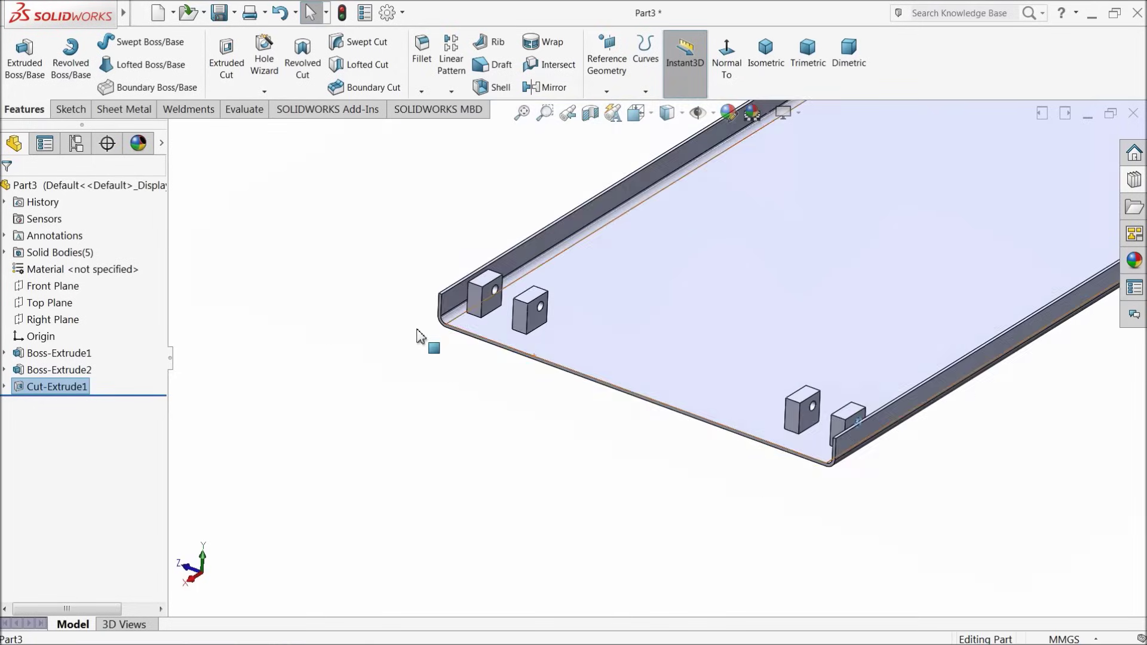
pyautogui.moveTo(470, 299); pyautogui.dragTo(594, 422, button='middle')
pyautogui.scroll(-5, 754, 293)
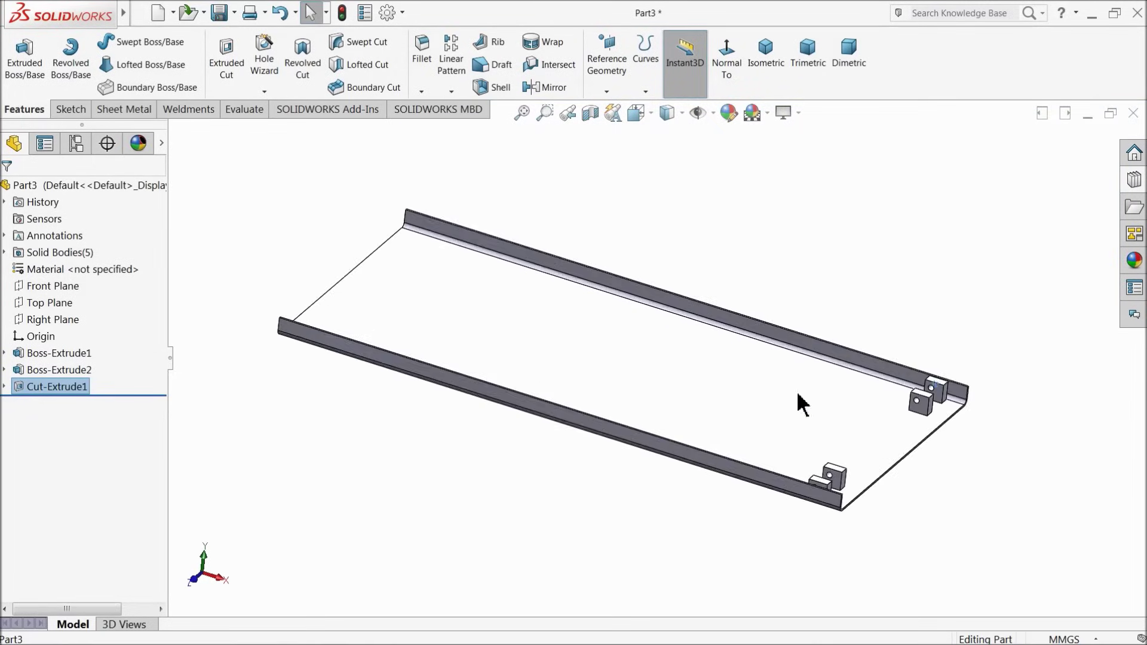
# Try the gloss blue car paint appearance on the part and undo it.
pyautogui.click(942, 278)
pyautogui.click(1133, 262)
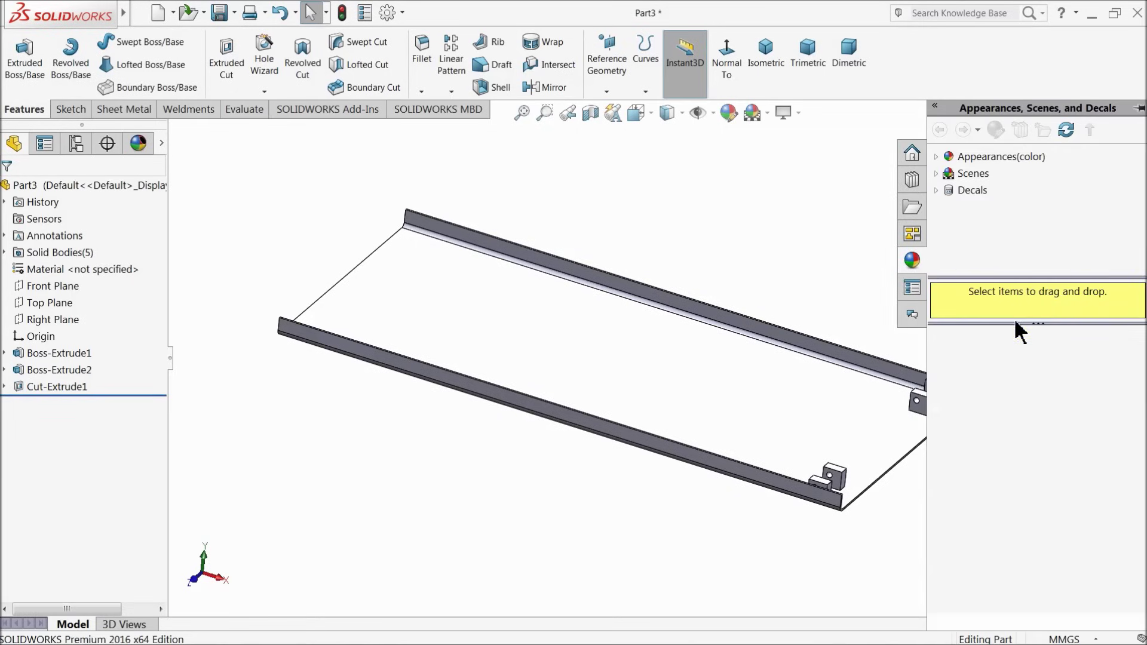
pyautogui.click(937, 157)
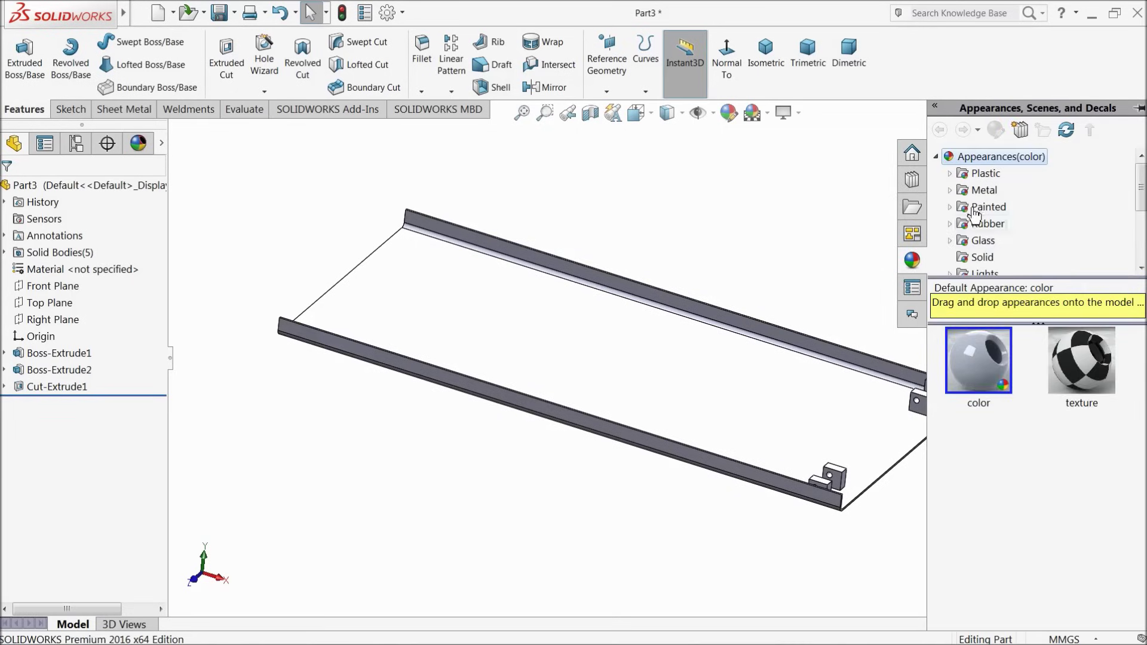
pyautogui.click(950, 208)
pyautogui.click(990, 224)
pyautogui.moveTo(1094, 589); pyautogui.dragTo(773, 402)
pyautogui.moveTo(762, 424)
pyautogui.mouseDown(button='middle')
pyautogui.moveTo(767, 463)
pyautogui.moveTo(765, 438)
pyautogui.mouseUp(button='middle')
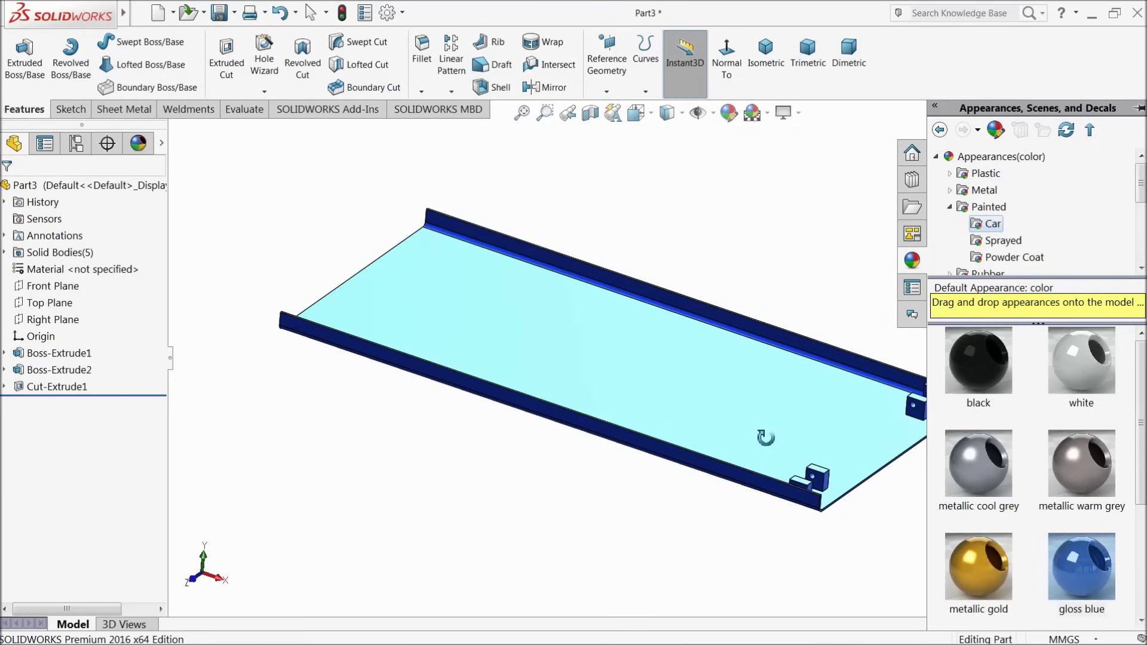
pyautogui.press('Escape')
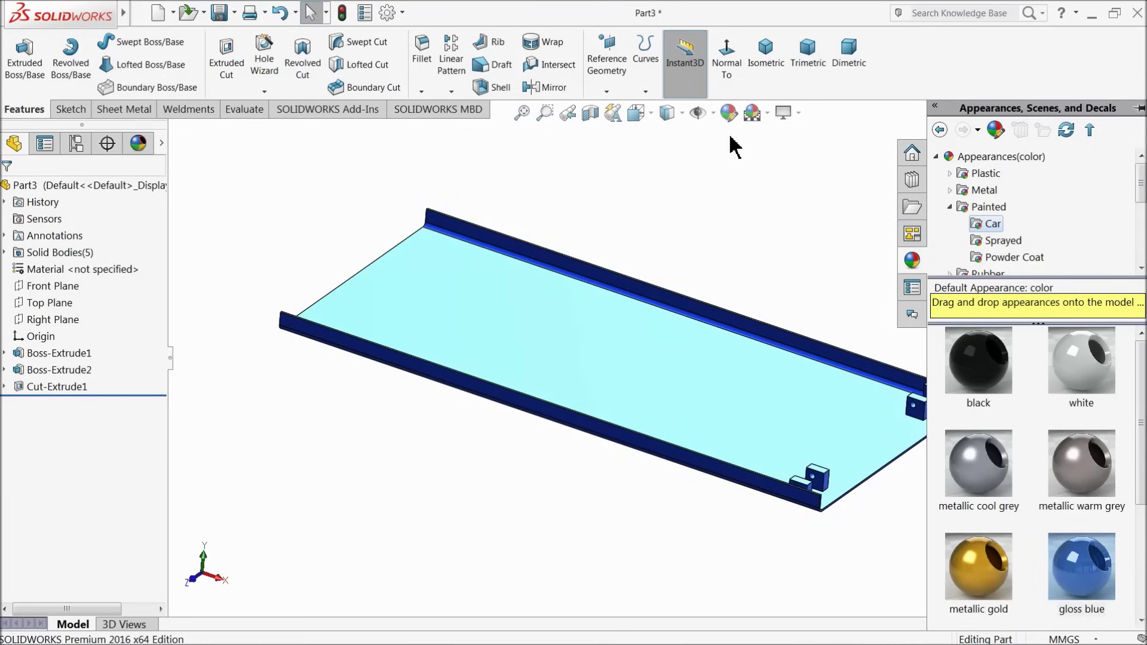
pyautogui.click(281, 13)
# Color the whole part pure blue from the standard color swatches.
pyautogui.click(729, 115)
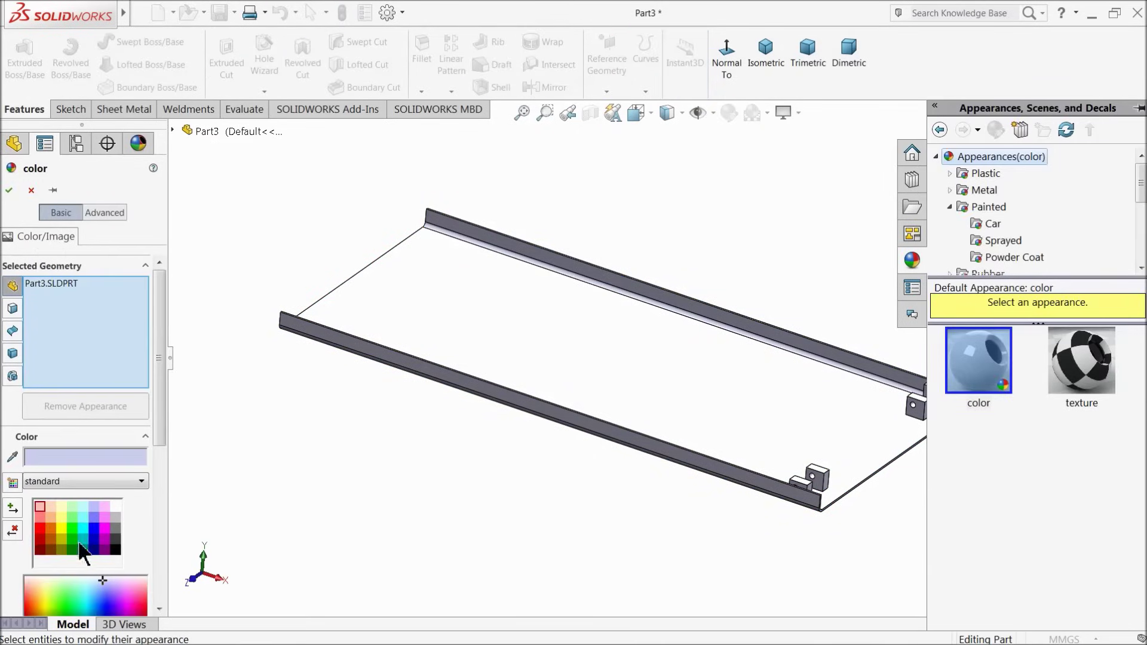
pyautogui.click(92, 526)
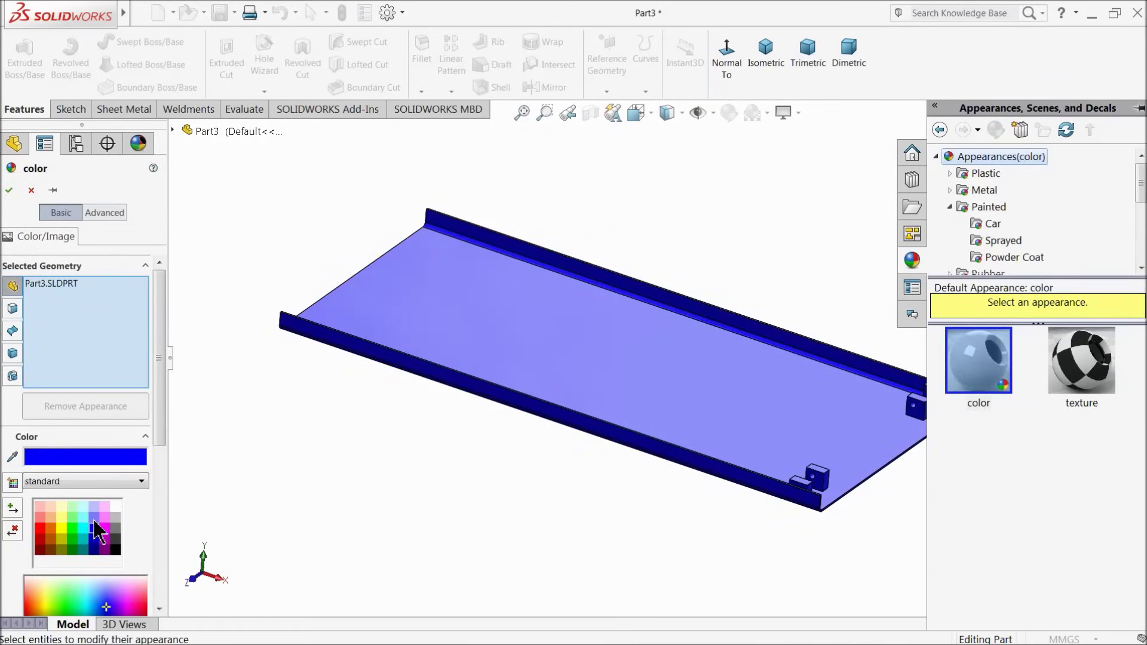
pyautogui.click(94, 517)
pyautogui.moveTo(433, 480); pyautogui.dragTo(406, 504, button='middle')
pyautogui.scroll(-3, 669, 418)
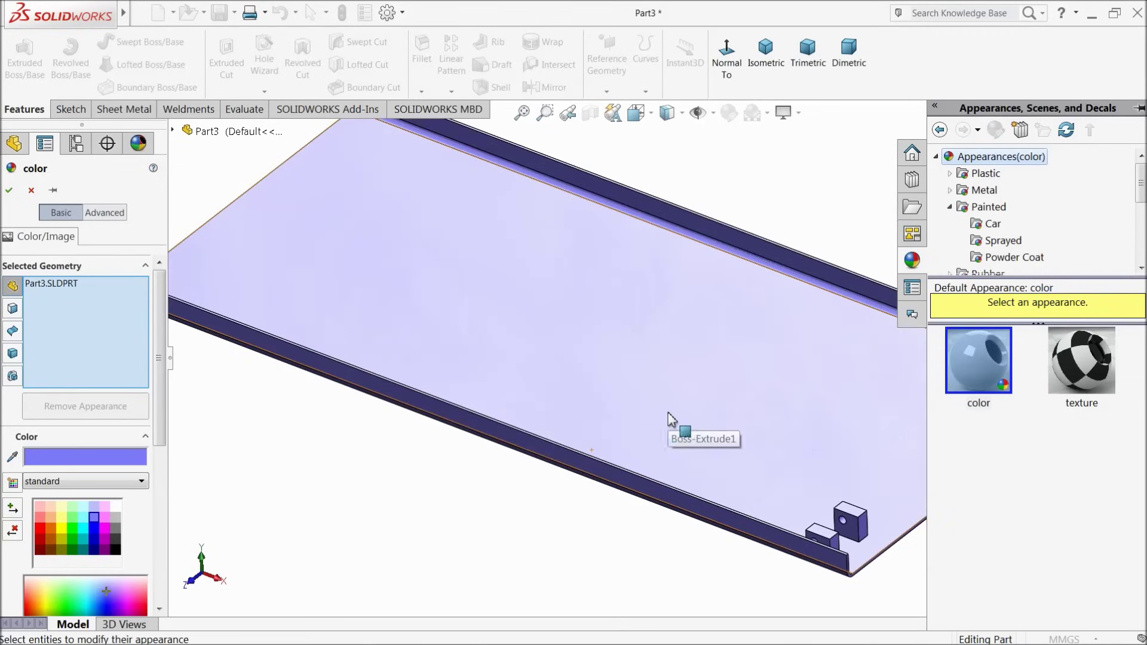
pyautogui.moveTo(468, 454); pyautogui.dragTo(376, 475, button='middle')
pyautogui.click(94, 529)
pyautogui.scroll(2, 383, 489)
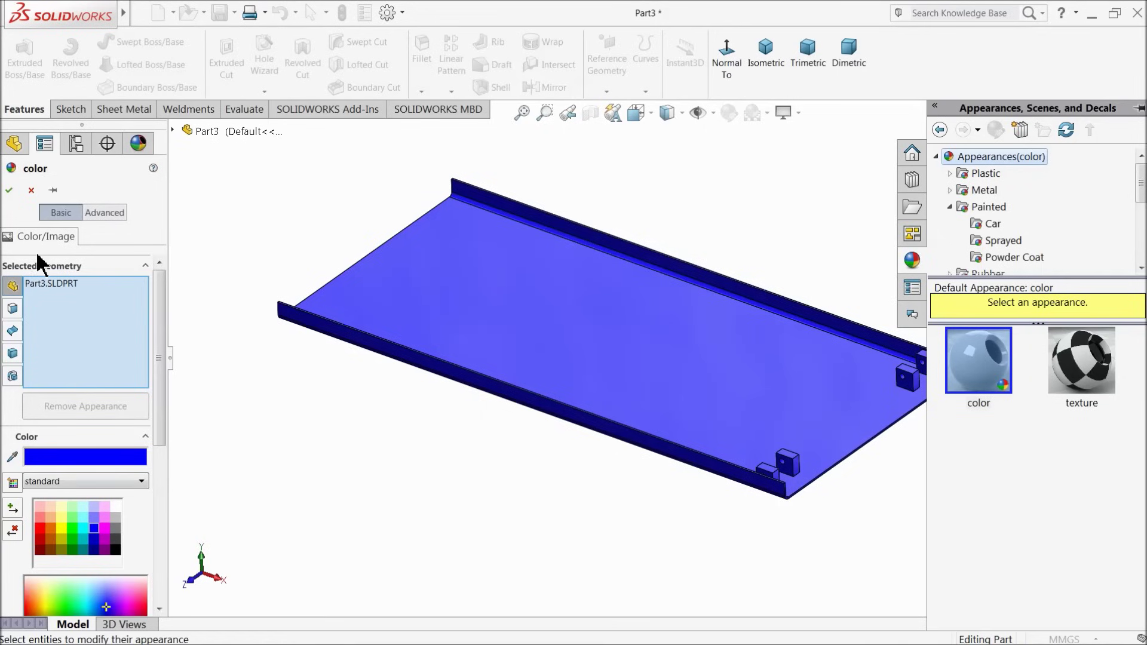
pyautogui.click(10, 190)
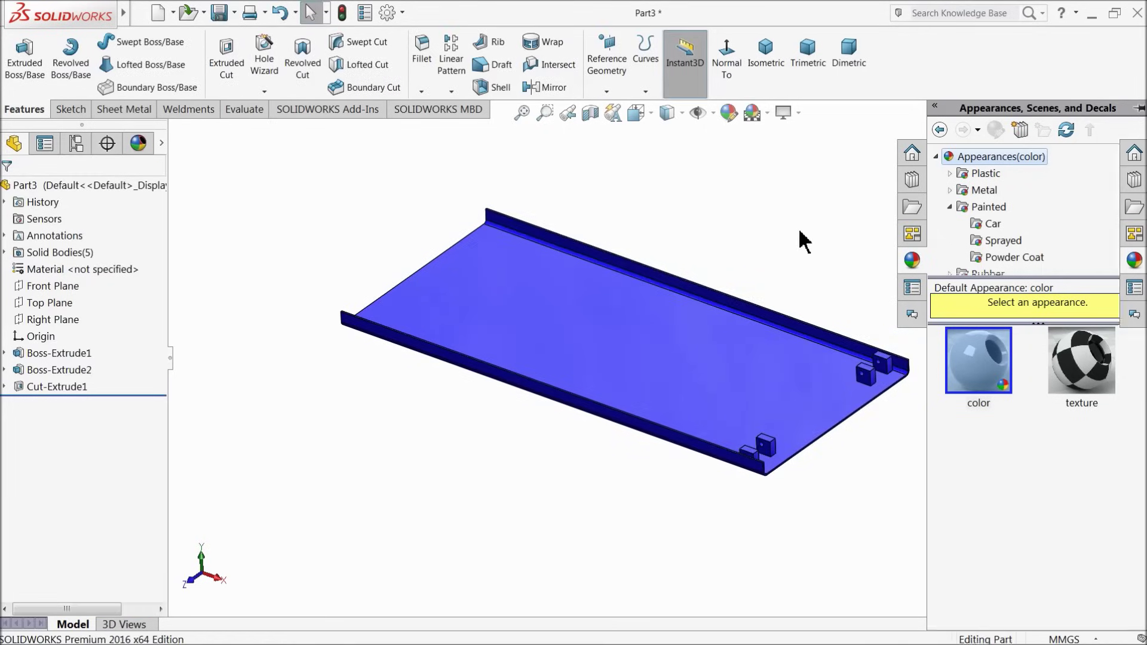
# Turn on the perspective display of the model.
pyautogui.click(796, 114)
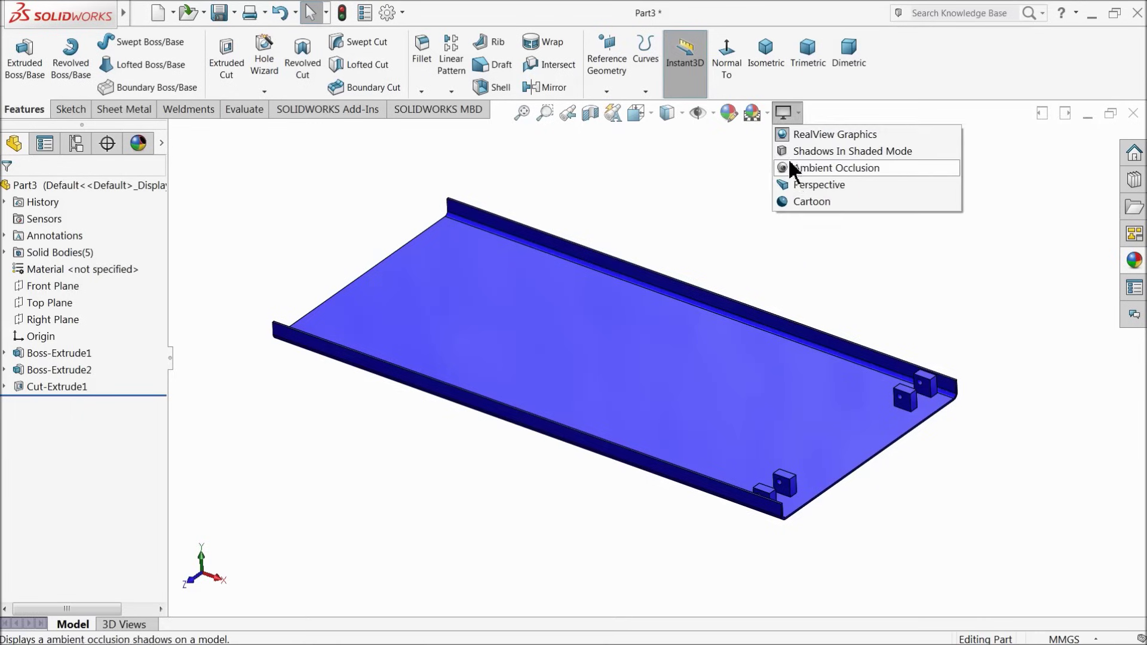
pyautogui.click(794, 181)
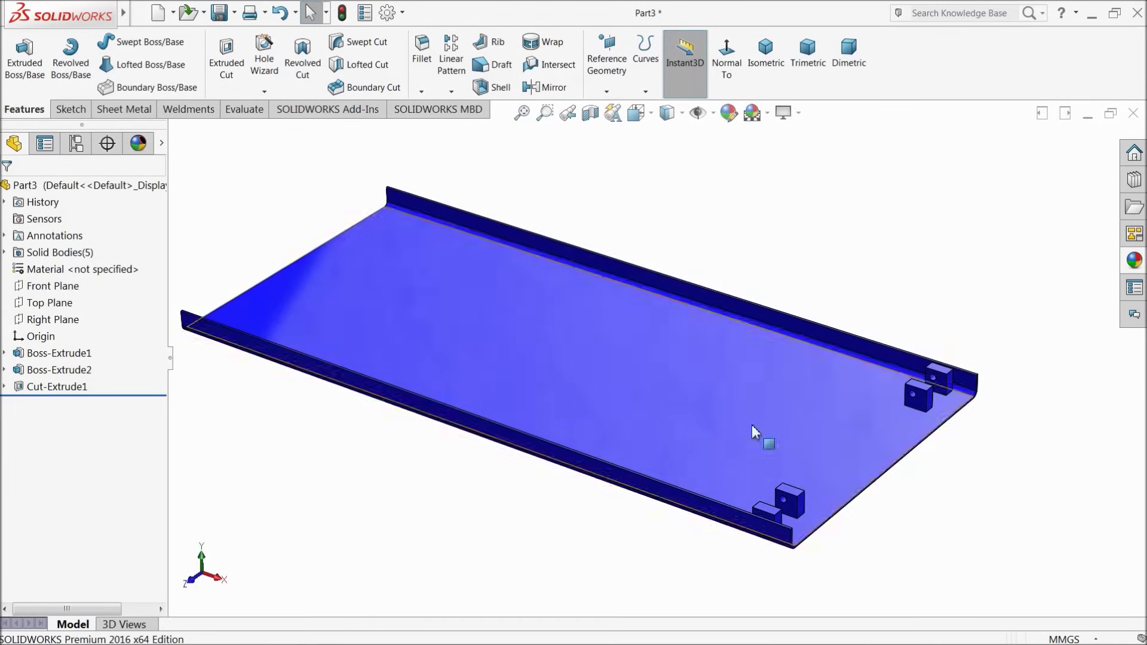
pyautogui.scroll(-3, 770, 490)
pyautogui.scroll(5, 764, 515)
pyautogui.moveTo(686, 410); pyautogui.dragTo(566, 302, button='middle')
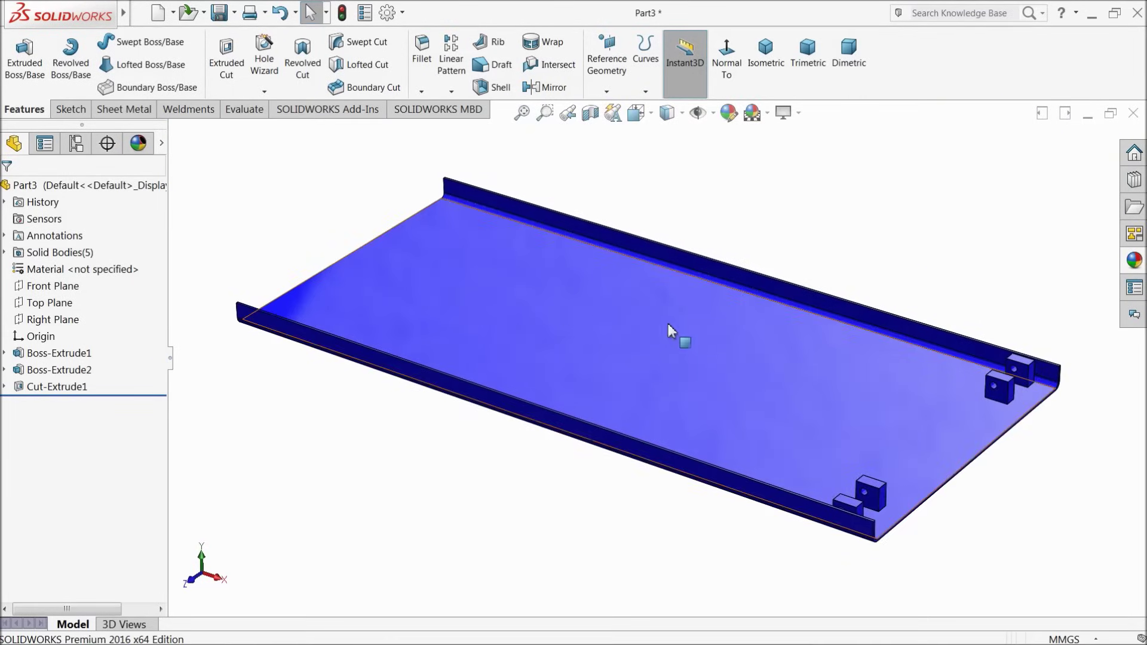
# Save the part as "4.Lift Base" in the Scissor Lift folder on the Desktop.
pyautogui.click(224, 13)
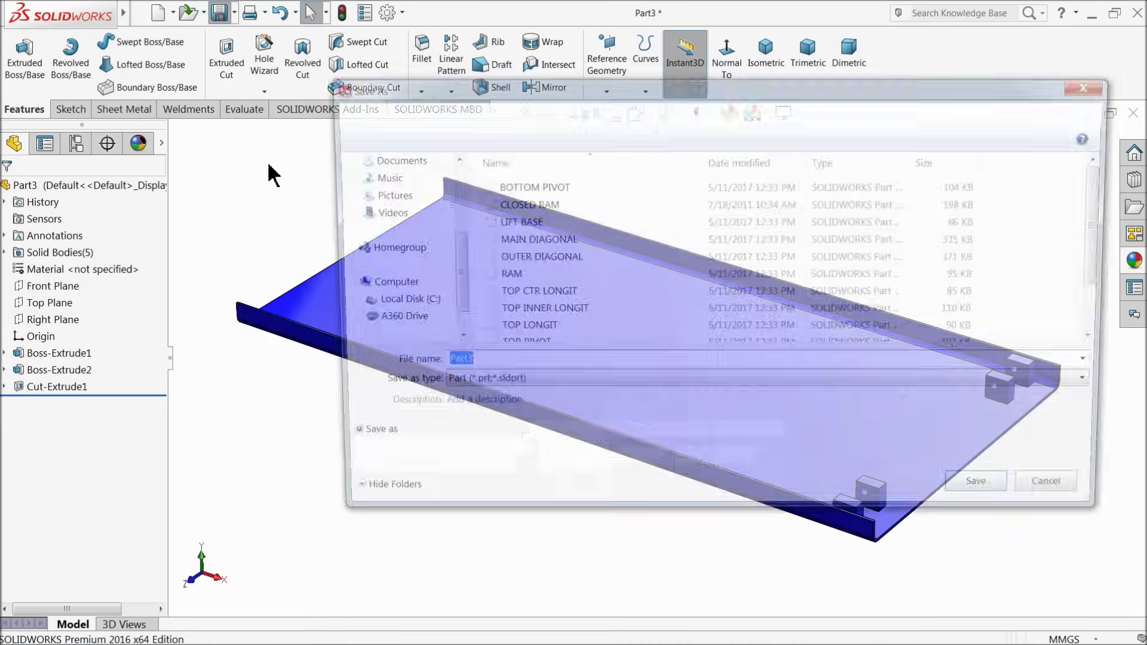
pyautogui.click(410, 184)
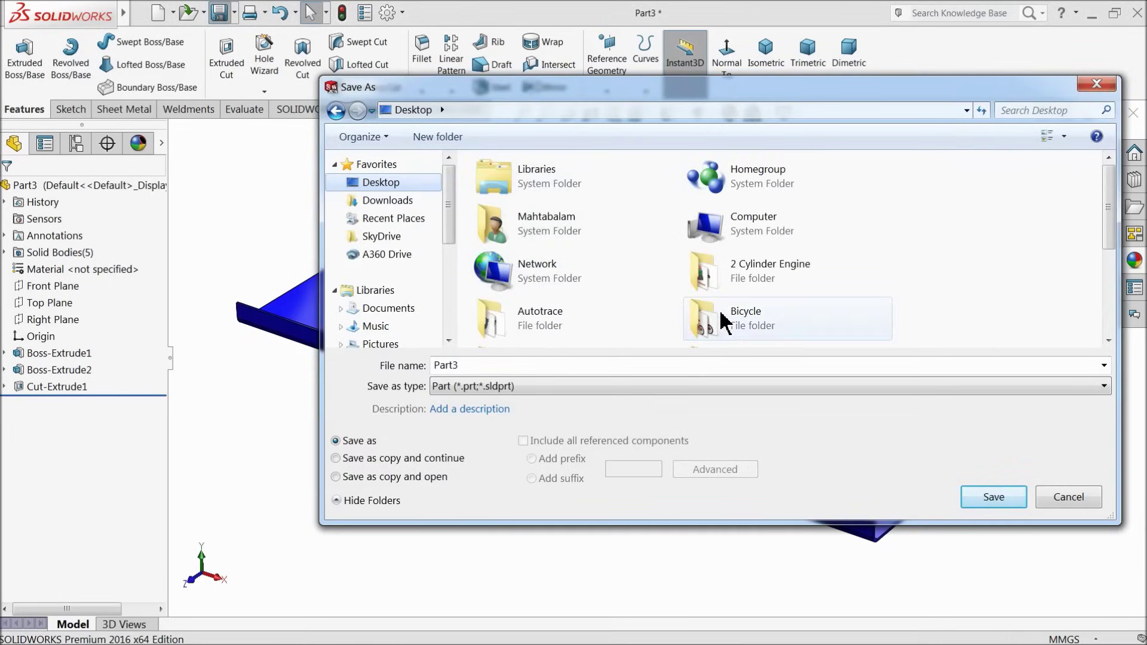
pyautogui.scroll(-3, 959, 275)
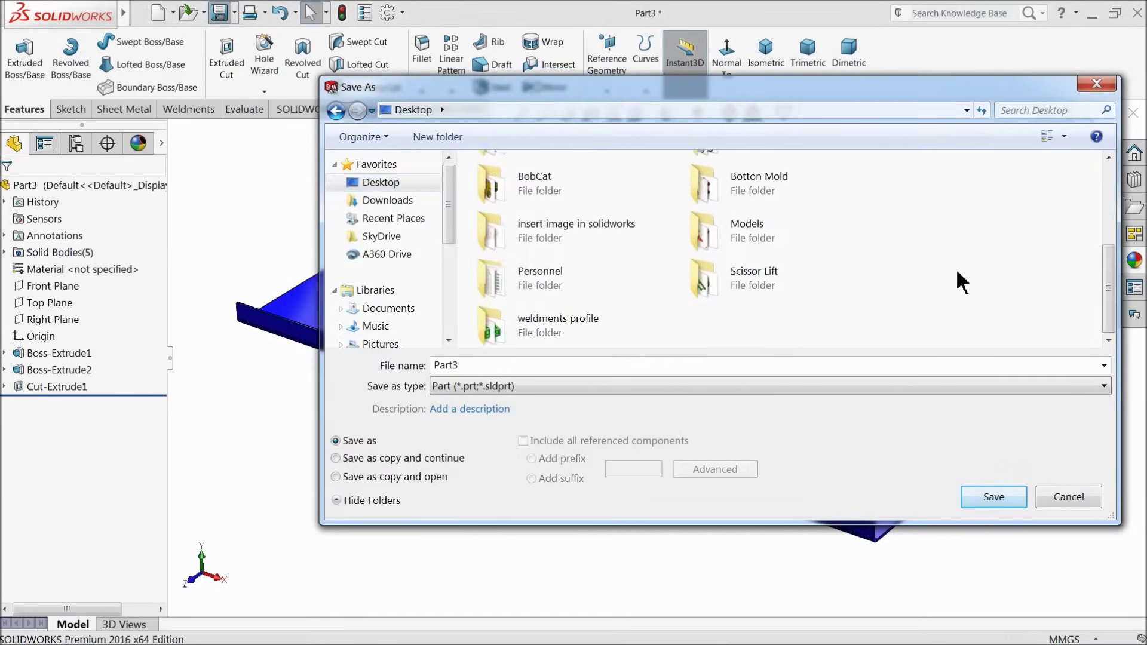
pyautogui.doubleClick(769, 299)
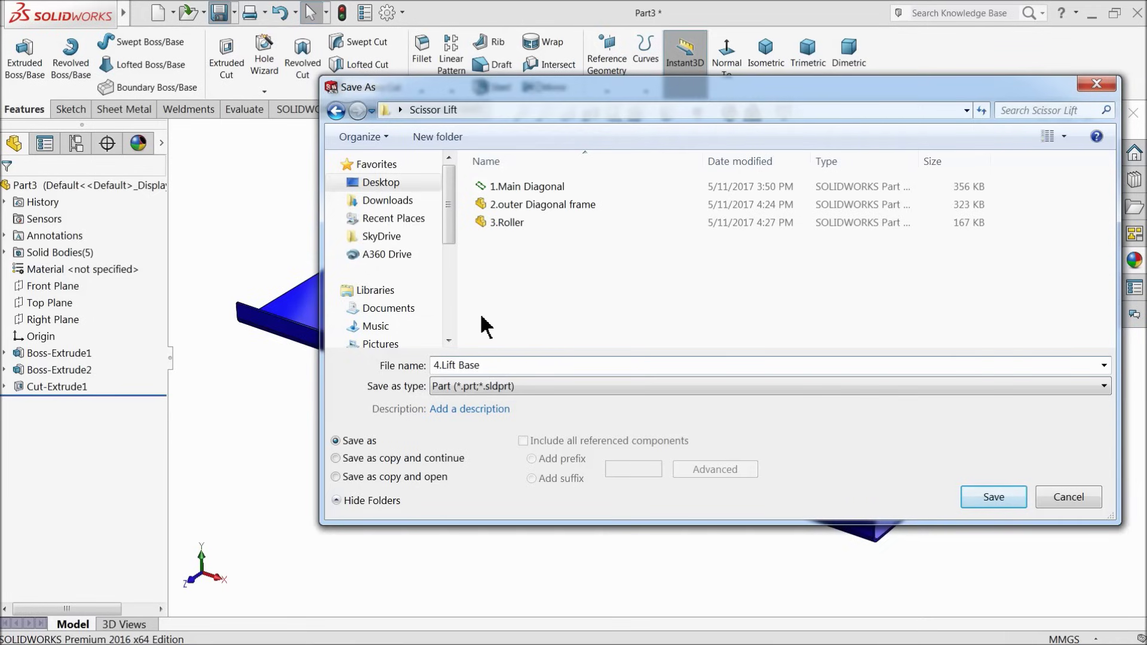
pyautogui.click(995, 504)
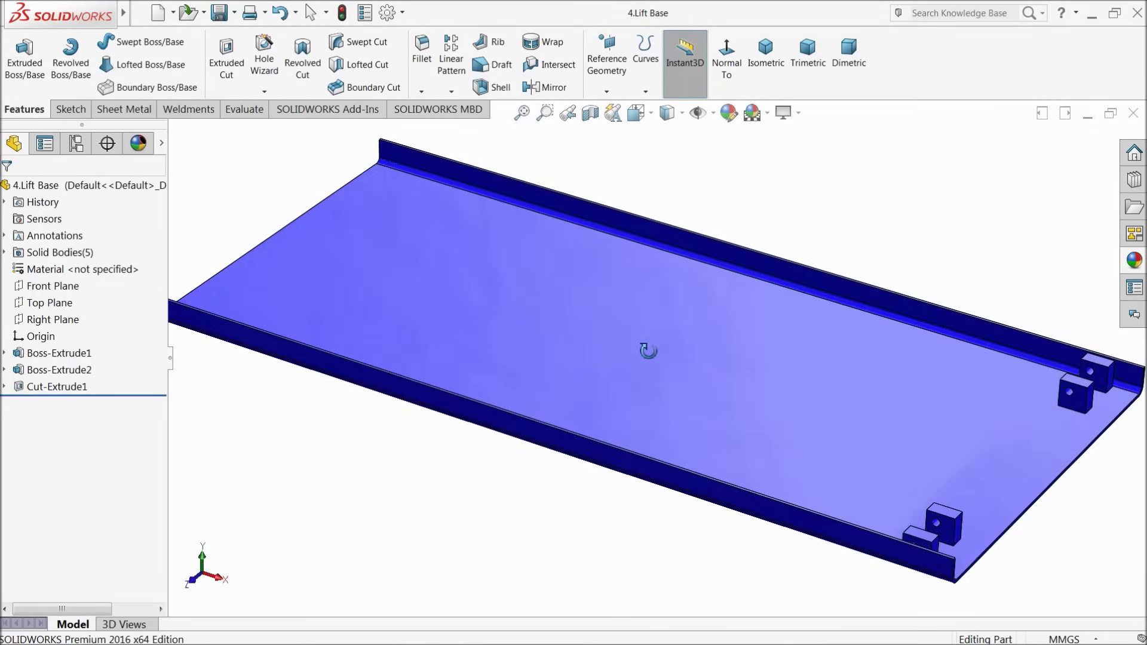
# Open the base sketch of the four blocks' extrusion for editing, viewed normal to the sketch plane.
pyautogui.click(880, 461)
pyautogui.moveTo(881, 460); pyautogui.dragTo(806, 460, button='middle')
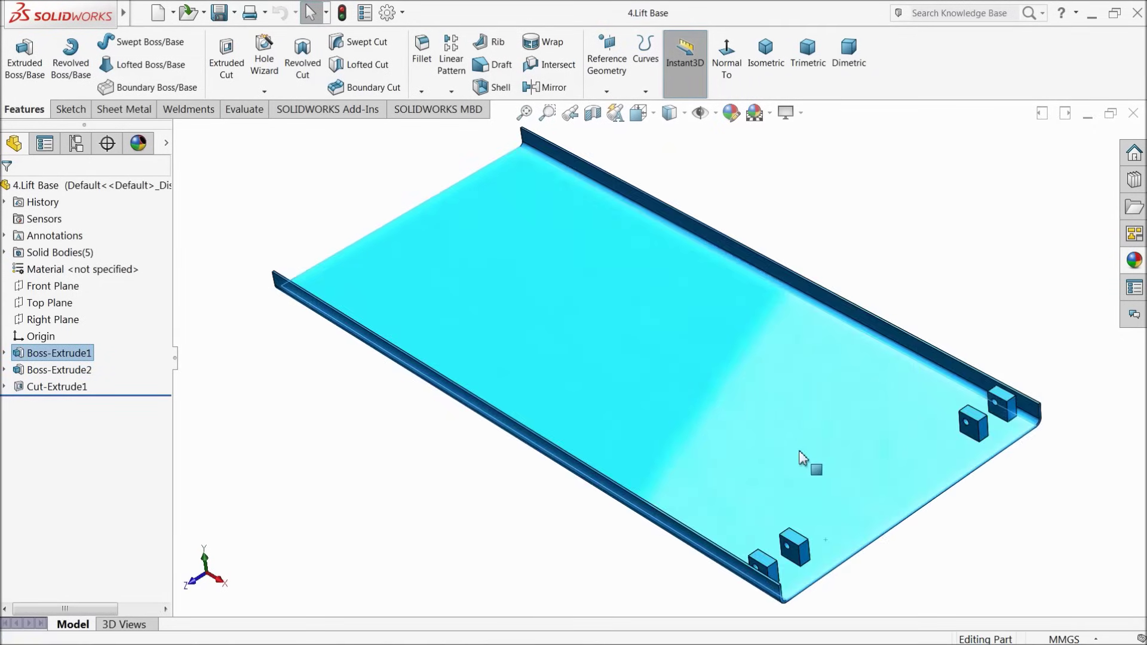
pyautogui.scroll(3, 735, 476)
pyautogui.scroll(-3, 735, 476)
pyautogui.click(44, 369)
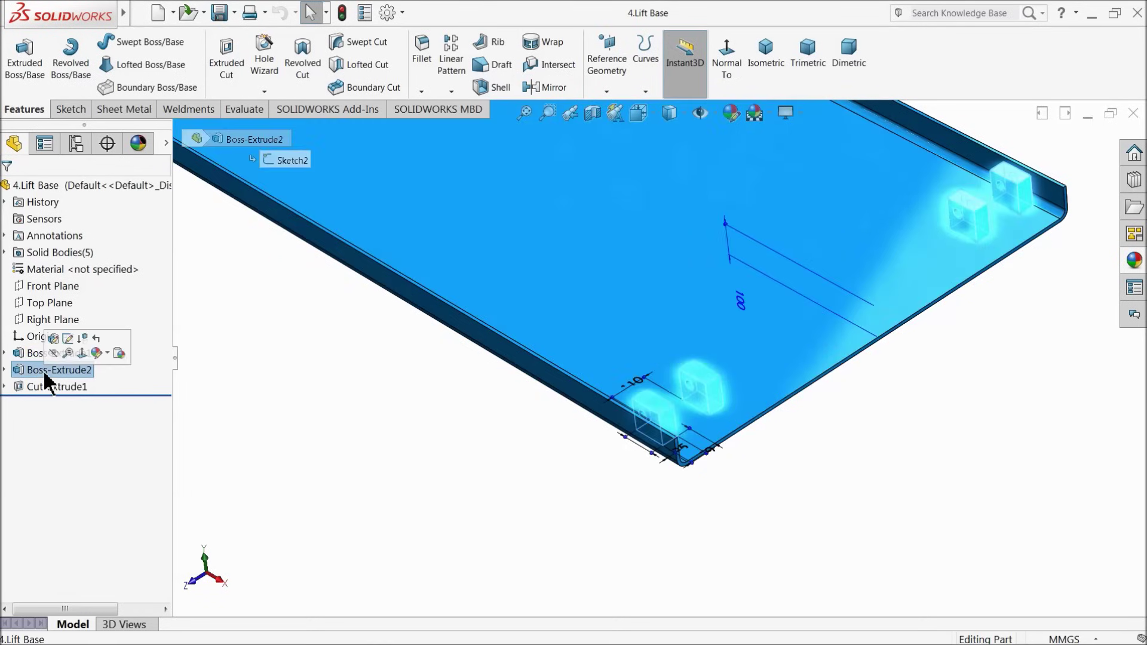
pyautogui.moveTo(648, 462)
pyautogui.mouseDown(button='middle')
pyautogui.moveTo(628, 463)
pyautogui.moveTo(641, 479)
pyautogui.mouseUp(button='middle')
pyautogui.click(4, 370)
pyautogui.click(42, 387)
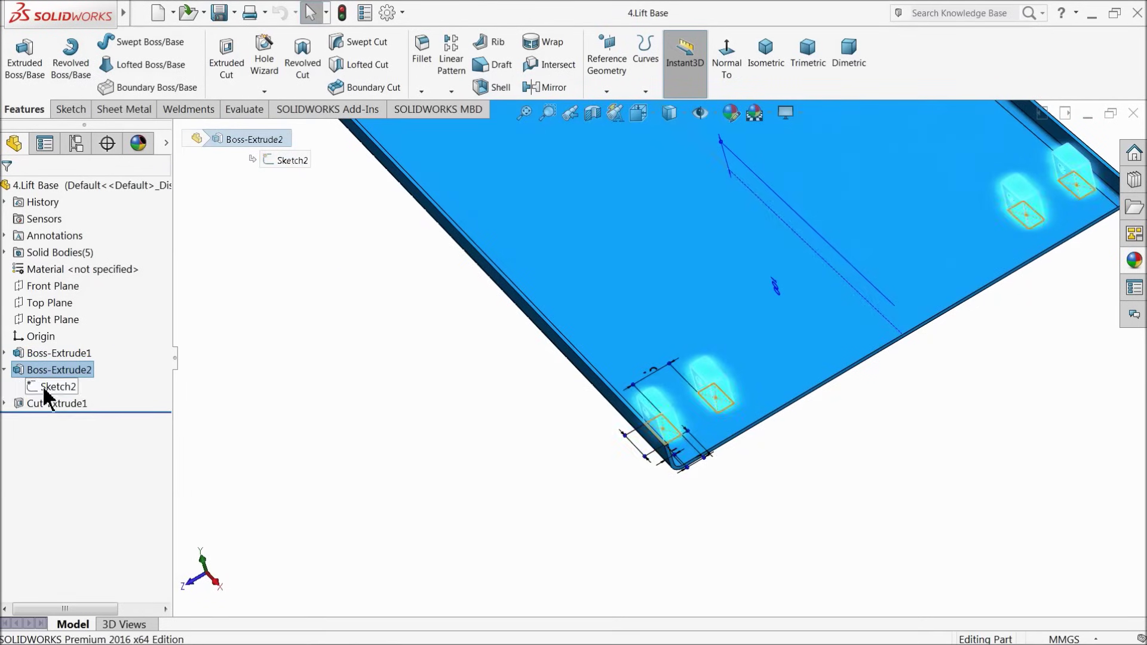
pyautogui.click(52, 353)
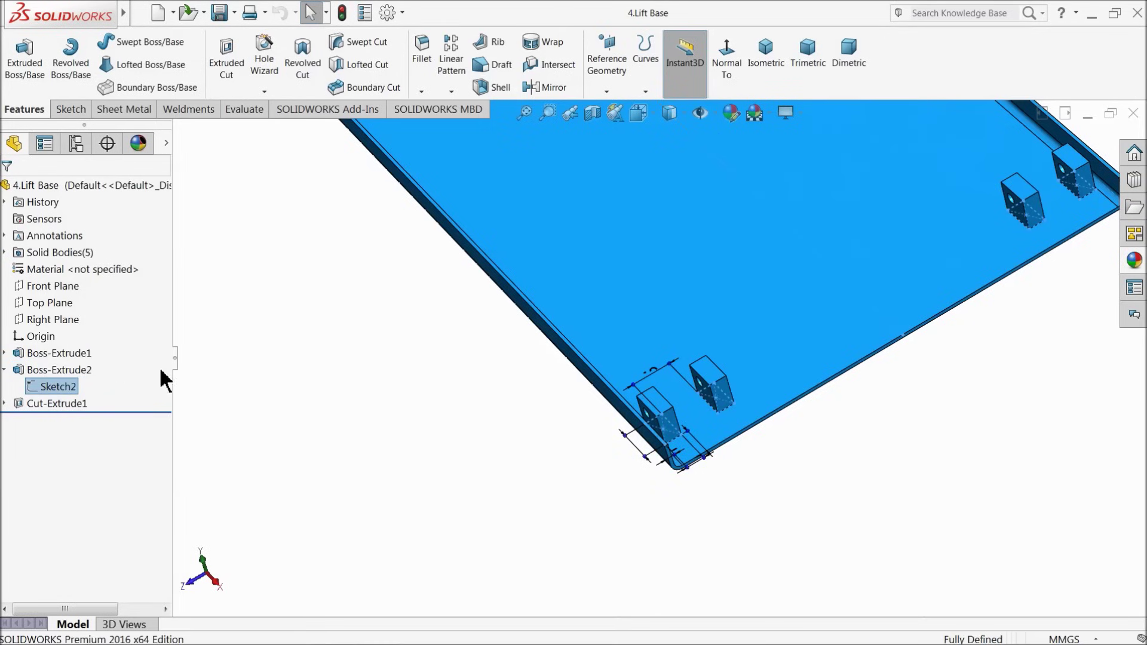
pyautogui.click(664, 60)
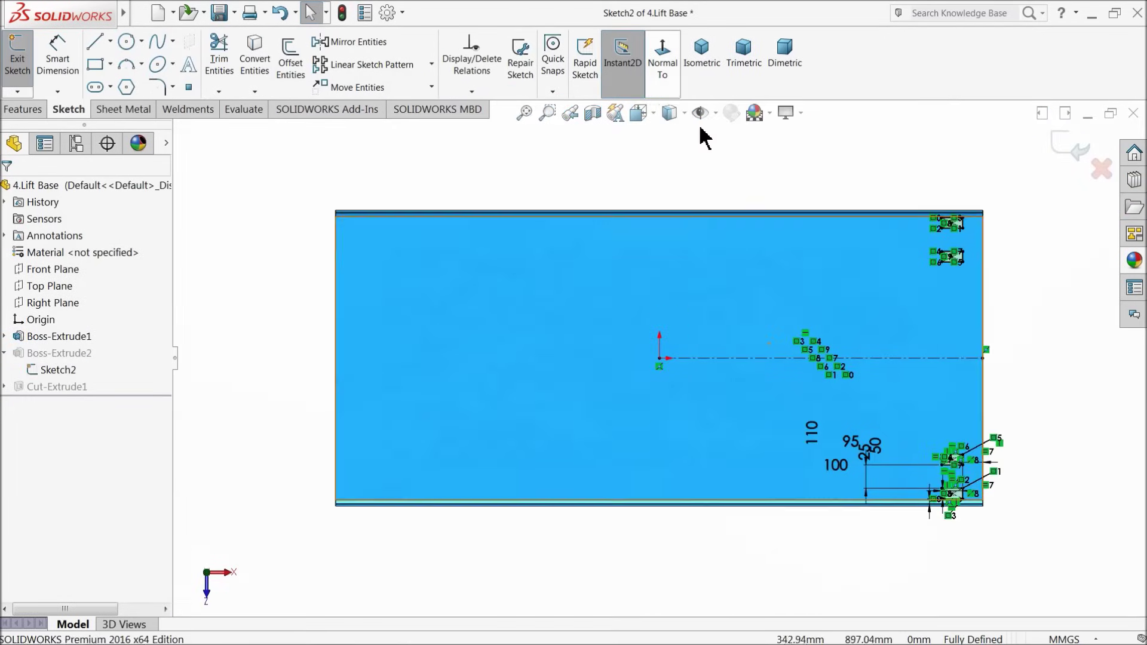
# Set the 50 mm width of the block rectangle nearest the flange to 55 mm.
pyautogui.scroll(-5, 929, 463)
pyautogui.scroll(-2, 804, 318)
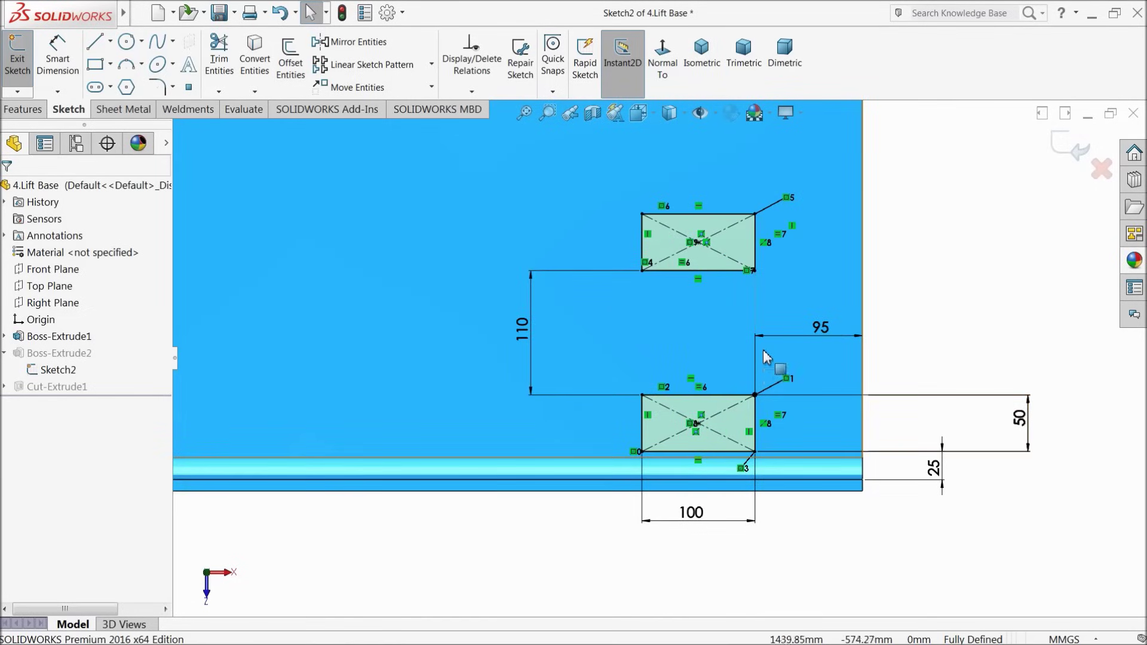
pyautogui.scroll(-3, 1037, 445)
pyautogui.moveTo(942, 391); pyautogui.dragTo(800, 392)
pyautogui.press('Escape')
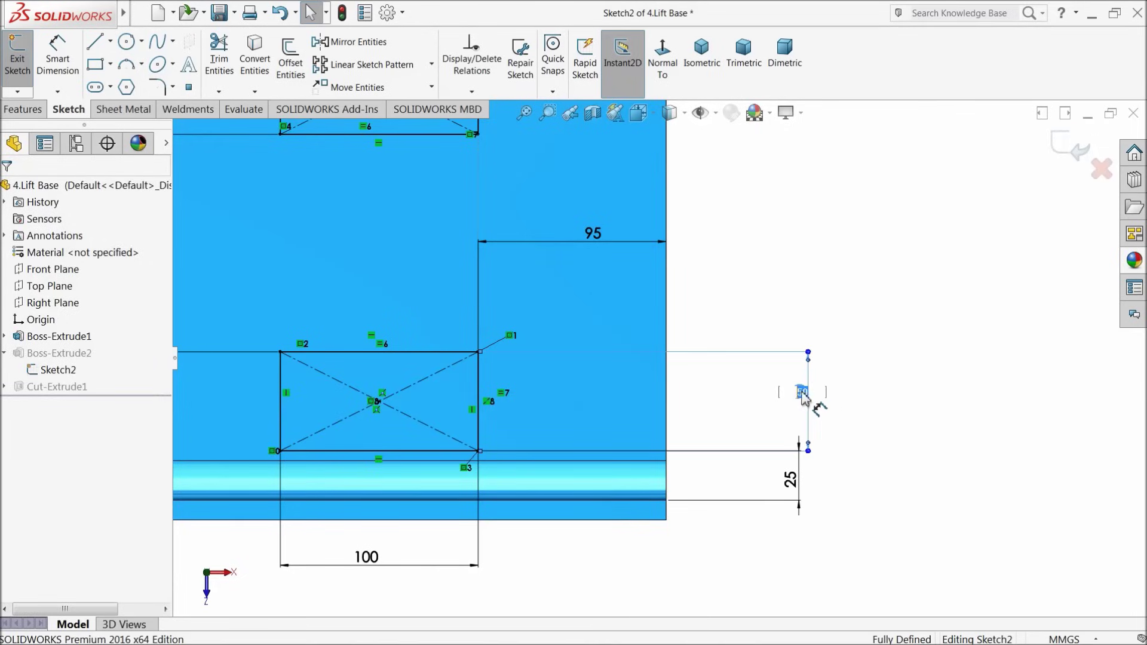
pyautogui.press('Return')
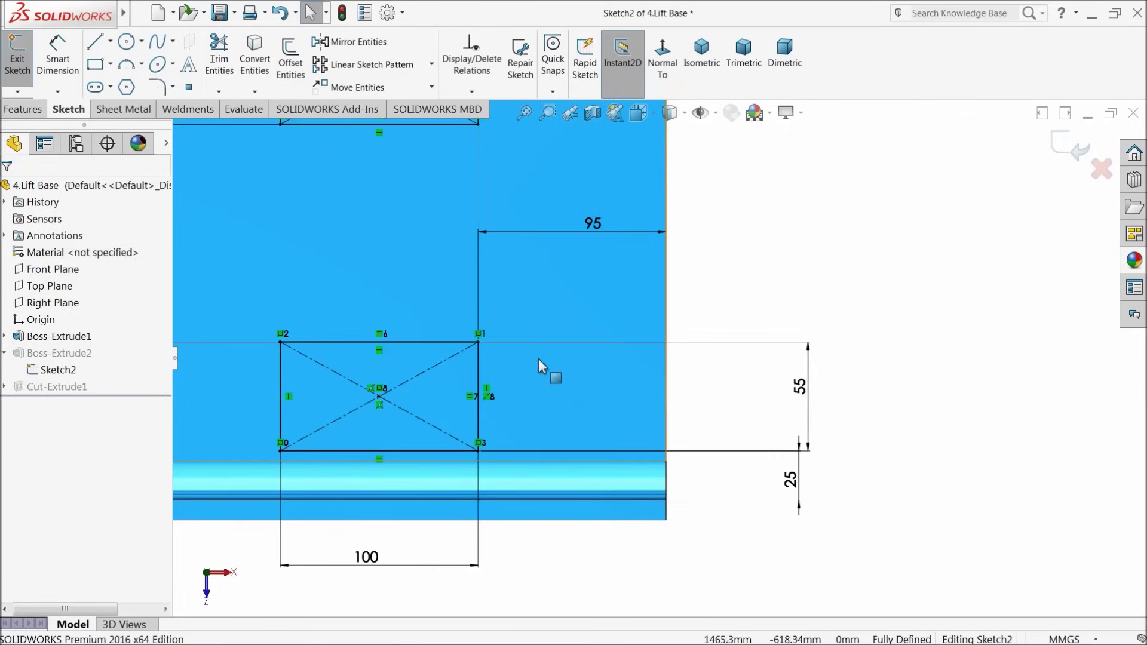
# Exit the edited block sketch to rebuild the lift base and save the part.
pyautogui.scroll(5, 801, 278)
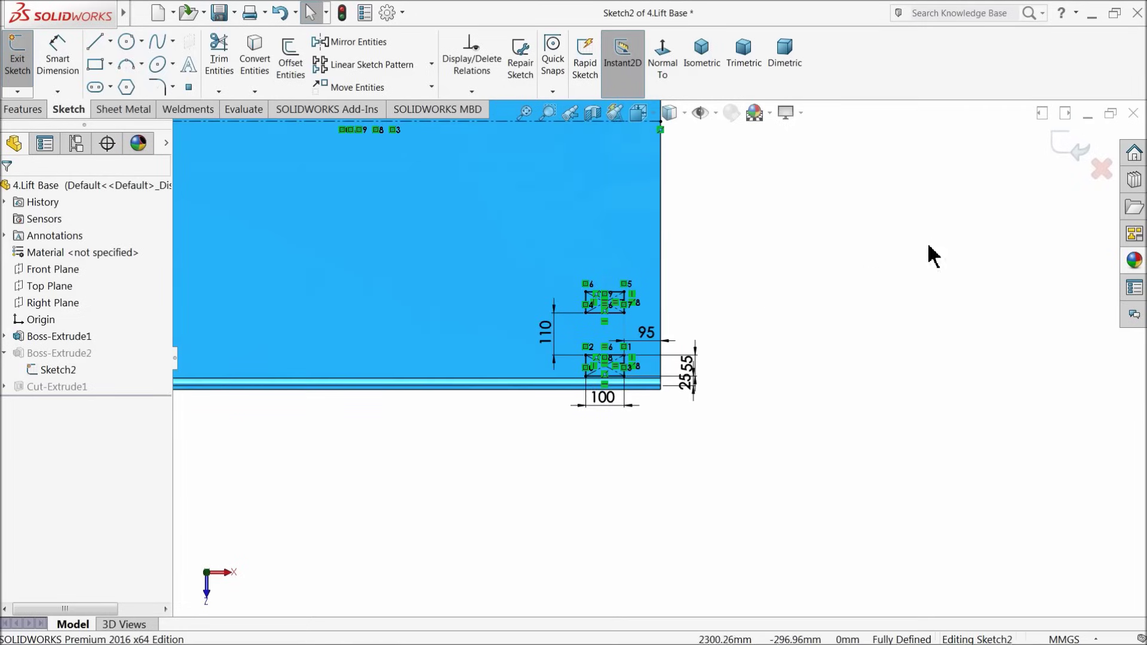
pyautogui.click(1072, 152)
pyautogui.scroll(5, 679, 307)
pyautogui.moveTo(673, 338); pyautogui.dragTo(645, 173, button='middle')
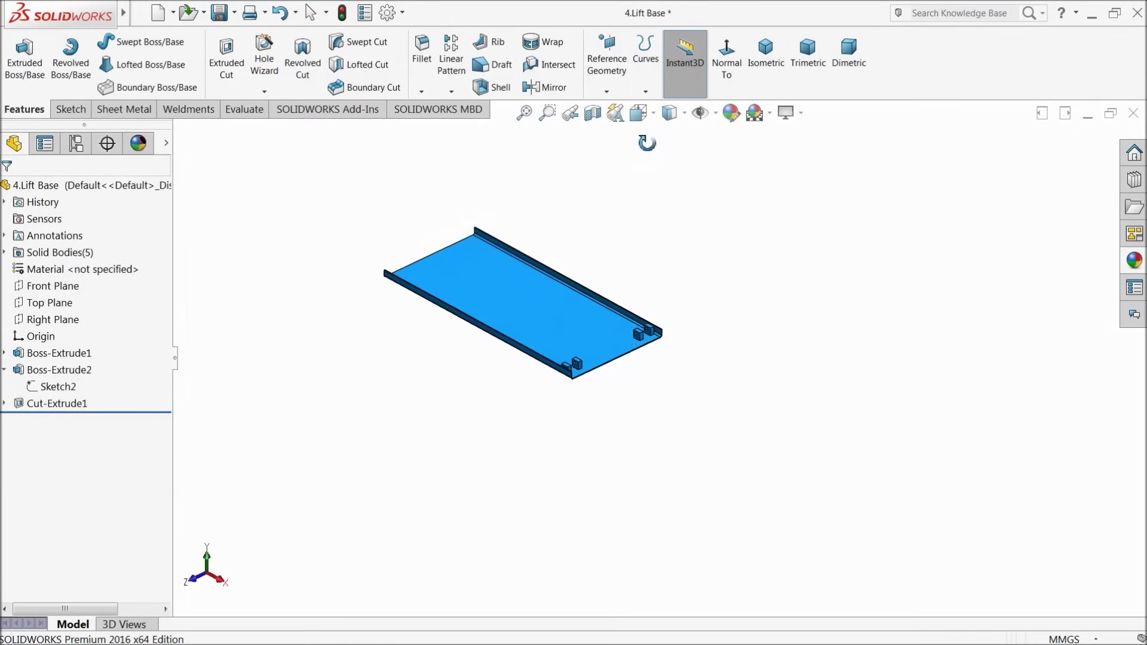
pyautogui.scroll(-3, 540, 308)
pyautogui.scroll(-2, 562, 306)
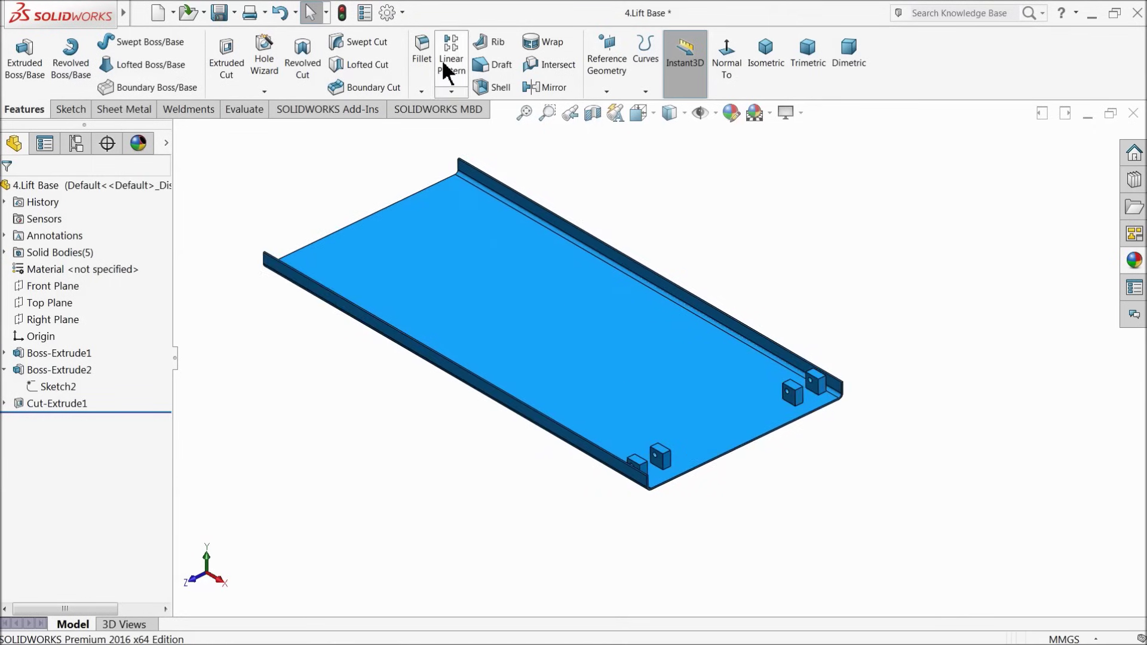
pyautogui.click(220, 12)
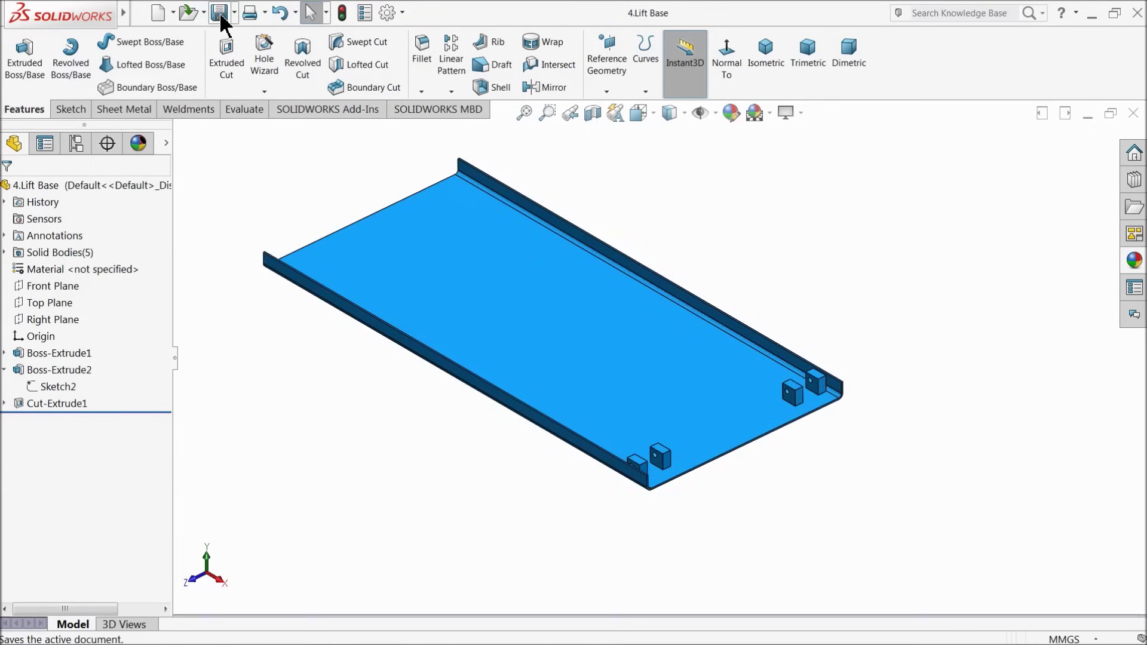
pyautogui.moveTo(348, 299); pyautogui.dragTo(388, 389, button='middle')
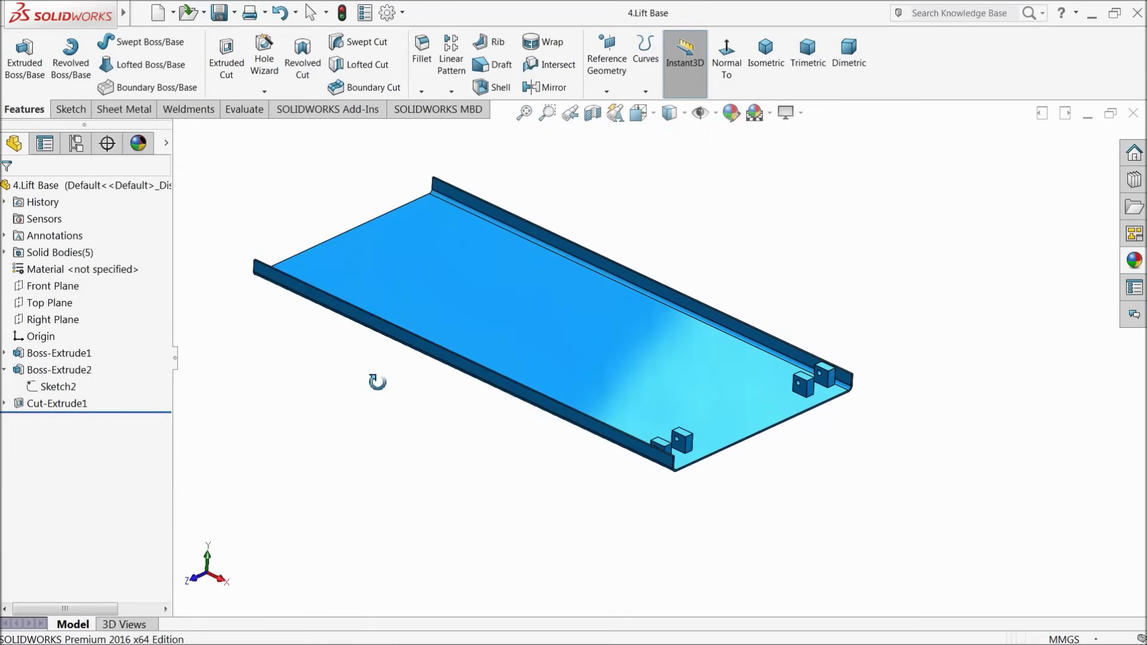
pyautogui.scroll(3, 545, 300)
pyautogui.scroll(-3, 546, 300)
pyautogui.moveTo(606, 436); pyautogui.dragTo(669, 448, button='middle')
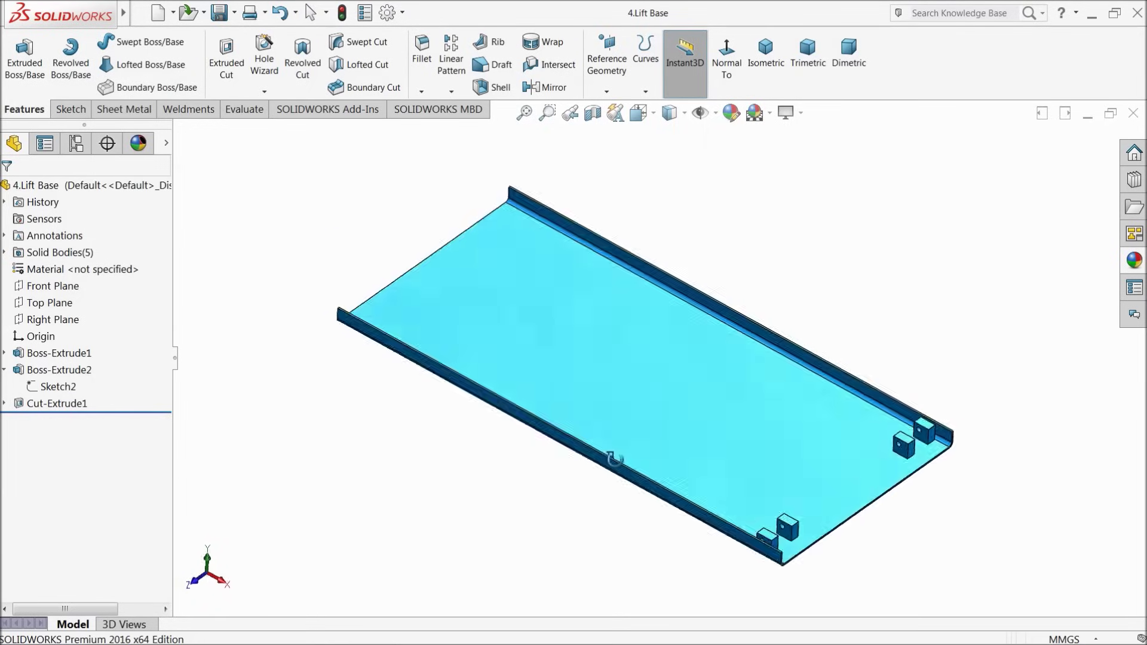
pyautogui.scroll(-2, 796, 476)
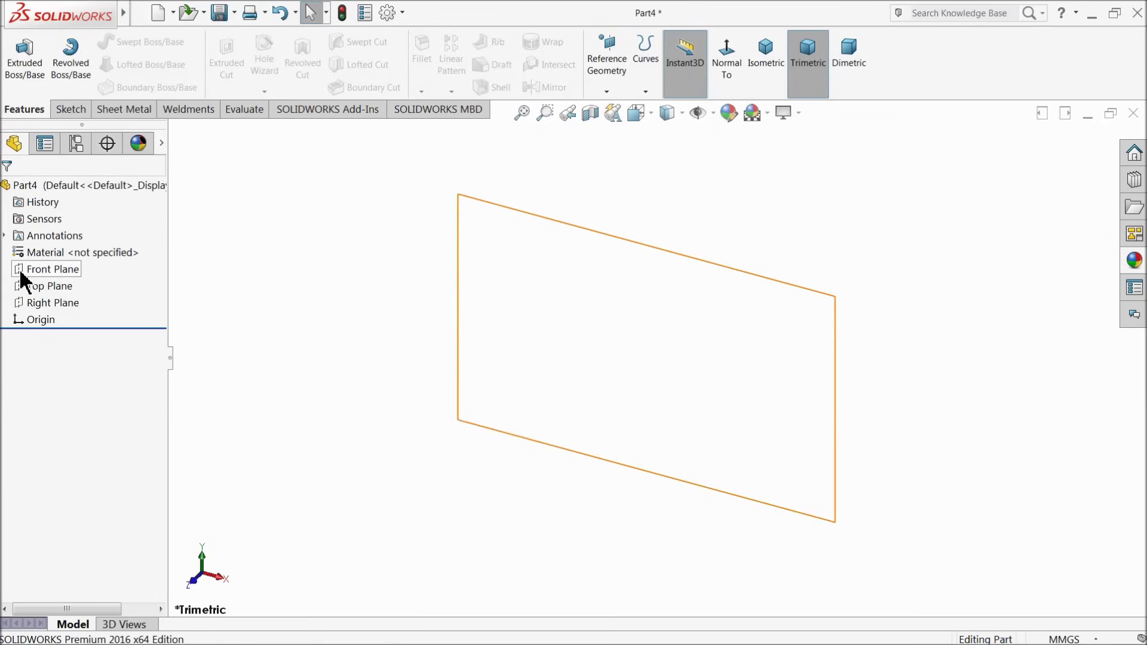
# In the new part, sketch a circle of about 90 mm radius on the Right Plane, centred on the origin.
pyautogui.click(28, 303)
pyautogui.click(28, 277)
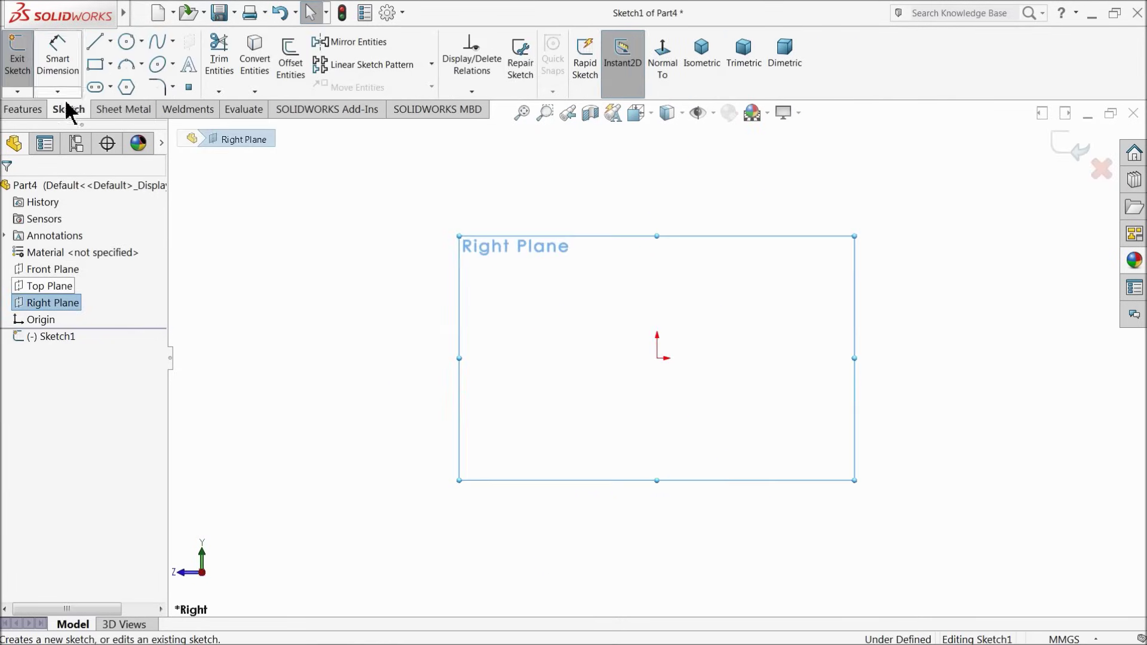
pyautogui.click(127, 43)
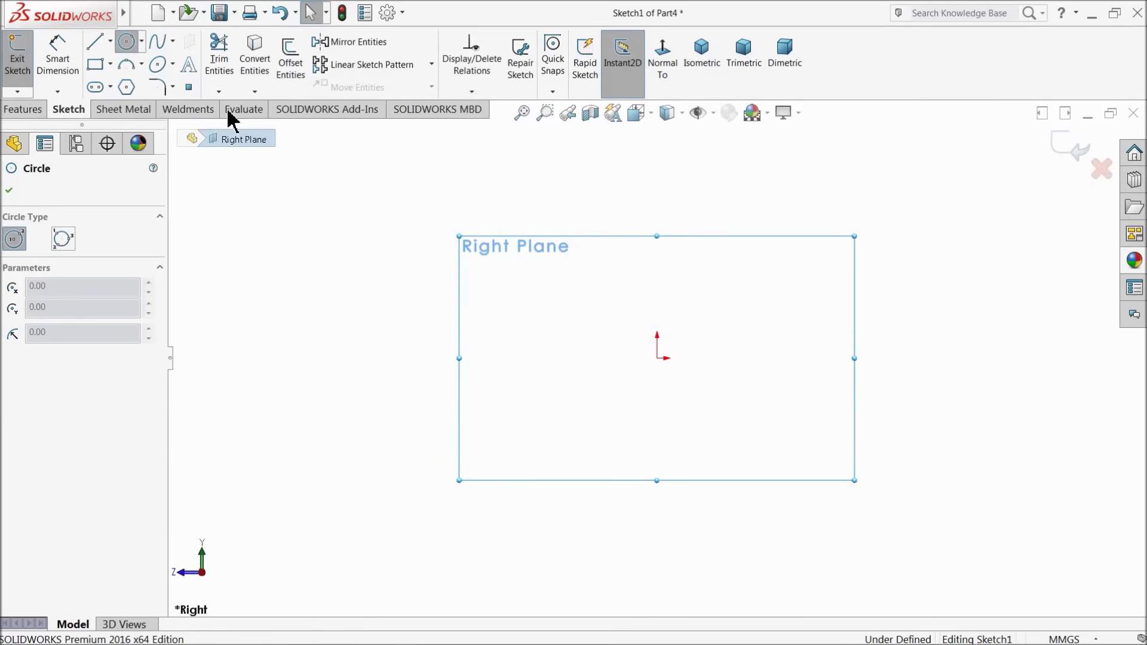
pyautogui.click(657, 359)
pyautogui.click(514, 219)
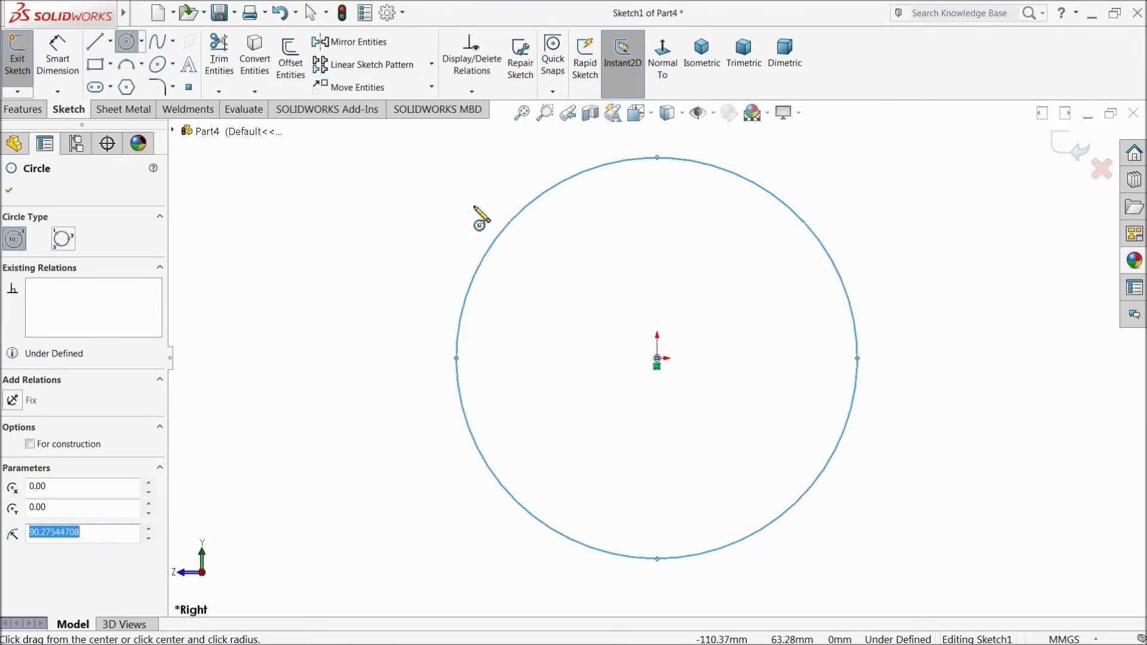
# Dimension the circle's diameter and set it to 120 mm.
pyautogui.click(60, 68)
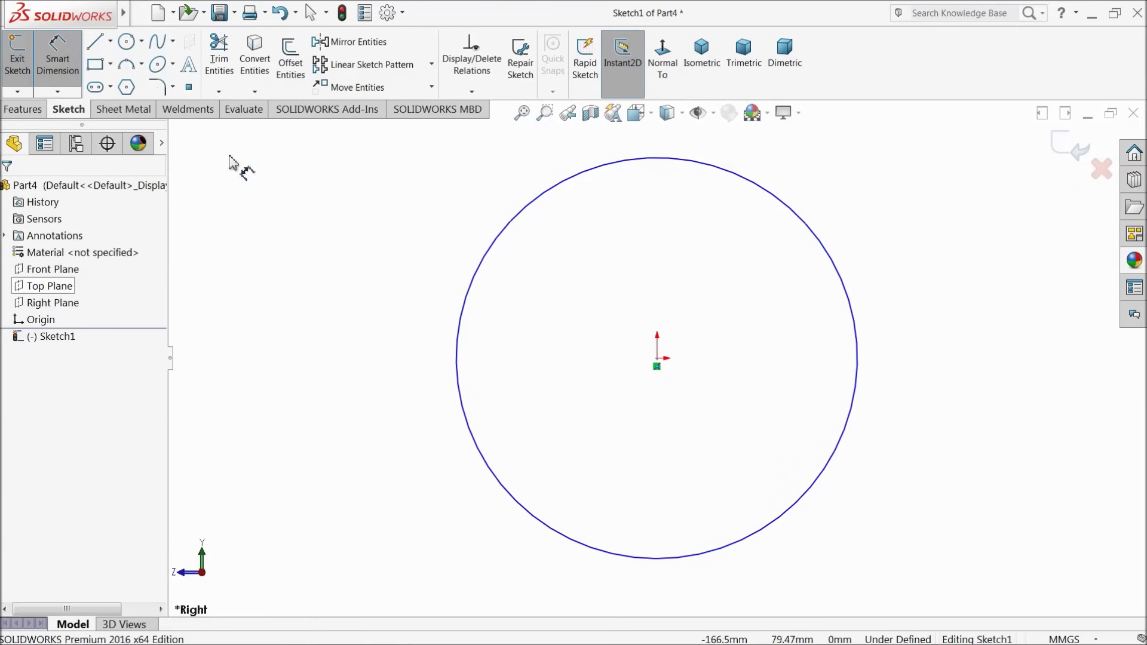
pyautogui.click(464, 308)
pyautogui.click(409, 311)
pyautogui.write('120')
pyautogui.press('Return')
# Extrude the circle as a Blind boss 500 mm long and show it in isometric view.
pyautogui.click(27, 110)
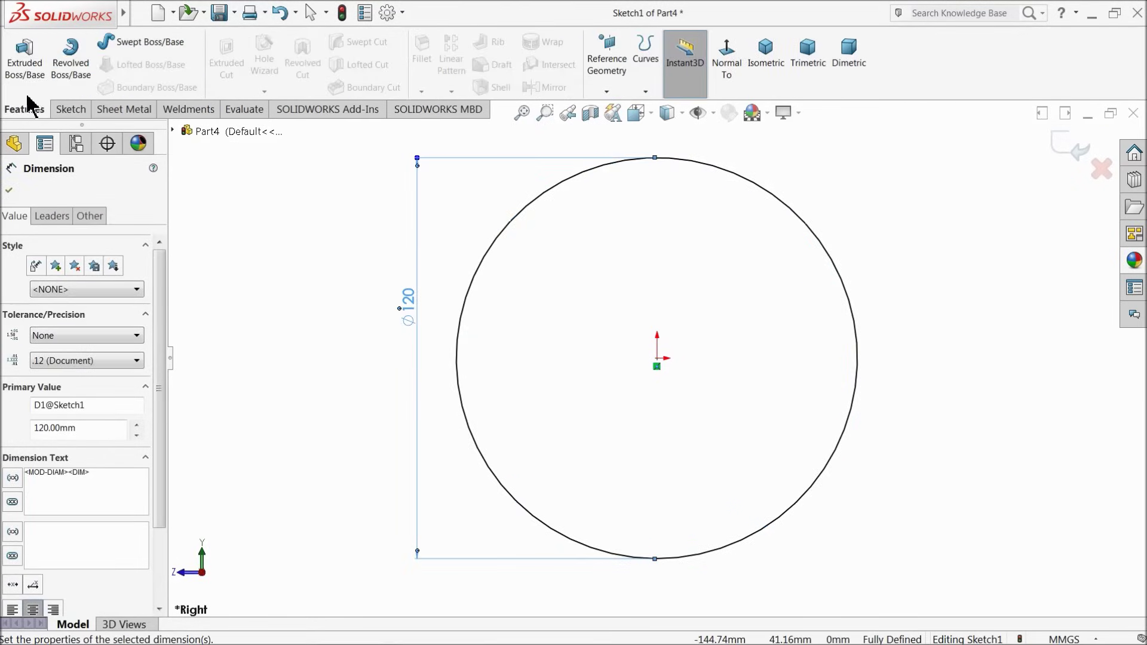
pyautogui.click(25, 66)
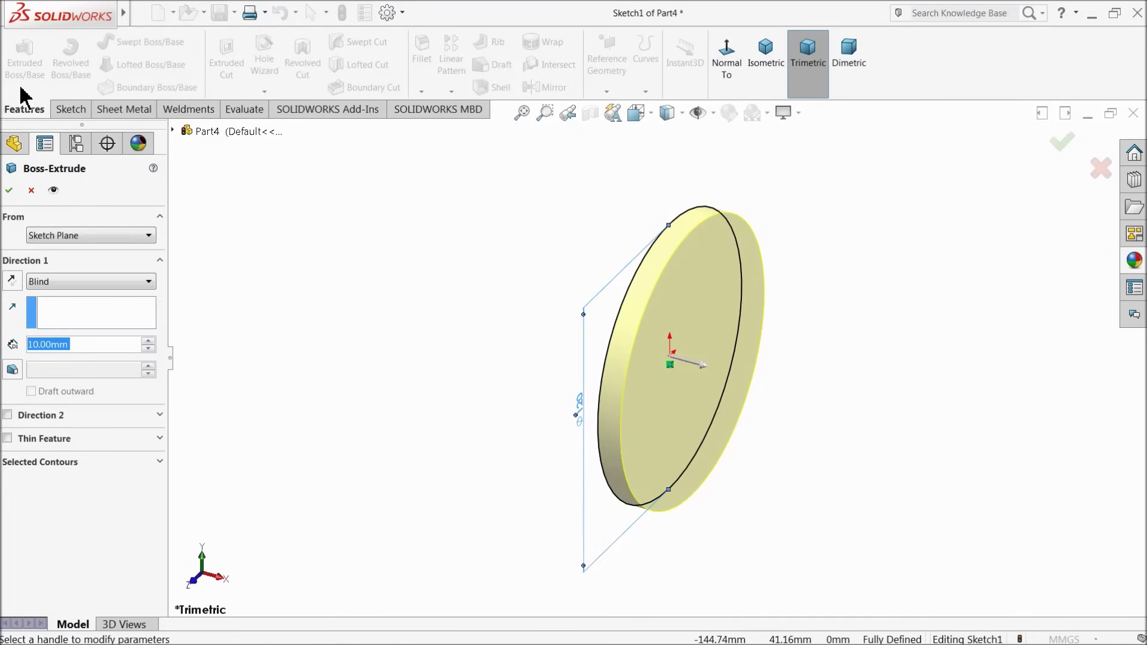
pyautogui.write('5')
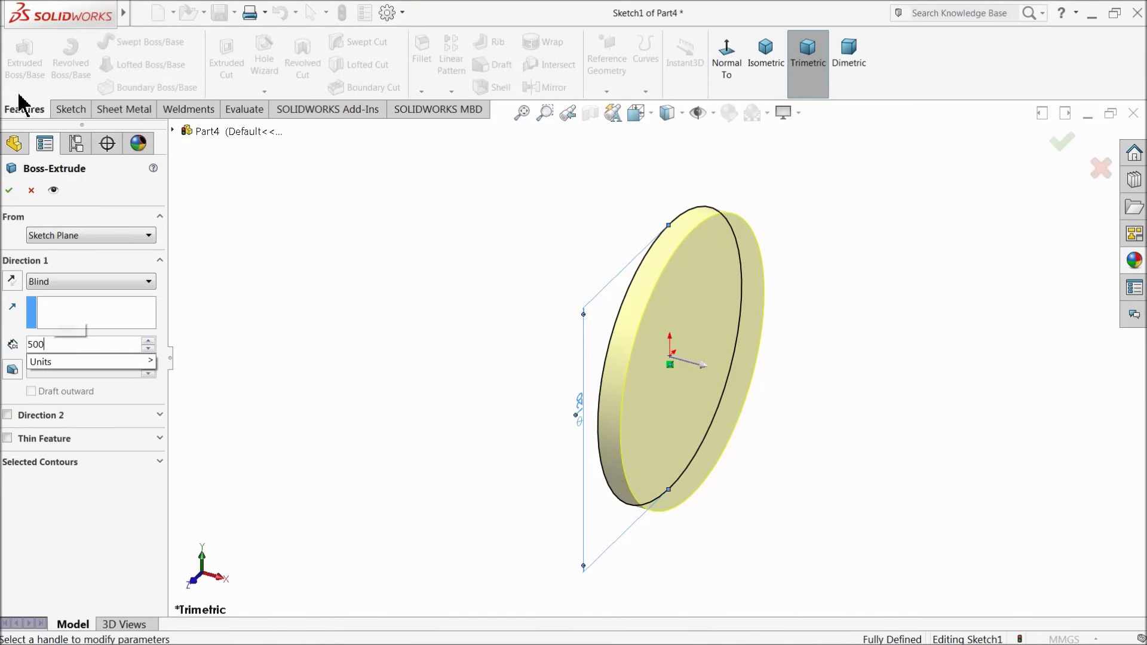
pyautogui.write('00')
pyautogui.press('Return')
pyautogui.click(766, 54)
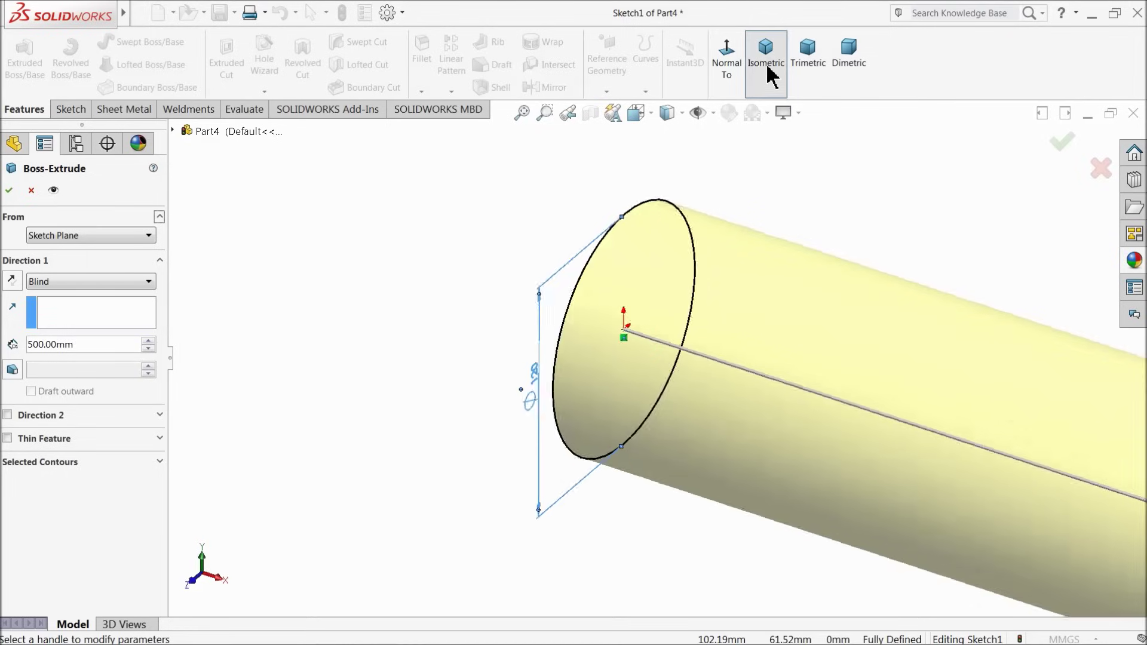
pyautogui.click(16, 191)
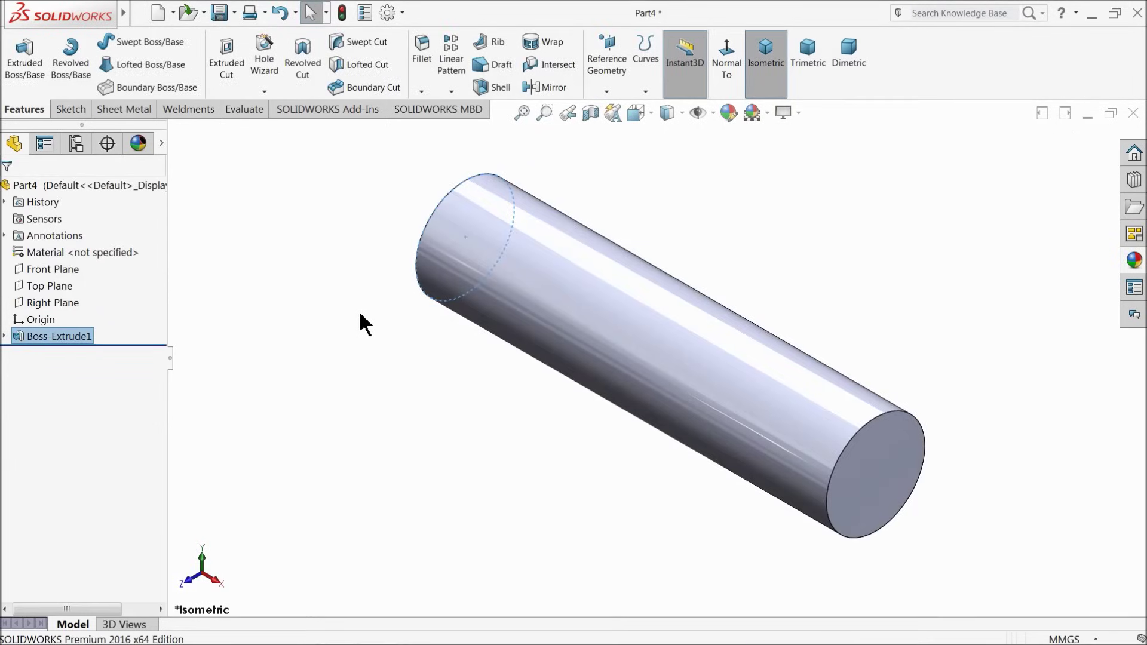
# Sketch a circle of about 28 mm radius on the cylinder's far end face, centred on the origin.
pyautogui.click(892, 481)
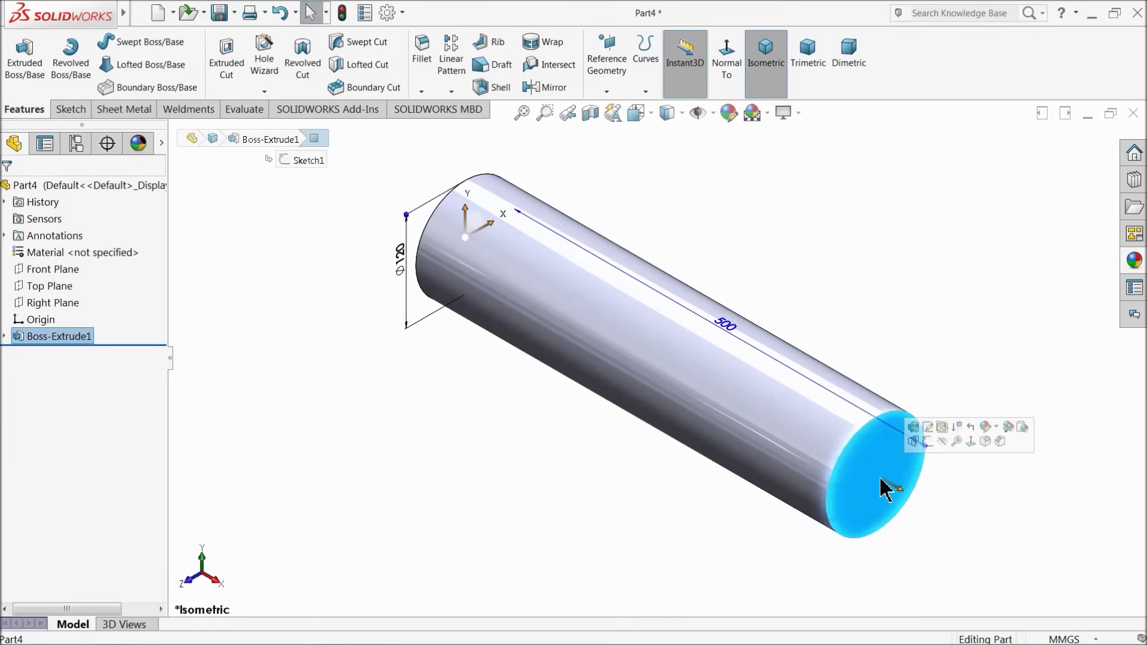
pyautogui.click(928, 442)
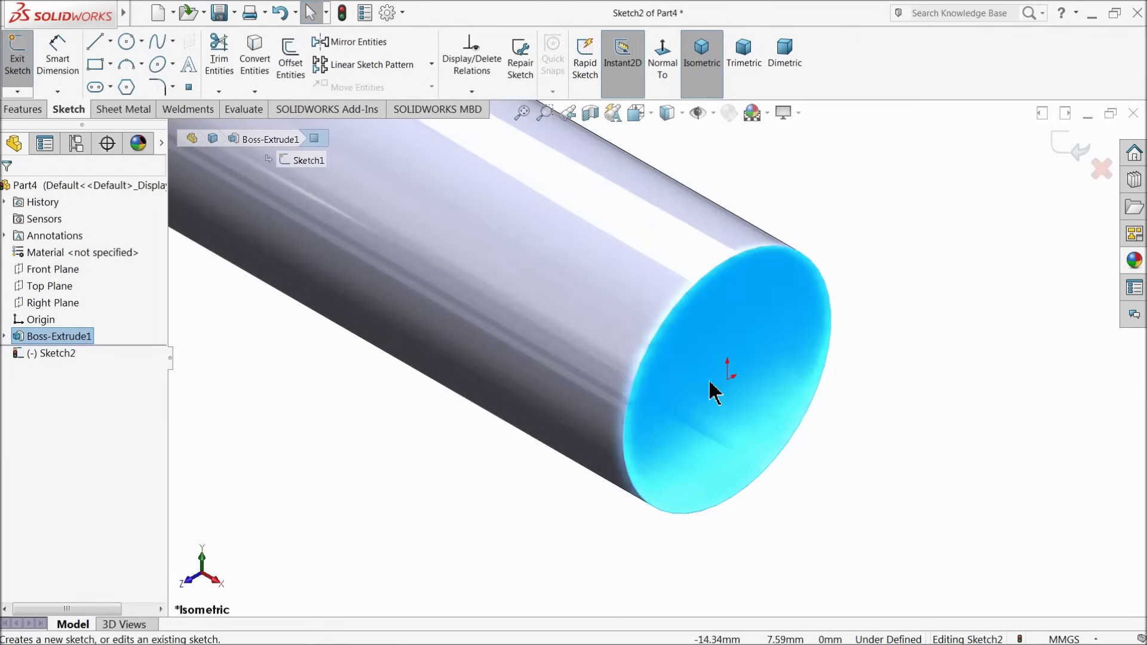
pyautogui.click(129, 48)
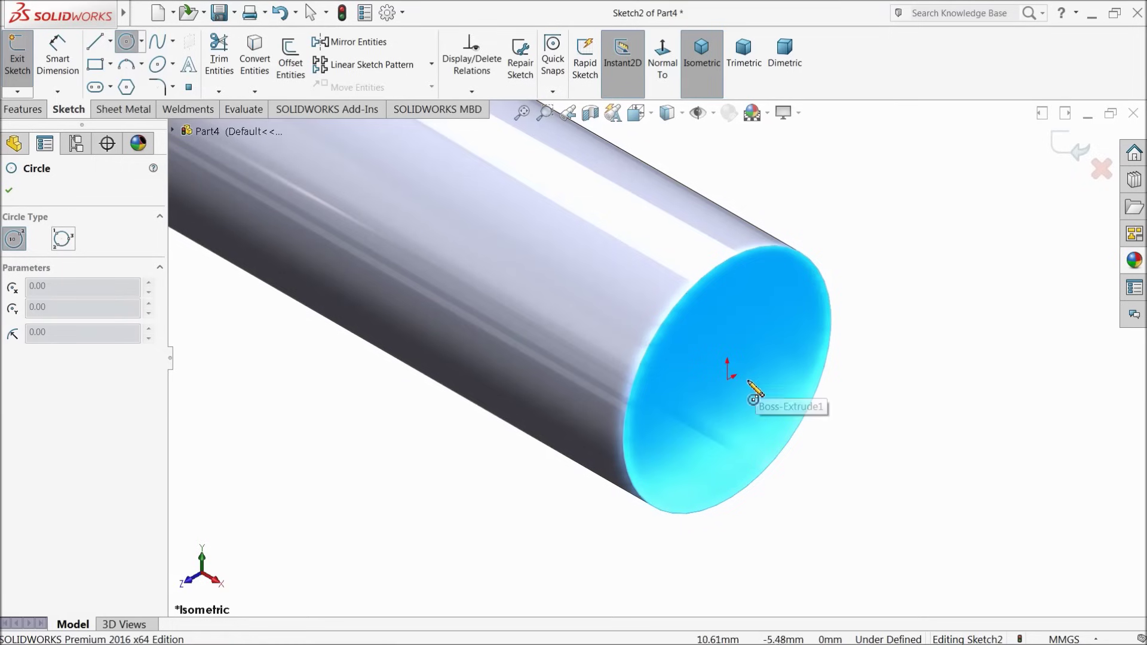
pyautogui.click(728, 372)
pyautogui.click(736, 327)
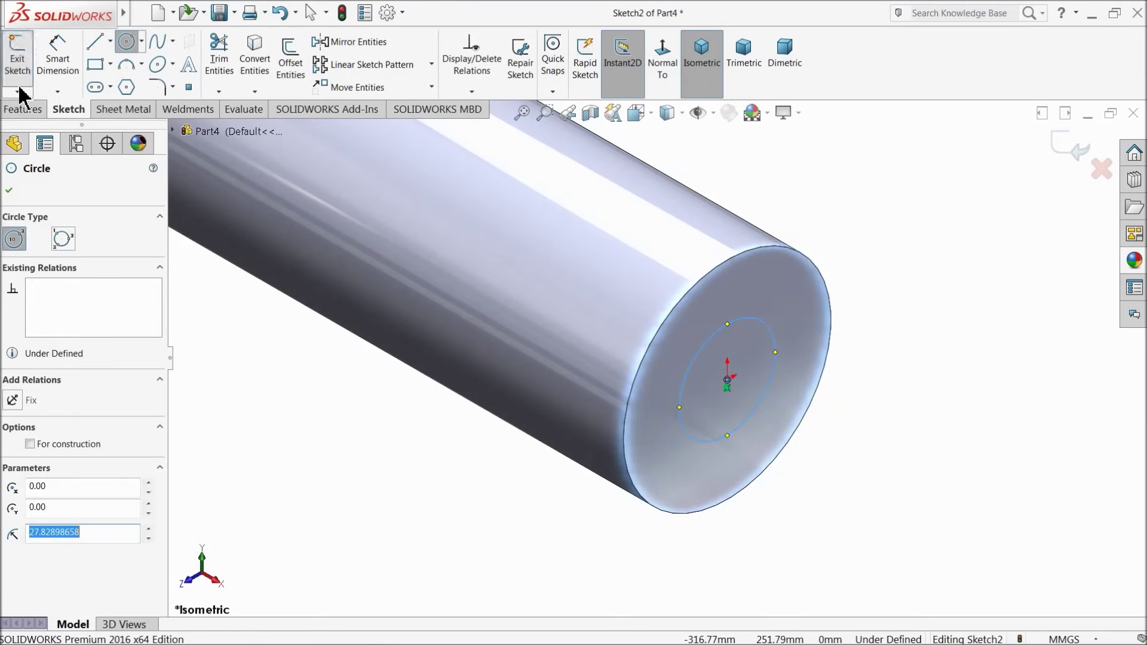
# Dimension the end-face circle with a diameter of 60 mm.
pyautogui.click(58, 59)
pyautogui.click(708, 337)
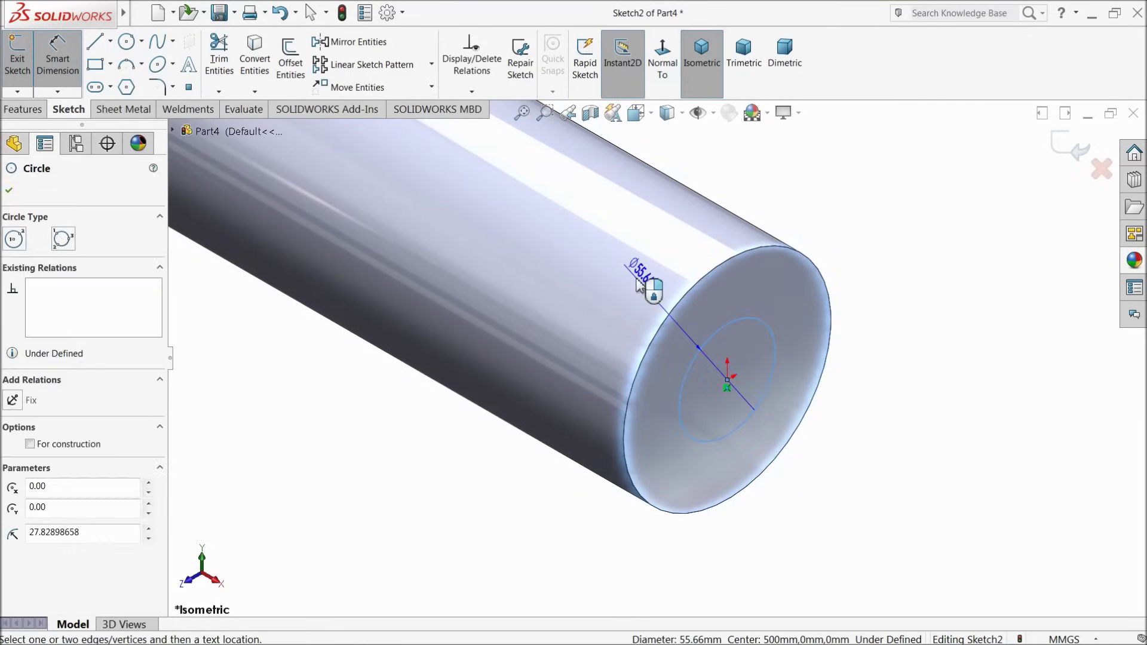
pyautogui.click(634, 278)
pyautogui.write('60')
pyautogui.press('Return')
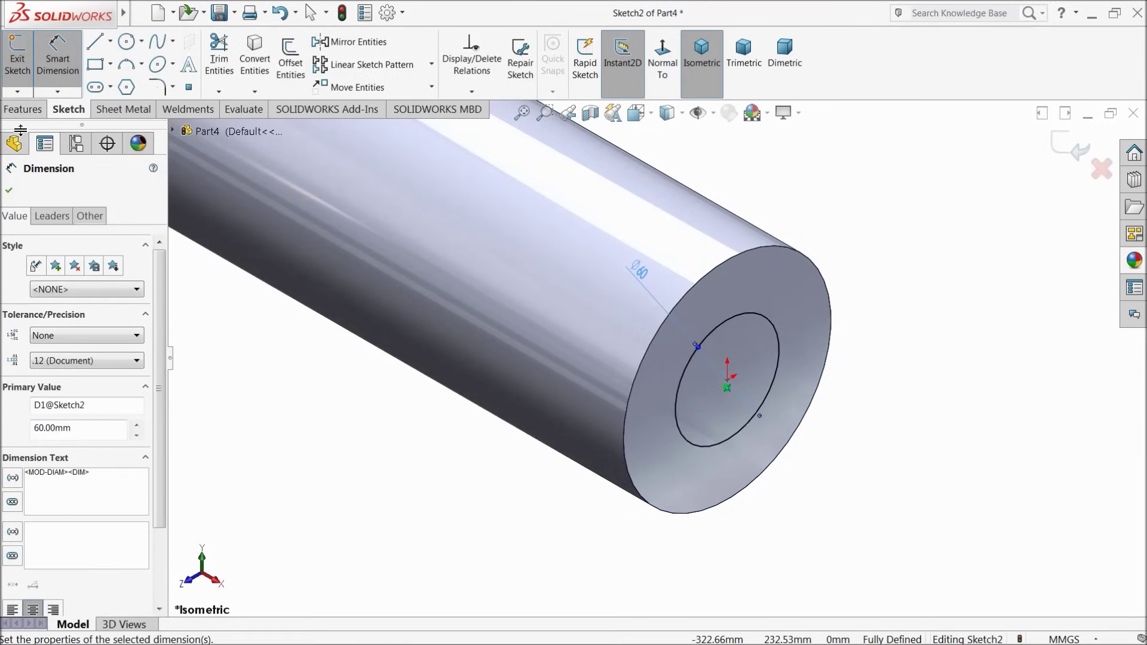
# Cut the end-face circle into the cylinder as a Blind bore 480 mm deep.
pyautogui.click(24, 109)
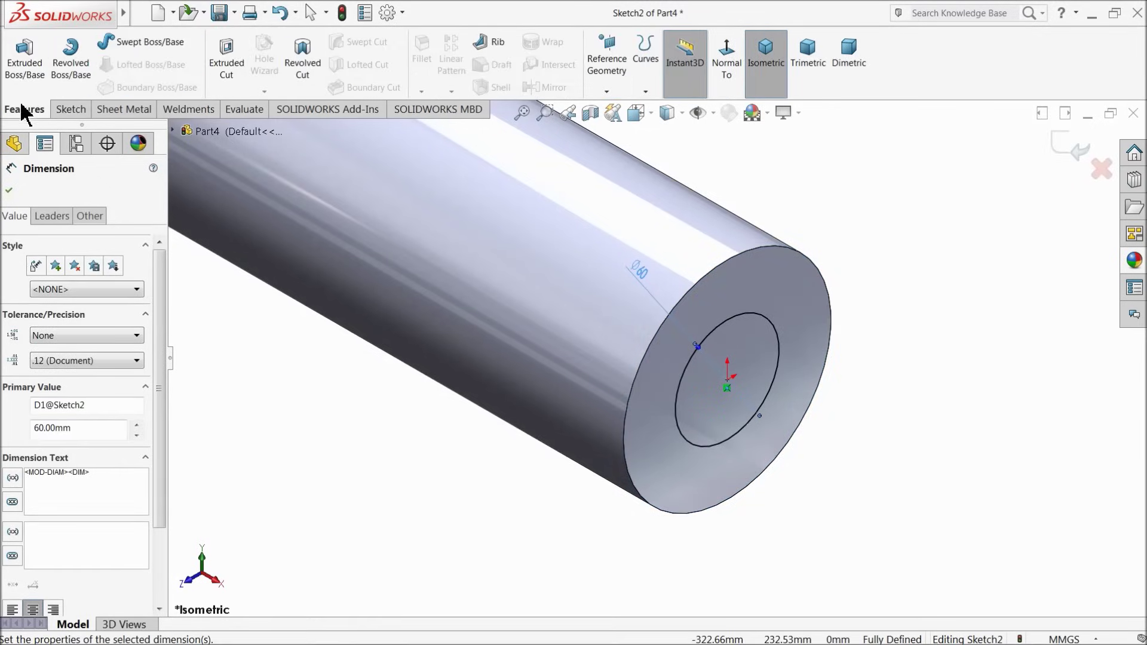
pyautogui.click(232, 63)
pyautogui.write('58')
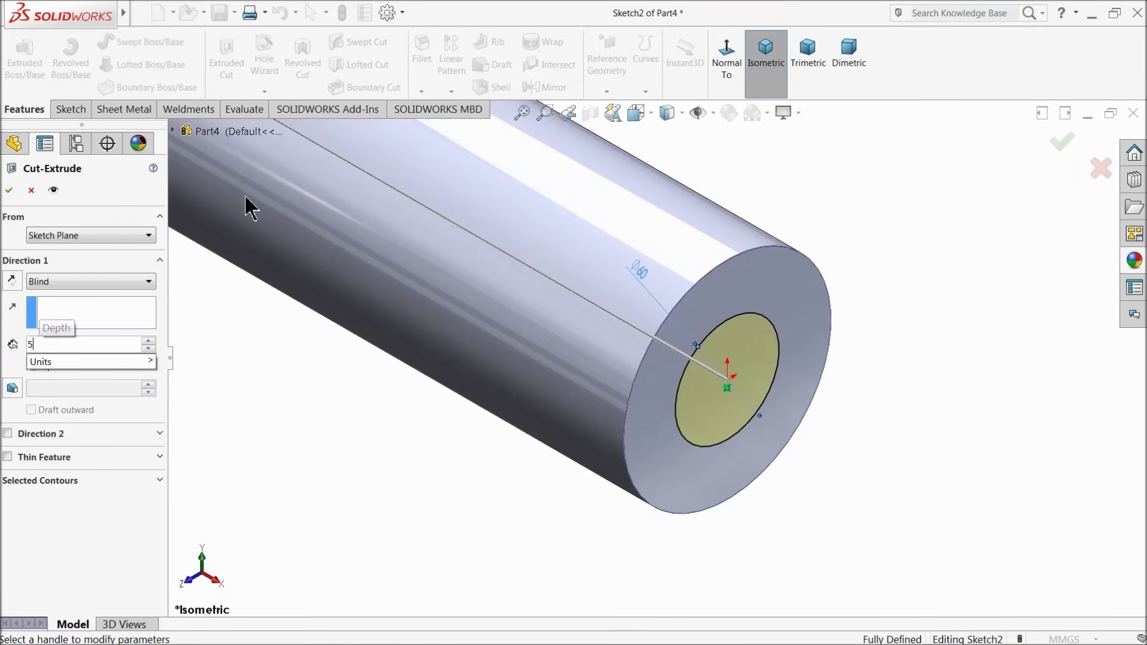
pyautogui.press('BackSpace')
pyautogui.write('480')
pyautogui.press('Return')
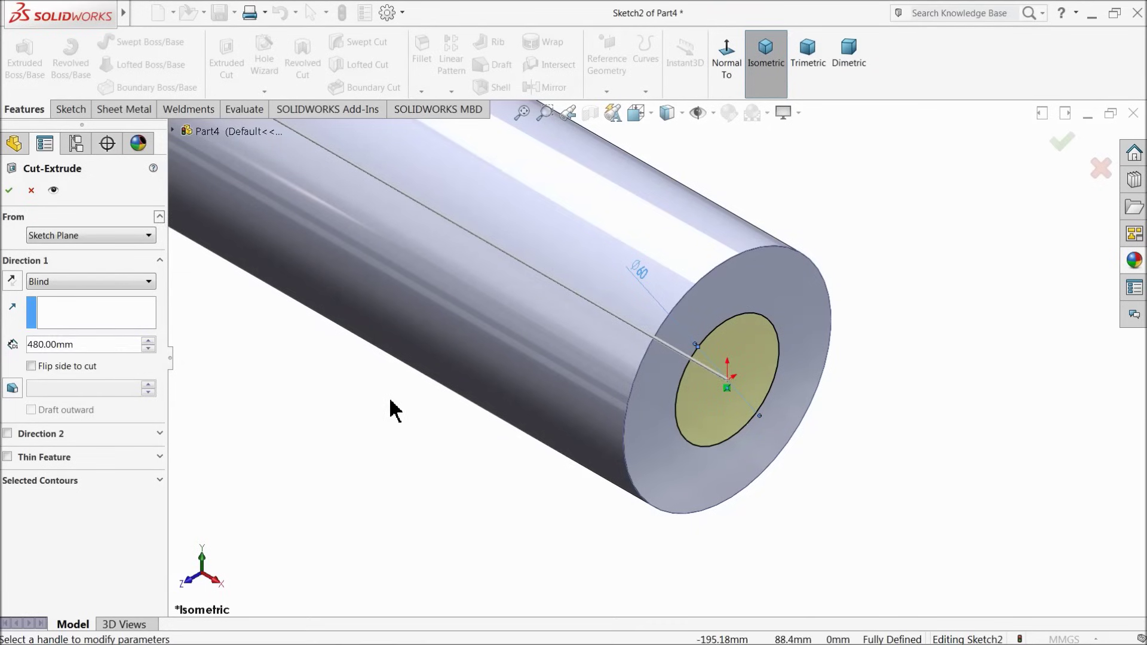
pyautogui.scroll(5, 397, 382)
pyautogui.moveTo(402, 361); pyautogui.dragTo(469, 264, button='middle')
pyautogui.click(9, 190)
pyautogui.moveTo(461, 375); pyautogui.dragTo(489, 361, button='middle')
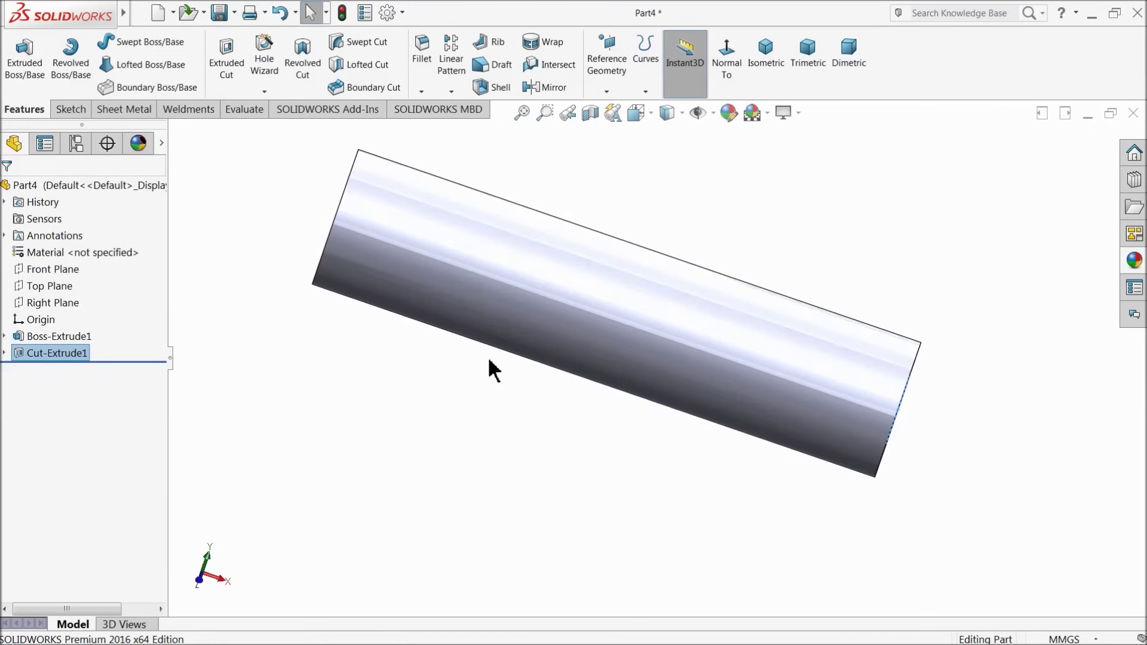
# Start a sketch on the Front Plane and view it normal to the plane.
pyautogui.click(43, 285)
pyautogui.moveTo(184, 315); pyautogui.dragTo(341, 366, button='middle')
pyautogui.click(36, 269)
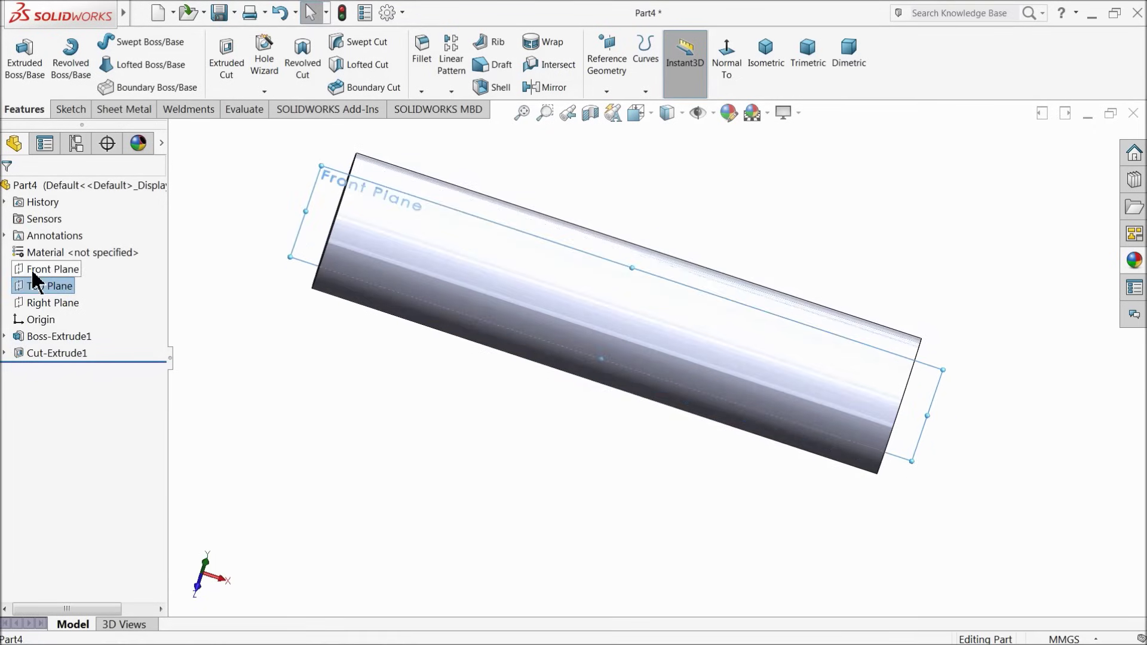
pyautogui.moveTo(179, 319); pyautogui.dragTo(182, 251, button='middle')
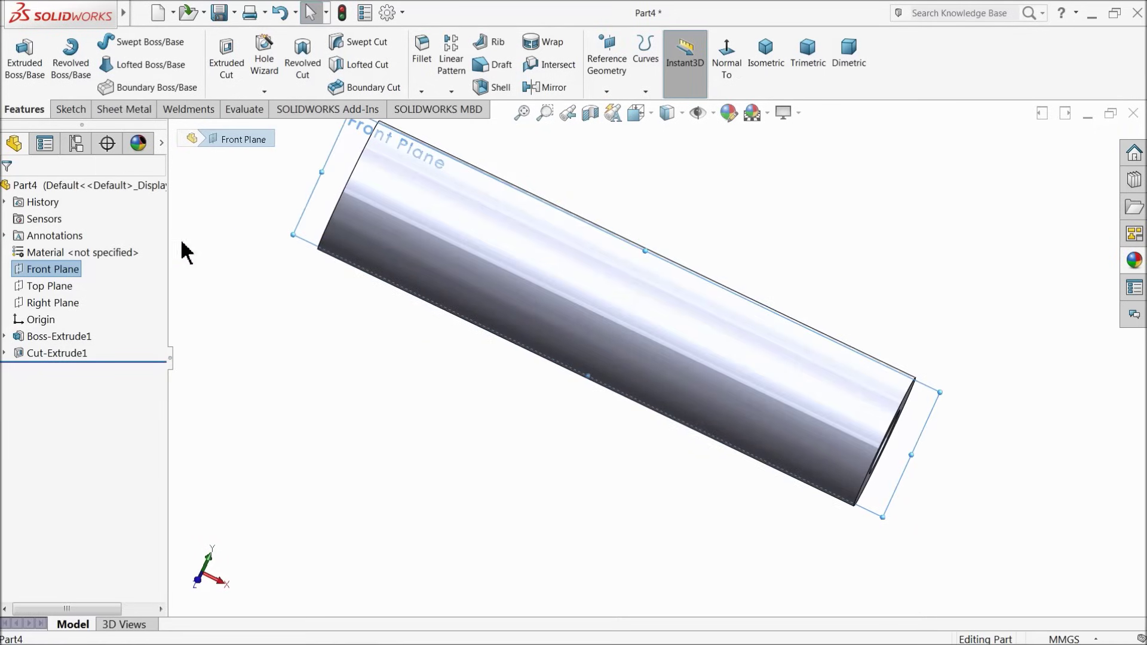
pyautogui.click(23, 272)
pyautogui.click(29, 256)
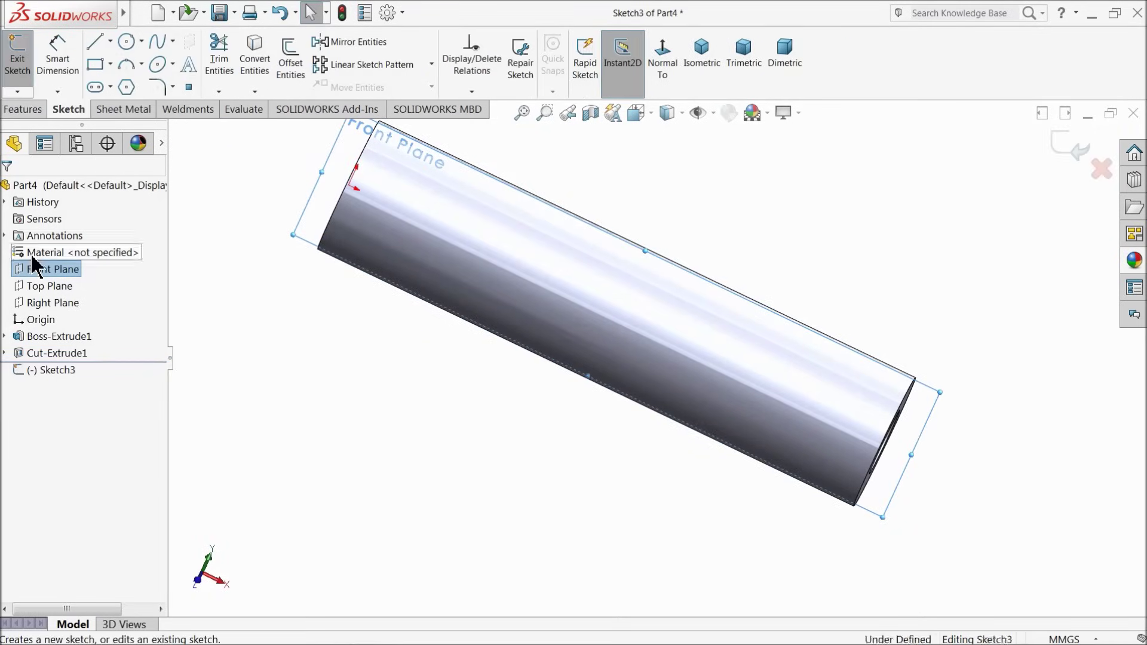
pyautogui.click(652, 90)
pyautogui.click(262, 263)
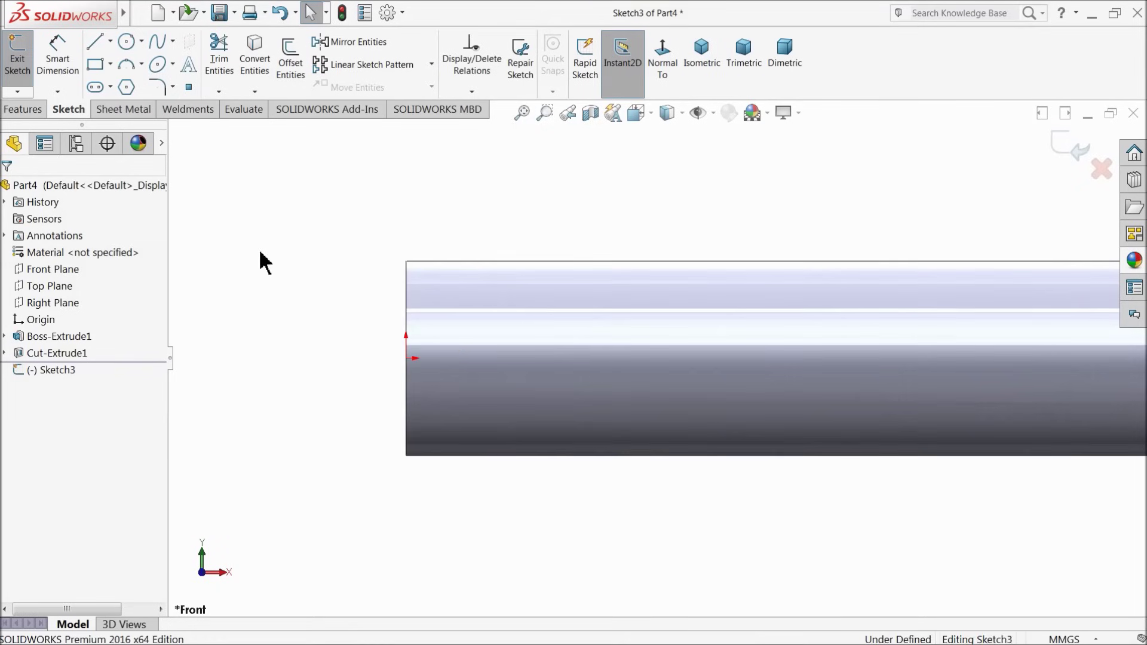
# Sketch the lug outline off the cylinder's end edge: a sloping upper line, an arc of about 34 mm radius, and a lower line of about 106 mm.
pyautogui.click(96, 42)
pyautogui.scroll(-2, 379, 397)
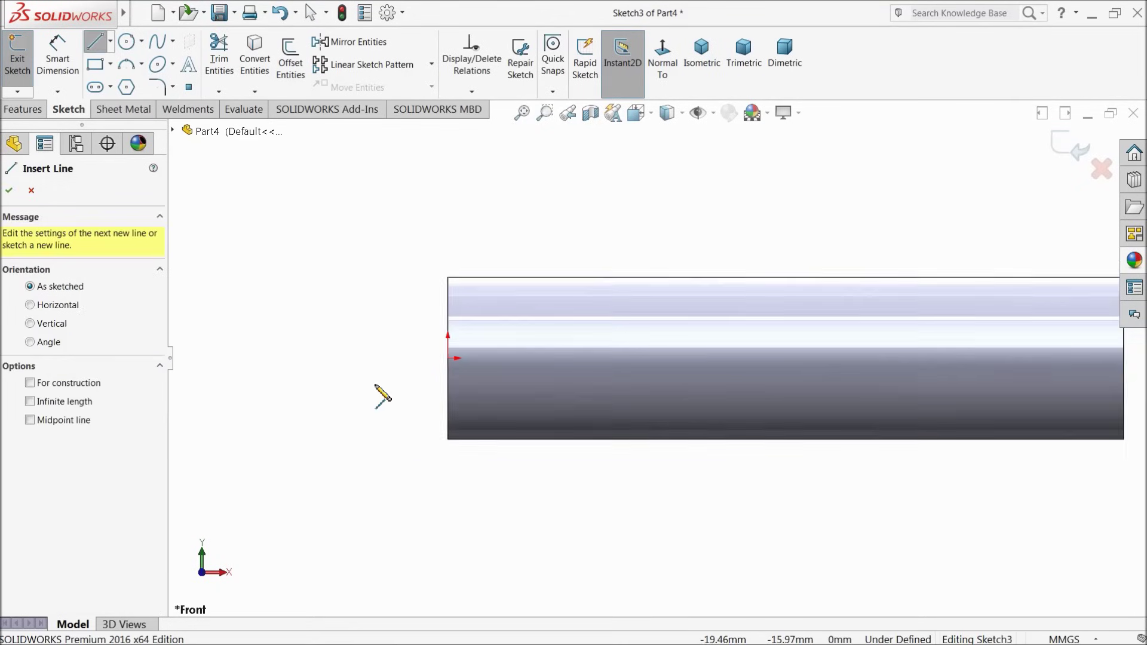
pyautogui.click(476, 251)
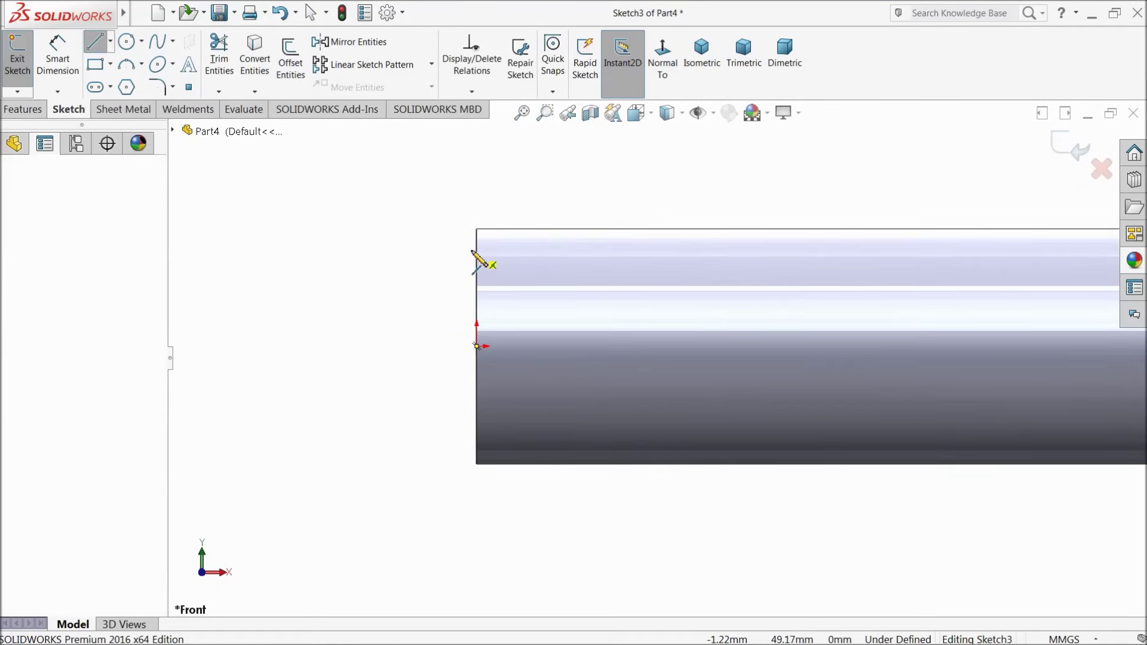
pyautogui.click(270, 302)
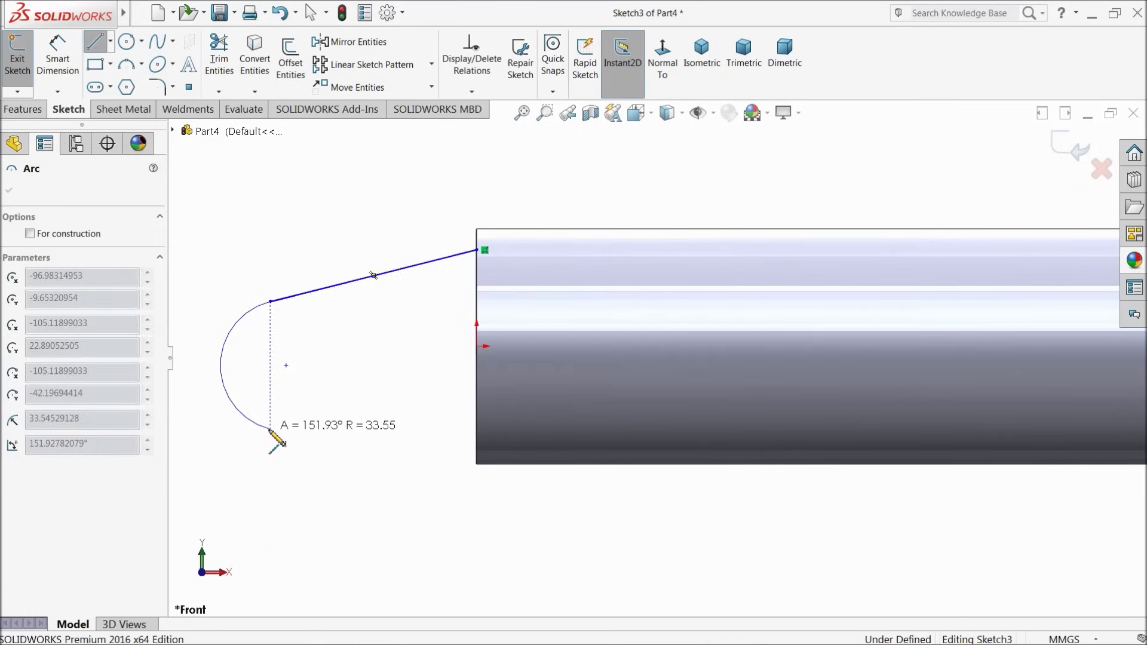
pyautogui.click(270, 429)
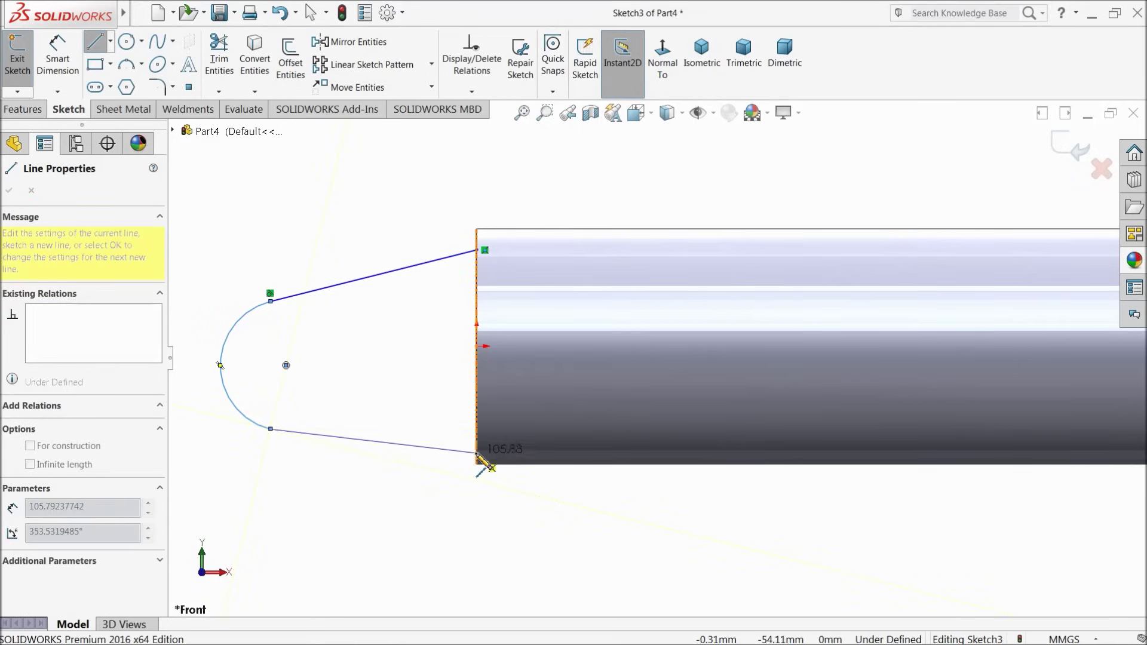
pyautogui.rightClick(365, 440)
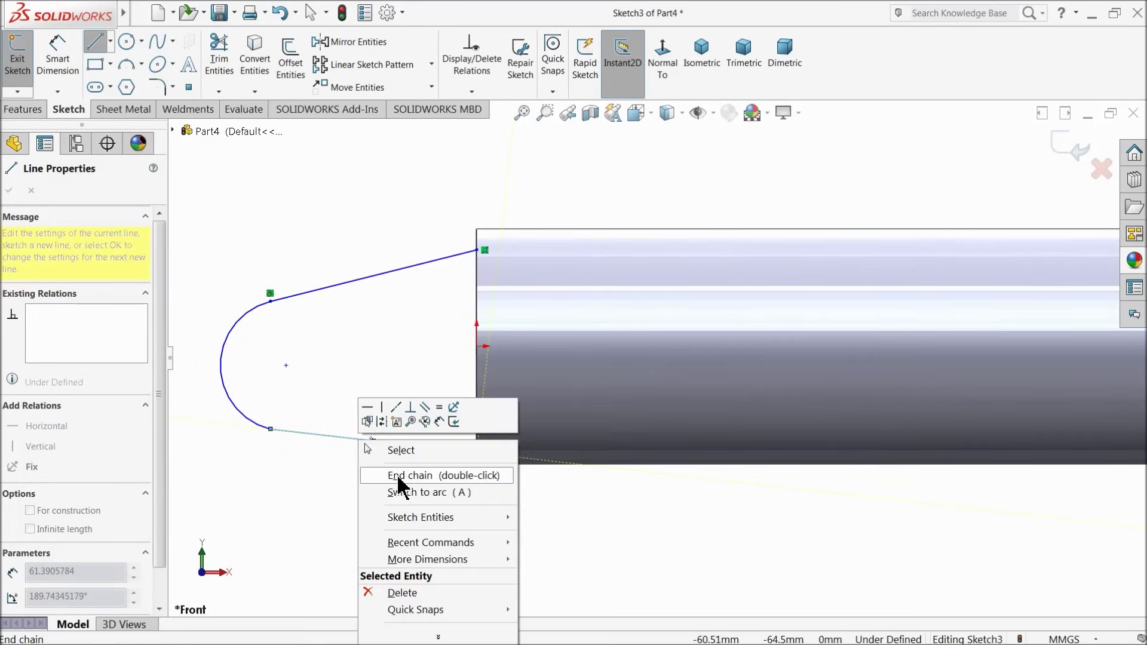
pyautogui.click(398, 478)
# Make the lug's arc and lower line tangent to each other.
pyautogui.scroll(-2, 270, 435)
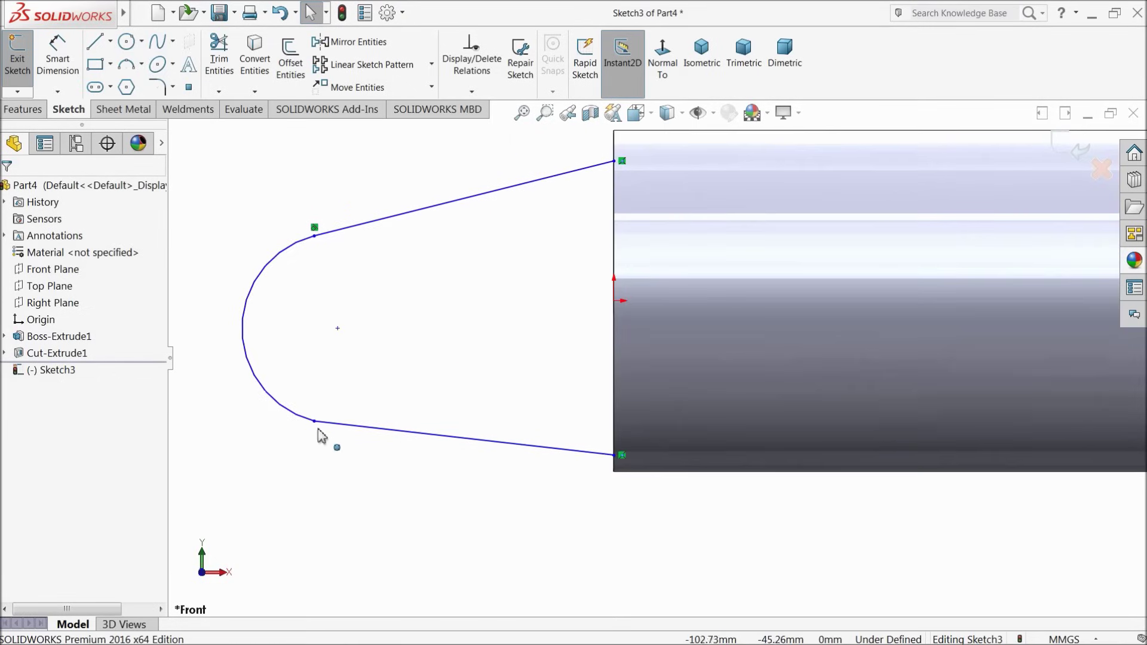
pyautogui.click(331, 427)
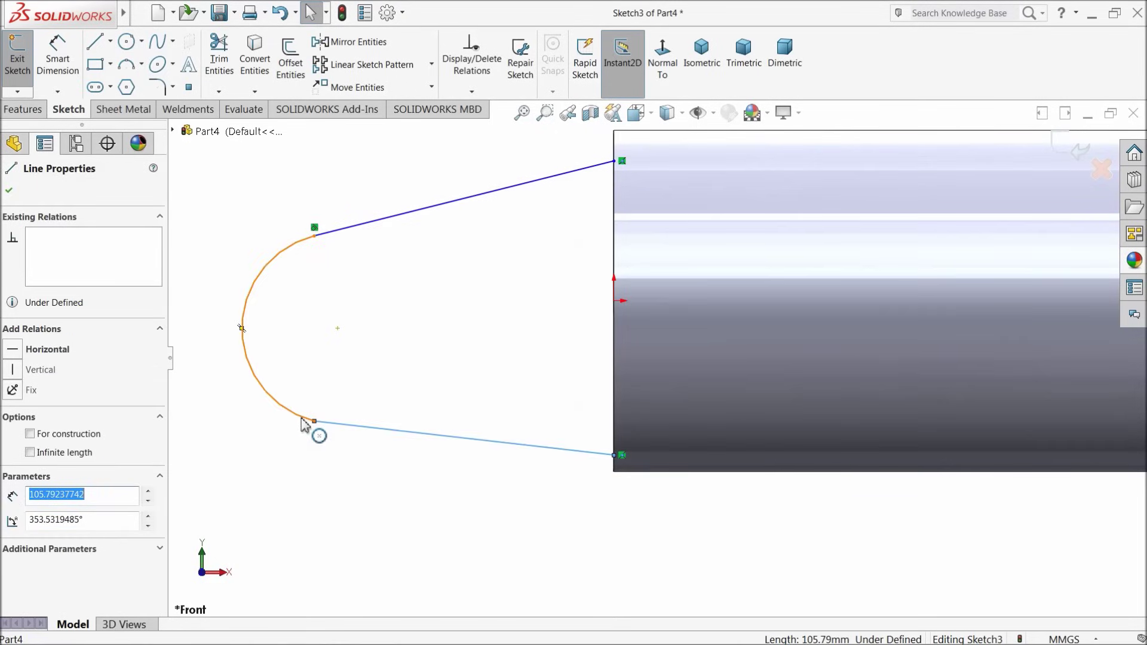
pyautogui.keyDown('ctrl'); pyautogui.click(305, 423); pyautogui.keyUp('ctrl')
pyautogui.click(333, 368)
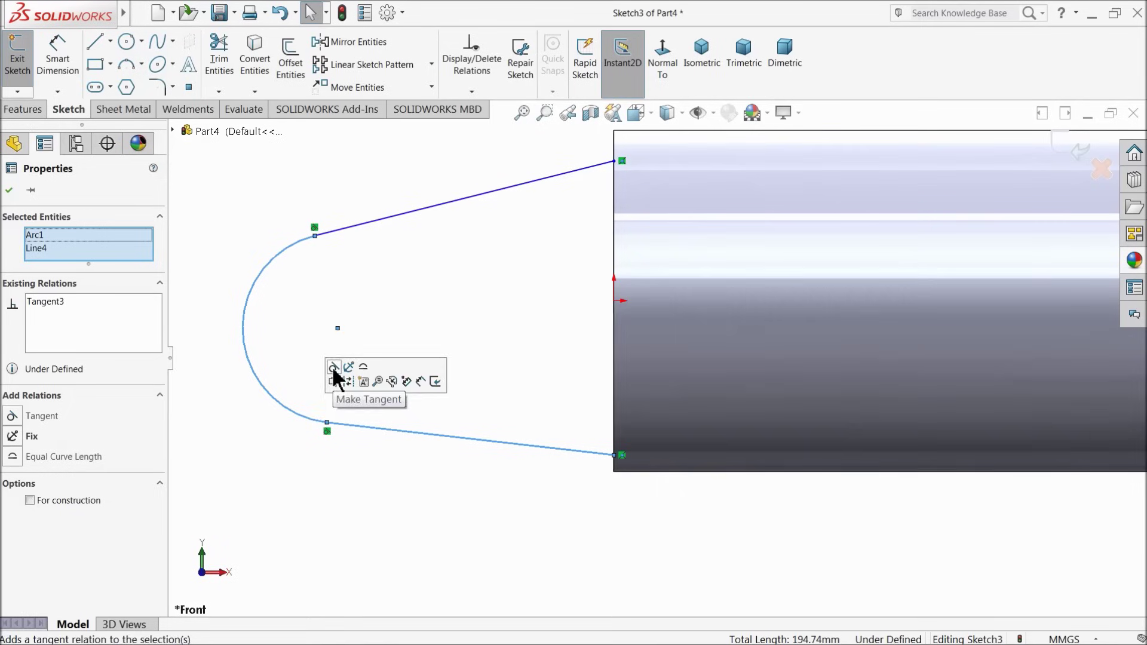
# Sketch a circle of about 14.5 mm radius centred on the lug arc's centre point.
pyautogui.click(126, 41)
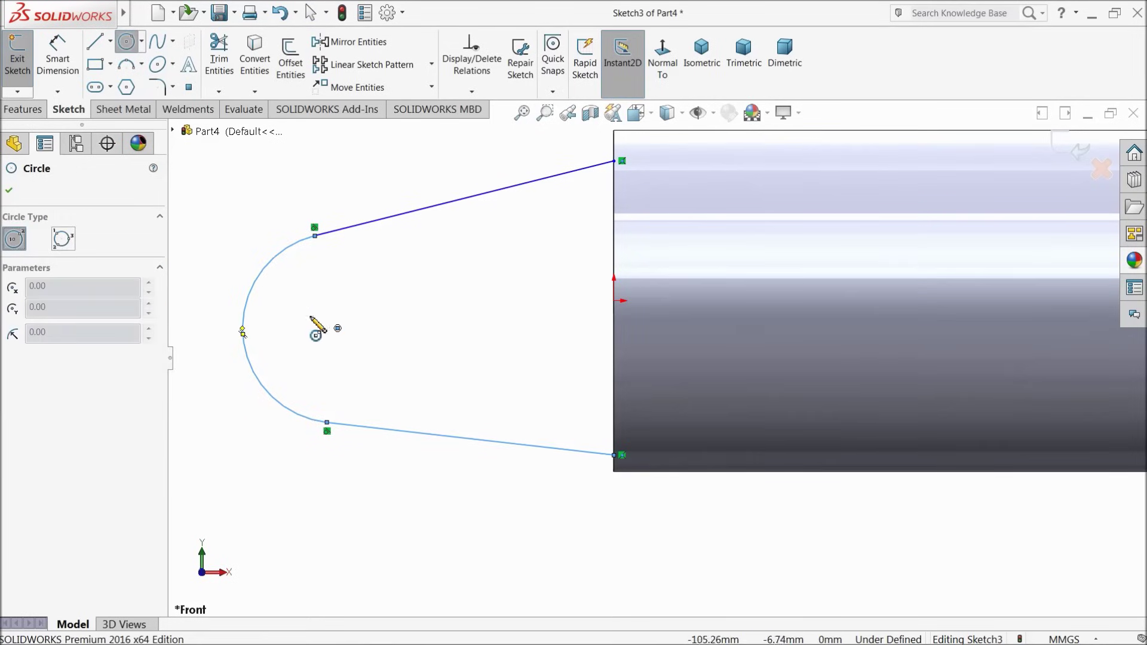
pyautogui.click(337, 328)
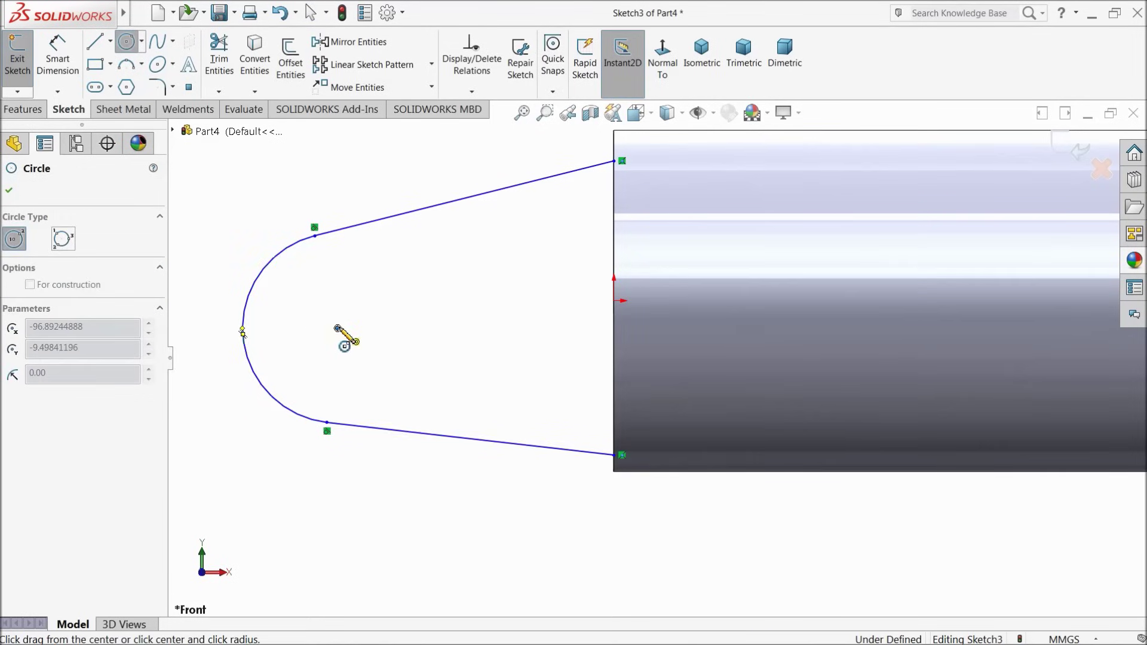
pyautogui.click(339, 287)
pyautogui.rightClick(264, 179)
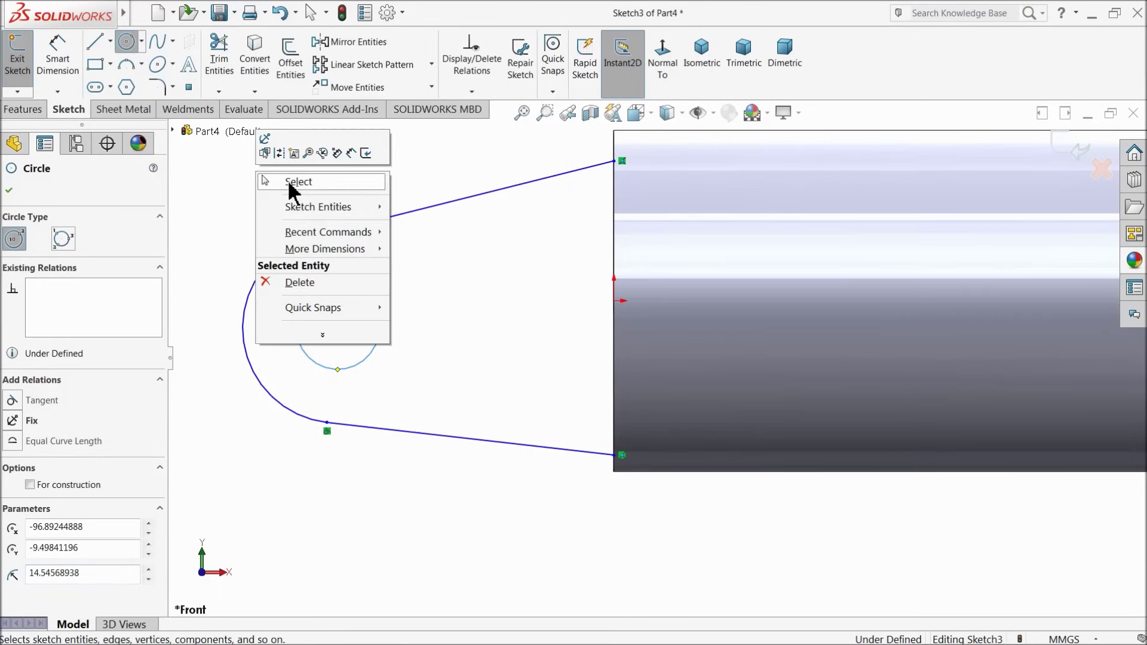
pyautogui.click(293, 184)
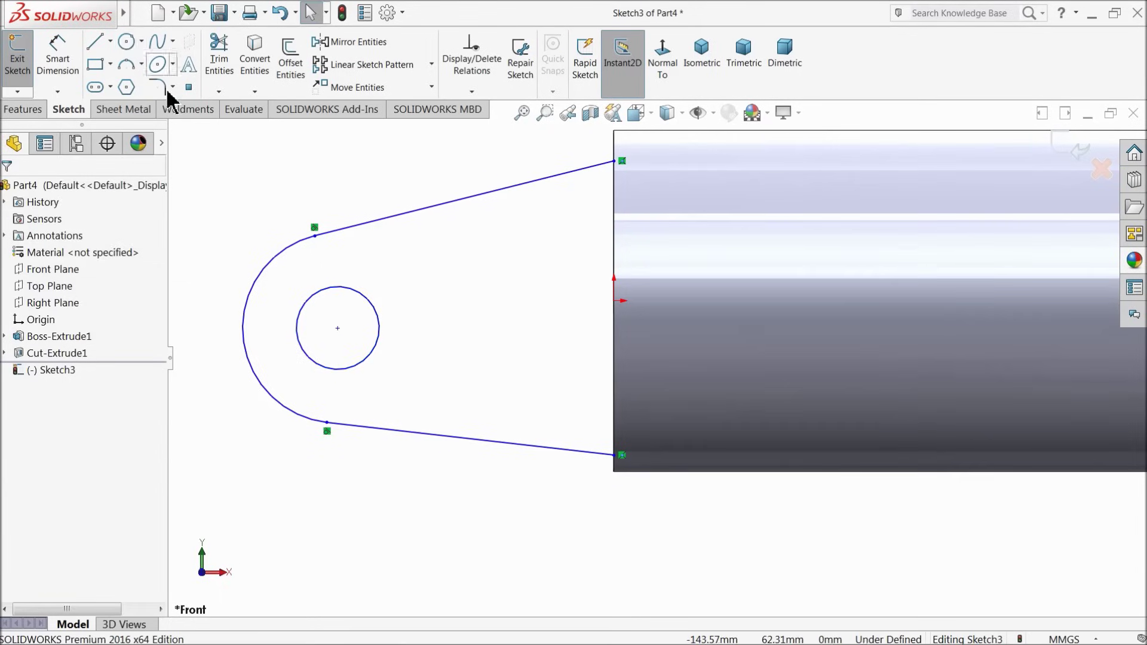
# Close the lug profile with a vertical line about 103 mm long along the cylinder's end, joining the two sloping lines' endpoints.
pyautogui.click(615, 160)
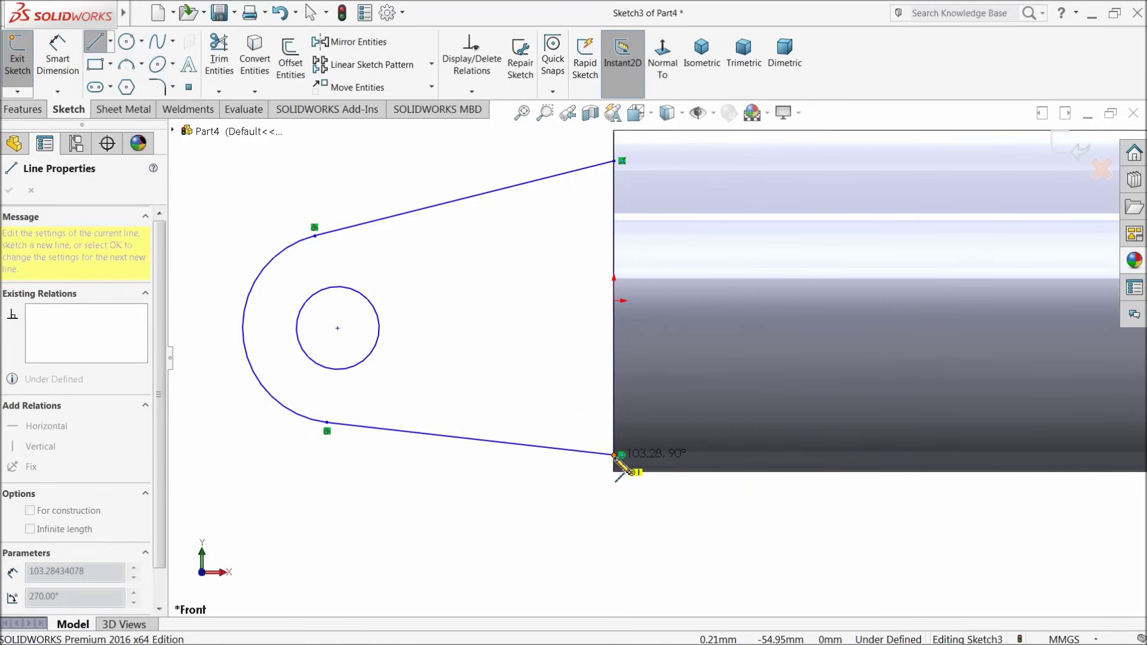
pyautogui.click(615, 455)
pyautogui.rightClick(451, 467)
pyautogui.click(471, 473)
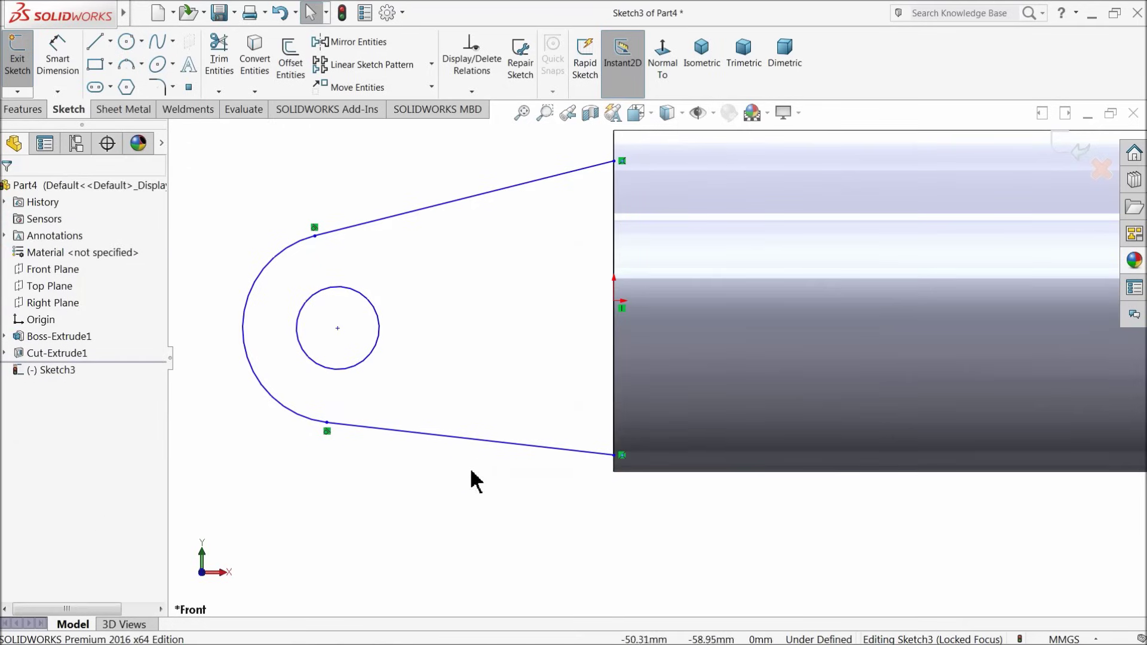
# Dimension the lug's vertical closing line at 100 mm.
pyautogui.click(68, 86)
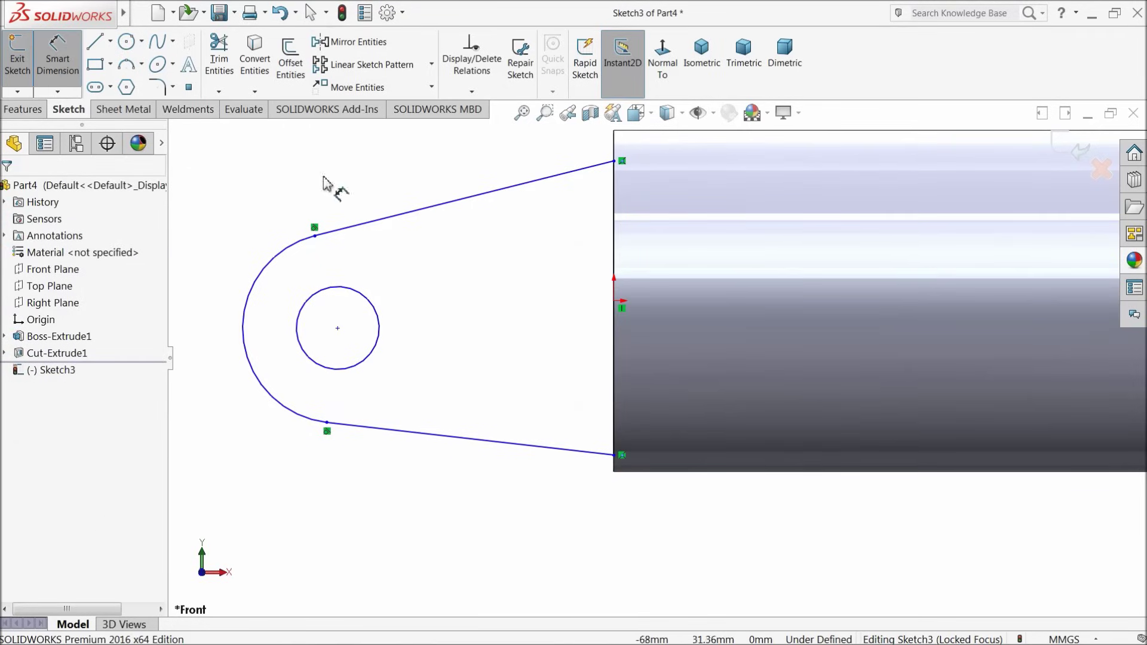
pyautogui.click(618, 251)
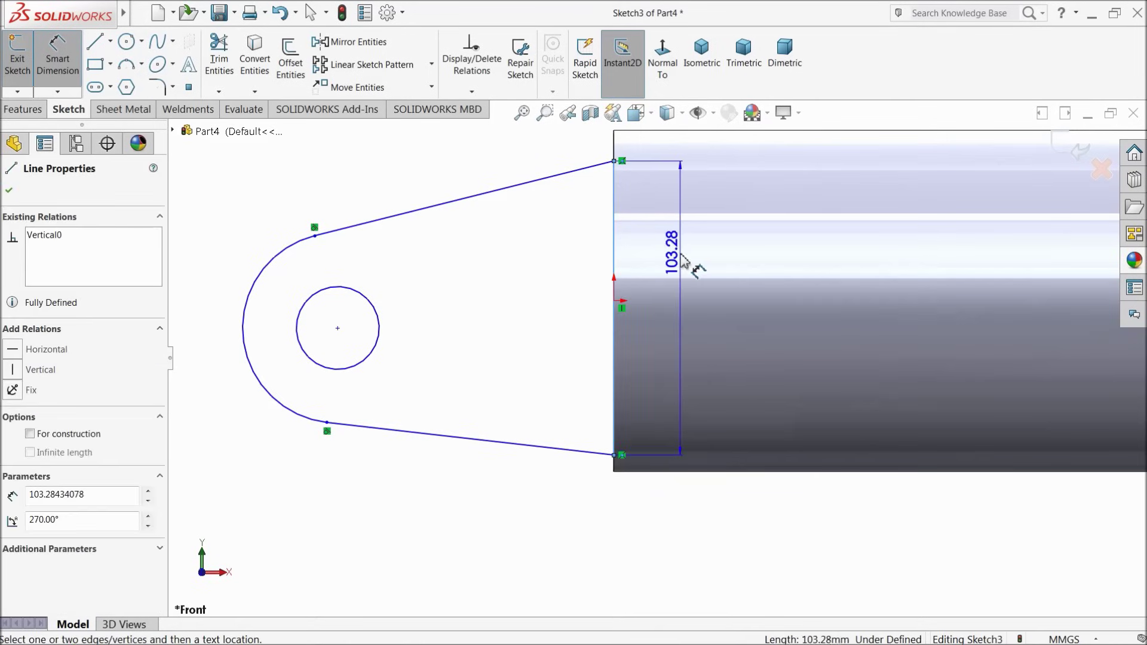
pyautogui.click(687, 268)
pyautogui.write('100')
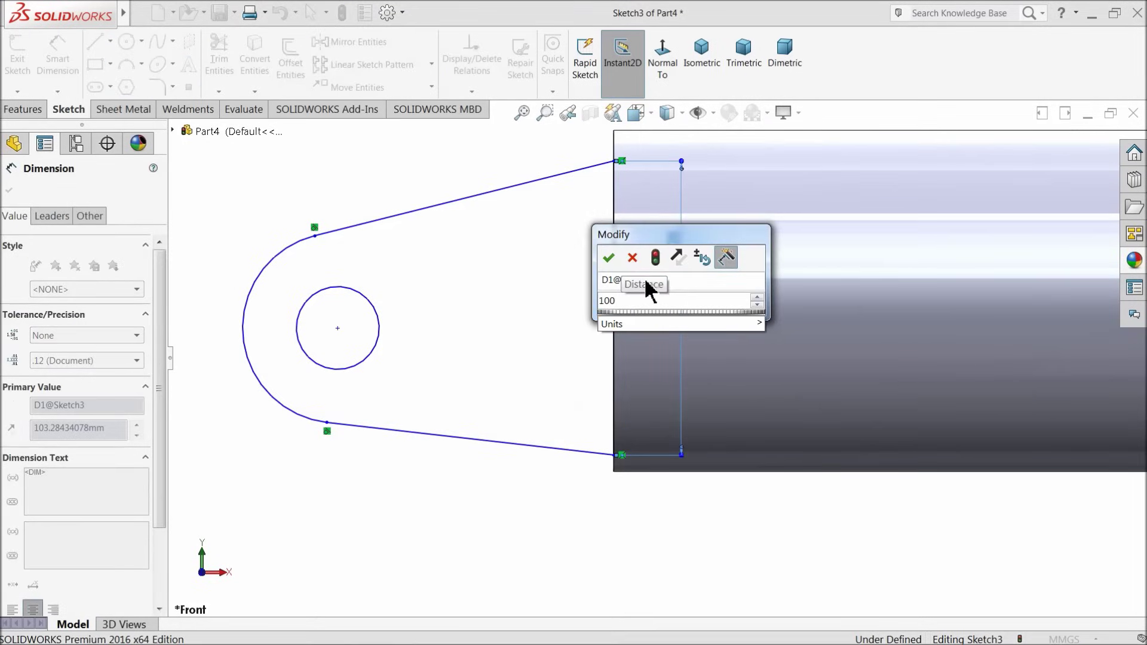
pyautogui.click(609, 257)
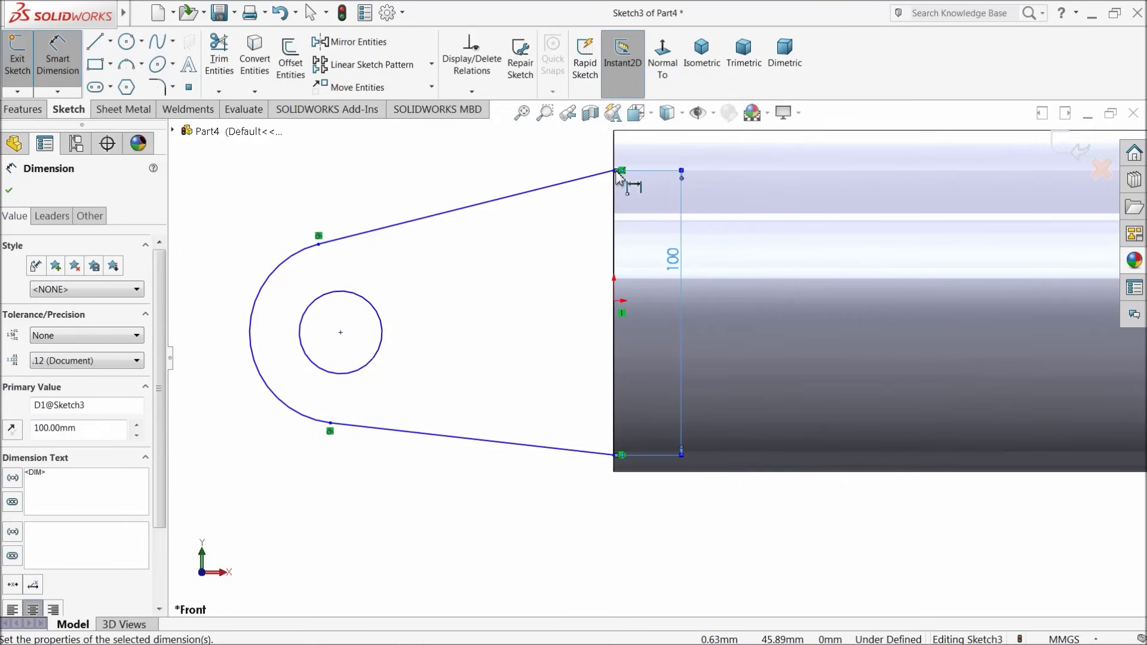
pyautogui.press('Escape')
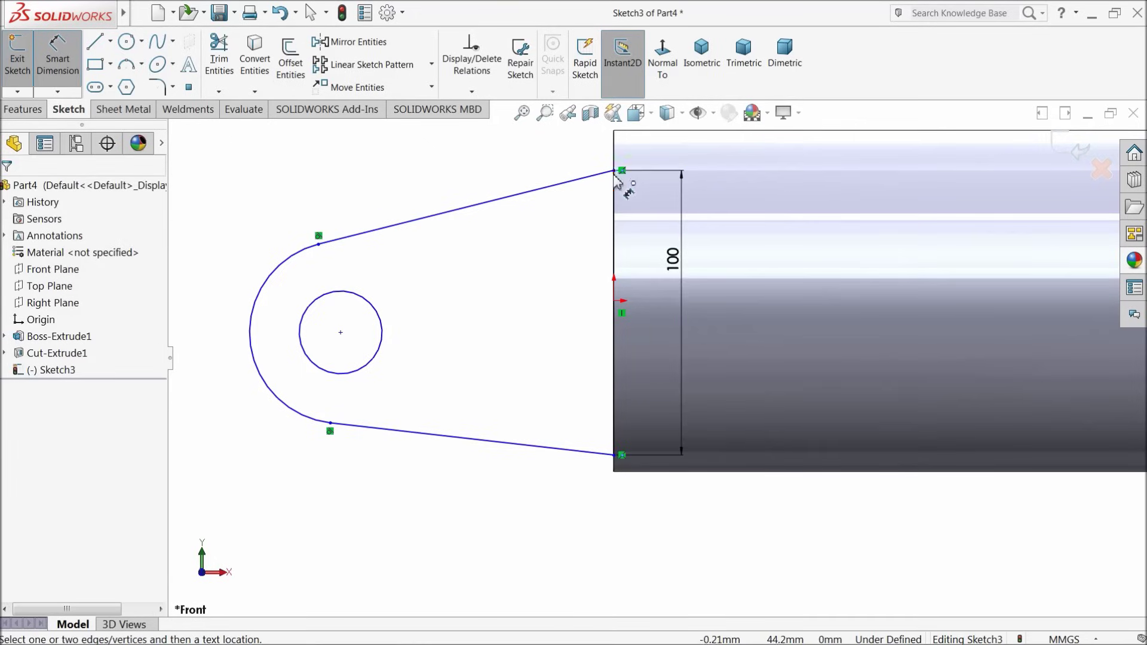
# Dimension the vertical distance from the upper line's endpoint at the cylinder to the arc's centre at 50 mm.
pyautogui.click(614, 173)
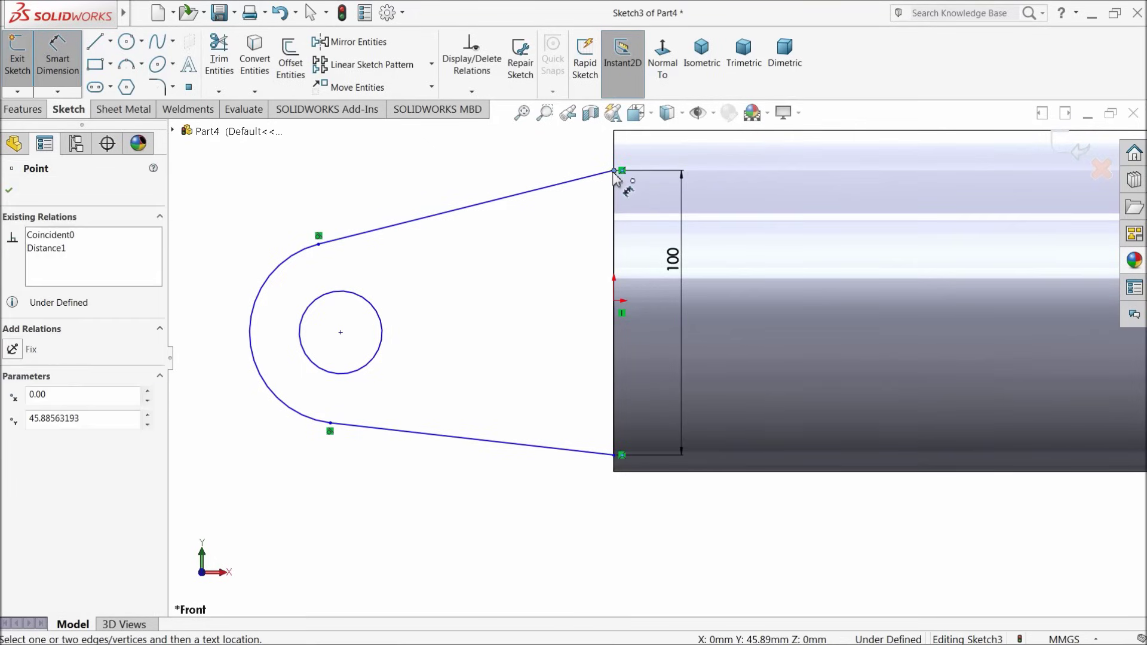
pyautogui.click(340, 332)
pyautogui.click(227, 251)
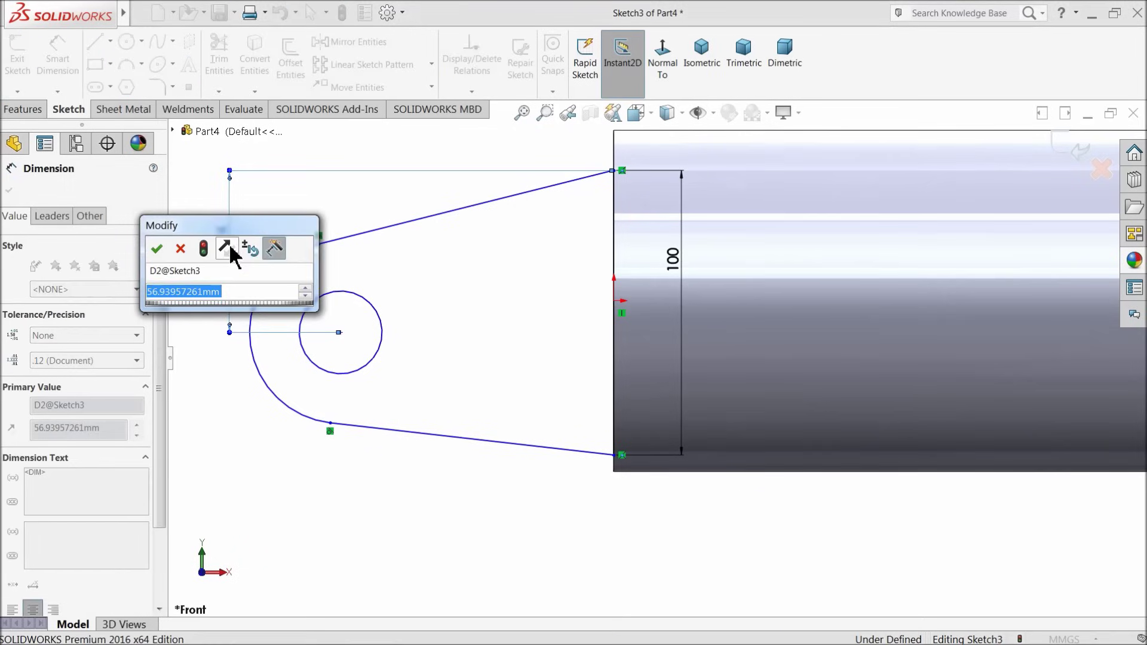
pyautogui.write('50')
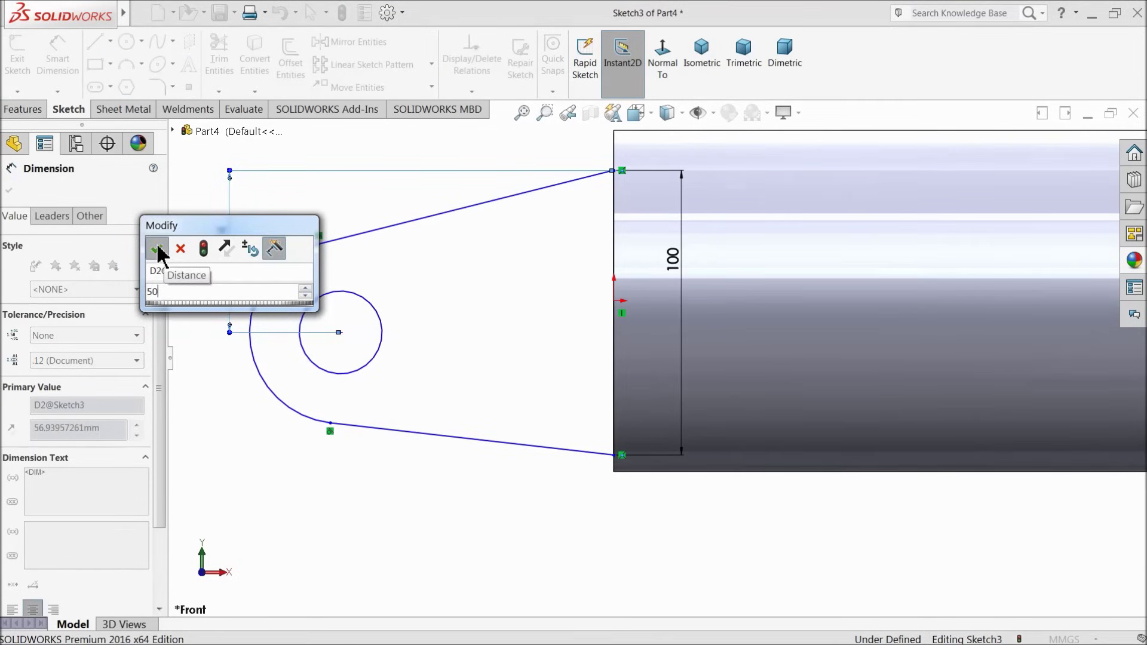
pyautogui.click(160, 254)
# Dimension the lug's end arc with a radius of 37 mm.
pyautogui.scroll(2, 463, 281)
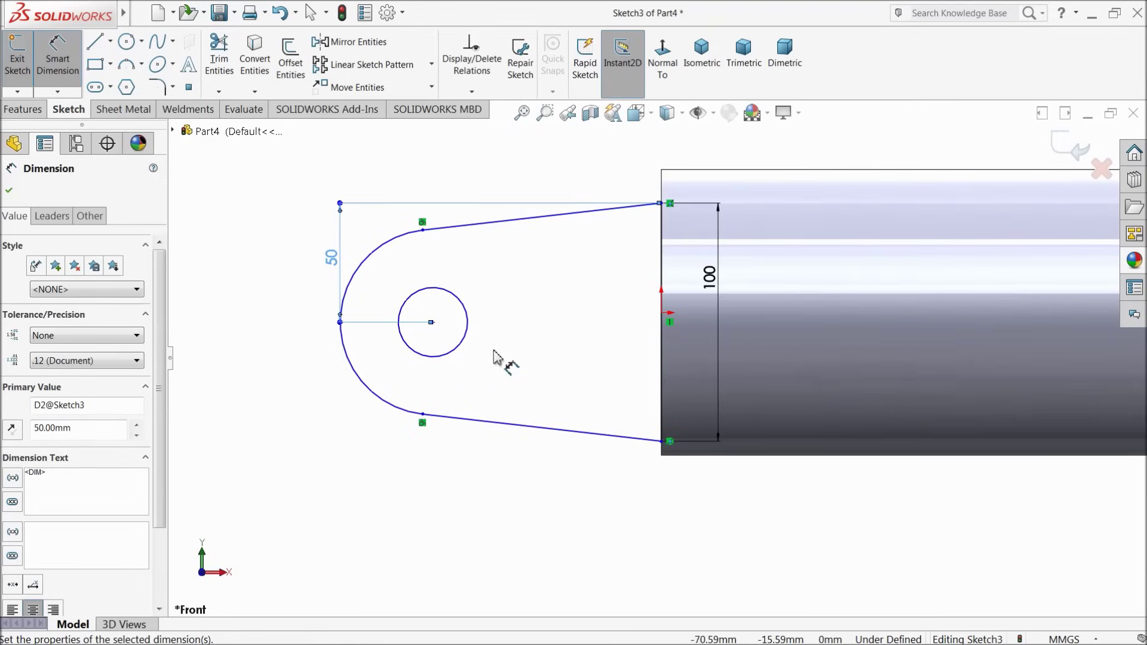
pyautogui.click(353, 369)
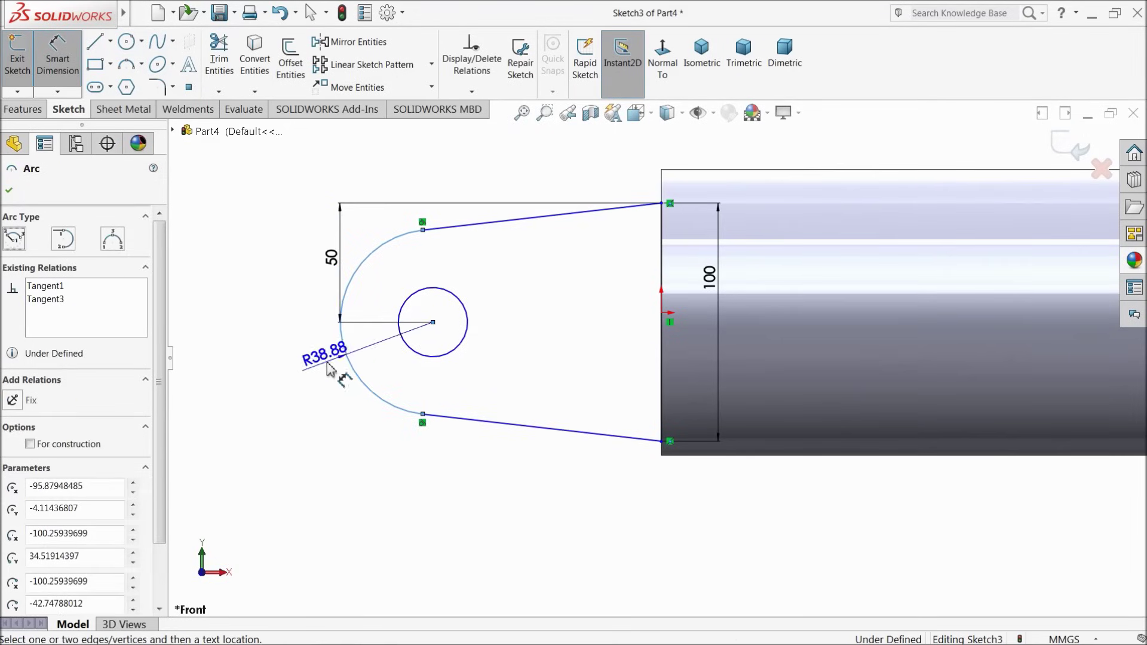
pyautogui.click(288, 385)
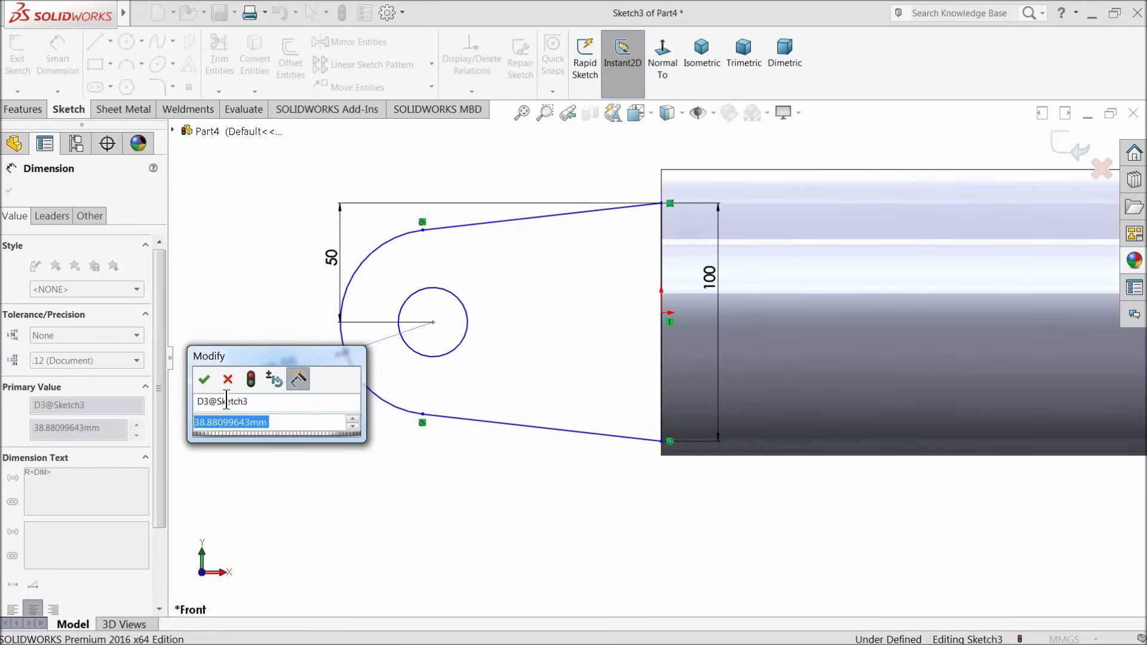
pyautogui.write('37')
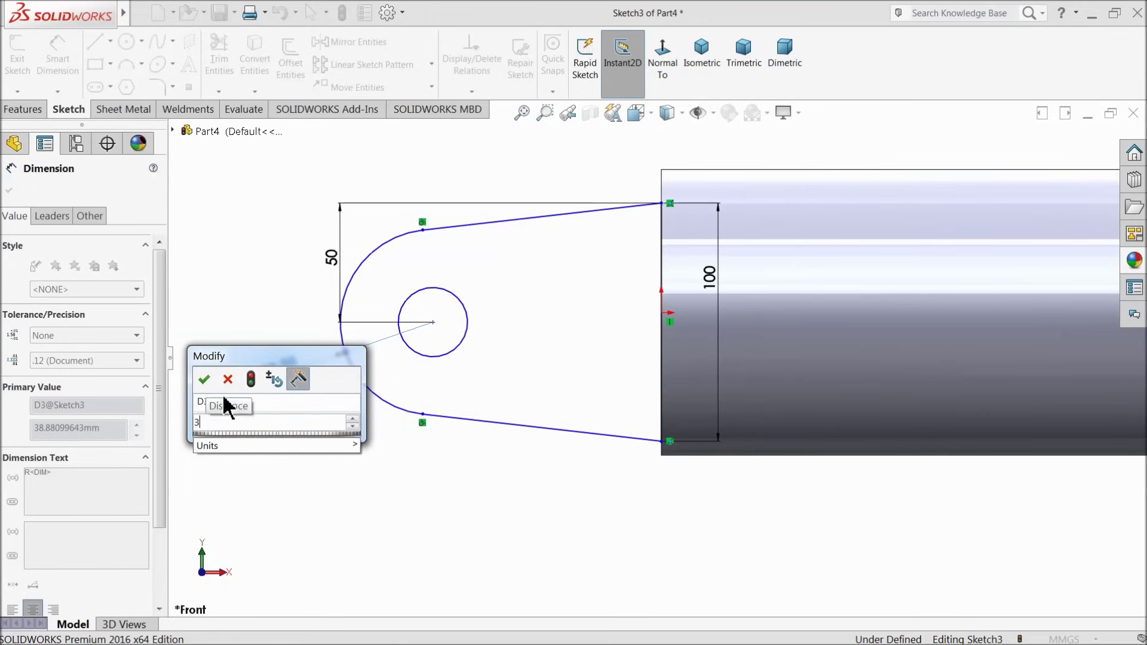
pyautogui.press('Return')
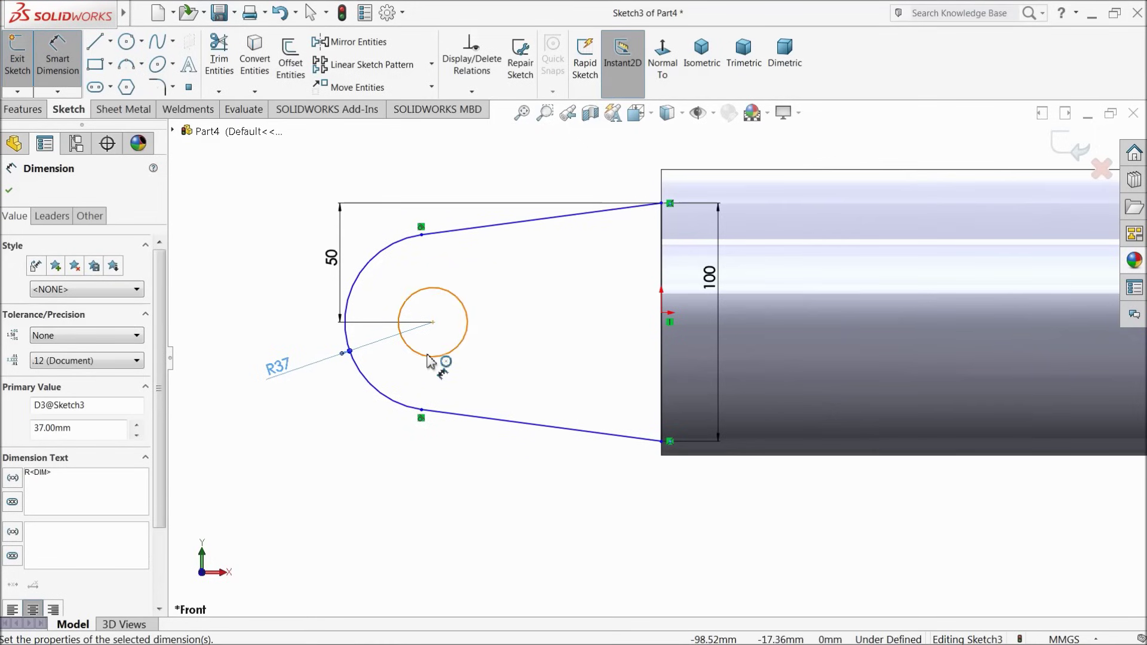
# Dimension the circle inside the lug with a diameter of 30 mm.
pyautogui.click(431, 356)
pyautogui.click(309, 440)
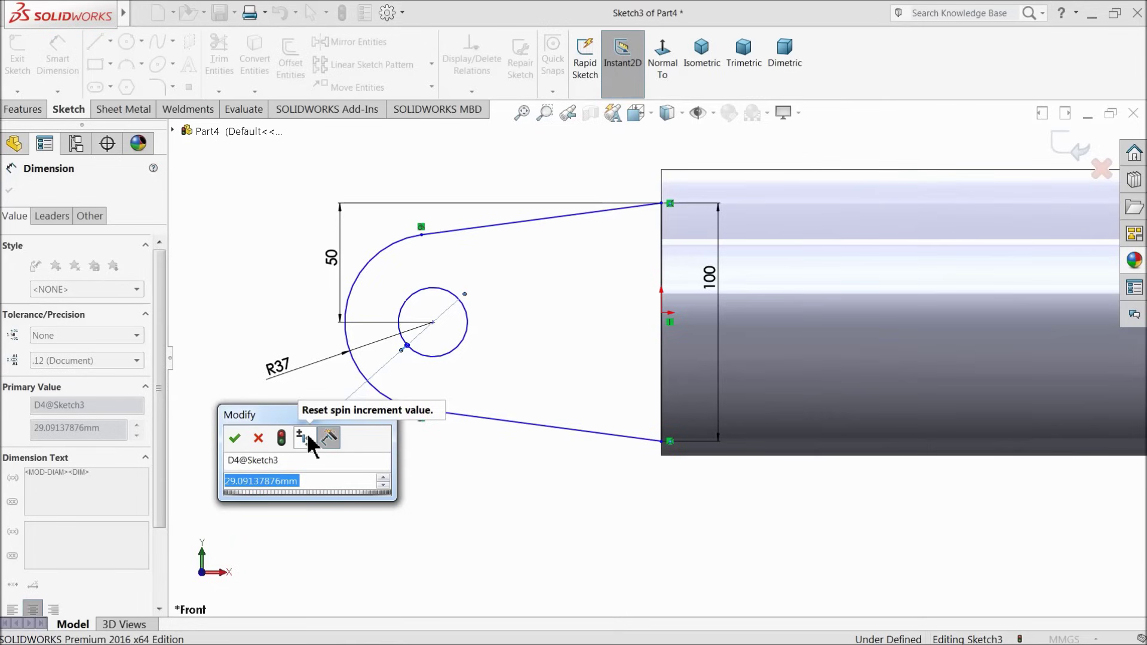
pyautogui.write('30')
pyautogui.press('Return')
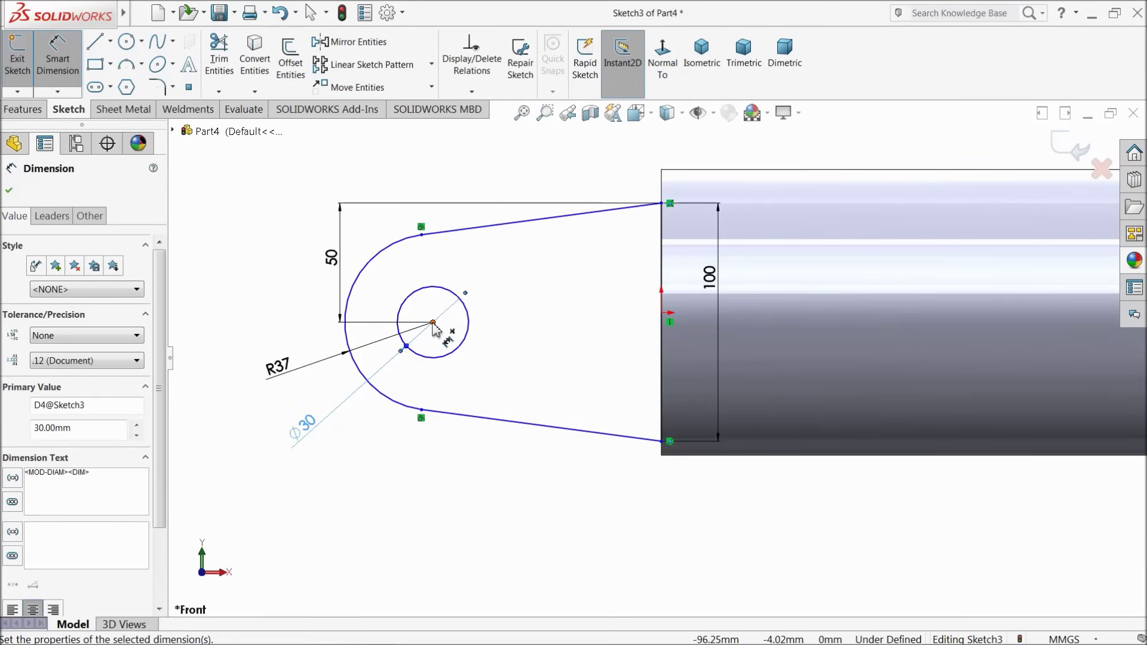
# Add a Horizontal relation between the lug circle's centre and the origin.
pyautogui.click(669, 322)
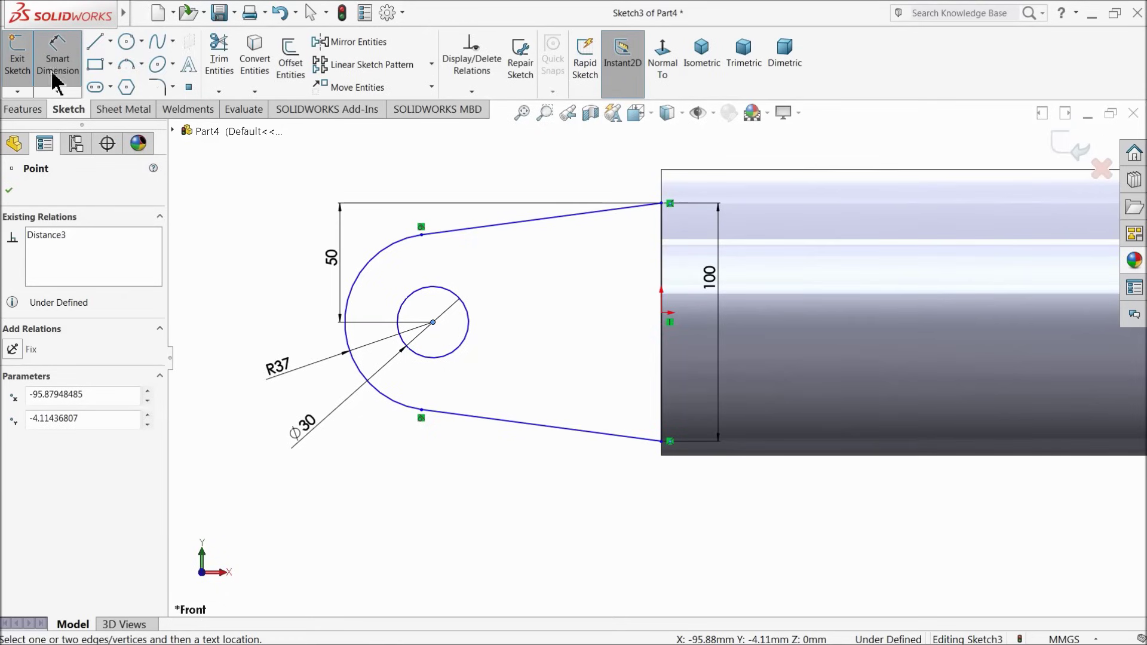
pyautogui.press('Escape')
pyautogui.click(434, 323)
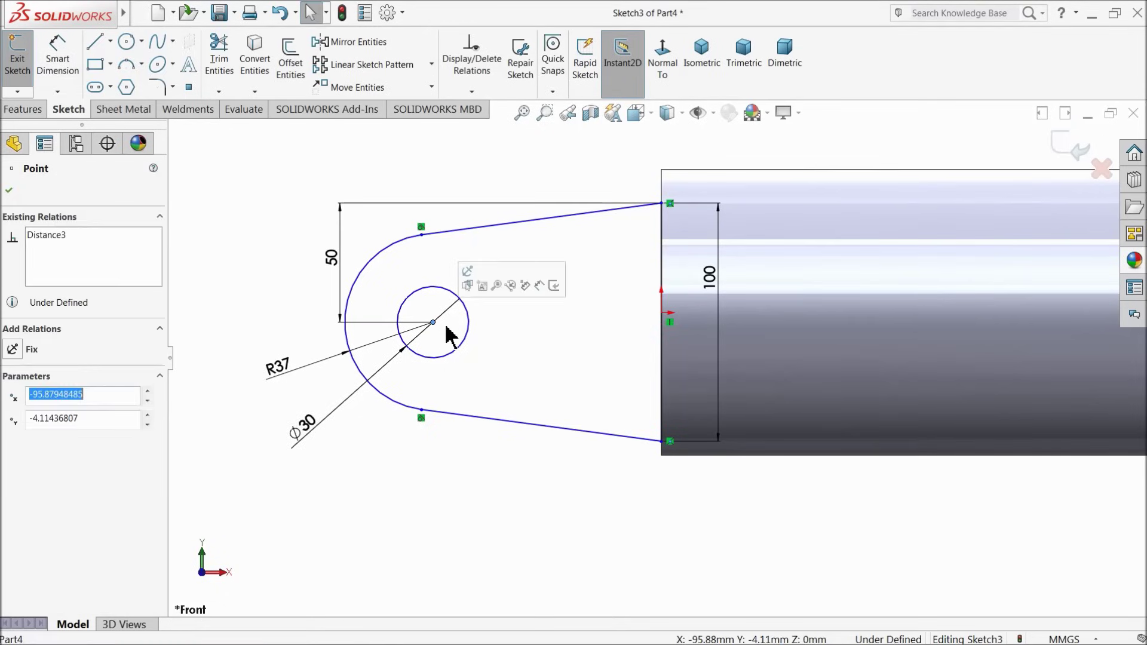
pyautogui.keyDown('ctrl'); pyautogui.click(662, 313); pyautogui.keyUp('ctrl')
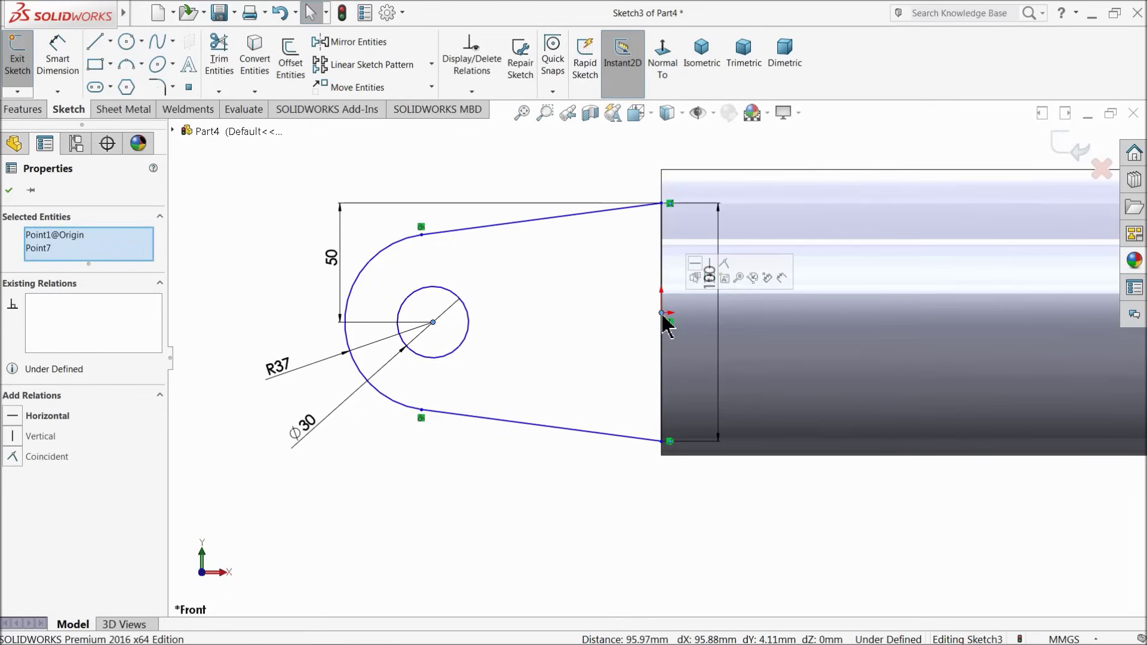
pyautogui.click(695, 264)
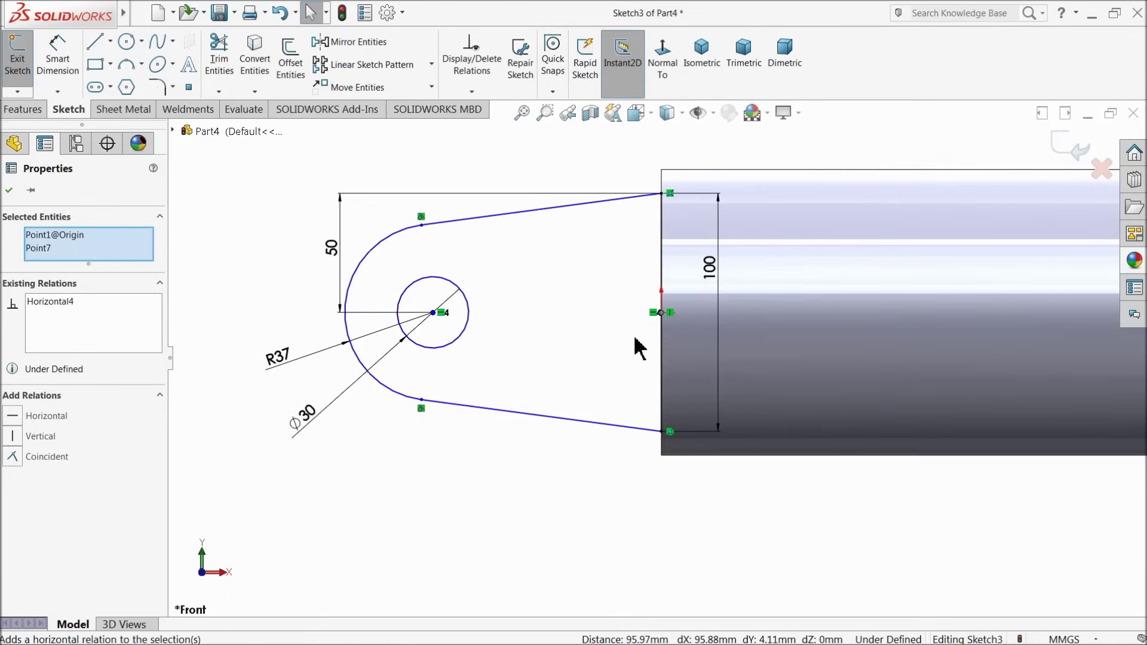
pyautogui.click(525, 464)
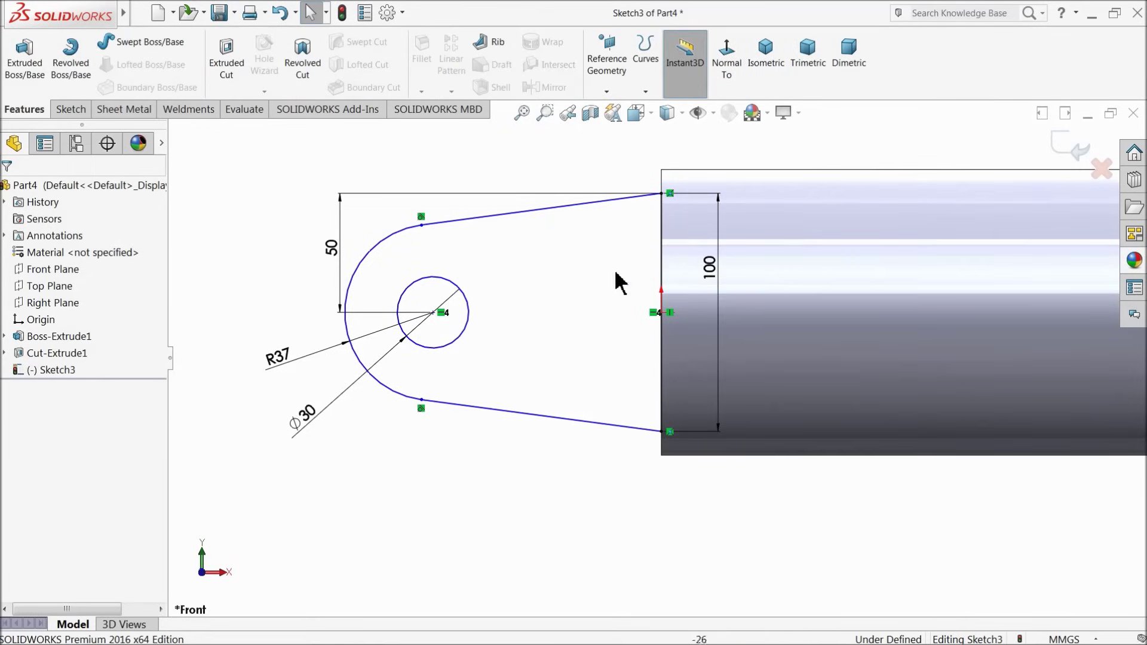
# Dimension the horizontal distance from the lug circle's centre to the cylinder's end edge at 76.5 mm.
pyautogui.click(75, 111)
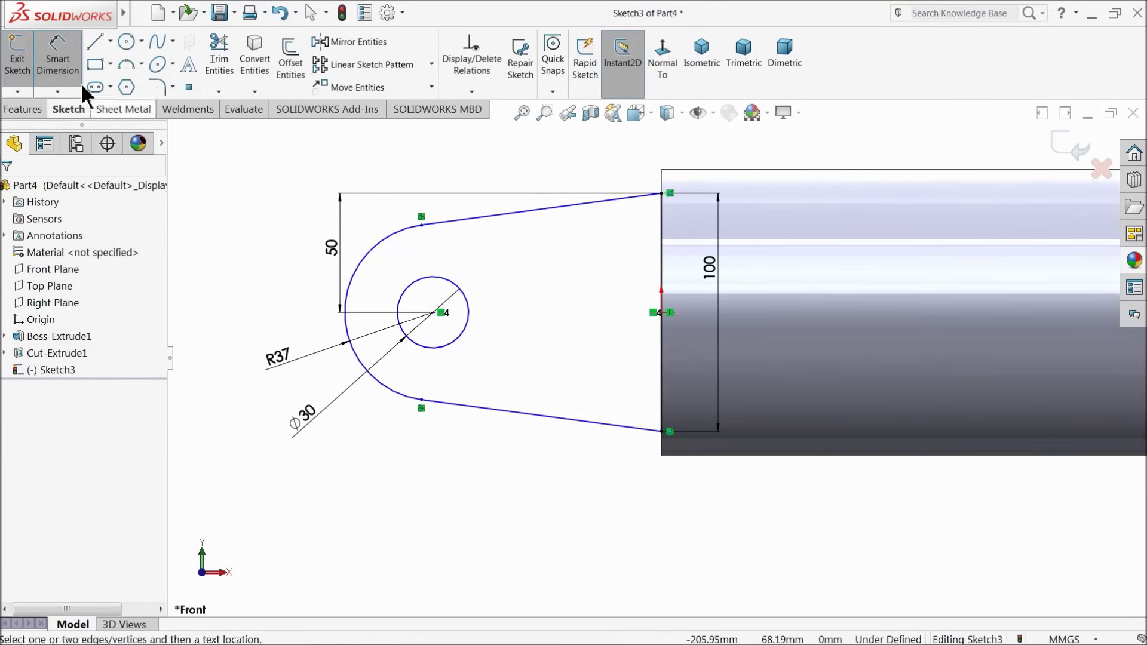
pyautogui.click(433, 312)
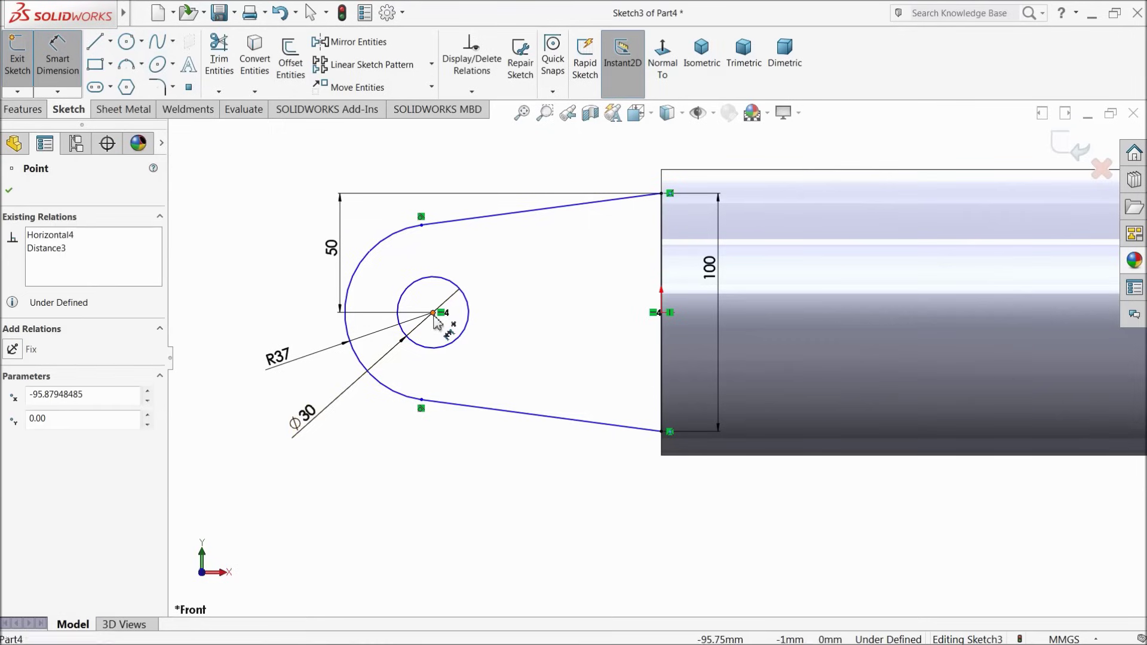
pyautogui.click(661, 352)
pyautogui.click(540, 492)
pyautogui.write('76')
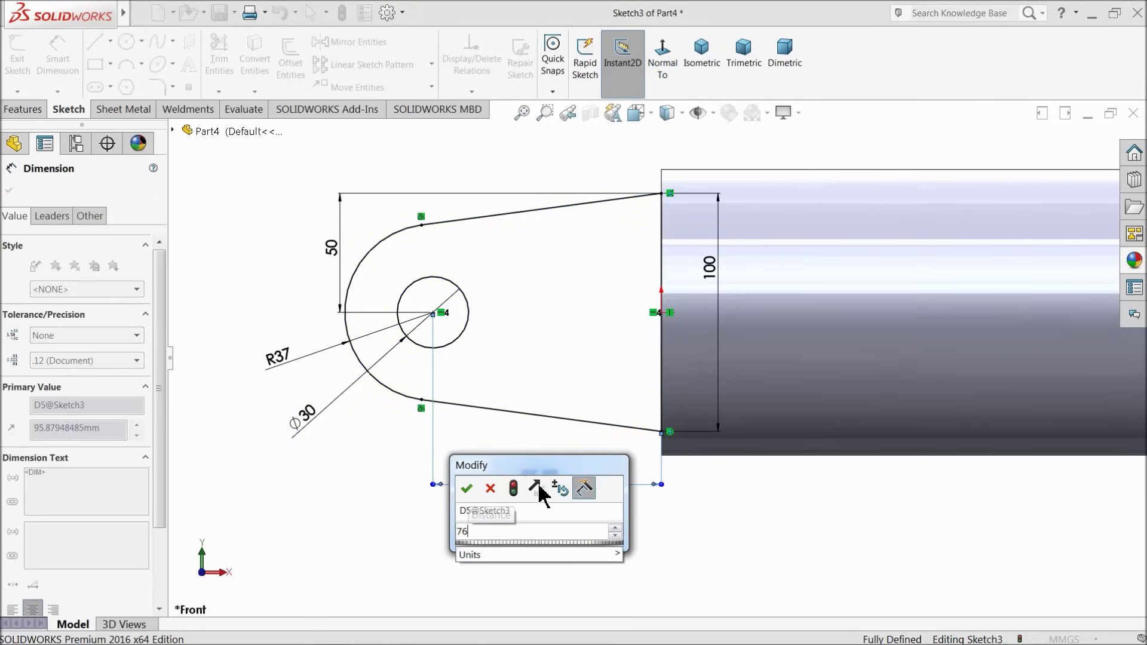
pyautogui.write('.5')
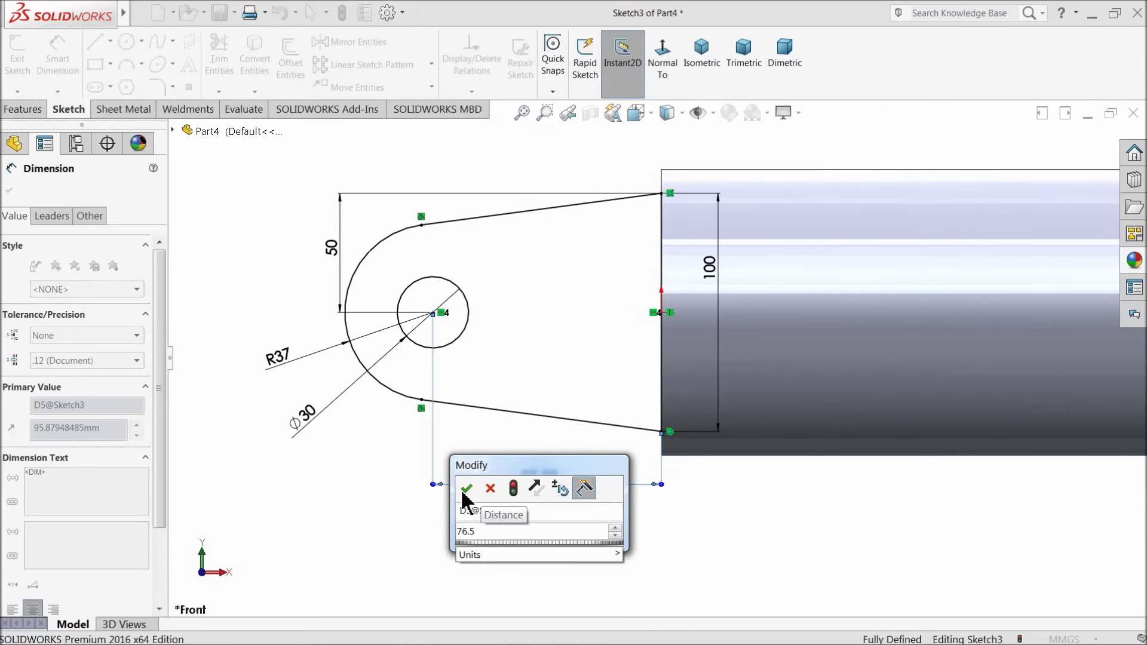
pyautogui.click(465, 491)
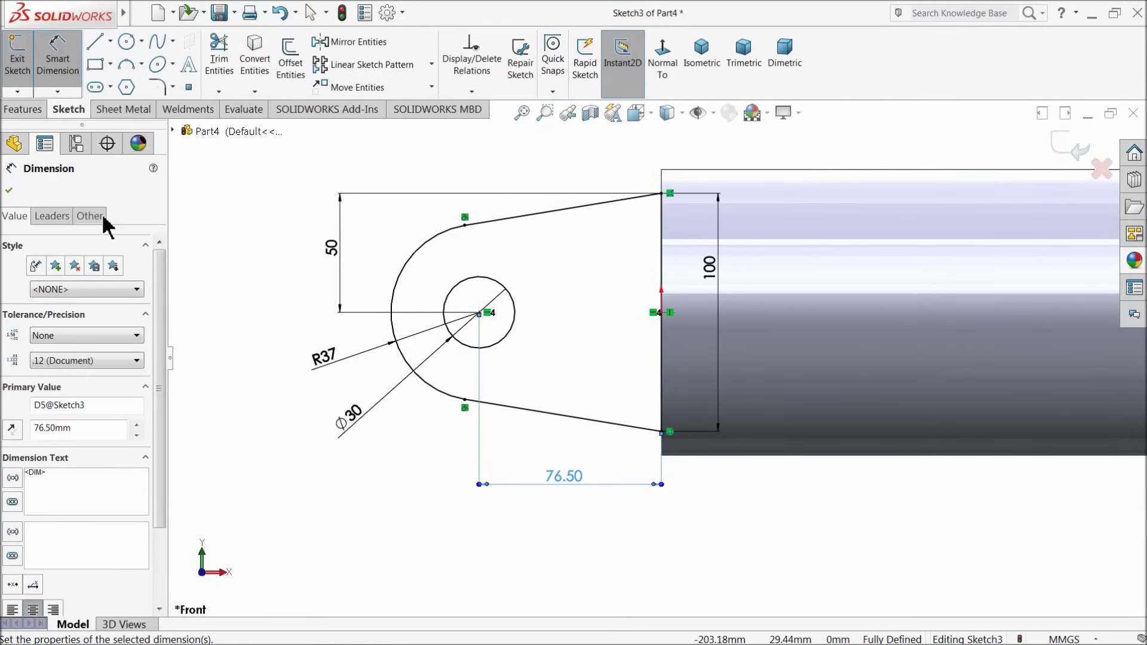
pyautogui.click(9, 190)
# Extrude the lug sketch 25 mm with the Mid Plane end condition, merged with the cylinder.
pyautogui.click(24, 109)
pyautogui.click(29, 75)
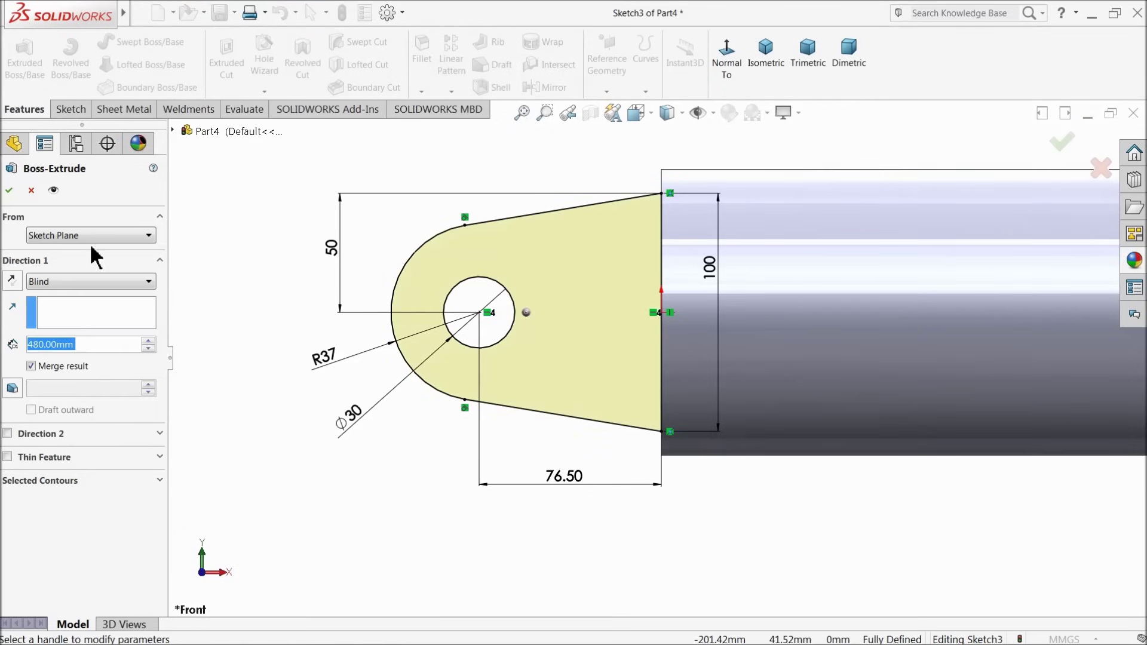
pyautogui.write('25')
pyautogui.moveTo(238, 326)
pyautogui.mouseDown(button='middle')
pyautogui.moveTo(270, 340)
pyautogui.moveTo(438, 251)
pyautogui.moveTo(431, 356)
pyautogui.moveTo(386, 317)
pyautogui.moveTo(396, 315)
pyautogui.mouseUp(button='middle')
pyautogui.scroll(-3, 272, 341)
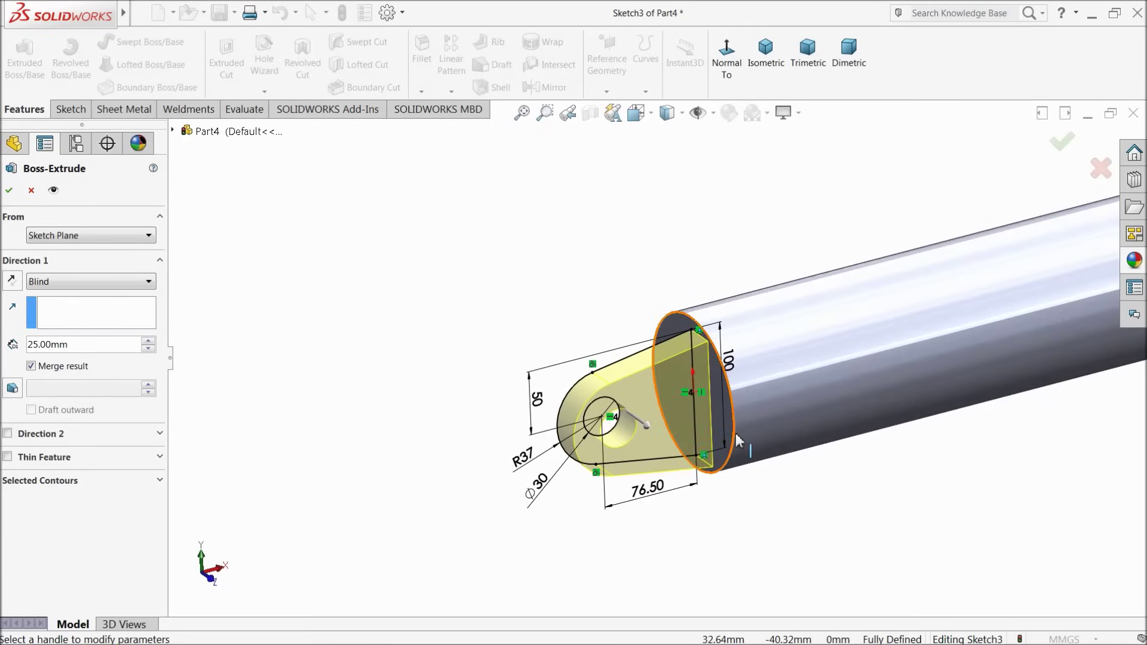
pyautogui.scroll(-5, 738, 440)
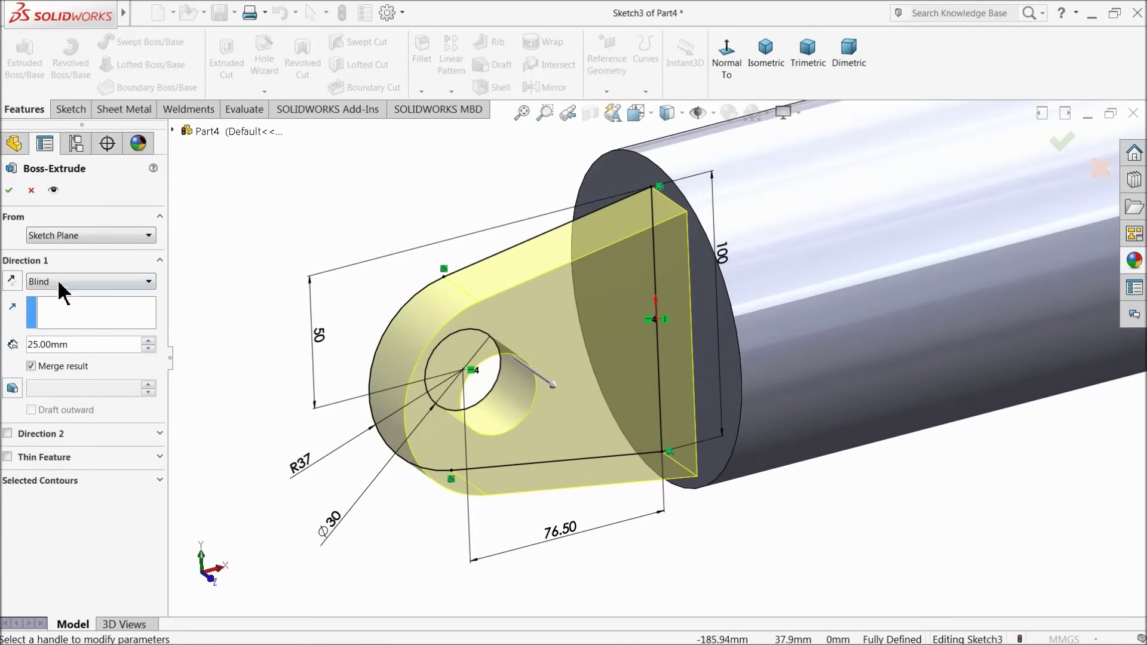
pyautogui.click(59, 283)
pyautogui.click(59, 375)
pyautogui.click(102, 340)
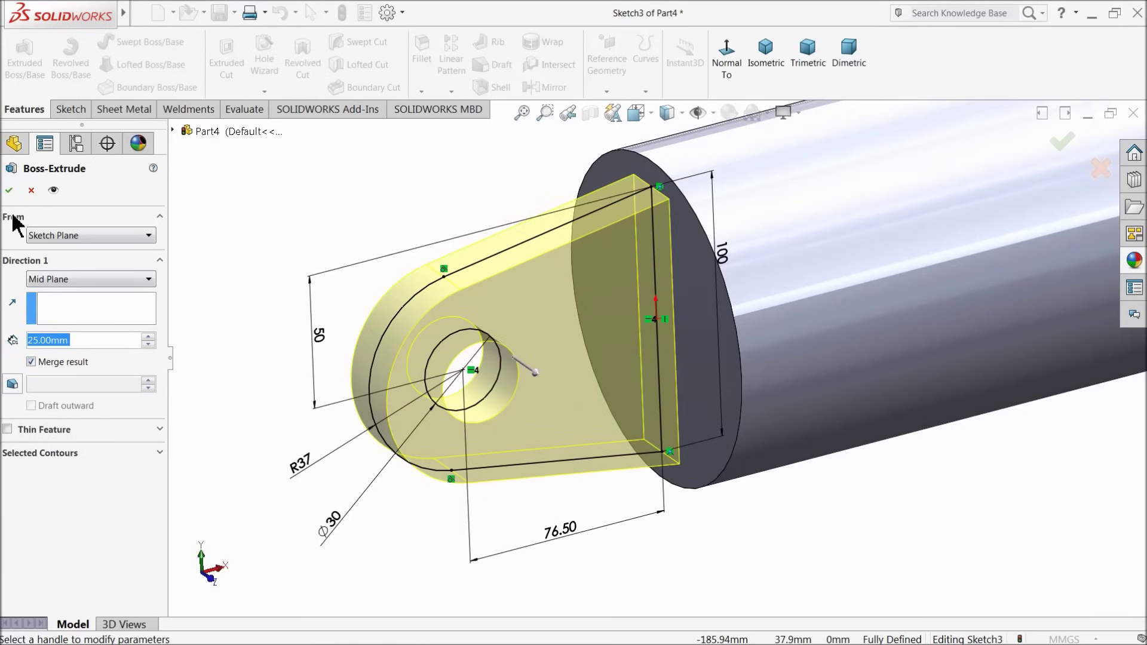
pyautogui.click(8, 192)
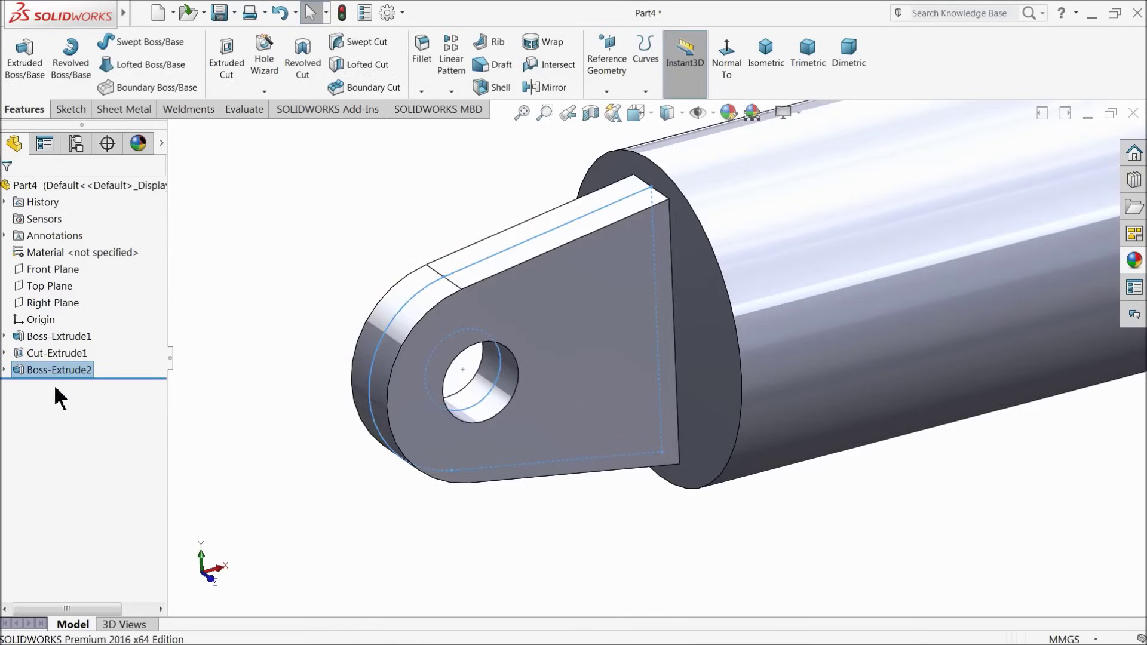
# Colour the cylinder's Boss-Extrude1 and Cut-Extrude1 features blue with RGB values 0, 155, 255.
pyautogui.click(51, 336)
pyautogui.press('f')
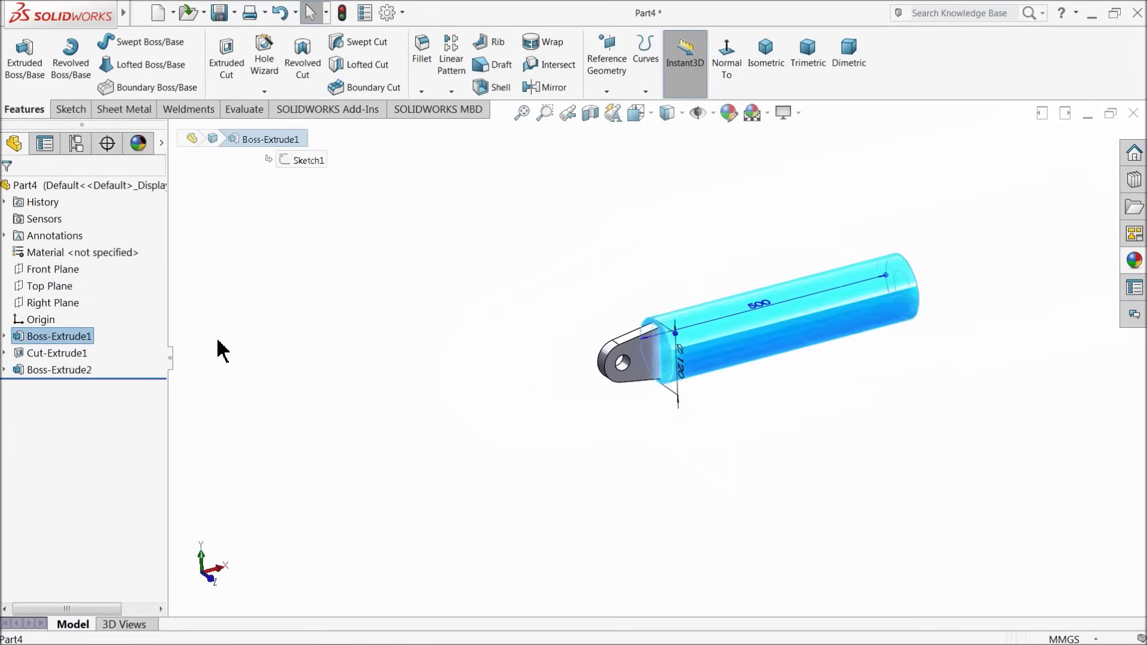
pyautogui.keyDown('ctrl'); pyautogui.click(36, 353); pyautogui.keyUp('ctrl')
pyautogui.click(726, 113)
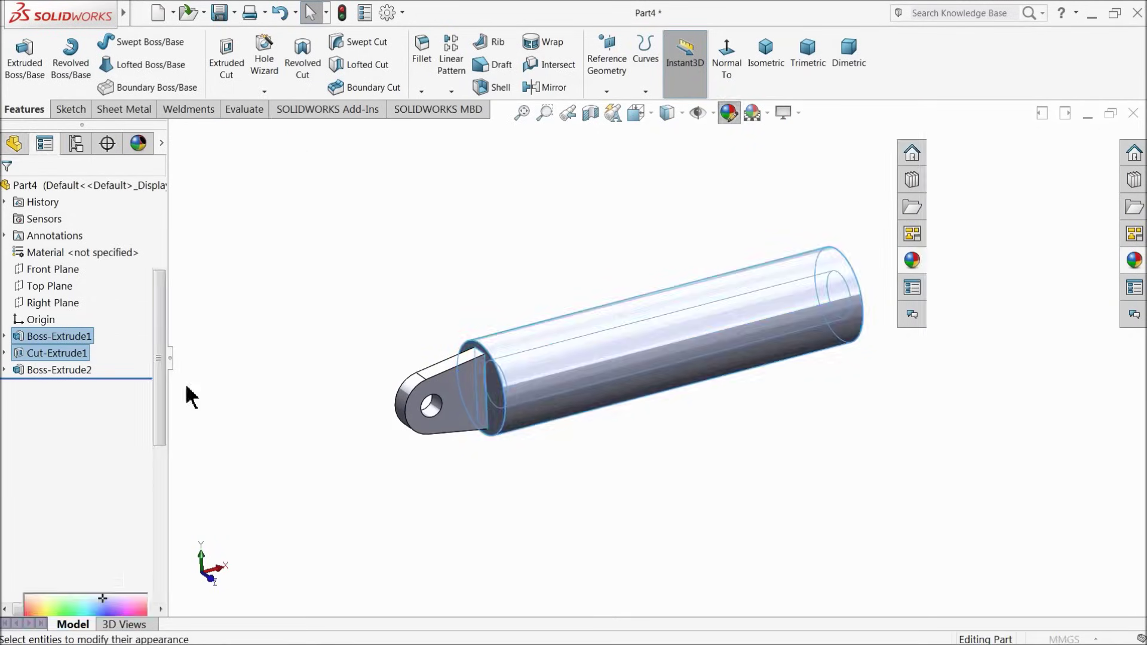
pyautogui.moveTo(160, 427); pyautogui.dragTo(162, 508)
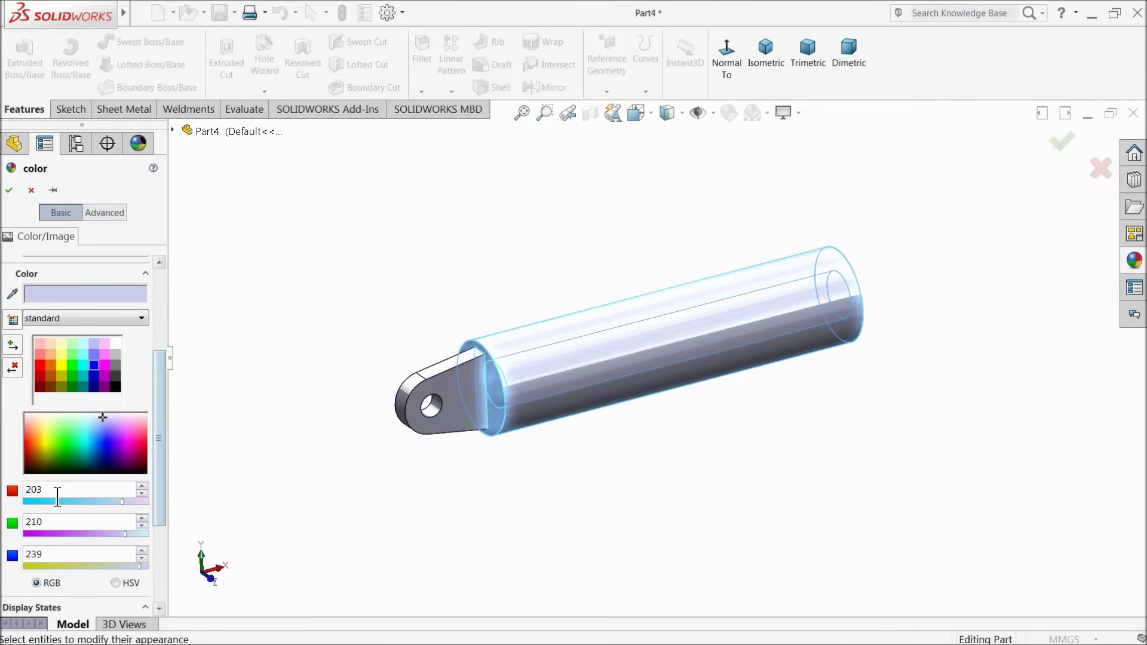
pyautogui.press('Return')
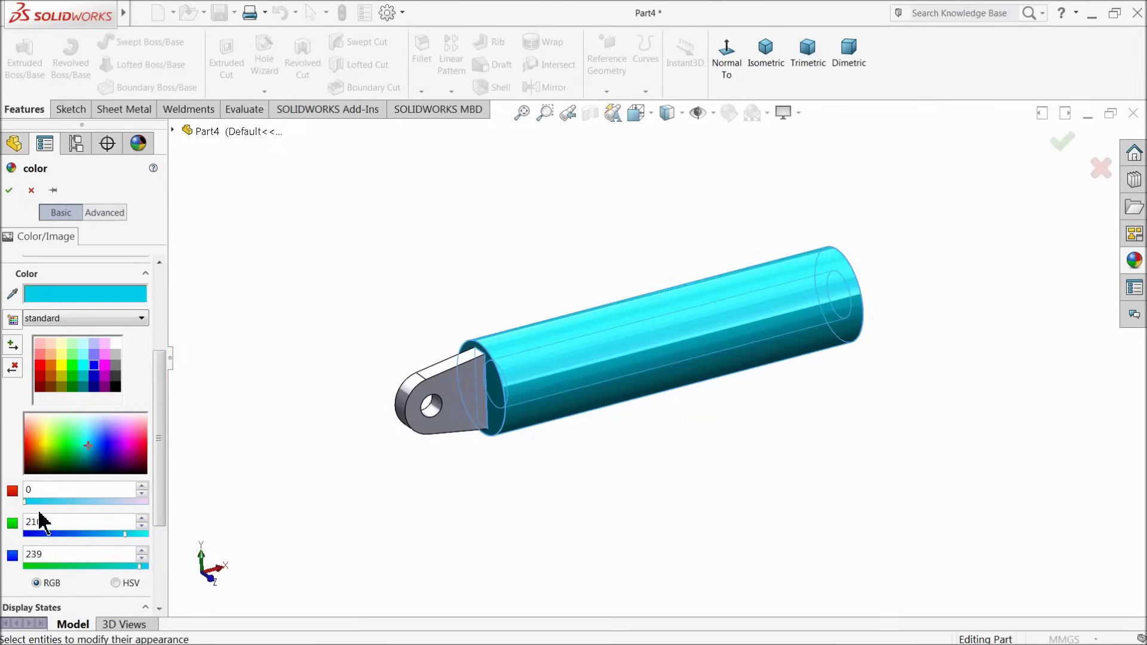
pyautogui.write('155')
pyautogui.press('Return')
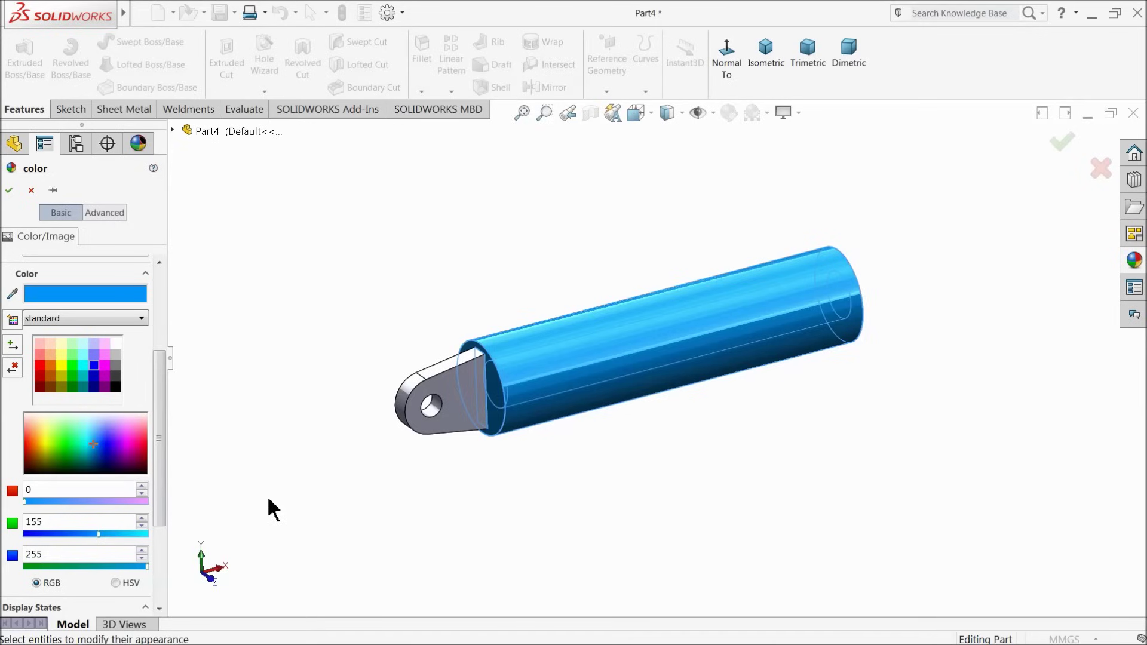
pyautogui.click(9, 190)
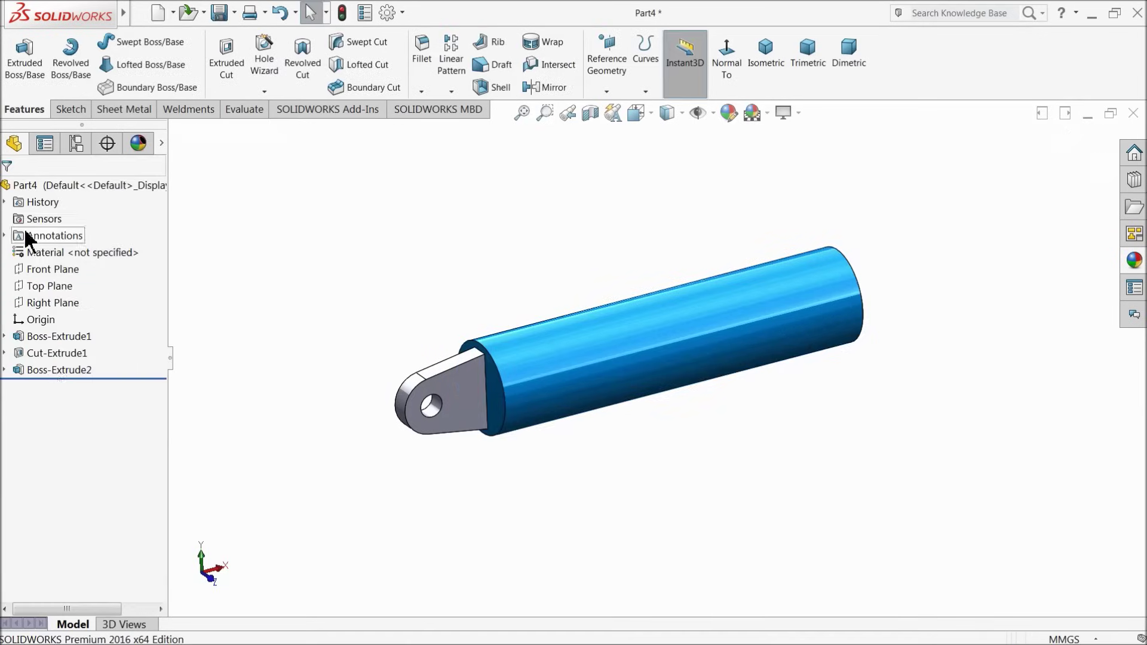
# Apply the polished steel metal appearance to the end lug, Boss-Extrude2.
pyautogui.click(49, 370)
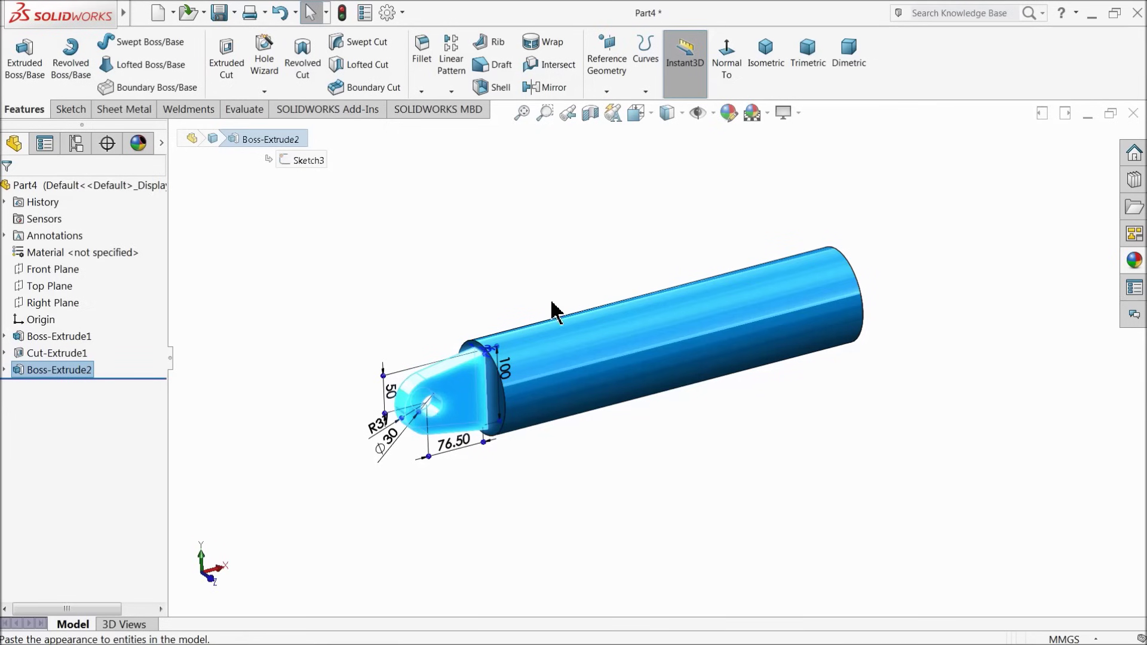
pyautogui.click(1134, 260)
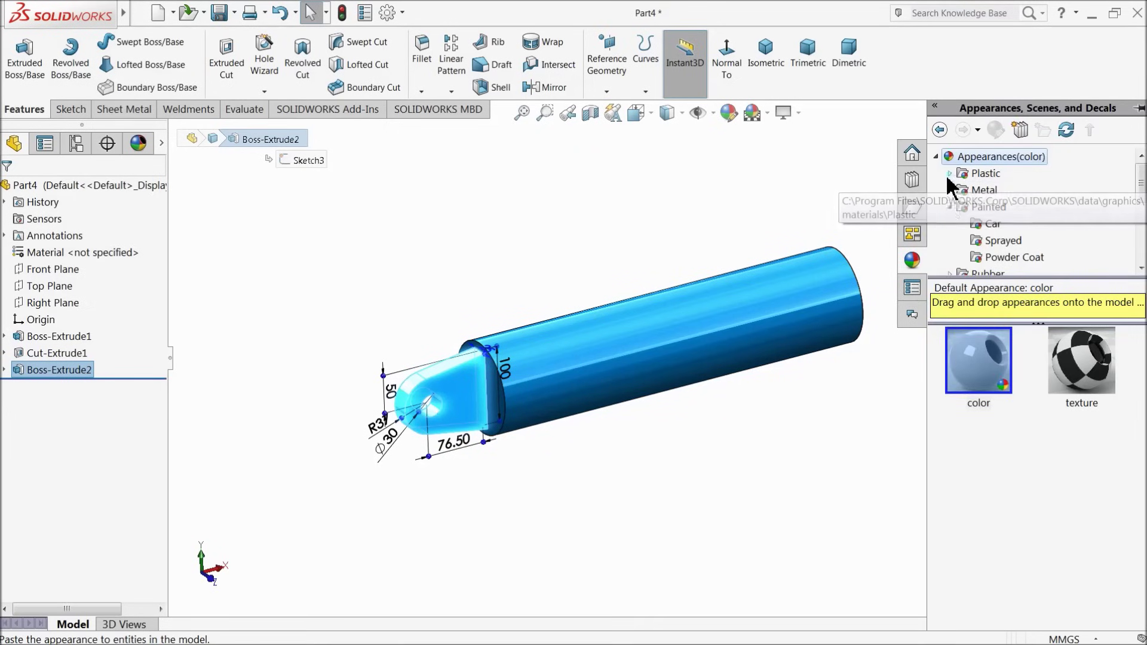
pyautogui.click(970, 190)
pyautogui.moveTo(994, 403); pyautogui.dragTo(591, 389)
pyautogui.moveTo(591, 389); pyautogui.dragTo(583, 353, button='middle')
pyautogui.scroll(-3, 588, 366)
pyautogui.scroll(3, 589, 366)
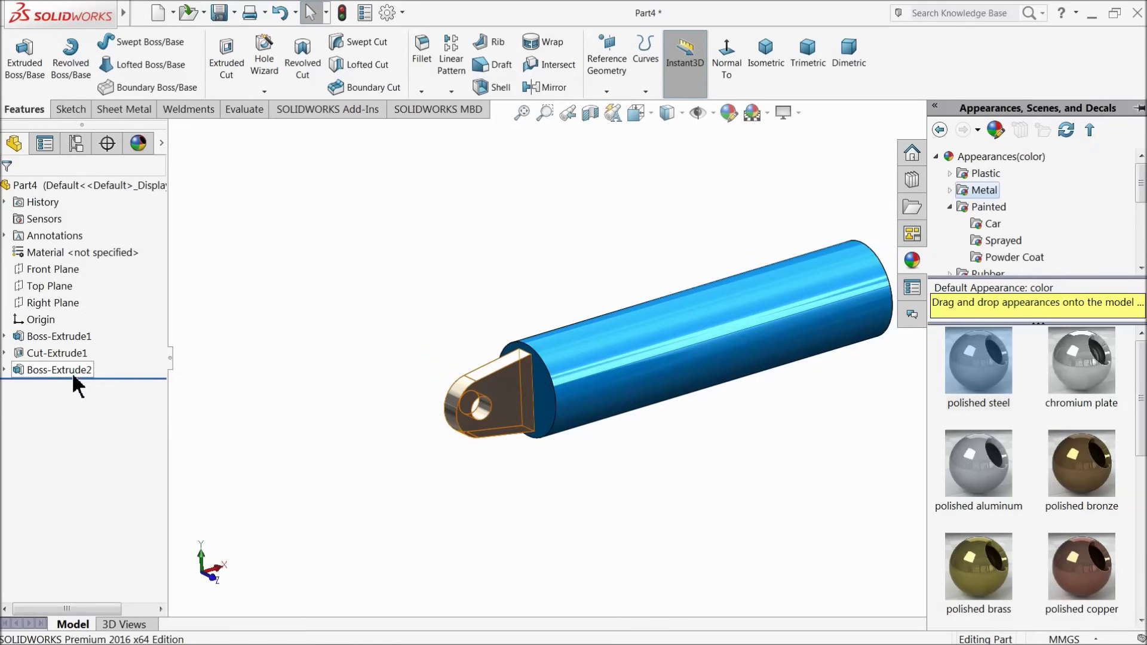
# Apply the chromium plate metal appearance to the end lug, Boss-Extrude2.
pyautogui.click(73, 375)
pyautogui.click(1141, 272)
pyautogui.click(1083, 385)
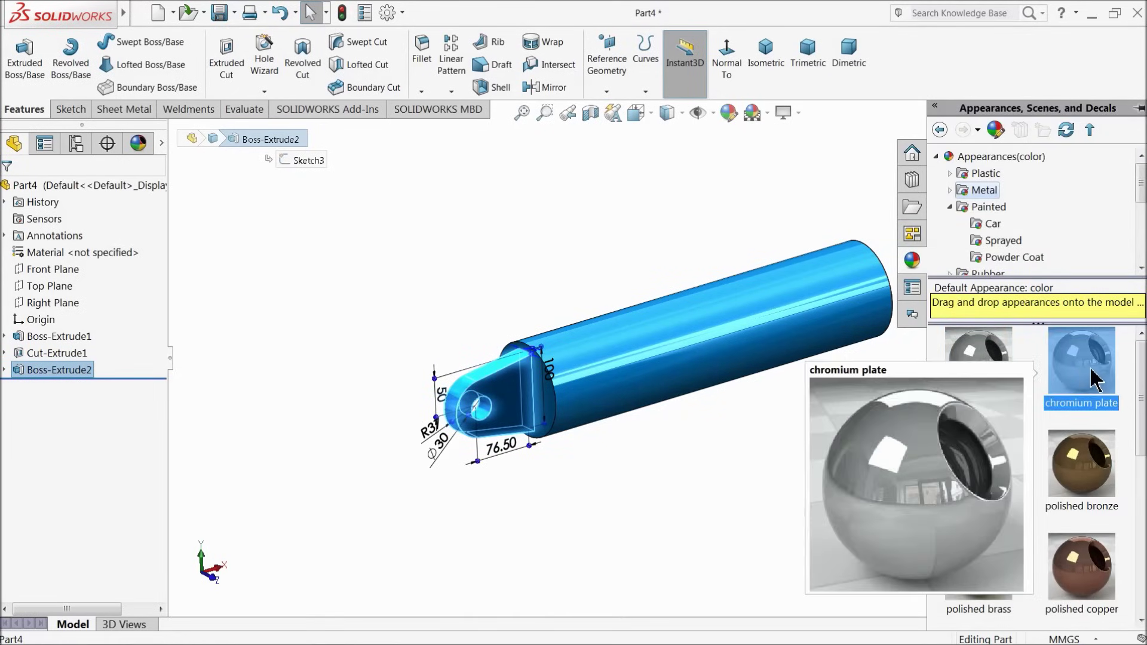
pyautogui.doubleClick(1086, 381)
pyautogui.moveTo(717, 411); pyautogui.dragTo(760, 399, button='middle')
pyautogui.scroll(-3, 746, 389)
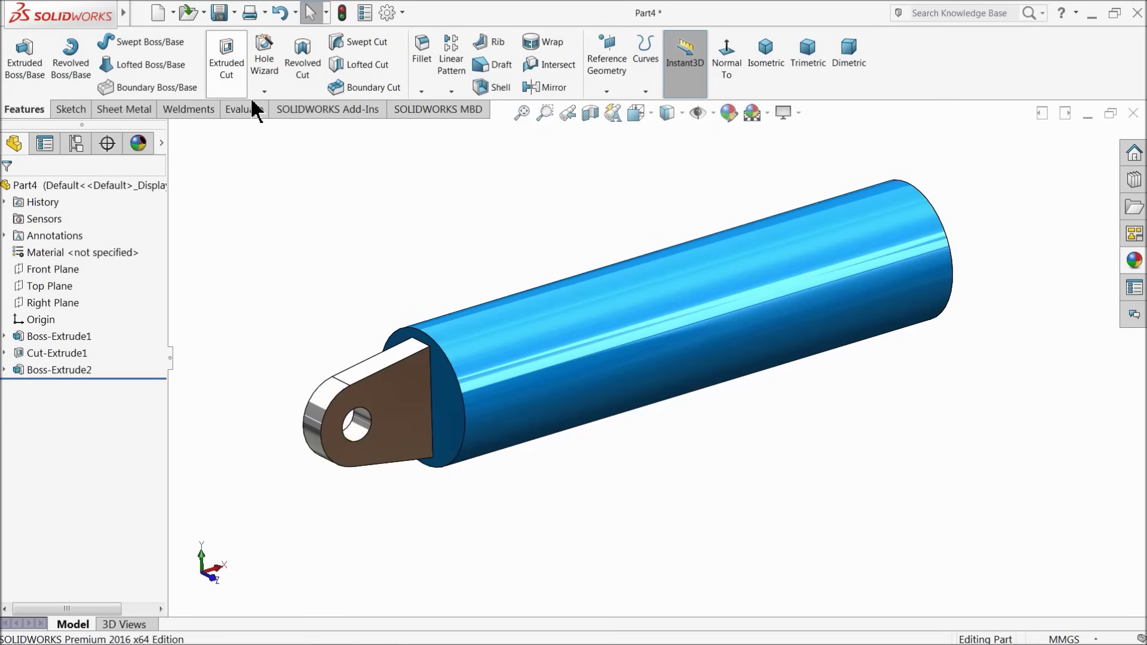
# Save the part in the desktop's Scissor Lift folder under a file name beginning with "5.Hydraulic cylinder".
pyautogui.click(220, 12)
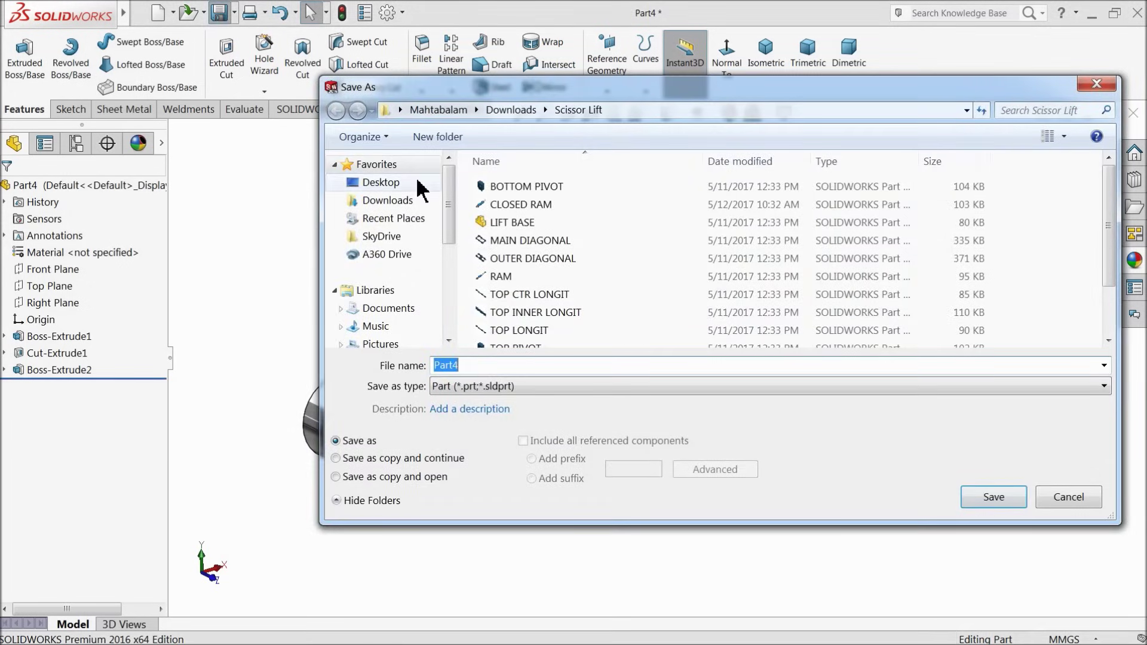
pyautogui.click(380, 182)
pyautogui.scroll(-3, 914, 326)
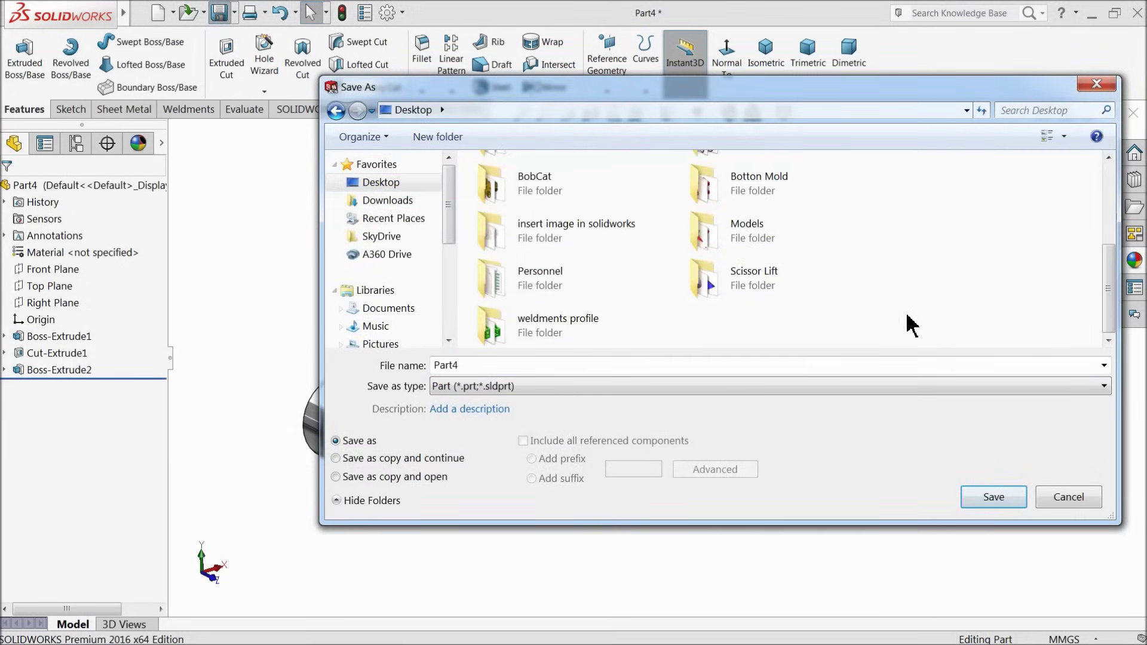
pyautogui.doubleClick(588, 315)
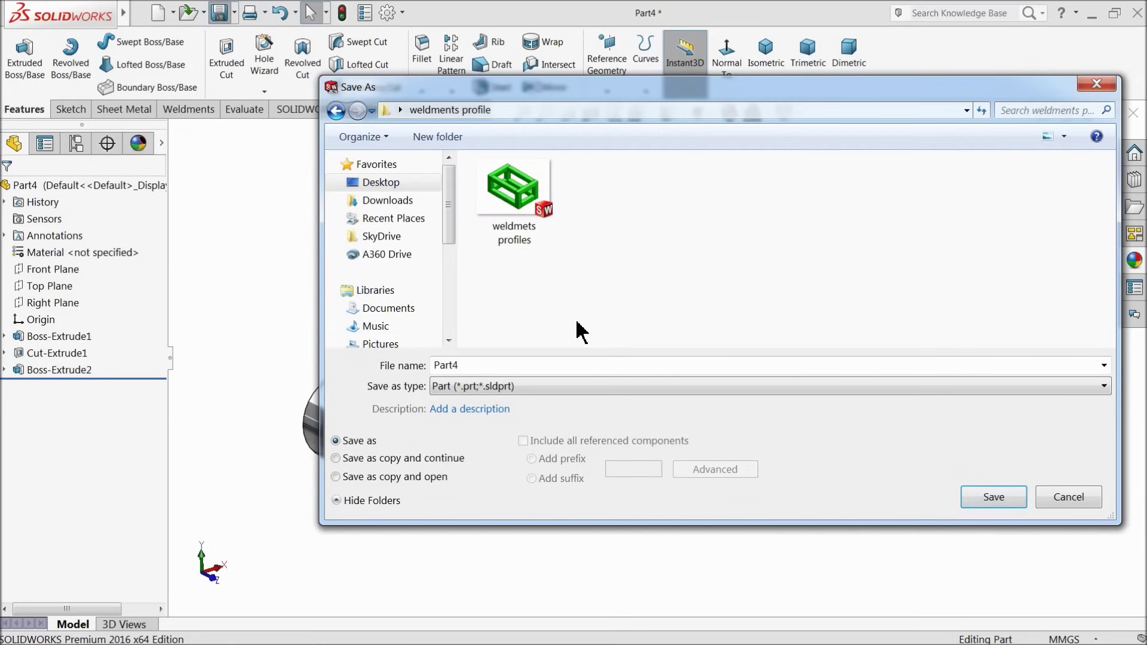
pyautogui.click(337, 111)
pyautogui.doubleClick(699, 293)
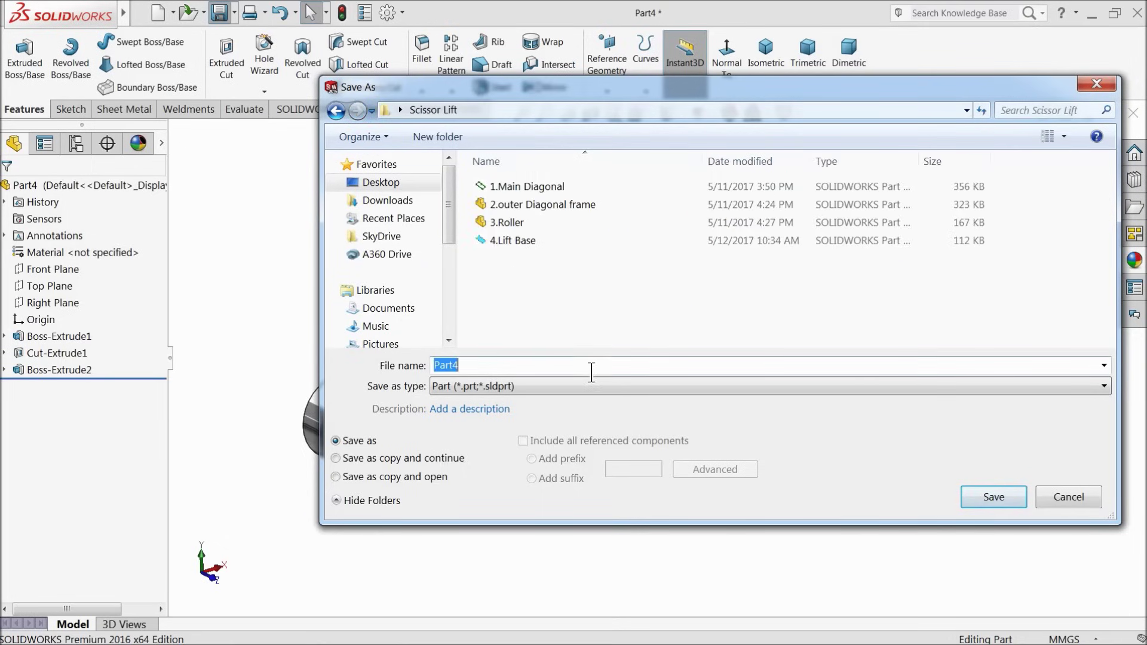
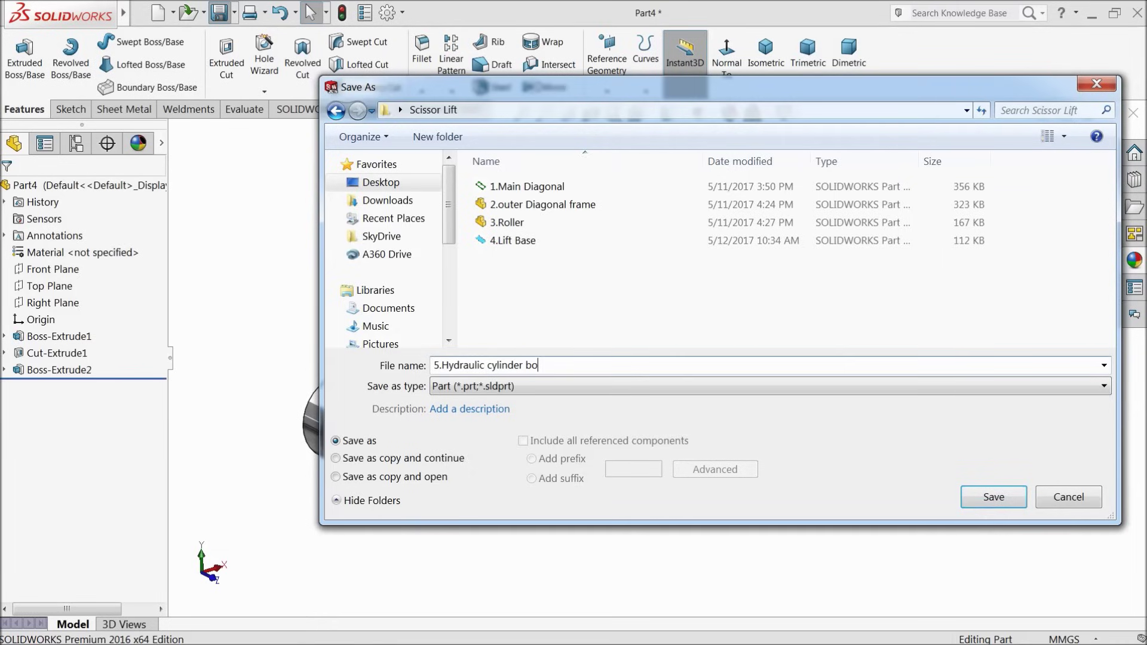
pyautogui.click(992, 497)
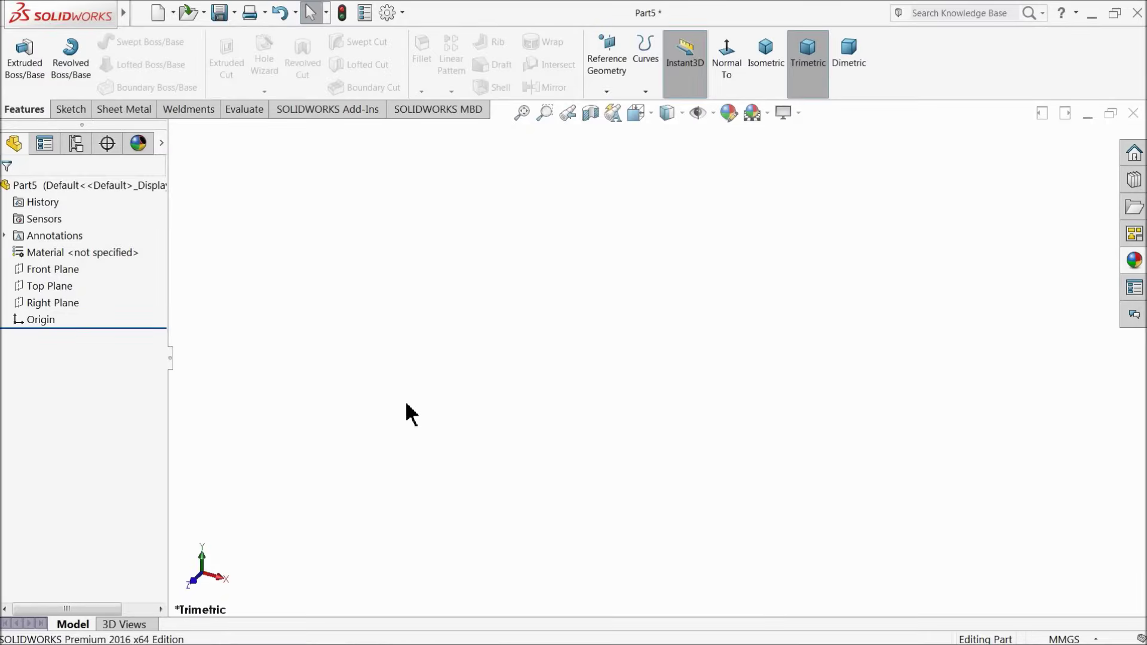
# Start a sketch on the Front Plane of the new part and draw an origin-centred circle of about 103 mm radius.
pyautogui.click(22, 274)
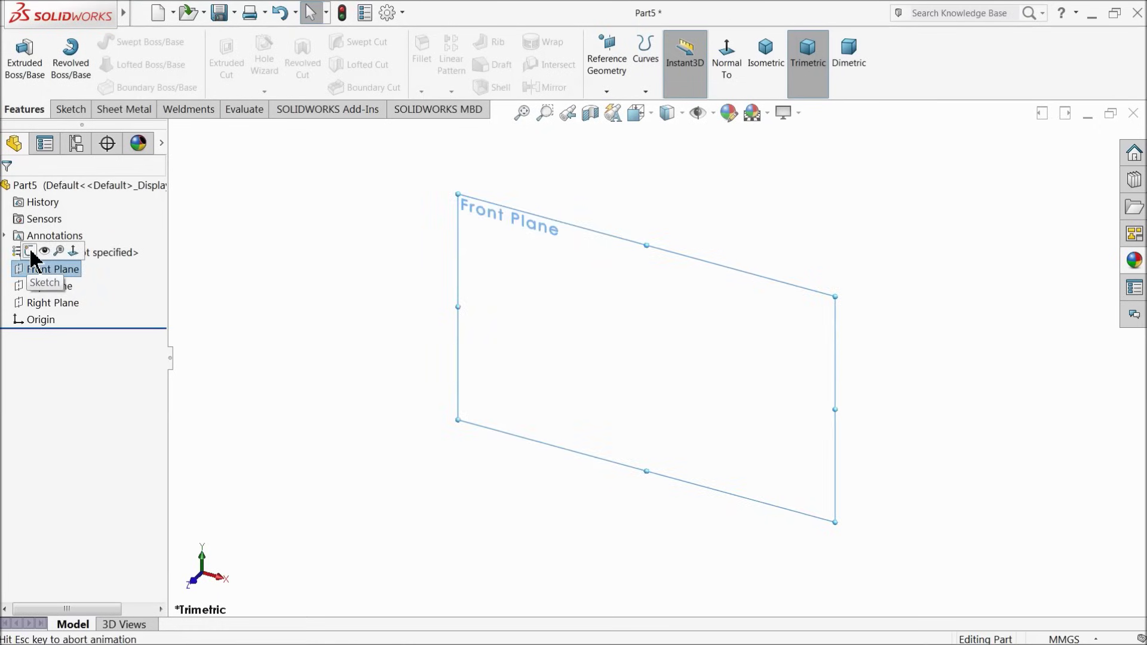
pyautogui.click(28, 253)
pyautogui.click(126, 41)
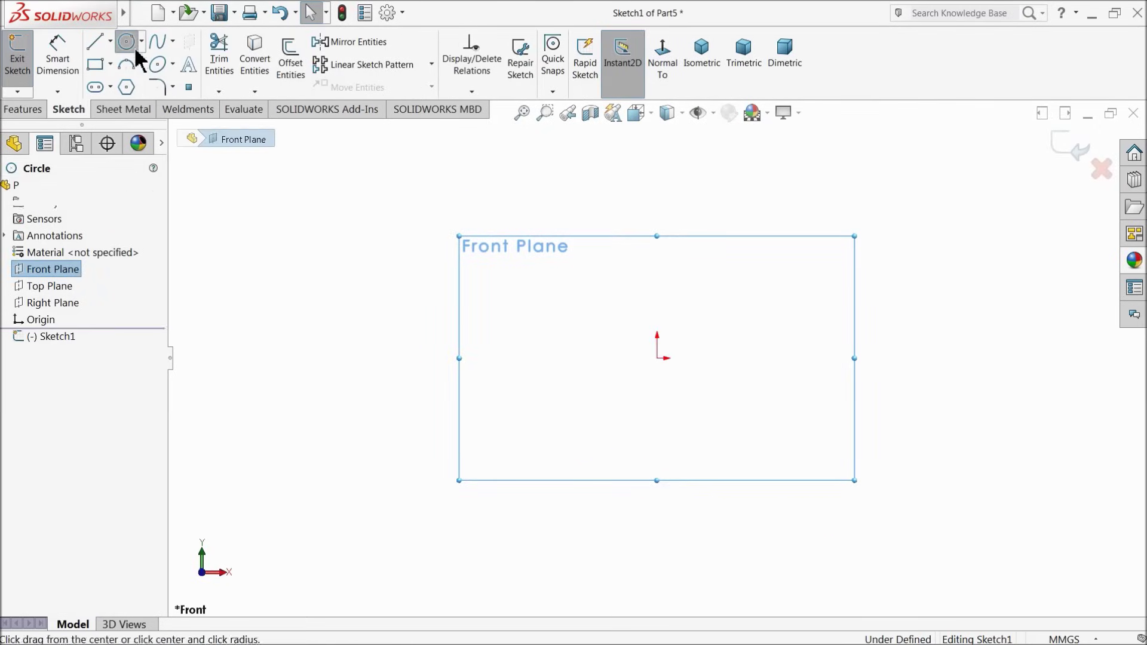
pyautogui.click(657, 359)
pyautogui.click(458, 252)
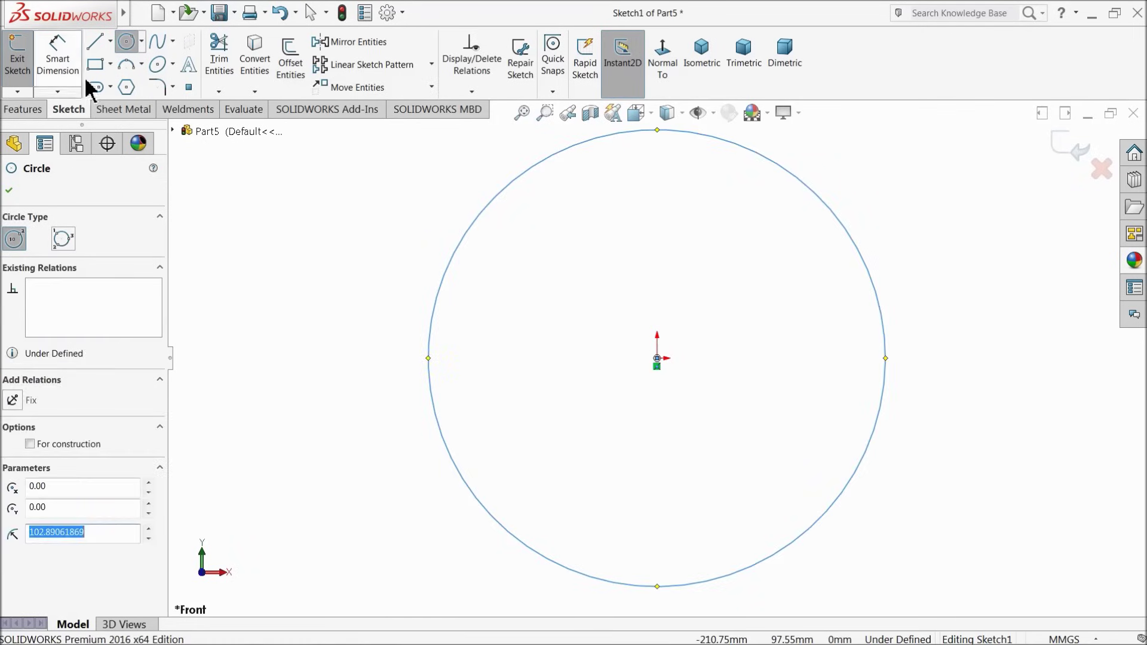
# Dimension the circle with a diameter of 60 mm.
pyautogui.click(58, 60)
pyautogui.click(431, 335)
pyautogui.click(388, 332)
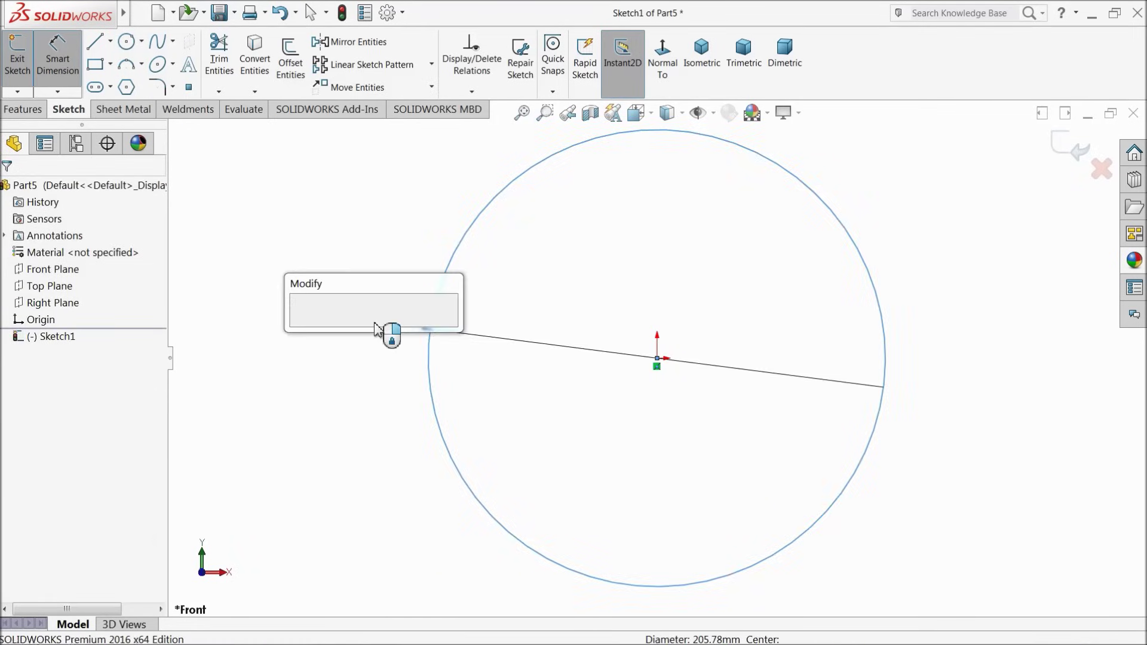
pyautogui.write('60')
pyautogui.press('Return')
# Extrude the 60 mm circle with a blind depth of 560 mm to form the rod.
pyautogui.click(23, 109)
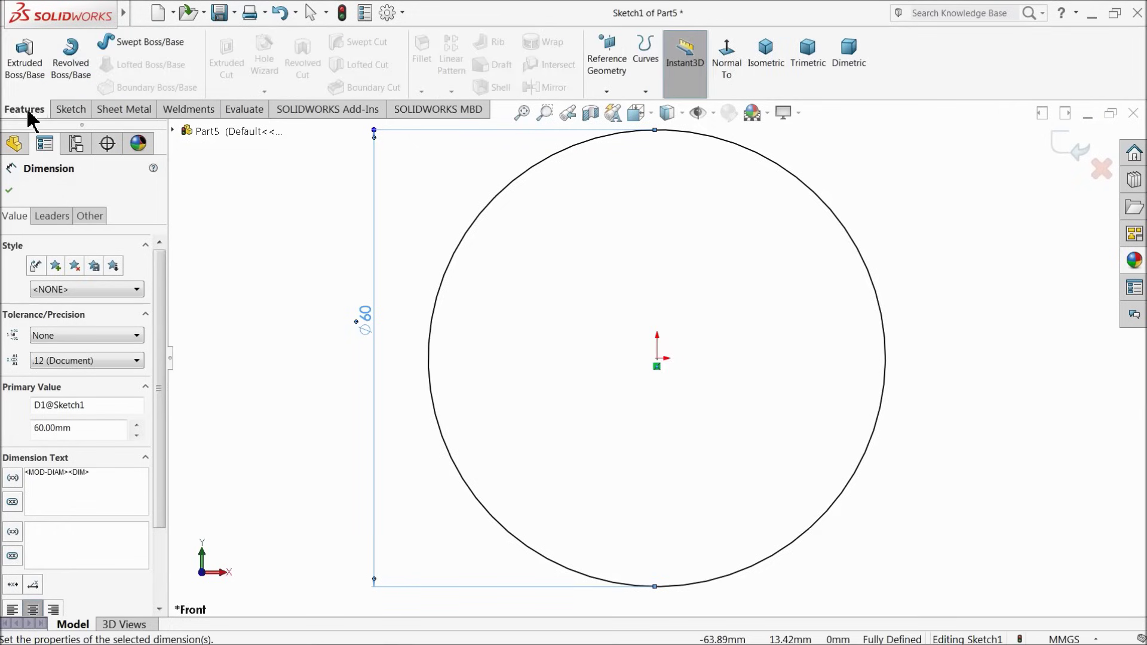
pyautogui.click(23, 69)
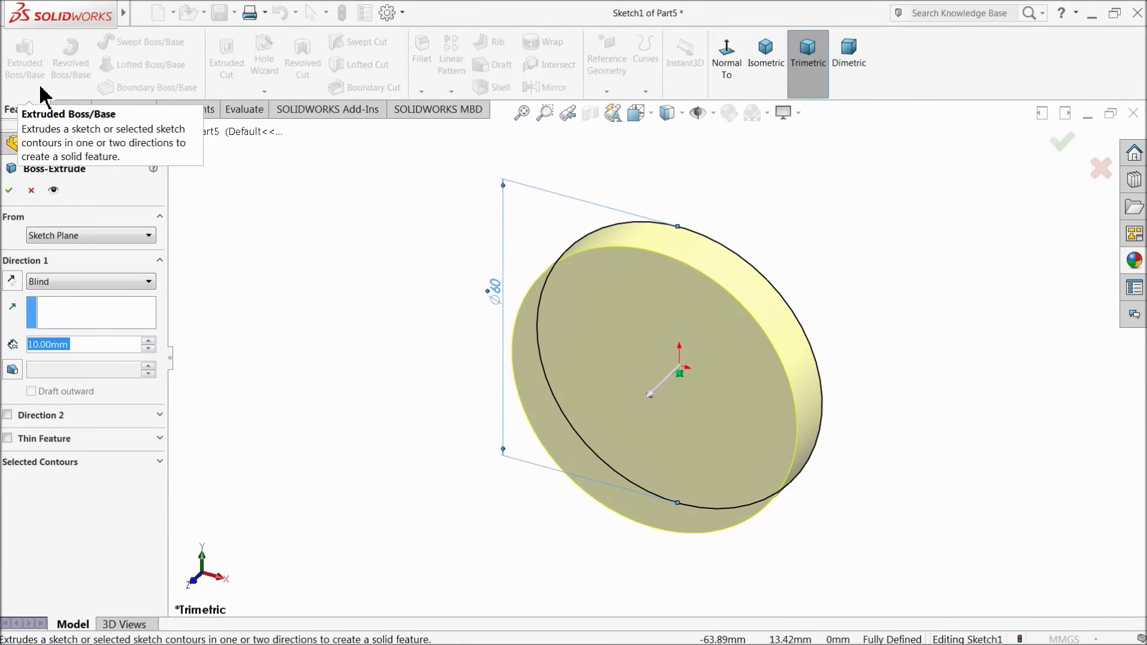
pyautogui.write('56')
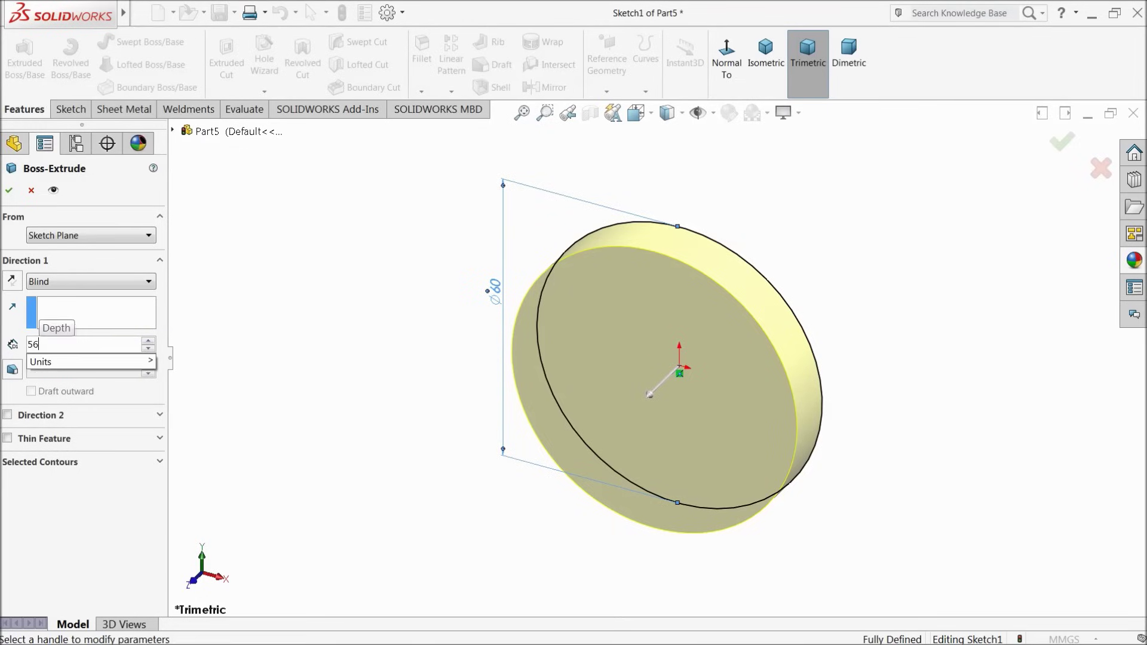
pyautogui.write('0')
pyautogui.press('Return')
pyautogui.click(765, 65)
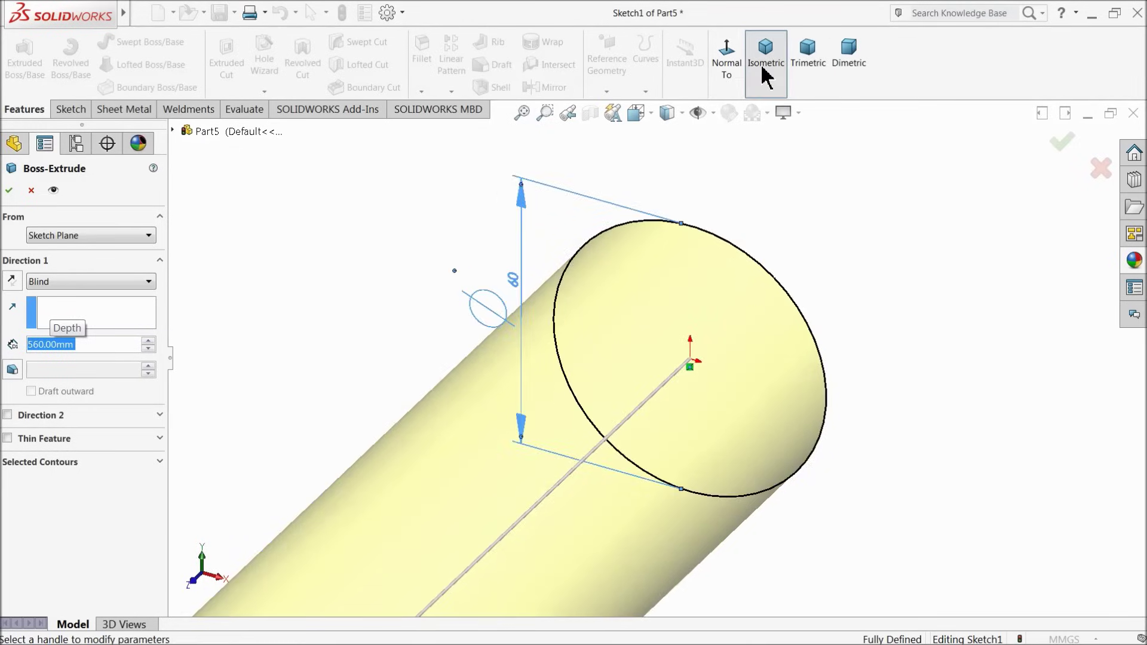
pyautogui.click(9, 191)
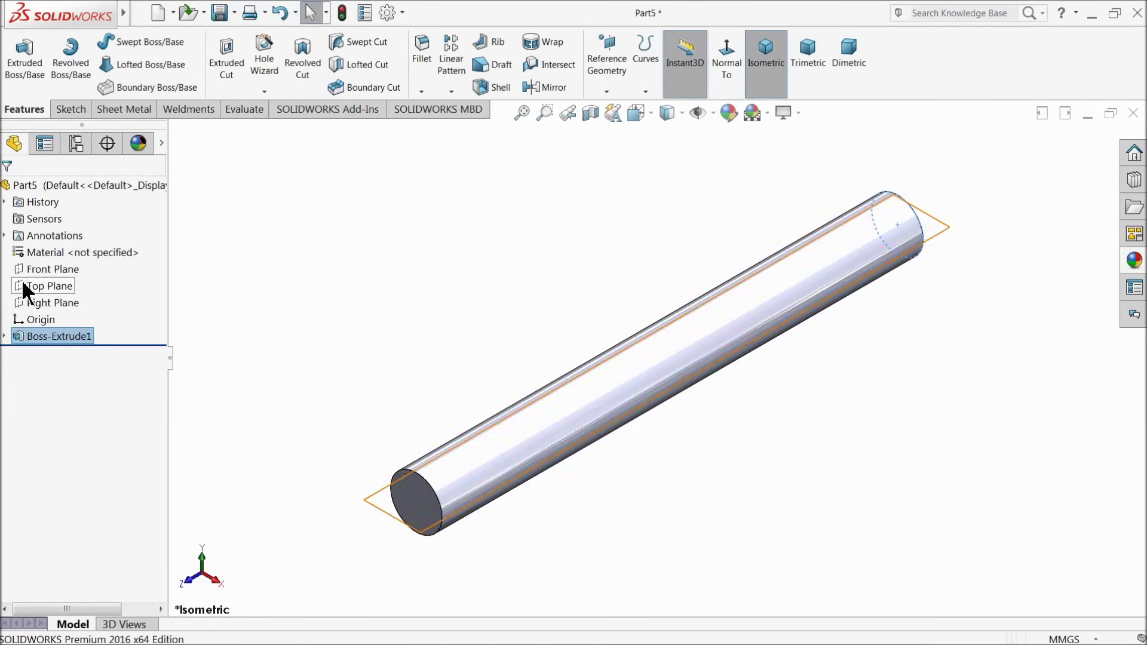
# Start a sketch on the Right Plane and draw a vertical line along the rod's origin end, extending beyond both sides of the rod.
pyautogui.click(27, 303)
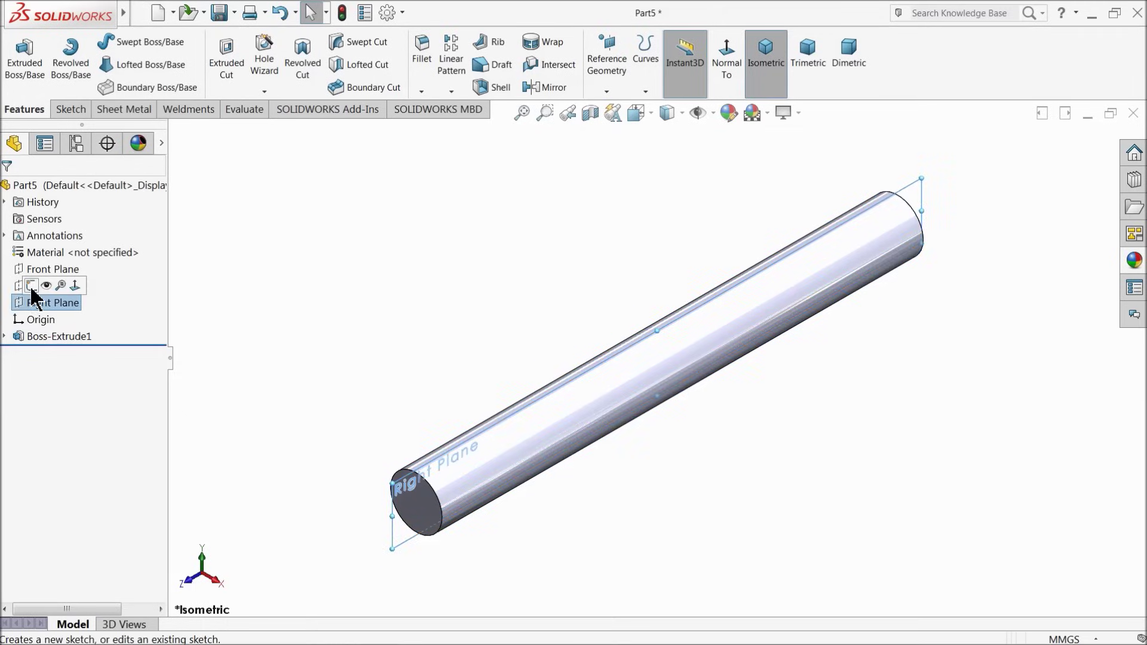
pyautogui.click(33, 282)
pyautogui.click(664, 66)
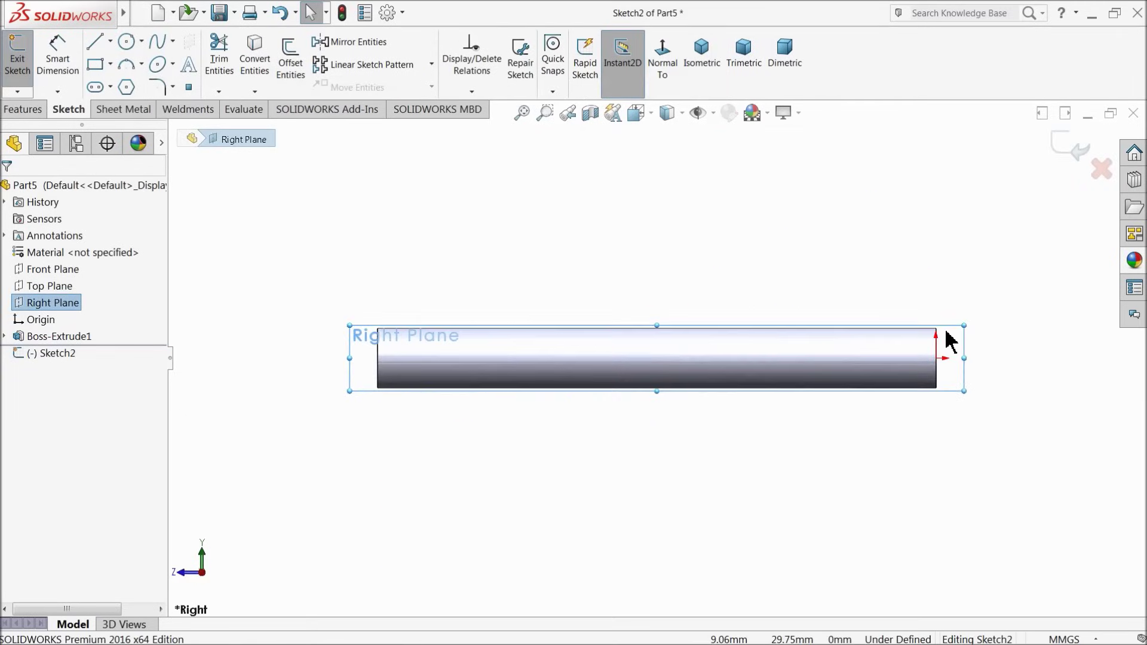
pyautogui.scroll(-4, 978, 377)
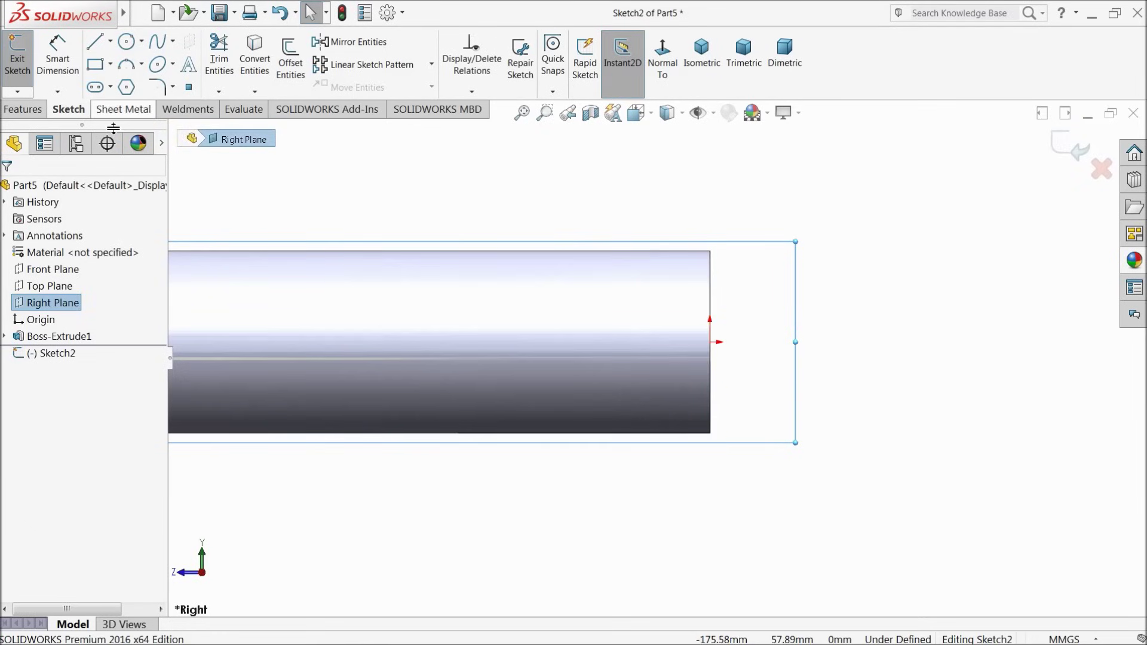
pyautogui.click(95, 45)
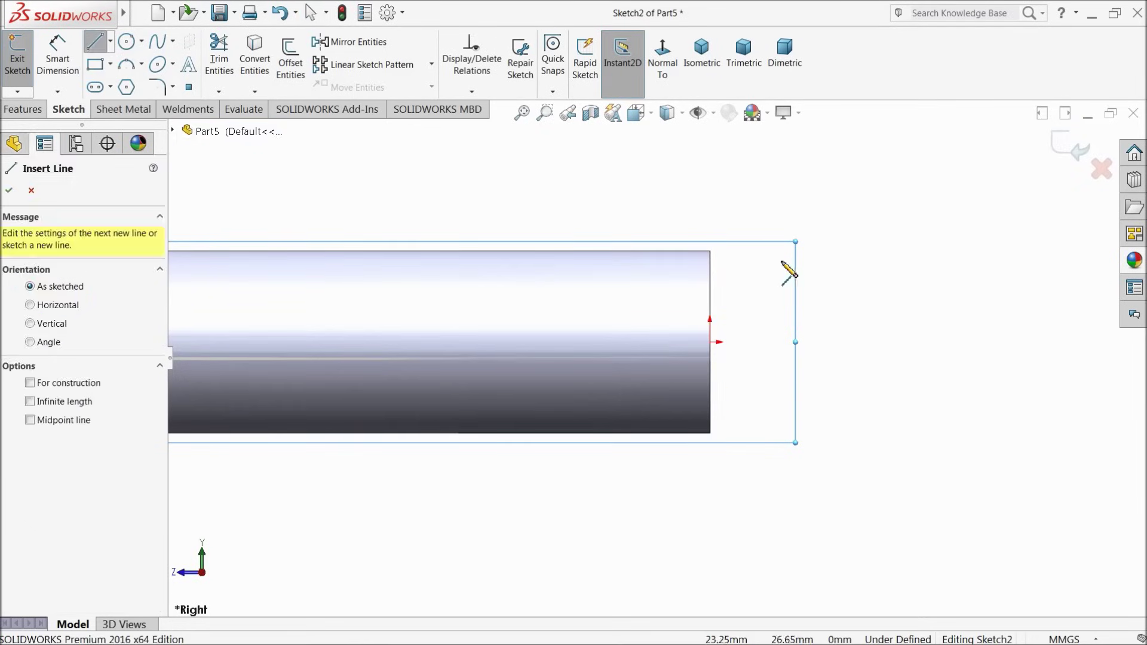
pyautogui.click(710, 180)
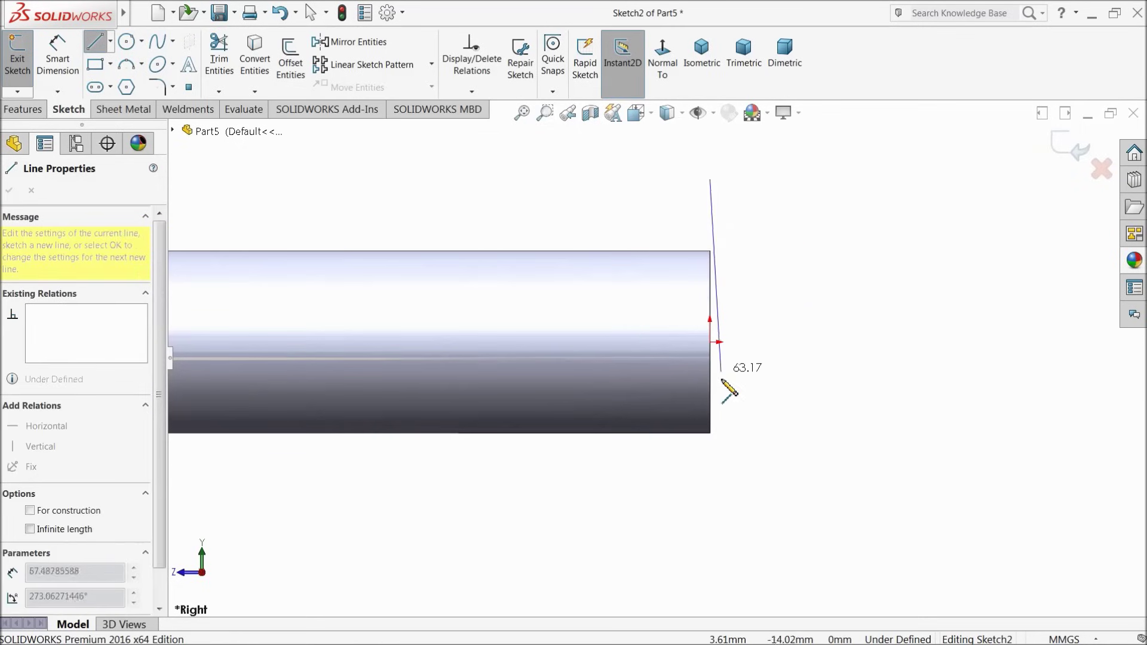
pyautogui.click(710, 481)
pyautogui.rightClick(760, 391)
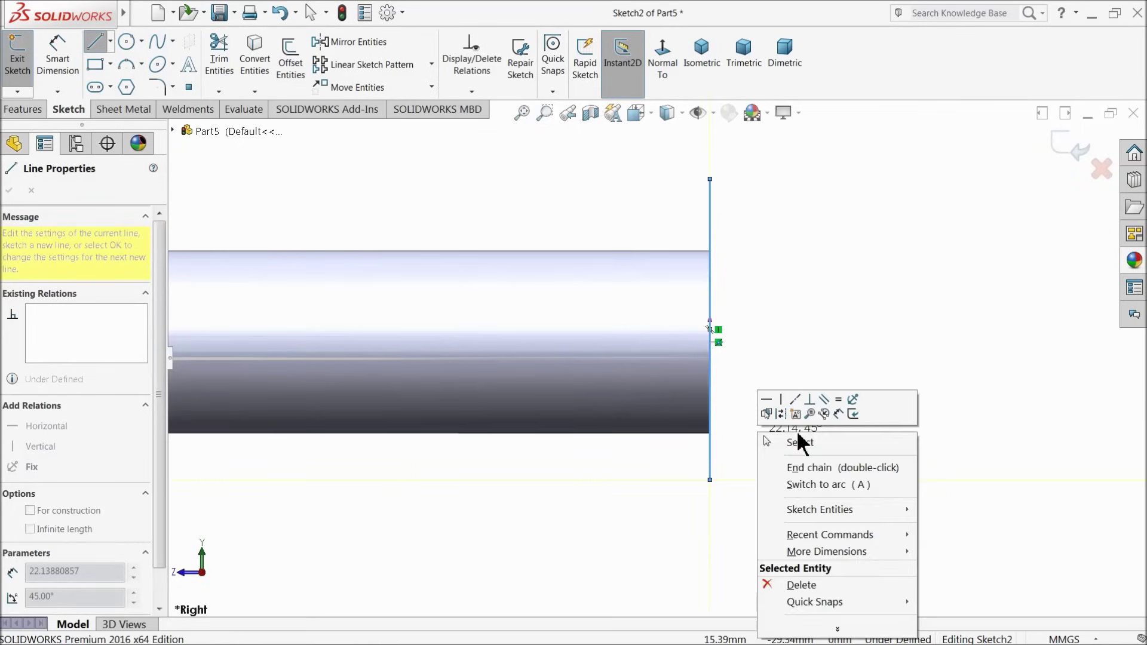
pyautogui.click(800, 445)
pyautogui.scroll(-2, 794, 388)
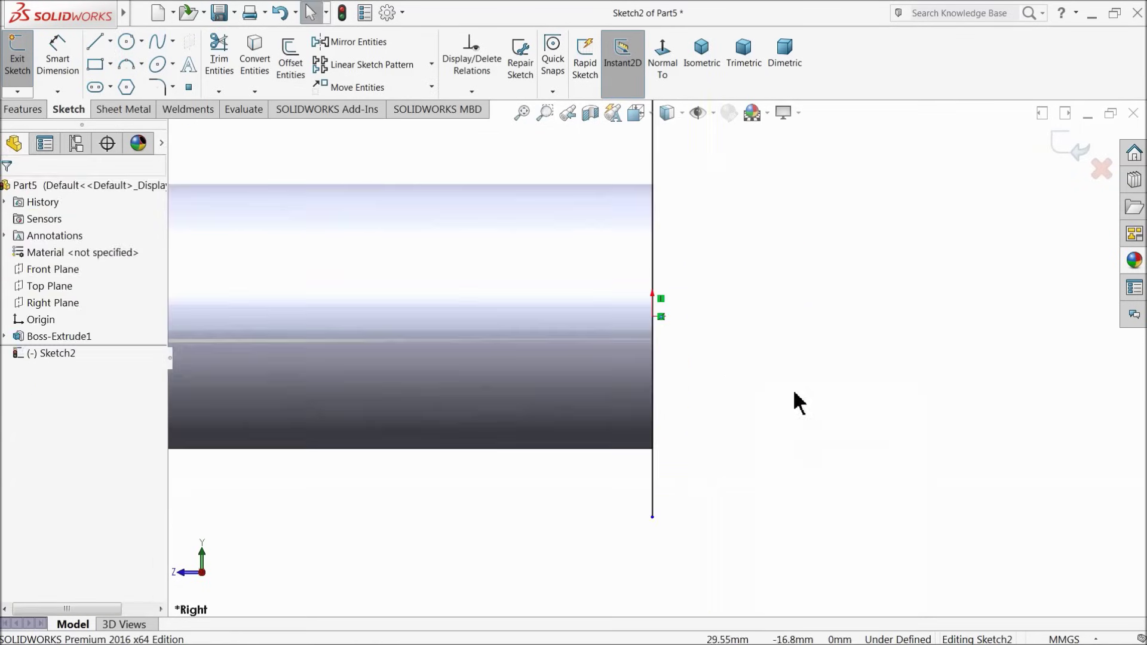
# Add a midpoint relation between the origin and the vertical line.
pyautogui.click(654, 317)
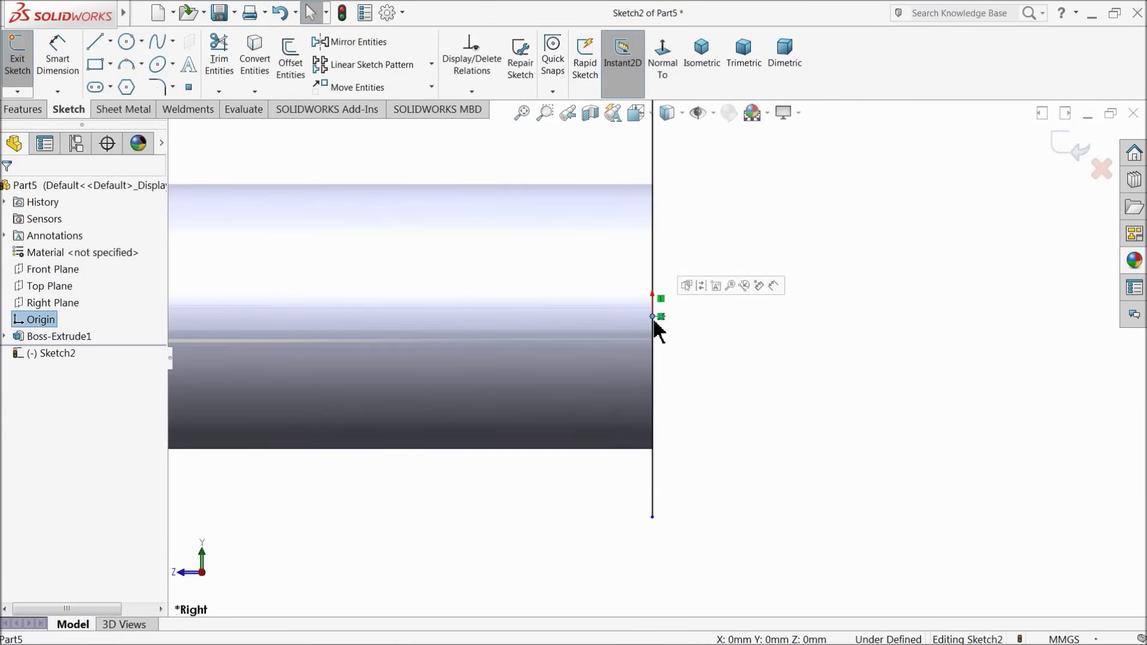
pyautogui.keyDown('ctrl'); pyautogui.click(654, 478); pyautogui.keyUp('ctrl')
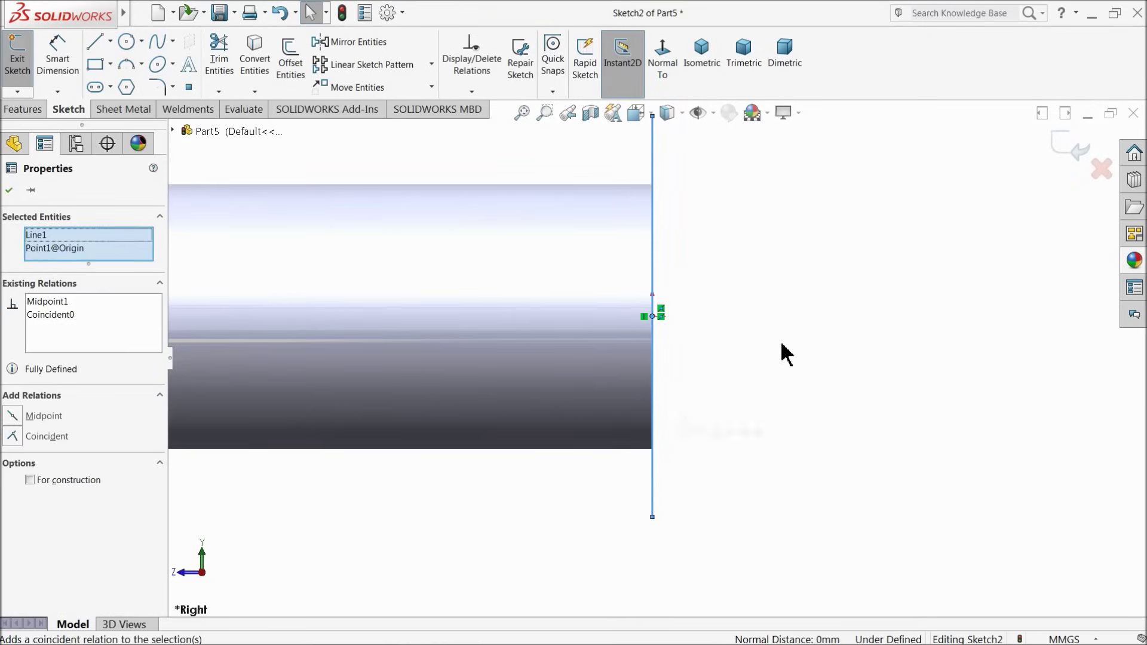
pyautogui.scroll(3, 786, 354)
pyautogui.click(803, 338)
# Close the lug profile with a sloping upper line, a tangent end arc and a lower line about 93 mm long back to the vertical line.
pyautogui.click(95, 42)
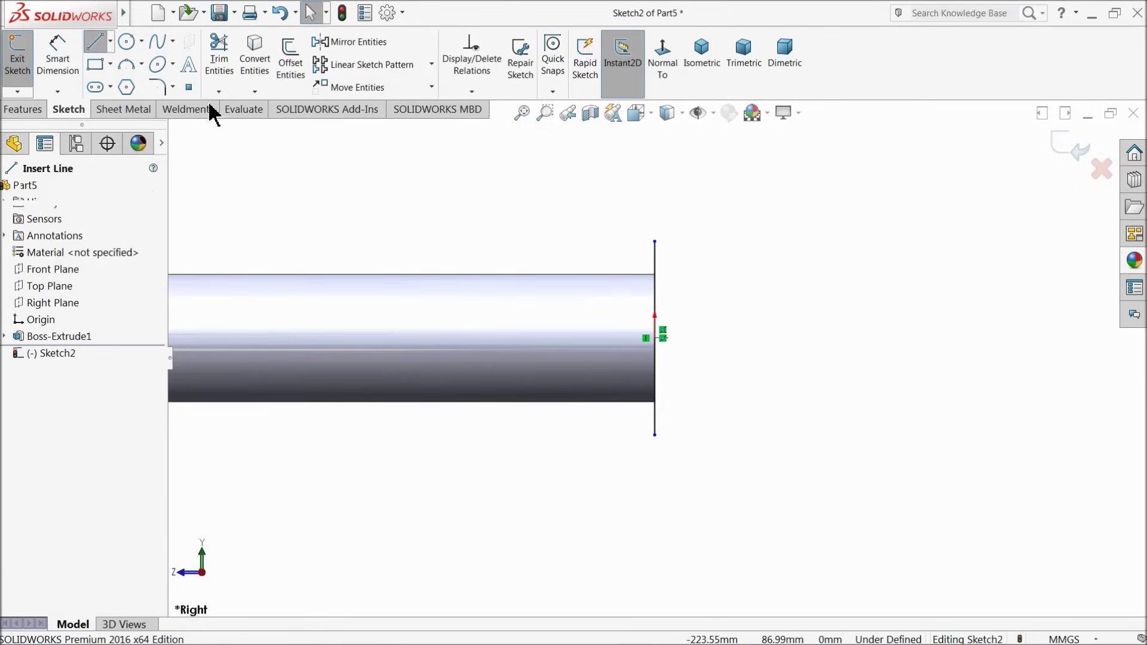
pyautogui.scroll(-2, 728, 312)
pyautogui.click(610, 227)
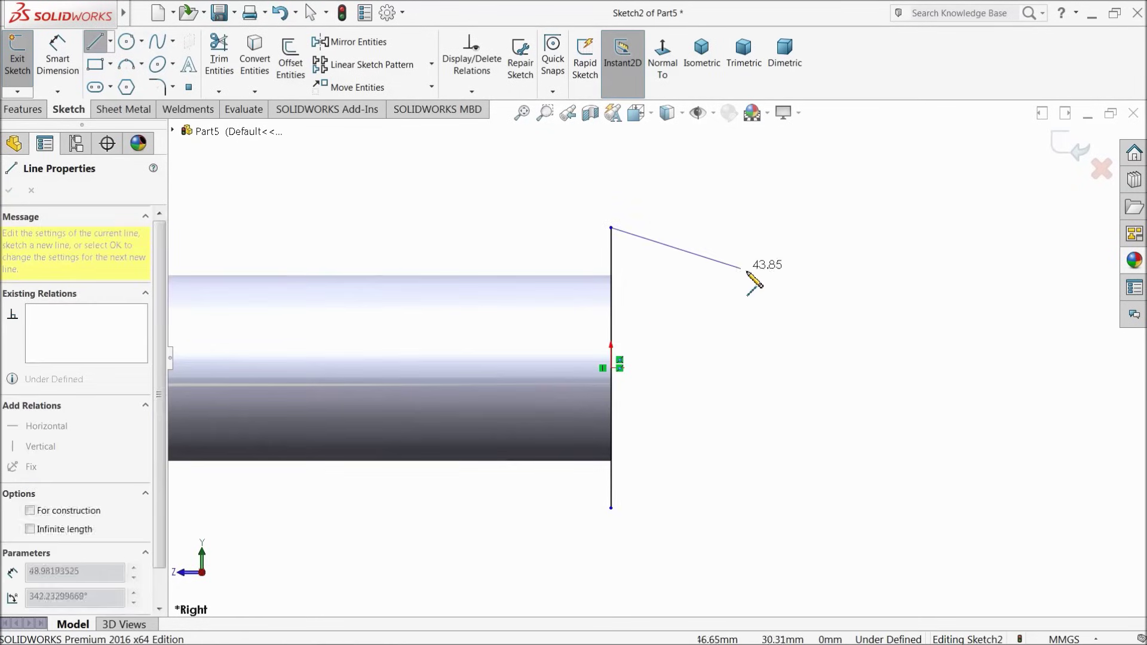
pyautogui.click(899, 289)
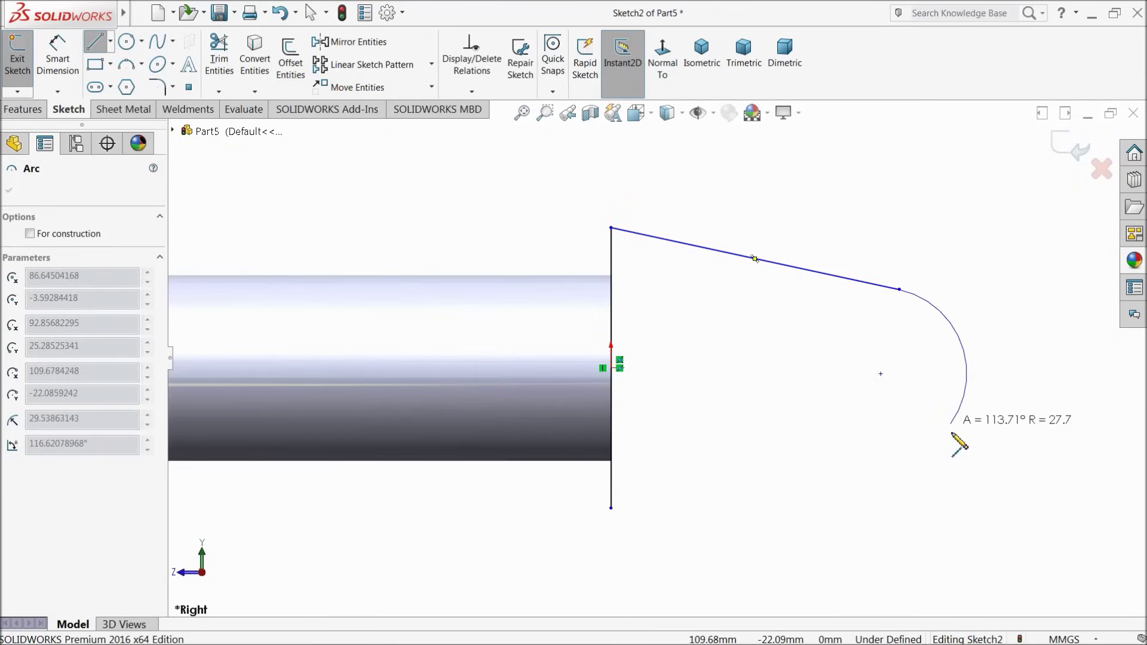
pyautogui.click(901, 479)
pyautogui.click(610, 507)
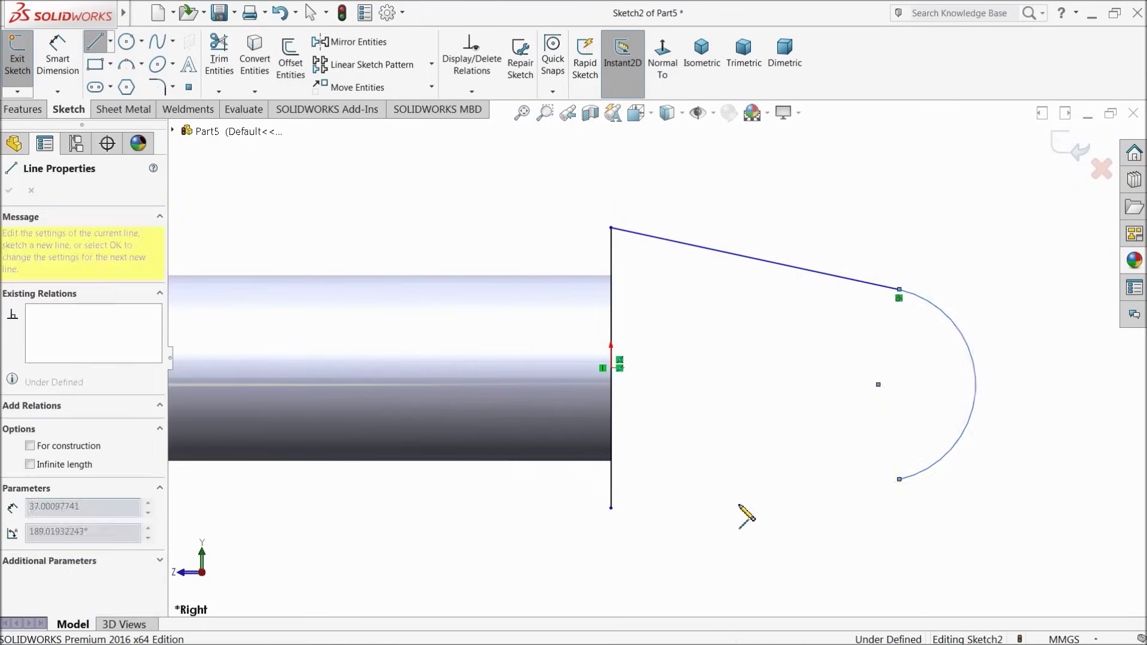
pyautogui.rightClick(540, 524)
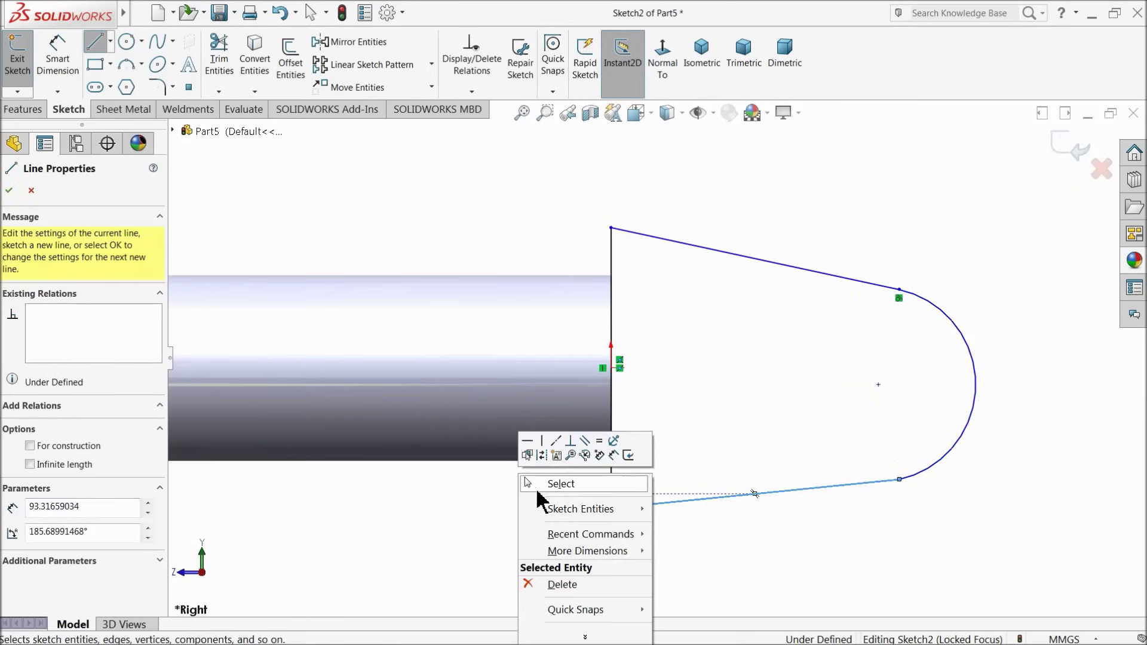
pyautogui.click(539, 485)
# Add a tangent relation between the lug's end arc and the lower sloping line.
pyautogui.scroll(-3, 927, 481)
pyautogui.click(856, 449)
pyautogui.keyDown('ctrl'); pyautogui.click(795, 472); pyautogui.keyUp('ctrl')
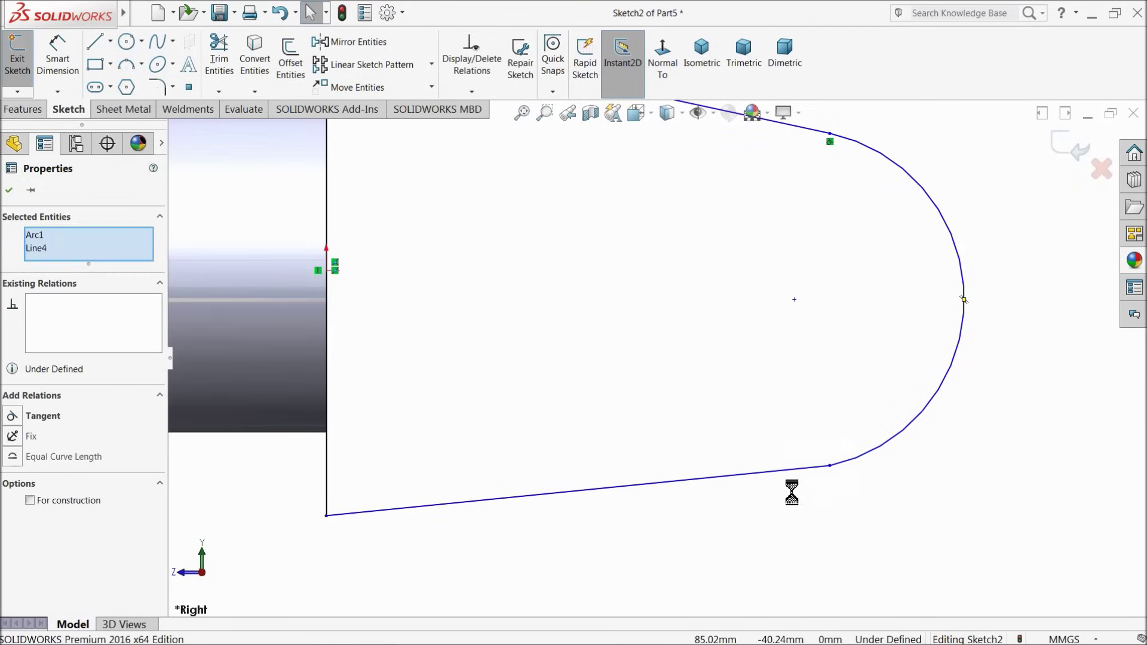
pyautogui.click(820, 441)
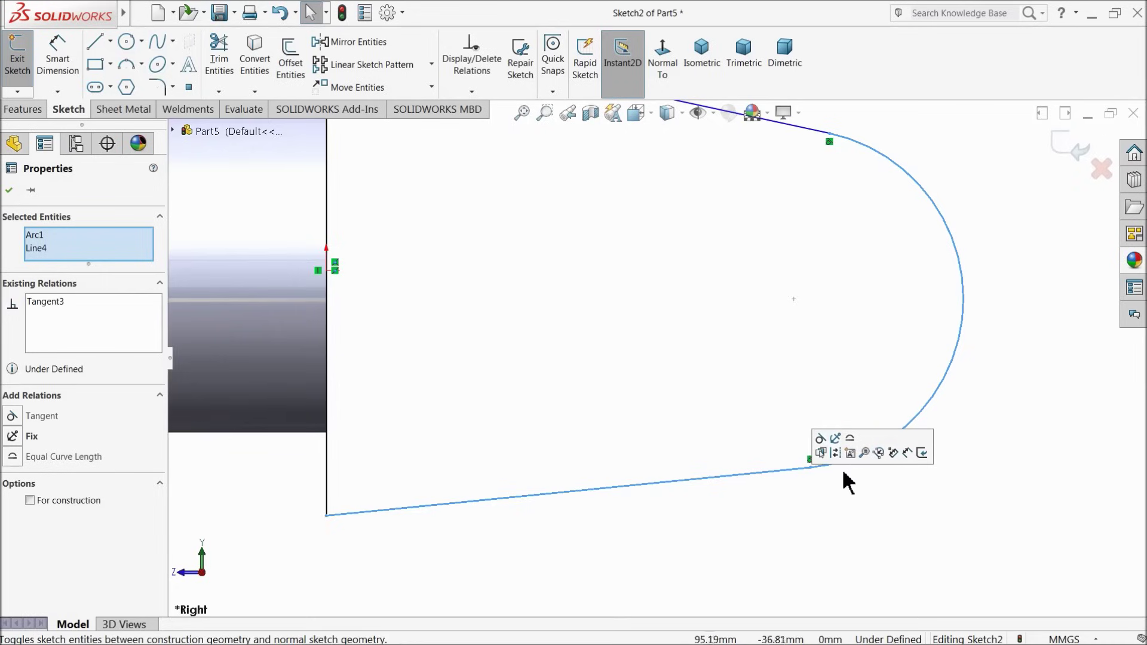
pyautogui.click(830, 520)
pyautogui.scroll(3, 815, 469)
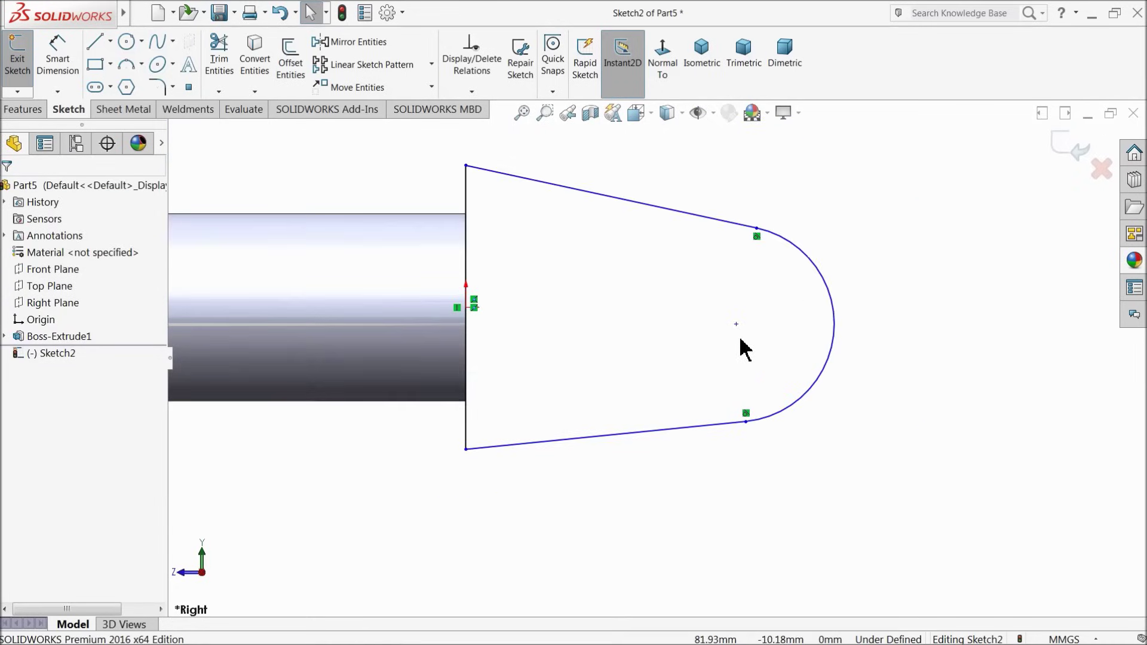
# Align the end arc's centre horizontally with the origin.
pyautogui.click(467, 308)
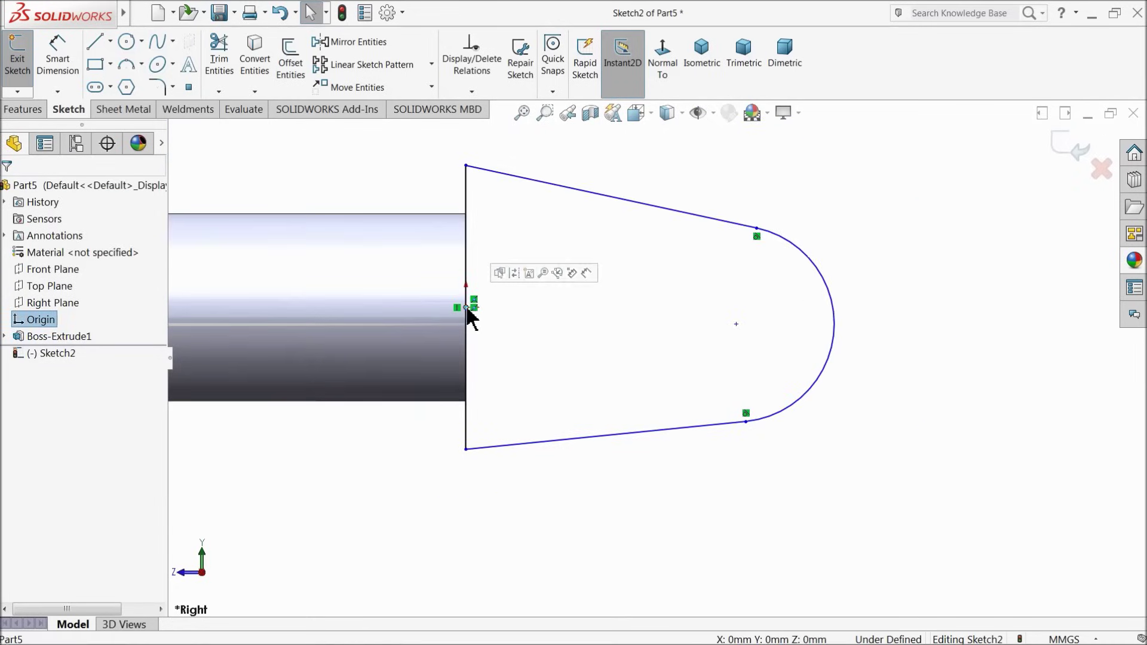
pyautogui.keyDown('ctrl'); pyautogui.click(736, 324); pyautogui.keyUp('ctrl')
pyautogui.click(768, 275)
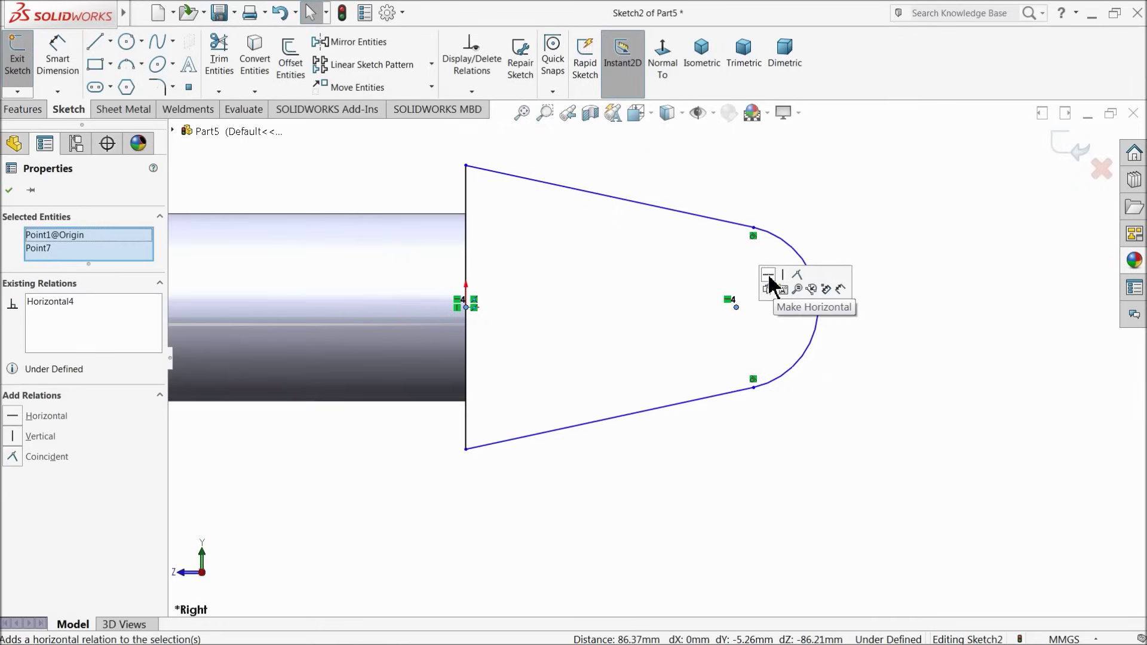
pyautogui.click(878, 240)
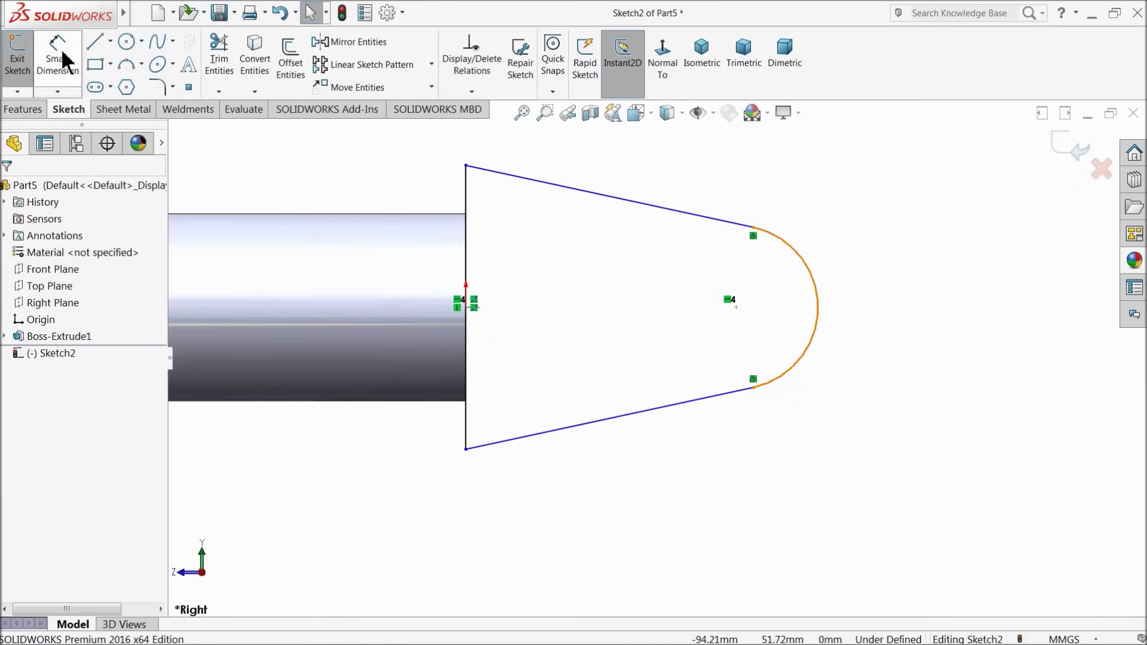
# Draw a circle about 29 mm in diameter centred on the end arc's centre.
pyautogui.click(127, 42)
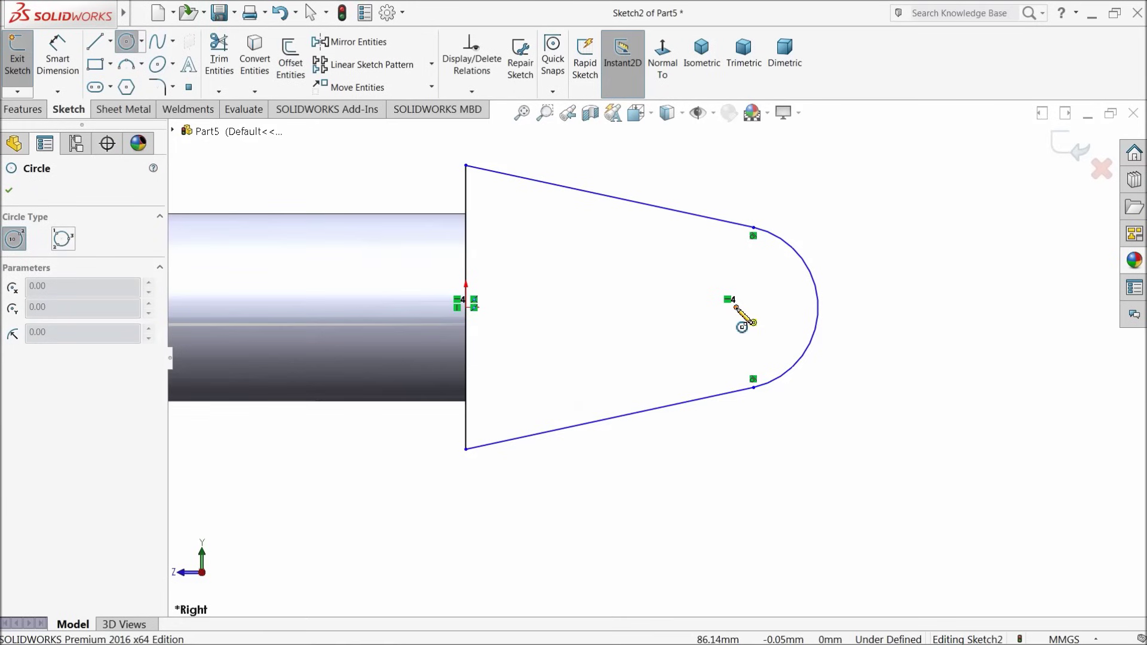
pyautogui.click(736, 307)
pyautogui.click(756, 267)
# Dimension the lug's vertical base line to 100 mm.
pyautogui.click(51, 70)
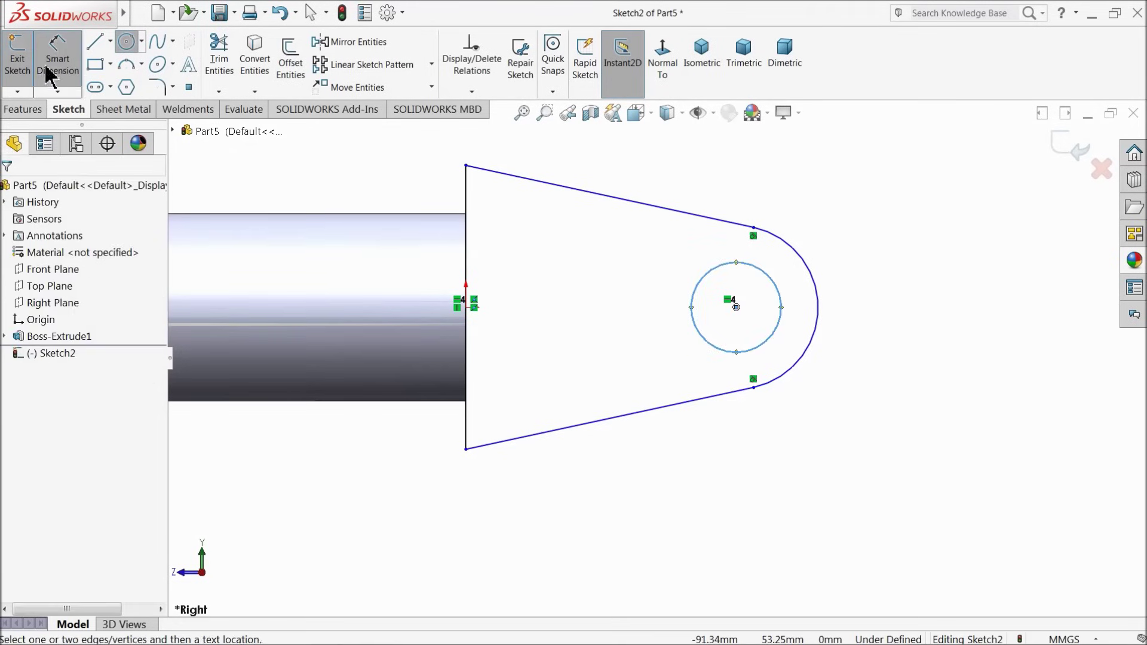
pyautogui.click(466, 258)
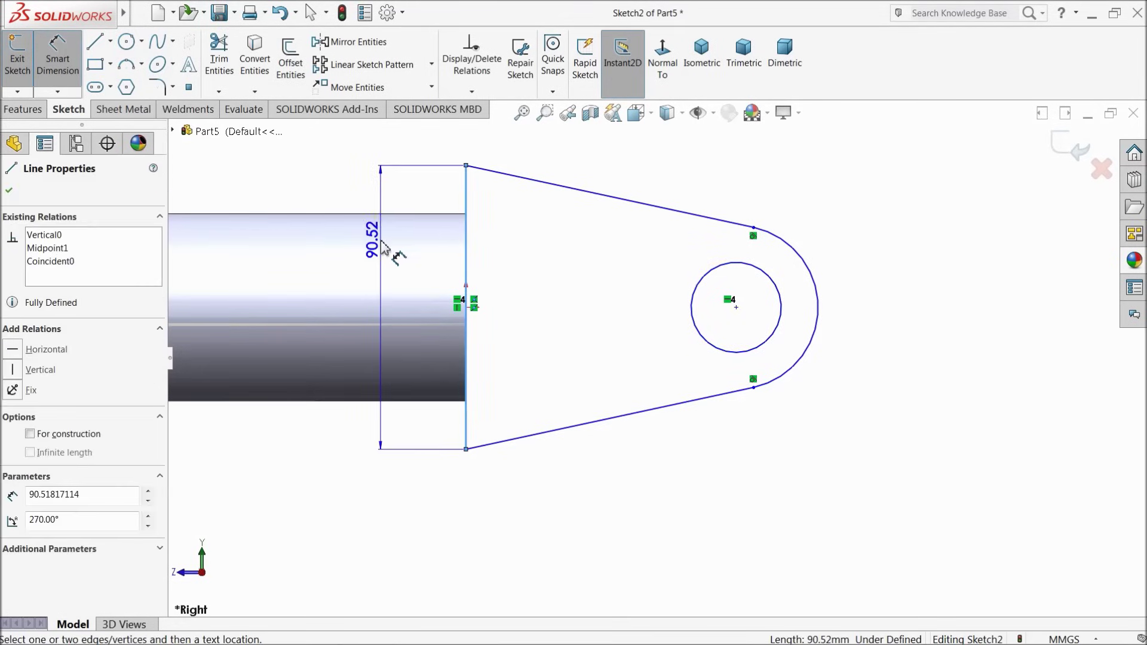
pyautogui.click(385, 257)
pyautogui.write('100')
pyautogui.click(307, 243)
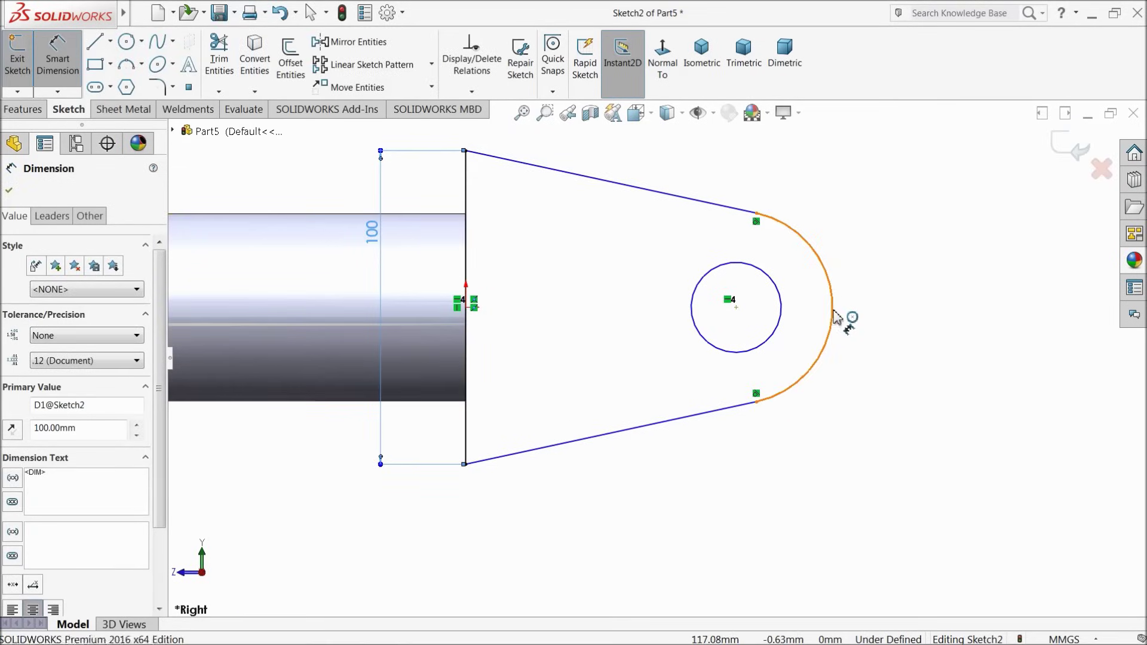
# Dimension the lug's end arc with a radius of 37 mm and the hole circle with a diameter of 30 mm.
pyautogui.click(835, 317)
pyautogui.click(896, 324)
pyautogui.write('37')
pyautogui.press('Return')
pyautogui.click(775, 334)
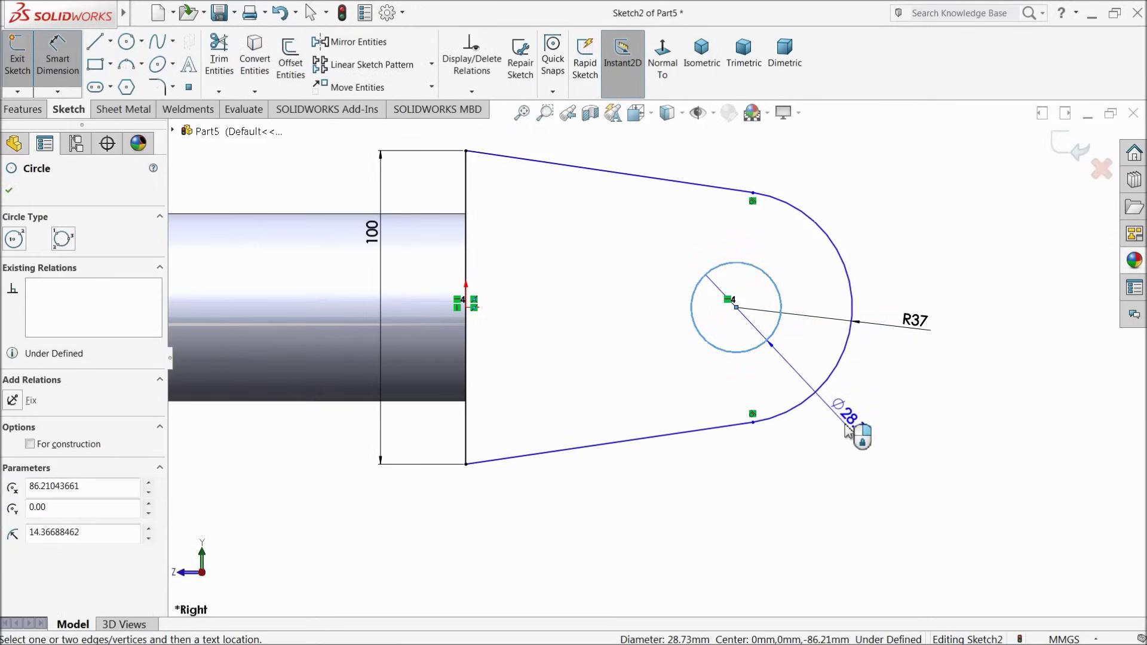
pyautogui.click(847, 429)
pyautogui.write('30')
pyautogui.press('Return')
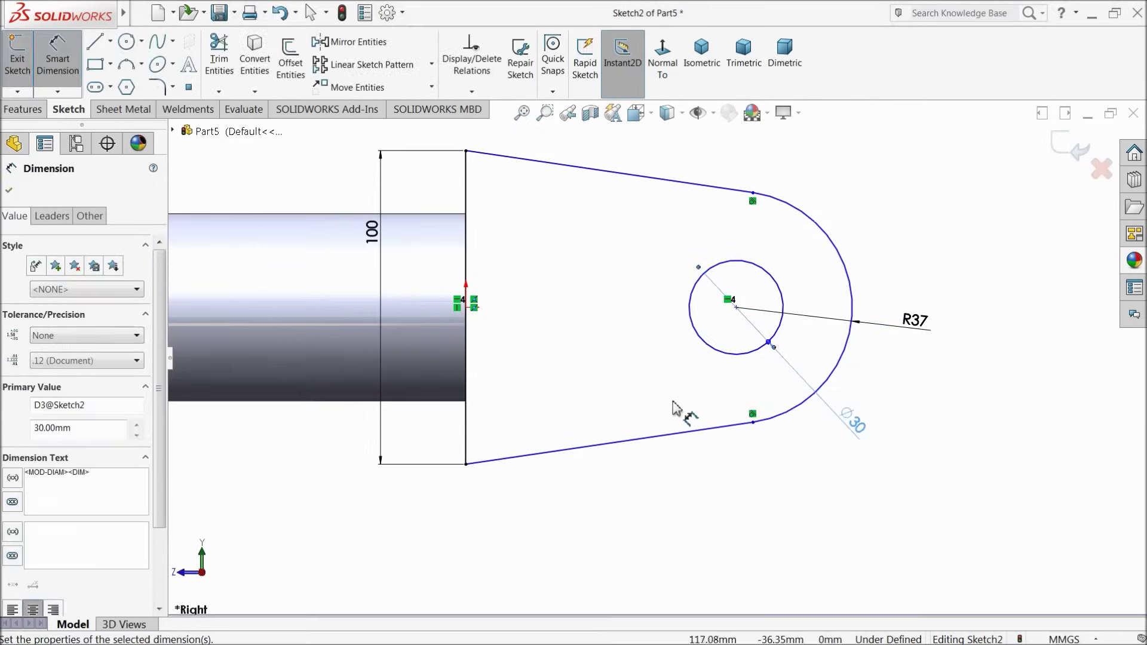
# Dimension the distance from the vertical base line to the hole centre as 76.5 mm.
pyautogui.click(735, 308)
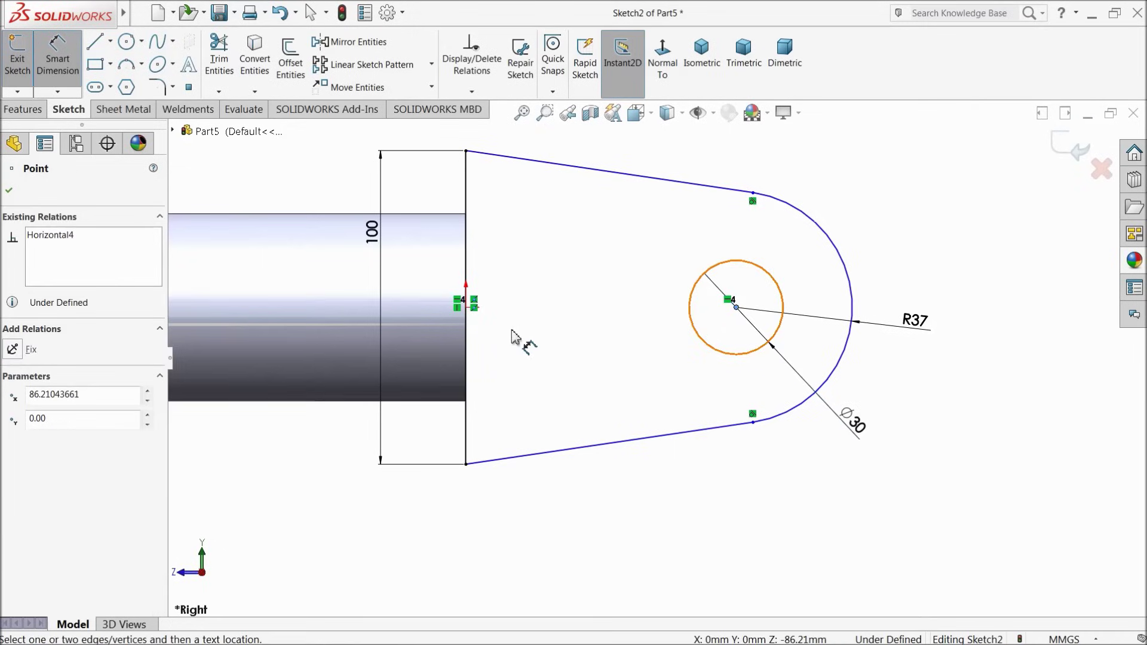
pyautogui.click(468, 356)
pyautogui.click(576, 521)
pyautogui.write('76.5')
pyautogui.press('Return')
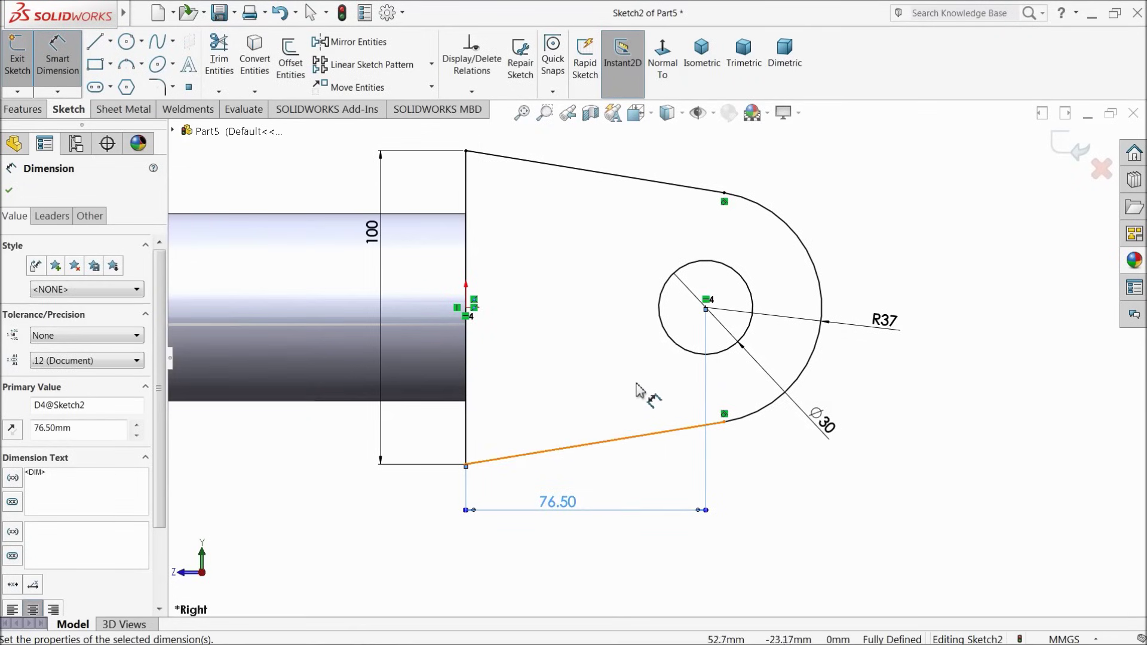
# Extrude the lug sketch 25 mm with the Mid Plane end condition, merged with the rod.
pyautogui.click(25, 111)
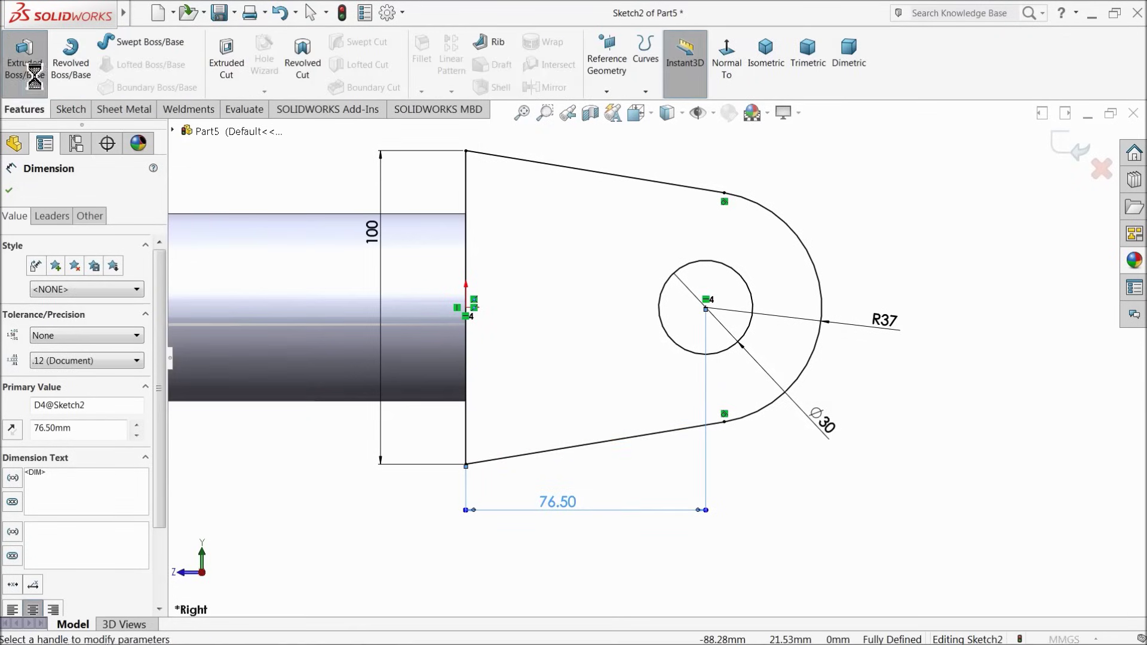
pyautogui.click(25, 59)
pyautogui.moveTo(499, 345); pyautogui.dragTo(514, 371, button='middle')
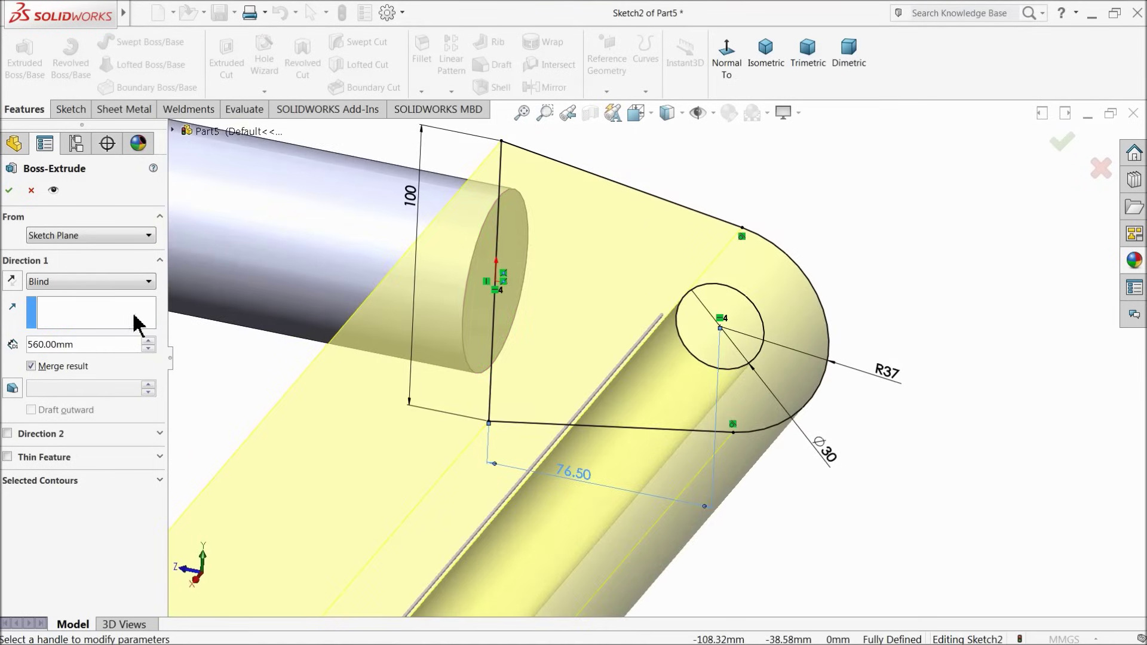
pyautogui.write('25')
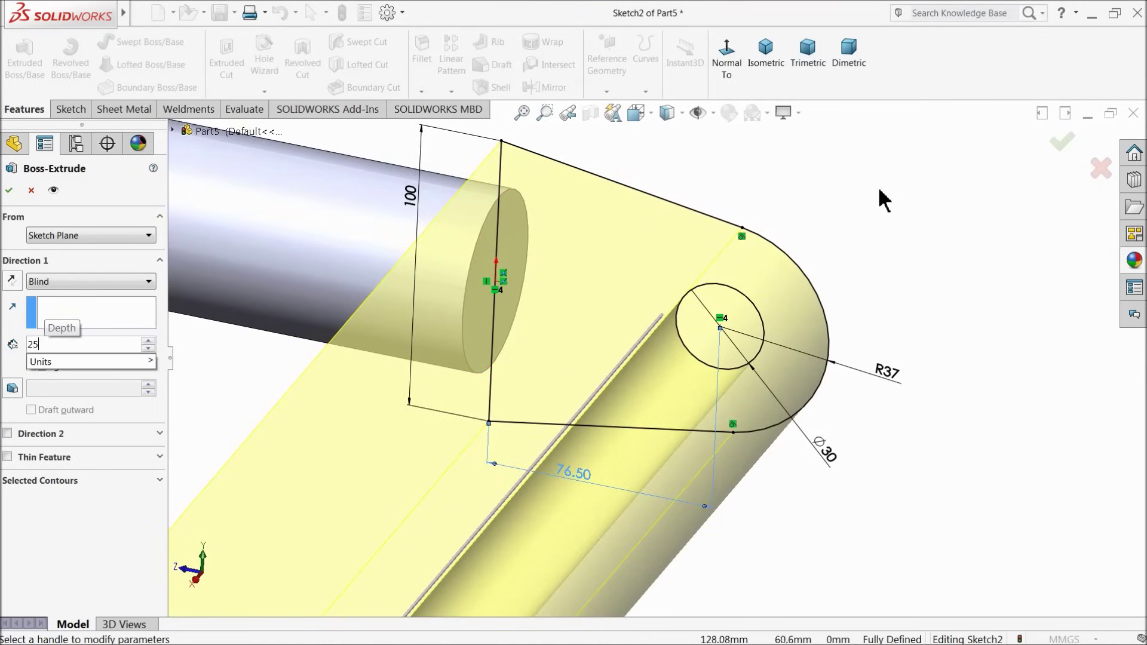
pyautogui.press('Return')
pyautogui.click(50, 282)
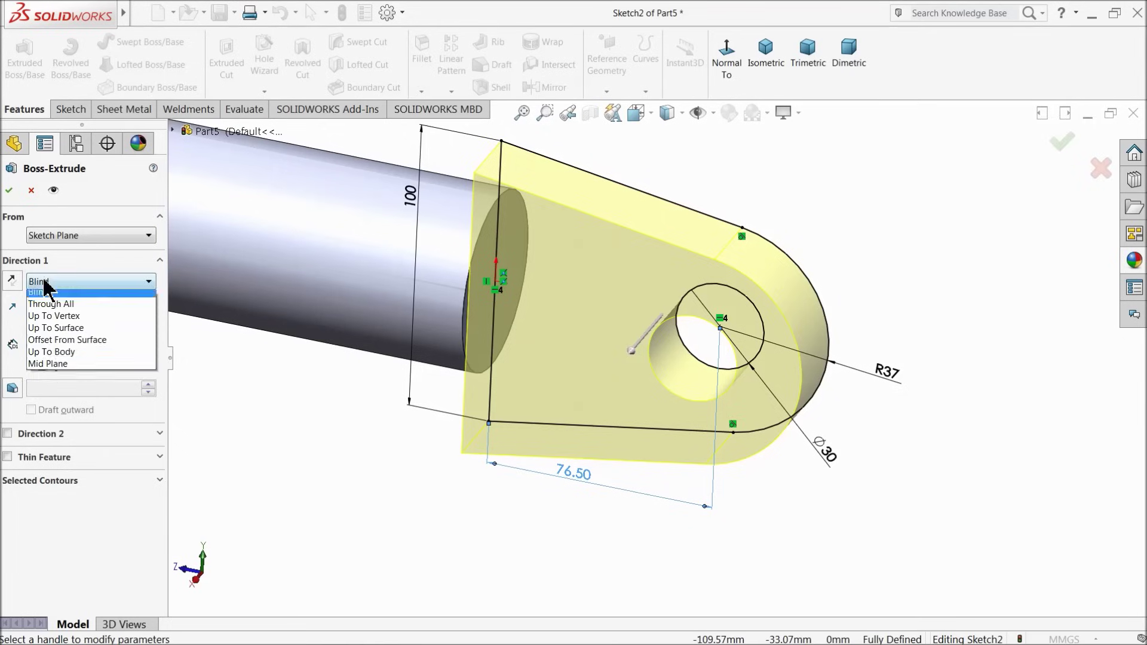
pyautogui.click(47, 376)
pyautogui.click(9, 191)
# Apply the chromium plate metal appearance to the whole rod part.
pyautogui.moveTo(618, 325); pyautogui.dragTo(596, 286, button='middle')
pyautogui.scroll(10, 606, 289)
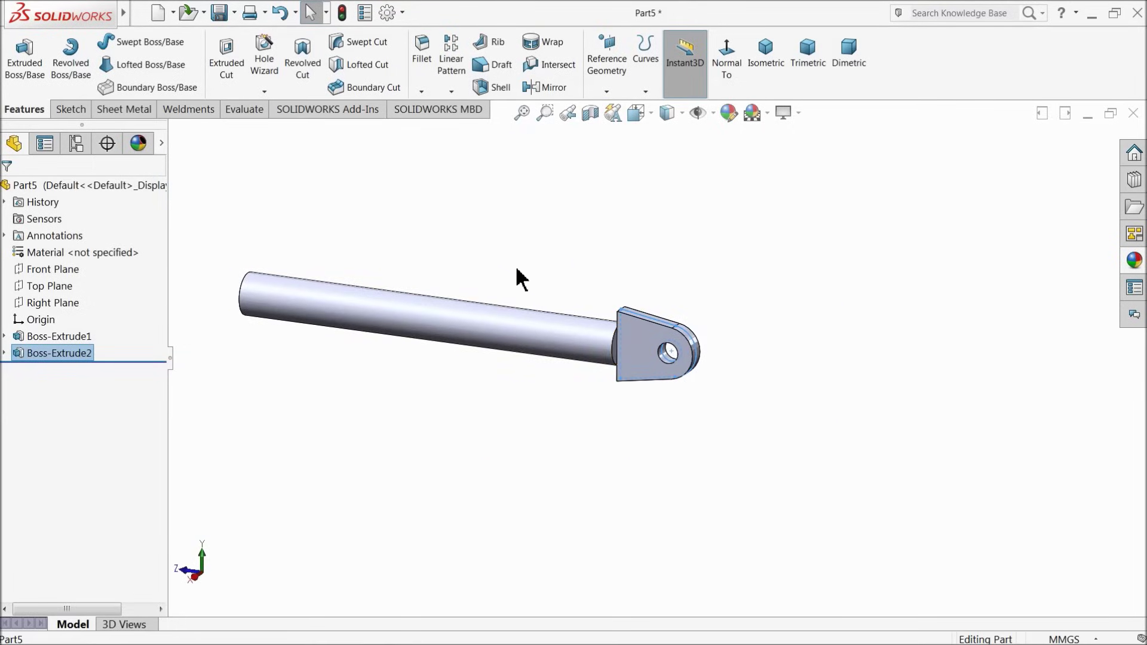
pyautogui.scroll(-3, 266, 280)
pyautogui.click(120, 187)
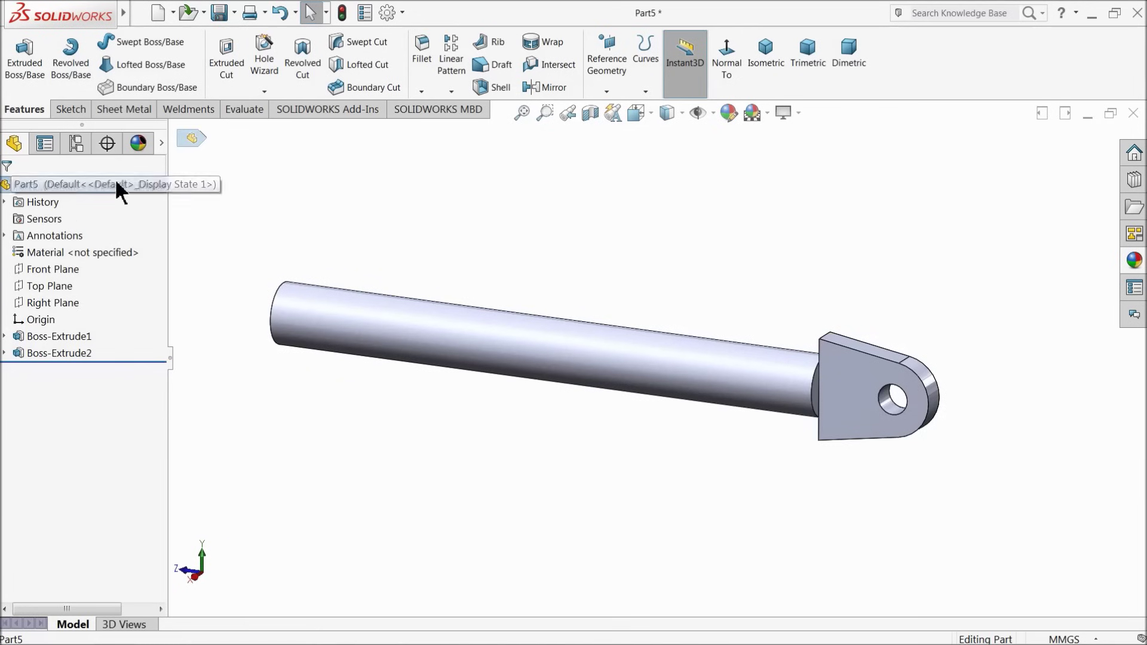
pyautogui.click(1134, 261)
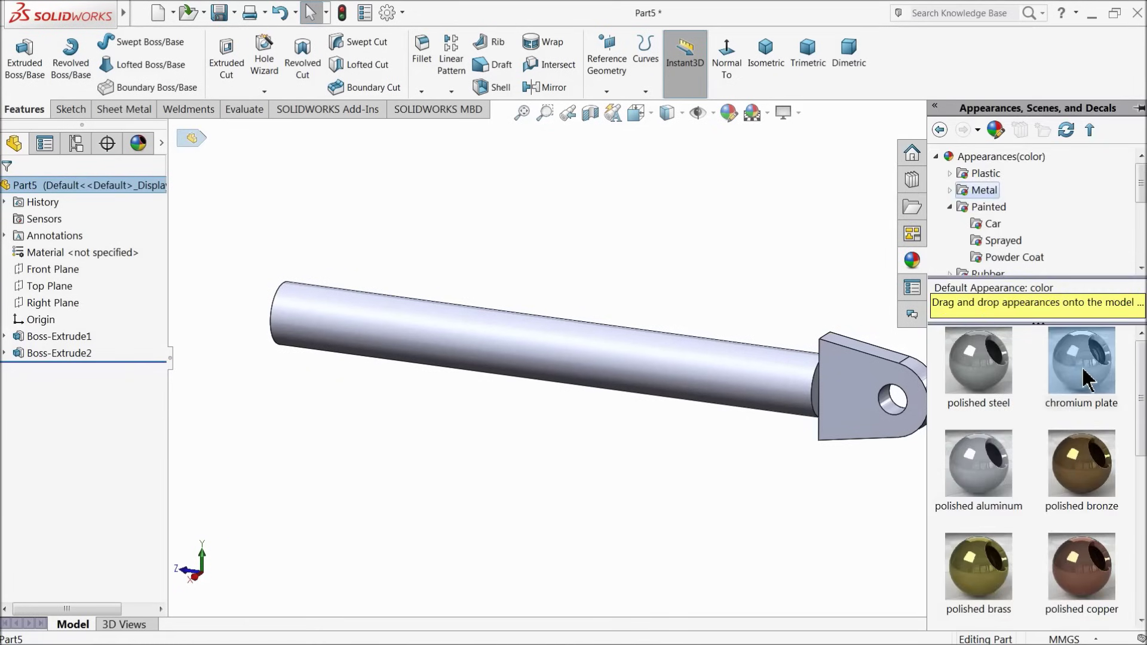
pyautogui.click(1082, 380)
pyautogui.moveTo(1101, 374); pyautogui.dragTo(896, 330)
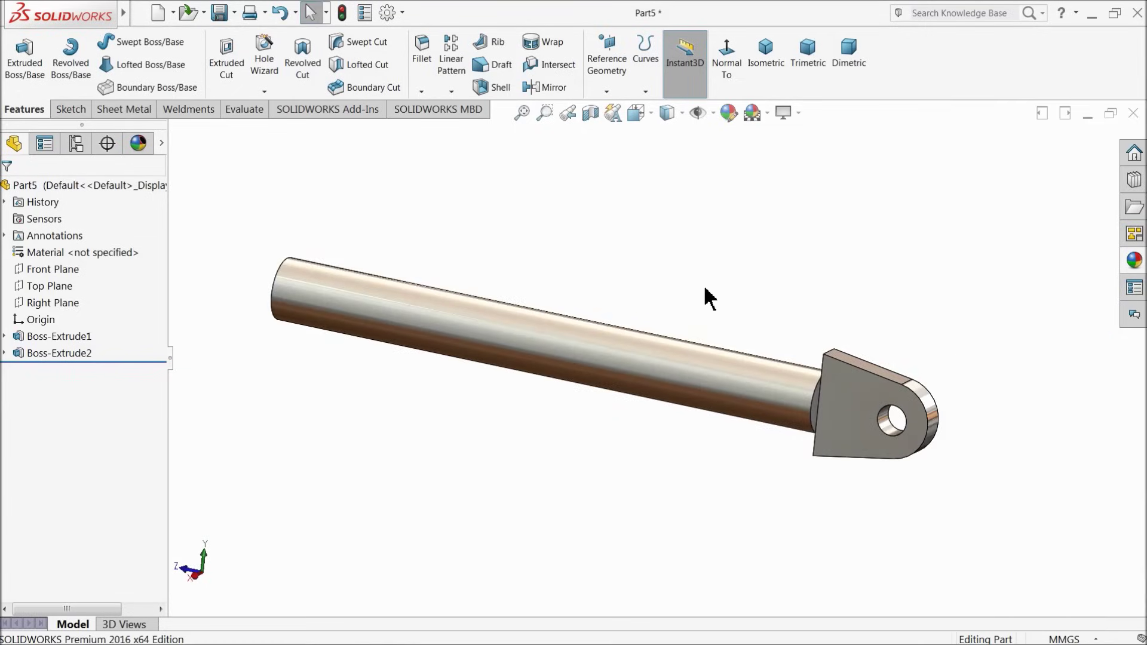
# Save the part as 6.Rod in the Scissor Lift folder.
pyautogui.hotkey('ctrl', 's')
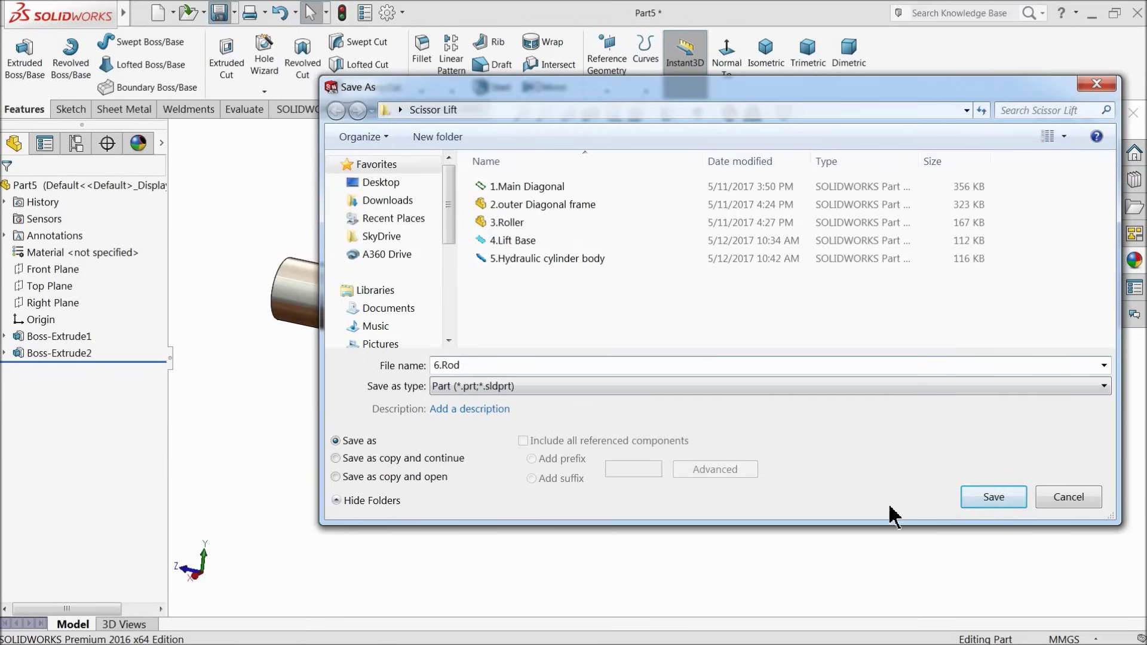
pyautogui.click(990, 500)
pyautogui.moveTo(648, 381); pyautogui.dragTo(622, 379, button='middle')
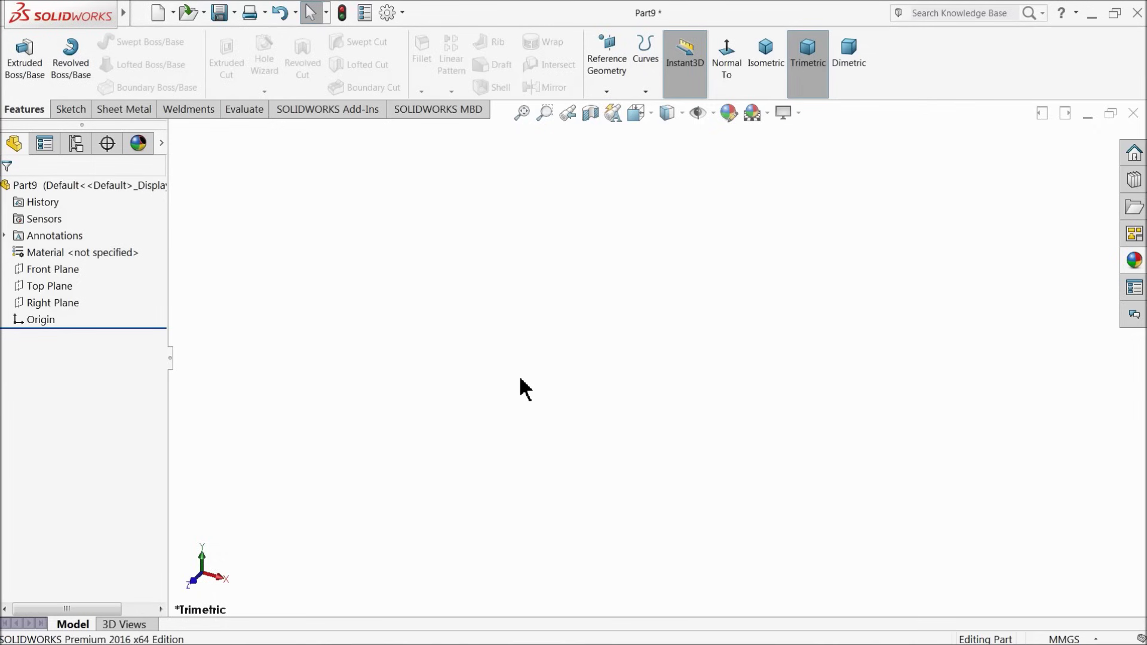
# Start a sketch on the Top Plane of the new part and draw an origin-centred rectangle about 250 mm wide.
pyautogui.click(23, 293)
pyautogui.click(38, 267)
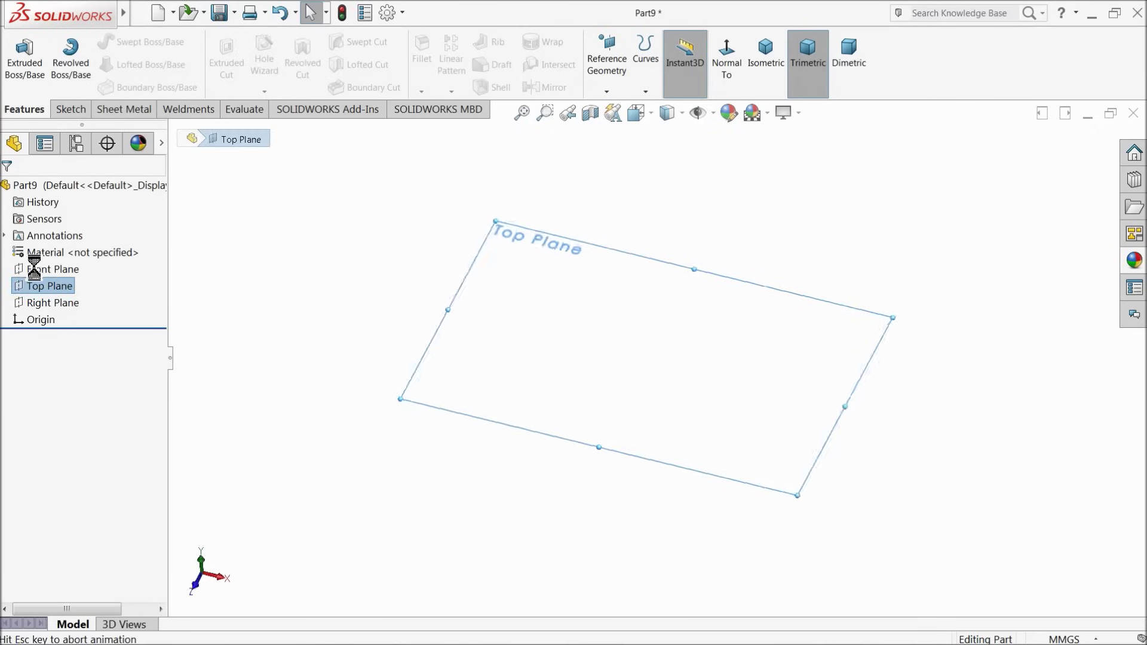
pyautogui.click(96, 64)
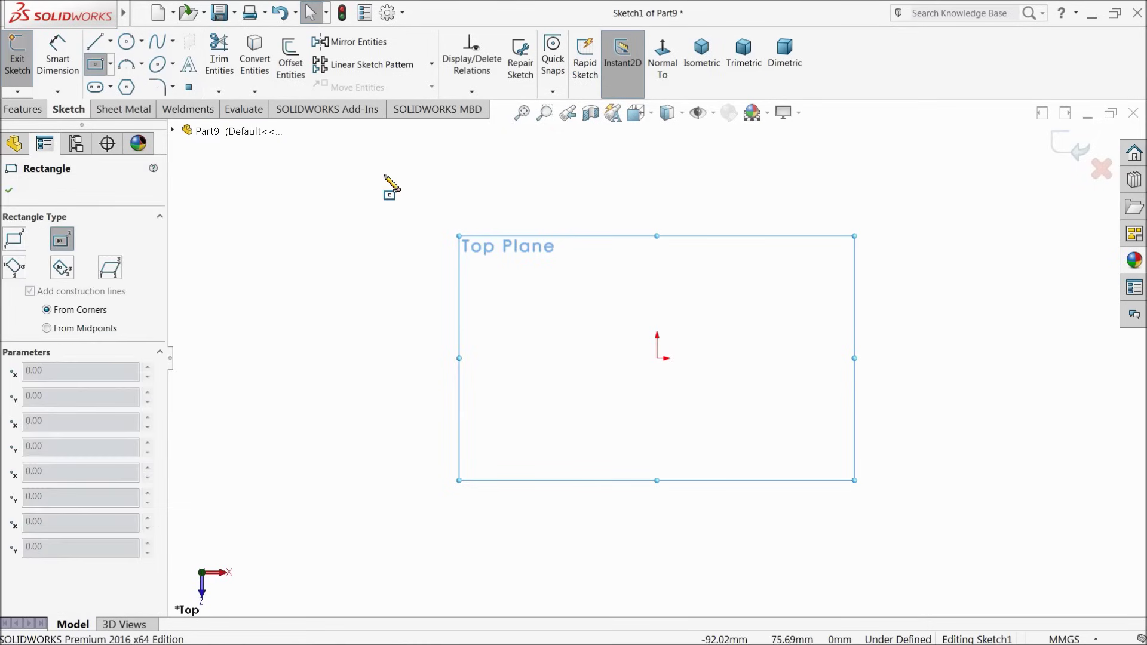
pyautogui.click(657, 358)
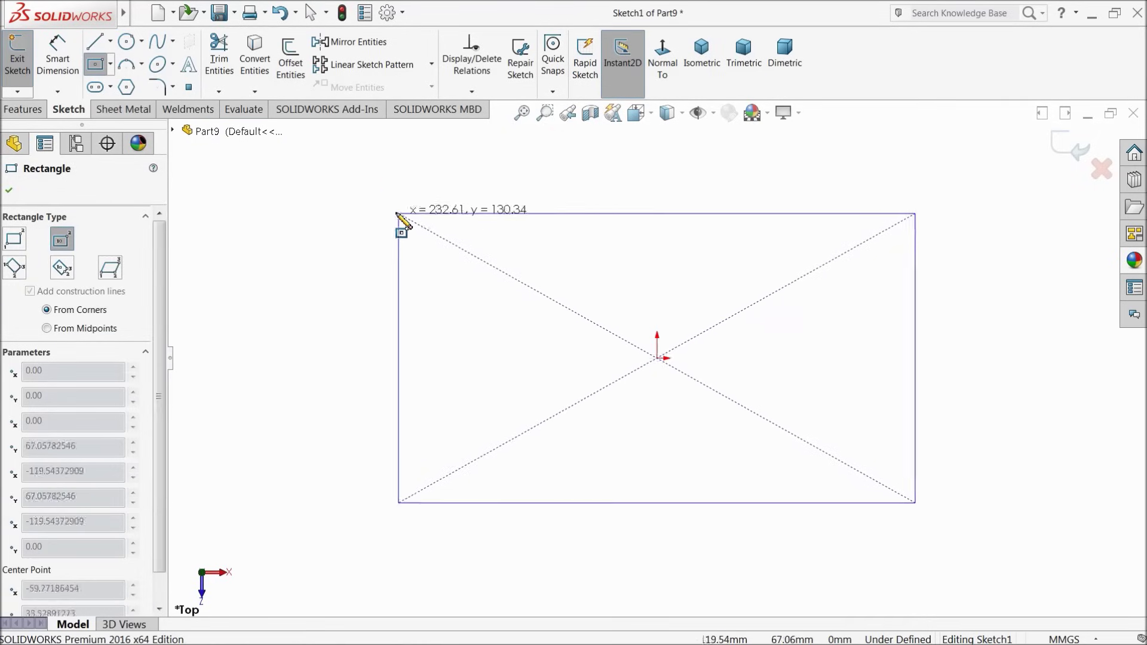
pyautogui.click(381, 203)
# Dimension the rectangle's upper horizontal edge to 3080 mm.
pyautogui.click(58, 66)
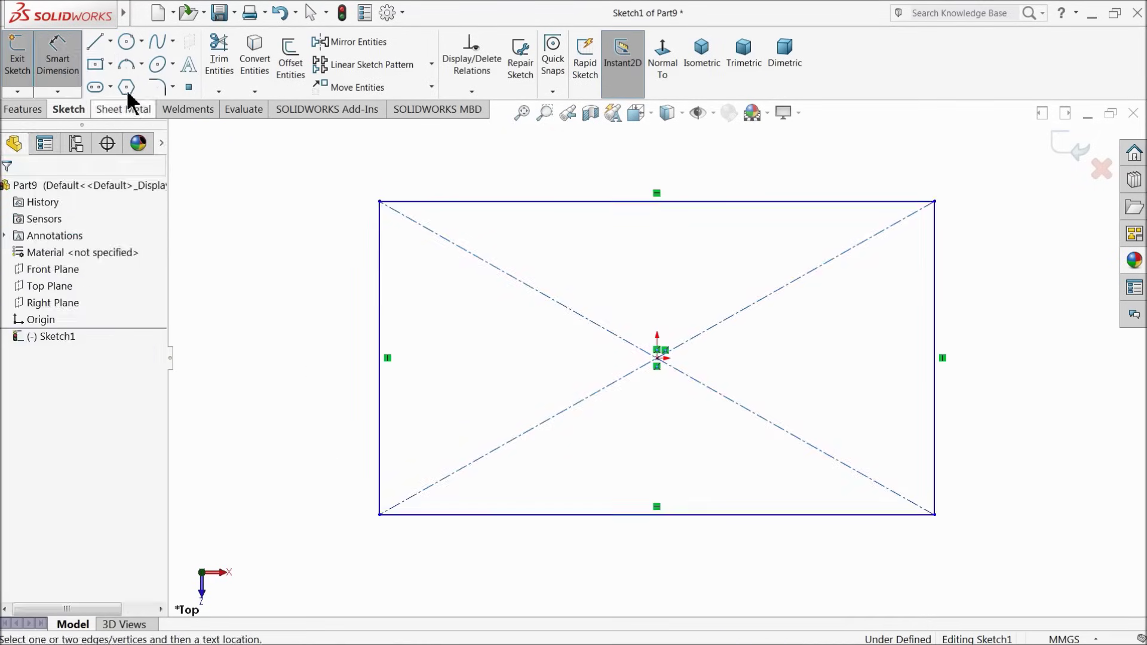
pyautogui.click(583, 202)
pyautogui.click(582, 178)
pyautogui.write('3200')
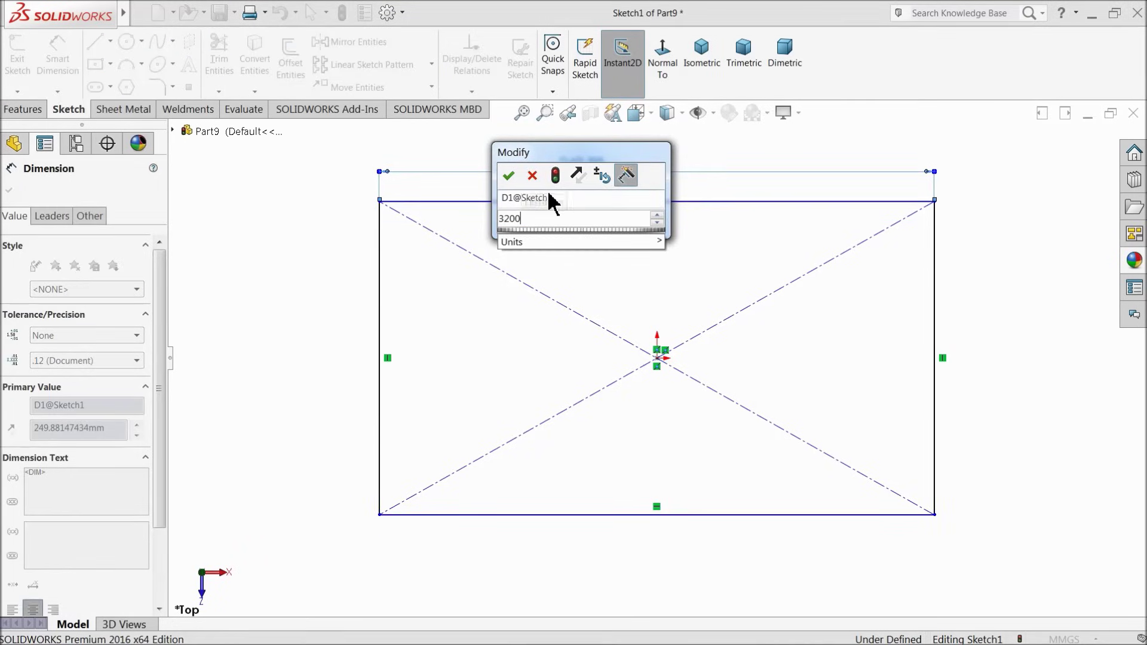
pyautogui.press('BackSpace')
pyautogui.press('BackSpace')
pyautogui.press('BackSpace')
pyautogui.write('080')
pyautogui.press('Return')
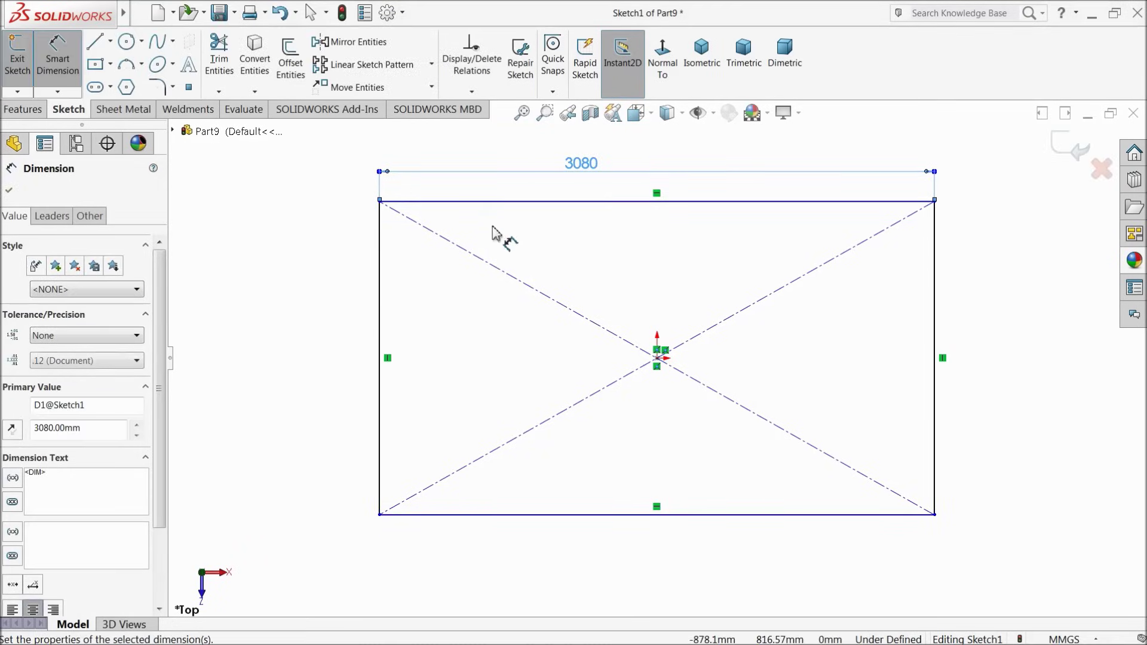
# Dimension the rectangle's vertical edge as 1400-120, giving 1280 mm.
pyautogui.click(380, 336)
pyautogui.click(301, 340)
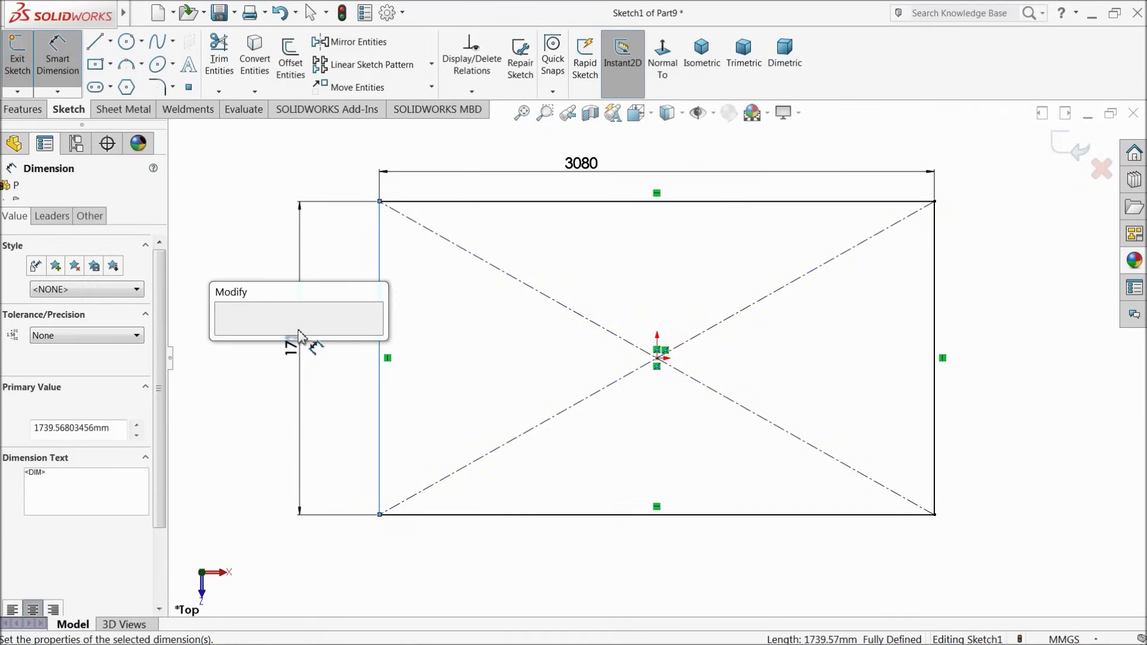
pyautogui.write('1400-120')
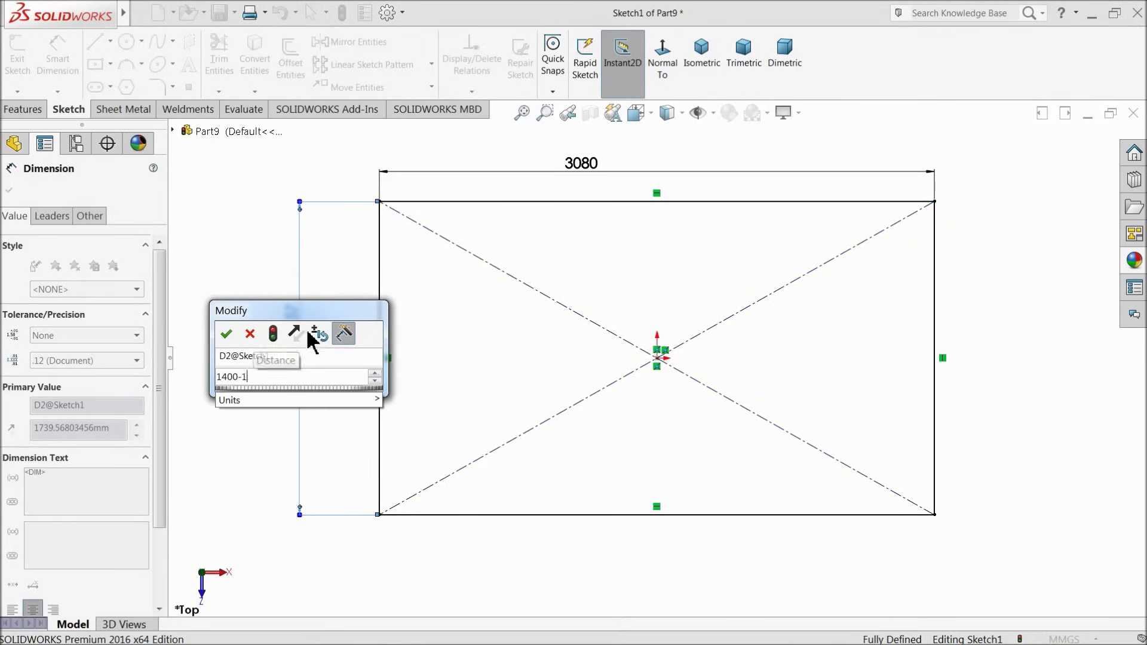
pyautogui.press('Return')
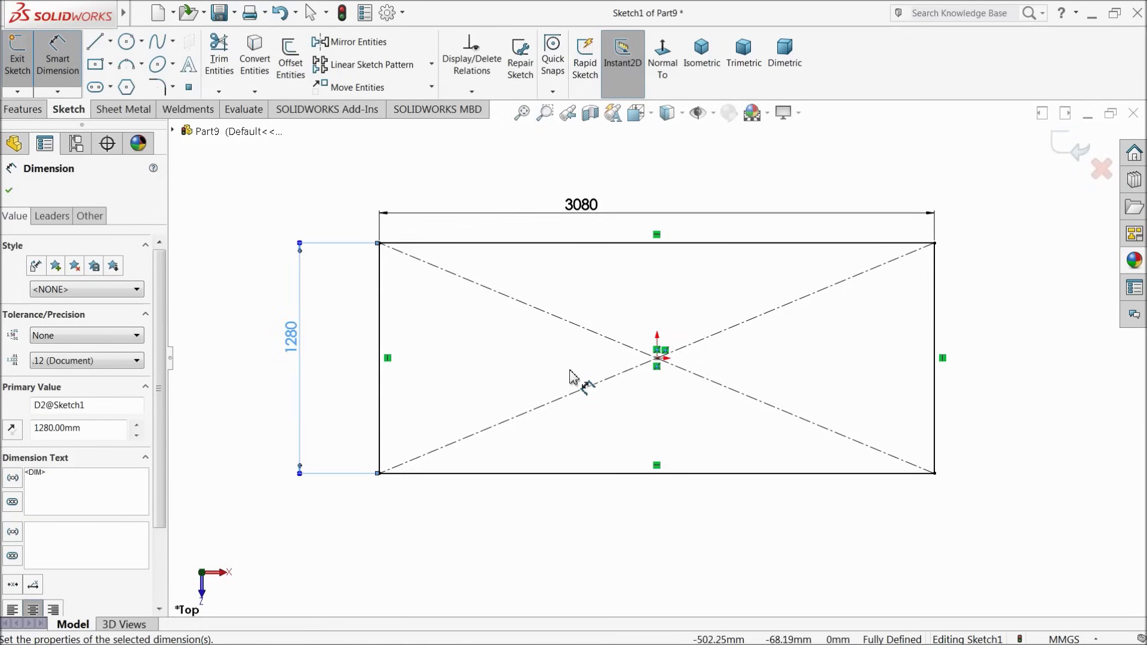
# Draw a horizontal line across the rectangle's full width, just below its upper edge.
pyautogui.scroll(-1, 571, 376)
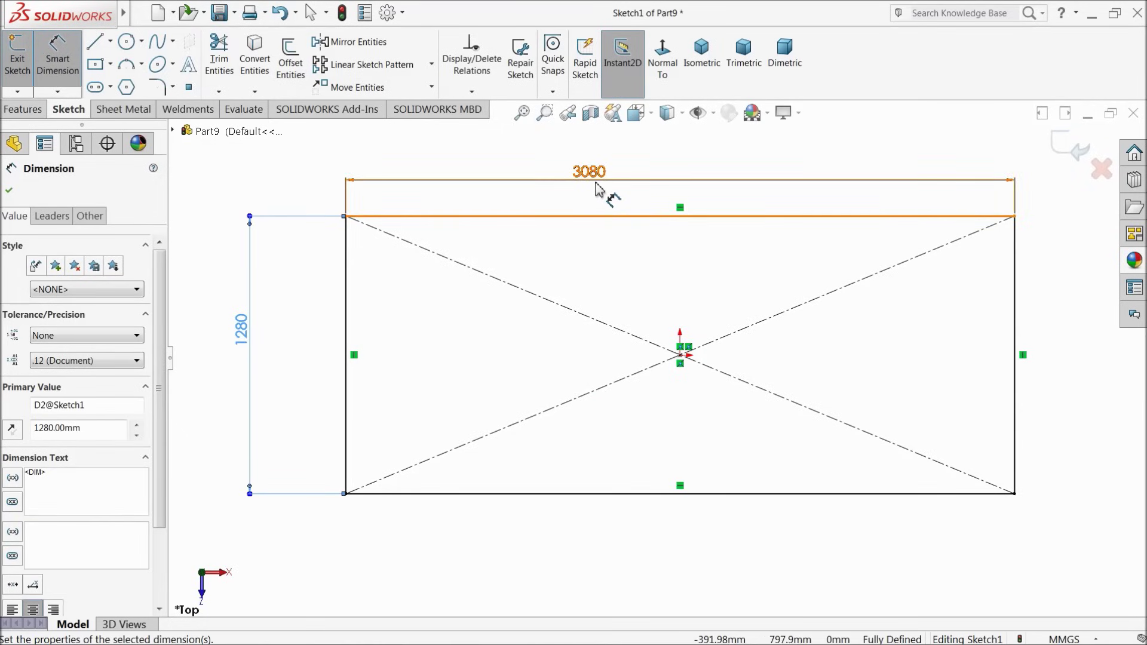
pyautogui.click(94, 43)
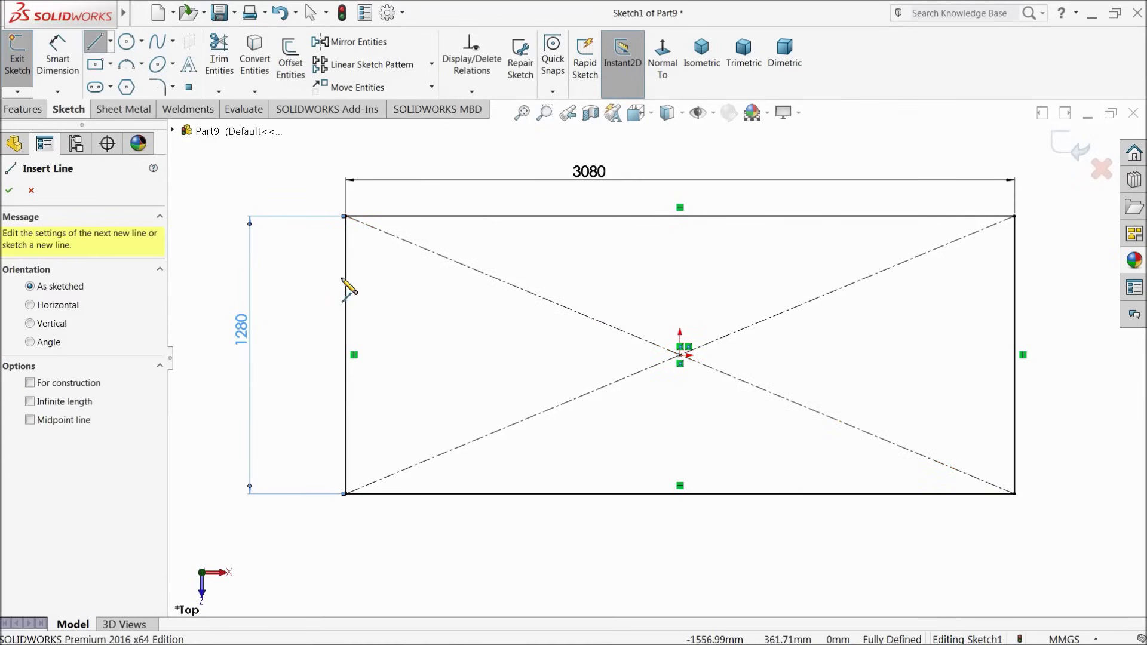
pyautogui.click(346, 248)
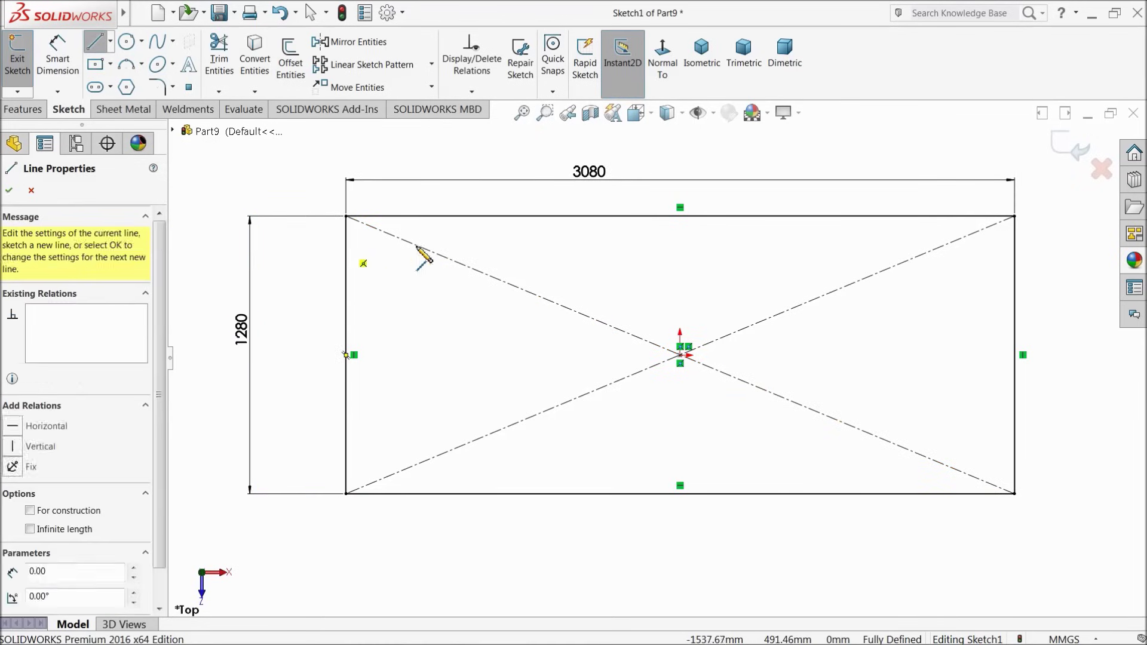
pyautogui.click(1015, 248)
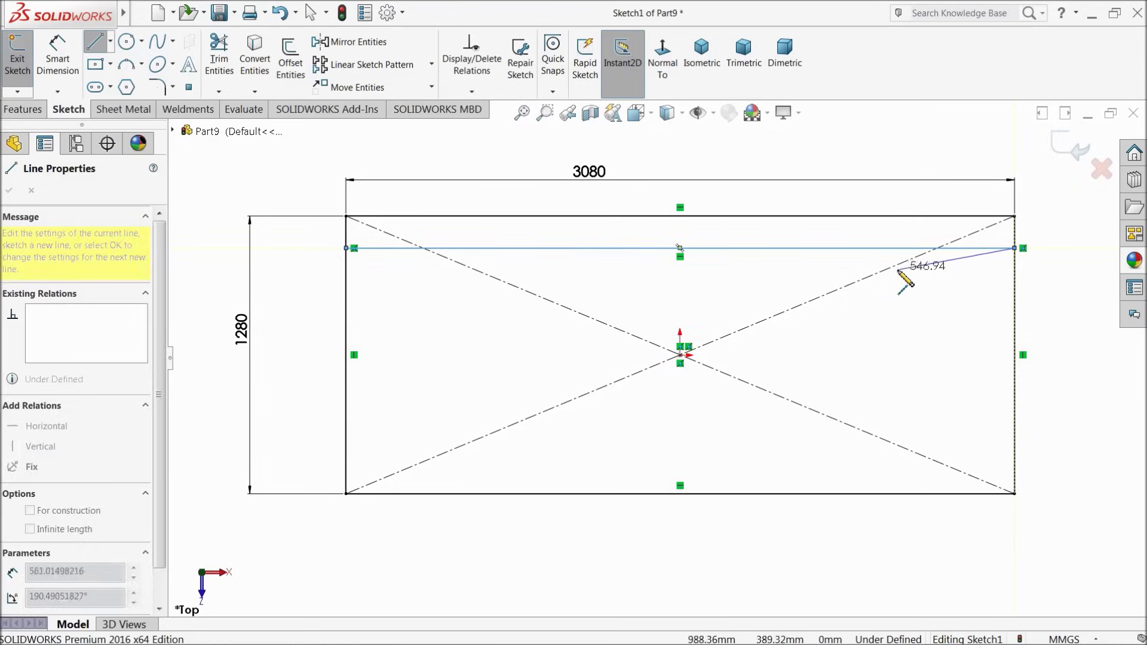
pyautogui.press('Escape')
pyautogui.press('Escape')
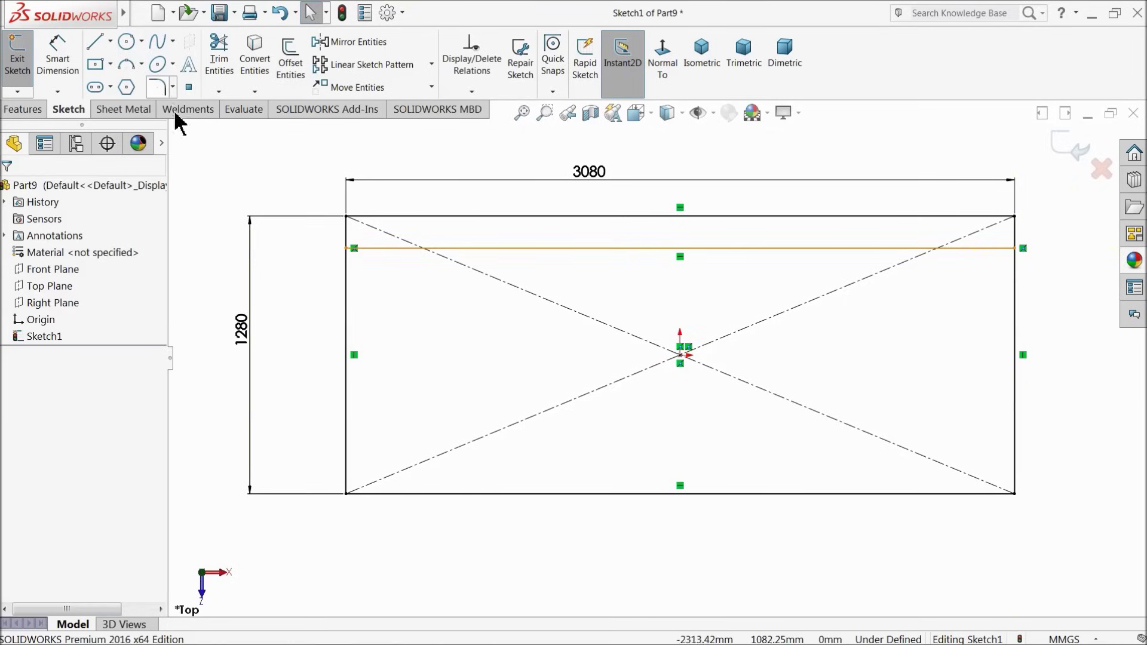
# Draw a horizontal stub about 30 mm long from the left edge below the first line, plus a full-width line just above the lower edge.
pyautogui.click(95, 44)
pyautogui.moveTo(347, 284); pyautogui.dragTo(353, 284)
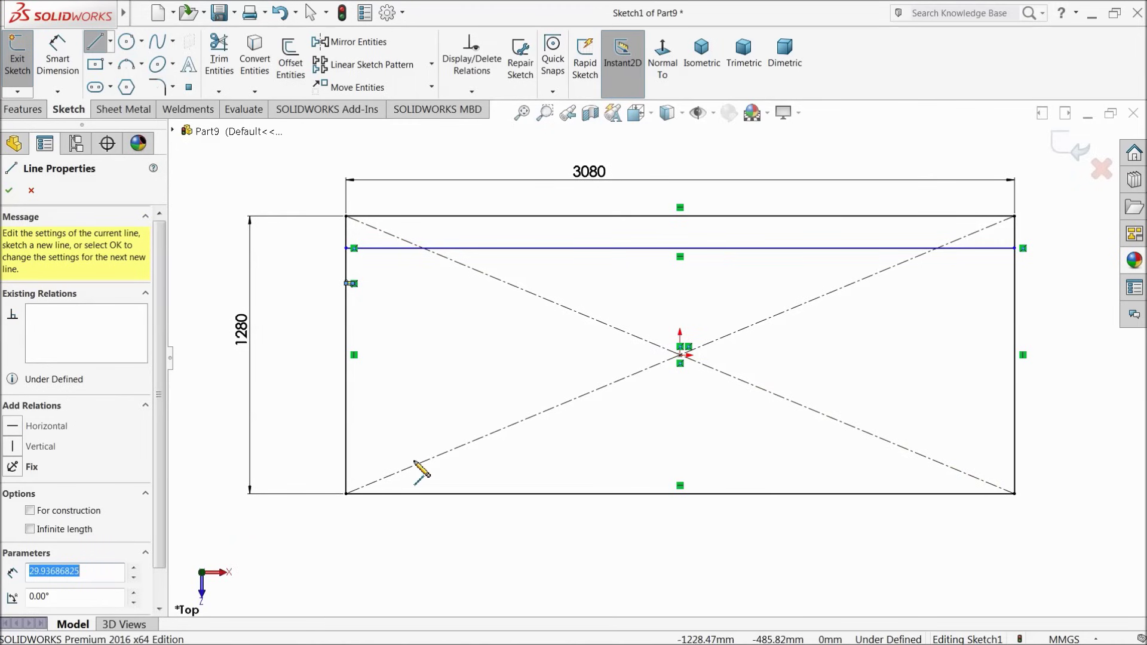
pyautogui.moveTo(346, 464)
pyautogui.mouseDown()
pyautogui.moveTo(474, 453)
pyautogui.moveTo(934, 486)
pyautogui.moveTo(1015, 462)
pyautogui.mouseUp()
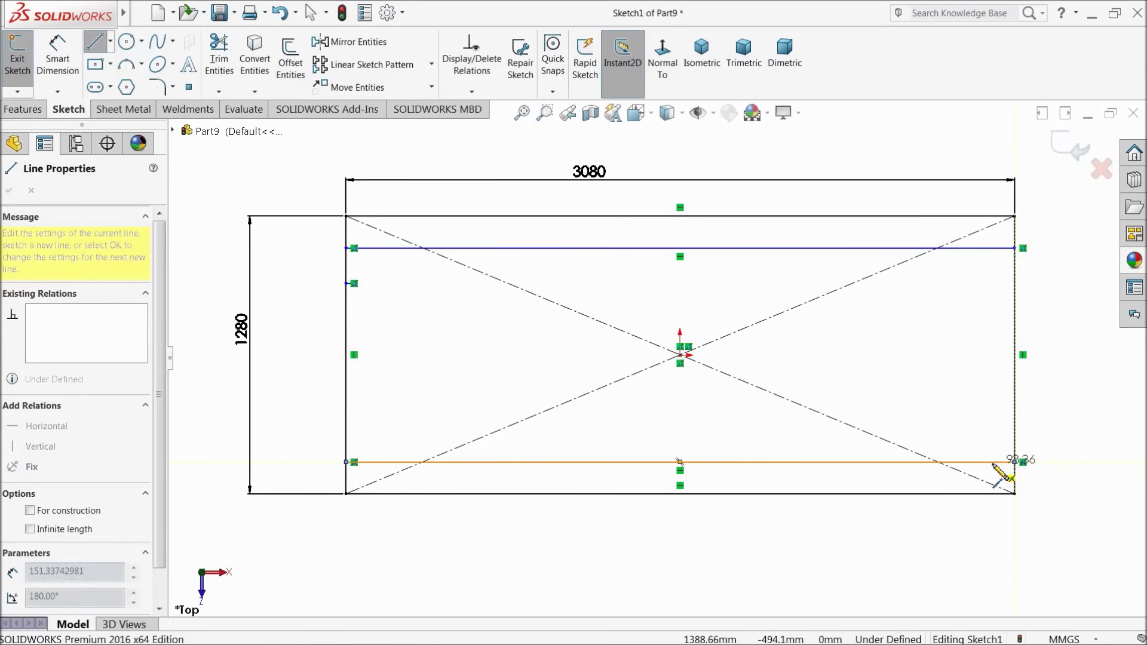
pyautogui.press('Escape')
# Draw another full-width horizontal line slightly above the lower inner line, ending on both vertical edges.
pyautogui.click(94, 41)
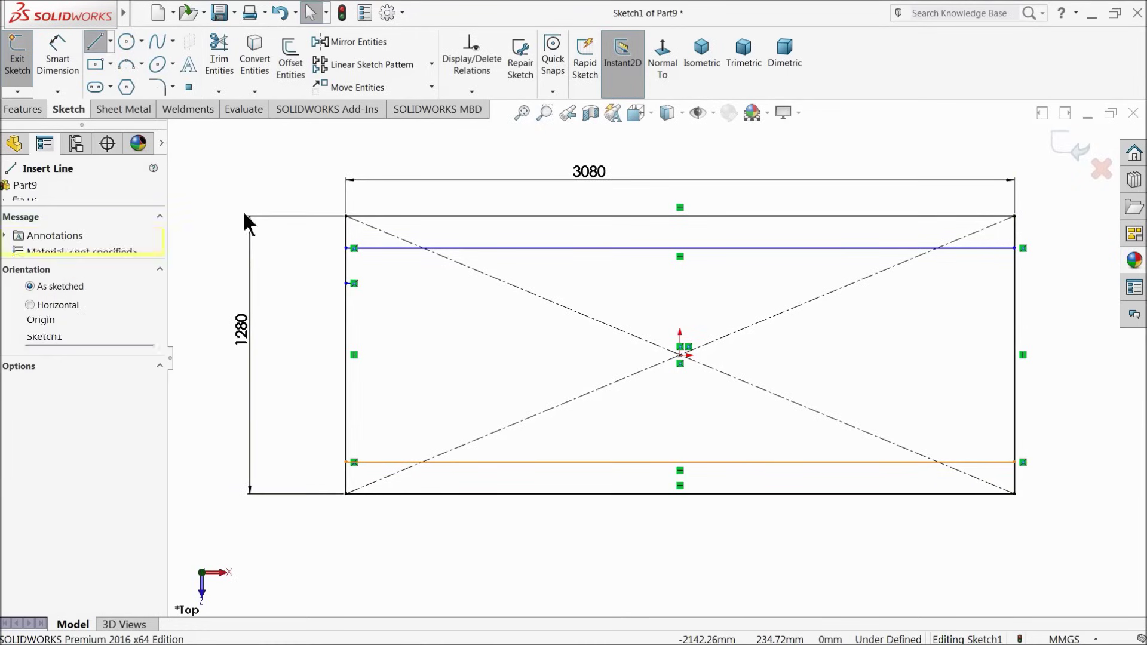
pyautogui.moveTo(347, 426); pyautogui.dragTo(1016, 426)
pyautogui.rightClick(1073, 383)
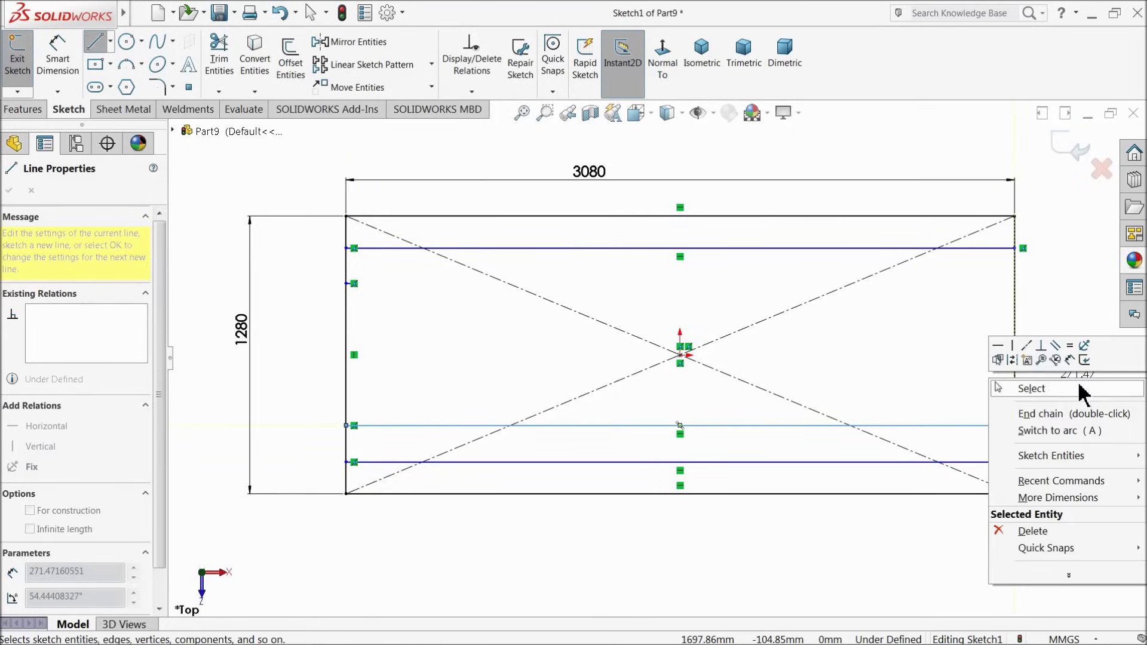
pyautogui.click(1067, 391)
# Stretch the short stub's free end to the rectangle's right edge so the line spans the full width.
pyautogui.scroll(-3, 470, 248)
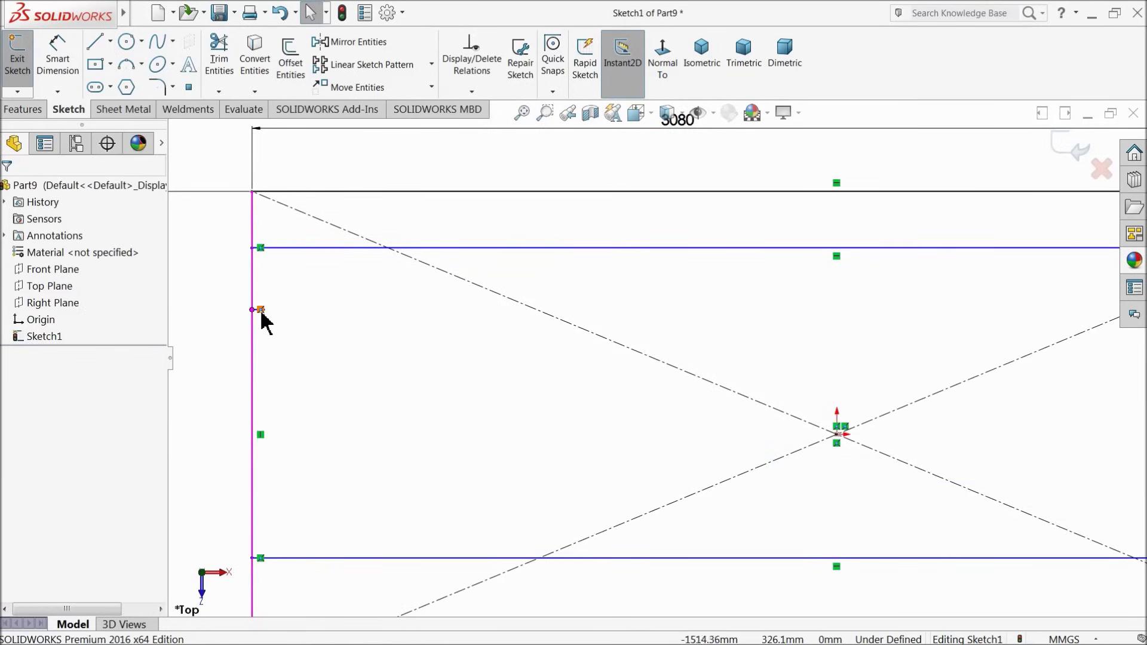
pyautogui.scroll(-5, 265, 317)
pyautogui.moveTo(417, 279); pyautogui.dragTo(1050, 269)
pyautogui.scroll(5, 768, 340)
pyautogui.scroll(2, 775, 384)
pyautogui.scroll(-2, 985, 402)
pyautogui.moveTo(532, 328); pyautogui.dragTo(927, 326)
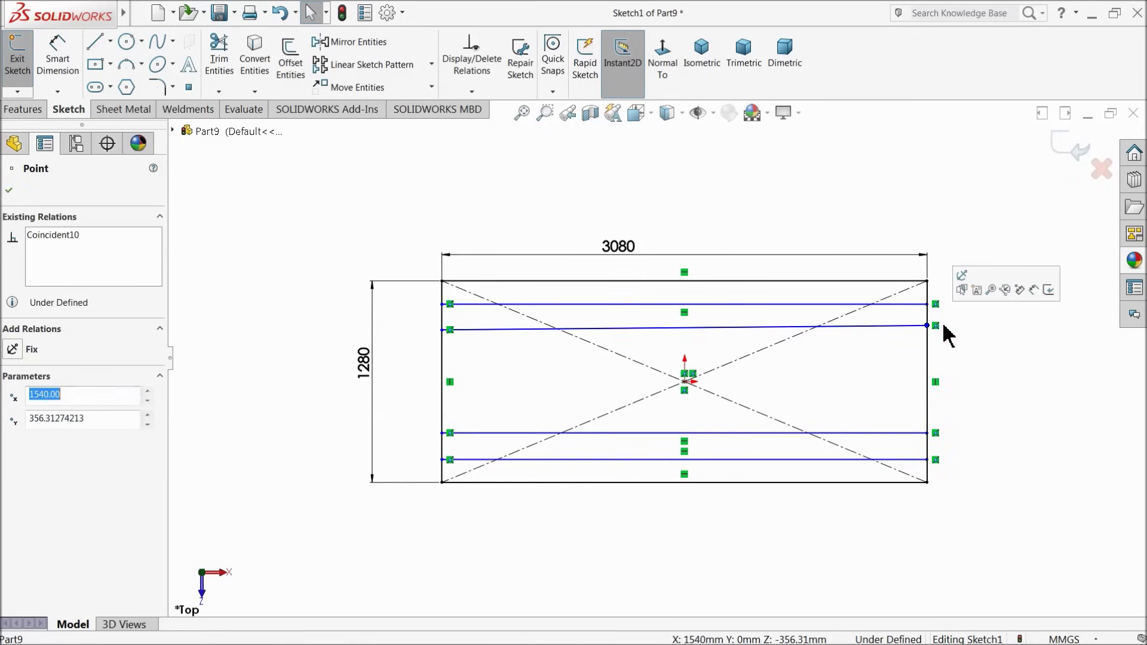
pyautogui.click(972, 324)
# Make the stretched second line from the top horizontal.
pyautogui.scroll(-2, 701, 340)
pyautogui.click(686, 326)
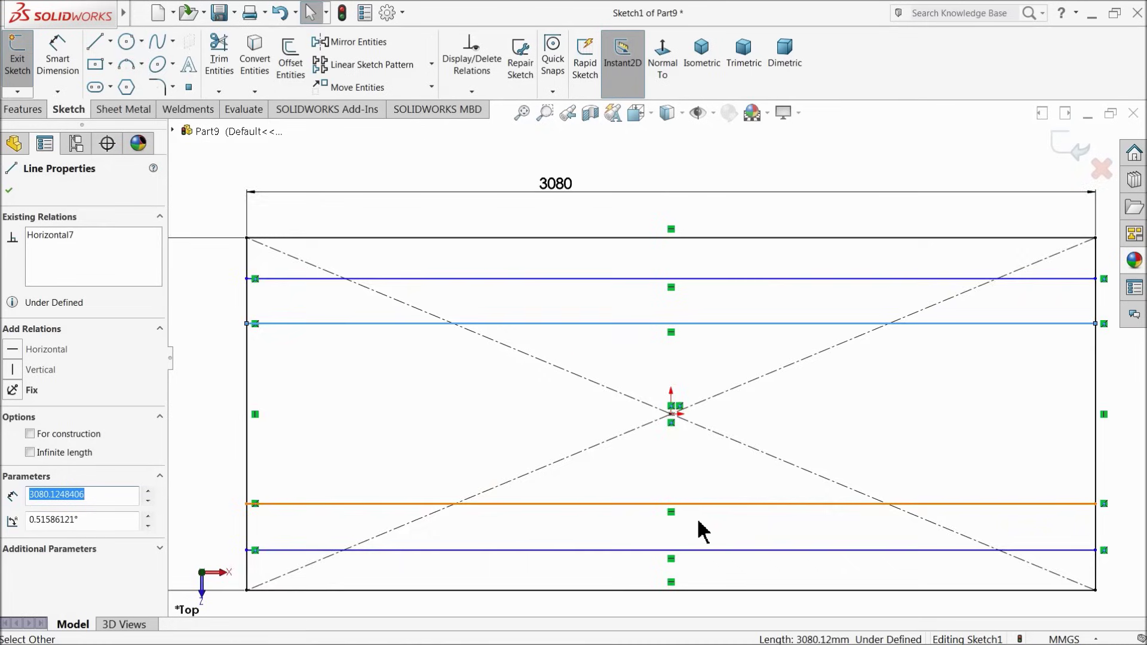
pyautogui.scroll(2, 634, 534)
pyautogui.click(348, 210)
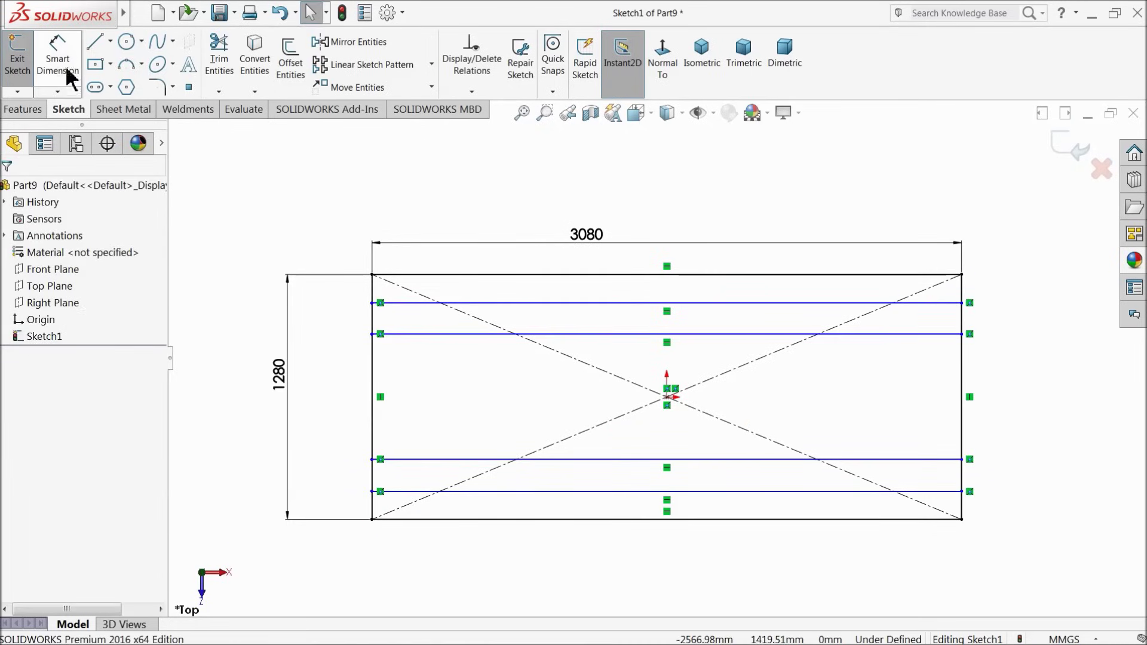
# Dimension the distance from the rectangle's upper edge to the first inner line as 120 mm.
pyautogui.click(58, 54)
pyautogui.scroll(-3, 275, 233)
pyautogui.click(552, 323)
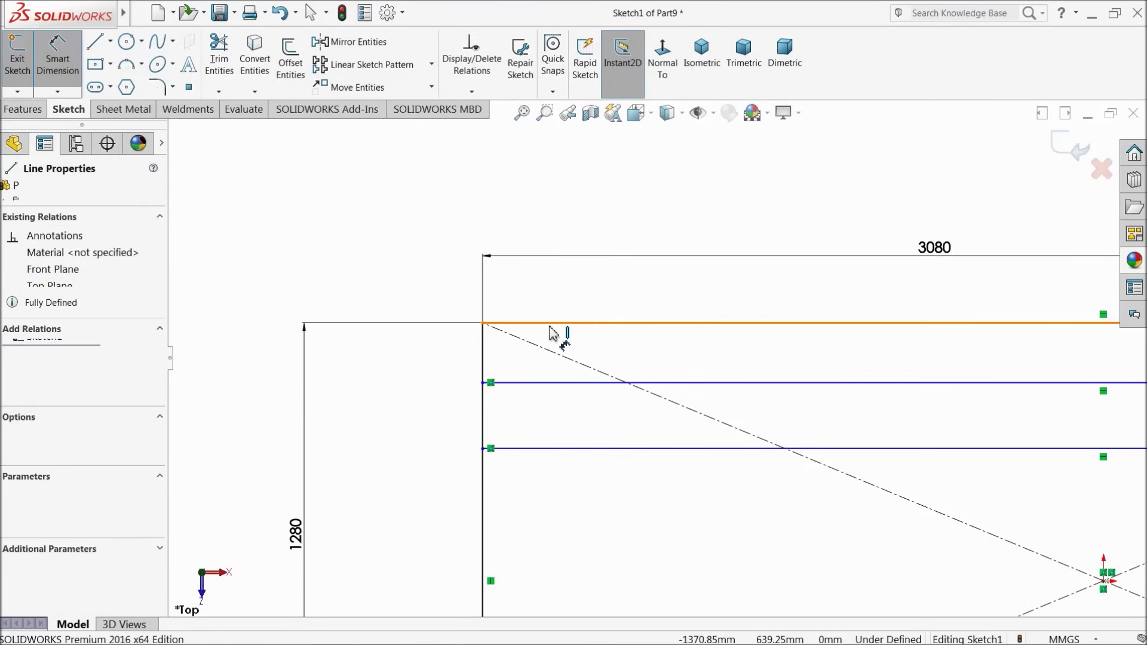
pyautogui.click(551, 383)
pyautogui.click(454, 365)
pyautogui.write('120')
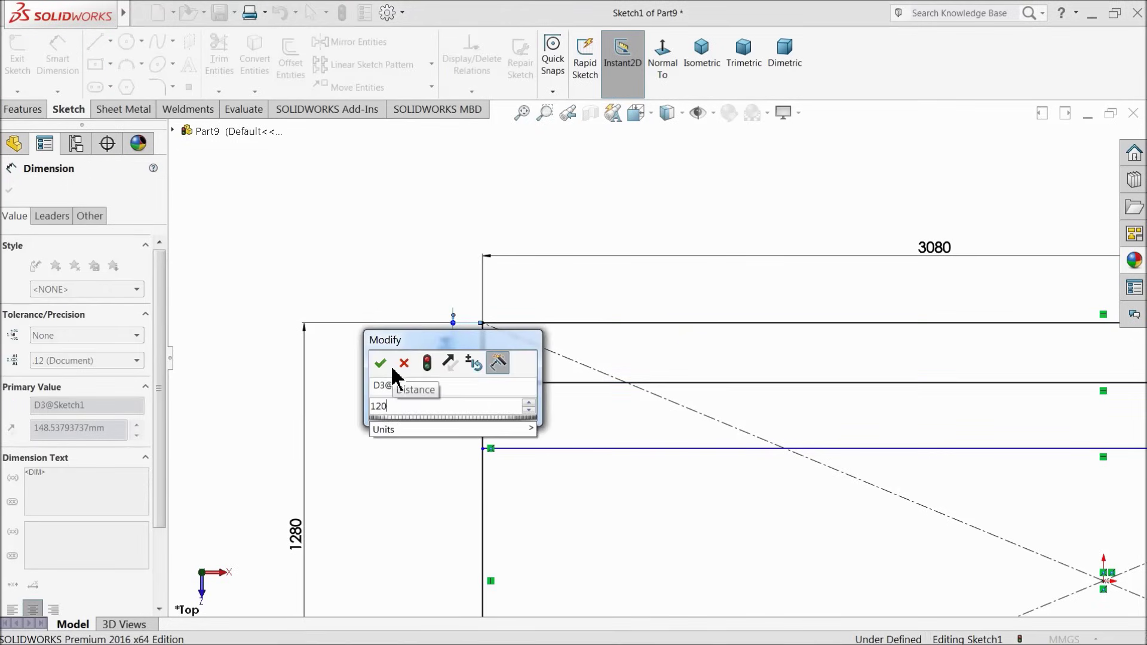
pyautogui.press('Return')
# Dimension the distance between the two upper inner lines as 120 mm.
pyautogui.click(541, 380)
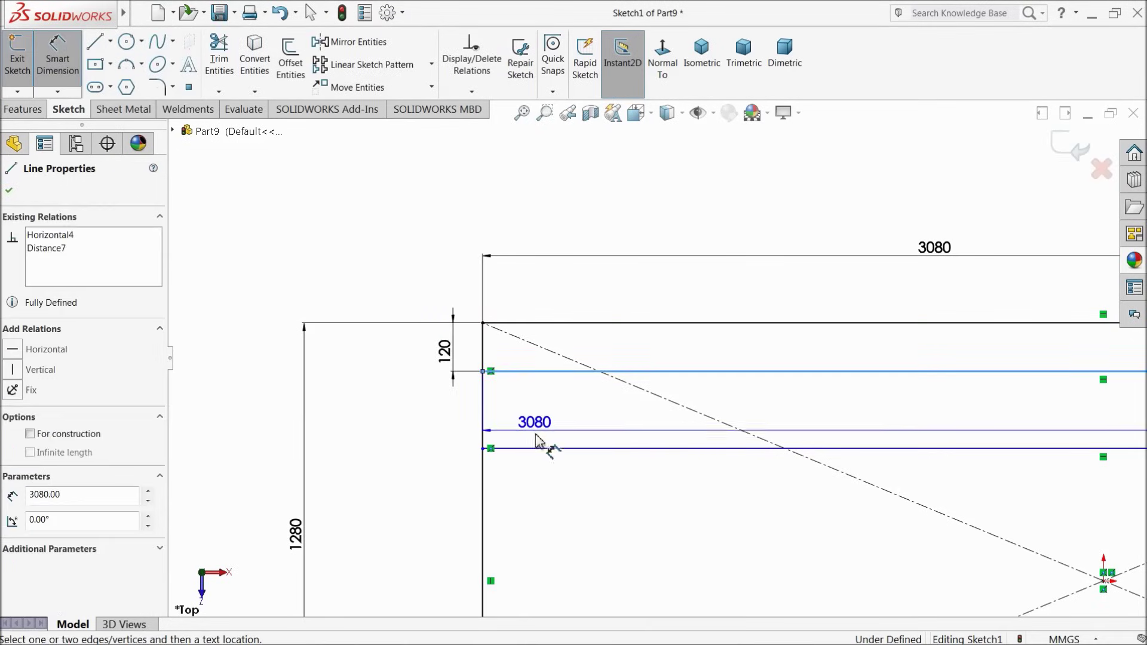
pyautogui.click(545, 452)
pyautogui.click(442, 429)
pyautogui.write('120')
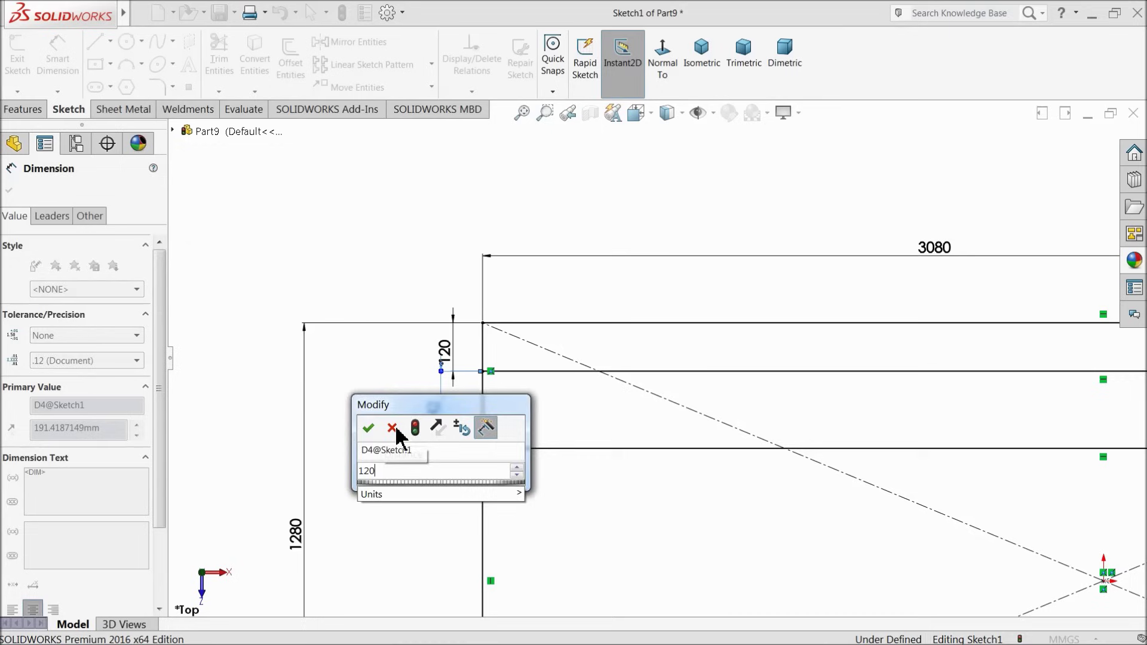
pyautogui.click(367, 428)
# Dimension the distance from the rectangle's lower edge to the nearest inner line as 120 mm.
pyautogui.press('f')
pyautogui.scroll(-5, 757, 460)
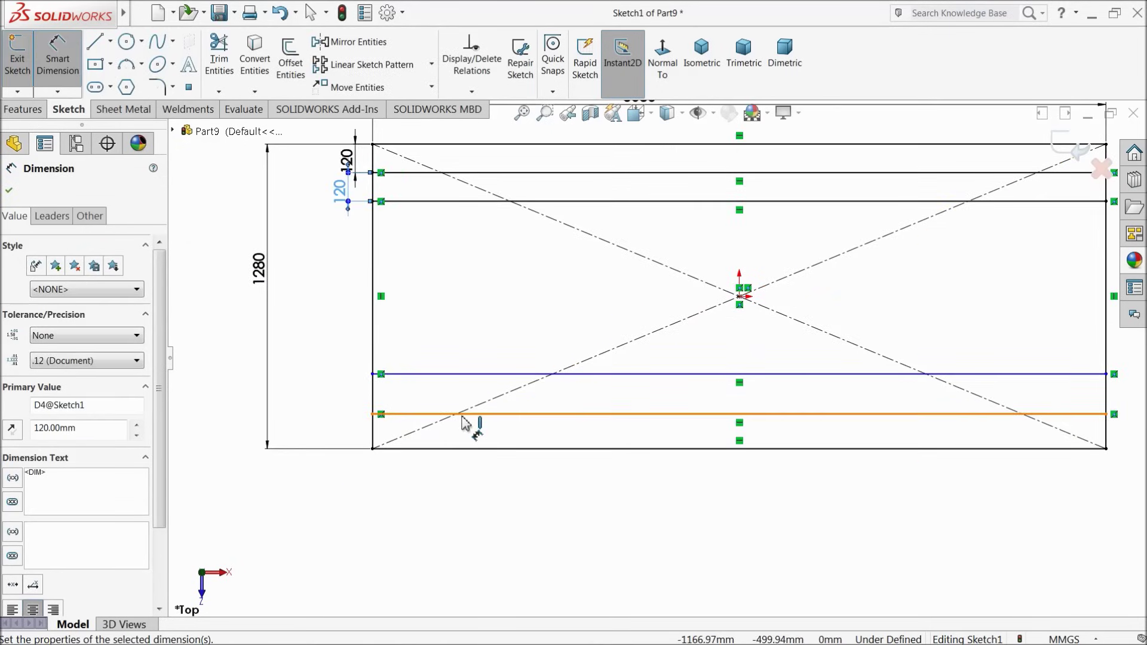
pyautogui.click(464, 414)
pyautogui.click(466, 448)
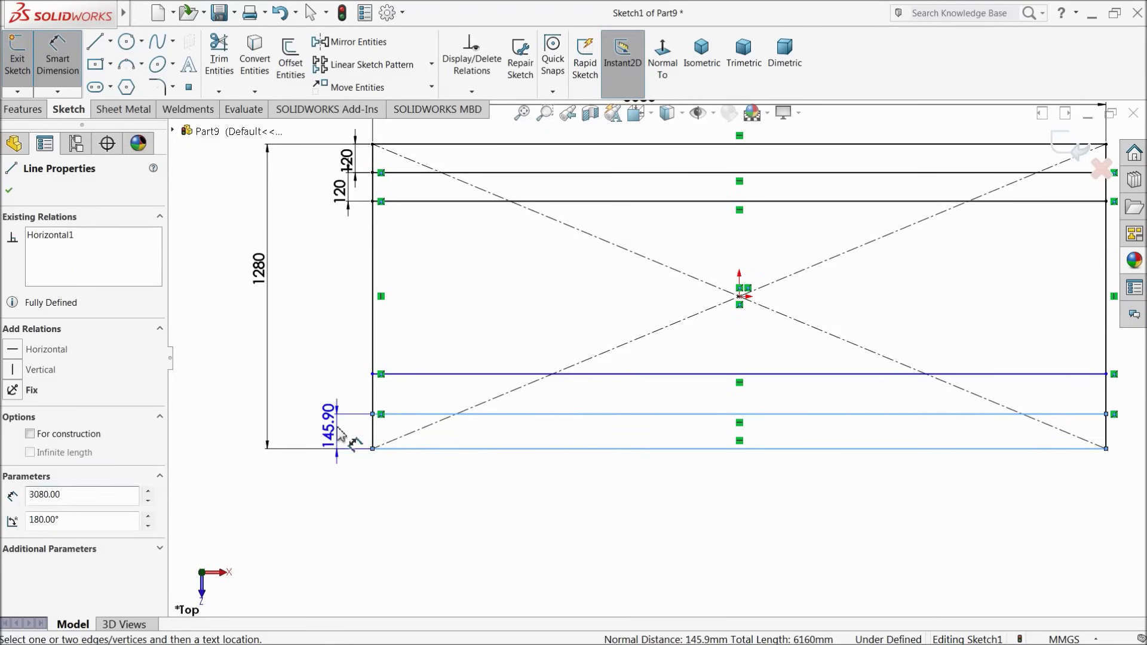
pyautogui.click(334, 430)
pyautogui.write('120')
pyautogui.click(261, 428)
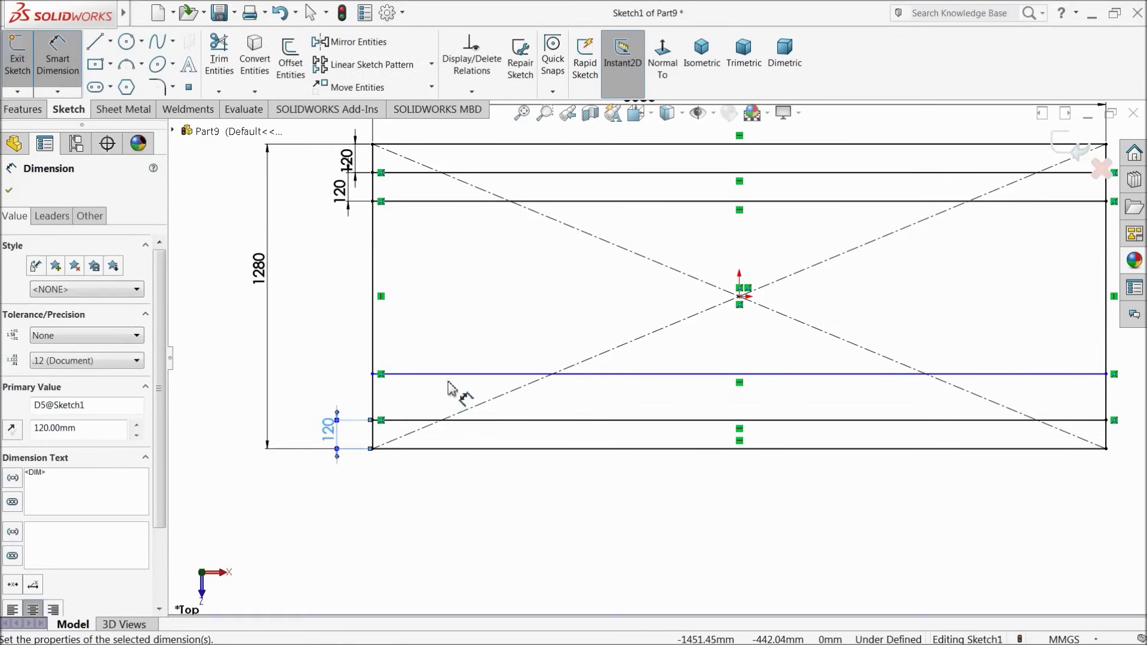
# Dimension the distance between the two lower inner lines as 120 mm.
pyautogui.scroll(-5, 430, 412)
pyautogui.click(461, 353)
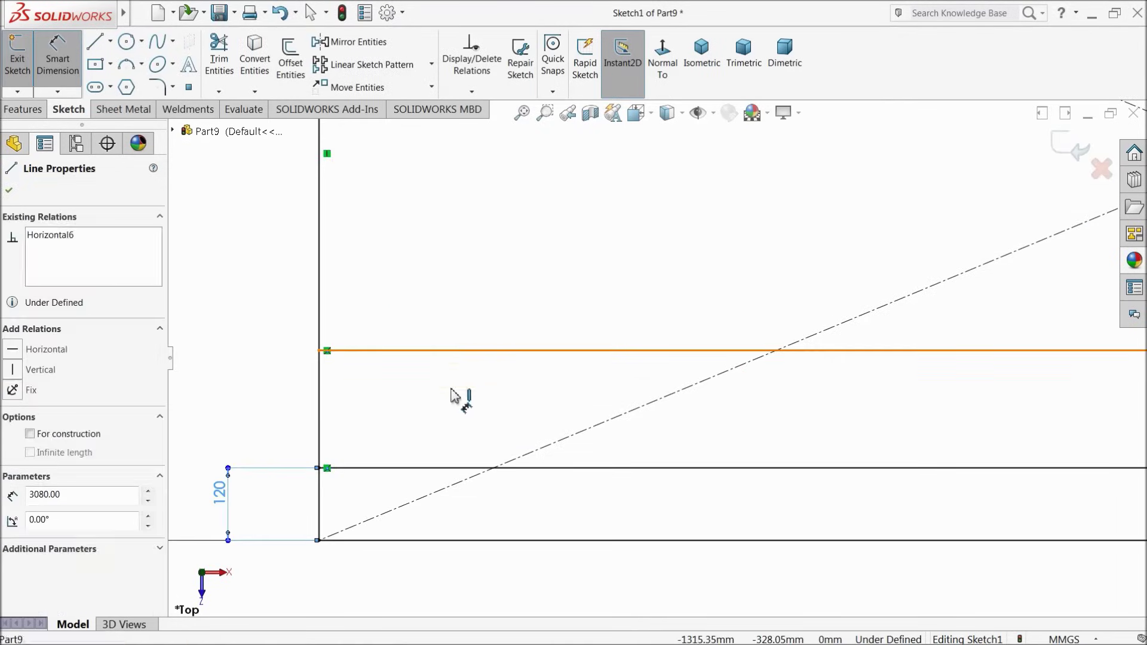
pyautogui.click(442, 469)
pyautogui.click(289, 414)
pyautogui.write('120')
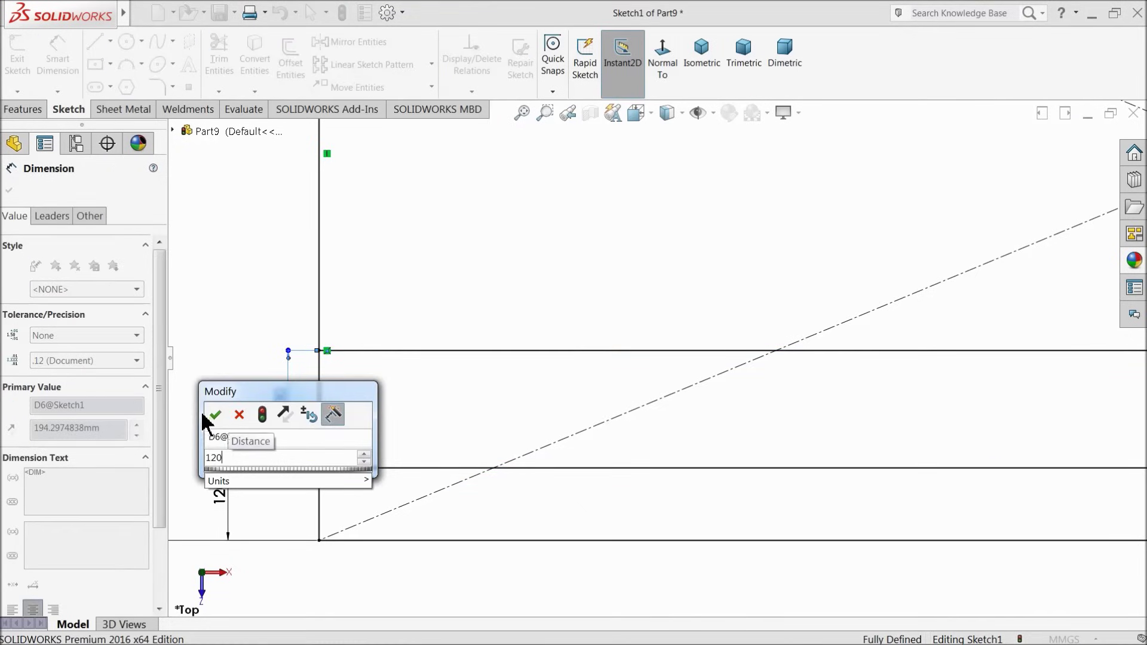
pyautogui.click(215, 415)
# Finish dimensioning and exit the fully dimensioned frame sketch.
pyautogui.scroll(10, 563, 384)
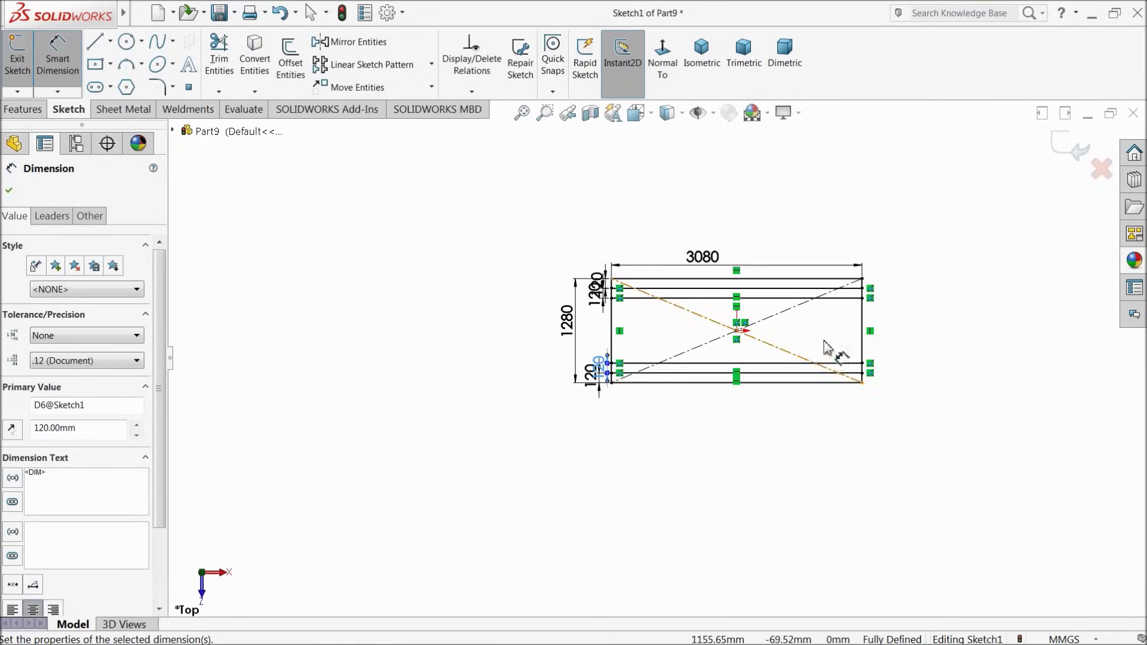
pyautogui.scroll(-3, 821, 355)
pyautogui.click(9, 190)
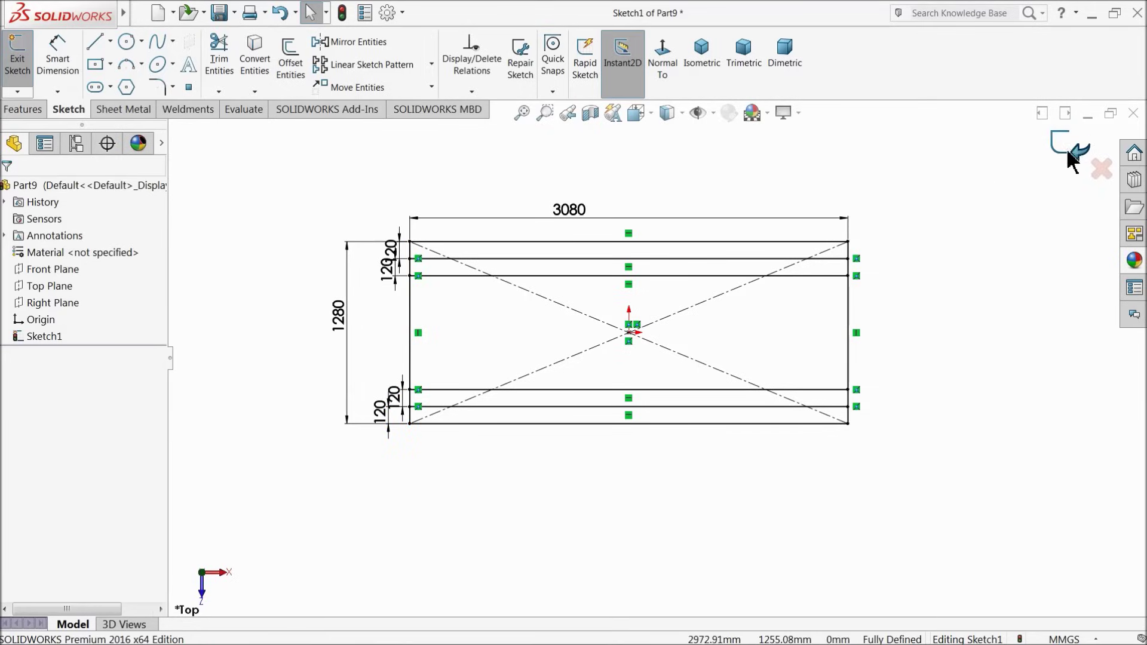
pyautogui.click(1071, 160)
# Start a weldment structural member with standard CAD CAM TUTORIAL, type square tube and size 120X120X5mm.
pyautogui.click(190, 111)
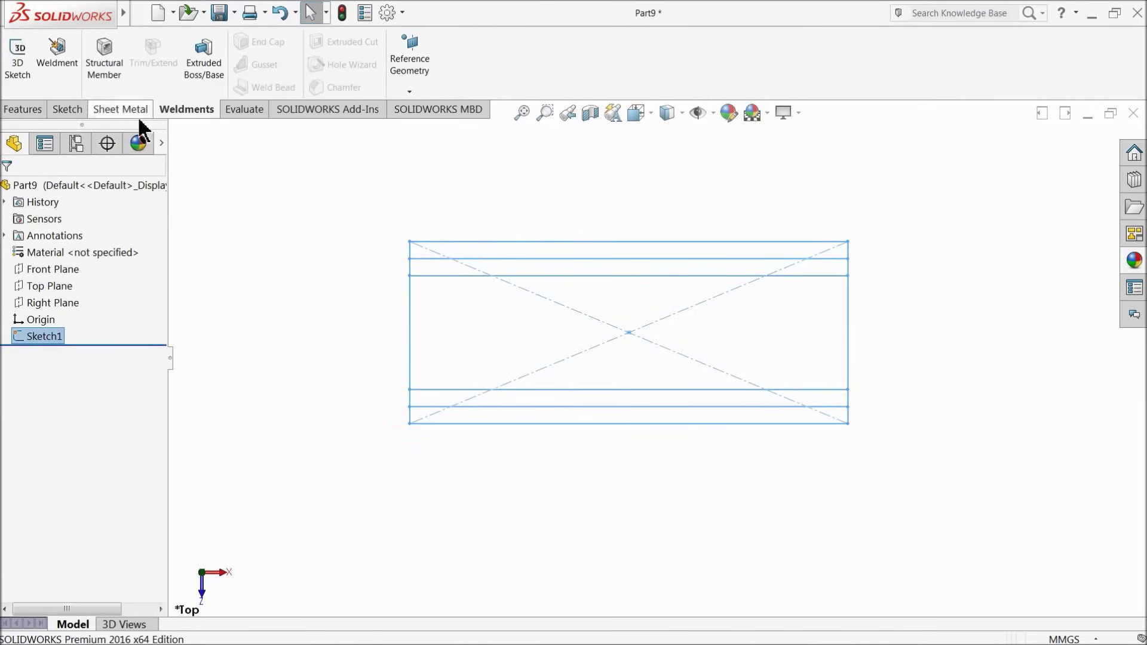
pyautogui.click(106, 65)
pyautogui.moveTo(366, 374)
pyautogui.mouseDown(button='middle')
pyautogui.moveTo(289, 217)
pyautogui.moveTo(370, 207)
pyautogui.moveTo(328, 233)
pyautogui.moveTo(342, 240)
pyautogui.mouseUp(button='middle')
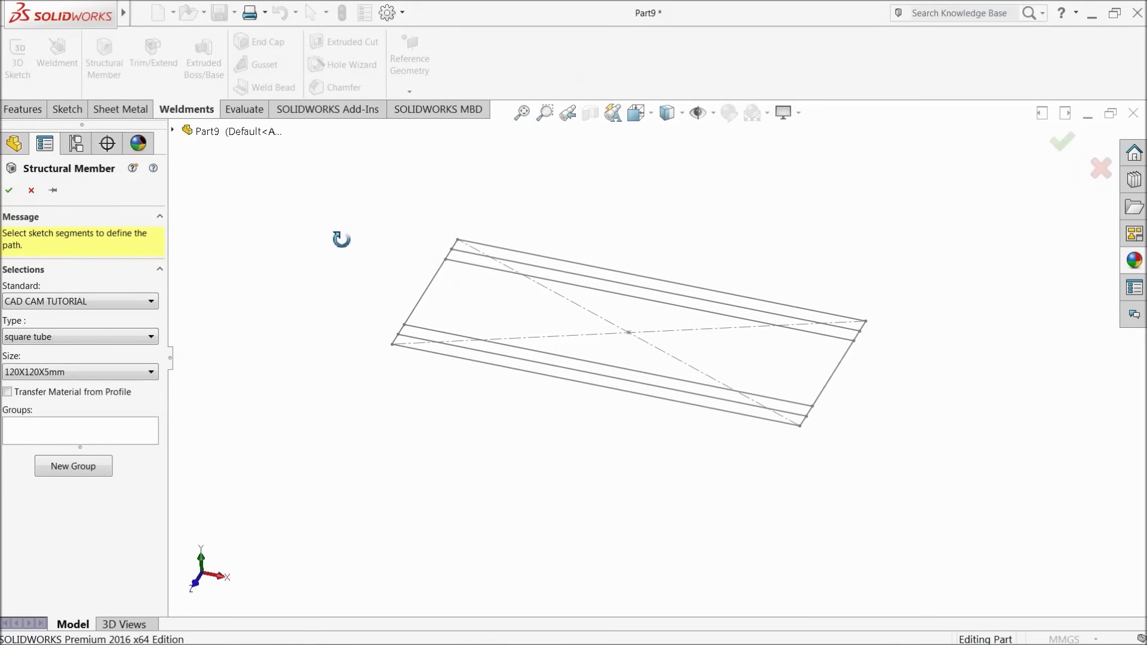
pyautogui.scroll(-3, 650, 344)
pyautogui.click(54, 301)
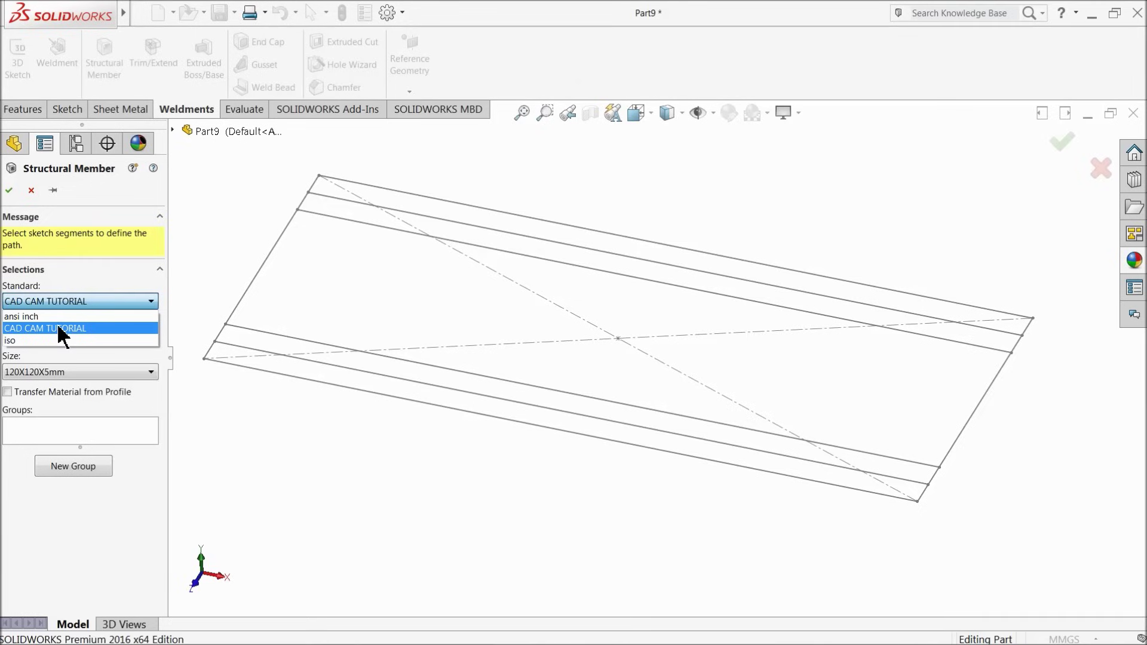
pyautogui.click(58, 328)
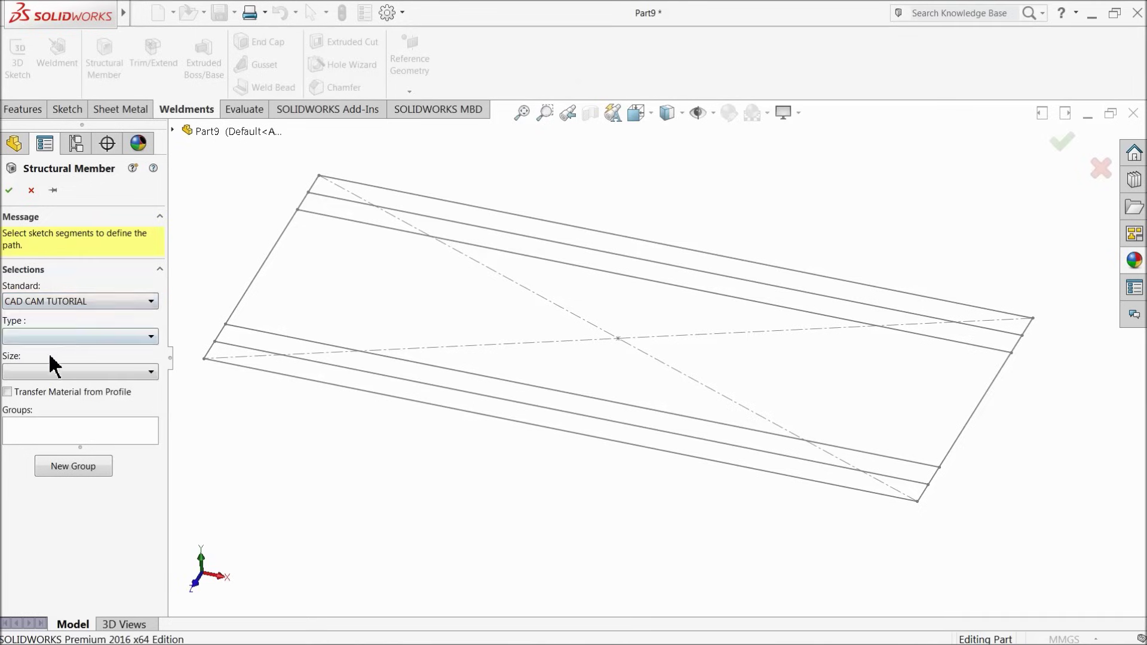
pyautogui.click(56, 337)
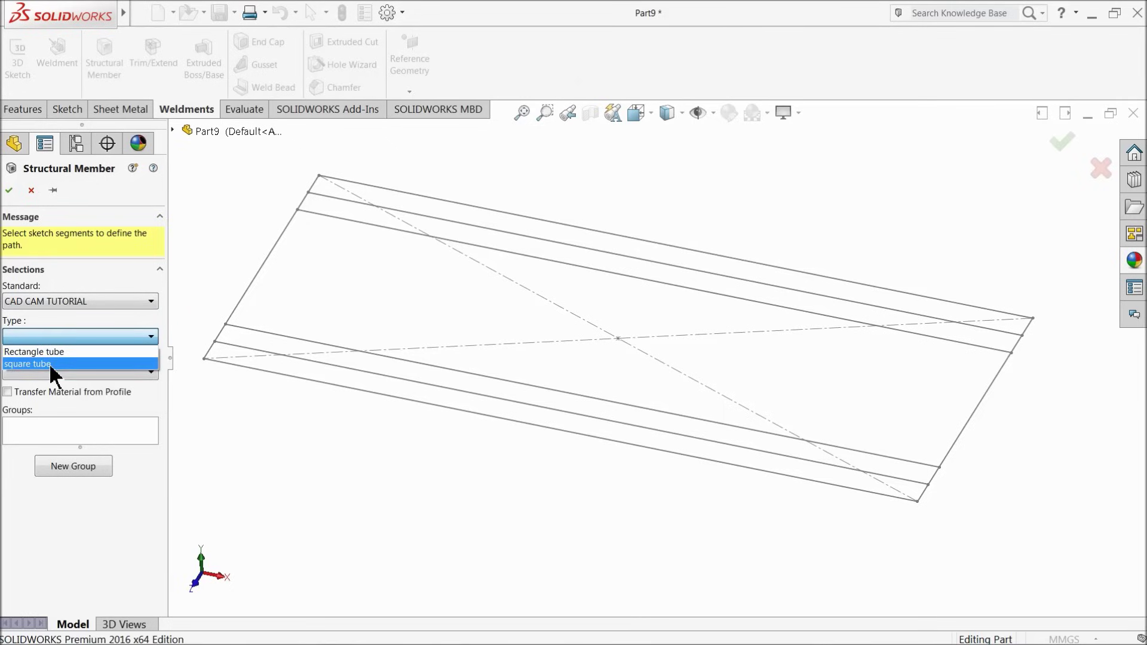
pyautogui.click(51, 366)
pyautogui.click(58, 371)
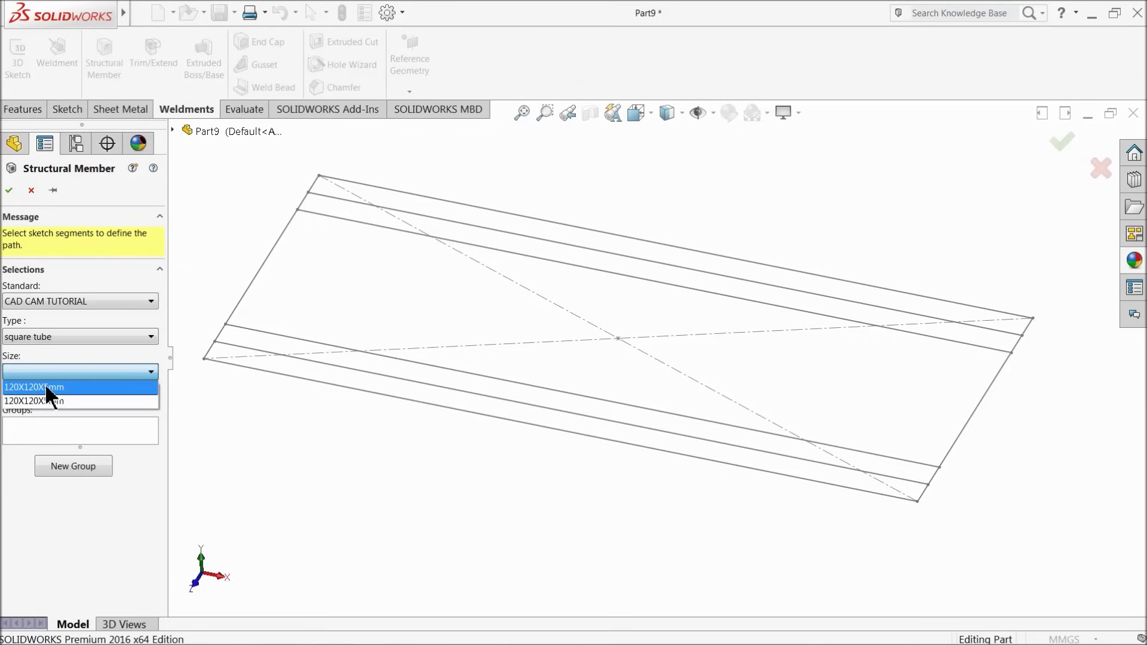
pyautogui.click(45, 386)
# Choose the four outer edges of the rectangle as the first group's path segments.
pyautogui.click(371, 394)
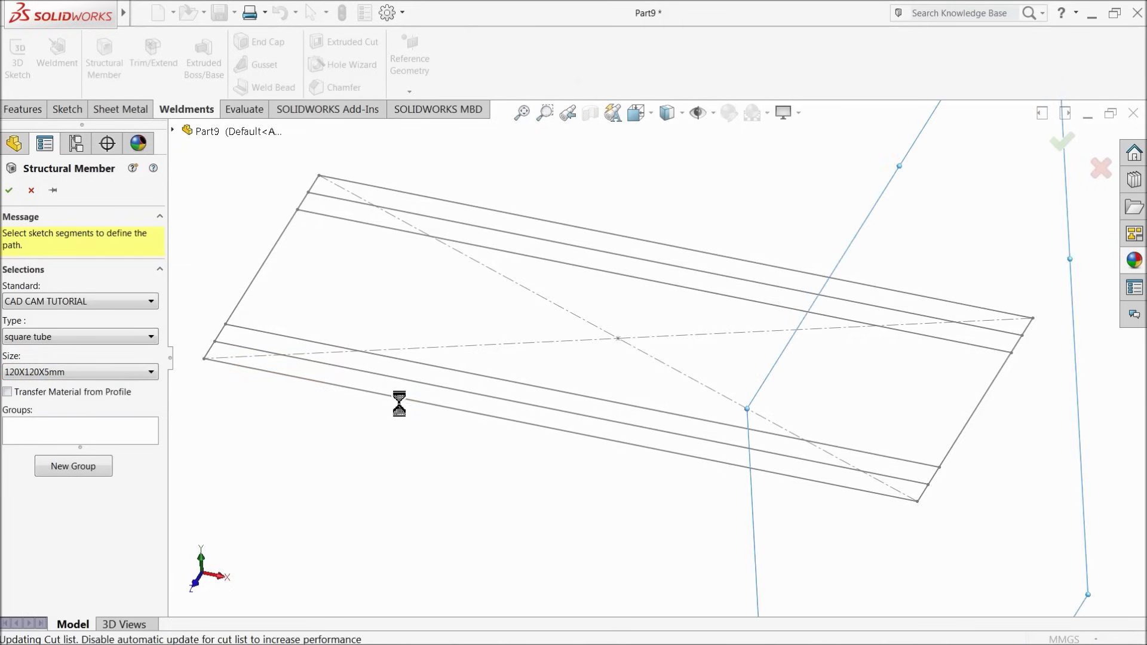
pyautogui.click(957, 446)
pyautogui.click(963, 309)
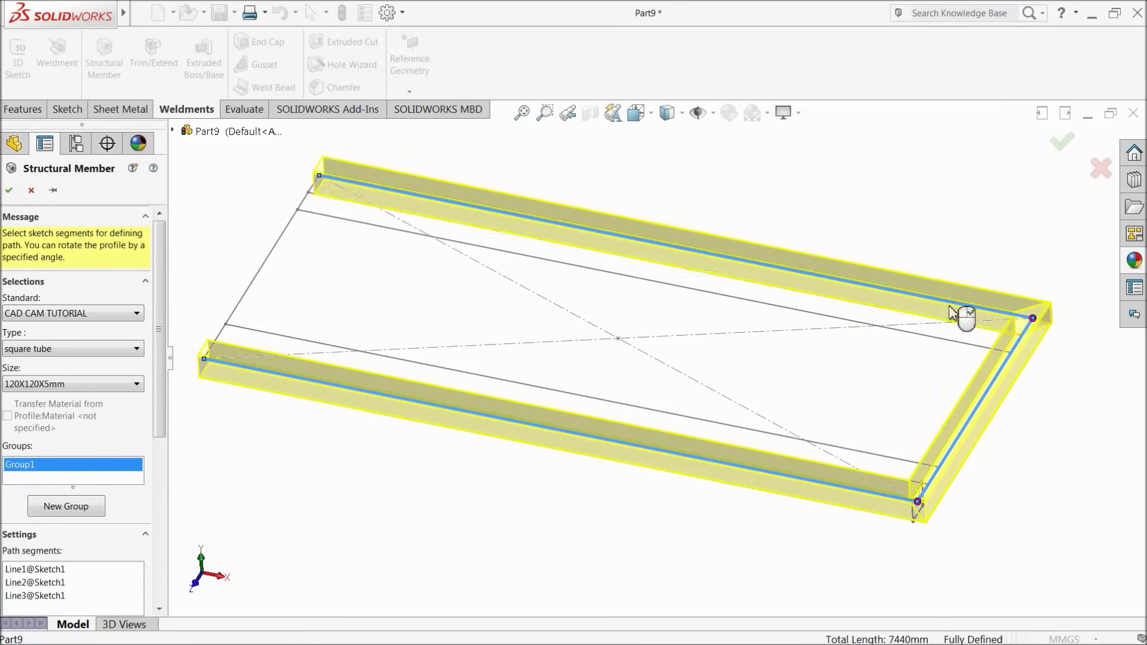
pyautogui.click(268, 260)
pyautogui.moveTo(426, 317); pyautogui.dragTo(457, 296, button='middle')
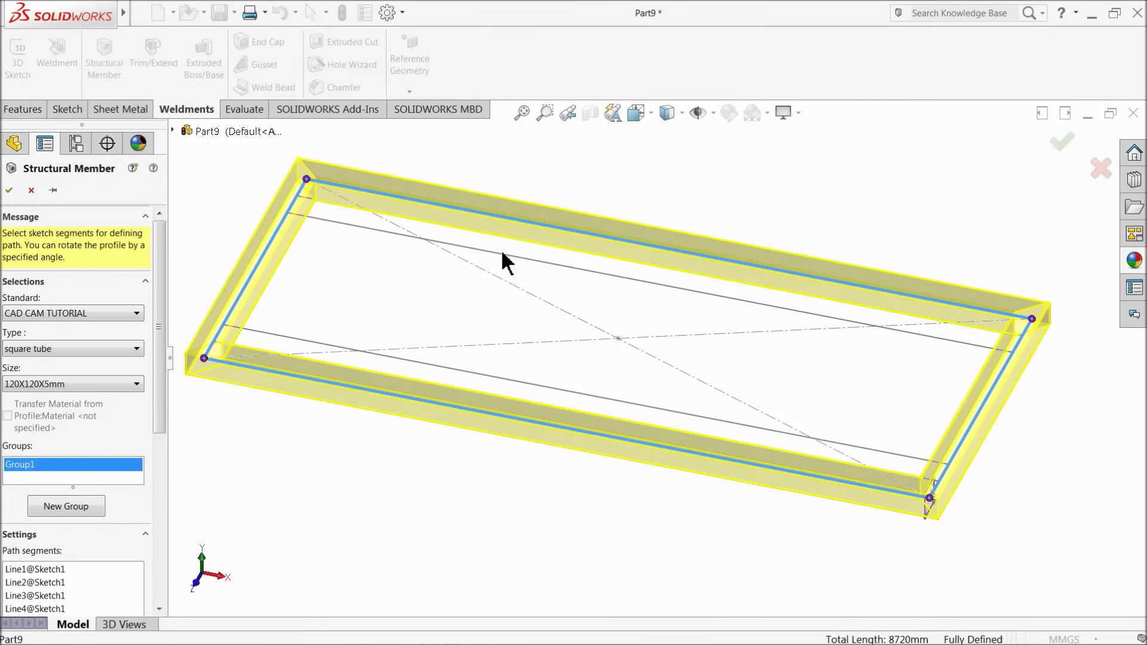
# Add a second structural member group along the four inner horizontal lines.
pyautogui.click(52, 505)
pyautogui.moveTo(412, 399); pyautogui.dragTo(399, 507, button='middle')
pyautogui.scroll(-5, 435, 412)
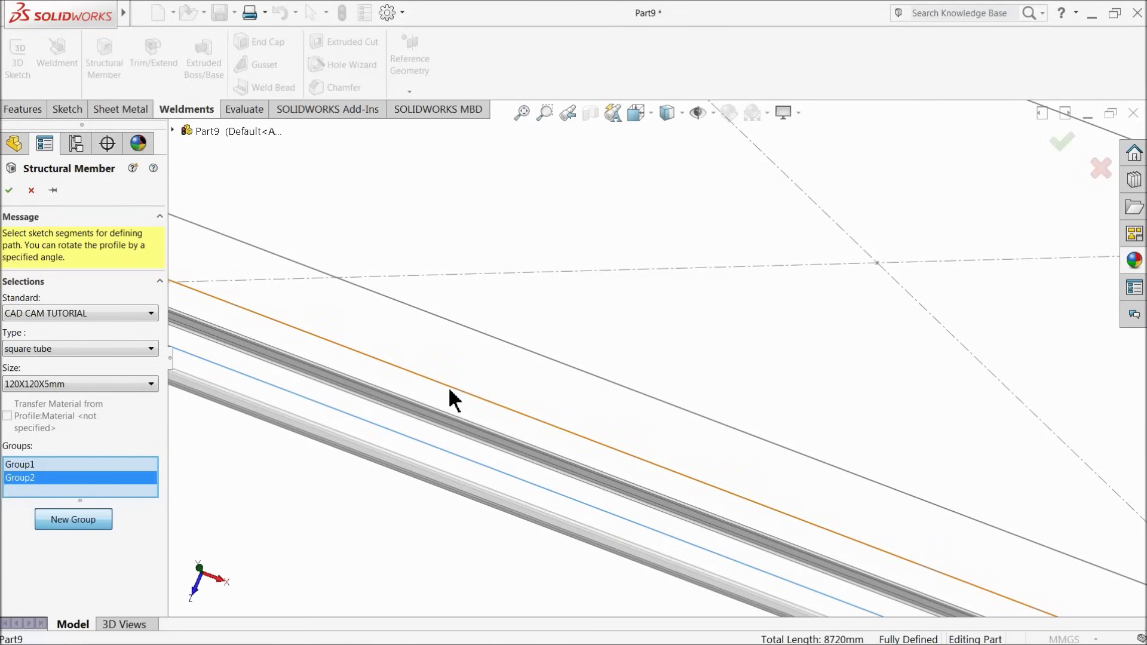
pyautogui.click(450, 389)
pyautogui.click(503, 347)
pyautogui.scroll(5, 502, 353)
pyautogui.moveTo(558, 333); pyautogui.dragTo(720, 221, button='middle')
pyautogui.scroll(-3, 719, 221)
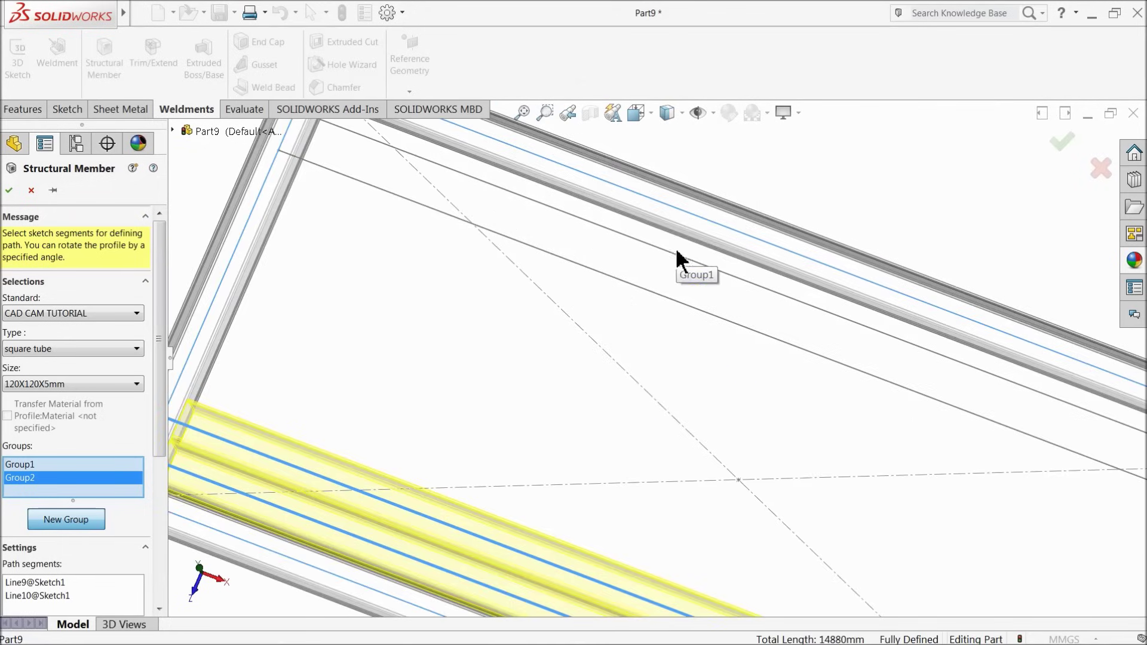
pyautogui.click(678, 256)
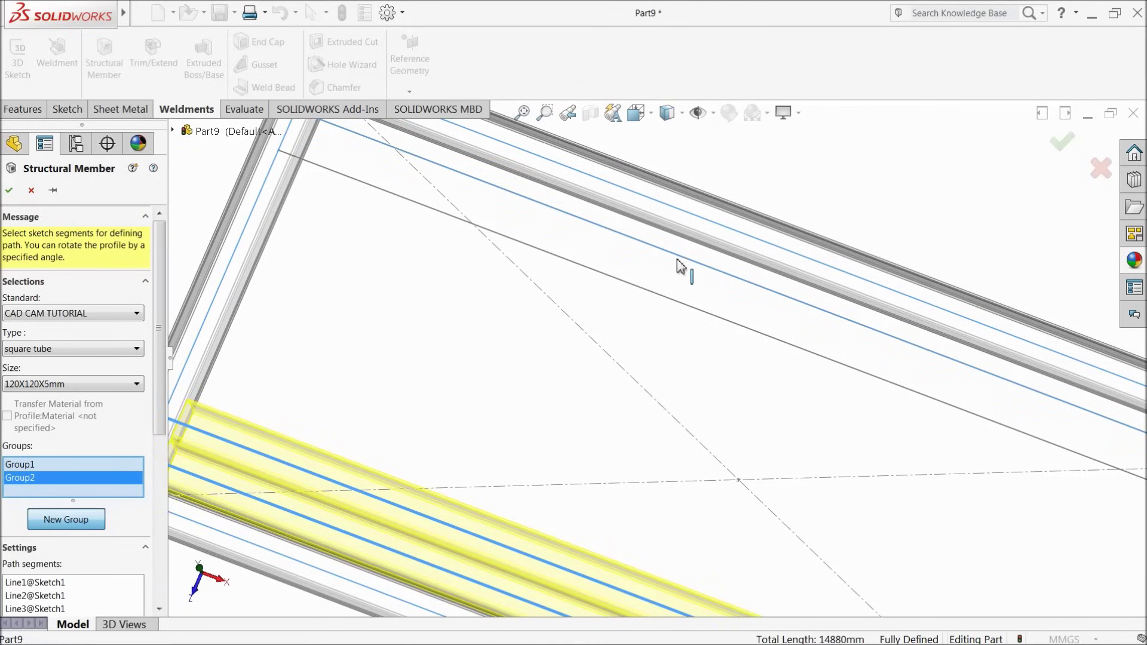
pyautogui.click(658, 304)
# Check the tube layout of both groups and accept the structural member.
pyautogui.scroll(5, 496, 312)
pyautogui.moveTo(504, 402); pyautogui.dragTo(543, 279, button='middle')
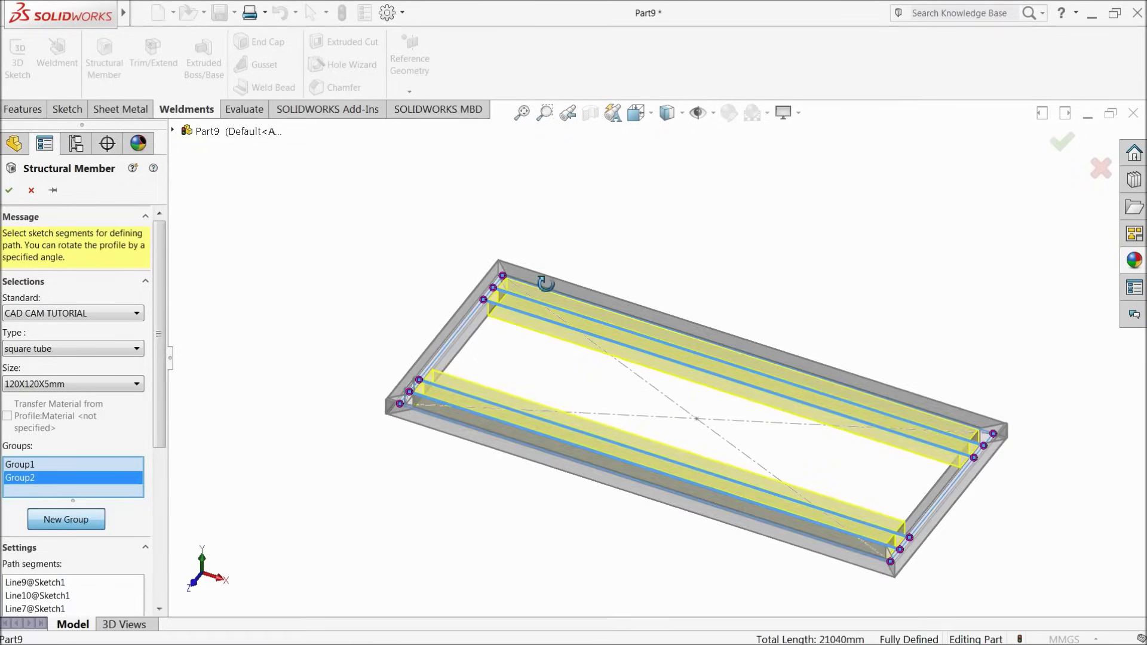
pyautogui.scroll(3, 729, 448)
pyautogui.scroll(-5, 736, 440)
pyautogui.scroll(-3, 719, 425)
pyautogui.moveTo(704, 410)
pyautogui.mouseDown(button='middle')
pyautogui.moveTo(724, 402)
pyautogui.moveTo(710, 402)
pyautogui.mouseUp(button='middle')
pyautogui.scroll(5, 599, 399)
pyautogui.scroll(-2, 586, 307)
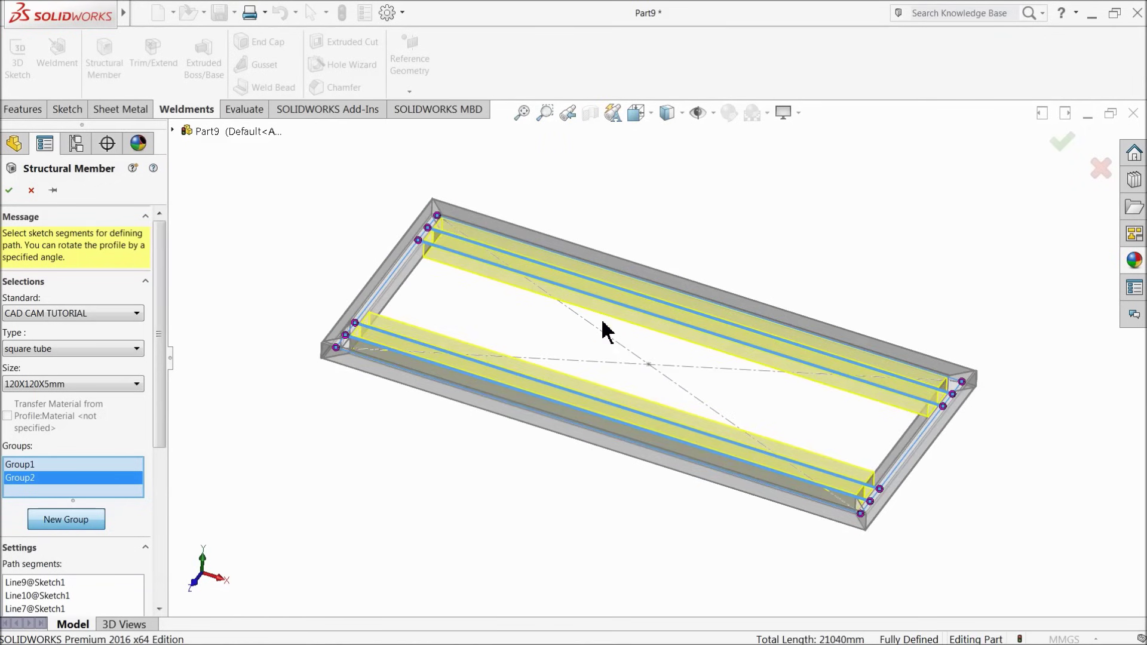
pyautogui.scroll(-2, 617, 346)
pyautogui.click(11, 190)
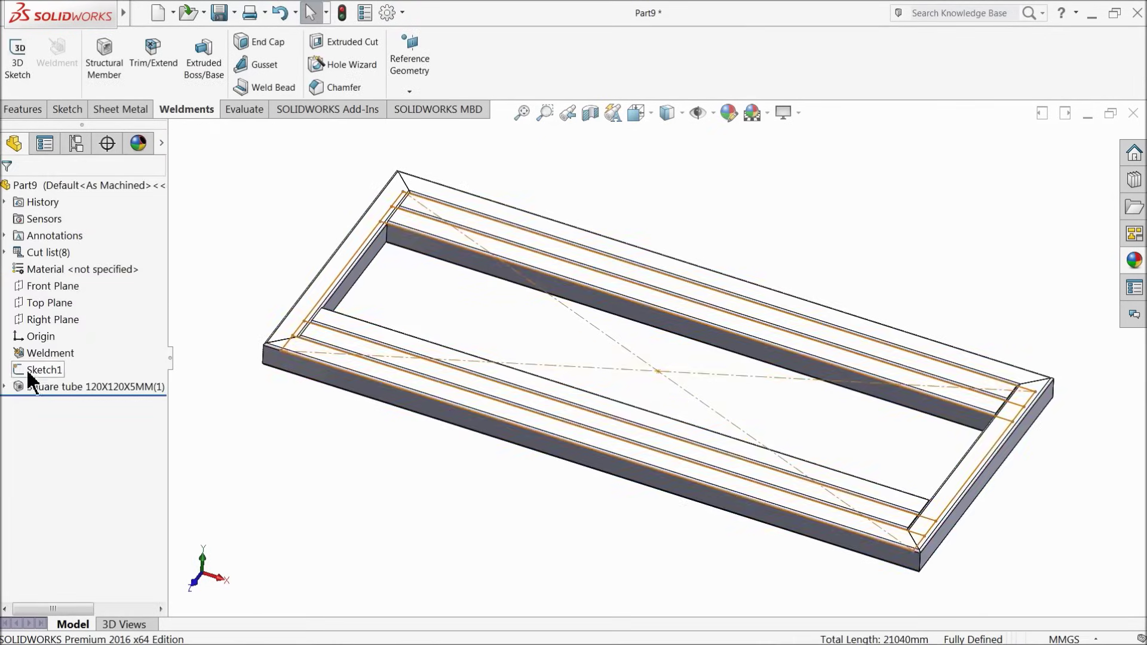
# Hide Sketch1, the frame's layout sketch.
pyautogui.click(36, 370)
pyautogui.click(34, 333)
pyautogui.moveTo(288, 442); pyautogui.dragTo(296, 405, button='middle')
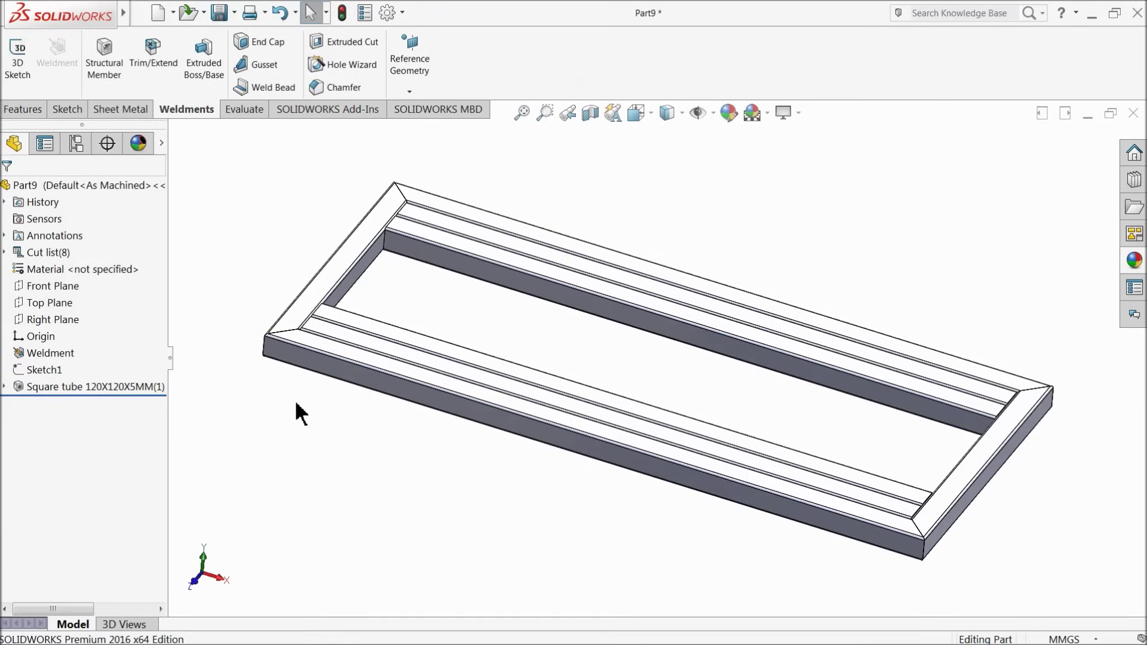
# Recolour the whole part blue, setting the RGB red value to 0 and green to 155.
pyautogui.click(63, 184)
pyautogui.click(729, 113)
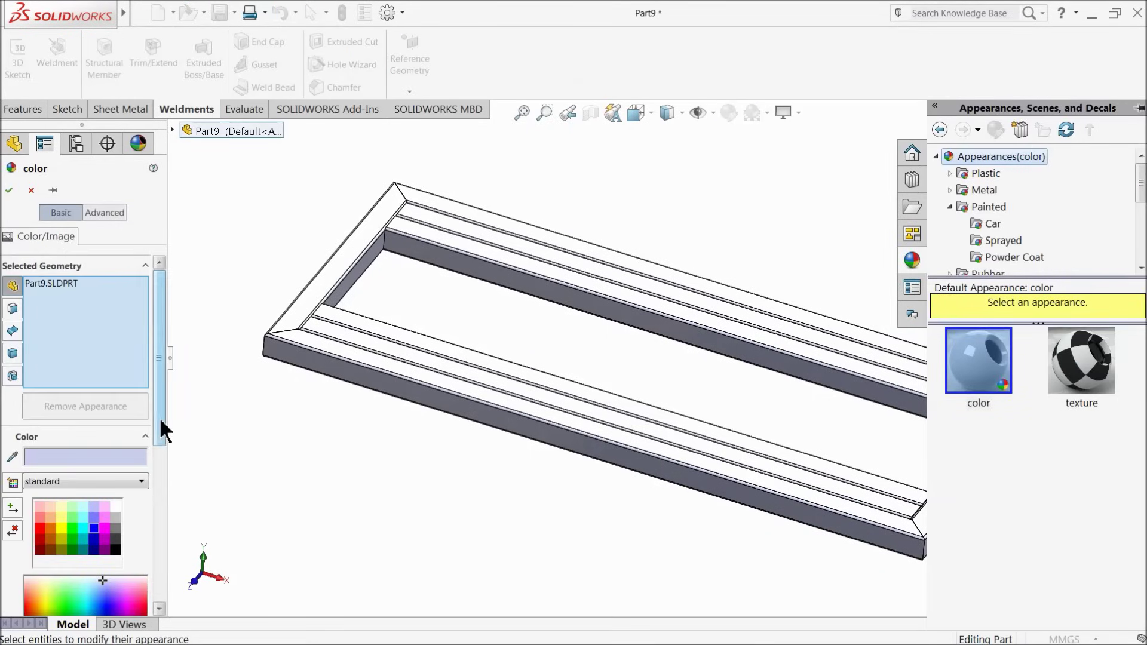
pyautogui.moveTo(161, 427); pyautogui.dragTo(159, 576)
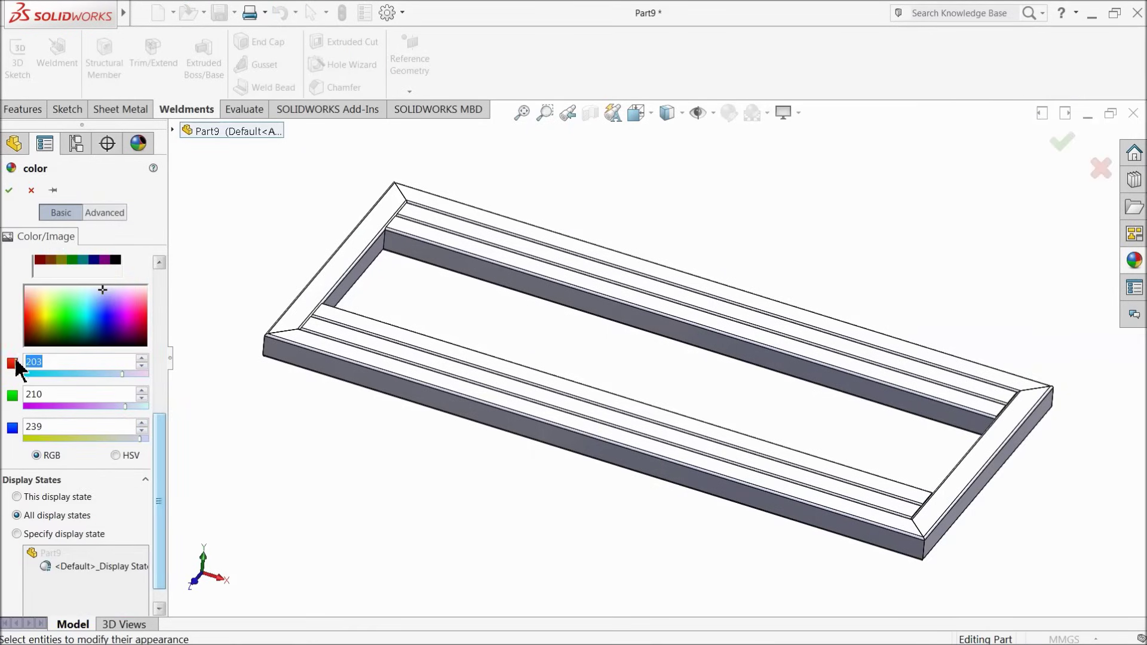
pyautogui.press('Return')
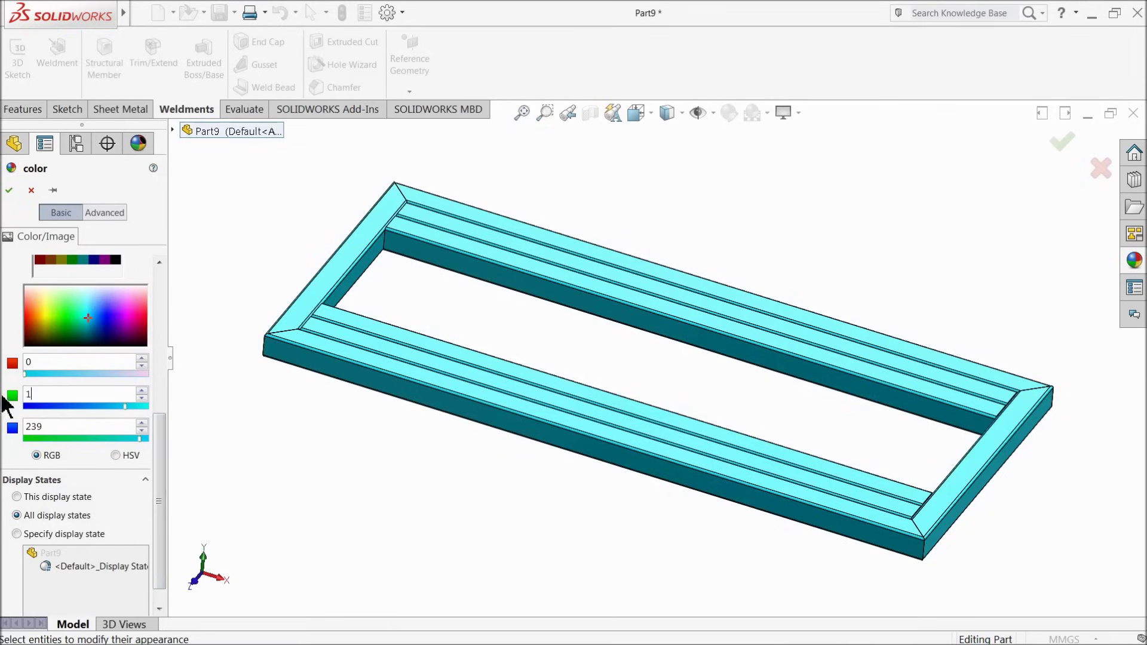
pyautogui.write('155')
pyautogui.press('Return')
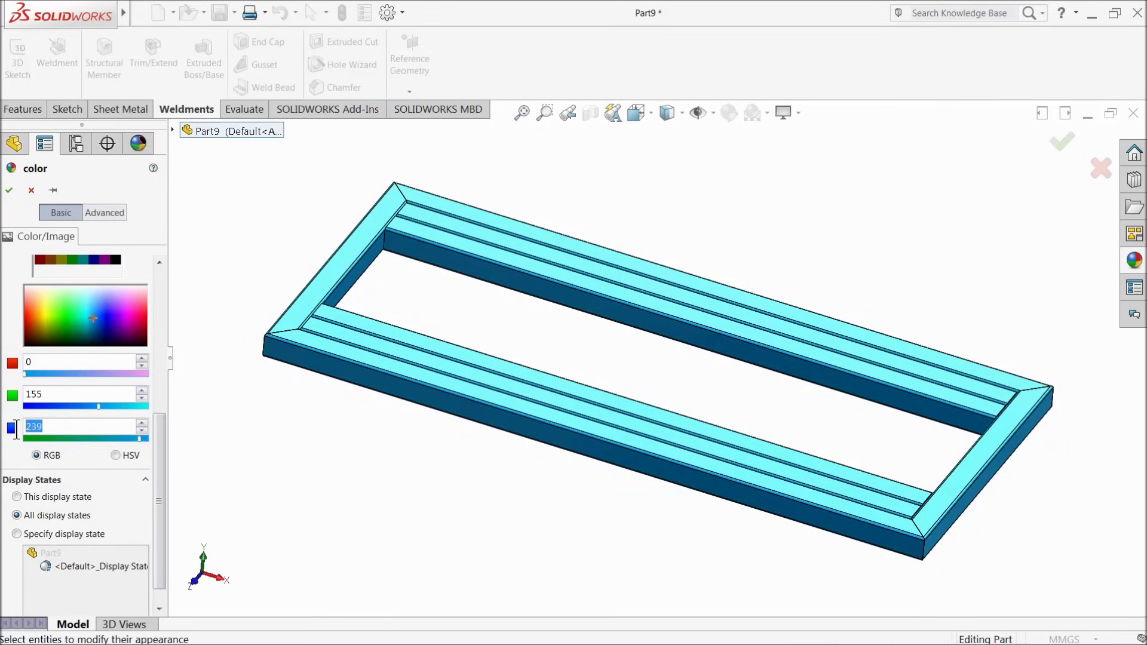
pyautogui.press('Return')
pyautogui.click(9, 191)
# Turn on perspective display for the model view.
pyautogui.moveTo(500, 448); pyautogui.dragTo(500, 432, button='middle')
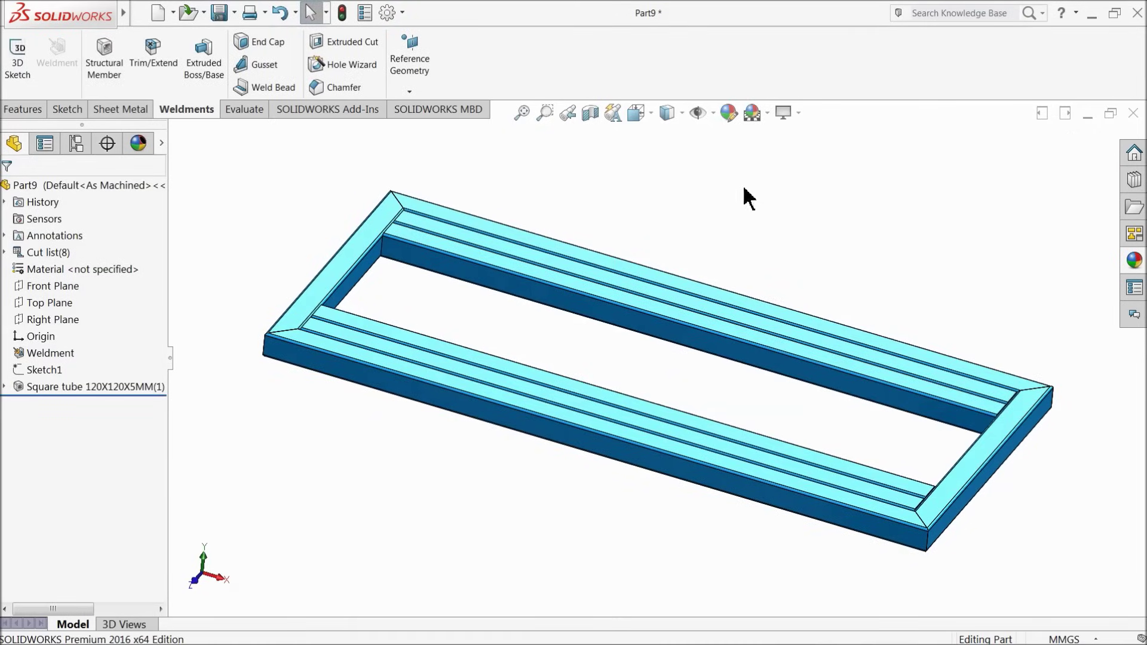
pyautogui.click(798, 113)
pyautogui.click(801, 192)
# Start a sketch on the underside face of the long outer tube and view it face-on.
pyautogui.moveTo(724, 461); pyautogui.dragTo(723, 233, button='middle')
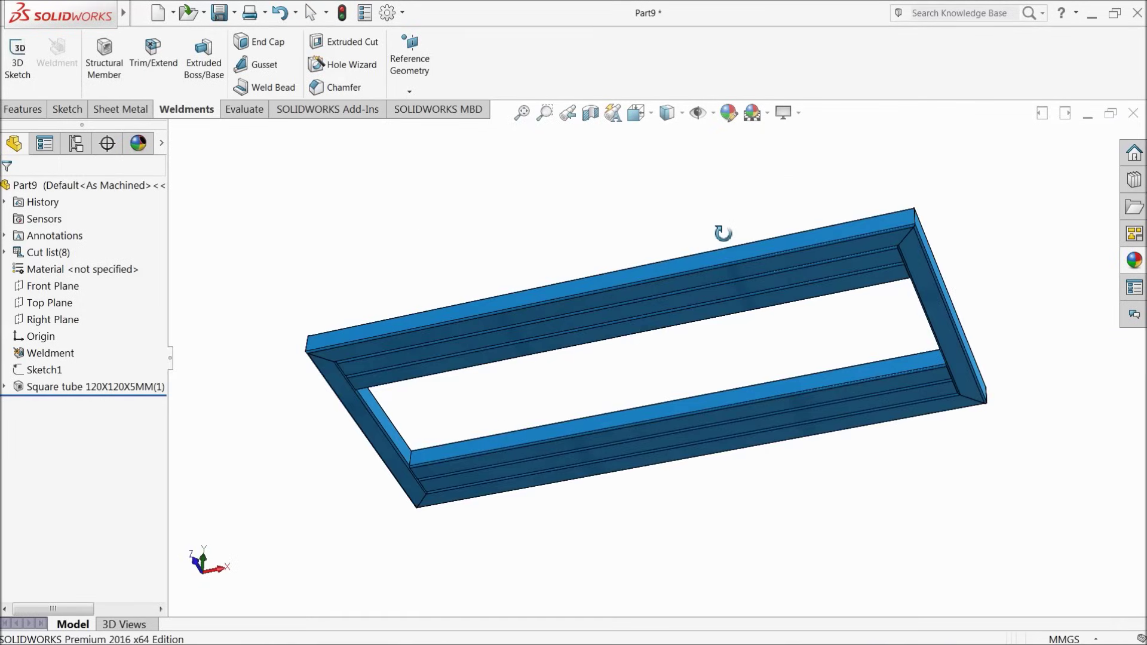
pyautogui.click(729, 280)
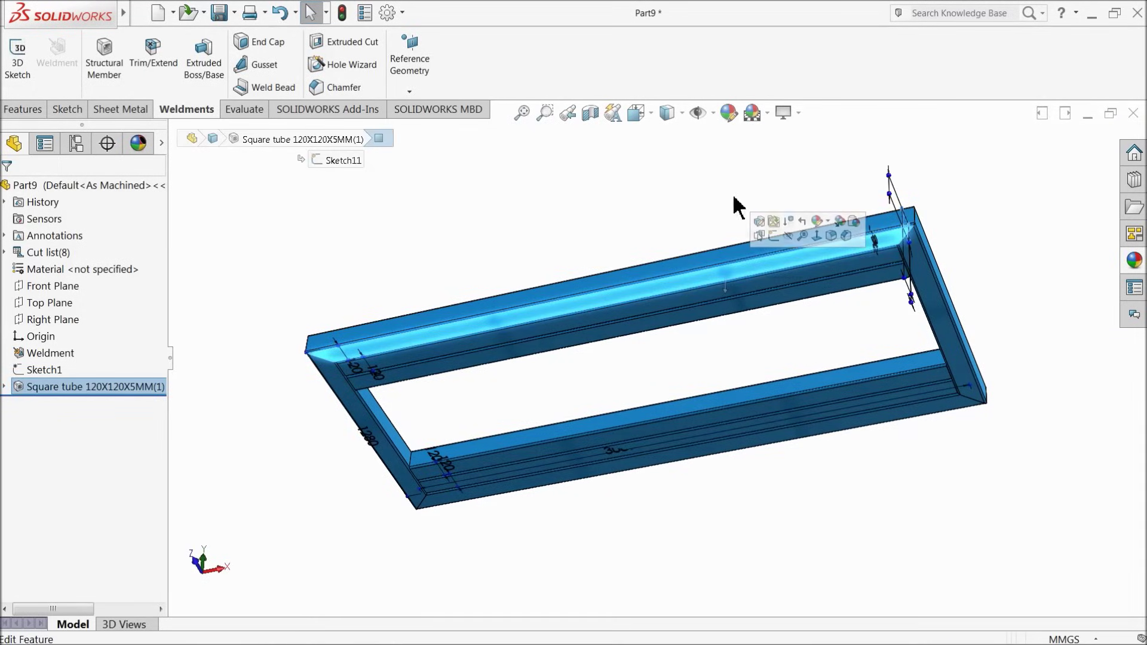
pyautogui.click(57, 110)
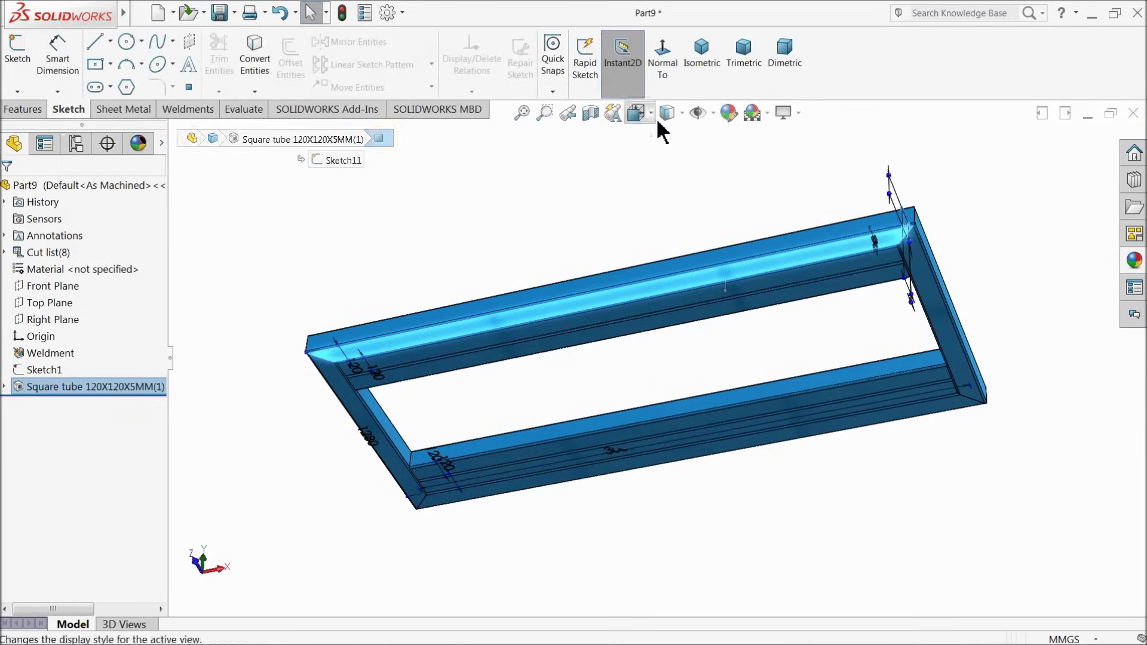
pyautogui.click(708, 57)
pyautogui.moveTo(614, 494); pyautogui.dragTo(545, 229, button='middle')
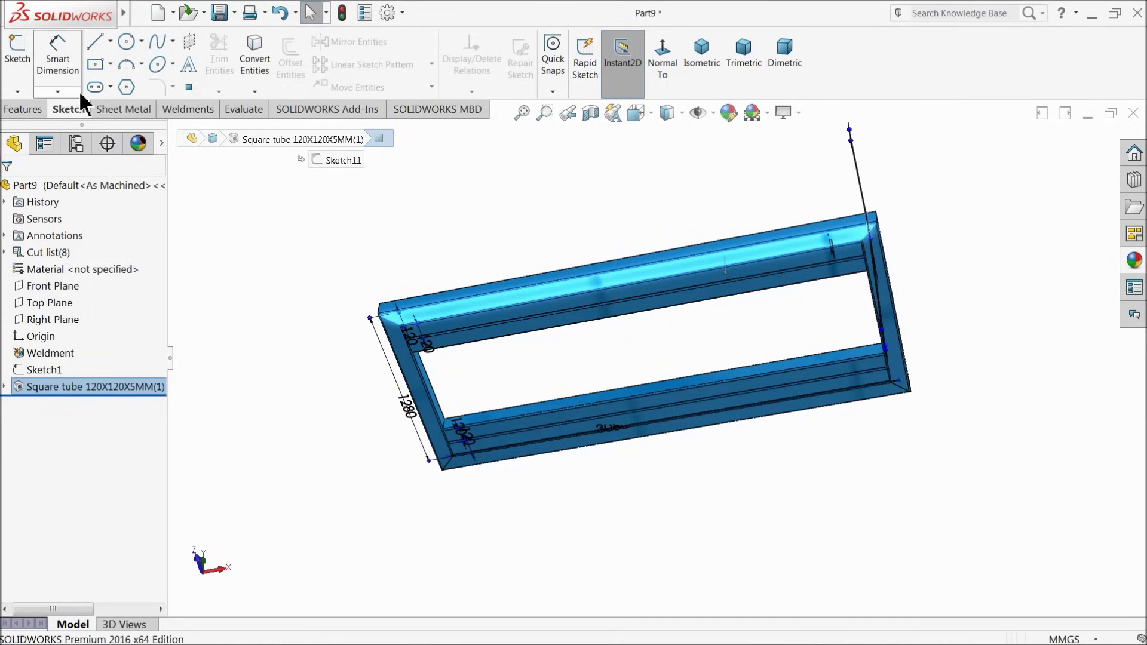
pyautogui.click(17, 57)
pyautogui.click(664, 66)
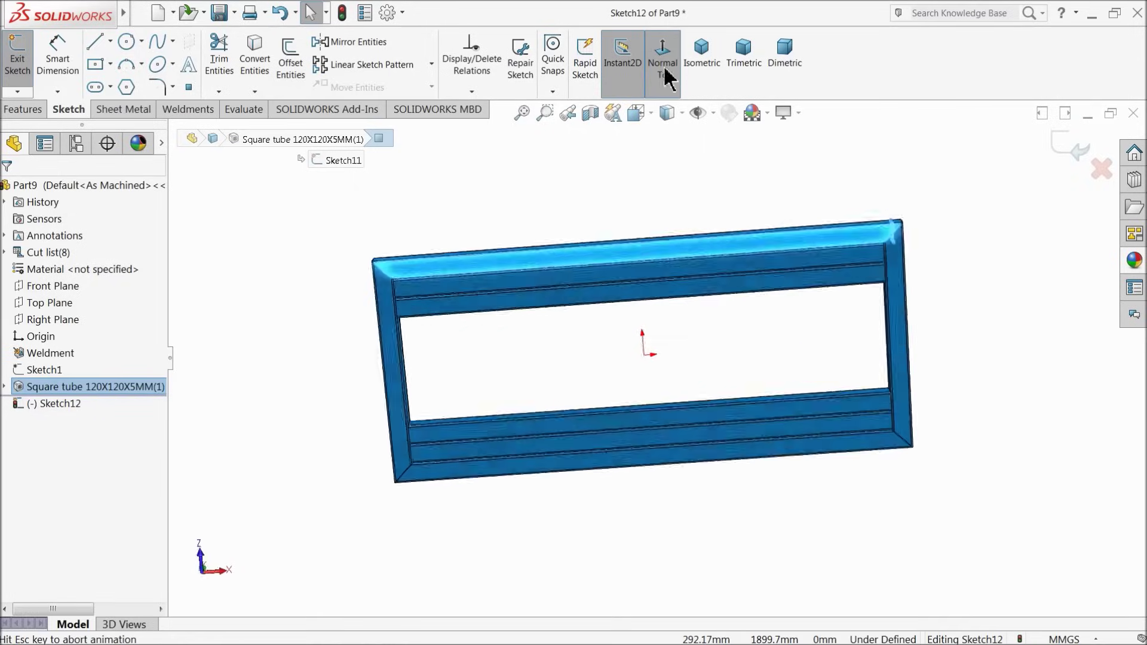
# Sketch a corner rectangle about 3200 x 359 mm from the frame's outer corner, spanning its full length to the inner tube's inside edge.
pyautogui.click(111, 64)
pyautogui.click(128, 84)
pyautogui.scroll(-3, 383, 257)
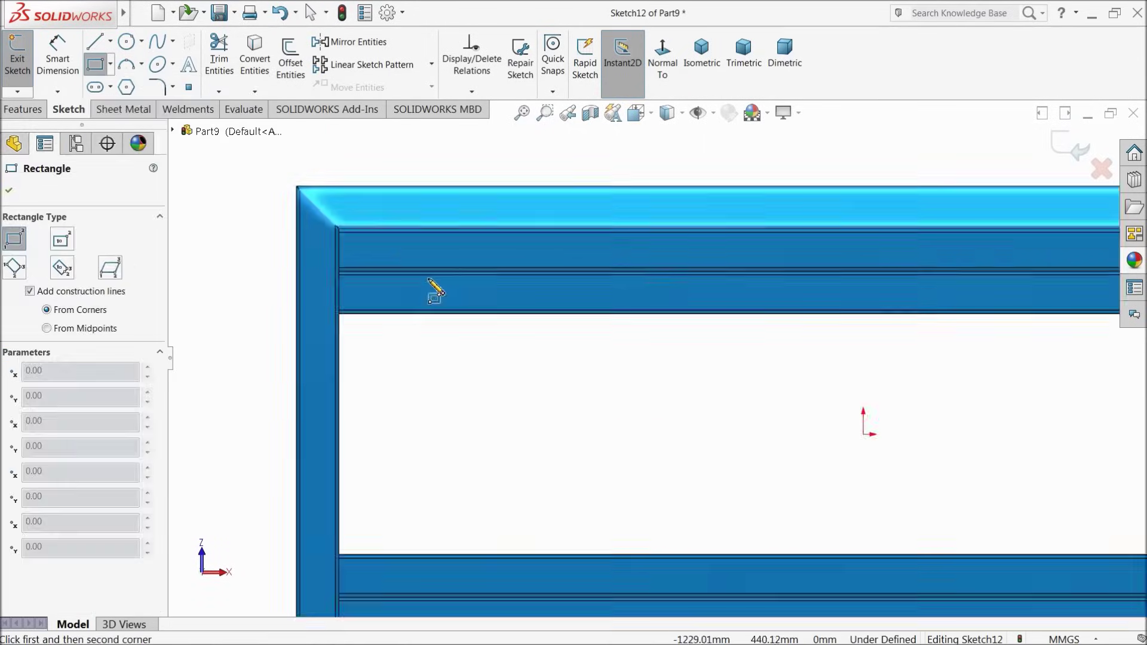
pyautogui.scroll(-3, 364, 224)
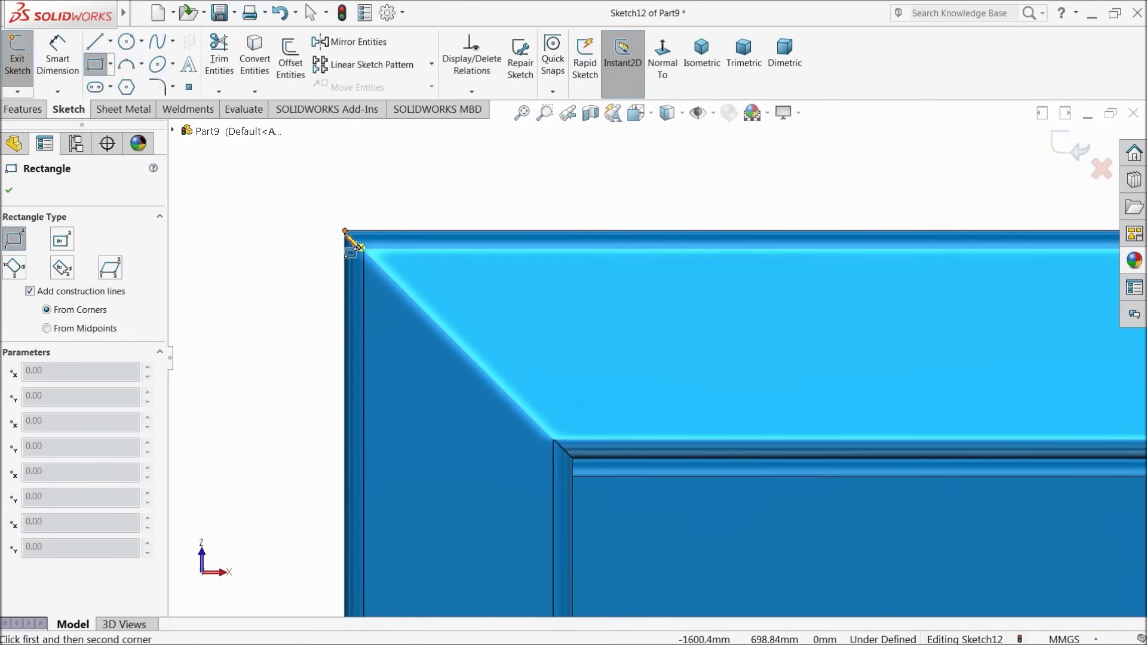
pyautogui.click(351, 237)
pyautogui.scroll(5, 604, 384)
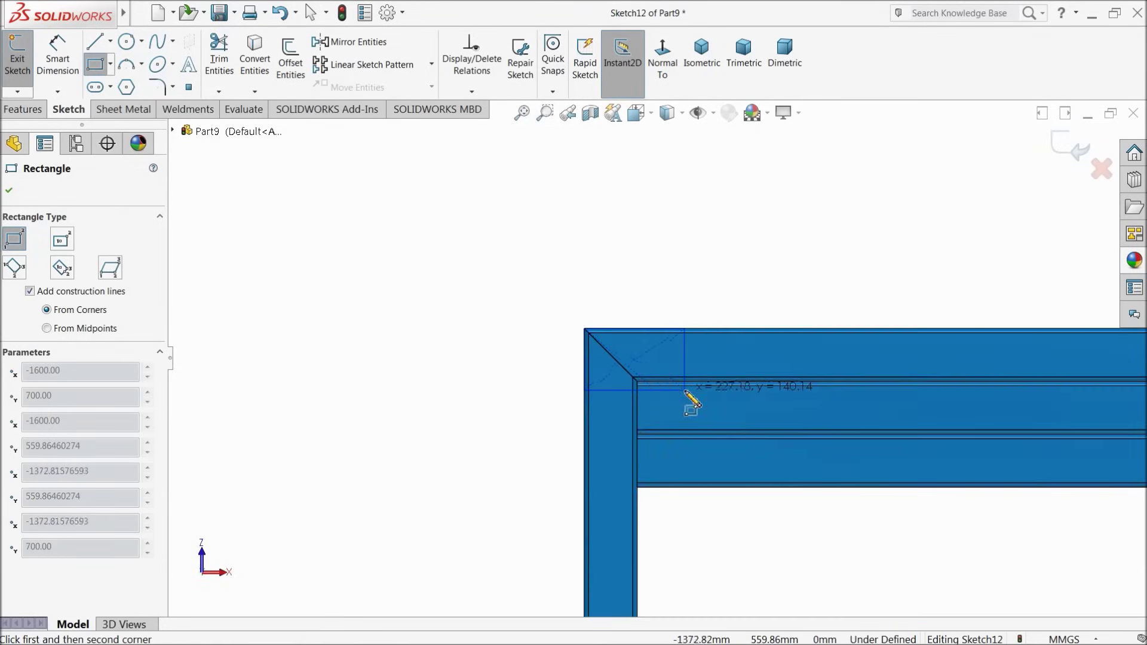
pyautogui.scroll(3, 764, 412)
pyautogui.scroll(-8, 878, 386)
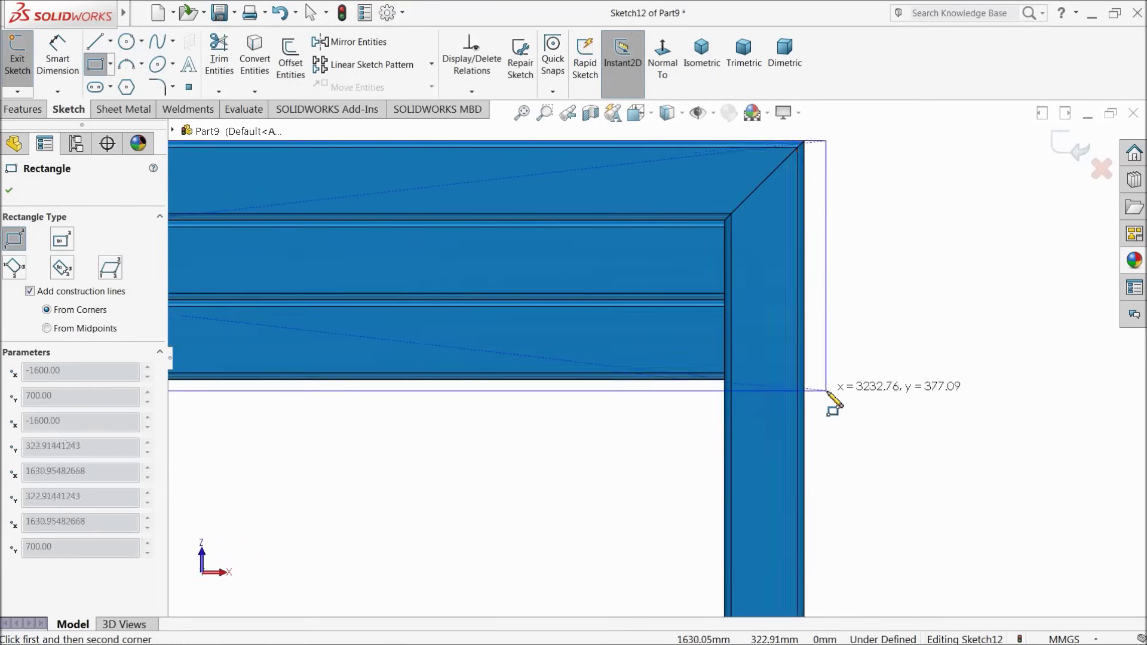
pyautogui.scroll(-4, 803, 388)
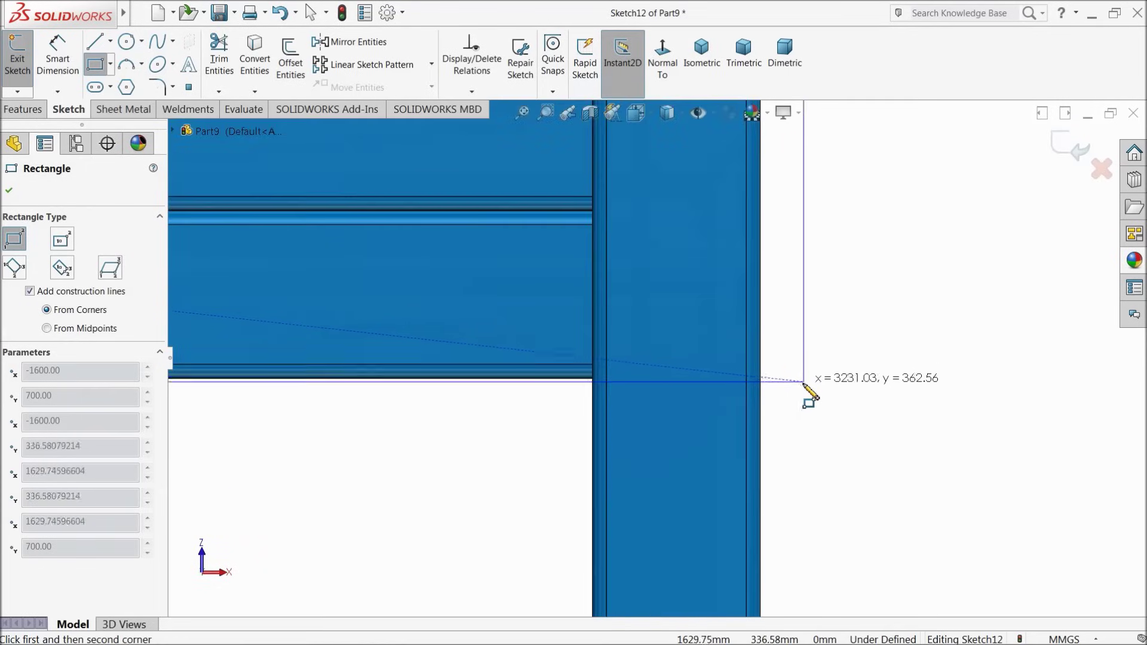
pyautogui.click(762, 377)
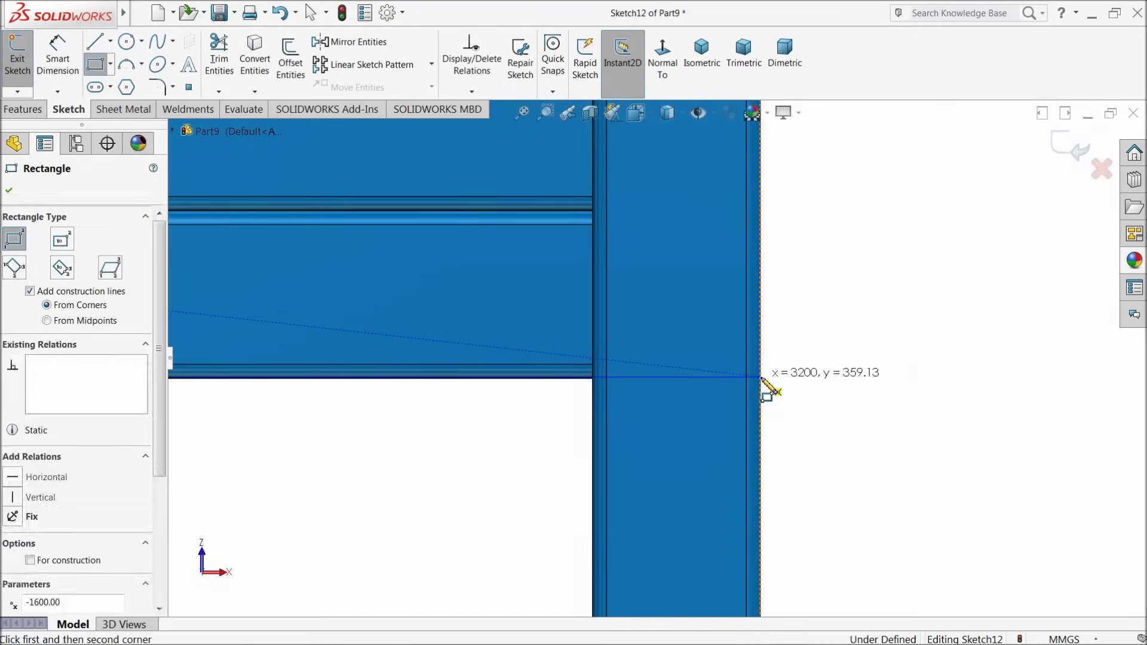
pyautogui.rightClick(843, 340)
pyautogui.click(874, 333)
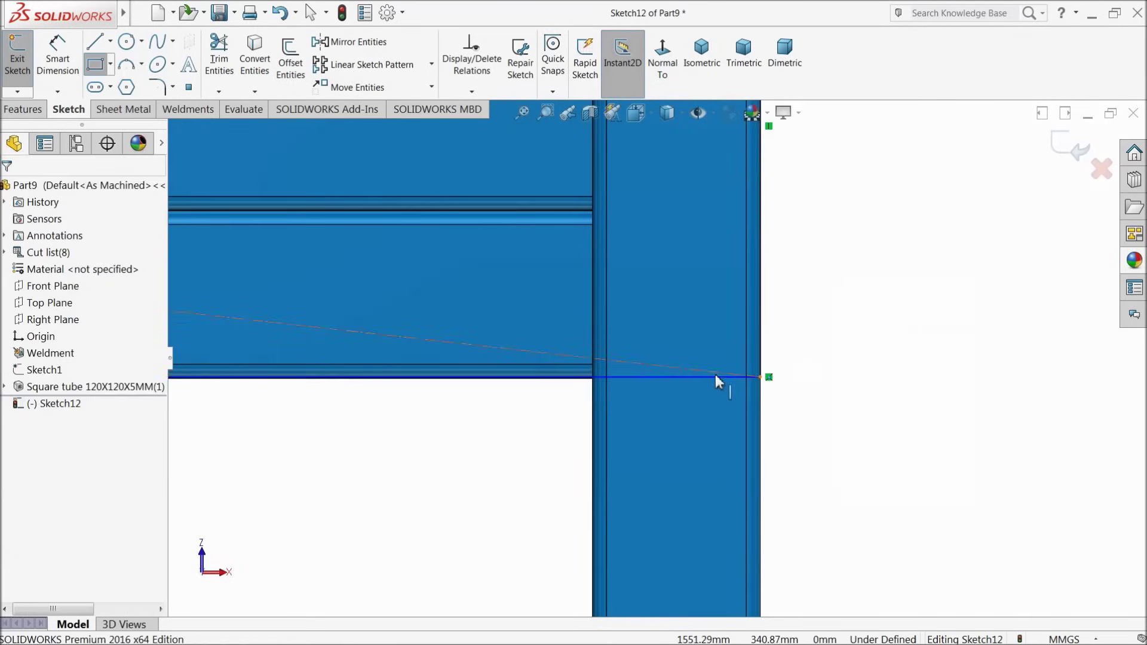
# Make the rectangle's inner long side collinear with the inner tube's inside edge.
pyautogui.scroll(-3, 615, 394)
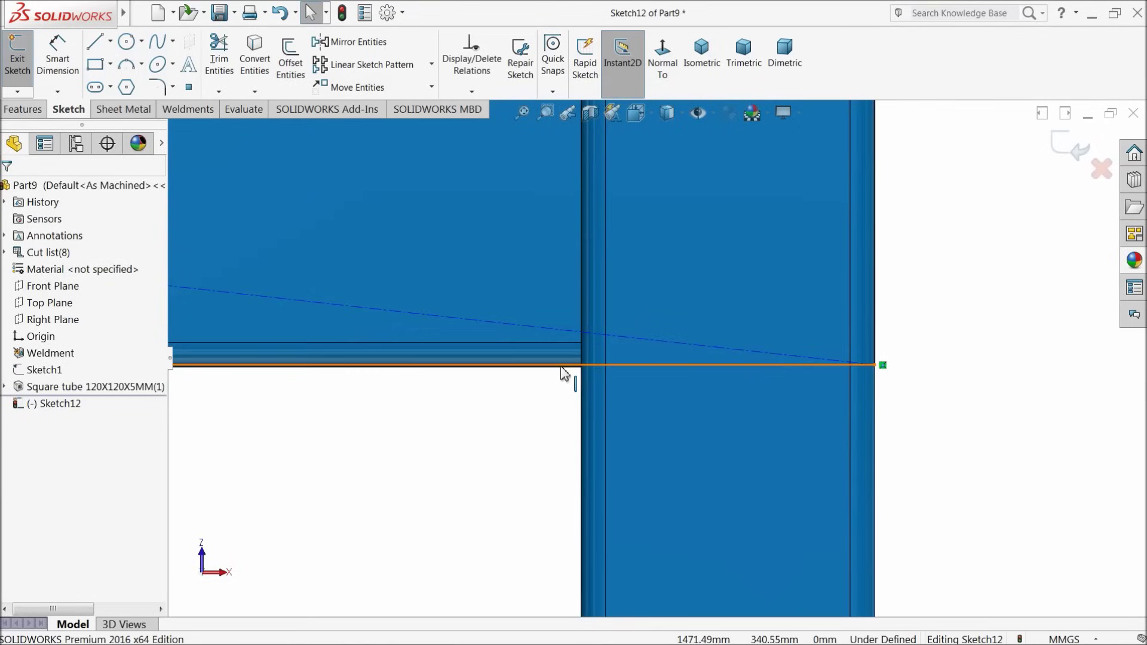
pyautogui.moveTo(876, 364); pyautogui.dragTo(881, 325)
pyautogui.click(520, 418)
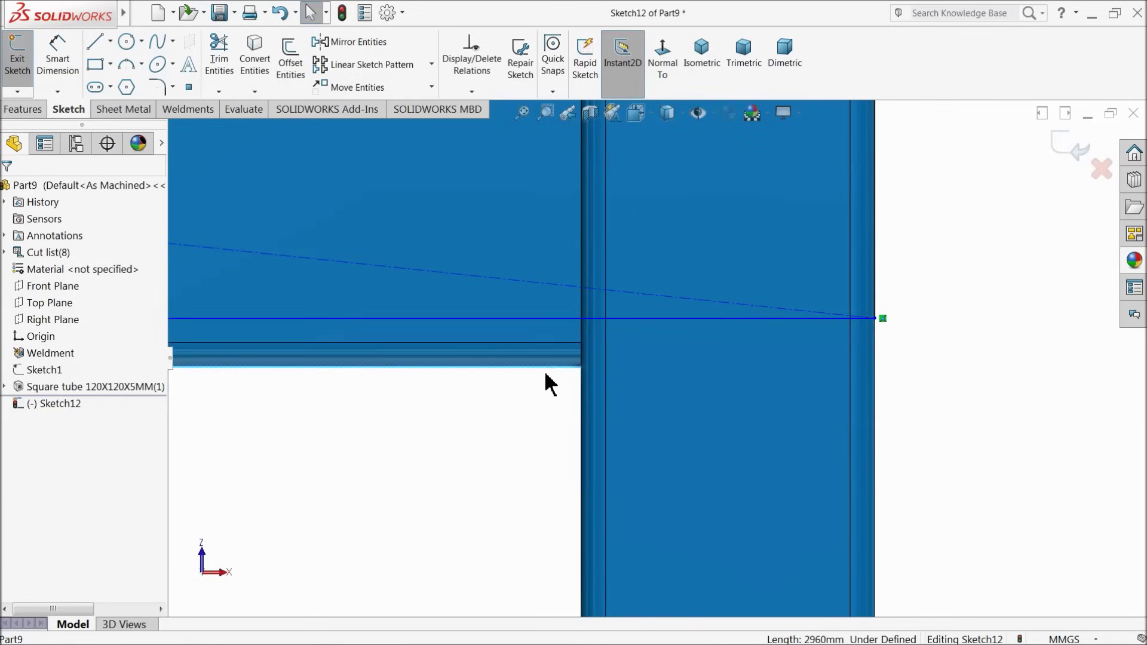
pyautogui.click(658, 340)
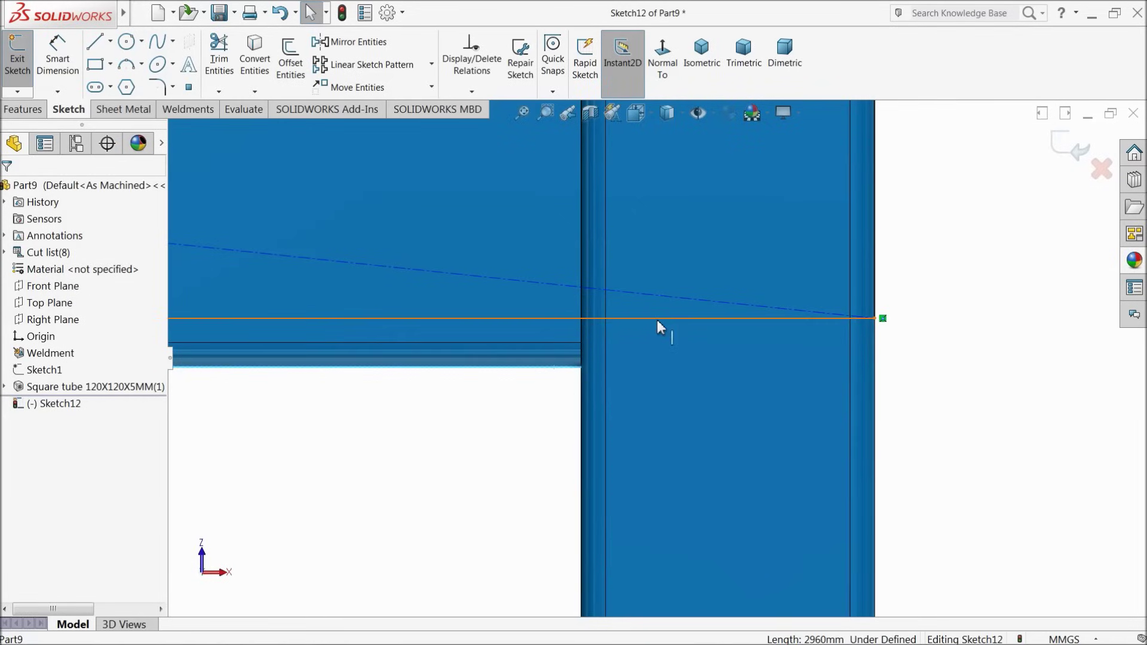
pyautogui.keyDown('ctrl'); pyautogui.click(660, 319); pyautogui.keyUp('ctrl')
pyautogui.click(693, 283)
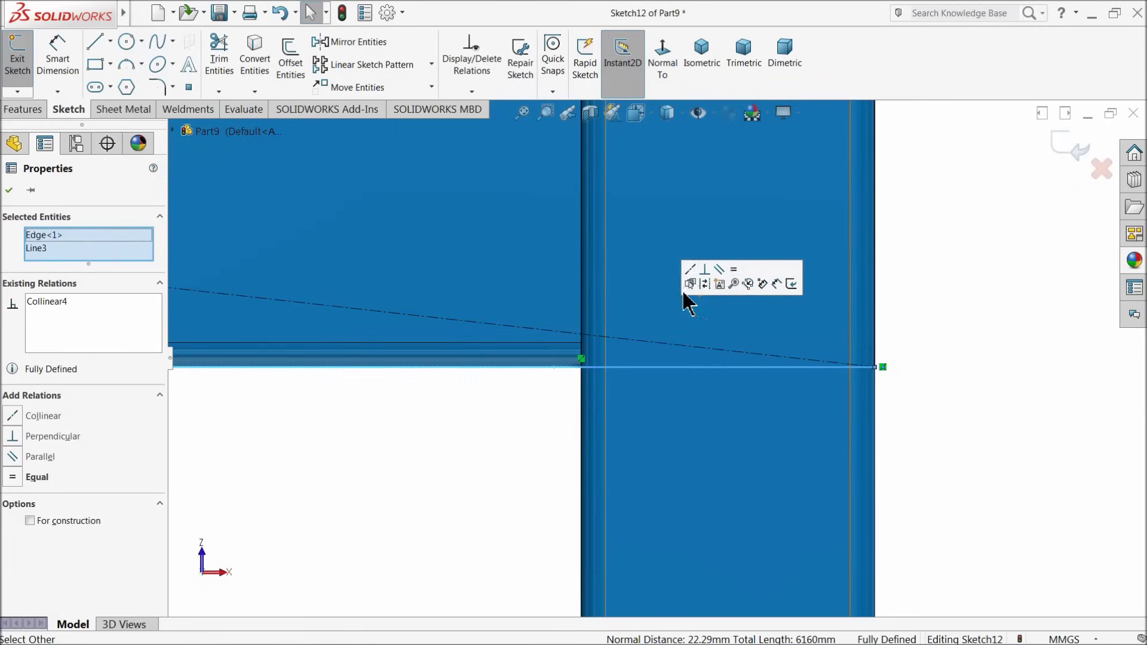
pyautogui.press('f')
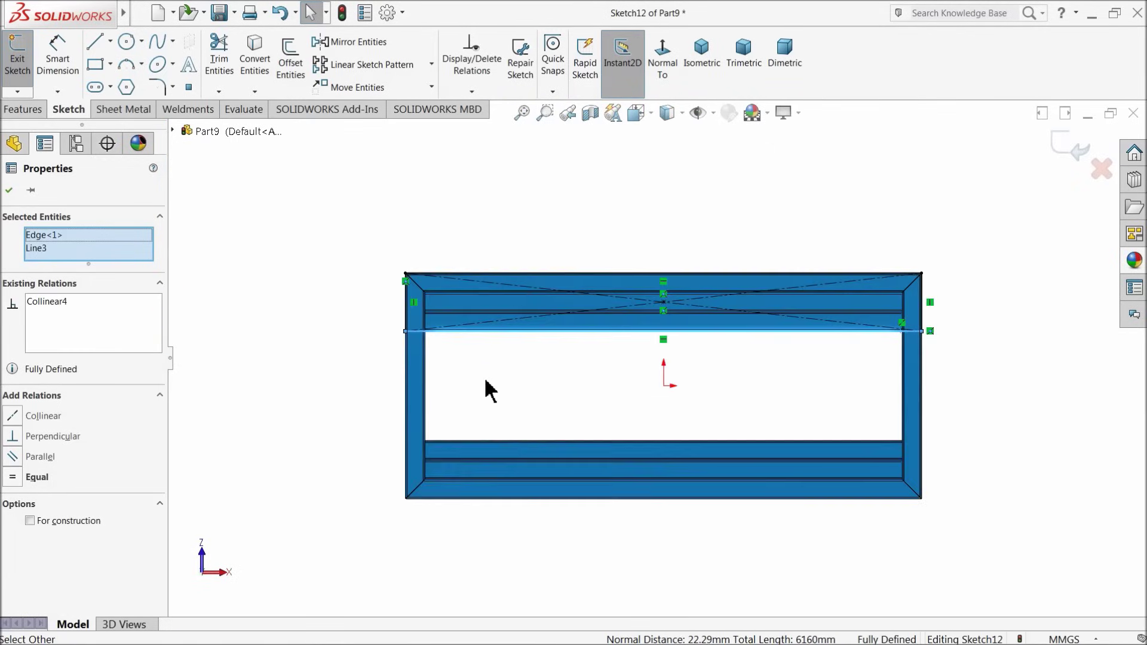
pyautogui.click(9, 190)
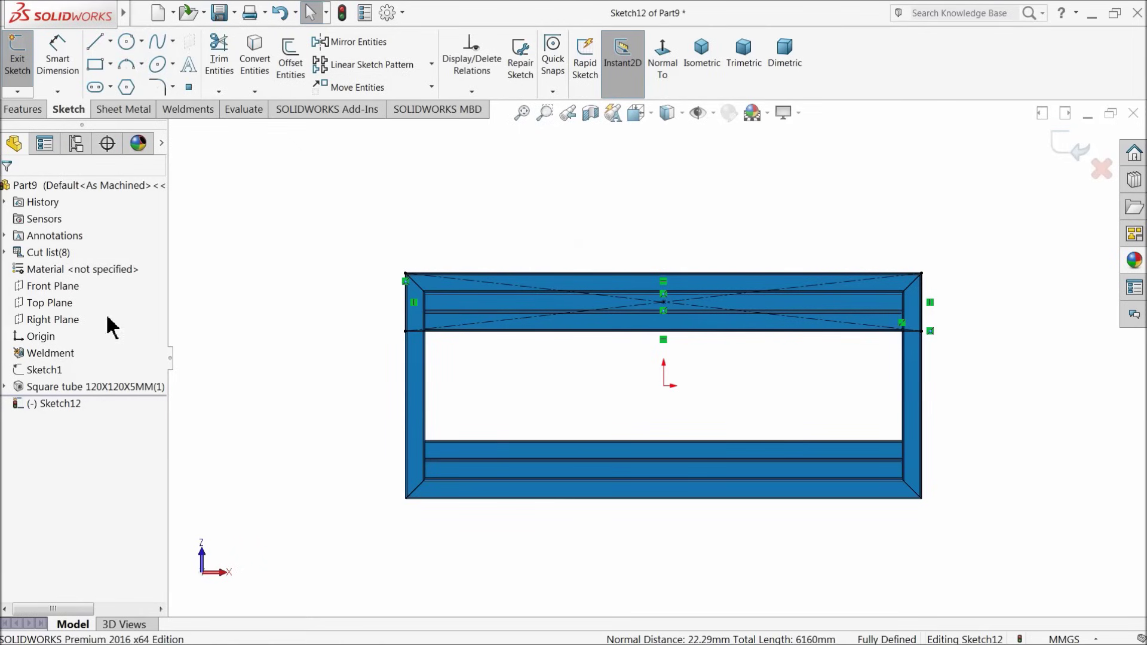
# Draw a centerline about 1739 mm long from the origin past the frame's end tube and make it horizontal.
pyautogui.click(111, 41)
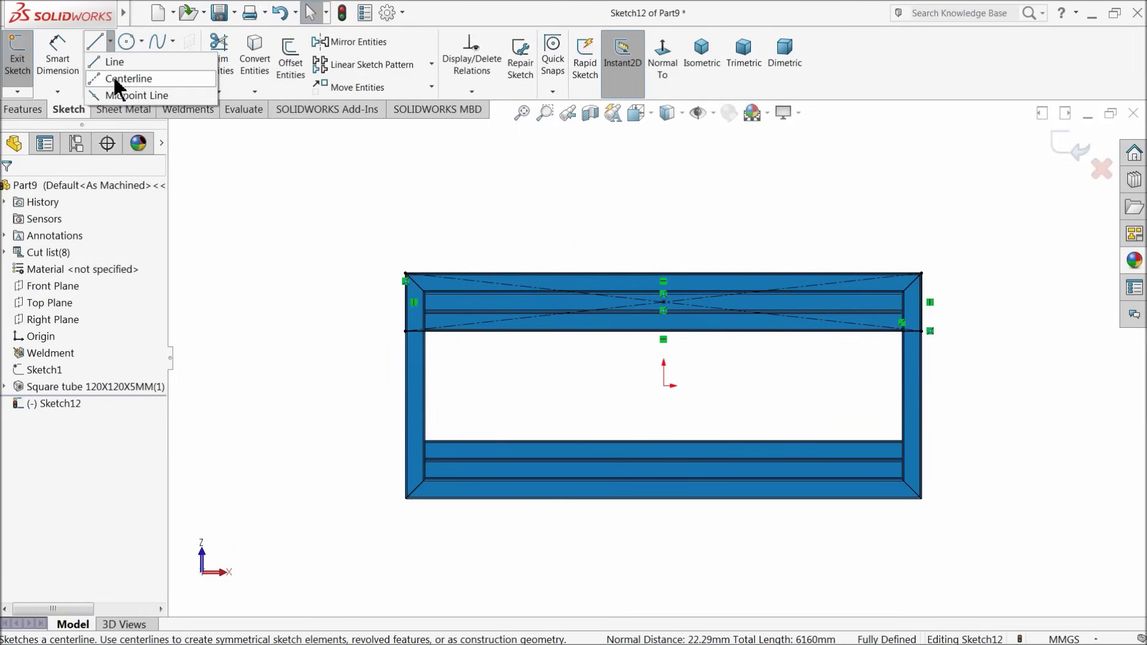
pyautogui.click(125, 77)
pyautogui.click(664, 386)
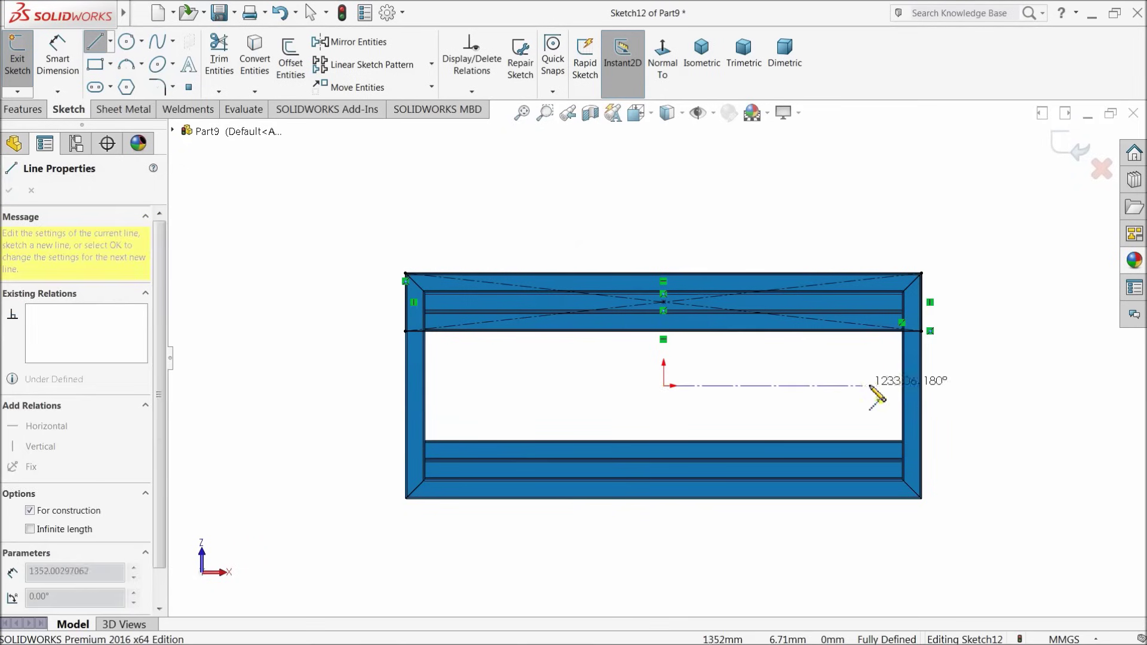
pyautogui.rightClick(944, 380)
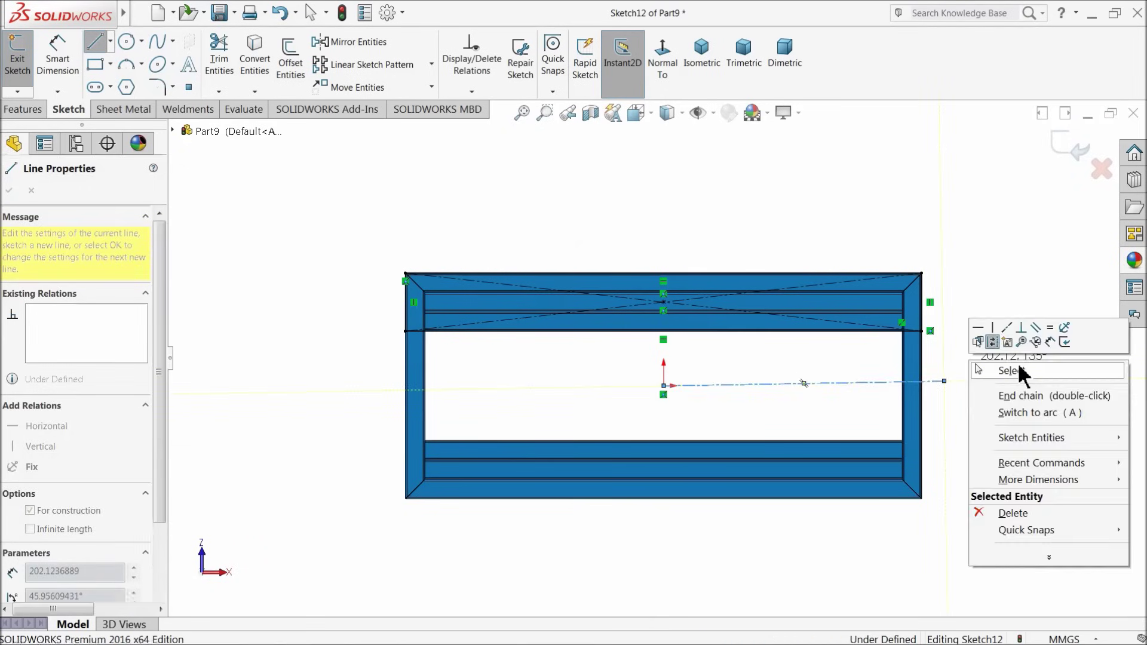
pyautogui.click(1016, 371)
pyautogui.scroll(-3, 891, 405)
pyautogui.click(760, 382)
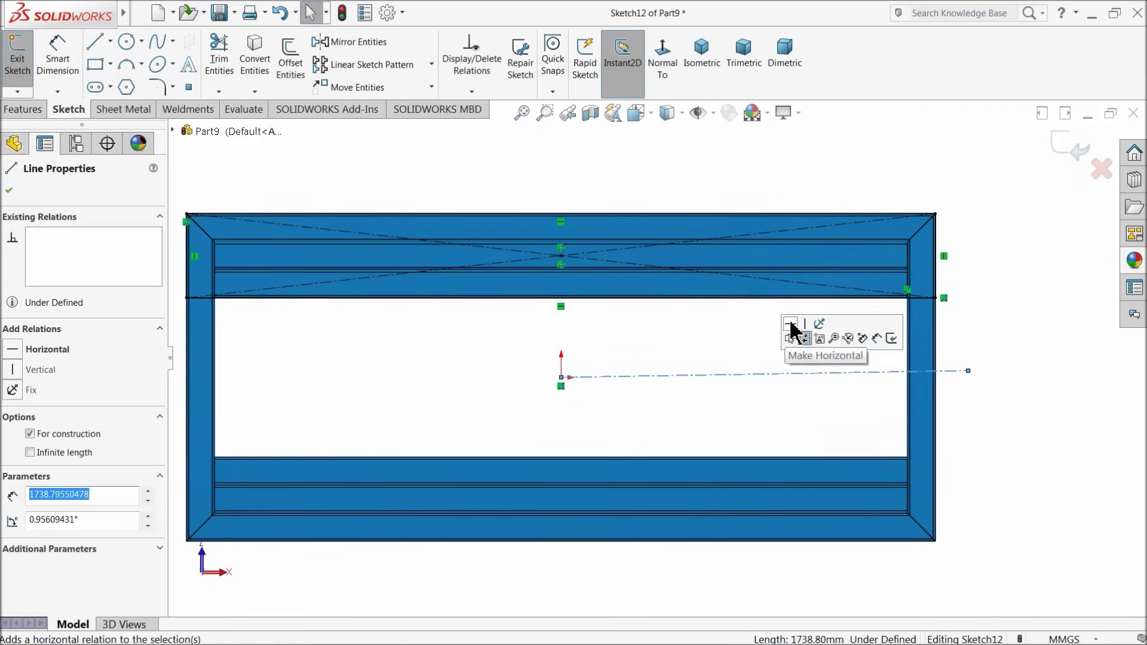
pyautogui.click(796, 333)
# Mirror the long rectangle with its diagonals about the horizontal centerline to the opposite side of the frame.
pyautogui.click(353, 42)
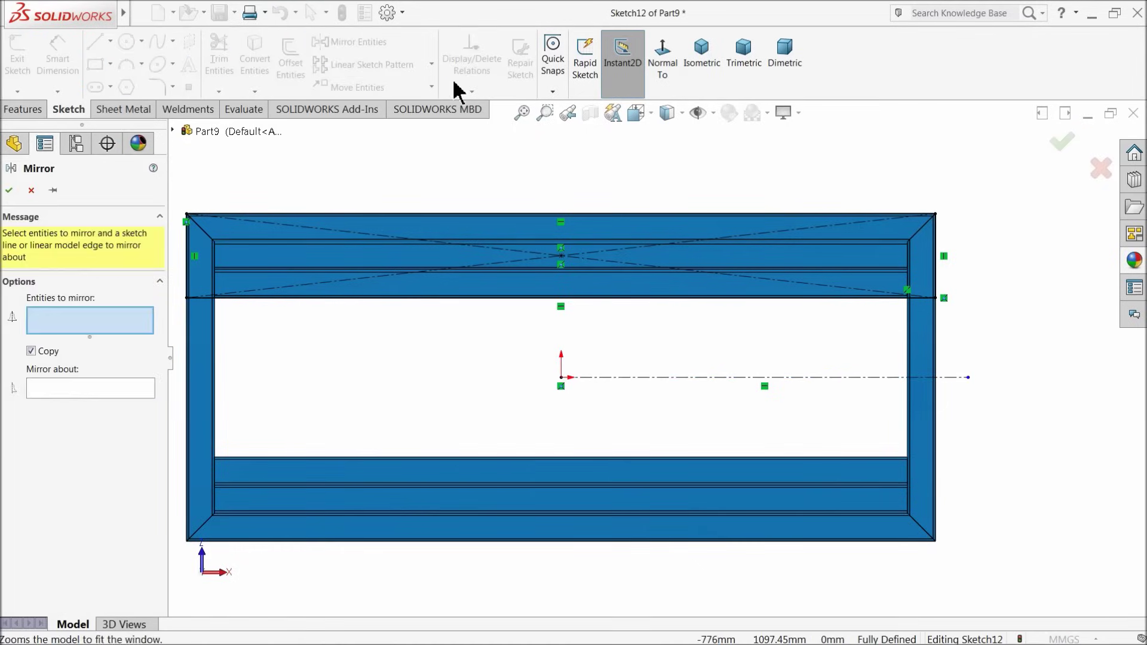
pyautogui.scroll(2, 948, 299)
pyautogui.moveTo(906, 222); pyautogui.dragTo(322, 345)
pyautogui.click(117, 469)
pyautogui.click(686, 371)
pyautogui.scroll(2, 531, 469)
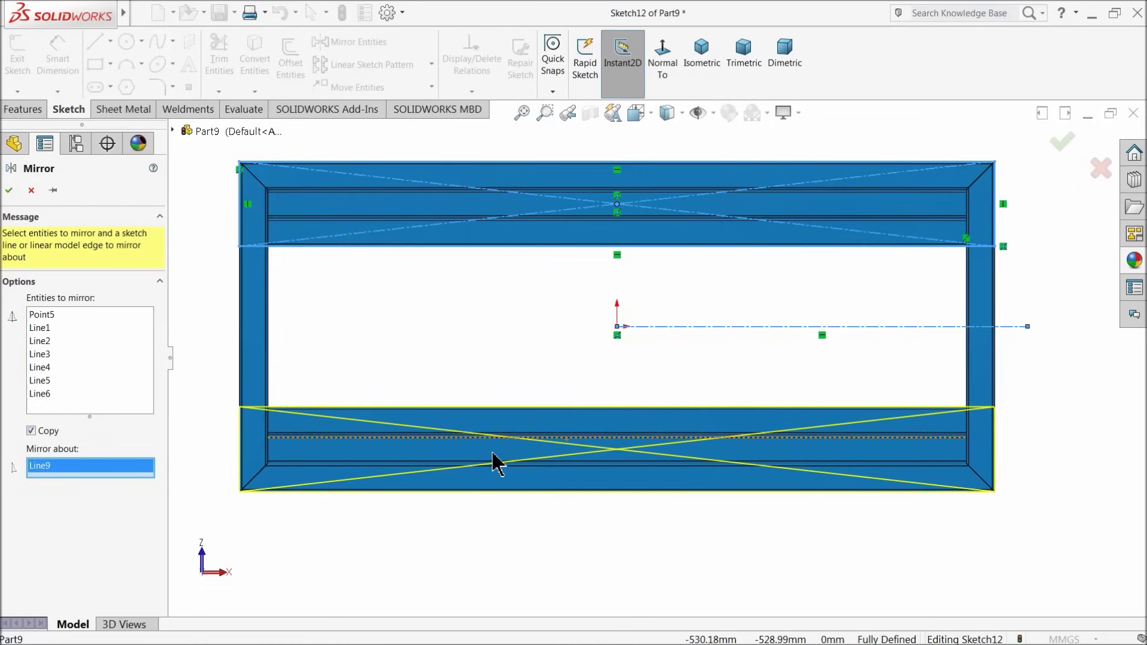
pyautogui.click(10, 190)
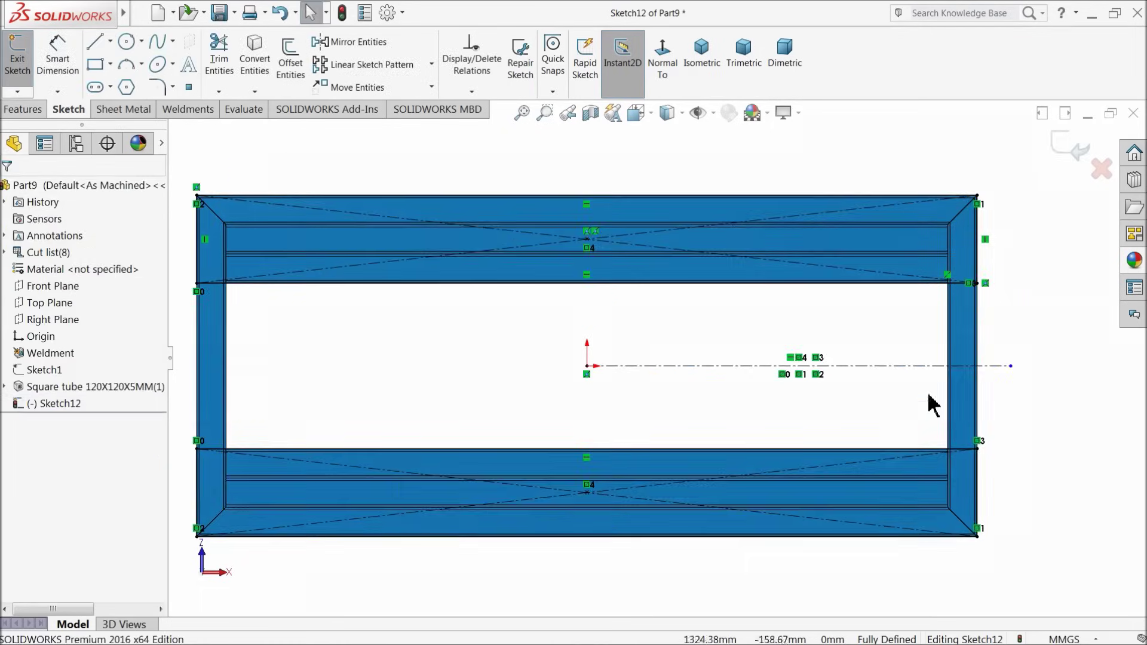
# Sketch two smaller rectangles at the frame's right end, starting from the inner outer-edge corners of the two long rectangles.
pyautogui.scroll(1, 866, 456)
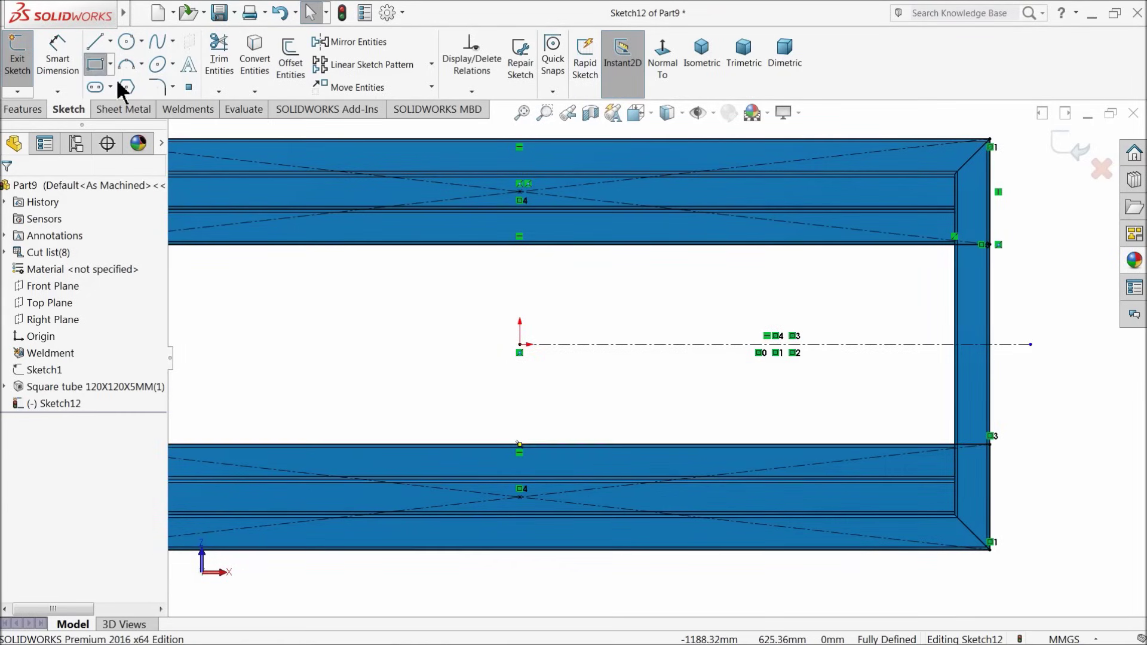
pyautogui.click(95, 63)
pyautogui.moveTo(1041, 227); pyautogui.dragTo(751, 303)
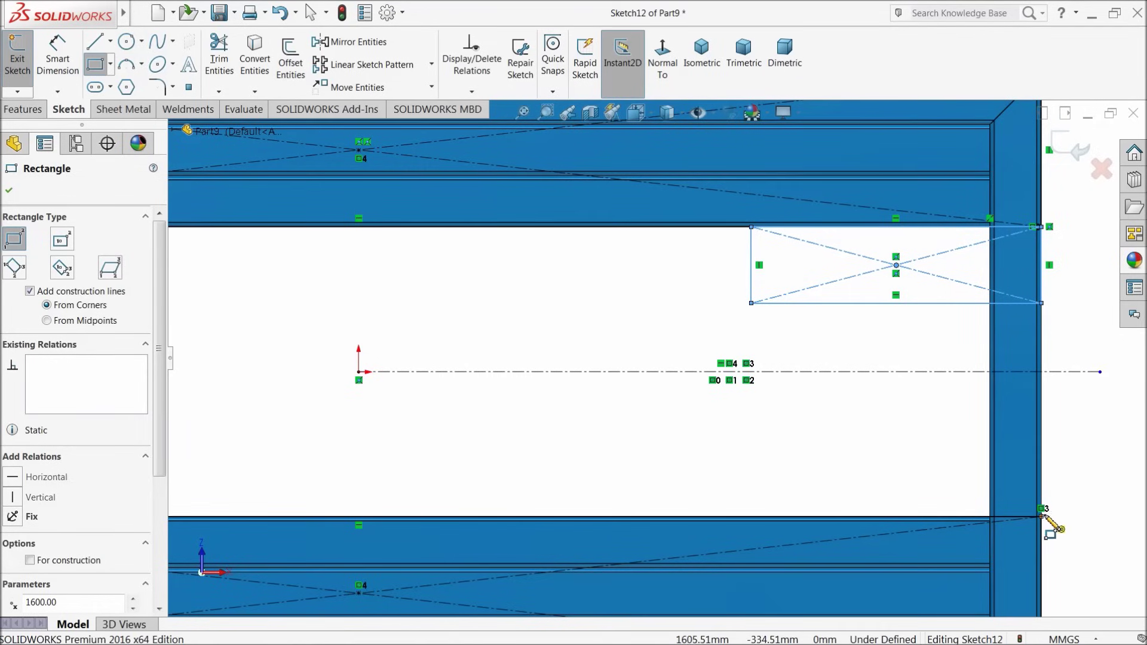
pyautogui.moveTo(1041, 516); pyautogui.dragTo(735, 422)
pyautogui.rightClick(591, 323)
pyautogui.click(614, 321)
pyautogui.scroll(-2, 879, 318)
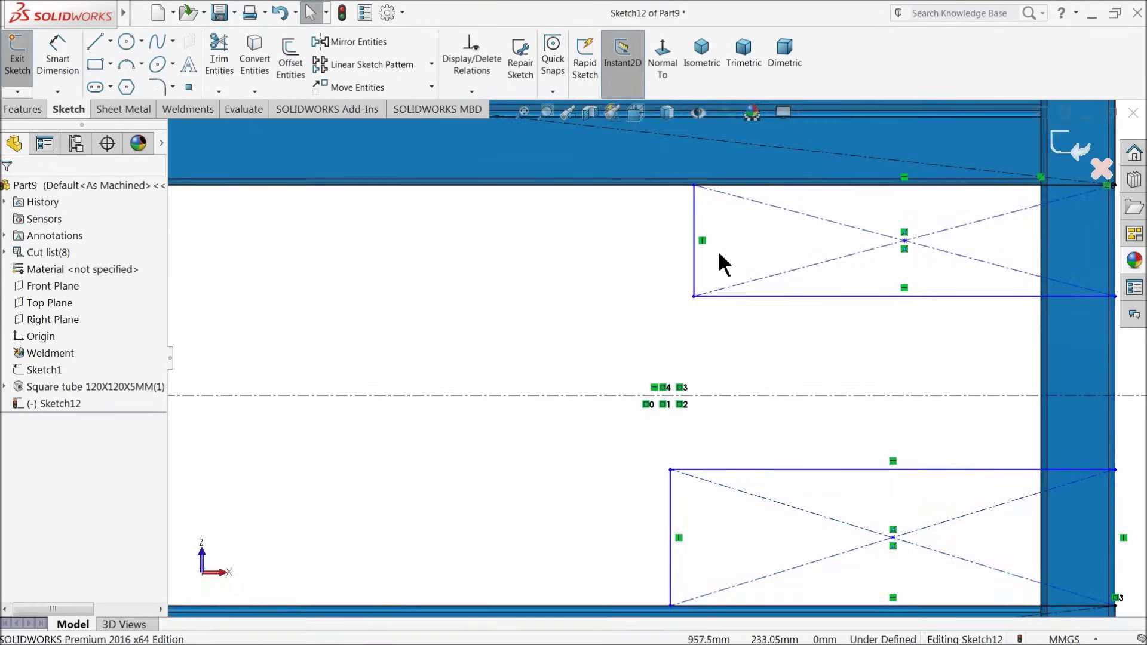
# Apply equal relations to the short sides and to the long sides of the two end rectangles.
pyautogui.click(695, 257)
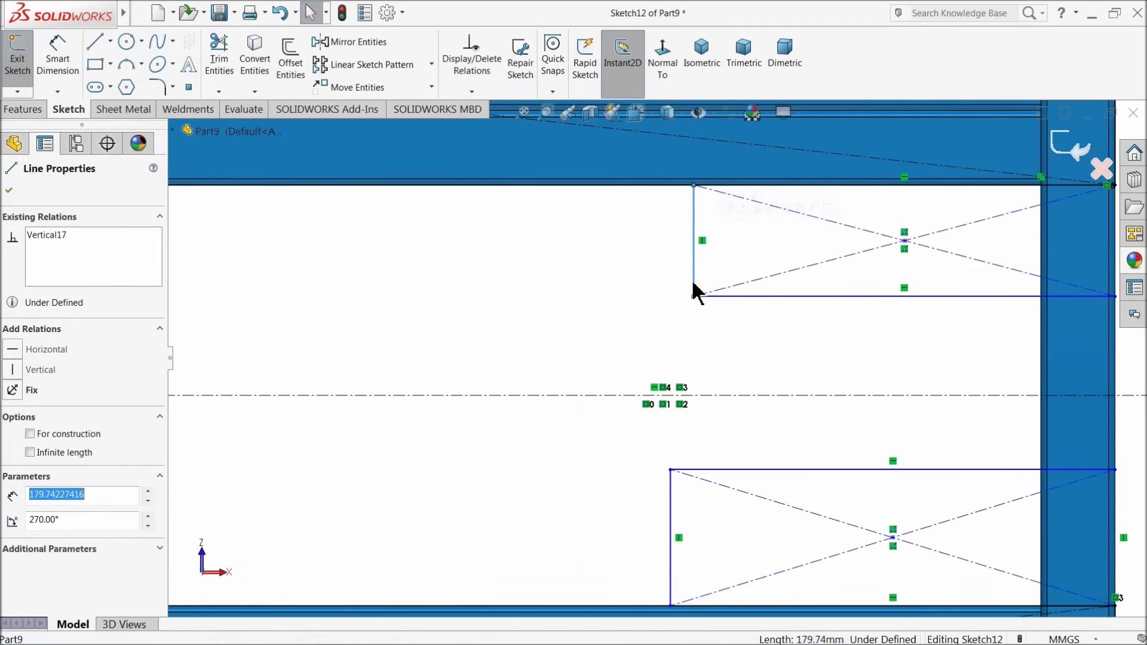
pyautogui.keyDown('ctrl'); pyautogui.click(672, 482); pyautogui.keyUp('ctrl')
pyautogui.click(774, 432)
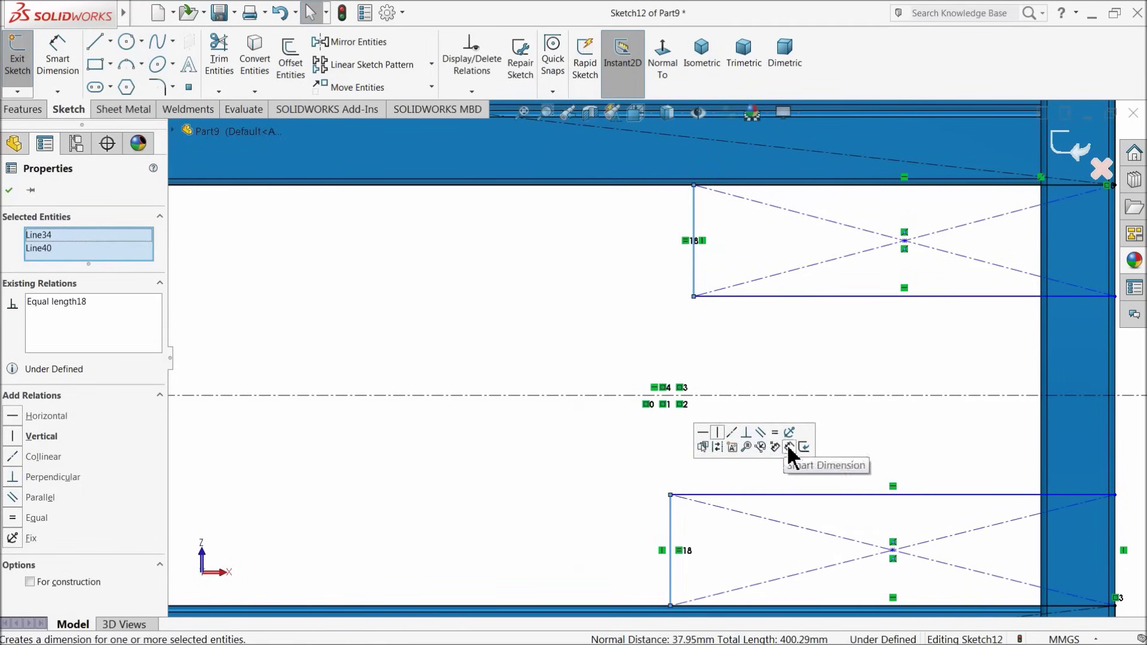
pyautogui.click(821, 495)
pyautogui.keyDown('ctrl'); pyautogui.click(860, 297); pyautogui.keyUp('ctrl')
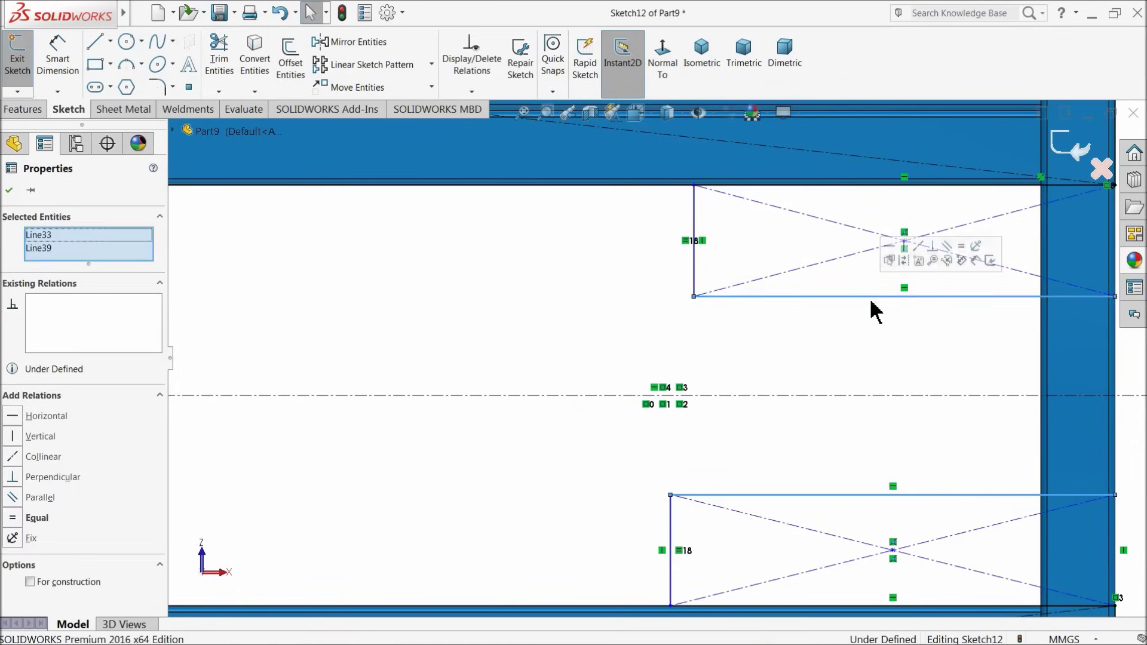
pyautogui.click(961, 246)
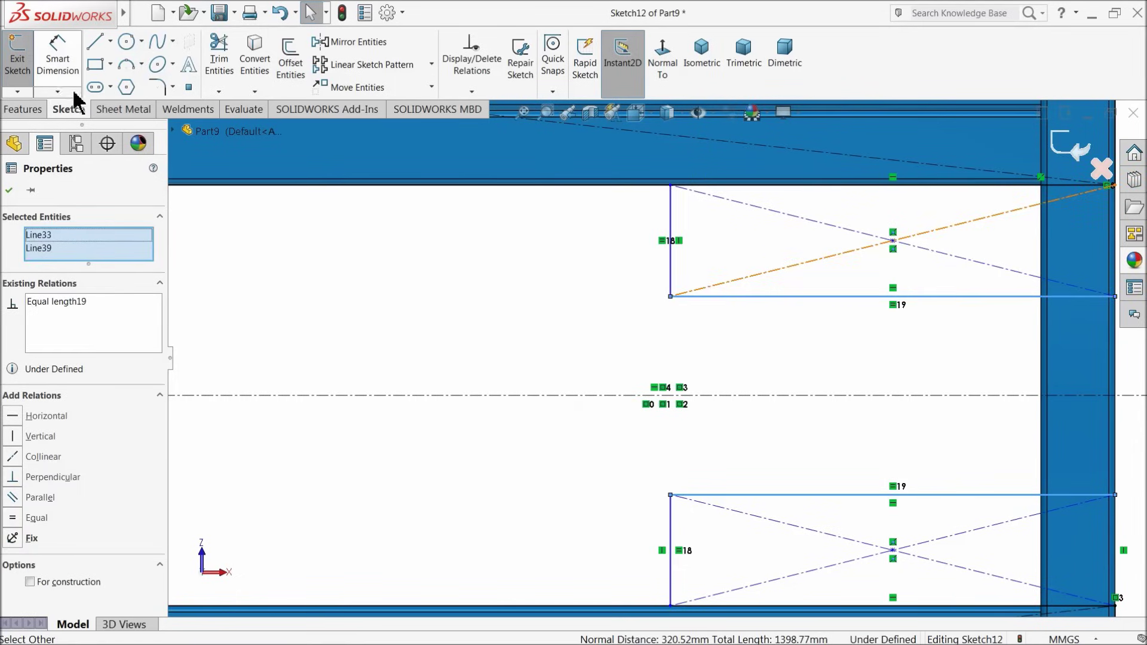
# Dimension the long side of the upper end rectangle at 150 mm.
pyautogui.click(57, 58)
pyautogui.press('Escape')
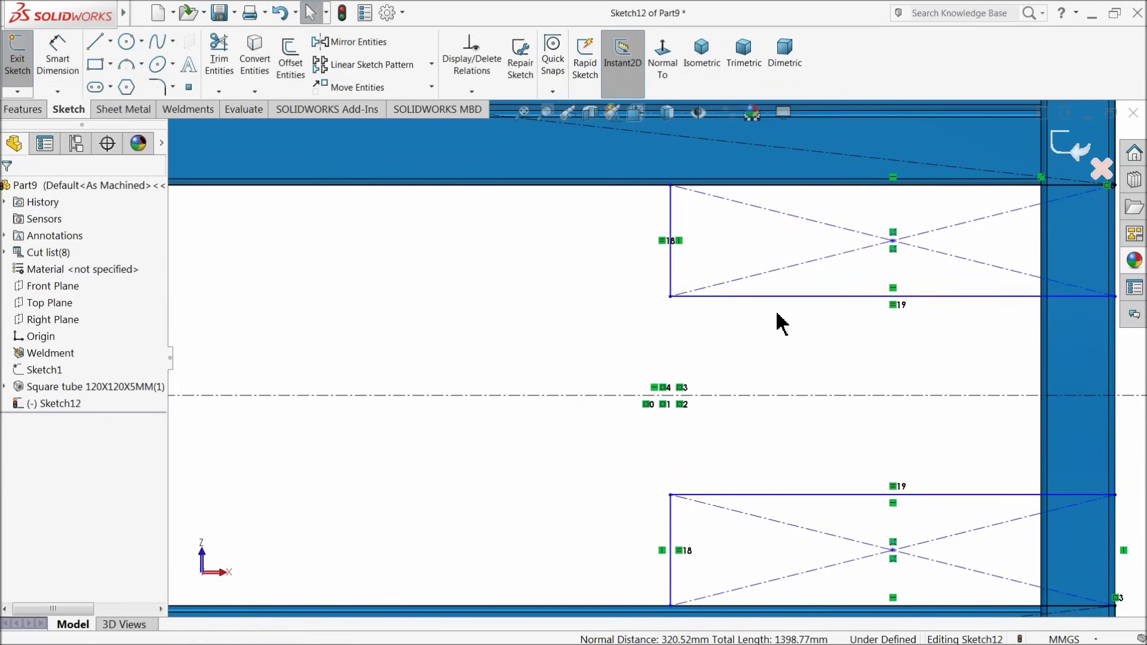
pyautogui.click(57, 58)
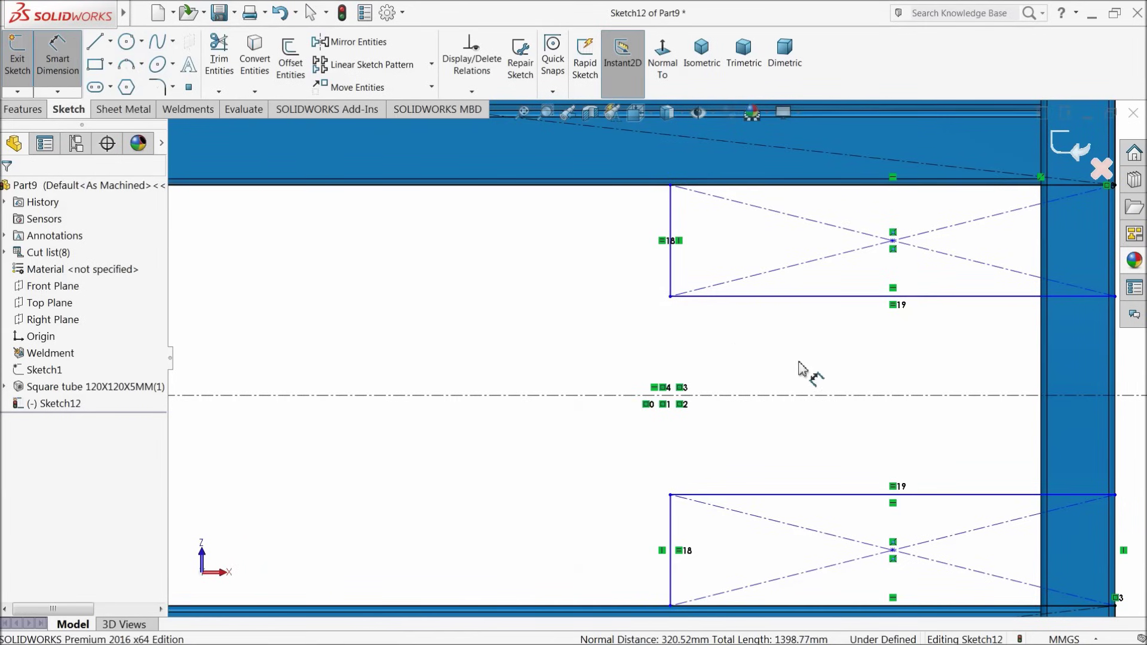
pyautogui.click(824, 298)
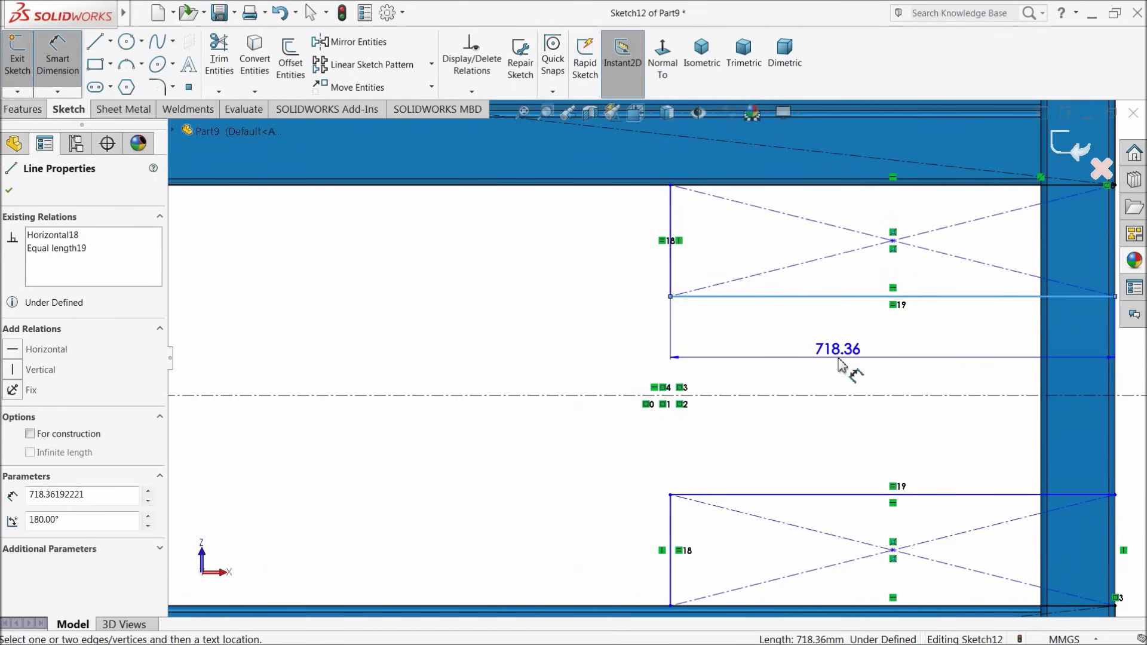
pyautogui.click(839, 364)
pyautogui.write('15')
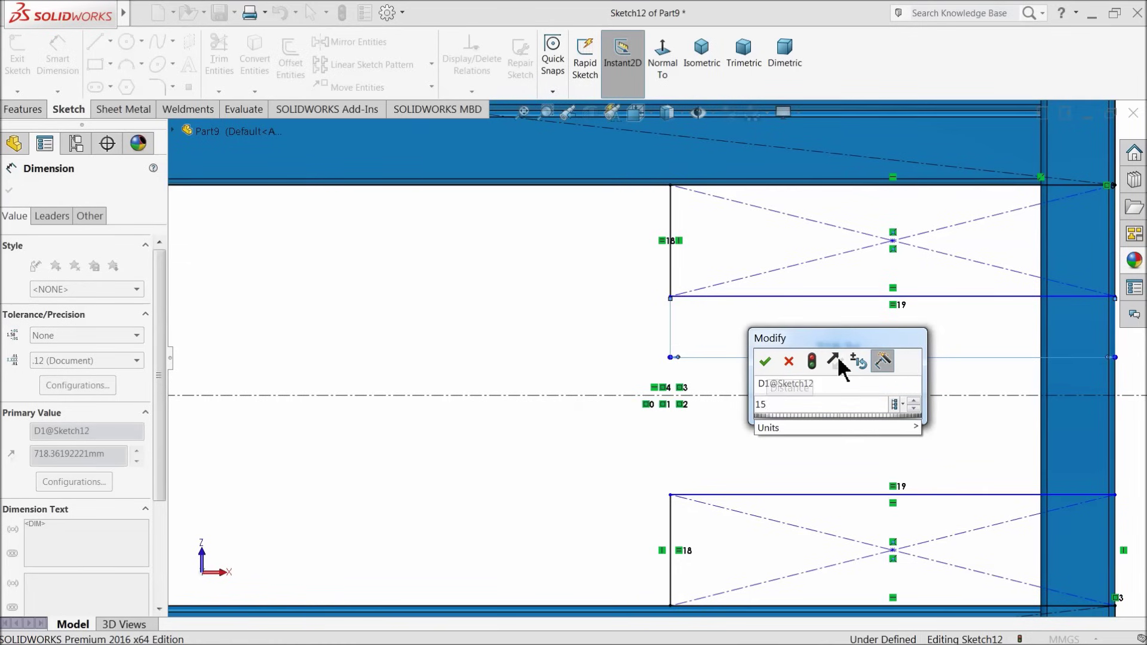
pyautogui.write('0')
pyautogui.press('Return')
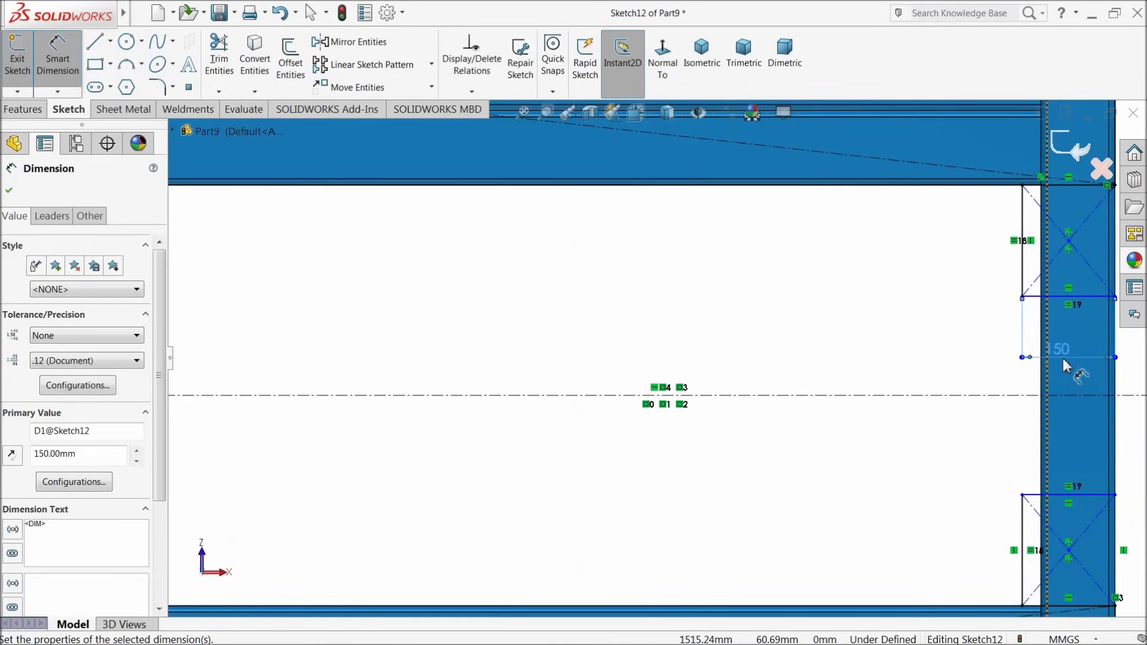
# Change the end rectangle's length dimension to 600 mm.
pyautogui.scroll(2, 1015, 344)
pyautogui.doubleClick(991, 353)
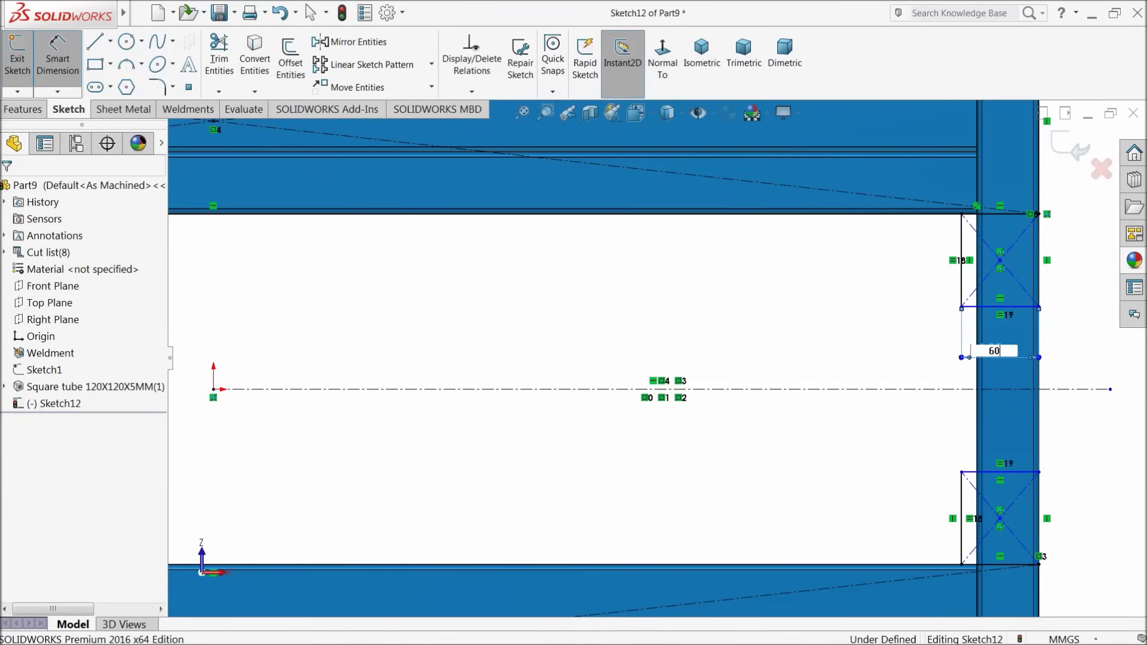
pyautogui.write('600')
pyautogui.press('Return')
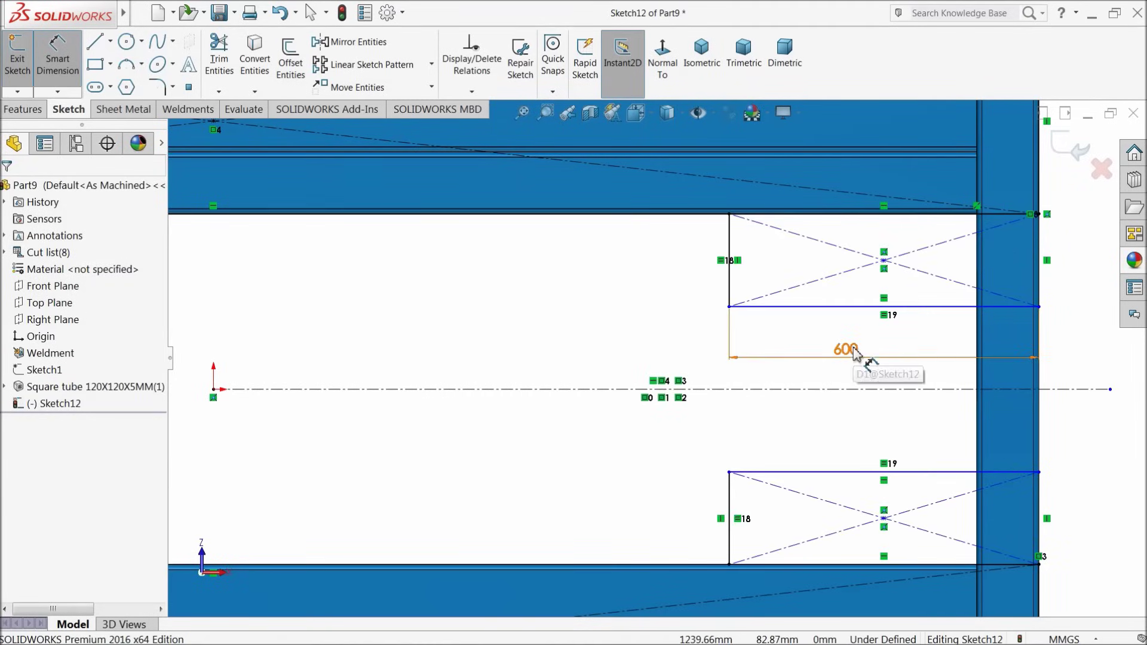
# Dimension the short side of the upper end rectangle at 150 mm.
pyautogui.click(730, 272)
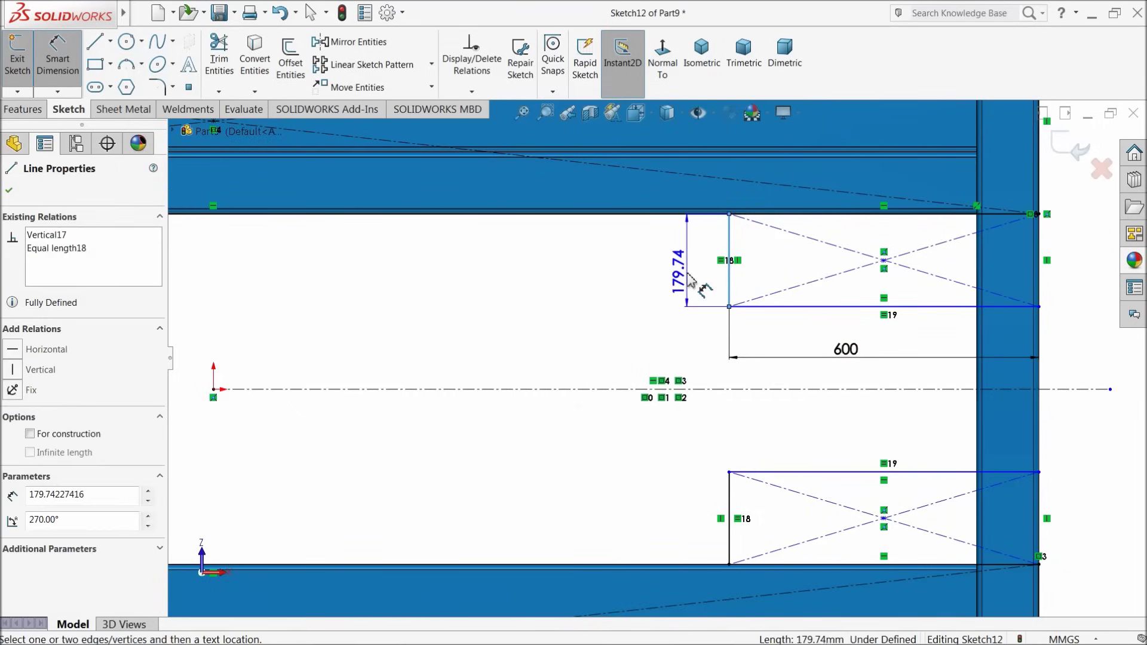
pyautogui.click(687, 286)
pyautogui.write('150')
pyautogui.press('Return')
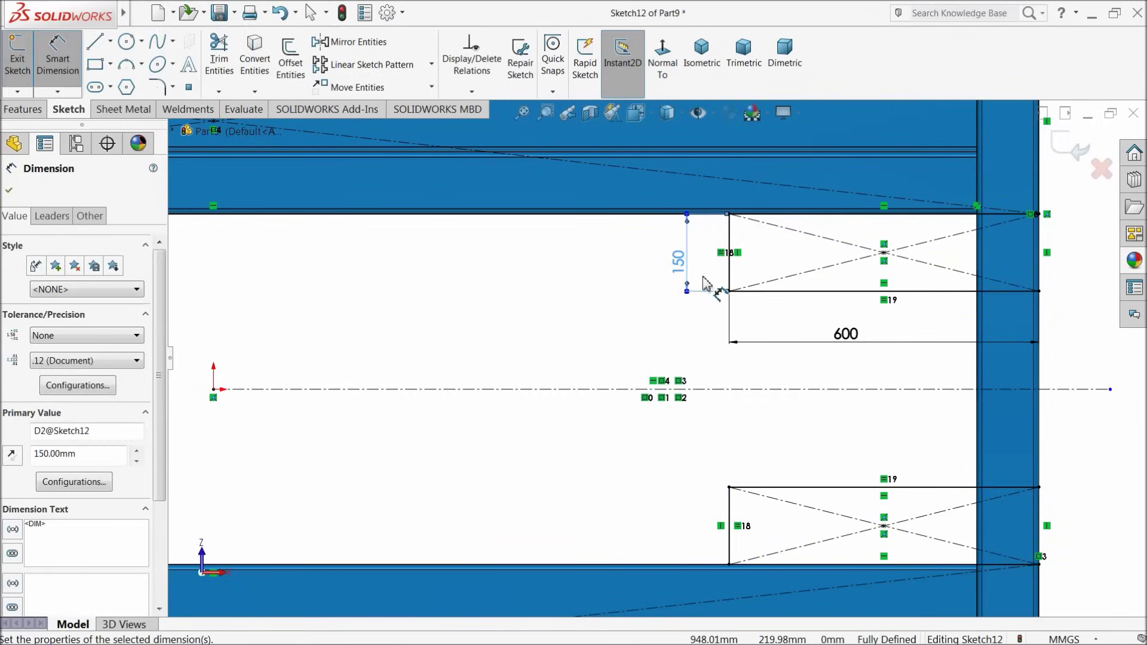
pyautogui.scroll(2, 646, 285)
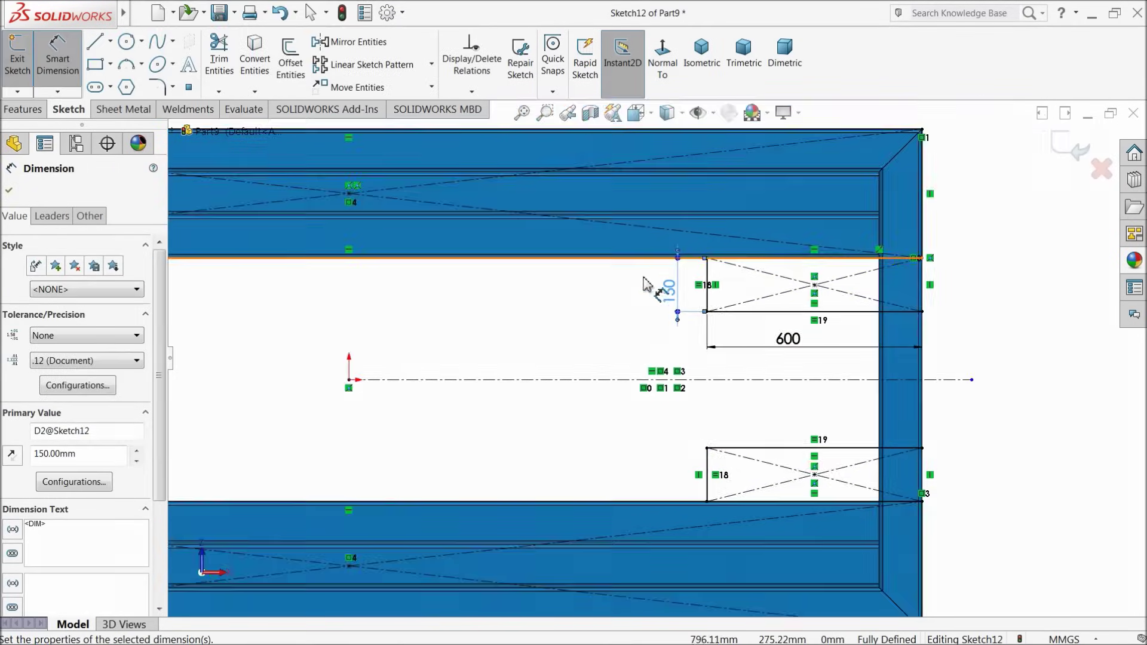
pyautogui.click(9, 191)
# Start an Extruded Boss and select the regions of both long rectangles and both small end rectangles as its contours.
pyautogui.click(22, 108)
pyautogui.click(24, 60)
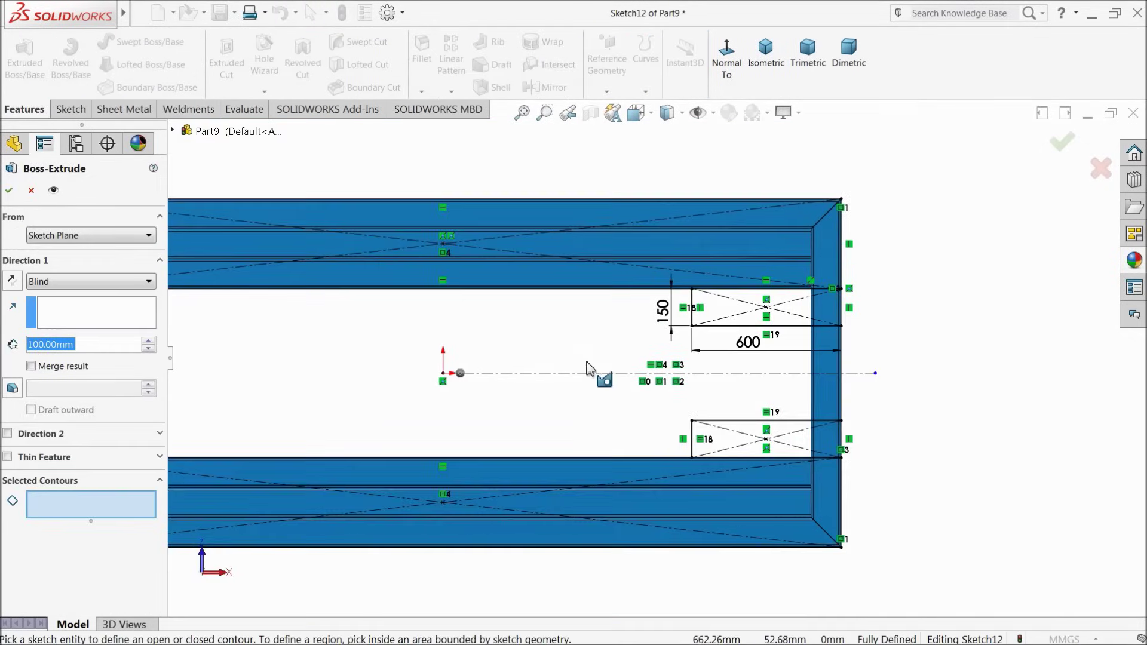
pyautogui.click(359, 508)
pyautogui.click(341, 248)
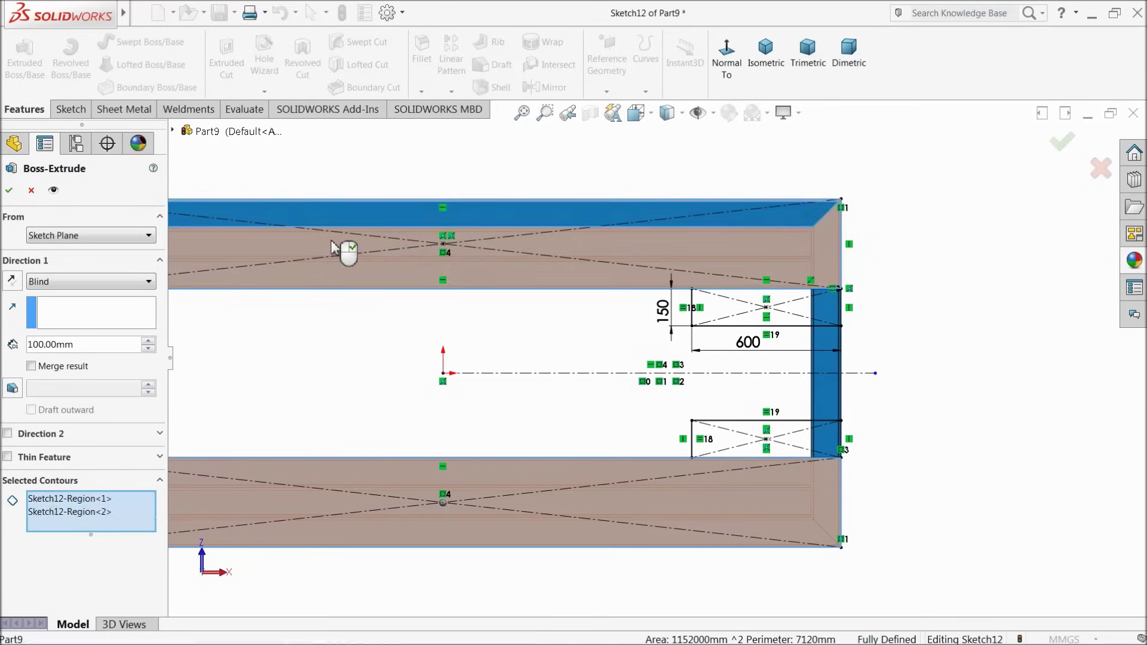
pyautogui.click(367, 222)
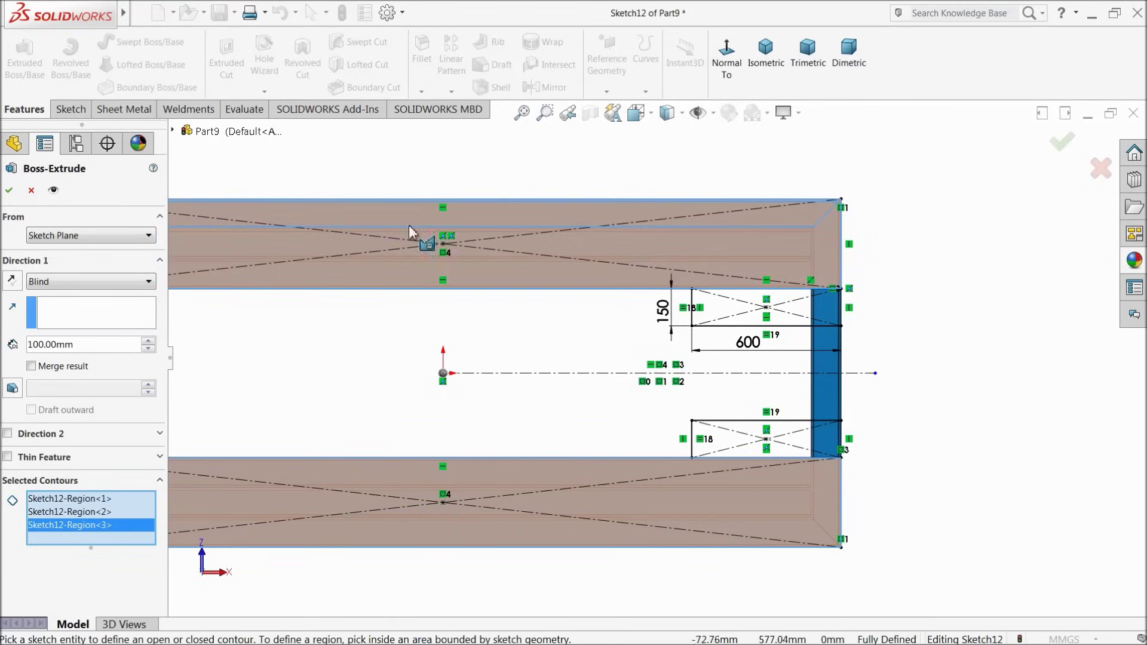
pyautogui.click(738, 316)
pyautogui.click(746, 438)
pyautogui.scroll(3, 717, 432)
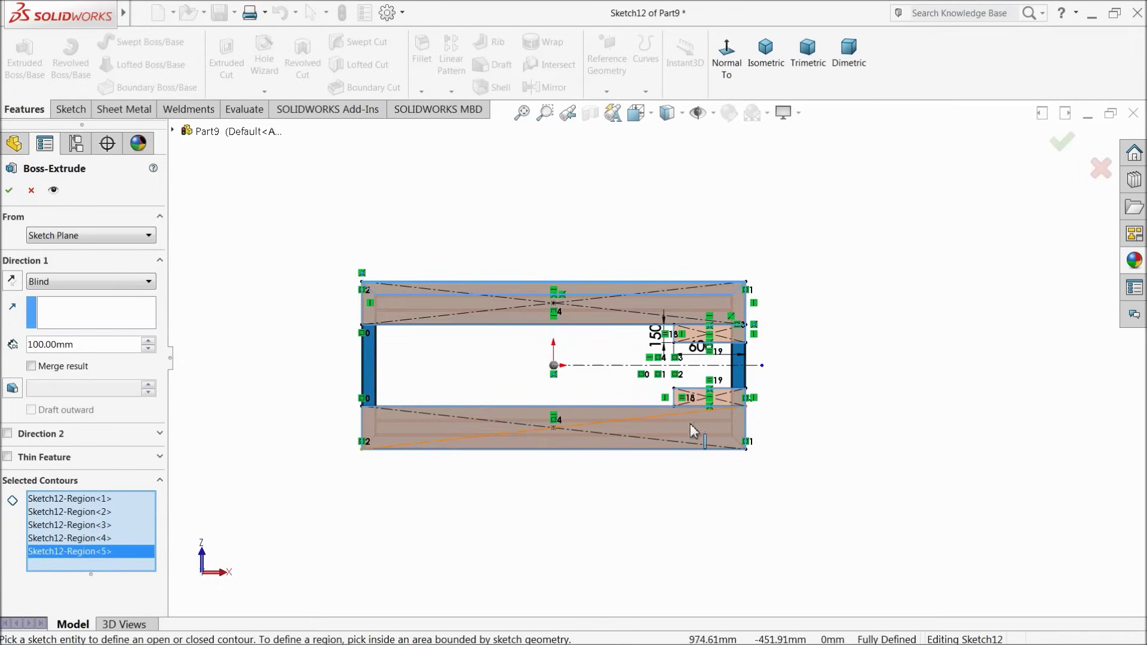
pyautogui.scroll(-2, 519, 402)
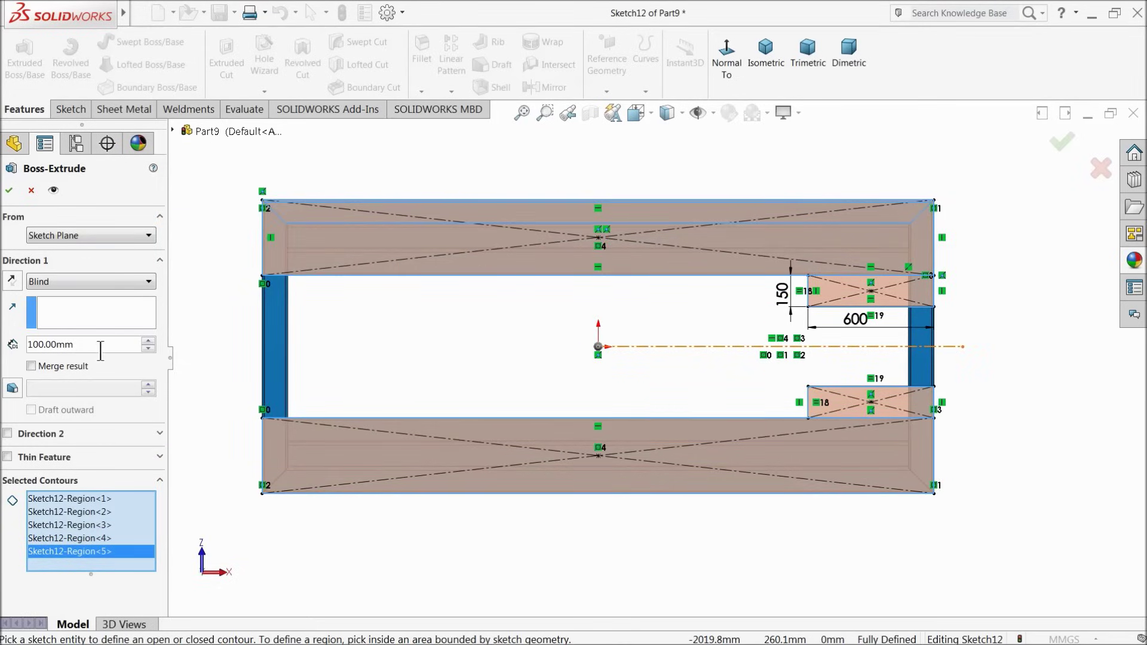
# Extrude the selected regions 10 mm as separate, unmerged plates.
pyautogui.write('10')
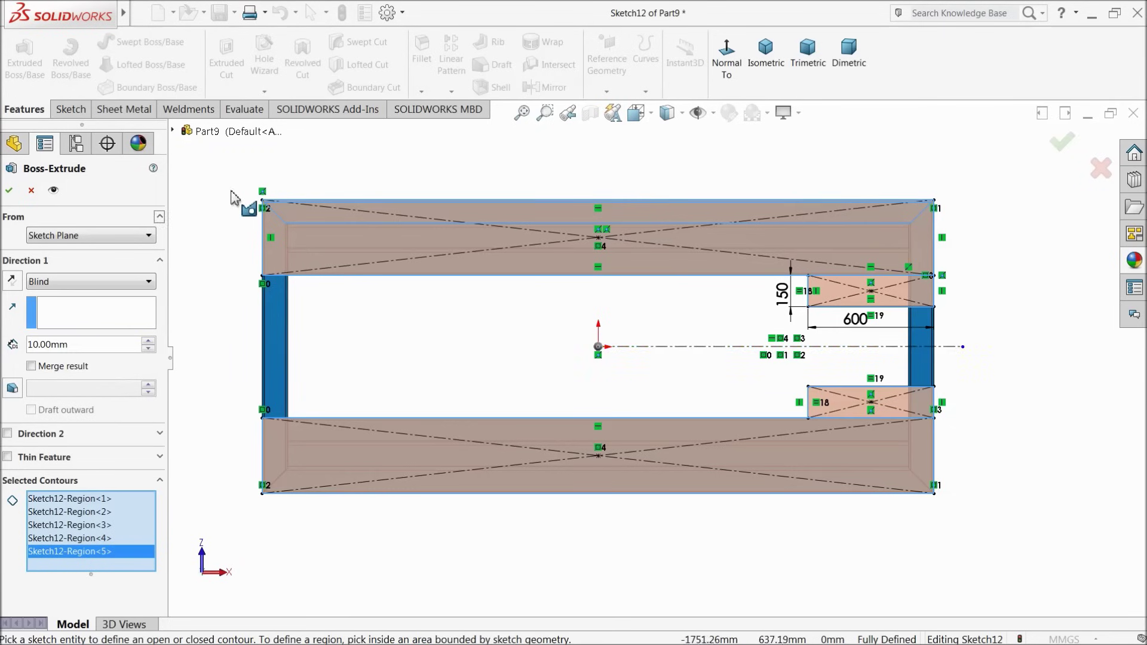
pyautogui.moveTo(257, 206); pyautogui.dragTo(474, 428, button='middle')
pyautogui.scroll(3, 800, 465)
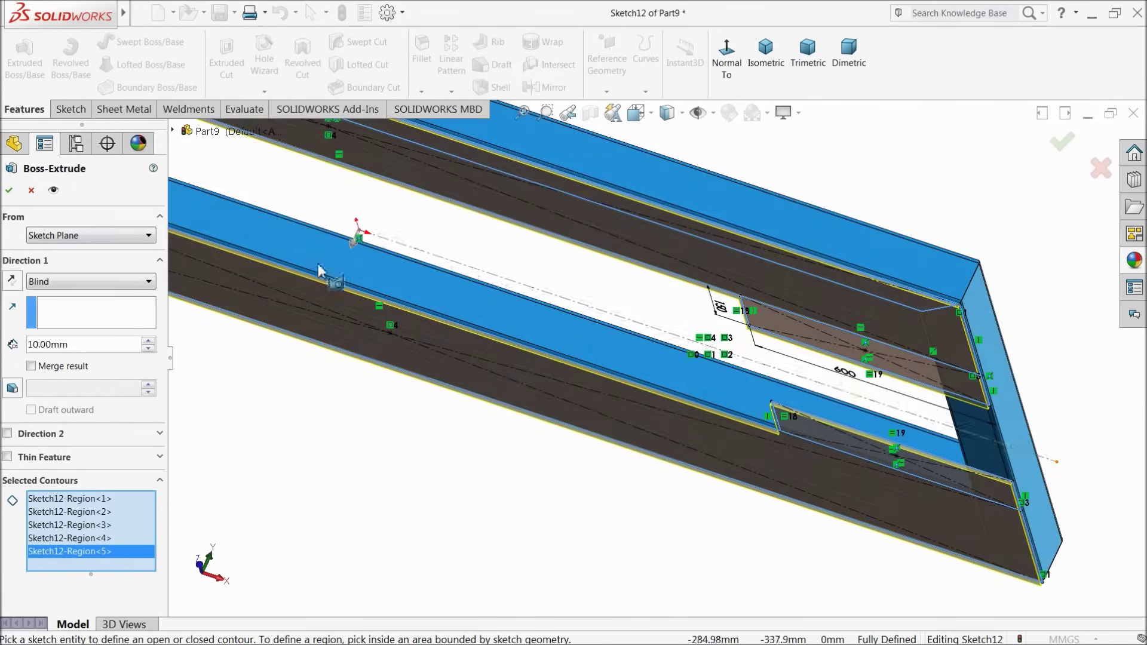
pyautogui.click(9, 190)
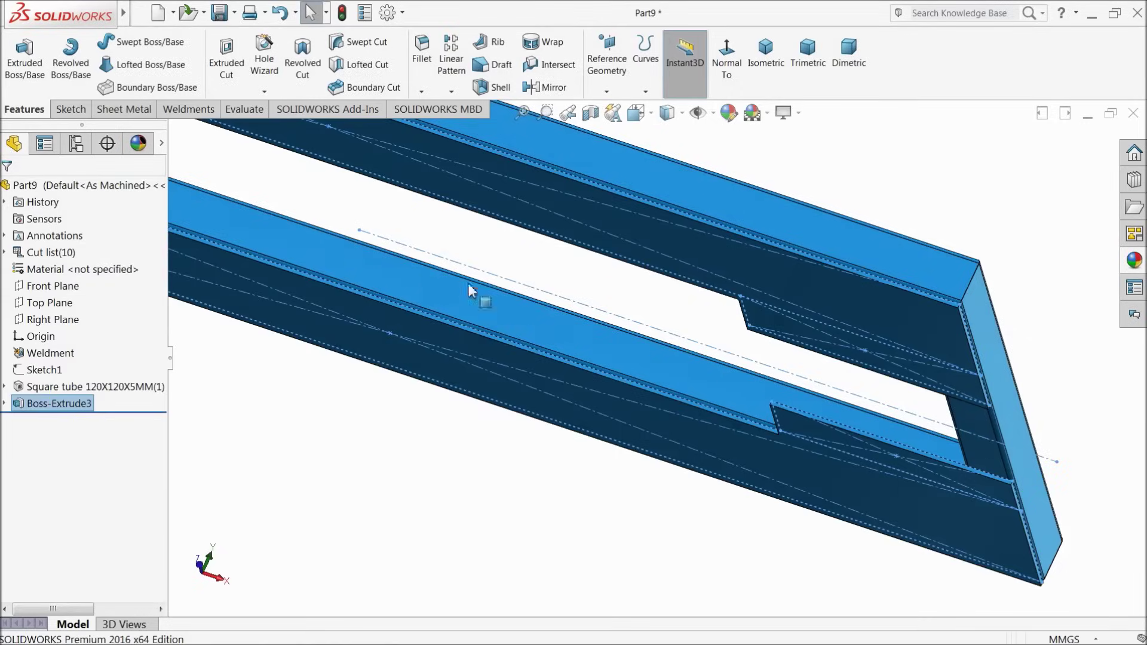
# Open a new sketch on the outer face of the lower extruded plate and view it face-on.
pyautogui.scroll(3, 678, 272)
pyautogui.moveTo(698, 223); pyautogui.dragTo(697, 184, button='middle')
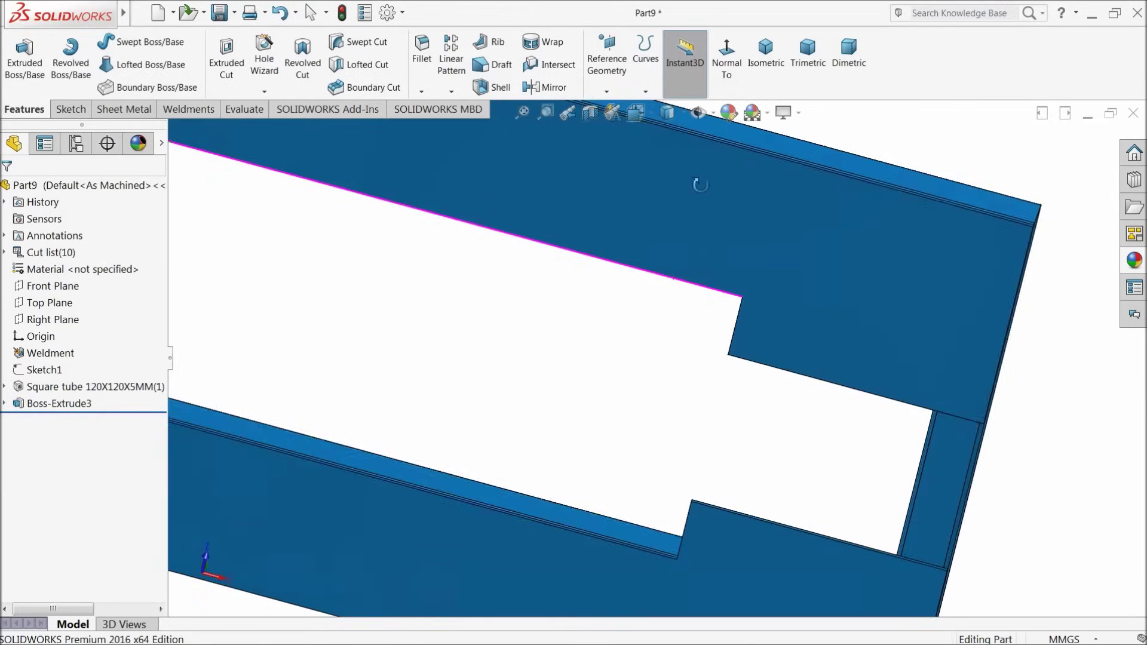
pyautogui.scroll(3, 751, 402)
pyautogui.scroll(-3, 734, 482)
pyautogui.click(745, 466)
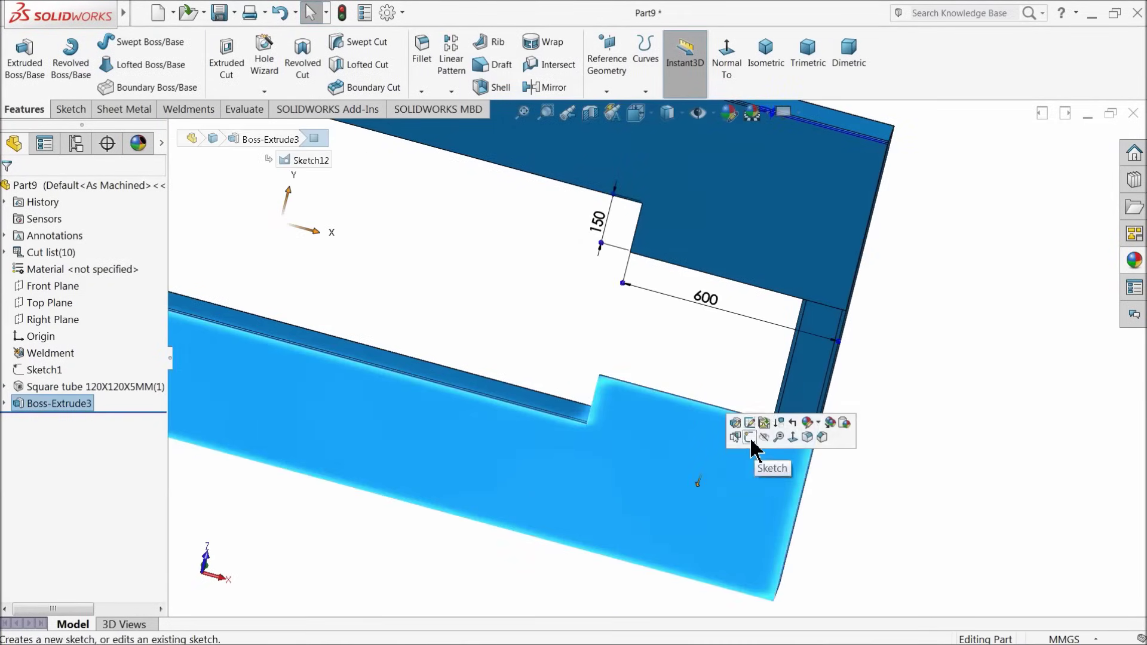
pyautogui.click(750, 438)
pyautogui.click(666, 63)
pyautogui.scroll(-2, 947, 396)
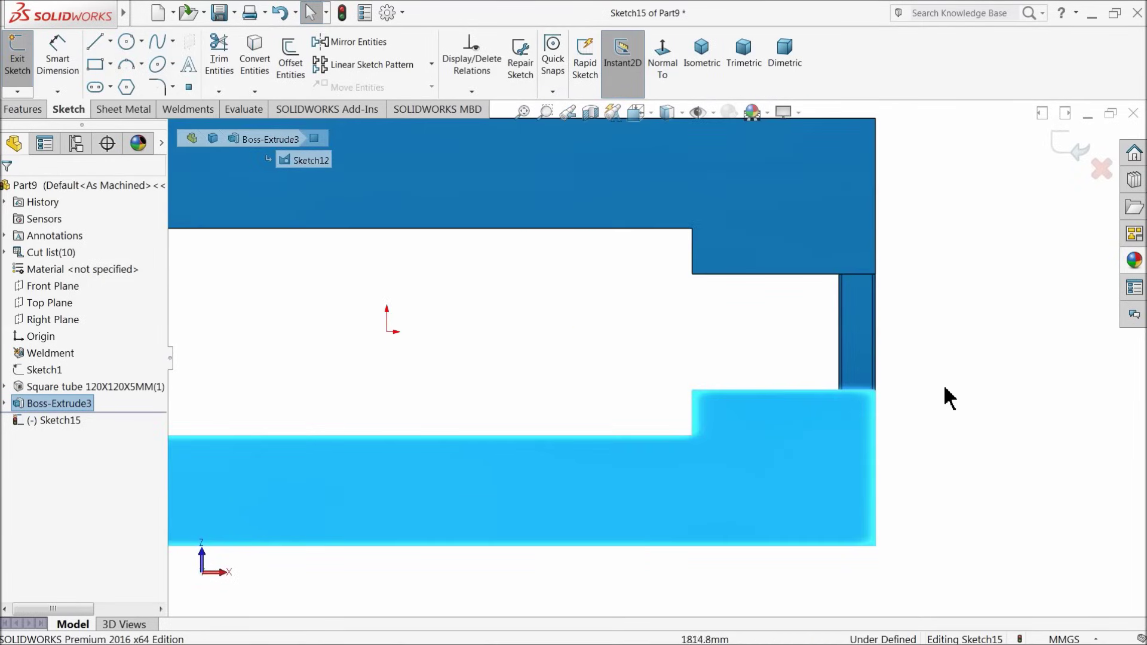
# Sketch two corner rectangles, one above the other, near the lower plate's right end, about 148 × 75 mm and 156 × 61 mm.
pyautogui.click(102, 67)
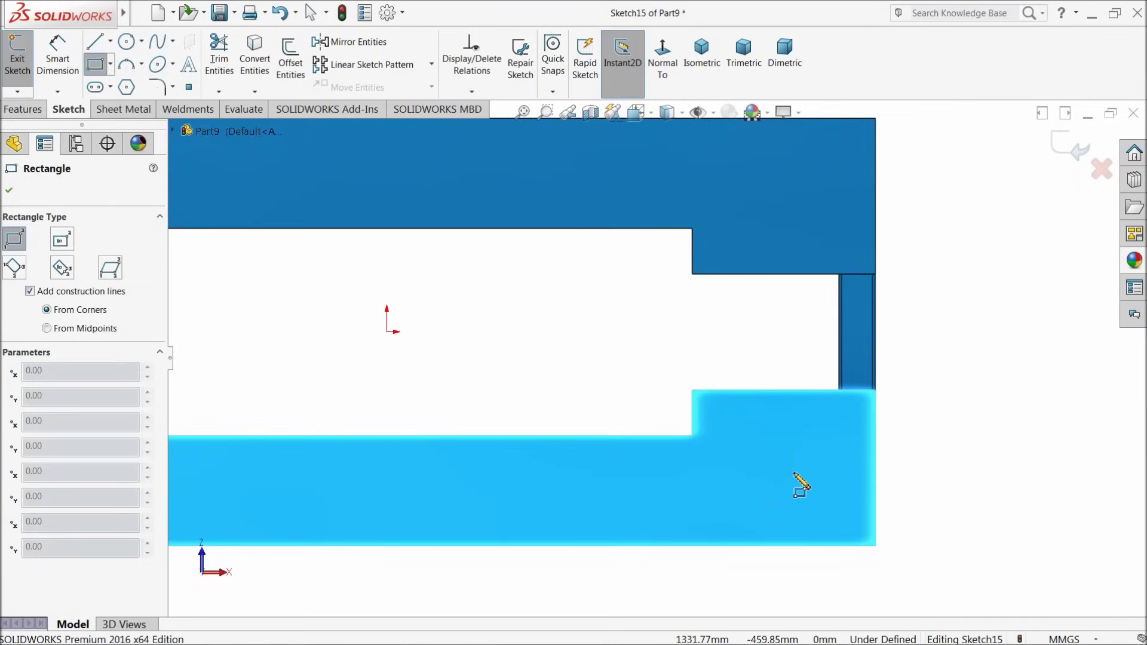
pyautogui.scroll(-4, 798, 482)
pyautogui.click(718, 398)
pyautogui.click(816, 445)
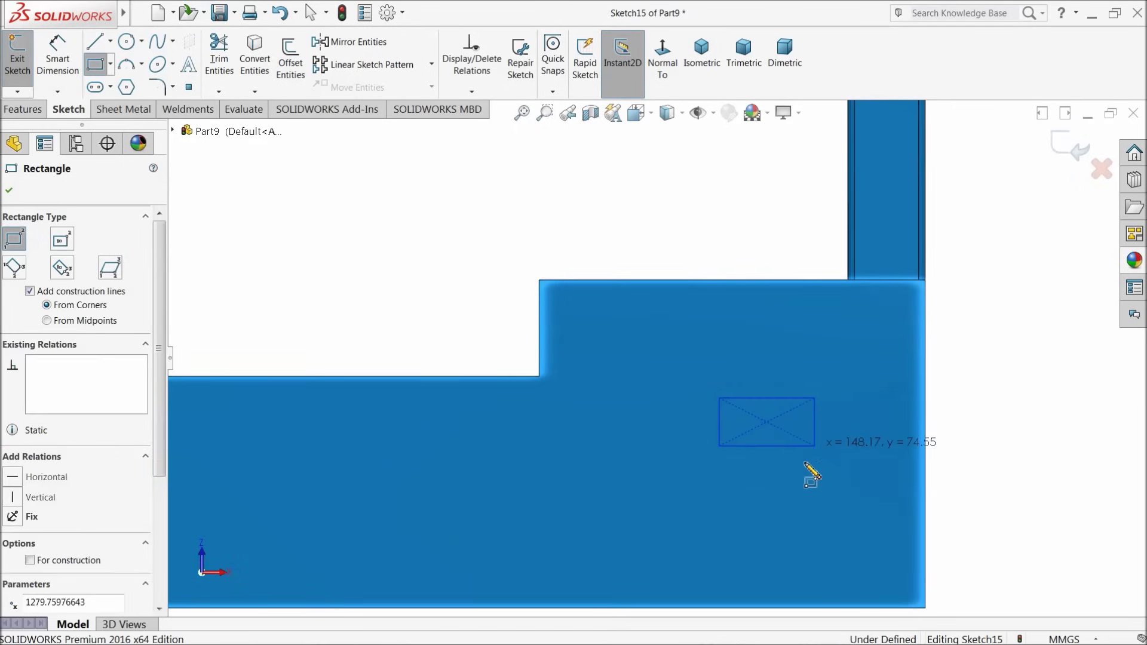
pyautogui.click(720, 499)
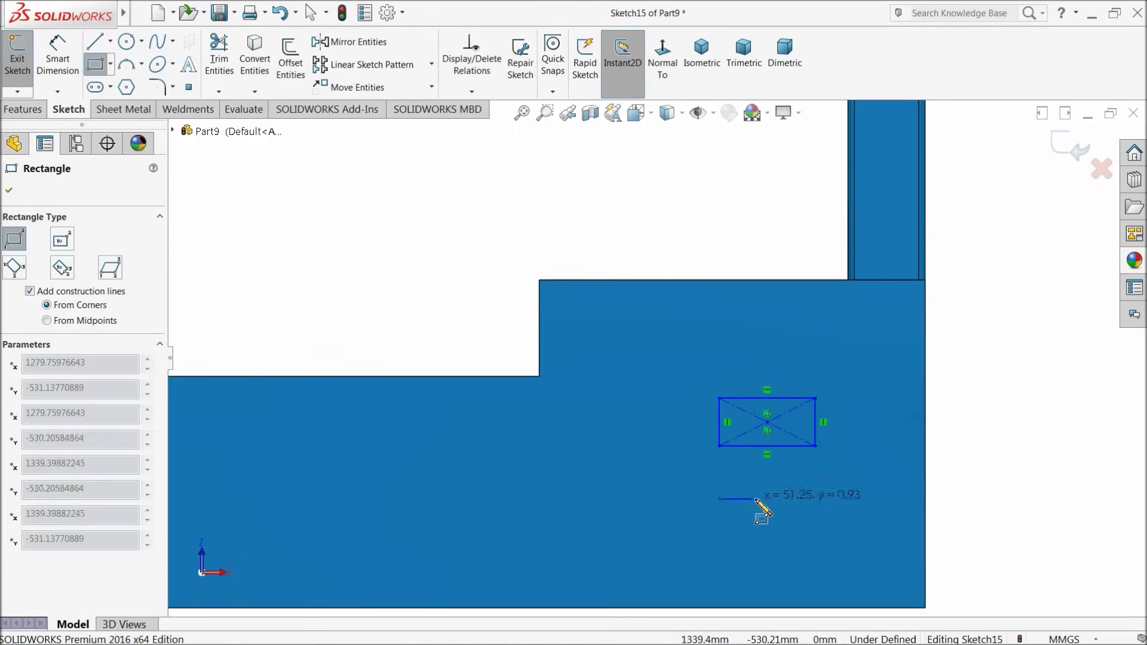
pyautogui.click(819, 538)
pyautogui.rightClick(860, 423)
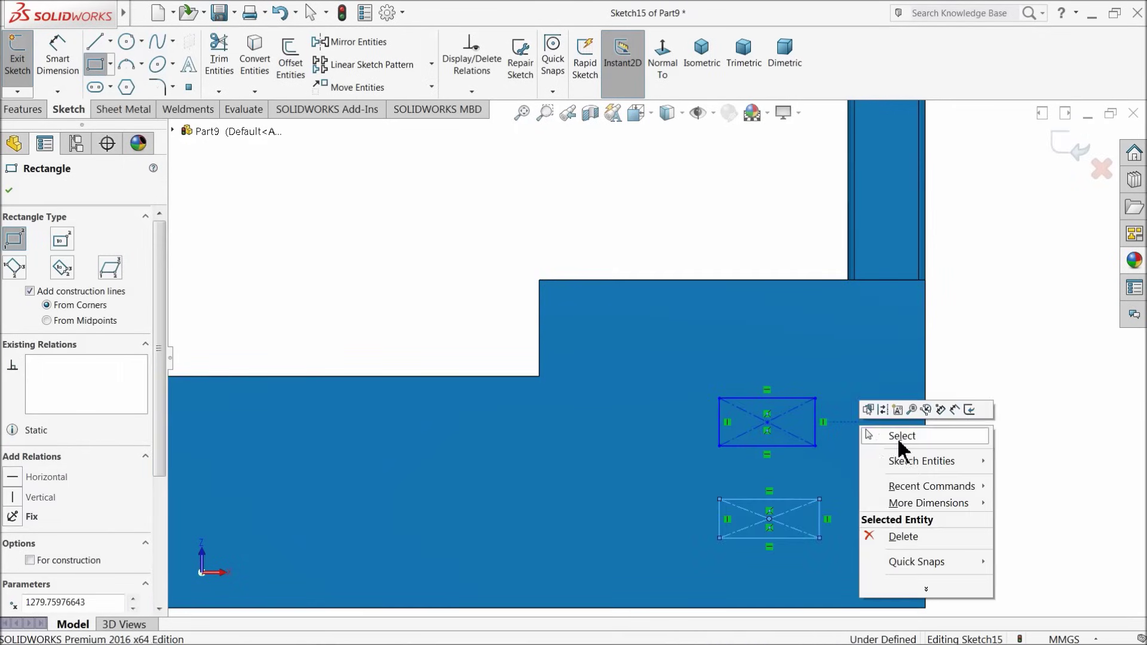
pyautogui.click(902, 436)
# Make the two small rectangles the same size with equal relations between their horizontal sides and between their vertical sides.
pyautogui.scroll(-5, 772, 545)
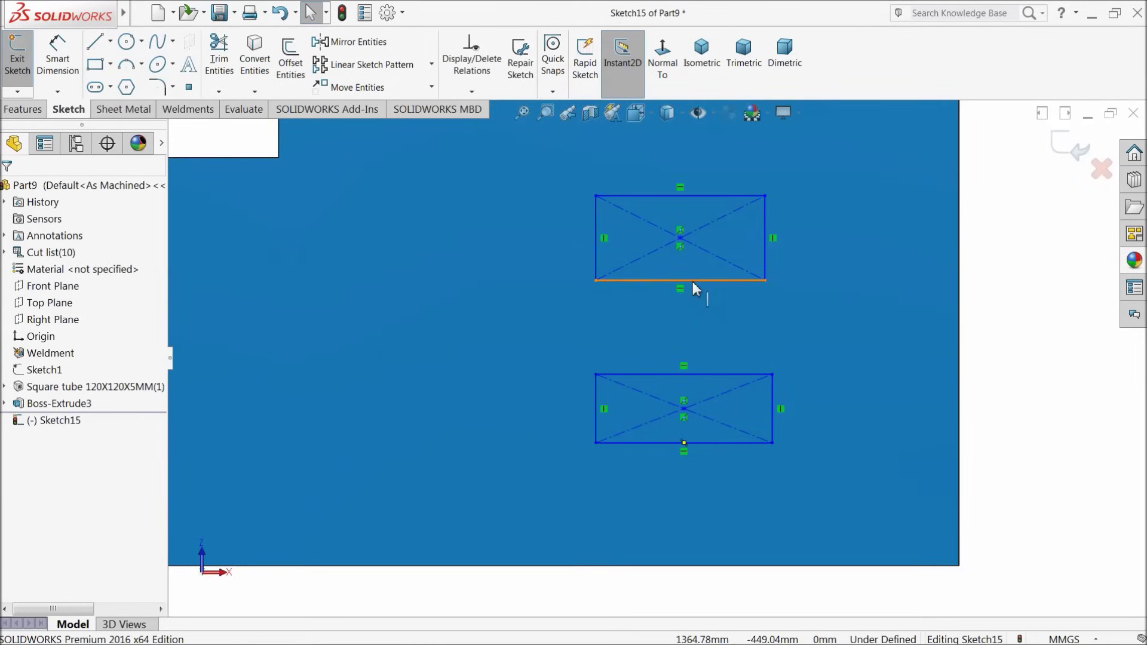
pyautogui.click(693, 281)
pyautogui.keyDown('ctrl'); pyautogui.click(714, 375); pyautogui.keyUp('ctrl')
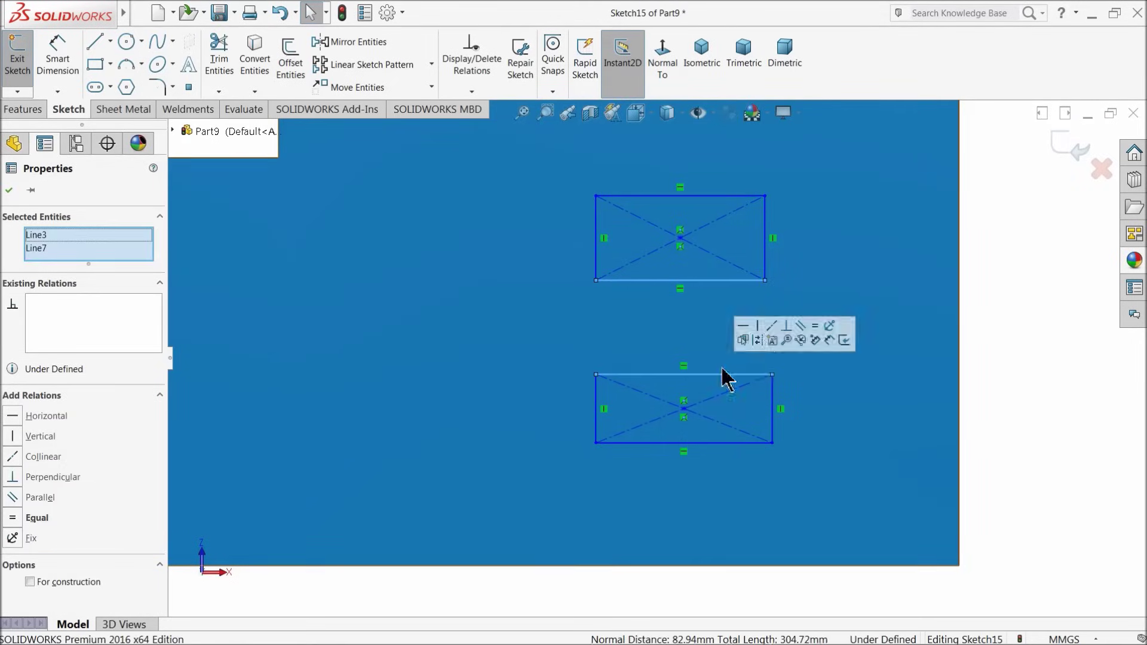
pyautogui.click(815, 328)
pyautogui.click(773, 272)
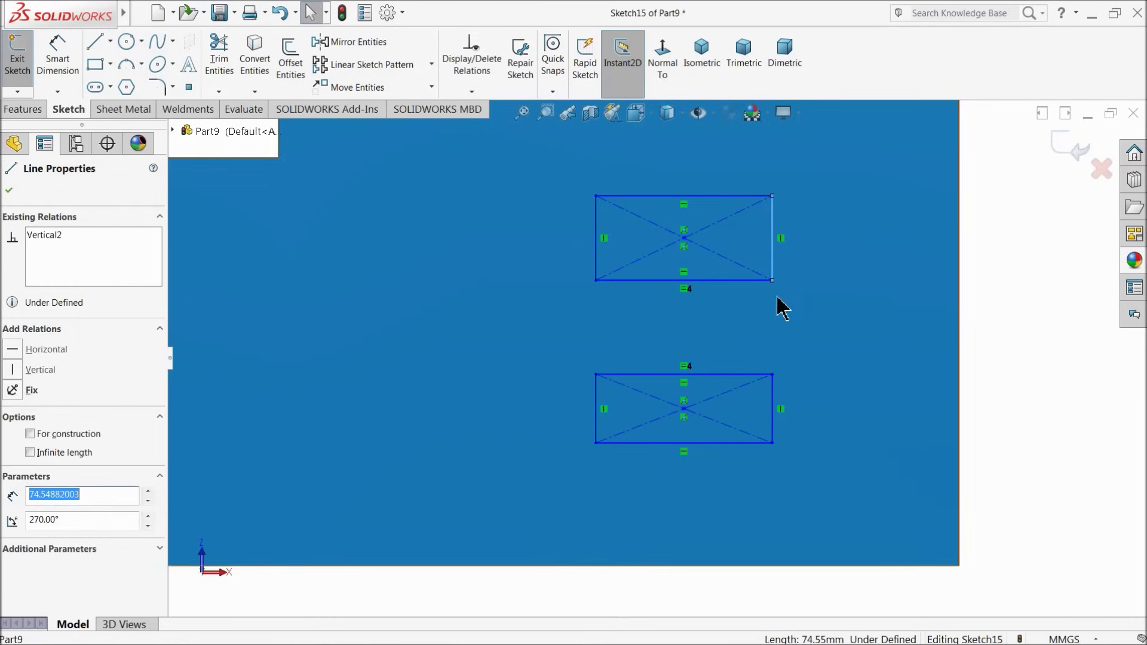
pyautogui.keyDown('ctrl'); pyautogui.click(773, 418); pyautogui.keyUp('ctrl')
pyautogui.click(879, 356)
# Dimension the gap between the two rectangles' facing horizontal sides at 110 mm.
pyautogui.click(57, 62)
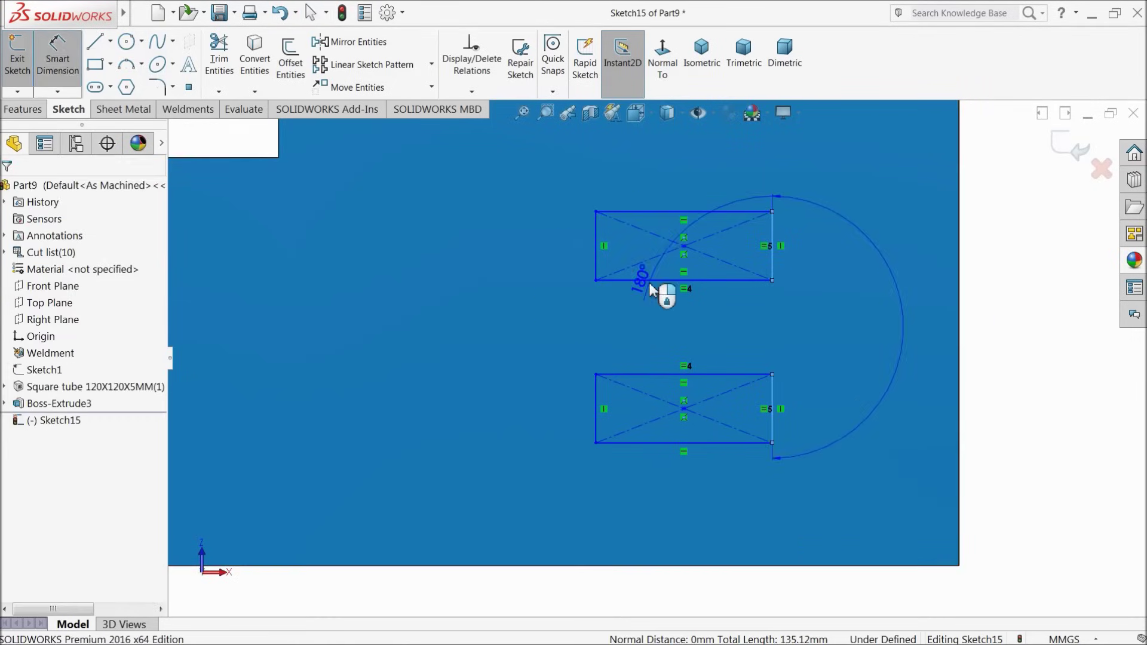
pyautogui.press('Escape')
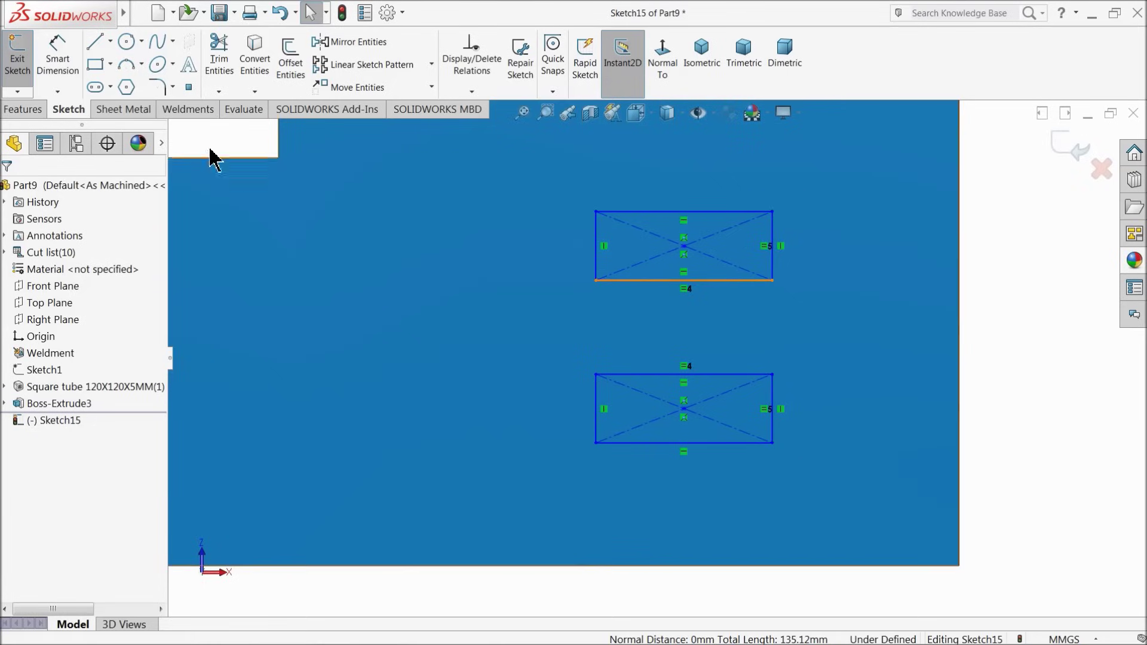
pyautogui.click(53, 59)
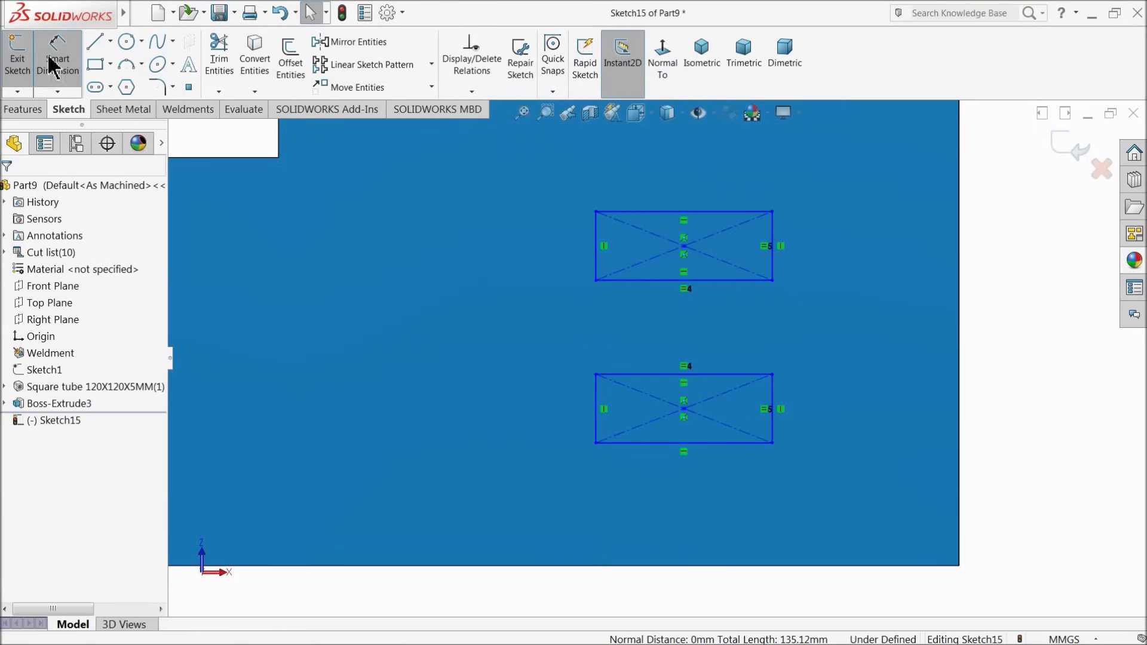
pyautogui.click(640, 285)
pyautogui.click(635, 374)
pyautogui.click(533, 323)
pyautogui.write('110')
pyautogui.press('Return')
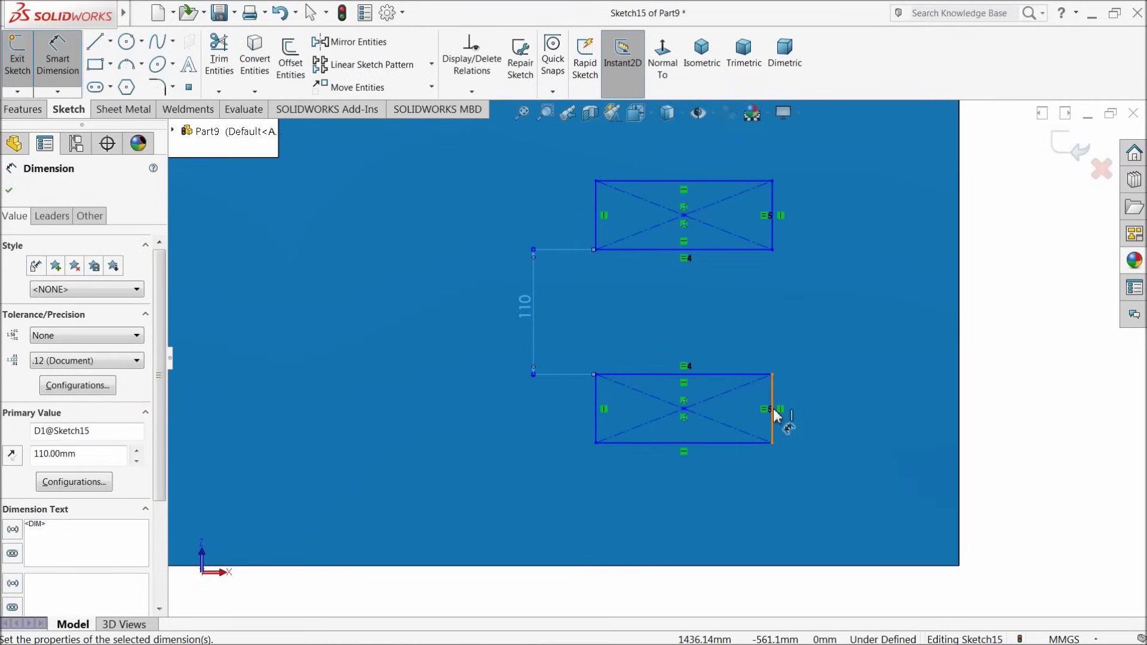
# Dimension the distance from the lower rectangle's right side to the plate's right edge at 165 mm.
pyautogui.click(775, 414)
pyautogui.click(956, 402)
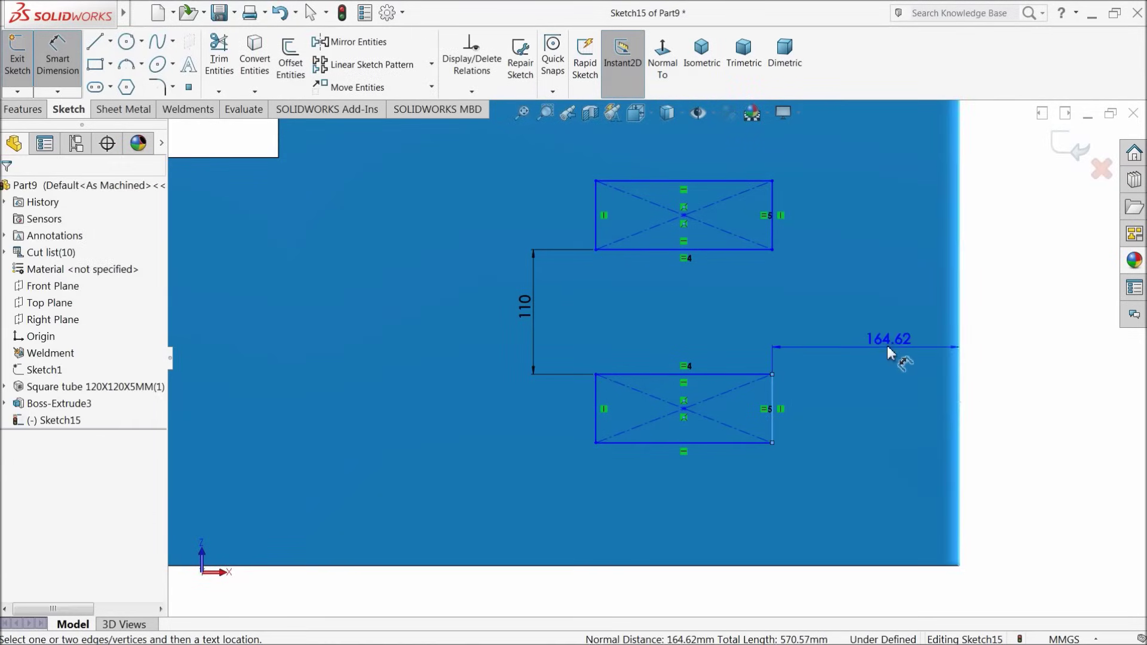
pyautogui.click(884, 335)
pyautogui.write('165')
pyautogui.press('Return')
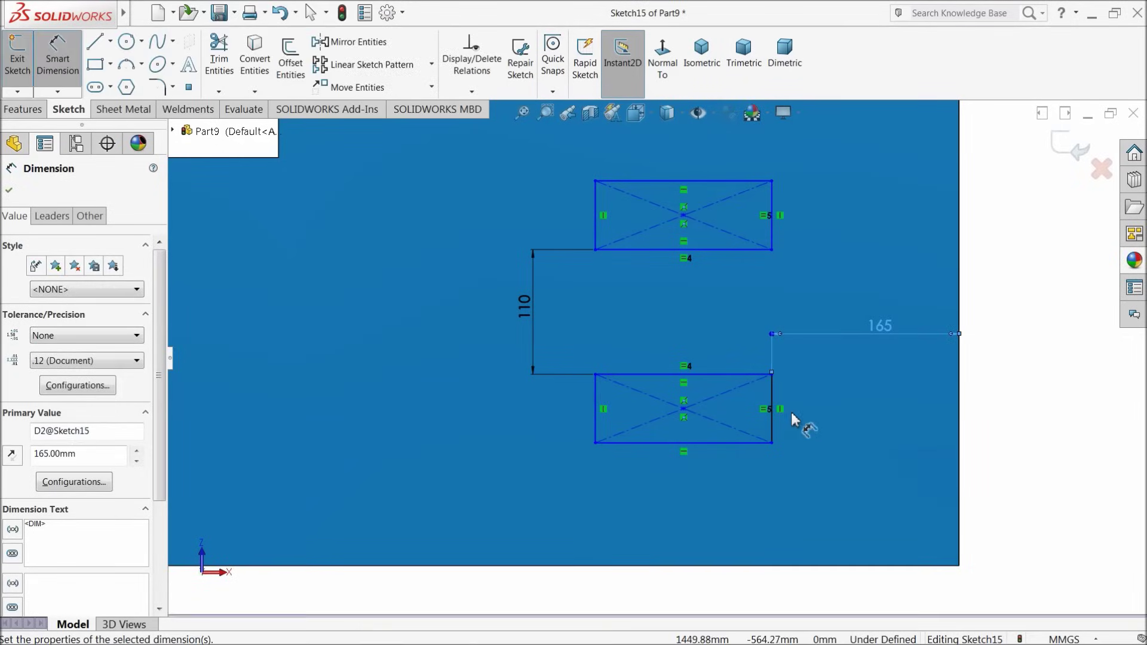
# Dimension the distance from the lower rectangle's bottom side to the plate's bottom edge at 165 mm.
pyautogui.click(771, 433)
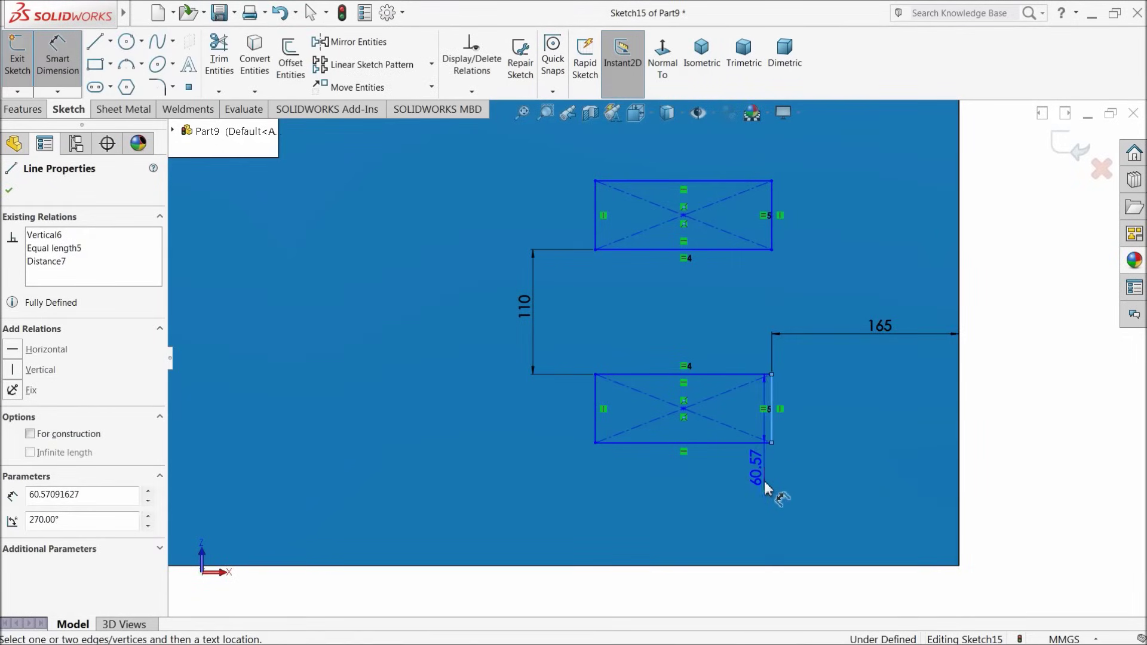
pyautogui.press('Escape')
pyautogui.click(751, 448)
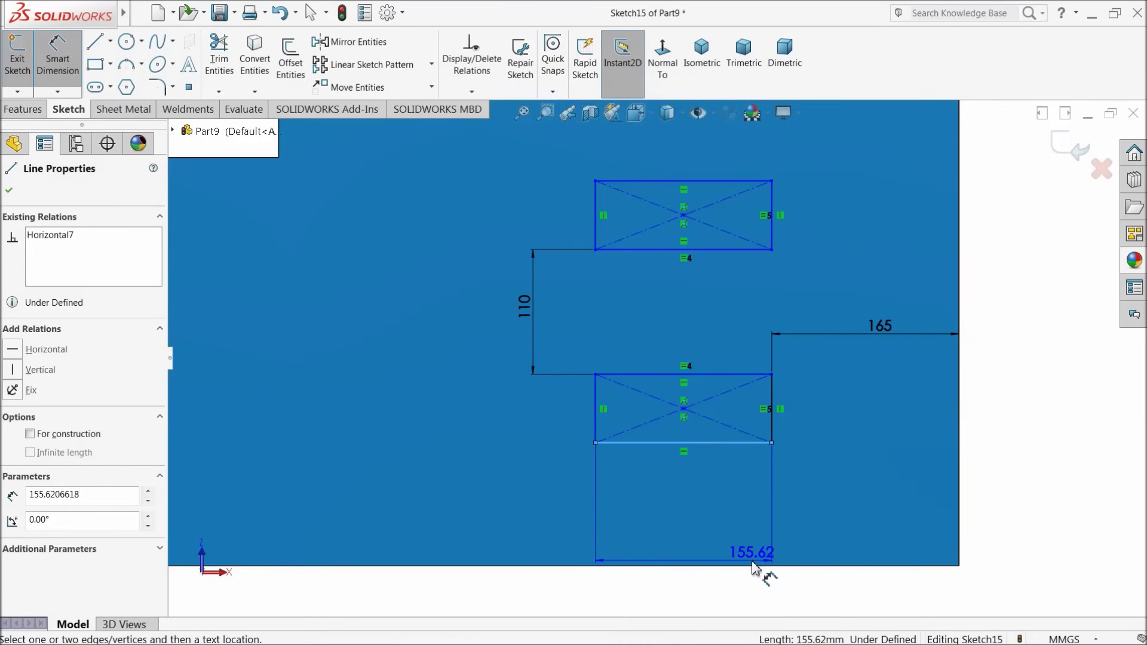
pyautogui.click(756, 564)
pyautogui.click(1020, 490)
pyautogui.write('165')
pyautogui.press('Return')
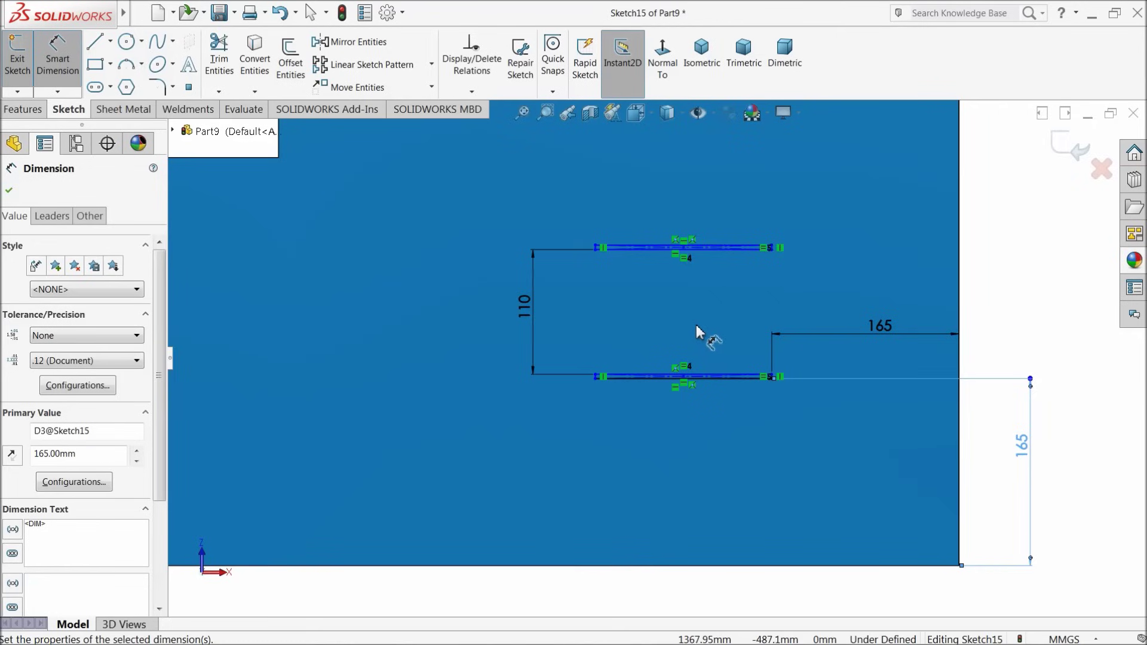
# Dimension the upper rectangle's short vertical side at 55 mm.
pyautogui.scroll(-3, 699, 331)
pyautogui.scroll(-5, 568, 195)
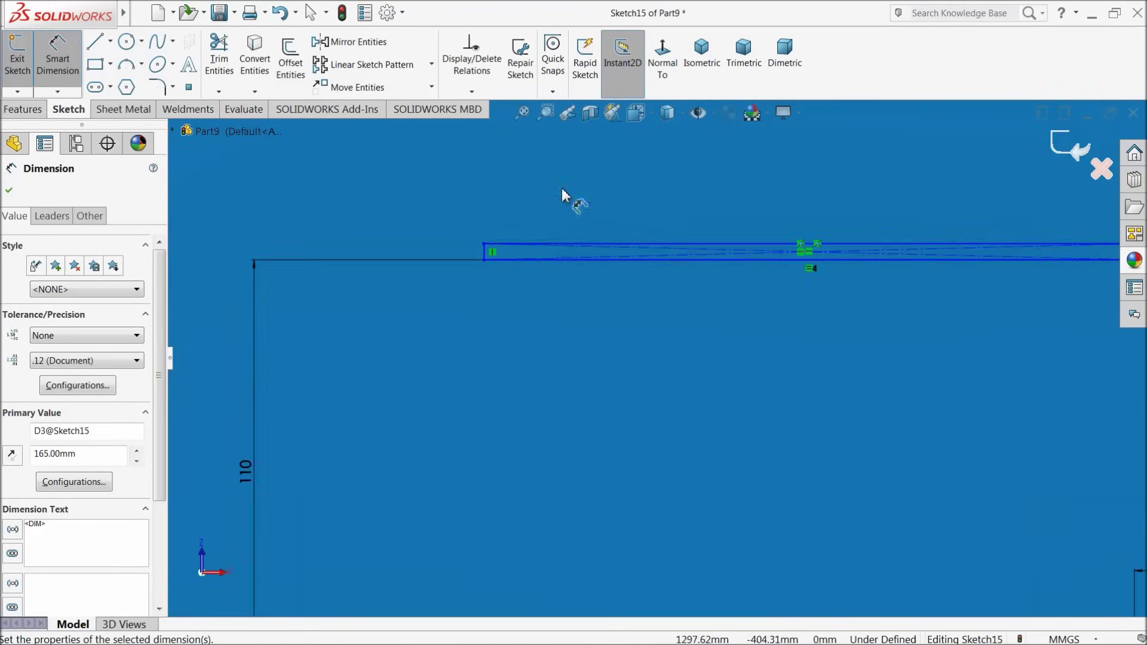
pyautogui.click(530, 288)
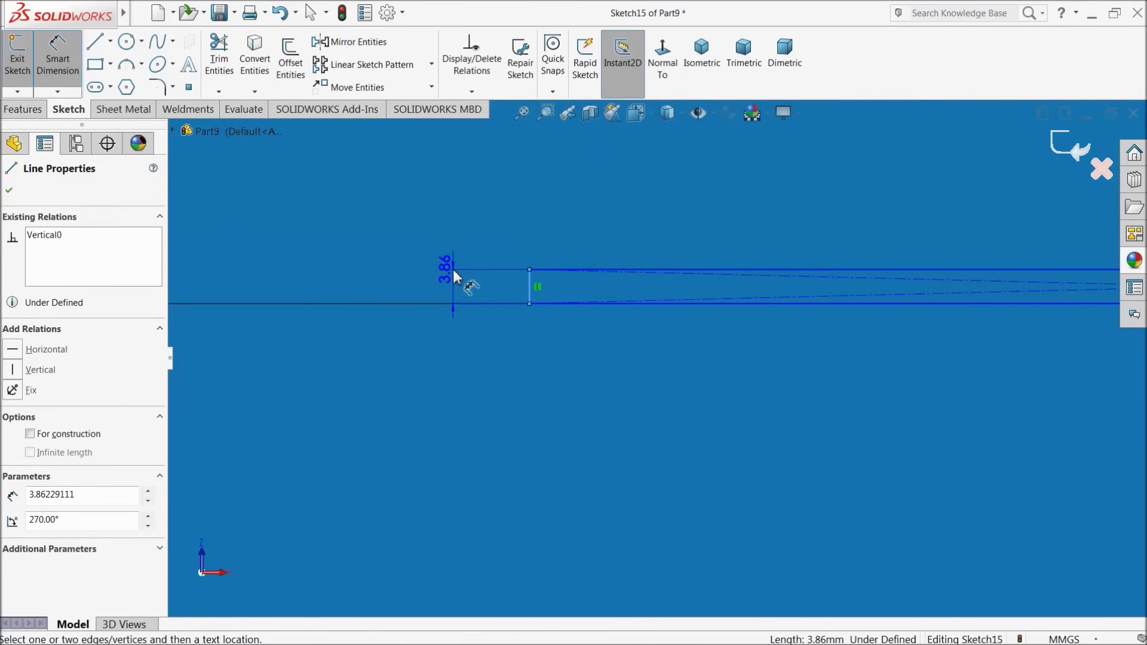
pyautogui.click(451, 245)
pyautogui.write('55')
pyautogui.press('Return')
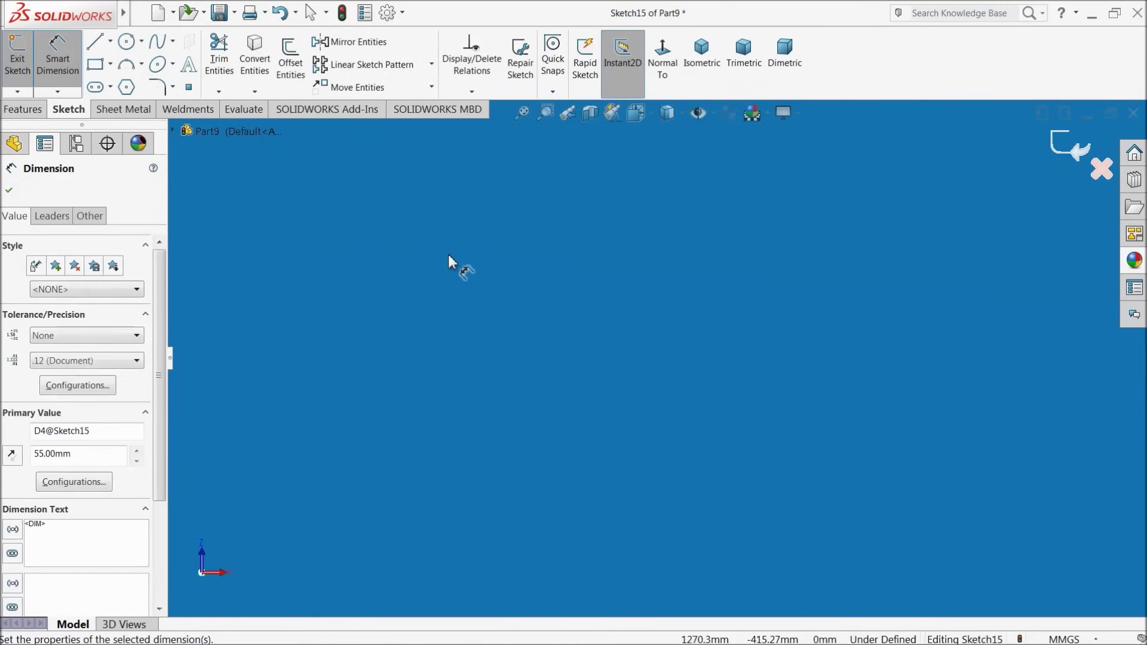
pyautogui.scroll(6, 614, 353)
pyautogui.scroll(-2, 783, 364)
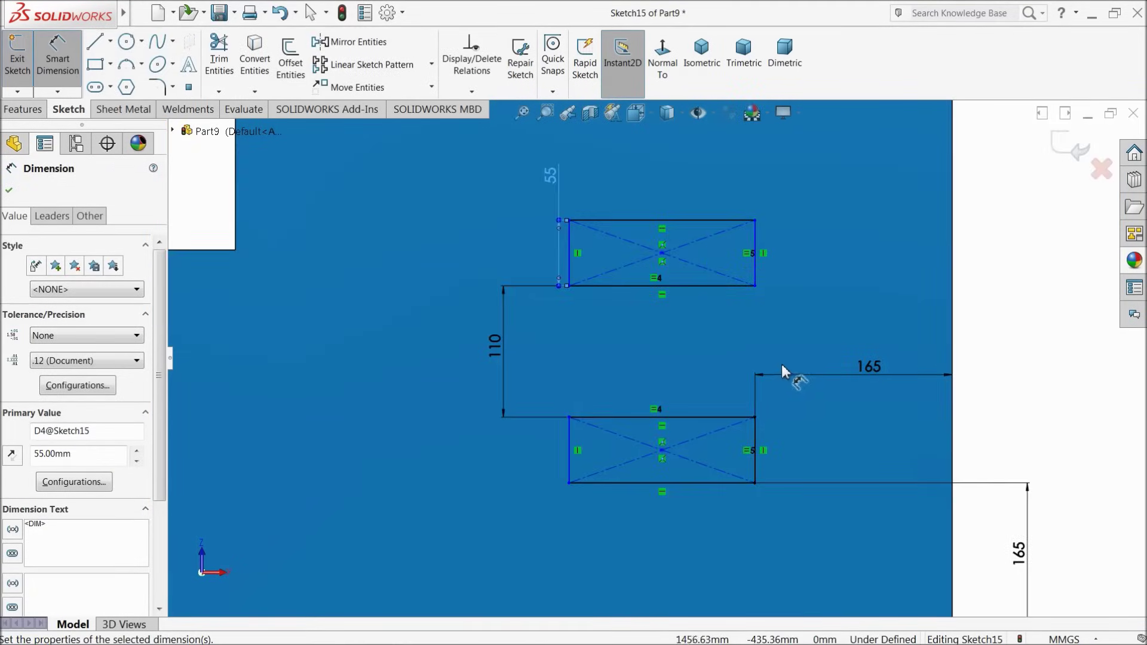
# Make the right-hand vertical edges of the two sketched rectangles collinear.
pyautogui.click(8, 191)
pyautogui.scroll(-1, 754, 290)
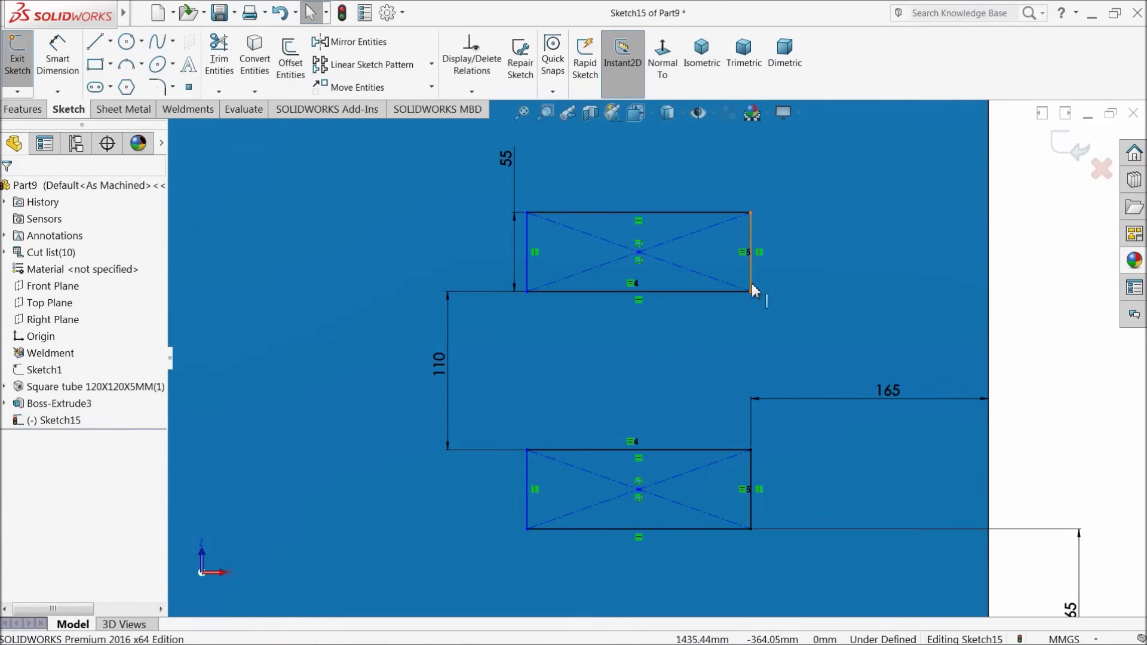
pyautogui.click(752, 279)
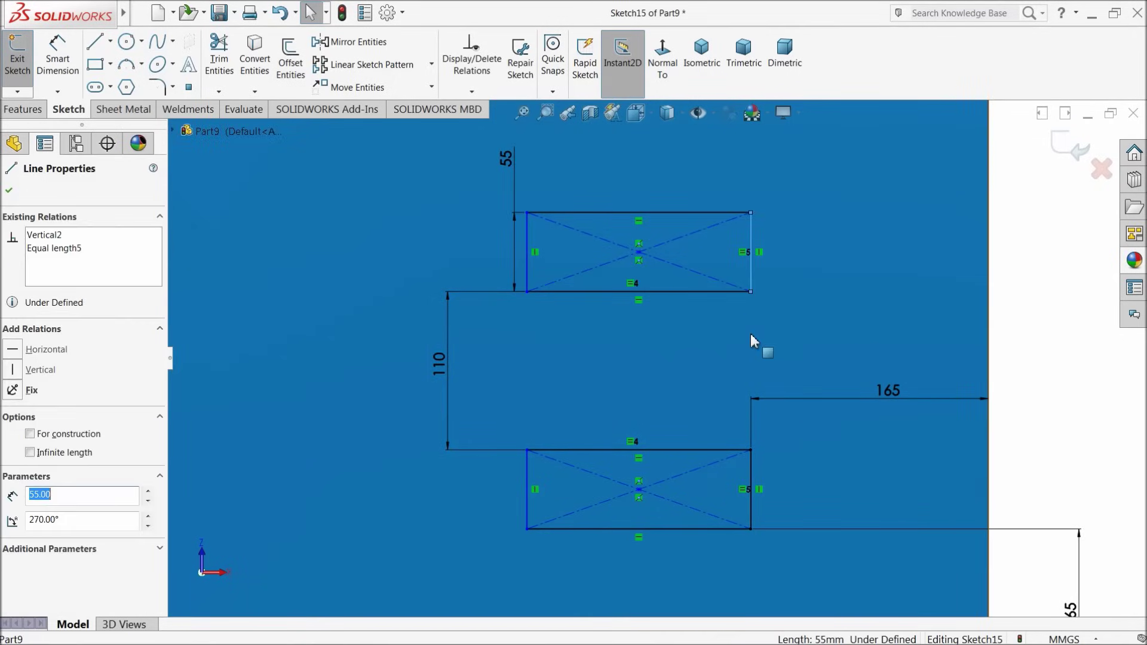
pyautogui.keyDown('ctrl'); pyautogui.click(752, 485); pyautogui.keyUp('ctrl')
pyautogui.click(812, 429)
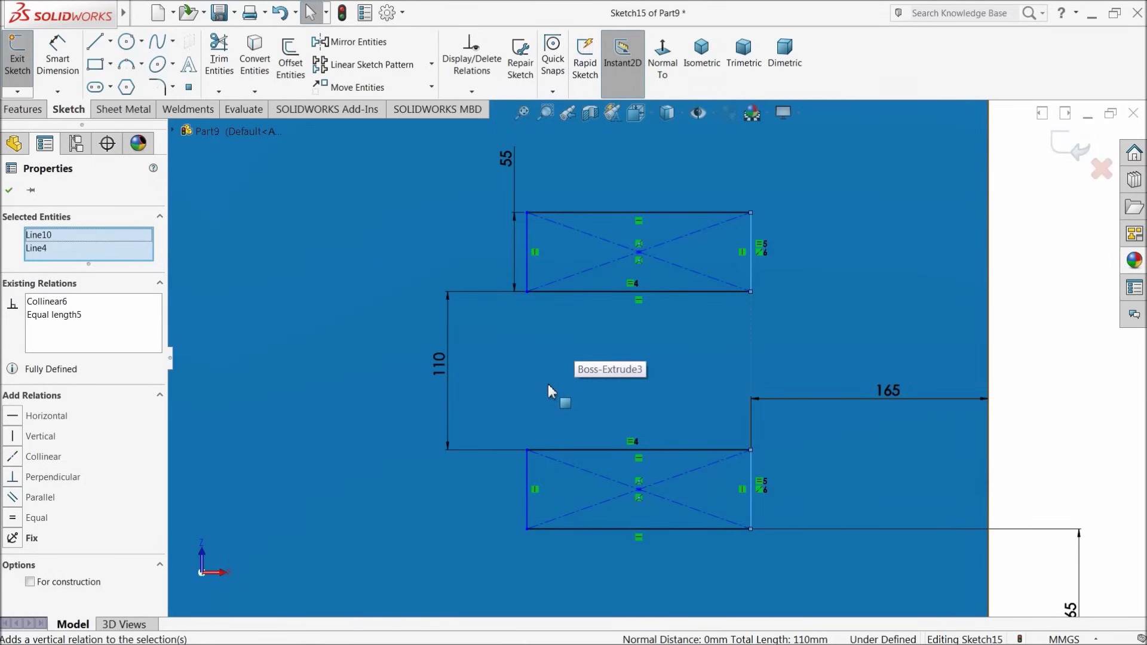
pyautogui.click(10, 191)
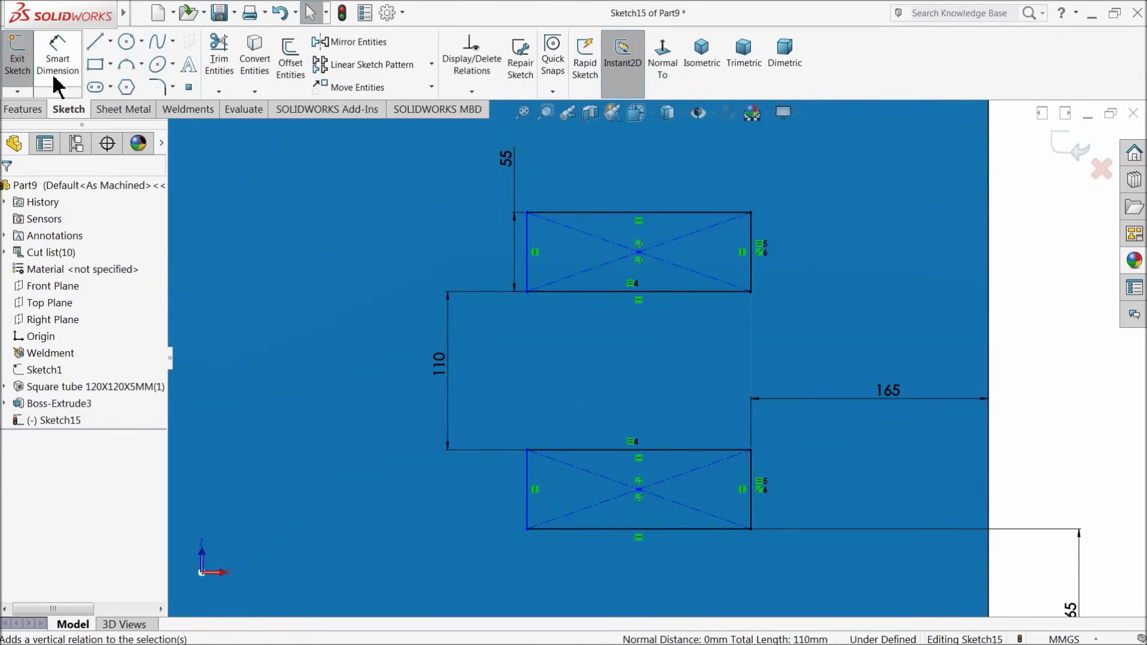
# Dimension the upper rectangle's top edge and set its width to 100 mm.
pyautogui.click(632, 220)
pyautogui.click(631, 182)
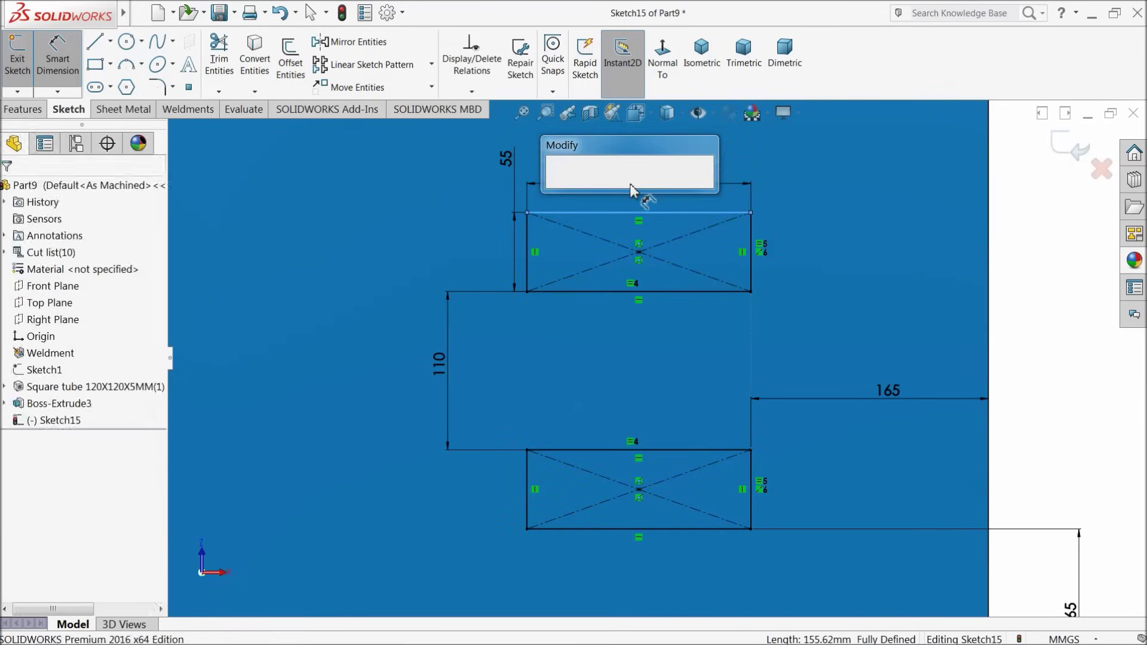
pyautogui.write('100')
pyautogui.click(557, 189)
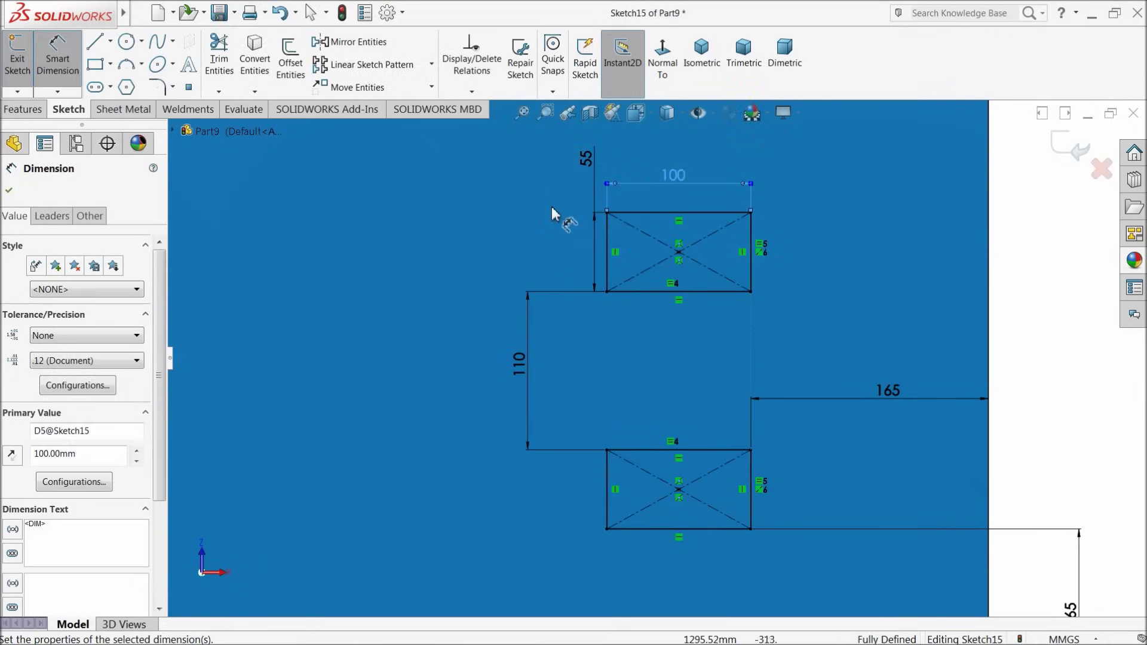
# Draw a horizontal construction centerline from the origin to past the end of the frame.
pyautogui.scroll(3, 754, 380)
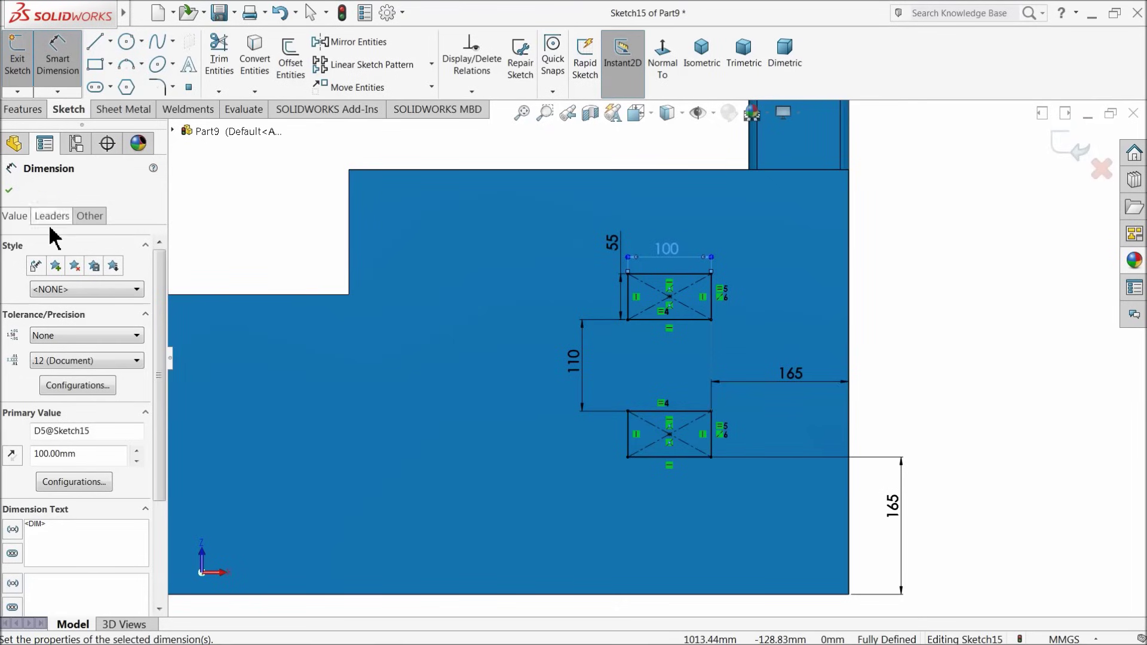
pyautogui.click(110, 41)
pyautogui.click(122, 77)
pyautogui.scroll(4, 476, 277)
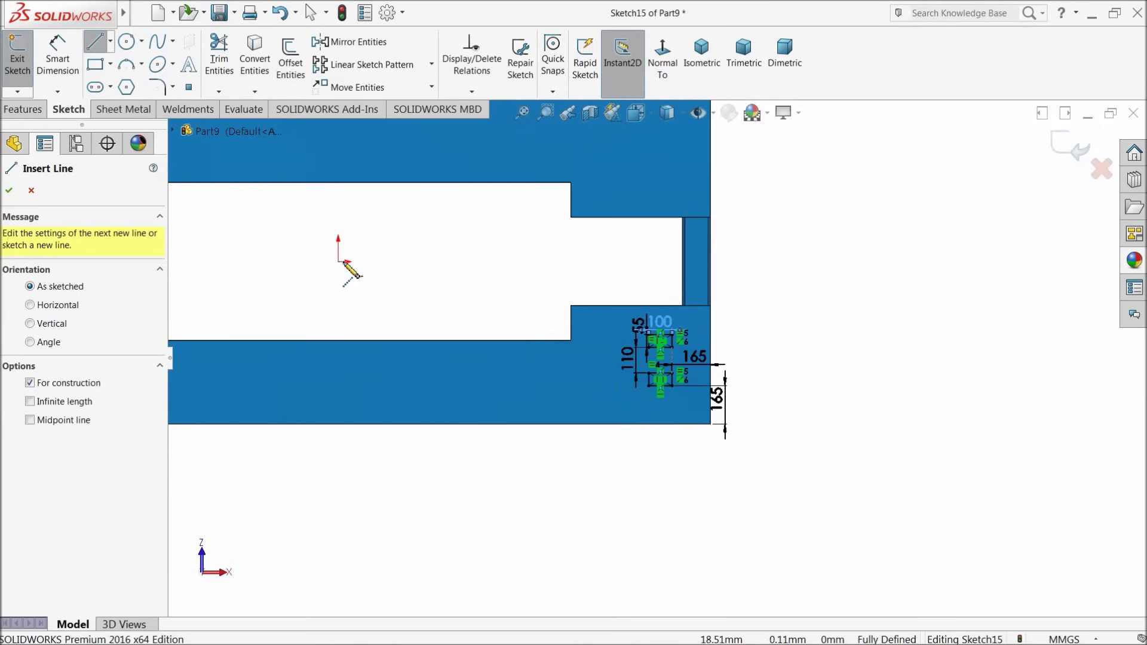
pyautogui.click(338, 262)
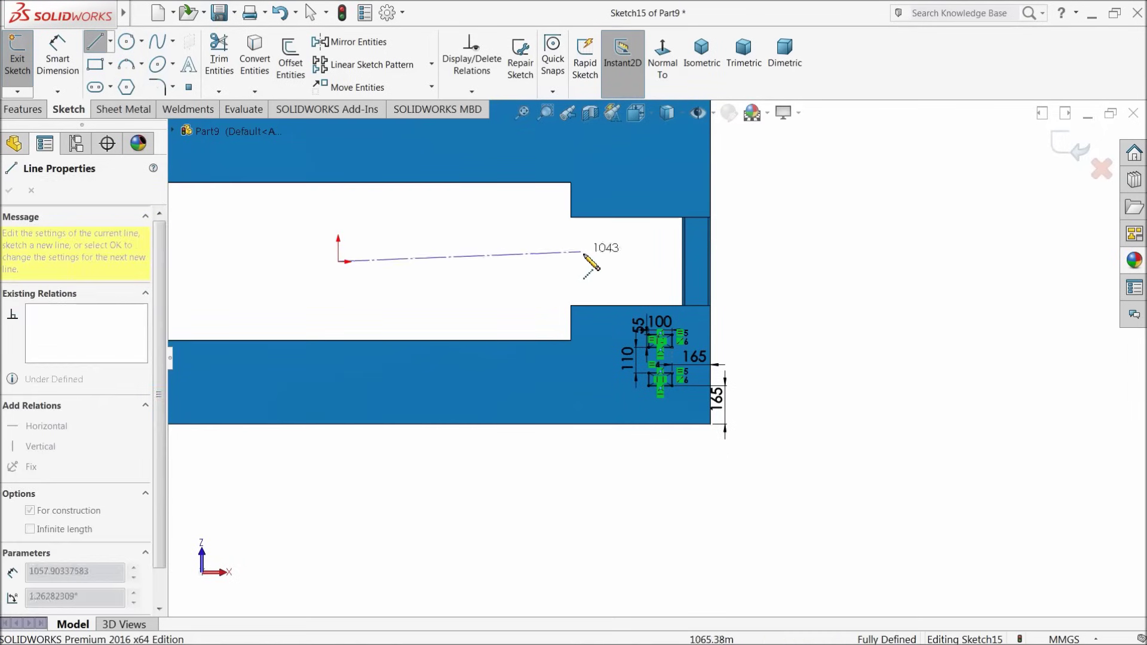
pyautogui.rightClick(777, 263)
pyautogui.click(819, 249)
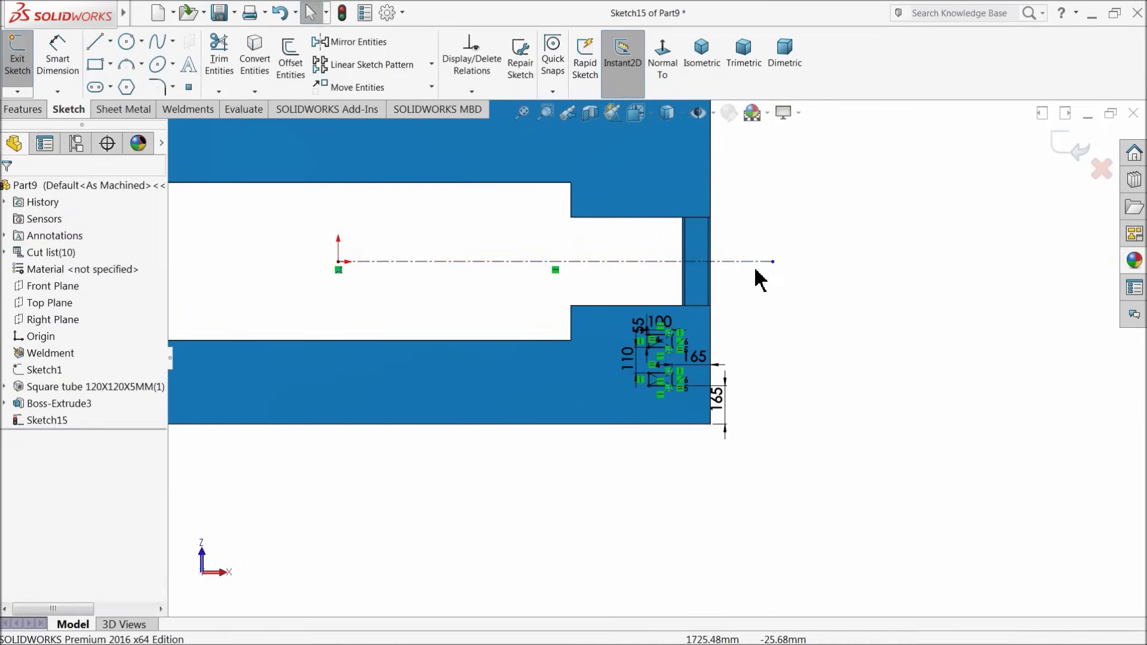
# Mirror both rectangles about the horizontal centerline onto the opposite plate, keeping the originals.
pyautogui.click(358, 43)
pyautogui.scroll(-4, 657, 299)
pyautogui.moveTo(564, 438); pyautogui.dragTo(486, 499)
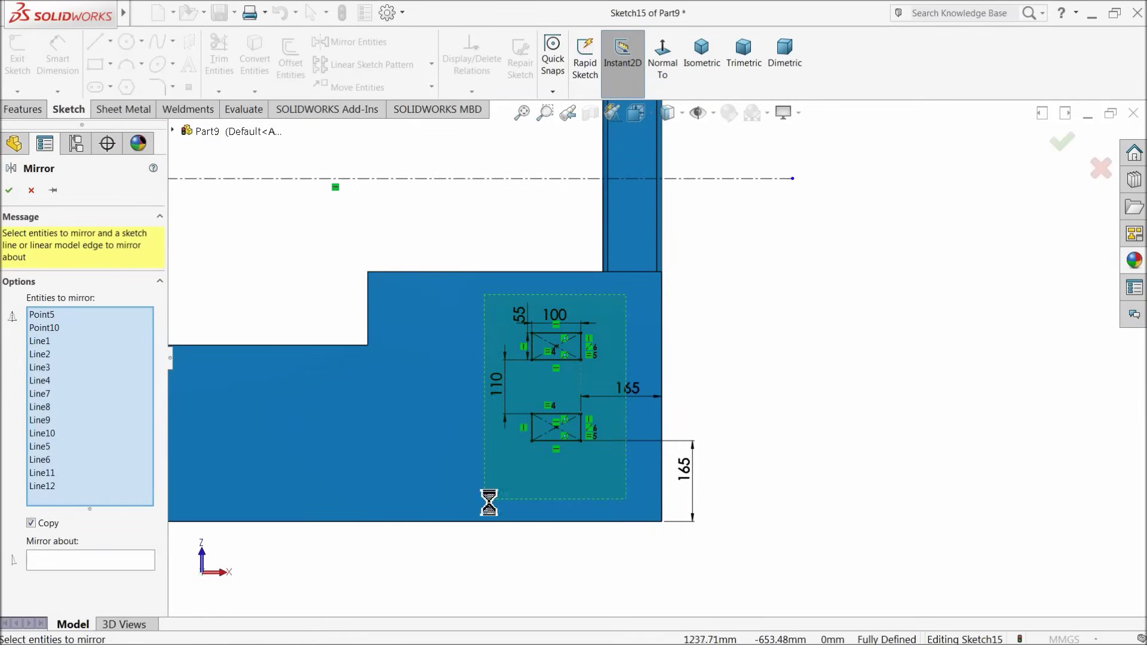
pyautogui.click(40, 562)
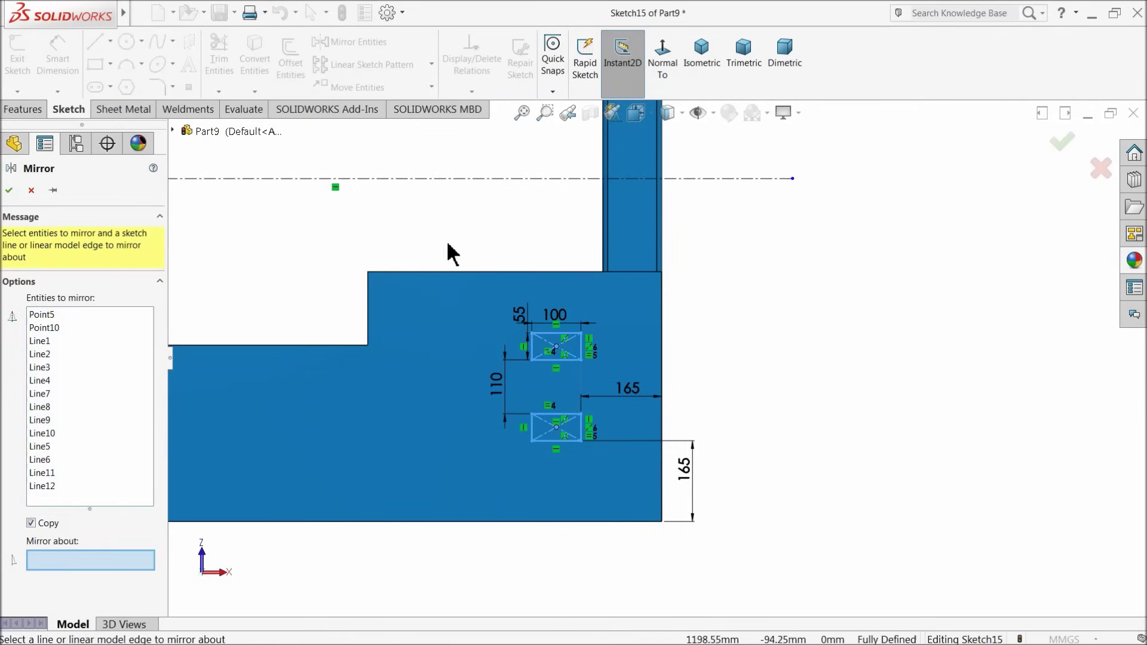
pyautogui.click(490, 179)
pyautogui.scroll(3, 656, 358)
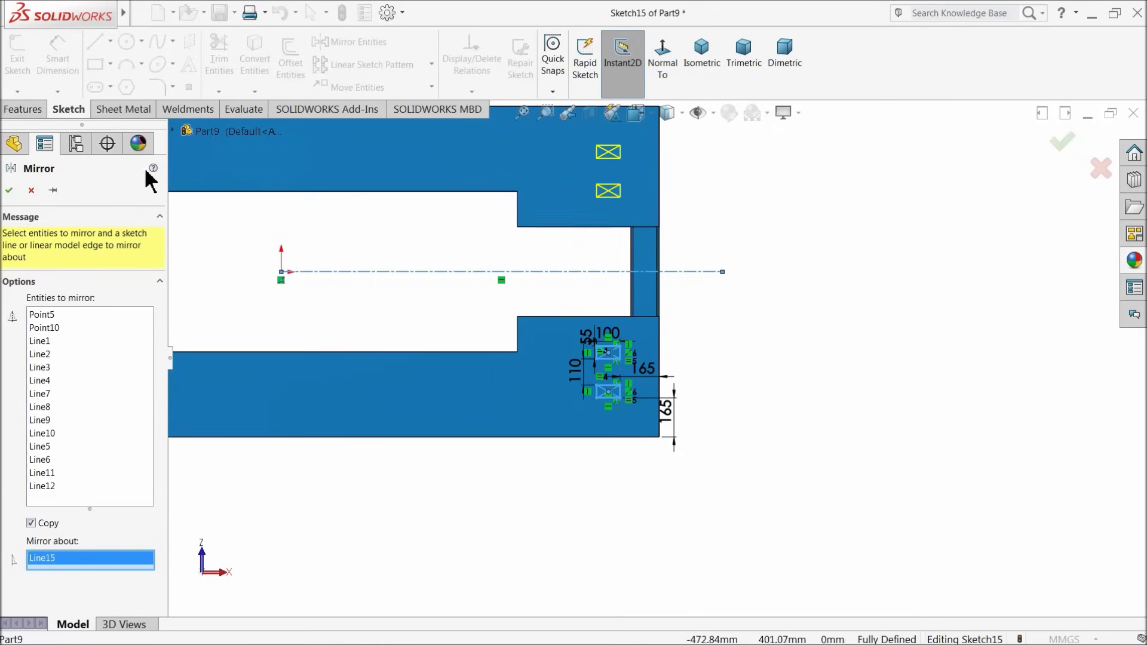
pyautogui.click(7, 191)
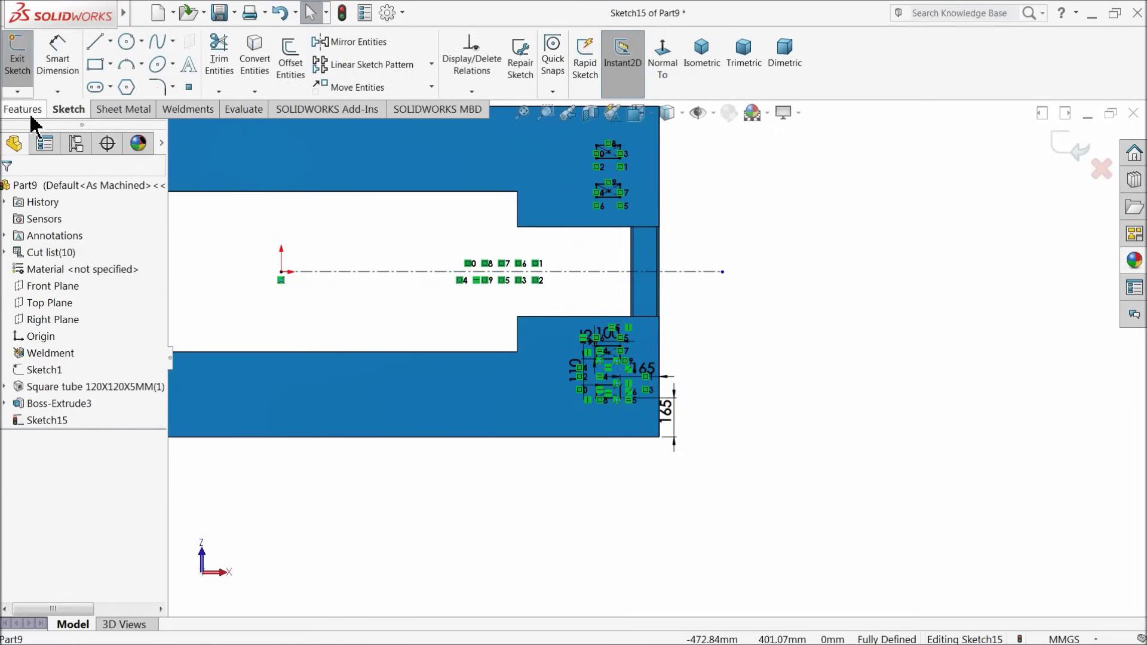
# Extrude the four rectangles as a 100 mm blind boss without merging the result.
pyautogui.click(24, 110)
pyautogui.click(26, 66)
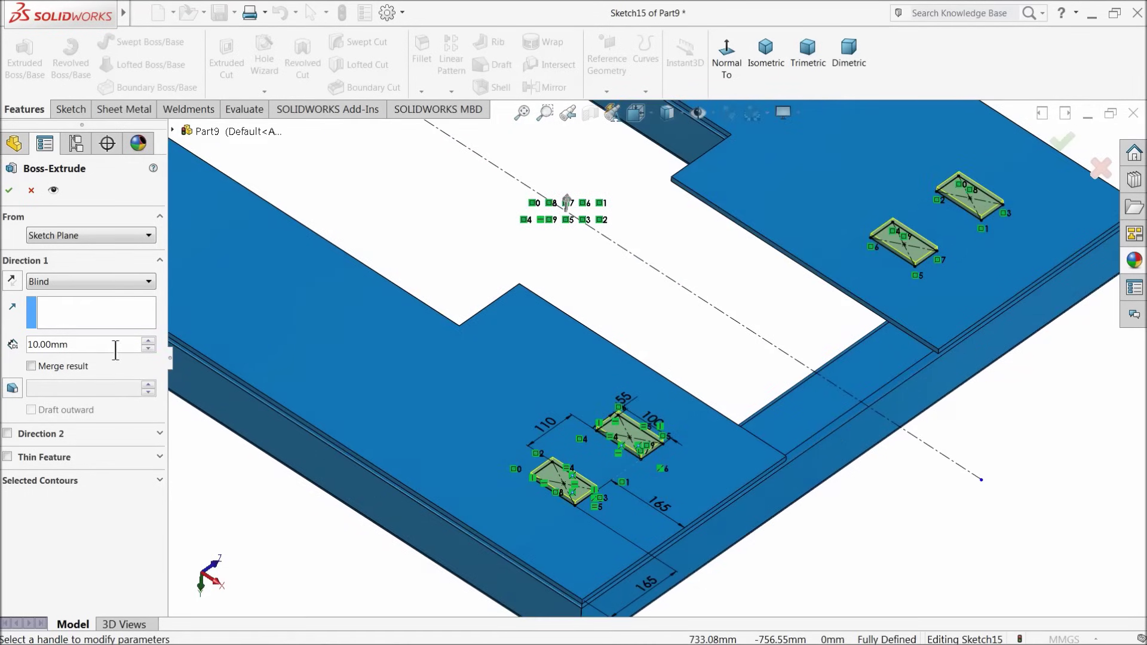
pyautogui.write('100')
pyautogui.press('Return')
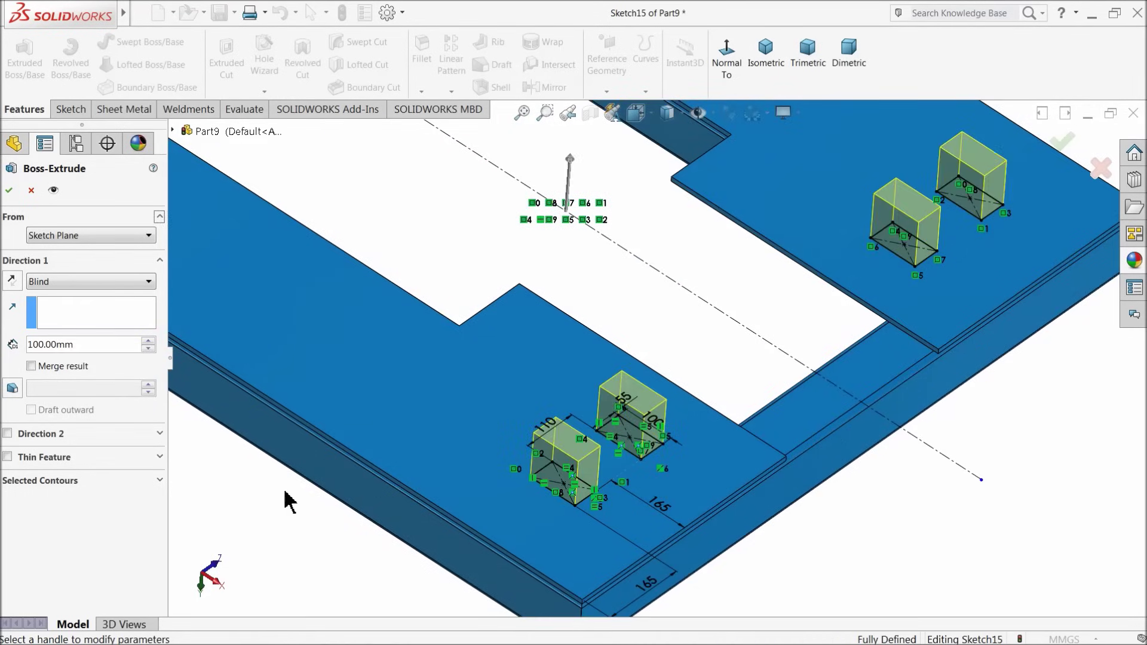
pyautogui.click(9, 190)
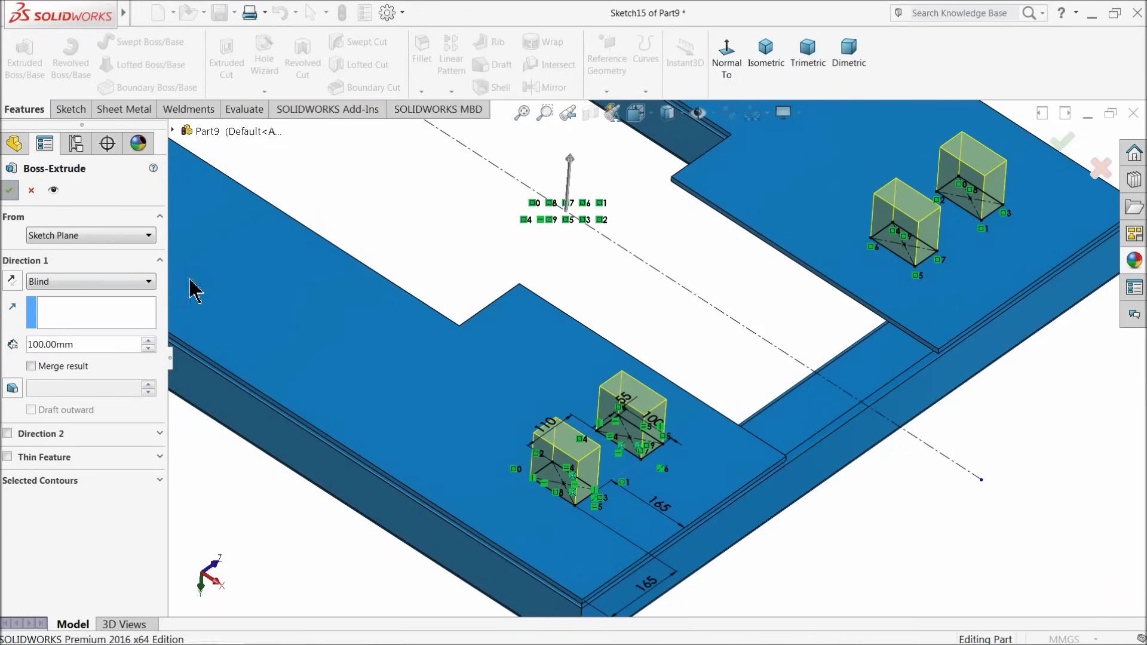
# Start a sketch on the outer side face of the block nearest the frame's long side and view it straight on.
pyautogui.scroll(2, 585, 475)
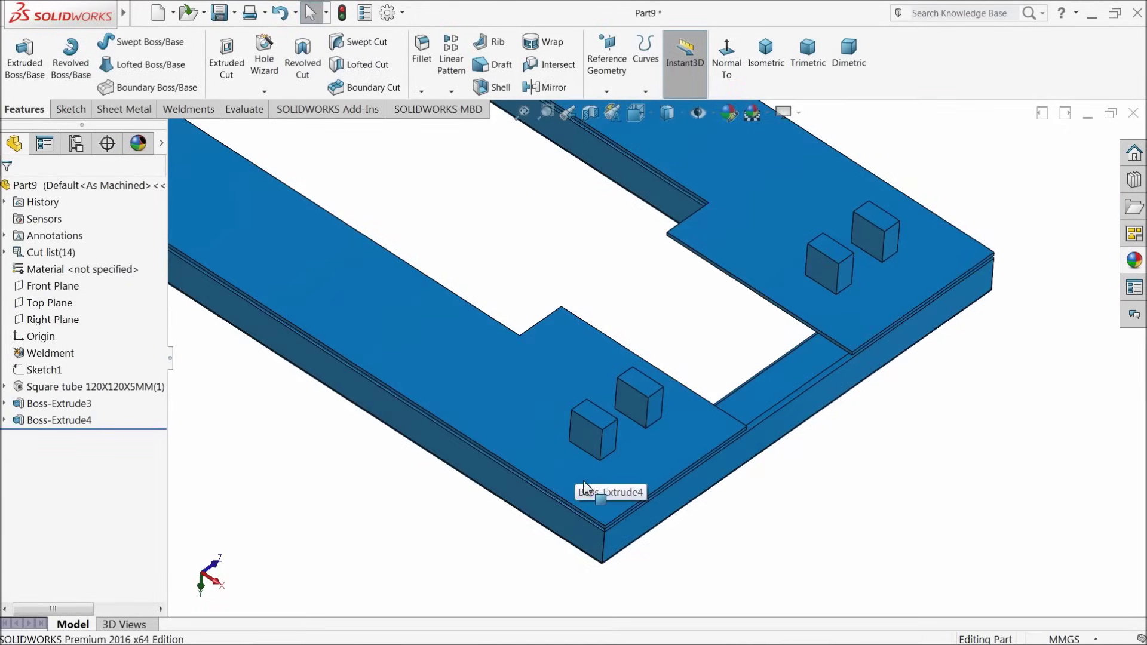
pyautogui.moveTo(636, 317); pyautogui.dragTo(635, 308, button='middle')
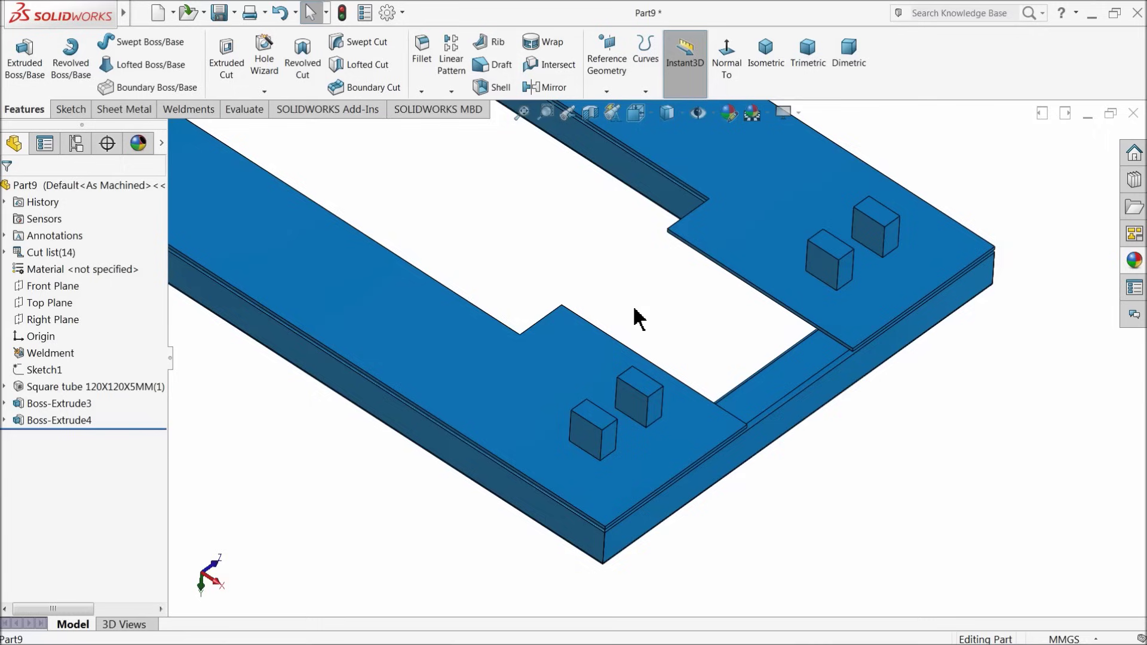
pyautogui.scroll(-2, 598, 436)
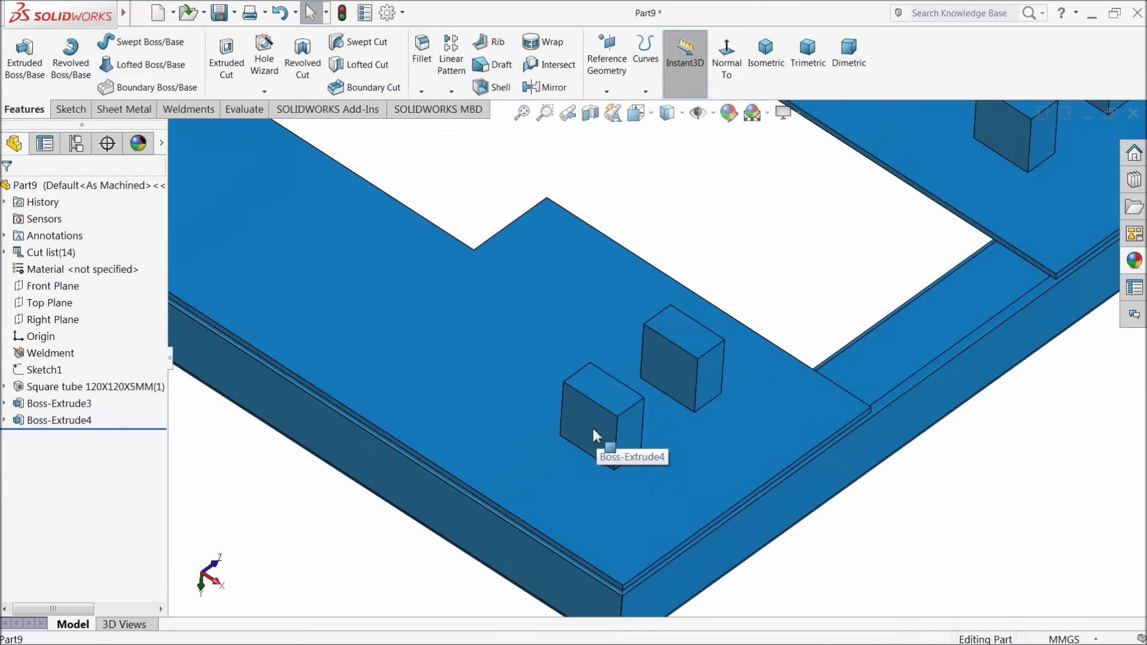
pyautogui.scroll(3, 592, 425)
pyautogui.moveTo(690, 363); pyautogui.dragTo(675, 394, button='middle')
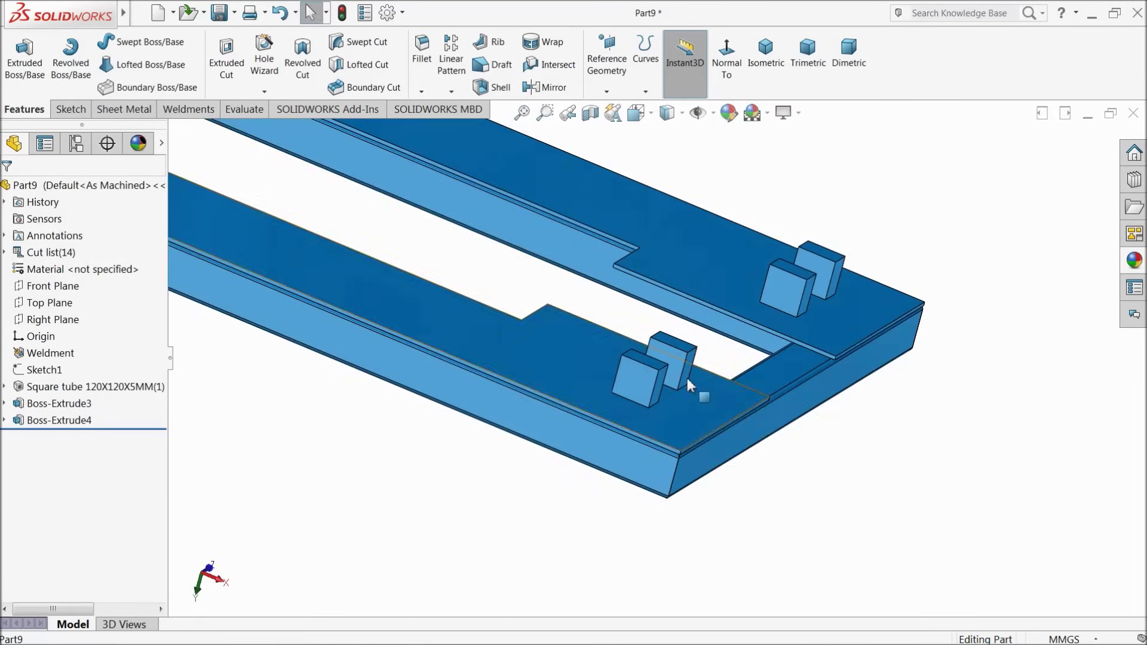
pyautogui.click(656, 388)
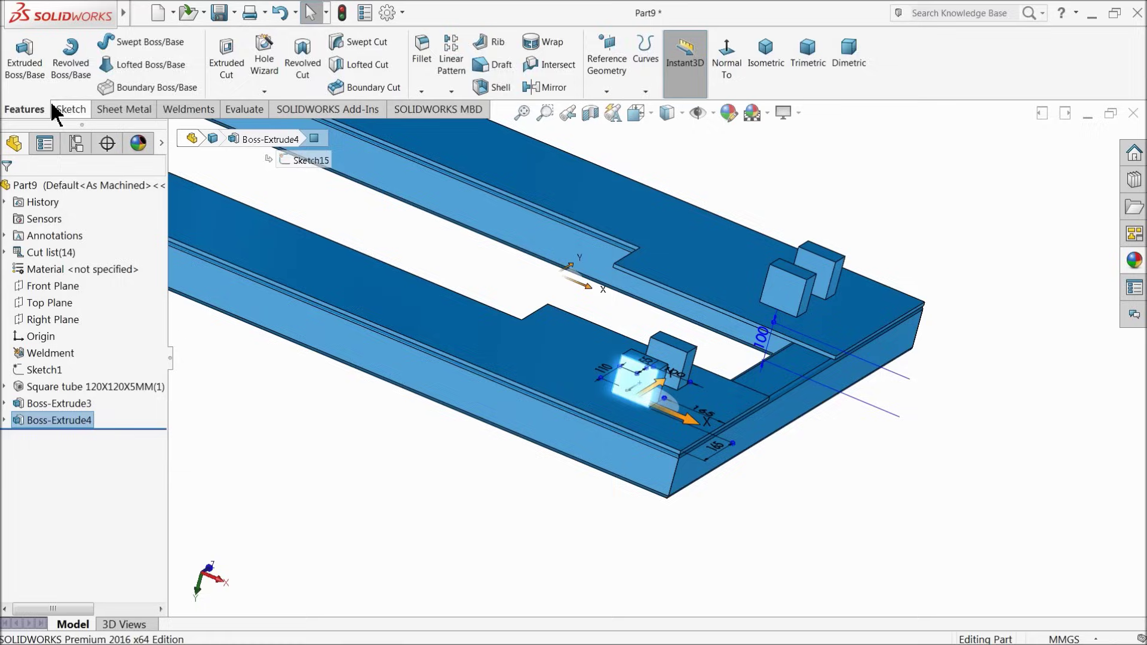
pyautogui.click(70, 109)
pyautogui.click(22, 60)
pyautogui.click(672, 66)
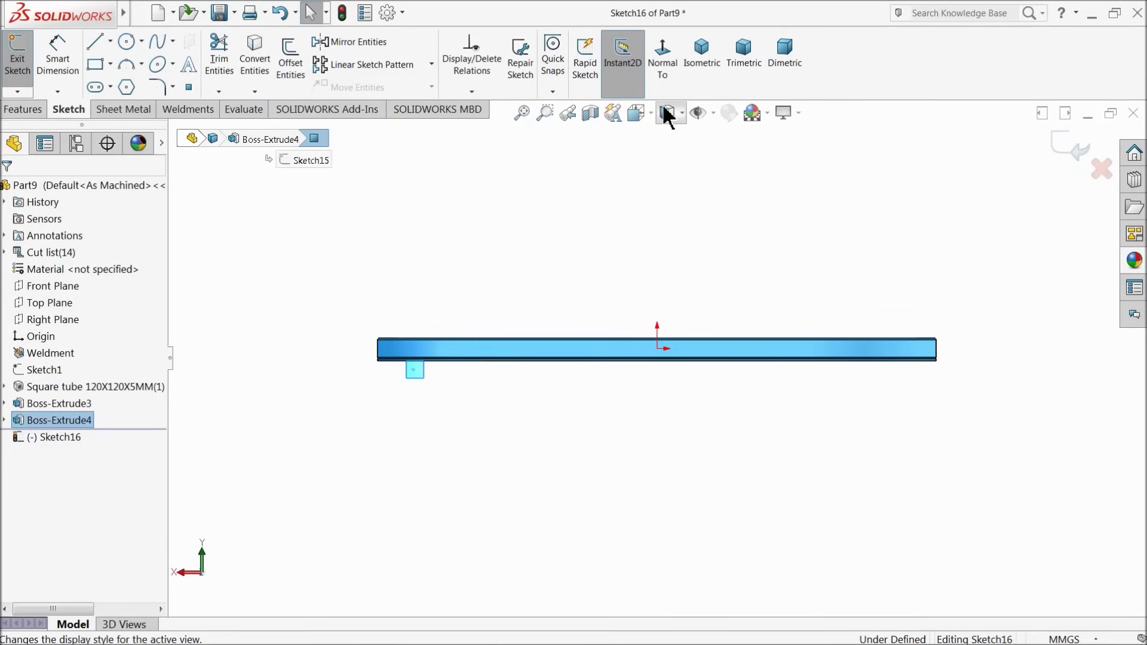
pyautogui.click(673, 74)
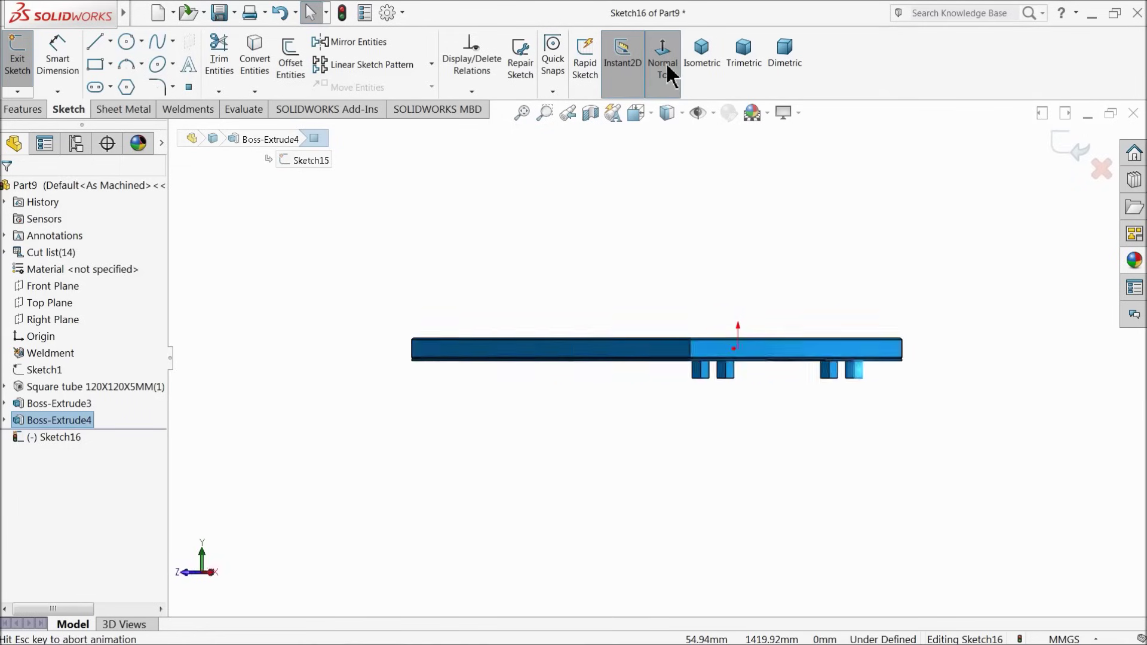
pyautogui.moveTo(770, 263); pyautogui.dragTo(768, 339, button='middle')
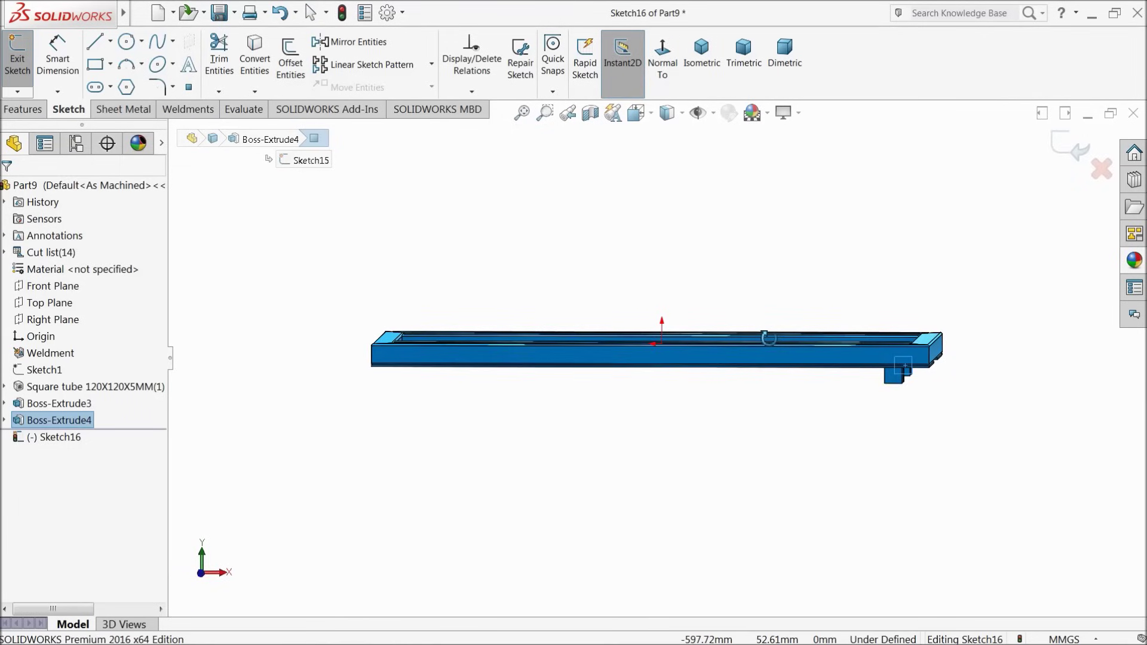
pyautogui.moveTo(768, 339); pyautogui.dragTo(767, 337, button='middle')
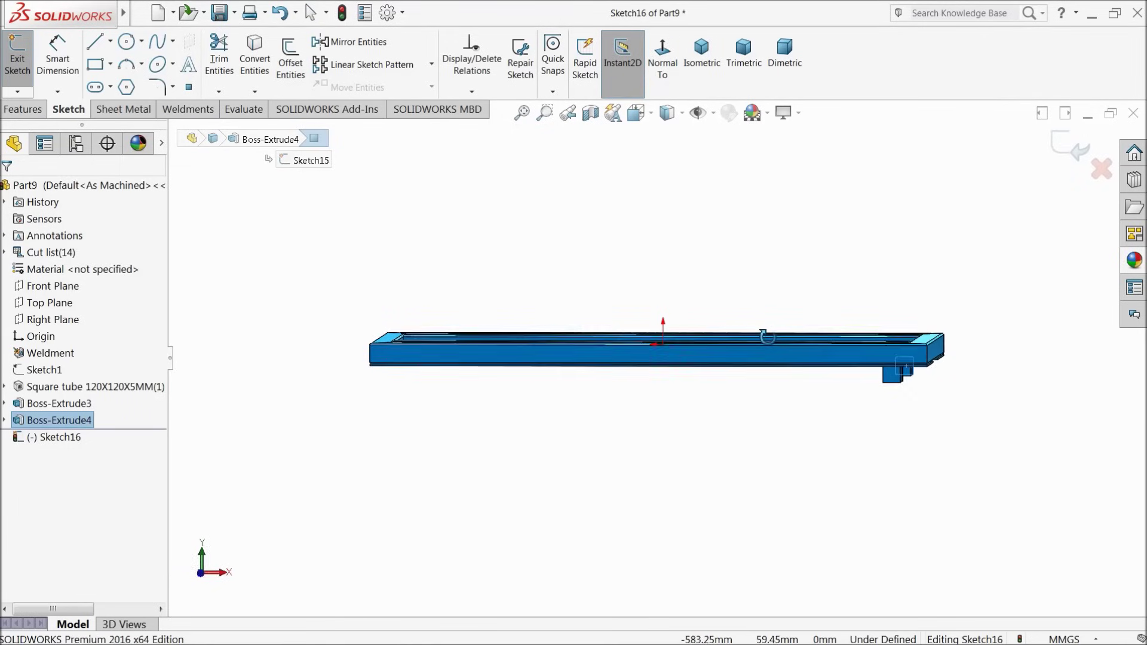
pyautogui.click(662, 73)
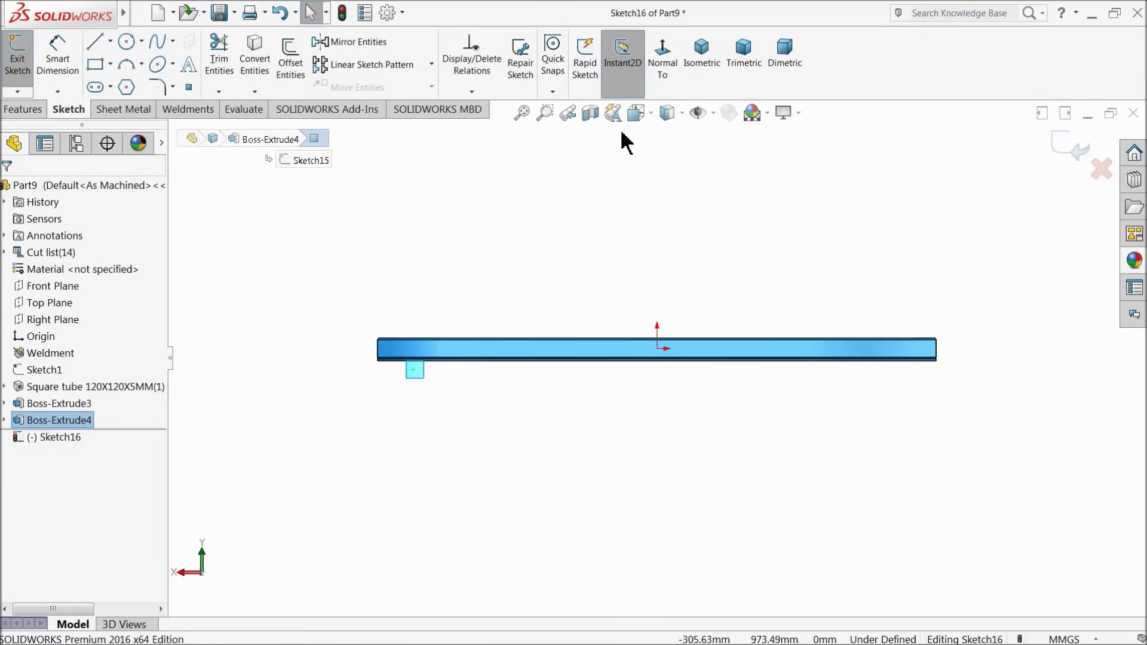
# Sketch a circle about 46 mm in diameter on the block's side face, slightly off its centre.
pyautogui.scroll(-5, 454, 367)
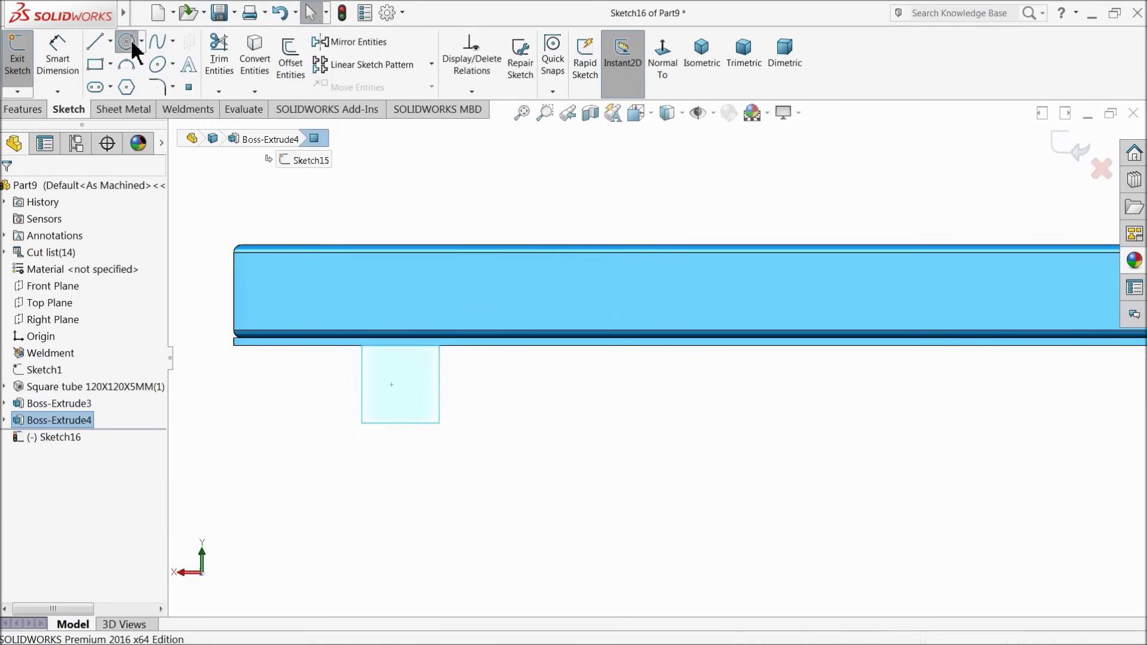
pyautogui.click(127, 41)
pyautogui.scroll(-3, 418, 418)
pyautogui.click(407, 339)
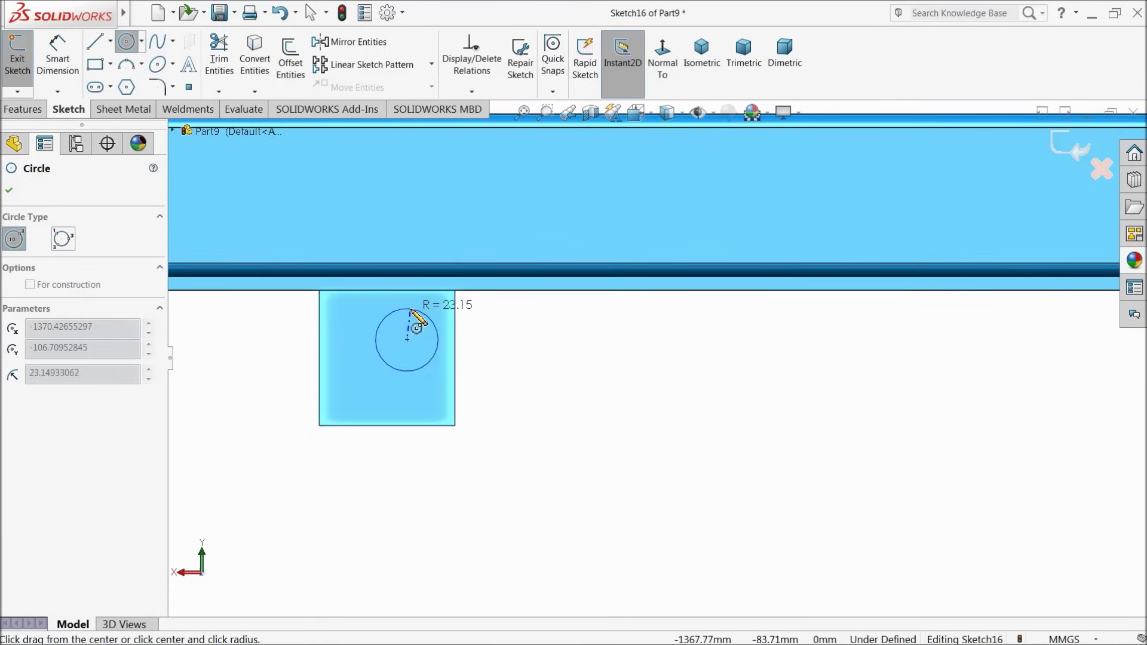
pyautogui.click(425, 313)
pyautogui.press('Escape')
# Dimension the circle's centre 65 mm from the left vertical edge of the block face.
pyautogui.scroll(-3, 335, 316)
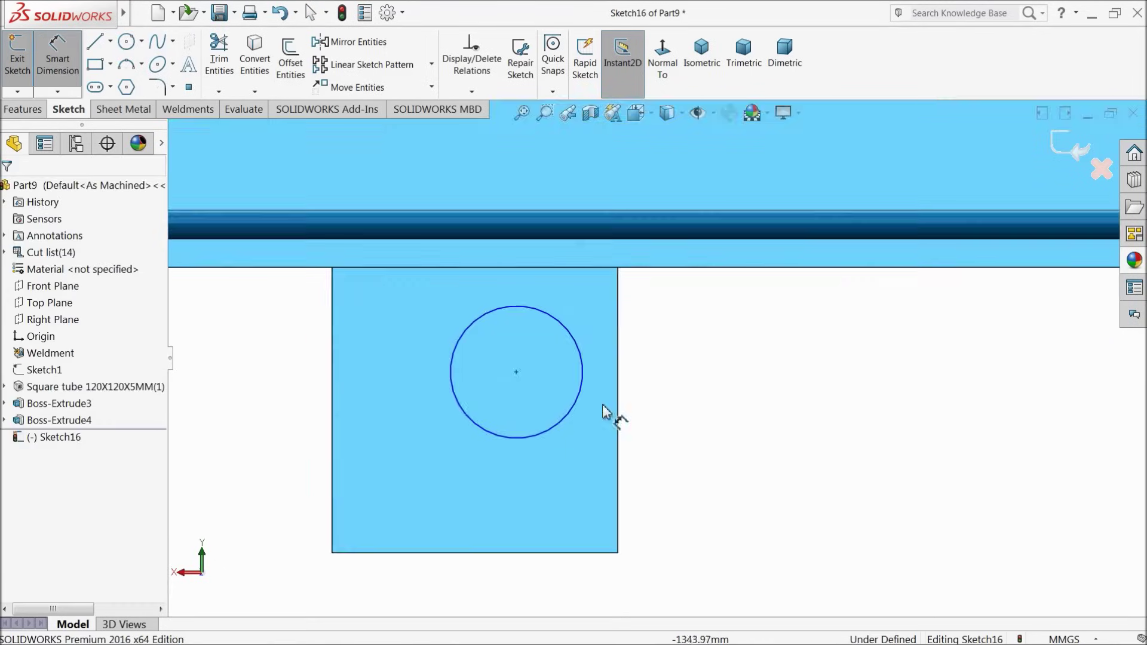
pyautogui.click(516, 374)
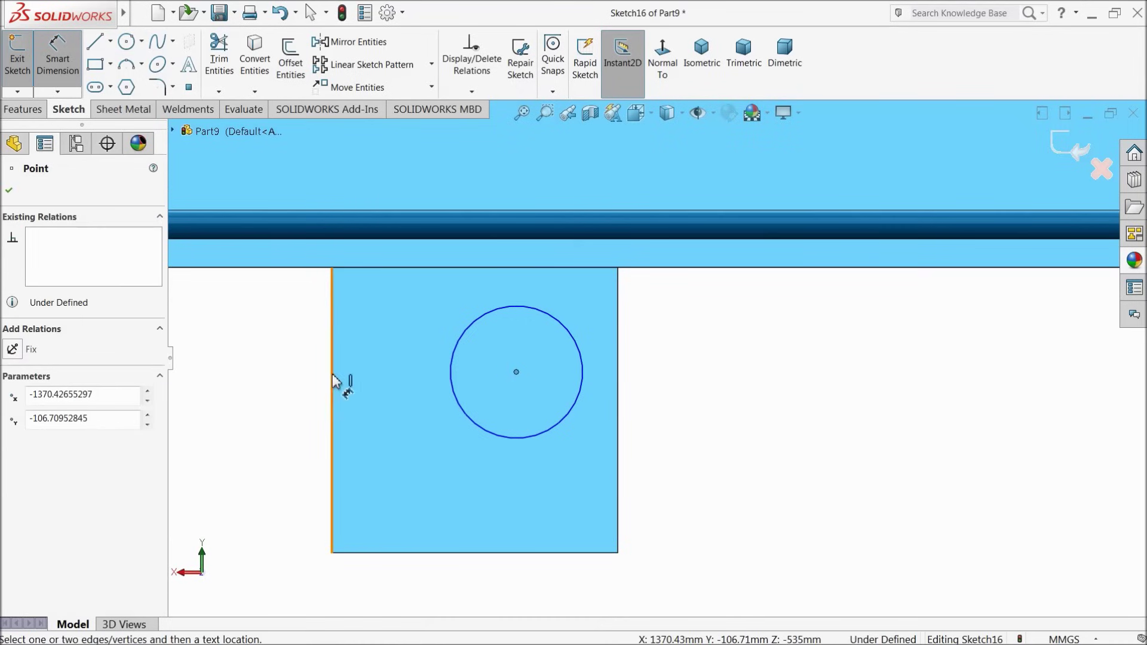
pyautogui.click(332, 380)
pyautogui.click(255, 345)
pyautogui.press('Return')
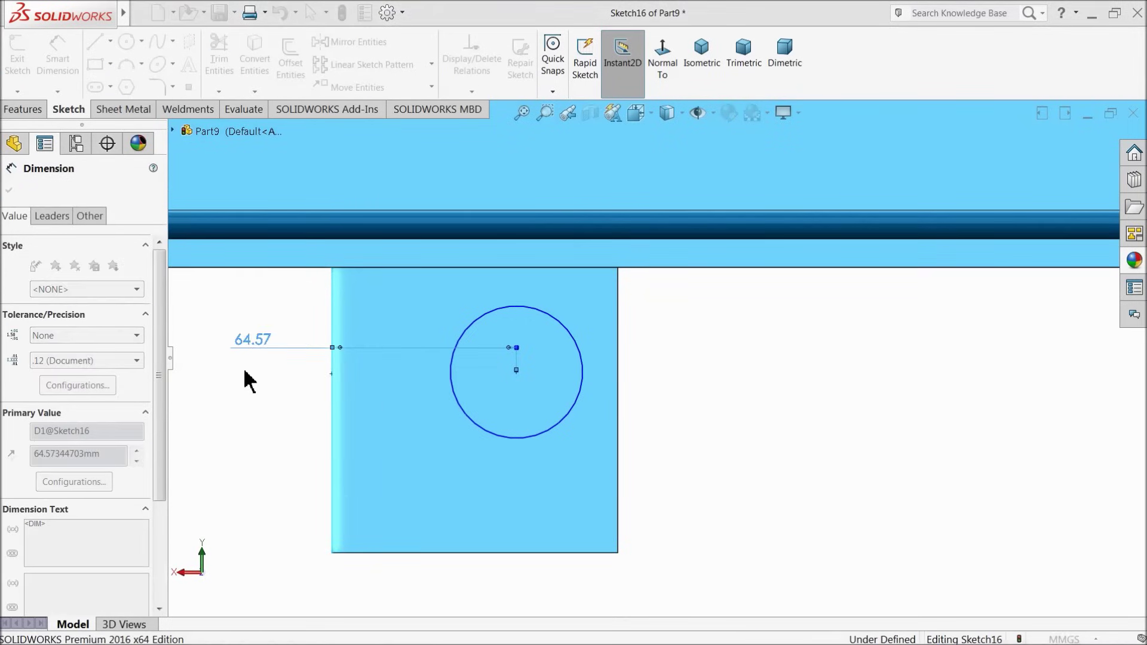
# Dimension the circle and set its diameter to 30 mm.
pyautogui.click(570, 421)
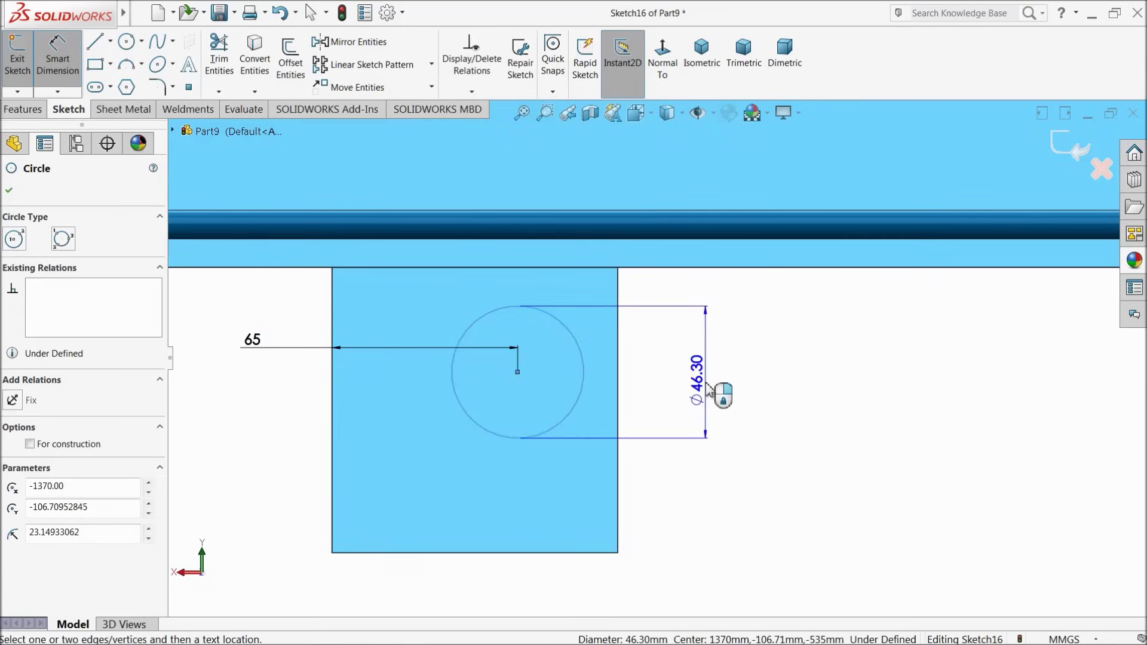
pyautogui.click(707, 388)
pyautogui.write('30')
pyautogui.press('Return')
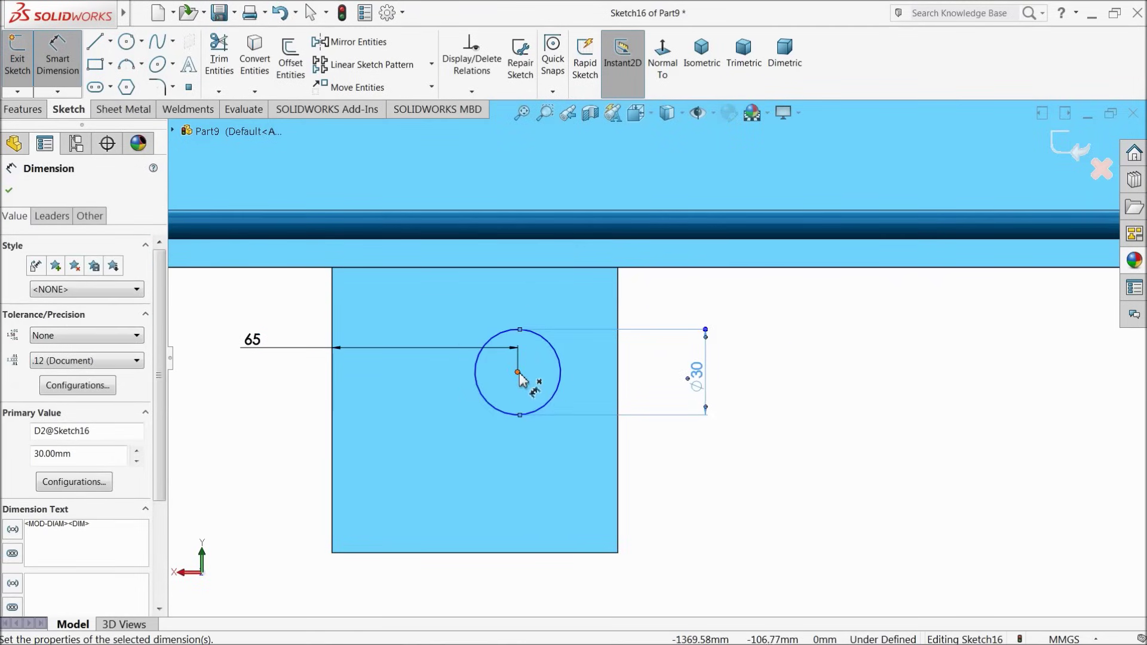
# Dimension the circle's centre 65 mm above the lower edge of the block face.
pyautogui.click(518, 373)
pyautogui.click(529, 553)
pyautogui.click(730, 485)
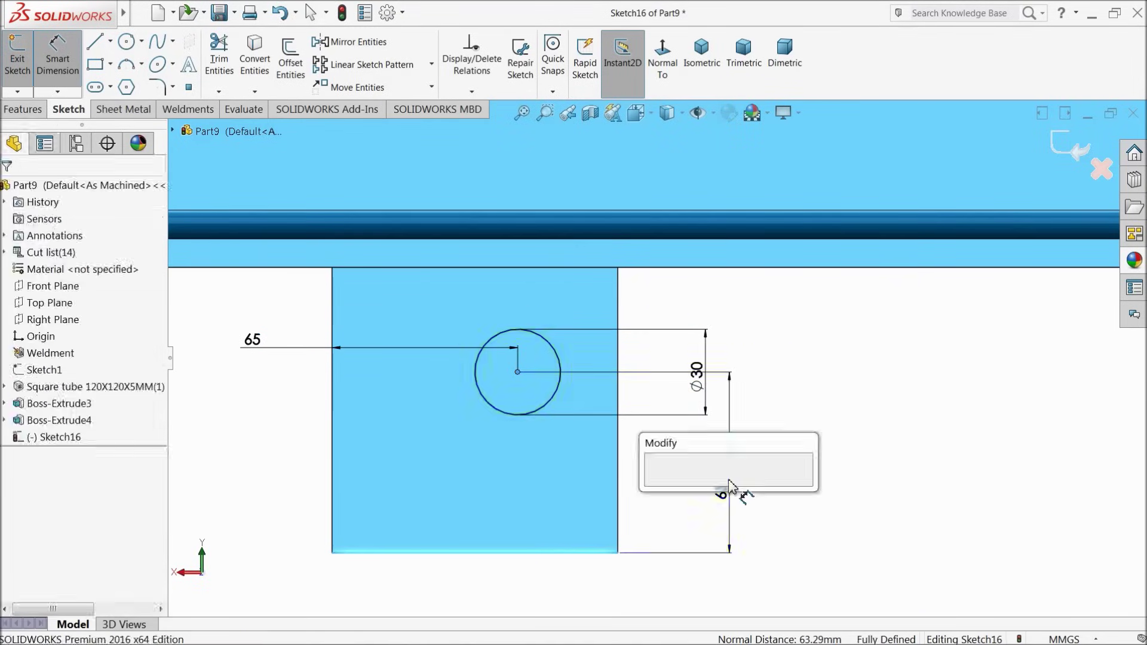
pyautogui.write('65')
pyautogui.press('Return')
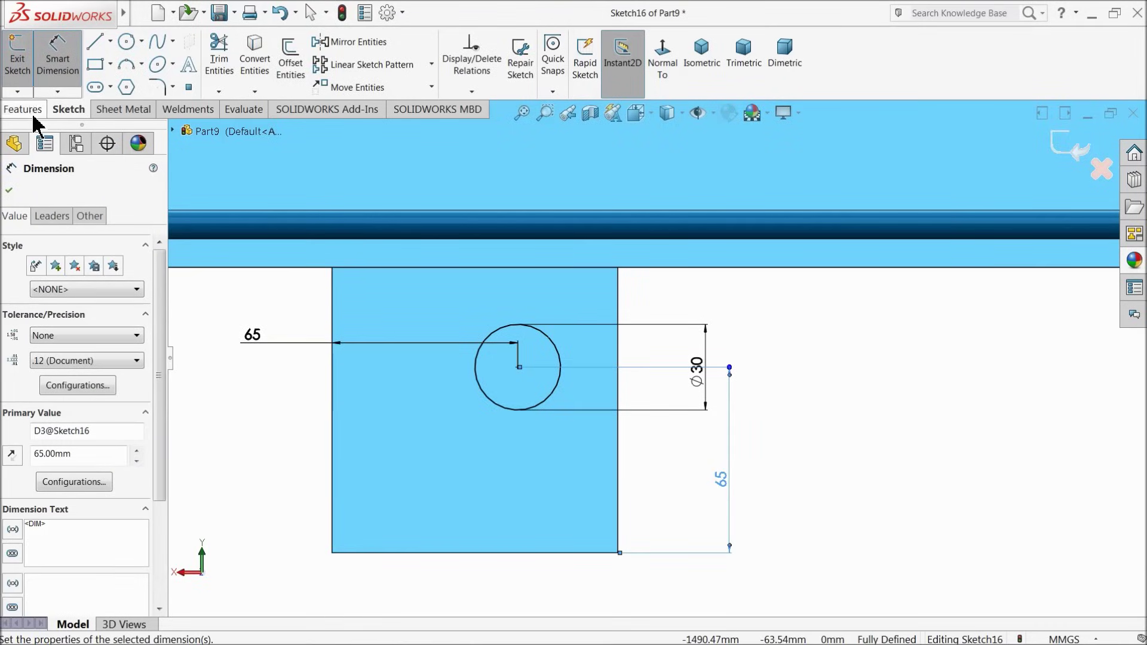
# Cut the circle Through All with an Extruded Cut so the hole passes through all the mounting blocks.
pyautogui.click(30, 110)
pyautogui.click(226, 60)
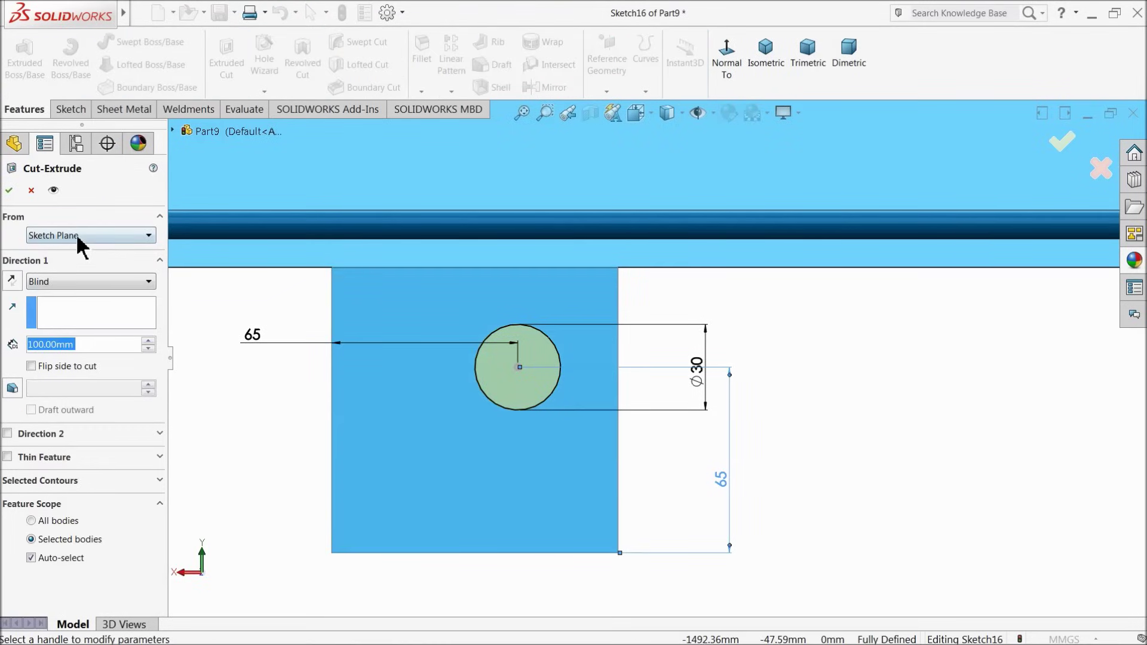
pyautogui.click(89, 281)
pyautogui.click(74, 311)
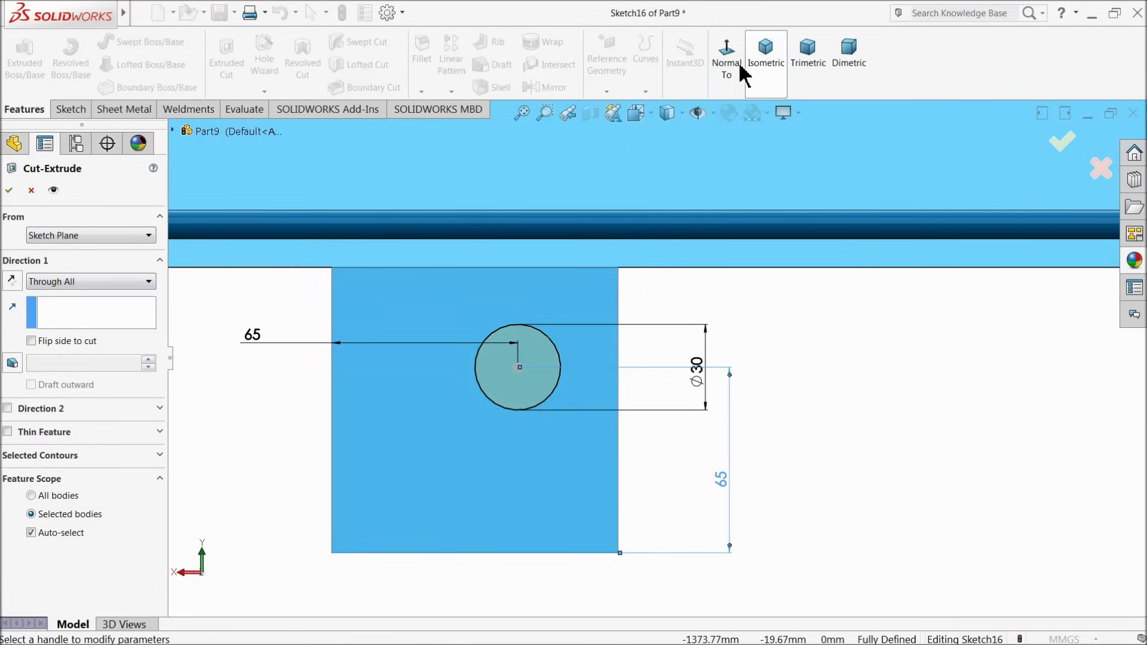
pyautogui.click(762, 60)
pyautogui.scroll(-3, 836, 511)
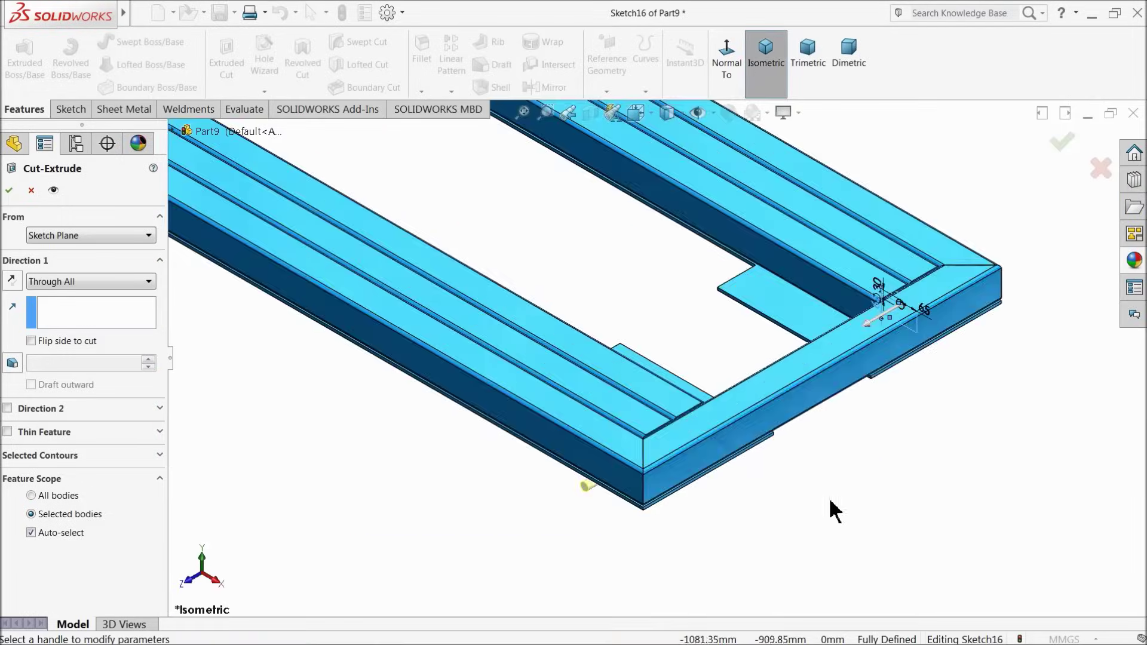
pyautogui.moveTo(750, 490); pyautogui.dragTo(691, 279, button='middle')
pyautogui.scroll(2, 683, 376)
pyautogui.scroll(-4, 768, 464)
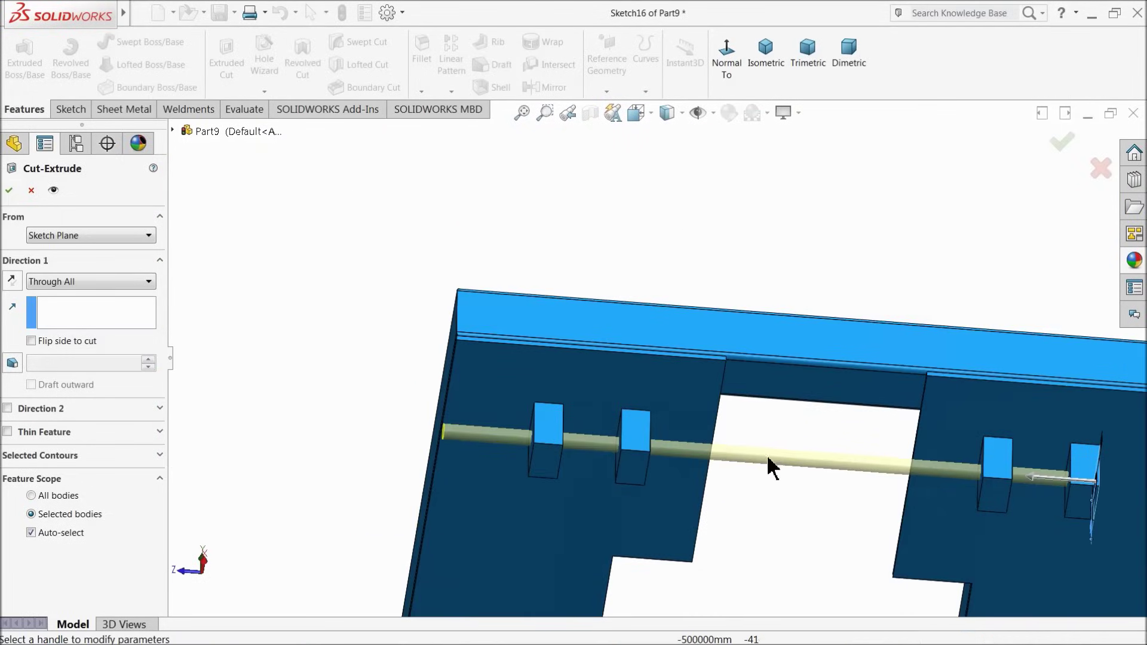
pyautogui.scroll(1, 795, 511)
pyautogui.scroll(-3, 765, 478)
pyautogui.moveTo(737, 448); pyautogui.dragTo(724, 414, button='middle')
pyautogui.click(8, 190)
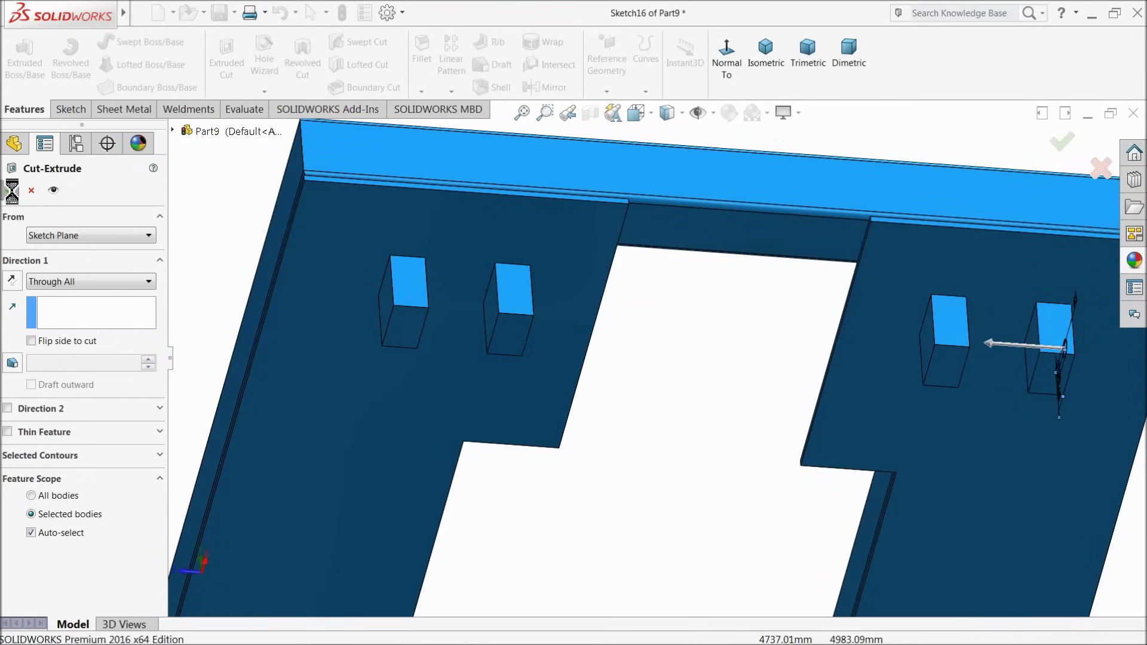
# View the whole frame obliquely from above and turn on the perspective display.
pyautogui.scroll(6, 573, 324)
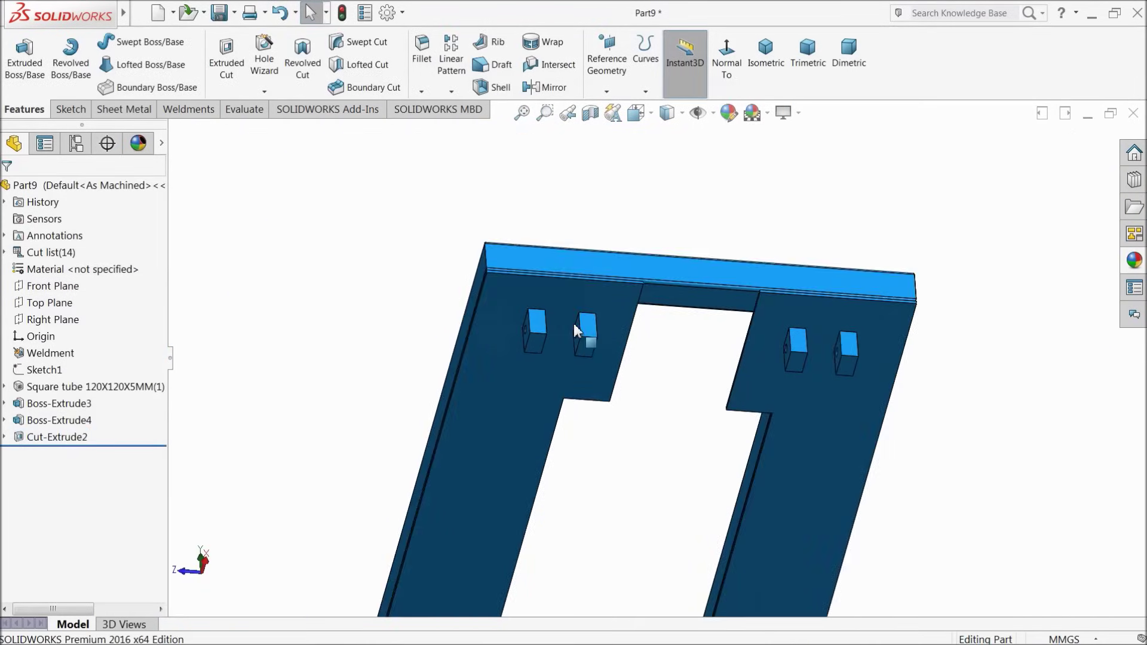
pyautogui.moveTo(578, 291); pyautogui.dragTo(641, 425, button='middle')
pyautogui.scroll(-5, 657, 460)
pyautogui.scroll(-3, 638, 418)
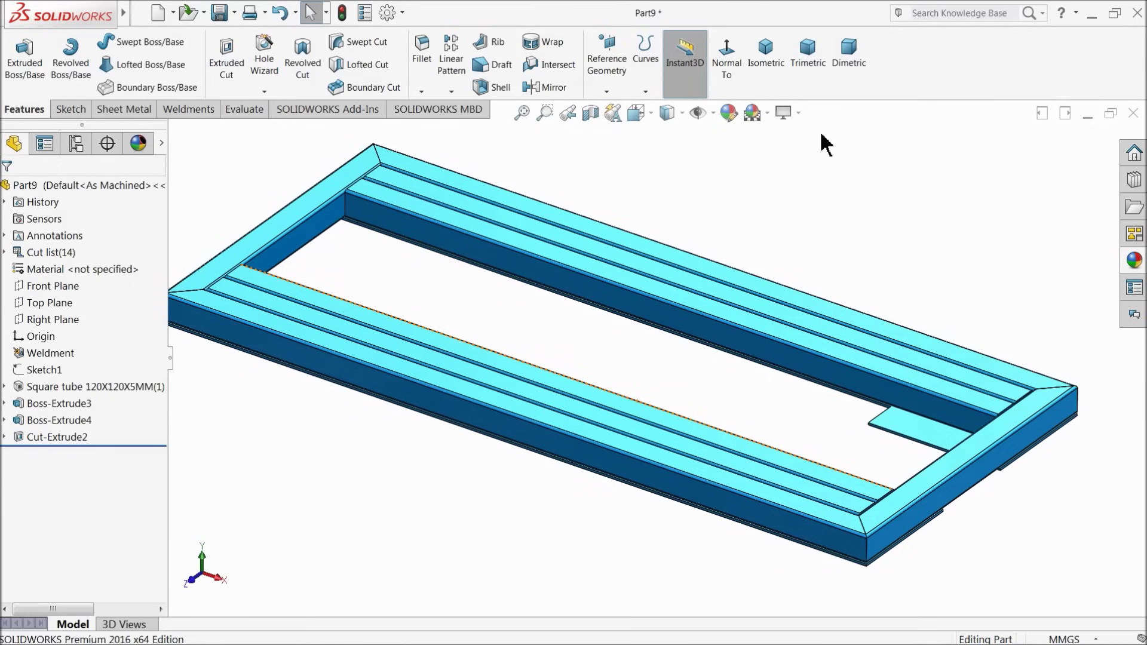
pyautogui.click(798, 112)
pyautogui.click(791, 185)
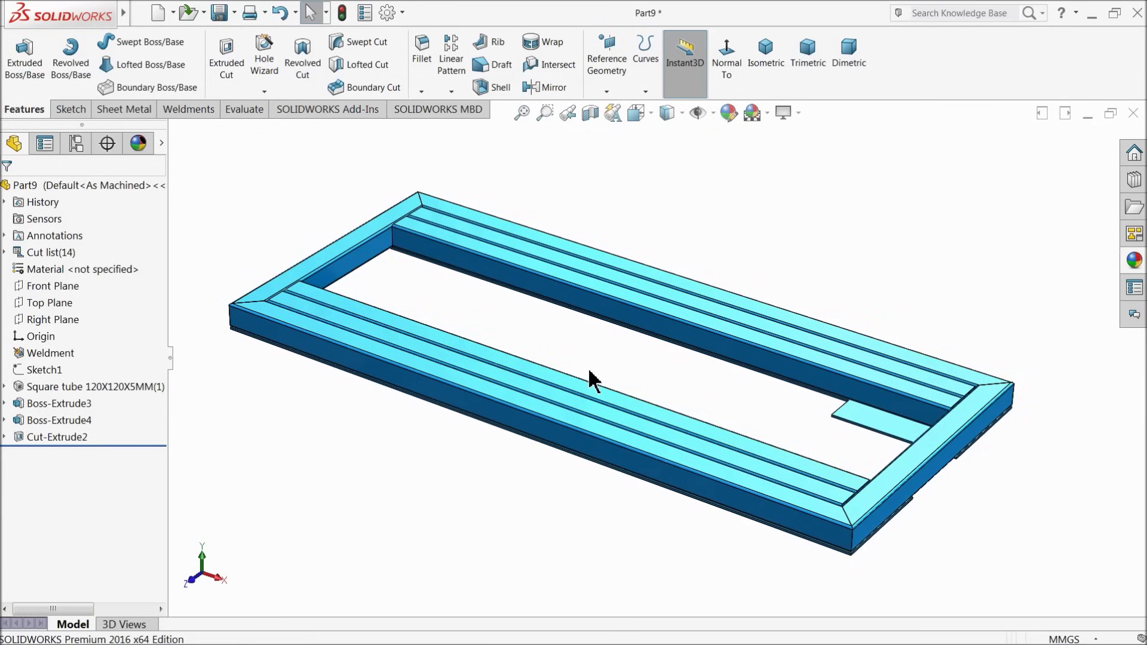
pyautogui.scroll(-2, 589, 376)
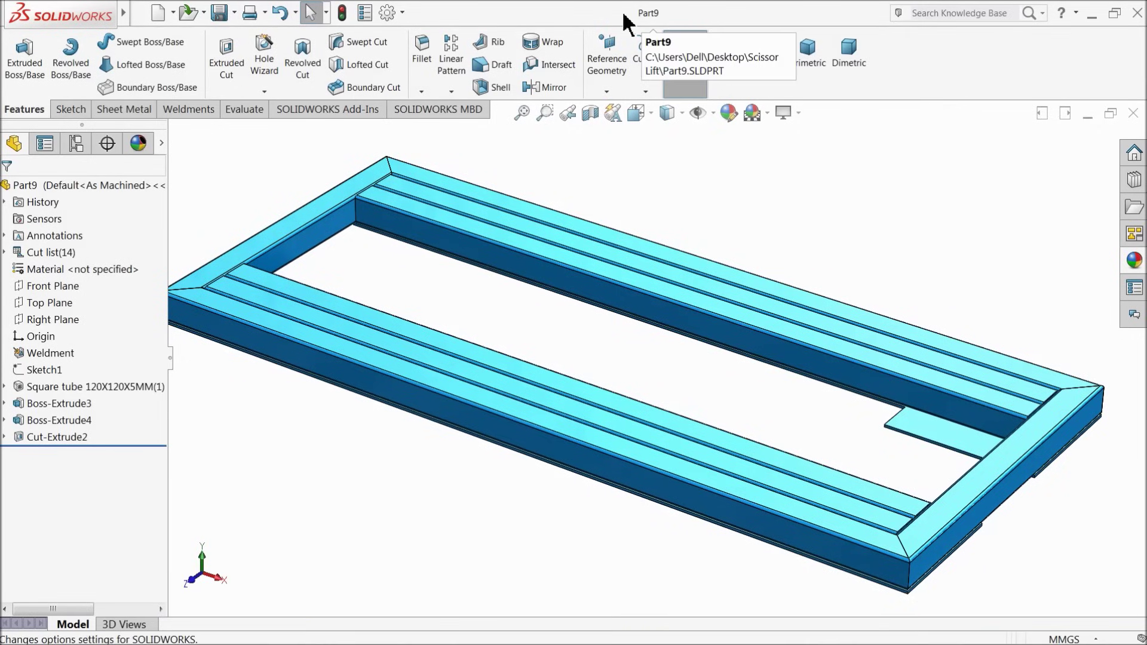
# Save the part under the new name 7.Top frame in the Scissor Lift folder.
pyautogui.click(234, 12)
pyautogui.click(238, 51)
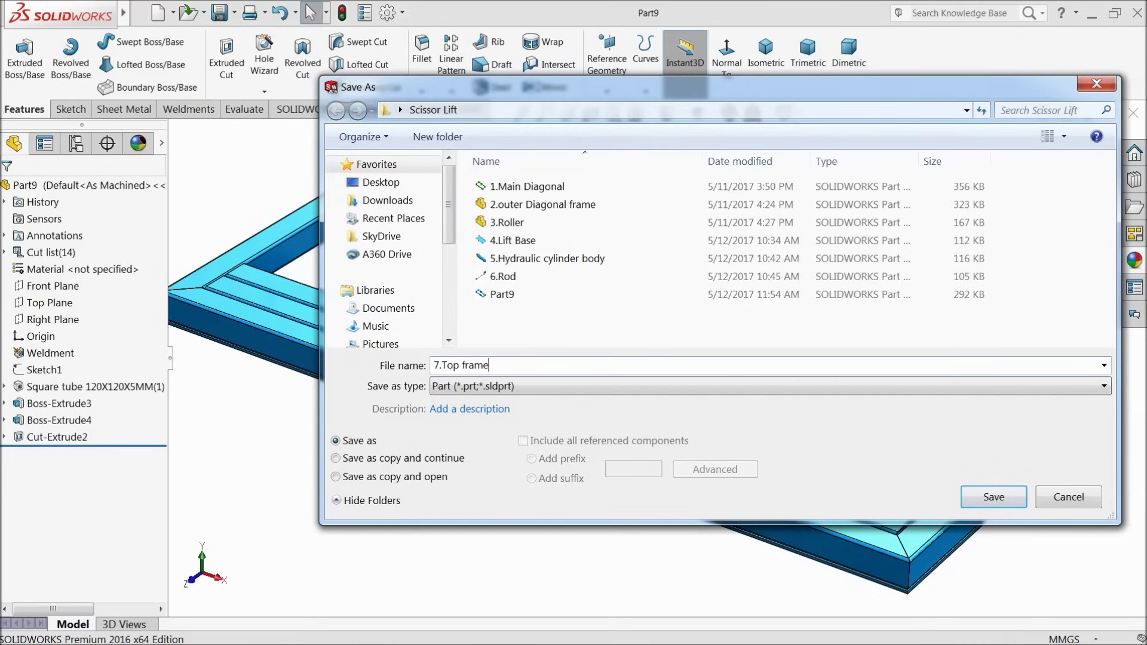
pyautogui.click(992, 501)
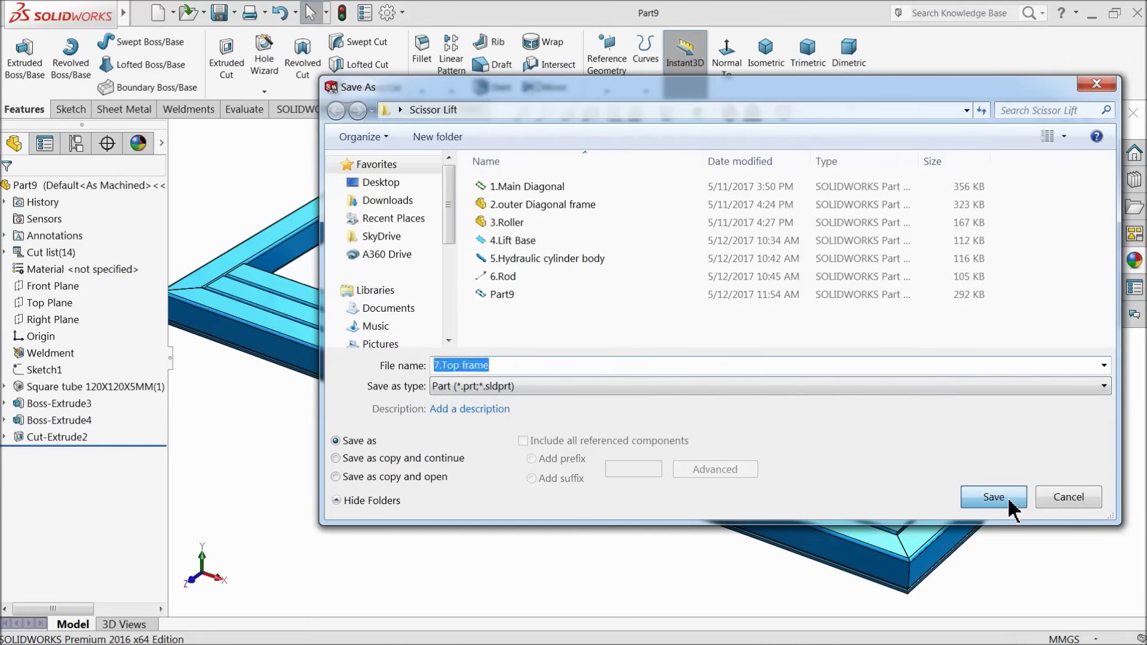
pyautogui.scroll(1, 669, 409)
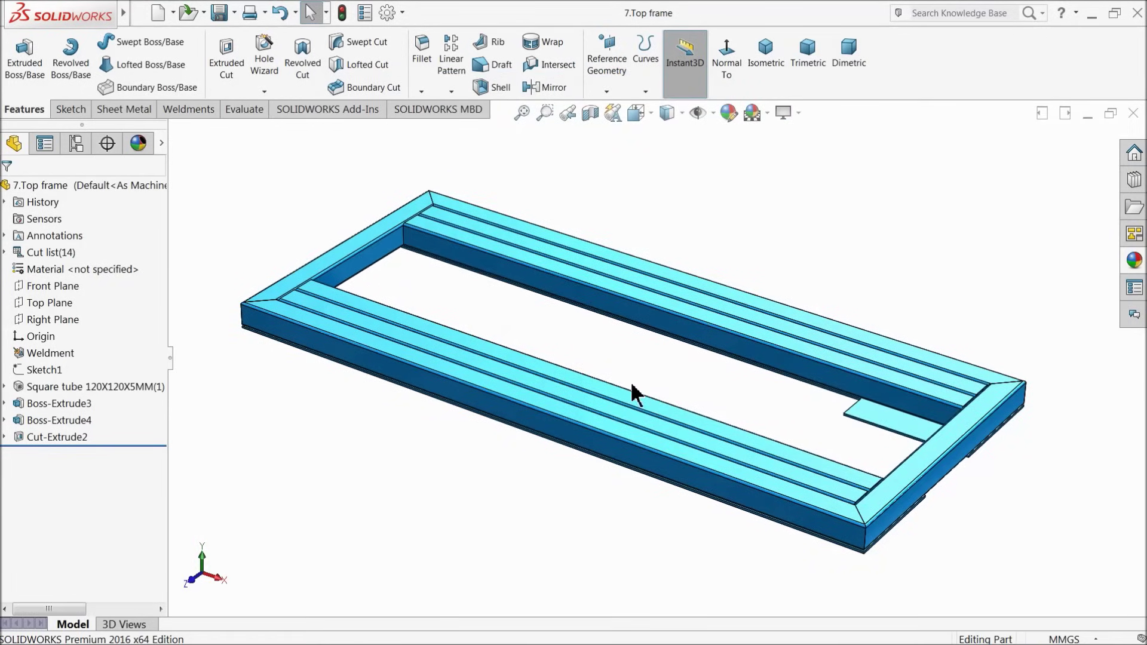
# Reopen Sketch16 of the mounting-block hole cut for editing and view its circle straight on.
pyautogui.moveTo(632, 389)
pyautogui.mouseDown(button='middle')
pyautogui.moveTo(617, 340)
pyautogui.moveTo(607, 366)
pyautogui.moveTo(590, 367)
pyautogui.moveTo(619, 378)
pyautogui.moveTo(597, 384)
pyautogui.moveTo(824, 263)
pyautogui.moveTo(791, 326)
pyautogui.mouseUp(button='middle')
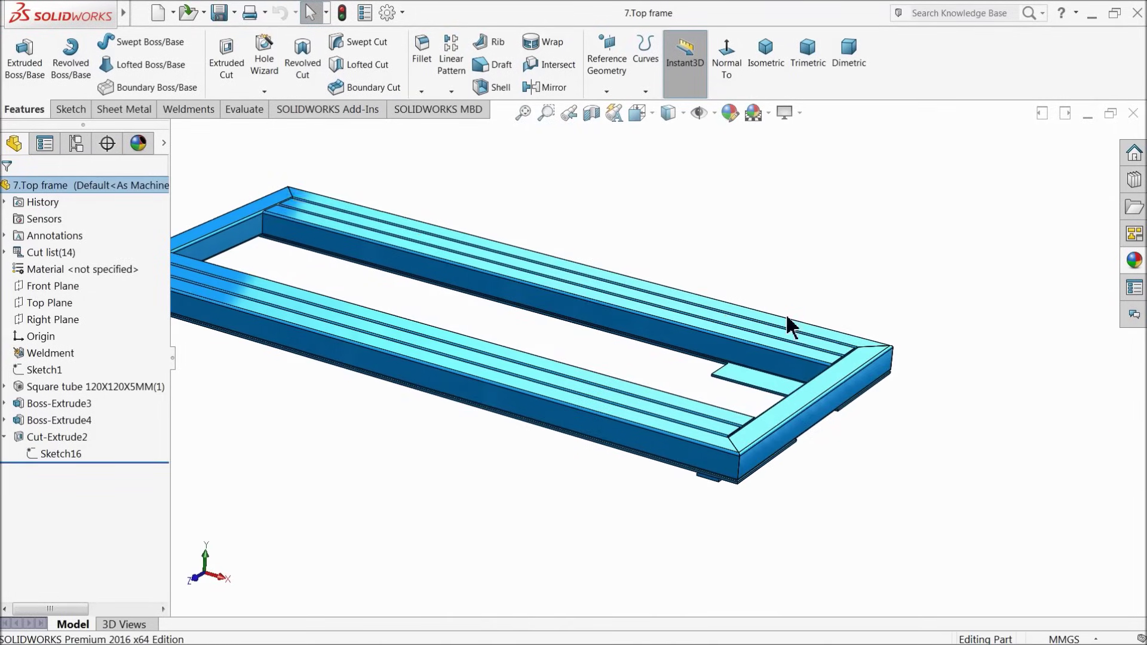
pyautogui.moveTo(571, 440); pyautogui.dragTo(579, 377, button='middle')
pyautogui.scroll(-5, 744, 352)
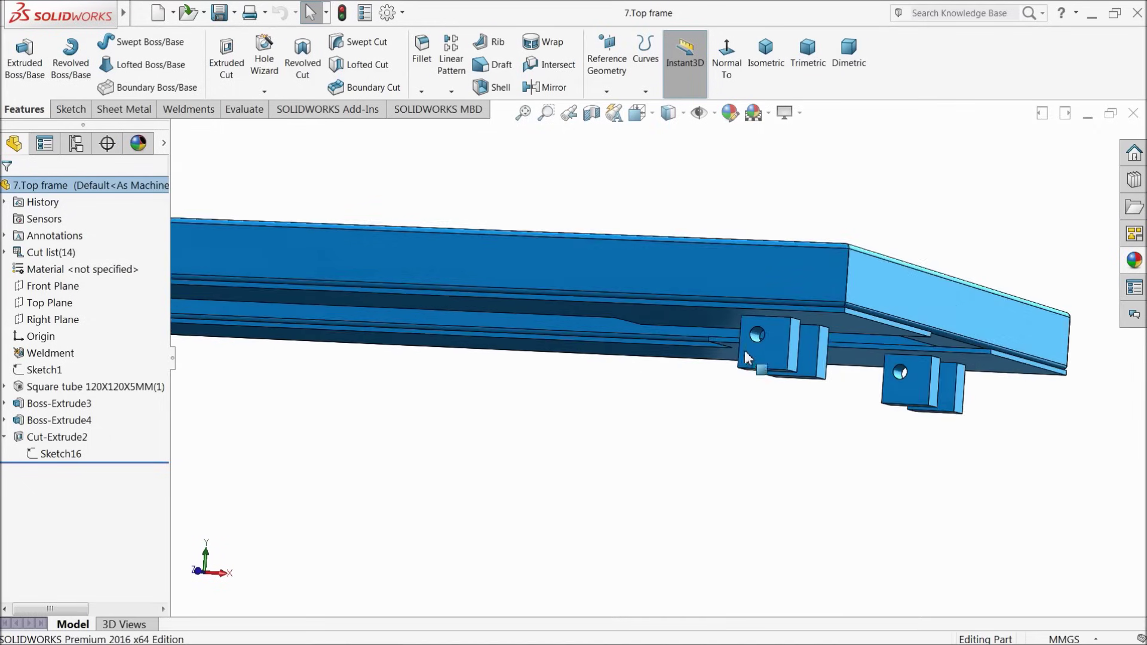
pyautogui.scroll(-2, 745, 354)
pyautogui.click(56, 453)
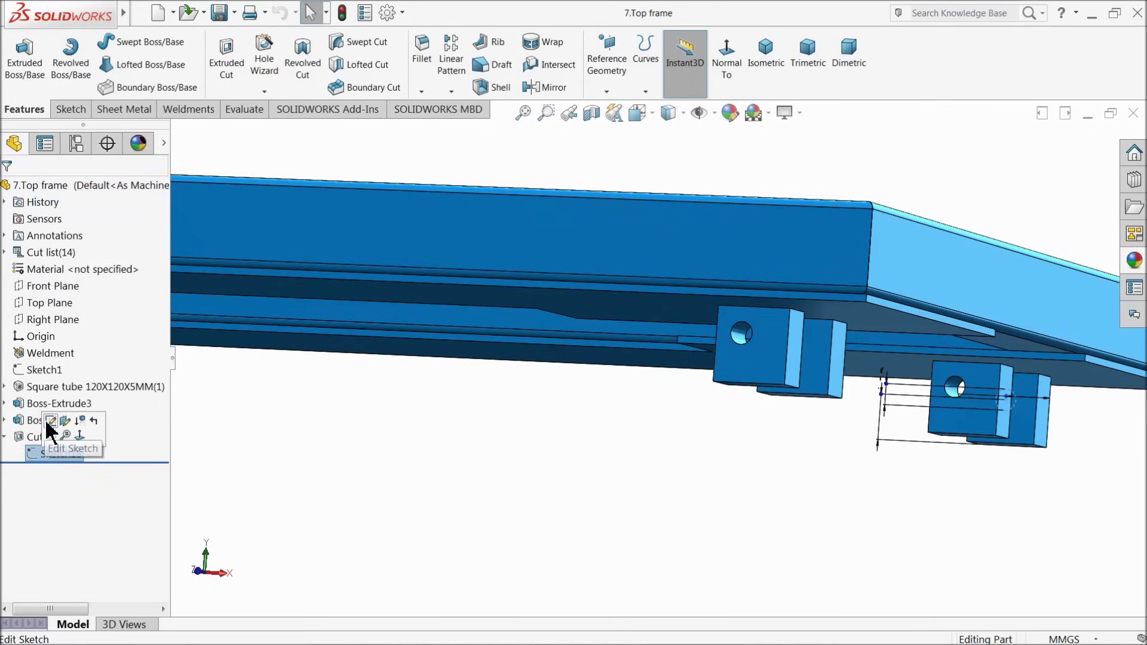
pyautogui.click(41, 442)
pyautogui.click(664, 76)
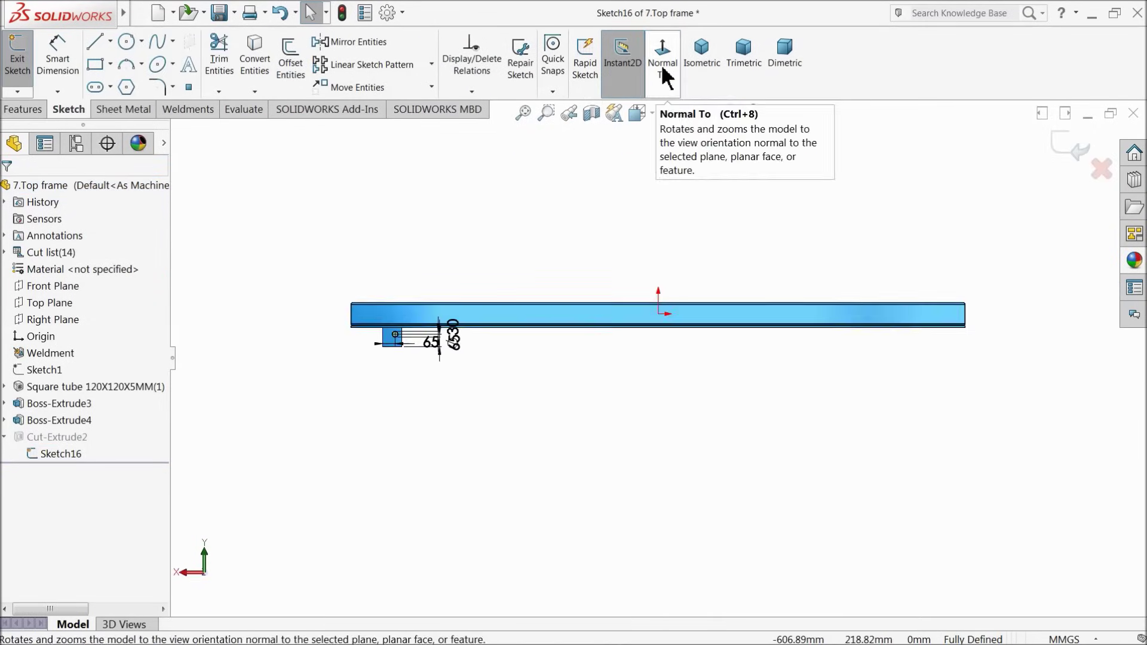
pyautogui.scroll(-4, 526, 353)
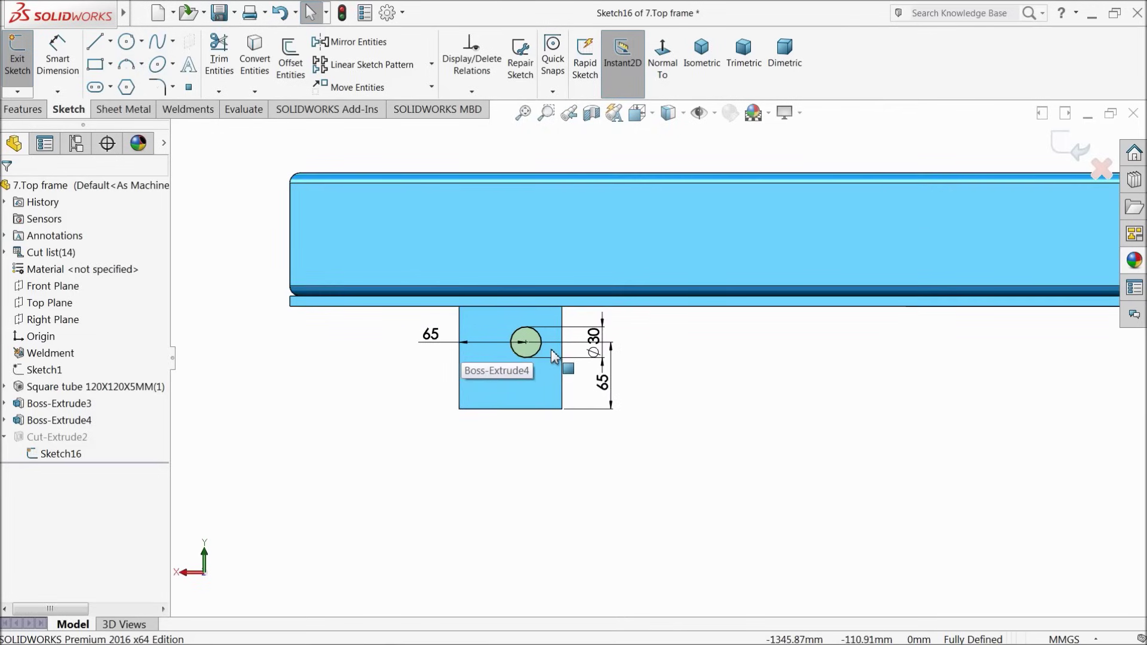
pyautogui.click(664, 64)
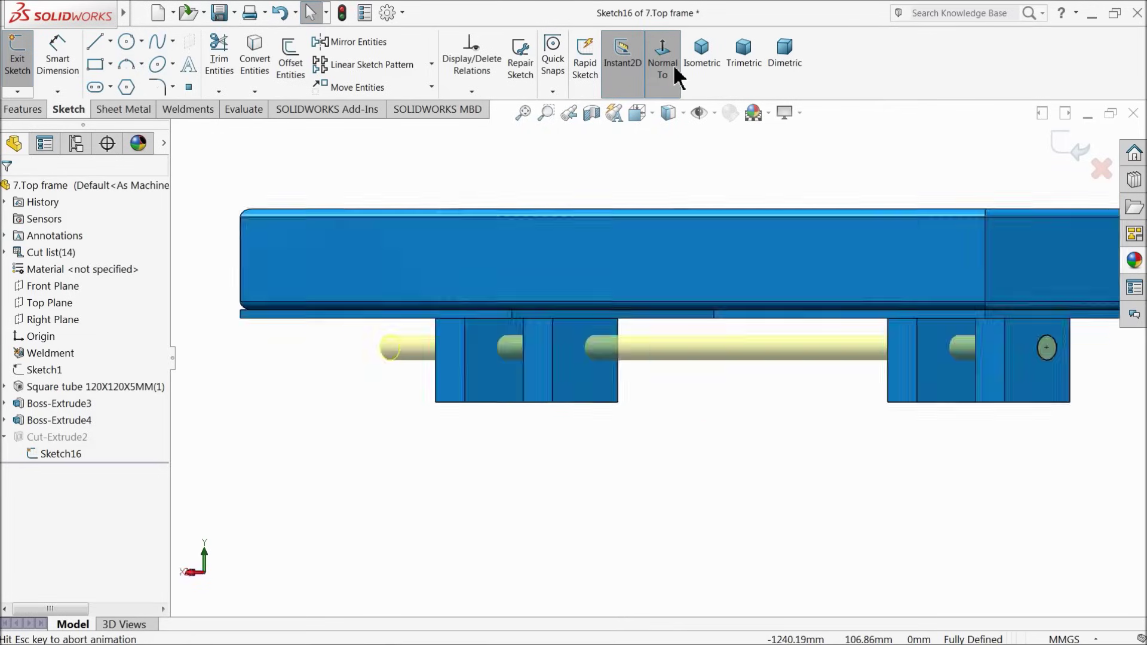
pyautogui.scroll(-3, 860, 380)
pyautogui.scroll(-5, 907, 381)
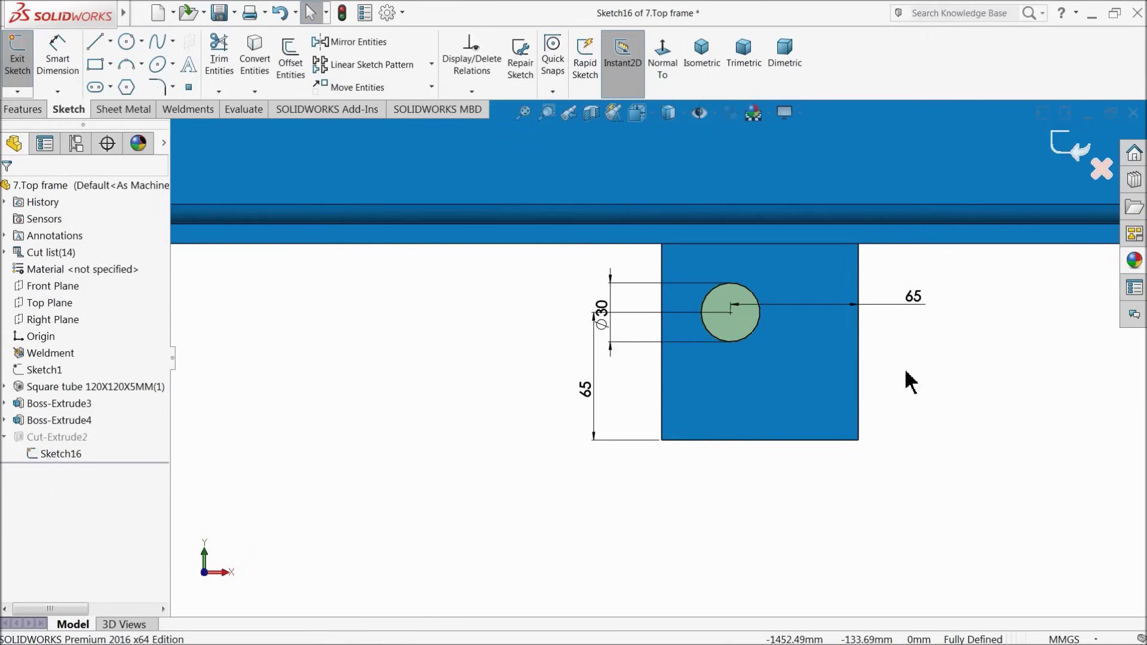
# Set the circle centre's height above the block's lower edge to 35 mm and exit the sketch.
pyautogui.moveTo(587, 394); pyautogui.dragTo(564, 396)
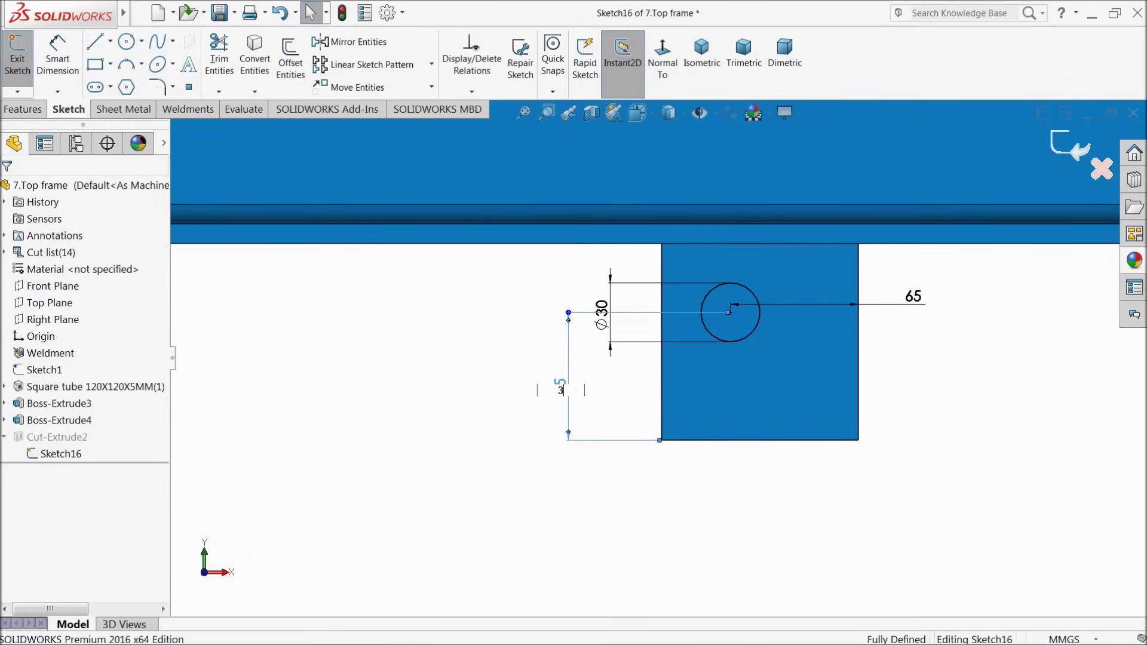
pyautogui.press('Return')
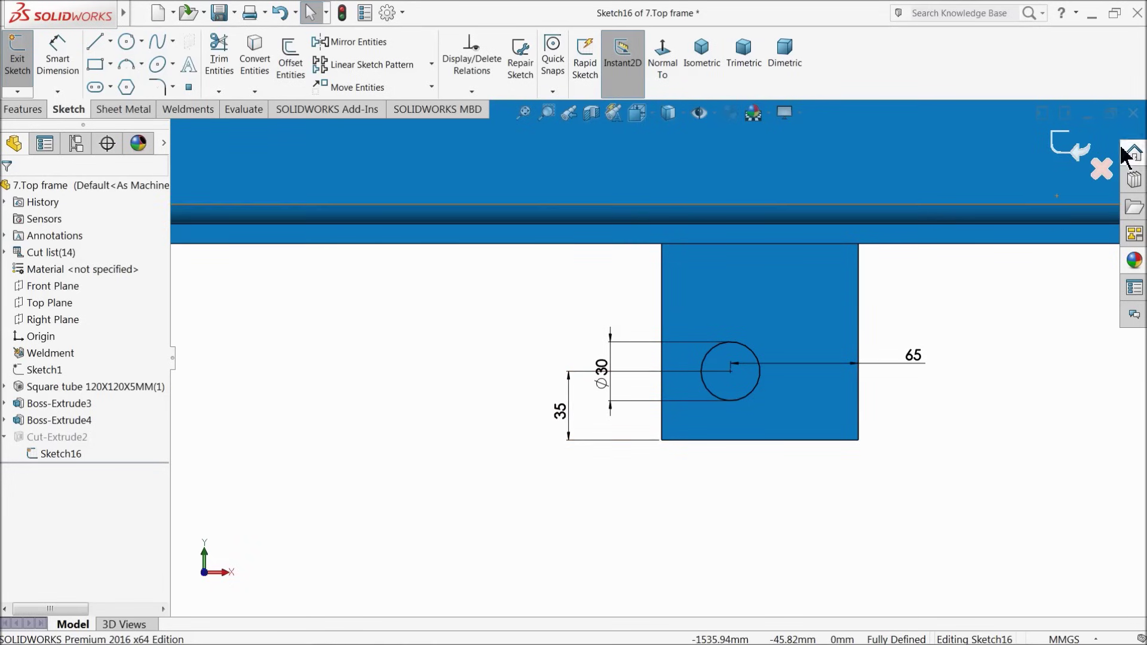
pyautogui.click(1068, 148)
# Fit the whole top frame in an oblique view from above and turn on the perspective display again.
pyautogui.moveTo(692, 362); pyautogui.dragTo(636, 335, button='middle')
pyautogui.scroll(5, 716, 351)
pyautogui.press('f')
pyautogui.scroll(-5, 723, 406)
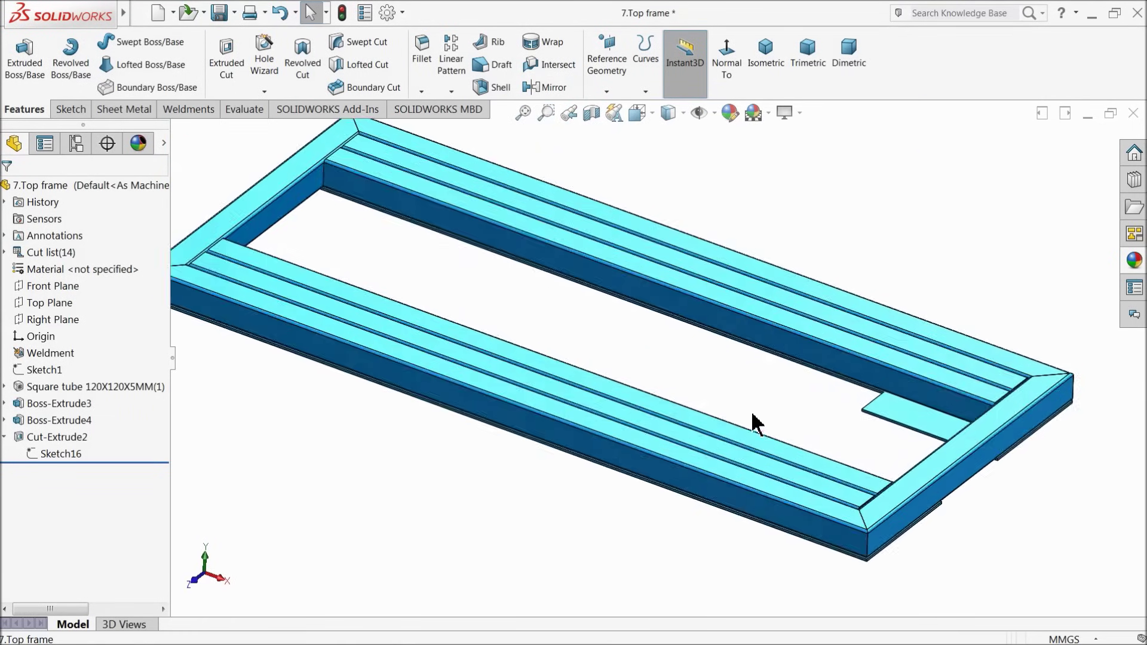
pyautogui.click(788, 113)
pyautogui.click(791, 186)
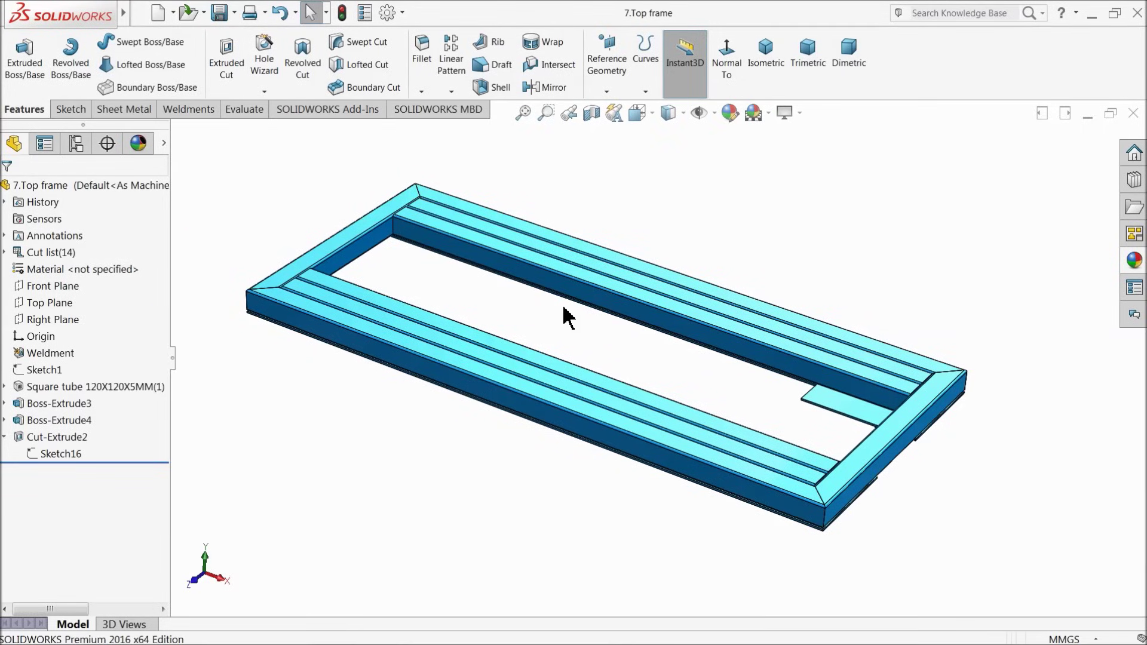
pyautogui.scroll(-2, 567, 316)
pyautogui.moveTo(542, 322); pyautogui.dragTo(538, 317, button='middle')
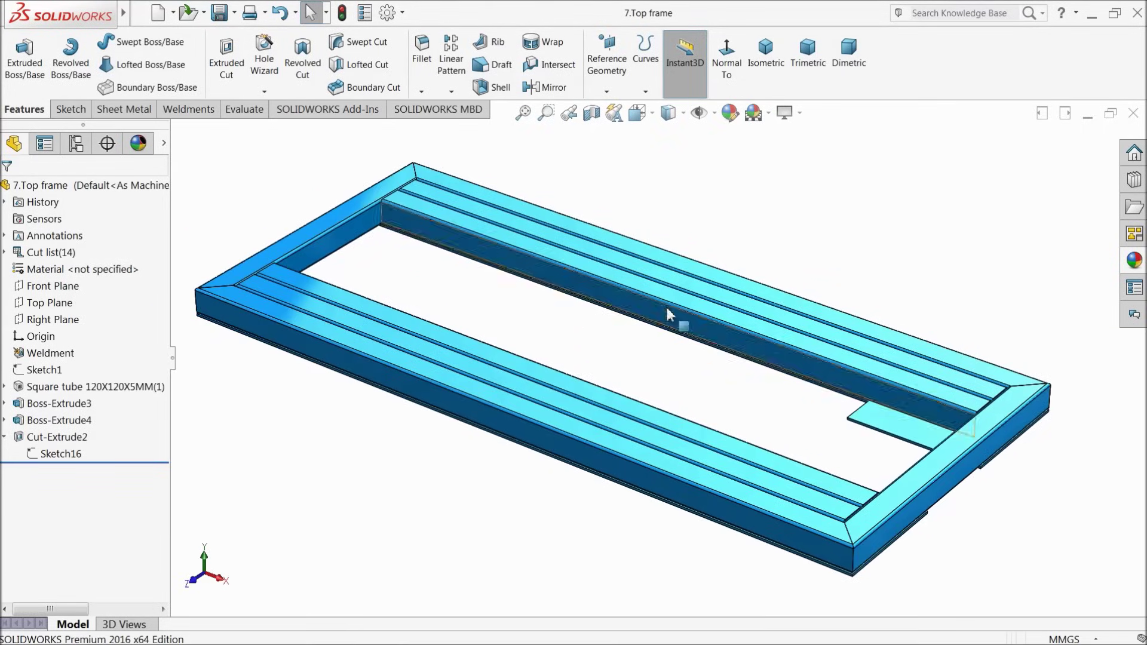
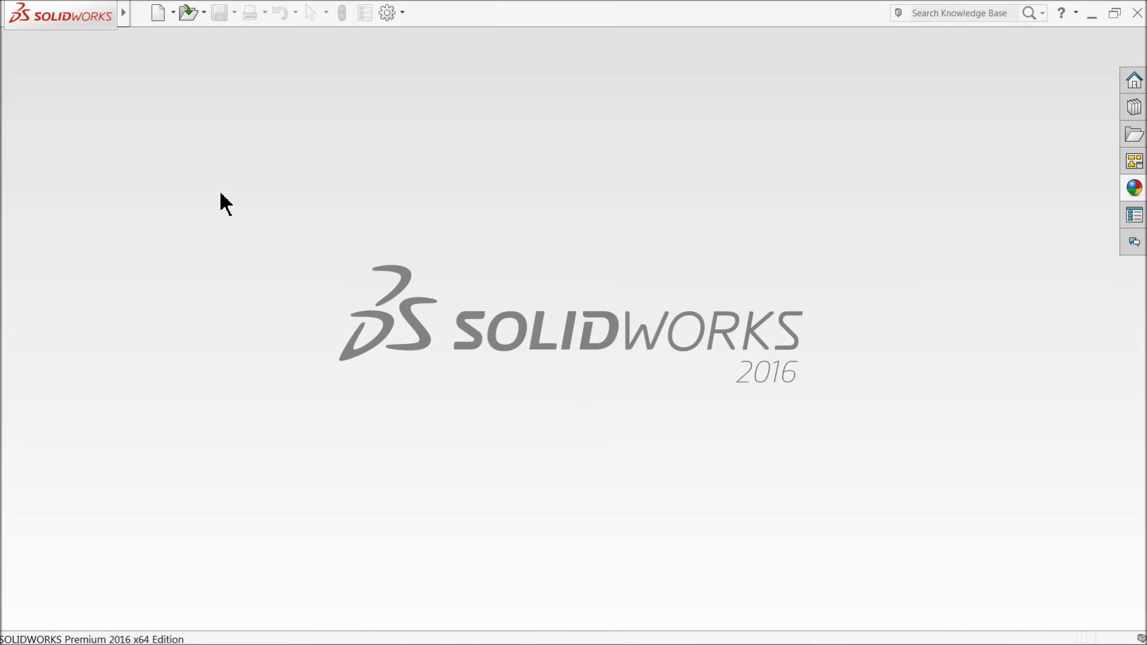
# Create a new assembly and place the 4.Lift Base part from the Scissor Lift folder as its first component.
pyautogui.click(157, 13)
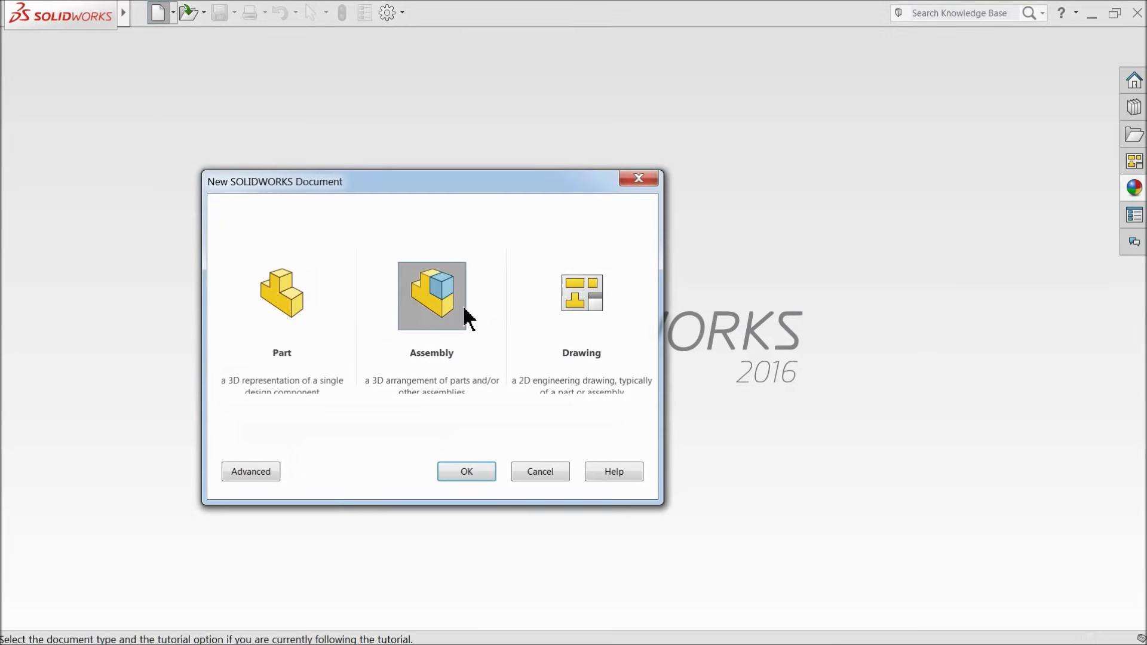
pyautogui.click(484, 469)
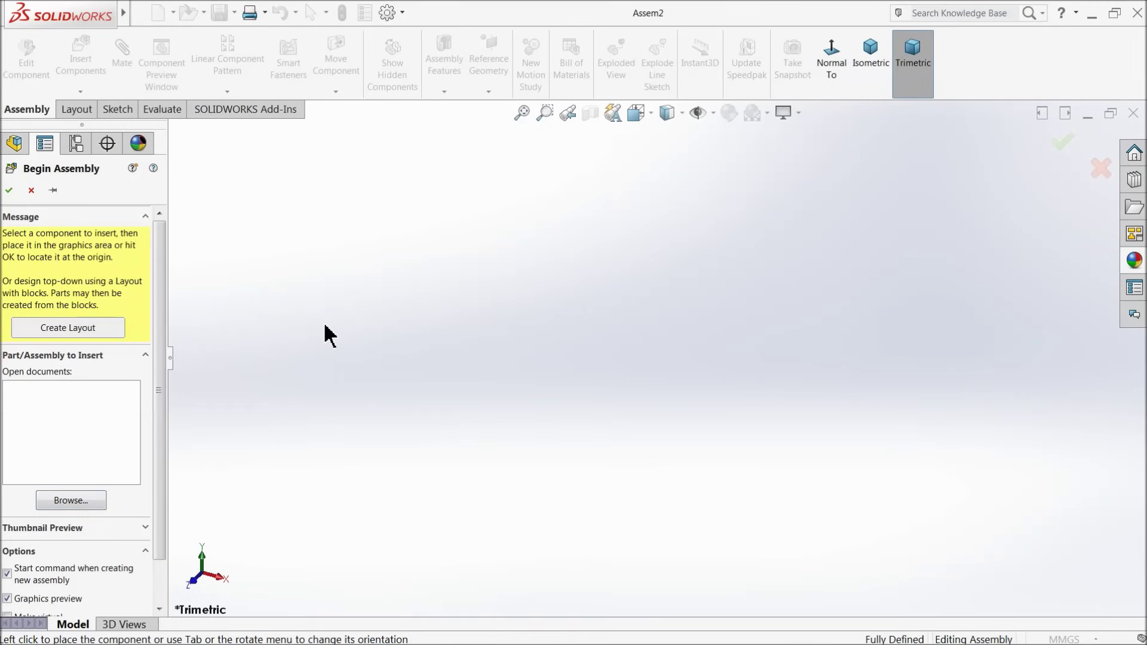
pyautogui.click(80, 505)
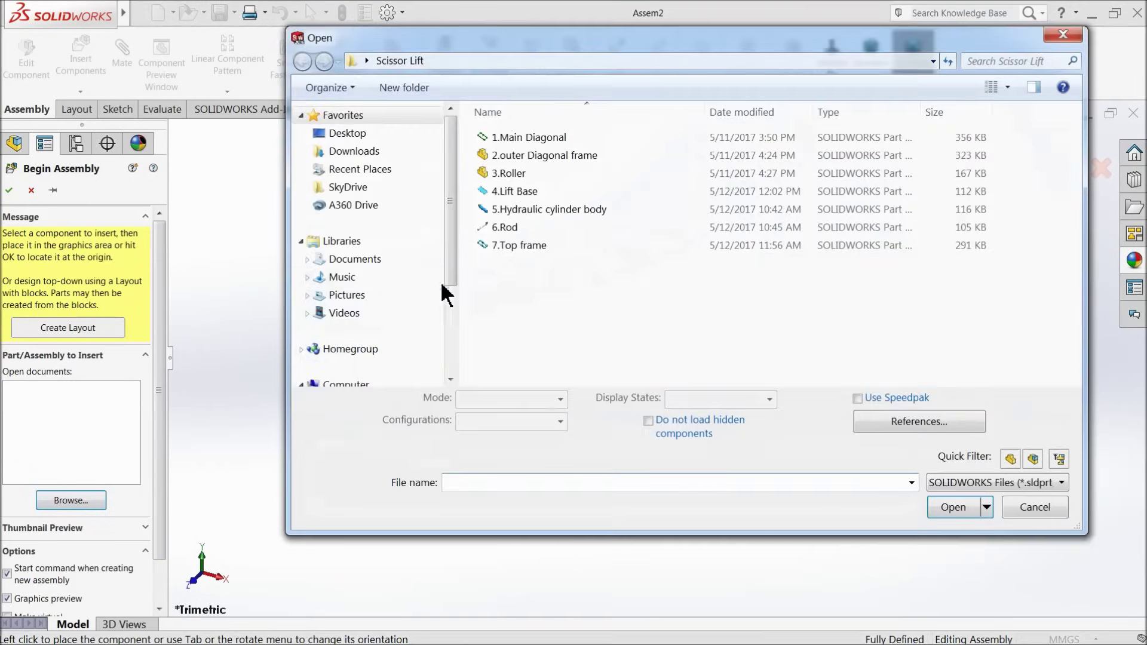
pyautogui.click(509, 190)
pyautogui.click(939, 500)
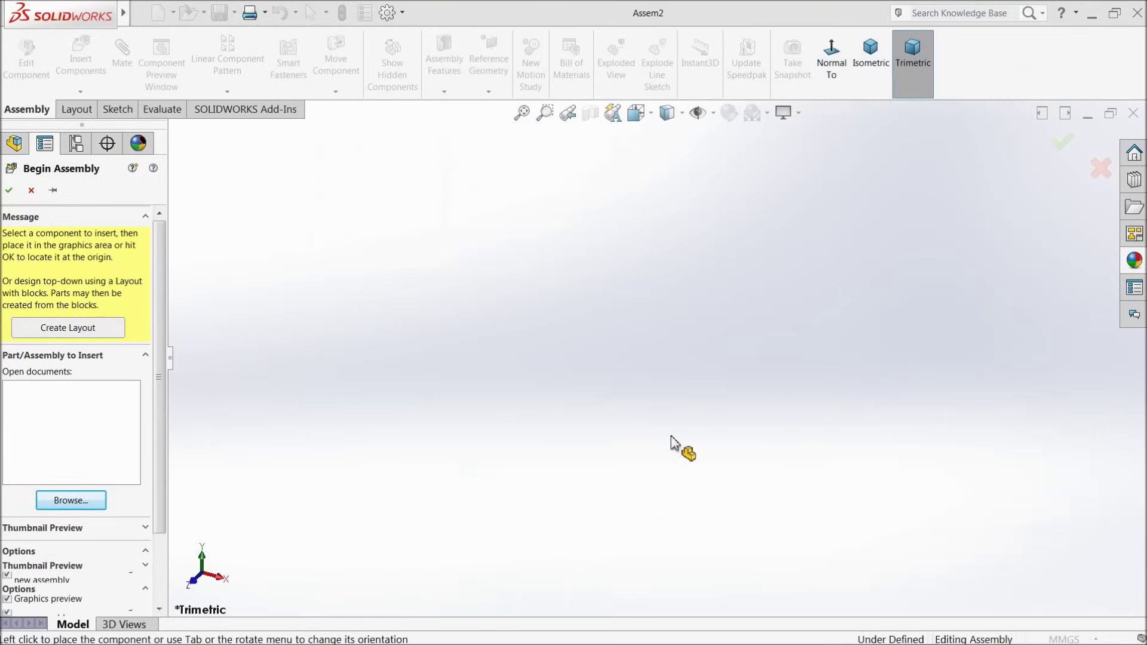
pyautogui.click(684, 356)
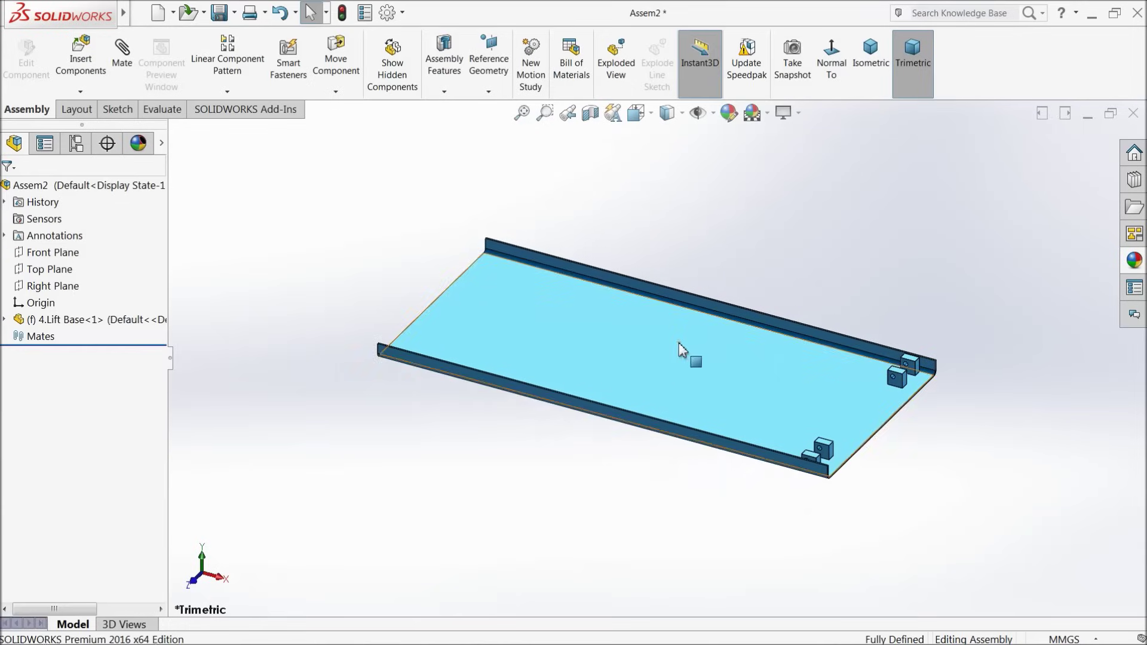
# Apply the Plain White scene to the assembly and show the origins.
pyautogui.click(767, 113)
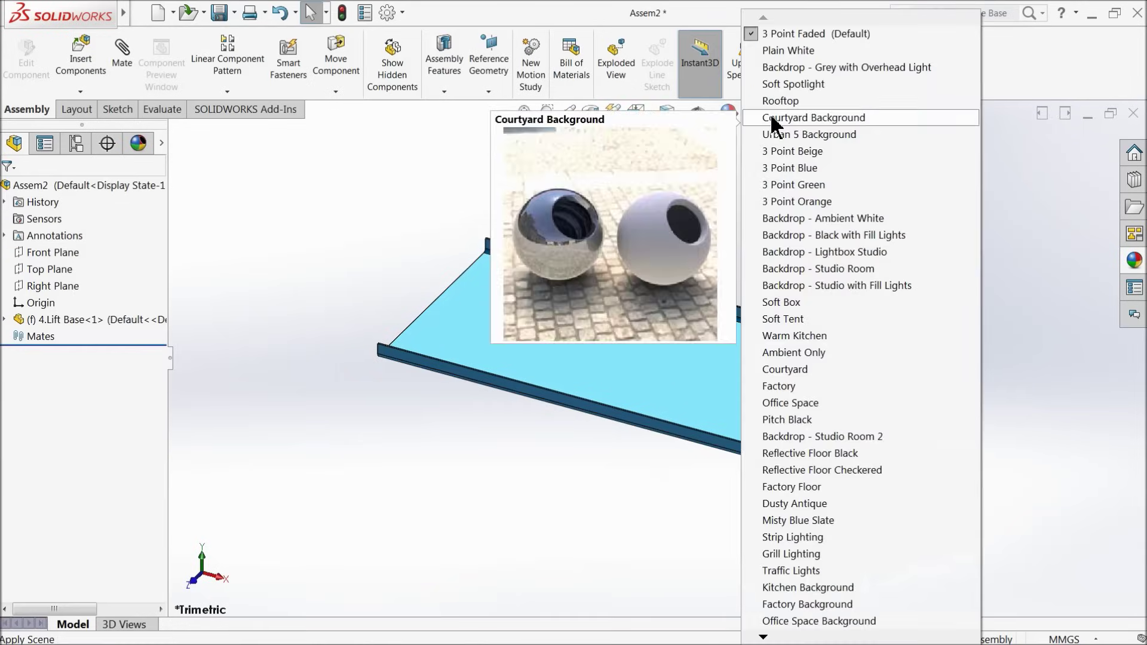
pyautogui.click(780, 51)
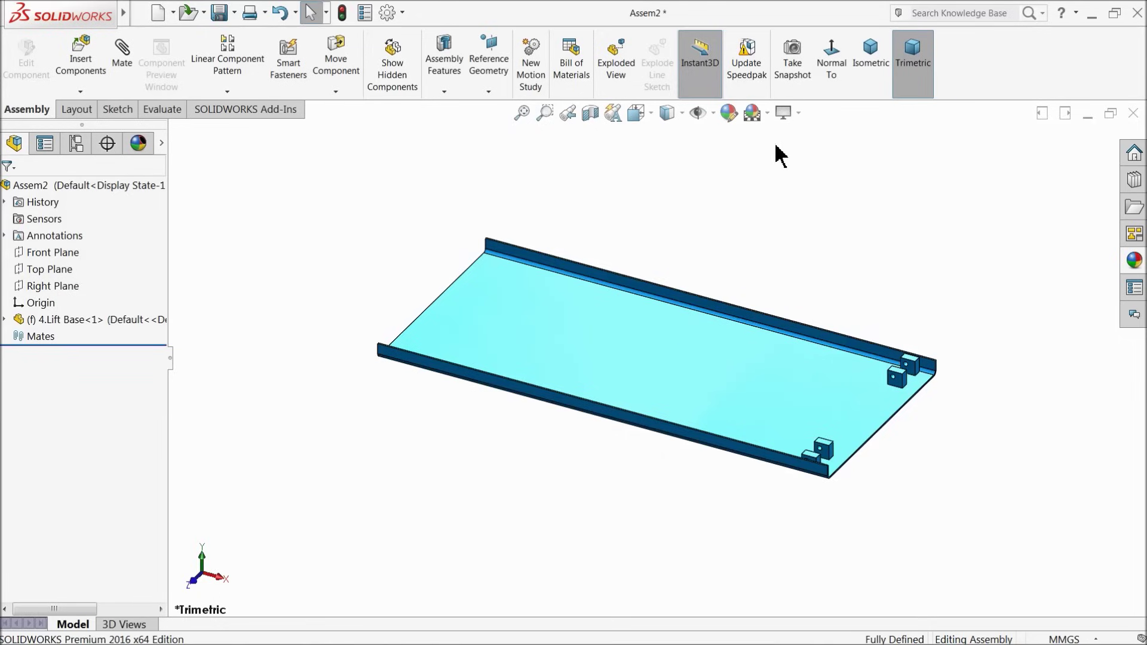
pyautogui.click(714, 114)
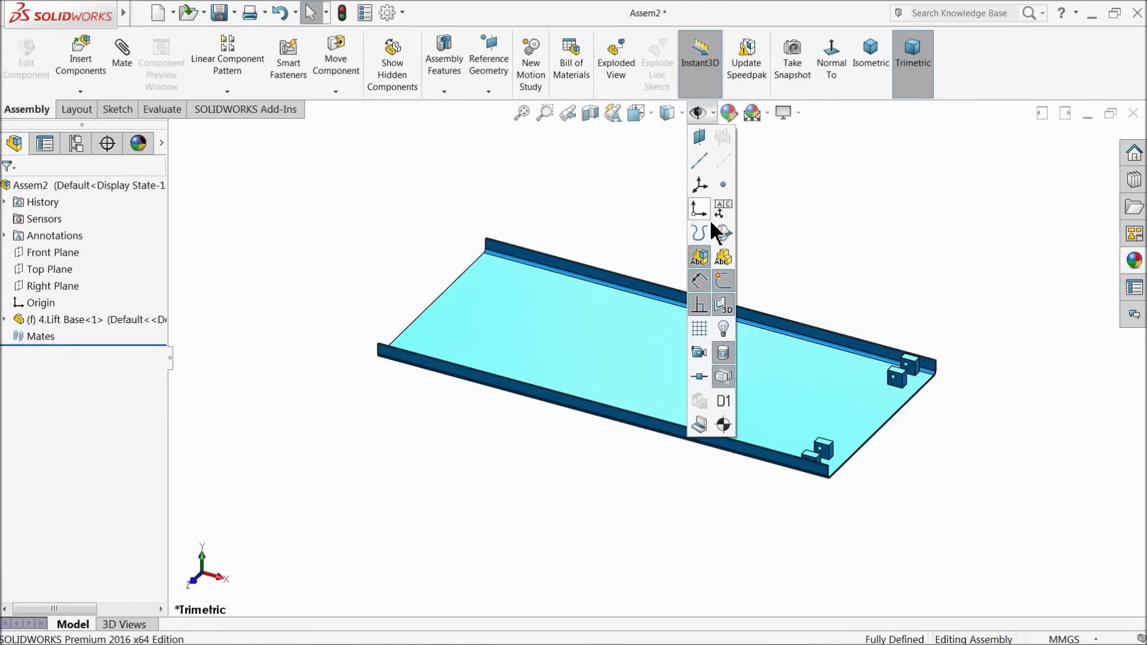
pyautogui.click(568, 197)
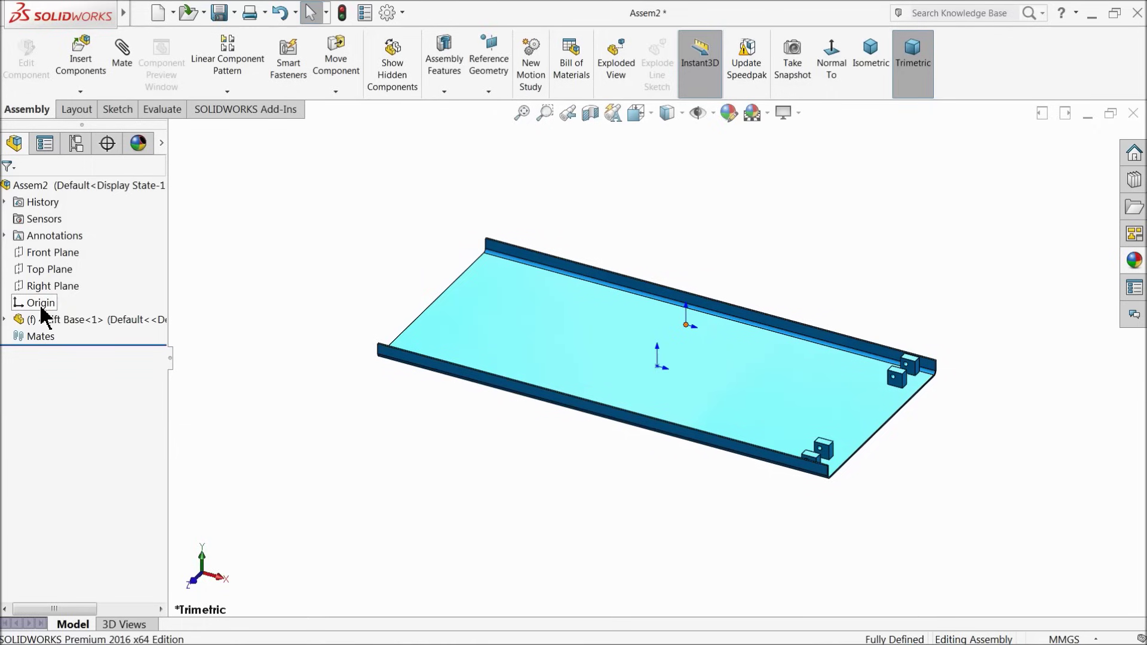
pyautogui.keyDown('ctrl'); pyautogui.click(659, 379); pyautogui.keyUp('ctrl')
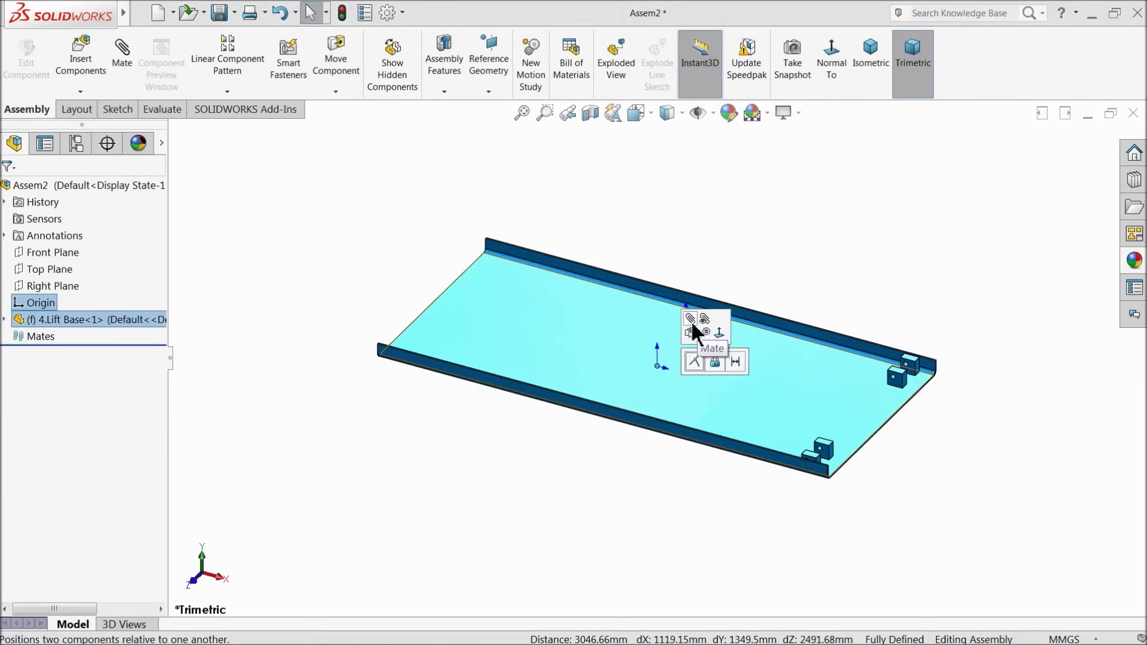
pyautogui.click(691, 323)
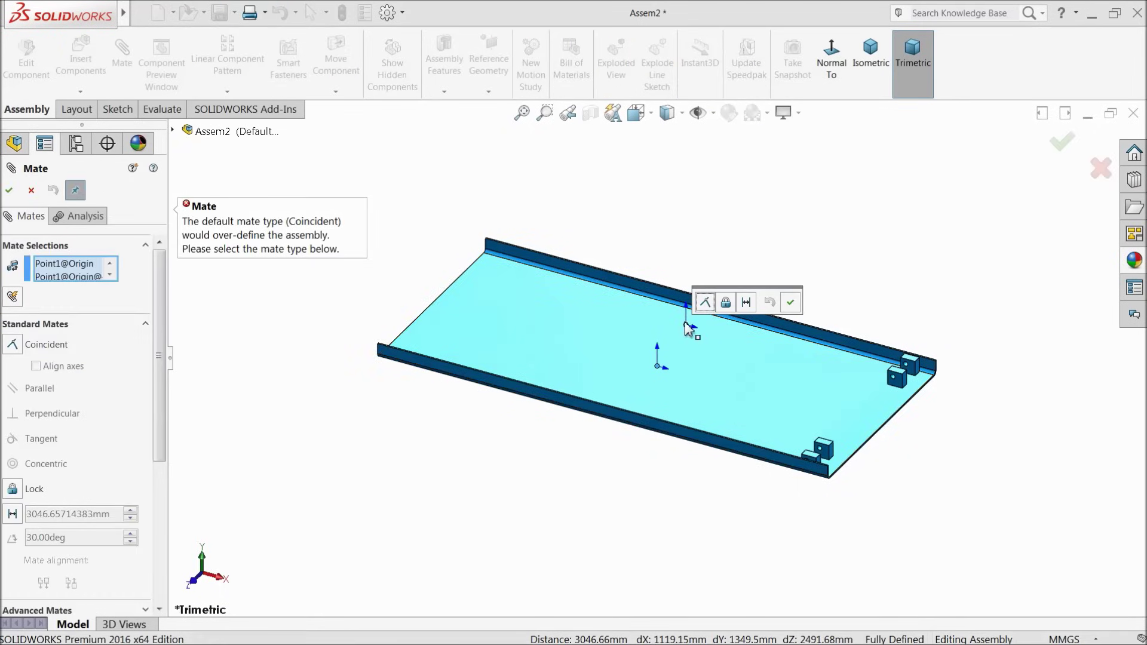
pyautogui.click(32, 190)
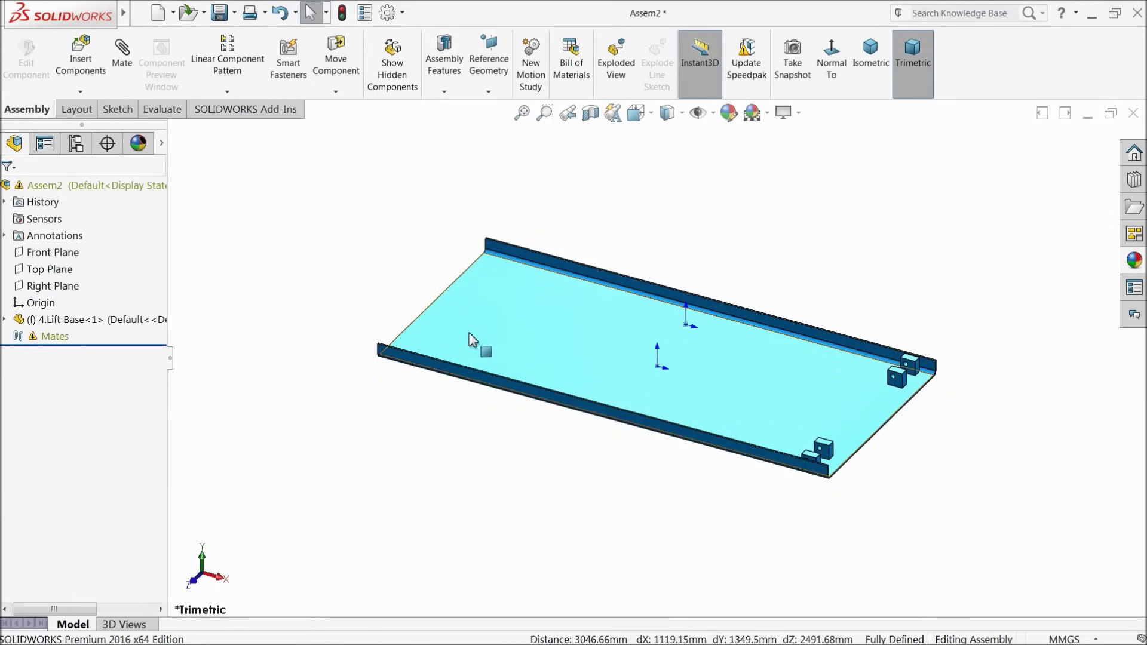
# Float the Lift Base and mate its origin coincident with the assembly origin, with the axes aligned.
pyautogui.rightClick(568, 327)
pyautogui.click(607, 334)
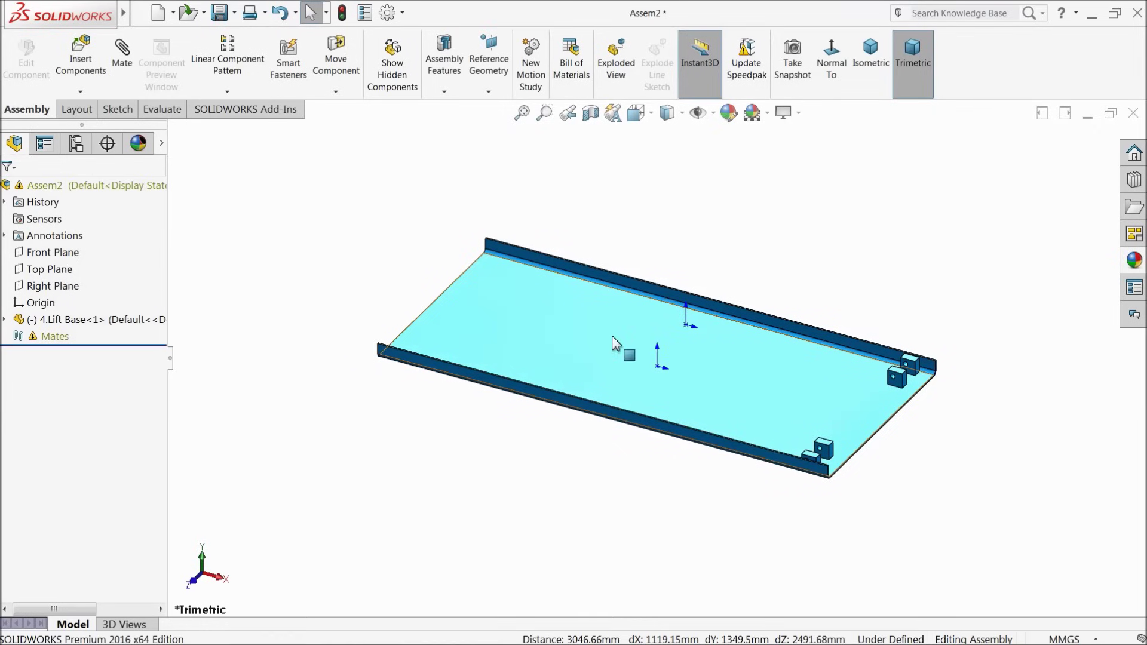
pyautogui.click(662, 377)
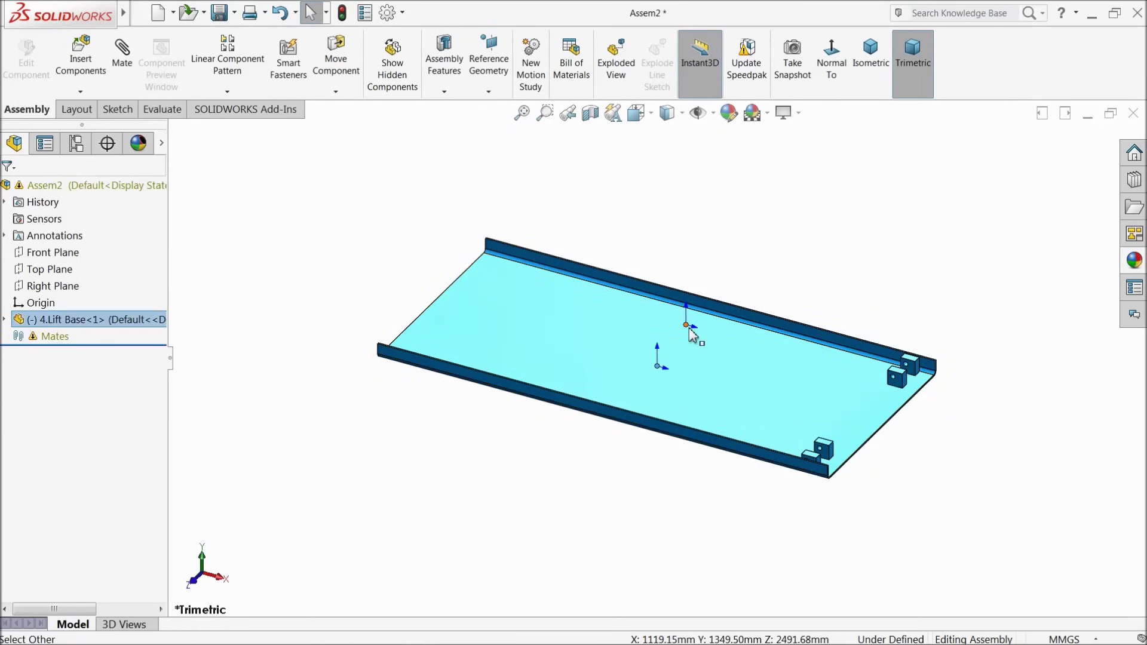
pyautogui.keyDown('ctrl'); pyautogui.click(687, 326); pyautogui.keyUp('ctrl')
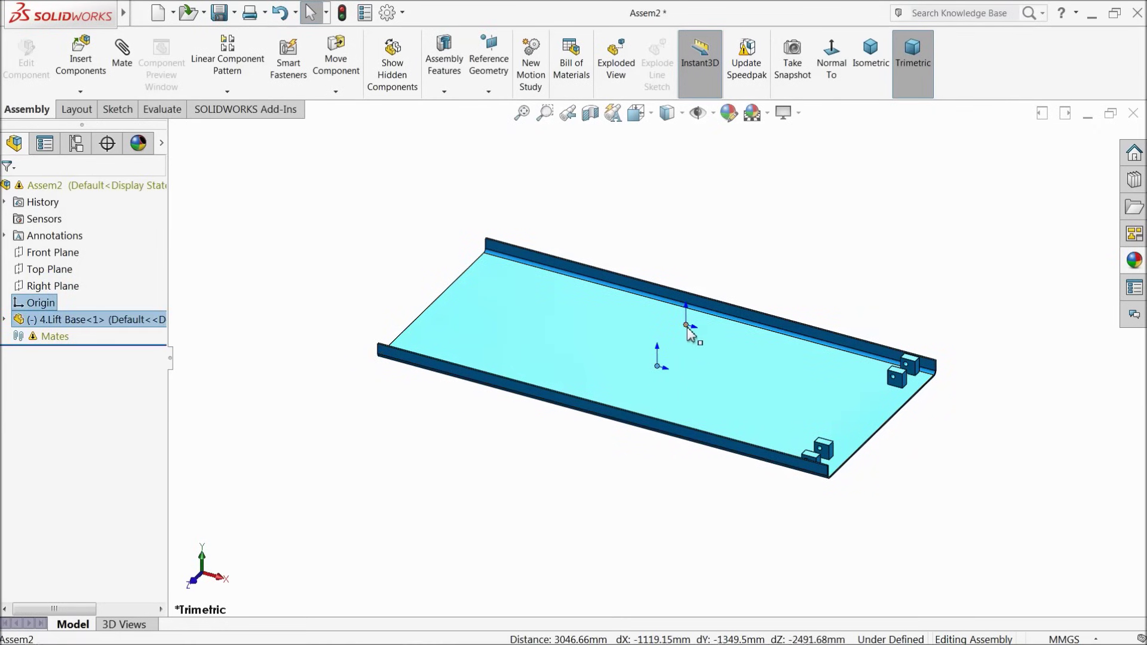
pyautogui.click(723, 288)
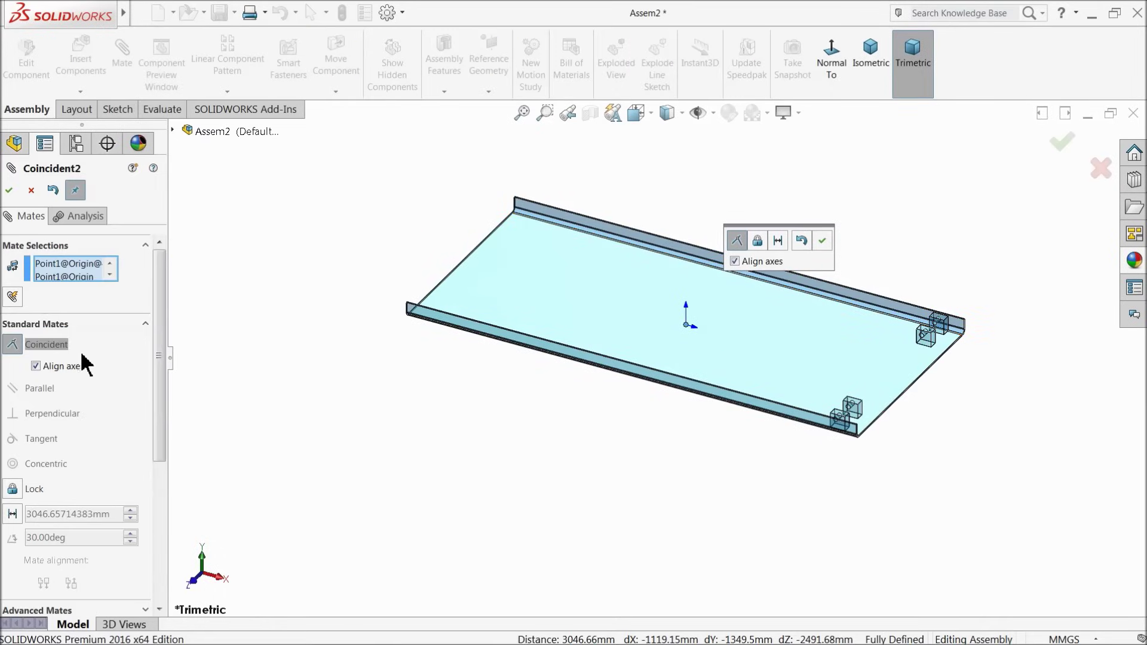
pyautogui.click(822, 240)
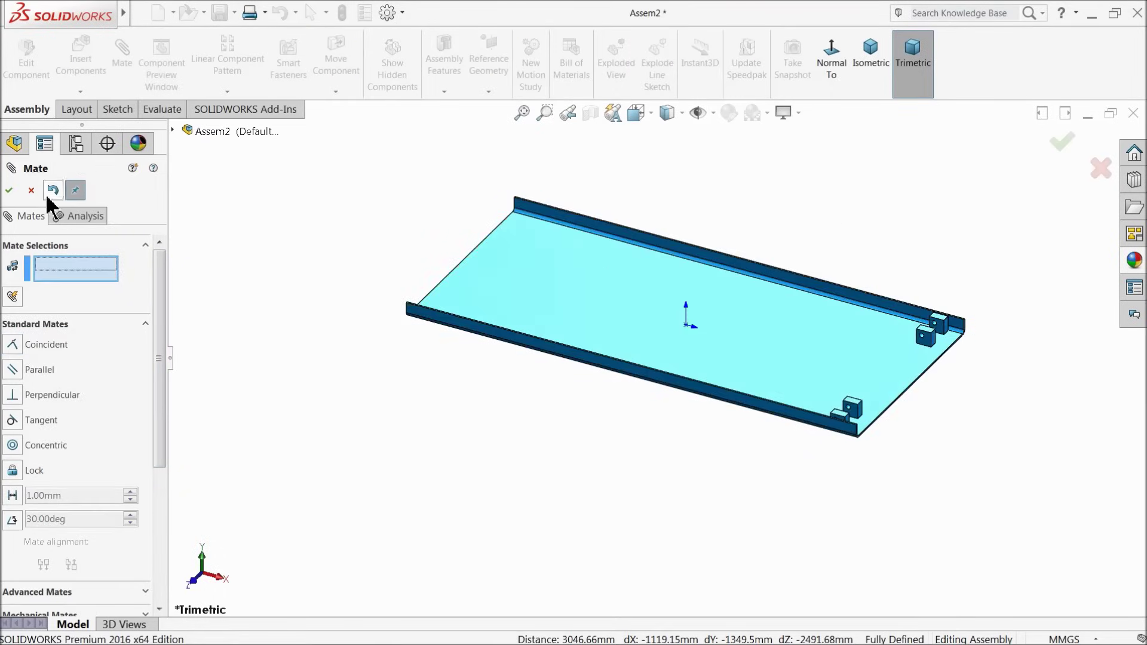
pyautogui.click(10, 189)
# Fix the Lift Base in place again and hide the origins.
pyautogui.click(615, 310)
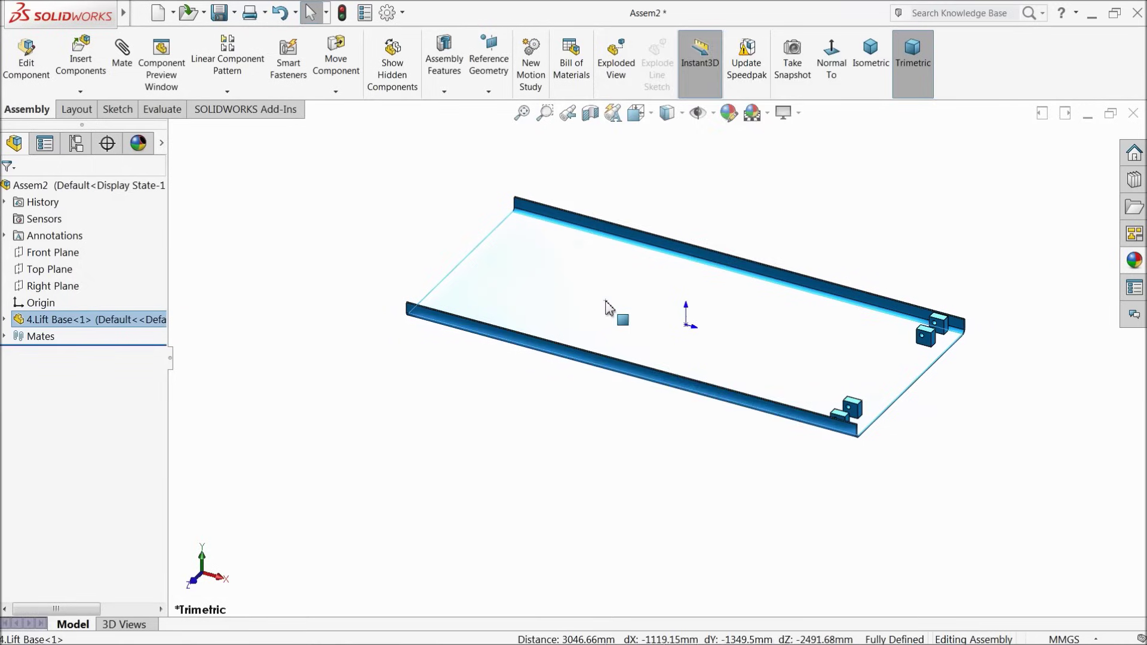
pyautogui.rightClick(607, 312)
pyautogui.click(633, 317)
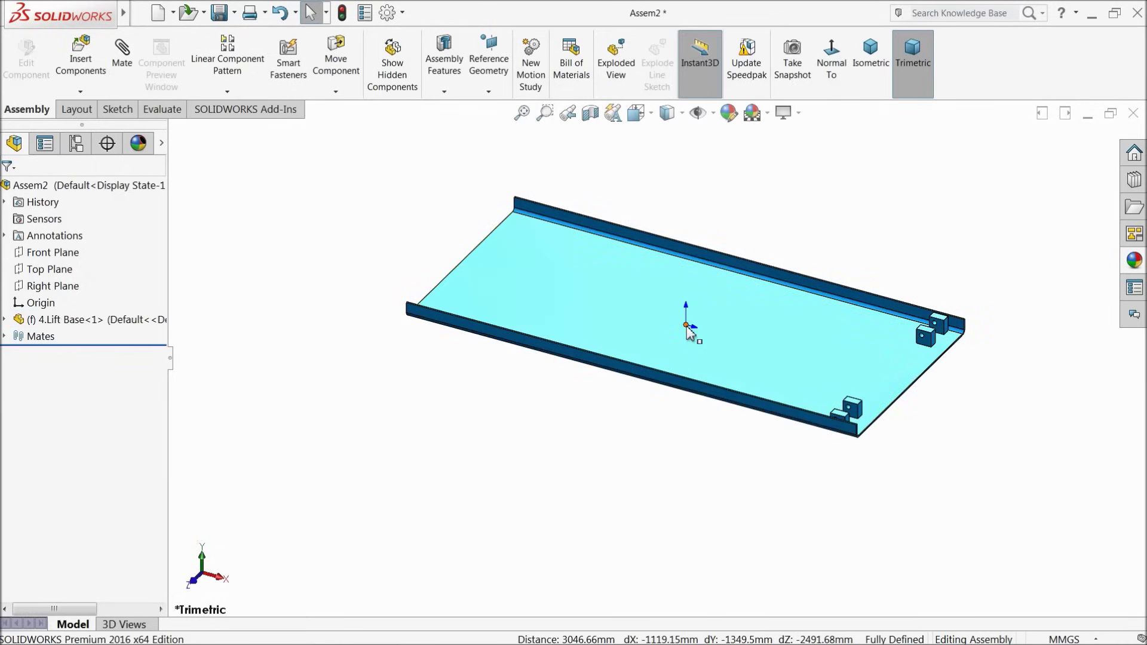
pyautogui.click(706, 114)
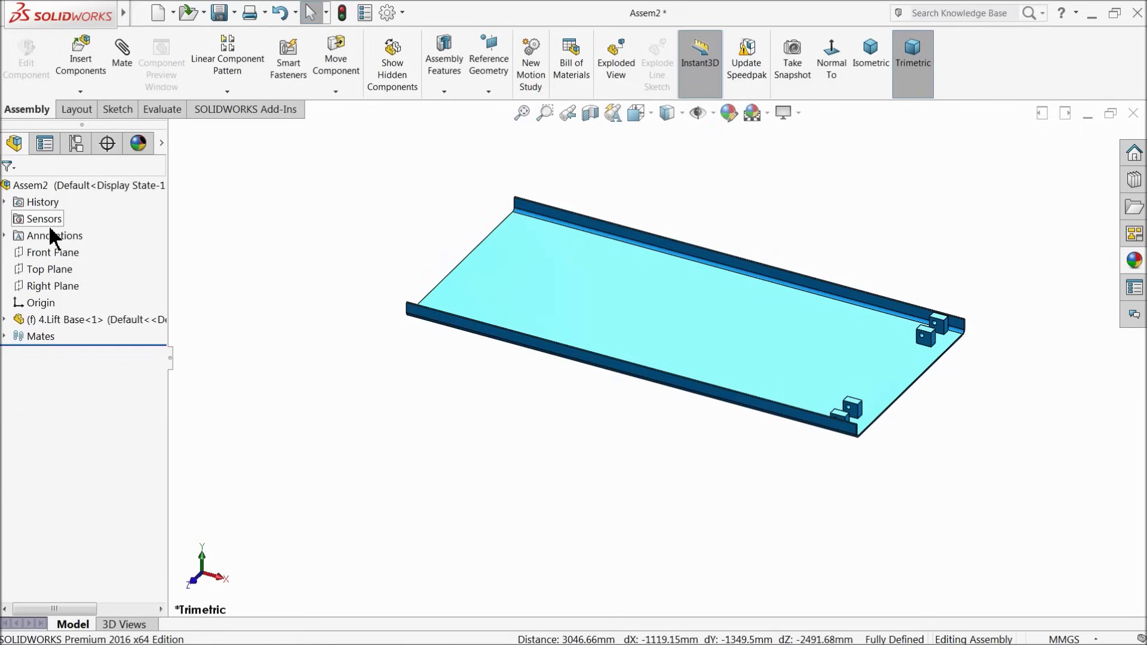
# Check how the assembly's Front, Top and Right planes lie relative to the Lift Base.
pyautogui.click(51, 254)
pyautogui.click(50, 270)
pyautogui.moveTo(348, 391); pyautogui.dragTo(358, 333, button='middle')
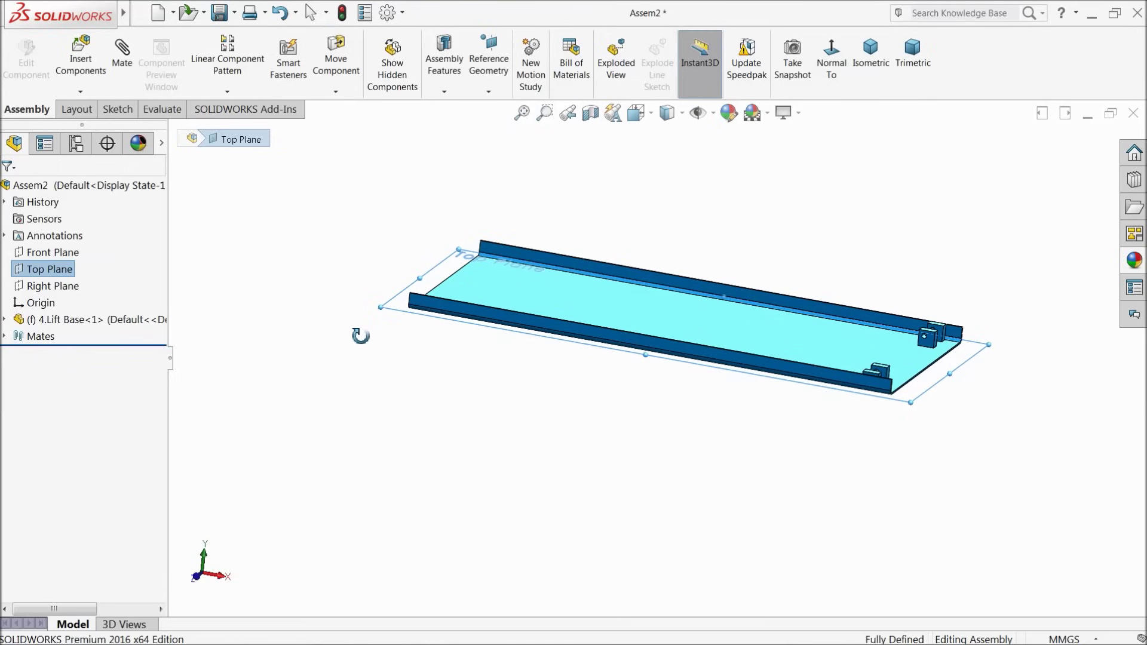
pyautogui.click(48, 286)
pyautogui.moveTo(281, 358); pyautogui.dragTo(290, 369, button='middle')
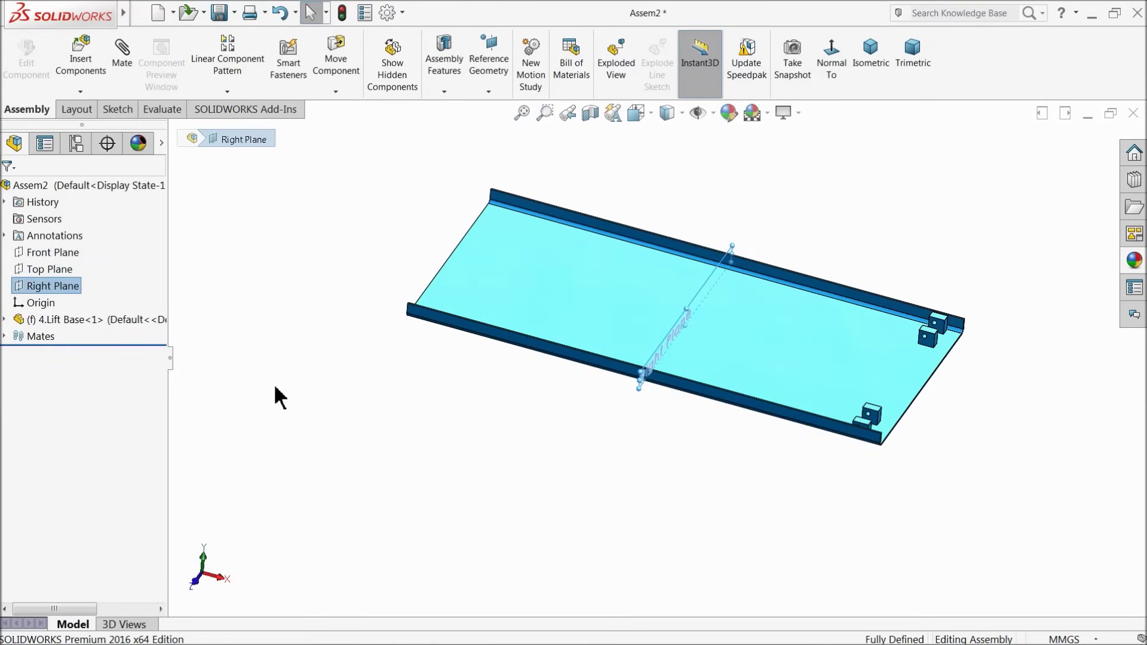
pyautogui.click(235, 335)
pyautogui.moveTo(485, 376); pyautogui.dragTo(492, 371, button='middle')
# Turn on the perspective display for the assembly.
pyautogui.scroll(-4, 657, 335)
pyautogui.click(794, 119)
pyautogui.click(799, 182)
pyautogui.moveTo(800, 182); pyautogui.dragTo(666, 281, button='middle')
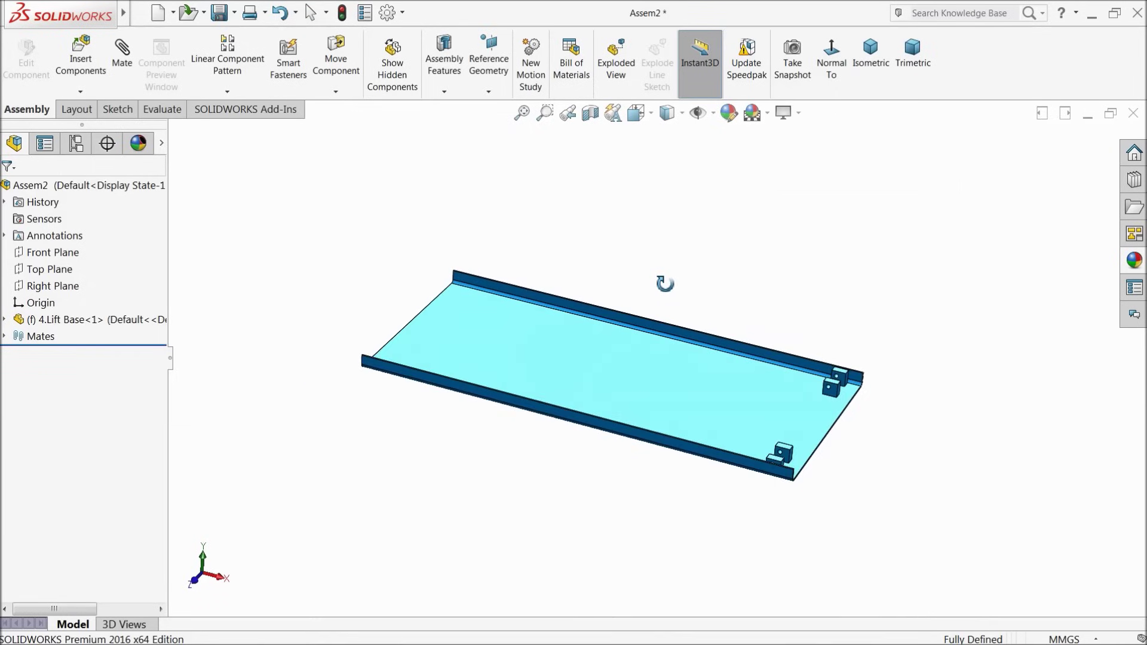
pyautogui.scroll(-4, 609, 396)
pyautogui.scroll(-2, 585, 377)
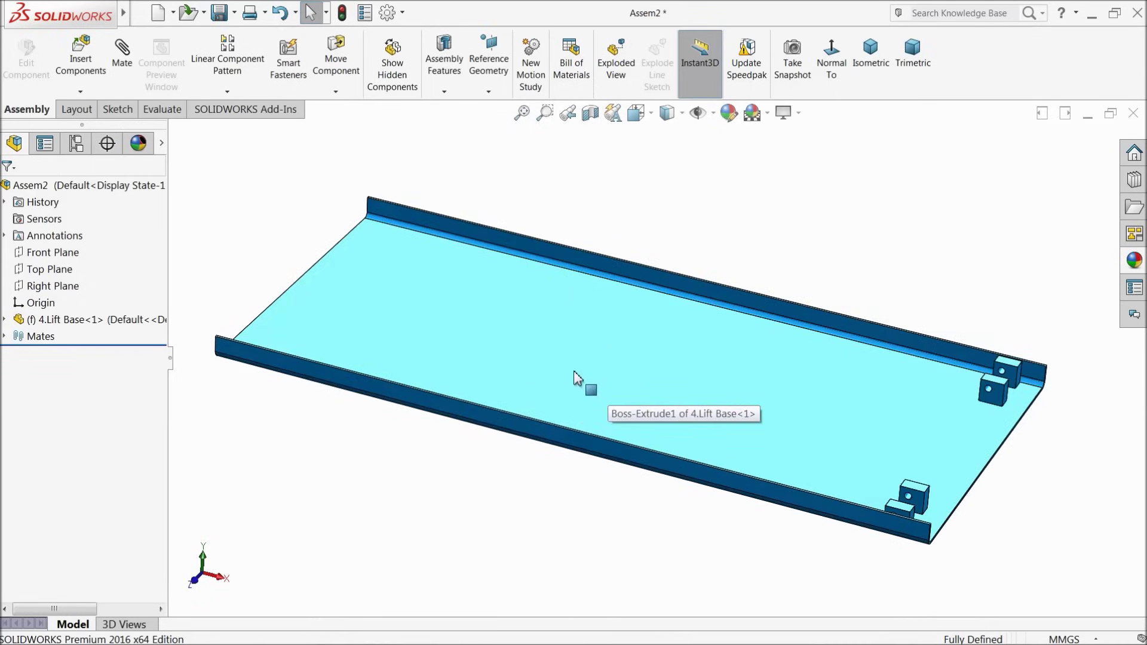
# Insert the 1.Main Diagonal part from the Scissor Lift folder and place it above the Lift Base.
pyautogui.click(81, 62)
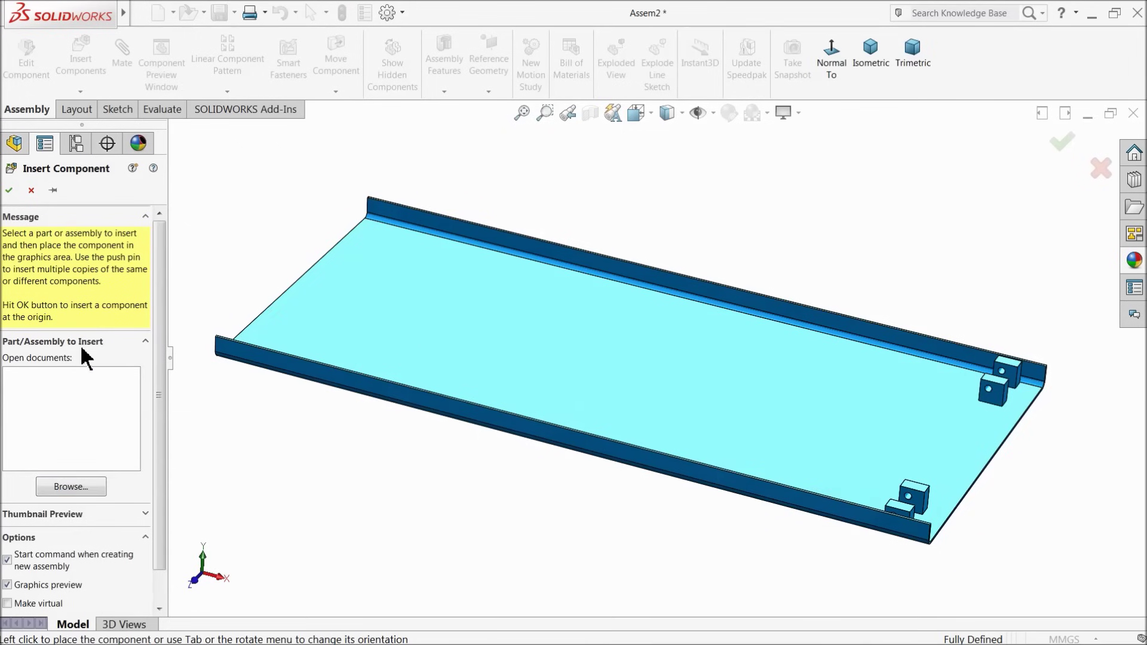
pyautogui.click(80, 485)
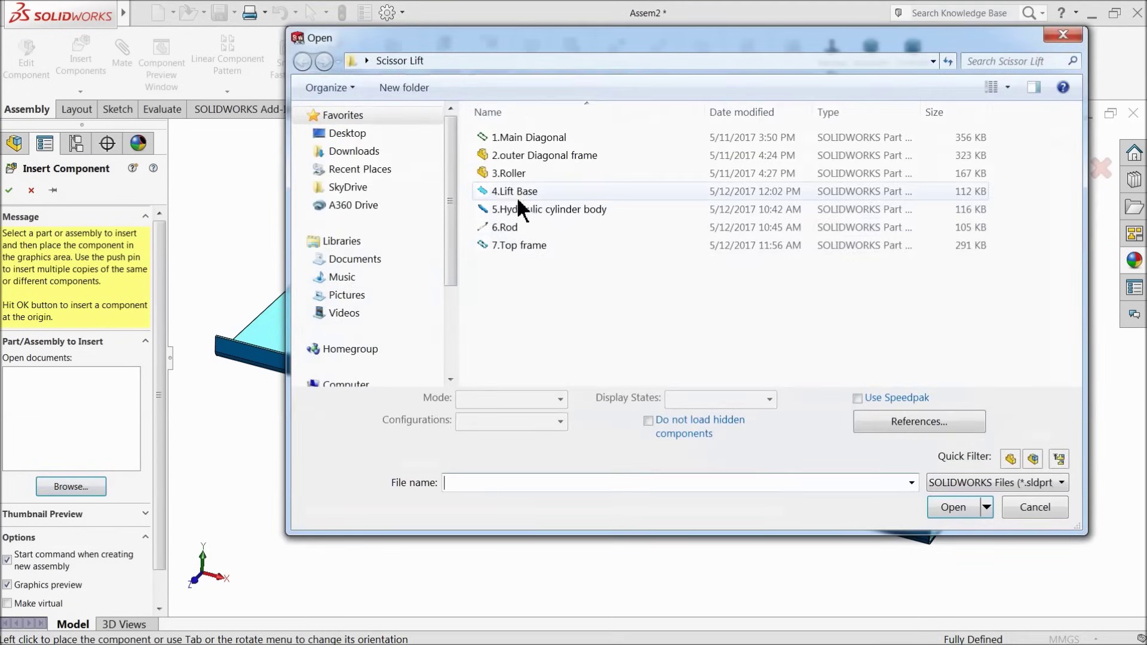
pyautogui.click(512, 143)
pyautogui.click(951, 506)
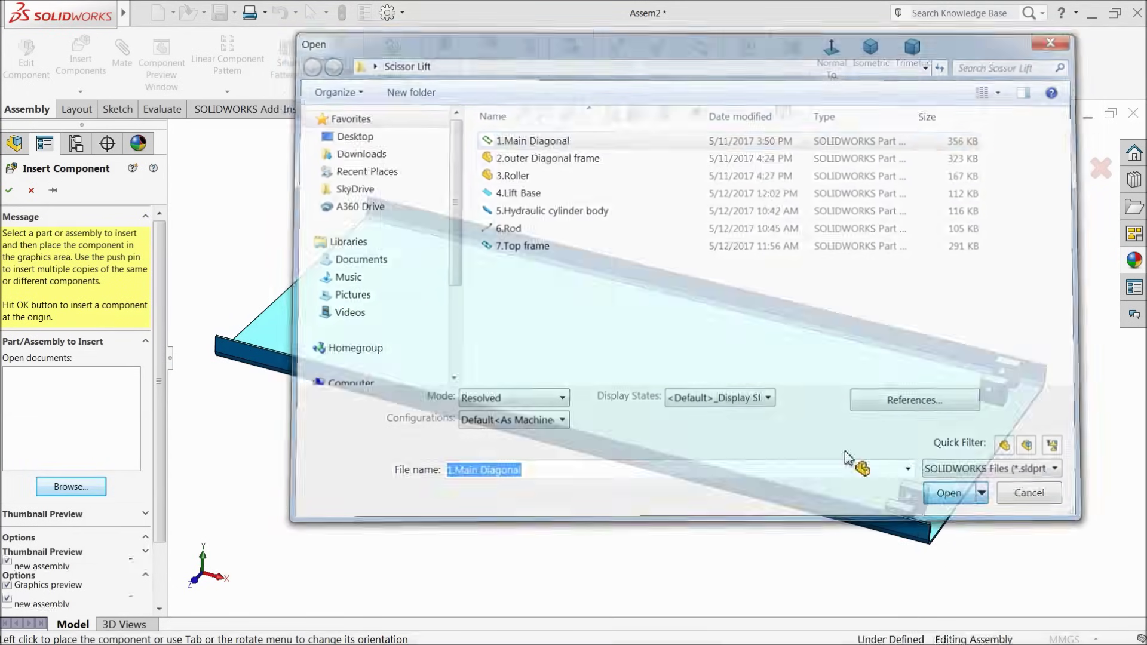
pyautogui.scroll(5, 681, 316)
pyautogui.click(681, 326)
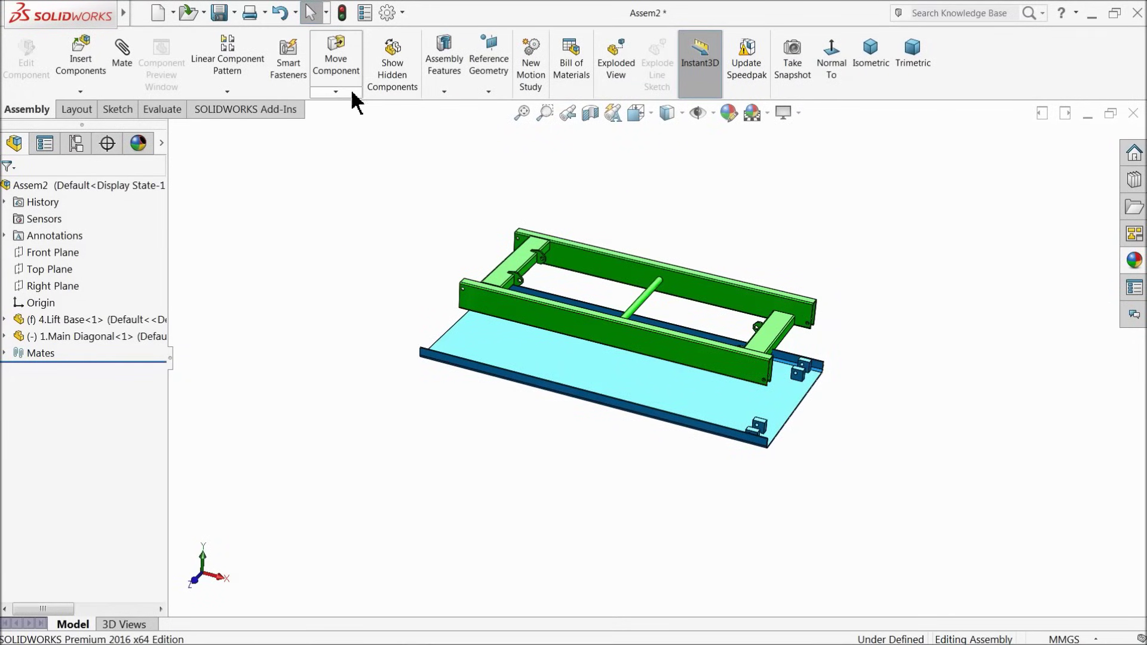
# Rotate the Main Diagonal freely by a small amount above the base using Rotate Component with Standard Drag.
pyautogui.click(351, 92)
pyautogui.click(365, 126)
pyautogui.moveTo(597, 317); pyautogui.dragTo(424, 475)
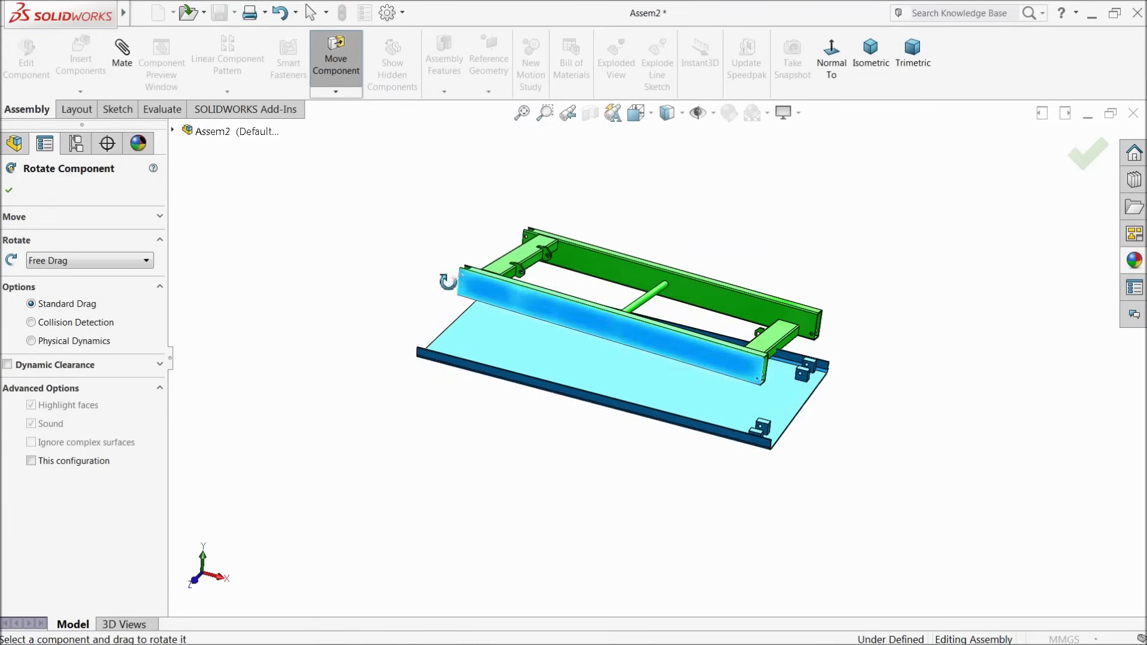
pyautogui.scroll(-3, 448, 277)
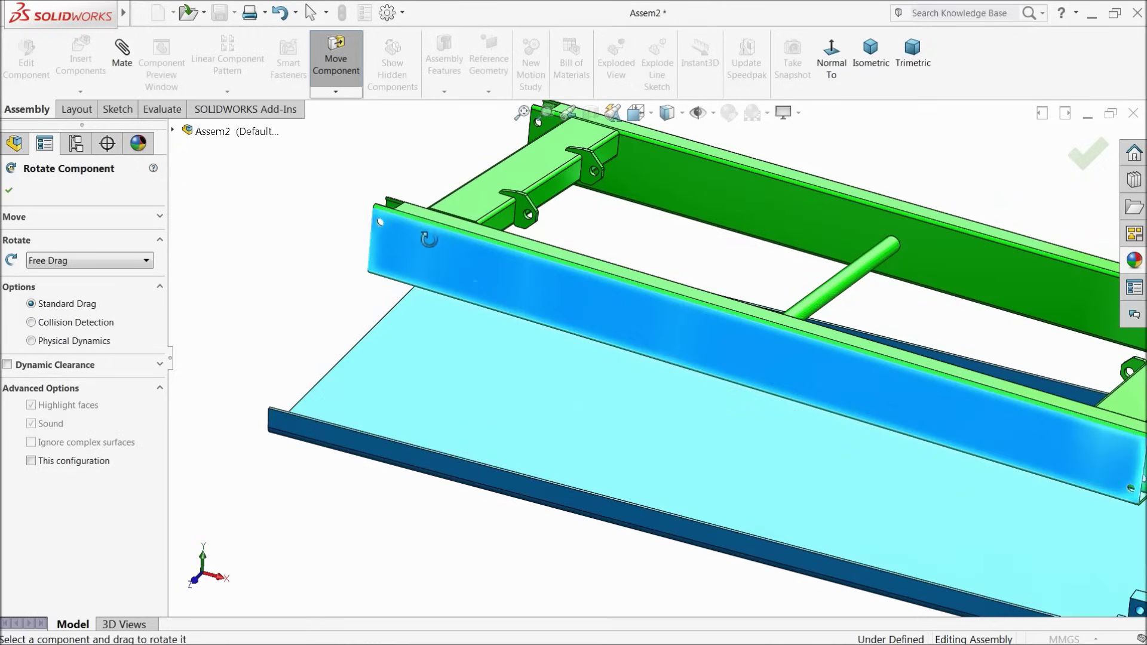
pyautogui.click(9, 192)
pyautogui.press('f')
pyautogui.scroll(-3, 863, 481)
pyautogui.scroll(2, 857, 485)
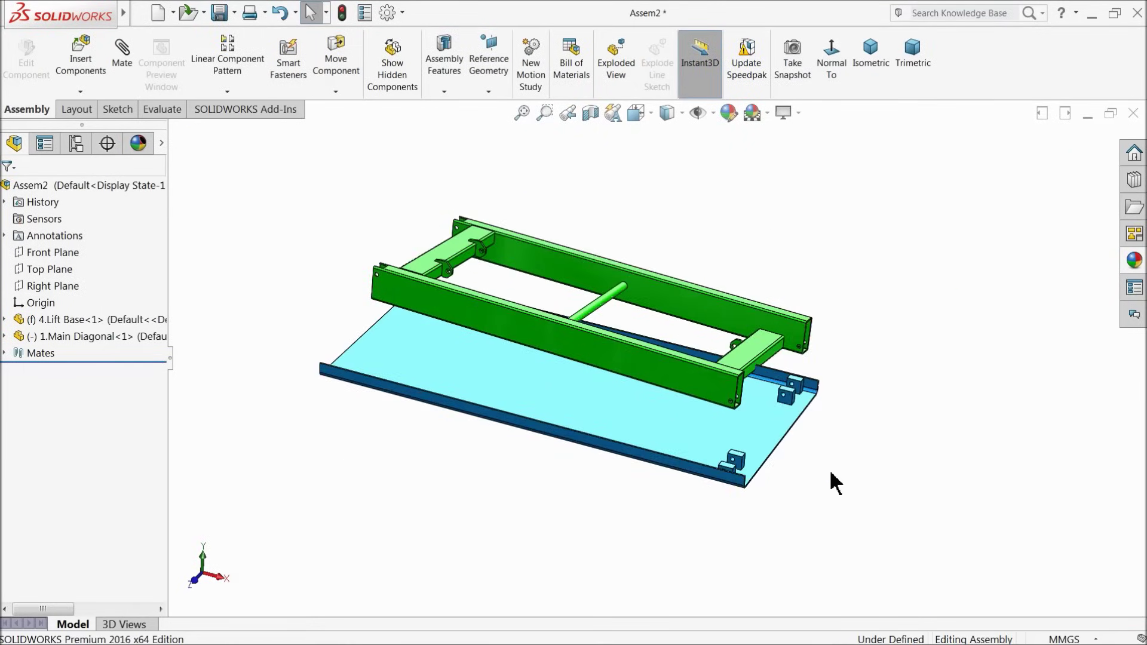
# Start a centered Width mate and select the facing sides of one pair of the base's mounting blocks as width references.
pyautogui.moveTo(854, 489); pyautogui.dragTo(786, 453, button='middle')
pyautogui.scroll(-3, 715, 436)
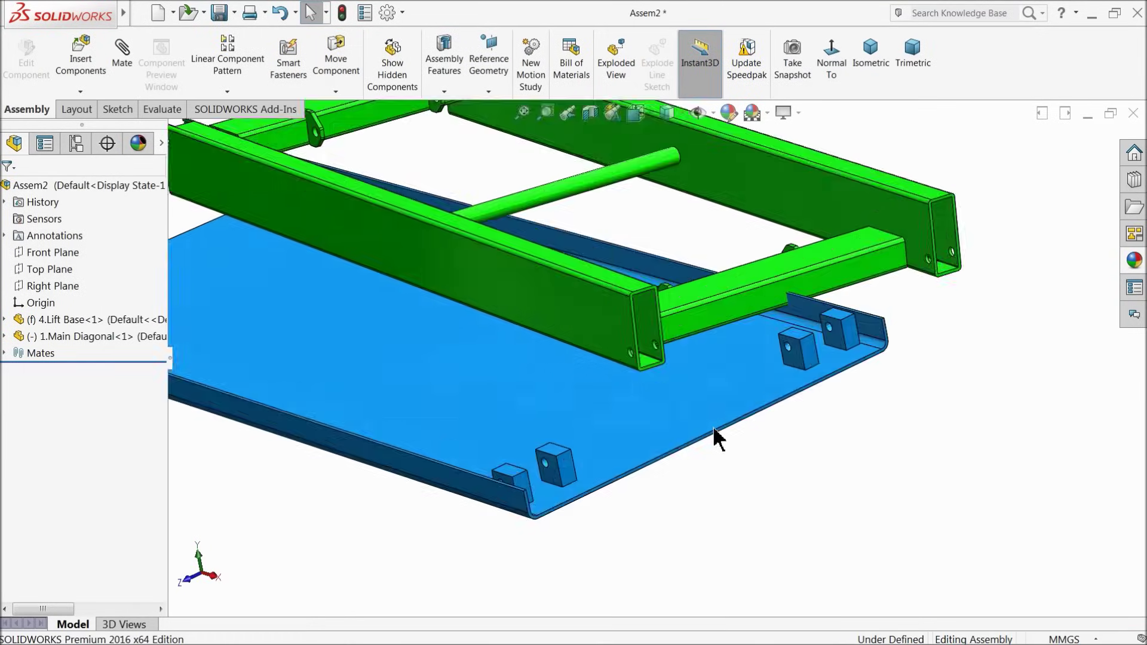
pyautogui.click(119, 61)
pyautogui.scroll(-3, 566, 475)
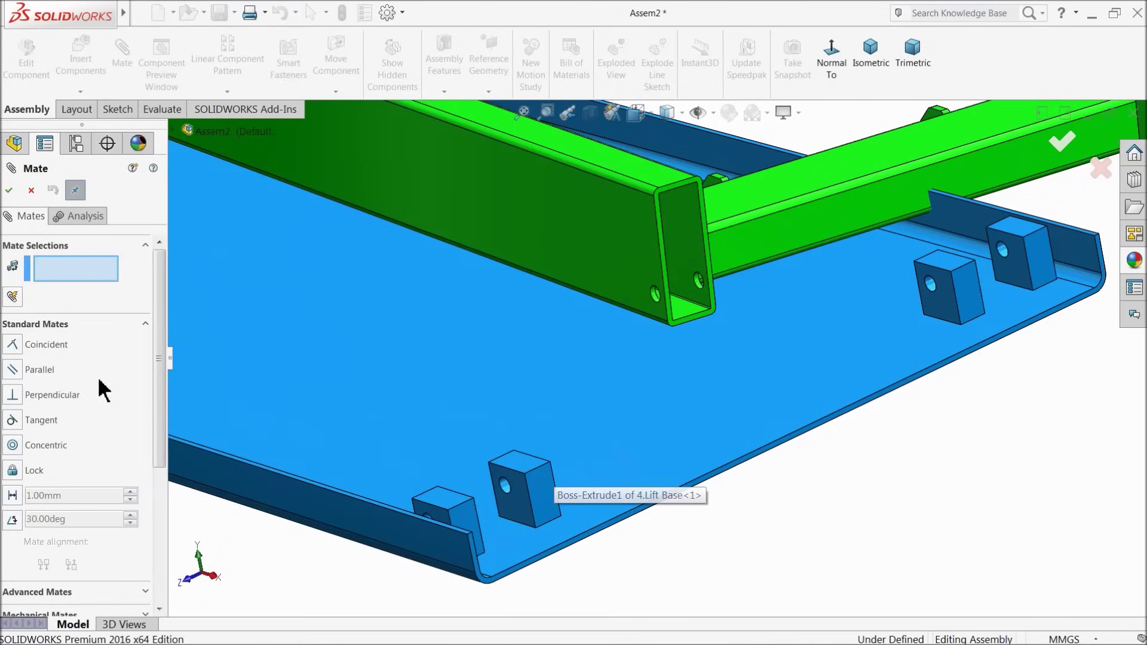
pyautogui.click(74, 324)
pyautogui.click(59, 347)
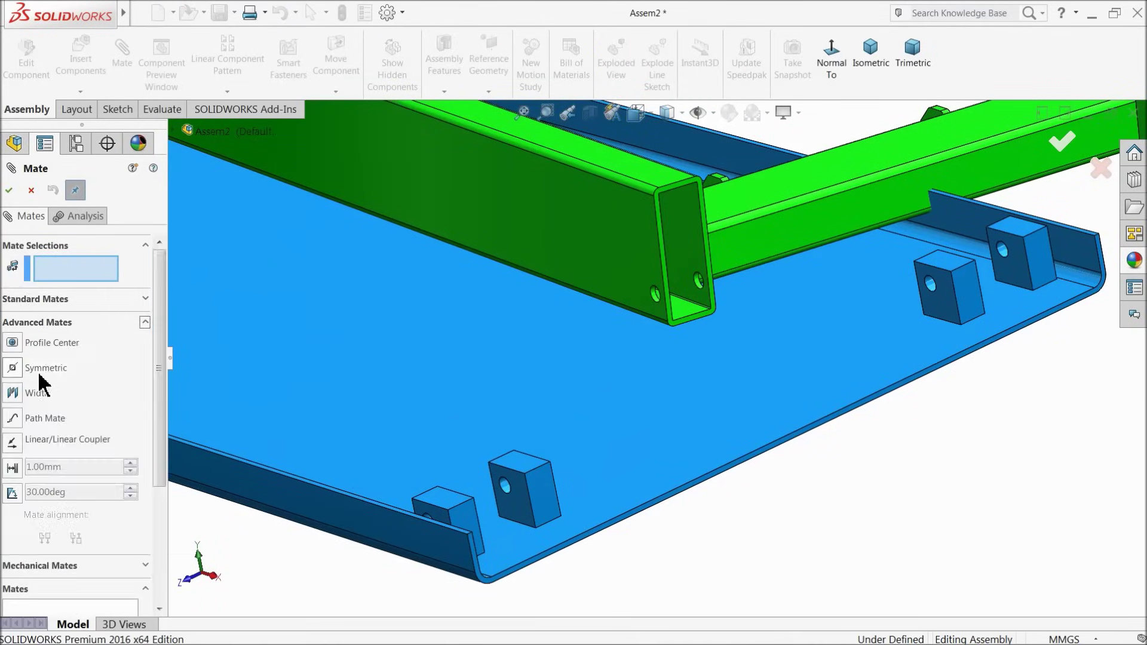
pyautogui.click(14, 394)
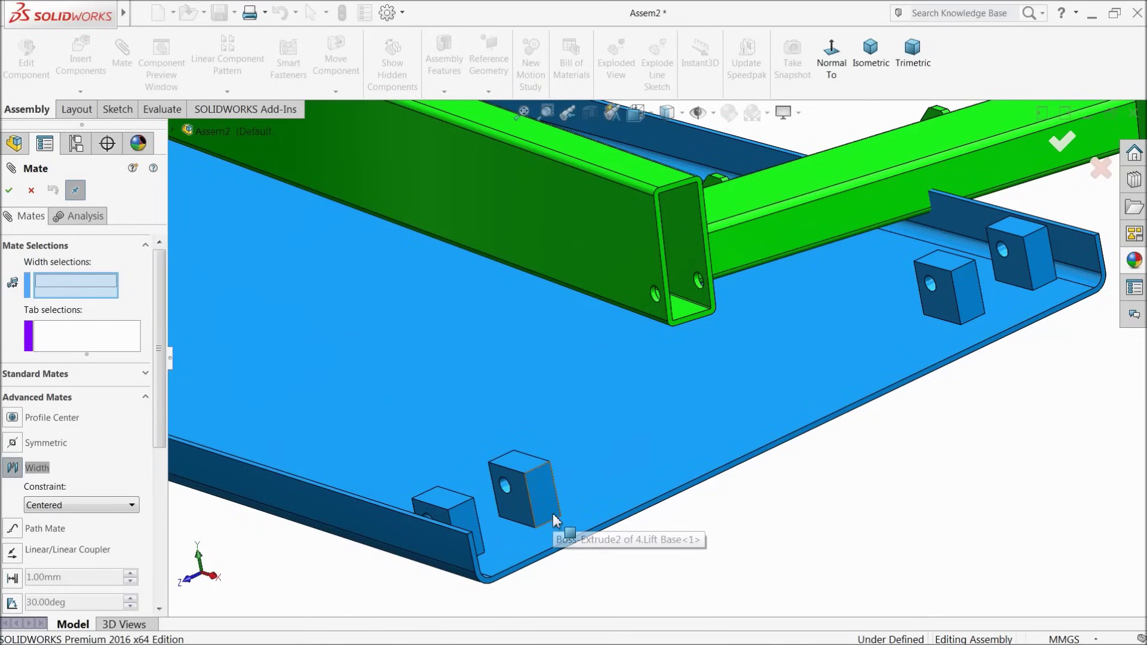
pyautogui.click(524, 509)
pyautogui.moveTo(514, 507); pyautogui.dragTo(729, 269, button='middle')
pyautogui.click(463, 533)
# Select both outer side faces of the Main Diagonal's nearer side tube as tab references and apply the Width mate.
pyautogui.click(724, 208)
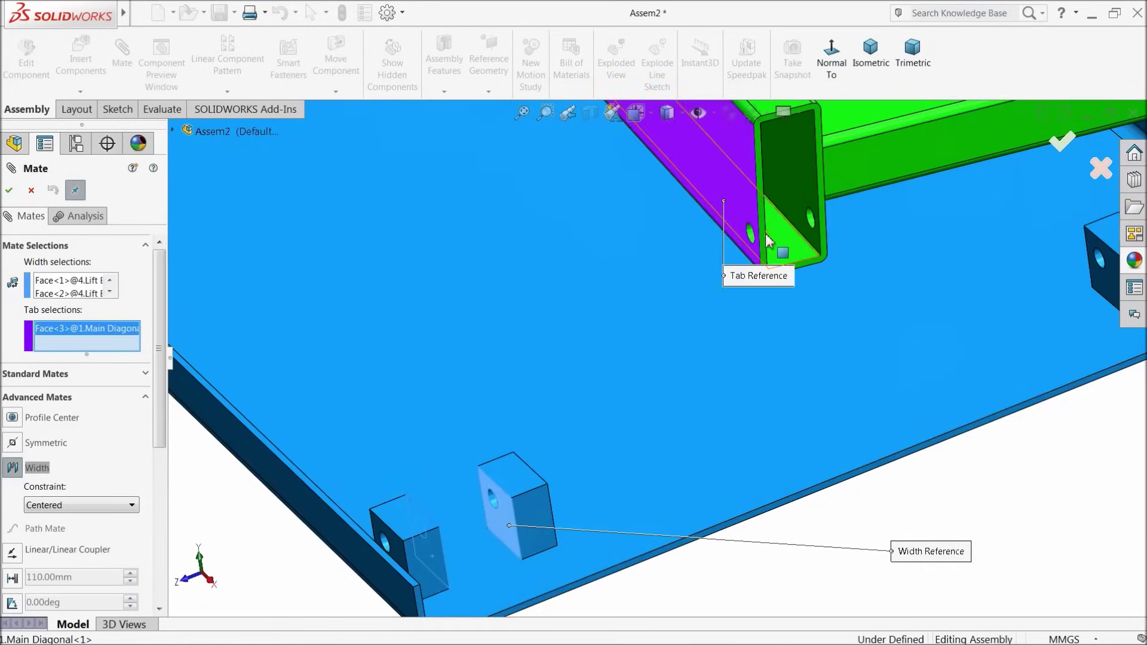
pyautogui.moveTo(724, 208); pyautogui.dragTo(745, 163, button='middle')
pyautogui.click(745, 160)
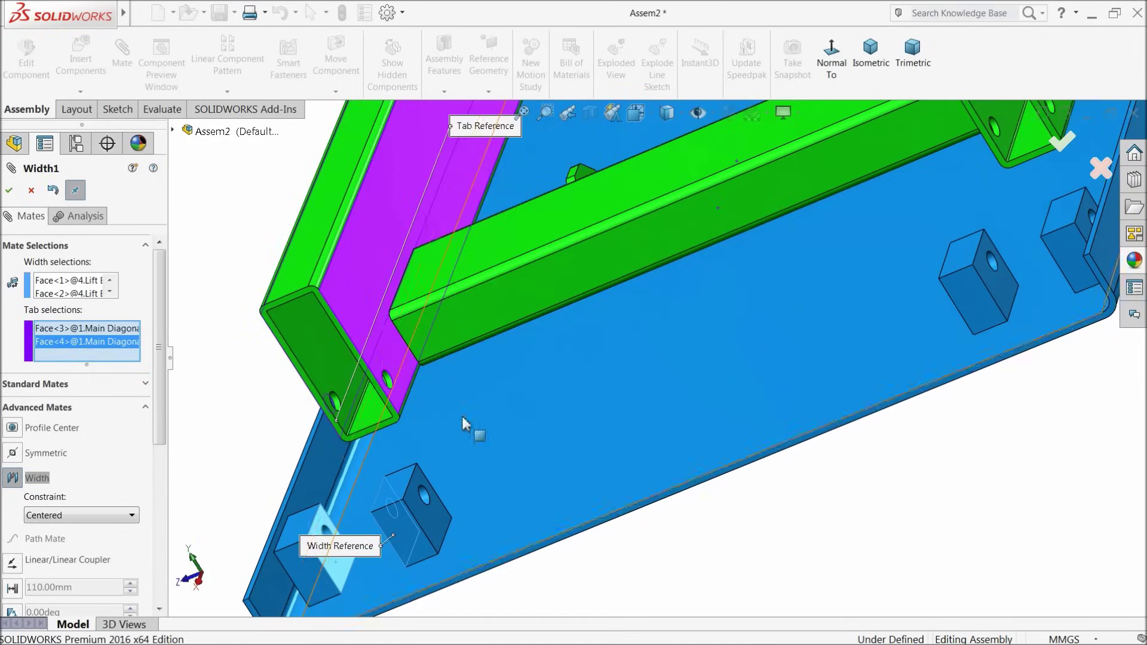
pyautogui.moveTo(397, 476); pyautogui.dragTo(494, 541, button='middle')
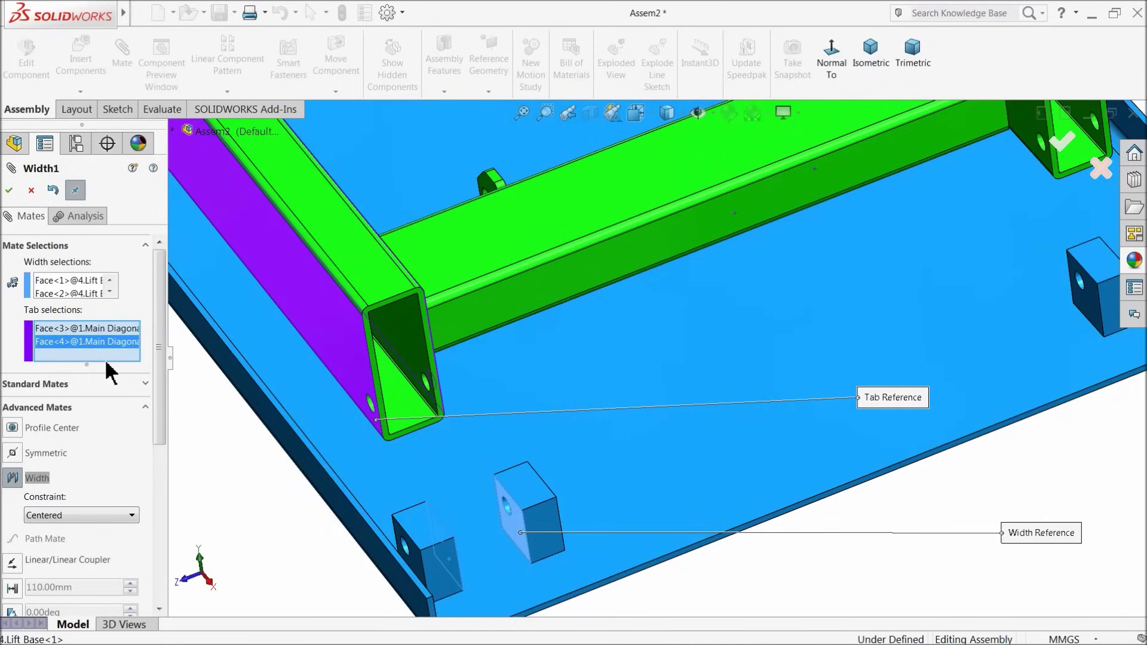
pyautogui.click(9, 191)
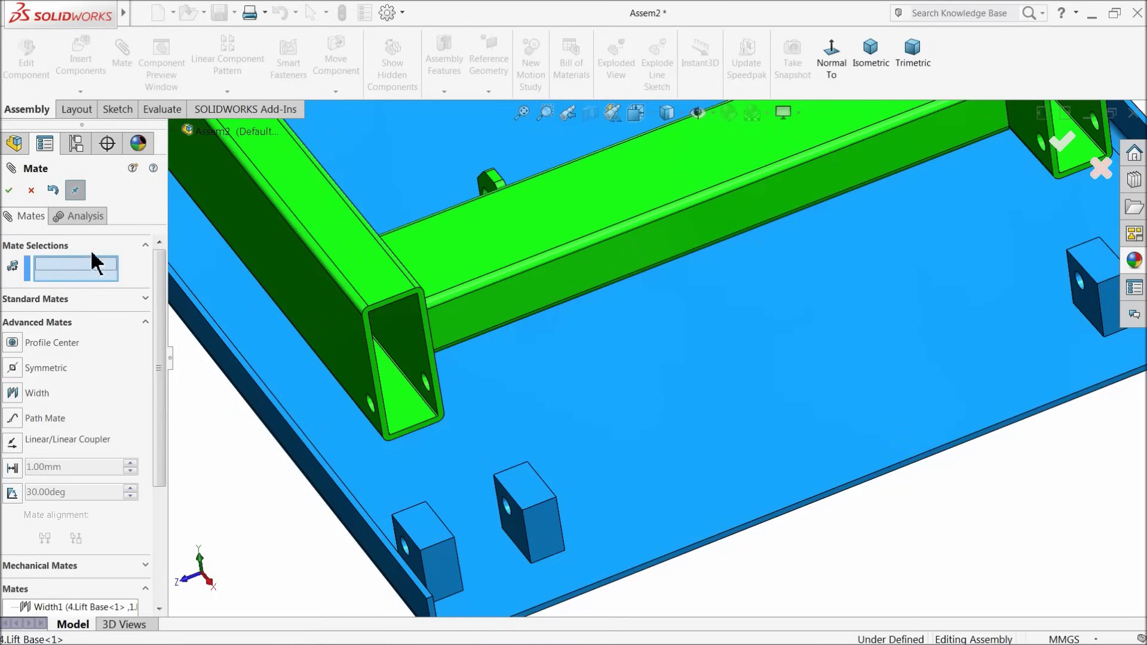
# Apply a Concentric mate between the hole in the Main Diagonal's nearer tube end and the hole in the Lift Base's mounting block.
pyautogui.click(132, 297)
pyautogui.click(12, 447)
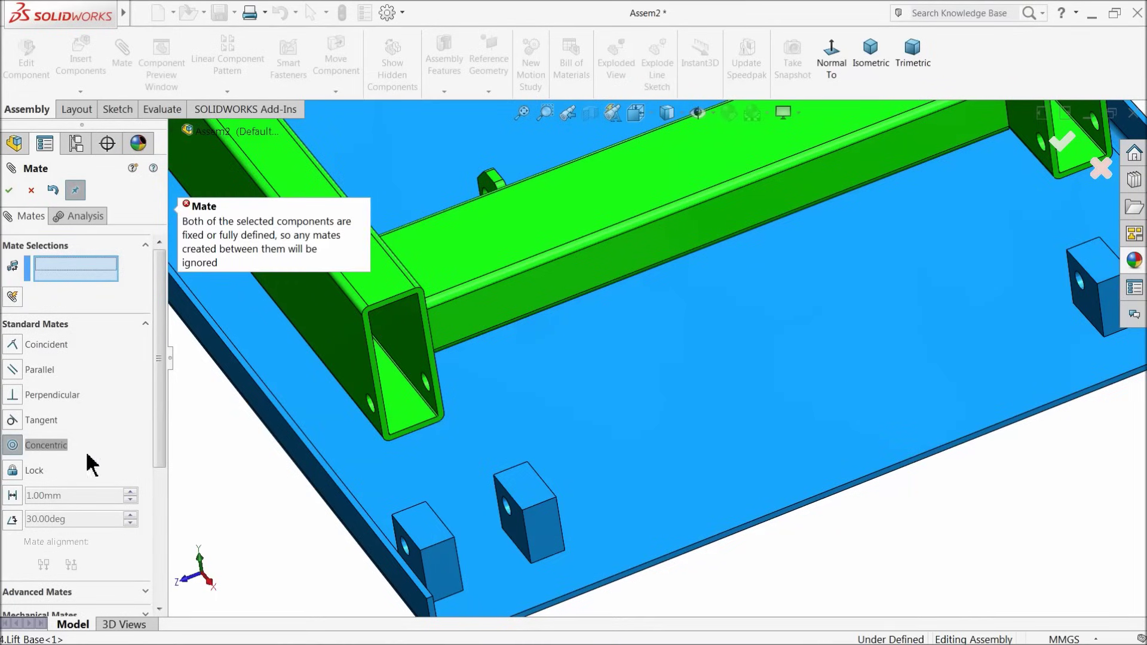
pyautogui.moveTo(178, 413); pyautogui.dragTo(464, 399, button='middle')
pyautogui.scroll(-5, 464, 399)
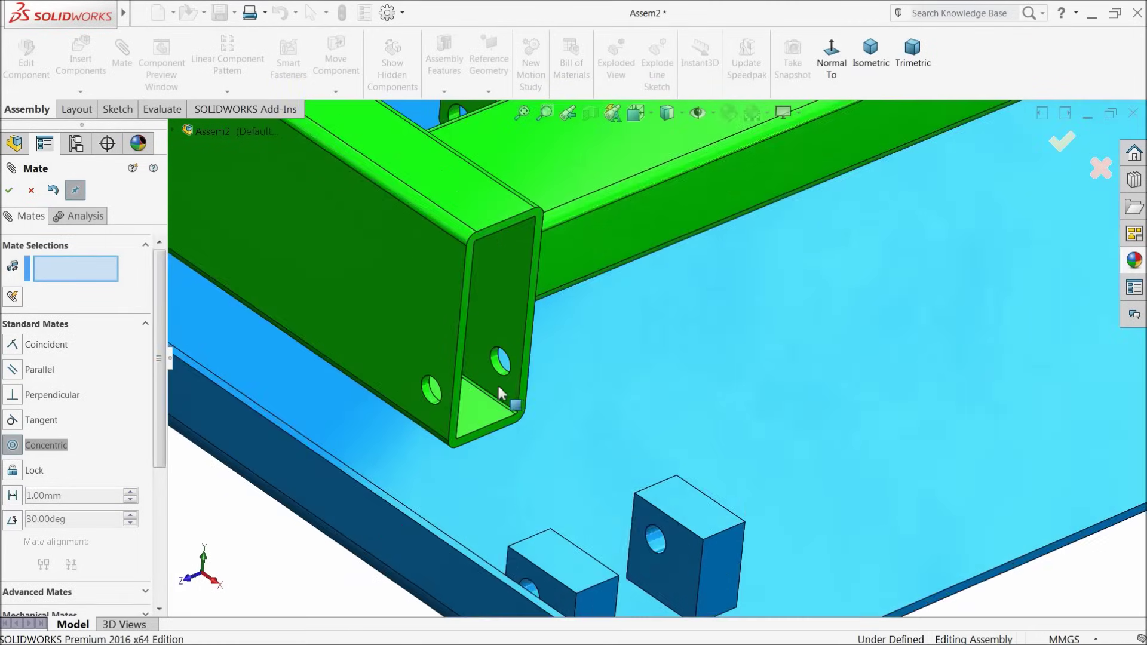
pyautogui.click(423, 426)
pyautogui.scroll(3, 720, 545)
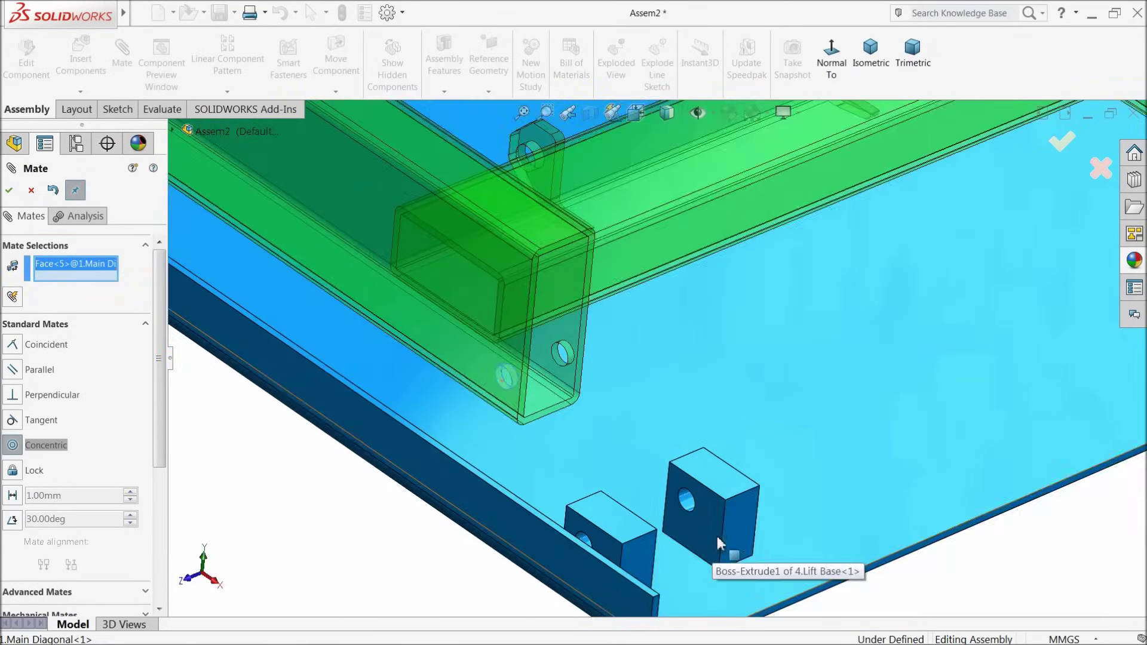
pyautogui.scroll(-3, 711, 571)
pyautogui.click(691, 494)
pyautogui.scroll(-3, 691, 499)
pyautogui.click(705, 517)
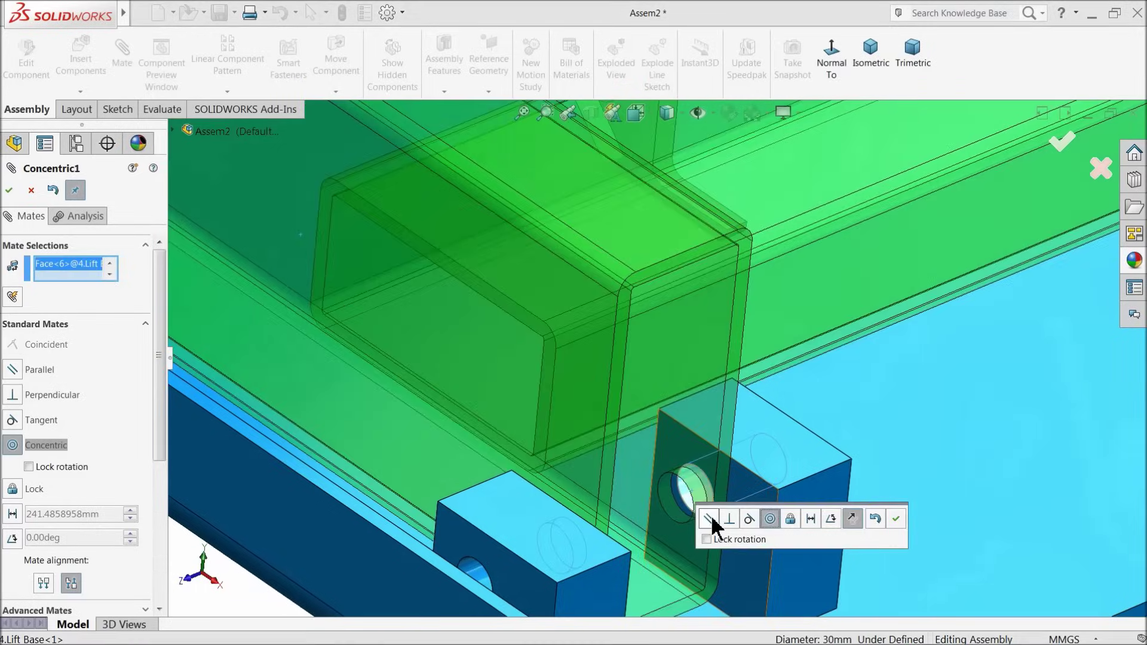
pyautogui.click(894, 520)
pyautogui.scroll(5, 645, 475)
pyautogui.moveTo(657, 469); pyautogui.dragTo(622, 405, button='middle')
pyautogui.scroll(4, 245, 346)
pyautogui.click(31, 190)
# Swing the Main Diagonal's free end upward about its pivot on the Lift Base.
pyautogui.moveTo(456, 325); pyautogui.dragTo(600, 349, button='middle')
pyautogui.scroll(-4, 600, 350)
pyautogui.moveTo(514, 352); pyautogui.dragTo(654, 287)
pyautogui.press('Escape')
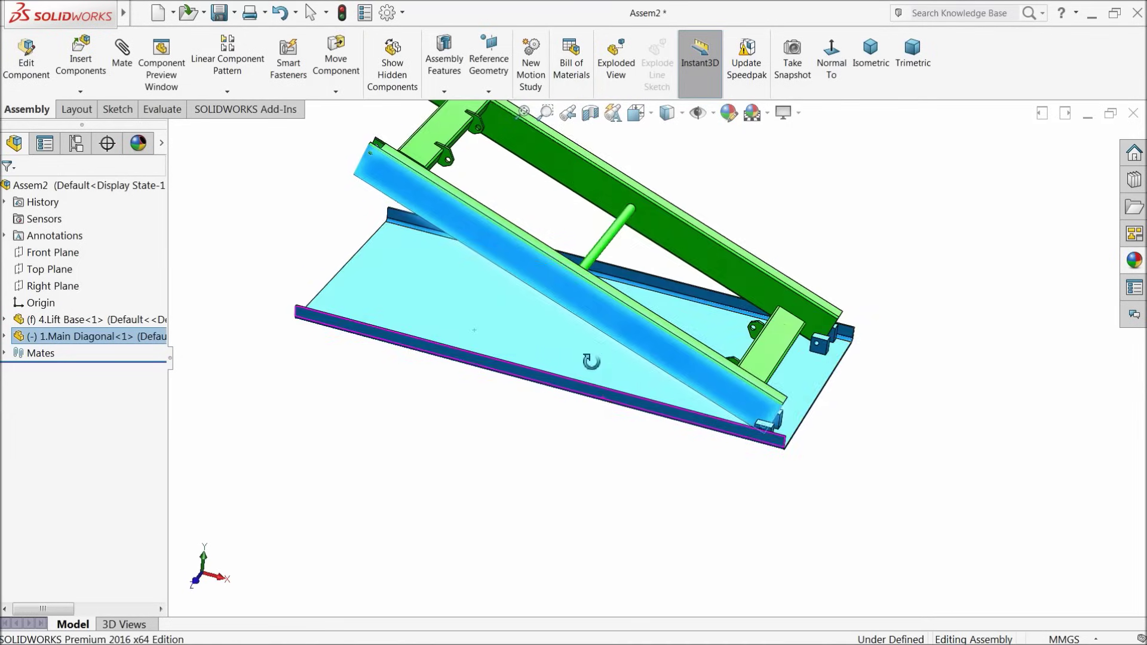
pyautogui.click(571, 407)
pyautogui.moveTo(565, 405); pyautogui.dragTo(552, 298, button='middle')
pyautogui.moveTo(555, 307); pyautogui.dragTo(705, 268)
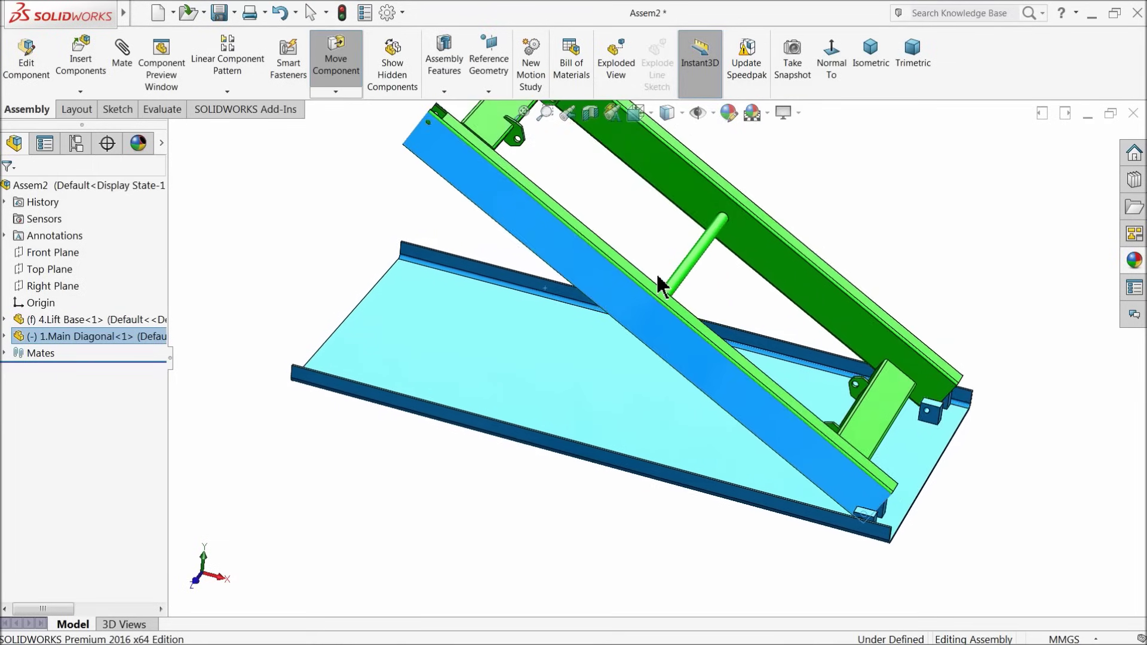
pyautogui.press('Escape')
pyautogui.click(384, 317)
pyautogui.rightClick(379, 323)
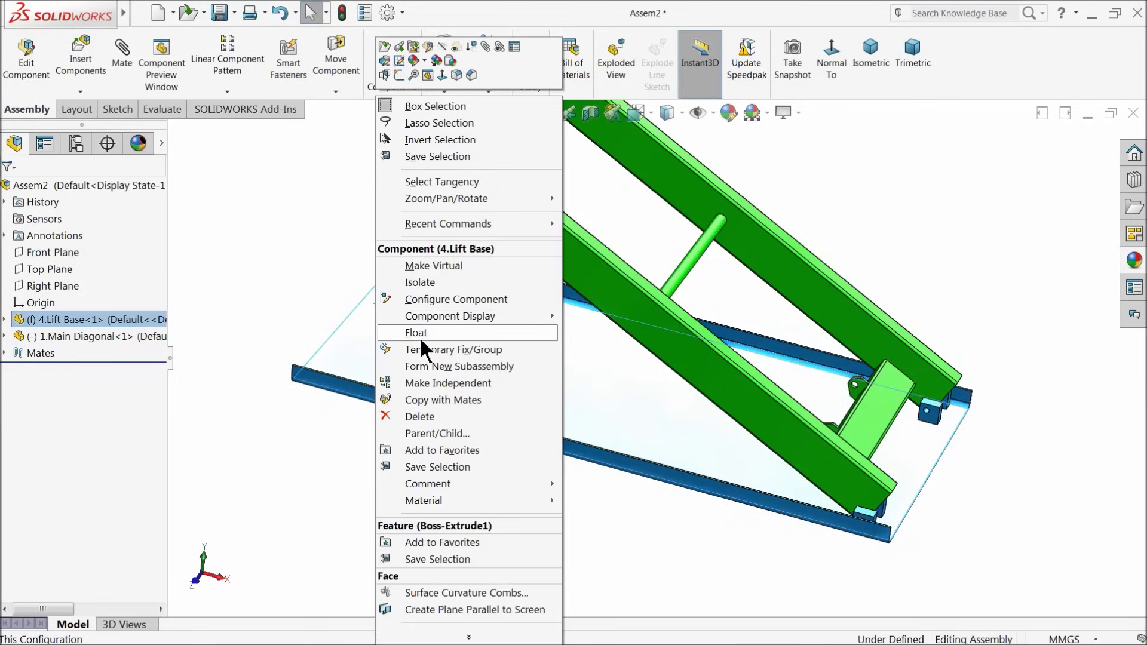
pyautogui.click(307, 294)
pyautogui.click(602, 277)
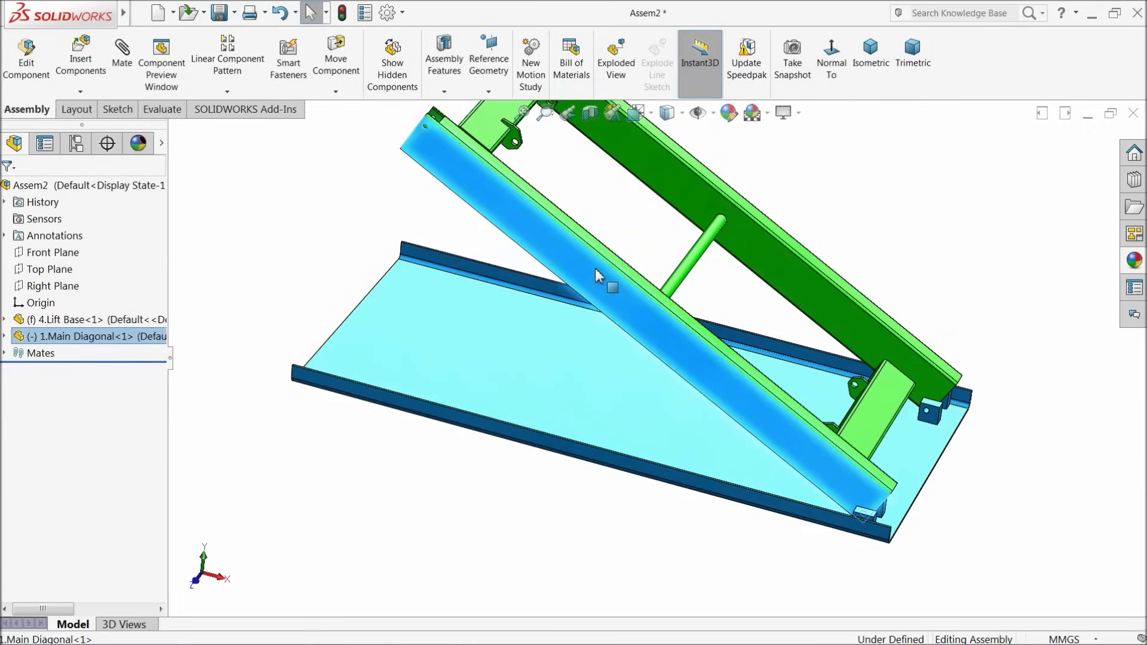
pyautogui.rightClick(598, 276)
pyautogui.click(298, 254)
# Insert the 3.Roller part from the Scissor Lift folder and place it near the Main Diagonal's raised end.
pyautogui.press('f')
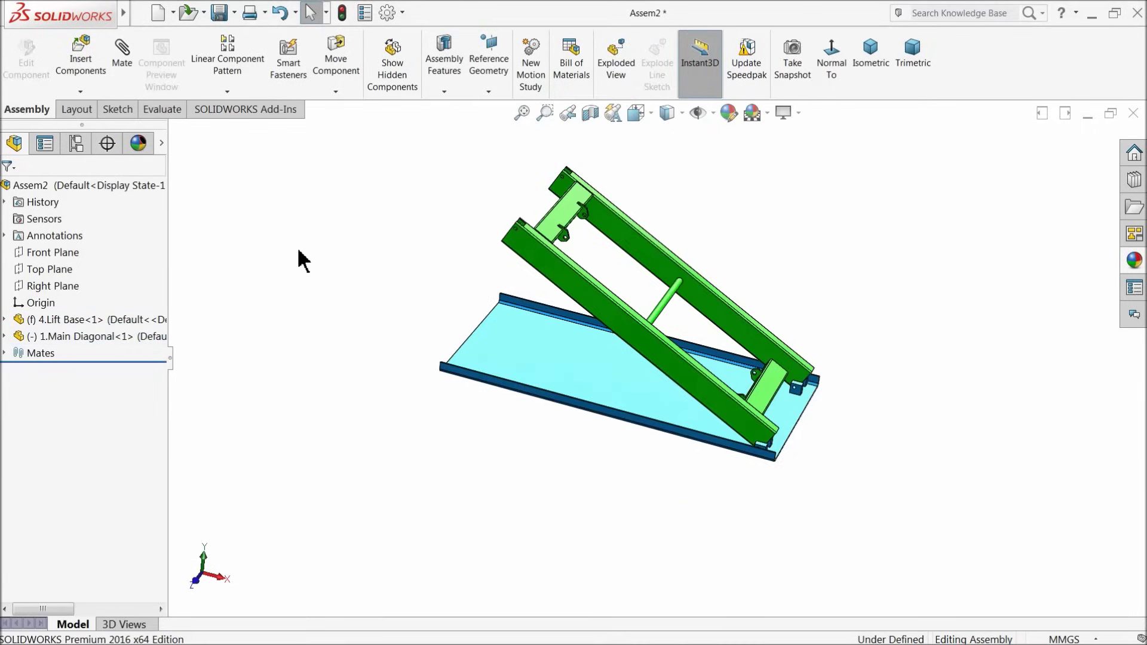
pyautogui.click(73, 68)
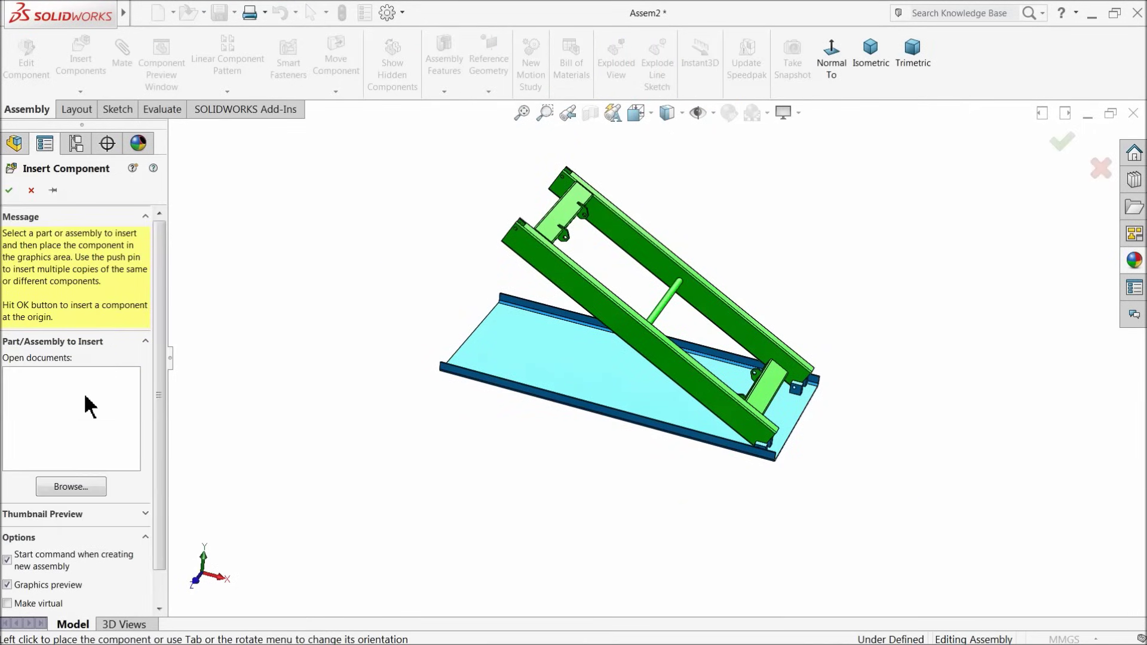
pyautogui.click(78, 486)
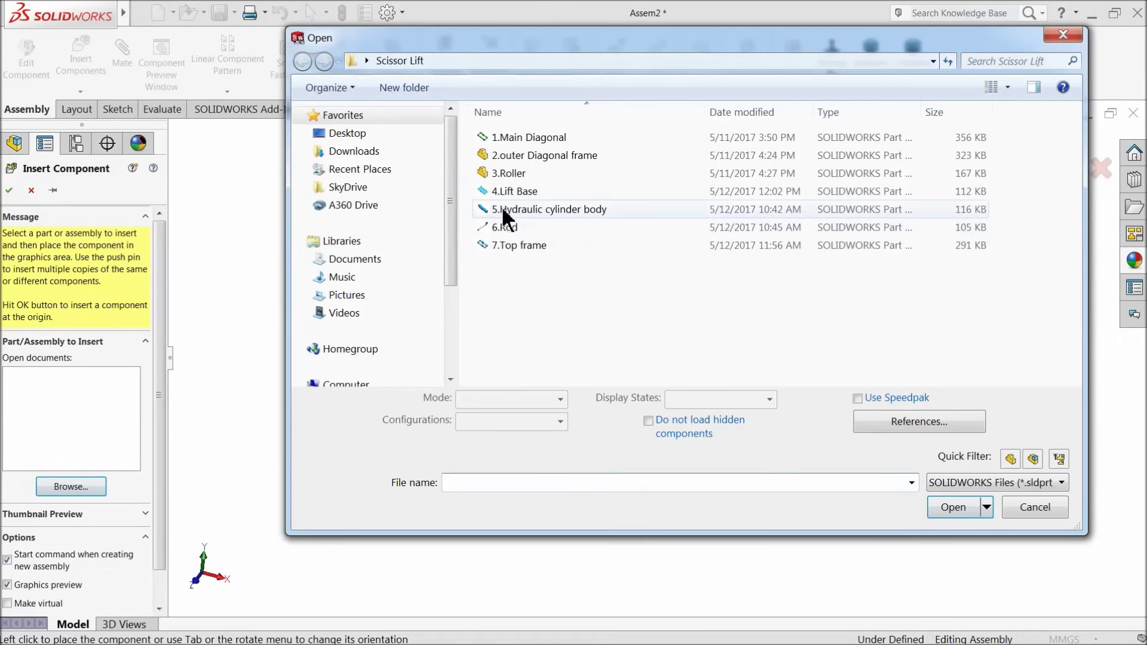
pyautogui.click(508, 173)
pyautogui.click(953, 507)
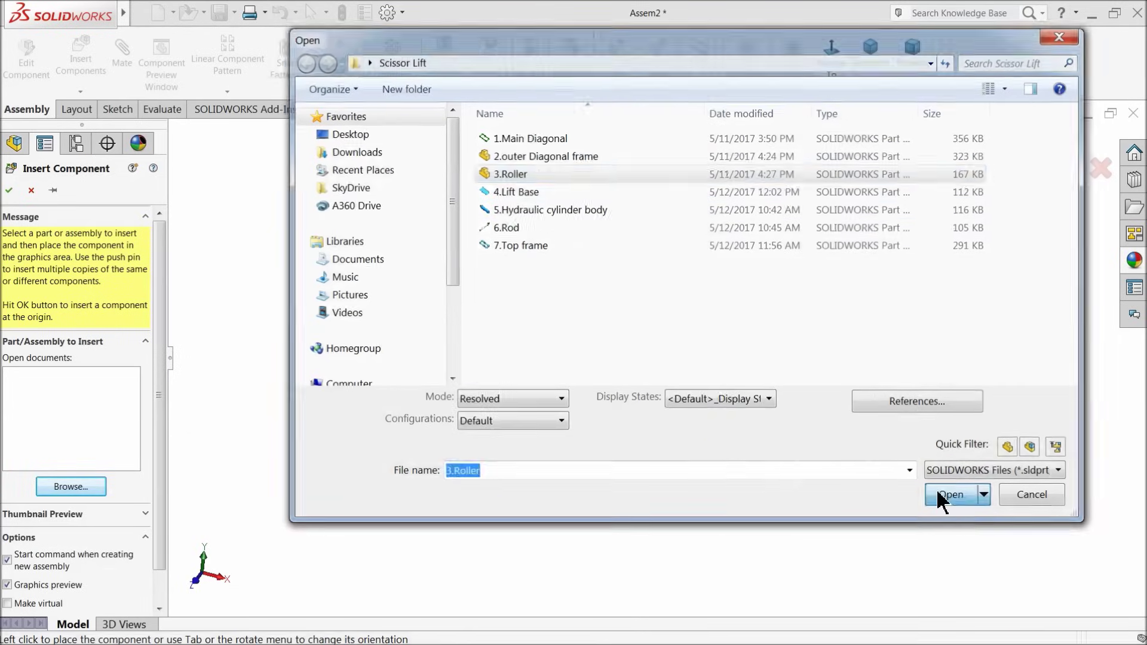
pyautogui.scroll(-5, 488, 263)
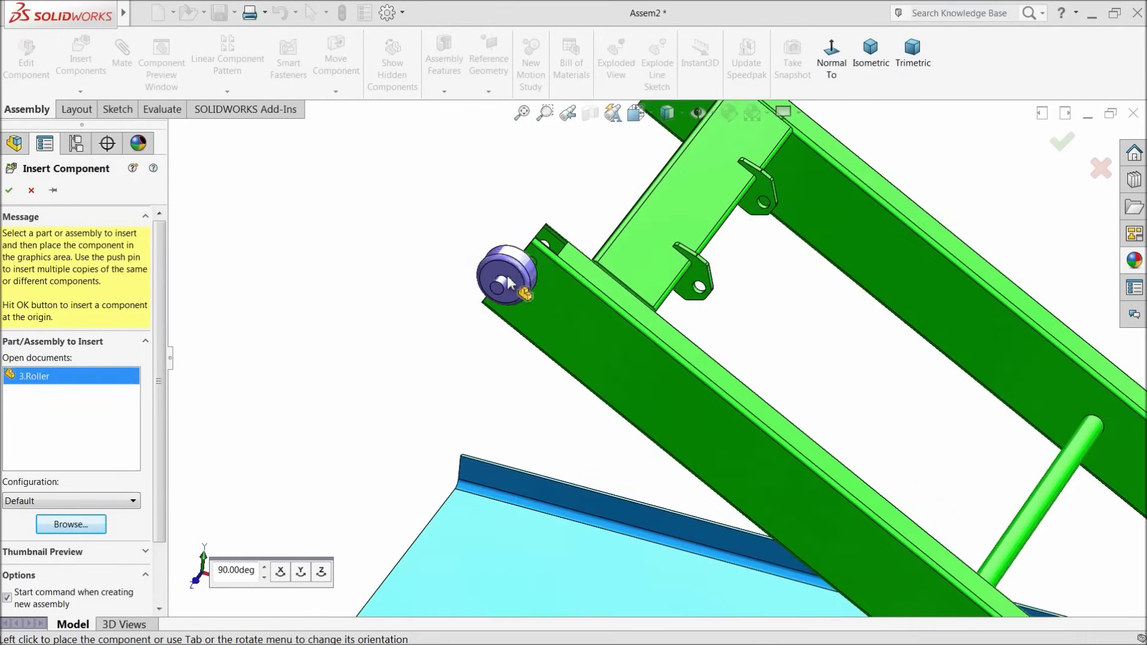
pyautogui.click(578, 239)
# Apply a Concentric mate between the roller's cylindrical face and the hole at the raised end of the Main Diagonal's nearer tube.
pyautogui.scroll(-3, 490, 272)
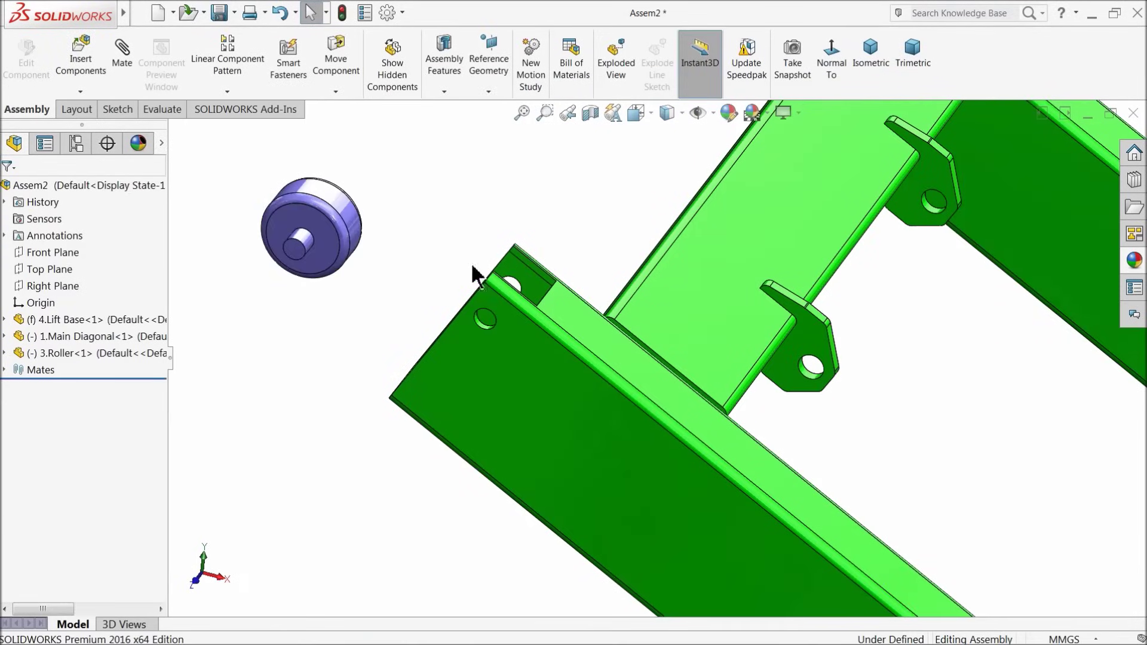
pyautogui.click(123, 57)
pyautogui.scroll(-2, 290, 277)
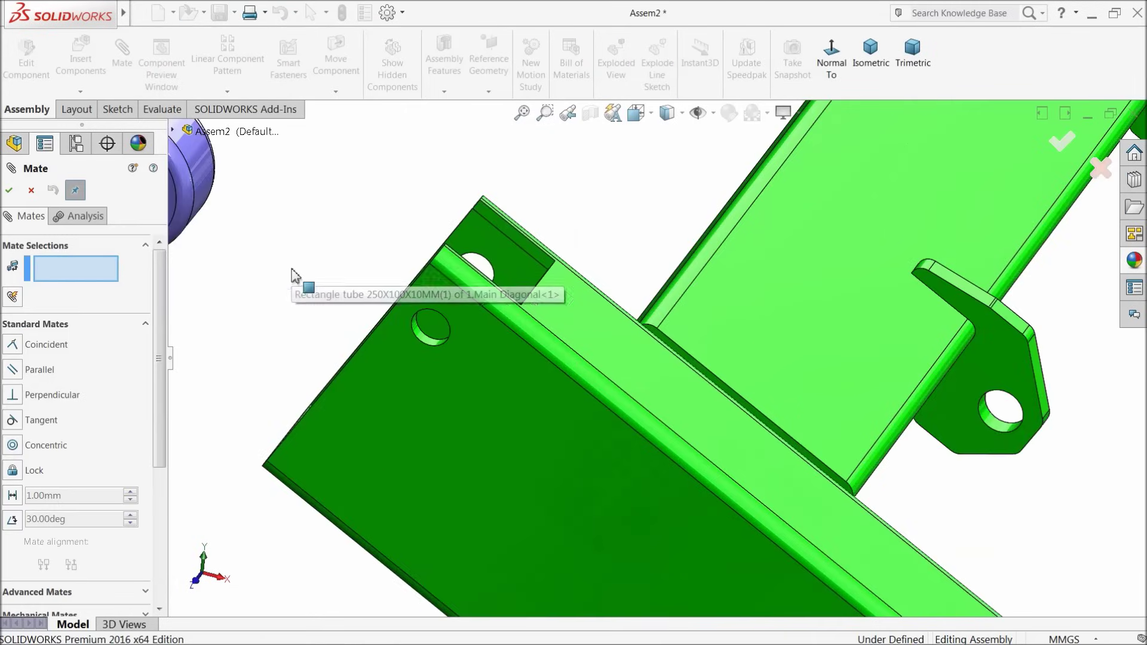
pyautogui.scroll(2, 409, 285)
pyautogui.scroll(-4, 353, 210)
pyautogui.click(353, 210)
pyautogui.scroll(-3, 725, 384)
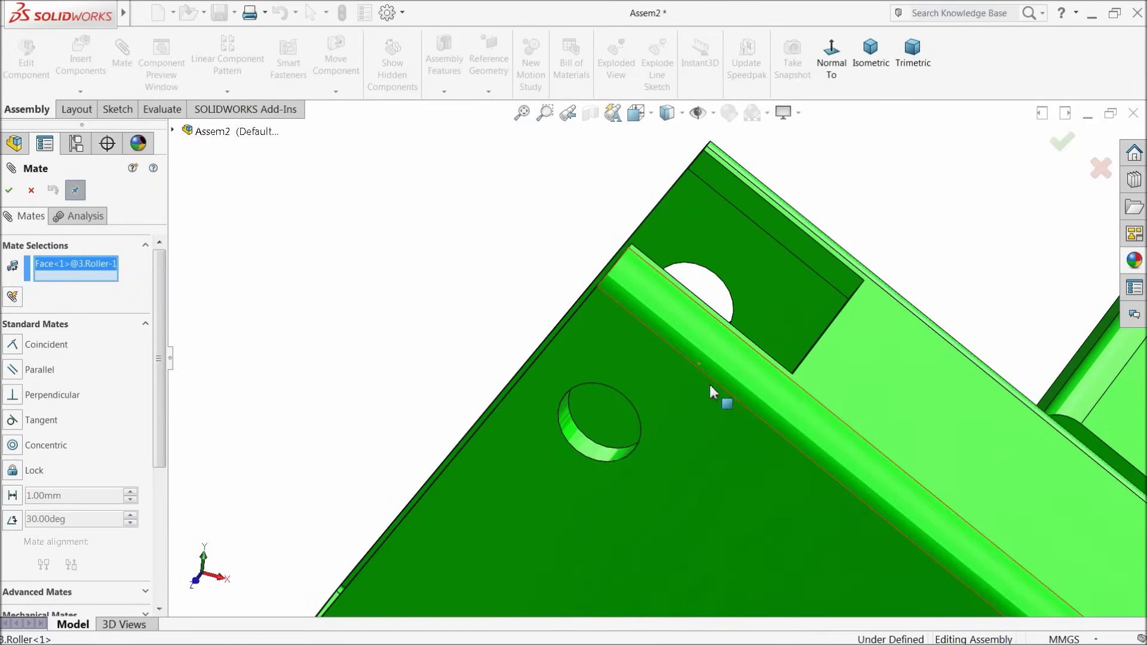
pyautogui.click(587, 454)
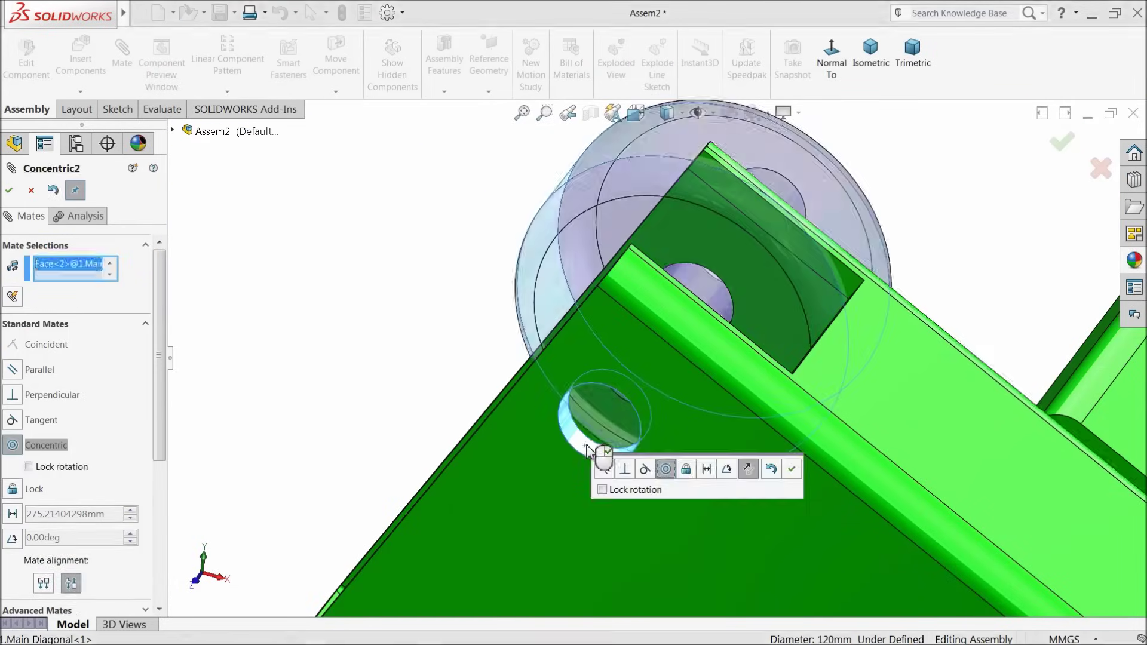
pyautogui.click(790, 469)
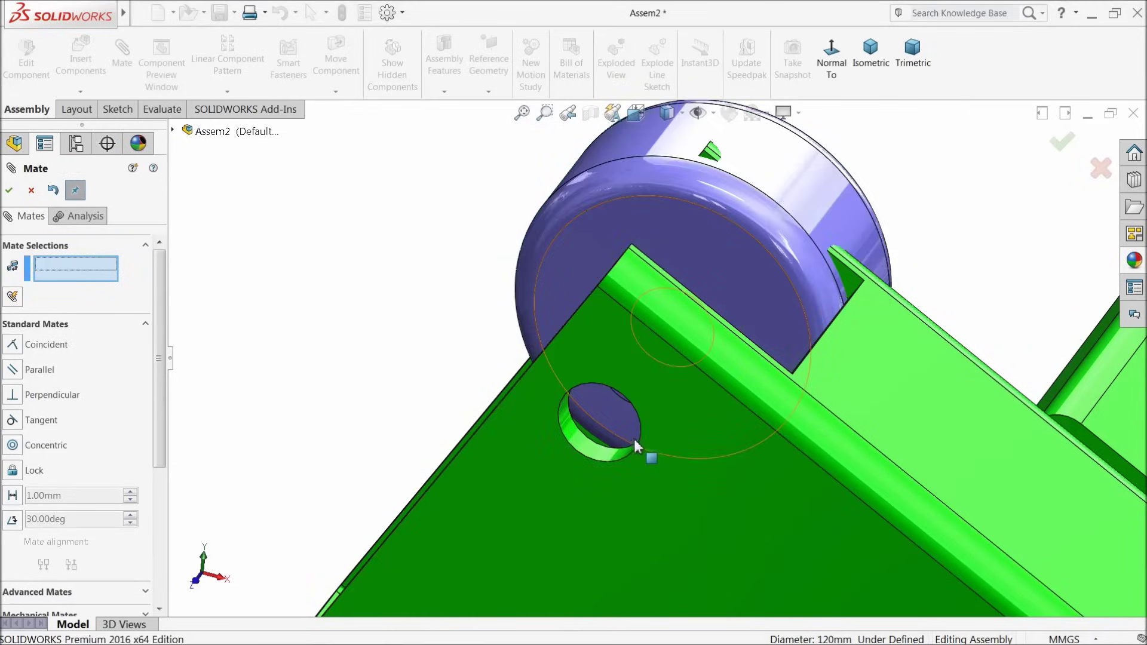
# Apply a Coincident mate between the nearer tube's outer side face and the end face of the roller's pin.
pyautogui.scroll(3, 653, 374)
pyautogui.moveTo(657, 281); pyautogui.dragTo(608, 415, button='middle')
pyautogui.scroll(-3, 608, 416)
pyautogui.click(575, 454)
pyautogui.click(600, 439)
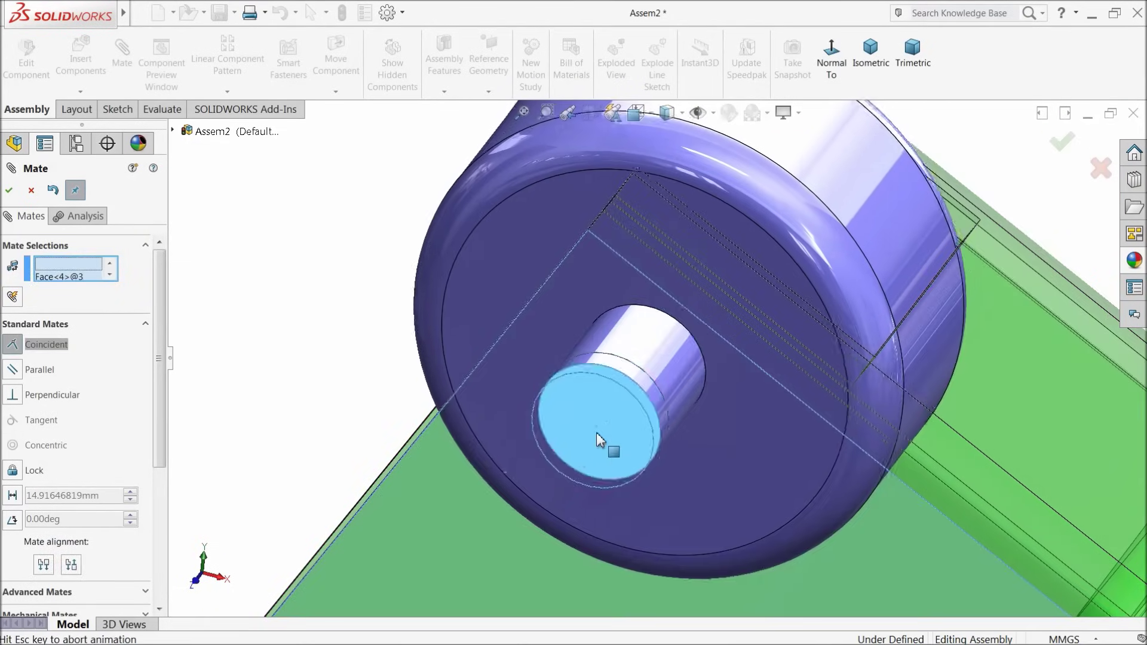
pyautogui.click(776, 456)
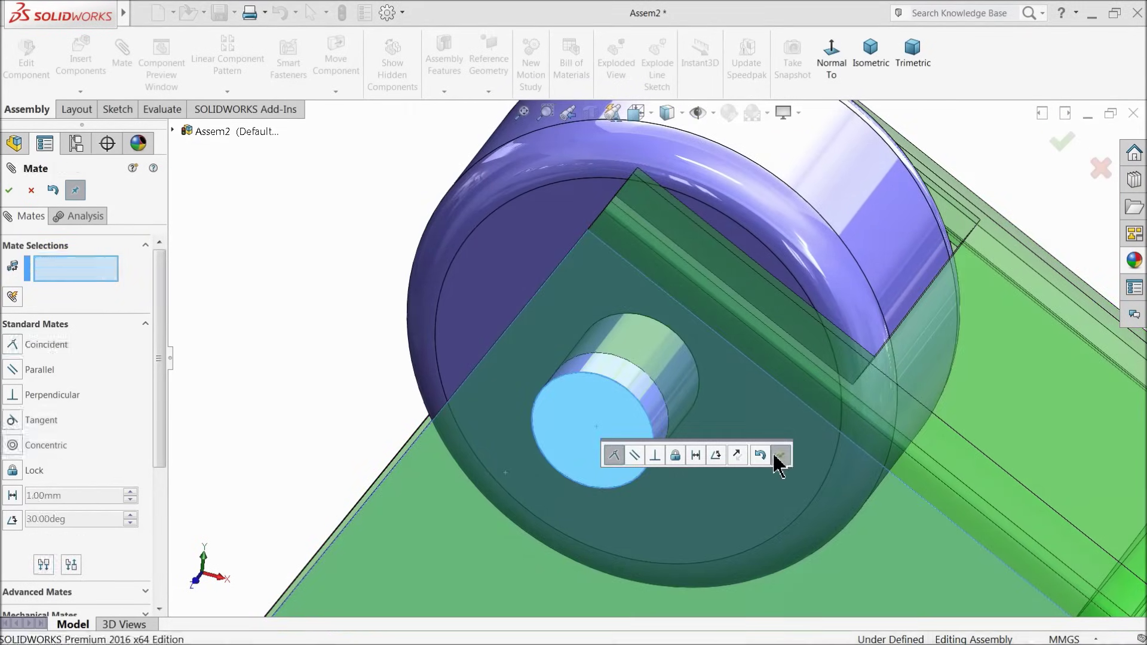
pyautogui.scroll(5, 617, 414)
pyautogui.moveTo(617, 415)
pyautogui.mouseDown(button='middle')
pyautogui.moveTo(678, 389)
pyautogui.moveTo(626, 522)
pyautogui.moveTo(633, 492)
pyautogui.moveTo(615, 499)
pyautogui.moveTo(642, 424)
pyautogui.moveTo(633, 413)
pyautogui.mouseUp(button='middle')
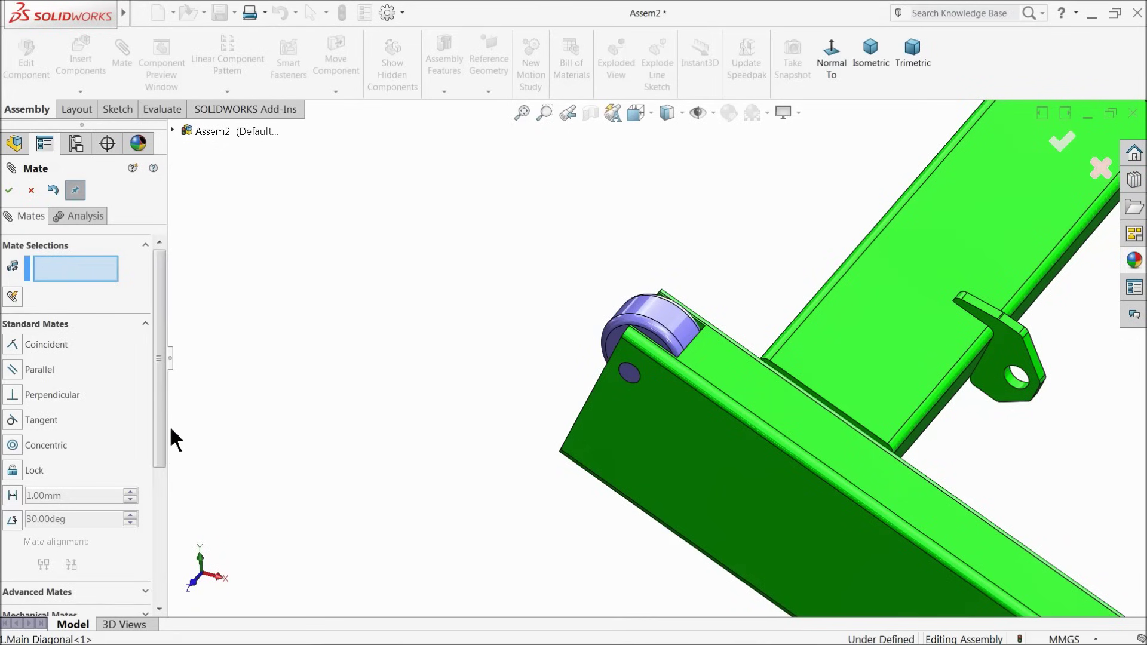
pyautogui.scroll(-4, 161, 472)
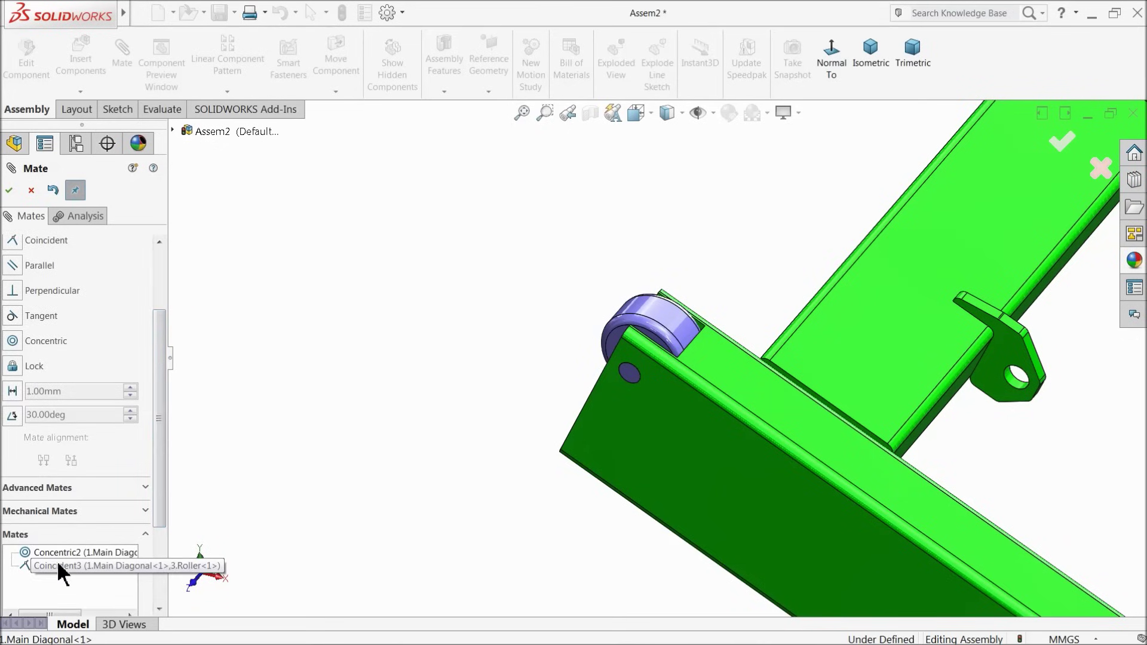
pyautogui.click(31, 190)
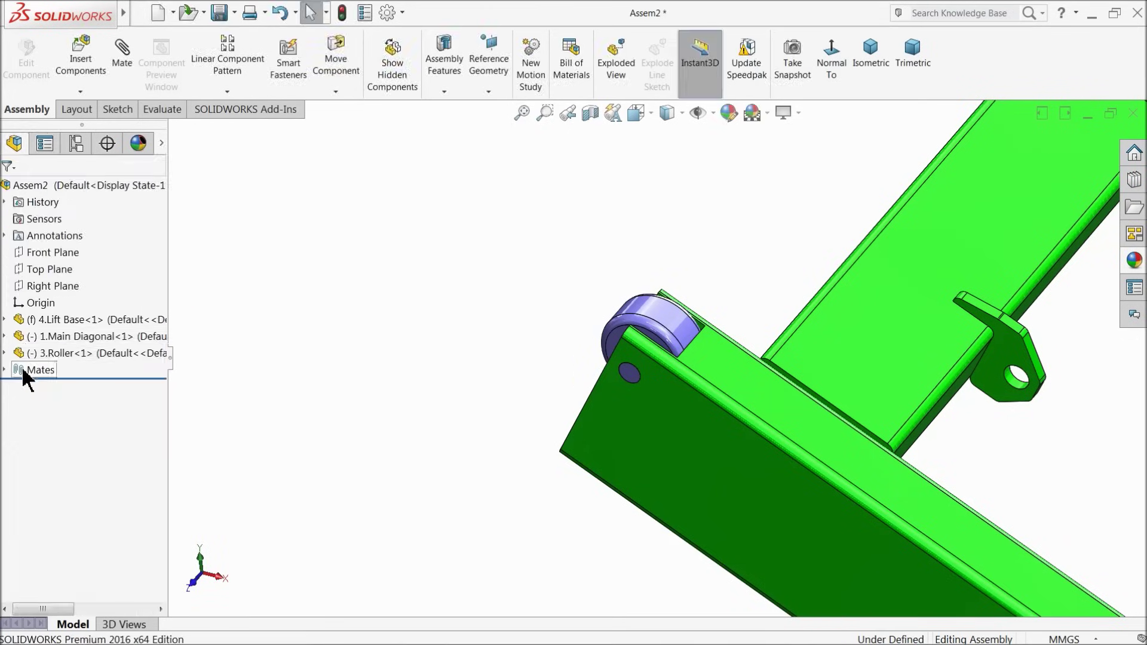
# Edit the Coincident mate between the Main Diagonal and the roller, changing it to a Distance mate of 10 mm.
pyautogui.click(4, 371)
pyautogui.click(33, 454)
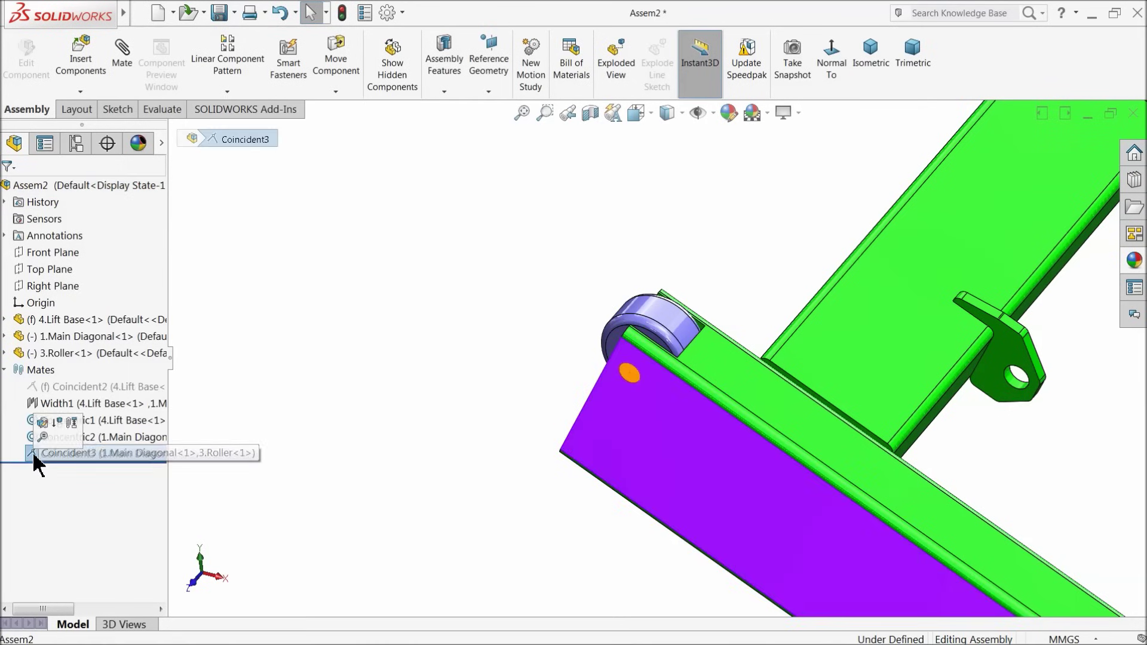
pyautogui.click(42, 421)
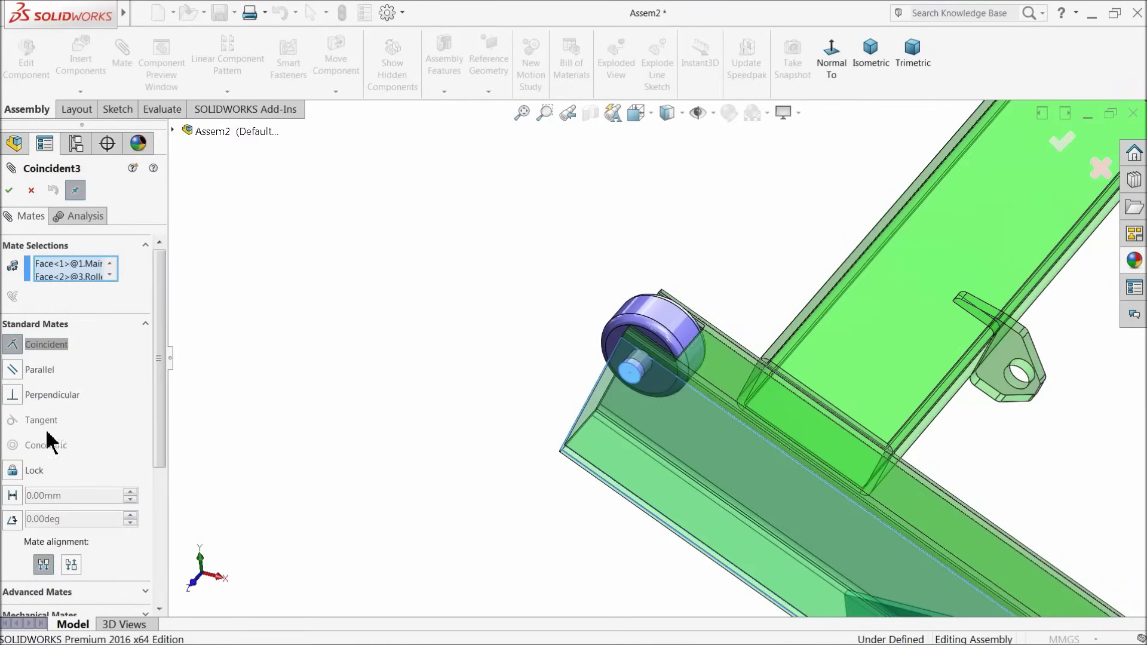
pyautogui.click(12, 495)
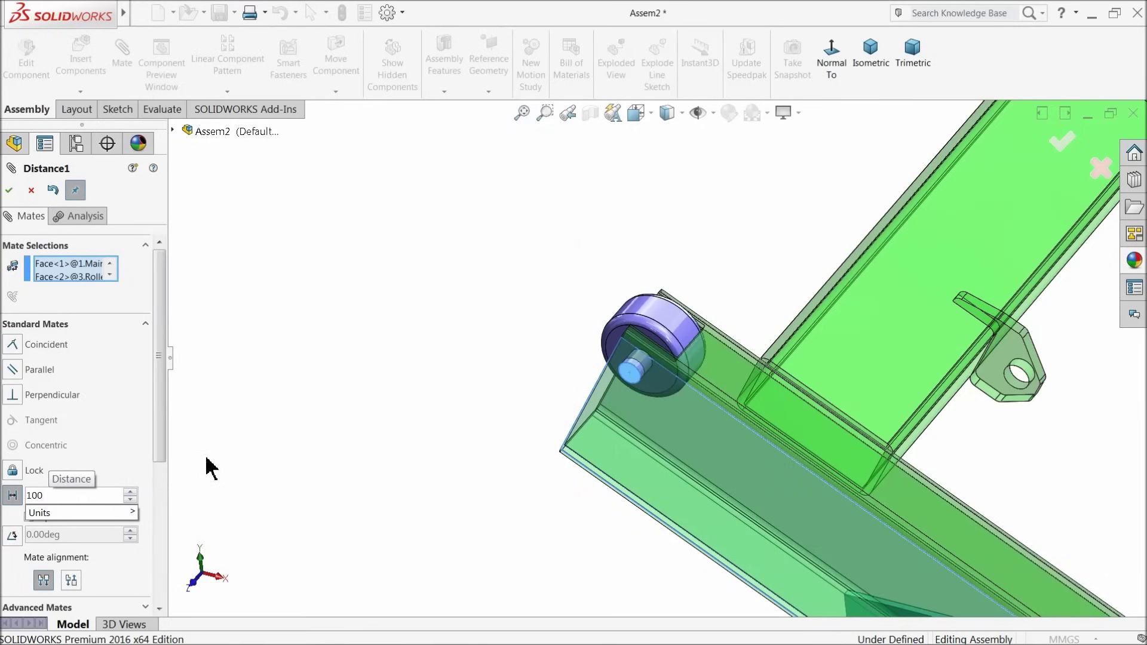
pyautogui.write('10')
pyautogui.press('Return')
pyautogui.moveTo(525, 389); pyautogui.dragTo(506, 486, button='middle')
pyautogui.scroll(-5, 635, 370)
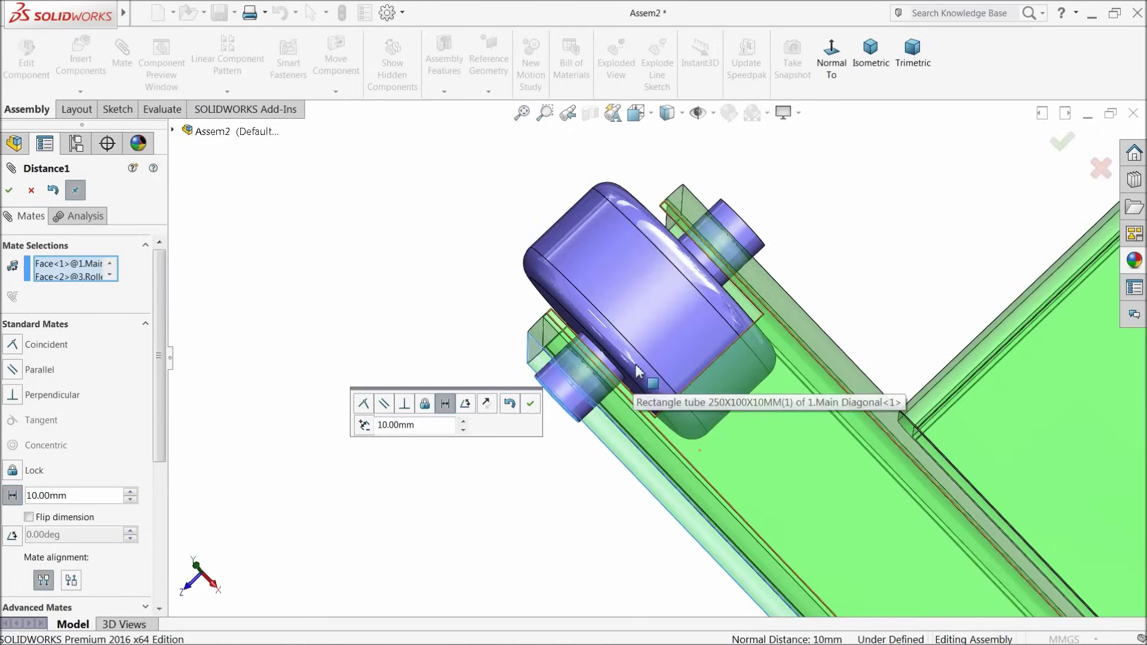
pyautogui.click(530, 404)
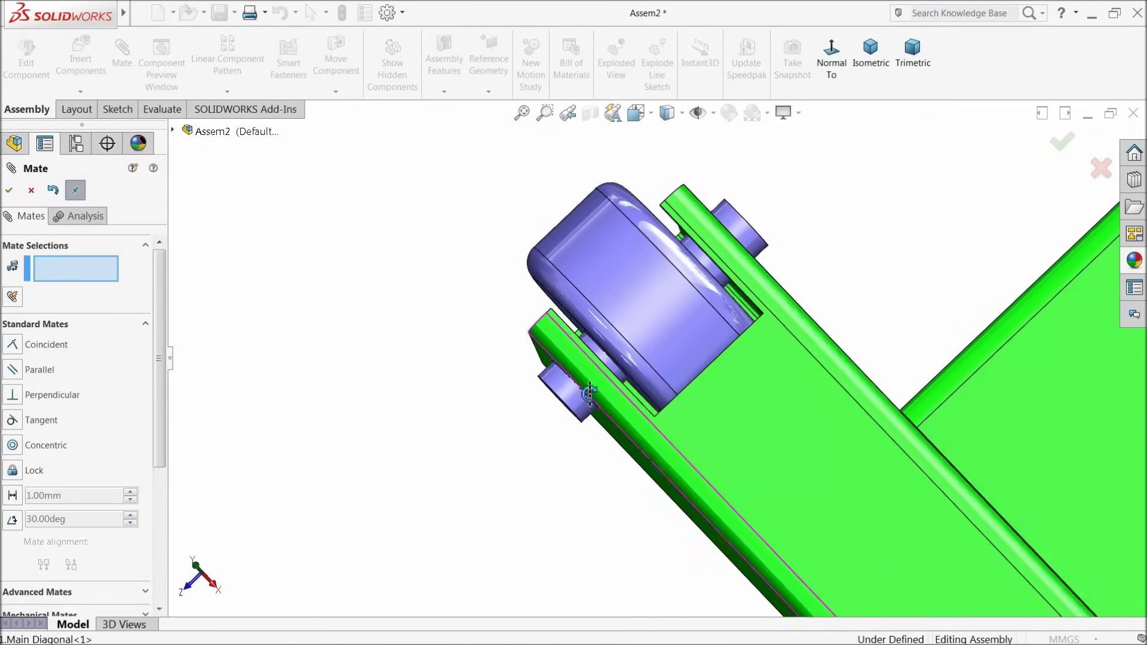
pyautogui.moveTo(582, 393); pyautogui.dragTo(532, 442, button='middle')
pyautogui.click(31, 191)
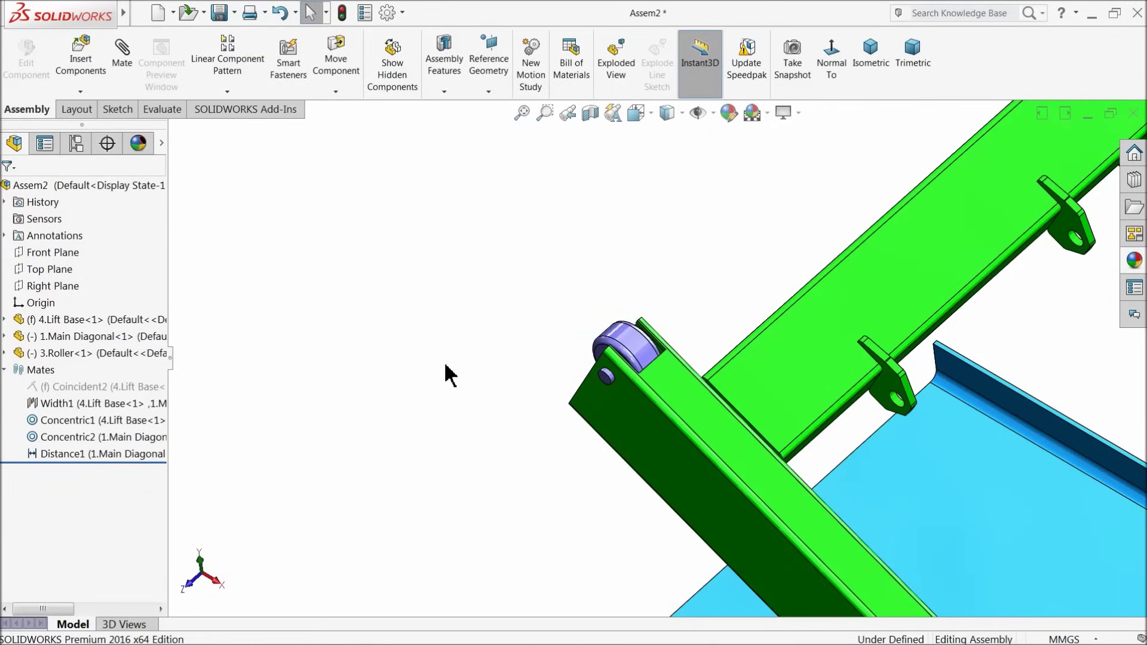
# Copy the mounted roller and move the copy beside the raised end of the Main Diagonal's farther tube.
pyautogui.keyDown('ctrl'); pyautogui.moveTo(640, 340); pyautogui.dragTo(686, 200); pyautogui.keyUp('ctrl')
pyautogui.scroll(3, 582, 239)
pyautogui.scroll(-4, 604, 351)
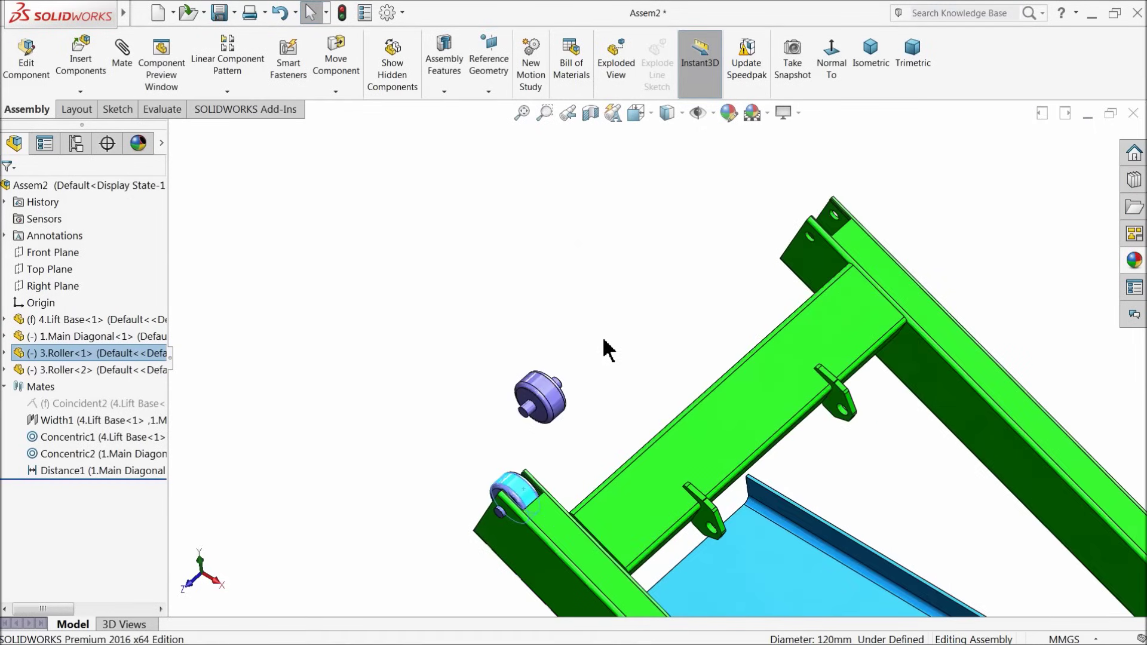
pyautogui.click(594, 382)
pyautogui.click(540, 420)
pyautogui.moveTo(875, 190); pyautogui.dragTo(597, 383, button='middle')
pyautogui.moveTo(597, 380); pyautogui.dragTo(839, 128)
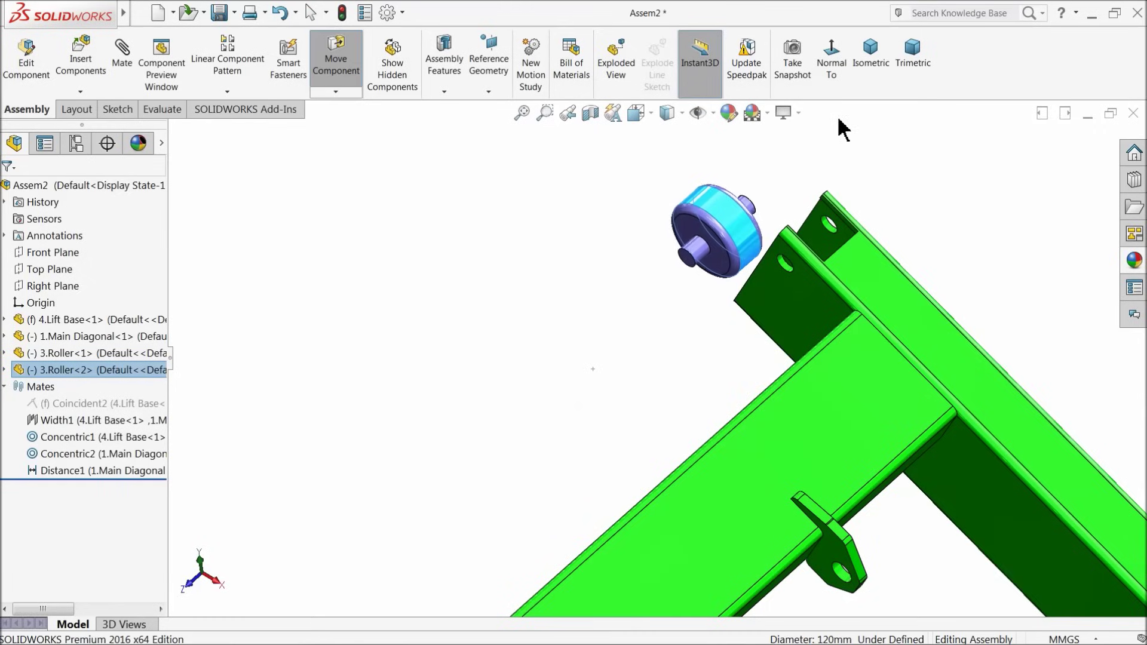
pyautogui.click(967, 209)
# Apply a Concentric mate between the hole at the farther tube's raised end and the second roller's cylindrical face.
pyautogui.click(116, 53)
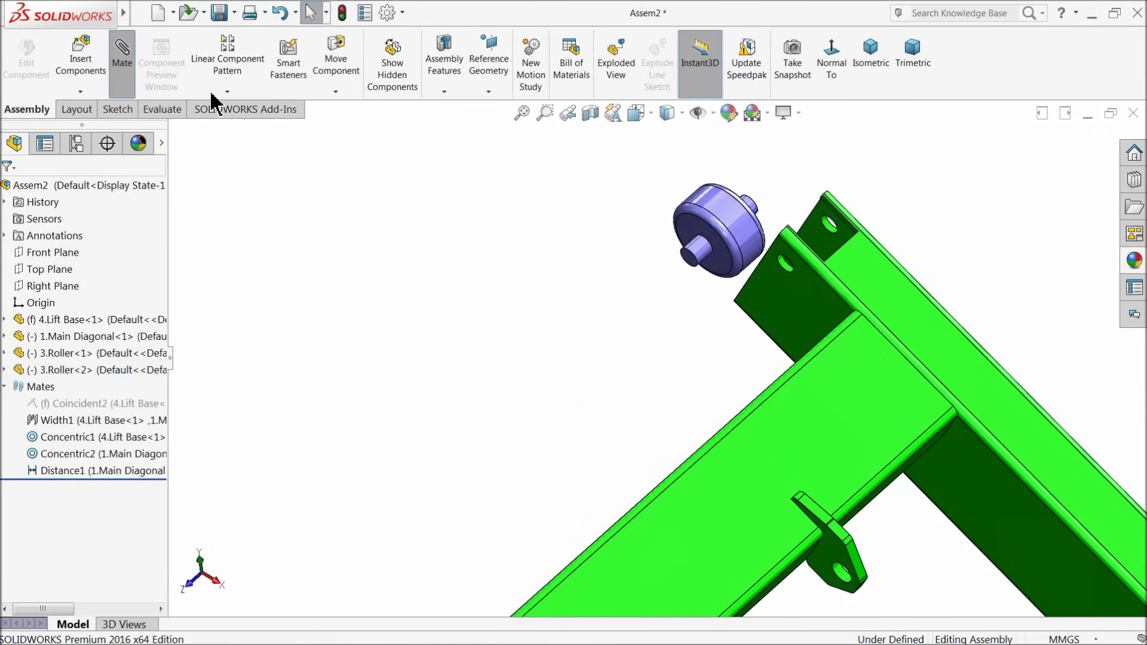
pyautogui.scroll(-4, 807, 296)
pyautogui.click(837, 275)
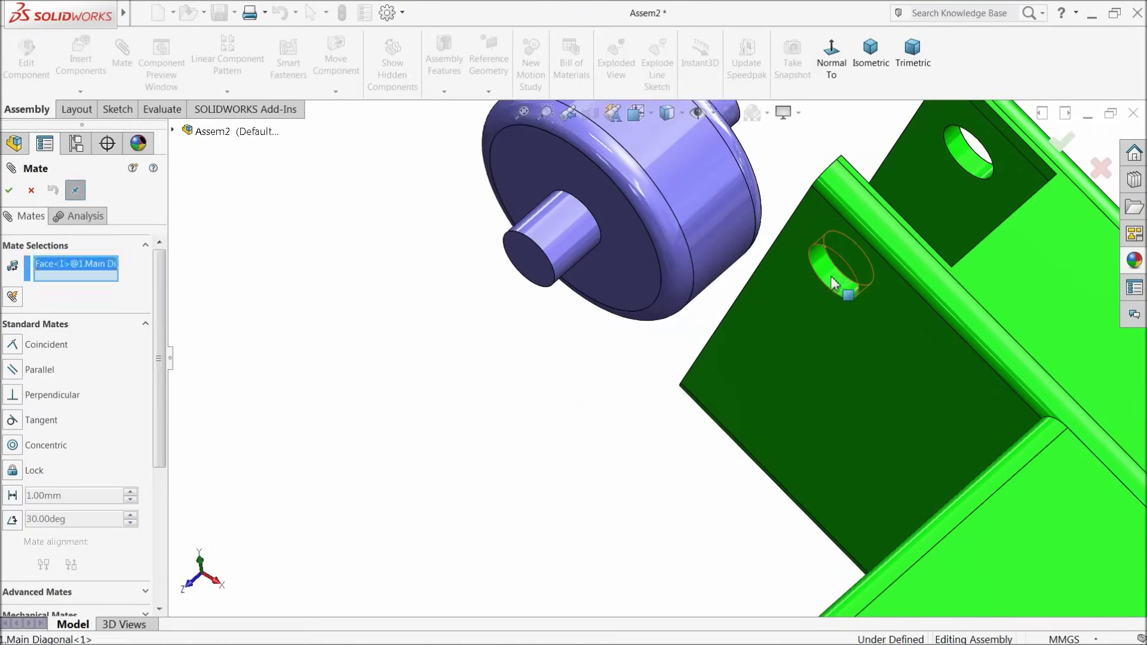
pyautogui.click(681, 190)
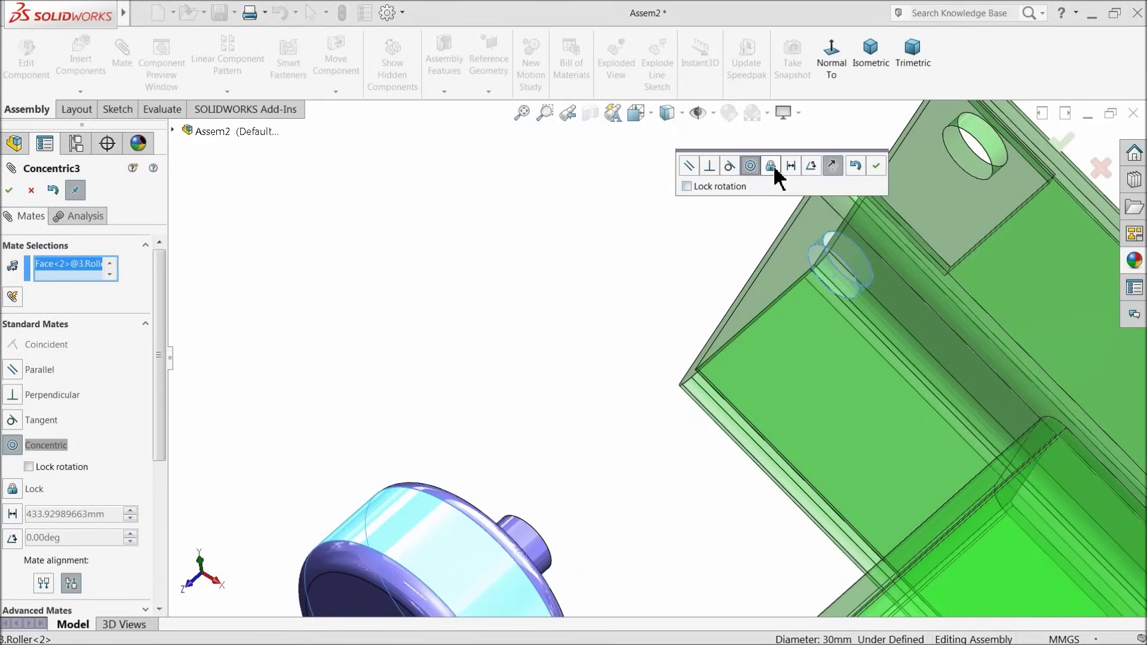
pyautogui.click(876, 166)
pyautogui.scroll(3, 756, 342)
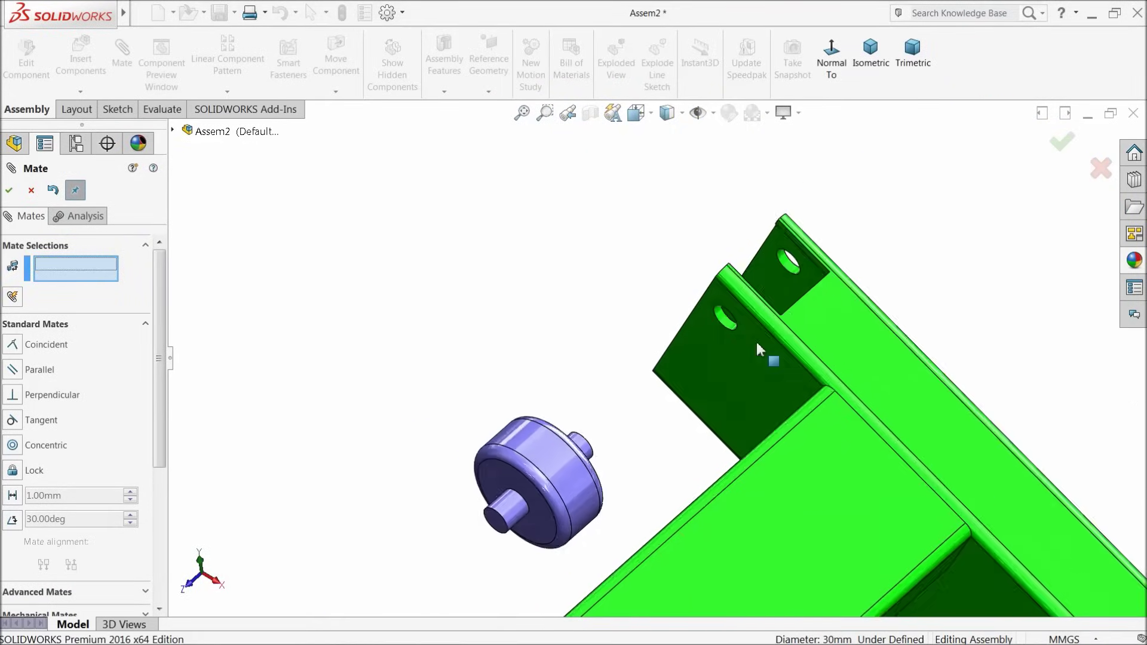
# Apply a Distance mate of 10 mm between the second roller's pin end face and the adjacent side face of the Main Diagonal.
pyautogui.scroll(-4, 520, 502)
pyautogui.click(508, 497)
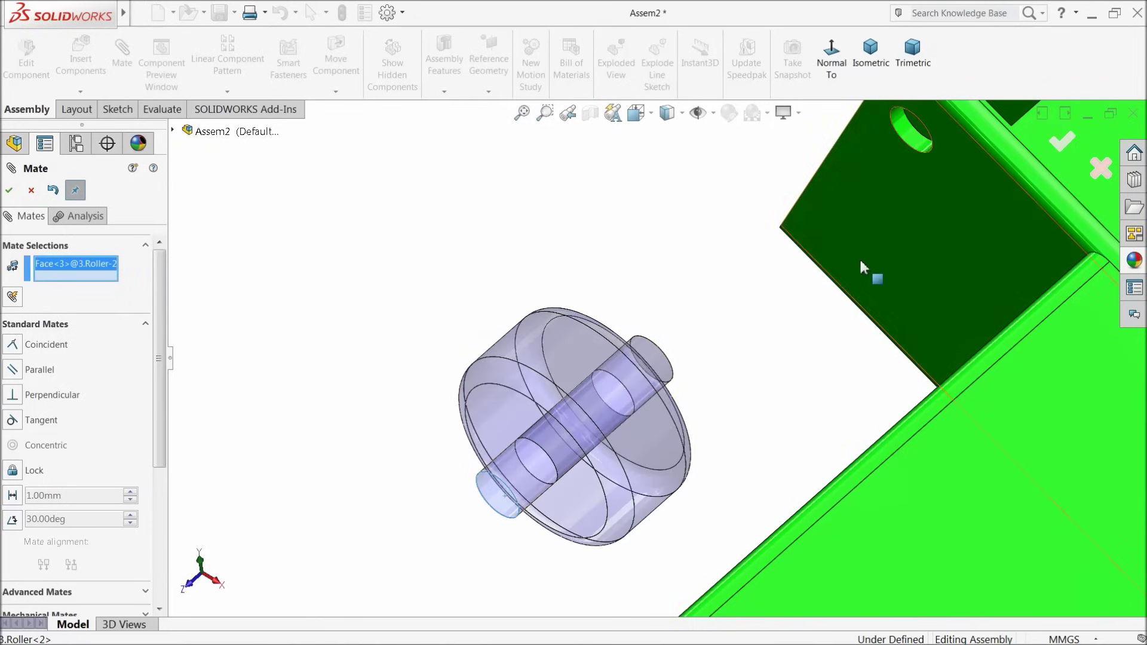
pyautogui.click(883, 240)
pyautogui.scroll(2, 645, 239)
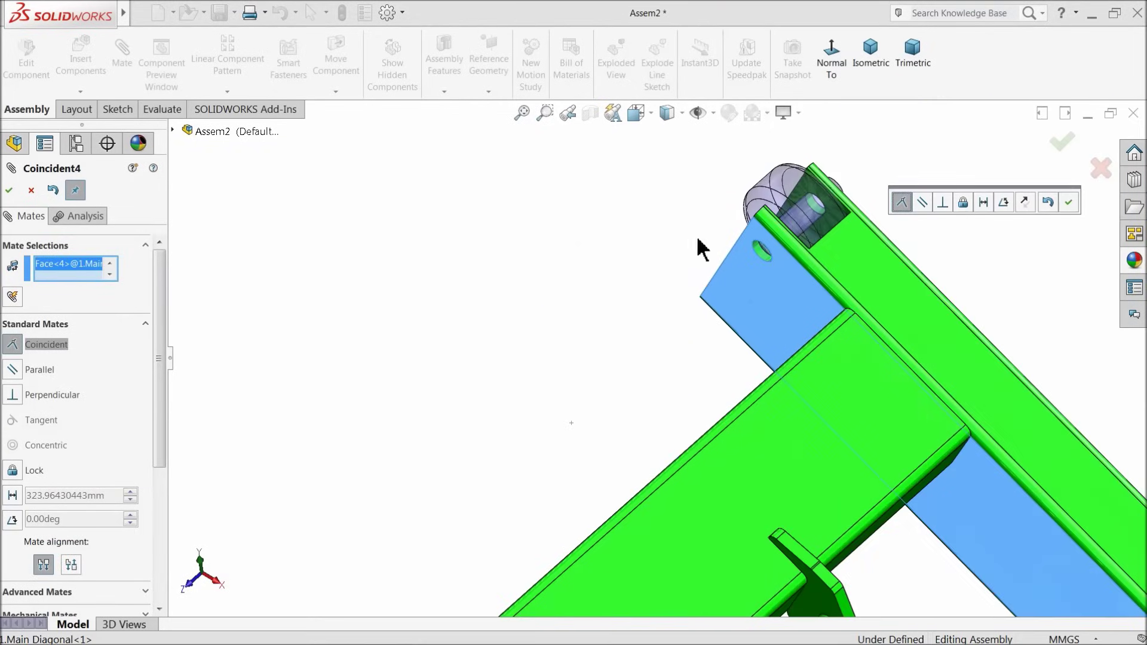
pyautogui.click(983, 202)
pyautogui.write('10')
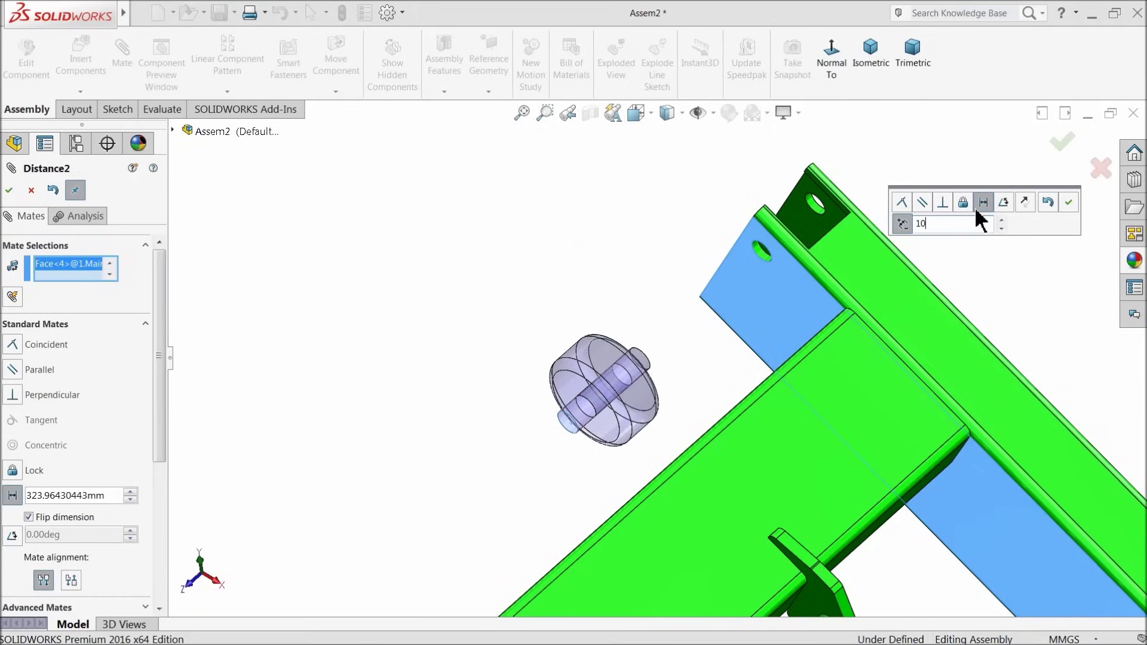
pyautogui.press('Return')
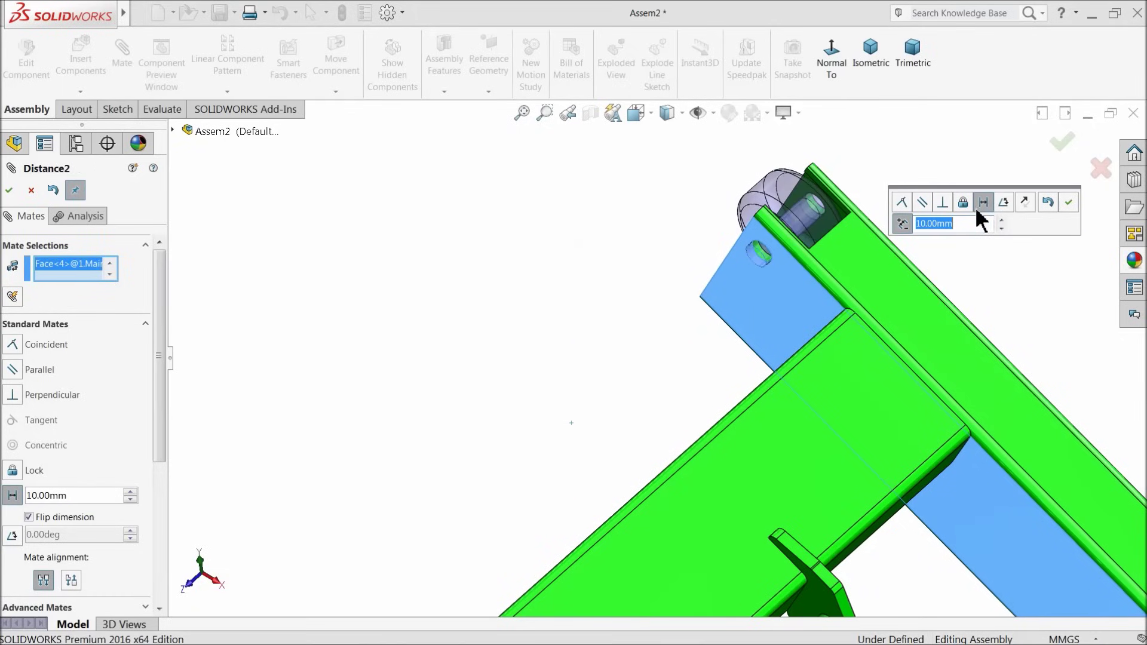
pyautogui.click(1068, 201)
pyautogui.moveTo(893, 222); pyautogui.dragTo(688, 230, button='middle')
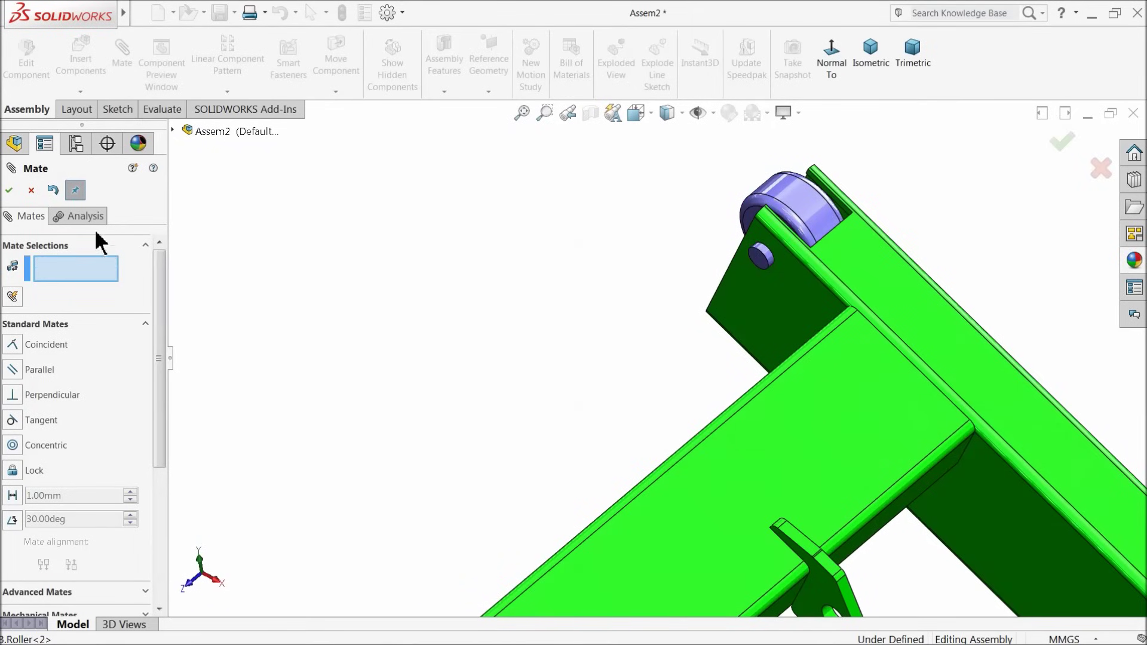
pyautogui.click(32, 191)
# Insert the 2.outer Diagonal frame part from the Scissor Lift folder and place it above the base, across the Main Diagonal.
pyautogui.scroll(-3, 878, 260)
pyautogui.scroll(10, 414, 257)
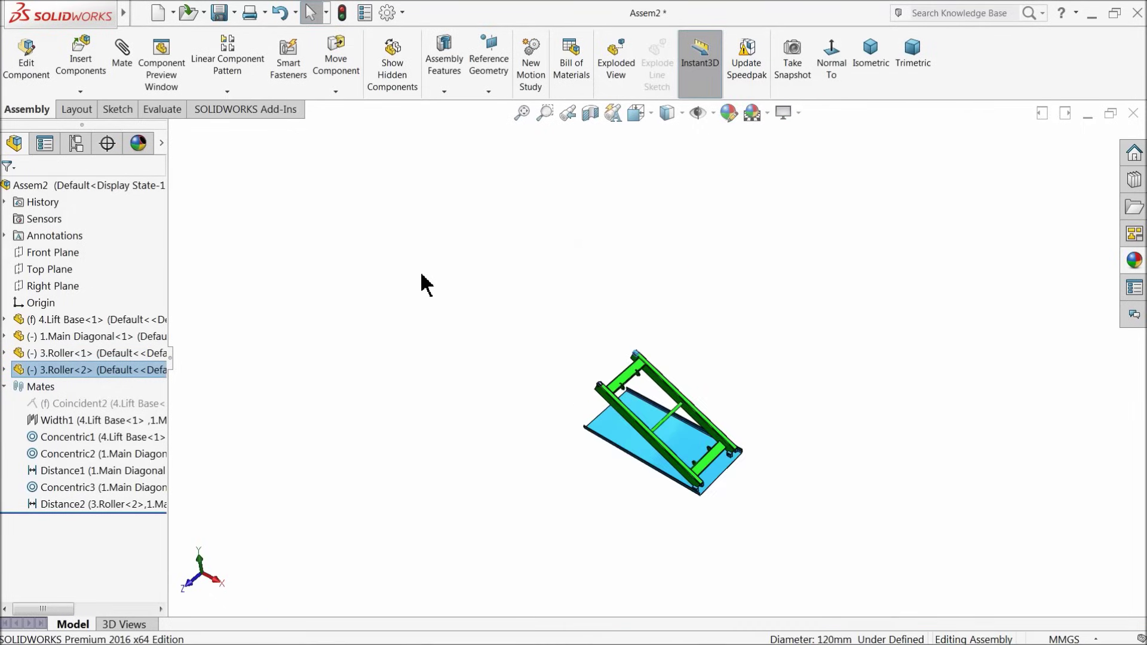
pyautogui.moveTo(738, 481); pyautogui.dragTo(781, 367)
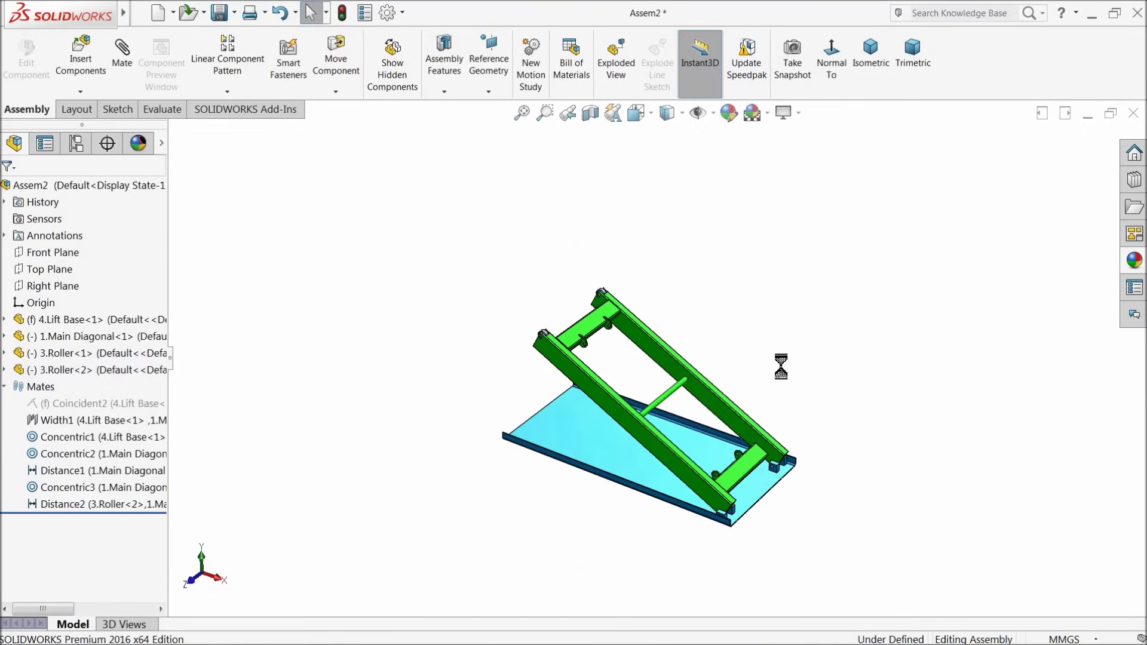
pyautogui.scroll(-3, 689, 456)
pyautogui.click(81, 60)
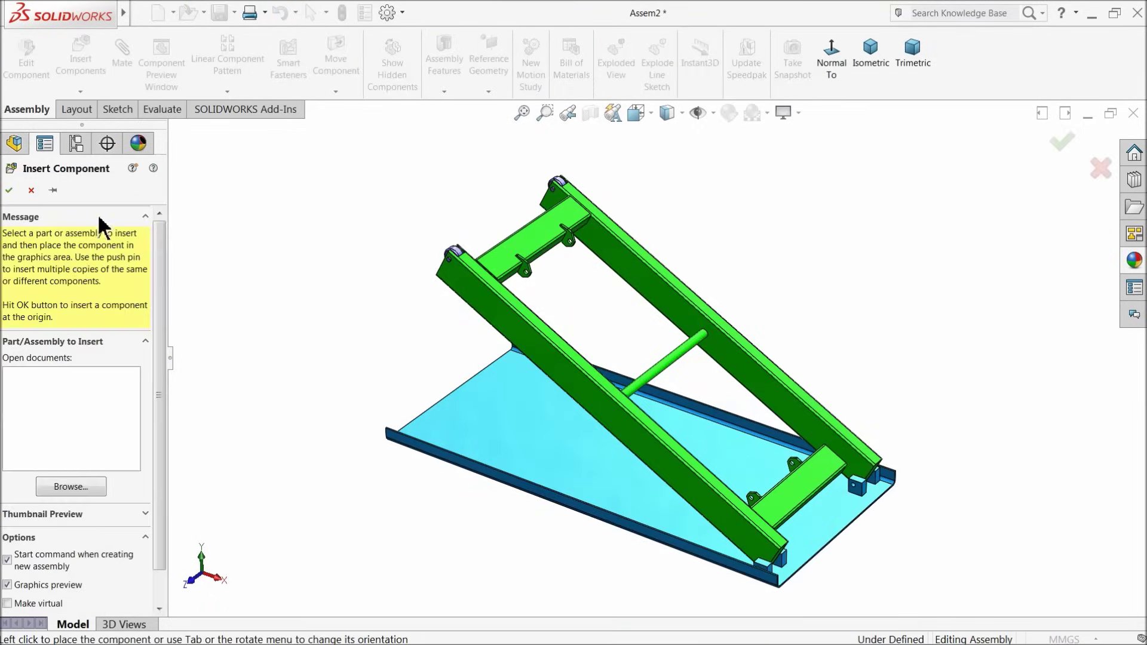
pyautogui.click(60, 487)
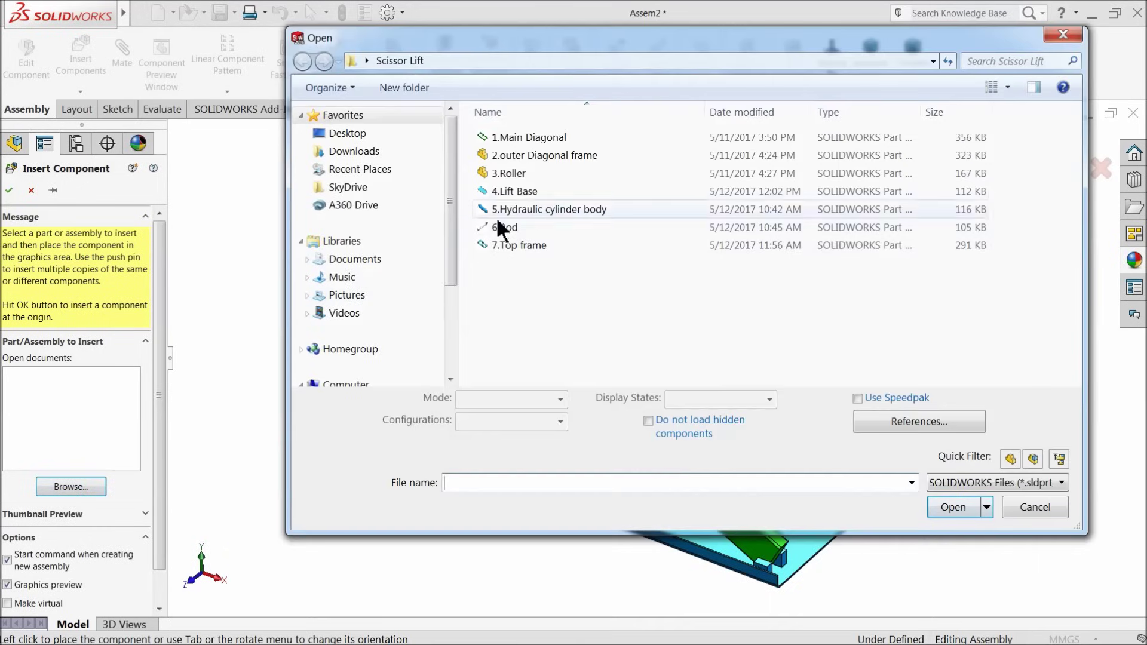
pyautogui.click(530, 155)
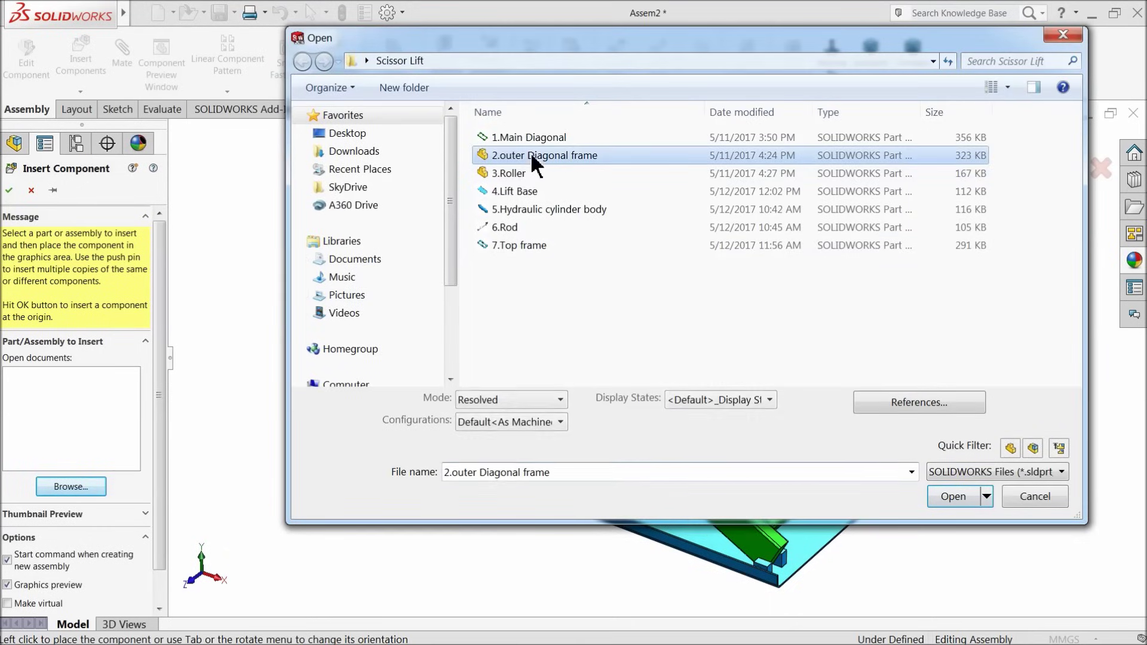
pyautogui.click(953, 502)
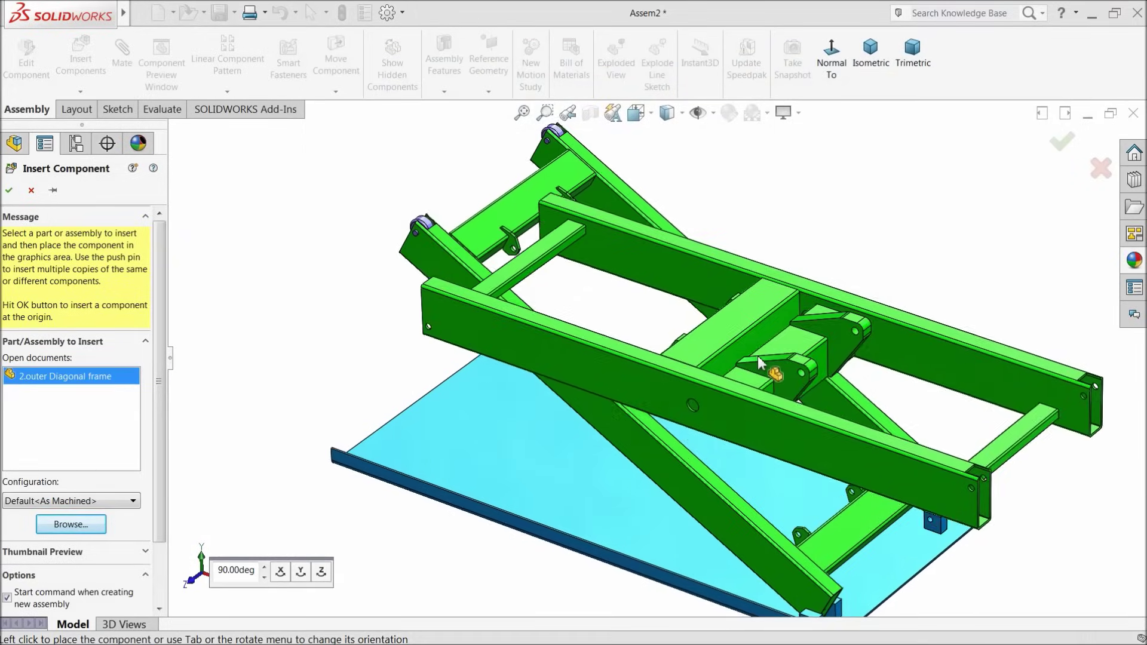
pyautogui.scroll(3, 758, 356)
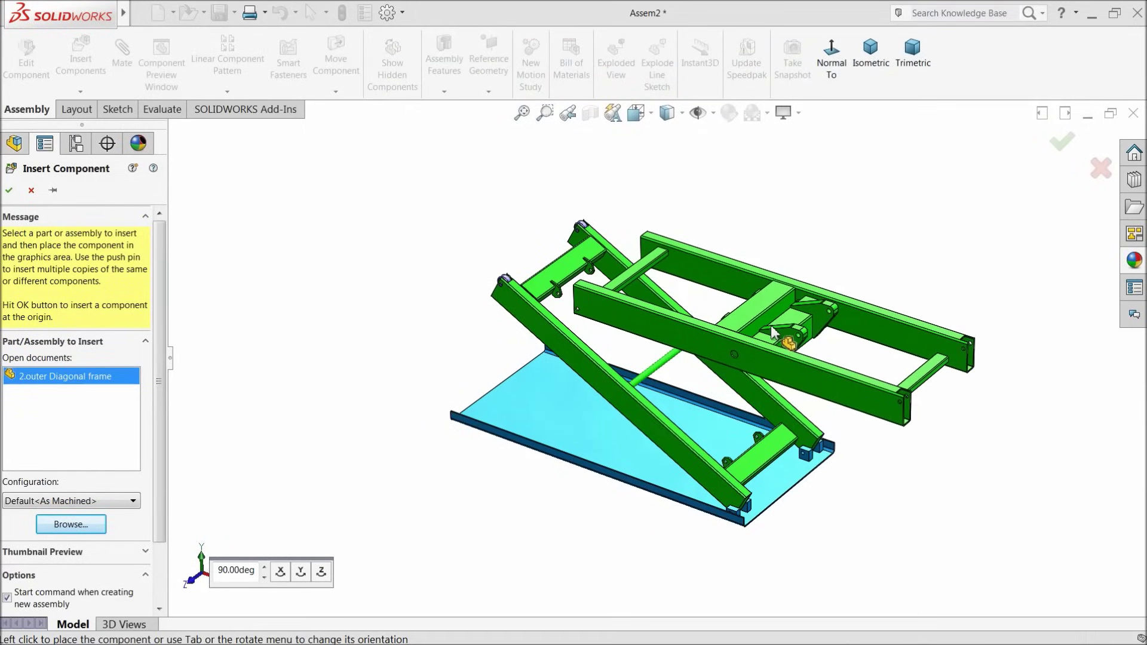
pyautogui.click(768, 321)
pyautogui.scroll(2, 755, 345)
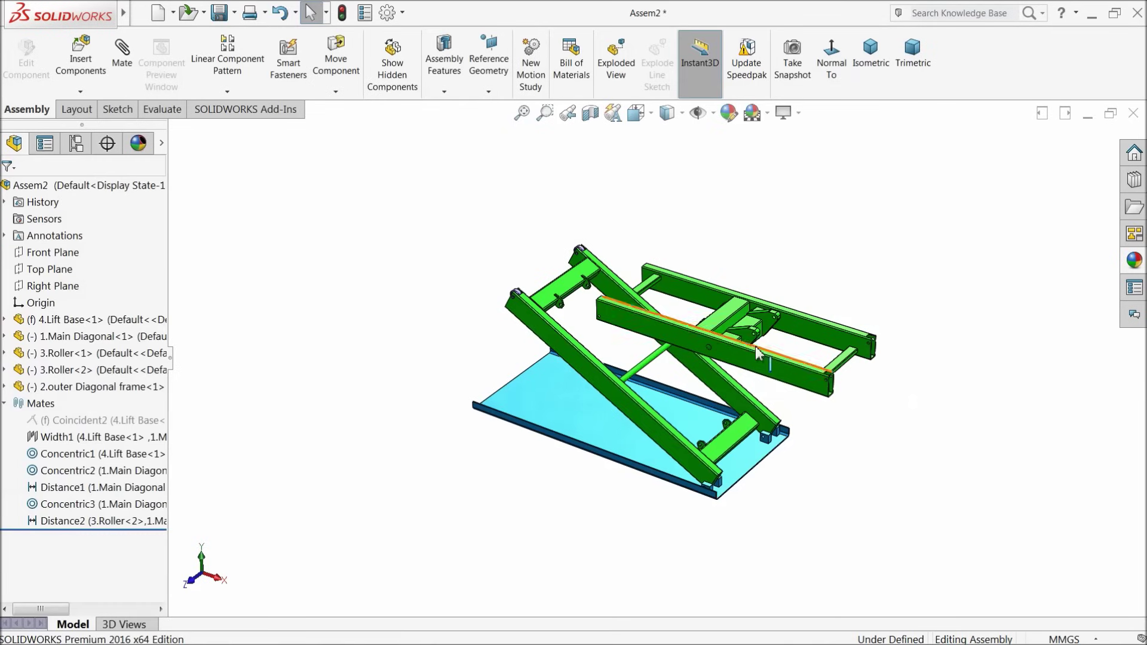
pyautogui.scroll(-3, 696, 359)
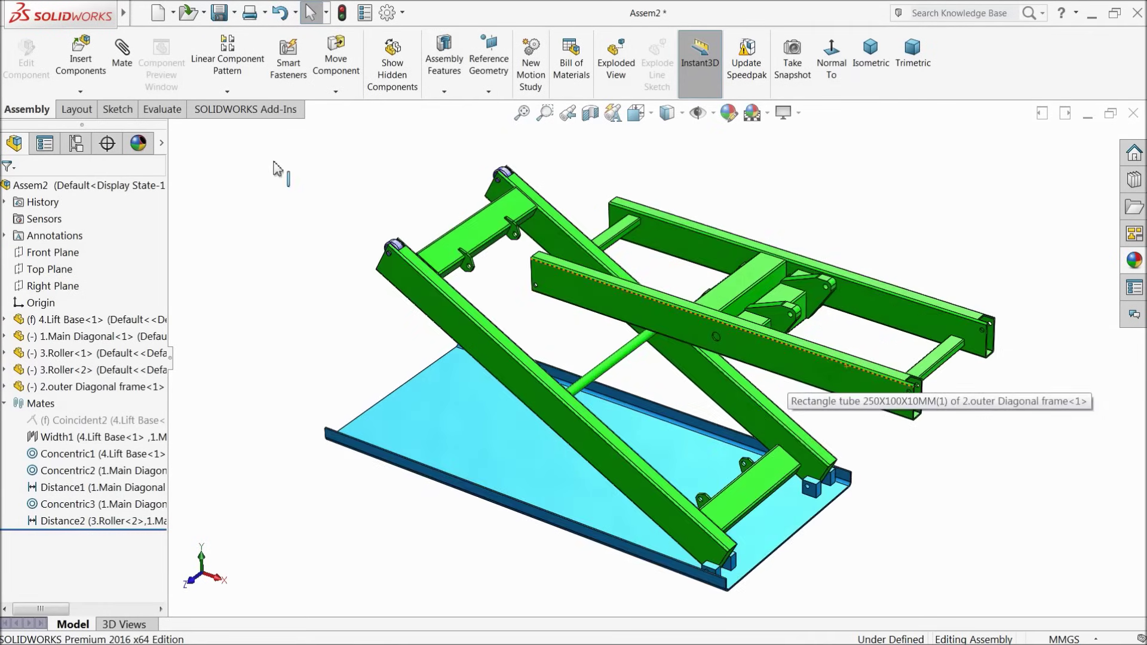
# Rotate the outer Diagonal frame freely so that it slopes opposite to the Main Diagonal.
pyautogui.click(370, 124)
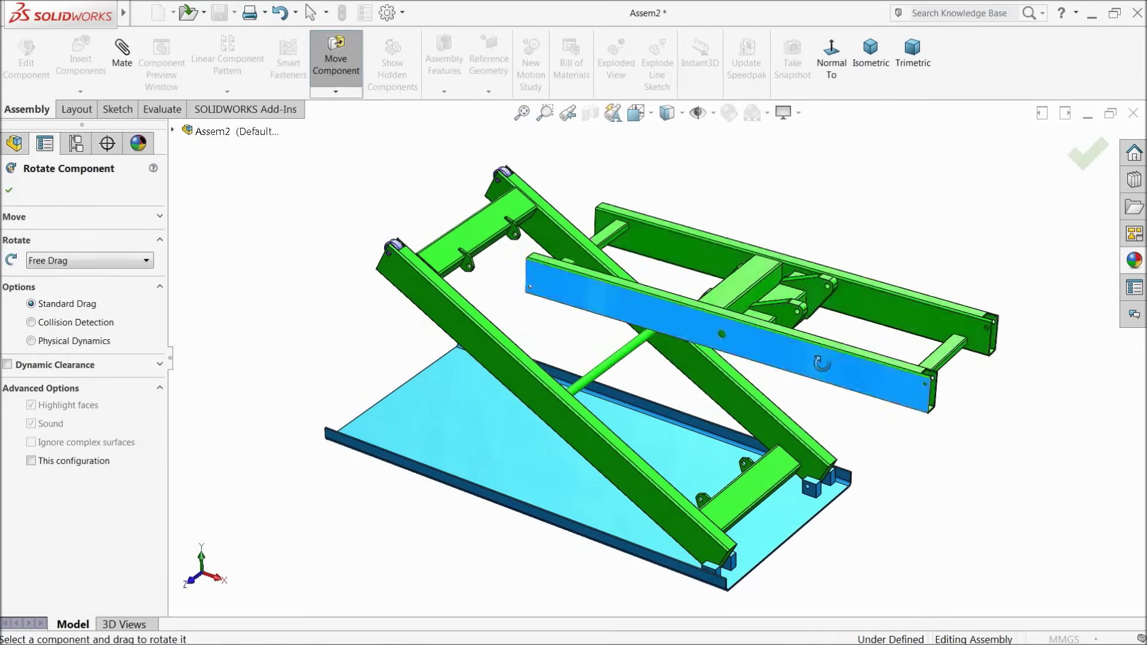
pyautogui.moveTo(848, 359); pyautogui.dragTo(667, 67)
pyautogui.scroll(-8, 604, 295)
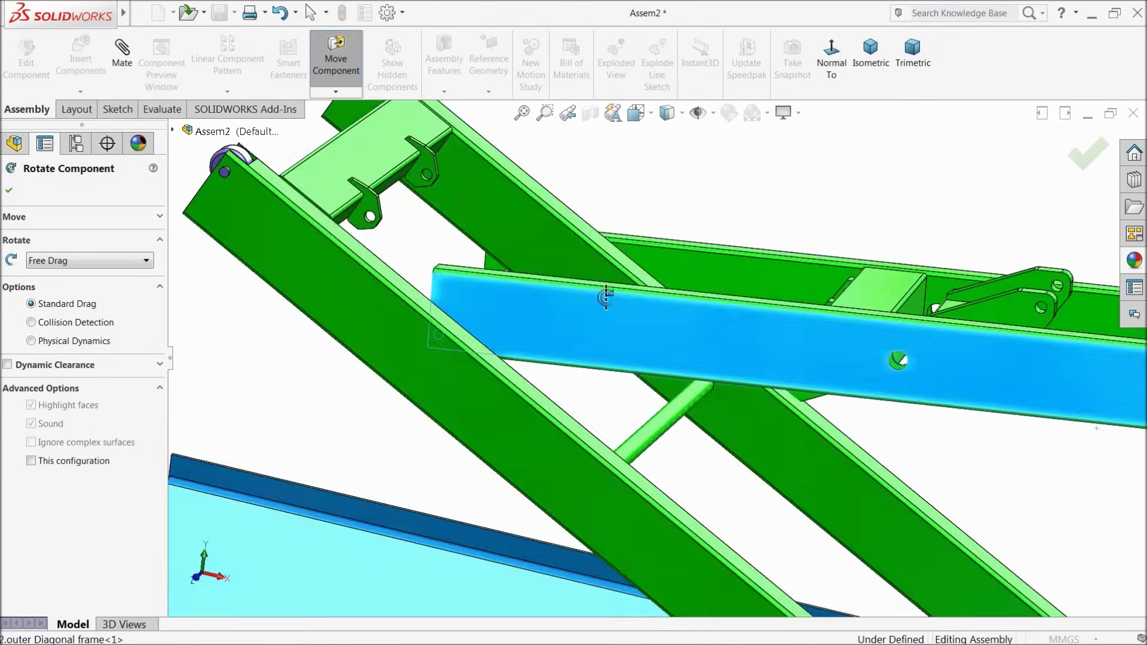
pyautogui.scroll(3, 356, 377)
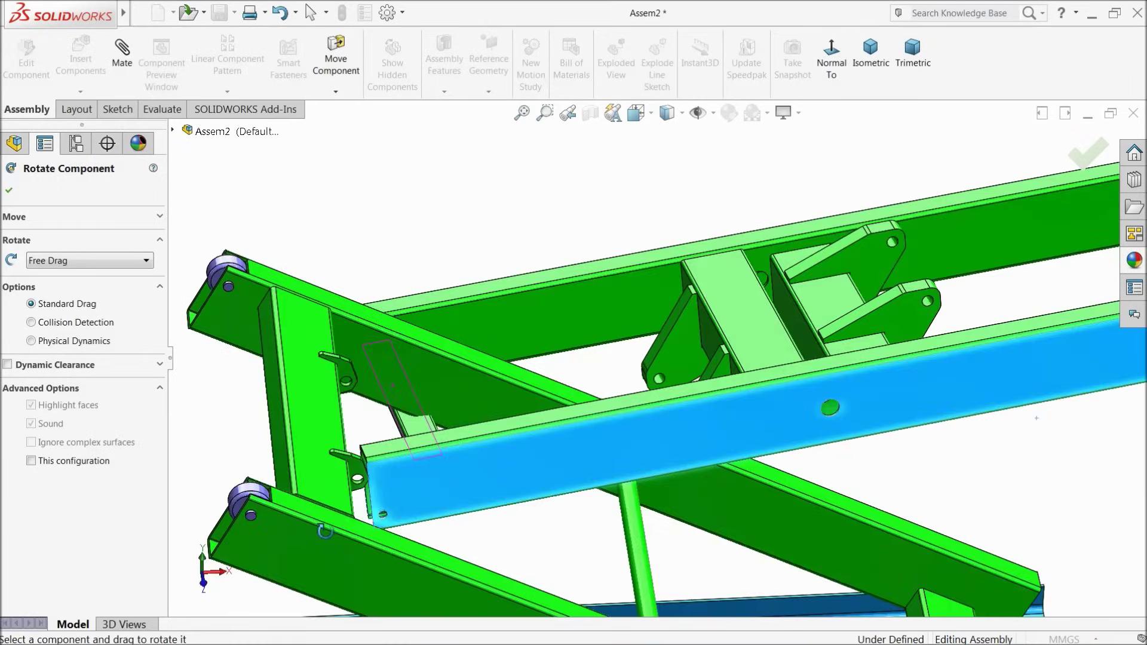
pyautogui.scroll(4, 351, 507)
pyautogui.hotkey('ctrl', '1')
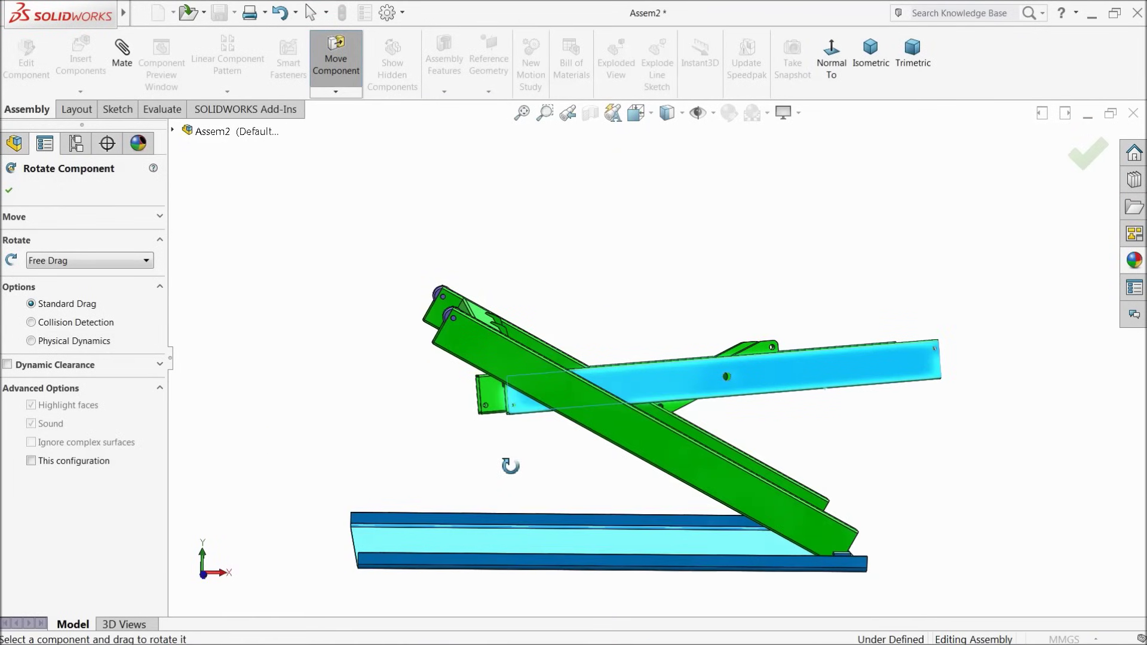
pyautogui.scroll(-3, 504, 464)
pyautogui.click(9, 190)
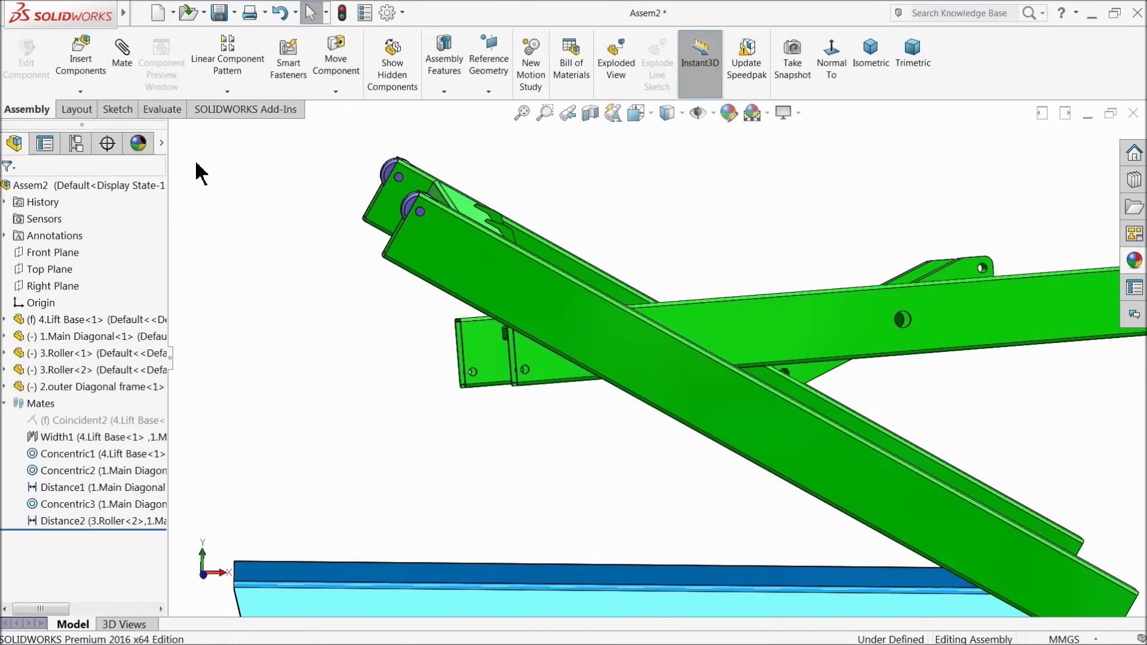
# Move the outer Diagonal frame so that its middle hole lies near the Main Diagonal's central cross rod.
pyautogui.press('f')
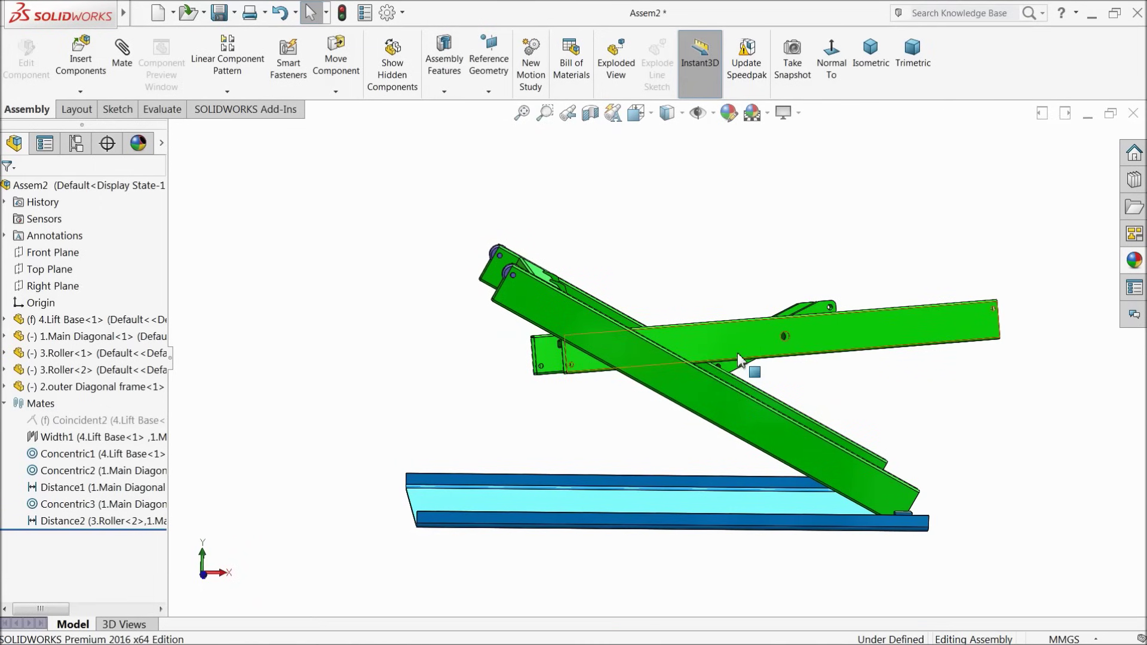
pyautogui.moveTo(739, 358); pyautogui.dragTo(728, 364, button='middle')
pyautogui.scroll(-5, 729, 364)
pyautogui.click(597, 354)
pyautogui.moveTo(597, 354); pyautogui.dragTo(473, 359)
pyautogui.click(332, 479)
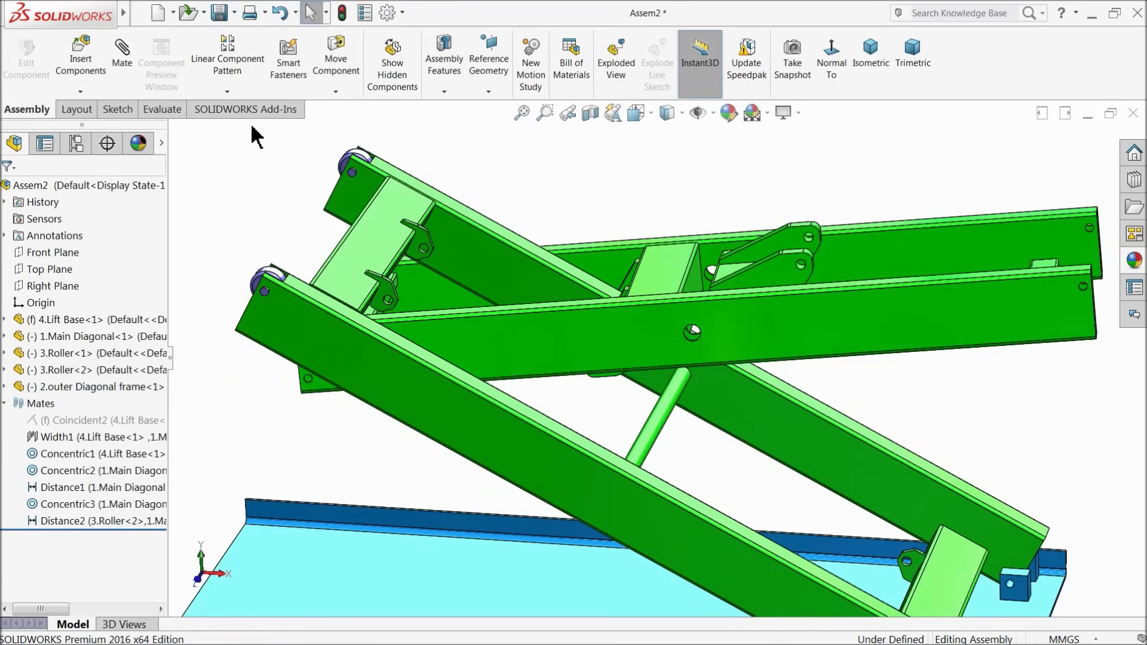
# Apply a Concentric mate between the Main Diagonal's central rod and the middle hole of the outer Diagonal frame.
pyautogui.click(119, 61)
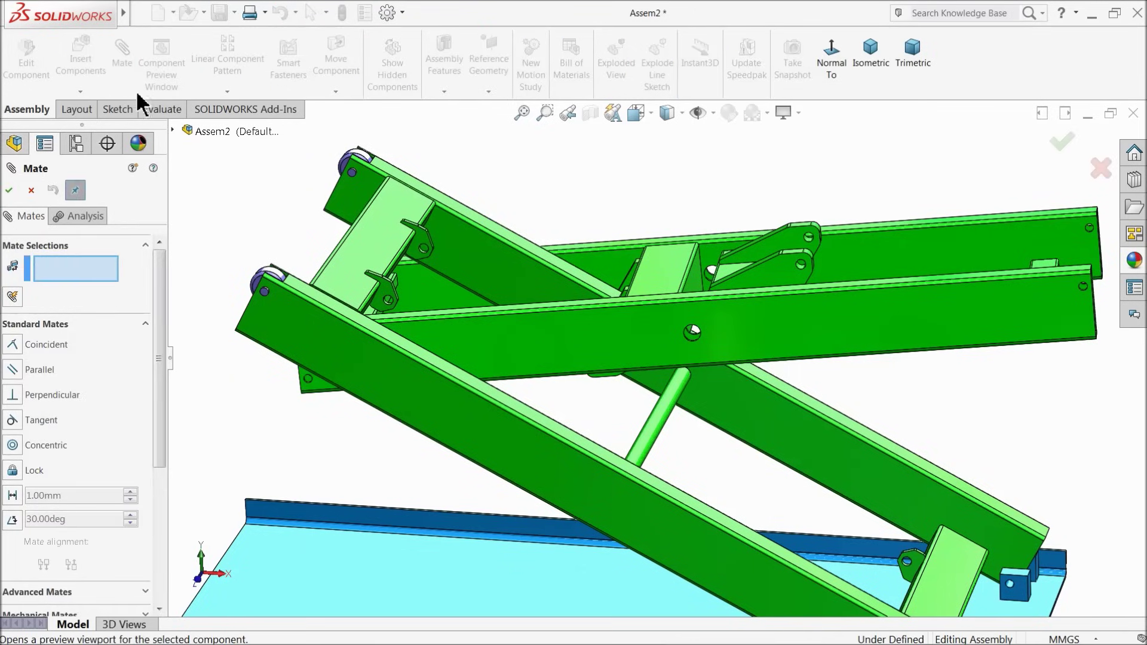
pyautogui.scroll(-3, 815, 404)
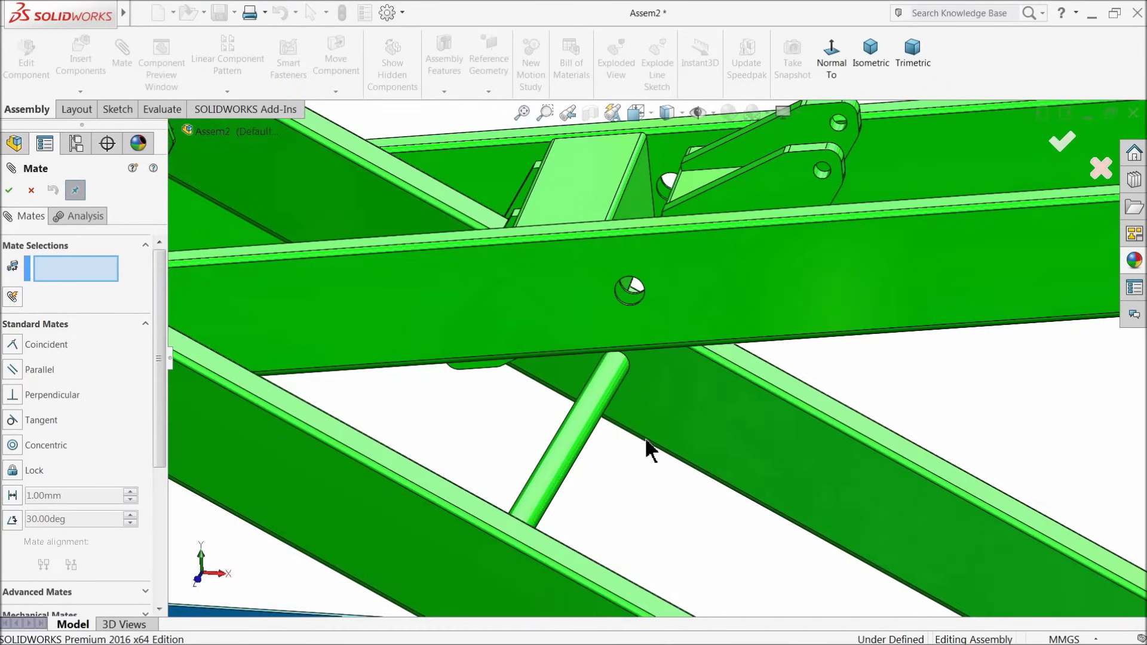
pyautogui.click(558, 445)
pyautogui.scroll(4, 595, 451)
pyautogui.scroll(-5, 649, 378)
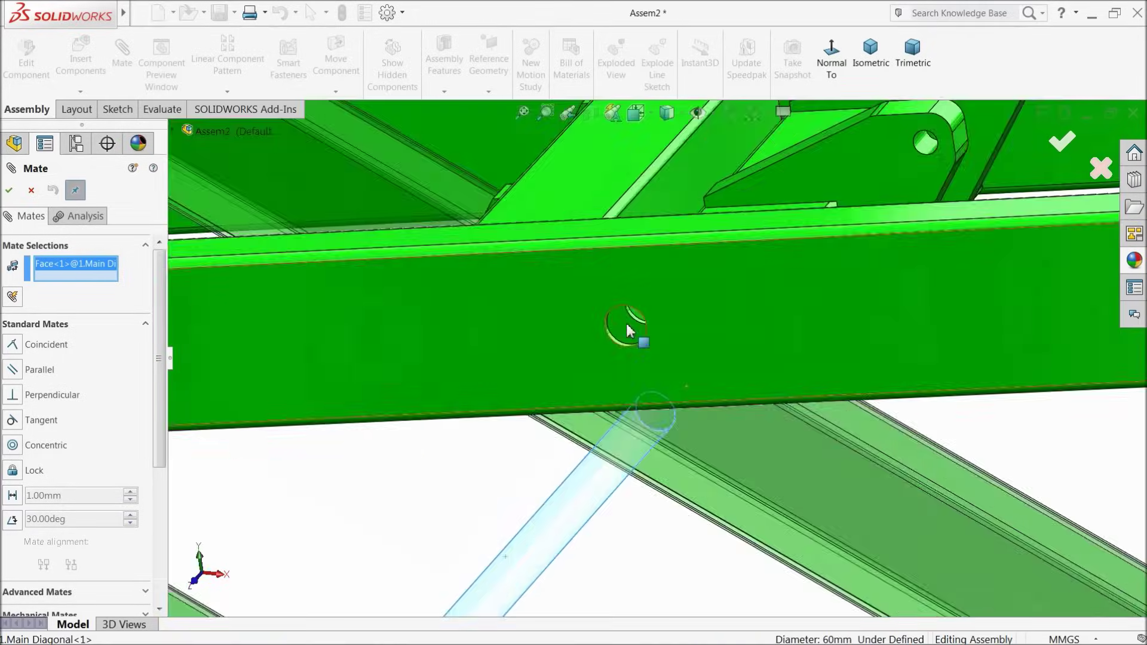
pyautogui.click(625, 362)
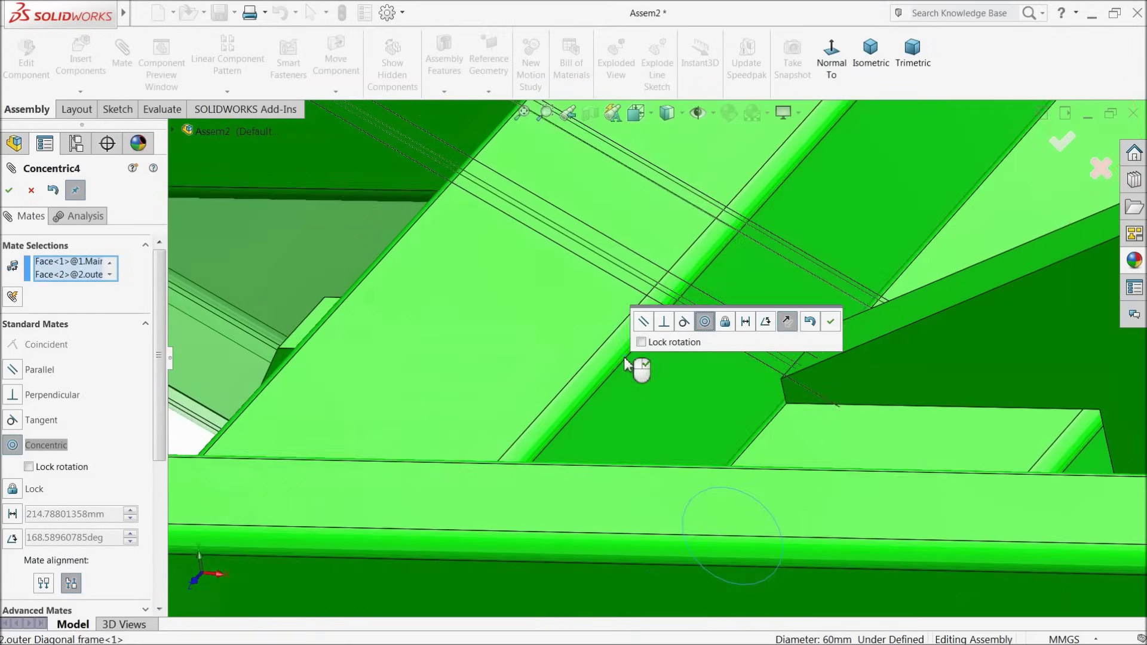
pyautogui.click(830, 322)
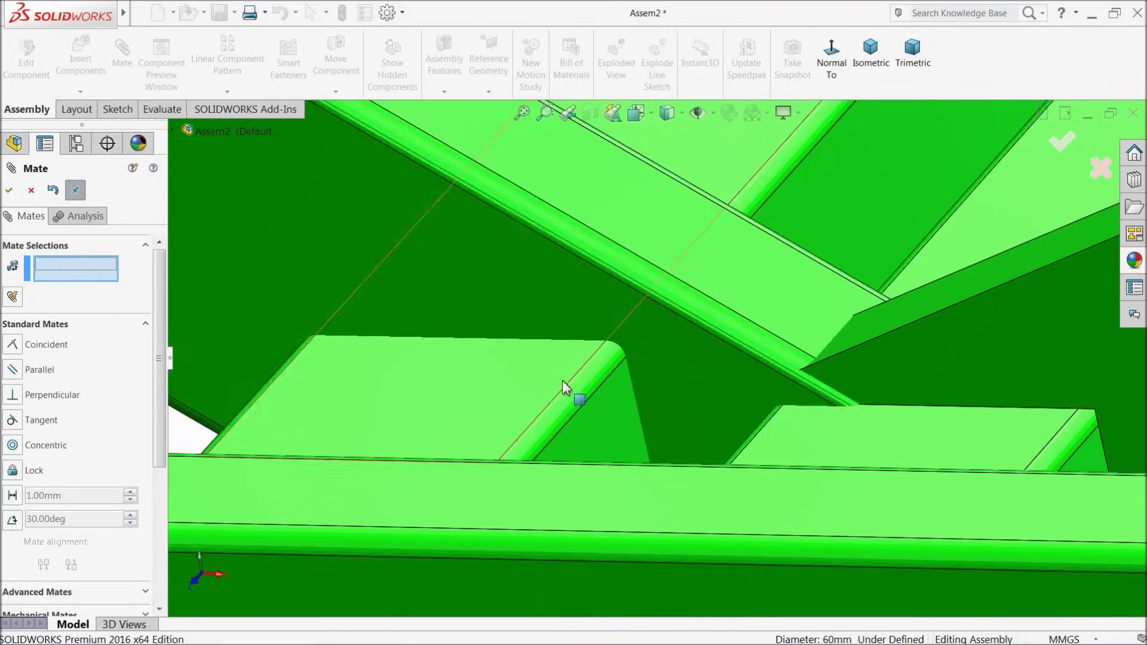
# Apply a centered Width mate, using the Main Diagonal's two outer side faces as width and the outer Diagonal frame's outer side faces as tab.
pyautogui.scroll(6, 562, 382)
pyautogui.moveTo(554, 462); pyautogui.dragTo(562, 466, button='middle')
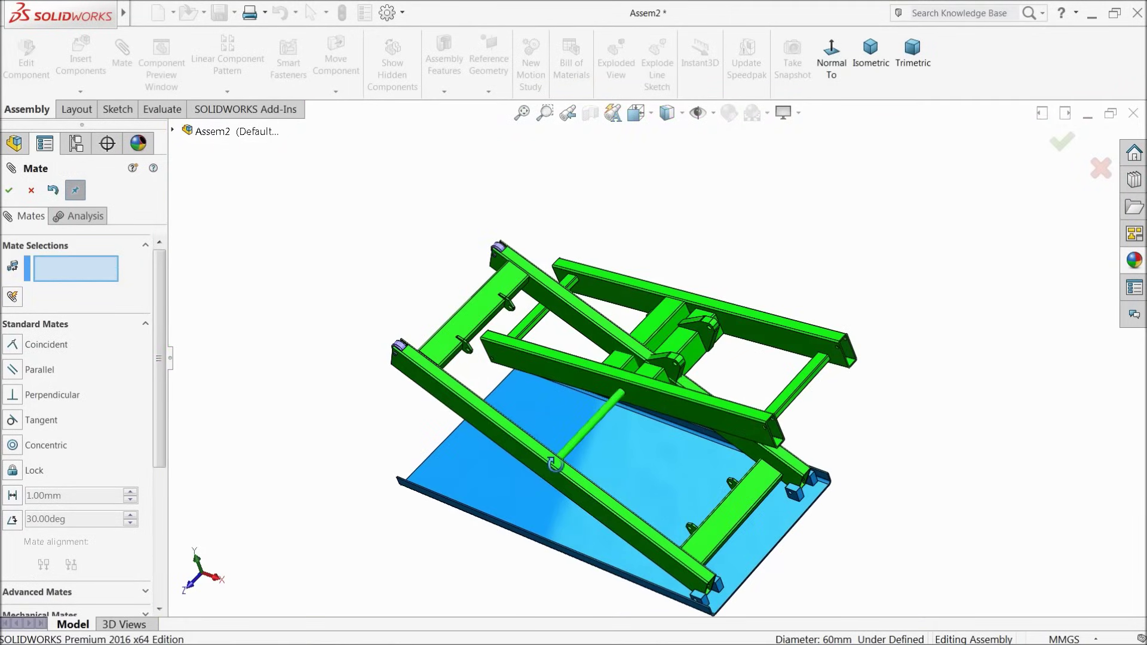
pyautogui.click(65, 325)
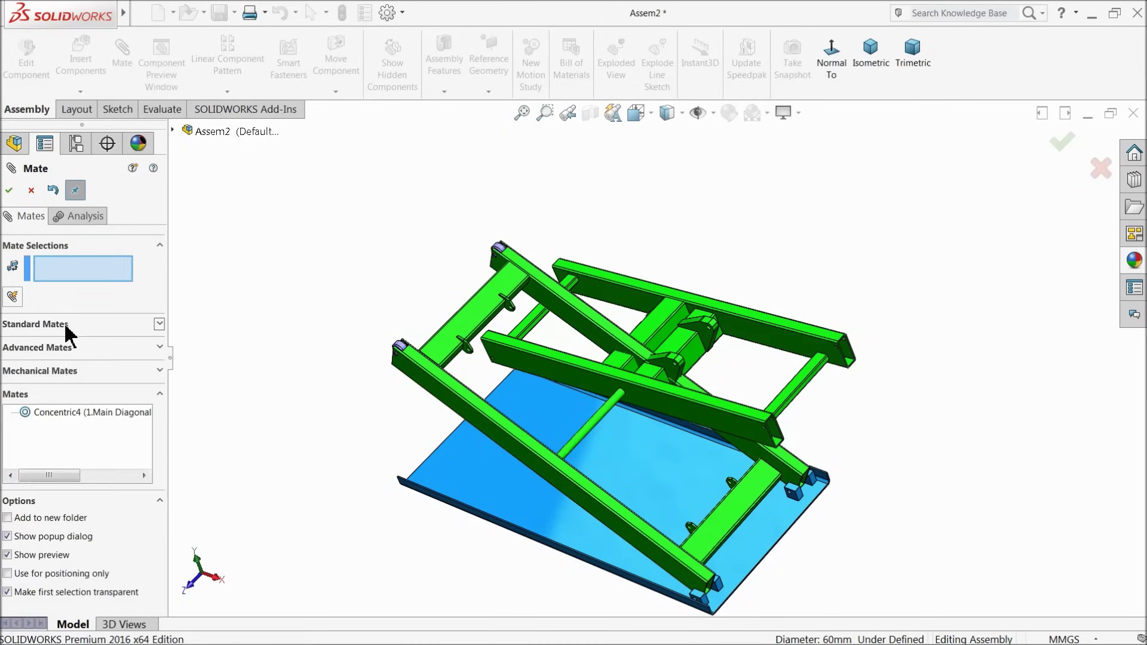
pyautogui.click(46, 352)
pyautogui.click(33, 393)
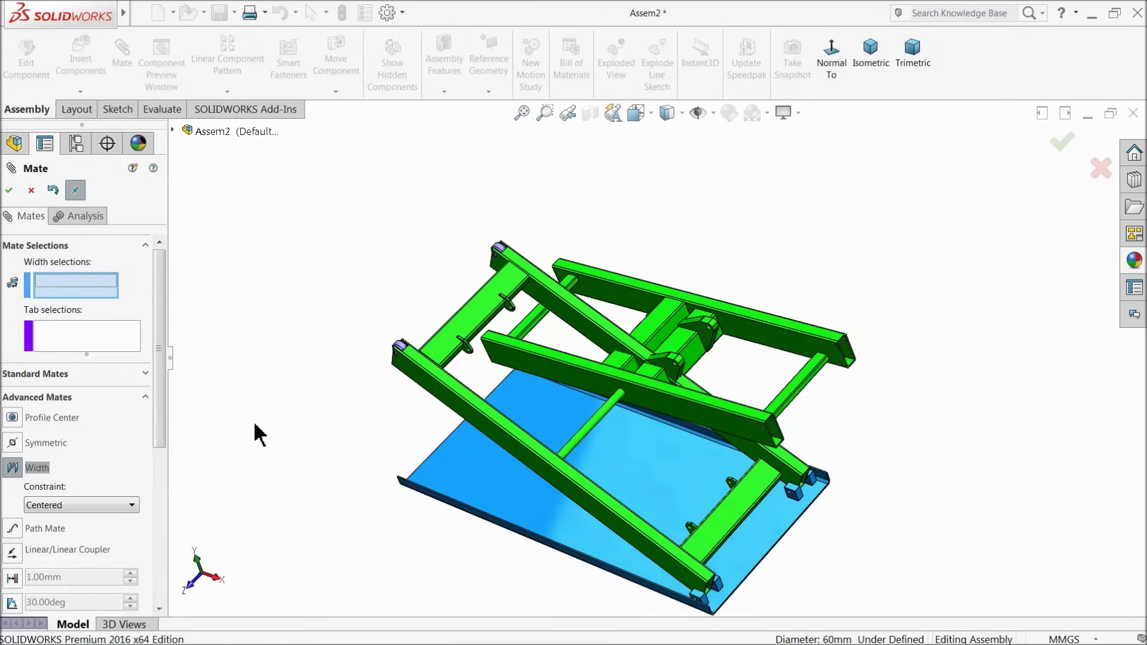
pyautogui.moveTo(550, 469); pyautogui.dragTo(455, 440, button='middle')
pyautogui.click(551, 445)
pyautogui.scroll(-4, 621, 335)
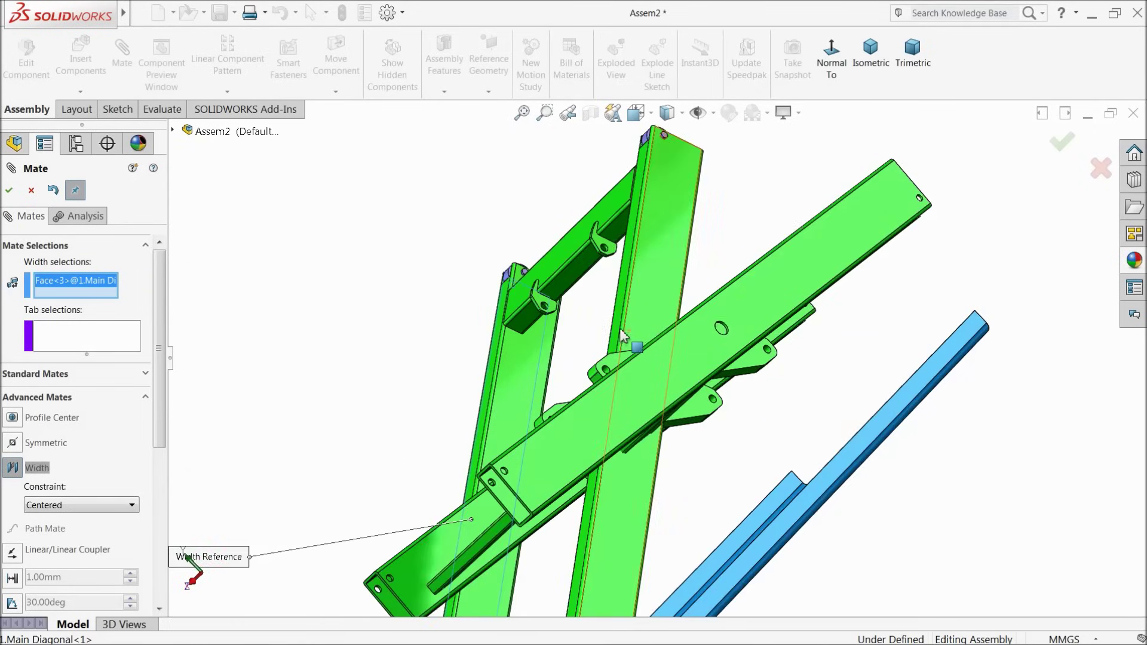
pyautogui.click(651, 308)
pyautogui.click(686, 360)
pyautogui.moveTo(671, 402); pyautogui.dragTo(806, 363, button='middle')
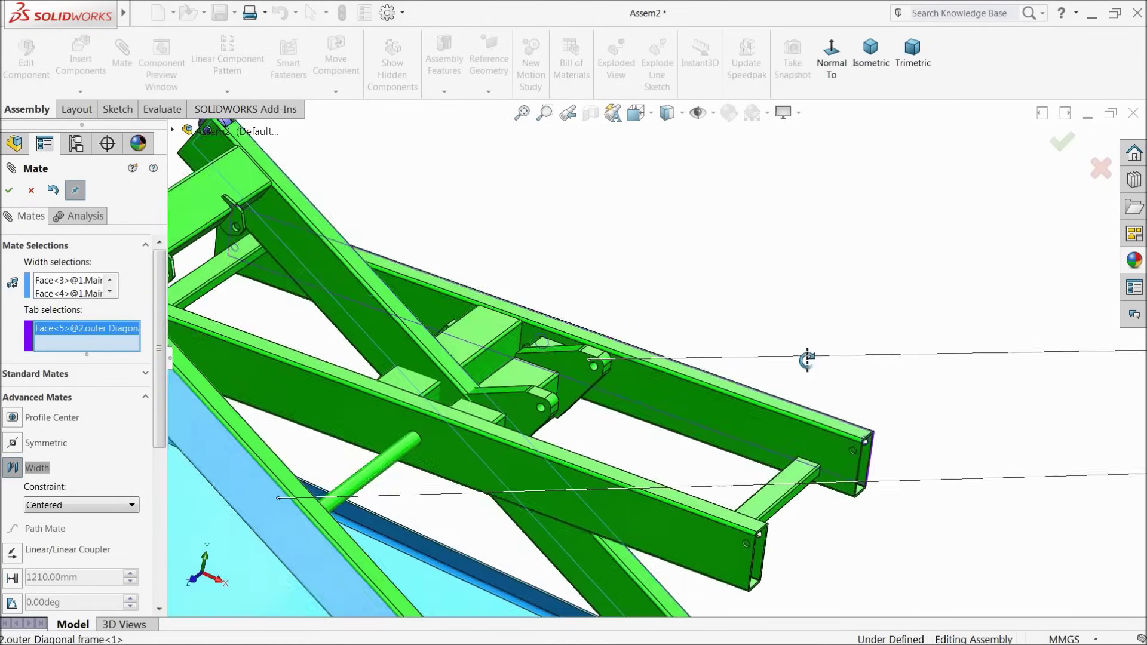
pyautogui.click(418, 475)
pyautogui.scroll(-3, 408, 485)
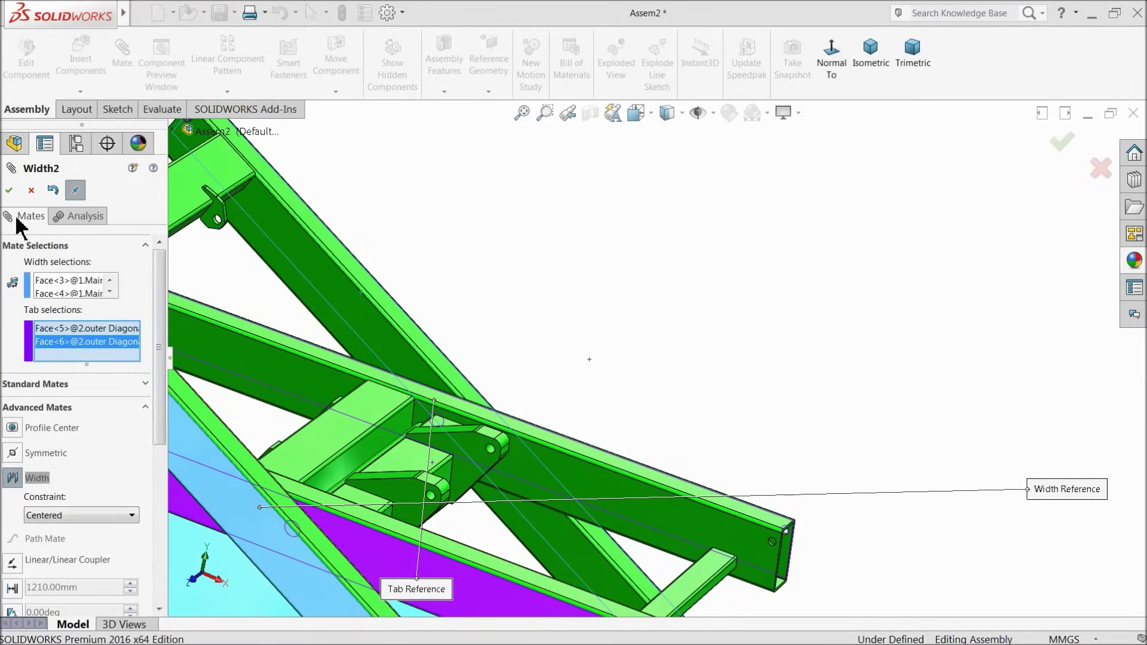
pyautogui.click(9, 190)
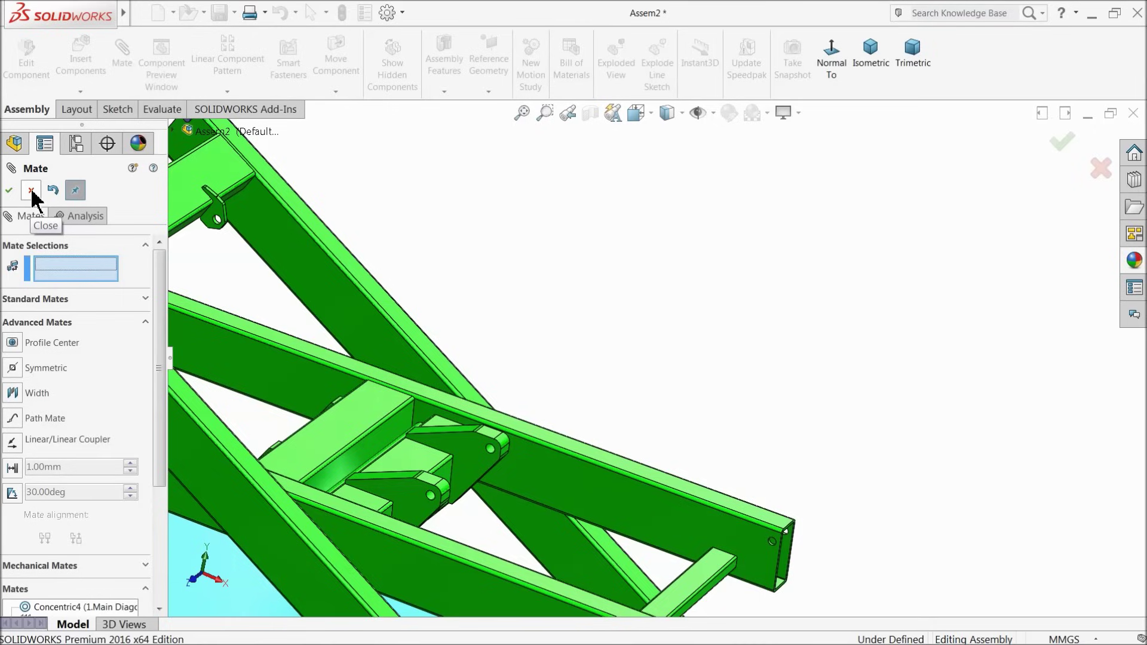
pyautogui.press('f')
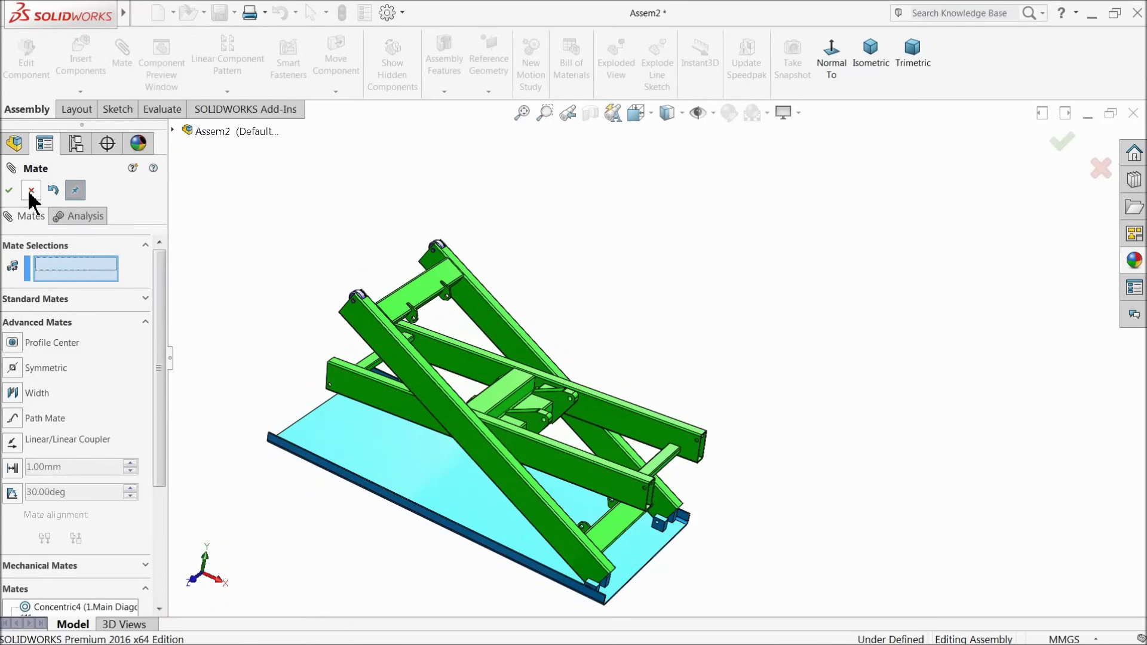
pyautogui.click(30, 190)
pyautogui.scroll(2, 524, 427)
pyautogui.moveTo(523, 418); pyautogui.dragTo(473, 424, button='middle')
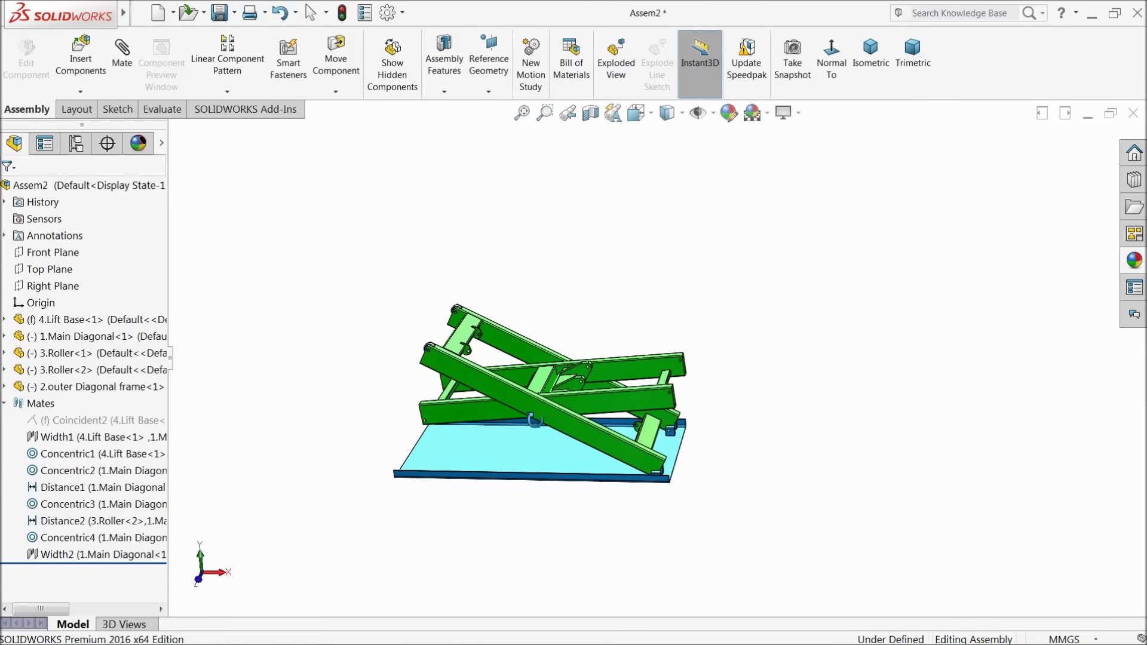
# Lower the free end of the outer Diagonal frame toward the Lift Base so the linked Main Diagonal swings with it.
pyautogui.scroll(-2, 474, 424)
pyautogui.moveTo(432, 410); pyautogui.dragTo(444, 495)
pyautogui.press('Escape')
pyautogui.moveTo(444, 495); pyautogui.dragTo(272, 439, button='middle')
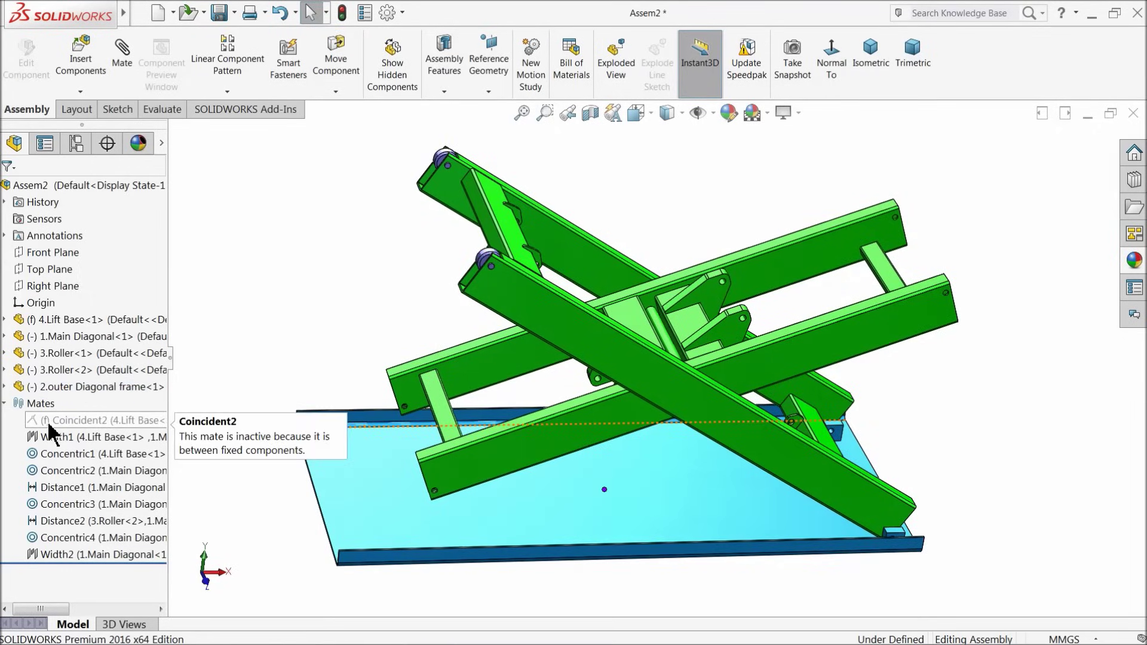
# Inspect the inactive Coincident2 mate of the Lift Base in the assembly's mate list.
pyautogui.click(4, 404)
pyautogui.scroll(-5, 485, 255)
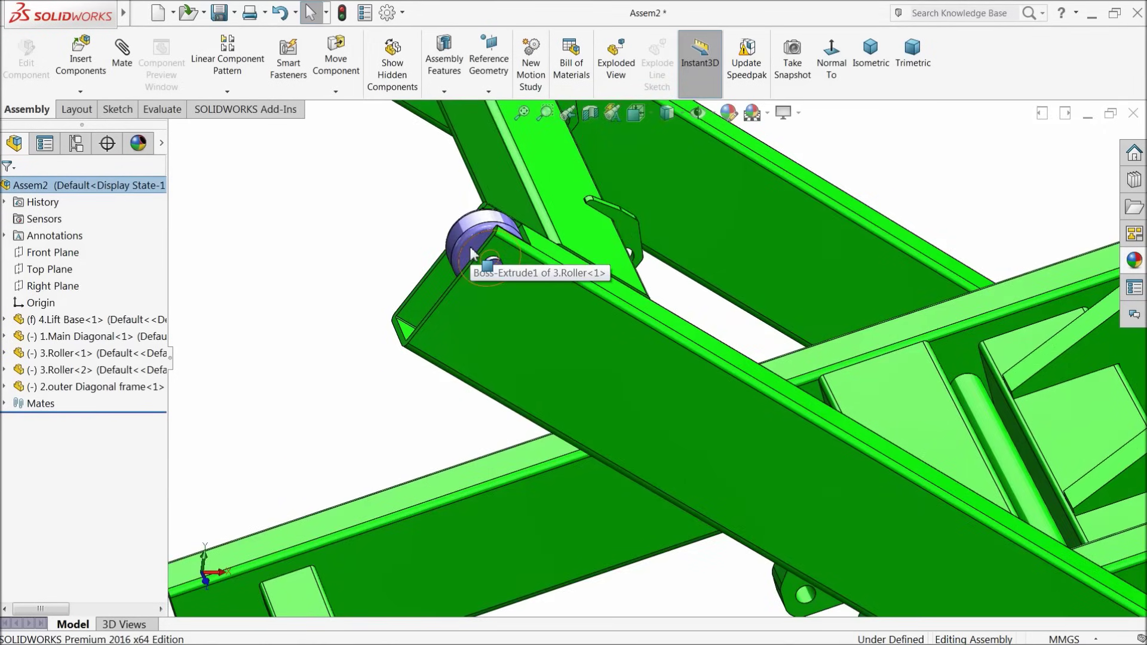
pyautogui.click(4, 403)
pyautogui.click(56, 420)
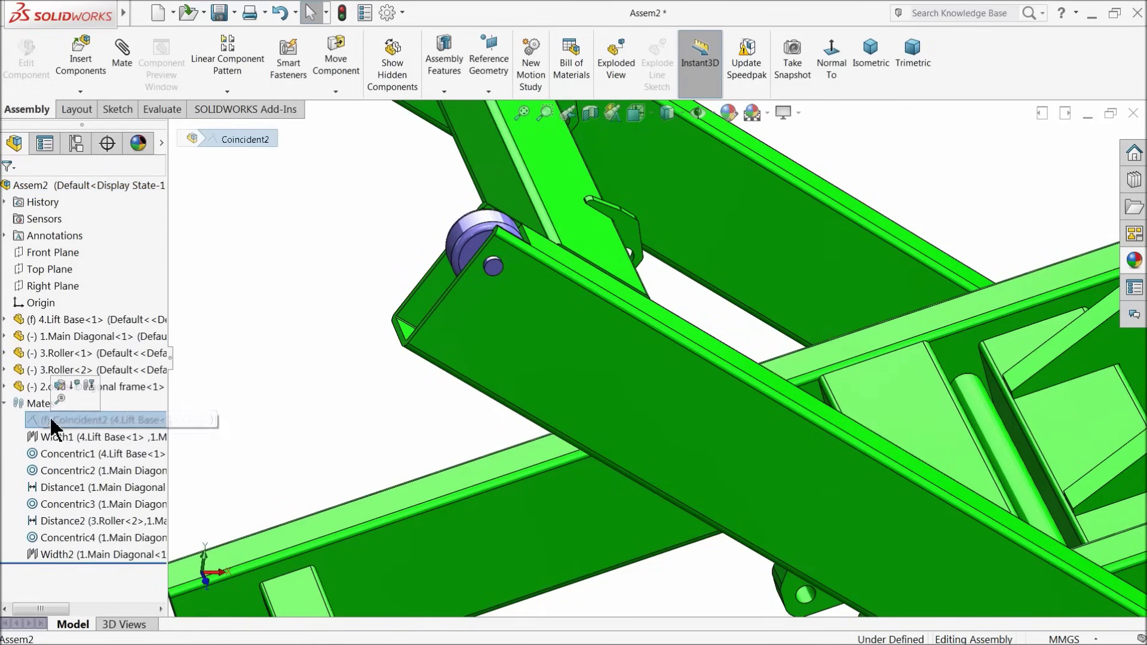
pyautogui.click(74, 386)
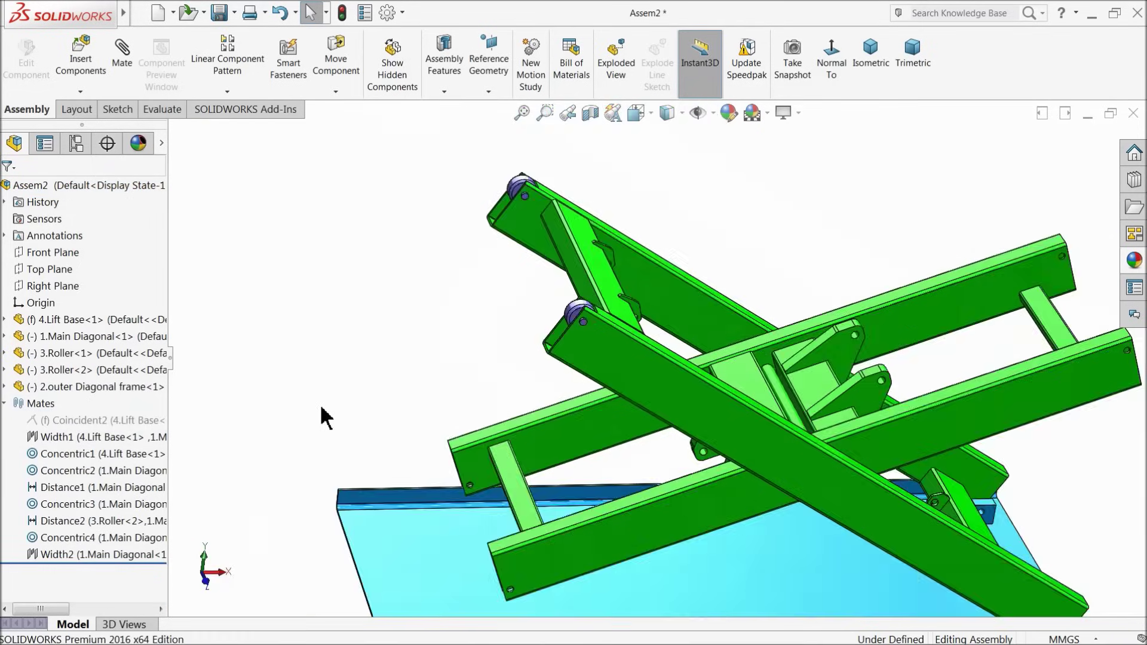
pyautogui.scroll(-3, 330, 419)
pyautogui.moveTo(333, 422)
pyautogui.mouseDown(button='middle')
pyautogui.moveTo(333, 353)
pyautogui.moveTo(338, 418)
pyautogui.mouseUp(button='middle')
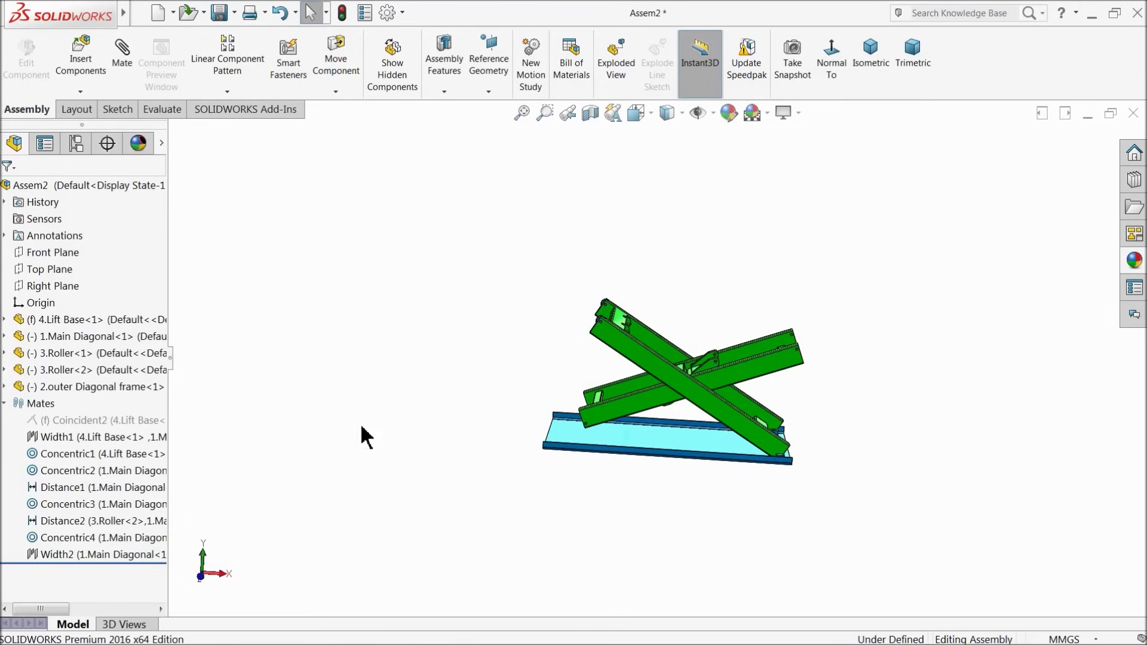
# Try to mate the assembly's Top Plane with the bottom face of the Lift Base.
pyautogui.moveTo(707, 463); pyautogui.dragTo(670, 444, button='middle')
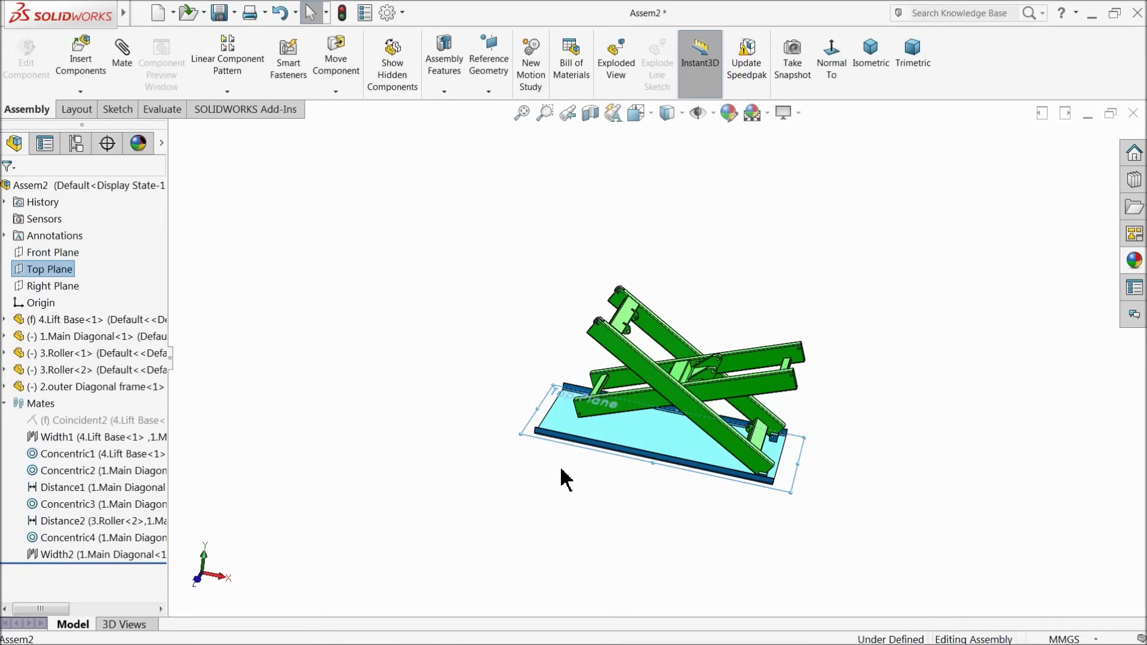
pyautogui.click(4, 320)
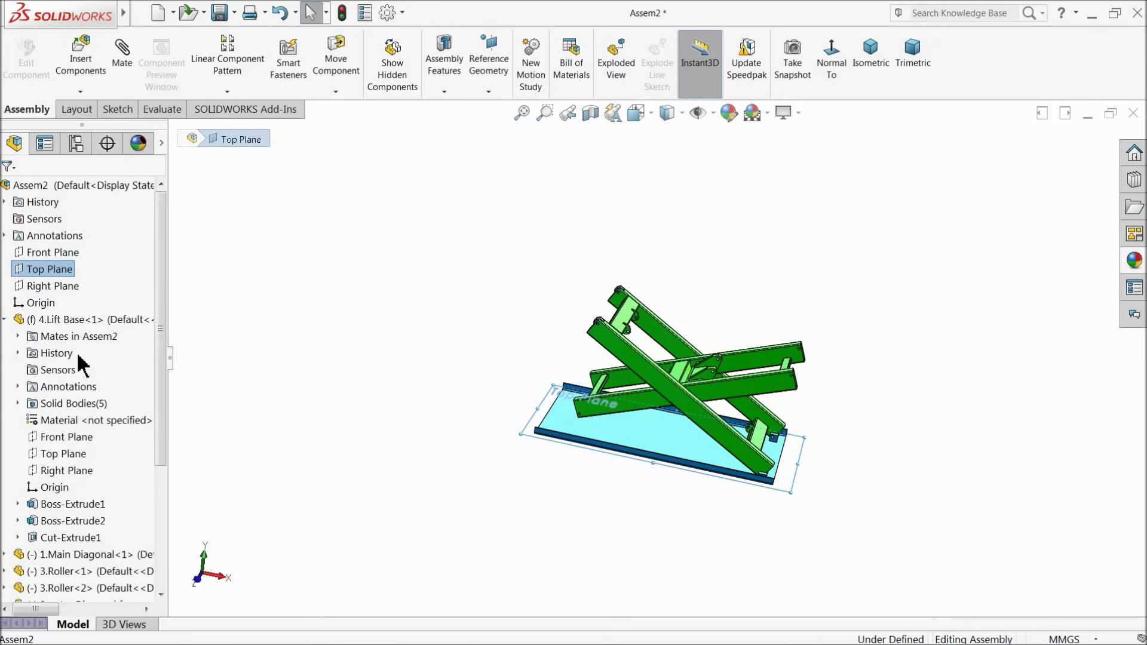
pyautogui.moveTo(622, 477); pyautogui.dragTo(473, 340, button='middle')
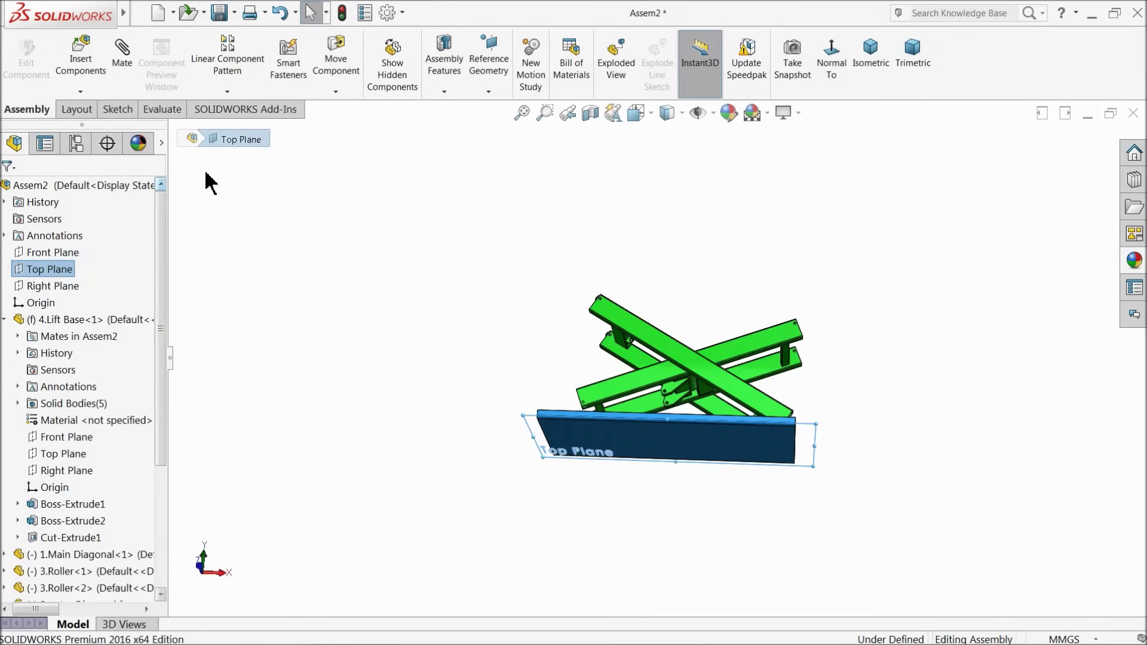
pyautogui.scroll(-3, 636, 428)
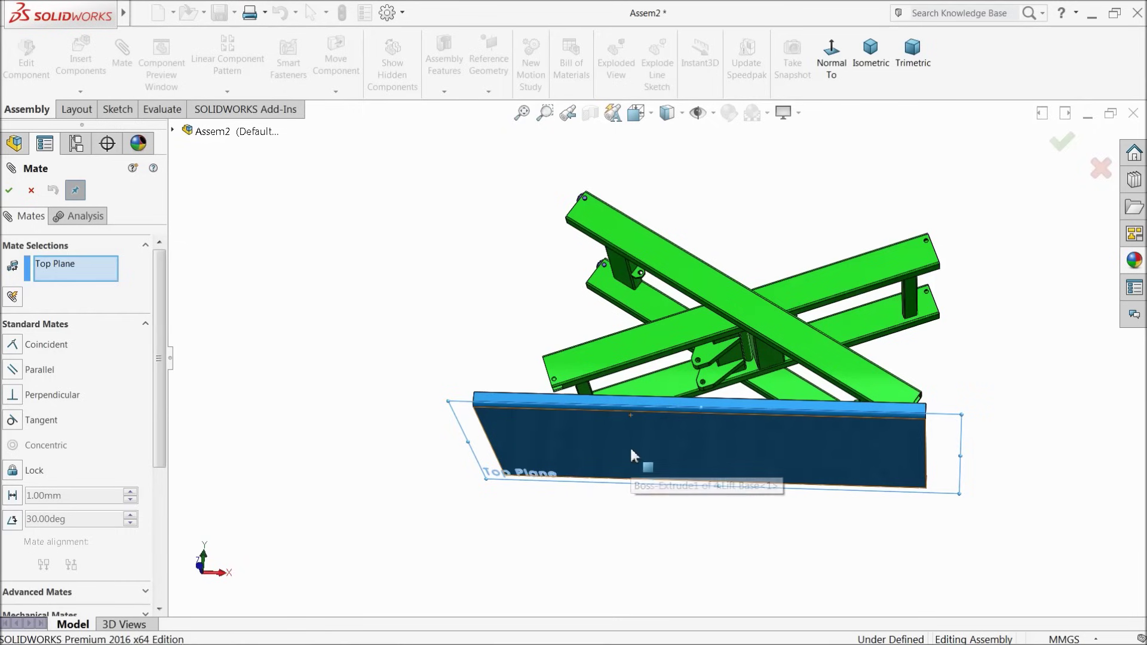
pyautogui.click(633, 453)
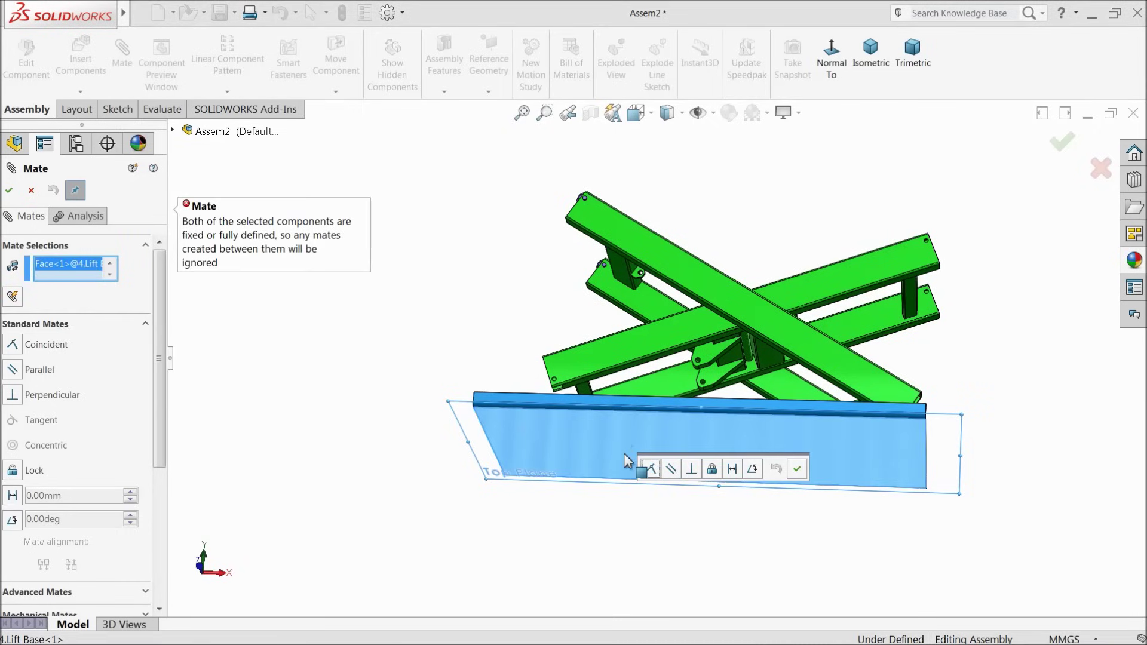
pyautogui.click(31, 191)
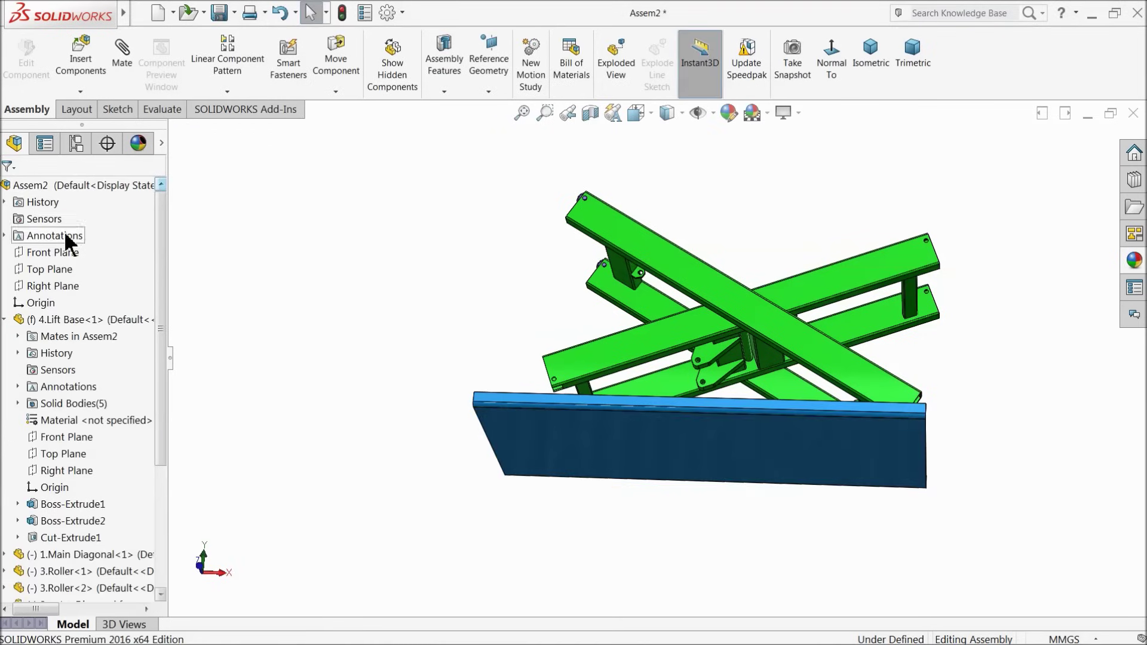
# Swing the Main Diagonal slightly downward about its pivot on the Lift Base.
pyautogui.moveTo(424, 298); pyautogui.dragTo(391, 446, button='middle')
pyautogui.scroll(-5, 669, 410)
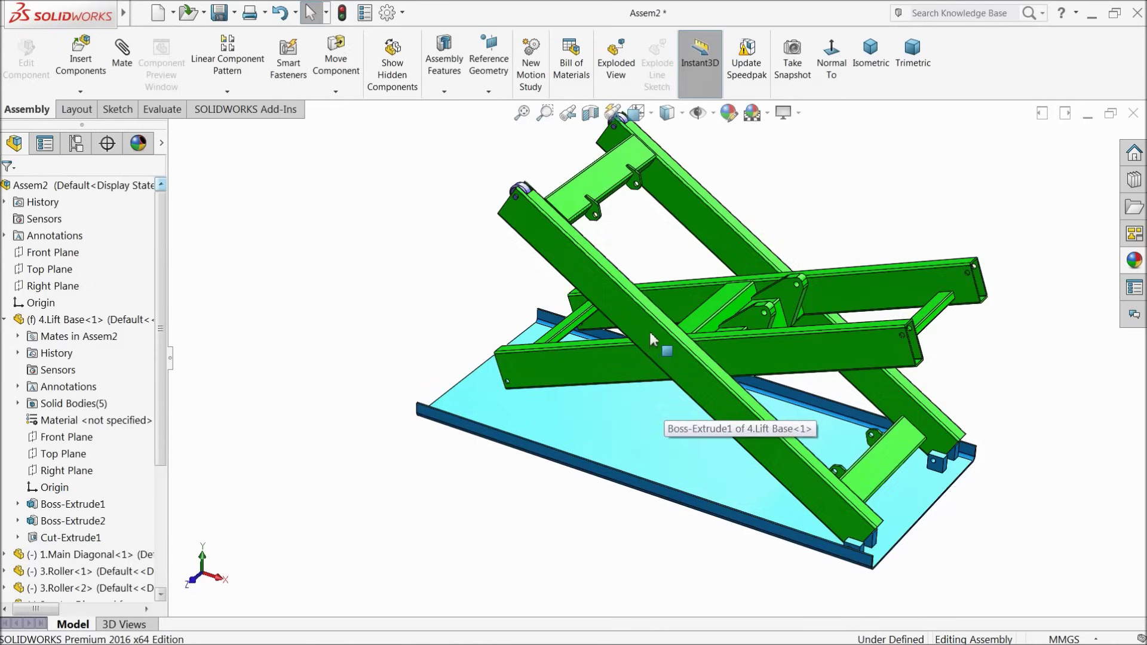
pyautogui.click(653, 336)
pyautogui.moveTo(653, 336); pyautogui.dragTo(670, 353)
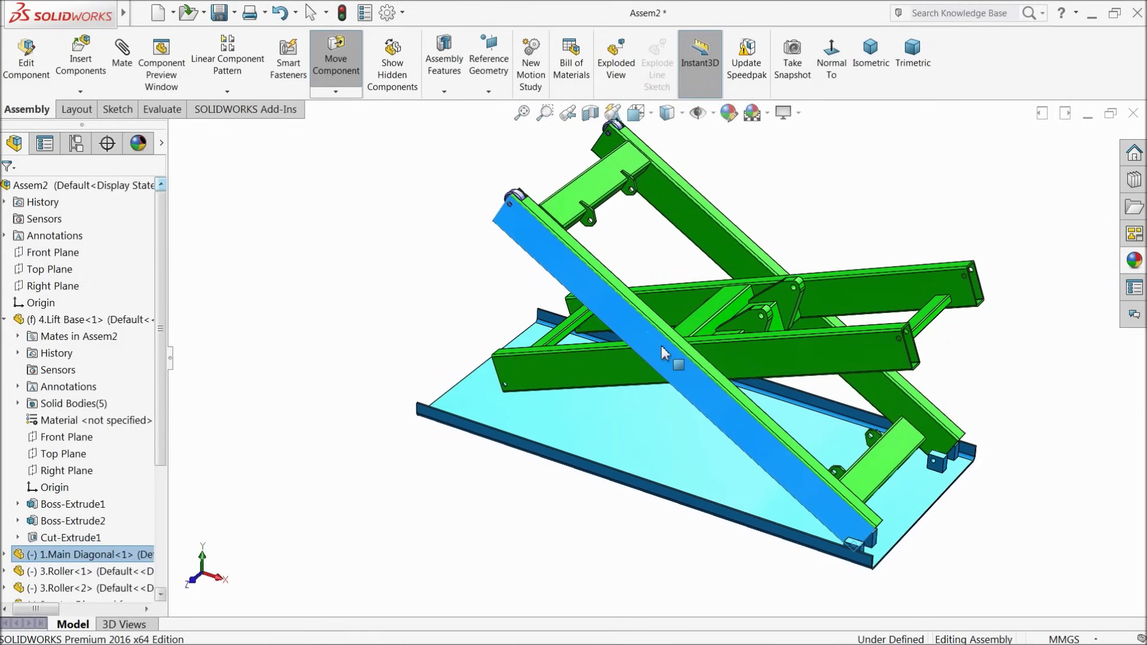
pyautogui.press('Escape')
pyautogui.moveTo(500, 351); pyautogui.dragTo(504, 354, button='middle')
pyautogui.press('Escape')
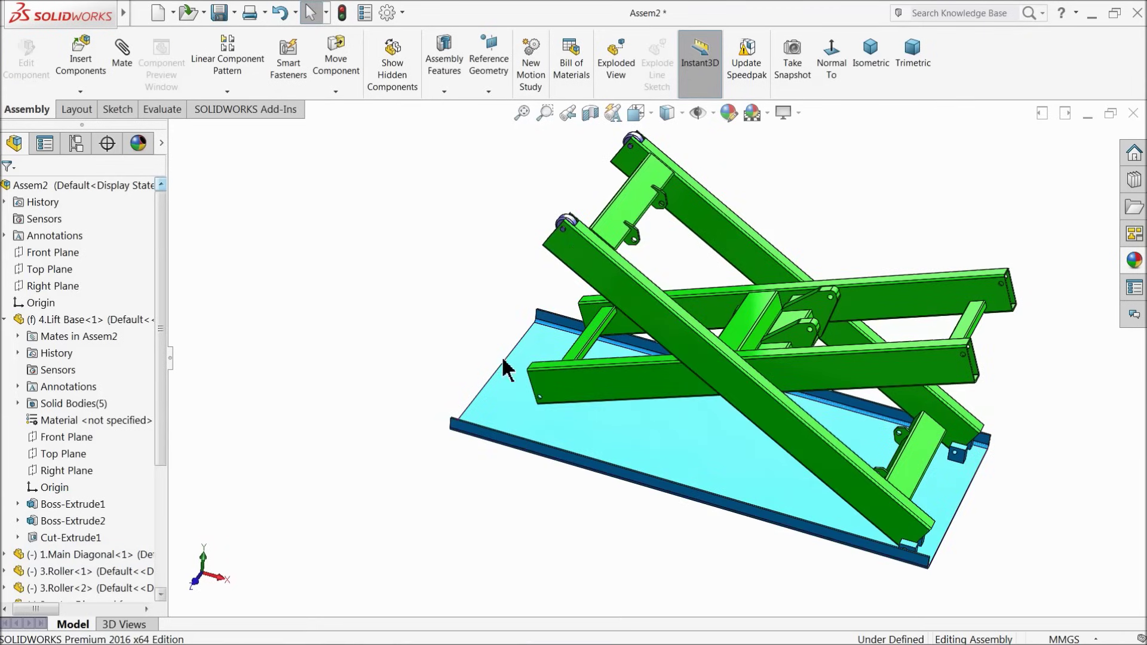
# Create two more copies of the Roller and place them in free space beside the scissor frames.
pyautogui.click(4, 320)
pyautogui.scroll(-5, 612, 263)
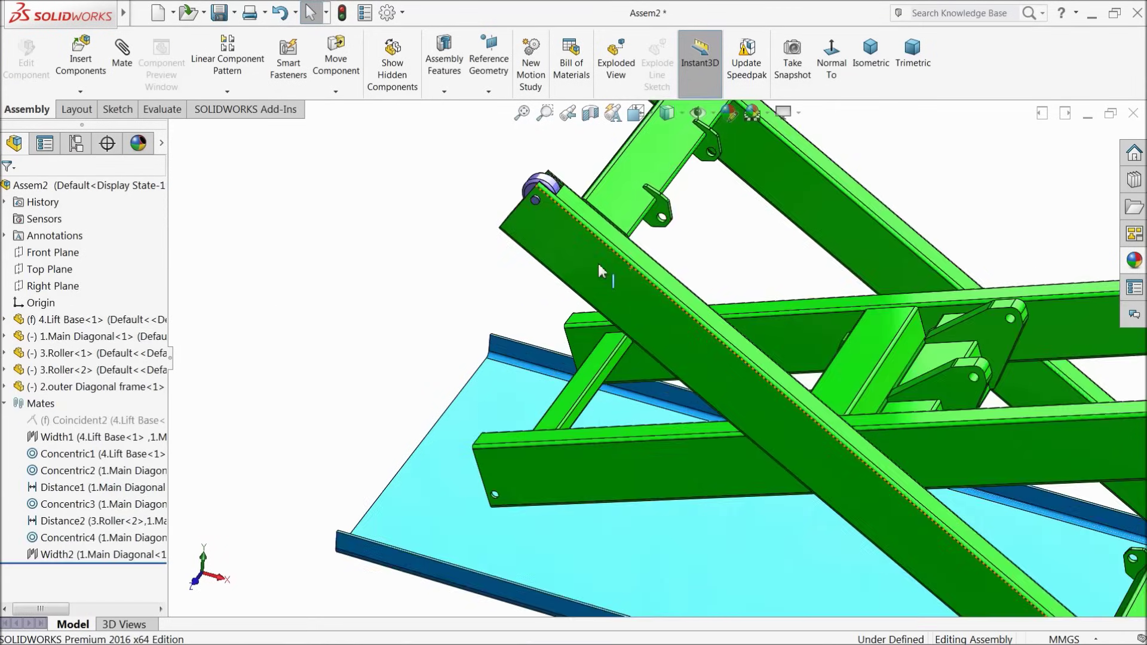
pyautogui.moveTo(569, 233); pyautogui.dragTo(611, 325, button='middle')
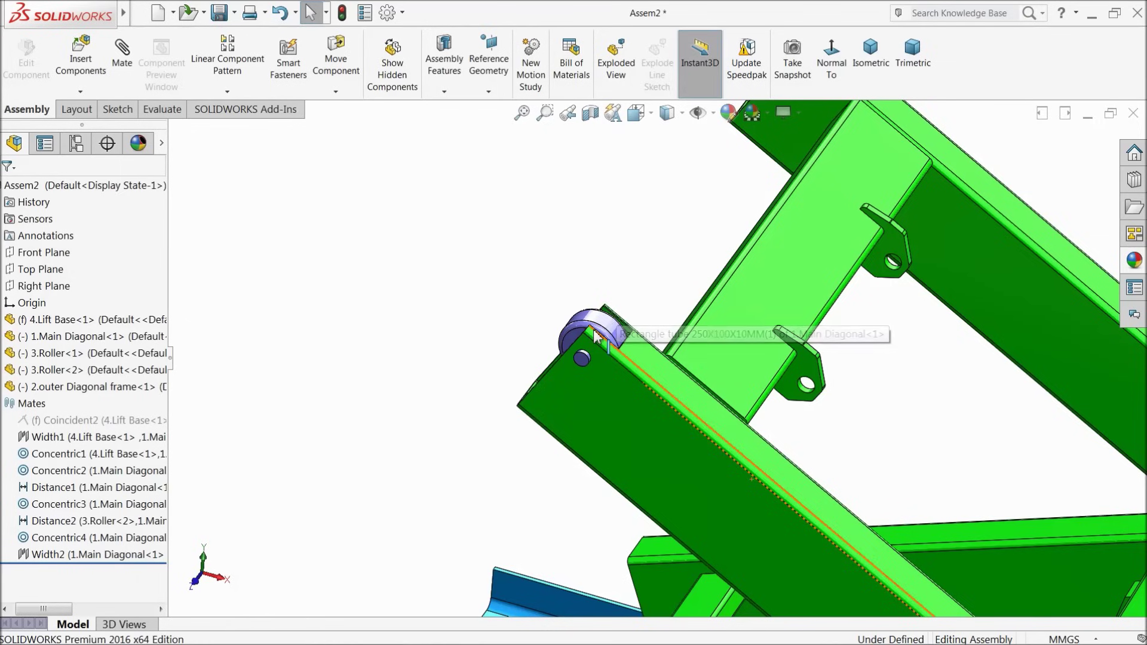
pyautogui.keyDown('ctrl'); pyautogui.moveTo(611, 323); pyautogui.dragTo(275, 448); pyautogui.keyUp('ctrl')
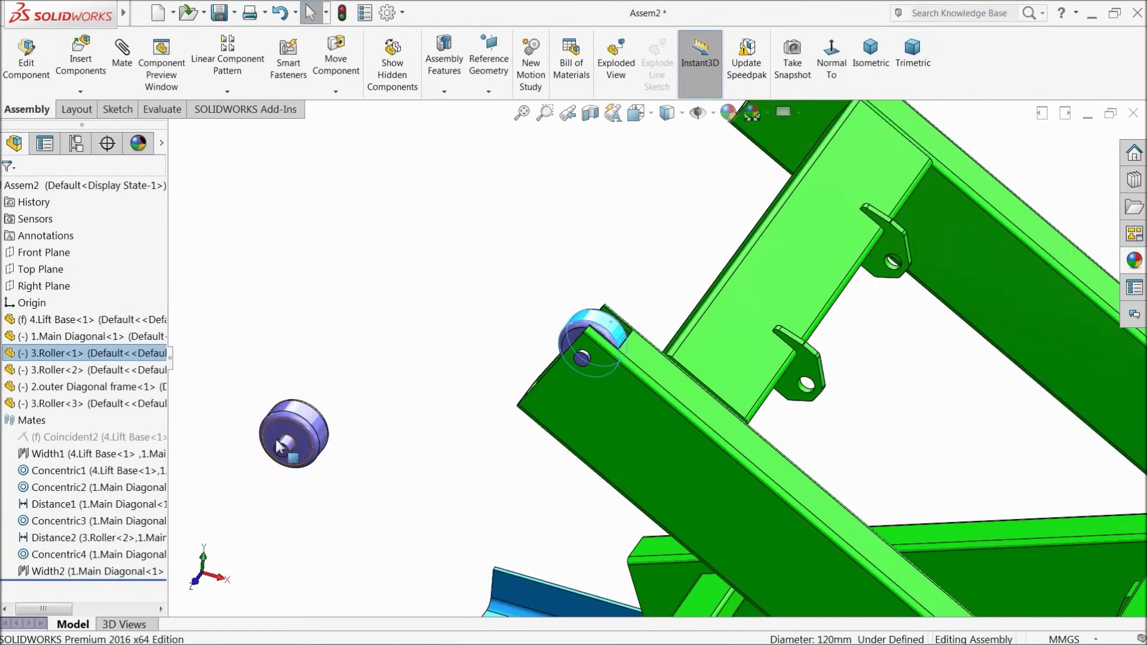
pyautogui.scroll(3, 508, 457)
pyautogui.keyDown('ctrl'); pyautogui.moveTo(484, 407); pyautogui.dragTo(445, 316); pyautogui.keyUp('ctrl')
pyautogui.moveTo(448, 336); pyautogui.dragTo(600, 478, button='middle')
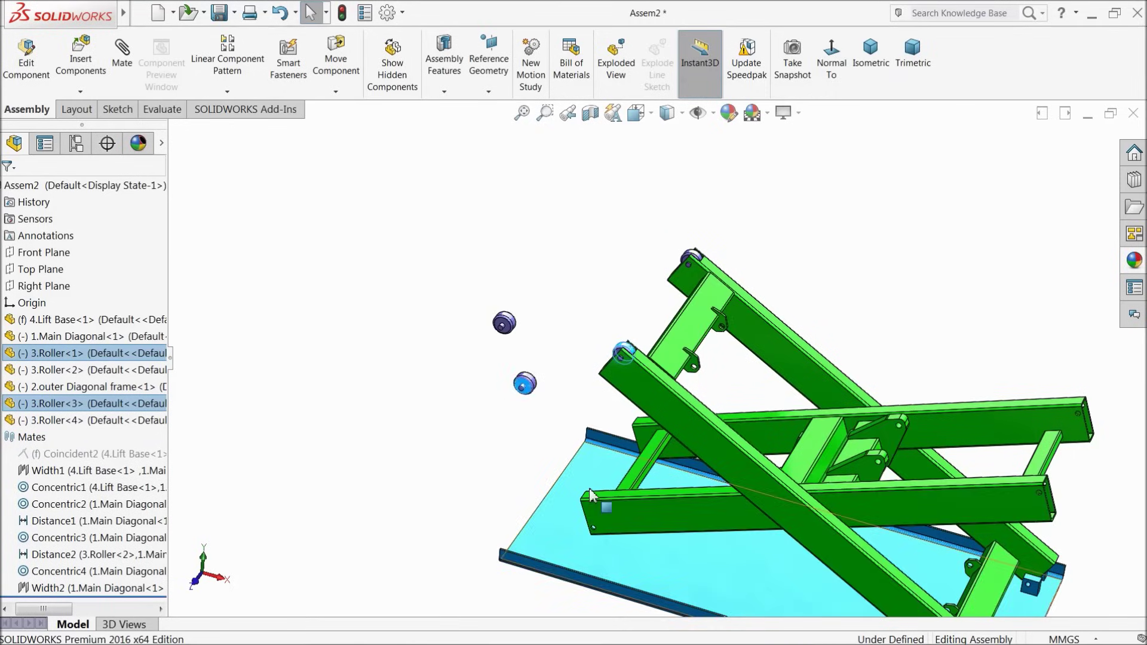
# Move the first new Roller copy close to the end hole in the near beam of the outer Diagonal frame.
pyautogui.scroll(-3, 590, 495)
pyautogui.moveTo(483, 293); pyautogui.dragTo(536, 507)
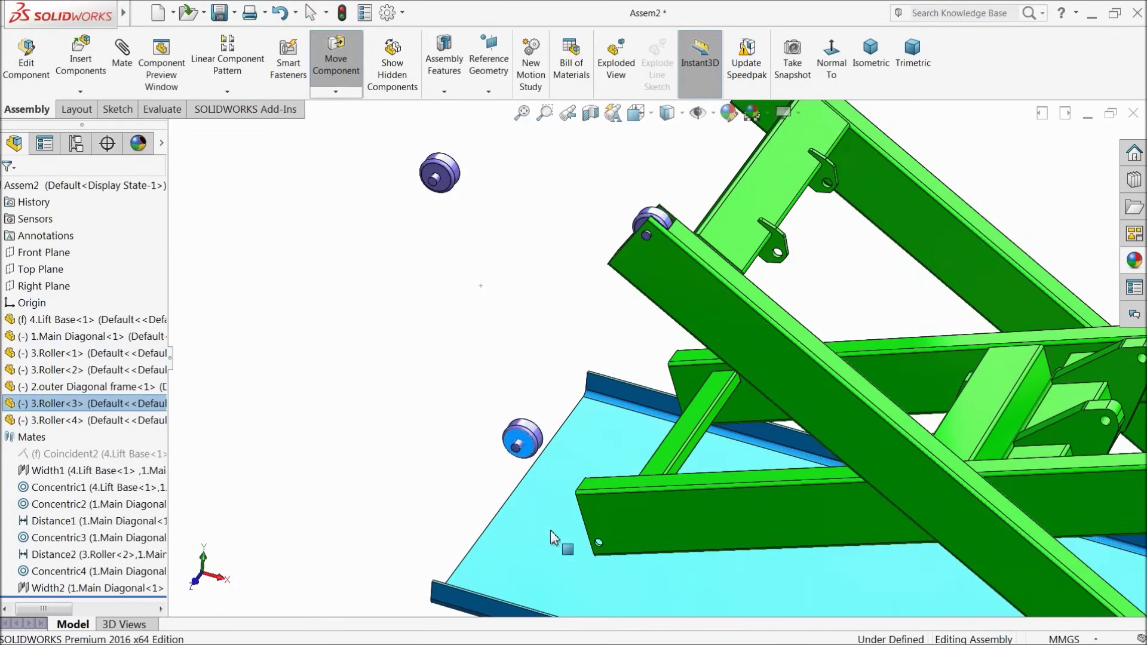
pyautogui.moveTo(610, 545); pyautogui.dragTo(626, 536, button='middle')
pyautogui.scroll(-5, 624, 526)
pyautogui.click(177, 169)
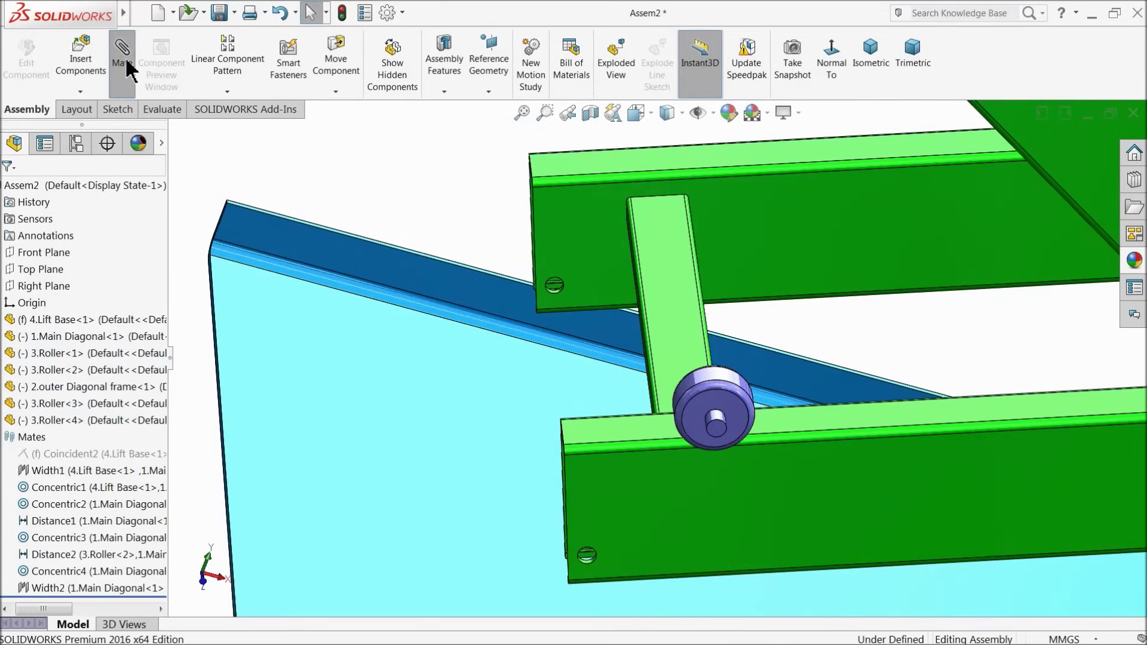
# Apply a Concentric mate between the first new Roller copy and the end hole in the outer Diagonal frame's near beam.
pyautogui.click(122, 63)
pyautogui.scroll(-3, 768, 461)
pyautogui.click(687, 383)
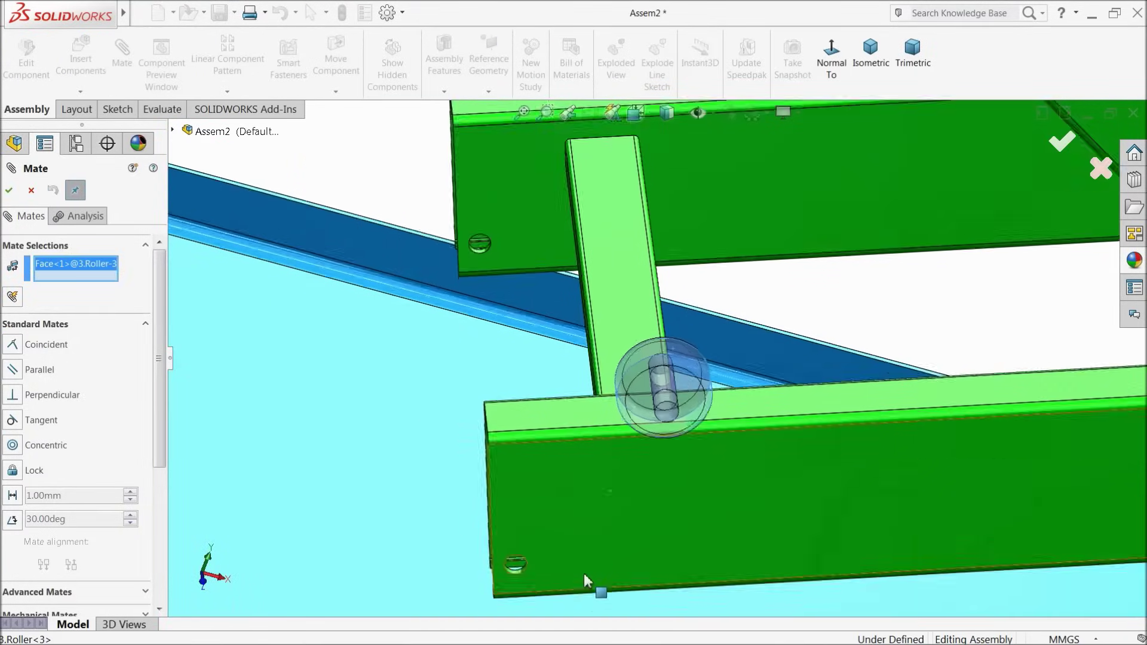
pyautogui.scroll(-5, 577, 559)
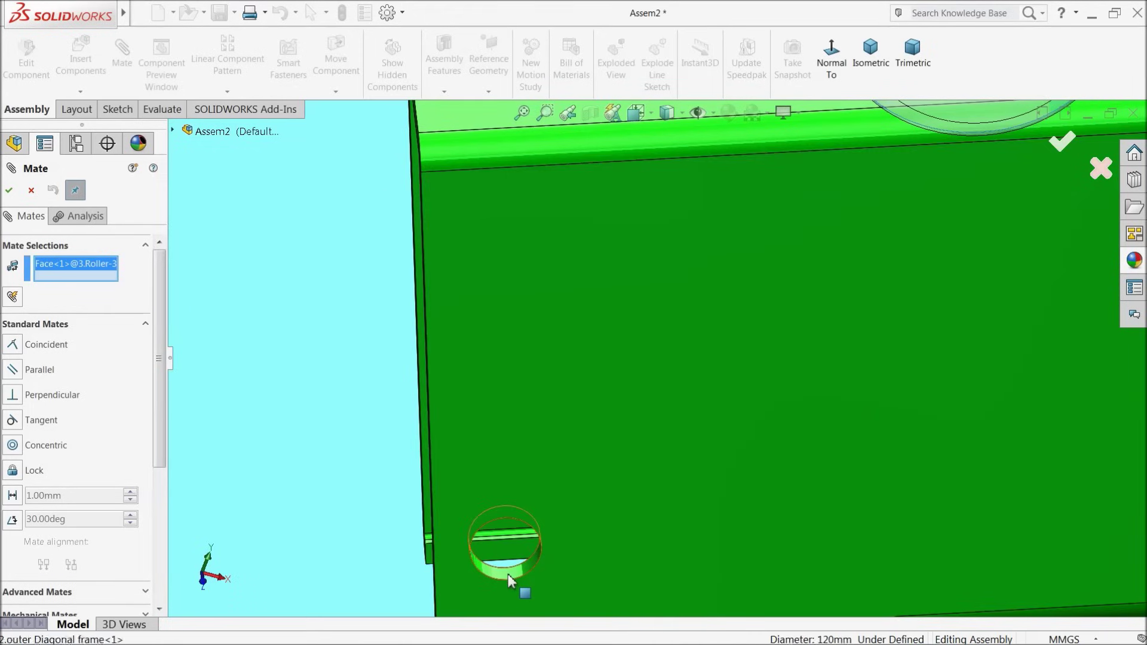
pyautogui.click(508, 575)
pyautogui.click(485, 581)
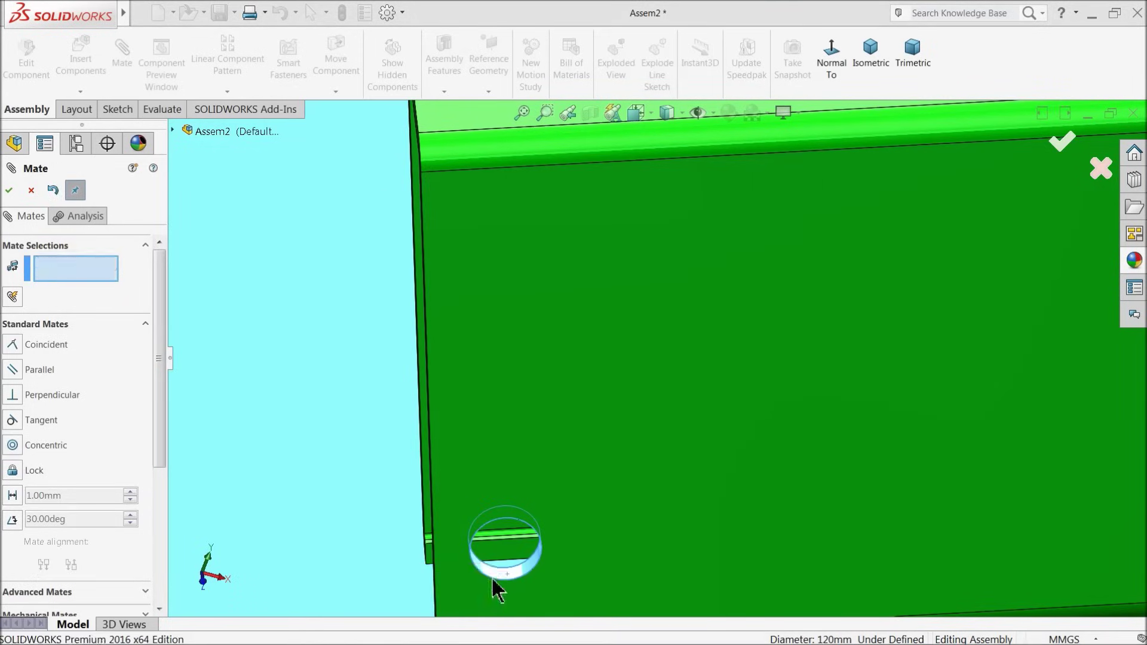
# Apply a 10 mm Distance mate between the near beam's outer side face and the end face of its Roller's shaft.
pyautogui.click(603, 487)
pyautogui.scroll(5, 607, 525)
pyautogui.scroll(-3, 625, 545)
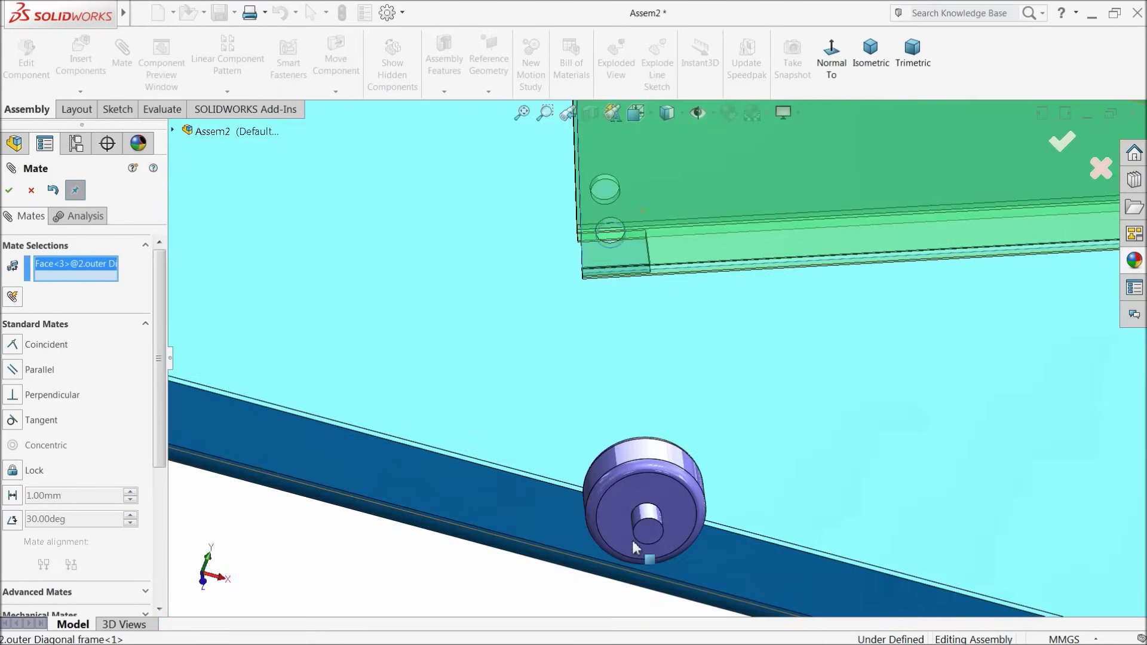
pyautogui.click(659, 543)
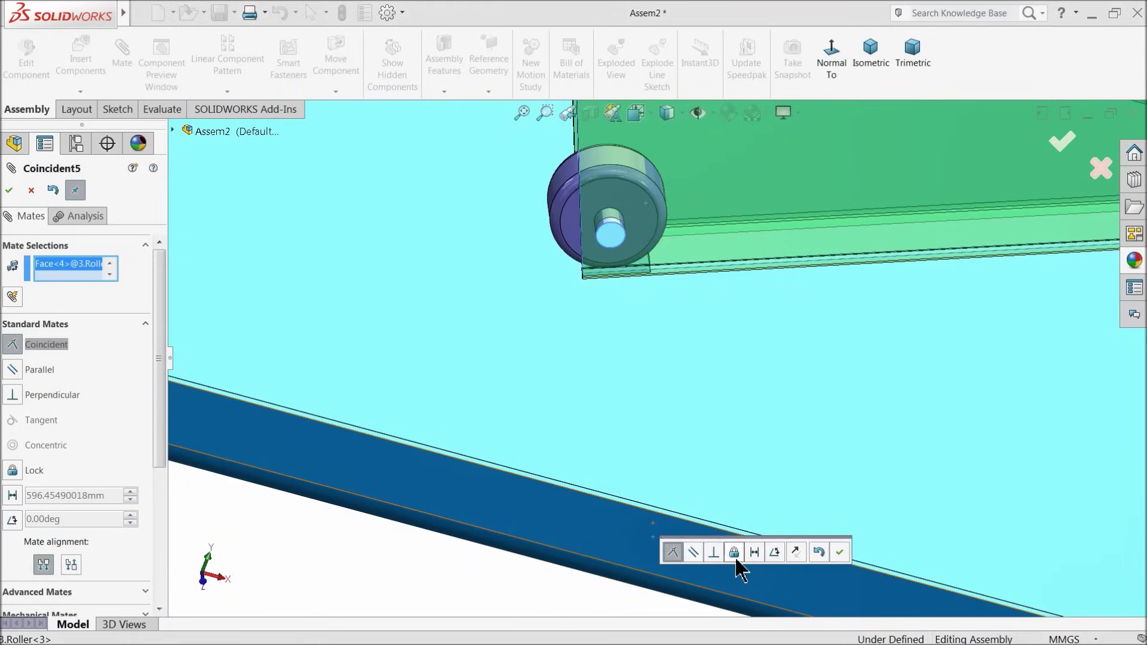
pyautogui.click(755, 552)
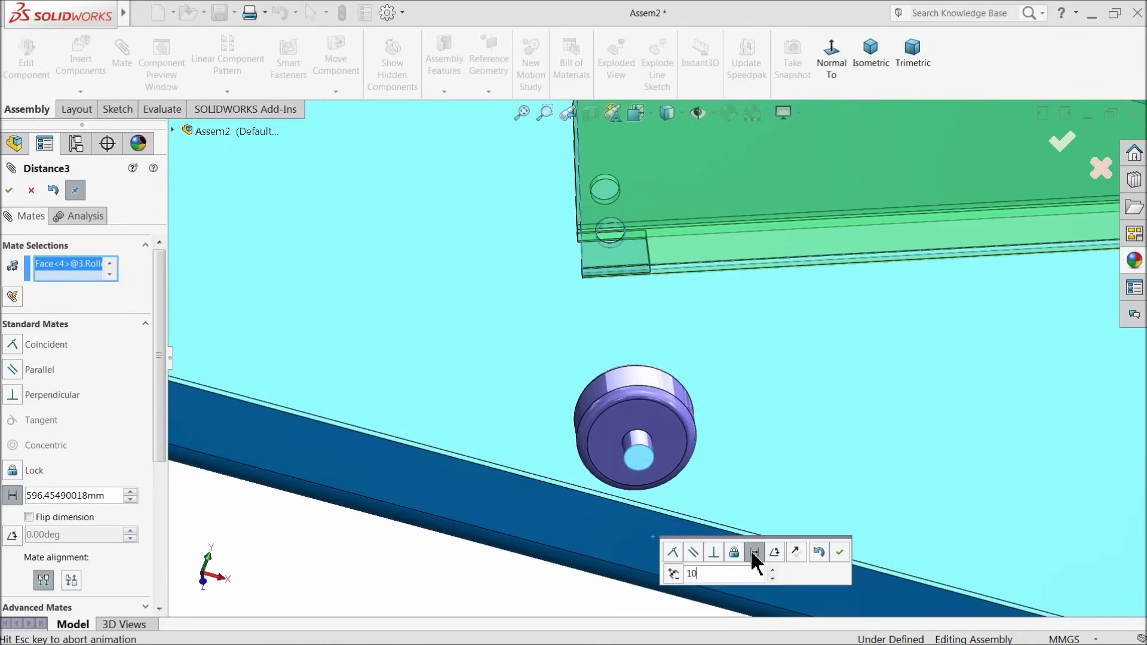
pyautogui.click(839, 552)
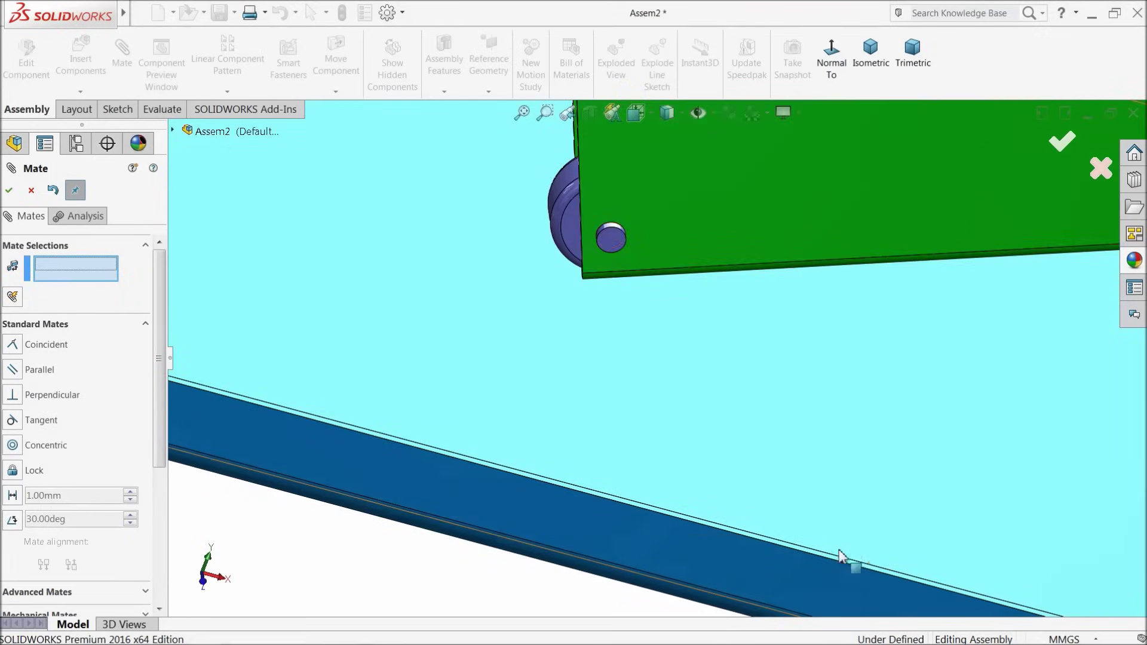
# Move the second new Roller copy close to the end hole in the far beam of the outer Diagonal frame.
pyautogui.scroll(5, 621, 149)
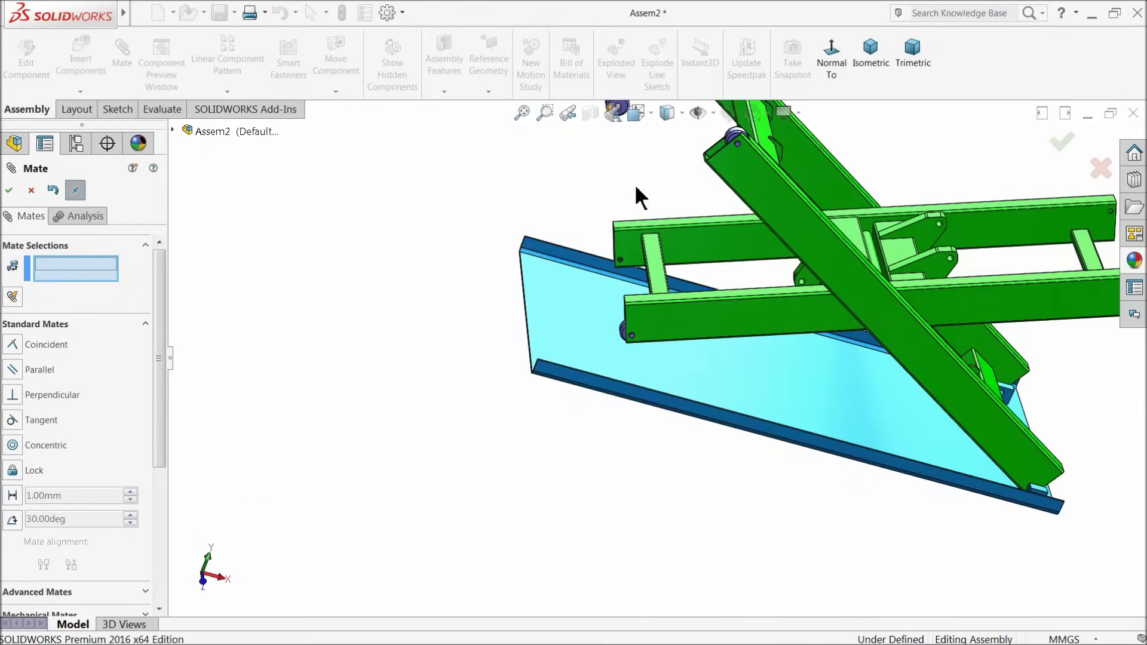
pyautogui.scroll(3, 655, 199)
pyautogui.scroll(-6, 627, 180)
pyautogui.moveTo(619, 160); pyautogui.dragTo(627, 369)
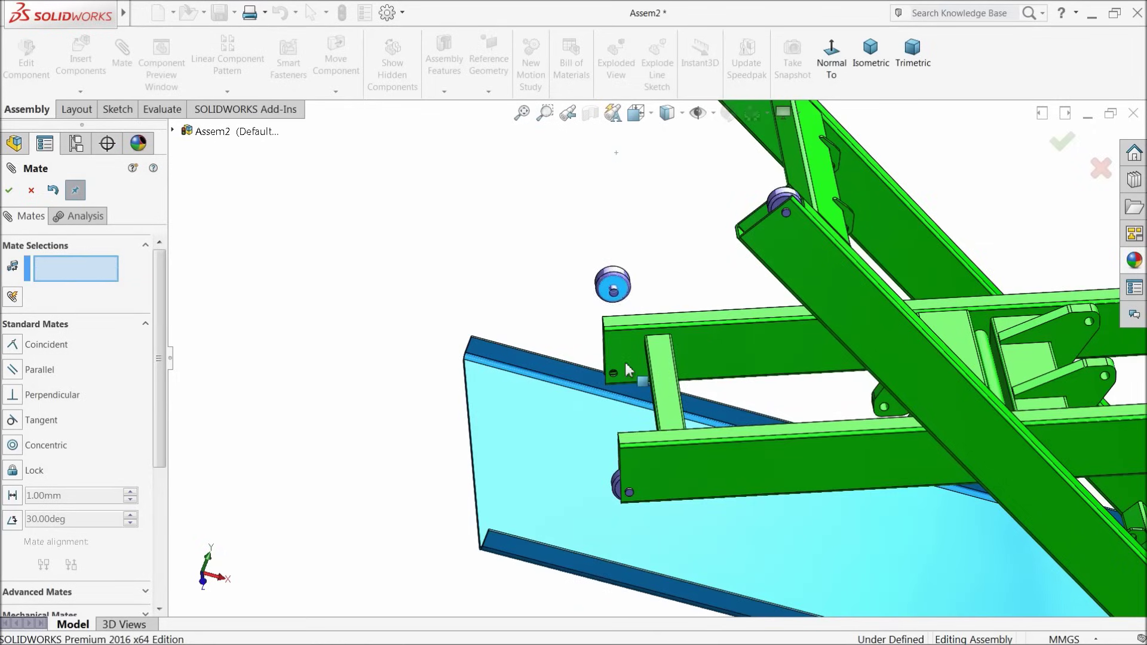
pyautogui.scroll(-8, 640, 366)
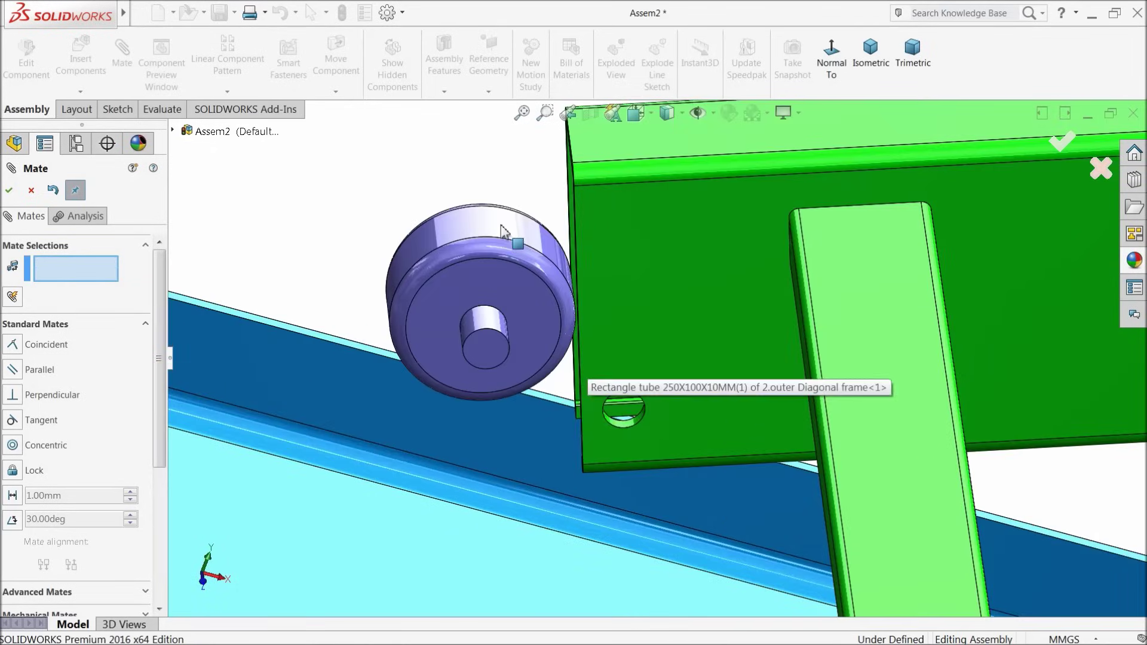
# Apply a Concentric mate between the second new Roller copy and the end hole in the outer Diagonal frame's far beam.
pyautogui.click(514, 263)
pyautogui.scroll(-3, 639, 442)
pyautogui.click(635, 407)
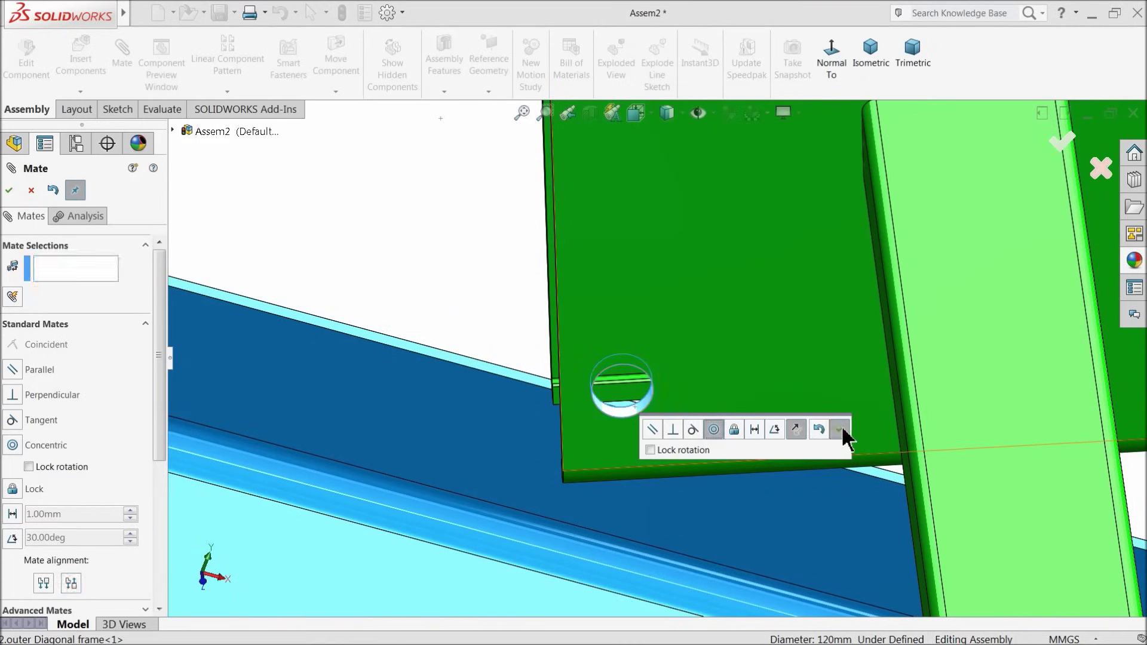
pyautogui.click(839, 429)
# Apply a 10 mm Distance mate between the far beam's side face and the end face of its Roller's shaft.
pyautogui.scroll(5, 678, 379)
pyautogui.click(669, 325)
pyautogui.scroll(3, 665, 334)
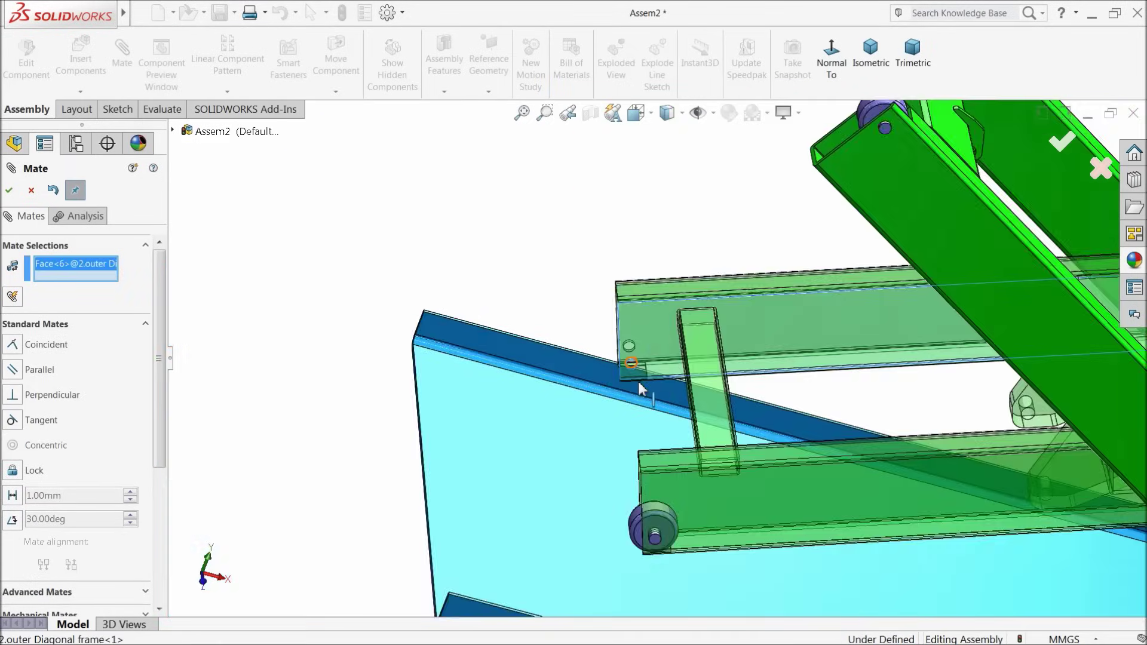
pyautogui.scroll(-3, 651, 406)
pyautogui.scroll(-2, 627, 449)
pyautogui.scroll(-4, 681, 525)
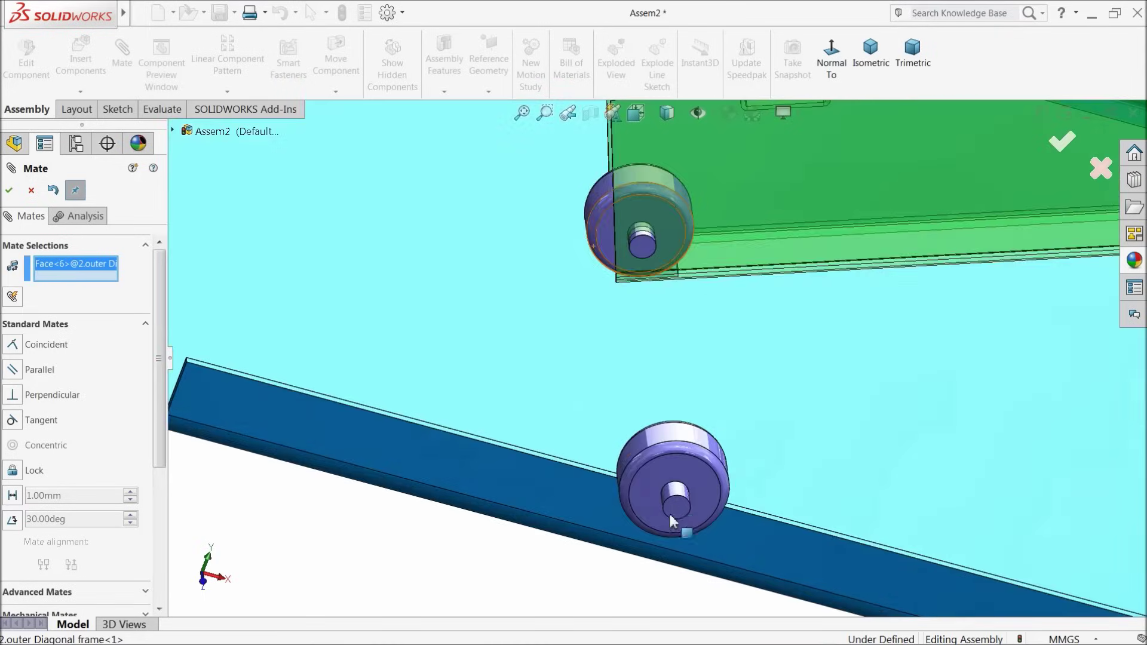
pyautogui.click(693, 518)
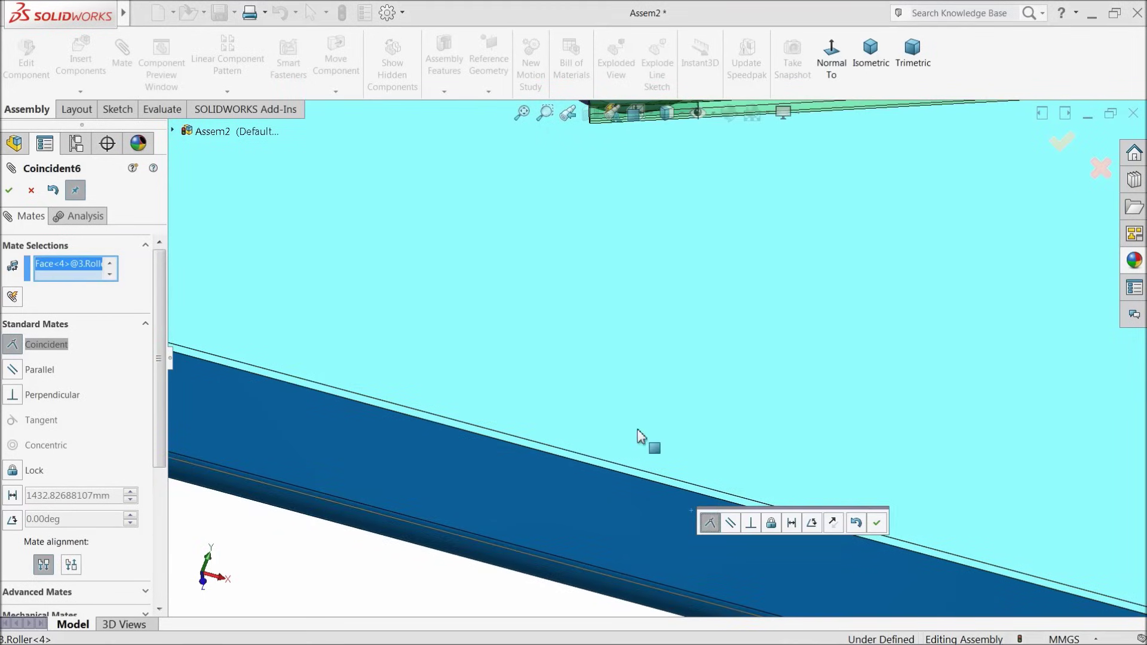
pyautogui.scroll(3, 547, 318)
pyautogui.scroll(-2, 639, 199)
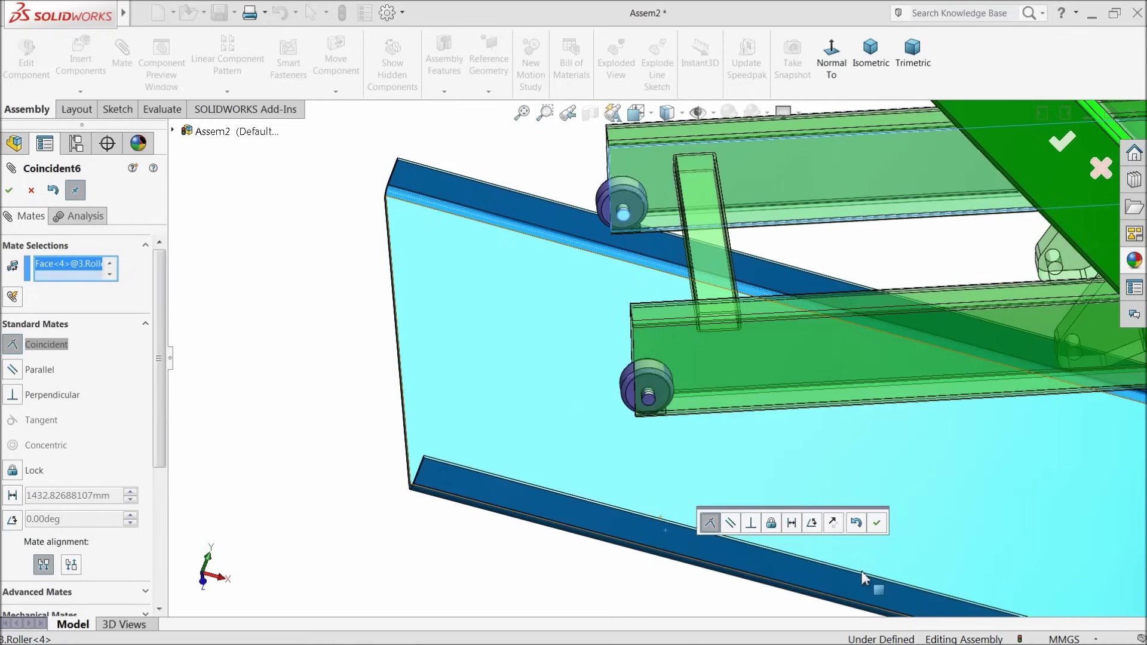
pyautogui.click(792, 524)
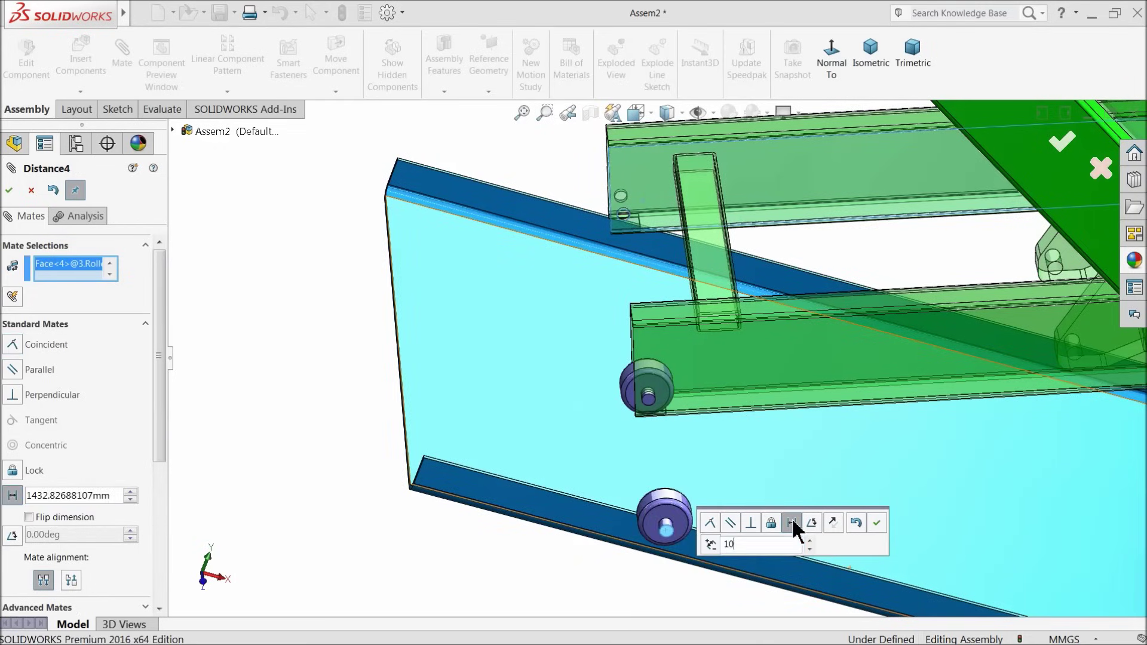
pyautogui.write('10')
pyautogui.press('Return')
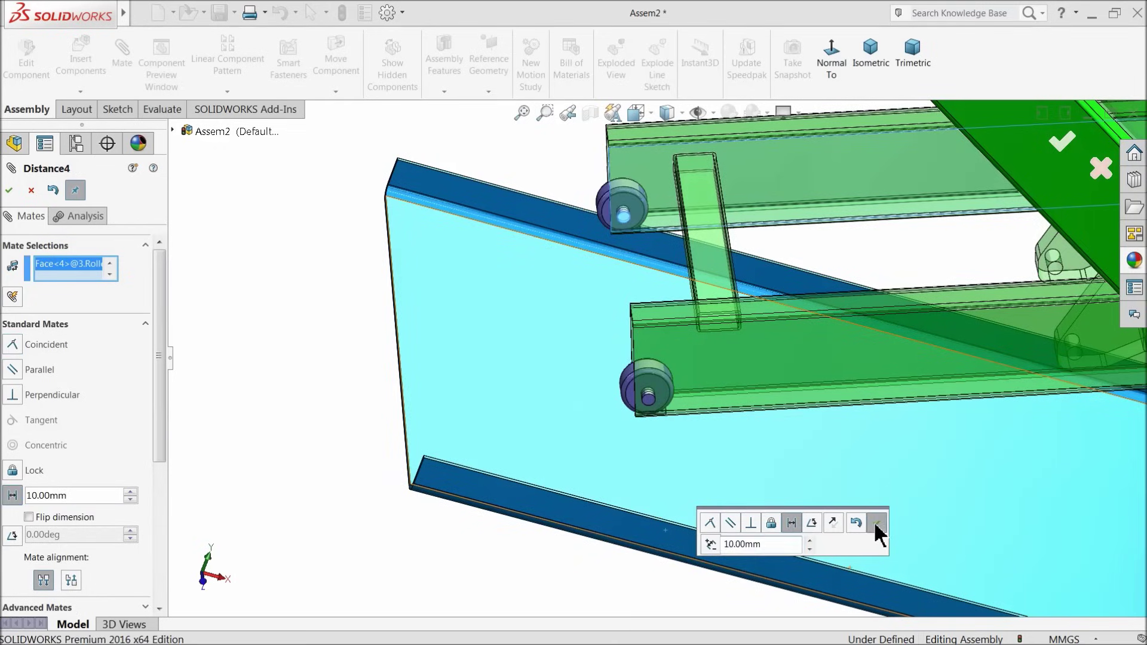
pyautogui.click(875, 528)
# Apply a Tangent mate between the near beam's Roller and the floor face of the Lift Base.
pyautogui.scroll(3, 666, 317)
pyautogui.moveTo(669, 445); pyautogui.dragTo(651, 397, button='middle')
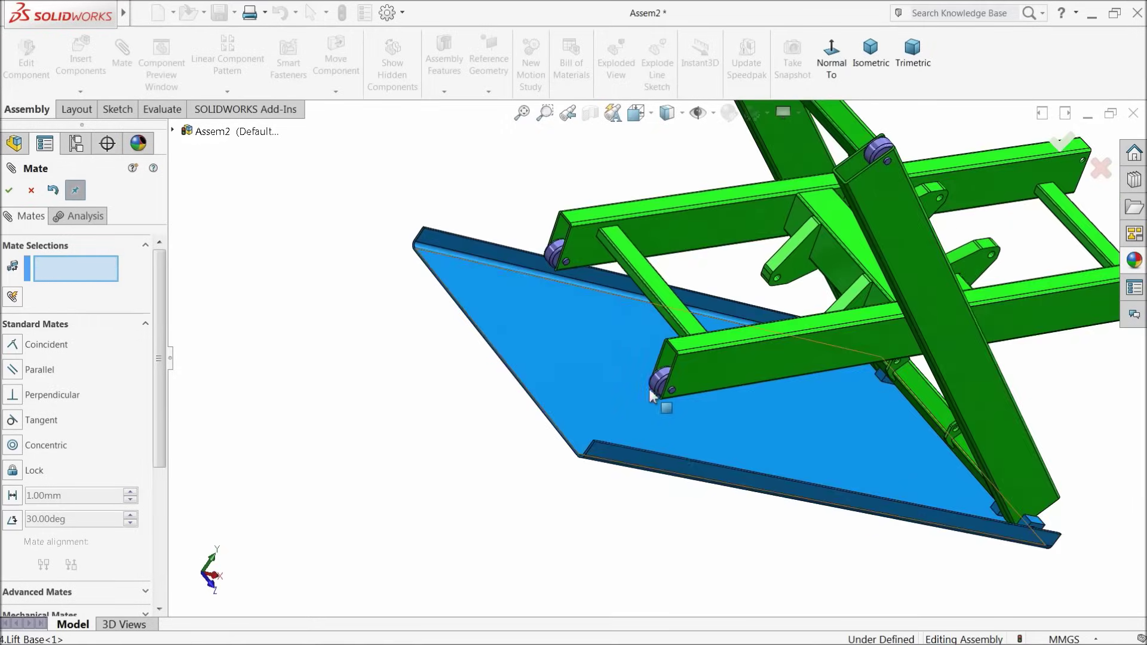
pyautogui.scroll(-5, 651, 397)
pyautogui.click(705, 365)
pyautogui.click(610, 450)
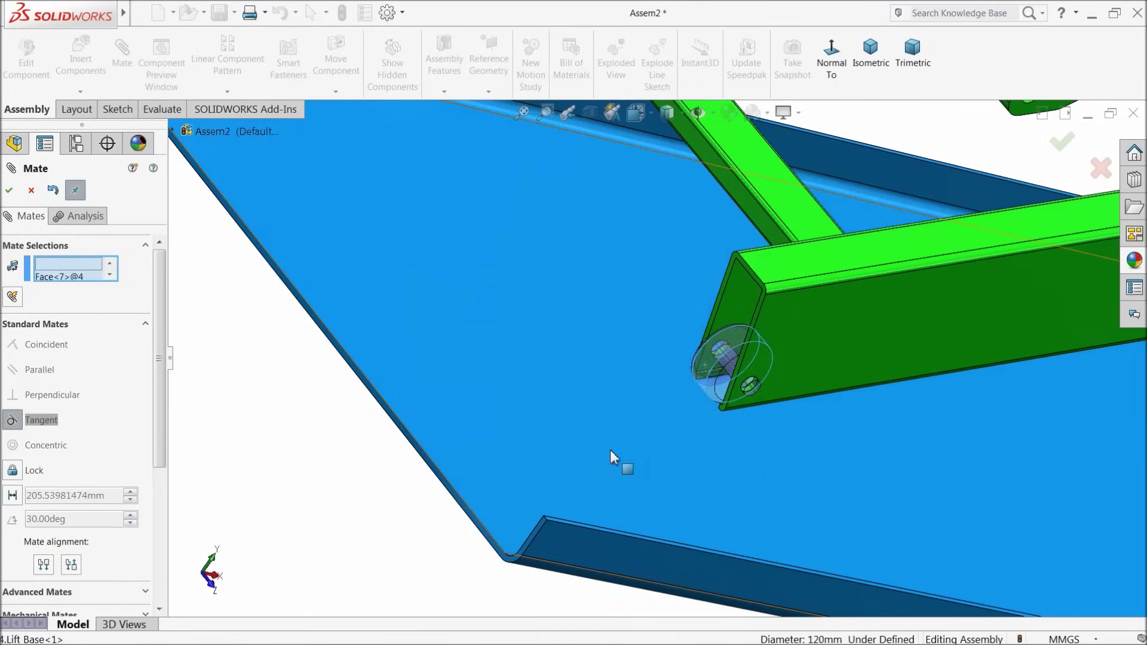
pyautogui.click(611, 450)
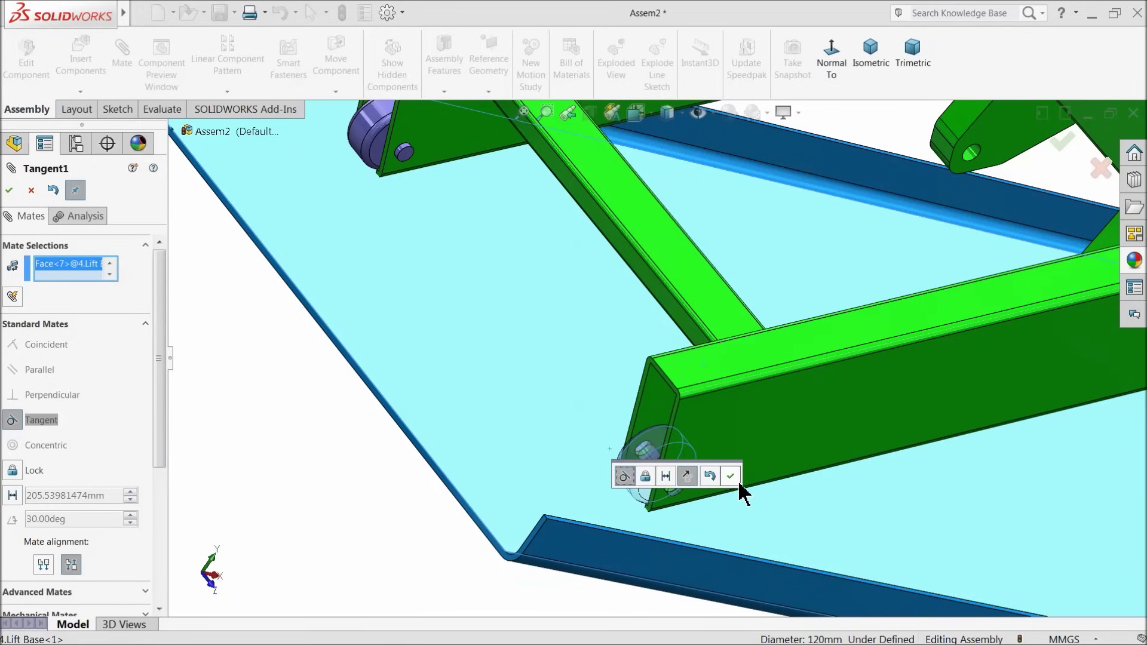
pyautogui.click(730, 476)
# Apply a Tangent mate between the far beam's Roller and the Lift Base floor, and finish mating.
pyautogui.click(376, 138)
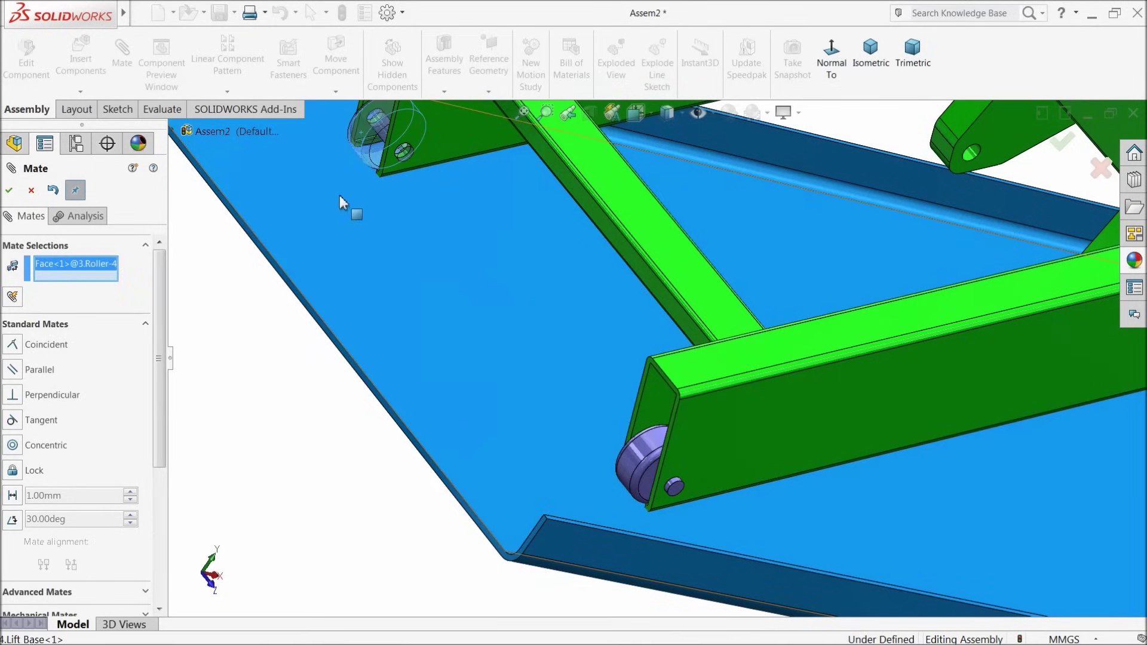
pyautogui.click(342, 202)
pyautogui.click(323, 177)
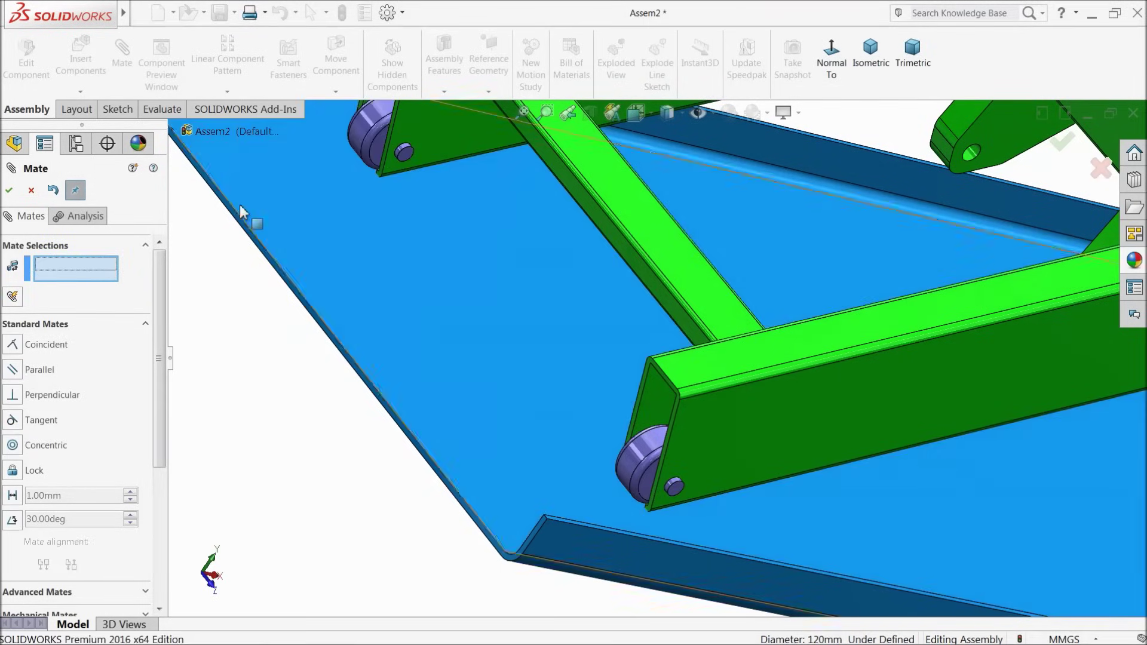
pyautogui.click(9, 190)
# Lower the scissor linkage partway over the Lift Base by moving the outer Diagonal frame, and shift the Main Diagonal slightly.
pyautogui.moveTo(506, 293); pyautogui.dragTo(586, 363, button='middle')
pyautogui.scroll(3, 582, 377)
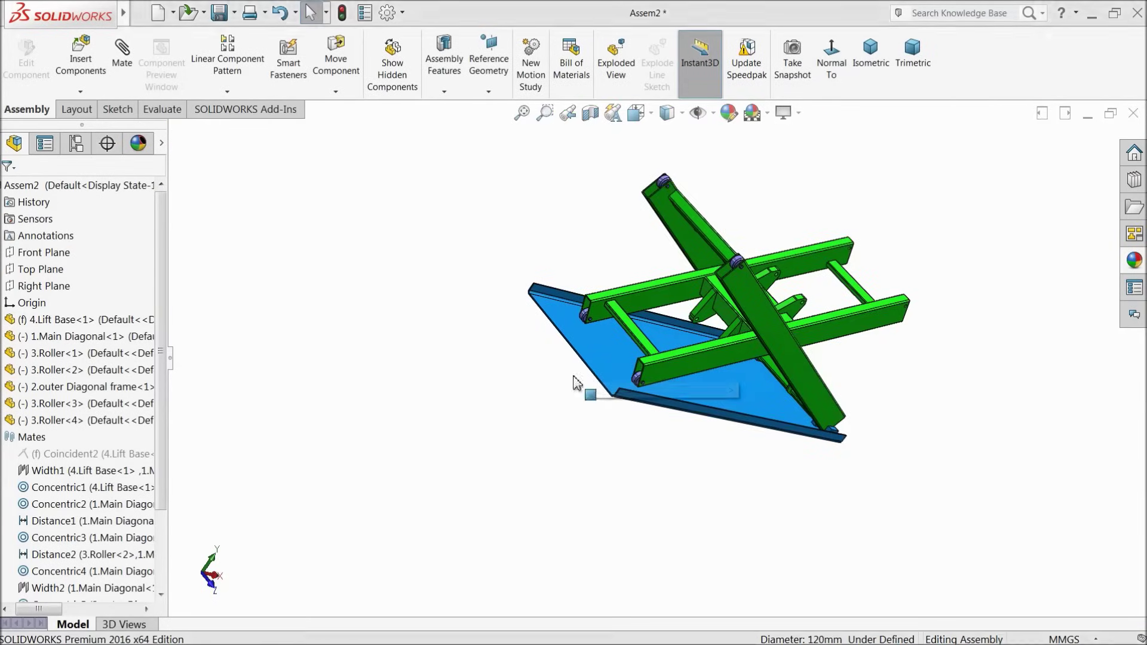
pyautogui.moveTo(532, 404); pyautogui.dragTo(414, 387, button='middle')
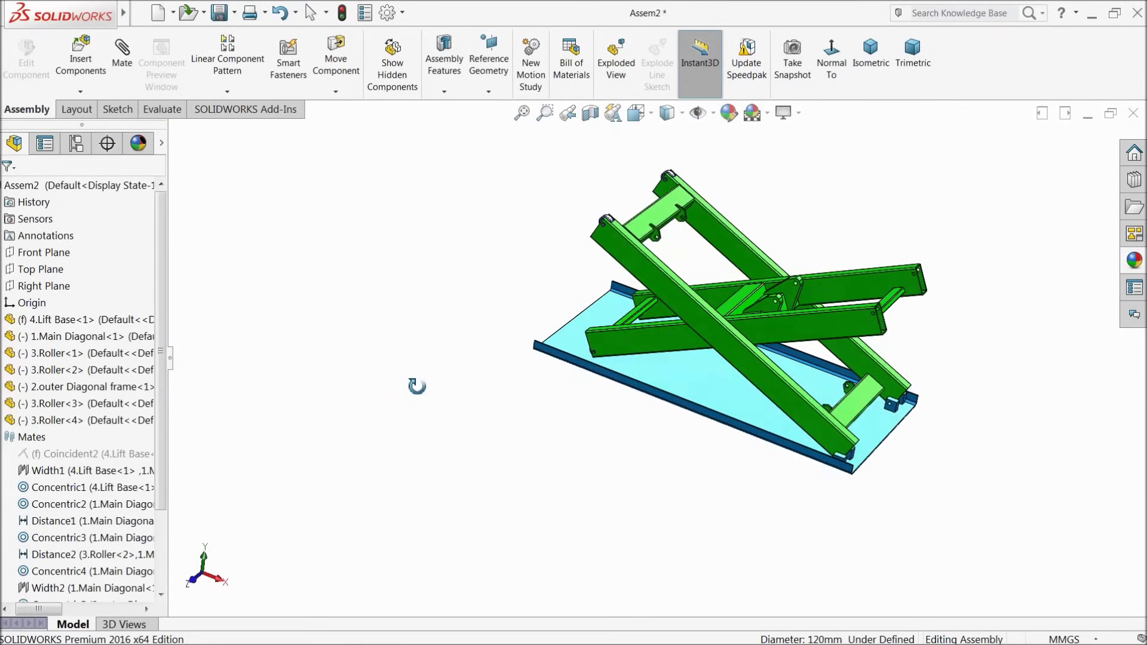
pyautogui.scroll(-2, 760, 366)
pyautogui.scroll(-2, 719, 330)
pyautogui.moveTo(721, 330); pyautogui.dragTo(635, 395)
pyautogui.scroll(2, 564, 430)
pyautogui.moveTo(561, 435); pyautogui.dragTo(624, 460, button='middle')
pyautogui.scroll(-2, 687, 325)
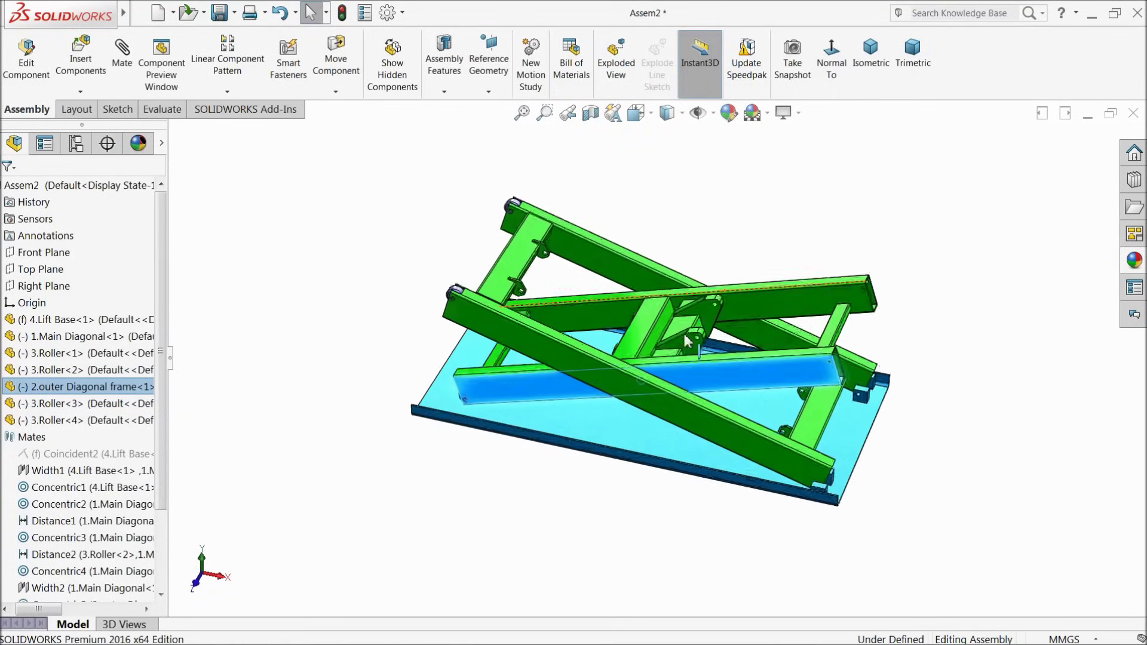
pyautogui.scroll(-2, 657, 376)
pyautogui.moveTo(657, 377); pyautogui.dragTo(663, 353, button='middle')
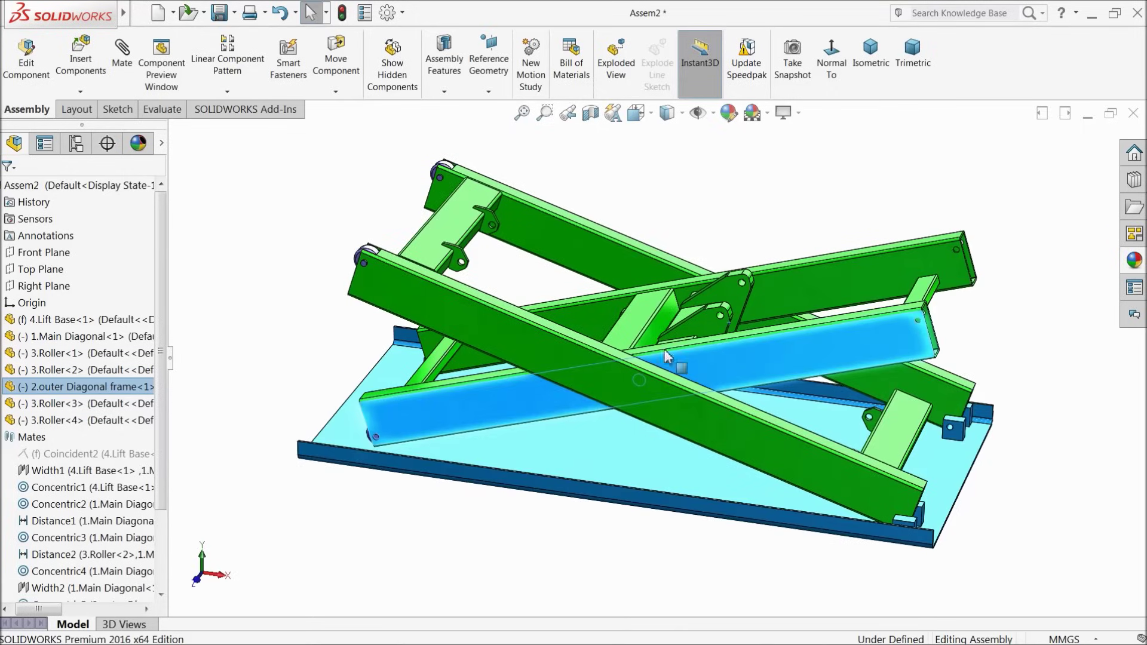
pyautogui.press('Escape')
pyautogui.moveTo(539, 353); pyautogui.dragTo(510, 334)
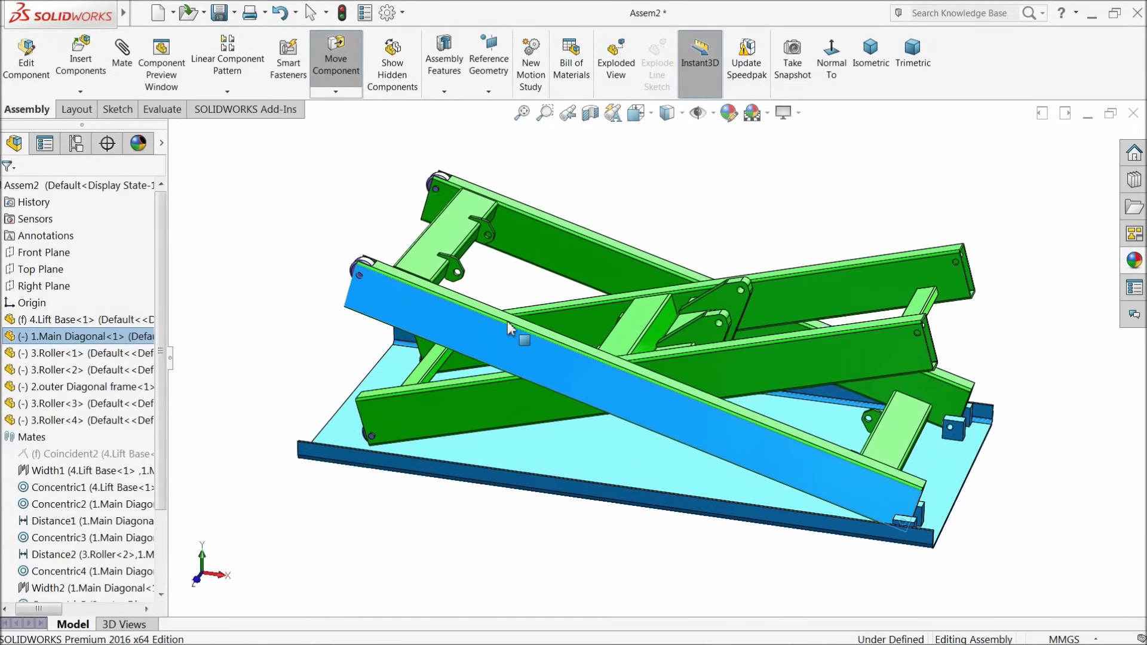
pyautogui.click(607, 163)
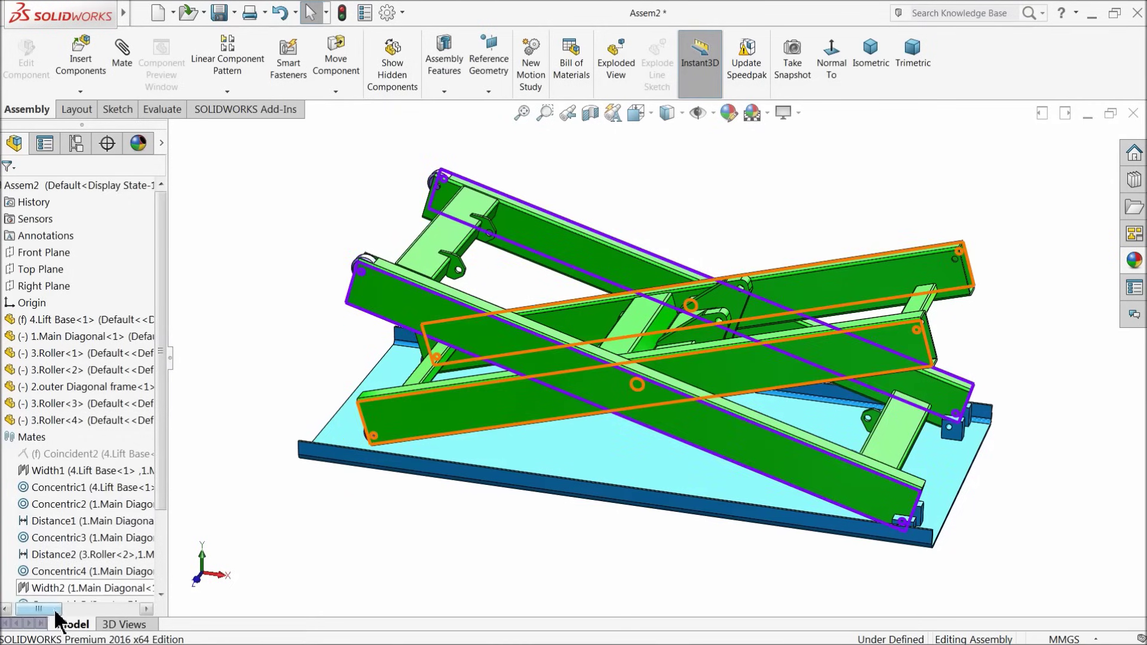
# Collapse the list of mates, then rebuild and save the assembly as Scissor lift Assembly in the Scissor Lift folder.
pyautogui.click(3, 437)
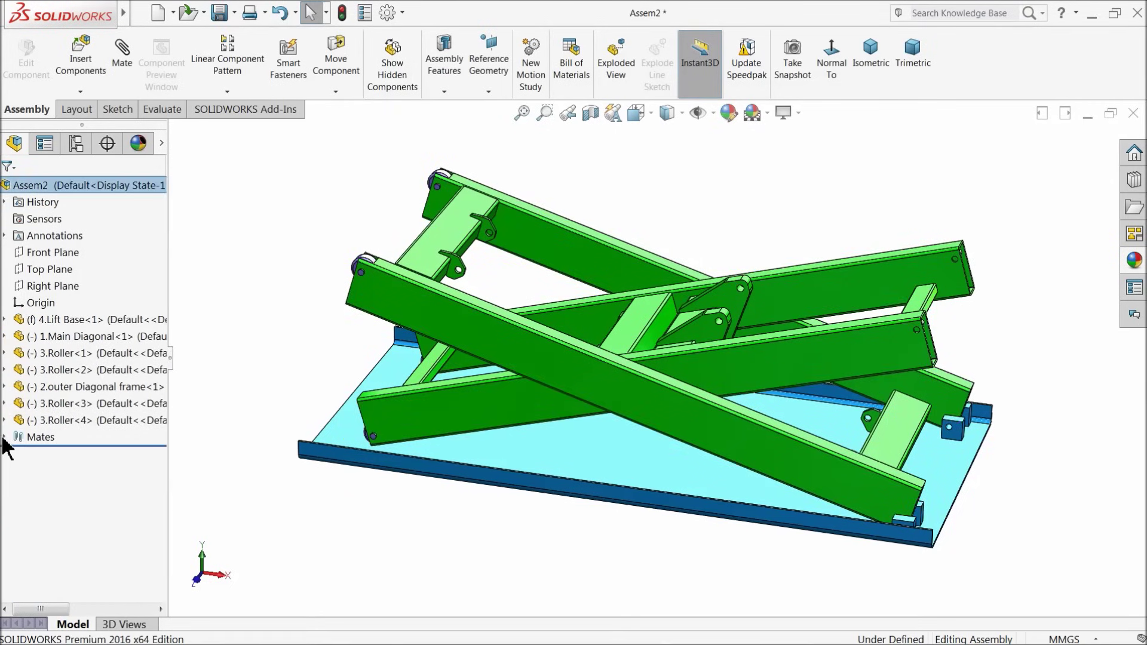
pyautogui.click(220, 12)
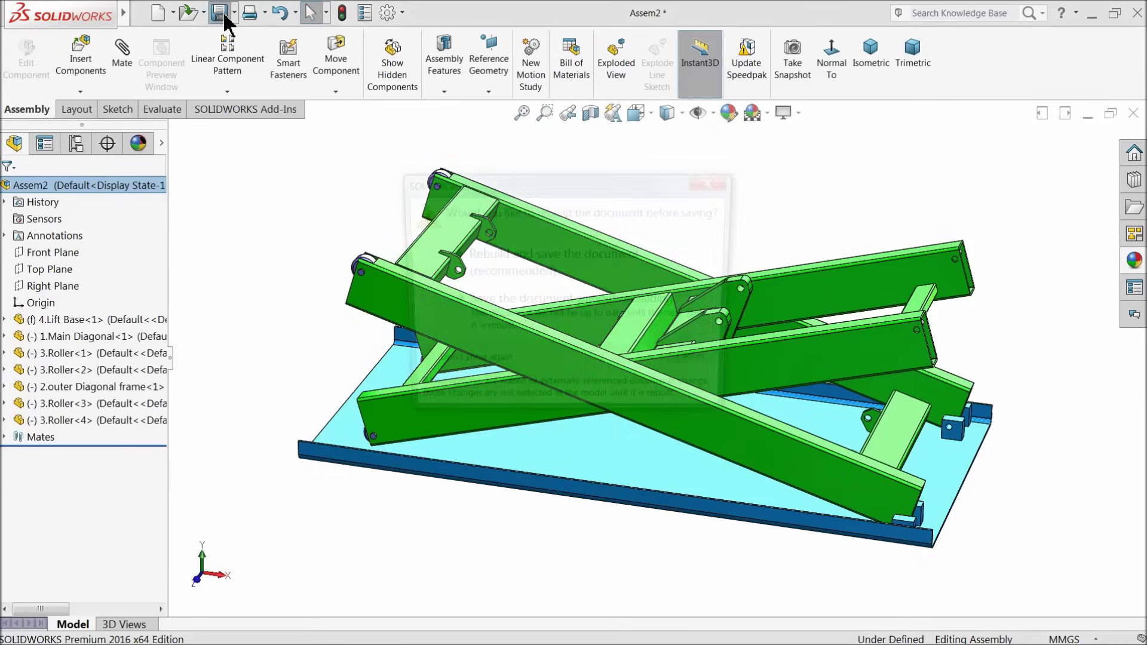
pyautogui.click(486, 280)
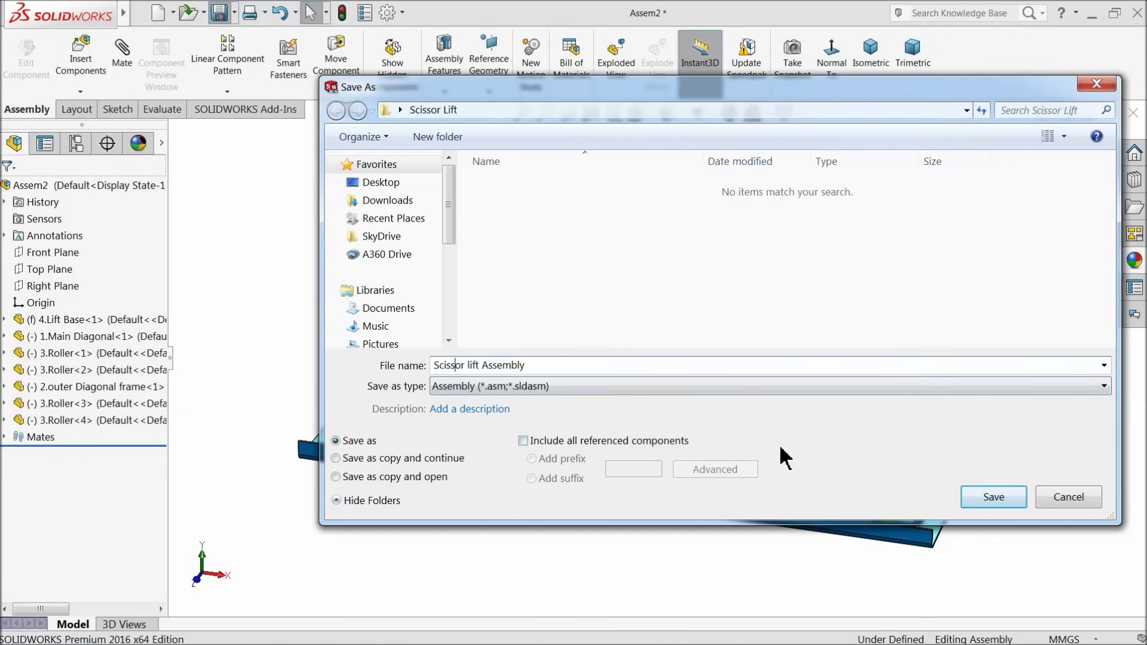
pyautogui.click(993, 498)
# Insert the part 7.Top frame into the assembly and place it above the scissor linkage.
pyautogui.moveTo(986, 499); pyautogui.dragTo(794, 486, button='middle')
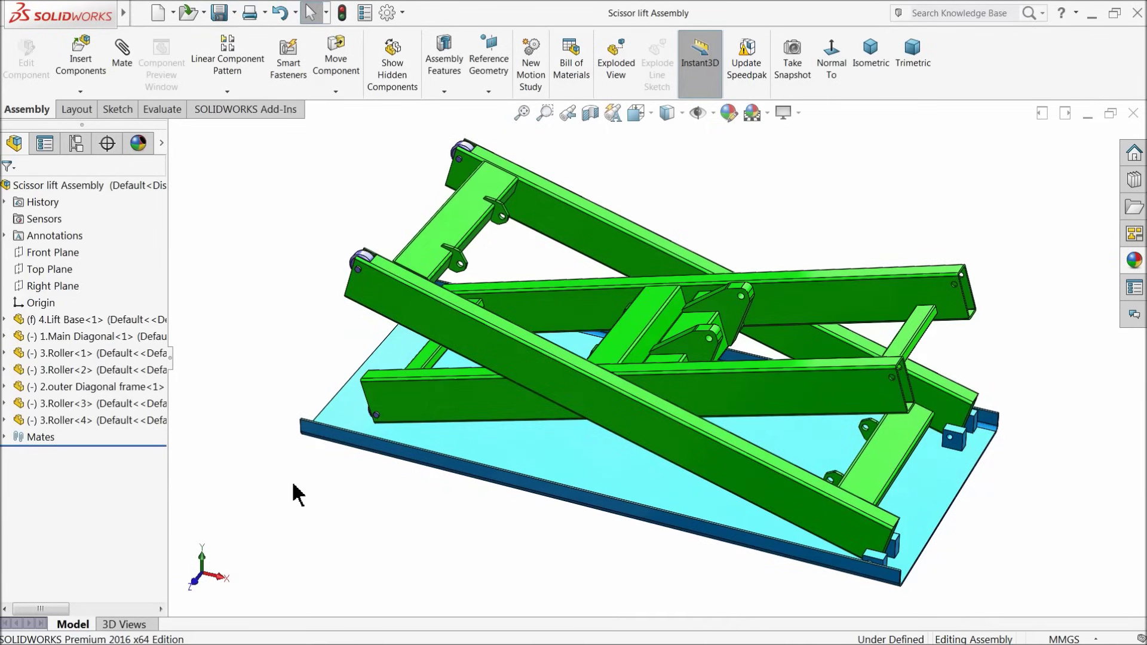
pyautogui.click(81, 58)
pyautogui.click(71, 486)
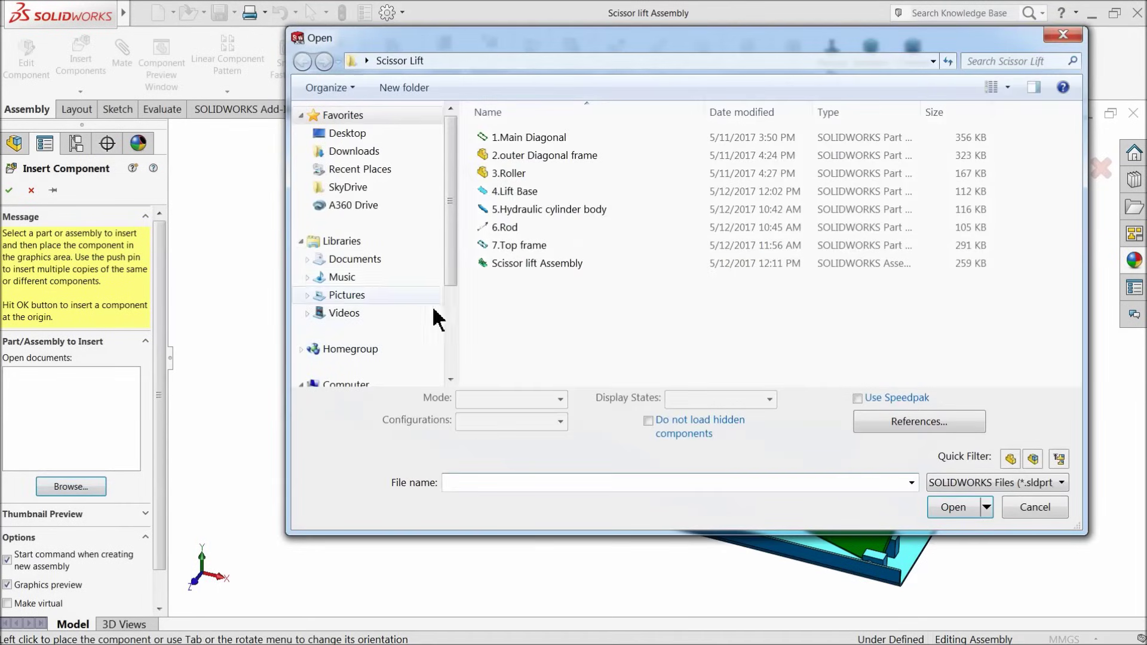
pyautogui.click(515, 246)
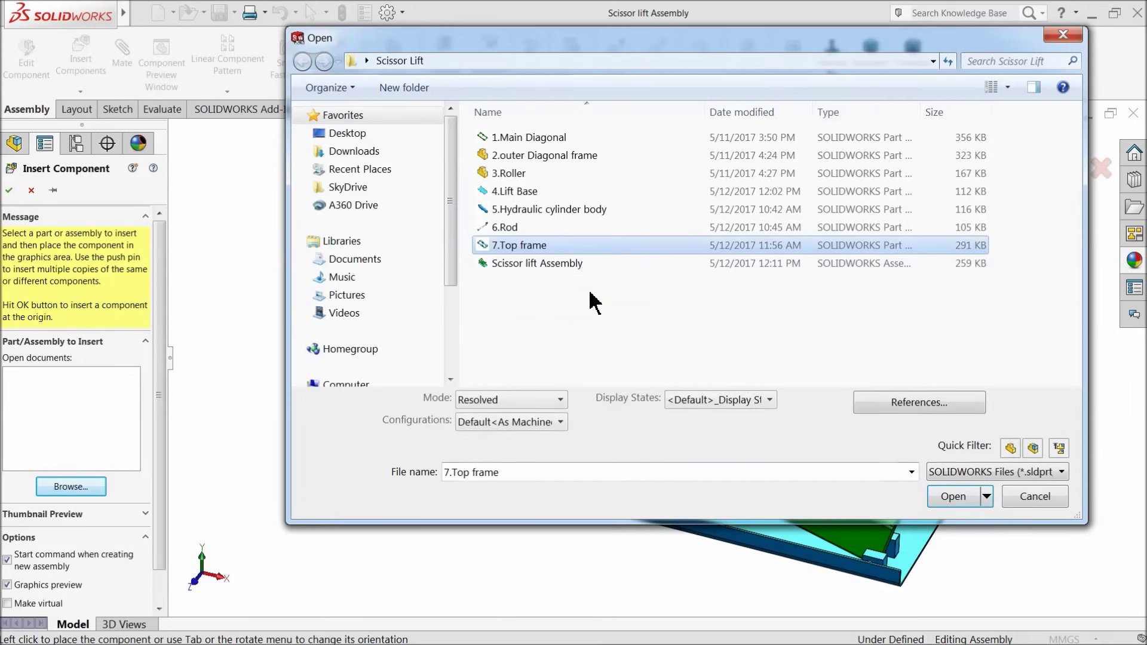
pyautogui.click(952, 496)
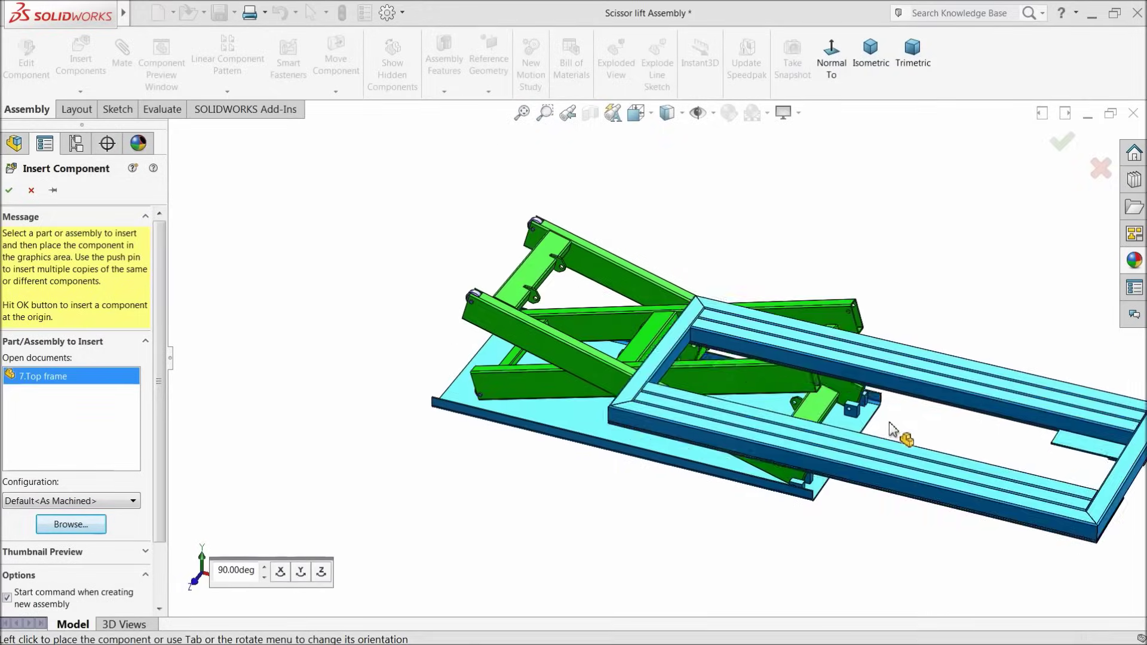
pyautogui.click(682, 245)
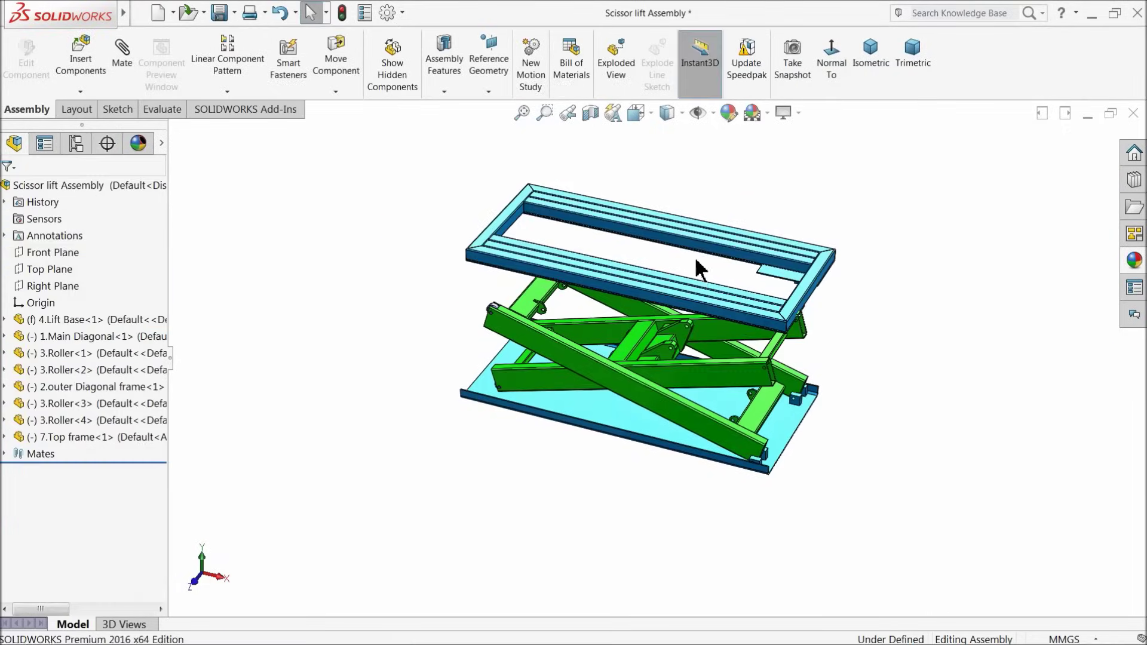
# Move the Top frame so its hinge brackets sit close to the upper ends of the outer Diagonal frame's beams.
pyautogui.moveTo(743, 376); pyautogui.dragTo(719, 292, button='middle')
pyautogui.scroll(-6, 741, 285)
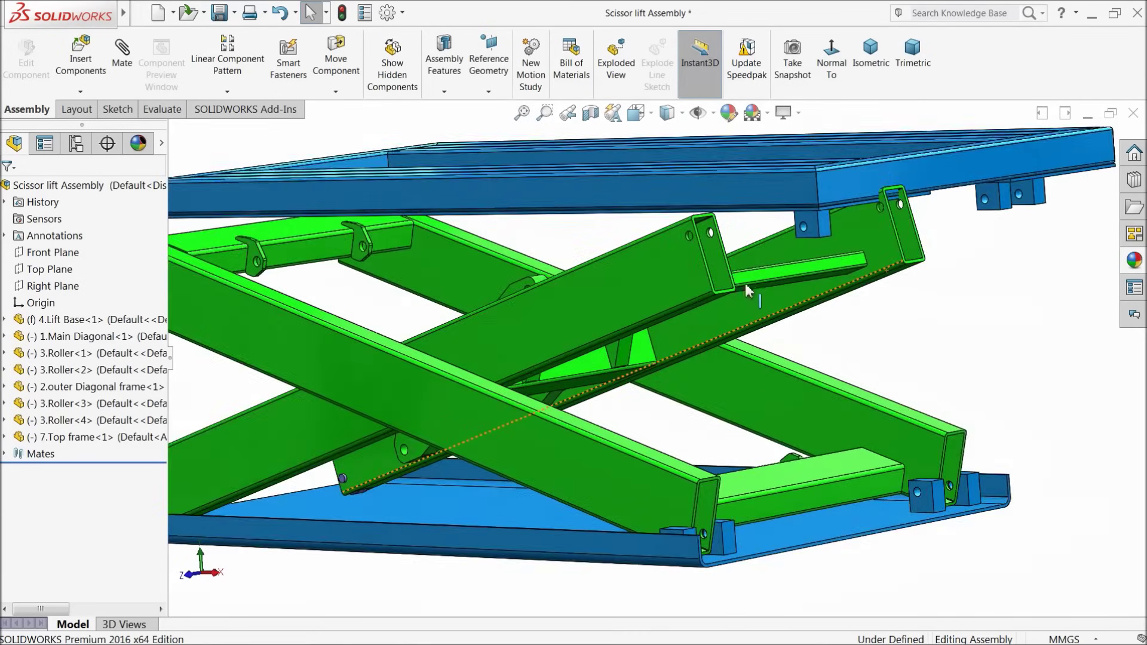
pyautogui.scroll(5, 744, 283)
pyautogui.moveTo(687, 179); pyautogui.dragTo(349, 199)
# Apply a Concentric mate between the Top frame's hinge bracket hole and the upper end hole in the outer Diagonal frame's near beam.
pyautogui.scroll(-4, 549, 283)
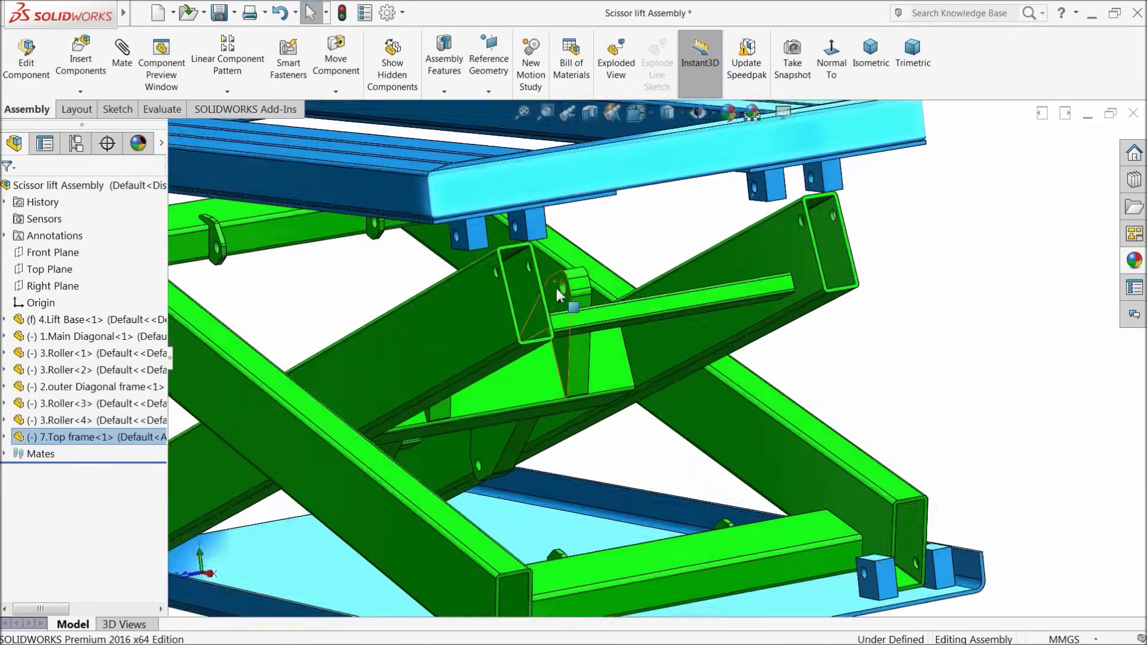
pyautogui.scroll(-3, 488, 281)
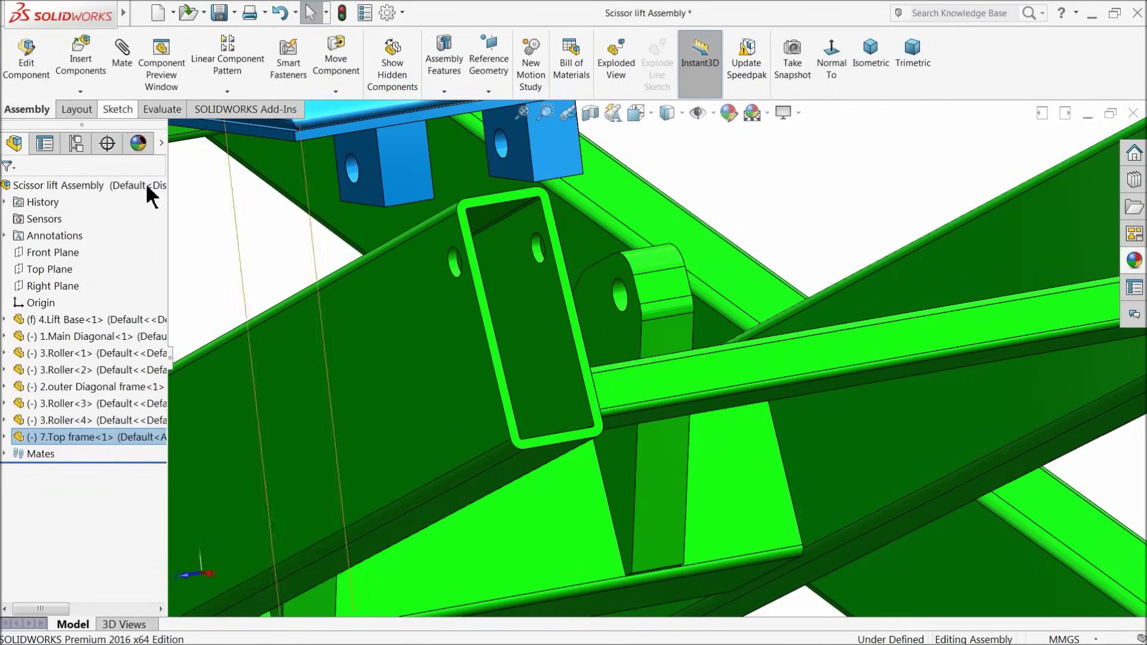
pyautogui.click(170, 179)
pyautogui.scroll(-2, 411, 239)
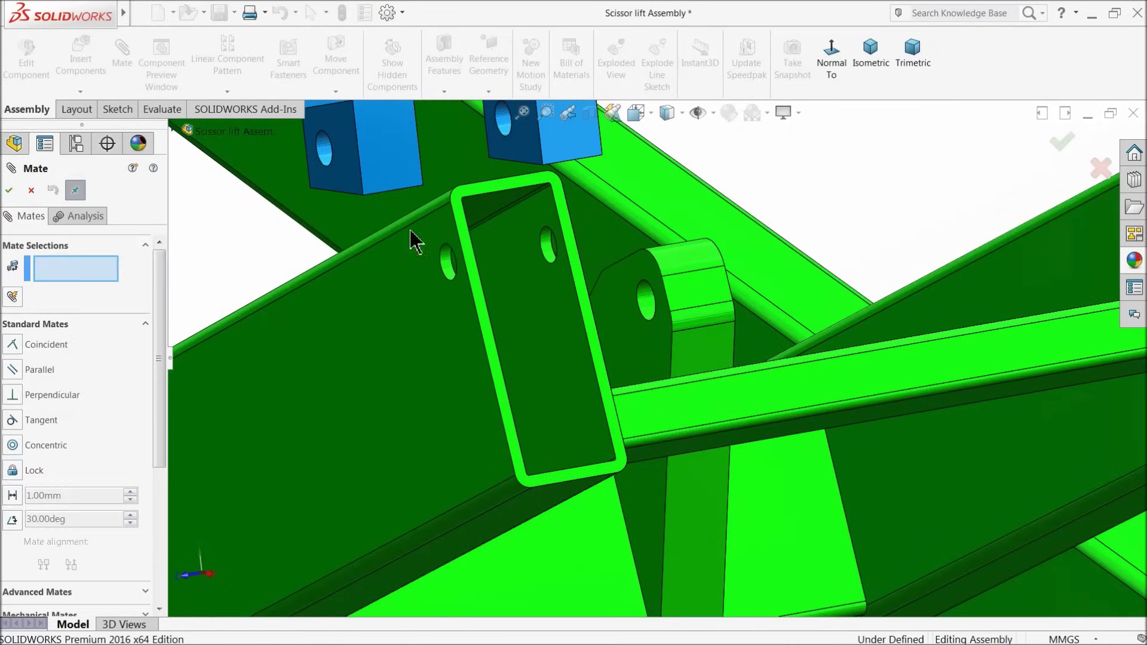
pyautogui.click(330, 158)
pyautogui.click(451, 271)
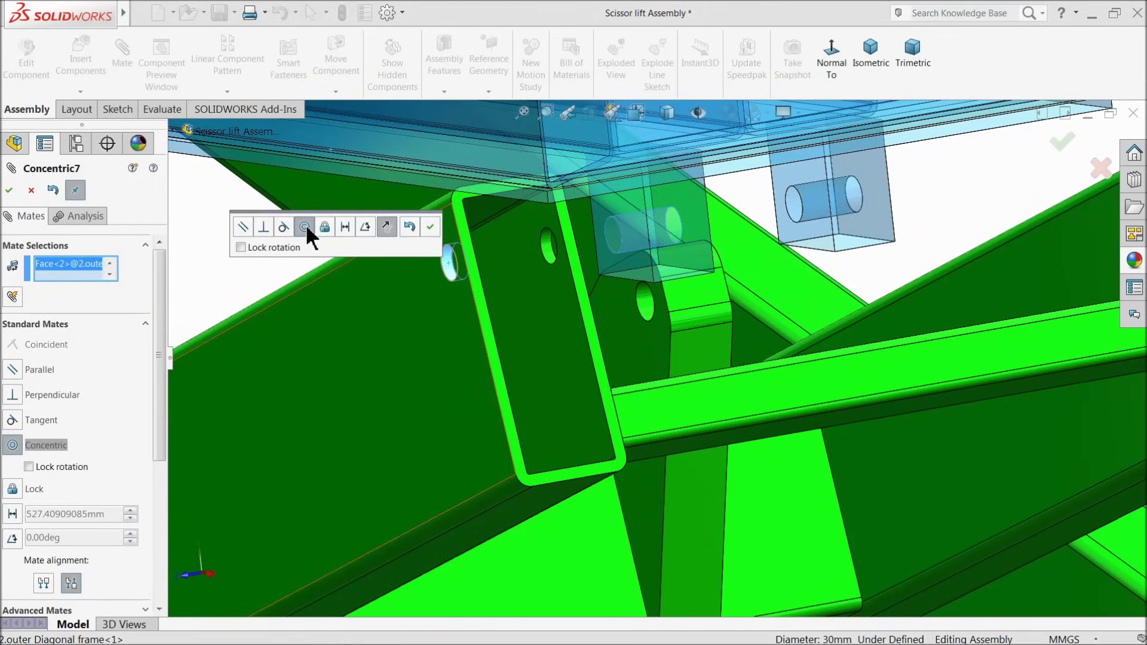
pyautogui.click(430, 227)
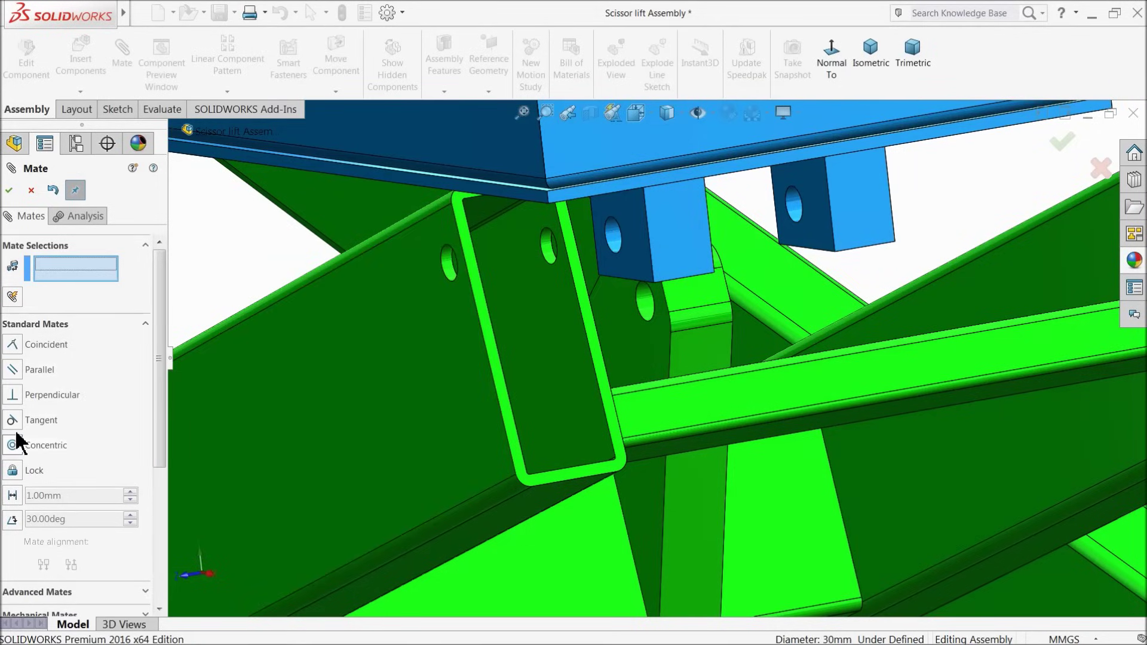
# Apply a centered Width mate between the outer Diagonal frame beam's side faces and the Top frame's hinge bracket faces.
pyautogui.click(38, 325)
pyautogui.click(38, 348)
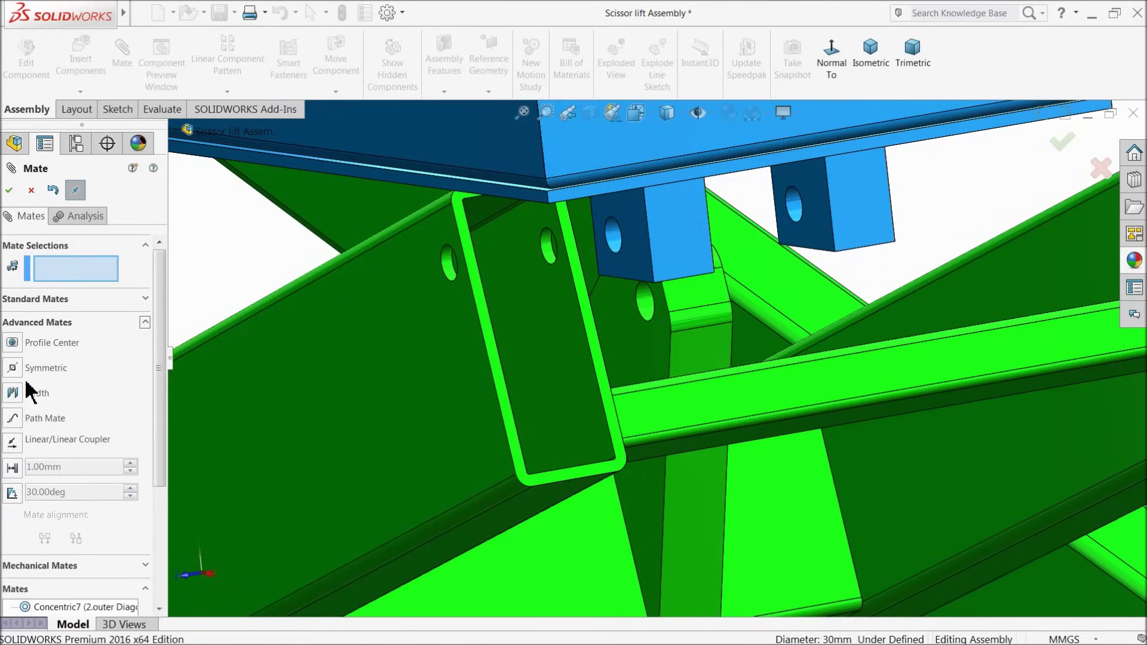
pyautogui.click(15, 397)
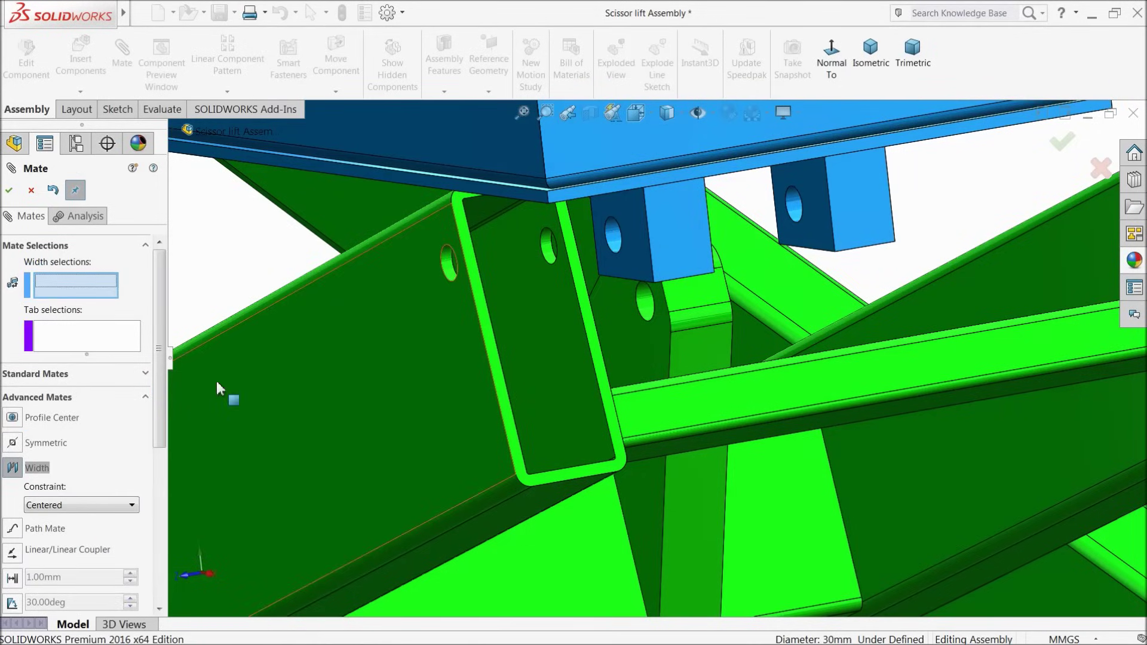
pyautogui.click(439, 333)
pyautogui.scroll(5, 514, 363)
pyautogui.moveTo(556, 376); pyautogui.dragTo(583, 371, button='middle')
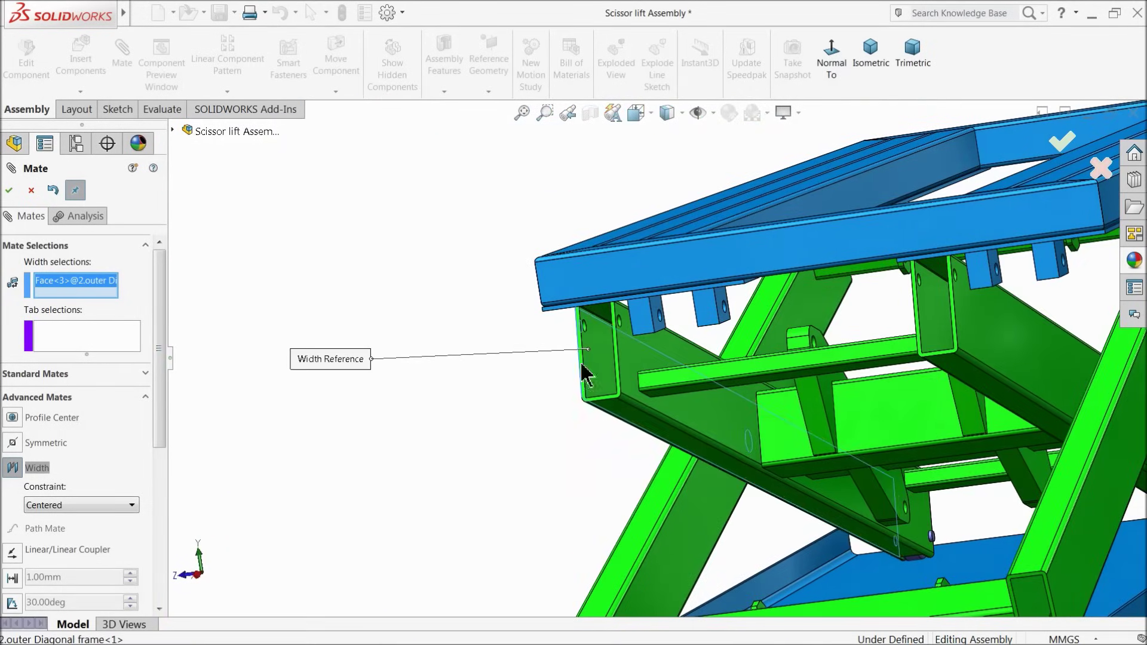
pyautogui.click(628, 362)
pyautogui.scroll(-3, 664, 332)
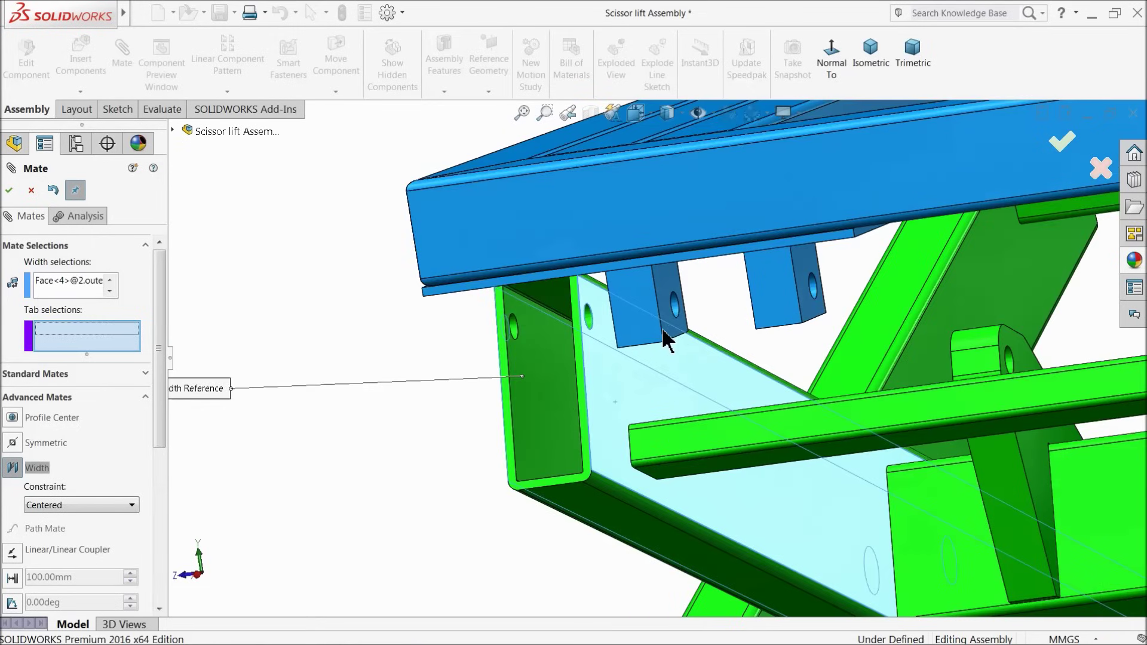
pyautogui.click(671, 292)
pyautogui.click(747, 314)
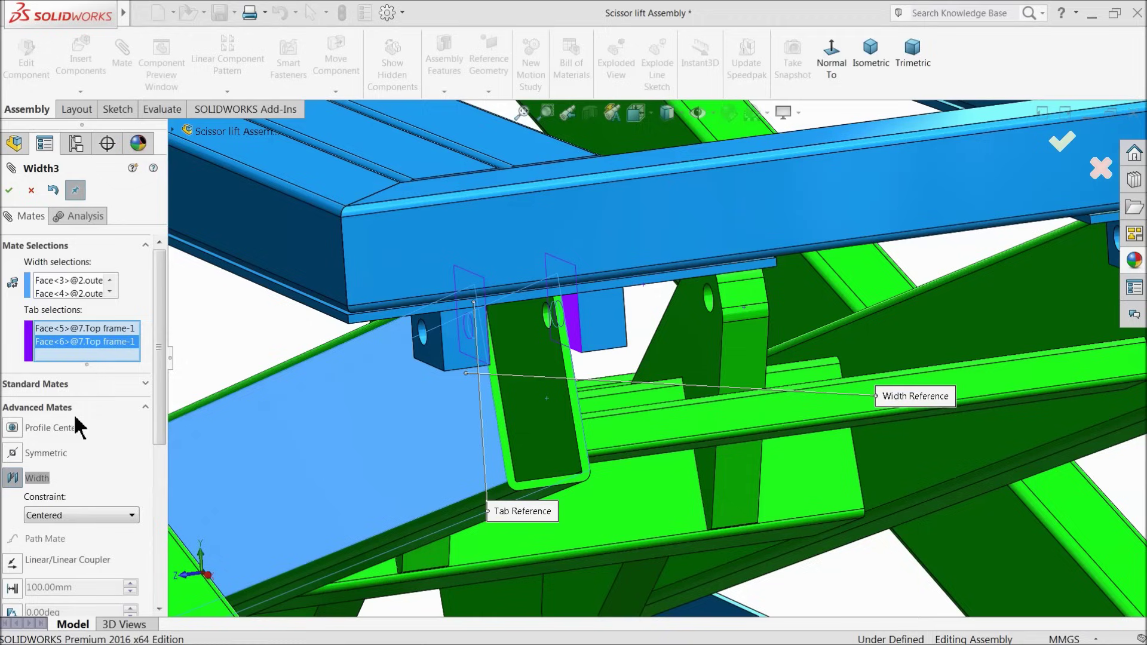
pyautogui.click(9, 190)
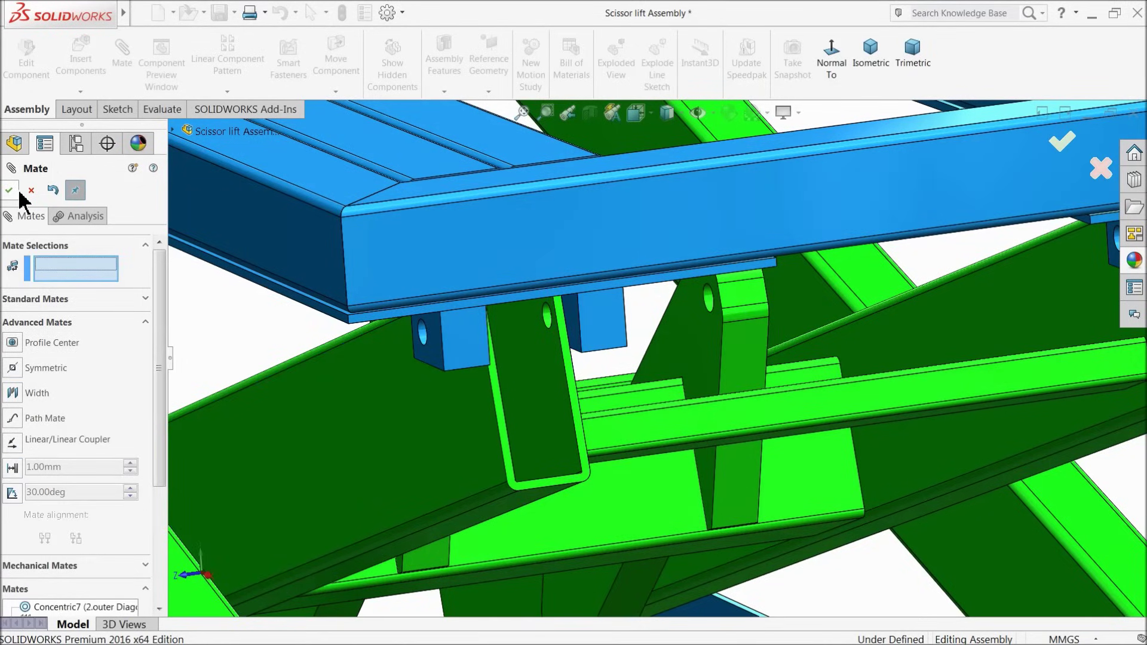
pyautogui.click(9, 190)
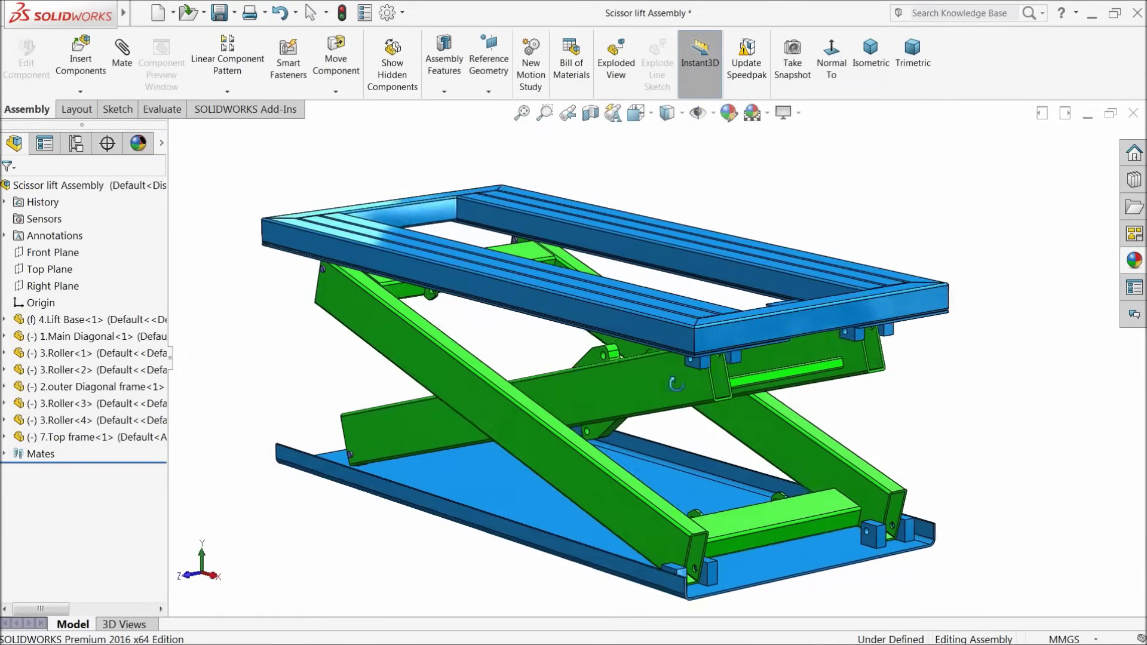
# Apply a Tangent mate between one upper Roller of the Main Diagonal and the underside of the Top frame's long rail.
pyautogui.moveTo(469, 297)
pyautogui.mouseDown()
pyautogui.moveTo(482, 249)
pyautogui.moveTo(475, 334)
pyautogui.moveTo(472, 287)
pyautogui.mouseUp()
pyautogui.moveTo(472, 287); pyautogui.dragTo(274, 258, button='middle')
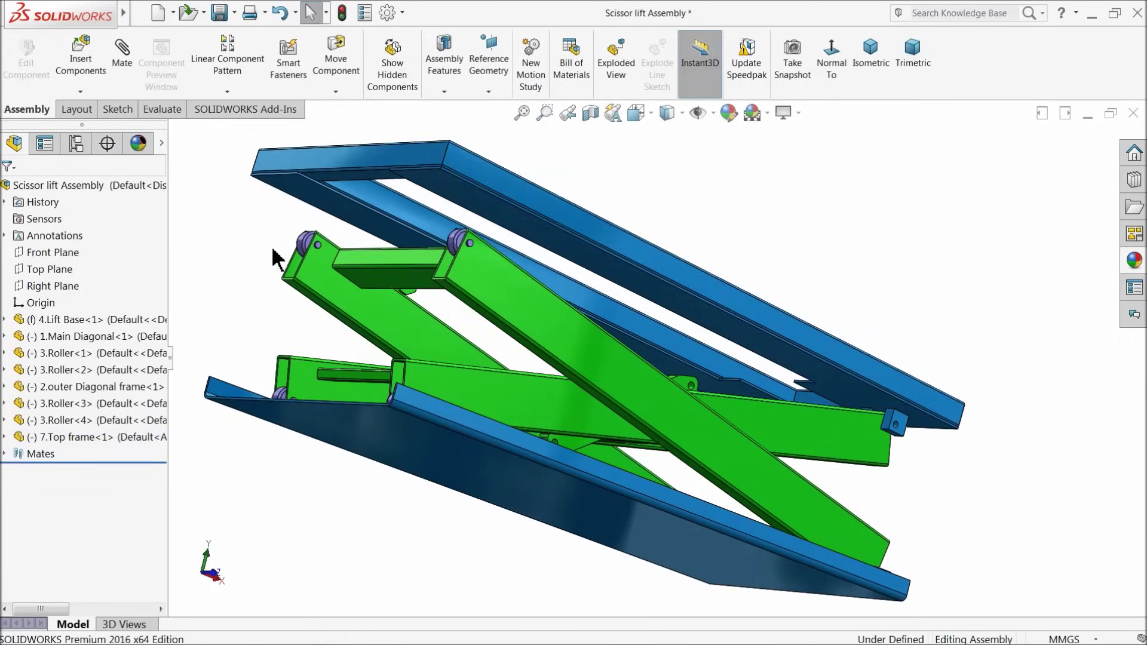
pyautogui.scroll(-6, 501, 245)
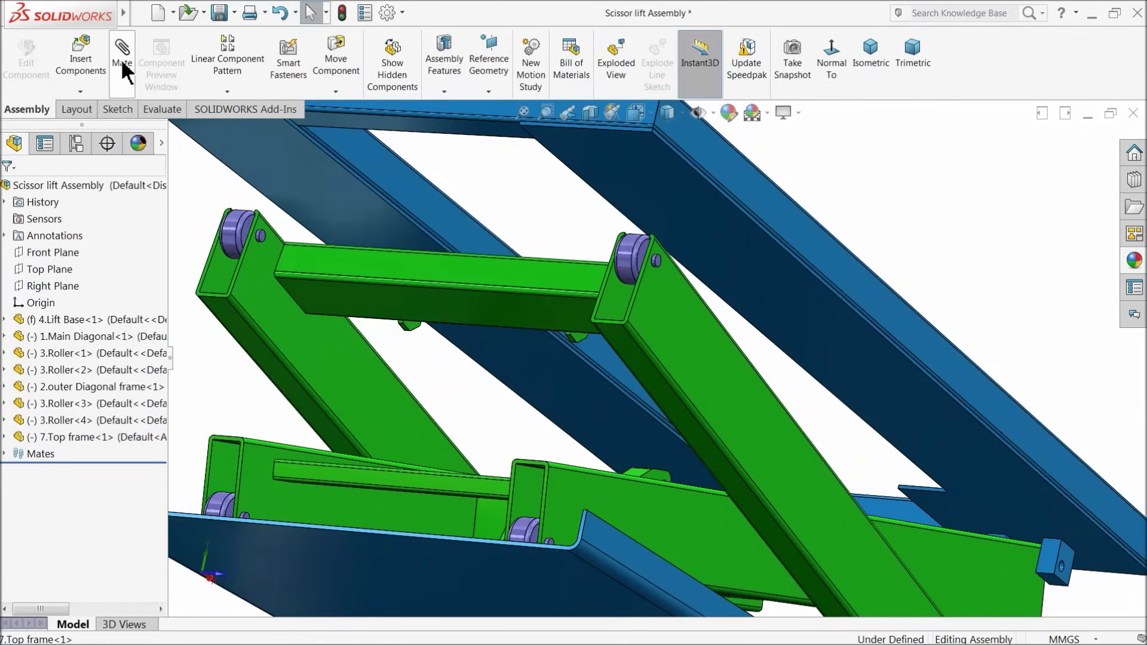
pyautogui.scroll(-2, 651, 264)
pyautogui.click(603, 257)
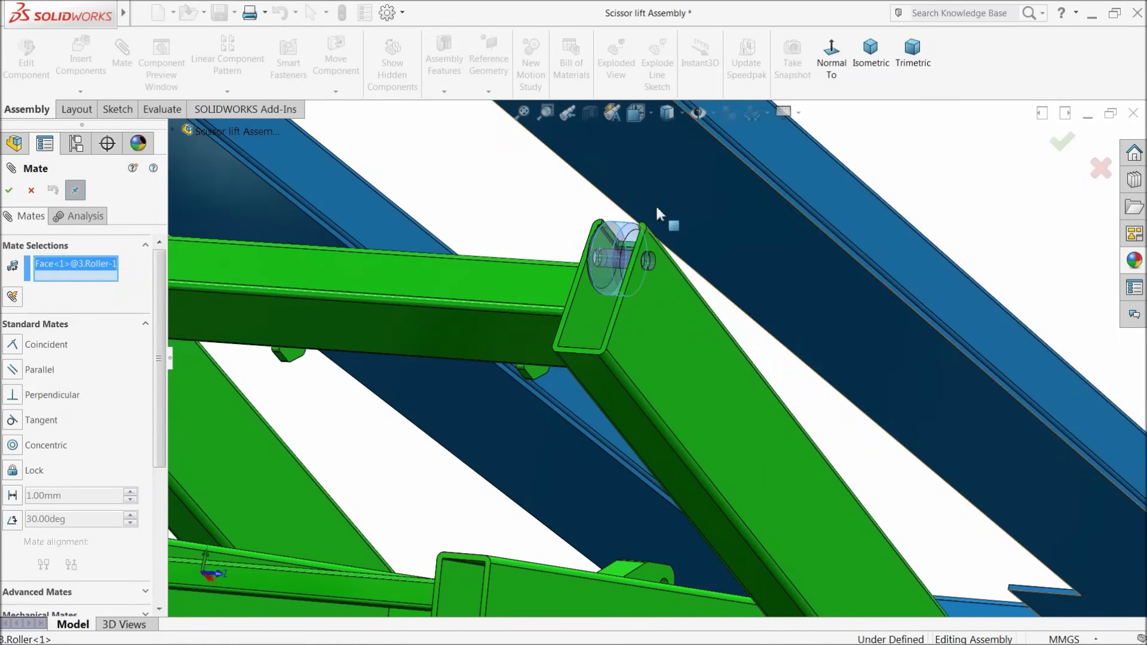
pyautogui.click(673, 197)
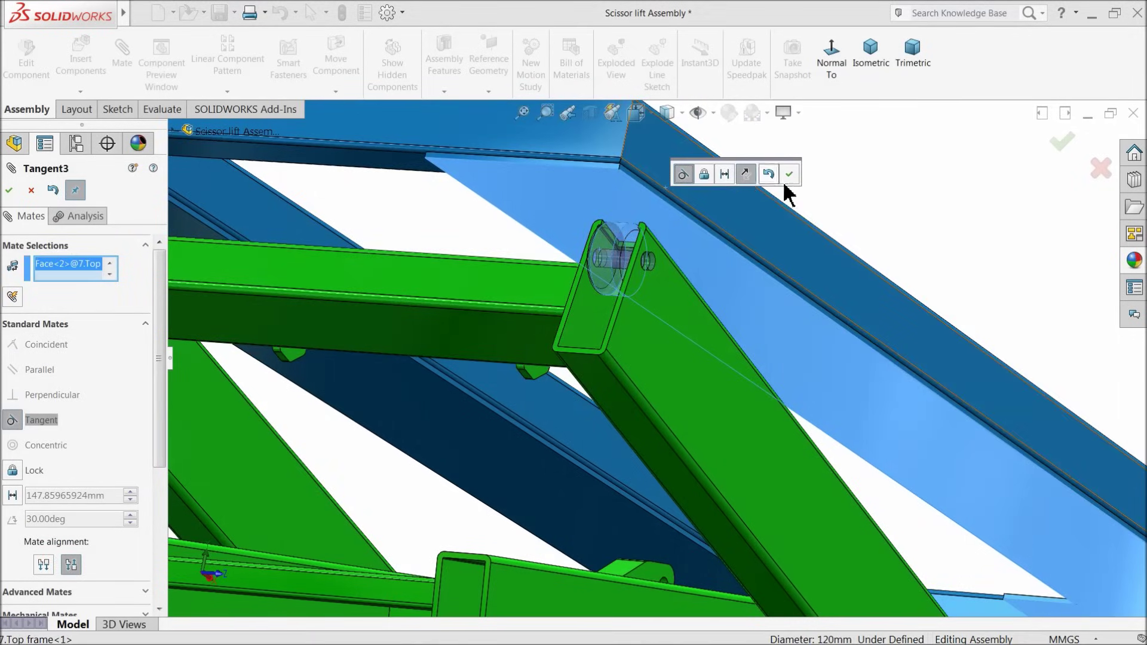
pyautogui.click(789, 173)
# Apply a Tangent mate between the other upper Roller and the underside of the Top frame's opposite long rail.
pyautogui.scroll(5, 478, 286)
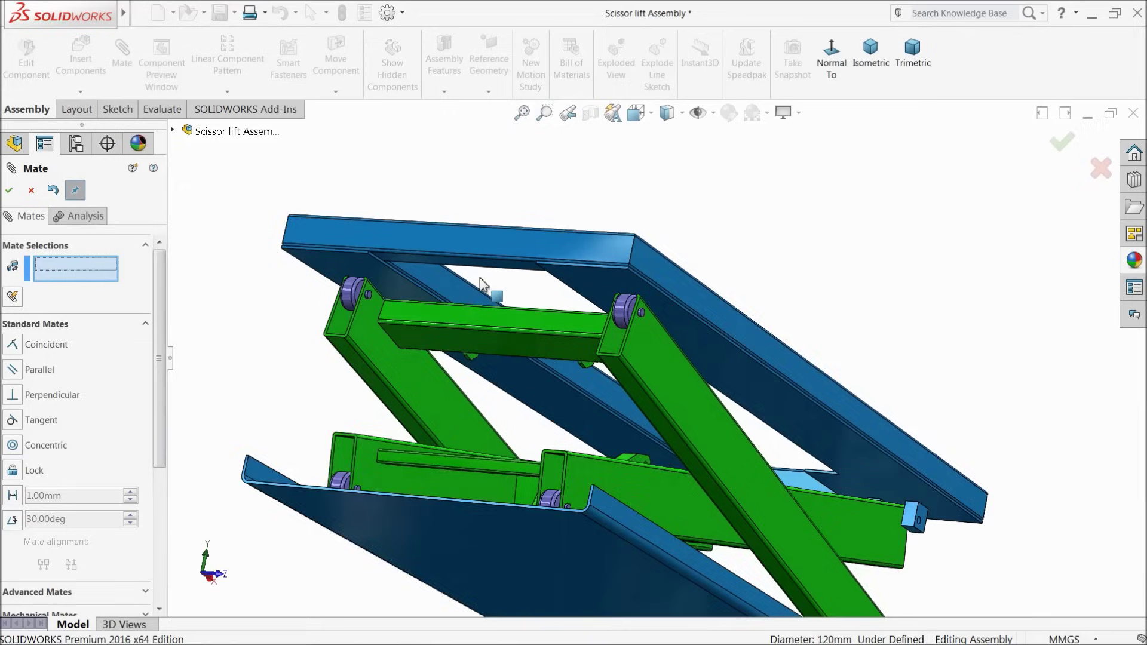
pyautogui.scroll(-4, 371, 298)
pyautogui.click(322, 279)
pyautogui.click(319, 236)
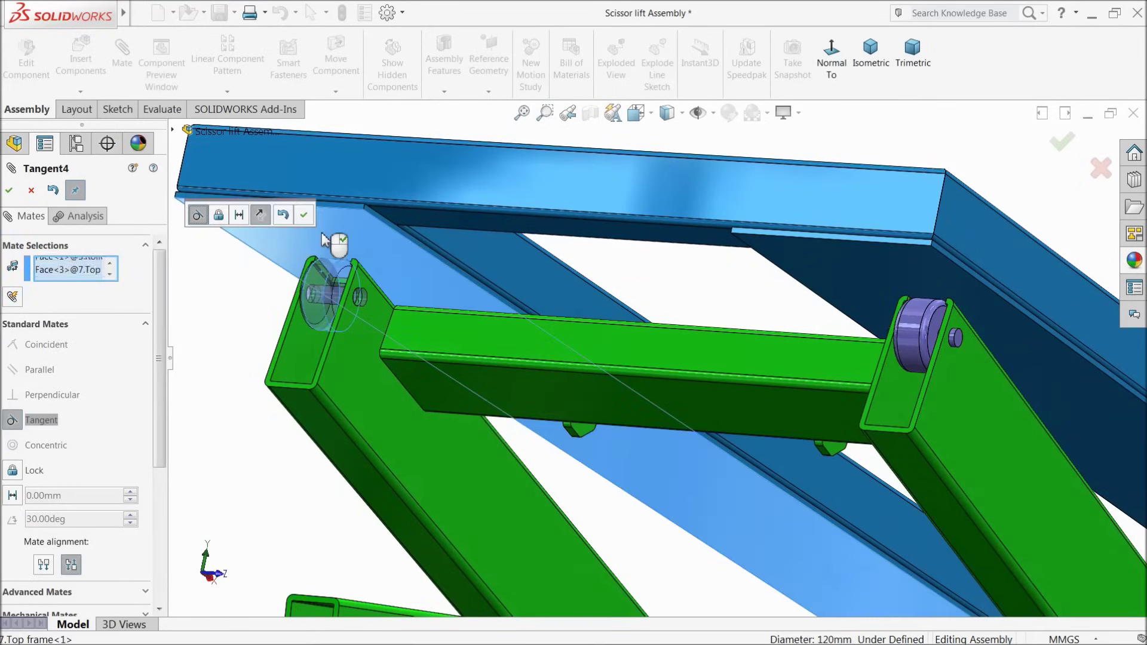
pyautogui.click(304, 216)
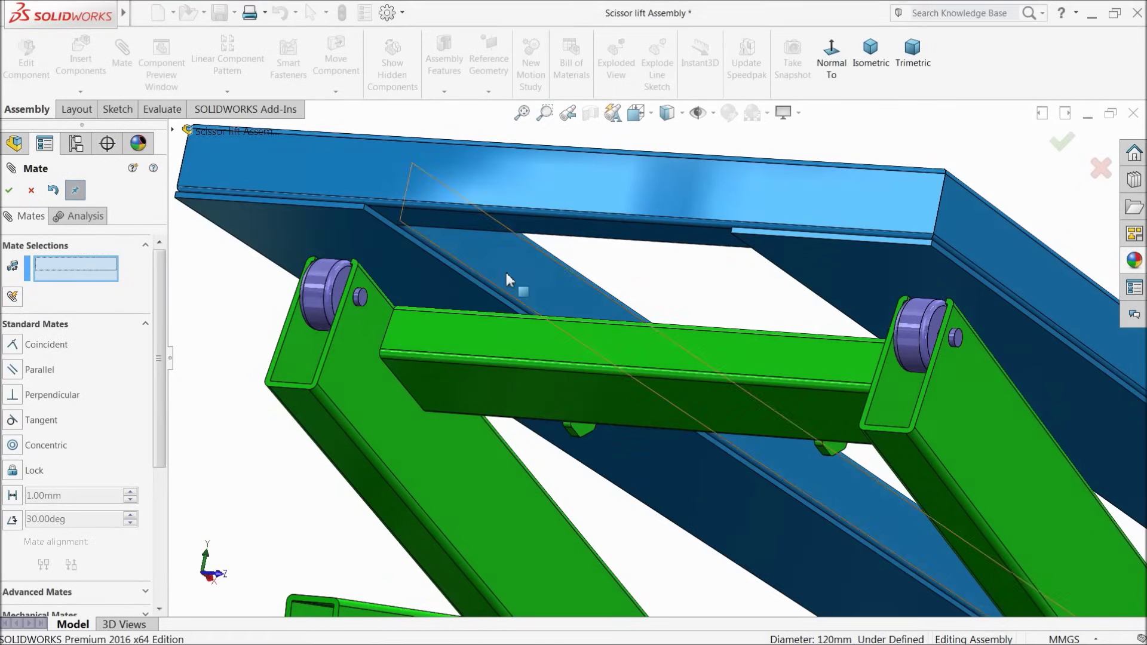
pyautogui.click(41, 191)
# Move the scissor linkage through its travel to test the lift's motion, leaving the platform partly raised.
pyautogui.scroll(6, 653, 276)
pyautogui.moveTo(621, 311); pyautogui.dragTo(657, 412, button='middle')
pyautogui.scroll(3, 657, 412)
pyautogui.scroll(-4, 721, 432)
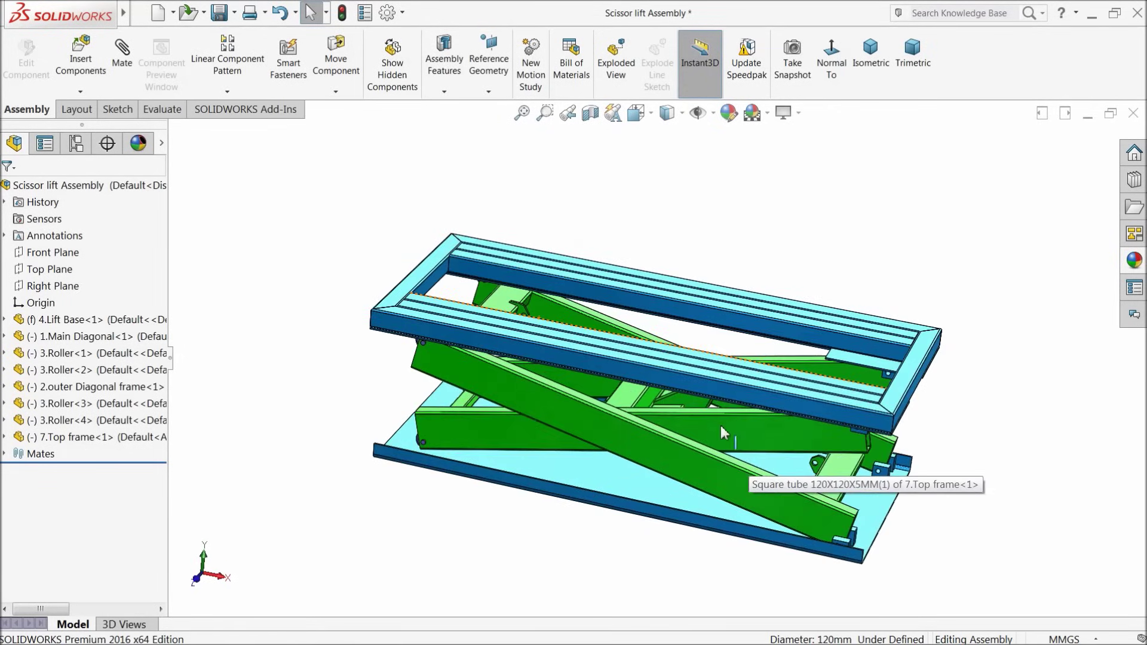
pyautogui.moveTo(610, 454); pyautogui.dragTo(379, 333)
pyautogui.click(362, 325)
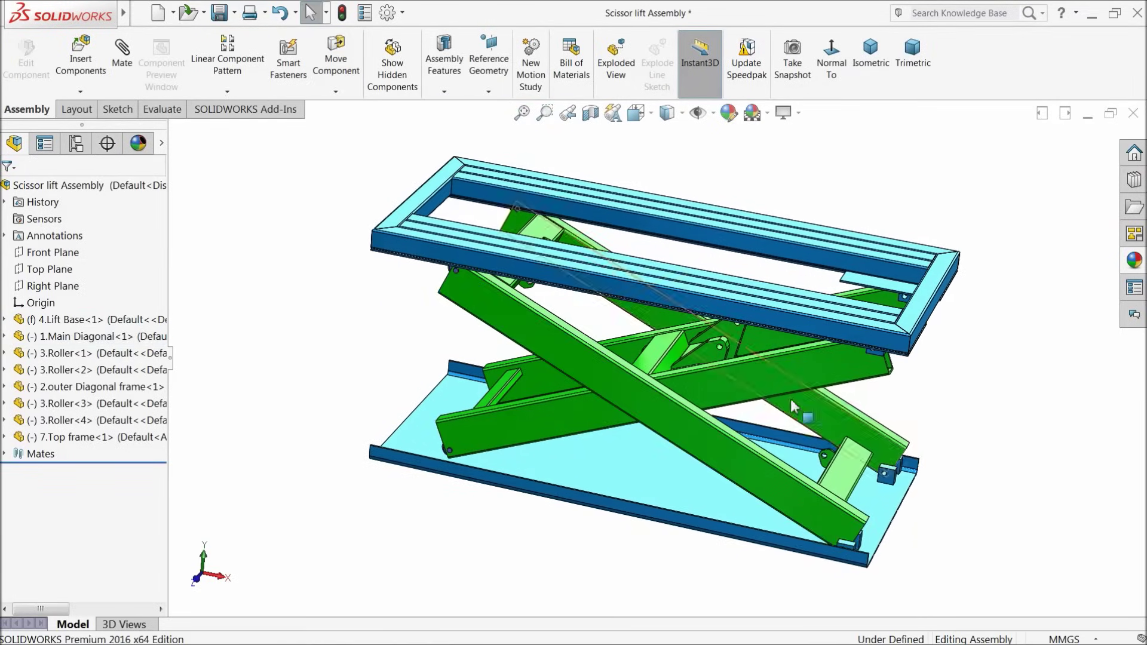
# Insert the parts 5.Hydraulic cylinder body and 6.Rod into the assembly and place both beside the scissor lift.
pyautogui.click(89, 54)
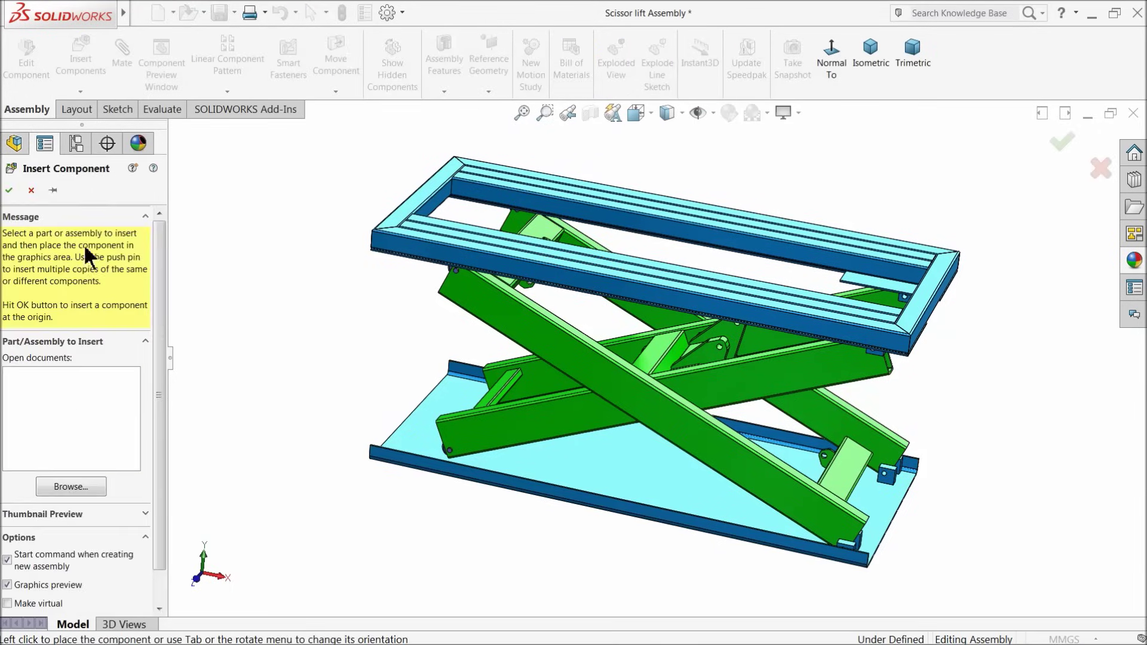
pyautogui.click(73, 486)
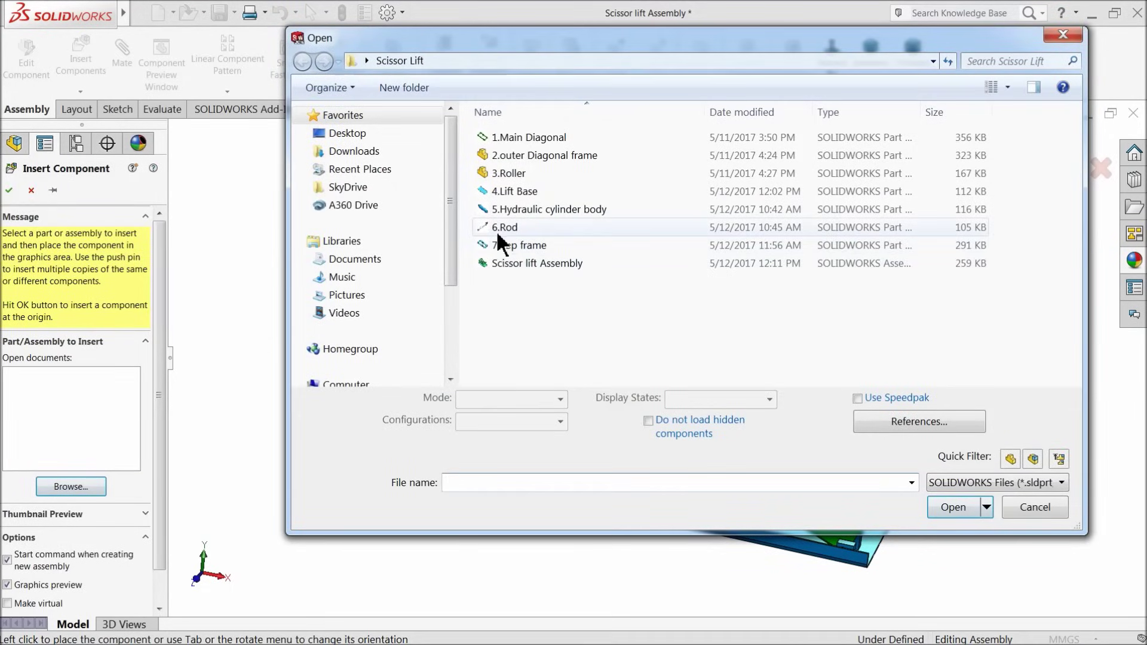
pyautogui.click(514, 209)
pyautogui.keyDown('ctrl'); pyautogui.click(507, 226); pyautogui.keyUp('ctrl')
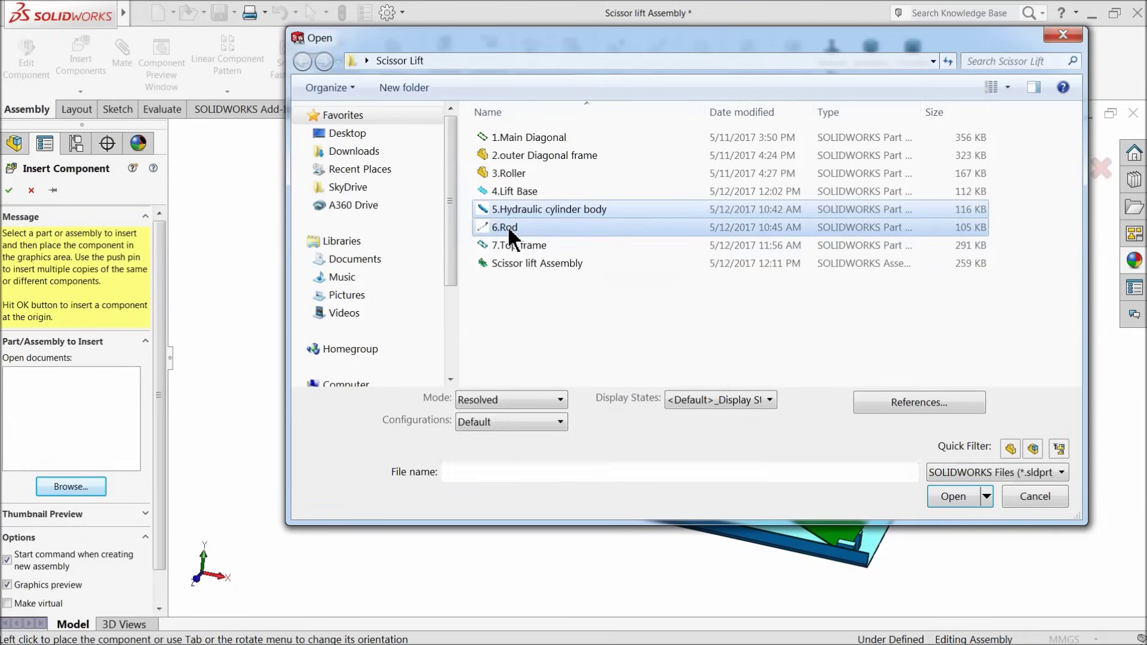
pyautogui.click(952, 498)
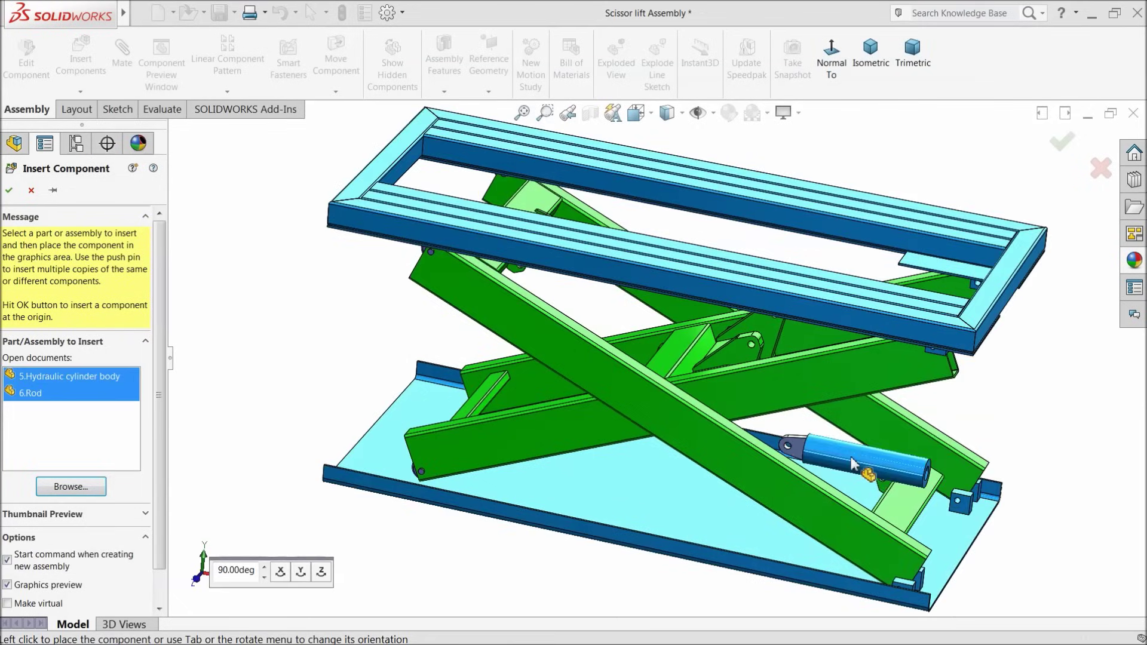
pyautogui.click(319, 318)
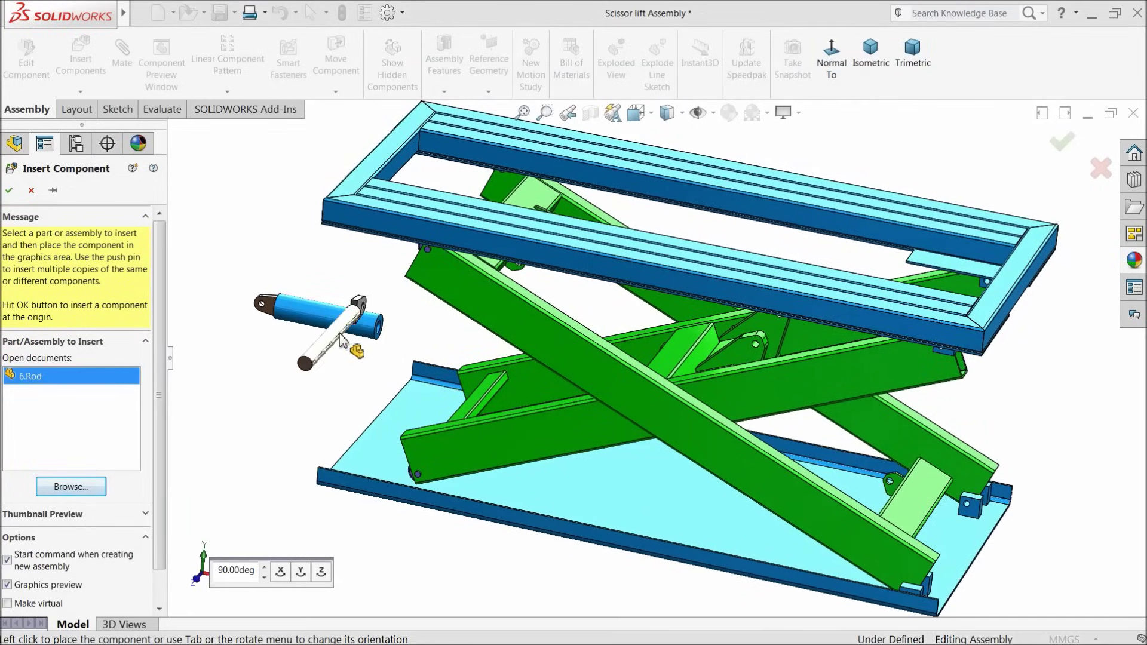
pyautogui.click(327, 383)
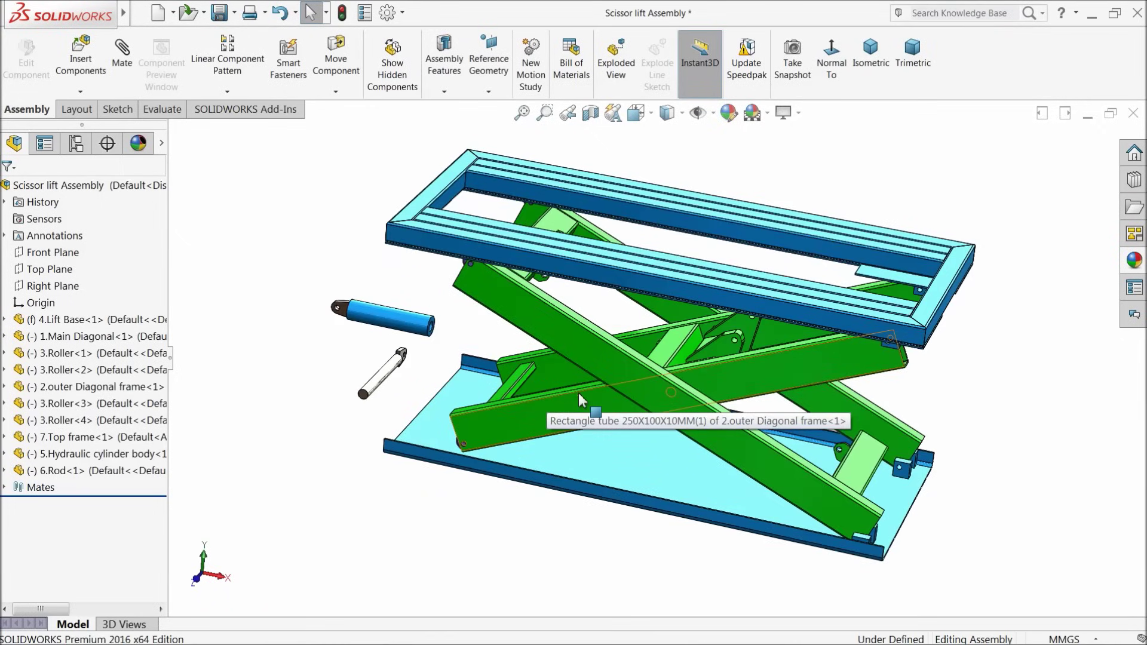
# Move the Hydraulic cylinder body and the Rod close to the lift's hinged end, near the Main Diagonal's lower cross tube.
pyautogui.scroll(-2, 520, 393)
pyautogui.moveTo(388, 293); pyautogui.dragTo(1016, 454)
pyautogui.press('Escape')
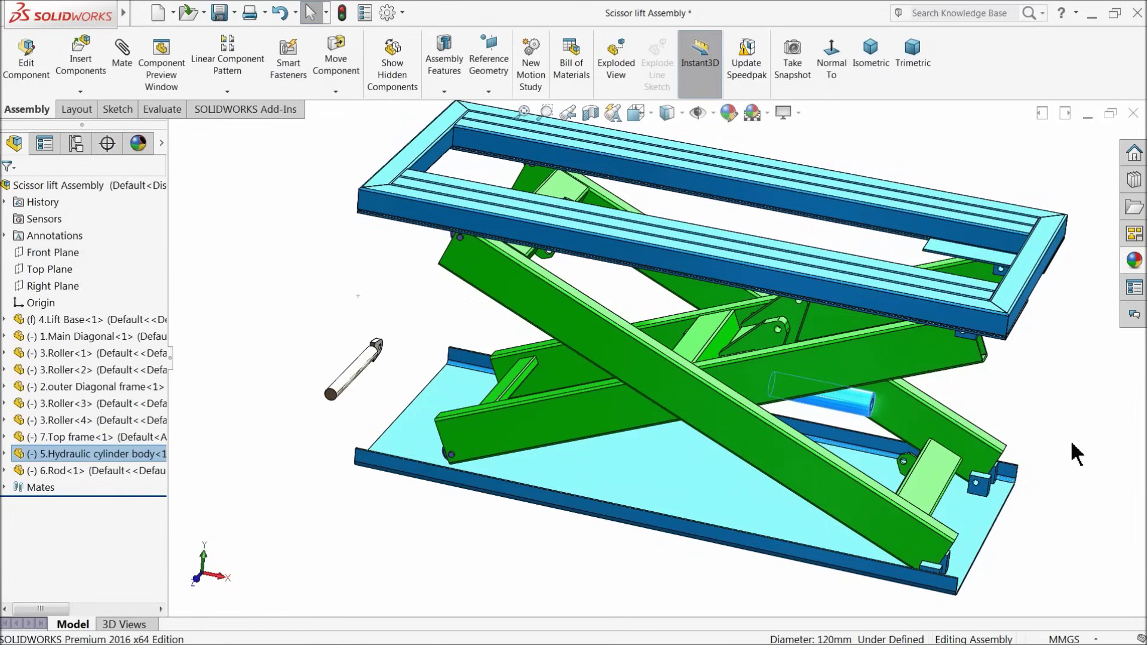
pyautogui.scroll(3, 604, 385)
pyautogui.scroll(-4, 681, 430)
pyautogui.moveTo(842, 372); pyautogui.dragTo(1016, 397)
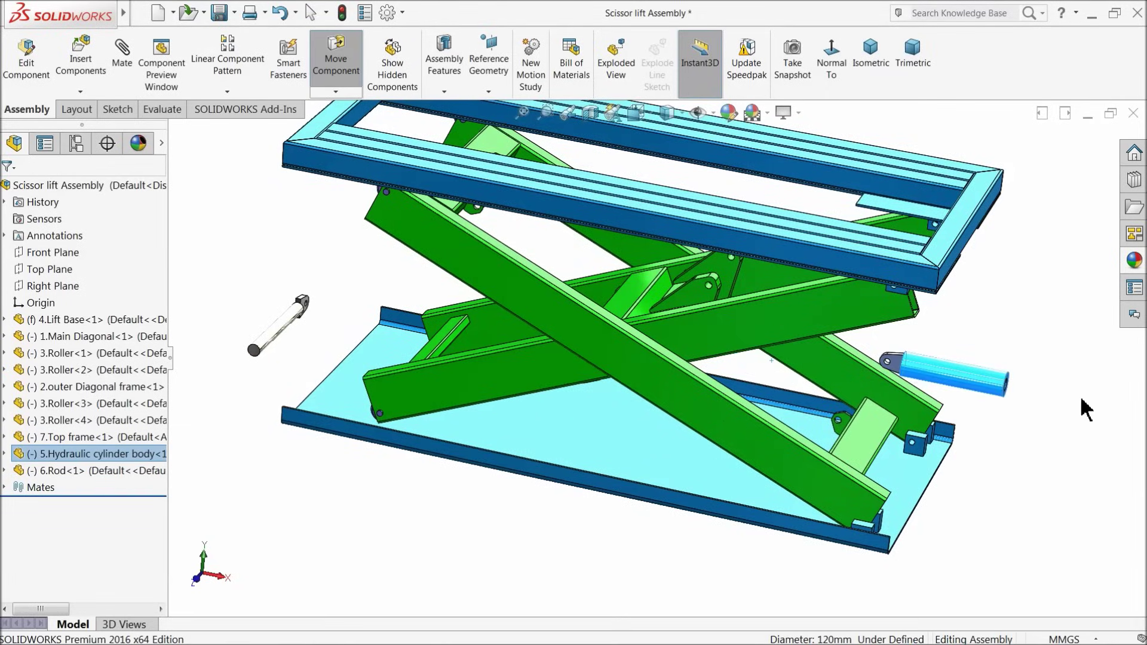
pyautogui.moveTo(260, 347); pyautogui.dragTo(412, 345)
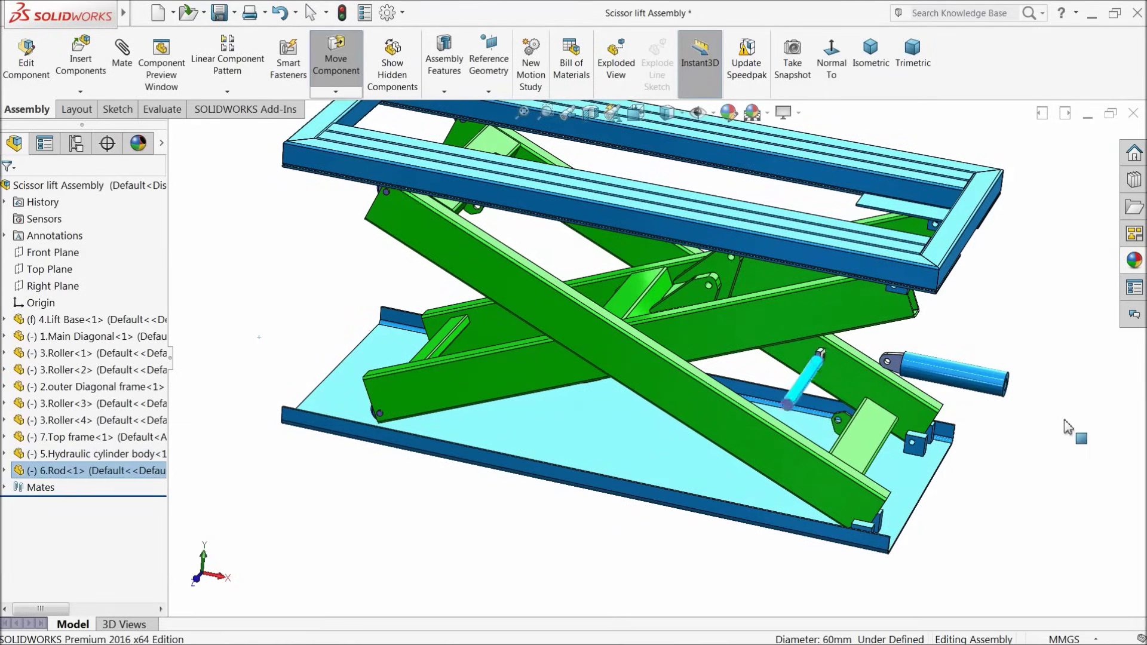
pyautogui.press('Escape')
# Apply a Concentric mate between the Hydraulic cylinder body's eye hole and a lug hole on the Main Diagonal's lower cross tube.
pyautogui.scroll(2, 412, 346)
pyautogui.moveTo(884, 445); pyautogui.dragTo(690, 395, button='middle')
pyautogui.scroll(-3, 690, 395)
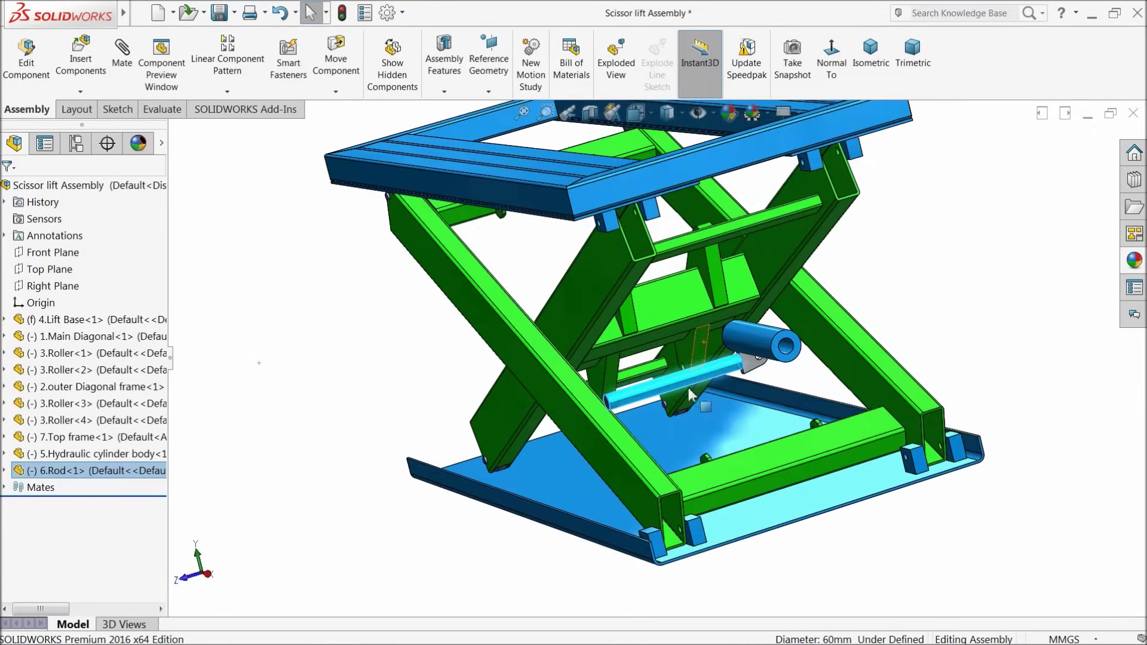
pyautogui.press('Escape')
pyautogui.moveTo(895, 323); pyautogui.dragTo(908, 341, button='middle')
pyautogui.scroll(-2, 911, 361)
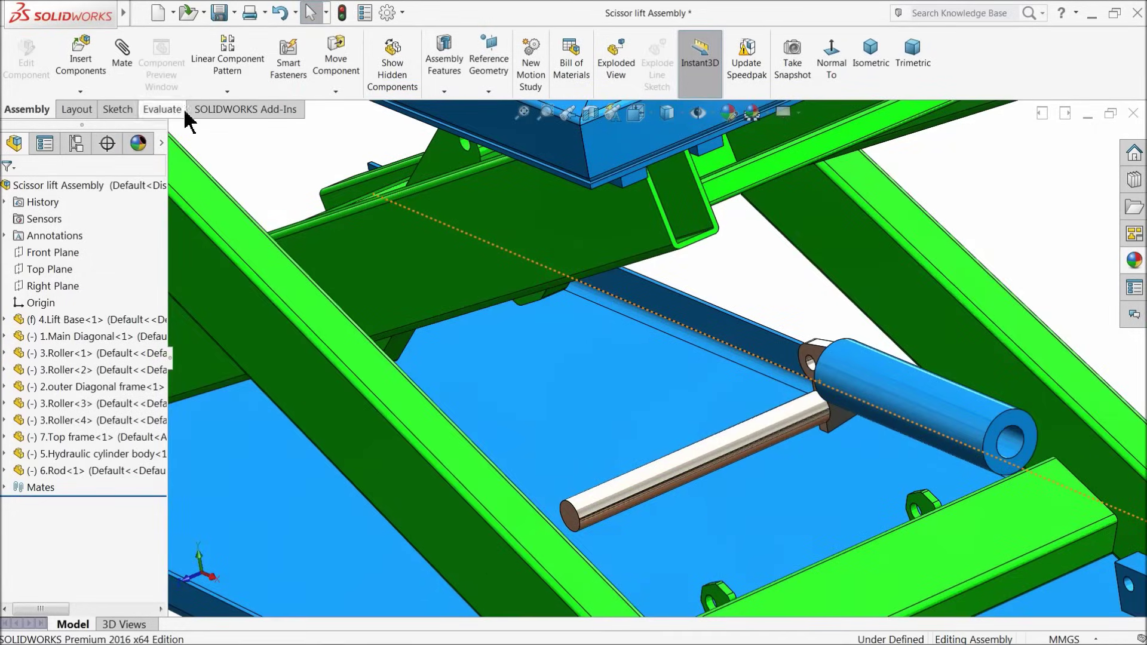
pyautogui.click(123, 71)
pyautogui.scroll(-5, 895, 403)
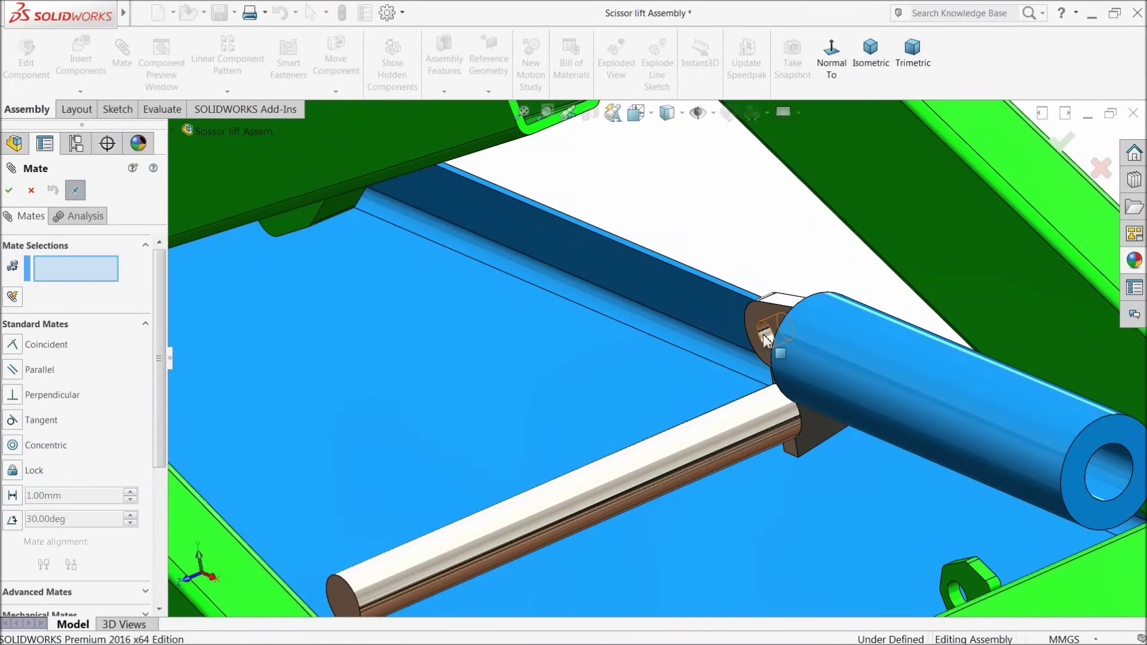
pyautogui.click(762, 334)
pyautogui.scroll(6, 841, 434)
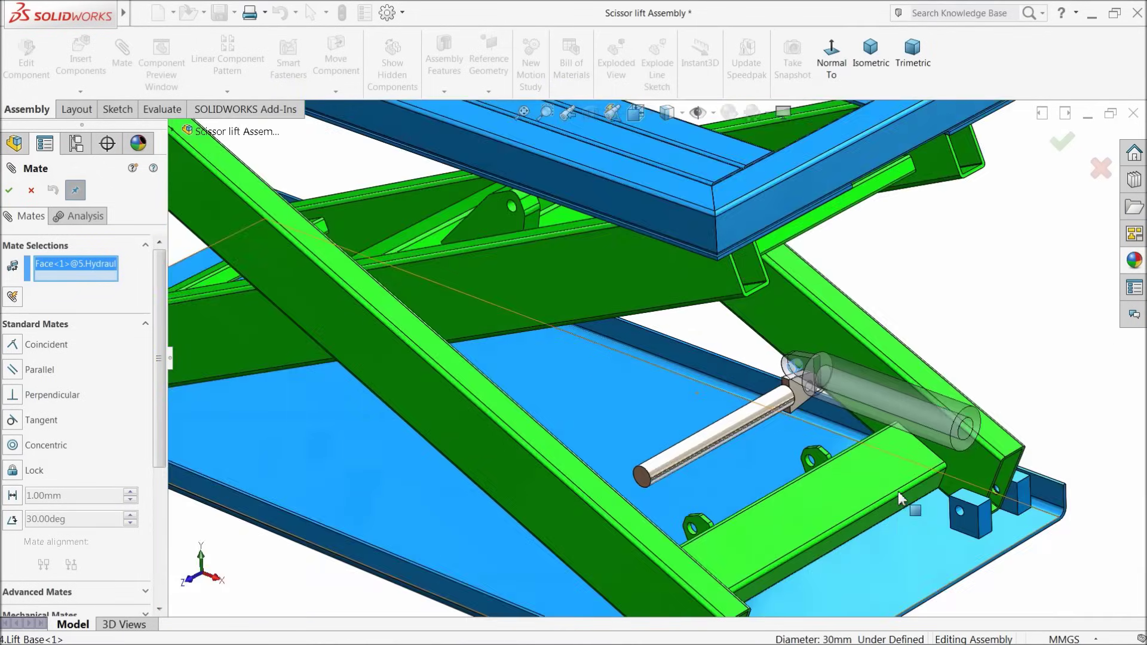
pyautogui.scroll(-5, 896, 490)
pyautogui.click(815, 471)
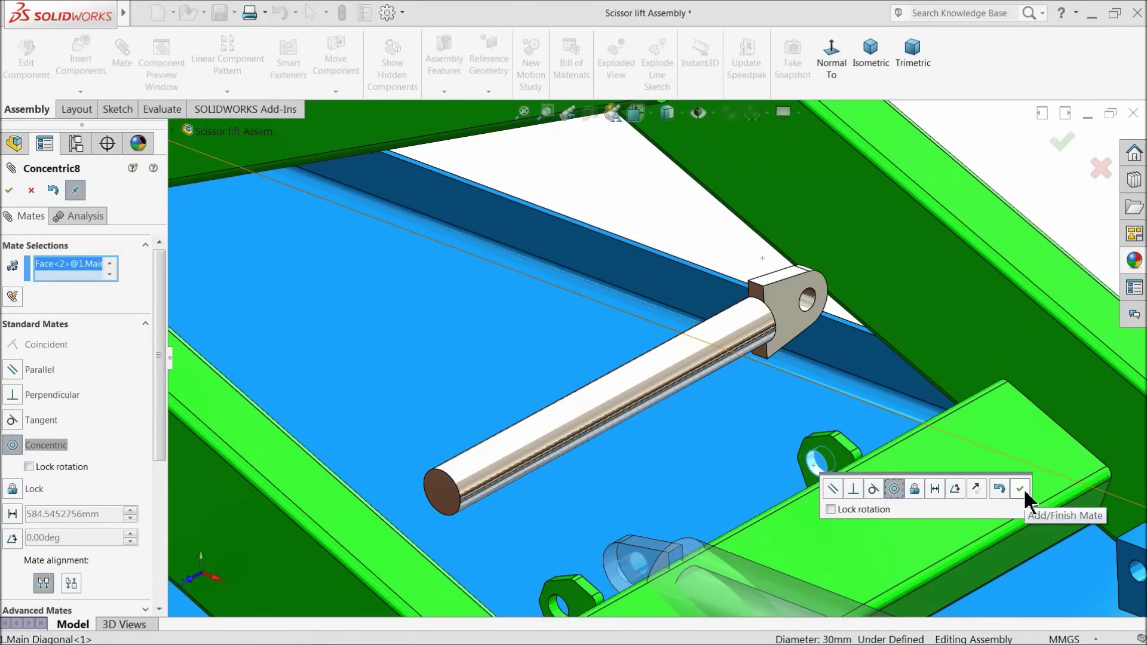
pyautogui.click(1020, 490)
# Apply a Coincident mate between the side face of the Hydraulic cylinder body's eye and the side face of the Main Diagonal's far lower lug.
pyautogui.scroll(5, 633, 361)
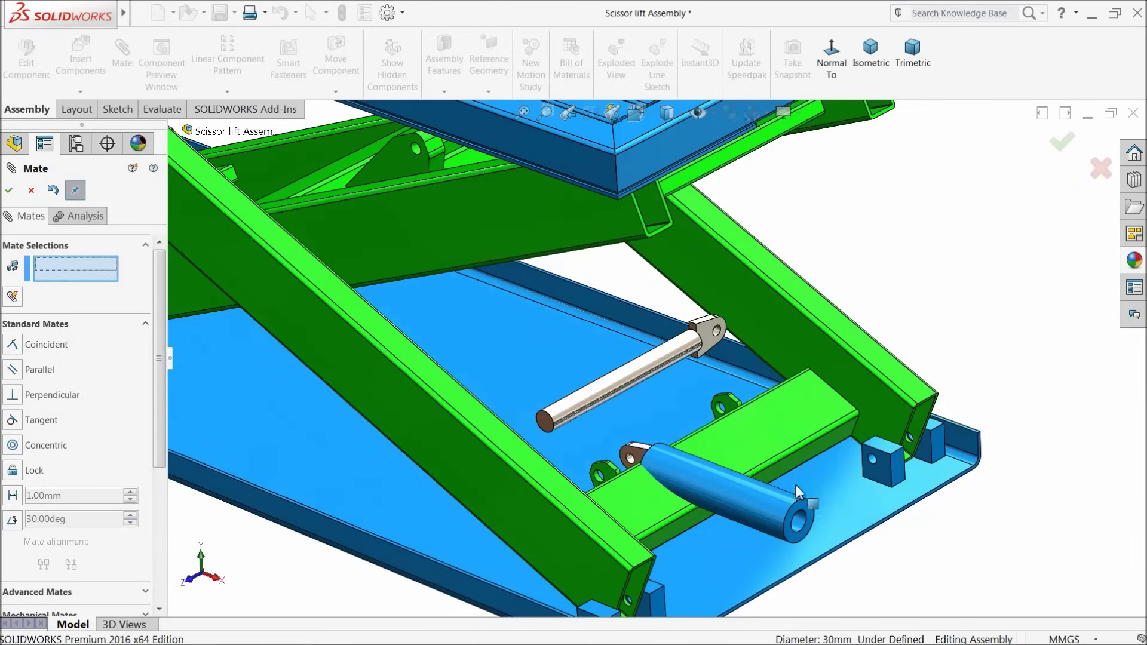
pyautogui.moveTo(705, 425); pyautogui.dragTo(700, 442, button='middle')
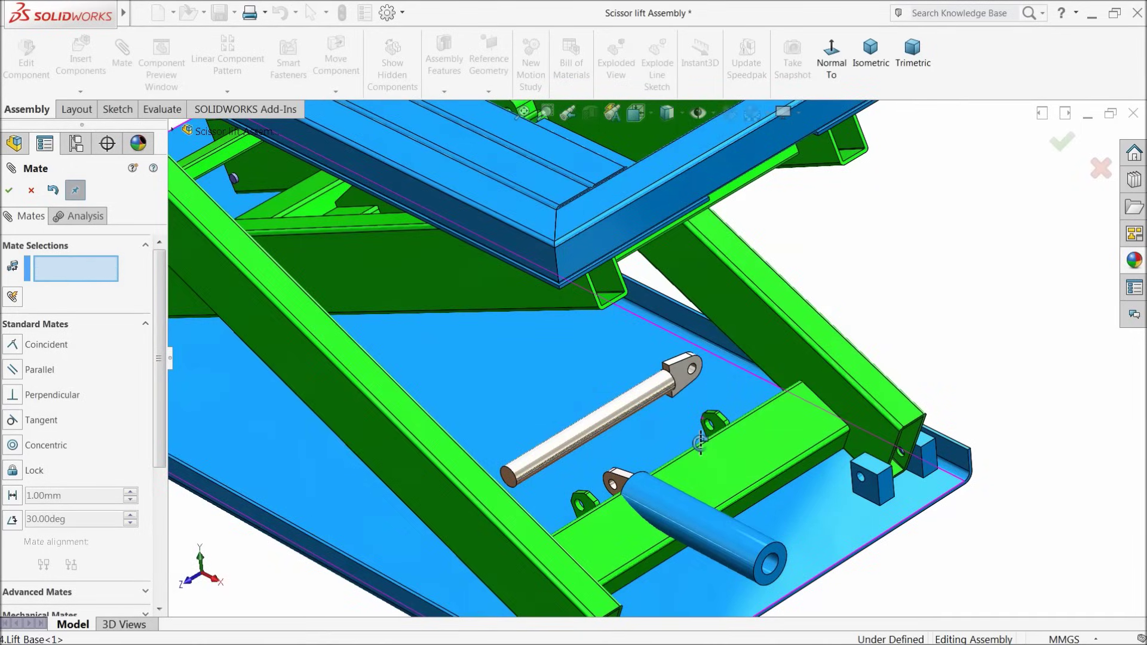
pyautogui.scroll(-5, 700, 442)
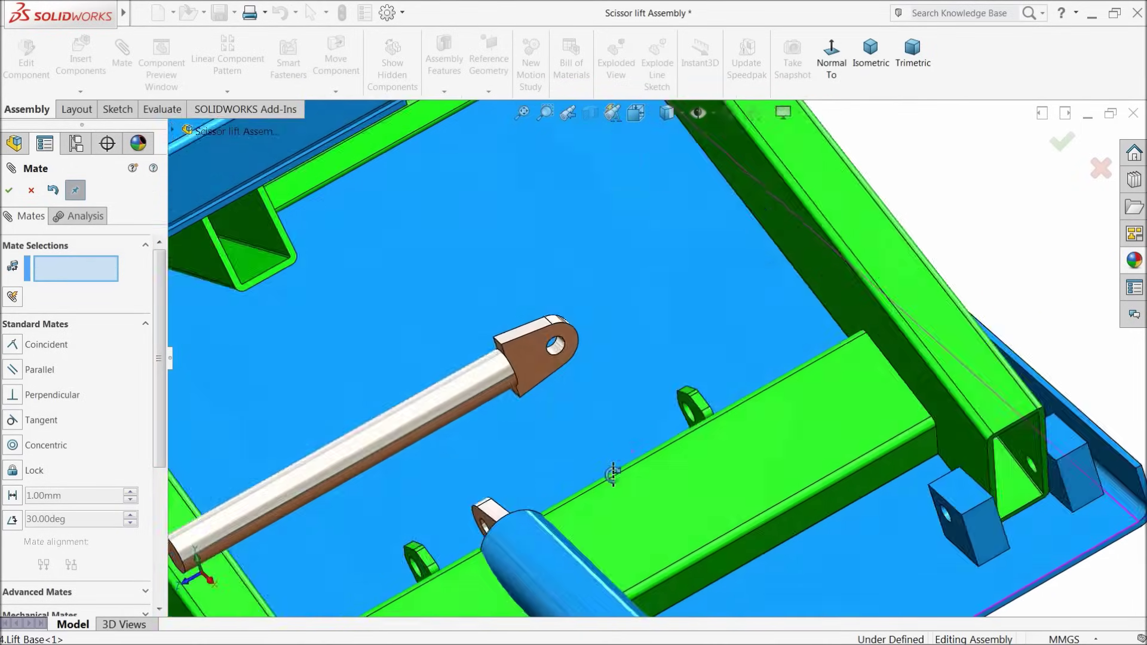
pyautogui.scroll(2, 577, 511)
pyautogui.scroll(-5, 418, 537)
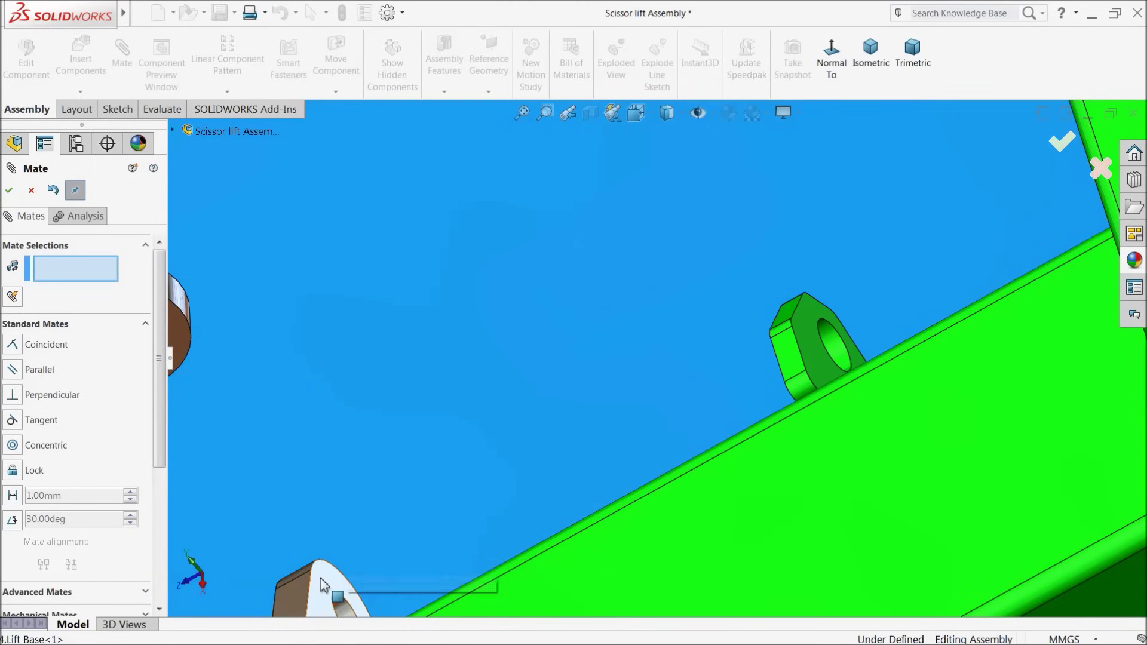
pyautogui.click(456, 560)
pyautogui.scroll(3, 747, 423)
pyautogui.scroll(-3, 776, 406)
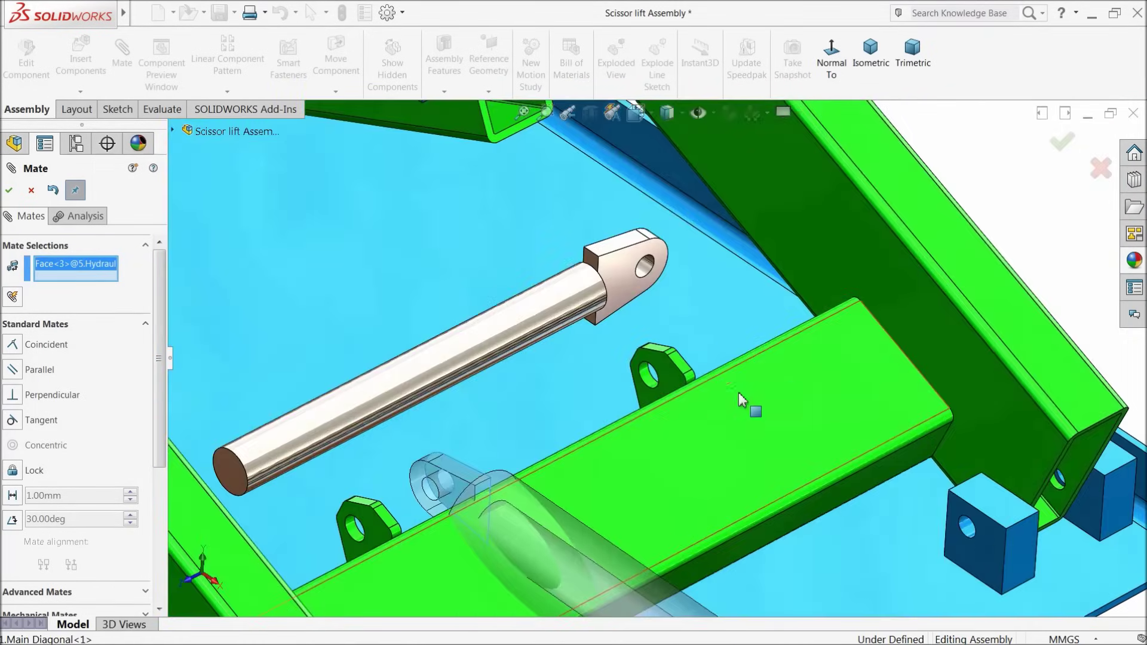
pyautogui.click(664, 368)
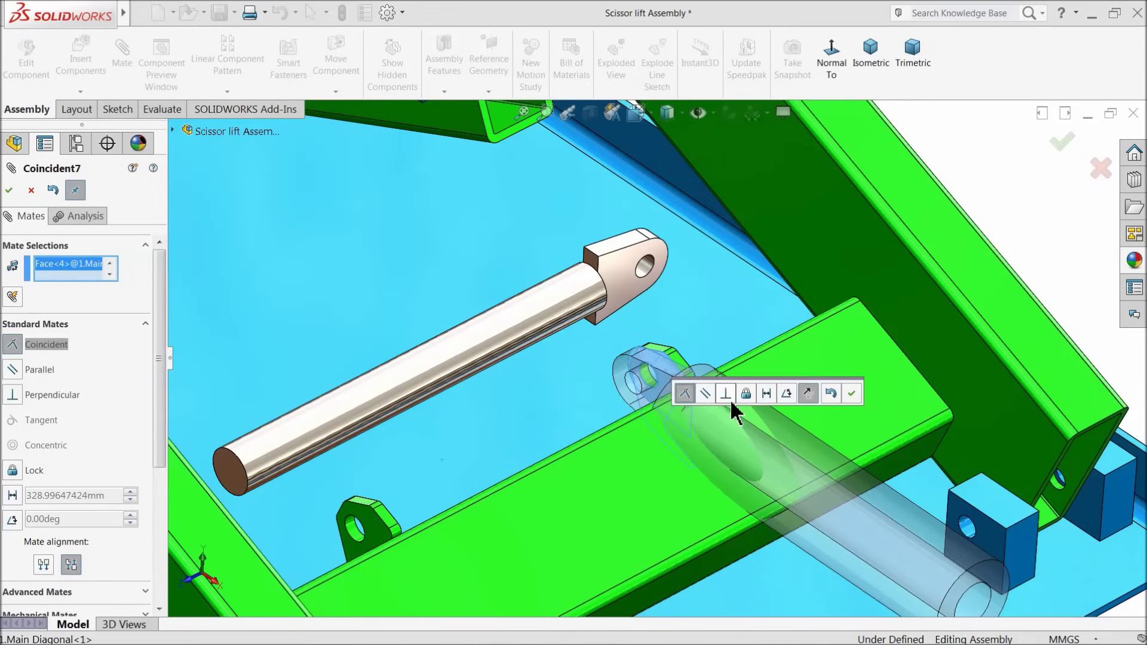
pyautogui.click(851, 394)
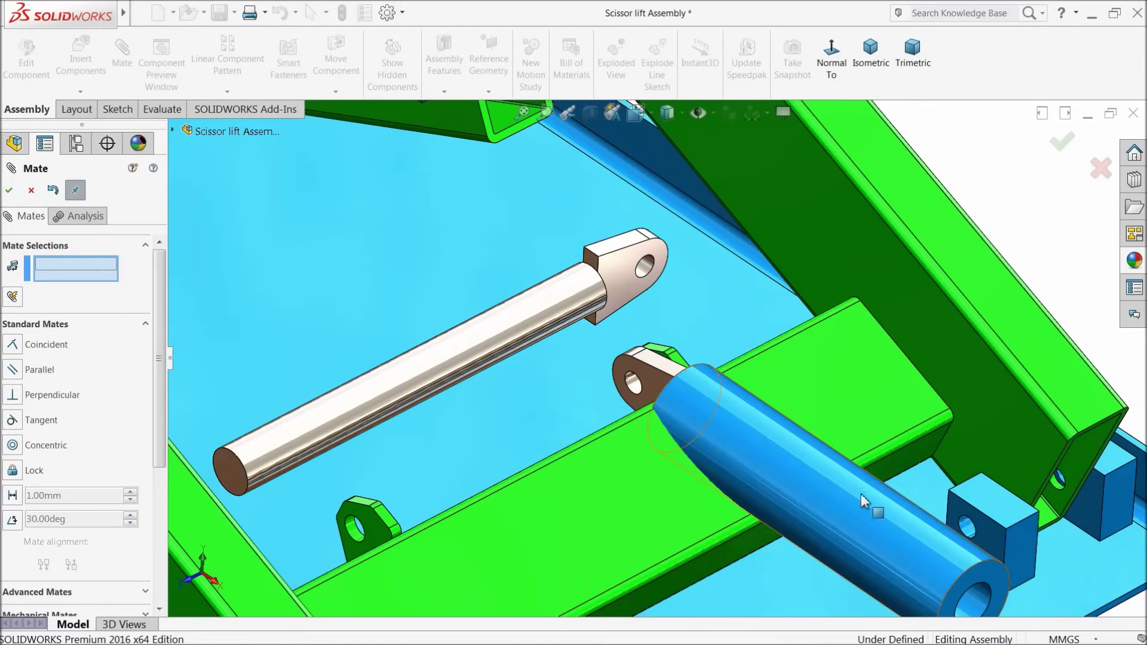
# Swing the Hydraulic cylinder body upright about its lug and raise the scissor linkage to clear space around the cylinder.
pyautogui.scroll(3, 862, 493)
pyautogui.scroll(3, 787, 476)
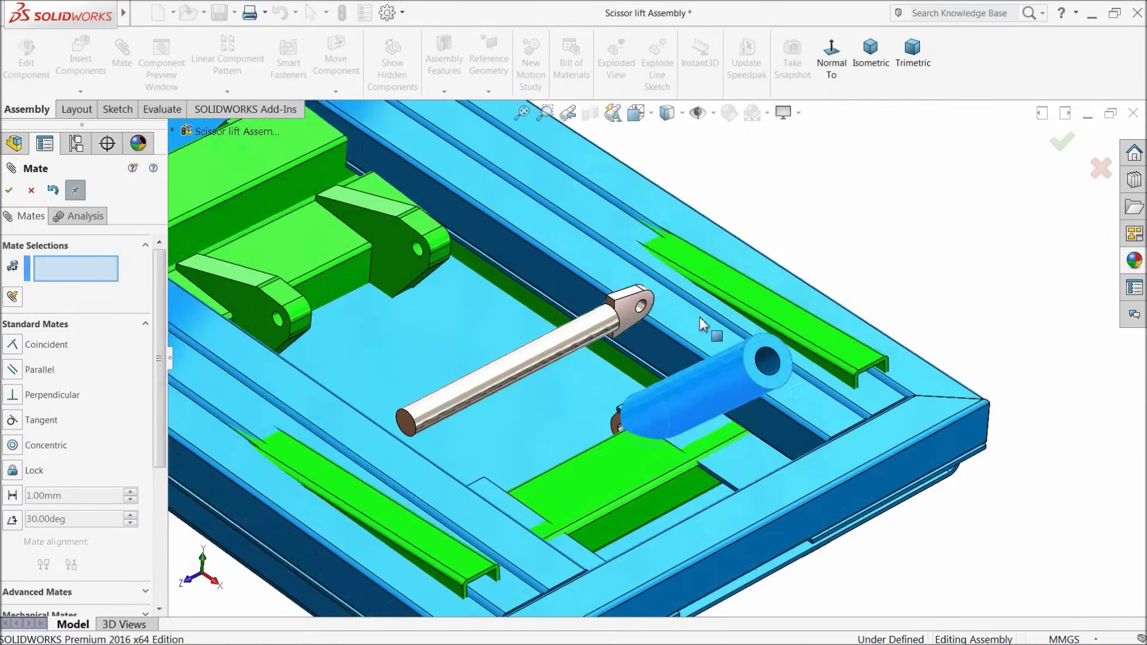
pyautogui.moveTo(701, 323); pyautogui.dragTo(668, 269)
pyautogui.scroll(-3, 611, 219)
pyautogui.moveTo(610, 220); pyautogui.dragTo(585, 179)
pyautogui.scroll(5, 606, 425)
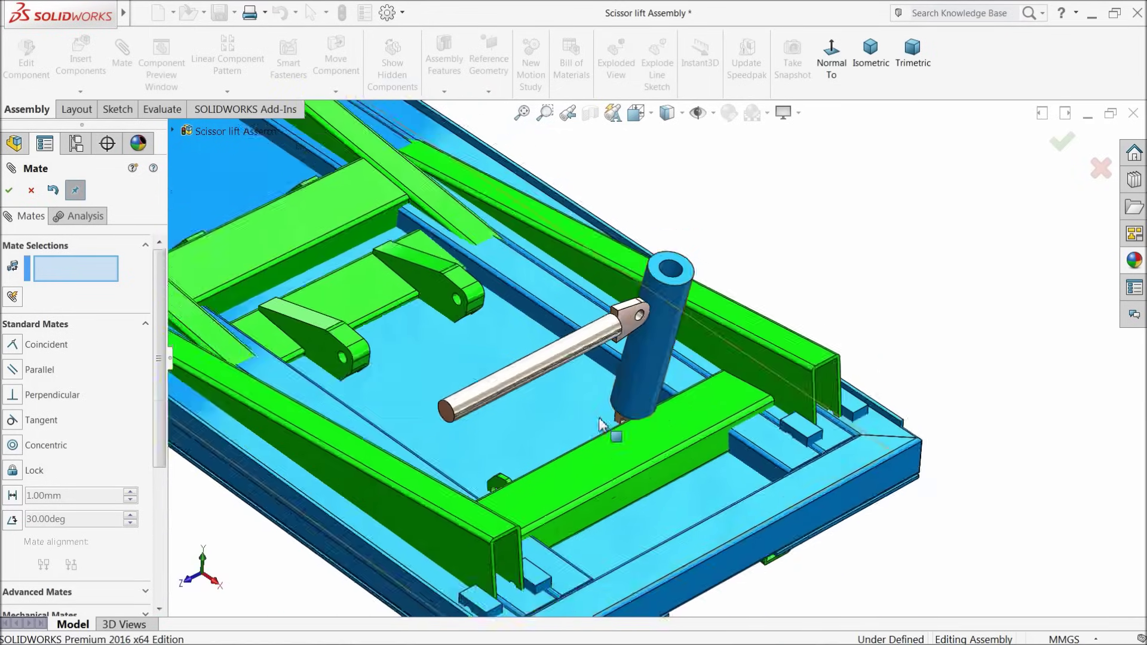
pyautogui.moveTo(485, 367); pyautogui.dragTo(643, 291)
# Apply a Concentric mate between the Rod's cylindrical face and the Hydraulic cylinder body's bore, flipping the alignment so the Rod's eye points outward.
pyautogui.scroll(-6, 643, 291)
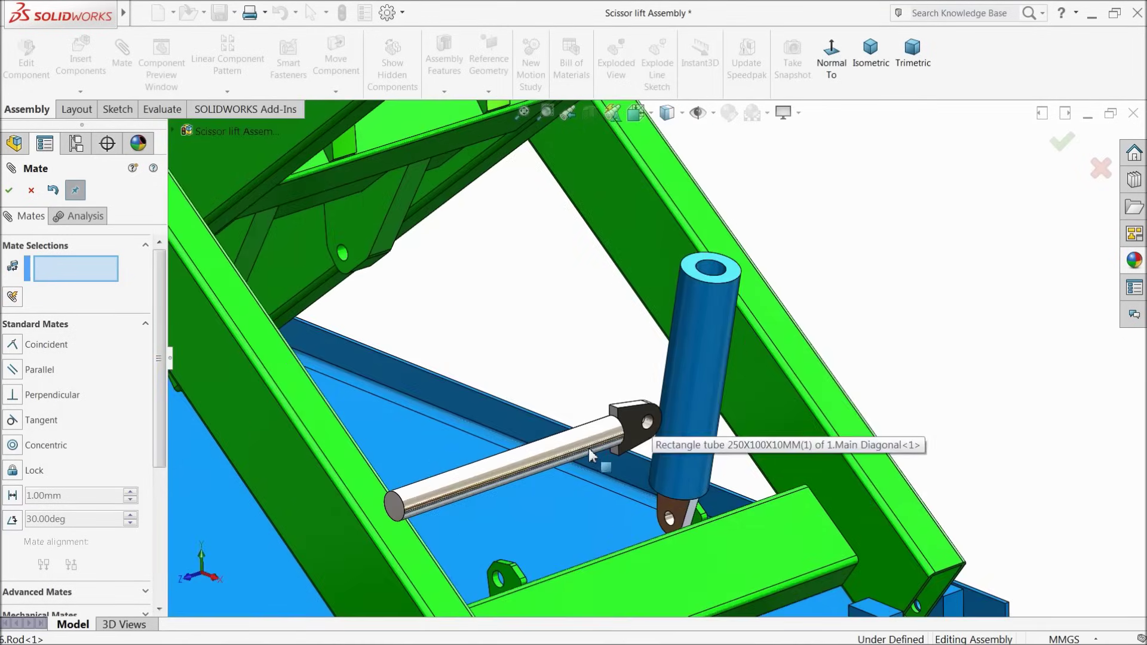
pyautogui.click(615, 421)
pyautogui.click(711, 266)
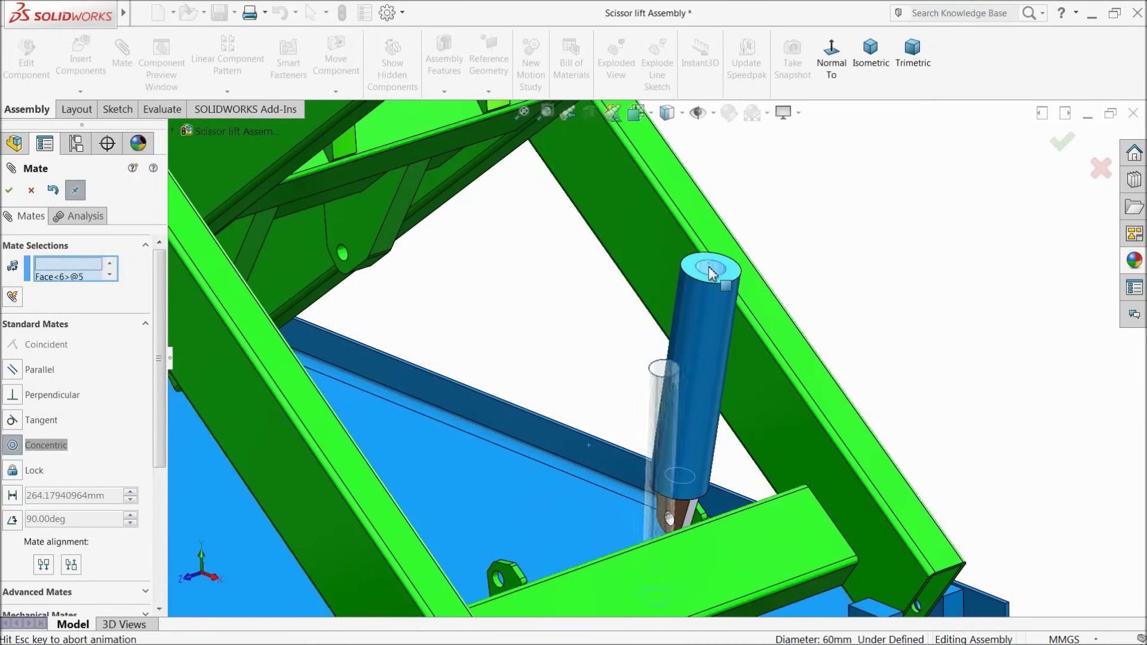
pyautogui.click(871, 249)
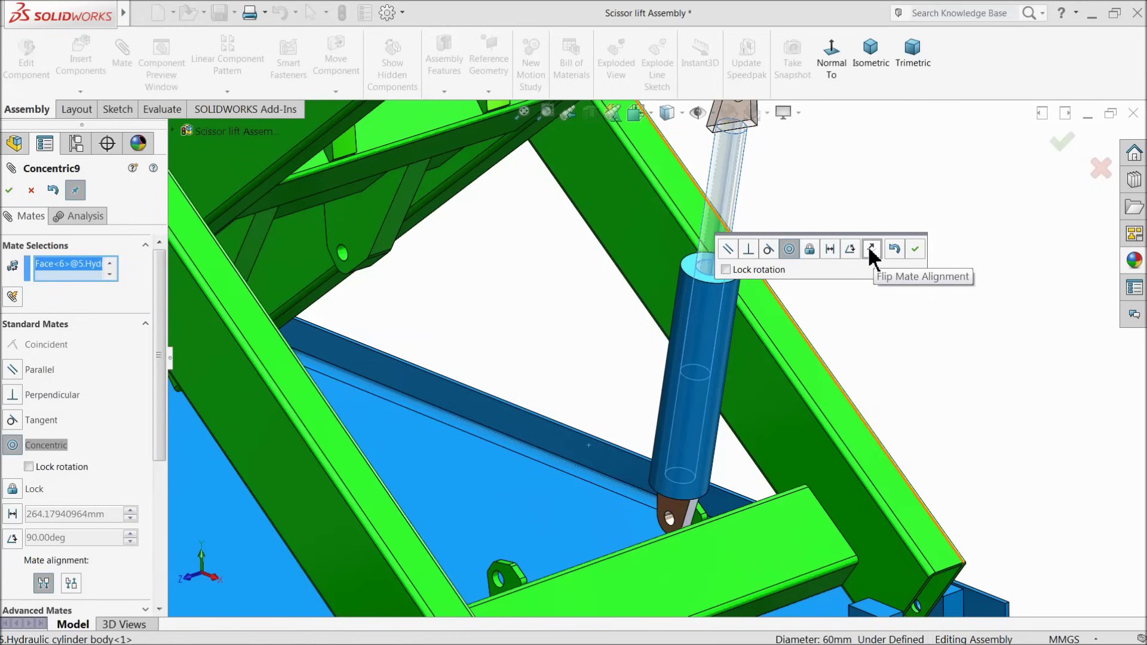
pyautogui.click(914, 248)
# Apply a Concentric mate between the upper bracket hole on the outer Diagonal frame's cross tube and the Rod's eye hole.
pyautogui.scroll(3, 672, 278)
pyautogui.moveTo(584, 302); pyautogui.dragTo(558, 293, button='middle')
pyautogui.scroll(3, 559, 294)
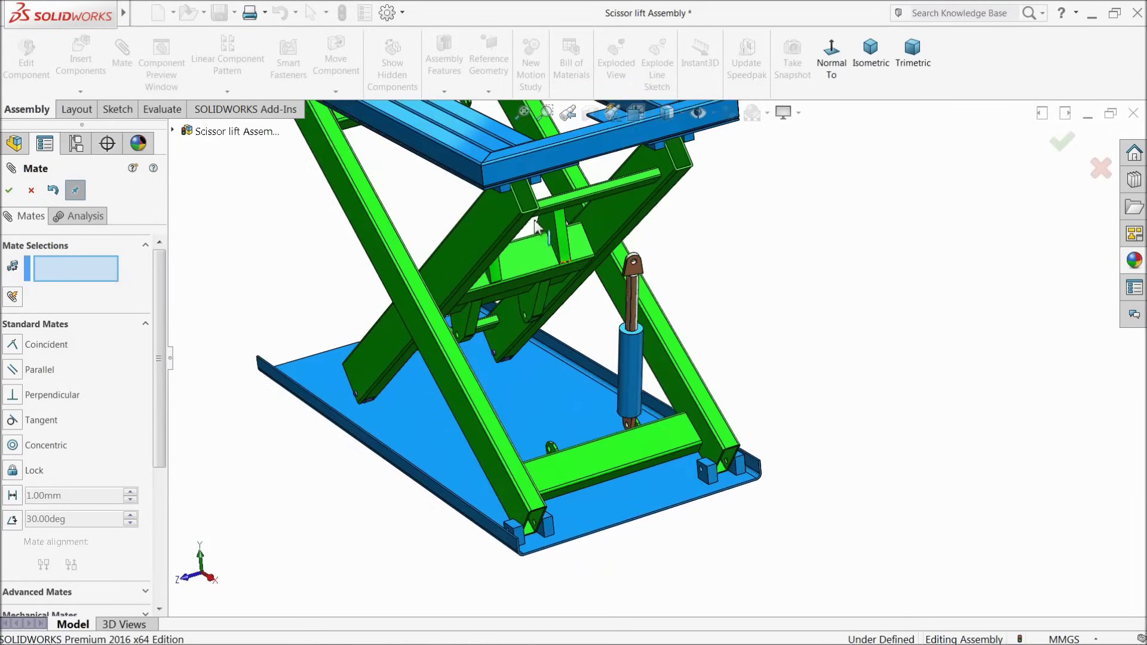
pyautogui.scroll(-5, 586, 262)
pyautogui.scroll(-3, 570, 206)
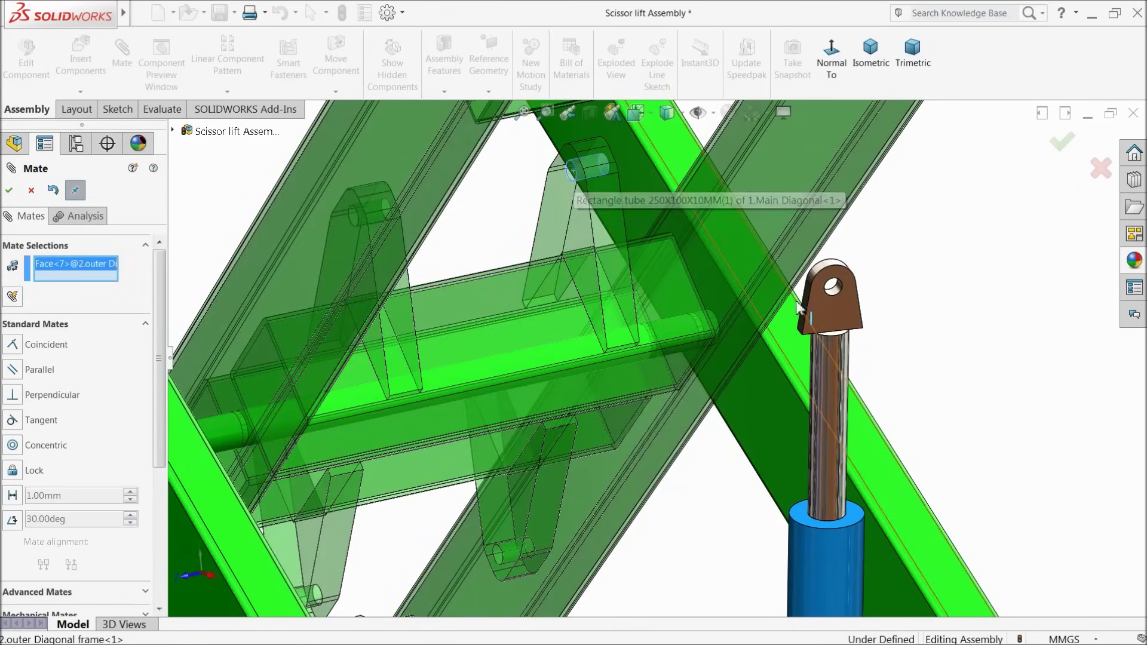
pyautogui.click(837, 290)
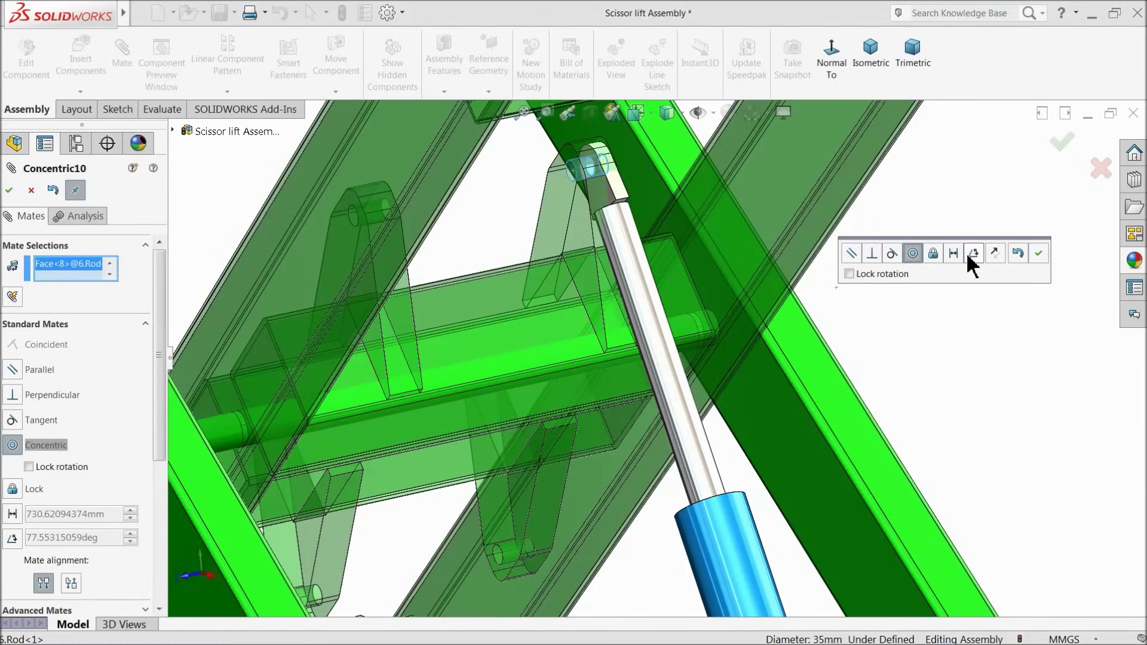
pyautogui.click(1038, 249)
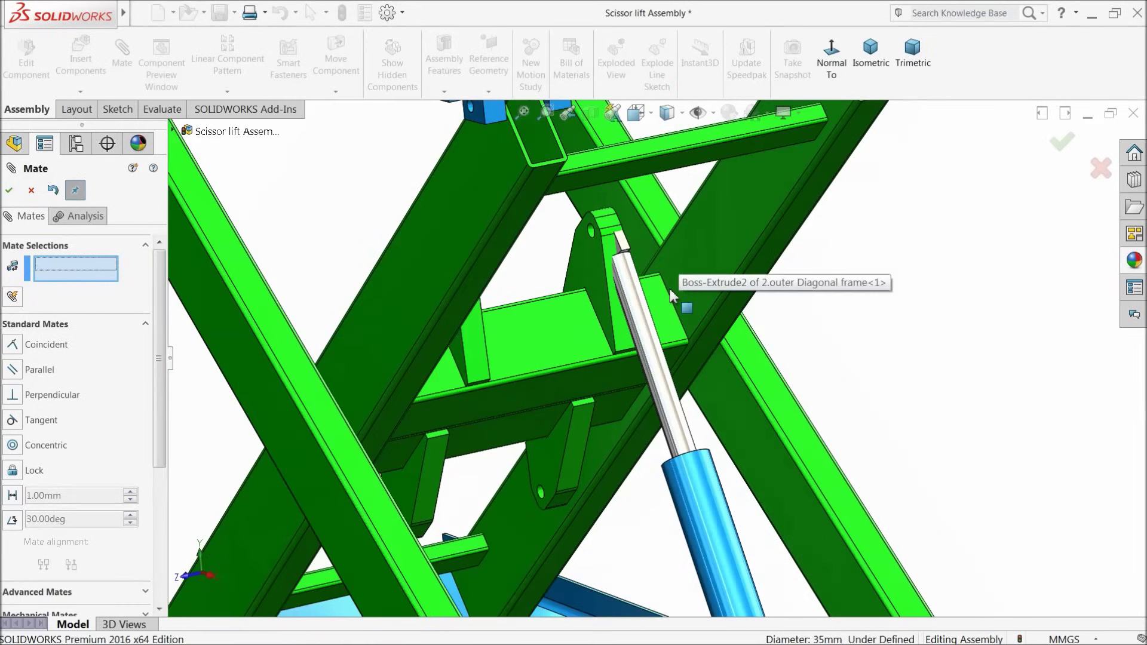
# Examine how the cylinder and Rod line up with the outer Diagonal frame's bracket and the Main Diagonal's lug, and close the Mate command.
pyautogui.moveTo(661, 314); pyautogui.dragTo(648, 337, button='middle')
pyautogui.scroll(5, 655, 394)
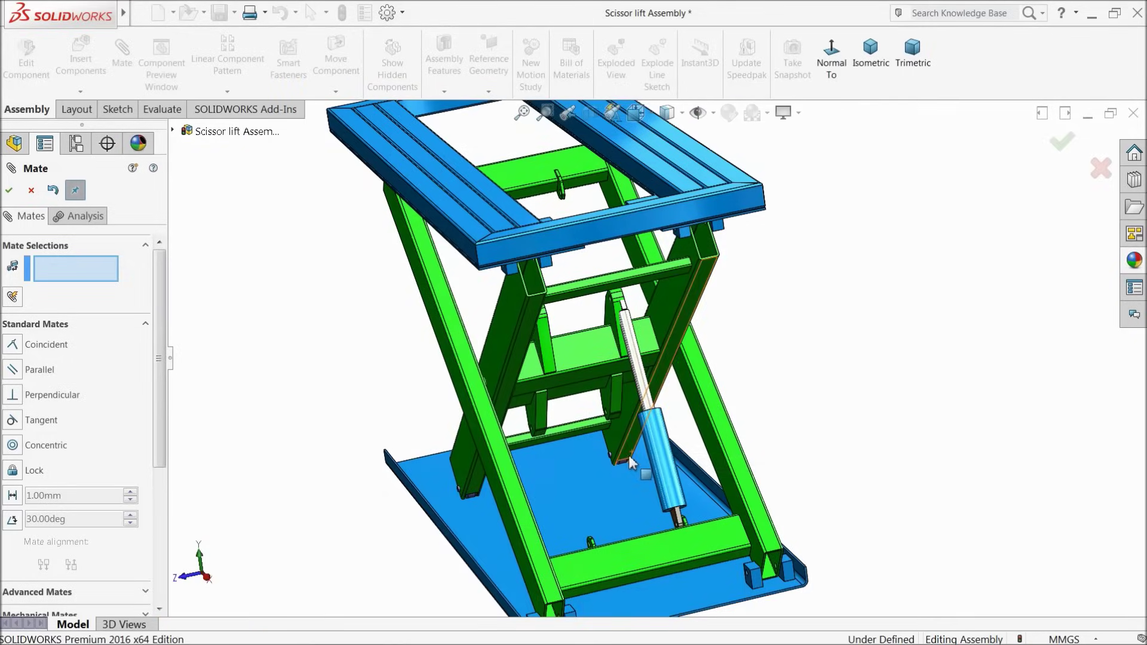
pyautogui.moveTo(638, 457); pyautogui.dragTo(690, 345, button='middle')
pyautogui.scroll(-5, 696, 363)
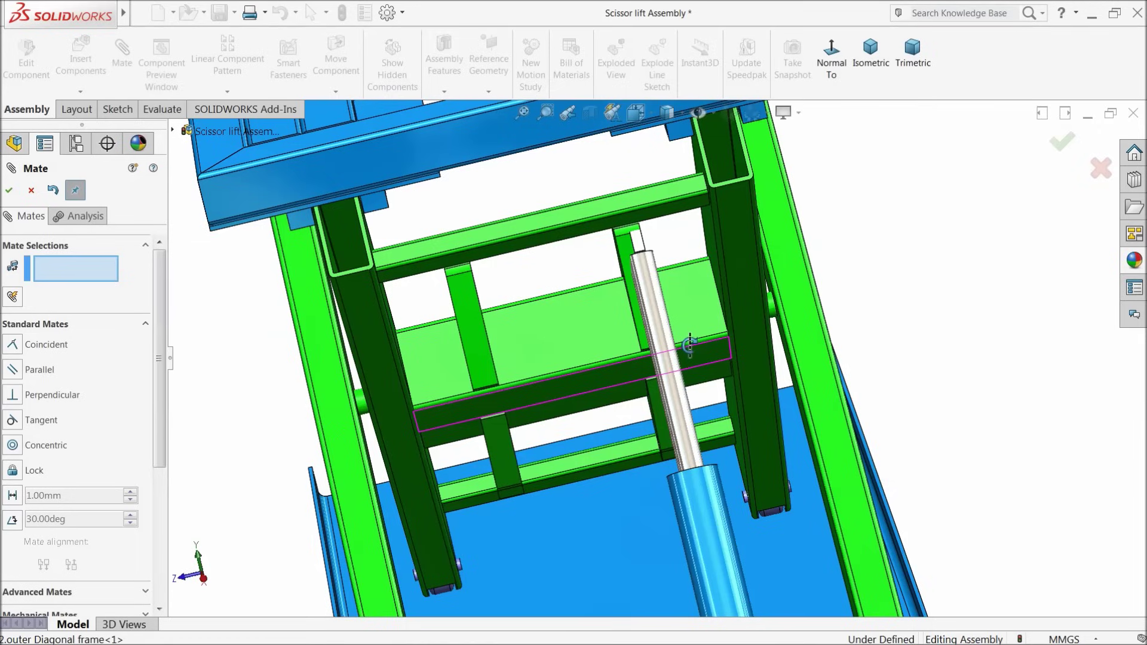
pyautogui.moveTo(689, 345); pyautogui.dragTo(655, 334, button='middle')
pyautogui.scroll(-4, 657, 466)
pyautogui.scroll(3, 669, 496)
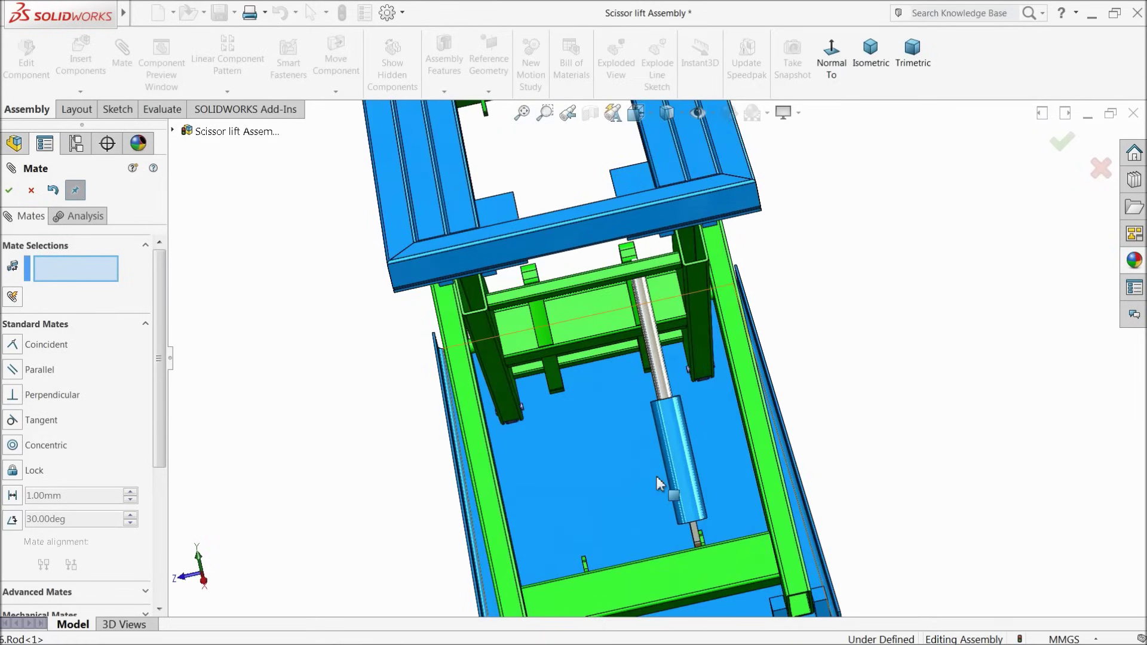
pyautogui.moveTo(703, 540); pyautogui.dragTo(688, 360, button='middle')
pyautogui.scroll(2, 690, 361)
pyautogui.scroll(-5, 675, 286)
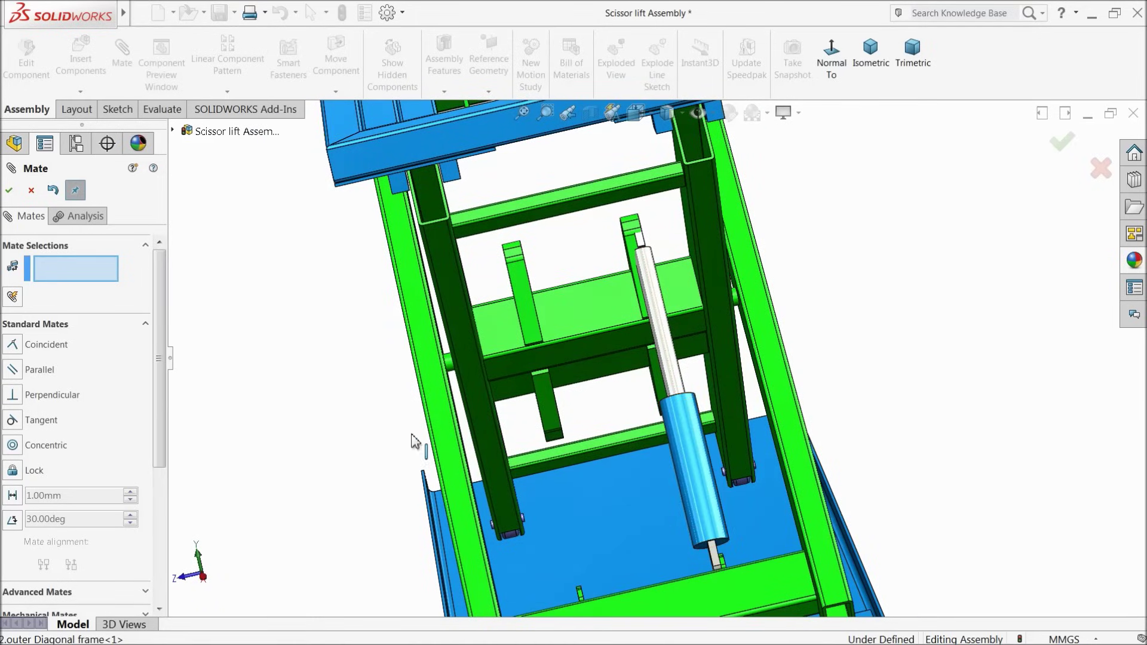
pyautogui.click(31, 190)
# Edit the Coincident mate between the Hydraulic cylinder body and the Main Diagonal, replacing both faces to seat the eye on the lug's opposite side.
pyautogui.scroll(-4, 770, 574)
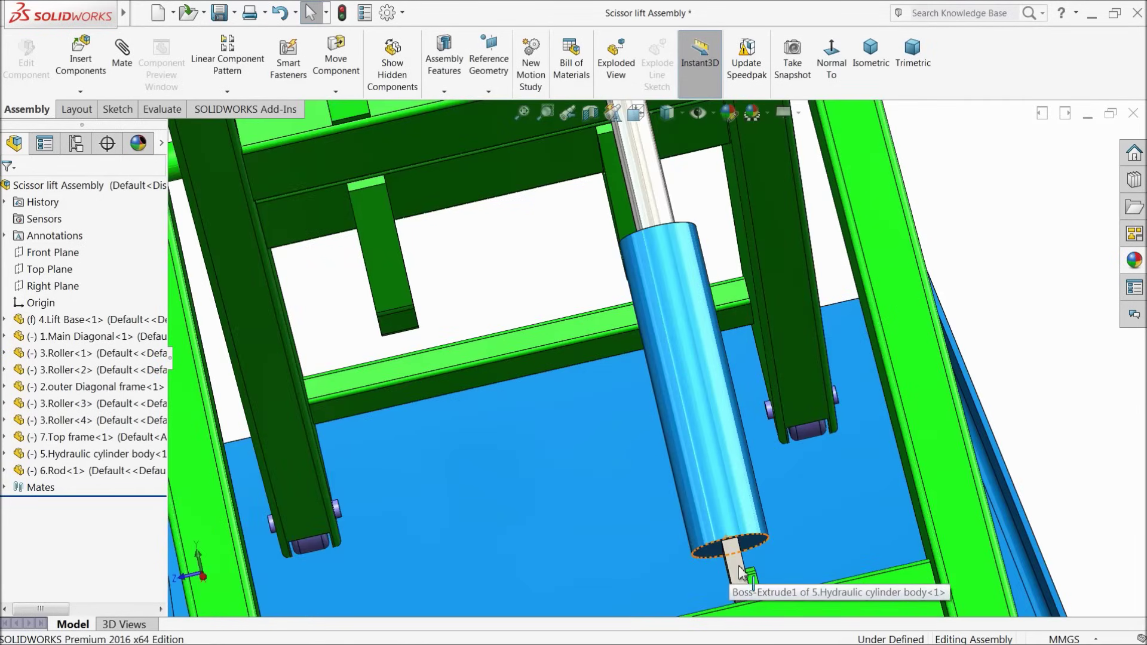
pyautogui.click(3, 487)
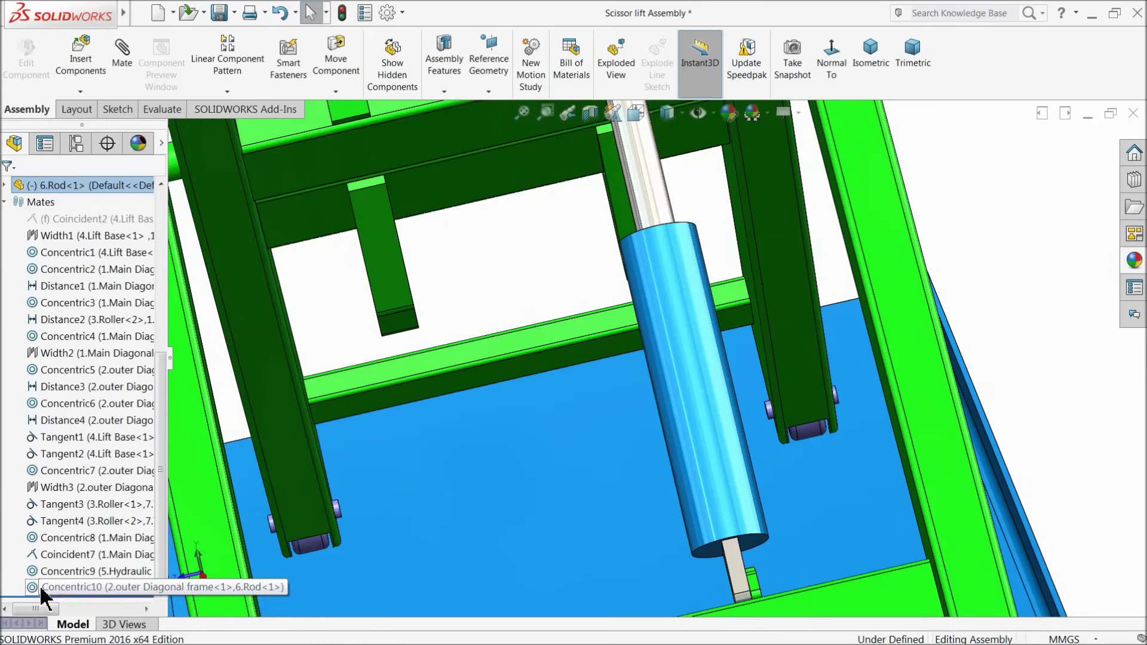
pyautogui.click(36, 554)
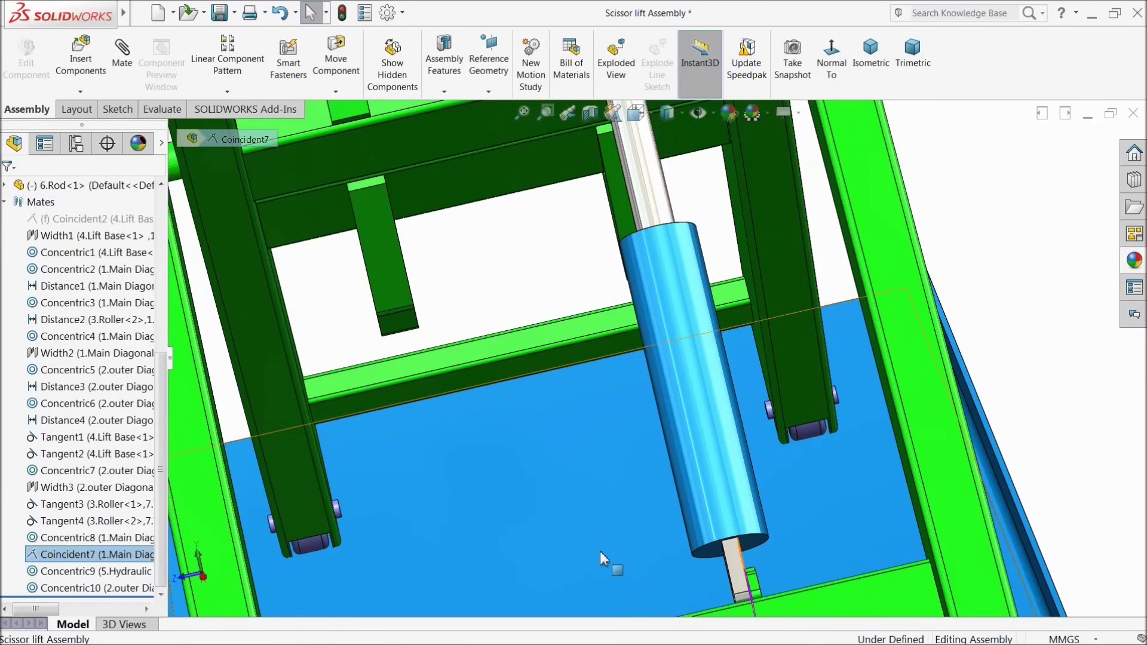
pyautogui.scroll(3, 603, 558)
pyautogui.scroll(-3, 703, 488)
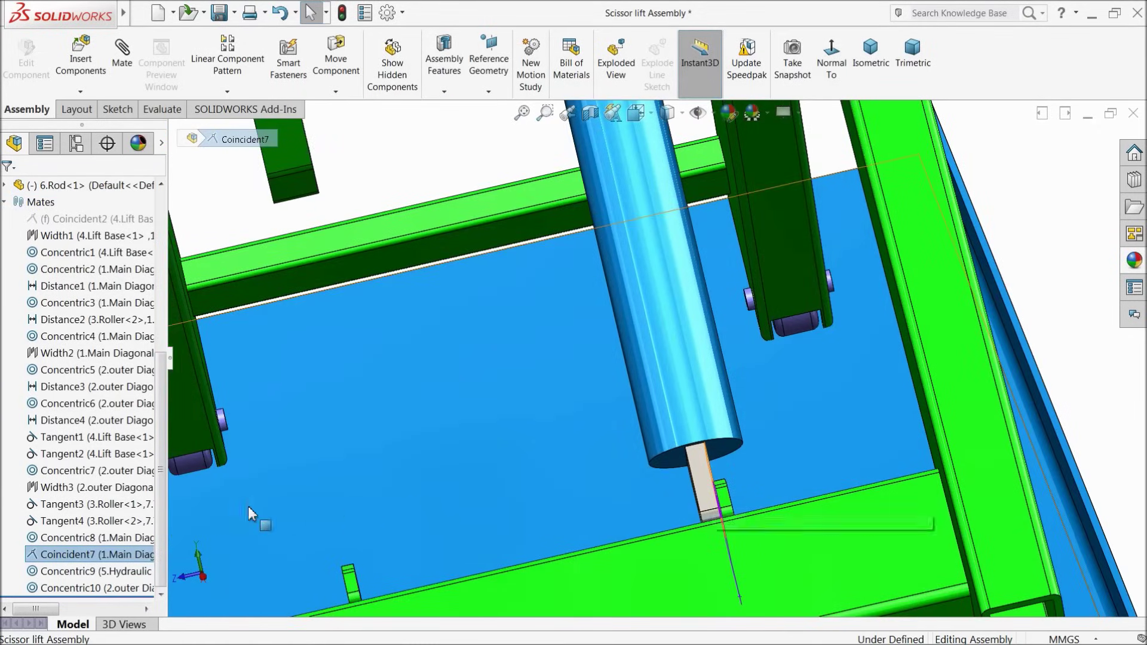
pyautogui.doubleClick(37, 554)
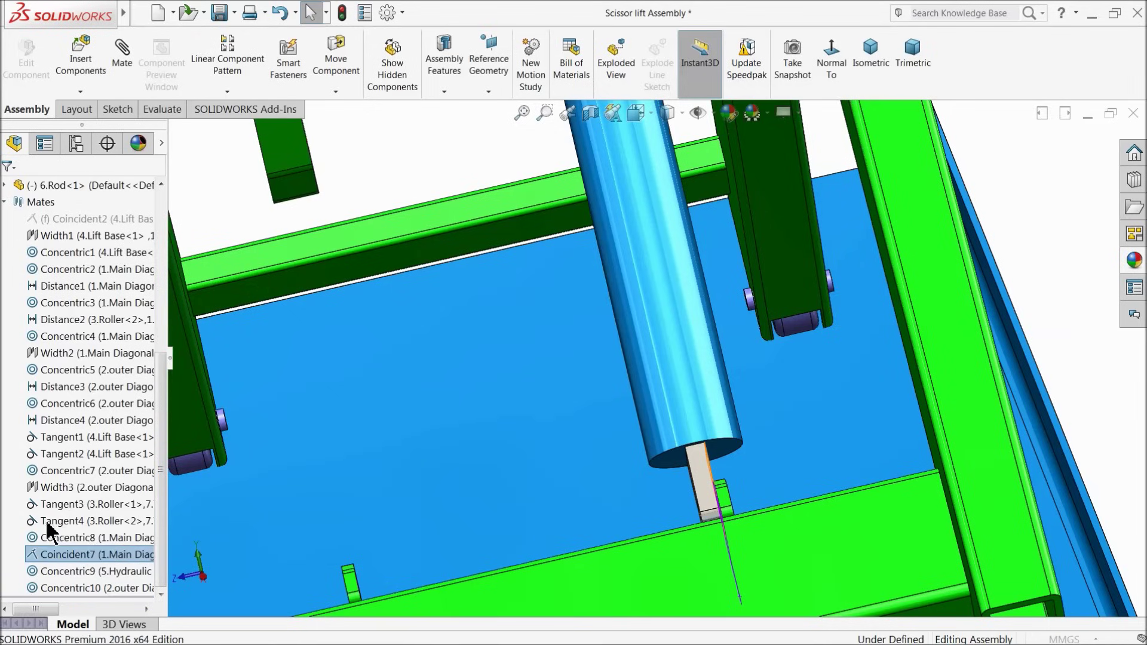
pyautogui.moveTo(758, 502); pyautogui.dragTo(755, 502, button='middle')
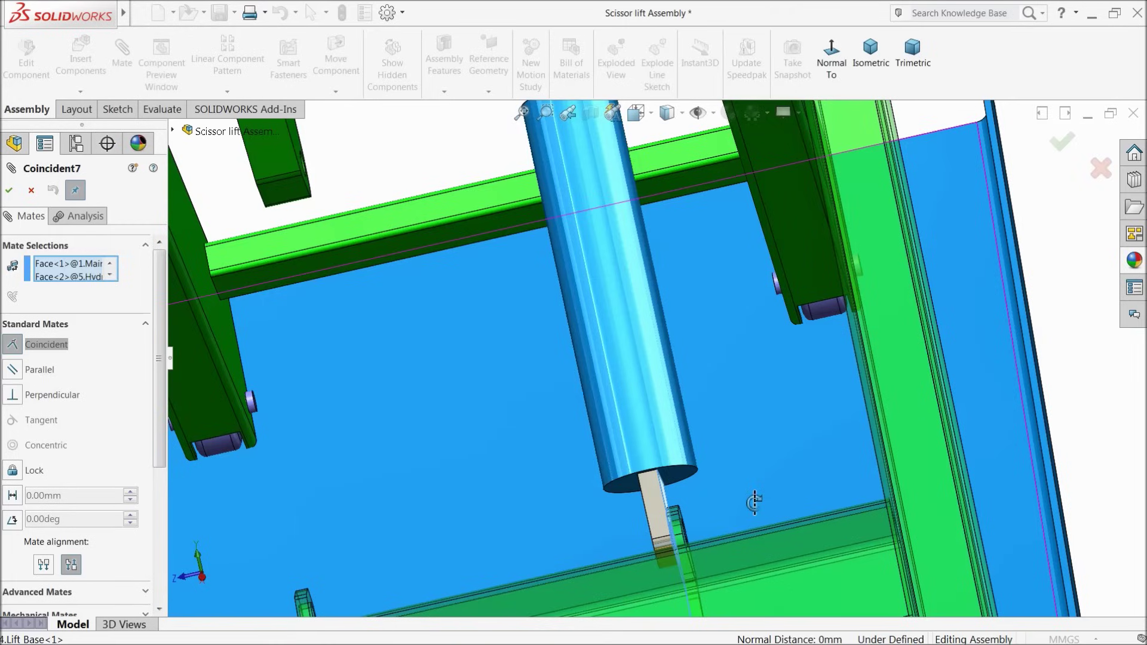
pyautogui.rightClick(67, 260)
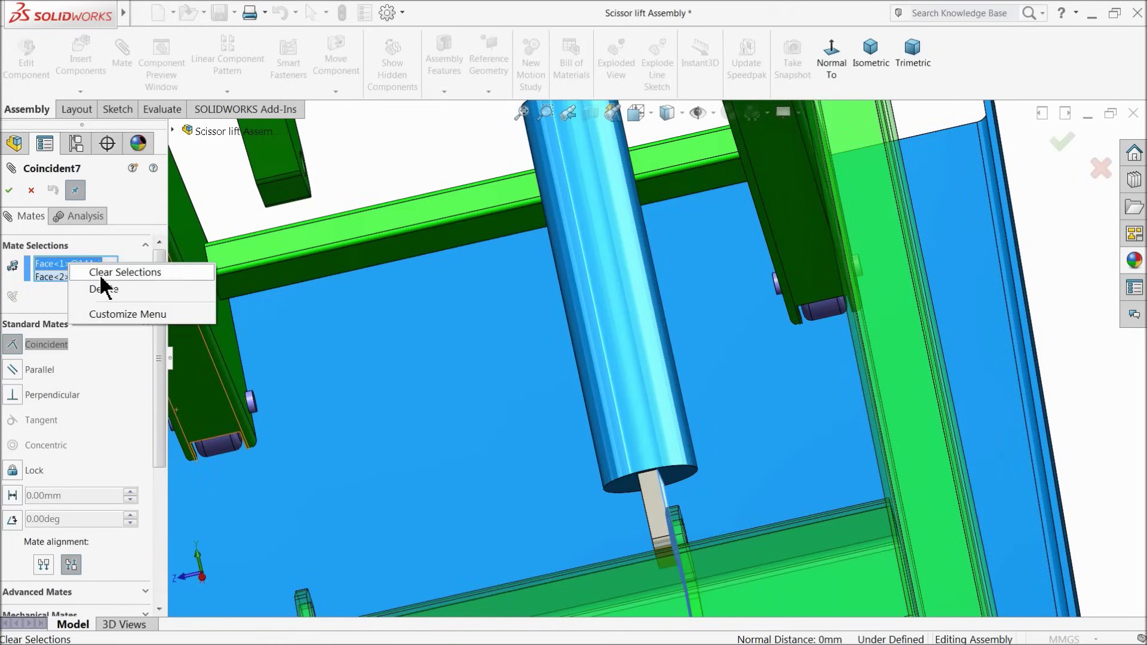
pyautogui.click(105, 276)
pyautogui.moveTo(479, 448); pyautogui.dragTo(771, 560, button='middle')
pyautogui.scroll(-5, 762, 514)
pyautogui.moveTo(808, 482); pyautogui.dragTo(823, 451, button='middle')
pyautogui.click(844, 489)
pyautogui.click(822, 446)
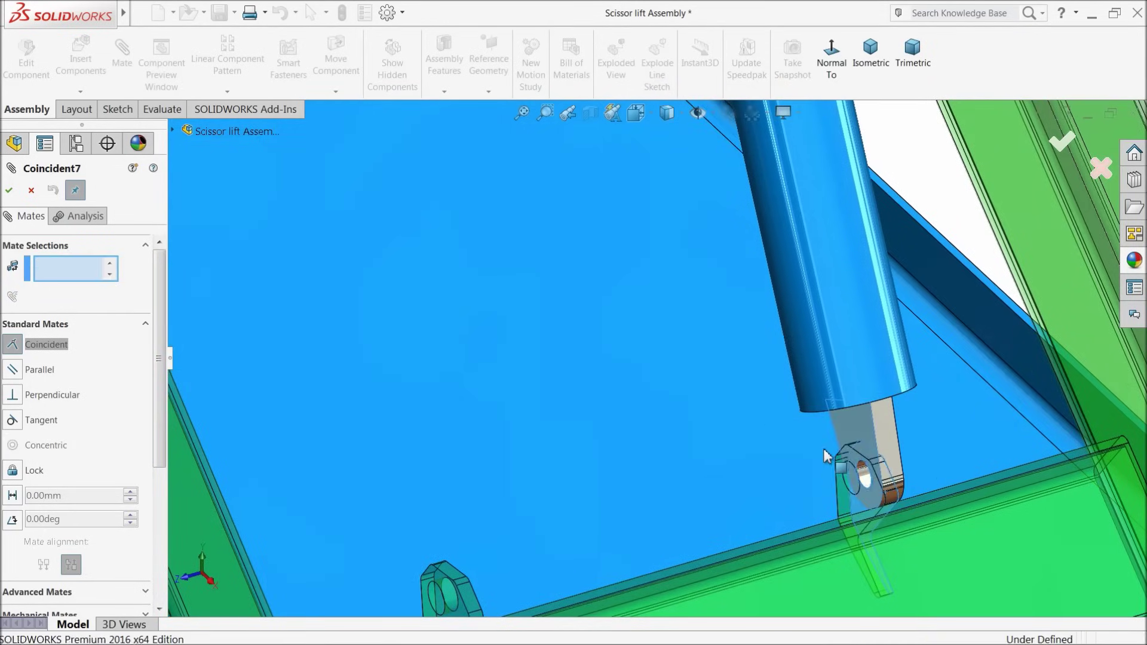
pyautogui.click(1011, 472)
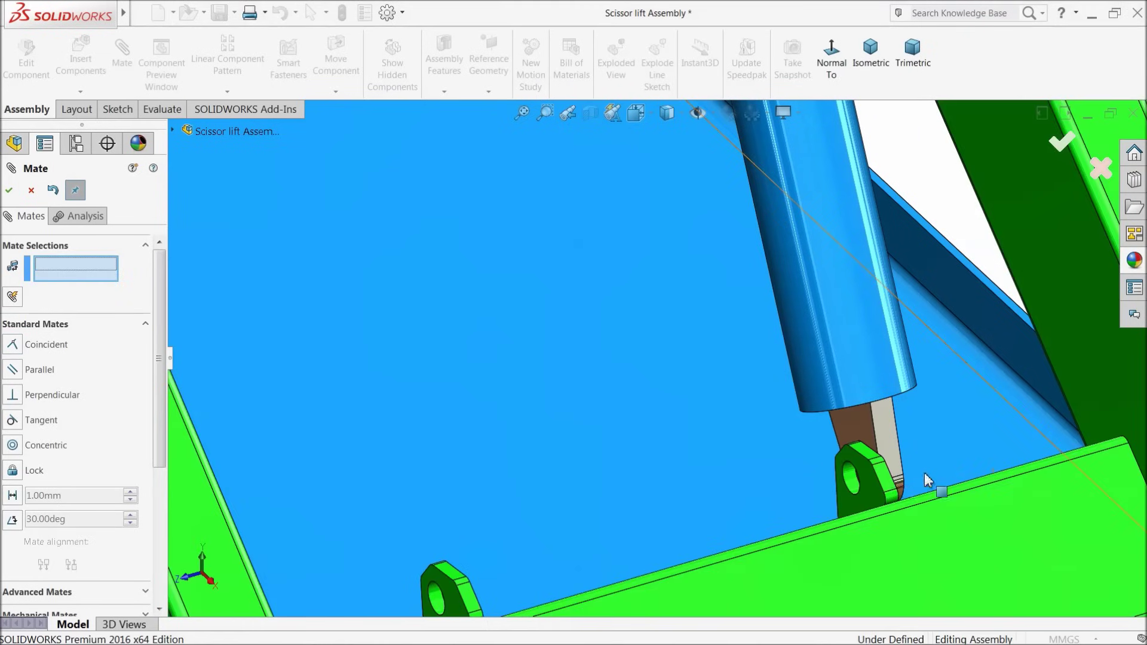
pyautogui.click(9, 192)
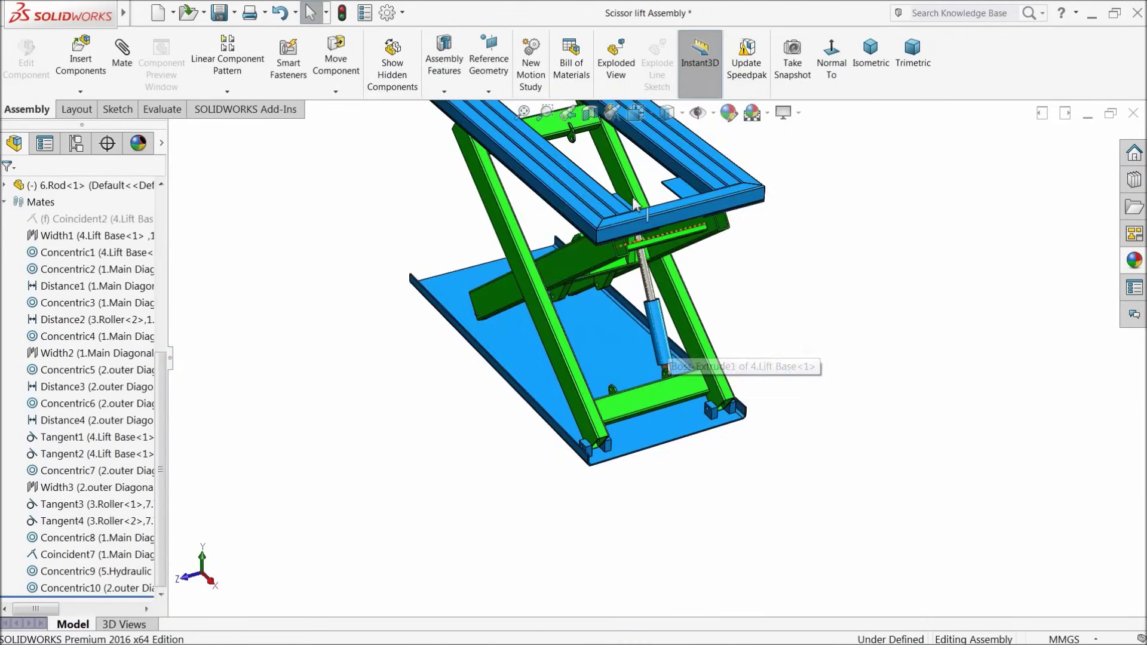
# Examine the Rod's eye beside the outer Diagonal frame's upper bracket and the cylinder's alignment from several directions.
pyautogui.moveTo(635, 205); pyautogui.dragTo(638, 311, button='middle')
pyautogui.scroll(-6, 643, 273)
pyautogui.scroll(3, 638, 310)
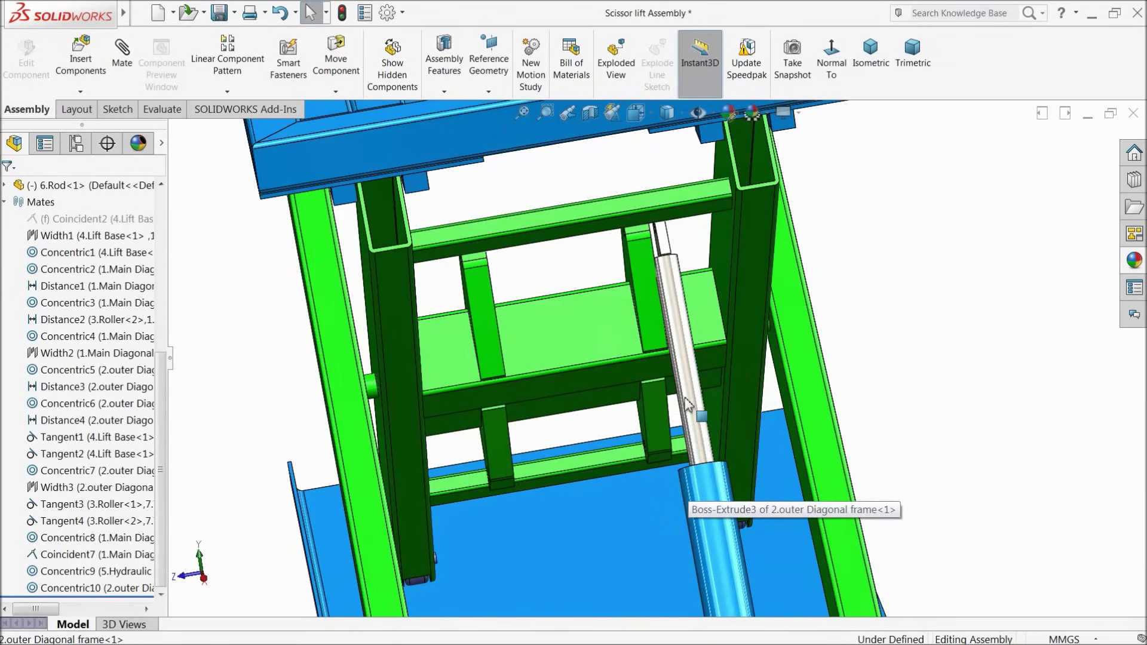
pyautogui.scroll(-6, 681, 302)
pyautogui.moveTo(654, 256); pyautogui.dragTo(682, 312, button='middle')
pyautogui.scroll(10, 673, 253)
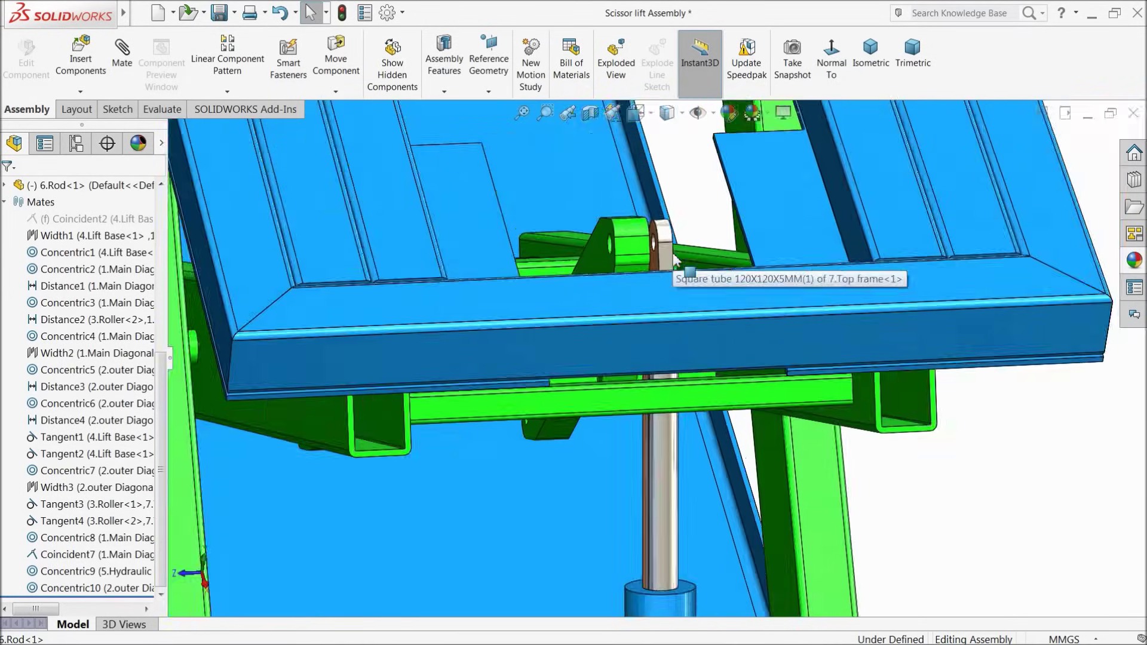
pyautogui.moveTo(622, 411); pyautogui.dragTo(464, 359, button='middle')
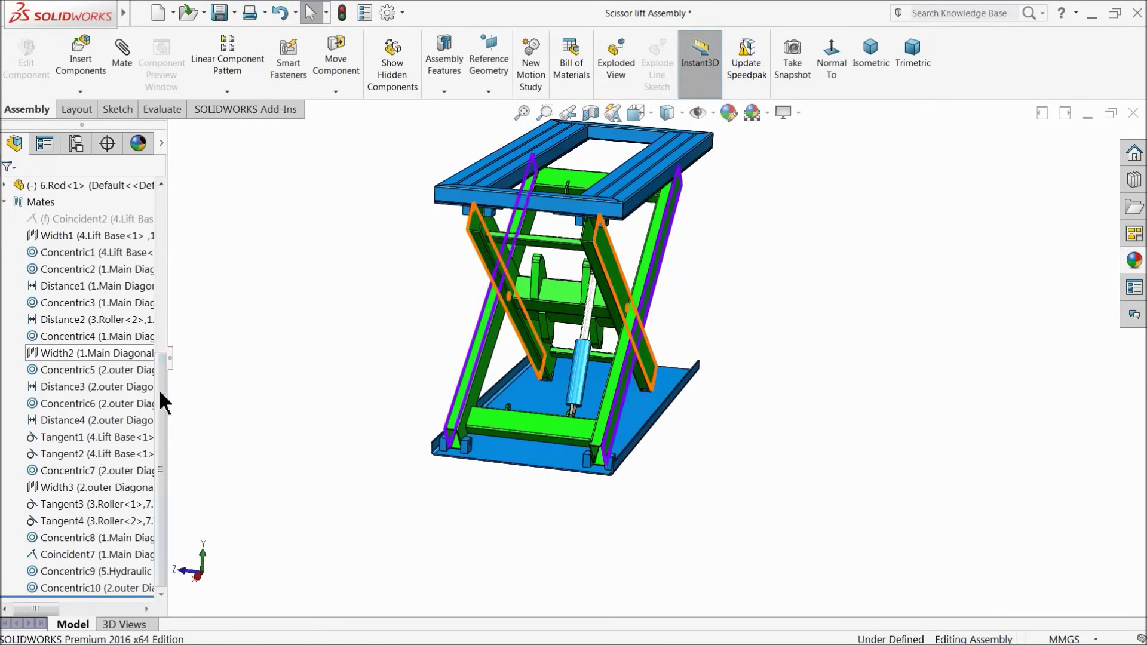
# Set up a component mirror about the Front Plane, choosing the Hydraulic cylinder body and the Rod as the components to mirror.
pyautogui.click(5, 202)
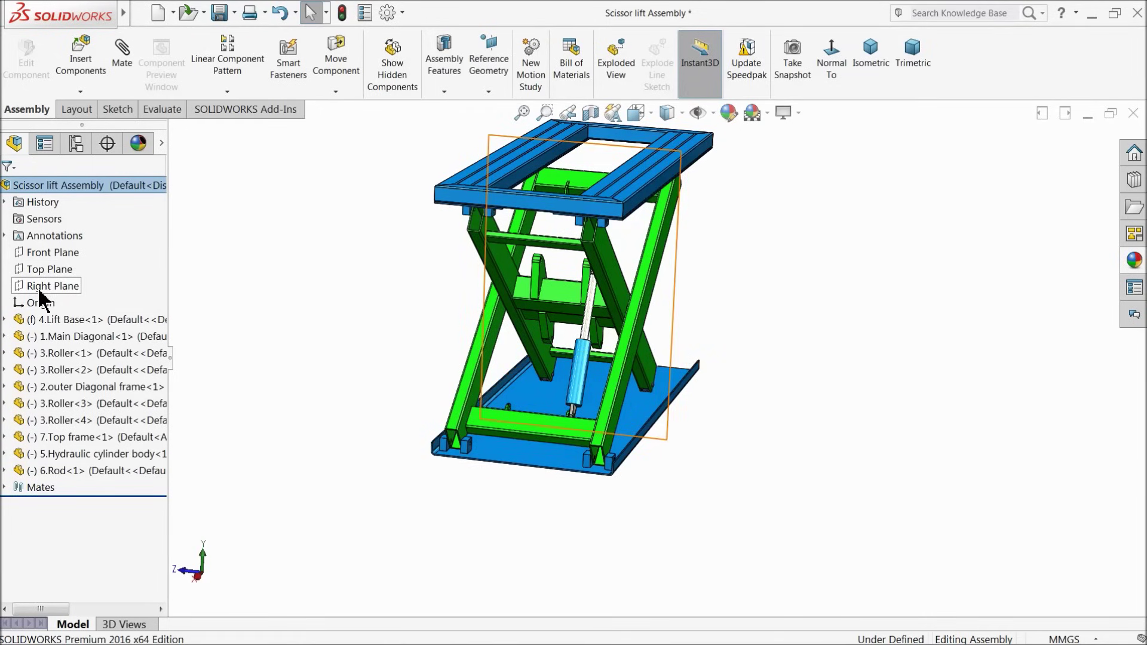
pyautogui.click(45, 256)
pyautogui.moveTo(251, 327); pyautogui.dragTo(338, 353, button='middle')
pyautogui.scroll(-3, 559, 370)
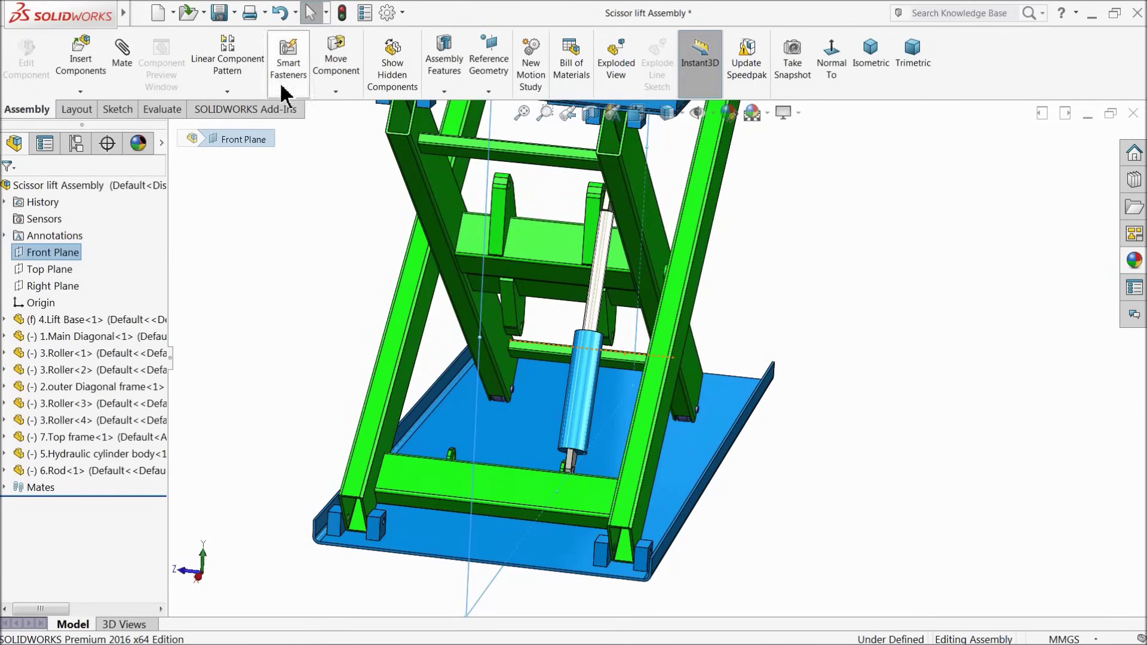
pyautogui.click(81, 92)
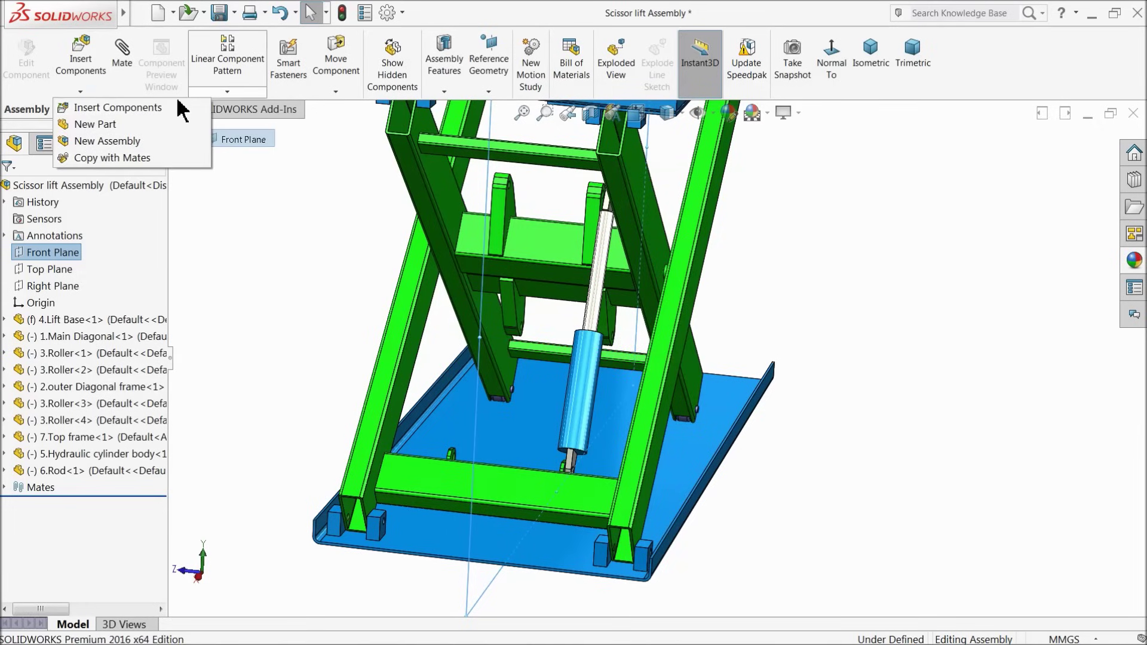
pyautogui.click(227, 91)
pyautogui.click(228, 206)
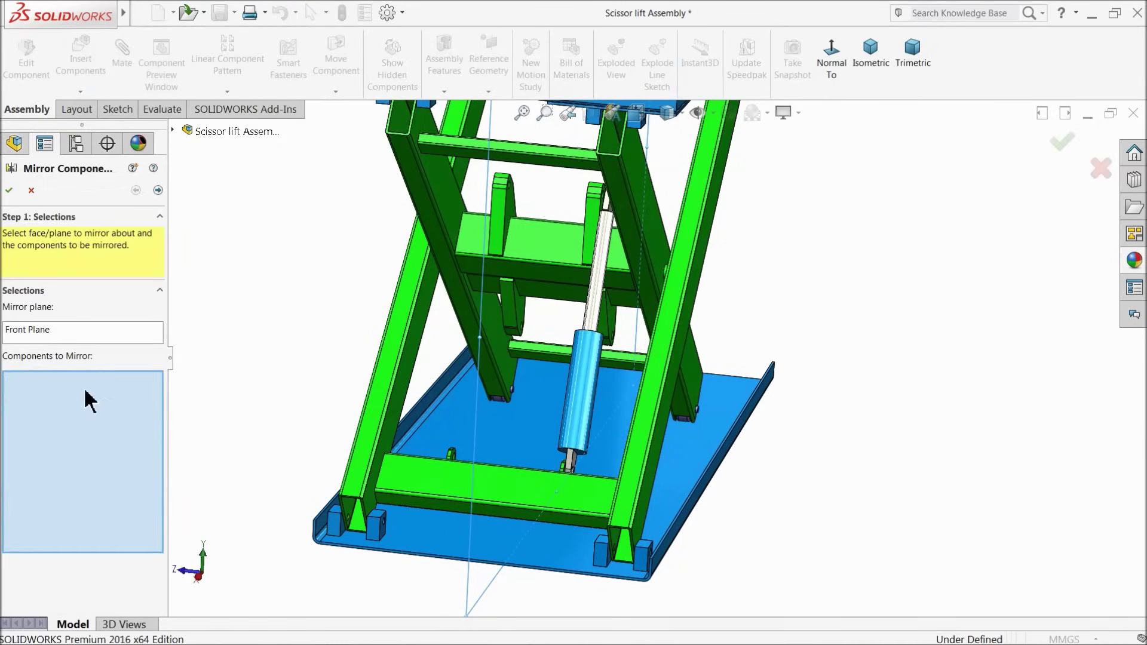
pyautogui.click(597, 358)
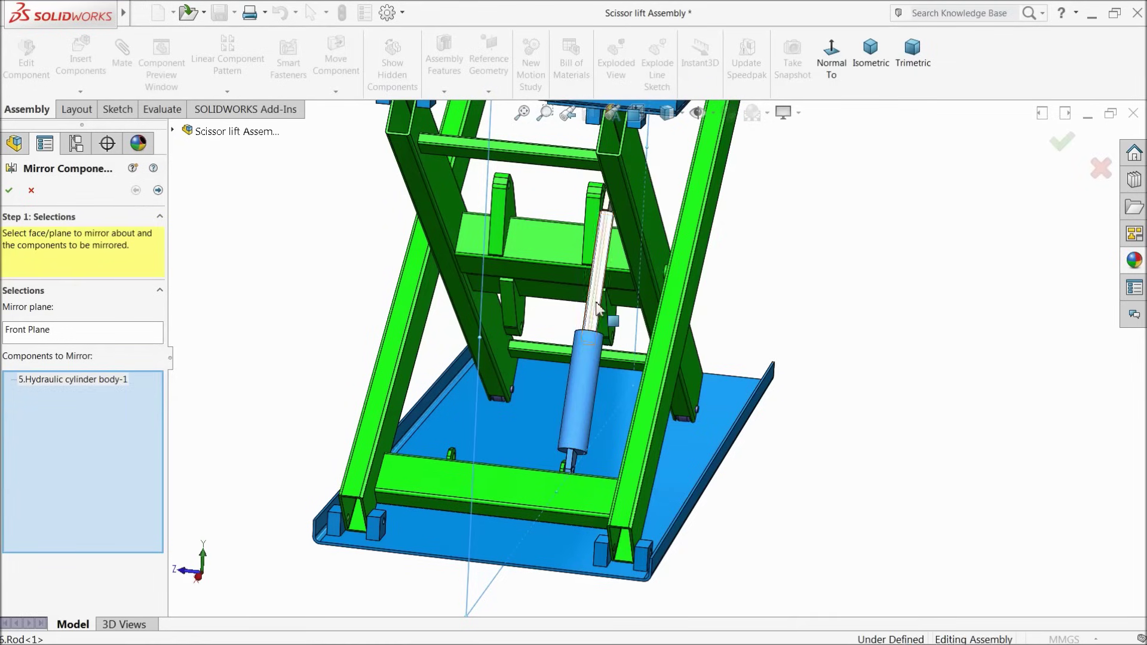
pyautogui.click(599, 263)
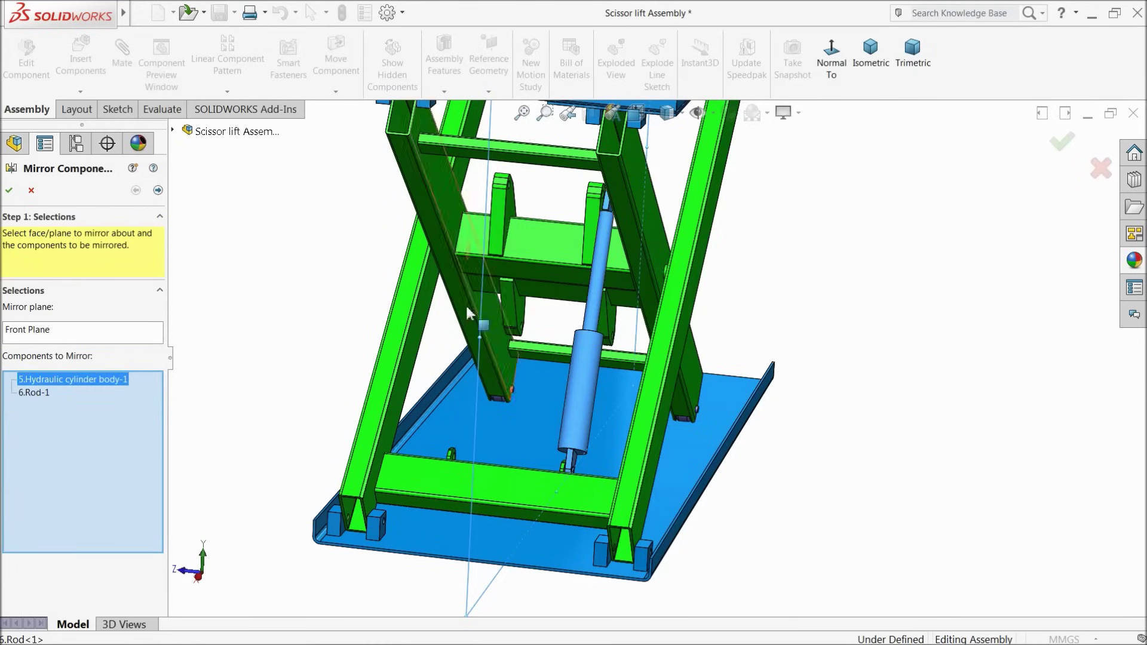
# Check the orientation preview of the mirrored cylinder body and Rod, and create them with the Bounding box center mirror type.
pyautogui.click(157, 190)
pyautogui.scroll(-5, 528, 253)
pyautogui.moveTo(505, 294); pyautogui.dragTo(489, 276, button='middle')
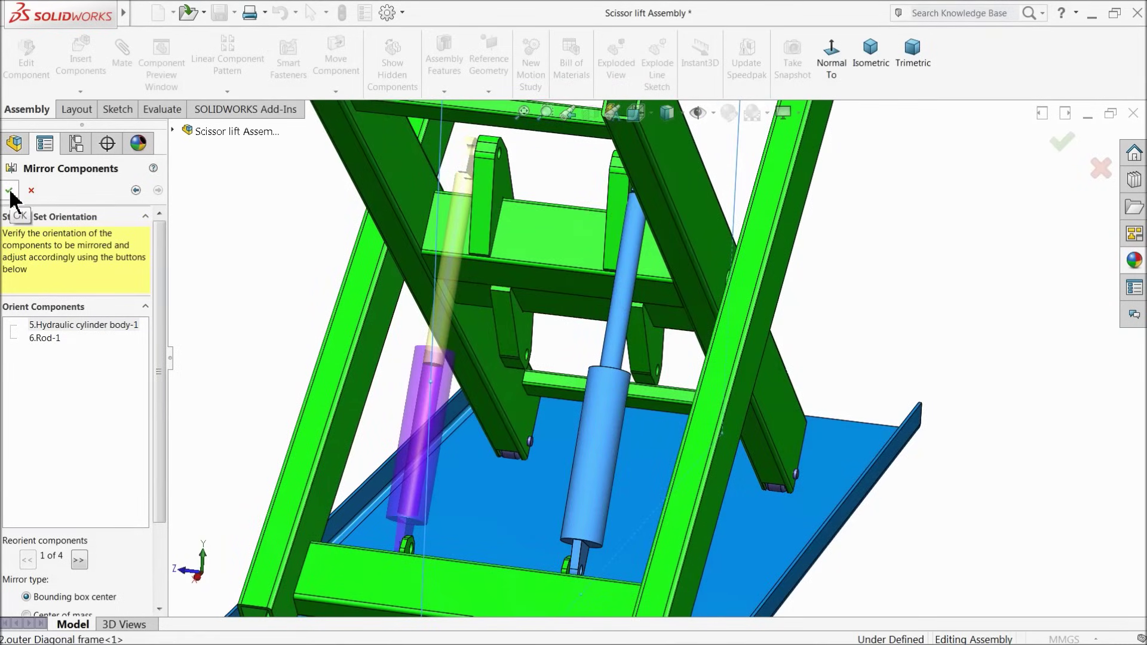
pyautogui.moveTo(482, 298); pyautogui.dragTo(484, 304, button='middle')
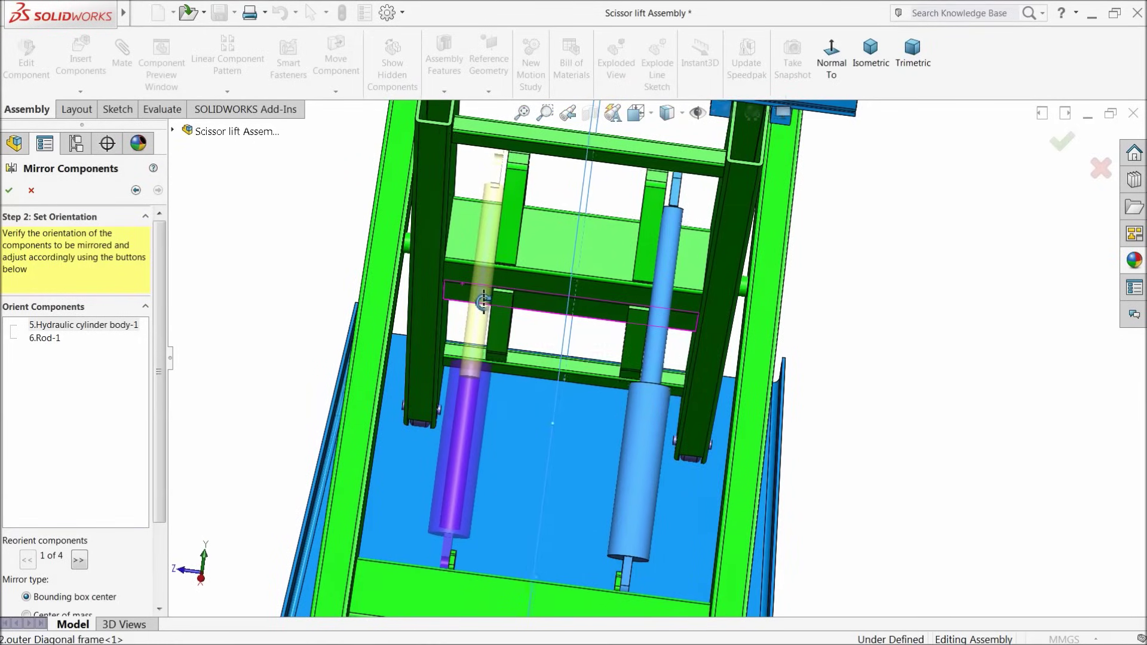
pyautogui.click(9, 190)
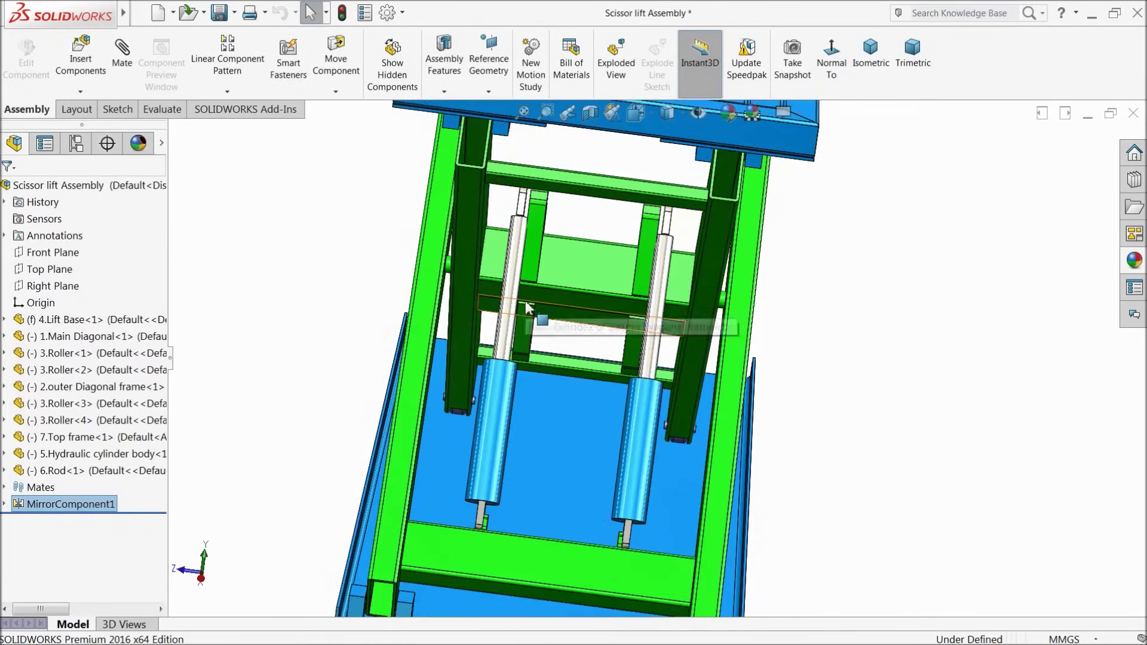
# Move the lift mechanism and examine how both cylinders and Rods sit between the diagonal frames' lugs.
pyautogui.moveTo(569, 354); pyautogui.dragTo(645, 484, button='middle')
pyautogui.press('f')
pyautogui.scroll(-5, 657, 359)
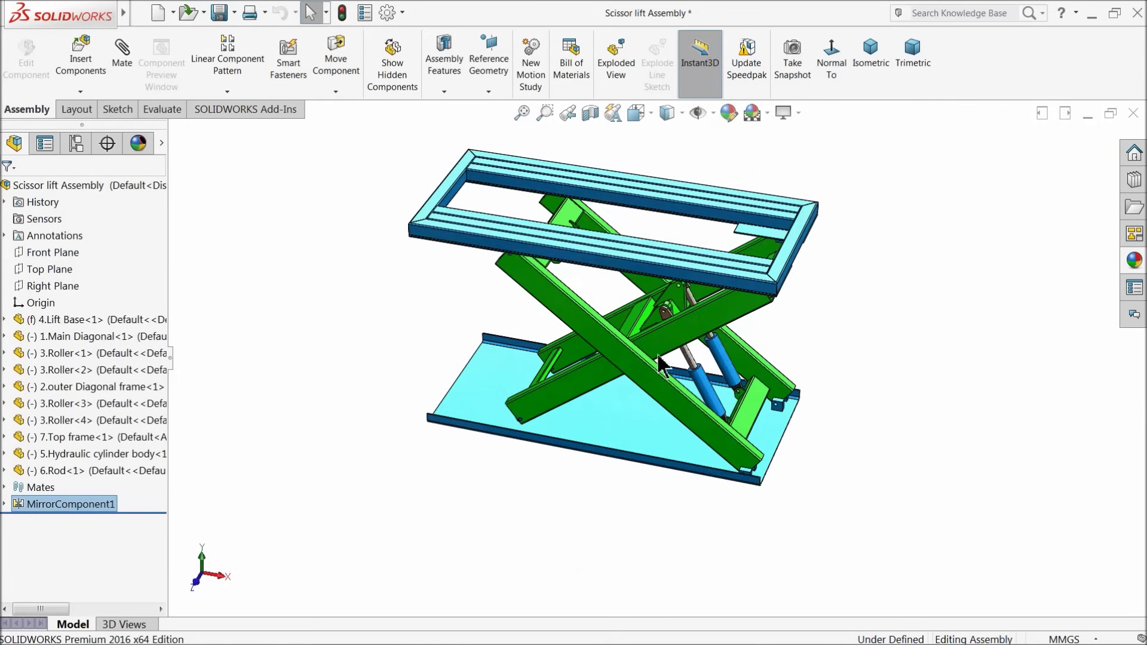
pyautogui.moveTo(625, 248); pyautogui.dragTo(657, 179)
pyautogui.scroll(-4, 873, 356)
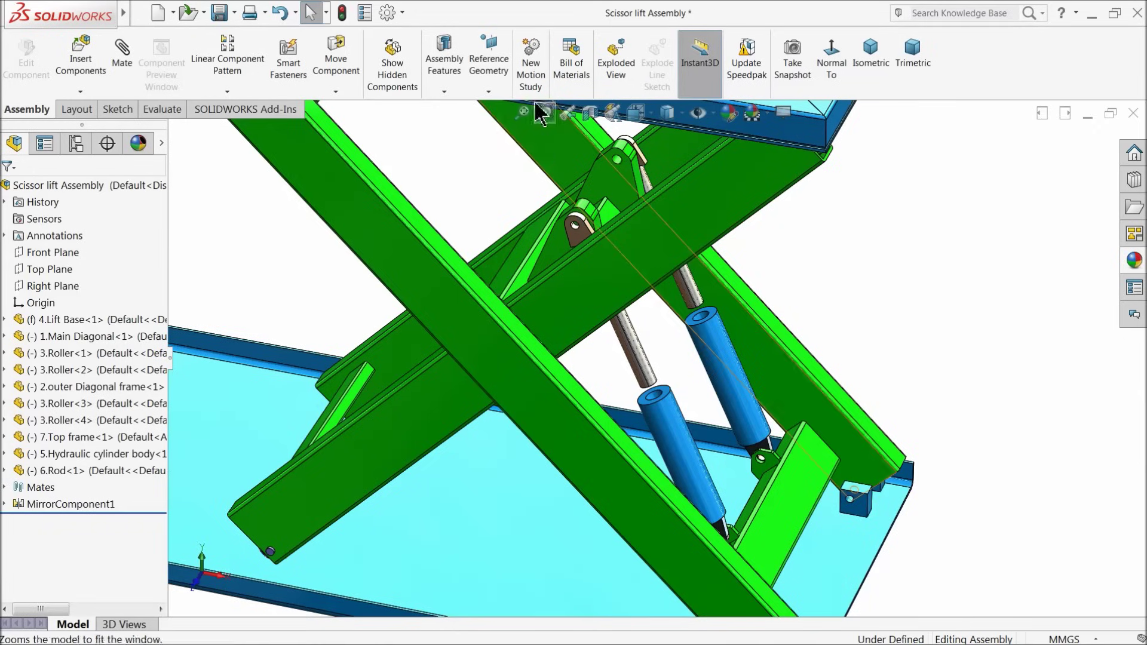
pyautogui.click(126, 71)
pyautogui.moveTo(691, 397); pyautogui.dragTo(742, 276, button='middle')
pyautogui.scroll(-3, 755, 394)
pyautogui.moveTo(755, 393); pyautogui.dragTo(780, 456, button='middle')
pyautogui.scroll(-8, 717, 370)
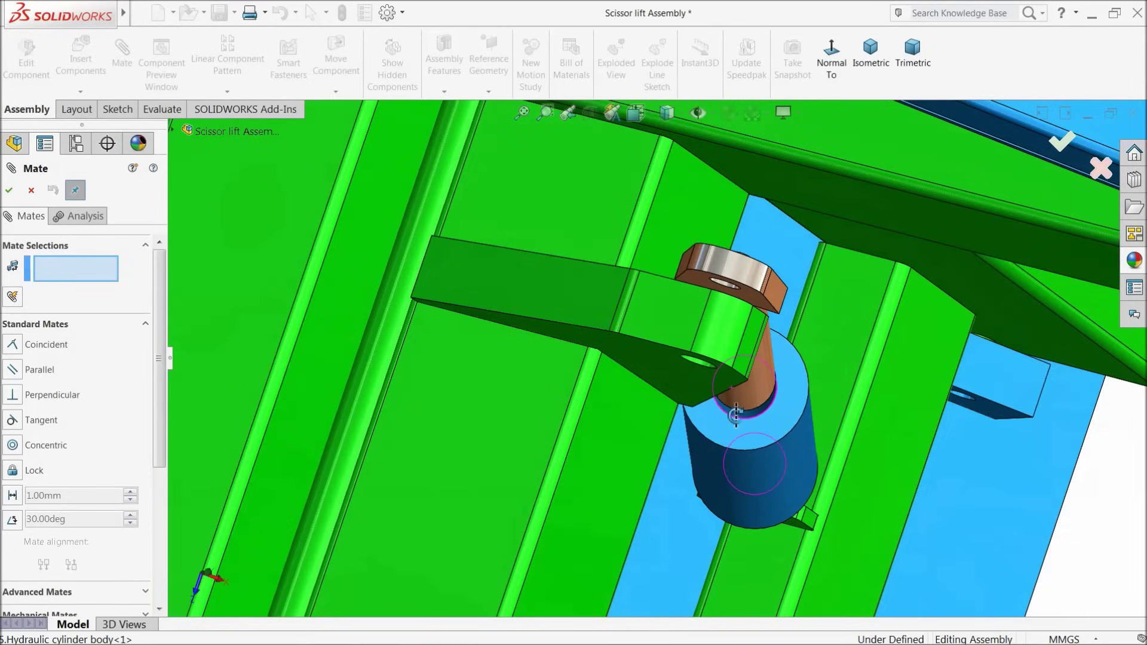
pyautogui.moveTo(736, 414); pyautogui.dragTo(744, 416, button='middle')
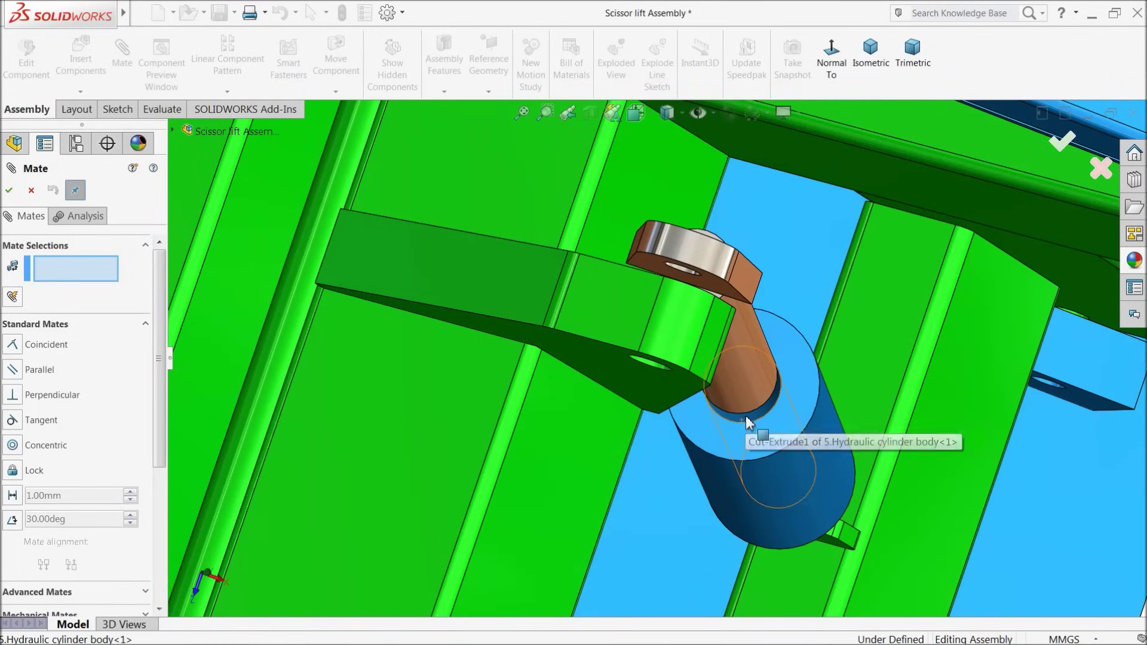
pyautogui.click(668, 113)
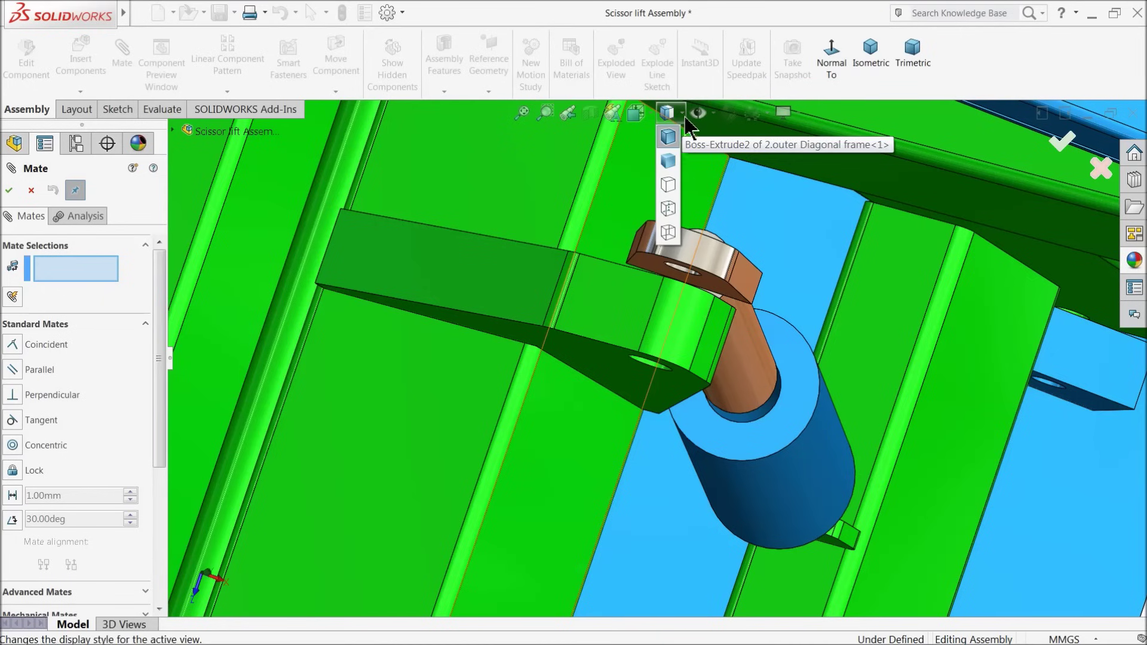
pyautogui.click(667, 207)
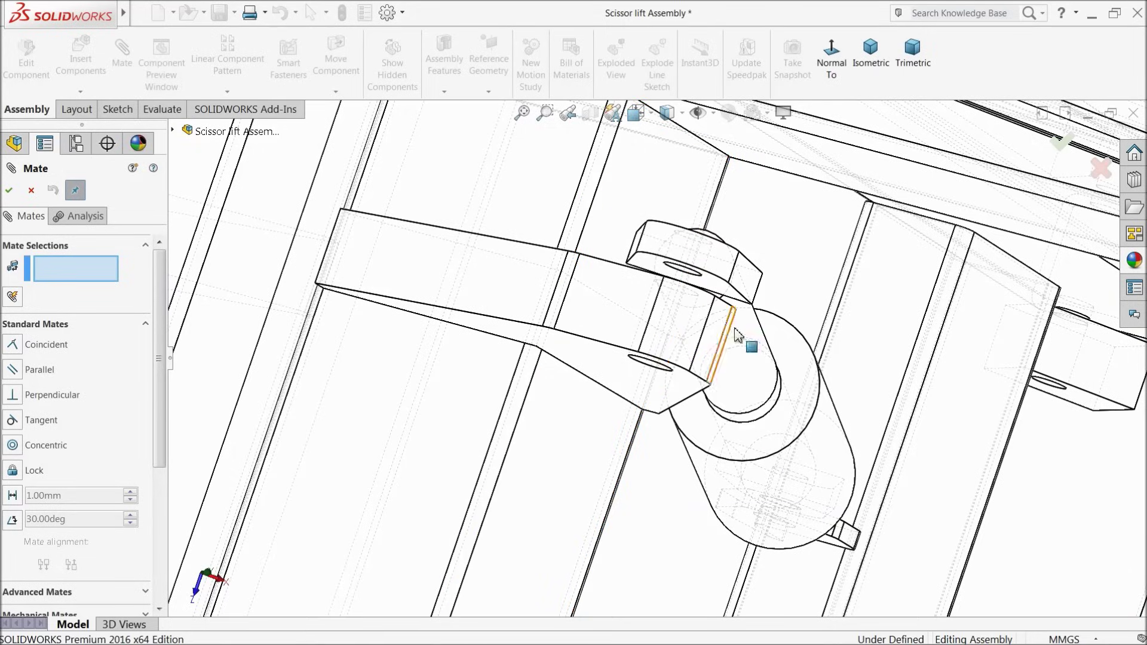
pyautogui.click(817, 465)
pyautogui.moveTo(806, 477); pyautogui.dragTo(668, 340, button='middle')
pyautogui.click(659, 345)
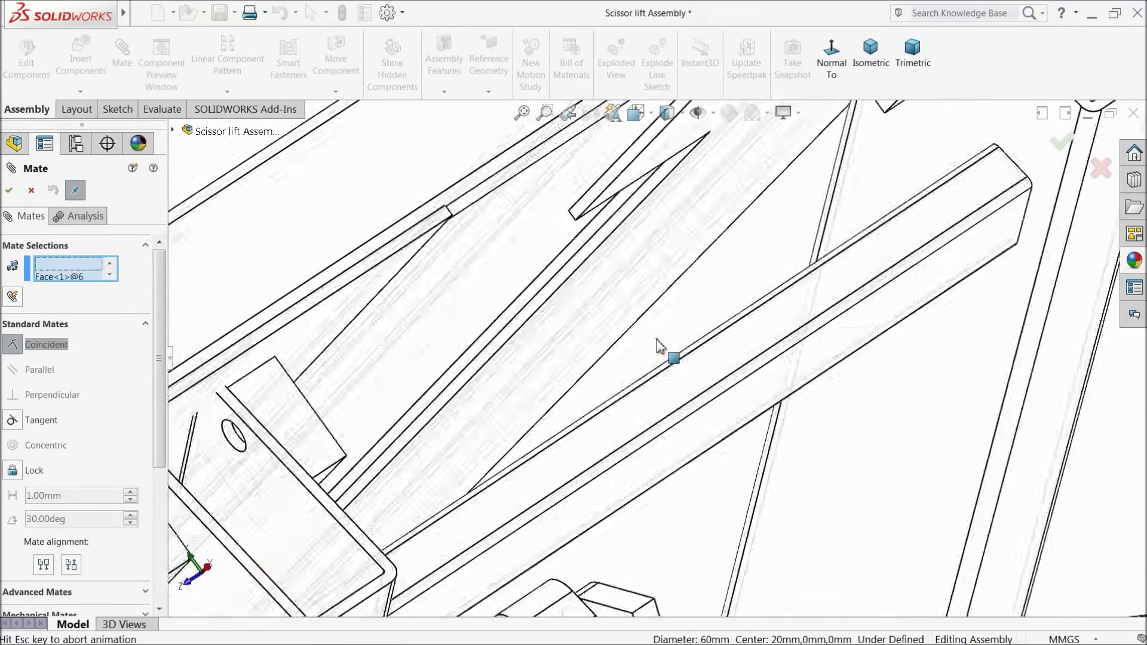
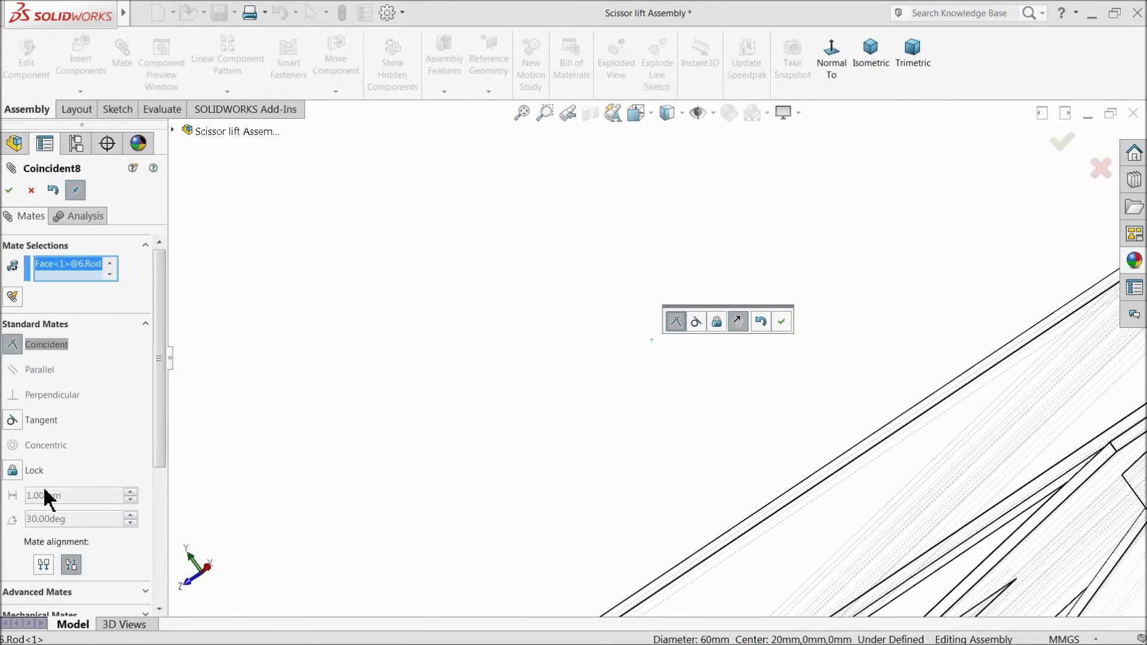
pyautogui.click(146, 325)
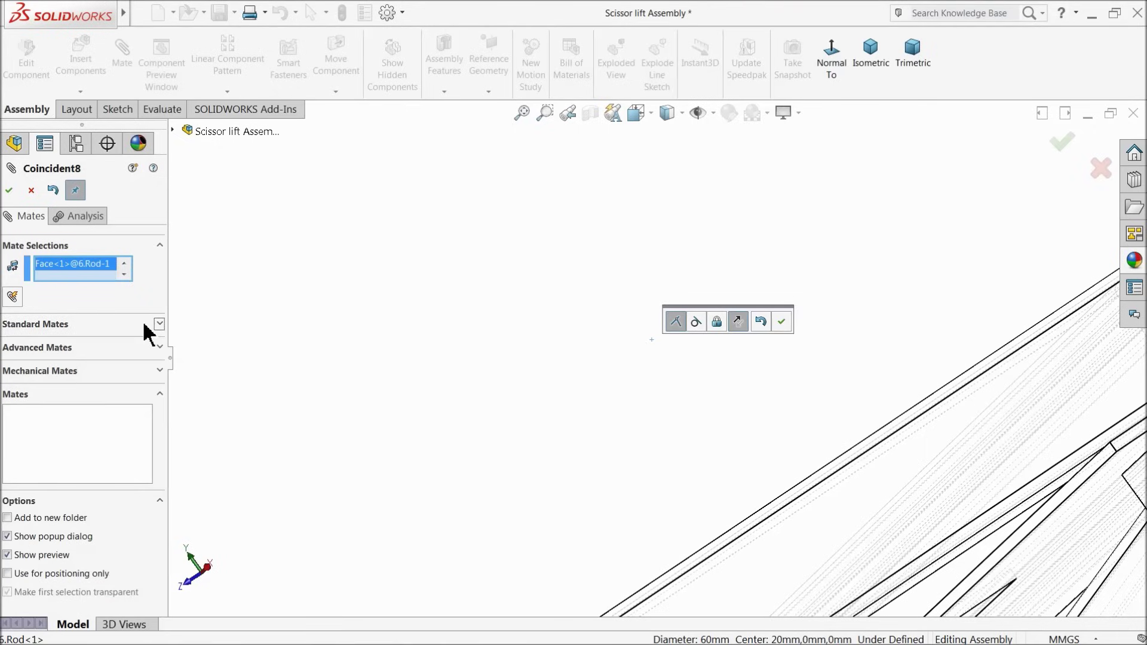
pyautogui.click(59, 347)
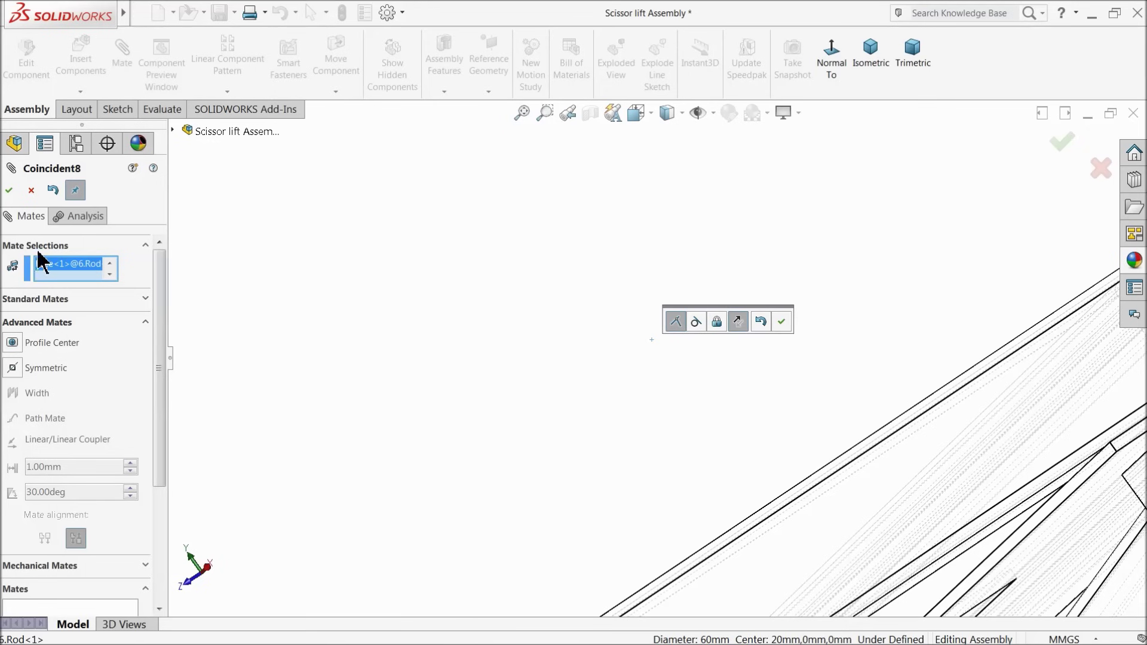
pyautogui.click(31, 191)
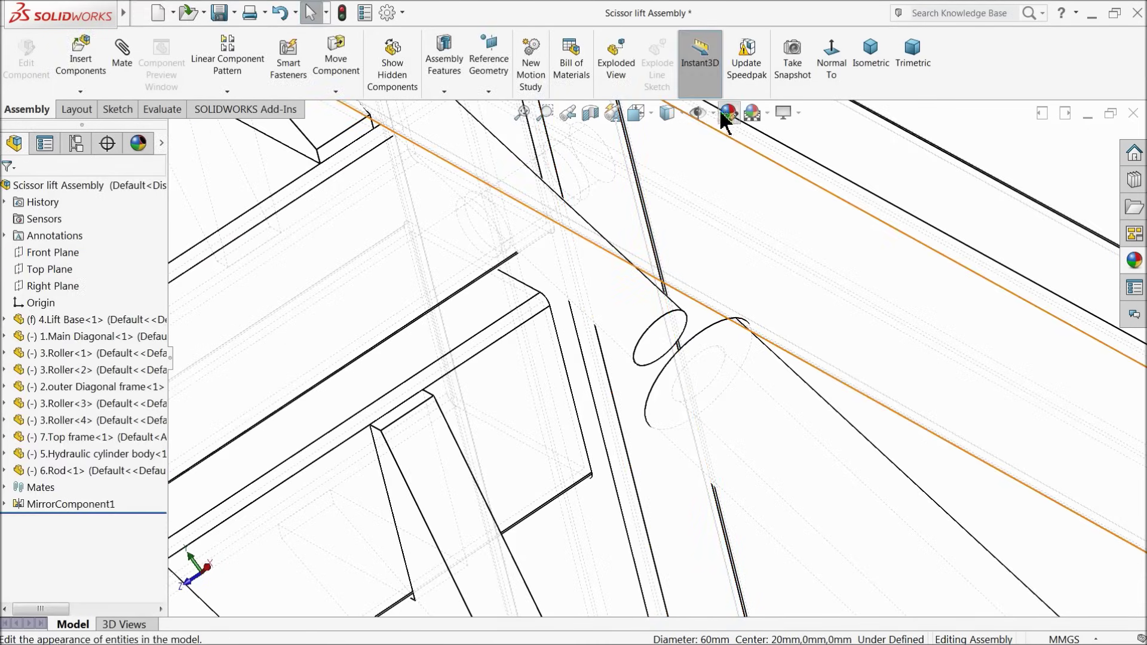
pyautogui.click(668, 113)
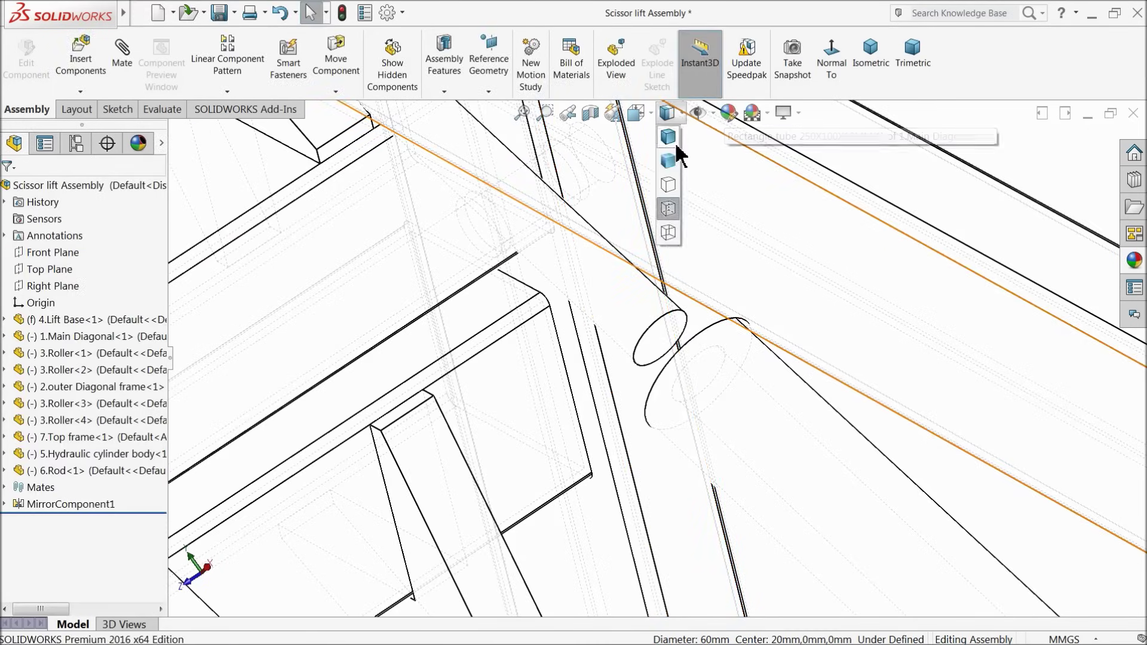
pyautogui.click(671, 133)
# Copy the Hydraulic cylinder body and the Rod, placing the new instances in free space beside the lift.
pyautogui.scroll(5, 654, 319)
pyautogui.moveTo(678, 404); pyautogui.dragTo(705, 457, button='middle')
pyautogui.scroll(5, 767, 428)
pyautogui.click(575, 368)
pyautogui.press('f')
pyautogui.click(870, 414)
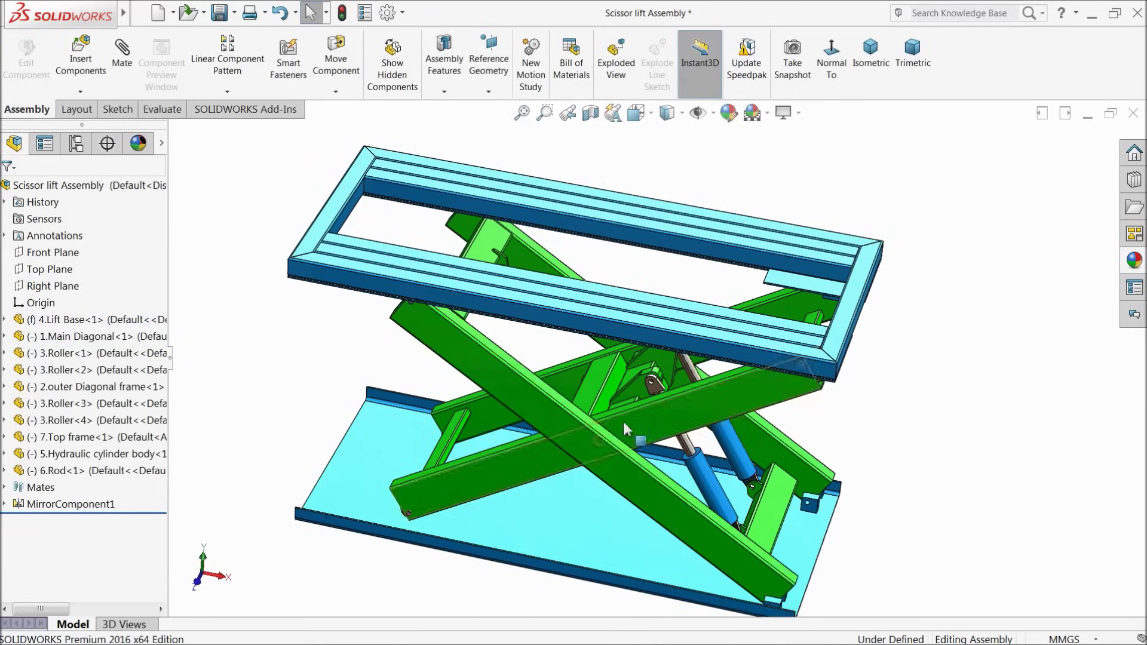
pyautogui.moveTo(622, 400); pyautogui.dragTo(581, 397, button='middle')
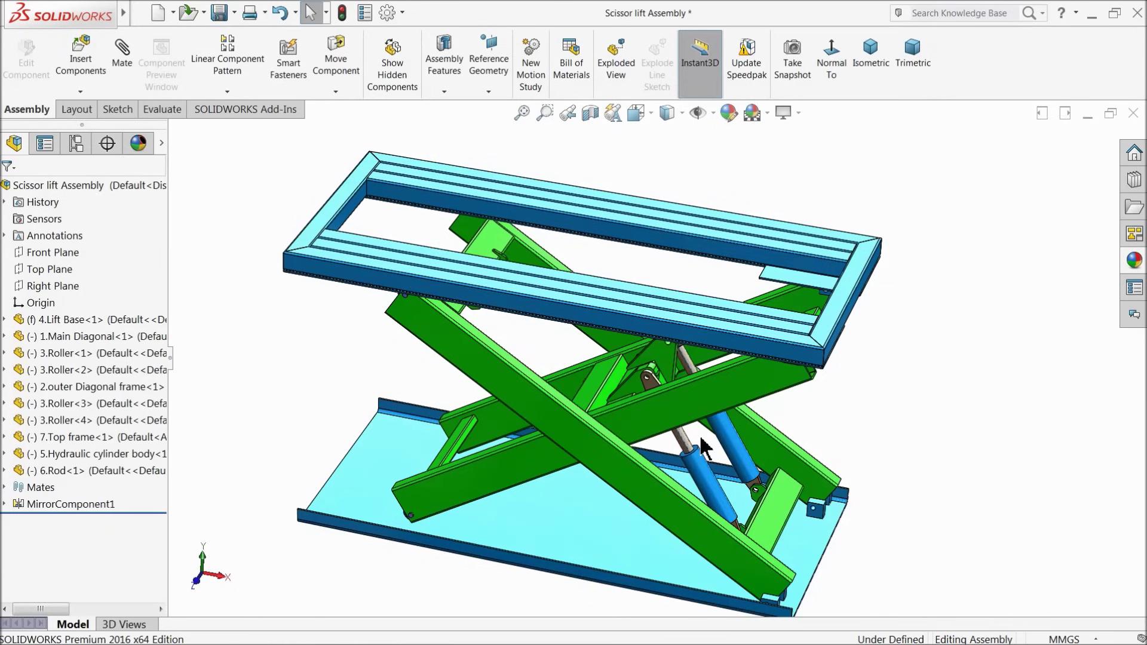
pyautogui.moveTo(706, 484); pyautogui.dragTo(289, 342)
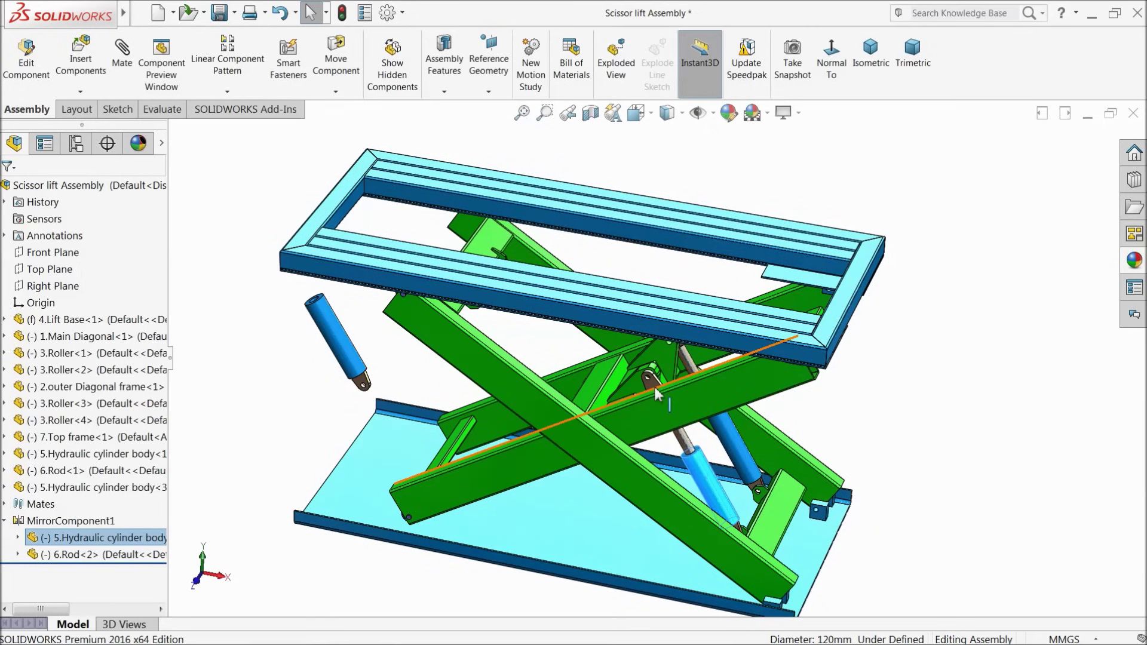
pyautogui.moveTo(653, 382); pyautogui.dragTo(315, 331)
pyautogui.scroll(-2, 335, 338)
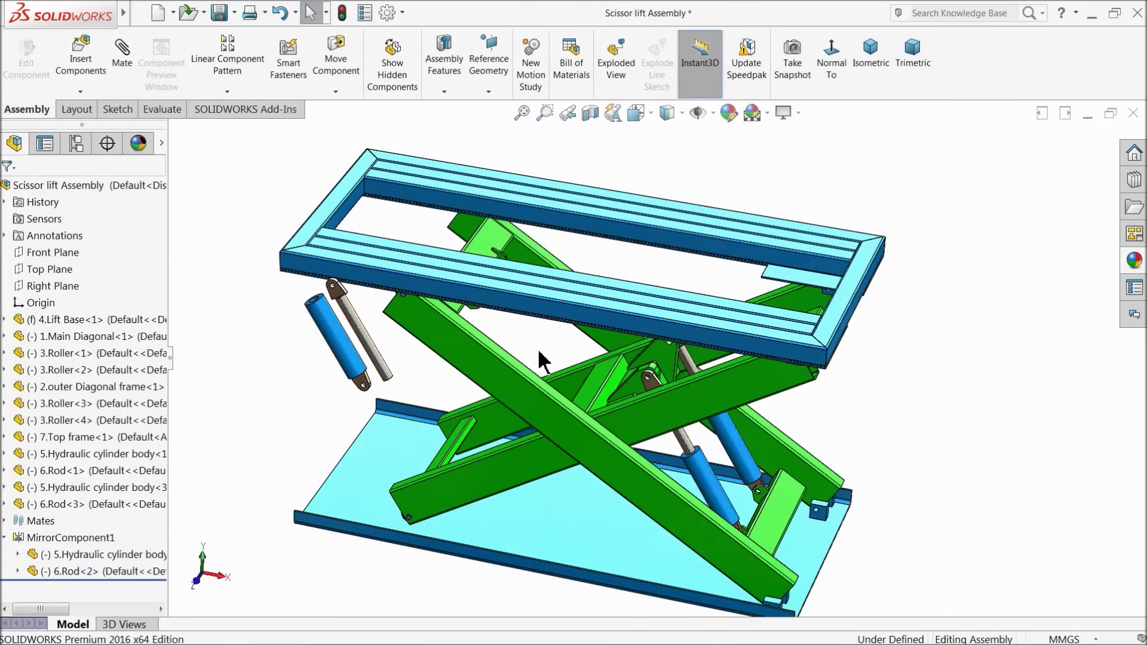
# Apply a Concentric mate between the copied Hydraulic cylinder body's eye hole and the lower lug hole on the outer Diagonal frame.
pyautogui.moveTo(545, 358); pyautogui.dragTo(667, 381, button='middle')
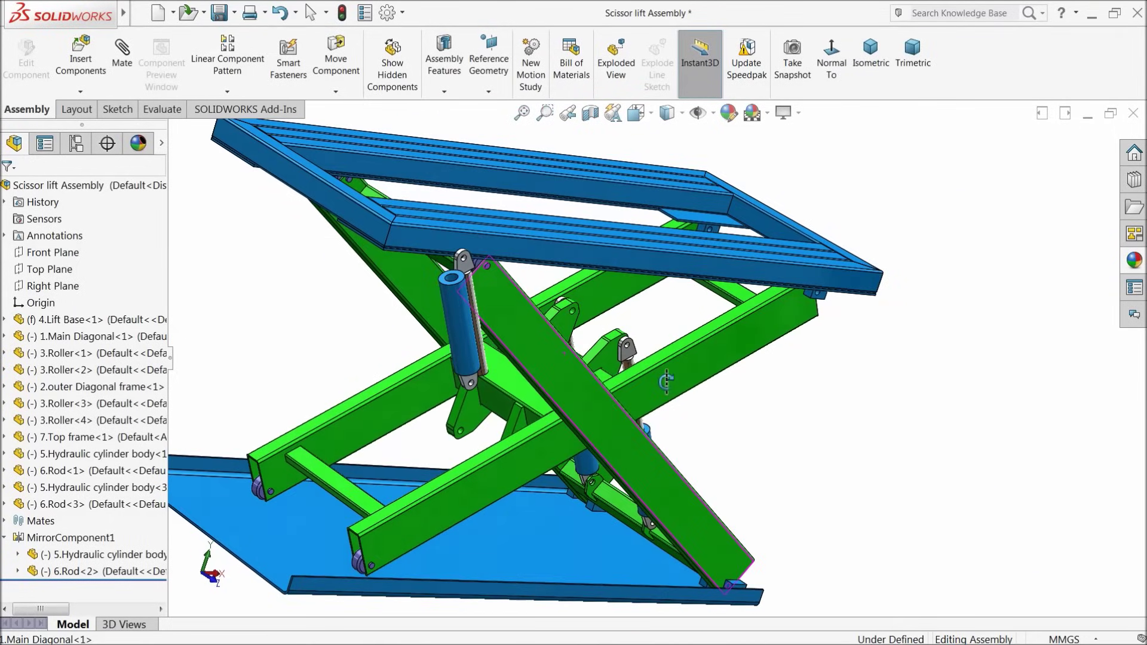
pyautogui.scroll(-3, 546, 371)
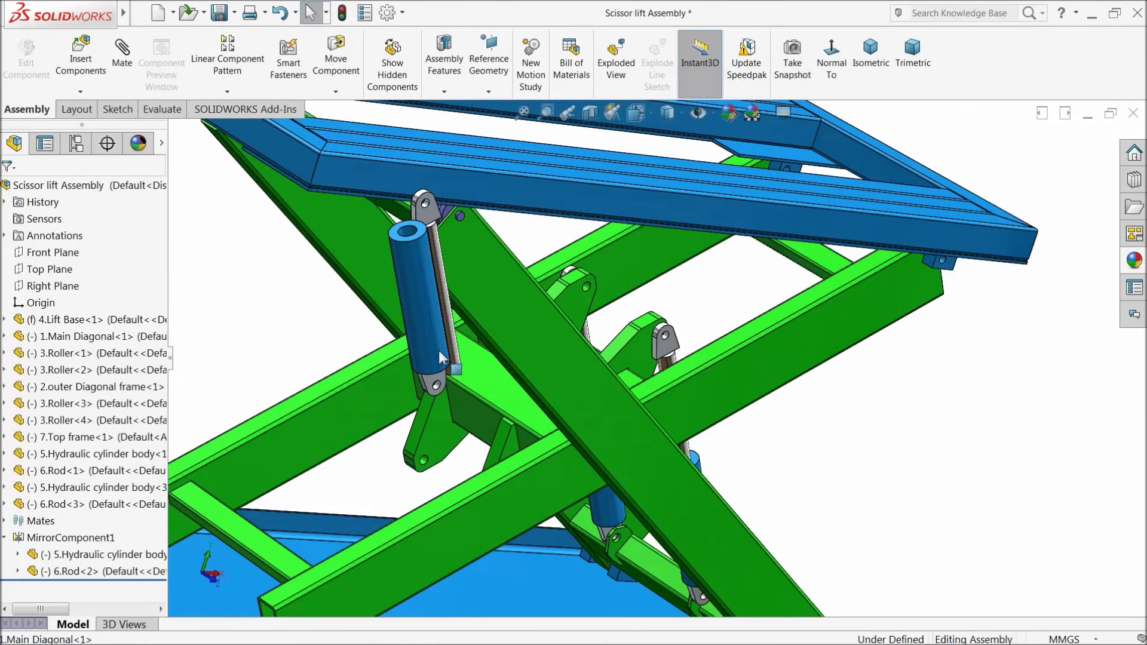
pyautogui.click(5, 538)
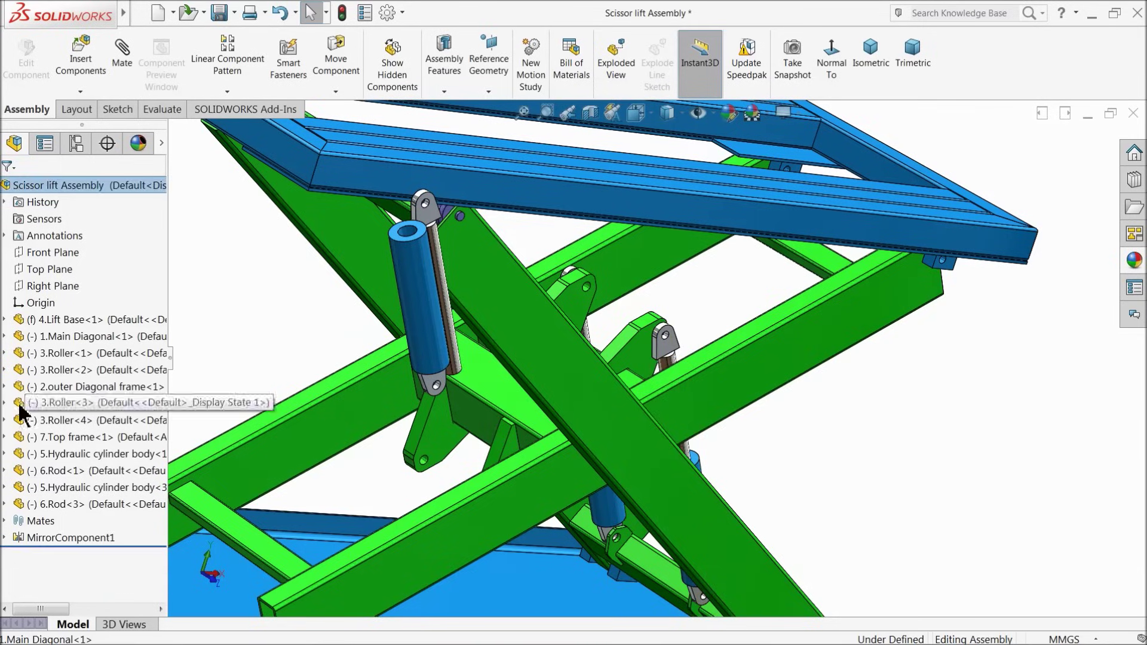
pyautogui.click(123, 66)
pyautogui.scroll(-5, 418, 281)
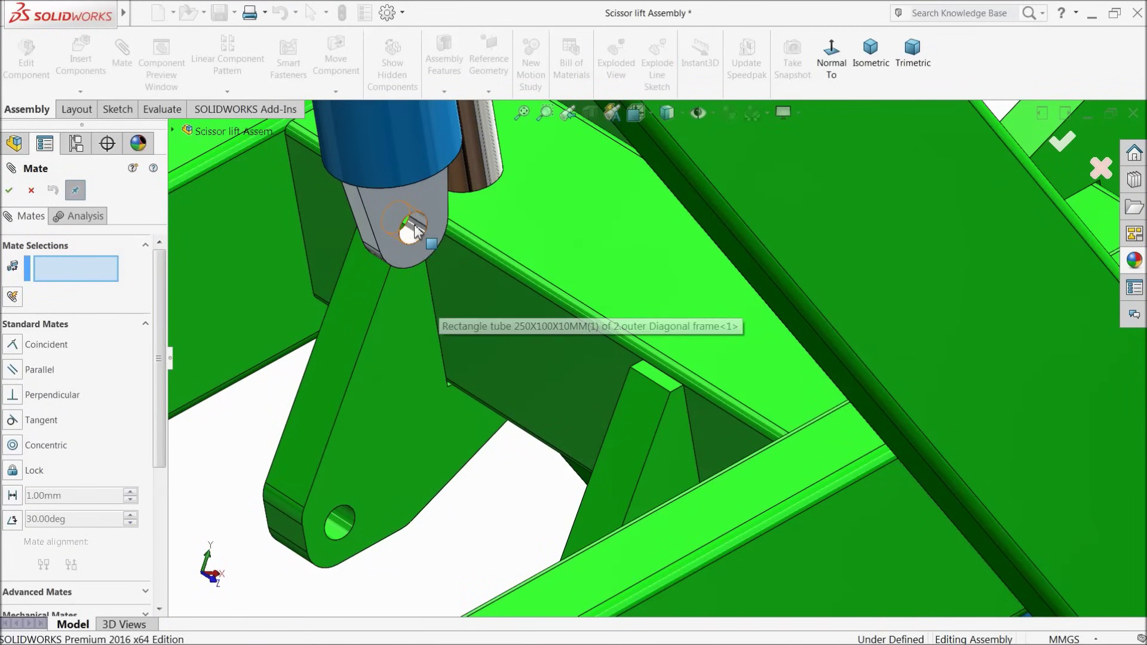
pyautogui.click(401, 250)
pyautogui.scroll(8, 532, 374)
pyautogui.moveTo(609, 466); pyautogui.dragTo(628, 407, button='middle')
pyautogui.scroll(-6, 576, 440)
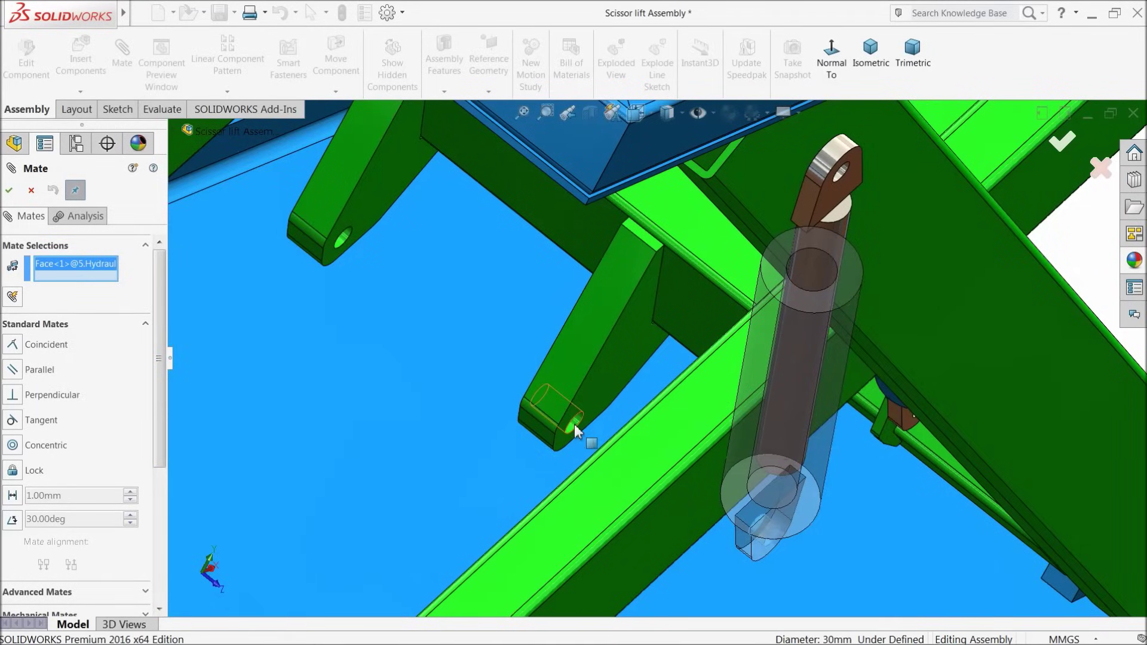
pyautogui.click(574, 429)
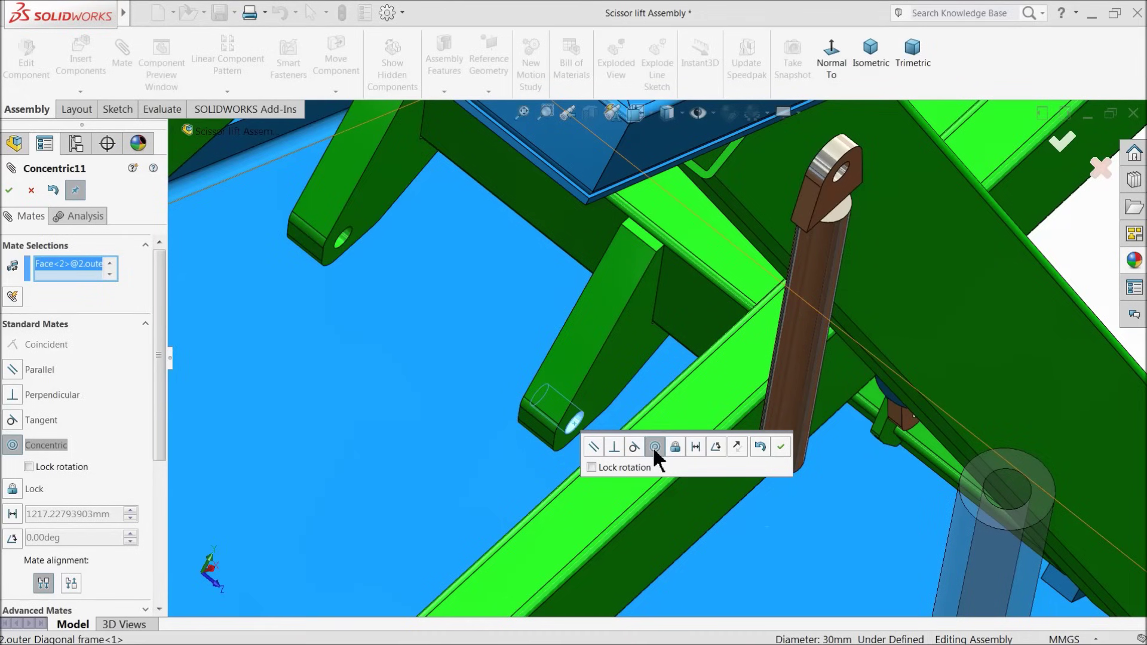
pyautogui.click(781, 447)
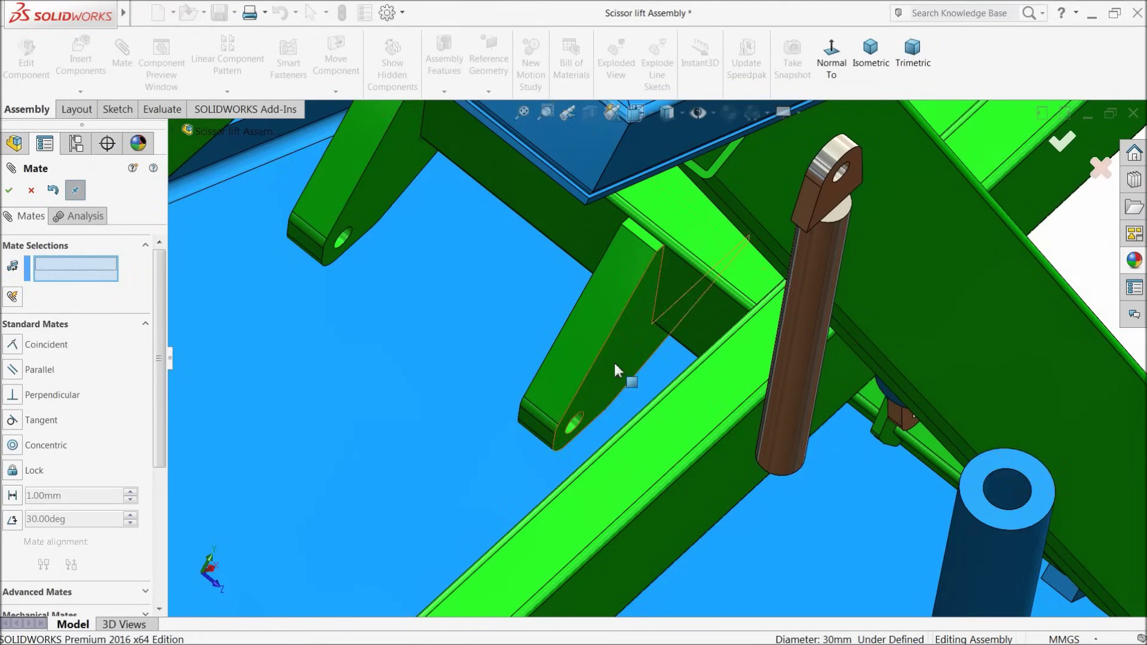
# Apply a Coincident mate between the side face of the outer Diagonal frame's lower lug and the copied Hydraulic cylinder body's eye face.
pyautogui.press('f')
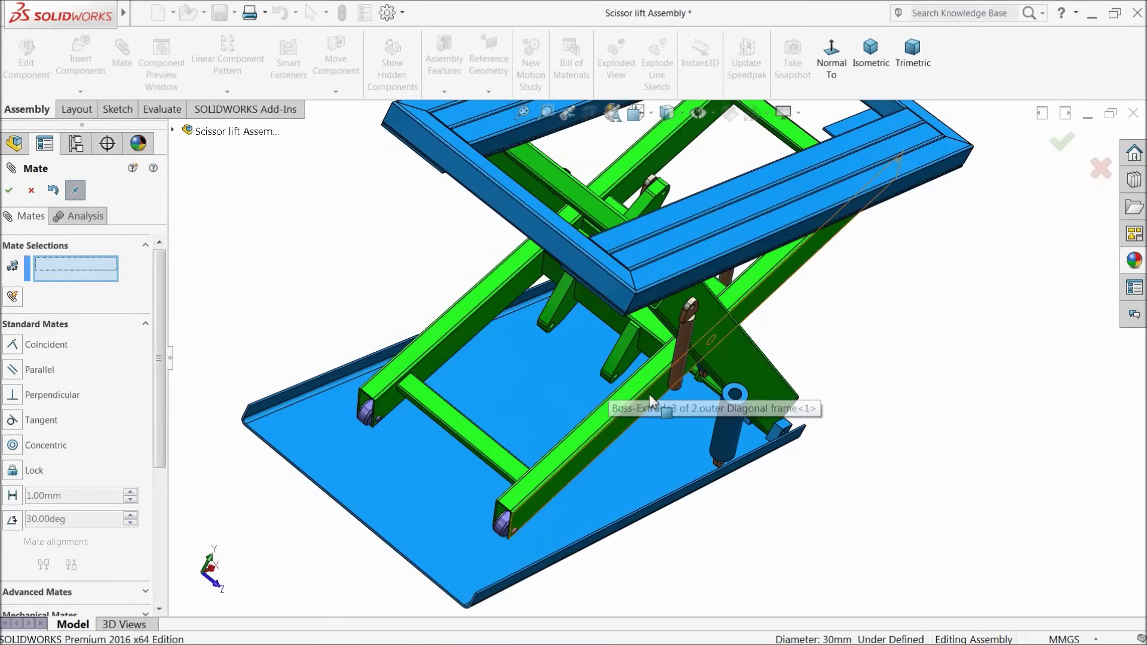
pyautogui.click(628, 353)
pyautogui.moveTo(709, 432); pyautogui.dragTo(794, 494, button='middle')
pyautogui.scroll(-3, 690, 444)
pyautogui.click(744, 475)
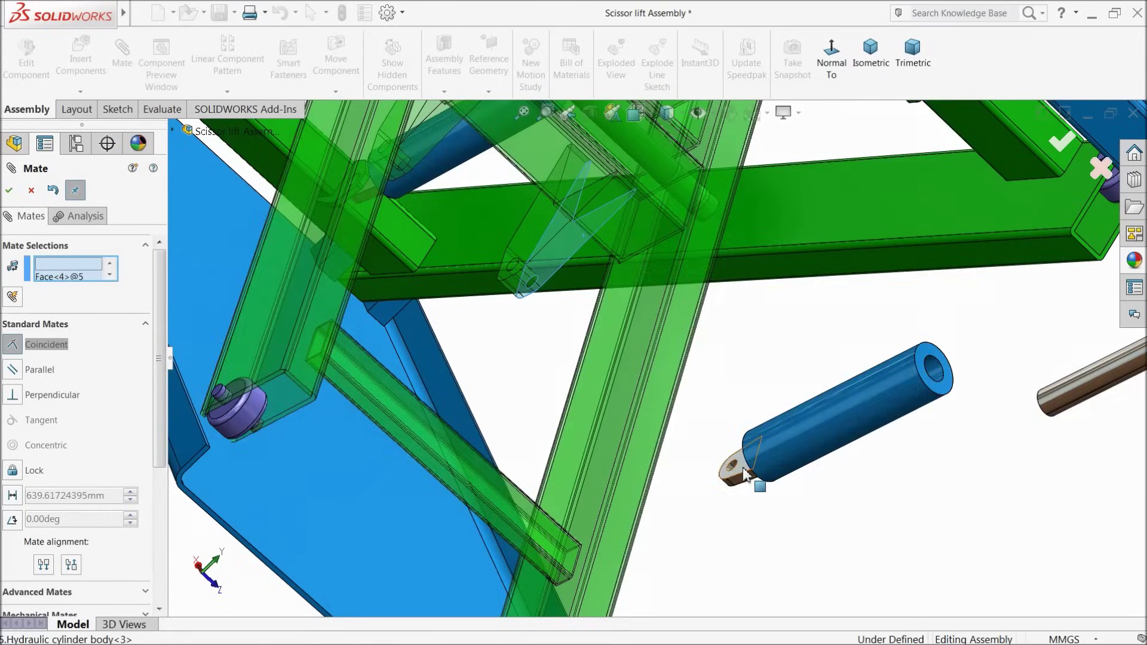
pyautogui.click(925, 487)
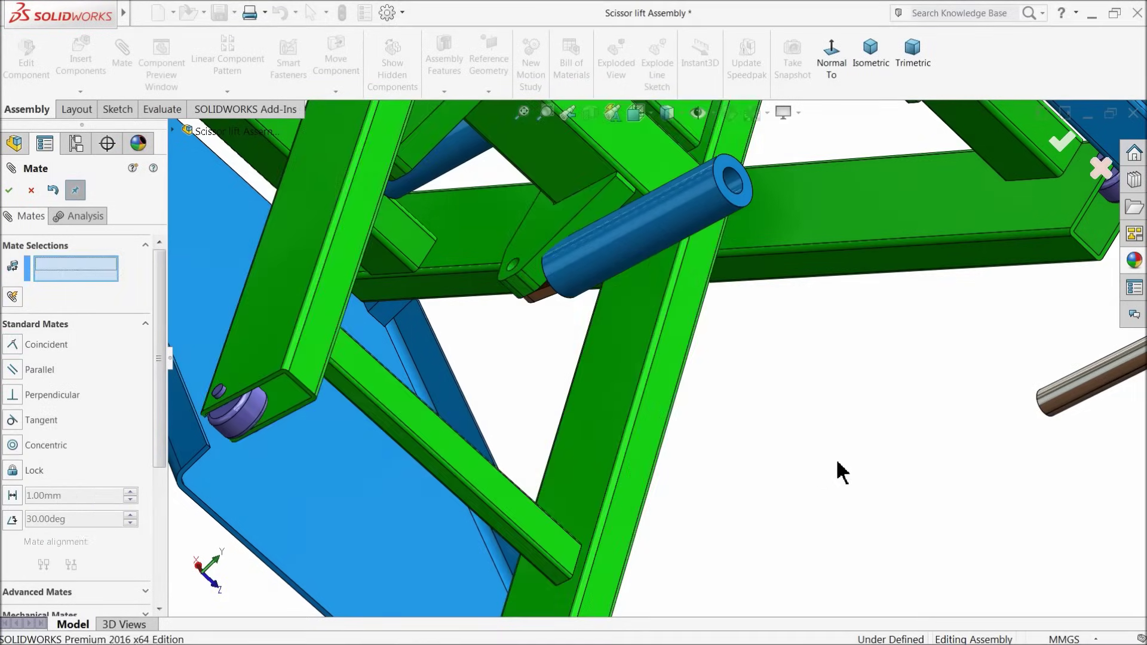
# Apply a Concentric mate between the copied Hydraulic cylinder body's bore and the copied Rod's cylindrical face.
pyautogui.scroll(3, 609, 353)
pyautogui.moveTo(609, 353); pyautogui.dragTo(494, 299, button='middle')
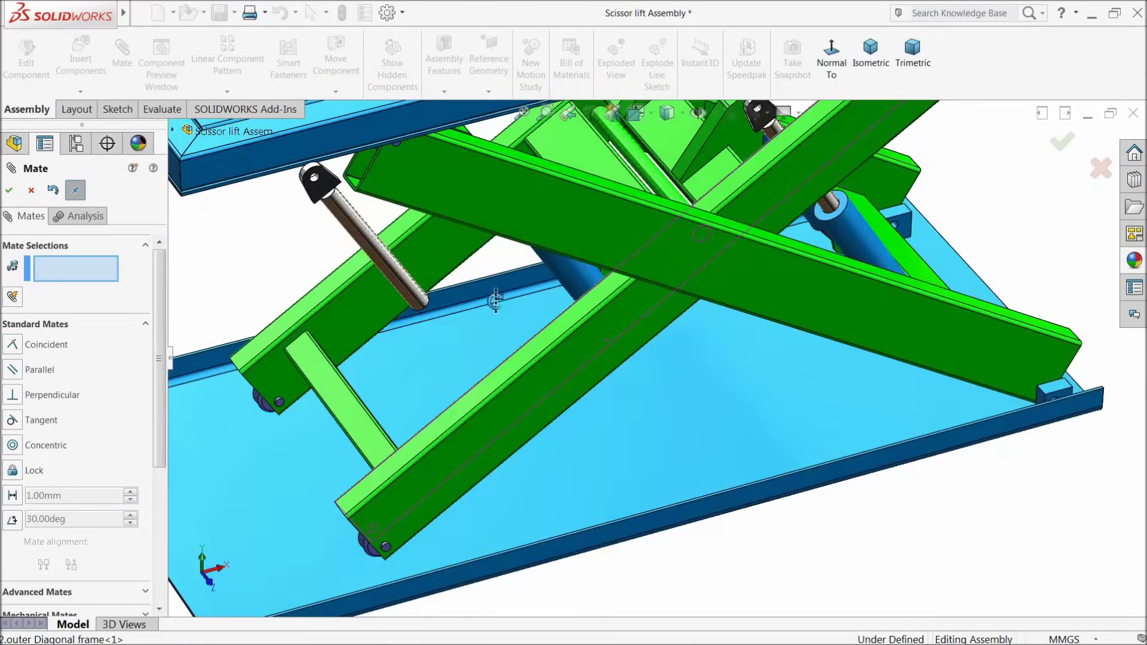
pyautogui.scroll(-2, 495, 267)
pyautogui.scroll(2, 495, 267)
pyautogui.moveTo(492, 253); pyautogui.dragTo(709, 256, button='middle')
pyautogui.scroll(-3, 592, 190)
pyautogui.scroll(-5, 592, 190)
pyautogui.click(474, 335)
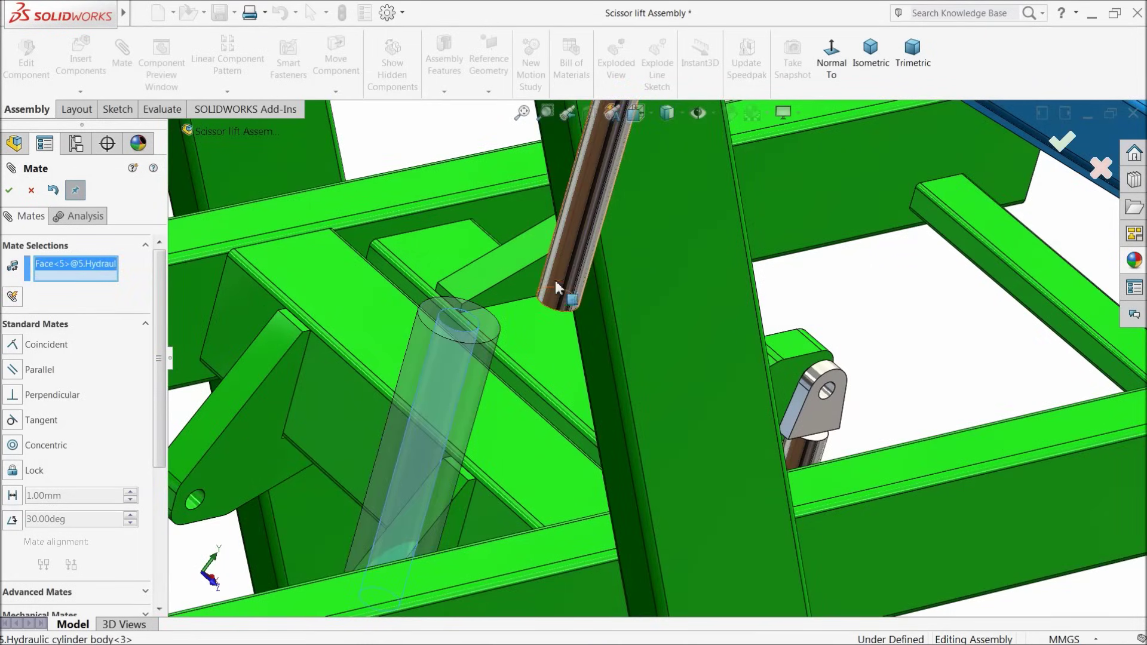
pyautogui.click(566, 259)
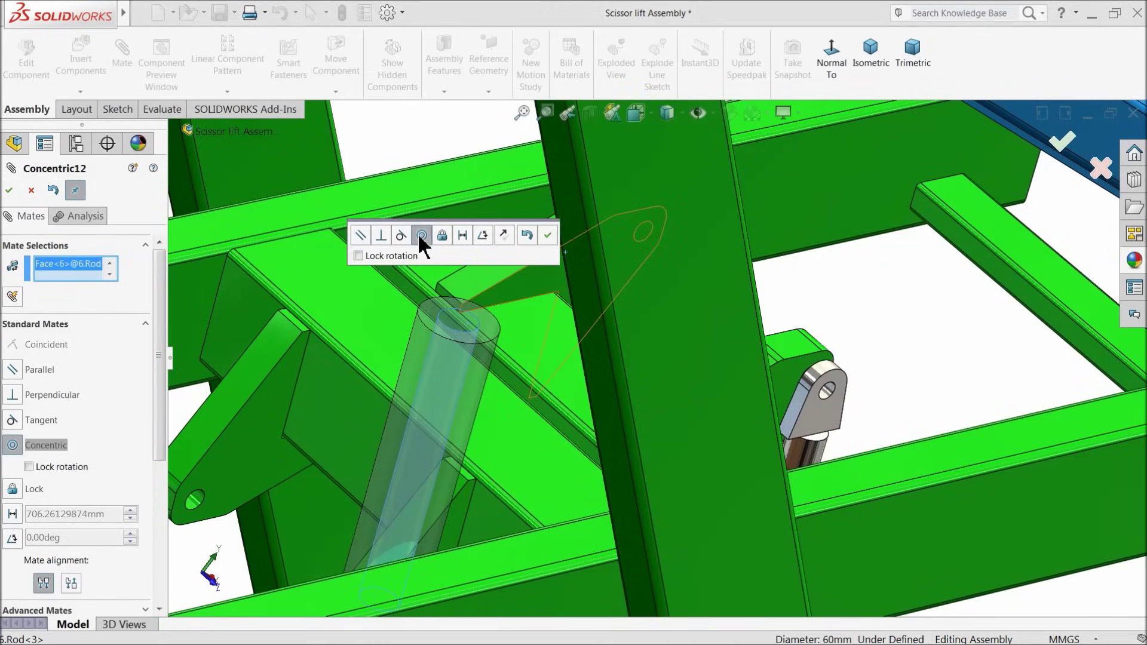
pyautogui.click(548, 240)
# Apply a Concentric mate between the copied Rod's eye hole and the upper lug hole on the Main Diagonal.
pyautogui.moveTo(540, 264); pyautogui.dragTo(455, 389, button='middle')
pyautogui.scroll(-5, 361, 233)
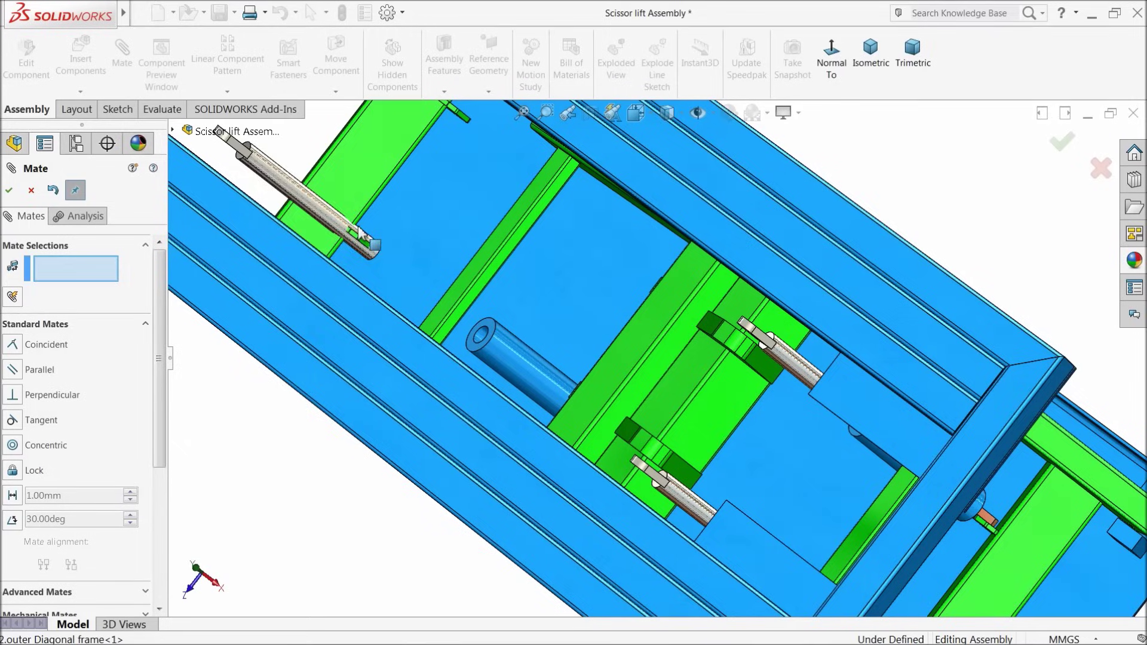
pyautogui.moveTo(324, 213); pyautogui.dragTo(576, 402, button='middle')
pyautogui.scroll(8, 479, 324)
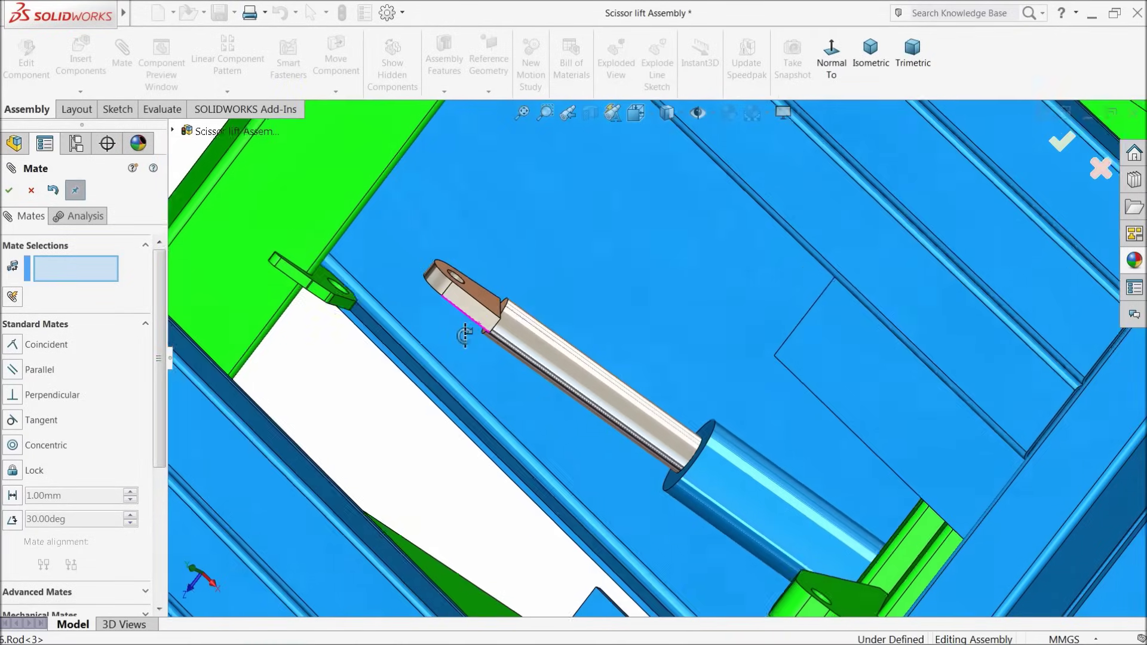
pyautogui.scroll(3, 459, 325)
pyautogui.moveTo(320, 312); pyautogui.dragTo(572, 424, button='middle')
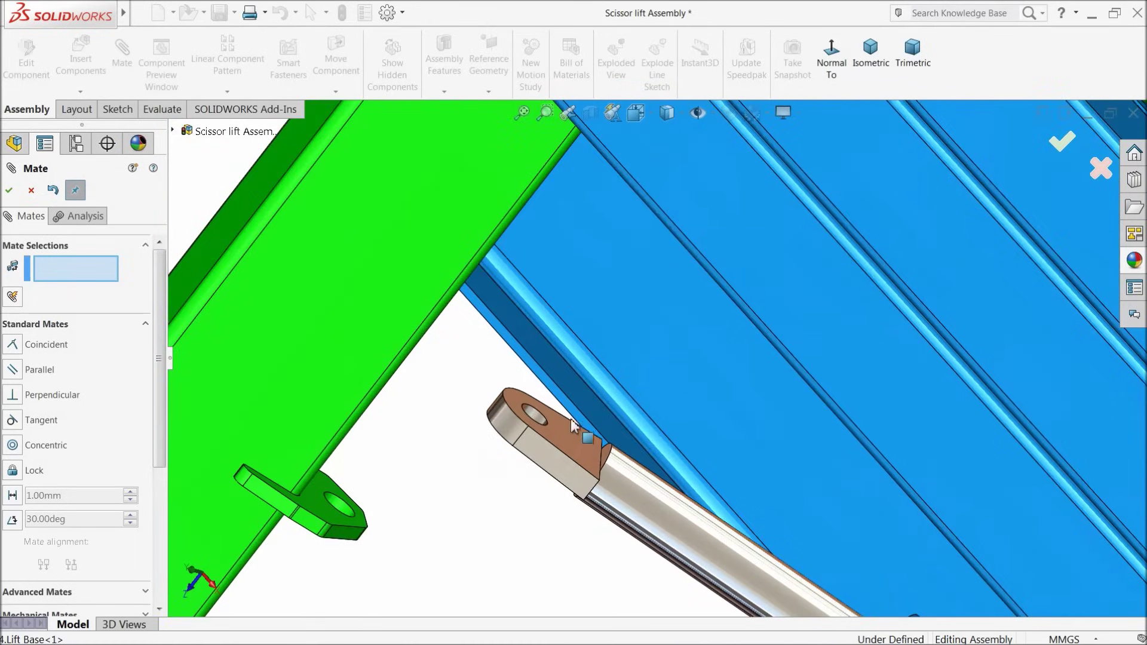
pyautogui.click(535, 420)
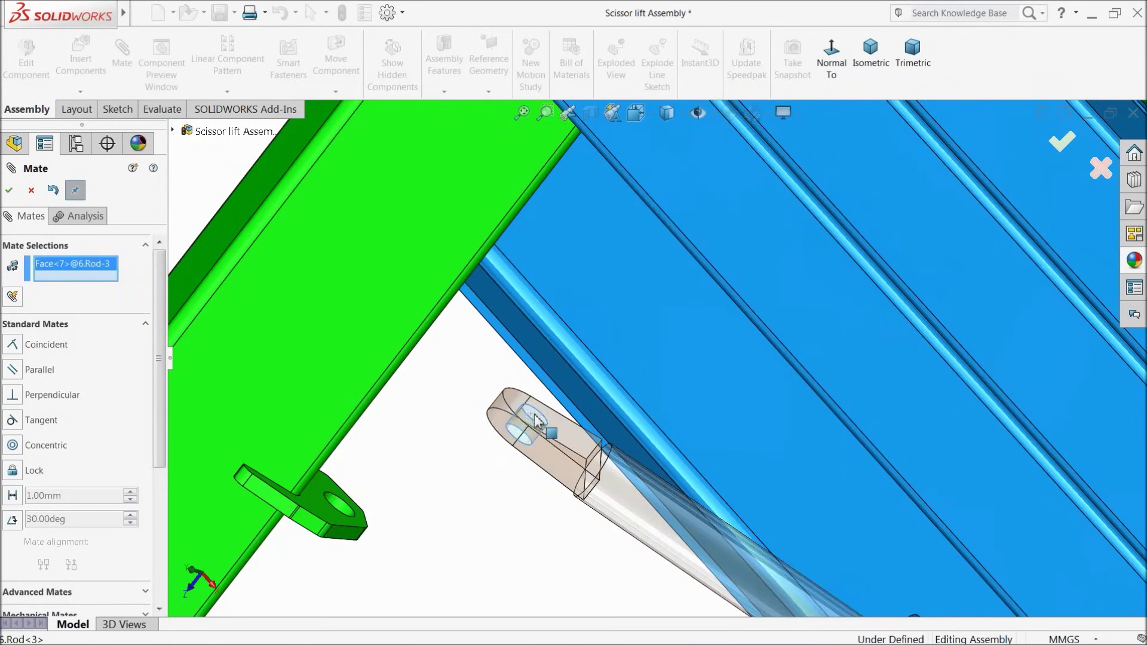
pyautogui.click(345, 510)
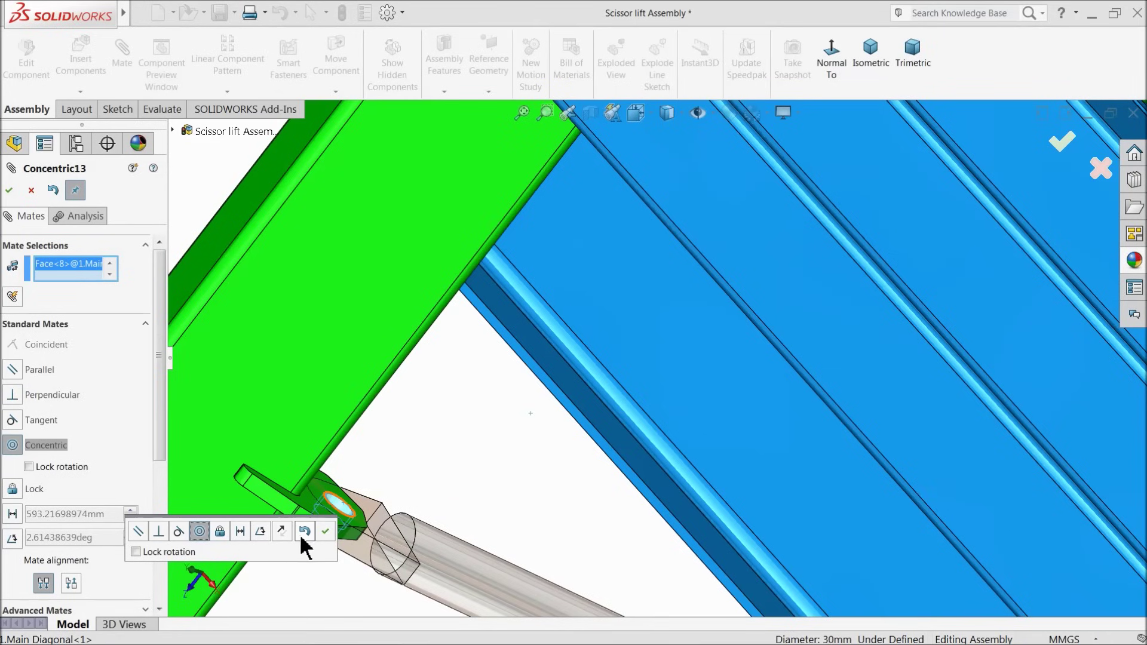
pyautogui.click(323, 530)
# Examine how the copied Rod and Hydraulic cylinder body sit against their lugs and the neighbouring frame, then finish mating.
pyautogui.moveTo(549, 504); pyautogui.dragTo(603, 444, button='middle')
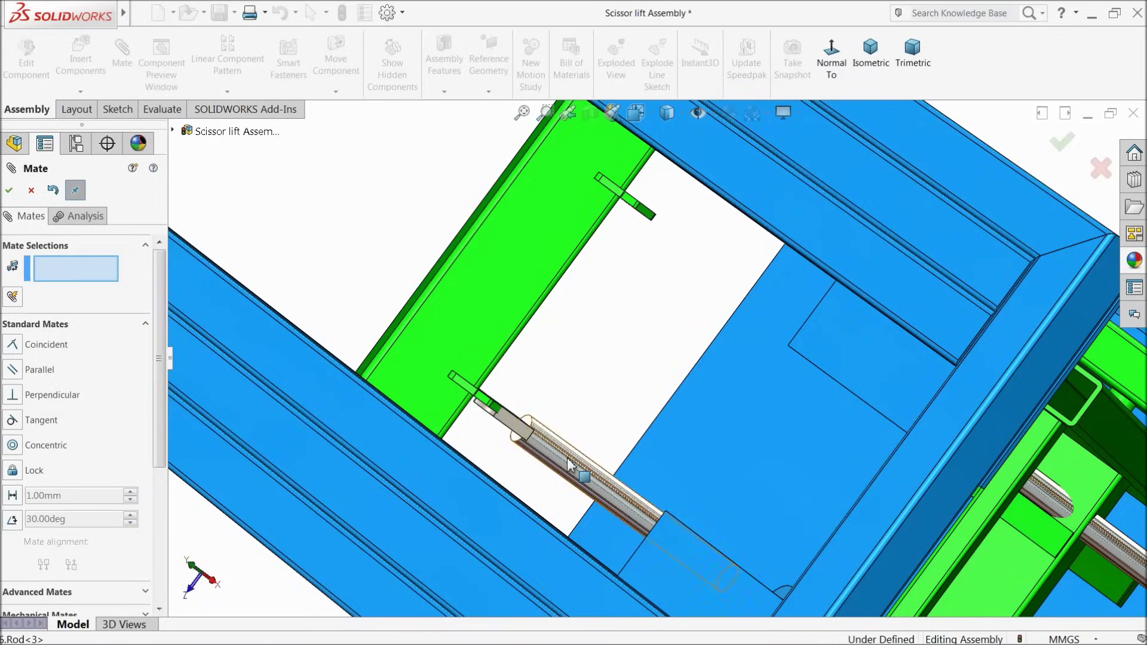
pyautogui.scroll(3, 569, 464)
pyautogui.moveTo(621, 486); pyautogui.dragTo(729, 409, button='middle')
pyautogui.scroll(-4, 623, 509)
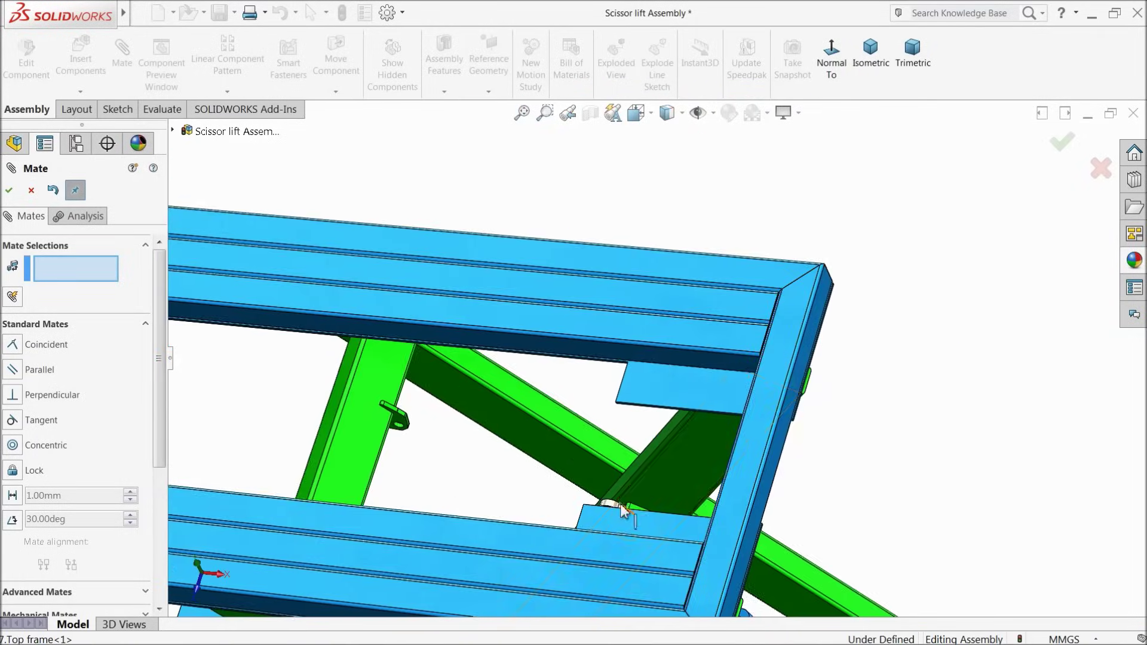
pyautogui.scroll(3, 623, 509)
pyautogui.moveTo(623, 509); pyautogui.dragTo(730, 470, button='middle')
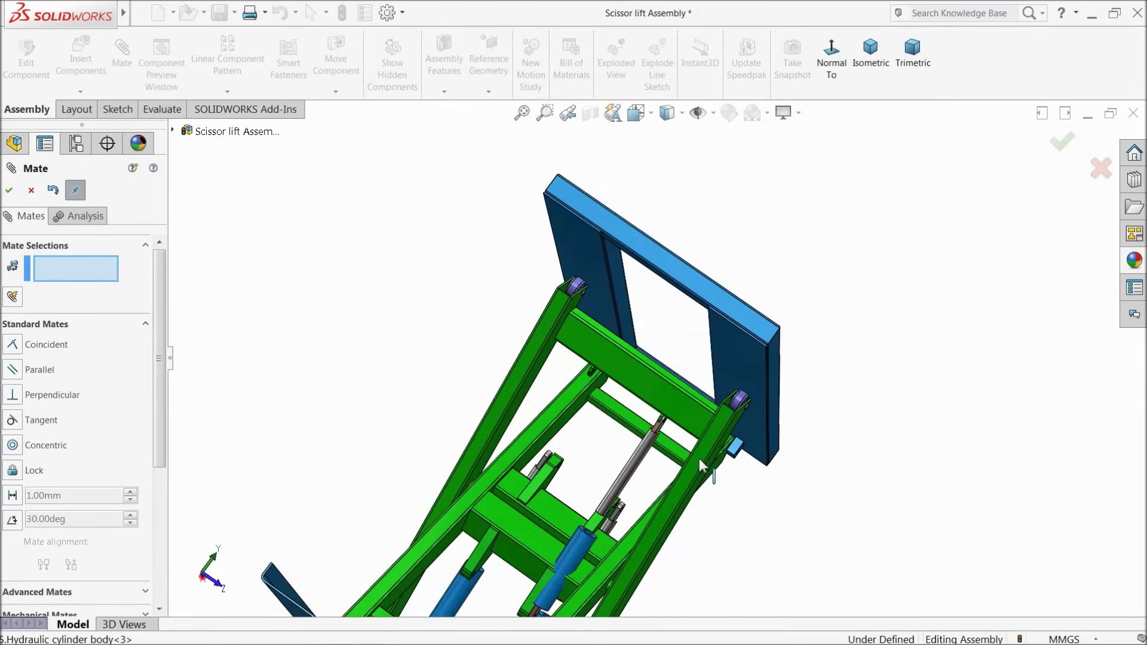
pyautogui.scroll(-5, 729, 469)
pyautogui.moveTo(737, 412); pyautogui.dragTo(724, 421, button='middle')
pyautogui.scroll(10, 724, 421)
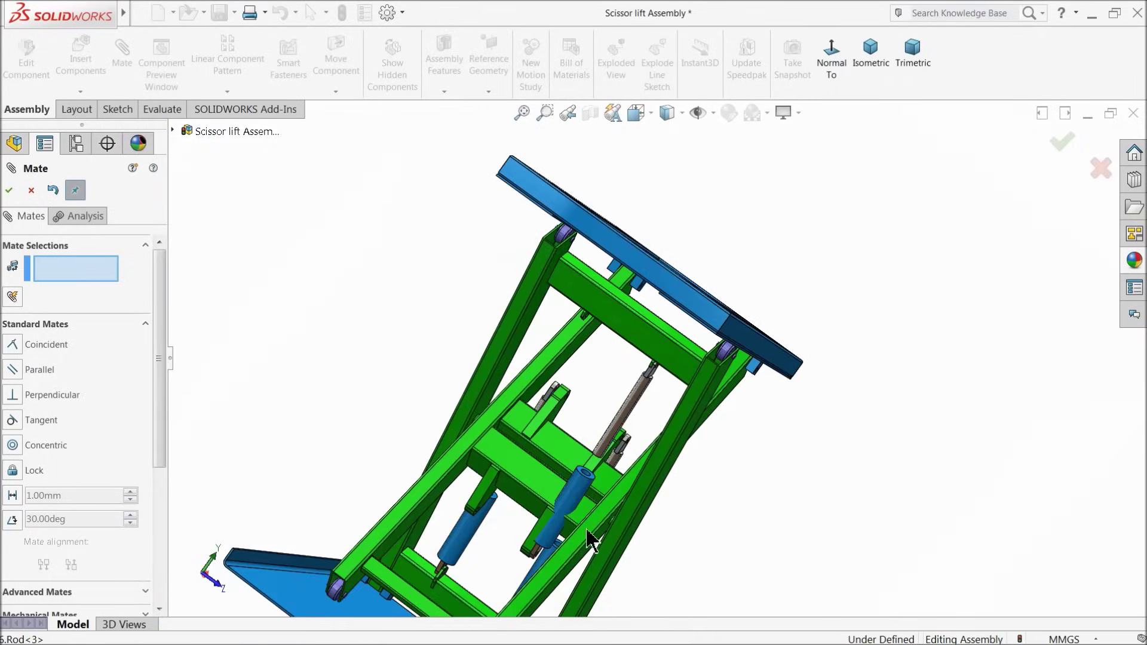
pyautogui.scroll(-4, 588, 541)
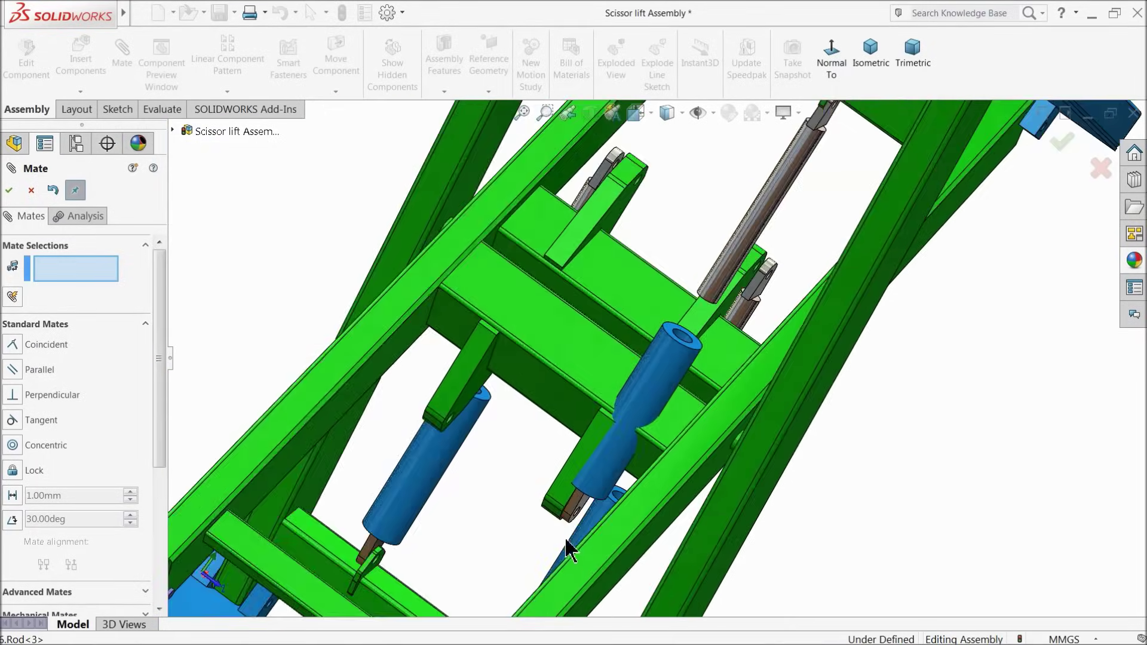
pyautogui.scroll(-5, 568, 545)
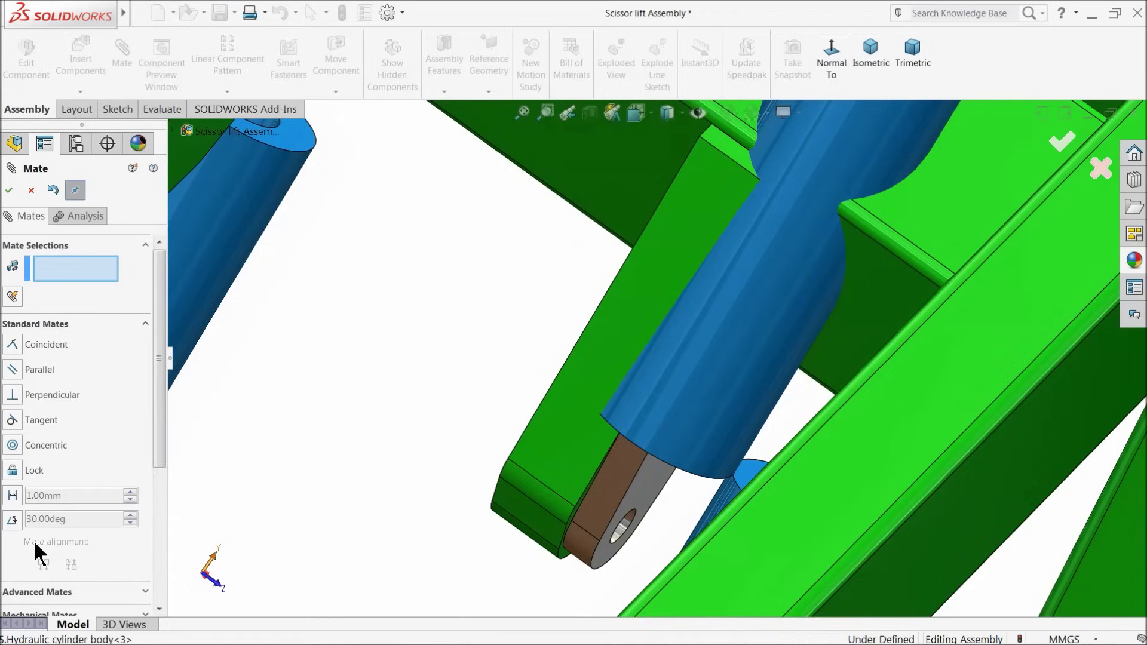
pyautogui.click(30, 191)
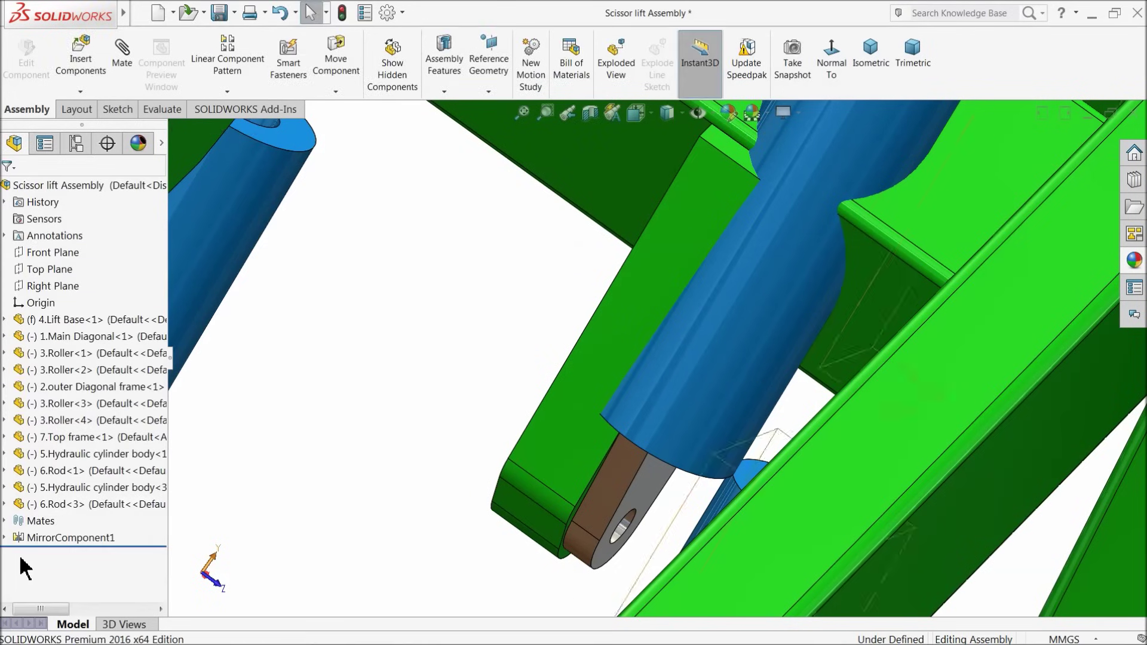
# Change the Coincident mate between the outer Diagonal frame's lug and the copied Hydraulic cylinder body to a 10 mm Distance mate.
pyautogui.click(4, 521)
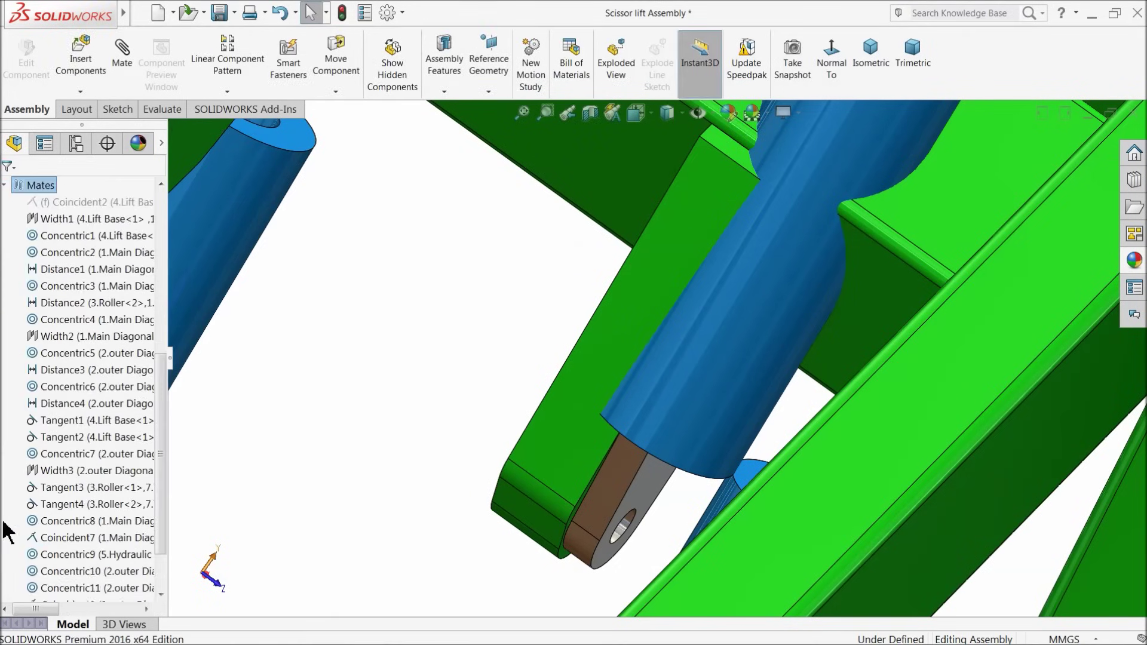
pyautogui.click(42, 543)
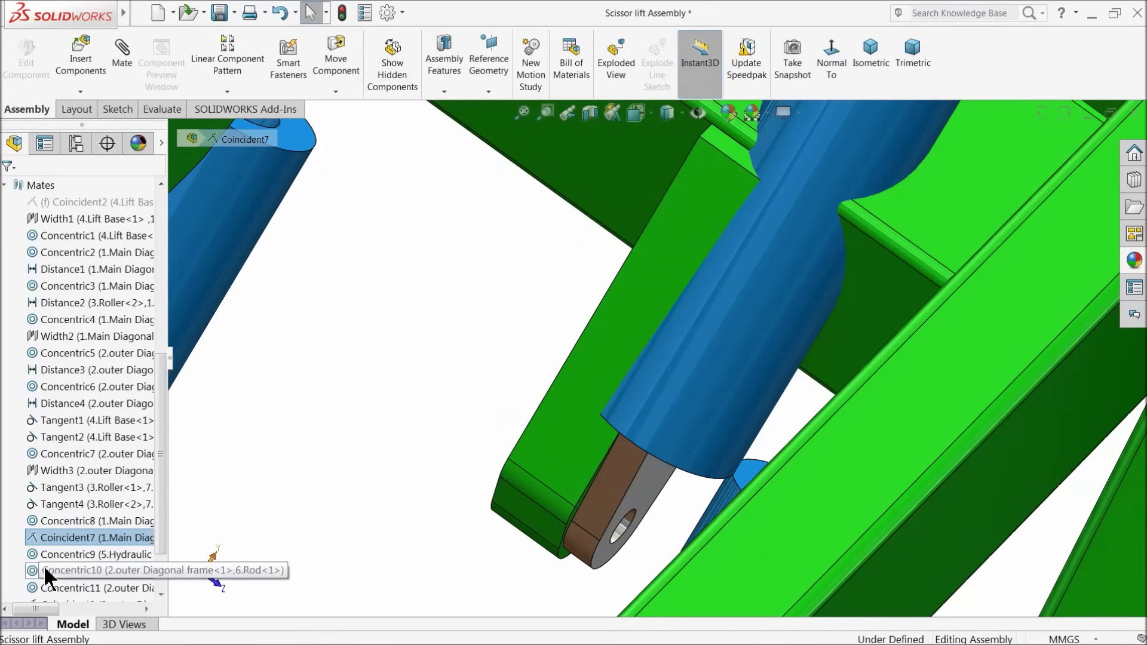
pyautogui.moveTo(155, 539); pyautogui.dragTo(152, 582)
pyautogui.click(34, 537)
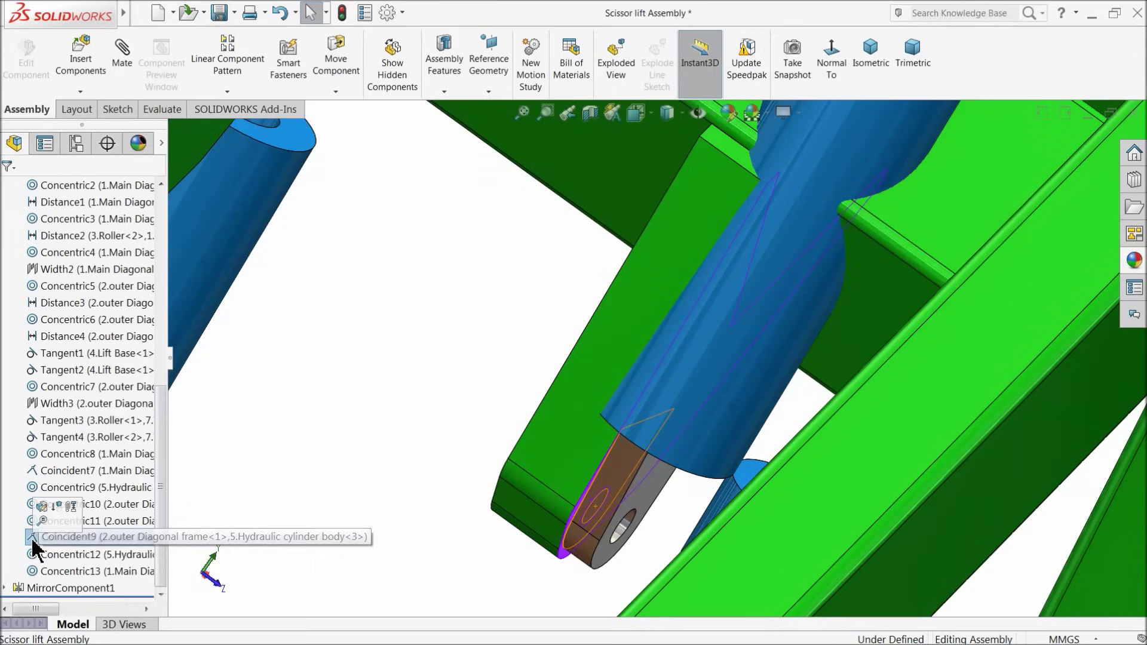
pyautogui.click(41, 504)
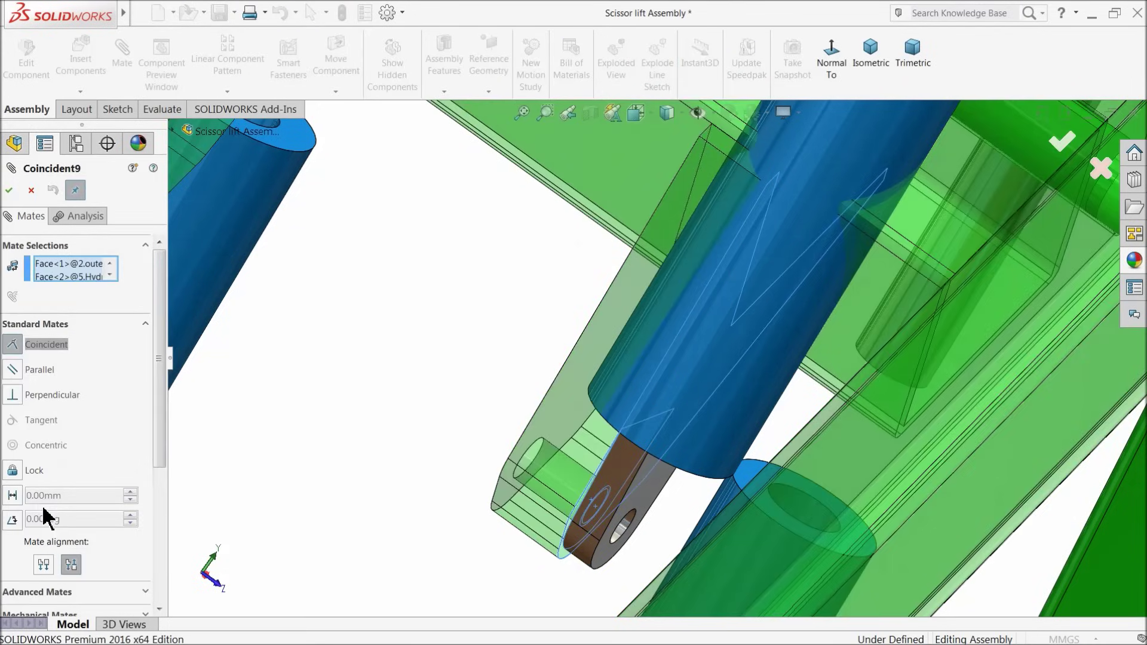
pyautogui.click(12, 496)
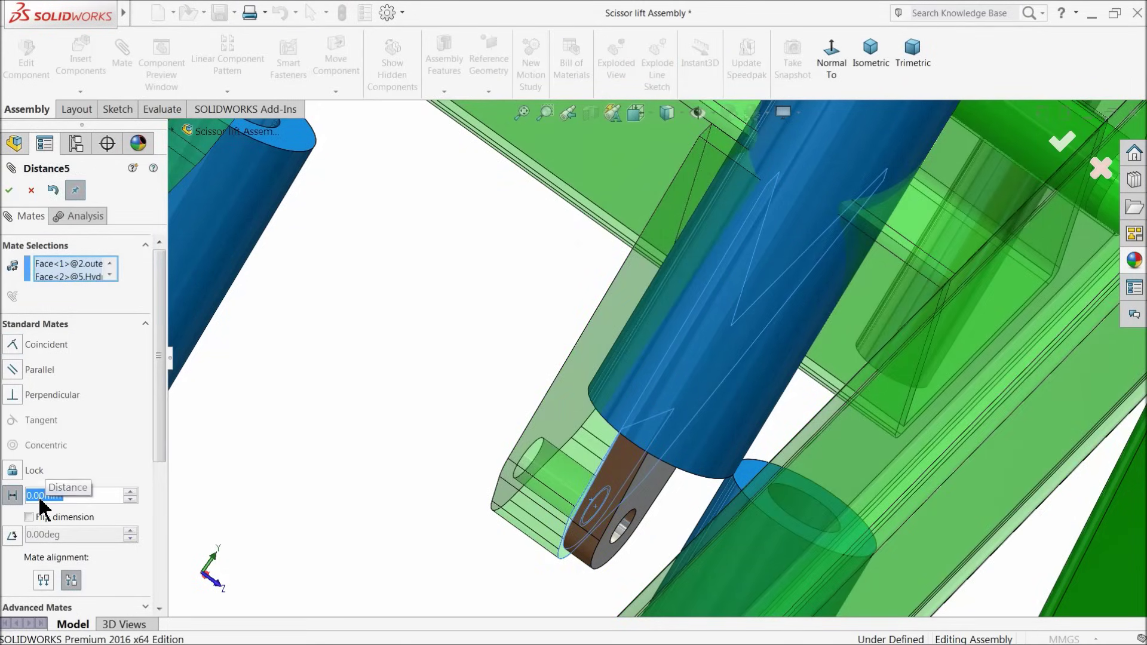
pyautogui.press('Return')
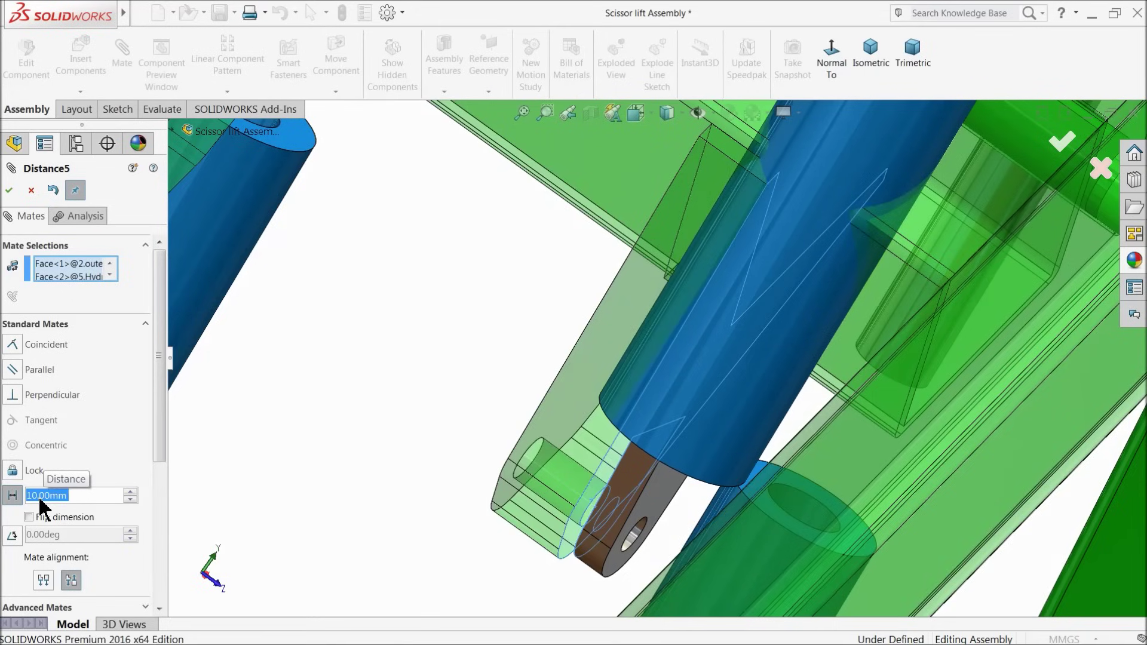
# Set the Distance mate between the outer Diagonal frame's lug and the copied Hydraulic cylinder body to 15 mm.
pyautogui.scroll(5, 751, 270)
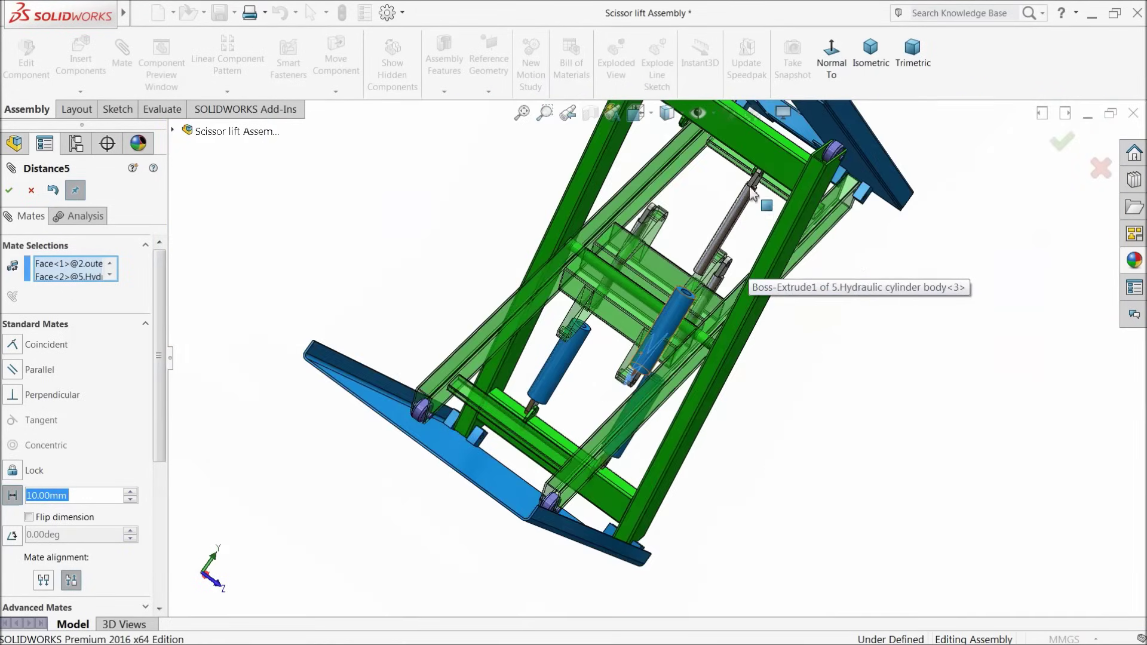
pyautogui.scroll(-5, 783, 190)
pyautogui.scroll(4, 785, 191)
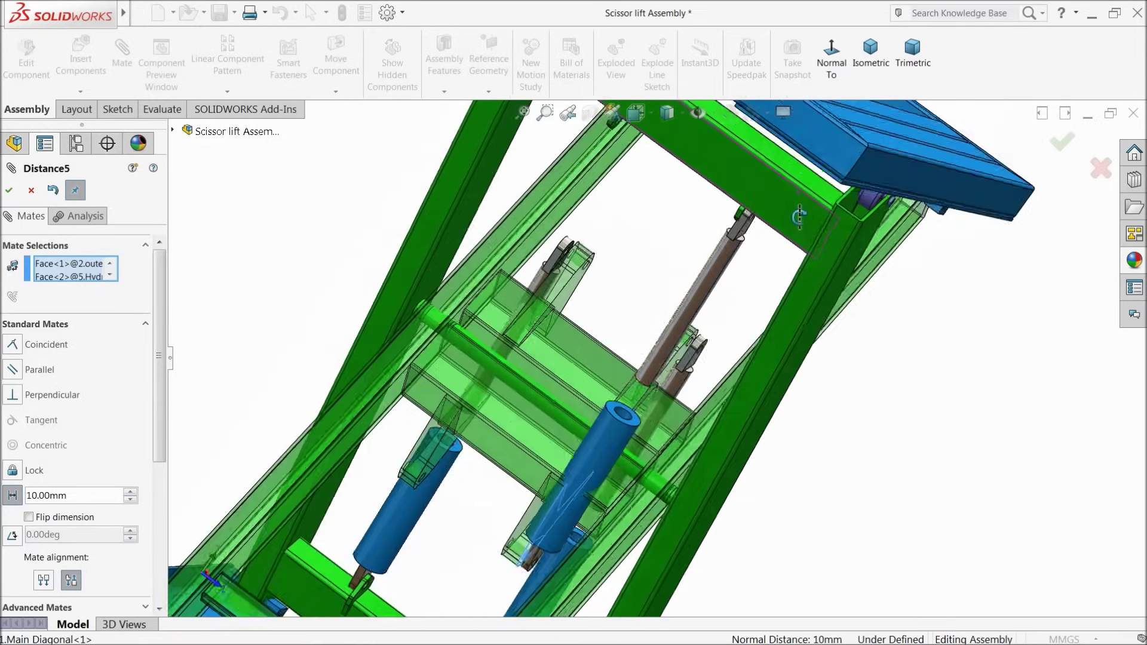
pyautogui.moveTo(799, 216); pyautogui.dragTo(628, 371, button='middle')
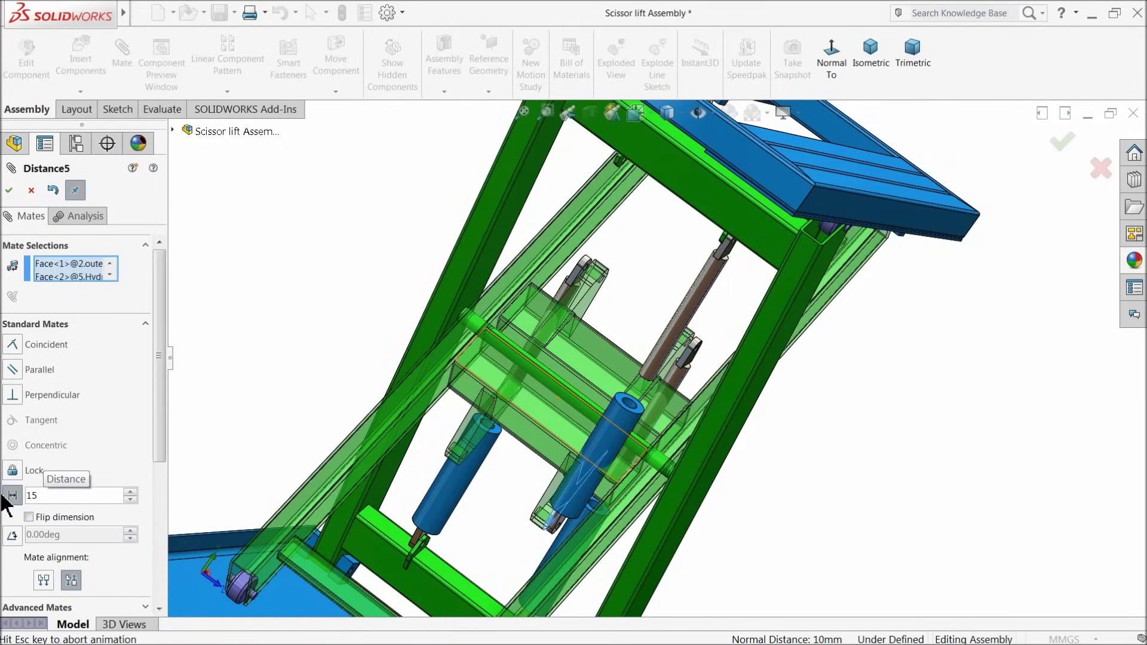
pyautogui.press('Return')
pyautogui.scroll(-5, 556, 586)
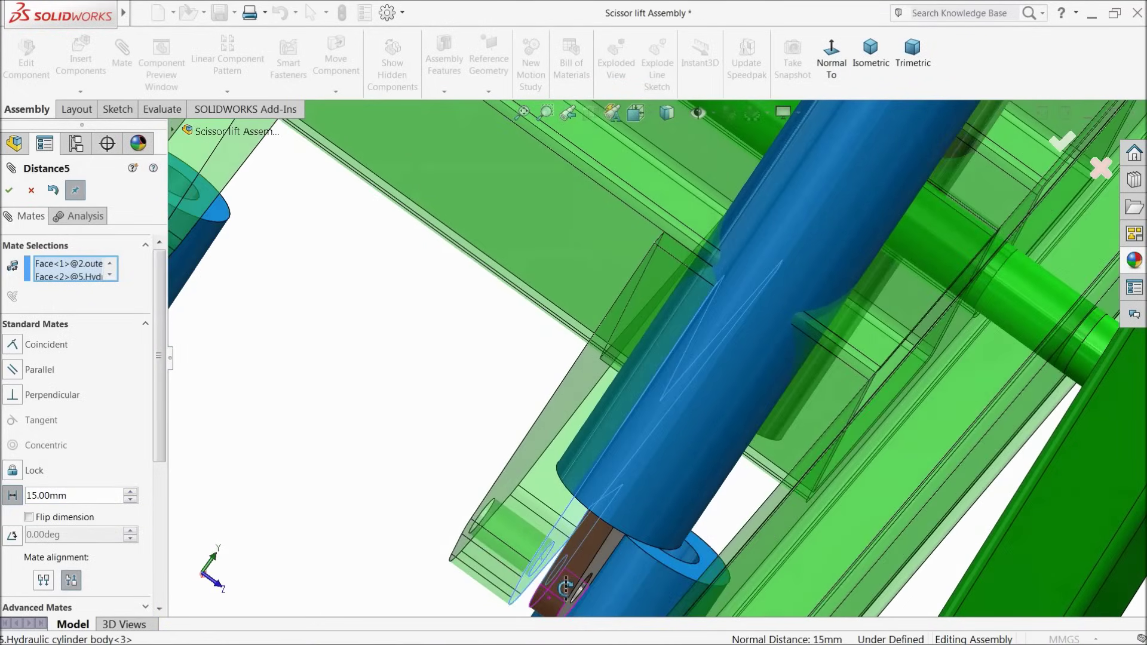
pyautogui.scroll(8, 565, 588)
pyautogui.scroll(-8, 780, 199)
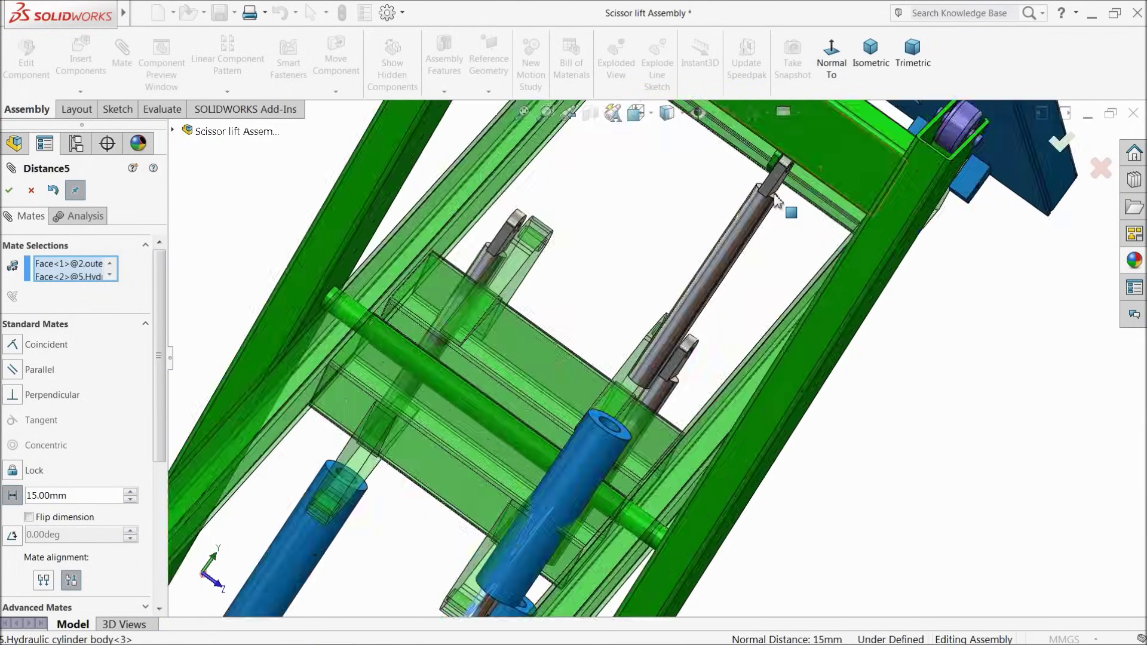
pyautogui.scroll(-8, 787, 199)
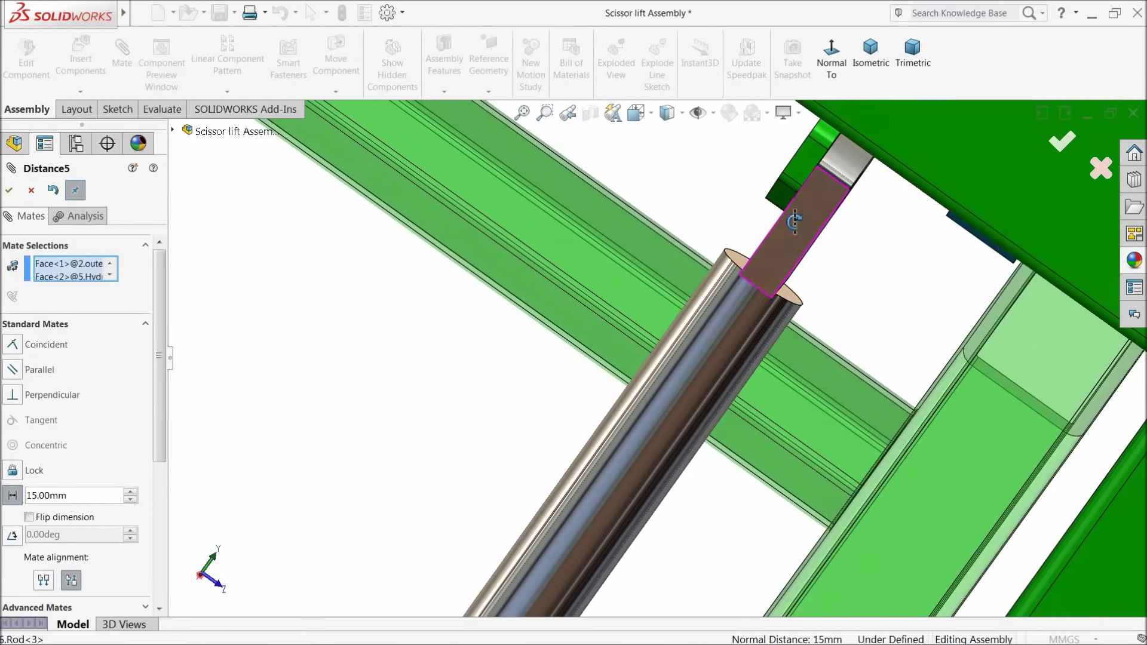
pyautogui.click(9, 190)
pyautogui.scroll(10, 321, 289)
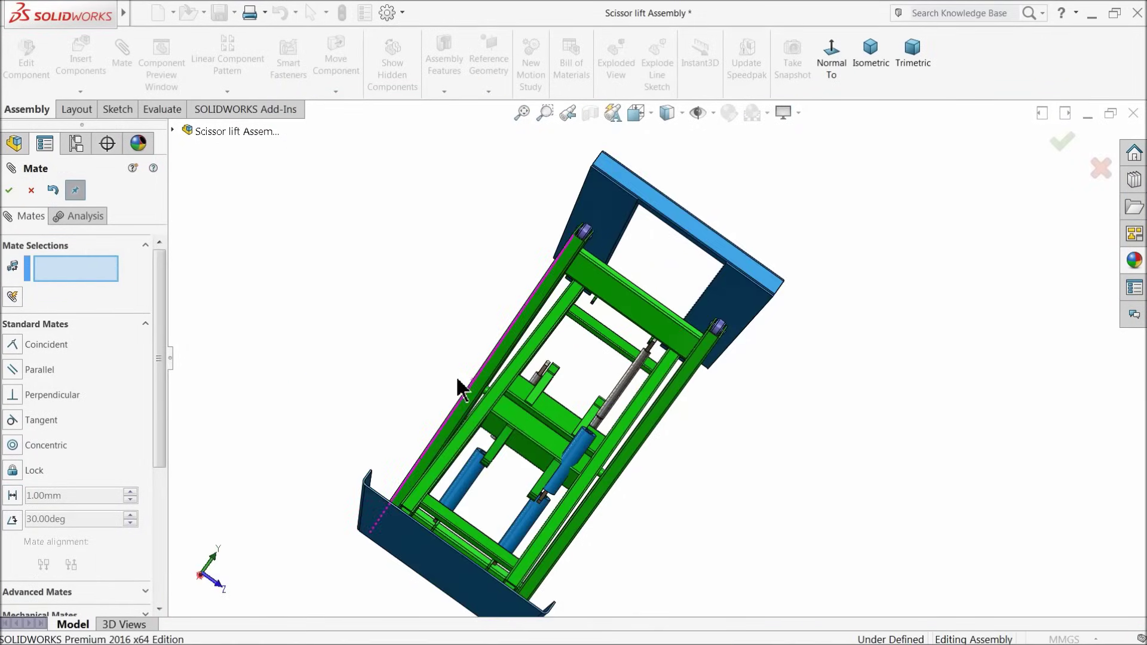
pyautogui.click(31, 190)
# Move the lift mechanism and examine how the copied cylinder and Rod fit between the frames.
pyautogui.moveTo(402, 272); pyautogui.dragTo(266, 297, button='middle')
pyautogui.scroll(5, 540, 401)
pyautogui.scroll(2, 542, 402)
pyautogui.moveTo(541, 399); pyautogui.dragTo(436, 472)
pyautogui.moveTo(436, 472); pyautogui.dragTo(512, 443, button='middle')
pyautogui.press('Escape')
pyautogui.scroll(-3, 510, 442)
pyautogui.scroll(-3, 511, 442)
pyautogui.moveTo(477, 371); pyautogui.dragTo(489, 361, button='middle')
pyautogui.press('Escape')
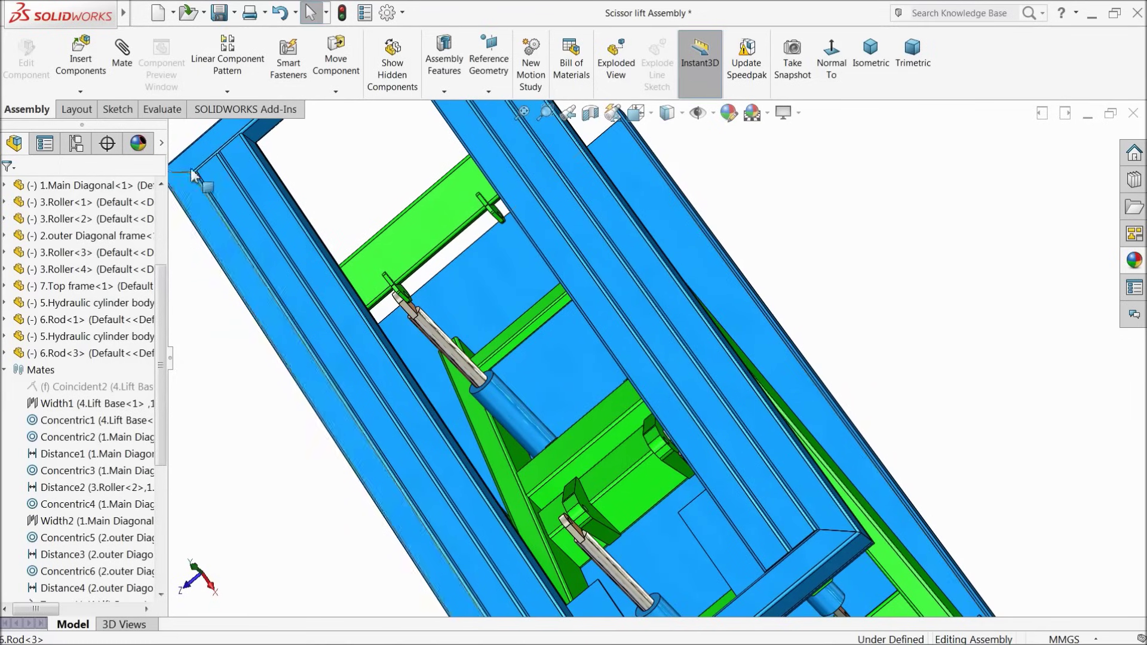
# Mirror the copied Hydraulic cylinder body and Rod about the Front Plane, using the bounding box center orientation.
pyautogui.click(5, 370)
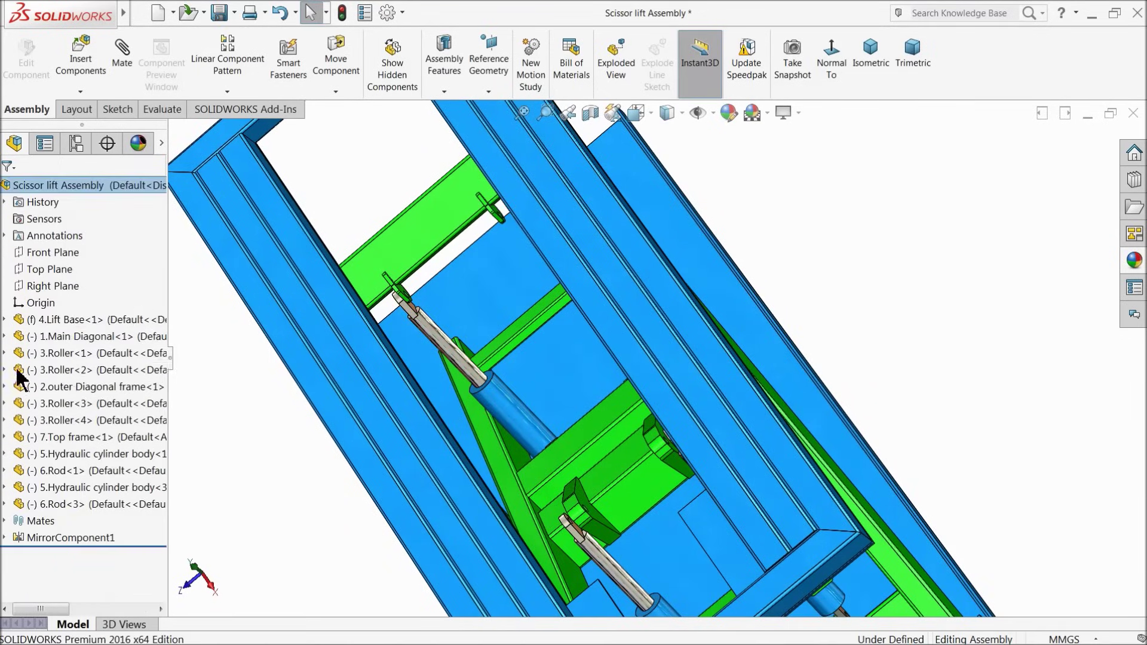
pyautogui.click(52, 252)
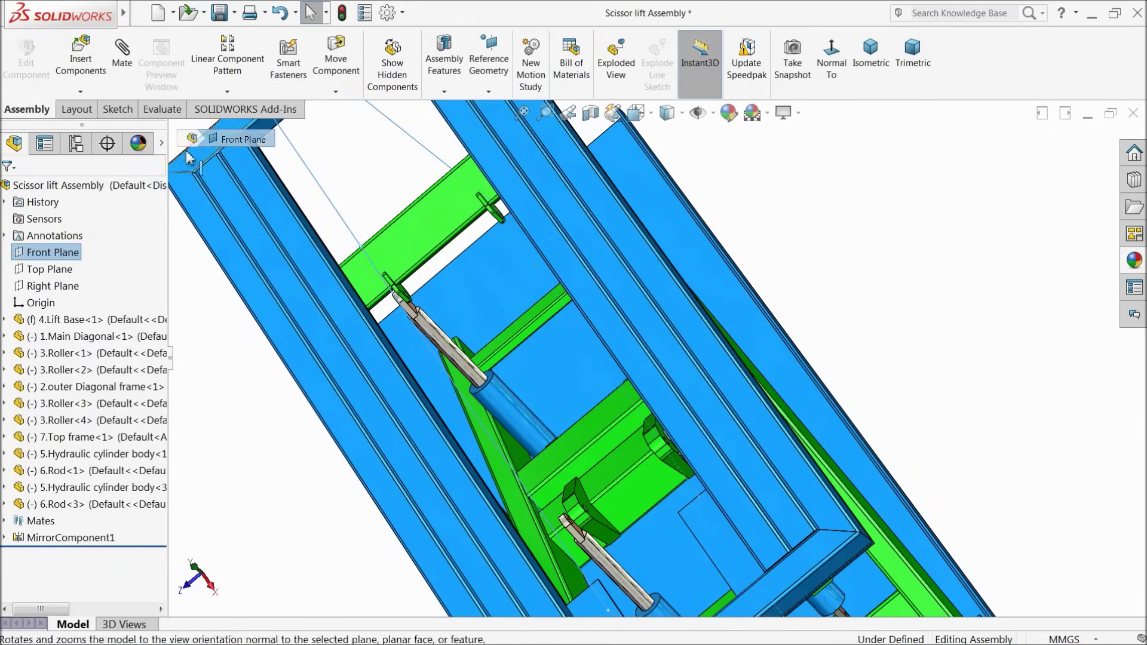
pyautogui.click(237, 93)
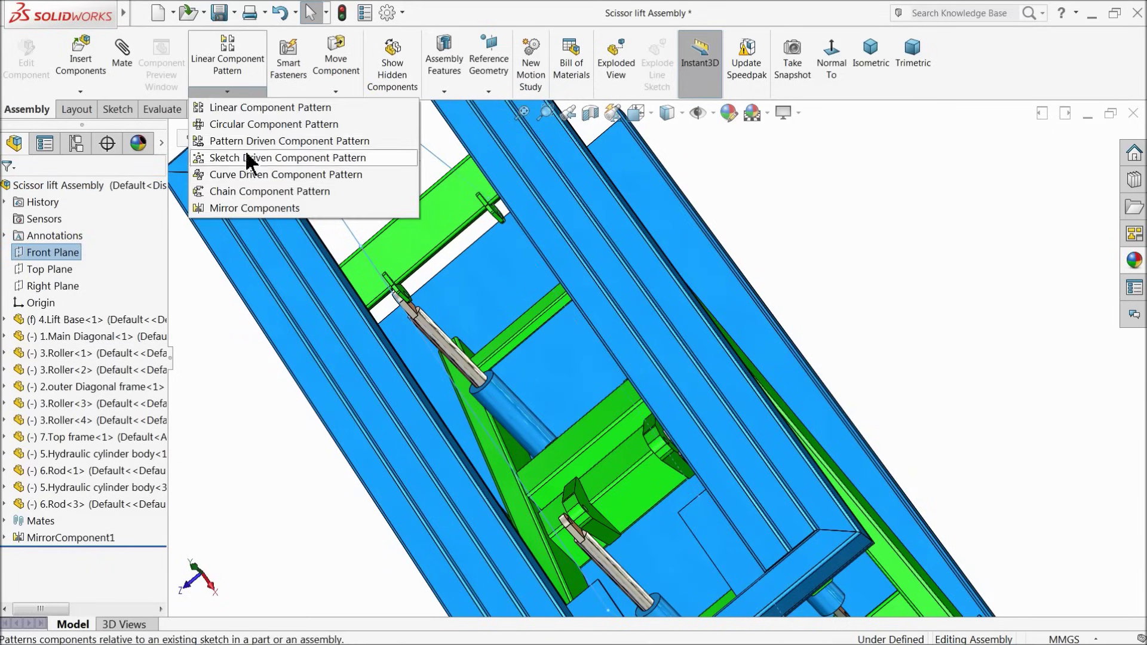
pyautogui.click(233, 207)
pyautogui.click(505, 422)
pyautogui.click(460, 378)
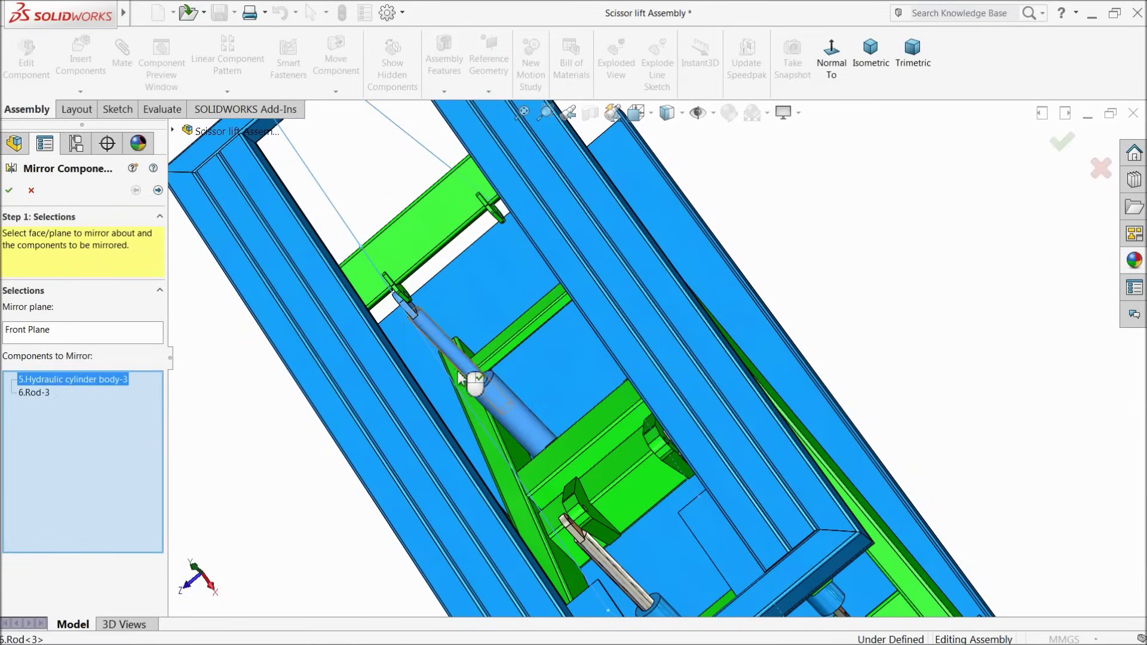
pyautogui.click(157, 191)
pyautogui.moveTo(394, 297); pyautogui.dragTo(615, 230, button='middle')
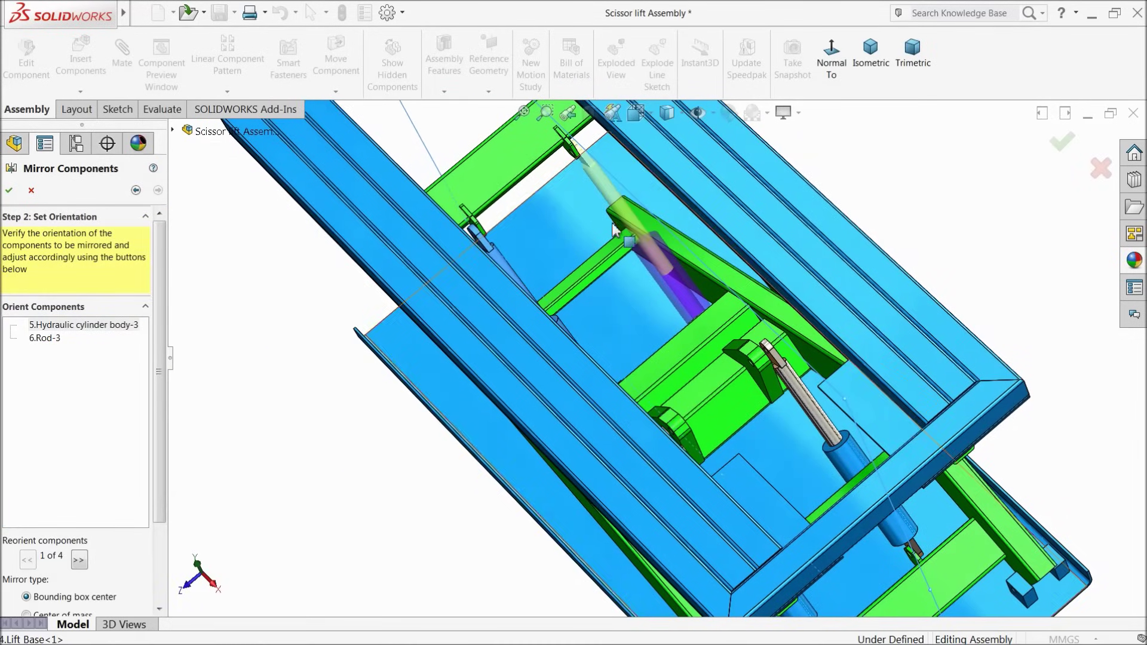
pyautogui.click(9, 190)
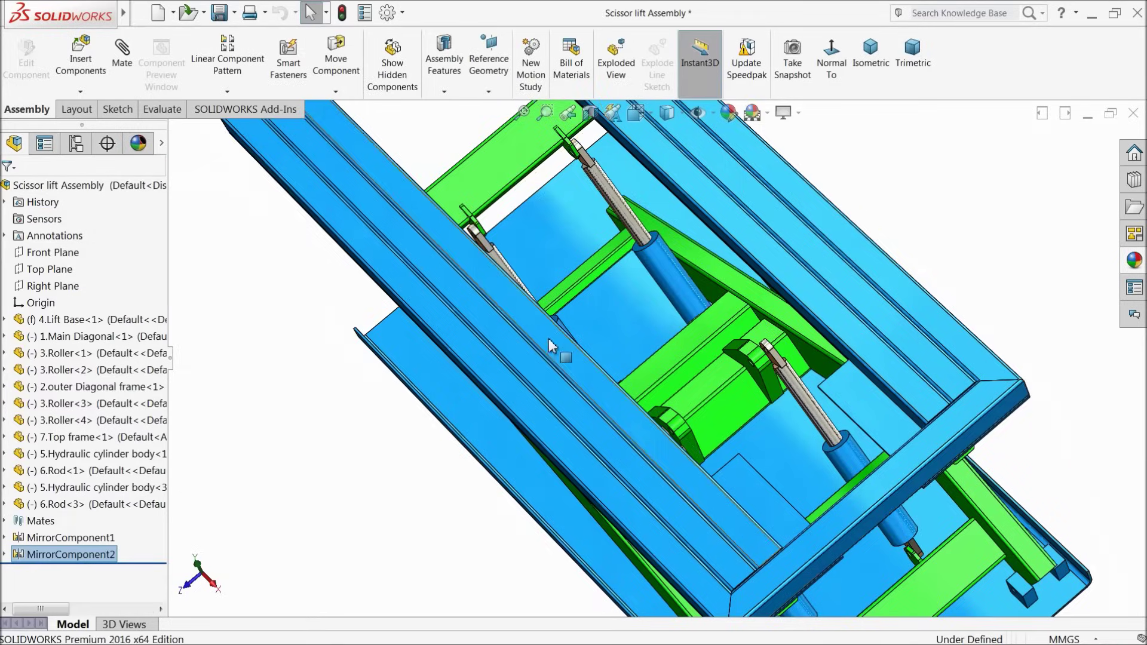
# Examine the whole lift assembly with both mirrored cylinder pairs fitted between the diagonal frames.
pyautogui.press('f')
pyautogui.moveTo(598, 358); pyautogui.dragTo(660, 373, button='middle')
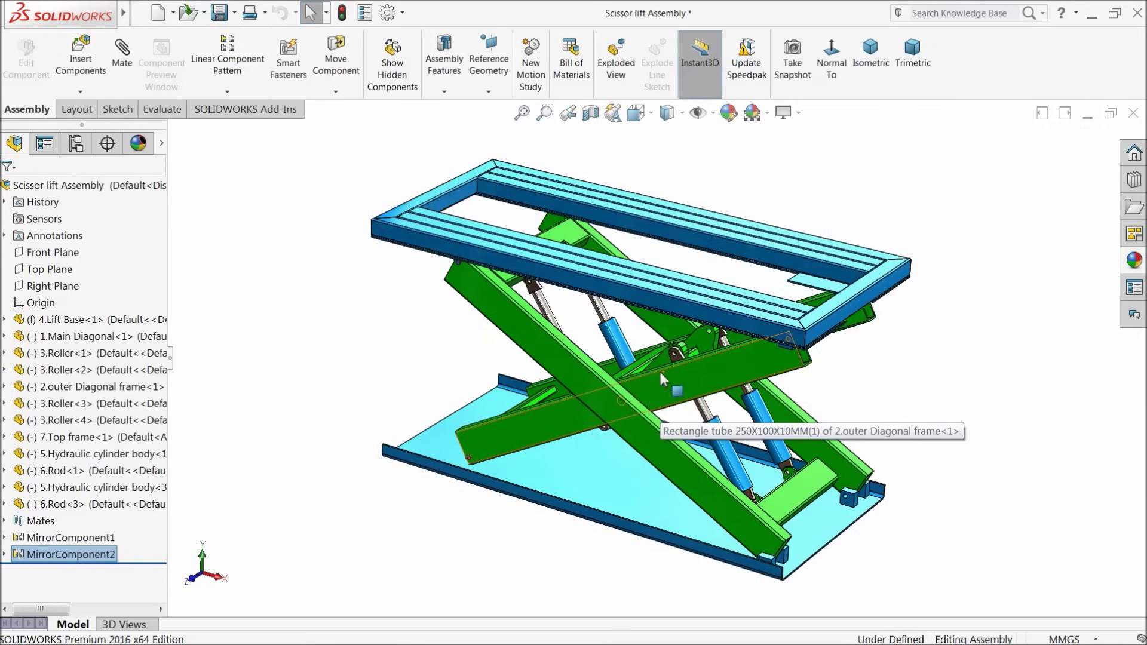
pyautogui.click(787, 113)
pyautogui.click(273, 208)
pyautogui.moveTo(431, 396); pyautogui.dragTo(454, 408, button='middle')
pyautogui.scroll(-2, 598, 412)
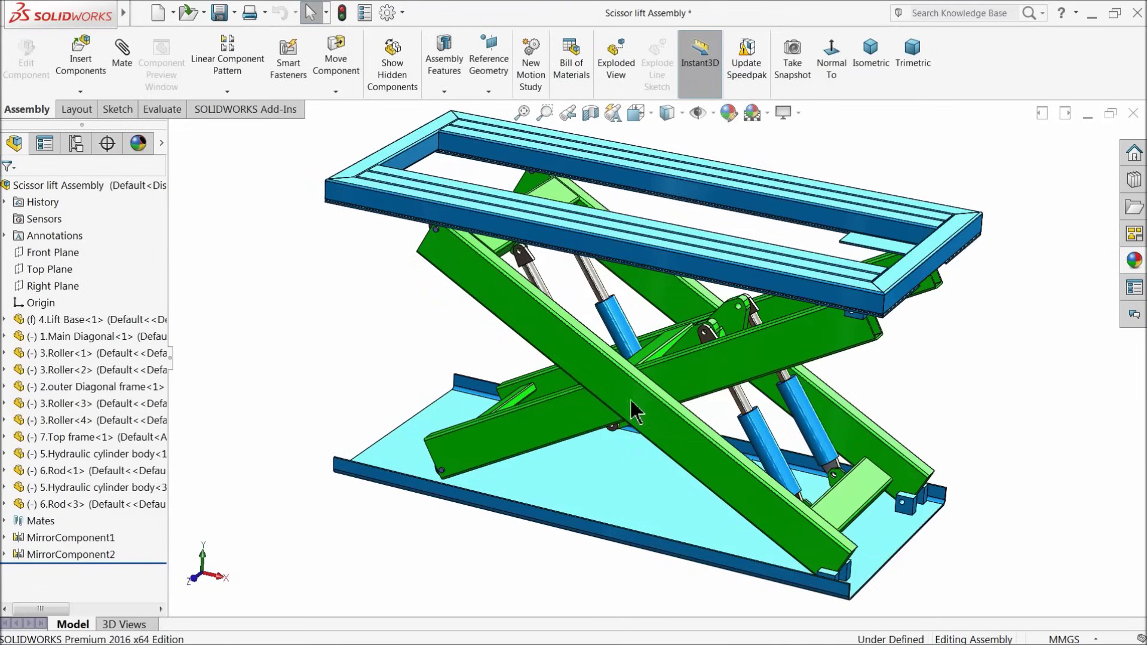
# Lower the lift mechanism to a nearly collapsed position by moving the Main Diagonal frame.
pyautogui.moveTo(502, 289); pyautogui.dragTo(473, 495)
pyautogui.moveTo(473, 495); pyautogui.dragTo(514, 482, button='middle')
pyautogui.moveTo(488, 429); pyautogui.dragTo(480, 487)
pyautogui.moveTo(480, 487); pyautogui.dragTo(625, 412, button='middle')
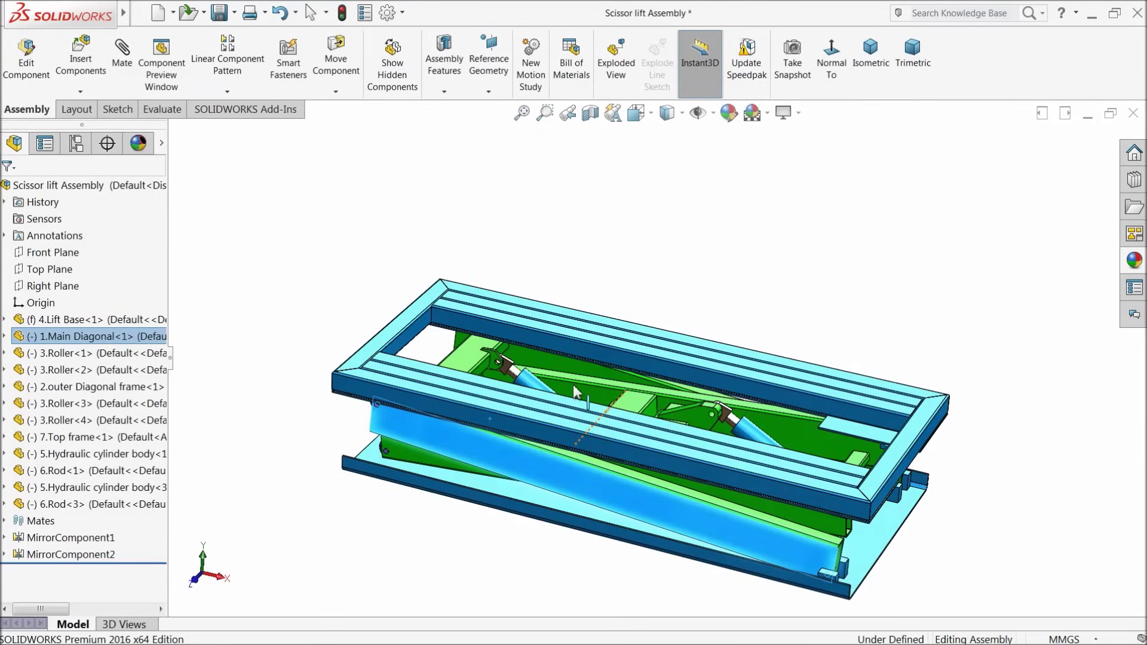
pyautogui.click(287, 299)
pyautogui.moveTo(287, 299); pyautogui.dragTo(441, 491, button='middle')
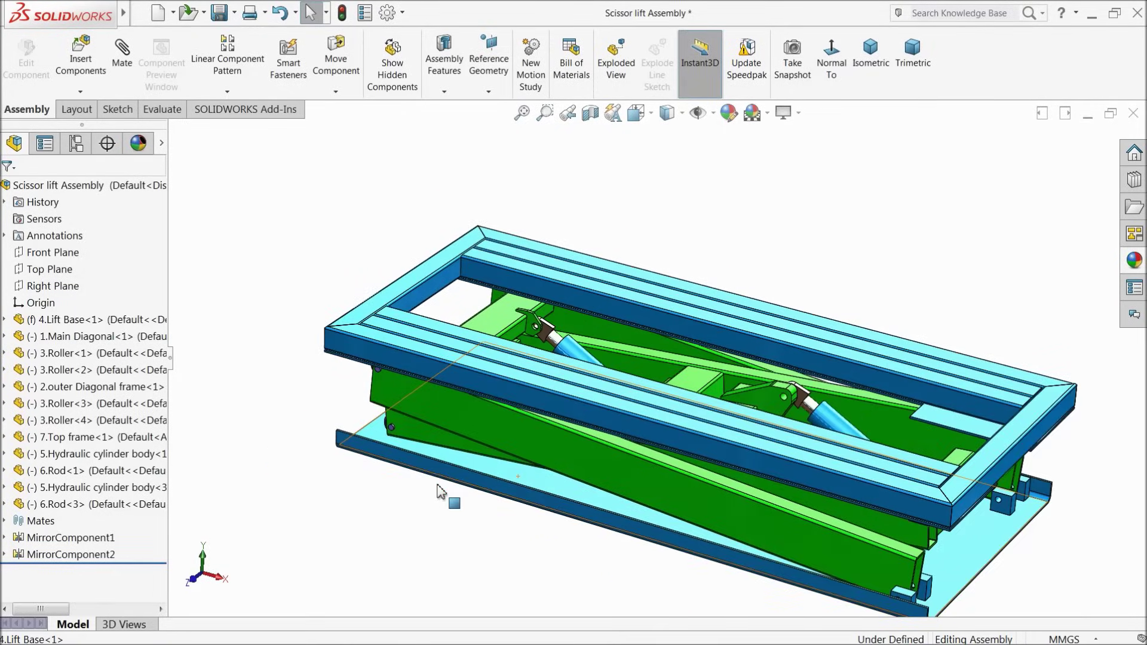
# Try to add a Distance mate between the faces of the Lift Base and the Top frame.
pyautogui.click(122, 48)
pyautogui.moveTo(348, 396); pyautogui.dragTo(429, 248, button='middle')
pyautogui.click(367, 500)
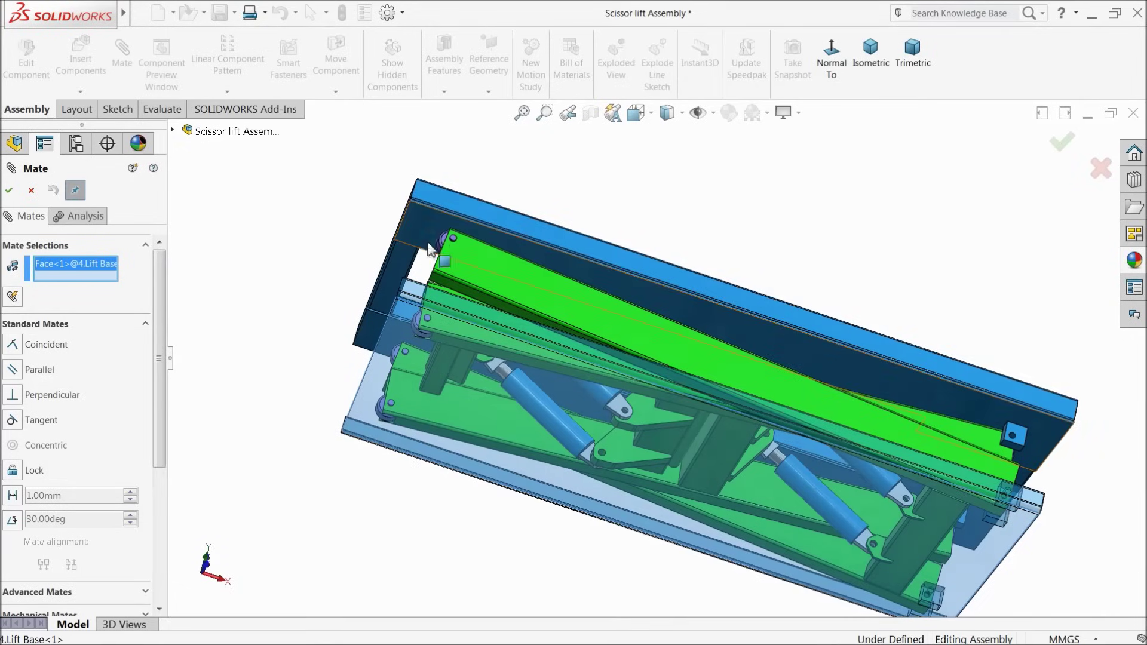
pyautogui.click(430, 249)
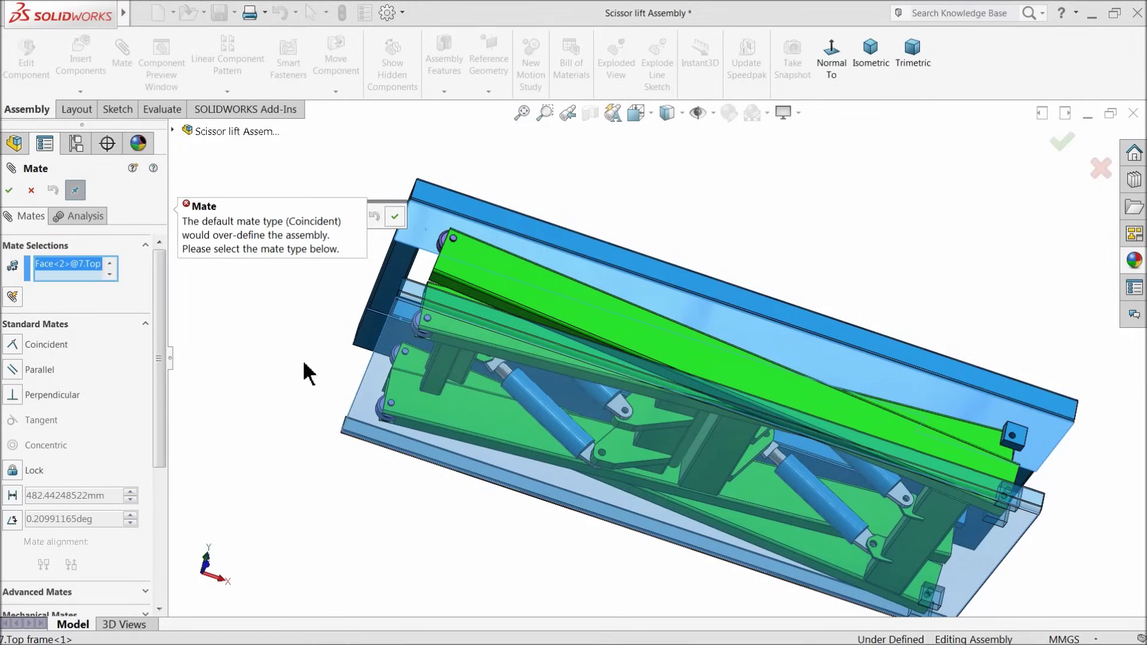
pyautogui.click(12, 496)
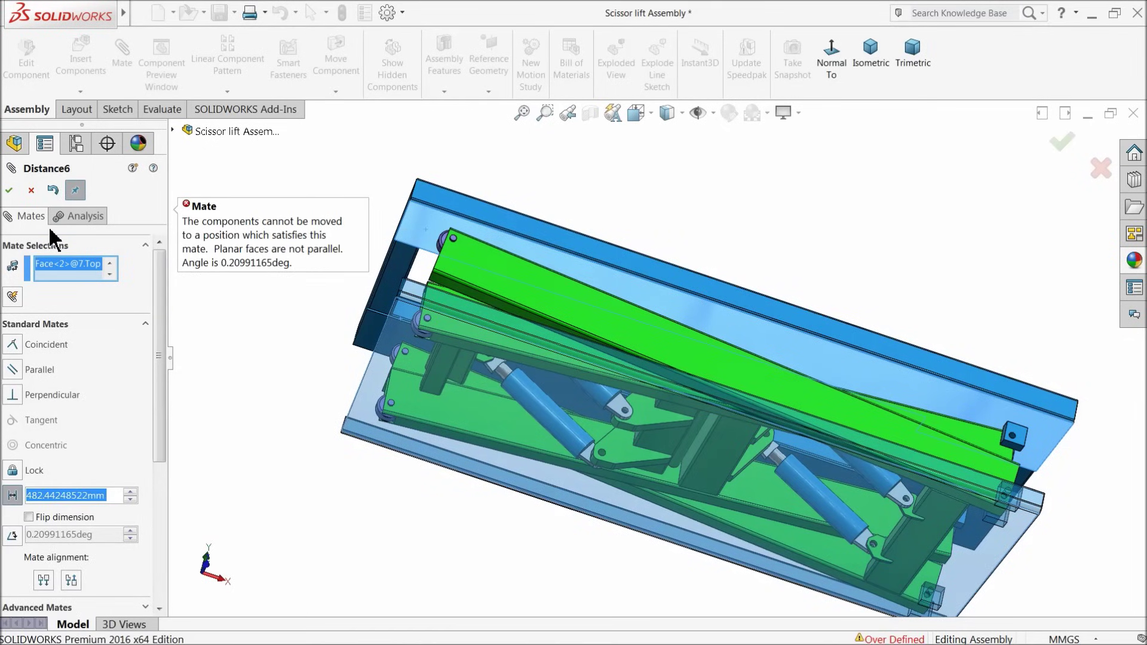
pyautogui.click(31, 190)
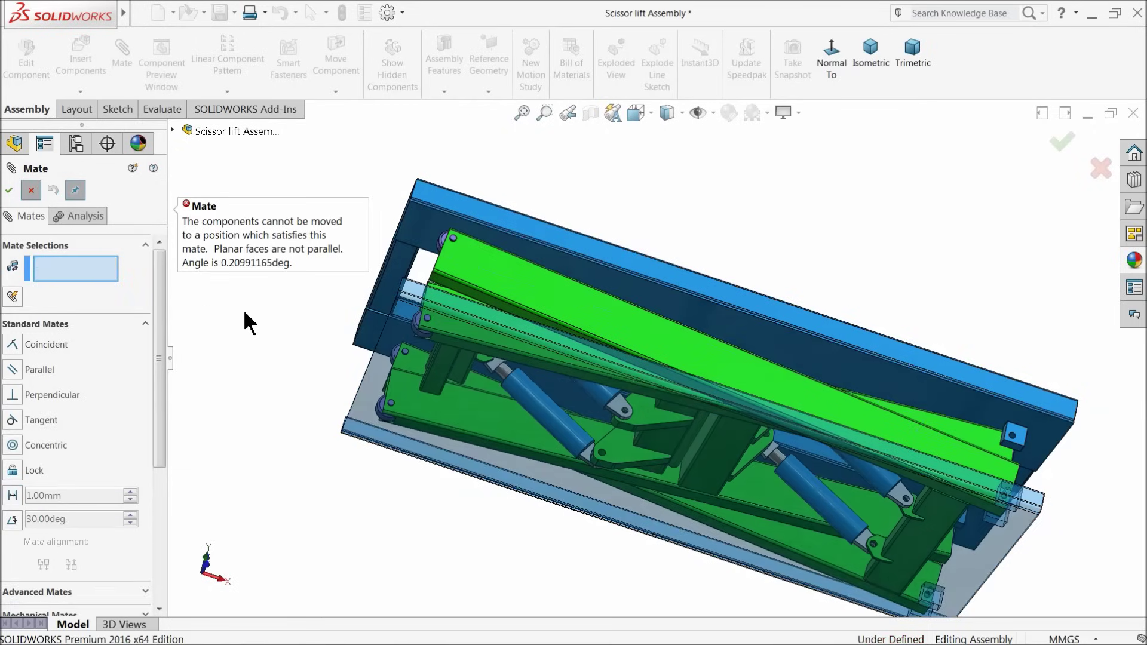
pyautogui.moveTo(346, 287); pyautogui.dragTo(282, 385, button='middle')
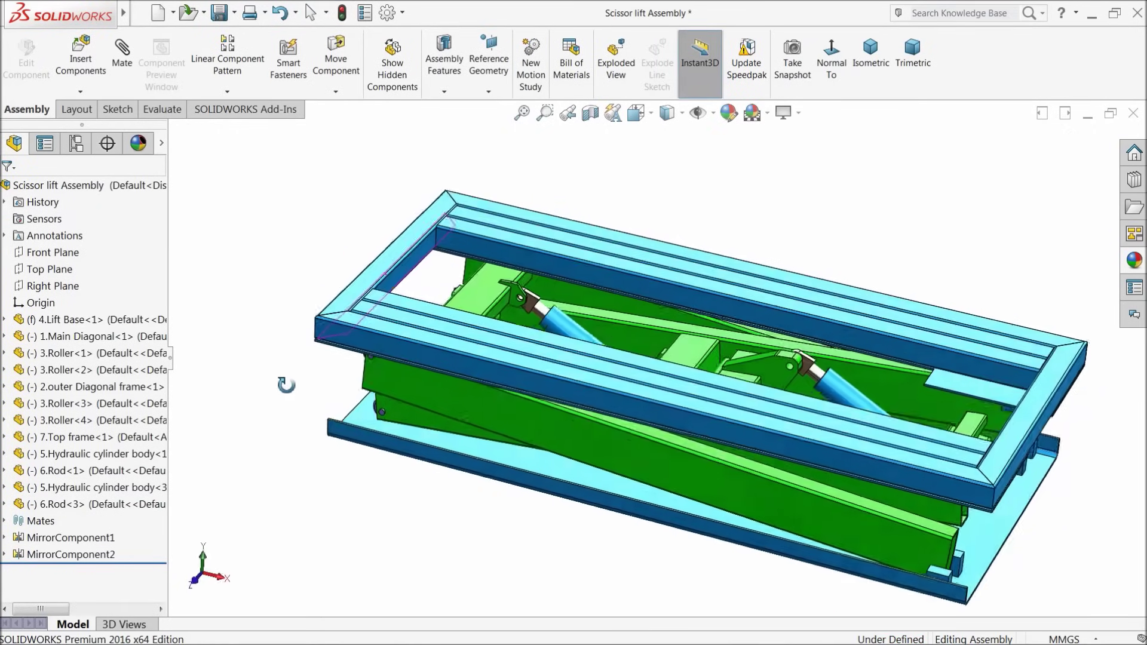
# Raise the Top frame partway and check how the scissor mechanism follows.
pyautogui.scroll(2, 645, 376)
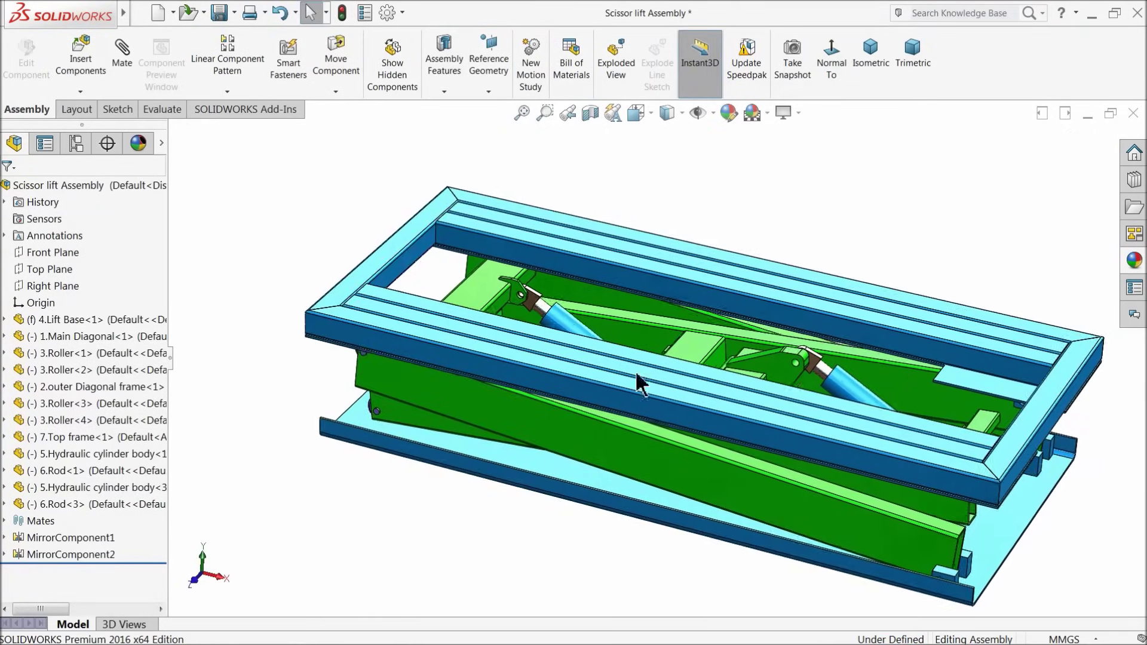
pyautogui.moveTo(597, 402); pyautogui.dragTo(621, 312)
pyautogui.scroll(-4, 621, 312)
pyautogui.scroll(2, 729, 313)
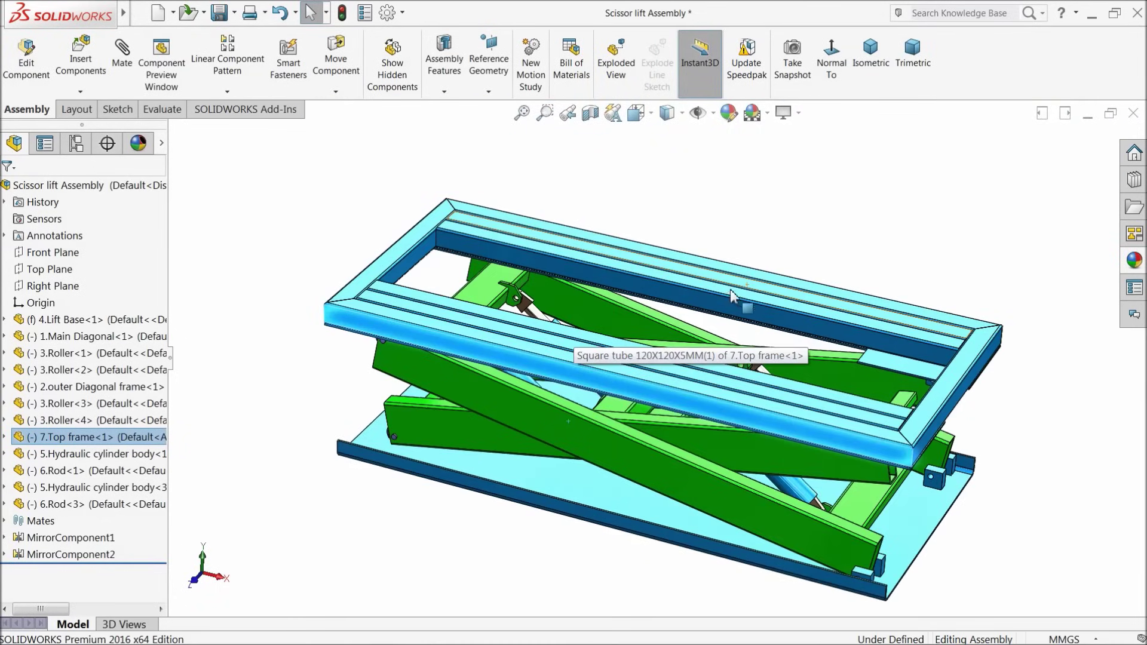
pyautogui.moveTo(609, 390); pyautogui.dragTo(407, 370)
pyautogui.press('Escape')
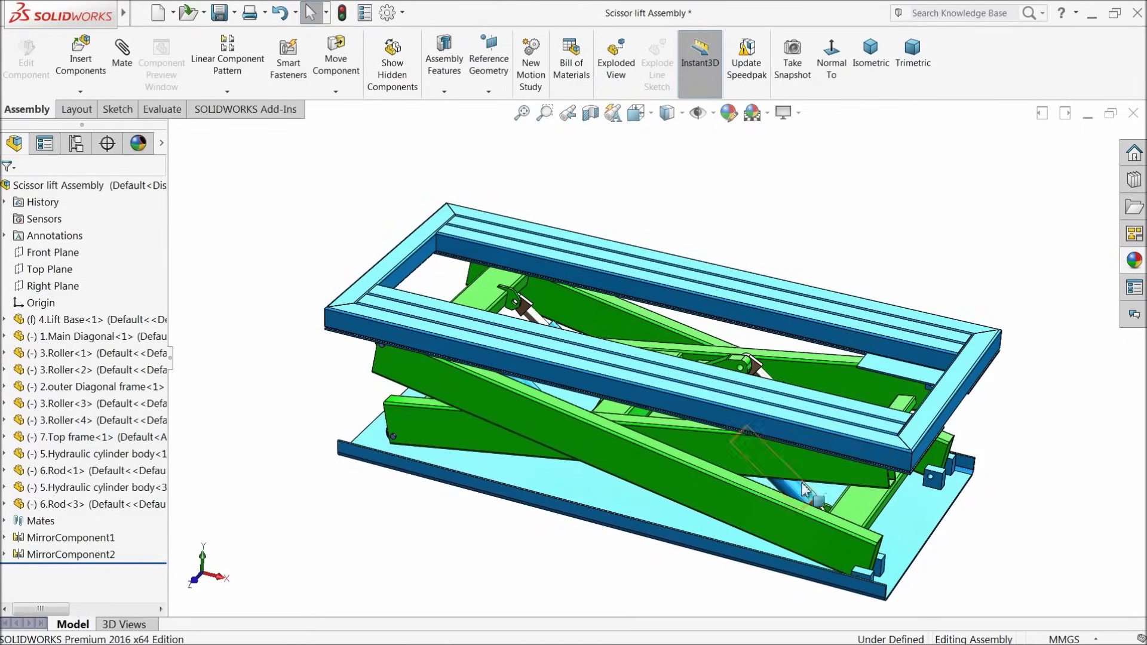
# Save the scissor lift assembly.
pyautogui.scroll(-2, 967, 503)
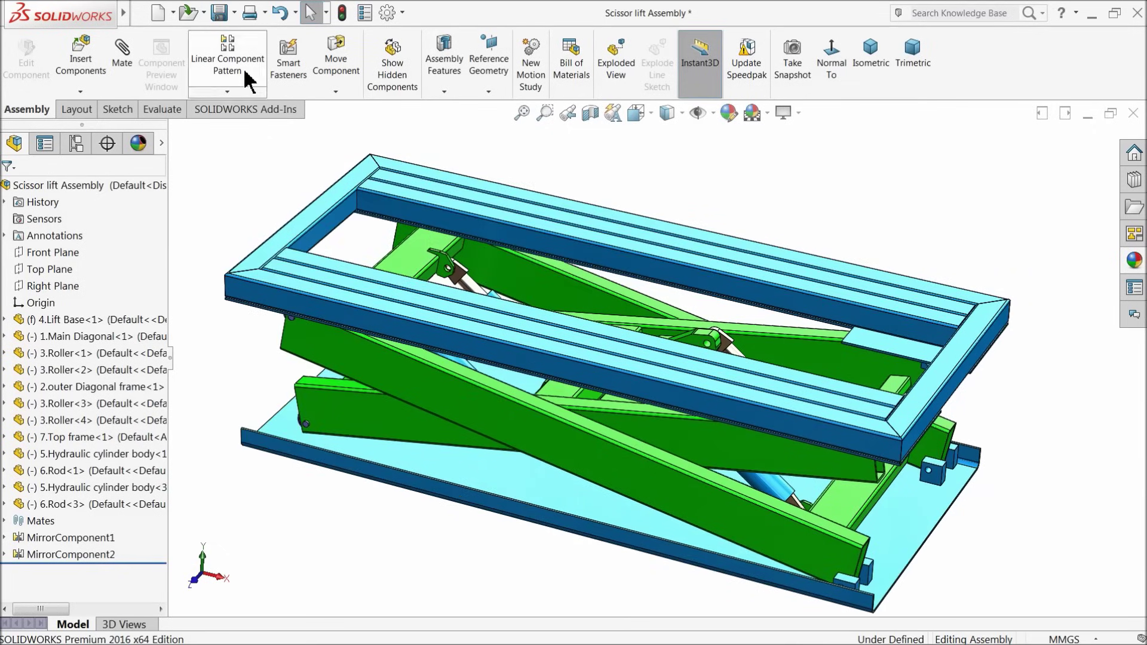
pyautogui.click(222, 18)
pyautogui.click(521, 268)
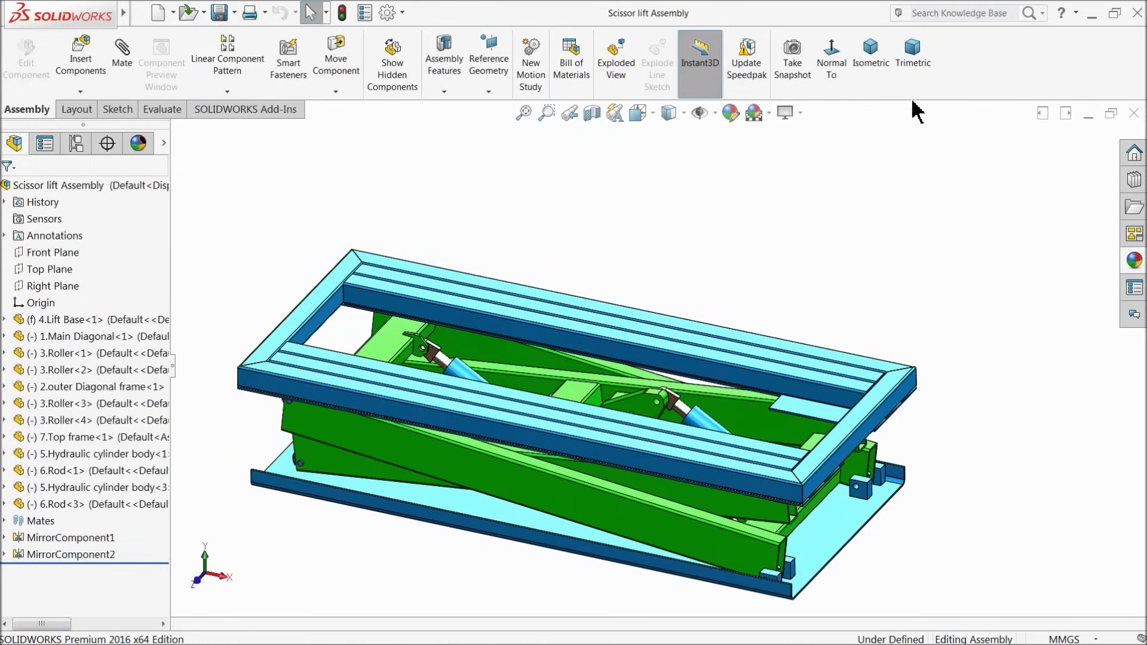
# Lower the Top frame to a nearly collapsed starting position and open Motion Study 1.
pyautogui.moveTo(507, 432); pyautogui.dragTo(474, 449)
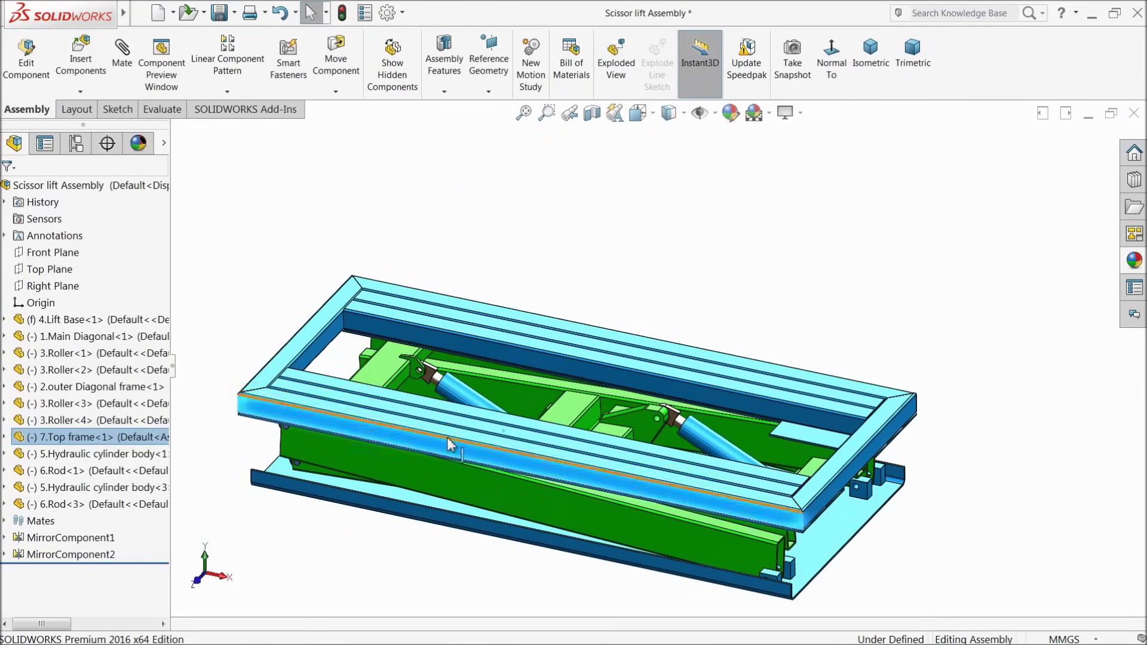
pyautogui.click(598, 283)
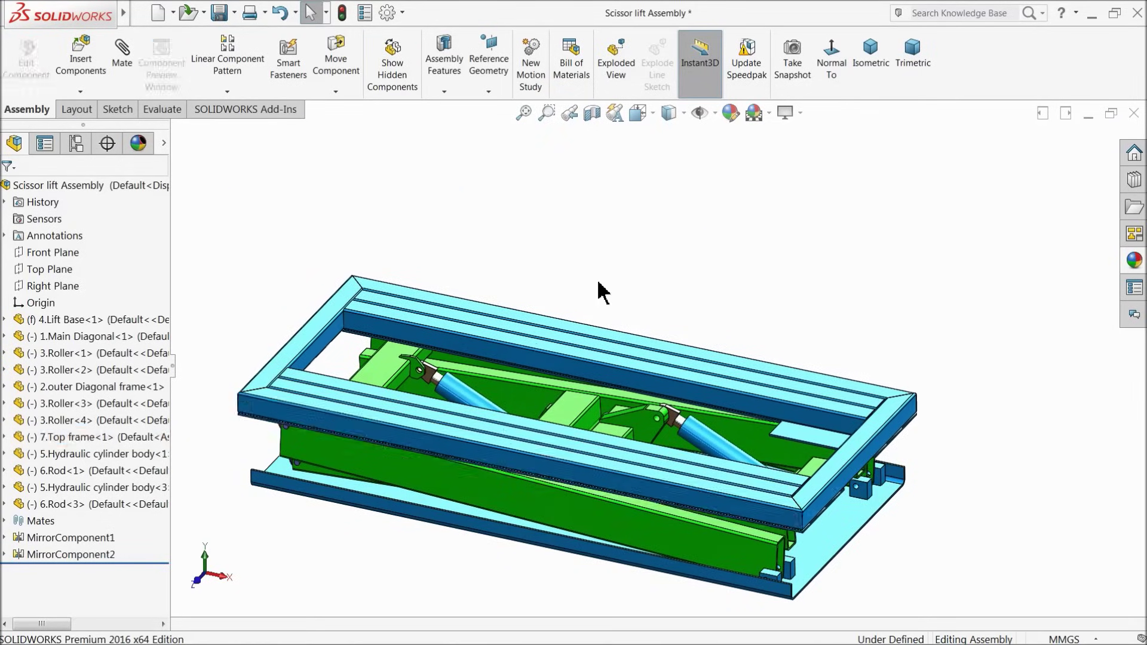
pyautogui.rightClick(987, 63)
pyautogui.click(799, 457)
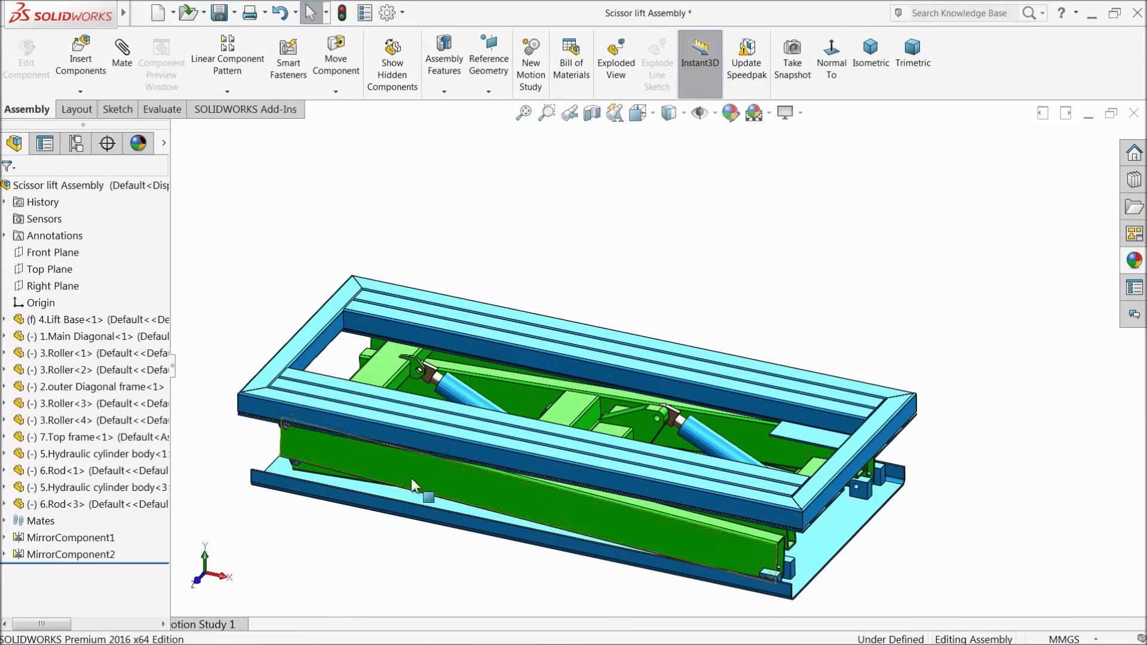
pyautogui.click(200, 624)
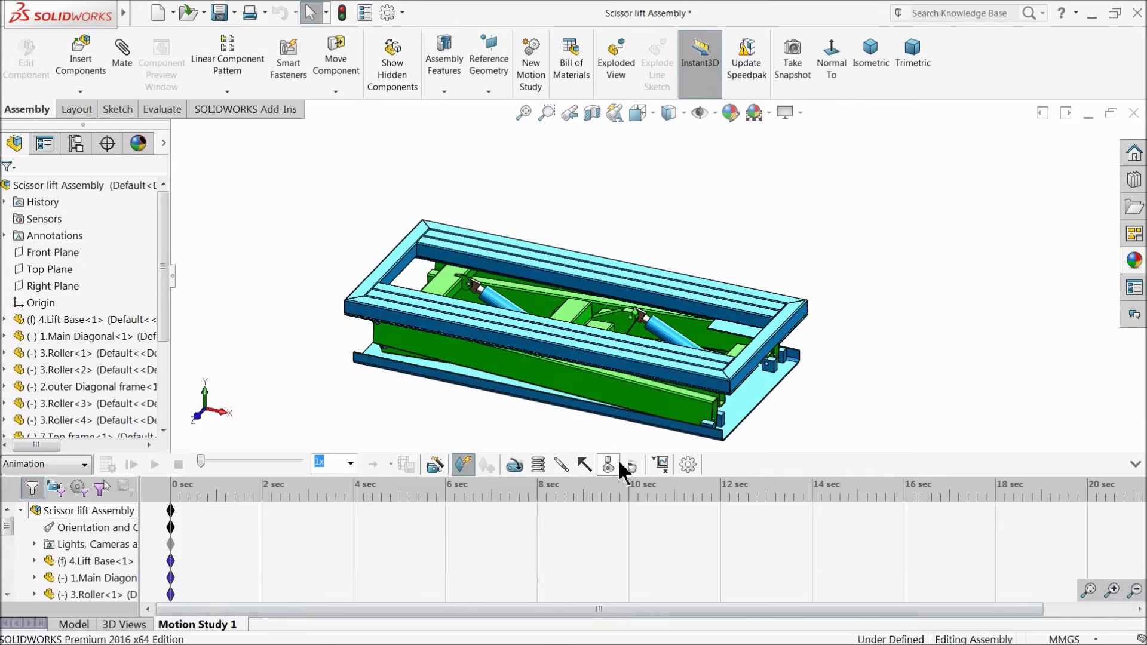
# Set Motion Study 1 to Motion Analysis at 50 frames per second with a duration of 6 seconds.
pyautogui.click(73, 465)
pyautogui.click(26, 517)
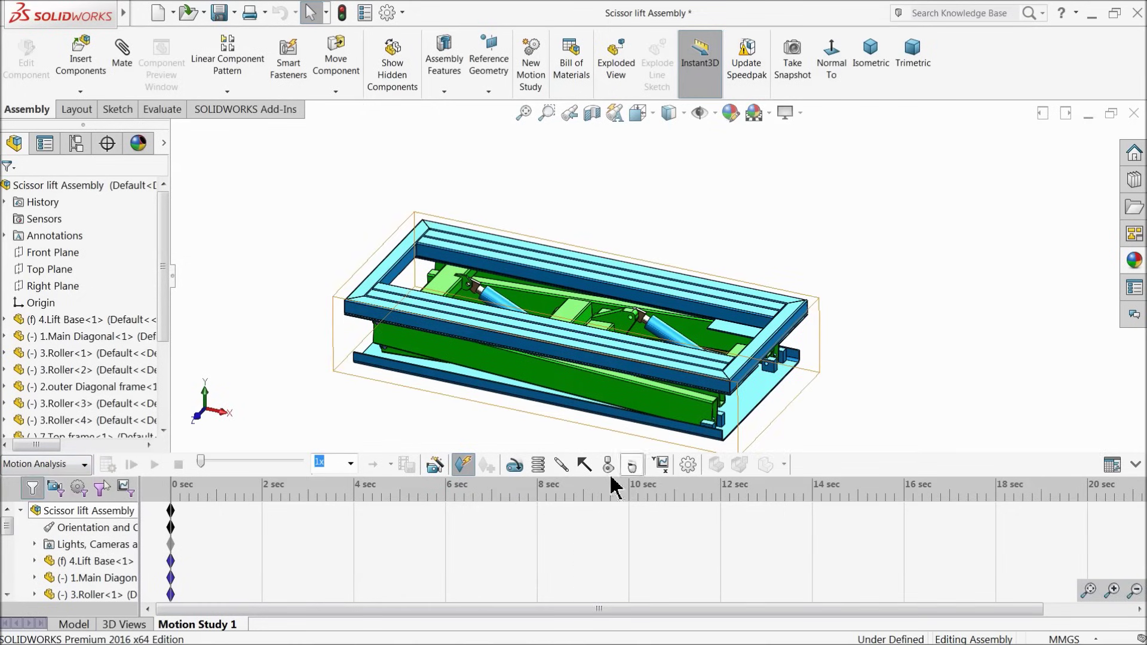
pyautogui.click(689, 467)
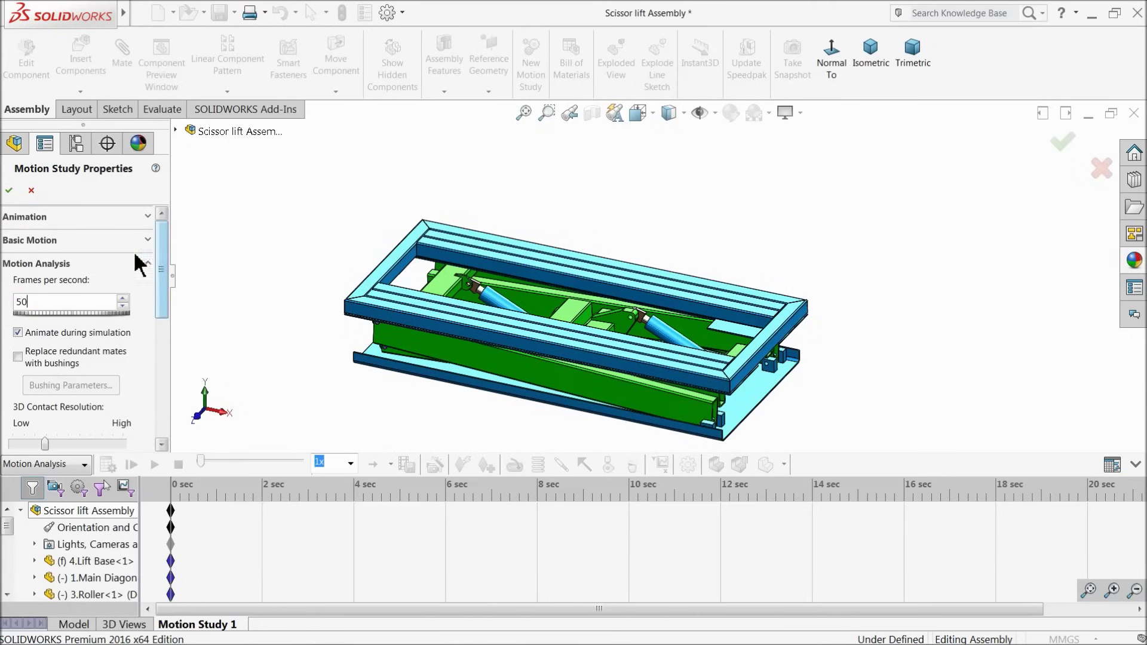
pyautogui.click(9, 191)
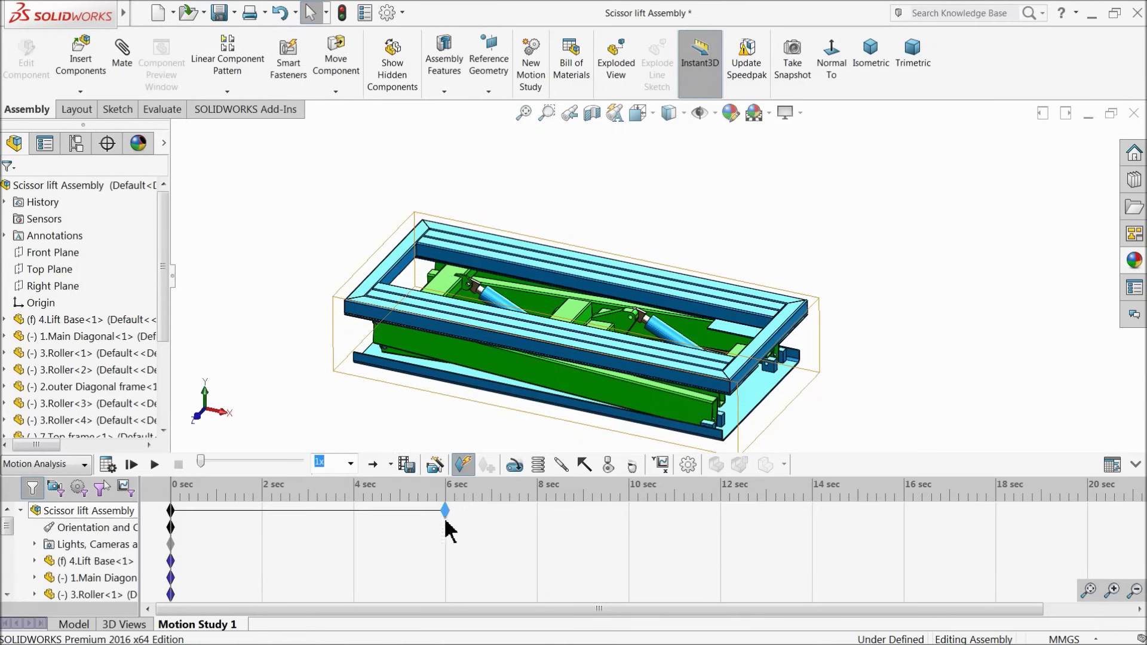
# Add a linear motor acting upward on the Top frame's vertical corner edge at a constant speed of 200 mm/s.
pyautogui.click(515, 467)
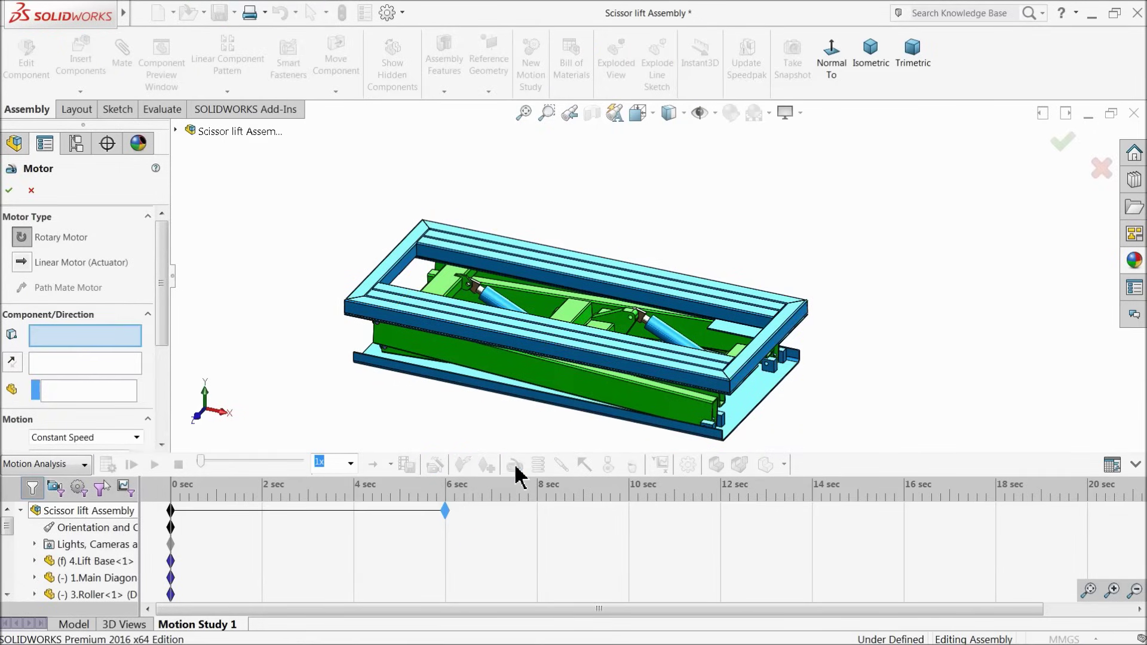
pyautogui.click(729, 389)
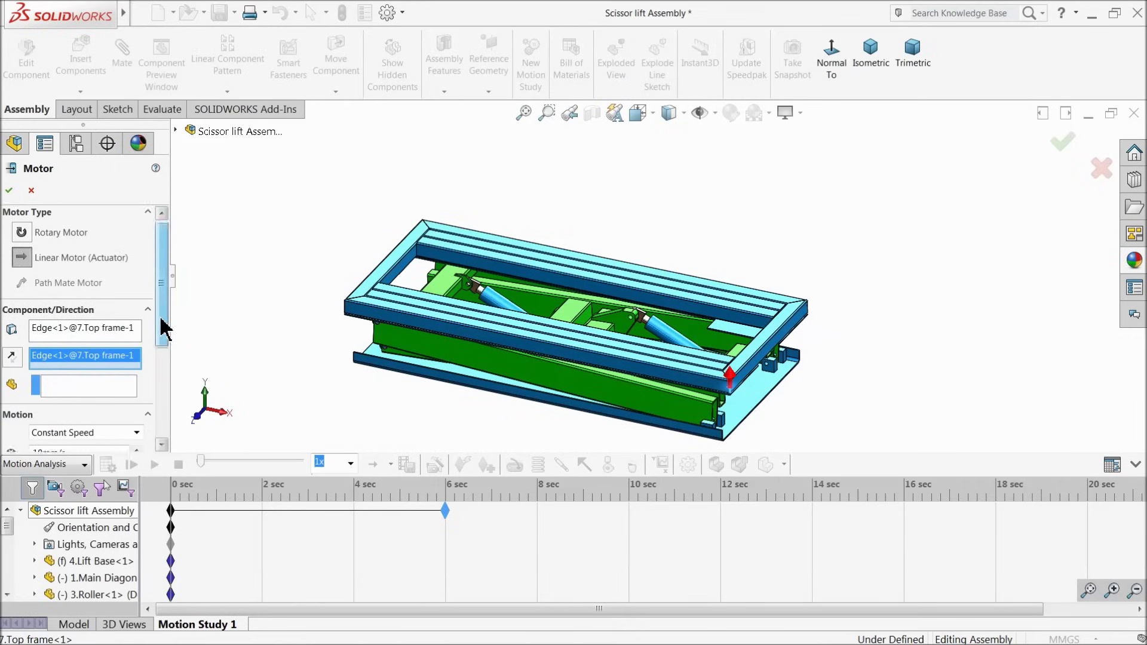
pyautogui.moveTo(160, 325); pyautogui.dragTo(163, 368)
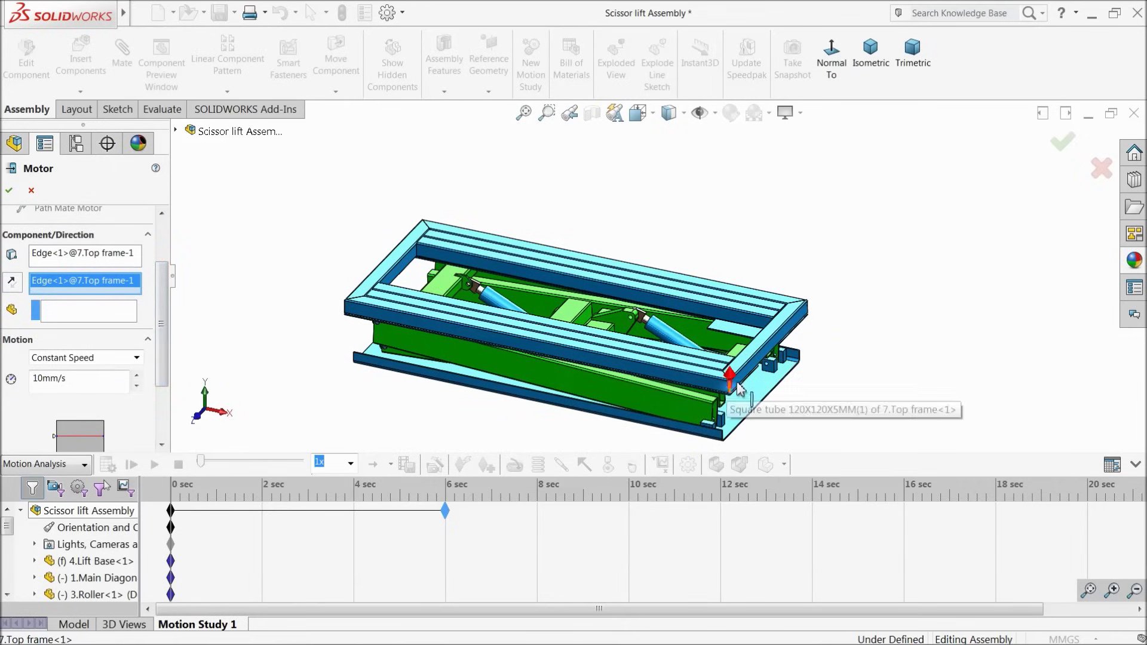
pyautogui.scroll(-5, 735, 388)
pyautogui.scroll(-2, 681, 349)
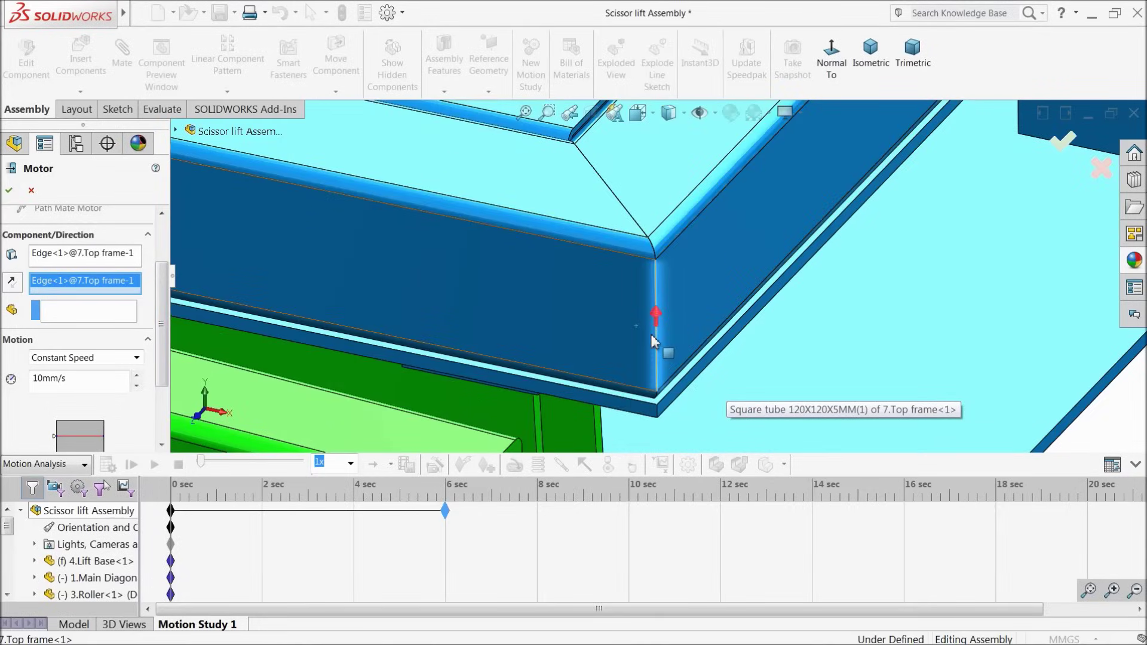
pyautogui.scroll(10, 650, 300)
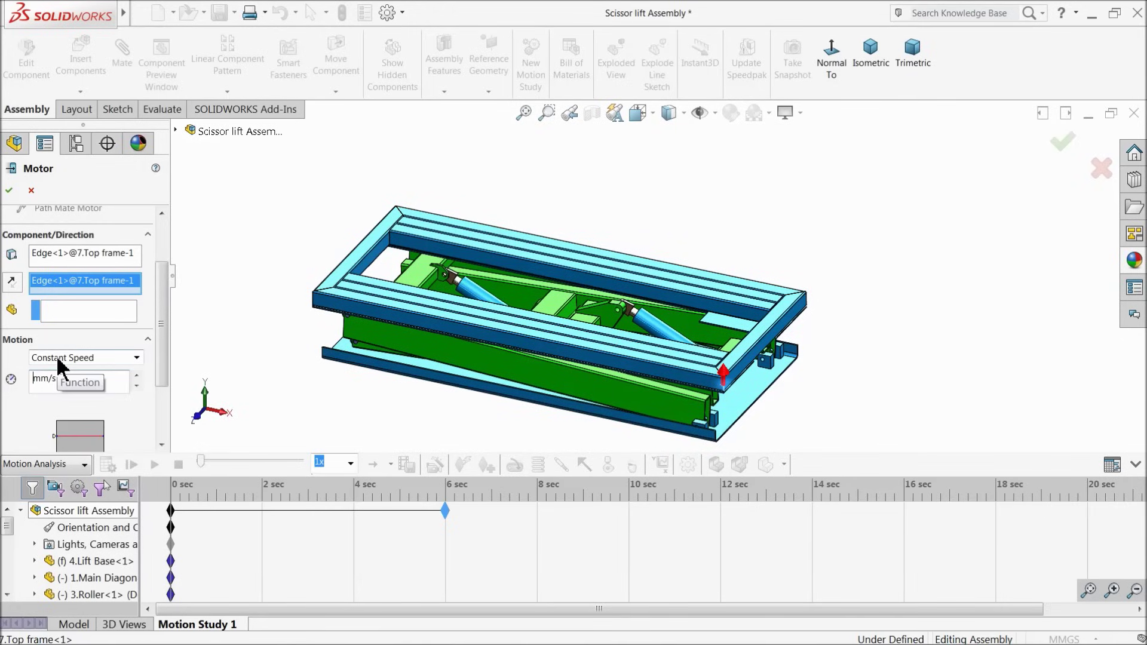
pyautogui.doubleClick(37, 378)
pyautogui.write('200')
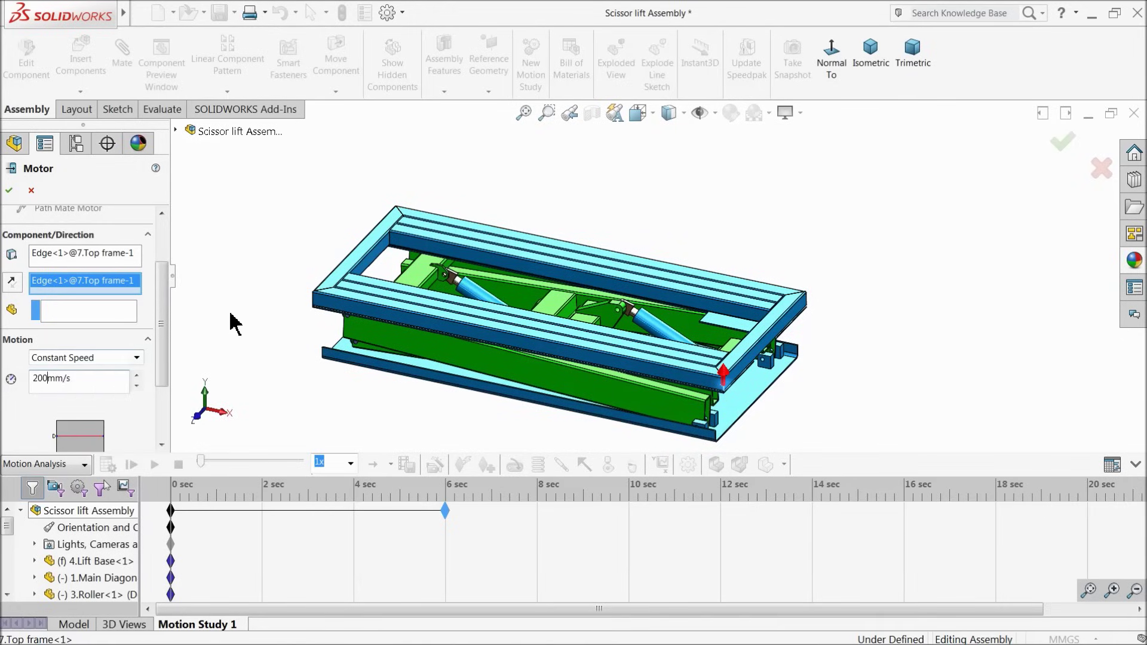
pyautogui.click(9, 191)
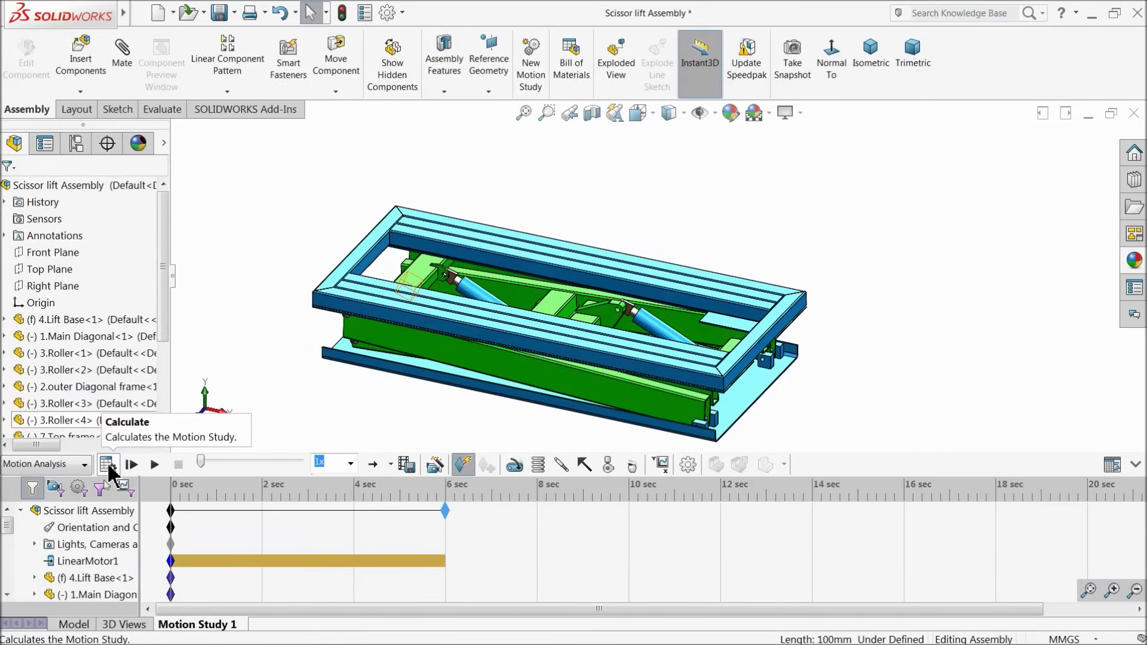
# Calculate the motion study and play it back in Reciprocate mode.
pyautogui.click(108, 468)
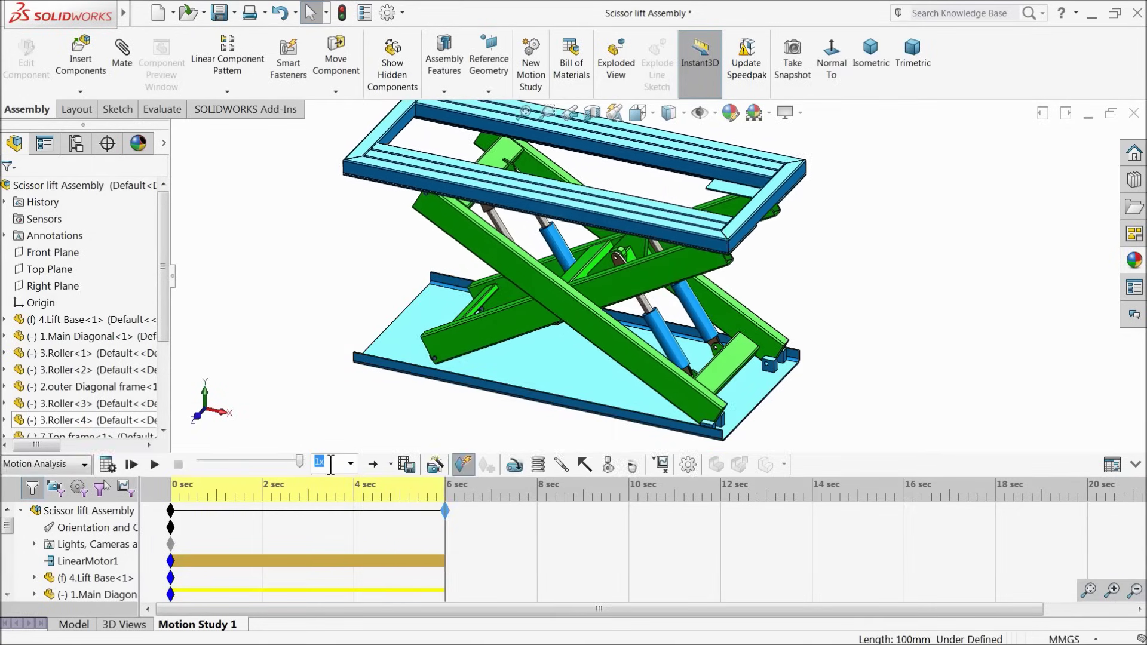
pyautogui.click(391, 465)
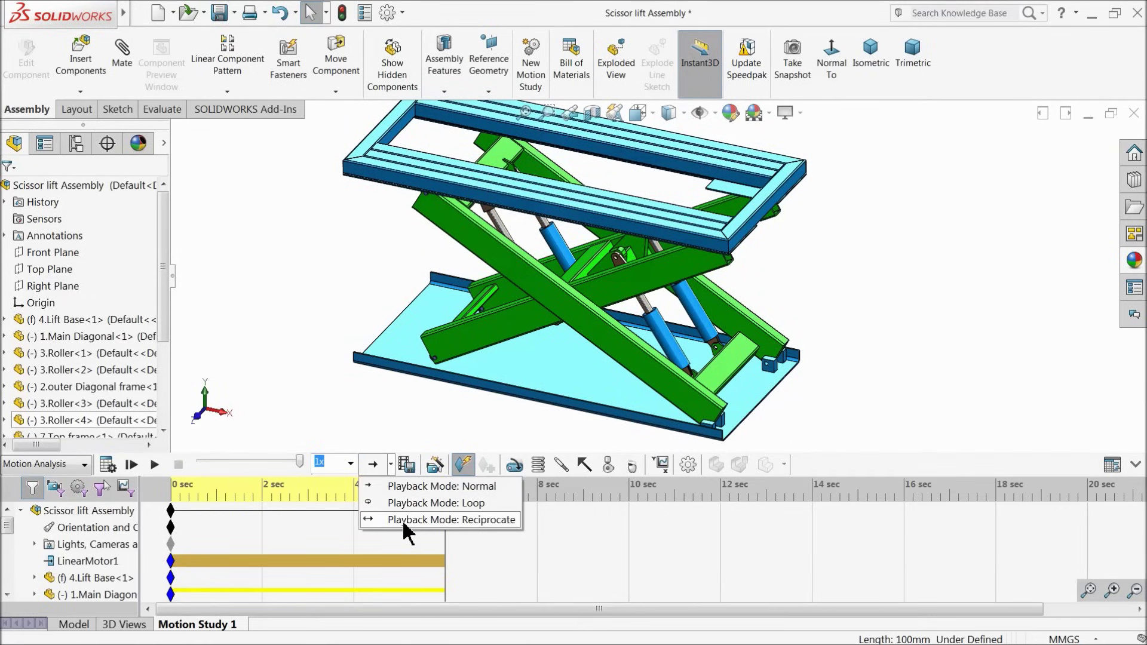
pyautogui.click(403, 518)
pyautogui.click(154, 465)
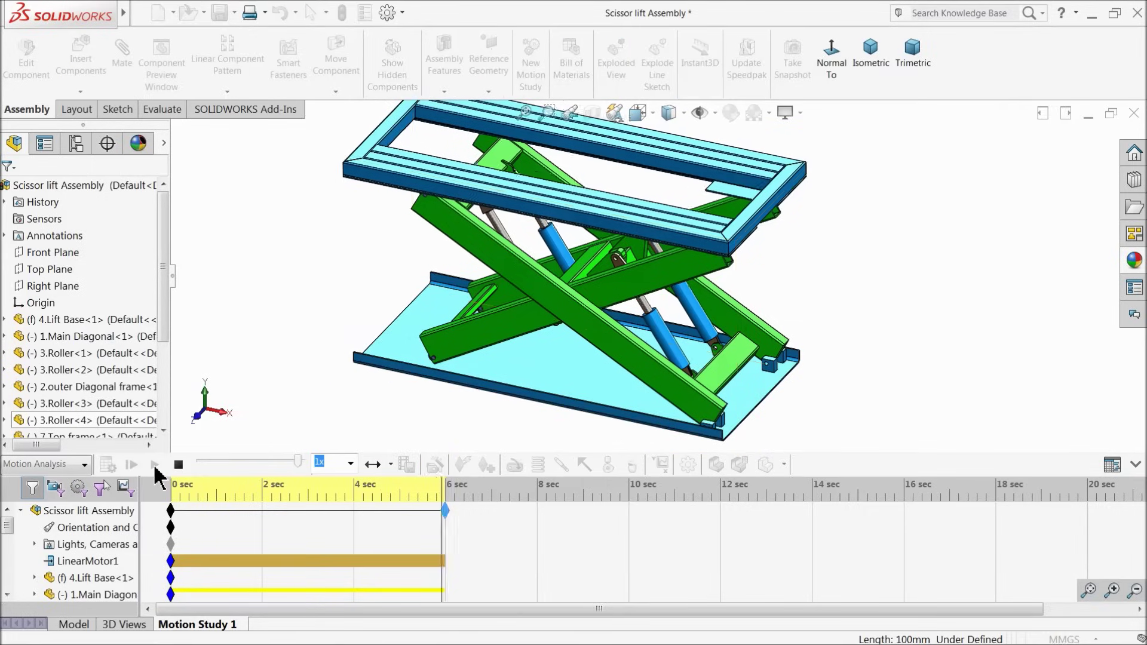